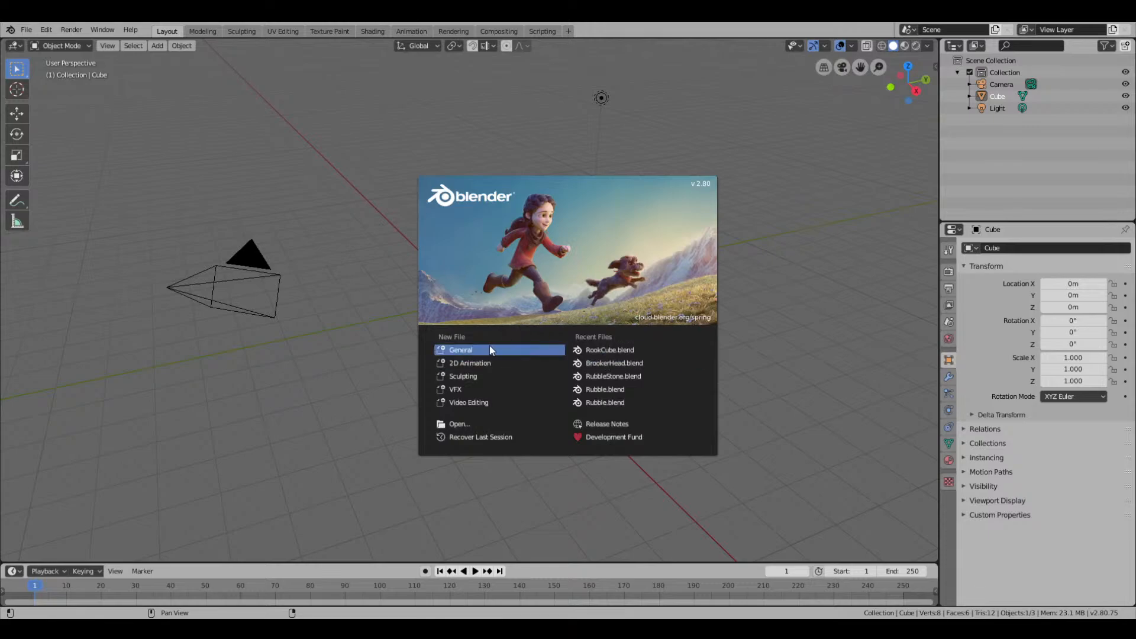
Create a new Sculpting file and sculpt a vertical ridge down the sphere's side with the SculptDraw brush.
left_click(474, 380)
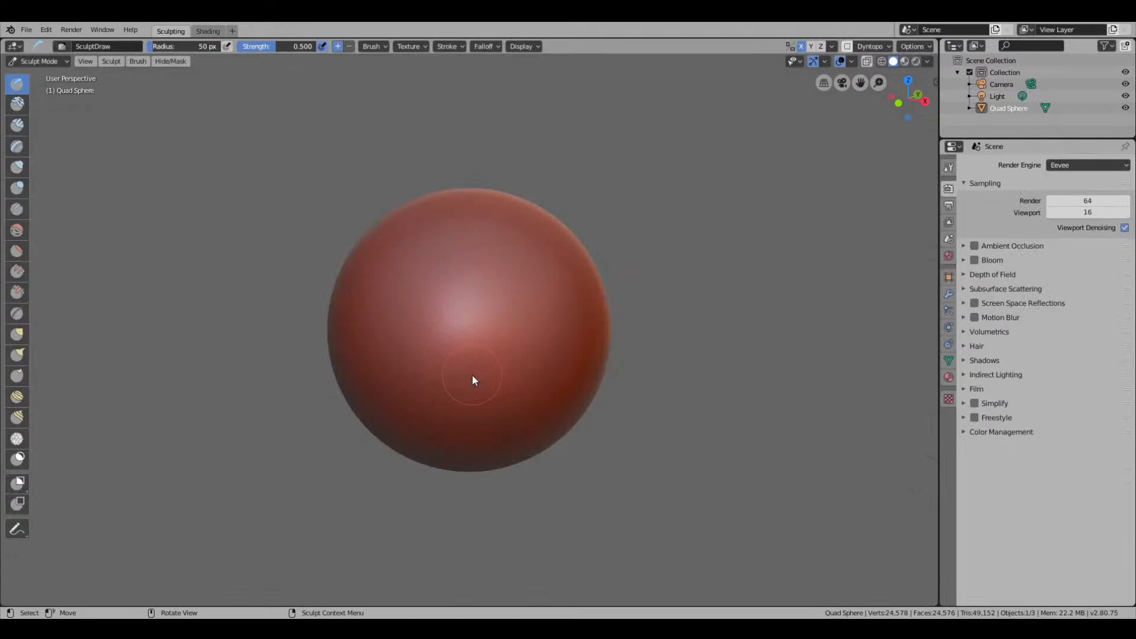
middle_click_drag(503, 296, 568, 269)
left_click_drag(482, 248, 489, 380)
left_click_drag(491, 245, 495, 396)
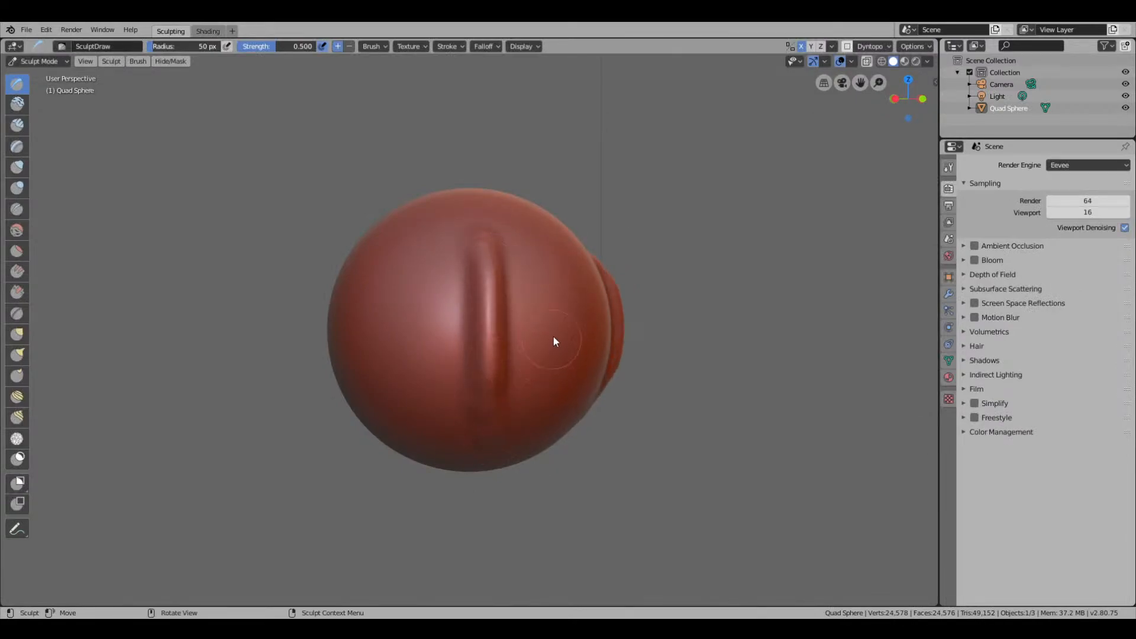
Sculpt raised brow and cheek forms on the sphere from the front view using the SculptDraw brush.
key("KP_1")
mouse_move(426, 316)
left_mouse_down()
mouse_move(393, 342)
mouse_move(418, 314)
mouse_move(436, 338)
mouse_move(446, 309)
mouse_move(406, 317)
mouse_move(393, 304)
mouse_move(377, 320)
mouse_move(381, 299)
mouse_move(337, 307)
mouse_move(445, 350)
mouse_move(421, 346)
mouse_move(380, 375)
left_mouse_up()
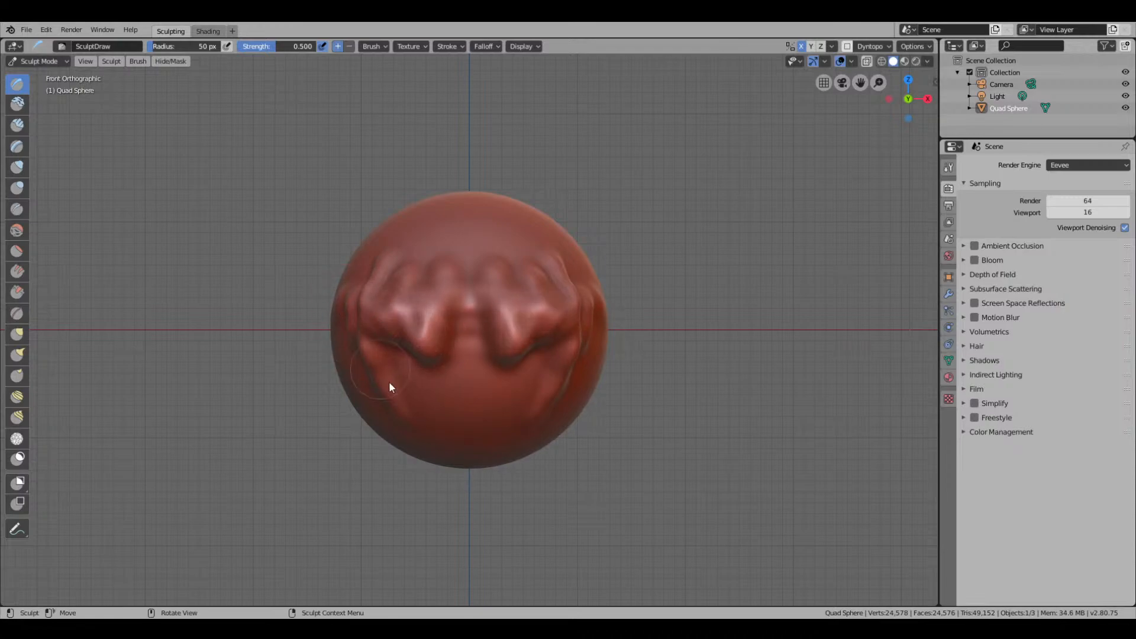
mouse_move(467, 469)
middle_mouse_down()
mouse_move(527, 330)
mouse_move(534, 351)
middle_mouse_up()
key("space")
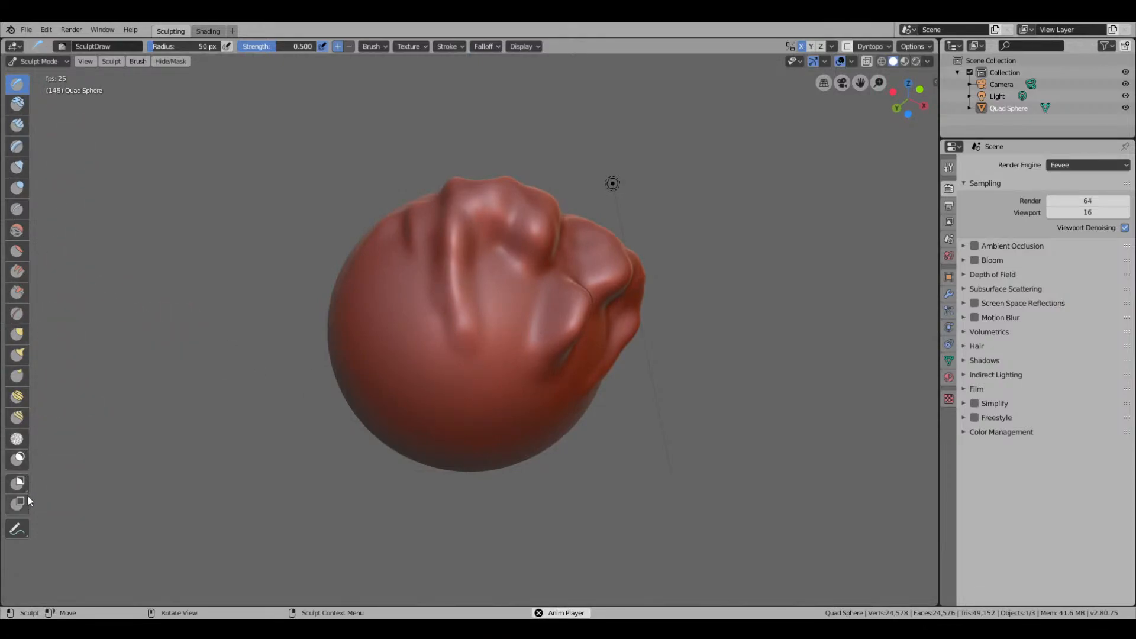
Flatten the raised brow and cheek ridges of the face with the Flatten/Contrast brush.
left_click(16, 251)
mouse_move(493, 304)
left_mouse_down()
mouse_move(570, 289)
mouse_move(572, 275)
mouse_move(572, 328)
mouse_move(668, 290)
left_mouse_up()
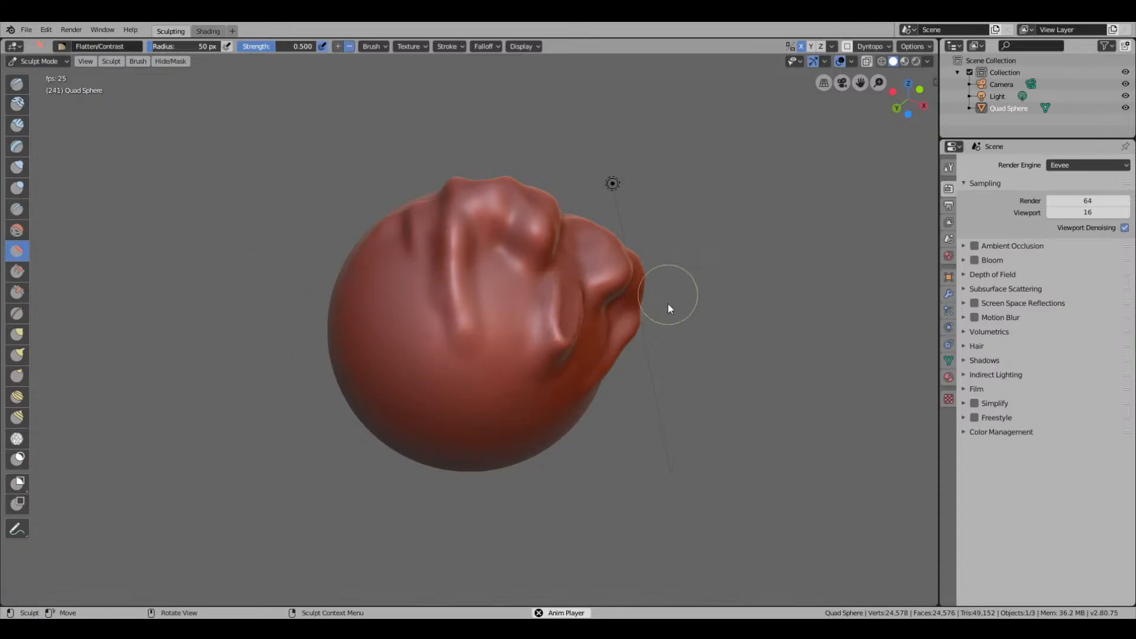
middle_click_drag(668, 292, 613, 396, "alt")
middle_click_drag(502, 421, 507, 340)
mouse_move(548, 293)
left_mouse_down()
mouse_move(561, 315)
mouse_move(582, 305)
mouse_move(583, 351)
left_mouse_up()
mouse_move(583, 343)
left_mouse_down()
mouse_move(588, 300)
mouse_move(563, 295)
left_mouse_up()
mouse_move(544, 302)
left_mouse_down()
mouse_move(532, 331)
mouse_move(514, 316)
left_mouse_up()
mouse_move(449, 286)
left_mouse_down()
mouse_move(460, 281)
mouse_move(444, 361)
left_mouse_up()
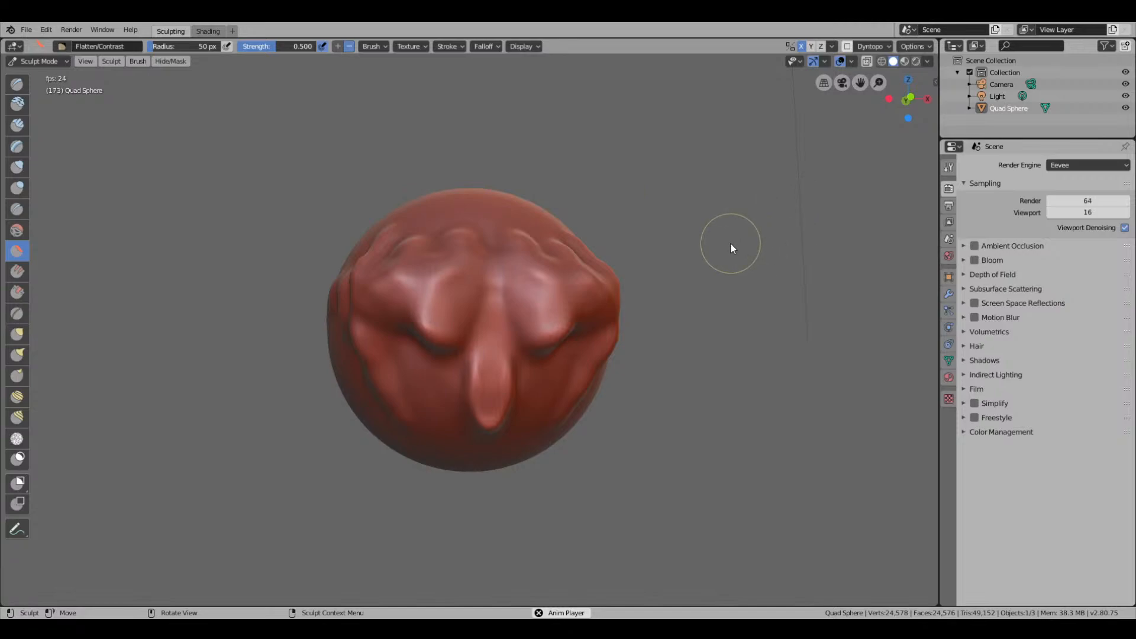
Flatten the nose ridge at the centre of the face with the Flatten/Contrast brush.
mouse_move(423, 323)
left_mouse_down()
mouse_move(457, 344)
mouse_move(441, 275)
mouse_move(491, 297)
mouse_move(445, 462)
mouse_move(423, 464)
left_mouse_up()
mouse_move(409, 466)
left_mouse_down()
mouse_move(385, 466)
mouse_move(479, 389)
mouse_move(491, 325)
left_mouse_up()
left_click_drag(493, 285, 490, 431)
left_click_drag(490, 354, 491, 437)
left_click_drag(480, 290, 480, 414)
mouse_move(488, 379)
left_mouse_down()
mouse_move(486, 418)
mouse_move(545, 403)
mouse_move(489, 326)
mouse_move(480, 435)
left_mouse_up()
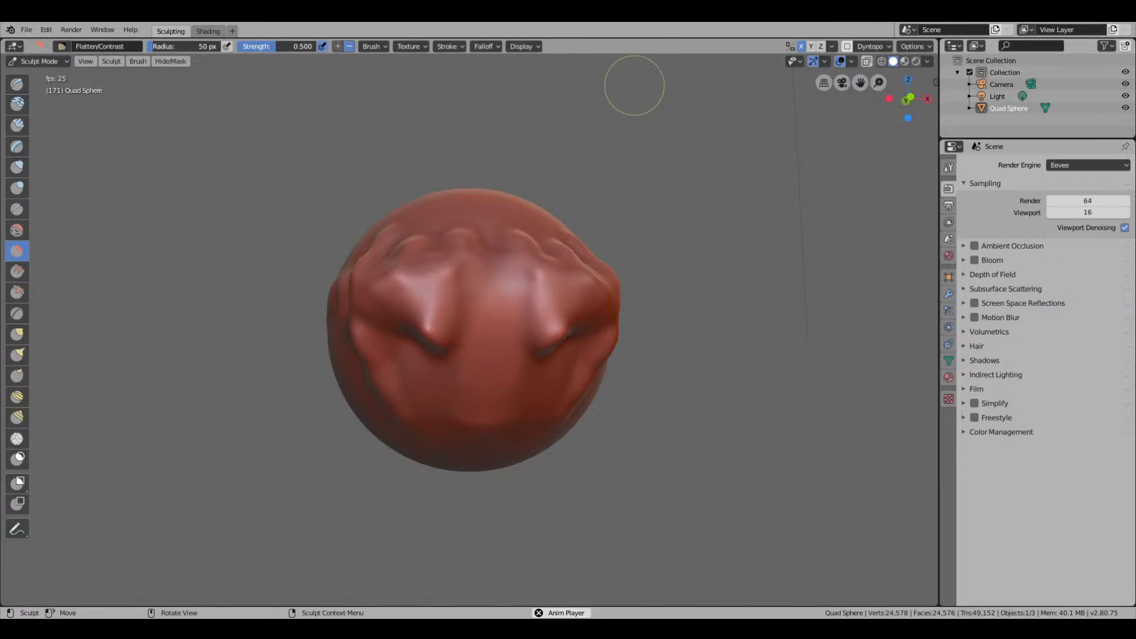
Fill the recesses between the brows and across the lower face with the Fill/Deepen brush.
mouse_move(456, 301)
middle_mouse_down()
mouse_move(544, 278)
mouse_move(500, 289)
mouse_move(390, 279)
middle_mouse_up()
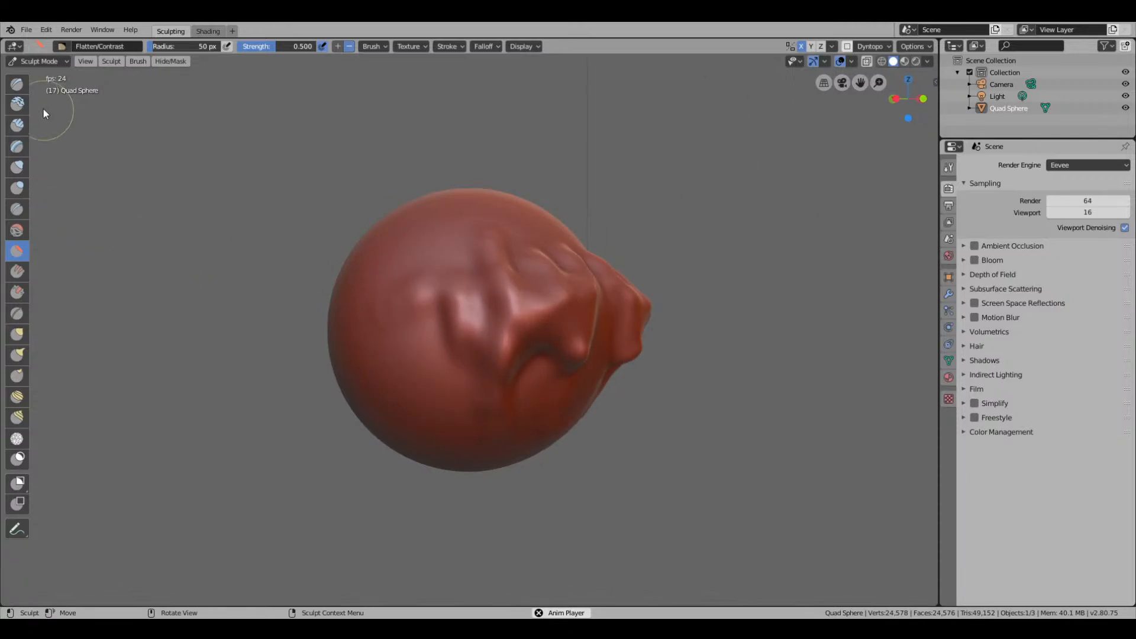
middle_click_drag(579, 276, 509, 301)
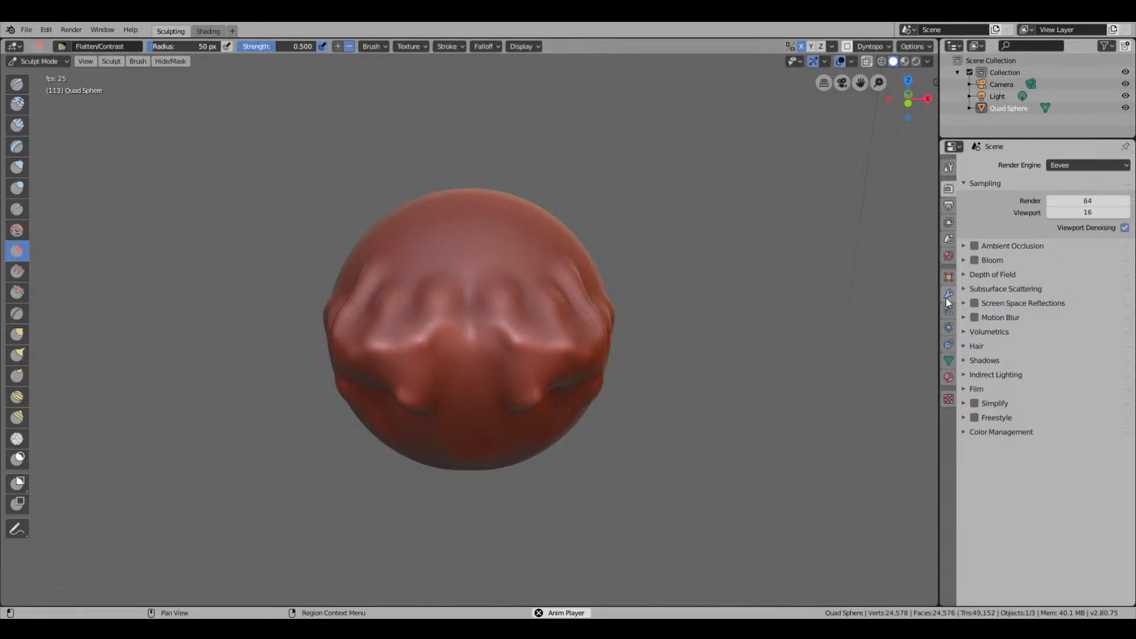
mouse_move(432, 318)
middle_mouse_down()
mouse_move(479, 294)
mouse_move(444, 311)
middle_mouse_up()
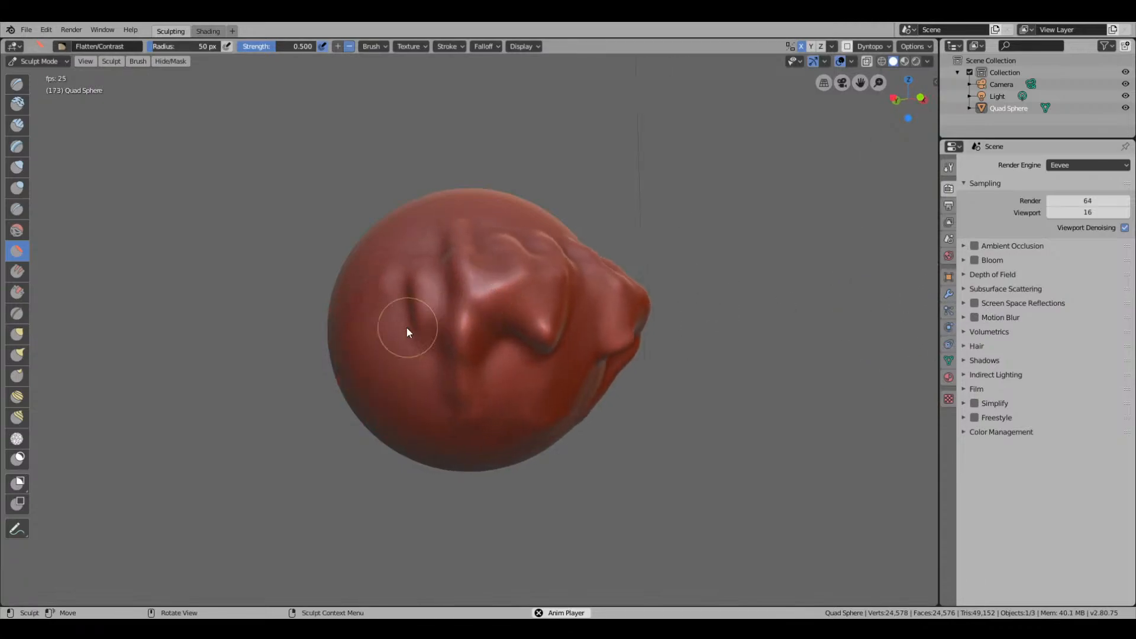
left_click(18, 277)
middle_click_drag(543, 386, 513, 356)
mouse_move(513, 298)
left_mouse_down()
mouse_move(448, 380)
mouse_move(498, 367)
left_mouse_up()
mouse_move(521, 331)
left_mouse_down()
mouse_move(570, 387)
mouse_move(544, 408)
left_mouse_up()
mouse_move(509, 438)
left_mouse_down()
mouse_move(492, 465)
mouse_move(583, 246)
mouse_move(592, 267)
left_mouse_up()
mouse_move(508, 386)
left_mouse_down()
mouse_move(427, 317)
mouse_move(464, 301)
mouse_move(451, 271)
left_mouse_up()
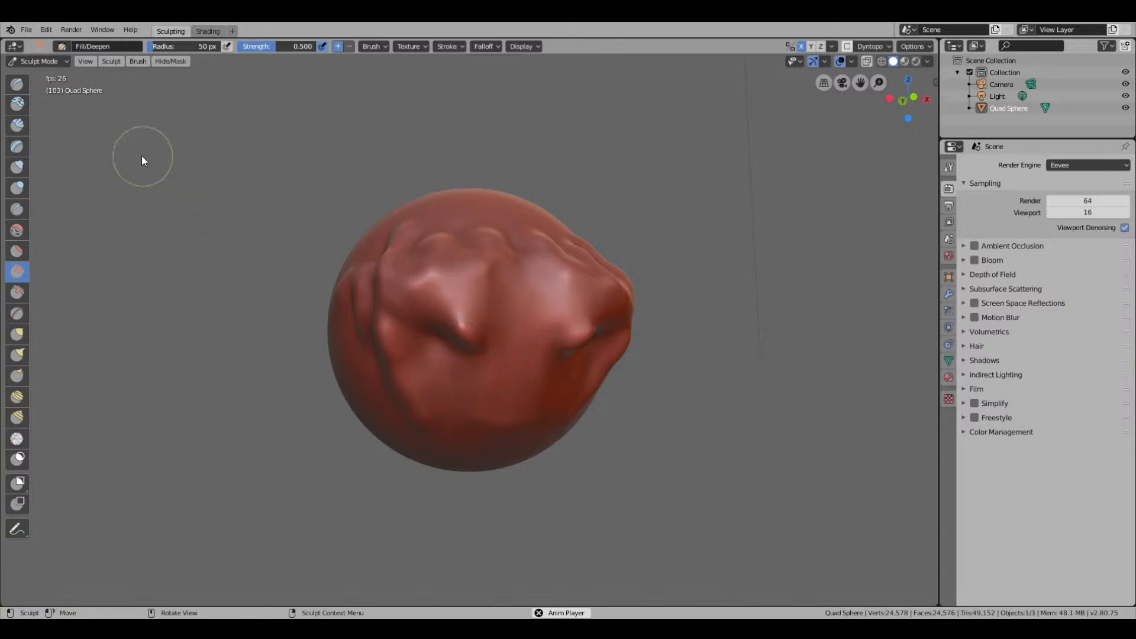
Switch the sculpted sphere to Object Mode and from there into Edit Mode.
left_click(54, 60)
left_click(53, 72)
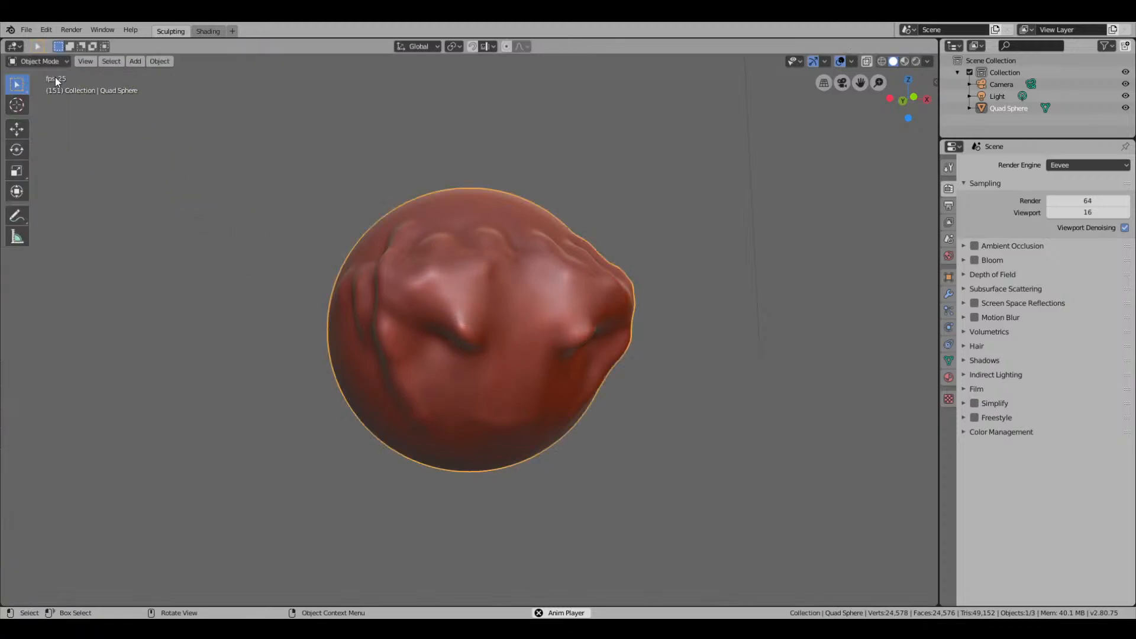
middle_click_drag(562, 379, 533, 375)
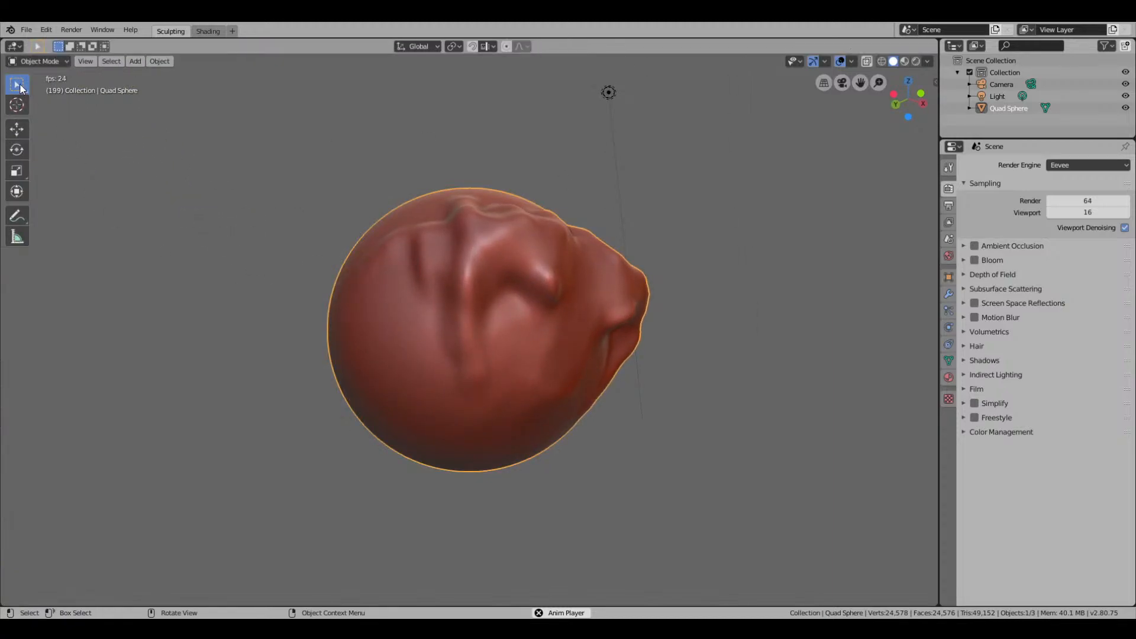
left_click(30, 61)
left_click(37, 90)
middle_click_drag(514, 362, 553, 411)
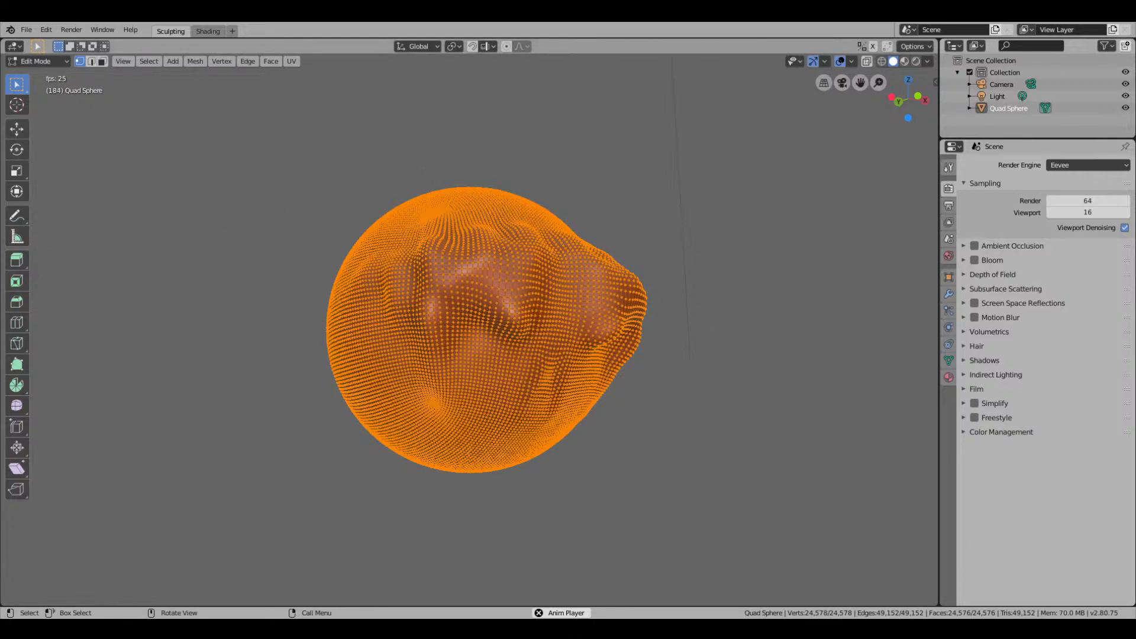
Smooth the vertices with the Smooth tool and pick single vertices on the lower face.
left_click(17, 406)
left_click_drag(518, 386, 515, 410)
left_click(486, 382)
left_click(530, 385)
left_click(546, 408)
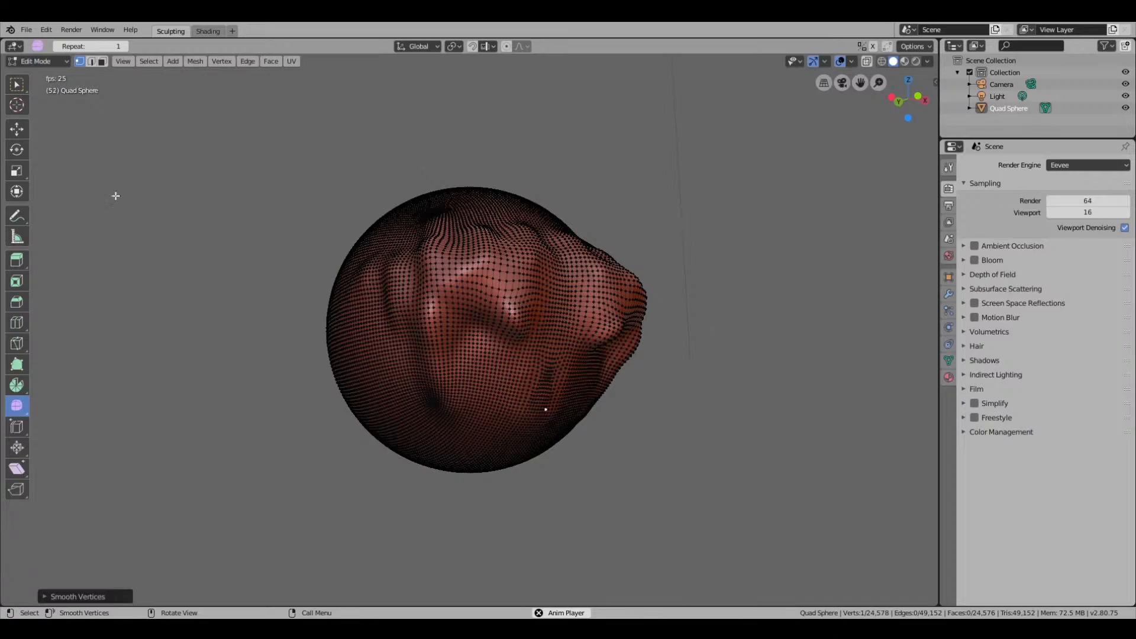
Try moving single vertices of the lower face with the Move tool, undoing each move.
left_click(16, 129)
left_click_drag(546, 410, 615, 426)
key("ctrl+z")
middle_click_drag(623, 442, 566, 428)
left_click_drag(471, 408, 195, 492)
key("ctrl+z")
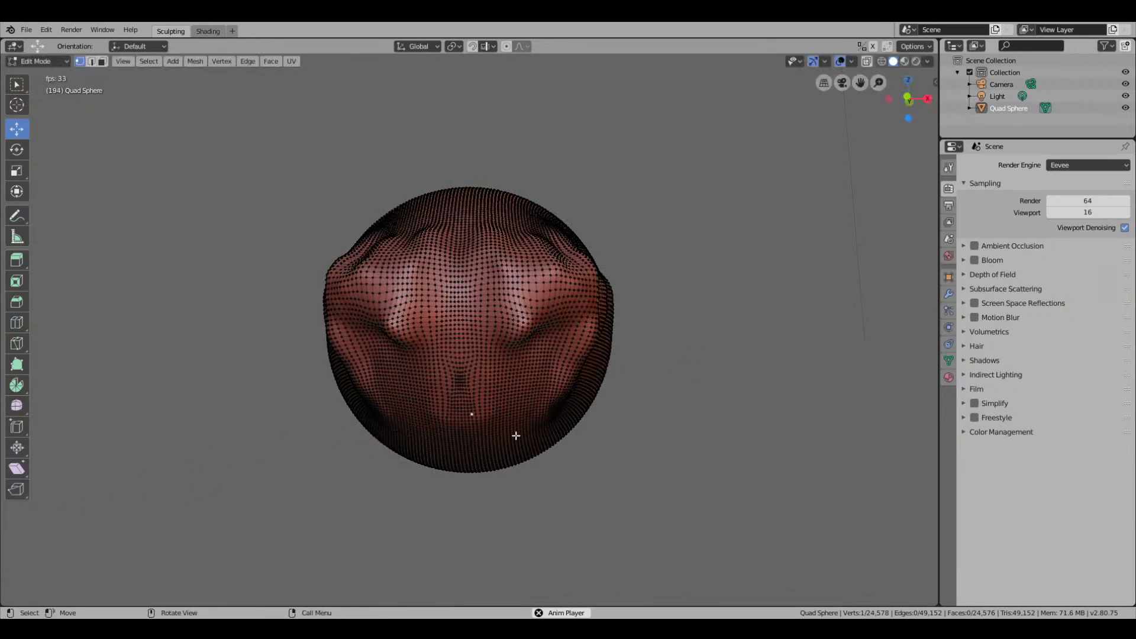
Return to Sculpt Mode and mask the whole sculpted sphere with the Box Mask tool.
left_click(20, 61)
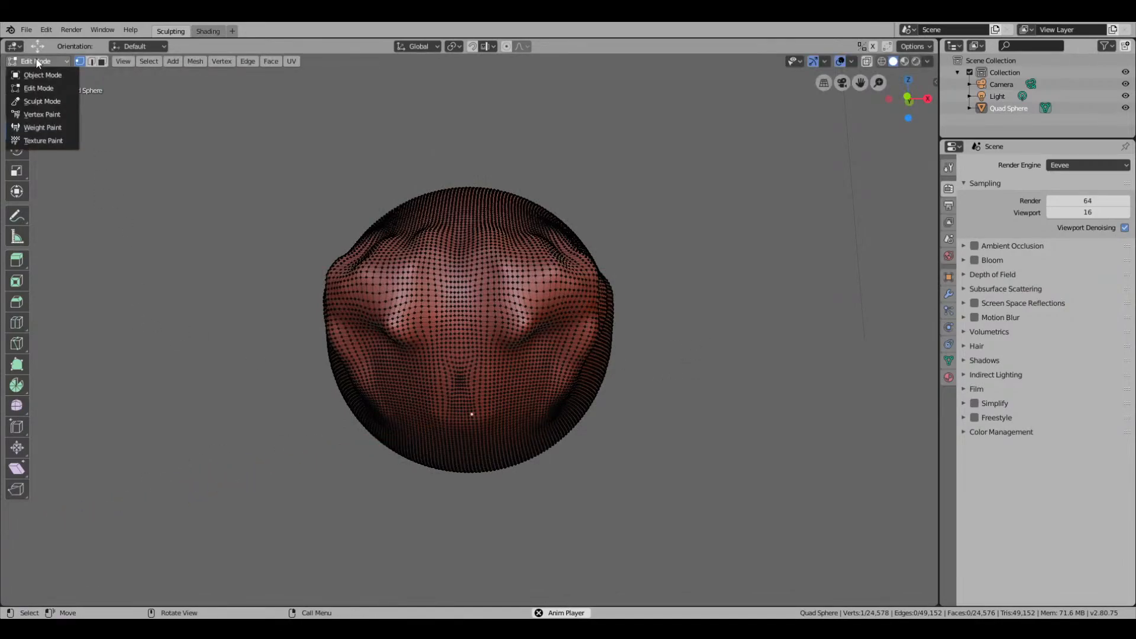
left_click(62, 103)
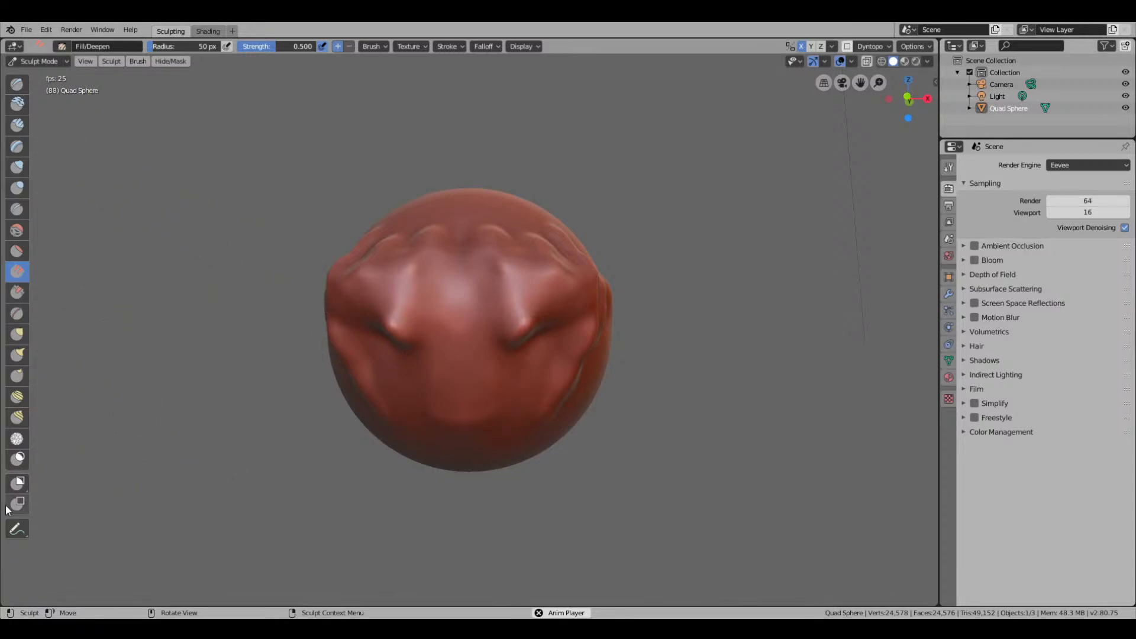
left_click(18, 529)
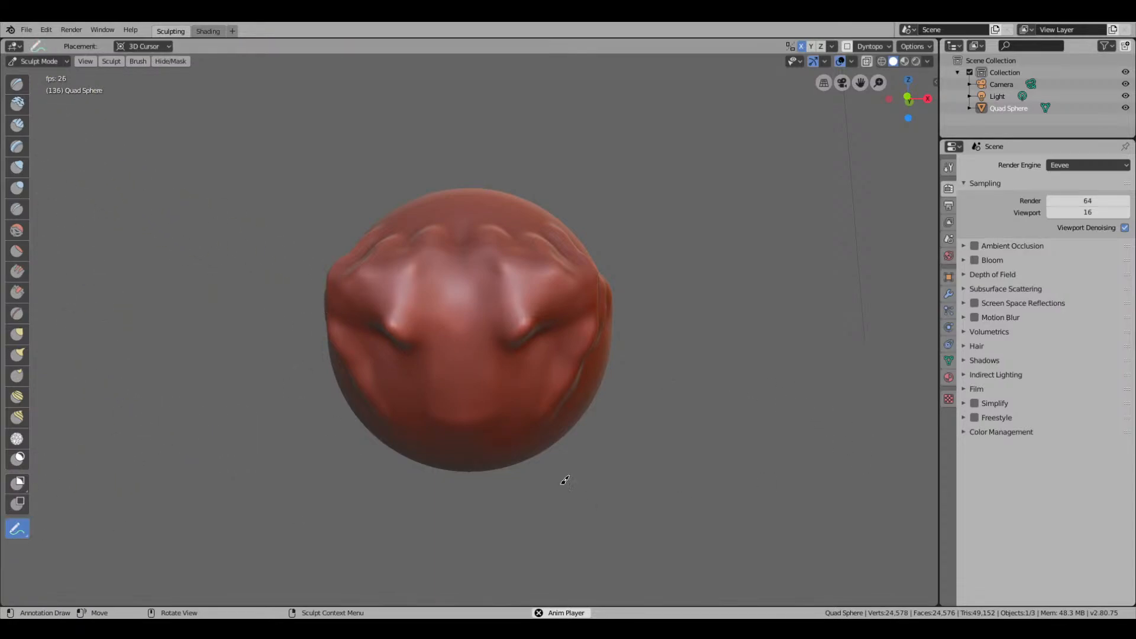
left_click(17, 483)
mouse_move(283, 321)
left_mouse_down()
mouse_move(695, 484)
mouse_move(709, 477)
left_mouse_up()
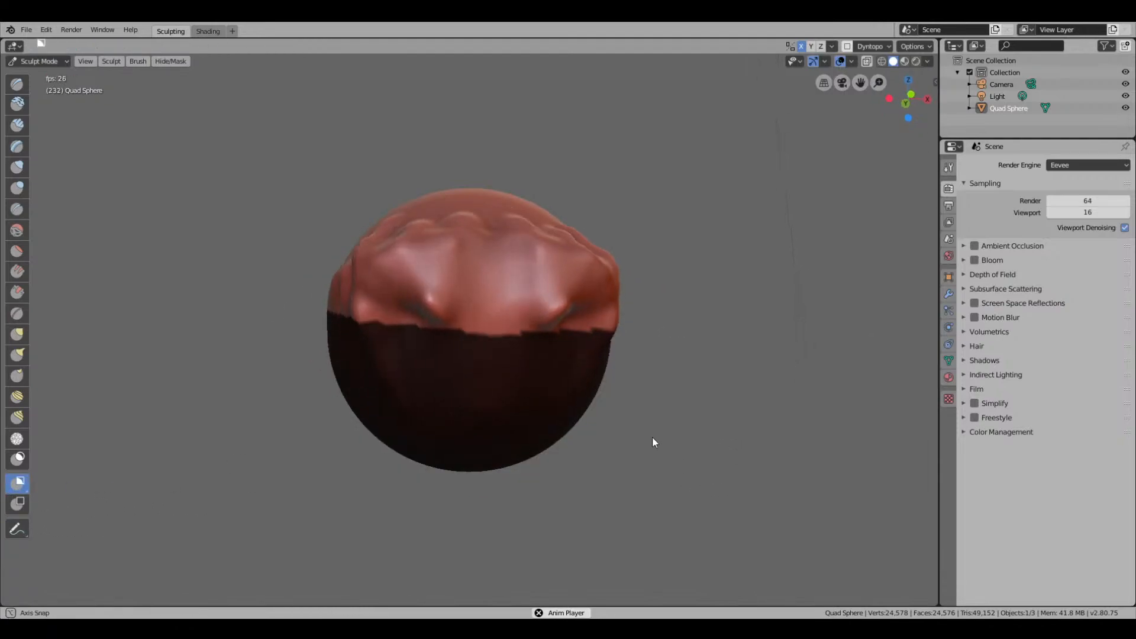
left_click_drag(304, 342, 723, 520)
mouse_move(769, 417)
middle_mouse_down()
mouse_move(748, 428)
mouse_move(795, 432)
middle_mouse_up()
mouse_move(746, 252)
left_mouse_down()
mouse_move(578, 278)
mouse_move(278, 379)
left_mouse_up()
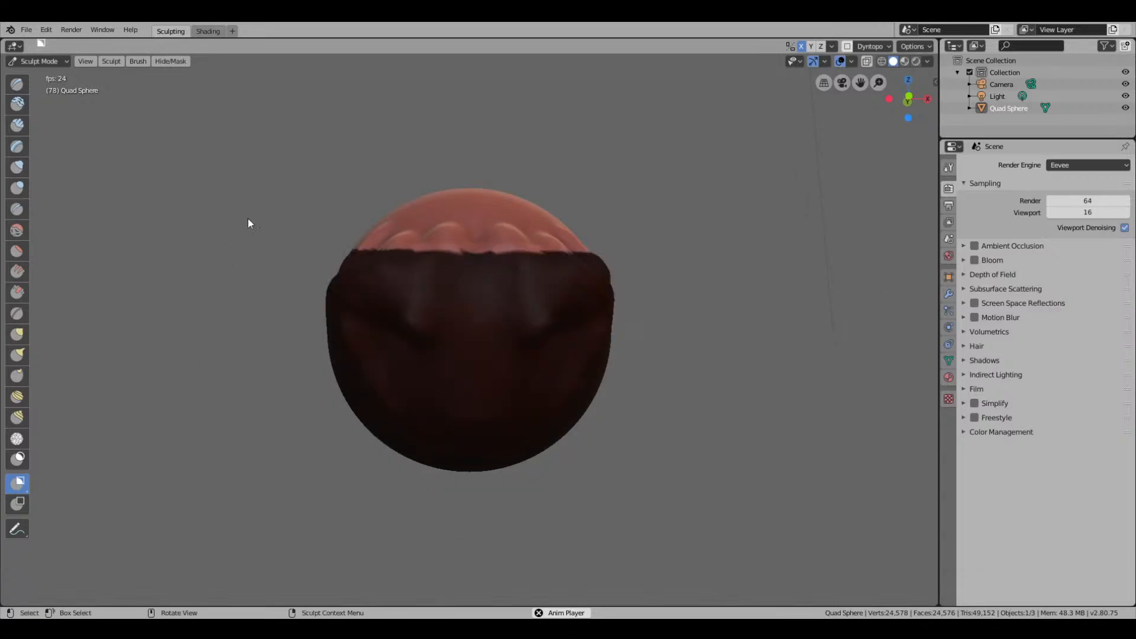
left_click_drag(254, 164, 640, 475)
left_click_drag(350, 168, 595, 534)
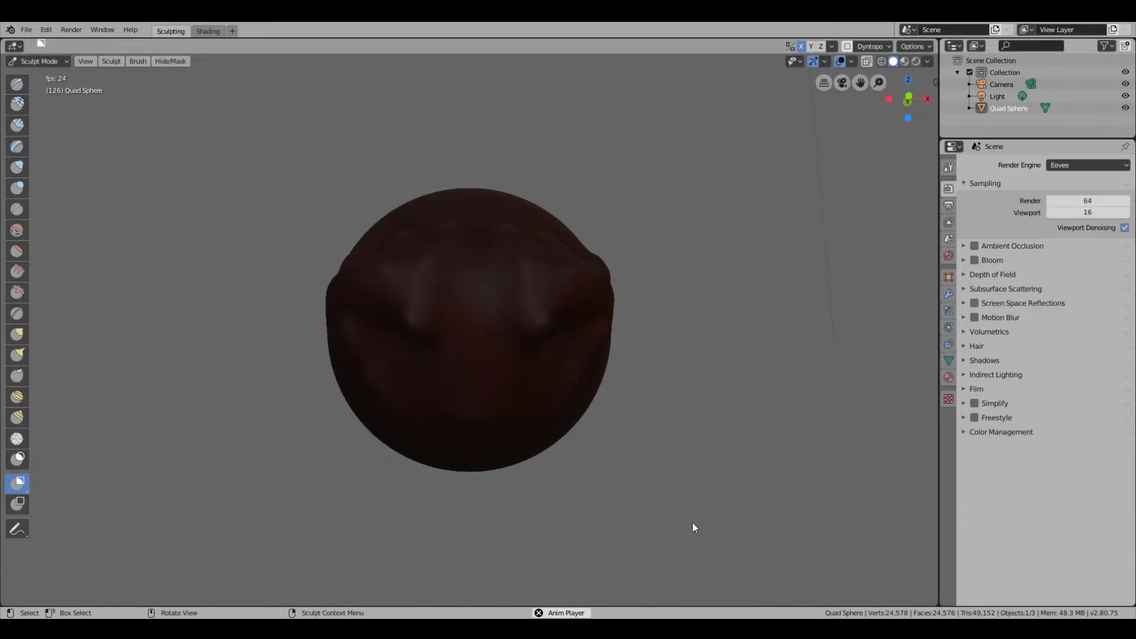
Start a new General file, discarding the changes to the unsaved sculpt.
left_click(50, 62)
left_click(26, 30)
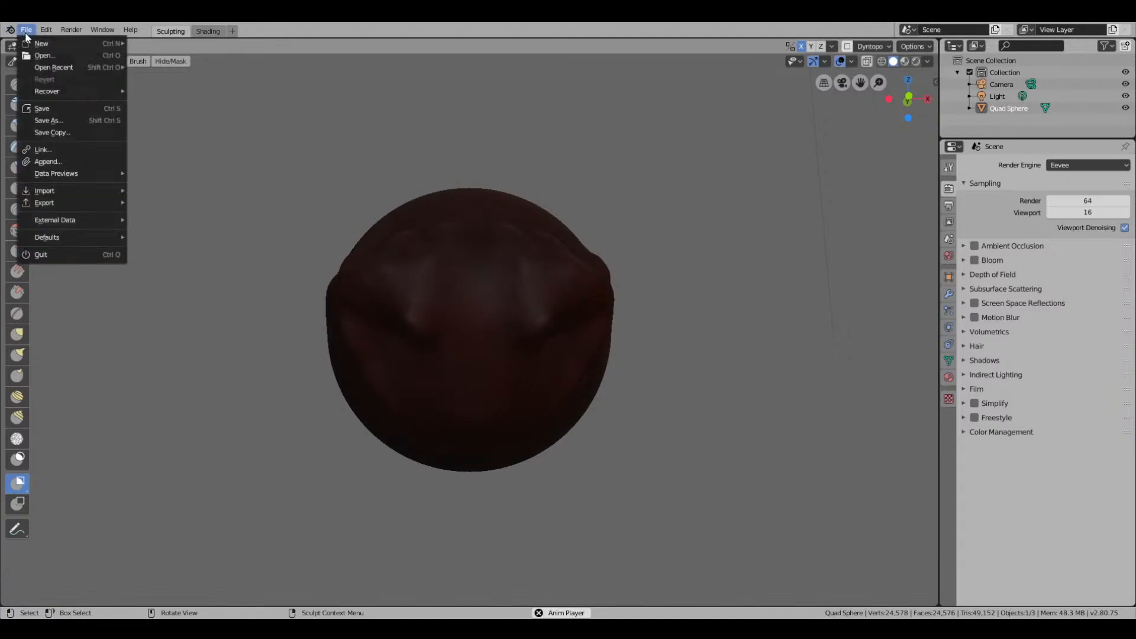
mouse_move(65, 43)
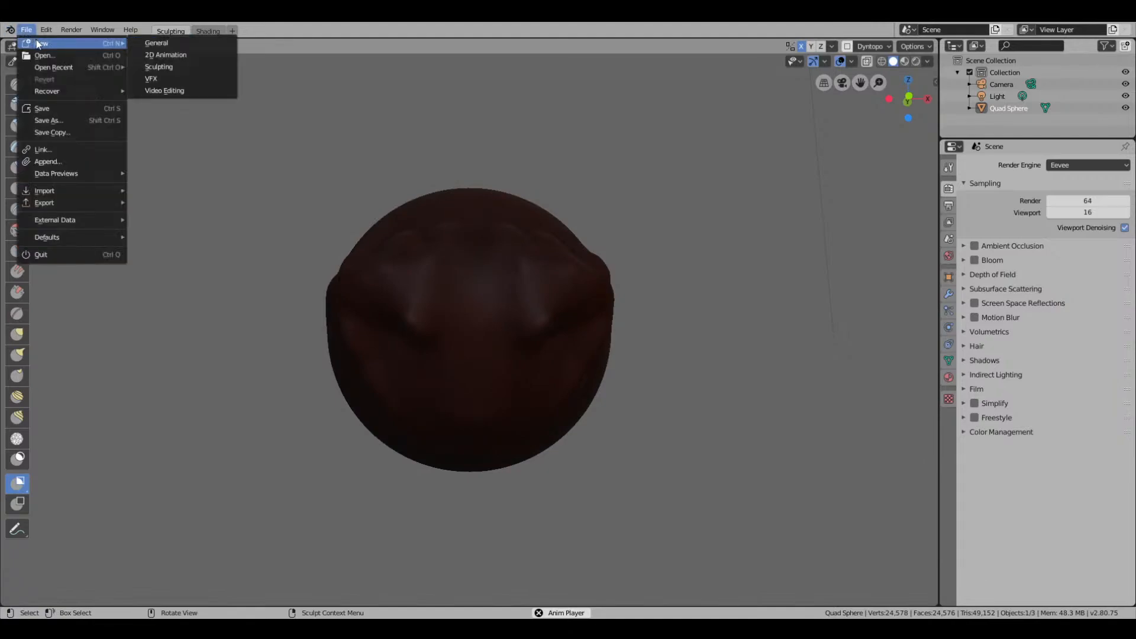
left_click(179, 44)
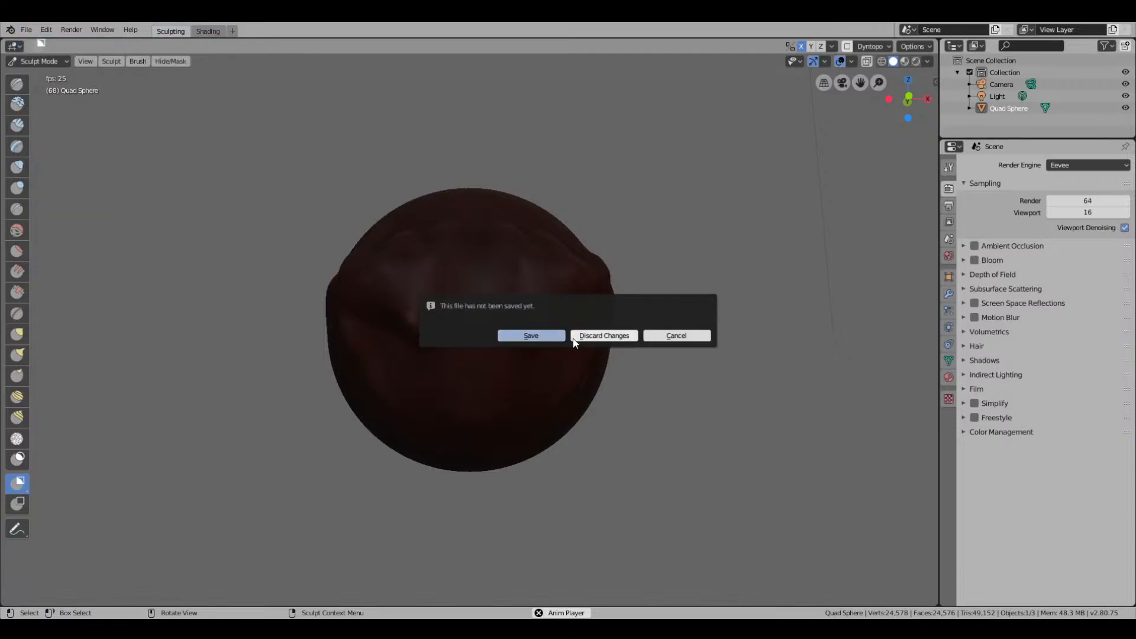
left_click(604, 336)
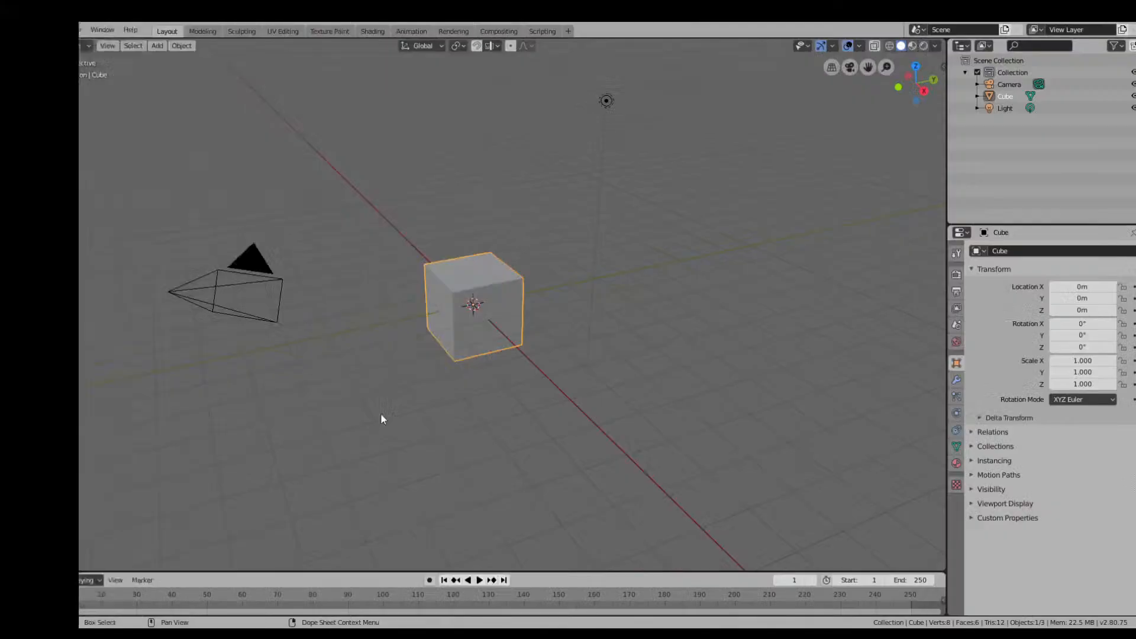
Select the default cube and put it into Edit Mode.
key("t")
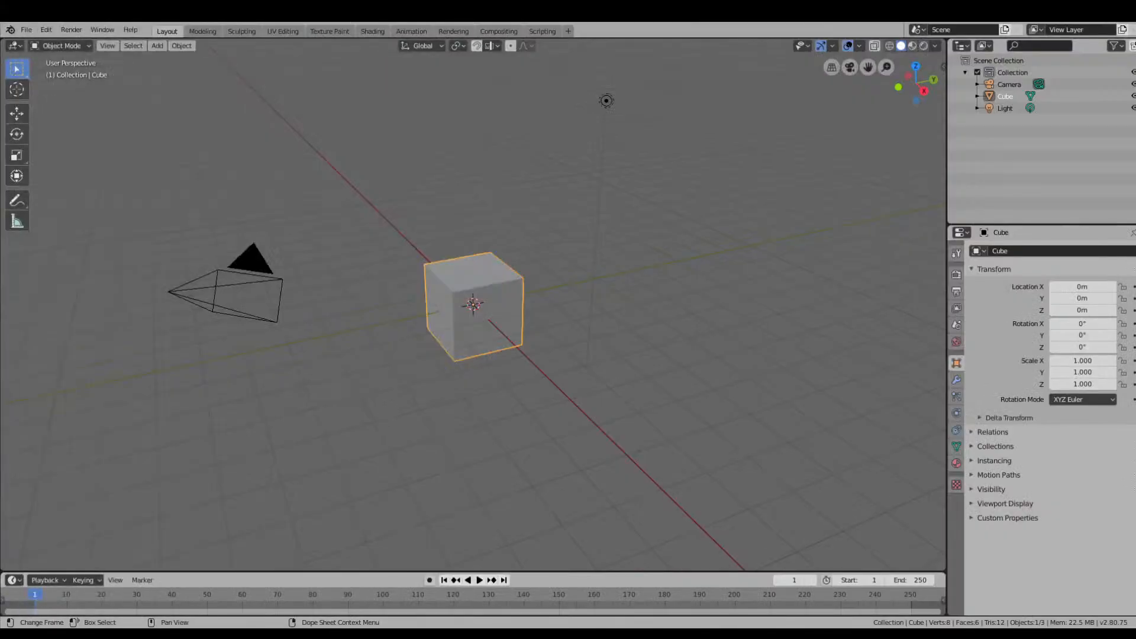
left_click(258, 183)
middle_click_drag(258, 187, 519, 264)
left_click(513, 304)
left_click(62, 48)
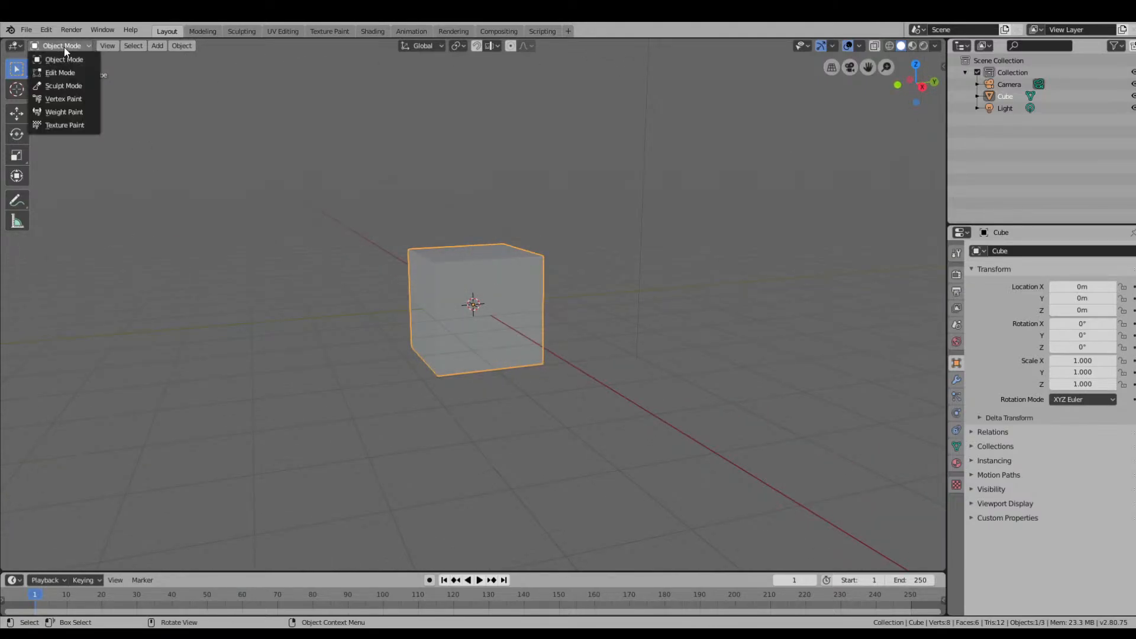
left_click(70, 69)
middle_click_drag(350, 210, 542, 341)
scroll(462, 343, "up", 4)
scroll(463, 342, "down", 3)
scroll(470, 322, "up", 3)
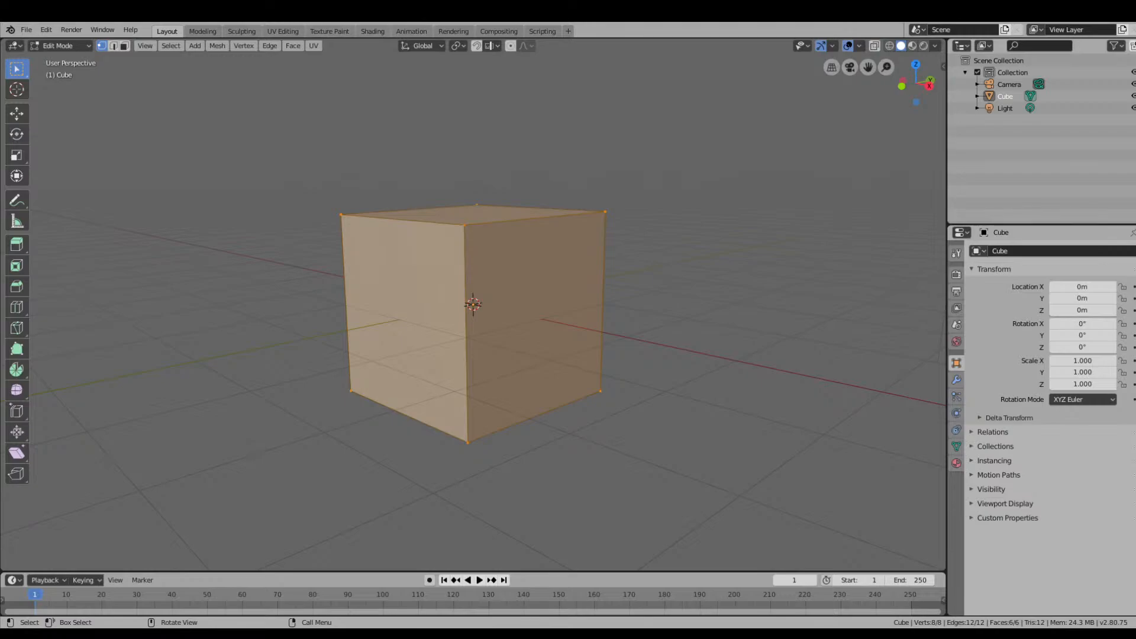
middle_click_drag(461, 264, 540, 281)
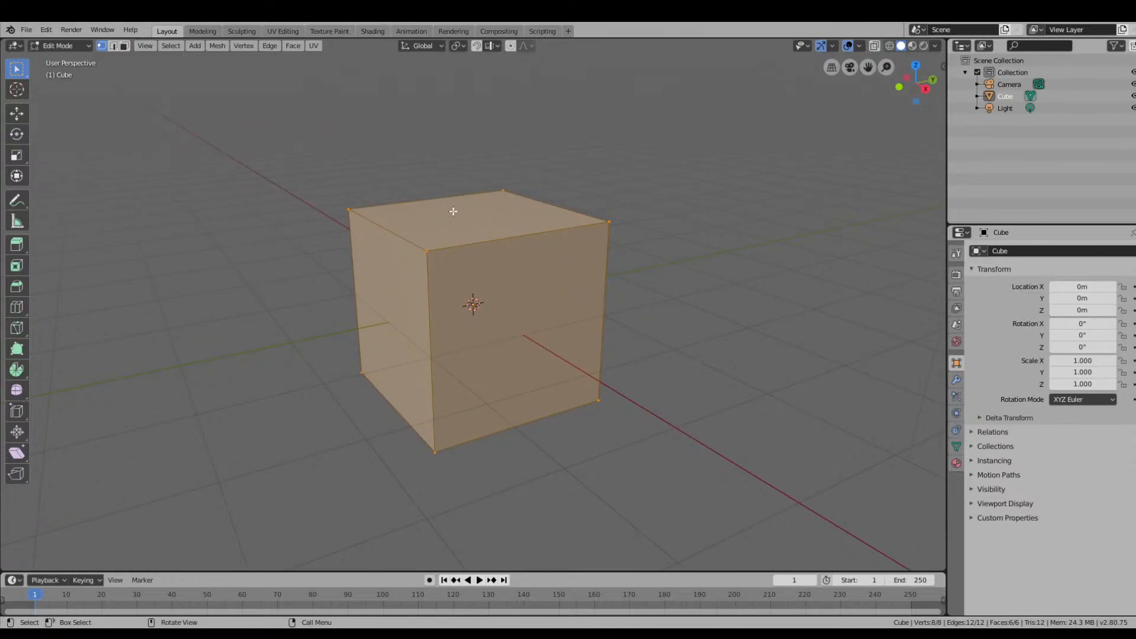
Clear the mesh selection and pick the cube's far top corner vertex with the Extrude Region tool active.
key("alt+a")
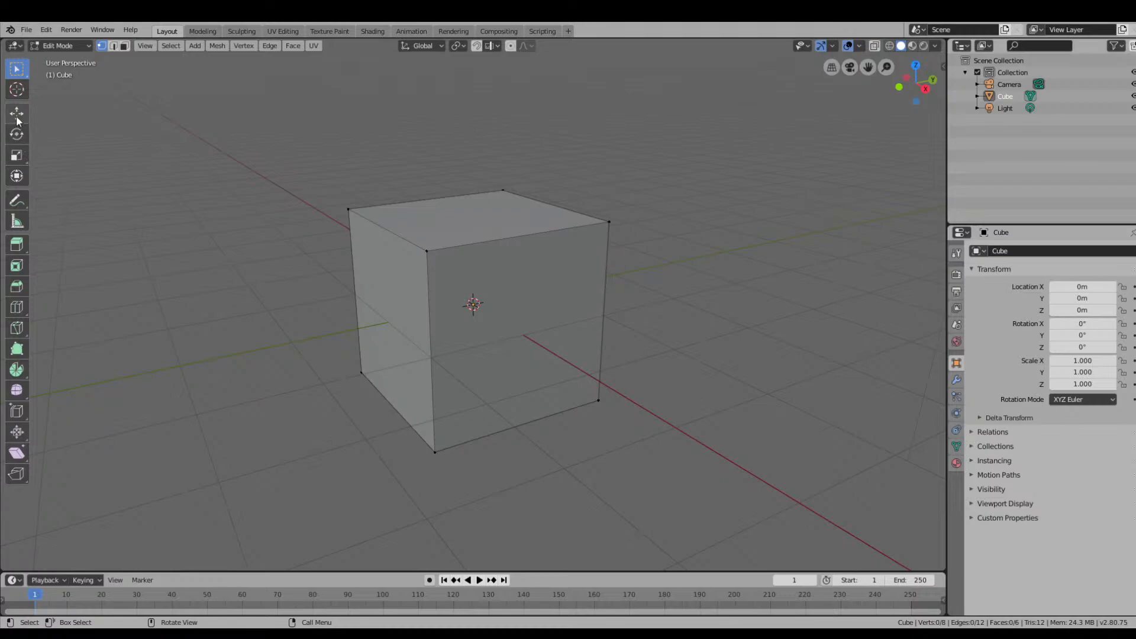
left_click(17, 244)
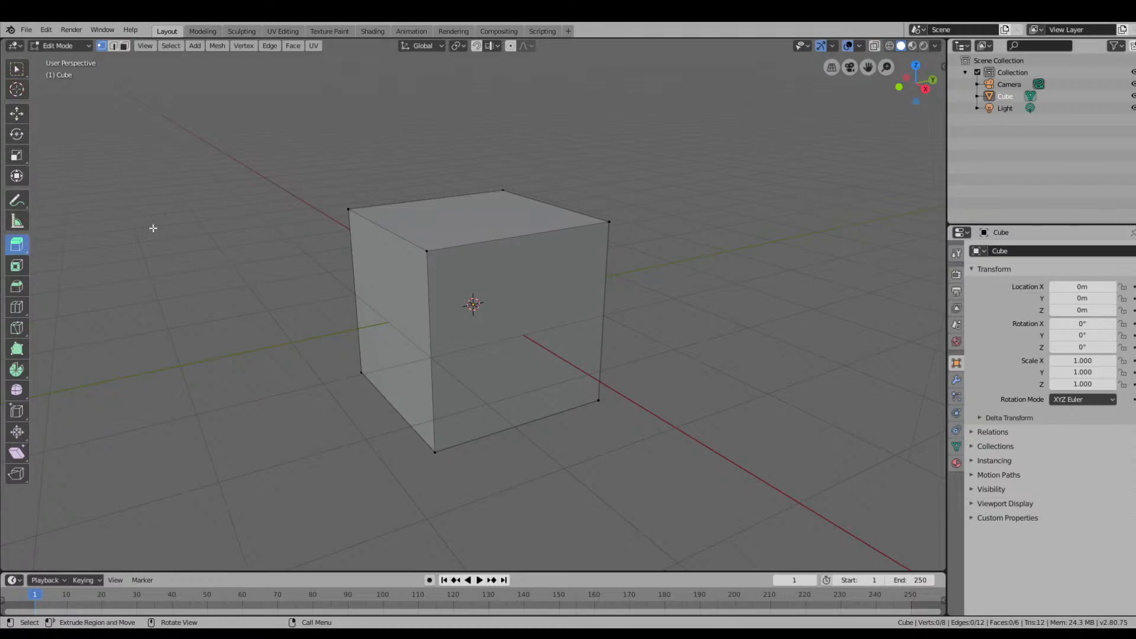
left_click(505, 215)
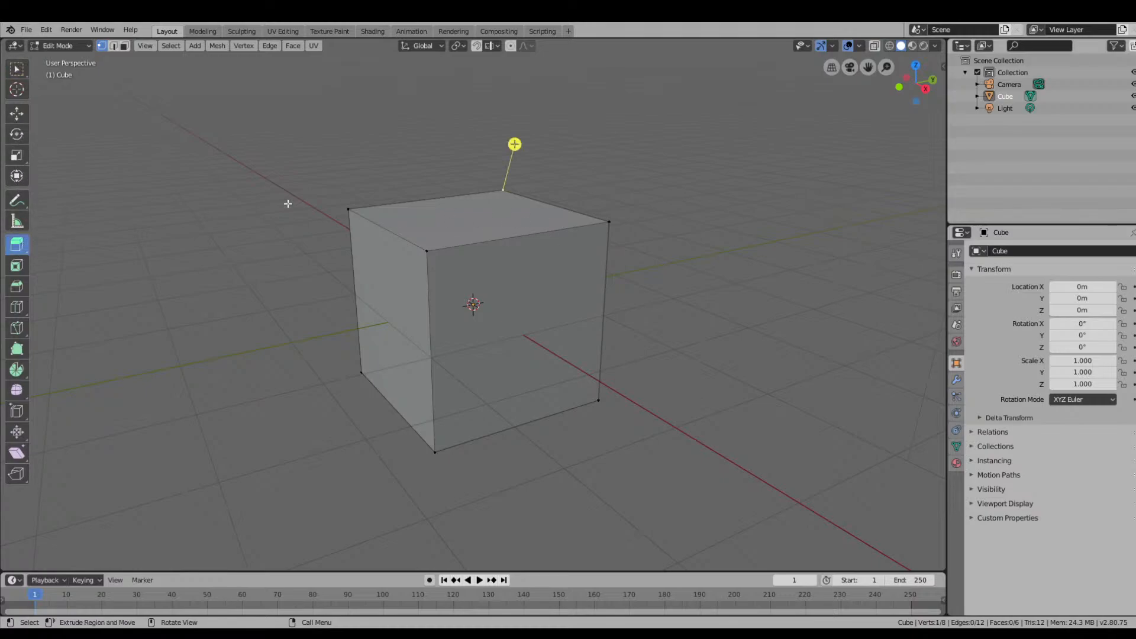
Activate the Move tool and select the cube's top face in face selection mode.
left_click(18, 116)
left_click(482, 228)
left_click(501, 220)
key("2")
left_click(496, 219)
key("3")
left_click(496, 219)
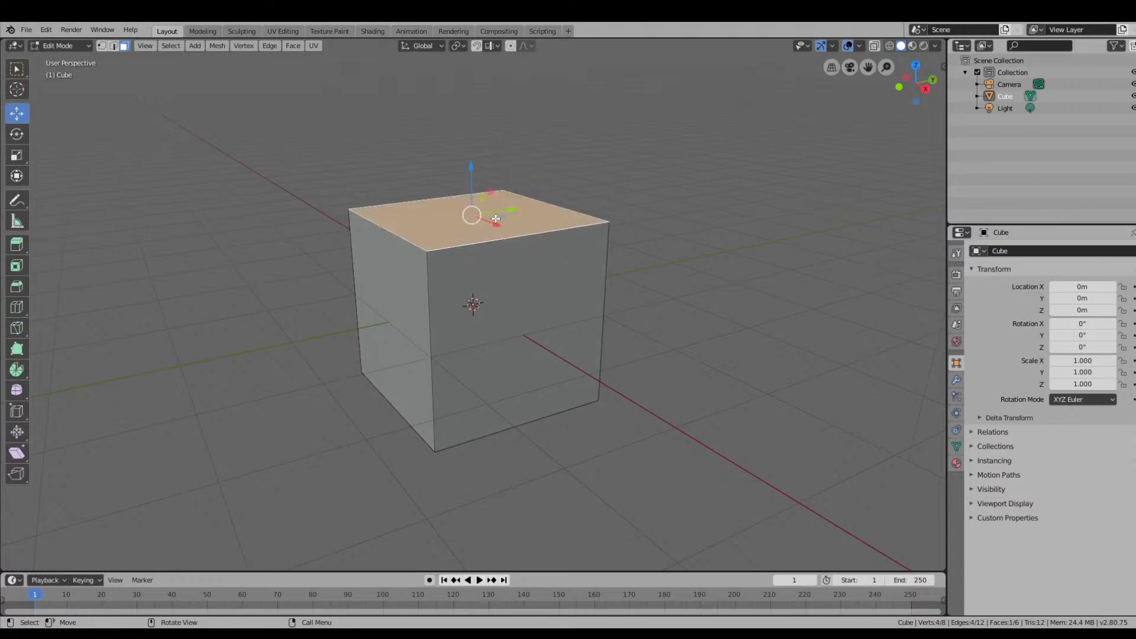
middle_click_drag(472, 216, 534, 219)
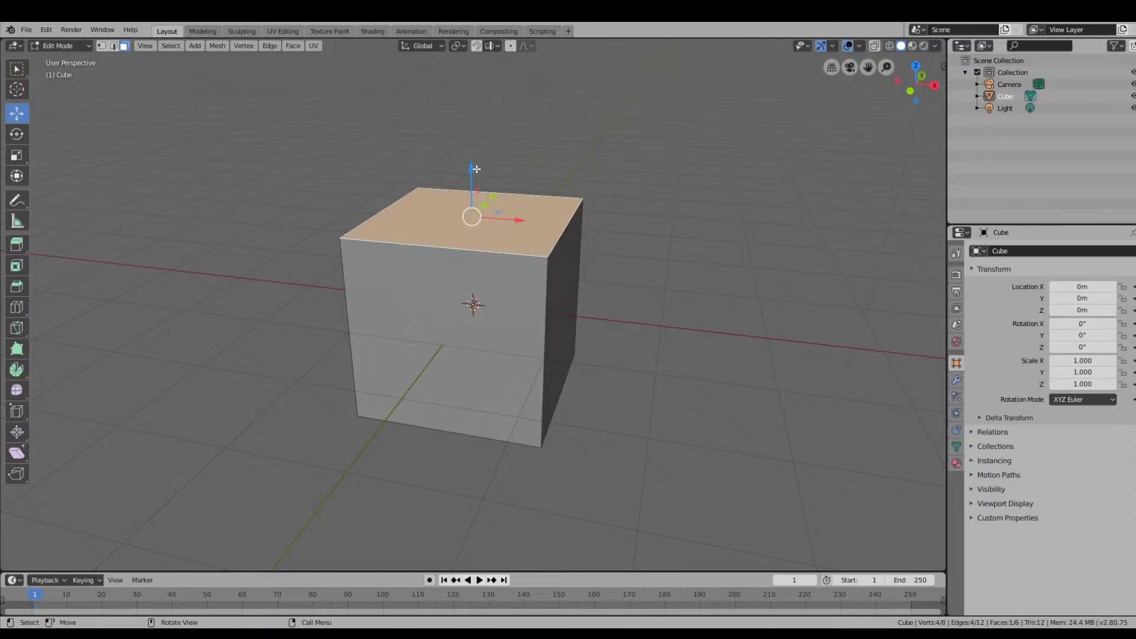
Select four of the cube's faces with the Select Box tool and align the view to Front Orthographic.
middle_click_drag(605, 178, 591, 225)
scroll(757, 245, "up", 3)
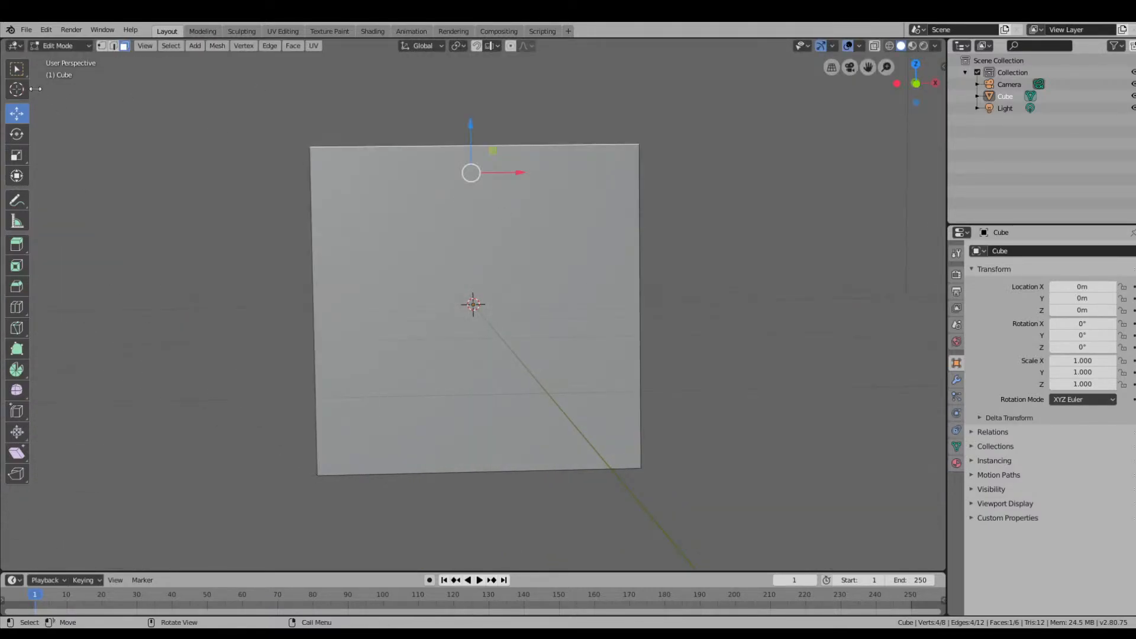
left_click(19, 70)
key("a")
middle_click_drag(685, 273, 567, 207, "alt")
scroll(675, 290, "down", 5)
middle_click_drag(581, 348, 591, 299)
left_click(467, 316, "shift")
left_click(526, 312, "shift")
middle_click_drag(452, 319, 523, 314)
left_click(523, 314, "shift")
middle_click_drag(622, 307, 542, 337, "alt")
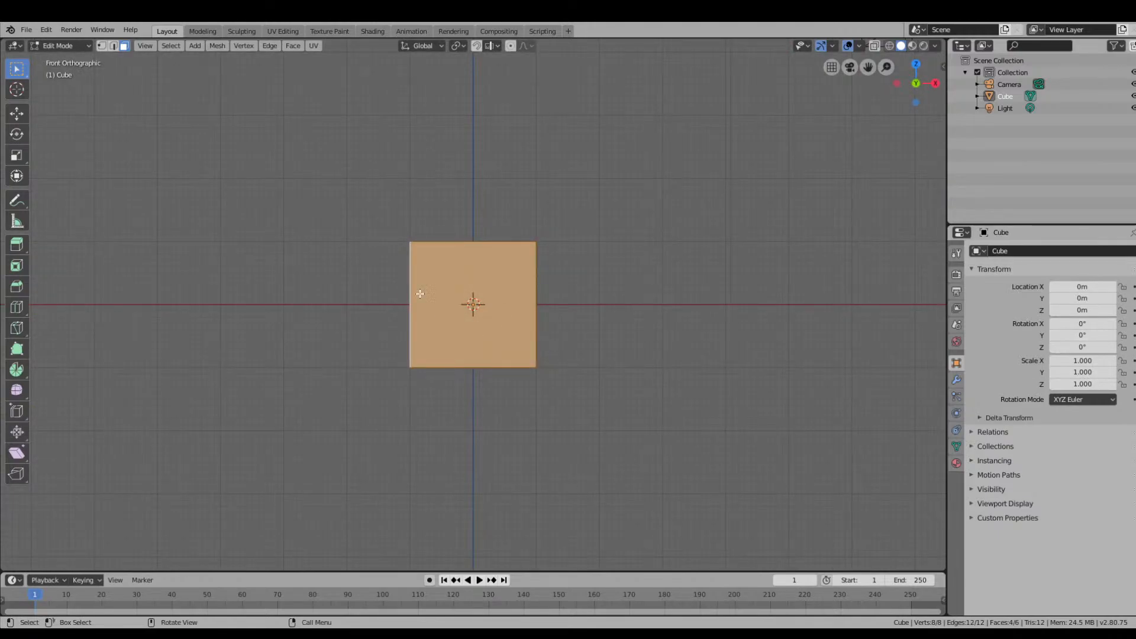
Cut a horizontal edge loop around the middle of the cube with the Loop Cut tool.
left_click(17, 306)
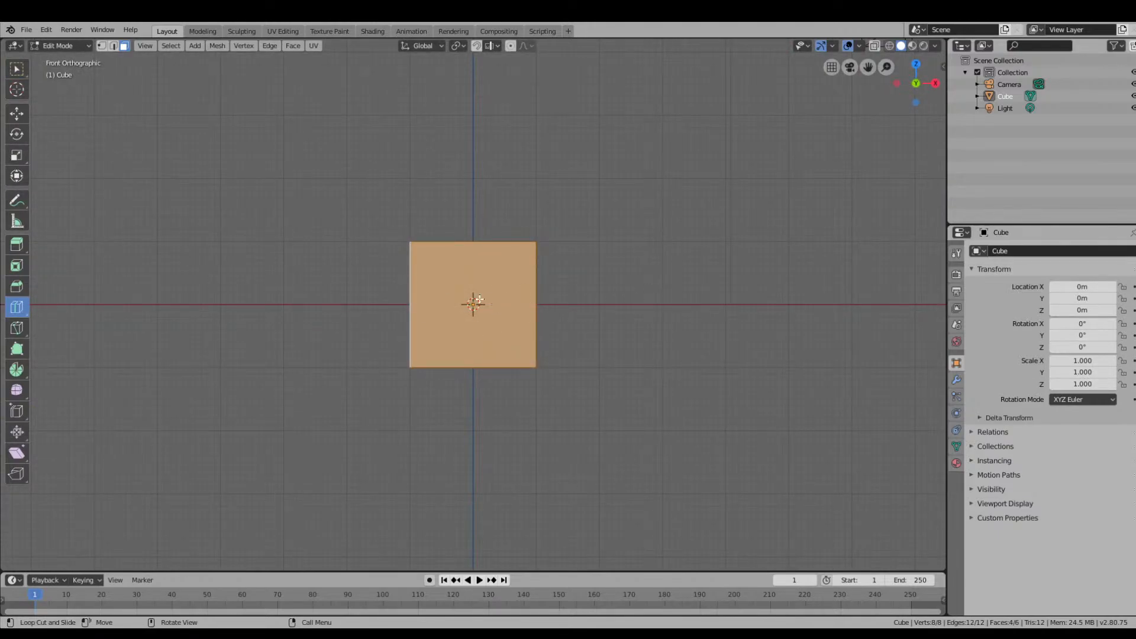
left_click(419, 306)
middle_click_drag(419, 306, 530, 333)
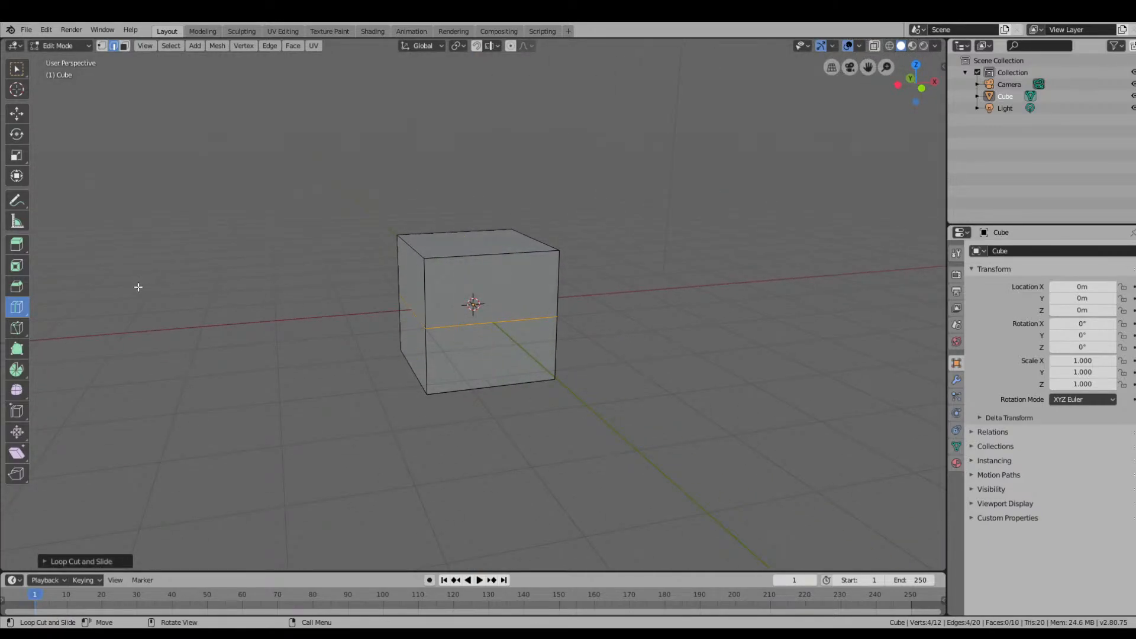
left_click(23, 318)
left_click(63, 339)
left_click(15, 308)
left_click(45, 307)
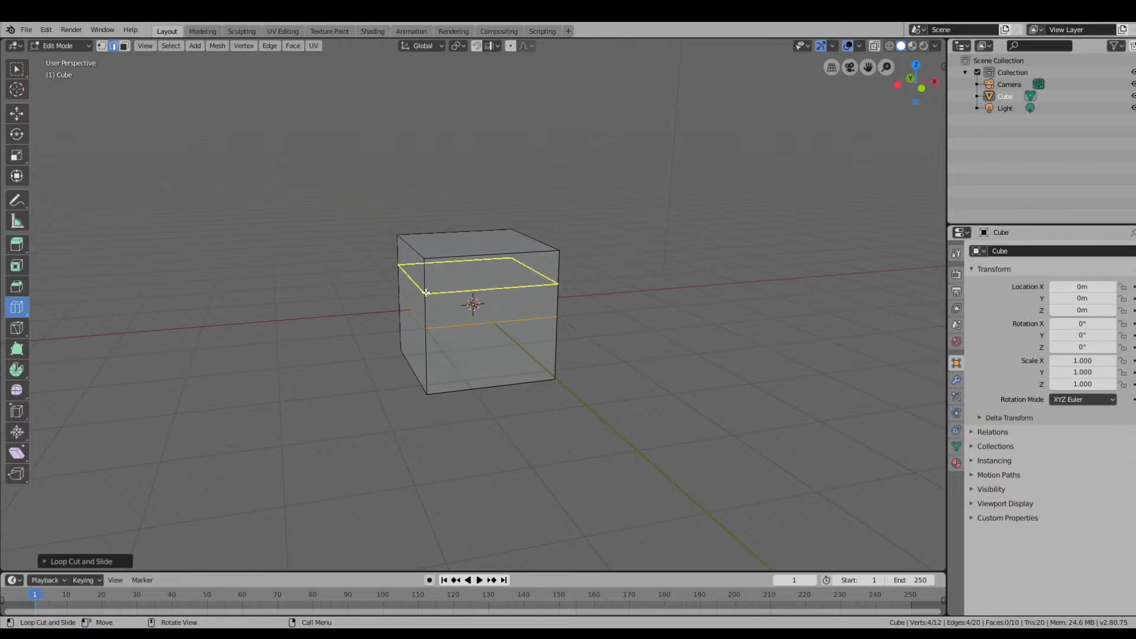
Add more loop cuts, dividing the cube's front into a four-by-four grid and its side into two columns.
left_click_drag(495, 314, 461, 315)
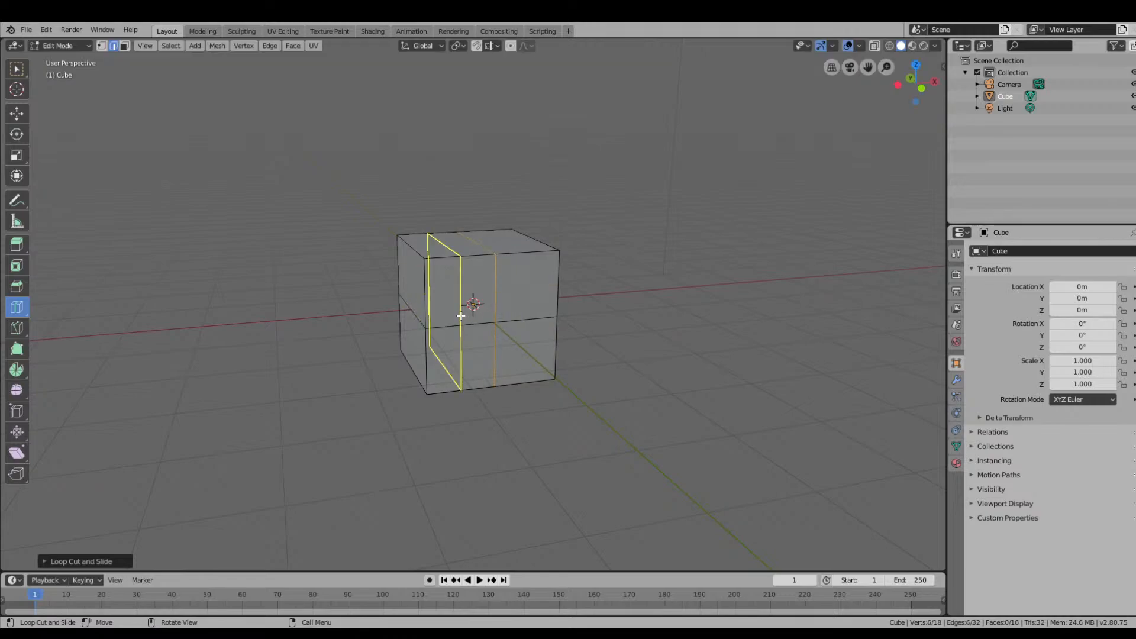
left_click(463, 315)
left_click(521, 310)
left_click(496, 352)
left_click(488, 290)
middle_click_drag(525, 291, 503, 304)
left_click(499, 325)
Activate the Move tool and select a vertex on the cube's vertical corner edge in vertex selection mode.
middle_click_drag(566, 325, 497, 286)
scroll(481, 297, "up", 3)
mouse_move(575, 338)
middle_mouse_down()
mouse_move(624, 353)
mouse_move(585, 343)
middle_mouse_up()
left_click(17, 118)
key("1")
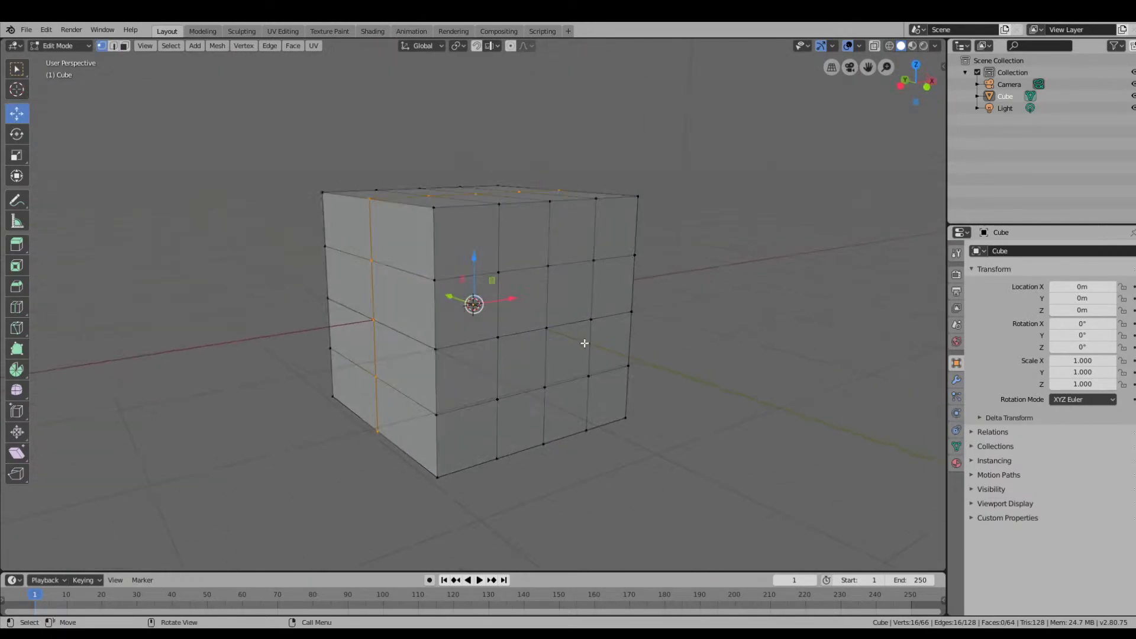
middle_click_drag(486, 393, 540, 374)
left_click(545, 351)
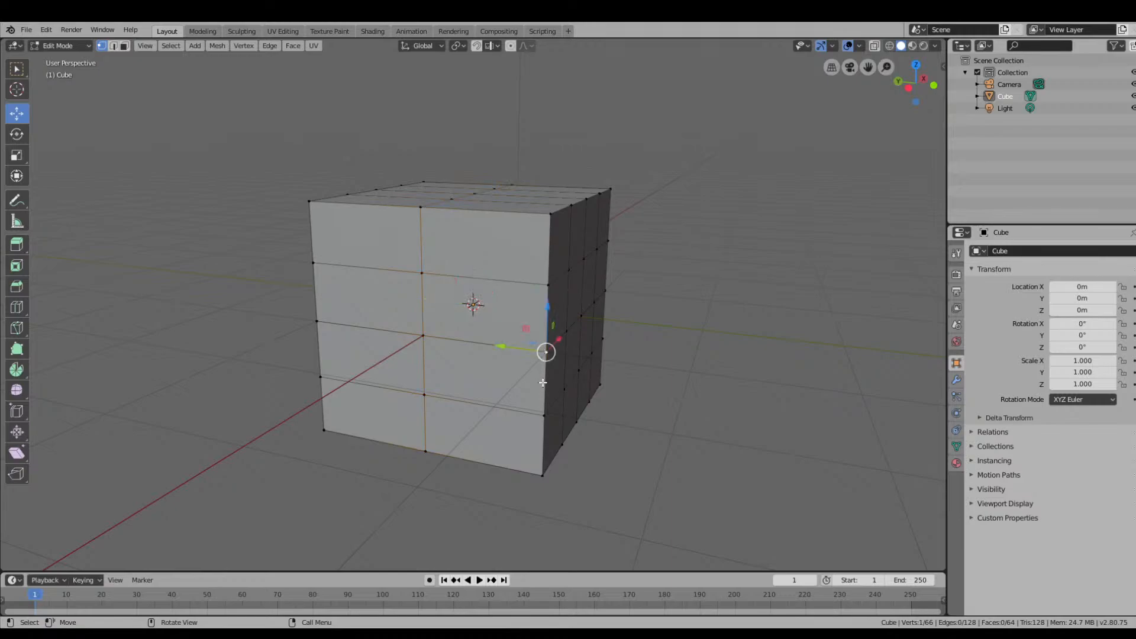
Select the four vertical edge segments of that corner in edge selection mode and move them inward along Y.
key("2")
left_click(546, 309)
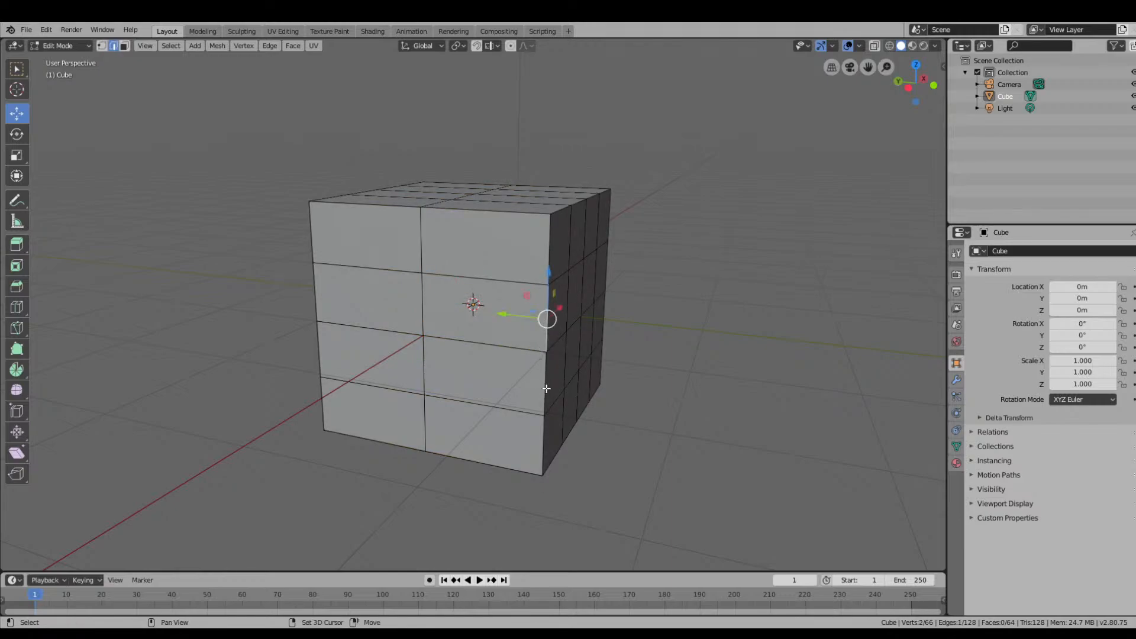
left_click(544, 444, "shift")
left_click(549, 248, "shift")
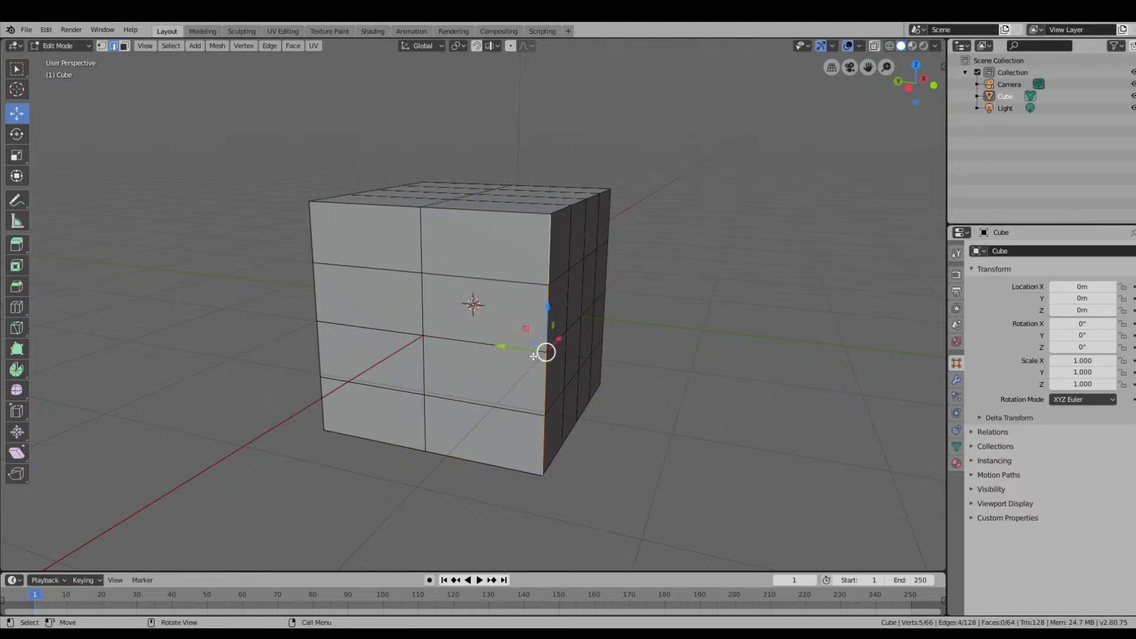
left_click_drag(505, 350, 460, 342)
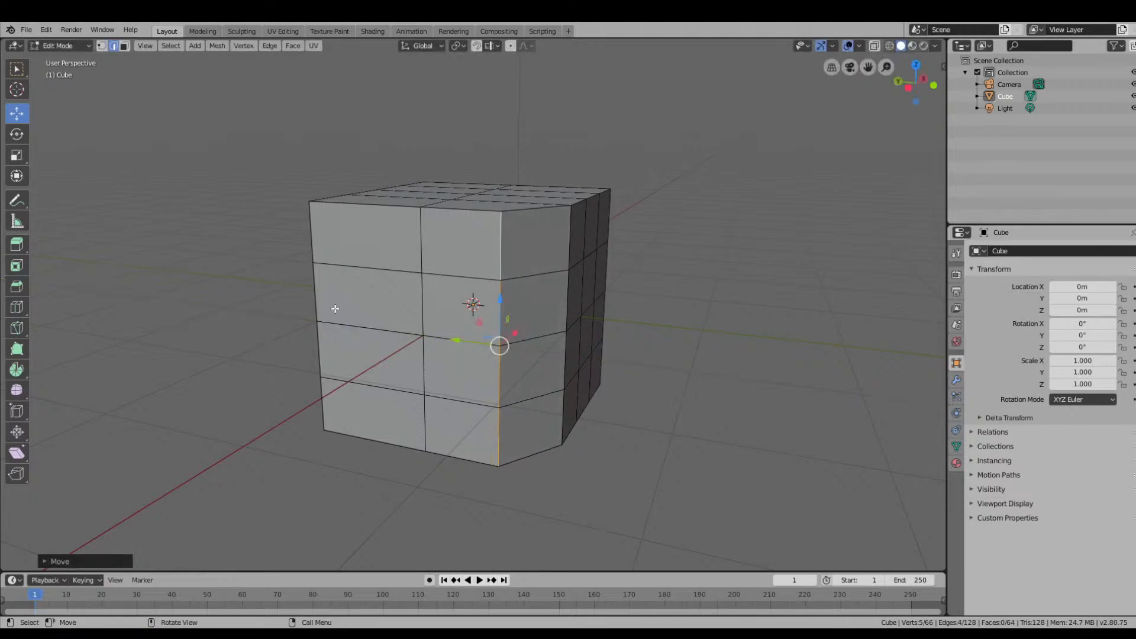
Select the four vertical edge segments of the opposite corner on the same side and move them inward along Y, checking from the top view.
middle_click_drag(335, 279, 360, 246)
left_click(344, 239)
left_click(347, 307, "shift")
left_click(351, 373, "shift")
left_click(352, 409, "shift")
left_click_drag(314, 340, 379, 340)
key("KP_7")
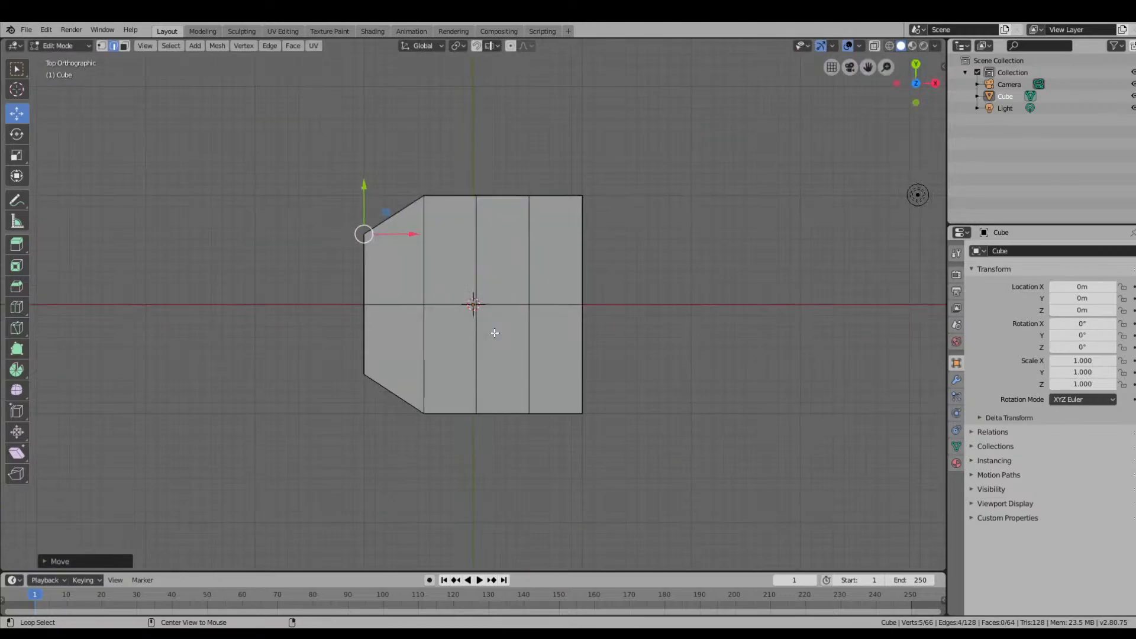
Try a Screw modifier on the cube and remove it.
middle_click_drag(527, 278, 648, 203)
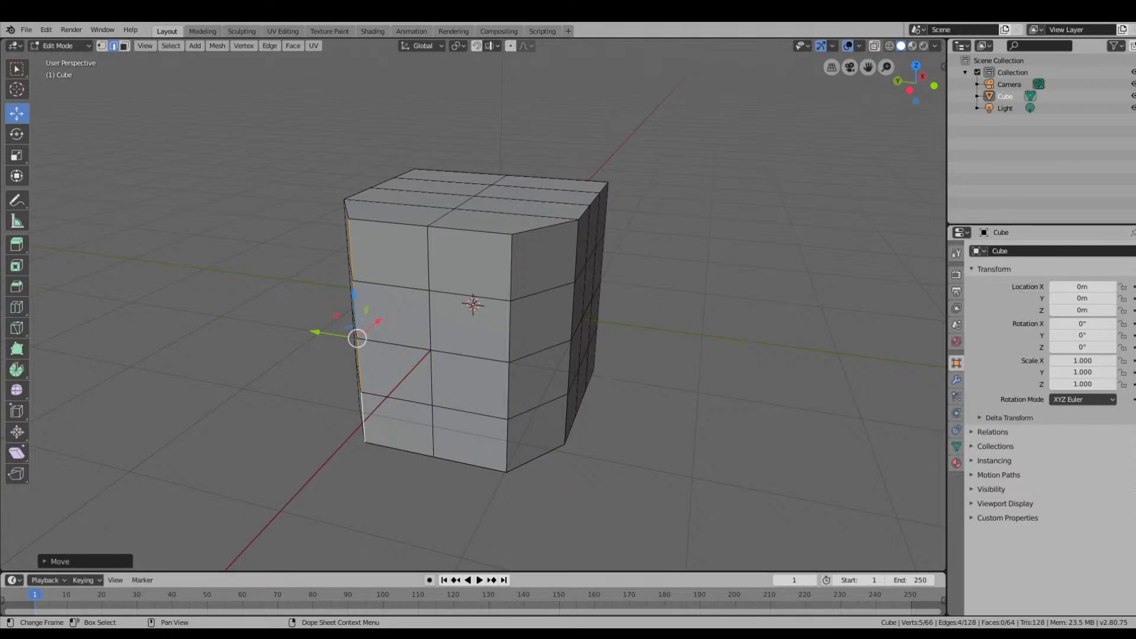
middle_click_drag(522, 325, 545, 347)
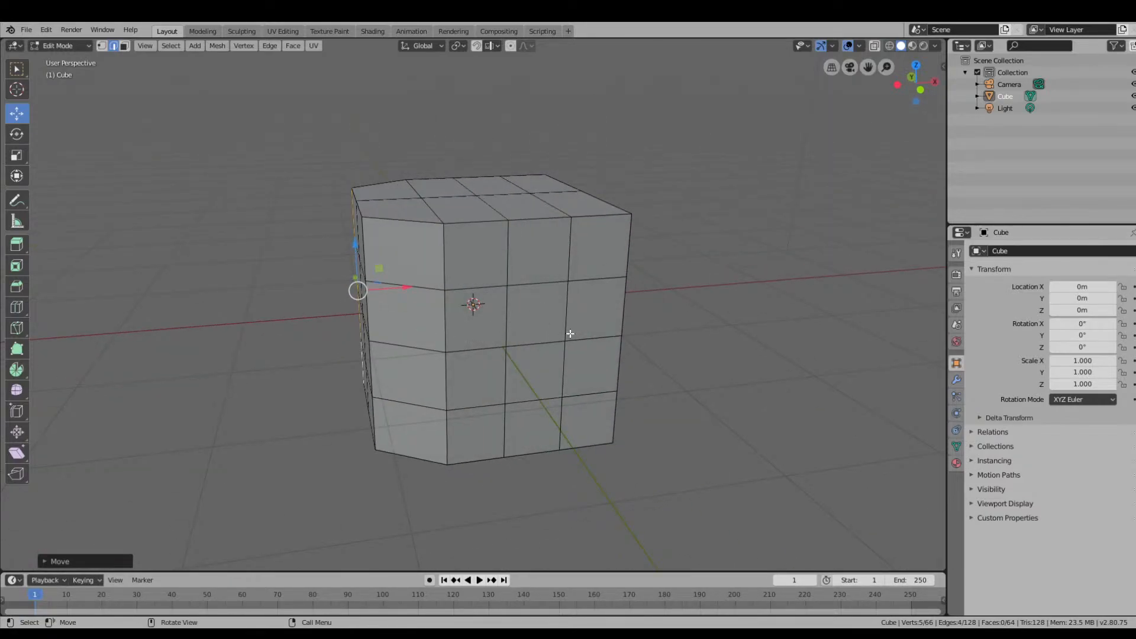
middle_click_drag(674, 337, 692, 322)
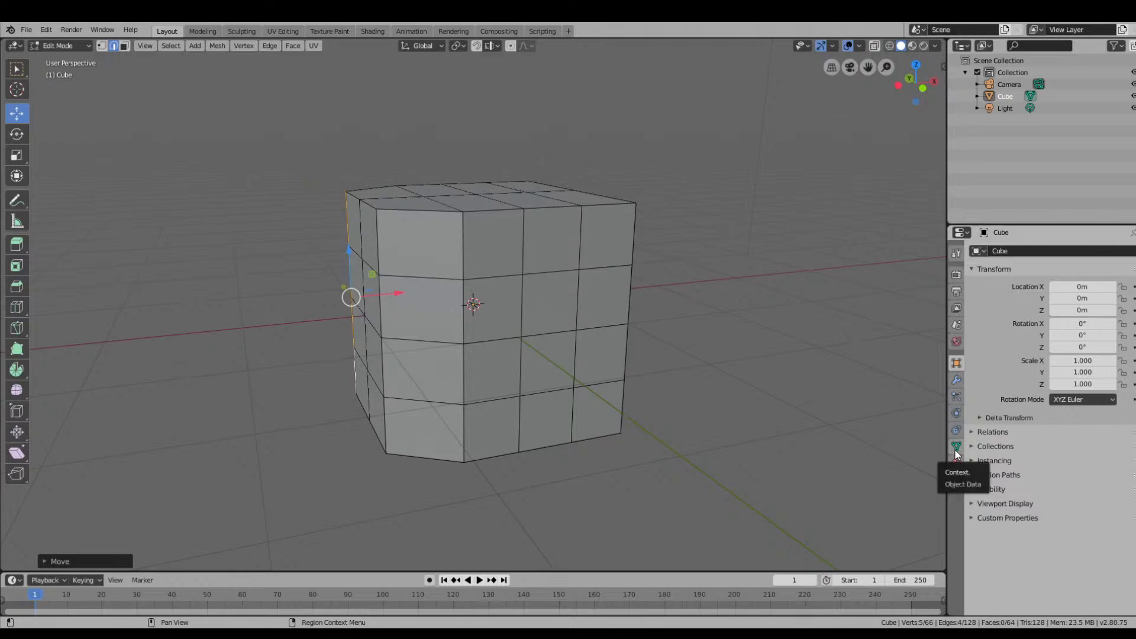
left_click(957, 386)
left_click(1015, 251)
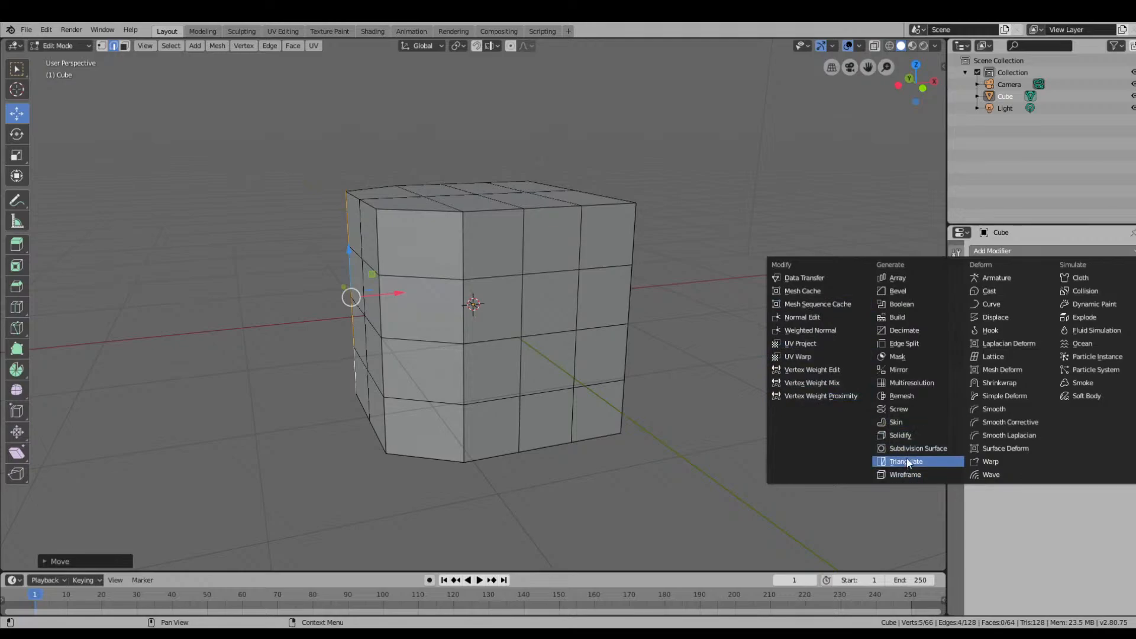
left_click(911, 409)
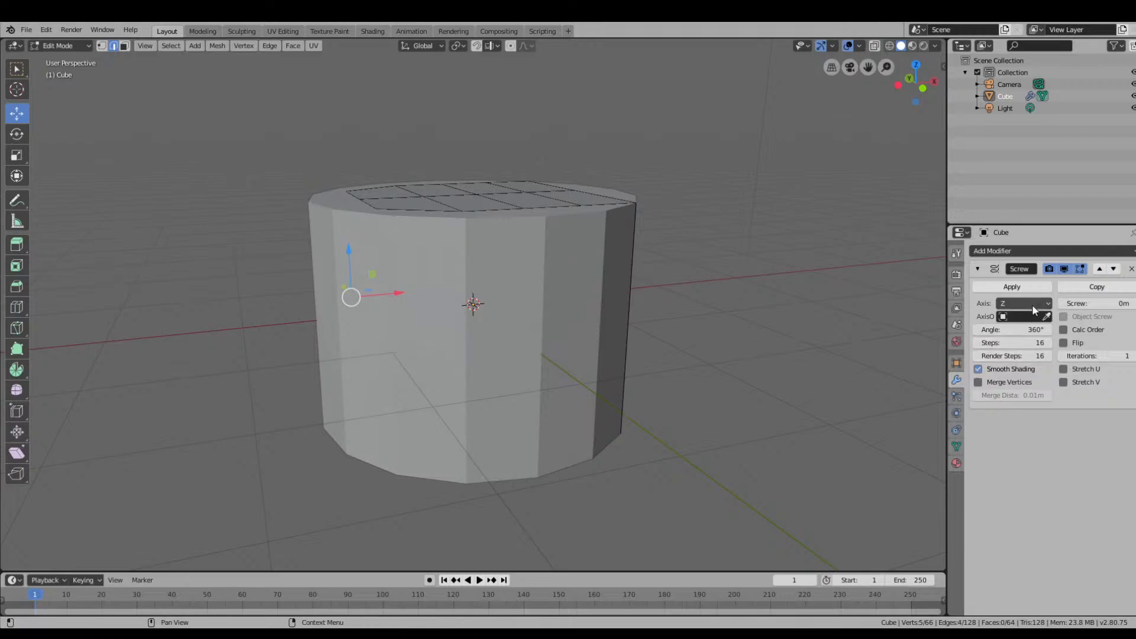
left_click(1132, 268)
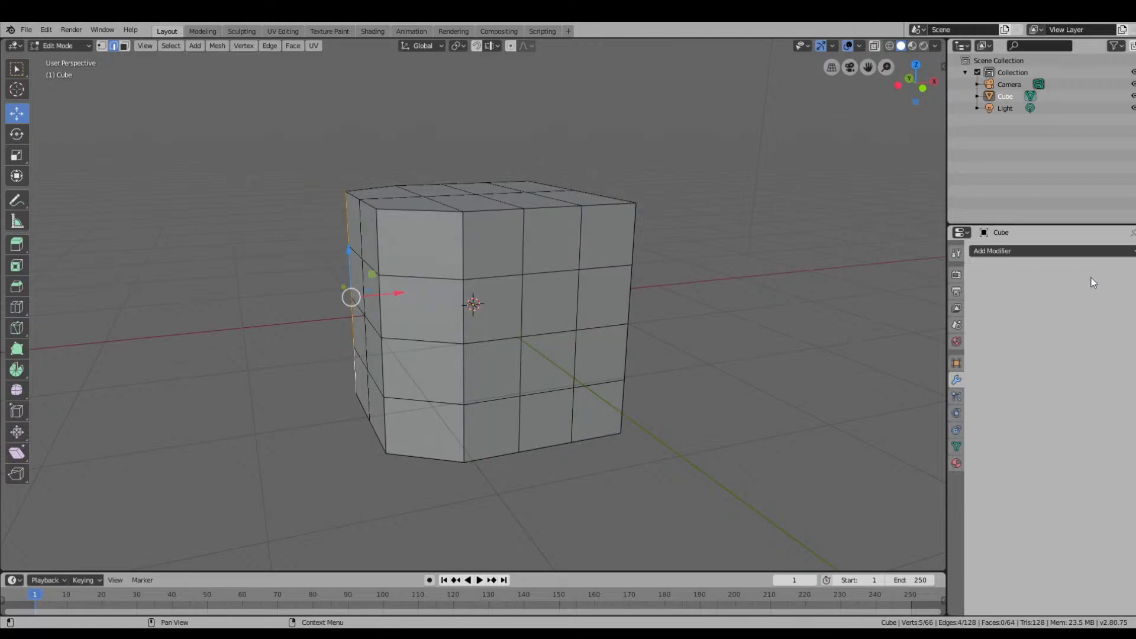
Add a Mirror modifier to the cube and try its X, Y and Z mirror axes one by one.
left_click(1020, 251)
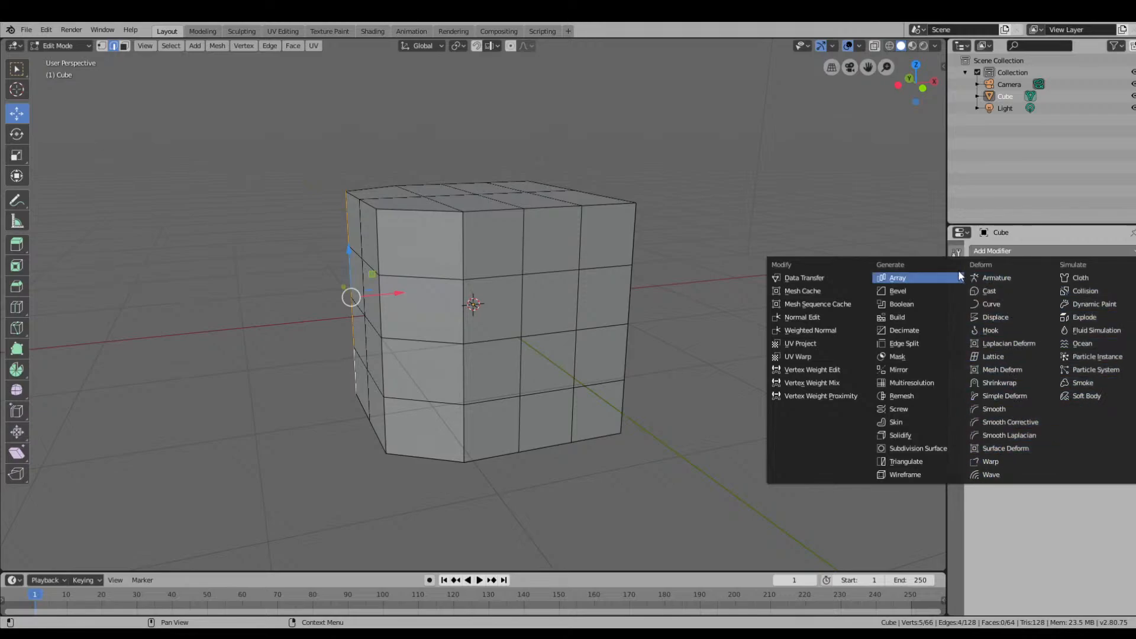
left_click(912, 370)
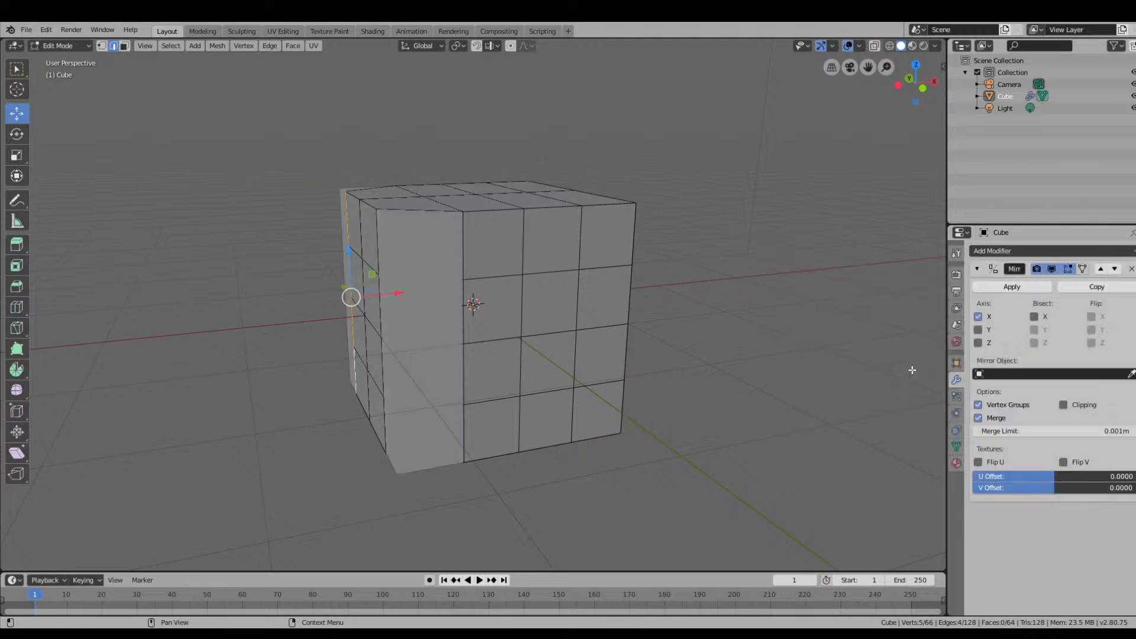
left_click(978, 316)
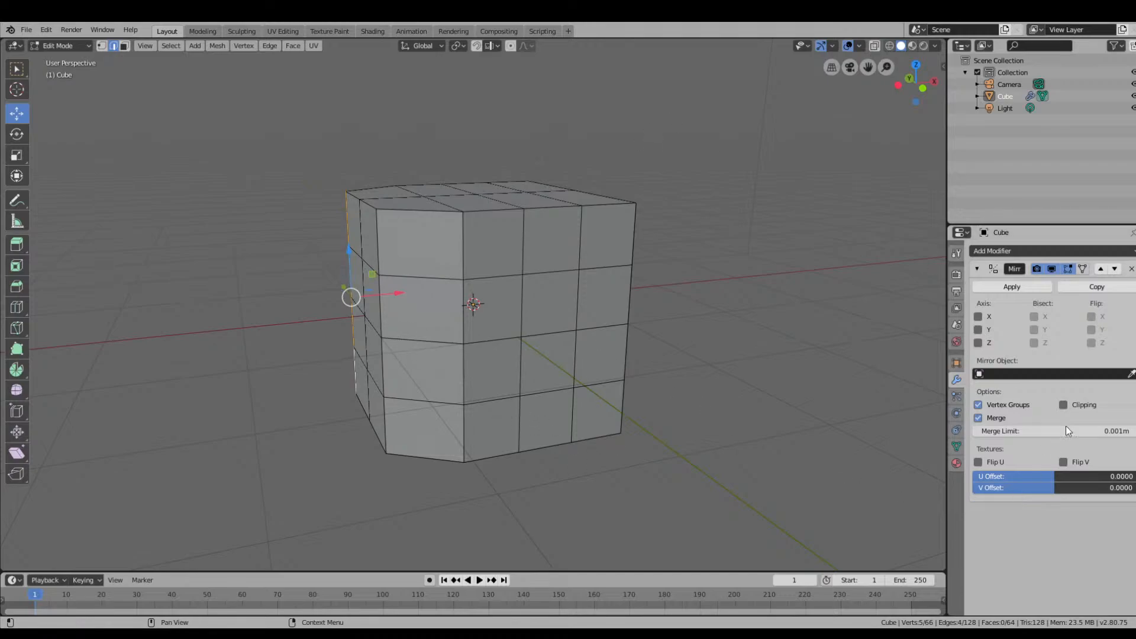
left_click(979, 330)
left_click(979, 331)
left_click(978, 343)
left_click(979, 316)
middle_click_drag(513, 284, 493, 391)
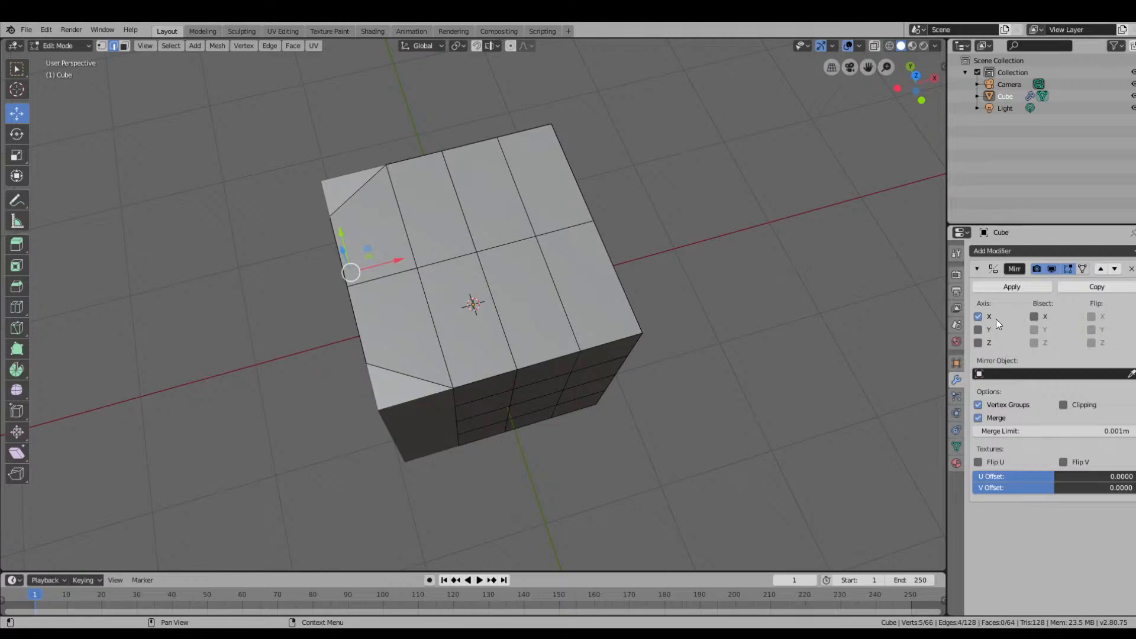
Toggle mirroring on the X axis repeatedly to compare the cube with and without it, leaving it off.
left_click(978, 317)
left_click(979, 317)
left_click(979, 317)
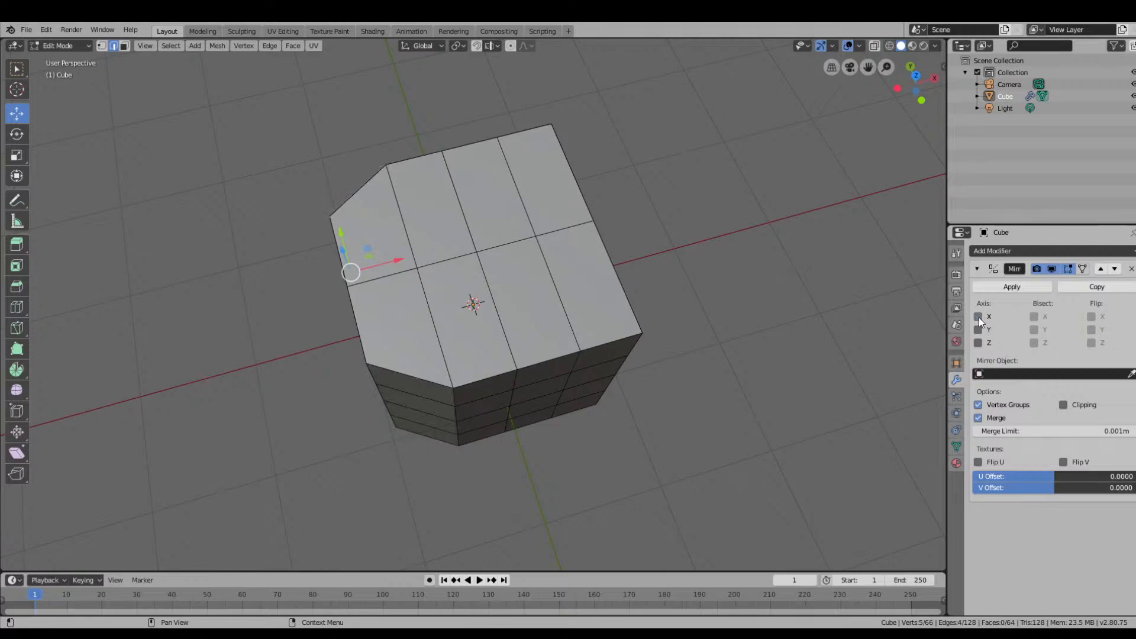
middle_click_drag(740, 326, 838, 286)
left_click(979, 317)
left_click(978, 318)
middle_click_drag(797, 375, 82, 128)
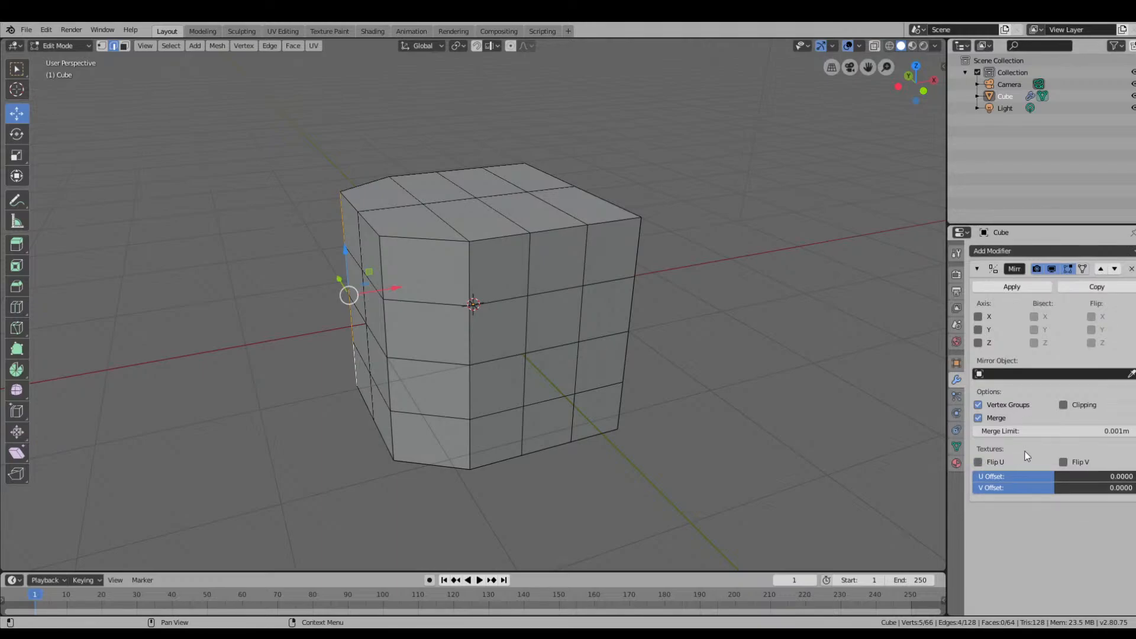
Try combined mirror axes, duplicate the Mirror modifier with Y and Z enabled, and remove both modifiers.
left_click(994, 373)
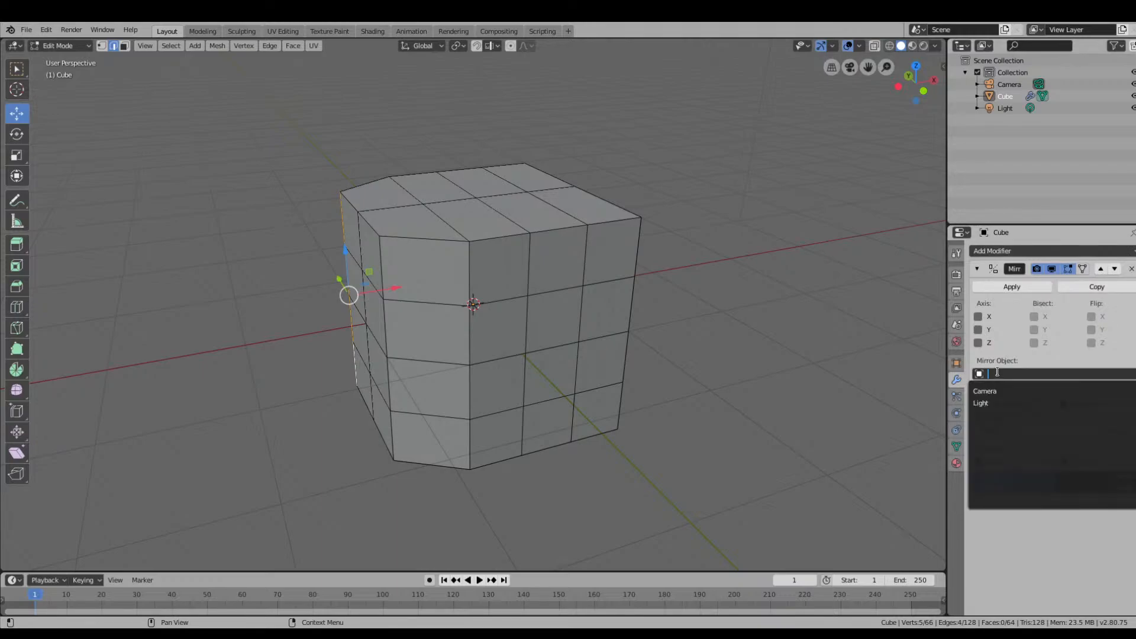
left_click(979, 317)
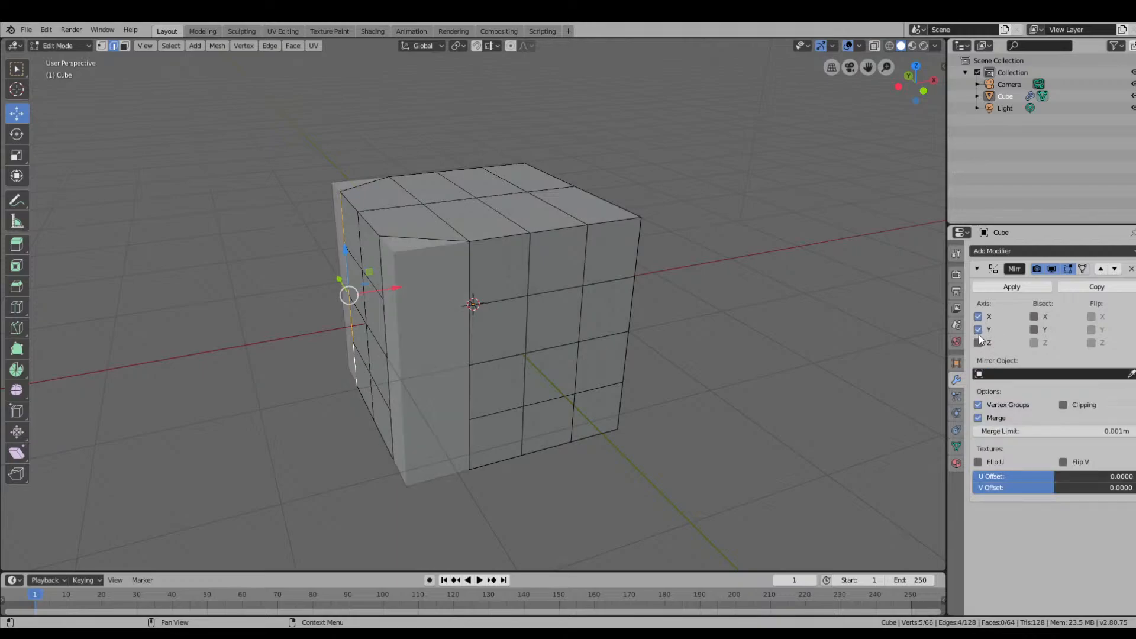
left_click(983, 343)
left_click(983, 330)
left_click(984, 317)
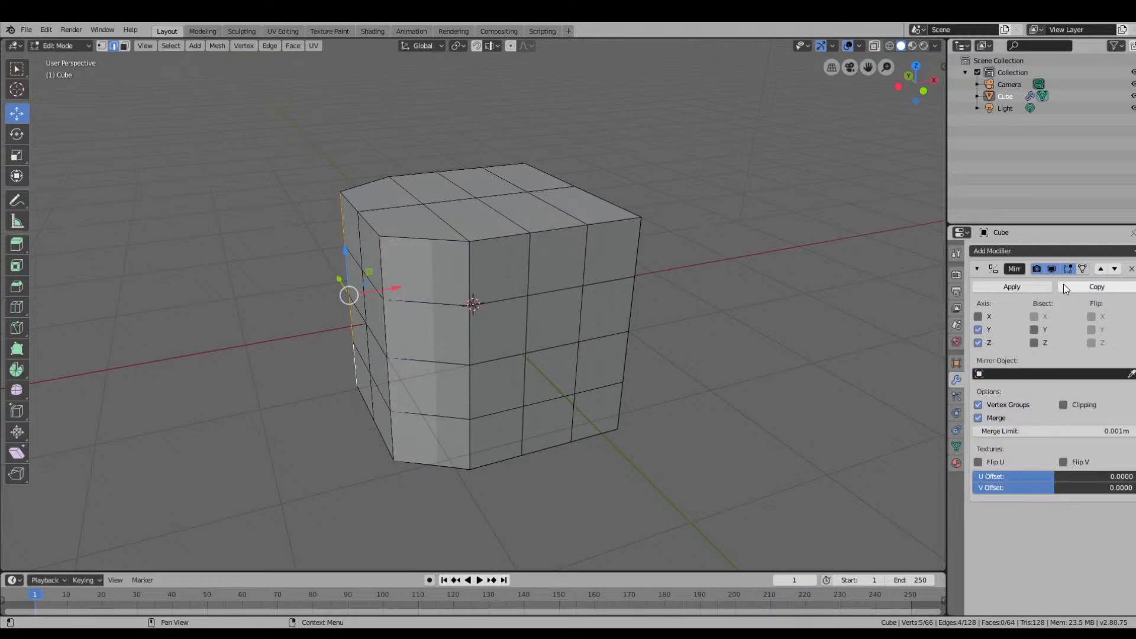
left_click(1099, 286)
left_click(1132, 269)
left_click(1132, 269)
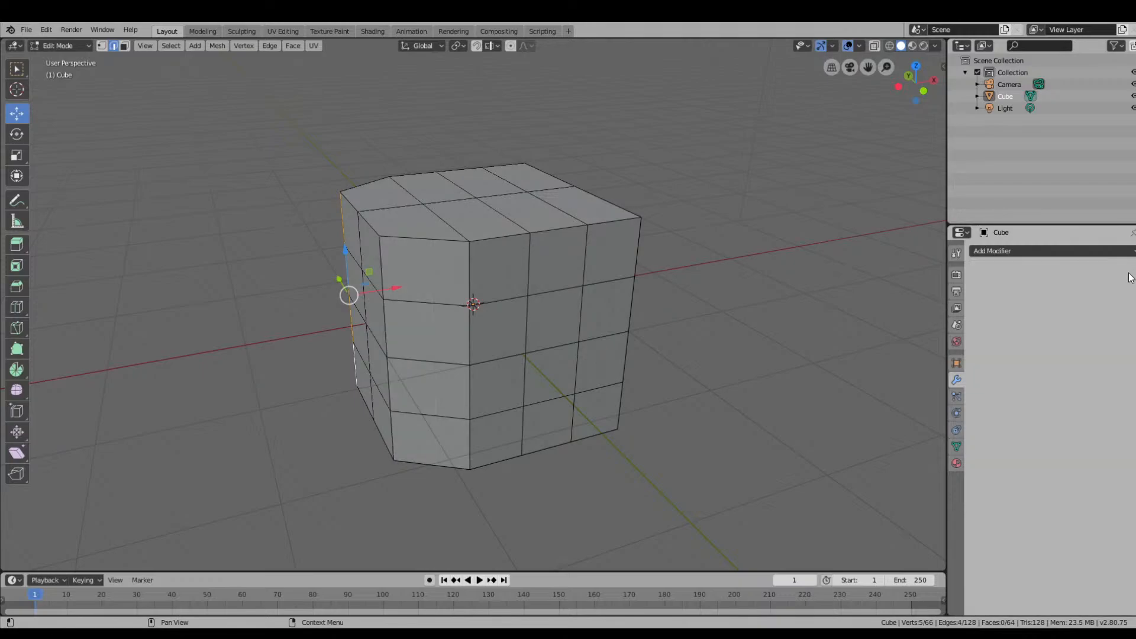
Switch to Object Mode and add a Mirror modifier on the X axis with Bisect X and Flip X enabled.
left_click(62, 45)
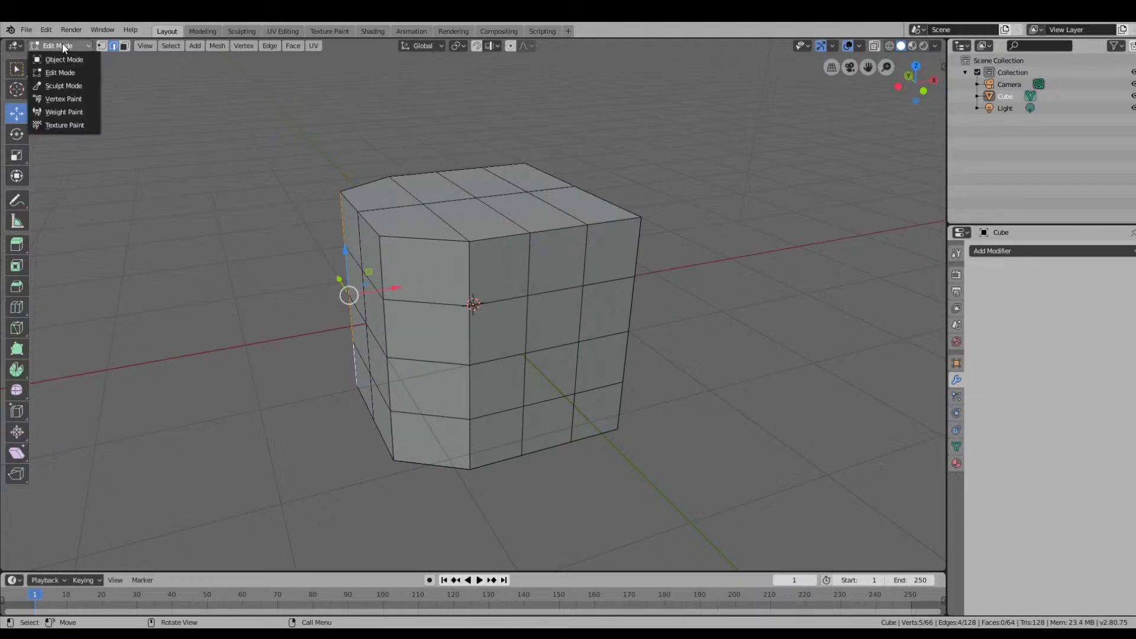
left_click(65, 56)
left_click(1017, 251)
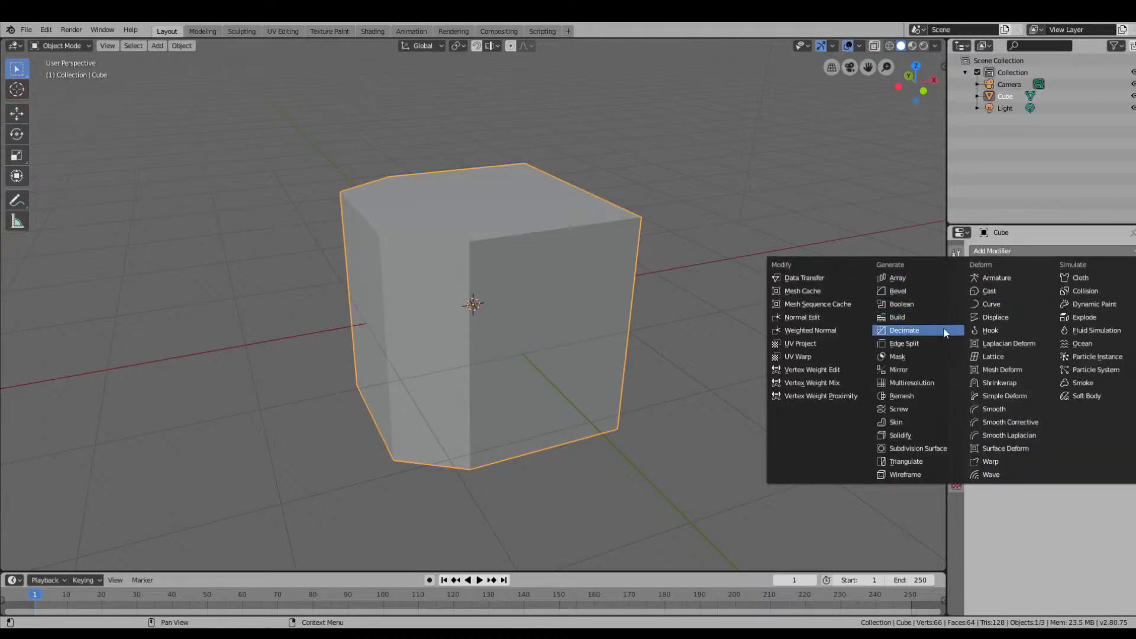
left_click(906, 369)
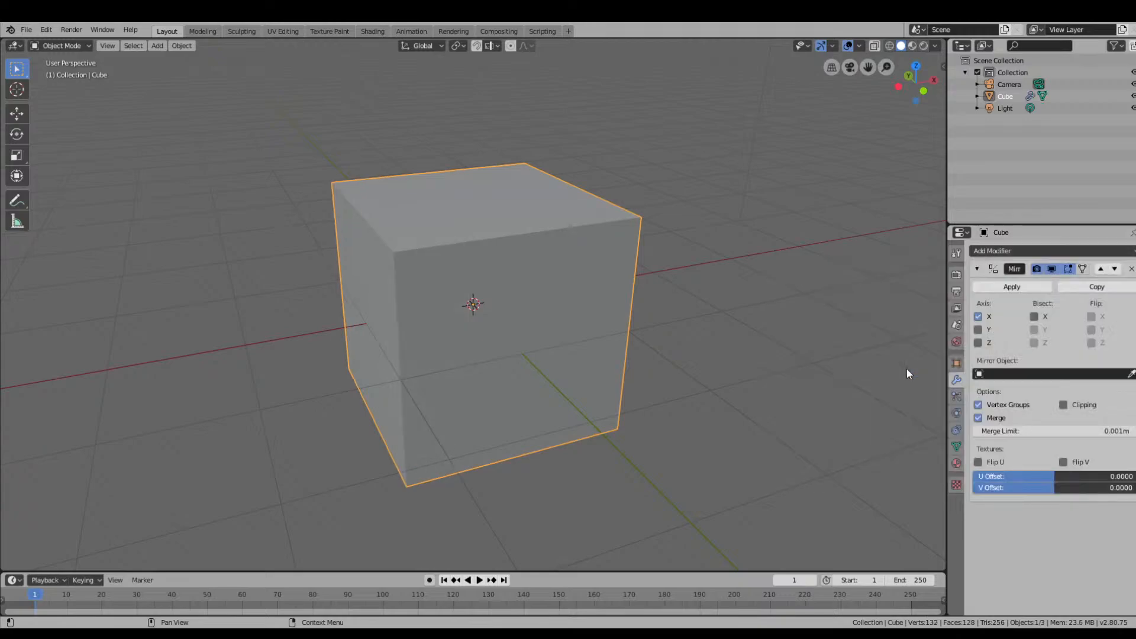
left_click(1035, 316)
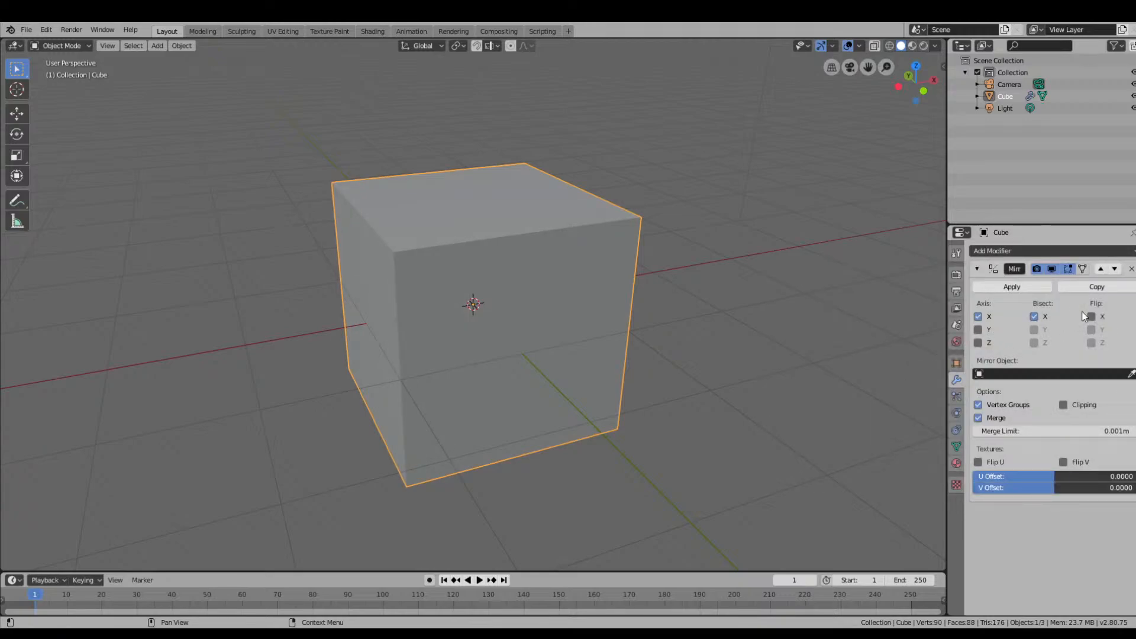
left_click(1091, 317)
middle_click_drag(799, 290, 940, 276)
Apply the Mirror modifier and undo the application.
left_click(1012, 286)
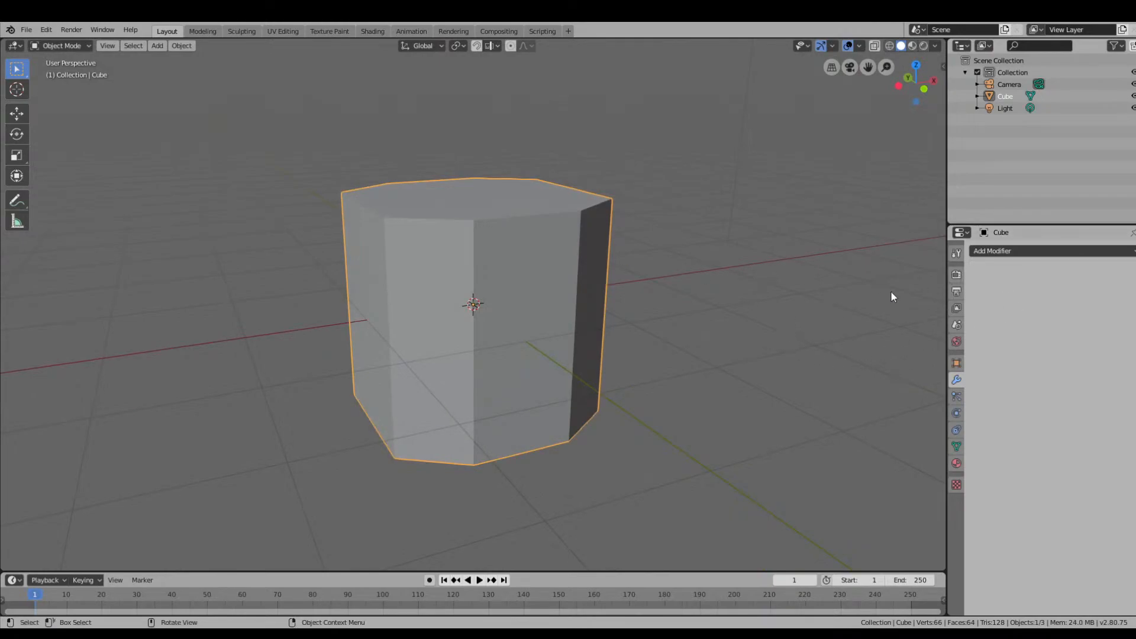
key("ctrl+z")
middle_click_drag(938, 309, 660, 277)
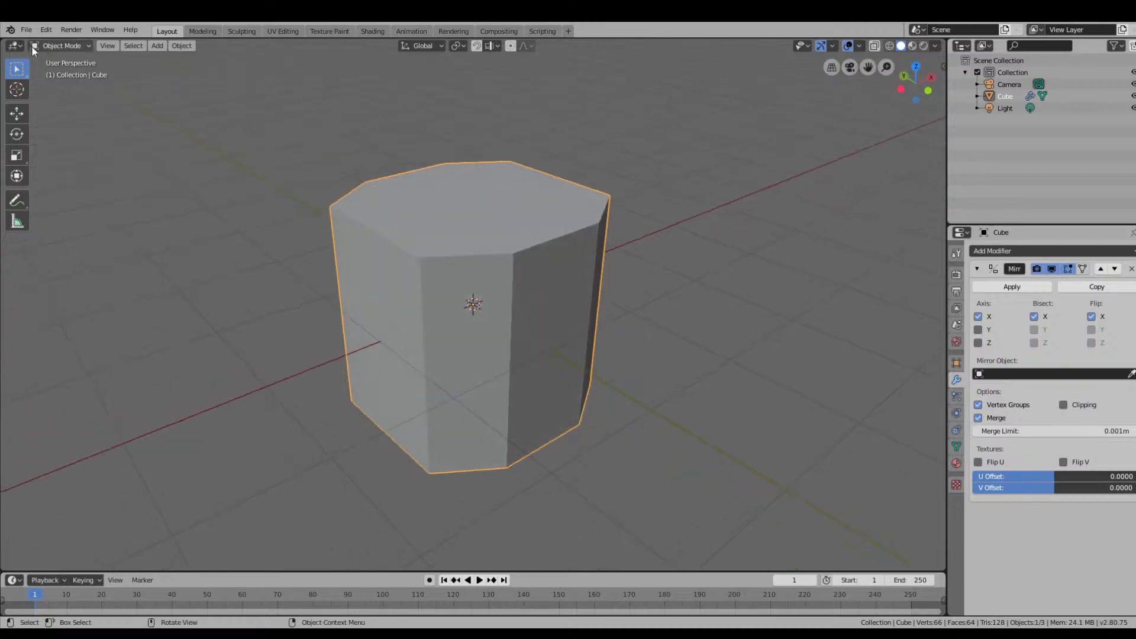
Put the cube back into Edit Mode and inspect the mirrored mesh from below.
left_click(57, 47)
left_click(63, 73)
middle_click_drag(553, 332, 666, 427)
middle_click_drag(418, 400, 561, 388)
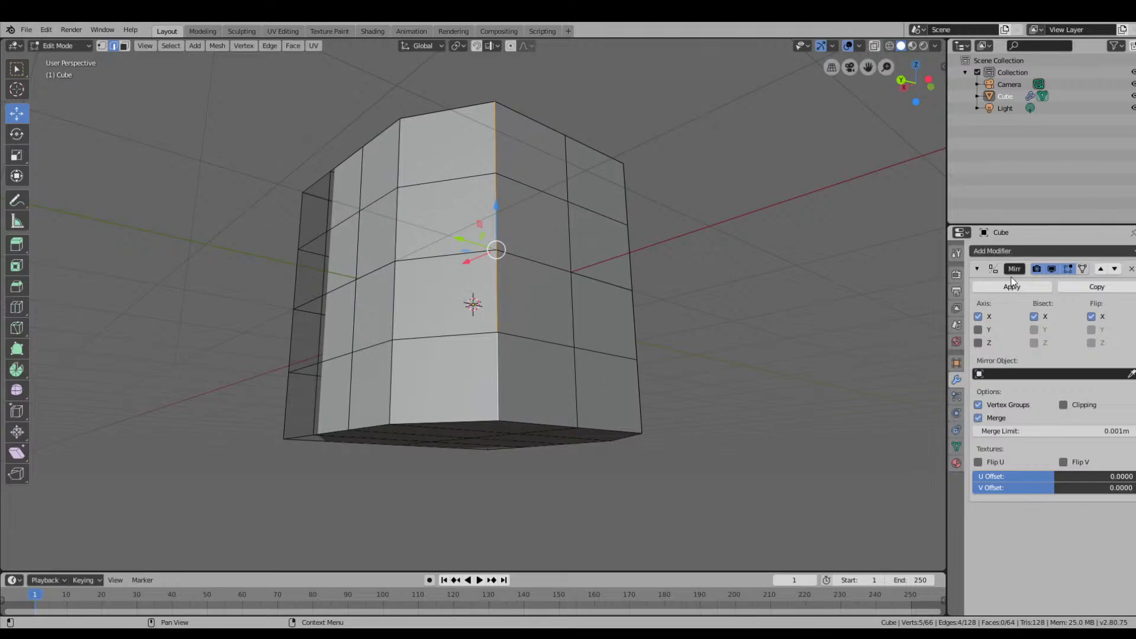
Put the cube into Object Mode to view the mirrored shape, and return it to Edit Mode.
middle_click_drag(404, 243, 364, 291)
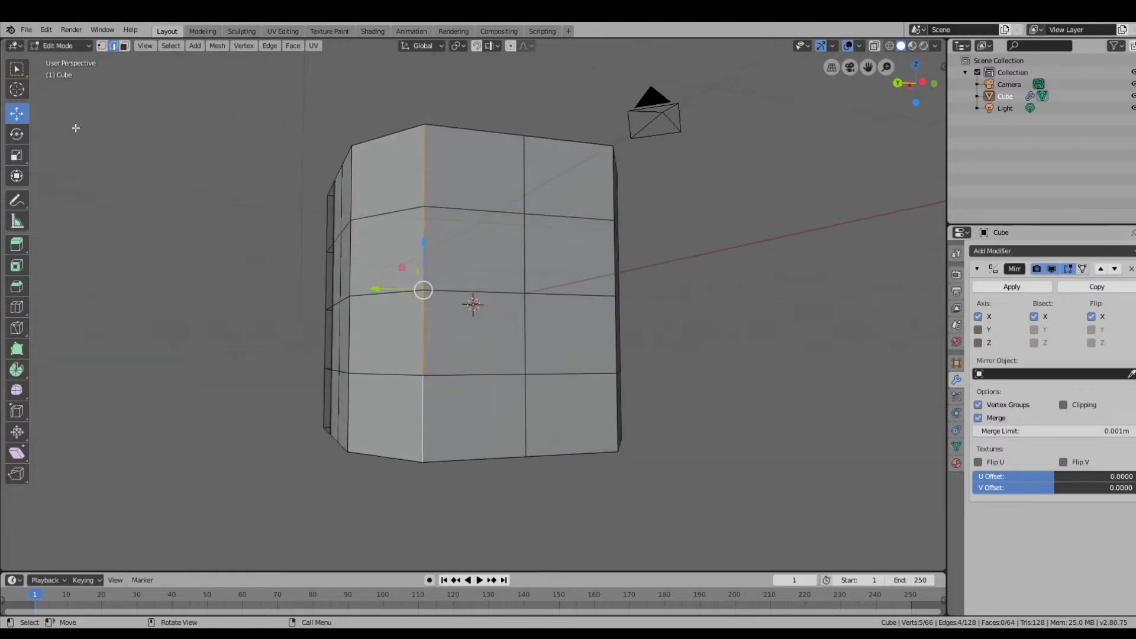
left_click(64, 45)
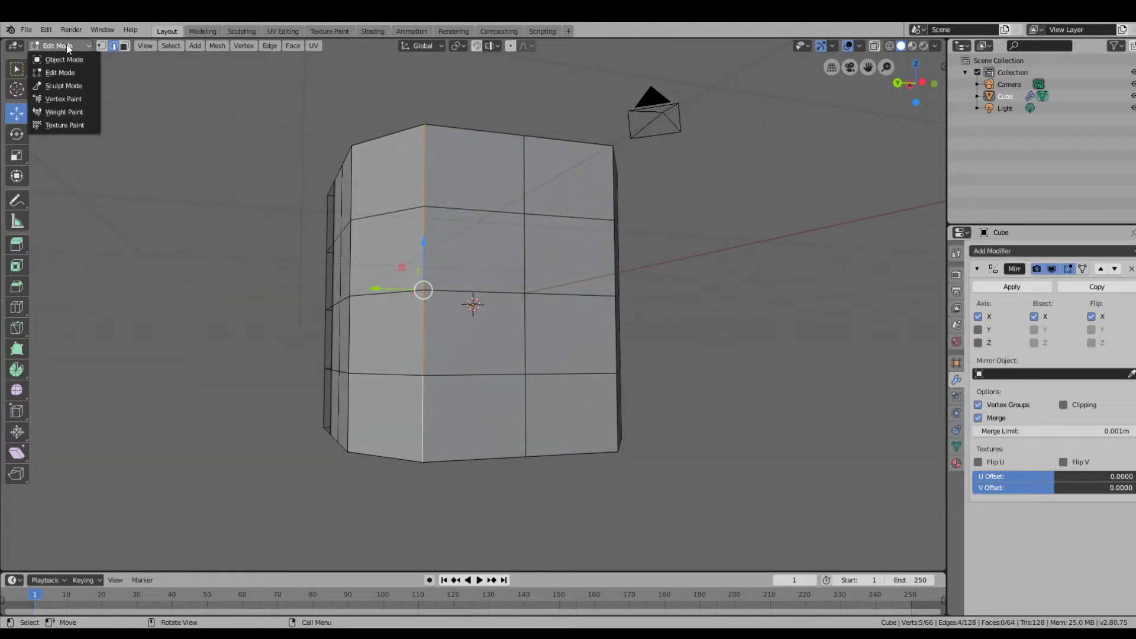
left_click(64, 59)
middle_click_drag(116, 77, 259, 168)
left_click(77, 48)
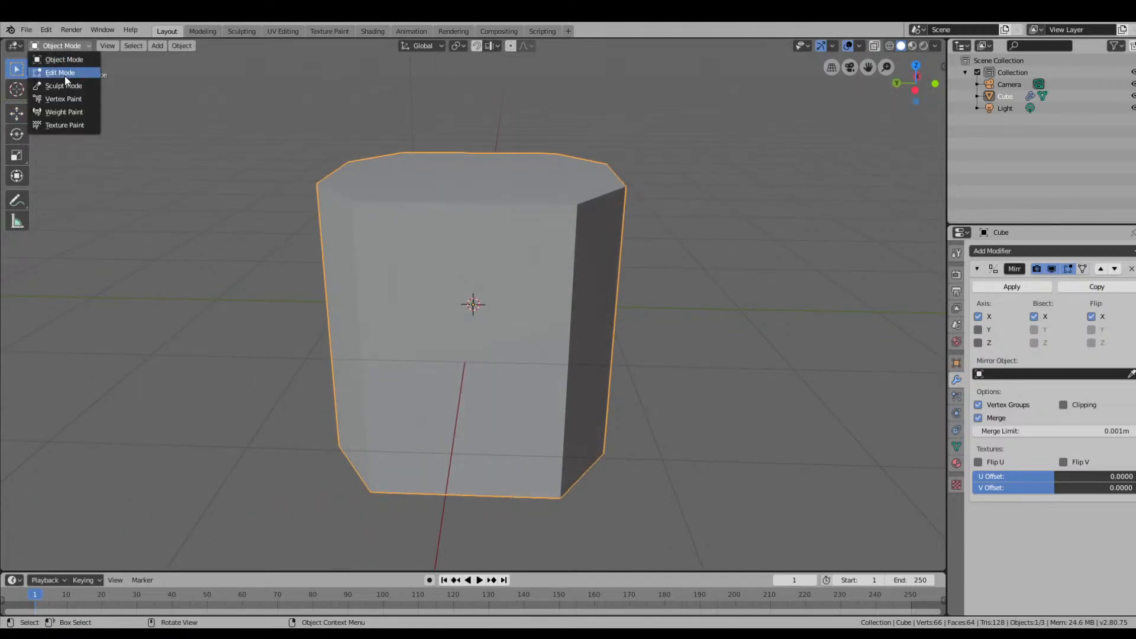
left_click(66, 74)
middle_click_drag(67, 74, 86, 231)
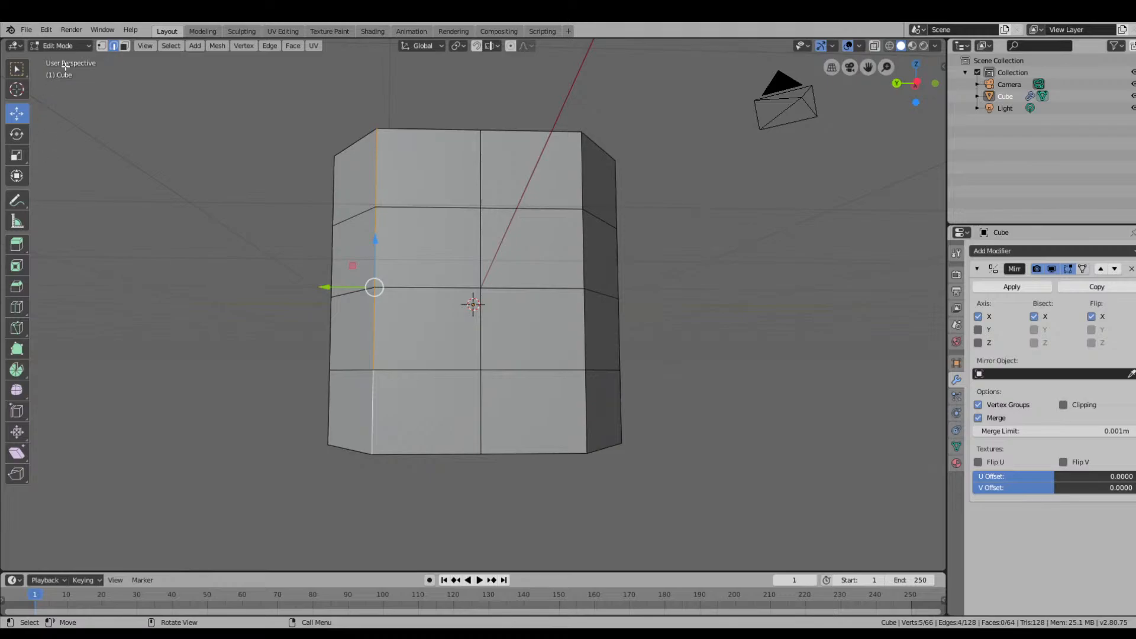
Switch the cube to Sculpt Mode, look around the mirrored shape, and return to Edit Mode.
left_click(69, 47)
left_click(64, 87)
mouse_move(65, 87)
middle_mouse_down()
mouse_move(499, 348)
mouse_move(403, 438)
mouse_move(434, 463)
middle_mouse_up()
middle_click_drag(510, 482, 557, 474)
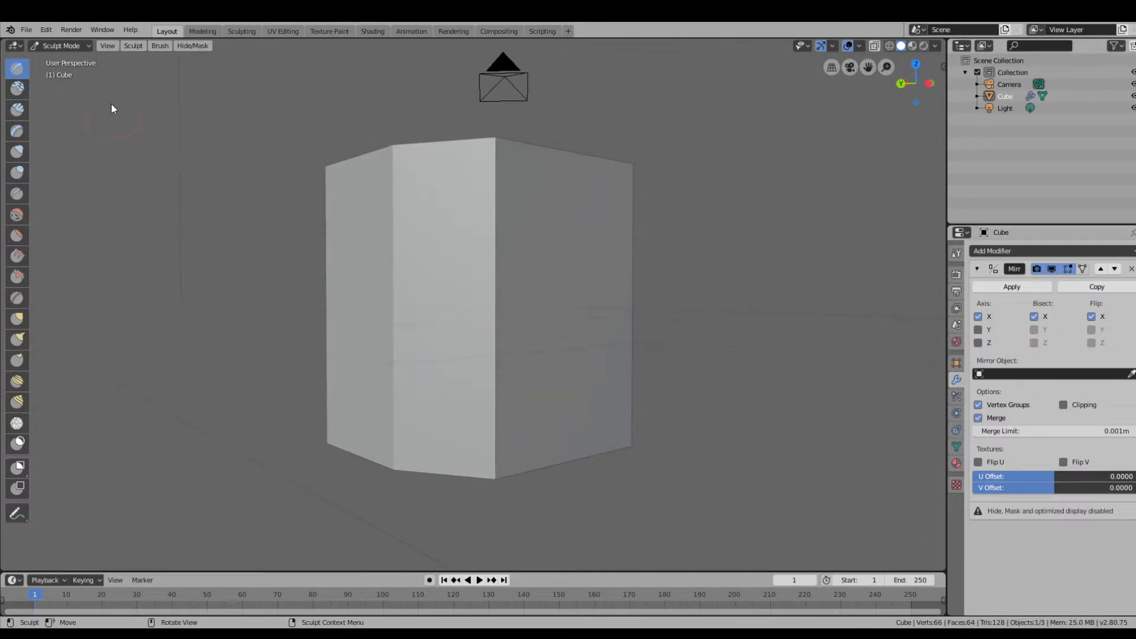
left_click(80, 46)
left_click(62, 66)
middle_click_drag(414, 332, 441, 350)
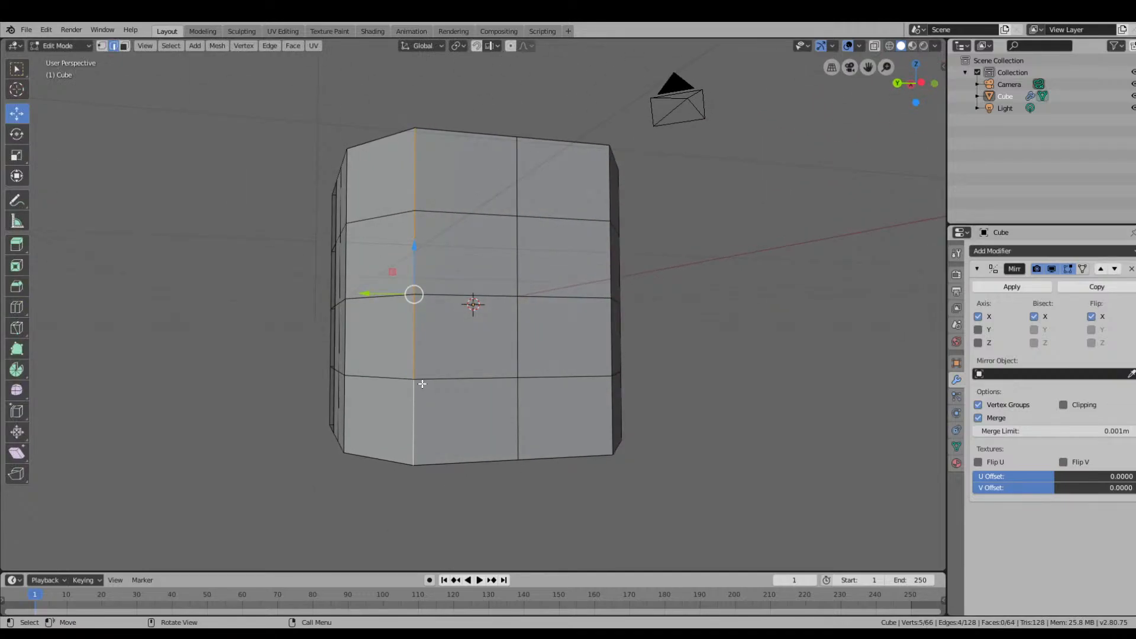
Activate the Select Box tool and select the edges around the lower corner face in solid shading.
left_click_drag(308, 484, 351, 431)
key("ctrl+z")
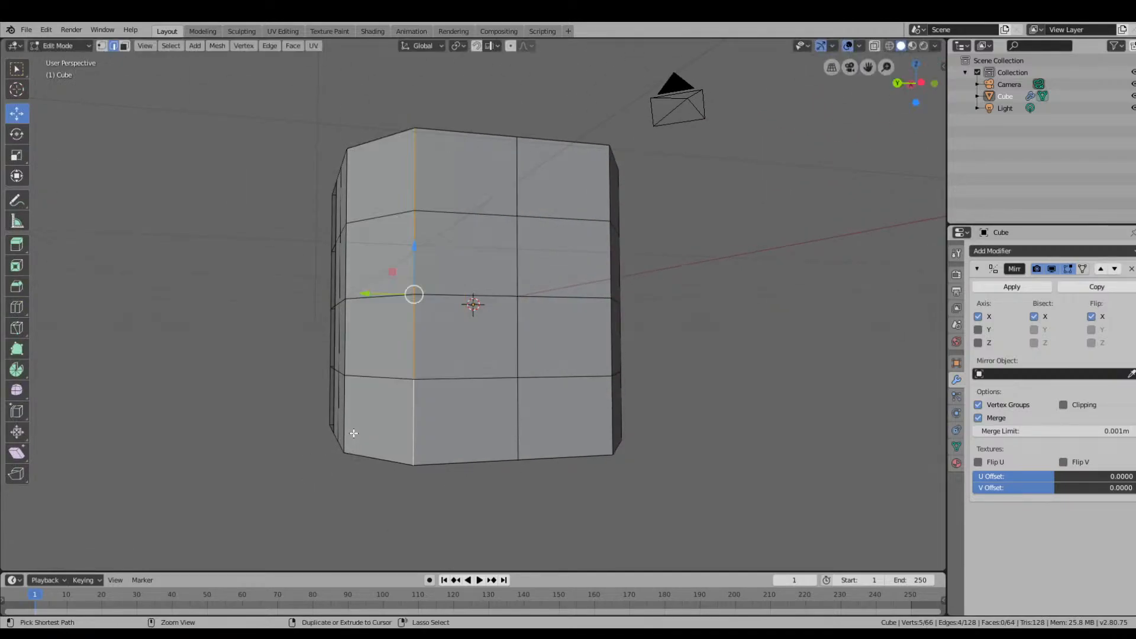
left_click(17, 69)
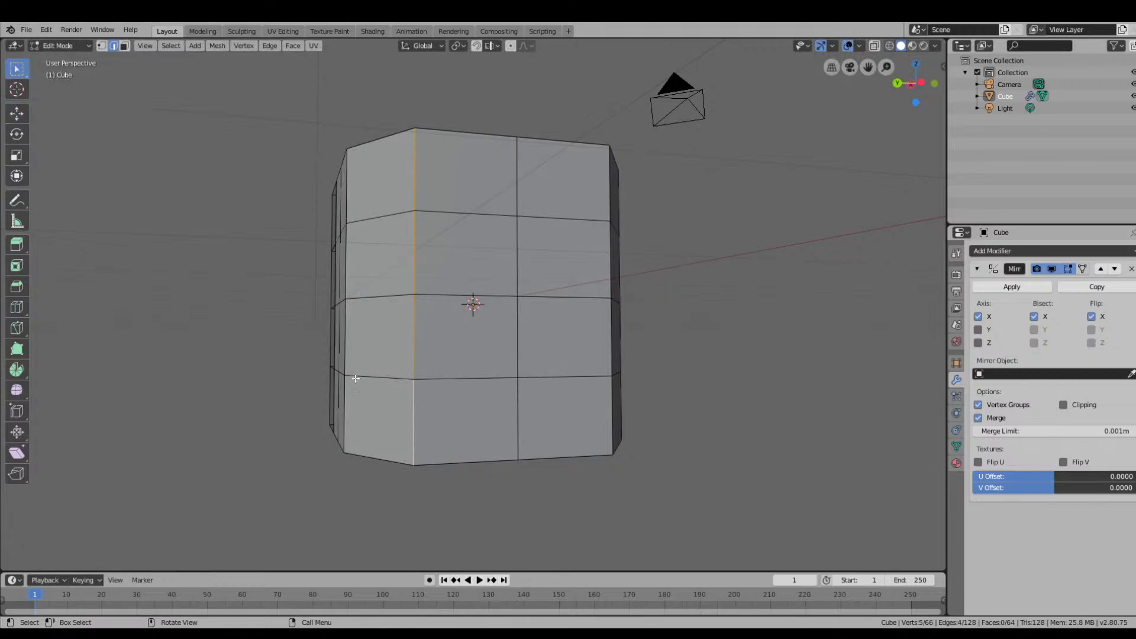
left_click(367, 412)
mouse_move(358, 436)
middle_mouse_down()
mouse_move(457, 433)
mouse_move(389, 434)
mouse_move(383, 454)
mouse_move(379, 443)
middle_mouse_up()
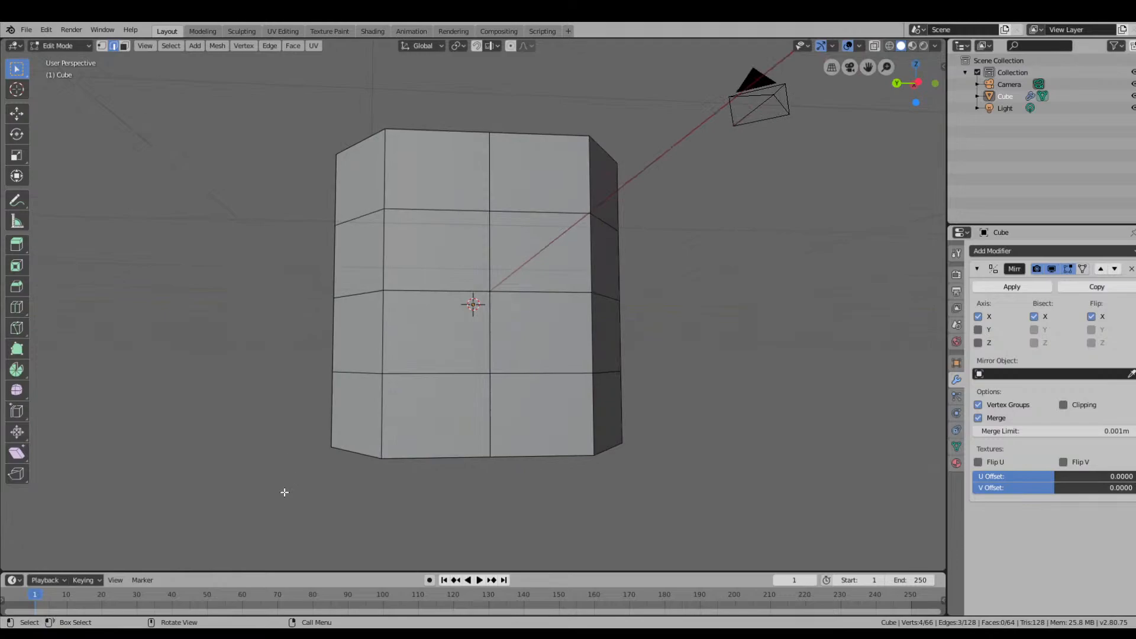
left_click_drag(301, 504, 403, 364)
middle_click_drag(374, 391, 407, 400)
left_click(409, 393, "shift")
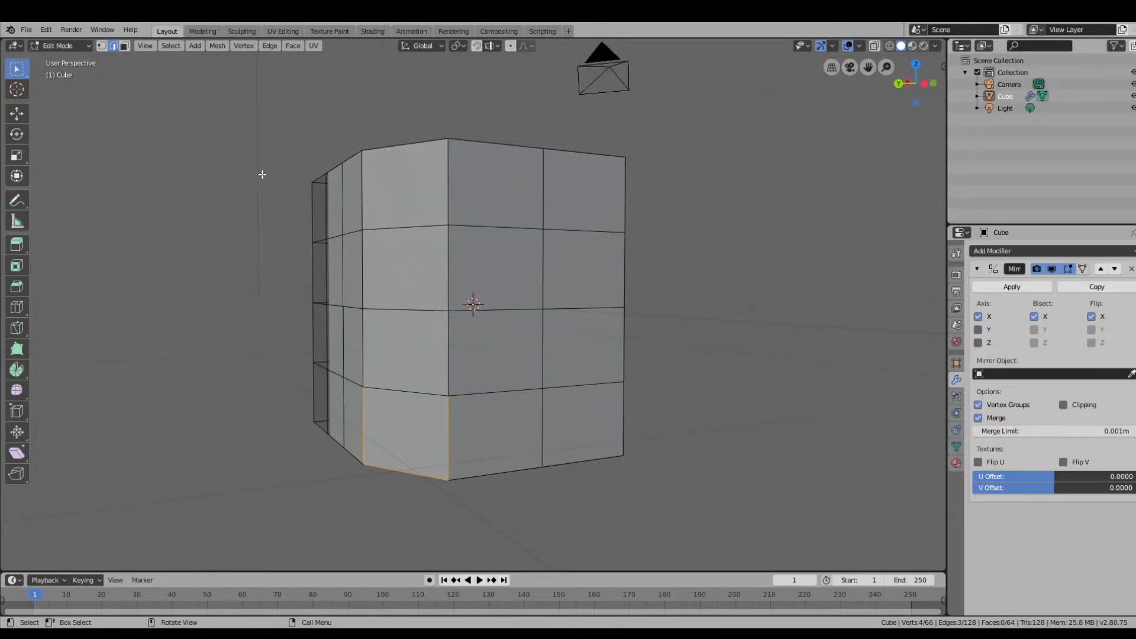
Review the pivot point, proportional editing, visibility, gizmo and overlay options of the viewport.
left_click(460, 47)
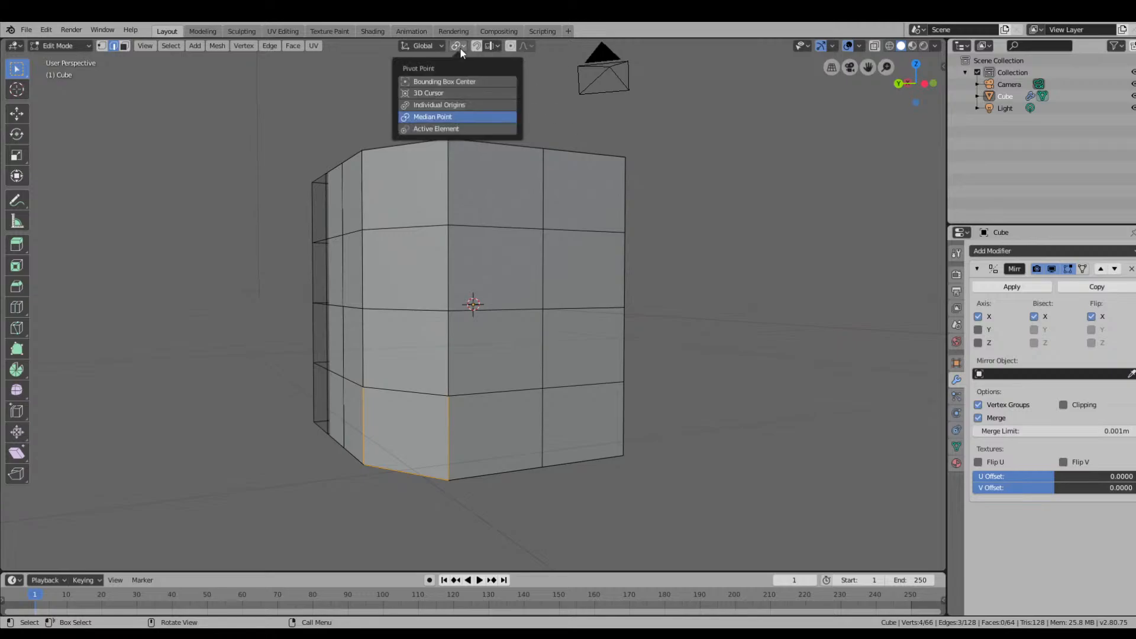
left_click(531, 48)
left_click(532, 48)
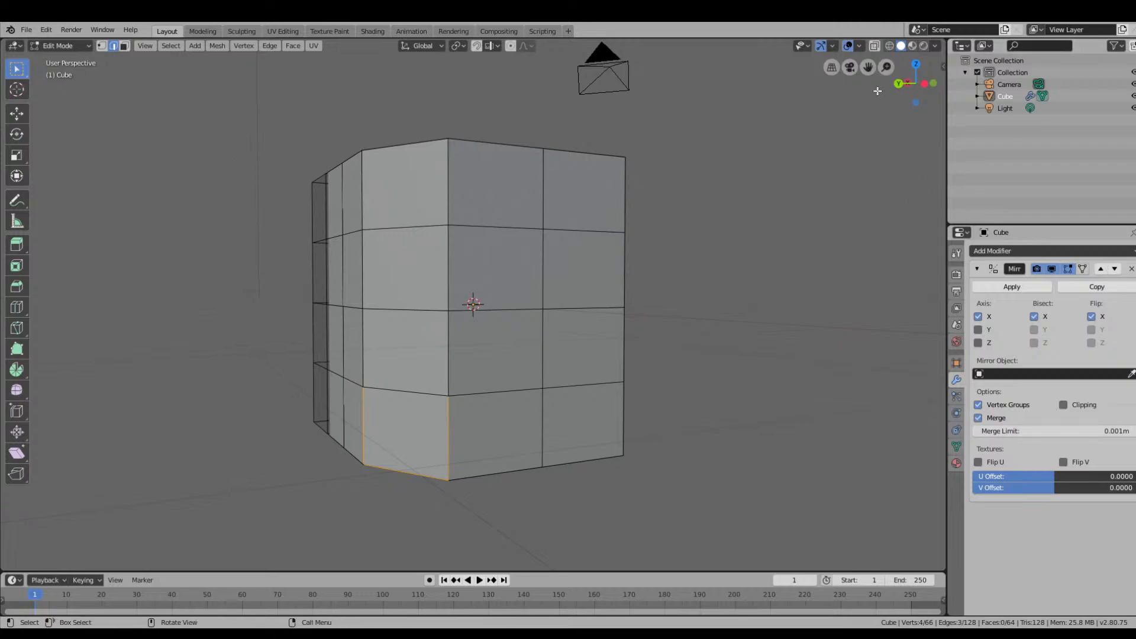
left_click(805, 45)
left_click(835, 46)
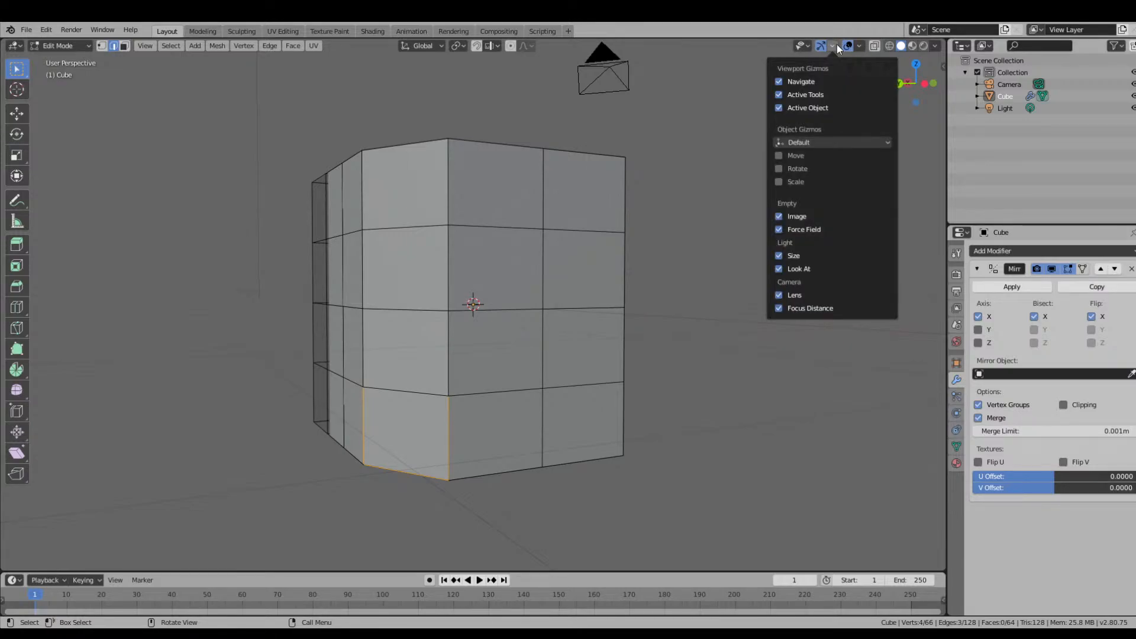
left_click(861, 47)
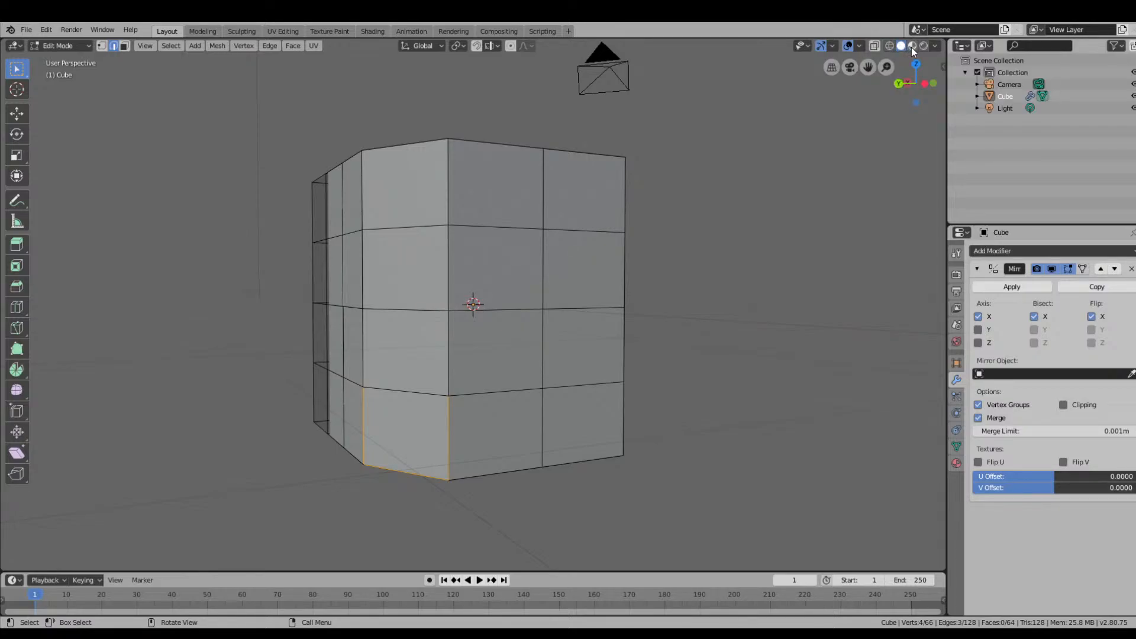
Preview the cube in material and rendered shading, and set the viewport shading to wireframe.
left_click(911, 47)
left_click(925, 46)
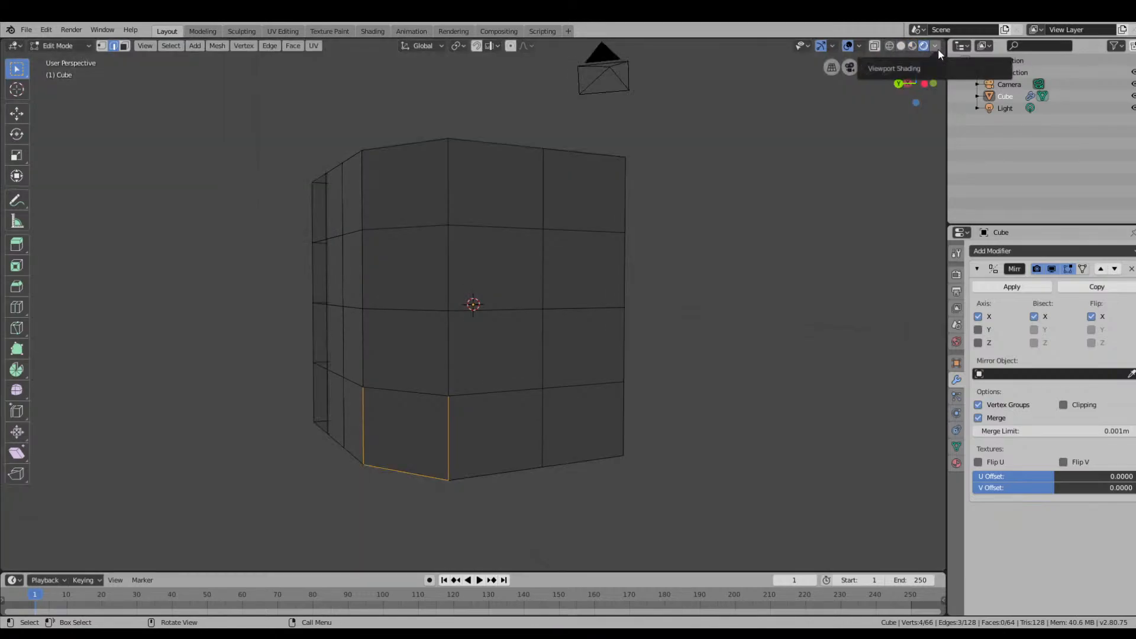
left_click(890, 46)
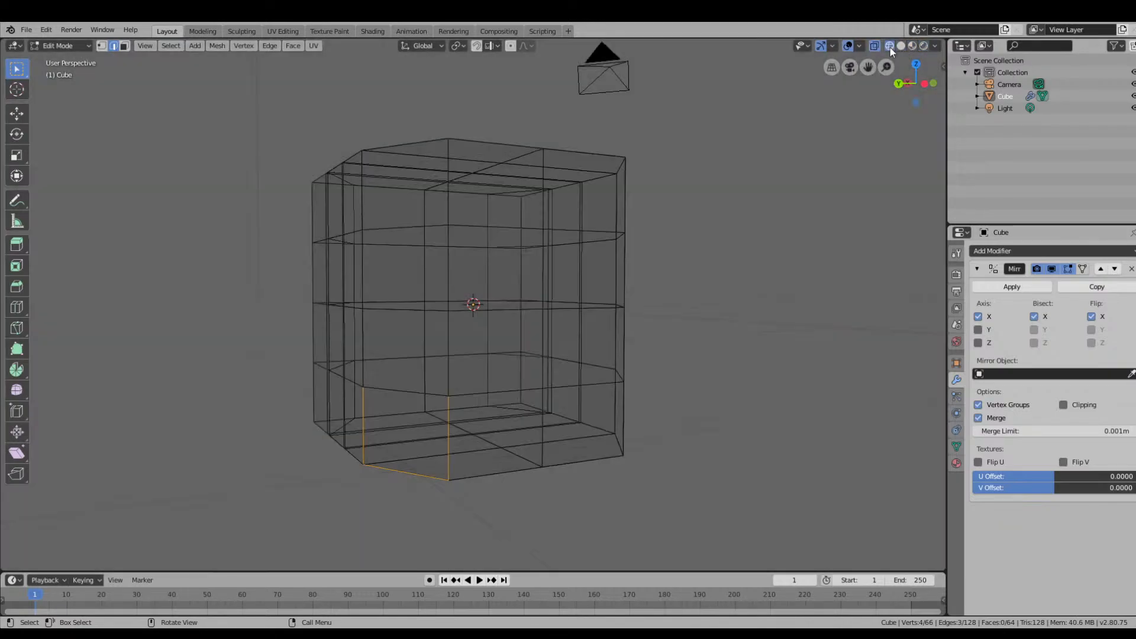
Box-select the edges of the cube's lower corner through the wireframe.
right_click(502, 272)
left_click_drag(219, 354, 453, 505)
middle_click_drag(483, 472, 452, 470)
left_click_drag(439, 518, 290, 358)
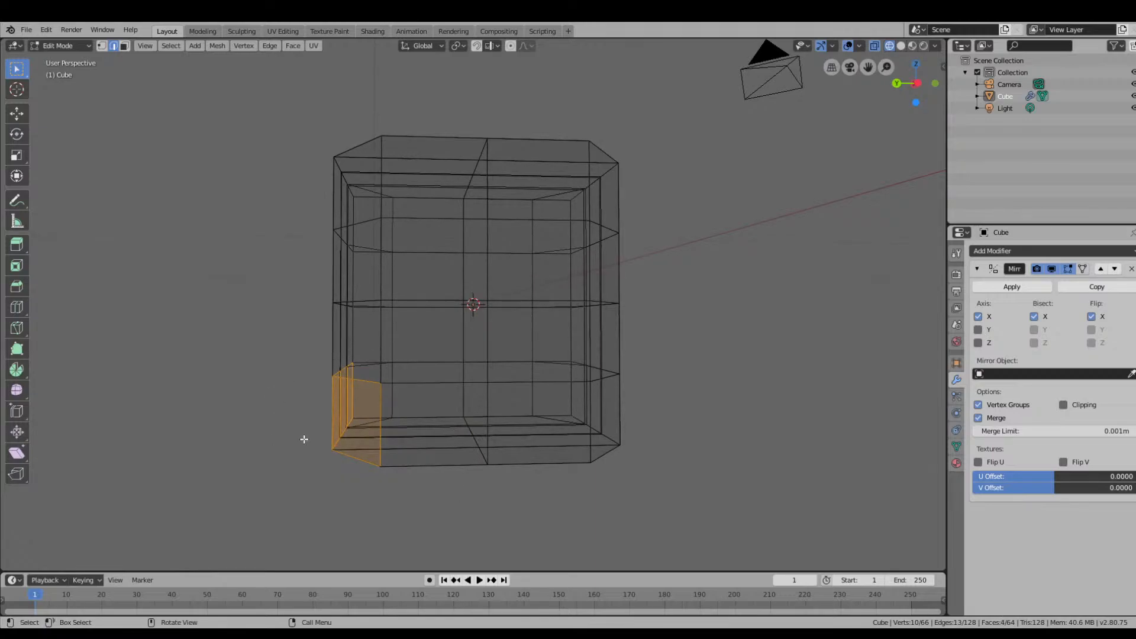
Change to face selection and box-select the faces in the lower part of the wireframe cube.
left_click(125, 46)
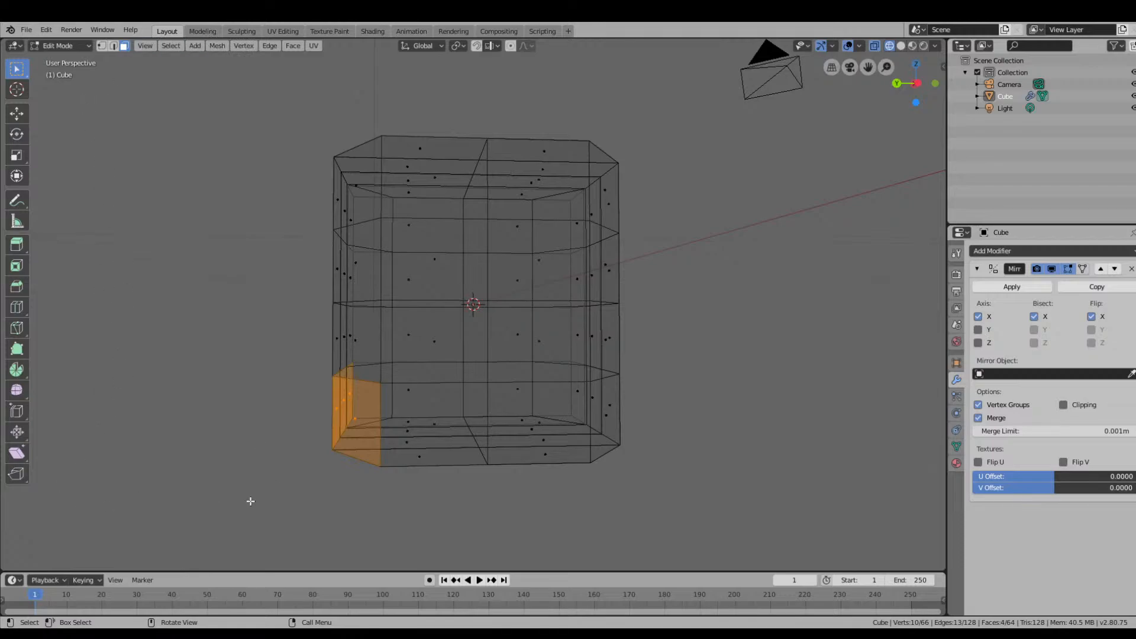
left_click_drag(288, 516, 432, 334)
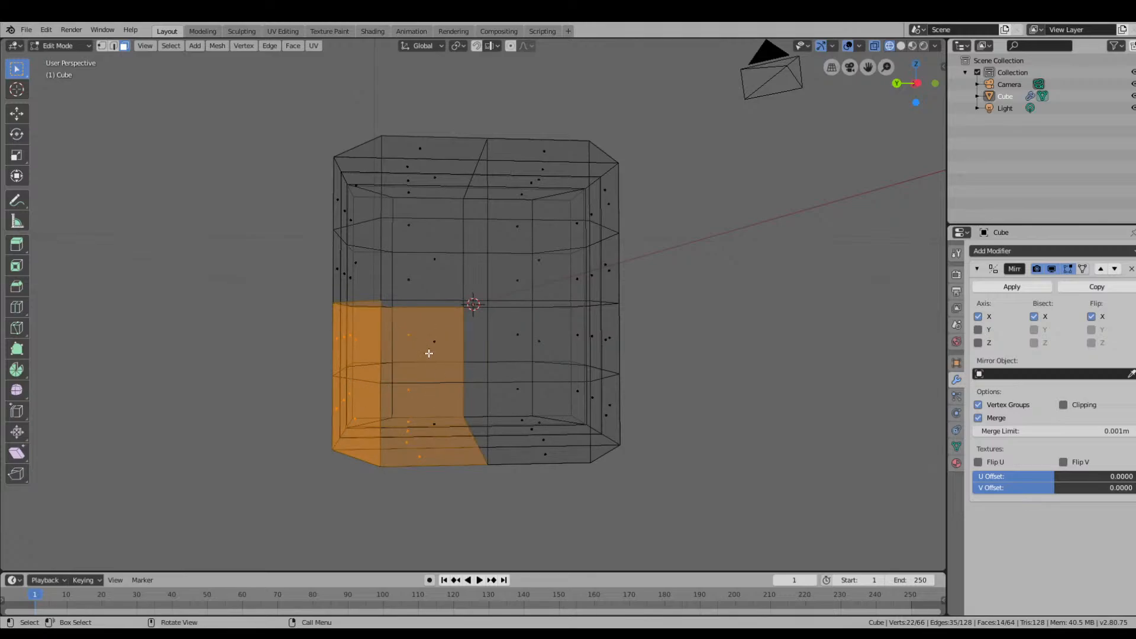
mouse_move(386, 338)
middle_mouse_down()
mouse_move(436, 381)
mouse_move(426, 390)
mouse_move(388, 355)
middle_mouse_up()
left_click(444, 394)
left_click(450, 442)
left_click_drag(455, 536, 318, 341)
Align the view orthographically to the cube's left side and box-select the faces of the lower quarter.
middle_click_drag(424, 431, 484, 405)
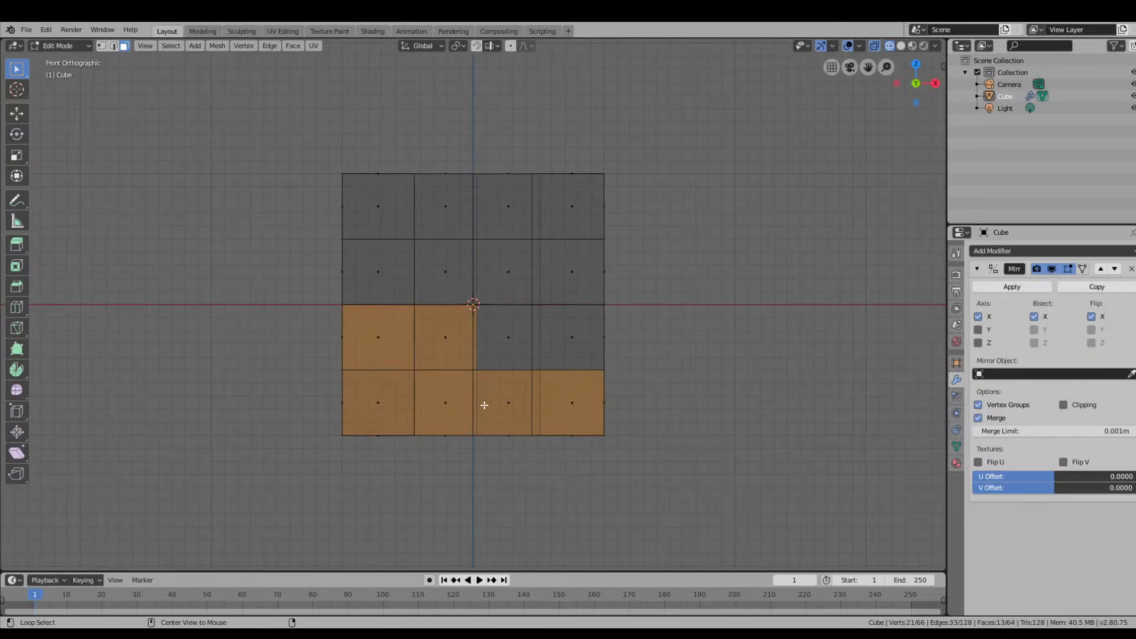
scroll(503, 394, "down", 1)
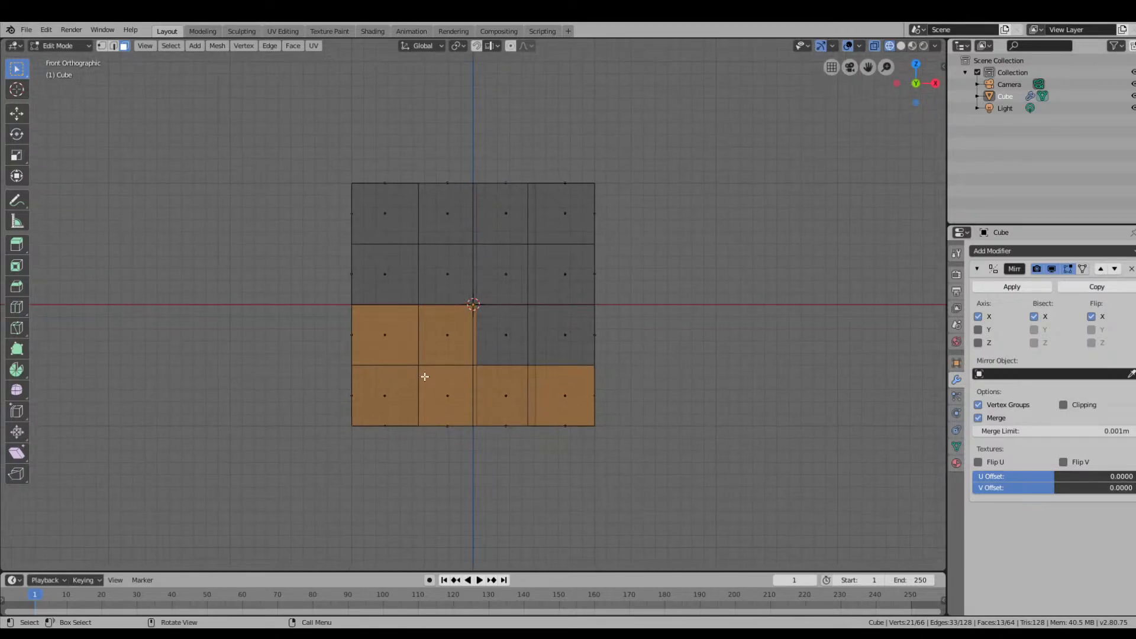
scroll(457, 376, "down", 3)
scroll(456, 375, "up", 5)
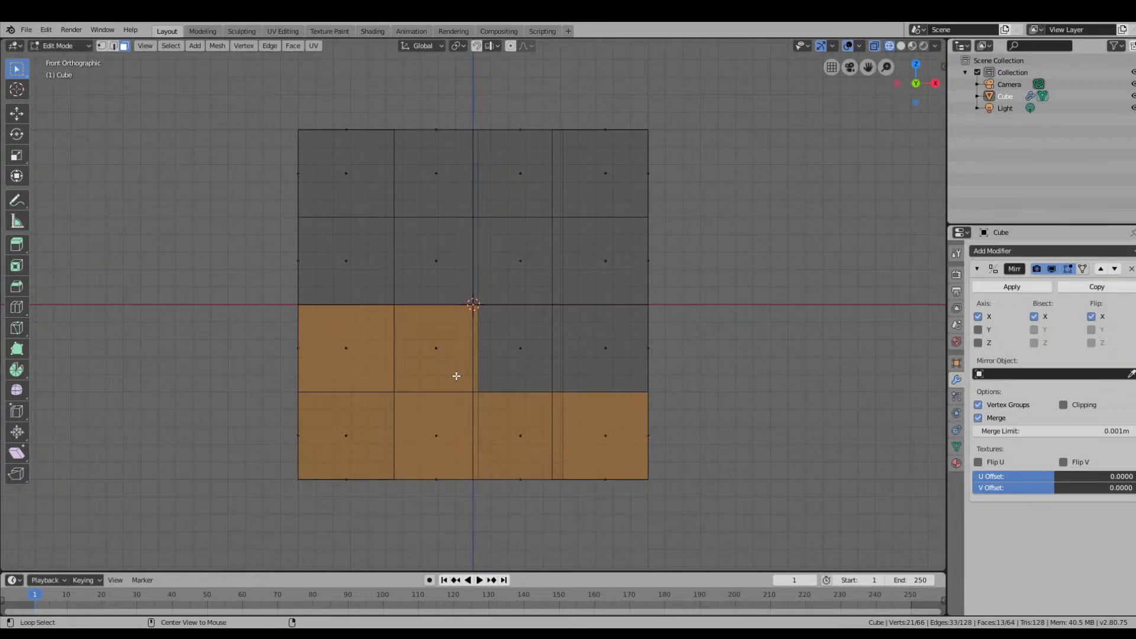
middle_click_drag(373, 357, 381, 357, "alt")
left_click_drag(411, 505, 297, 338)
left_click_drag(451, 541, 271, 332)
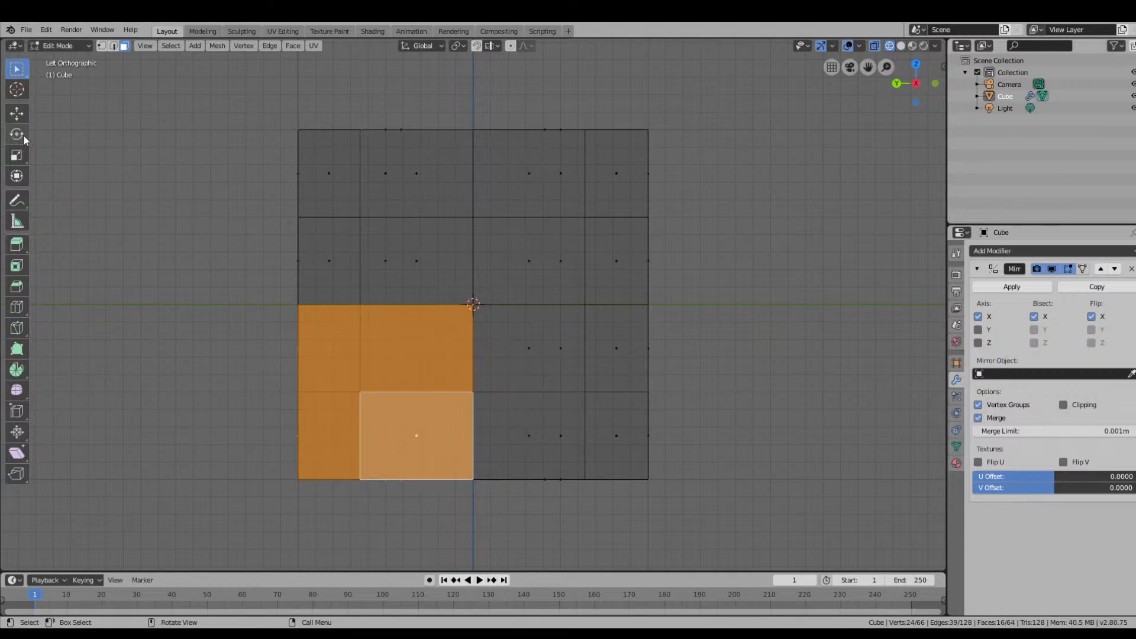
Activate the Scale tool, try to scale the selected faces on all axes, and undo the resize.
left_click(16, 155)
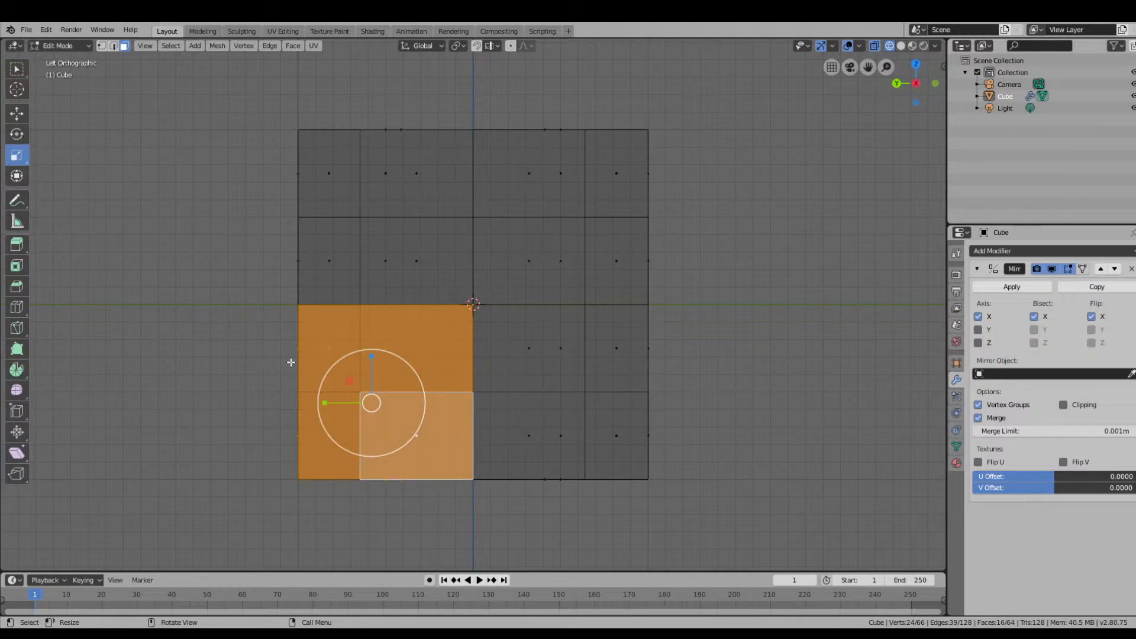
key("s")
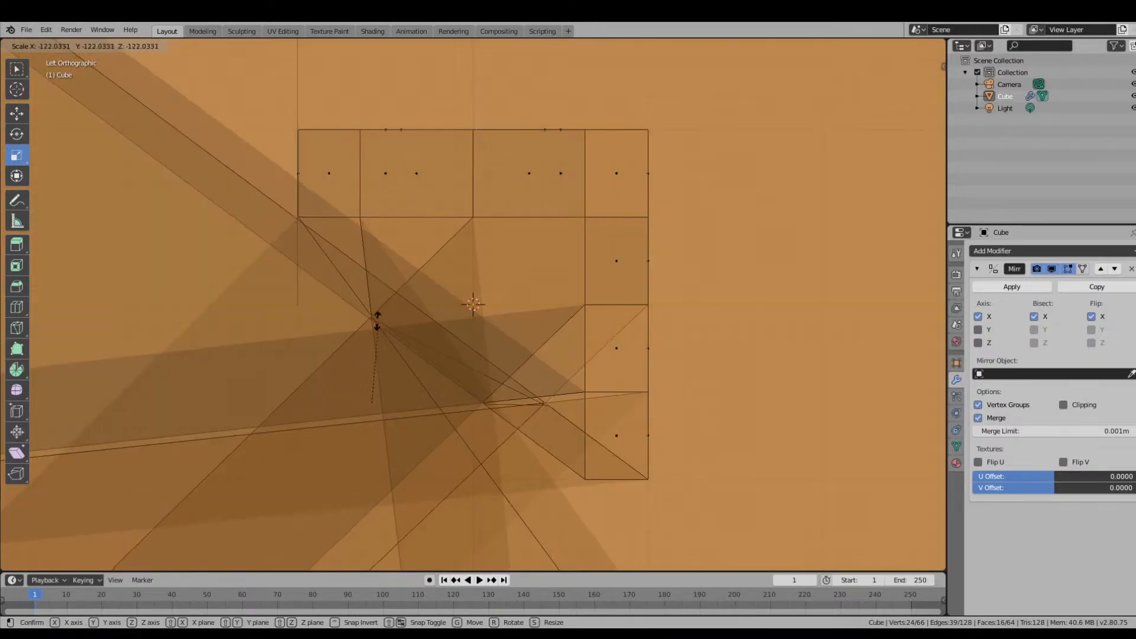
left_click_drag(378, 321, 358, 421)
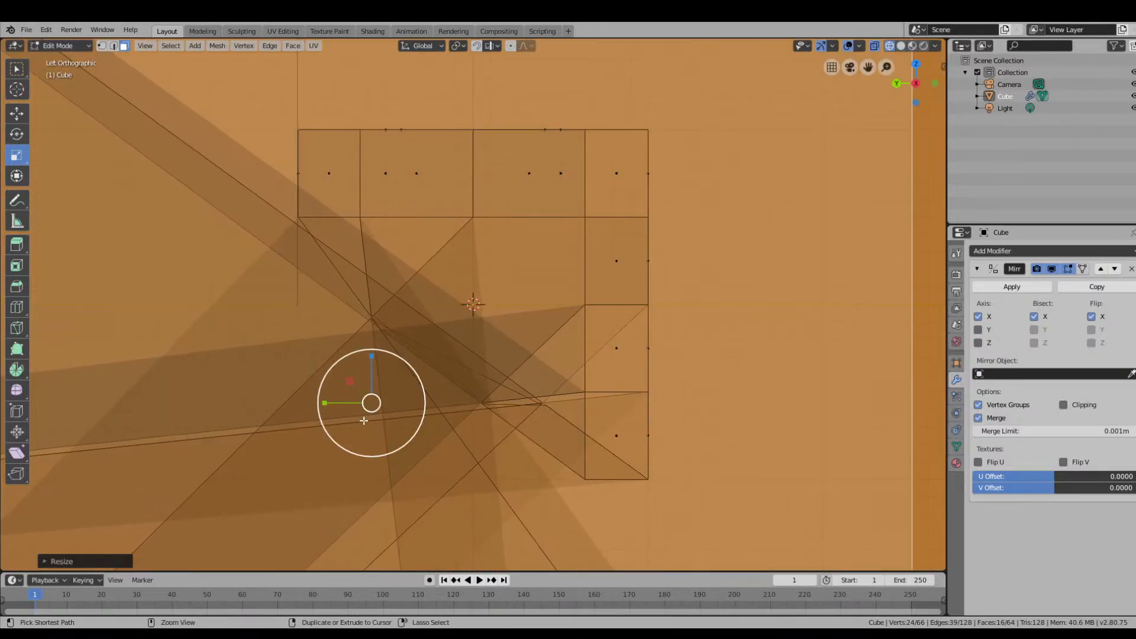
key("ctrl+z")
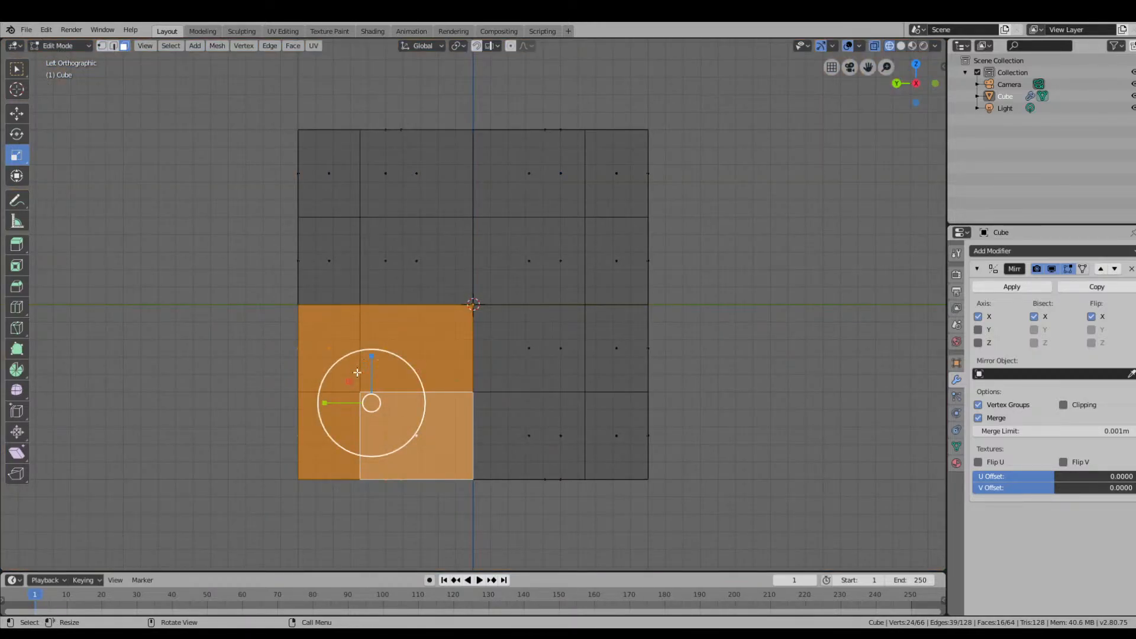
Scale the selected lower faces down in the Y-Z plane and along the X axis.
left_click_drag(352, 379, 355, 397)
middle_click_drag(452, 432, 417, 438)
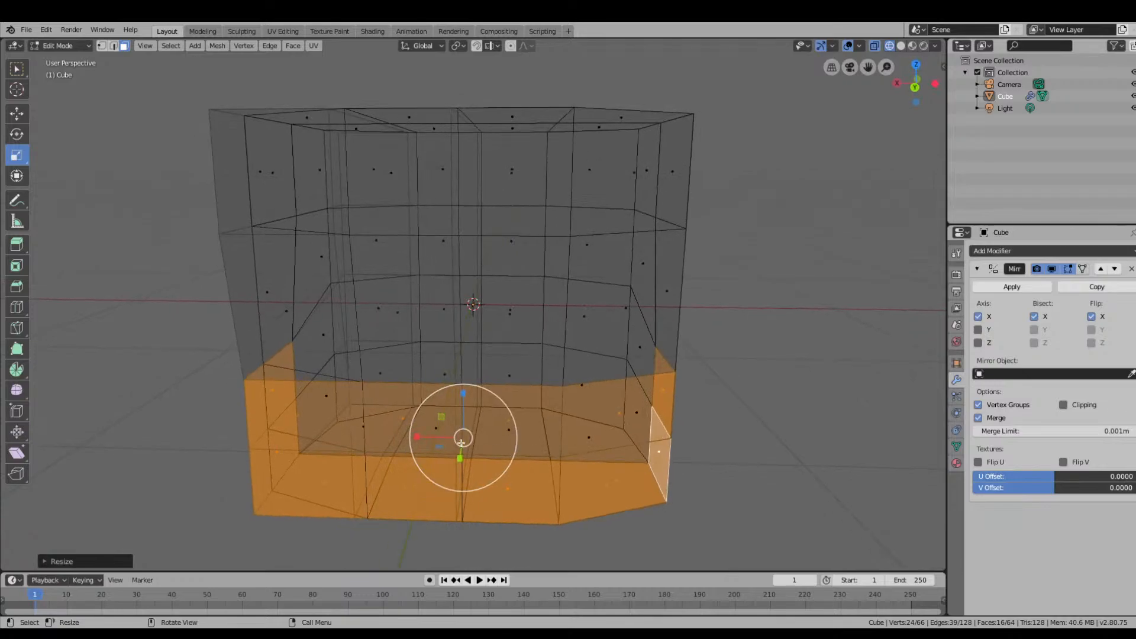
mouse_move(416, 438)
left_mouse_down()
mouse_move(440, 441)
mouse_move(423, 443)
left_mouse_up()
mouse_move(764, 318)
middle_mouse_down()
mouse_move(604, 329)
mouse_move(631, 315)
mouse_move(573, 269)
mouse_move(598, 337)
mouse_move(672, 309)
mouse_move(738, 328)
mouse_move(768, 317)
mouse_move(753, 282)
mouse_move(751, 330)
middle_mouse_up()
Try to extrude a single face in the upper part of the mesh, and undo the extrusion.
left_click(492, 231)
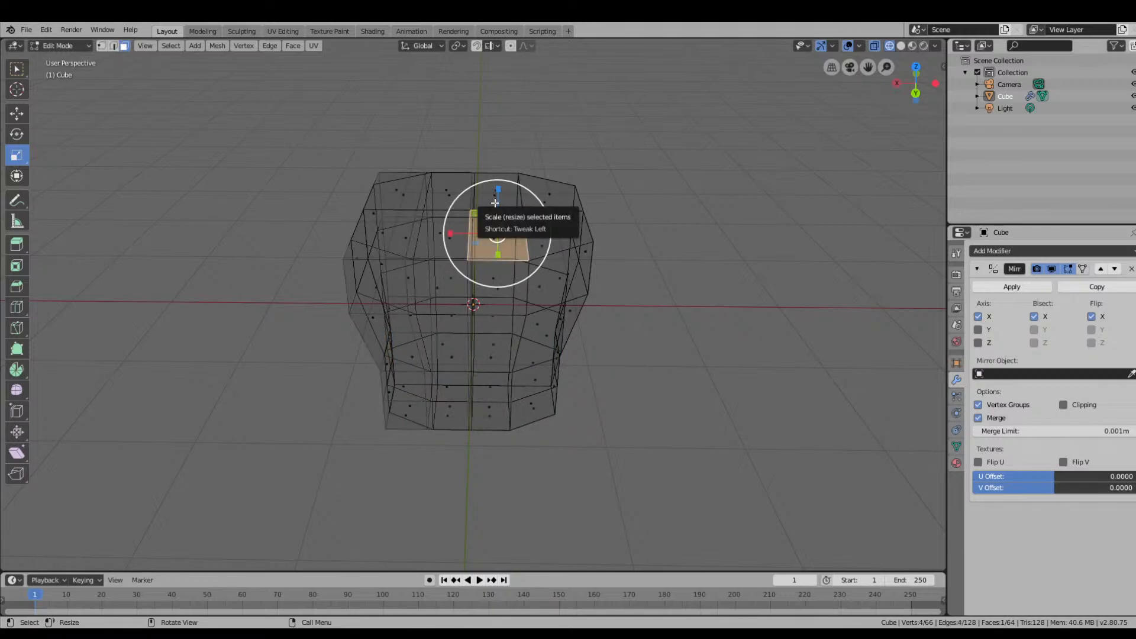
left_click(17, 113)
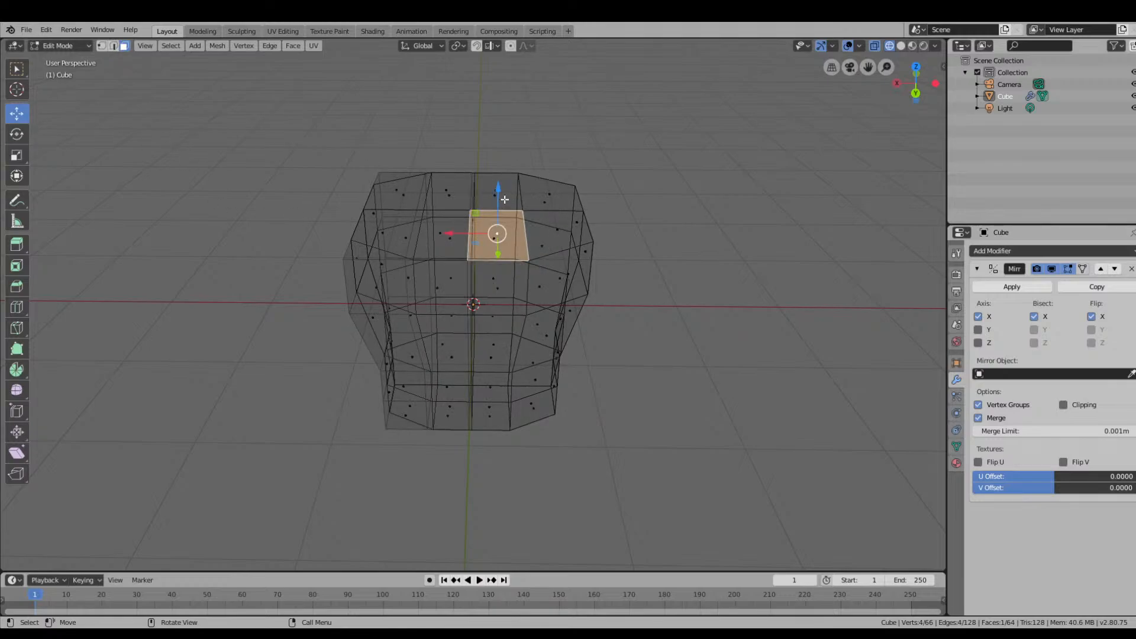
key("e")
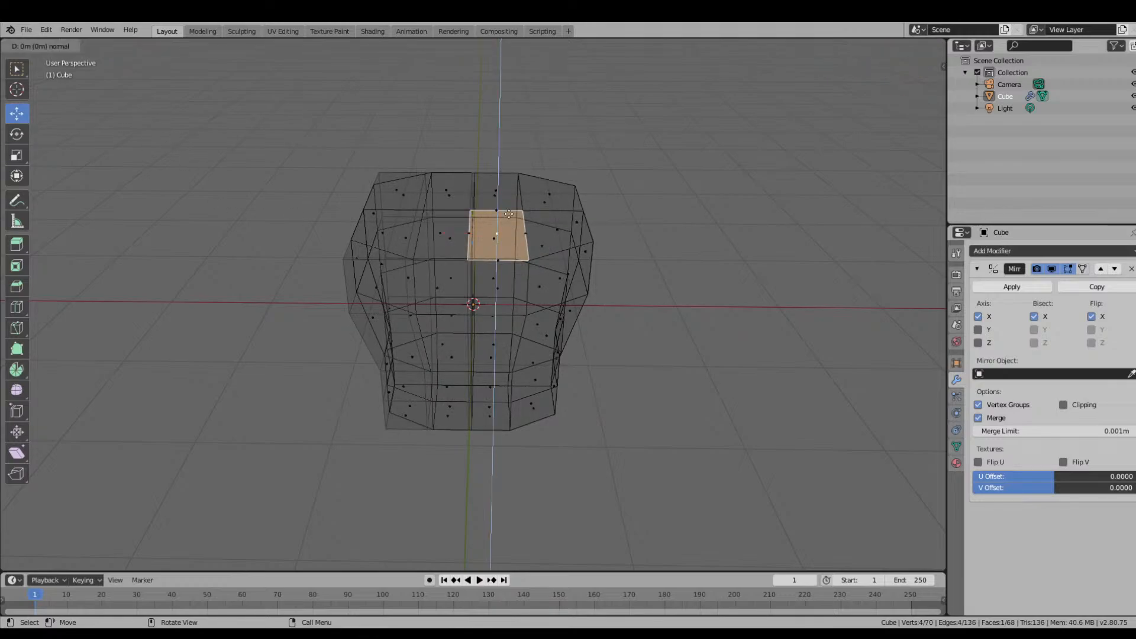
right_click(632, 214)
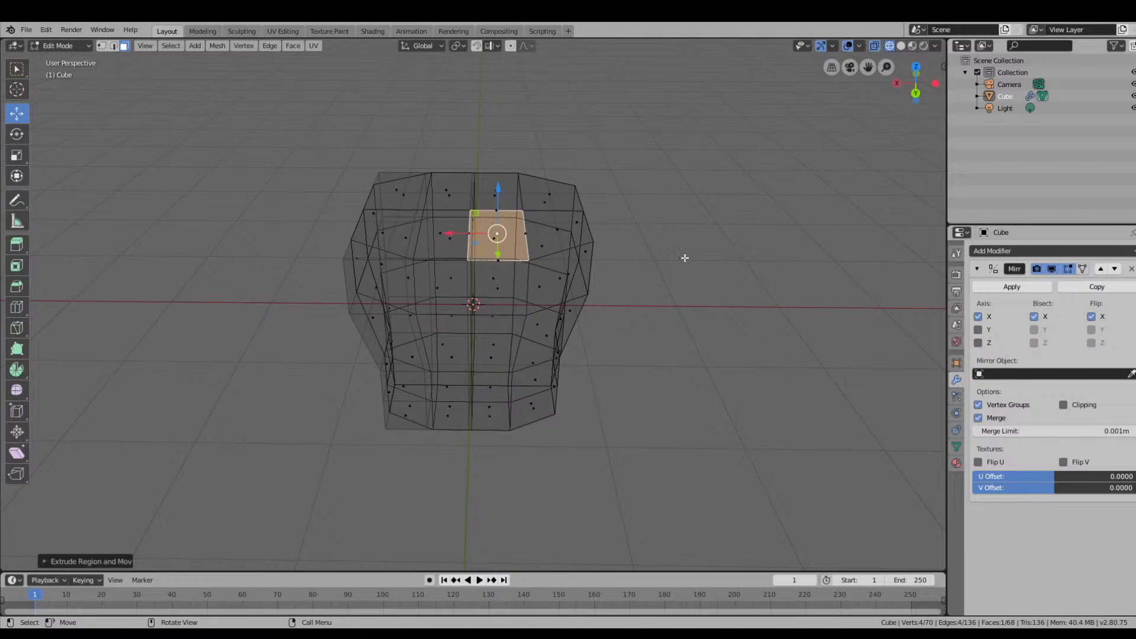
key("ctrl+z")
key("ctrl+z")
key("ctrl+z")
key("ctrl+z")
Select an upper edge in edge select mode, then select three separate faces in face select mode.
key("2")
left_click(499, 206)
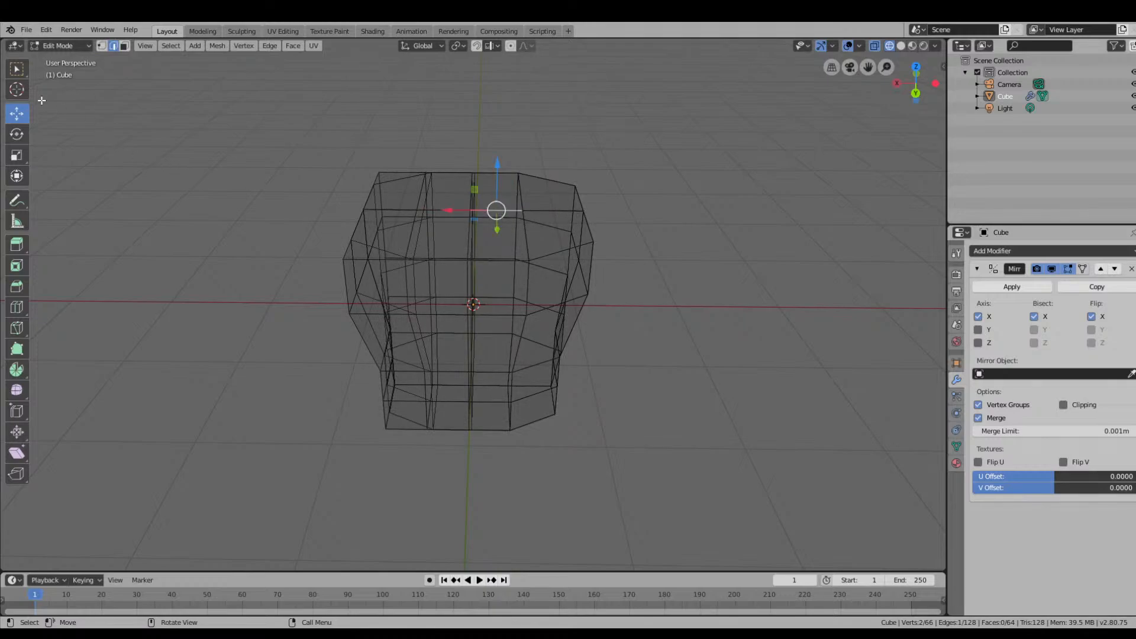
key("3")
left_click(512, 213)
left_click(512, 237, "shift")
middle_click_drag(512, 237, 342, 230)
left_click(472, 304, "shift")
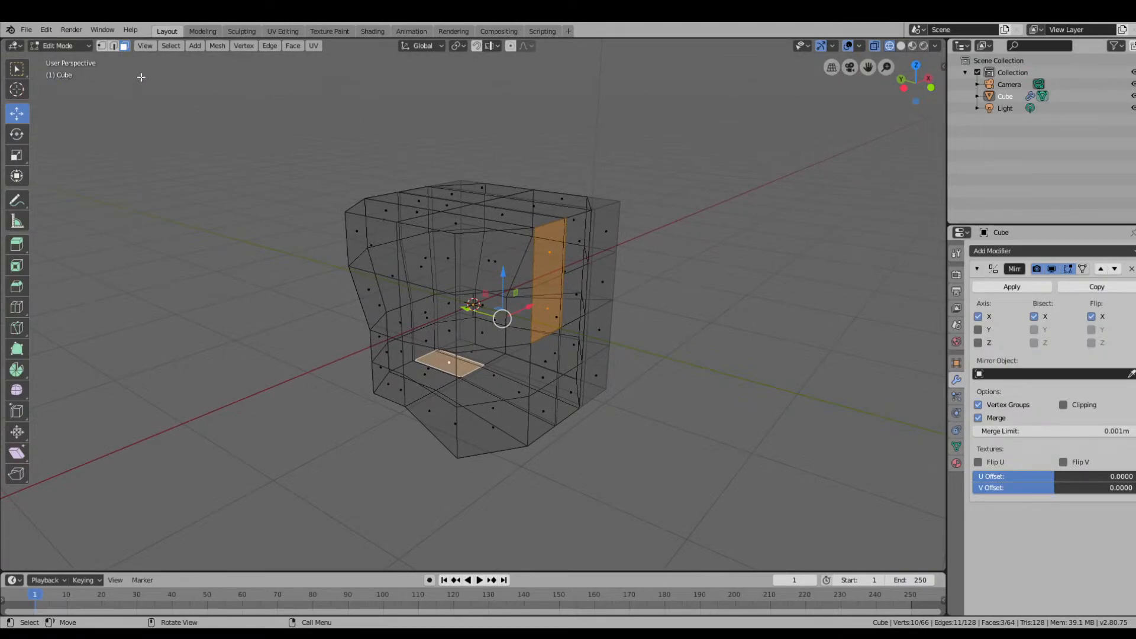
Look through the pivot point, proportional editing falloff and snapping options, and clear the face selection.
middle_click_drag(718, 217, 700, 240)
left_click(459, 46)
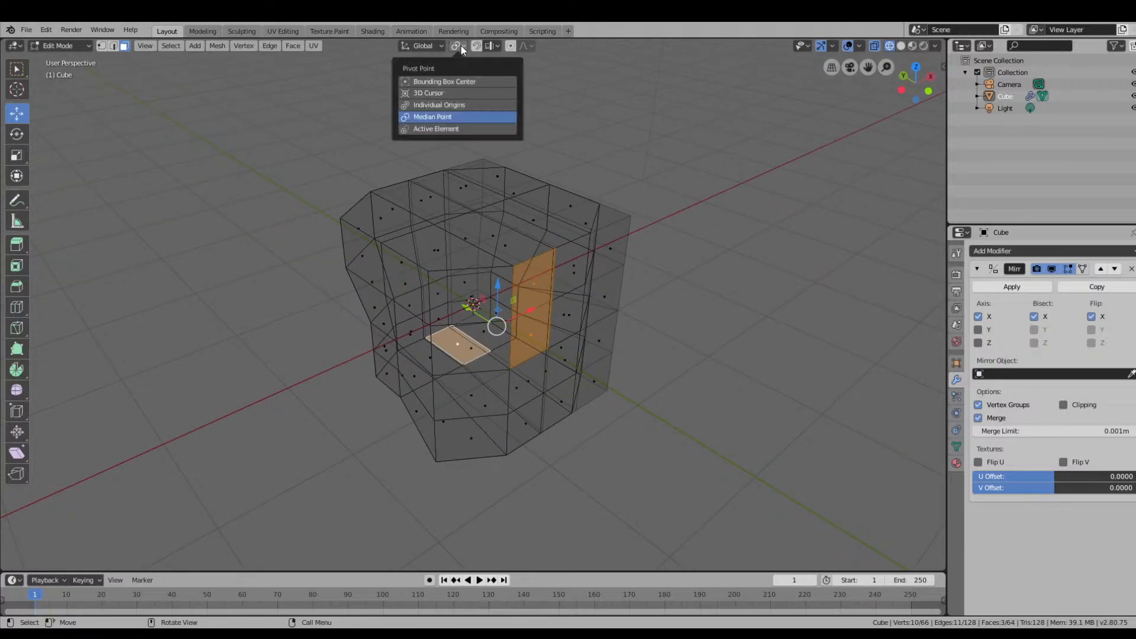
left_click(534, 47)
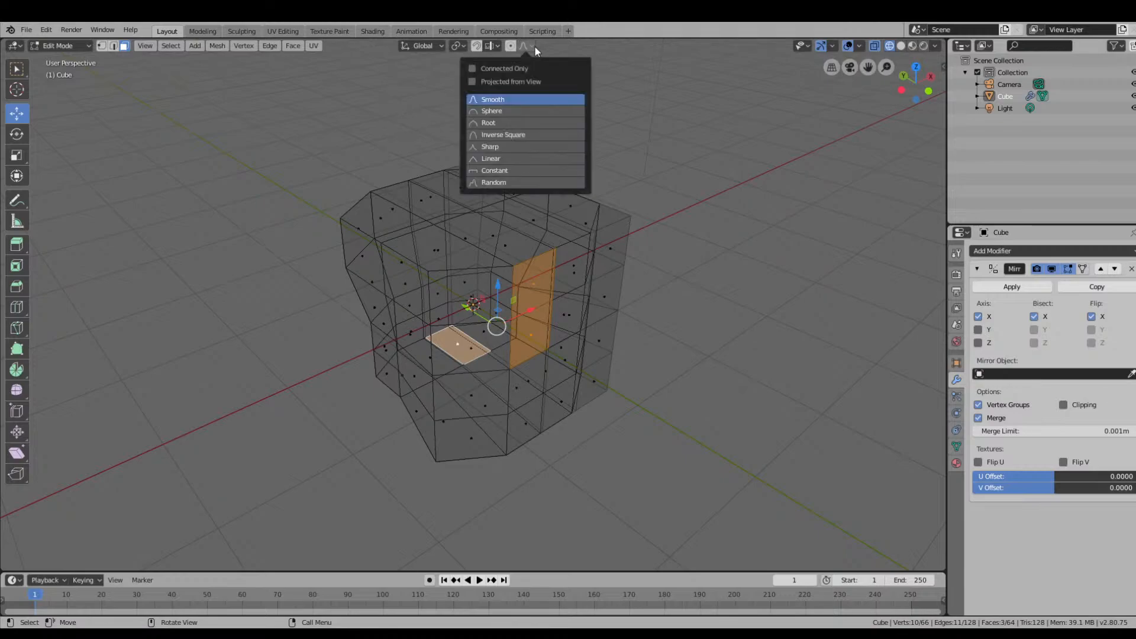
left_click(496, 45)
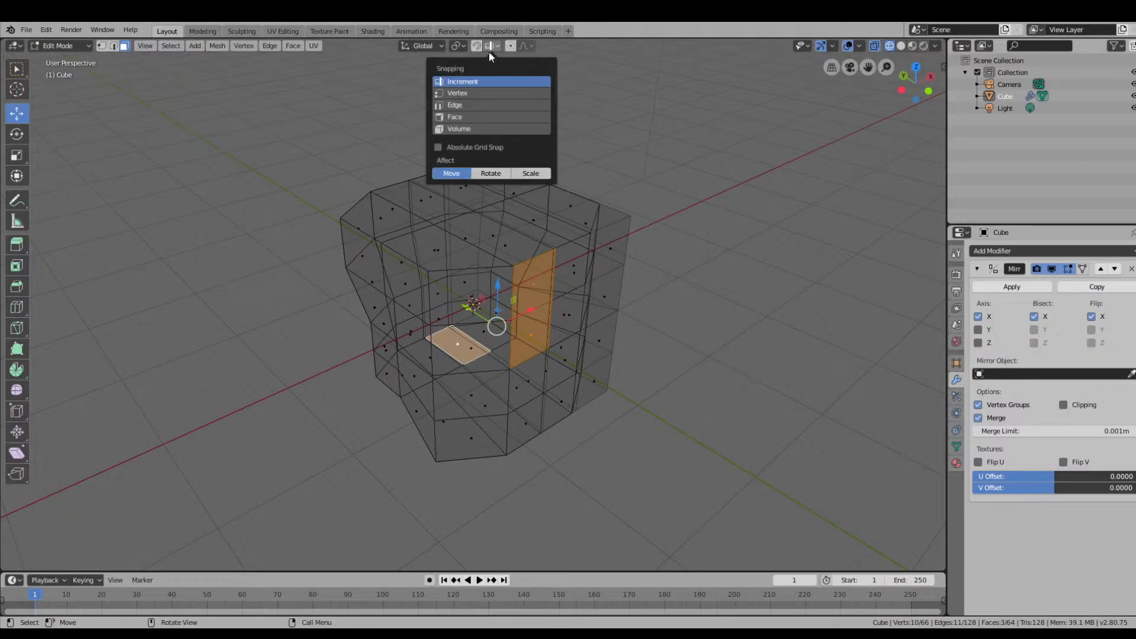
left_click(671, 122)
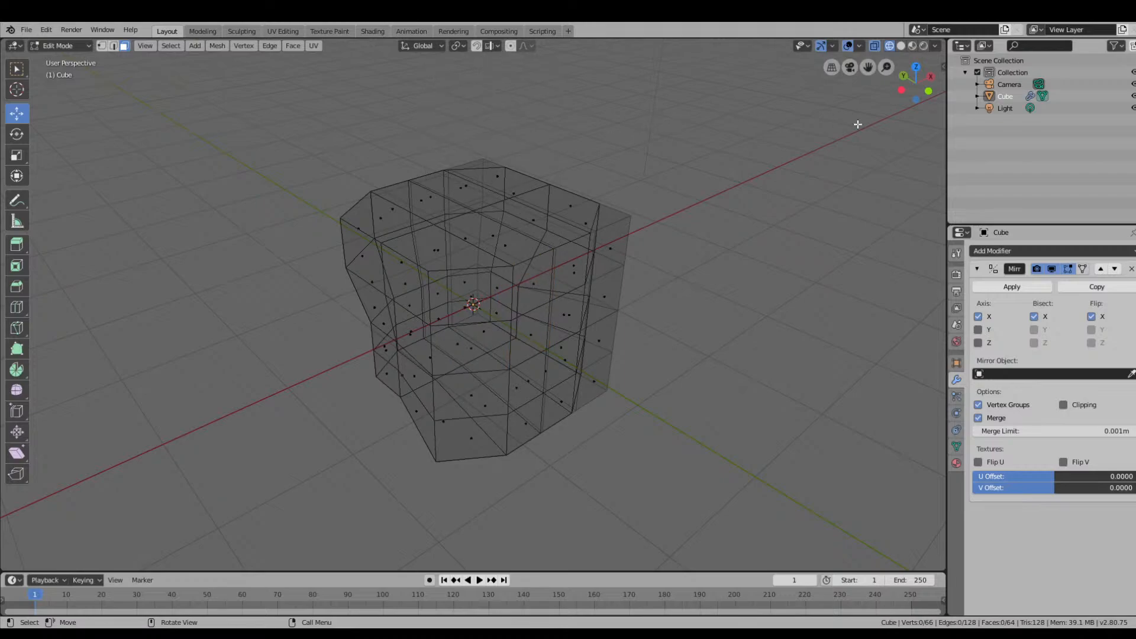
Toggle the view between perspective and orthographic projection and back, and look through the Face commands and editor types.
left_click(832, 67)
left_click(833, 67)
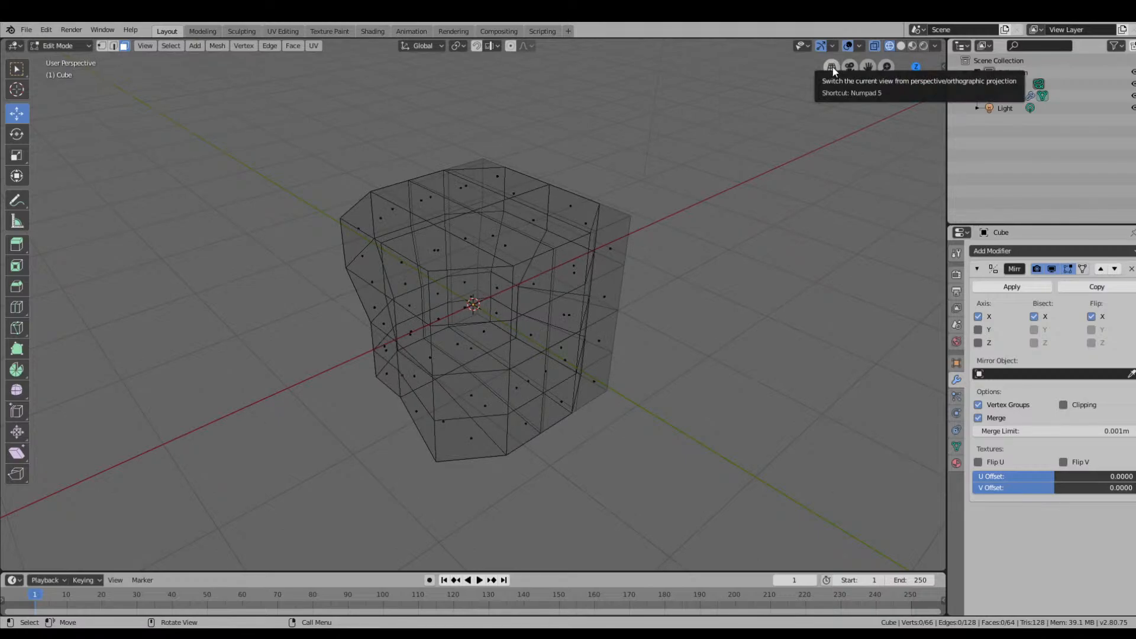
left_click(295, 47)
left_click(295, 50)
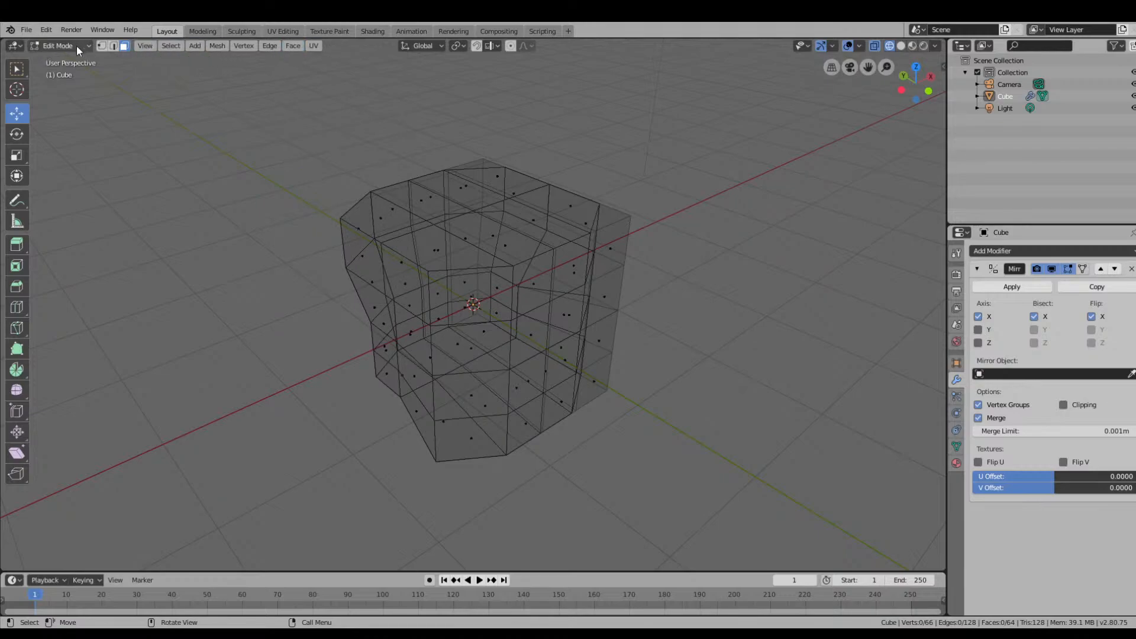
left_click(18, 46)
left_click(18, 45)
left_click(175, 46)
Switch to the Modeling workspace and select a single face in the bottom row of the mesh.
left_click(202, 32)
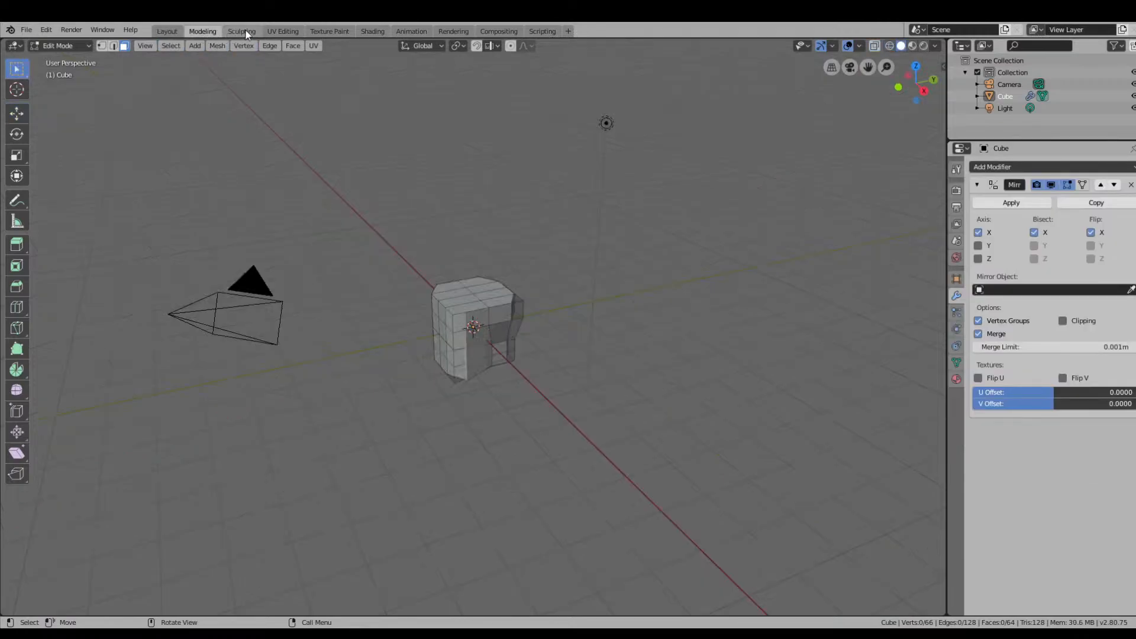
mouse_move(383, 330)
middle_mouse_down()
mouse_move(602, 339)
mouse_move(499, 362)
mouse_move(426, 341)
mouse_move(520, 322)
mouse_move(535, 353)
mouse_move(618, 333)
mouse_move(649, 305)
mouse_move(591, 322)
mouse_move(489, 436)
mouse_move(479, 405)
middle_mouse_up()
scroll(544, 339, "up", 4)
left_click(386, 414)
middle_click_drag(429, 439, 470, 392)
key("t")
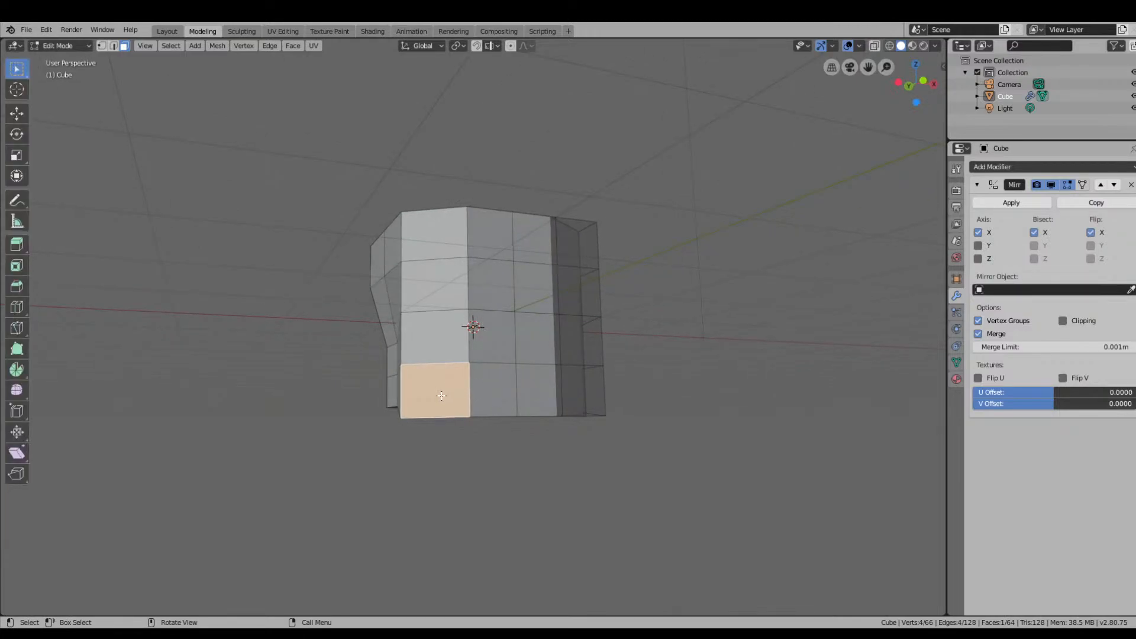
Try to rotate and to extrude the selected bottom-row face, cancelling both operations.
key("r")
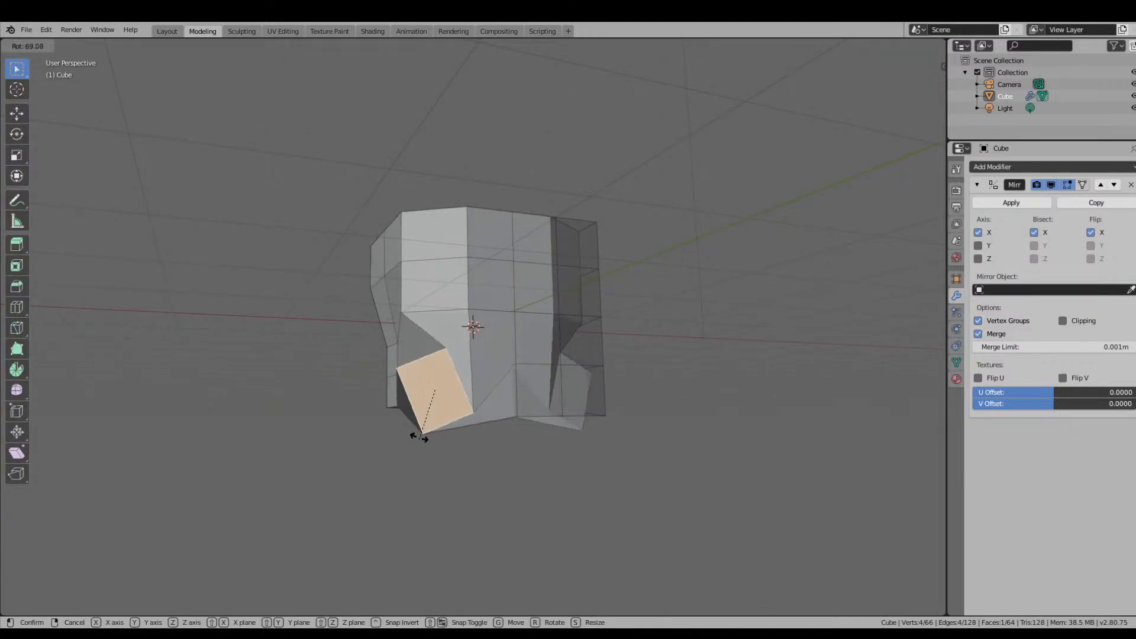
key("Escape")
key("e")
key("Escape")
Circle-select the block of four adjoining faces in the two lower rows of the mesh.
key("c")
left_click_drag(456, 395, 491, 337)
mouse_move(481, 311)
left_mouse_down()
mouse_move(504, 368)
mouse_move(476, 386)
left_mouse_up()
mouse_move(475, 385)
middle_mouse_down()
mouse_move(568, 390)
mouse_move(477, 406)
middle_mouse_up()
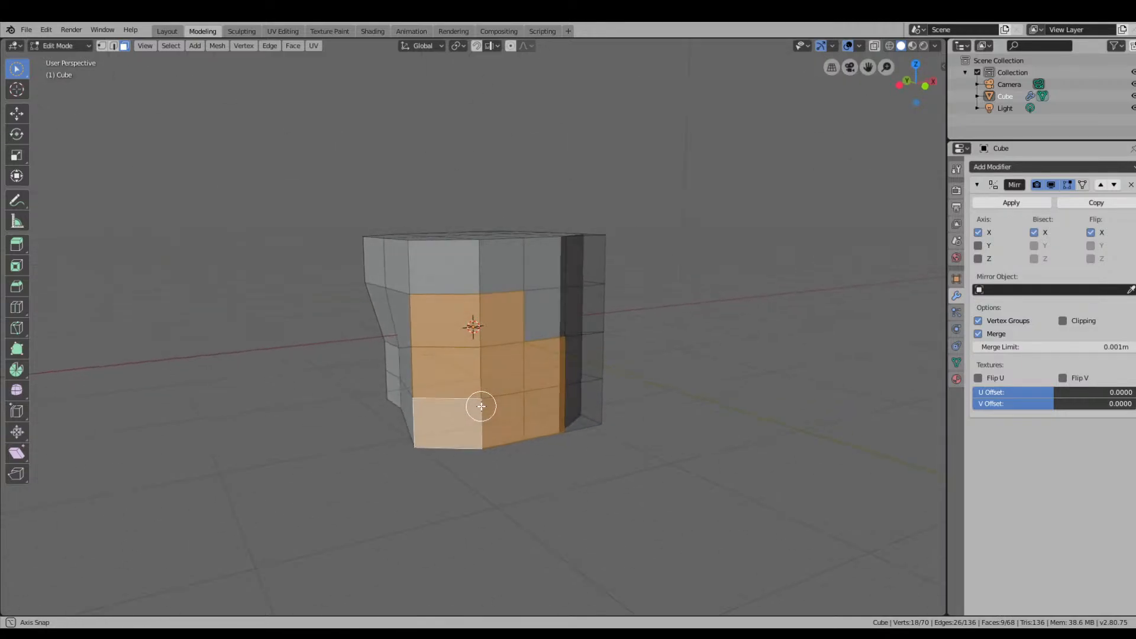
left_click_drag(477, 406, 482, 387)
key("grave")
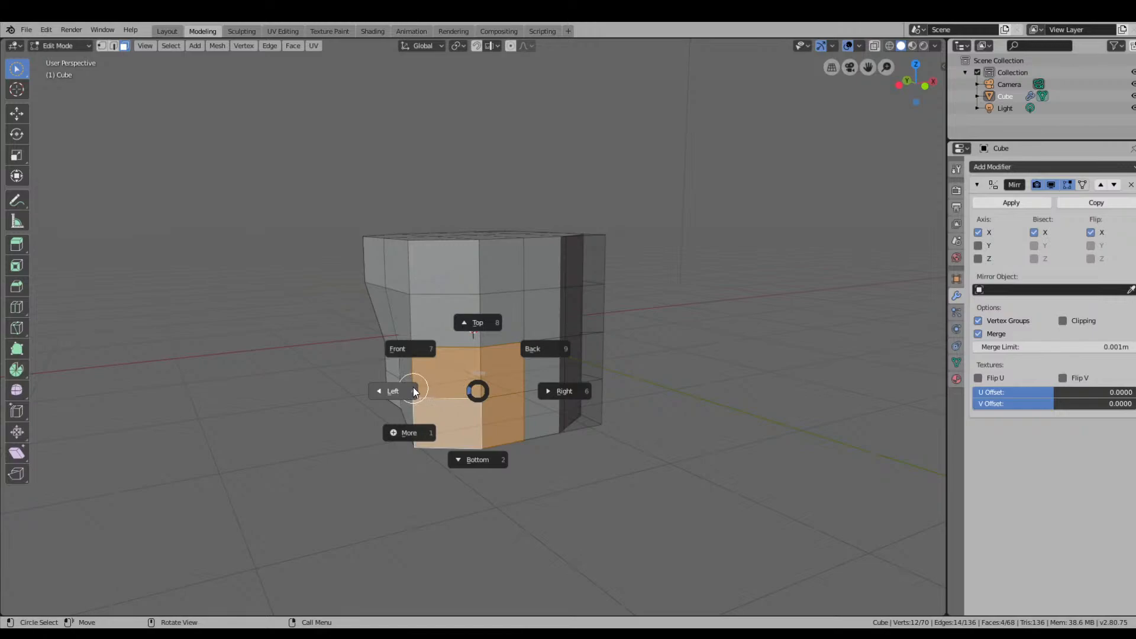
key("Escape")
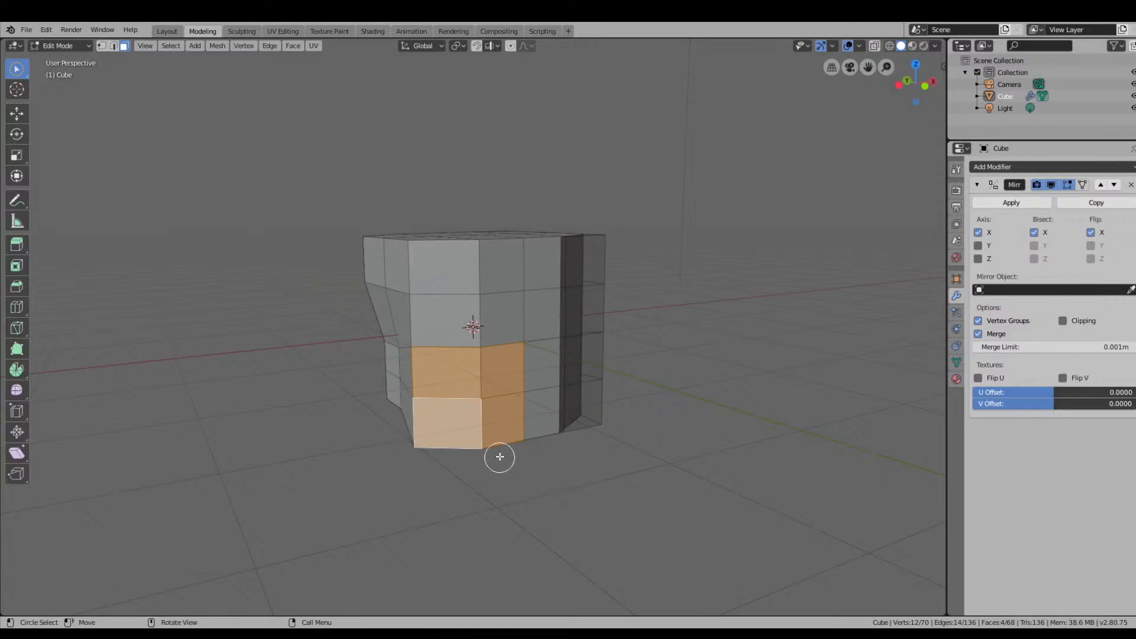
Switch to vertex select mode, activate the Scale tool and try to resize the selected lower block.
key("1")
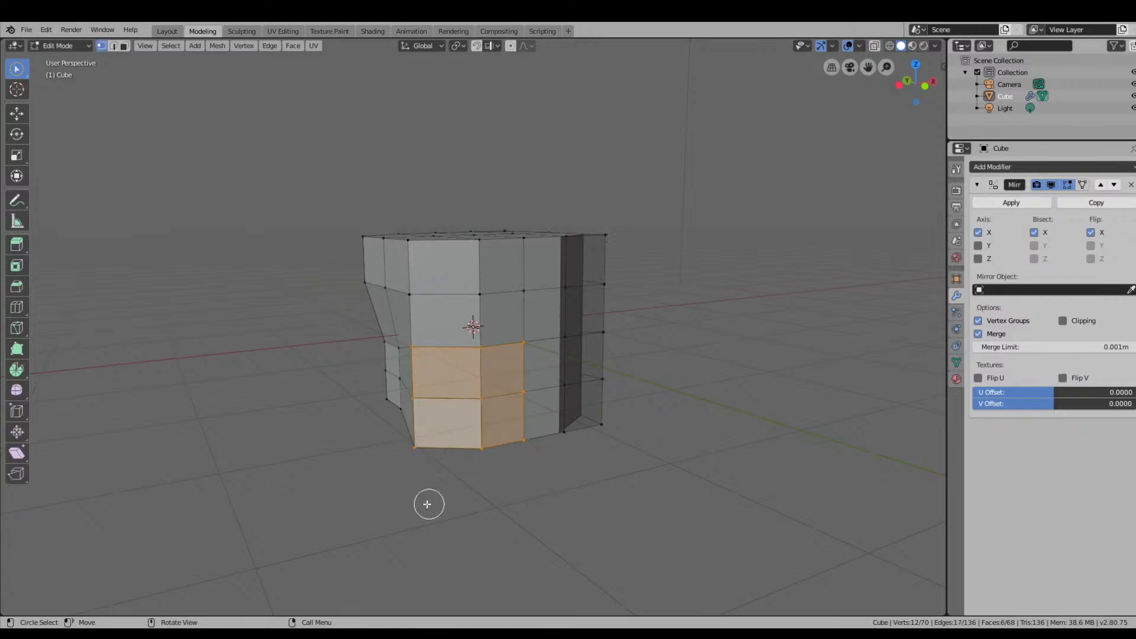
left_click(21, 114)
left_click(17, 155)
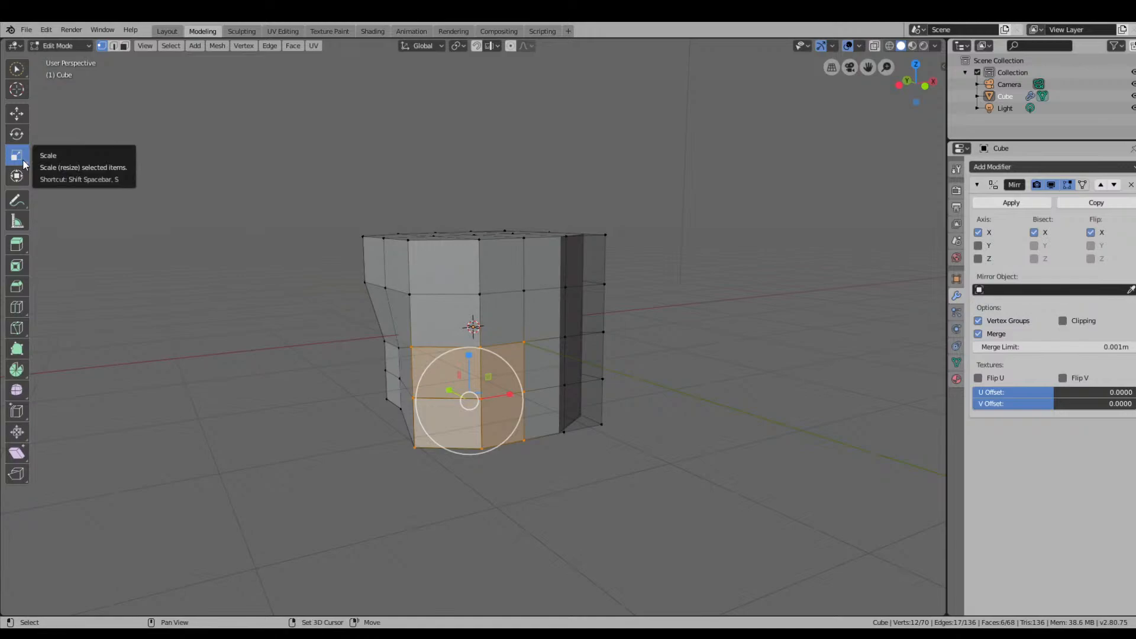
key("shift+space")
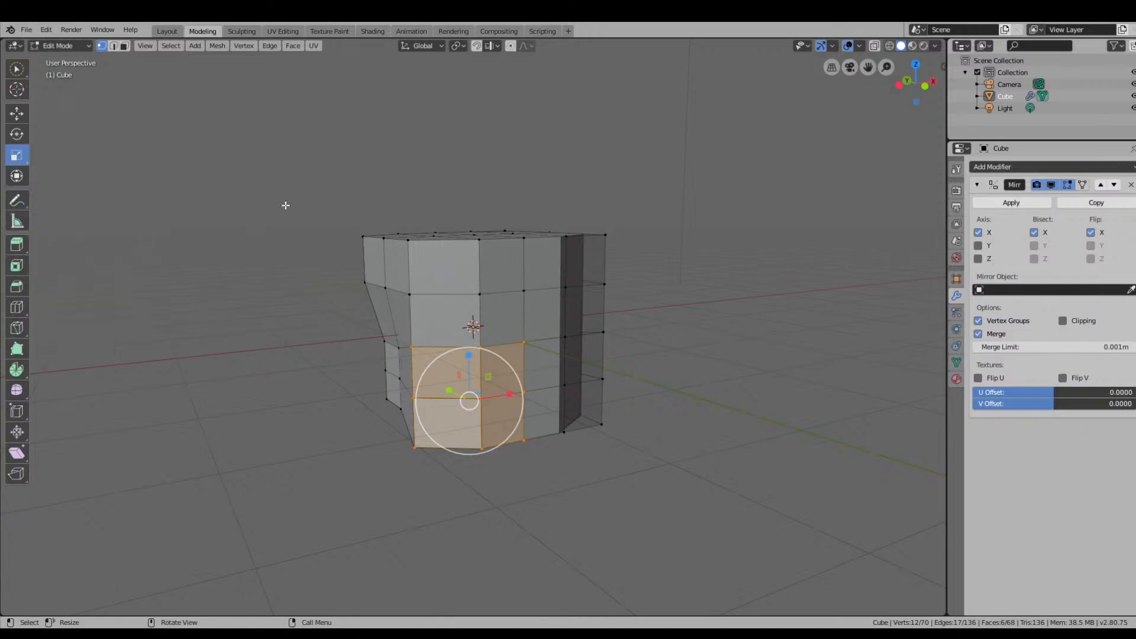
mouse_move(473, 407)
left_mouse_down()
mouse_move(451, 460)
mouse_move(486, 386)
mouse_move(470, 398)
left_mouse_up()
right_click(487, 386)
mouse_move(469, 398)
middle_mouse_down()
mouse_move(515, 373)
mouse_move(533, 299)
mouse_move(471, 394)
middle_mouse_up()
left_click_drag(495, 391, 500, 367)
middle_click_drag(501, 367, 533, 444)
Undo the resize attempt, the circle selection and the cancelled extrusion.
key("ctrl+z")
key("ctrl+z")
key("ctrl+z")
key("ctrl+z")
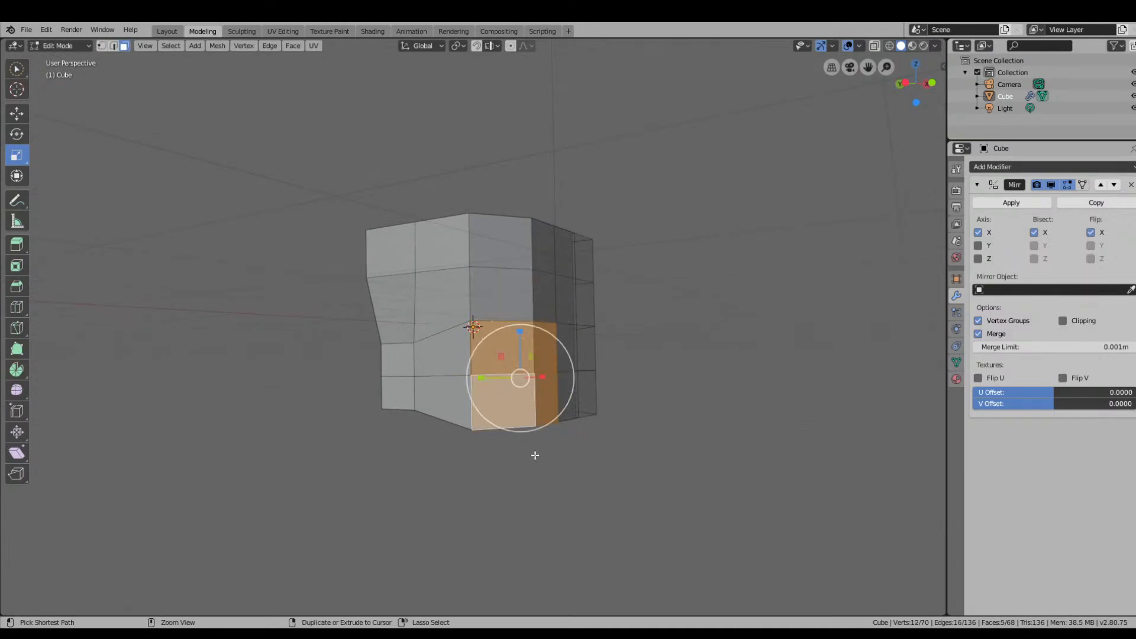
key("ctrl+z")
key("ctrl+z")
key("ctrl+z")
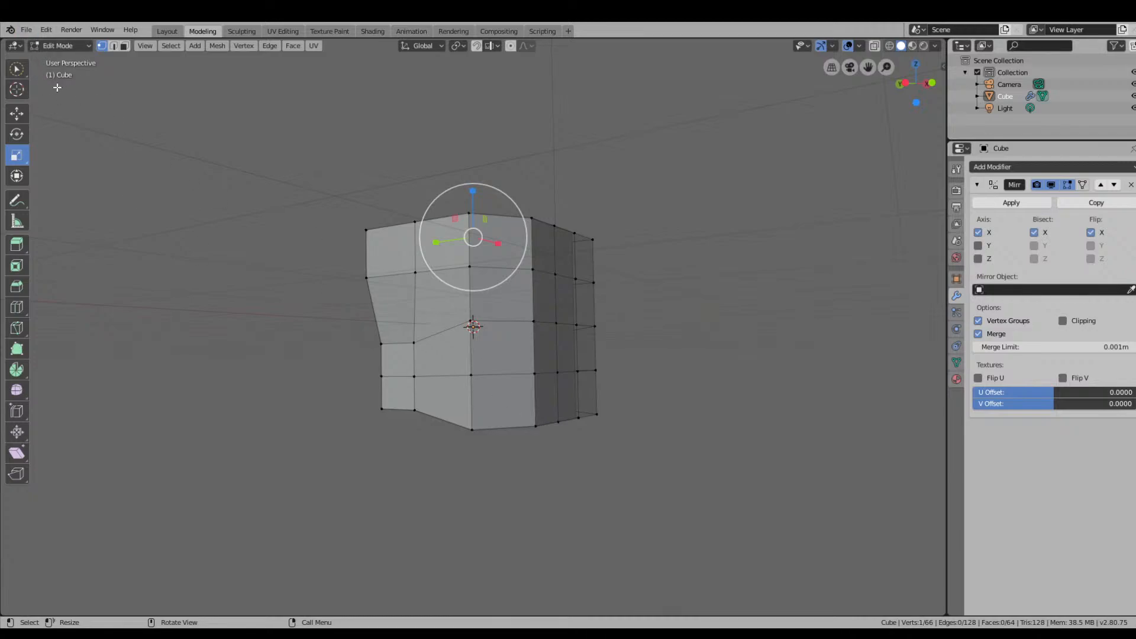
Undo further back until the earlier scaling of the mesh's lower faces is removed.
middle_click_drag(253, 269, 297, 292)
key("ctrl+z")
key("ctrl+z")
key("ctrl+z")
key("ctrl+z")
key("ctrl+z")
key("ctrl+z")
middle_click_drag(642, 329, 568, 331)
Activate the Move tool, select a bottom-row face and try to move it along the X axis.
left_click(17, 113)
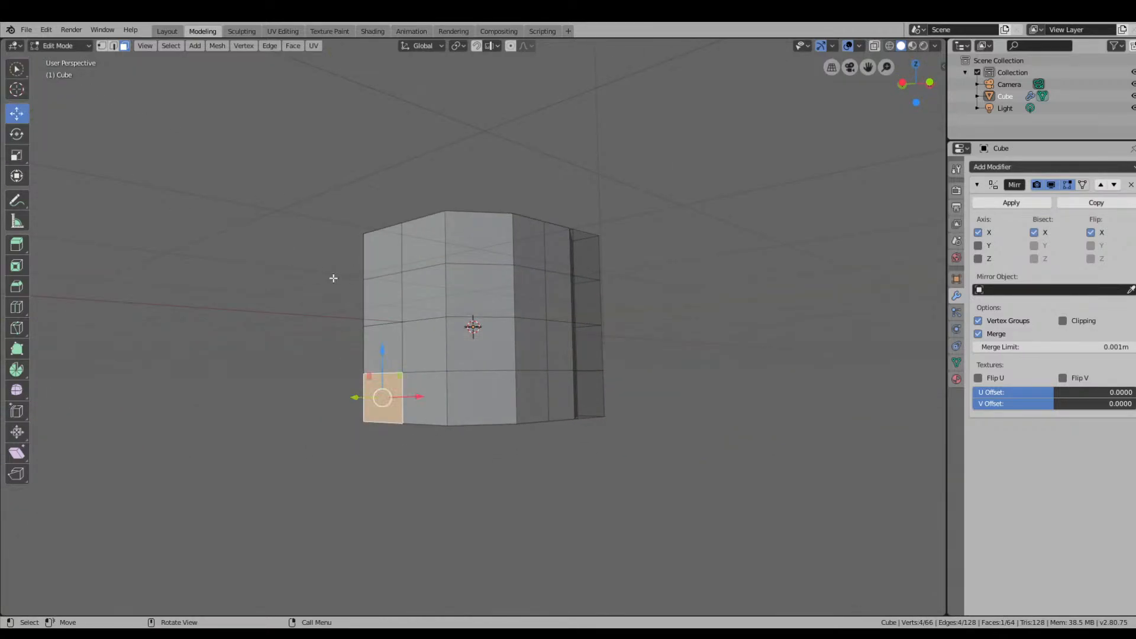
left_click(469, 397)
key("g")
key("x")
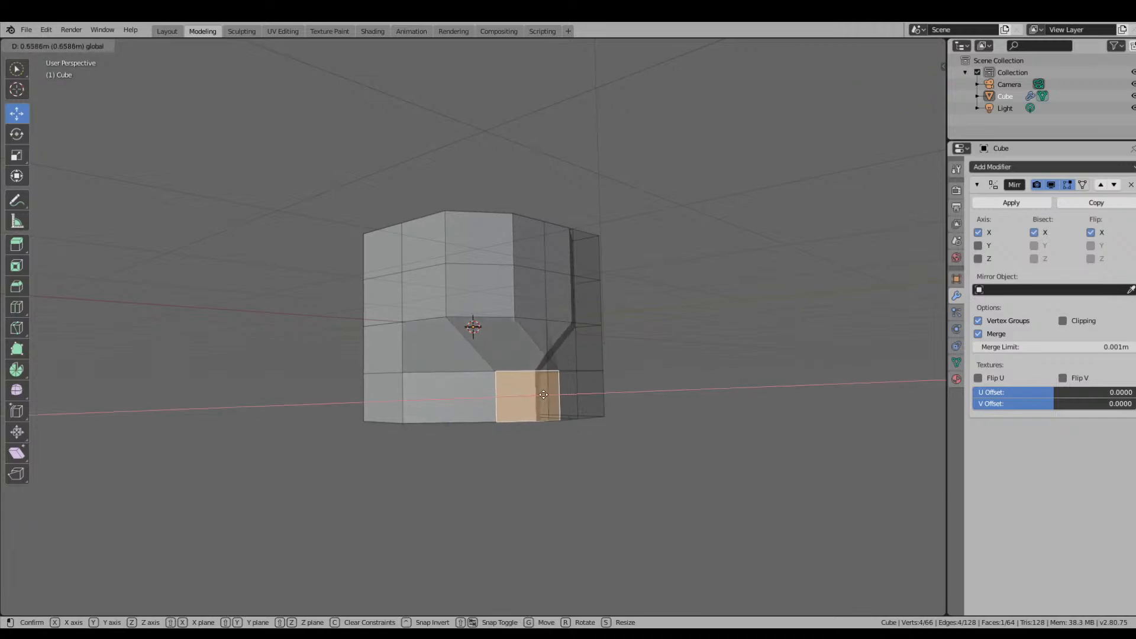
key("Escape")
middle_click_drag(469, 397, 301, 231)
Try to rotate the selected bottom-row face and to scale it on all axes.
key("r")
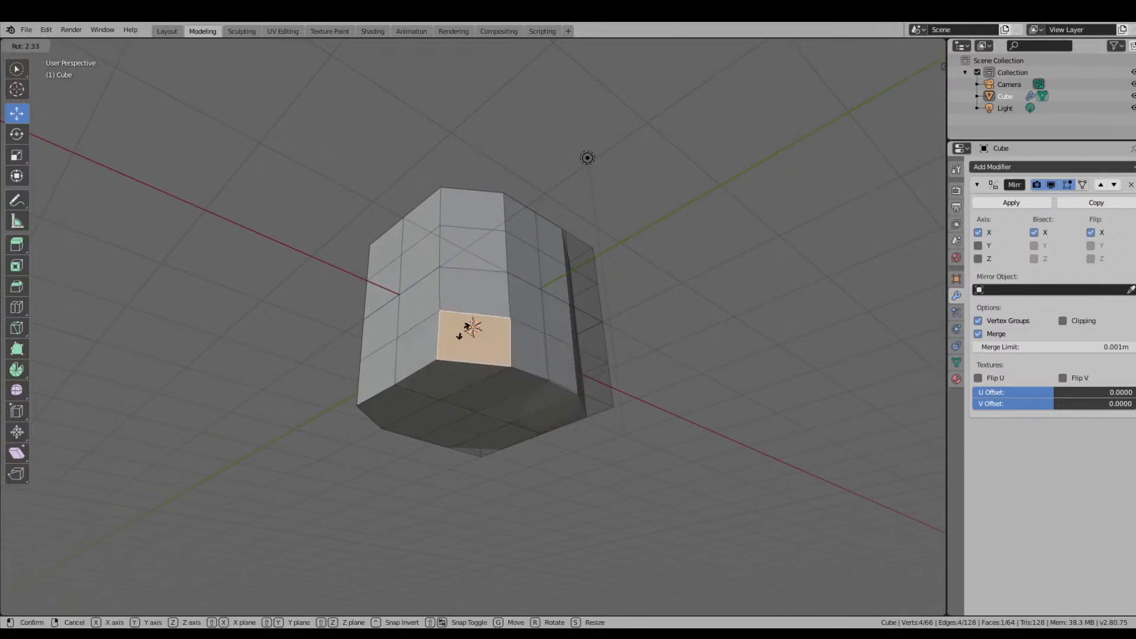
key("Escape")
key("s")
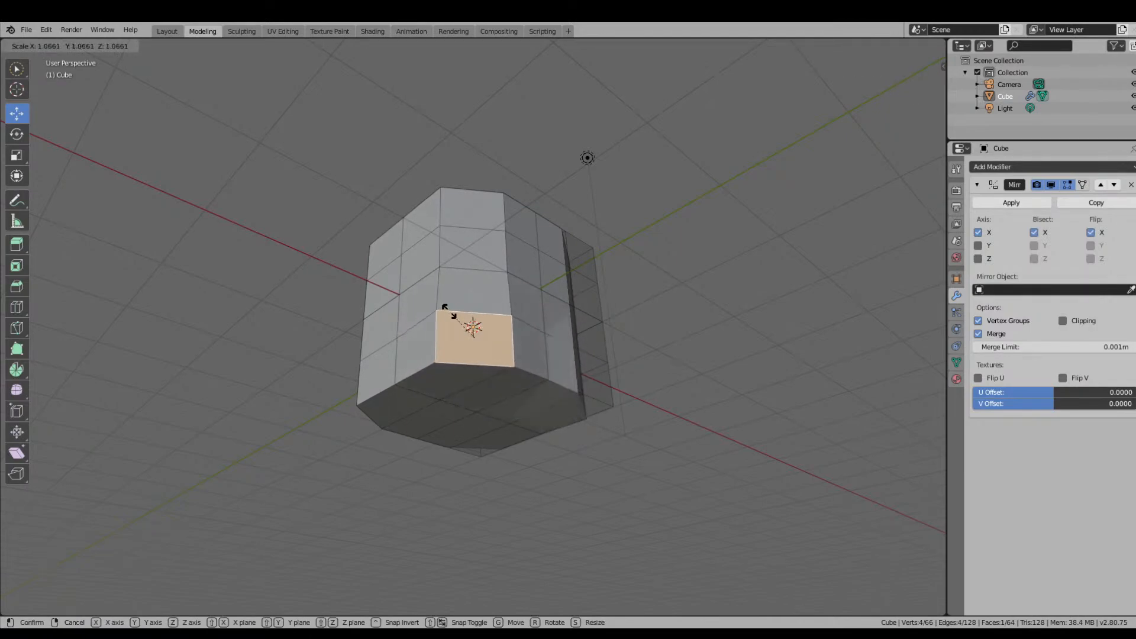
key("Escape")
middle_click_drag(496, 306, 467, 363)
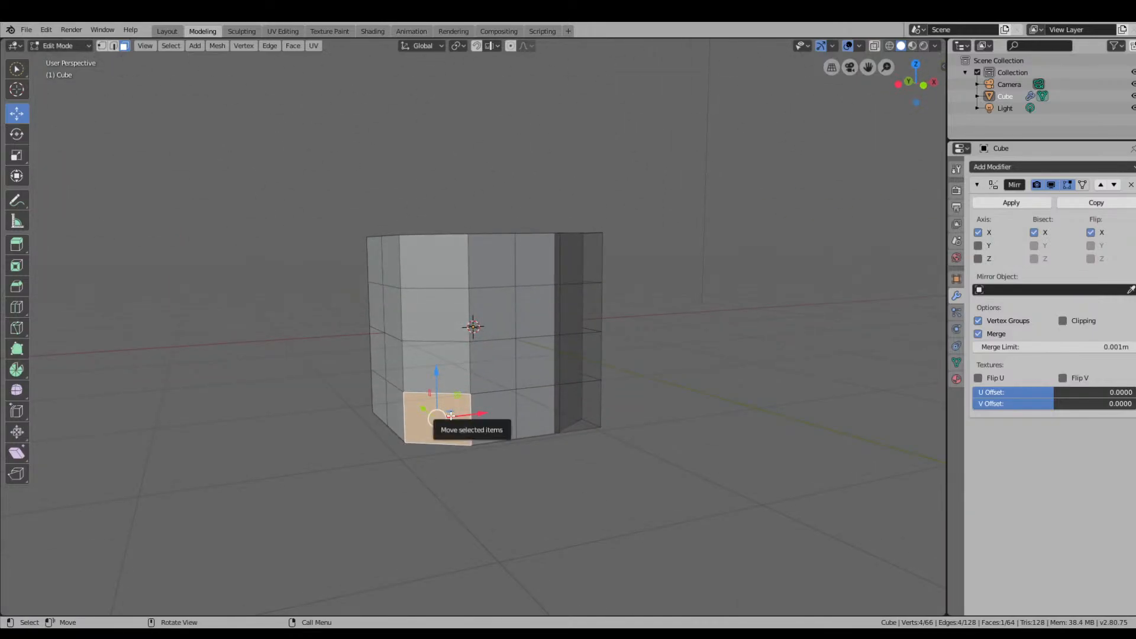
key("s")
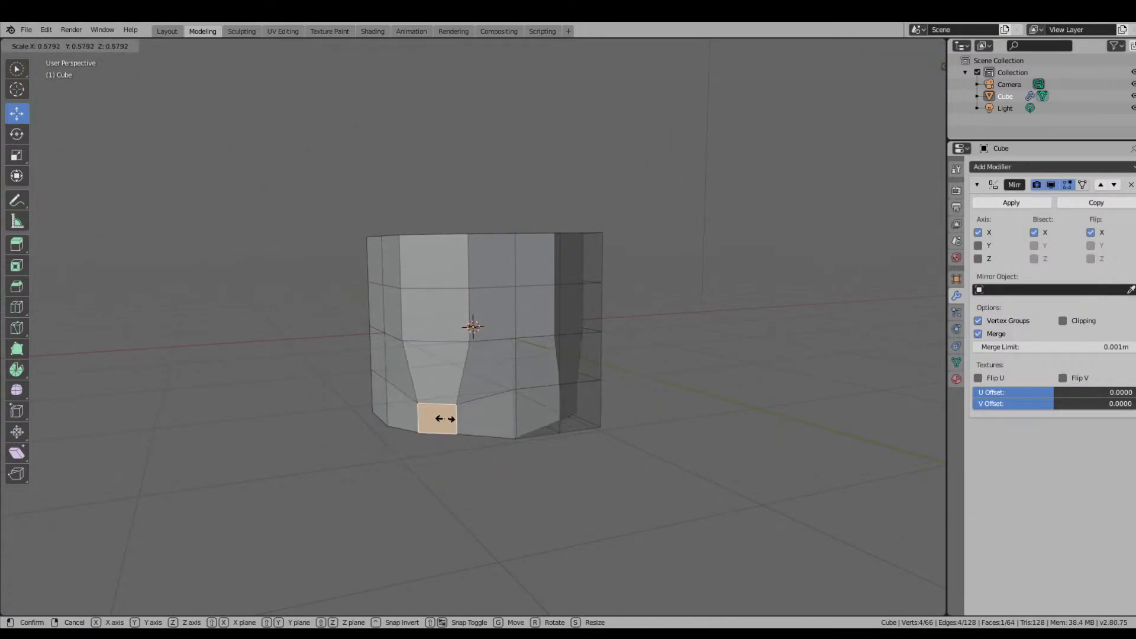
left_click(445, 410)
middle_click_drag(445, 411, 535, 402)
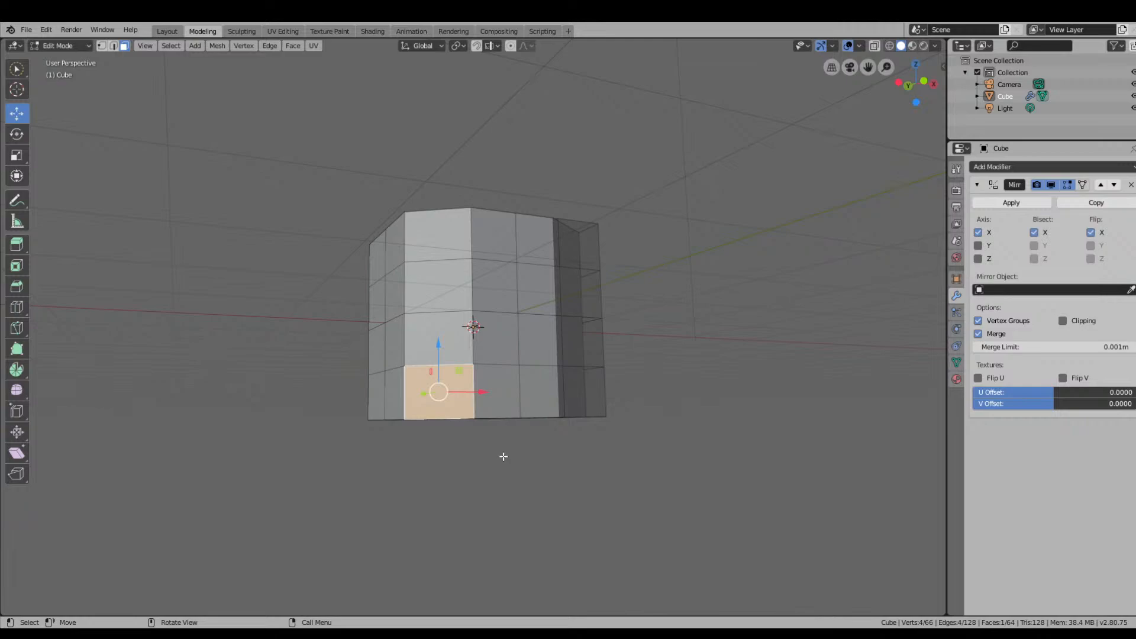
Select individual faces on the top of the mesh, one after another.
middle_click_drag(511, 459, 628, 497)
left_click(494, 274)
left_click(455, 282)
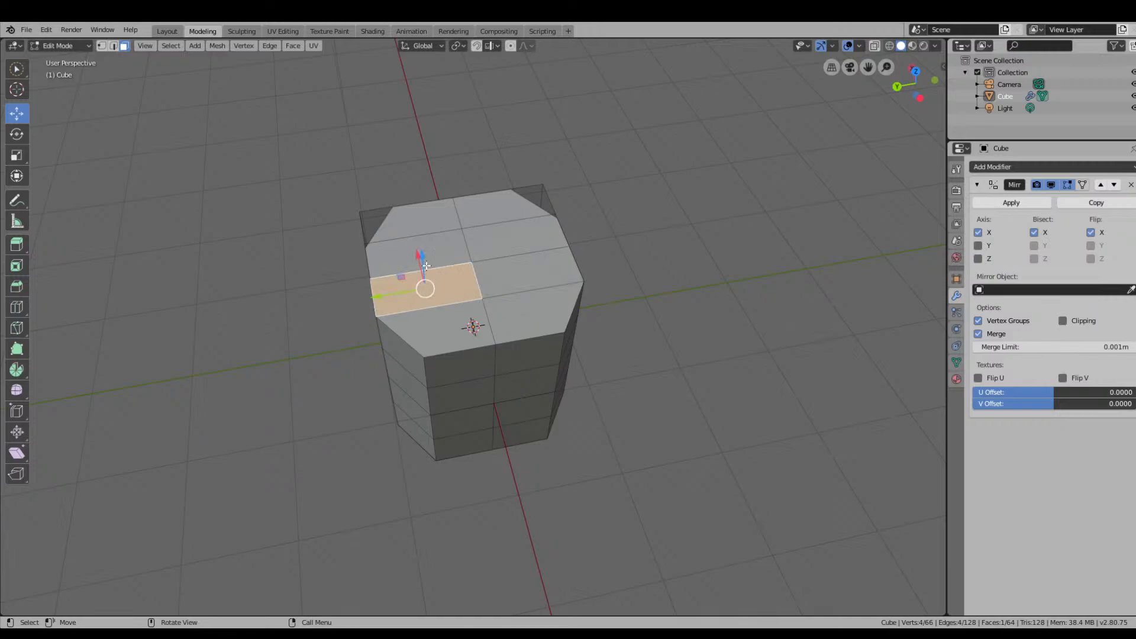
left_click(443, 216)
middle_click_drag(596, 355, 581, 295)
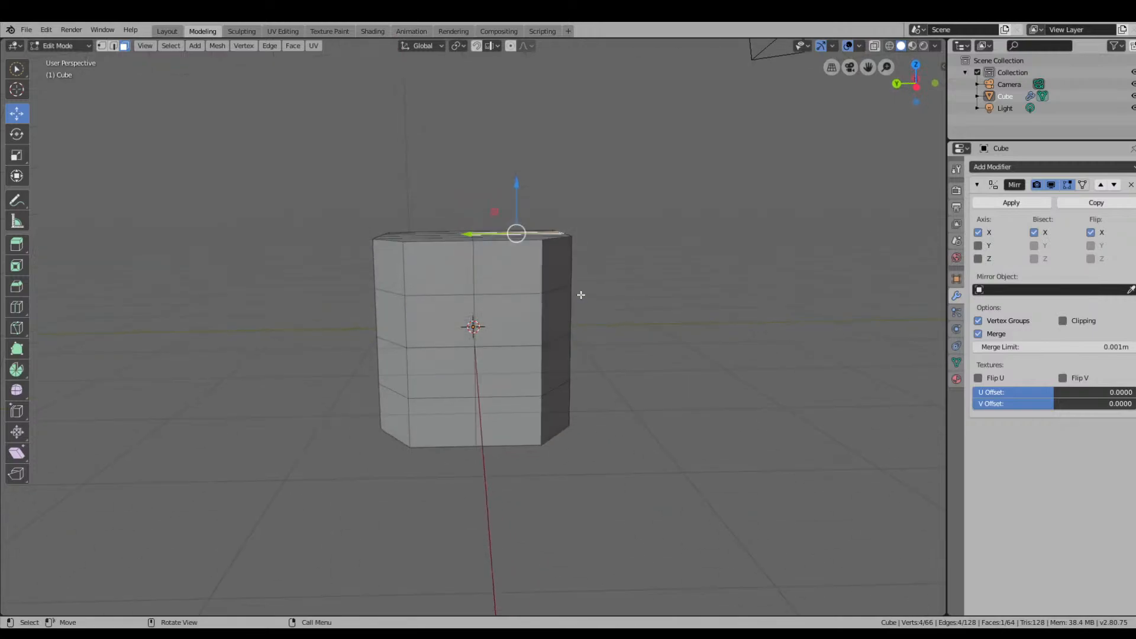
Add two vertical loop cuts around the mesh, one on each side of its central edge loop.
left_click(16, 307)
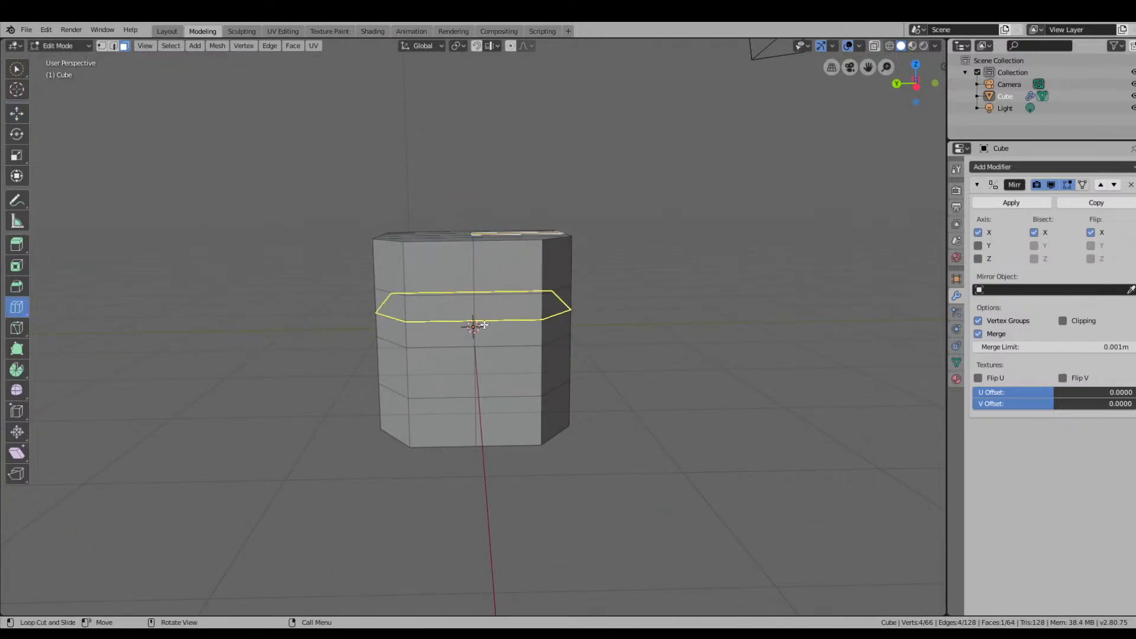
left_click(490, 345)
left_click(439, 343)
middle_click_drag(698, 293, 673, 329)
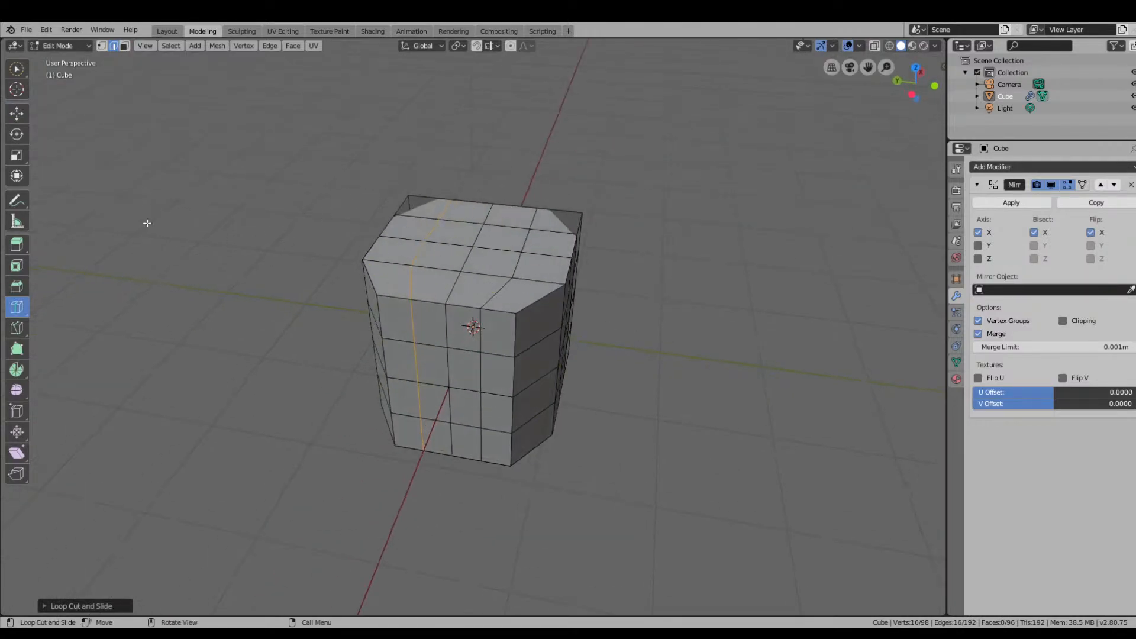
Activate the Move tool, select an inner top edge, then select an inner top face in face select mode.
left_click(16, 113)
left_click(457, 259)
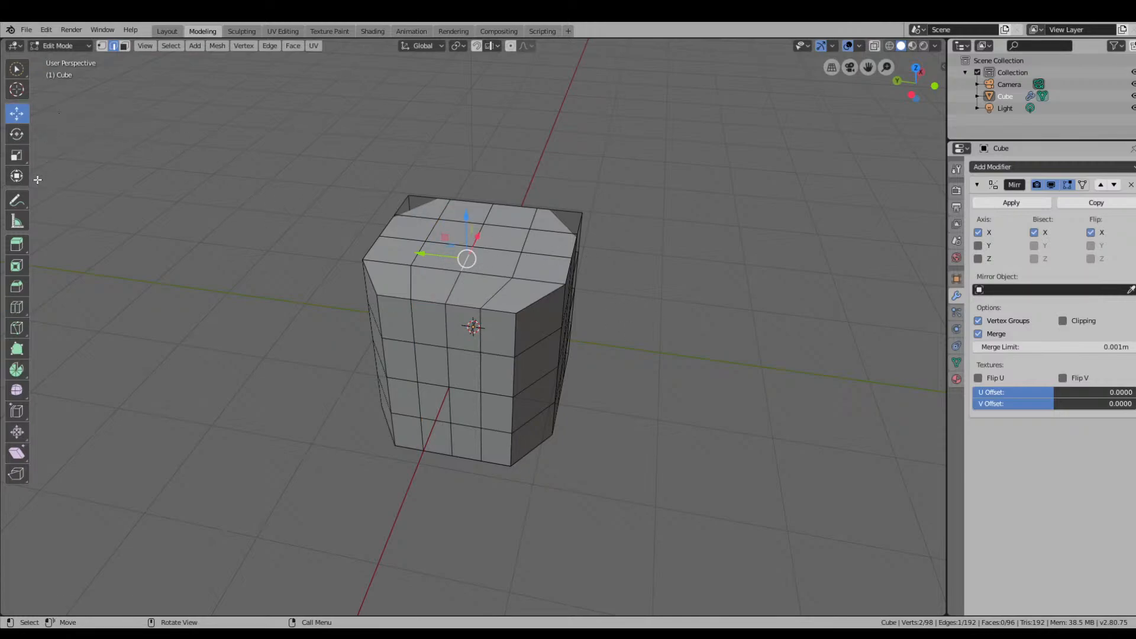
middle_click_drag(538, 346, 382, 310)
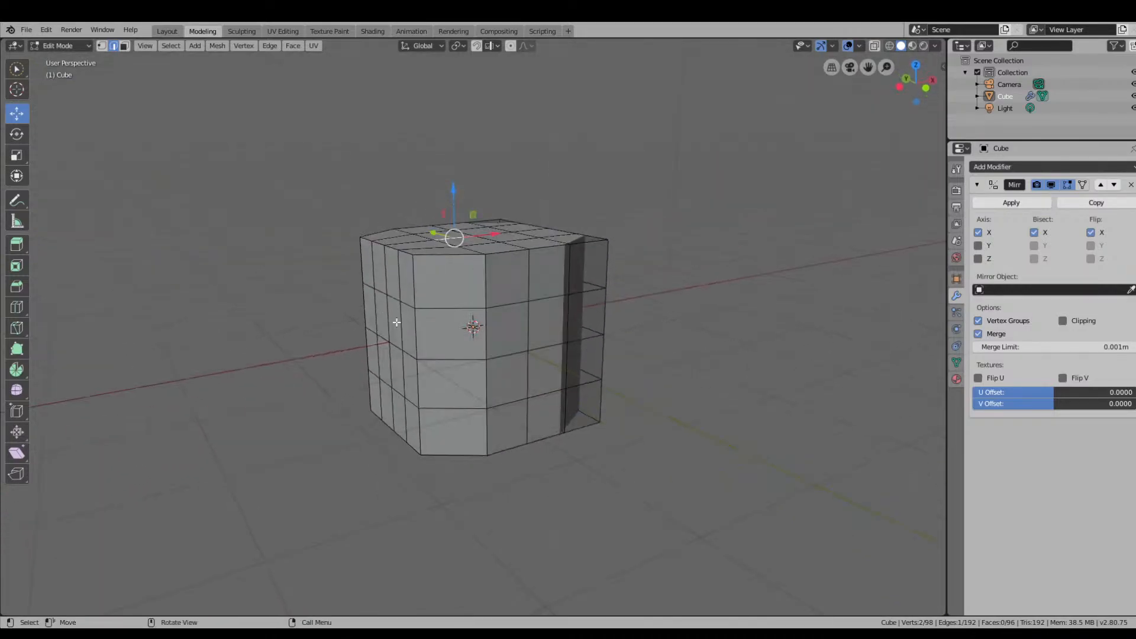
middle_click_drag(454, 257, 461, 305)
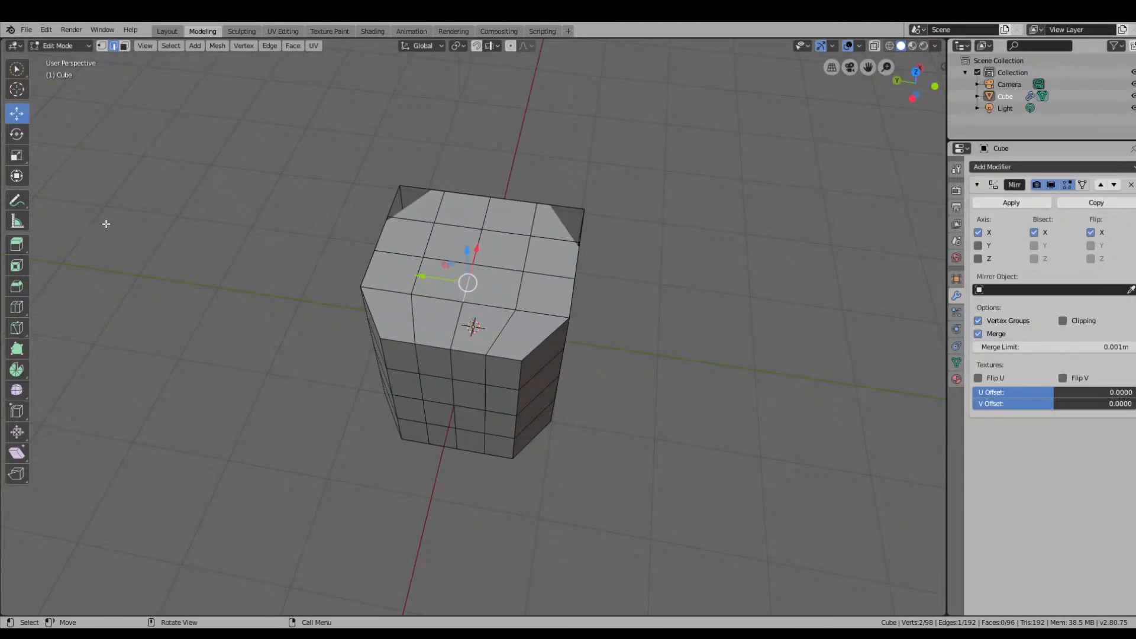
key("3")
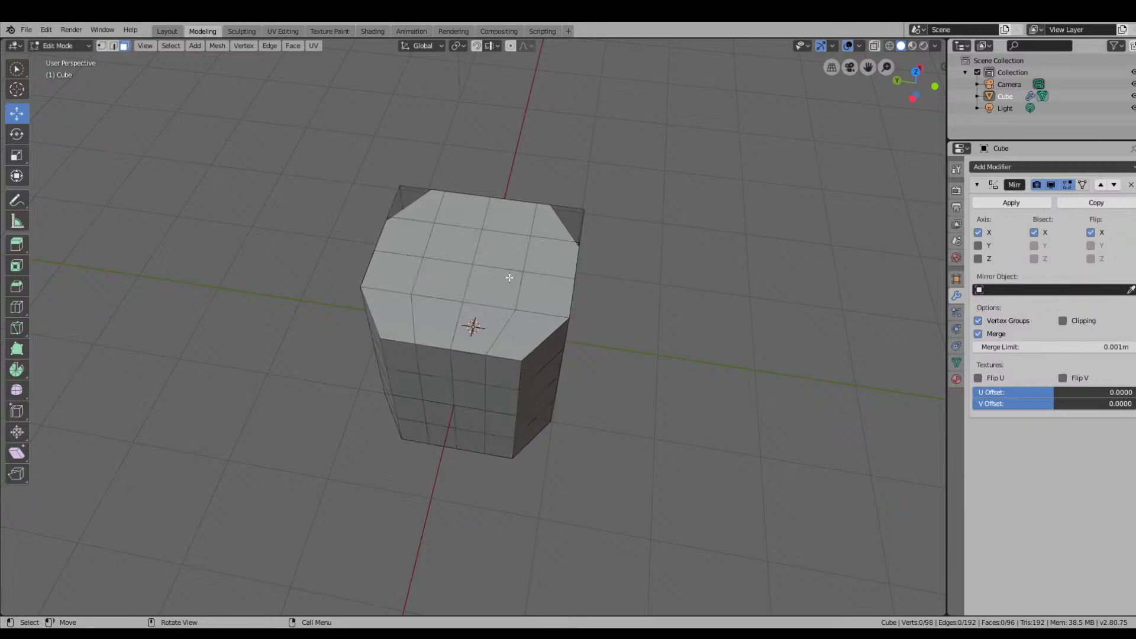
left_click(510, 278)
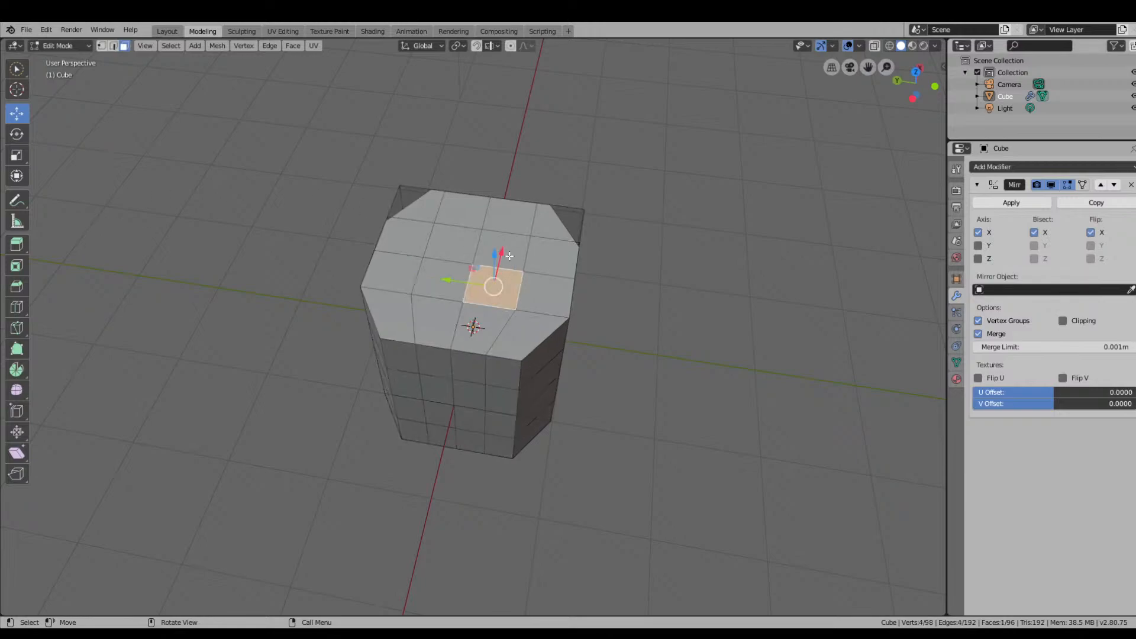
Select the four inner faces on the top of the mesh and raise them along Z.
left_click(445, 277)
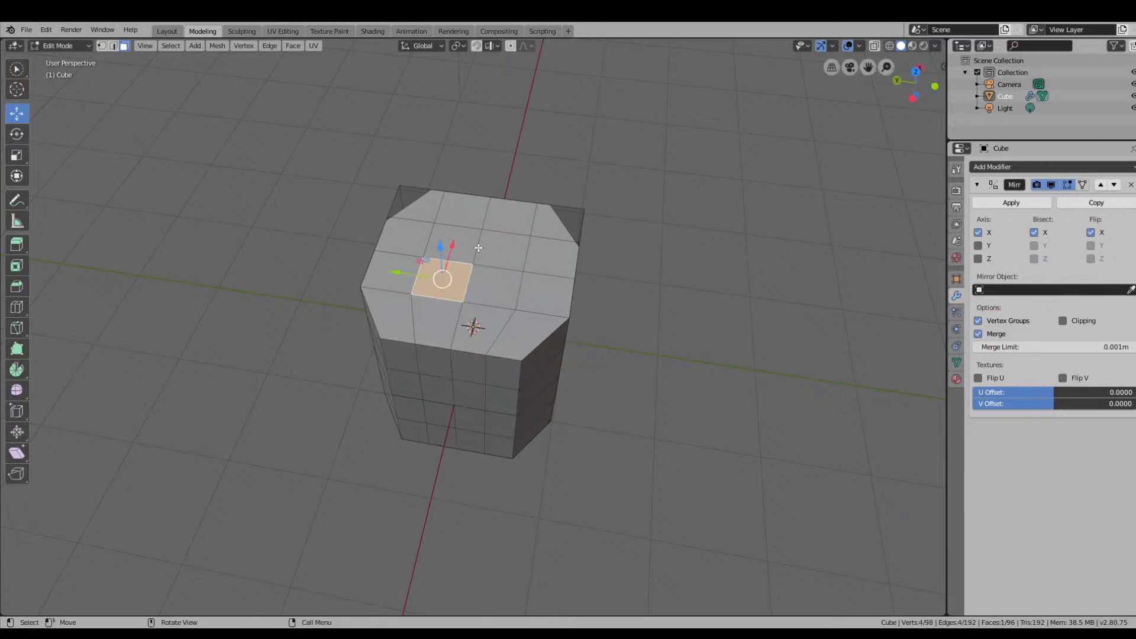
left_click(499, 293, "shift")
left_click(508, 254, "shift")
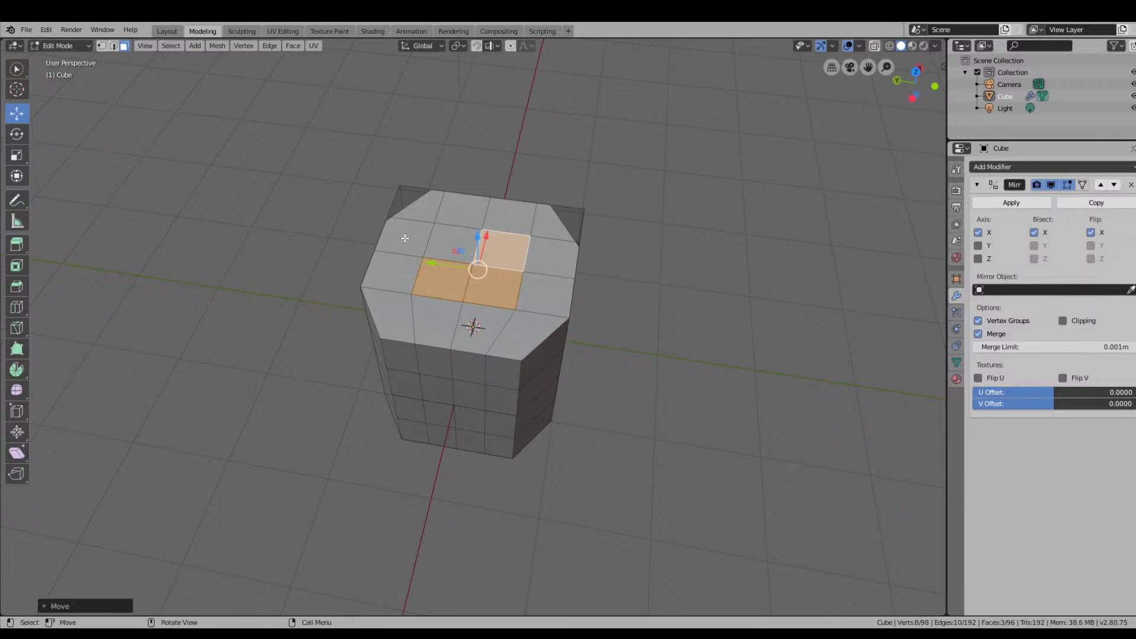
mouse_move(534, 258)
middle_mouse_down()
mouse_move(614, 250)
mouse_move(550, 267)
middle_mouse_up()
left_click(424, 257, "shift")
left_click_drag(474, 199, 475, 178)
Select the four central faces around the bottom front edge, two frontal and two on the underside, and move them slightly outward.
middle_click_drag(583, 294, 550, 351)
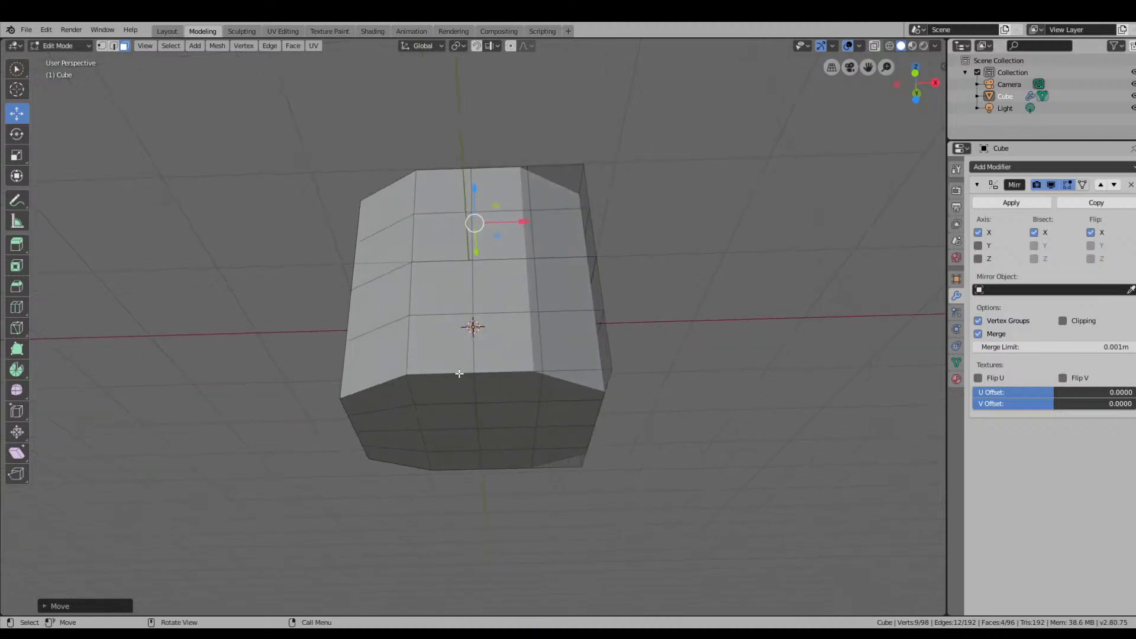
left_click(457, 379)
left_click(508, 386)
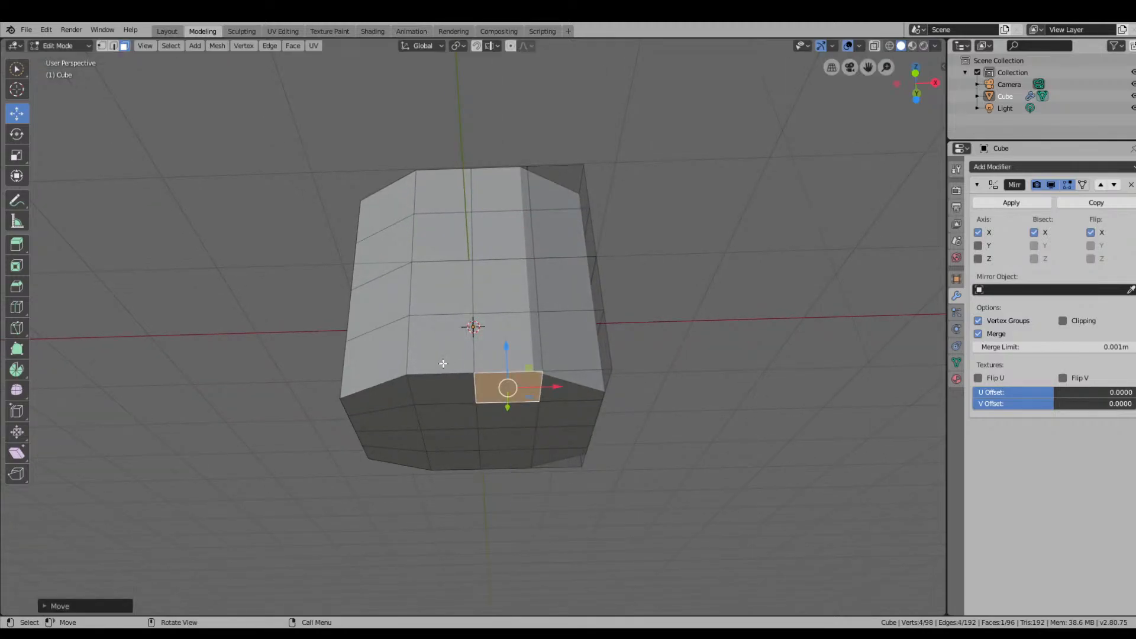
left_click(444, 364)
left_click(451, 393)
left_click(534, 385, "shift")
left_click(520, 350, "shift")
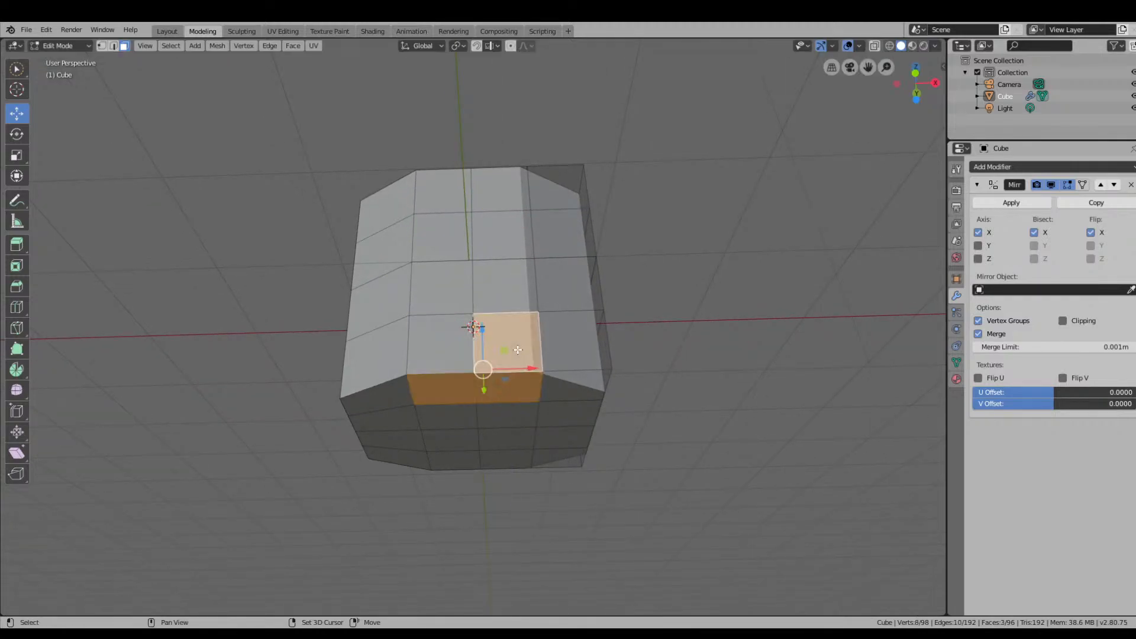
left_click(436, 354, "shift")
middle_click_drag(500, 362, 600, 419)
left_click_drag(544, 414, 548, 419)
Inspect the reshaped mesh from several sides and up close.
middle_click_drag(549, 418, 624, 357)
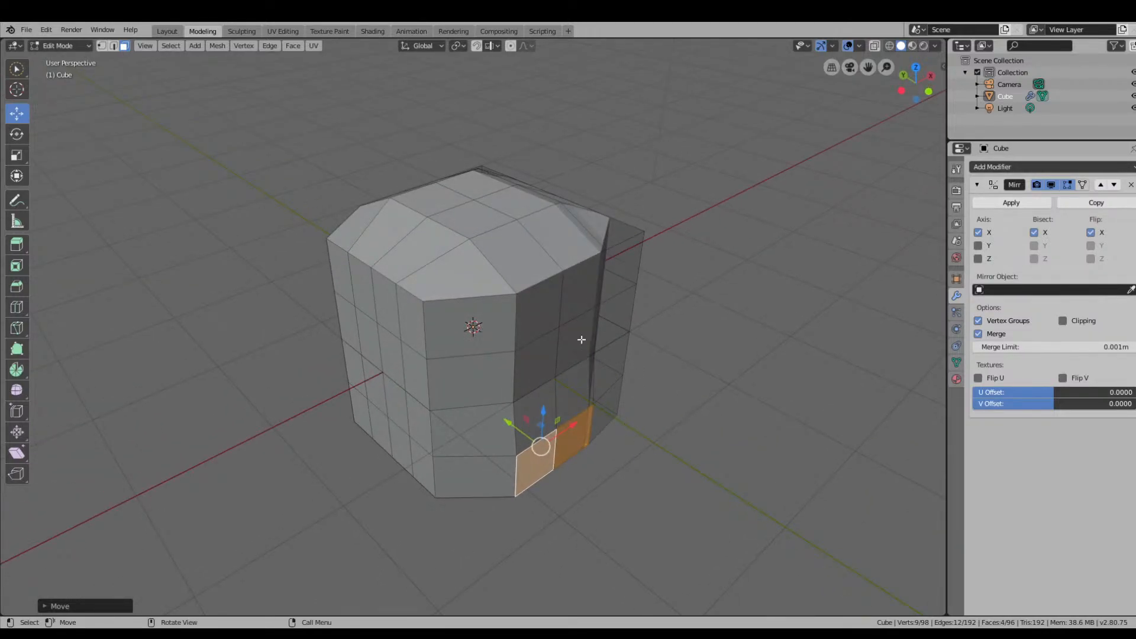
middle_click_drag(586, 271, 503, 175)
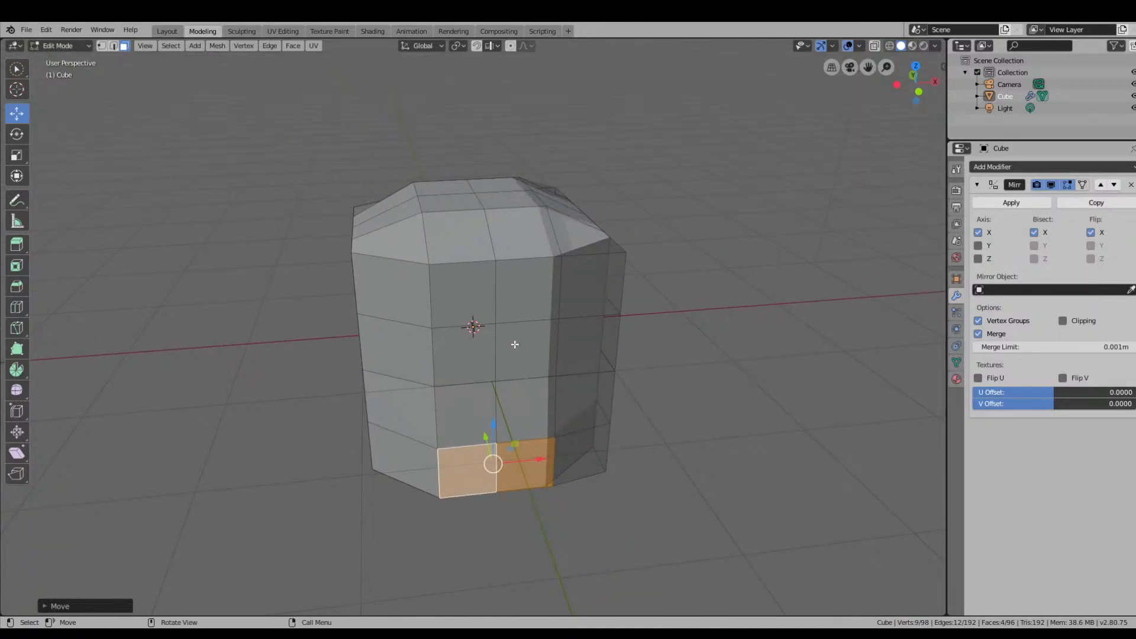
middle_click_drag(518, 472, 605, 254)
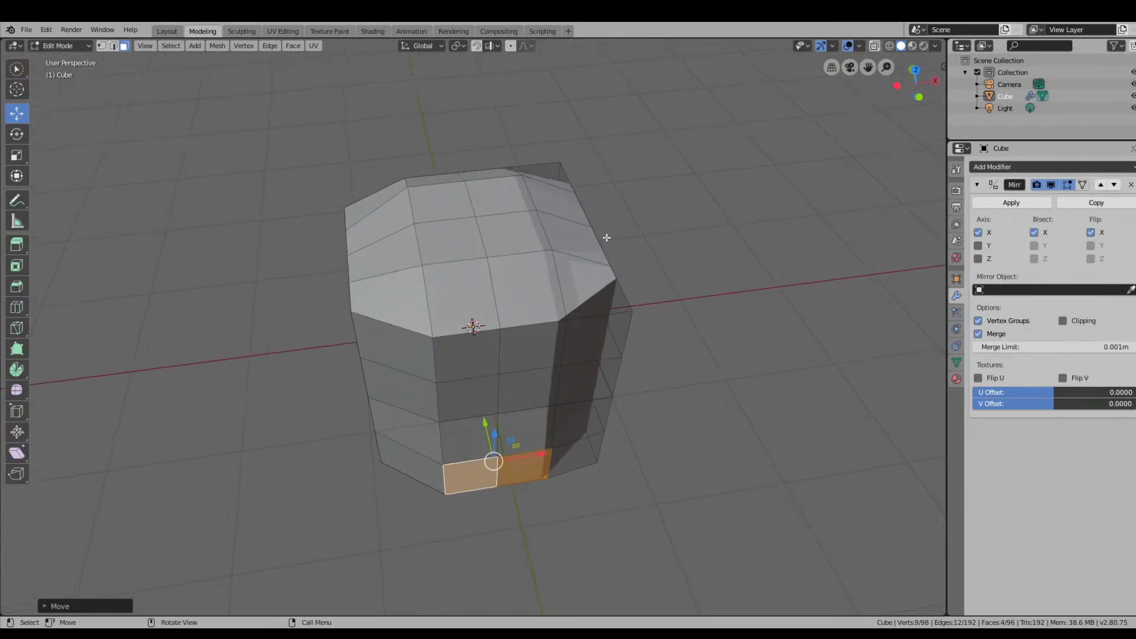
middle_click_drag(571, 509, 604, 471)
scroll(590, 415, "up", 3)
scroll(591, 415, "up", 1)
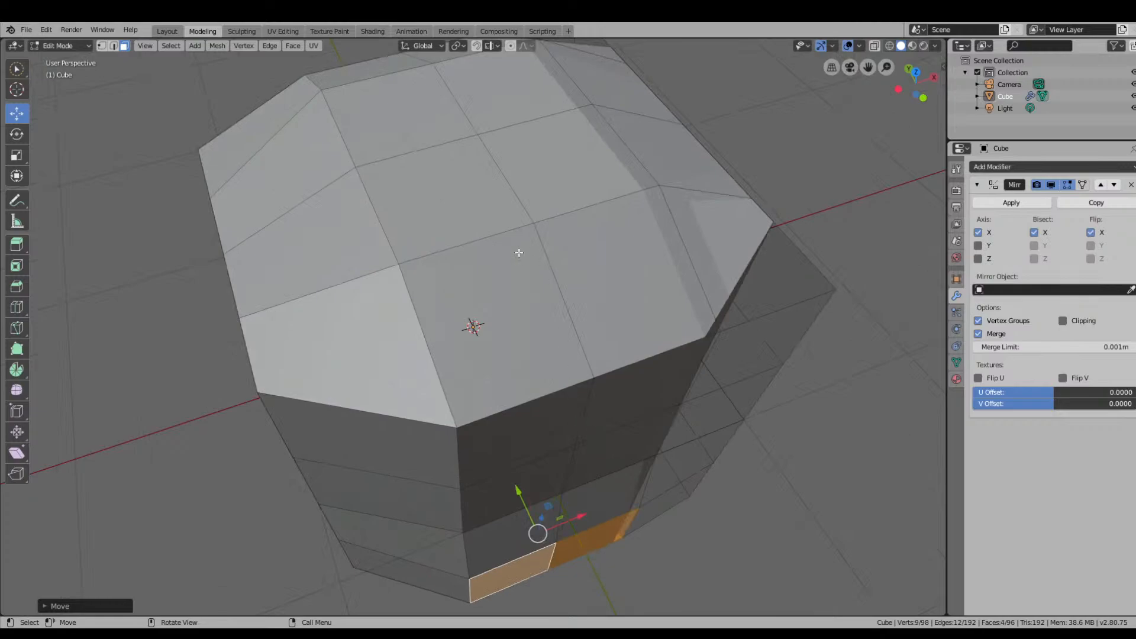
middle_click_drag(535, 303, 642, 320)
scroll(641, 319, "down", 2)
scroll(642, 319, "up", 1)
Select the two central faces in the upper front row and try to move them along Y.
left_click(605, 241)
left_click(648, 233, "shift")
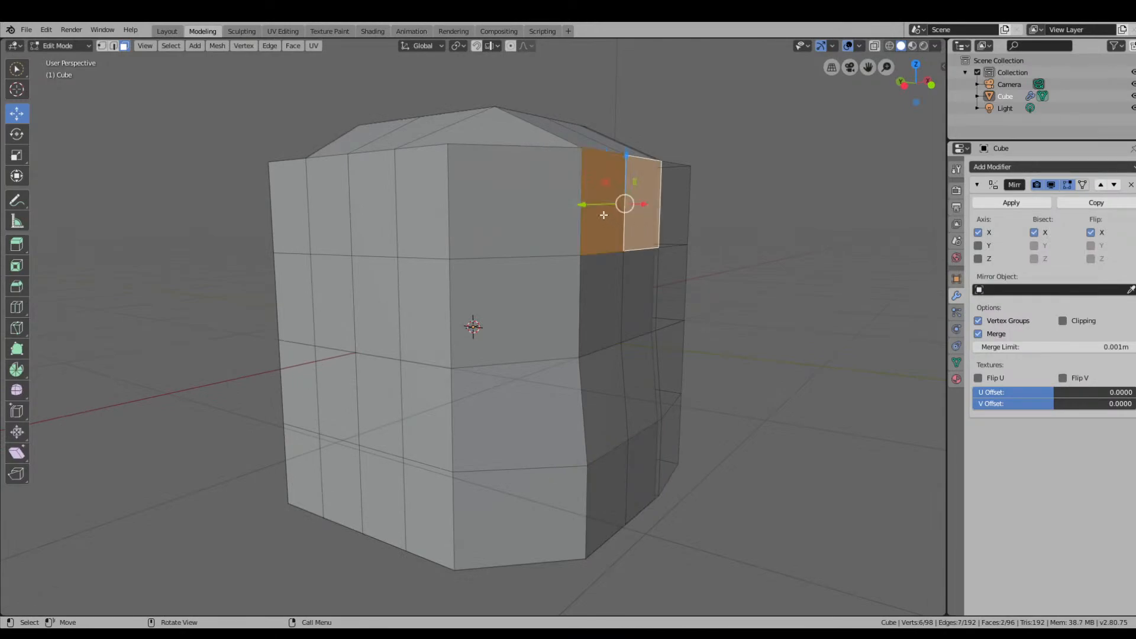
left_click_drag(581, 205, 655, 296)
middle_click_drag(655, 296, 590, 296)
Select a two-by-two block of faces across the front corner edge in the middle rows.
middle_click_drag(572, 474, 538, 346)
left_click(525, 309)
left_click(462, 332, "shift")
left_click(459, 398, "shift")
left_click(528, 424, "shift")
middle_click_drag(682, 496, 702, 388)
middle_click_drag(433, 449, 406, 440)
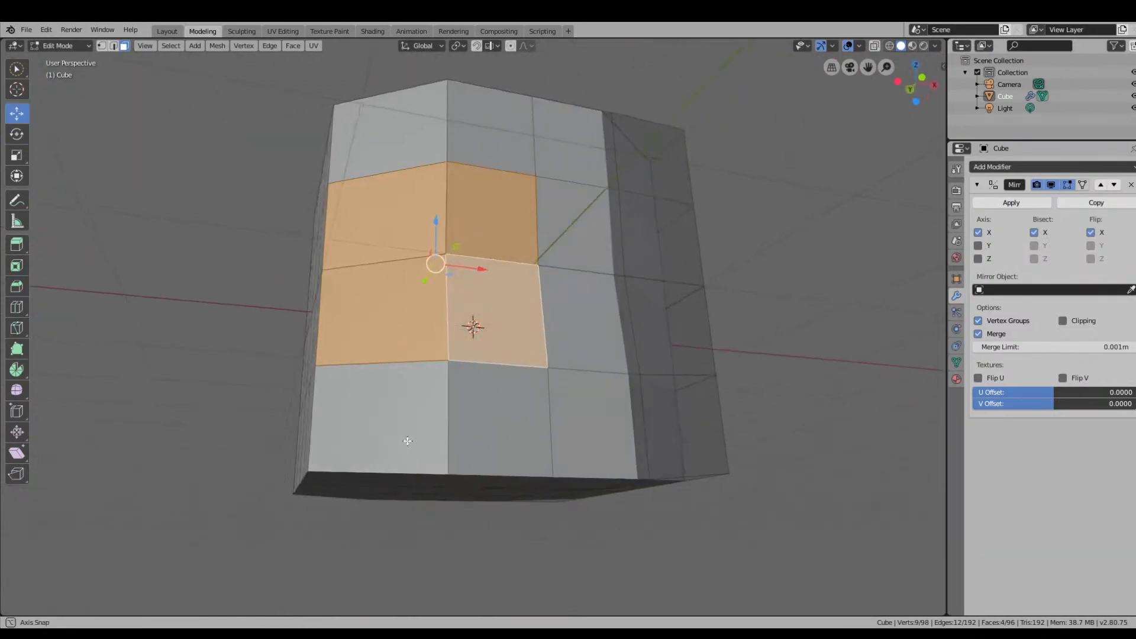
Switch to vertex select mode and try to move the selected vertices freely.
left_click(101, 46)
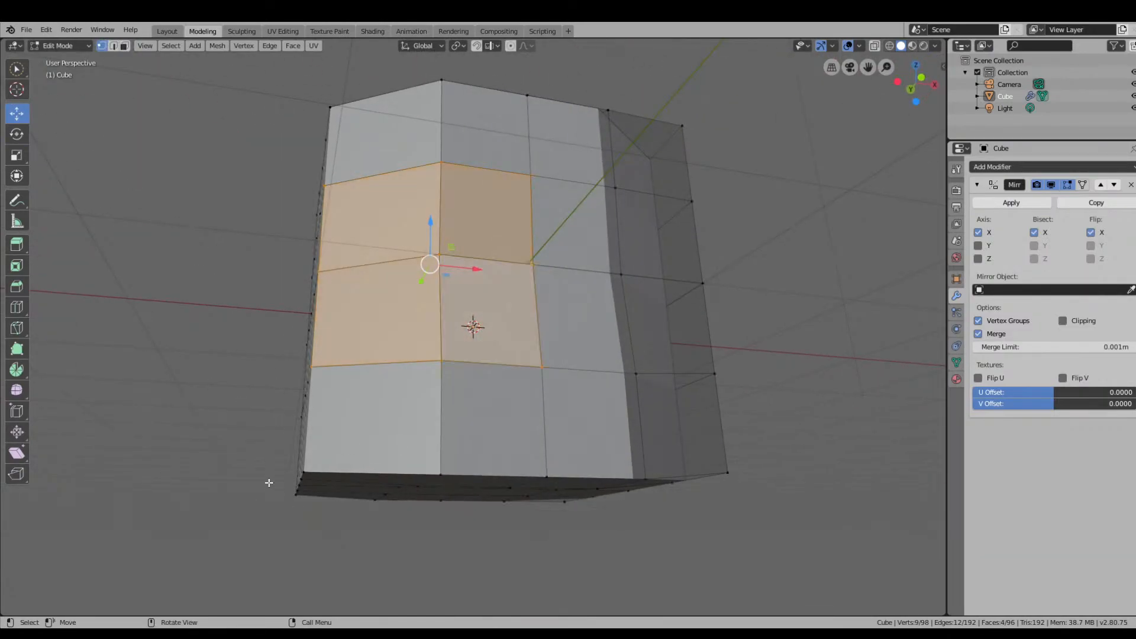
key("g")
left_click(322, 449)
key("ctrl+z")
middle_click_drag(307, 507, 312, 548)
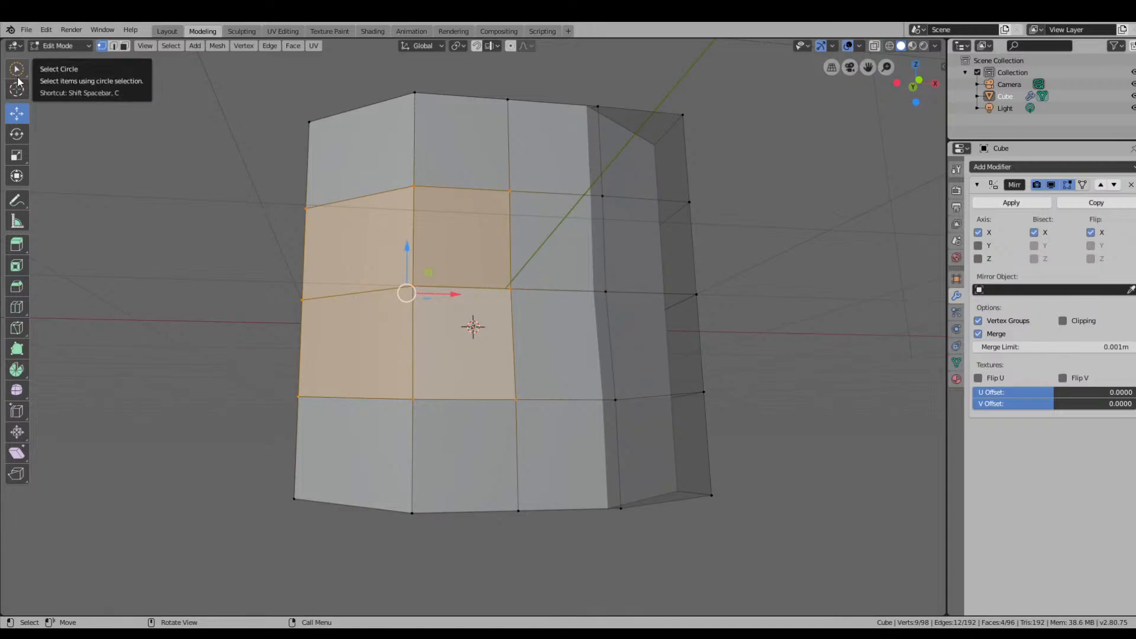
Try circle selection and deselect all vertices of the mesh.
key("c")
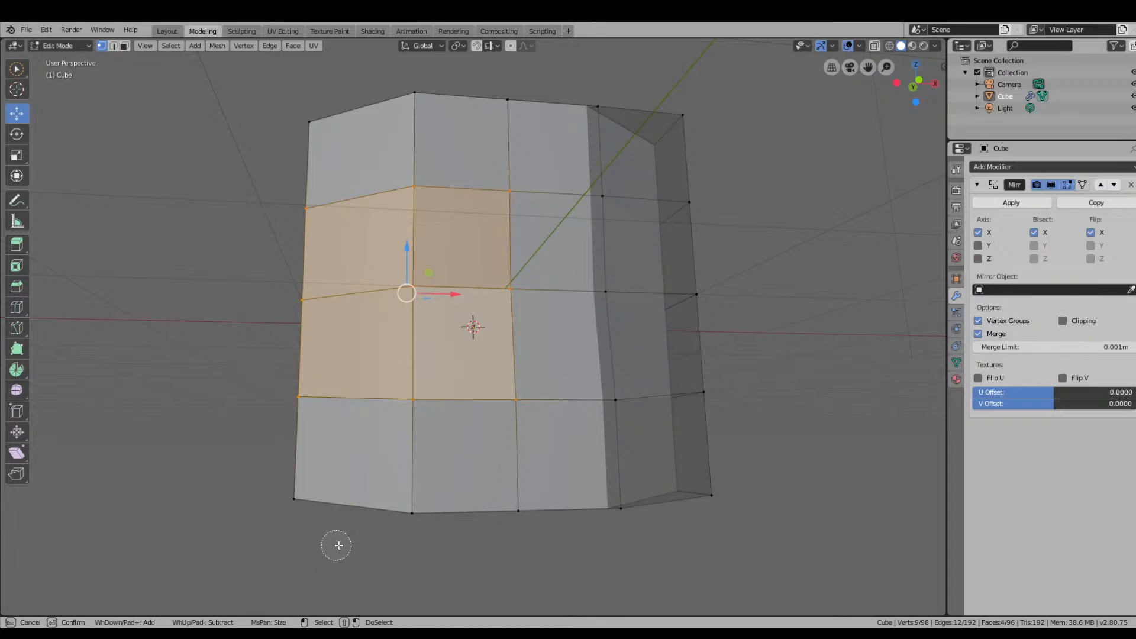
key("Escape")
key("alt+a")
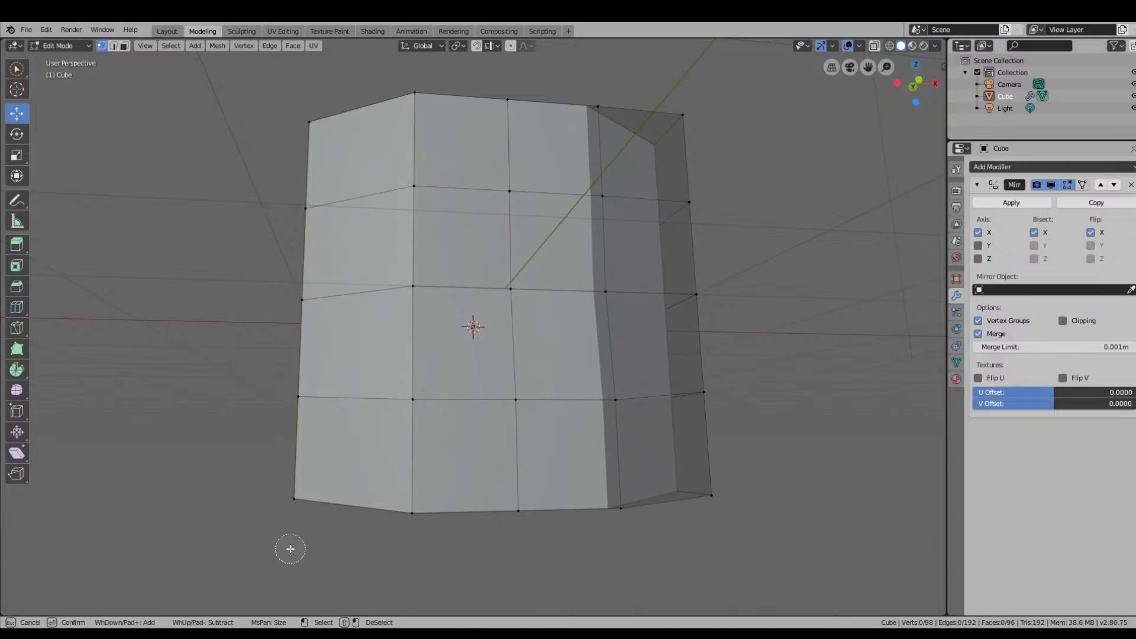
mouse_move(286, 545)
middle_mouse_down()
mouse_move(319, 533)
mouse_move(294, 543)
middle_mouse_up()
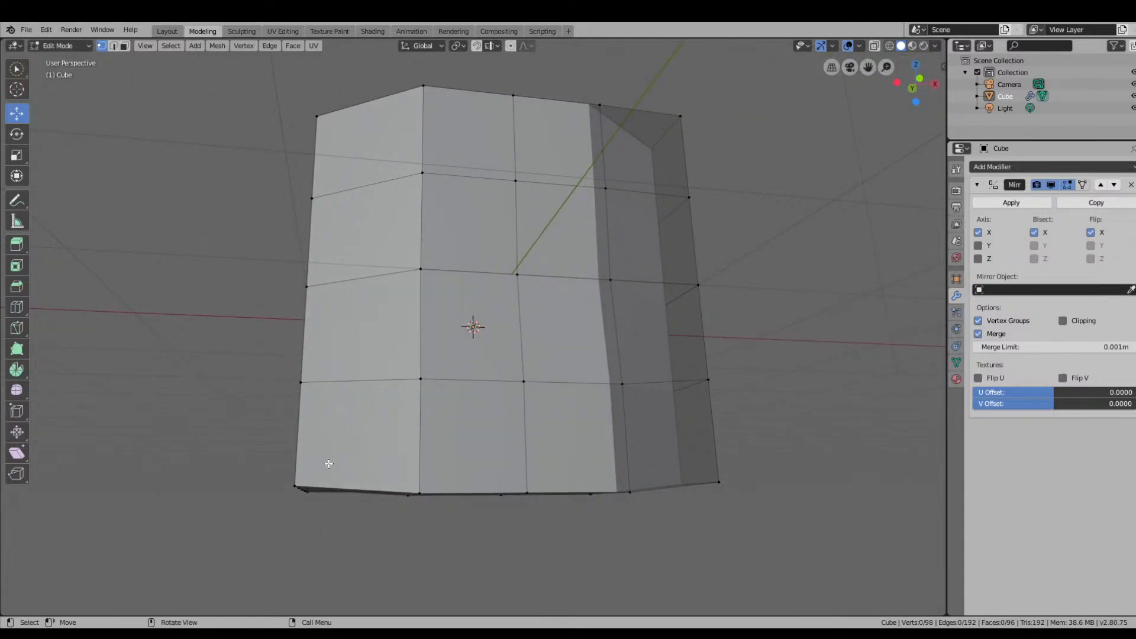
Activate Select Circle, select the bottom row of vertices on one side of the mesh and move them inward.
left_click(17, 69)
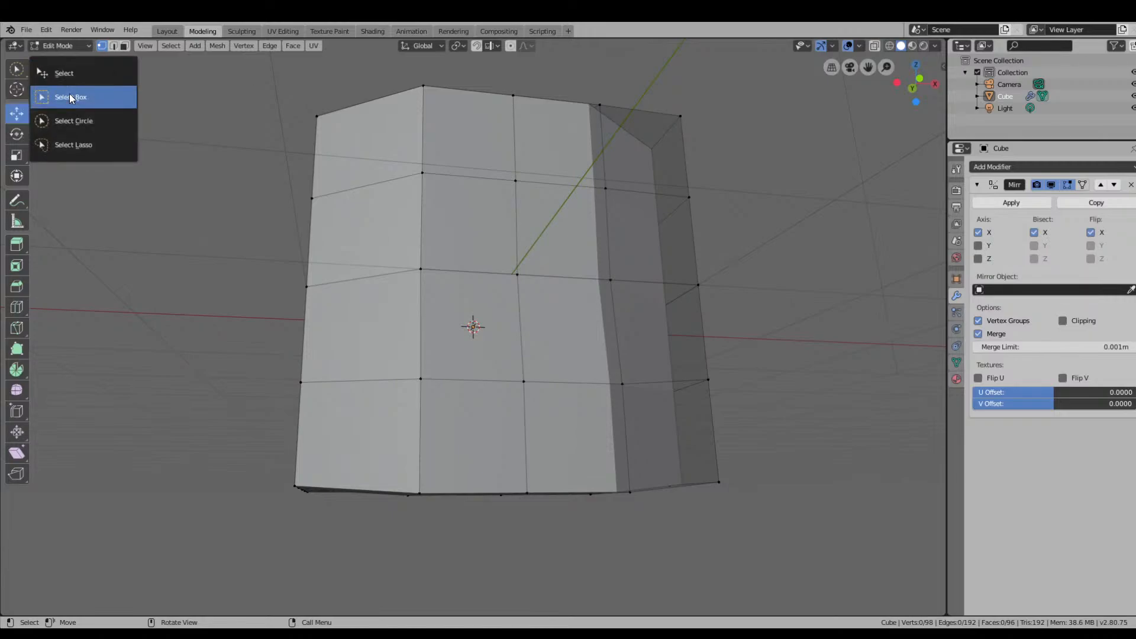
left_click(86, 127)
left_click_drag(261, 451, 334, 506)
middle_click_drag(332, 522, 339, 488)
left_click_drag(336, 467, 365, 431)
Try to box-select the side vertices in the row just above the bottom one.
middle_click_drag(382, 431, 414, 434)
left_click_drag(292, 385, 308, 405)
middle_click_drag(339, 458, 312, 446)
right_click(311, 445)
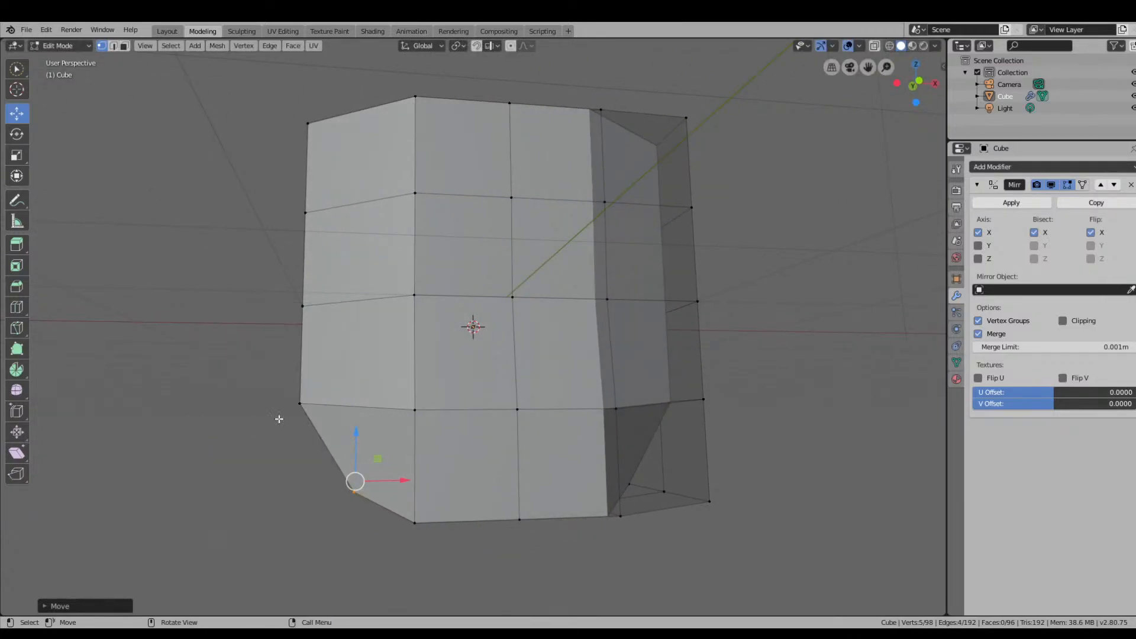
key("b")
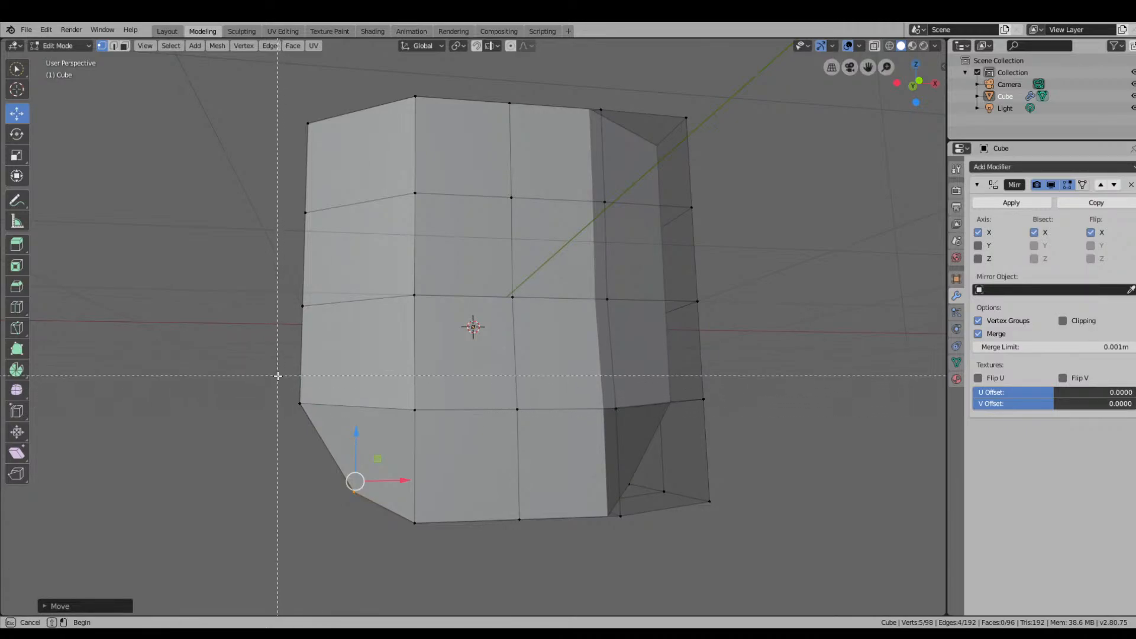
left_click_drag(322, 428, 323, 428)
mouse_move(322, 428)
middle_mouse_down()
mouse_move(342, 468)
mouse_move(352, 449)
mouse_move(311, 442)
middle_mouse_up()
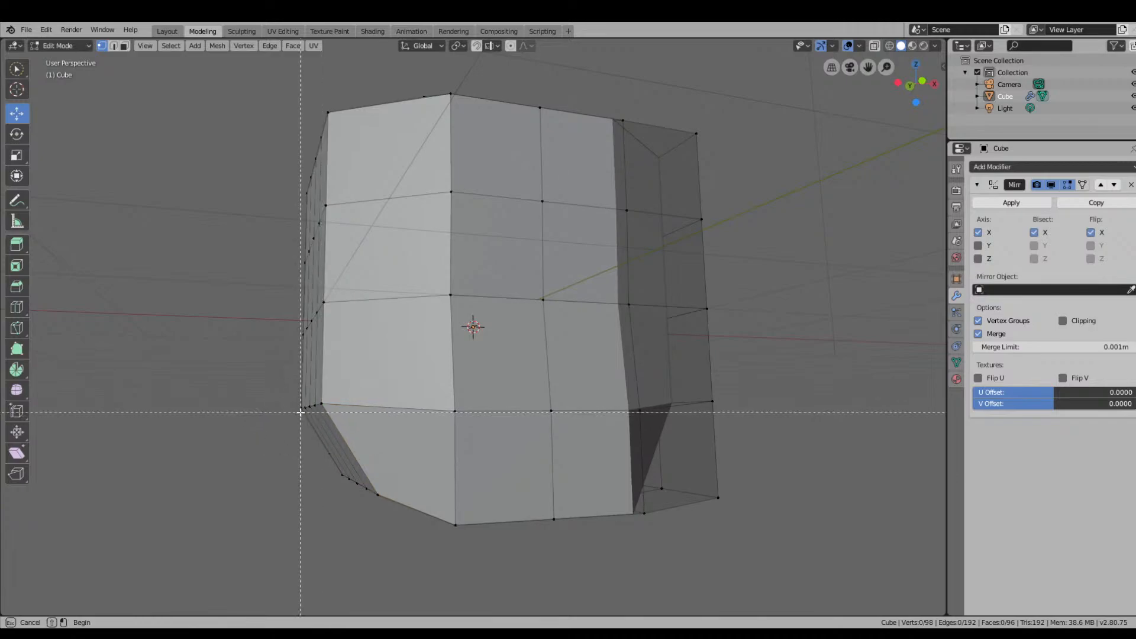
middle_click_drag(335, 419, 306, 414)
key("b")
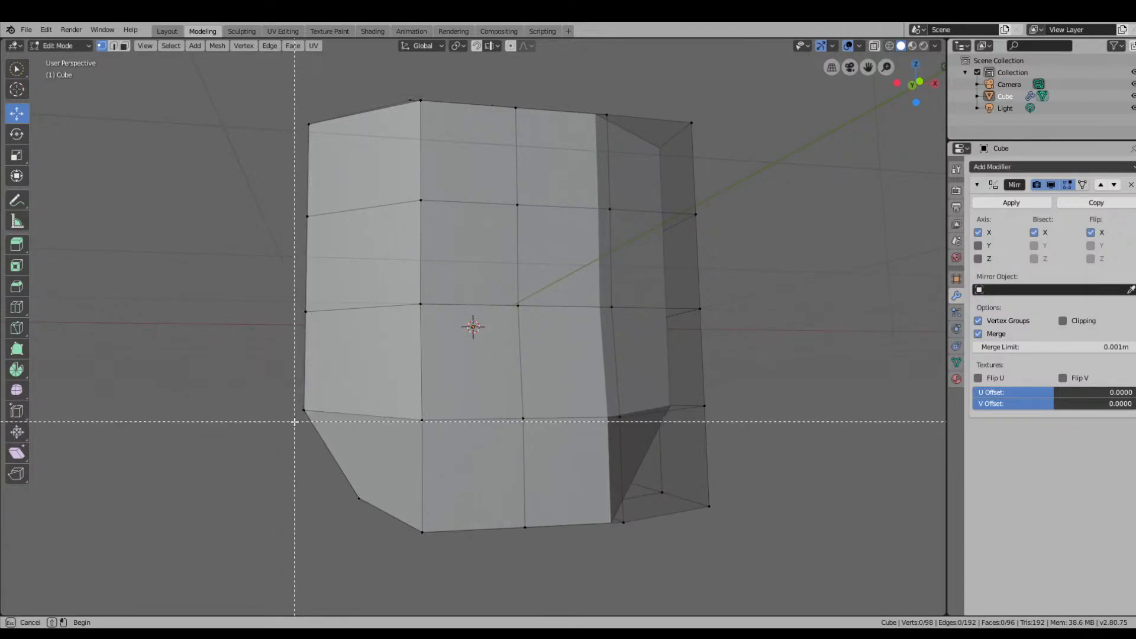
left_click_drag(279, 401, 316, 421)
middle_click_drag(355, 462, 323, 472)
right_click(321, 472)
left_click(178, 460)
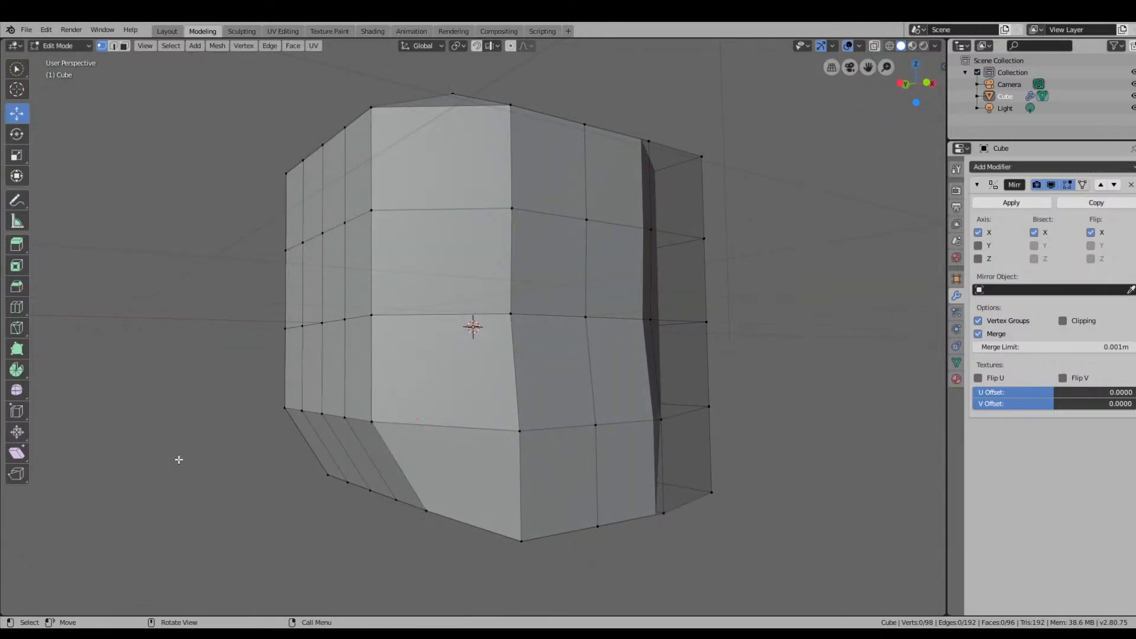
Select the five side vertices in the row just above the bottom one.
key("space")
left_click_drag(266, 386, 391, 441)
left_click_drag(479, 457, 774, 468)
middle_click_drag(403, 452, 366, 452)
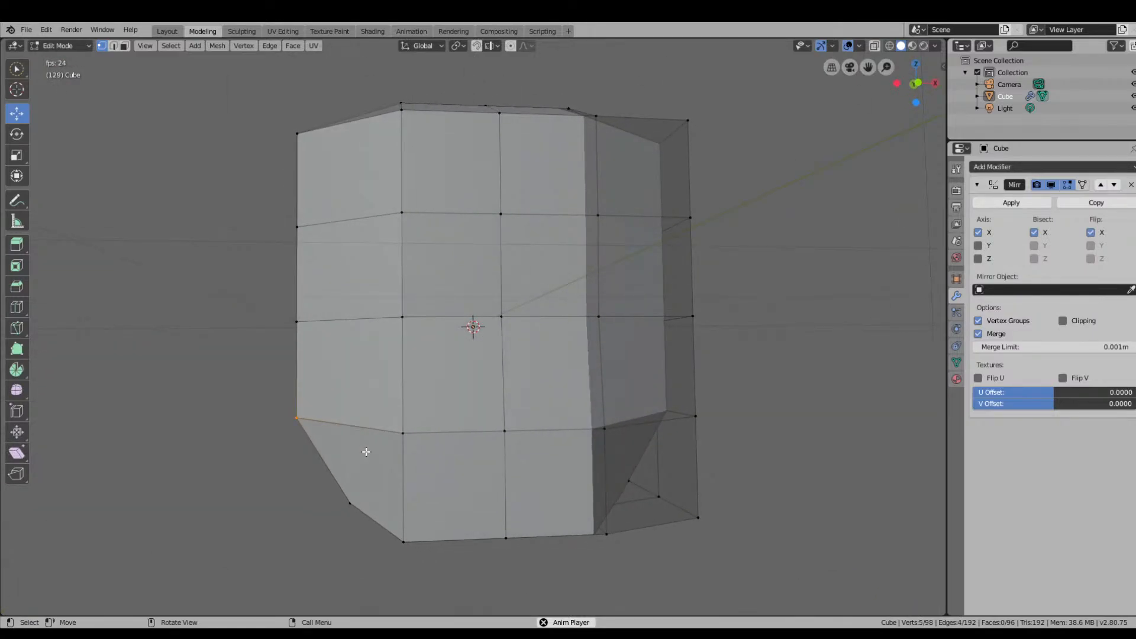
Try to extrude and rotate the selected side vertices, return to the Move tool and undo the extrusion.
key("w")
key("e")
key("r")
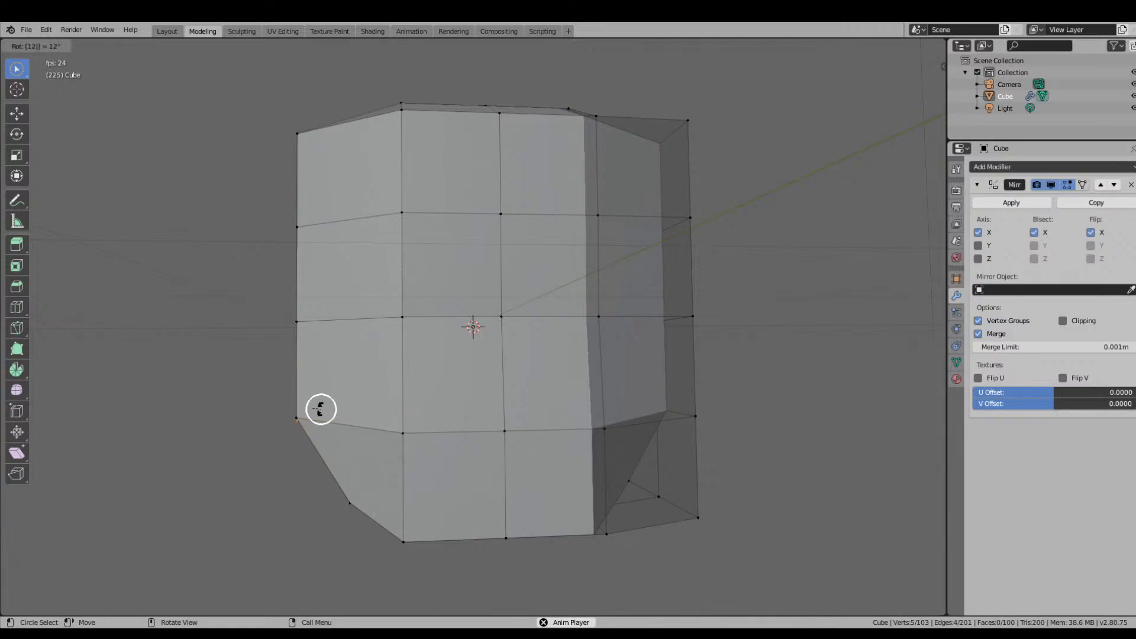
key("Escape")
left_click(16, 113)
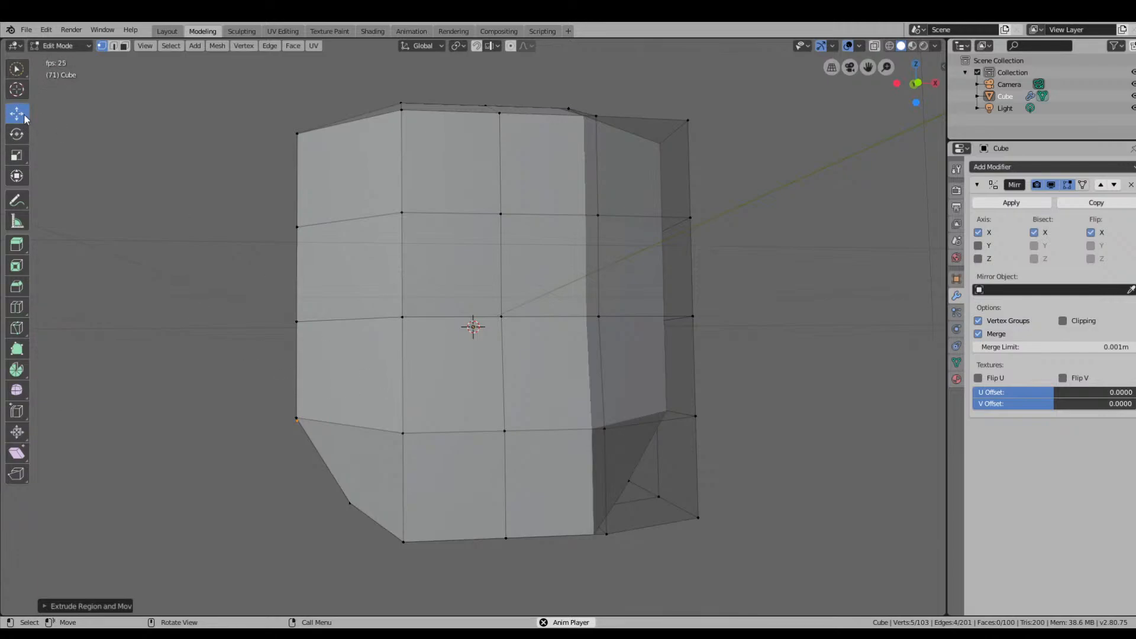
middle_click_drag(186, 337, 393, 411)
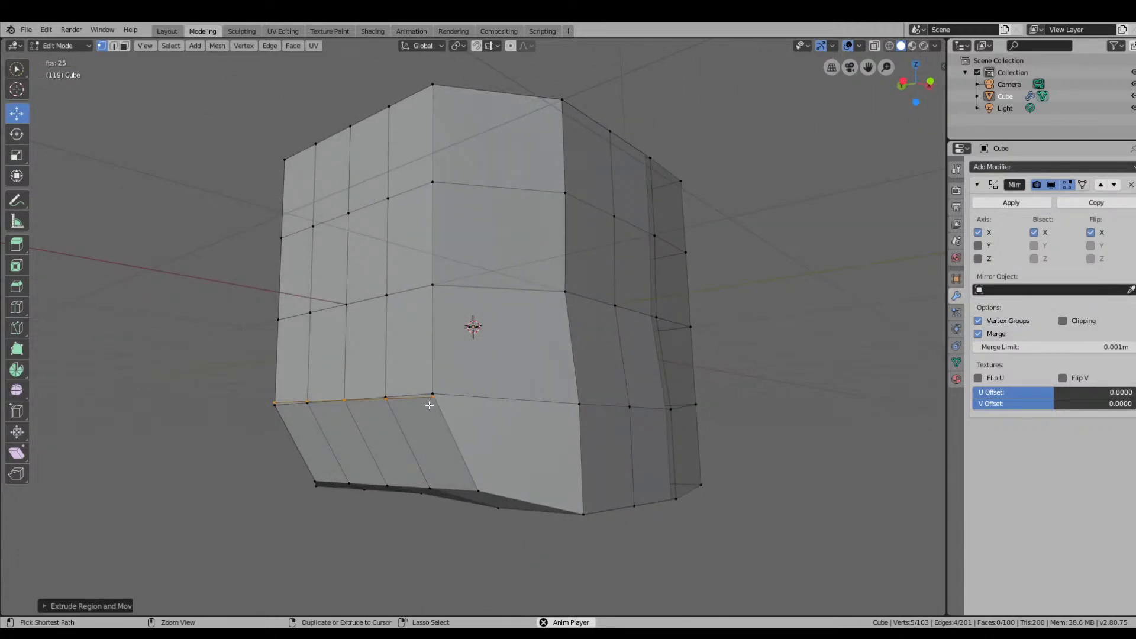
key("ctrl+z")
middle_click_drag(456, 389, 403, 415)
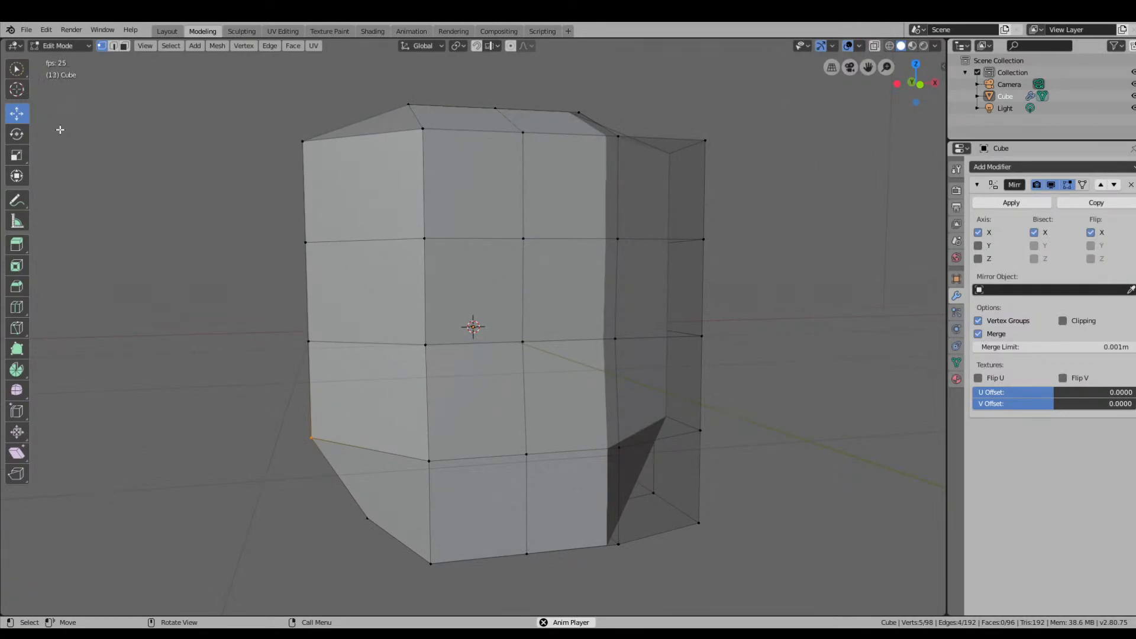
Try moving the selected side vertices constrained to the X, Y and Z axes in turn.
key("g")
key("x")
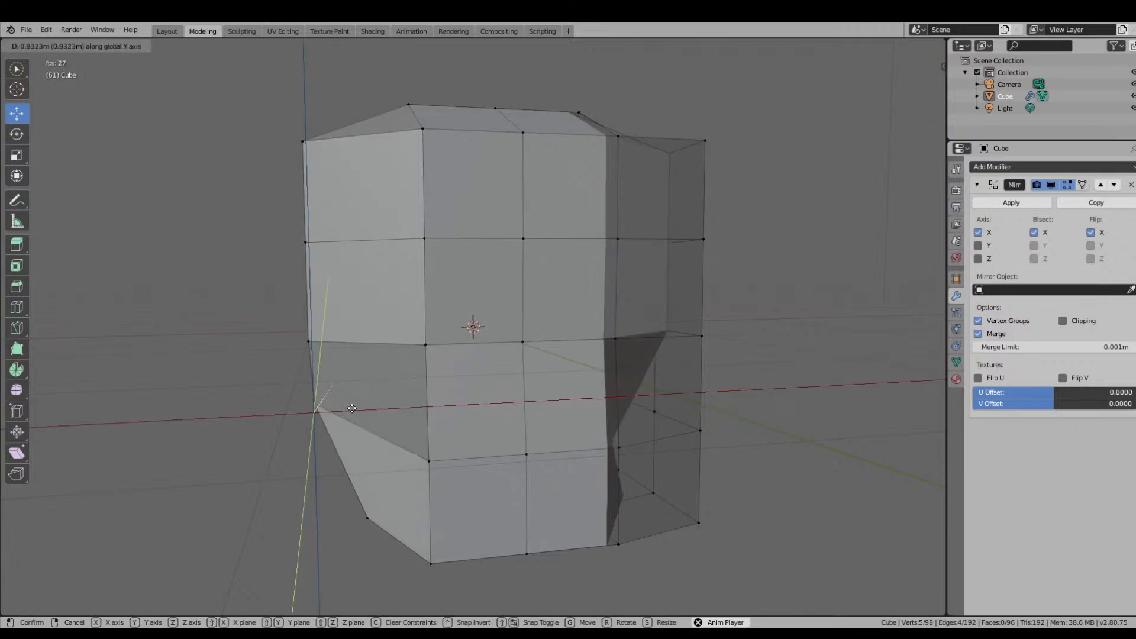
key("y")
key("z")
right_click(354, 468)
middle_click_drag(346, 469, 337, 436)
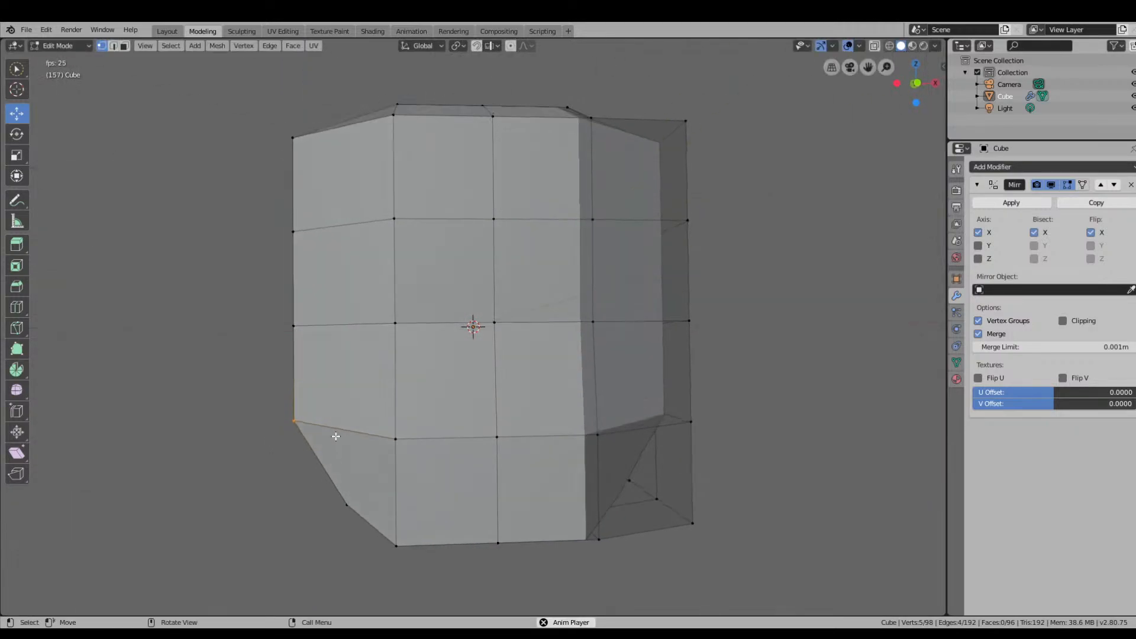
key("g")
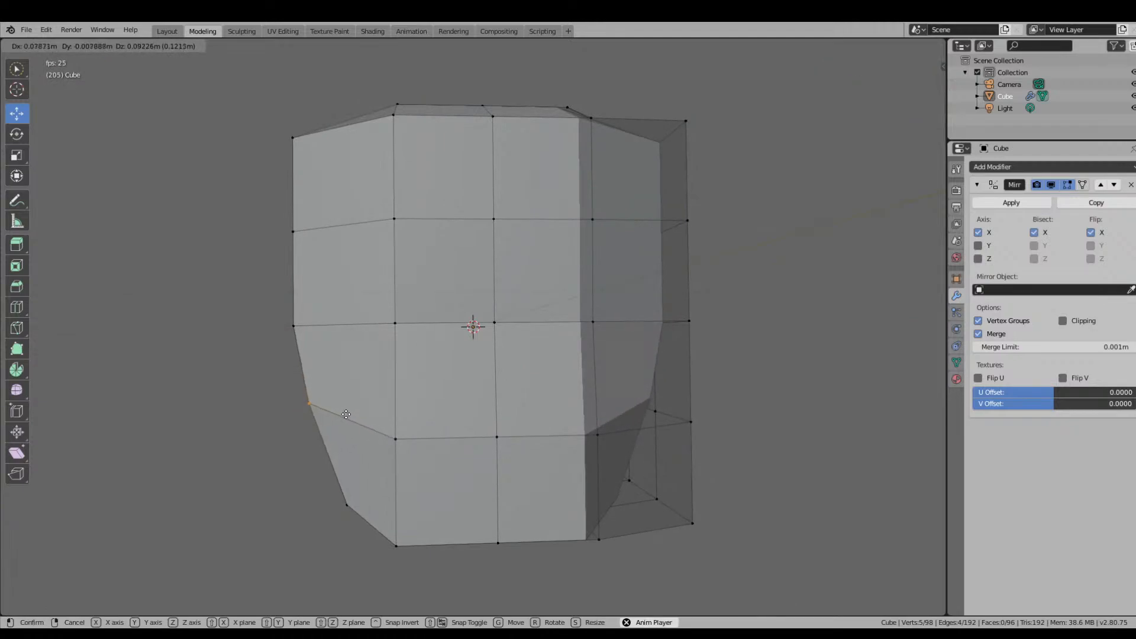
key("x")
key("y")
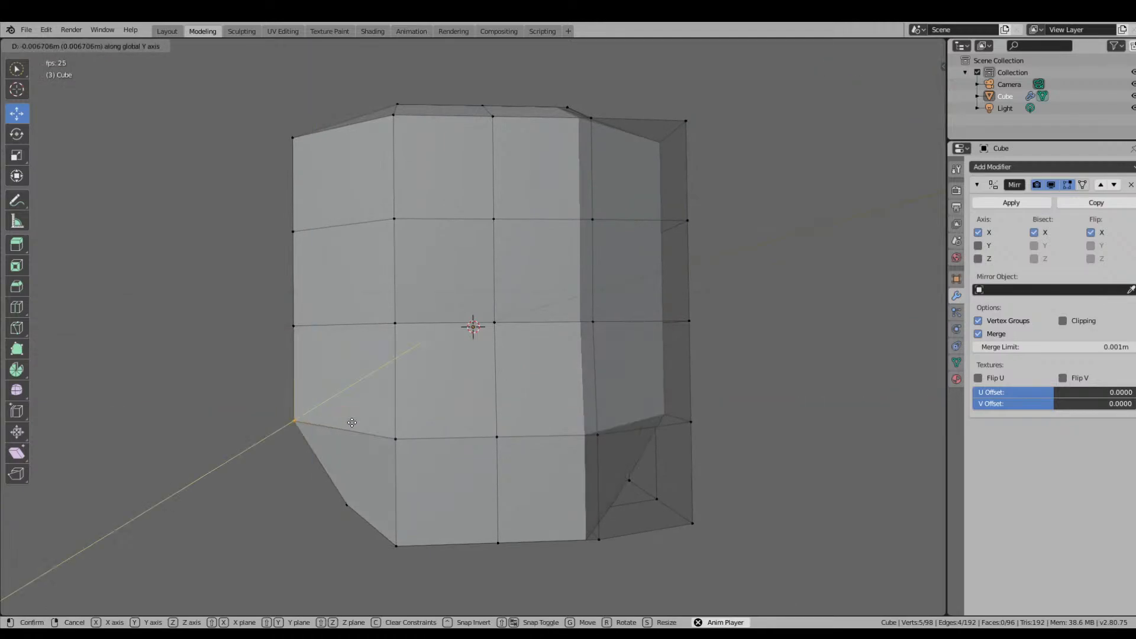
key("g")
right_click(337, 422)
Move the five selected side vertices slightly inward.
key("g")
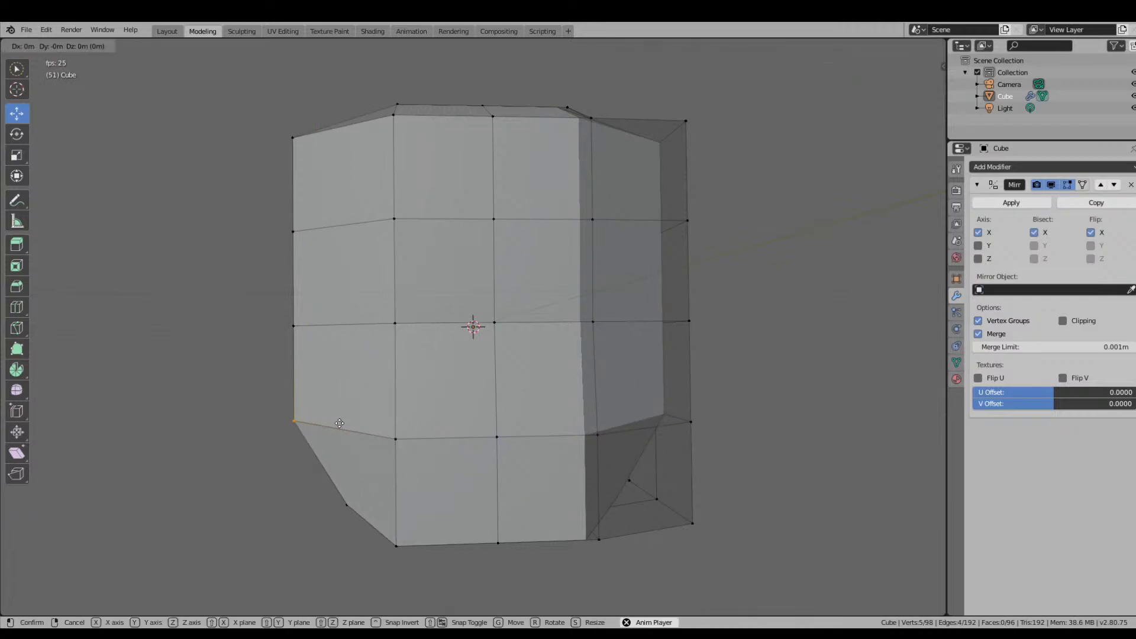
left_click(355, 423)
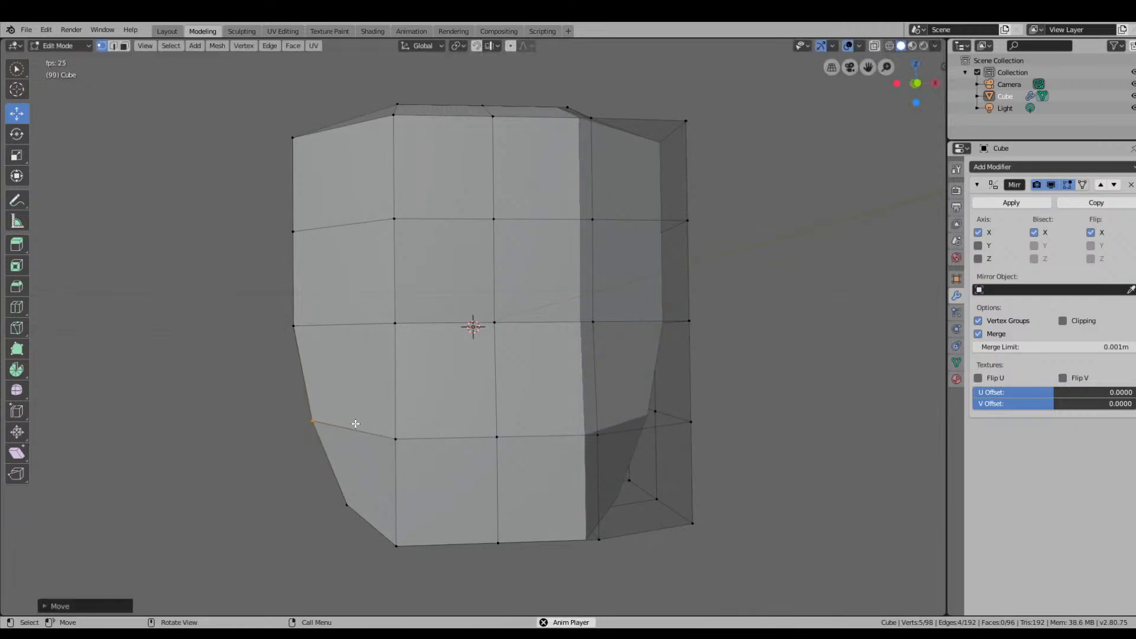
Move the outer side vertex in the row just above the bottom slightly inward.
middle_click_drag(467, 428, 576, 420)
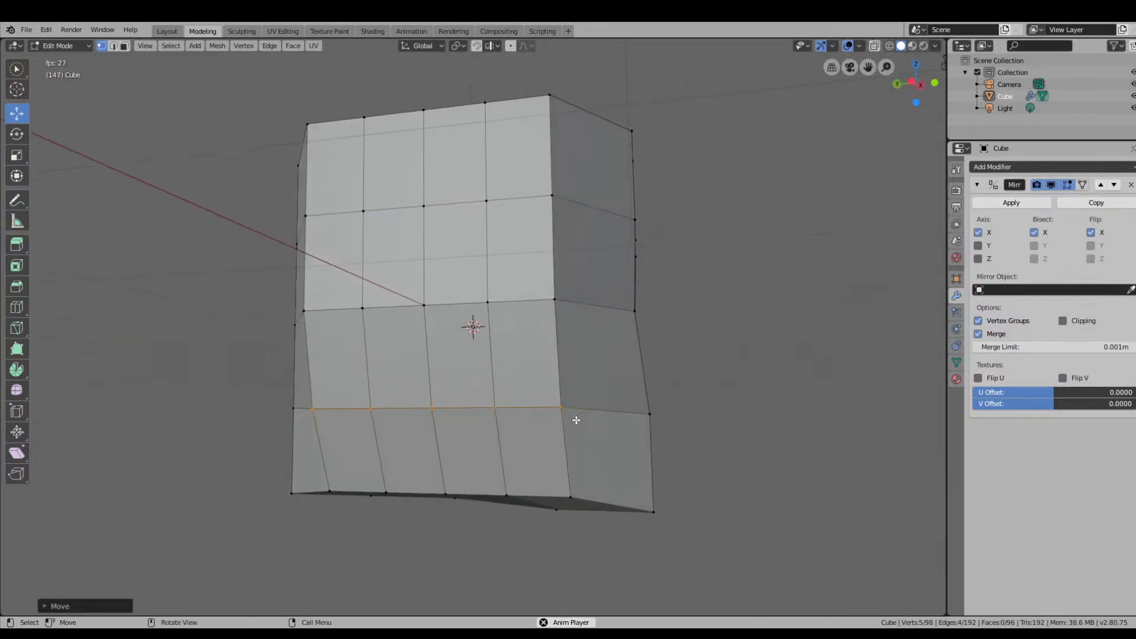
left_click(654, 418)
key("g")
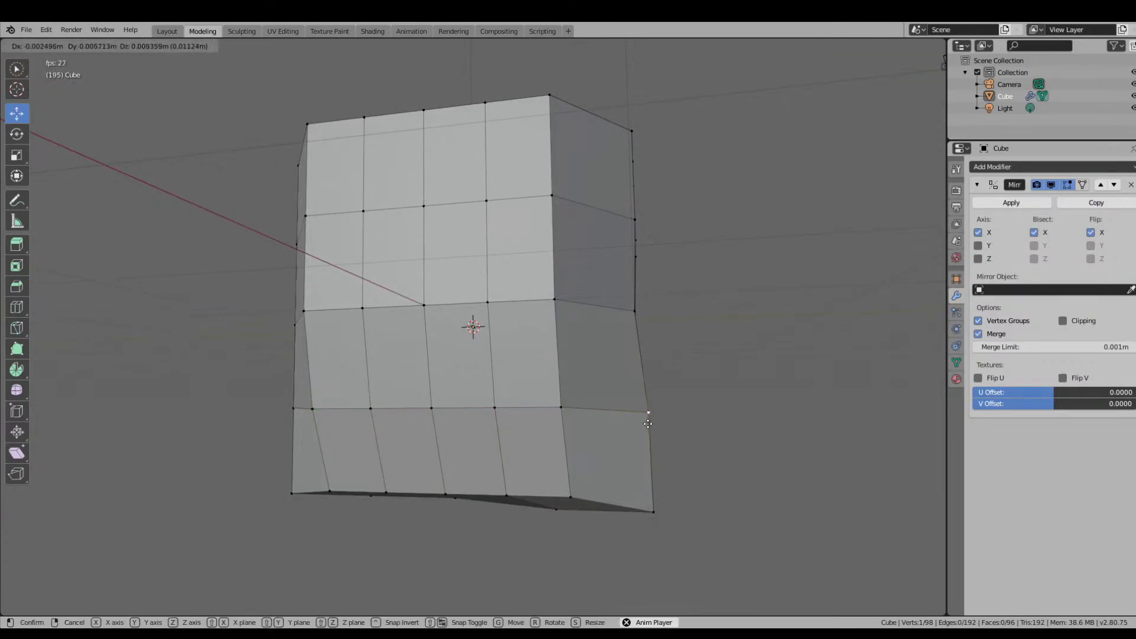
left_click(626, 428)
Try sliding the lower side corner vertex along its edge, then move that vertex upward.
middle_click_drag(656, 431, 652, 511)
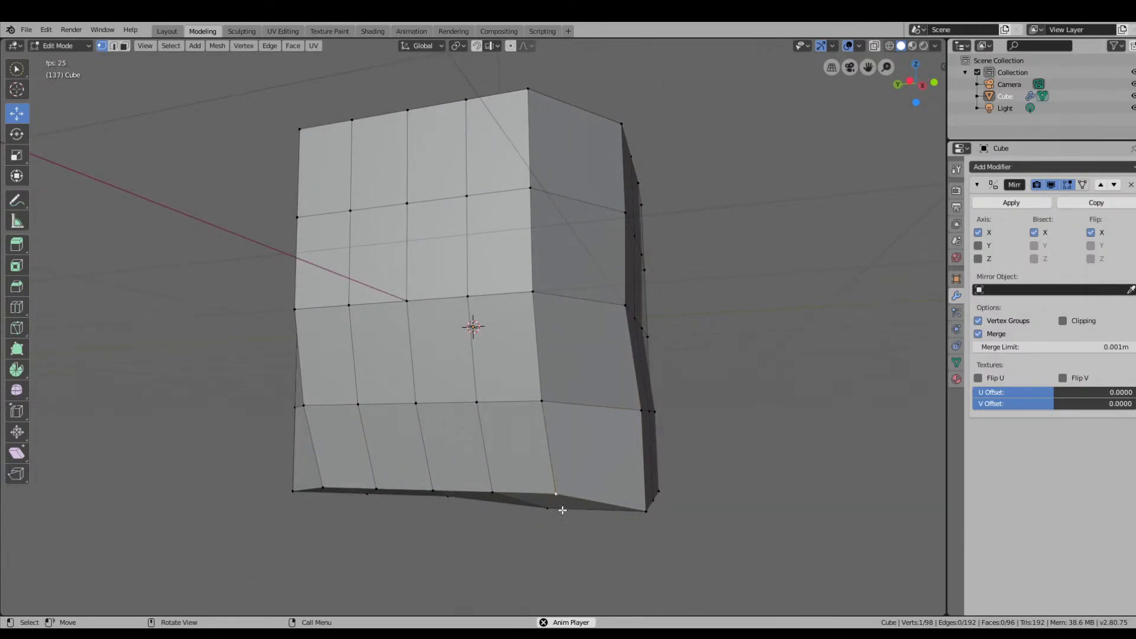
key("shift+v")
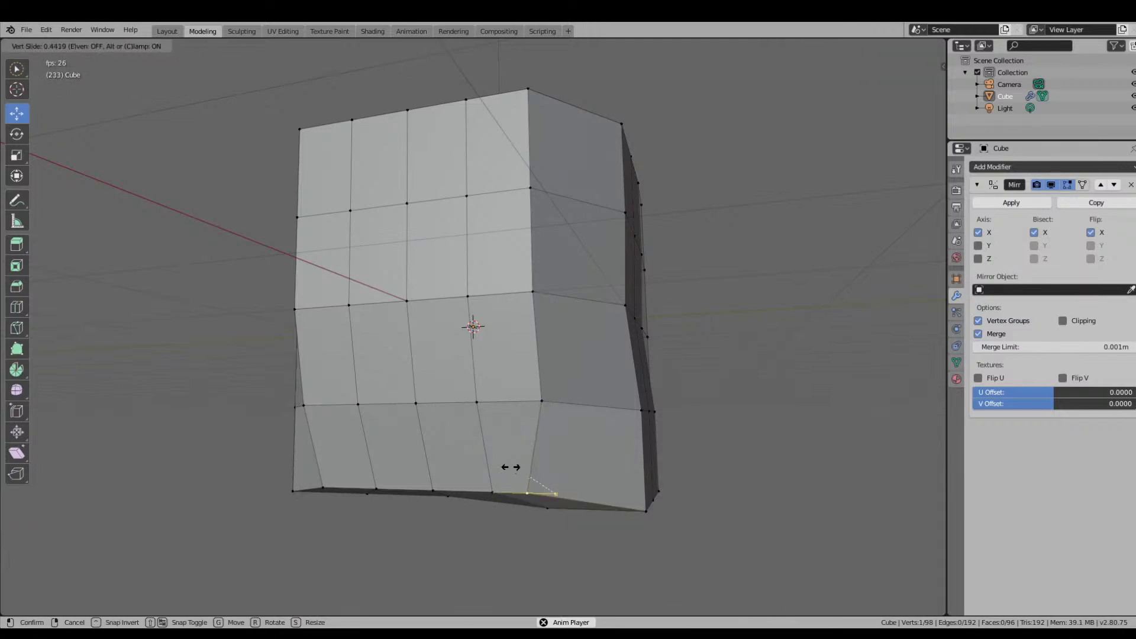
left_click(572, 458)
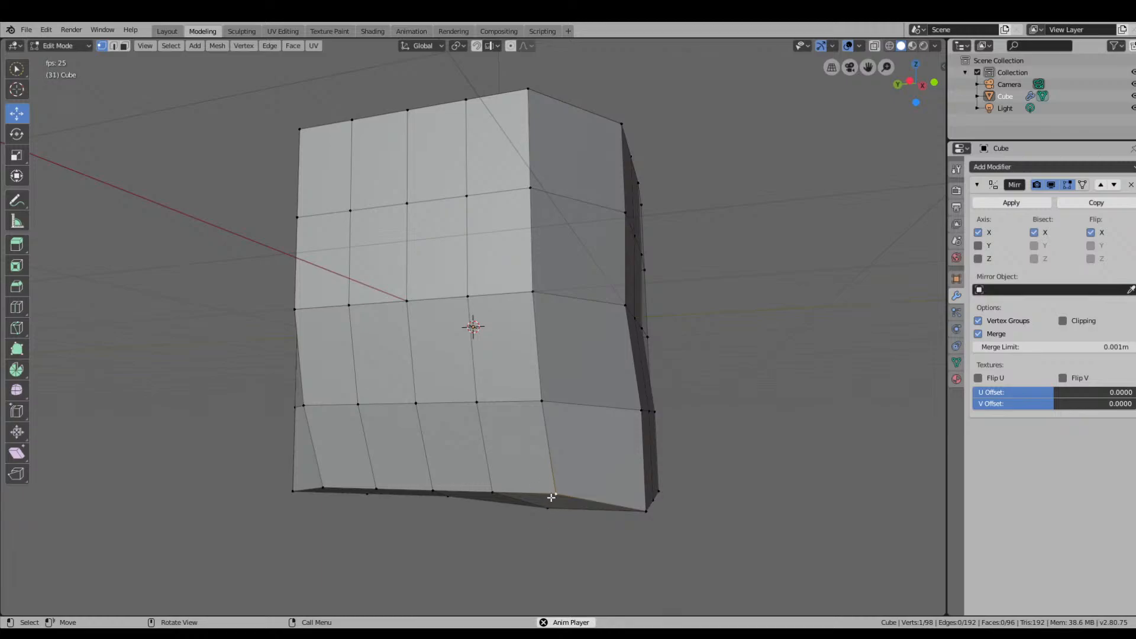
left_click_drag(556, 493, 551, 464)
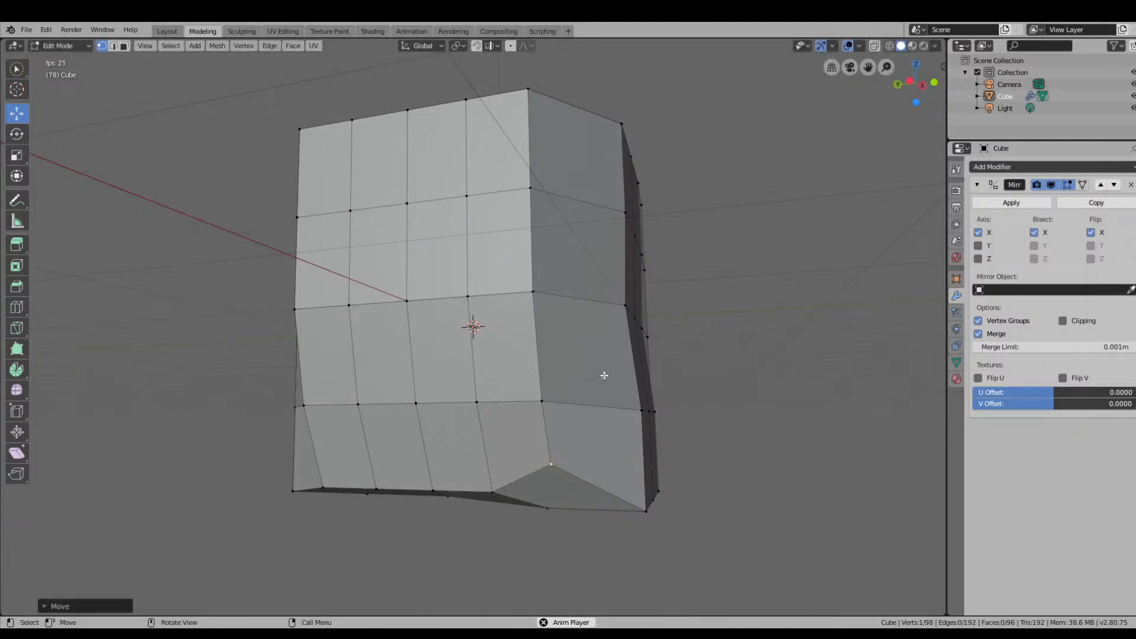
Move the corner vertex of the middle row slightly toward the adjacent face.
left_click(533, 292)
key("g")
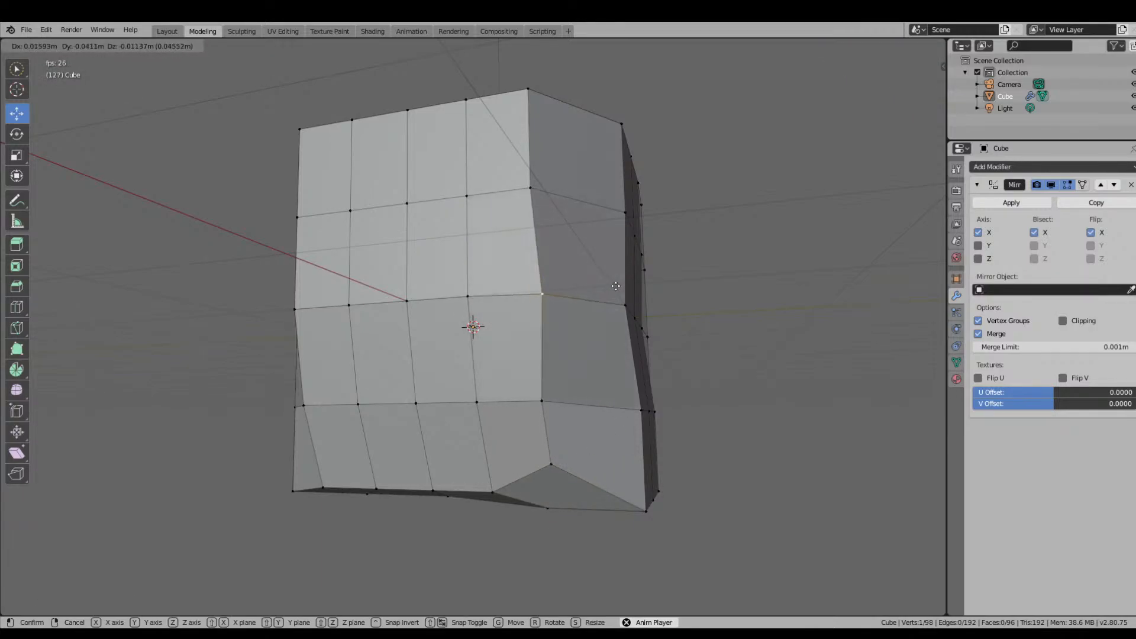
left_click(609, 285)
middle_click_drag(586, 325, 420, 262)
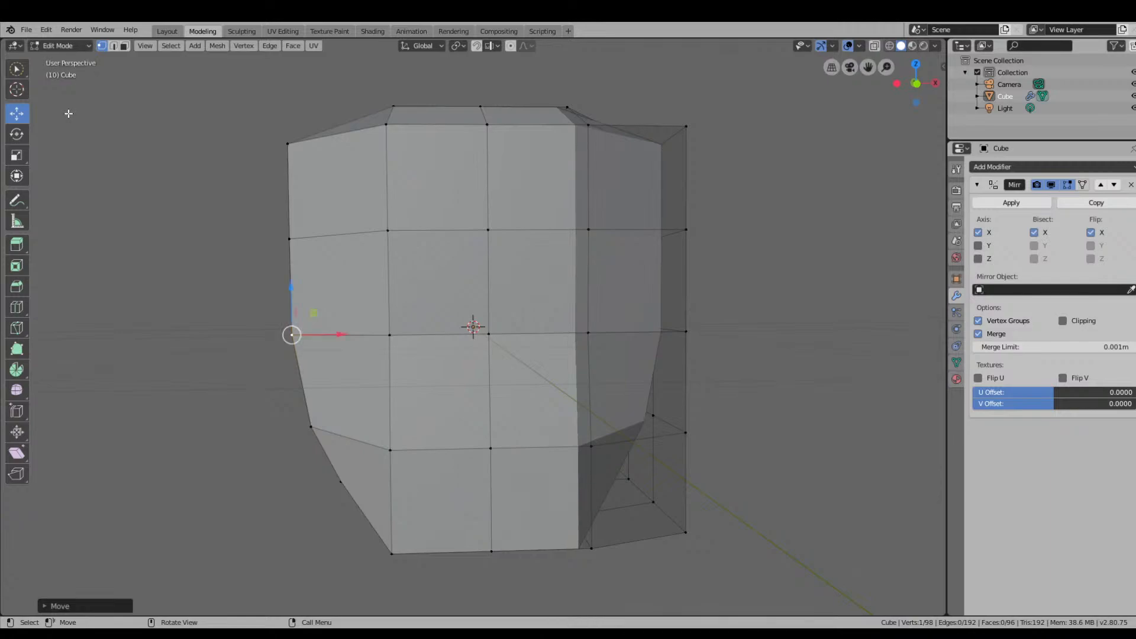
Box-select the top corner vertex in addition to the middle-row one and nudge both slightly.
key("space")
key("b")
key("Escape")
key("space")
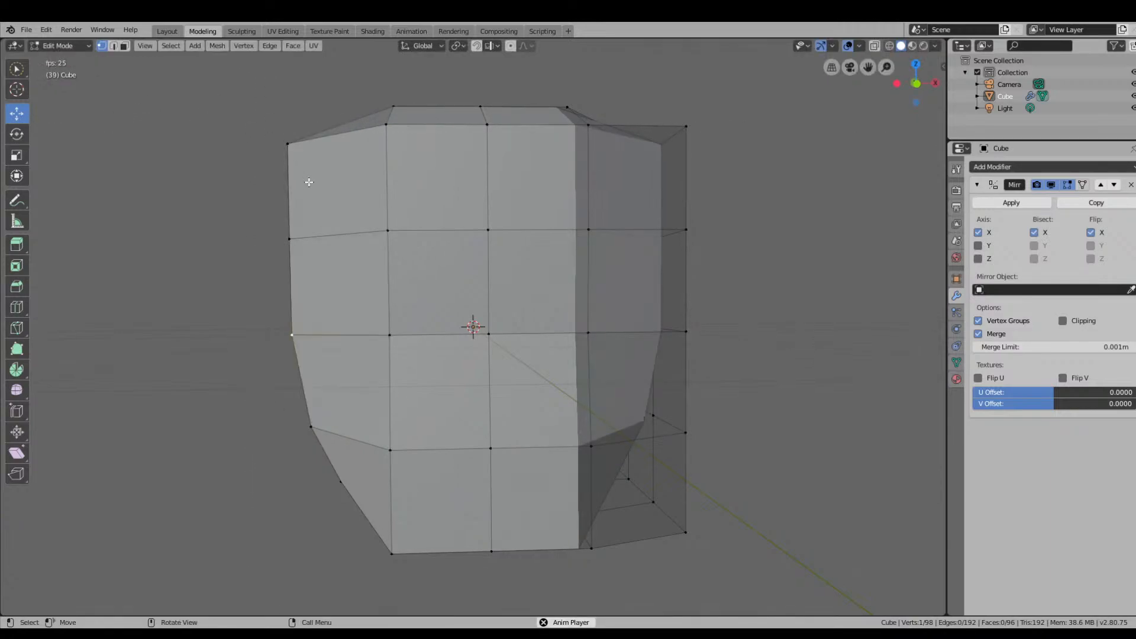
key("b")
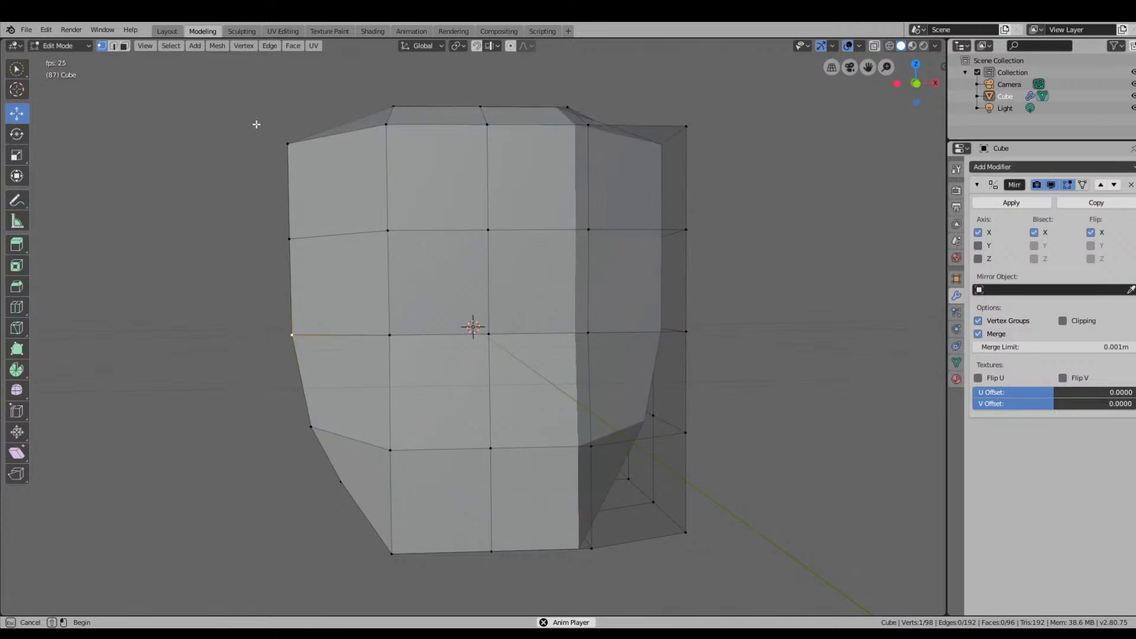
left_click_drag(331, 181, 331, 180)
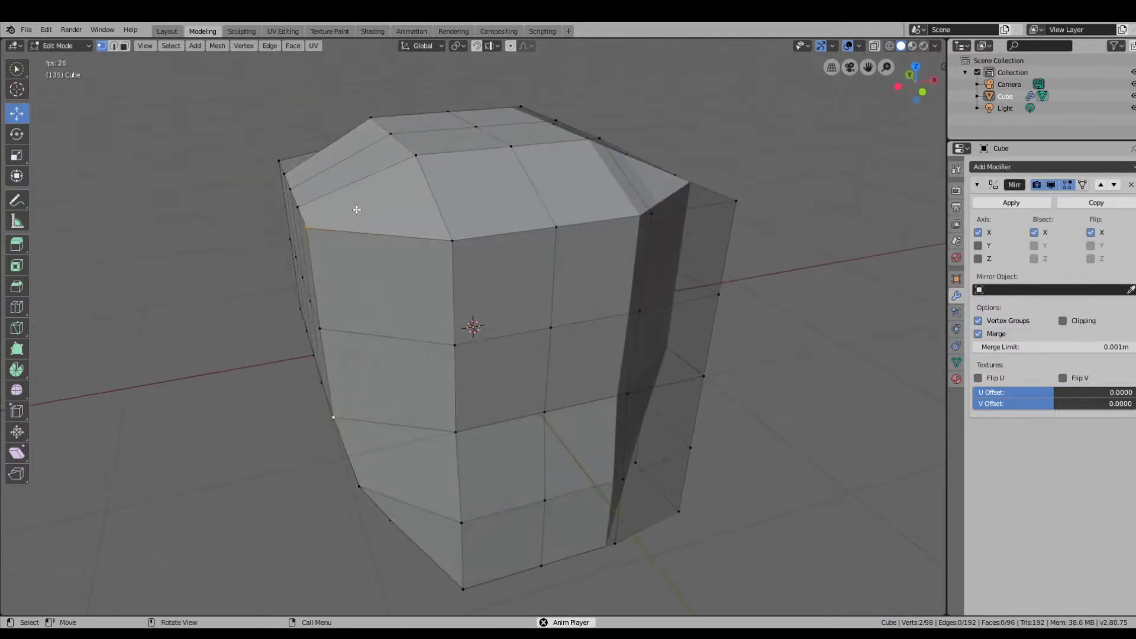
key("g")
left_click(311, 209)
key("ctrl+z")
key("ctrl+z")
right_click(232, 163)
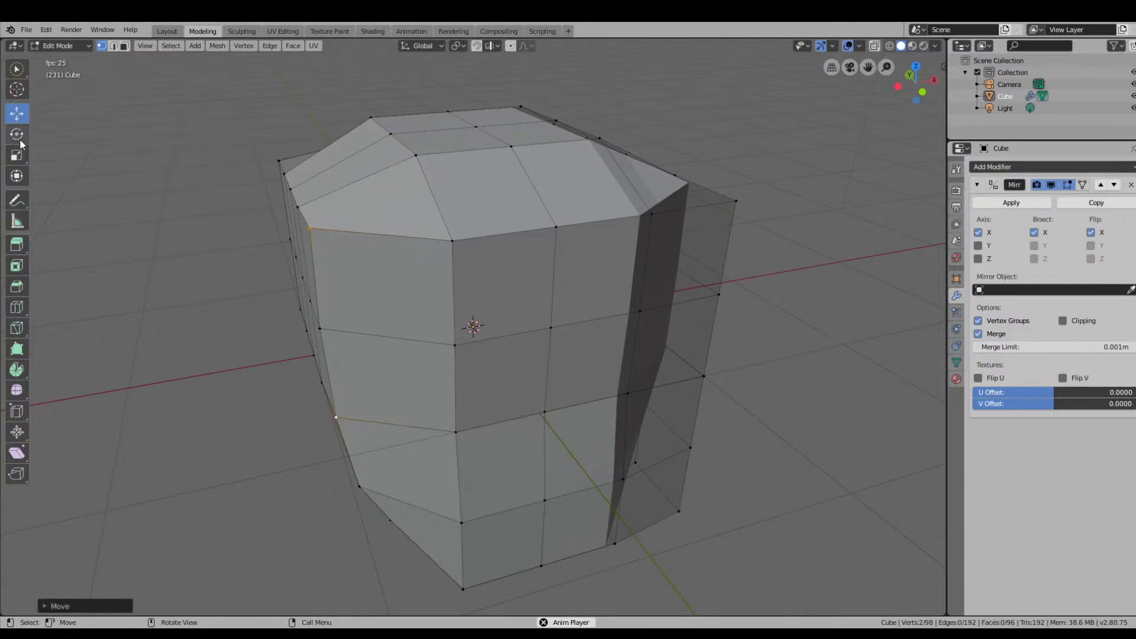
Box-select the five vertices along the side's top edge and move them inward.
left_click(17, 69)
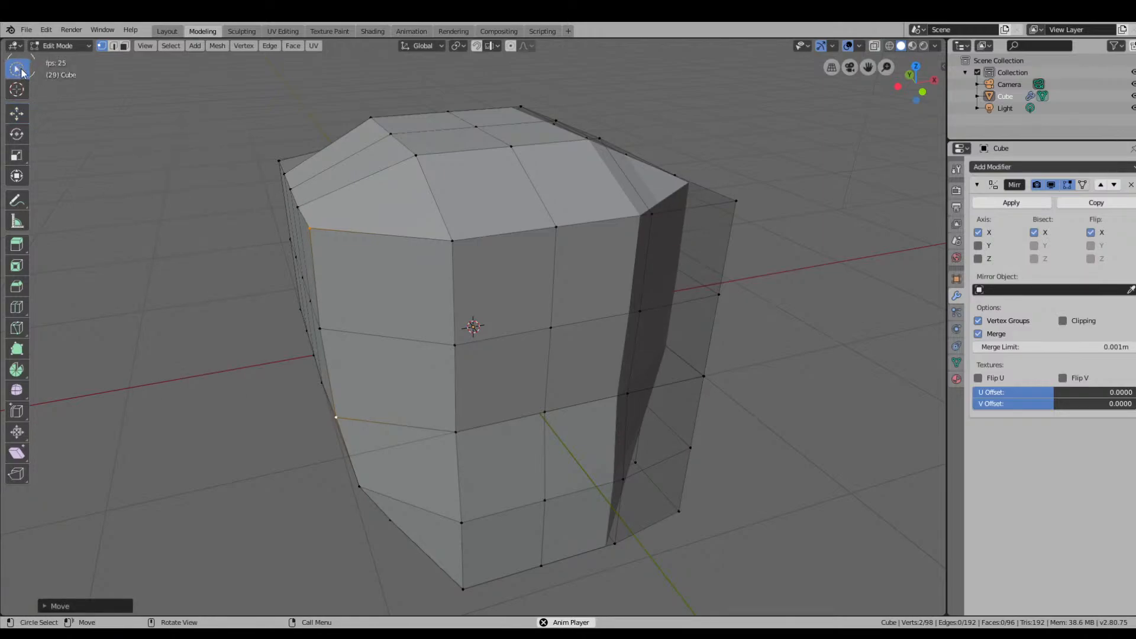
left_click_drag(17, 68, 71, 95)
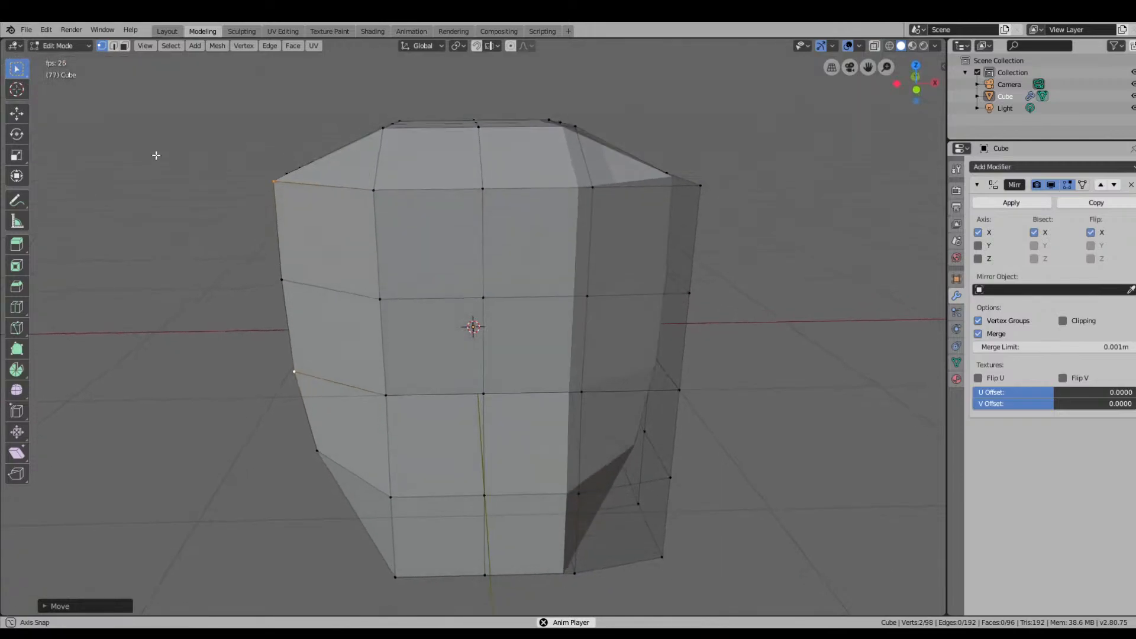
left_click_drag(231, 142, 325, 189)
key("c")
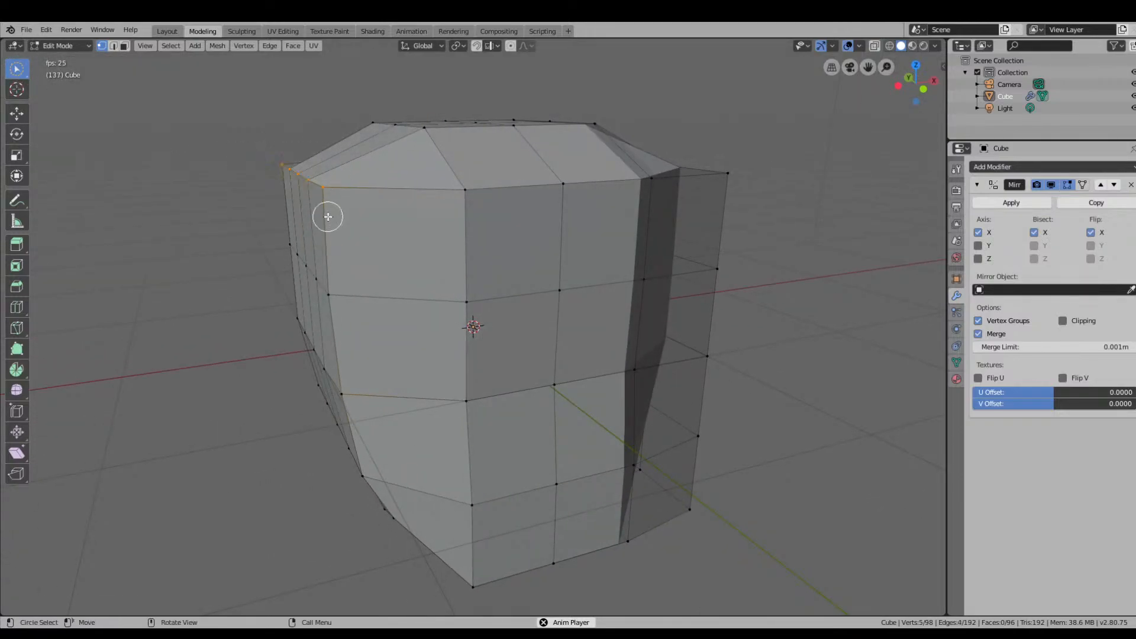
left_click(17, 113)
left_click_drag(324, 187, 366, 184)
Move the three vertices along the block's bottom side edge upward and inward.
middle_click_drag(550, 299, 473, 516)
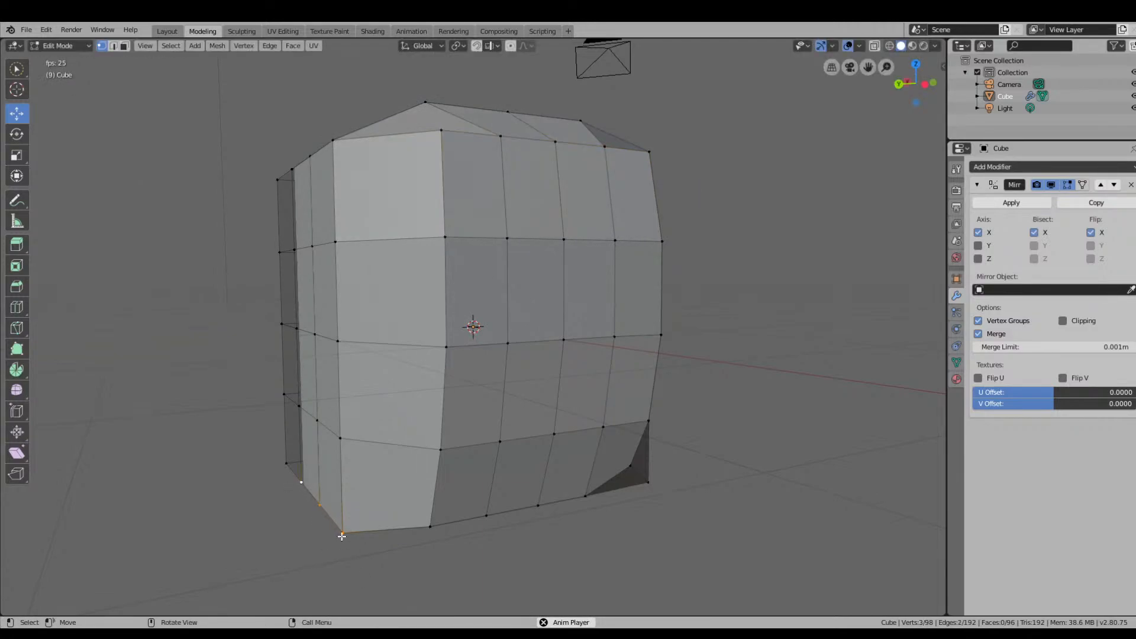
key("g")
left_click(347, 502)
Select the three side vertices in the row above the bottom edge and move them inward.
left_click(340, 439)
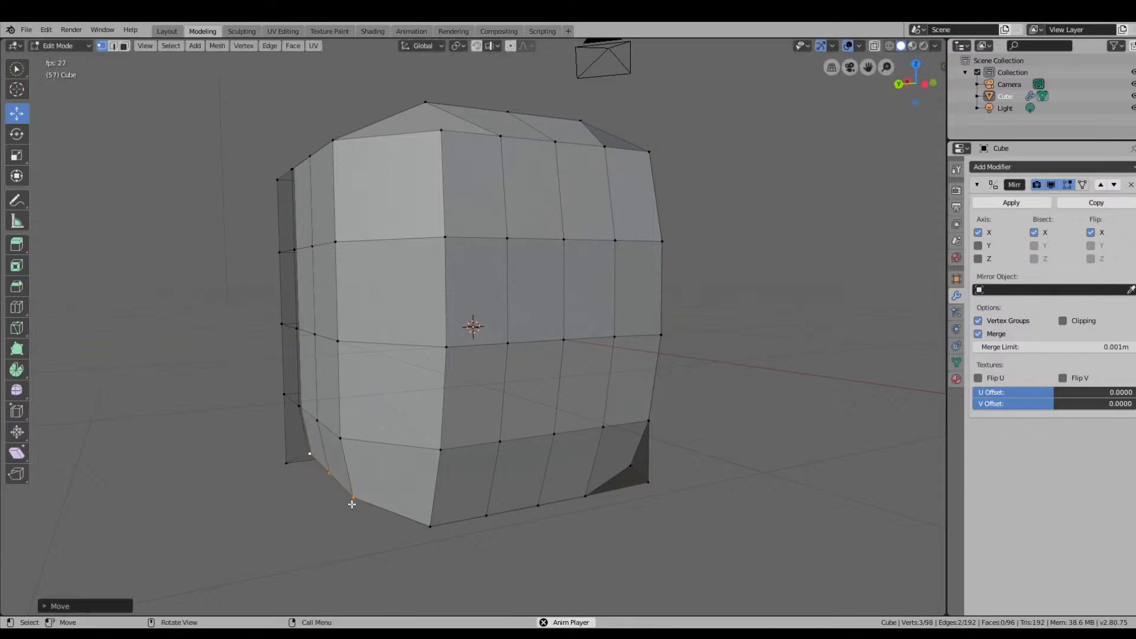
left_click(317, 421, "shift")
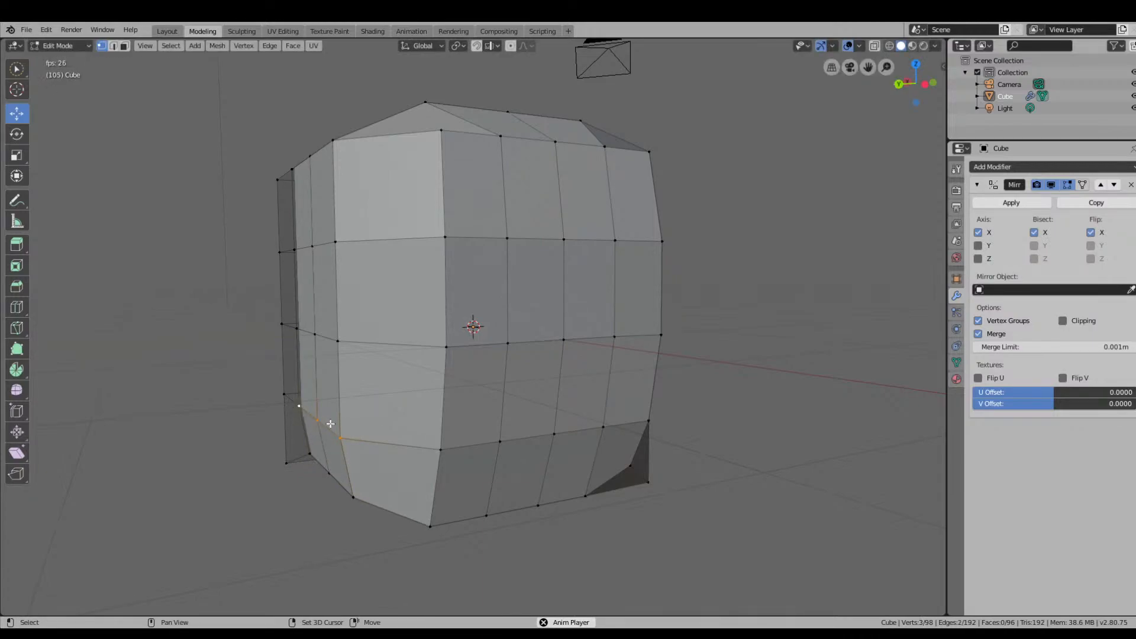
key("g")
left_click(348, 416)
Select the three bottom side vertices again and move them to follow the row above.
mouse_move(496, 477)
middle_mouse_down()
mouse_move(457, 457)
mouse_move(512, 457)
mouse_move(499, 459)
middle_mouse_up()
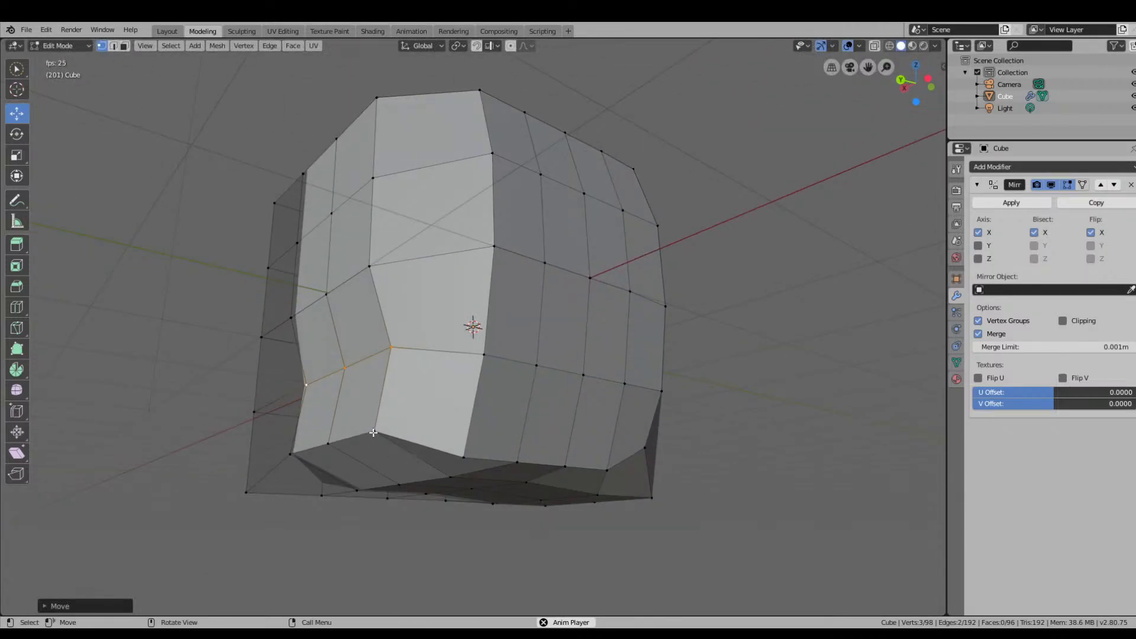
left_click(373, 433)
left_click(296, 456, "shift")
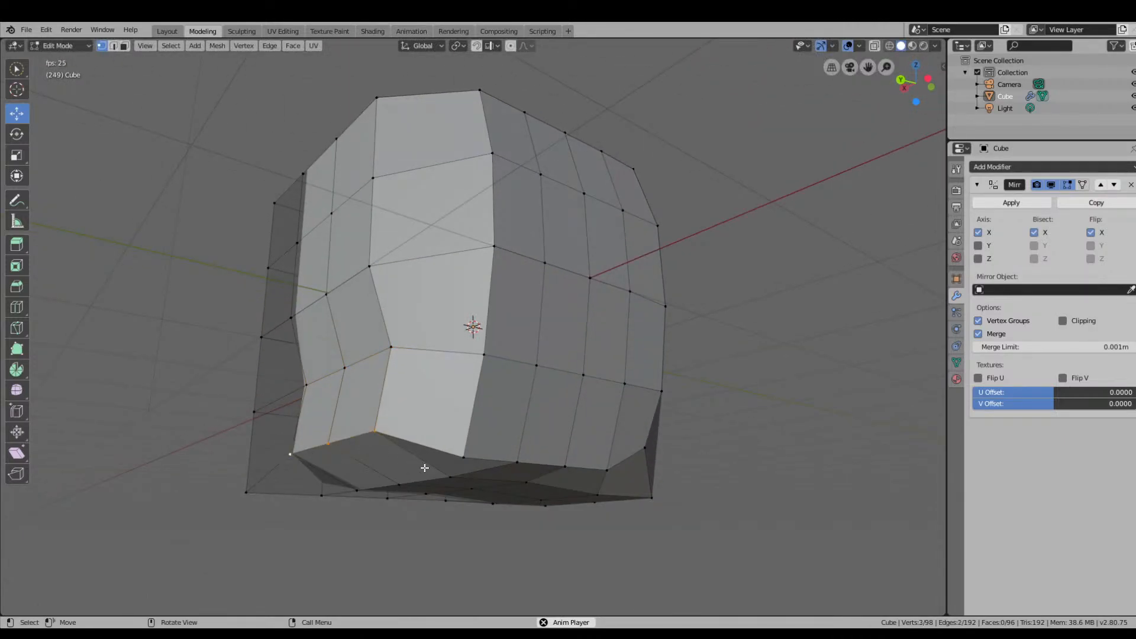
middle_click_drag(295, 455, 388, 490)
key("g")
left_click(335, 472)
middle_click_drag(530, 462, 471, 453)
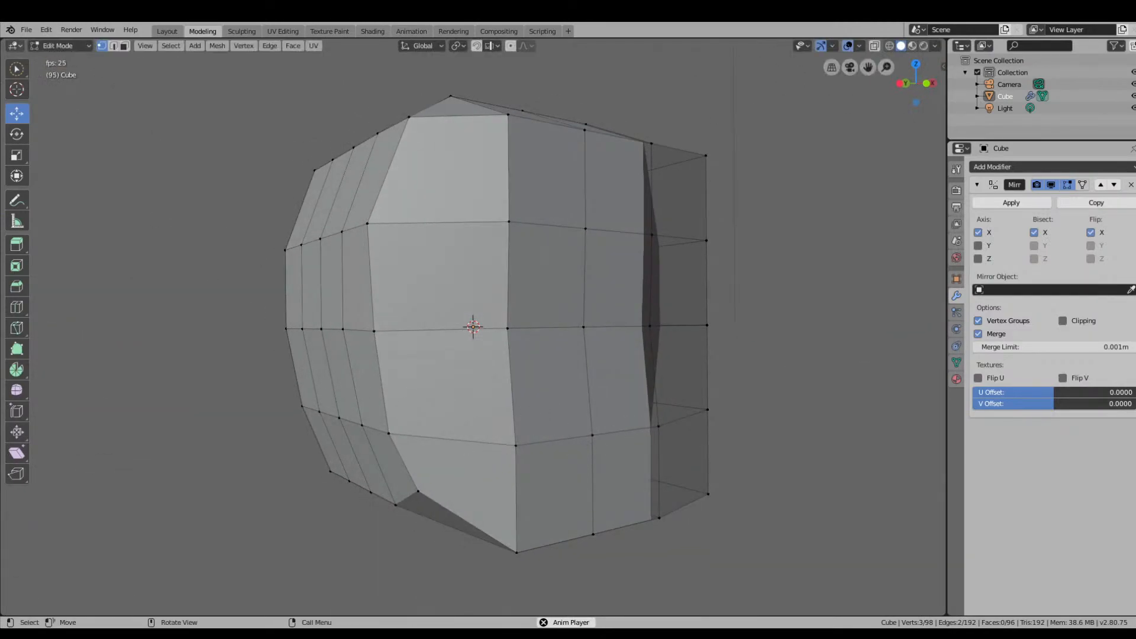
Start a new file from the General template.
left_click(26, 30)
mouse_move(36, 43)
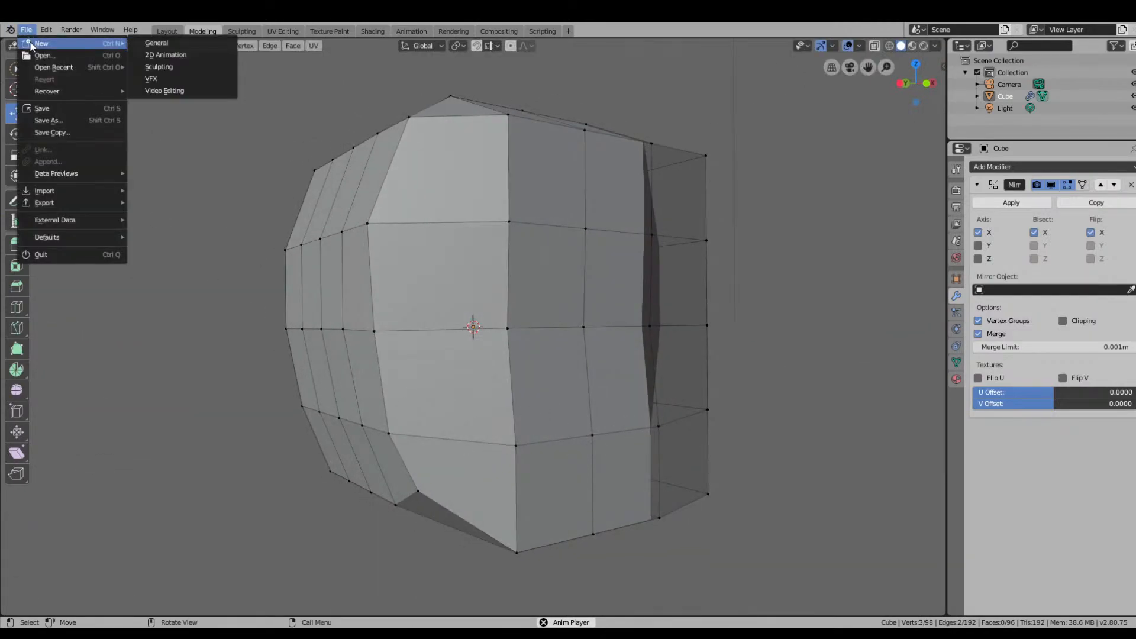
left_click(174, 46)
left_click(598, 340)
Add a Mirror modifier to the default cube.
middle_click_drag(576, 375, 556, 298)
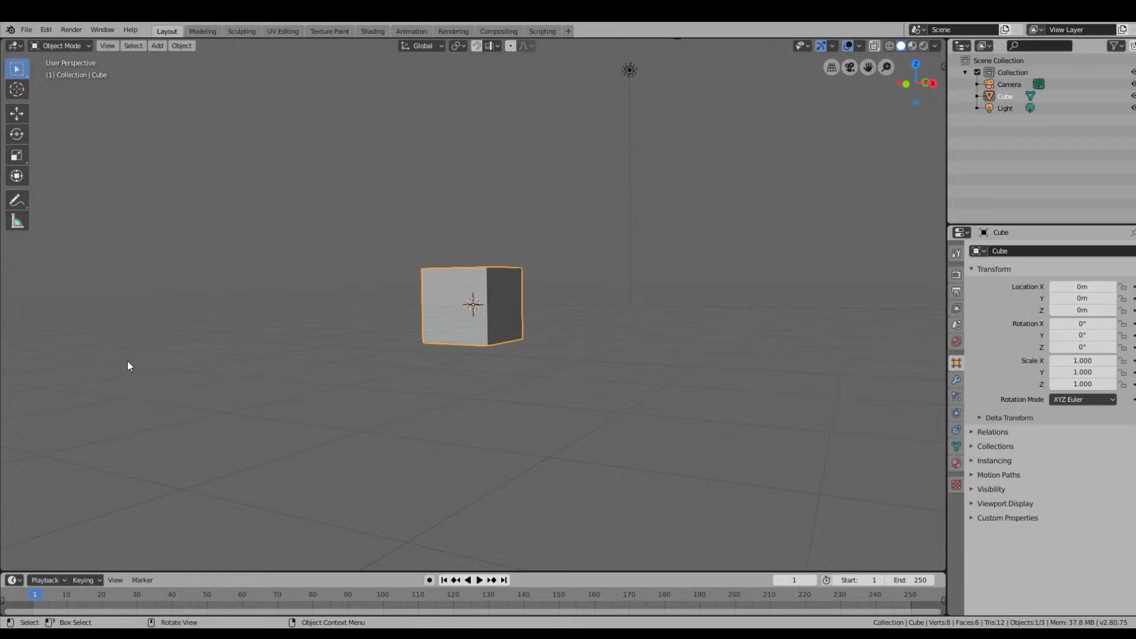
middle_click_drag(573, 380, 506, 396)
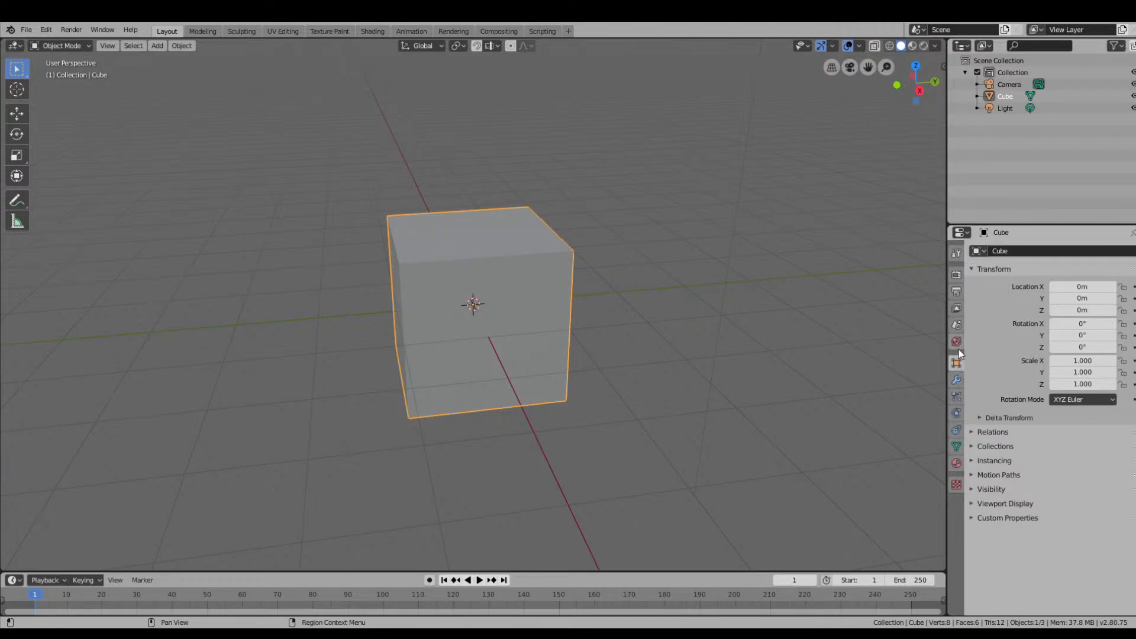
left_click(958, 464)
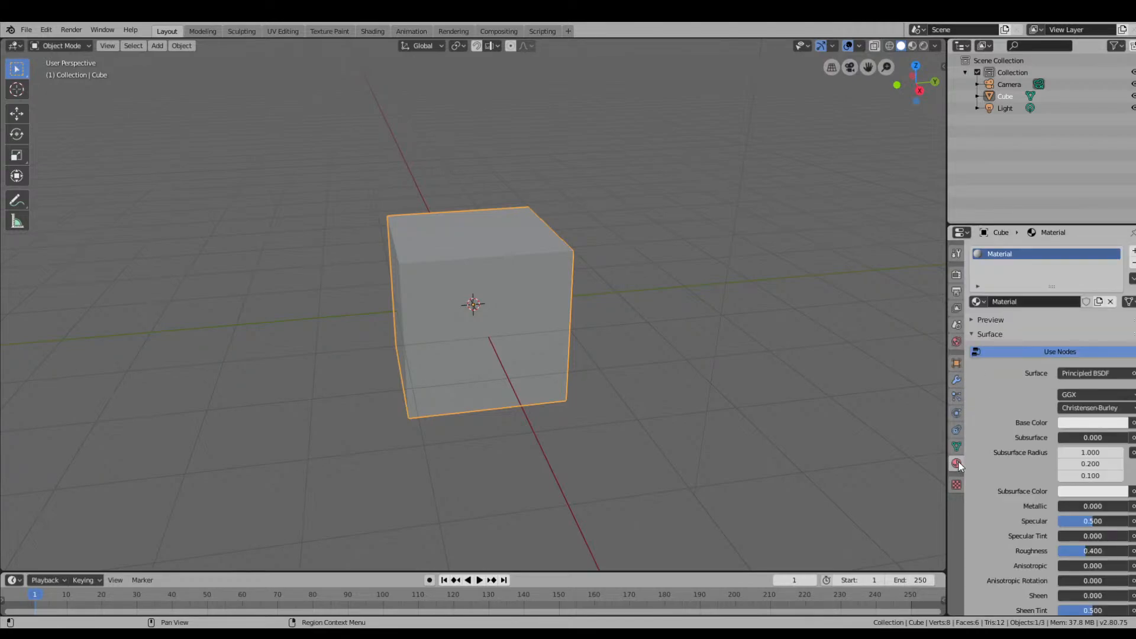
left_click(957, 363)
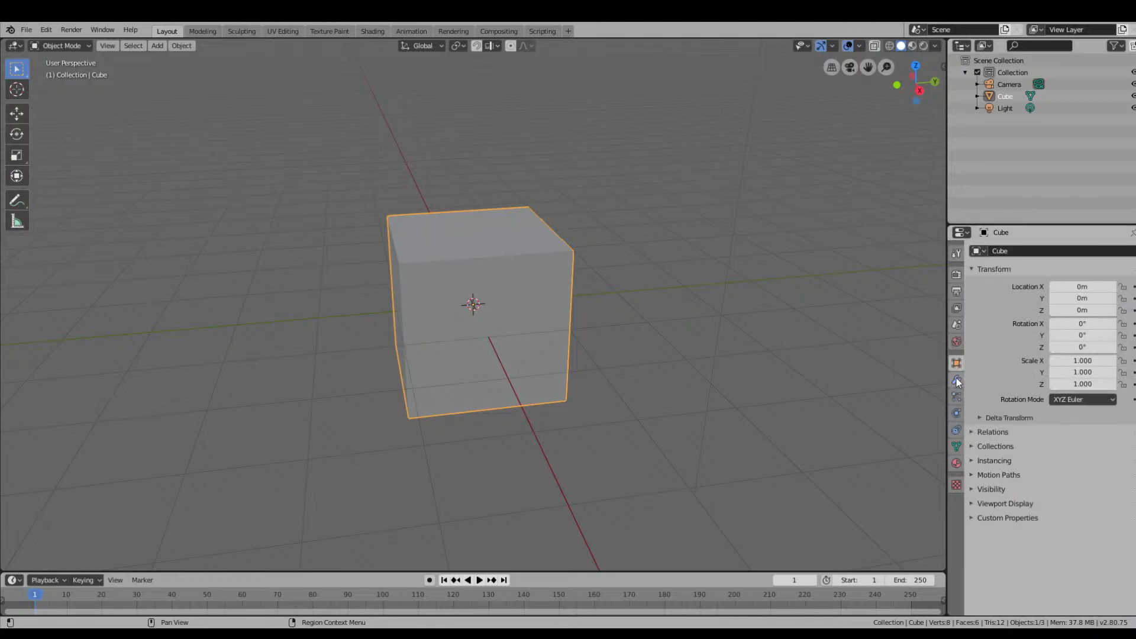
left_click(956, 379)
left_click(1000, 251)
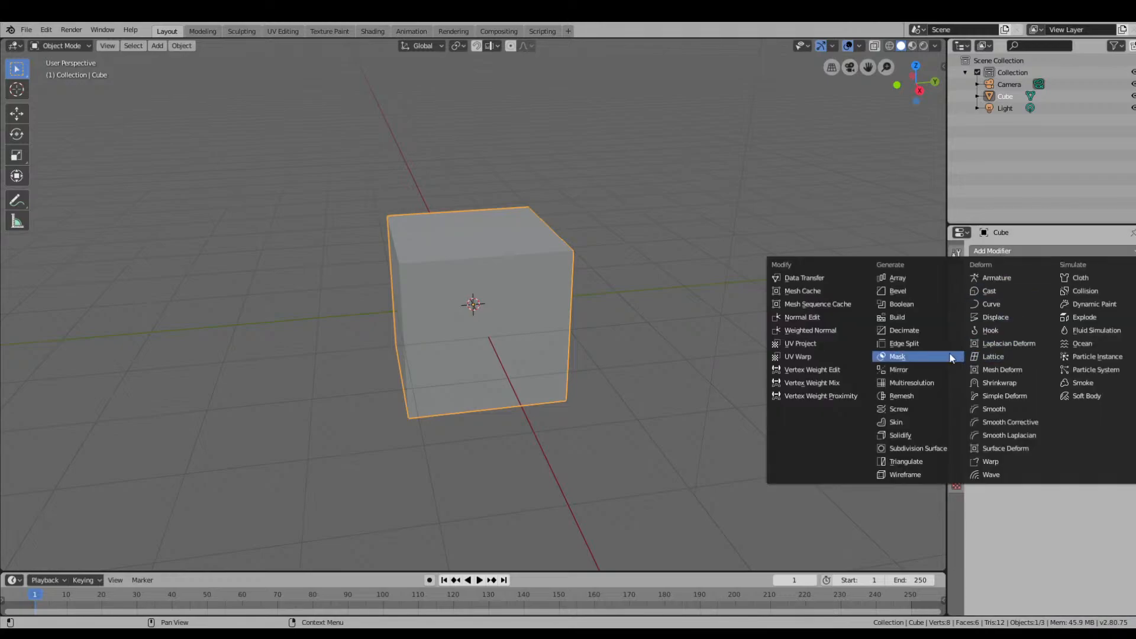
left_click(929, 370)
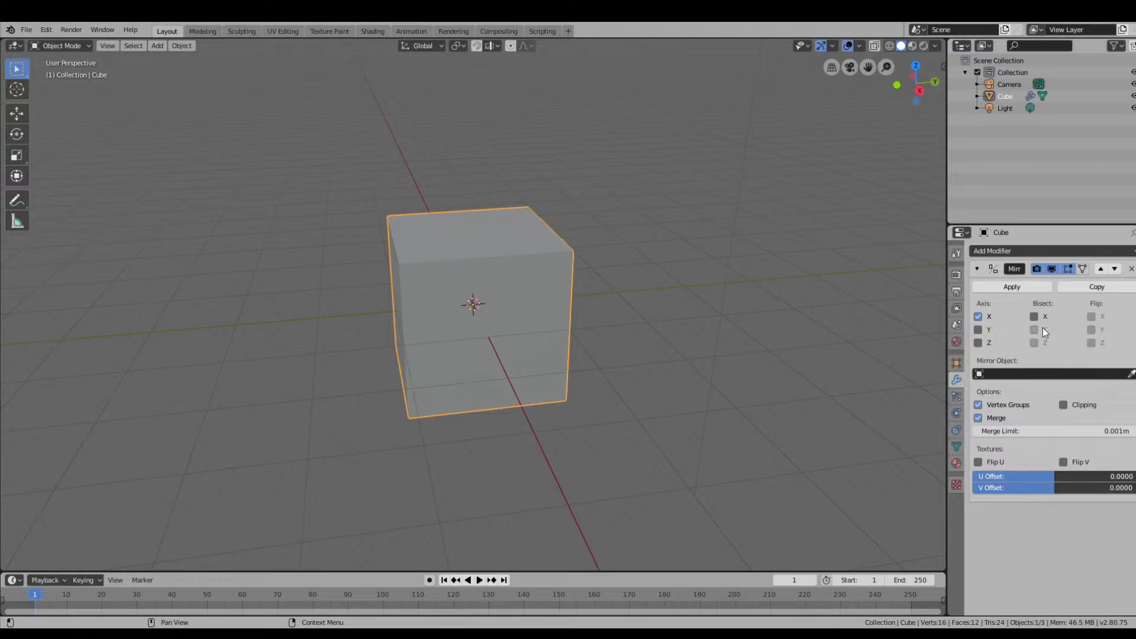
middle_click_drag(740, 278, 628, 302)
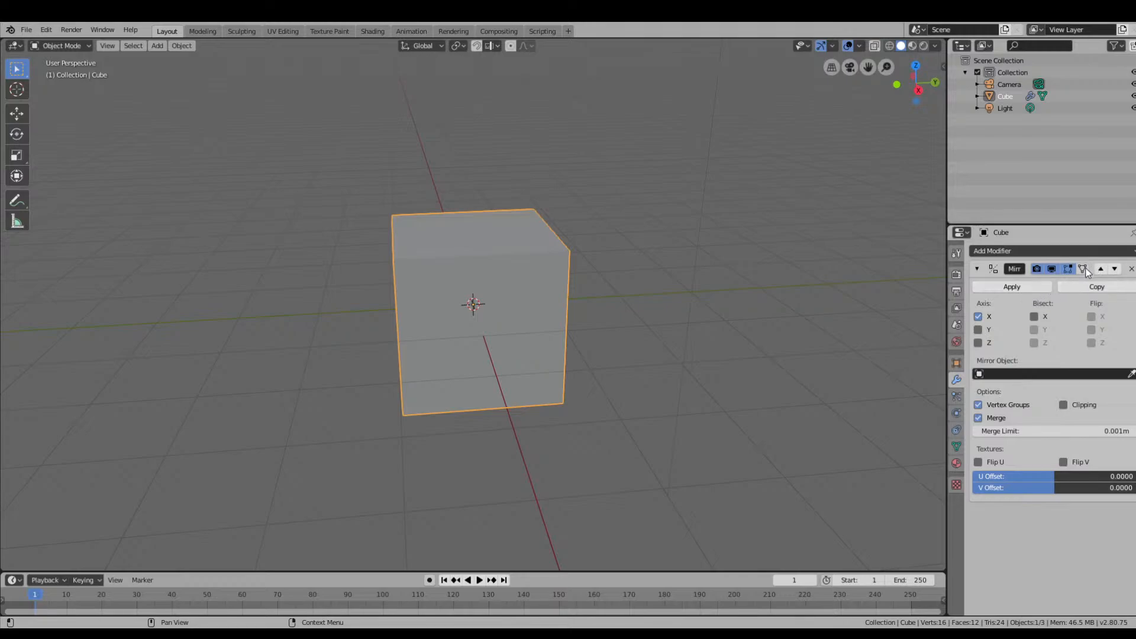
left_click(978, 270)
left_click(979, 271)
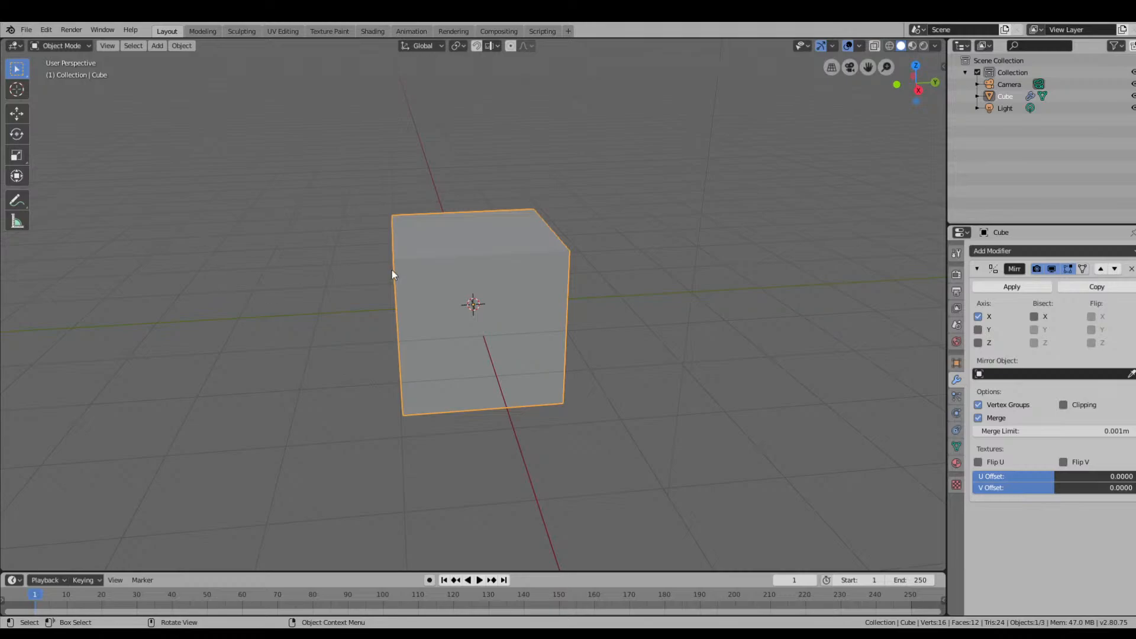
Deselect the cube and switch it to Edit Mode.
mouse_move(520, 342)
middle_mouse_down()
mouse_move(489, 333)
mouse_move(498, 348)
middle_mouse_up()
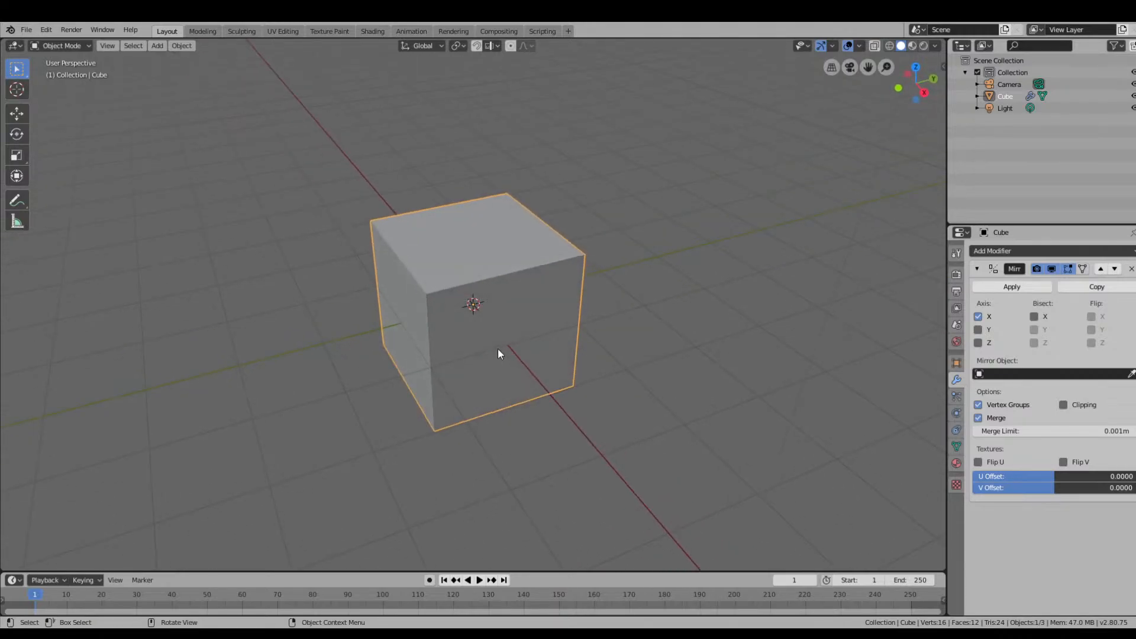
scroll(518, 360, "up", 4)
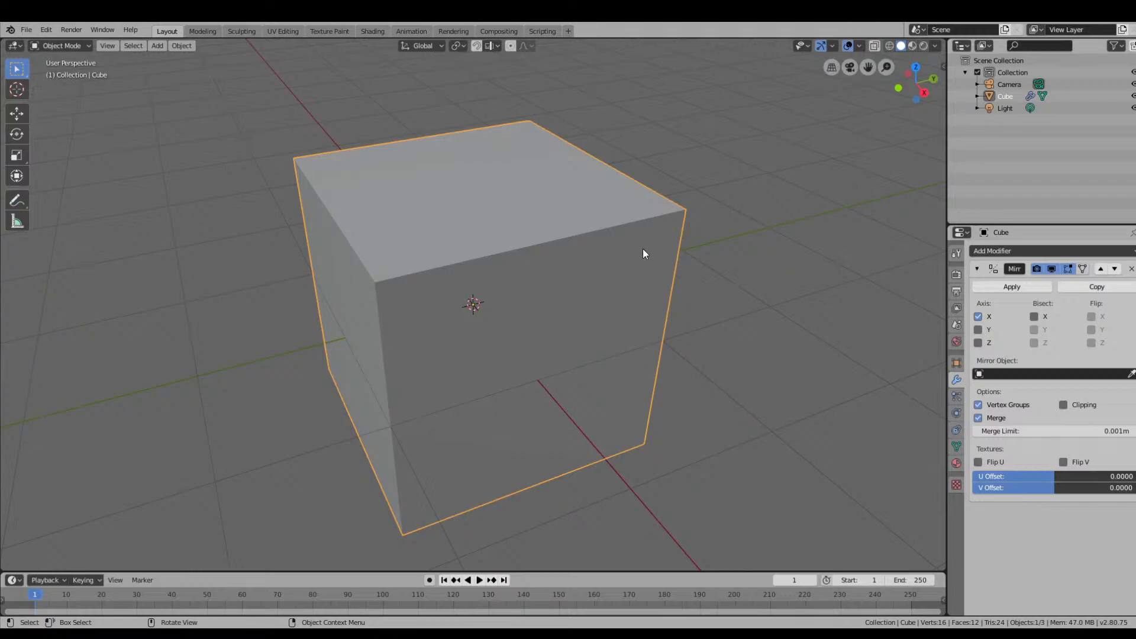
left_click(17, 113)
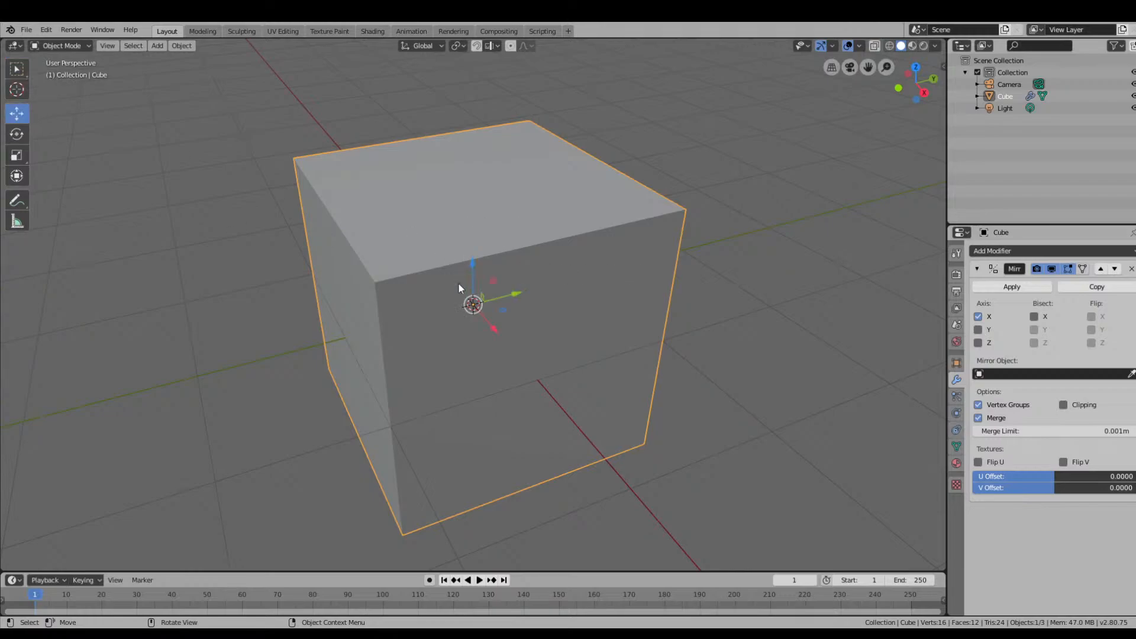
key("alt+a")
left_click(56, 45)
left_click(60, 72)
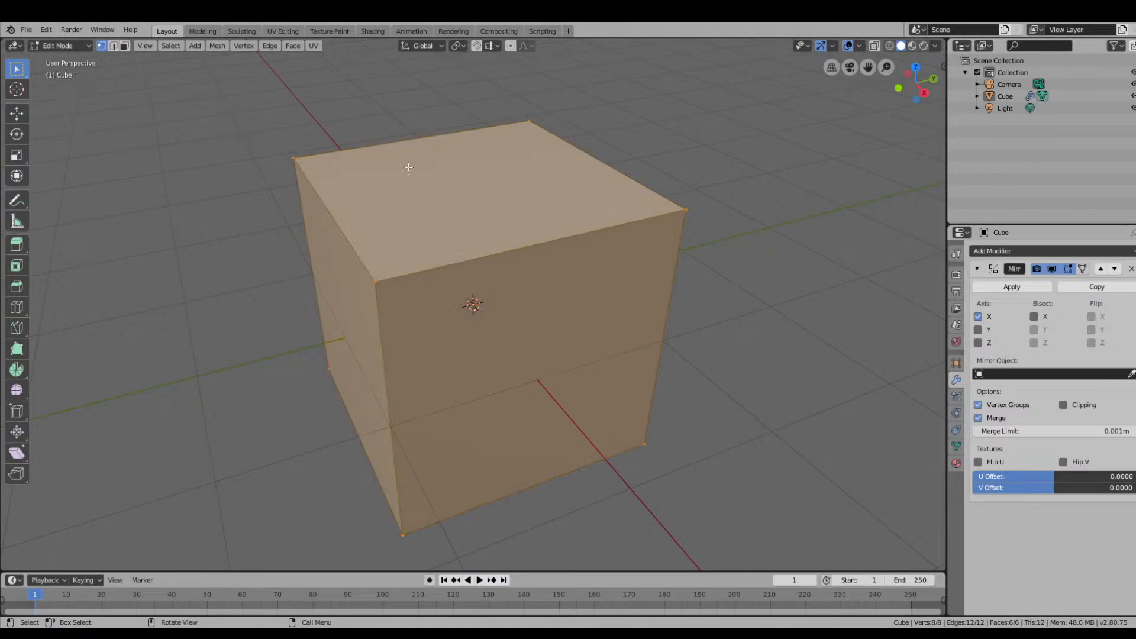
Select the cube's near upper corner vertex and move it freely inward, down across the front face.
left_click(373, 284)
key("c")
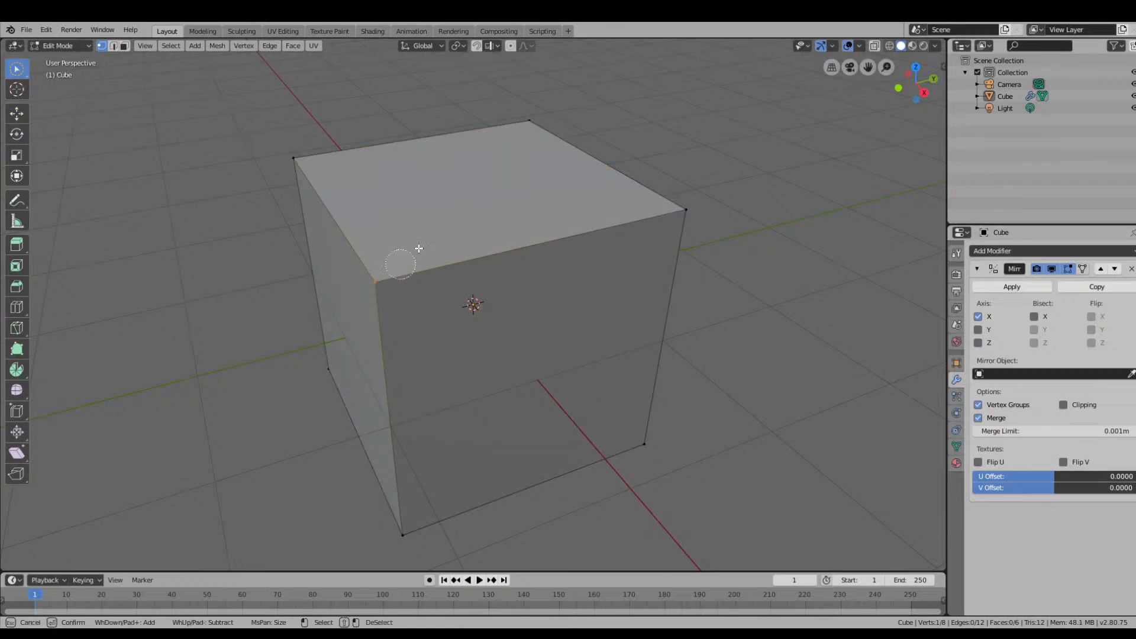
left_click(16, 128)
left_click(19, 118)
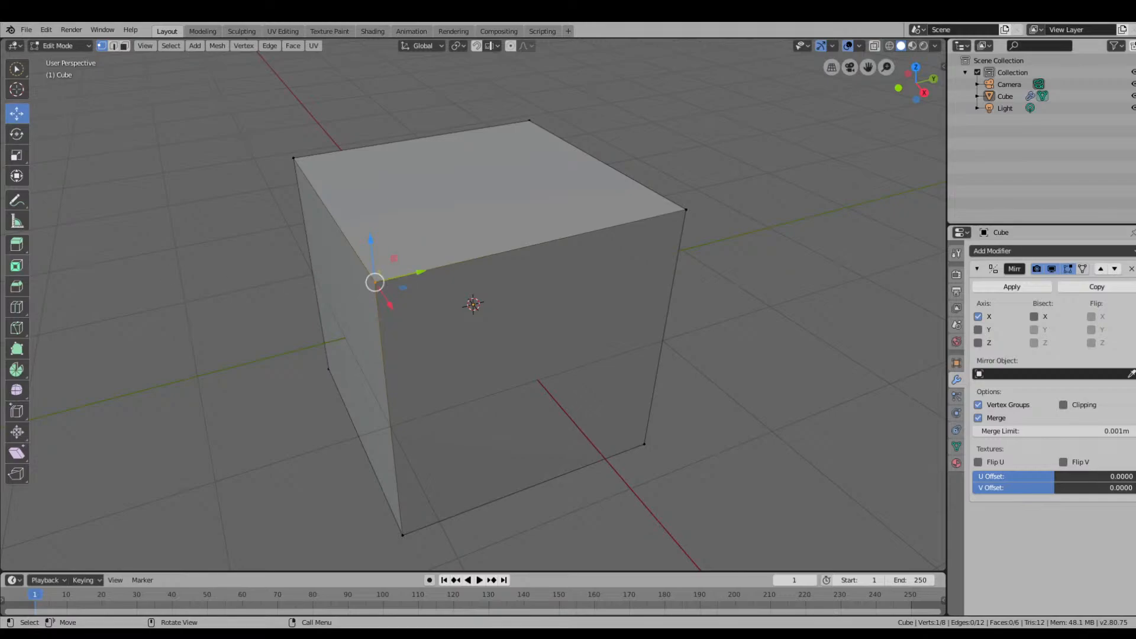
middle_click_drag(414, 278, 417, 233)
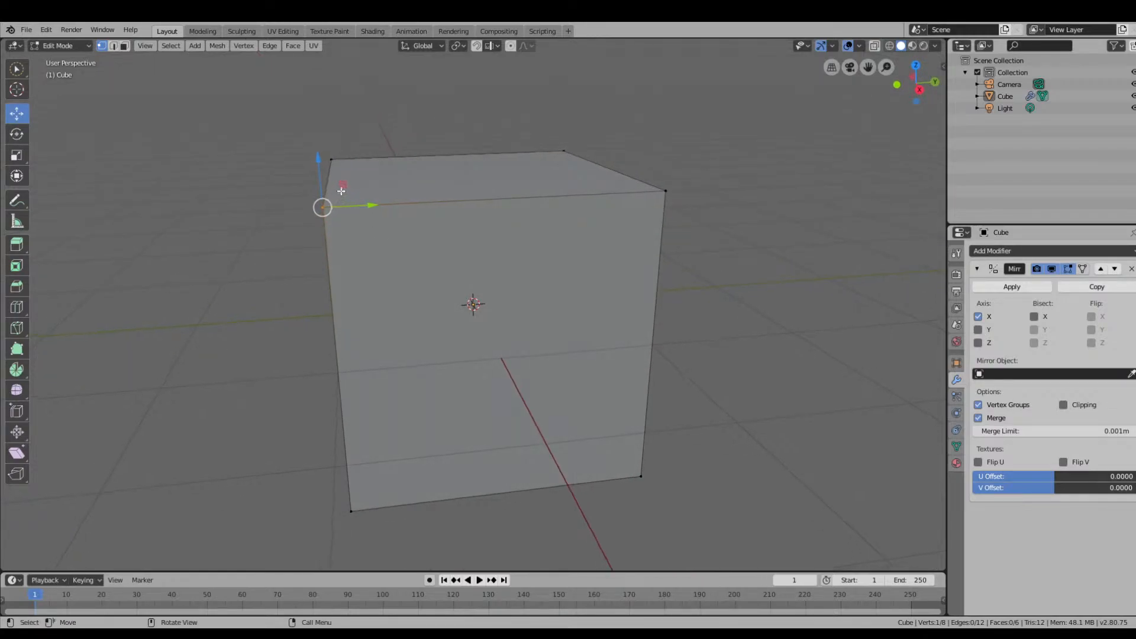
key("g")
left_click_drag(407, 223, 442, 247)
mouse_move(503, 239)
middle_mouse_down()
mouse_move(560, 268)
mouse_move(524, 242)
middle_mouse_up()
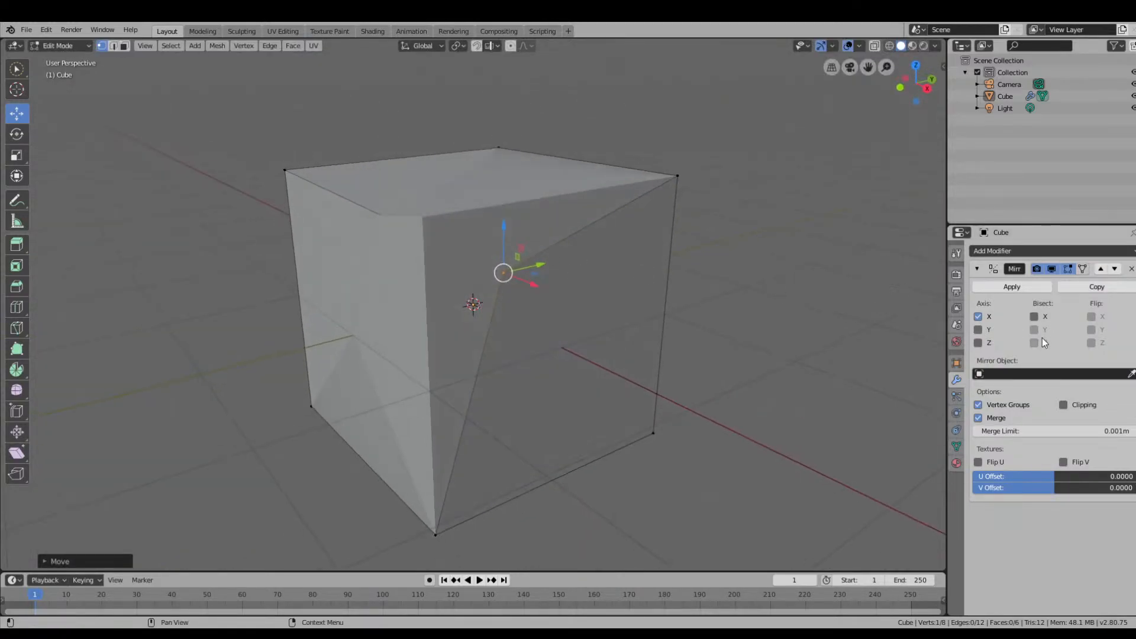
Enable Bisect on X in the Mirror modifier, and switch Flip on X on and off again to compare the sides.
left_click(1035, 317)
left_click(1091, 318)
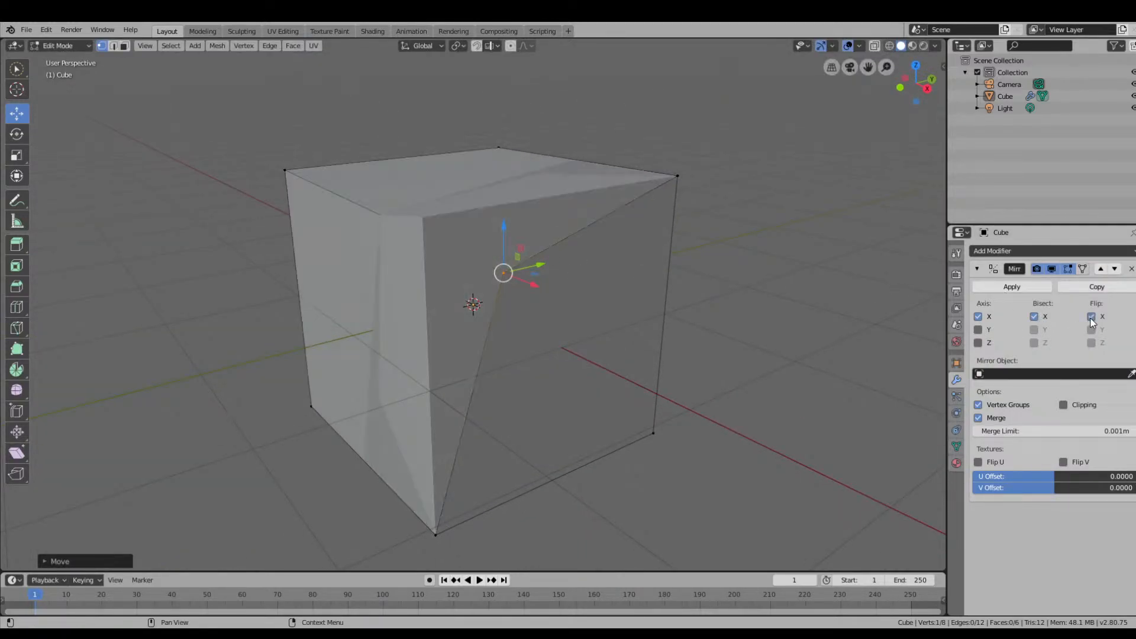
middle_click_drag(557, 247, 495, 267)
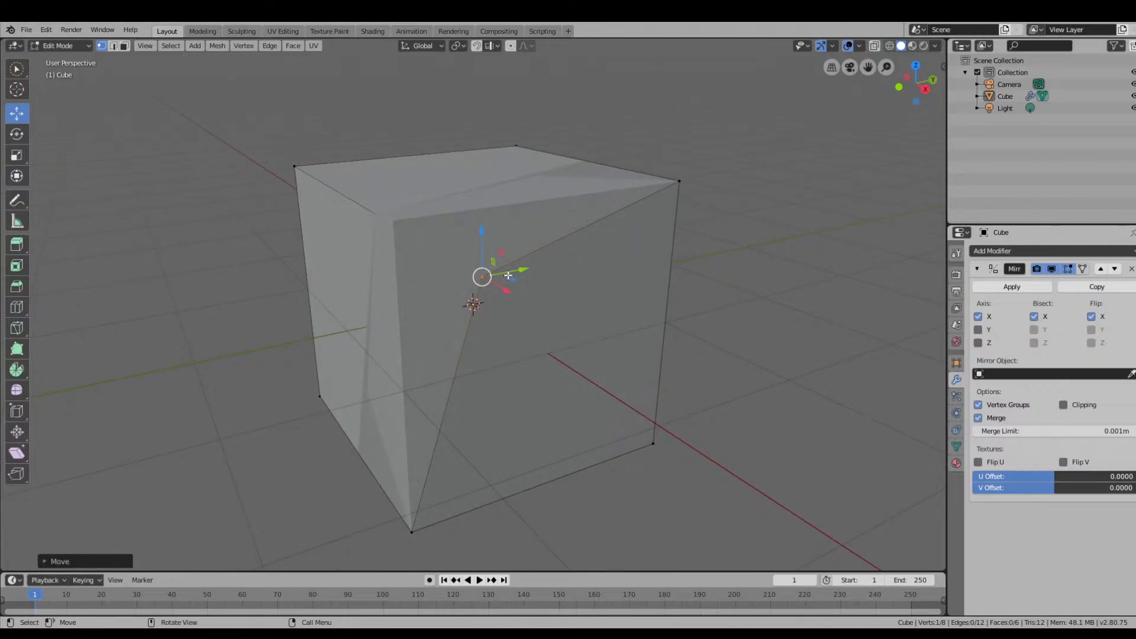
left_click(1092, 317)
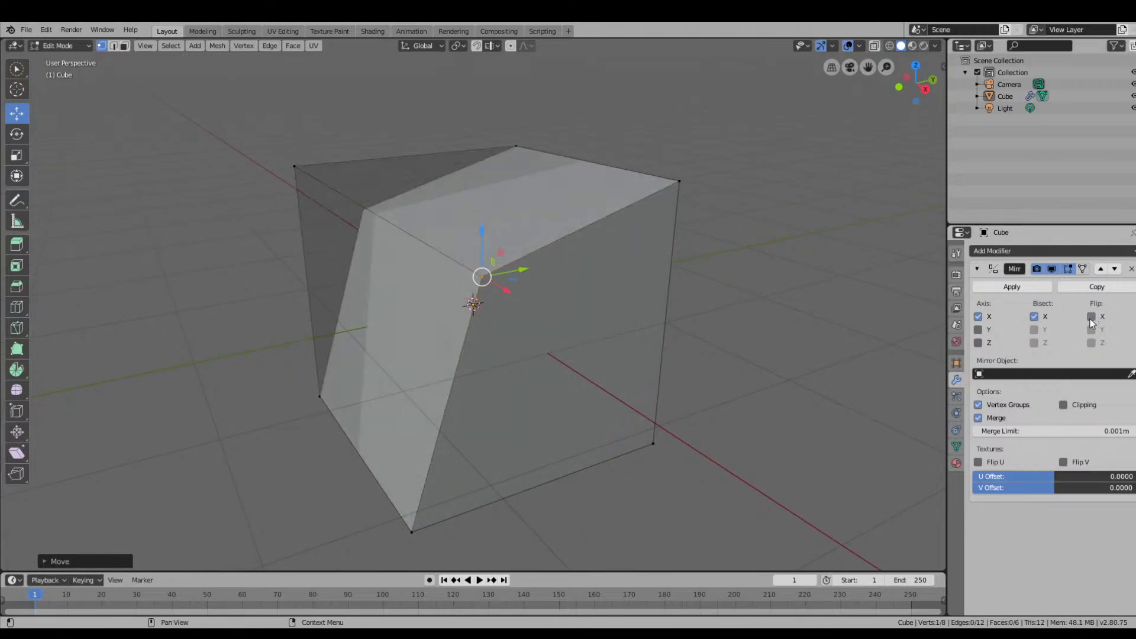
middle_click_drag(703, 279, 804, 267)
Change the Mirror modifier's axis from X to Y, with Bisect and Flip enabled on Y.
left_click(978, 316)
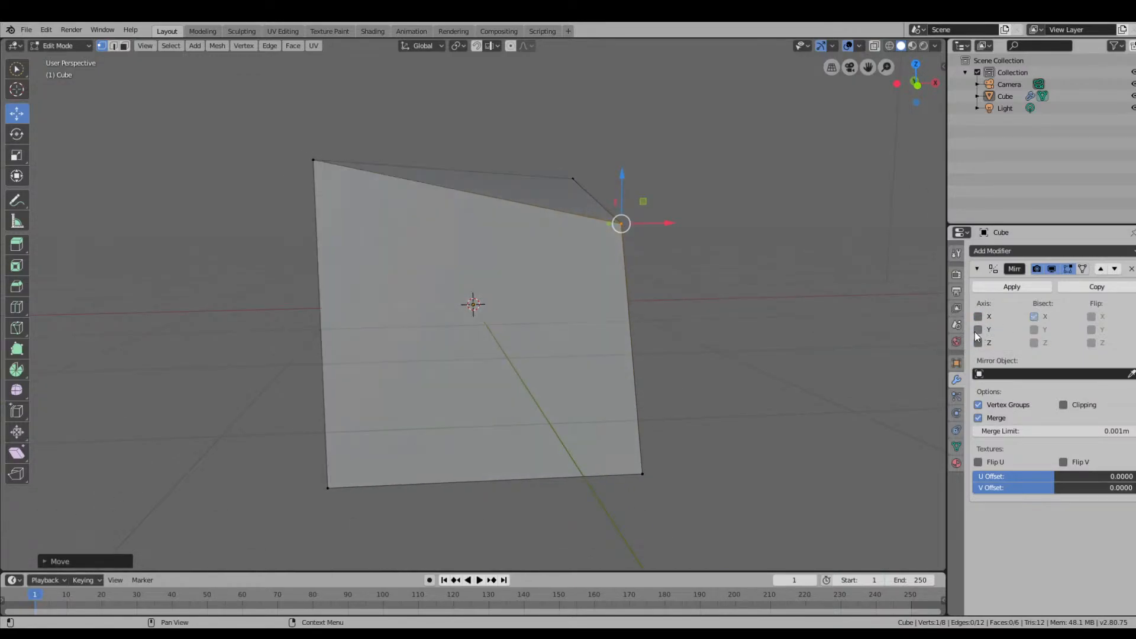
left_click(979, 329)
middle_click_drag(873, 340, 680, 337)
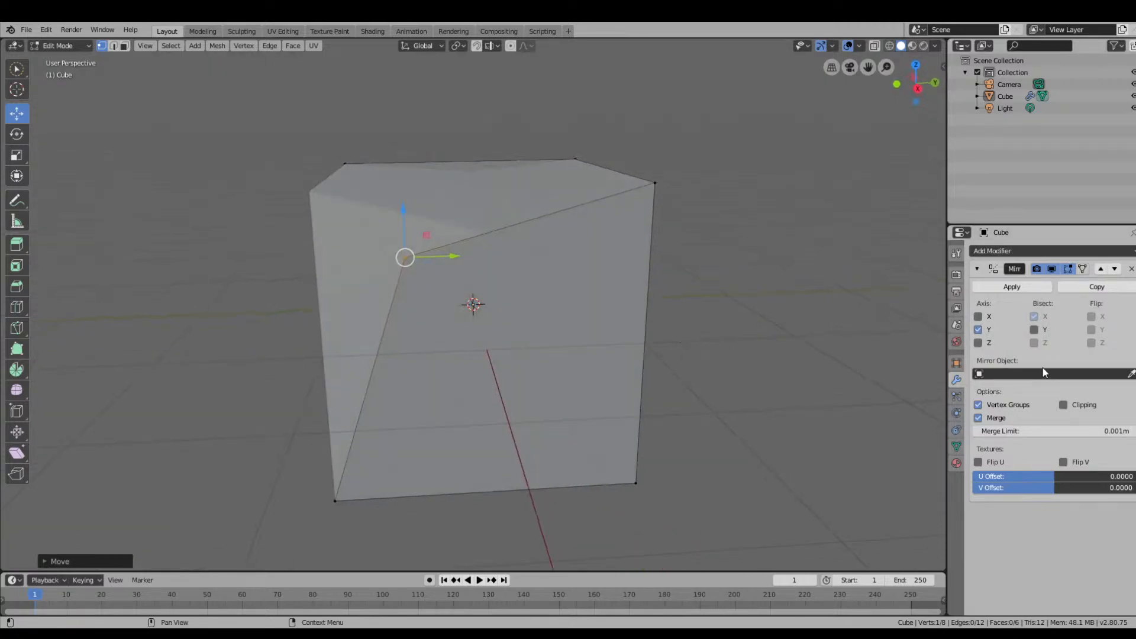
left_click(1034, 330)
left_click(1092, 330)
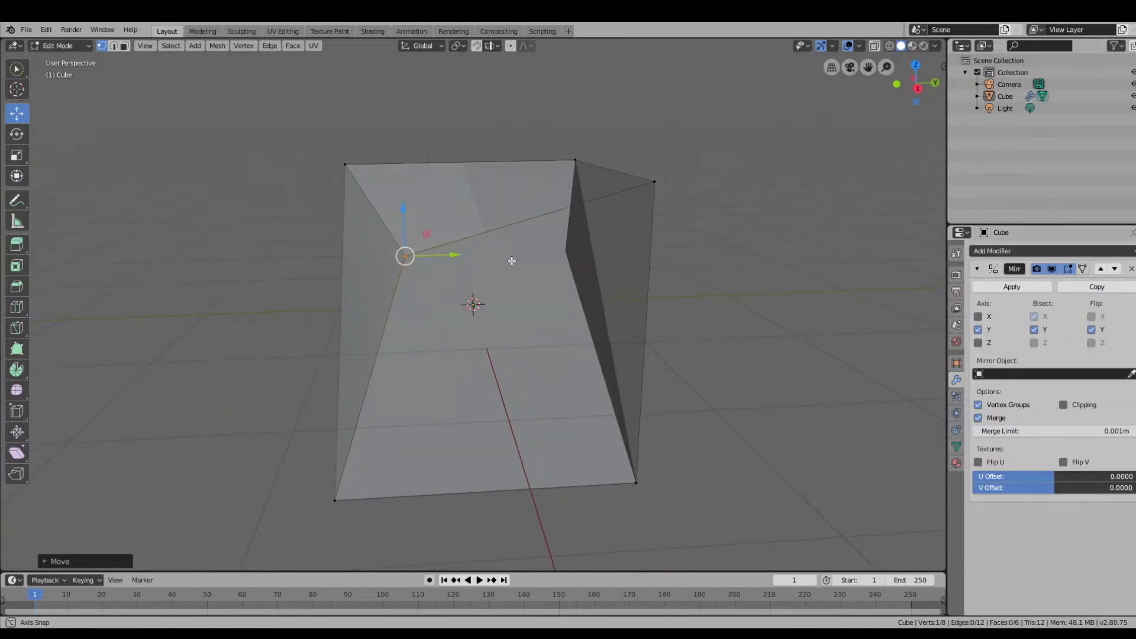
Move the selected vertex back out near the cube's upper corner and inspect the mirrored shape with X-ray toggled.
middle_click_drag(509, 256, 537, 275)
left_click_drag(516, 282, 585, 332)
middle_click_drag(585, 333, 640, 297)
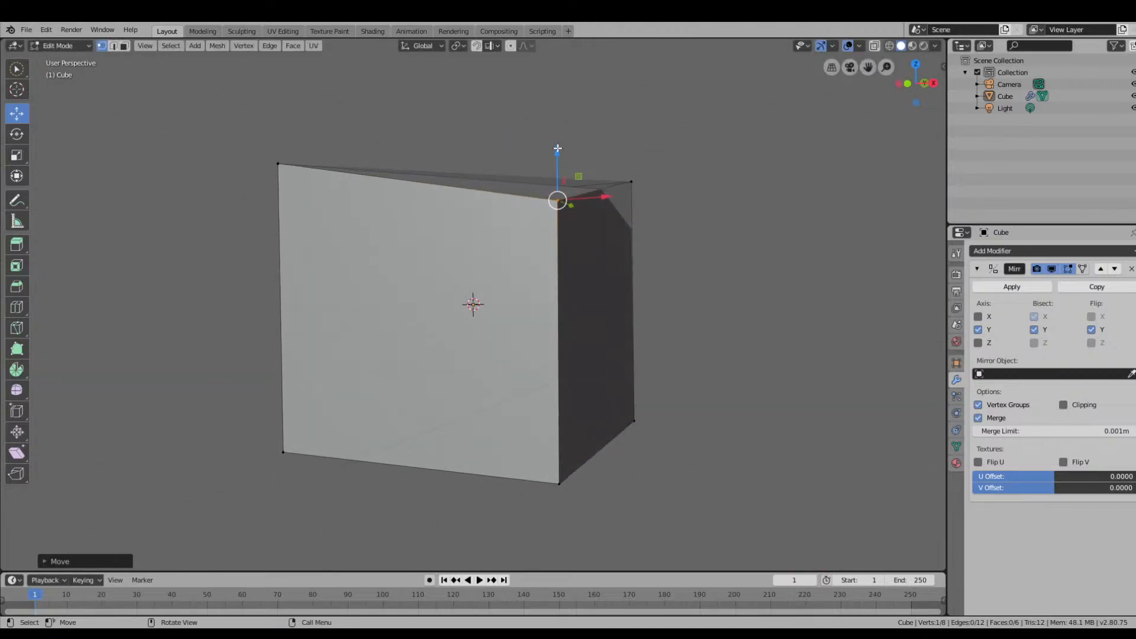
key("alt+z")
middle_click_drag(711, 231, 601, 235)
key("alt+z")
key("alt+z")
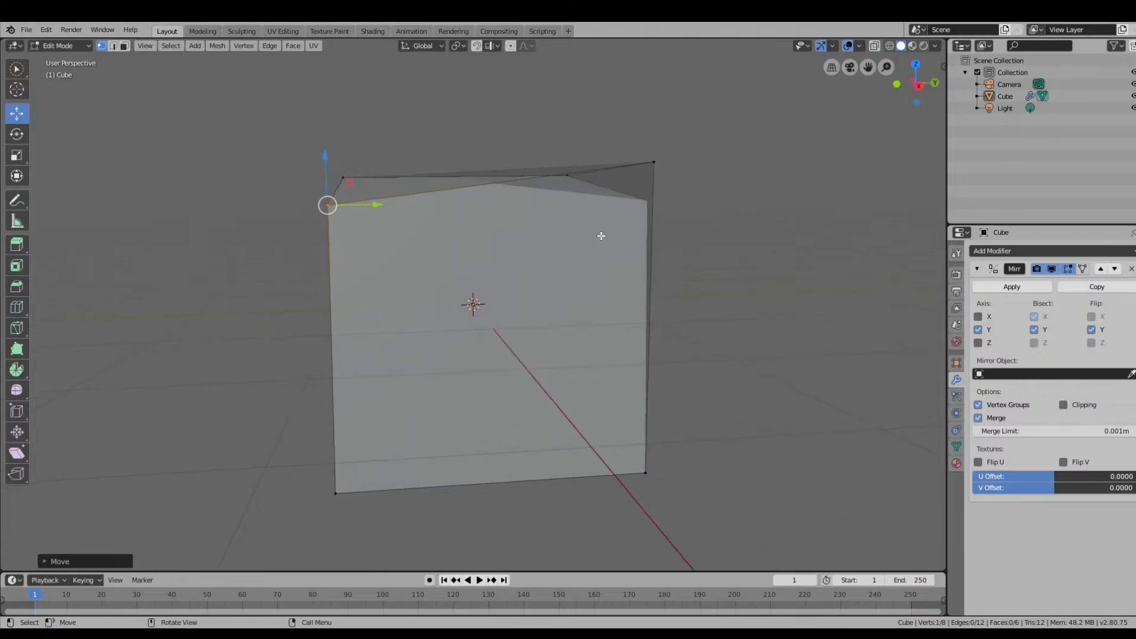
Switch to edge selection and select the four edges that run along the Y axis.
left_click(20, 413)
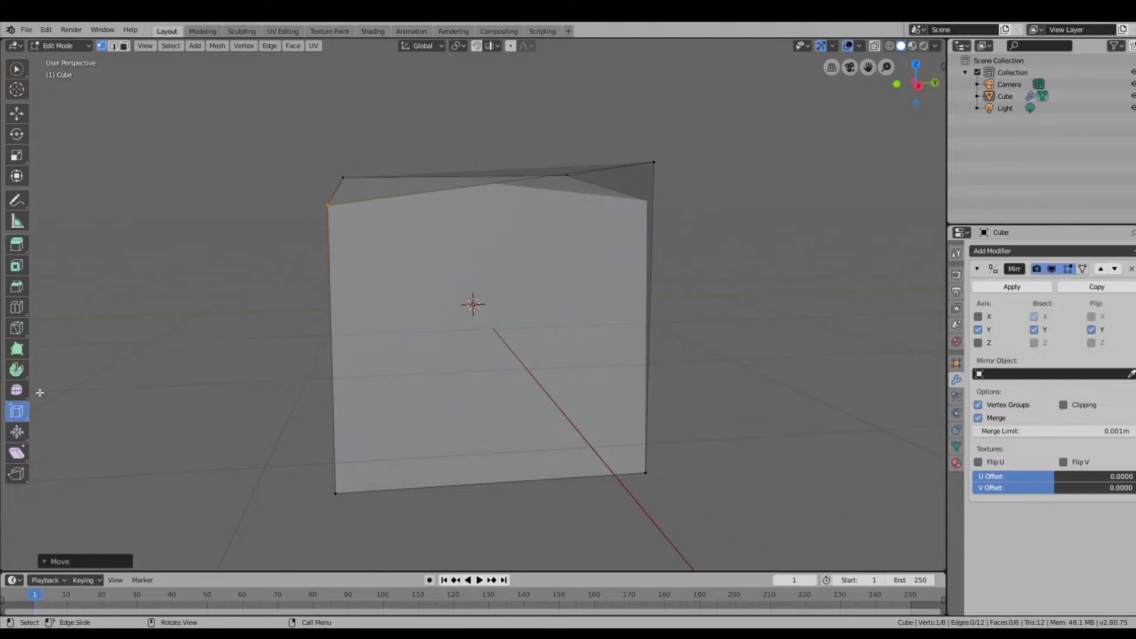
key("2")
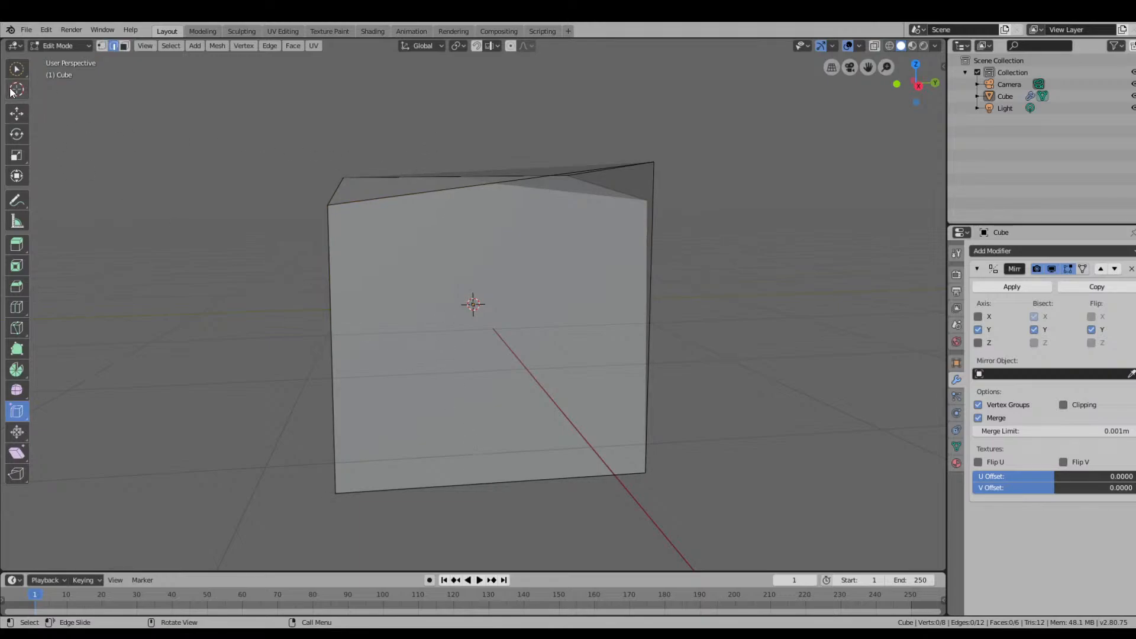
left_click(19, 115)
mouse_move(25, 71)
left_mouse_down()
mouse_move(69, 129)
mouse_move(91, 105)
left_mouse_up()
left_click_drag(452, 126, 505, 515)
middle_click_drag(505, 515, 380, 196)
left_click(403, 172, "shift")
left_click(383, 471, "shift")
middle_click_drag(807, 325, 604, 335)
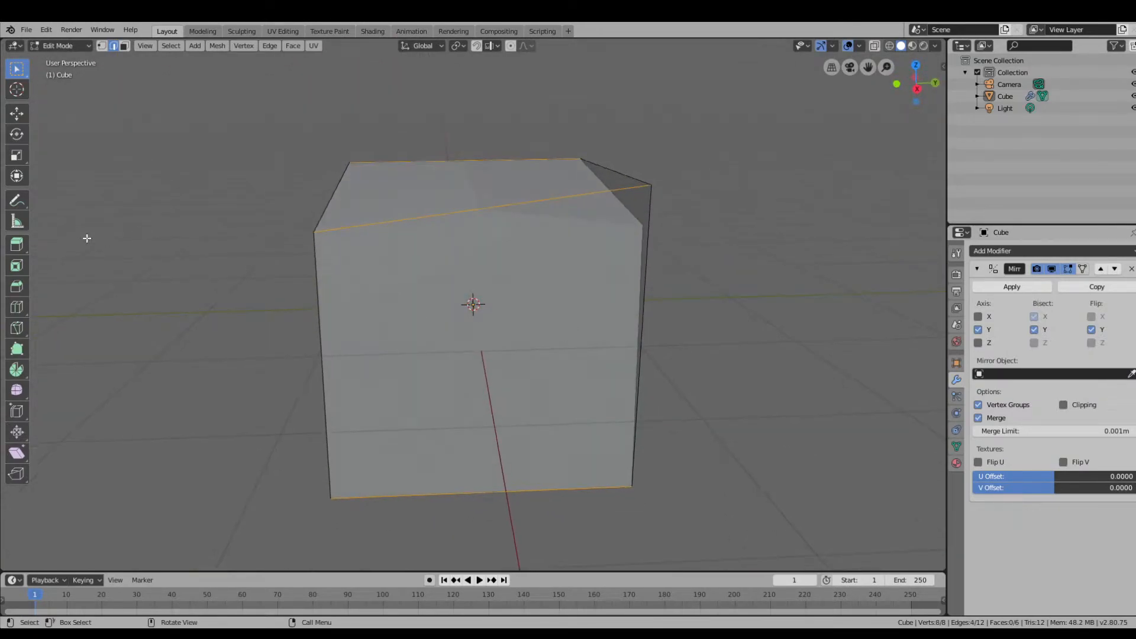
Try Edge Slide on the four selected edges, and undo it.
left_click(17, 411)
left_click_drag(476, 214, 430, 212)
key("ctrl+z")
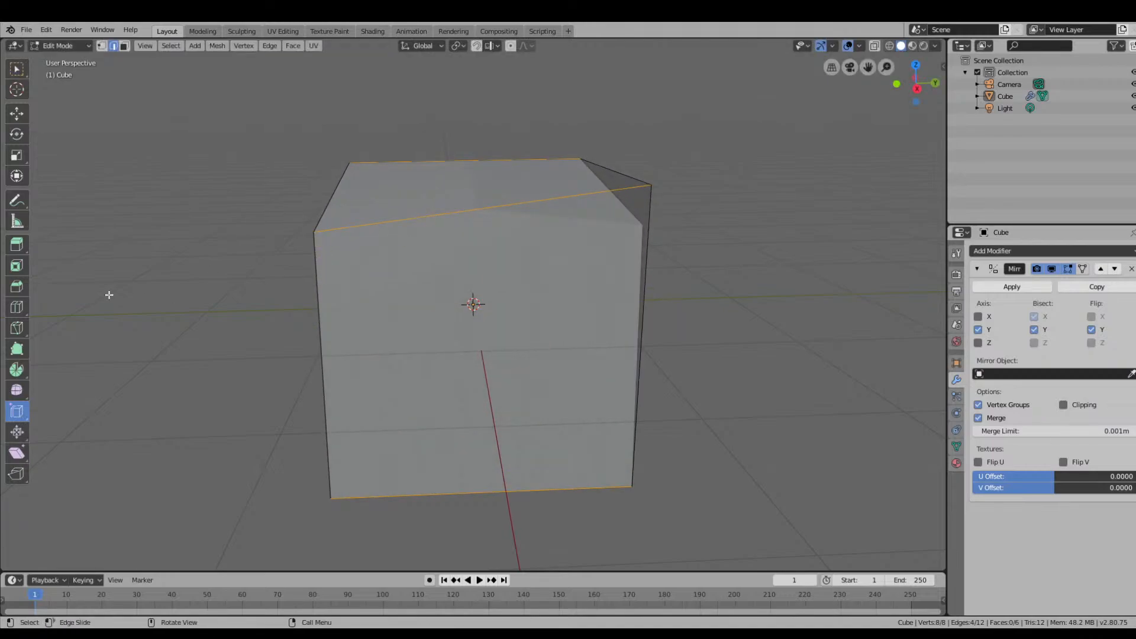
Try Vertex Slide on the four selected edges, and undo the slide.
left_click(25, 411)
left_click(18, 411)
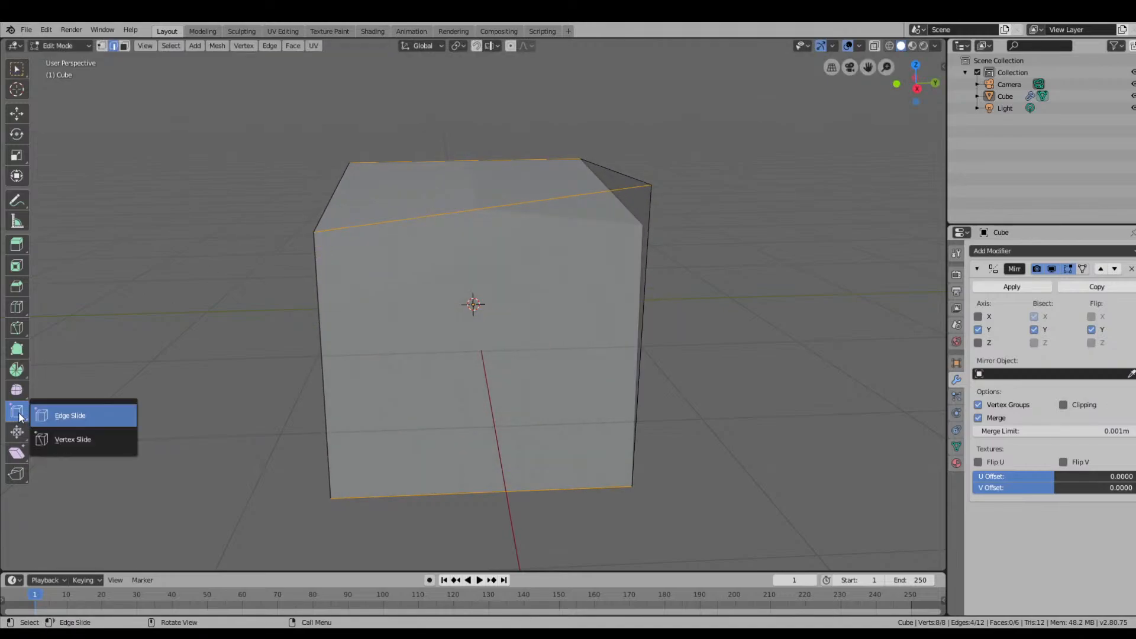
left_click(74, 434)
left_click_drag(402, 219, 419, 198)
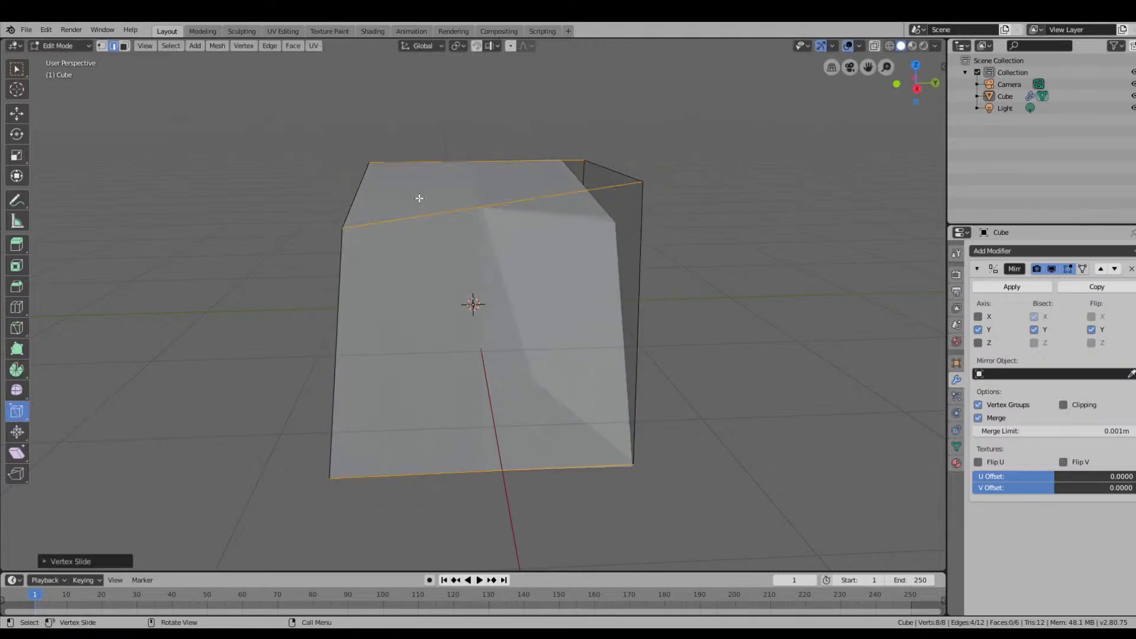
key("ctrl+z")
left_click(16, 307)
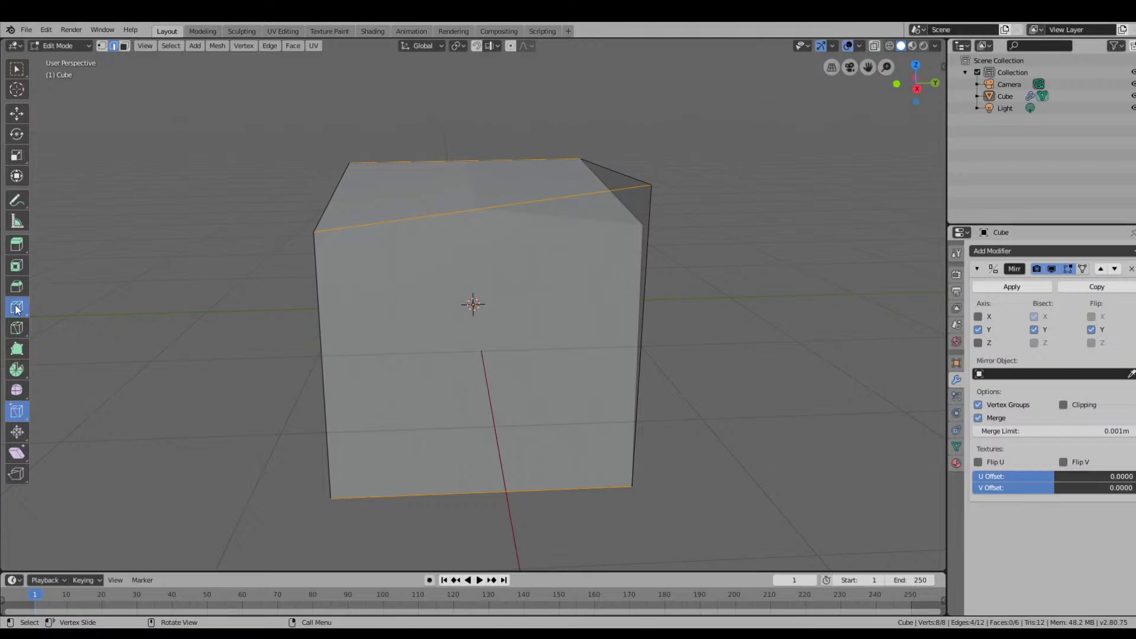
right_click(391, 244)
left_click(20, 304)
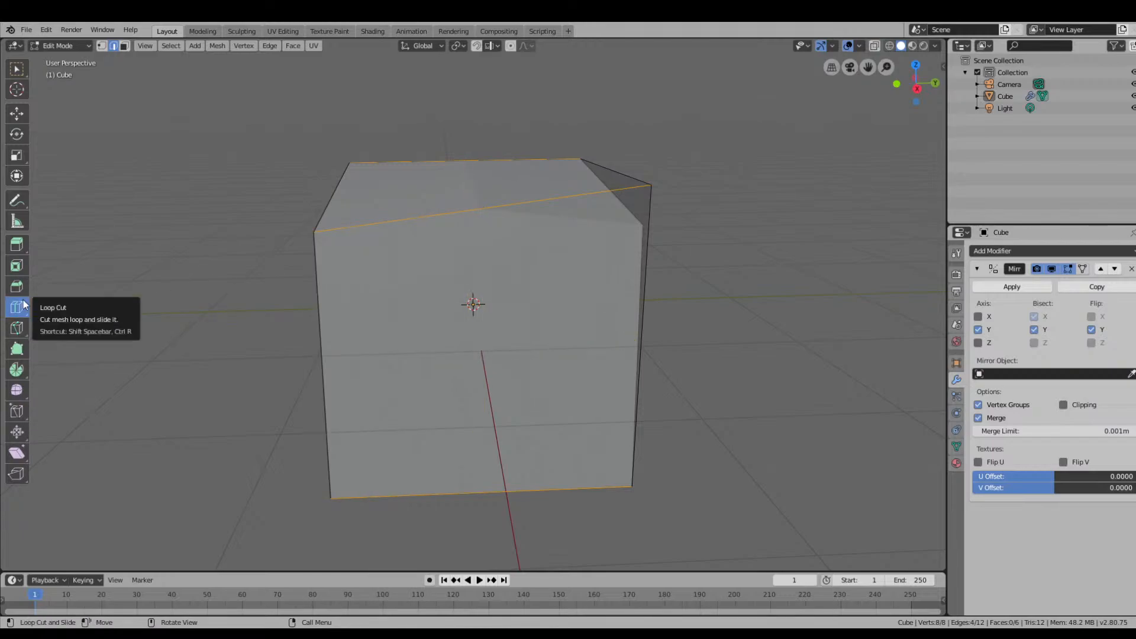
left_click_drag(23, 326, 58, 334)
left_click(387, 221)
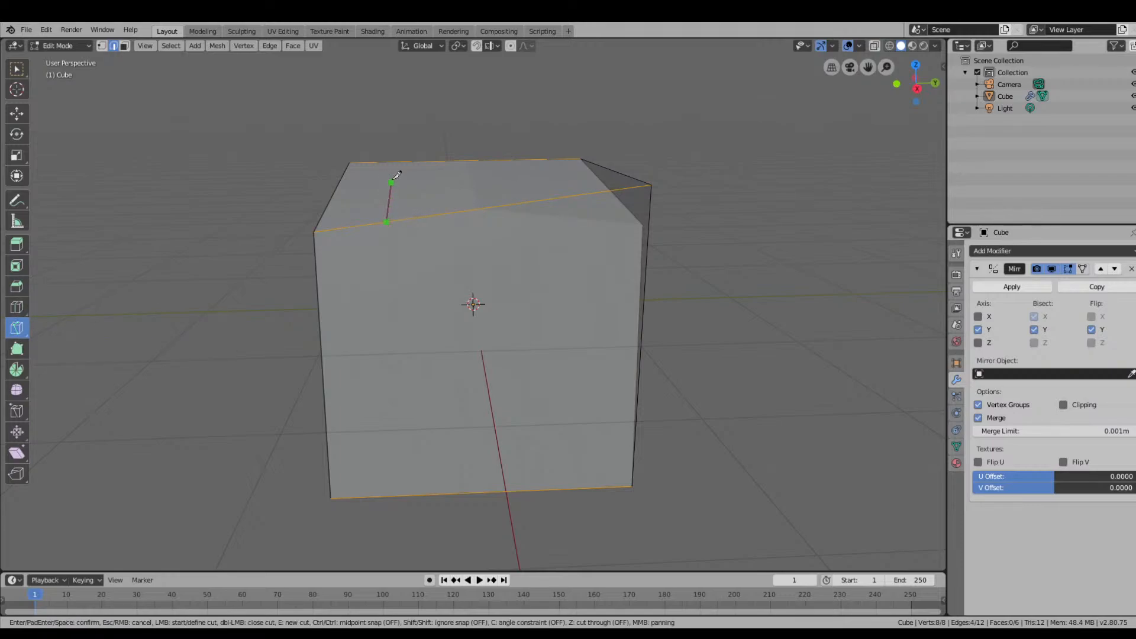
key("Escape")
Add offset edge loop cuts on both sides of the four selected edges, then slide the new loops back onto them.
left_click(17, 306)
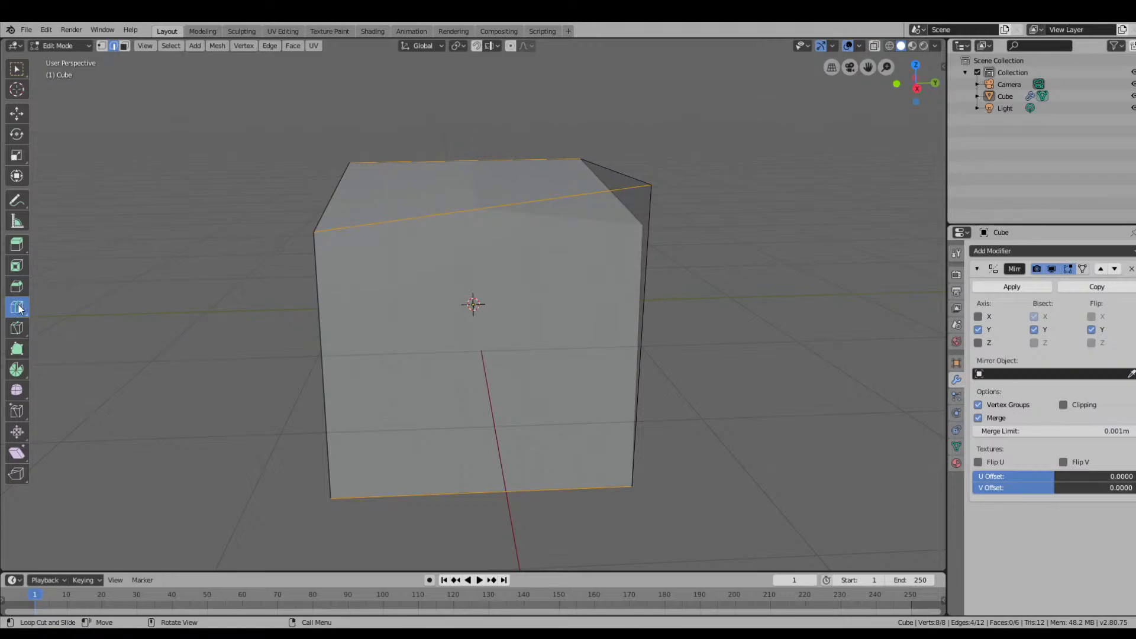
left_click_drag(27, 305, 77, 330)
left_click_drag(439, 204, 445, 202)
mouse_move(441, 205)
left_mouse_down()
mouse_move(442, 276)
mouse_move(434, 228)
mouse_move(456, 215)
left_mouse_up()
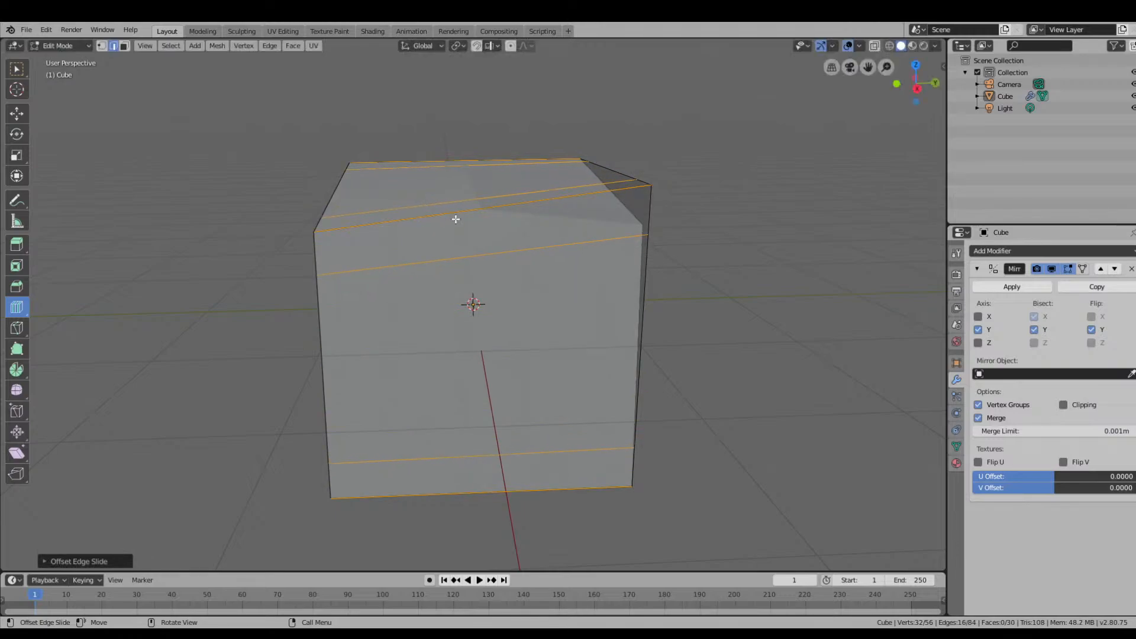
left_click_drag(325, 307, 349, 298)
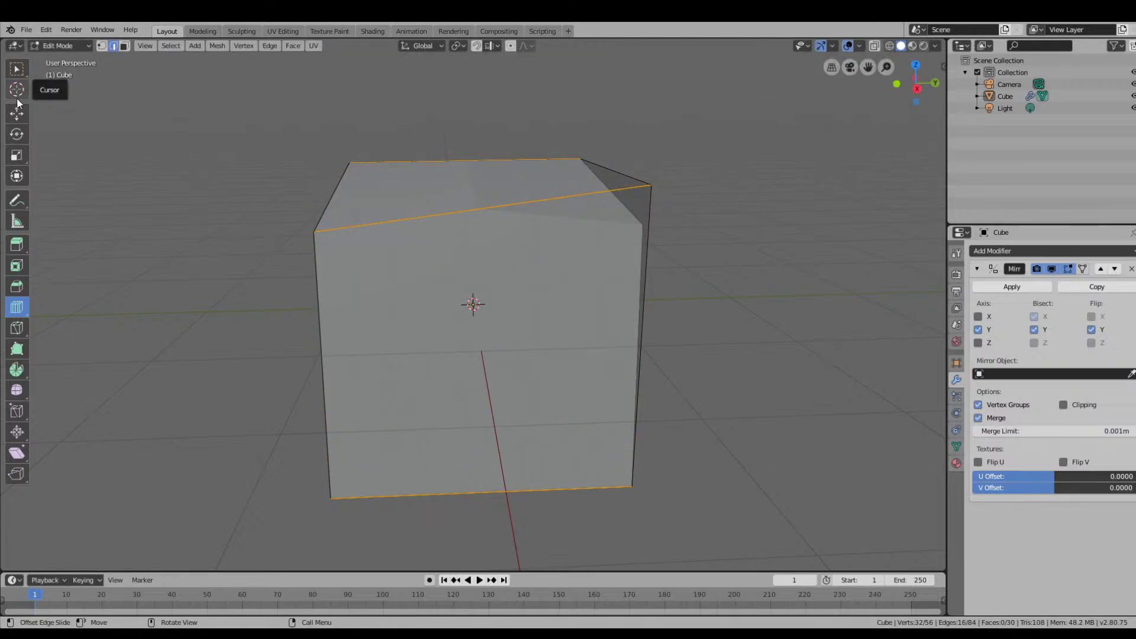
Select the four vertical corner edges of the cube.
left_click(17, 114)
left_click(17, 69)
left_click_drag(262, 287, 758, 284)
middle_click_drag(758, 284, 415, 272)
left_click(346, 272, "shift")
left_click(330, 272, "shift")
middle_click_drag(556, 256, 510, 253)
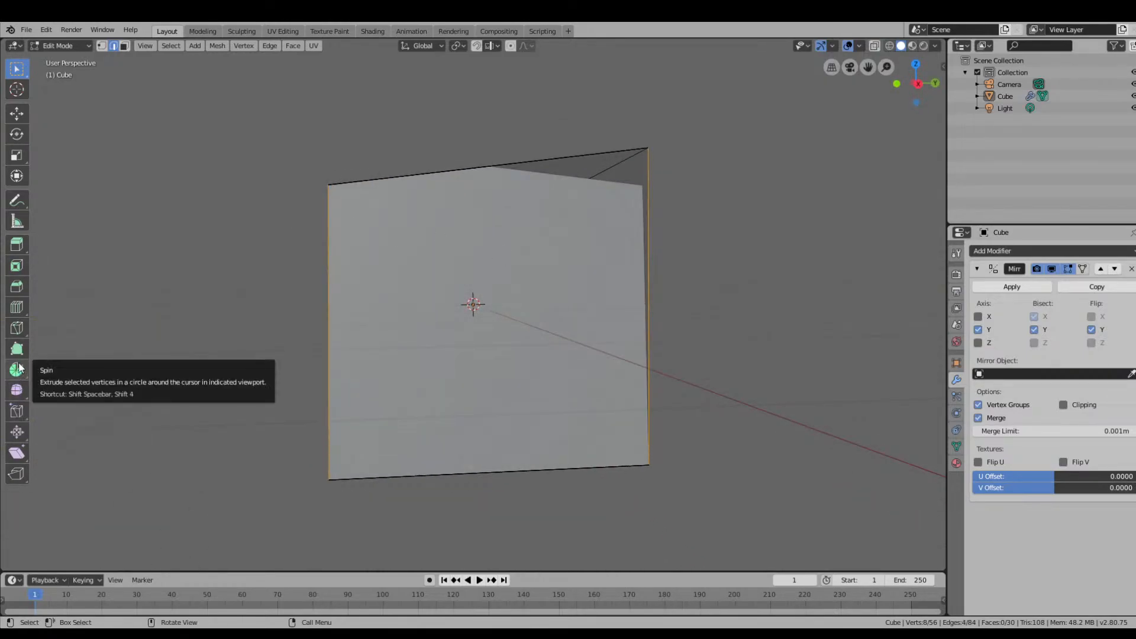
Try offset edge loop cuts beside the four vertical edges, and undo them.
left_click(18, 327)
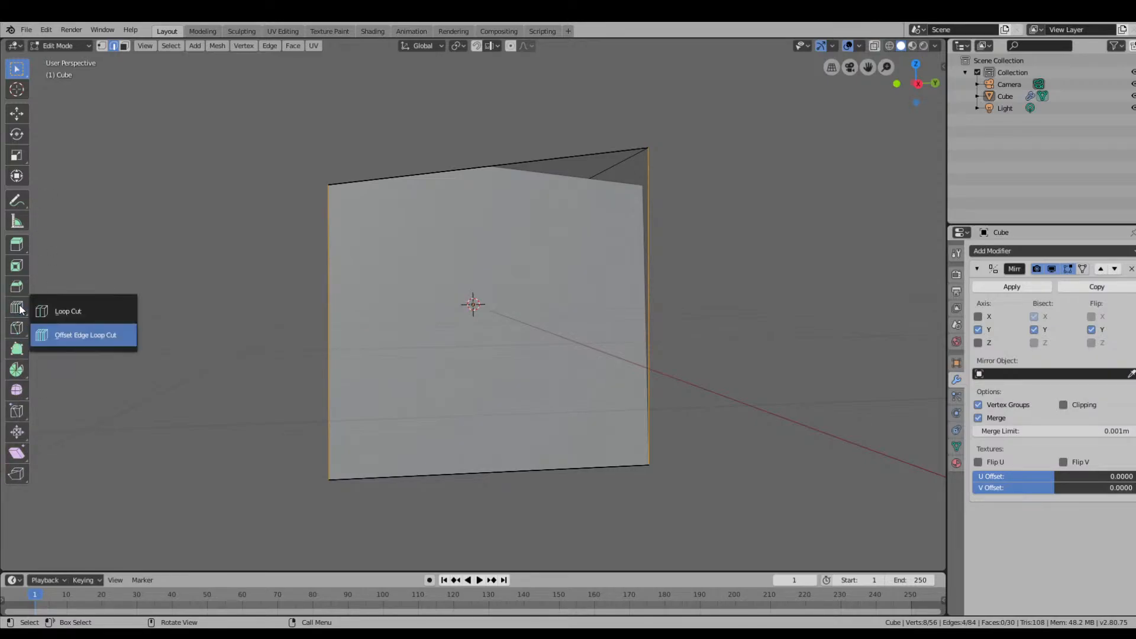
left_click(59, 339)
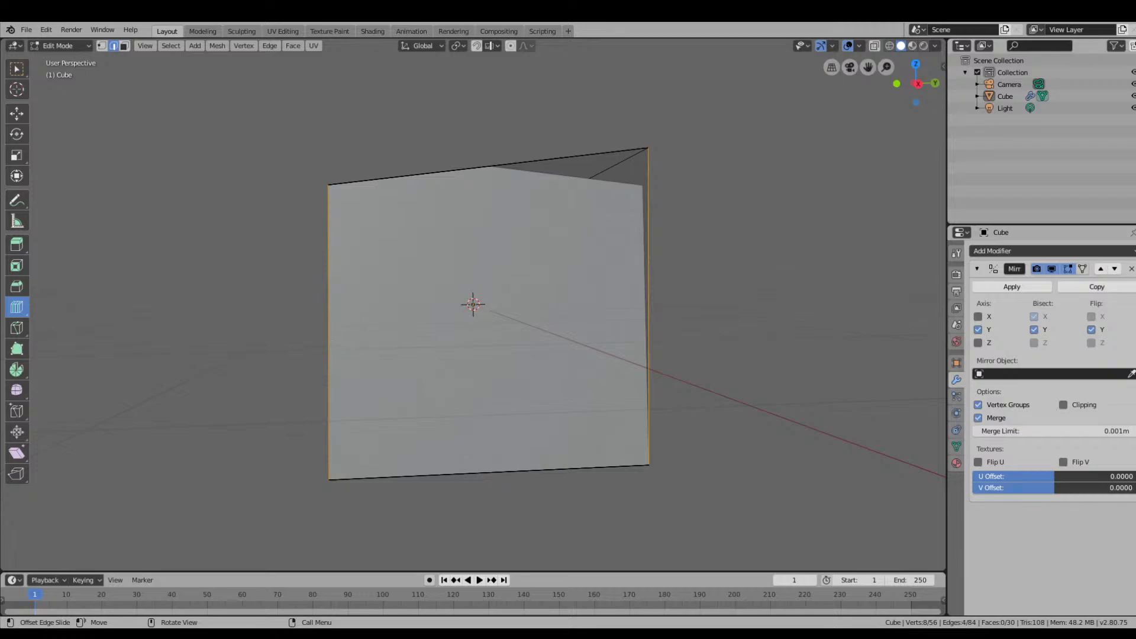
left_click_drag(332, 339, 407, 312)
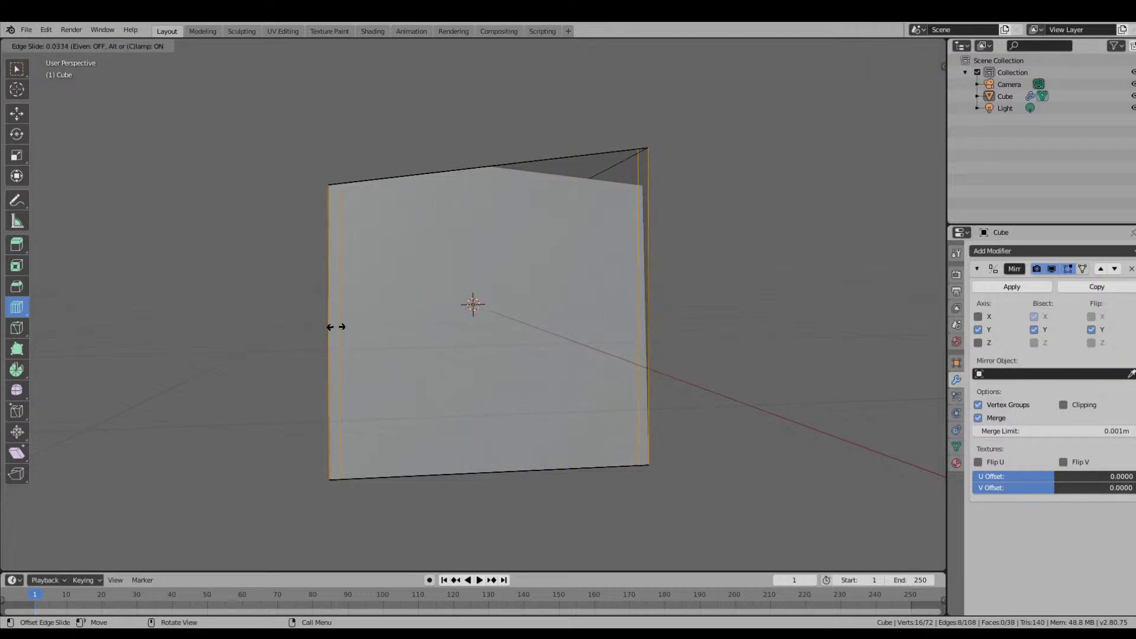
left_click_drag(386, 332, 385, 330)
middle_click_drag(566, 260, 583, 292)
key("ctrl+z")
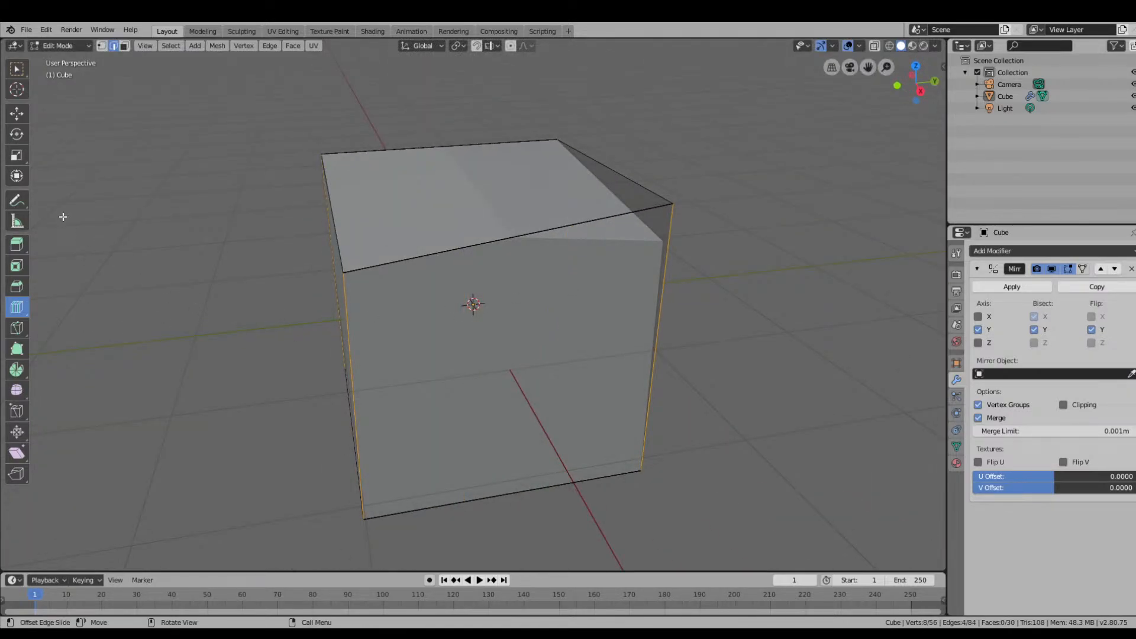
Add three vertical loop cuts around the cube, one through the middle and one halfway to each side.
left_click_drag(25, 311, 67, 307)
left_click(503, 254)
mouse_move(502, 254)
middle_mouse_down()
mouse_move(552, 279)
mouse_move(513, 274)
middle_mouse_up()
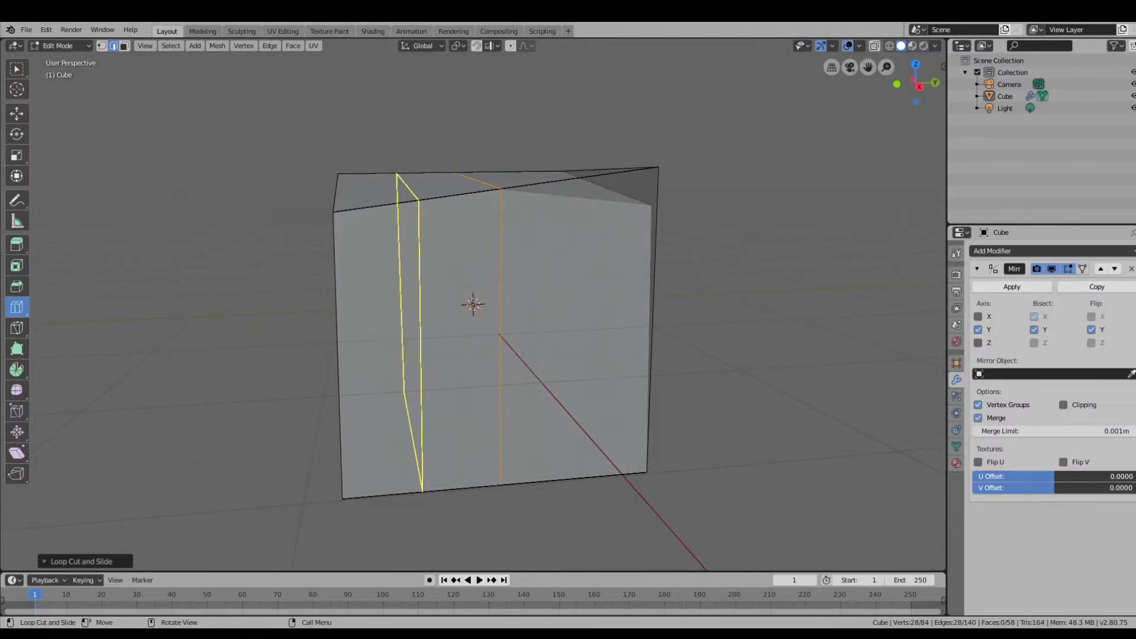
left_click(558, 207)
right_click(647, 307)
middle_click_drag(752, 286, 725, 276)
middle_click_drag(285, 219, 297, 221)
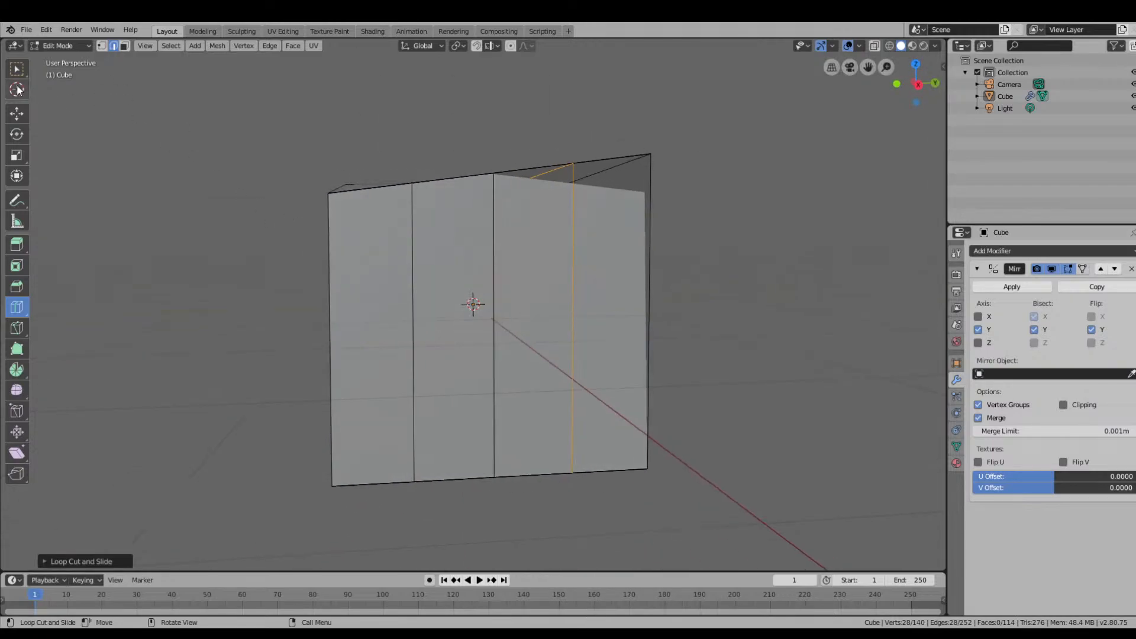
Select the front vertical edge of the loop between the near corner and the middle, and move it along Y toward the middle.
left_click(16, 113)
left_click(413, 271)
left_click_drag(453, 335, 482, 334)
middle_click_drag(481, 334, 524, 202)
scroll(522, 230, "up", 6)
scroll(522, 230, "down", 4)
scroll(527, 253, "up", 2)
Switch to vertex selection, select the top vertex of the shifted edge, and try to move it.
left_click(447, 162)
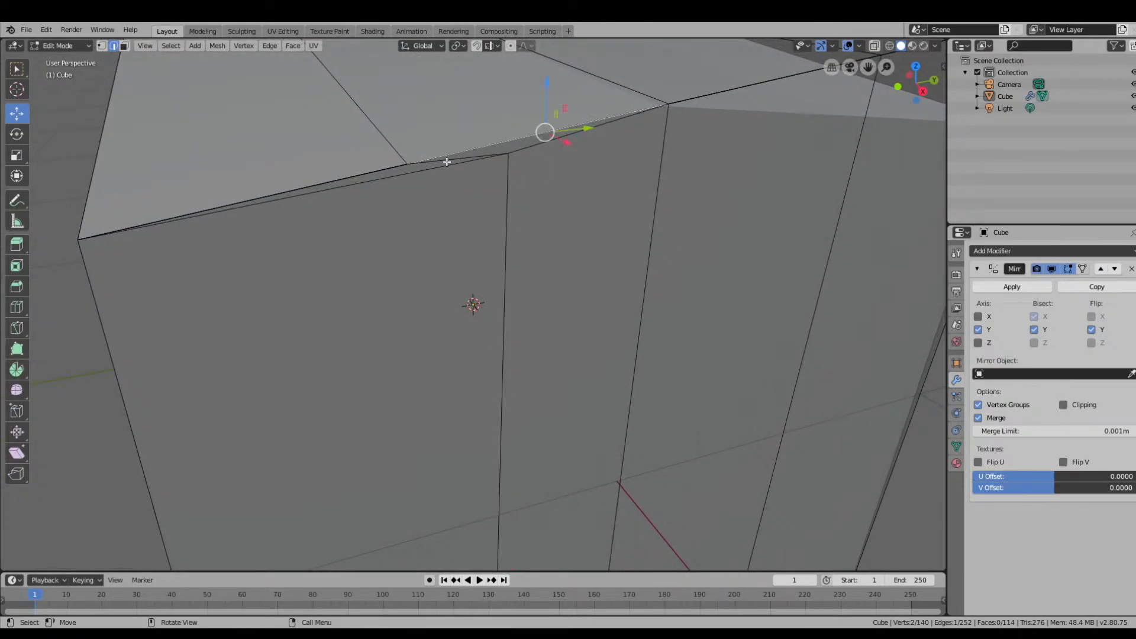
left_click(103, 46)
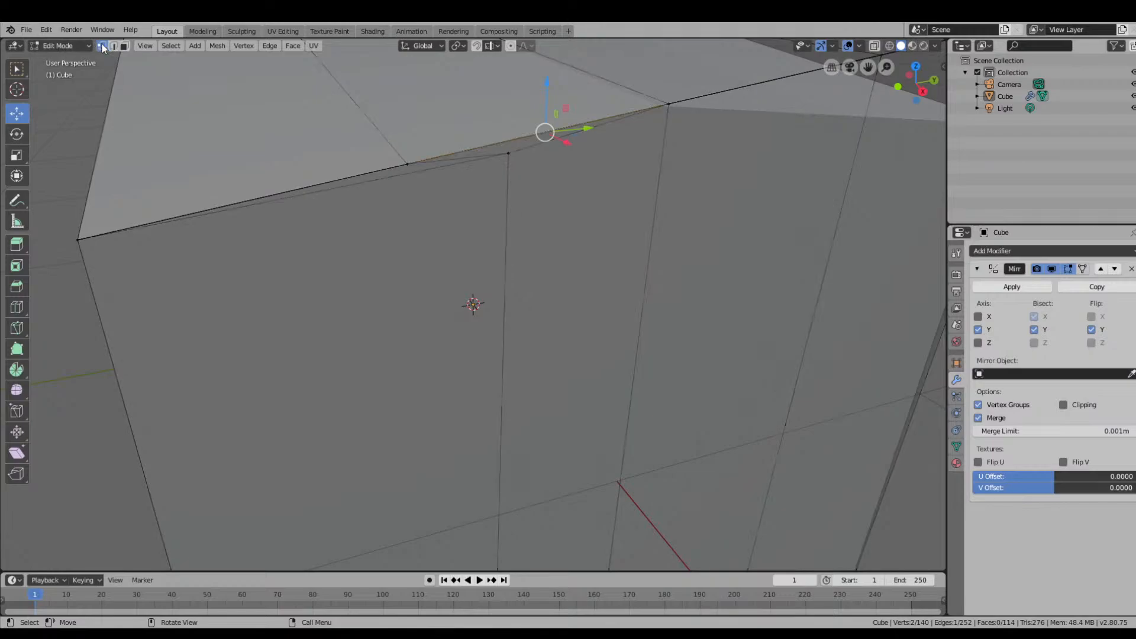
left_click(509, 155)
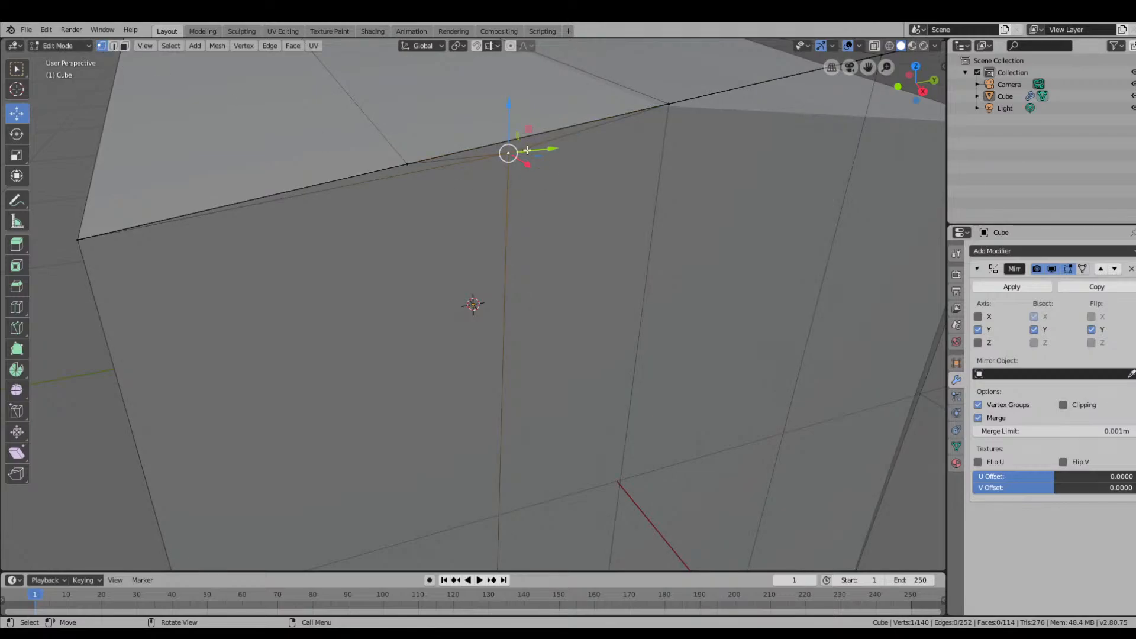
left_click_drag(540, 155, 510, 306)
right_click(510, 307)
Start a new General file without saving the current scene.
left_click(26, 30)
mouse_move(53, 43)
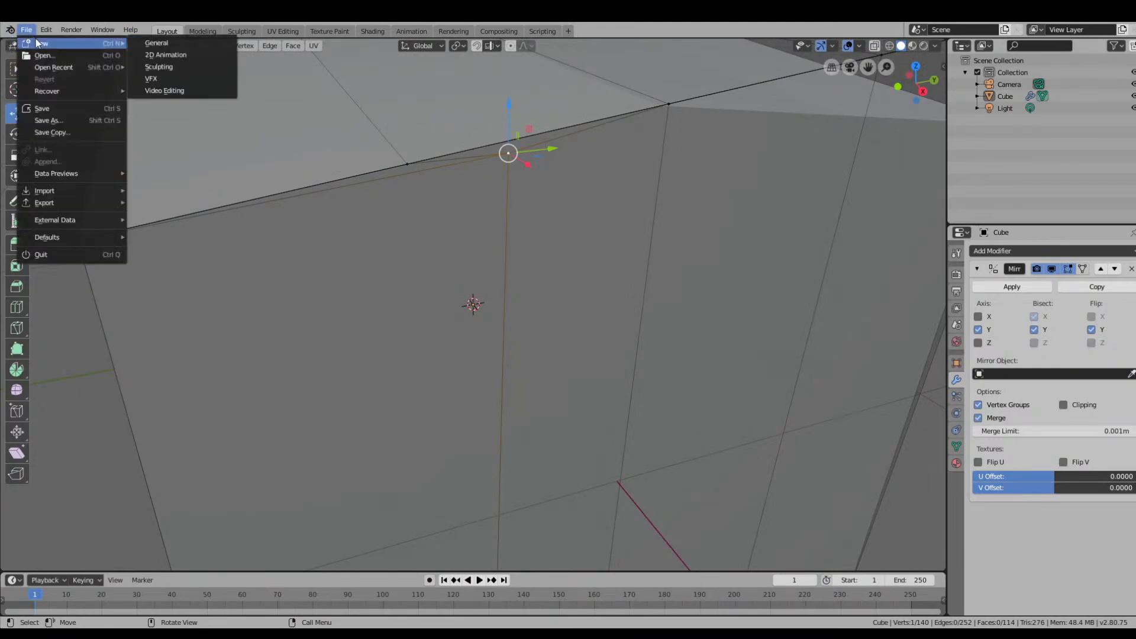
left_click(157, 43)
left_click(600, 340)
Examine the default cube from several sides and distances.
middle_click_drag(490, 337, 480, 341)
scroll(480, 341, "up", 3)
scroll(537, 317, "up", 2)
middle_click_drag(537, 317, 484, 328)
scroll(522, 294, "up", 2)
scroll(491, 324, "down", 6)
scroll(493, 328, "up", 1)
scroll(454, 320, "up", 1)
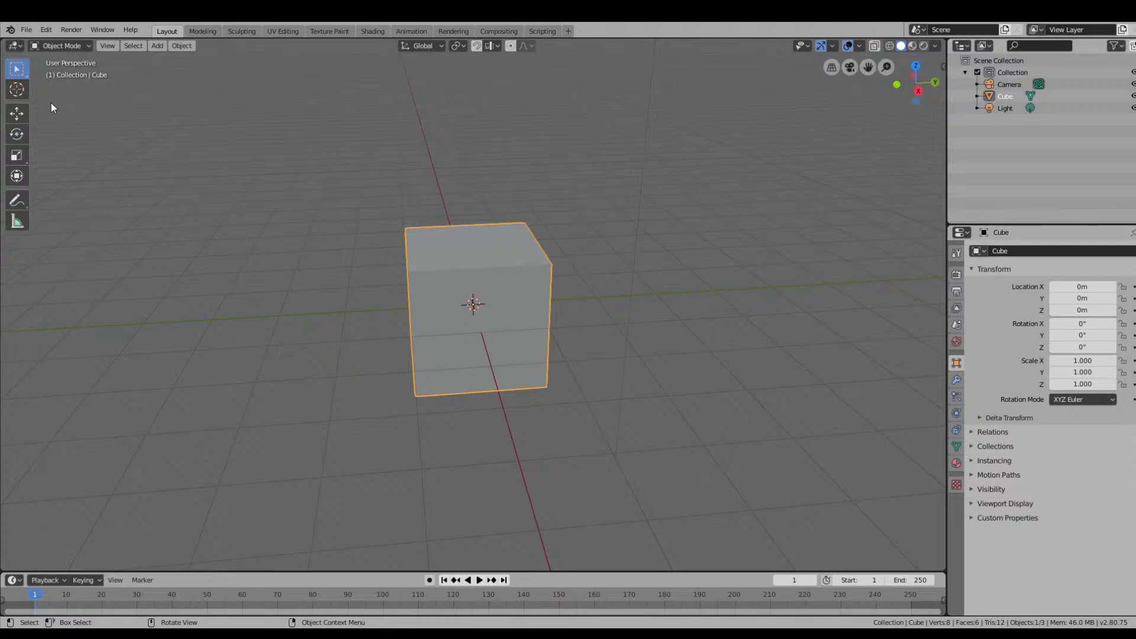
middle_click_drag(428, 364, 417, 300)
scroll(403, 354, "up", 5)
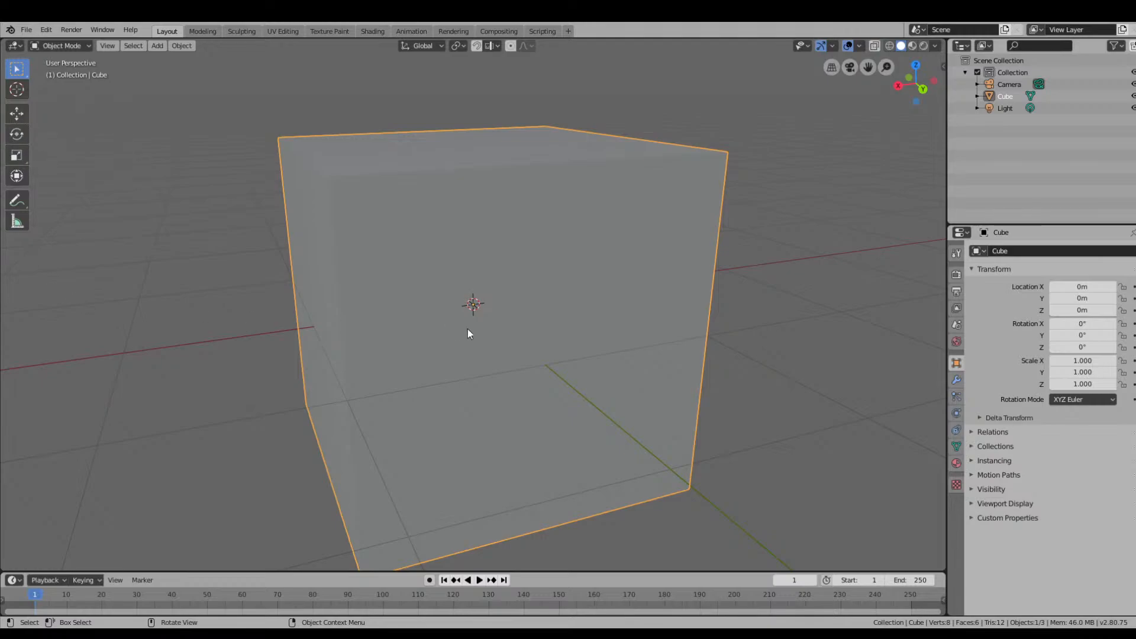
middle_click_drag(418, 337, 594, 316)
scroll(445, 304, "down", 2)
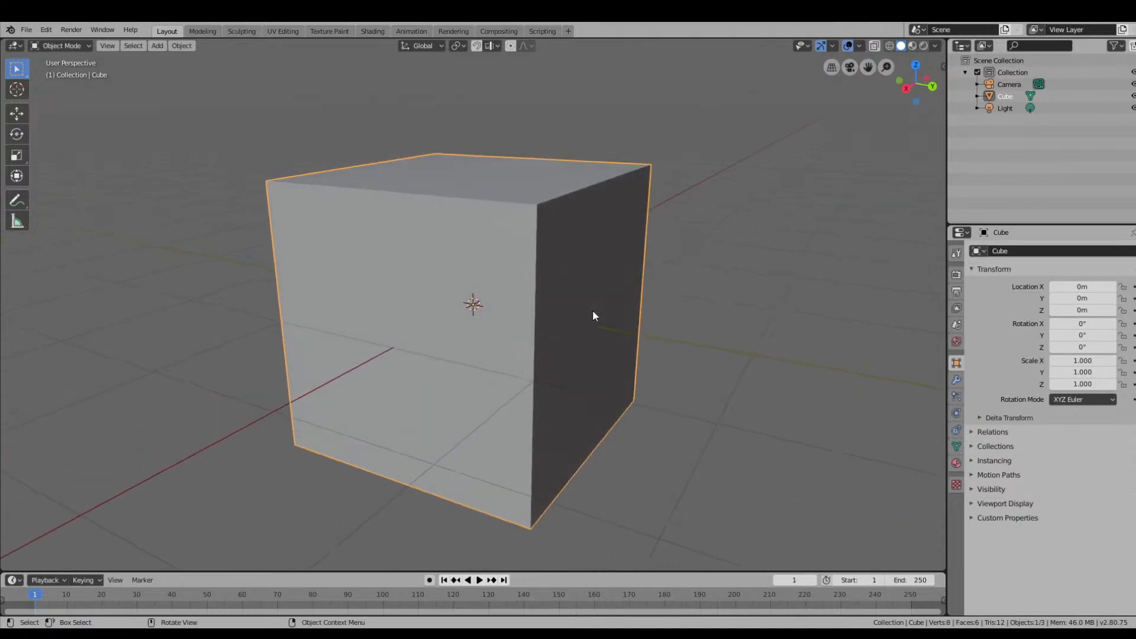
Switch the cube to Edit Mode and clear the vertex selection.
left_click(18, 114)
middle_click_drag(545, 282, 529, 250)
left_click(54, 49)
left_click(60, 74)
left_click(515, 396)
middle_click_drag(772, 321, 610, 311)
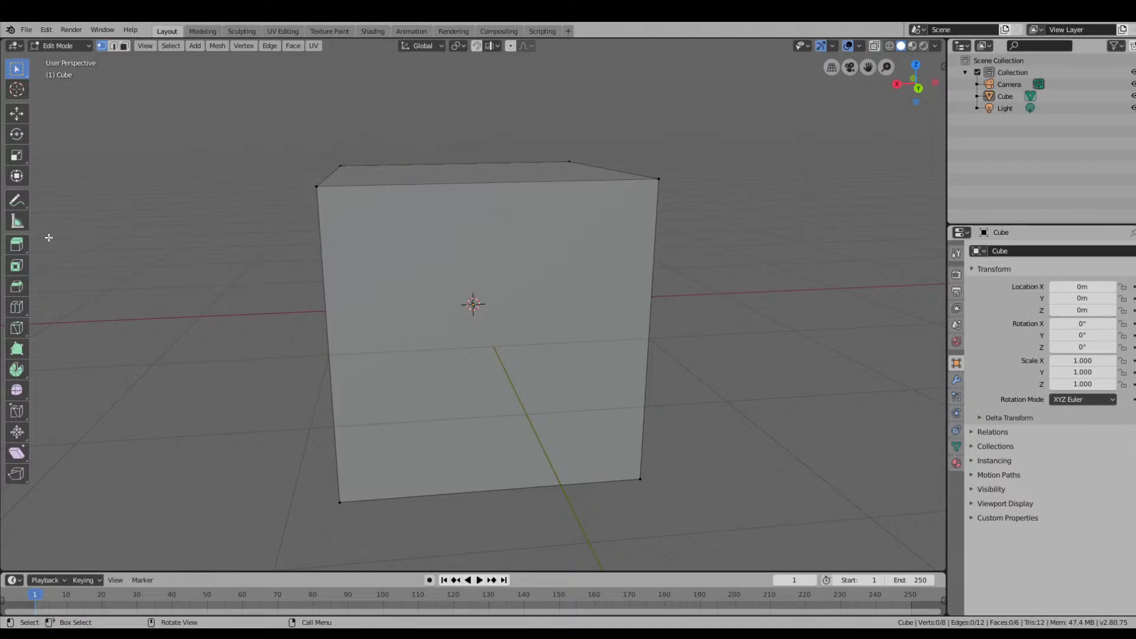
Add a vertical loop cut through the middle of the cube's Y-facing side.
left_click(16, 411)
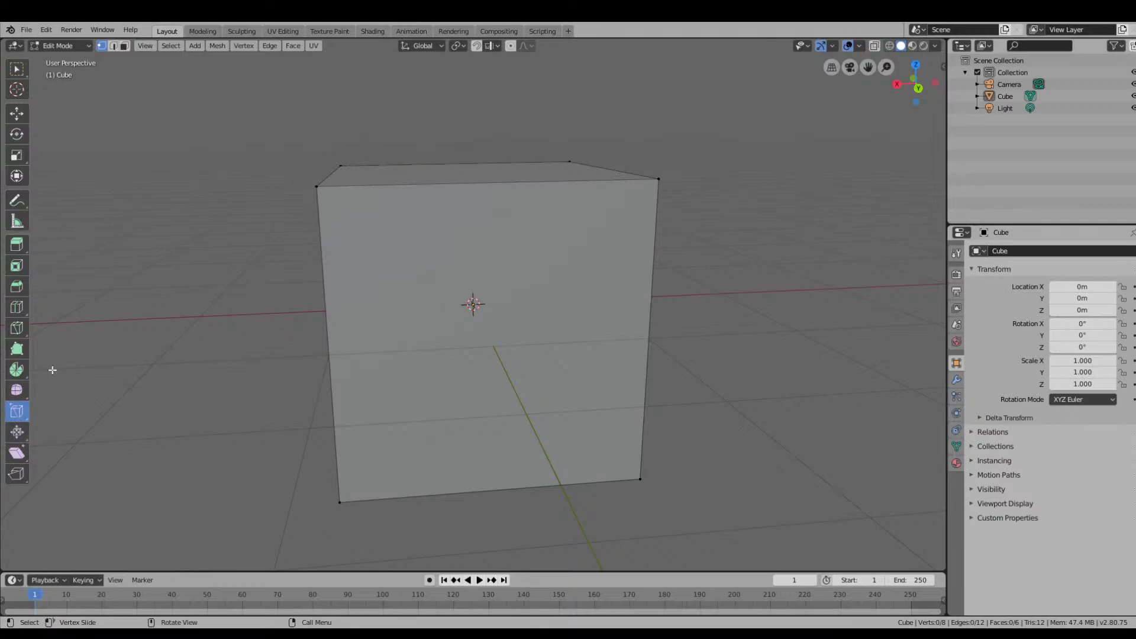
left_click(17, 307)
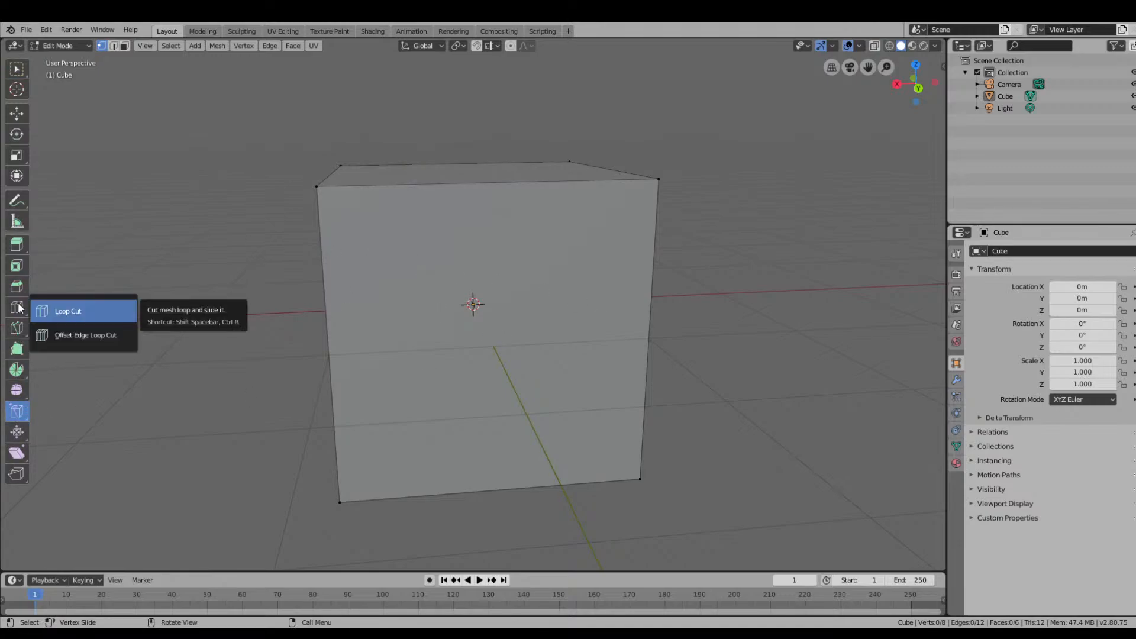
left_click(16, 309)
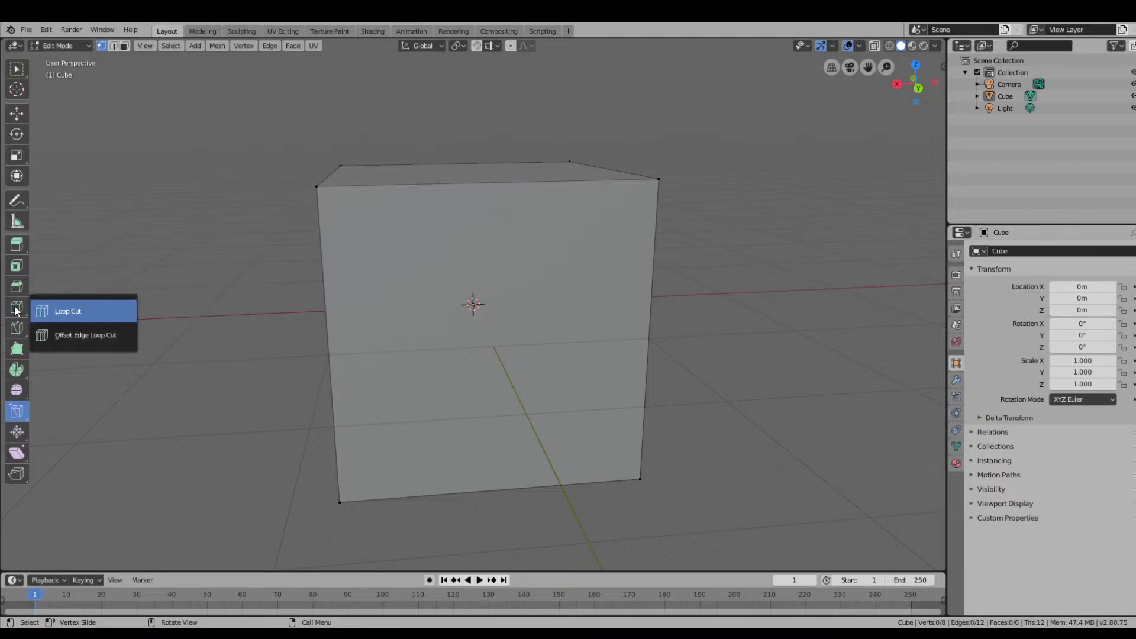
left_click_drag(16, 309, 73, 308)
left_click(486, 195)
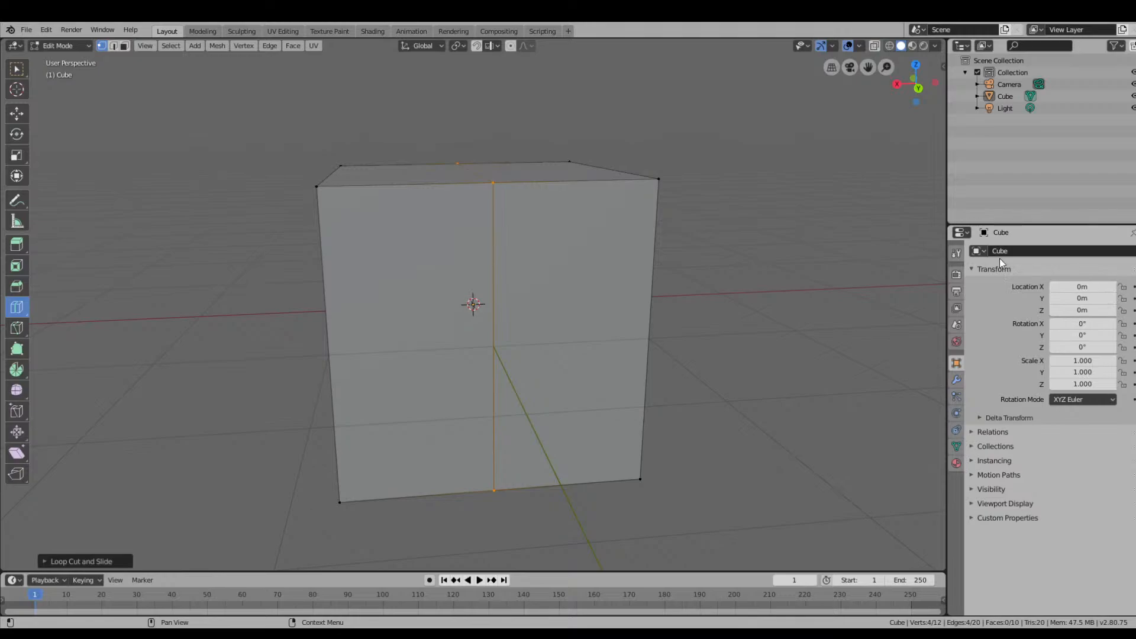
Add a Mirror modifier on the Y axis only, with Bisect and Flip enabled for Y.
left_click(959, 382)
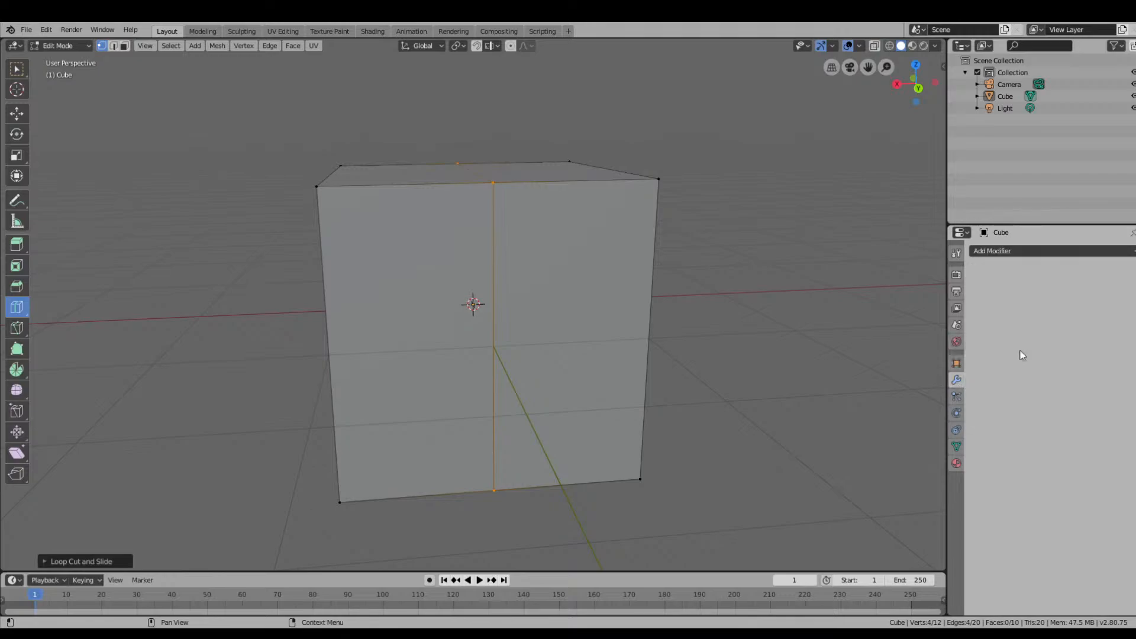
left_click(1036, 256)
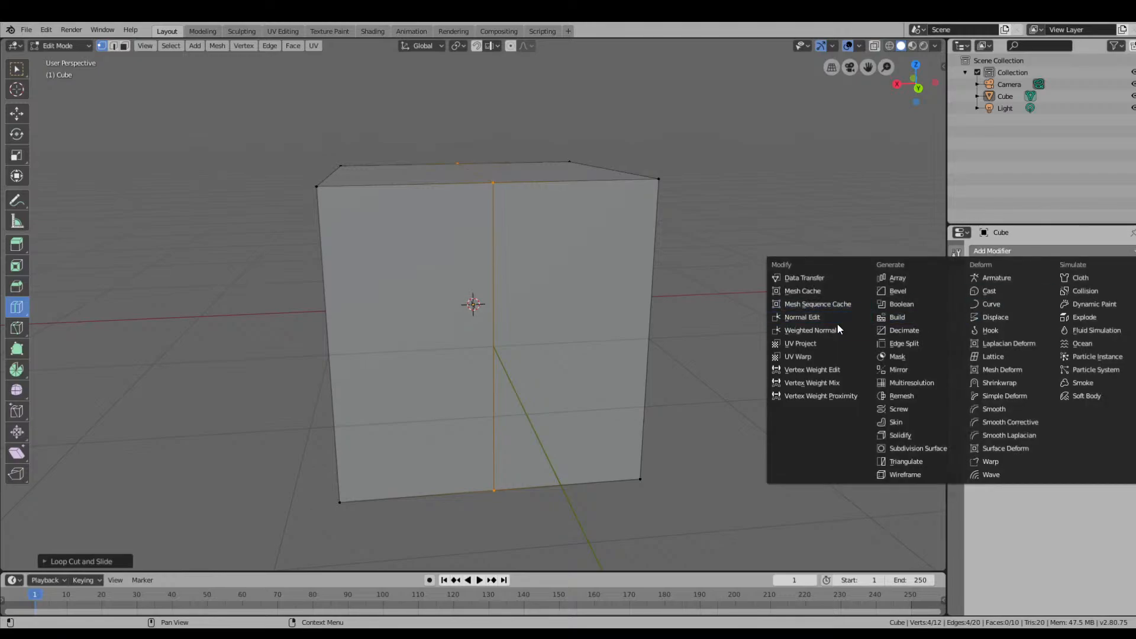
left_click(903, 370)
left_click(979, 330)
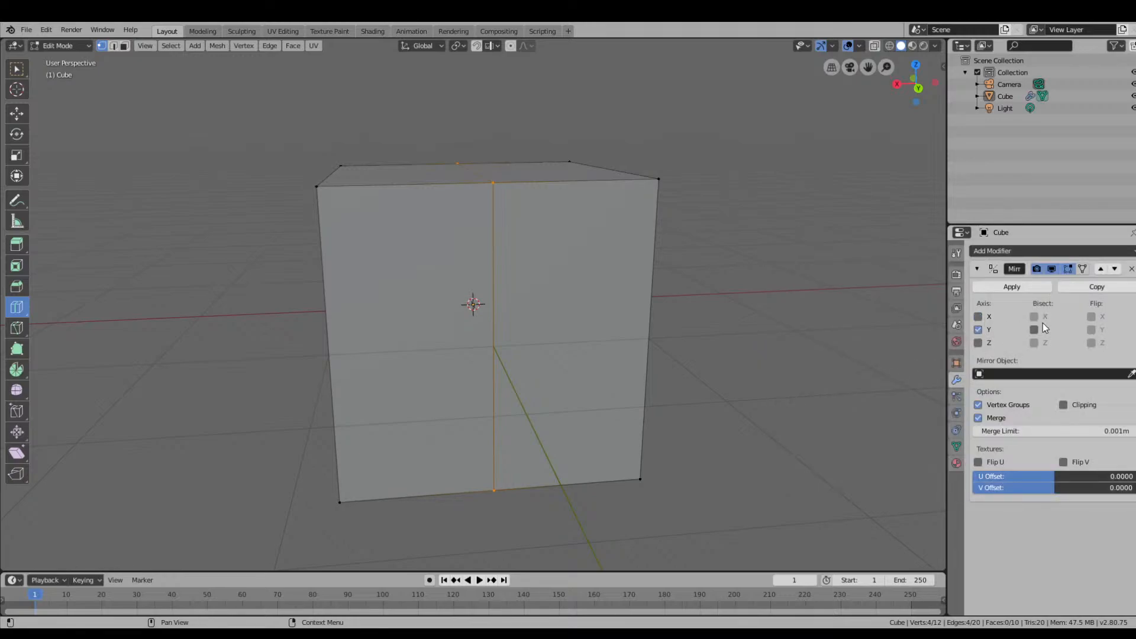
left_click(1092, 330)
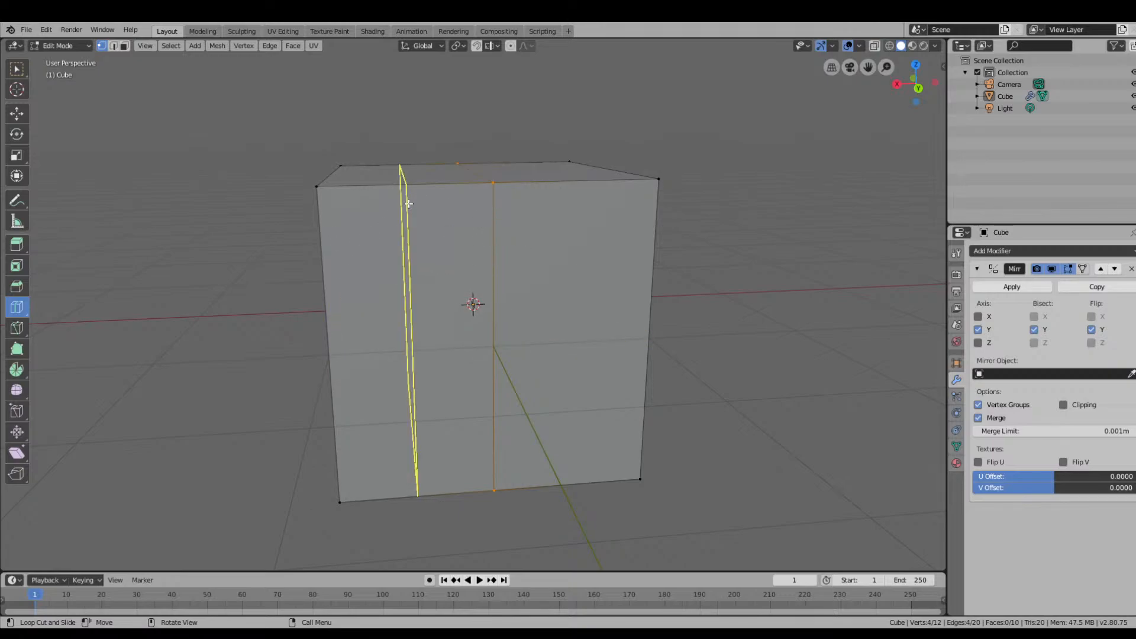
Add two horizontal loop cuts, one at the cube's mid-height and one halfway between it and the bottom.
middle_click_drag(434, 206, 552, 249)
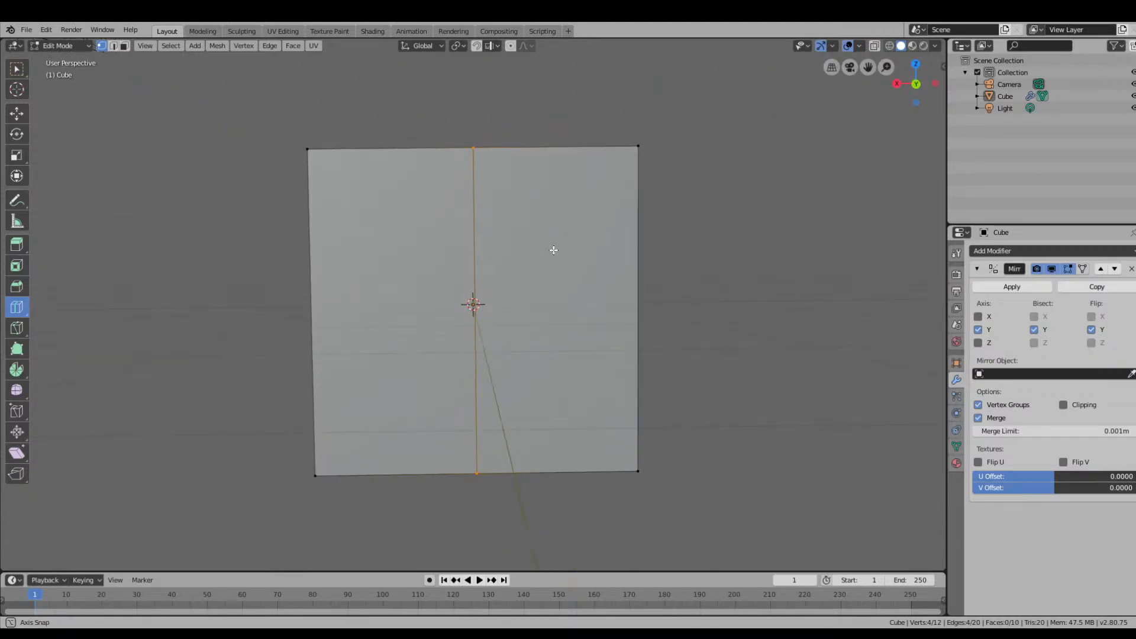
left_click(458, 311)
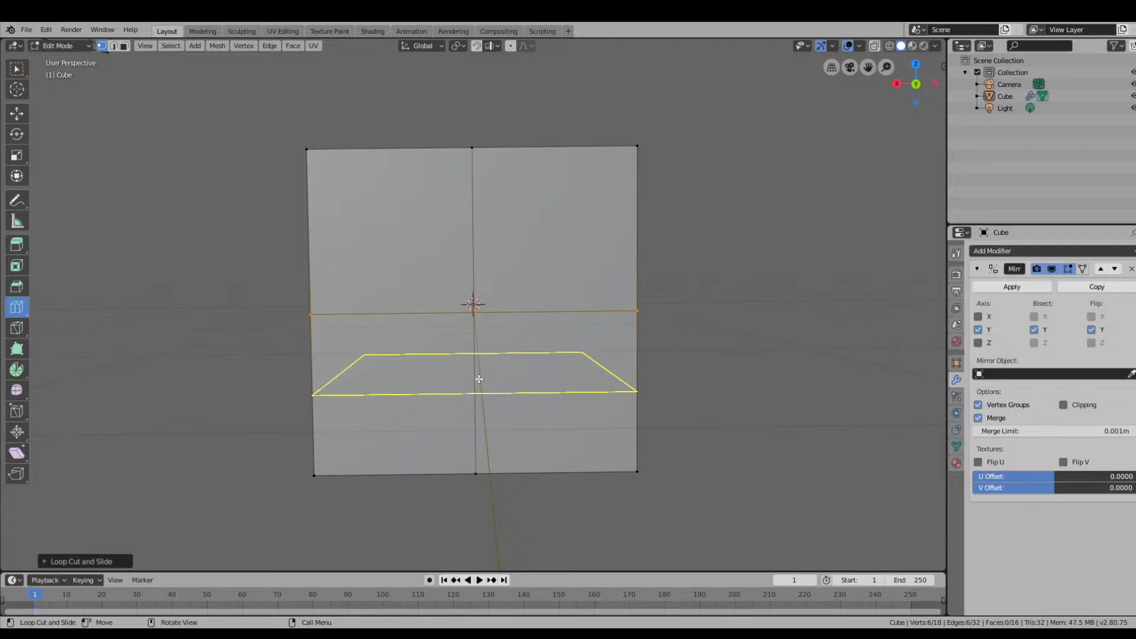
left_click(478, 360)
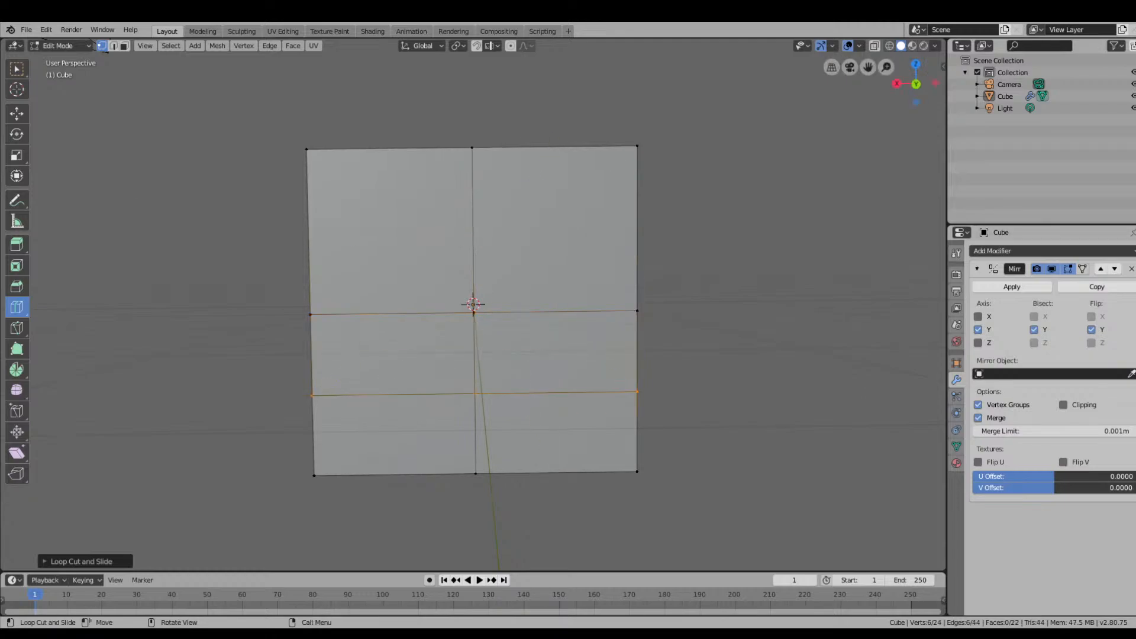
left_click(17, 113)
left_click(315, 393)
middle_click_drag(375, 375, 432, 353)
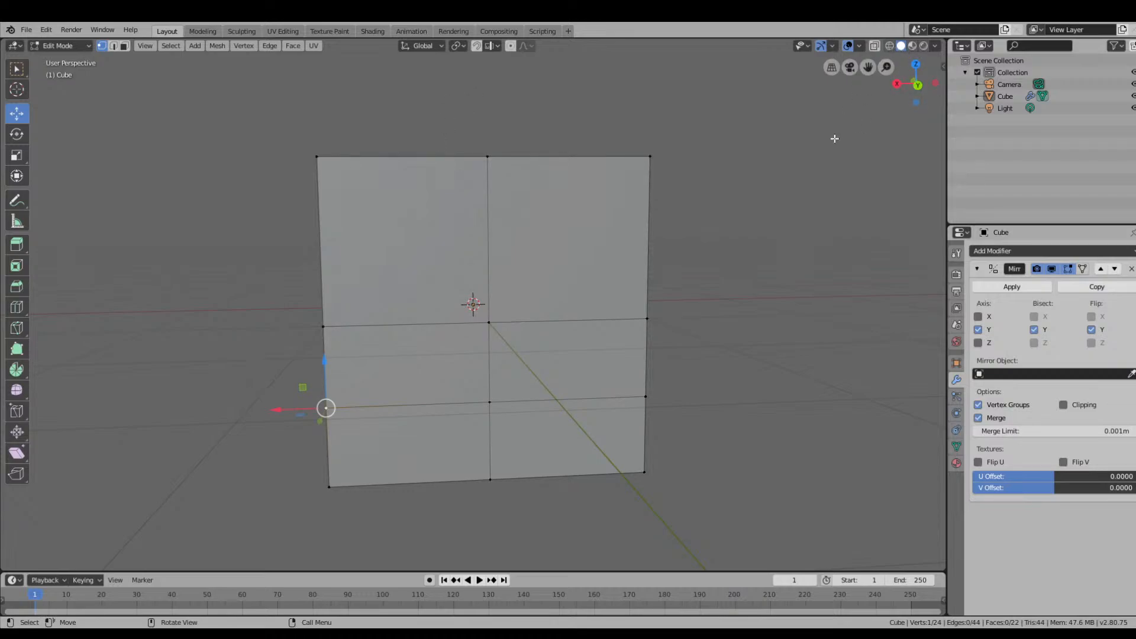
right_click(327, 406)
Box-select all vertices of the lower horizontal loop and scale the loop inward.
left_click(18, 72)
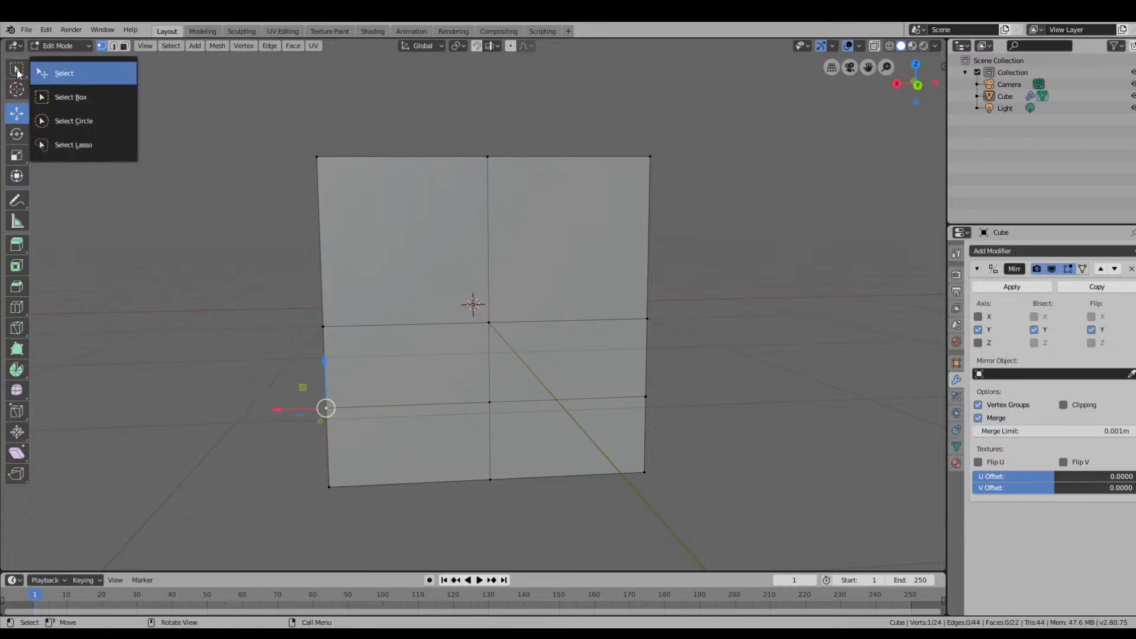
left_click(71, 97)
middle_click_drag(319, 327, 369, 334)
left_click_drag(715, 362, 307, 385)
middle_click_drag(695, 347, 516, 385)
middle_click_drag(599, 382, 594, 348)
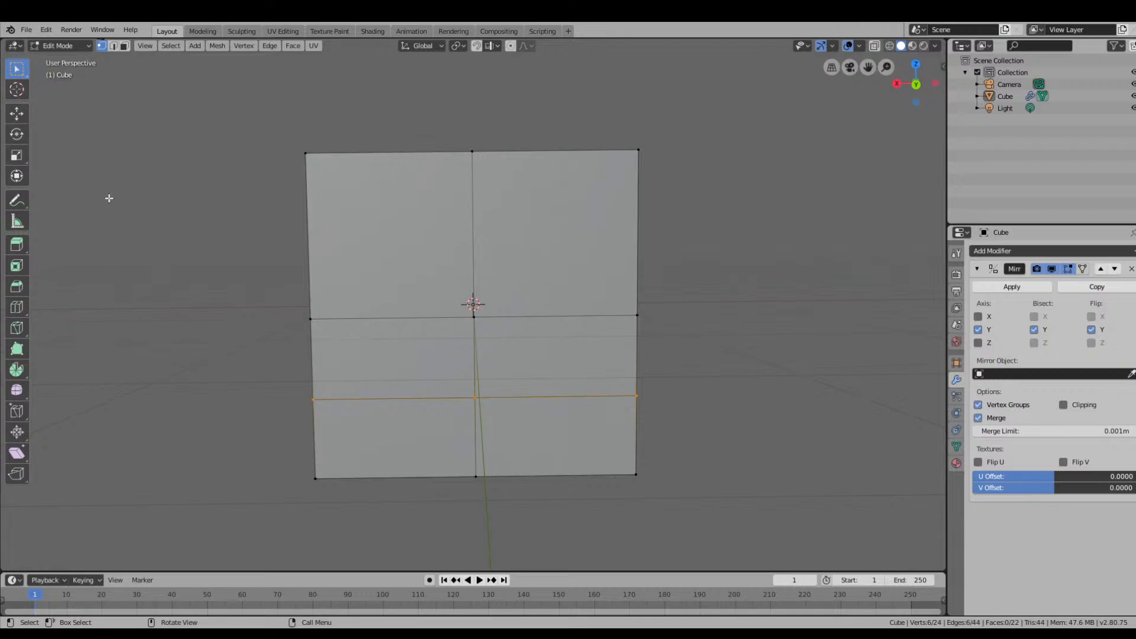
key("s")
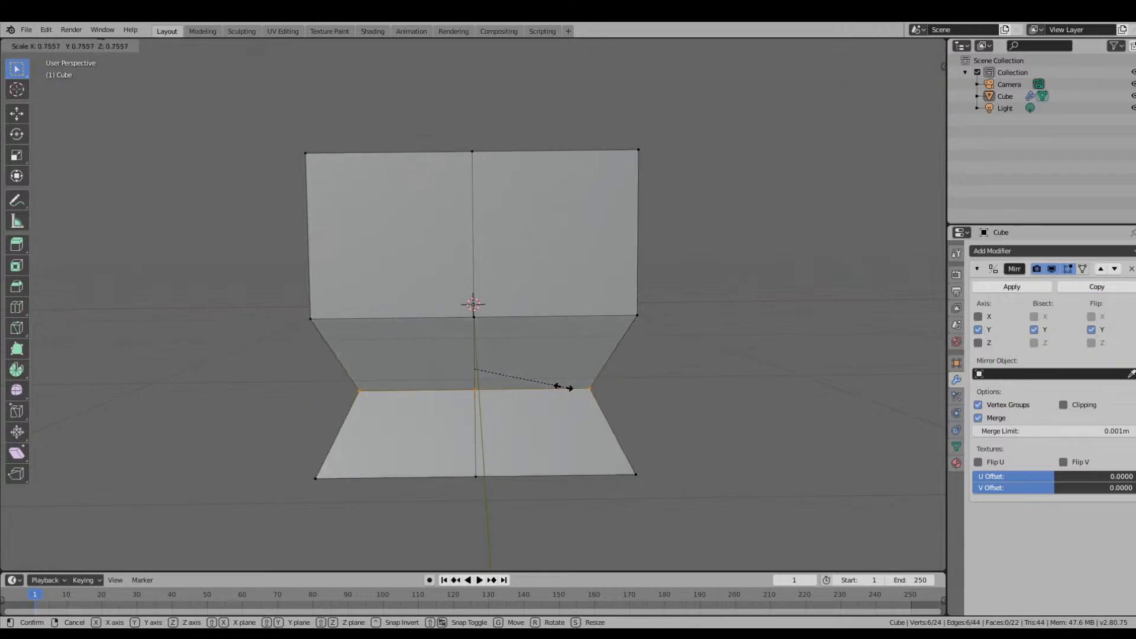
left_click(578, 389)
Box-select the cube's near bottom edge vertices and try to scale them.
middle_click_drag(637, 435, 550, 376)
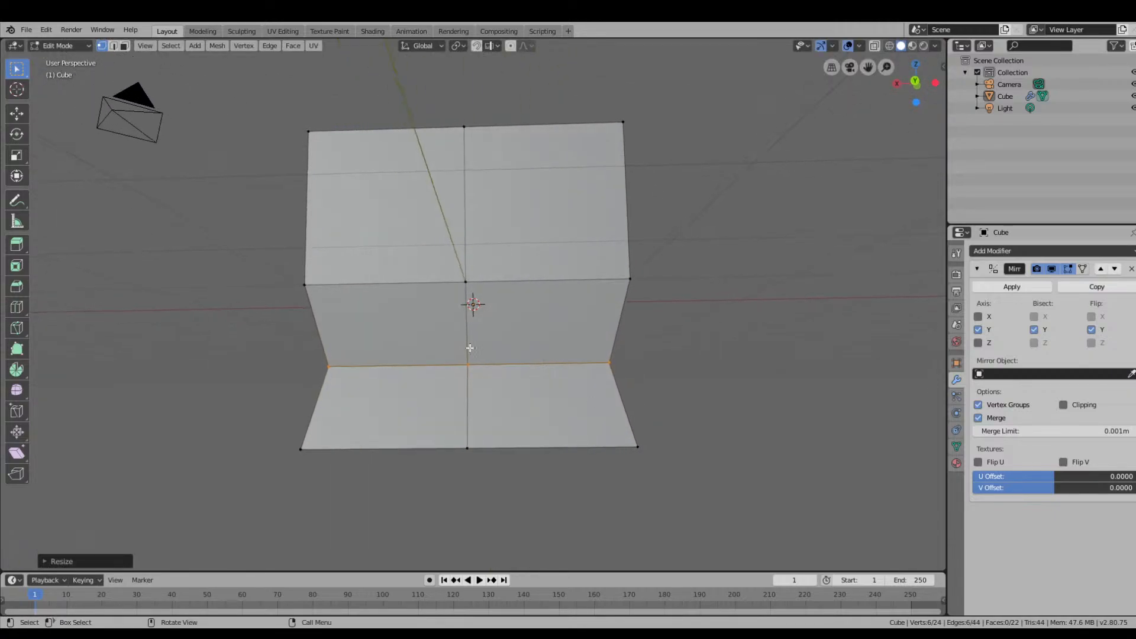
left_click_drag(681, 414, 252, 477)
key("s")
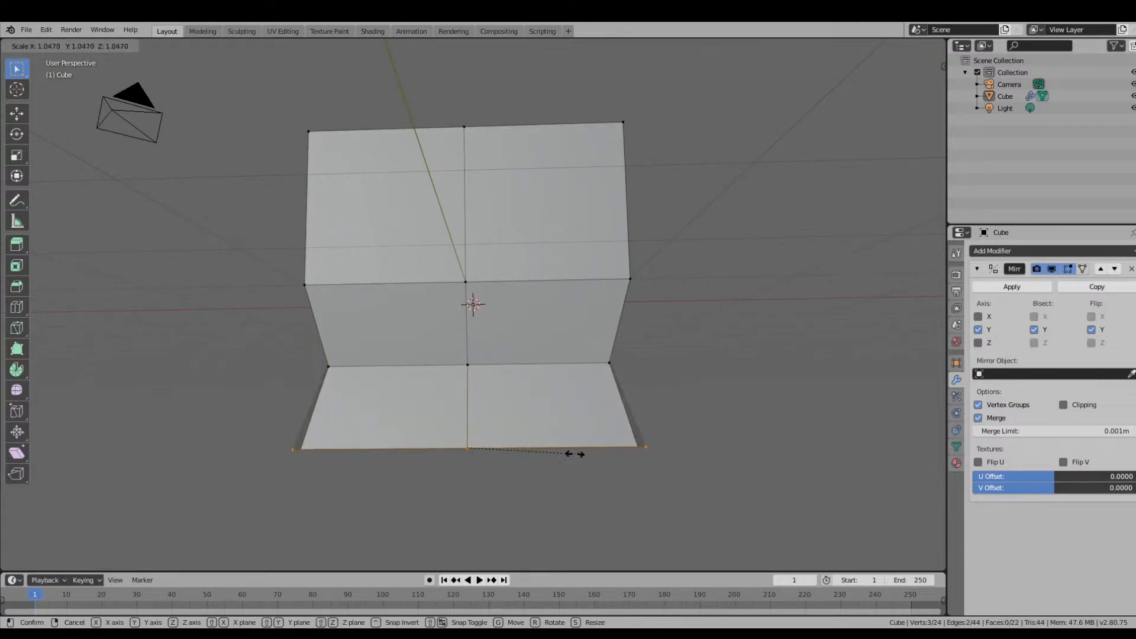
right_click(566, 454)
Try to select all bottom vertices with a box selection, adding the missed ones individually from below.
middle_click_drag(686, 442, 623, 445)
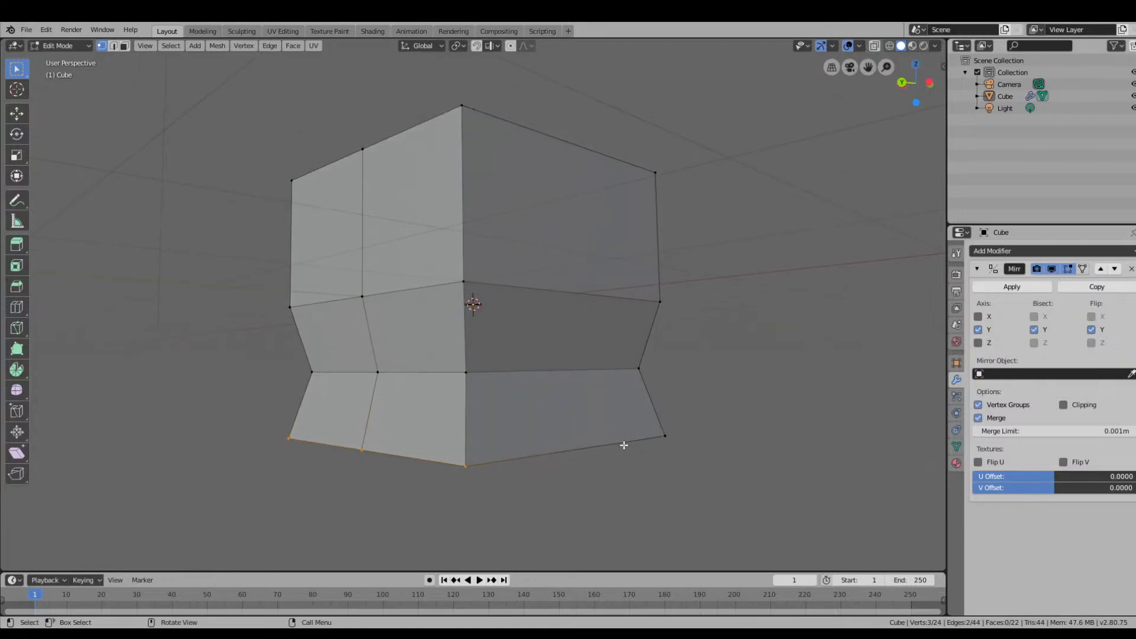
left_click(463, 464)
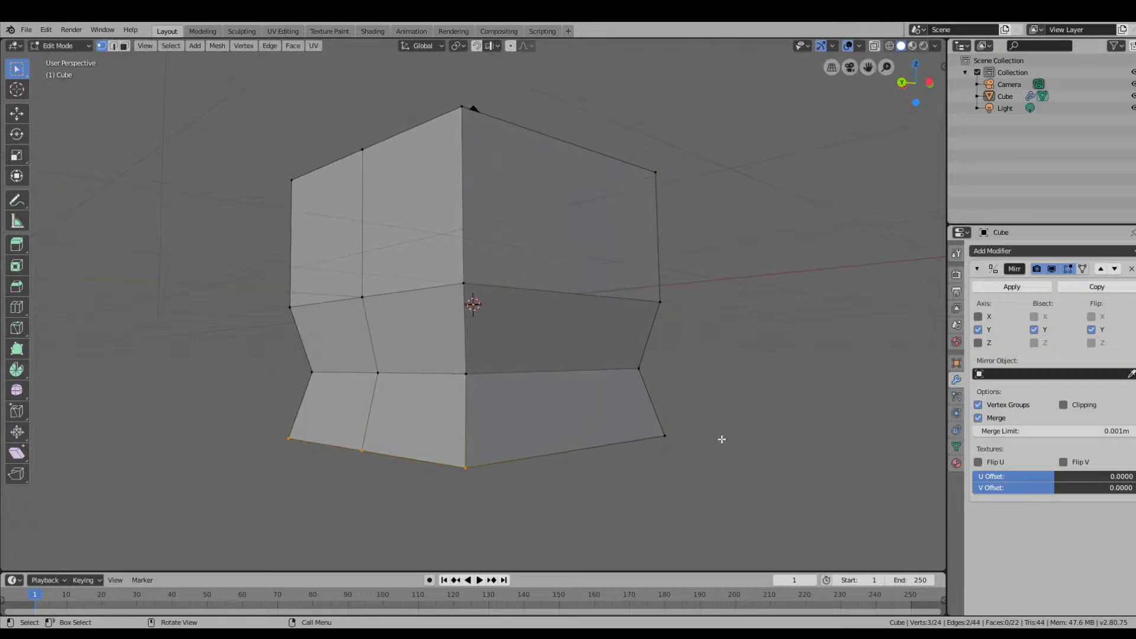
middle_click_drag(721, 438, 743, 409)
left_click_drag(744, 409, 247, 475)
middle_click_drag(522, 477, 550, 418)
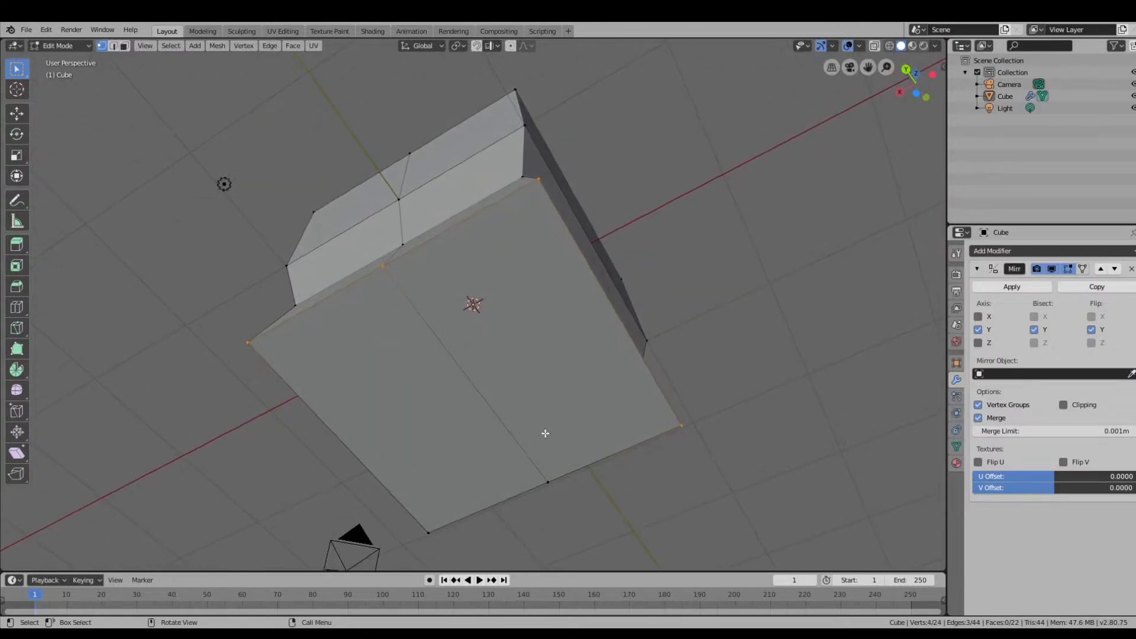
left_click(547, 483, "shift")
middle_click_drag(427, 534, 675, 35)
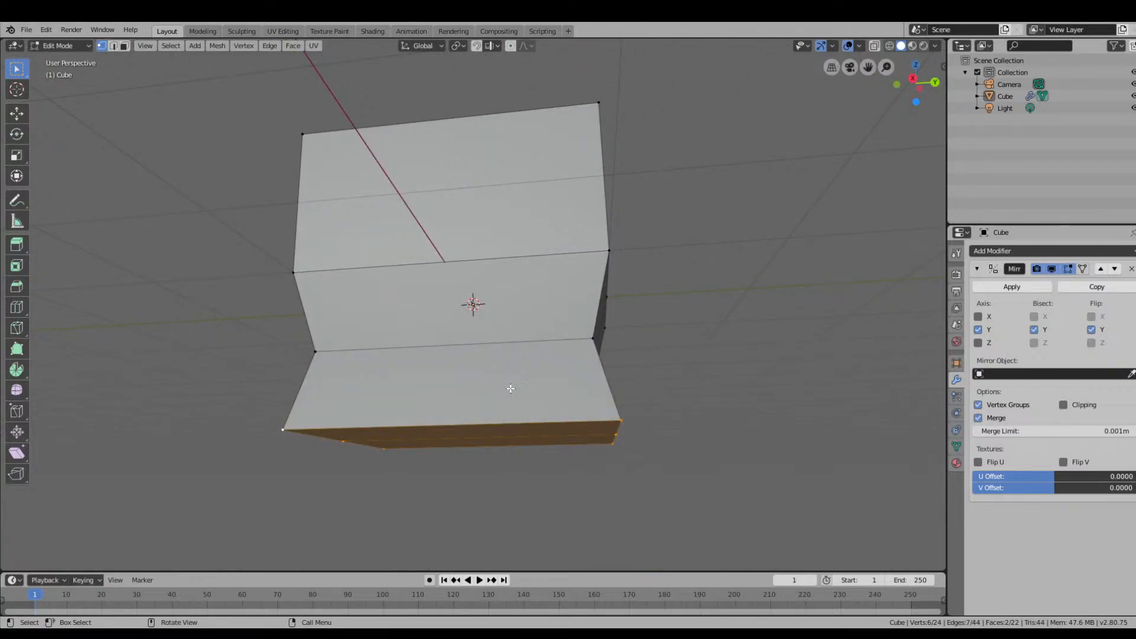
middle_click_drag(507, 388, 521, 435)
Select the six bottom vertices one after another along the outline and scale them inward to about 0.63.
left_click(586, 451)
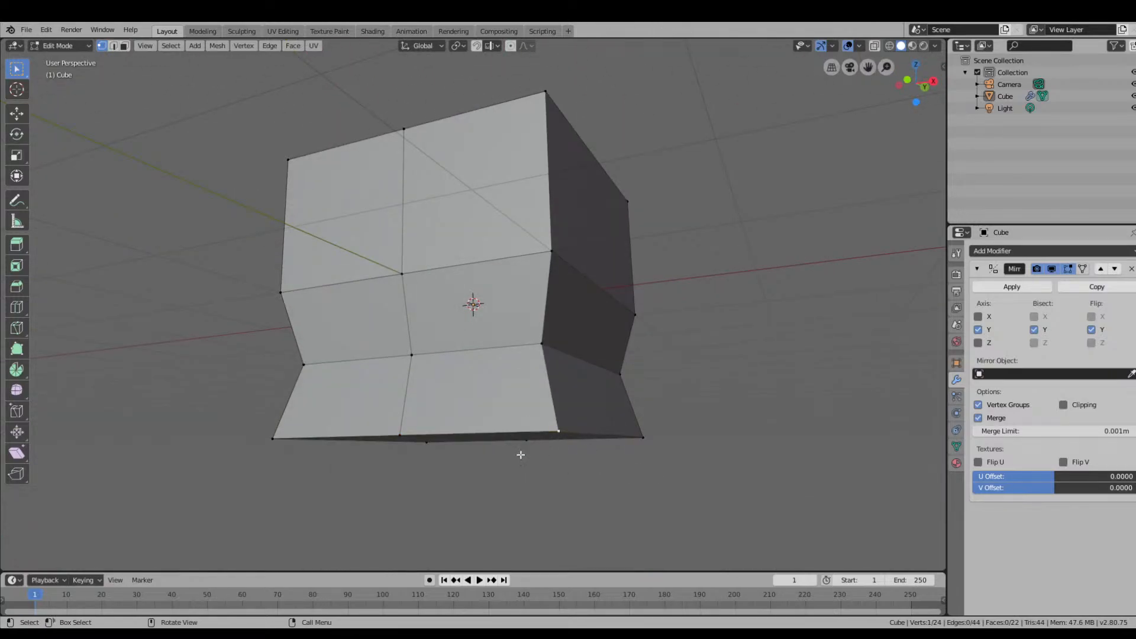
left_click(401, 437, "ctrl")
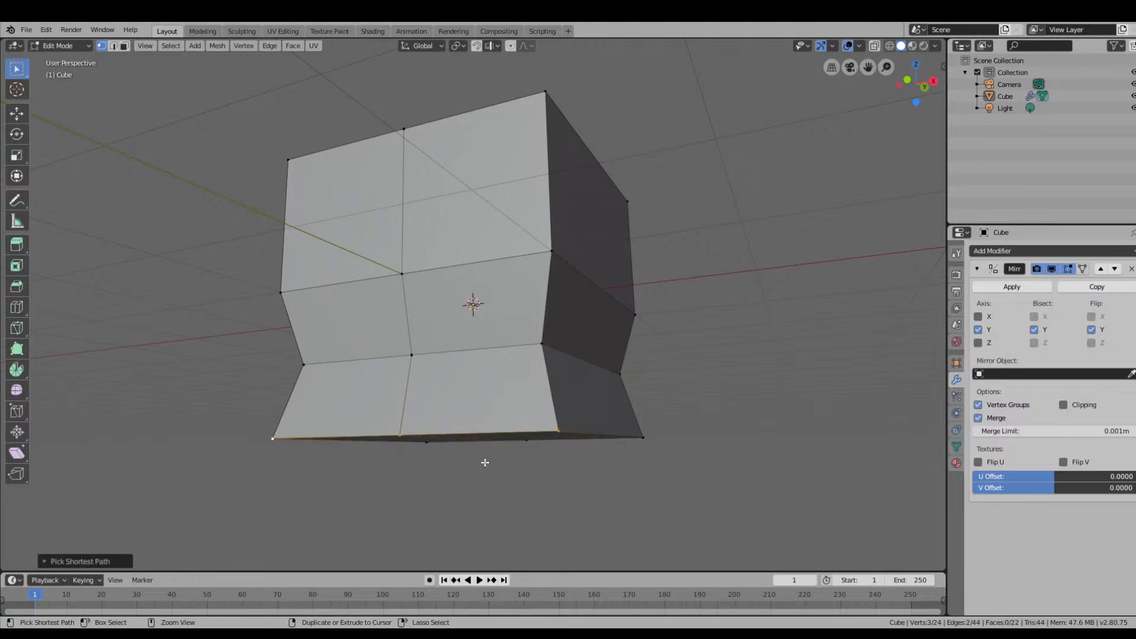
left_click(645, 438, "ctrl")
middle_click_drag(705, 434, 526, 430)
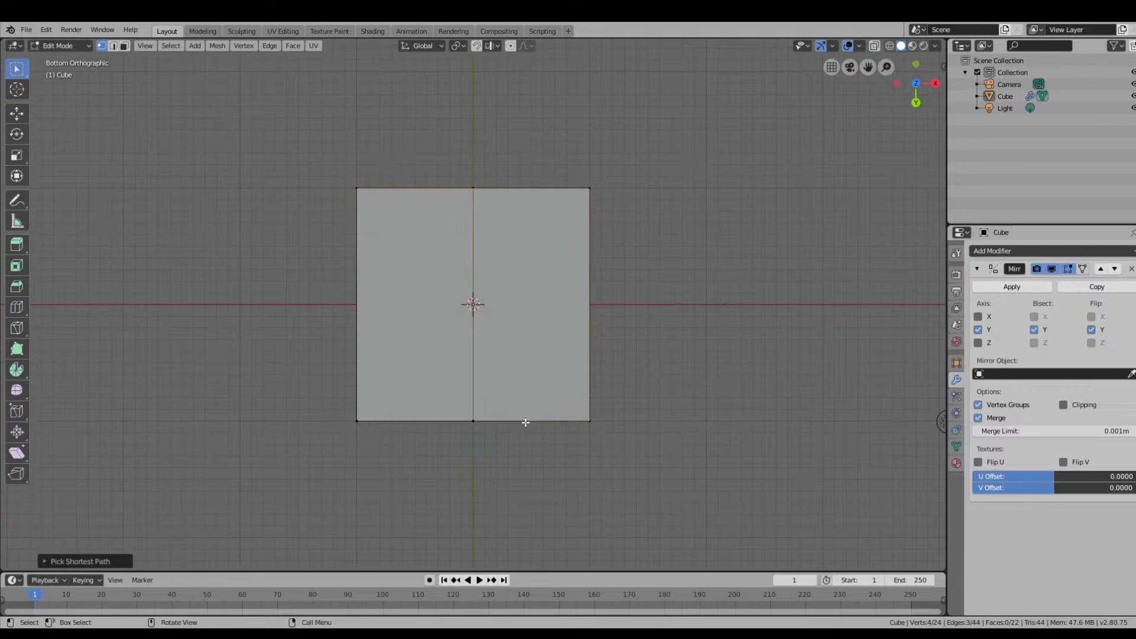
left_click(473, 421, "ctrl")
left_click(356, 423, "ctrl")
middle_click_drag(598, 361, 848, 472)
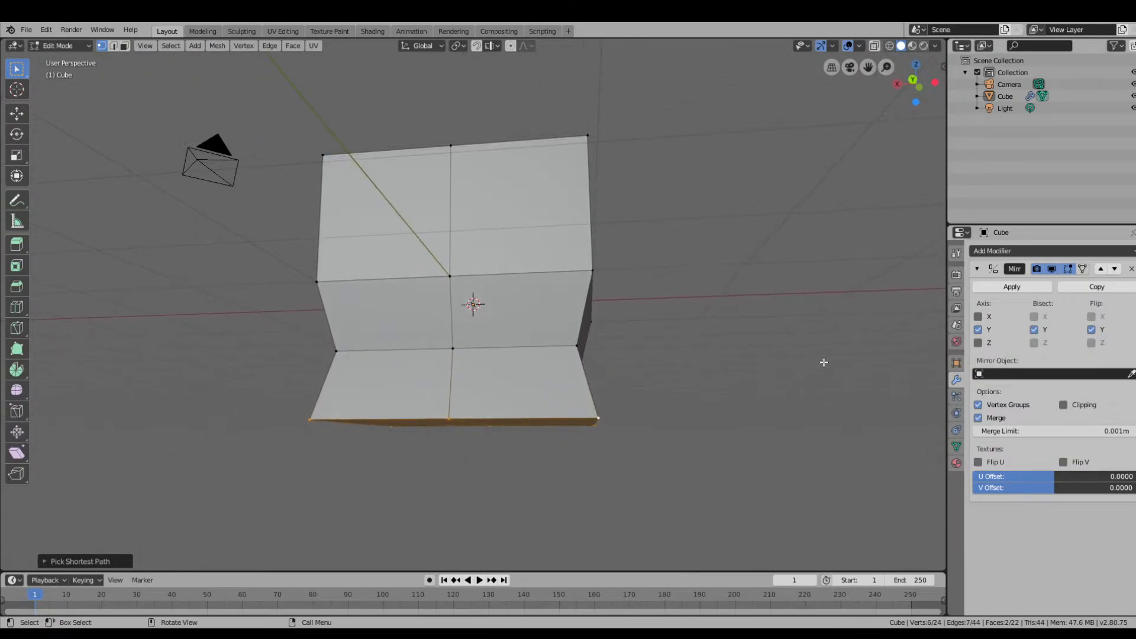
key("r")
left_click(595, 393)
key("s")
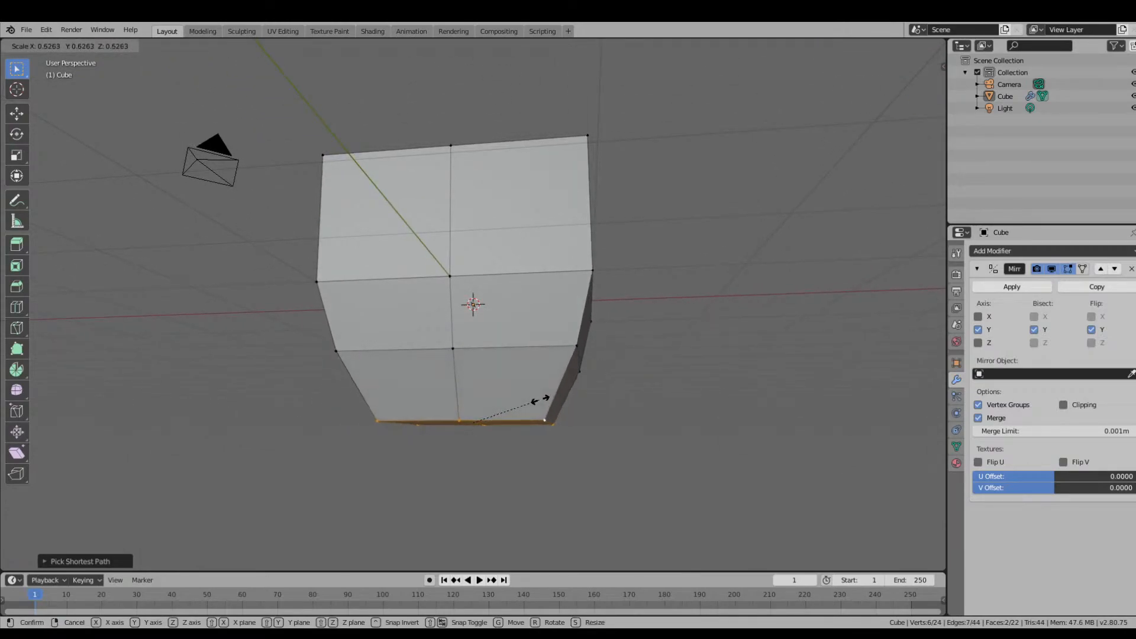
left_click(540, 400)
mouse_move(687, 390)
middle_mouse_down()
mouse_move(704, 406)
mouse_move(695, 411)
middle_mouse_up()
Add a vertical loop cut through the middle of the X-facing side, crossing the existing vertical loop on top.
middle_click_drag(544, 377, 89, 379)
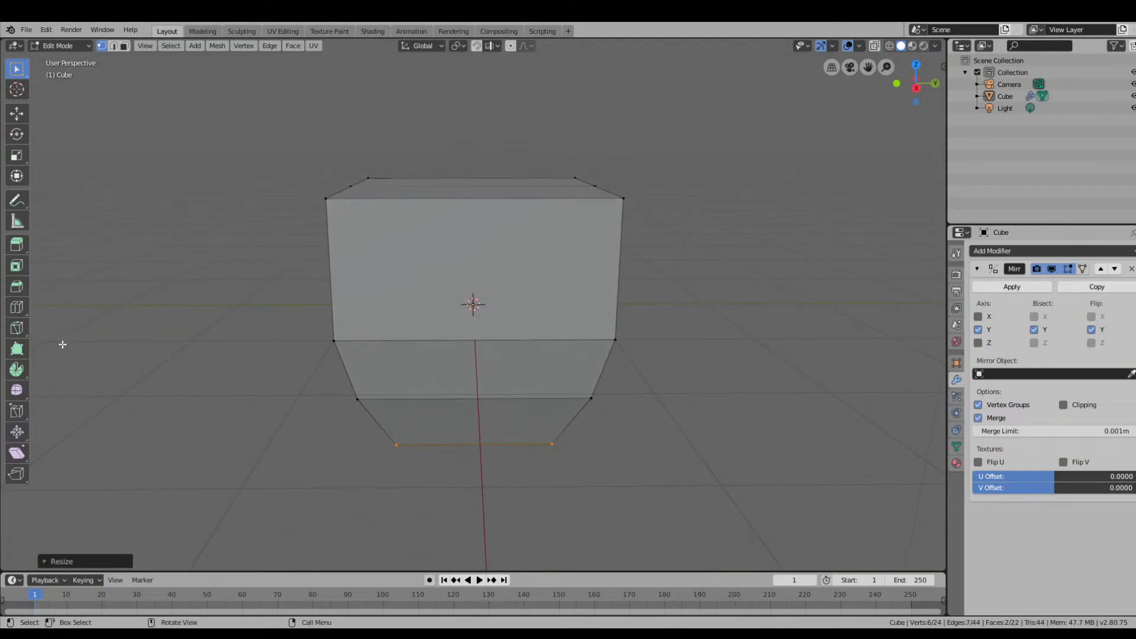
left_click(16, 306)
left_click(505, 340)
middle_click_drag(740, 325, 678, 367)
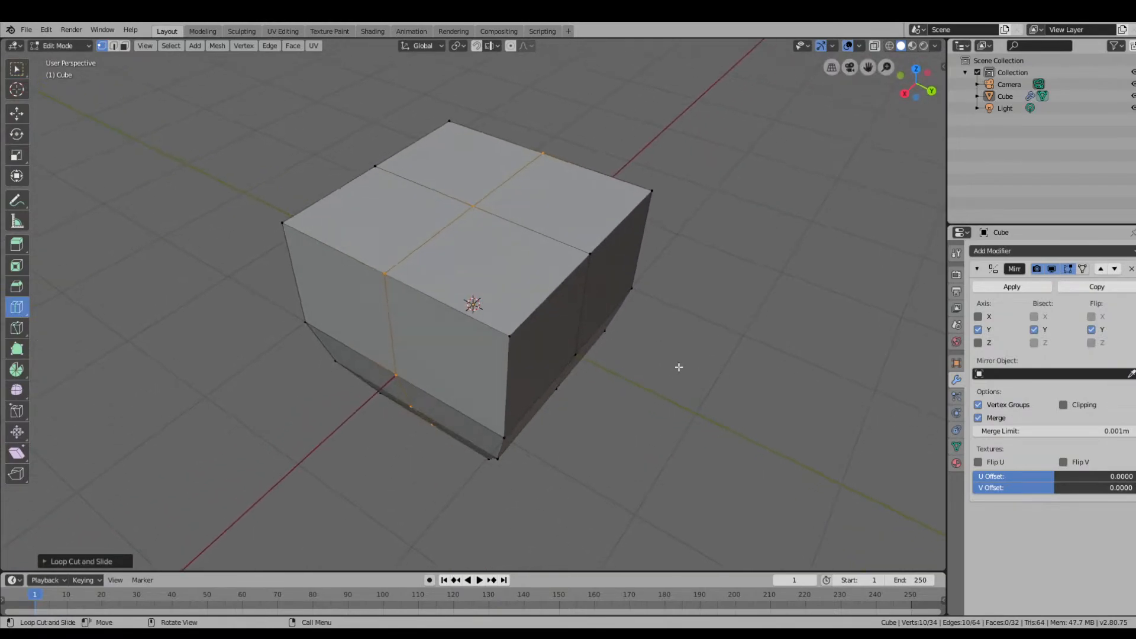
Select the top face's centre vertex and the adjacent edge-midpoint vertex on the X-facing side, and move them up along Z.
left_click(16, 113)
middle_click_drag(436, 237, 481, 220)
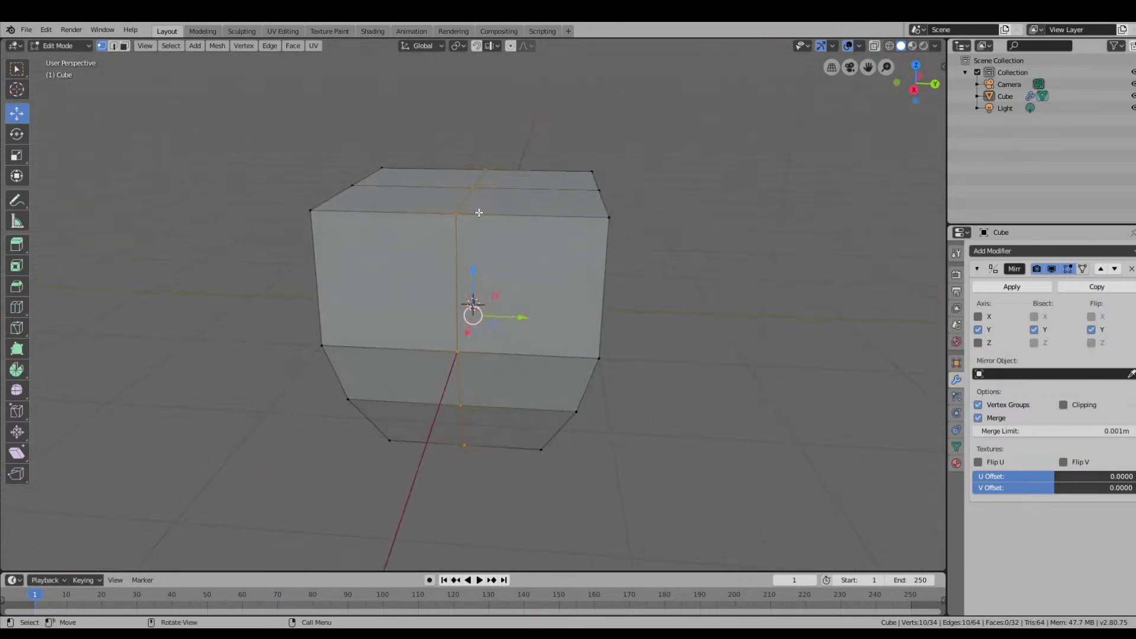
left_click(473, 187)
left_click(457, 215, "ctrl")
left_click_drag(465, 156, 464, 120)
middle_click_drag(576, 183, 472, 205)
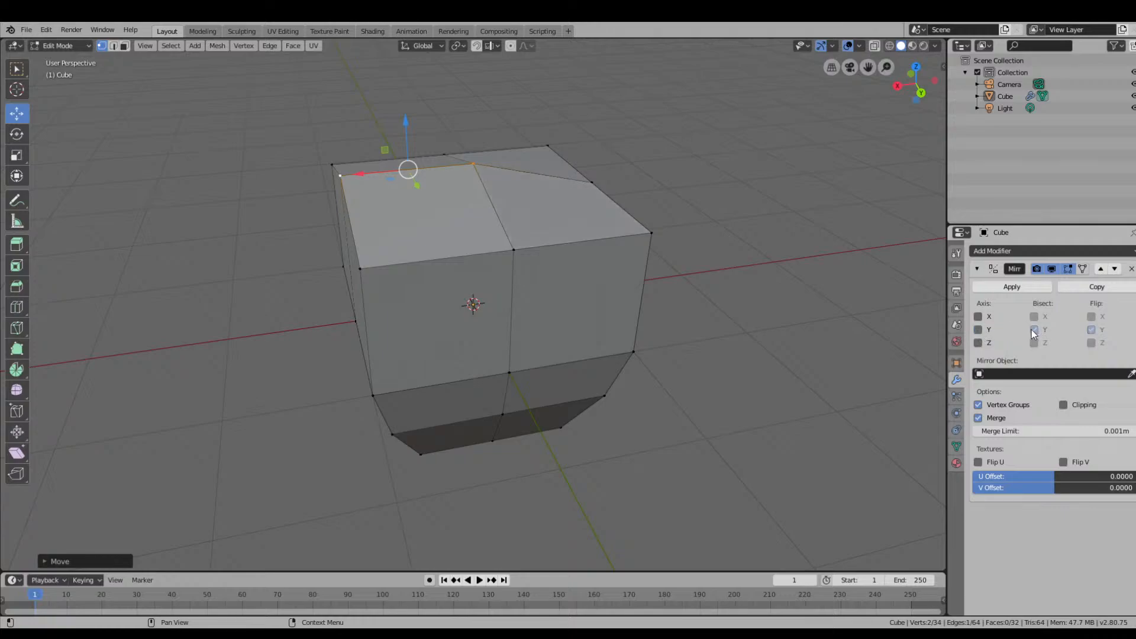
Switch the Mirror modifier from the Y axis to the X axis, with Bisect enabled and Flip disabled for X.
left_click(979, 330)
left_click(979, 316)
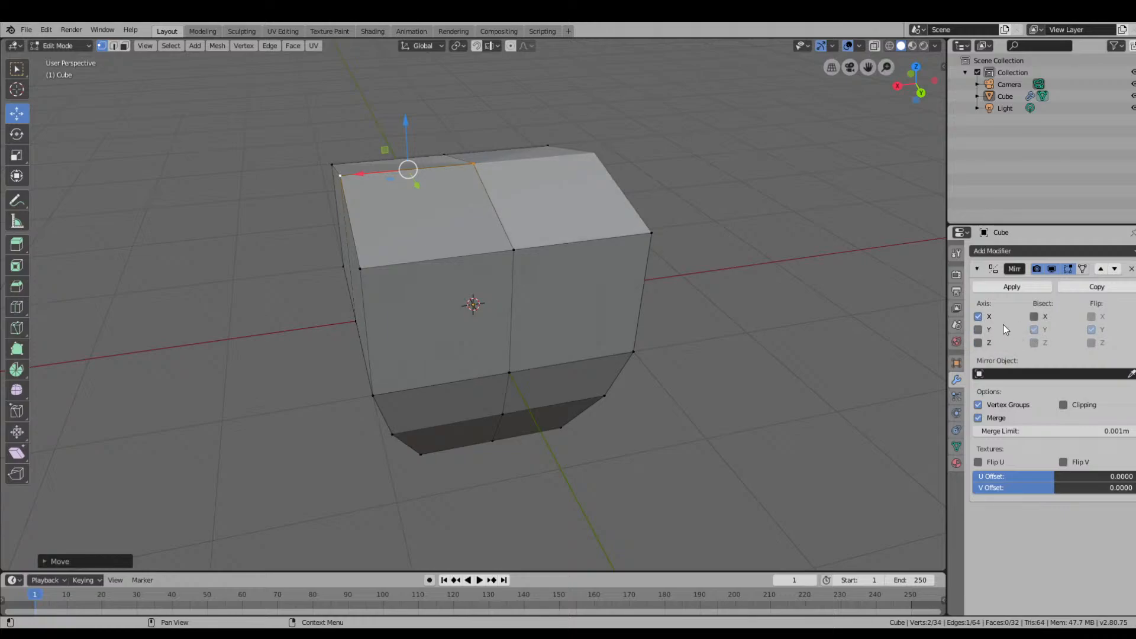
left_click(980, 329)
left_click(980, 330)
left_click(979, 317)
left_click(1037, 329)
left_click(1036, 329)
left_click(978, 330)
left_click(979, 316)
left_click(1034, 318)
left_click(1092, 317)
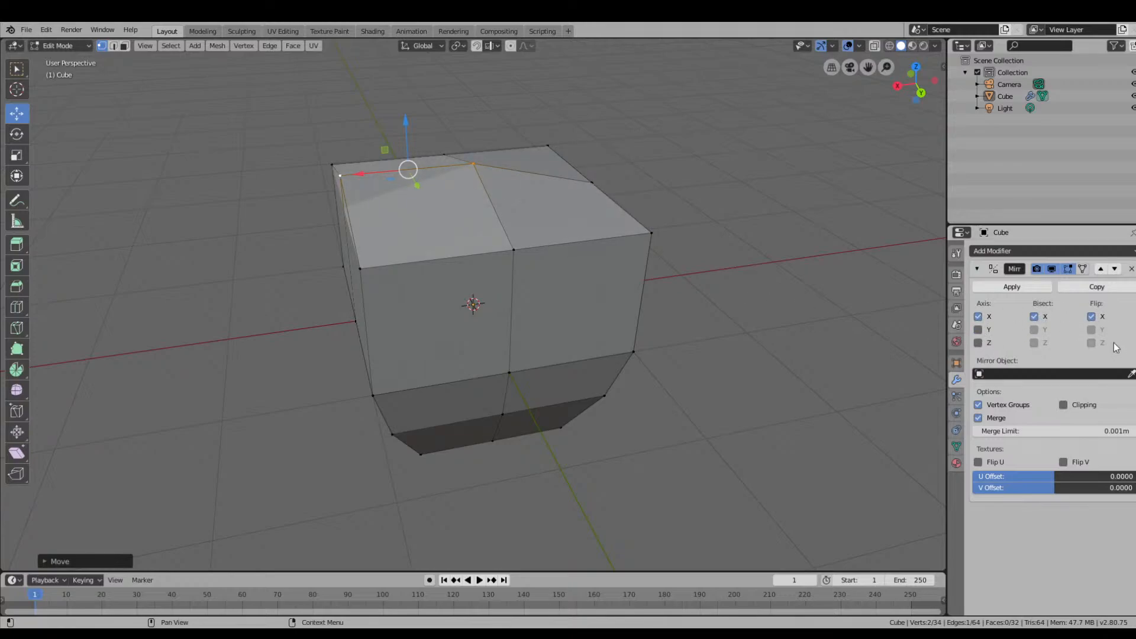
left_click(1092, 317)
Add a vertical loop cut through the positive-X half of the Y-facing side.
middle_click_drag(722, 296, 426, 197)
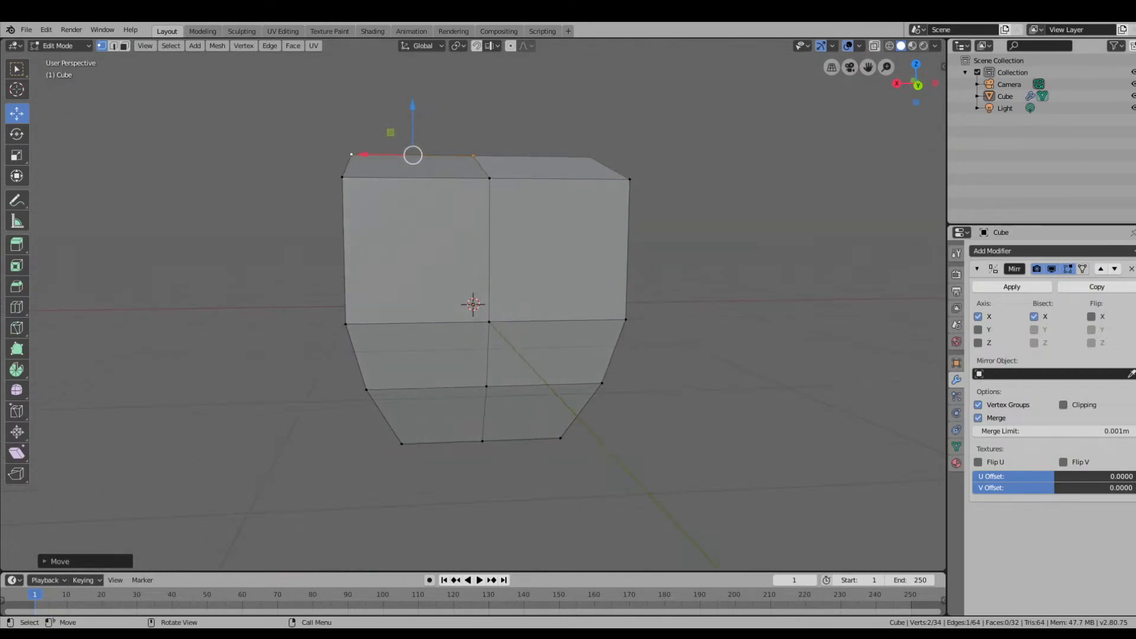
left_click(16, 307)
left_click_drag(430, 340, 471, 313)
middle_click_drag(470, 313, 485, 355)
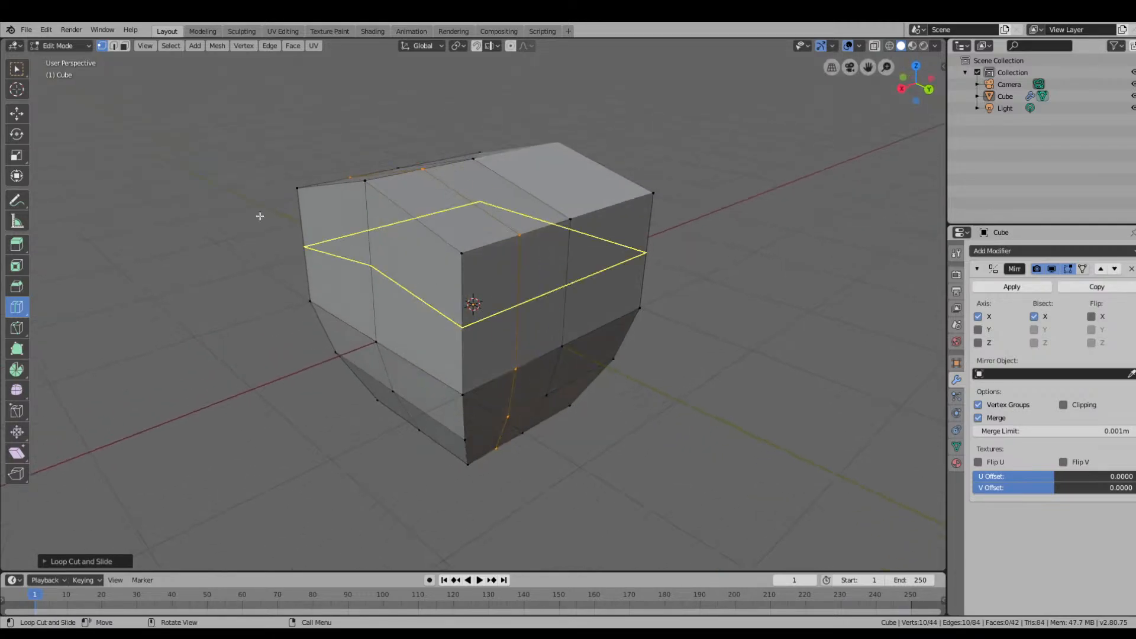
Select the top-middle vertex of the X-facing side and move it down along Z.
left_click(16, 69)
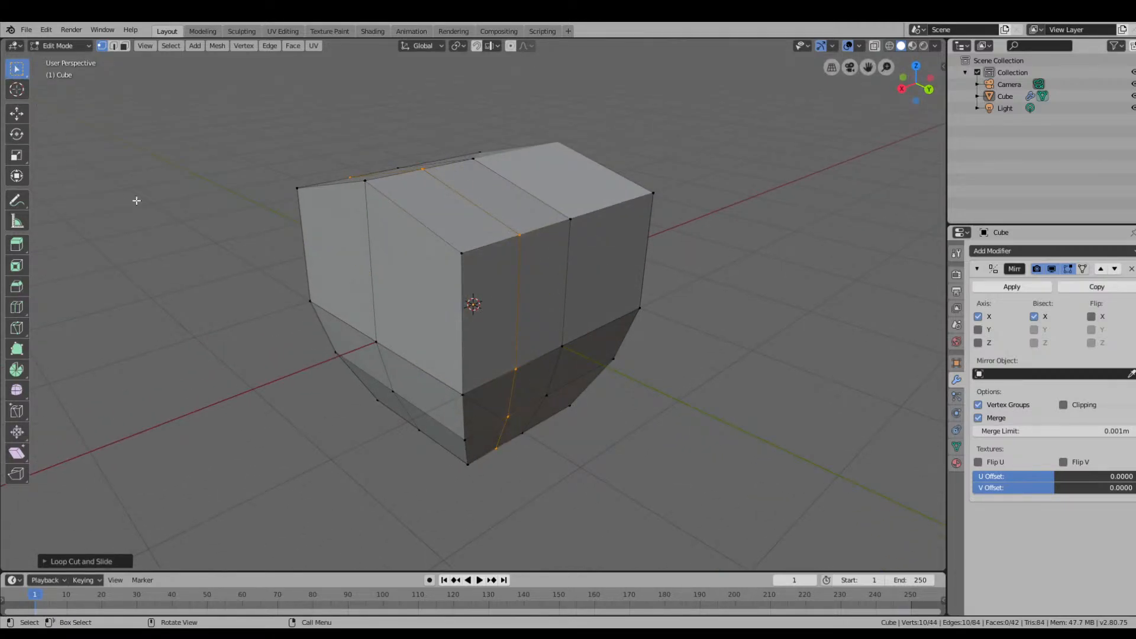
left_click(362, 192)
left_click(13, 115)
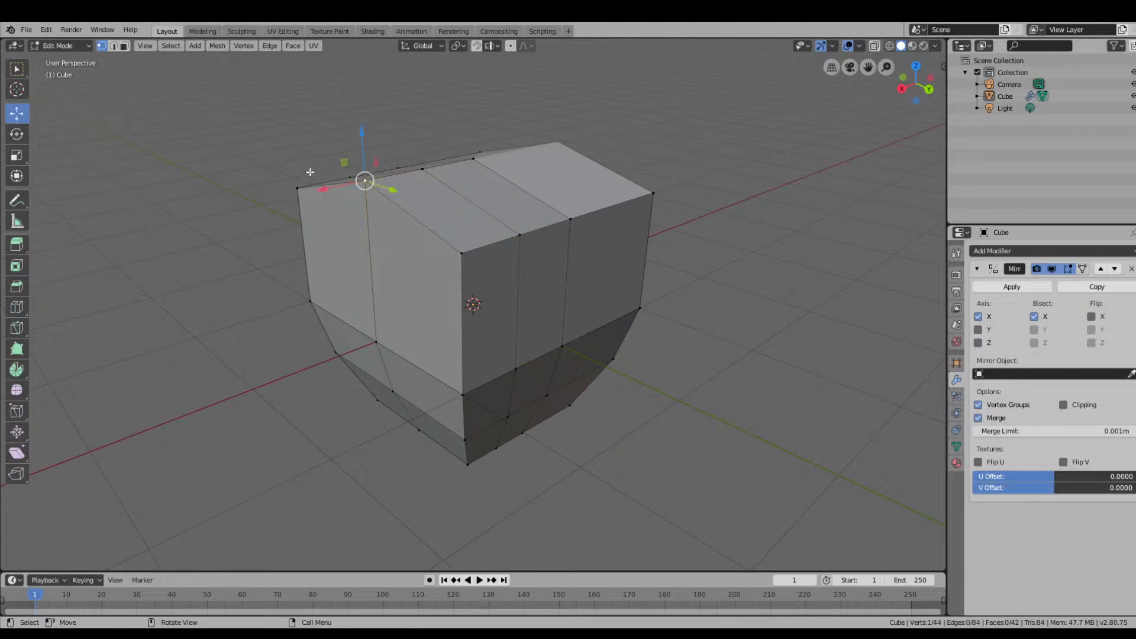
left_click_drag(361, 137, 444, 247)
Pull the corner vertices between the X-facing and positive-Y sides inward in the YZ plane, one after another from top to bottom.
middle_click_drag(462, 256, 577, 228)
left_click_drag(614, 162, 601, 355)
left_click(592, 332)
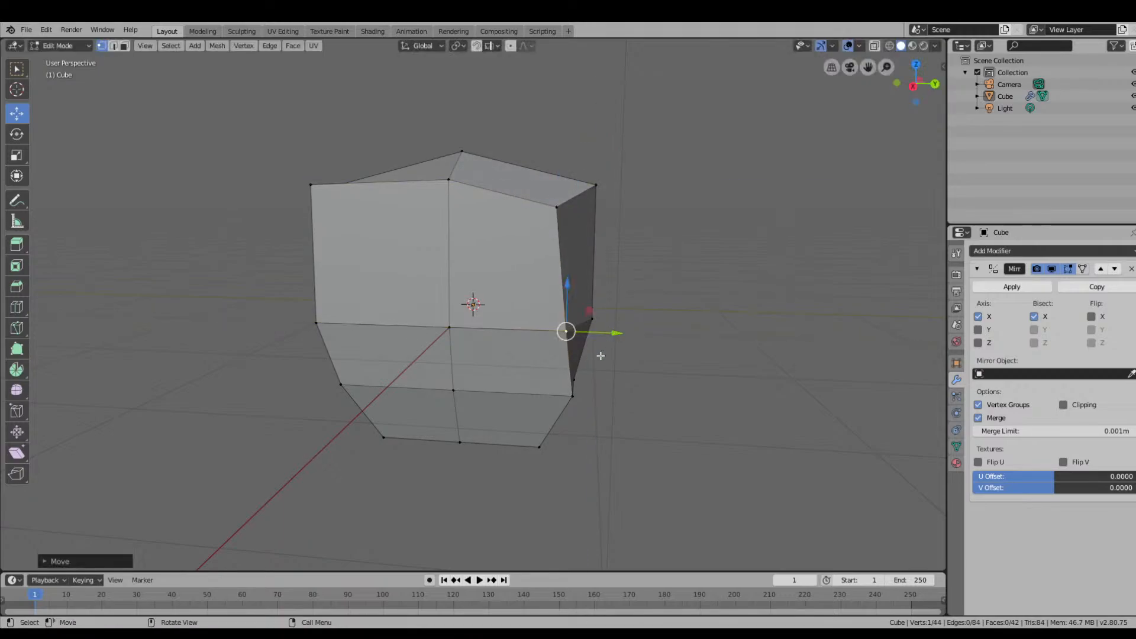
left_click(570, 399)
left_click_drag(617, 398, 556, 442)
left_click(537, 448)
middle_click_drag(604, 365, 468, 325)
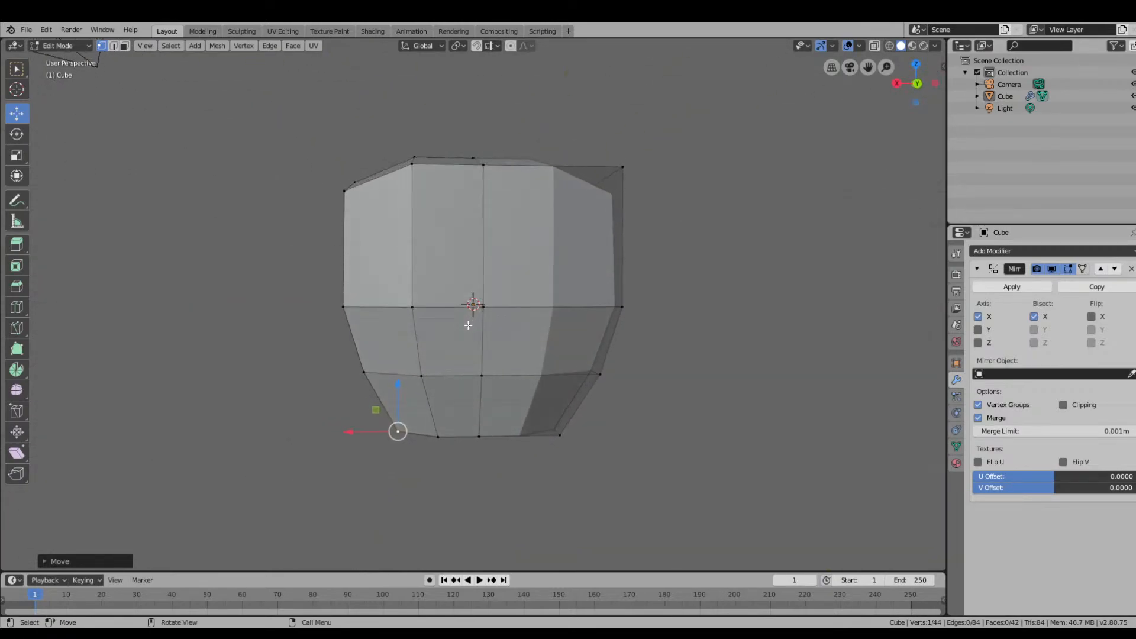
left_click_drag(290, 117, 449, 446)
key("ctrl+z")
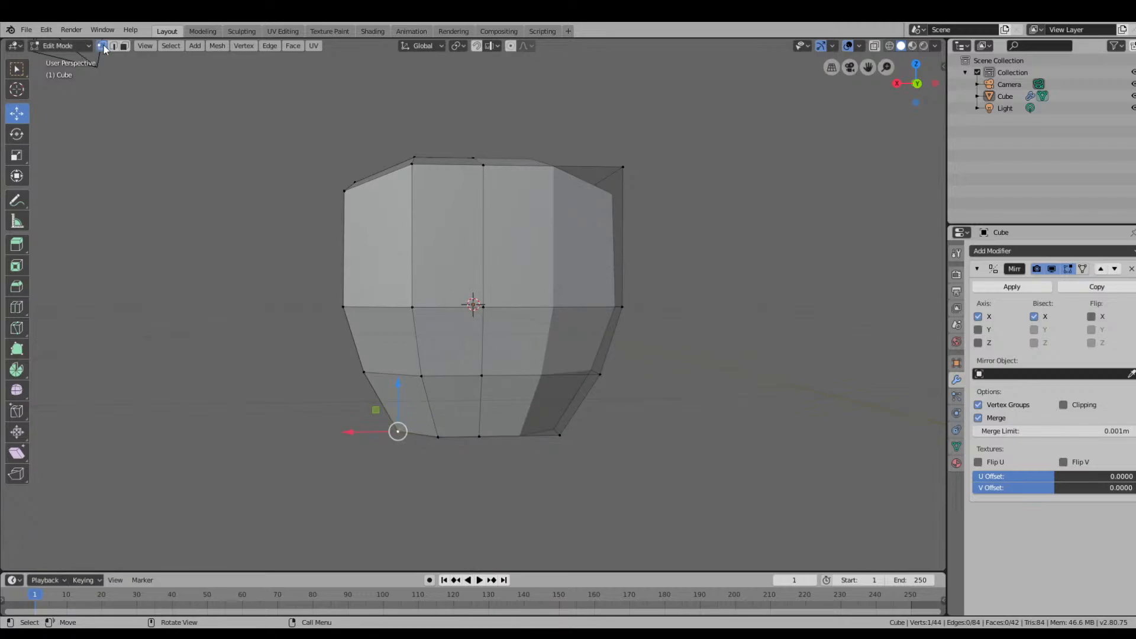
left_click(77, 46)
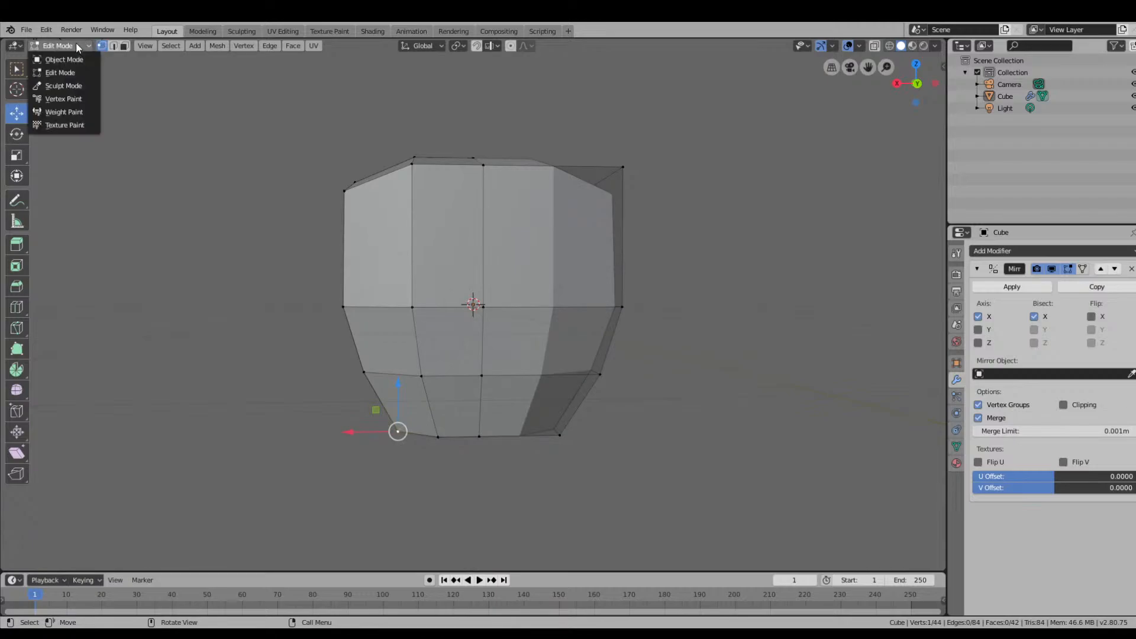
left_click(69, 73)
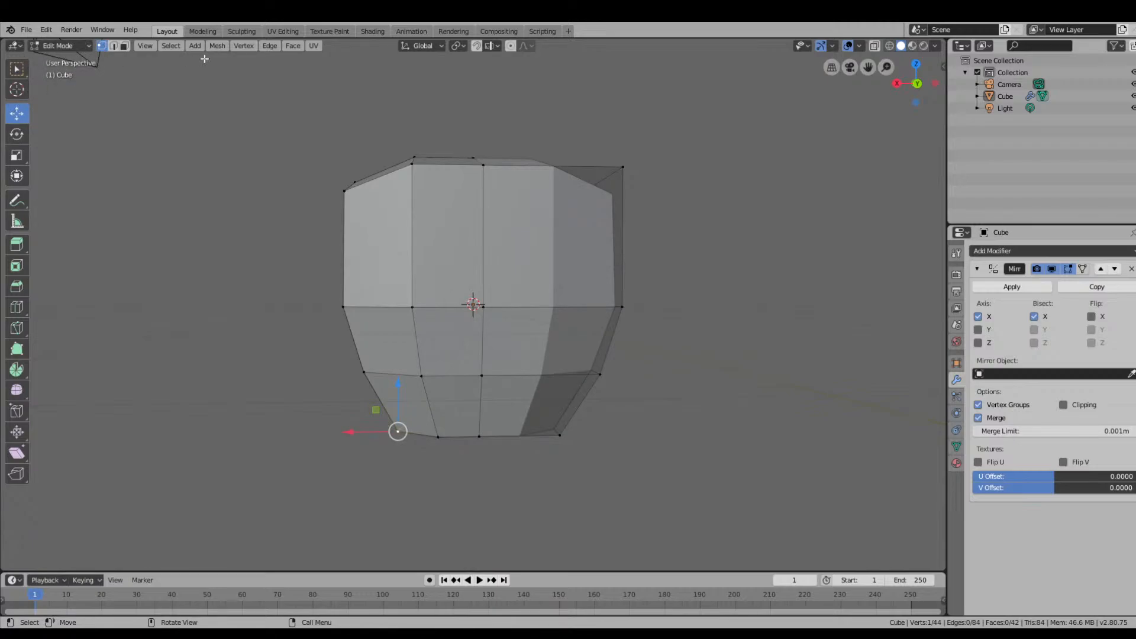
left_click(146, 48)
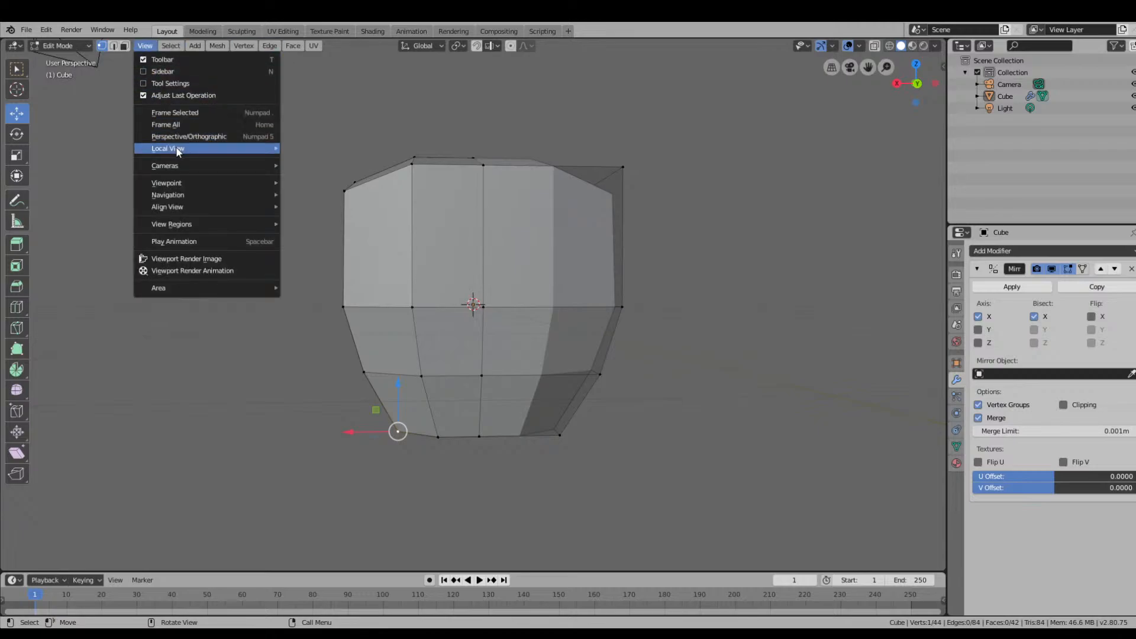
mouse_move(177, 288)
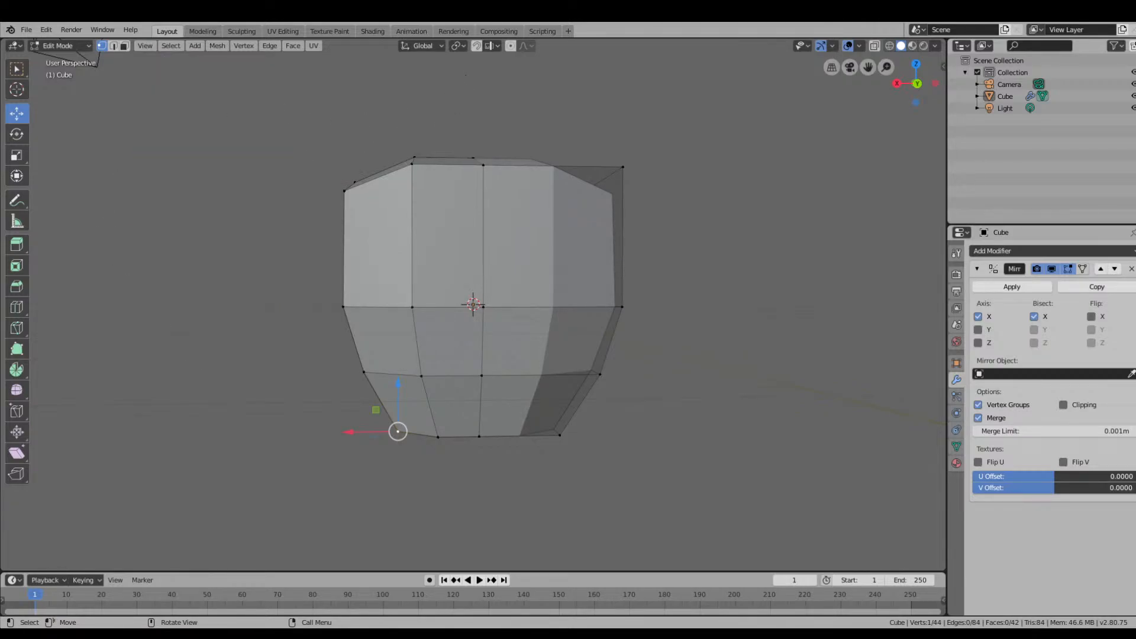
left_click(25, 91)
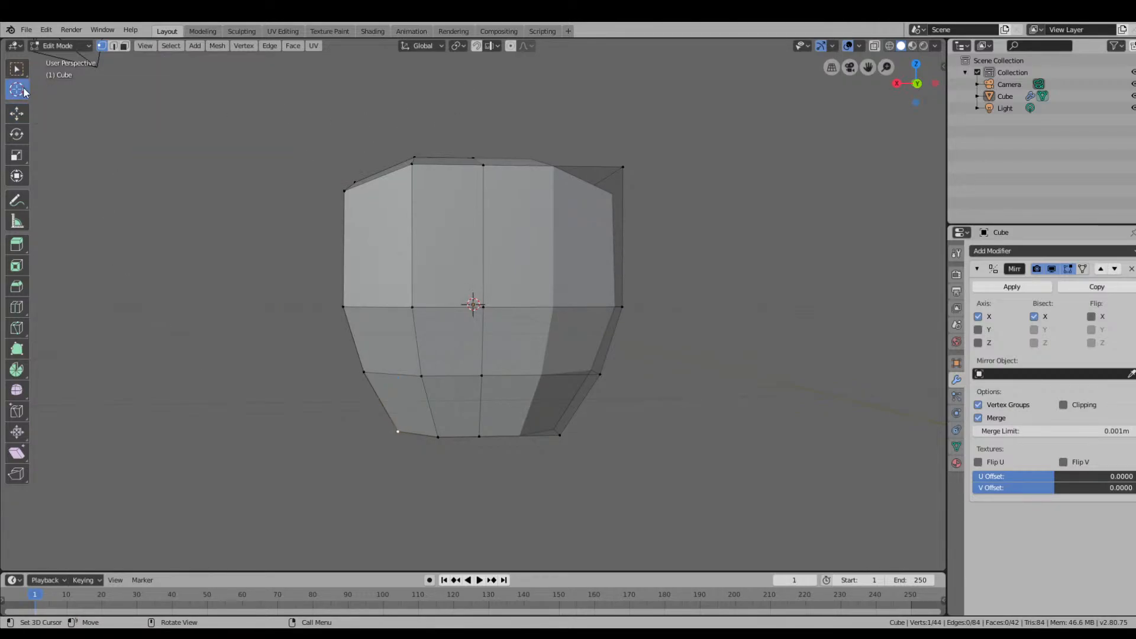
Switch to box selection and select the outer two vertex columns on the positive-X side of the mesh.
left_click_drag(19, 74, 38, 84)
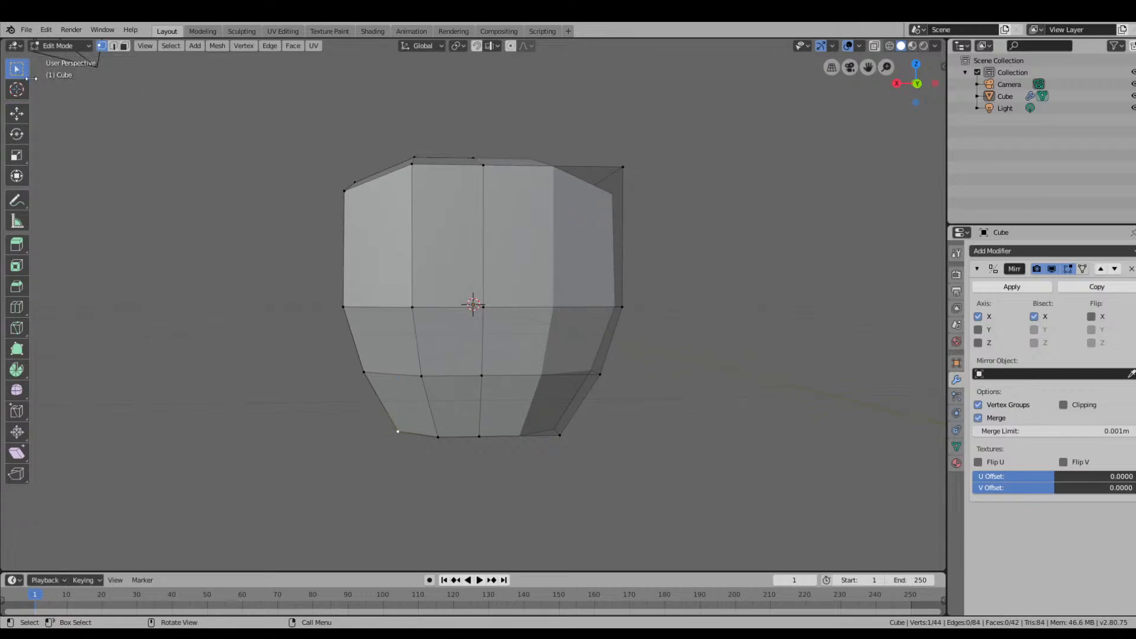
left_click_drag(303, 144, 396, 485)
left_click_drag(301, 124, 444, 456)
Add the missed vertices on the far side of the positive-X half to the selection one by one, down to the bottom row.
middle_click_drag(368, 362, 534, 412)
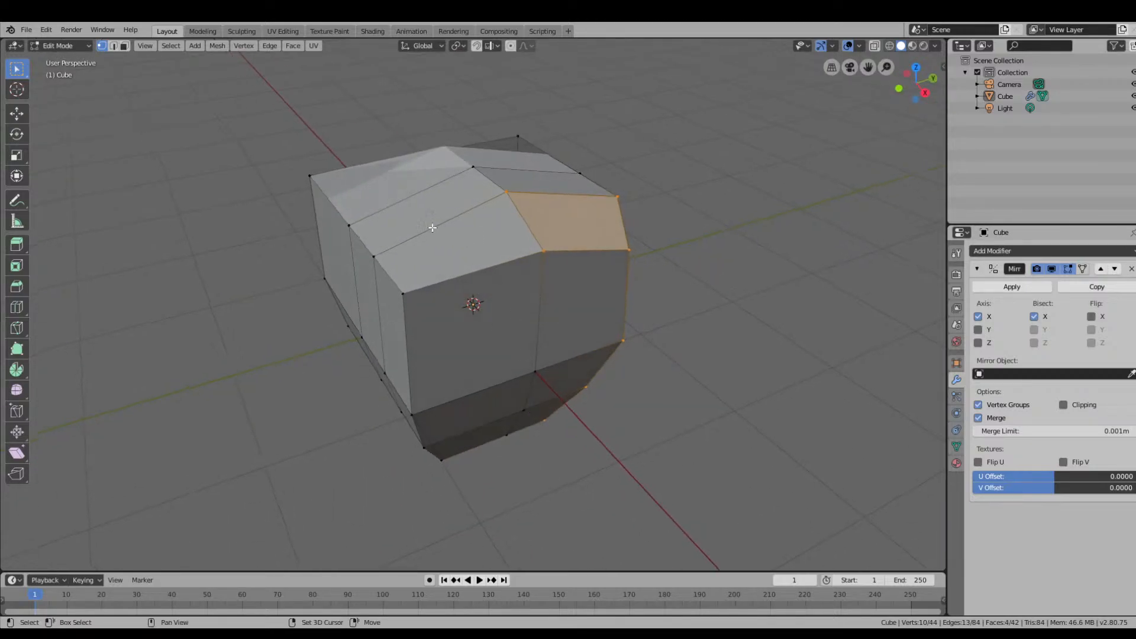
left_click(379, 259, "shift")
middle_click_drag(418, 363, 469, 323)
left_click(528, 328, "shift")
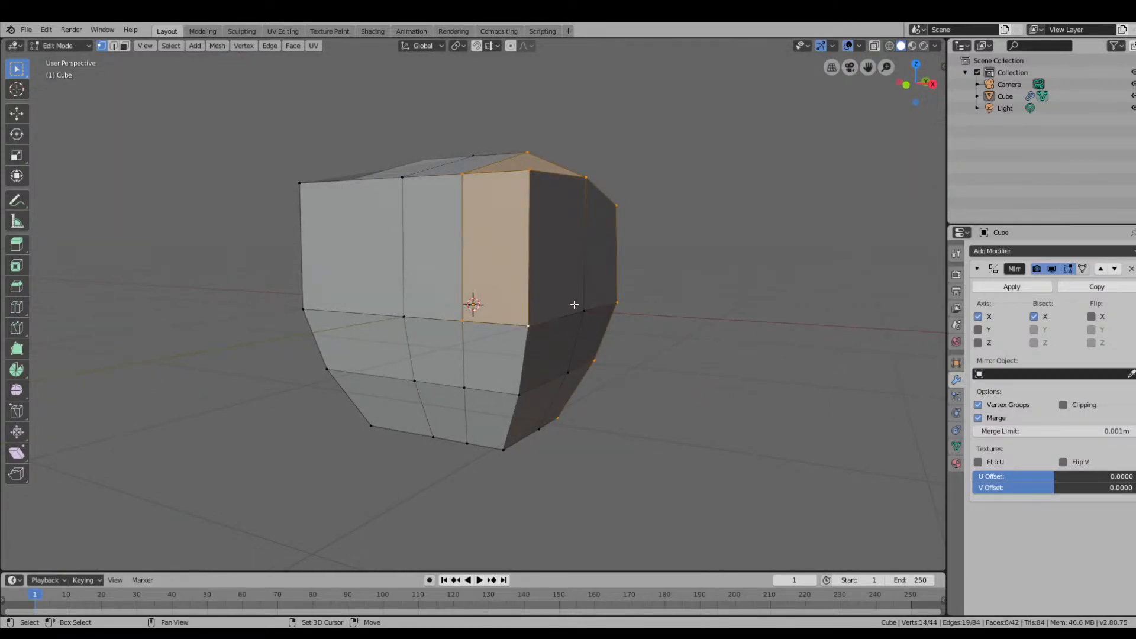
left_click(580, 310, "shift")
left_click(567, 372, "shift")
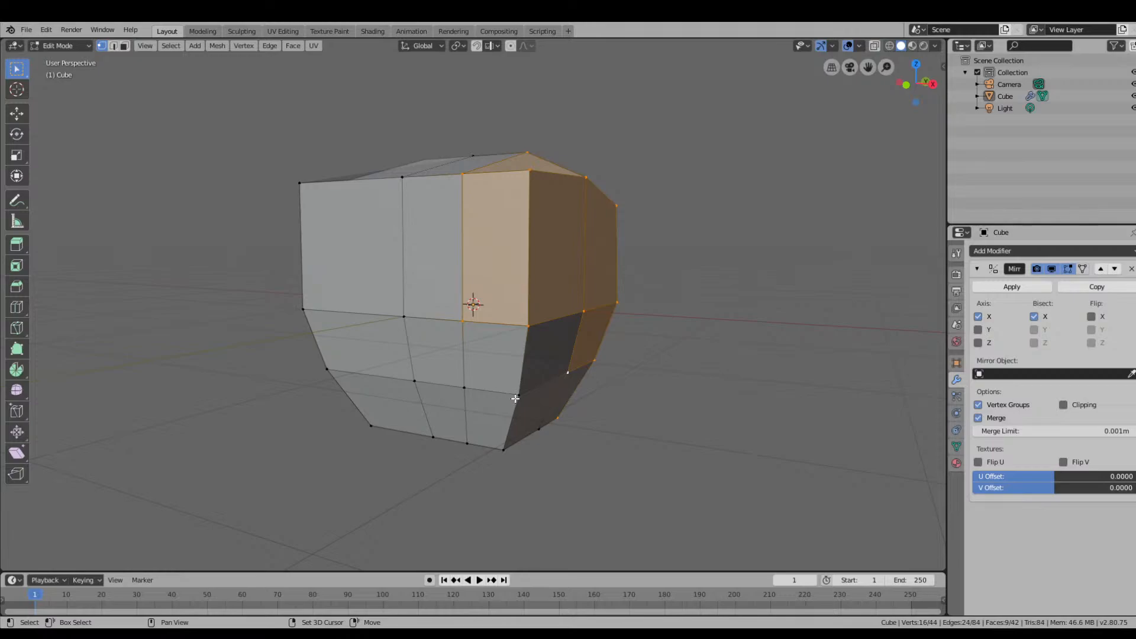
left_click(515, 398, "shift")
left_click(465, 388, "shift")
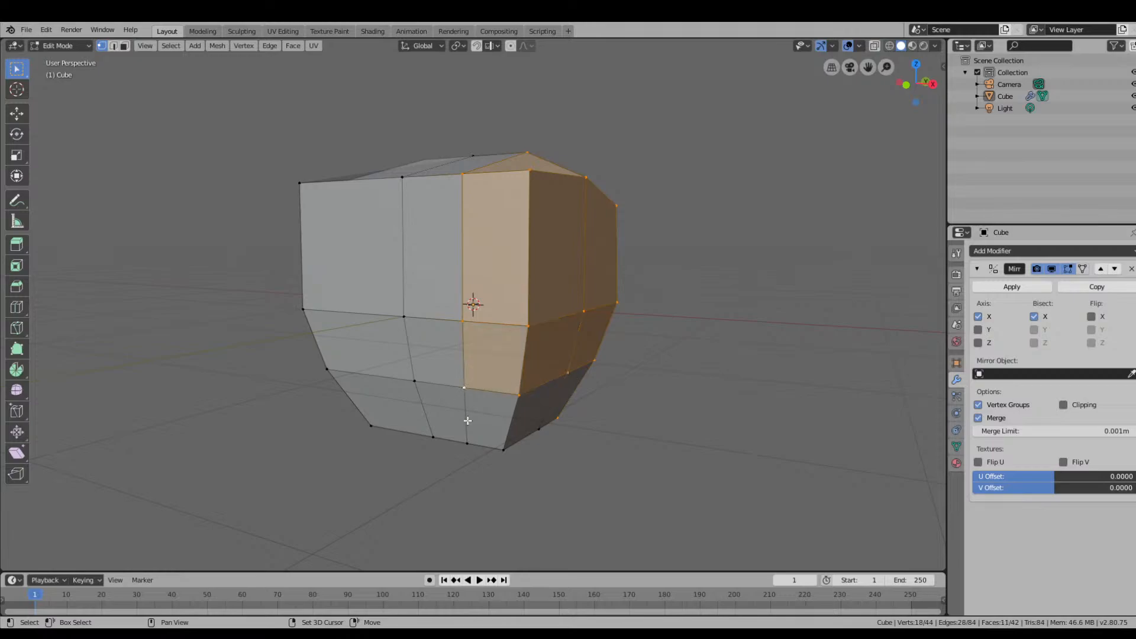
left_click(511, 450, "shift")
left_click(540, 429, "shift")
middle_click_drag(539, 429, 496, 356)
left_click(488, 354, "shift")
middle_click_drag(603, 380, 437, 464)
Move the selected positive-X half vertices inward along X.
left_click(13, 118)
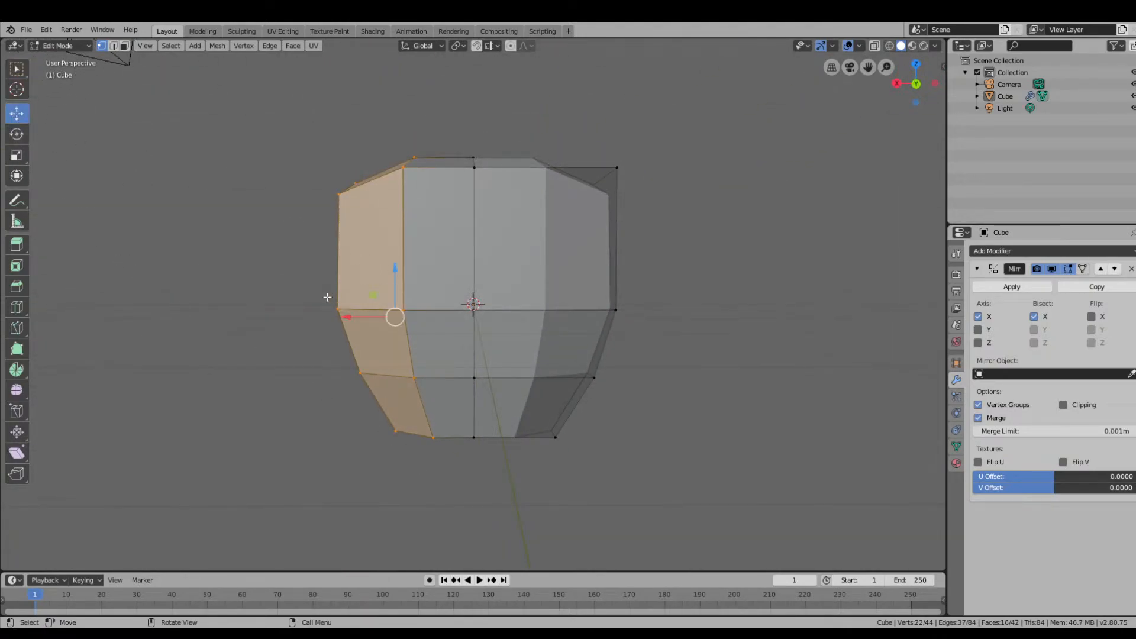
left_click_drag(349, 315, 375, 315)
middle_click_drag(376, 315, 396, 294)
Reposition the top corner and top-middle vertices of the negative-Y side in the XZ plane.
middle_click_drag(390, 186, 651, 199)
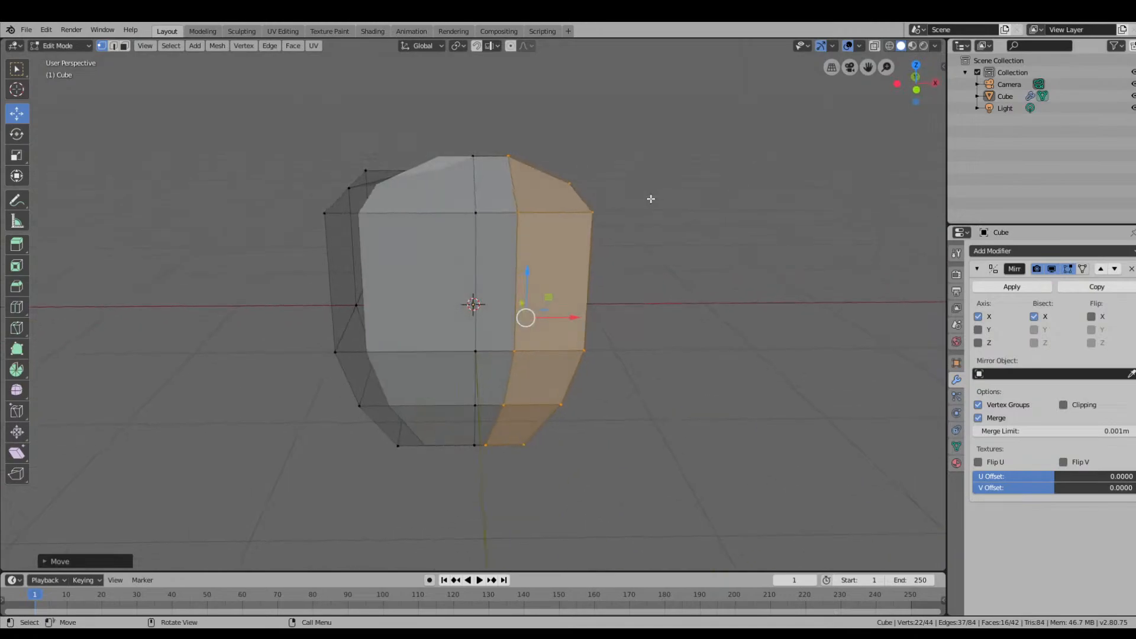
left_click(594, 213)
left_click_drag(616, 191, 616, 200)
middle_click_drag(616, 200, 487, 177)
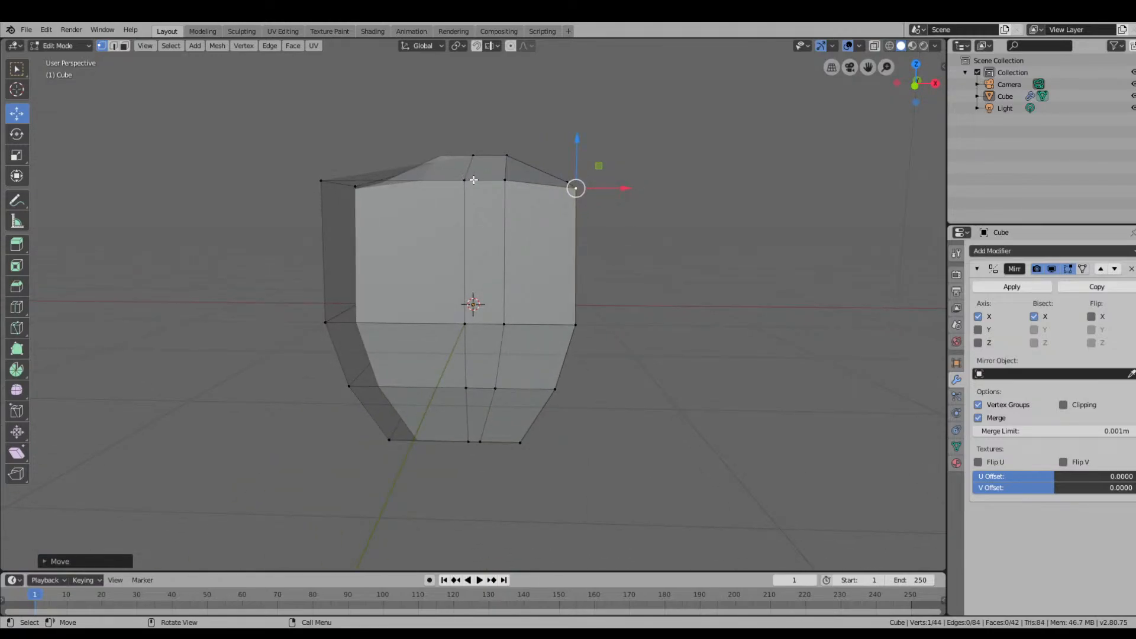
left_click(465, 180)
left_click_drag(487, 152, 508, 132)
left_click(508, 179)
left_click(576, 189)
left_click_drag(599, 166, 586, 193)
Move the middle, lower and bottom corner vertices between the X-facing and negative-Y sides inward in the YZ plane.
middle_click_drag(586, 193, 543, 284)
middle_click_drag(395, 229, 439, 292)
left_click(405, 286)
middle_click_drag(510, 296, 422, 322)
left_click_drag(375, 305, 395, 301)
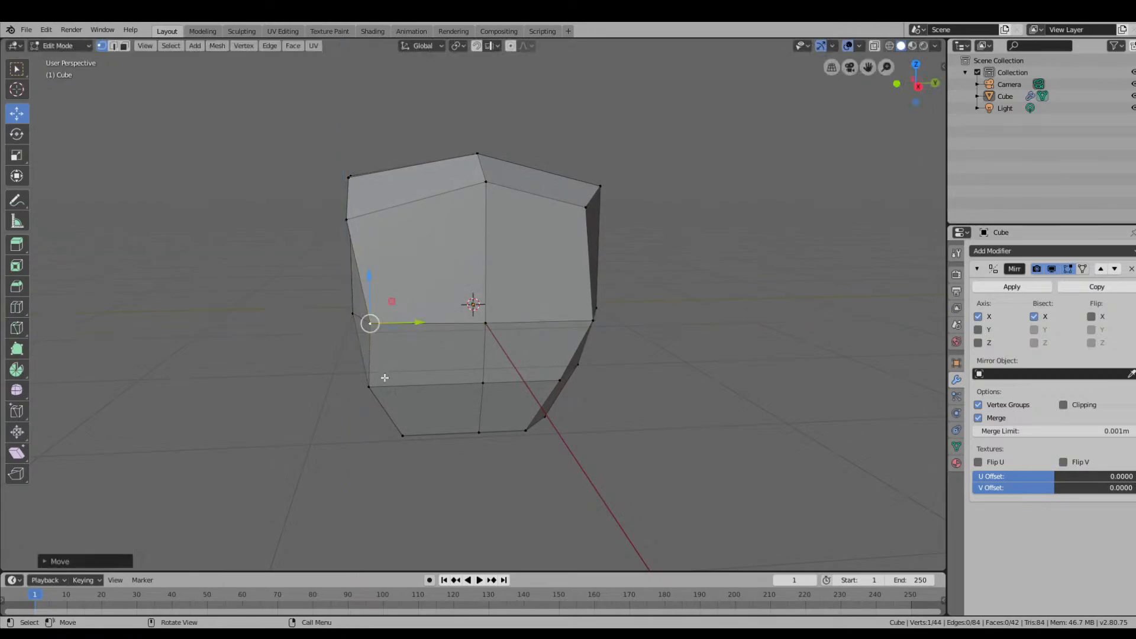
left_click(370, 388)
left_click_drag(391, 370, 413, 362)
left_click(403, 437)
left_click_drag(419, 423, 444, 408)
middle_click_drag(444, 408, 457, 384)
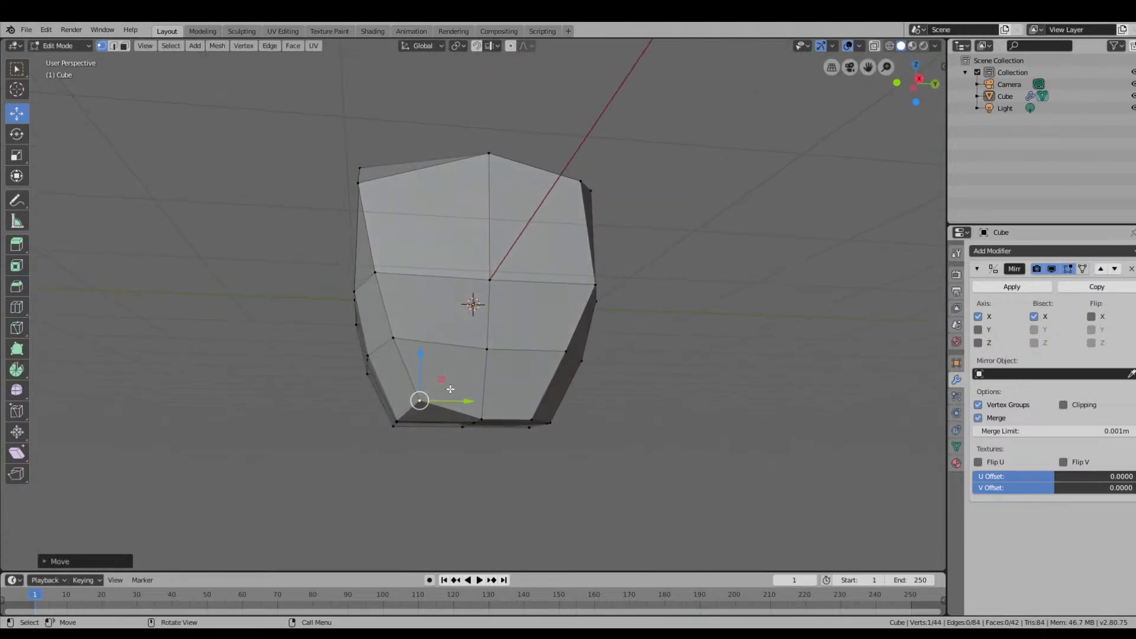
left_click_drag(445, 380, 466, 360)
Raise the lower-row corner vertex and its neighbours on the negative-Y side in the YZ plane.
left_click(396, 337)
left_click_drag(416, 318, 419, 292)
middle_click_drag(418, 292, 432, 356)
left_click_drag(411, 356, 416, 328)
left_click(383, 373)
middle_click_drag(466, 387, 471, 337)
Select the bottom vertices at the negative-Y end and move them up and inward in the YZ plane.
left_click(407, 415)
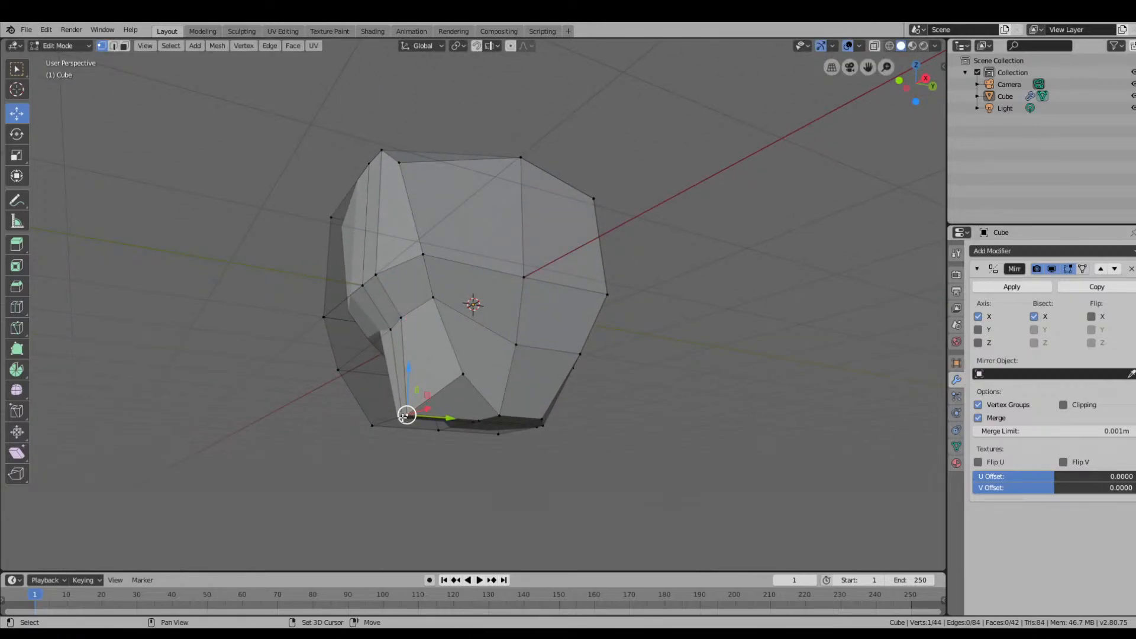
left_click(405, 416)
middle_click_drag(393, 436, 476, 440)
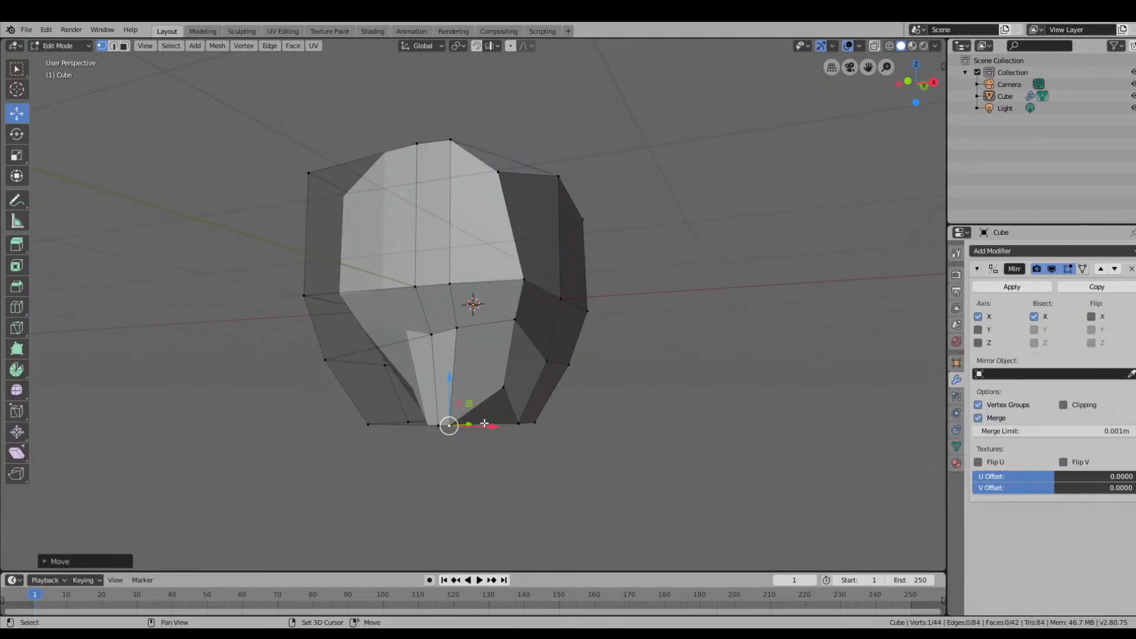
middle_click_drag(470, 425, 417, 442)
left_click_drag(424, 405, 440, 366)
left_click(405, 424)
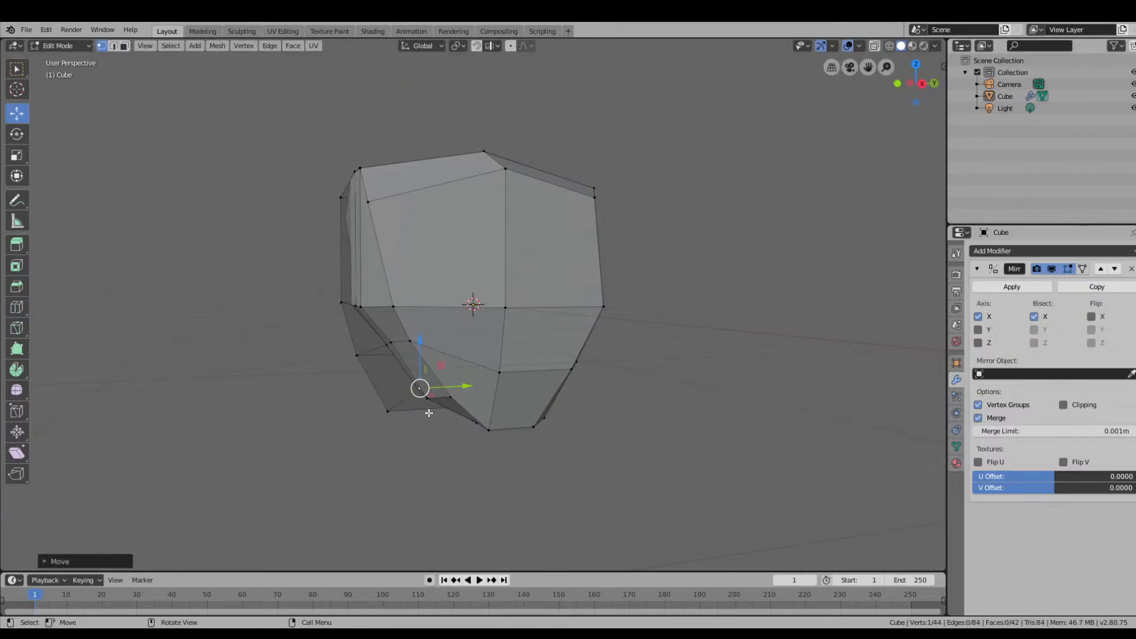
left_click(428, 399)
left_click_drag(448, 375, 455, 371)
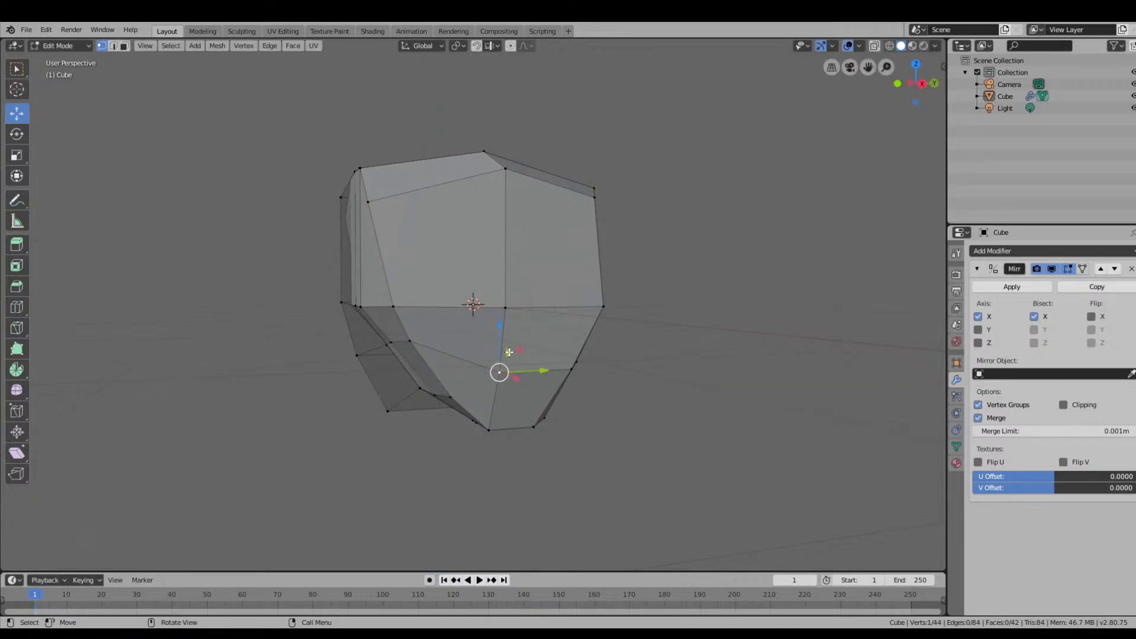
Move the lower-row middle vertex of the X-facing side within the YZ plane, and adjust the nearby side vertices from several angles.
key("g")
key("shift+x")
left_click_drag(517, 335, 519, 334)
middle_click_drag(545, 341, 415, 336)
left_click_drag(376, 333, 370, 328)
middle_click_drag(381, 299, 642, 331)
left_click(527, 323)
middle_click_drag(533, 324, 595, 389)
left_click_drag(595, 389, 573, 385)
middle_click_drag(574, 321, 292, 317)
left_click_drag(333, 340, 363, 332)
middle_click_drag(364, 331, 685, 380)
key("g")
left_click(531, 457)
key("ctrl+z")
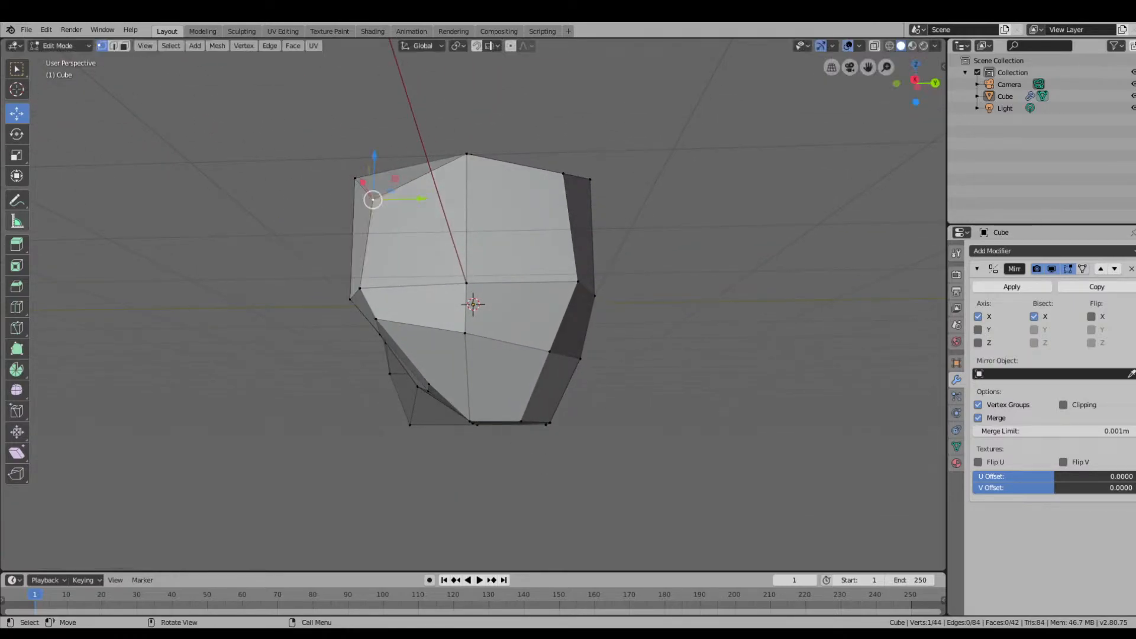
Box-select the bottom vertices at the positive-Y end, move them outward and down in the YZ plane, and clear the selection.
left_click(16, 70)
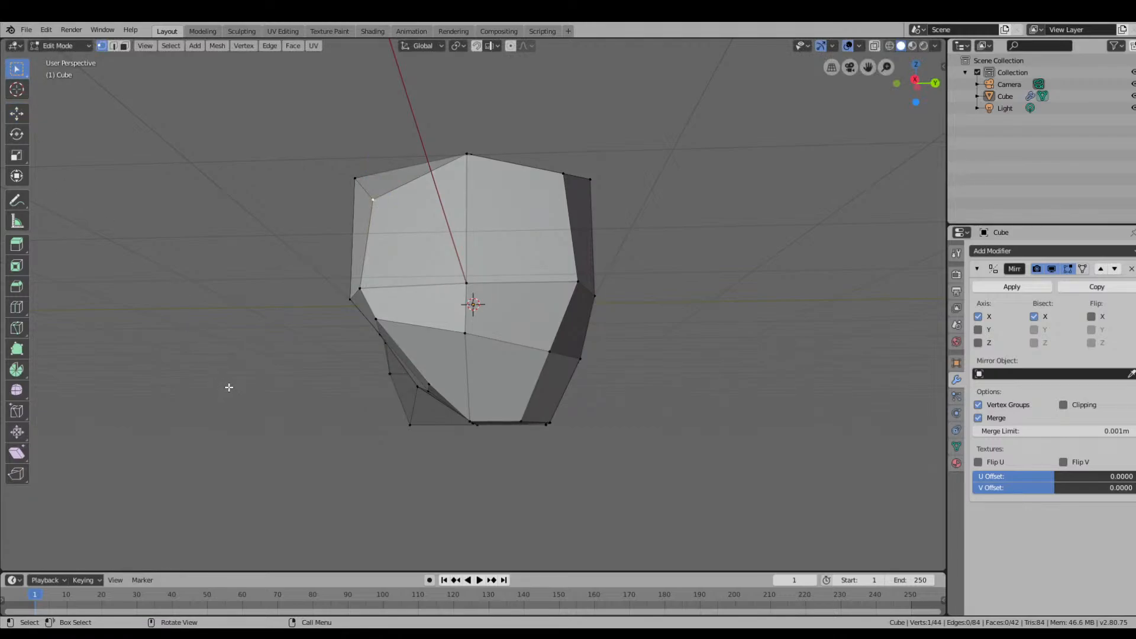
left_click_drag(620, 405, 543, 472)
middle_click_drag(543, 472, 471, 346)
left_click(16, 120)
left_click_drag(562, 403, 600, 419)
left_click(610, 343)
right_click(593, 375)
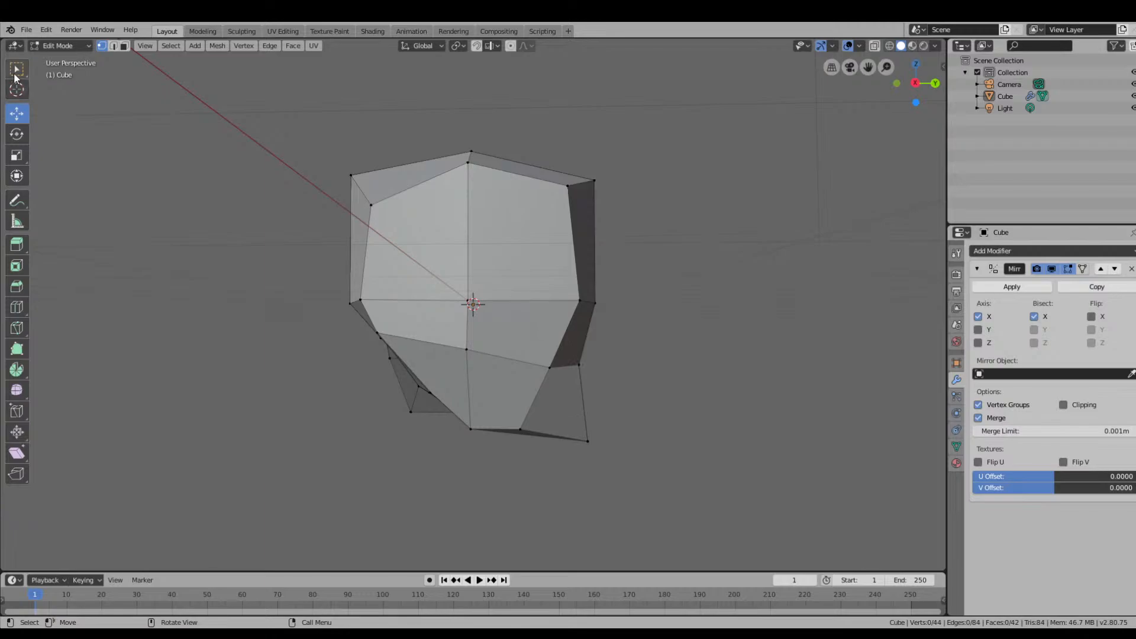
Box-select the lower-row vertex at the positive-Y end and move it outward in the YZ plane.
left_click(16, 71)
left_click_drag(611, 348, 573, 392)
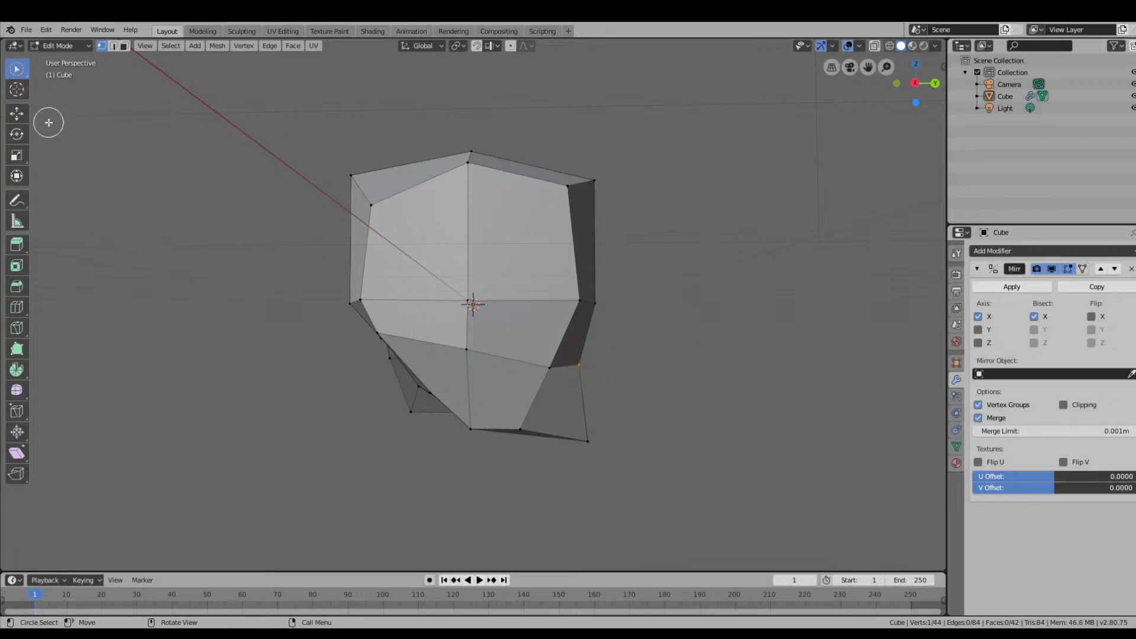
left_click(16, 113)
key("g")
key("shift+x")
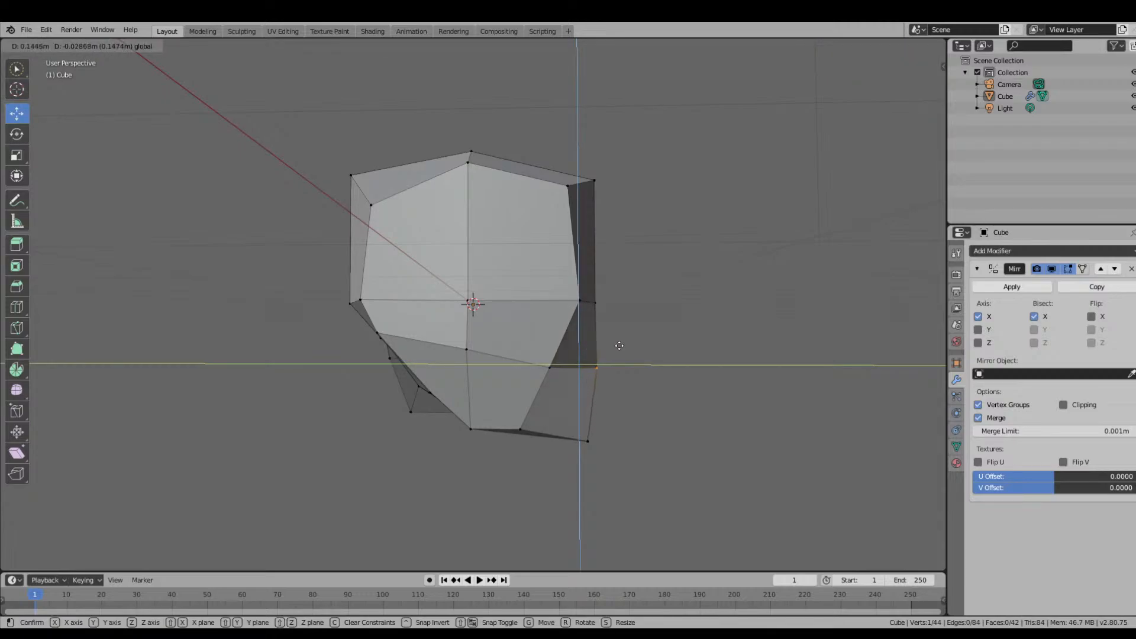
left_click_drag(617, 346, 611, 345)
Select the adjacent lower-row vertex at the positive-Y end and move it outward in the YZ plane.
middle_click_drag(686, 354, 576, 368)
left_click(509, 383)
middle_click_drag(652, 436, 723, 459)
left_click_drag(598, 396, 614, 401)
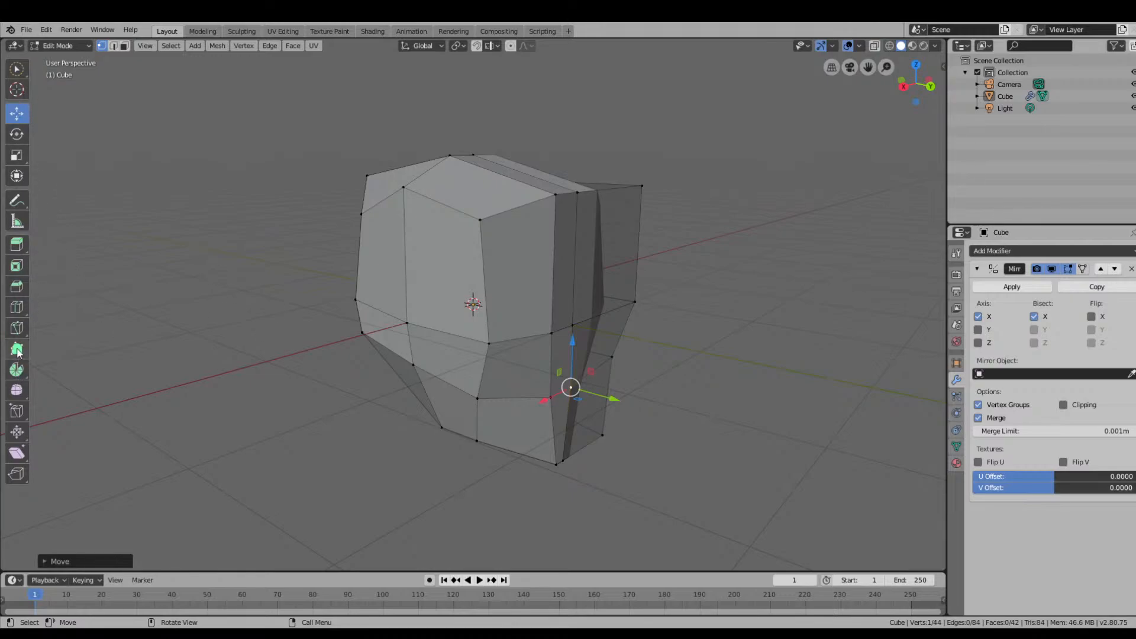
Add a horizontal loop cut around the upper half and move its corner vertex at the positive-X, positive-Y edge outward along Y.
left_click(18, 307)
left_click(638, 255)
left_click(17, 114)
middle_click_drag(747, 372, 664, 374)
middle_click_drag(530, 324, 647, 316)
left_click(562, 260)
left_click_drag(613, 264, 619, 262)
middle_click_drag(634, 363, 647, 359)
scroll(647, 358, "up", 1)
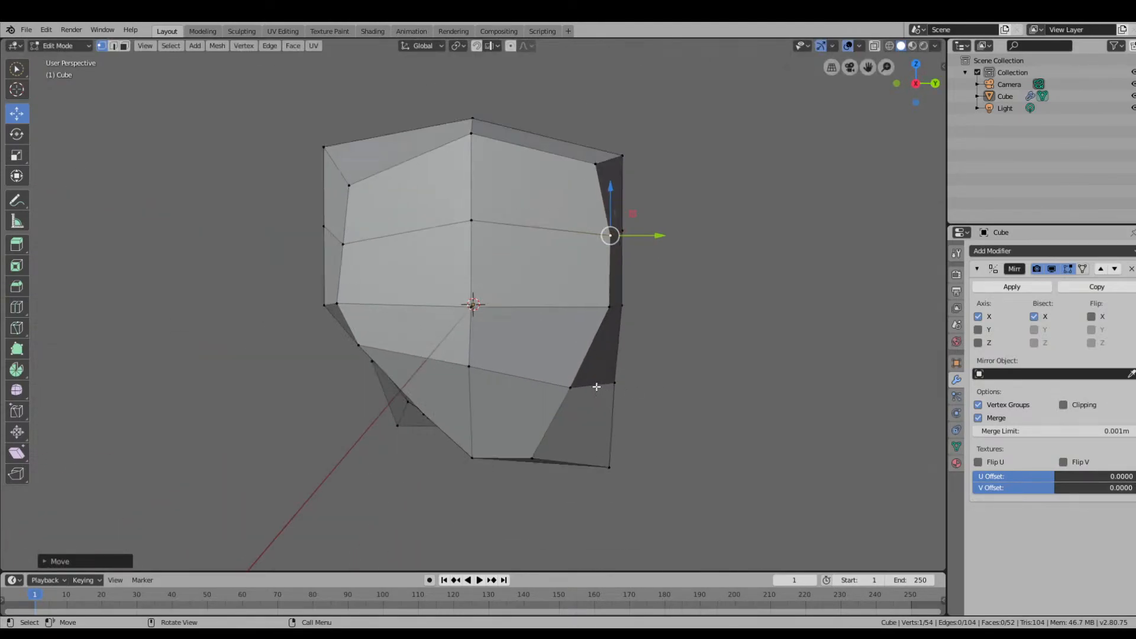
Move the middle-row corner vertex at the positive-Y end down in the YZ plane and adjust the adjacent middle-row vertex along Z.
left_click(609, 306)
left_click_drag(633, 286, 651, 333)
middle_click_drag(651, 333, 582, 324)
left_click(546, 312)
left_click_drag(546, 278, 585, 301)
Move the next two vertices at the positive-Y end outward along Y to round the lower face.
left_click(576, 320)
left_click_drag(600, 348, 610, 348)
left_click(575, 401)
left_click_drag(614, 407, 655, 391)
middle_click_drag(655, 391, 714, 386)
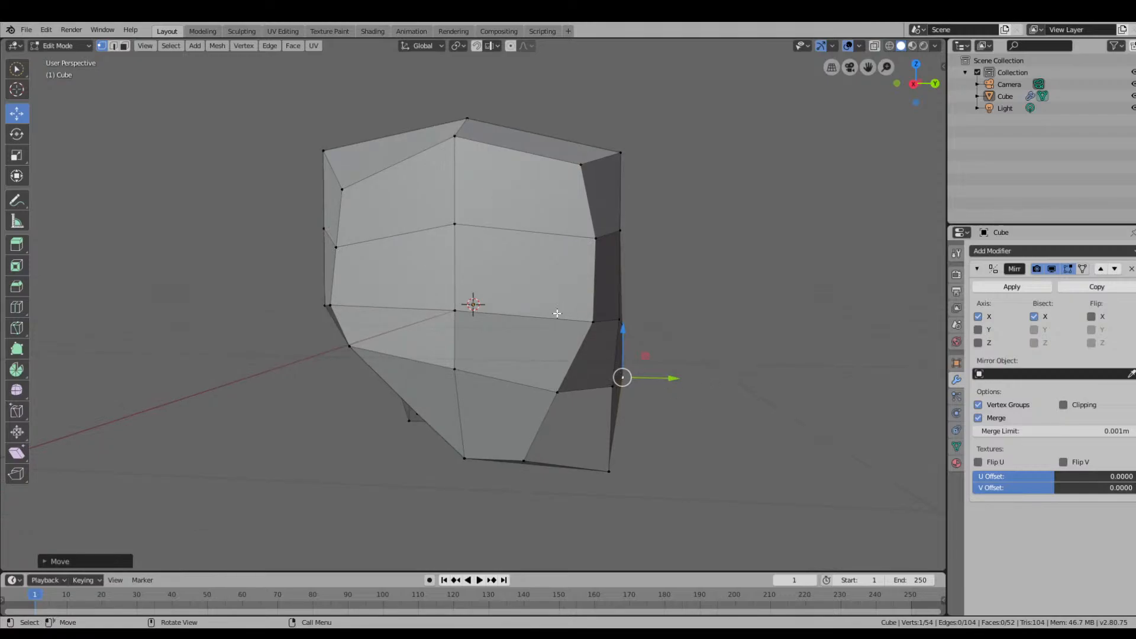
middle_click_drag(621, 379, 528, 374)
scroll(536, 374, "down", 1)
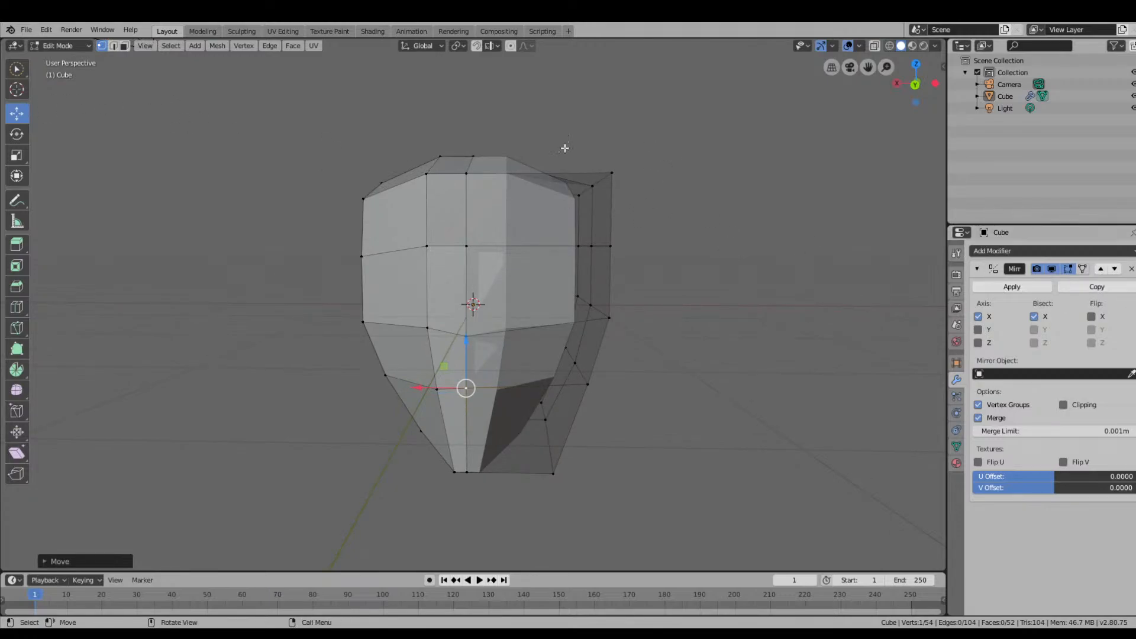
Switch to Select Box with face selection and box-select the faces on the negative-X side of the mesh.
left_click(17, 68)
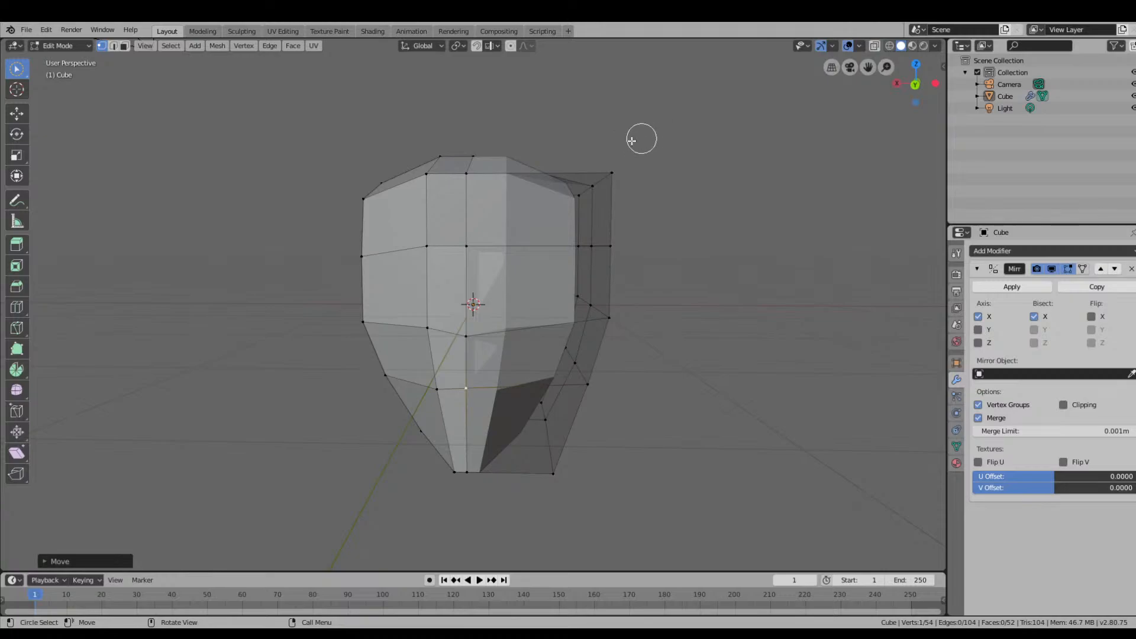
left_click(16, 69)
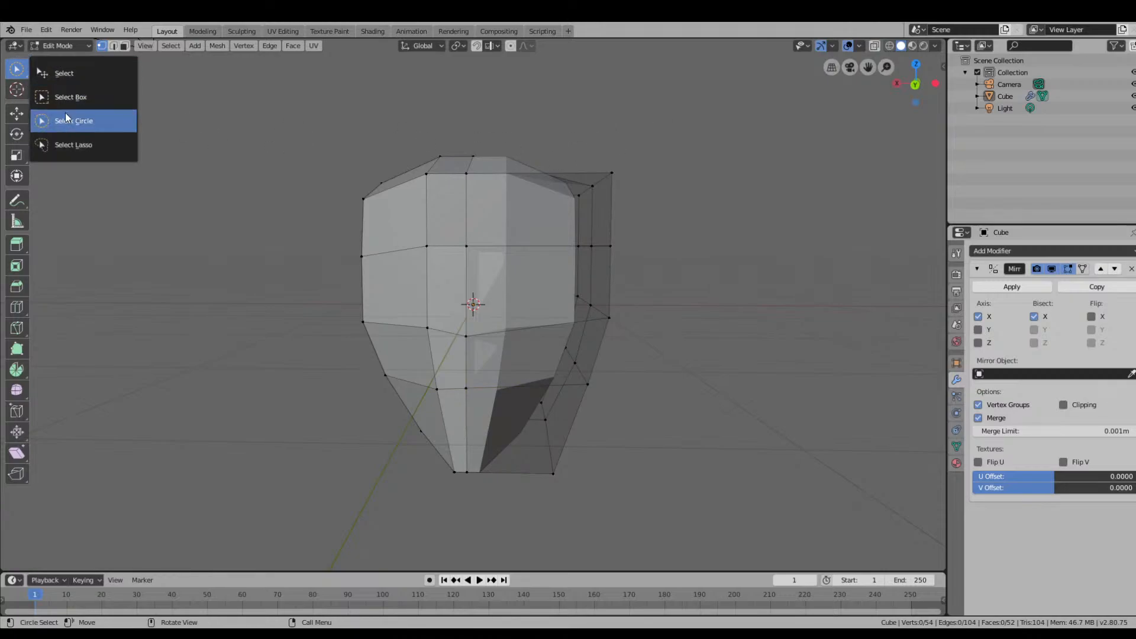
left_click(68, 97)
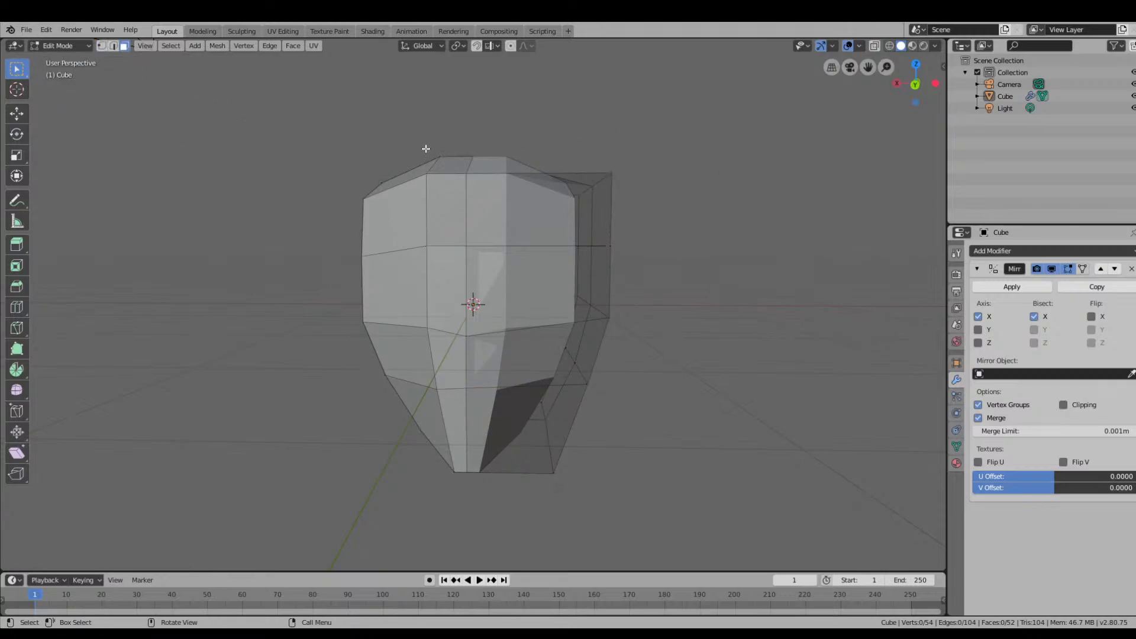
left_click_drag(664, 117, 474, 501)
middle_click_drag(628, 449, 456, 500)
Extend the selection with the missed faces along the negative-X side and the lower part of the mesh.
left_click(456, 287, "shift")
left_click(439, 327, "shift")
left_click(384, 309, "shift")
left_click(369, 365, "shift")
left_click(437, 374, "shift")
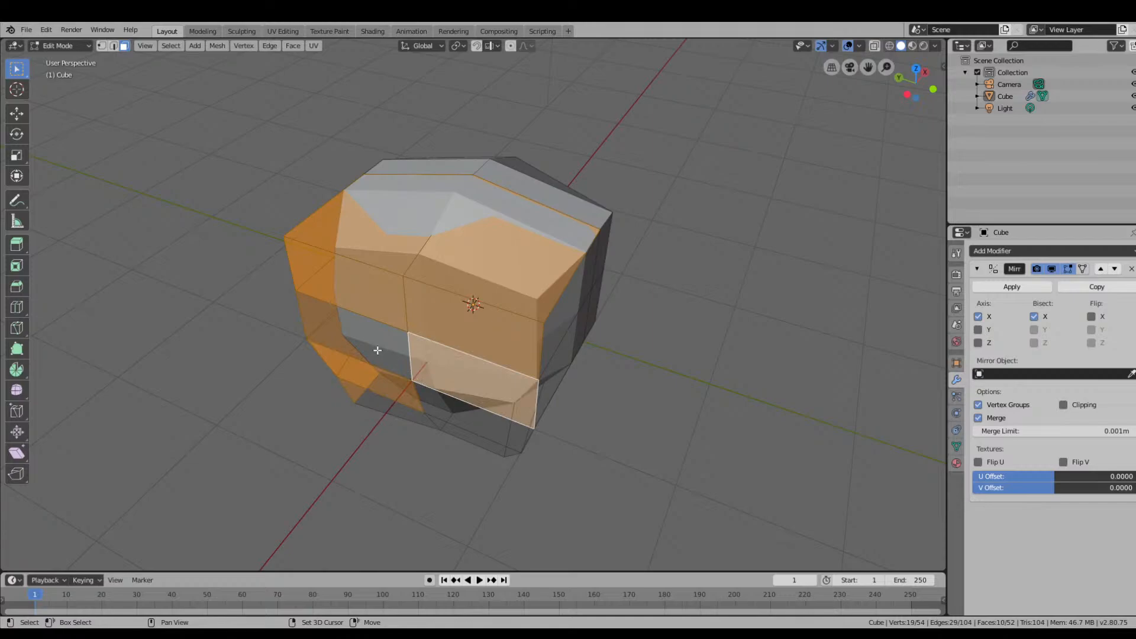
left_click(378, 351, "shift")
left_click(438, 409, "shift")
left_click(440, 422, "shift")
left_click(411, 417, "shift")
In the front view, add the remaining negative-X faces at the negative-Y end to the selection and delete the selected faces.
middle_click_drag(580, 345, 500, 312, "shift")
key("KP_1")
left_click(358, 199, "shift")
left_click(371, 276, "shift")
left_click(377, 312, "shift")
left_click(383, 386, "shift")
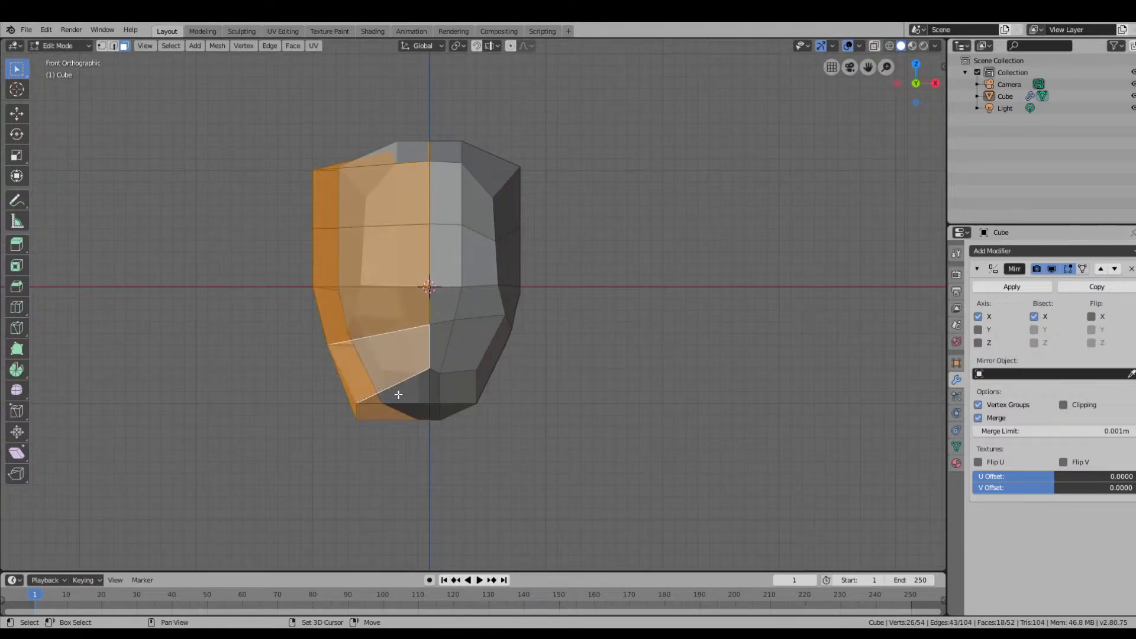
left_click(399, 394, "shift")
left_click(400, 417, "shift")
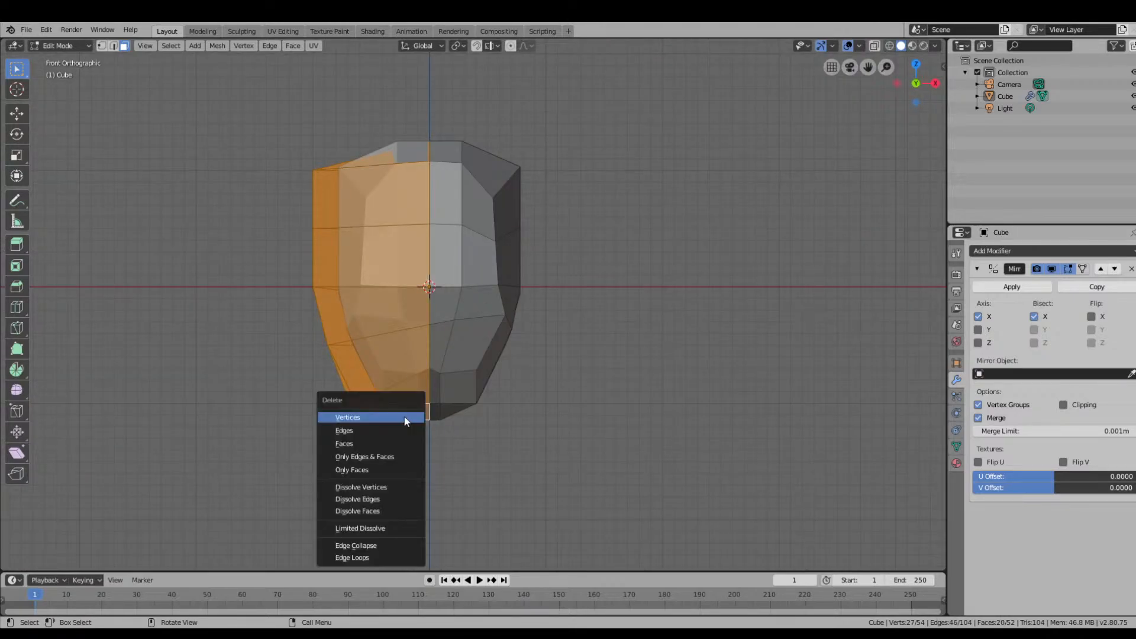
key("x")
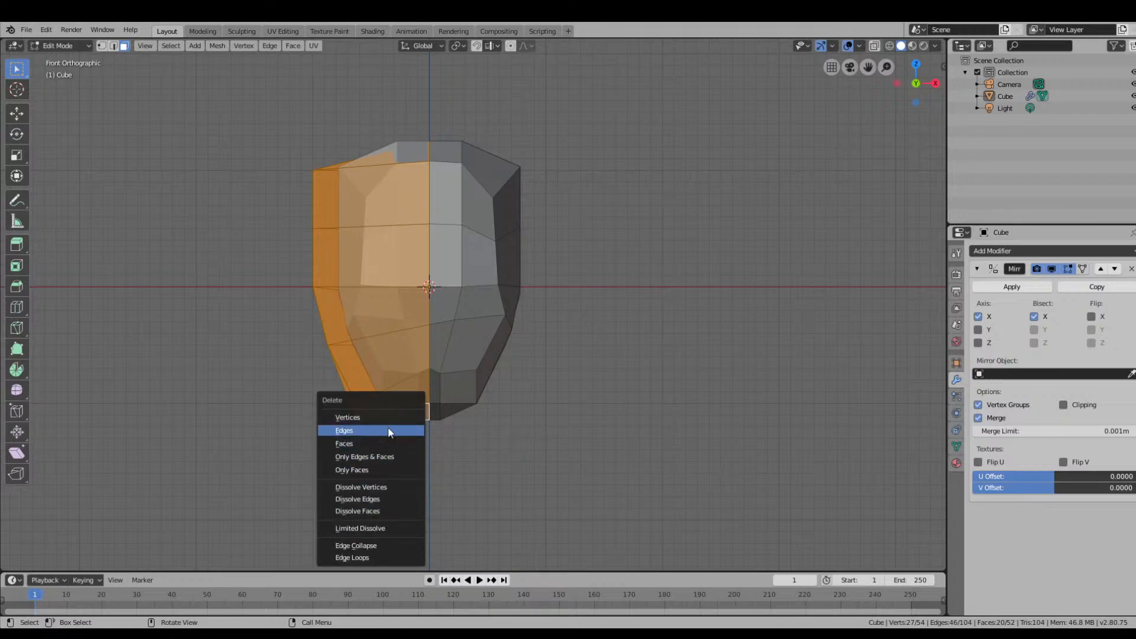
left_click(384, 444)
Inspect the remaining half of the mesh by switching the Mirror modifier's X axis off and back on.
middle_click_drag(385, 444, 385, 285)
scroll(386, 284, "up", 3)
middle_click_drag(296, 373, 324, 387)
left_click(21, 119)
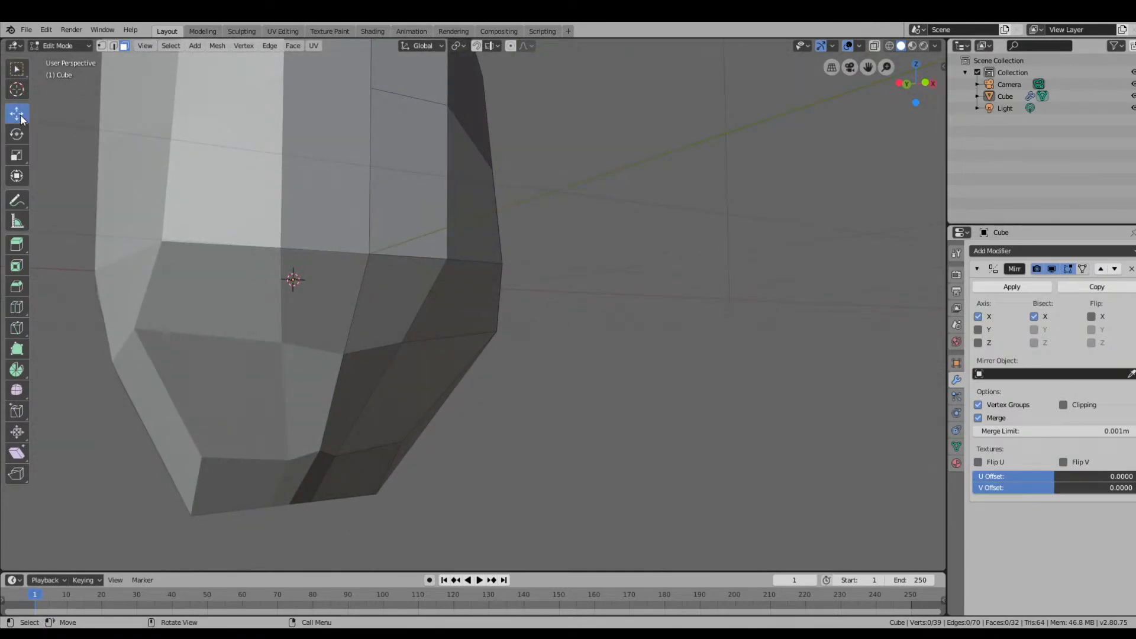
middle_click_drag(209, 312, 481, 398)
scroll(431, 309, "down", 6)
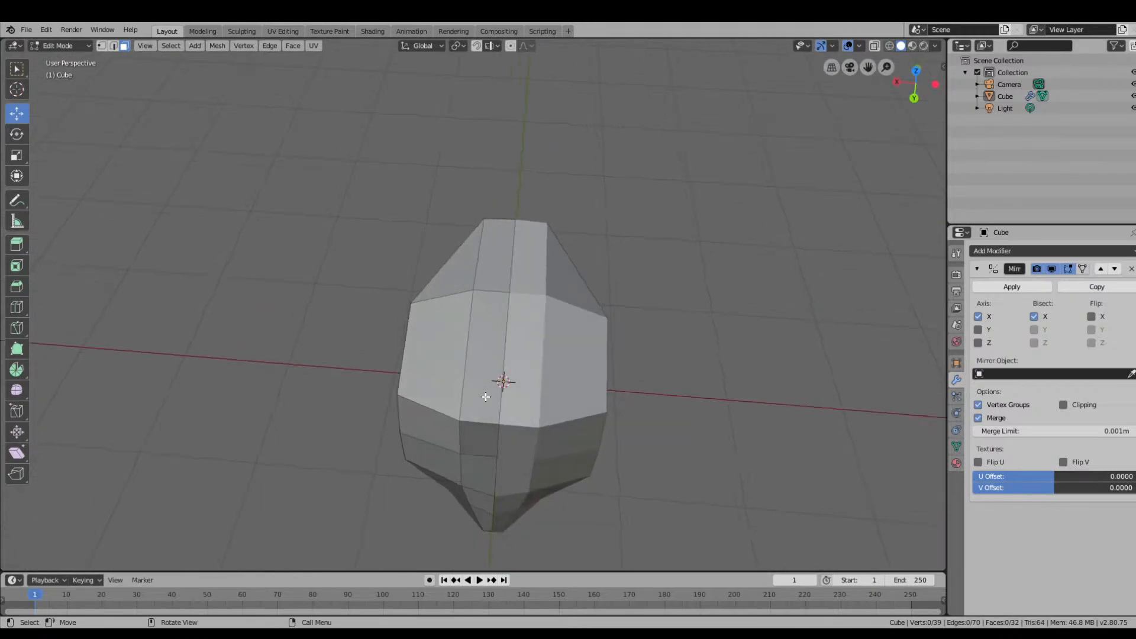
left_click(979, 316)
middle_click_drag(734, 355, 690, 322)
left_click(978, 316)
middle_click_drag(311, 348, 512, 449)
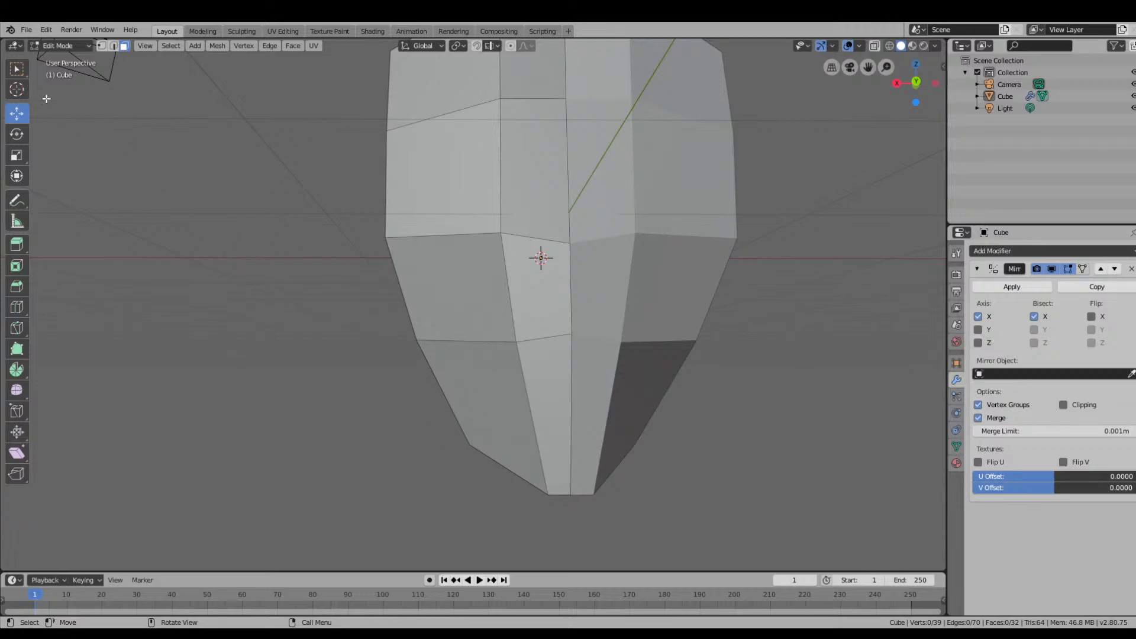
Select the short bottom edge at the positive-X side in edge mode and move it outward along X.
left_click(18, 70)
left_click(474, 409)
middle_click_drag(474, 408, 535, 452)
left_click_drag(504, 467, 571, 427)
left_click(539, 427)
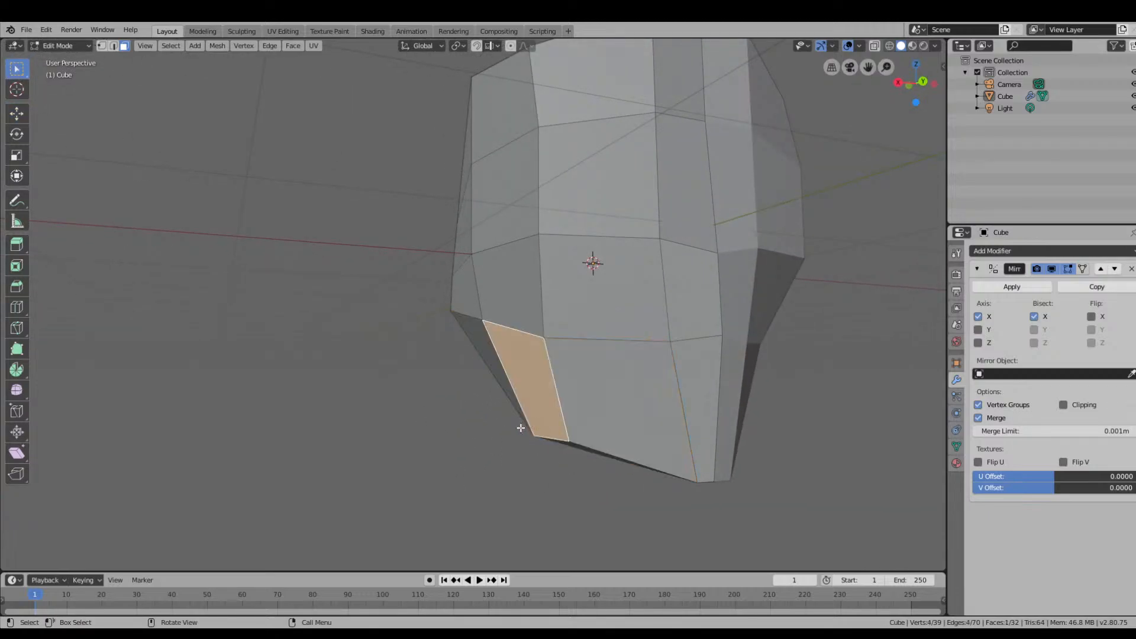
key("2")
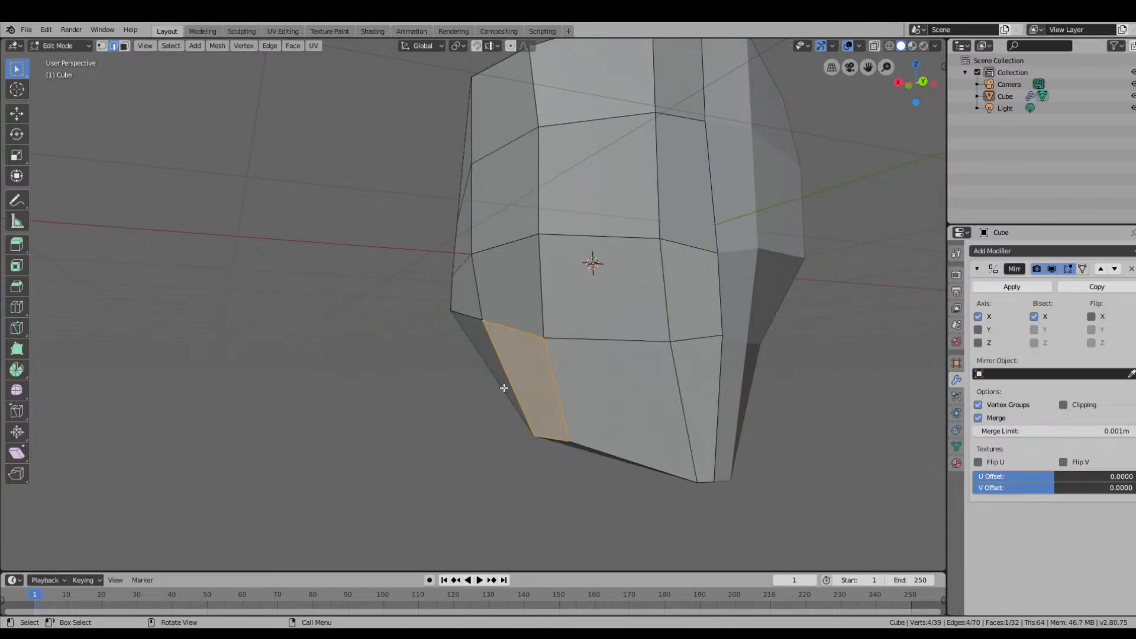
left_click(544, 440)
mouse_move(500, 479)
middle_mouse_down()
mouse_move(561, 469)
mouse_move(452, 487)
mouse_move(492, 477)
middle_mouse_up()
left_click(17, 112)
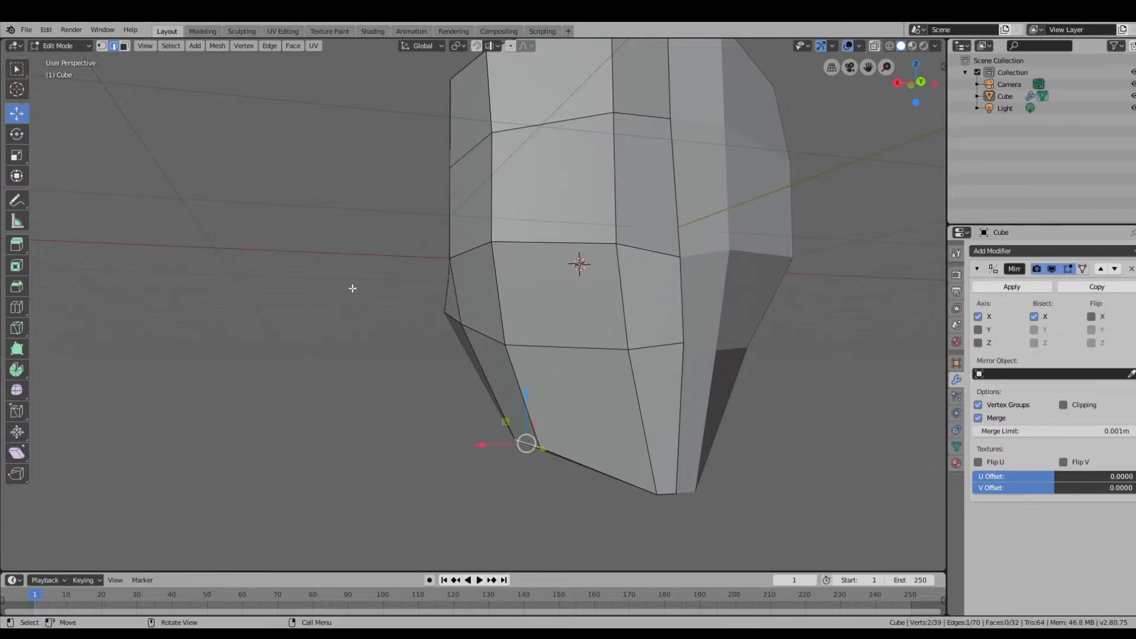
mouse_move(500, 446)
left_mouse_down()
mouse_move(470, 446)
mouse_move(487, 446)
left_mouse_up()
middle_click_drag(630, 441, 715, 436)
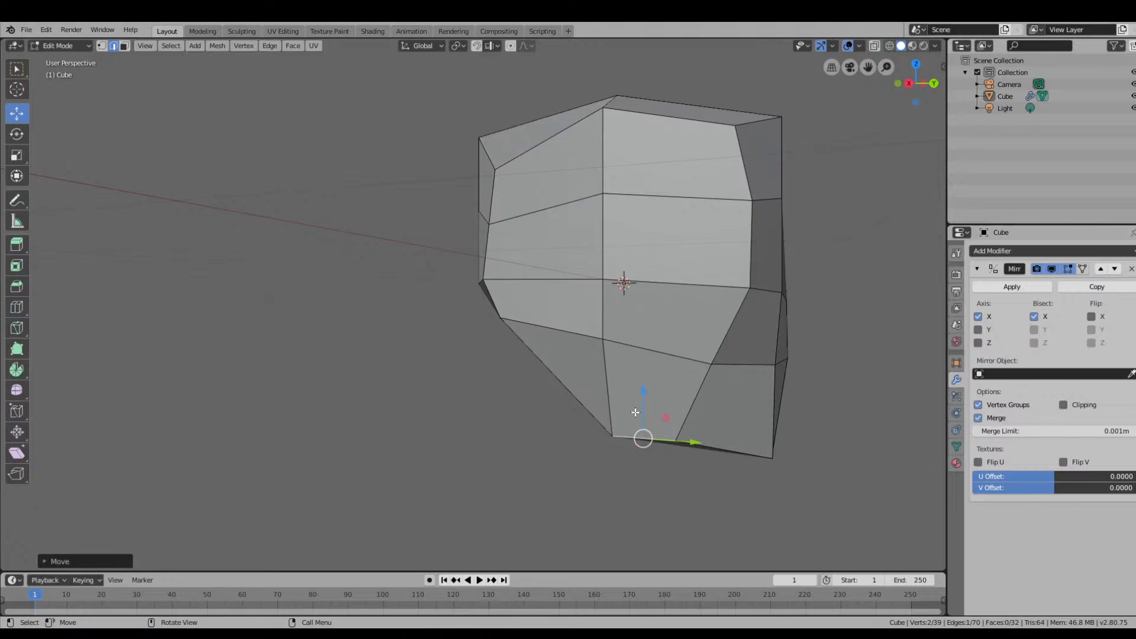
Raise the middle-row centre-line vertex at the positive-Y end about 0.05 m along Z and lower the centre-line vertex below it slightly.
middle_click_drag(693, 441, 564, 316)
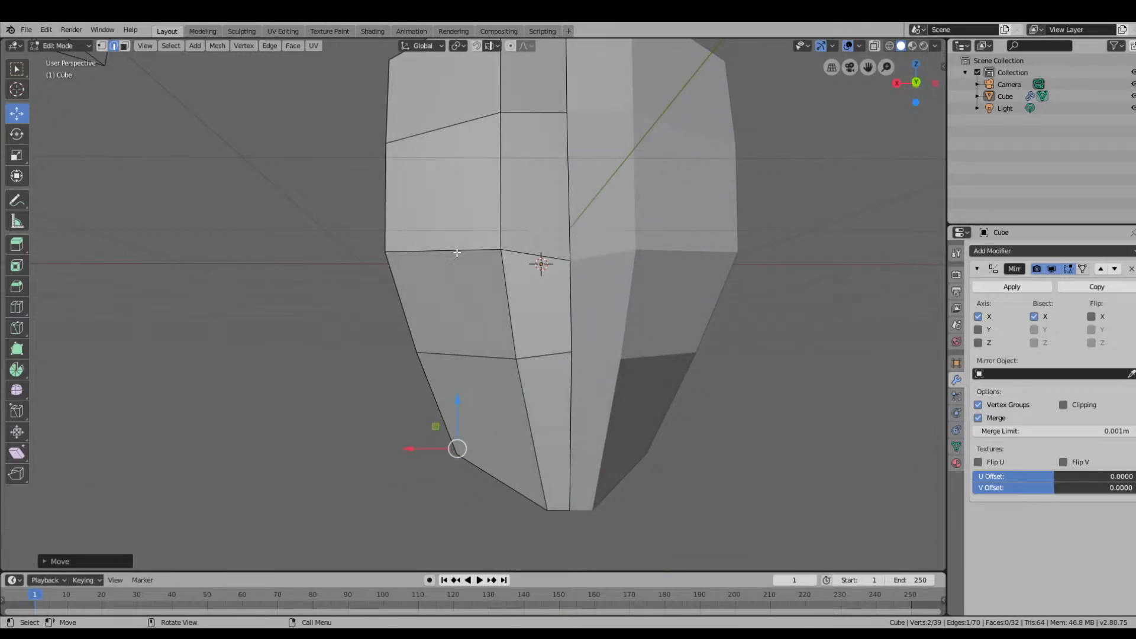
key("1")
left_click(570, 259)
key("g")
key("z")
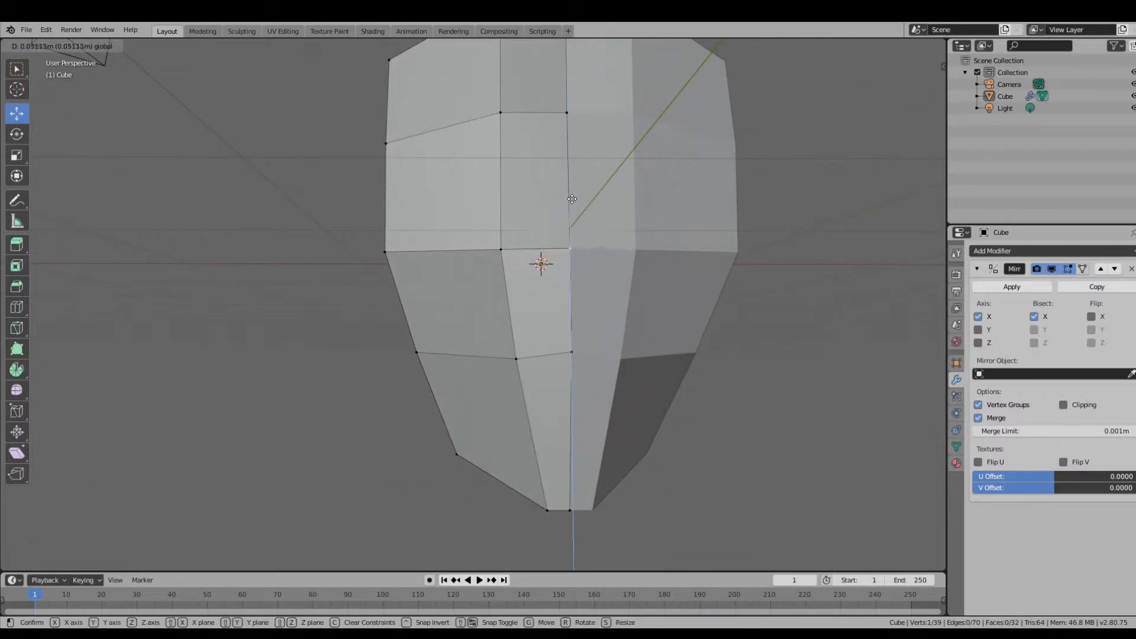
left_click(573, 199)
left_click(569, 354)
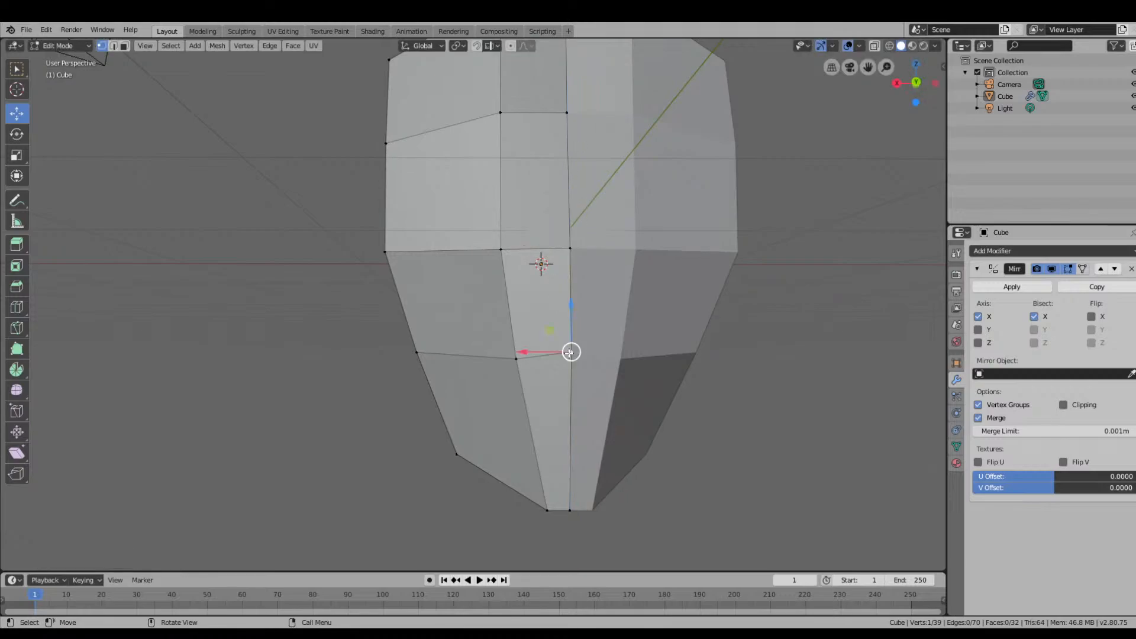
left_click_drag(573, 308, 573, 316)
middle_click_drag(573, 317, 690, 340)
Select the two vertices of the positive-X bottom edge and move them slightly outward along X.
middle_click_drag(710, 284, 524, 235)
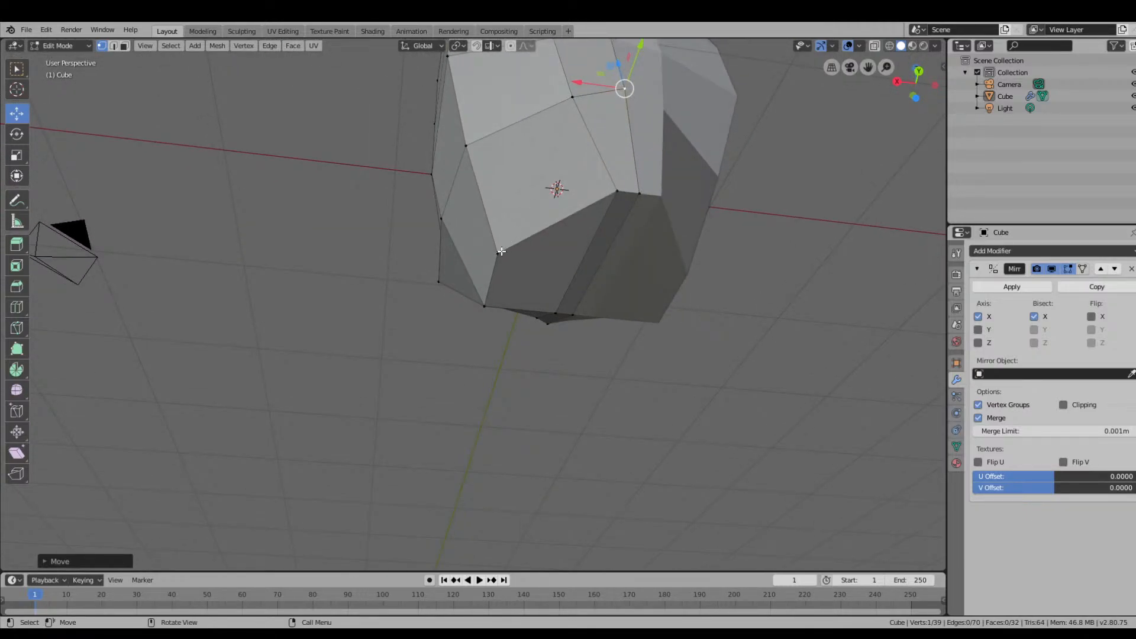
left_click(502, 251, "shift")
middle_click_drag(506, 279, 475, 424)
left_click_drag(462, 432, 452, 433)
middle_click_drag(520, 439, 587, 460)
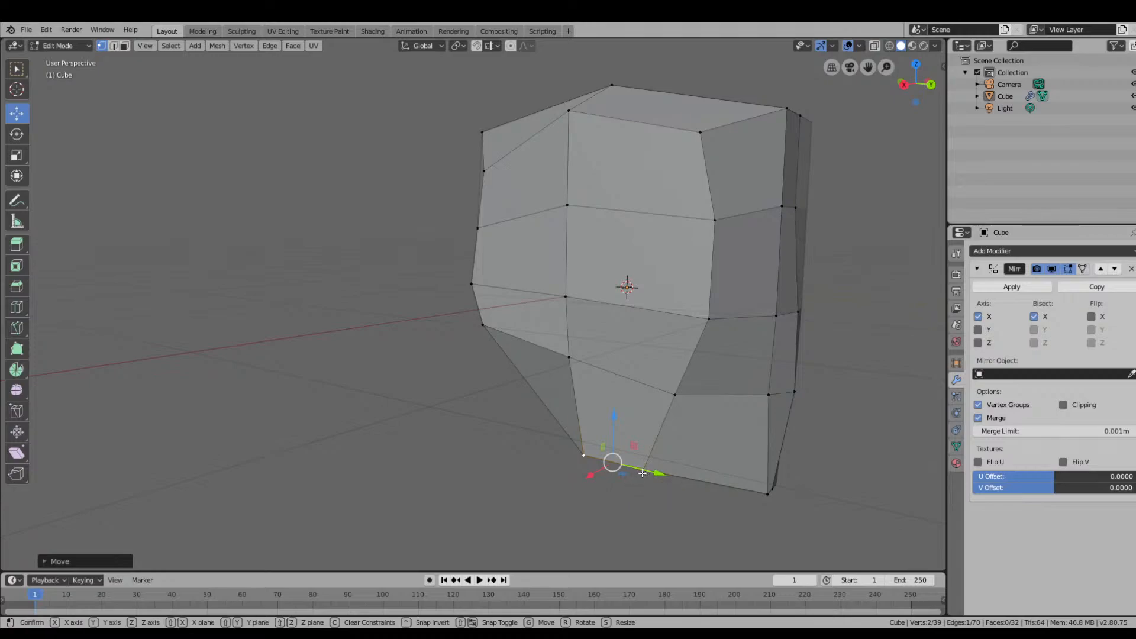
Move the bottom corner vertex and the lower-row corner vertex on the positive-X, positive-Y edge outward along Y.
left_click(643, 472)
left_click_drag(689, 480, 711, 485)
left_click(673, 398)
left_click_drag(718, 406, 736, 408)
Move the middle-row vertex beside the centre line at the positive-Y end slightly inward along X.
left_click(716, 322)
middle_click_drag(751, 379, 677, 368)
left_click(528, 299)
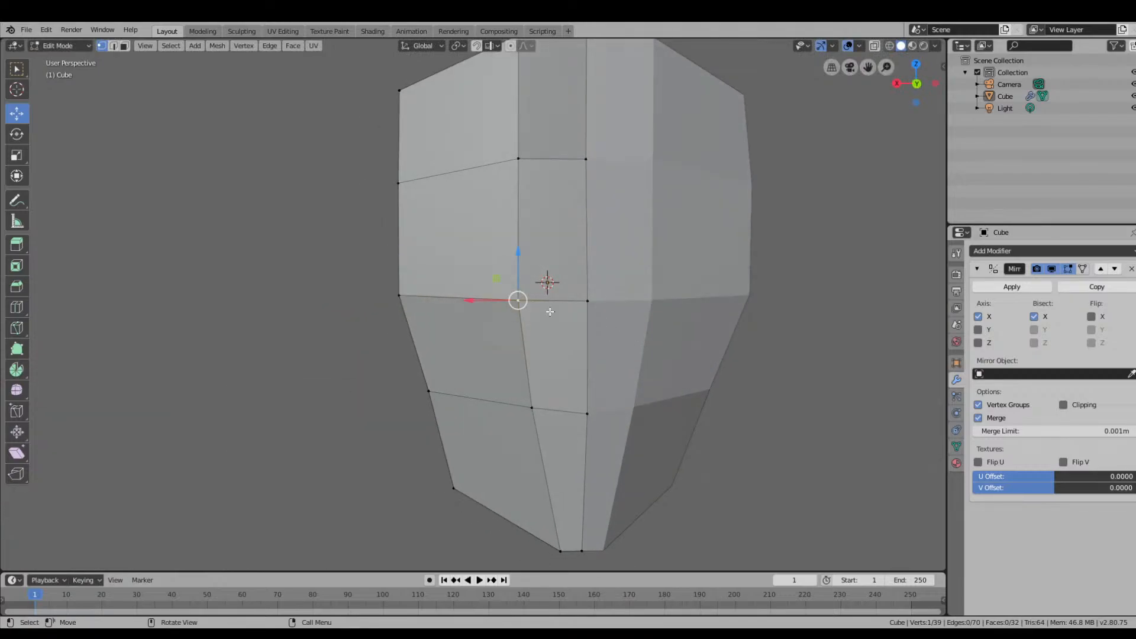
left_click_drag(476, 299, 484, 299)
Examine the head's overall shape around the positive-X, positive-Y corner.
middle_click_drag(486, 300, 628, 219)
left_click(590, 247)
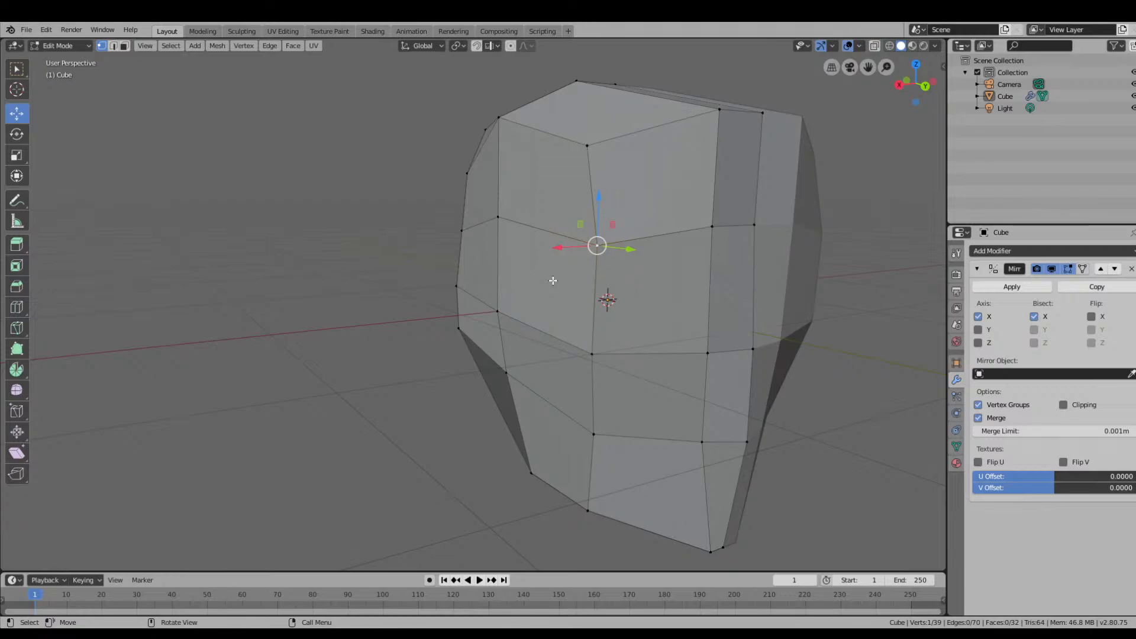
middle_click_drag(860, 388, 770, 304)
scroll(770, 305, "down", 2)
scroll(563, 290, "up", 1)
middle_click_drag(571, 340, 578, 322)
scroll(579, 343, "up", 2)
scroll(586, 384, "down", 2)
scroll(602, 396, "up", 2)
scroll(635, 484, "down", 2)
Lower the bottom centre-line vertex at the positive-Y end along Z and move the vertex beside it outward along X.
left_click(574, 501)
left_click_drag(573, 453, 574, 459)
middle_click_drag(575, 461, 622, 477)
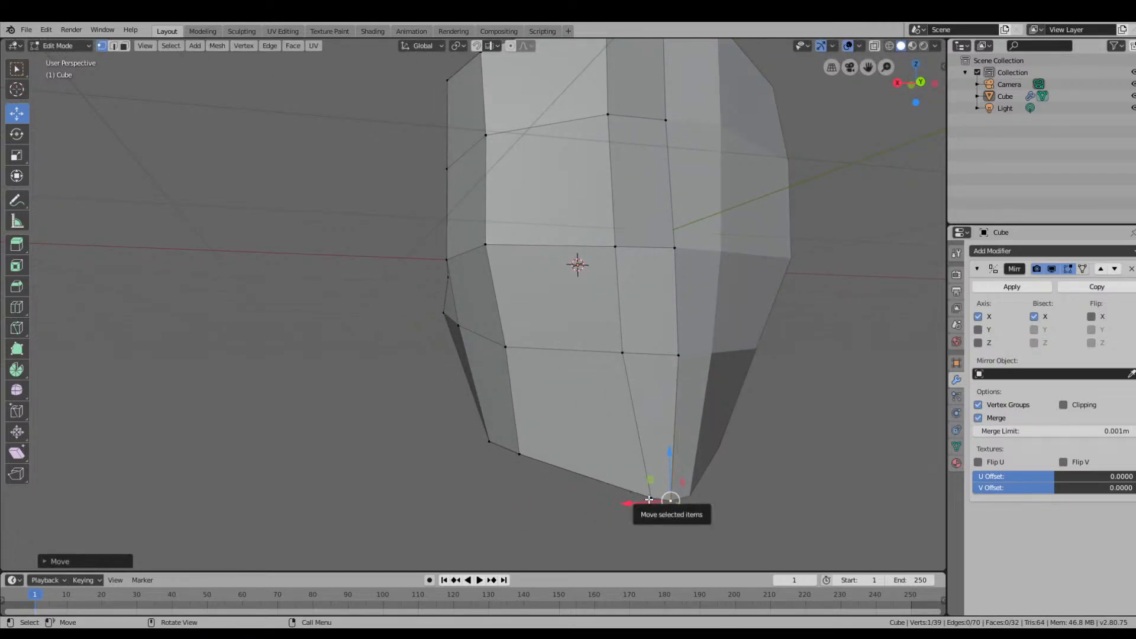
left_click(637, 534)
left_click(652, 499)
mouse_move(617, 499)
left_mouse_down()
mouse_move(585, 494)
mouse_move(597, 497)
left_mouse_up()
Shift the lower- and middle-row vertices beside the centre line outward along X and the upper-row one slightly inward.
left_click(622, 353)
left_click_drag(577, 353, 567, 352)
middle_click_drag(614, 247, 662, 305)
left_click_drag(577, 326, 567, 326)
left_click(612, 187)
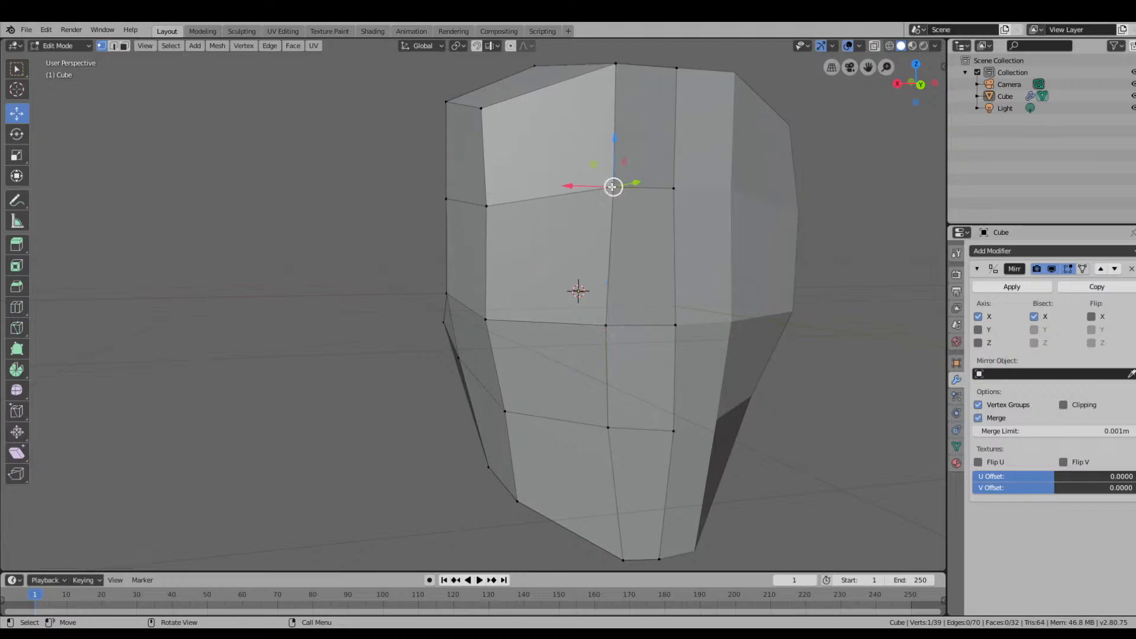
mouse_move(579, 193)
left_mouse_down()
mouse_move(573, 184)
mouse_move(584, 186)
left_mouse_up()
middle_click_drag(598, 320, 627, 358)
Add a vertical loop cut at the positive-Y end between the column beside the centre line and the corner column.
left_click(17, 307)
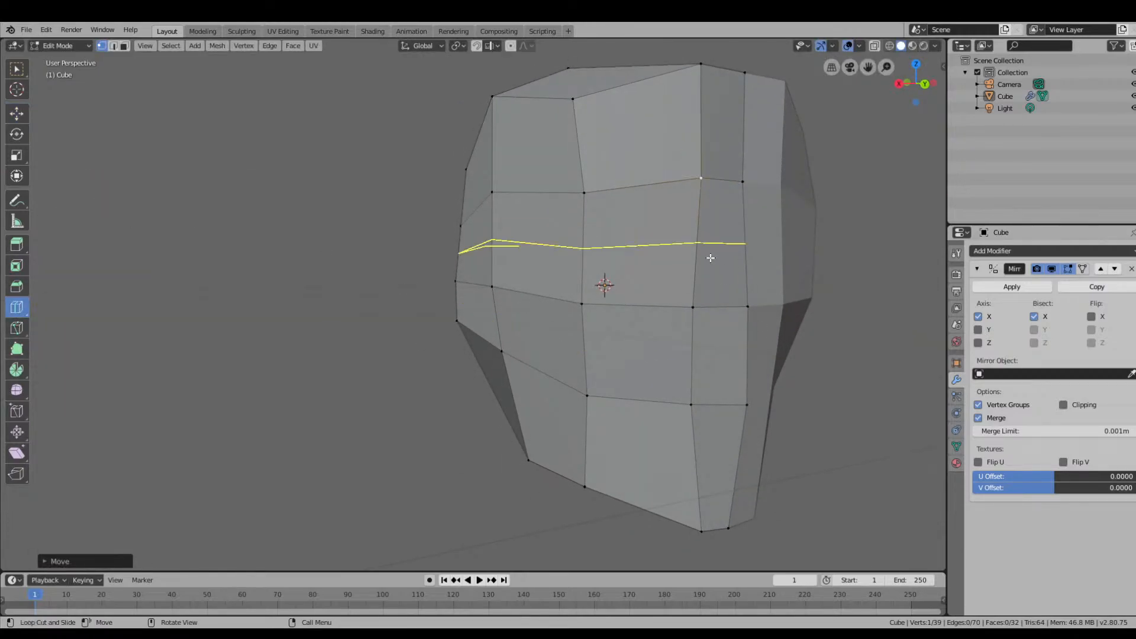
left_click(648, 185)
middle_click_drag(801, 302, 764, 303)
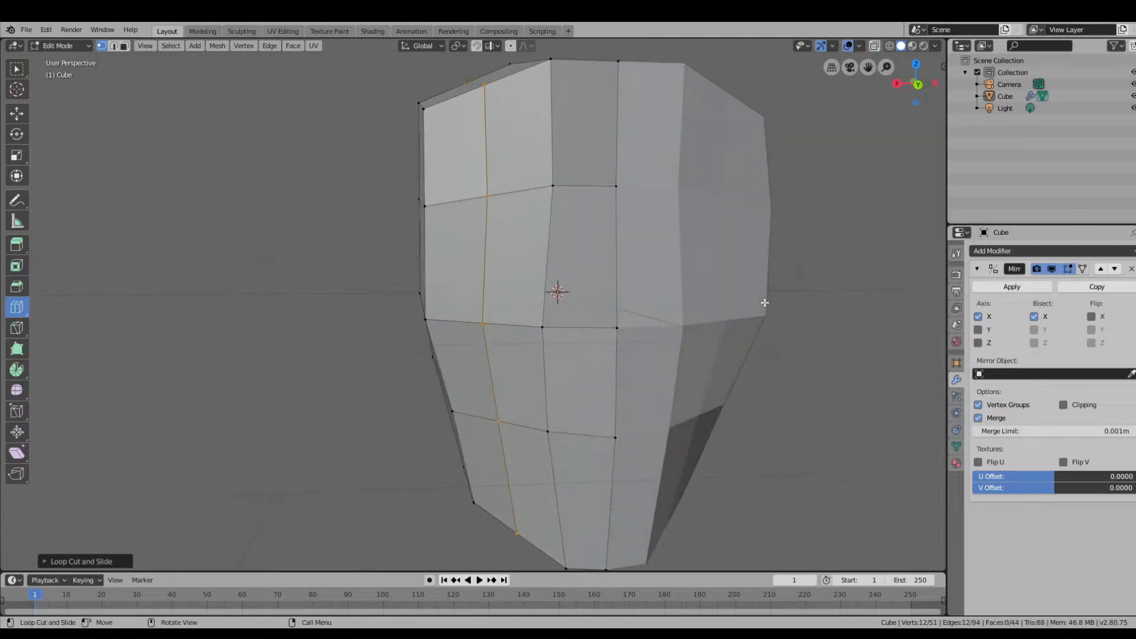
middle_click_drag(527, 309, 514, 315)
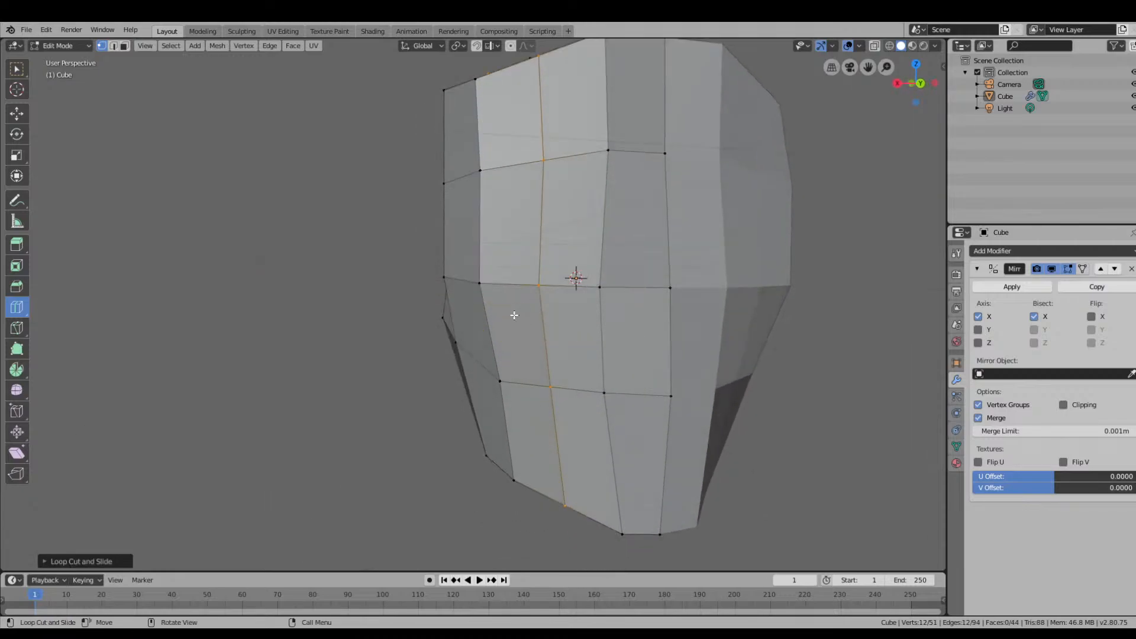
Try moving the middle-row vertex beside the centre line inward along X and shift it back.
left_click(22, 115)
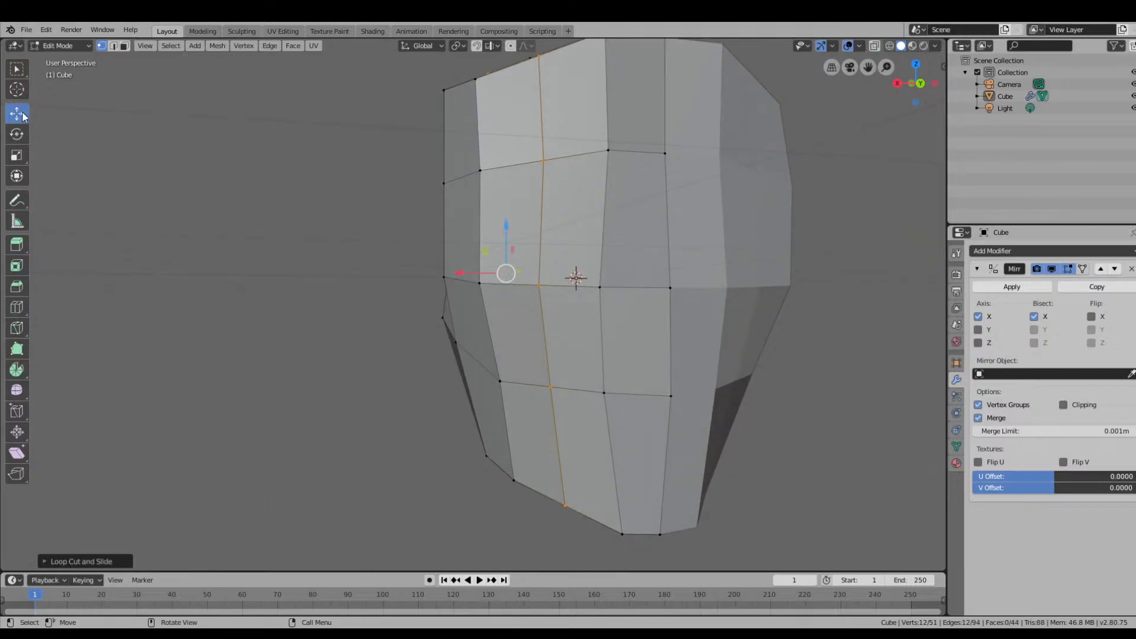
left_click(600, 290)
mouse_move(640, 363)
middle_mouse_down()
mouse_move(615, 393)
mouse_move(626, 355)
middle_mouse_up()
middle_click_drag(416, 224, 519, 245)
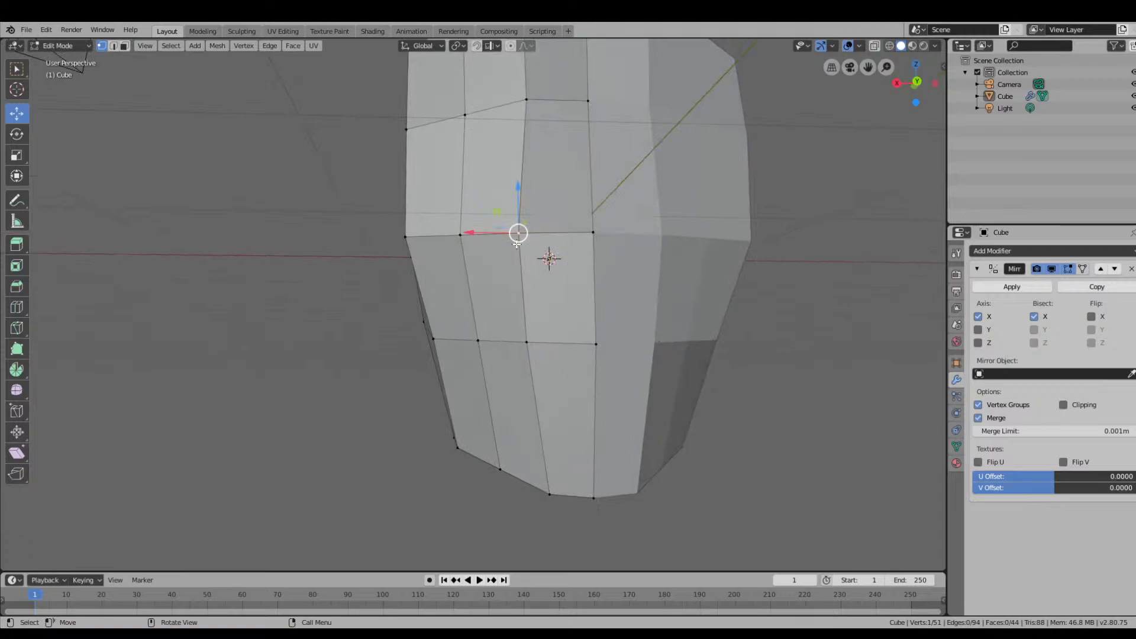
left_click_drag(489, 233, 498, 235)
left_click_drag(497, 235, 489, 235)
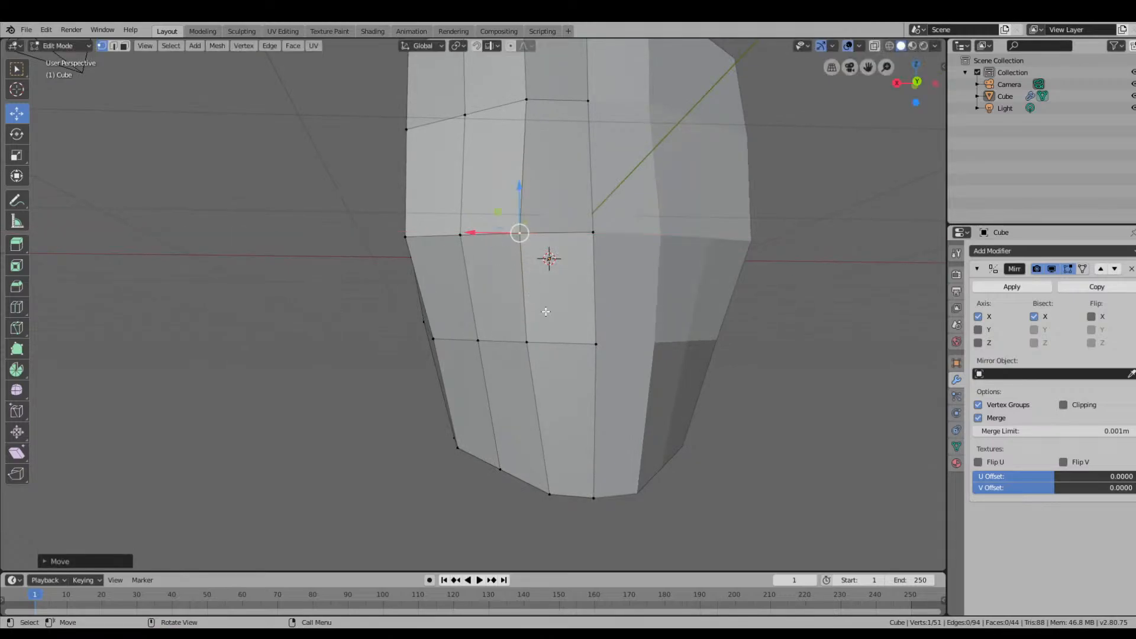
Move the middle-row corner vertex on the positive-X, positive-Y edge inward about 0.08 m along Y.
middle_click_drag(545, 312, 594, 312)
middle_click_drag(667, 352, 621, 350)
scroll(621, 350, "down", 4)
middle_click_drag(544, 283, 716, 314)
scroll(654, 294, "up", 3)
middle_click_drag(736, 239, 699, 274)
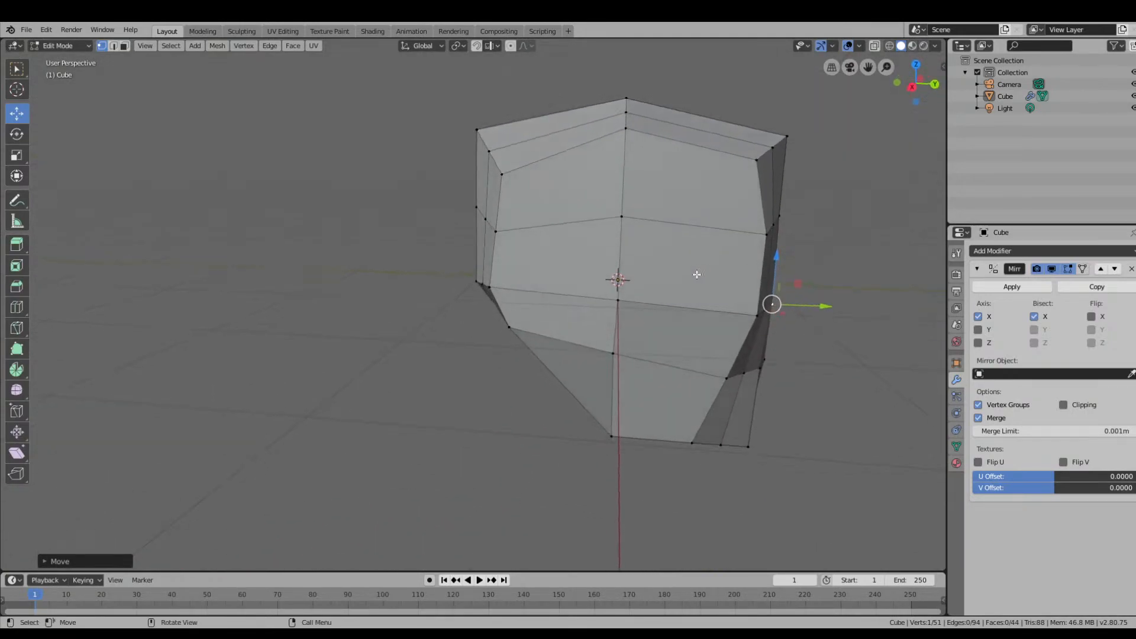
middle_click_drag(786, 292, 765, 335)
left_click(685, 279)
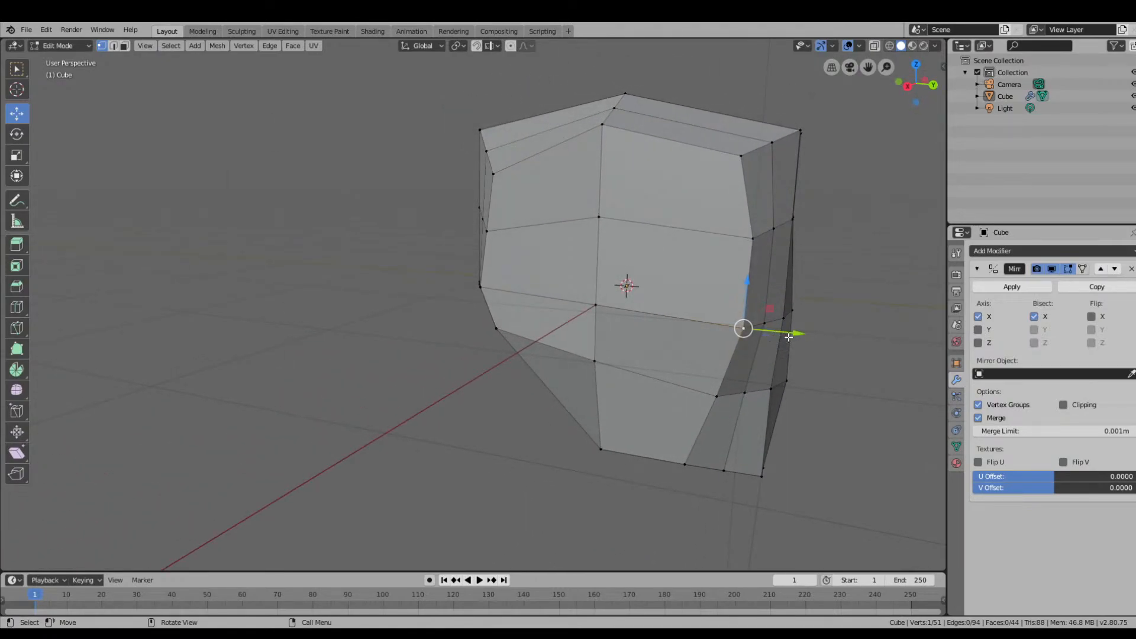
key("g")
key("y")
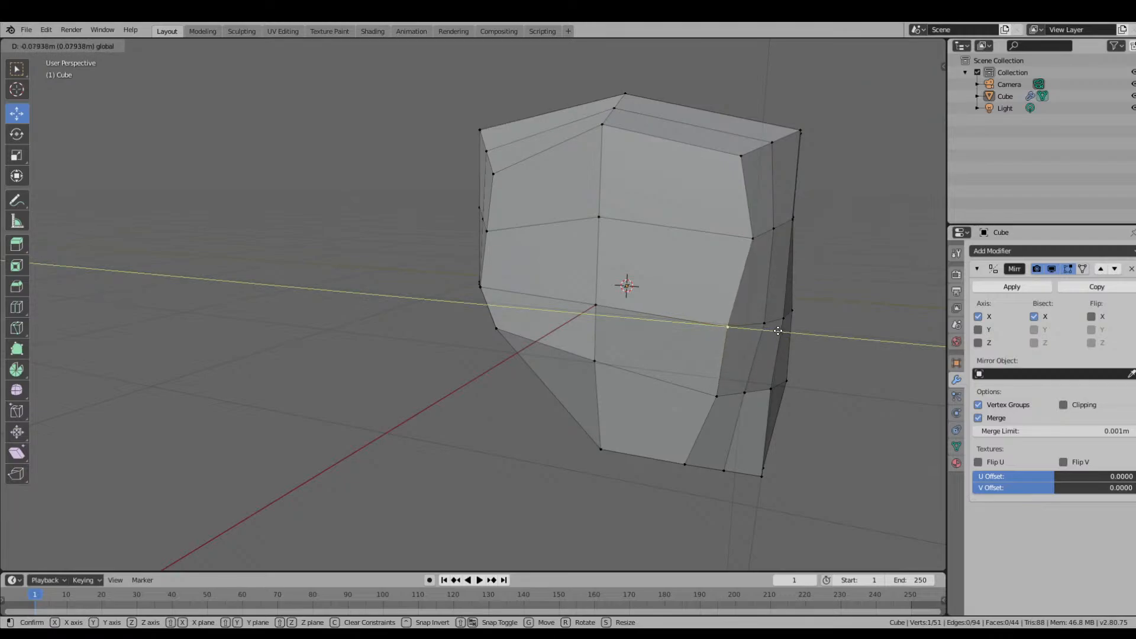
left_click(748, 240)
Move the upper-row corner vertex inward along Y and shift the top corner vertex inward and down in the YZ plane.
left_click(752, 240)
key("g")
key("y")
left_click(741, 169)
left_click(742, 157)
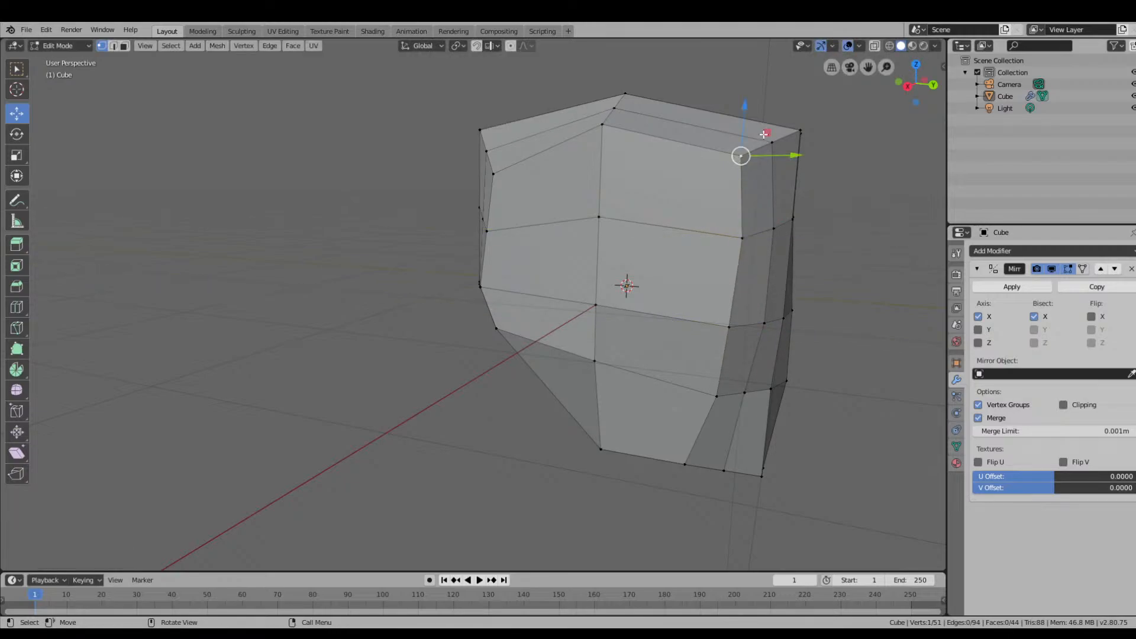
key("g")
key("shift+x")
left_click(747, 152)
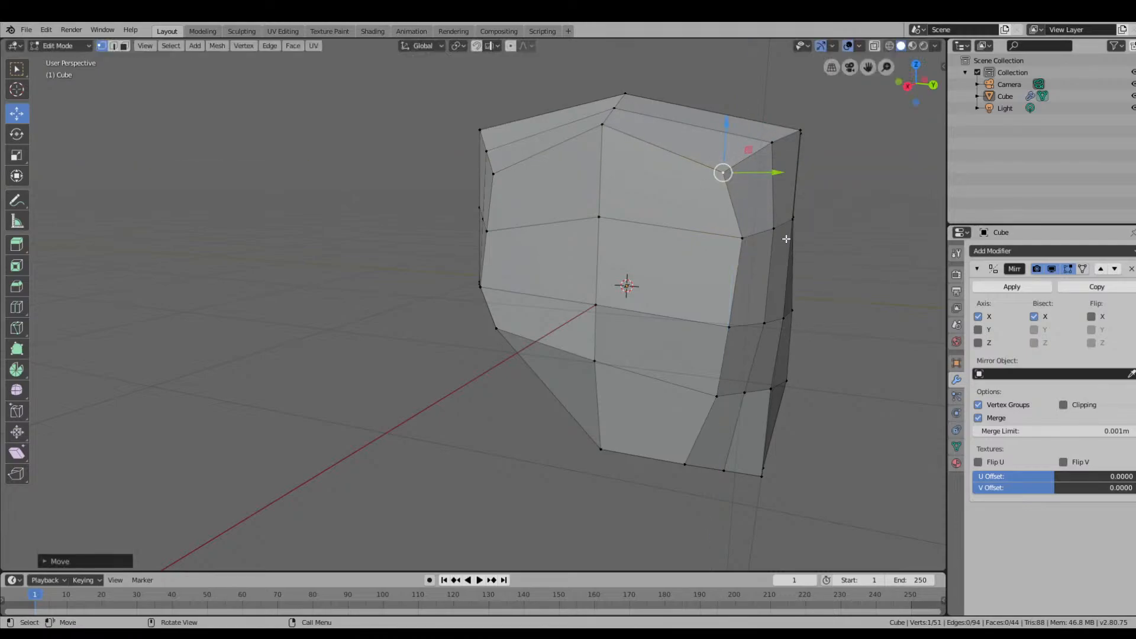
Nudge a side vertex slightly inward along X and shift the top side vertex behind the corner inward and down in the XZ plane.
middle_click_drag(860, 282, 609, 301)
left_click_drag(349, 285, 357, 285)
middle_click_drag(398, 243, 472, 247)
left_click(554, 207)
middle_click_drag(658, 238, 598, 229)
left_click_drag(408, 169, 418, 181)
middle_click_drag(591, 331, 646, 399)
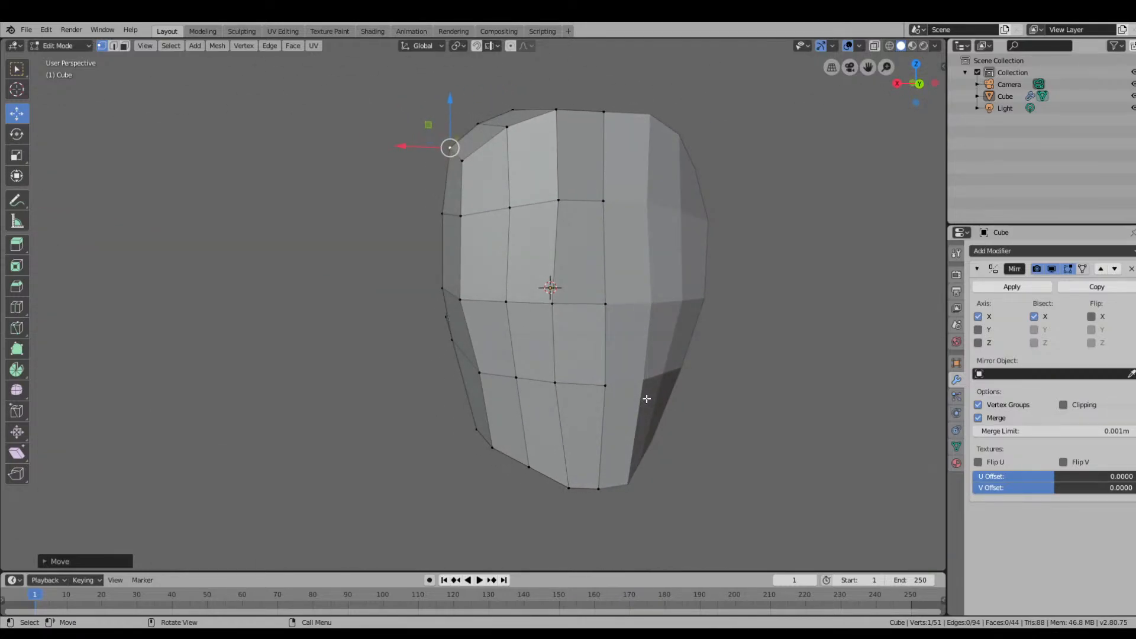
Select the three faces in the second row of the positive-Y end, from the outer corner to the centre line.
left_click(573, 248)
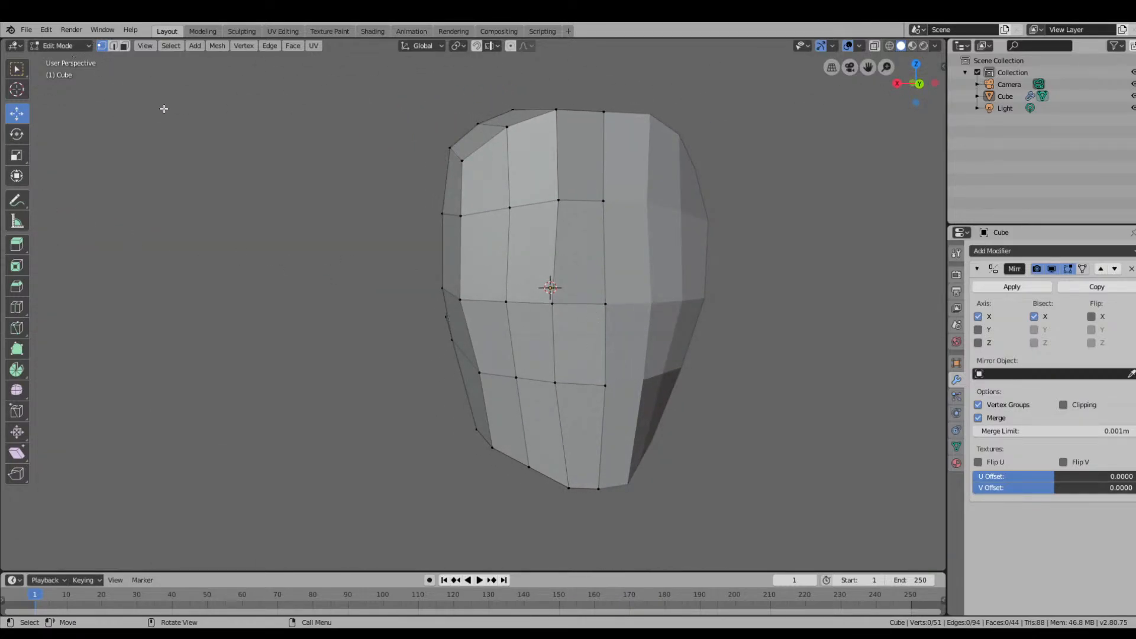
key("3")
left_click(495, 264)
left_click(534, 273, "shift")
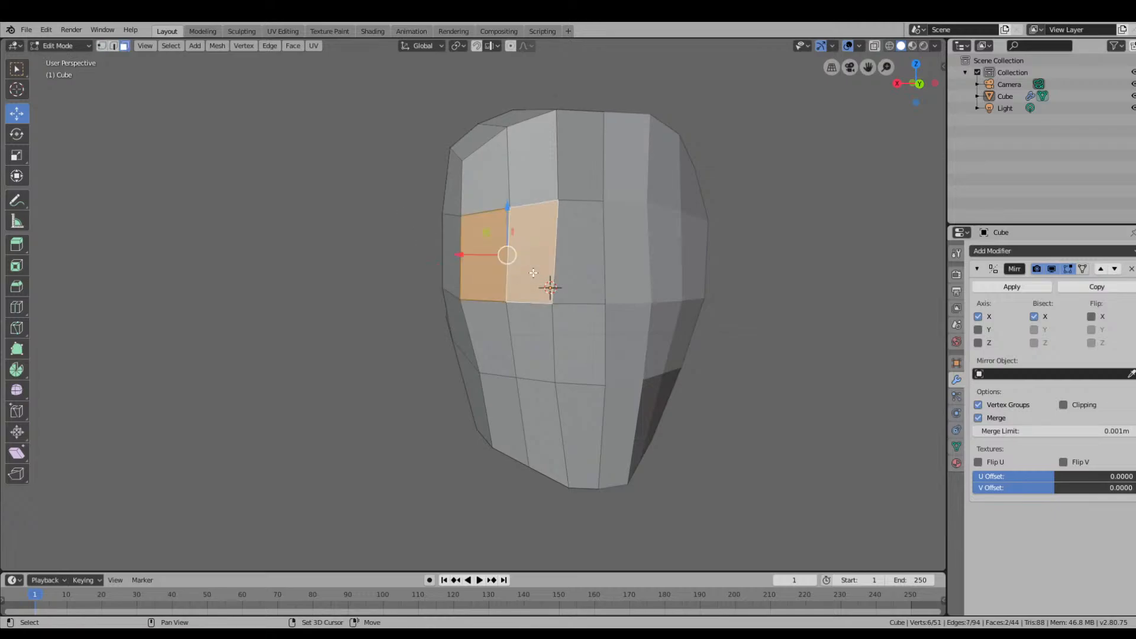
left_click(576, 293, "shift")
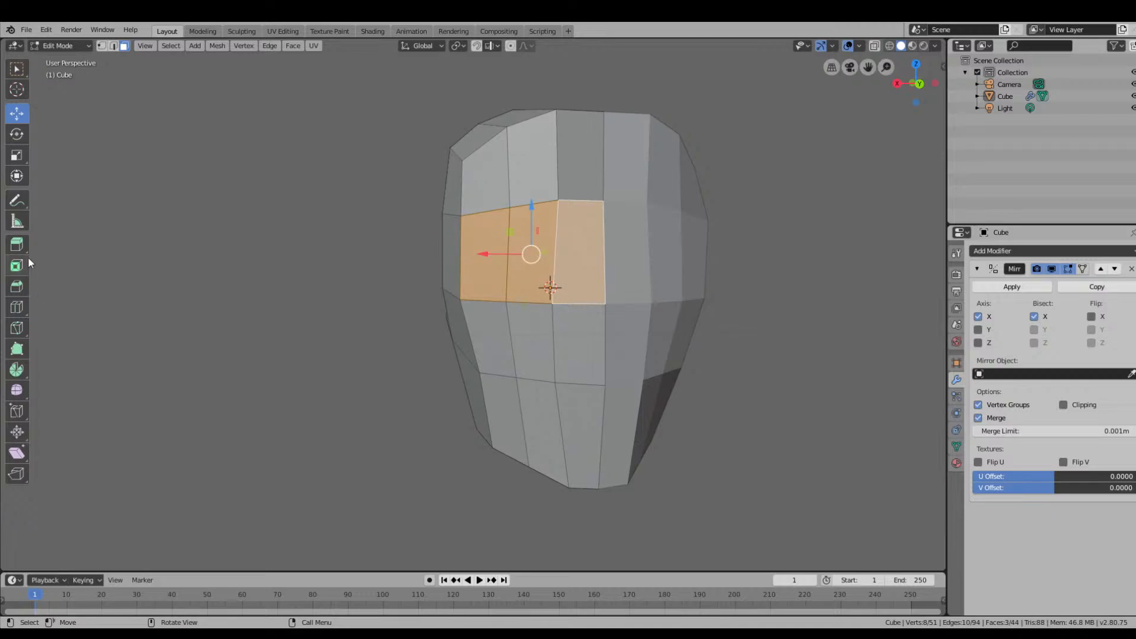
Try a bevel and an extrusion on the three selected faces, undoing each attempt.
left_click(16, 287)
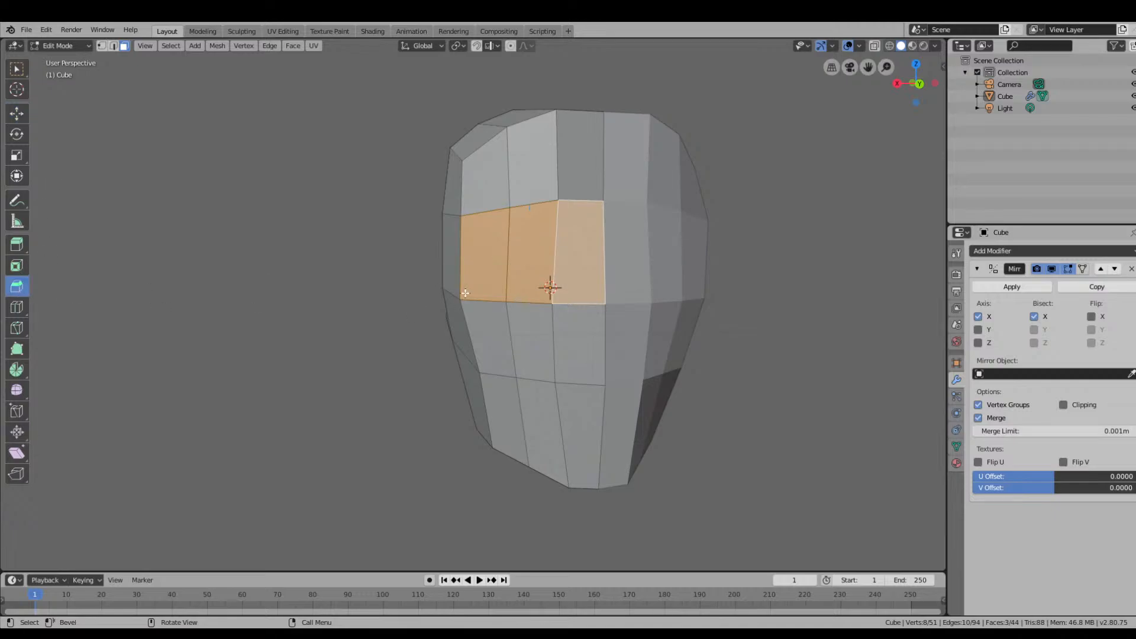
left_click_drag(540, 254, 526, 273)
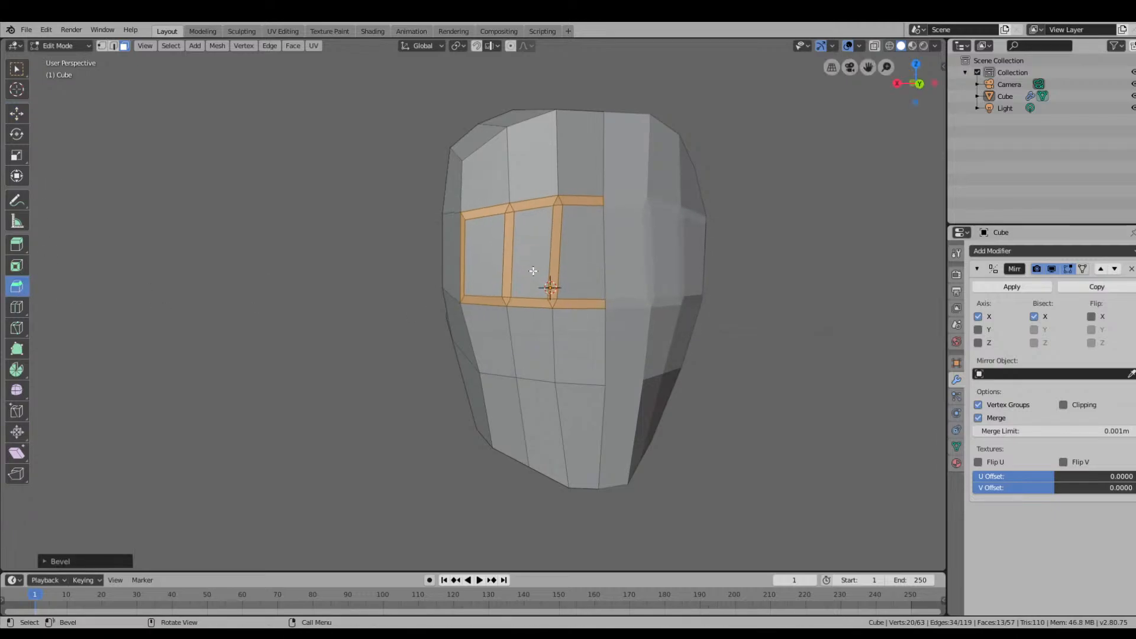
key("ctrl+z")
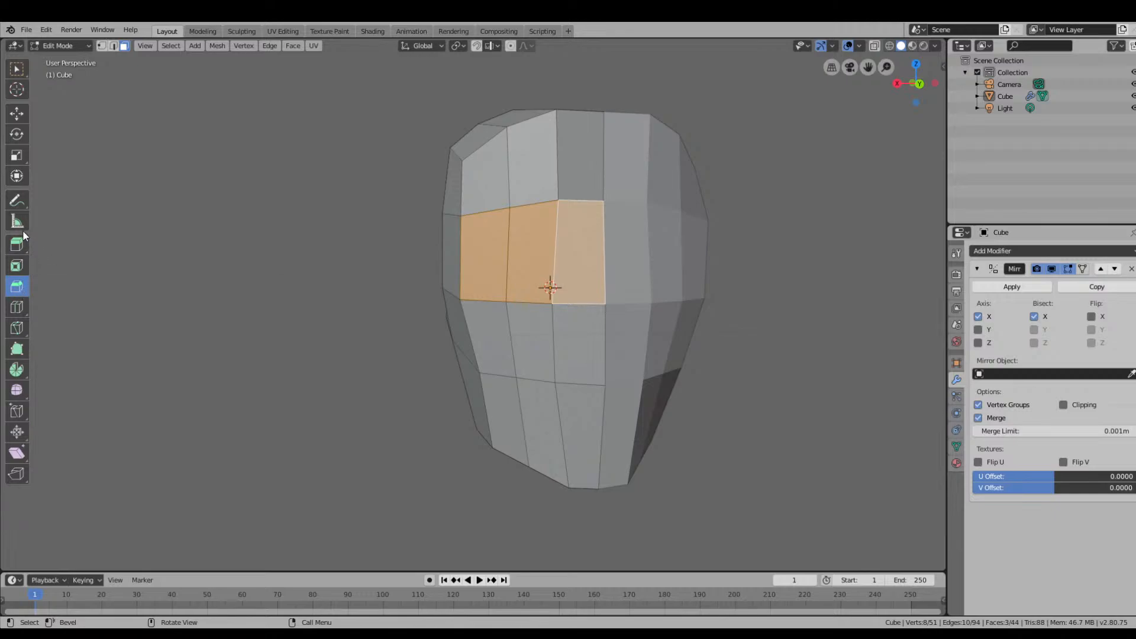
left_click(18, 266)
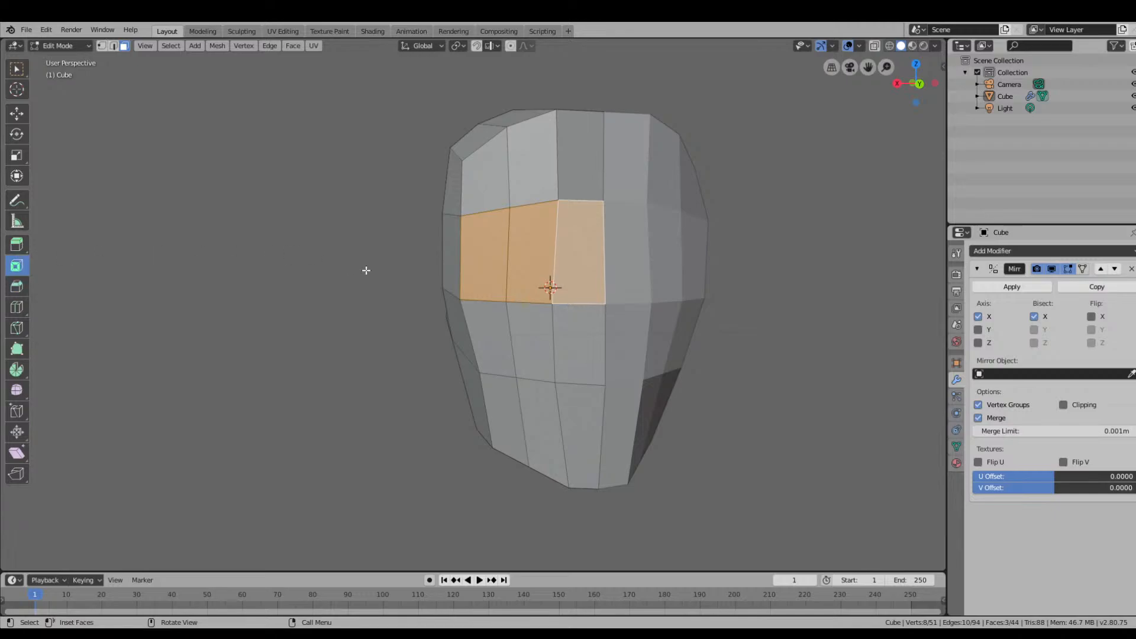
left_click(17, 243)
left_click_drag(527, 250, 553, 210)
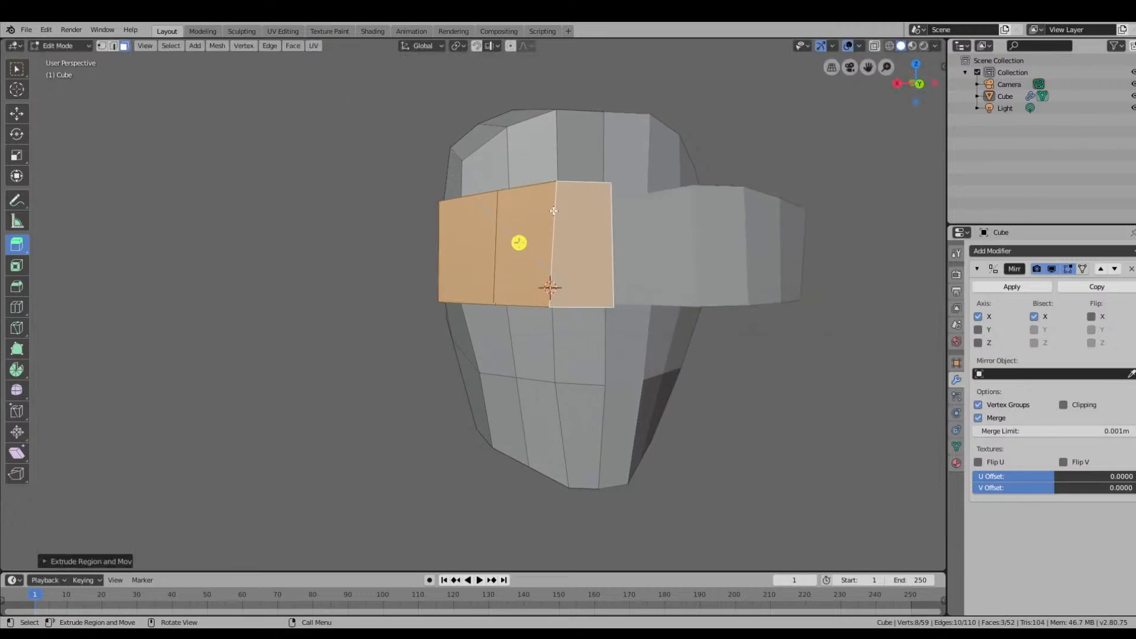
key("ctrl+z")
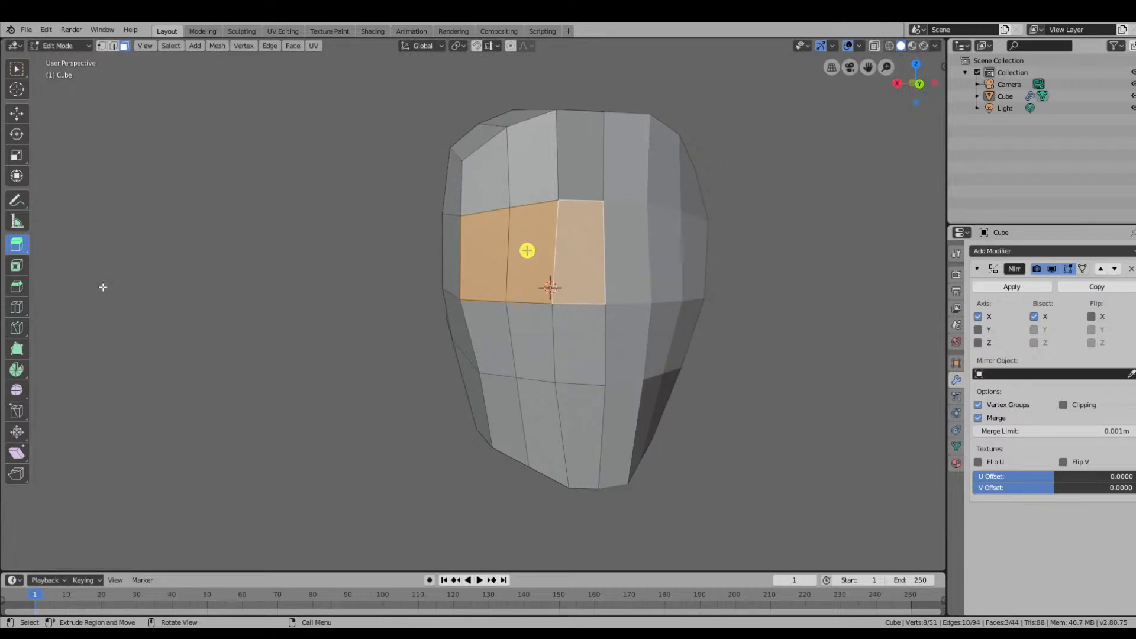
Extrude the three selected faces outward from the head and scale the extruded faces down uniformly.
middle_click_drag(321, 300, 342, 335)
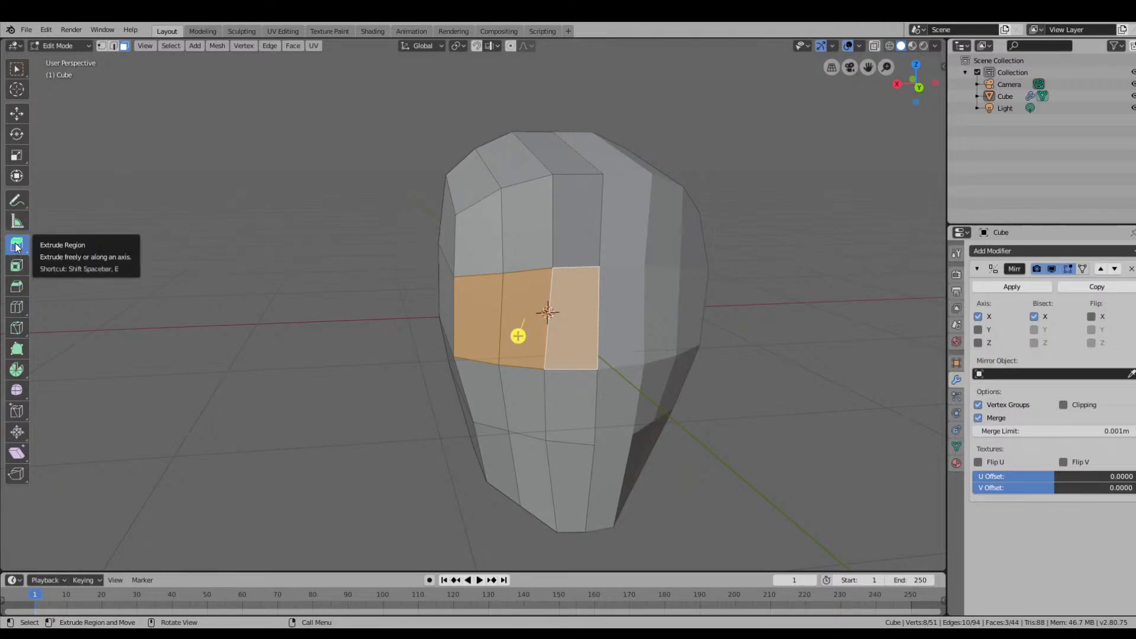
left_click_drag(521, 309, 516, 324)
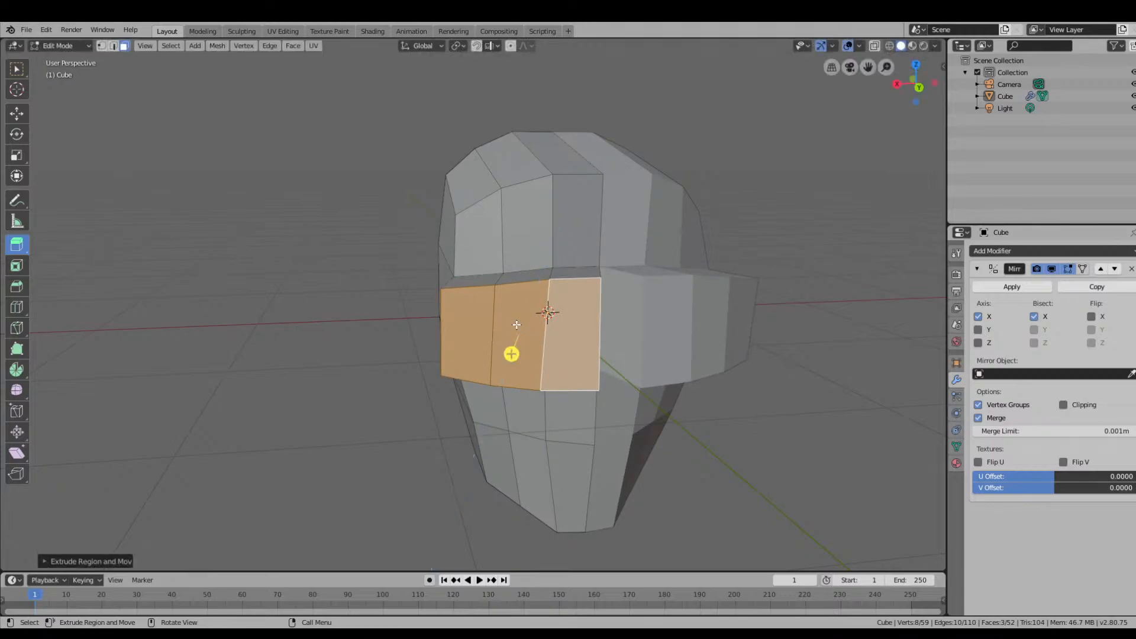
key("s")
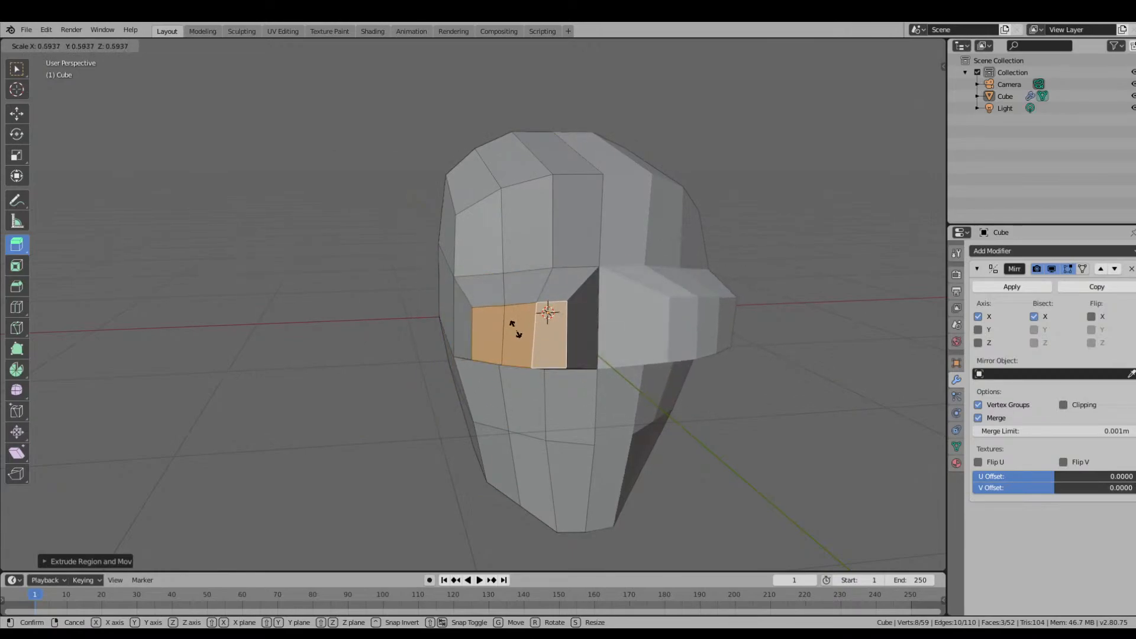
left_click(509, 354)
Push the extruded faces back towards the head and shift them along X to centre them in the surrounding face loop.
middle_click_drag(509, 354, 782, 371)
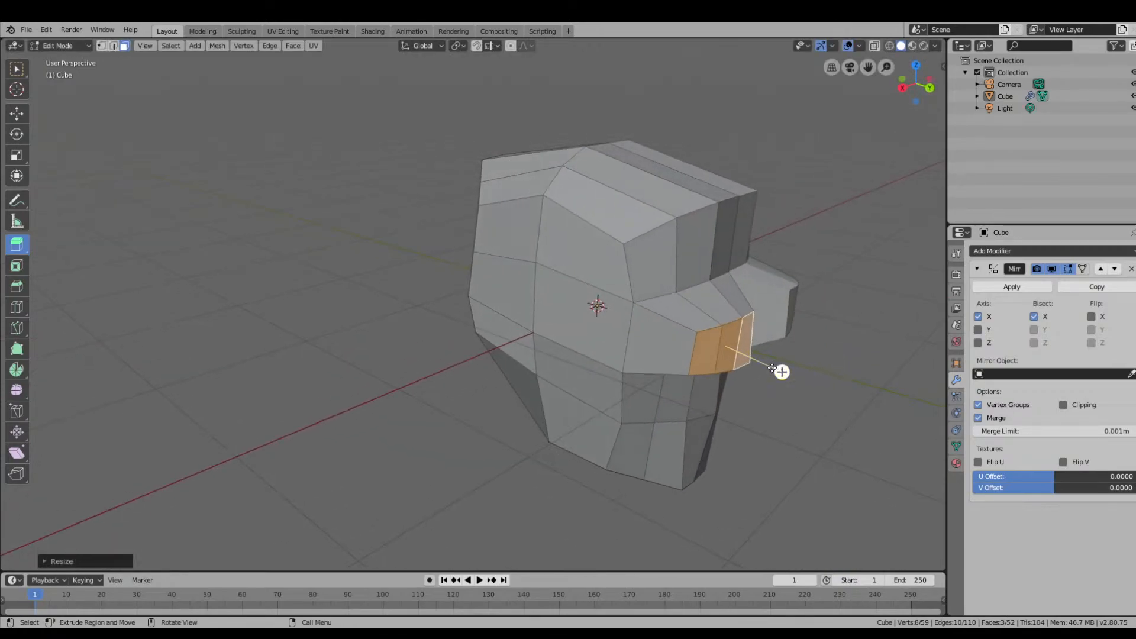
left_click(18, 114)
left_click_drag(772, 360, 719, 346)
middle_click_drag(725, 348, 616, 345)
scroll(589, 338, "up", 2)
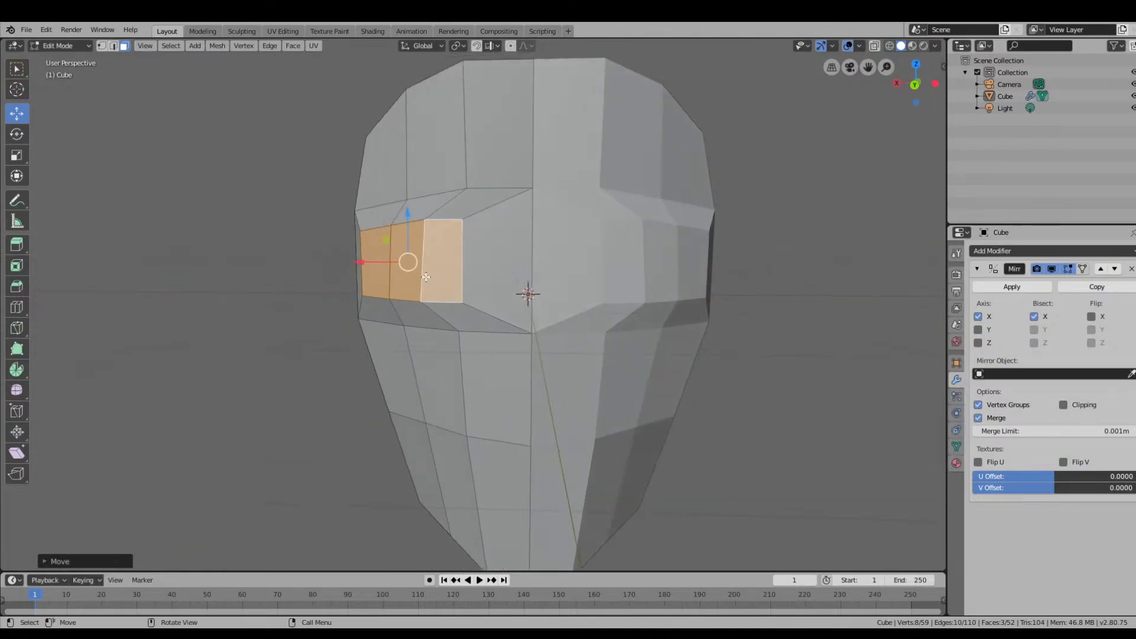
key("g")
key("x")
left_click(395, 264)
Try smoothing the vertices of the three inner eye-area faces with the Smooth tool.
middle_click_drag(395, 264, 462, 345)
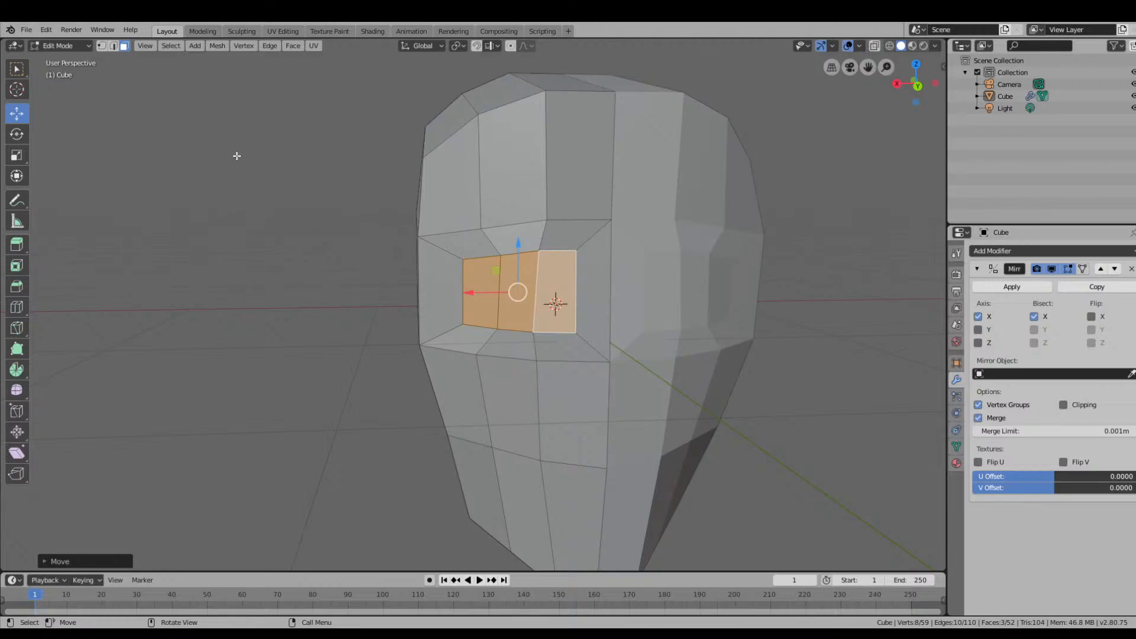
right_click(509, 298)
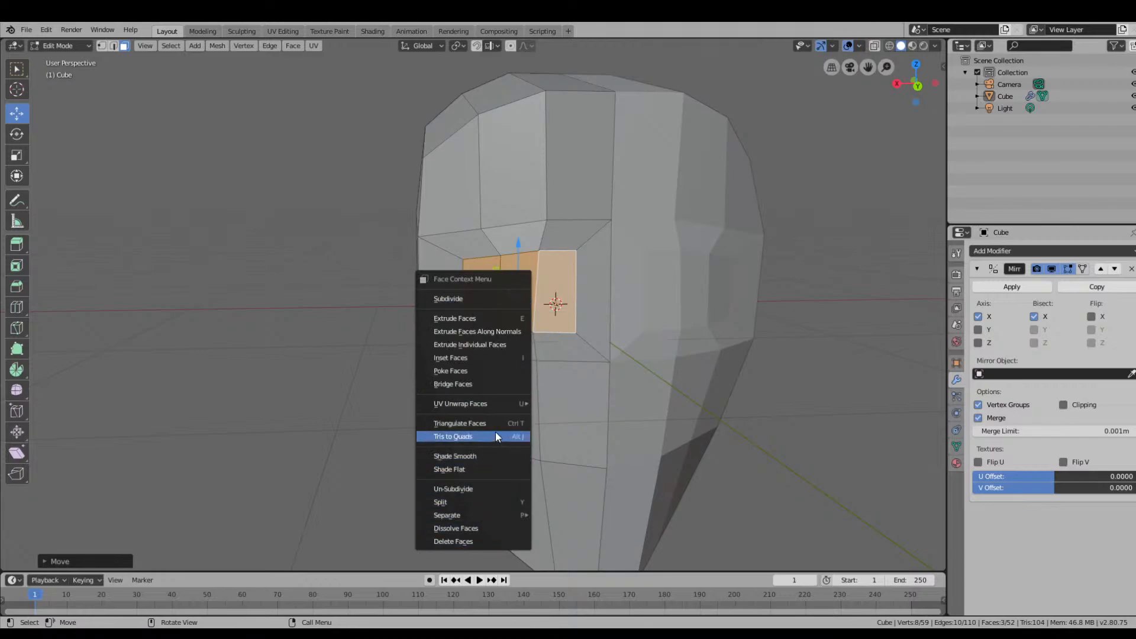
right_click(509, 302)
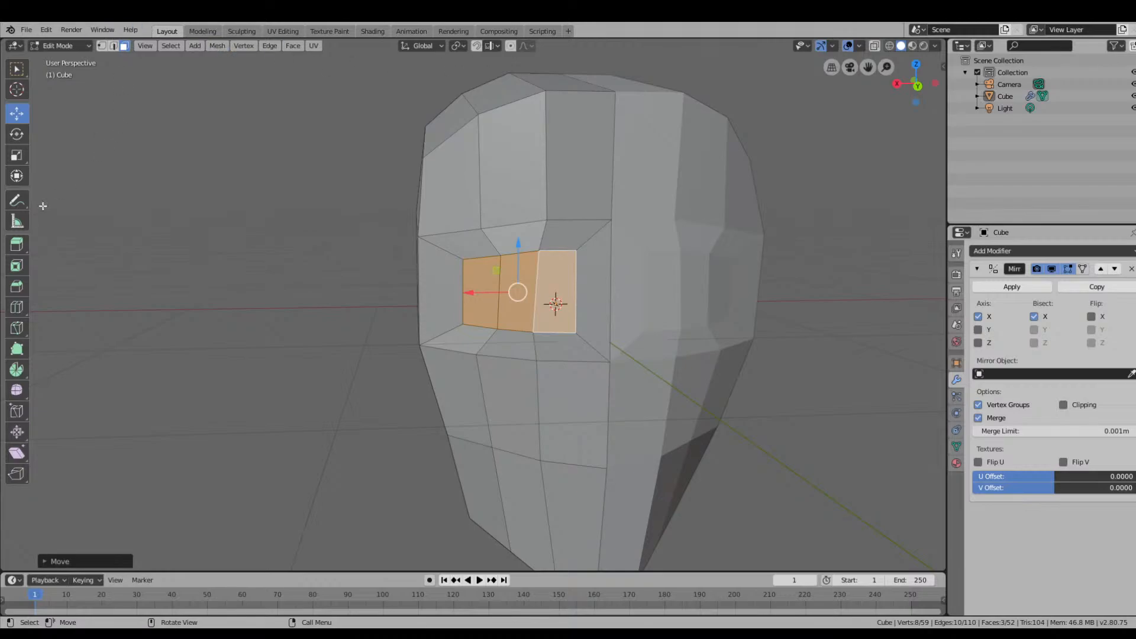
left_click(16, 391)
left_click_drag(541, 280, 820, 88)
left_click(17, 113)
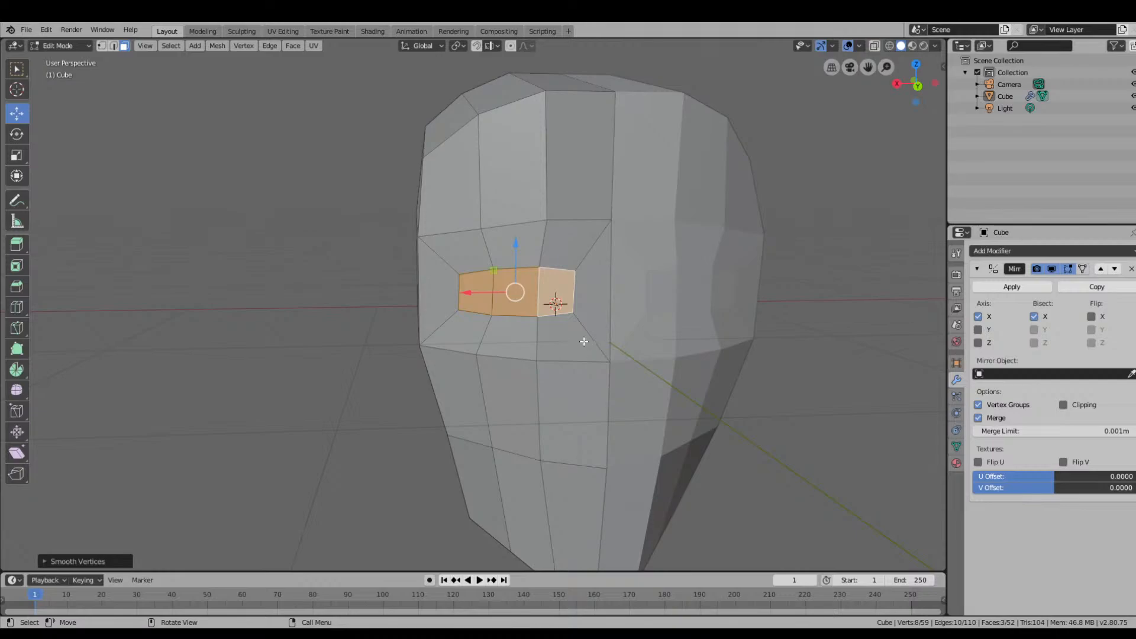
Try reshaping the eye area by moving the lower vertices of the inner loop downward and shifting the outer one along X.
left_click(607, 338)
middle_click_drag(541, 388, 599, 357)
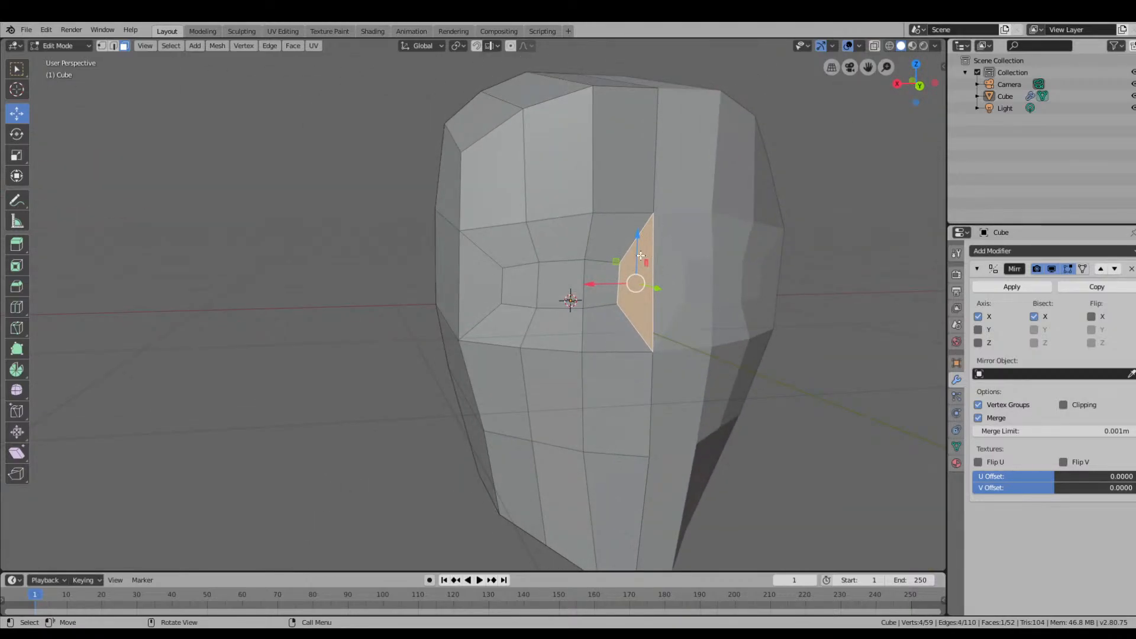
middle_click_drag(644, 308, 635, 288)
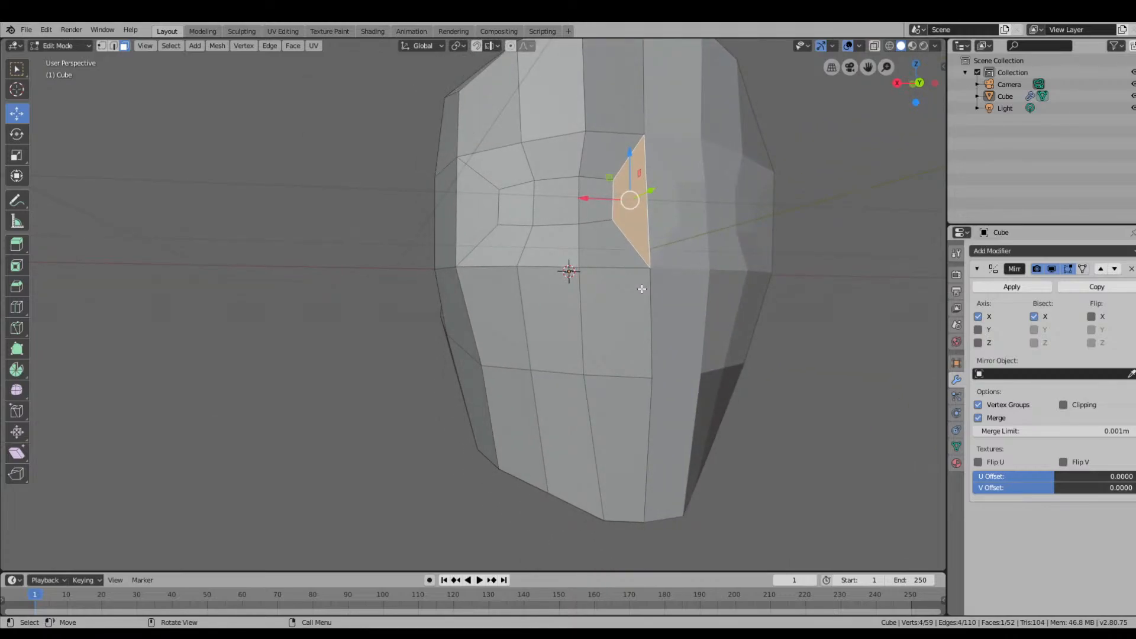
left_click(603, 212)
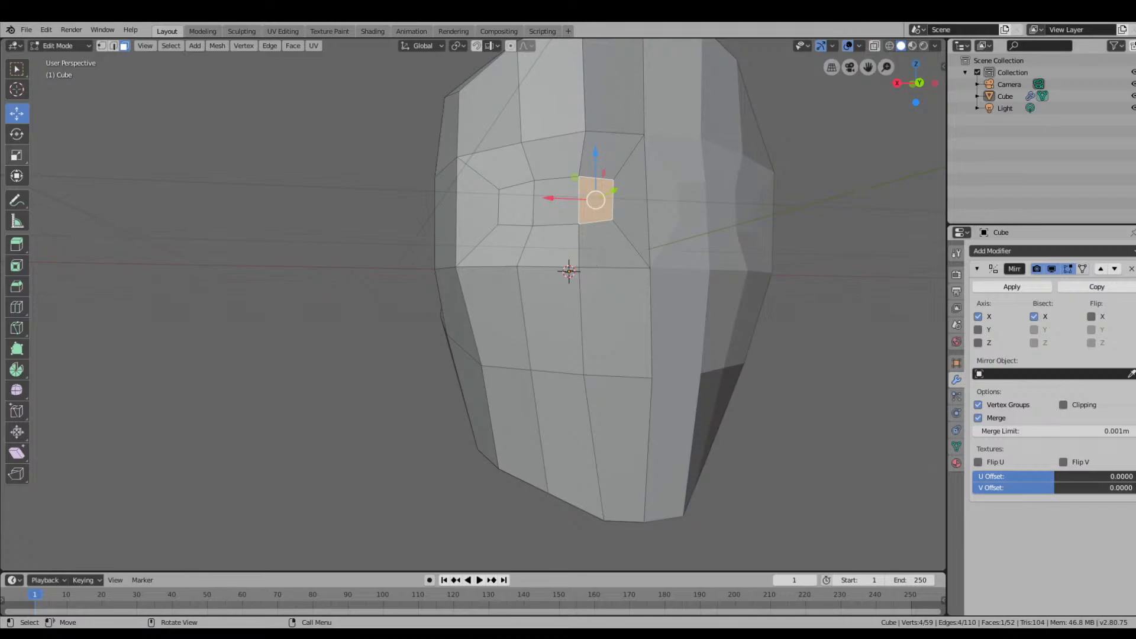
key("1")
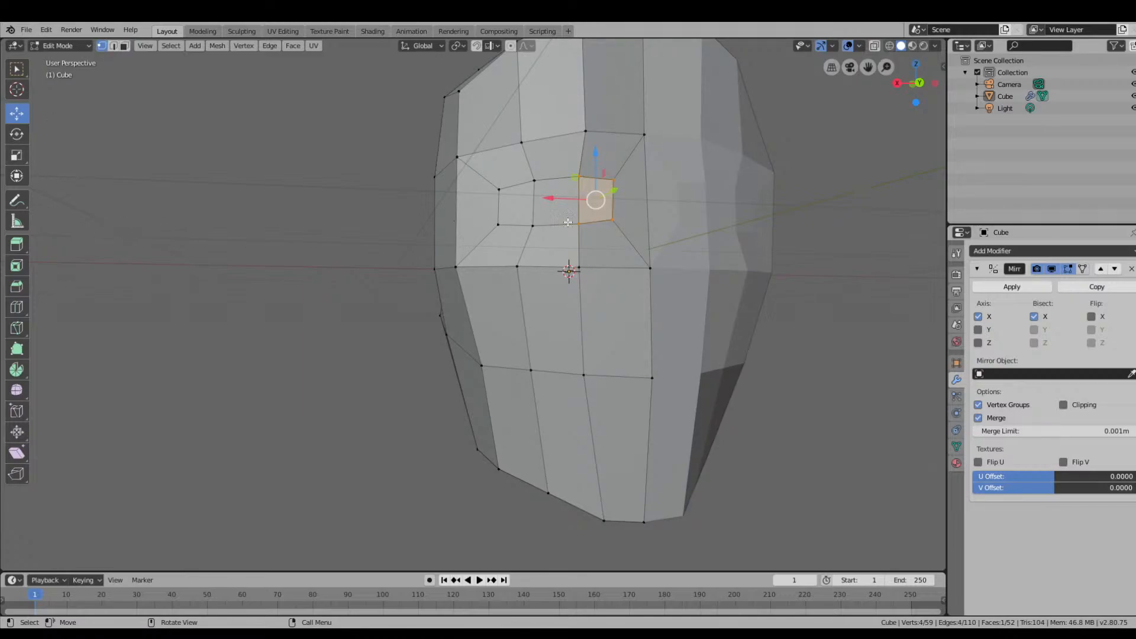
left_click(612, 220)
middle_click_drag(612, 220, 797, 306)
left_click_drag(806, 271, 783, 296)
middle_click_drag(782, 296, 592, 267)
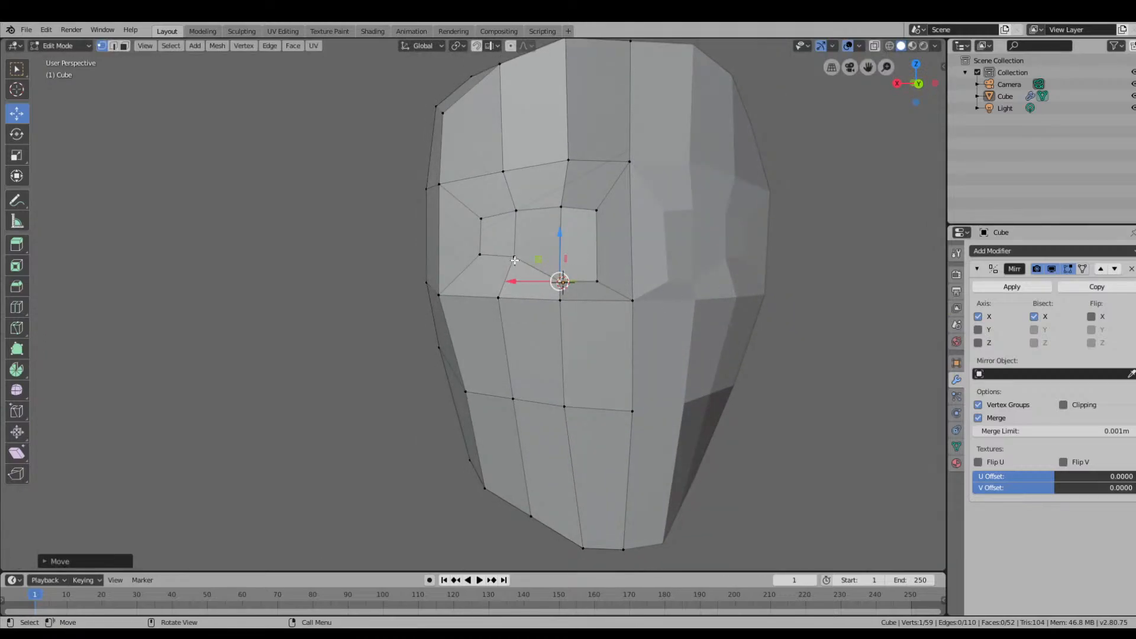
key("g")
key("x")
left_click(480, 263)
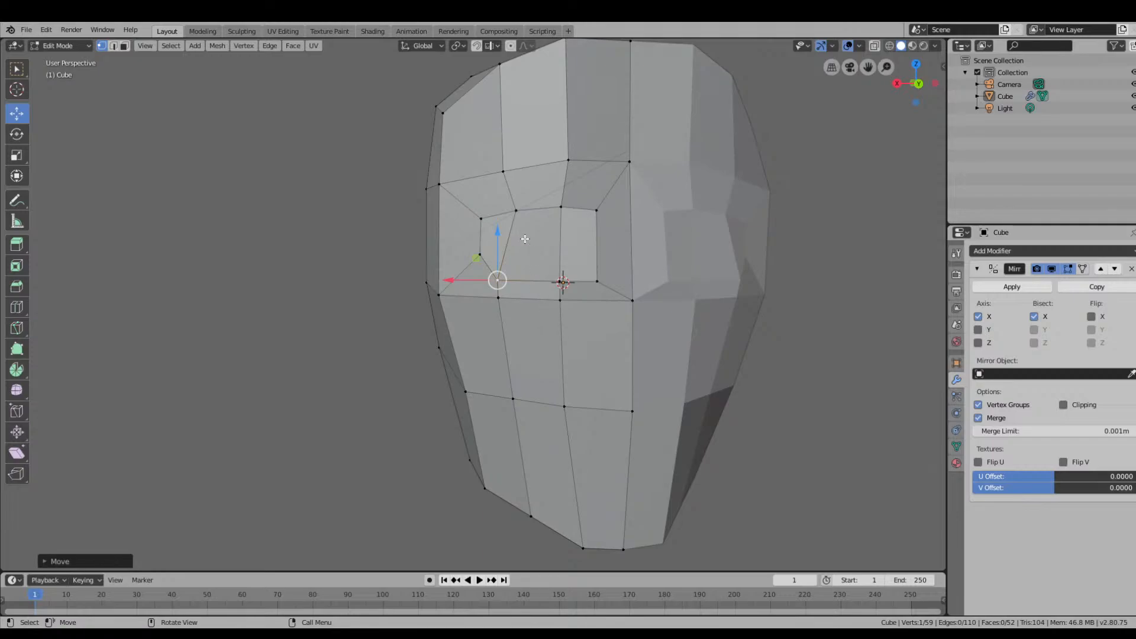
Try moving the inner loop's upper inner corner outward and raising the two brow vertices above the loop.
middle_click_drag(796, 232, 628, 296)
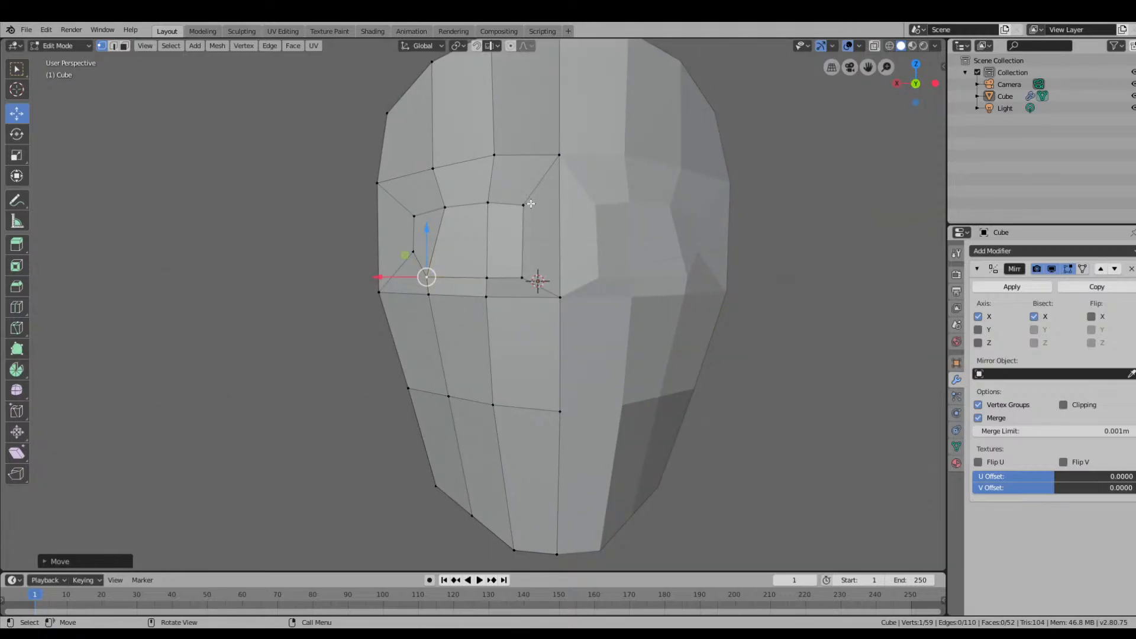
left_click(526, 205)
left_click_drag(502, 183, 489, 191)
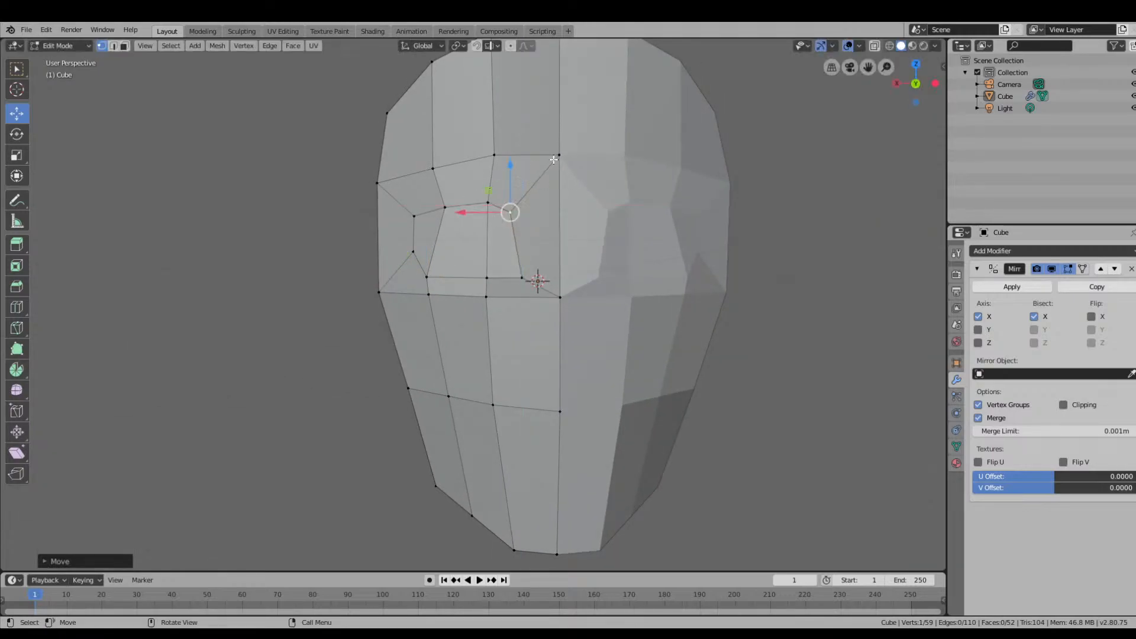
left_click(493, 153)
left_click_drag(472, 135, 415, 134)
left_click(433, 167)
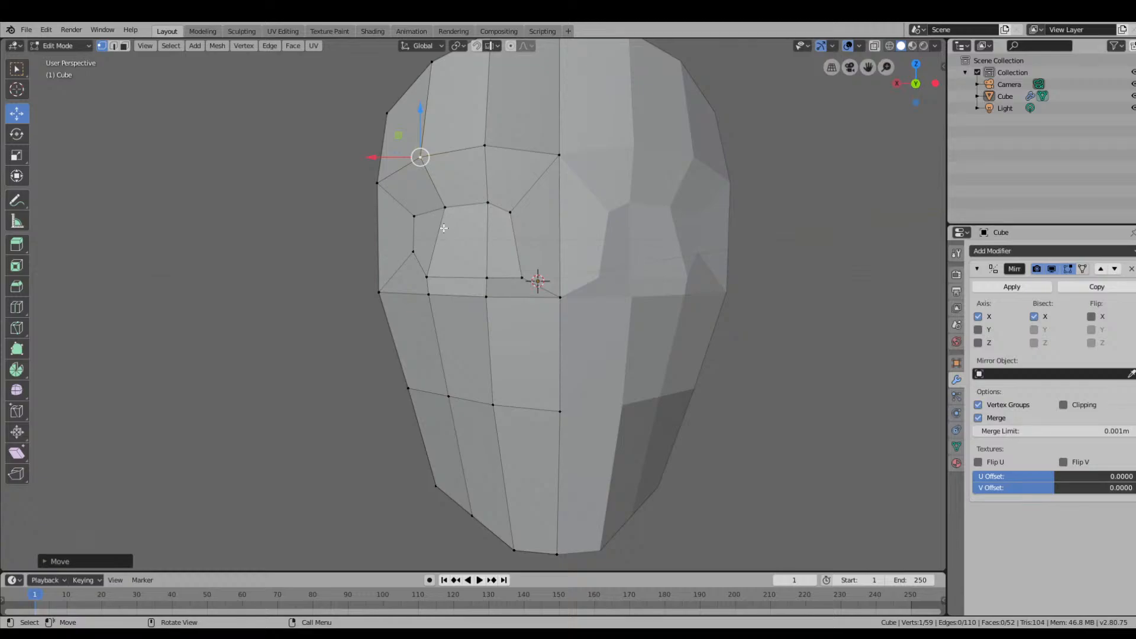
Try rounding the eye loop by repositioning its corner and lower vertices and the cheek vertex beneath it.
left_click(413, 216)
left_click_drag(414, 217, 510, 215)
left_click(412, 255)
left_click(426, 275)
left_click(487, 296)
left_click(520, 277)
left_click(509, 211)
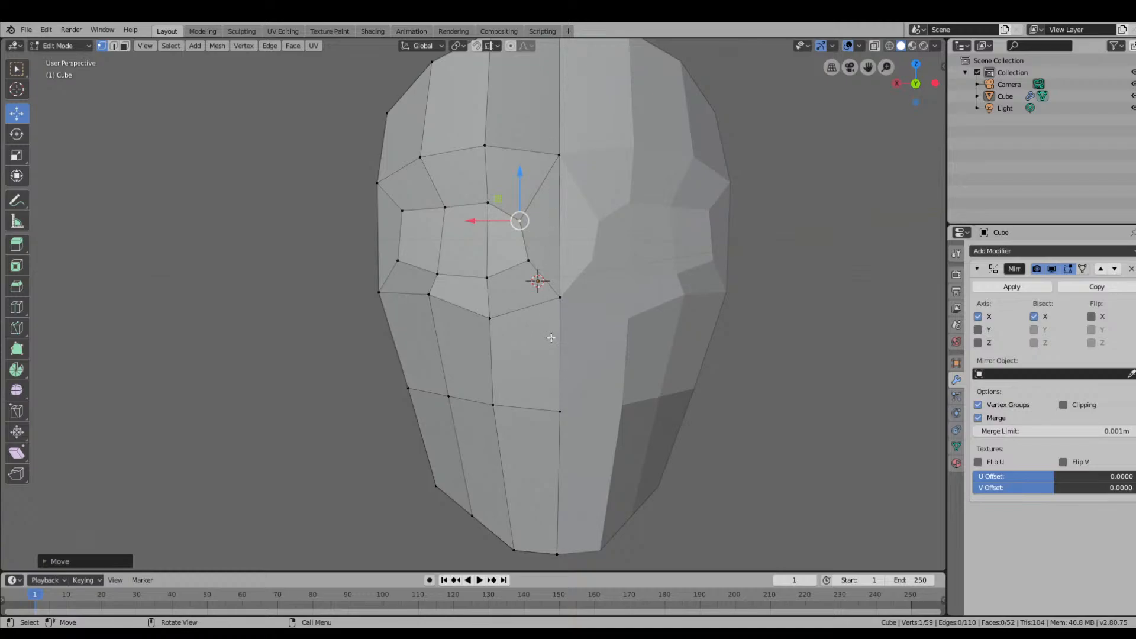
Undo the eye-area vertex moves and the smoothing, back to the three selected inner faces.
key("ctrl+z")
key("ctrl+z")
key("ctrl+z")
key("ctrl+z")
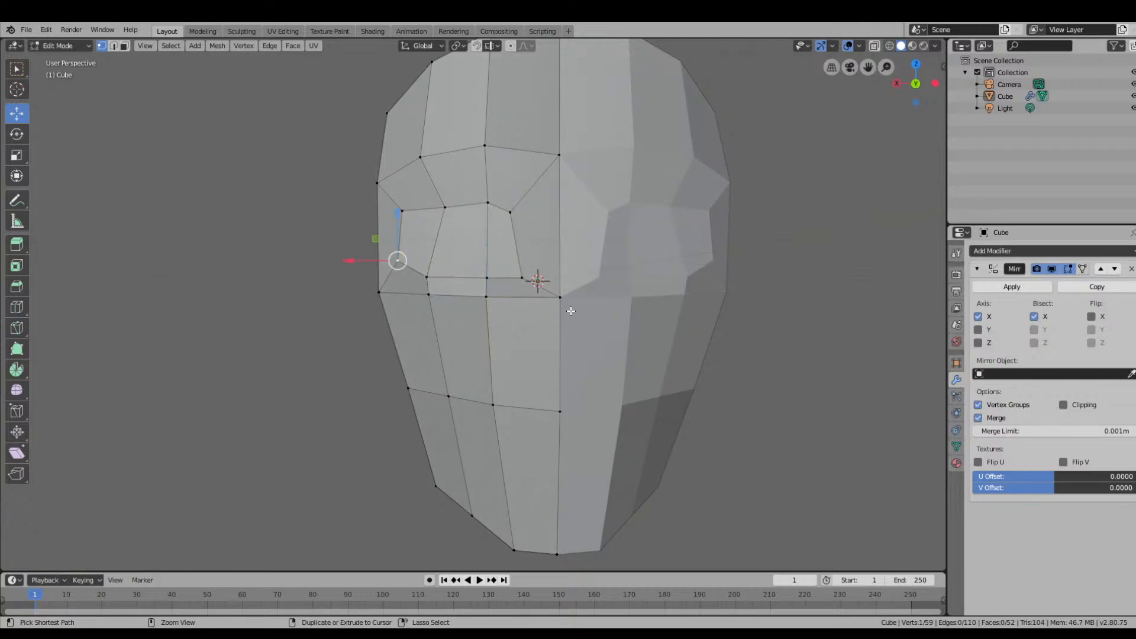
key("ctrl+z")
key("ctrl+z")
key("ctrl+z")
key("ctrl+z")
key("ctrl+z")
key("ctrl+z")
key("ctrl+z")
key("ctrl+z")
key("ctrl+z")
key("ctrl+z")
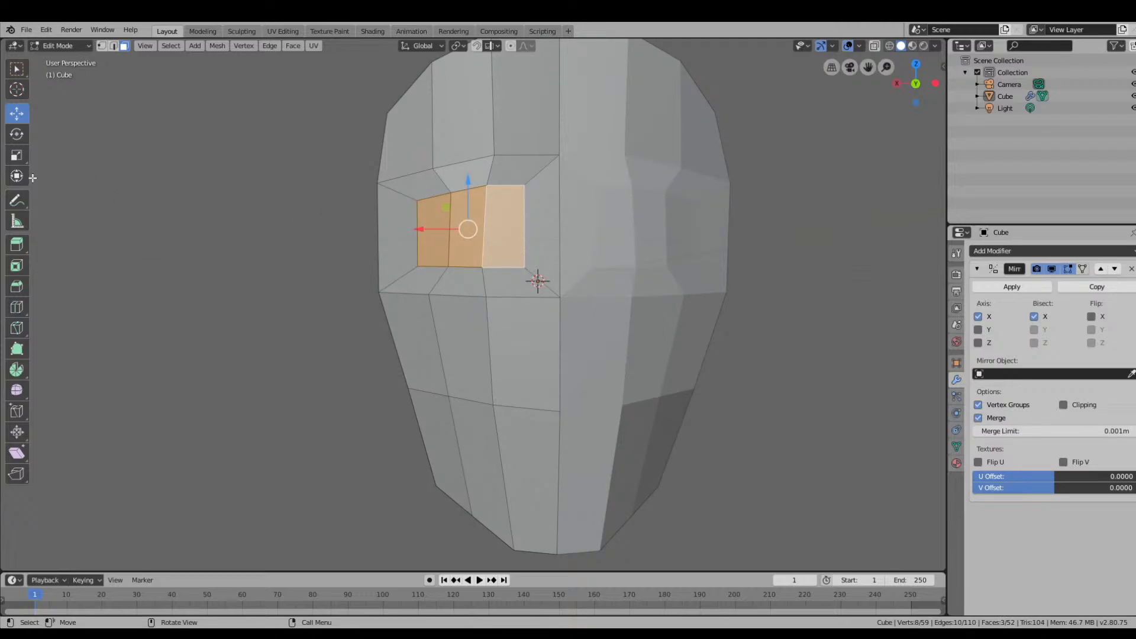
left_click(16, 309)
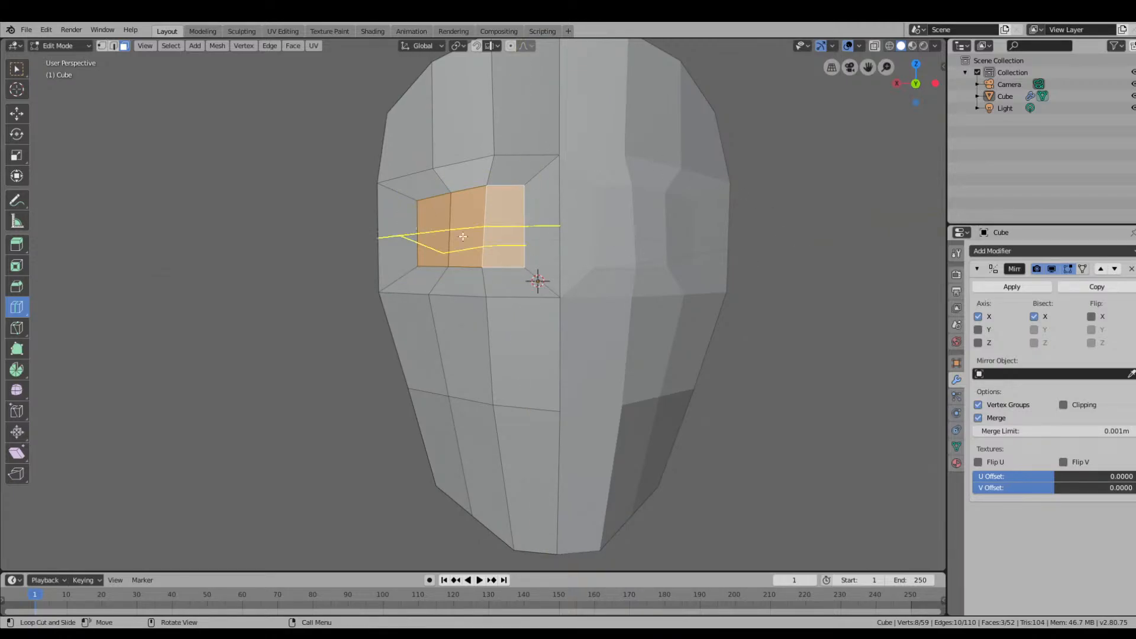
mouse_move(533, 279)
middle_mouse_down()
mouse_move(509, 279)
mouse_move(545, 283)
middle_mouse_up()
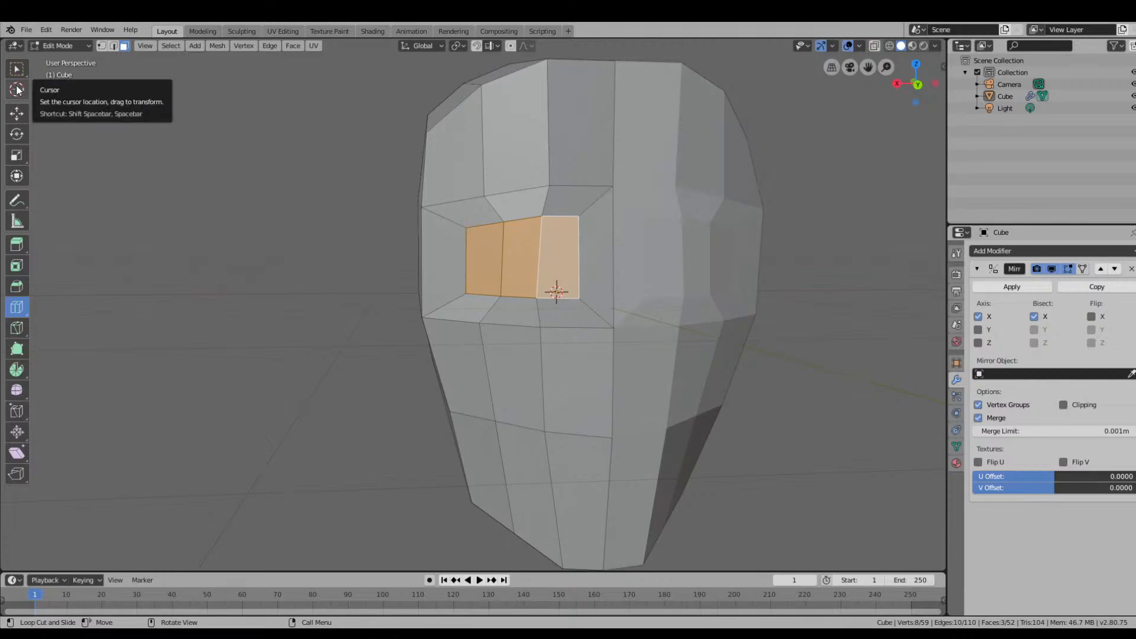
mouse_move(654, 274)
middle_mouse_down()
mouse_move(685, 268)
mouse_move(641, 269)
middle_mouse_up()
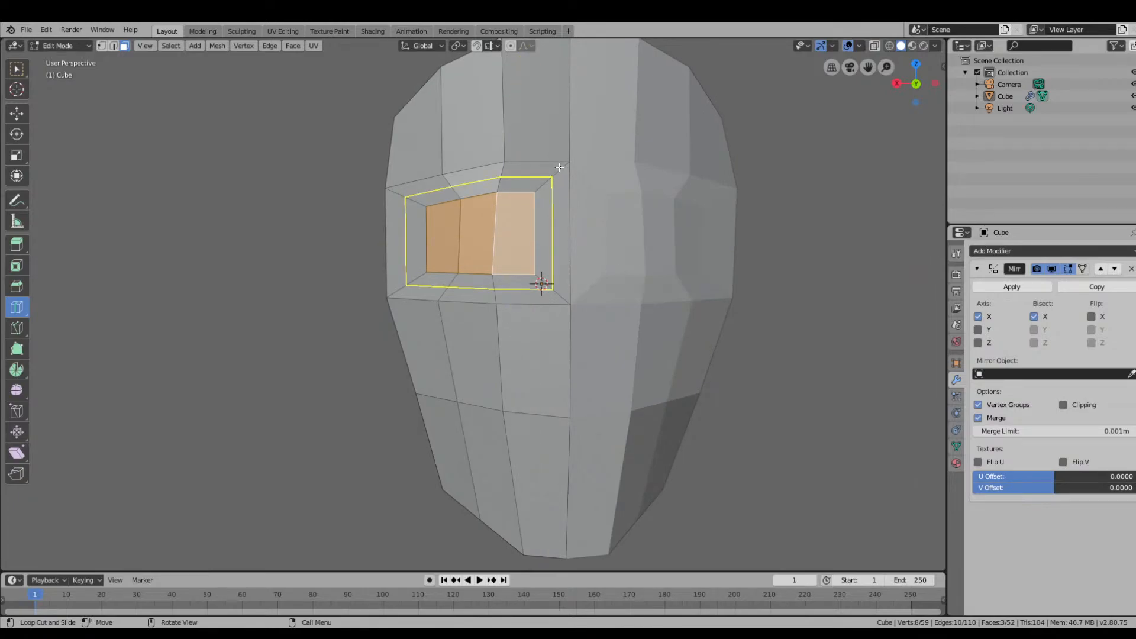
left_click(17, 113)
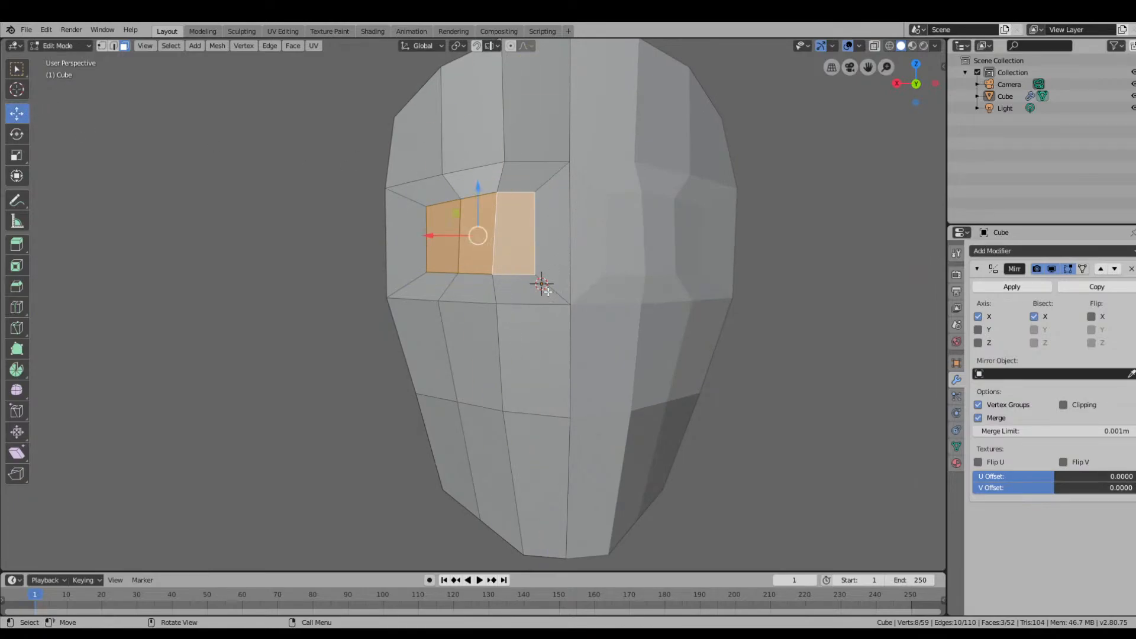
left_click(551, 249)
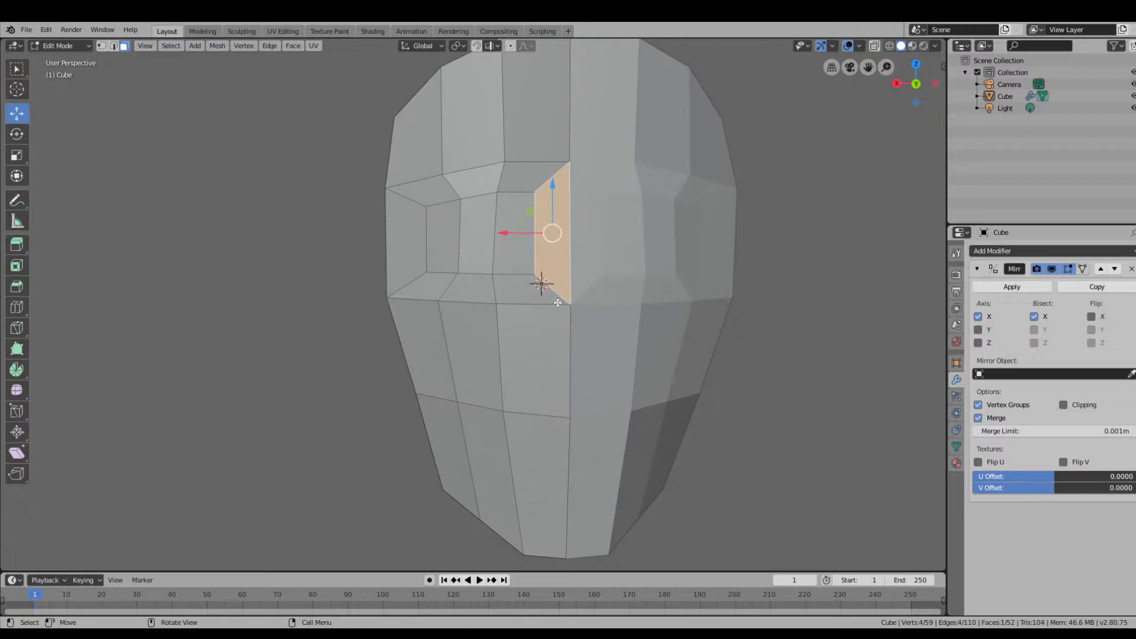
left_click(554, 340)
middle_click_drag(549, 272, 584, 282)
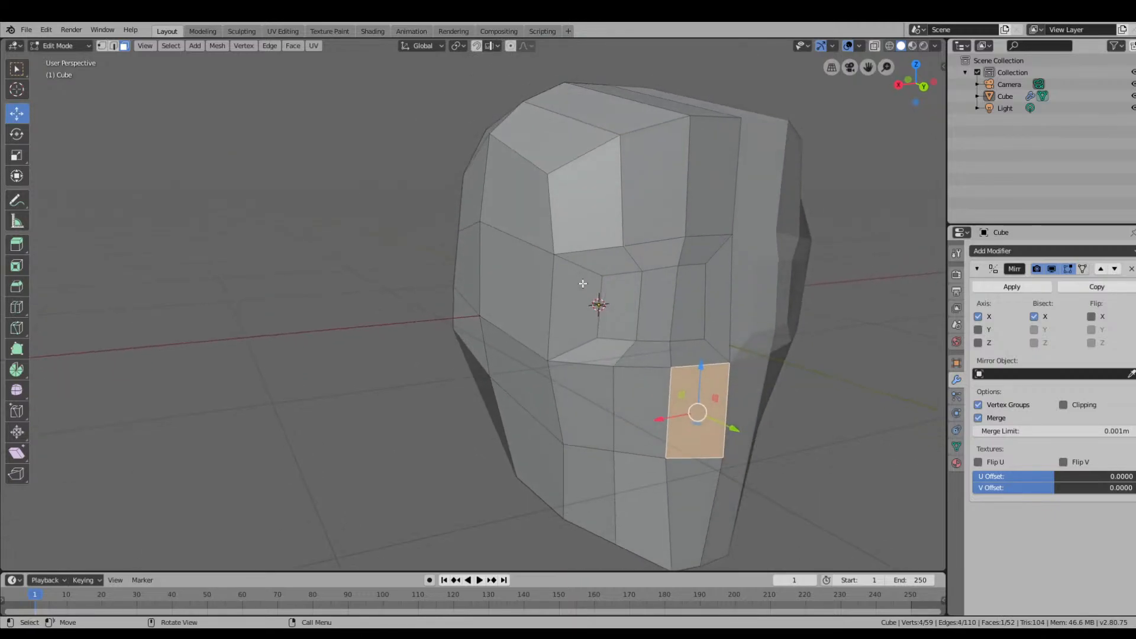
key("ctrl+z")
key("ctrl+z")
scroll(682, 349, "up", 3)
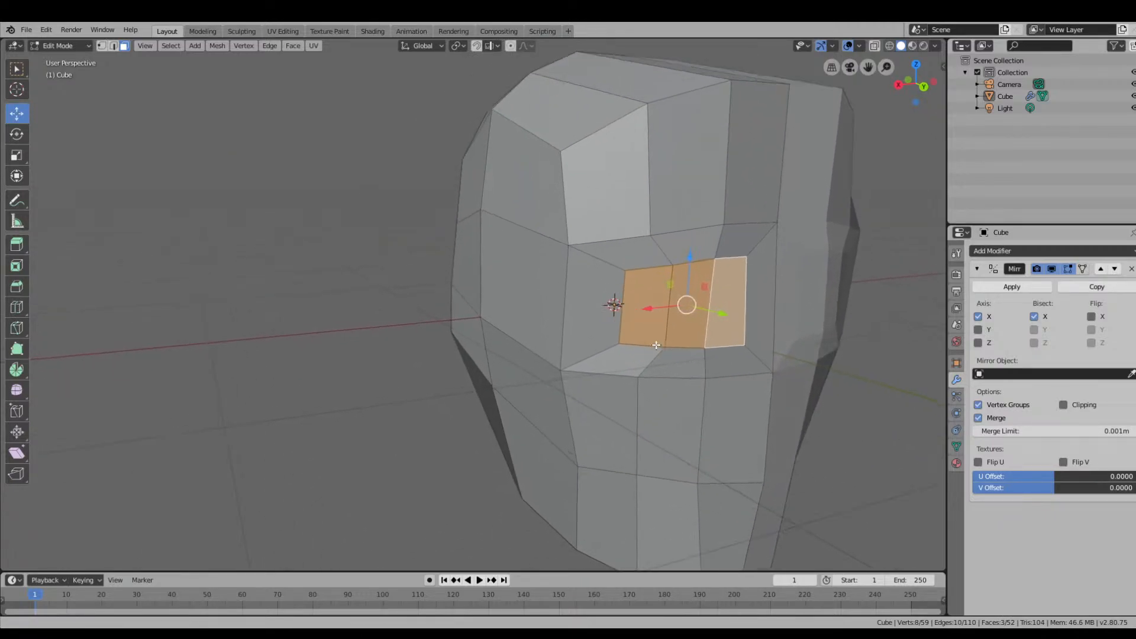
In vertex select mode, select the path of vertices down the face's front centre line from the forehead to the mouth area.
scroll(682, 349, "down", 2)
scroll(727, 369, "up", 1)
middle_click_drag(741, 372, 702, 371)
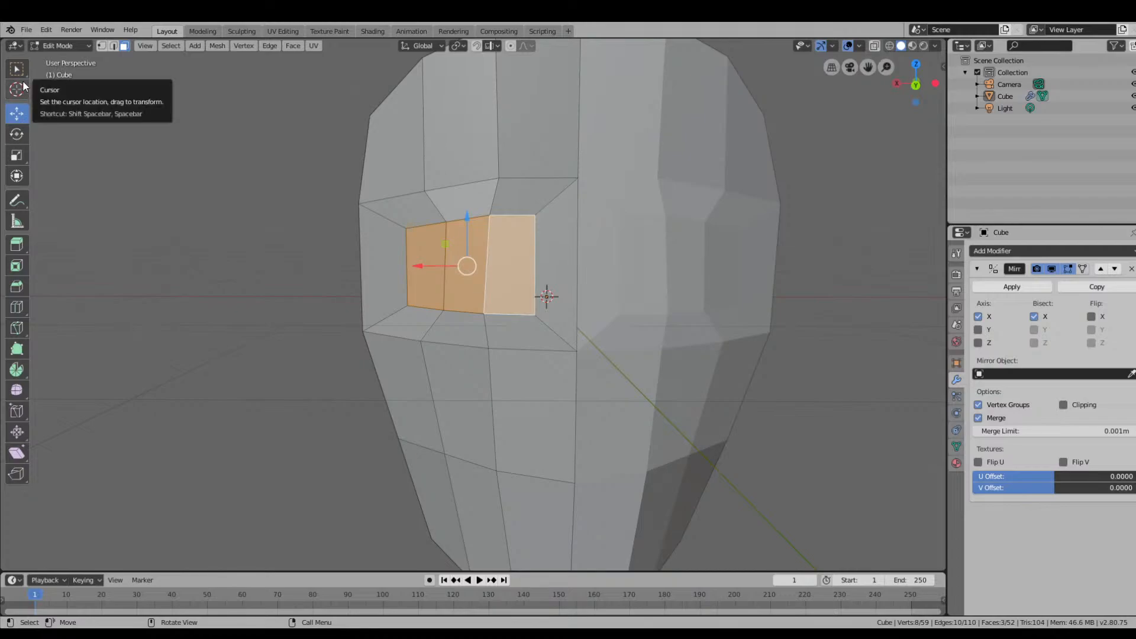
left_click(25, 70)
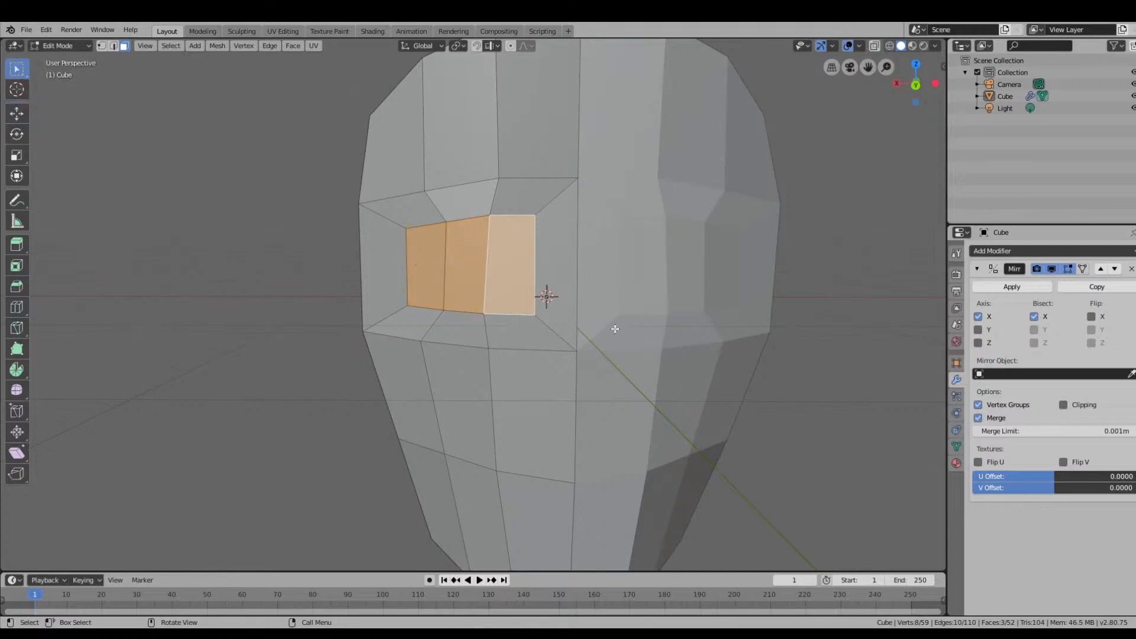
scroll(616, 326, "down", 2)
middle_click_drag(614, 324, 592, 325)
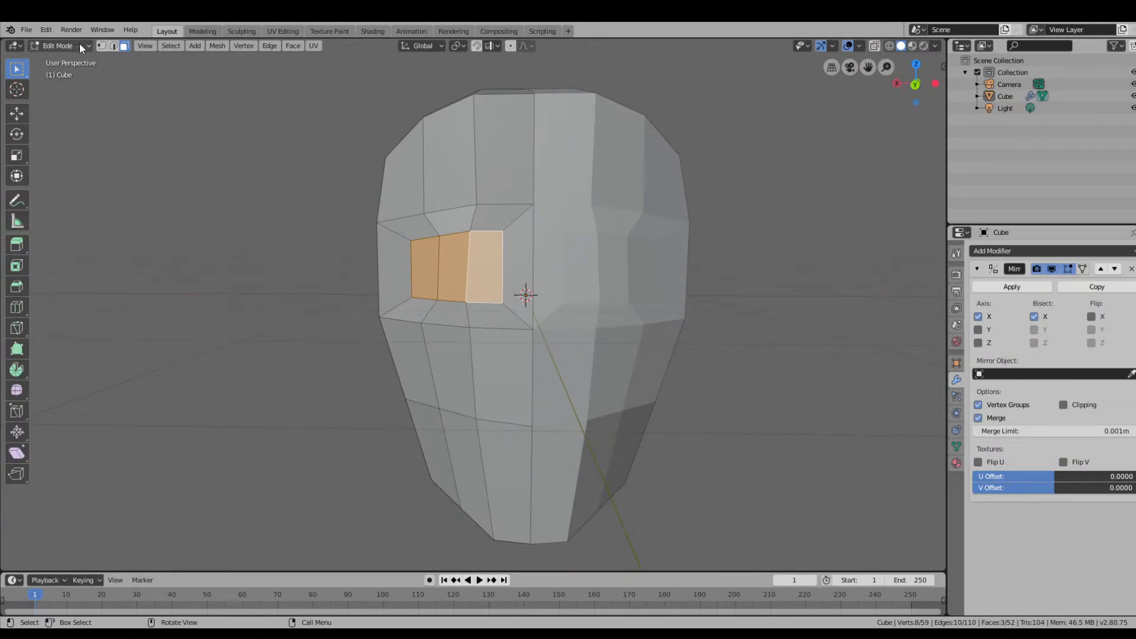
left_click(102, 46)
middle_click_drag(516, 79, 527, 93)
left_click(536, 117)
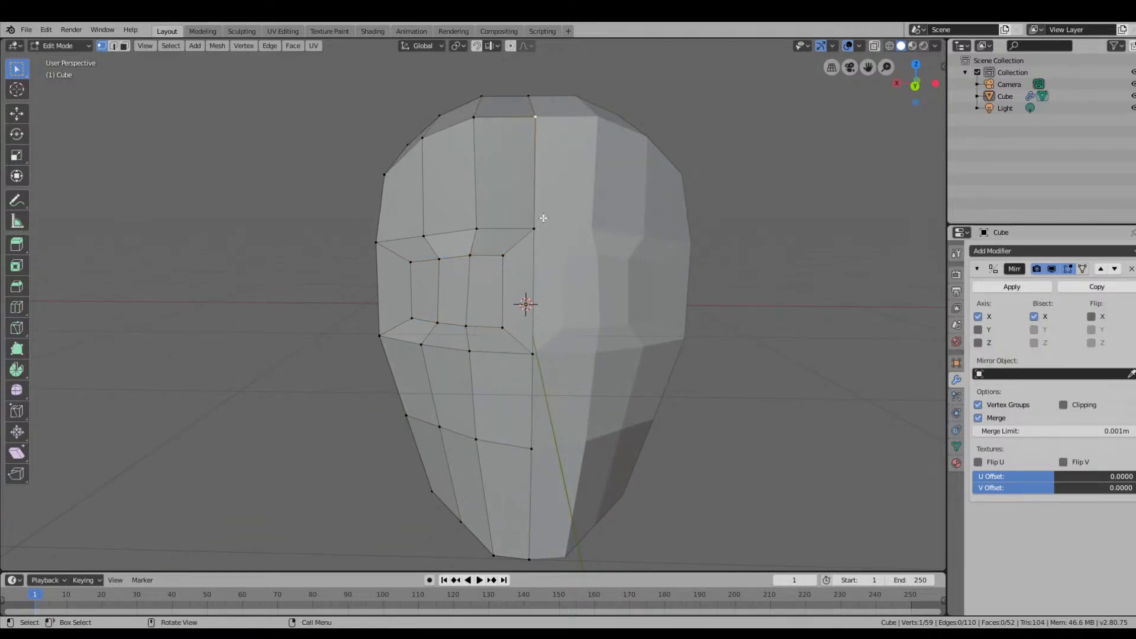
left_click(533, 355, "ctrl")
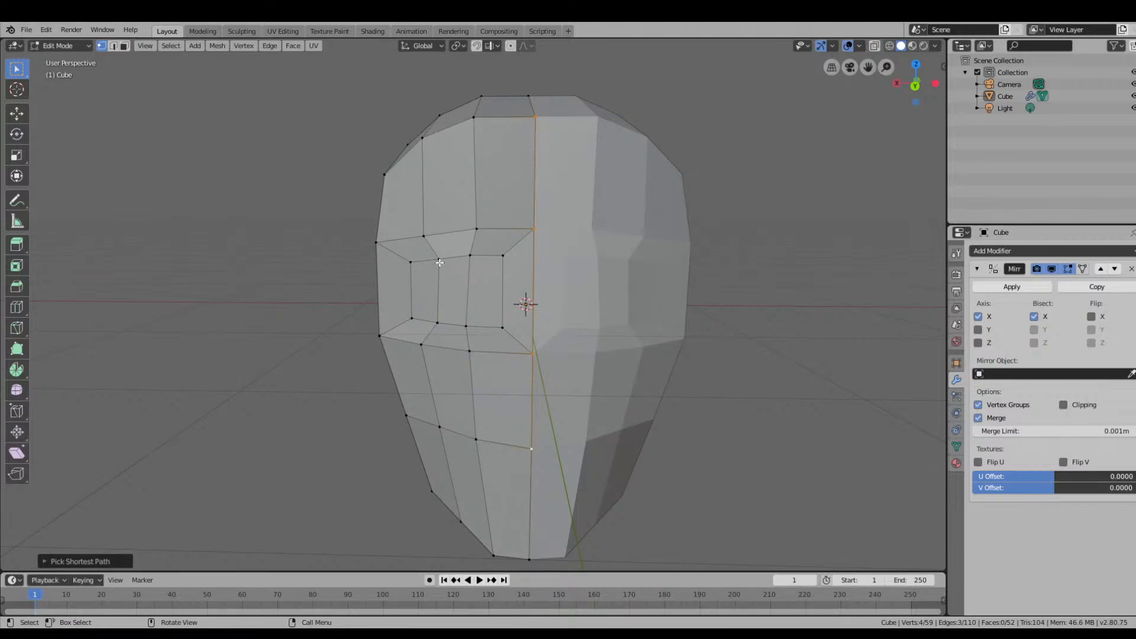
right_click(536, 219)
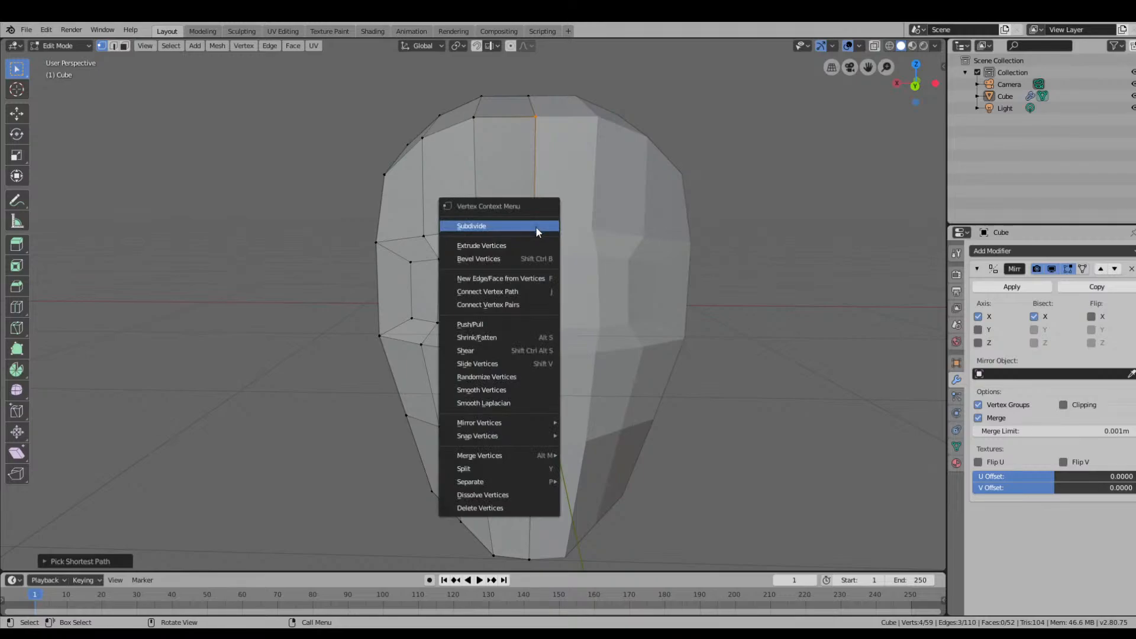
mouse_move(507, 436)
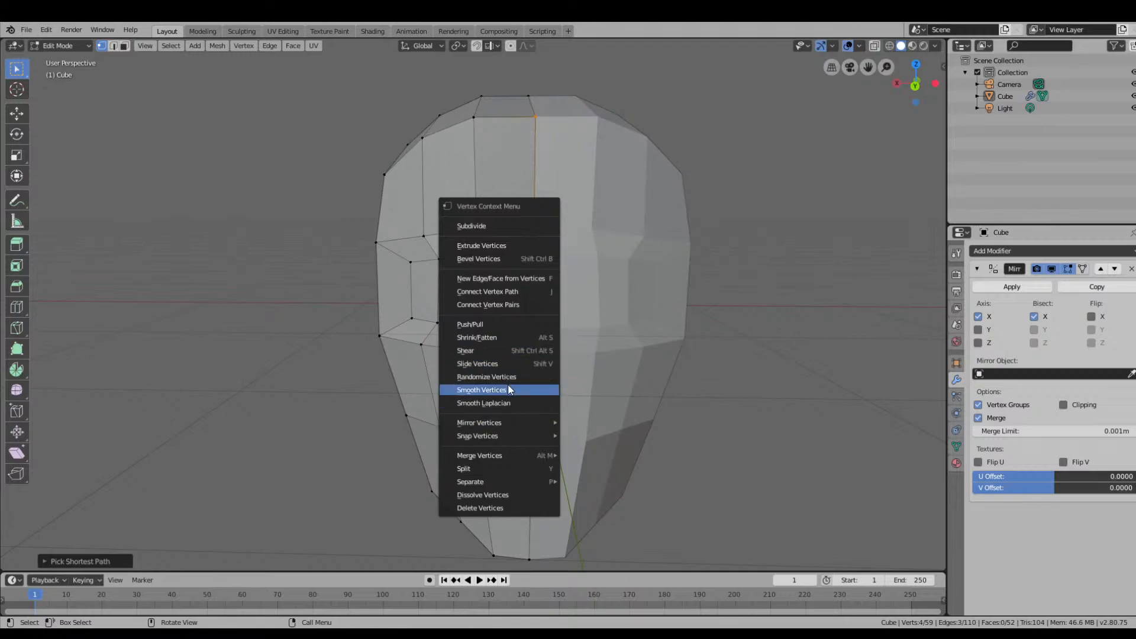
left_click(489, 226)
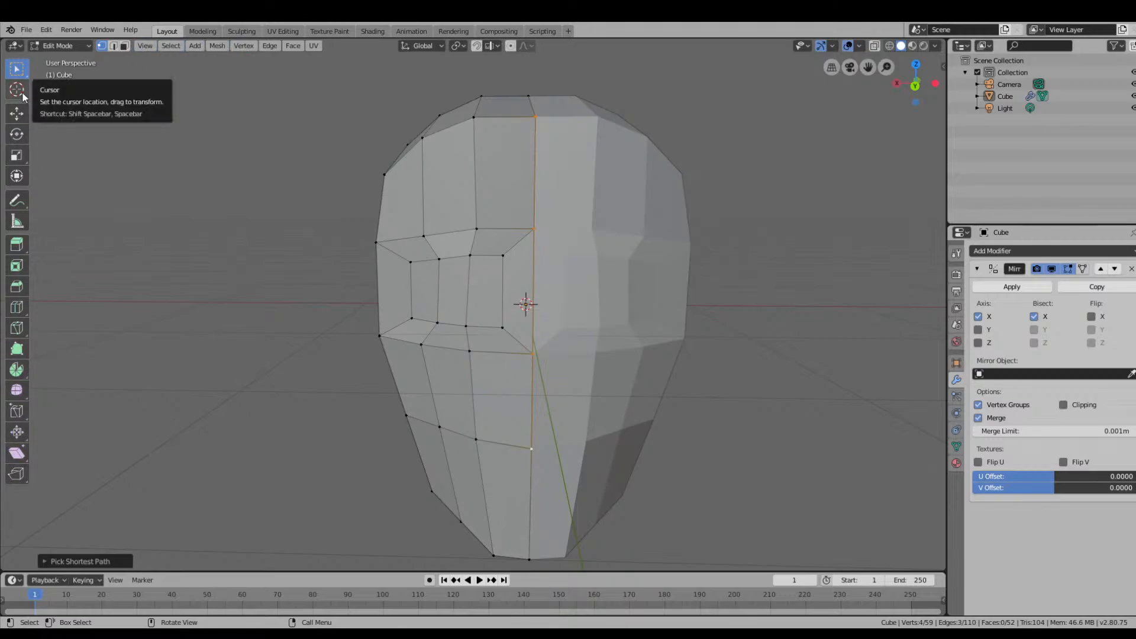
Disable the Mirror modifier's X axis and select the entire open edge loop along the head's centre cut.
left_click(978, 316)
middle_click_drag(663, 290, 697, 287)
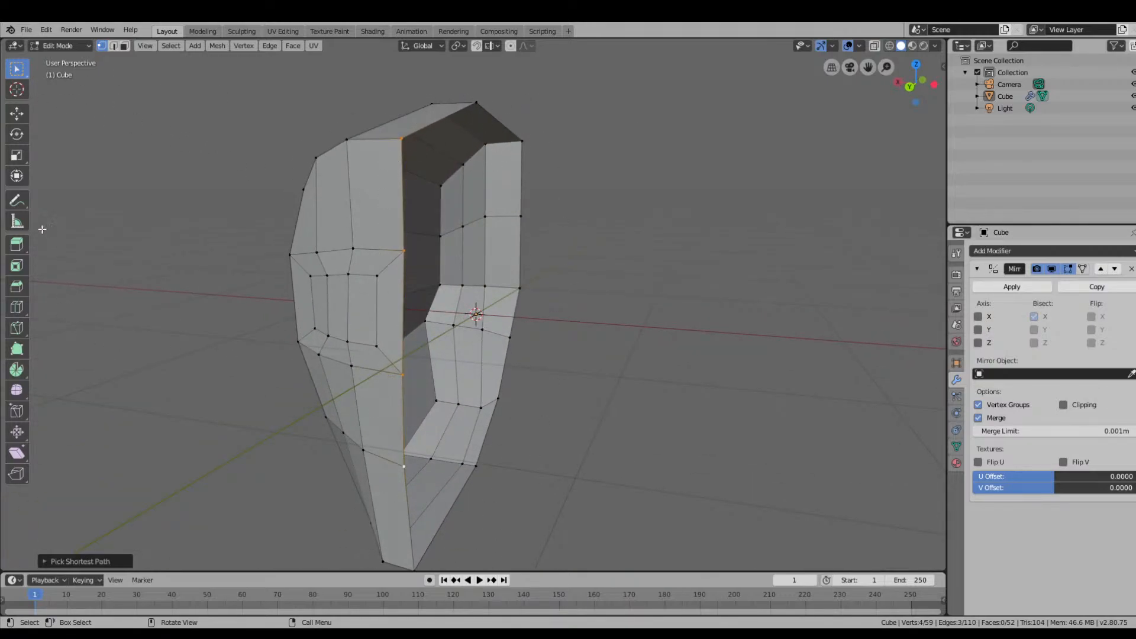
left_click(114, 47)
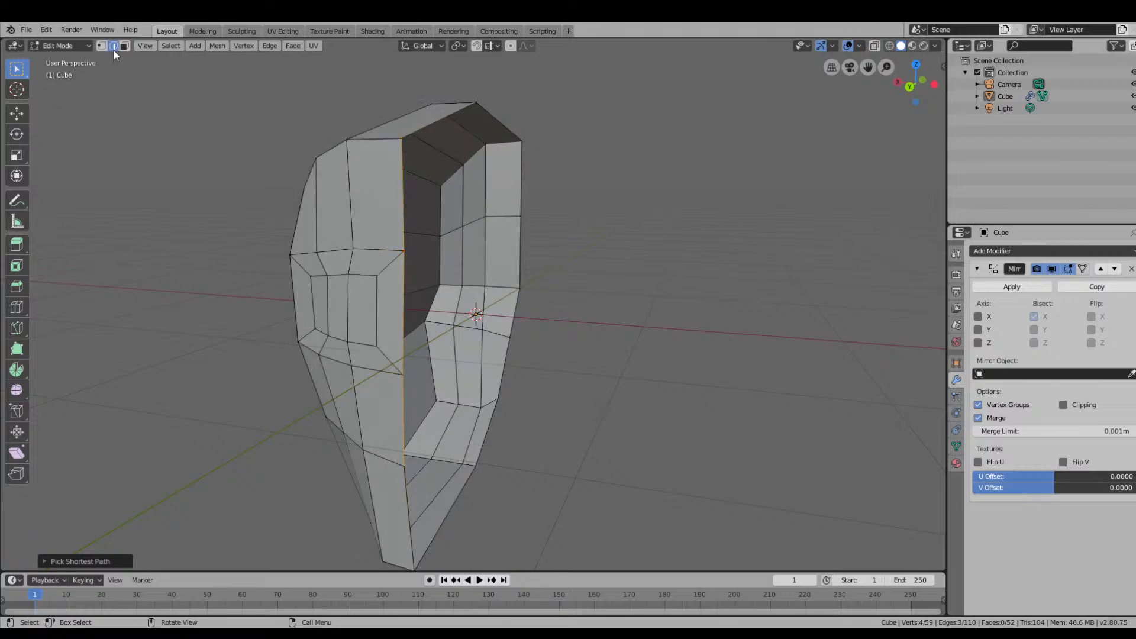
left_click(439, 123)
left_click(492, 115, "shift")
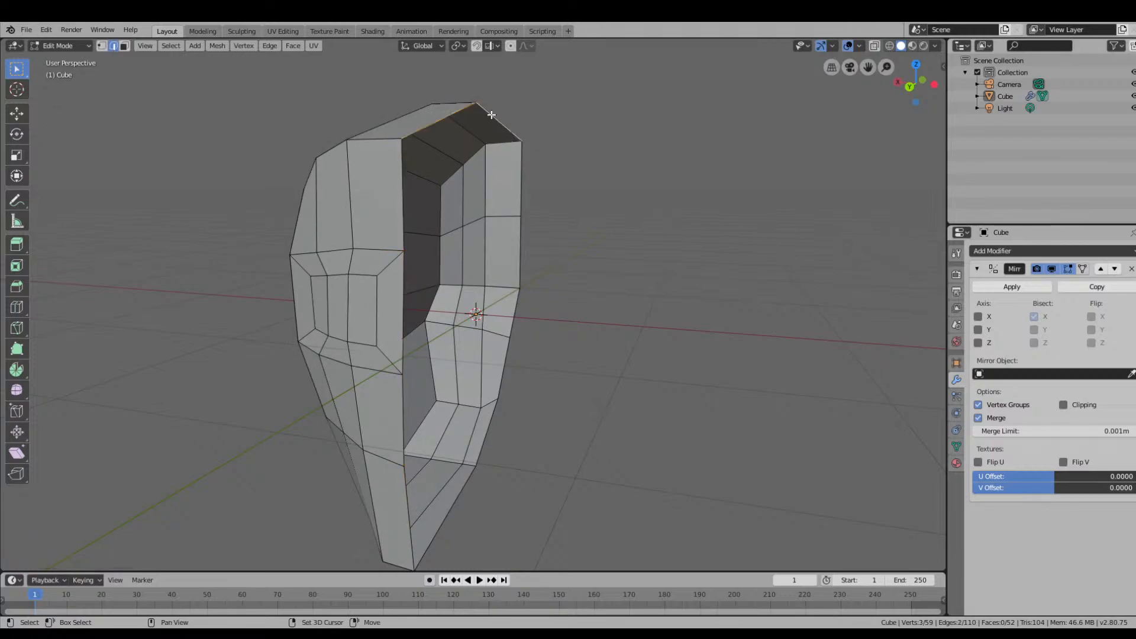
left_click(523, 168, "alt")
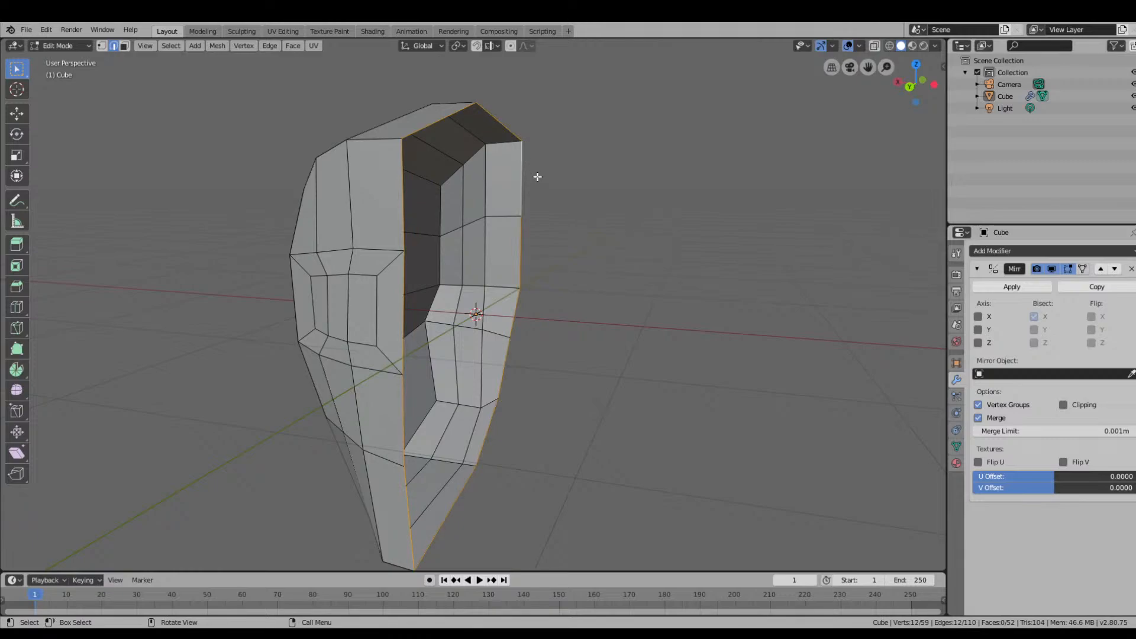
Try to move the open centre edge loop along the Y axis and undo the move.
left_click(16, 113)
middle_click_drag(361, 196, 411, 249)
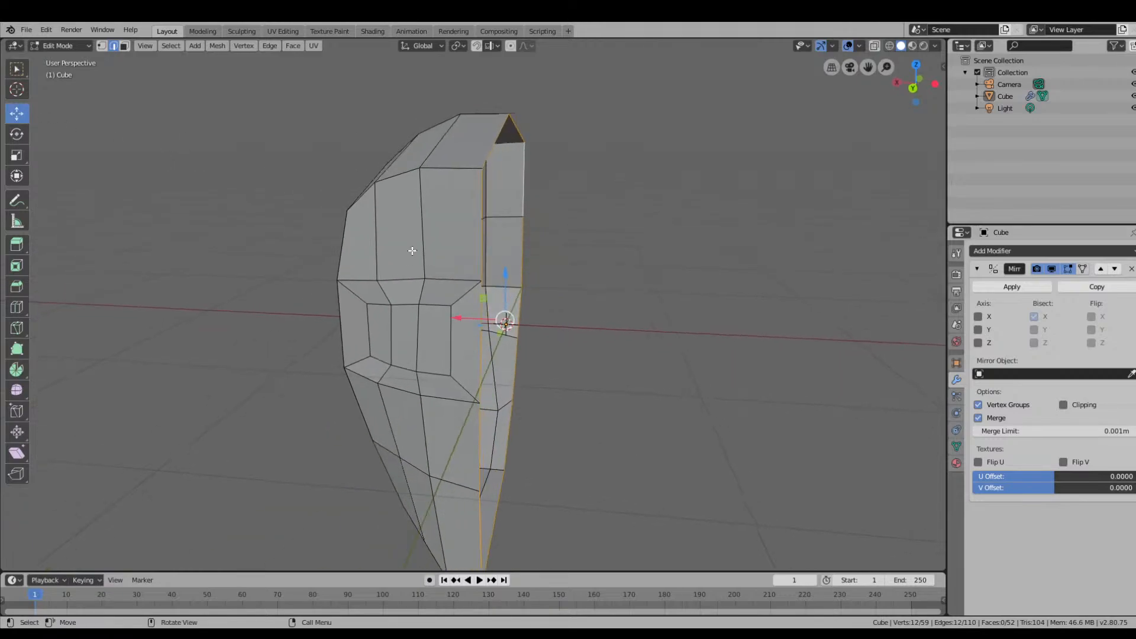
key("g")
key("y")
left_click(474, 319)
key("ctrl+z")
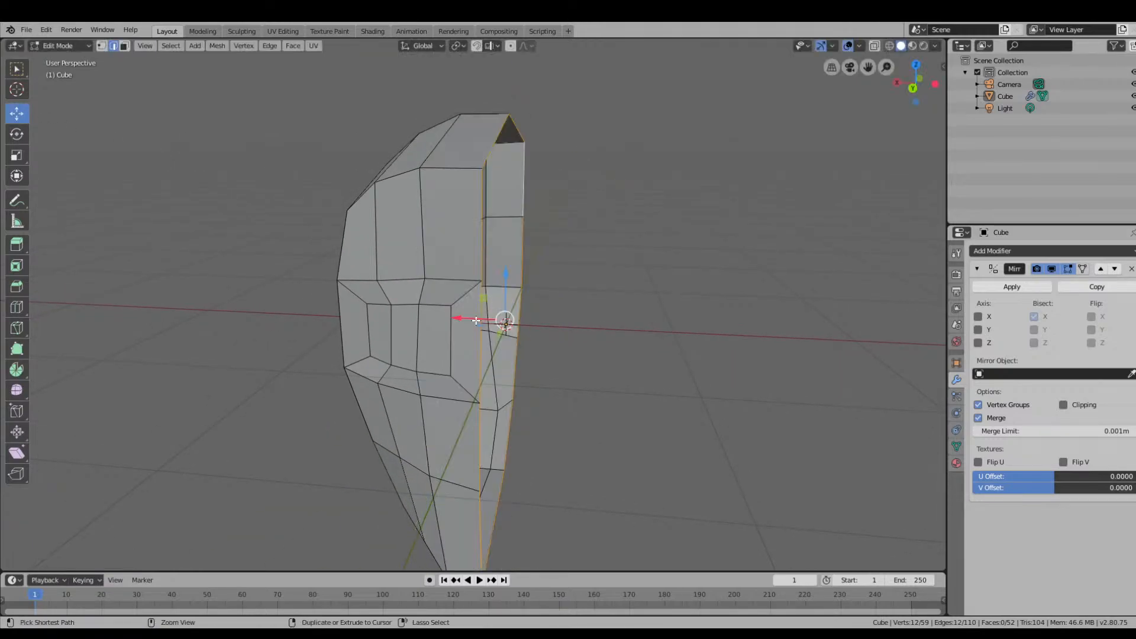
Try to shift the centre edge loop slightly along the X axis, undoing each attempt.
middle_click_drag(418, 260, 317, 265)
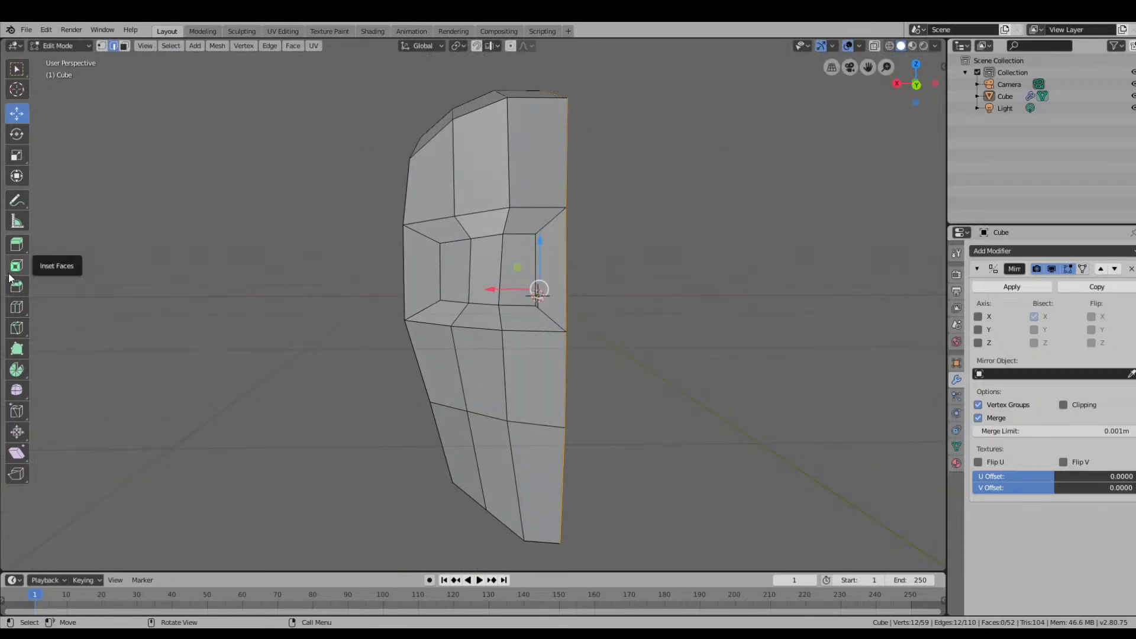
mouse_move(503, 291)
left_mouse_down()
mouse_move(518, 292)
mouse_move(508, 291)
left_mouse_up()
key("ctrl+z")
key("ctrl+z")
key("ctrl+z")
mouse_move(537, 290)
middle_mouse_down()
mouse_move(508, 295)
mouse_move(540, 311)
middle_mouse_up()
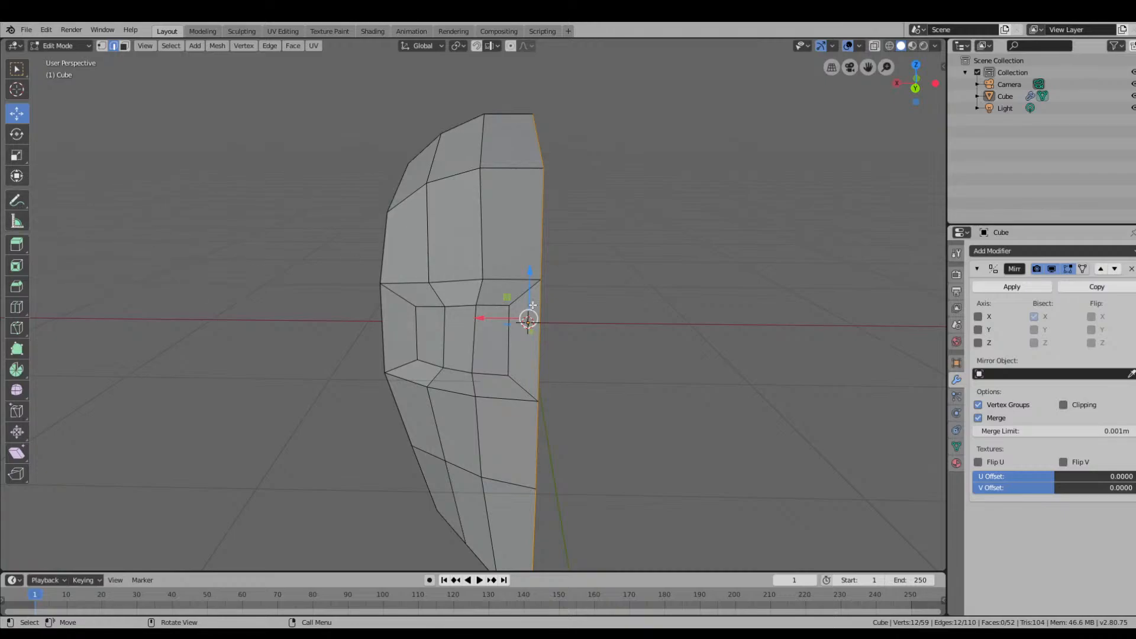
left_click_drag(499, 322, 504, 320)
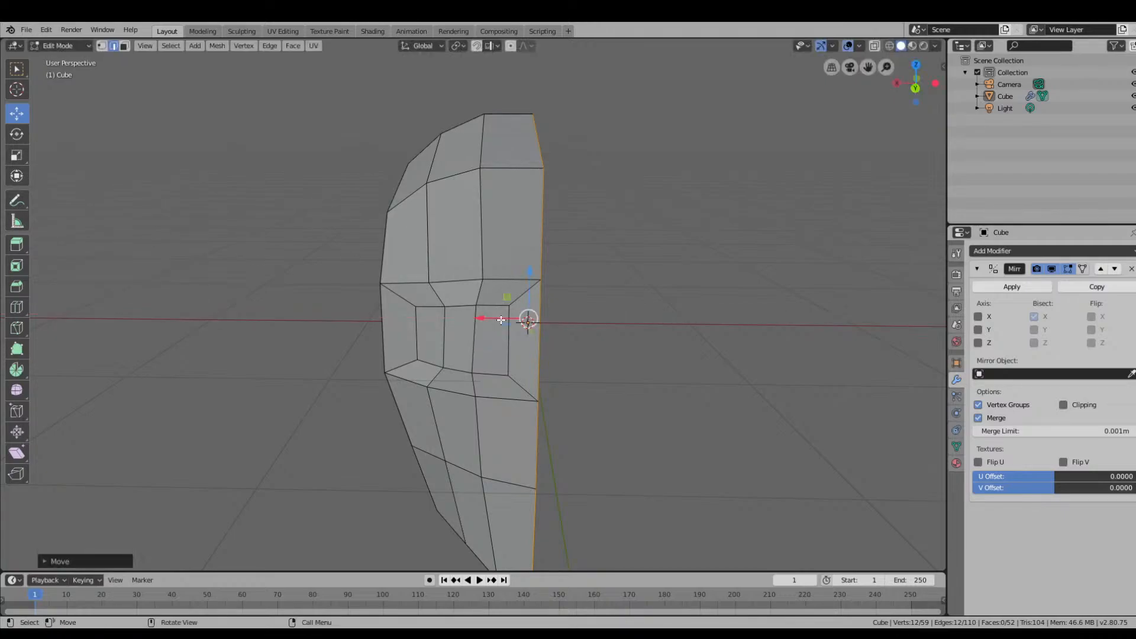
key("ctrl+z")
left_click_drag(485, 319, 499, 320, "shift")
key("ctrl+z")
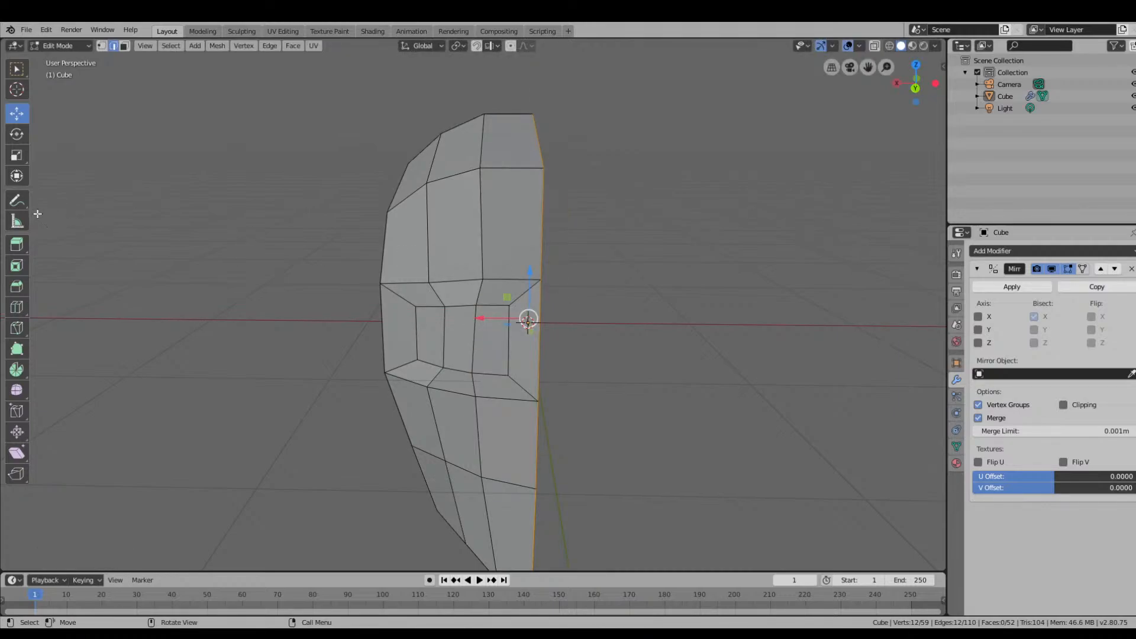
Try the Inset Faces and Bevel tools on the centre edge loop and undo the bevel.
left_click(17, 266)
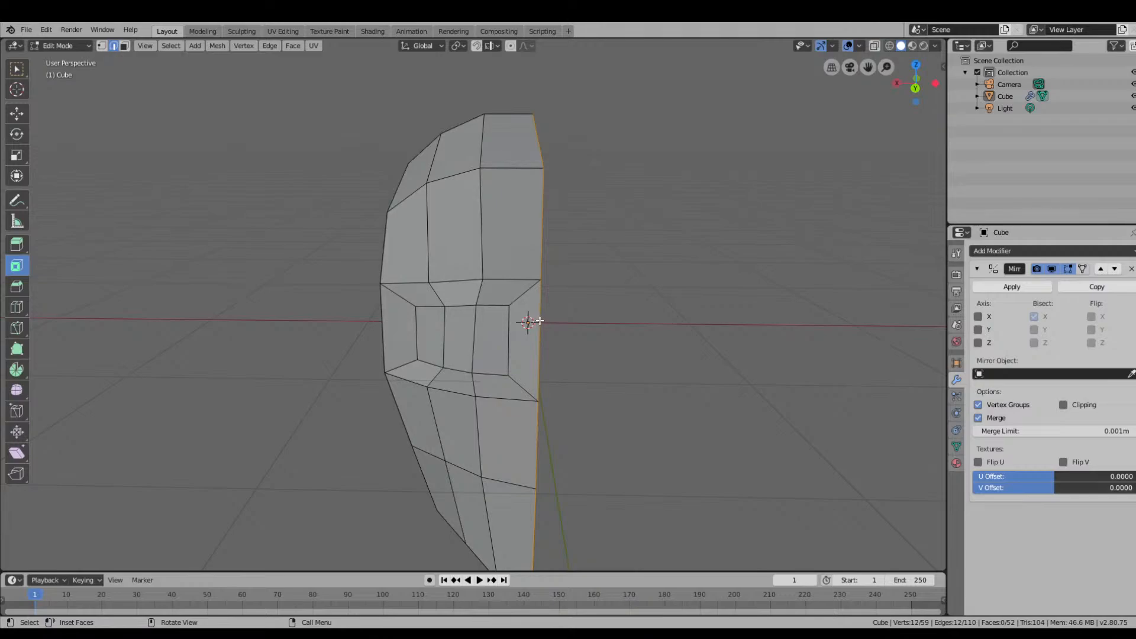
middle_click_drag(591, 337, 570, 341)
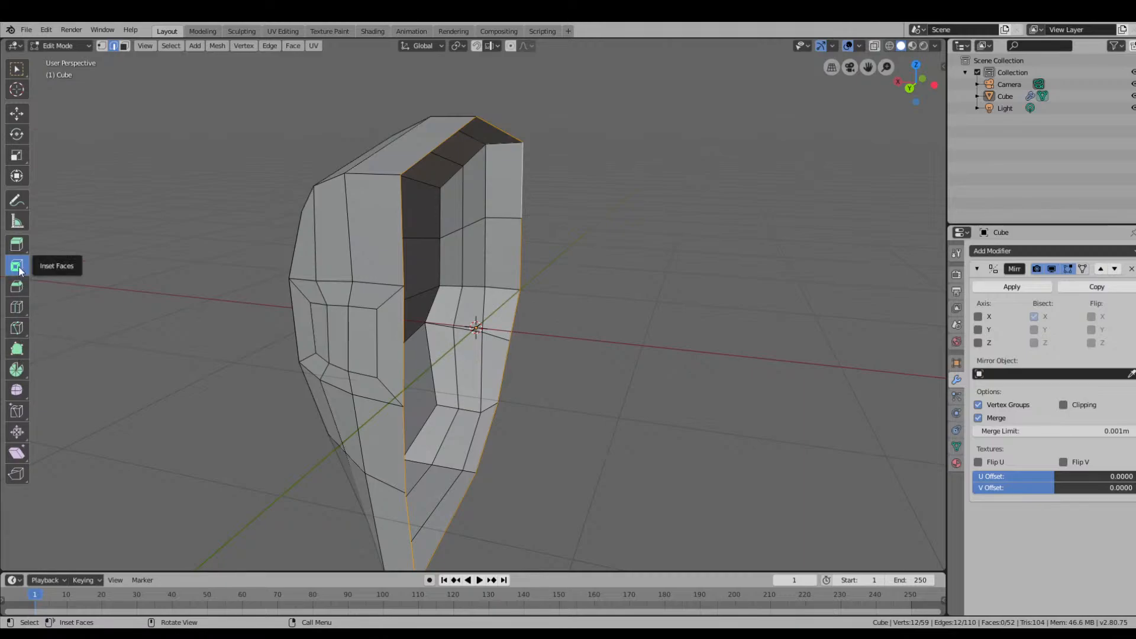
left_click(18, 290)
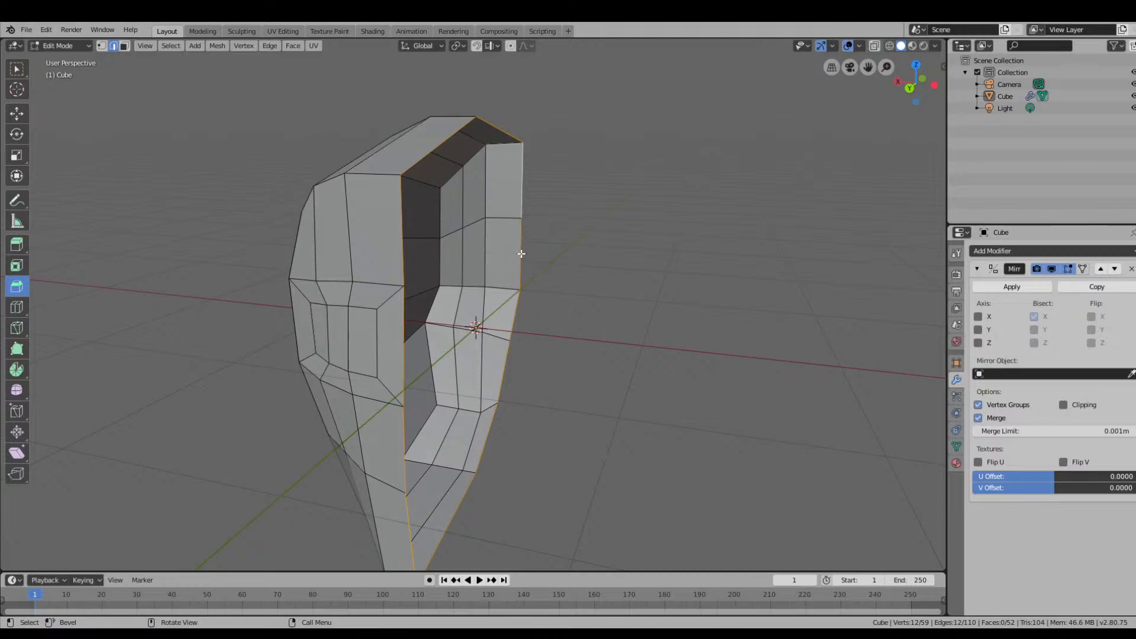
key("ctrl+b")
left_click_drag(691, 297, 569, 330)
key("ctrl+z")
Extrude the centre edge loop about 0.06 m along its negative local X axis, outward from the head half.
left_click(17, 113)
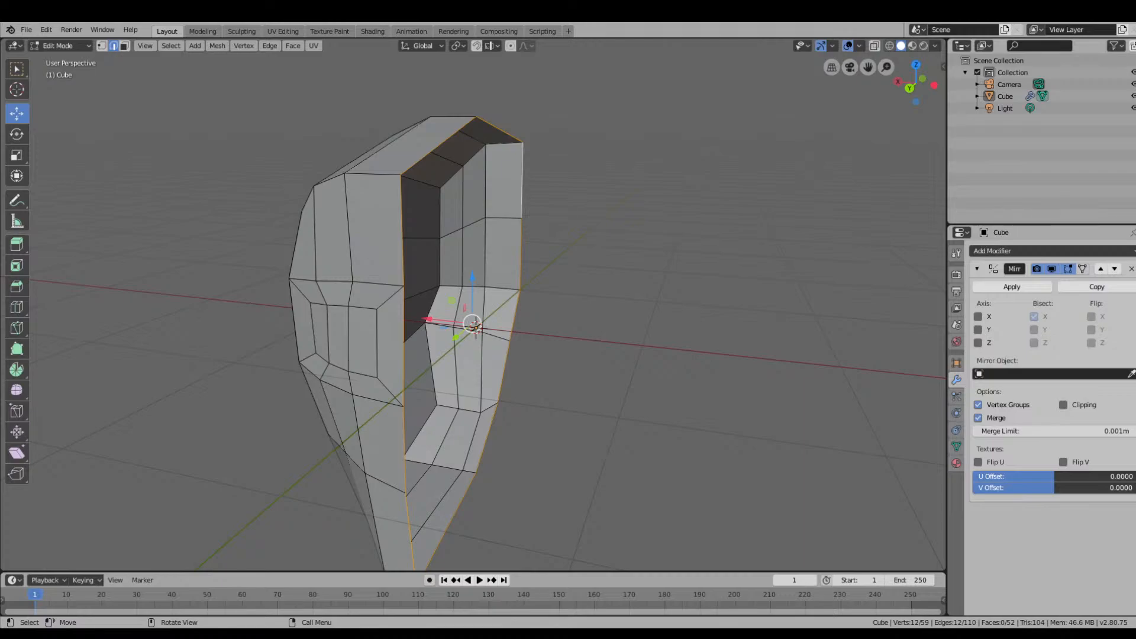
key("g")
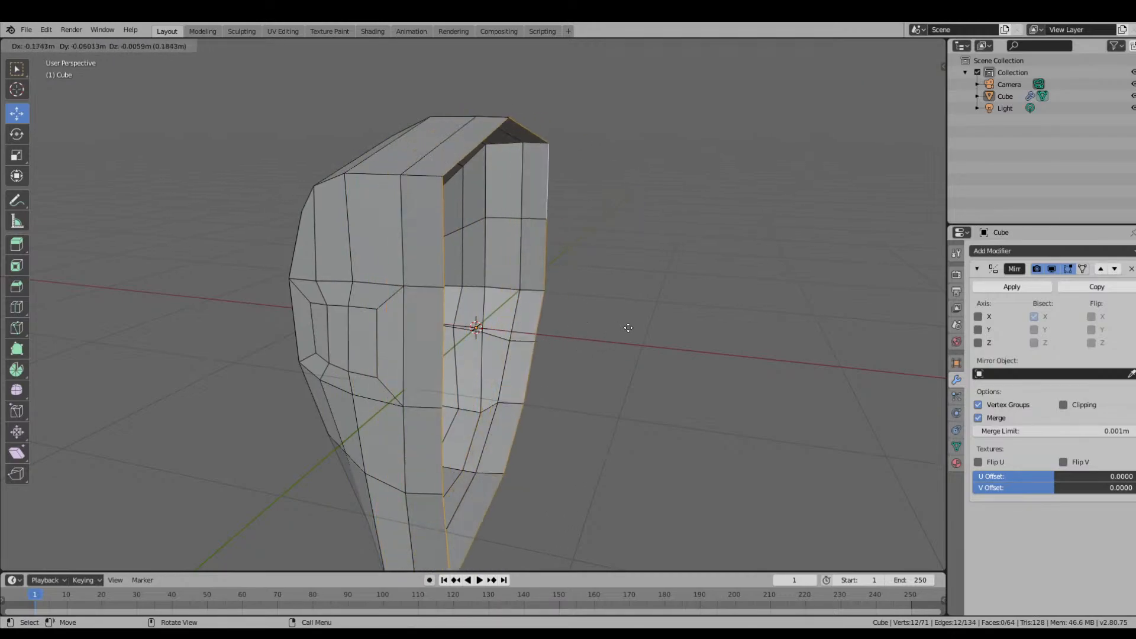
key("x")
key("x")
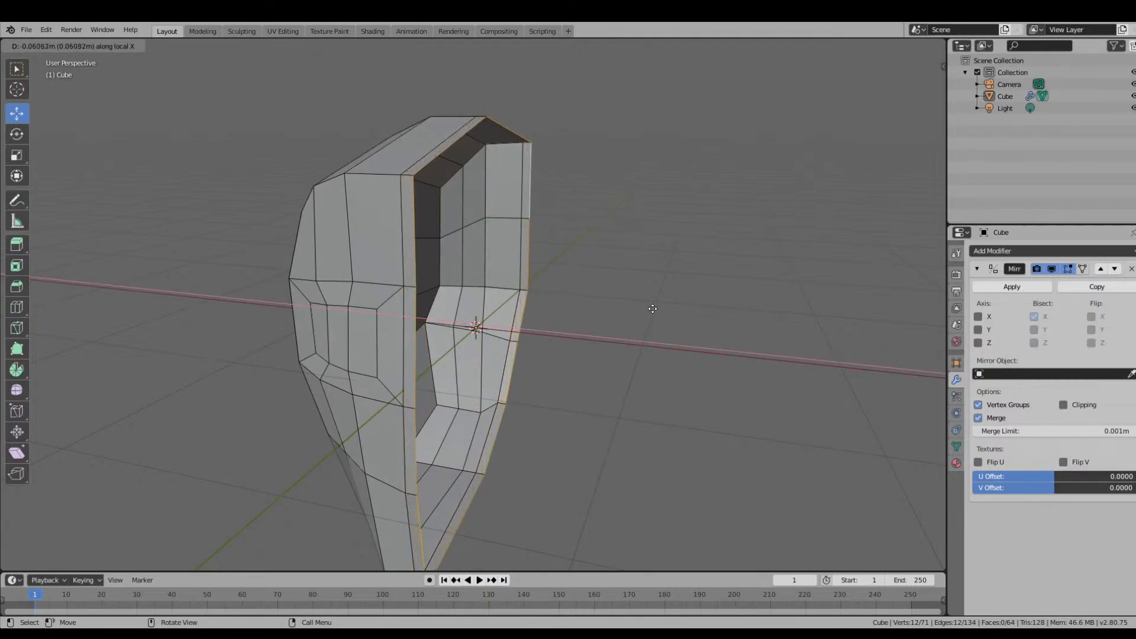
left_click(655, 308)
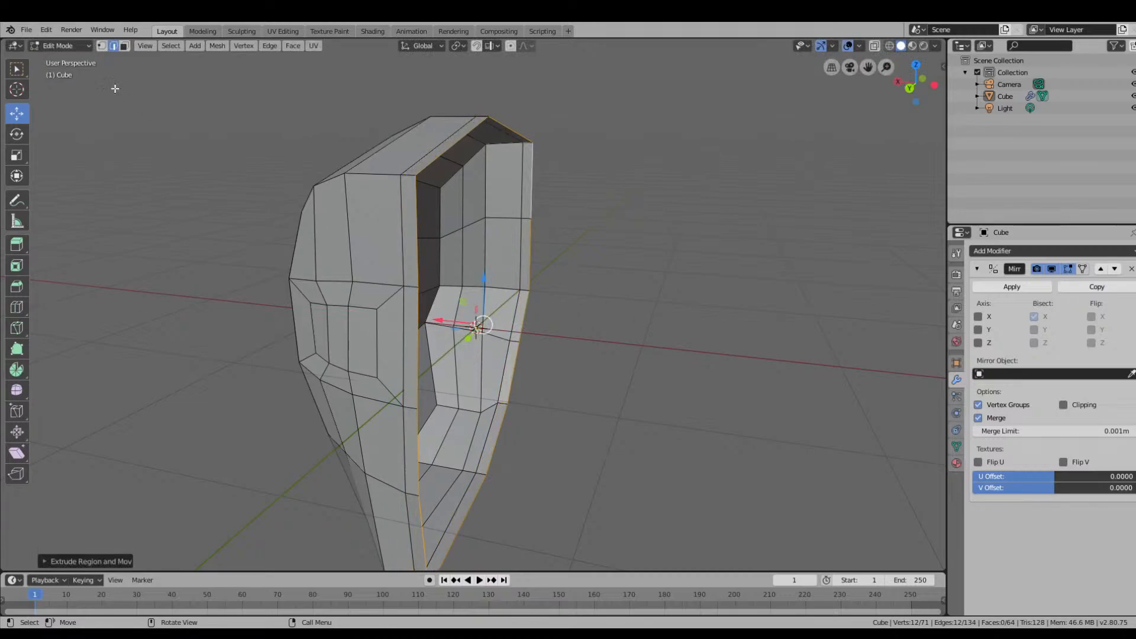
Switch to Object Mode and re-enable the Mirror modifier's X axis to restore the full head.
left_click(75, 47)
left_click(59, 59)
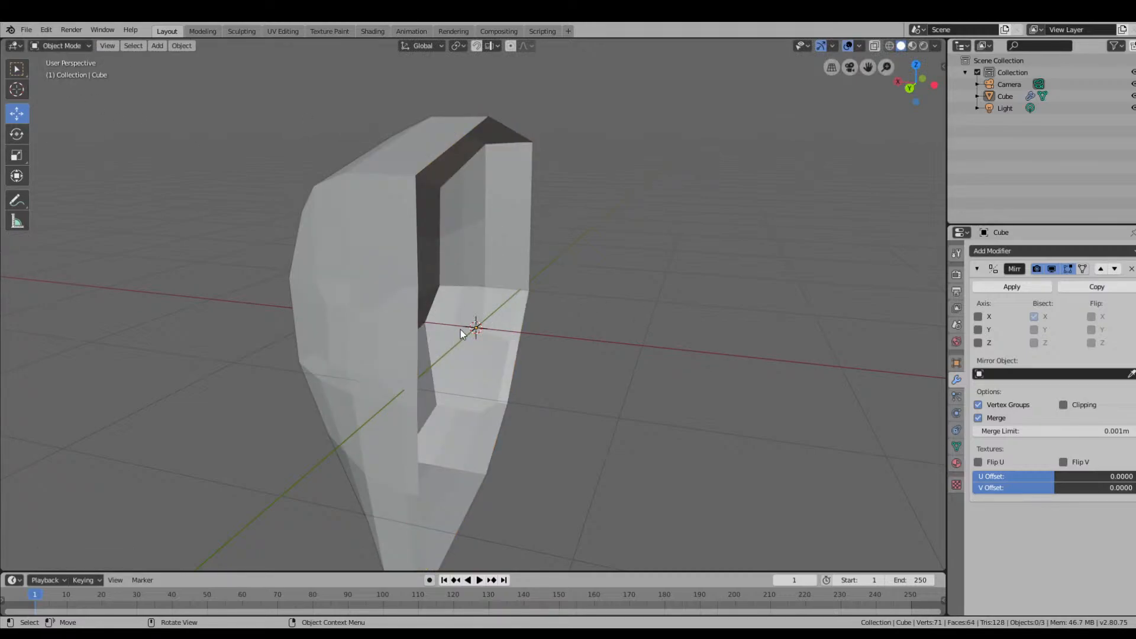
key("w")
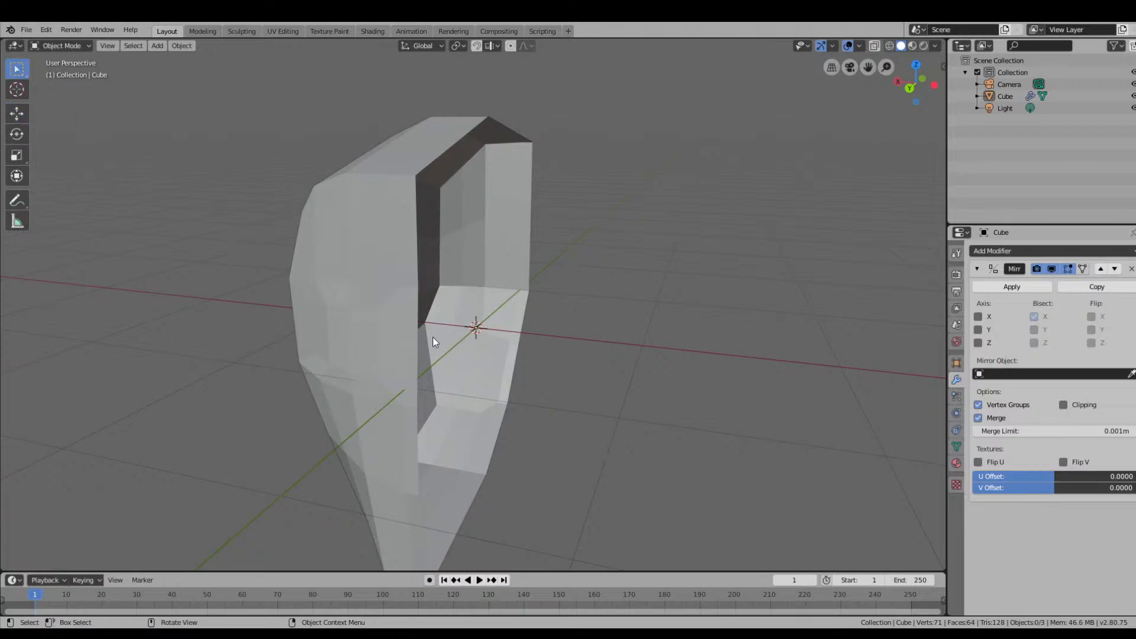
left_click(20, 117)
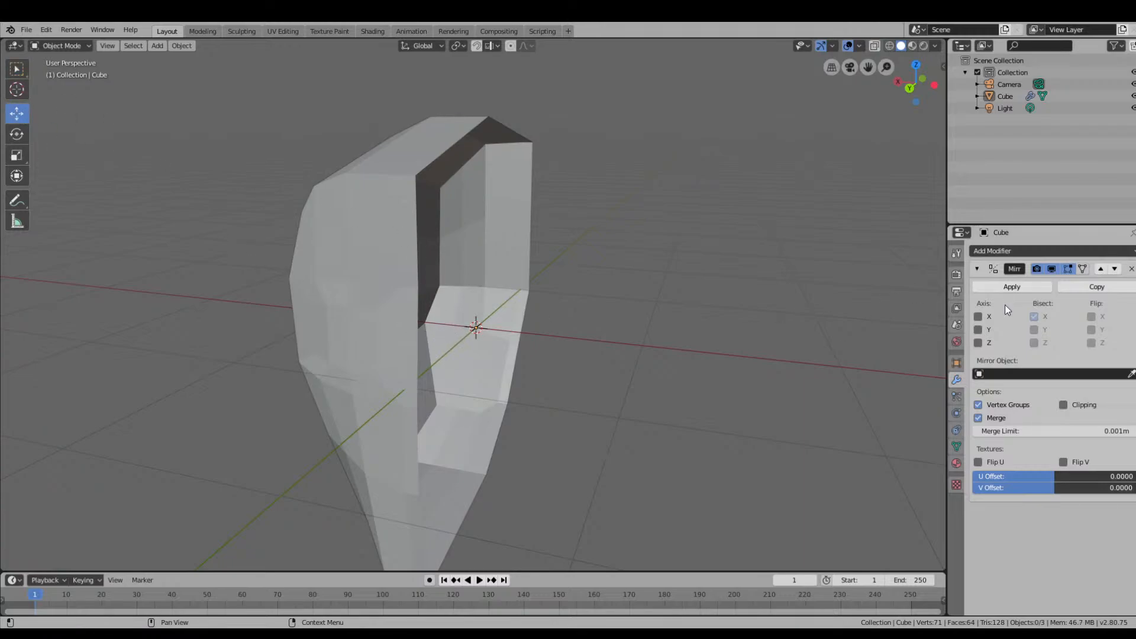
left_click(980, 317)
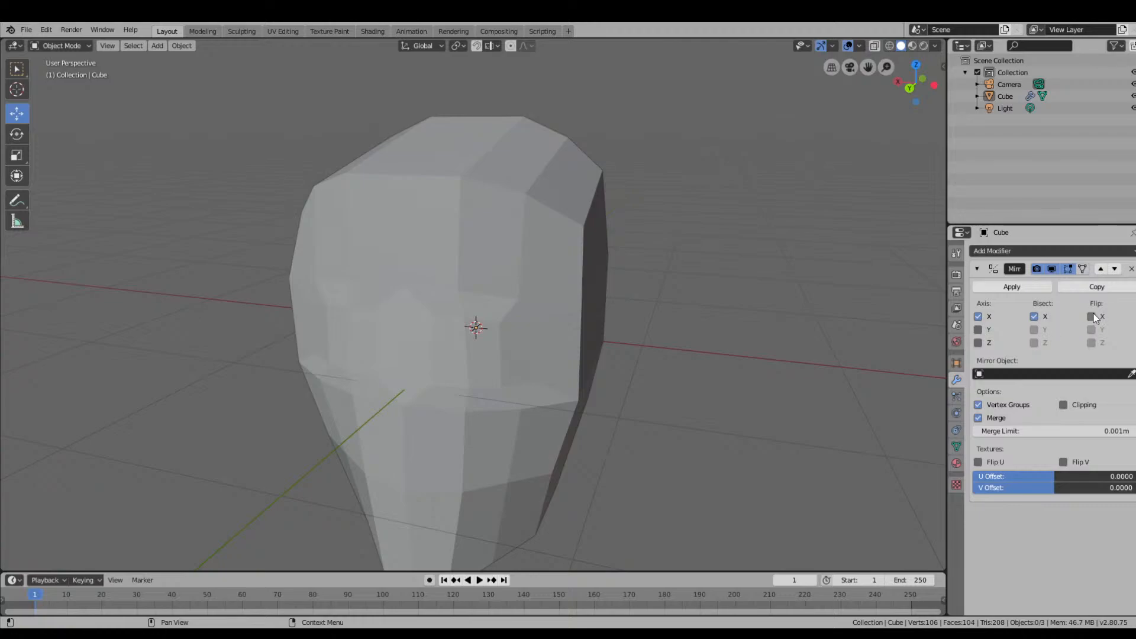
middle_click_drag(424, 220, 447, 233)
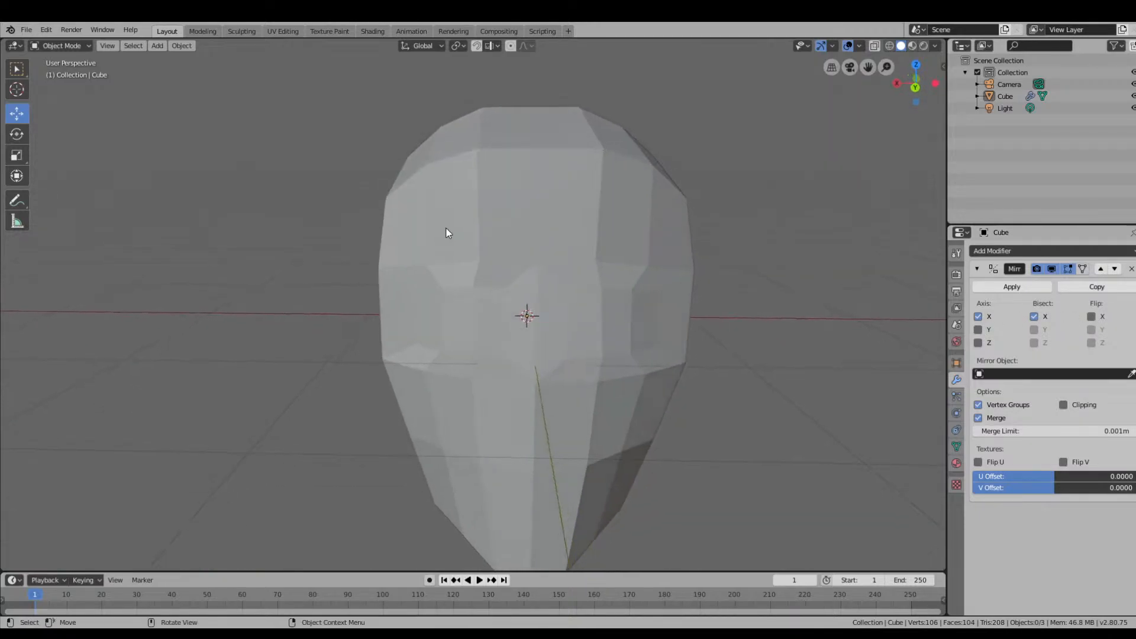
Switch the head object back to Edit Mode and box-select the modelled half of its mesh.
left_click(49, 45)
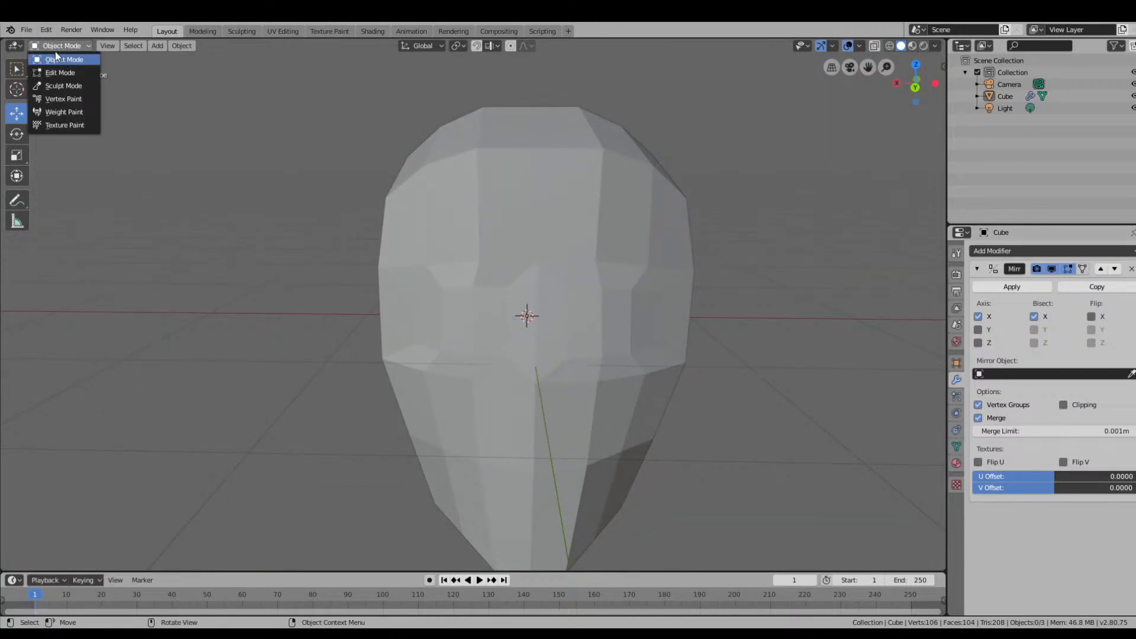
left_click(63, 60)
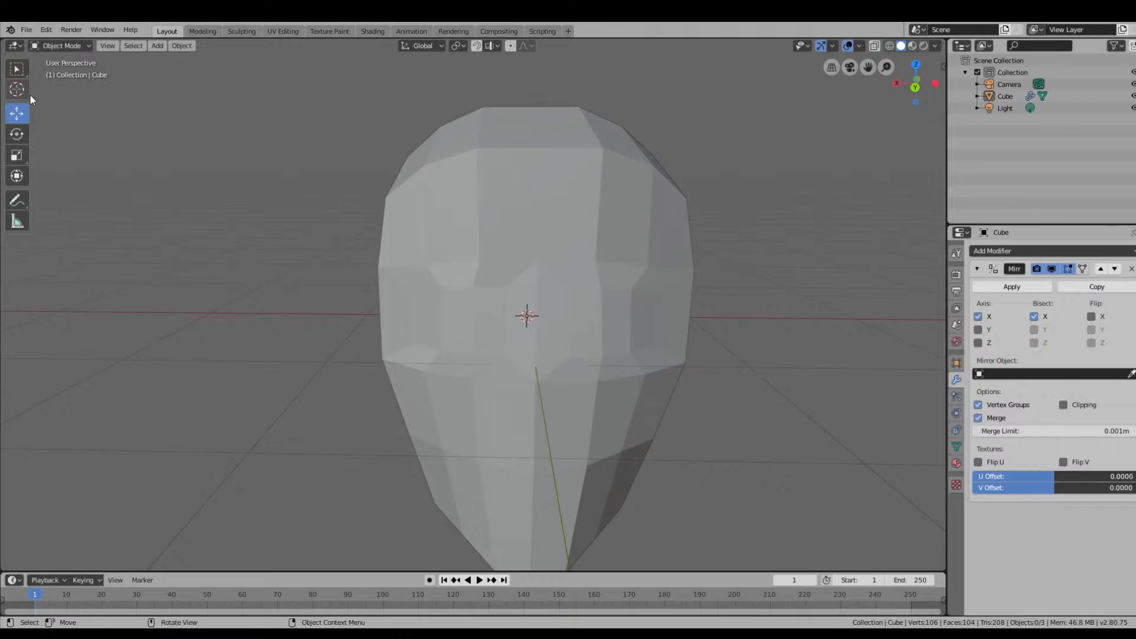
left_click(436, 202)
key("Tab")
key("Tab")
left_click(73, 45)
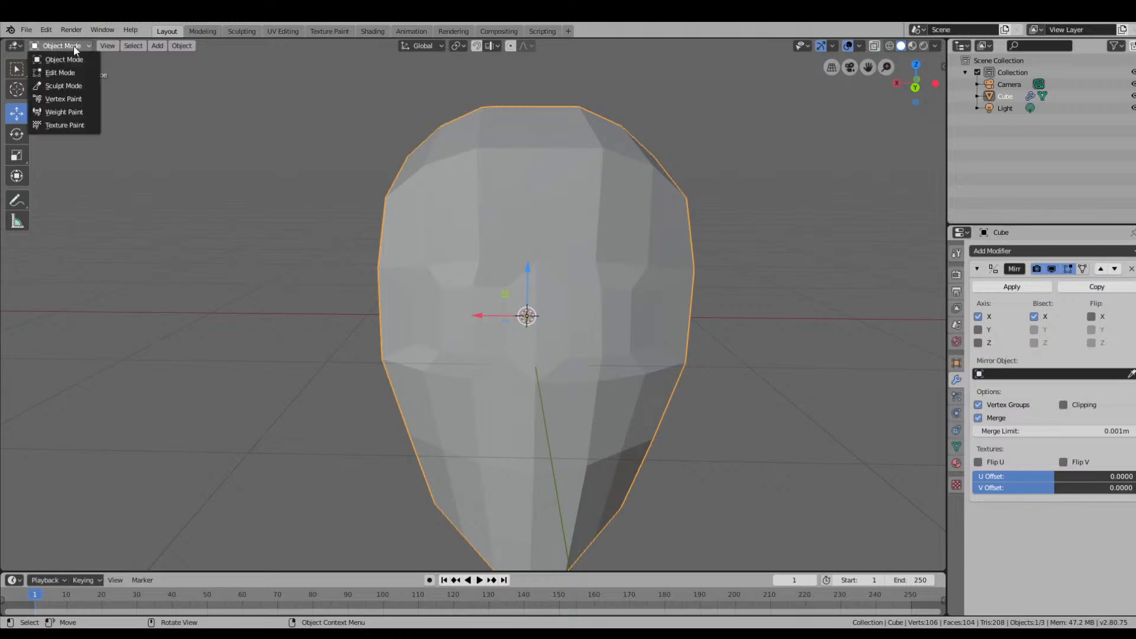
left_click(74, 72)
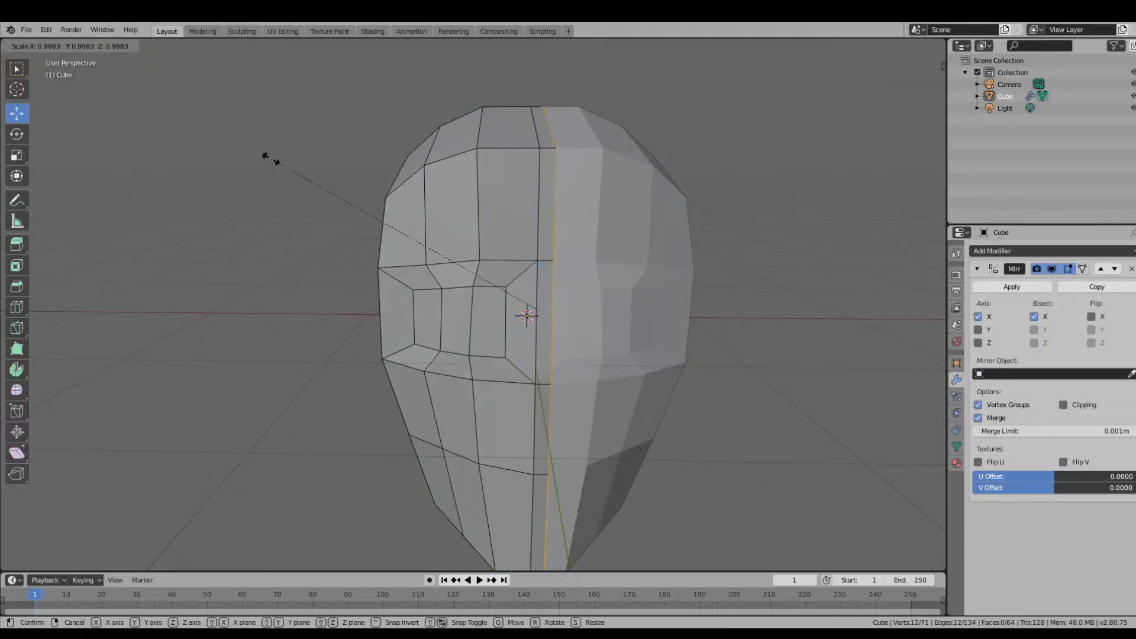
left_click(17, 68)
left_click_drag(300, 102, 729, 572)
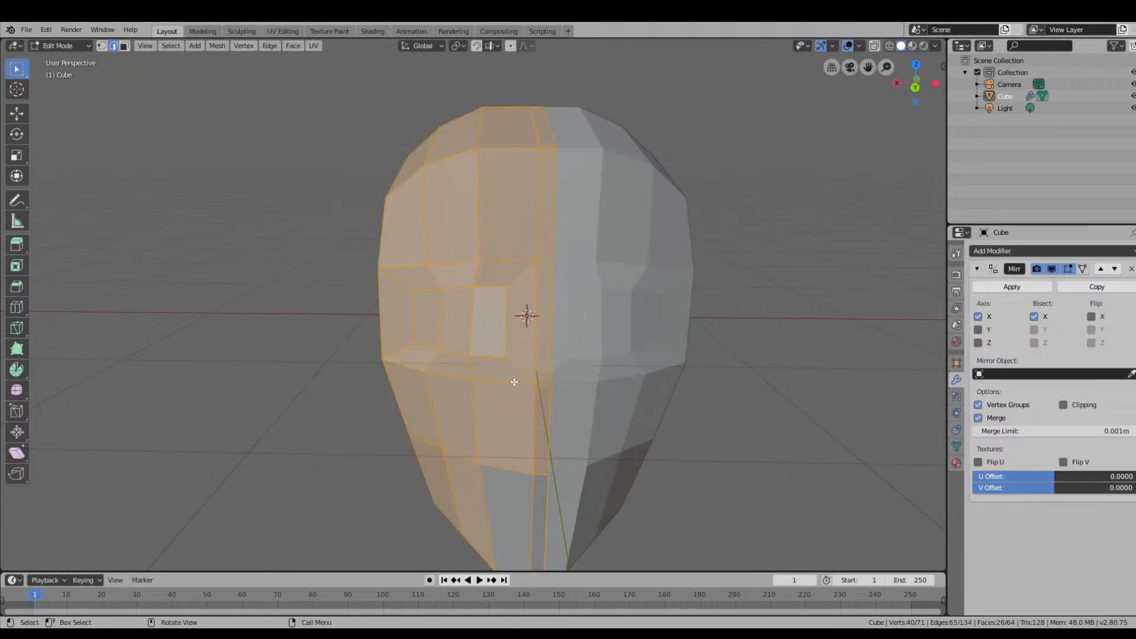
Switch the head mesh selection from edges to faces.
middle_click_drag(642, 454, 680, 414)
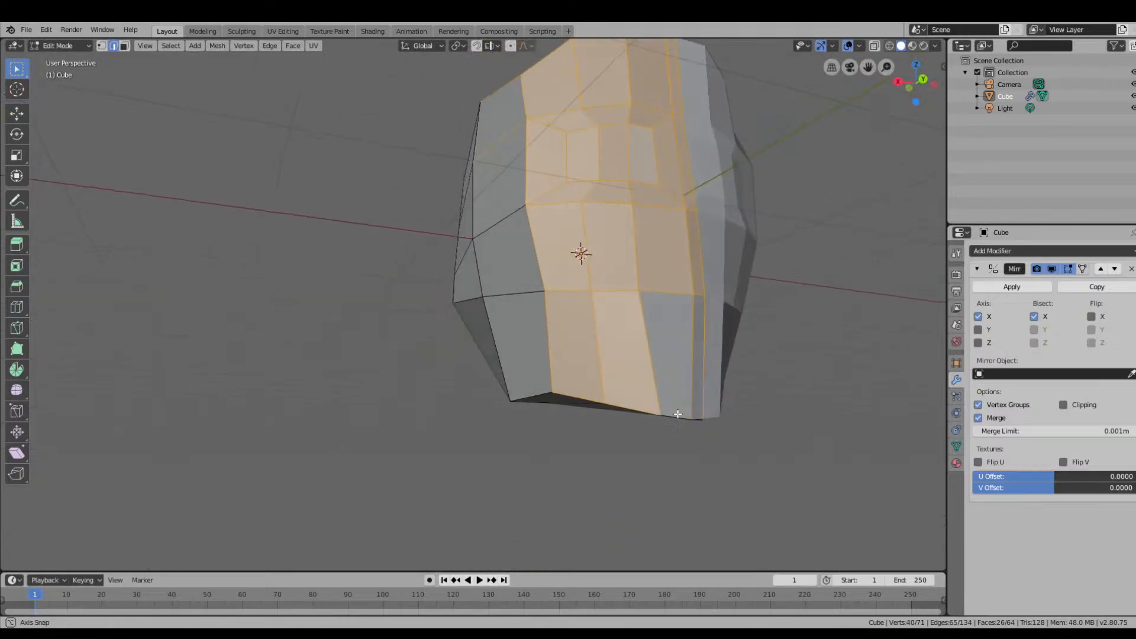
left_click(693, 336)
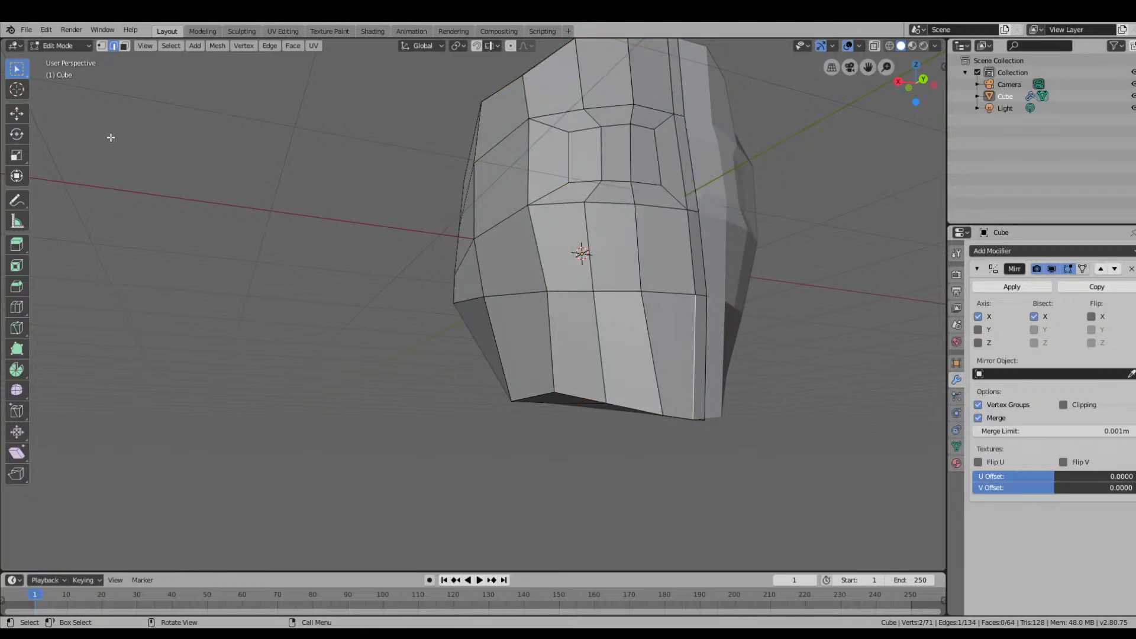
key("3")
Try to select the modelled half by box-selecting its front faces and adding side faces individually.
middle_click_drag(508, 197, 647, 310)
left_click_drag(309, 89, 769, 611)
middle_click_drag(603, 510, 680, 464)
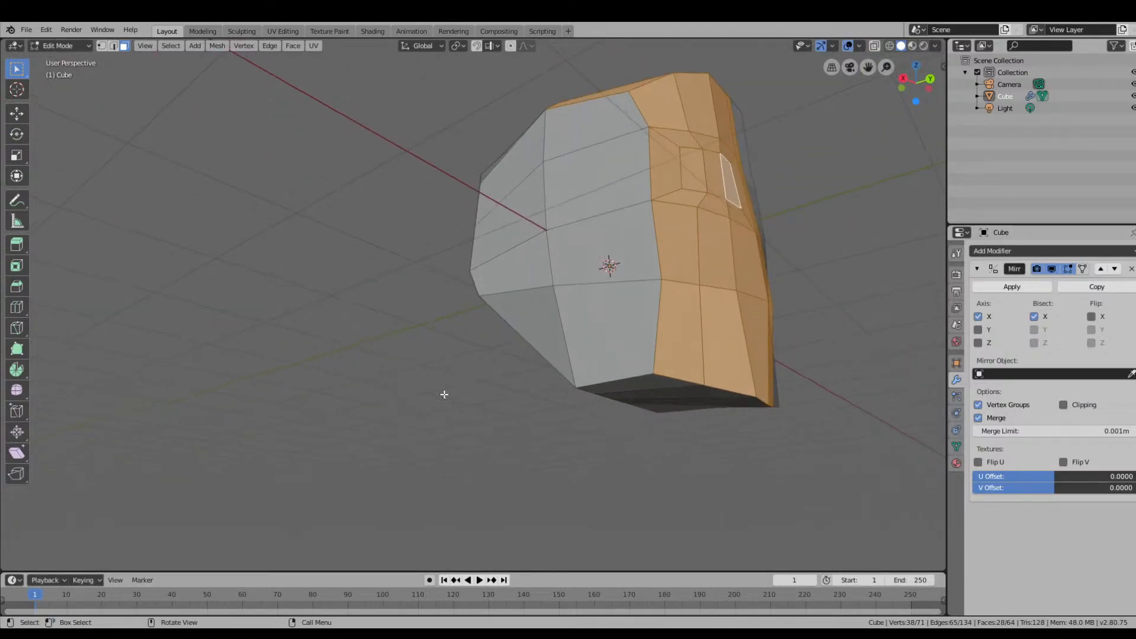
middle_click_drag(462, 386, 495, 420)
left_click(638, 338, "shift")
left_click(656, 275, "shift")
left_click(666, 226, "shift")
left_click(654, 205, "shift")
left_click(616, 161, "shift")
left_click(623, 204, "shift")
left_click(561, 225, "alt")
middle_click_drag(620, 307, 469, 325)
left_click(537, 205, "alt")
left_click(531, 212)
left_click(545, 231)
left_click(541, 136, "alt")
key("alt+a")
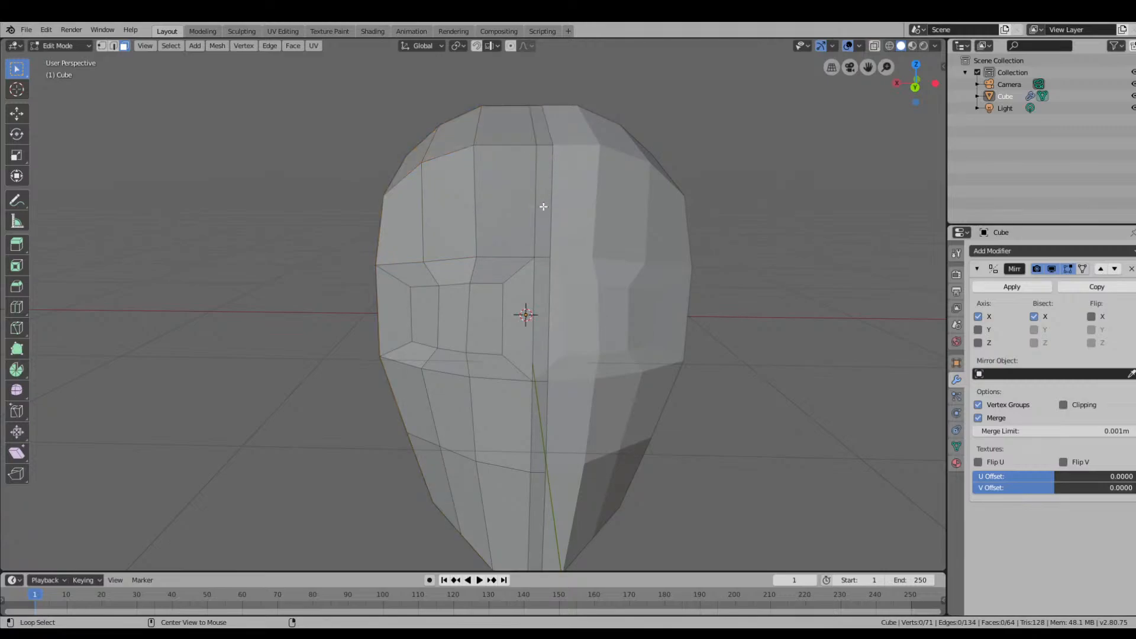
left_click(543, 207)
left_click(543, 291, "shift")
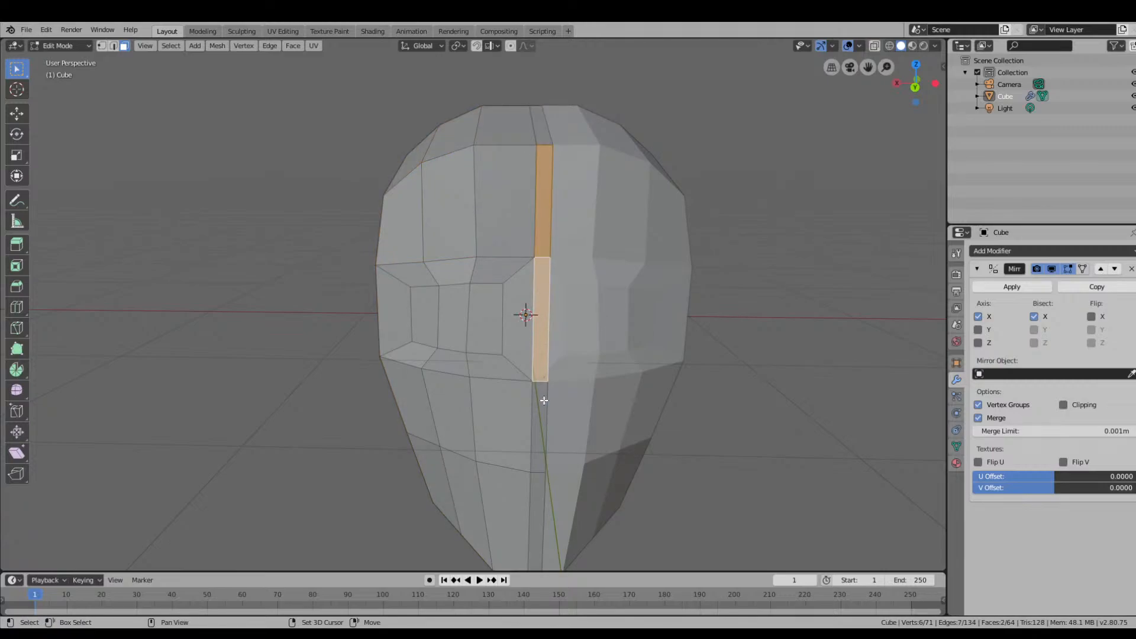
key("alt+a")
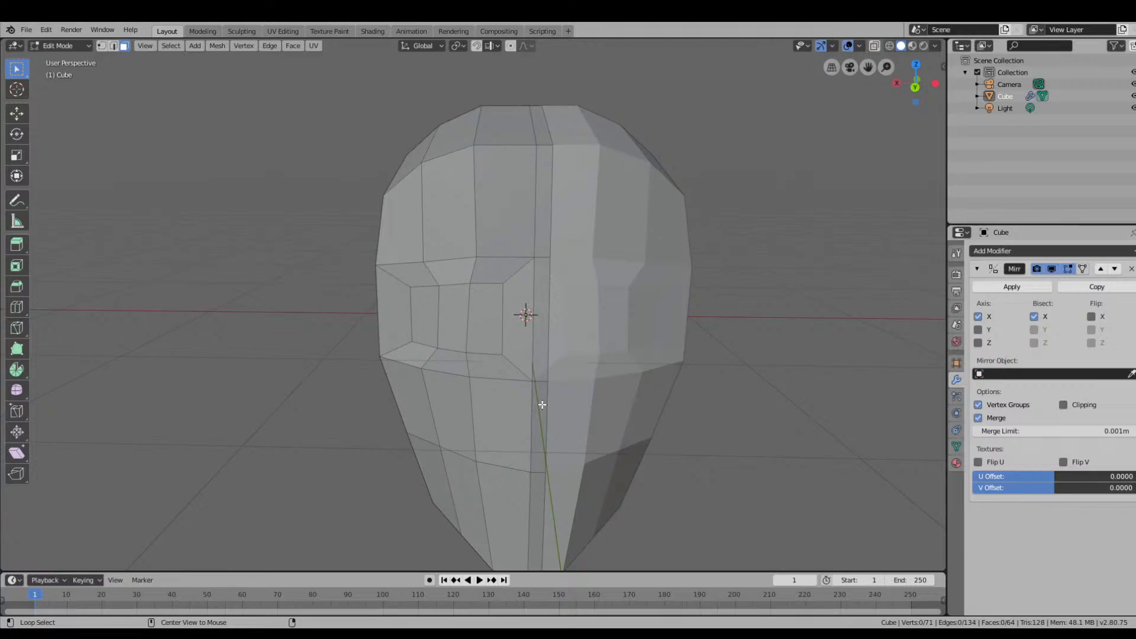
left_click(544, 315)
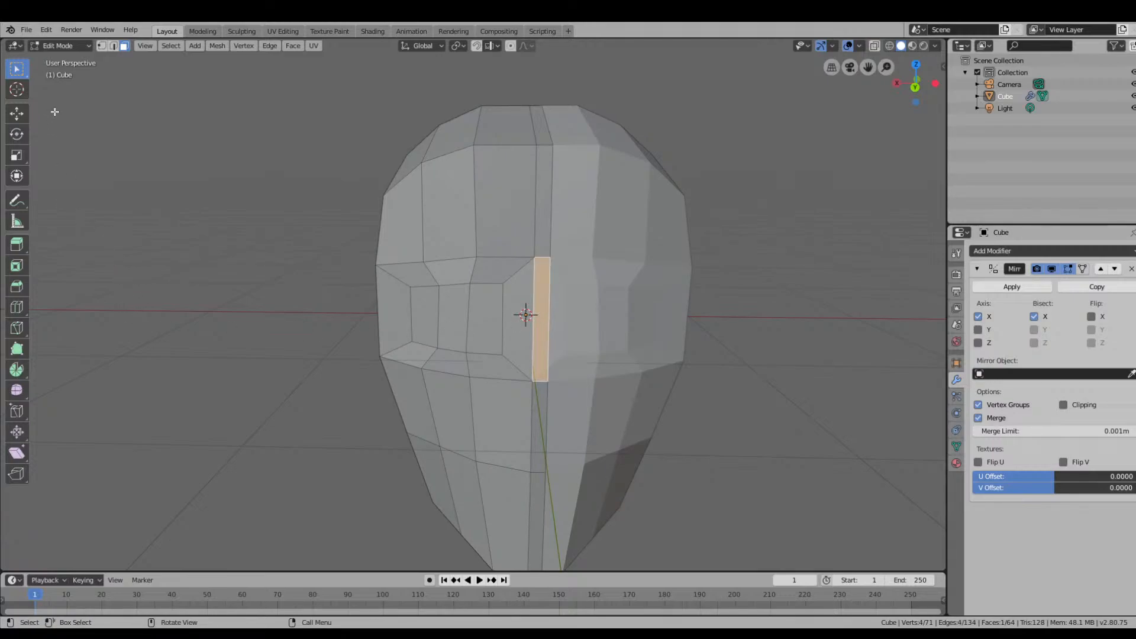
key("alt+a")
Box-select the front faces of the modelled half and add the front column of faces on the head's side.
left_click_drag(307, 91, 548, 566)
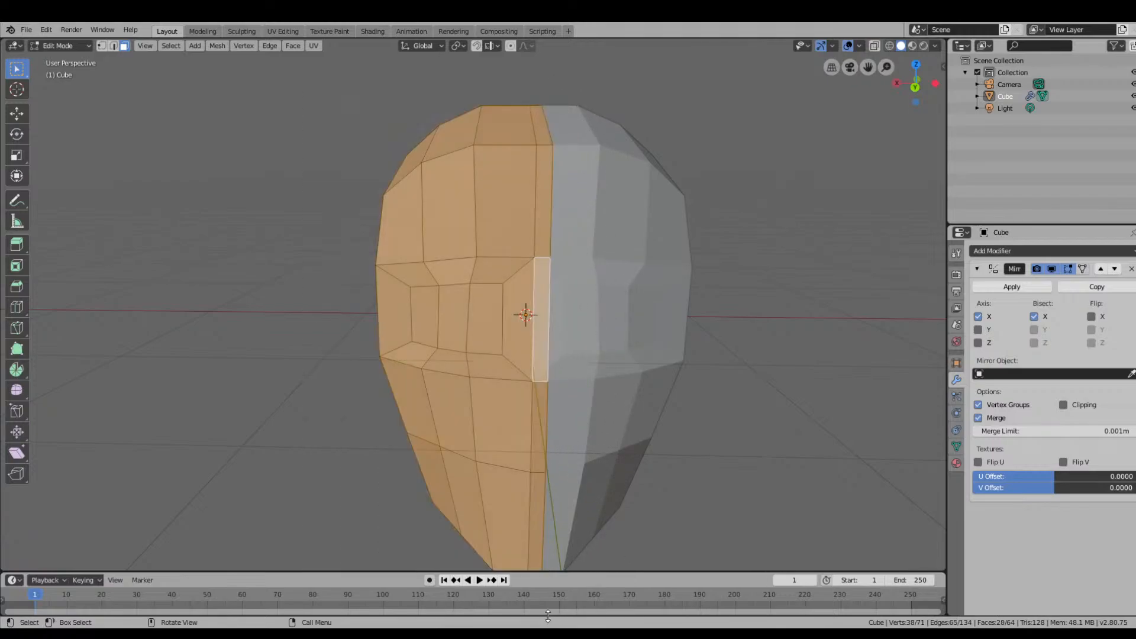
middle_click_drag(453, 414, 520, 434)
left_click(594, 259, "shift")
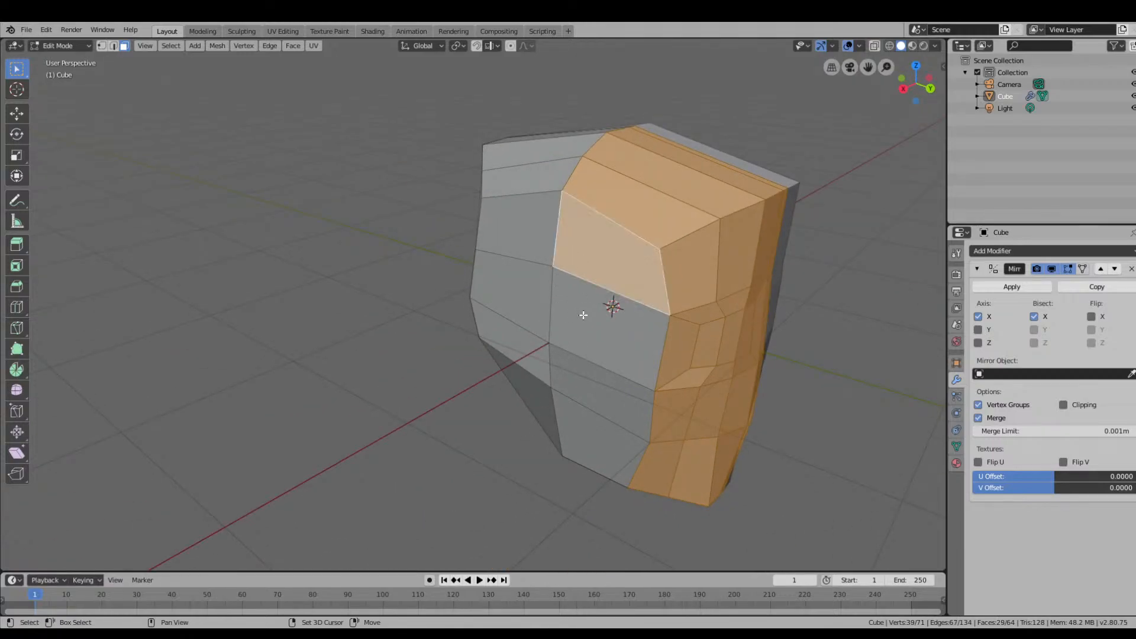
left_click(585, 317, "shift")
left_click(600, 380, "shift")
left_click(581, 420, "shift")
Add the rear column of side faces and the rear top faces of the modelled half to the selection.
left_click(532, 353, "shift")
left_click(534, 300, "shift")
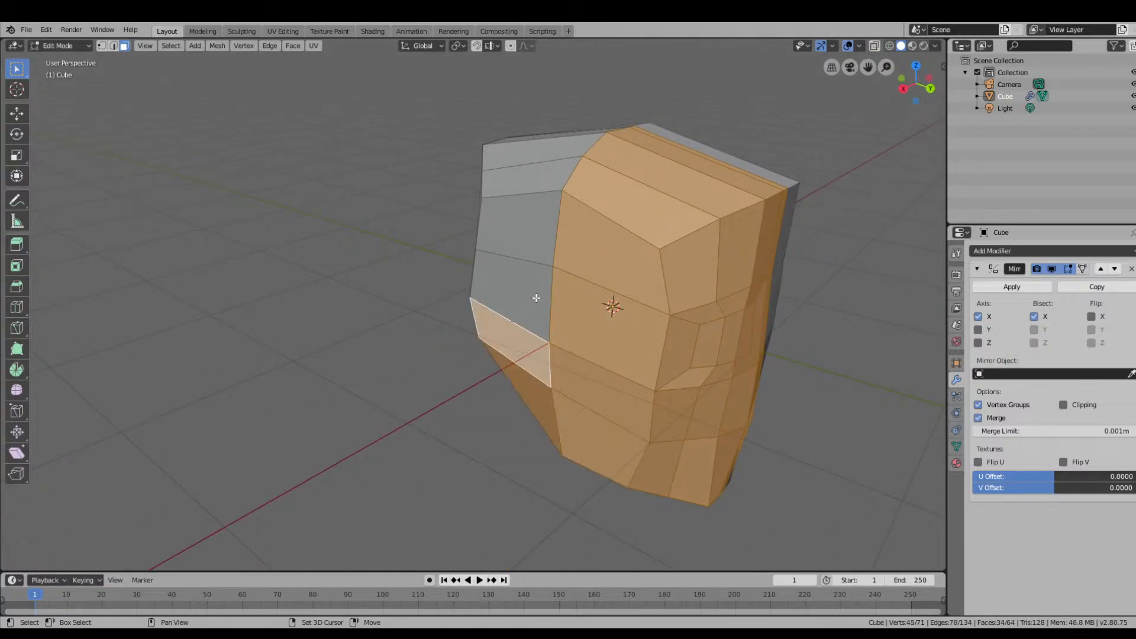
left_click(534, 264, "shift")
left_click(538, 228, "shift")
left_click(548, 179, "shift")
middle_click_drag(548, 179, 624, 257)
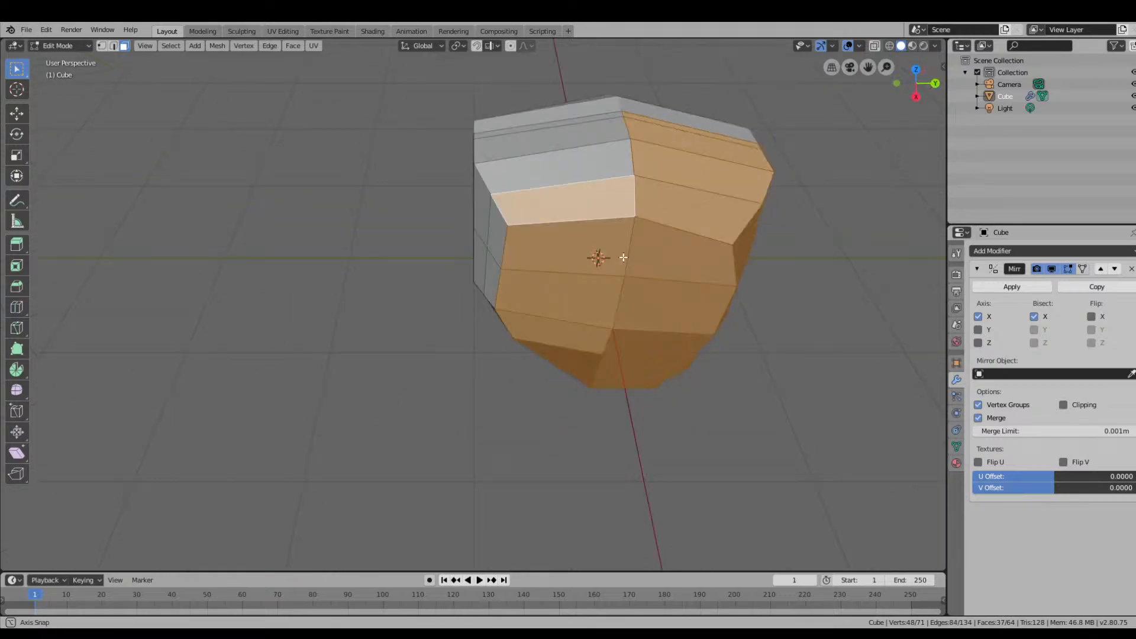
left_click(566, 161, "shift")
left_click(573, 135, "shift")
left_click(575, 122, "shift")
right_click(586, 160)
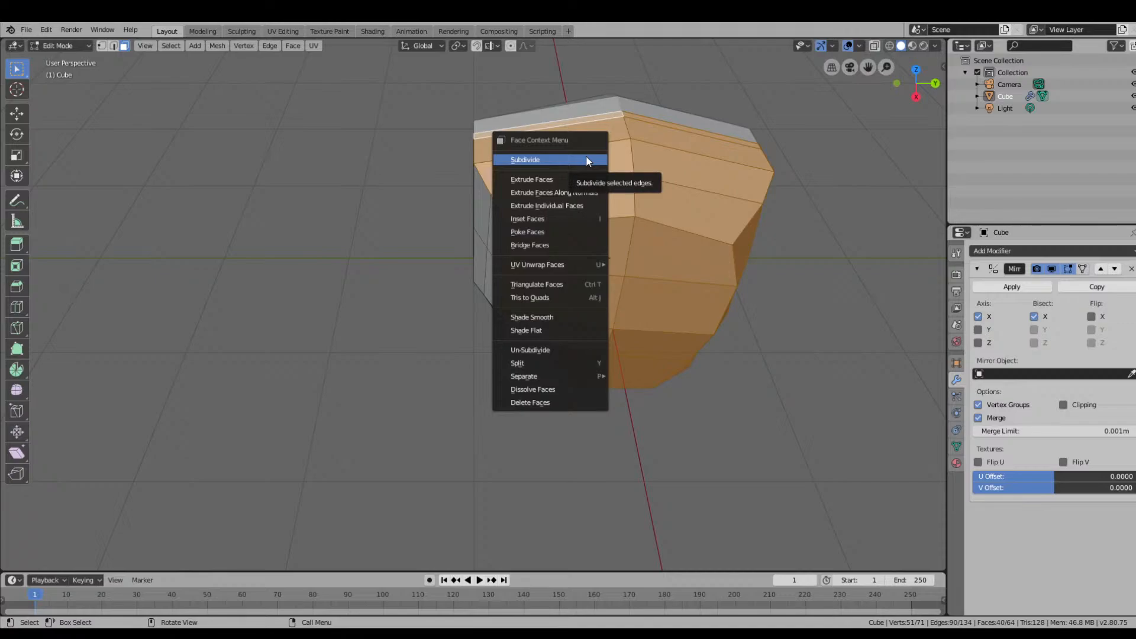
Add the upper rows of faces on the back of the modelled half to the selection.
middle_click_drag(484, 167, 428, 167)
left_click(416, 169, "shift")
left_click(436, 178, "shift")
left_click(472, 181, "shift")
left_click(494, 195, "shift")
left_click(493, 241, "shift")
left_click(468, 256, "shift")
left_click(441, 249, "shift")
left_click(418, 241, "shift")
Extend the selection with the lower back faces of the modelled half, from the centre strip to the side.
middle_click_drag(442, 269, 452, 193)
left_click(422, 305, "shift")
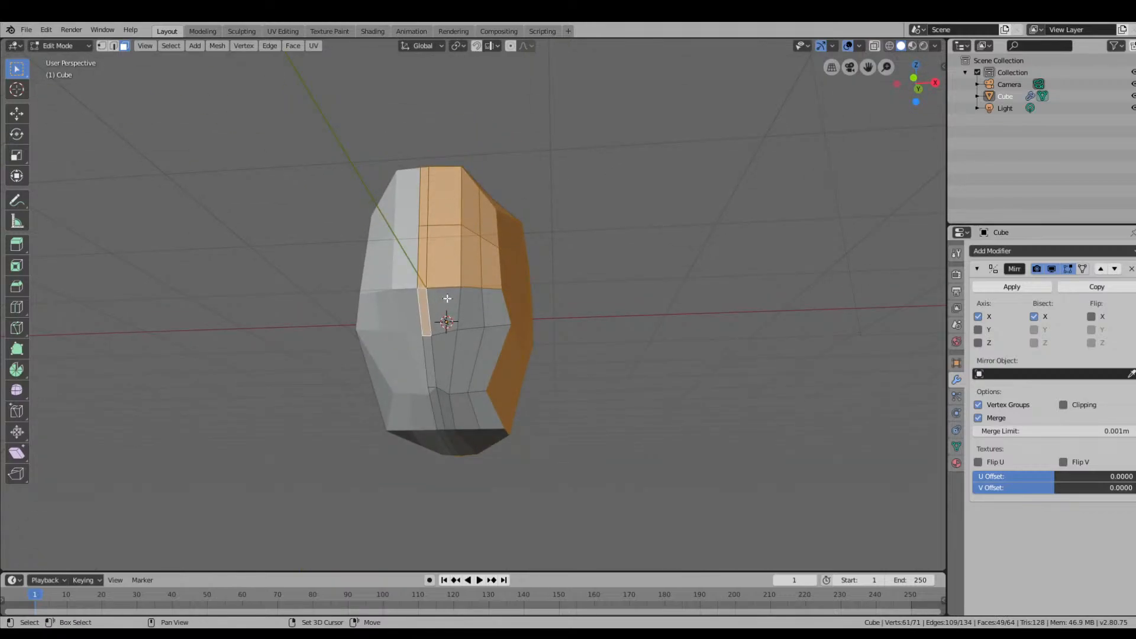
left_click(447, 300, "shift")
left_click(473, 305, "shift")
left_click(496, 305, "shift")
left_click(496, 355, "shift")
left_click(469, 358, "shift")
left_click(434, 348, "shift")
Complete the selection of the modelled half by adding its remaining lower back and underside faces.
left_click(430, 376, "shift")
left_click(437, 403, "shift")
left_click(445, 403, "shift")
left_click(458, 405, "shift")
left_click(488, 401, "shift")
left_click(495, 434, "shift")
left_click(468, 442, "shift")
left_click(456, 443, "shift")
left_click(452, 438, "shift")
Move the whole selected half outward along positive X to widen the mirrored head's centre.
middle_click_drag(452, 438, 133, 369)
left_click(16, 112)
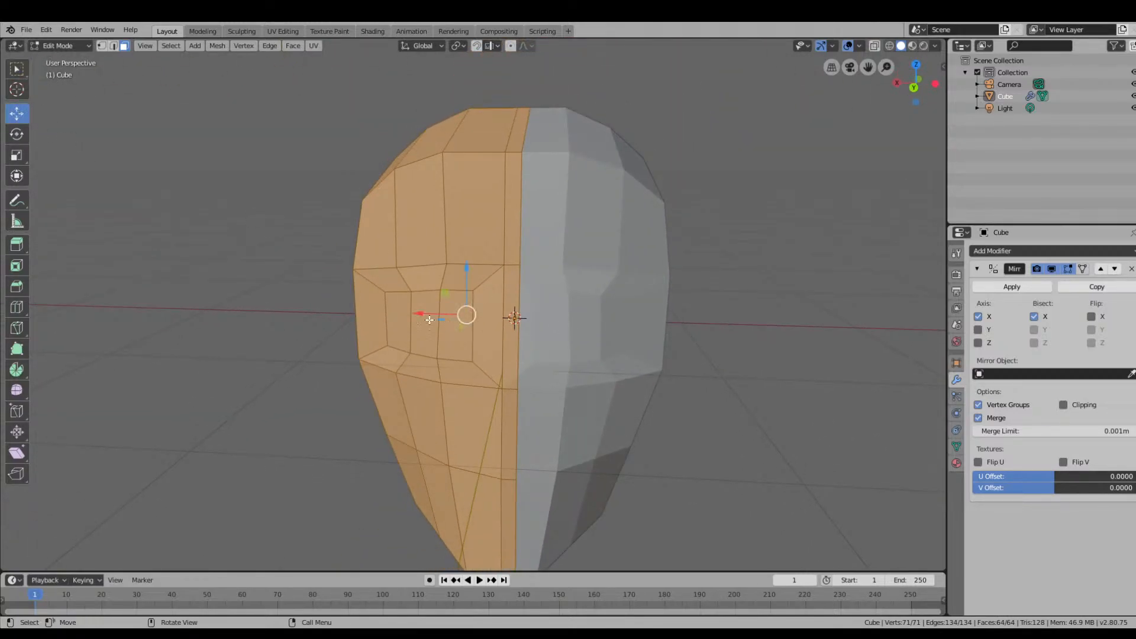
mouse_move(420, 315)
left_mouse_down()
mouse_move(396, 314)
mouse_move(409, 317)
left_mouse_up()
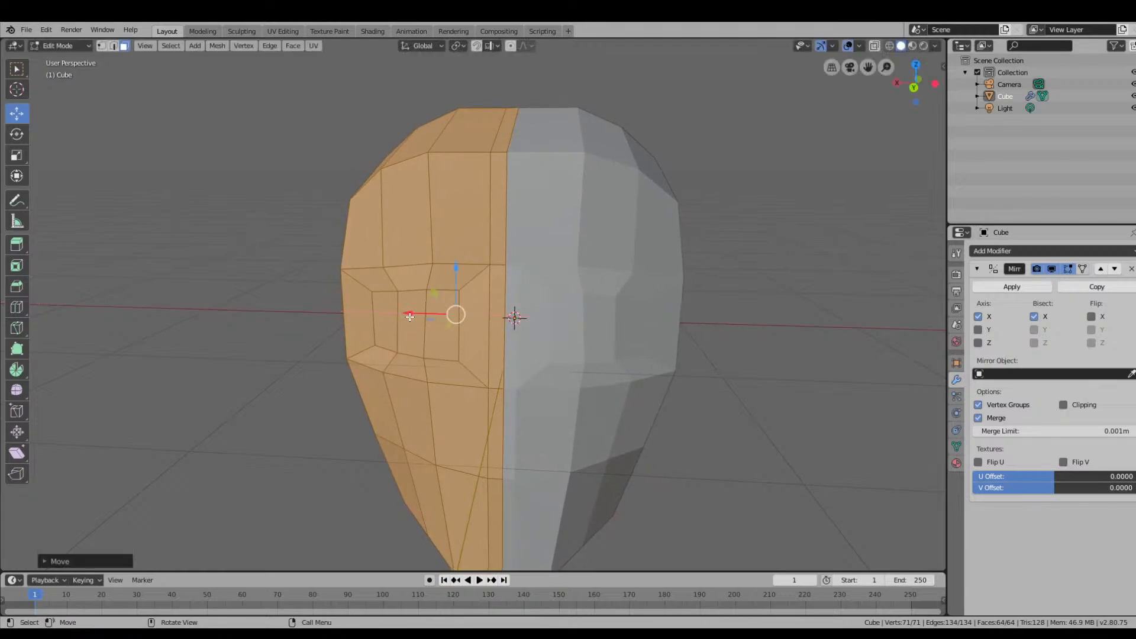
middle_click_drag(591, 347, 619, 340)
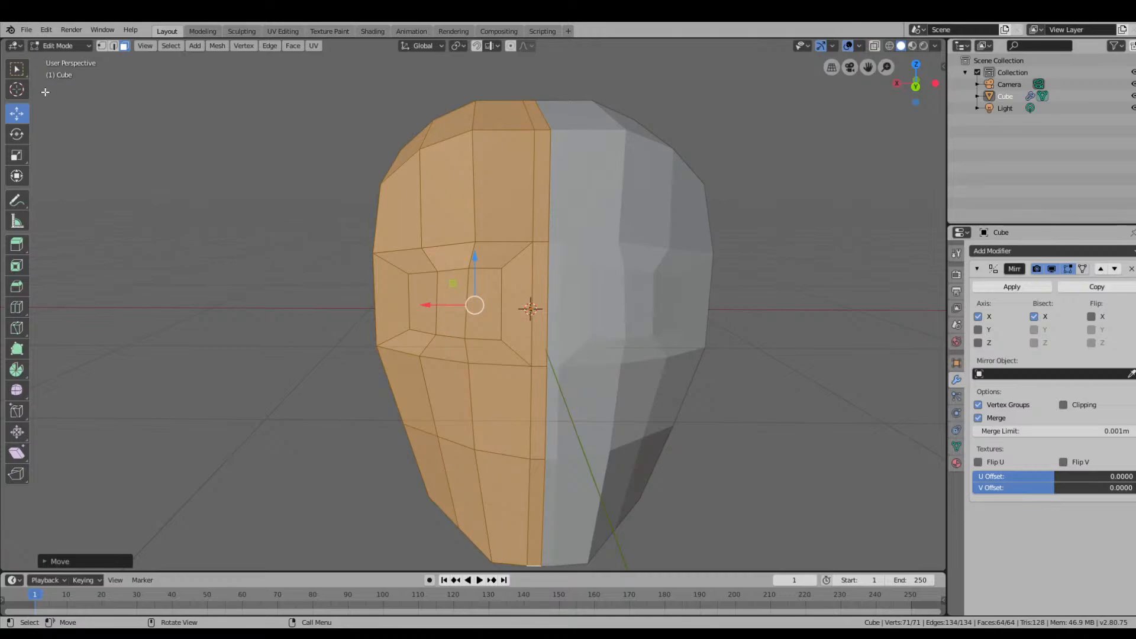
Switch to vertex selection and move the eye socket's upper inner corner vertex outward and down, without changing its depth.
scroll(567, 282, "up", 3)
middle_click_drag(551, 306, 525, 284)
scroll(526, 284, "down", 4)
middle_click_drag(409, 285, 444, 275)
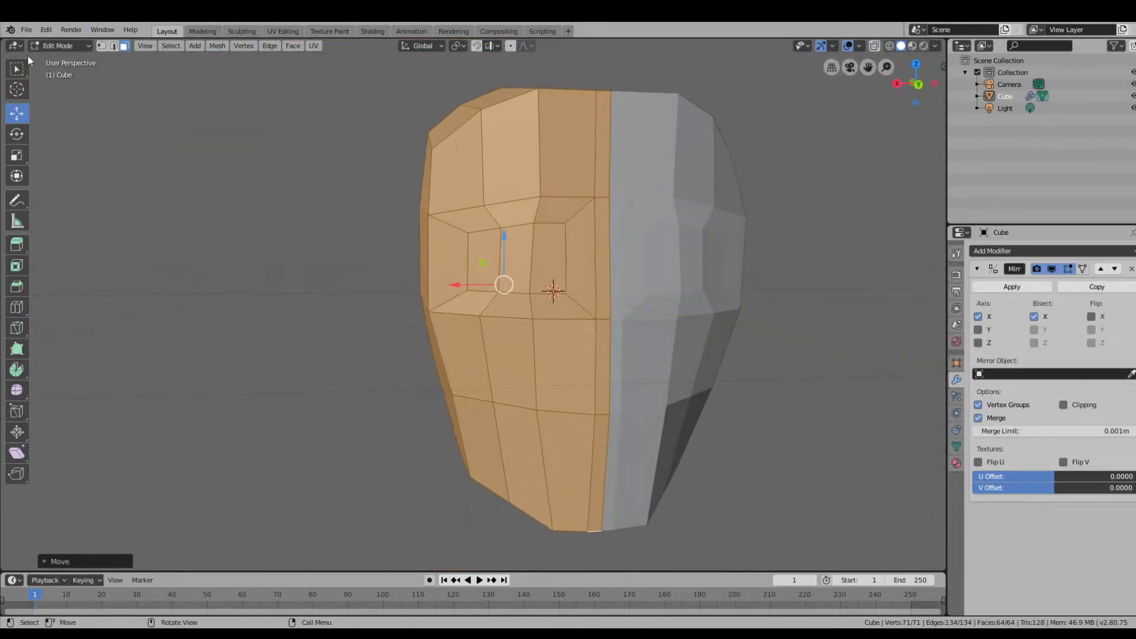
left_click(102, 46)
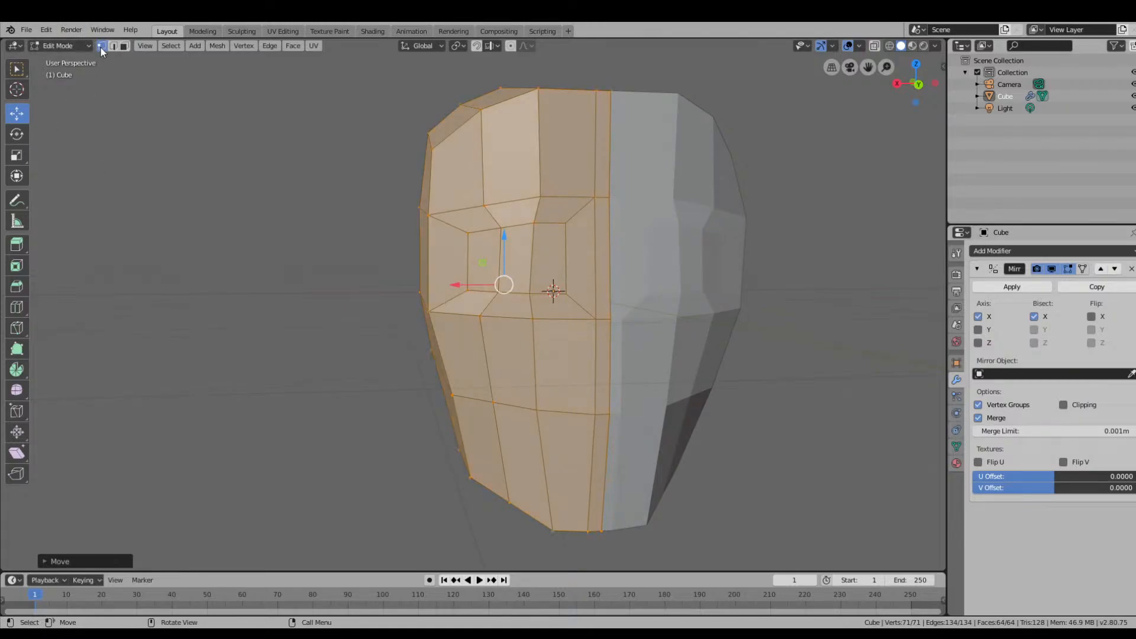
left_click(226, 257)
middle_click_drag(643, 345, 589, 293)
left_click(560, 244)
left_click_drag(541, 222, 524, 252)
middle_click_drag(527, 266, 602, 308)
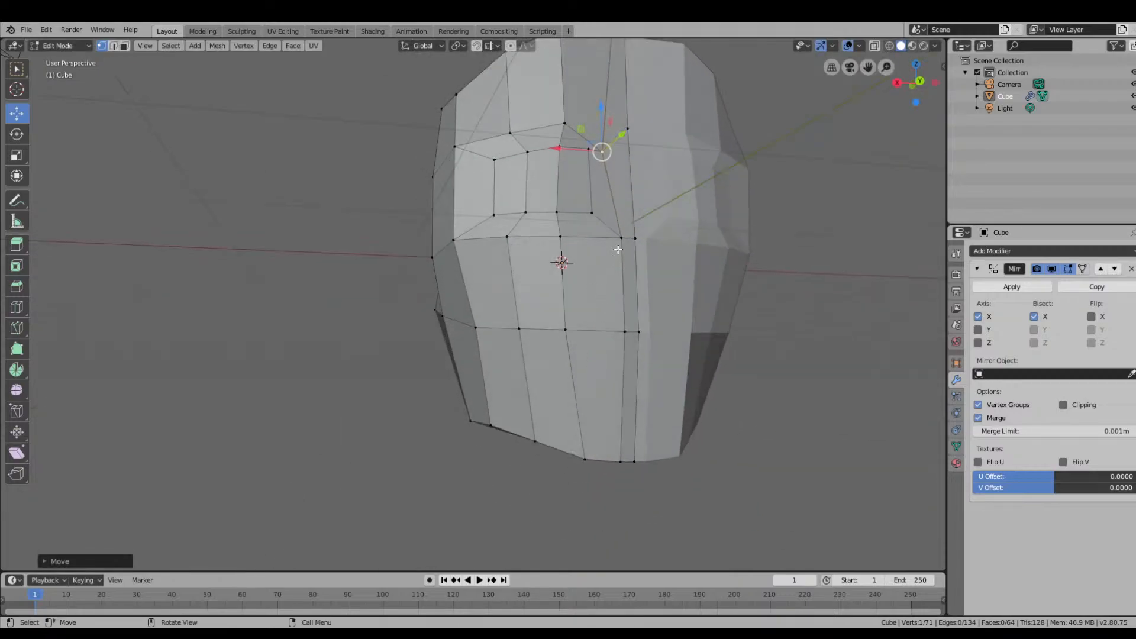
Move the socket's lower inner corner vertex about 0.08 m outward with Y locked, and shift the vertex below it slightly outward.
left_click(622, 238)
key("g")
key("shift+y")
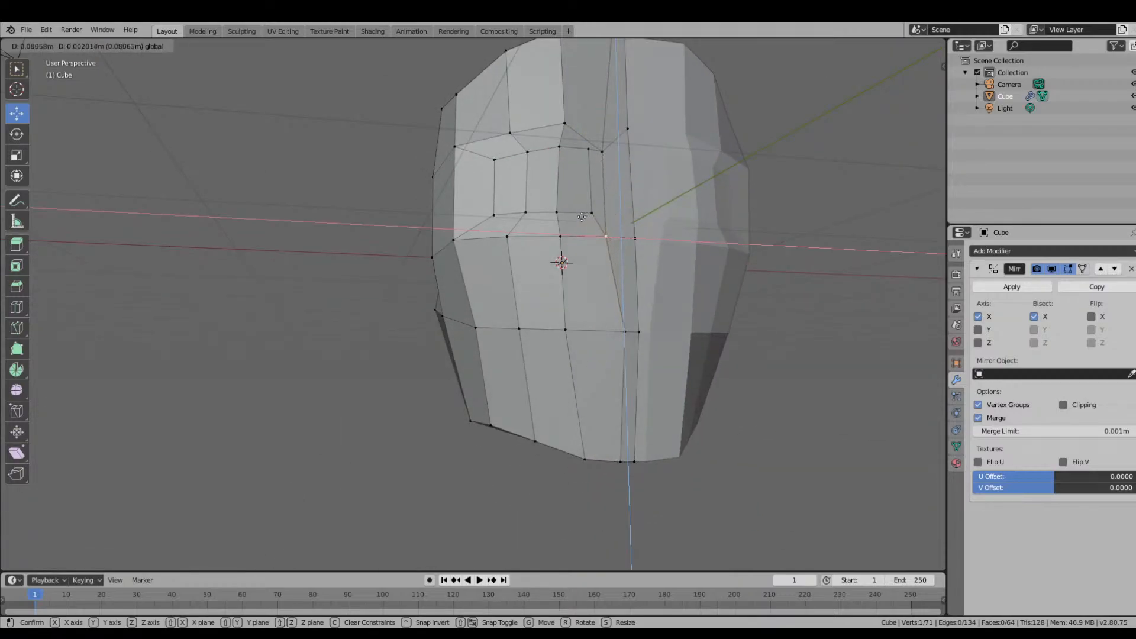
left_click_drag(583, 217, 580, 217)
left_click(623, 333)
left_click_drag(603, 313, 597, 313)
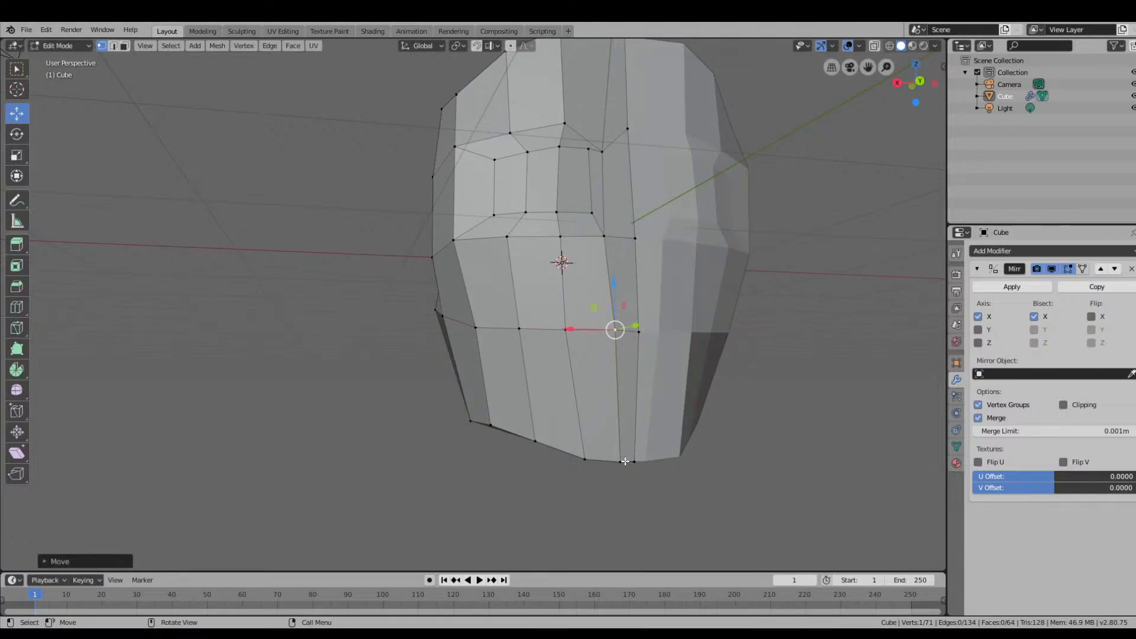
Move the upper and lower inner vertices of the inset eye panel outward, away from the head's centre.
middle_click_drag(626, 461, 598, 305)
left_click(585, 256)
left_click_drag(566, 236, 555, 251)
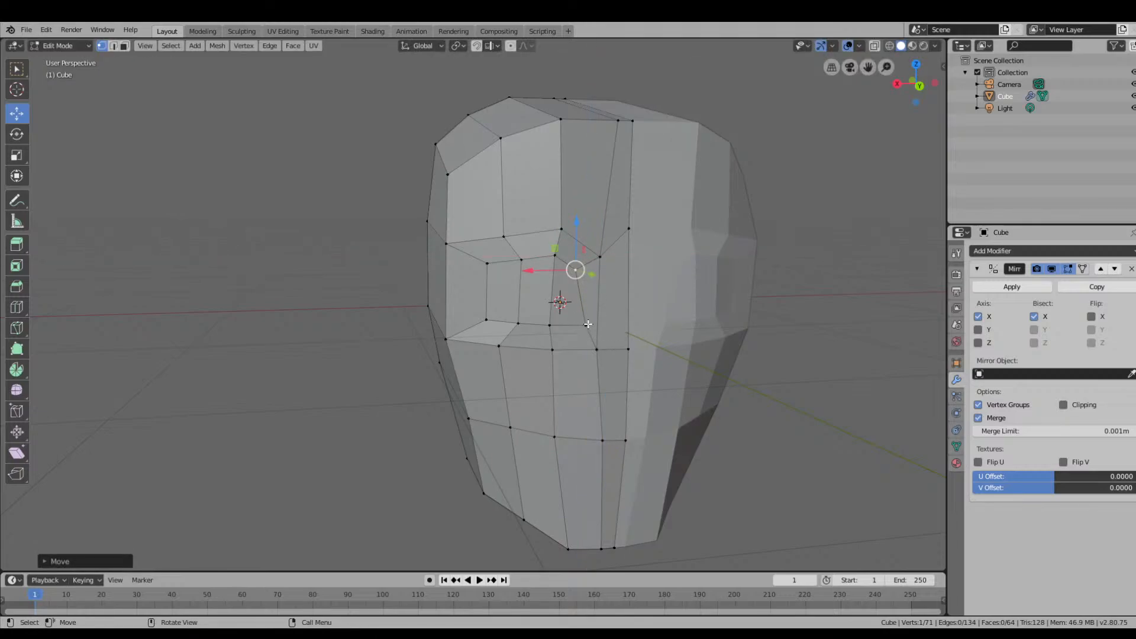
left_click(587, 325)
left_click_drag(570, 305, 560, 303)
Examine the head's profile around the eye socket in the Right Orthographic view.
middle_click_drag(633, 321, 740, 335)
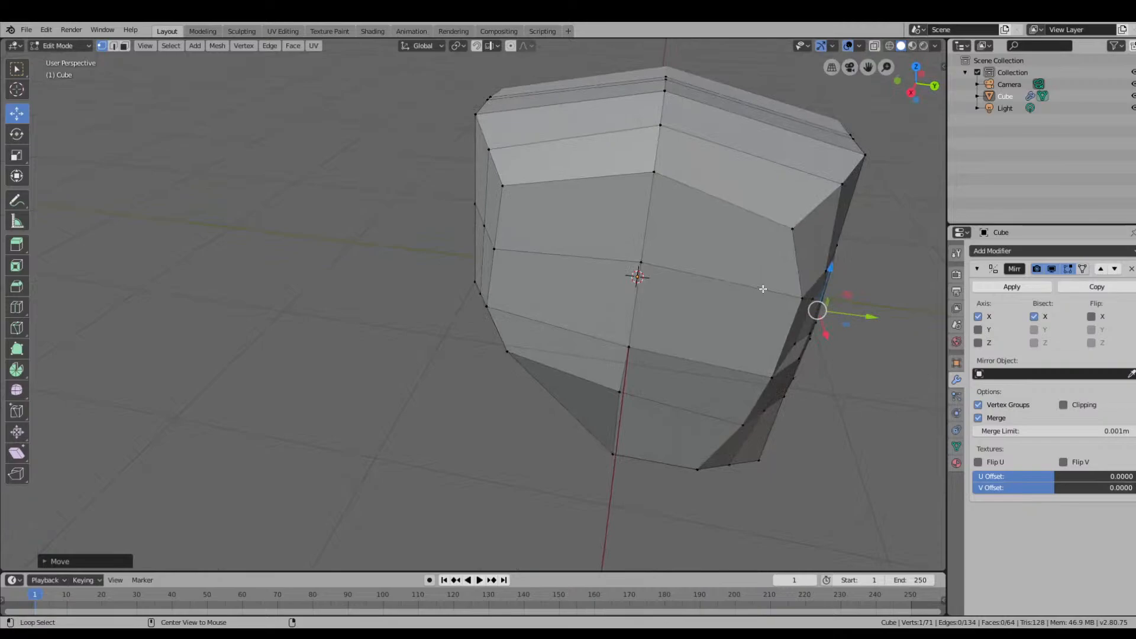
middle_click_drag(708, 287, 769, 332)
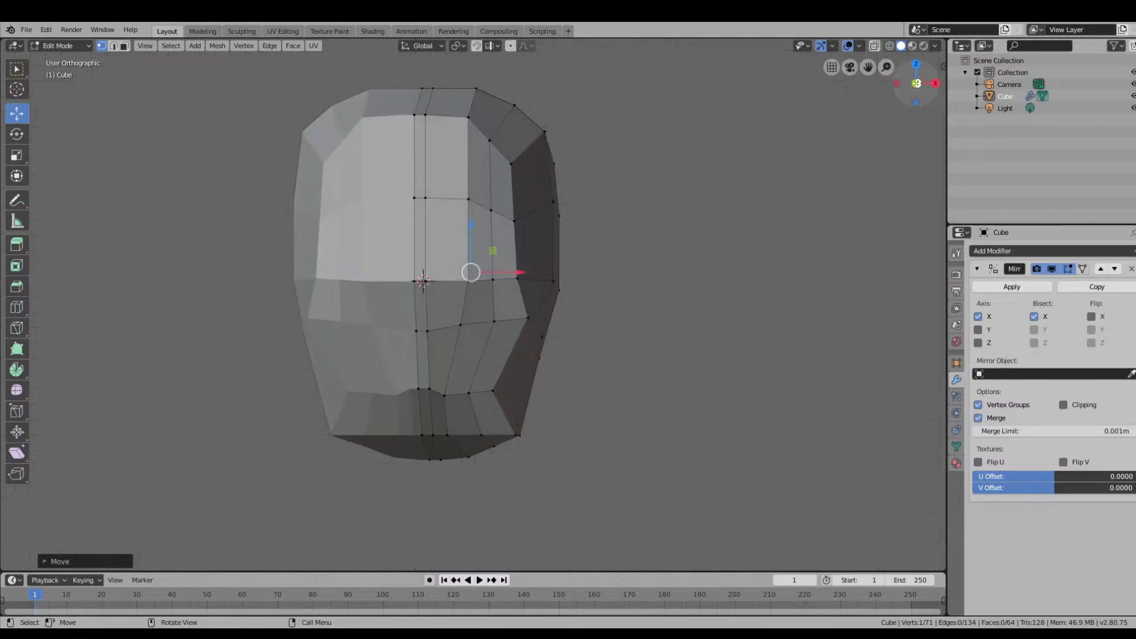
left_click(916, 83)
left_click_drag(915, 101, 945, 142)
left_click(911, 83)
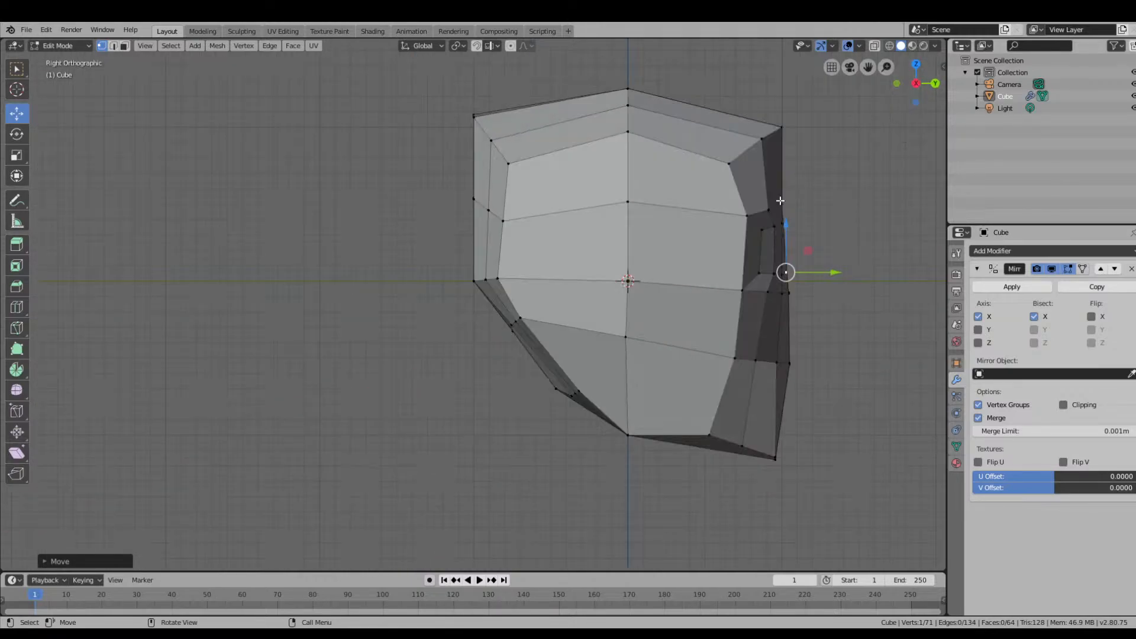
right_click(763, 287)
left_click_drag(911, 94, 915, 121)
key("KP_1")
key("KP_3")
middle_click_drag(788, 271, 634, 278, "shift")
scroll(636, 278, "up", 2)
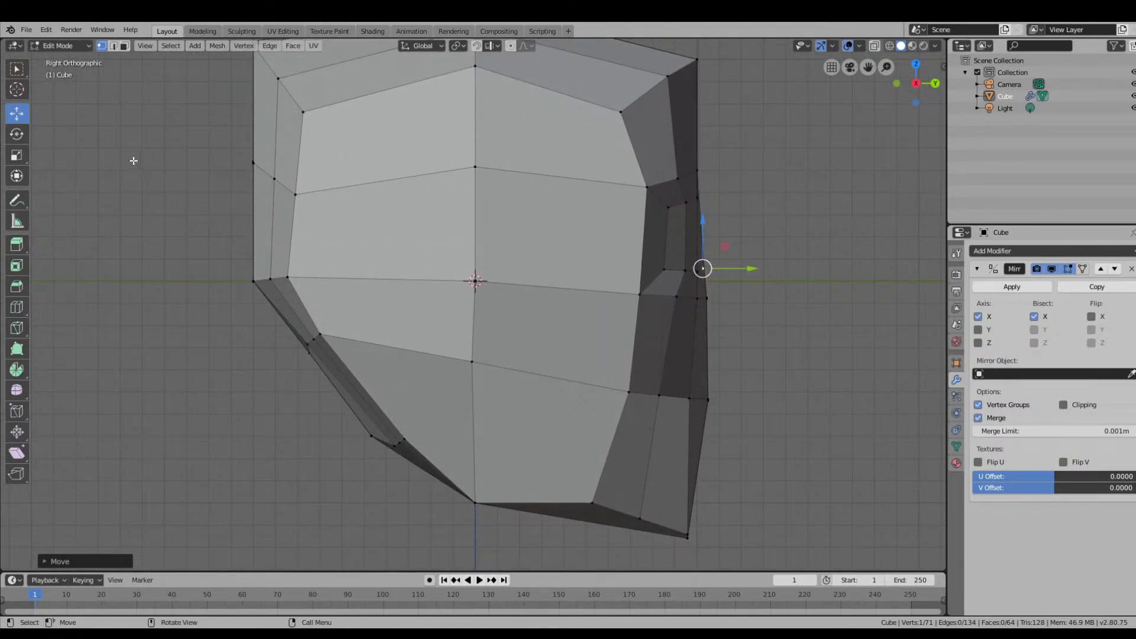
Switch to edge selection, move the eye socket's outer vertical edge backward along Y, and select the inset eye panel's outer edge.
left_click(645, 246)
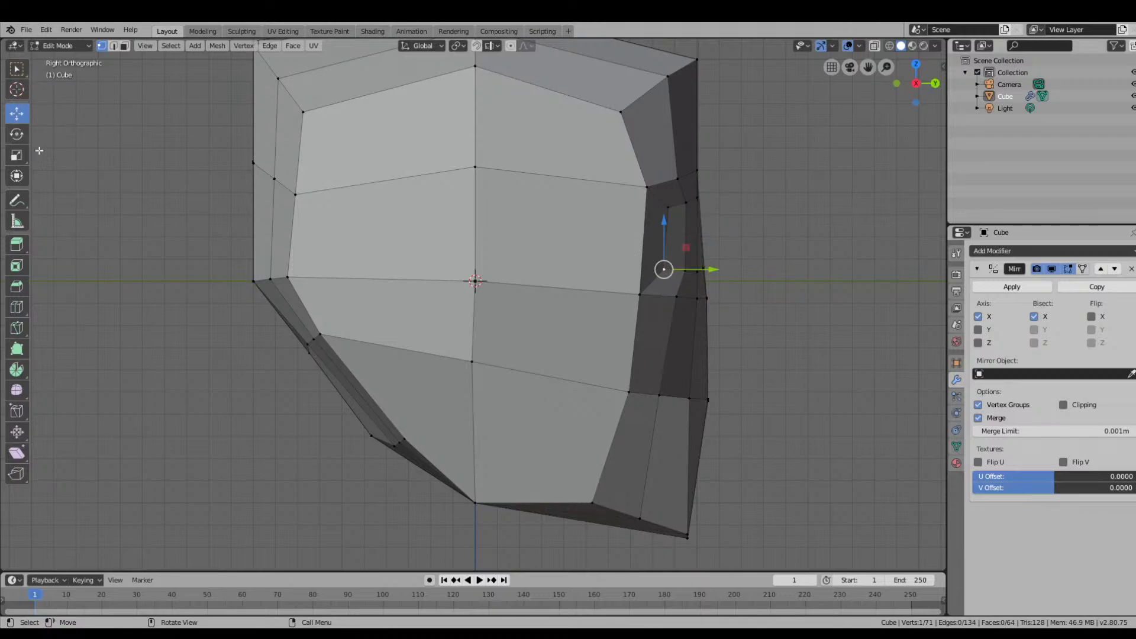
key("2")
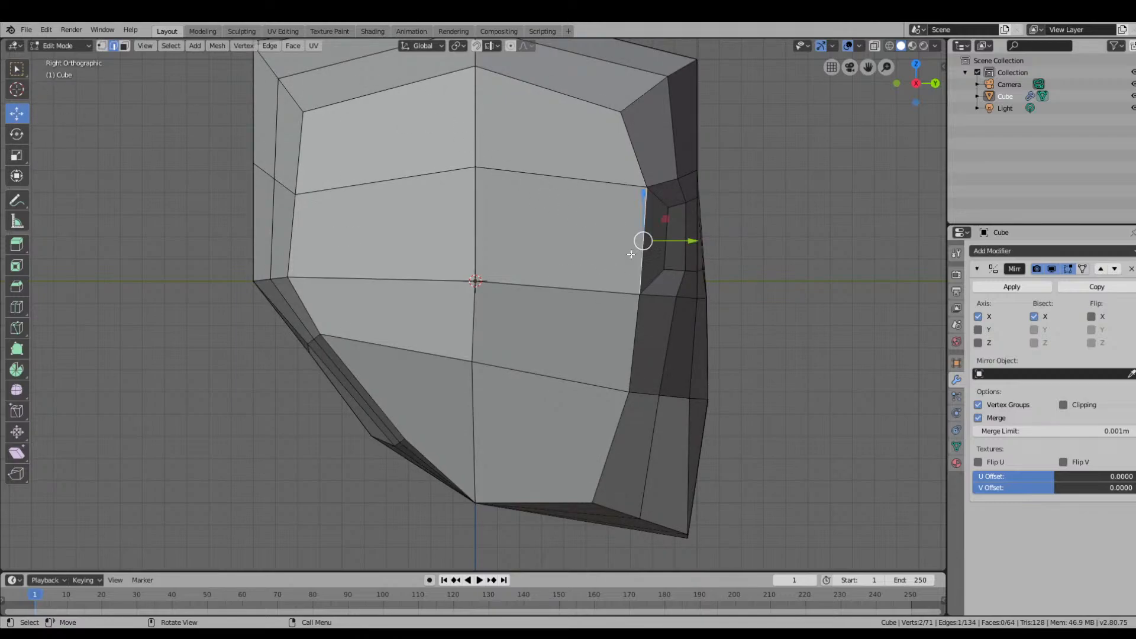
left_click_drag(669, 238, 639, 238)
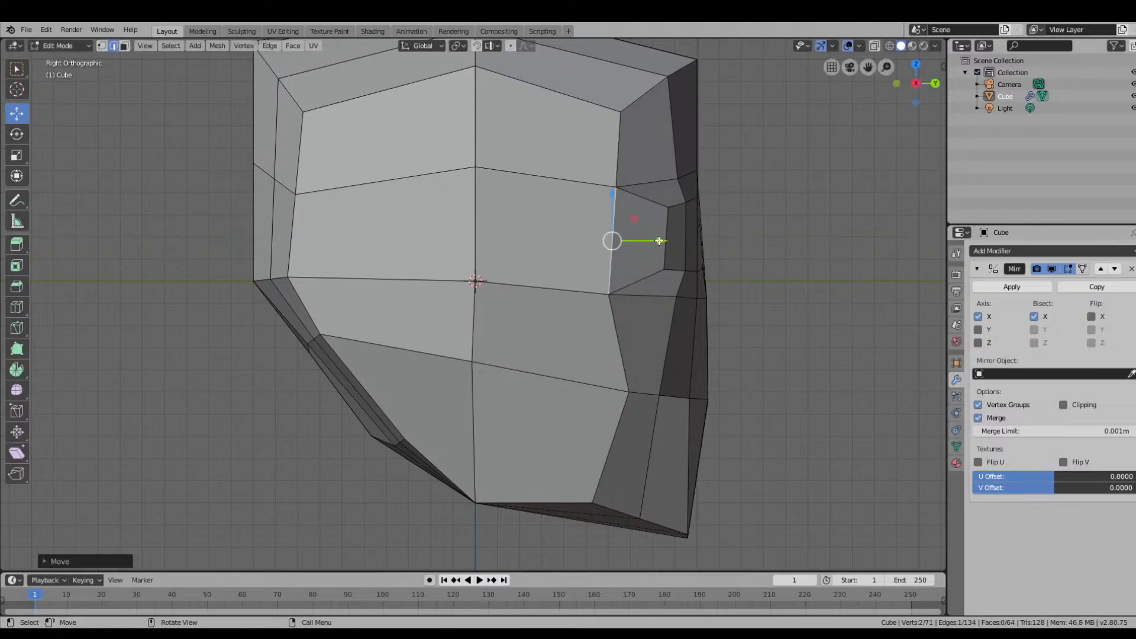
left_click(667, 221)
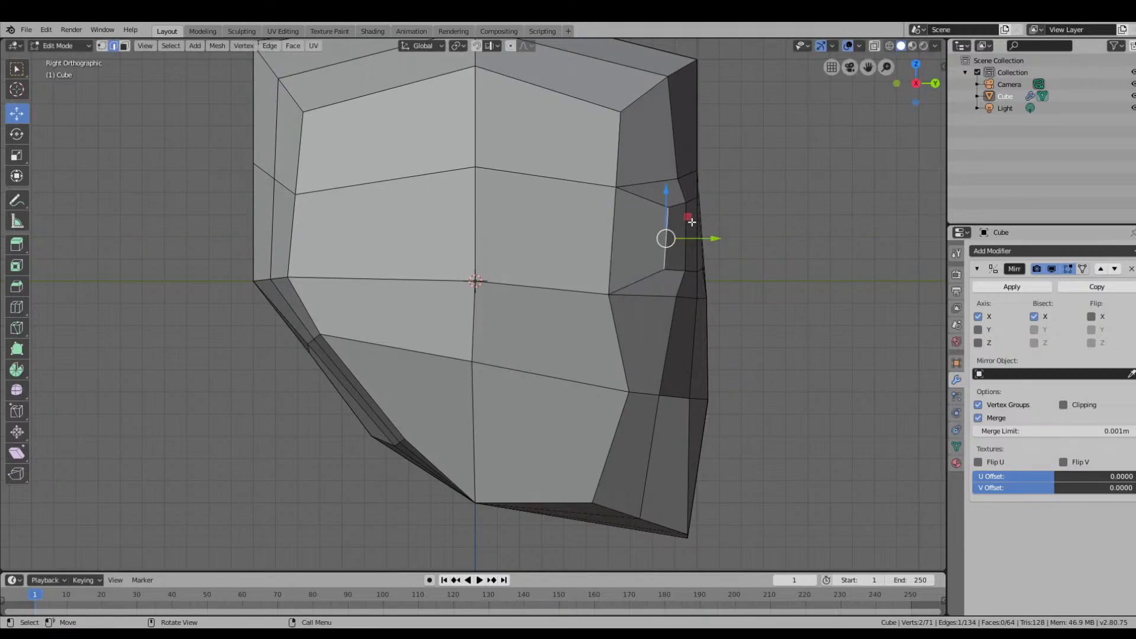
key("e")
key("Escape")
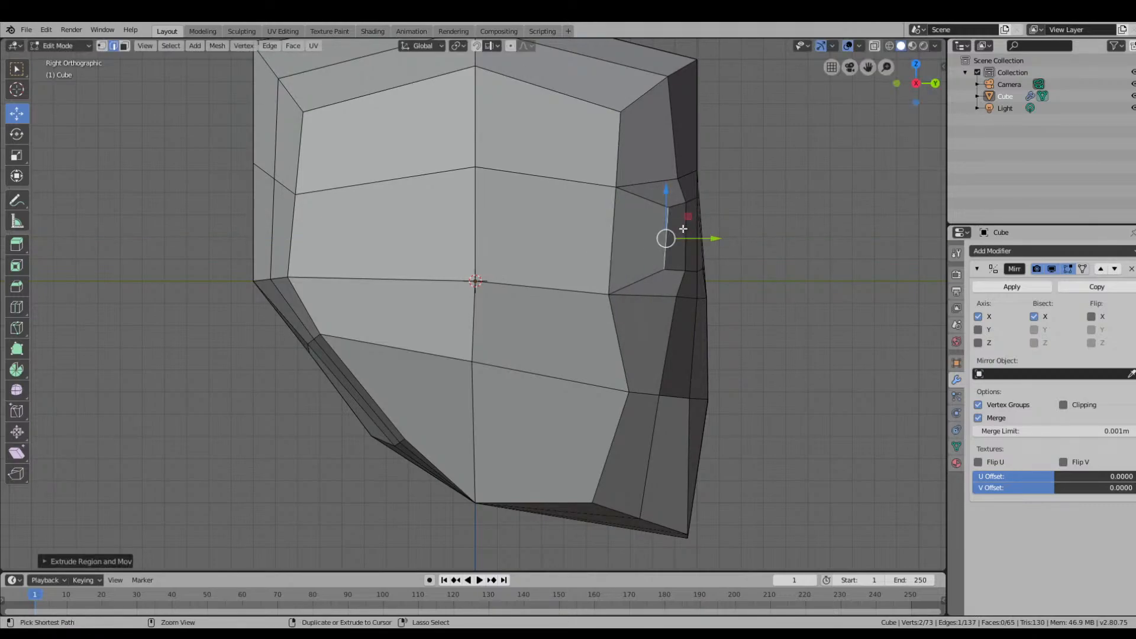
key("ctrl+z")
Move the inset eye panel's outer vertical edge backward along Y, shorten it by scaling, and adjust its position in side view.
left_click_drag(721, 238, 696, 238)
key("s")
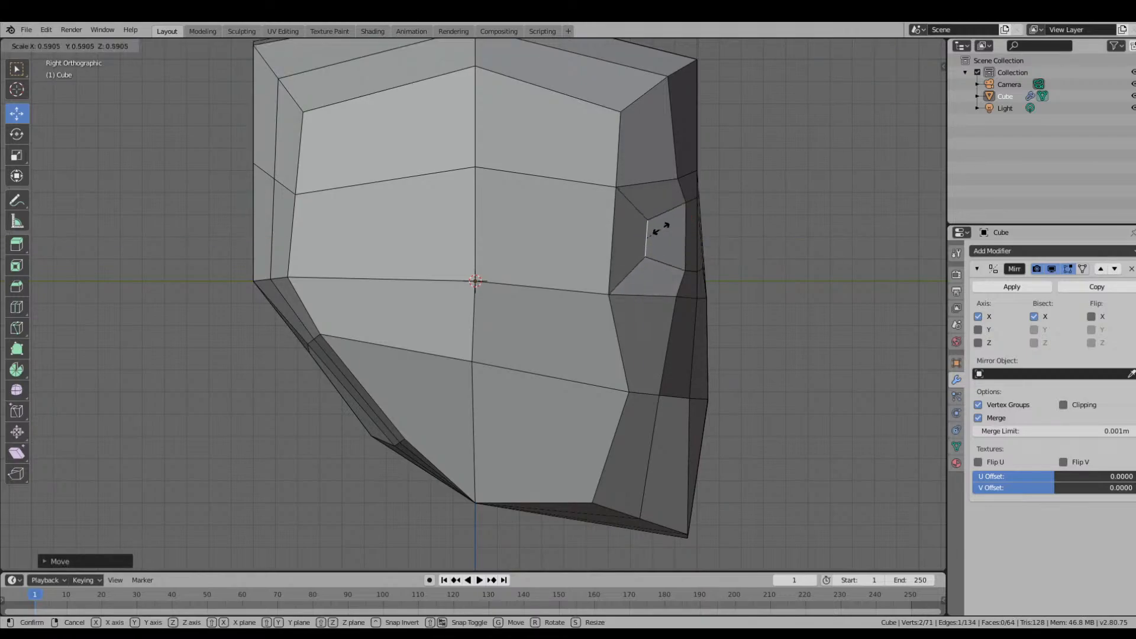
left_click(671, 218)
key("s")
left_click(711, 219)
key("g")
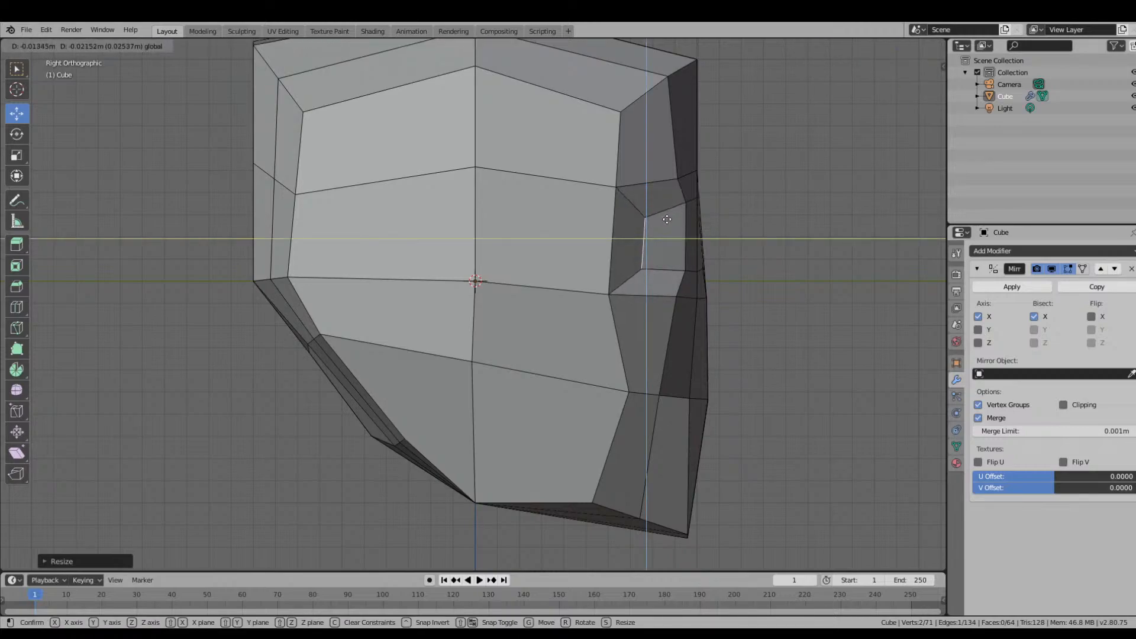
left_click(725, 230)
Move the inset eye panel's next vertical edge toward the nose backward along Y and shorten it by scaling.
key("g")
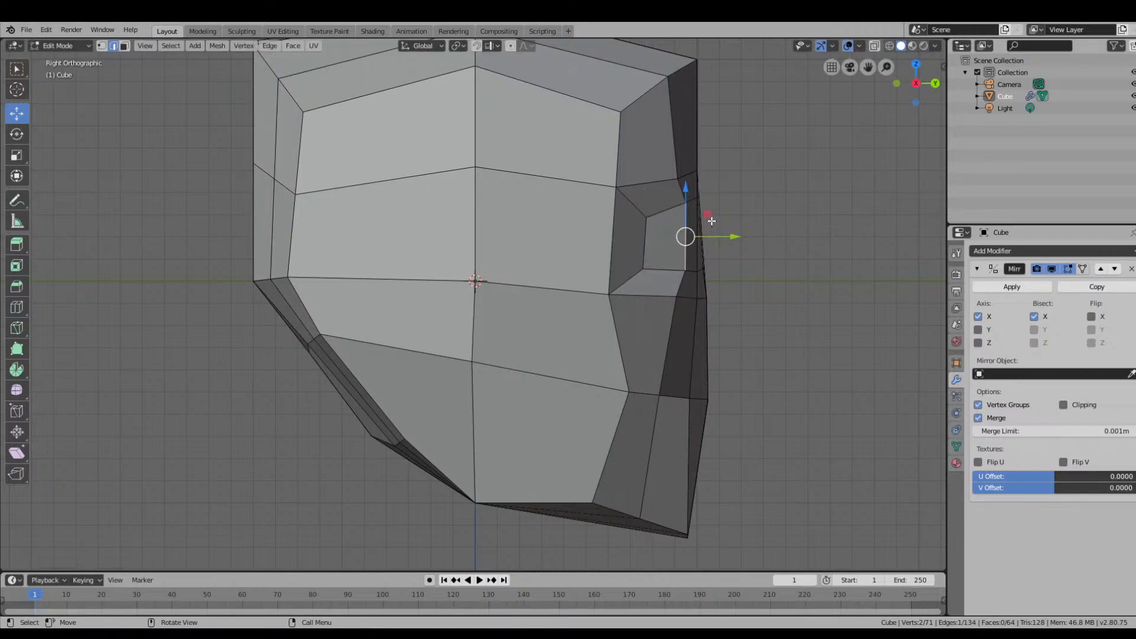
key("g")
key("y")
left_click(700, 221)
key("s")
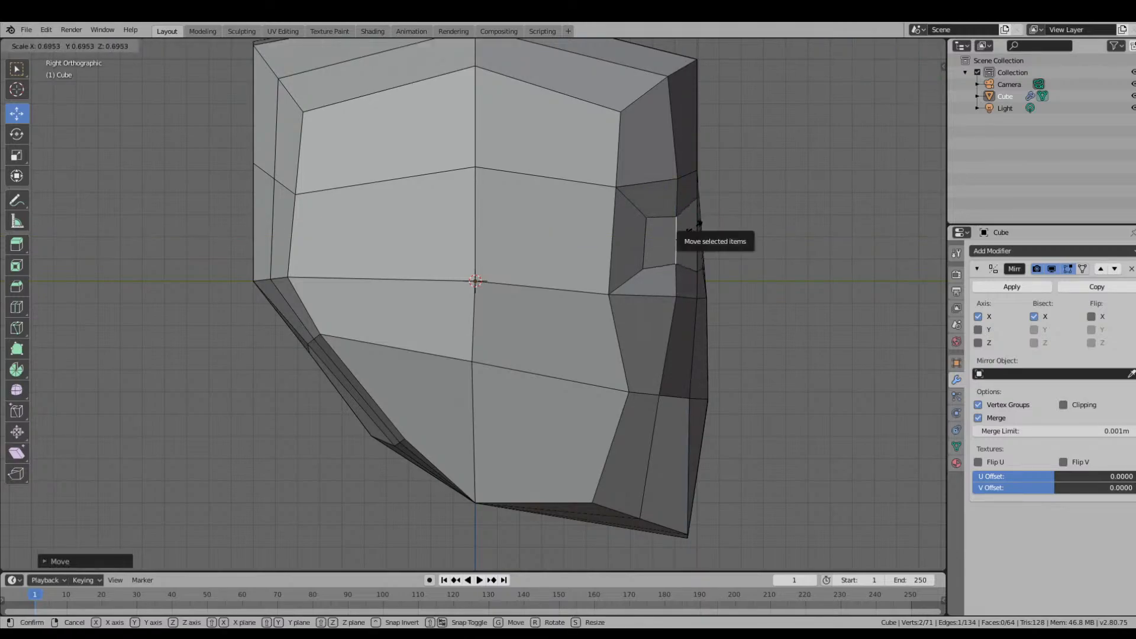
left_click(700, 221)
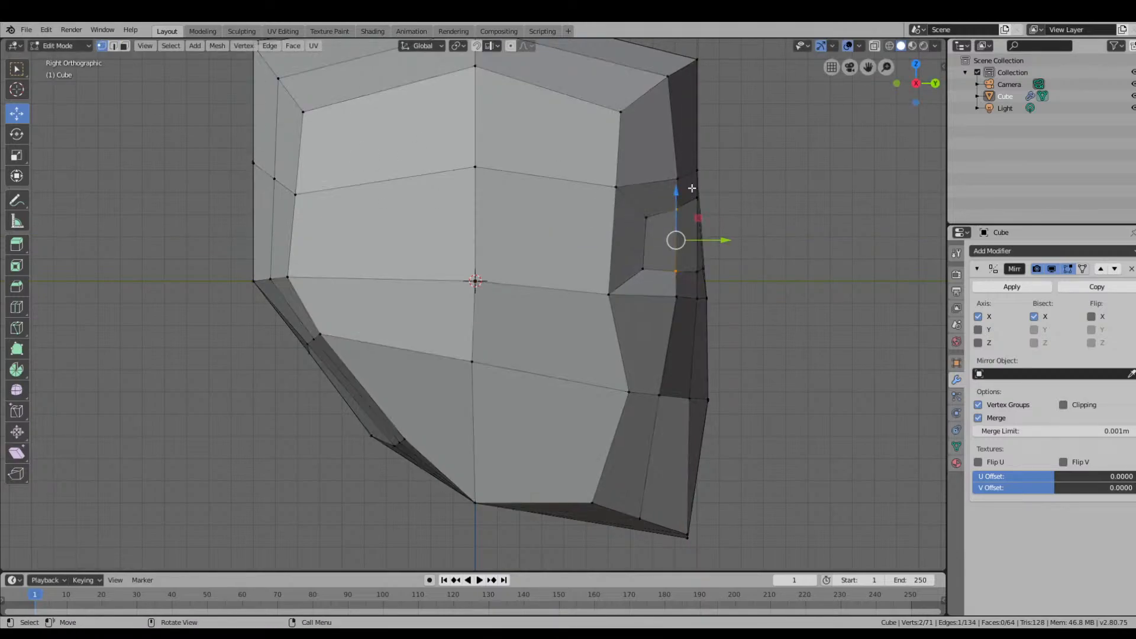
In vertex selection, raise the brow vertex above the eye socket and move the inset panel's upper inner vertex backward along Y.
left_click(746, 193)
left_click_drag(699, 187, 693, 135)
left_click(690, 213)
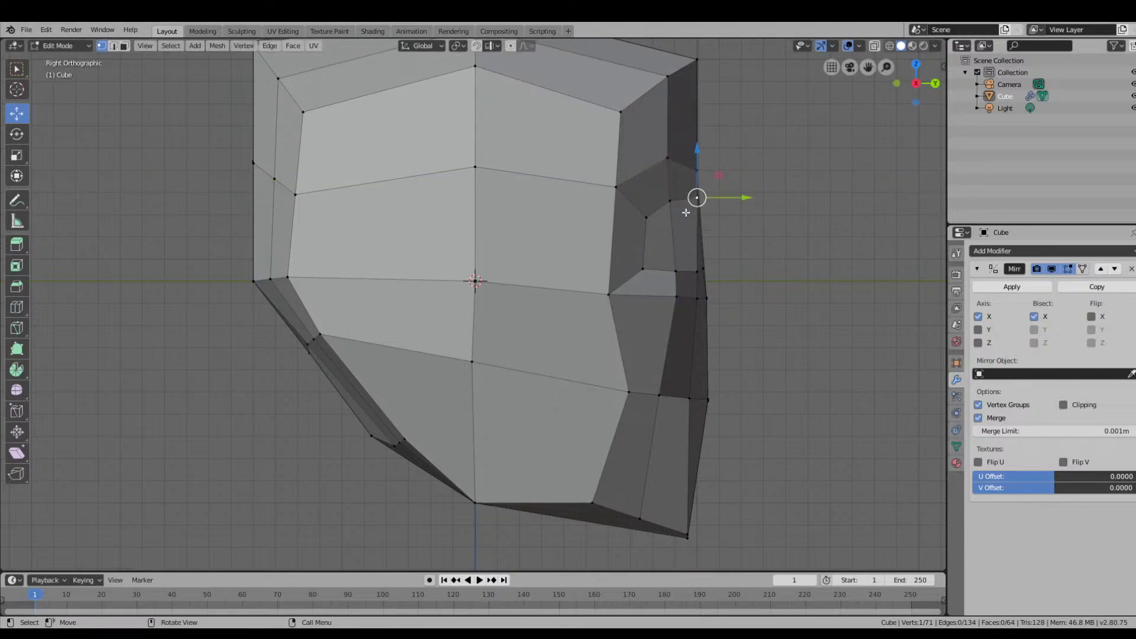
left_click_drag(726, 196, 659, 198)
left_click(685, 202)
left_click(649, 218)
Move the centreline vertex between the brows forward along Y and lower it slightly along Z.
middle_click_drag(705, 232, 650, 243)
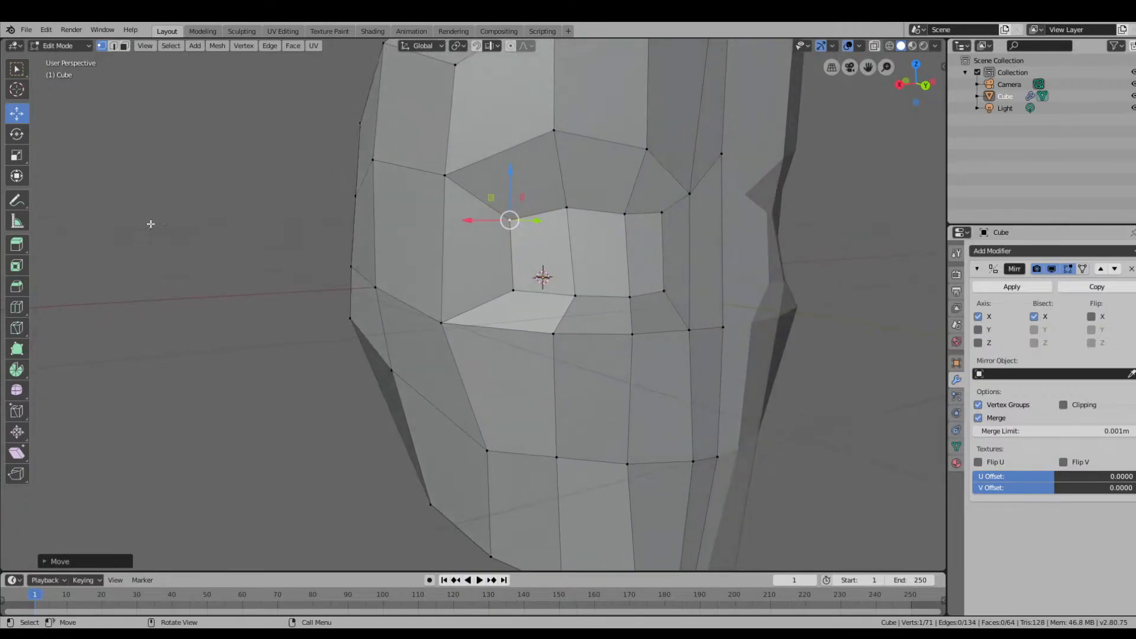
middle_click_drag(716, 306, 692, 299)
scroll(674, 293, "down", 3)
scroll(692, 299, "up", 3)
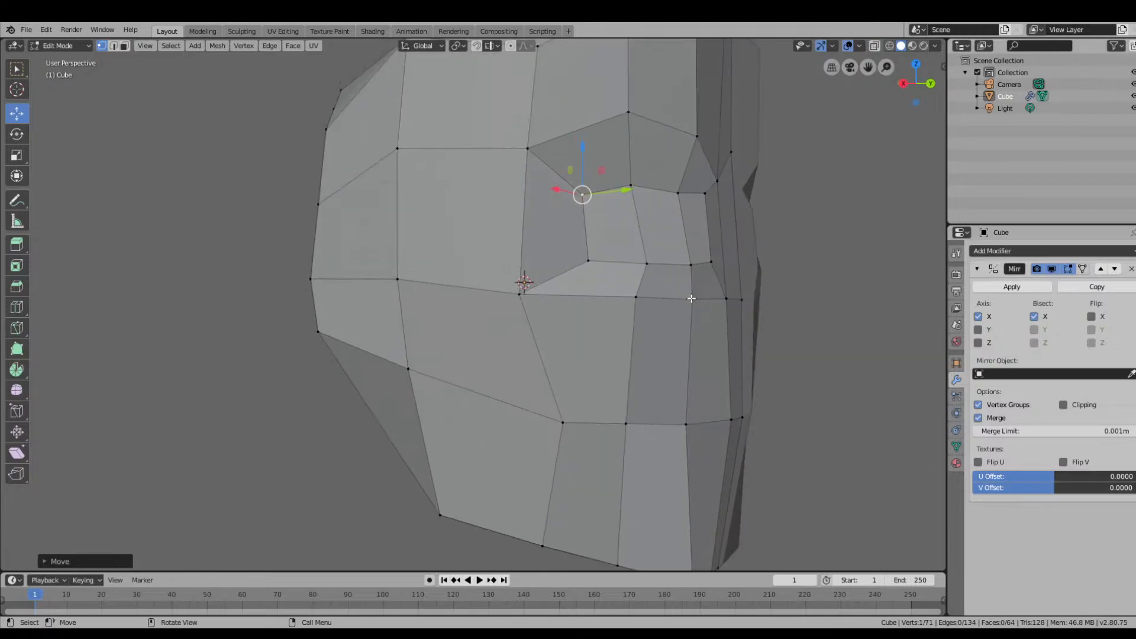
left_click(733, 152)
key("g")
key("y")
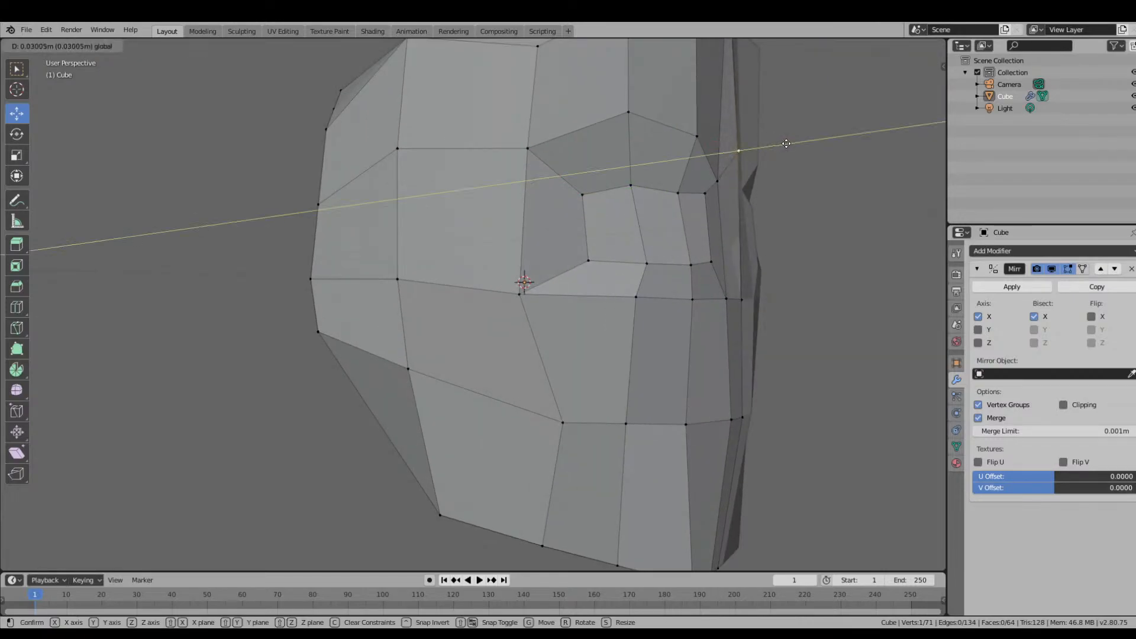
left_click(736, 148)
key("g")
key("z")
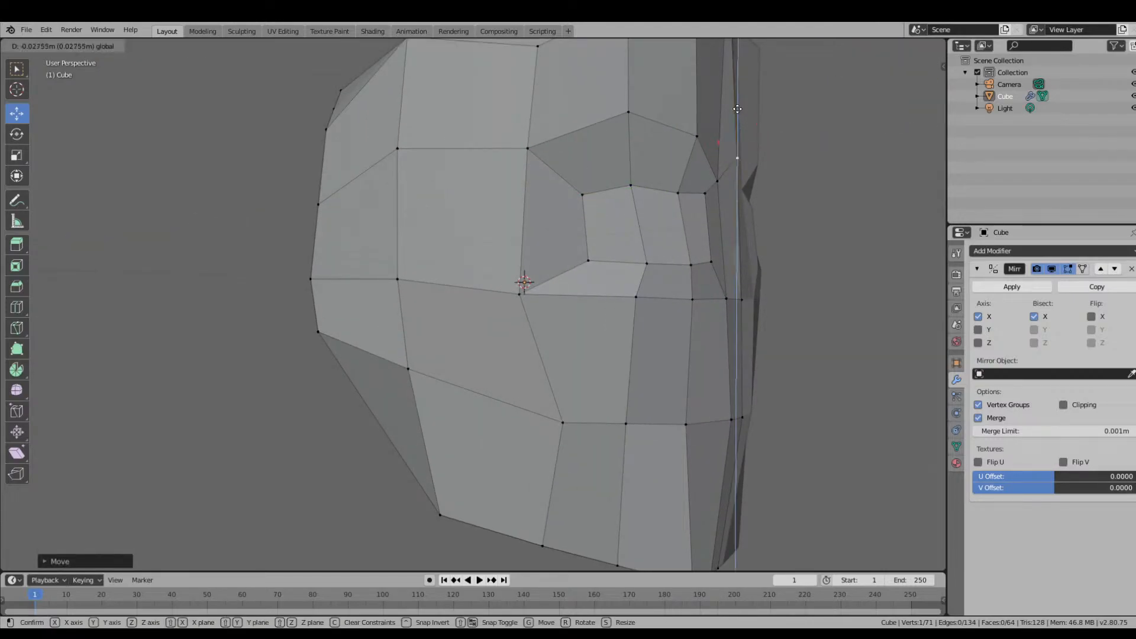
left_click(736, 125)
Move the inset eye panel's lower inner vertex backward along Y and adjust the neighbouring lower vertex along the same axis.
middle_click_drag(736, 127, 735, 197)
scroll(731, 197, "up", 1)
middle_click_drag(627, 212, 670, 248)
scroll(532, 284, "up", 5)
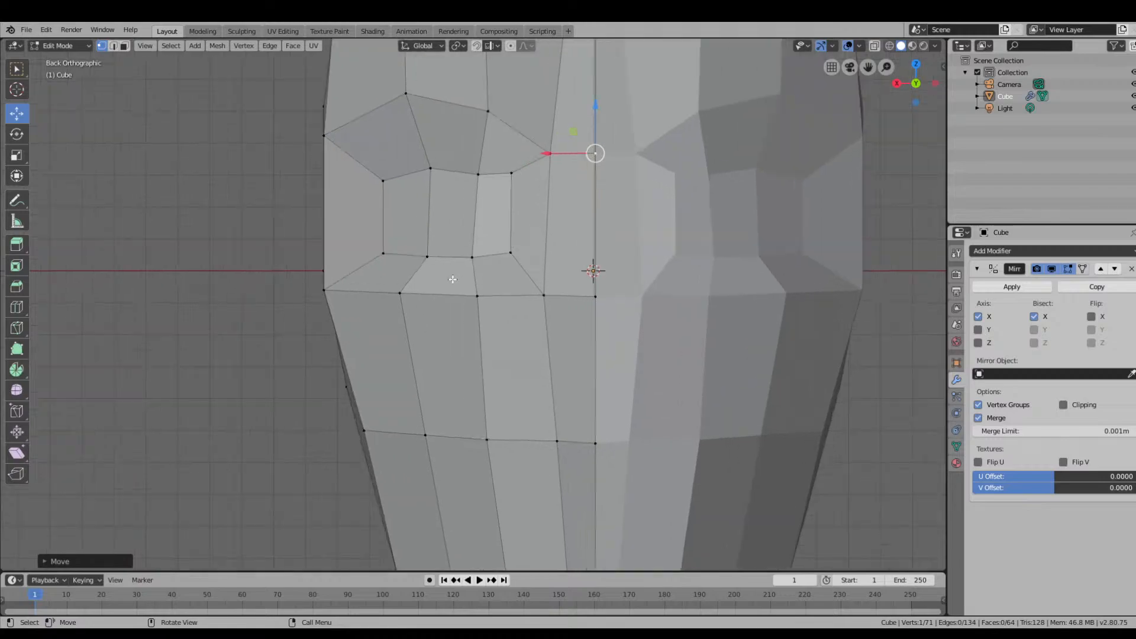
middle_click_drag(550, 293, 572, 297)
scroll(591, 293, "down", 2)
scroll(663, 283, "up", 1)
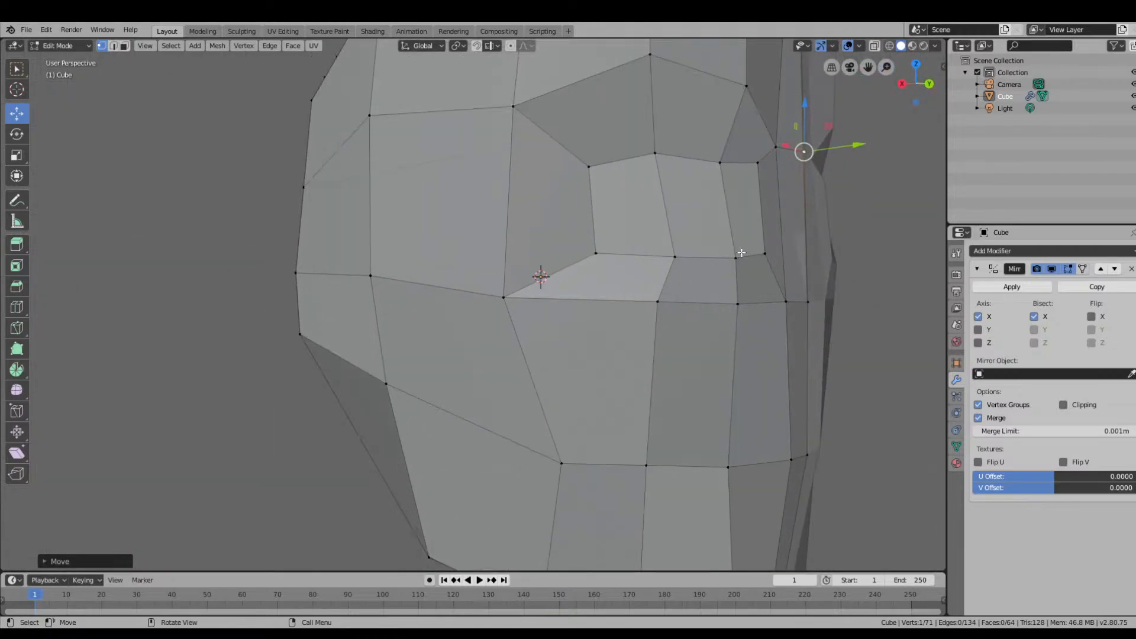
left_click(764, 260)
left_click_drag(811, 252, 791, 254)
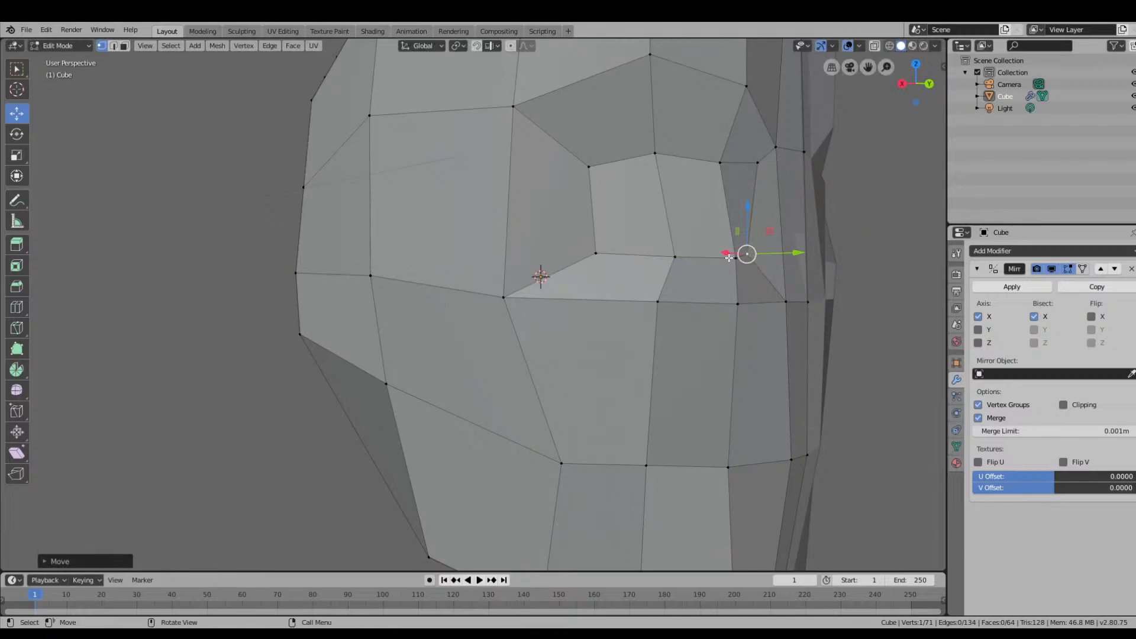
middle_click_drag(724, 284, 766, 286)
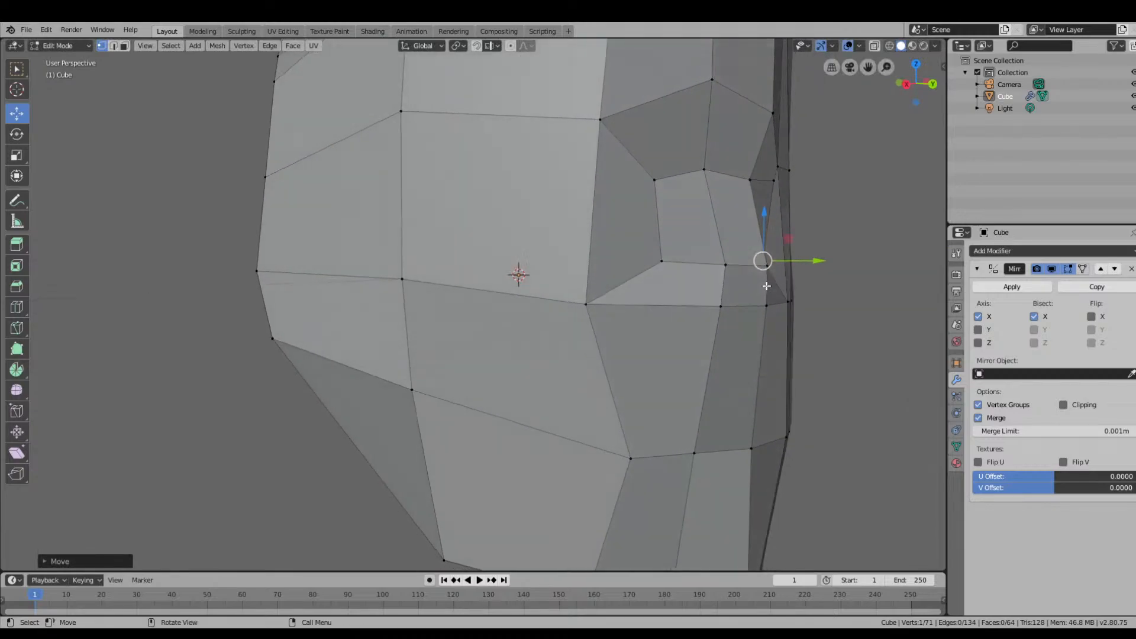
left_click(727, 265)
mouse_move(787, 265)
left_mouse_down()
mouse_move(766, 266)
mouse_move(789, 268)
left_mouse_up()
left_click(775, 266)
Move the upper forehead vertex beside the centreline outward along X.
middle_click_drag(827, 284, 732, 283)
scroll(732, 283, "down", 3)
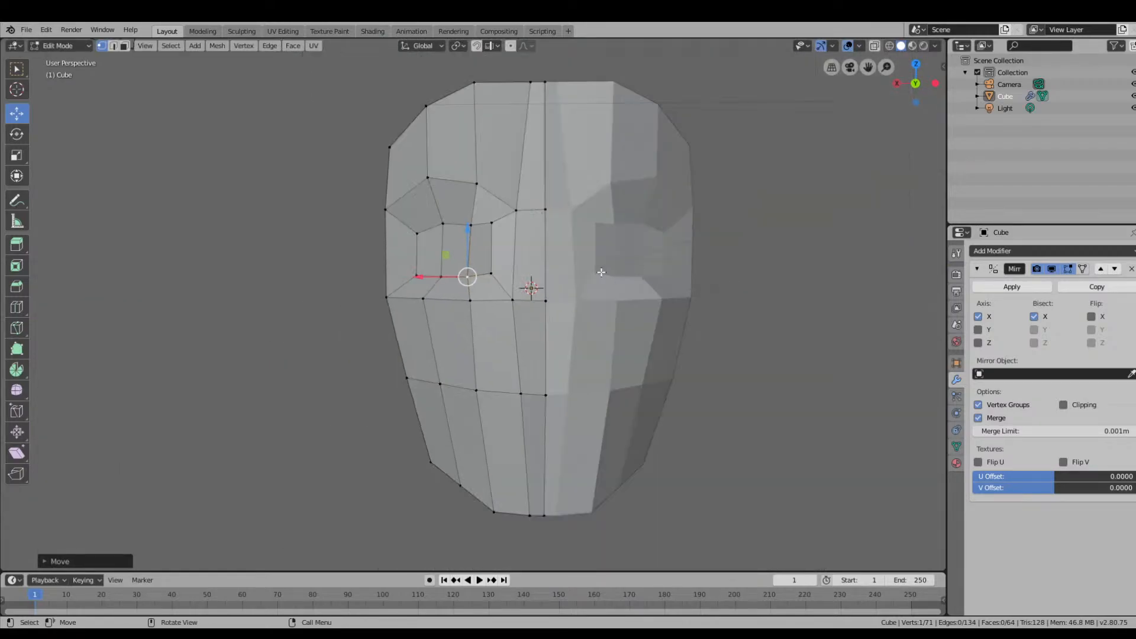
scroll(602, 273, "up", 1)
middle_click_drag(610, 283, 609, 314)
scroll(609, 314, "down", 2)
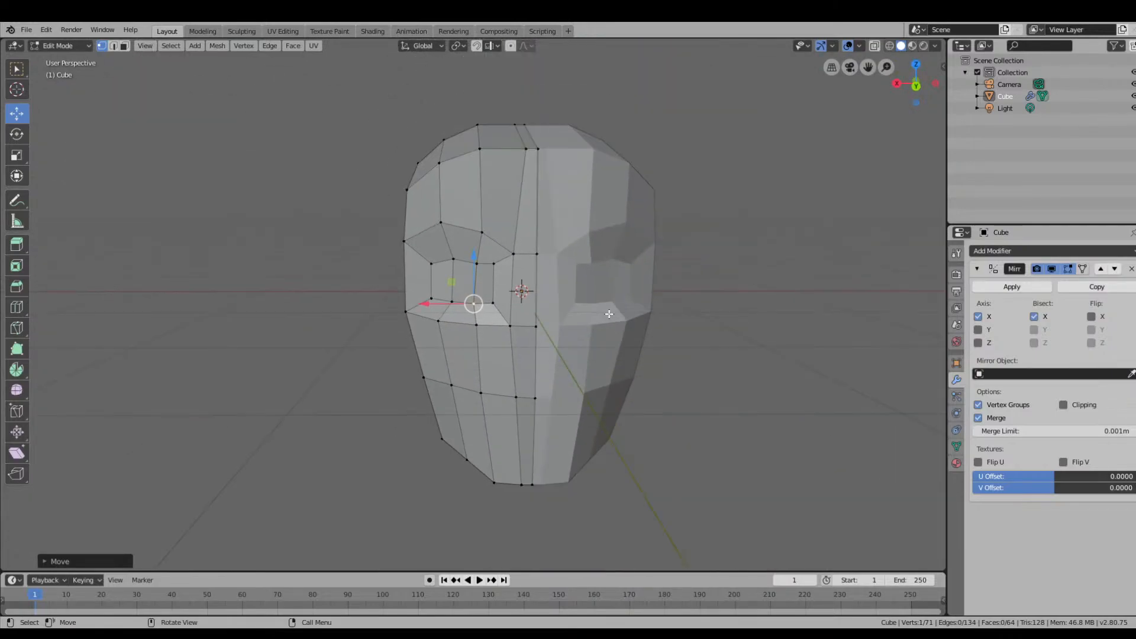
scroll(610, 314, "down", 1)
left_click(515, 182)
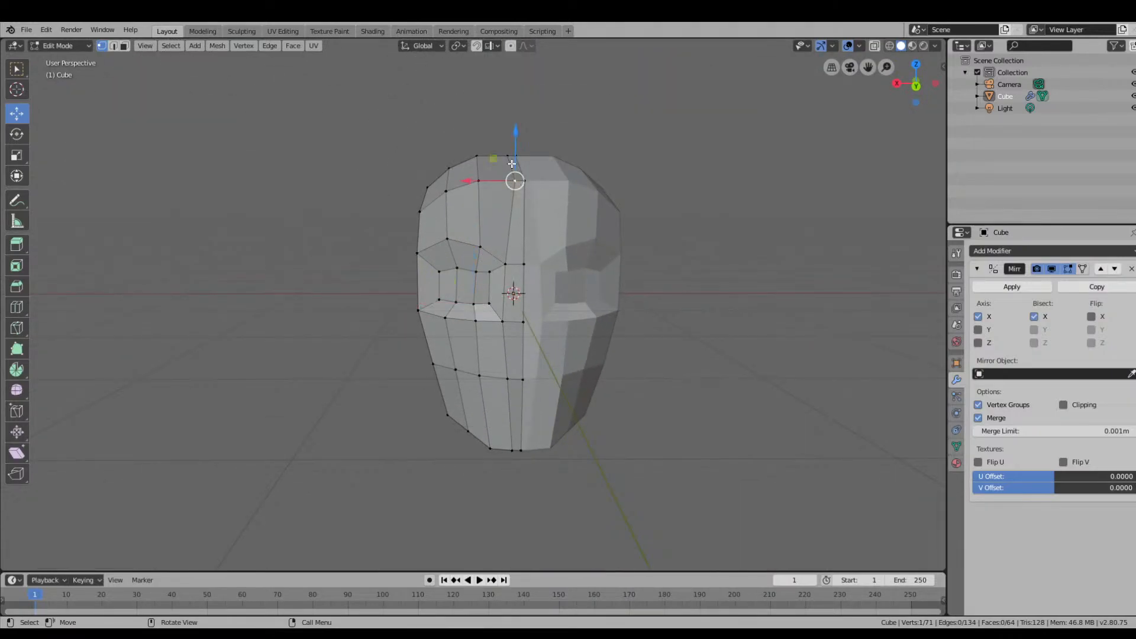
mouse_move(501, 181)
left_mouse_down()
mouse_move(463, 183)
mouse_move(491, 171)
left_mouse_up()
middle_click_drag(511, 156, 535, 186)
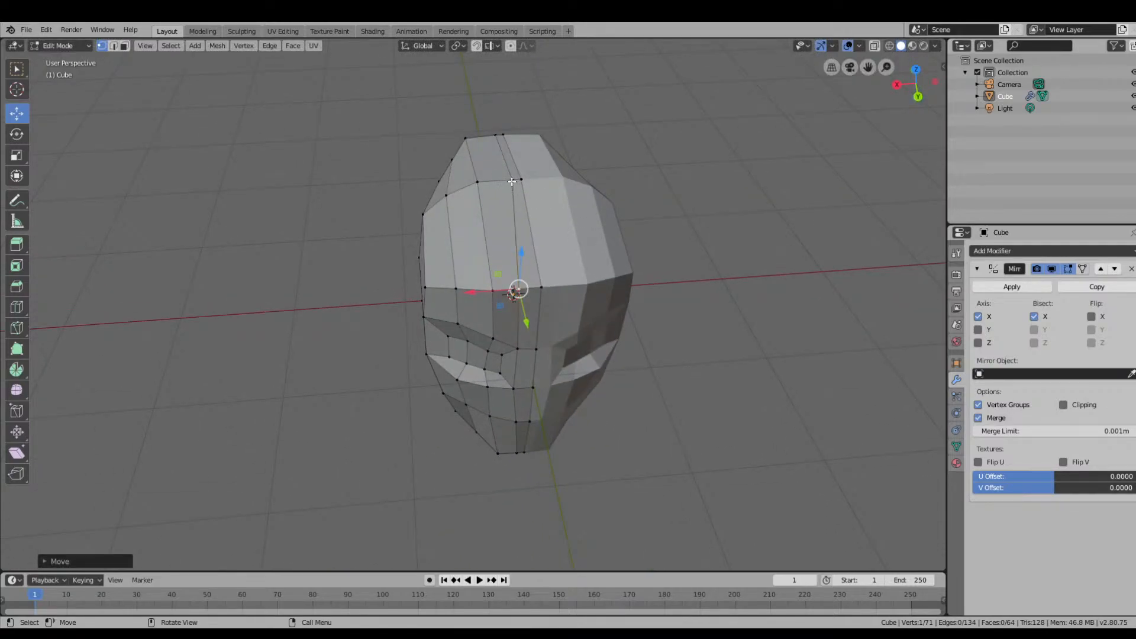
Move the crown vertices beside the centreline outward along X in line with the forehead vertex.
left_click(512, 181)
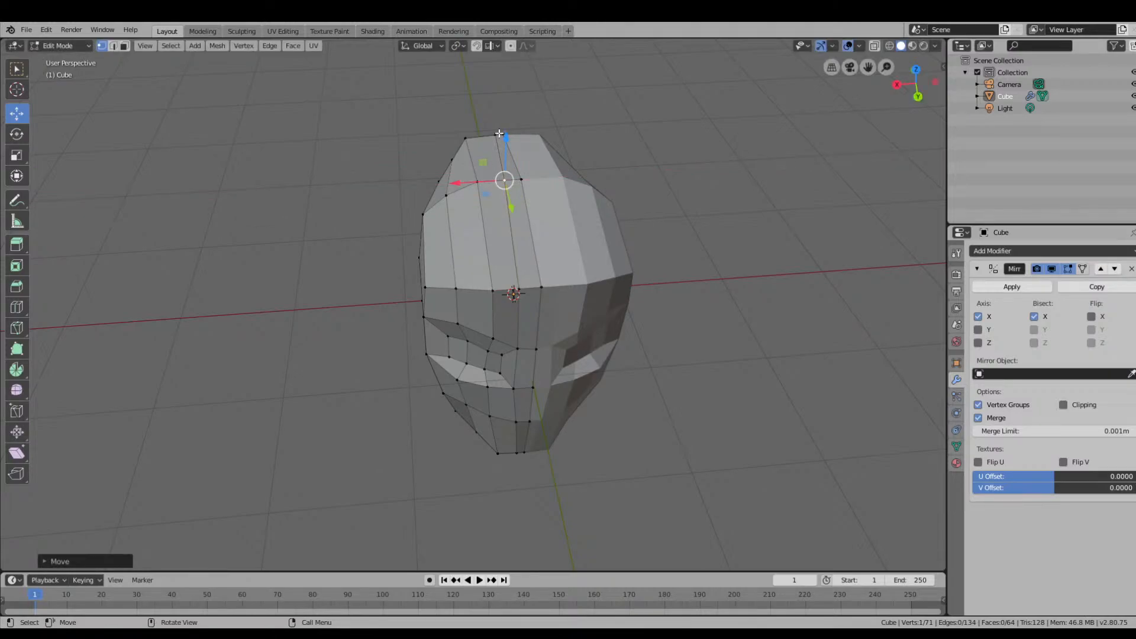
left_click(499, 134)
left_click_drag(463, 138, 451, 139)
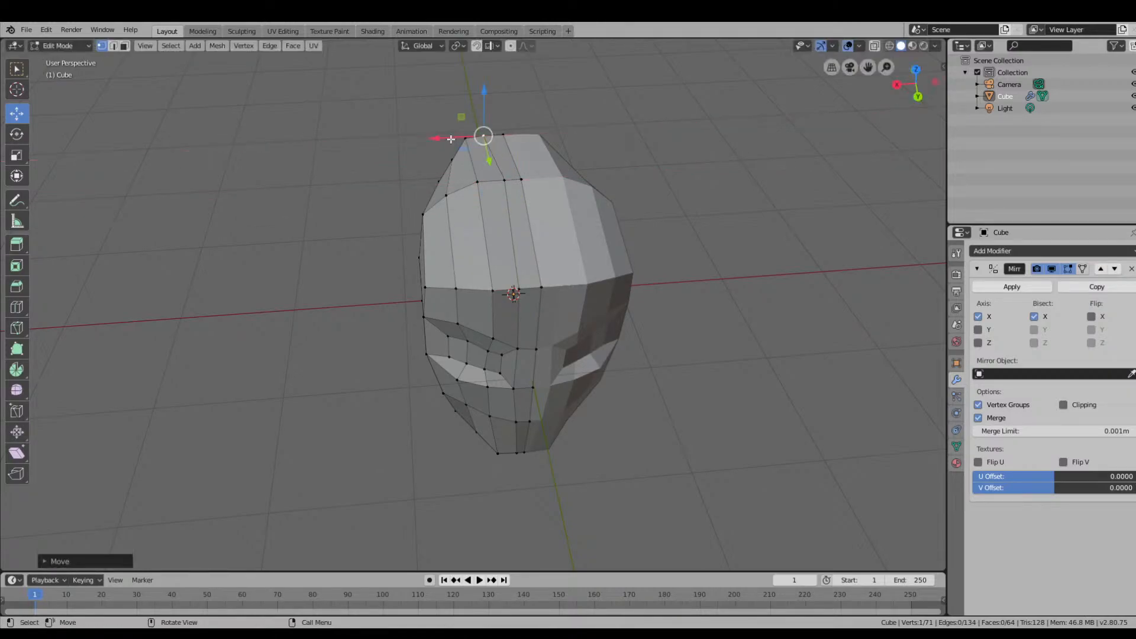
left_click(506, 179)
left_click_drag(471, 182, 466, 182)
Move the two vertices beside the centreline on the back of the head outward along X.
middle_click_drag(580, 319, 528, 184)
left_click(442, 230)
left_click_drag(486, 226, 501, 226)
left_click(441, 298)
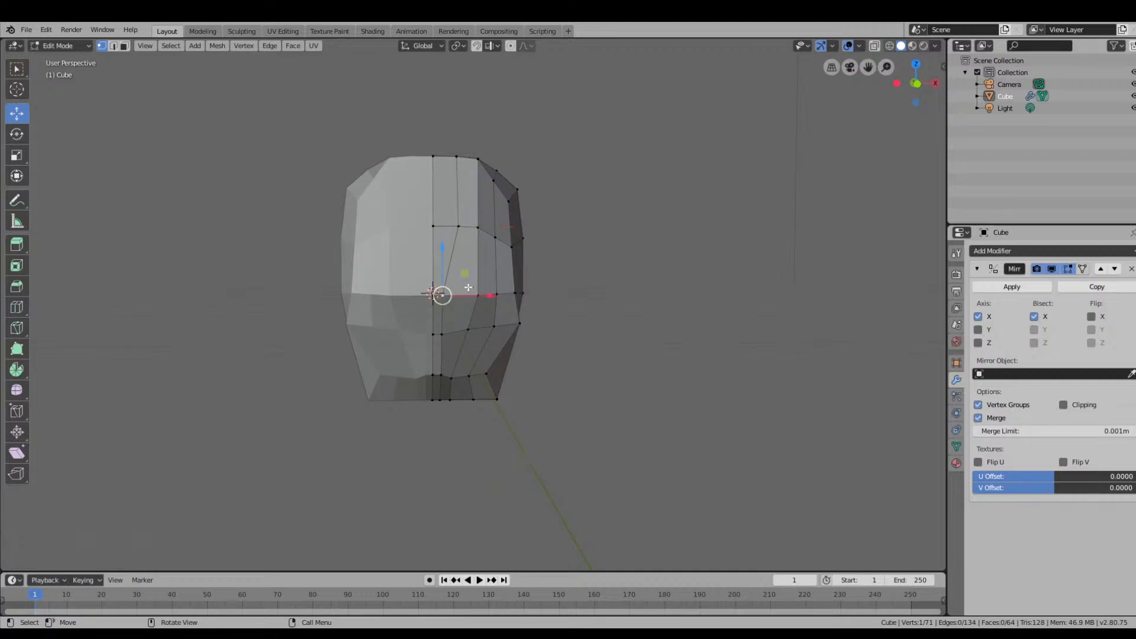
left_click_drag(485, 293, 503, 293)
Try to shift a vertex of the inset eye panel along Y.
middle_click_drag(503, 293, 361, 335)
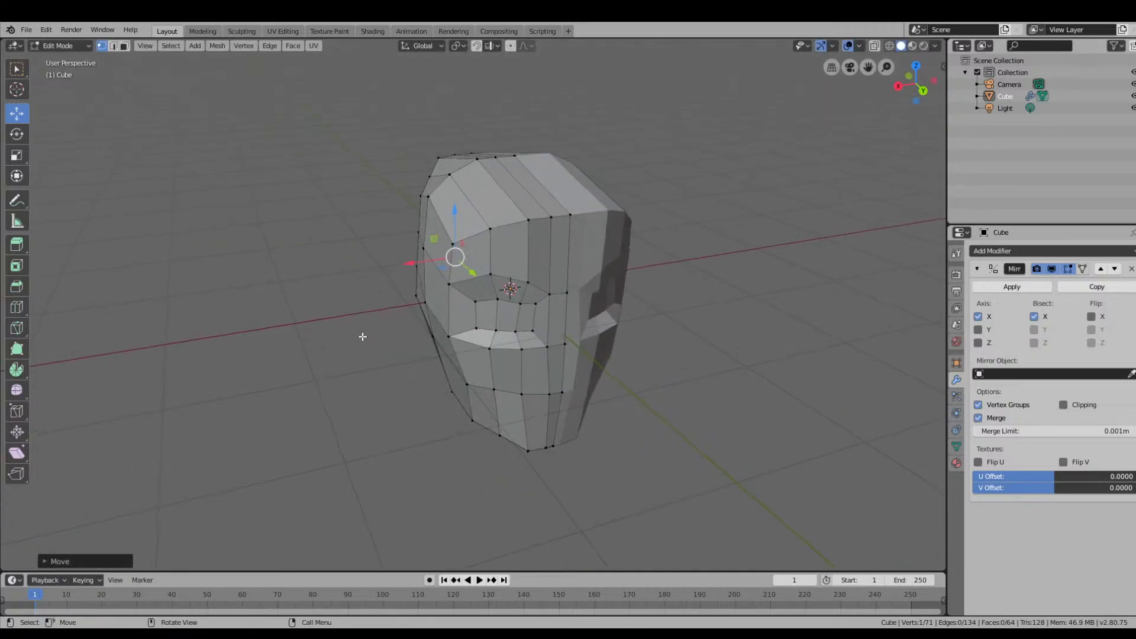
middle_click_drag(486, 332, 478, 308)
scroll(588, 317, "up", 2)
middle_click_drag(601, 326, 676, 327)
left_click(569, 319)
left_click_drag(665, 321, 668, 320)
key("ctrl+z")
Reposition the lower and upper inner corner vertices of the inset eye panel.
mouse_move(675, 350)
middle_mouse_down()
mouse_move(758, 355)
mouse_move(751, 368)
mouse_move(666, 335)
middle_mouse_up()
scroll(735, 351, "up", 1)
middle_click_drag(632, 389, 618, 344)
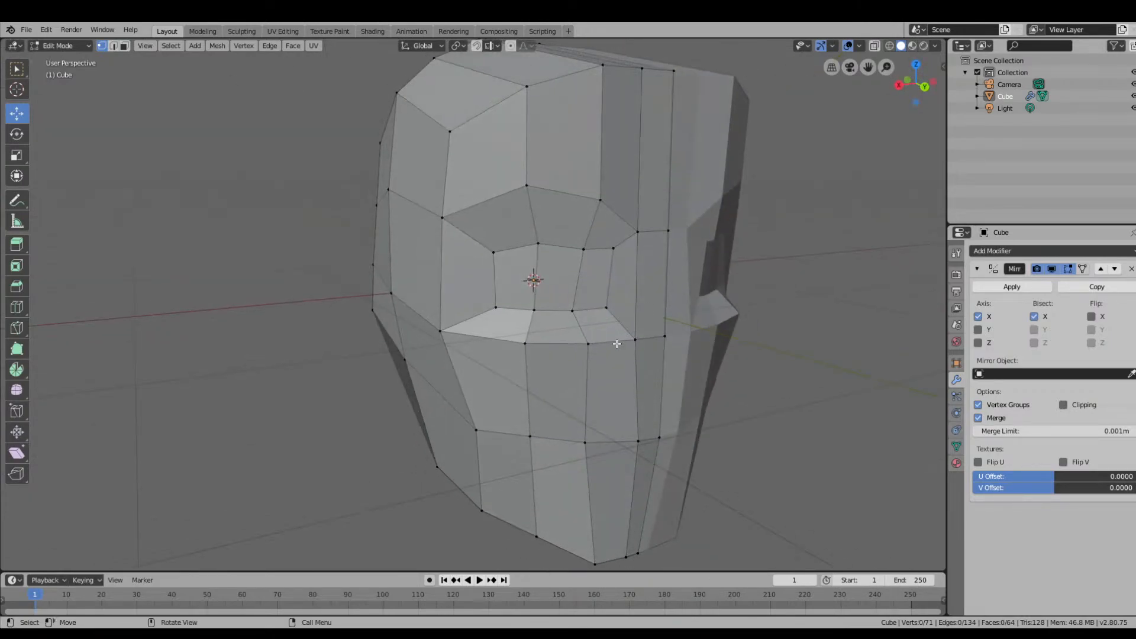
left_click_drag(620, 322, 616, 310)
left_click(612, 250)
left_click_drag(596, 228, 589, 242)
Switch to face selection, select the three faces of the inset eye panel and adjust their position along Y.
middle_click_drag(633, 258, 705, 258)
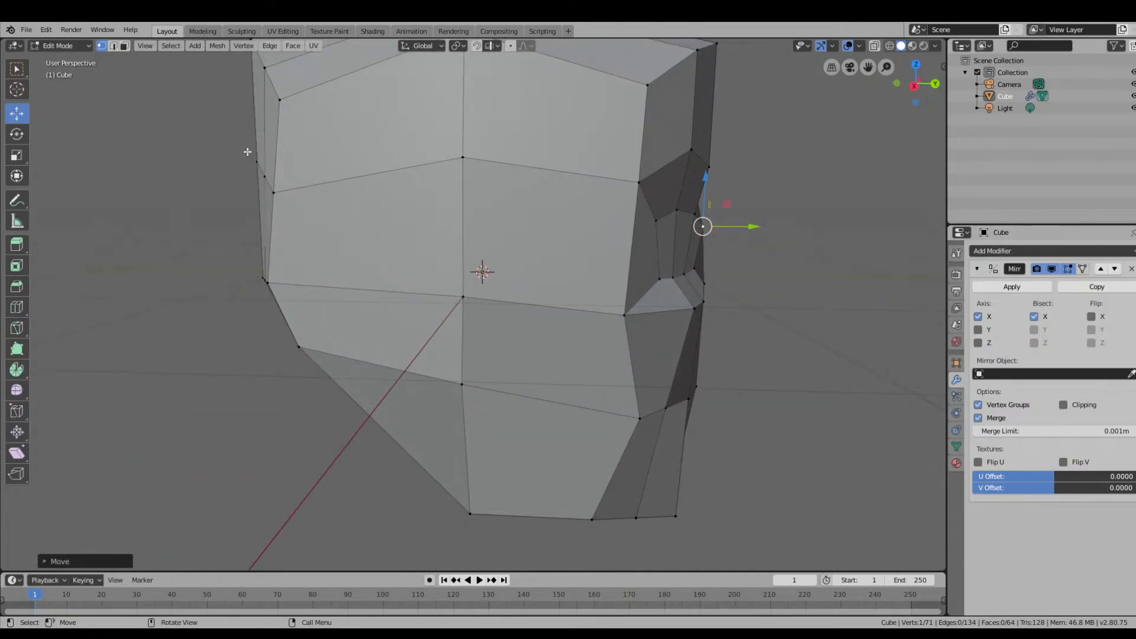
key("3")
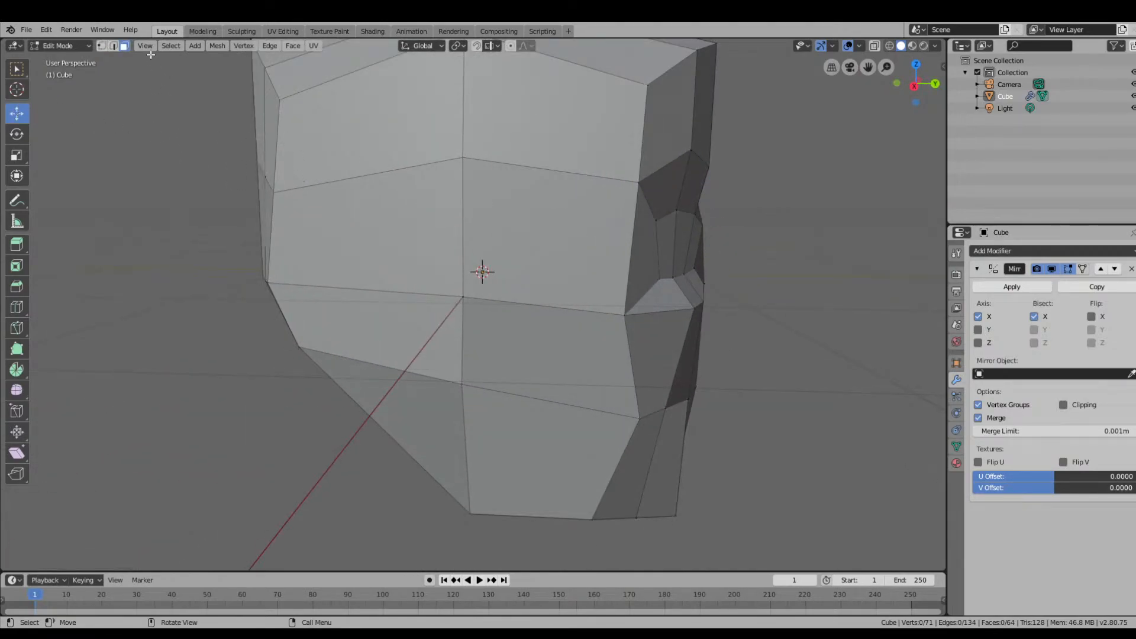
left_click(688, 241)
left_click(696, 239)
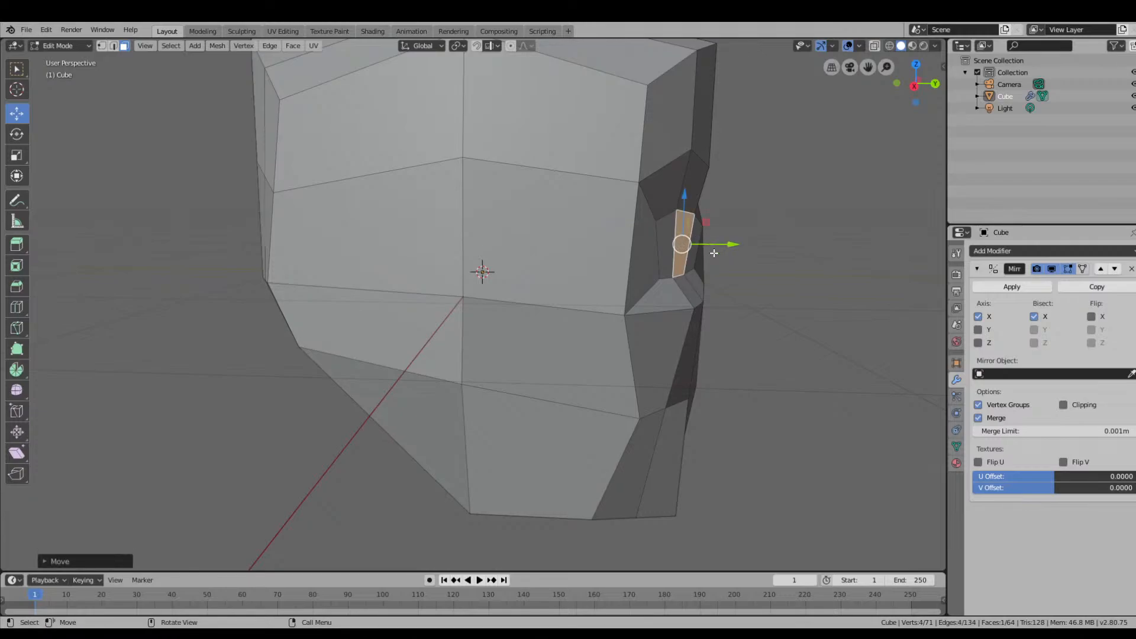
left_click(770, 306)
left_click(699, 254)
middle_click_drag(773, 312, 745, 311)
left_click(714, 250)
left_click(705, 263)
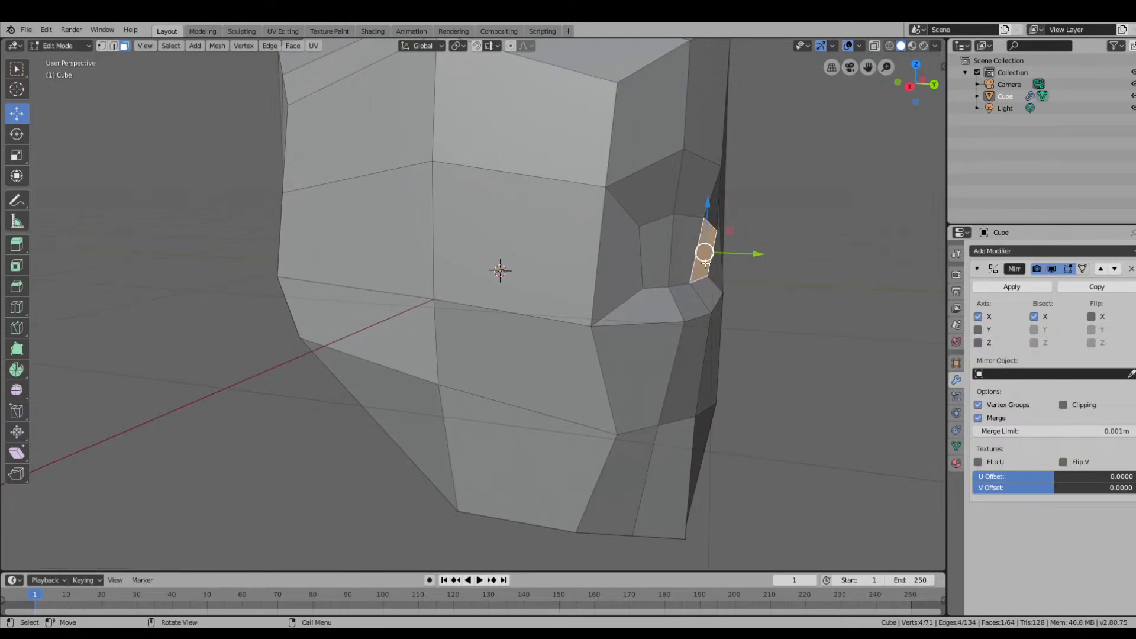
left_click(680, 257, "shift")
left_click(666, 259, "shift")
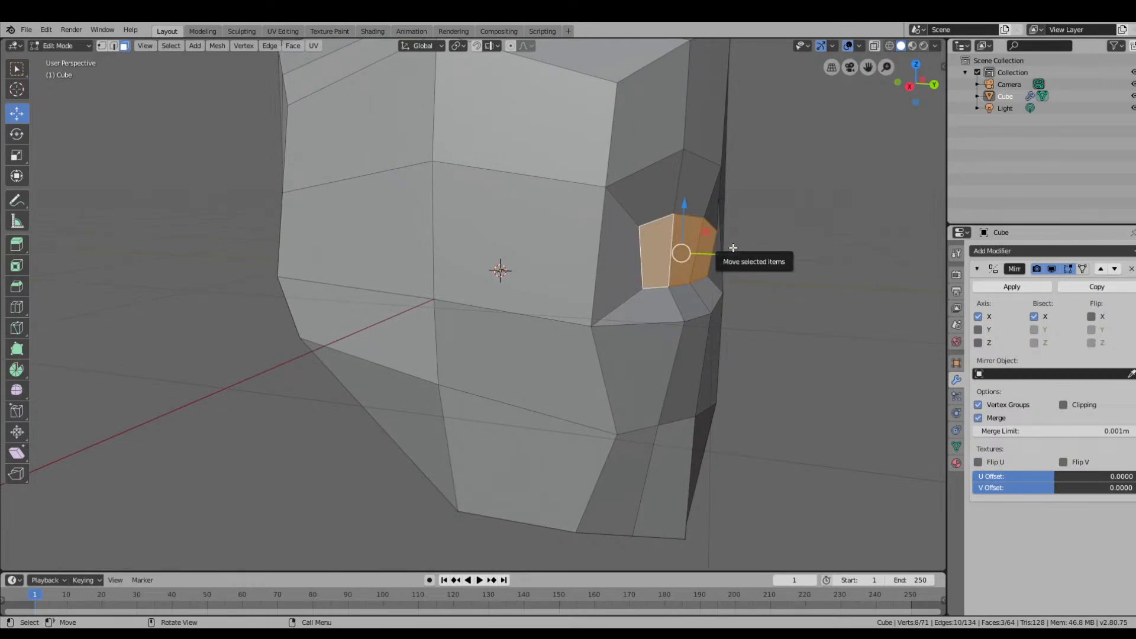
left_click(734, 254)
Select the four front faces on top of the head and raise them slightly along Z.
middle_click_drag(734, 254, 673, 277)
scroll(703, 322, "down", 5)
middle_click_drag(573, 323, 513, 190)
scroll(568, 323, "up", 1)
left_click(512, 190)
left_click(511, 184)
left_click(514, 171, "shift")
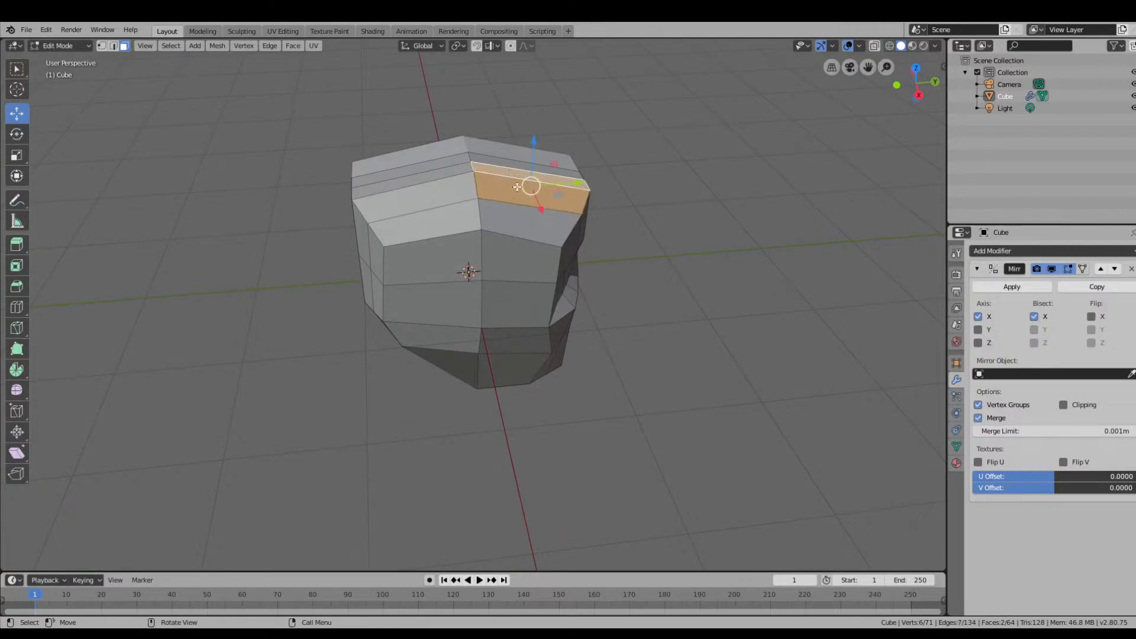
left_click(514, 163, "shift")
left_click(516, 207)
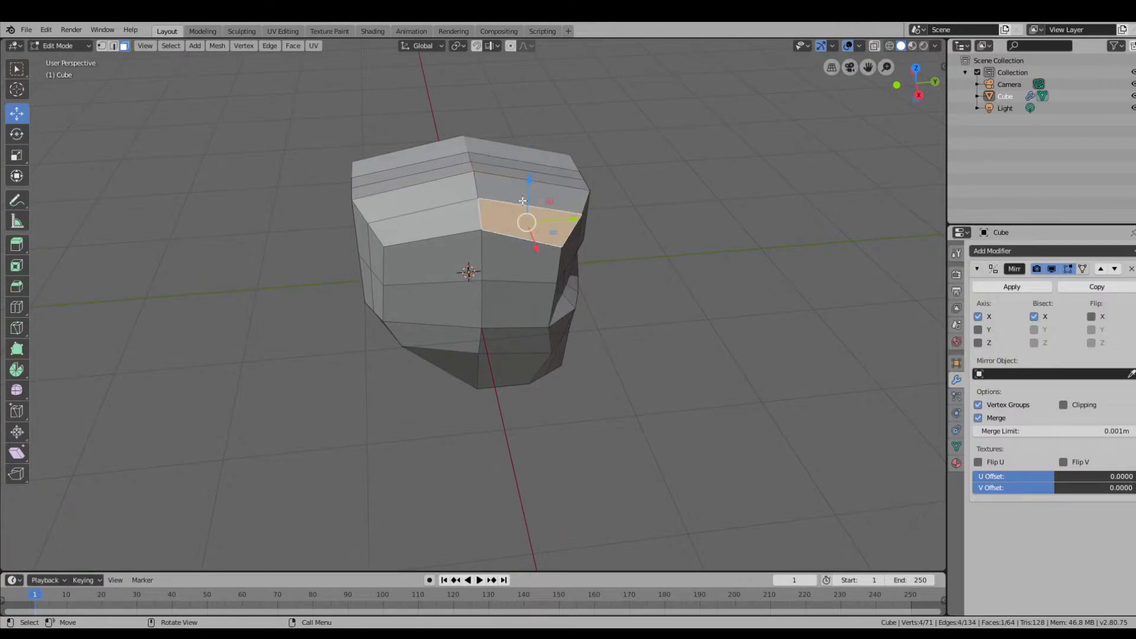
left_click(511, 184, "shift")
left_click(513, 170, "shift")
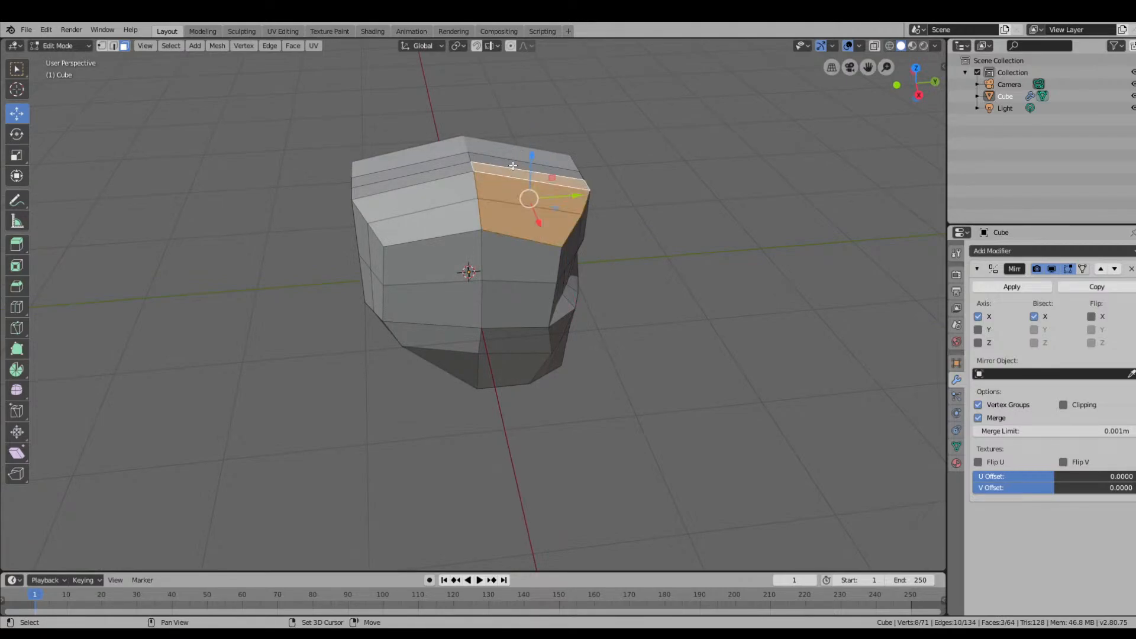
left_click(539, 161, "shift")
left_click_drag(532, 150, 532, 139)
Select the five faces around the front of the crown, temple and forehead and smooth them with the Smooth tool.
middle_click_drag(615, 184, 566, 166)
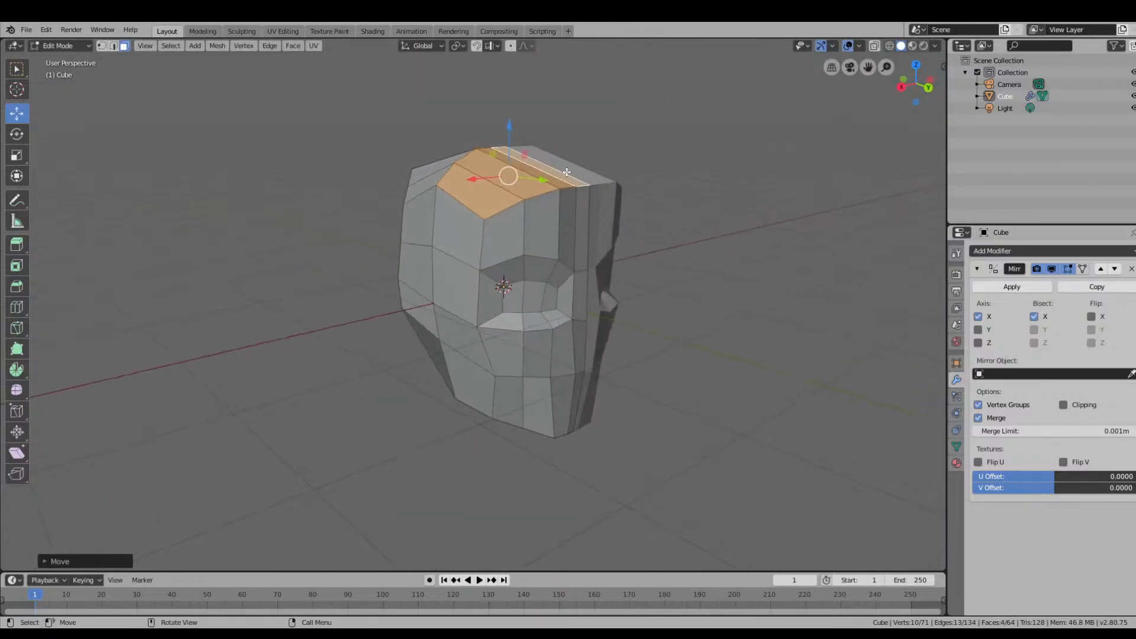
middle_click_drag(672, 210, 490, 189)
scroll(557, 234, "up", 2)
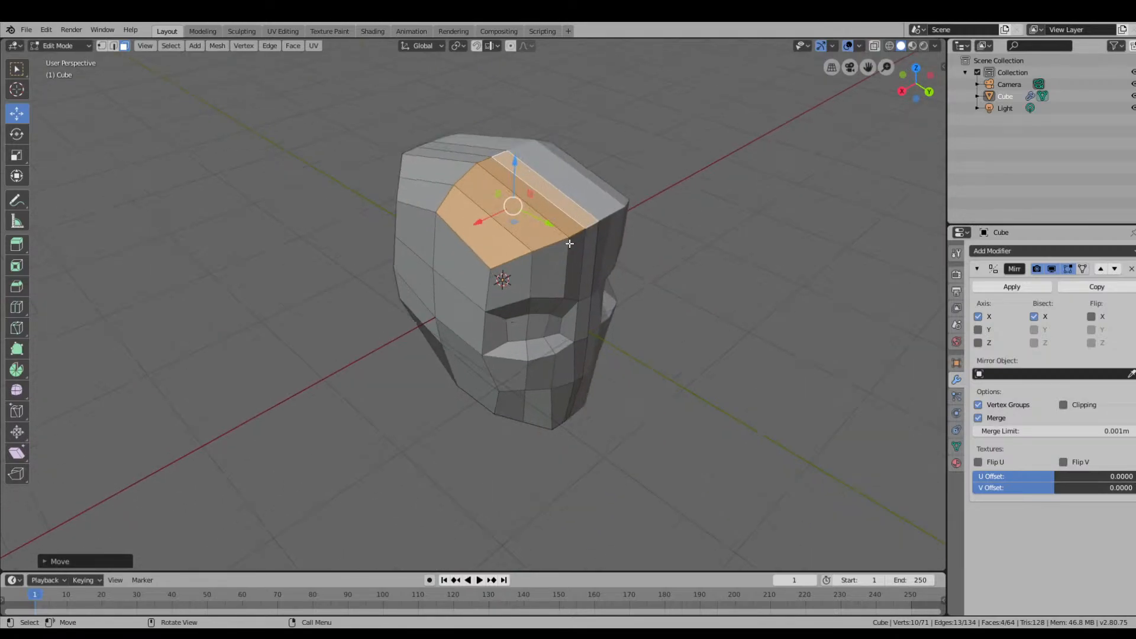
middle_click_drag(677, 259, 691, 242)
left_click(498, 236)
left_click(536, 248, "shift")
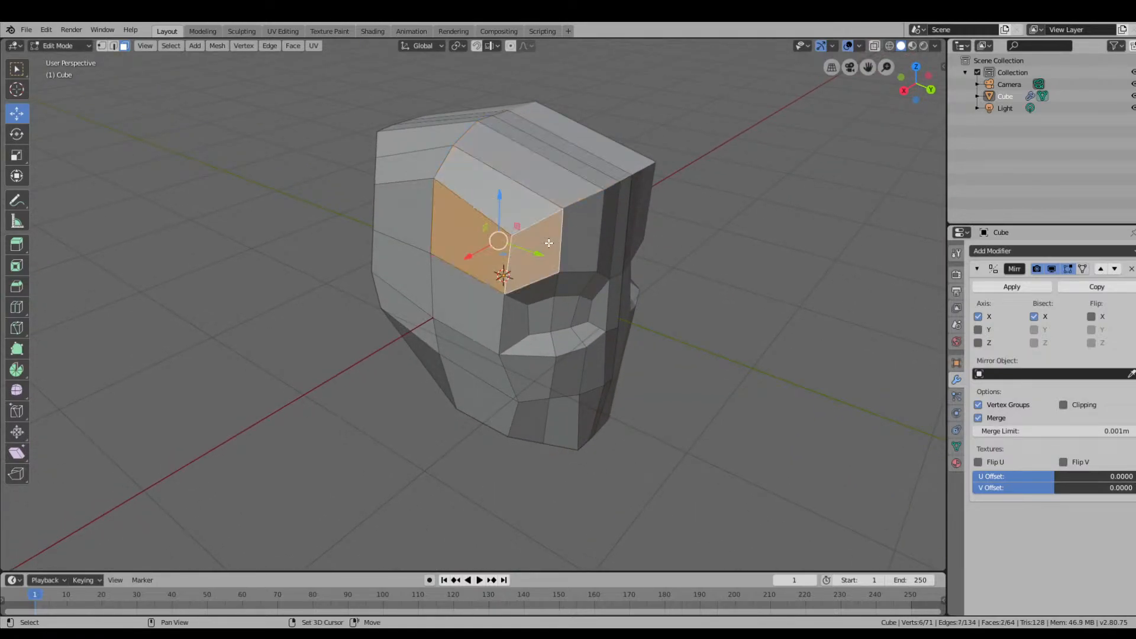
left_click(527, 190, "shift")
left_click(565, 189, "shift")
left_click(576, 232, "shift")
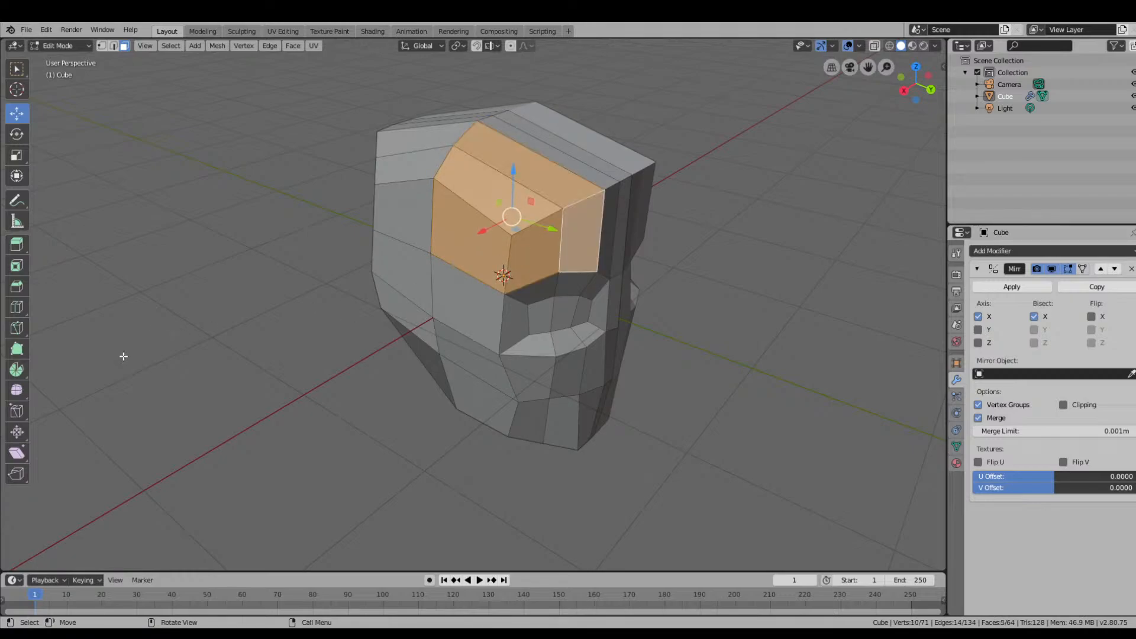
left_click(18, 393)
left_click_drag(498, 225, 807, 287)
Add the five matching faces on the back of the crown and head to the selection and smooth all ten faces twice.
middle_click_drag(807, 287, 716, 286)
left_click(477, 178, "shift")
left_click(448, 159, "shift")
left_click(462, 232, "shift")
middle_click_drag(746, 230, 343, 249)
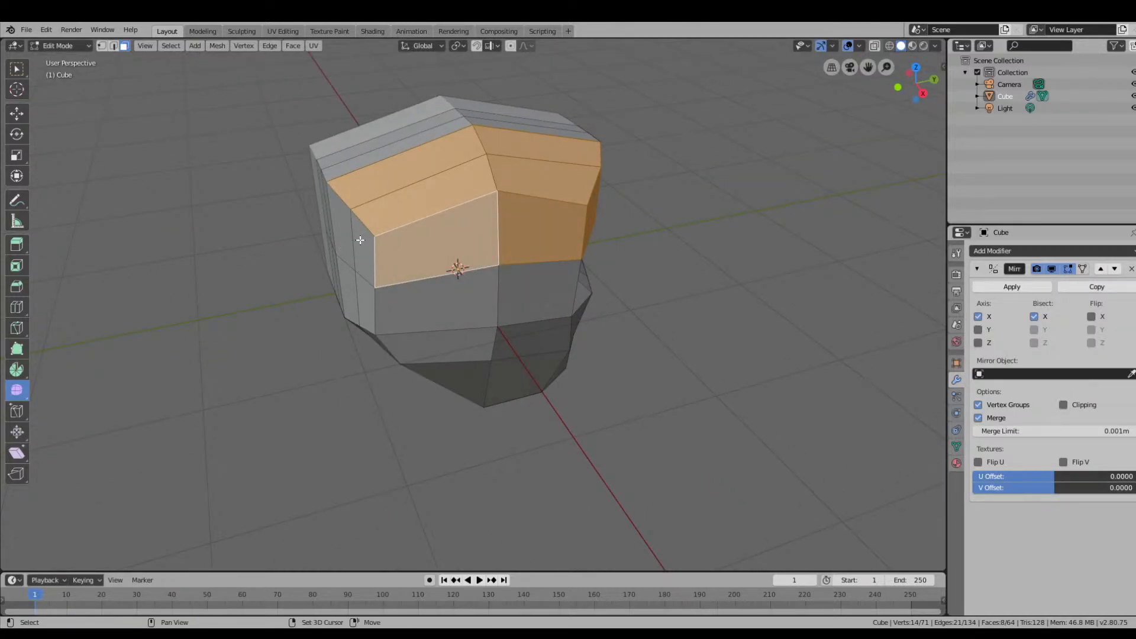
left_click(361, 240, "shift")
left_click(339, 225, "shift")
middle_click_drag(598, 262, 449, 245)
left_click_drag(448, 238, 516, 148)
middle_click_drag(607, 314, 602, 253)
left_click_drag(475, 174, 503, 148)
middle_click_drag(503, 148, 687, 211)
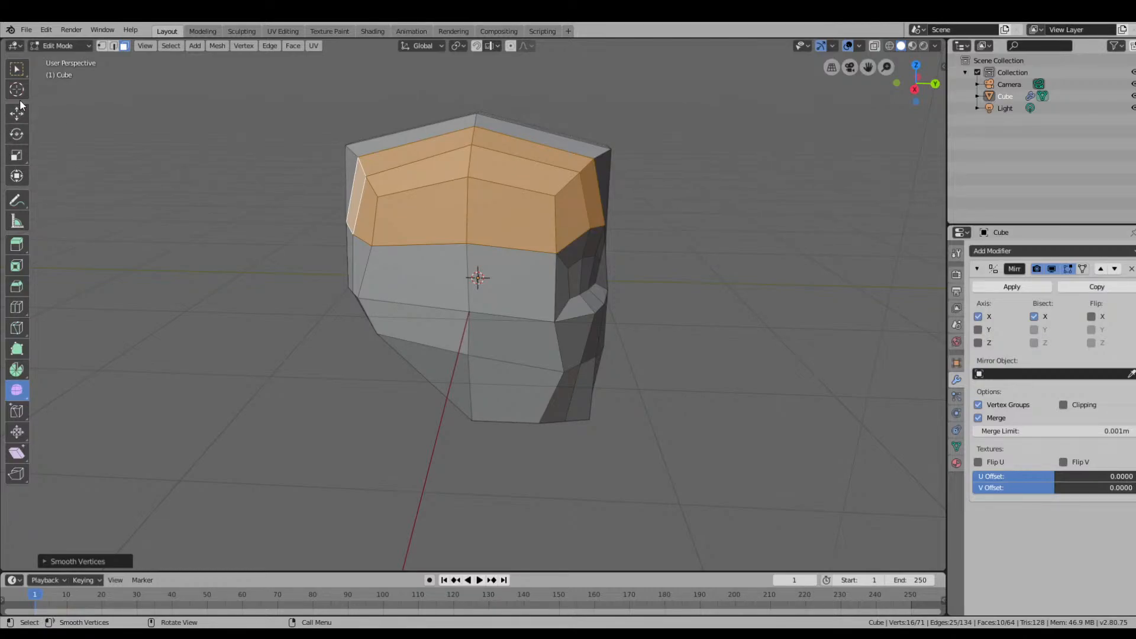
Add a vertical loop cut down the side of the head, just behind the eye socket, from the crown to the jaw.
left_click(17, 307)
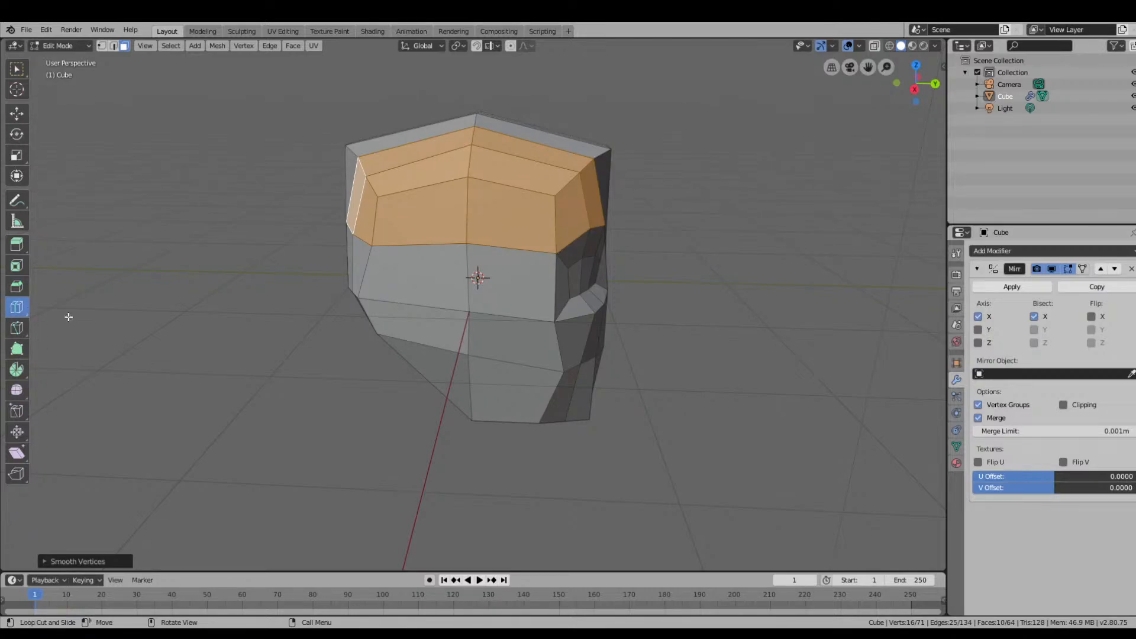
left_click(524, 319)
mouse_move(719, 312)
middle_mouse_down()
mouse_move(574, 337)
mouse_move(721, 307)
middle_mouse_up()
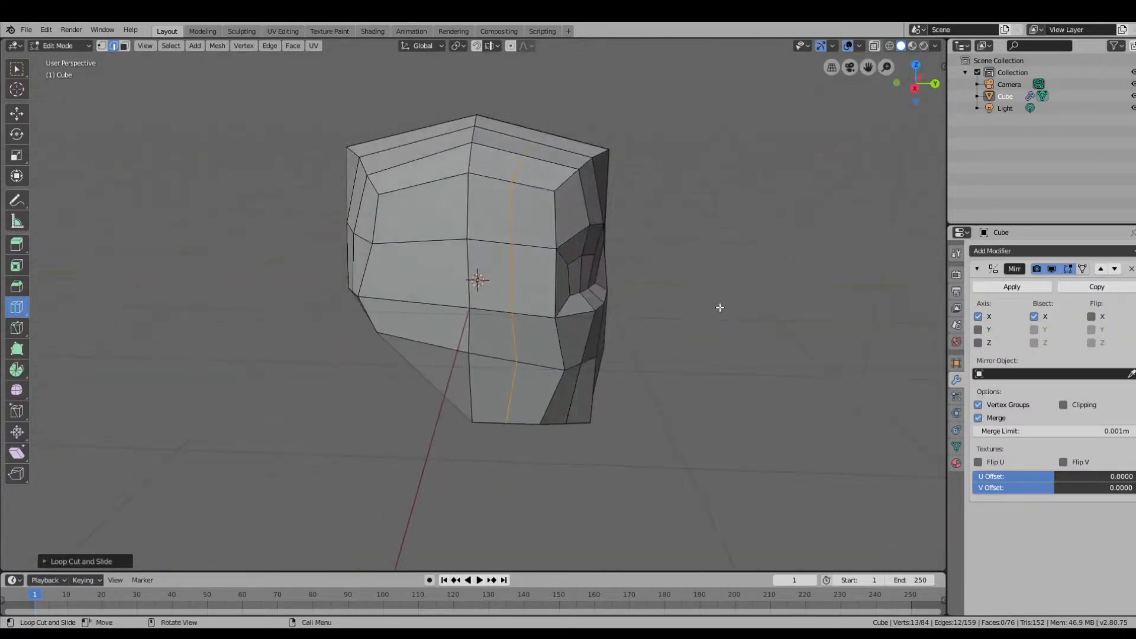
middle_click_drag(583, 256, 553, 314)
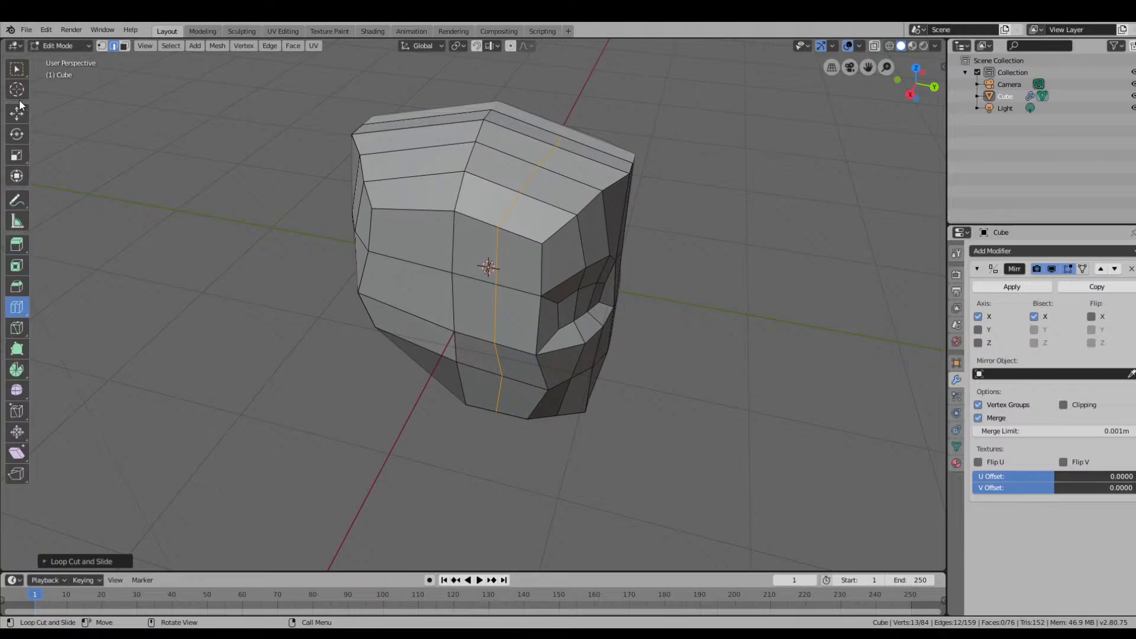
Switch to Sculpt Mode and shape the forehead, cheek and jaw with the Blob brush.
left_click(59, 46)
left_click(59, 83)
mouse_move(524, 256)
middle_mouse_down()
mouse_move(538, 254)
mouse_move(466, 228)
middle_mouse_up()
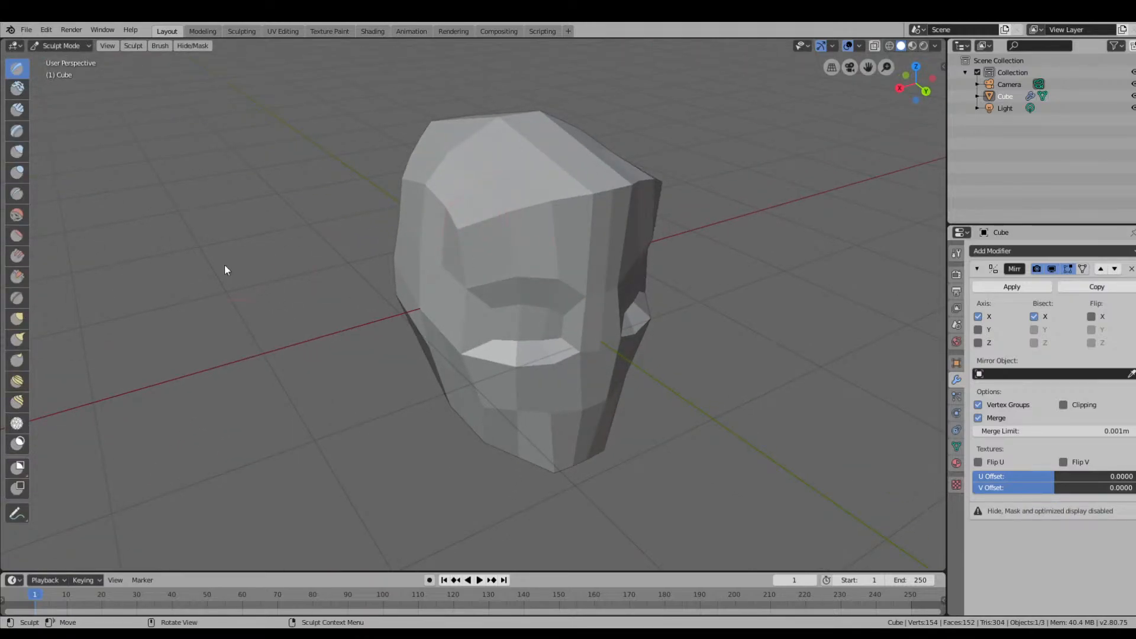
left_click(17, 173)
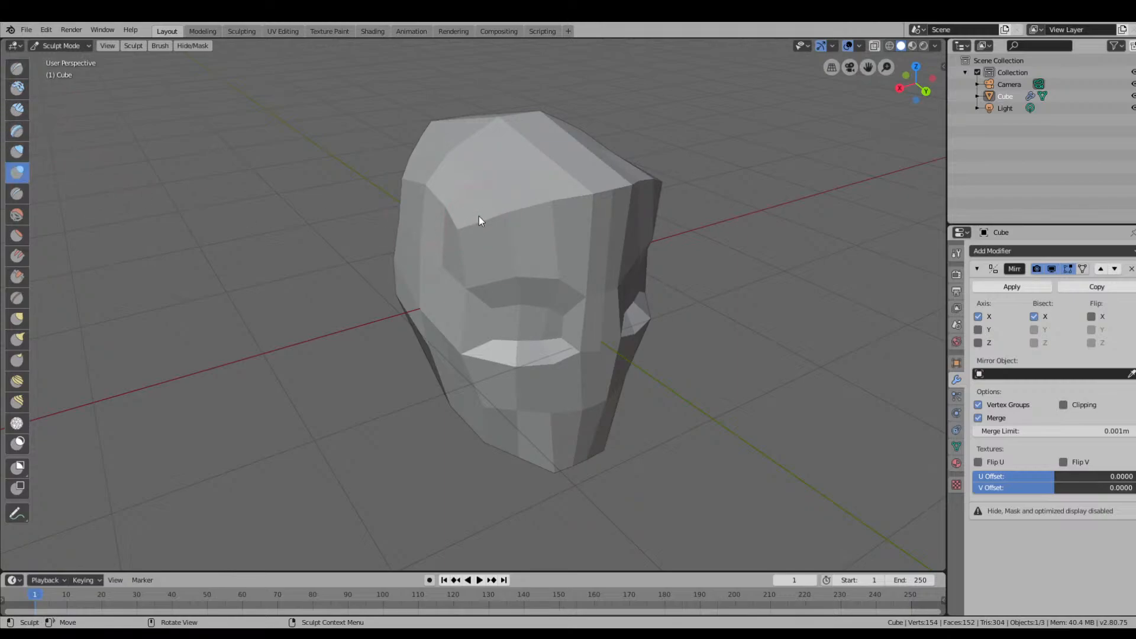
left_click_drag(537, 200, 472, 211)
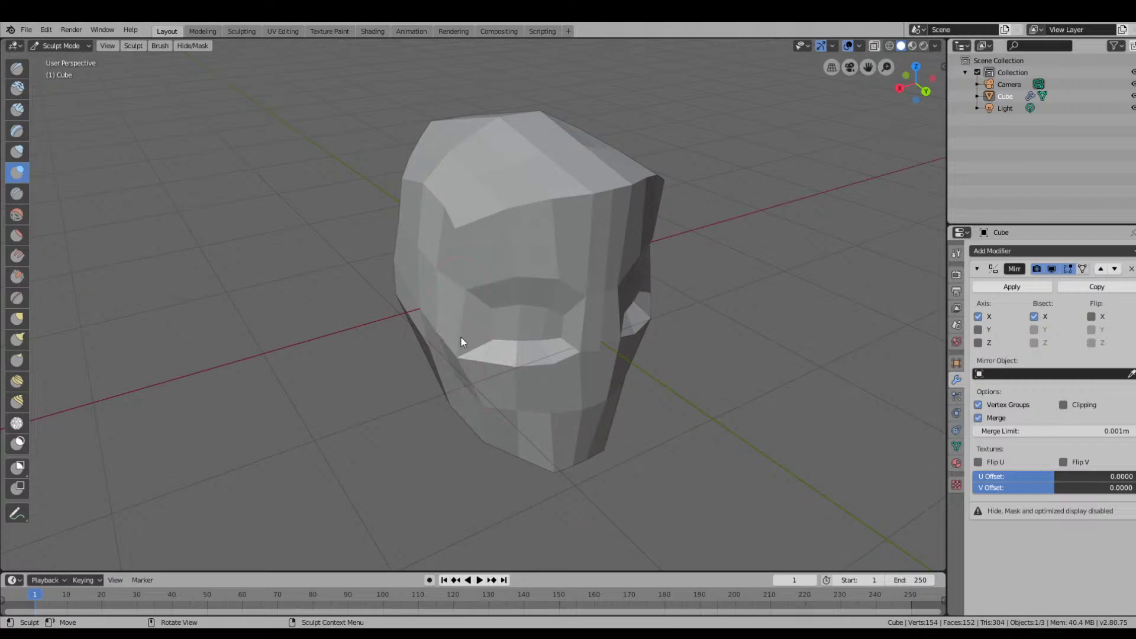
left_click_drag(546, 410, 546, 421)
mouse_move(644, 424)
middle_mouse_down()
mouse_move(603, 393)
mouse_move(540, 383)
mouse_move(686, 386)
middle_mouse_up()
mouse_move(415, 358)
left_mouse_down()
mouse_move(471, 351)
mouse_move(463, 362)
left_mouse_up()
left_click_drag(449, 401, 454, 403)
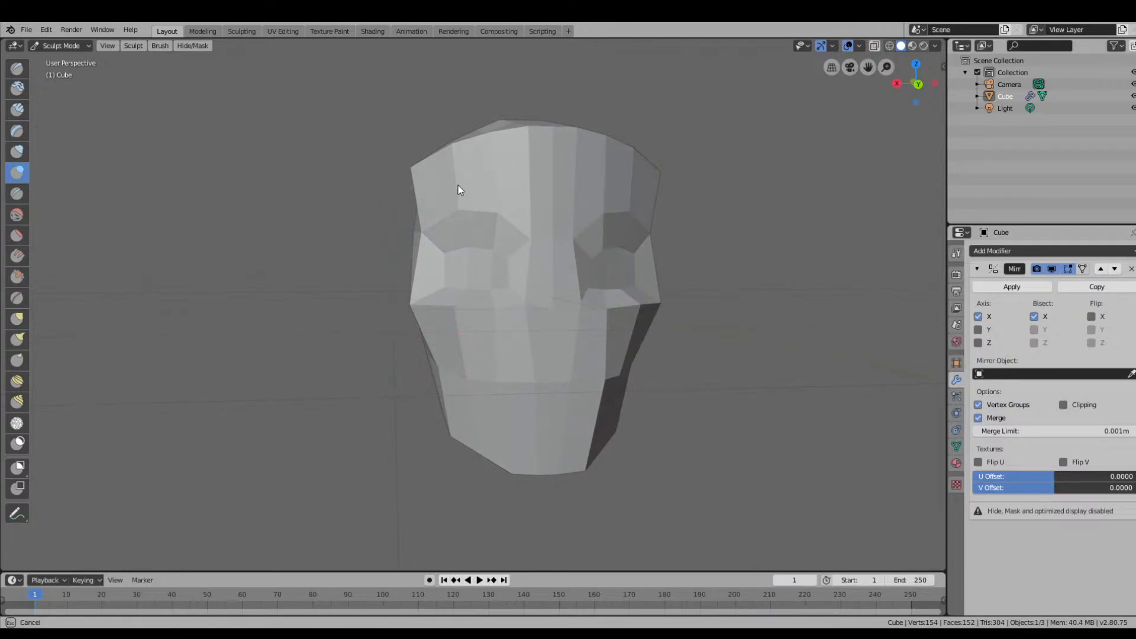
middle_click_drag(534, 216, 534, 236)
left_click_drag(535, 236, 566, 175)
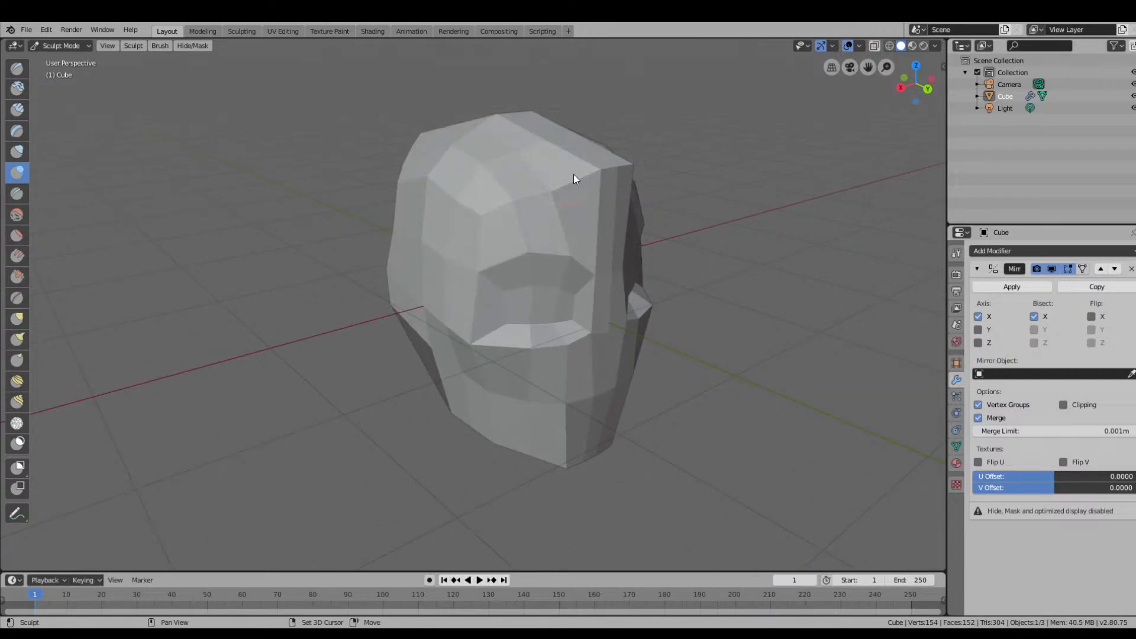
Build up the nose along the centre of the face with Blob brush strokes.
middle_click_drag(484, 272, 602, 332)
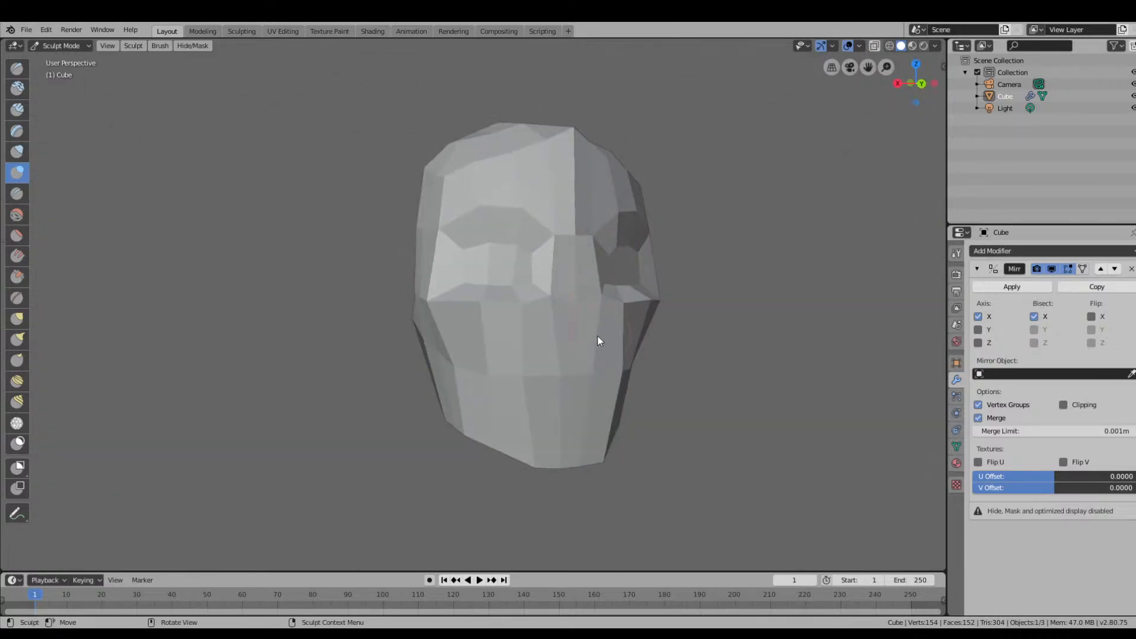
left_click_drag(583, 289, 583, 298)
left_click_drag(582, 301, 601, 362)
left_click(577, 321)
mouse_move(602, 364)
middle_mouse_down()
mouse_move(693, 374)
mouse_move(680, 350)
mouse_move(486, 360)
mouse_move(664, 347)
mouse_move(718, 371)
mouse_move(544, 358)
middle_mouse_up()
mouse_move(541, 285)
left_mouse_down()
mouse_move(550, 266)
mouse_move(510, 271)
left_mouse_up()
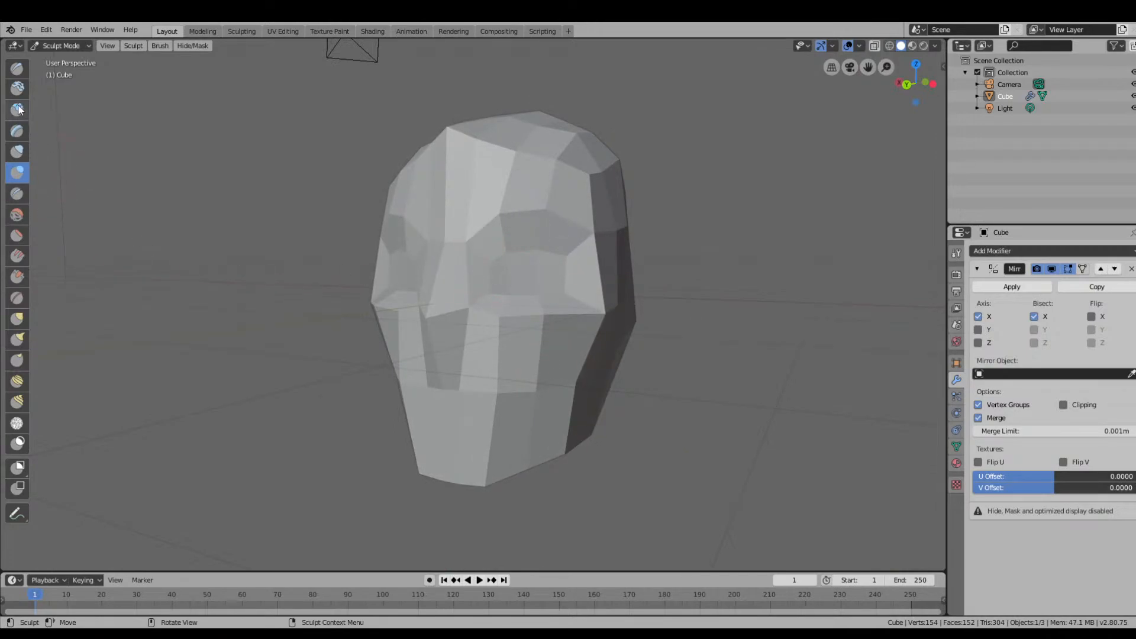
Use the Draw brush to build up the brow and the front of the forehead.
left_click(16, 69)
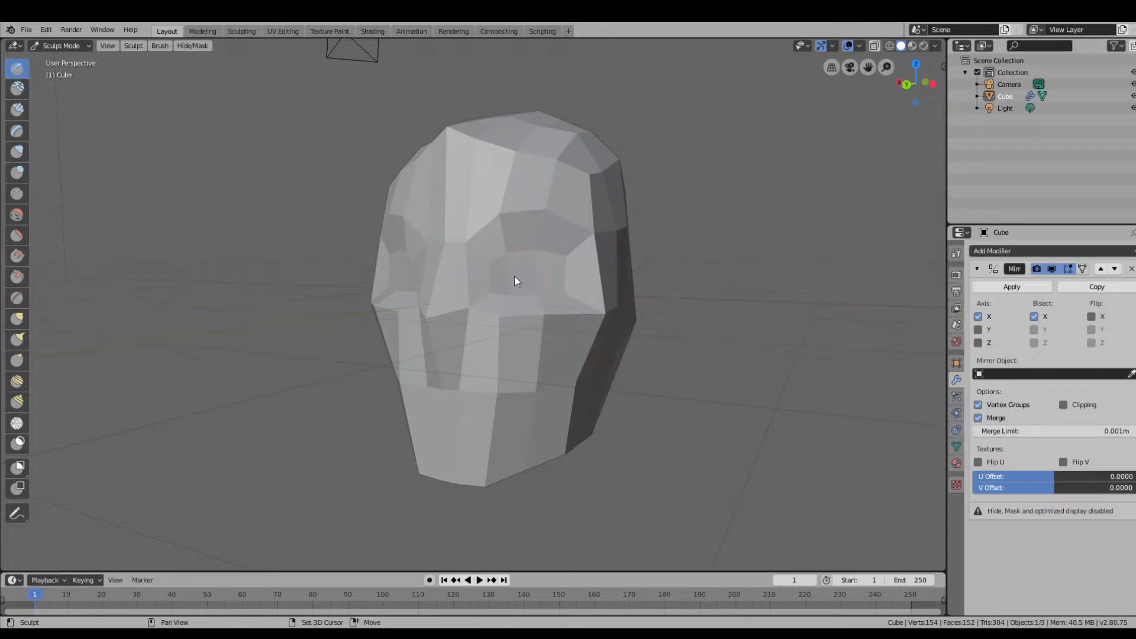
middle_click_drag(428, 296, 669, 296)
left_click(583, 221)
left_click(585, 221)
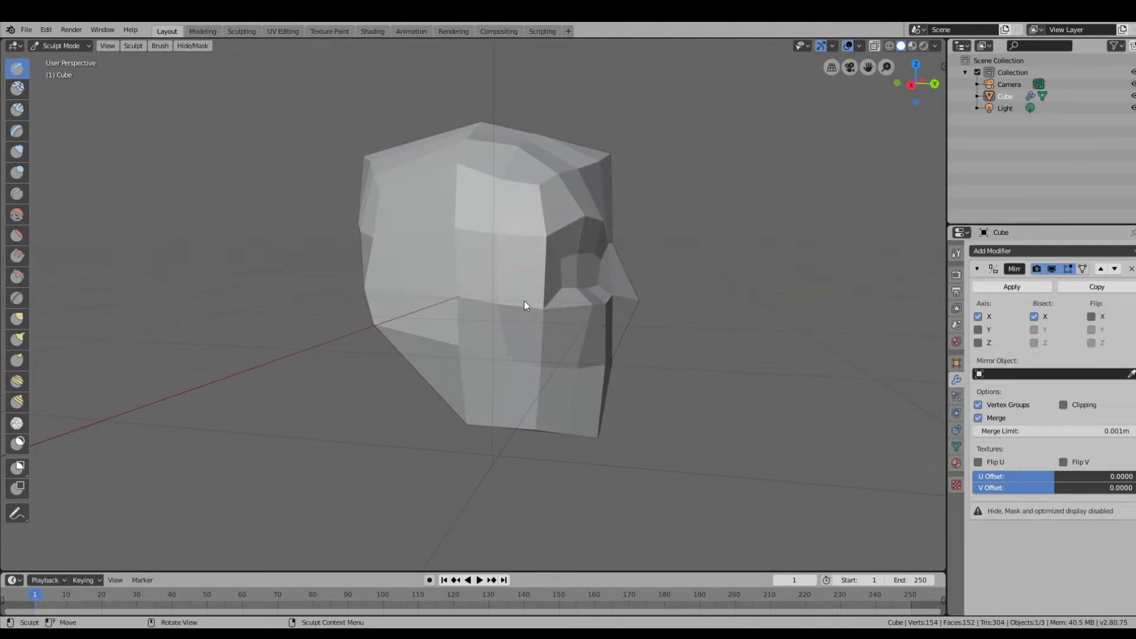
middle_click_drag(642, 370, 541, 355)
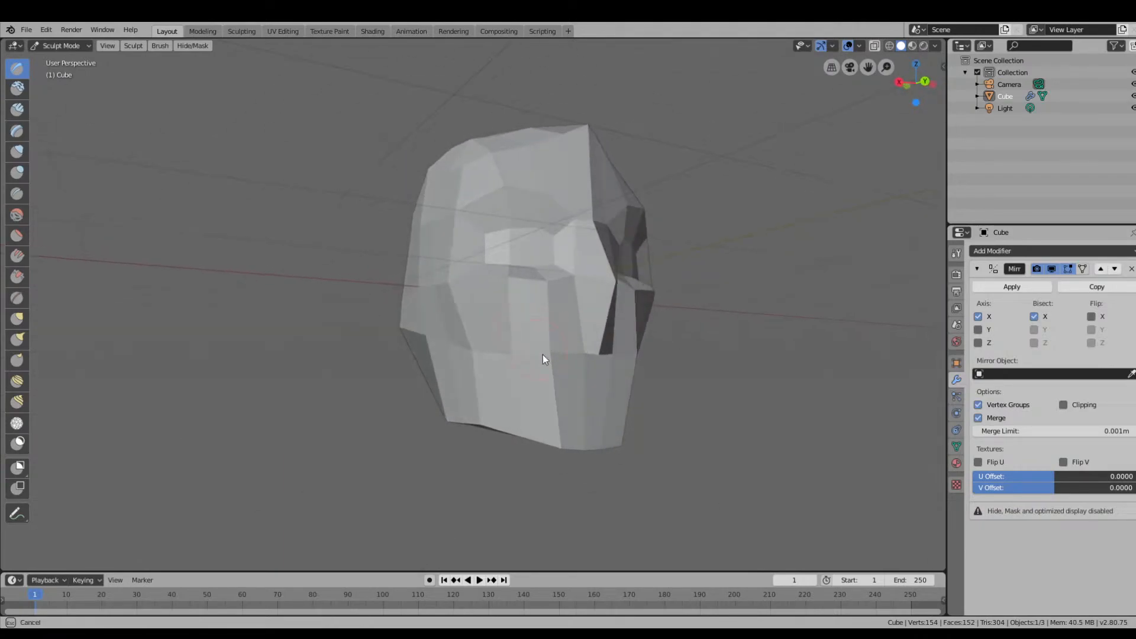
middle_click_drag(598, 394, 623, 350)
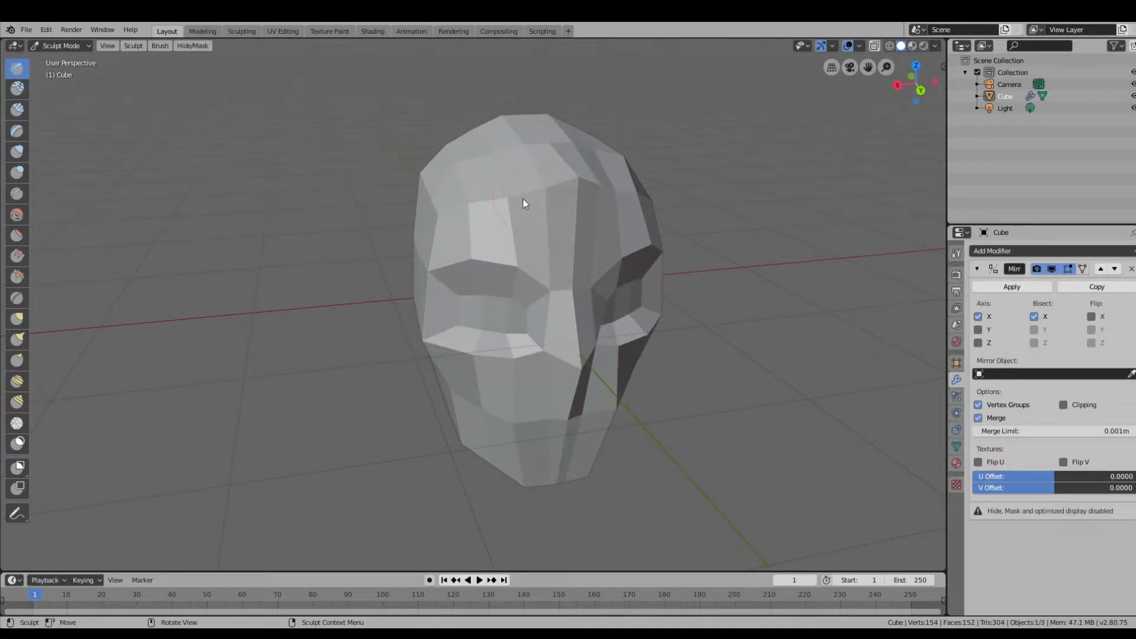
left_click_drag(534, 192, 524, 213)
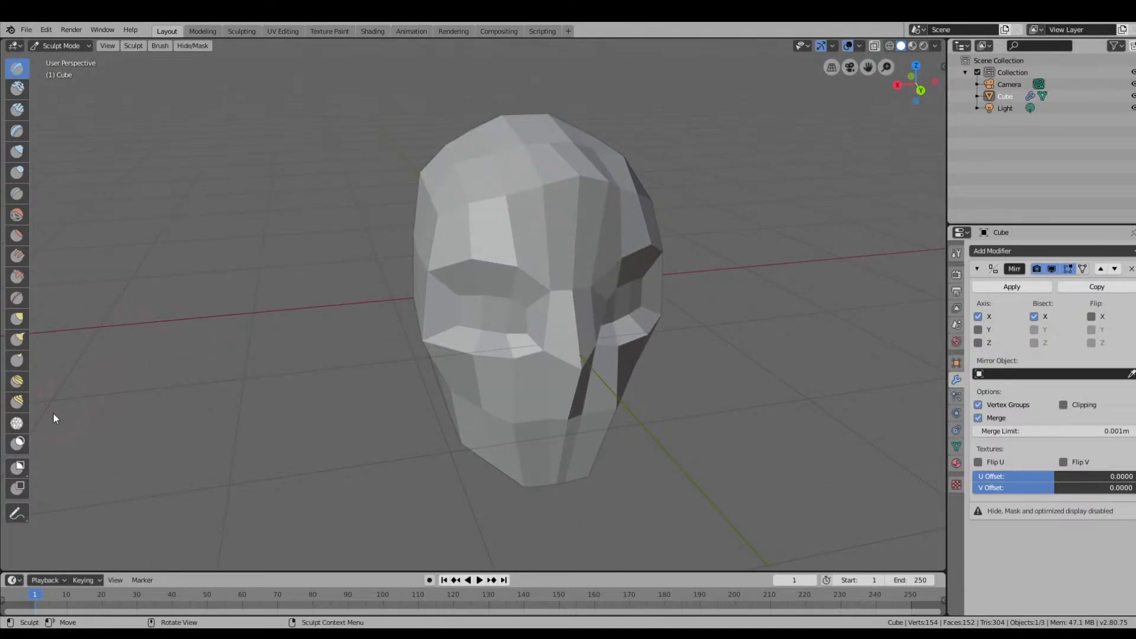
Try the Smooth brush on the centre of the forehead and undo the strokes.
left_click(18, 214)
left_click_drag(594, 165, 594, 178)
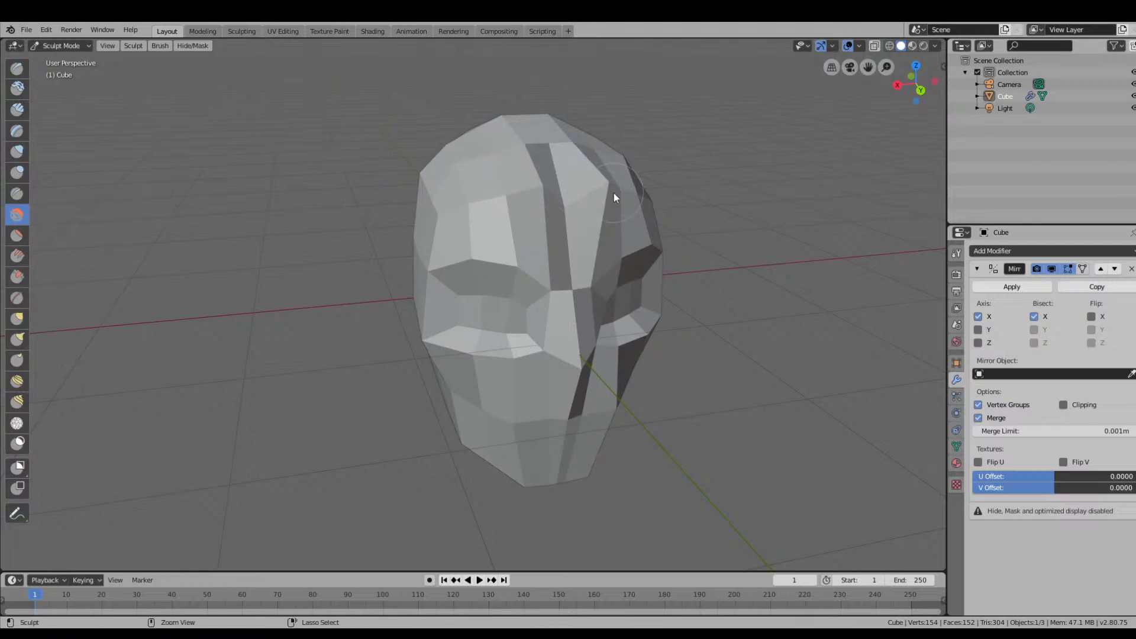
key("ctrl+z")
key("ctrl+z")
middle_click_drag(465, 203, 563, 169)
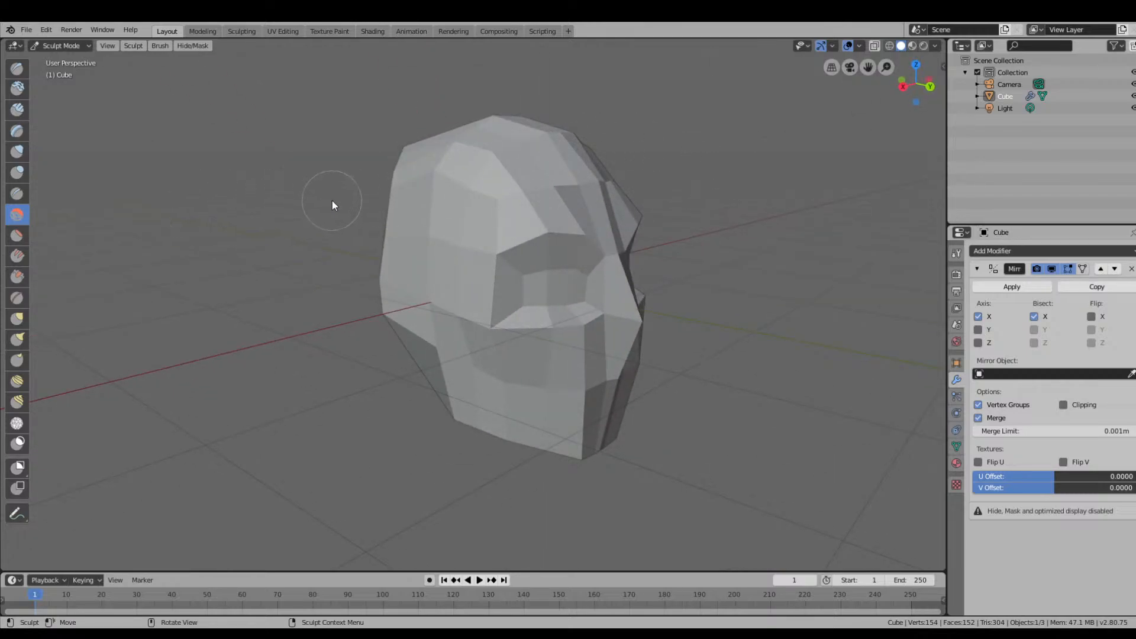
key("ctrl+z")
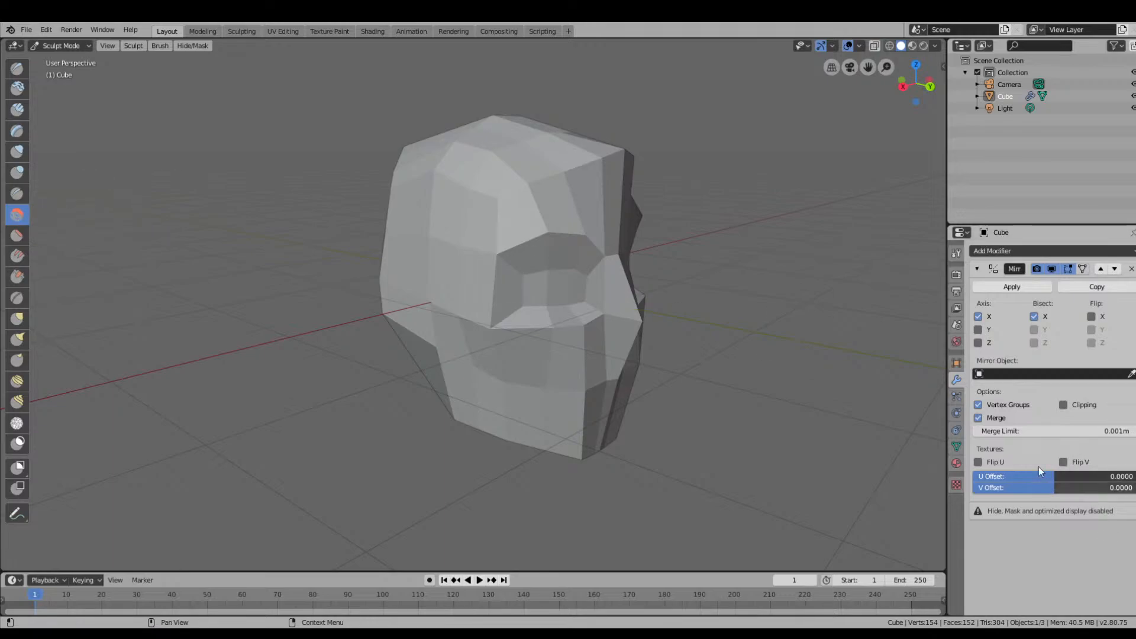
Lower the Smooth brush strength to 0.153 and smooth the upper forehead near the centre line.
left_click(957, 253)
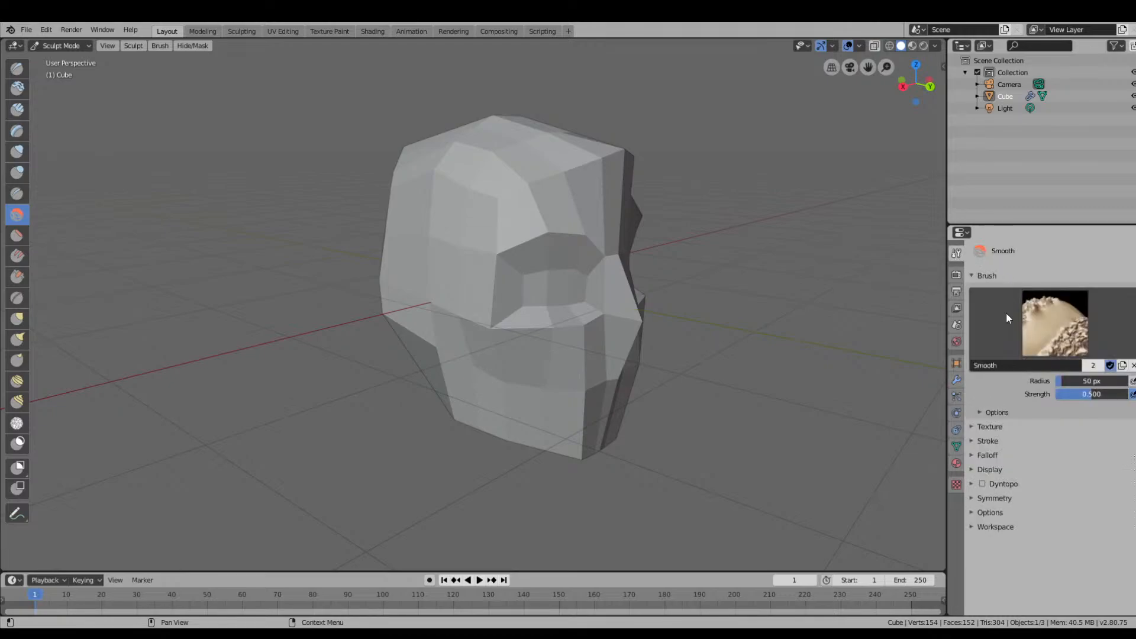
left_click_drag(1088, 398, 1069, 397)
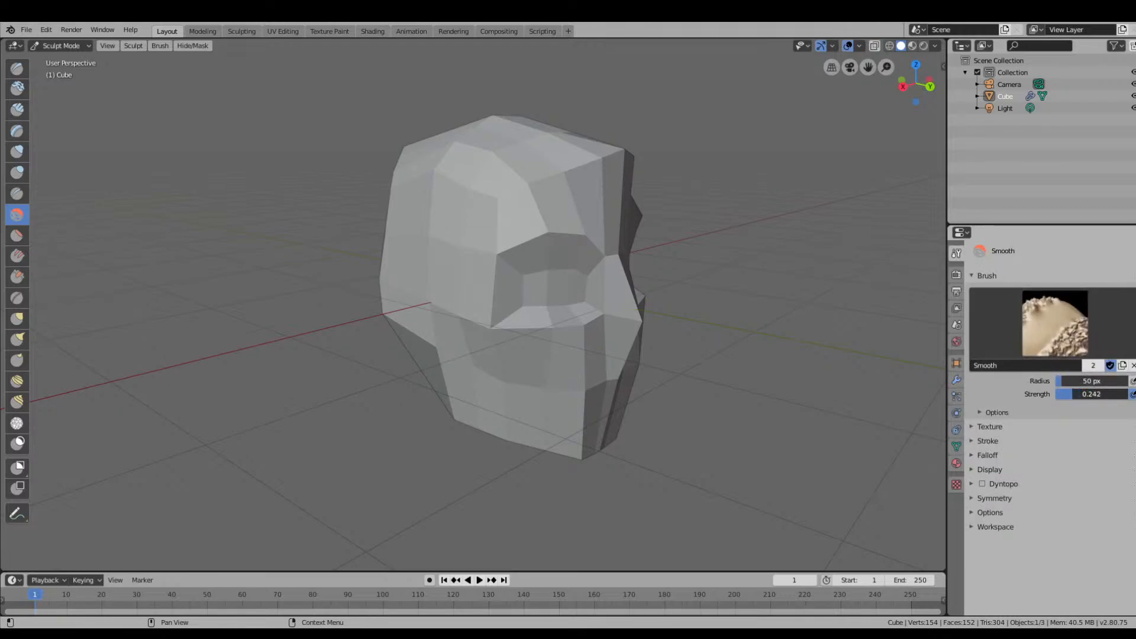
left_click_drag(602, 159, 581, 181)
mouse_move(630, 151)
left_mouse_down()
mouse_move(530, 192)
mouse_move(523, 178)
left_mouse_up()
middle_click_drag(537, 223, 614, 340)
mouse_move(743, 497)
middle_mouse_down()
mouse_move(558, 349)
mouse_move(538, 357)
mouse_move(417, 261)
middle_mouse_up()
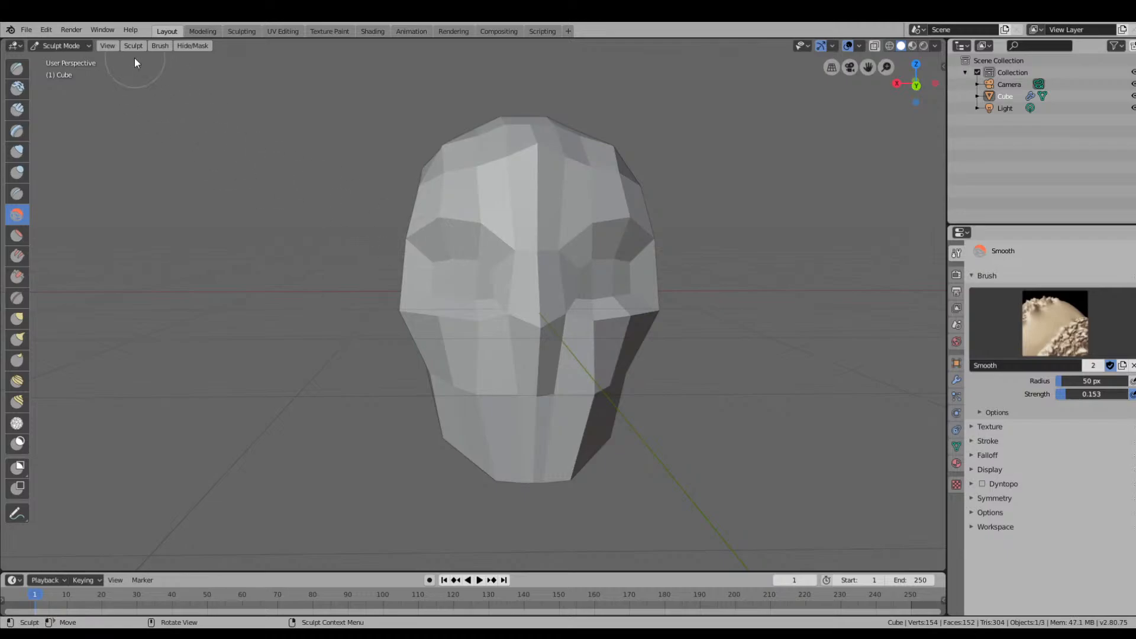
Return the head to Edit Mode, activate the Move tool and check the mesh from the front and side.
left_click(59, 46)
left_click(65, 59)
left_click(68, 46)
left_click(70, 74)
mouse_move(531, 311)
middle_mouse_down()
mouse_move(604, 302)
mouse_move(508, 304)
mouse_move(543, 299)
middle_mouse_up()
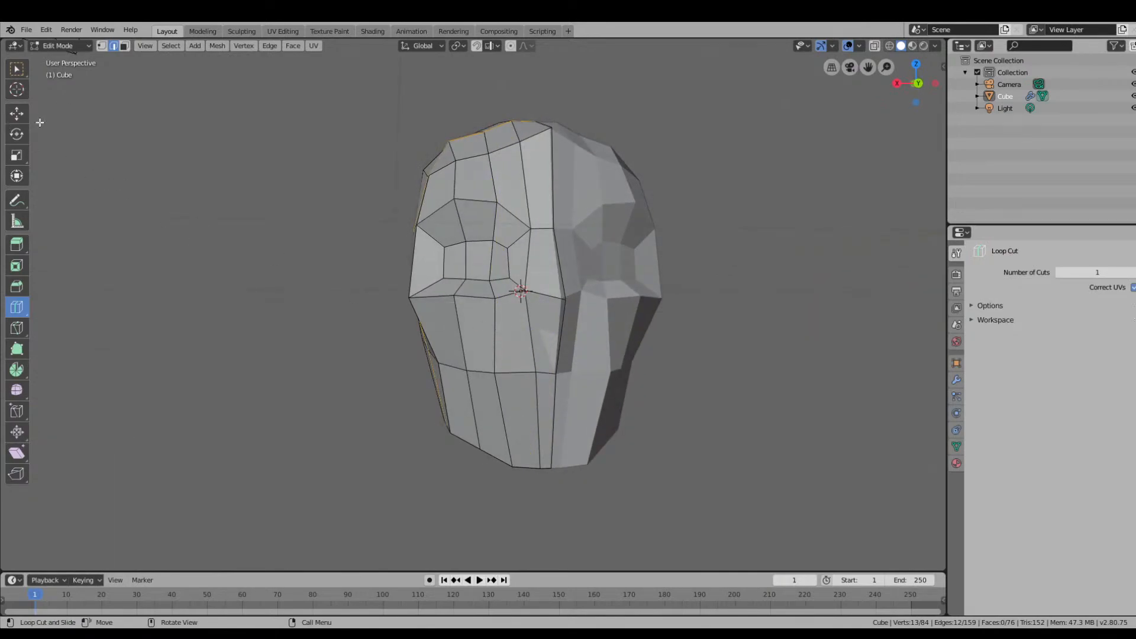
left_click(18, 114)
middle_click_drag(474, 294, 469, 318)
scroll(469, 317, "up", 4)
scroll(567, 350, "down", 3)
middle_click_drag(566, 351, 672, 333)
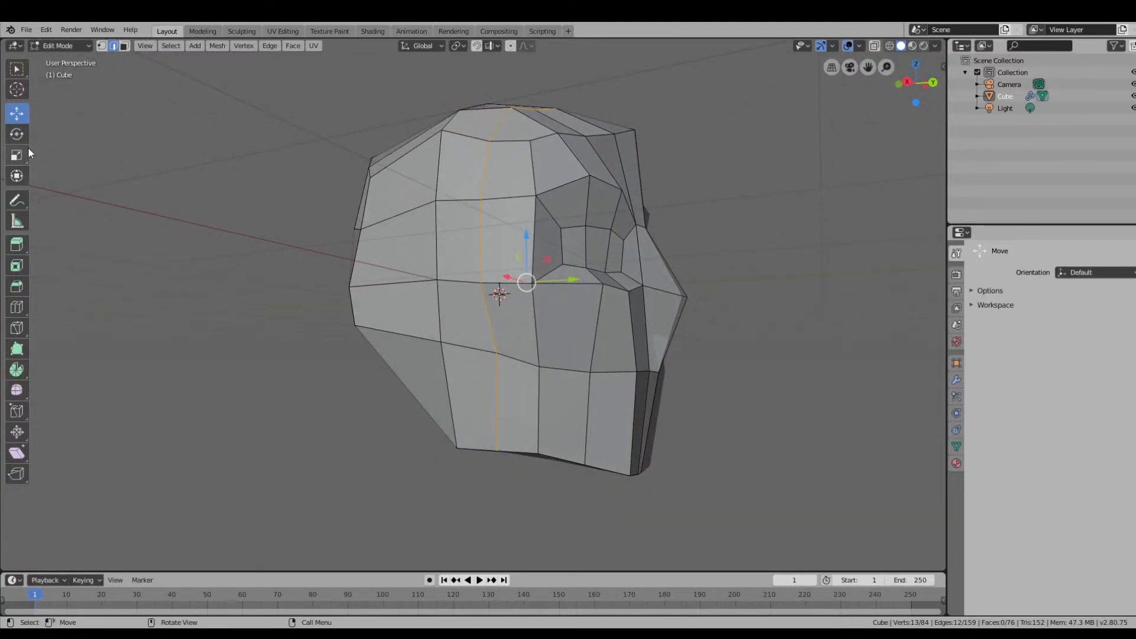
Add two horizontal loop cuts around the face, one across the lower jaw and one across the cheek below the eye socket.
left_click(16, 307)
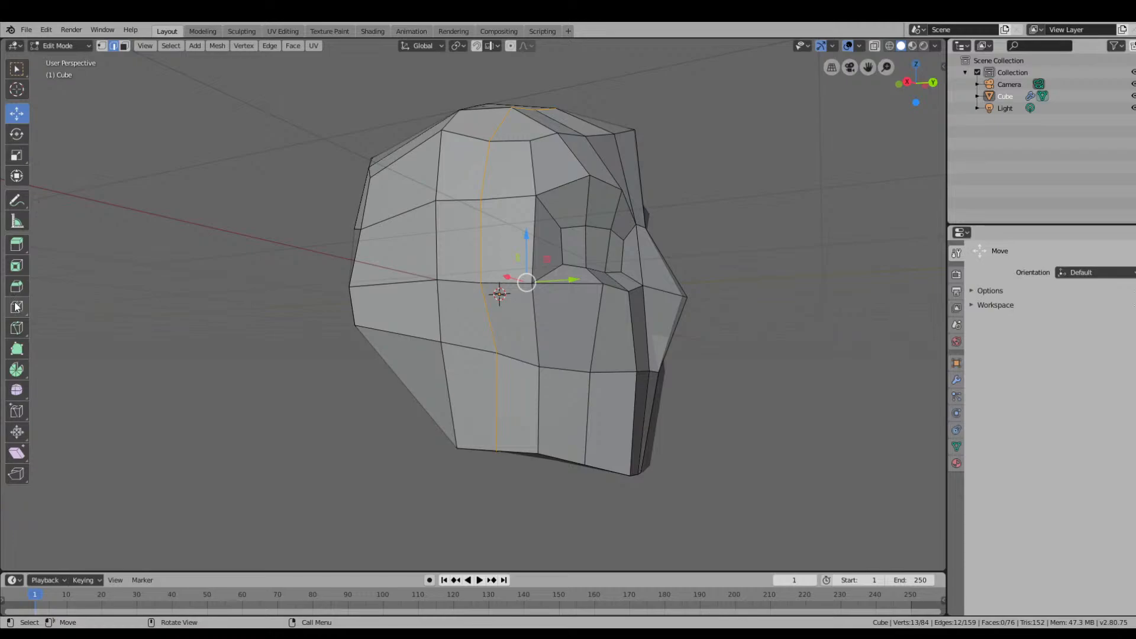
left_click(595, 408)
middle_click_drag(750, 400, 627, 379)
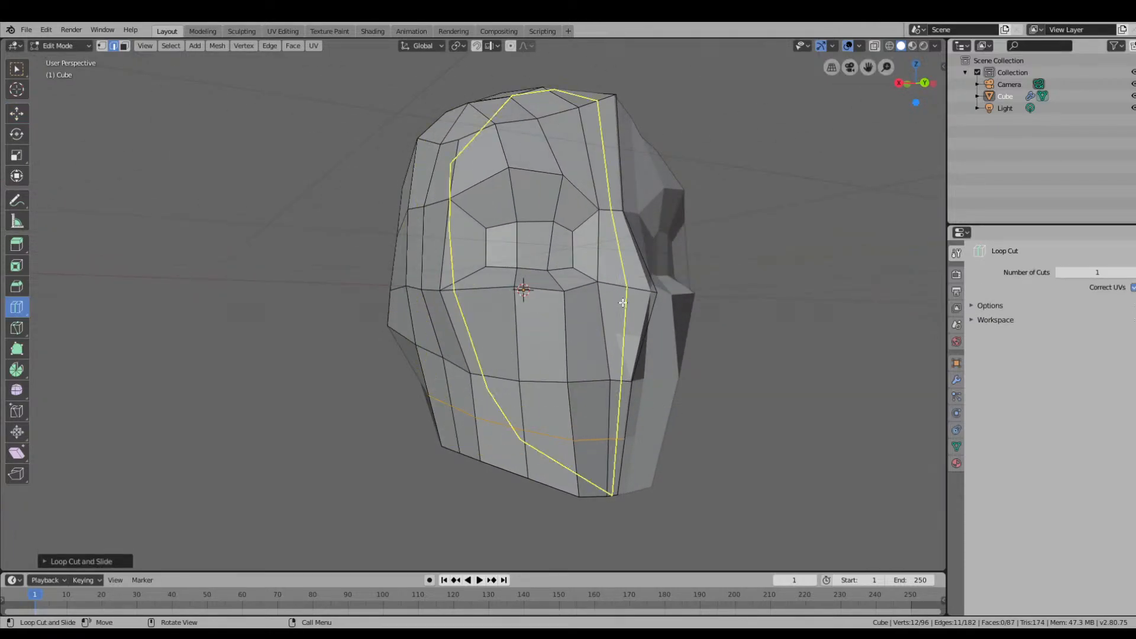
left_click(580, 322)
mouse_move(717, 305)
middle_mouse_down()
mouse_move(690, 309)
mouse_move(731, 308)
middle_mouse_up()
Add a horizontal loop cut around the head through the middle of the eye socket.
left_click(18, 112)
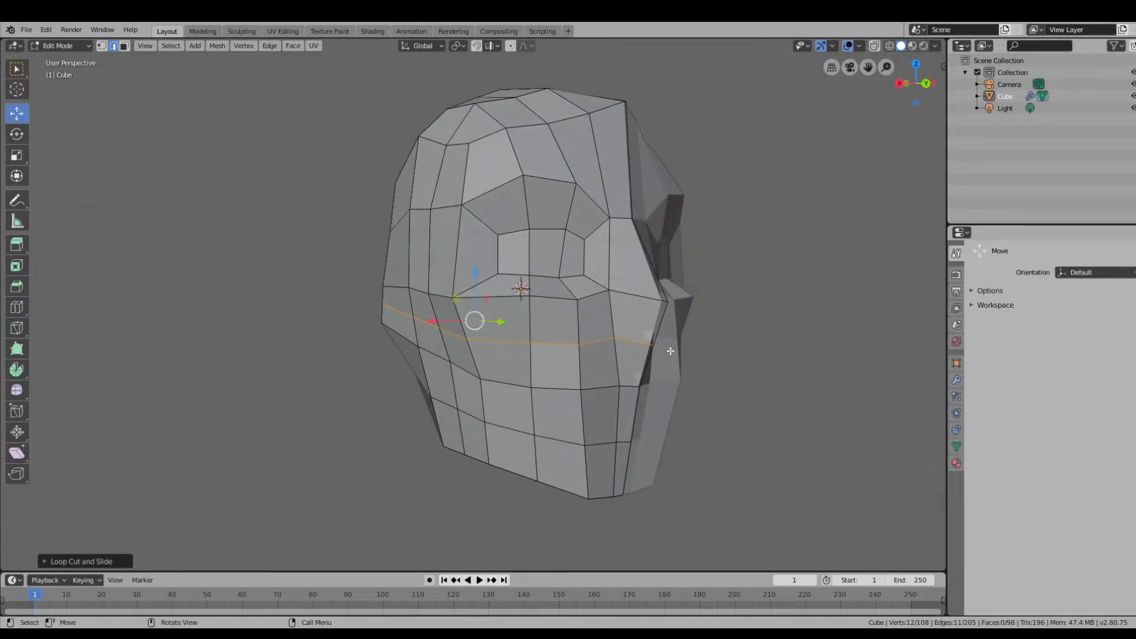
middle_click_drag(647, 346, 583, 295)
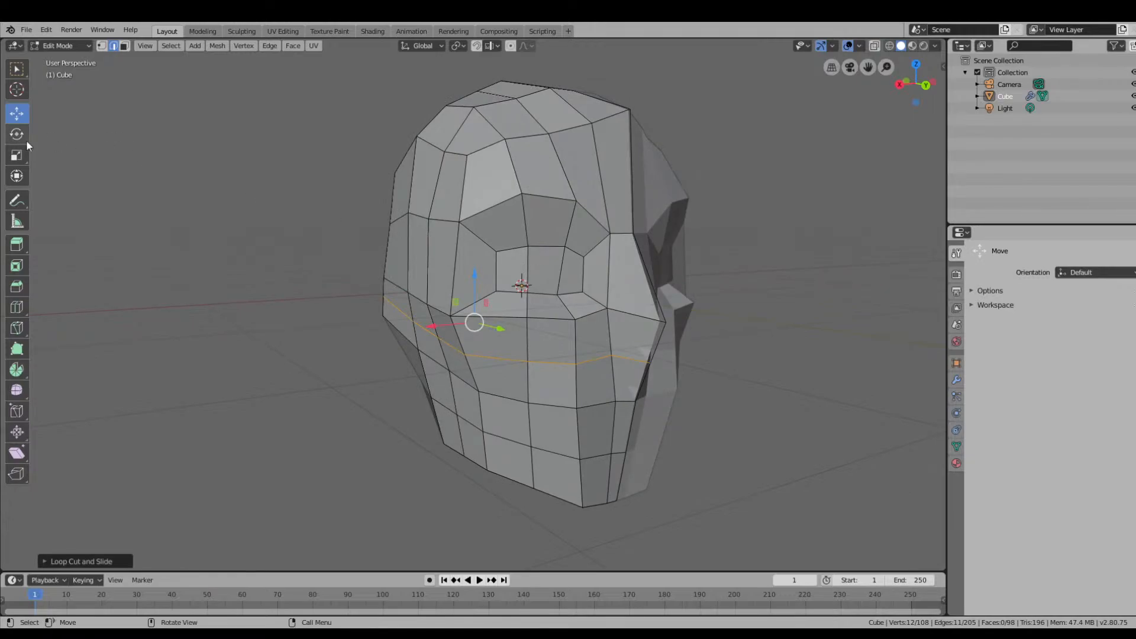
middle_click_drag(598, 296, 644, 297)
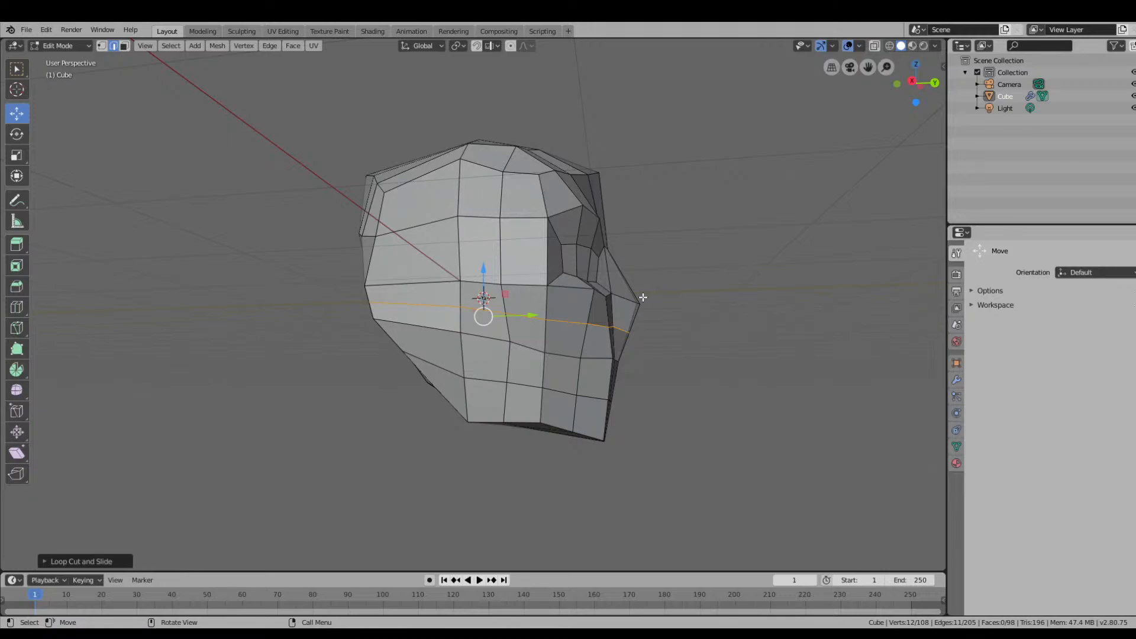
middle_click_drag(643, 298, 533, 197)
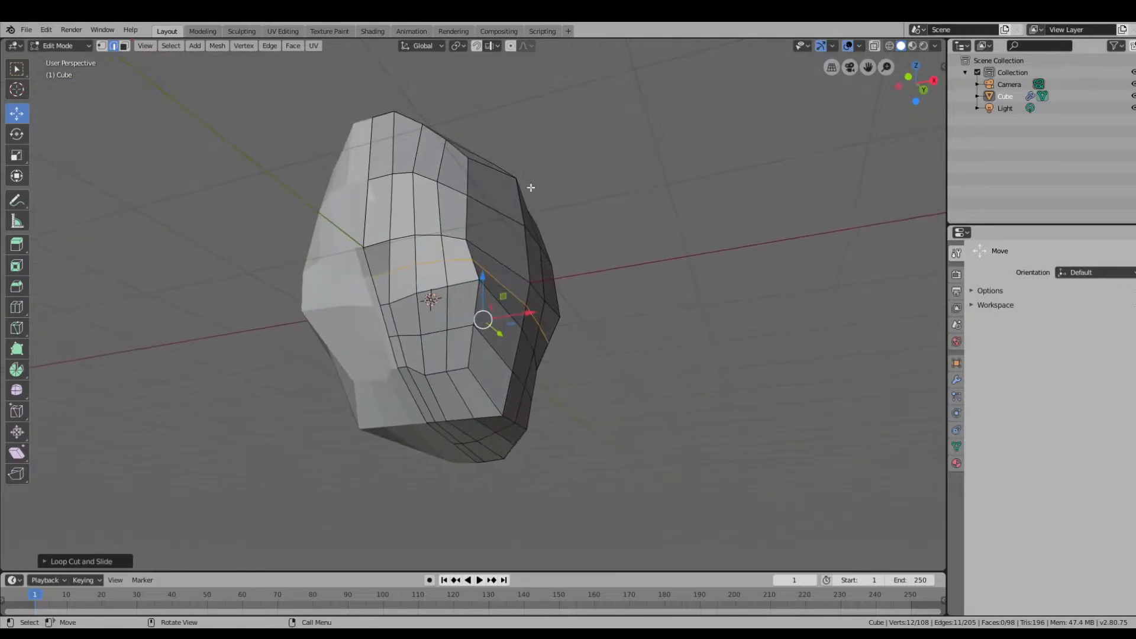
middle_click_drag(601, 332, 430, 396)
middle_click_drag(615, 350, 454, 270)
scroll(583, 348, "up", 3)
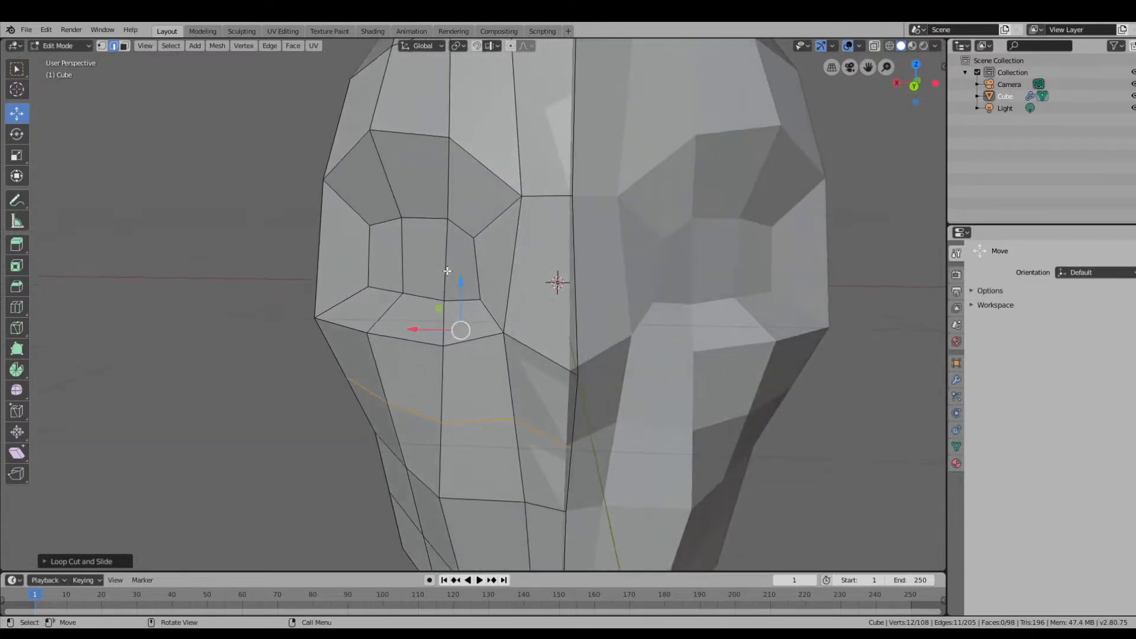
left_click(16, 308)
scroll(434, 274, "down", 3)
left_click(553, 274)
mouse_move(553, 274)
middle_mouse_down()
mouse_move(639, 332)
mouse_move(531, 315)
mouse_move(561, 284)
middle_mouse_up()
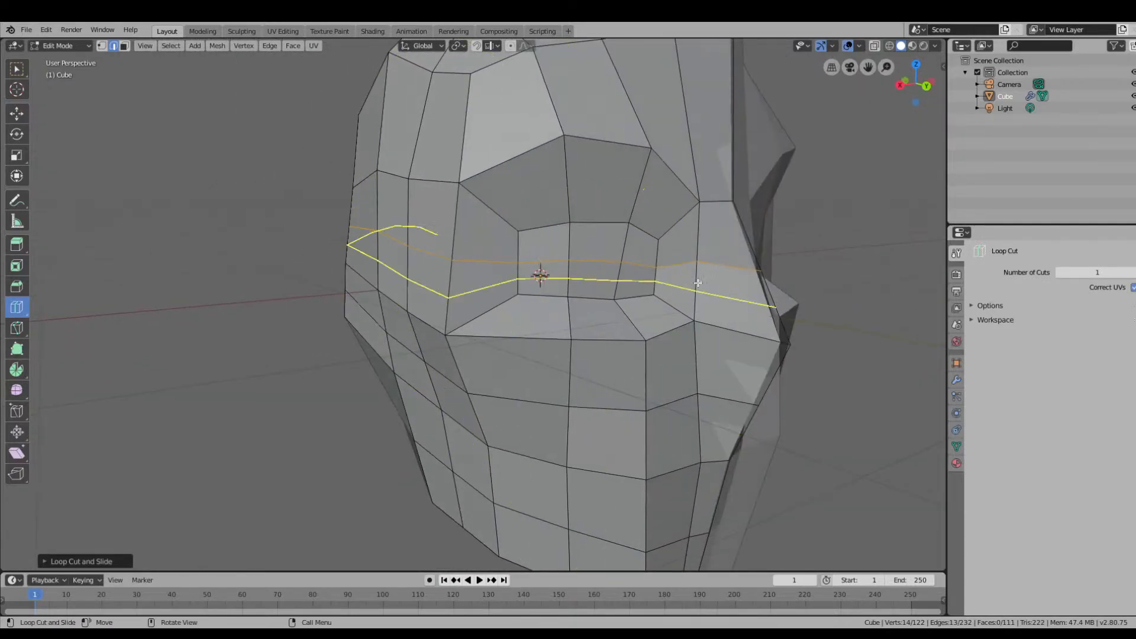
Switch to vertex selection and try moving and scaling the new loop's vertex on the outer edge of the inner eye panel.
left_click(16, 113)
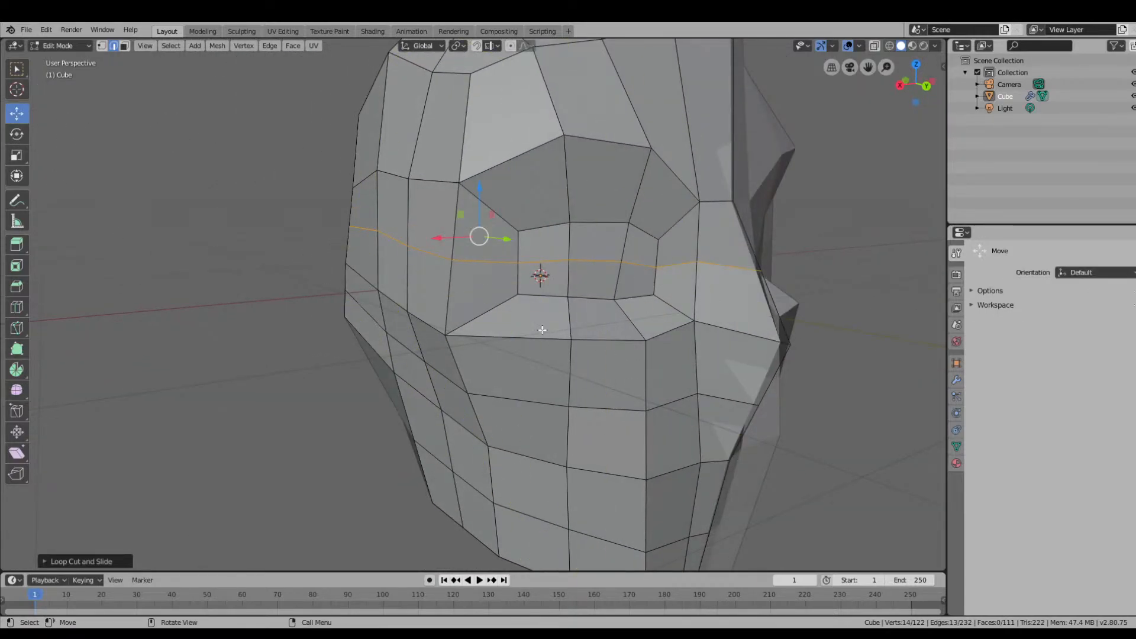
left_click(516, 265)
key("1")
left_click(509, 265)
left_click(568, 298)
left_click(518, 265)
left_click_drag(486, 266, 464, 265)
middle_click_drag(620, 299, 563, 271)
key("s")
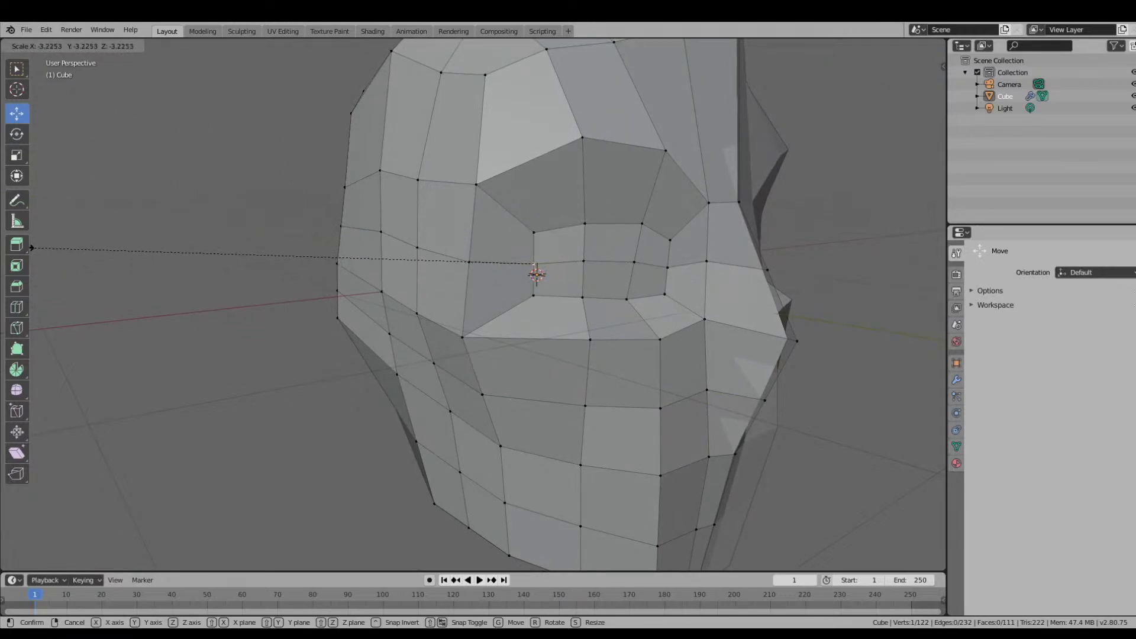
left_click(64, 266)
left_click(24, 304)
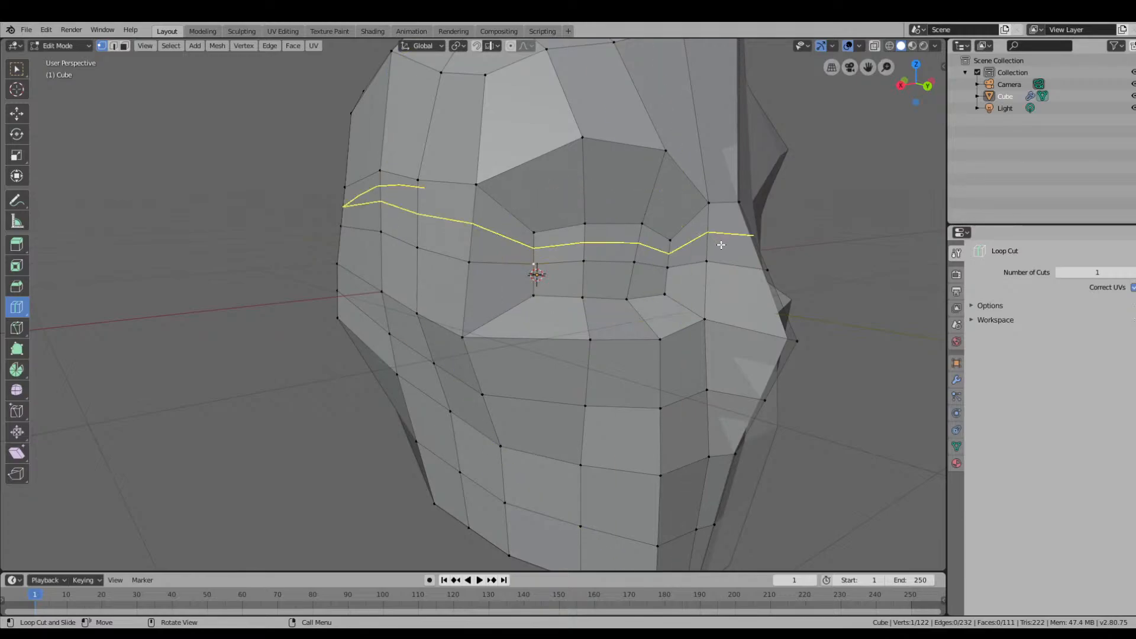
middle_click_drag(639, 186, 629, 232)
middle_click_drag(669, 486, 626, 380)
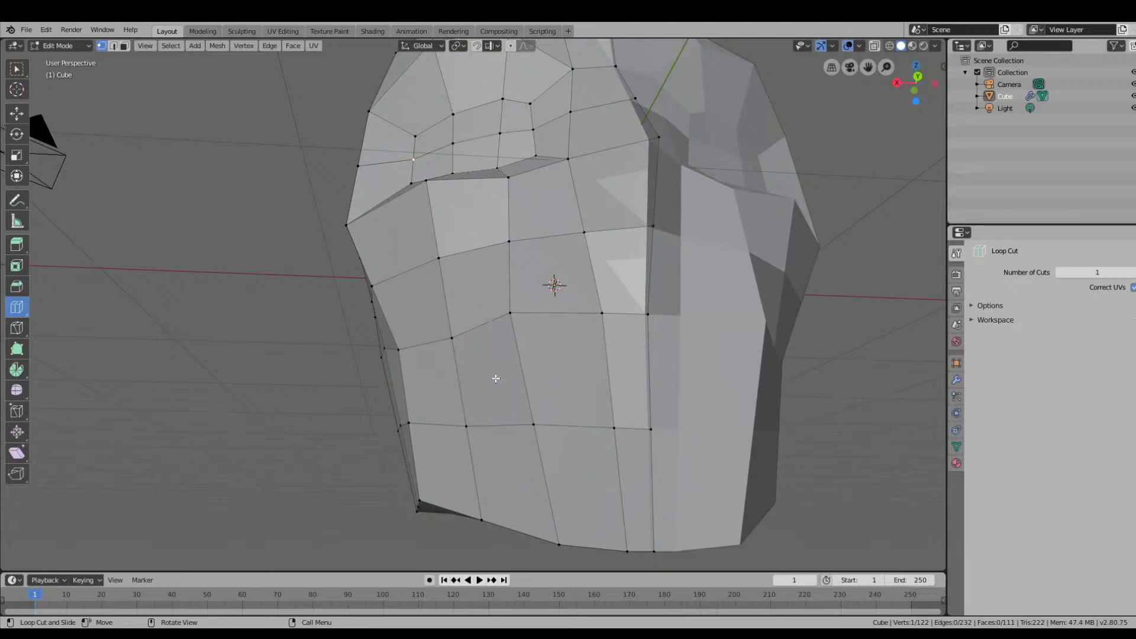
middle_click_drag(660, 413, 884, 486)
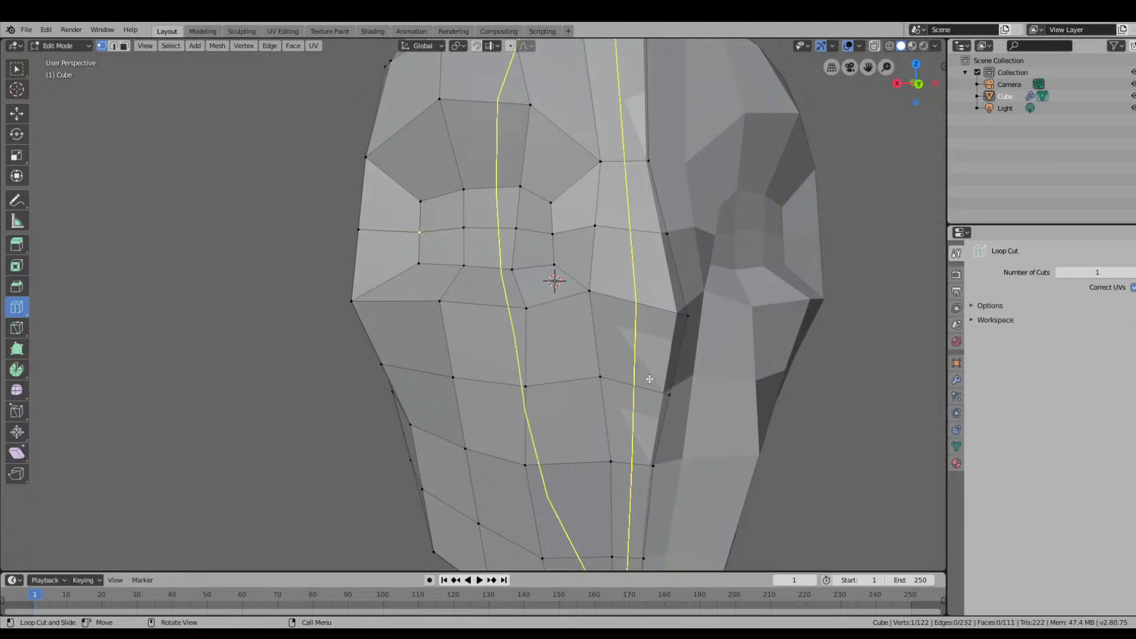
middle_click_drag(632, 363, 646, 312)
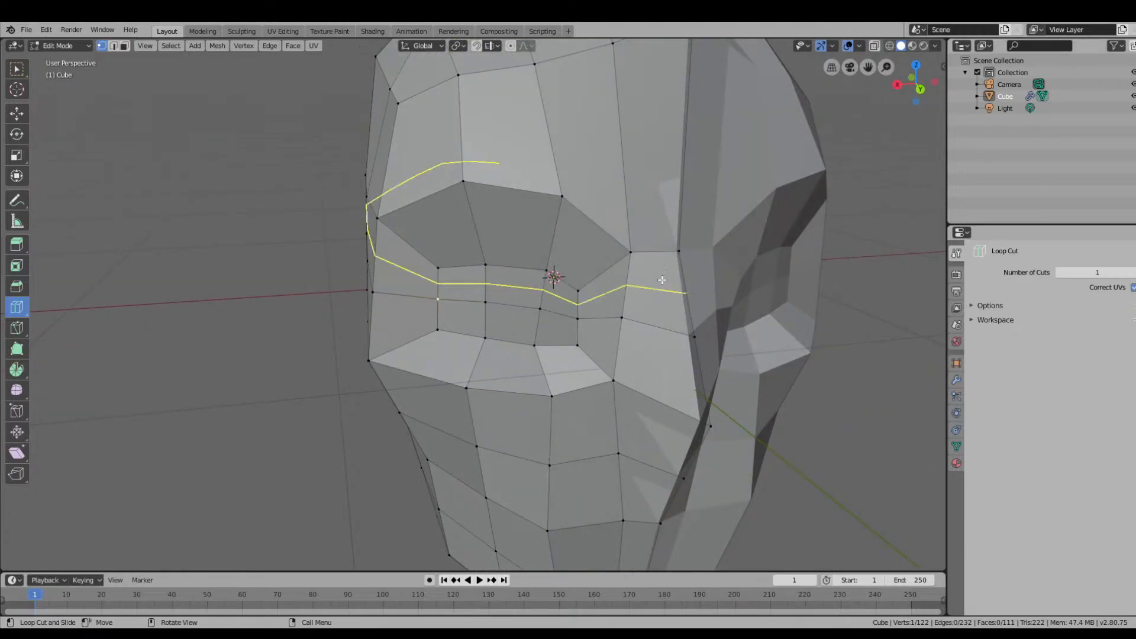
middle_click_drag(687, 529, 734, 403)
Select the vertex on the lower rim of the eye socket and smooth it with the Smooth tool.
left_click(16, 68)
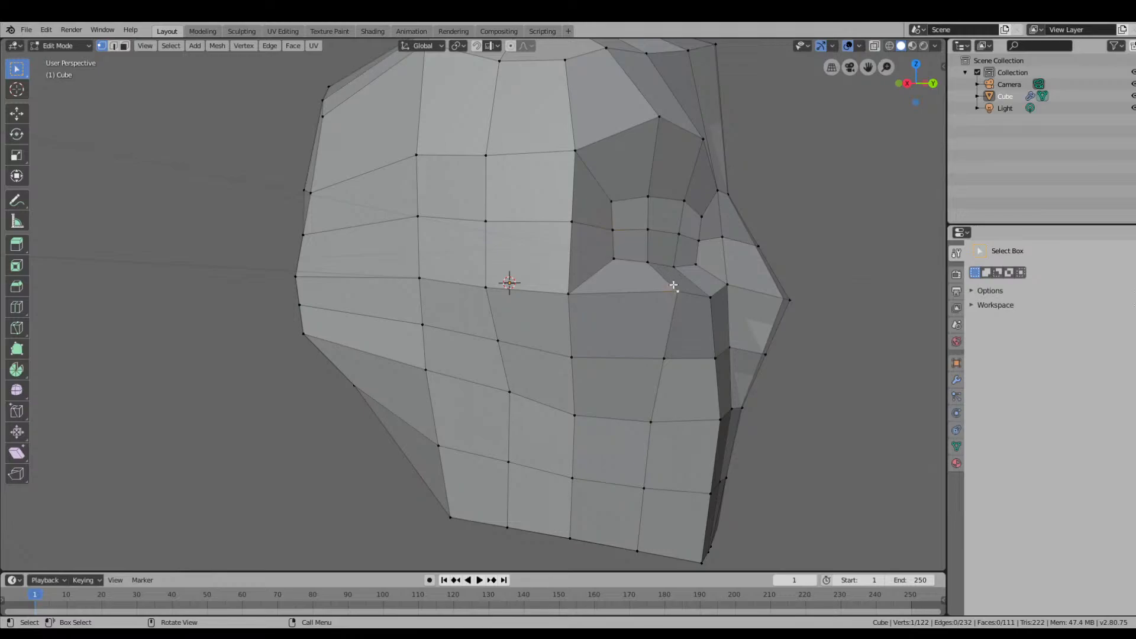
key("w")
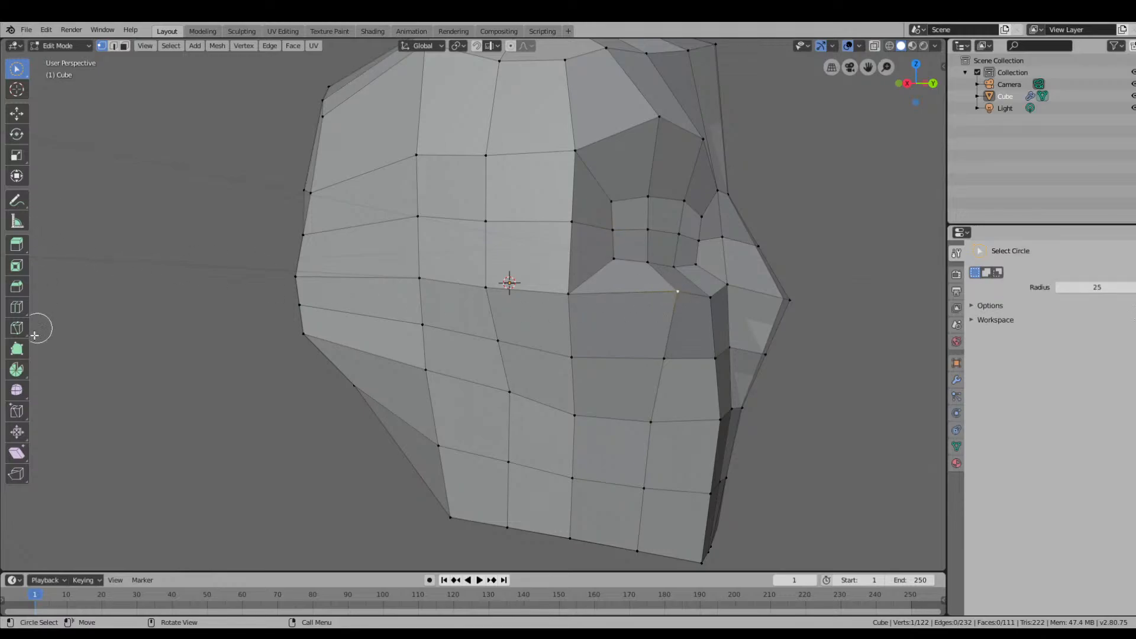
left_click(17, 391)
left_click(675, 291)
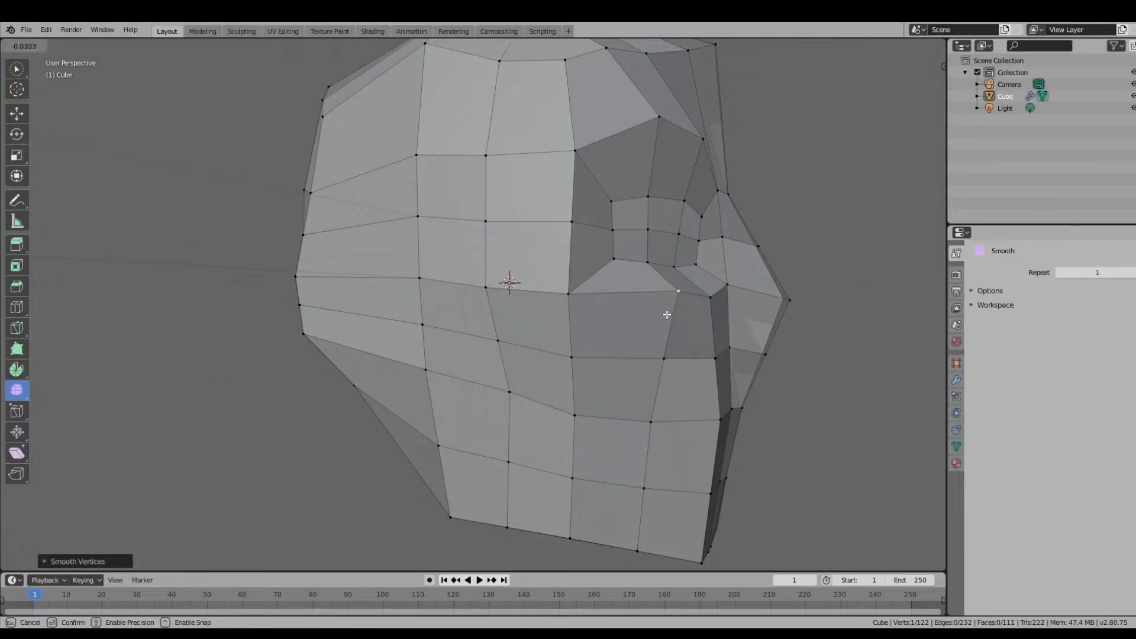
Switch to Sculpt Mode and stroke around the eye socket with the Draw brush, covering the lower rim, the brow and the cheek corner.
left_click(59, 46)
left_click(63, 86)
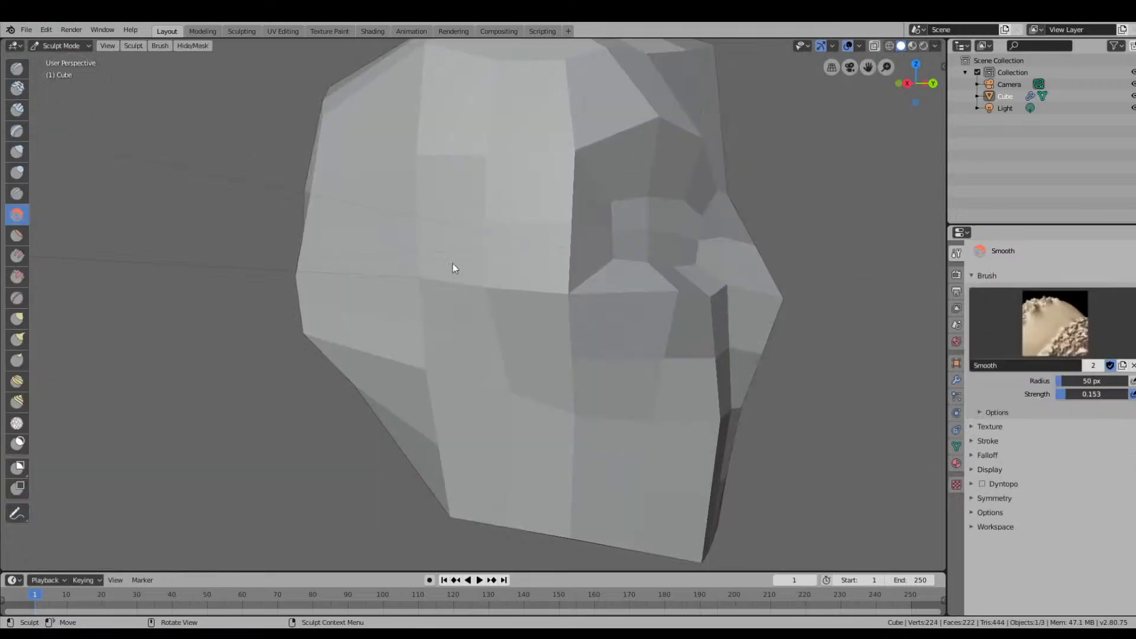
middle_click_drag(667, 292, 602, 314)
scroll(581, 341, "down", 3)
scroll(579, 339, "up", 2)
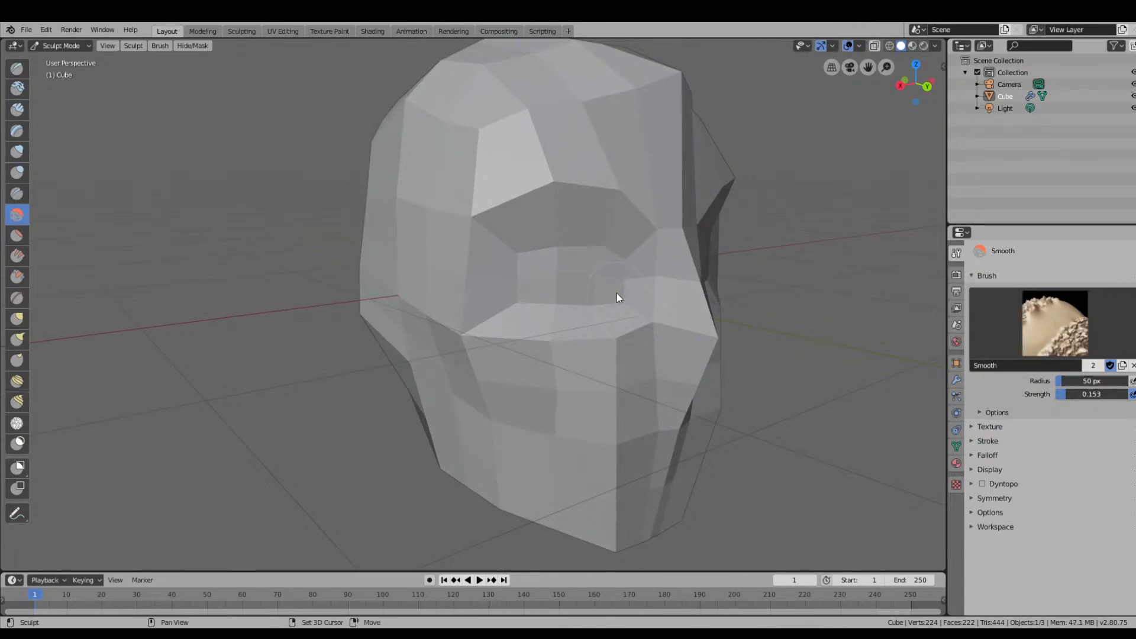
key("x")
mouse_move(636, 304)
left_mouse_down()
mouse_move(626, 310)
mouse_move(606, 293)
mouse_move(543, 335)
mouse_move(541, 313)
mouse_move(503, 374)
mouse_move(503, 226)
mouse_move(531, 366)
mouse_move(526, 356)
left_mouse_up()
mouse_move(465, 228)
left_mouse_down()
mouse_move(467, 215)
mouse_move(597, 187)
left_mouse_up()
mouse_move(491, 207)
left_mouse_down()
mouse_move(461, 263)
mouse_move(541, 189)
mouse_move(521, 209)
left_mouse_up()
mouse_move(637, 207)
left_mouse_down()
mouse_move(649, 224)
mouse_move(637, 206)
mouse_move(517, 210)
left_mouse_up()
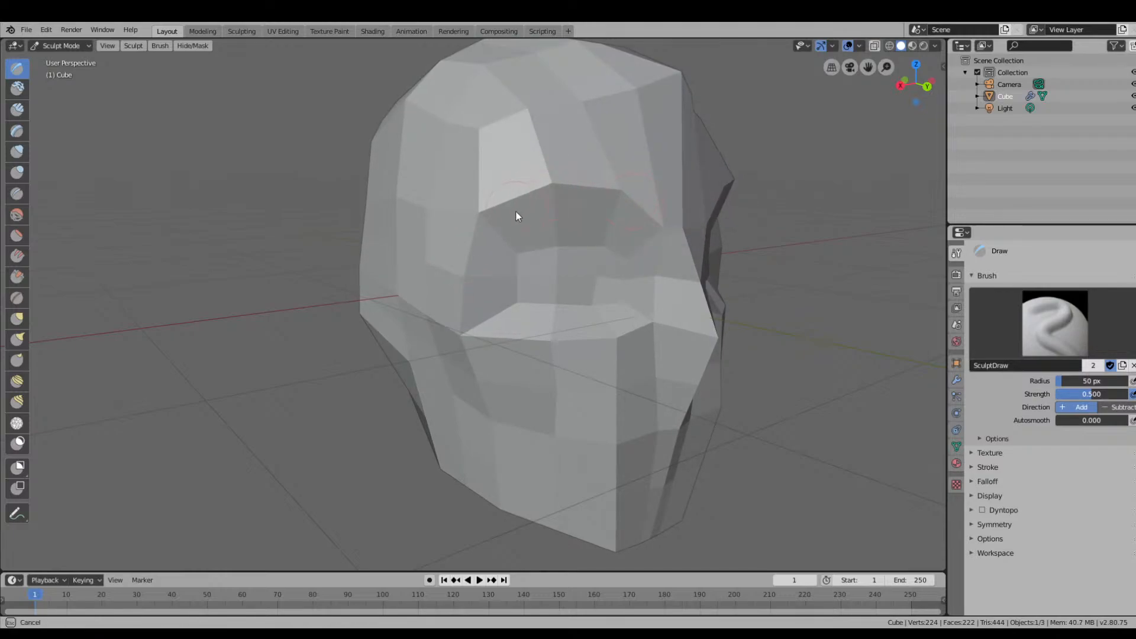
left_click_drag(474, 313, 473, 315)
left_click_drag(471, 316, 472, 317)
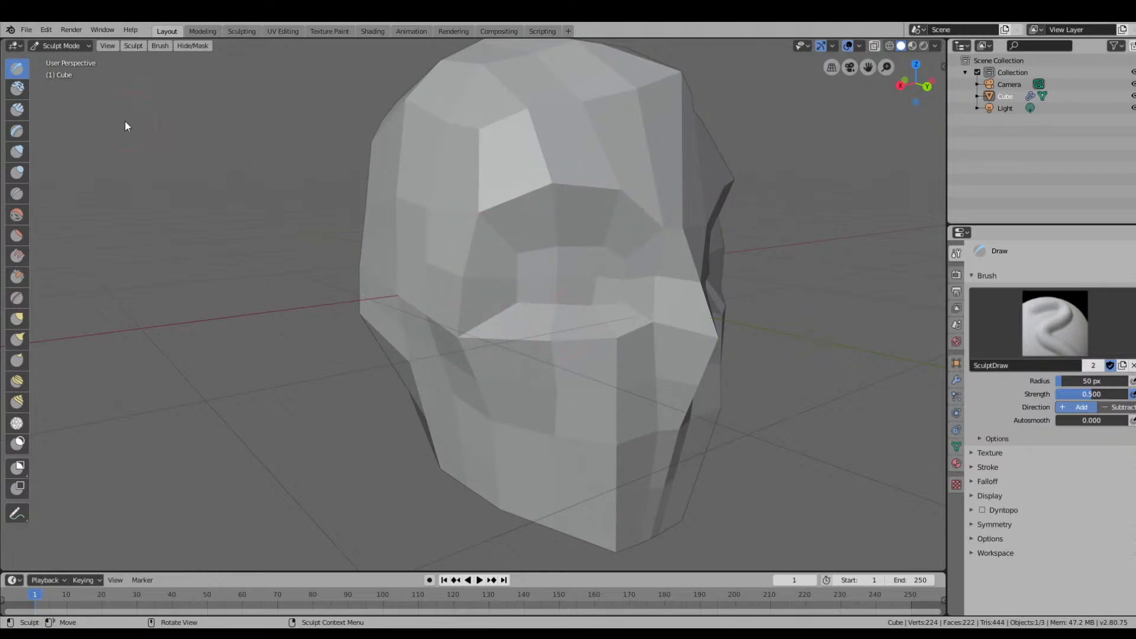
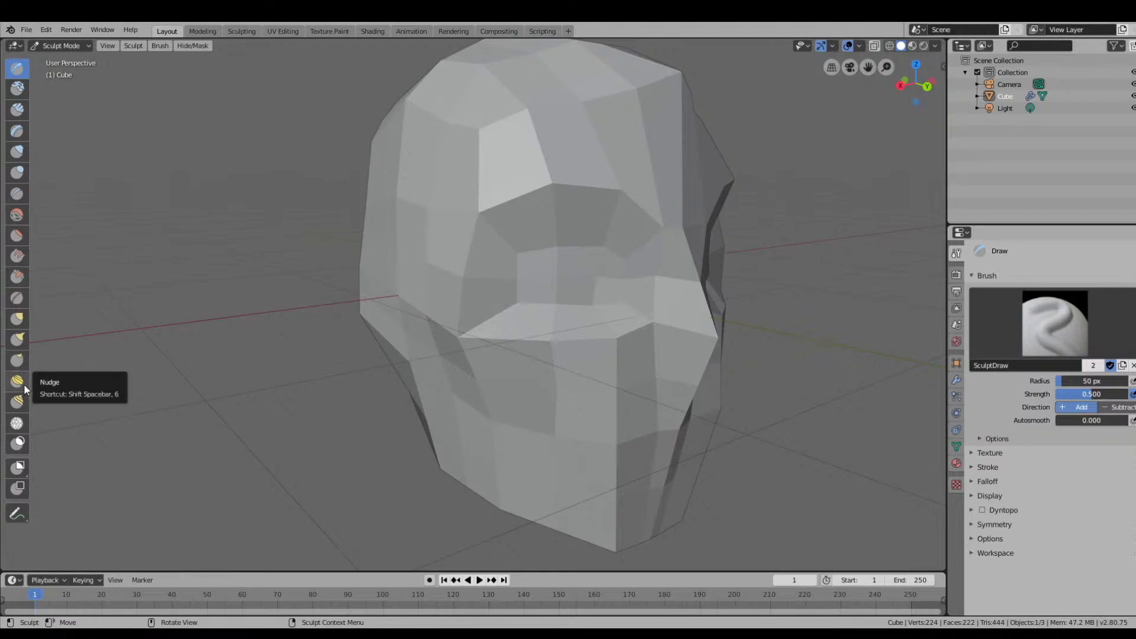
With the Grab brush, reshape the inner cheek beside the nose, the outer brow corner and the inner brow edge toward the nose bridge.
left_click(17, 318)
mouse_move(634, 325)
left_mouse_down()
mouse_move(645, 322)
mouse_move(645, 336)
mouse_move(609, 314)
mouse_move(604, 348)
mouse_move(553, 367)
left_mouse_up()
left_click_drag(565, 316, 555, 308)
mouse_move(555, 308)
middle_mouse_down()
mouse_move(602, 328)
mouse_move(586, 320)
mouse_move(601, 312)
middle_mouse_up()
left_click_drag(388, 219, 392, 216)
middle_click_drag(486, 266, 466, 307)
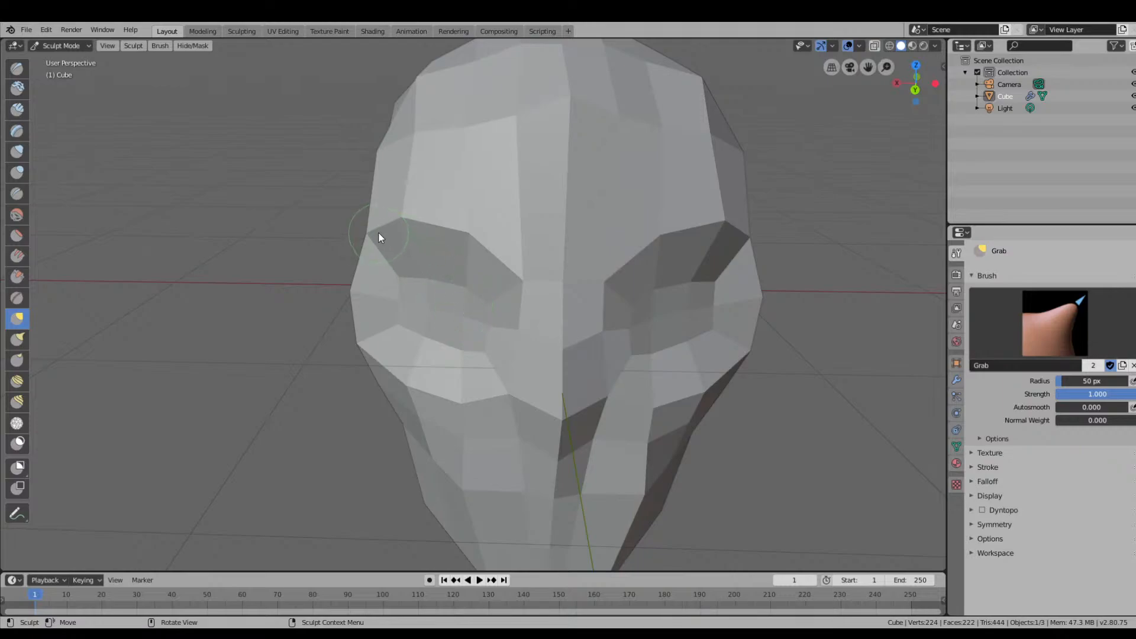
mouse_move(438, 238)
left_mouse_down()
mouse_move(478, 258)
mouse_move(502, 292)
left_mouse_up()
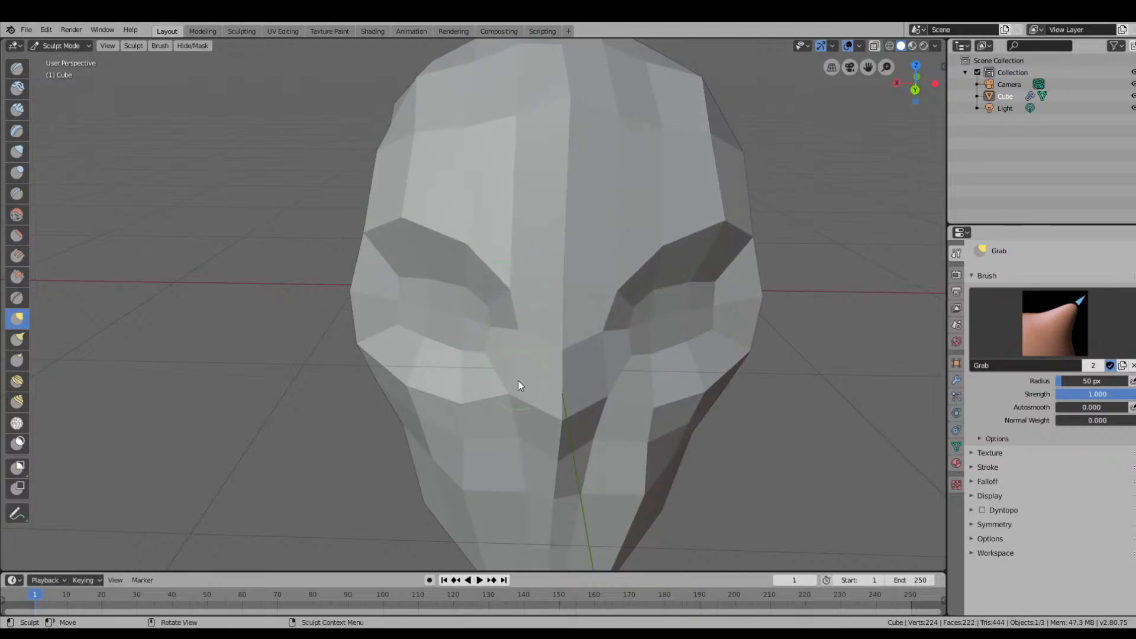
Adjust the lower face and jaw outline with Grab strokes from several angles.
middle_click_drag(519, 383, 573, 343)
middle_click_drag(652, 406, 703, 393)
mouse_move(697, 391)
left_mouse_down()
mouse_move(671, 392)
mouse_move(623, 424)
mouse_move(548, 392)
left_mouse_up()
mouse_move(548, 392)
middle_mouse_down()
mouse_move(648, 379)
mouse_move(538, 371)
mouse_move(401, 388)
mouse_move(477, 424)
mouse_move(553, 411)
mouse_move(470, 513)
middle_mouse_up()
left_click_drag(417, 487, 420, 488)
mouse_move(420, 488)
middle_mouse_down()
mouse_move(518, 471)
mouse_move(503, 452)
middle_mouse_up()
left_click_drag(436, 475, 436, 475)
mouse_move(386, 390)
middle_mouse_down()
mouse_move(520, 372)
mouse_move(446, 278)
middle_mouse_up()
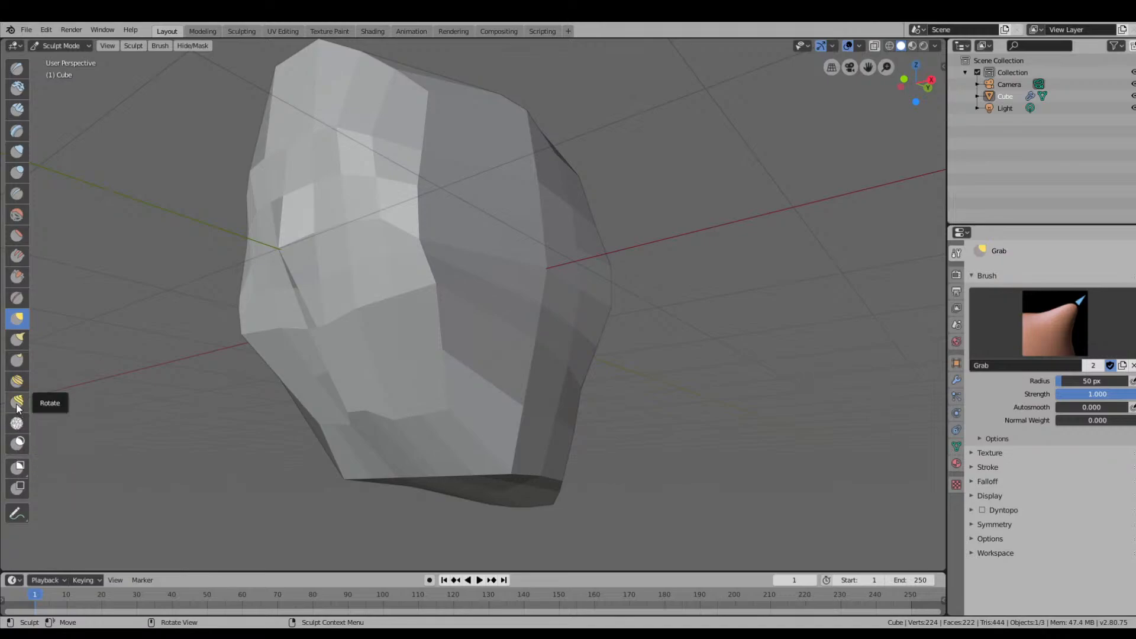
Smooth the back of the head from the neck up to the crown with the Smooth brush, enlarging its radius to 112 px.
left_click(17, 214)
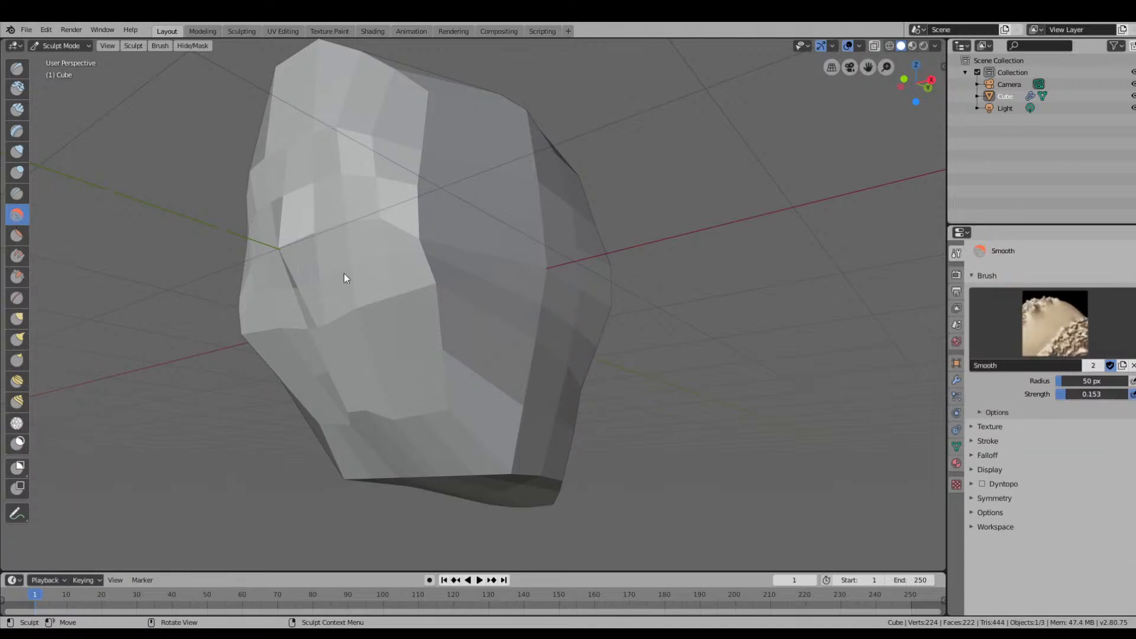
mouse_move(449, 283)
left_mouse_down()
mouse_move(384, 286)
mouse_move(384, 238)
mouse_move(328, 286)
mouse_move(338, 236)
mouse_move(269, 258)
mouse_move(373, 386)
mouse_move(457, 335)
mouse_move(452, 350)
mouse_move(277, 284)
left_mouse_up()
key("f")
left_click(451, 303)
middle_click_drag(276, 284, 367, 350)
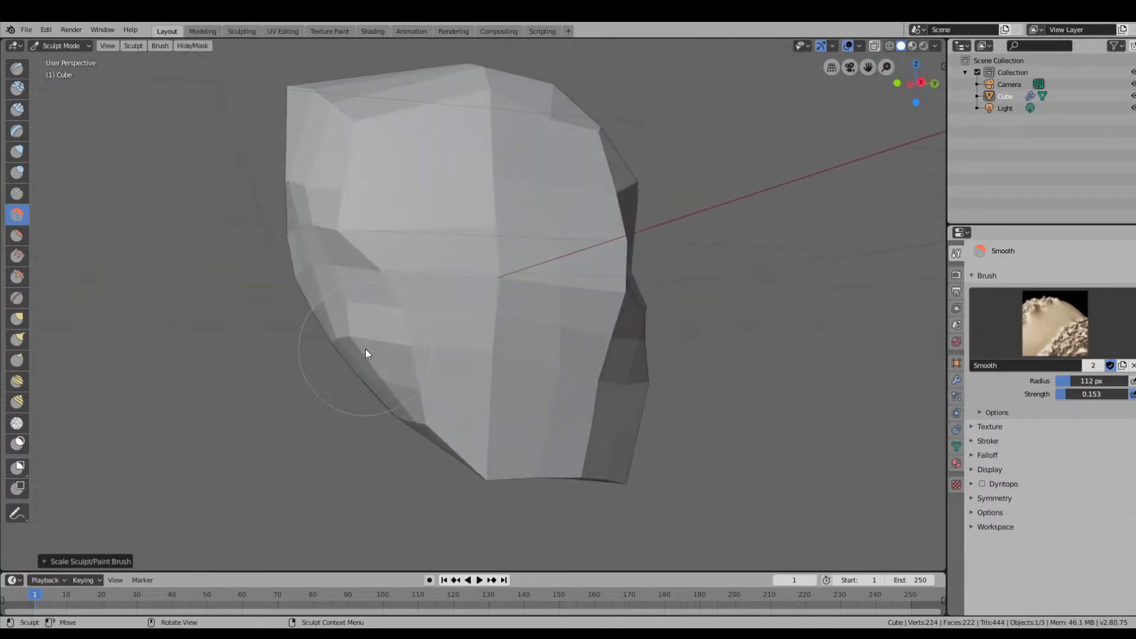
left_click_drag(379, 398, 384, 332)
left_click_drag(303, 177, 296, 107)
mouse_move(302, 89)
left_mouse_down()
mouse_move(333, 71)
mouse_move(390, 83)
left_mouse_up()
mouse_move(507, 233)
middle_mouse_down()
mouse_move(655, 243)
mouse_move(533, 142)
middle_mouse_up()
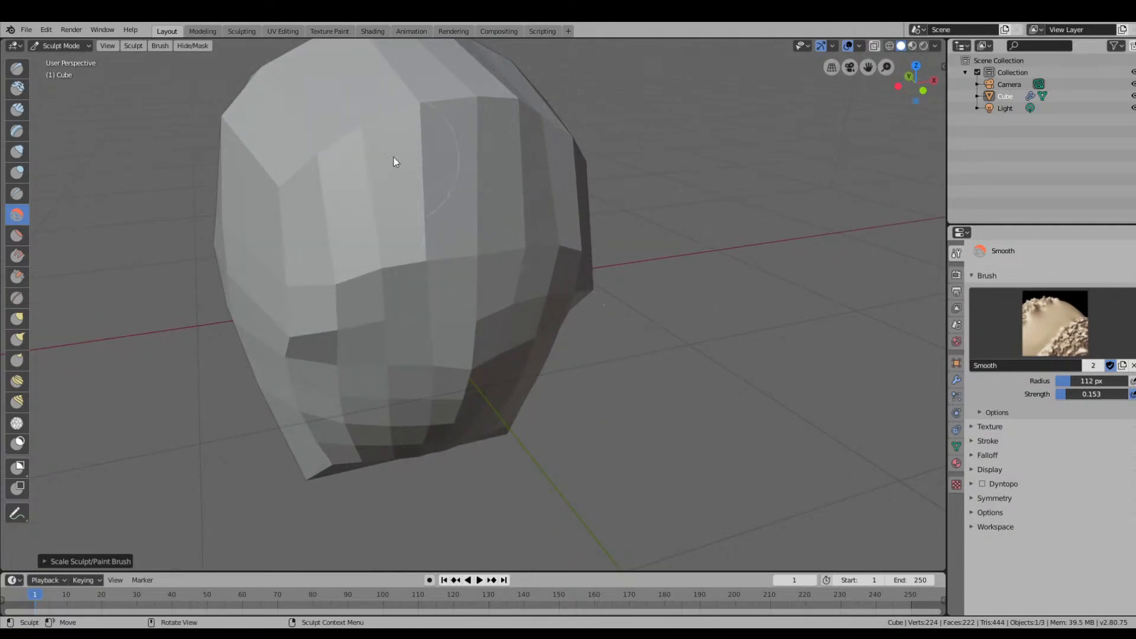
Use the Grab brush to pull the brow down toward the nose and push the outer cheekbone inward.
middle_click_drag(619, 266, 478, 321)
mouse_move(510, 375)
middle_mouse_down()
mouse_move(751, 374)
mouse_move(757, 410)
mouse_move(742, 411)
mouse_move(766, 372)
mouse_move(639, 413)
mouse_move(655, 377)
middle_mouse_up()
mouse_move(756, 400)
middle_mouse_down()
mouse_move(636, 421)
mouse_move(657, 426)
mouse_move(645, 429)
mouse_move(667, 367)
middle_mouse_up()
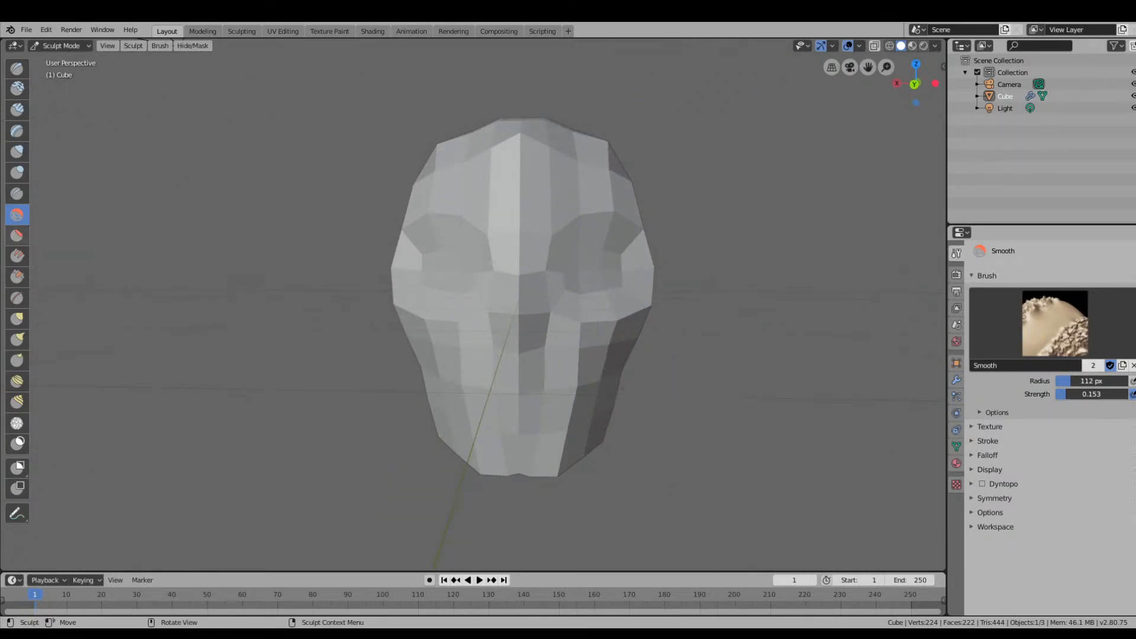
left_click(17, 69)
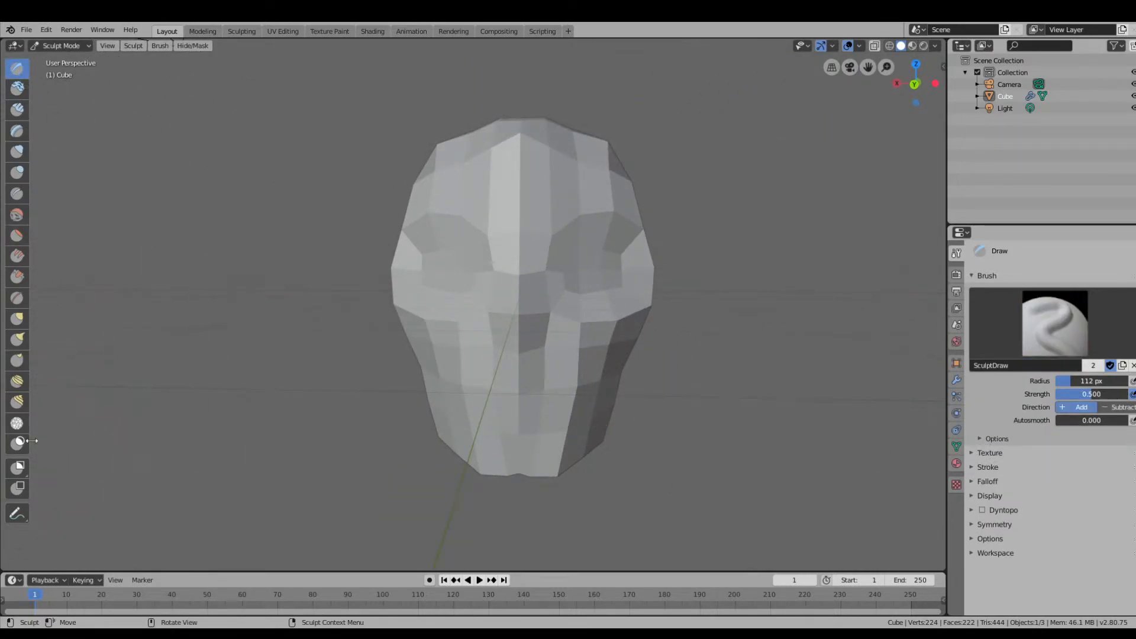
left_click(17, 319)
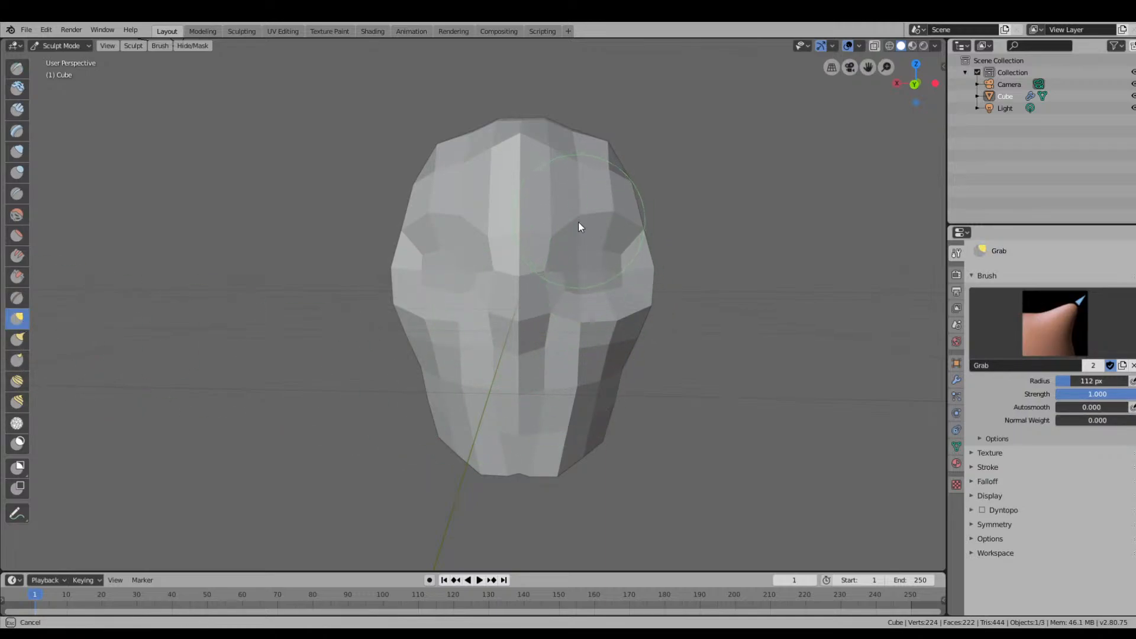
mouse_move(438, 211)
left_mouse_down()
mouse_move(472, 221)
mouse_move(468, 235)
left_mouse_up()
mouse_move(468, 235)
middle_mouse_down()
mouse_move(598, 328)
mouse_move(617, 309)
mouse_move(605, 259)
mouse_move(570, 325)
mouse_move(558, 241)
middle_mouse_up()
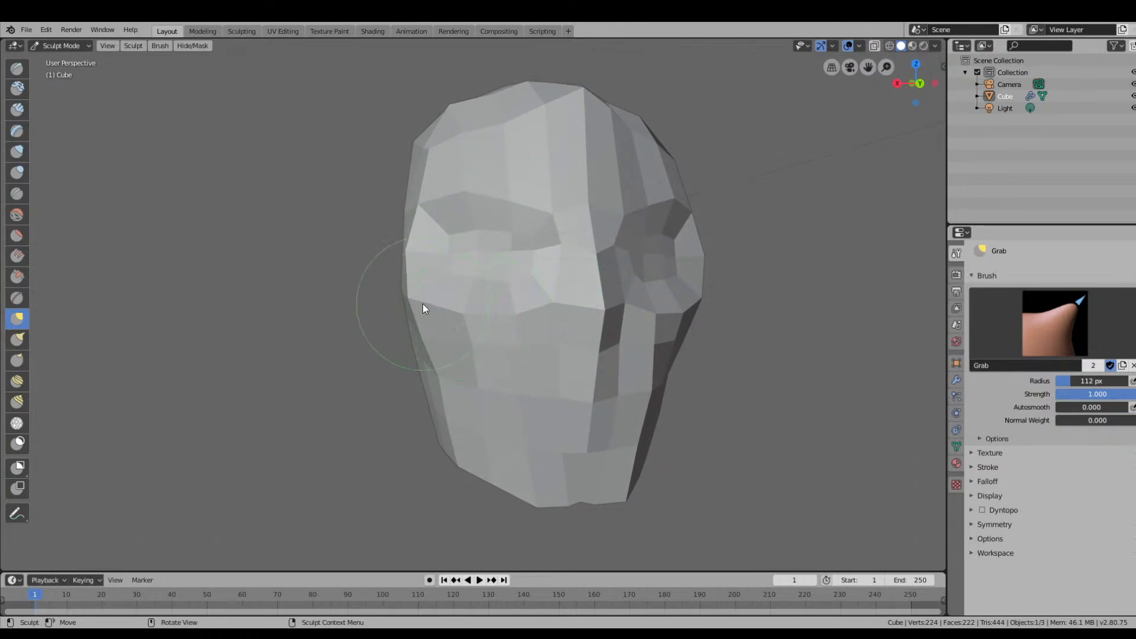
left_click_drag(421, 258, 441, 292)
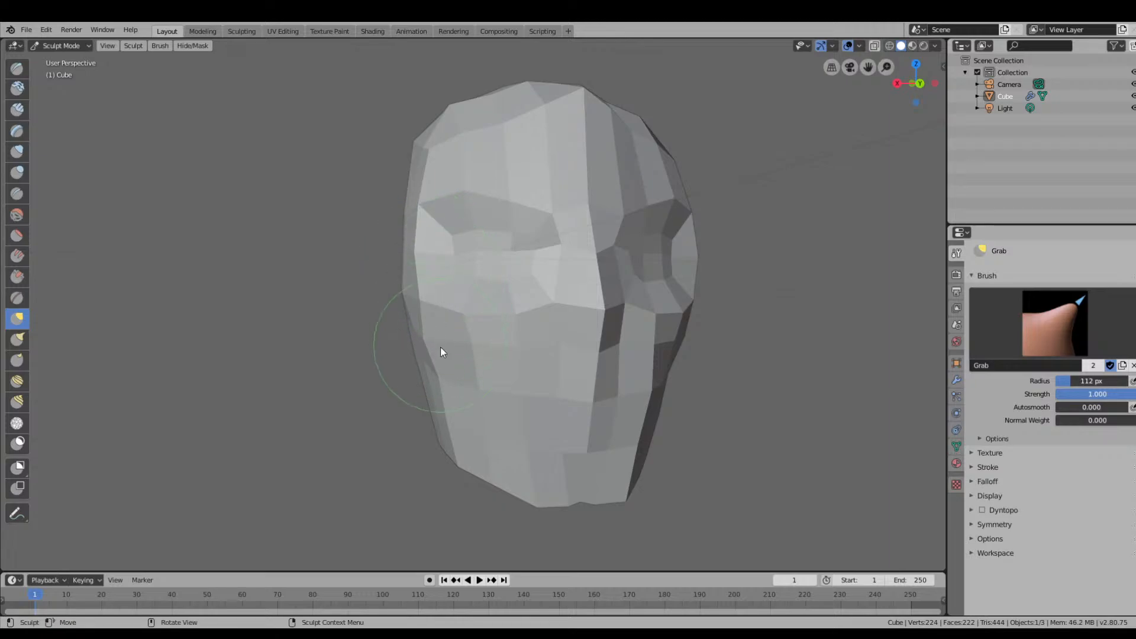
middle_click_drag(528, 424, 467, 426)
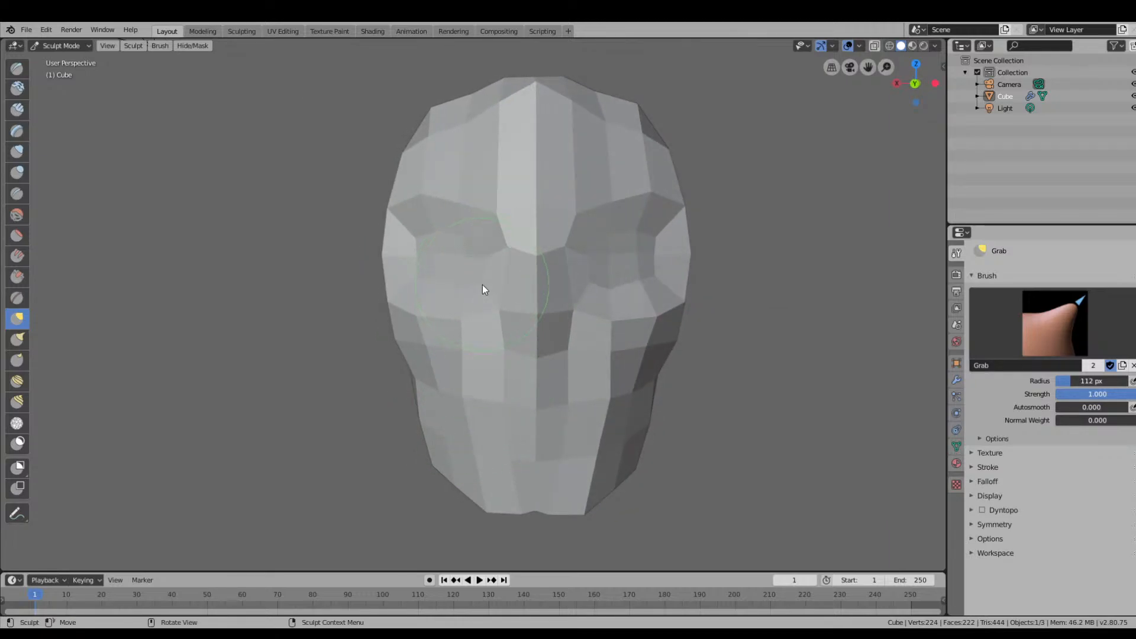
Reshape the side of the lower face and the lower jaw corner with Grab strokes, pulling them inward.
middle_click_drag(476, 286, 566, 331)
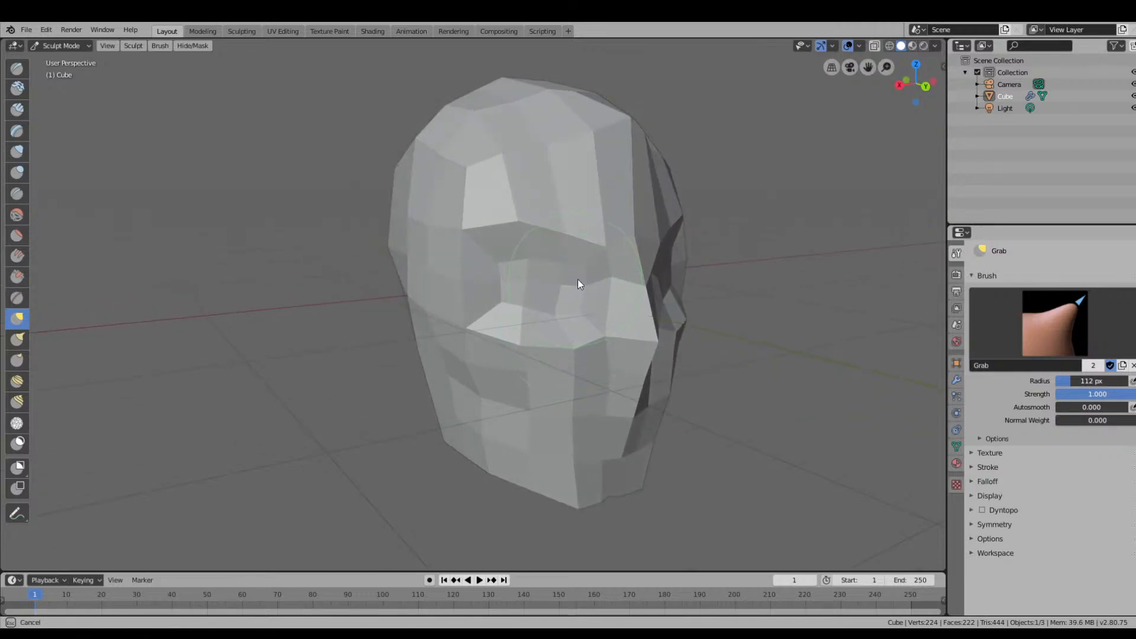
middle_click_drag(589, 309, 574, 414)
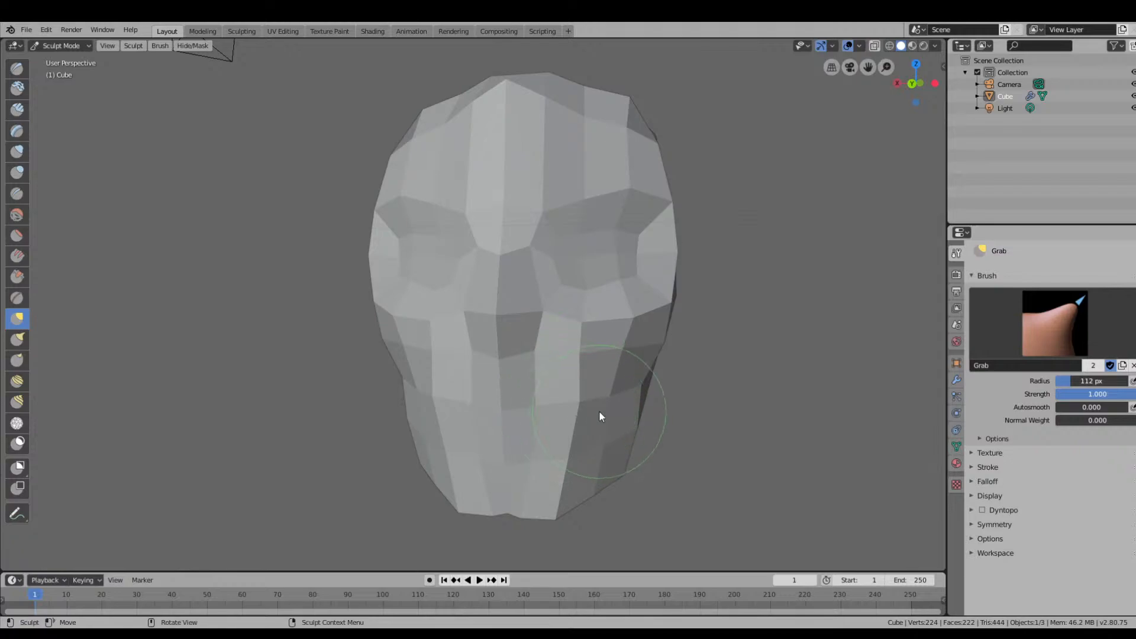
mouse_move(438, 422)
left_mouse_down()
mouse_move(447, 418)
mouse_move(451, 453)
left_mouse_up()
mouse_move(452, 499)
left_mouse_down()
mouse_move(505, 517)
mouse_move(506, 507)
left_mouse_up()
left_click_drag(452, 470, 460, 470)
Pull the rear corner and back edge of the jaw slightly forward with the Grab brush.
middle_click_drag(503, 439, 644, 403)
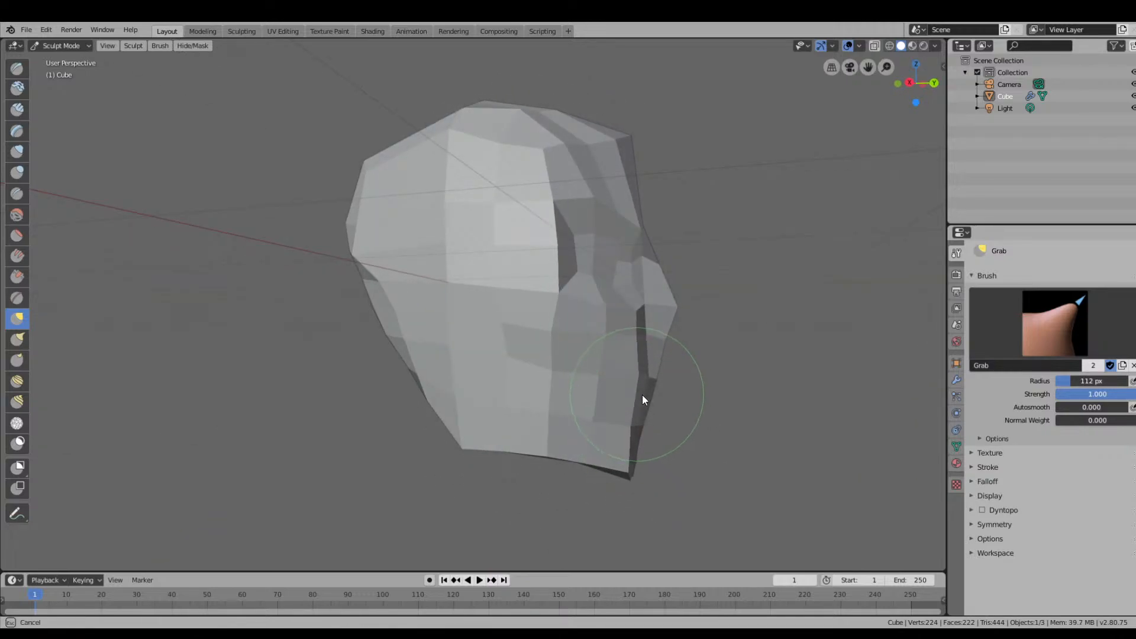
left_click_drag(477, 442, 492, 443)
left_click_drag(486, 395, 497, 393)
left_click_drag(472, 343, 474, 343)
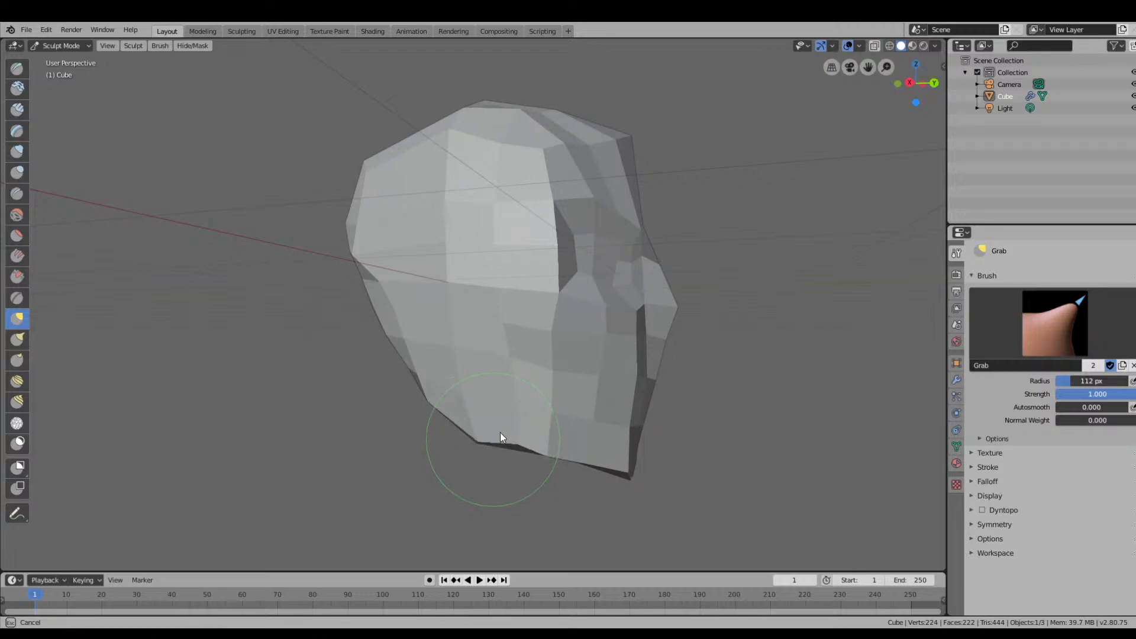
Round out the crown and upper sides of the head with small Grab strokes from several angles.
mouse_move(669, 424)
middle_mouse_down()
mouse_move(570, 434)
mouse_move(465, 418)
mouse_move(503, 441)
middle_mouse_up()
left_click_drag(382, 121, 372, 125)
middle_click_drag(393, 162, 443, 190)
left_click_drag(444, 192, 464, 212)
middle_click_drag(466, 218, 522, 177)
mouse_move(506, 123)
middle_mouse_down()
mouse_move(550, 158)
mouse_move(616, 151)
middle_mouse_up()
left_click_drag(616, 151, 605, 154)
mouse_move(621, 161)
middle_mouse_down()
mouse_move(641, 170)
mouse_move(580, 173)
mouse_move(540, 104)
middle_mouse_up()
mouse_move(614, 216)
middle_mouse_down()
mouse_move(669, 218)
mouse_move(632, 233)
mouse_move(662, 240)
middle_mouse_up()
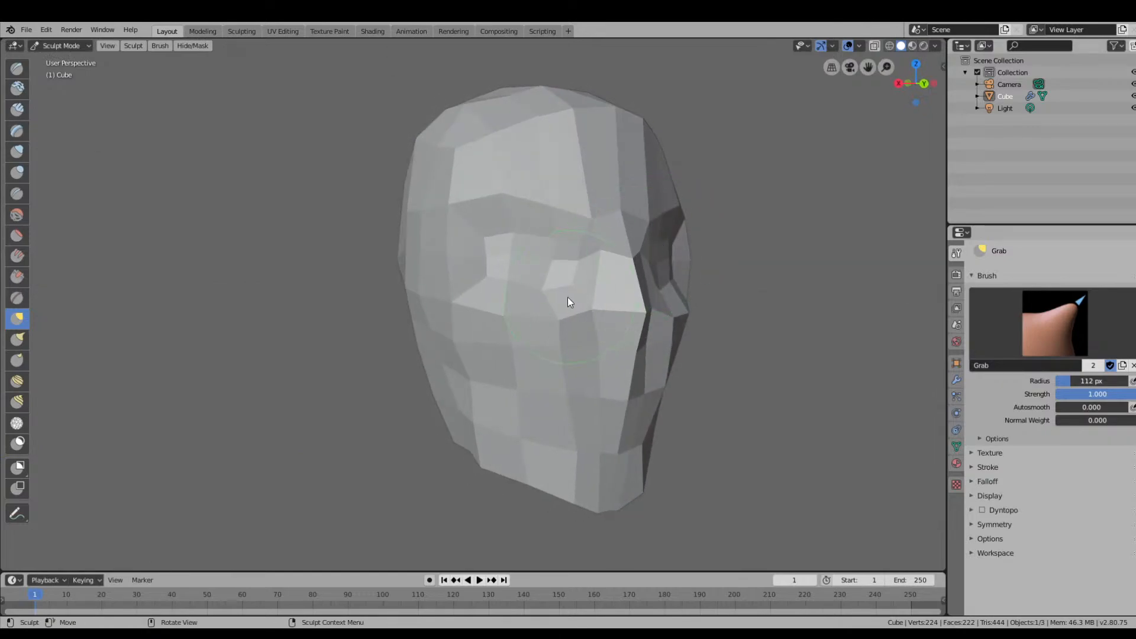
Enlarge the Grab brush radius to 228 px and pull the eye area, cheek and nose slightly downward.
middle_click_drag(474, 222, 840, 353)
mouse_move(754, 340)
middle_mouse_down()
mouse_move(726, 355)
mouse_move(465, 294)
middle_mouse_up()
middle_click_drag(417, 244, 460, 251)
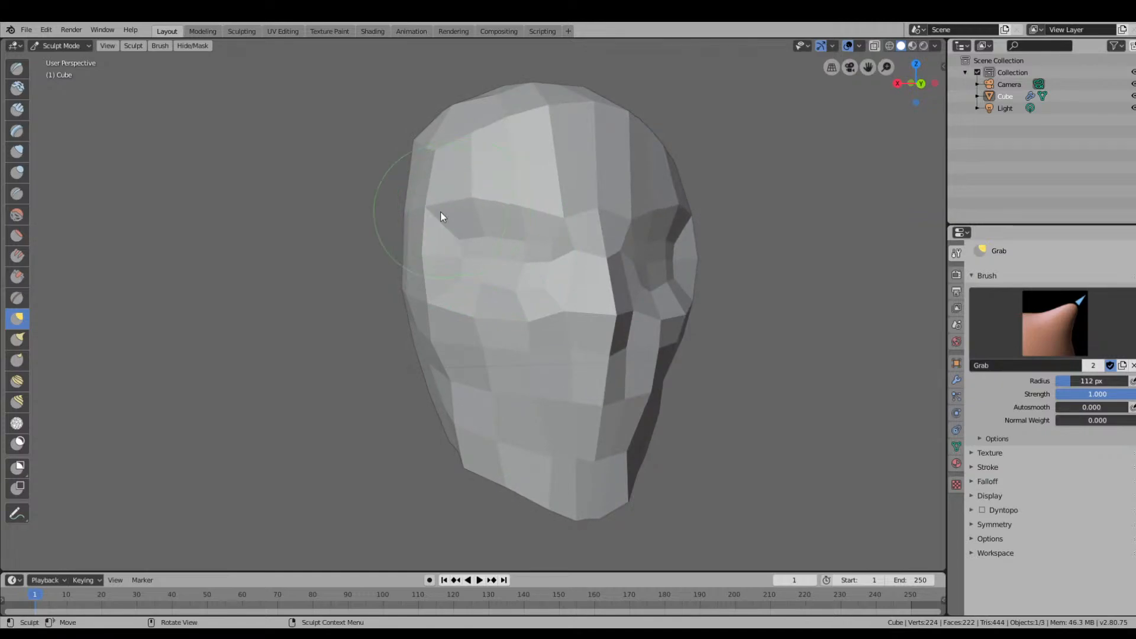
key("f")
left_click(506, 217)
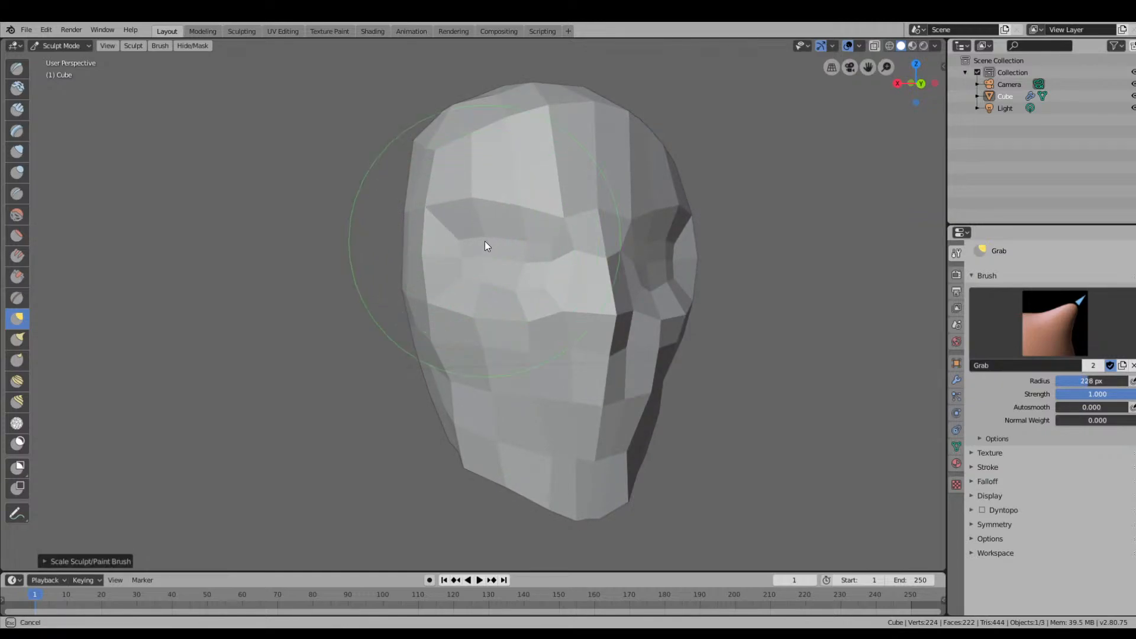
left_click_drag(485, 241, 487, 263)
mouse_move(502, 318)
left_mouse_down()
mouse_move(518, 315)
mouse_move(510, 323)
left_mouse_up()
left_click_drag(609, 331, 616, 352)
Push the underside of the chin and jaw upward with repeated Grab strokes.
mouse_move(617, 352)
middle_mouse_down()
mouse_move(765, 386)
mouse_move(702, 376)
mouse_move(660, 390)
middle_mouse_up()
left_click_drag(531, 499, 535, 467)
left_click_drag(524, 507, 525, 482)
left_click_drag(524, 500, 517, 481)
mouse_move(517, 481)
middle_mouse_down()
mouse_move(657, 437)
mouse_move(734, 435)
mouse_move(828, 344)
mouse_move(682, 367)
middle_mouse_up()
scroll(682, 367, "down", 4)
middle_click_drag(575, 358, 563, 305)
scroll(744, 346, "up", 2)
scroll(563, 305, "up", 3)
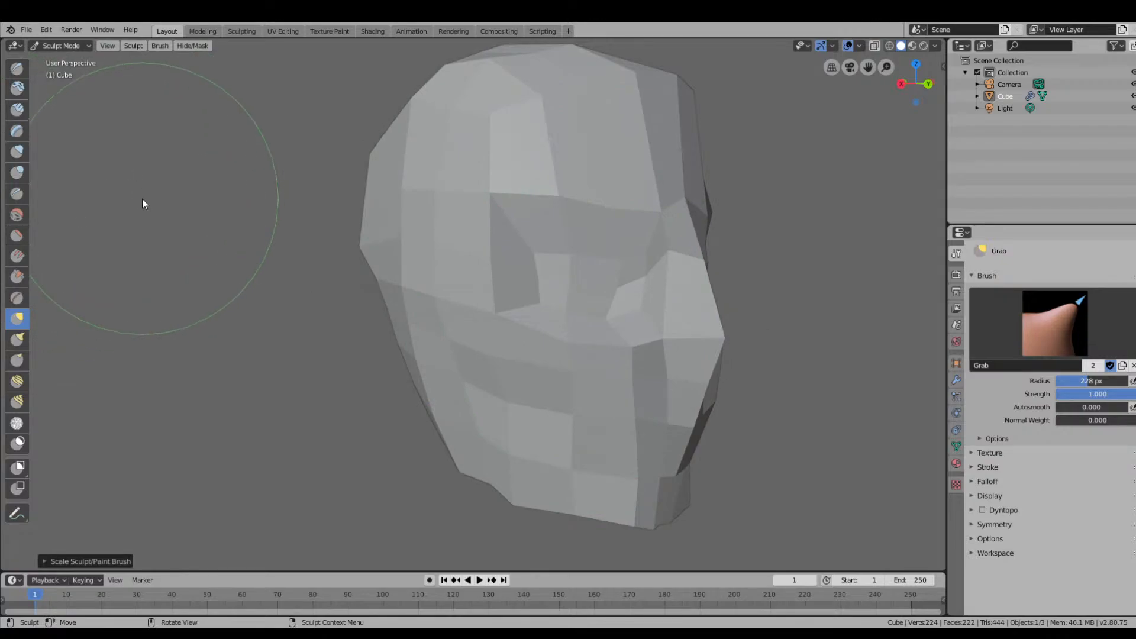
Switch to the Draw brush, set its Autosmooth to 1.000 and soften the outer eye socket and temple.
left_click(17, 68)
mouse_move(563, 302)
middle_mouse_down()
mouse_move(581, 308)
mouse_move(524, 320)
mouse_move(651, 309)
mouse_move(503, 322)
mouse_move(601, 314)
middle_mouse_up()
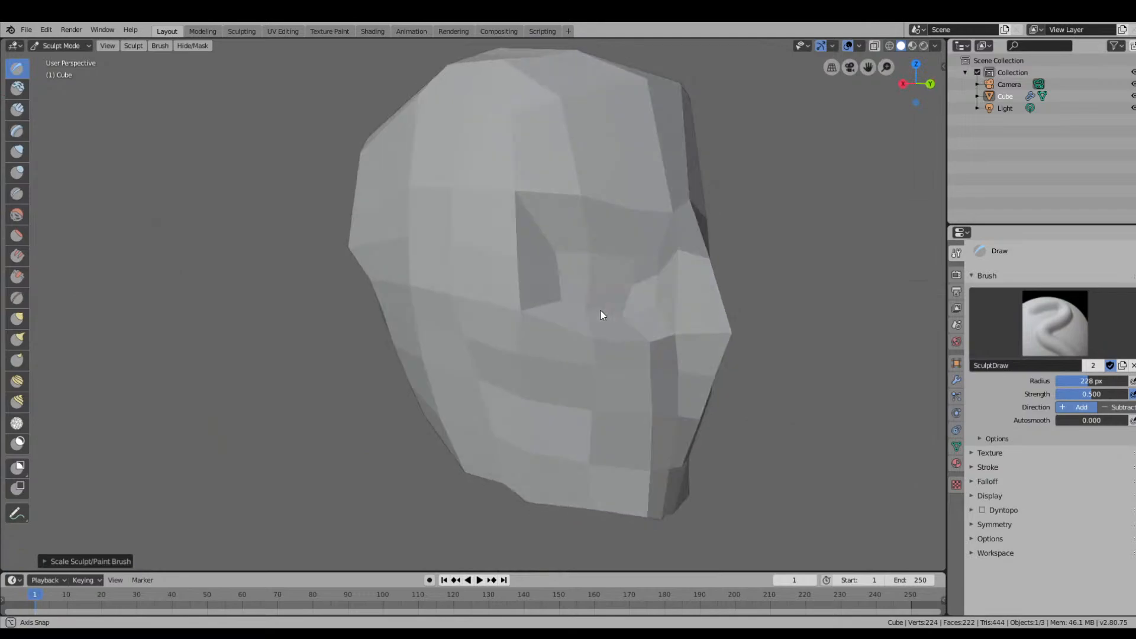
right_click(546, 211)
left_click(66, 45)
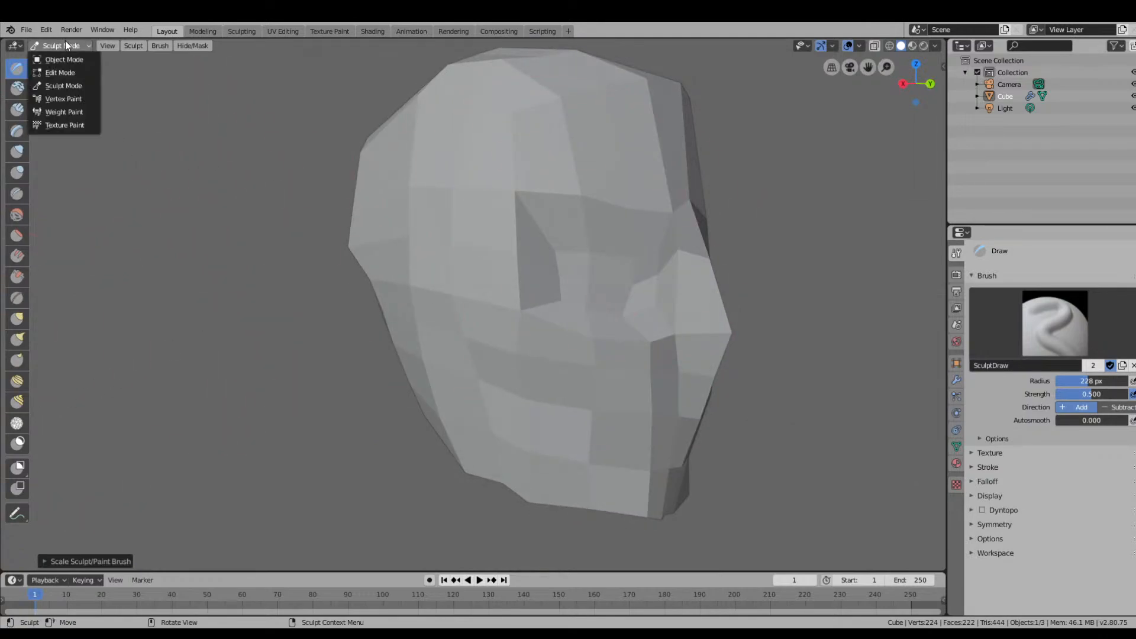
left_click(73, 44)
right_click(545, 217)
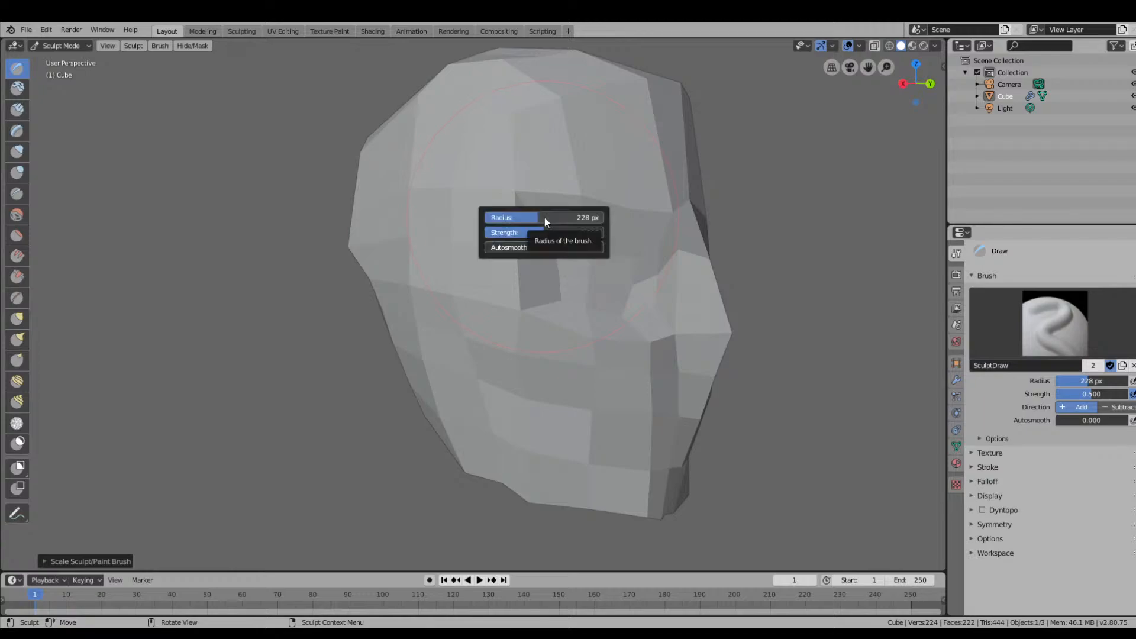
left_click_drag(515, 247, 599, 247)
left_click(604, 249)
left_click(537, 297)
left_click(541, 310)
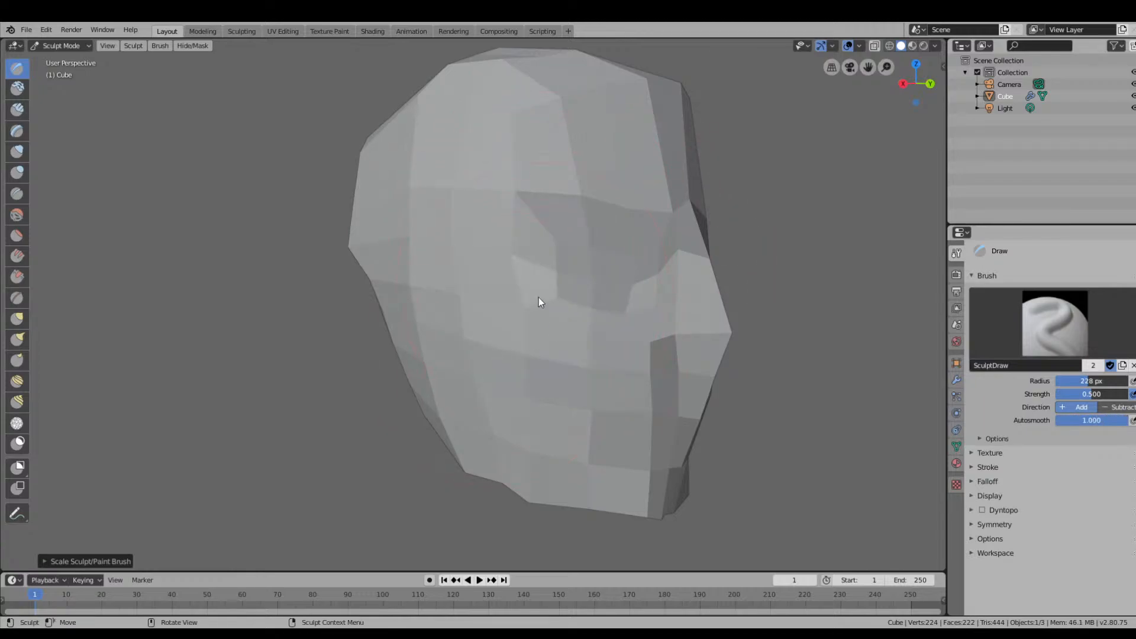
mouse_move(625, 307)
middle_mouse_down()
mouse_move(589, 350)
mouse_move(557, 343)
mouse_move(663, 356)
mouse_move(699, 336)
mouse_move(688, 367)
mouse_move(638, 320)
mouse_move(677, 311)
mouse_move(684, 322)
mouse_move(667, 282)
middle_mouse_up()
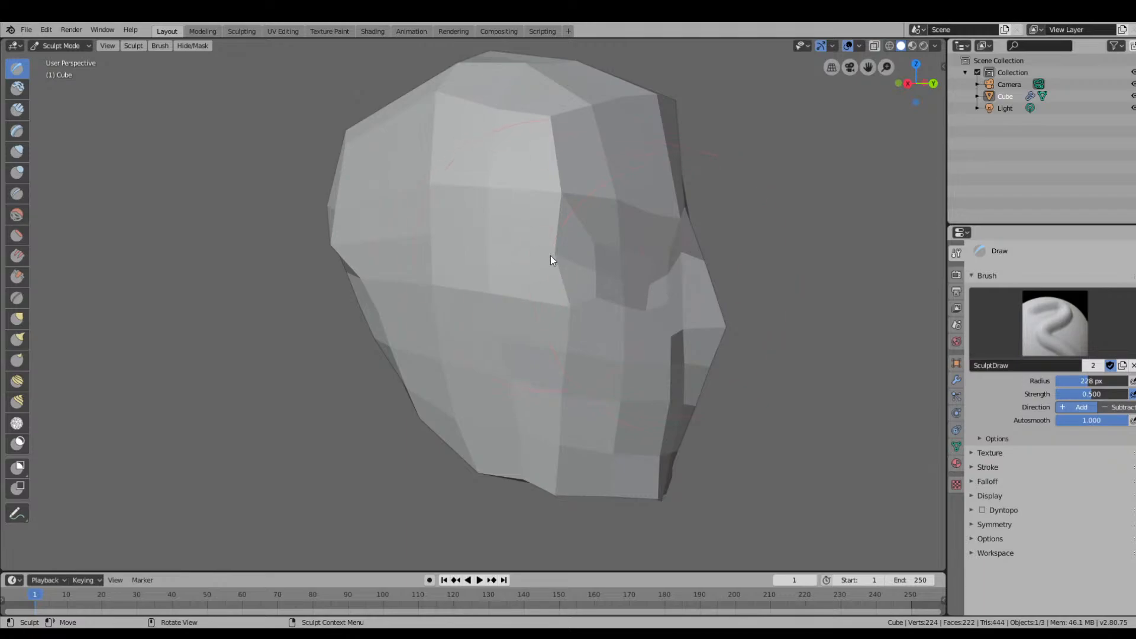
Switch the viewport to Rendered shading and inspect the head from the side.
mouse_move(612, 238)
middle_mouse_down()
mouse_move(566, 287)
mouse_move(467, 139)
mouse_move(640, 281)
mouse_move(675, 330)
mouse_move(746, 337)
mouse_move(568, 325)
mouse_move(641, 339)
mouse_move(607, 313)
middle_mouse_up()
key("z")
left_click(635, 317)
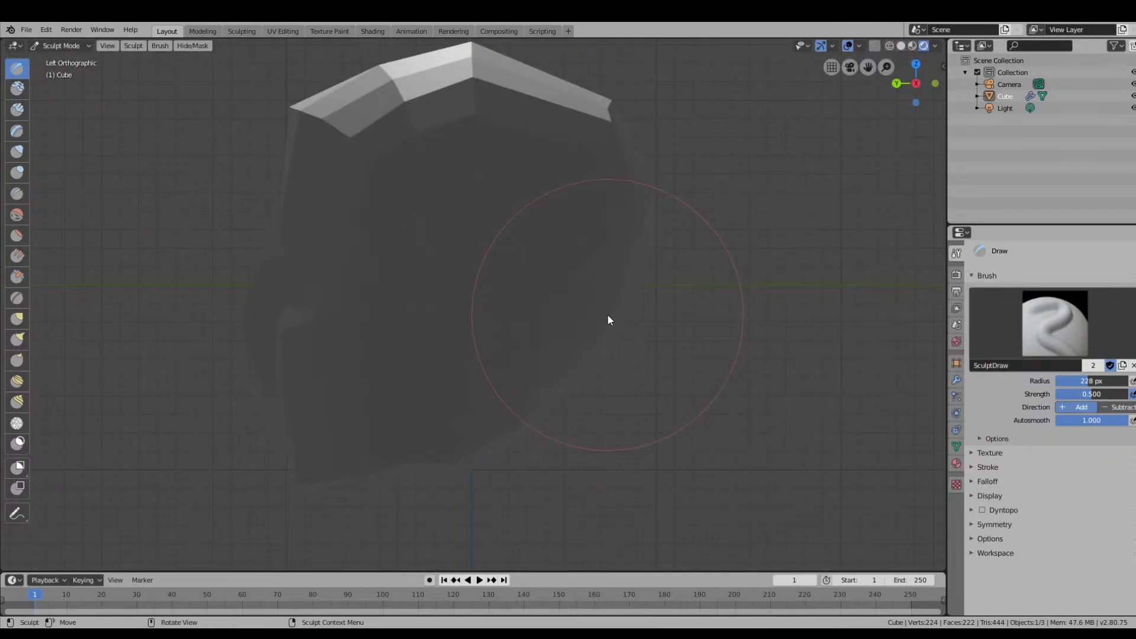
key("z")
left_click(610, 251)
mouse_move(538, 279)
middle_mouse_down()
mouse_move(597, 313)
mouse_move(535, 310)
mouse_move(630, 275)
mouse_move(682, 274)
mouse_move(619, 285)
mouse_move(726, 294)
middle_mouse_up()
scroll(652, 279, "up", 4)
In Edit Mode, add one loop cut around the eye socket and another across the forehead.
left_click(70, 45)
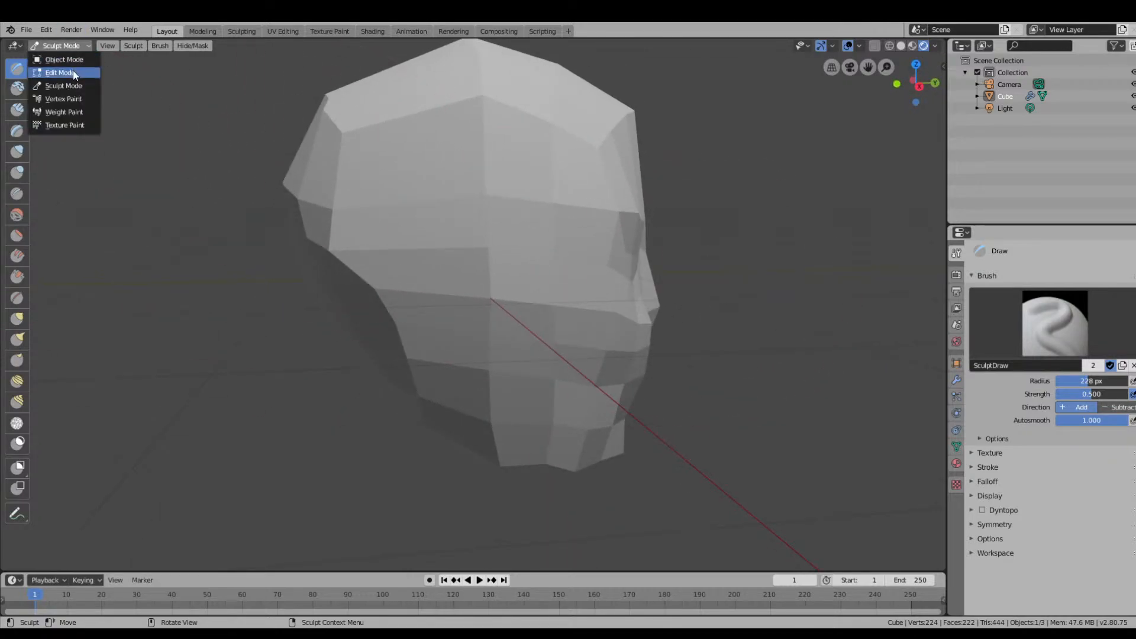
left_click(73, 70)
middle_click_drag(628, 264, 537, 265)
middle_click_drag(675, 230, 637, 210)
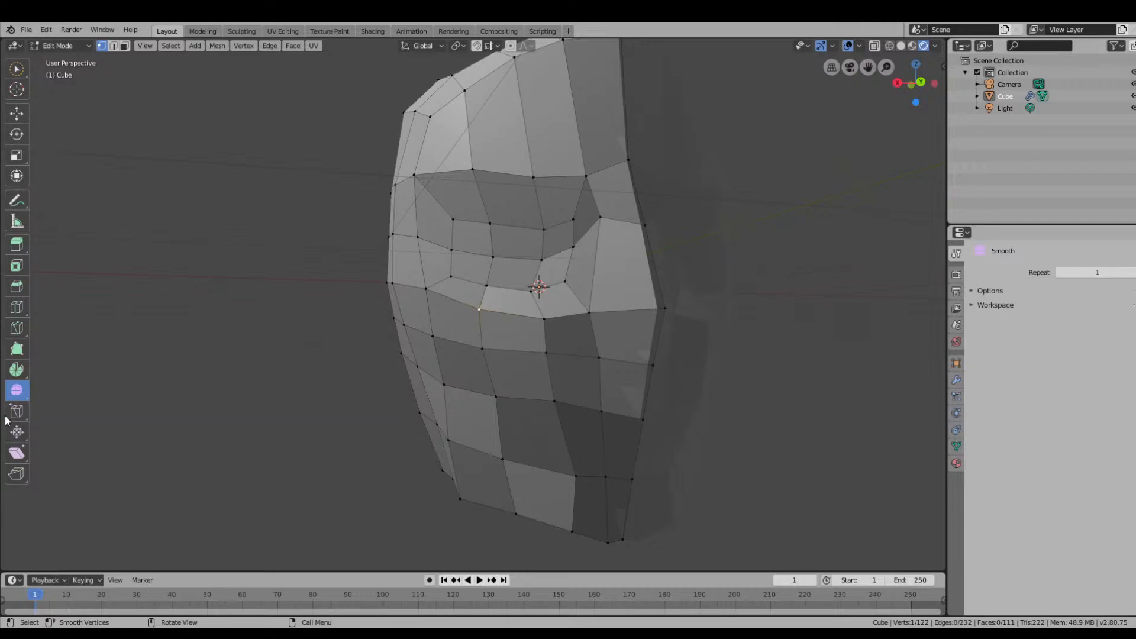
left_click(16, 307)
left_click_drag(547, 163, 525, 117)
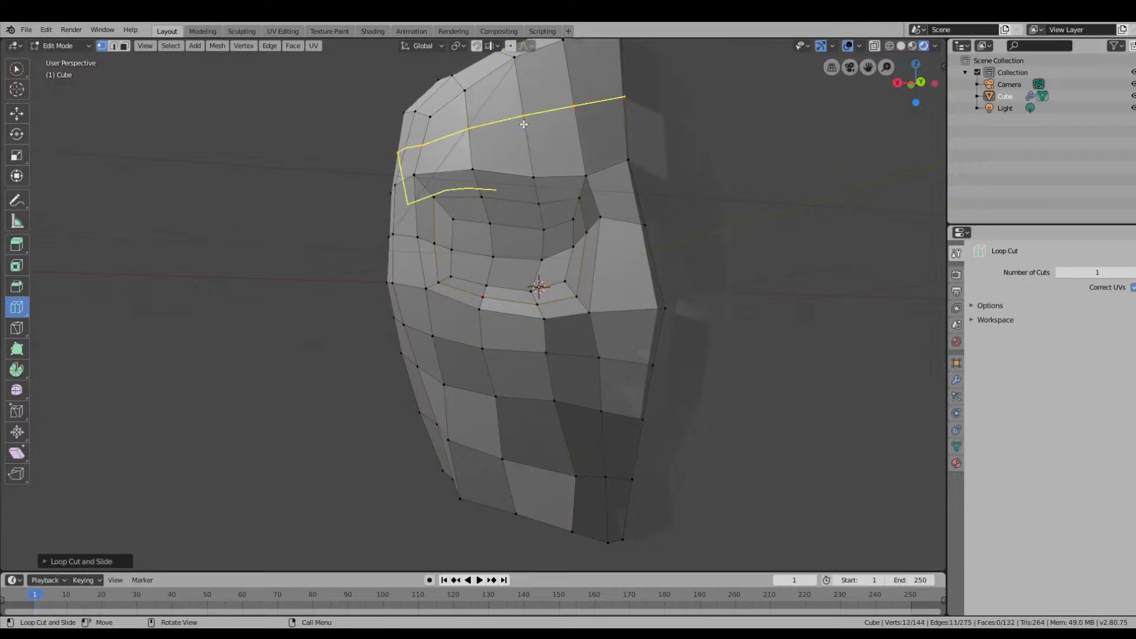
middle_click_drag(199, 258, 243, 274)
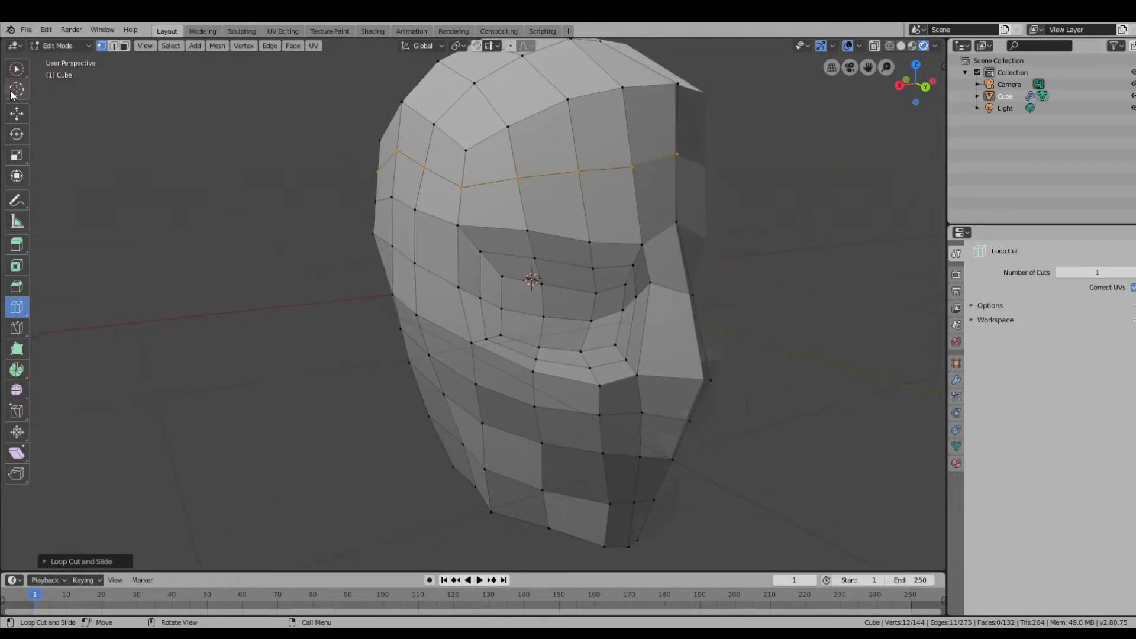
Return to Sculpt Mode and reduce the Draw brush radius to 100 px.
left_click(54, 46)
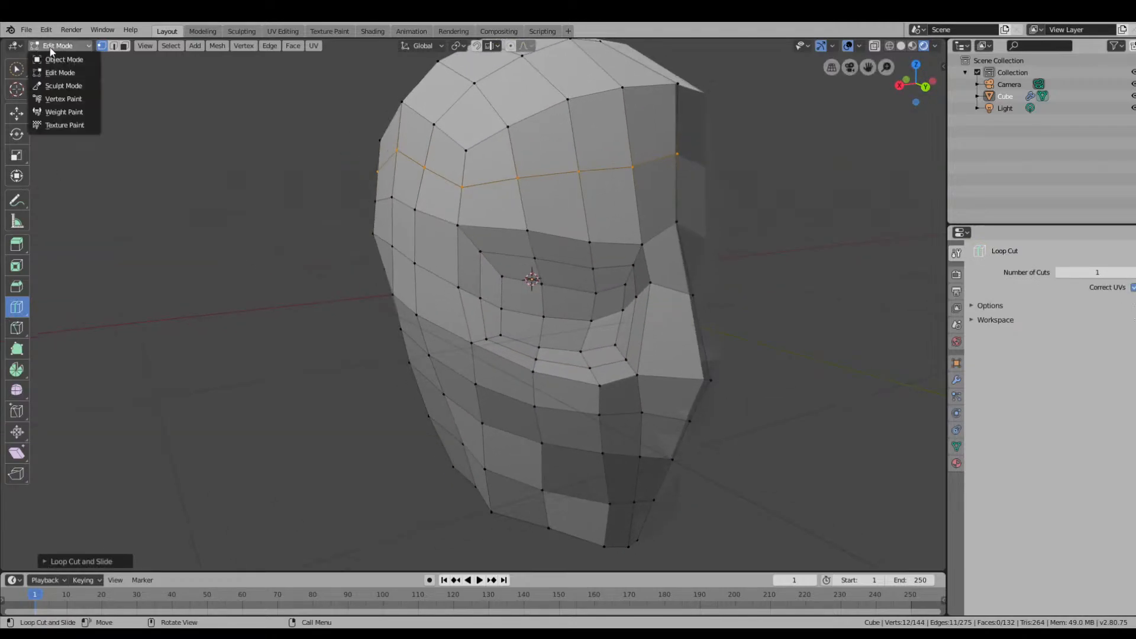
left_click(70, 86)
mouse_move(631, 260)
middle_mouse_down()
mouse_move(620, 235)
mouse_move(669, 230)
middle_mouse_up()
scroll(669, 230, "up", 3)
mouse_move(770, 231)
middle_mouse_down()
mouse_move(713, 230)
mouse_move(783, 217)
middle_mouse_up()
middle_click_drag(588, 217, 650, 261)
key("f")
left_click(715, 269)
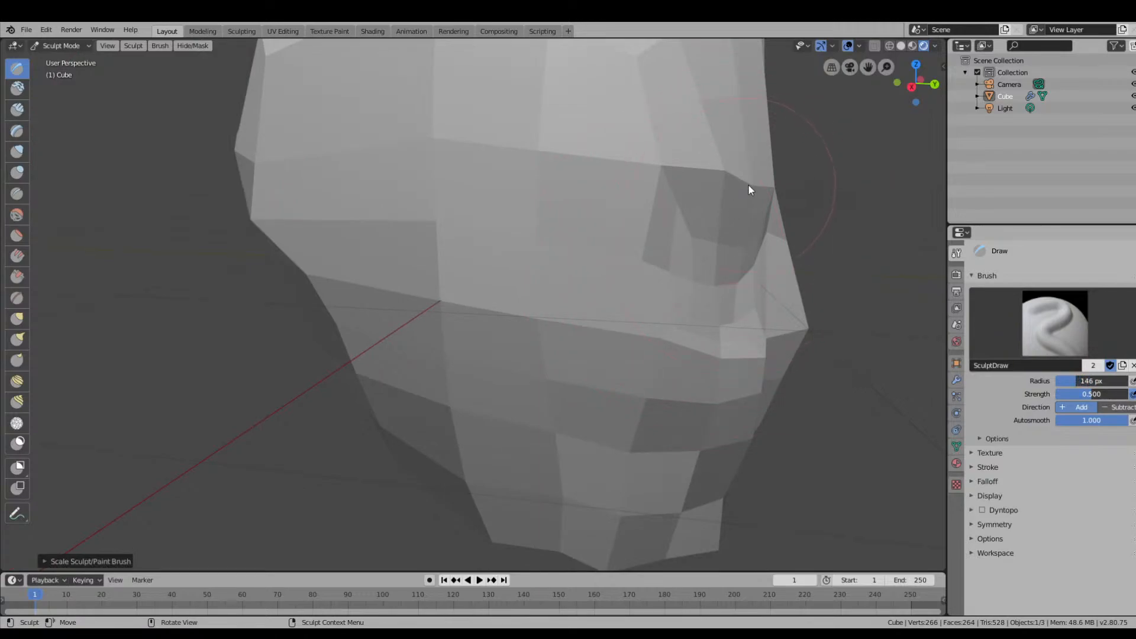
key("bracketleft")
key("bracketleft")
key("bracketleft")
key("bracketleft")
key("bracketleft")
key("bracketleft")
mouse_move(782, 187)
middle_mouse_down()
mouse_move(707, 190)
mouse_move(714, 200)
middle_mouse_up()
key("bracketright")
key("bracketright")
key("bracketright")
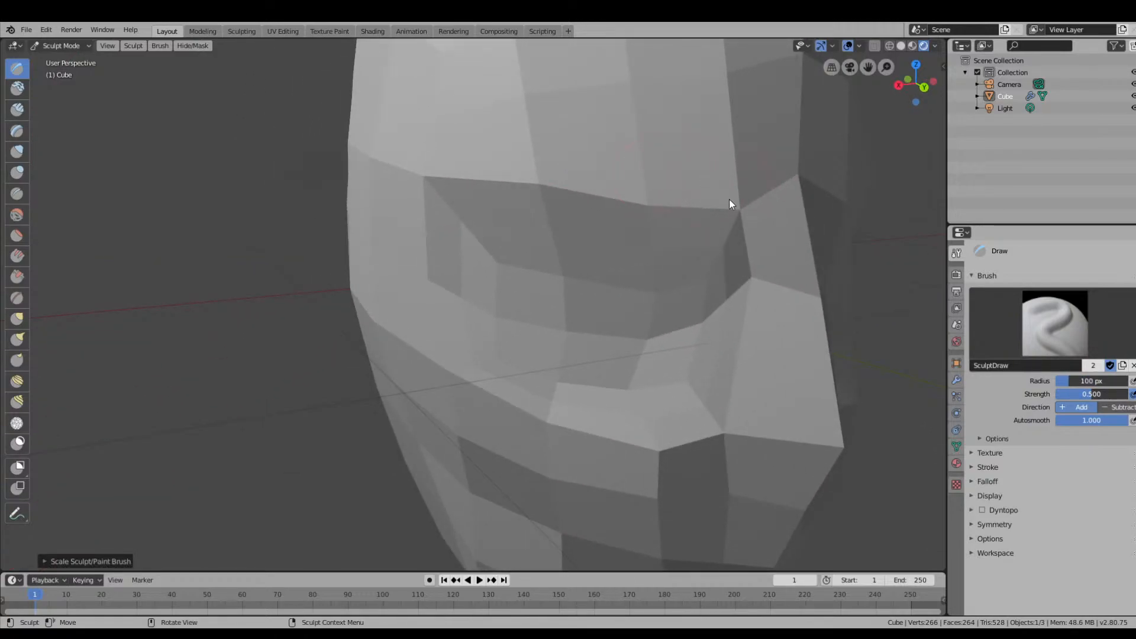
Smooth the brow and upper edge of the eye socket.
mouse_move(539, 157)
middle_mouse_down()
mouse_move(570, 196)
mouse_move(642, 193)
mouse_move(576, 202)
middle_mouse_up()
middle_click_drag(551, 297, 560, 274)
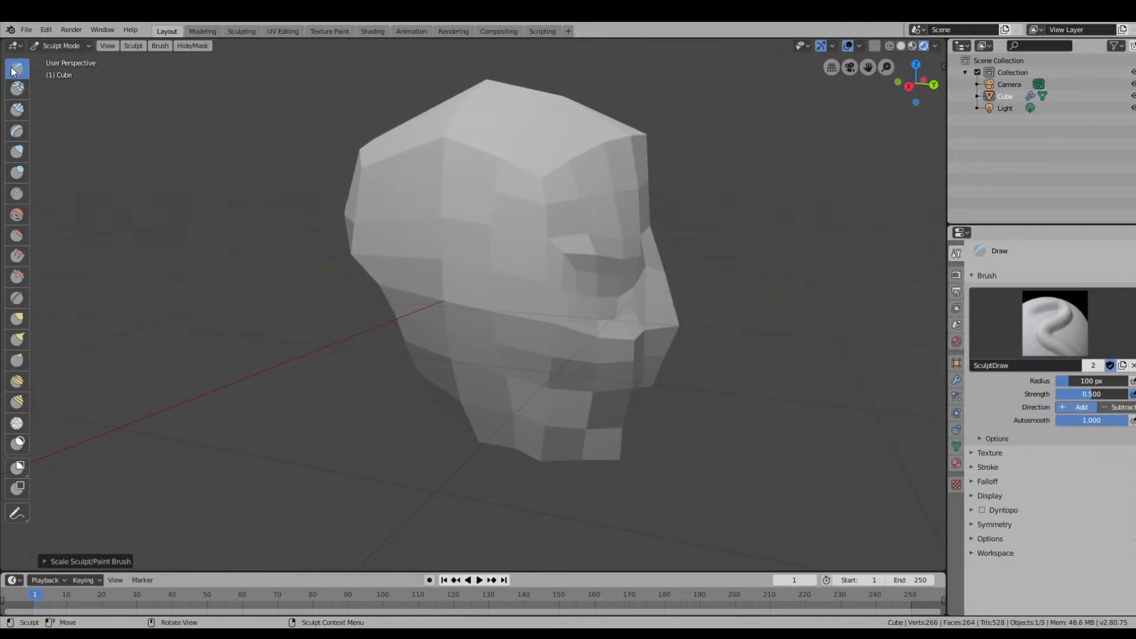
mouse_move(606, 243)
left_mouse_down("shift")
mouse_move(584, 239)
mouse_move(640, 236)
left_mouse_up("shift")
mouse_move(640, 237)
middle_mouse_down()
mouse_move(580, 224)
mouse_move(557, 236)
mouse_move(599, 234)
mouse_move(542, 222)
mouse_move(732, 240)
mouse_move(537, 268)
mouse_move(552, 290)
mouse_move(652, 247)
middle_mouse_up()
scroll(558, 237, "up", 2)
scroll(558, 237, "down", 5)
Try pulling the brow and the side of the forehead with the Grab brush, and undo the last stroke.
left_click(18, 318)
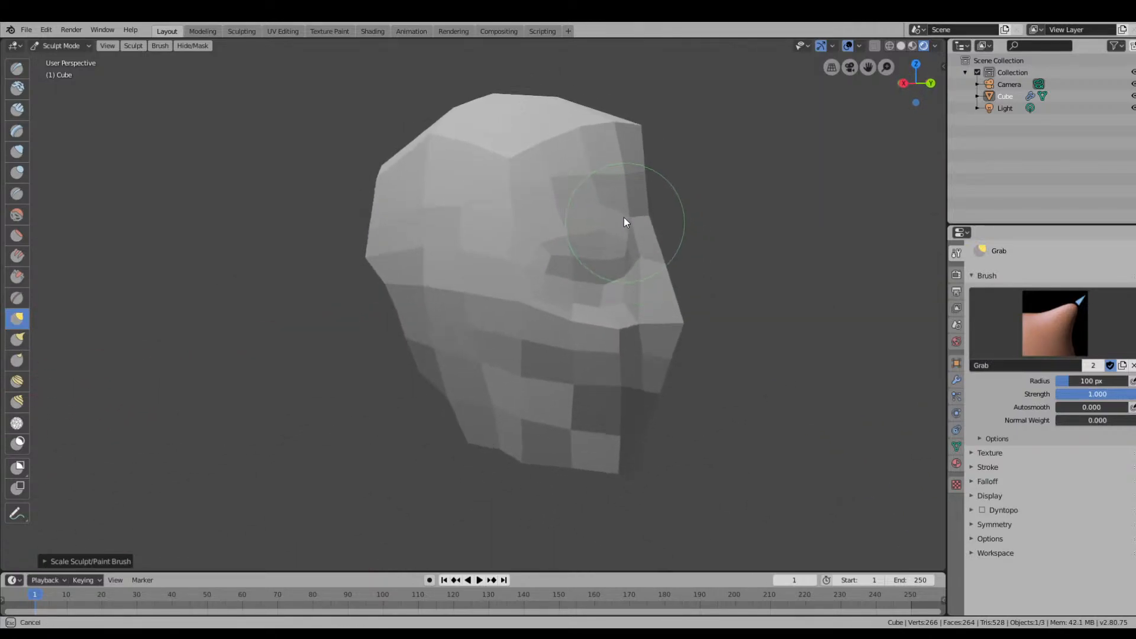
mouse_move(630, 220)
left_mouse_down()
mouse_move(630, 179)
mouse_move(596, 186)
left_mouse_up()
mouse_move(596, 185)
middle_mouse_down()
mouse_move(591, 228)
mouse_move(515, 271)
mouse_move(466, 256)
mouse_move(508, 254)
mouse_move(431, 249)
middle_mouse_up()
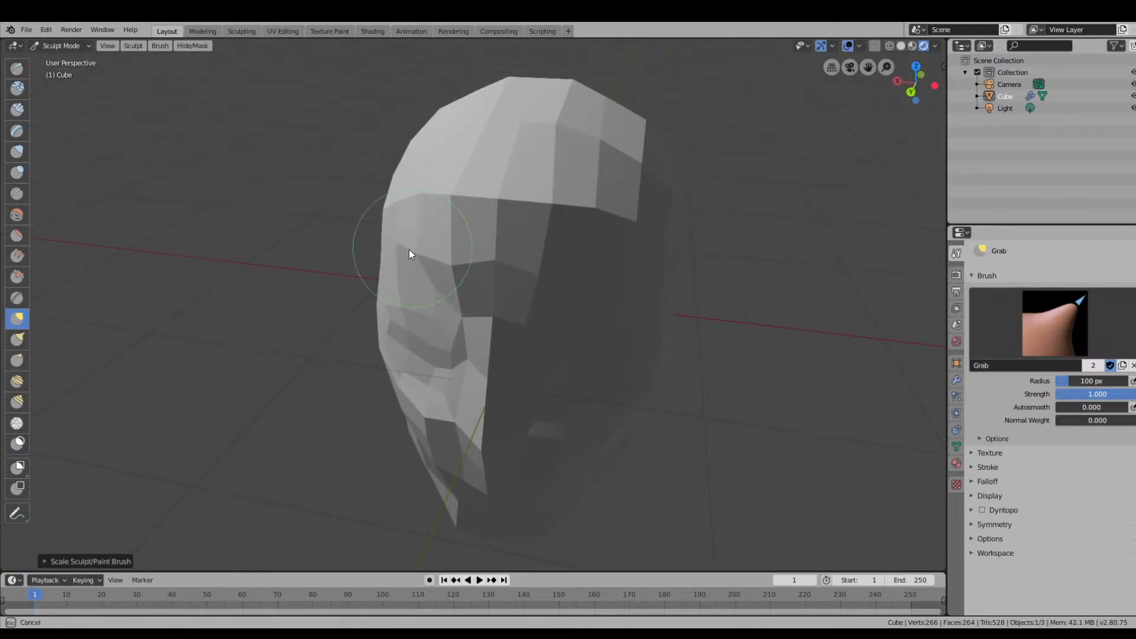
mouse_move(391, 251)
left_mouse_down()
mouse_move(383, 271)
mouse_move(407, 270)
mouse_move(418, 313)
left_mouse_up()
mouse_move(418, 314)
middle_mouse_down()
mouse_move(579, 295)
mouse_move(630, 257)
mouse_move(646, 279)
middle_mouse_up()
scroll(631, 253, "up", 2)
key("ctrl+z")
Pull the brow edge over the eye socket and raise the area below the eye with Grab strokes.
mouse_move(772, 339)
middle_mouse_down()
mouse_move(707, 292)
mouse_move(734, 261)
middle_mouse_up()
left_click_drag(698, 231, 684, 210)
mouse_move(661, 227)
left_mouse_down()
mouse_move(651, 214)
mouse_move(616, 219)
mouse_move(626, 225)
left_mouse_up()
mouse_move(669, 226)
middle_mouse_down()
mouse_move(703, 232)
mouse_move(685, 243)
middle_mouse_up()
mouse_move(682, 307)
left_mouse_down()
mouse_move(720, 298)
mouse_move(683, 257)
mouse_move(634, 256)
mouse_move(656, 259)
mouse_move(675, 233)
left_mouse_up()
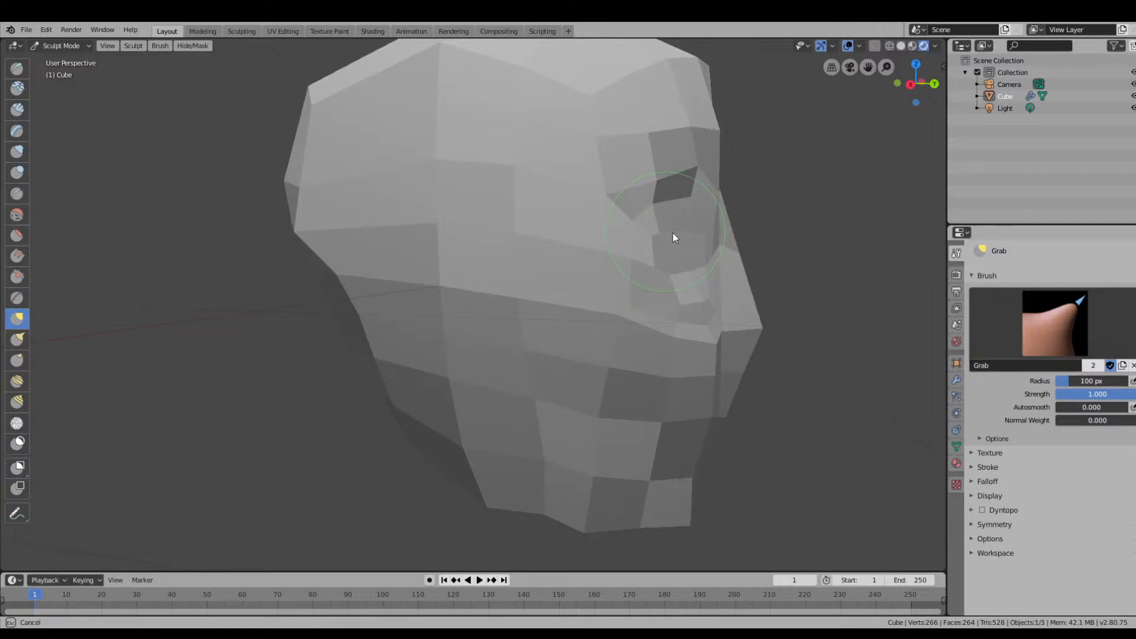
mouse_move(754, 270)
middle_mouse_down()
mouse_move(768, 286)
mouse_move(761, 318)
middle_mouse_up()
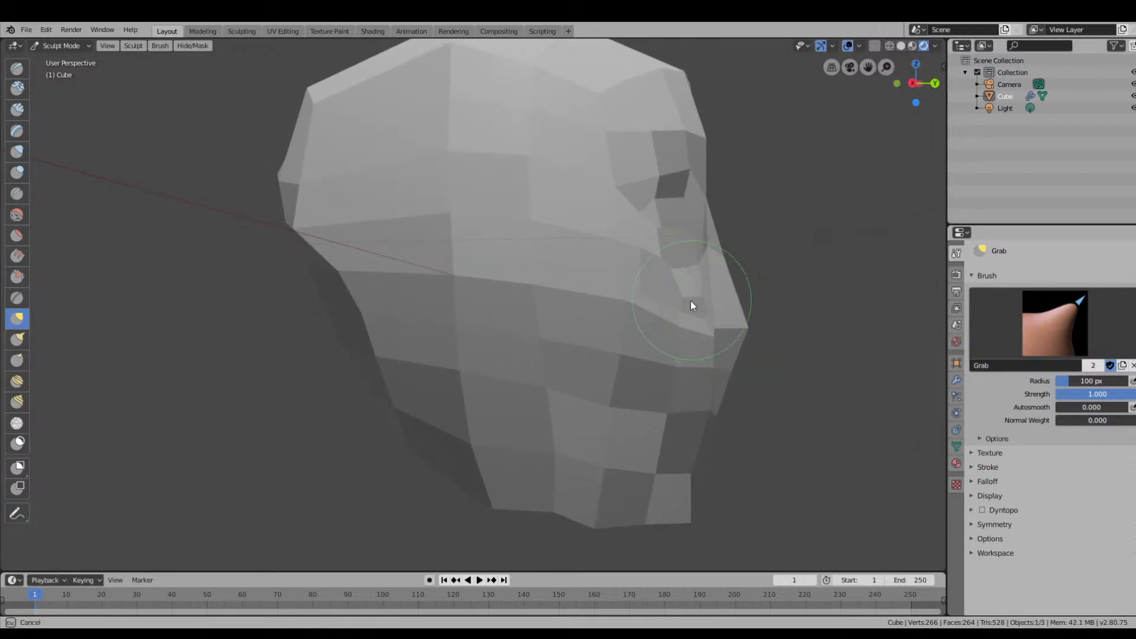
Nudge the cheek beside the nose and the mouth area, and pull the brow downward with the Grab brush.
left_click_drag(704, 291, 694, 298)
left_click_drag(689, 457, 694, 455)
middle_click_drag(676, 210, 588, 272)
mouse_move(497, 258)
left_mouse_down()
mouse_move(510, 261)
mouse_move(477, 254)
mouse_move(481, 244)
mouse_move(457, 260)
mouse_move(451, 244)
mouse_move(433, 272)
mouse_move(482, 286)
left_mouse_up()
mouse_move(557, 300)
middle_mouse_down()
mouse_move(673, 302)
mouse_move(573, 309)
mouse_move(592, 306)
middle_mouse_up()
scroll(678, 301, "up", 3)
Set the viewport back to Solid shading after trying the Wireframe display.
right_click(734, 193)
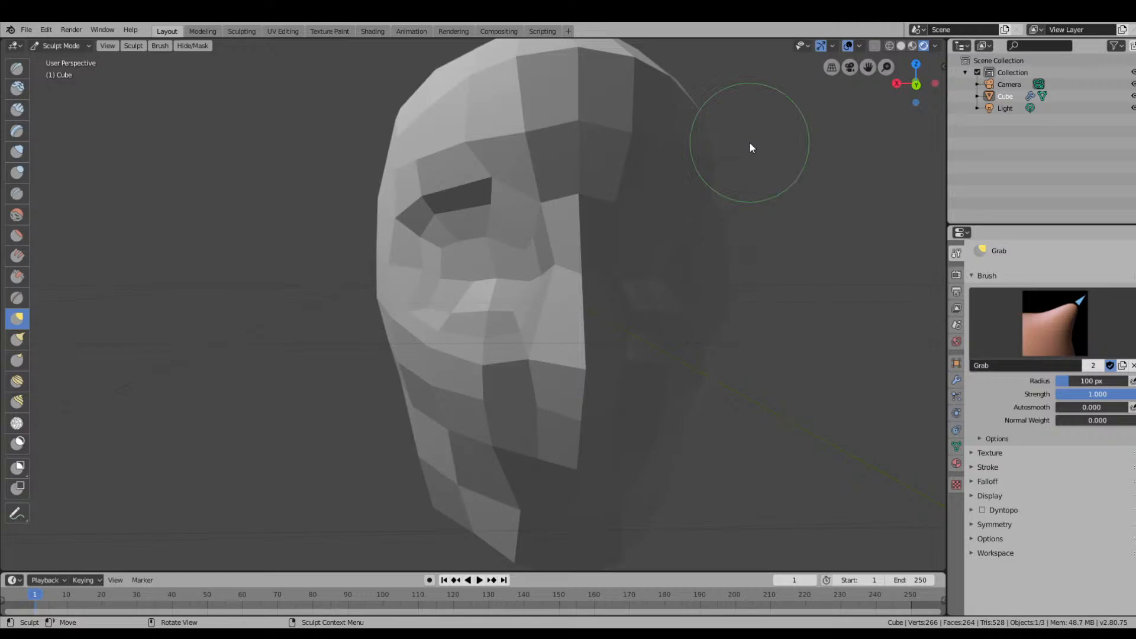
left_click(892, 48)
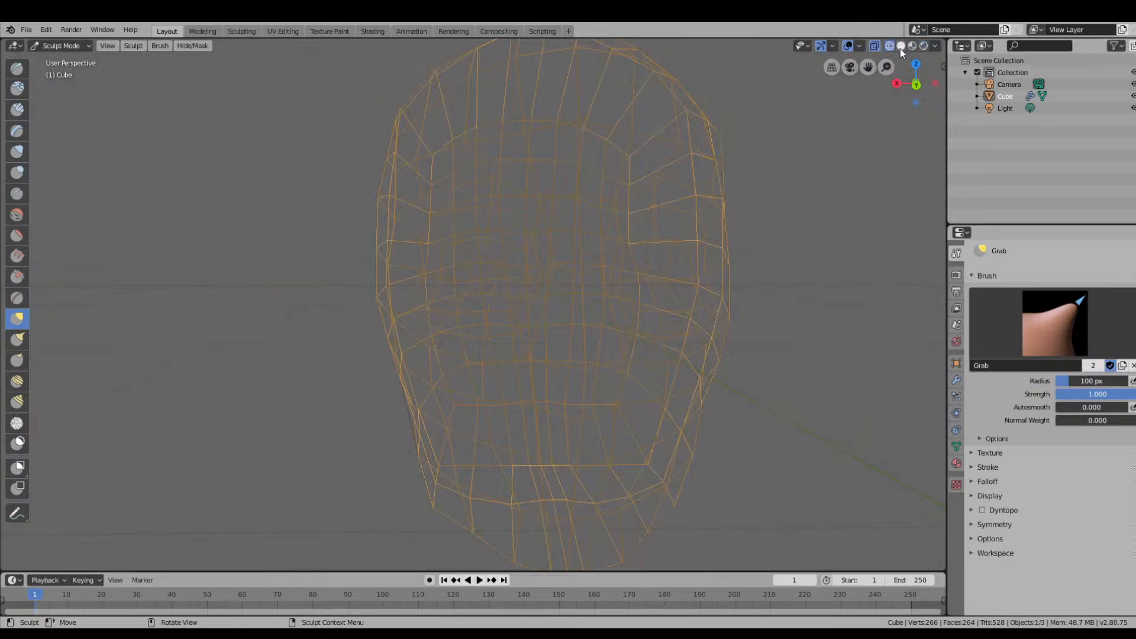
left_click(903, 48)
left_click(910, 48)
left_click(904, 48)
mouse_move(769, 215)
middle_mouse_down()
mouse_move(783, 180)
mouse_move(751, 180)
mouse_move(807, 182)
middle_mouse_up()
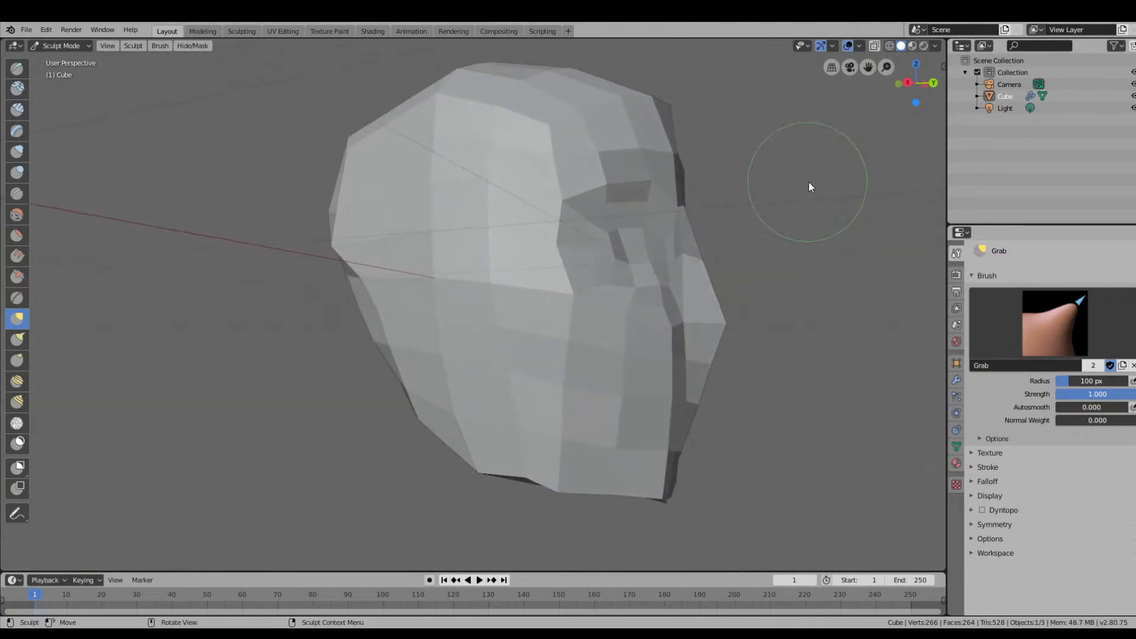
Shape the brow ridge and side of the forehead with Grab strokes.
mouse_move(712, 364)
middle_mouse_down()
mouse_move(655, 355)
mouse_move(621, 335)
middle_mouse_up()
mouse_move(541, 284)
left_mouse_down()
mouse_move(499, 279)
mouse_move(527, 284)
left_mouse_up()
mouse_move(531, 237)
left_mouse_down()
mouse_move(534, 215)
mouse_move(530, 225)
left_mouse_up()
mouse_move(533, 197)
middle_mouse_down()
mouse_move(614, 228)
mouse_move(523, 229)
mouse_move(567, 223)
middle_mouse_up()
mouse_move(429, 229)
left_mouse_down()
mouse_move(422, 239)
mouse_move(484, 239)
mouse_move(496, 200)
mouse_move(482, 206)
mouse_move(534, 210)
left_mouse_up()
middle_click_drag(534, 211, 388, 286)
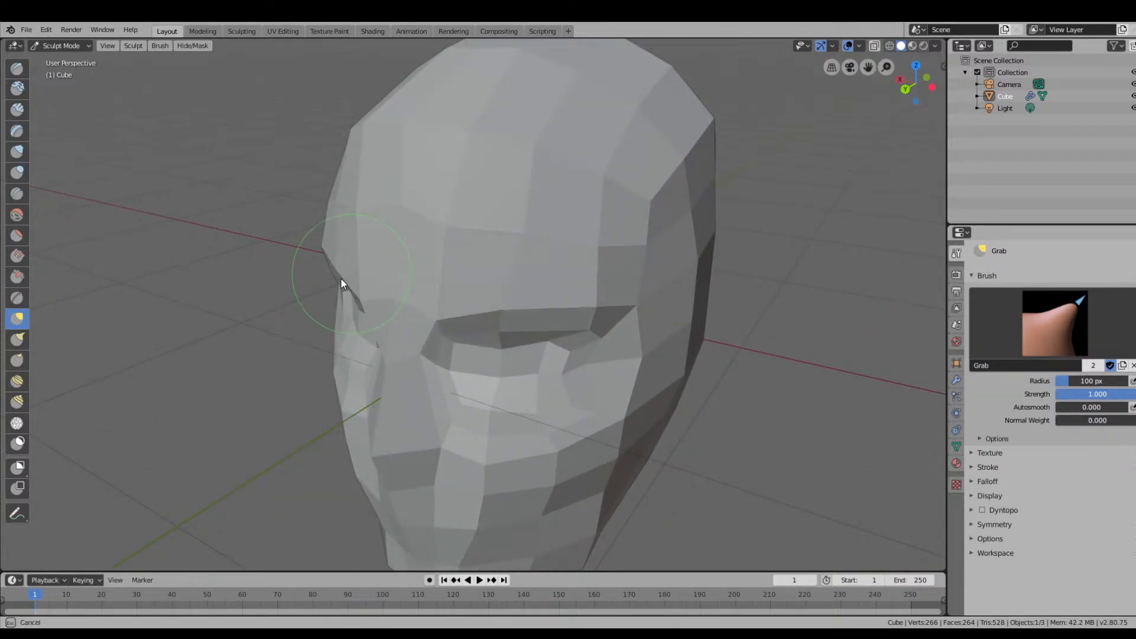
Refine the outer brow corner and the cheekbone beneath the eye socket with Grab strokes.
mouse_move(338, 283)
middle_mouse_down("alt")
mouse_move(541, 278)
mouse_move(565, 331)
mouse_move(712, 316)
middle_mouse_up("alt")
scroll(613, 329, "up", 3)
mouse_move(688, 241)
left_mouse_down()
mouse_move(704, 202)
mouse_move(658, 186)
mouse_move(606, 204)
mouse_move(616, 208)
left_mouse_up()
left_click_drag(607, 254, 616, 258)
mouse_move(636, 312)
left_mouse_down()
mouse_move(645, 297)
mouse_move(684, 300)
mouse_move(634, 301)
mouse_move(669, 292)
left_mouse_up()
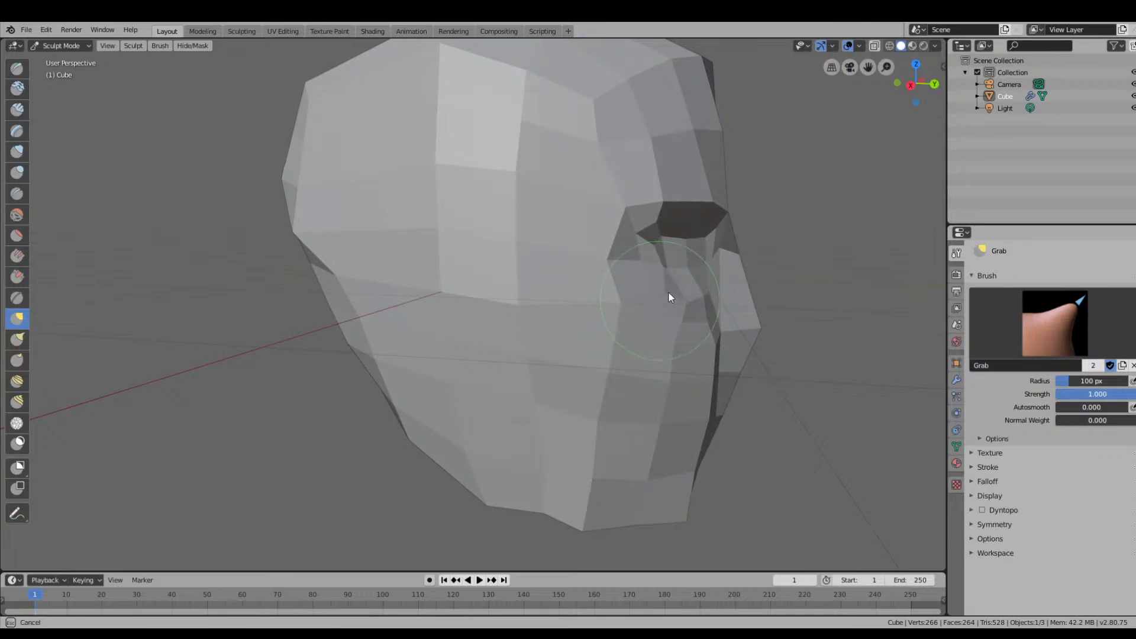
Push the cheek below the eye upward and pull the outer end of the brow slightly outward.
mouse_move(662, 299)
middle_mouse_down()
mouse_move(701, 293)
mouse_move(587, 306)
middle_mouse_up()
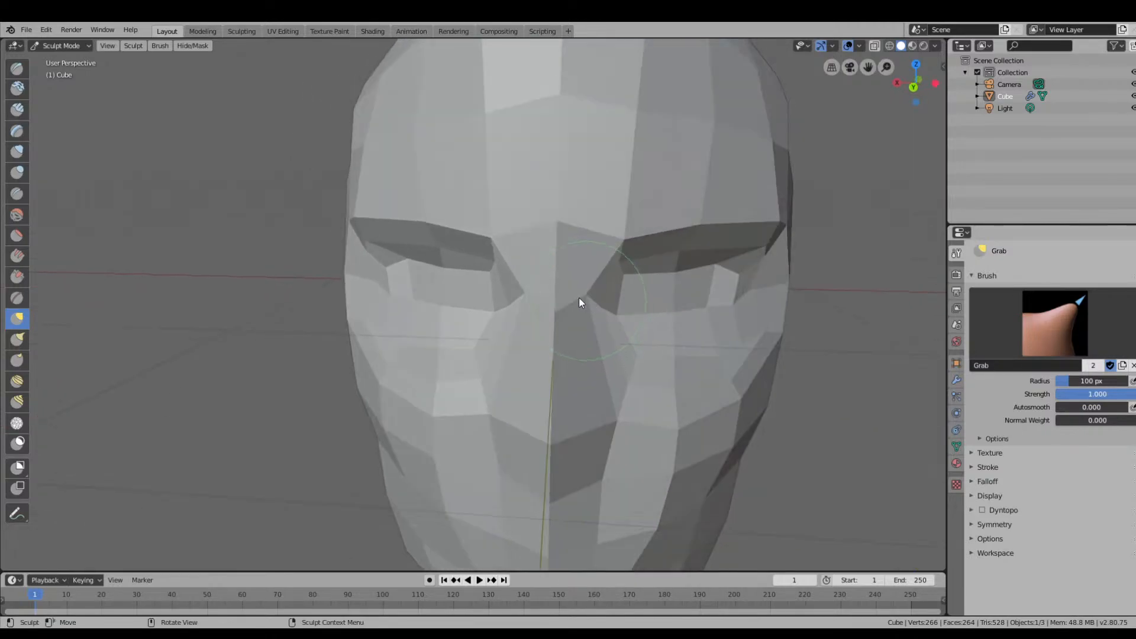
middle_click_drag(502, 296, 547, 306)
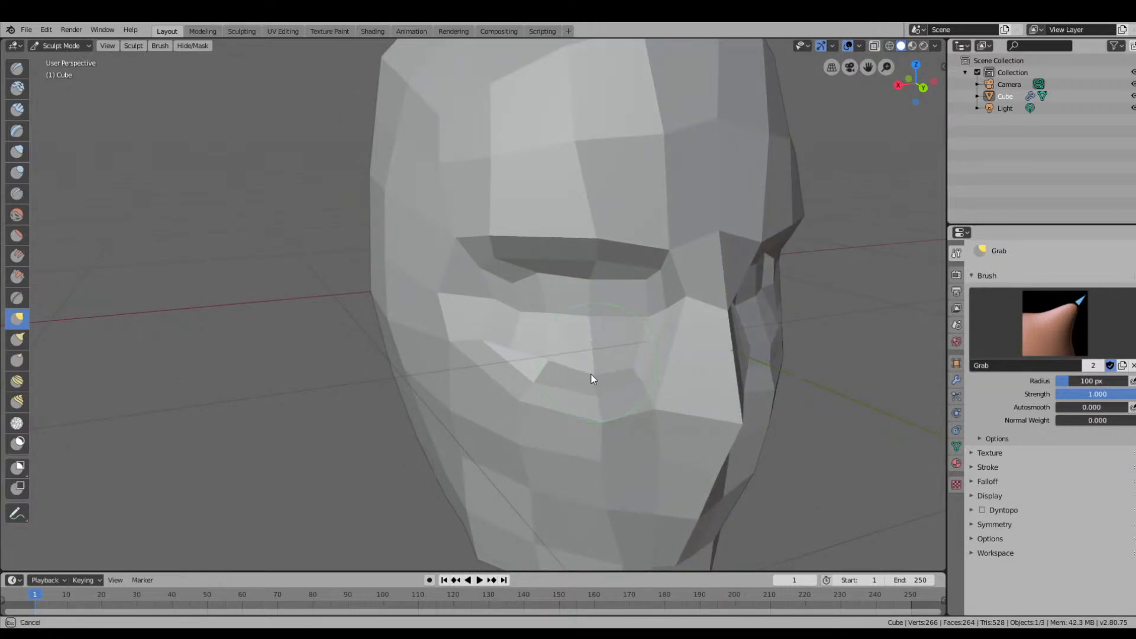
left_click_drag(596, 395, 594, 339)
mouse_move(539, 362)
left_mouse_down()
mouse_move(548, 353)
mouse_move(508, 340)
left_mouse_up()
left_click_drag(454, 243, 446, 243)
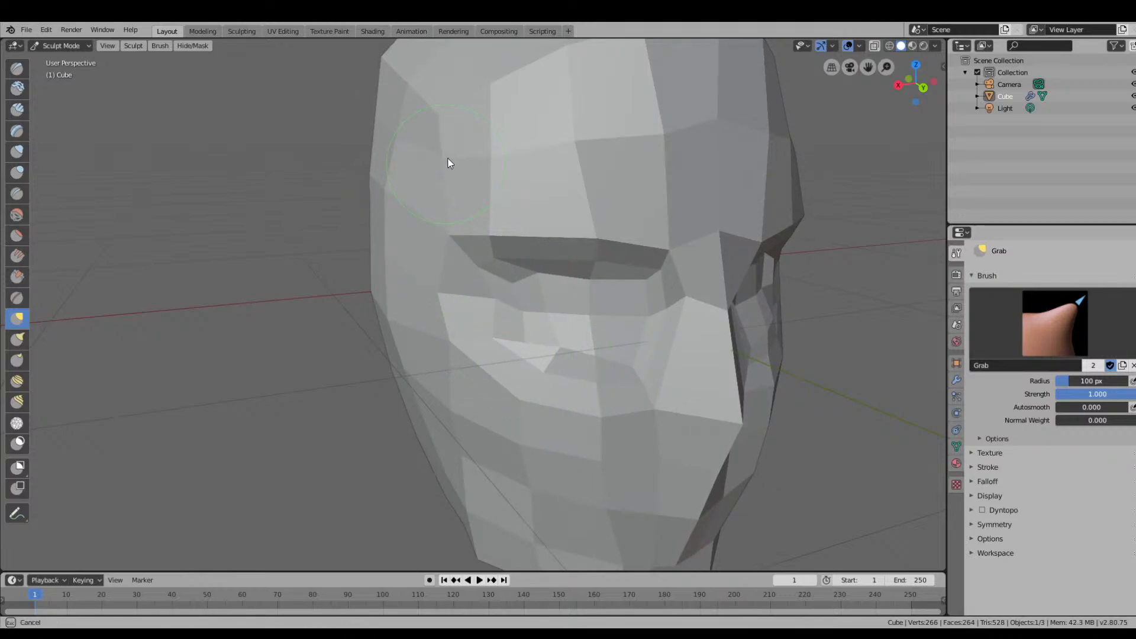
mouse_move(515, 169)
middle_mouse_down()
mouse_move(717, 173)
mouse_move(553, 173)
mouse_move(438, 220)
mouse_move(553, 228)
mouse_move(645, 195)
mouse_move(654, 169)
mouse_move(580, 176)
mouse_move(553, 212)
mouse_move(514, 191)
mouse_move(478, 194)
mouse_move(623, 216)
mouse_move(598, 219)
middle_mouse_up()
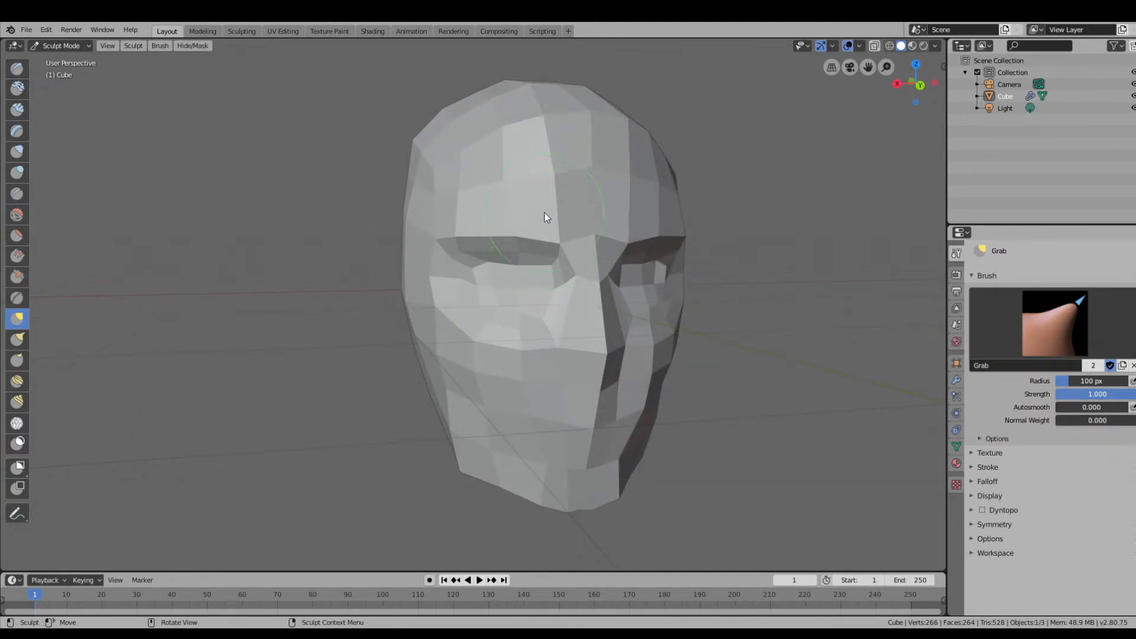
Switch to Object Mode and apply Shade Smooth to the head.
right_click(515, 172)
left_click(59, 46)
left_click(59, 59)
right_click(558, 180)
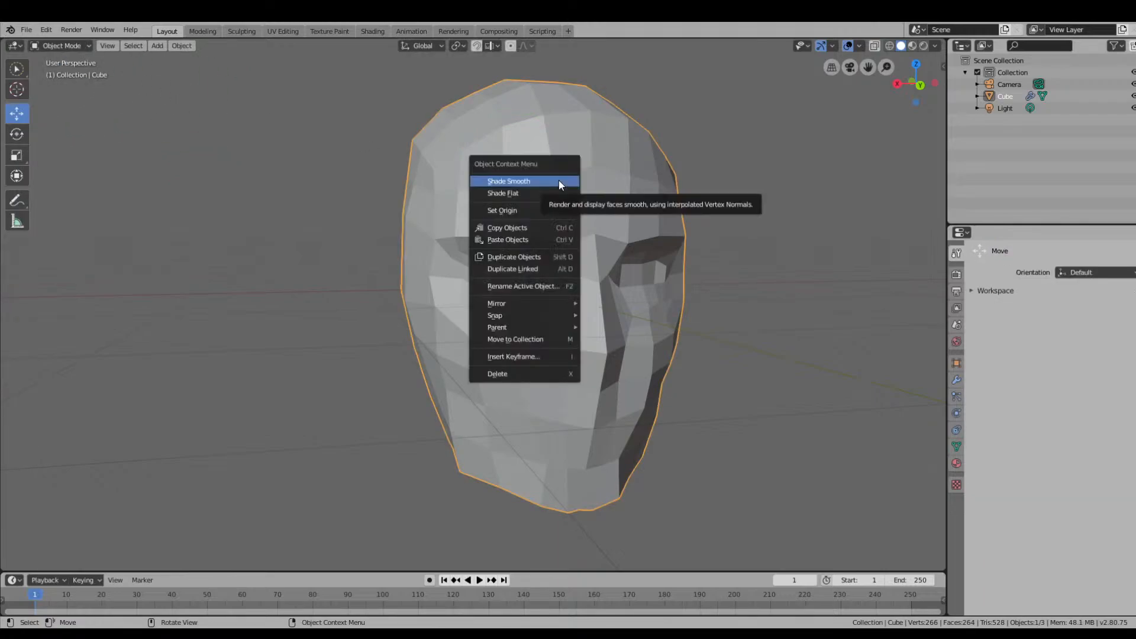
mouse_move(544, 317)
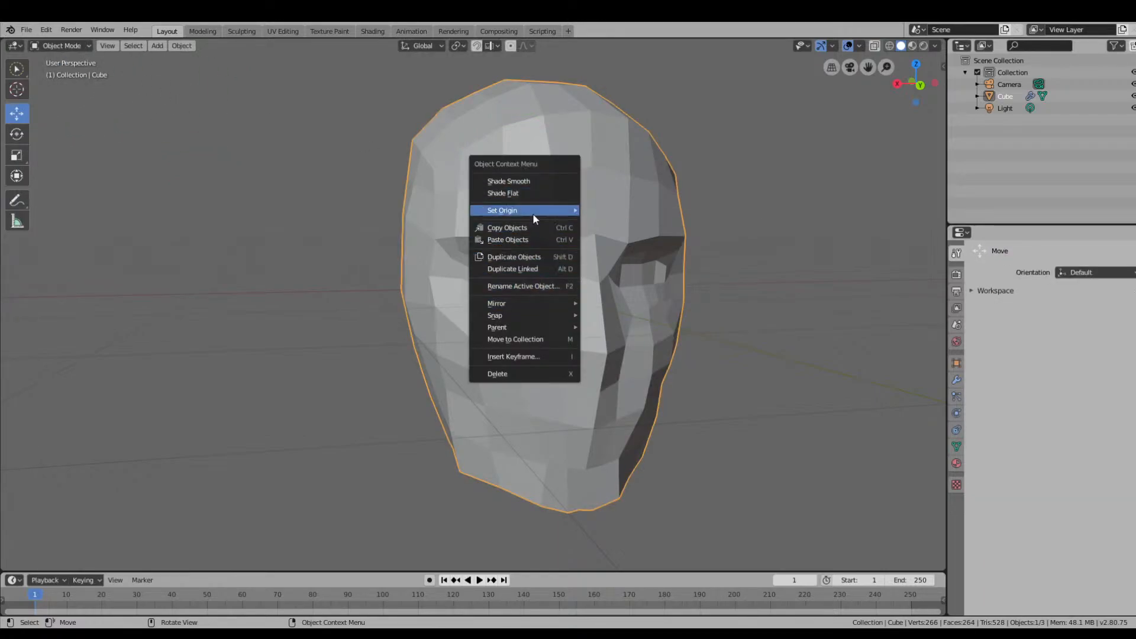
left_click(525, 182)
middle_click_drag(493, 229, 502, 251)
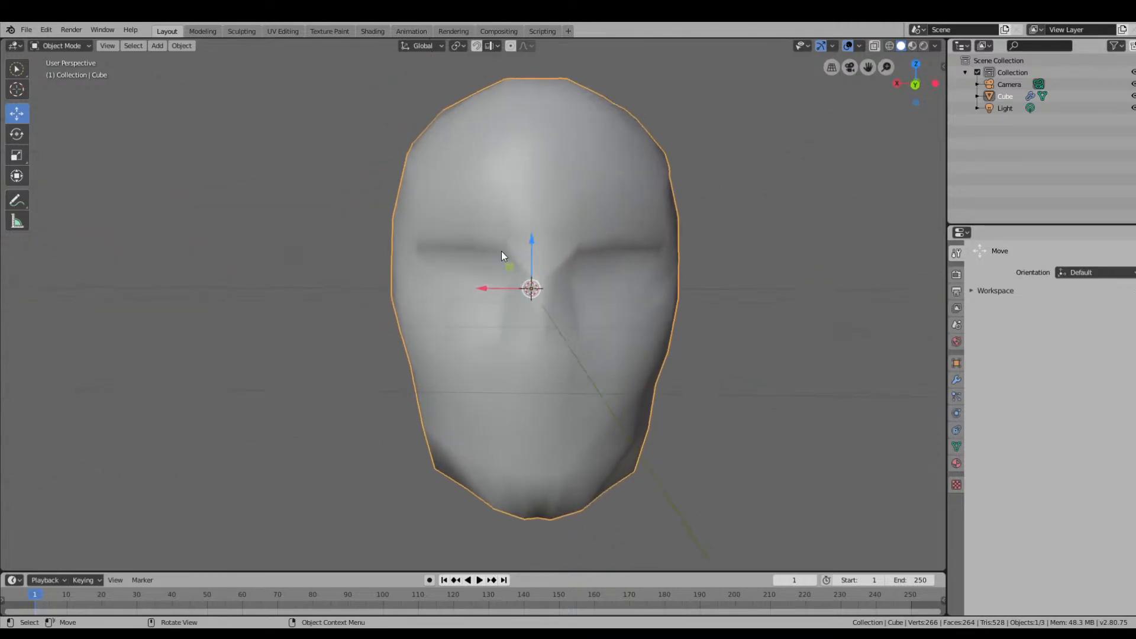
Compare flat and smooth shading on the head, finishing with Shade Flat.
right_click(508, 206)
left_click(492, 220)
middle_click_drag(549, 215, 527, 192)
right_click(611, 191)
left_click(596, 181)
right_click(527, 192)
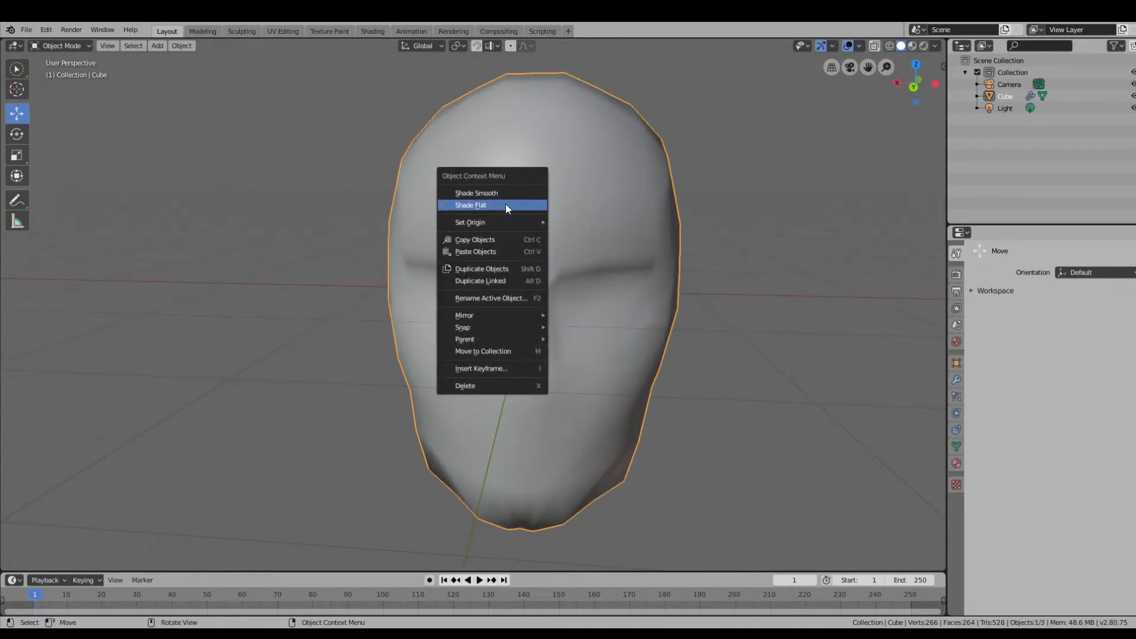
left_click(508, 203)
Switch the head from Object Mode to Edit Mode.
left_click(17, 70)
middle_click_drag(370, 259, 605, 369)
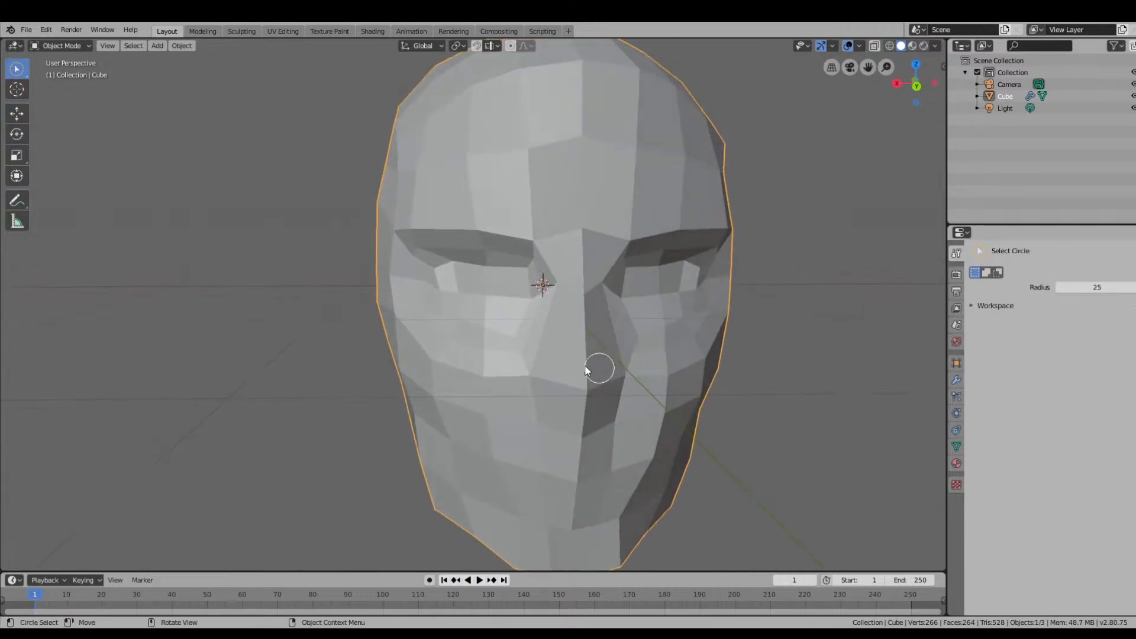
left_click(72, 52)
left_click(65, 71)
Try a vertical loop cut running through the eye socket and down the cheek.
left_click(17, 306)
middle_click_drag(584, 283, 631, 313)
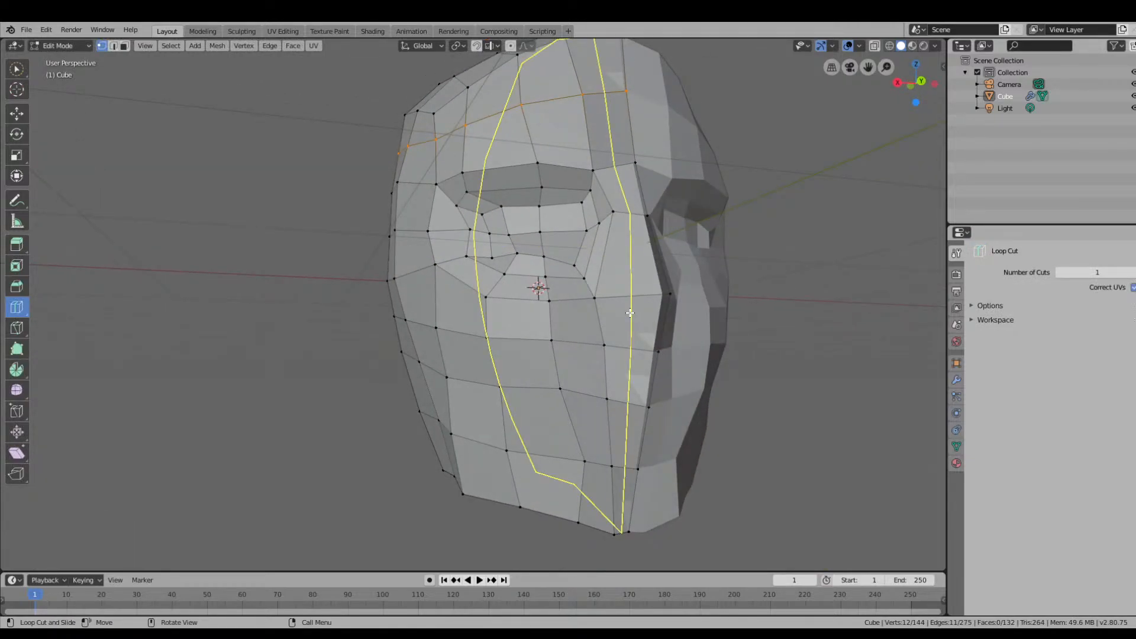
middle_click_drag(586, 260, 517, 374)
scroll(517, 374, "up", 5)
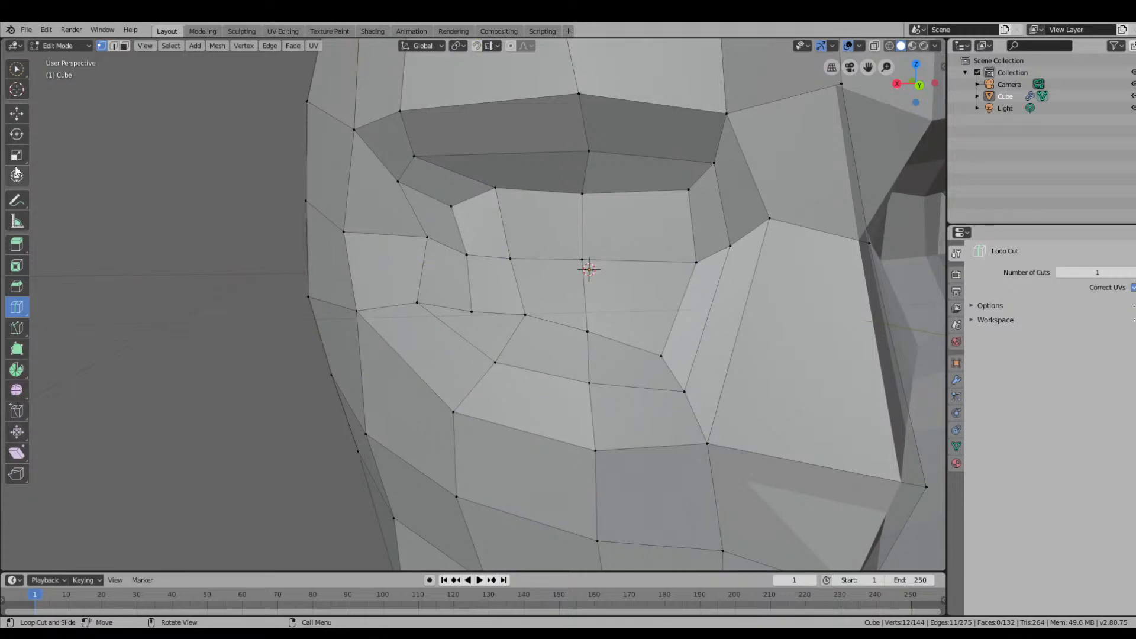
left_click(549, 234)
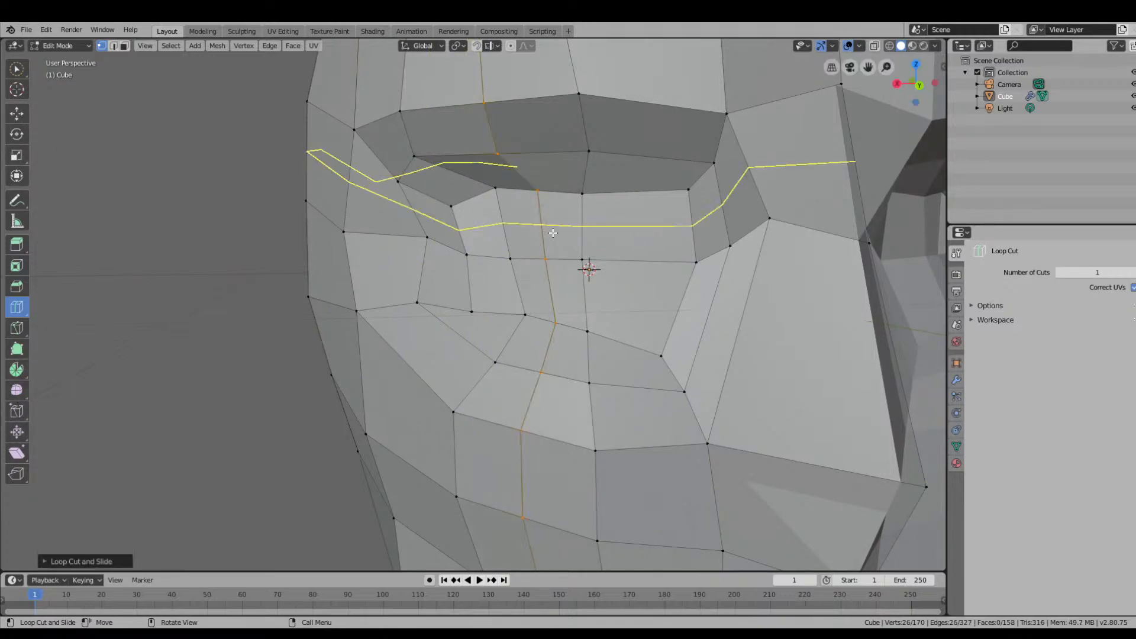
key("ctrl+z")
Select the six faces filling the inner eye socket in face mode and smooth their vertices.
left_click(76, 45)
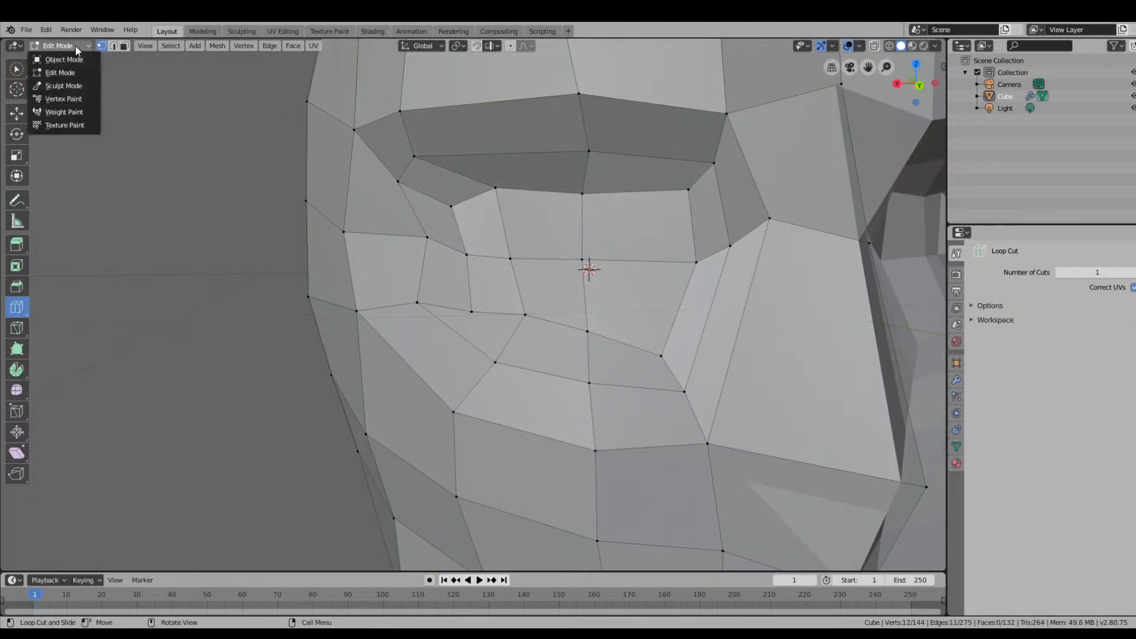
left_click(27, 75)
left_click(466, 236)
left_click(525, 231)
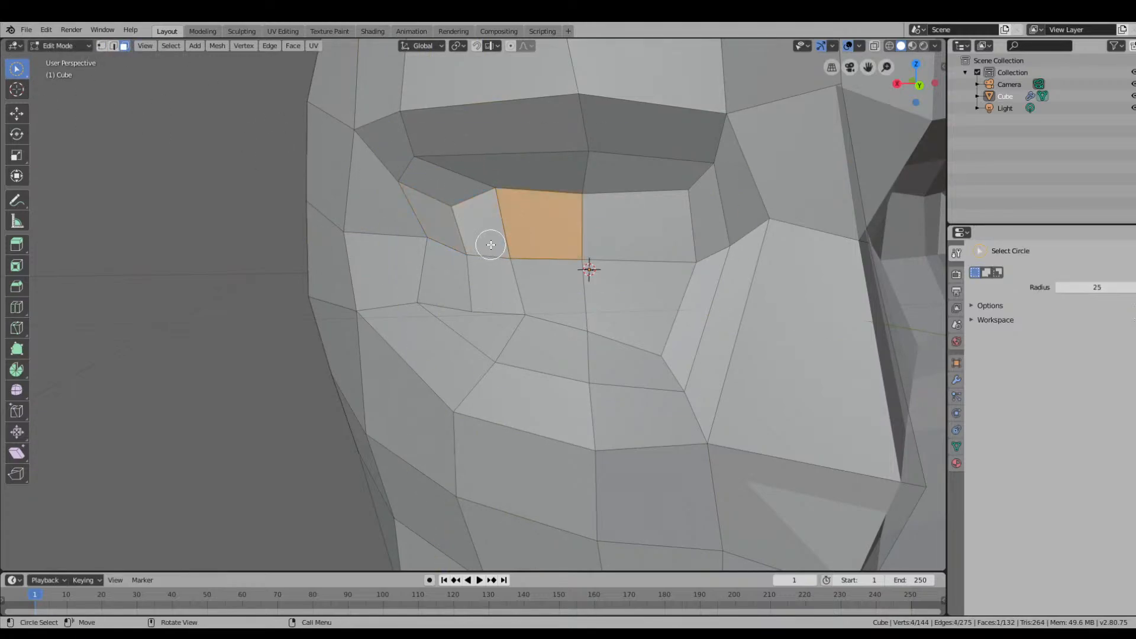
left_click_drag(522, 244, 611, 247)
left_click_drag(509, 273, 508, 272)
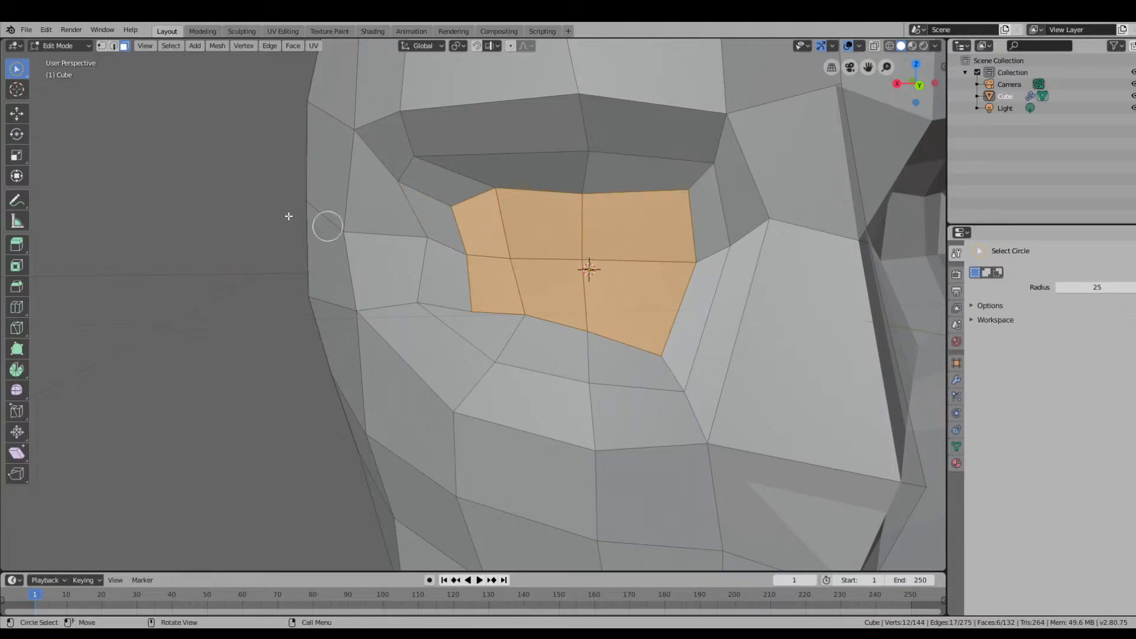
left_click(17, 393)
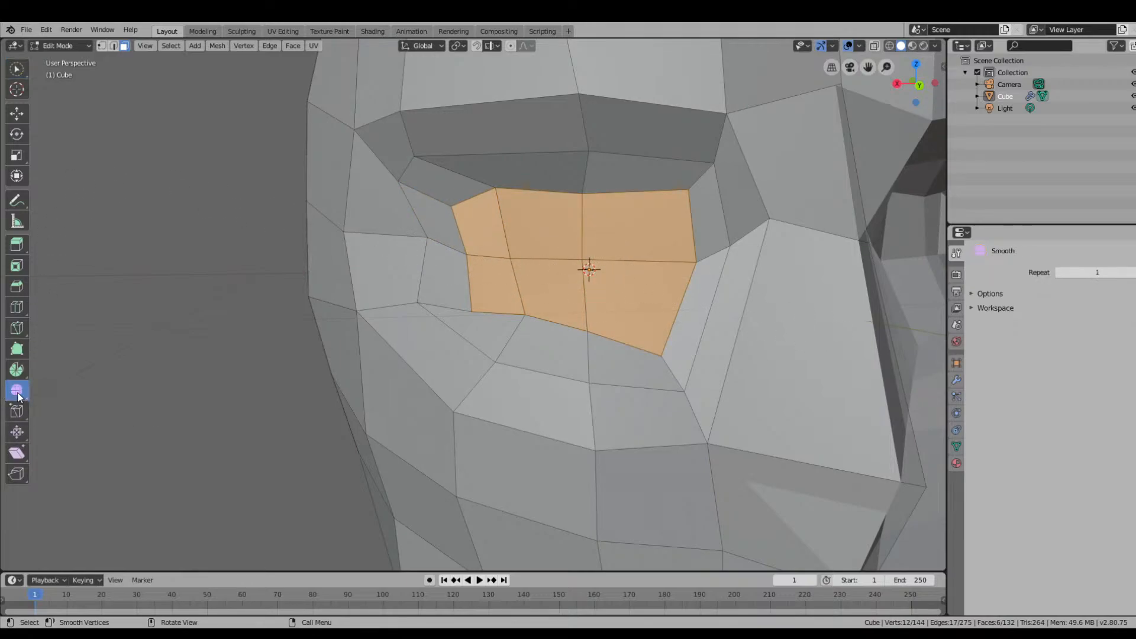
left_click_drag(539, 264, 512, 262)
Smooth the single face beside the outer edge of the eye socket.
left_click(21, 118)
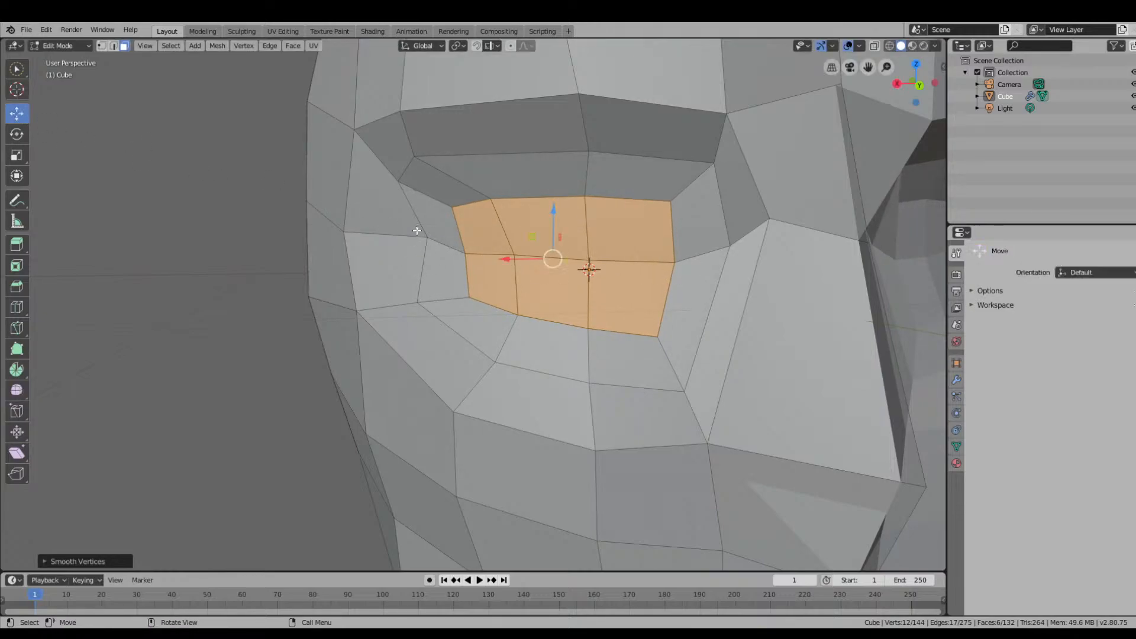
left_click(426, 247)
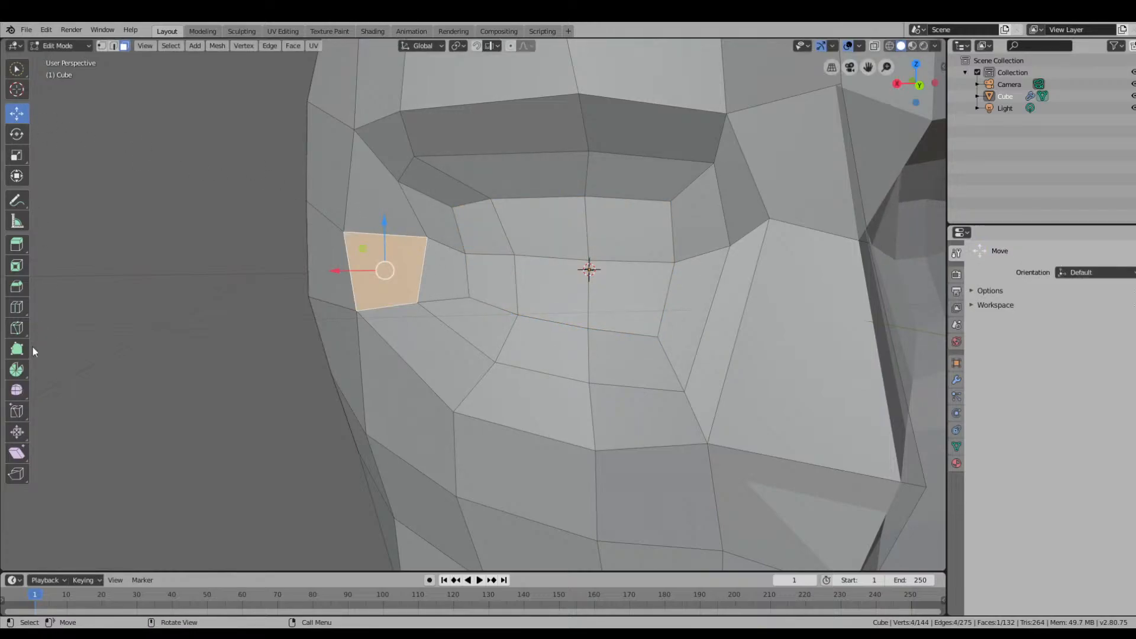
left_click(15, 394)
left_click_drag(370, 254, 430, 471)
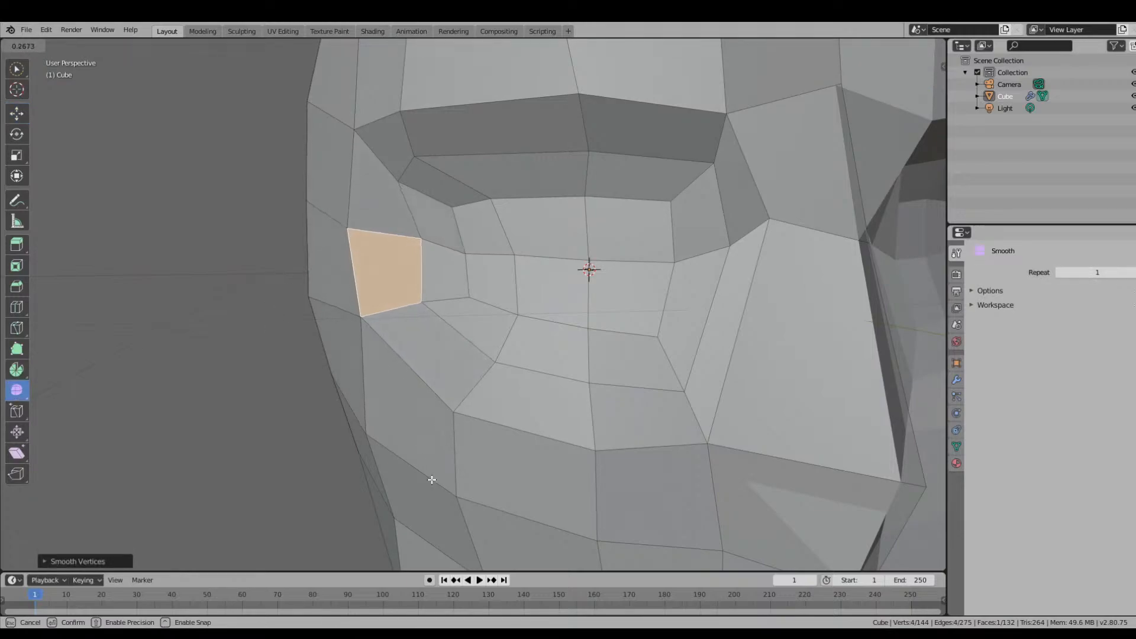
left_click_drag(432, 424, 432, 425)
In vertex mode, pull the vertex beside the outer corner of the eye socket outward toward the temple.
left_click(16, 113)
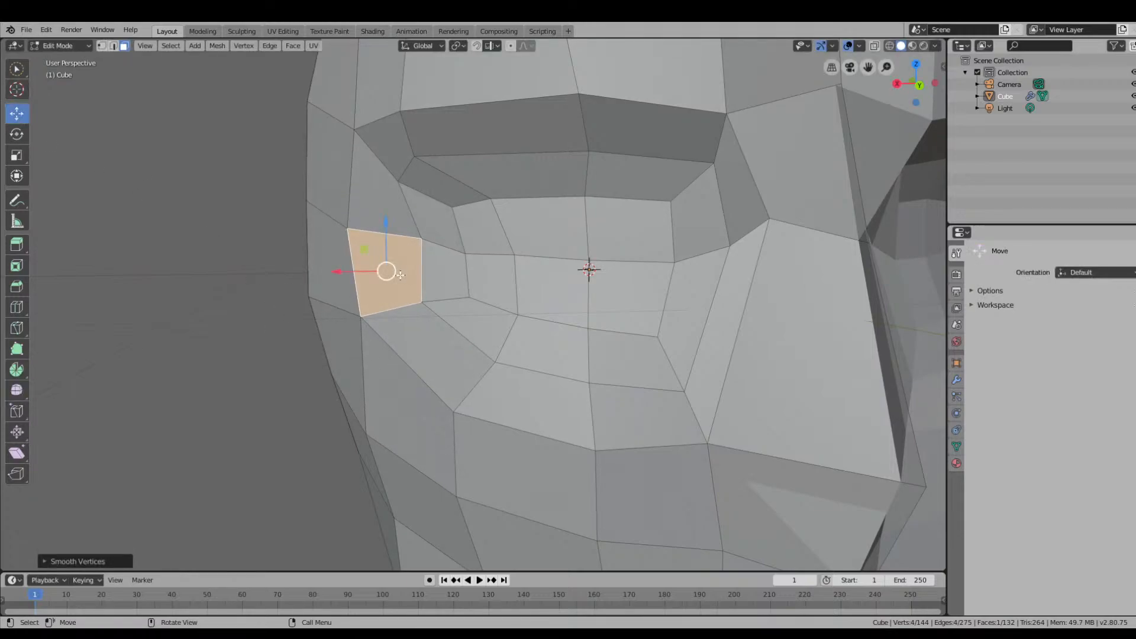
left_click(443, 270)
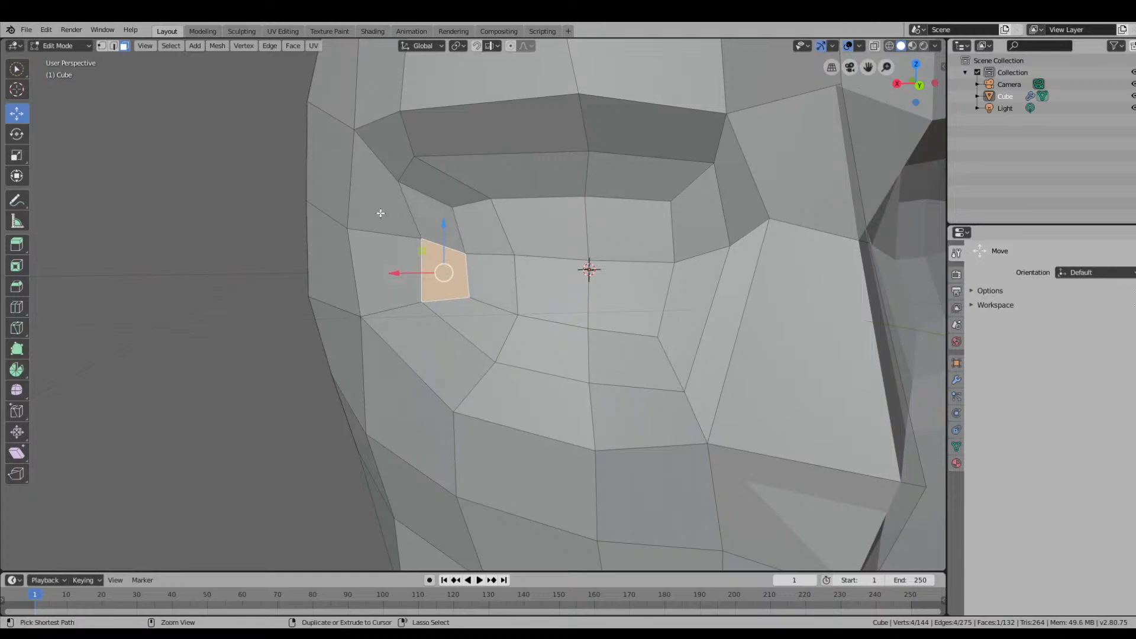
key("1")
left_click(422, 240)
left_click_drag(389, 239, 358, 239)
middle_click_drag(454, 204, 621, 264)
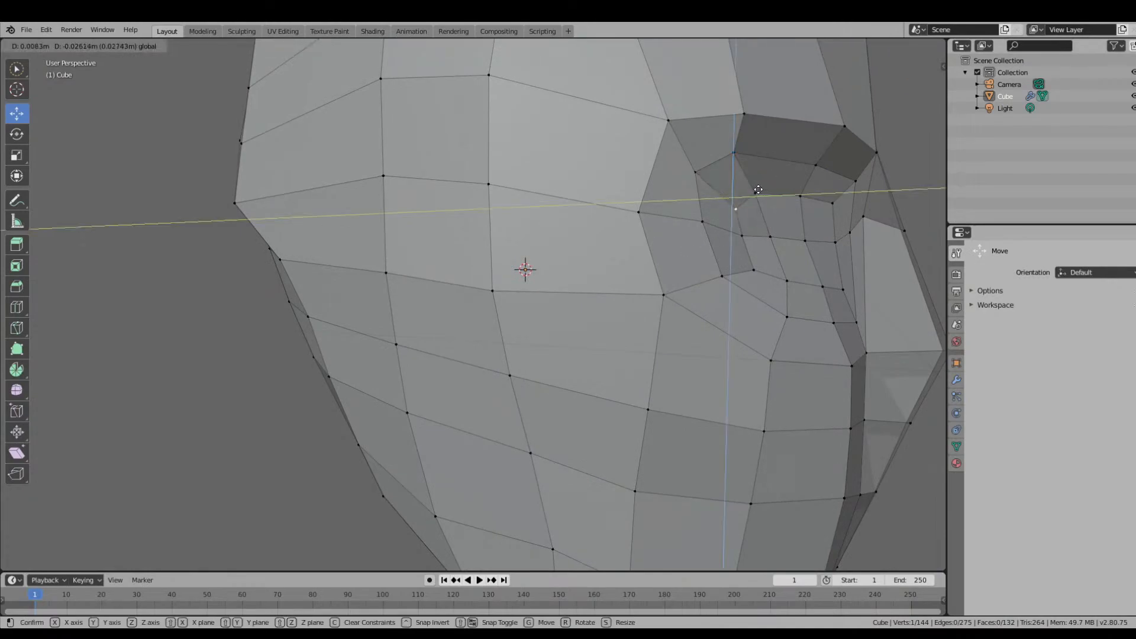
middle_click_drag(771, 242, 500, 288)
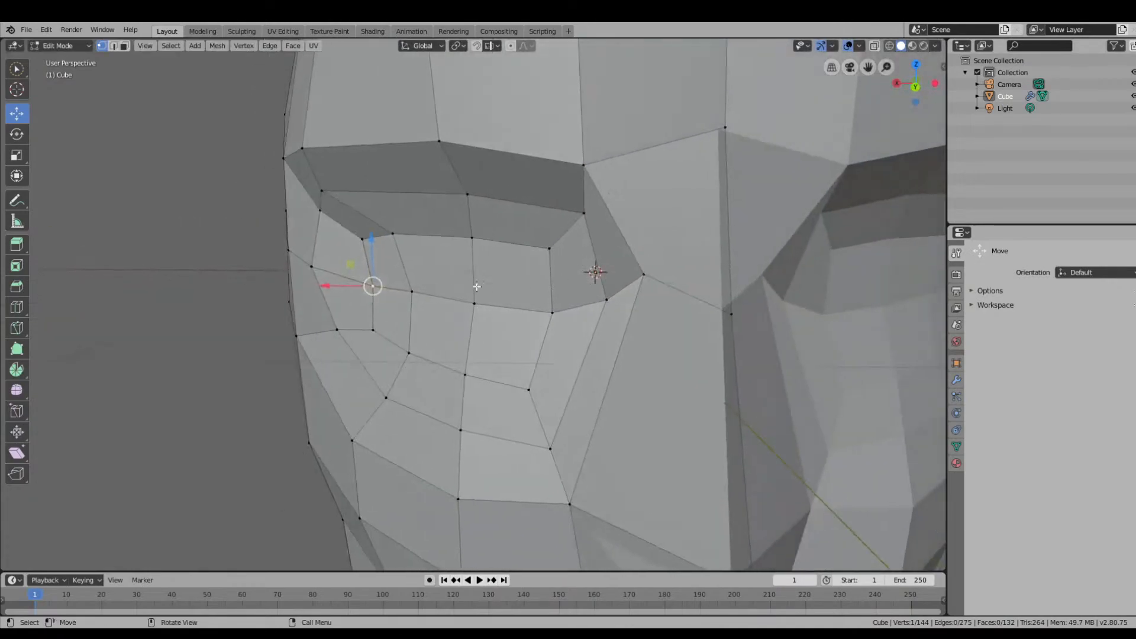
left_click_drag(347, 286, 323, 278)
Move the neighbouring vertex at the eye's outer corner slightly upward and toward the back of the head.
middle_click_drag(323, 278, 737, 268)
left_click(744, 244)
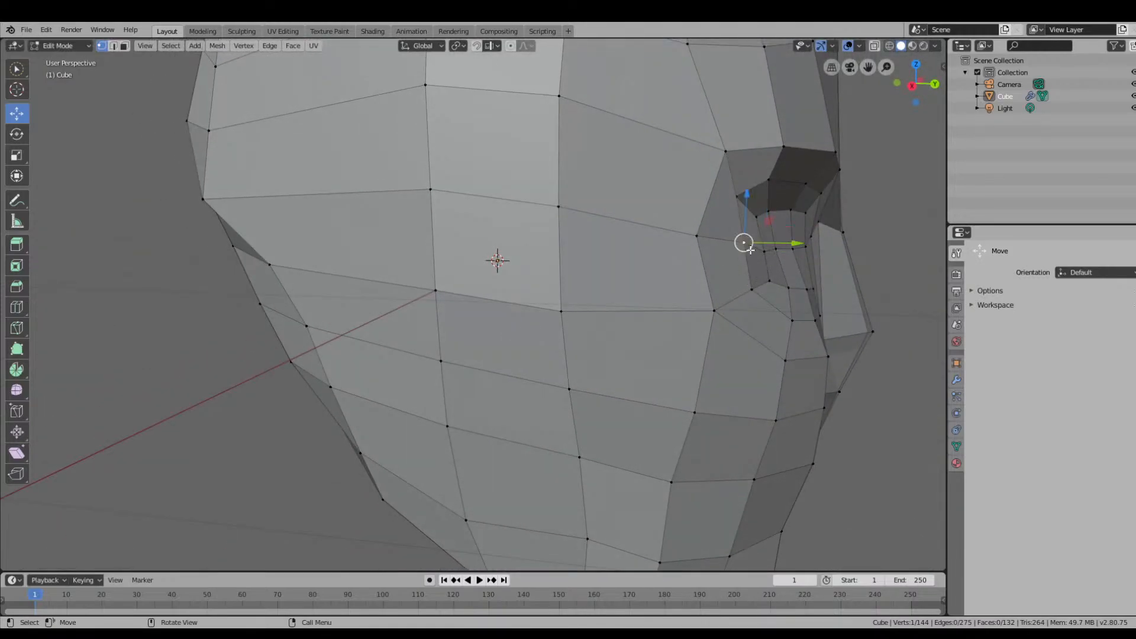
left_click(762, 254)
left_click_drag(768, 207, 768, 199)
left_click_drag(796, 241, 786, 241)
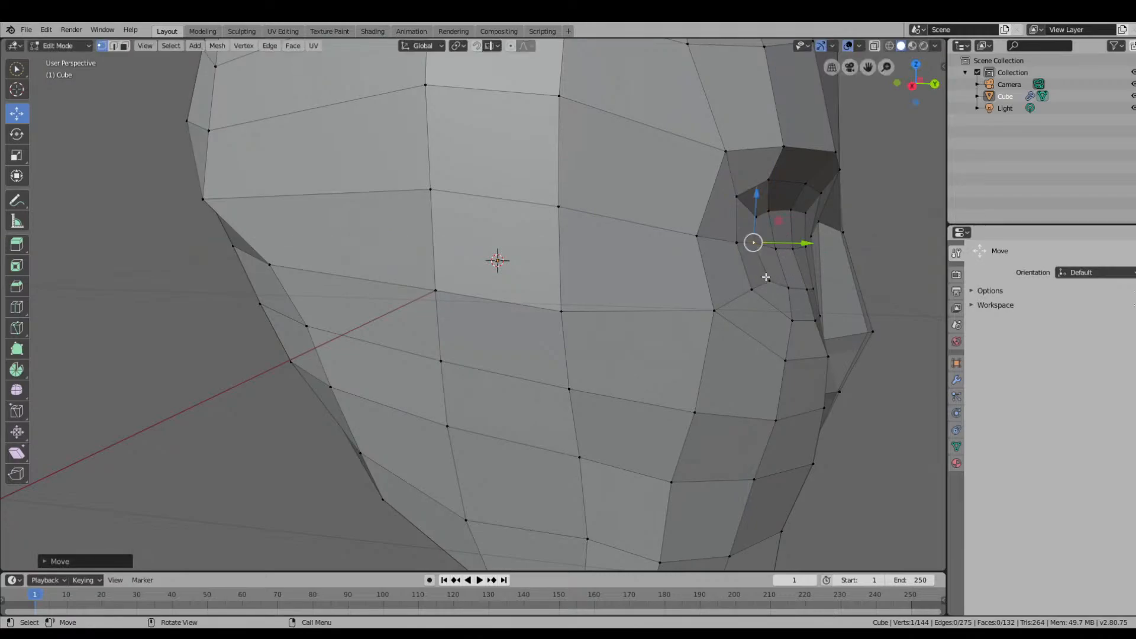
Examine the reshaped eye area and overall face from the front, side and below.
left_click(769, 280)
middle_click_drag(770, 281, 722, 306)
scroll(712, 275, "down", 4)
middle_click_drag(674, 338, 665, 317)
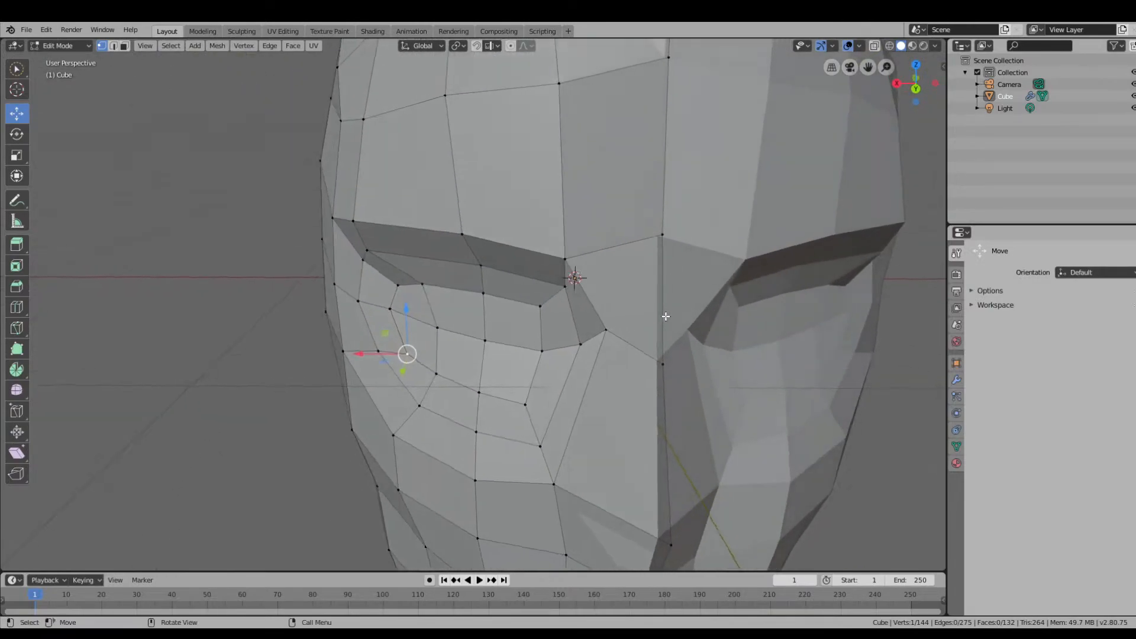
scroll(664, 317, "down", 2)
middle_click_drag(602, 357, 600, 352)
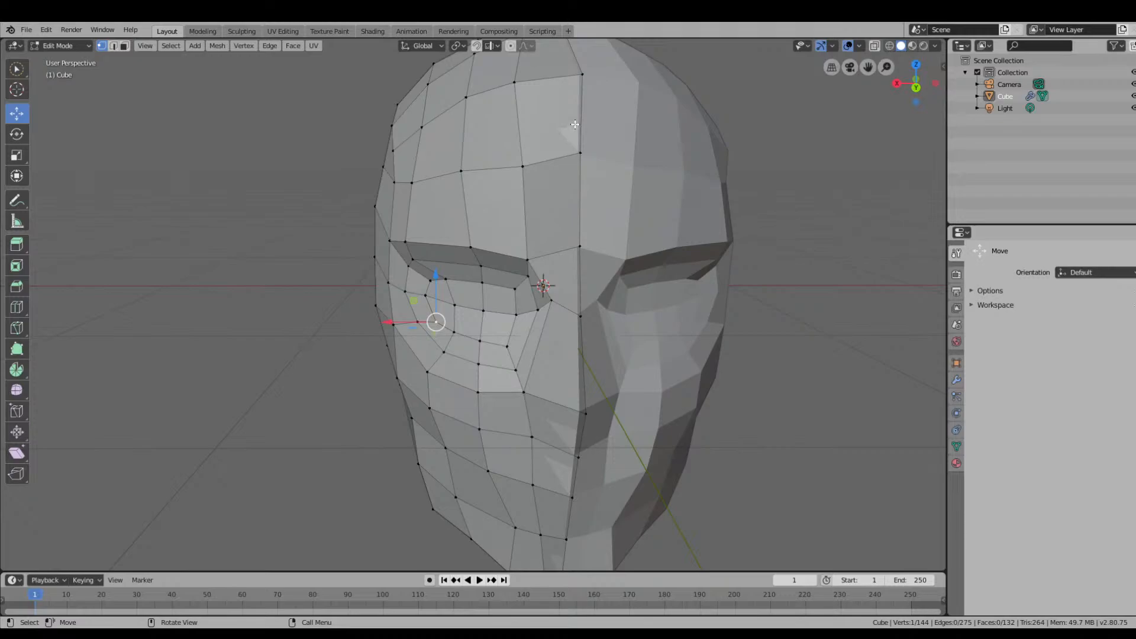
middle_click_drag(501, 277, 554, 267)
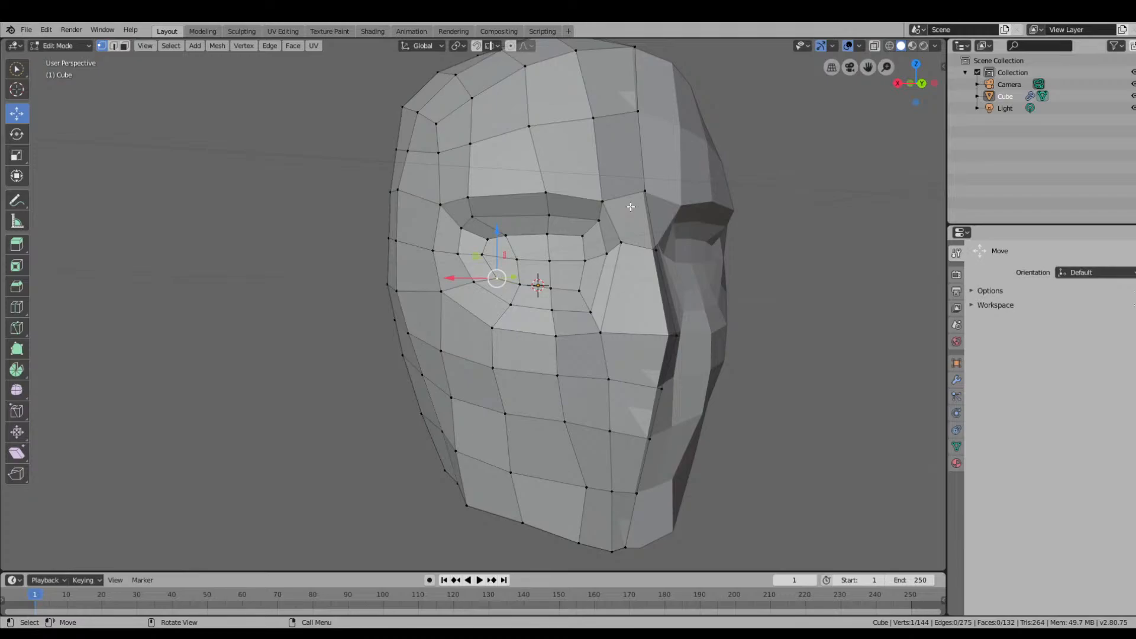
middle_click_drag(659, 224, 615, 292)
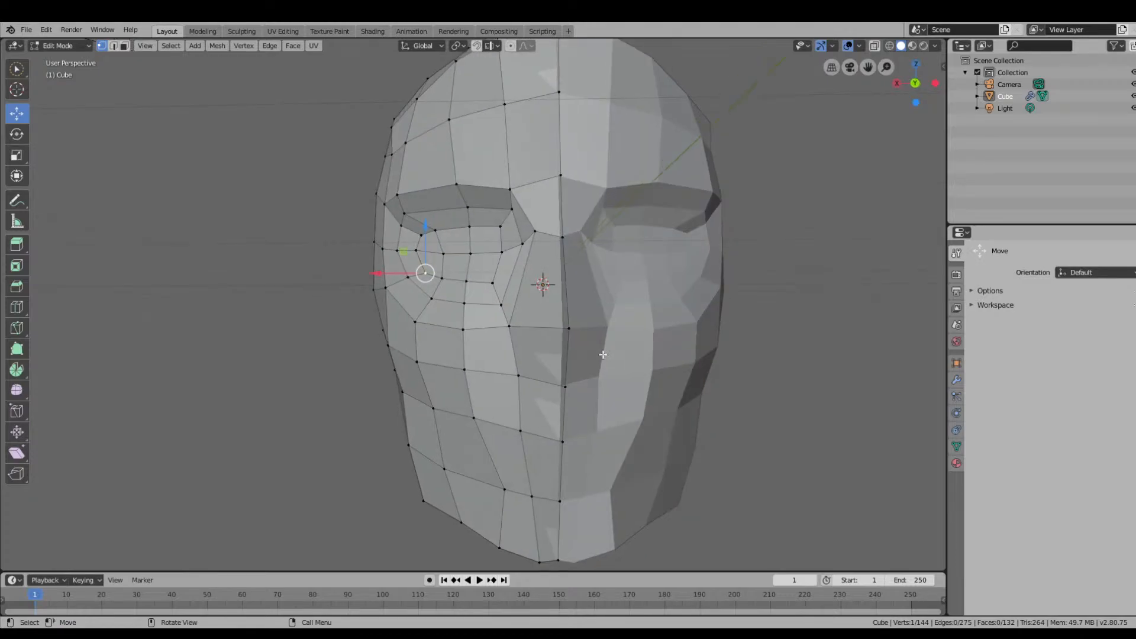
middle_click_drag(603, 353, 596, 311)
Try to reshape the chin by moving its centreline vertices.
middle_click_drag(563, 388, 703, 490)
left_click_drag(704, 503, 718, 506)
middle_click_drag(696, 496, 628, 444)
left_click(644, 453)
left_click_drag(638, 418, 637, 400)
mouse_move(637, 400)
middle_mouse_down()
mouse_move(634, 446)
mouse_move(696, 441)
mouse_move(643, 453)
mouse_move(624, 431)
mouse_move(634, 412)
middle_mouse_up()
key("ctrl+z")
key("ctrl+z")
key("ctrl+z")
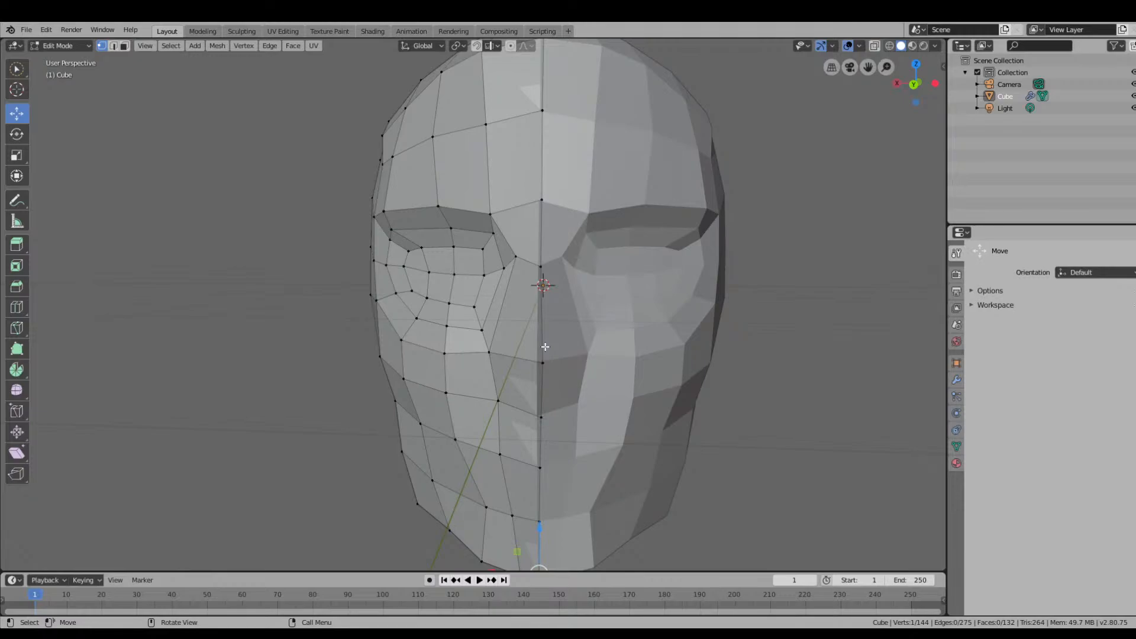
Lower the vertex between the inner eye corner and the nose bridge along the Z axis.
middle_click_drag(523, 294, 502, 308)
left_click(521, 264)
key("g")
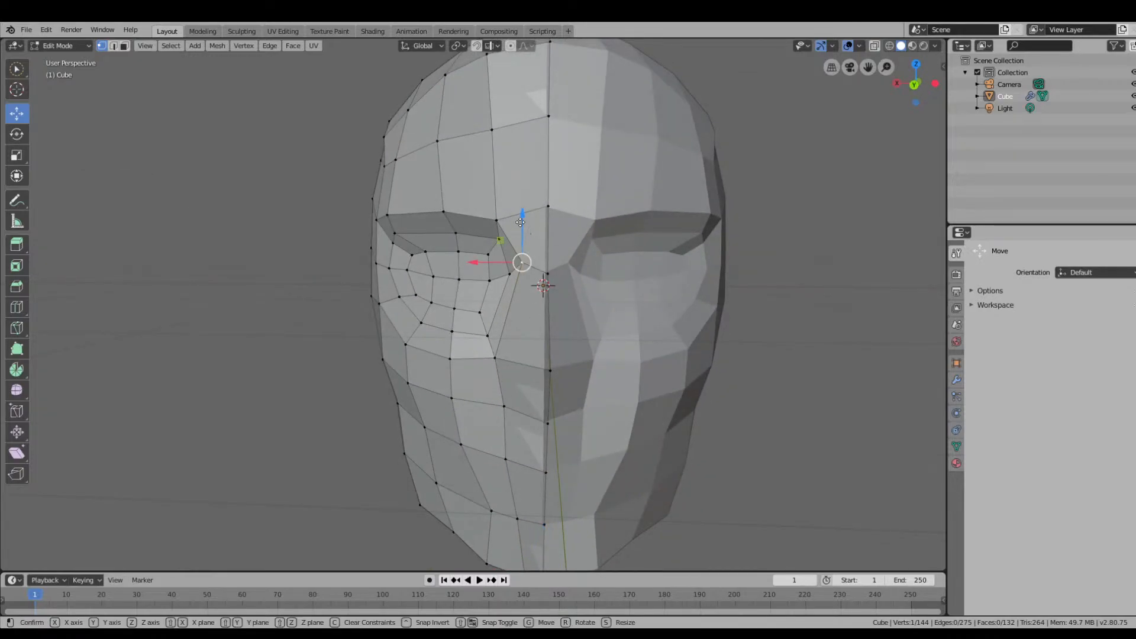
key("z")
left_click(517, 237)
middle_click_drag(517, 237, 616, 258)
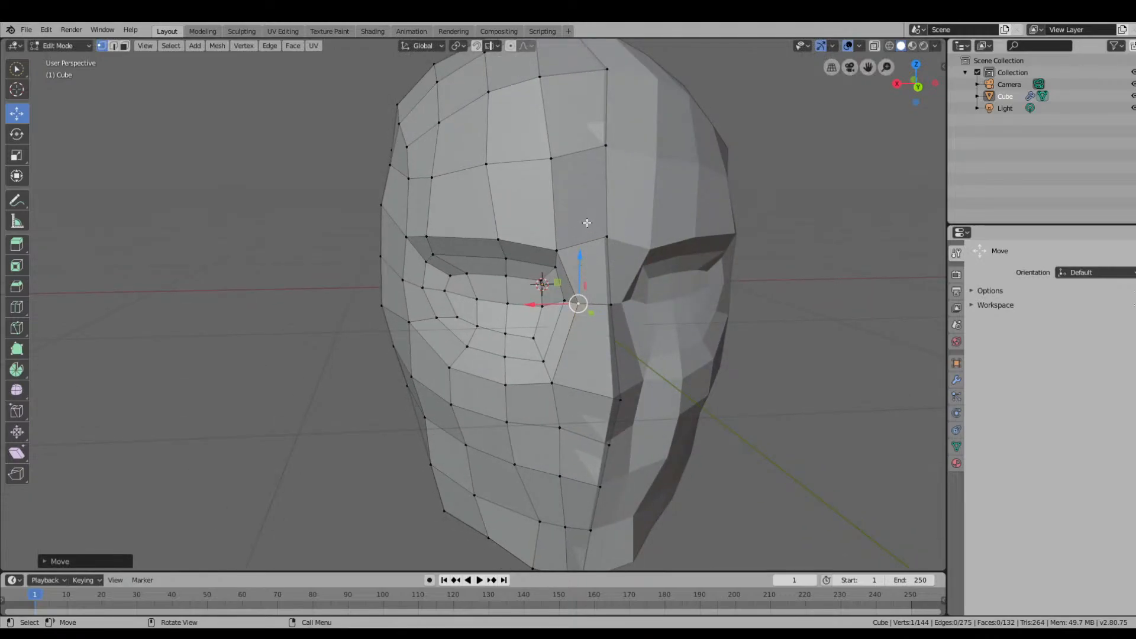
middle_click_drag(567, 290, 583, 276)
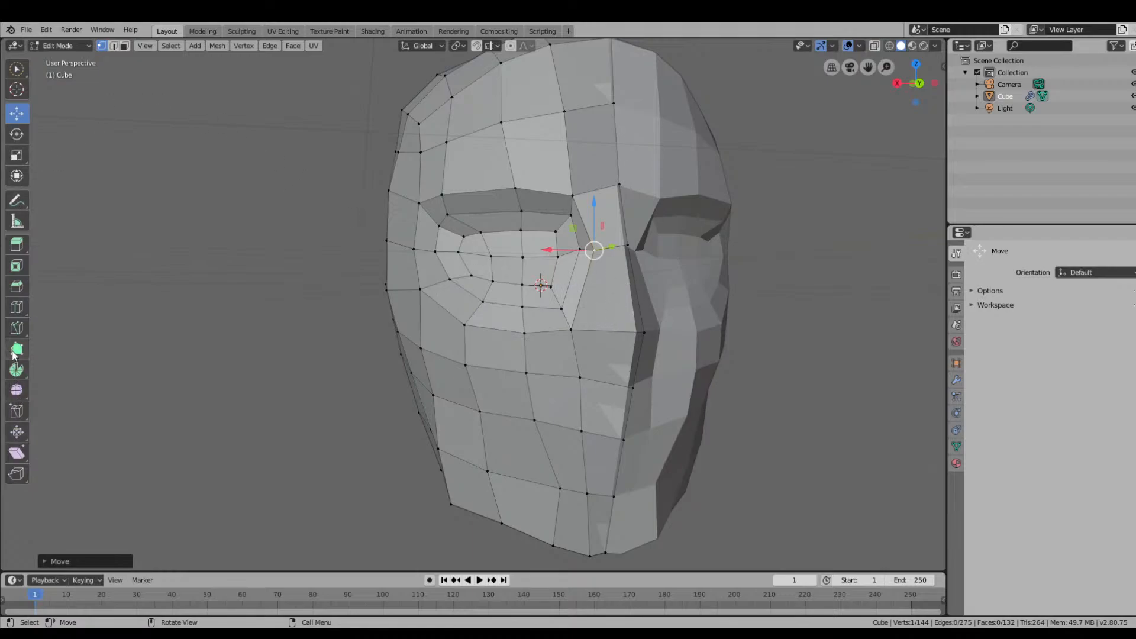
left_click(16, 312)
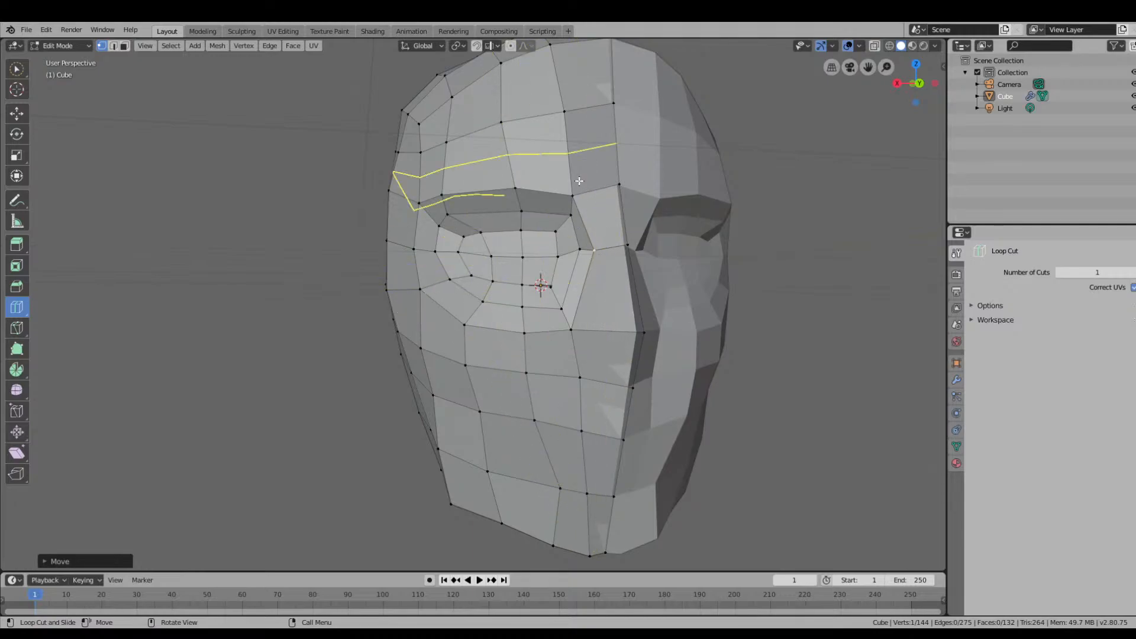
mouse_move(600, 176)
middle_mouse_down()
mouse_move(556, 187)
mouse_move(705, 183)
mouse_move(545, 160)
mouse_move(669, 181)
mouse_move(598, 178)
mouse_move(675, 180)
mouse_move(597, 185)
middle_mouse_up()
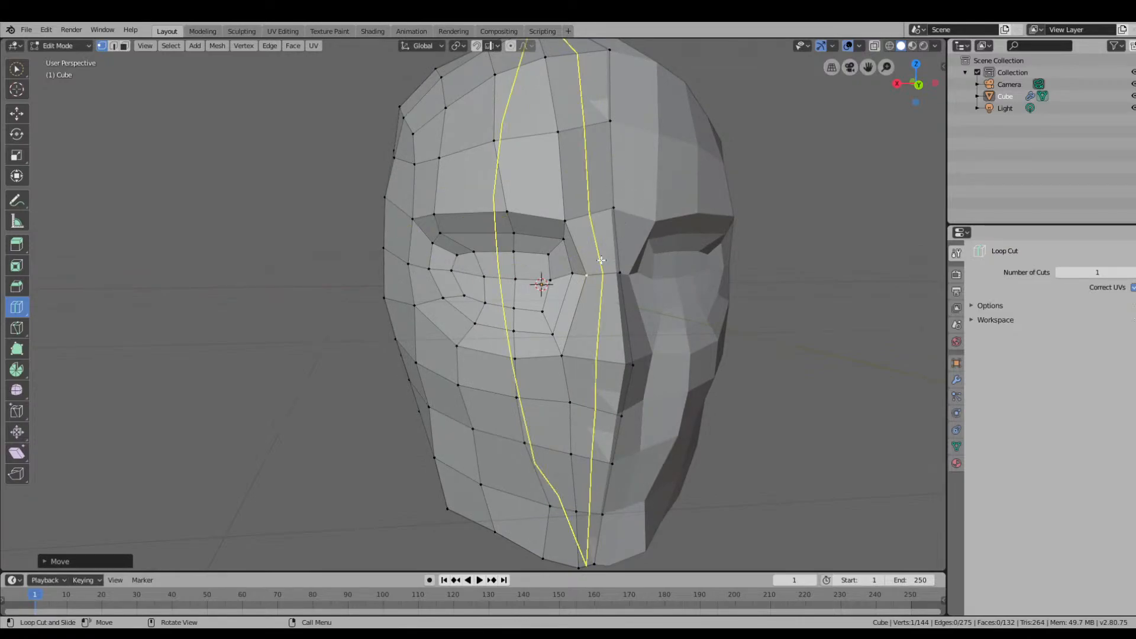
middle_click_drag(602, 270, 585, 237)
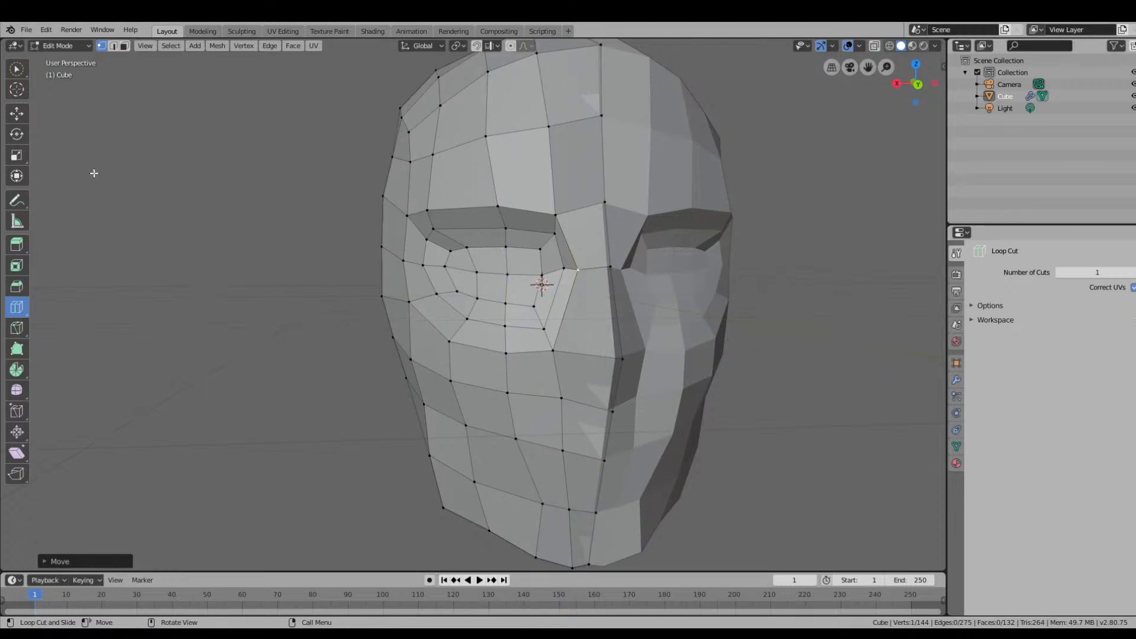
left_click(17, 113)
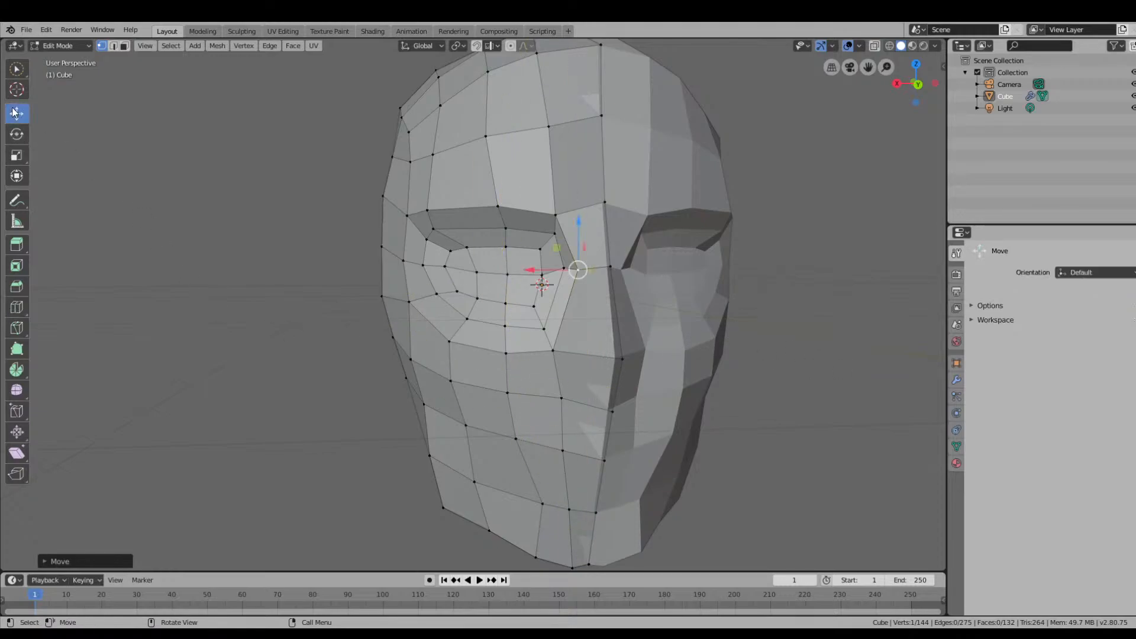
Select the five faces covering the side of the nose and the adjoining cheek in face mode.
middle_click_drag(612, 380, 600, 358)
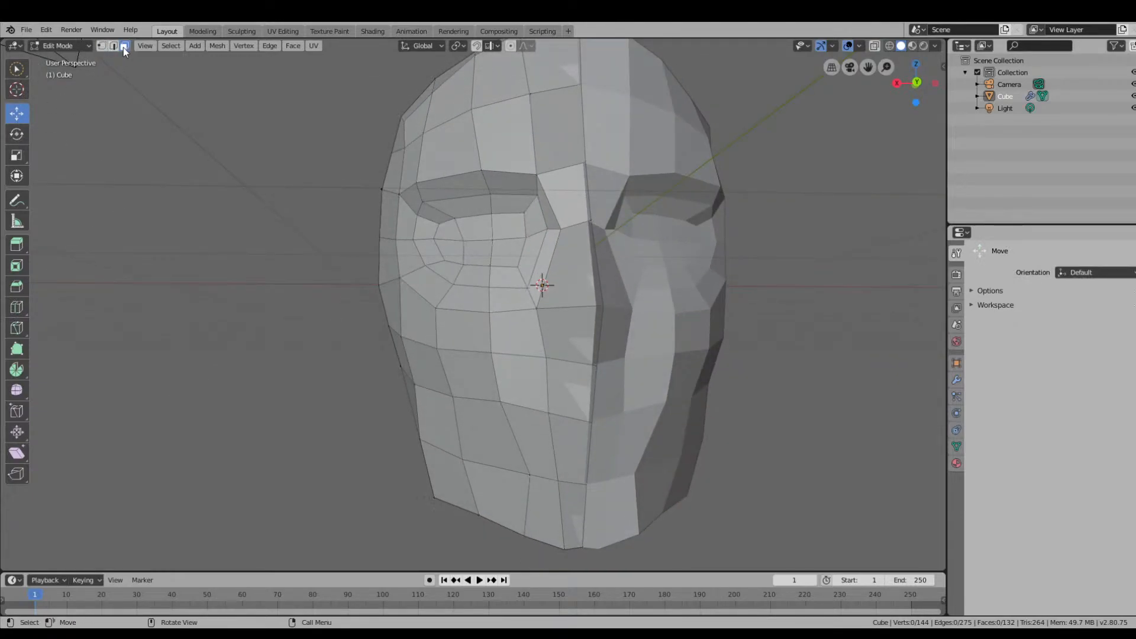
left_click(578, 324, "shift")
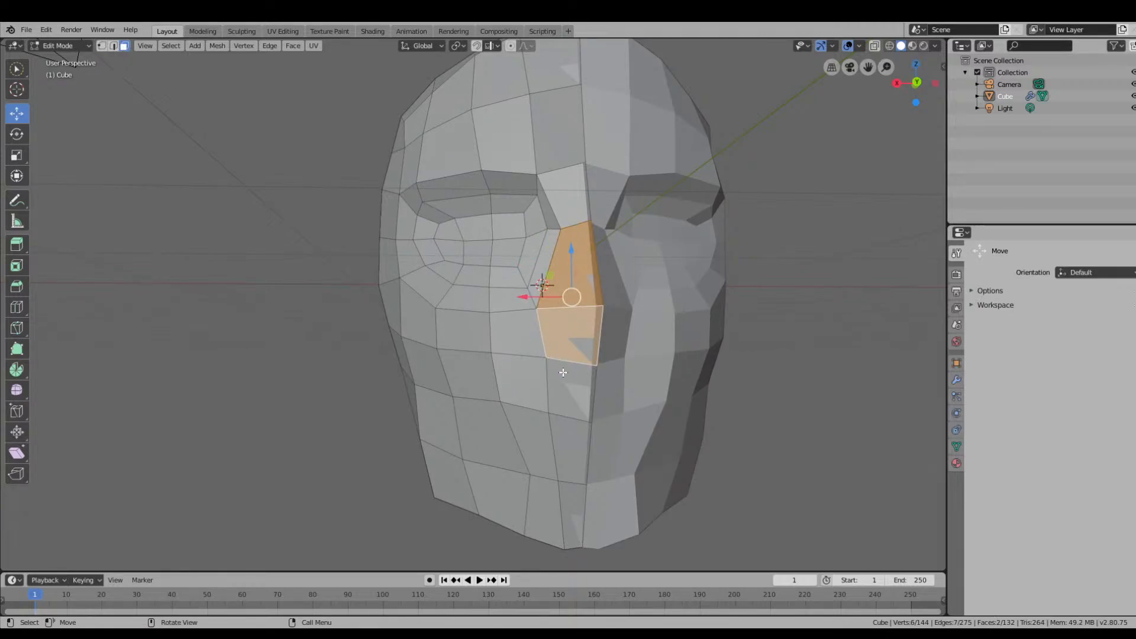
left_click(525, 338, "shift")
left_click(547, 373, "shift")
left_click(522, 372, "shift")
middle_click_drag(565, 357, 603, 340)
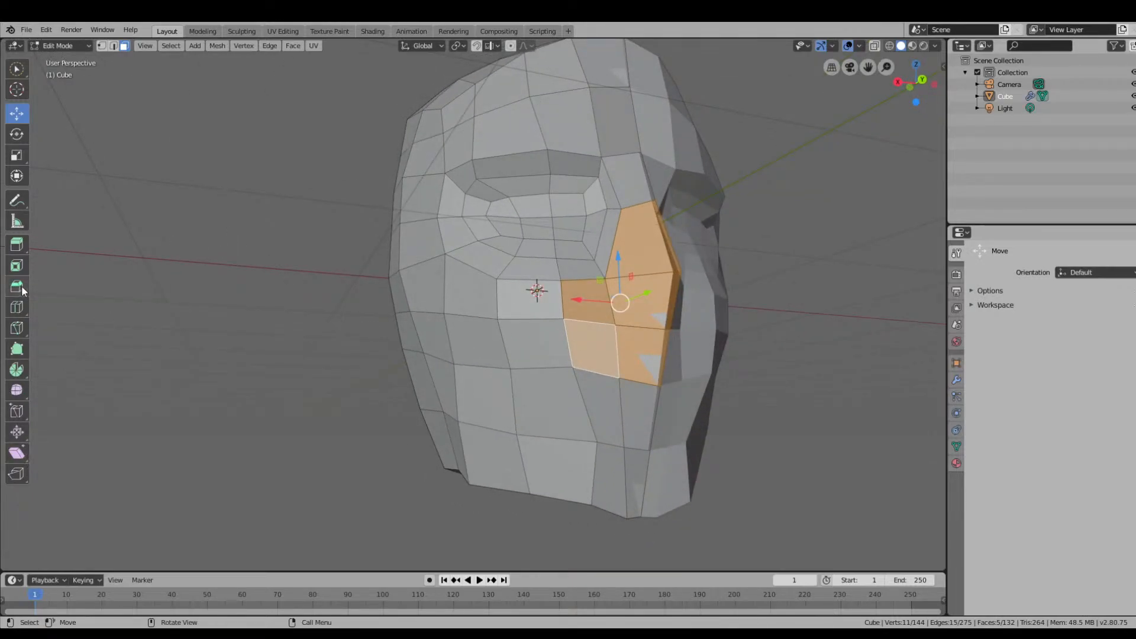
Try to inset the five selected nose and cheek faces.
left_click(17, 266)
left_click_drag(636, 294, 641, 278)
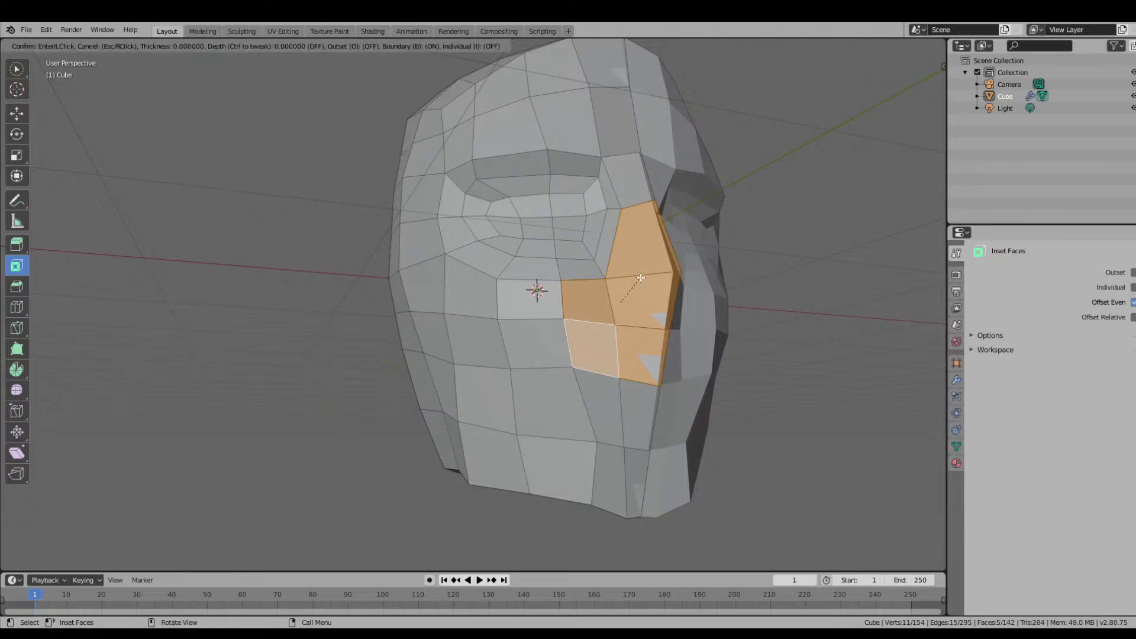
left_click(735, 273)
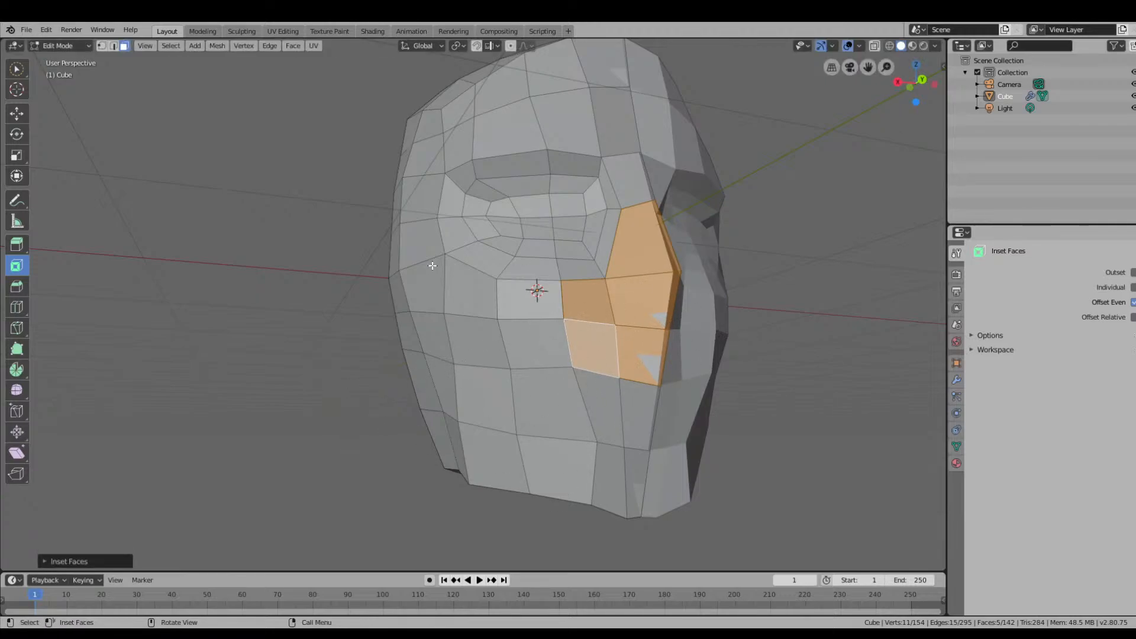
key("ctrl+z")
Try to extrude the five selected nose and cheek faces.
left_click(16, 243)
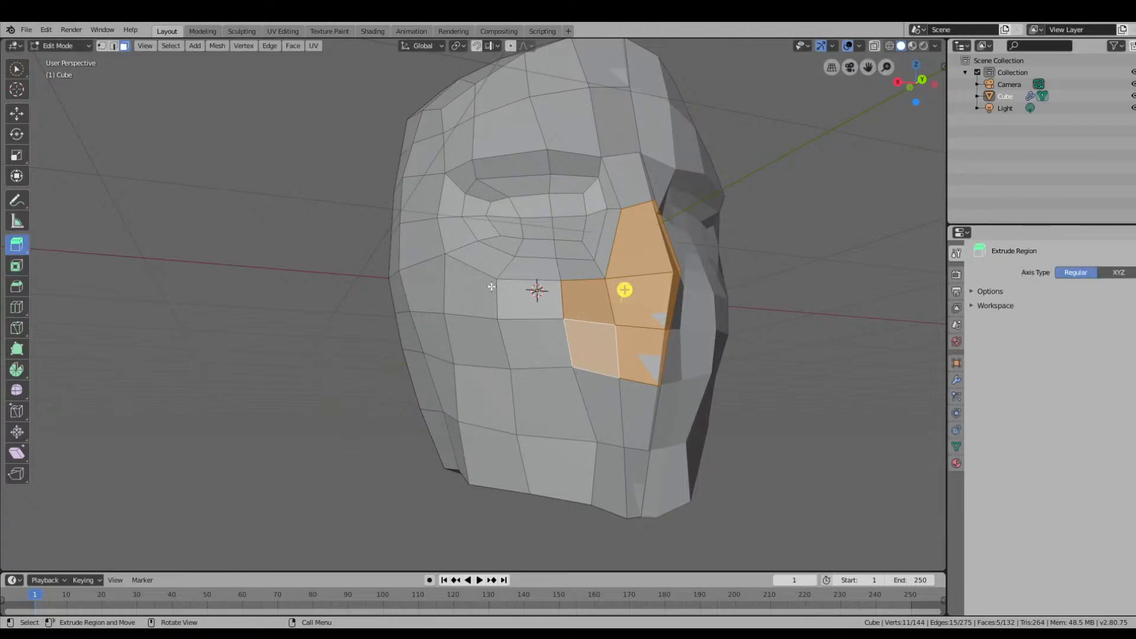
left_click_drag(624, 291, 657, 296)
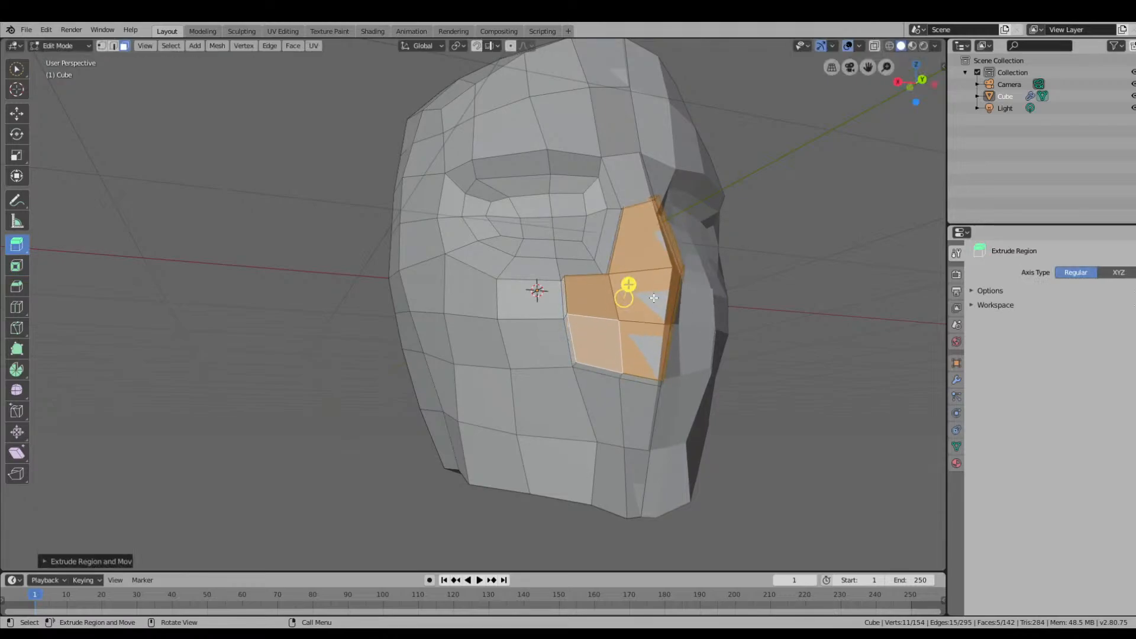
key("ctrl+z")
middle_click_drag(649, 310, 628, 336)
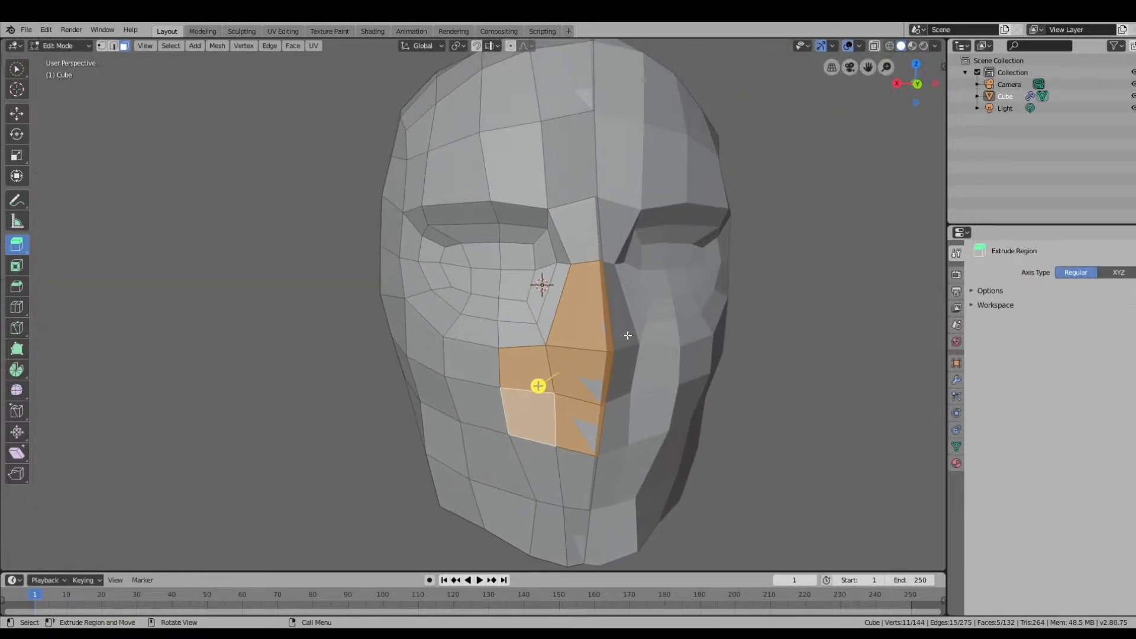
left_click_drag(579, 355, 574, 364)
key("ctrl+z")
Inset the five selected faces on the side of the nose and adjoining cheek.
left_click(22, 270)
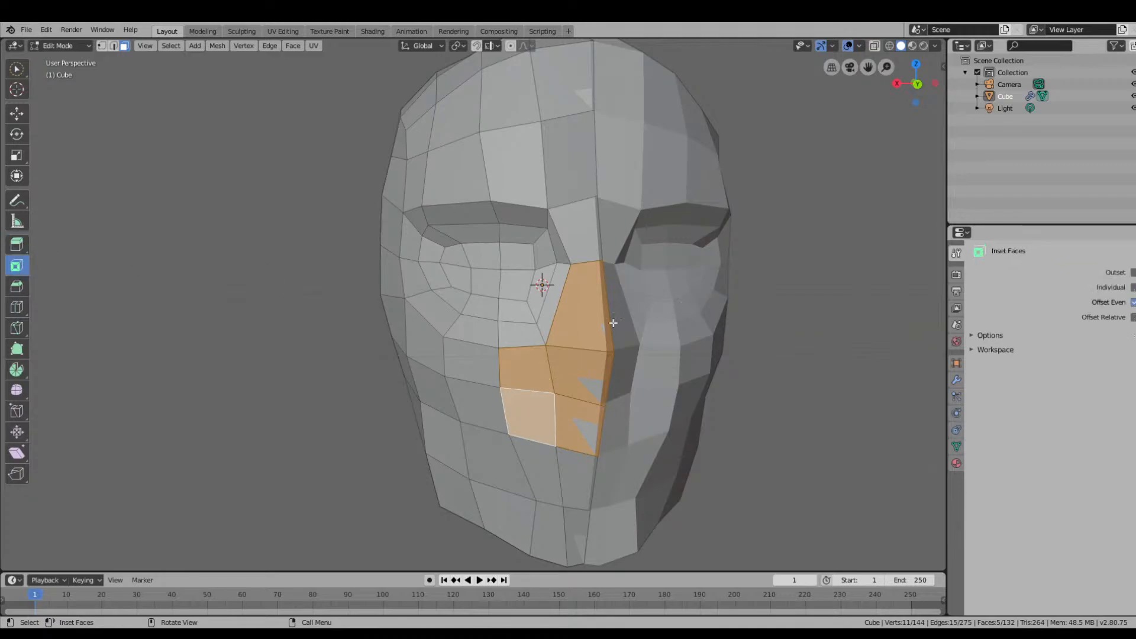
left_click_drag(587, 319, 595, 344)
mouse_move(594, 344)
middle_mouse_down()
mouse_move(588, 314)
mouse_move(572, 306)
mouse_move(639, 330)
mouse_move(598, 325)
middle_mouse_up()
scroll(569, 305, "up", 6)
scroll(639, 330, "down", 6)
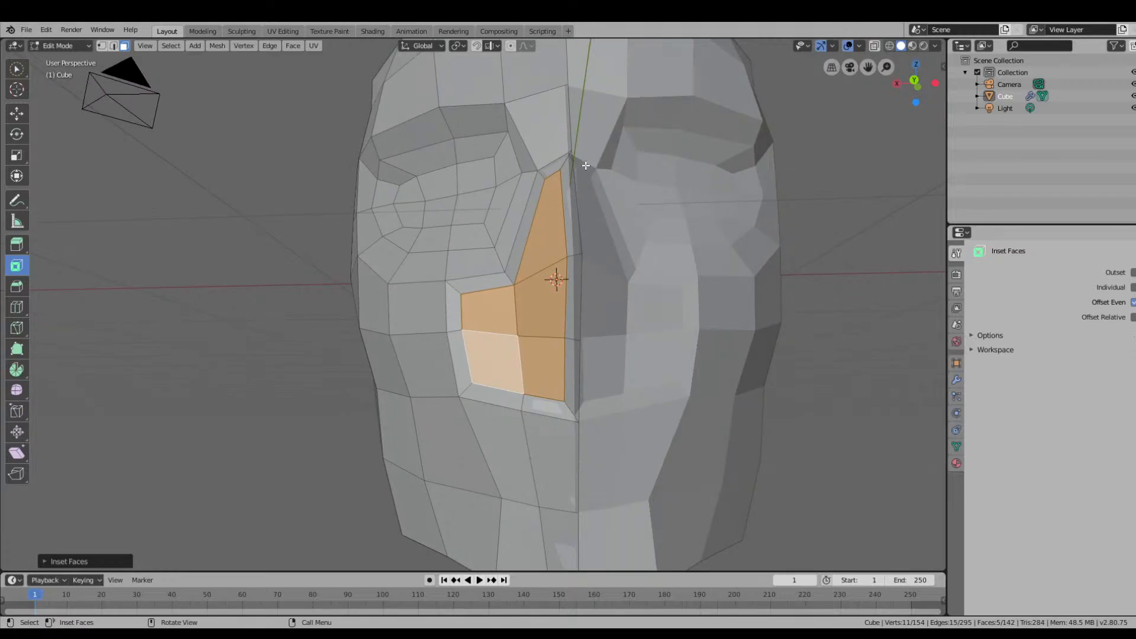
middle_click_drag(579, 215, 589, 239)
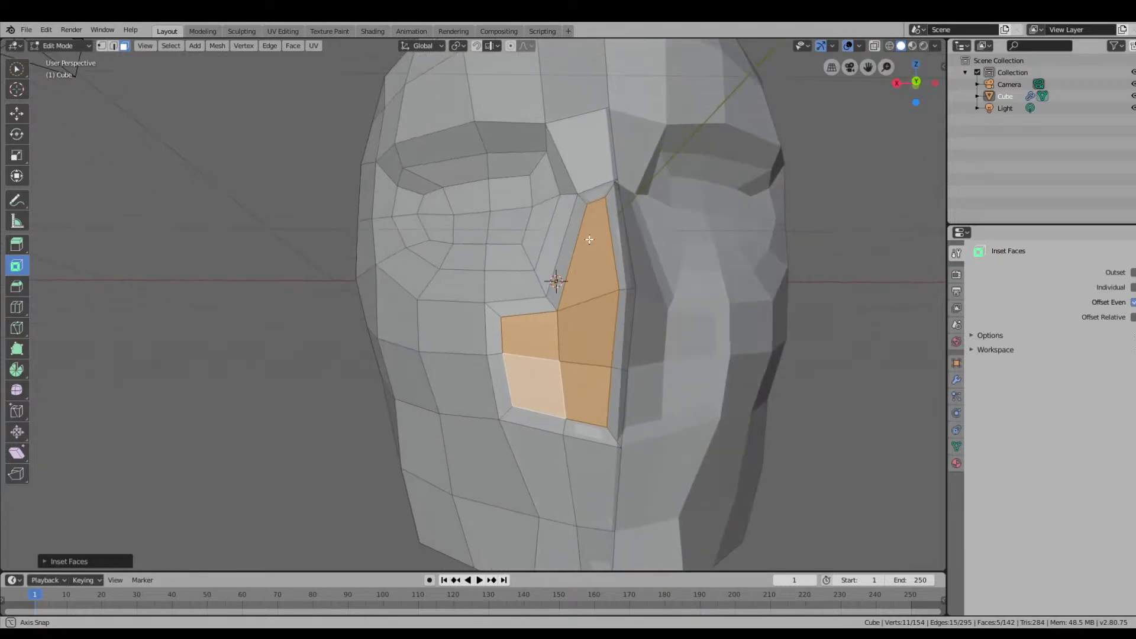
Delete the three narrow inset faces running along the nose's centreline.
left_click(619, 240)
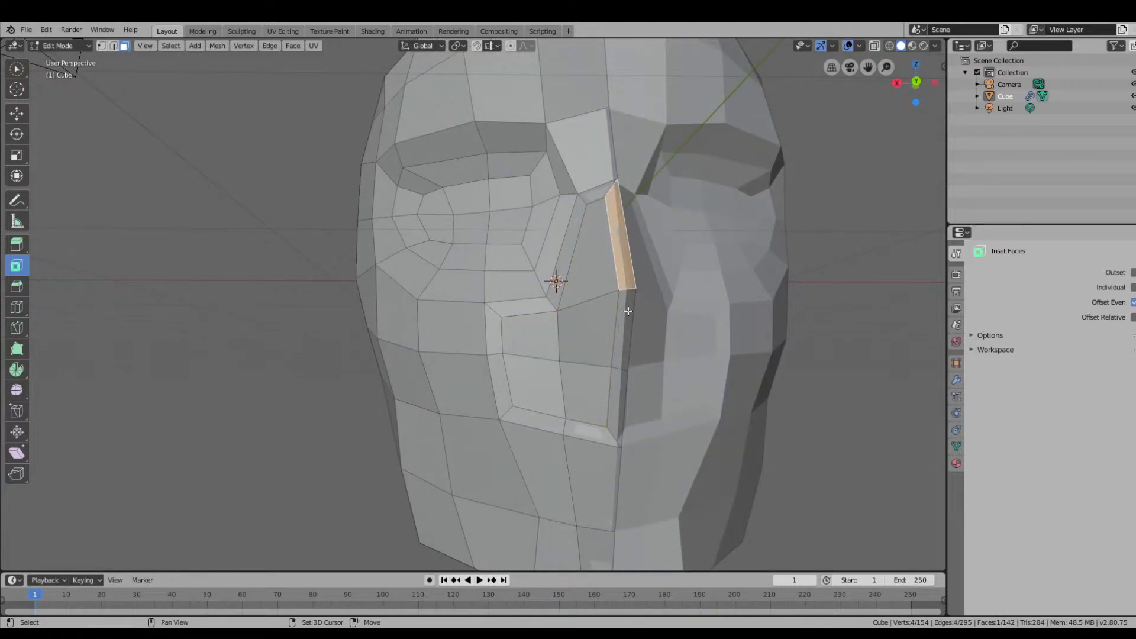
left_click(625, 332, "shift")
left_click(618, 414, "shift")
key("x")
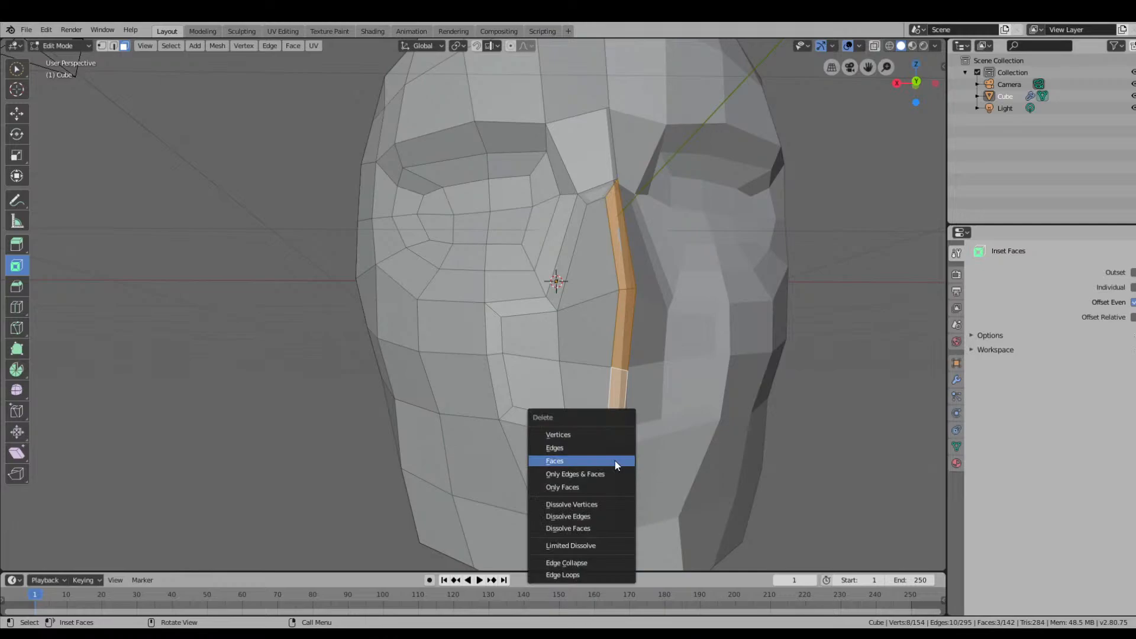
left_click(616, 461)
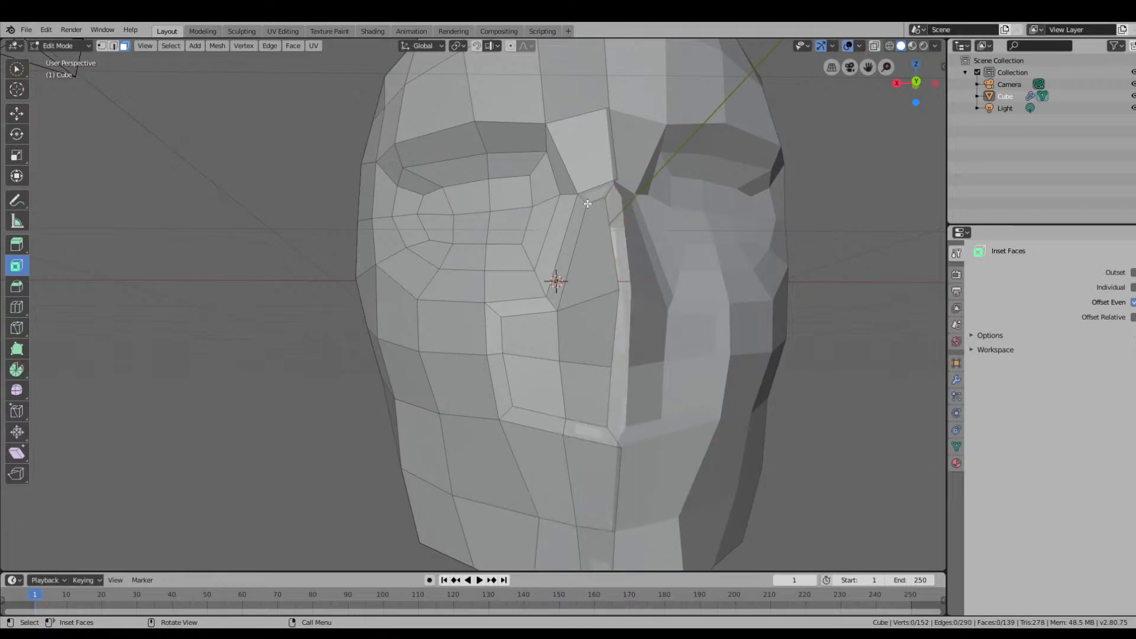
In vertex mode, move the nose's top two inner inset vertices along X to the mirror centreline.
left_click(23, 112)
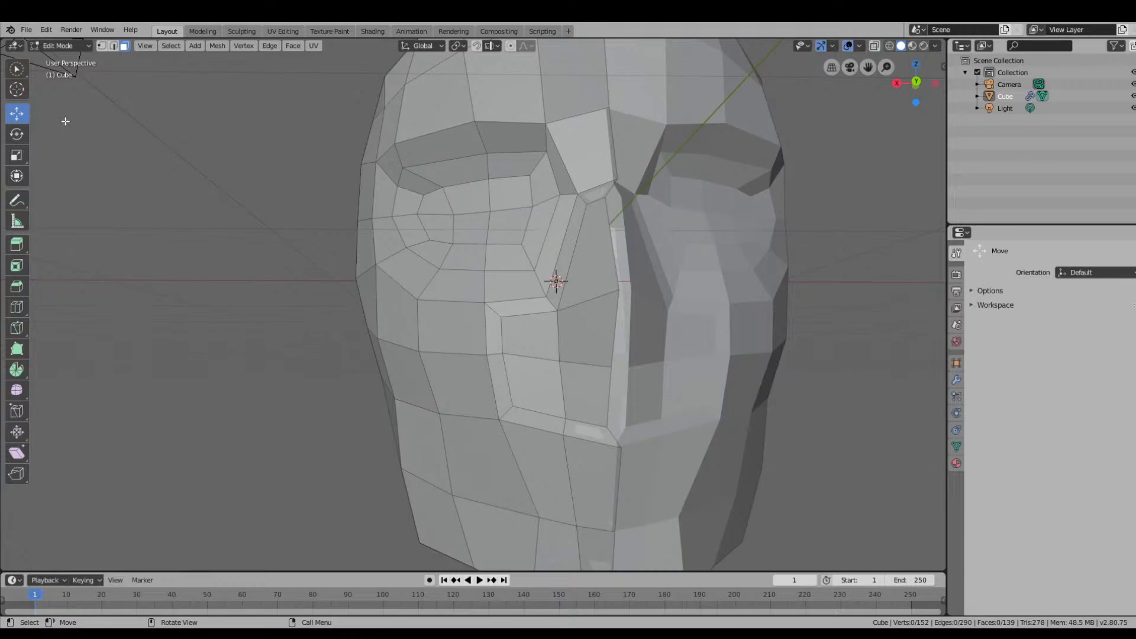
left_click(604, 199)
left_click_drag(571, 200, 584, 206)
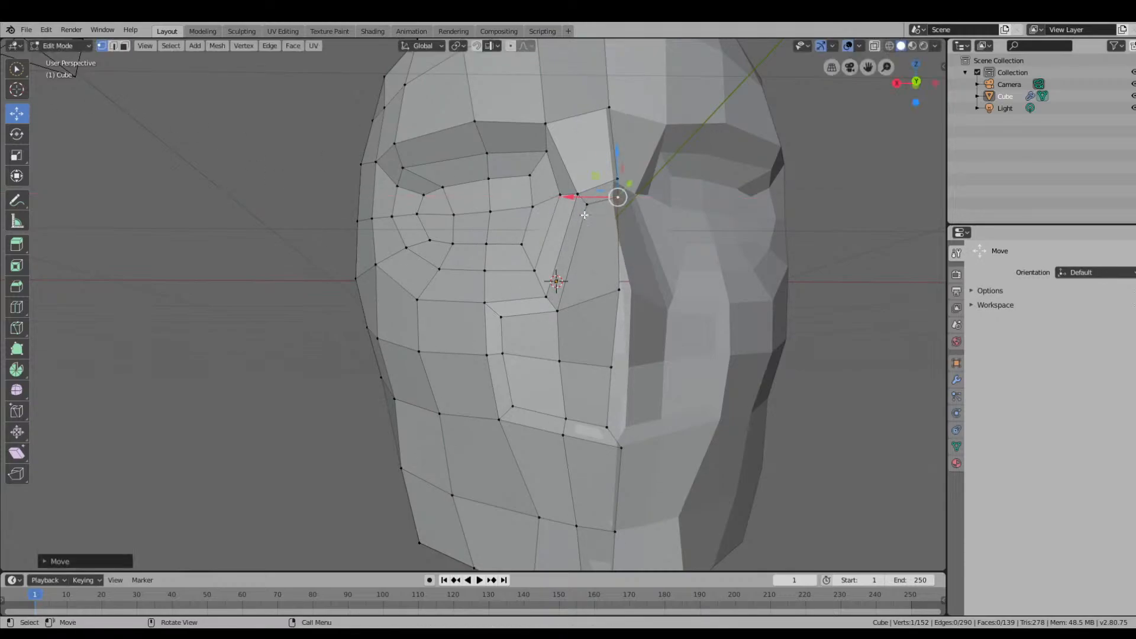
left_click(617, 291)
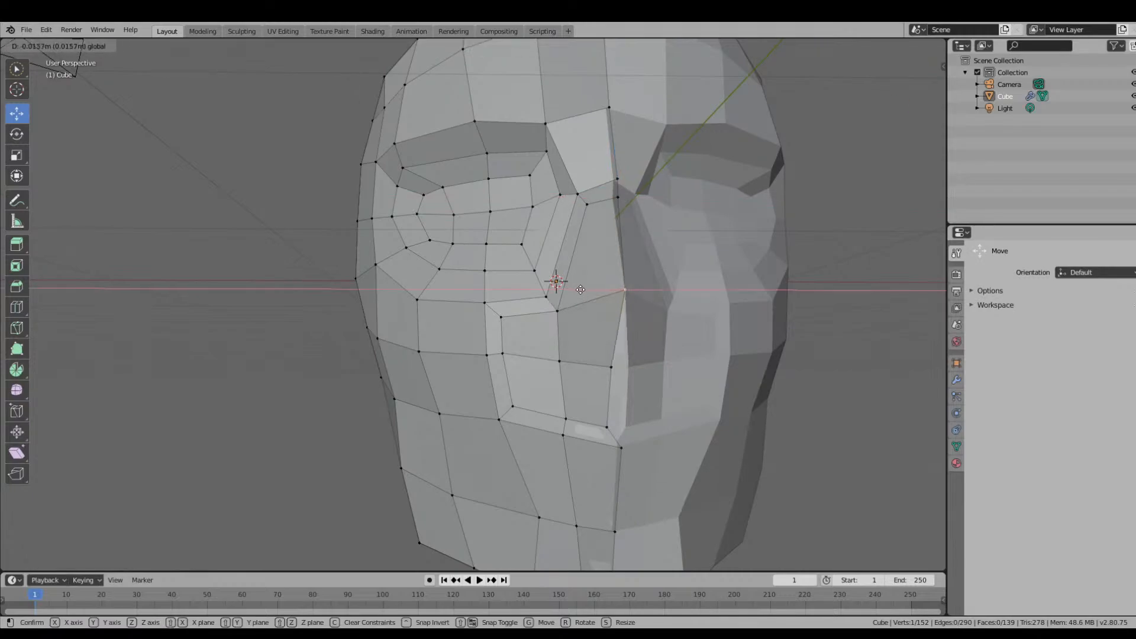
Move the two lower inner nose vertices along the X axis to the mirror centreline.
middle_click_drag(617, 290, 648, 318)
scroll(648, 318, "up", 2)
middle_click_drag(649, 361, 653, 410)
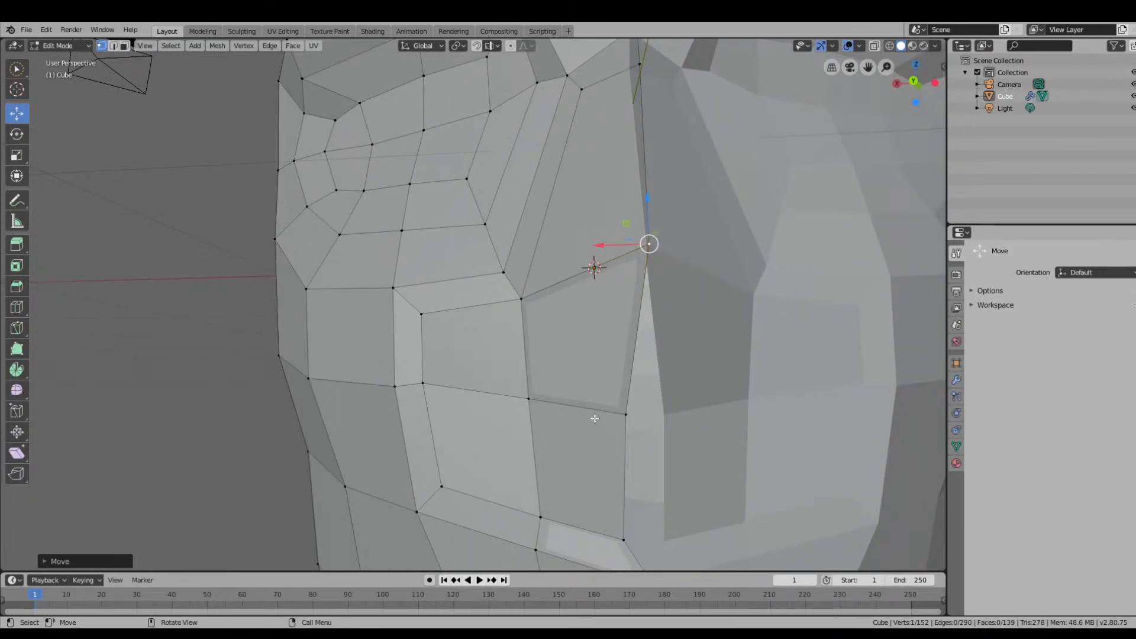
left_click(626, 416)
key("g")
key("x")
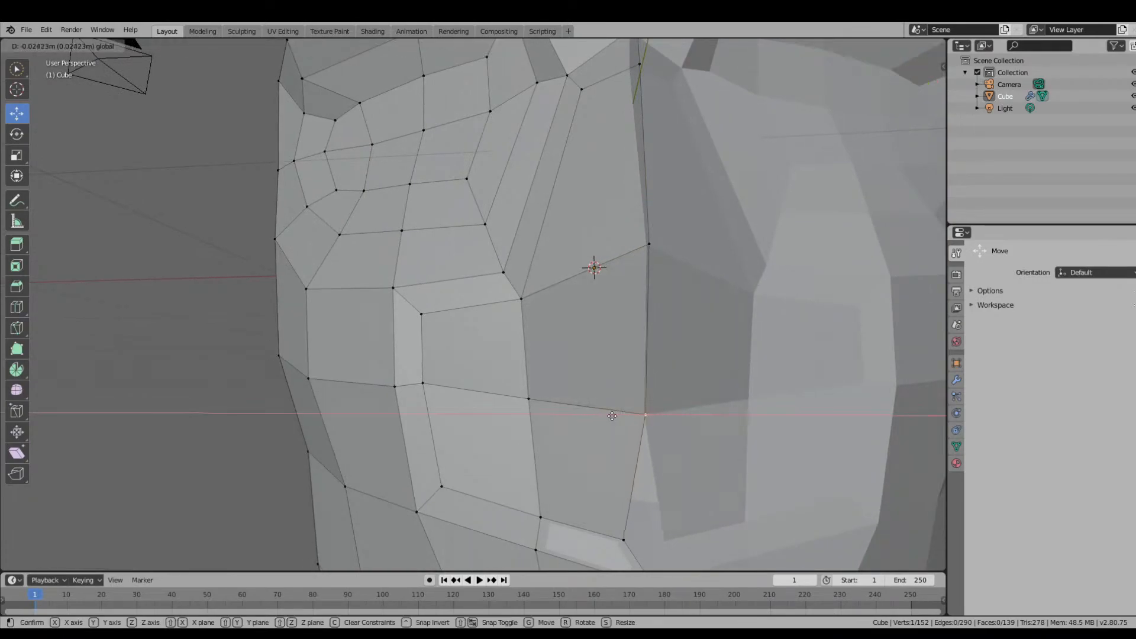
left_click(614, 416)
left_click(623, 538)
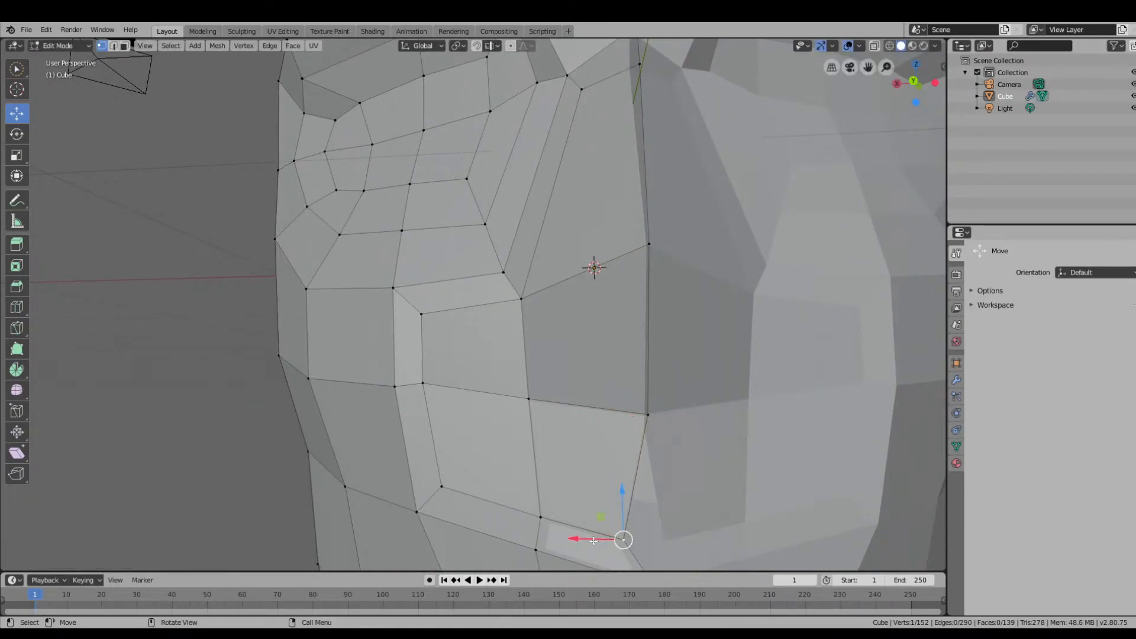
key("g")
key("x")
left_click(615, 540)
Pull the nose tip vertex on the centreline forward along the Y axis.
middle_click_drag(615, 540, 660, 404)
middle_click_drag(607, 343, 752, 406)
scroll(762, 386, "up", 2)
scroll(855, 396, "down", 4)
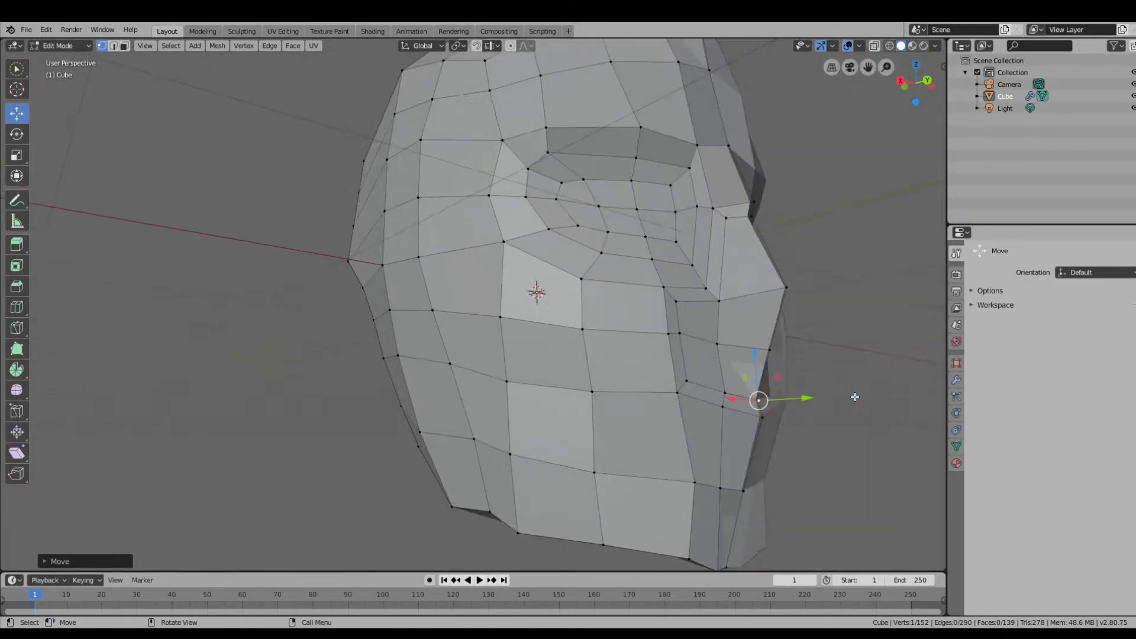
scroll(865, 401, "up", 1)
left_click(774, 364)
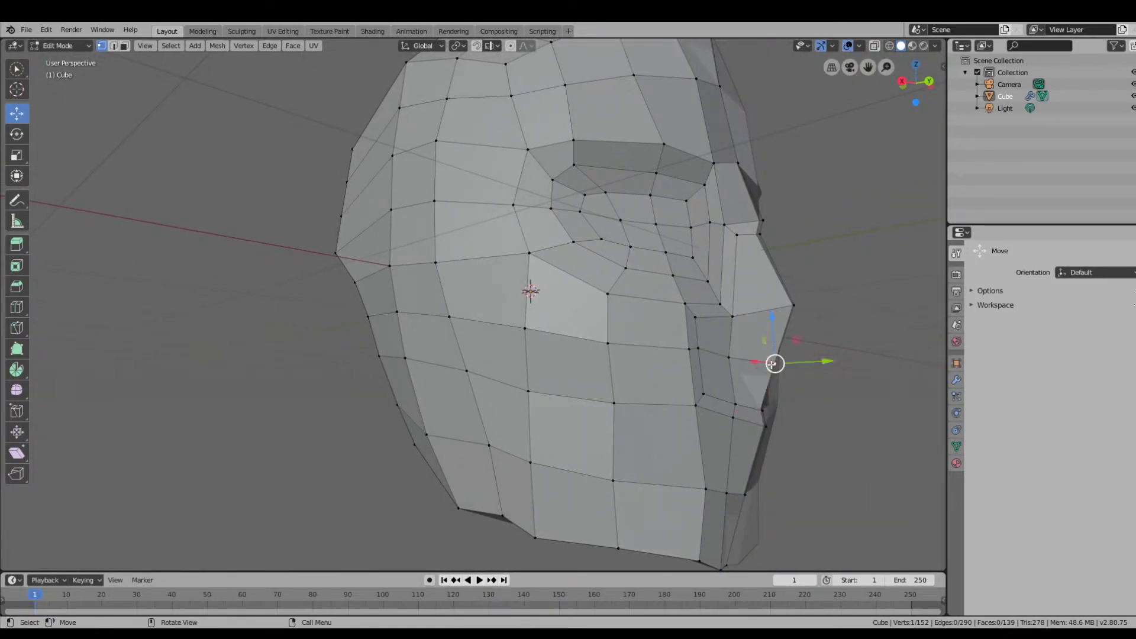
left_click_drag(805, 360, 840, 360)
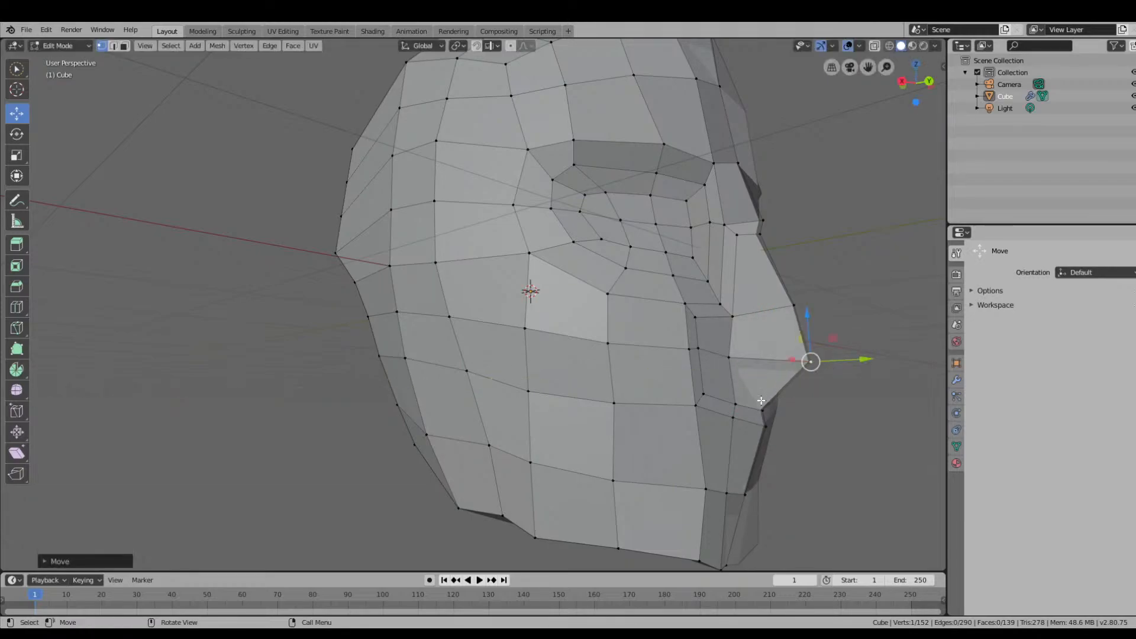
Shift the centreline vertex under the nose tip up and forward, and raise its neighbouring nose-base vertex along Z.
left_click(764, 409)
left_click_drag(760, 384, 805, 381)
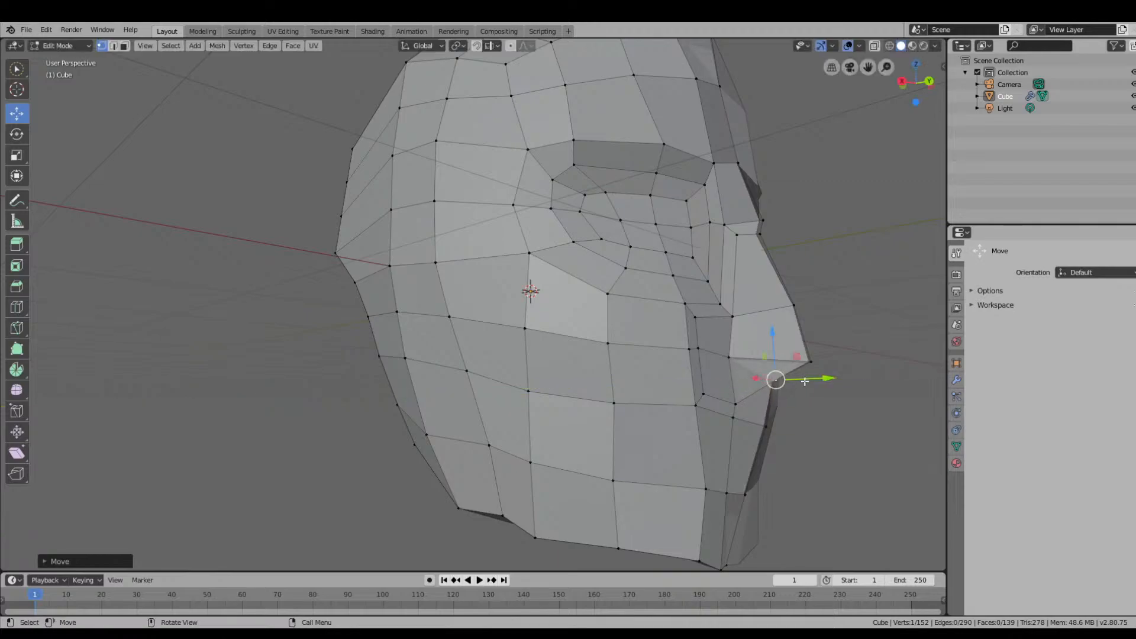
left_click(729, 407)
left_click_drag(733, 379, 732, 359)
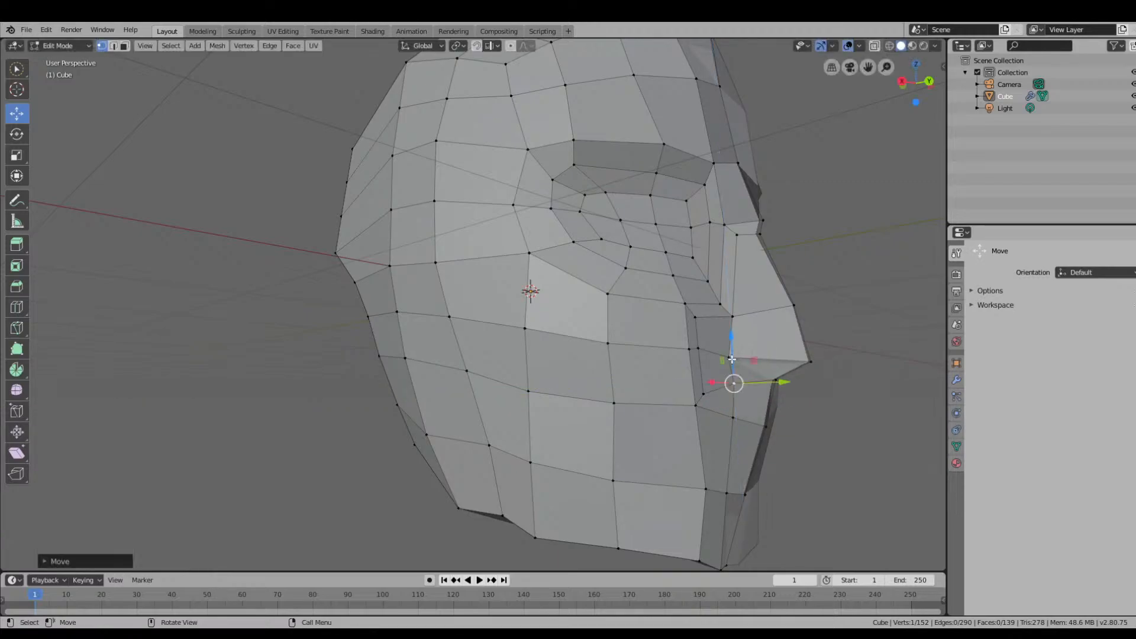
Pull the nostril vertex and the vertex above it on the side of the nose forward along Y.
middle_click_drag(785, 363, 702, 394)
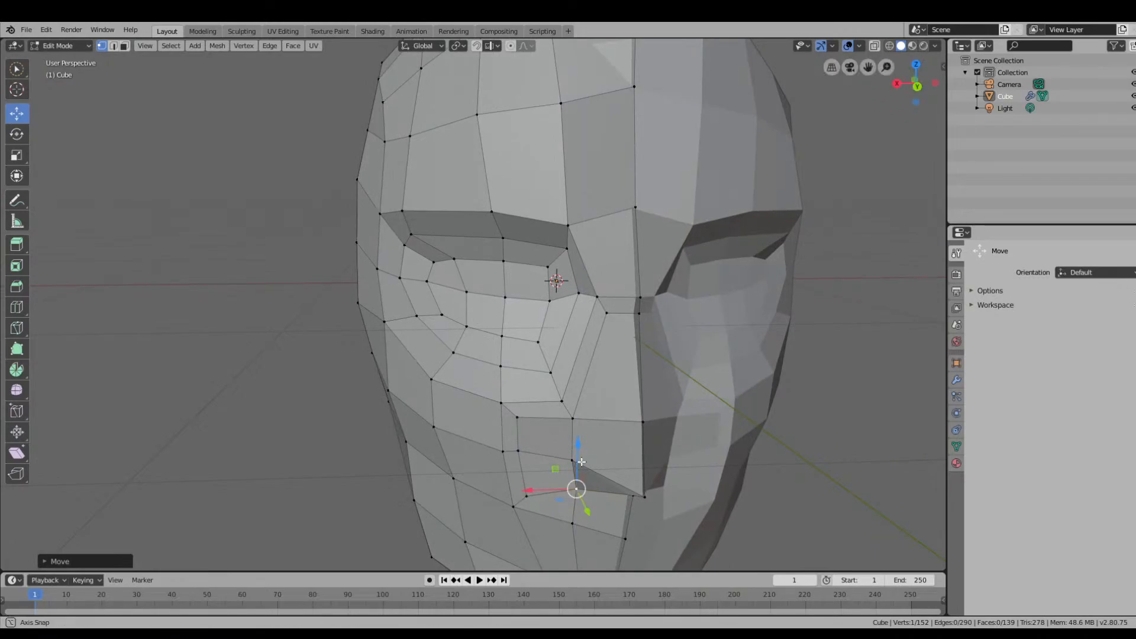
scroll(573, 457, "up", 5)
left_click(756, 450)
middle_click_drag(784, 456, 726, 477)
scroll(621, 498, "down", 4)
scroll(447, 461, "up", 1)
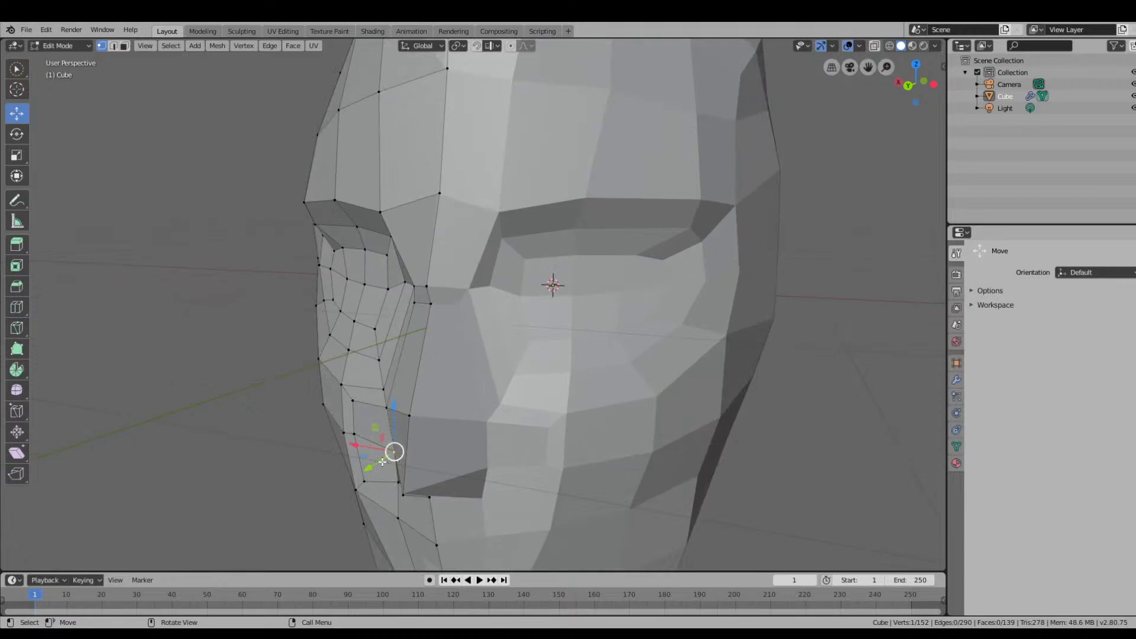
left_click_drag(358, 455, 329, 474)
left_click(387, 414)
middle_click_drag(387, 414, 681, 425)
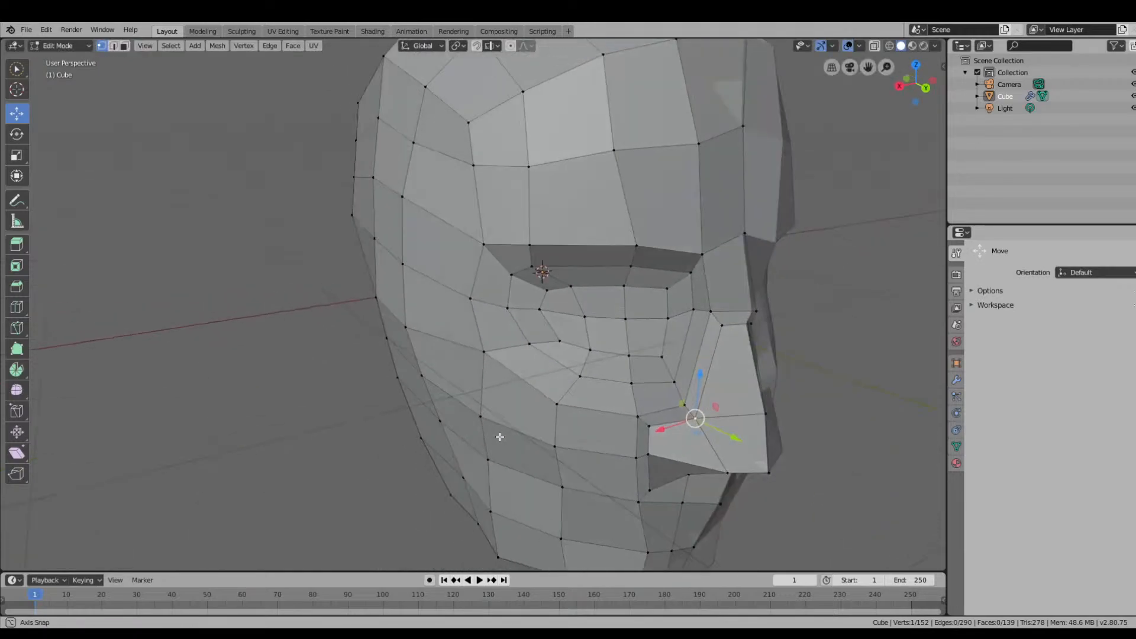
left_click_drag(716, 426, 730, 435)
Move the nose's outer base corner vertex up and forward with X locked.
middle_click_drag(751, 429, 709, 404)
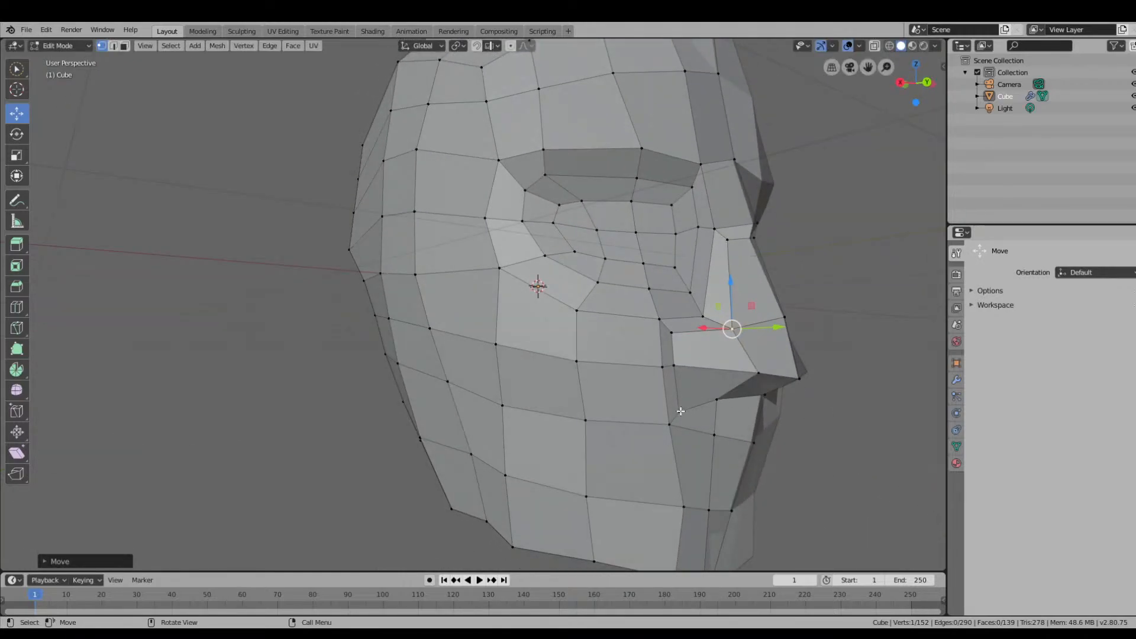
left_click(680, 412)
key("g")
key("shift+x")
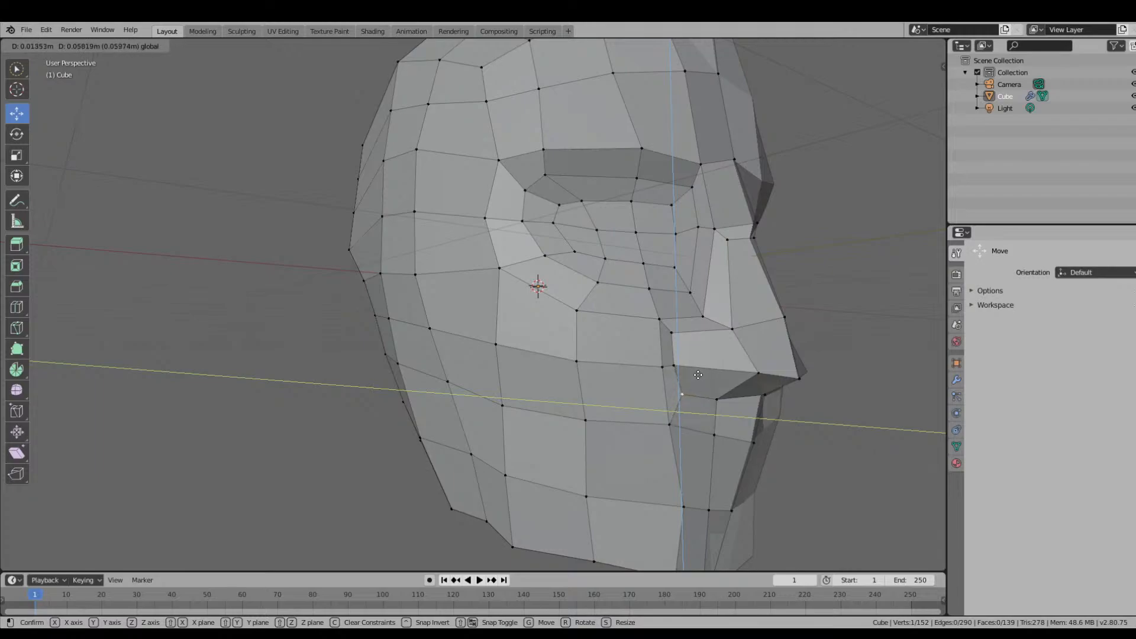
left_click(701, 374)
Reposition the outer nostril-wing vertices and the lower inner corner vertex of the eye socket.
middle_click_drag(700, 375, 705, 390)
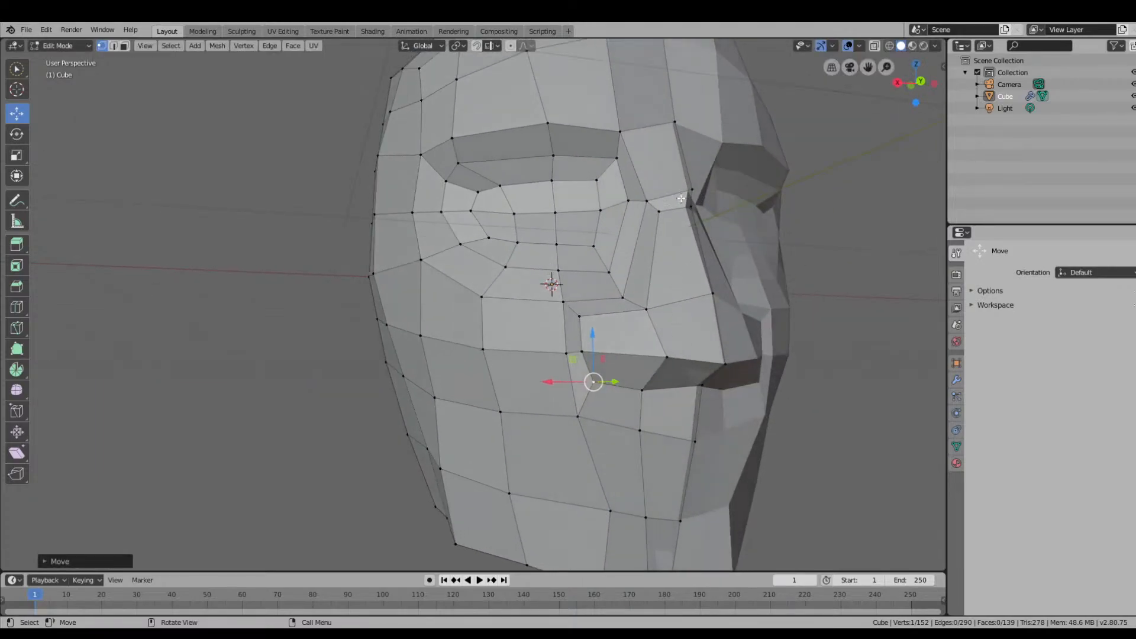
middle_click_drag(639, 406, 692, 394)
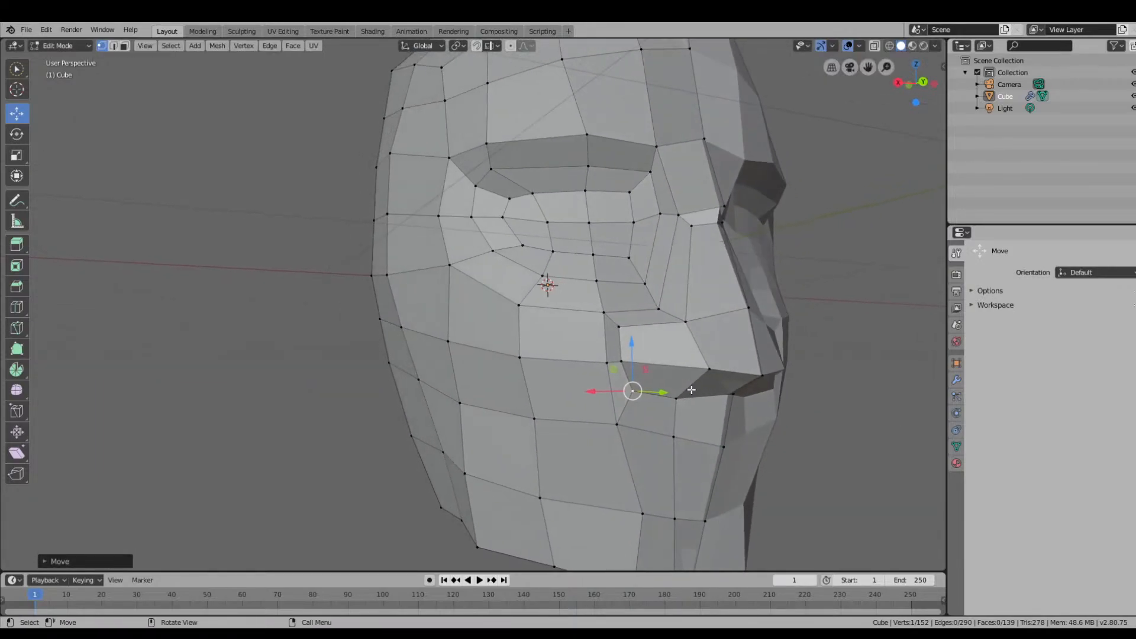
left_click(665, 361)
left_click_drag(632, 358, 654, 326)
left_click(619, 326)
middle_click_drag(683, 329, 656, 345)
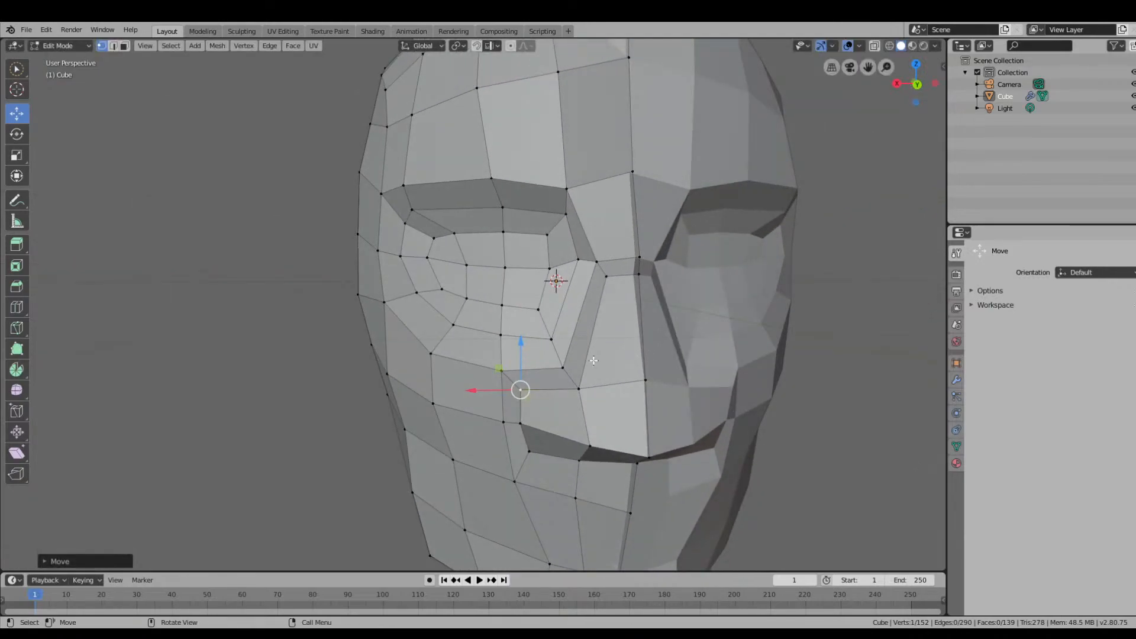
left_click(564, 367)
left_click_drag(540, 346, 544, 358)
Raise the centreline nose bridge vertex and the neighbouring vertex beside the inner eye corner within the YZ plane.
middle_click_drag(731, 312, 784, 256)
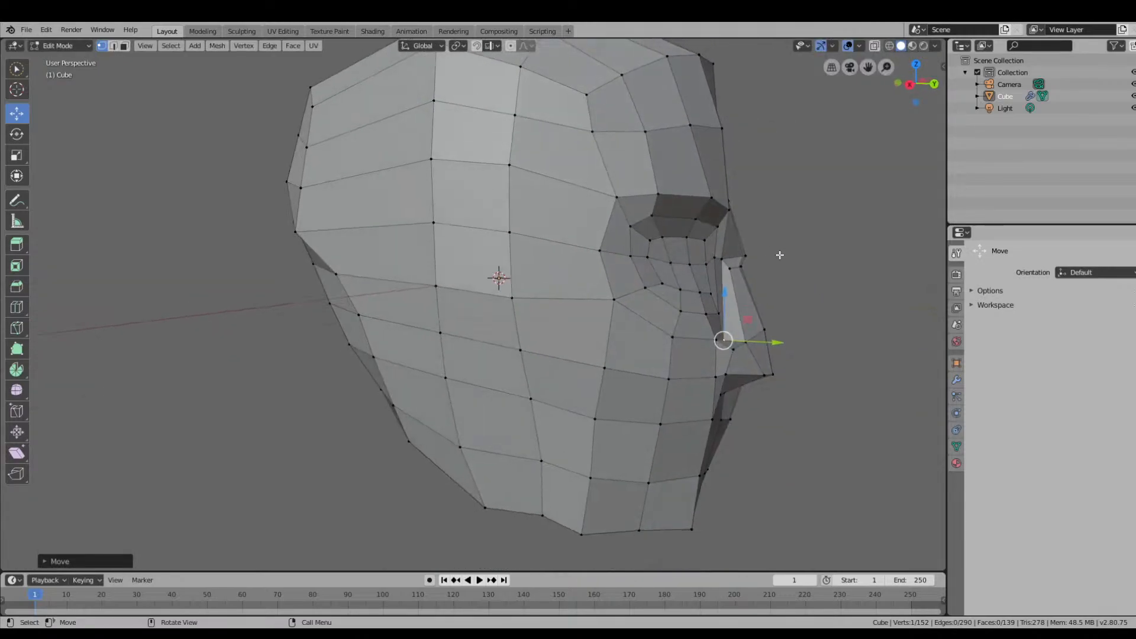
left_click(745, 256)
left_click_drag(770, 234, 761, 209)
middle_click_drag(775, 220, 741, 242)
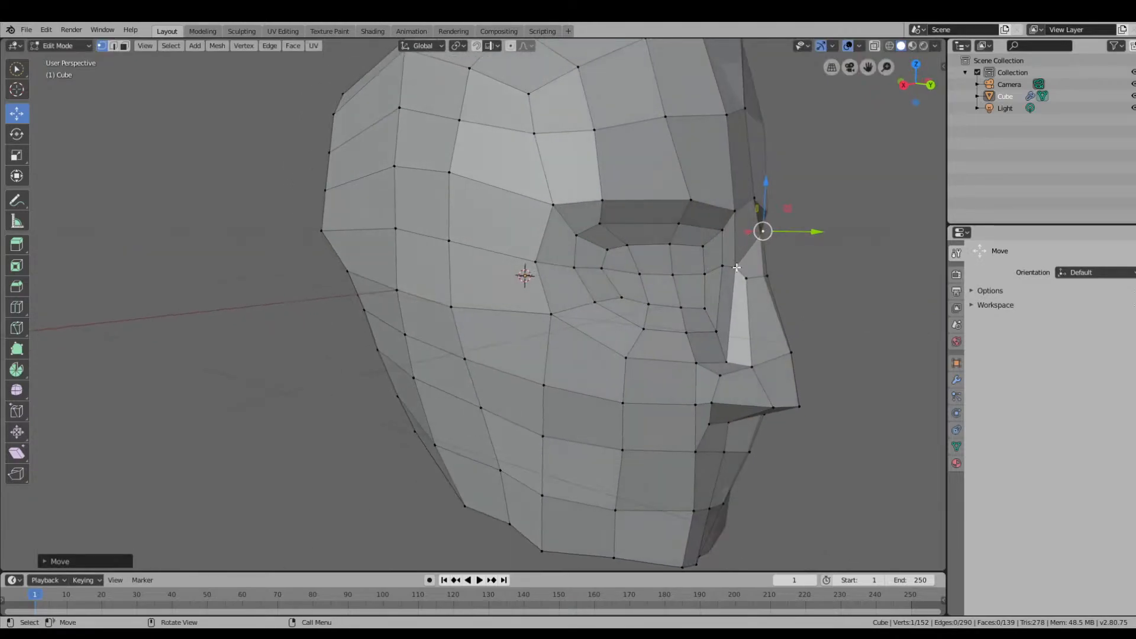
left_click(736, 268)
left_click_drag(753, 248, 764, 214)
Move the upper vertex on the side of the nose forward and down with X locked.
middle_click_drag(770, 243, 788, 320)
key("g")
key("shift+x")
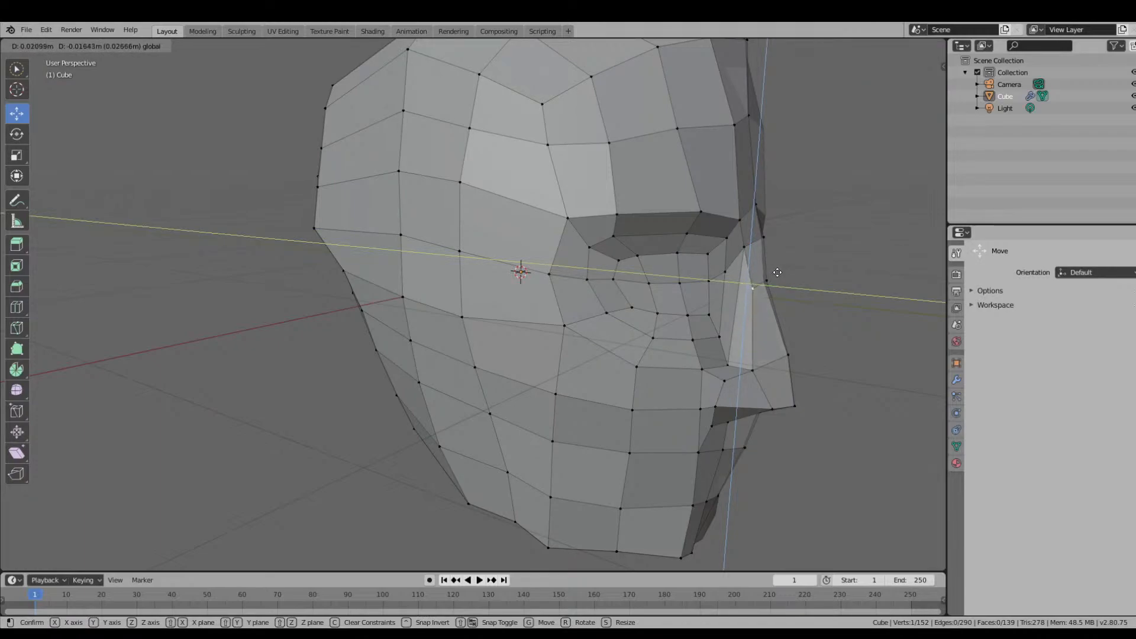
left_click(772, 275)
middle_click_drag(773, 274, 546, 311)
middle_click_drag(475, 304, 557, 307)
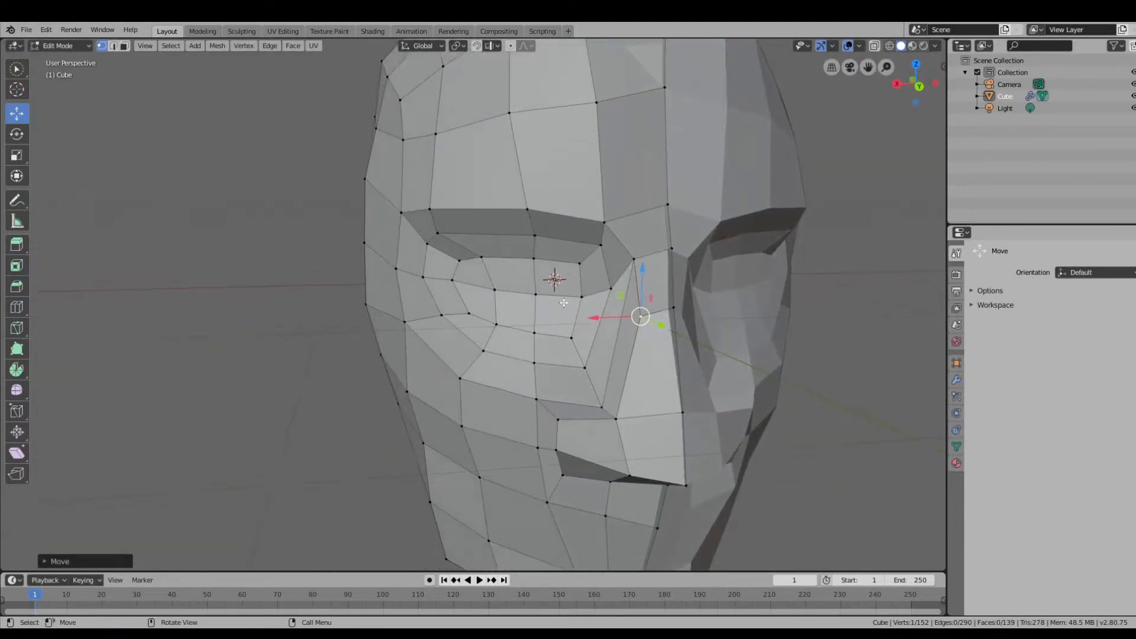
Raise the vertex below the inner eye corner and adjust the adjacent nose-side vertex within the XZ plane.
left_click(584, 366)
left_click(601, 403)
left_click_drag(583, 388, 577, 365)
middle_click_drag(641, 402, 654, 403)
left_click(647, 410)
left_click_drag(630, 392, 625, 386)
Lower the centreline vertex between the eyebrows towards the nose bridge.
middle_click_drag(626, 385, 760, 383)
middle_click_drag(777, 243, 754, 233)
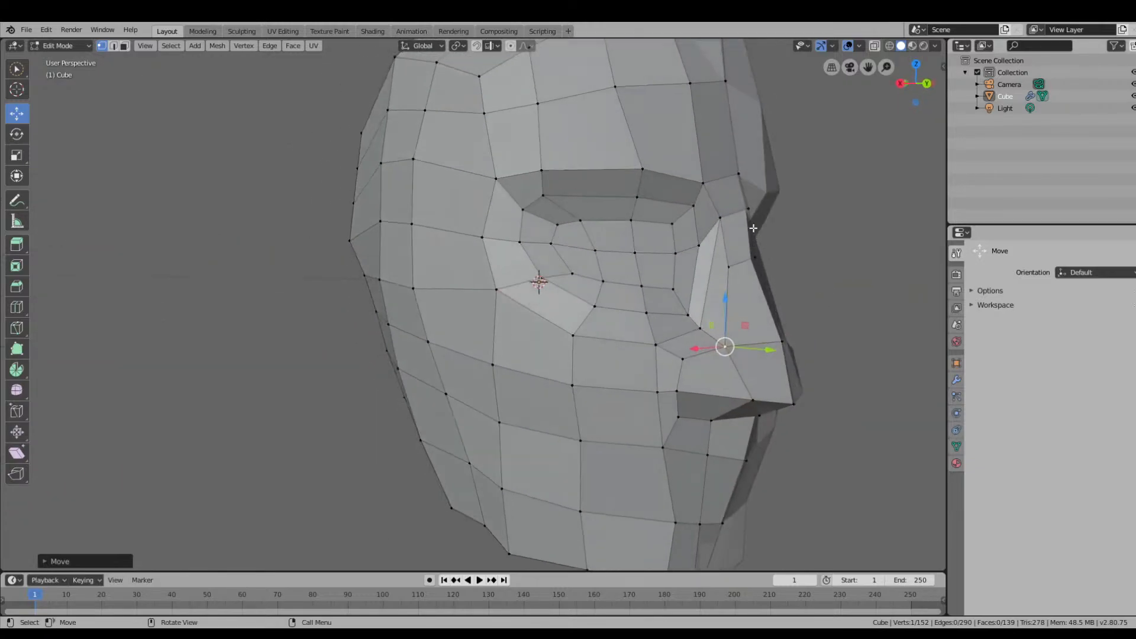
left_click(740, 175)
left_click_drag(757, 149, 757, 165)
middle_click_drag(791, 197, 710, 239)
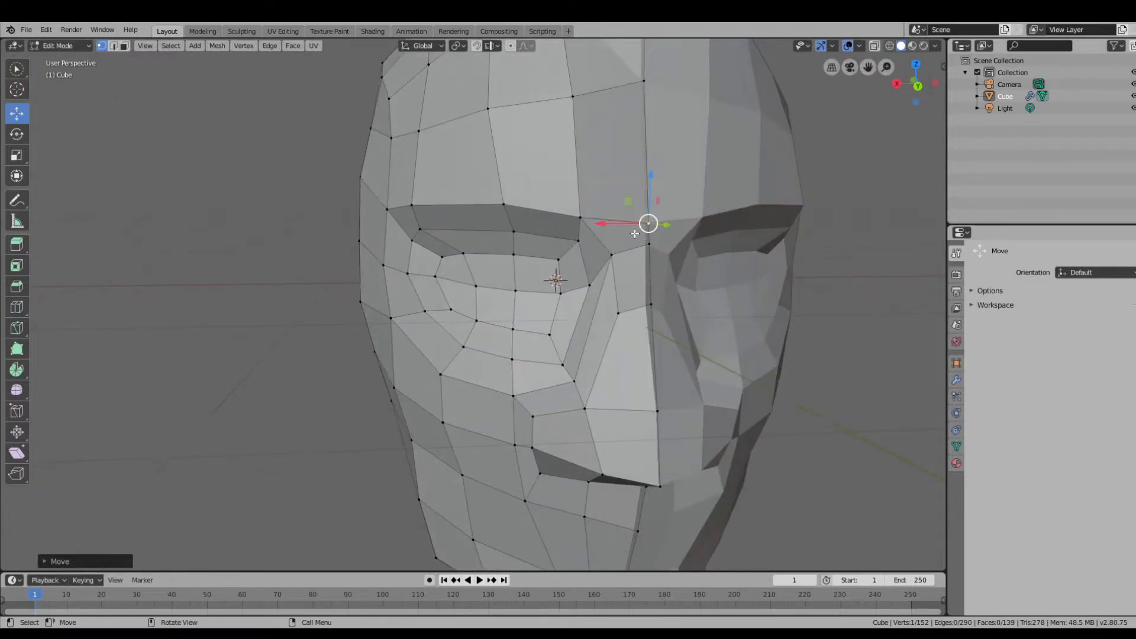
left_click_drag(602, 223, 676, 225)
key("ctrl+z")
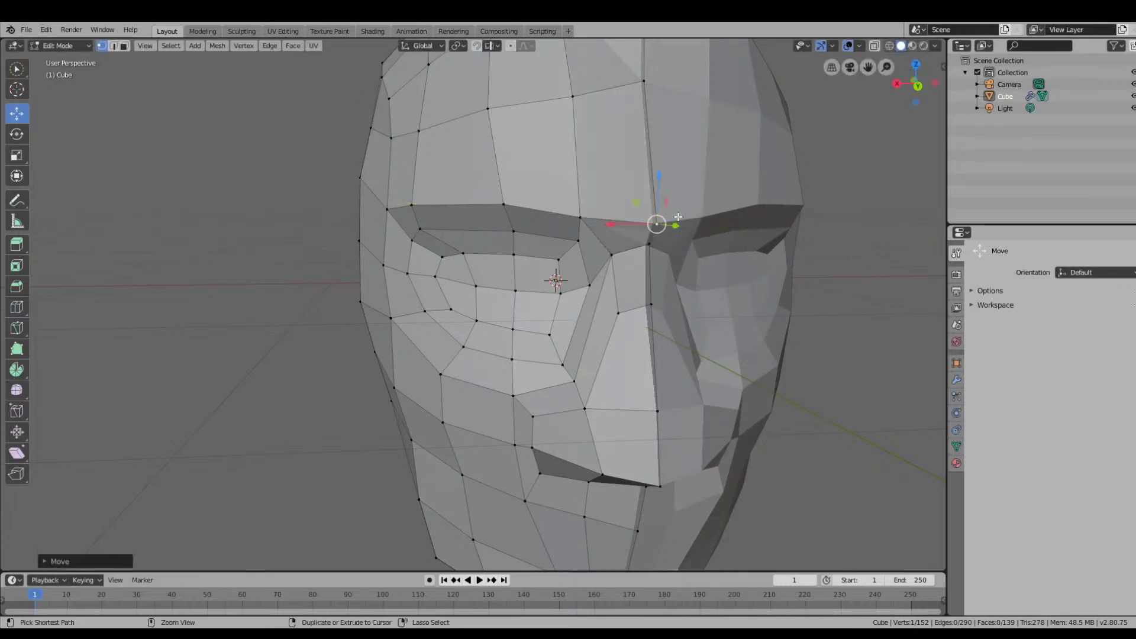
Undo the last vertex move between the eyebrows and try repositioning the centreline vertex there.
key("ctrl+z")
mouse_move(652, 177)
left_mouse_down()
mouse_move(652, 141)
mouse_move(653, 173)
left_mouse_up()
key("ctrl+z")
middle_click_drag(661, 202, 796, 238)
left_click_drag(789, 240, 376, 109)
key("ctrl+z")
Move the two centreline vertices at the tip of the nose together with X locked.
middle_click_drag(684, 287, 578, 330)
middle_click_drag(580, 486, 765, 374)
scroll(605, 393, "down", 2)
scroll(606, 393, "up", 2)
left_click(778, 340)
left_click(784, 387, "shift")
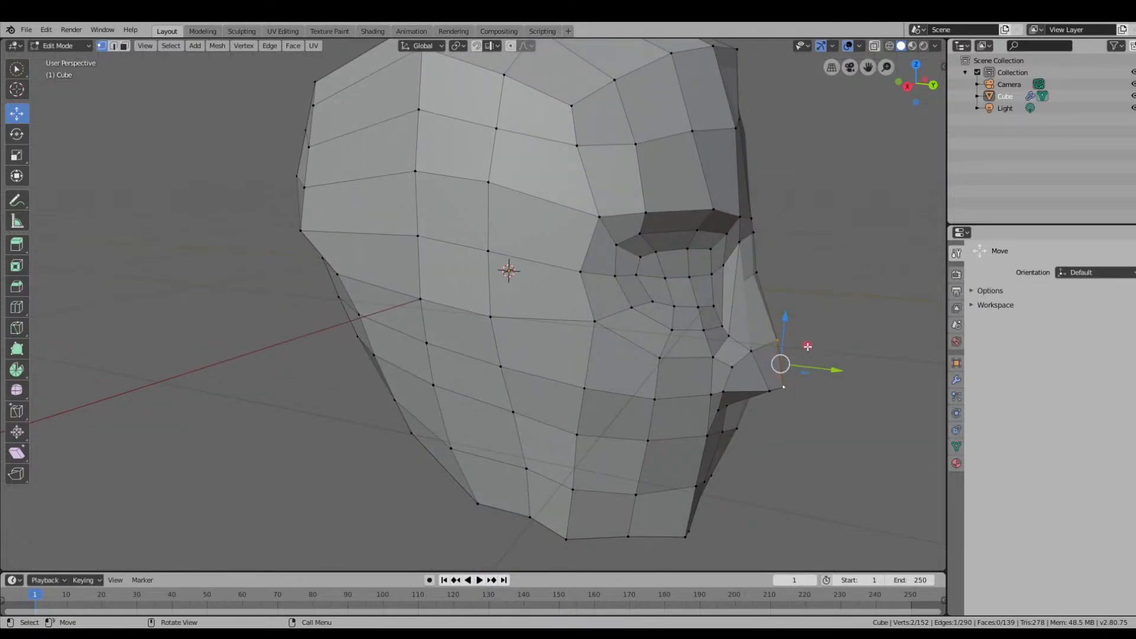
key("g")
key("shift+x")
left_click(836, 343)
middle_click_drag(836, 343, 788, 276)
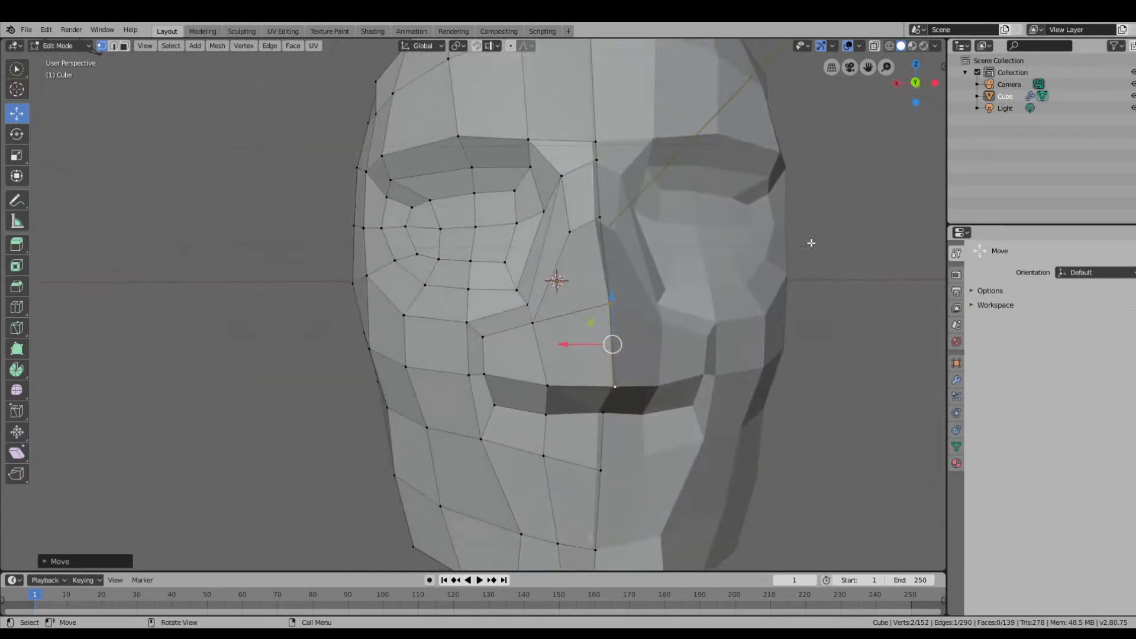
Try moving the centreline forehead and brow vertices within the YZ plane in the right orthographic view.
left_click(897, 83)
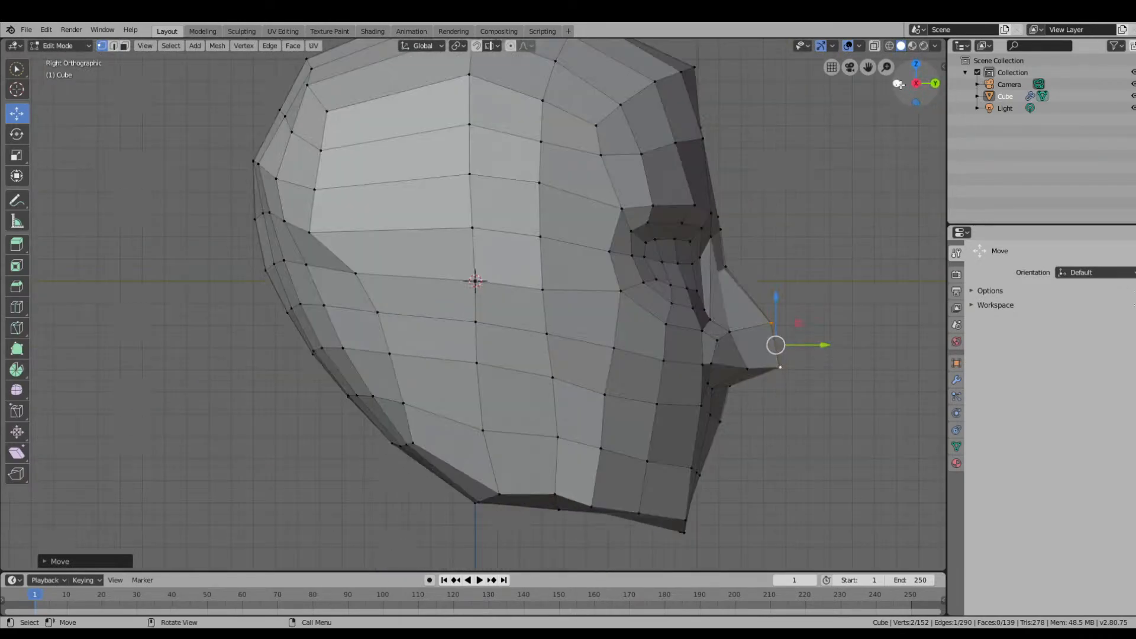
left_click(935, 83)
left_click(898, 84)
middle_click_drag(742, 185, 726, 207)
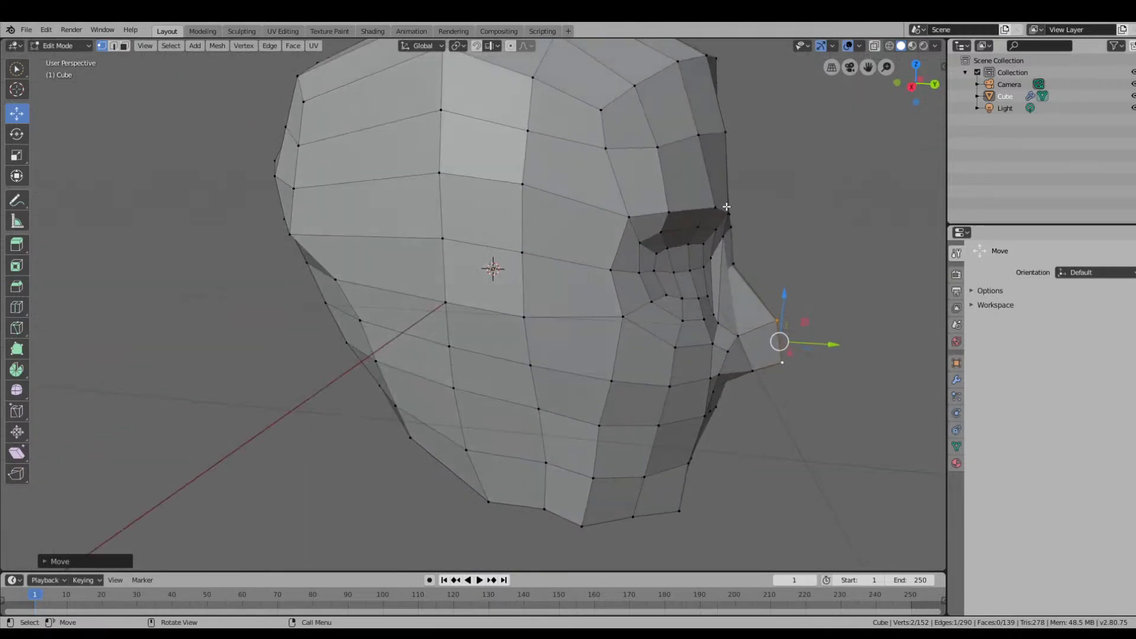
left_click(912, 86)
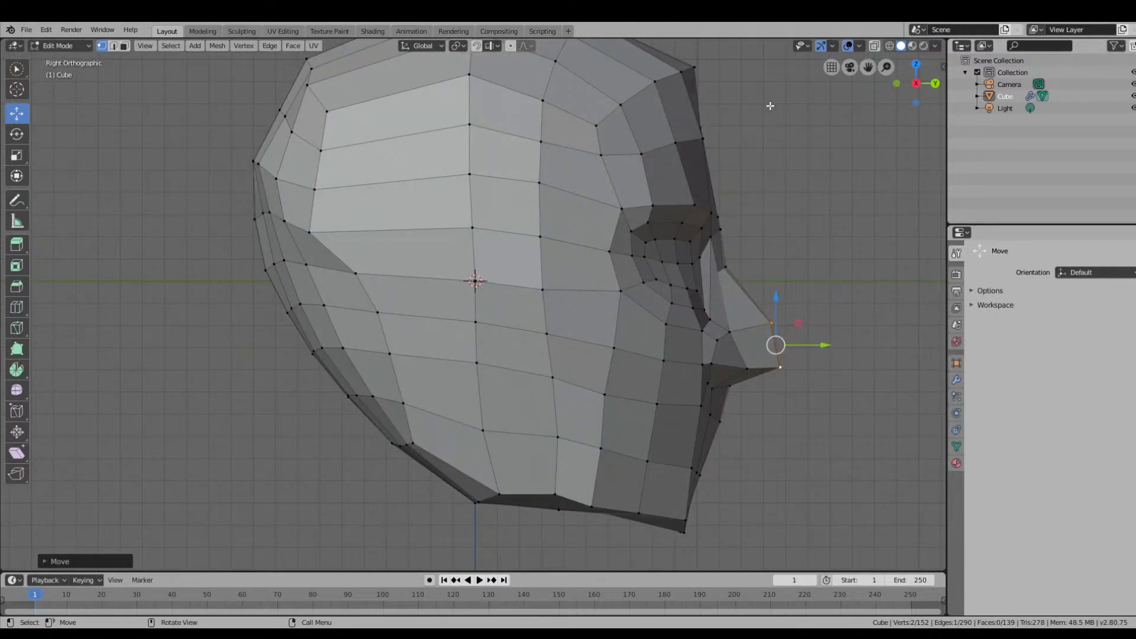
left_click(17, 69)
mouse_move(736, 118)
left_mouse_down()
mouse_move(748, 124)
mouse_move(710, 164)
mouse_move(733, 220)
mouse_move(691, 76)
left_mouse_up()
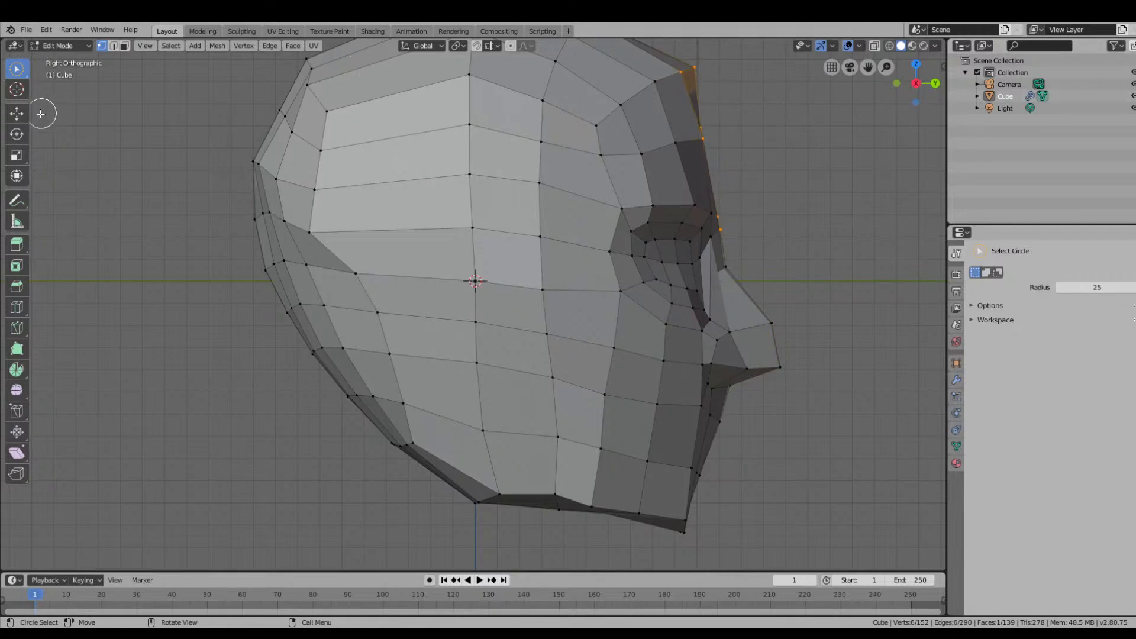
left_click(16, 113)
left_click_drag(725, 120, 733, 117)
key("ctrl+z")
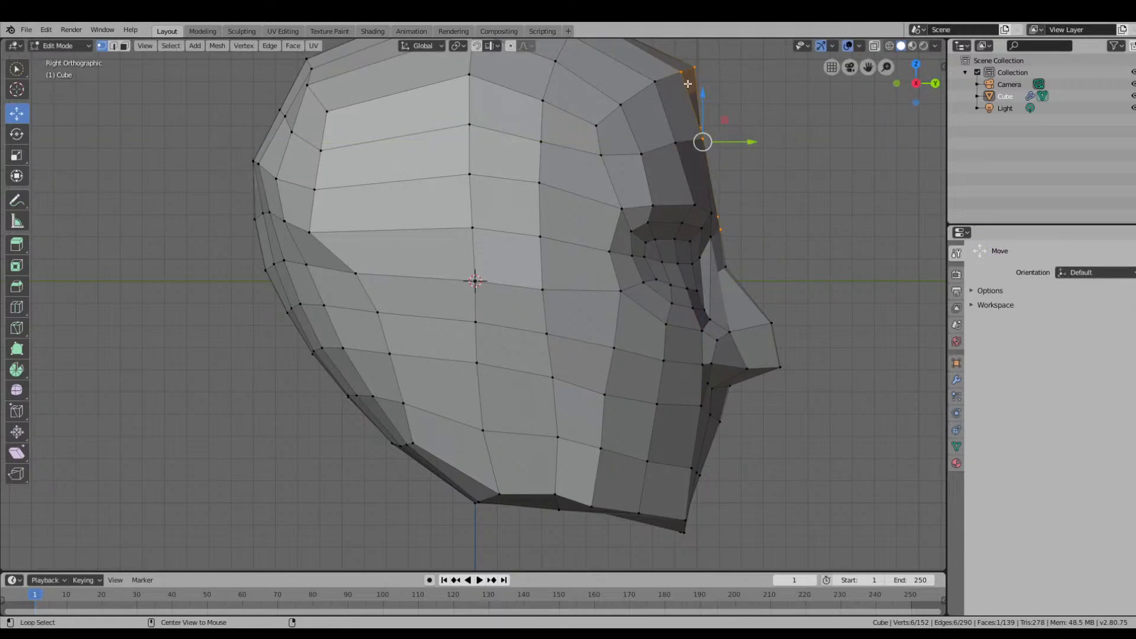
key("alt+a")
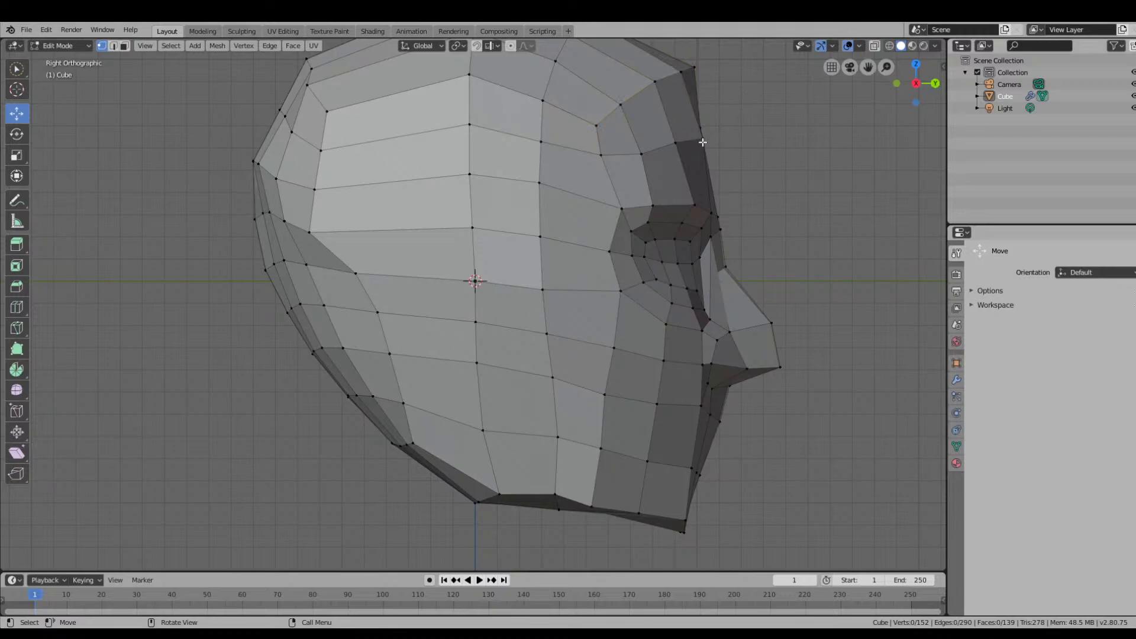
Circle-select the two mid-forehead profile vertices, move them forward within the YZ plane, and adjust the brow vertex below them.
key("c")
mouse_move(733, 129)
left_mouse_down()
mouse_move(708, 140)
mouse_move(721, 169)
left_mouse_up()
key("Escape")
left_click(17, 113)
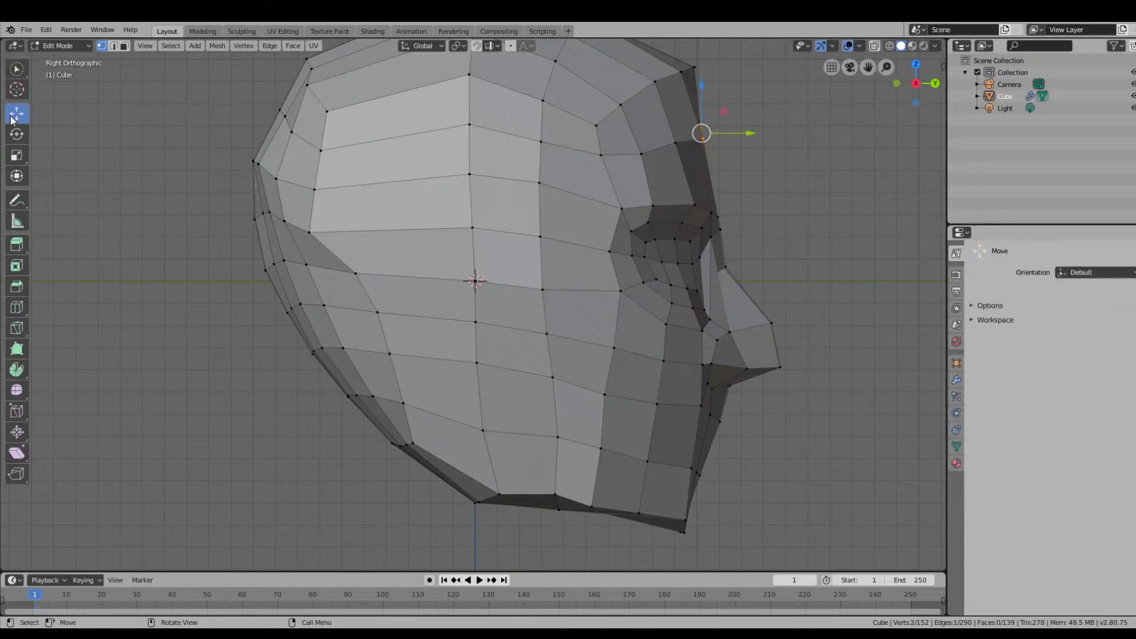
left_click_drag(719, 116, 734, 114)
left_click(737, 211)
left_click_drag(709, 219, 746, 226)
Move the centreline nose bridge vertex forward along Y and shift the neighbouring nose-side vertex slightly back.
left_click(730, 265)
middle_click_drag(746, 227, 796, 298)
middle_click_drag(861, 325, 865, 310)
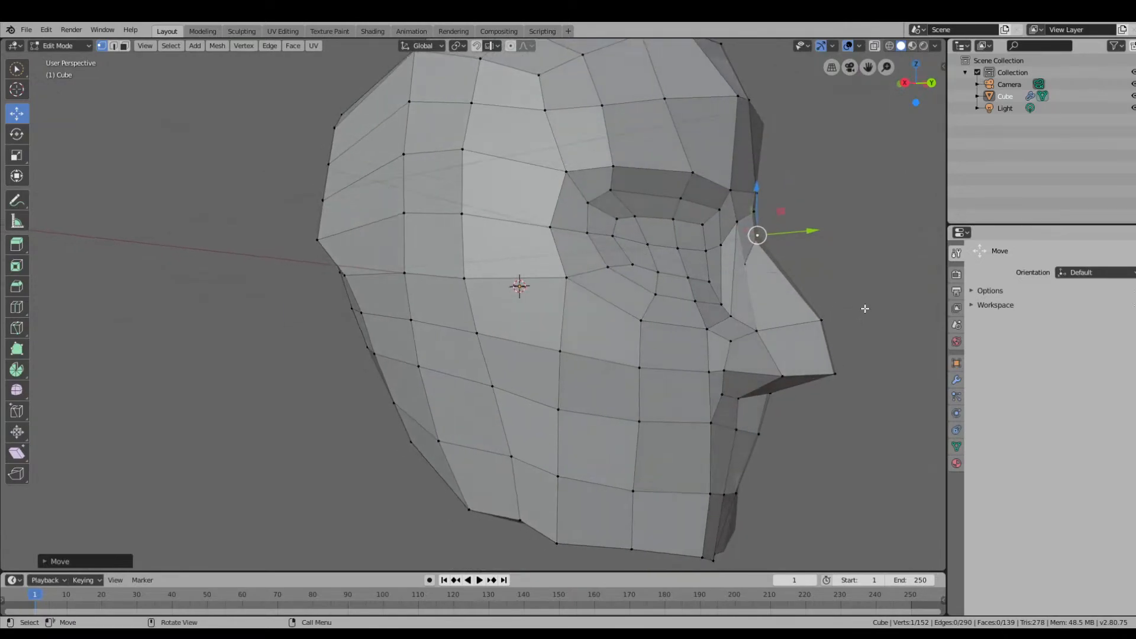
left_click_drag(814, 232, 820, 231)
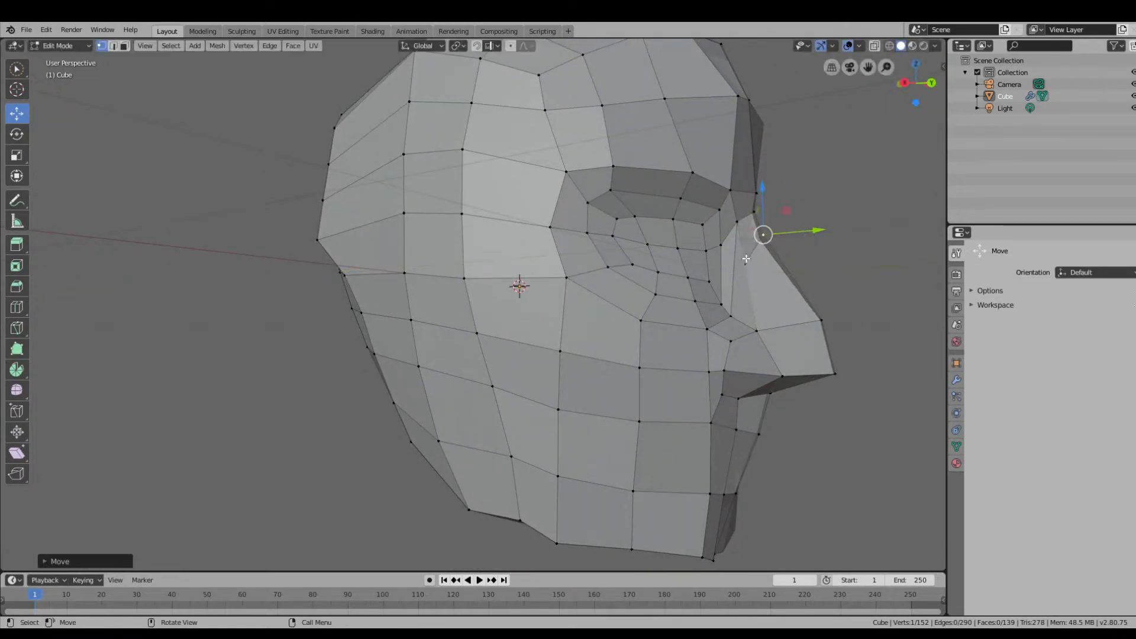
left_click(746, 264)
left_click_drag(792, 267, 788, 266)
Add a single vertical loop cut between the centreline and the side of the nose.
middle_click_drag(787, 266, 738, 257)
middle_click_drag(598, 197, 567, 207)
middle_click_drag(573, 365, 658, 228)
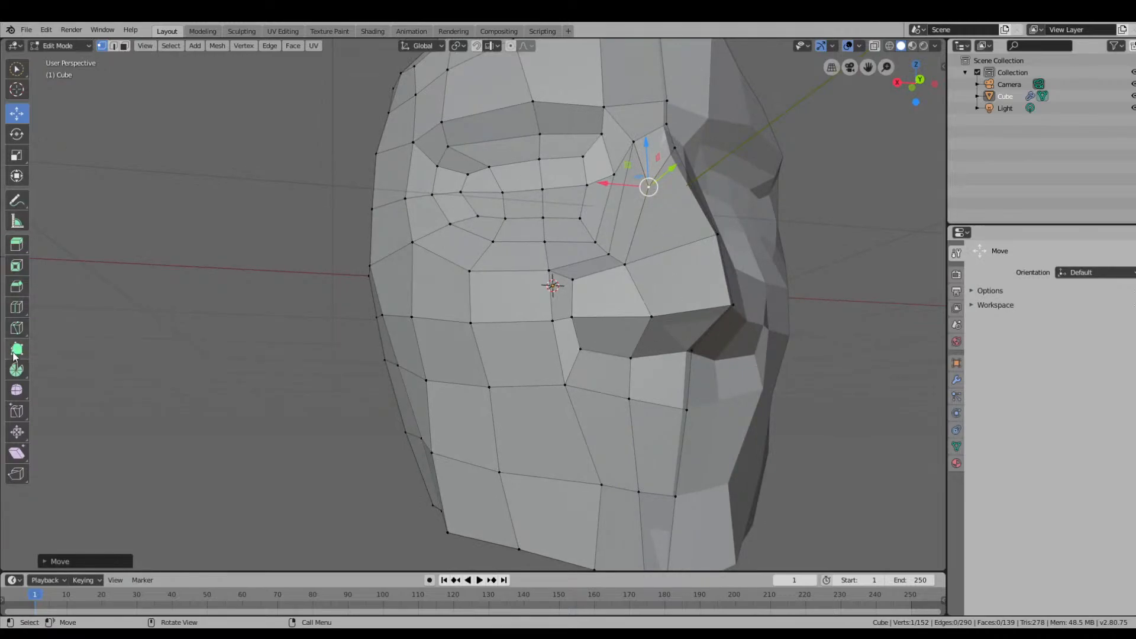
left_click(16, 307)
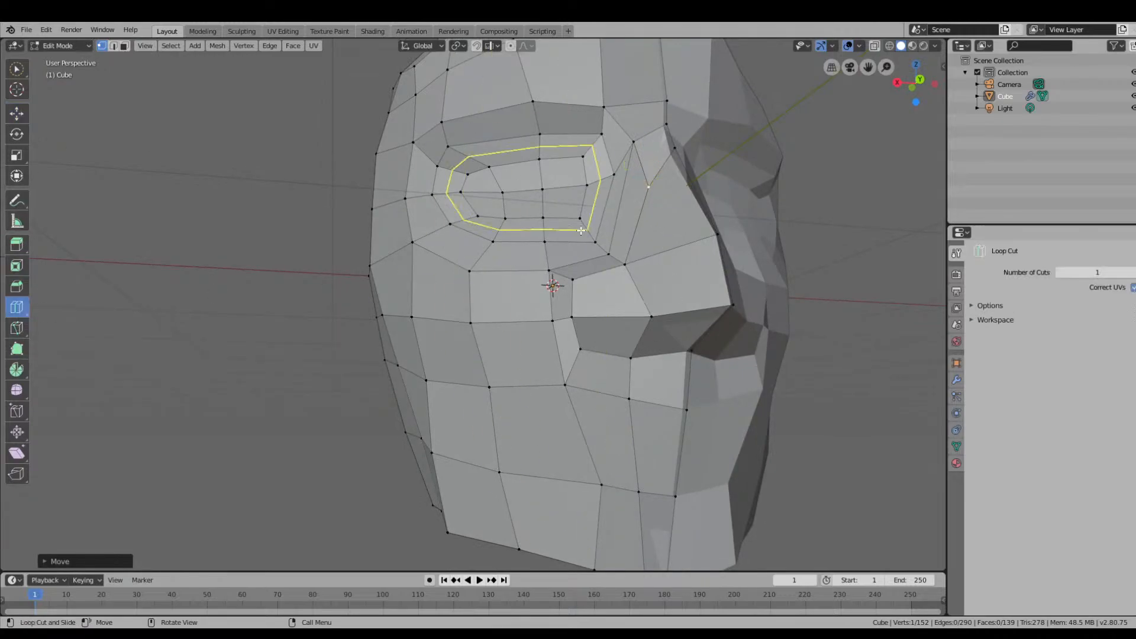
left_click(678, 249)
key("w")
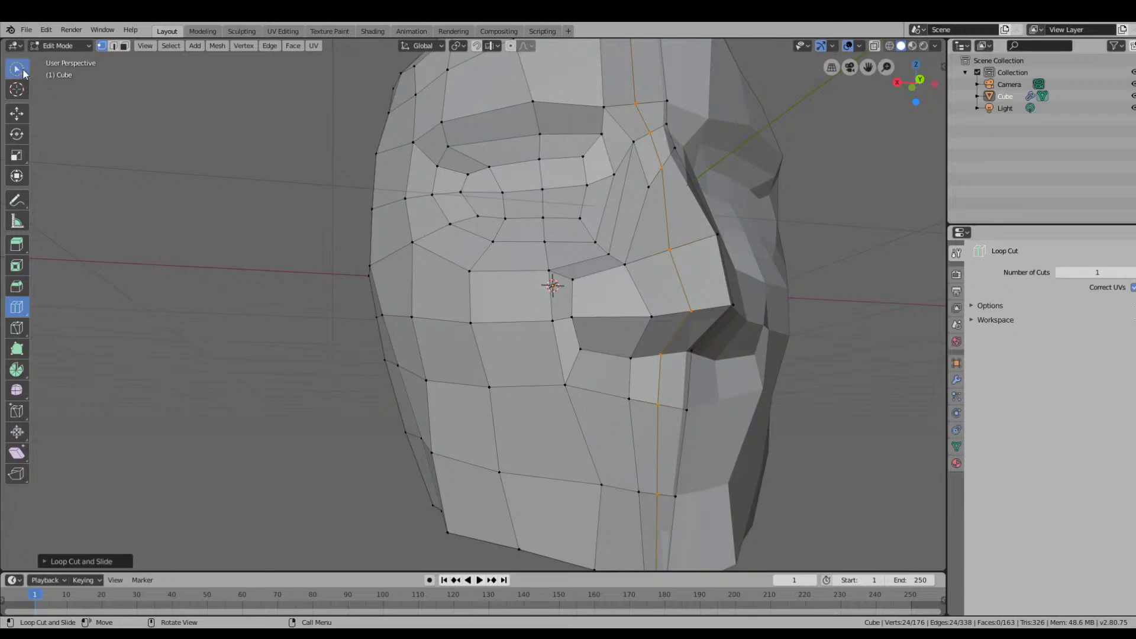
Nudge the two centreline nose tip vertices forward along Y and move the adjacent loop-cut vertex forward within the YZ plane.
middle_click_drag(691, 216, 667, 215)
middle_click_drag(588, 211, 715, 232)
middle_click_drag(804, 379, 738, 328)
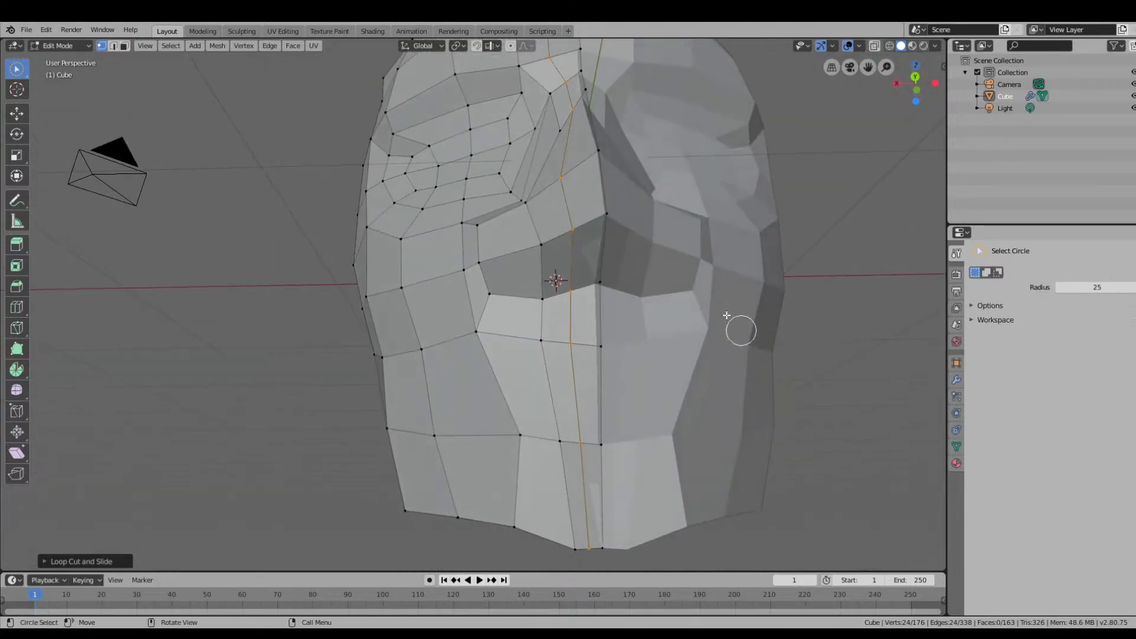
middle_click_drag(595, 177, 614, 219)
middle_click_drag(586, 317, 769, 341)
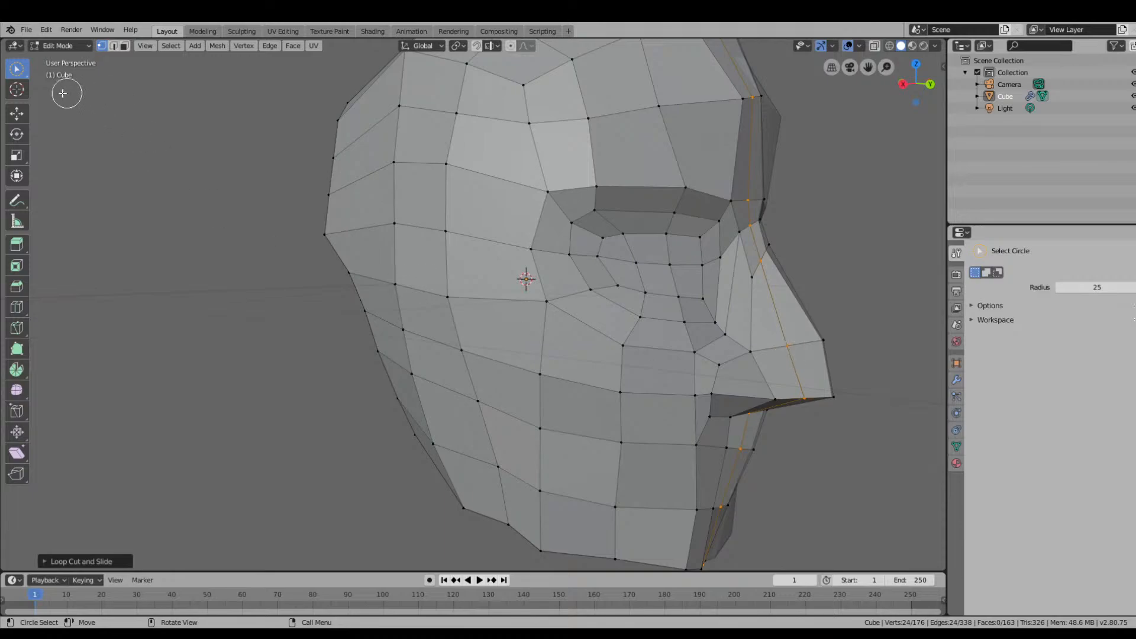
left_click(12, 117)
left_click(817, 340)
left_click_drag(868, 346, 871, 348)
left_click(833, 397)
left_click_drag(873, 394, 875, 403)
left_click(787, 346)
left_click_drag(813, 330, 827, 327)
Lower the centreline nose bridge vertex and shift it slightly back along Y.
middle_click_drag(827, 327, 755, 293)
left_click(616, 248)
left_click_drag(618, 211, 613, 222)
middle_click_drag(663, 254, 799, 278)
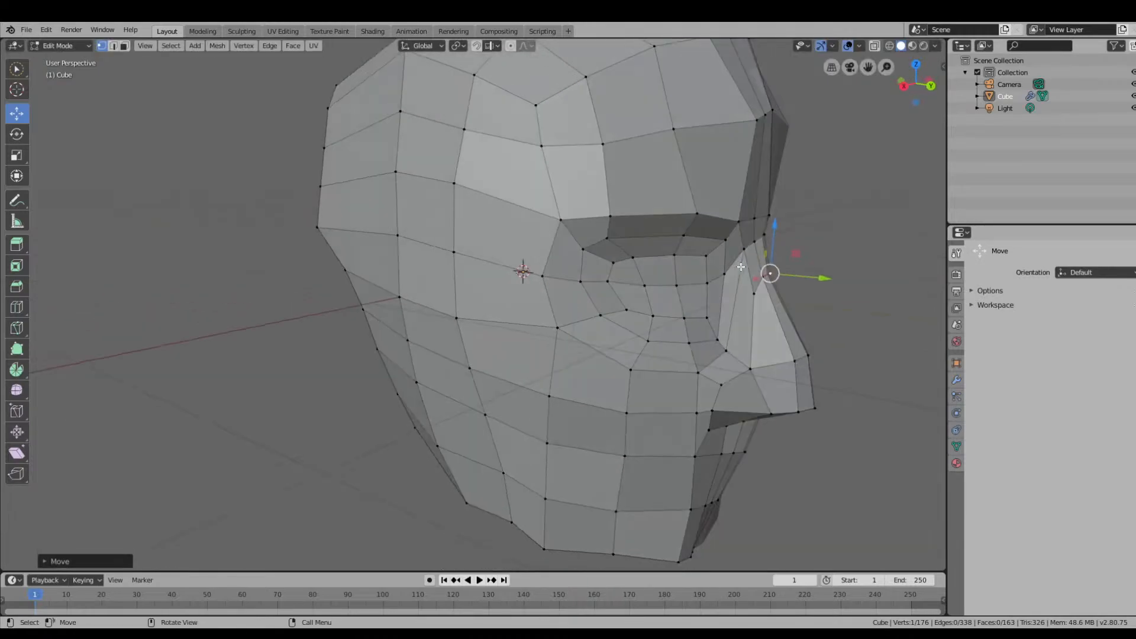
left_click_drag(809, 278, 807, 280)
Lower the vertex between the nose bridge and the inner eye corner within the XZ plane.
left_click(751, 295)
middle_click_drag(768, 300, 719, 263)
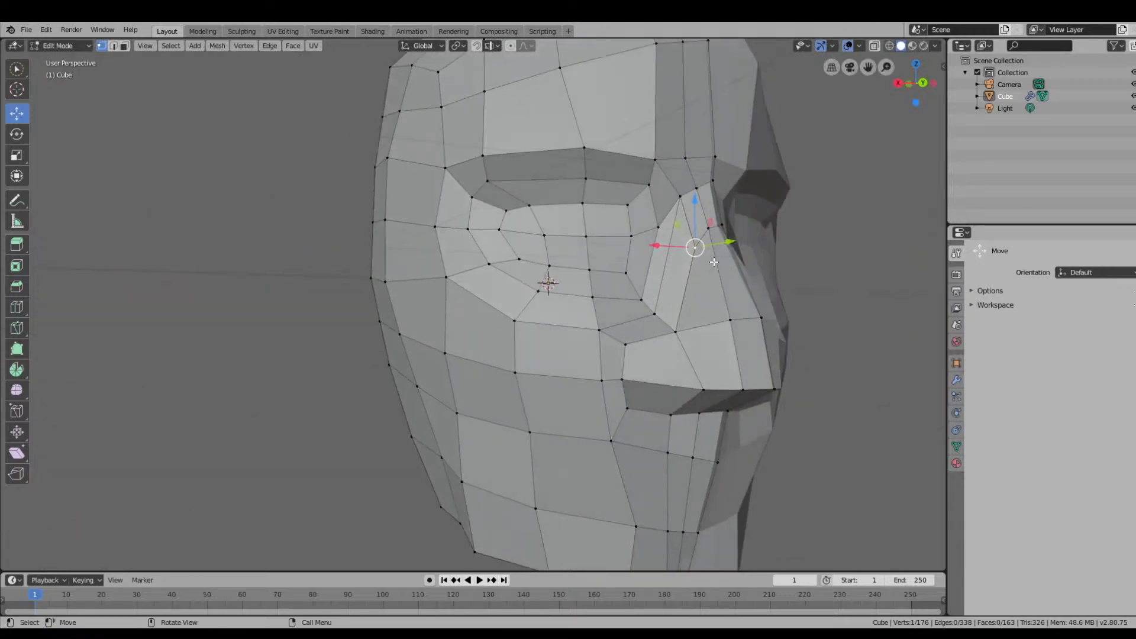
left_click(680, 195)
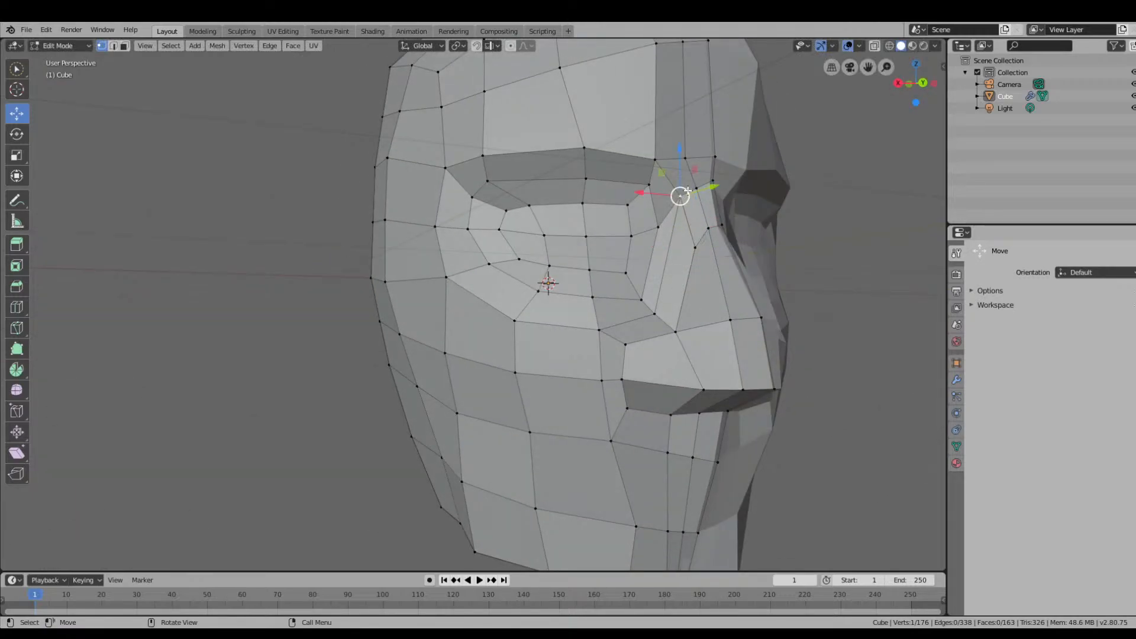
left_click_drag(659, 173, 655, 193)
middle_click_drag(729, 238, 663, 234)
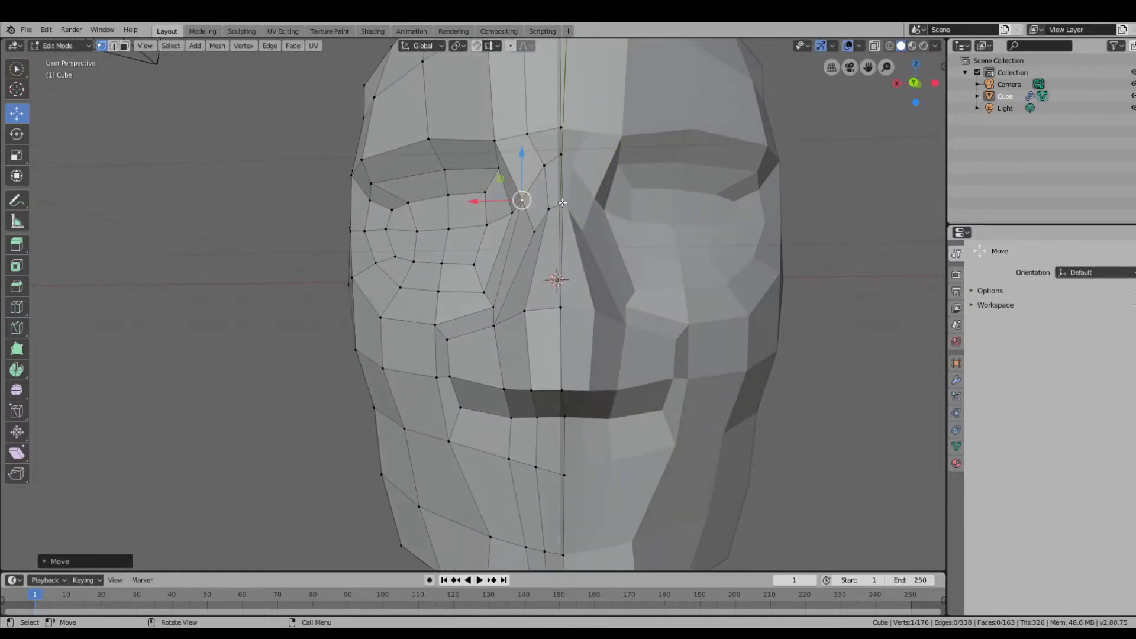
Lower the centreline nose bridge vertex and the centreline vertex directly above it along Z.
left_click_drag(563, 156, 581, 158)
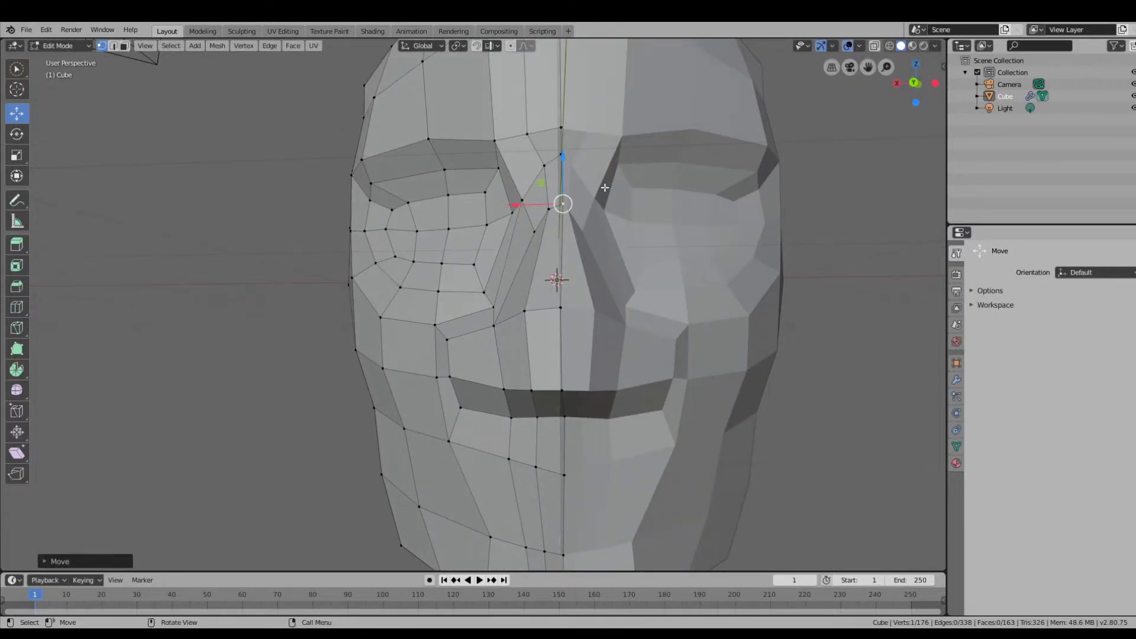
middle_click_drag(600, 186, 715, 221)
left_click_drag(713, 220, 721, 230)
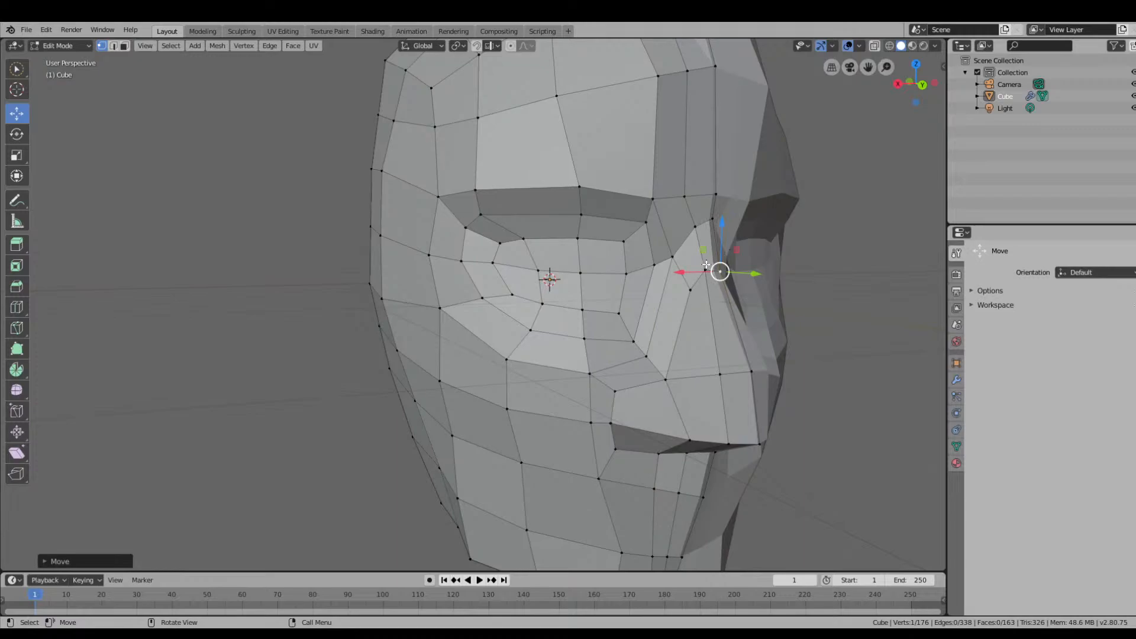
left_click(714, 217)
left_click_drag(714, 175, 714, 185)
Move the inner upper vertex of the eye socket slightly down within the XZ plane and select the inner eye corner vertex.
middle_click_drag(781, 232, 579, 248)
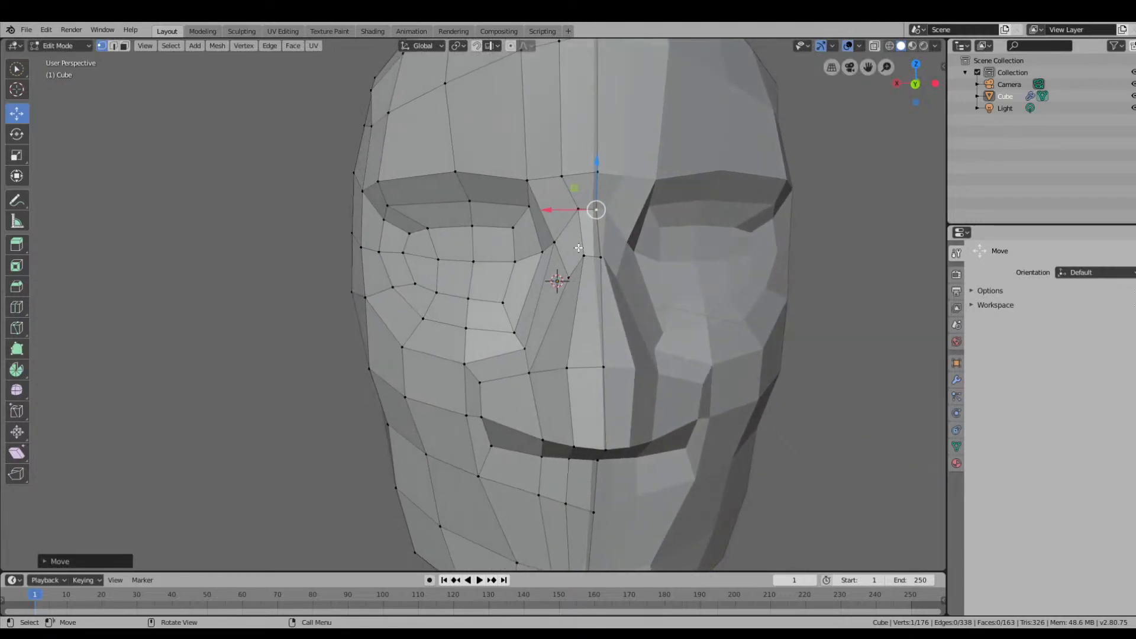
left_click(542, 251)
left_click(528, 206)
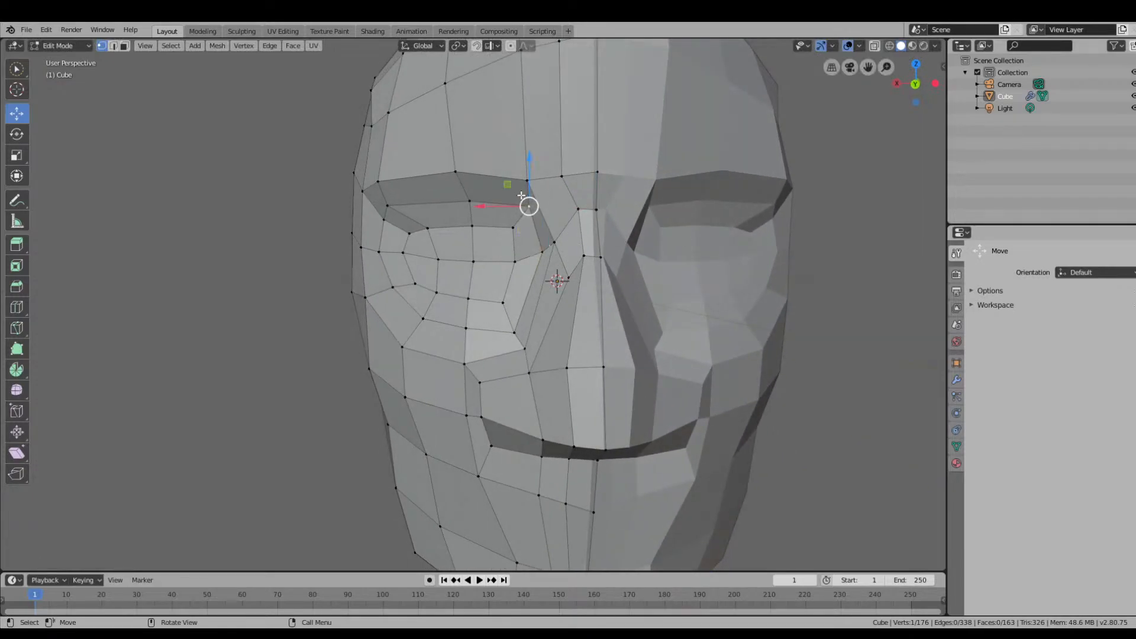
left_click_drag(508, 187, 505, 194)
middle_click_drag(602, 214, 772, 231)
left_click(696, 266)
middle_click_drag(846, 258, 693, 238)
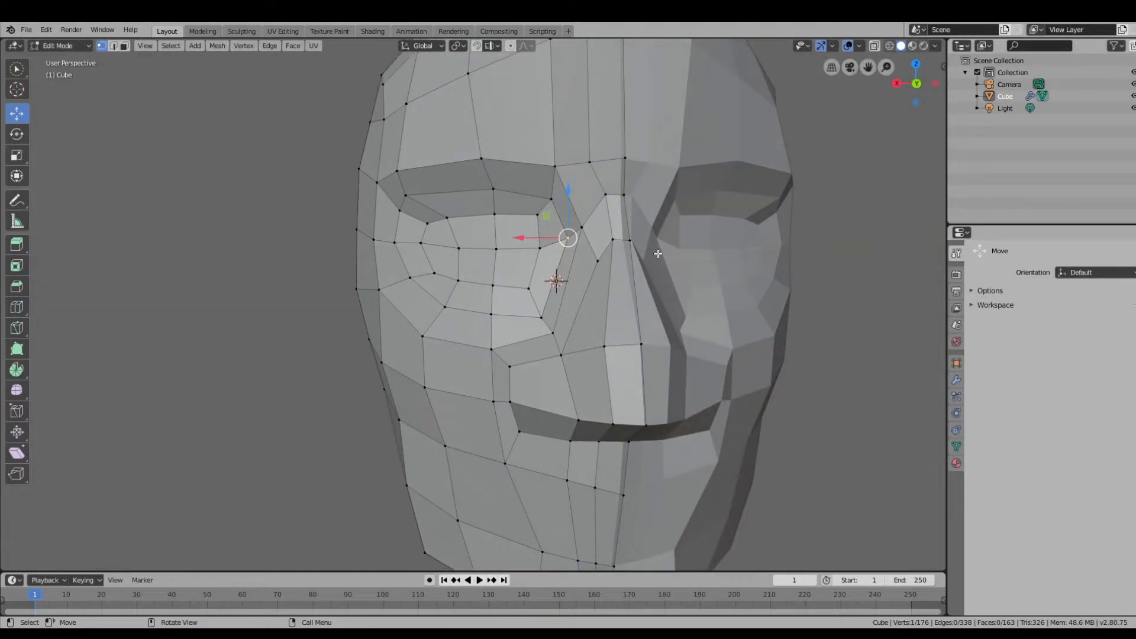
Switch to Sculpt Mode and pull the crease between the cheek and the side of the nose upward with the Grab brush.
left_click(59, 45)
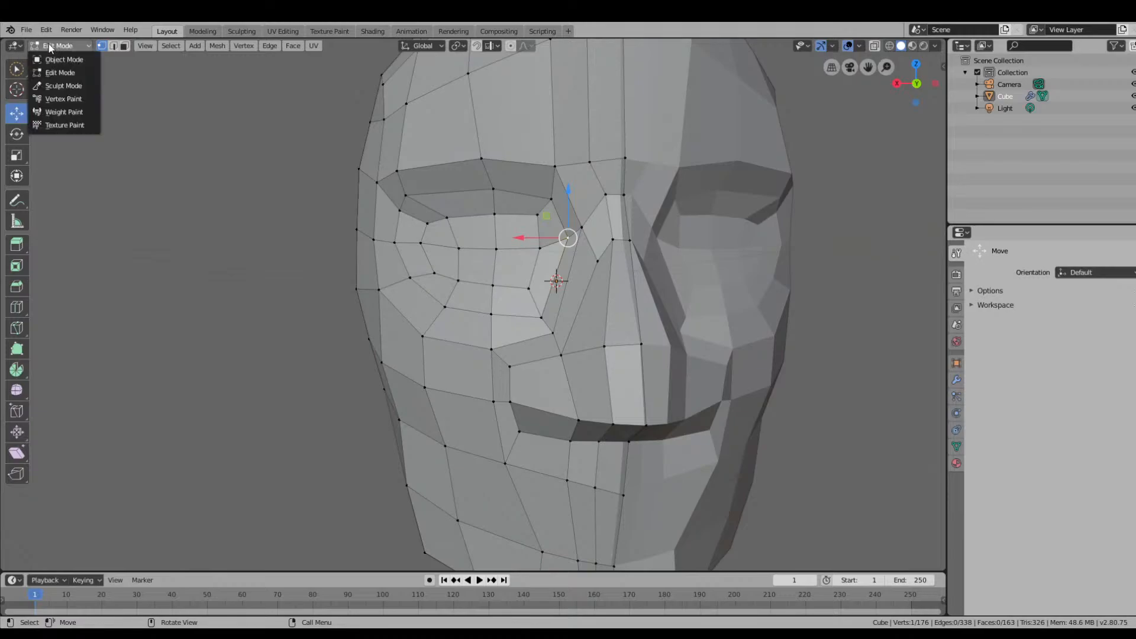
left_click(66, 88)
mouse_move(610, 275)
middle_mouse_down()
mouse_move(543, 251)
mouse_move(622, 268)
mouse_move(650, 258)
mouse_move(616, 246)
middle_mouse_up()
mouse_move(626, 229)
left_mouse_down()
mouse_move(577, 254)
mouse_move(584, 247)
mouse_move(565, 216)
left_mouse_up()
middle_click_drag(609, 210, 690, 217)
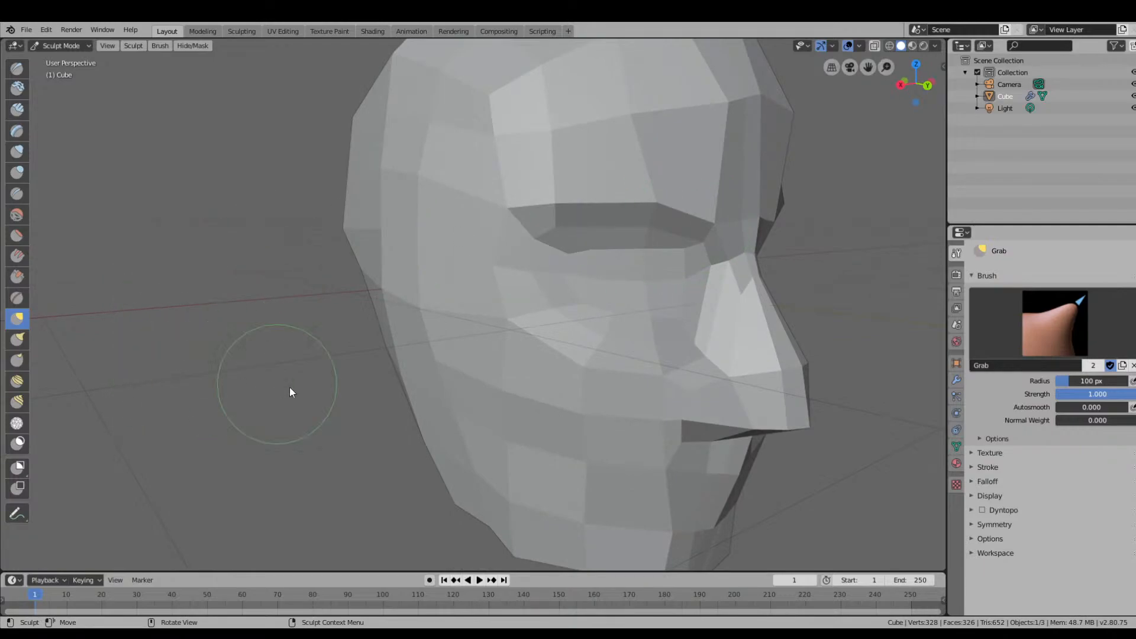
left_click_drag(695, 343, 693, 338)
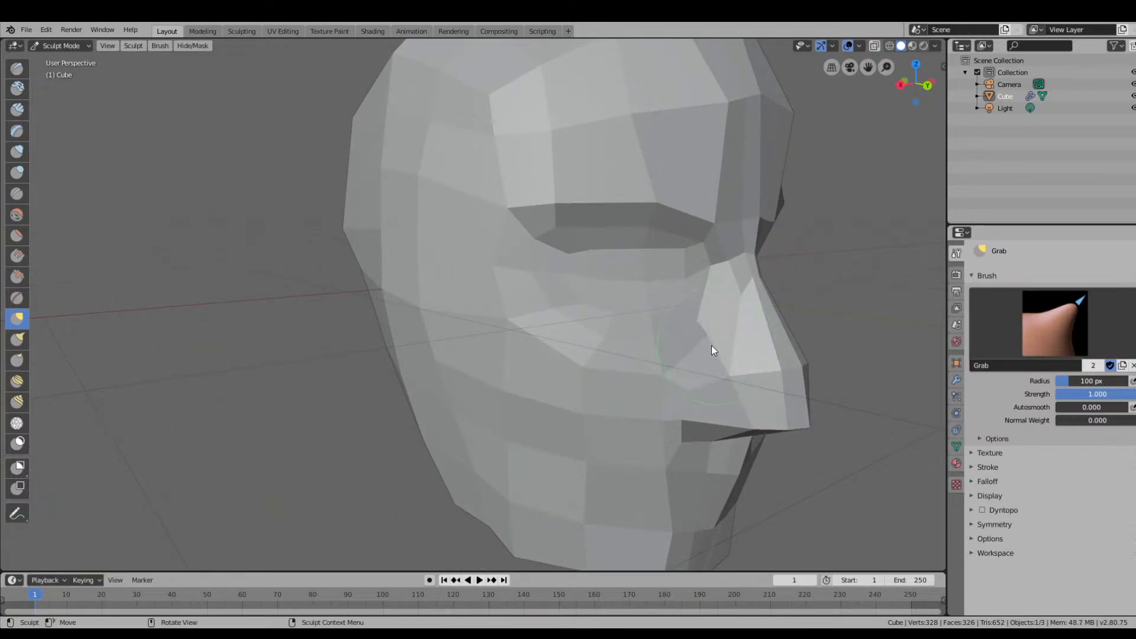
Grab the cheek beside the nostril and the nostril's outer corner and pull them inward and up.
middle_click_drag(716, 346, 673, 310)
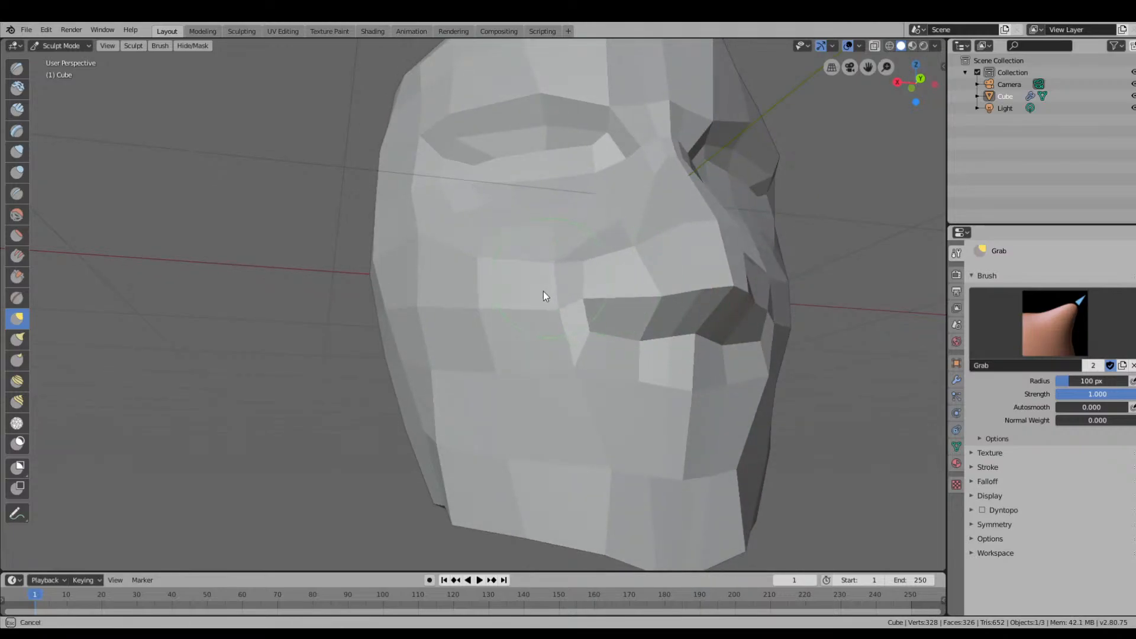
left_click_drag(573, 365, 577, 357)
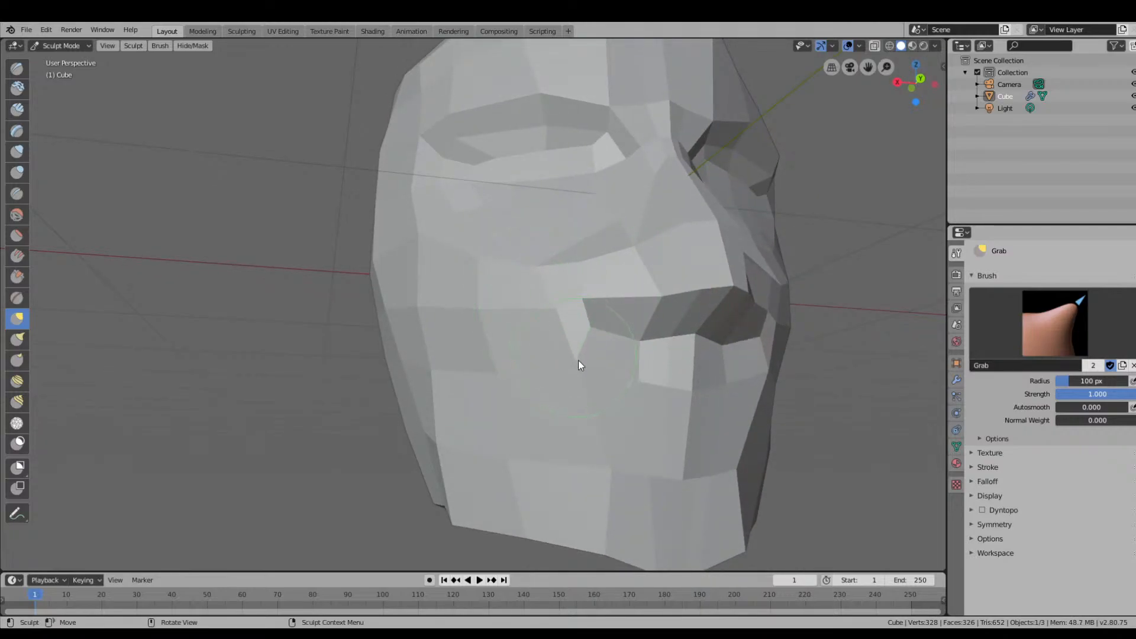
left_click_drag(597, 313, 609, 311)
mouse_move(593, 331)
left_mouse_down()
mouse_move(626, 319)
mouse_move(620, 305)
left_mouse_up()
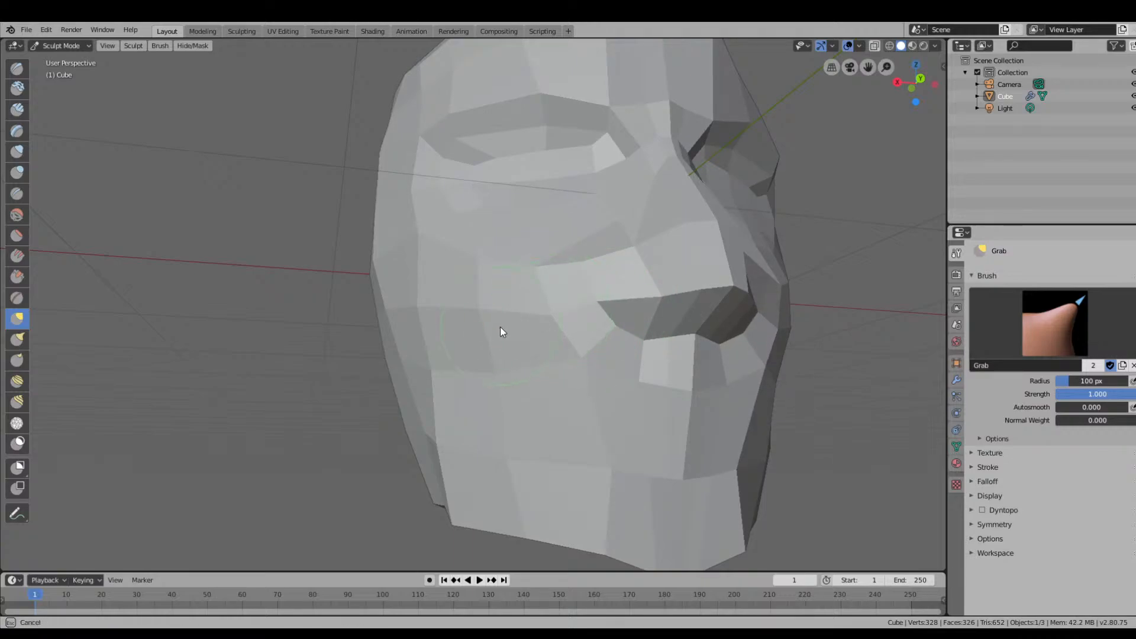
Pull the side of the nose near the tip forward and push the nostril's lower edge back with the Grab brush.
middle_click_drag(476, 315, 548, 339)
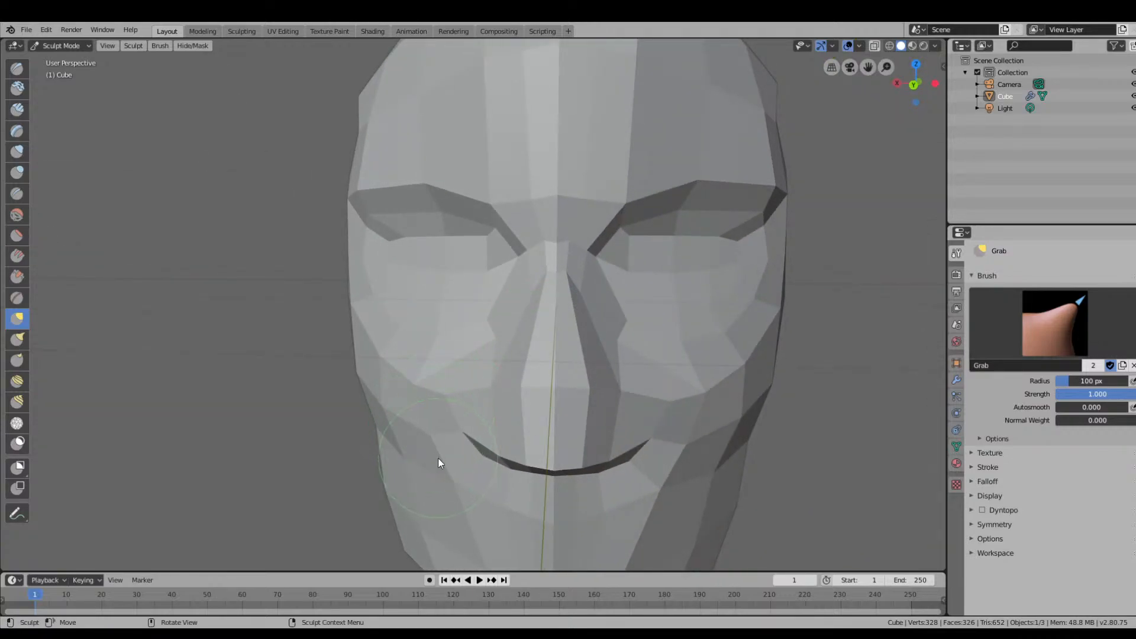
middle_click_drag(545, 425, 619, 423)
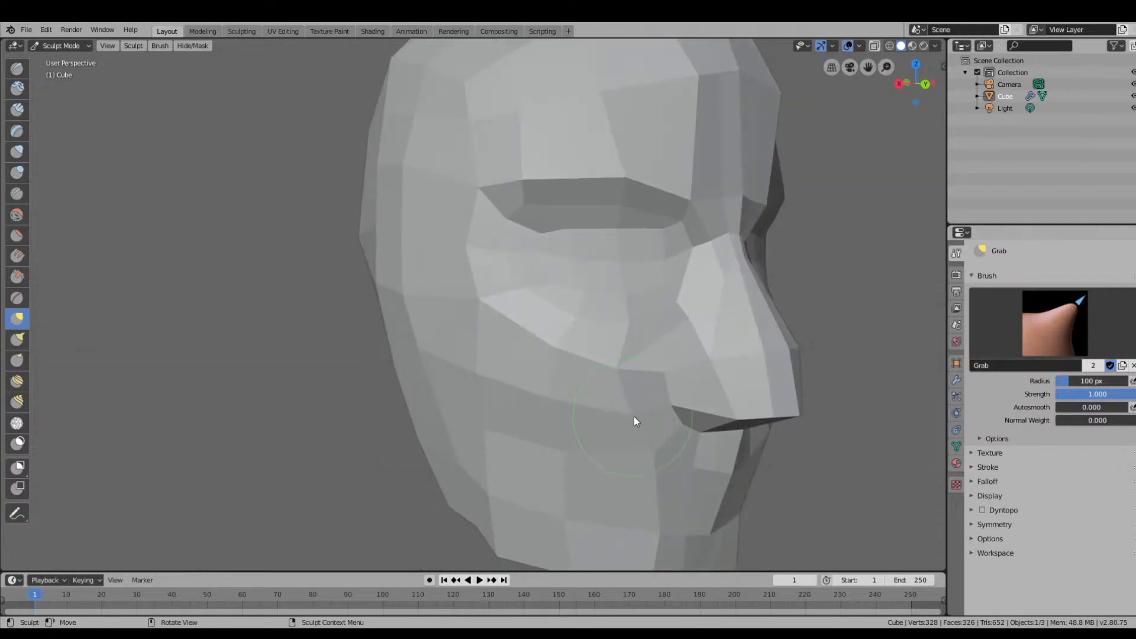
mouse_move(764, 357)
left_mouse_down()
mouse_move(793, 346)
mouse_move(783, 361)
left_mouse_up()
mouse_move(784, 360)
middle_mouse_down()
mouse_move(716, 336)
mouse_move(764, 345)
middle_mouse_up()
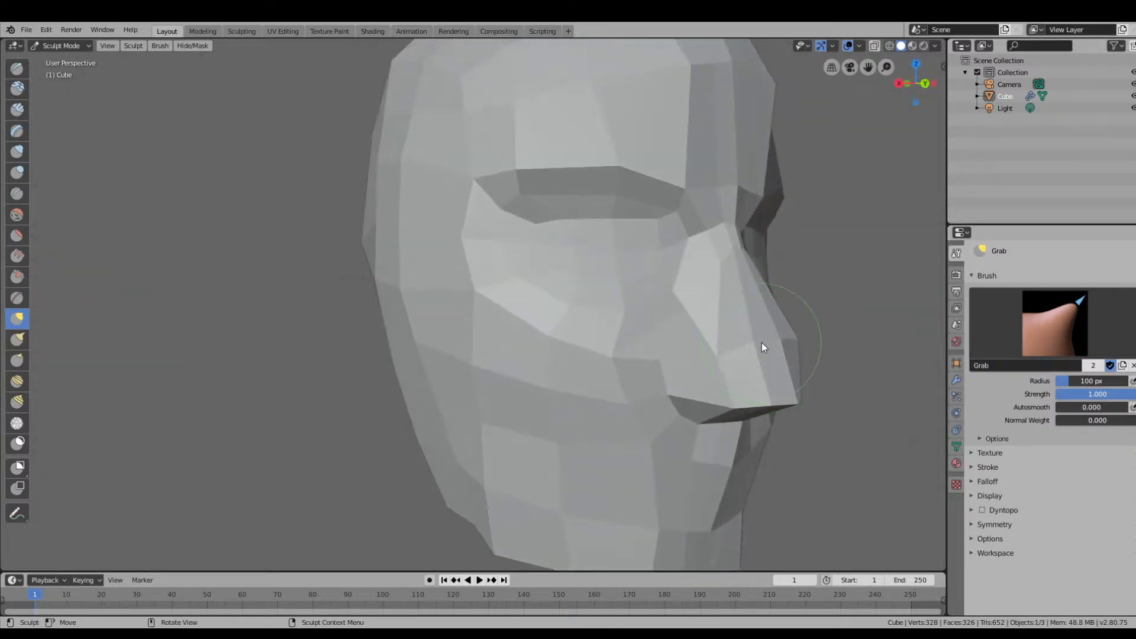
left_click_drag(771, 405, 753, 398)
Grab the nose bridge slightly downward and pull the opposite side of the nose near the tip forward.
mouse_move(753, 398)
middle_mouse_down()
mouse_move(751, 379)
mouse_move(717, 362)
middle_mouse_up()
left_click_drag(553, 238, 552, 243)
mouse_move(552, 242)
middle_mouse_down()
mouse_move(577, 260)
mouse_move(321, 316)
middle_mouse_up()
left_click_drag(253, 372, 243, 371)
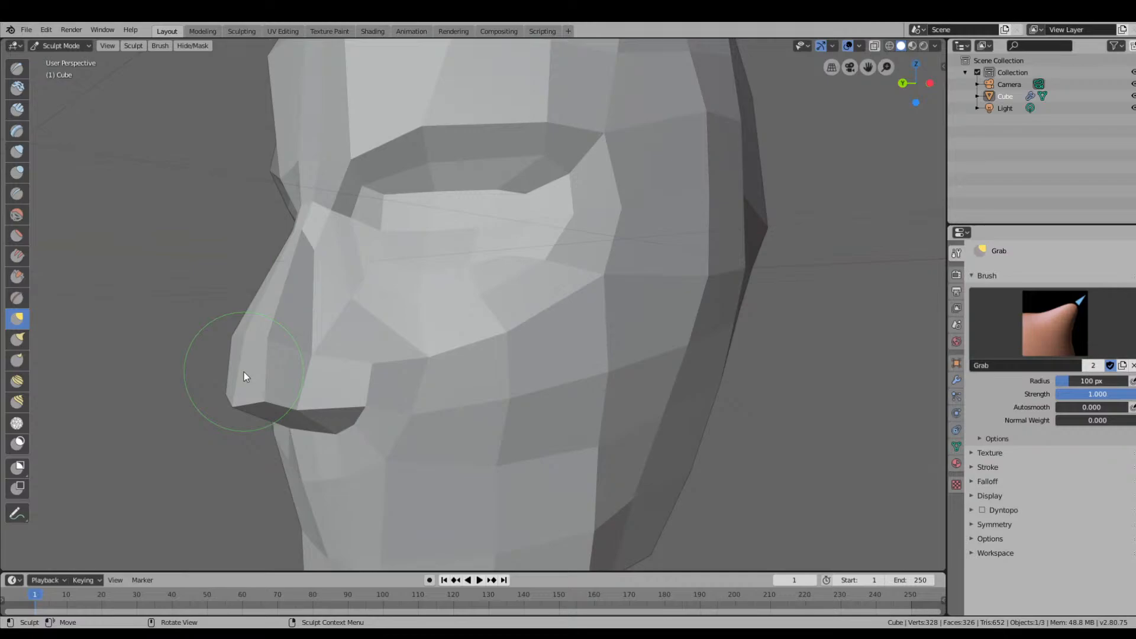
Pull the crease on the upper back of the head slightly toward the side with the Grab brush.
middle_click_drag(395, 347, 536, 338)
scroll(395, 347, "down", 6)
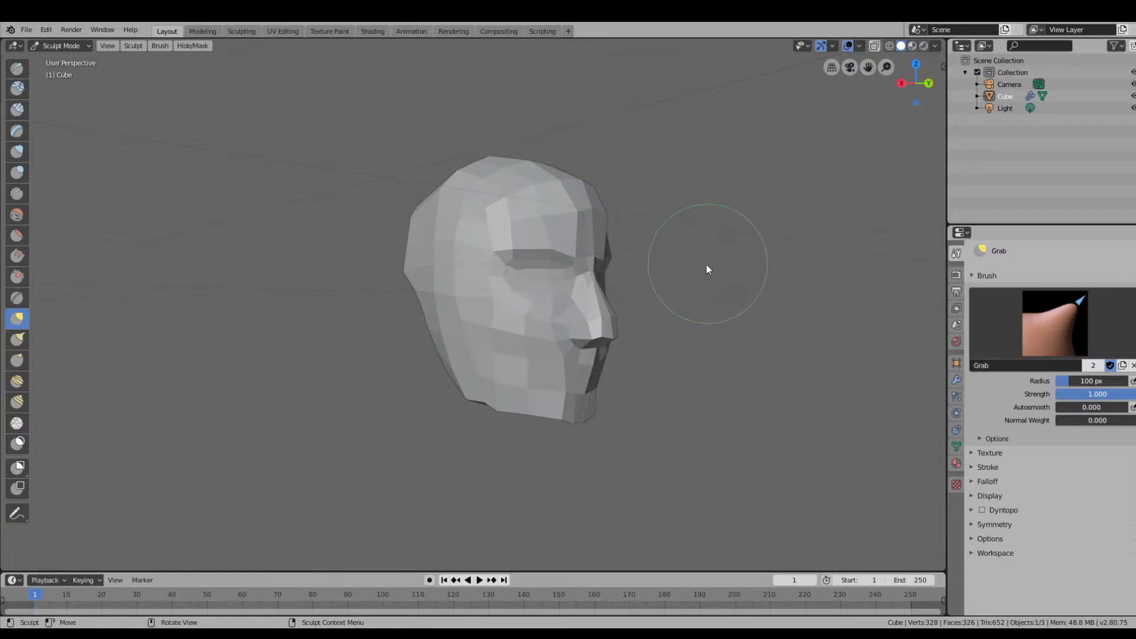
mouse_move(568, 299)
middle_mouse_down()
mouse_move(533, 311)
mouse_move(618, 389)
mouse_move(654, 376)
mouse_move(690, 386)
mouse_move(655, 395)
mouse_move(760, 412)
mouse_move(610, 422)
mouse_move(586, 400)
mouse_move(587, 424)
mouse_move(622, 375)
mouse_move(737, 283)
mouse_move(642, 279)
mouse_move(728, 267)
mouse_move(565, 272)
mouse_move(428, 212)
middle_mouse_up()
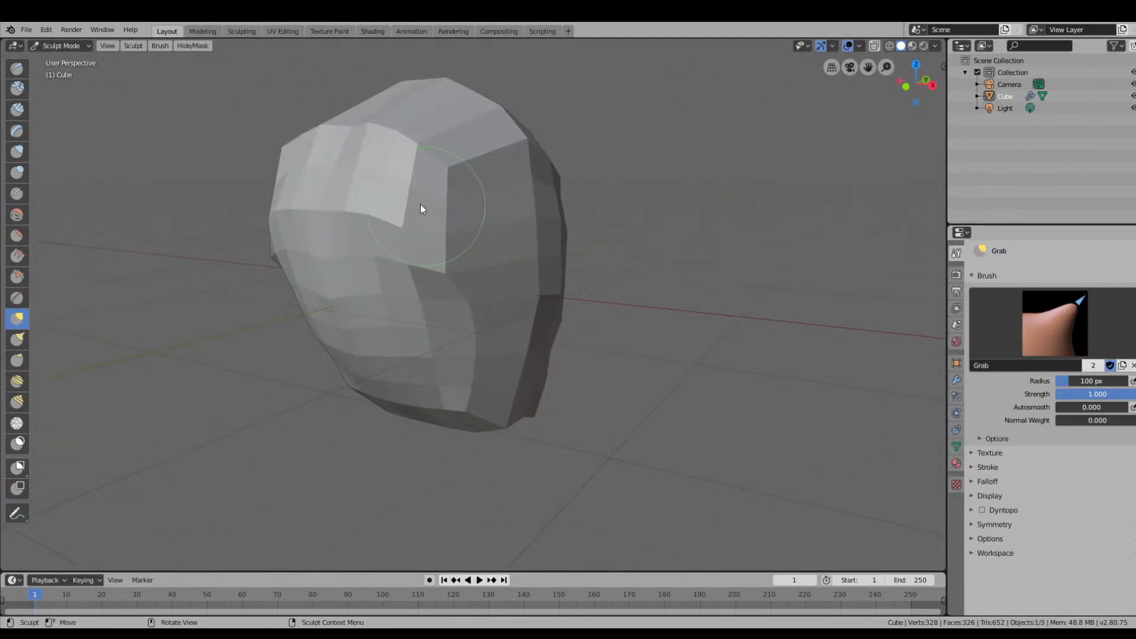
mouse_move(403, 212)
left_mouse_down()
mouse_move(436, 223)
mouse_move(383, 203)
mouse_move(413, 174)
mouse_move(411, 213)
left_mouse_up()
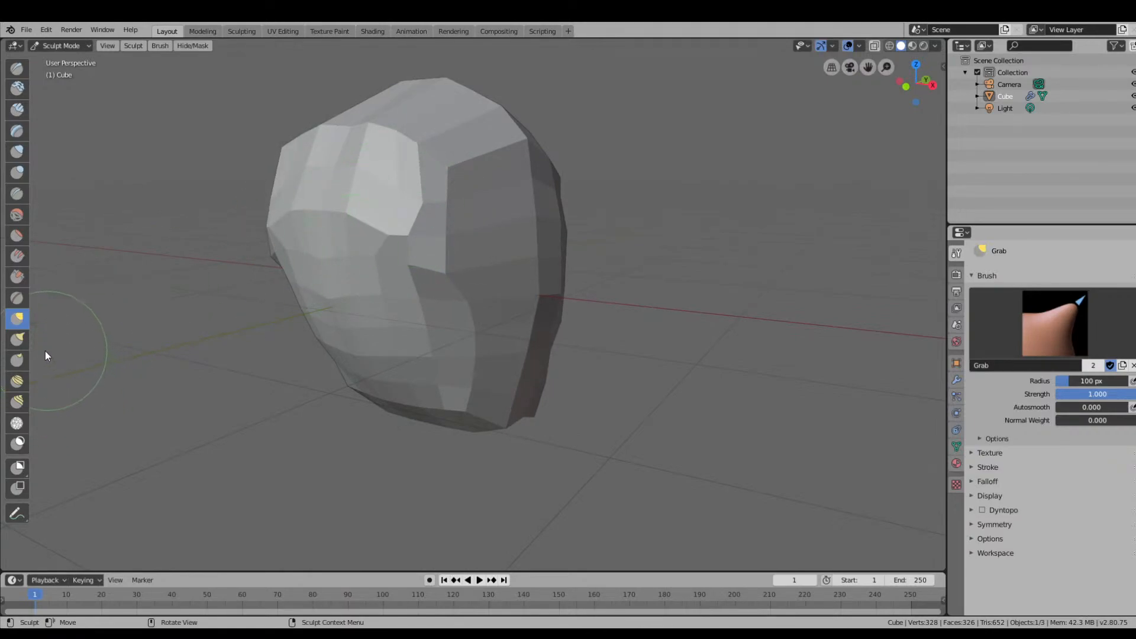
Switch to the Smooth brush and smooth the creased back and side of the skull.
left_click(23, 218)
mouse_move(393, 190)
left_mouse_down()
mouse_move(371, 215)
mouse_move(472, 244)
mouse_move(331, 164)
left_mouse_up()
mouse_move(331, 164)
middle_mouse_down()
mouse_move(463, 252)
mouse_move(395, 142)
middle_mouse_up()
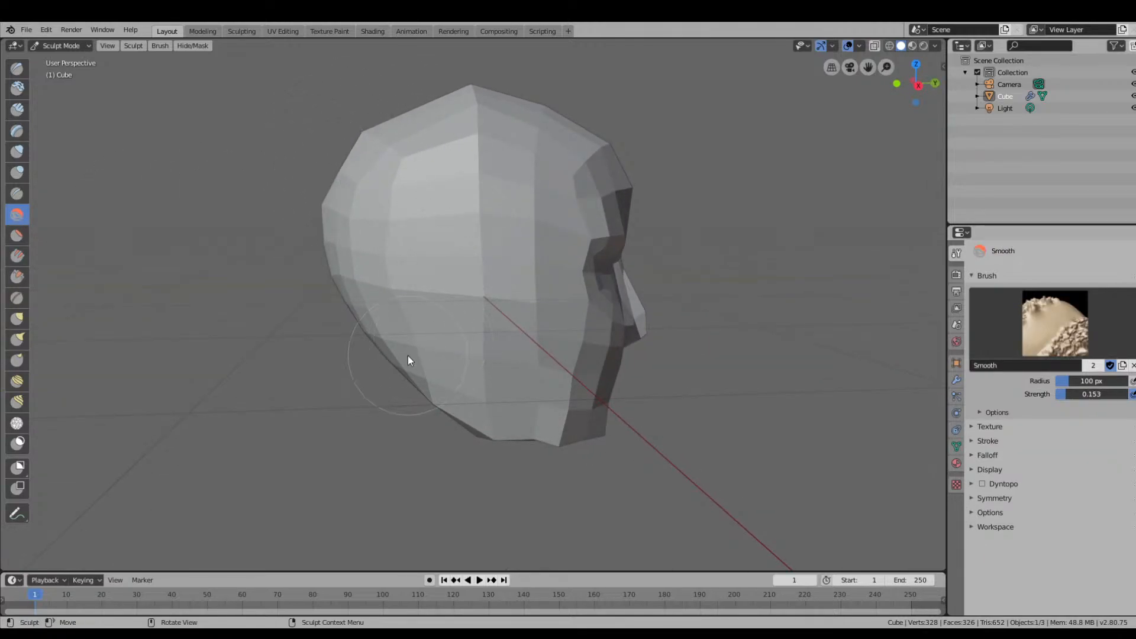
middle_click_drag(409, 359, 419, 319)
mouse_move(419, 318)
left_mouse_down()
mouse_move(364, 338)
mouse_move(396, 366)
mouse_move(480, 207)
mouse_move(530, 177)
left_mouse_up()
mouse_move(530, 177)
middle_mouse_down()
mouse_move(472, 233)
mouse_move(488, 216)
middle_mouse_up()
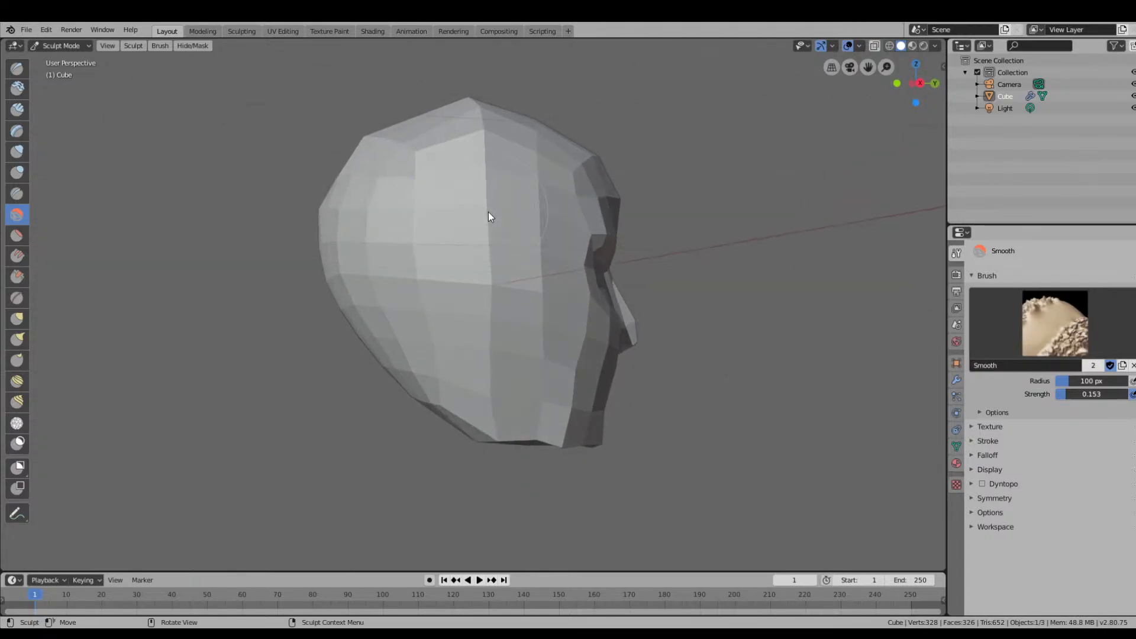
Switch back to the Grab brush and pull the lower back of the skull slightly upward and outward.
left_click(17, 319)
mouse_move(402, 383)
left_mouse_down()
mouse_move(393, 358)
mouse_move(406, 342)
mouse_move(395, 353)
left_mouse_up()
middle_click_drag(395, 352, 603, 353)
mouse_move(603, 353)
left_mouse_down()
mouse_move(459, 348)
mouse_move(477, 358)
mouse_move(414, 368)
left_mouse_up()
mouse_move(414, 368)
middle_mouse_down()
mouse_move(579, 378)
mouse_move(663, 368)
mouse_move(718, 383)
mouse_move(674, 374)
mouse_move(550, 388)
middle_mouse_up()
mouse_move(485, 354)
middle_mouse_down()
mouse_move(418, 337)
mouse_move(400, 348)
mouse_move(455, 372)
mouse_move(685, 408)
mouse_move(544, 414)
mouse_move(496, 401)
mouse_move(515, 414)
mouse_move(406, 339)
mouse_move(514, 343)
mouse_move(559, 357)
mouse_move(674, 348)
middle_mouse_up()
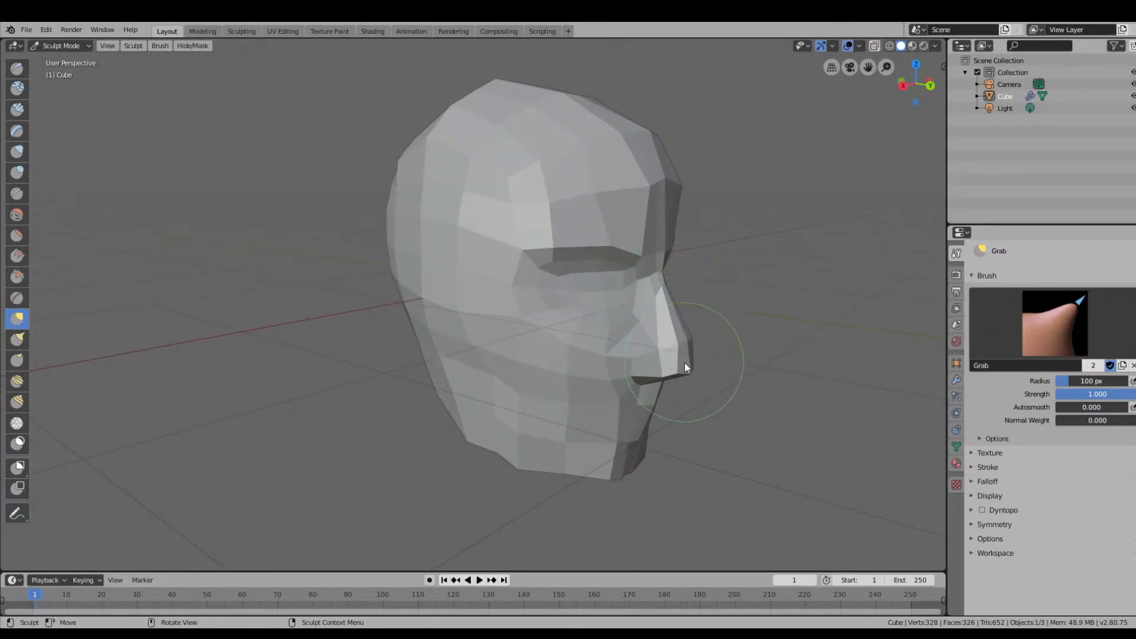
Grab the nose tip slightly downward and forward, and adjust the brow above the nose bridge.
mouse_move(690, 366)
left_mouse_down()
mouse_move(695, 384)
mouse_move(694, 374)
left_mouse_up()
mouse_move(698, 384)
middle_mouse_down()
mouse_move(734, 358)
mouse_move(710, 354)
middle_mouse_up()
left_click_drag(701, 341, 626, 347)
mouse_move(627, 347)
middle_mouse_down()
mouse_move(631, 335)
mouse_move(584, 339)
mouse_move(669, 360)
mouse_move(479, 328)
mouse_move(621, 335)
mouse_move(637, 292)
middle_mouse_up()
left_click_drag(630, 233, 601, 241)
mouse_move(600, 241)
middle_mouse_down()
mouse_move(623, 270)
mouse_move(514, 267)
middle_mouse_up()
Pull the cheekbone slightly outward and shift the lower jaw edge forward and down with the Grab brush.
middle_click_drag(626, 343, 546, 341)
left_click_drag(403, 307, 394, 304)
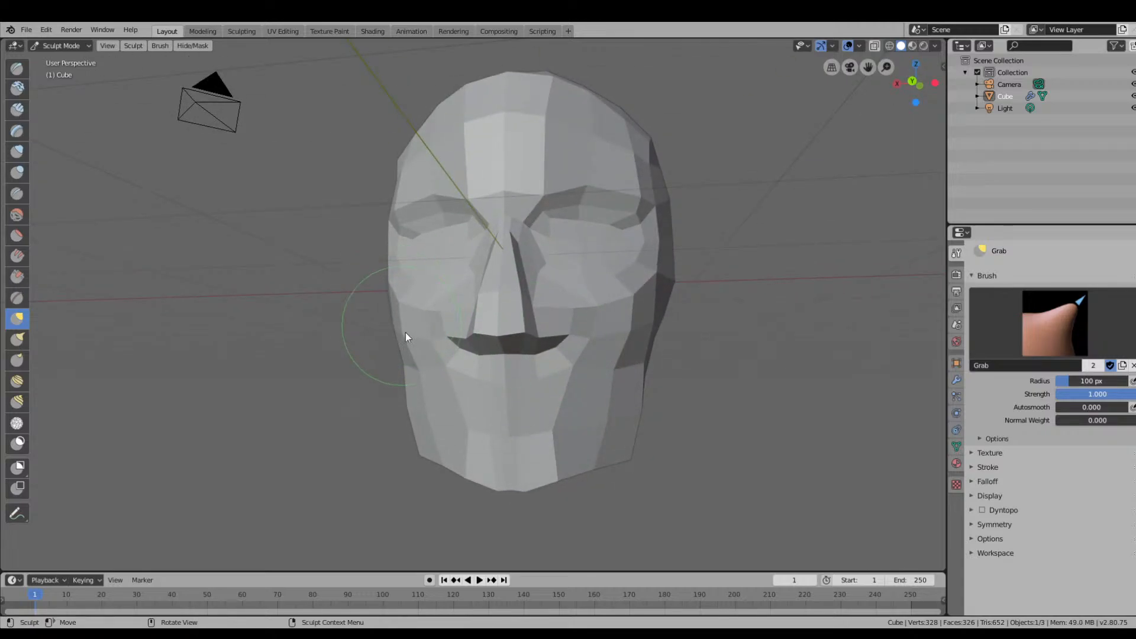
middle_click_drag(470, 406, 691, 431)
left_click_drag(497, 444, 520, 455)
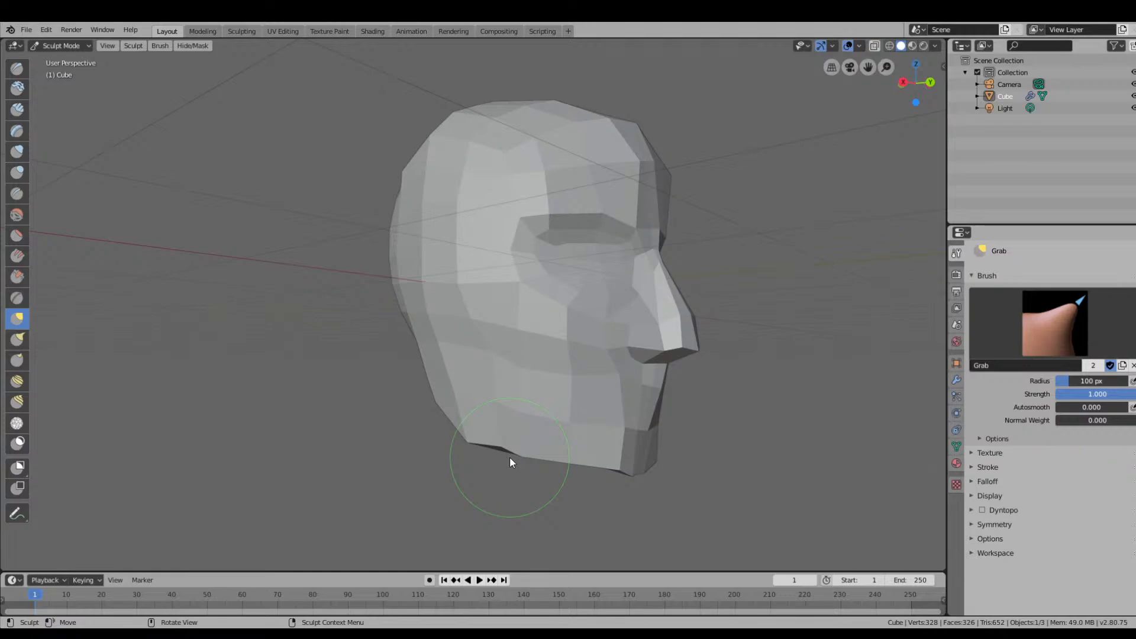
Examine the head's underside, side profile, back and face from several angles.
middle_click_drag(510, 459, 690, 414)
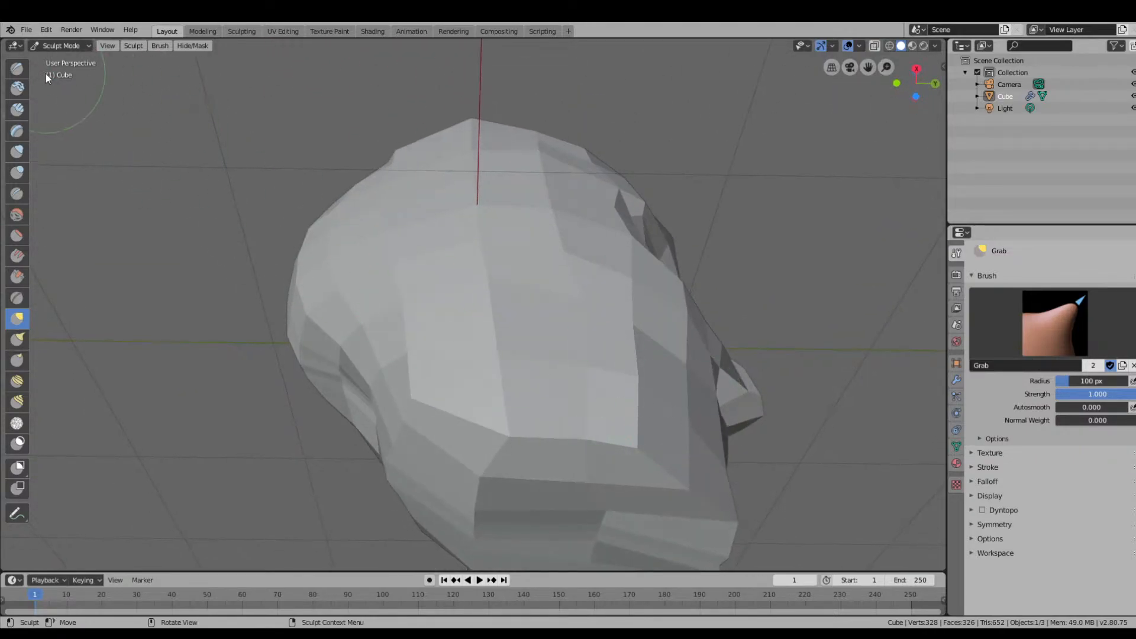
mouse_move(284, 204)
middle_mouse_down()
mouse_move(523, 326)
mouse_move(347, 393)
mouse_move(463, 398)
mouse_move(584, 423)
mouse_move(706, 409)
mouse_move(642, 368)
mouse_move(675, 373)
mouse_move(545, 319)
mouse_move(646, 308)
mouse_move(588, 315)
mouse_move(628, 326)
mouse_move(689, 311)
mouse_move(614, 285)
middle_mouse_up()
scroll(693, 306, "down", 4)
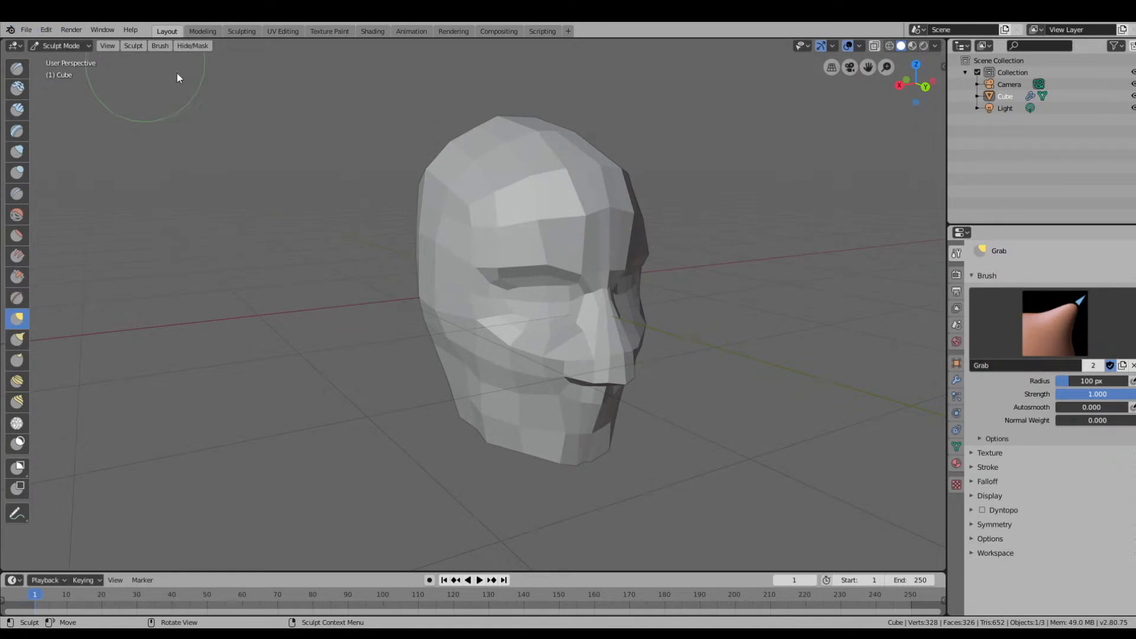
middle_click_drag(662, 233, 644, 222)
middle_click_drag(604, 202, 654, 215)
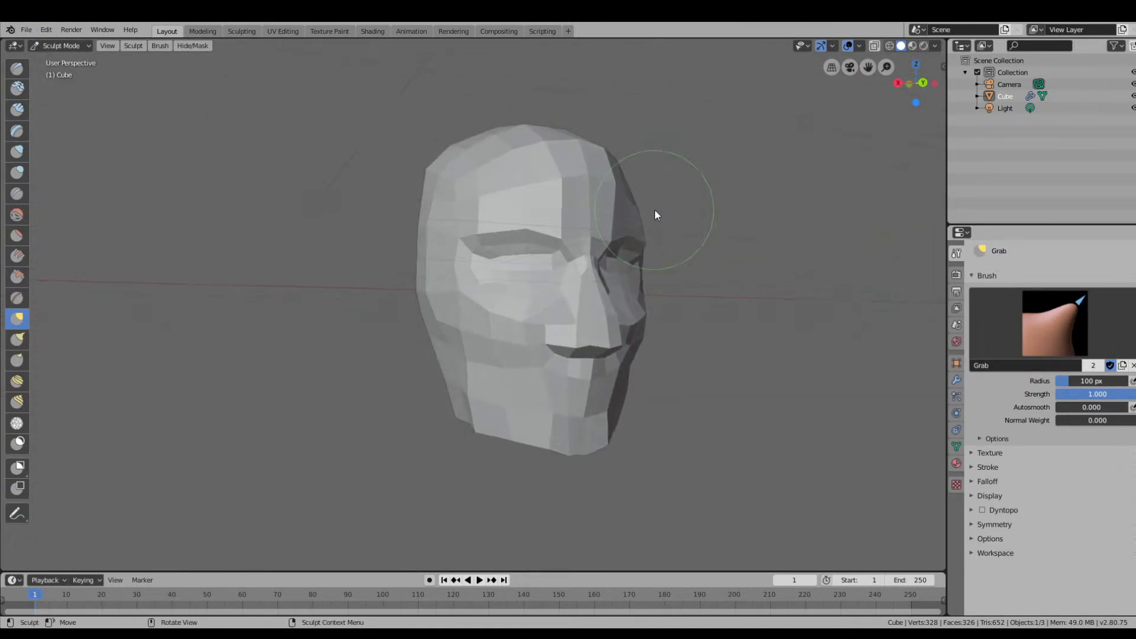
middle_click_drag(600, 290, 697, 354)
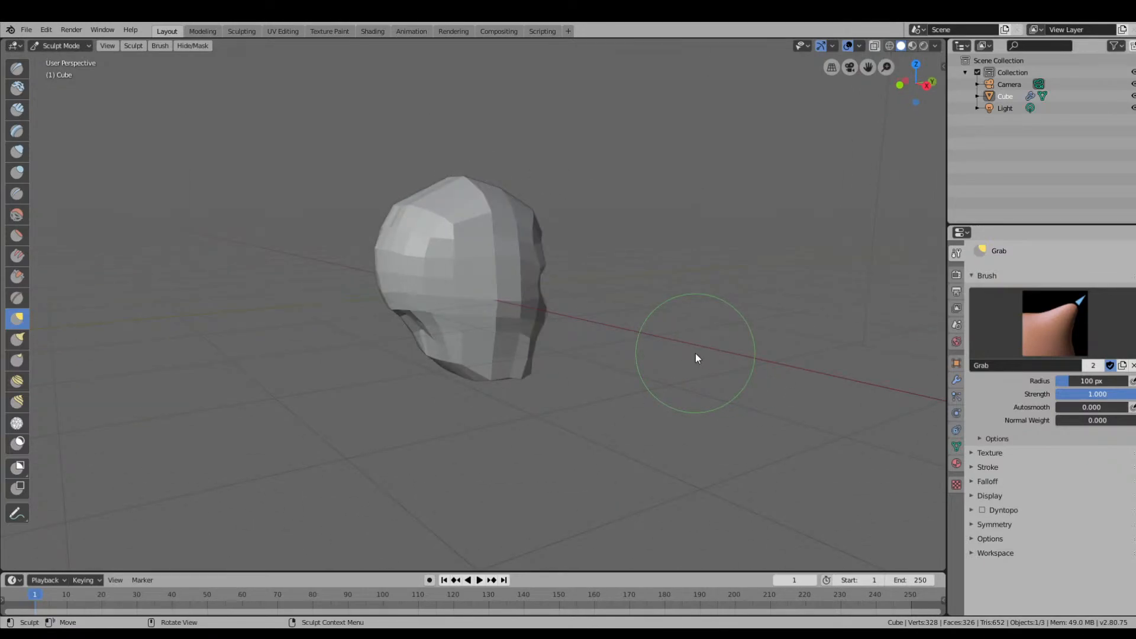
middle_click_drag(695, 351, 605, 340)
left_click(81, 46)
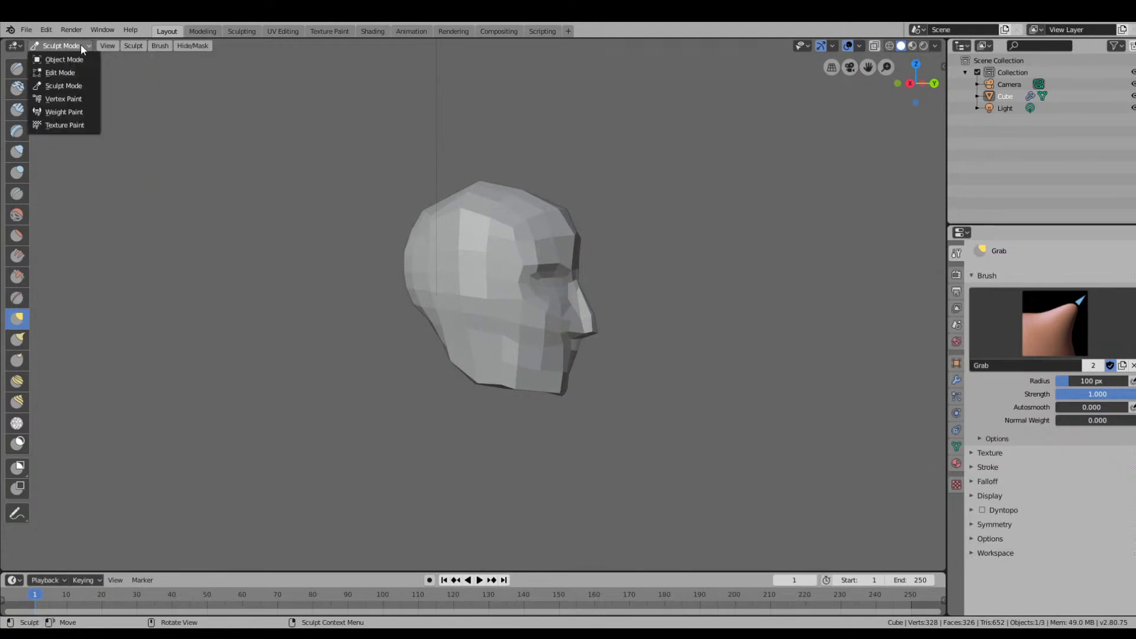
left_click(70, 45)
mouse_move(602, 333)
middle_mouse_down()
mouse_move(531, 338)
mouse_move(581, 330)
middle_mouse_up()
scroll(526, 342, "up", 3)
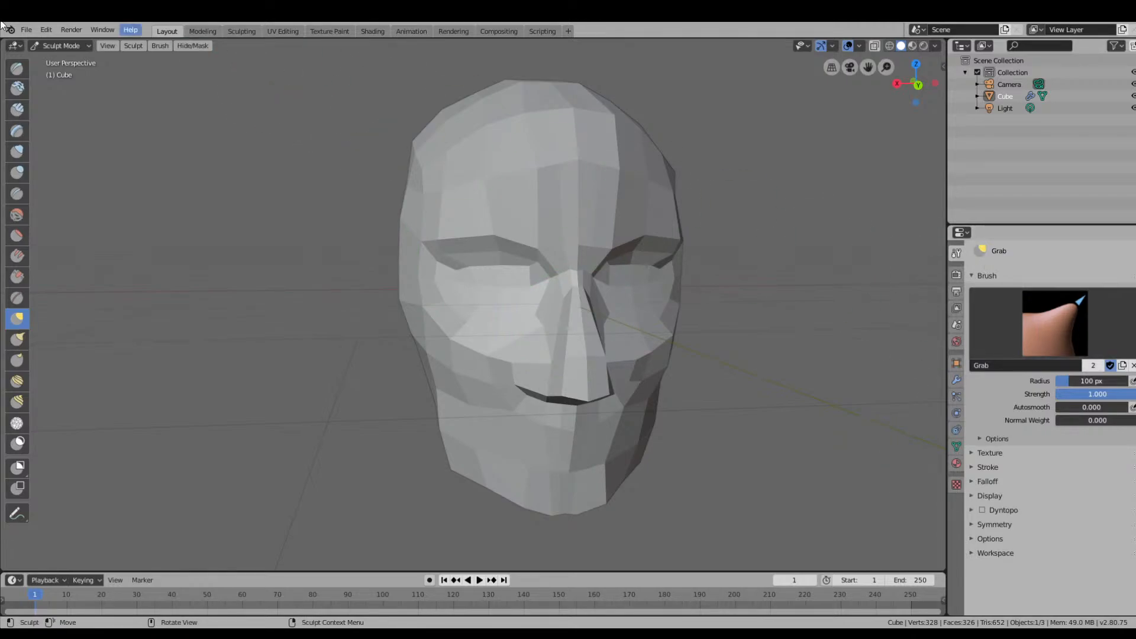
left_click(26, 30)
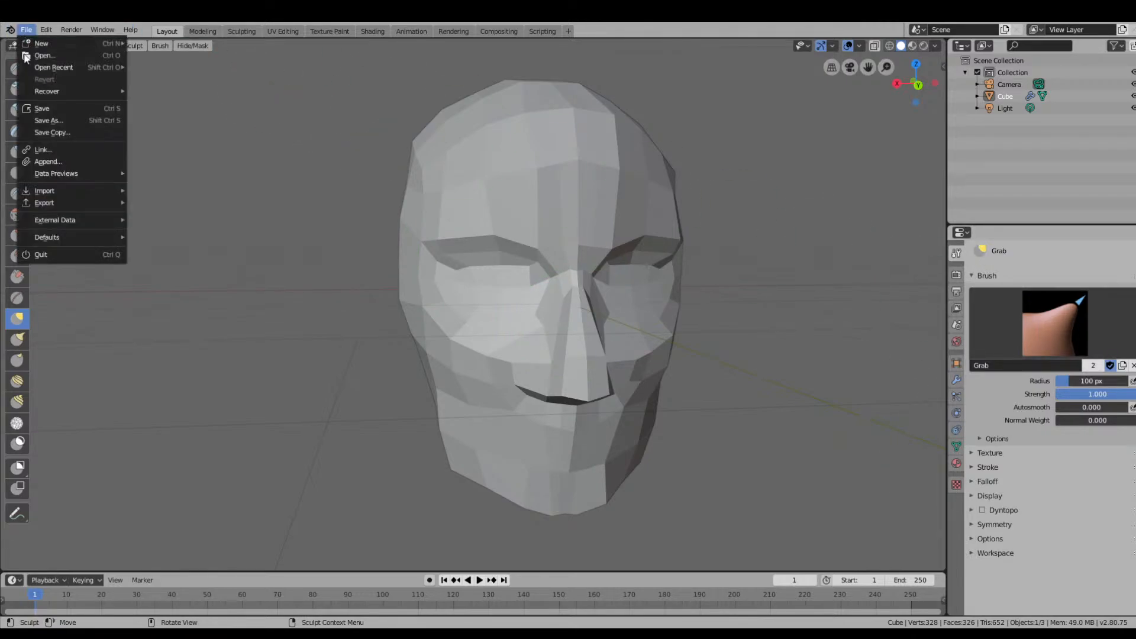
left_click(38, 108)
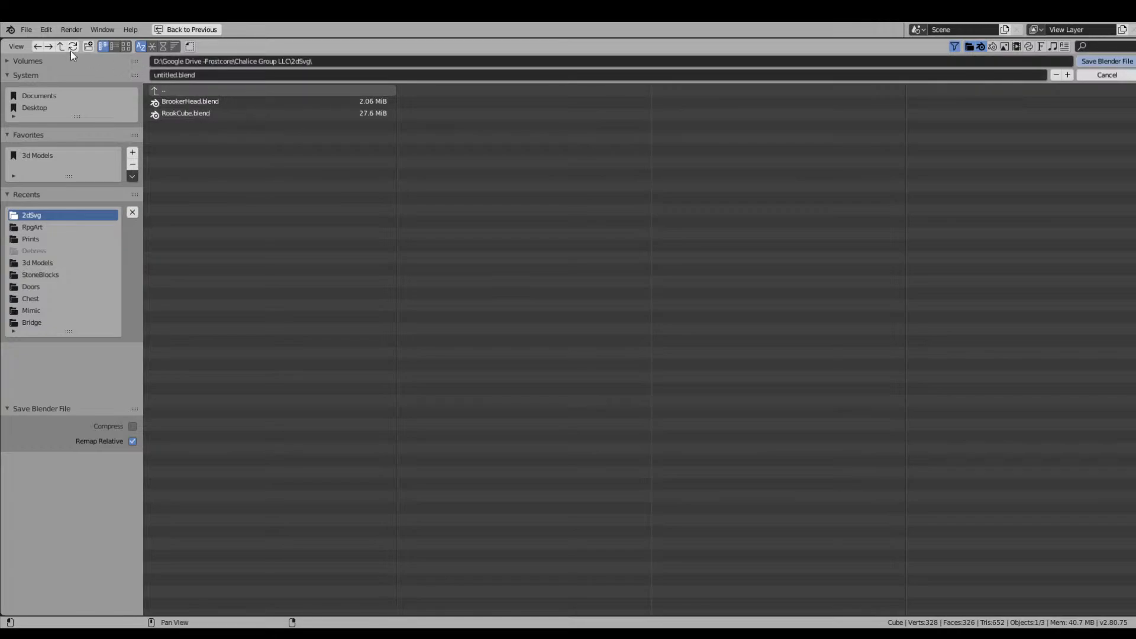
left_click(1107, 75)
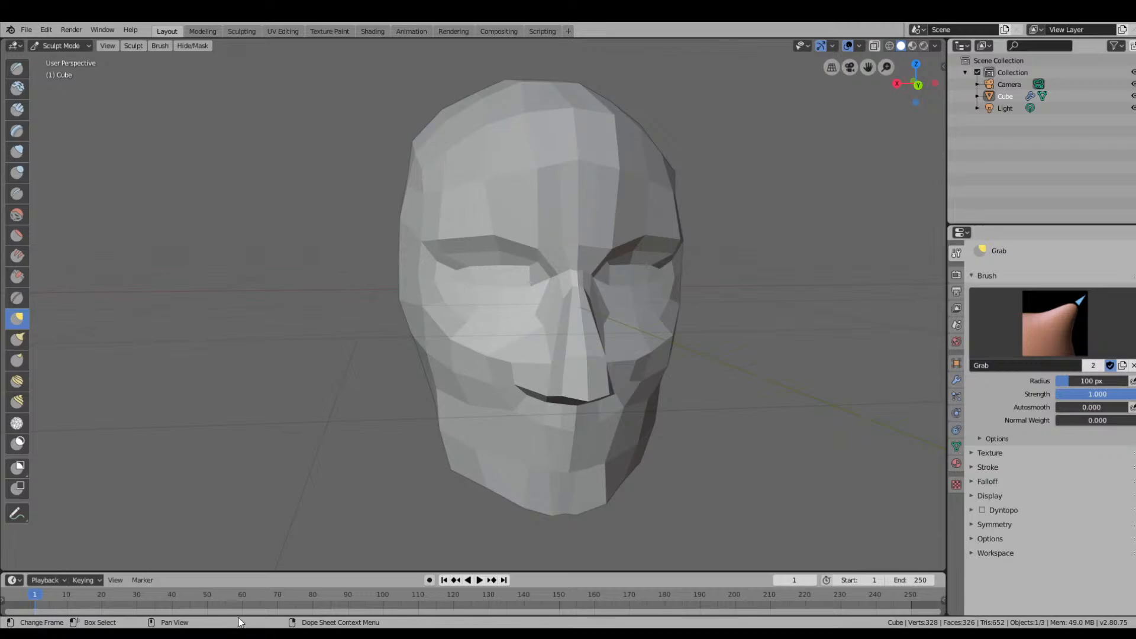
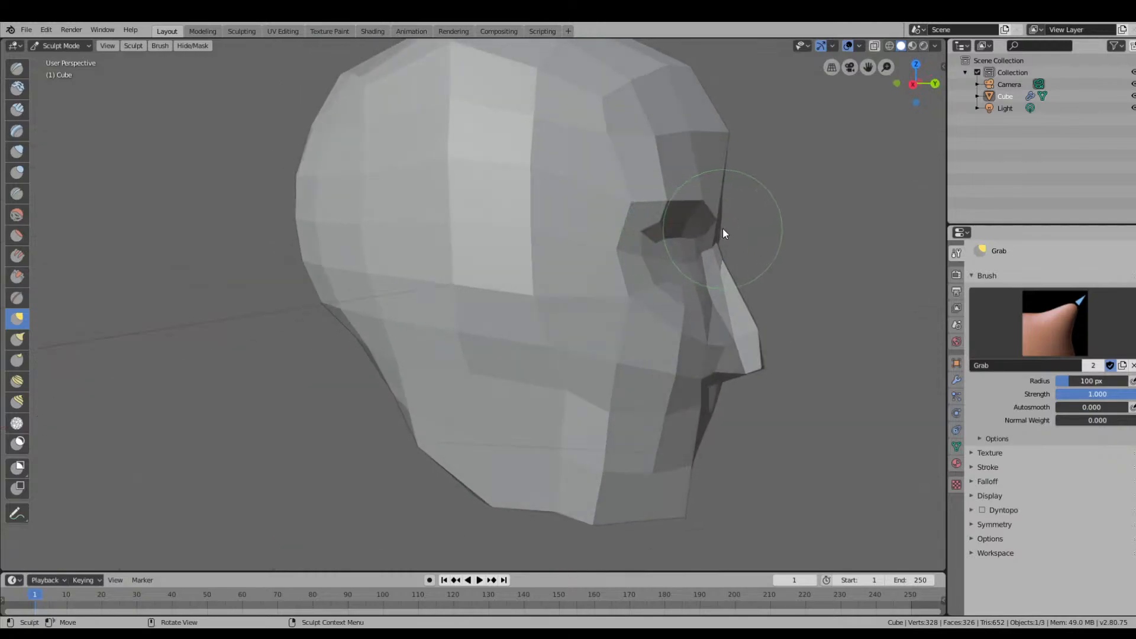
Grab the brow between the eyes forward and pull the top of the nose bridge forward and up.
left_click_drag(715, 215, 721, 218)
mouse_move(715, 214)
left_mouse_down()
mouse_move(702, 215)
mouse_move(726, 223)
left_mouse_up()
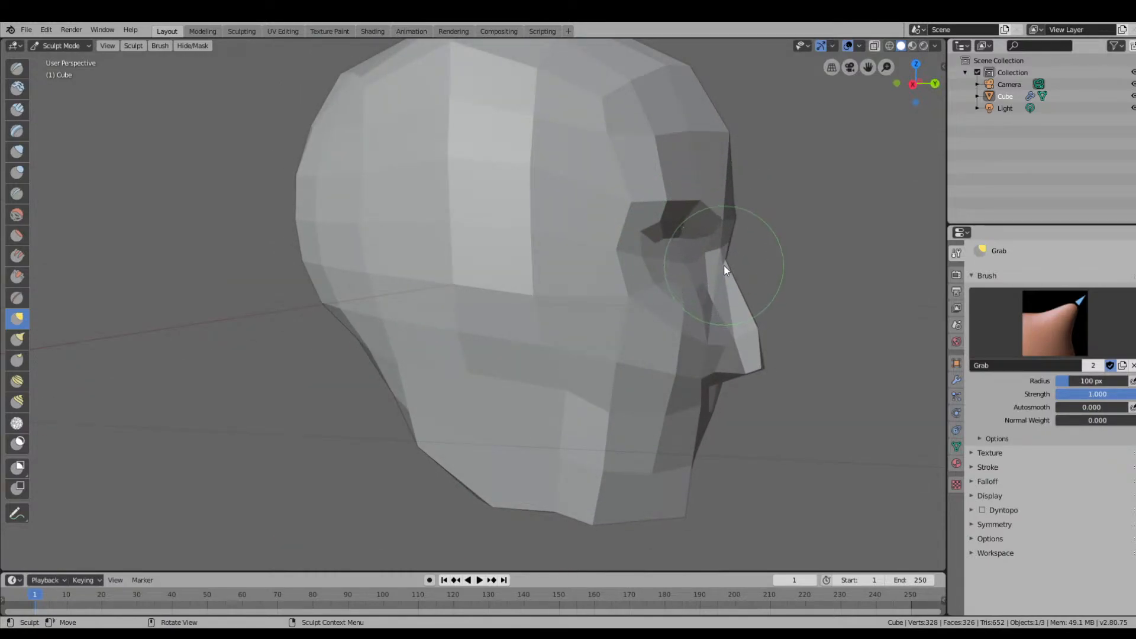
left_click_drag(724, 265, 734, 254)
mouse_move(734, 255)
middle_mouse_down()
mouse_move(545, 245)
mouse_move(684, 268)
mouse_move(746, 247)
mouse_move(792, 261)
mouse_move(655, 211)
mouse_move(618, 210)
middle_mouse_up()
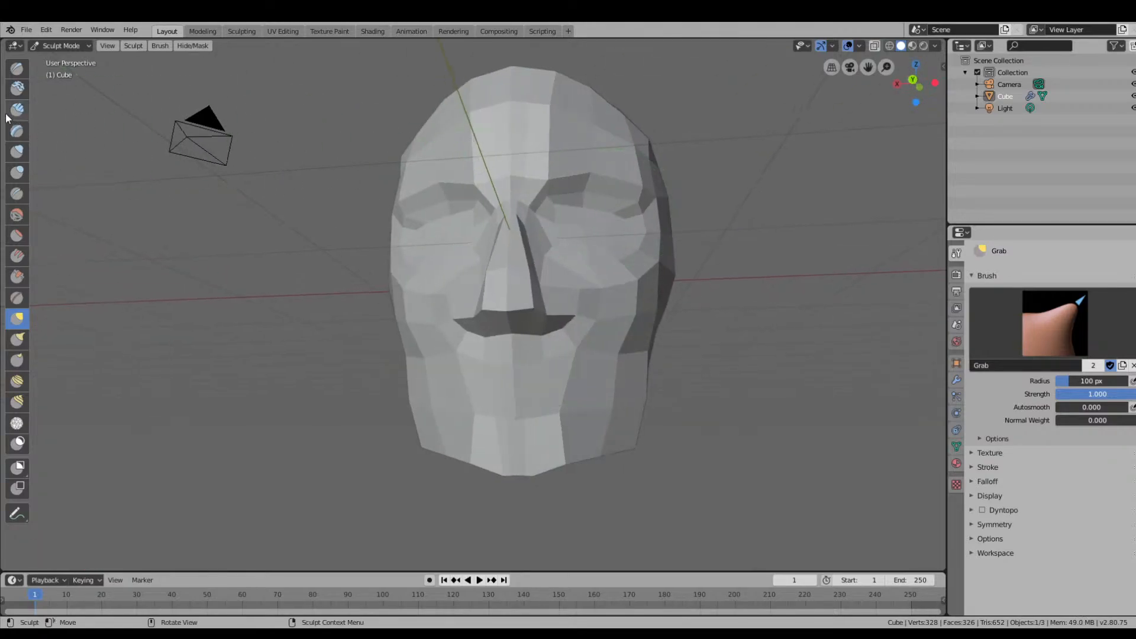
Switch to Edit Mode and move the centre vertex at the top of the nose bridge downward.
left_click(77, 45)
left_click(68, 69)
mouse_move(651, 314)
middle_mouse_down()
mouse_move(805, 299)
mouse_move(642, 307)
mouse_move(679, 289)
mouse_move(847, 265)
mouse_move(812, 250)
middle_mouse_up()
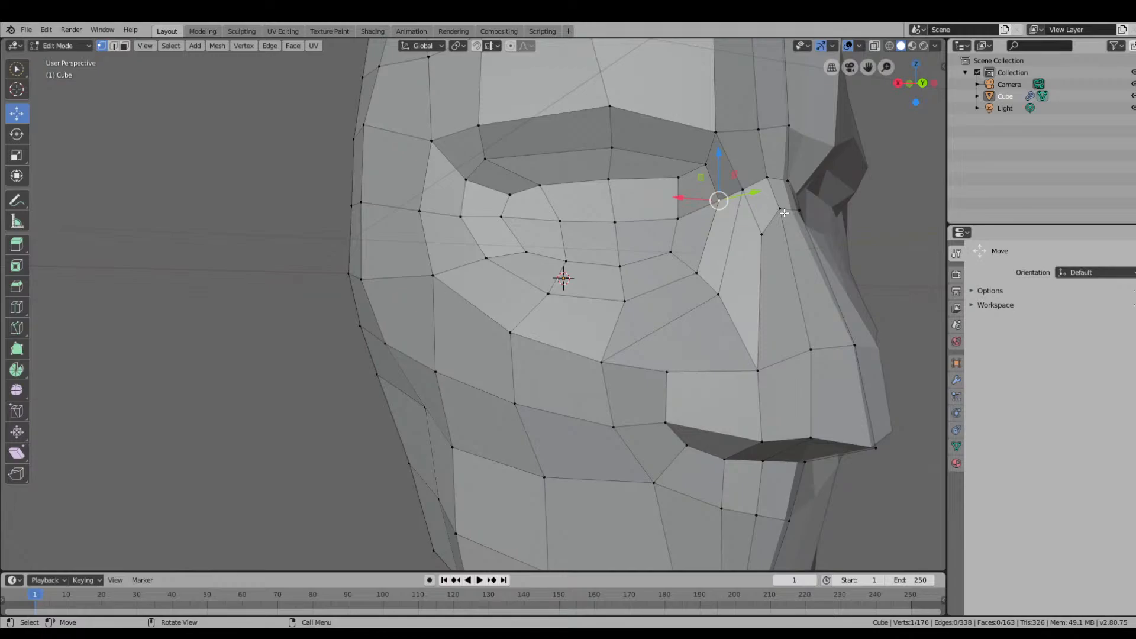
middle_click_drag(785, 213, 764, 226)
left_click_drag(620, 188, 629, 220)
middle_click_drag(664, 200, 691, 211)
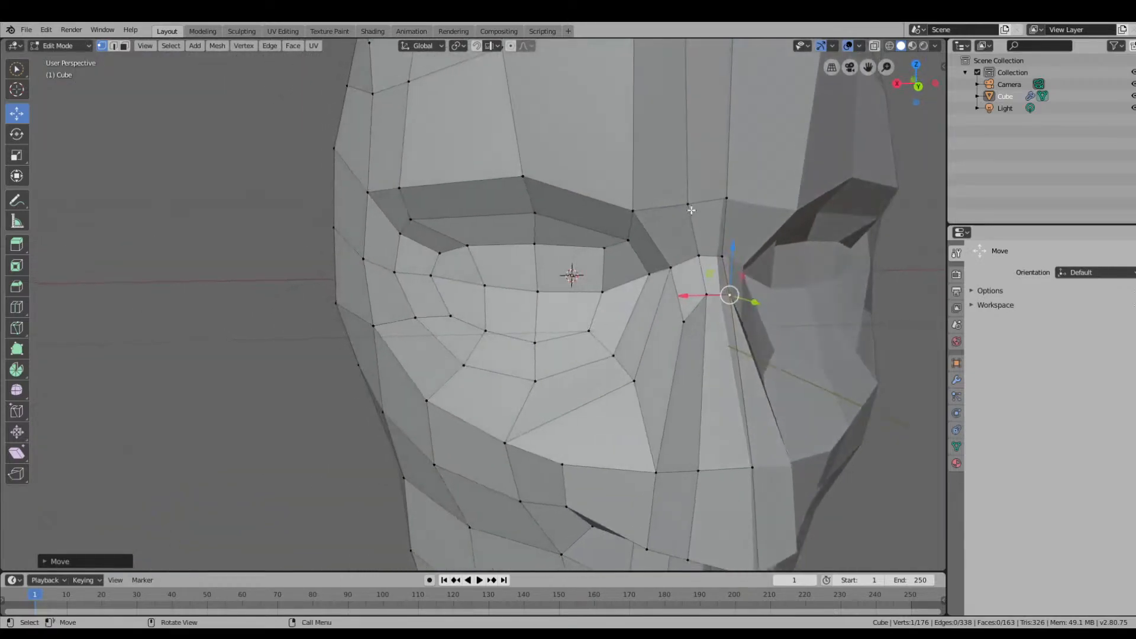
Select the centre vertex between the brows and move it slightly down along the Z axis.
left_click(727, 201)
left_click_drag(727, 160, 728, 166)
middle_click_drag(728, 166, 687, 230)
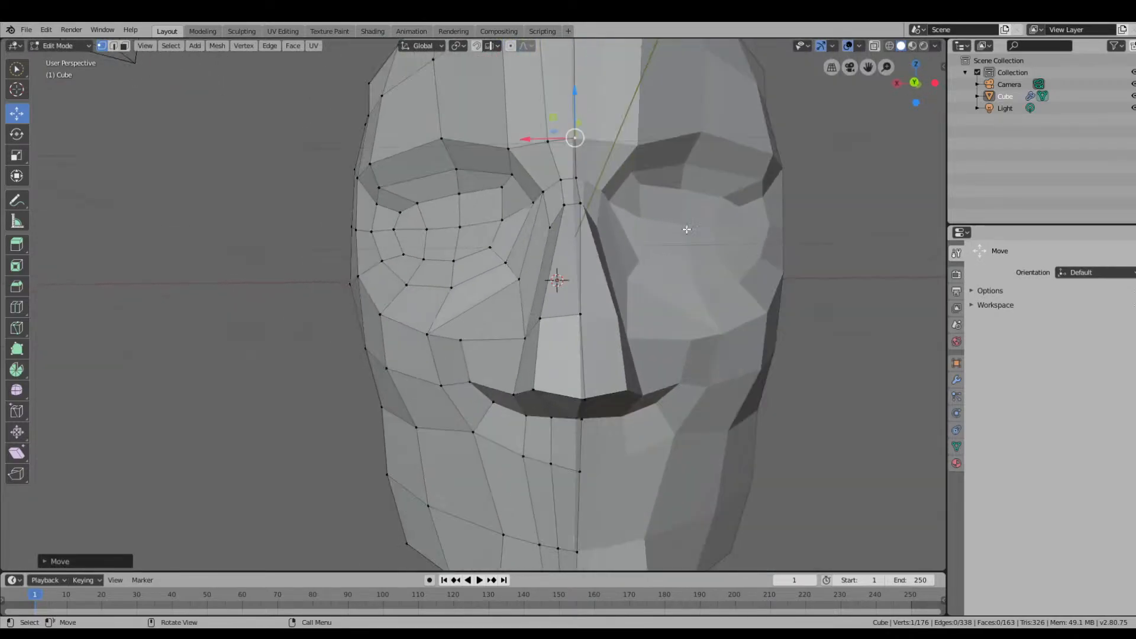
Select the entire edge loop along the head's vertical centre line.
middle_click_drag(613, 325, 607, 319)
scroll(606, 319, "down", 3)
middle_click_drag(568, 243, 576, 265)
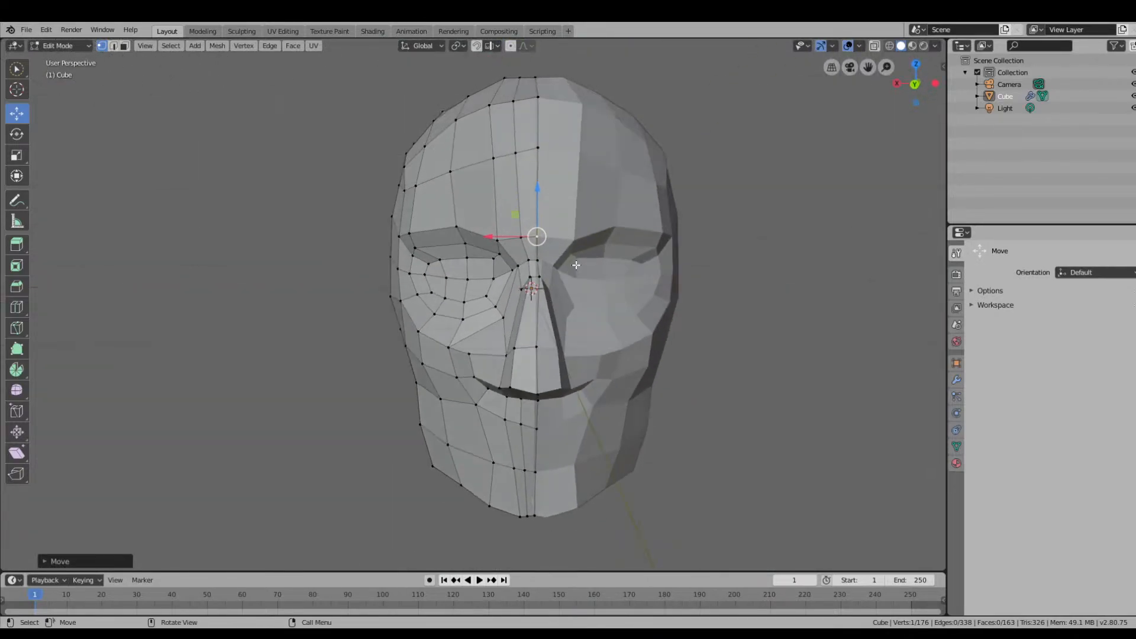
left_click(538, 147, "alt+shift")
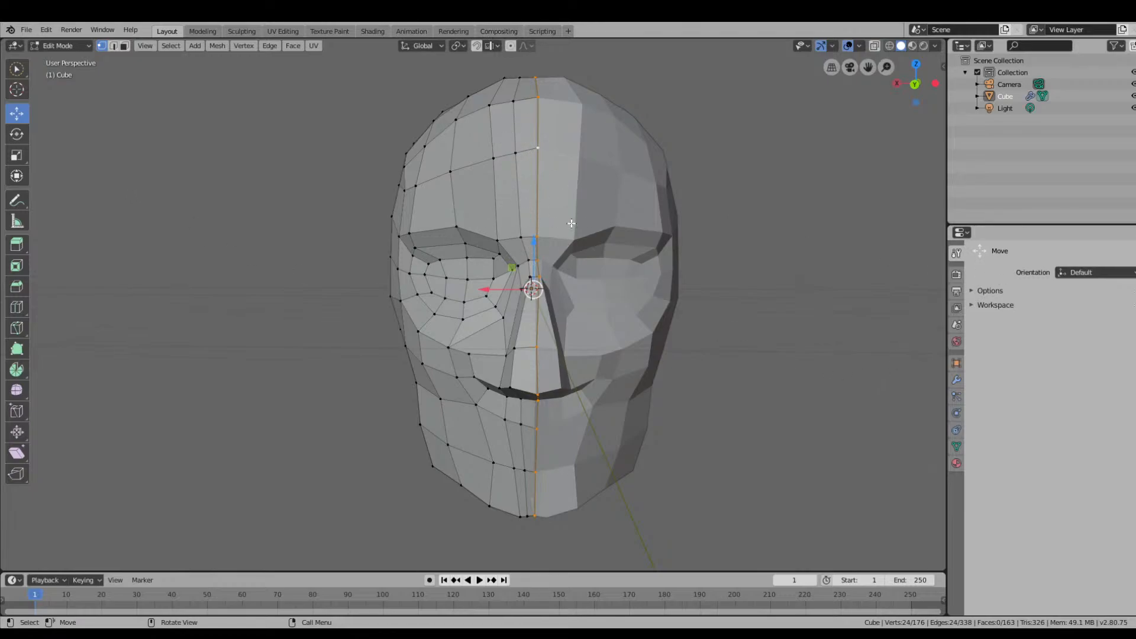
middle_click_drag(571, 223, 590, 238)
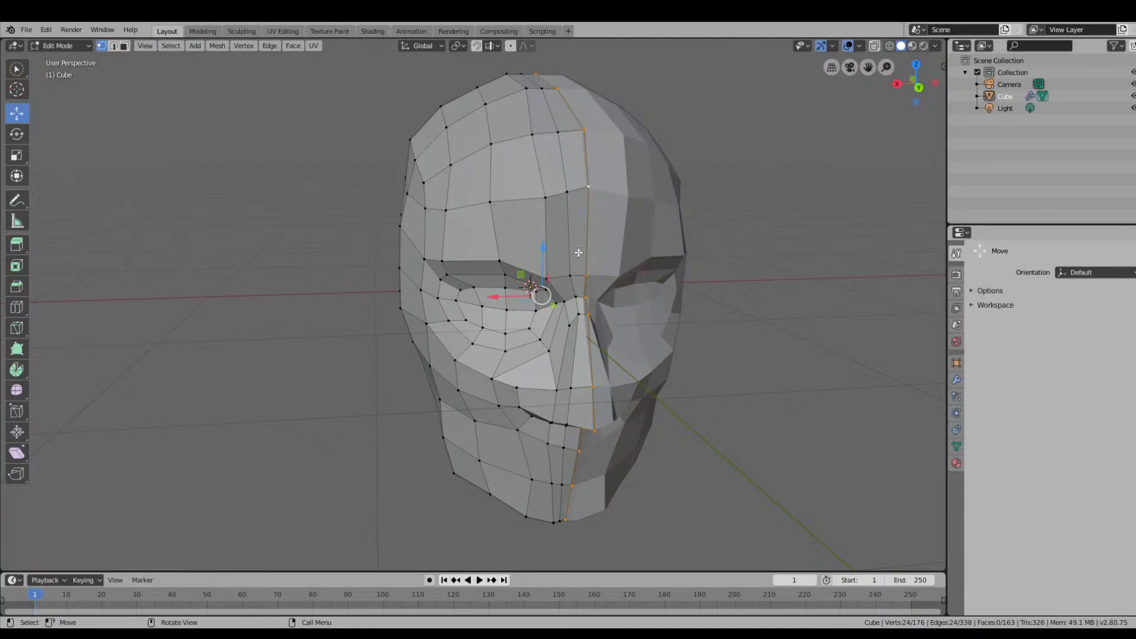
Try to snap the selected centre-line vertices to the grid with Selection to Grid.
right_click(589, 276)
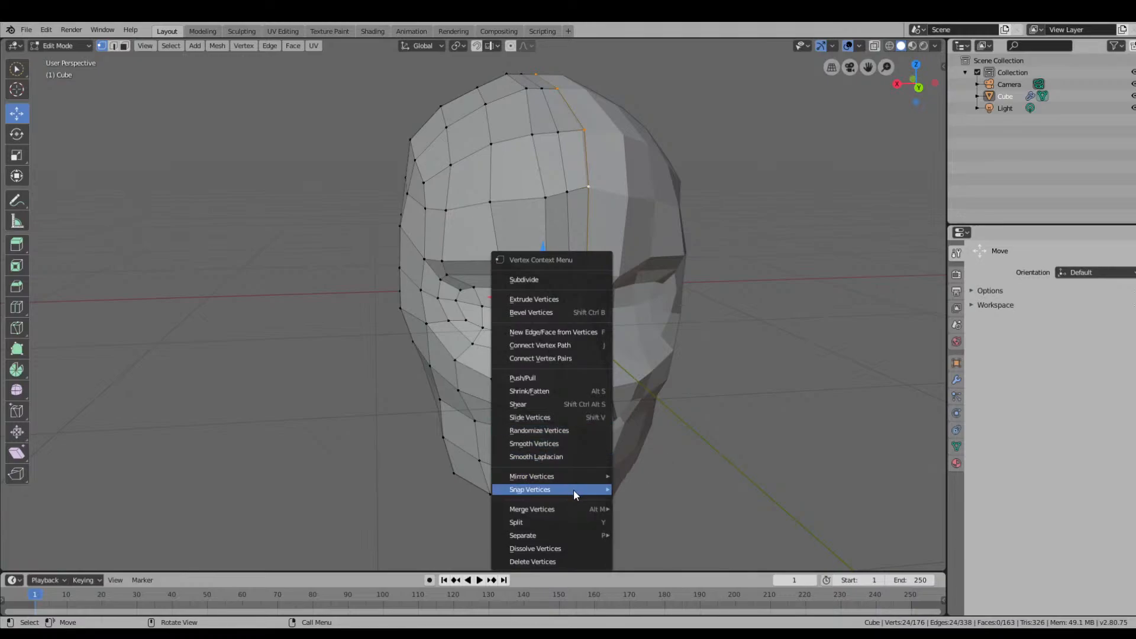
mouse_move(574, 488)
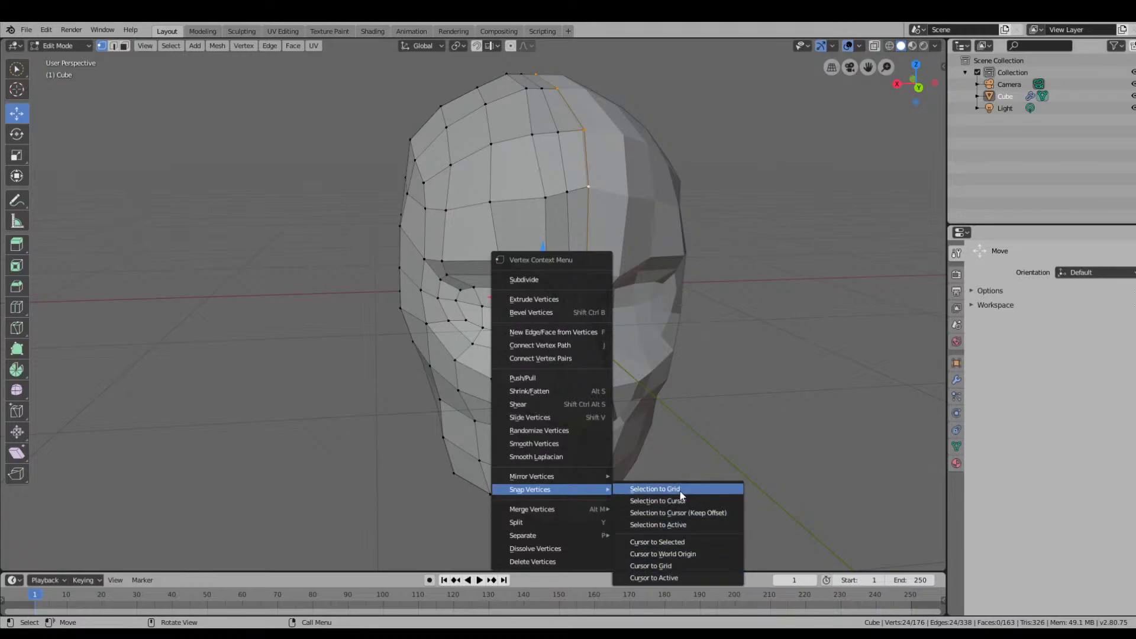
mouse_move(567, 536)
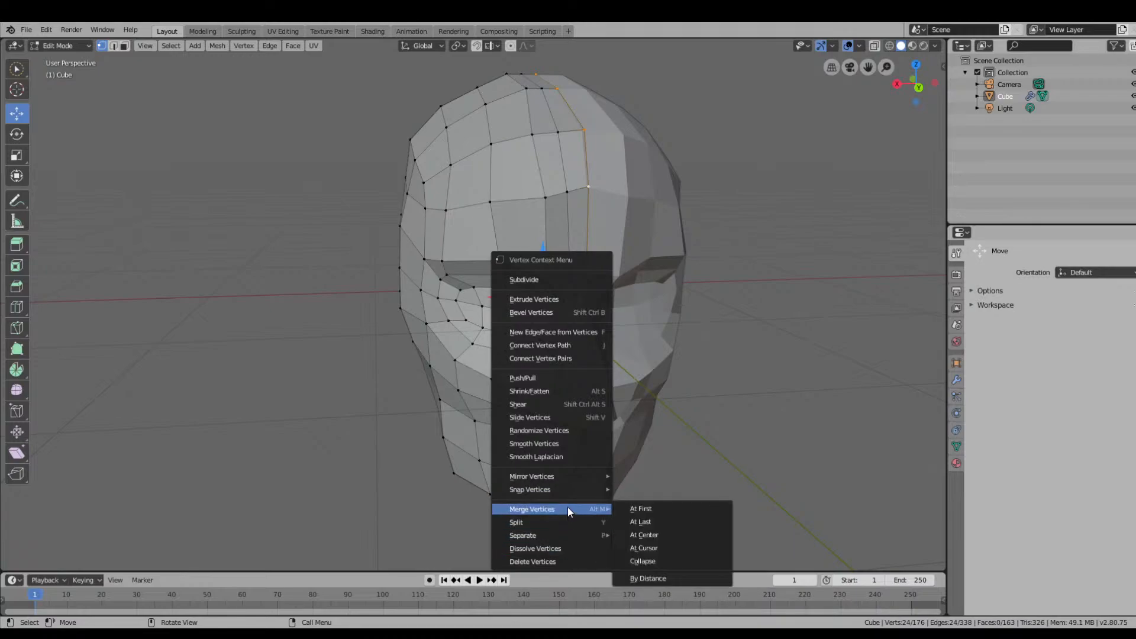
left_click(677, 489)
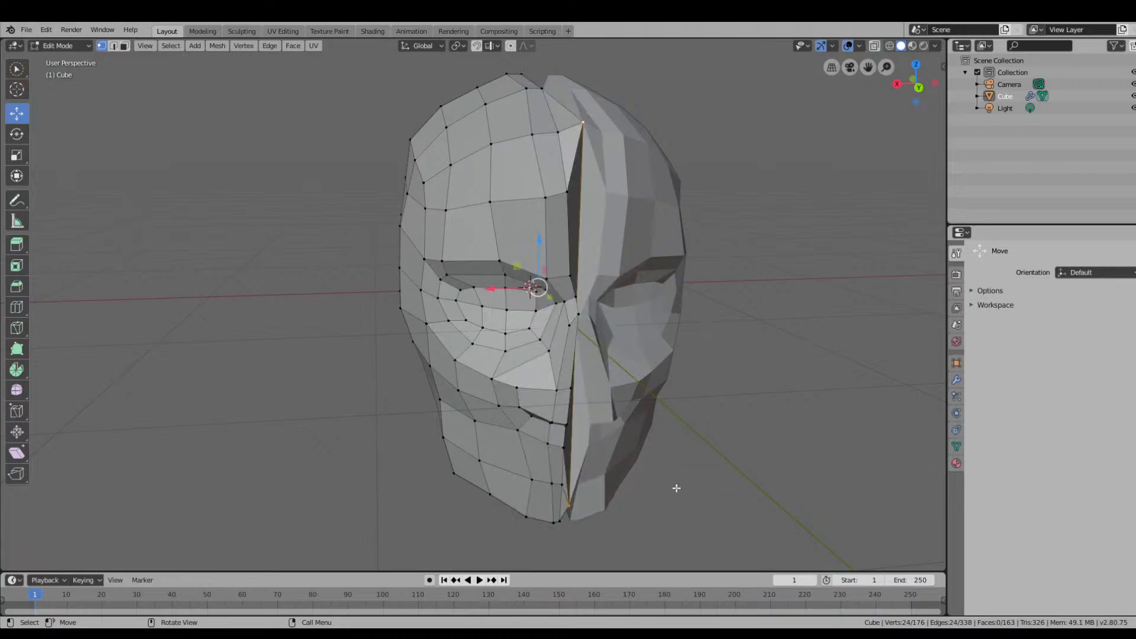
key("ctrl+z")
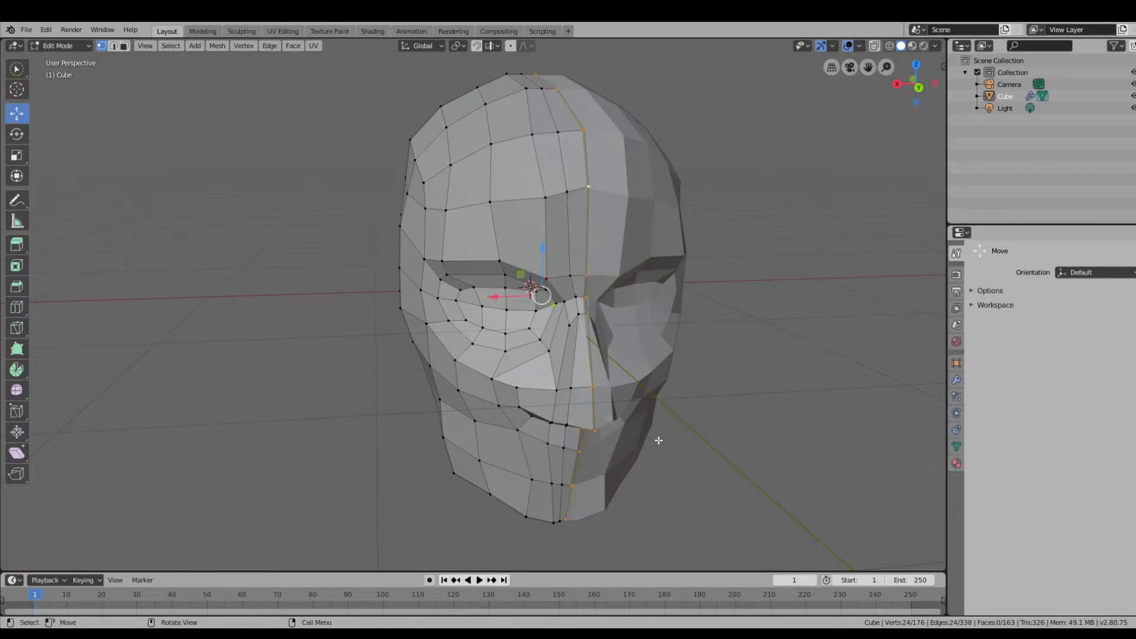
Try Smooth Laplacian on the selected centre-line vertices and undo it.
right_click(584, 275)
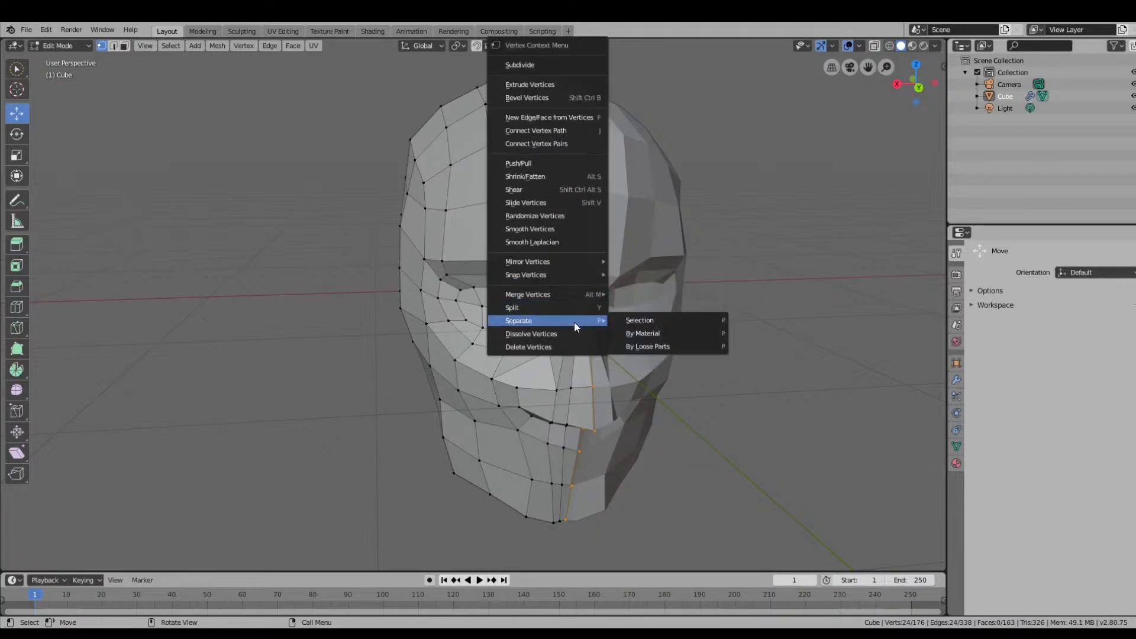
mouse_move(573, 299)
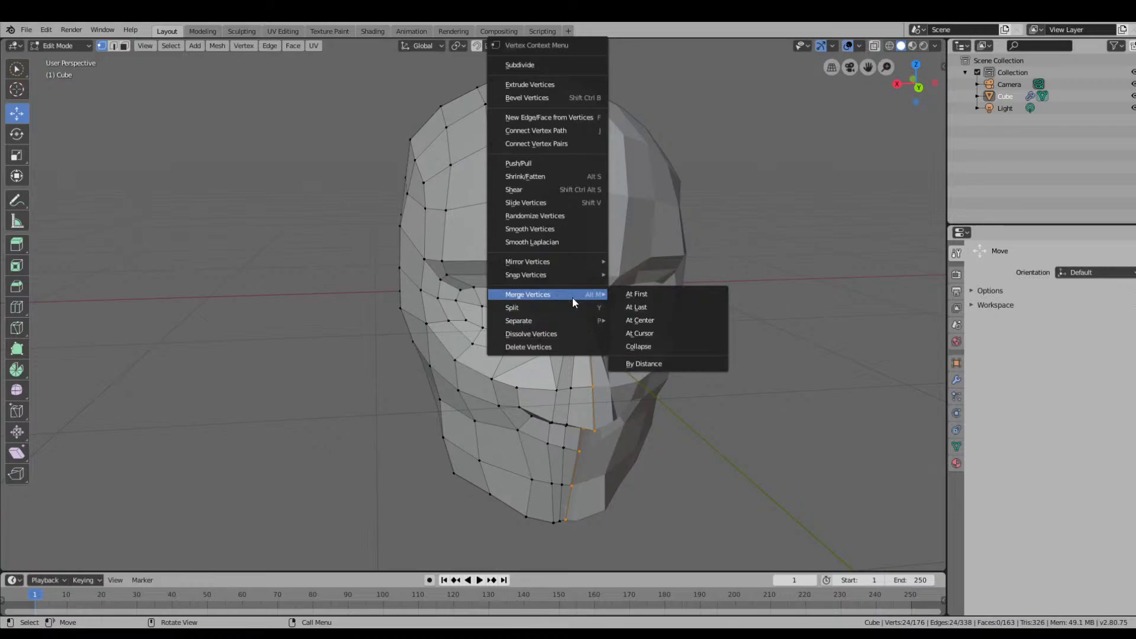
left_click(579, 242)
middle_click_drag(672, 273, 653, 262)
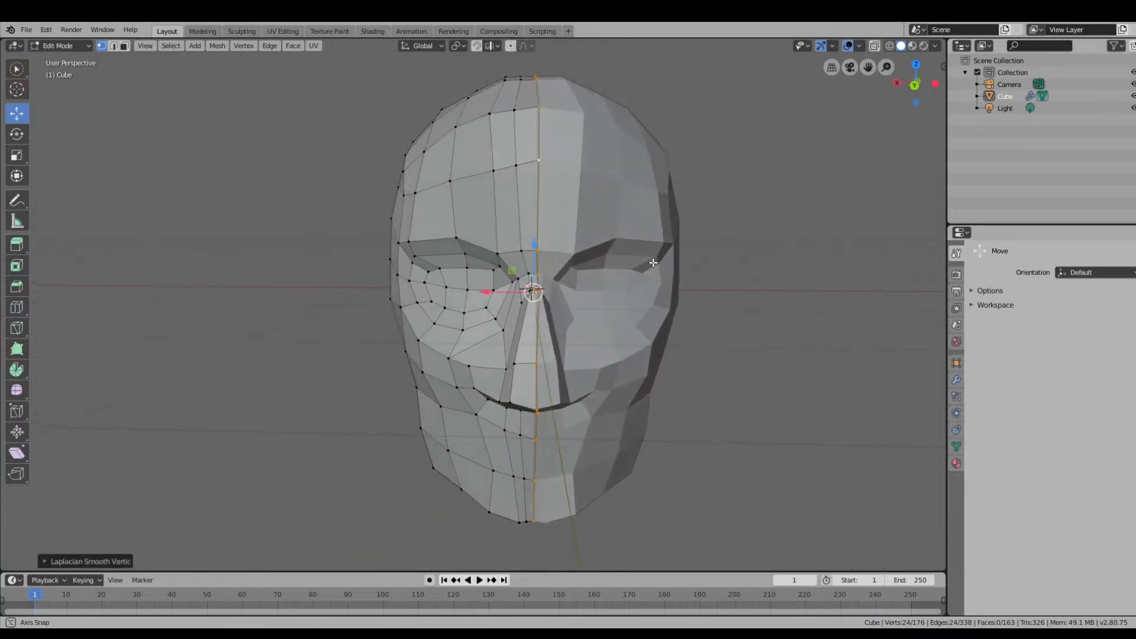
scroll(617, 267, "up", 2)
scroll(617, 267, "down", 1)
key("ctrl+z")
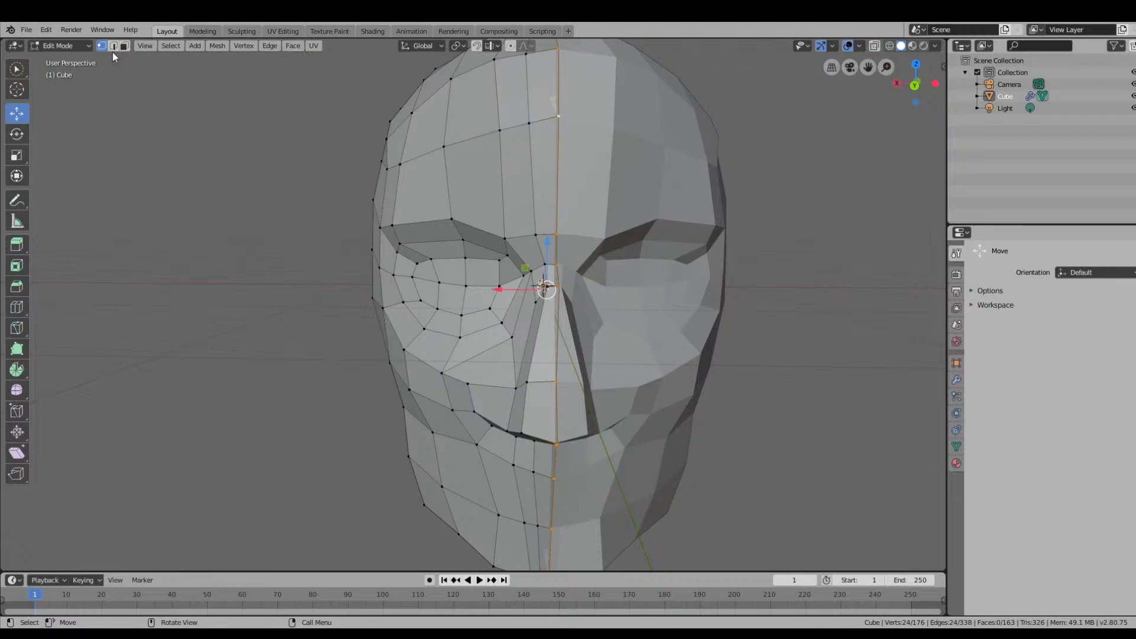
Scale the selected centre-line vertices along the global X axis towards zero to flatten the seam.
right_click(560, 110)
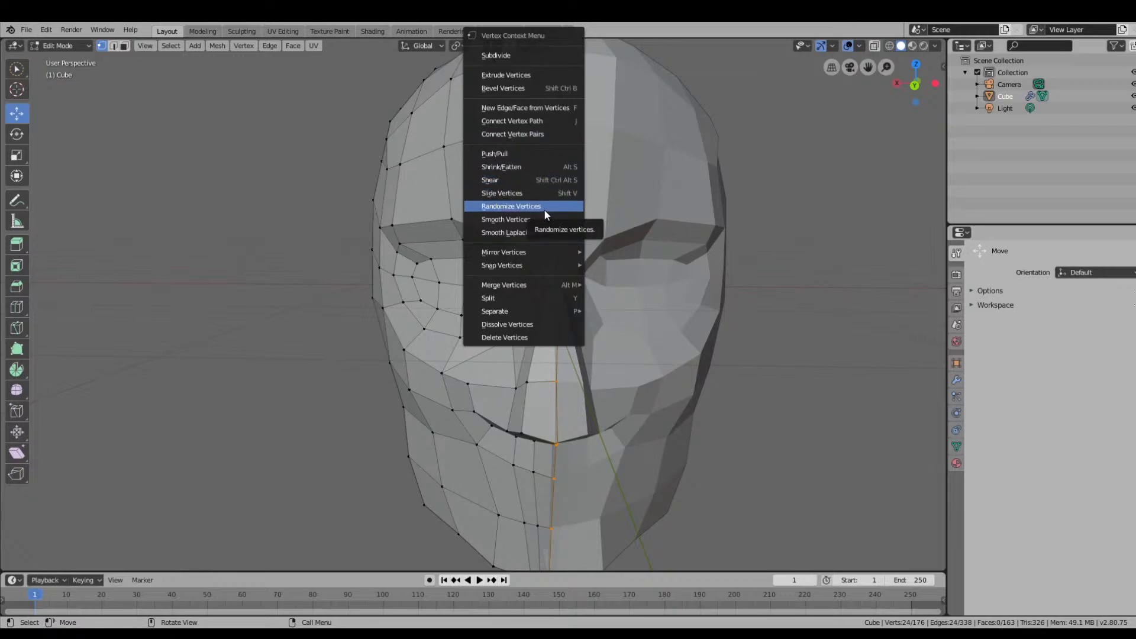
mouse_move(523, 257)
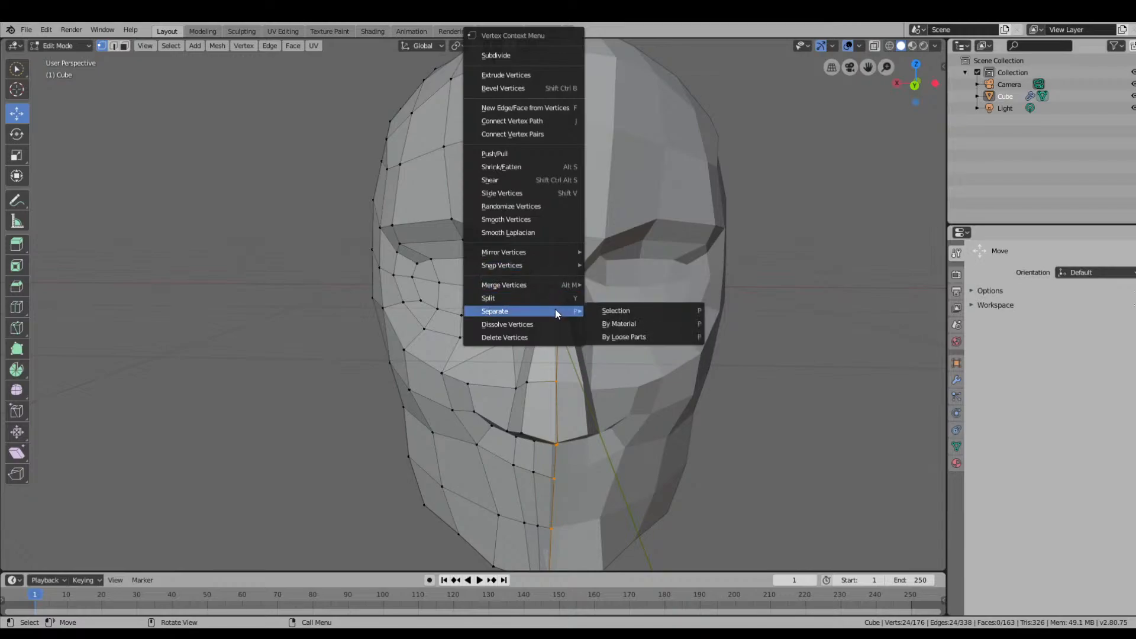
left_click(16, 157)
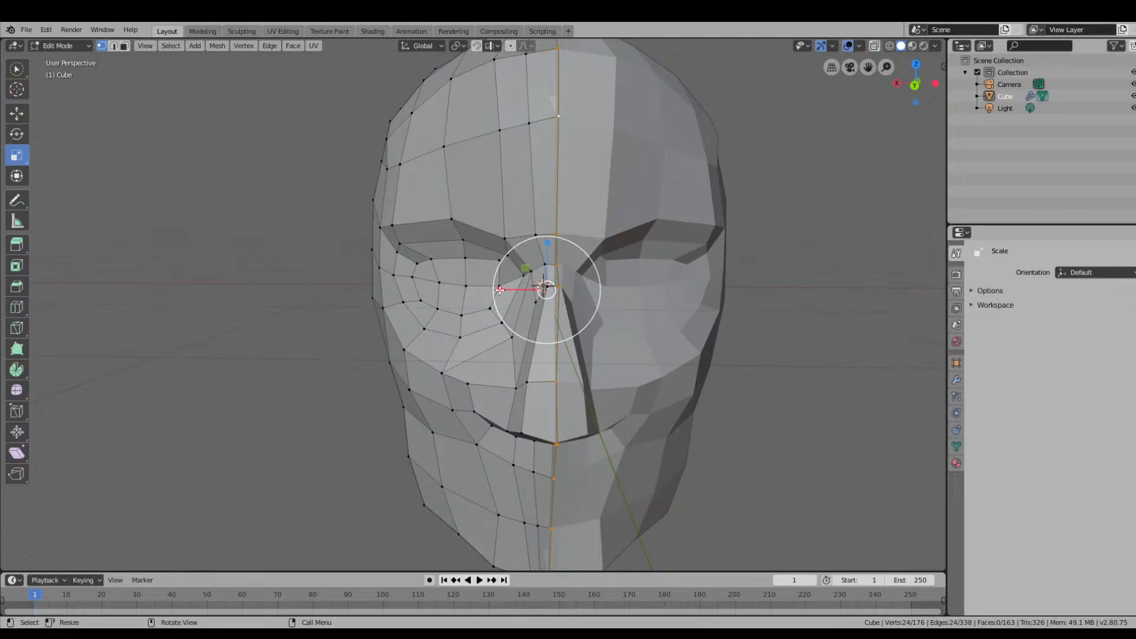
left_click_drag(500, 289, 546, 282)
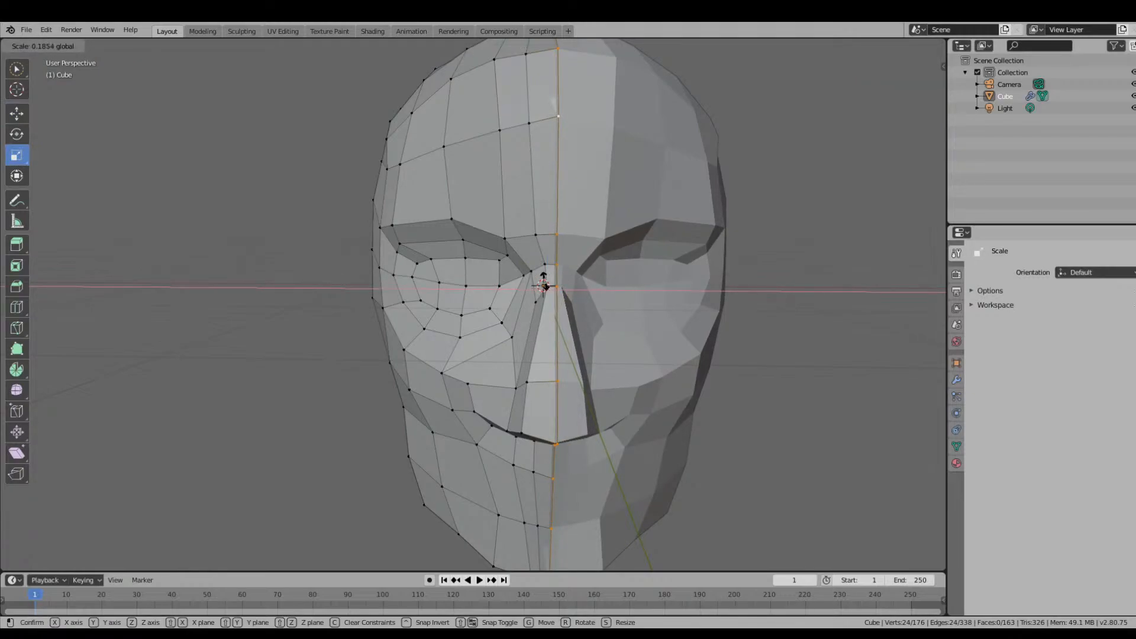
left_click_drag(545, 285, 545, 285)
middle_click_drag(759, 325, 755, 312)
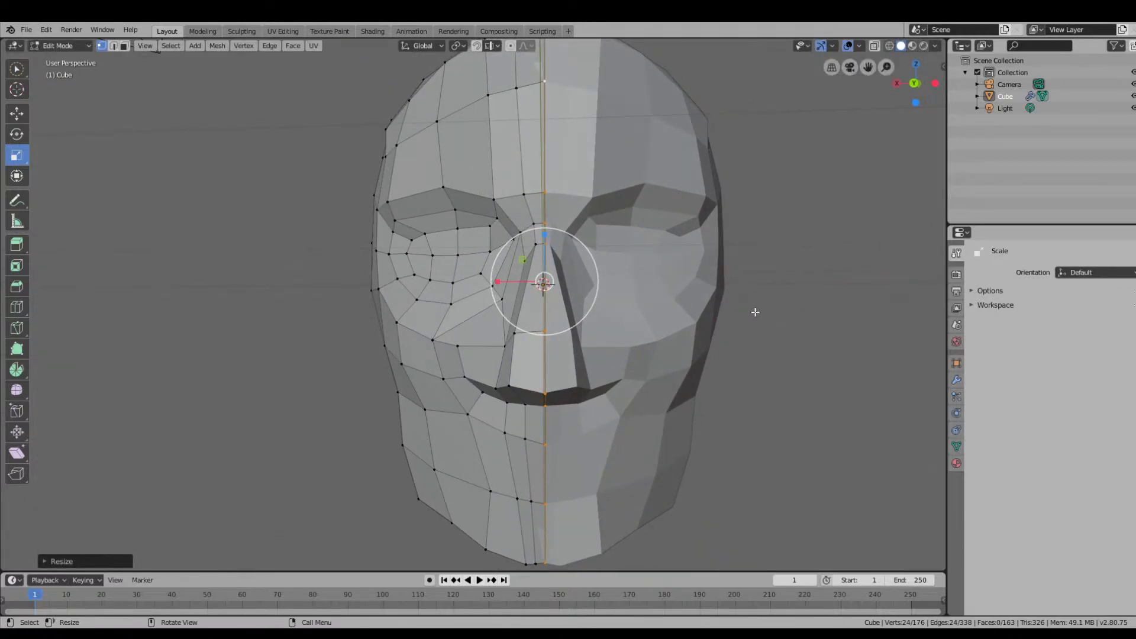
scroll(756, 310, "up", 3)
Move the selected centre-line vertices slightly along the X axis.
left_click(18, 113)
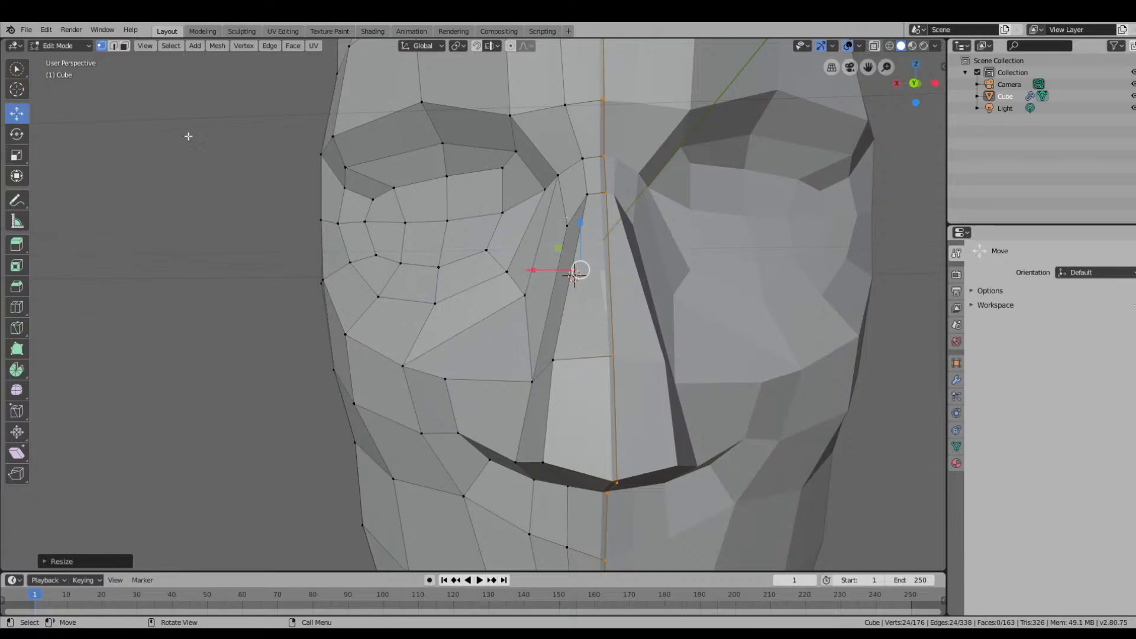
left_click_drag(536, 270, 531, 270)
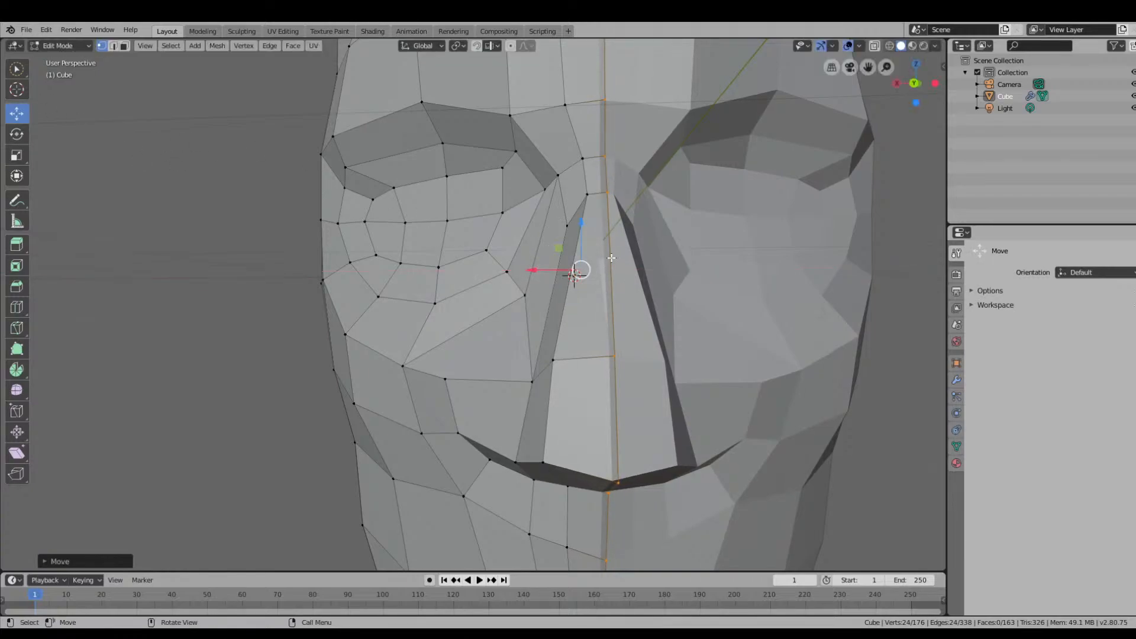
middle_click_drag(612, 327, 758, 410)
Select the vertex beside the centre line on the chin's lower edge and adjust its position slightly.
left_click(650, 368)
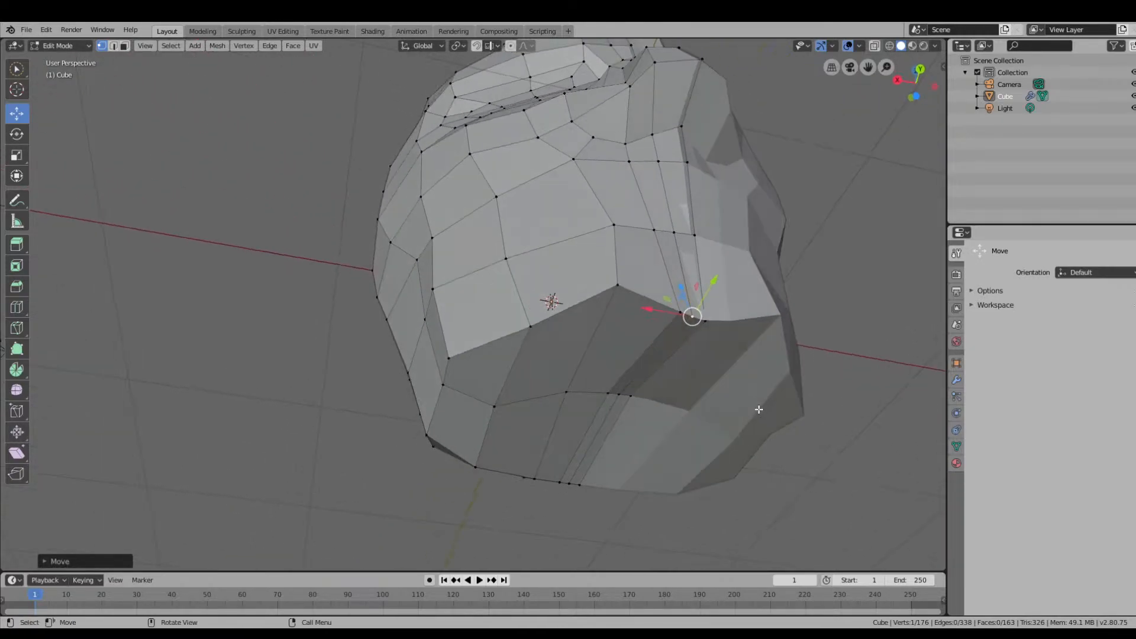
middle_click_drag(725, 330, 753, 397)
left_click_drag(716, 441, 720, 434)
key("ctrl+z")
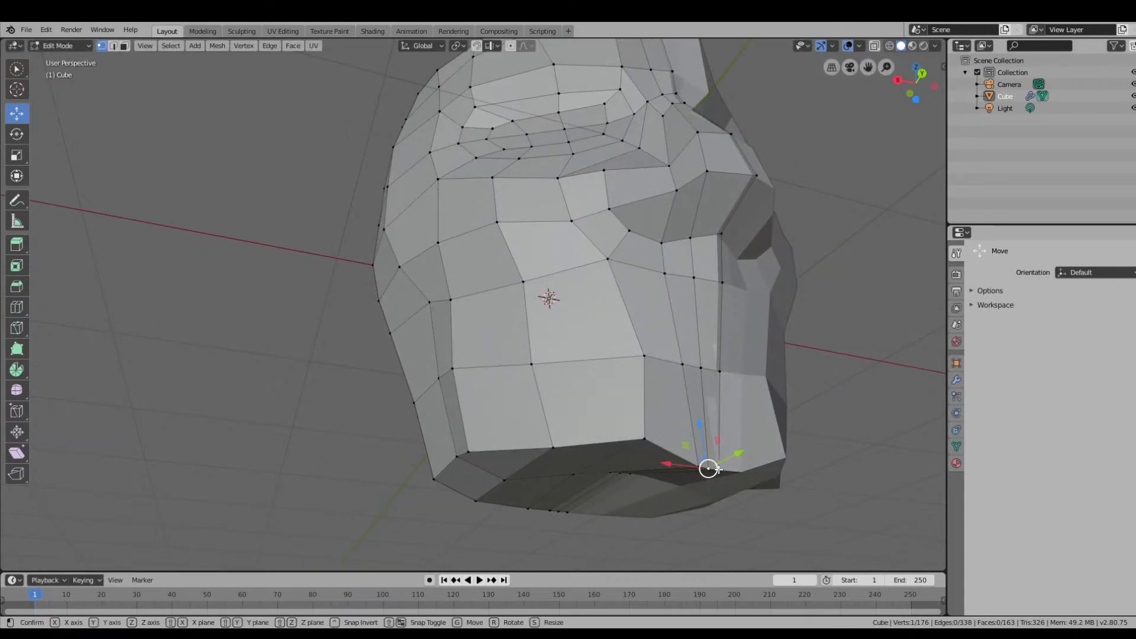
key("ctrl+shift+z")
middle_click_drag(740, 481, 705, 424)
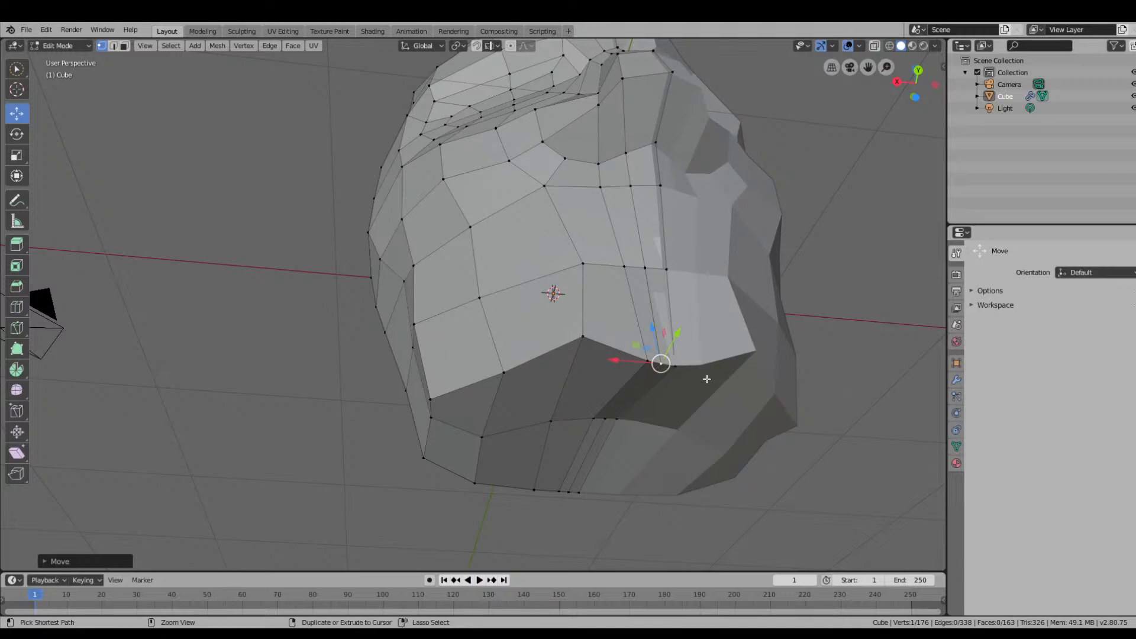
Select only the centre-line vertex on the chin's lower edge and reposition it slightly.
left_click(678, 367, "ctrl")
middle_click_drag(678, 367, 607, 122)
left_click(592, 86)
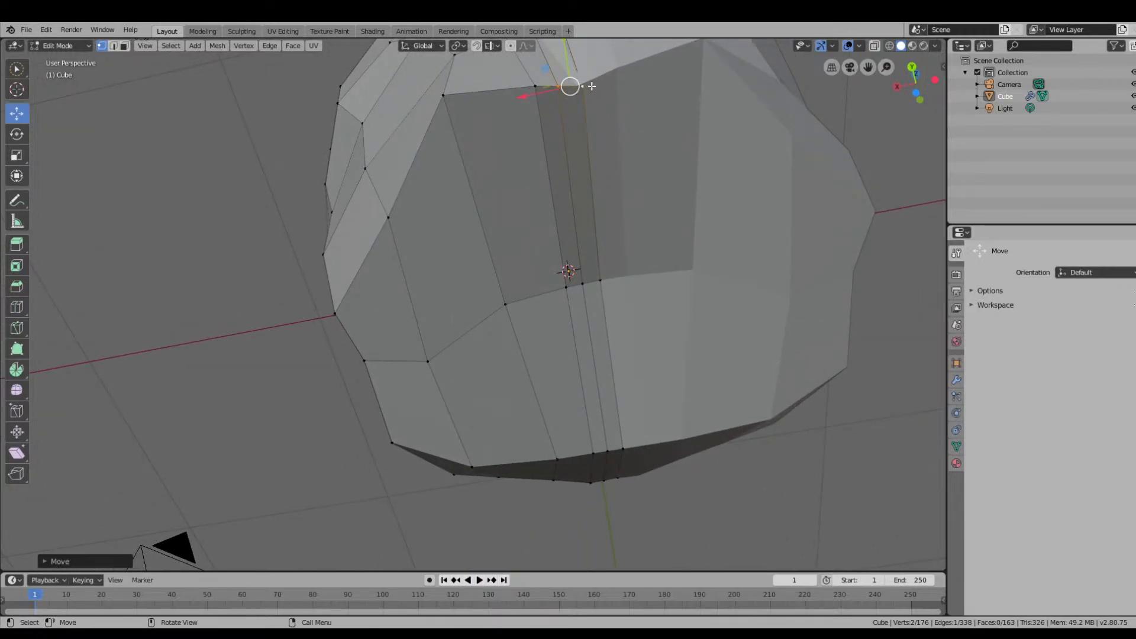
left_click(584, 85)
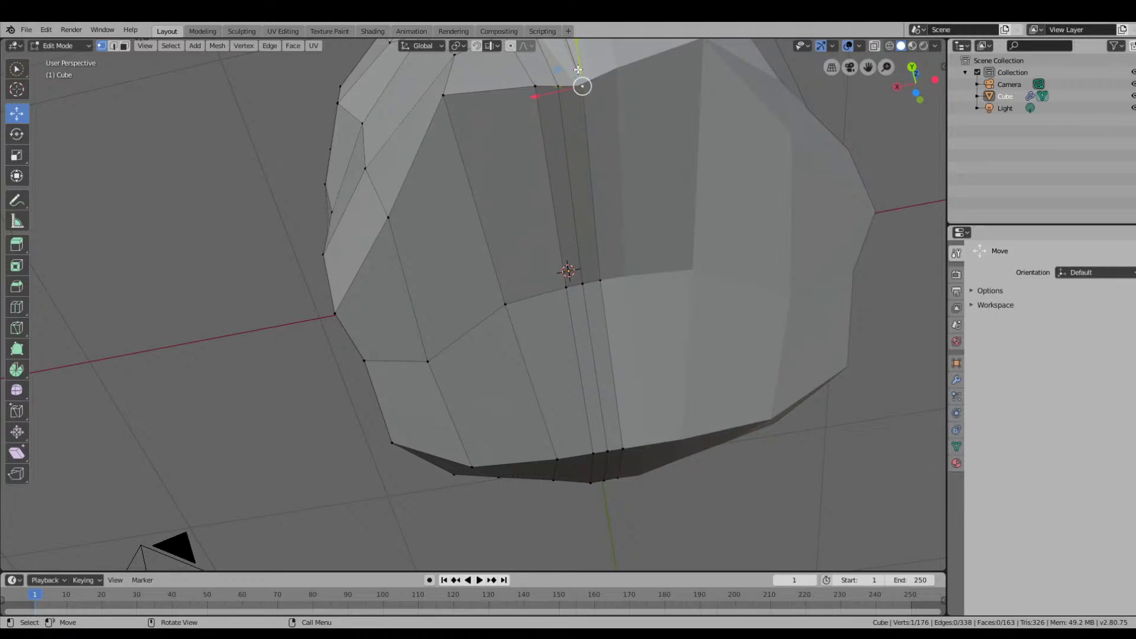
middle_click_drag(579, 70, 614, 144)
left_click_drag(580, 93, 568, 126)
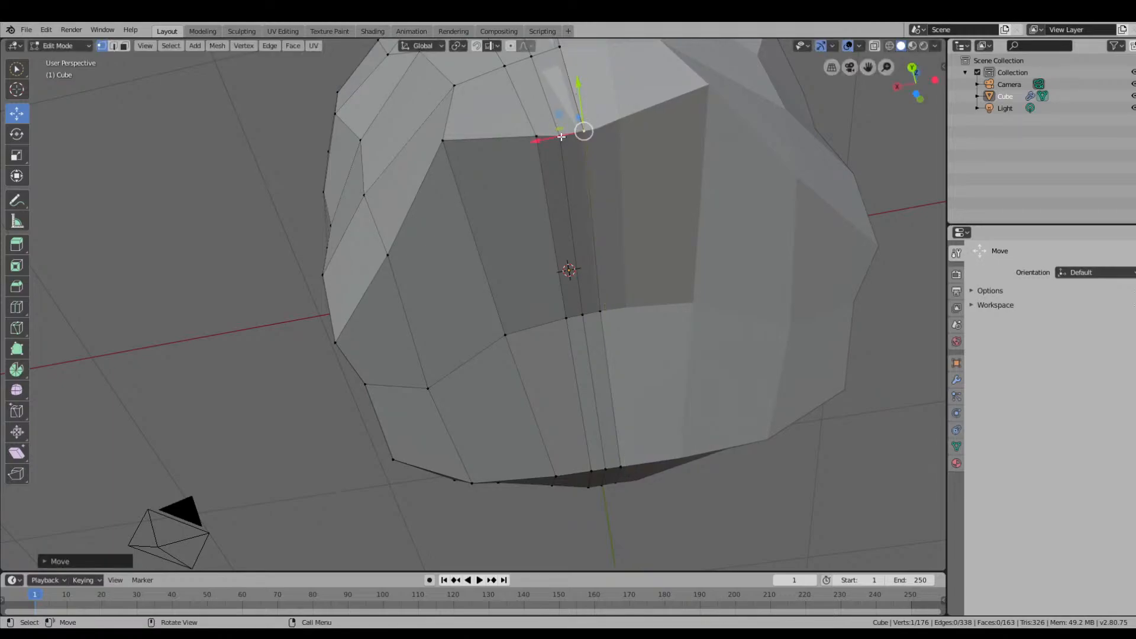
Select the two chin-edge vertices at the centre line and move them slightly forward.
left_click(560, 137)
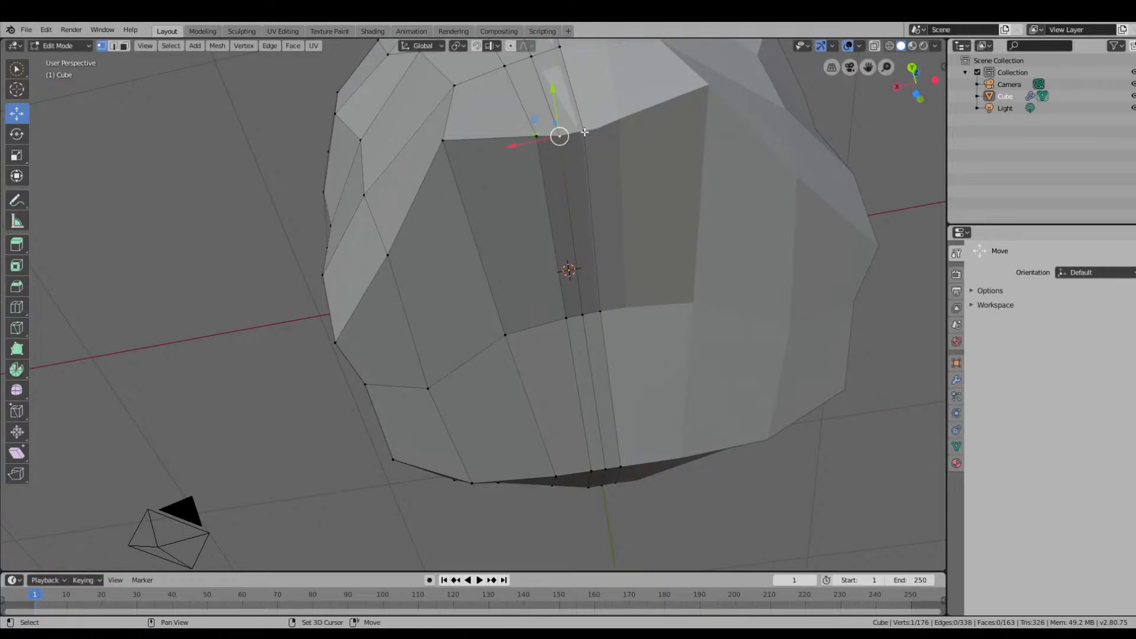
left_click(583, 131, "shift")
left_click_drag(568, 101, 566, 84)
middle_click_drag(566, 83, 632, 164)
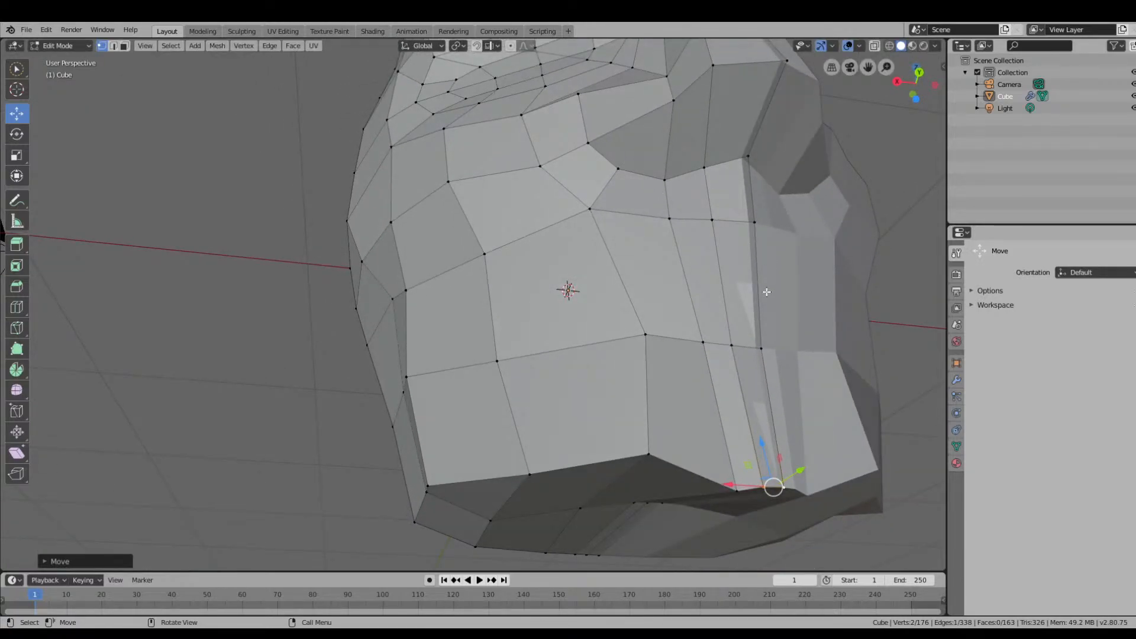
Select the two front vertices just above the chin tip and move them slightly forward along Y in the right side view.
left_click(759, 349)
middle_click_drag(760, 350, 856, 409)
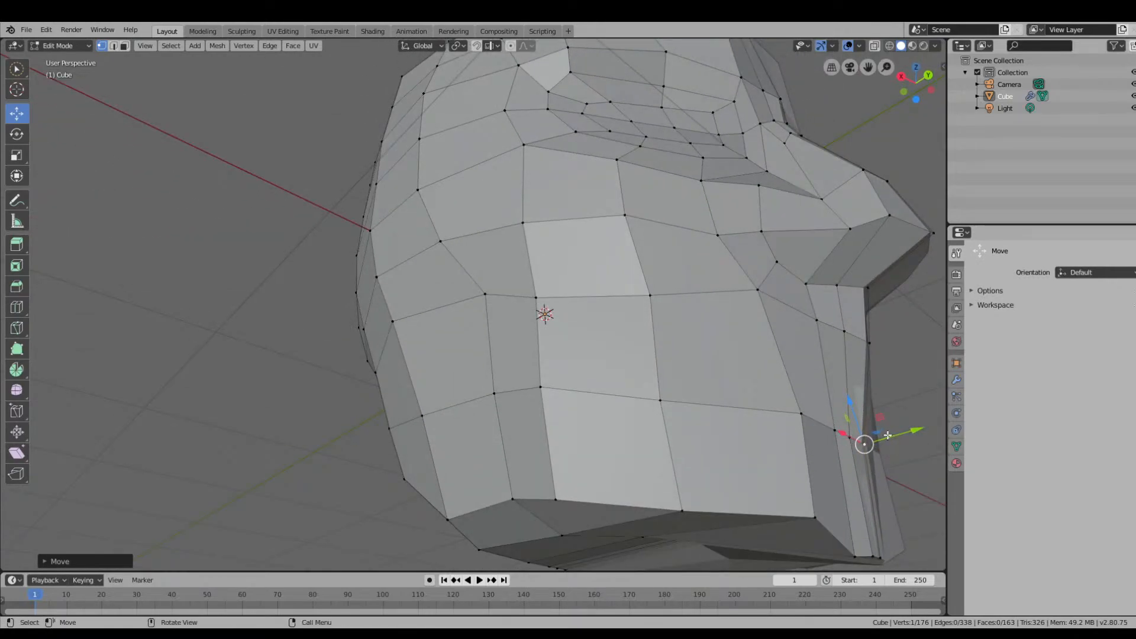
middle_click_drag(874, 454, 841, 487)
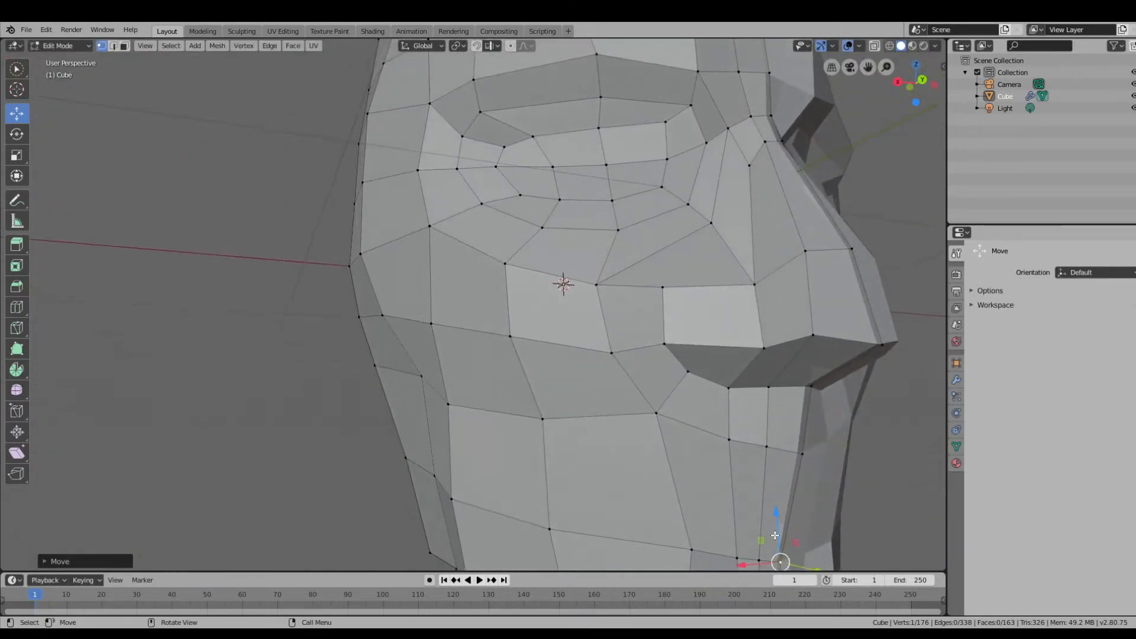
middle_click_drag(760, 559, 868, 538)
scroll(684, 504, "up", 3)
left_click(634, 553, "shift")
scroll(822, 532, "down", 3)
scroll(868, 538, "down", 2)
left_click(911, 80)
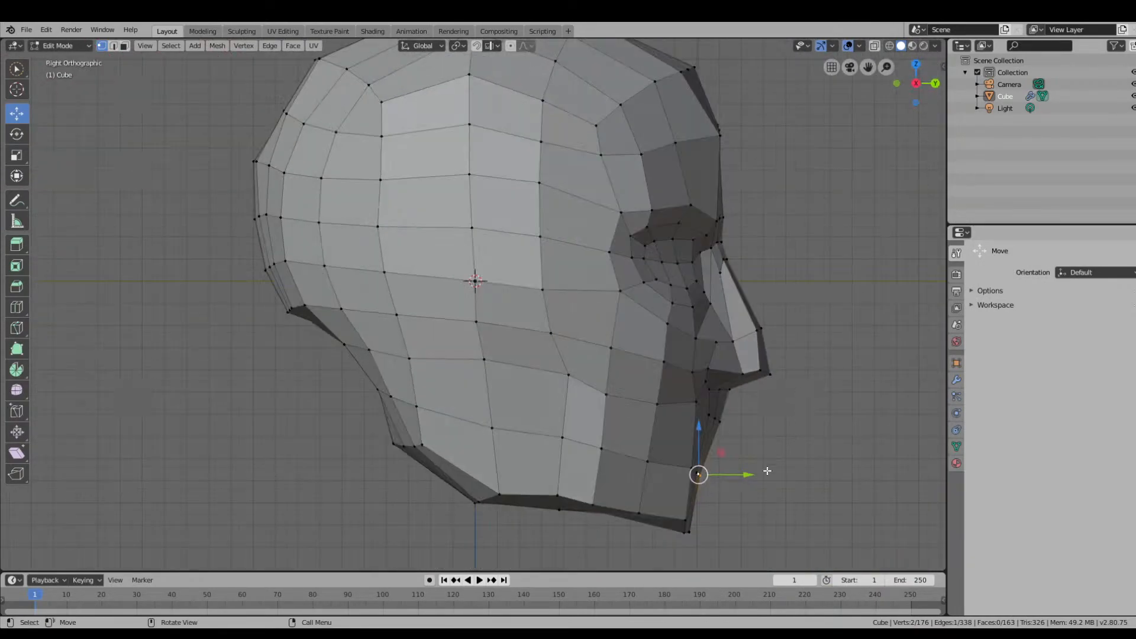
left_click_drag(740, 476, 749, 480)
Circle-select the three chin tip vertices and move them forward and slightly up in the YZ plane.
left_click(683, 534)
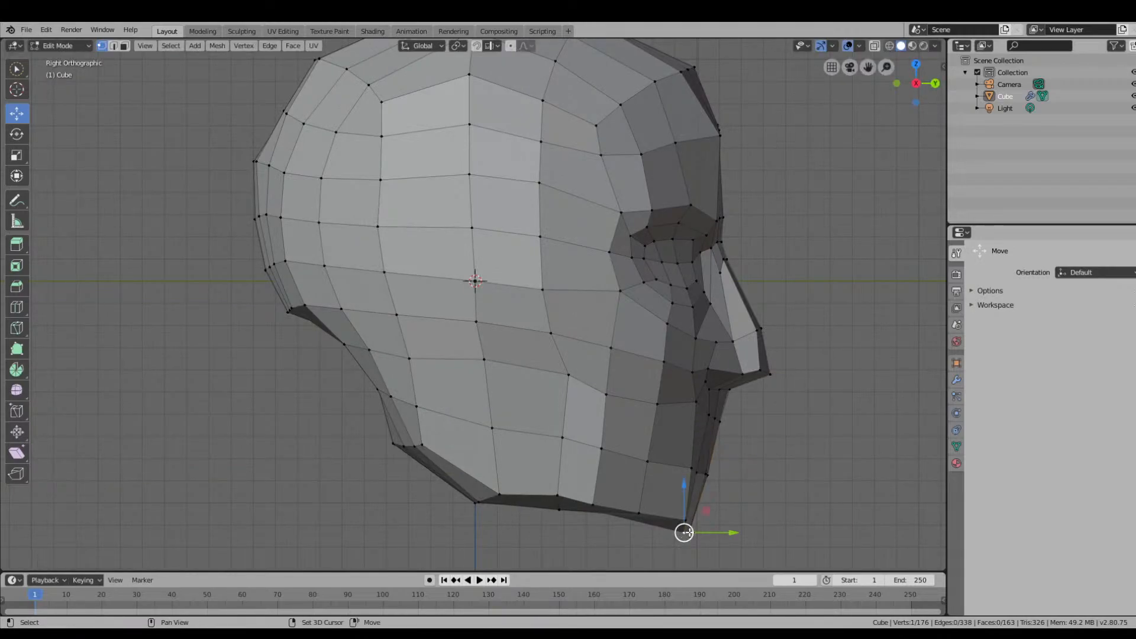
left_click_drag(708, 553, 714, 552)
left_click(711, 557)
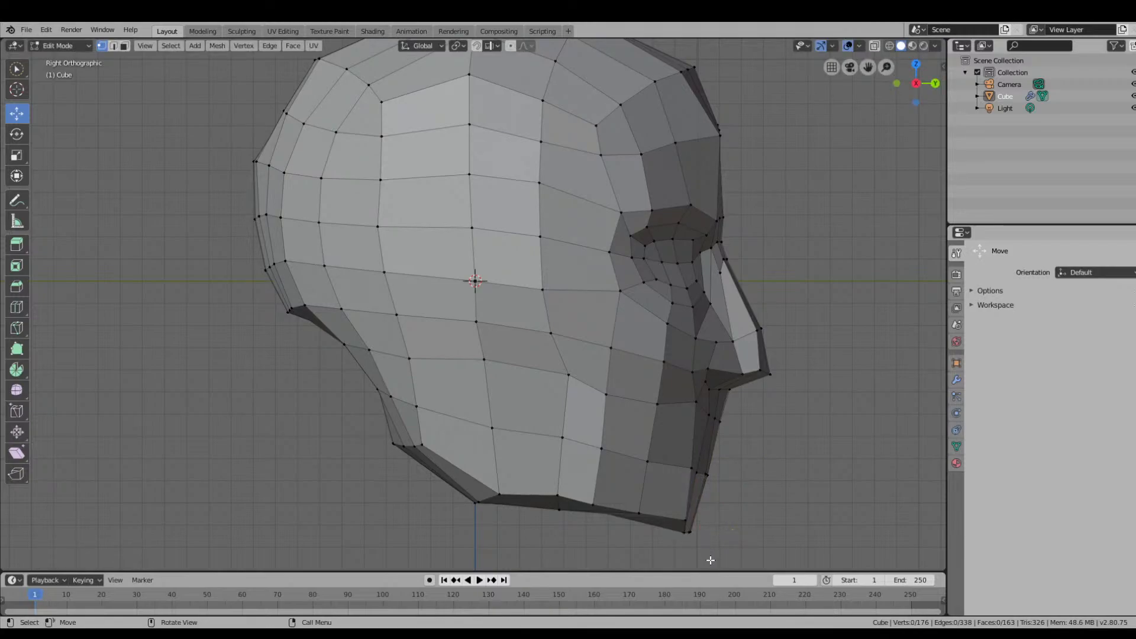
key("w")
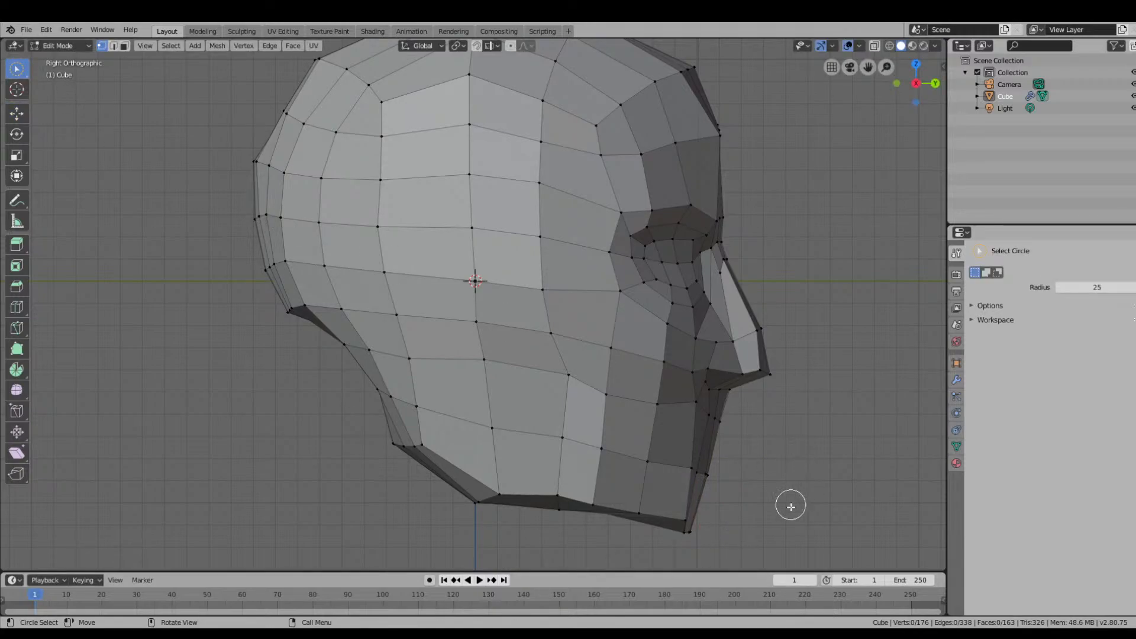
left_click(687, 535)
left_click(16, 114)
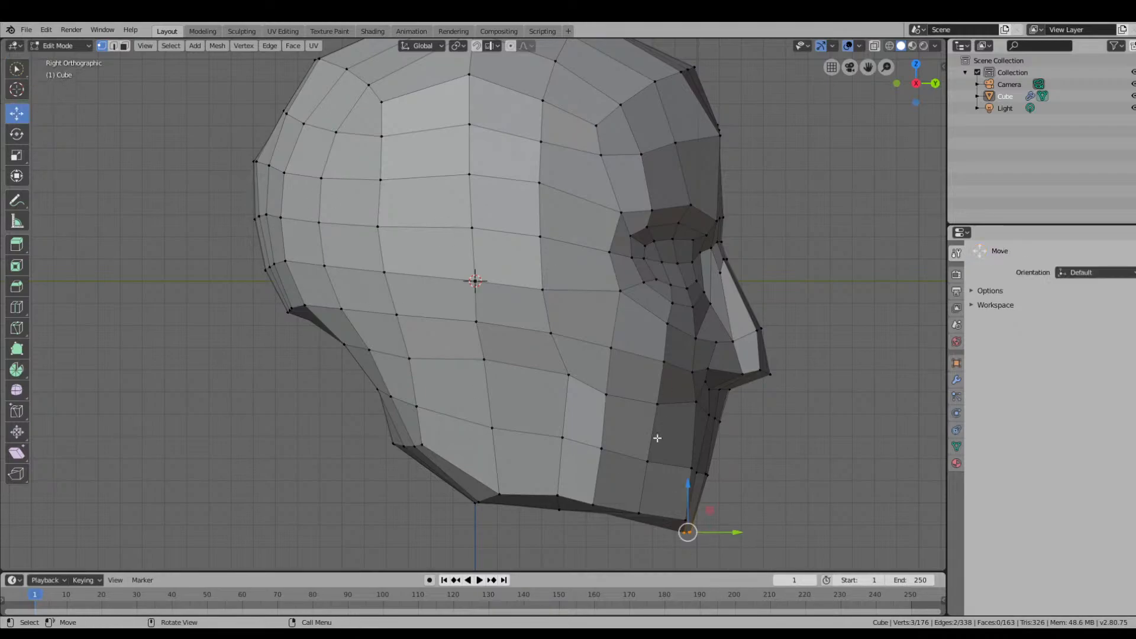
left_click_drag(709, 512, 738, 509)
Circle-select the four vertices just above the chin tip and move them slightly back in the YZ plane.
key("w")
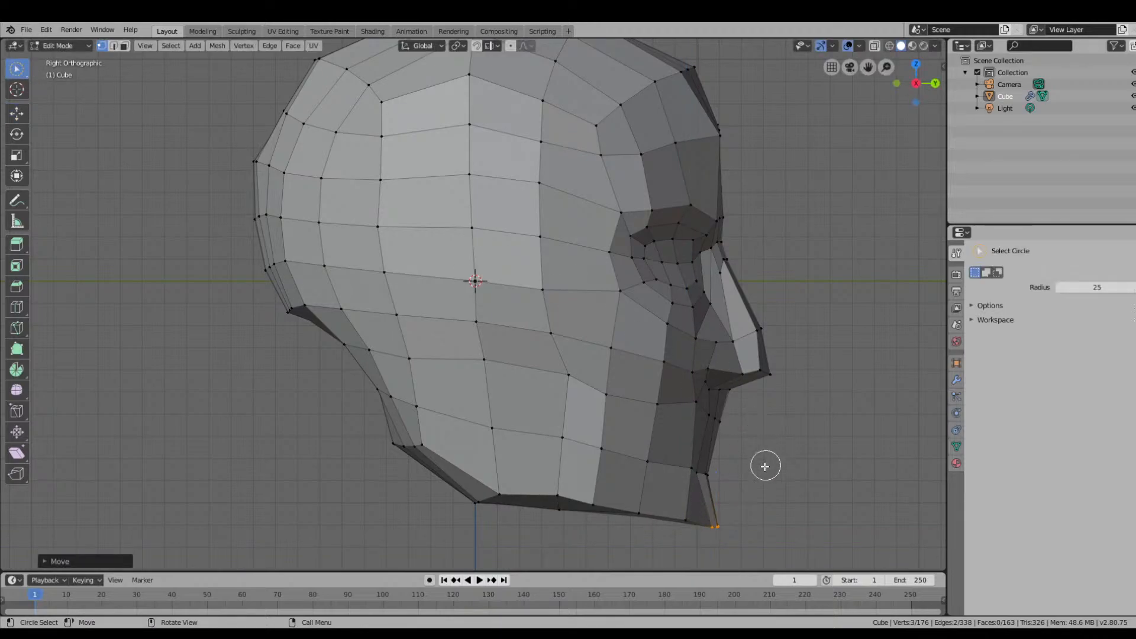
left_click(699, 472)
left_click(17, 113)
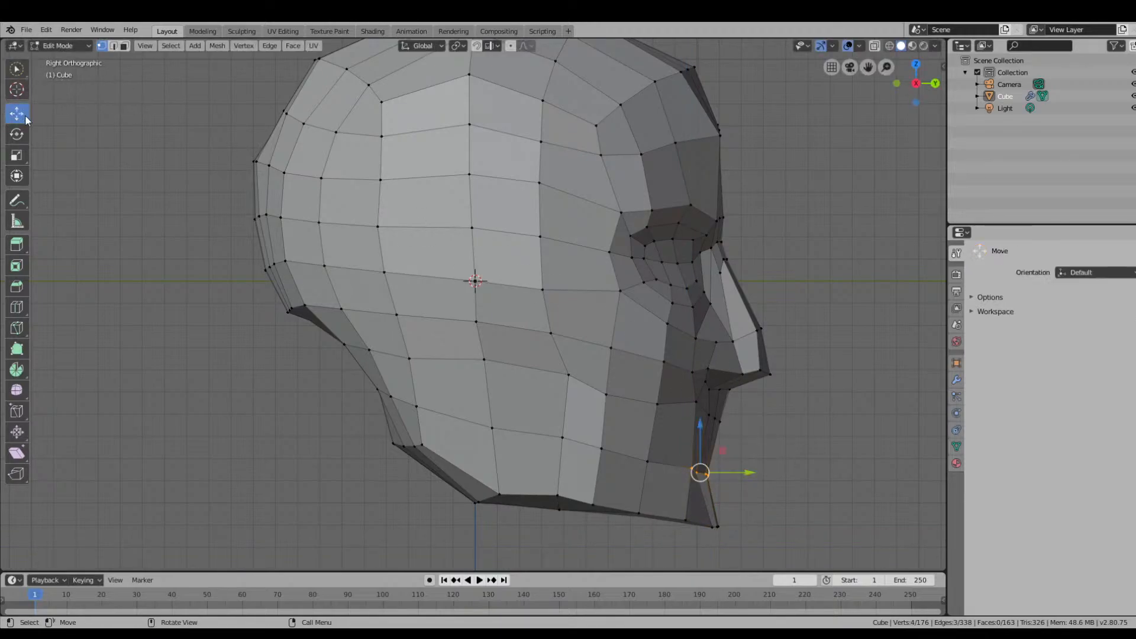
mouse_move(723, 450)
left_mouse_down()
mouse_move(738, 451)
mouse_move(708, 448)
left_mouse_up()
left_click(764, 438)
left_click(706, 469)
middle_click_drag(799, 423, 765, 396)
scroll(766, 396, "down", 4)
middle_click_drag(631, 336, 680, 335)
scroll(765, 363, "up", 3)
middle_click_drag(766, 363, 754, 381)
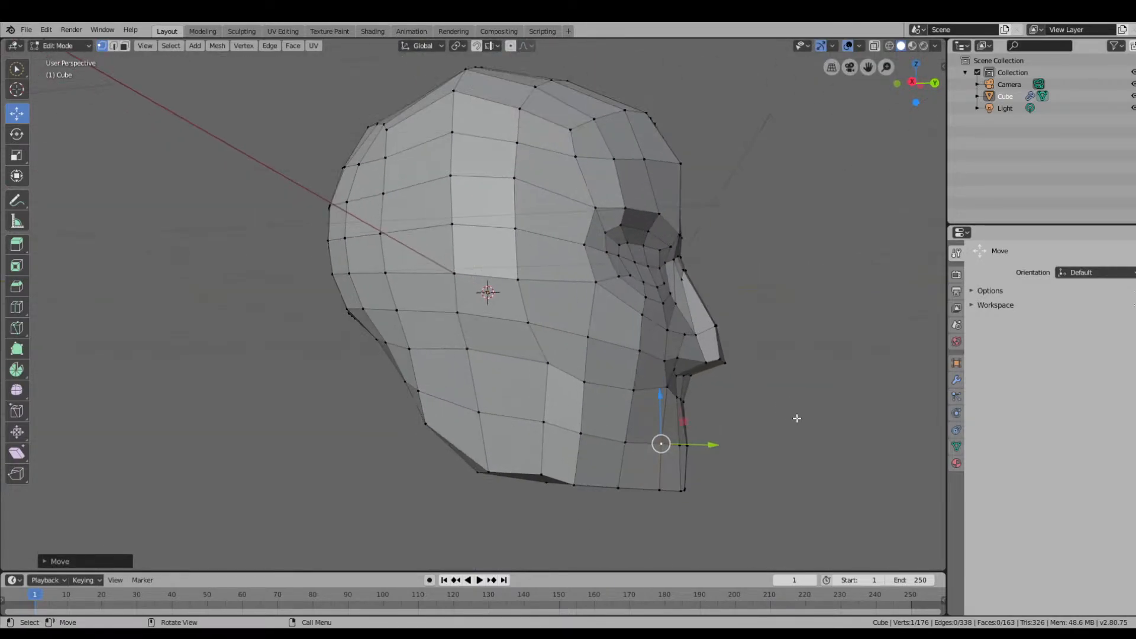
Select the centre-line vertex below the nose and move it slightly forward and up in the YZ plane.
scroll(787, 423, "up", 4)
left_click(766, 439)
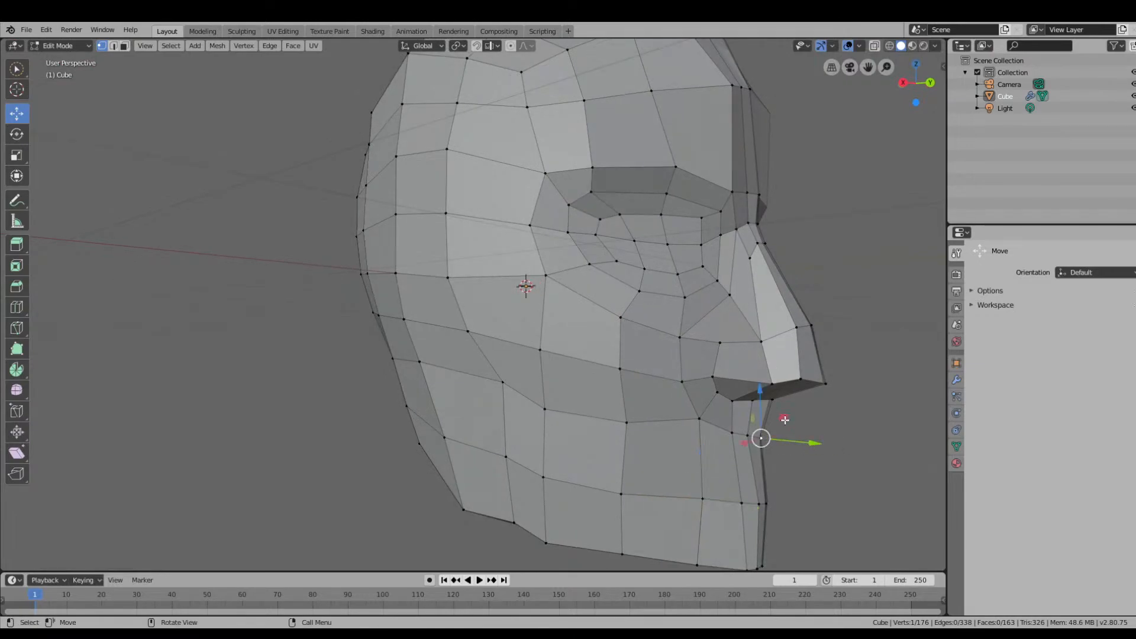
left_click_drag(785, 420, 760, 436)
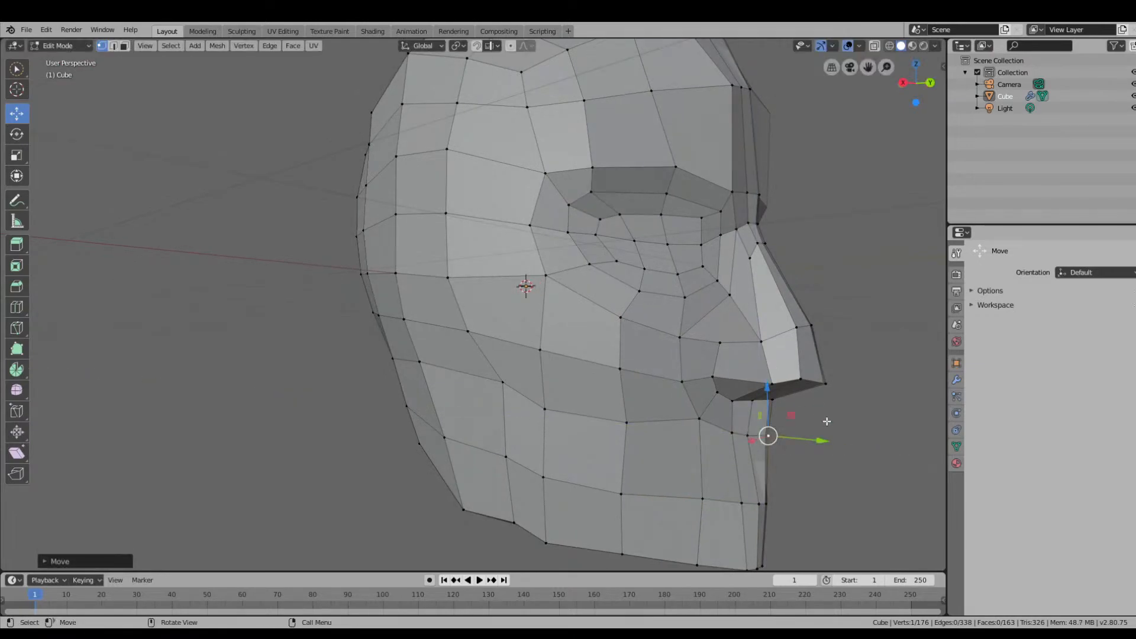
middle_click_drag(769, 435, 735, 386)
Select the nose tip vertex and raise it slightly, first in the YZ plane and again along Z.
scroll(674, 410, "down", 5)
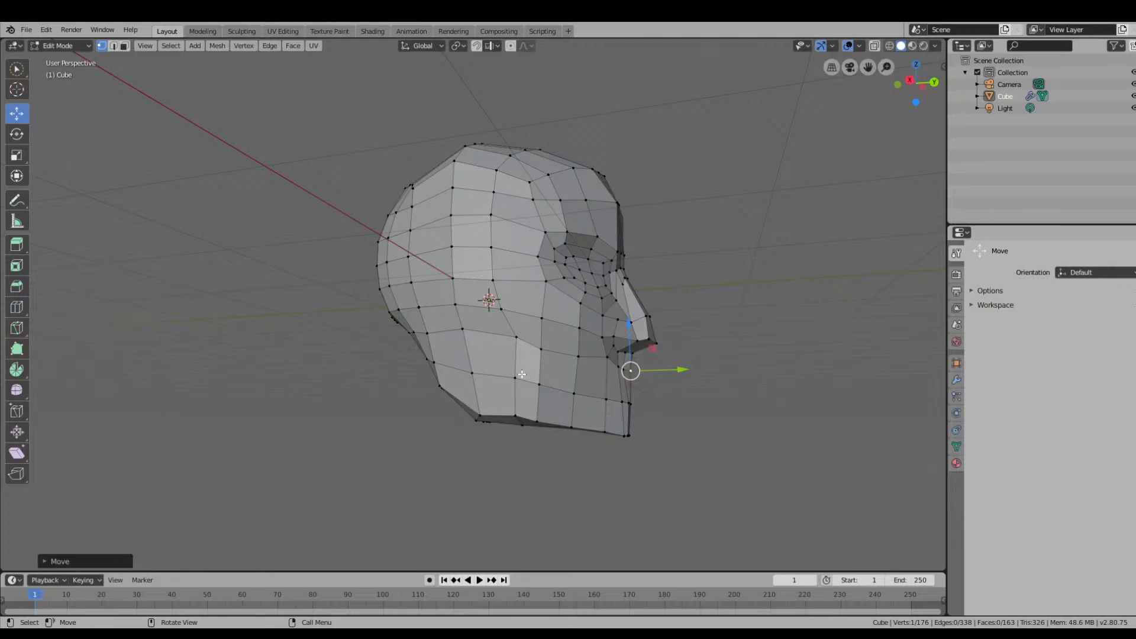
middle_click_drag(599, 369, 669, 354)
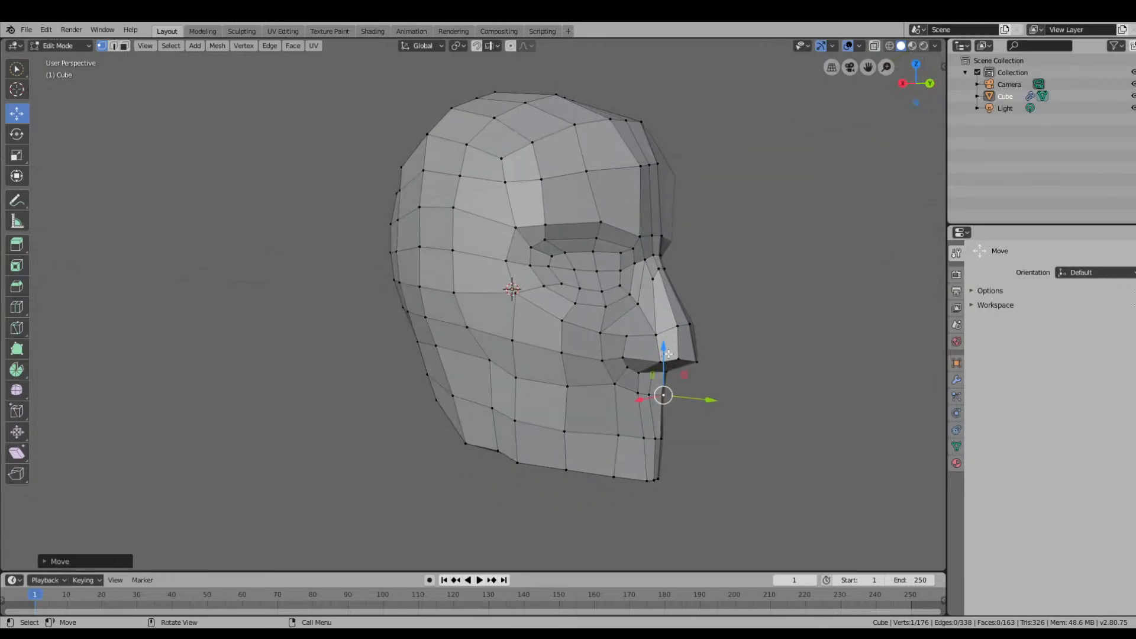
scroll(817, 407, "up", 2)
middle_click_drag(817, 407, 838, 382)
left_click(797, 377)
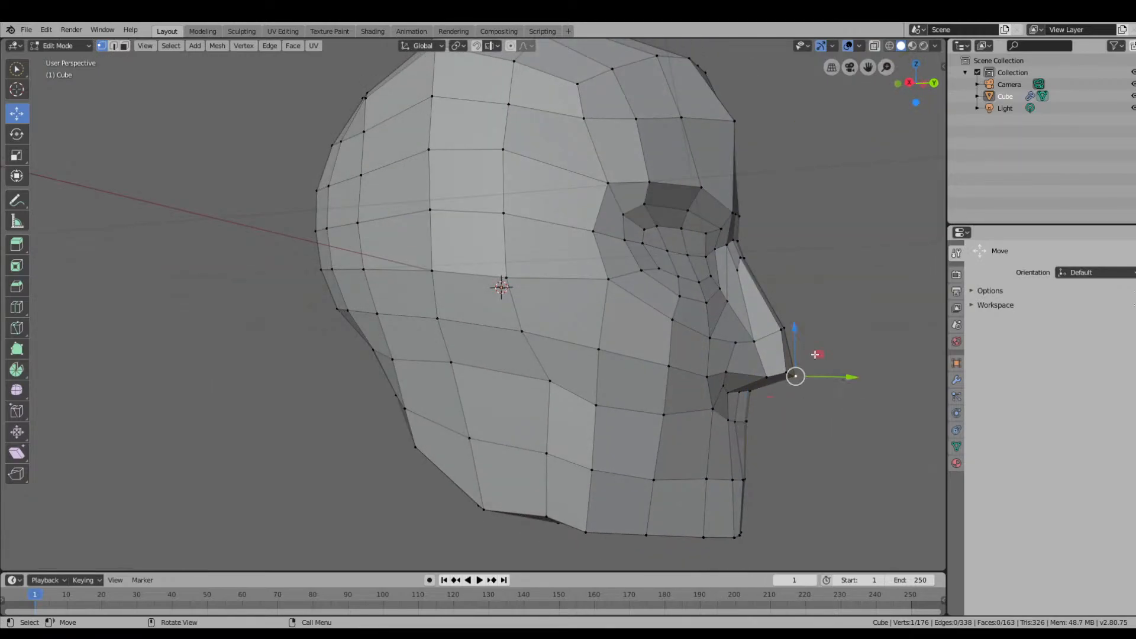
left_click_drag(818, 354, 820, 346)
middle_click_drag(837, 358, 727, 339)
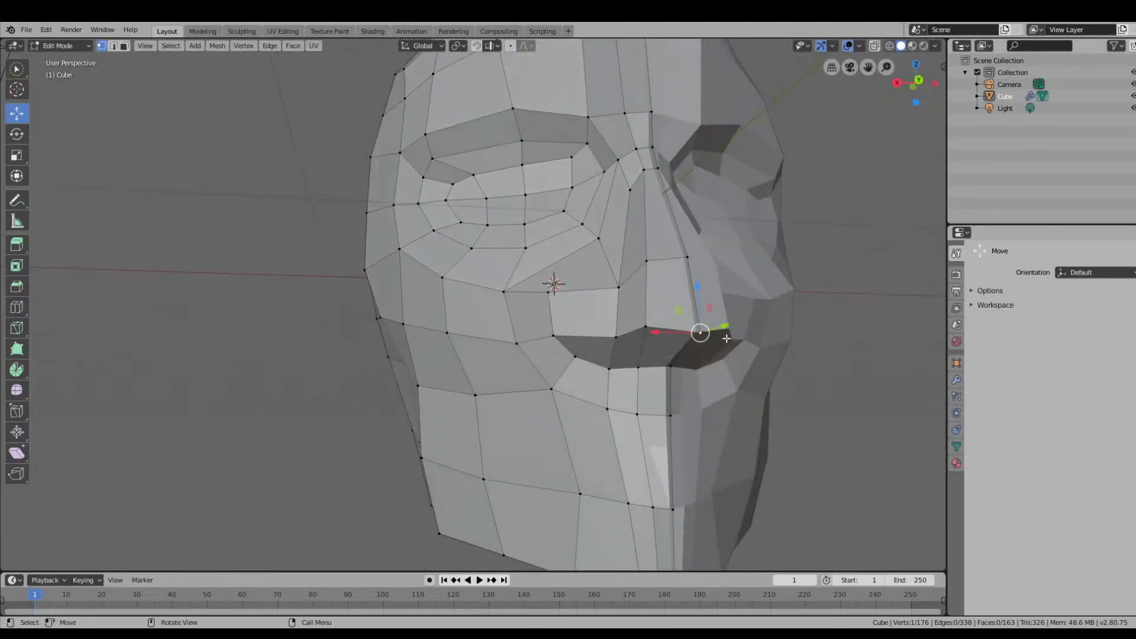
left_click_drag(698, 307, 699, 301)
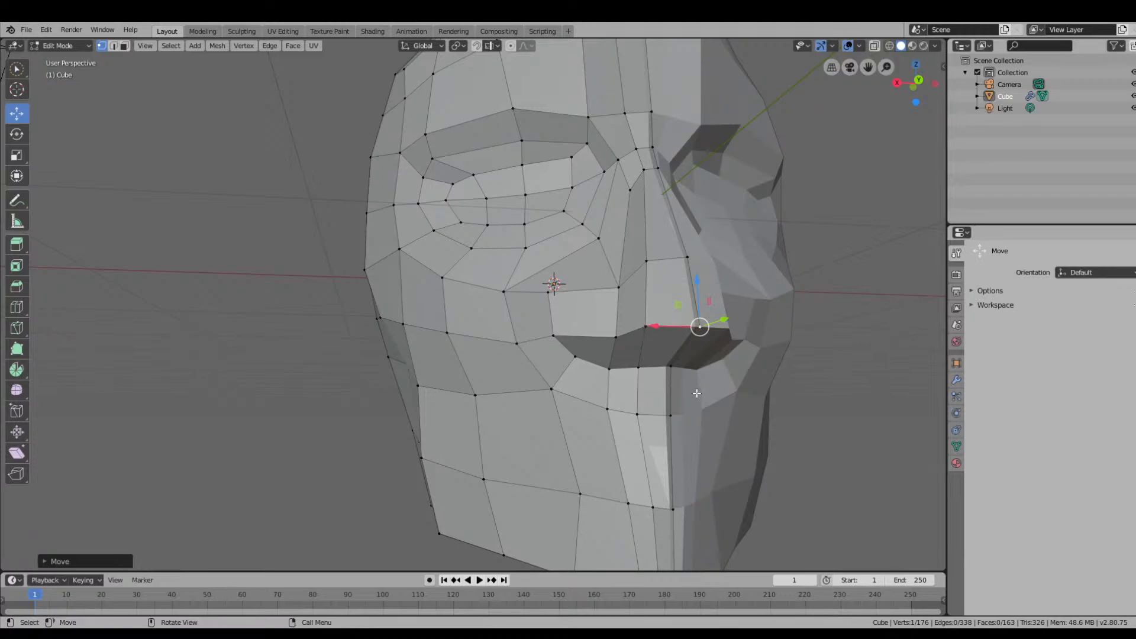
Move the nose tip vertex slightly forward in the YZ plane and clear the selection.
middle_click_drag(692, 389, 749, 417)
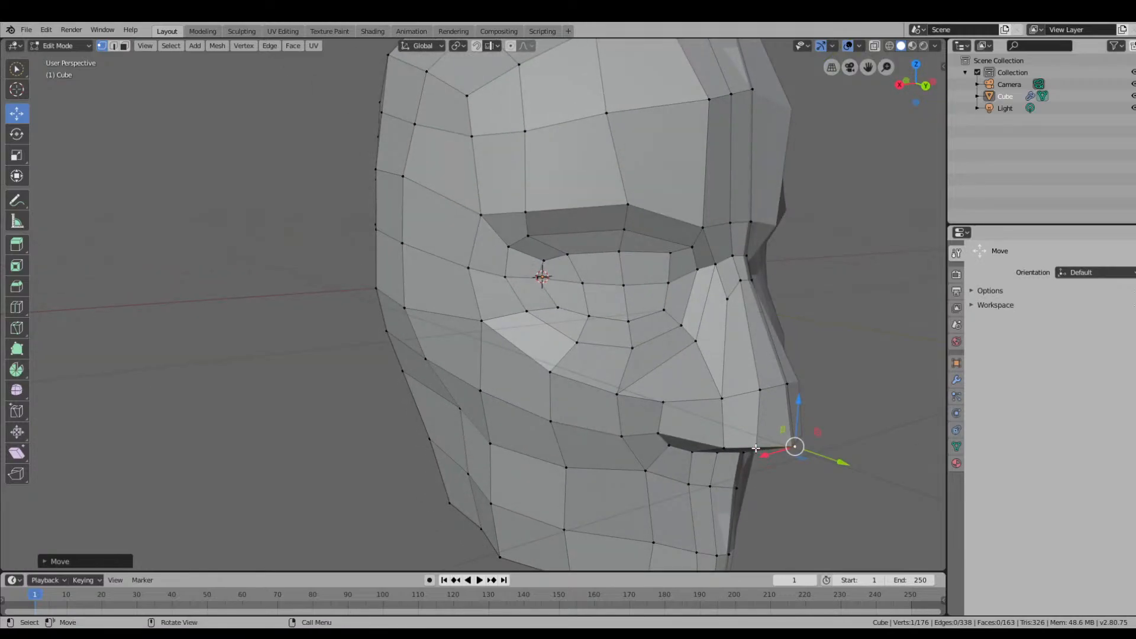
middle_click_drag(784, 479, 825, 453)
left_click_drag(825, 436, 835, 440)
middle_click_drag(799, 422, 805, 381)
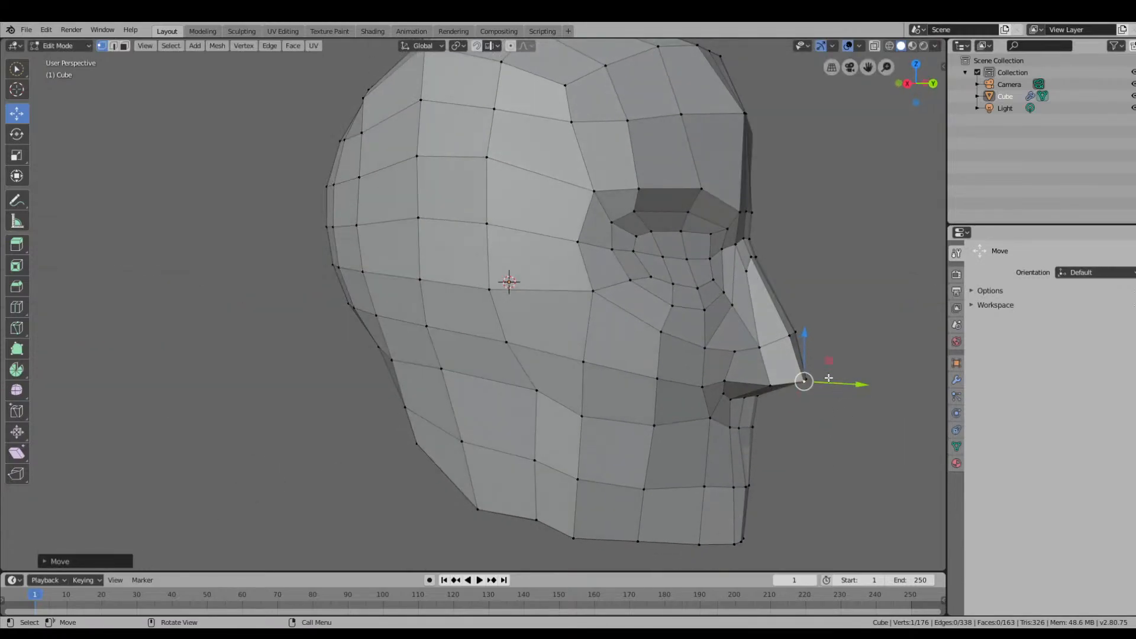
left_click(873, 339)
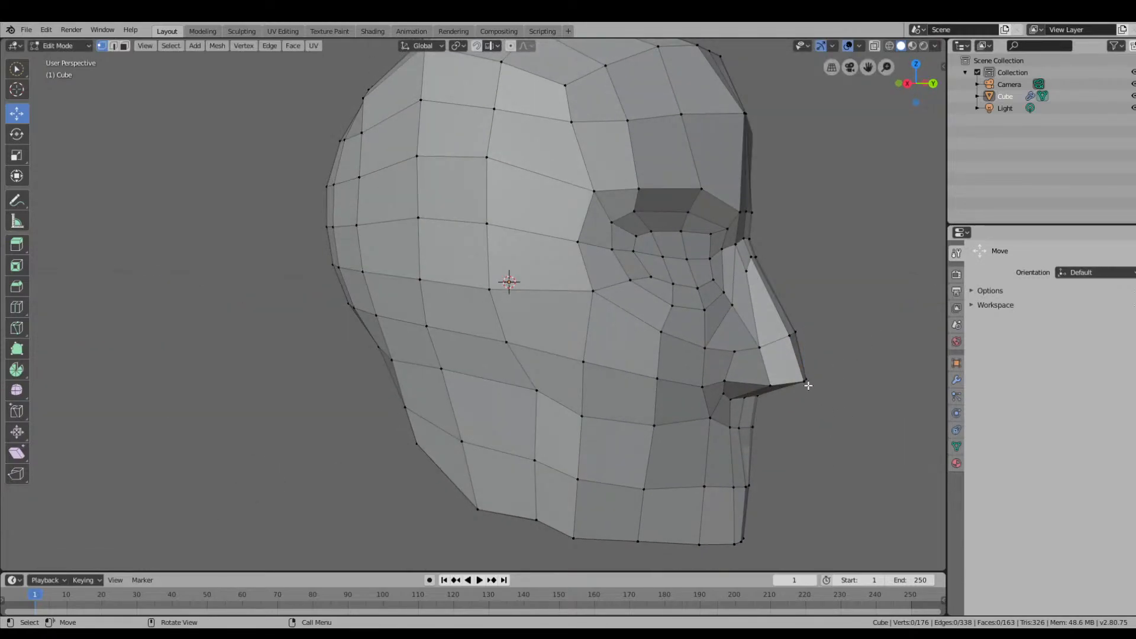
left_click(17, 68)
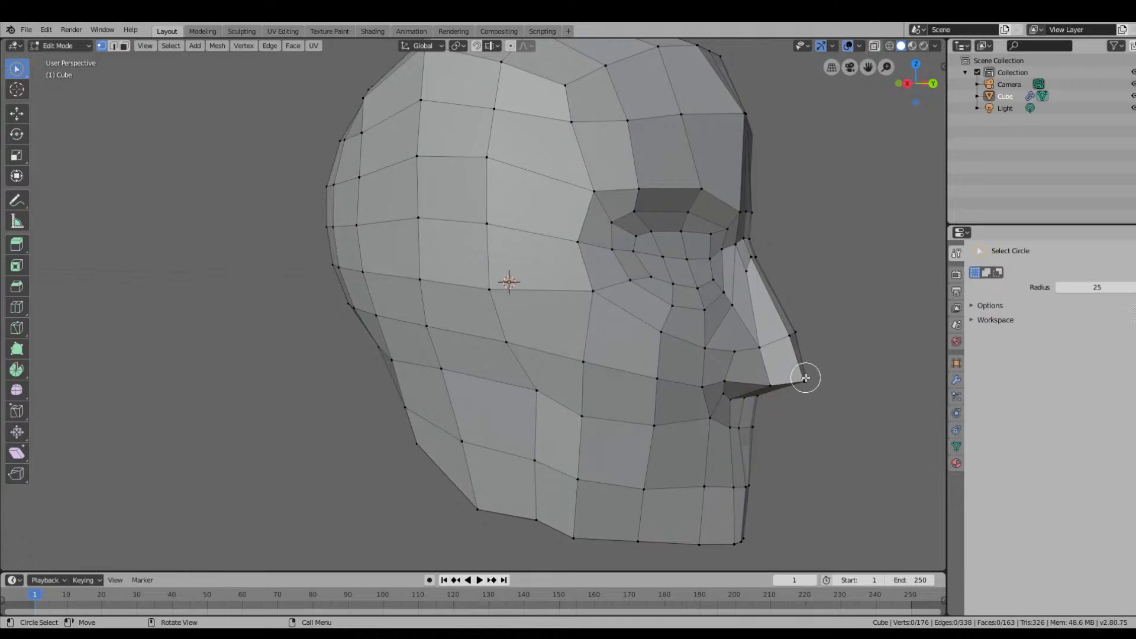
left_click(807, 378)
key("w")
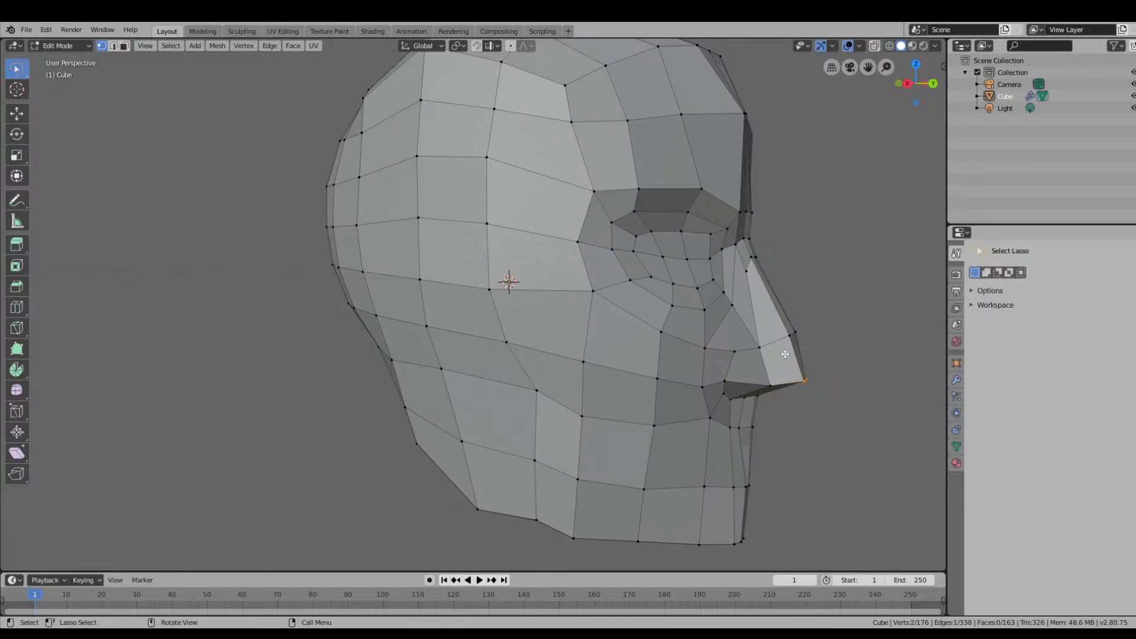
middle_click_drag(836, 370, 762, 370)
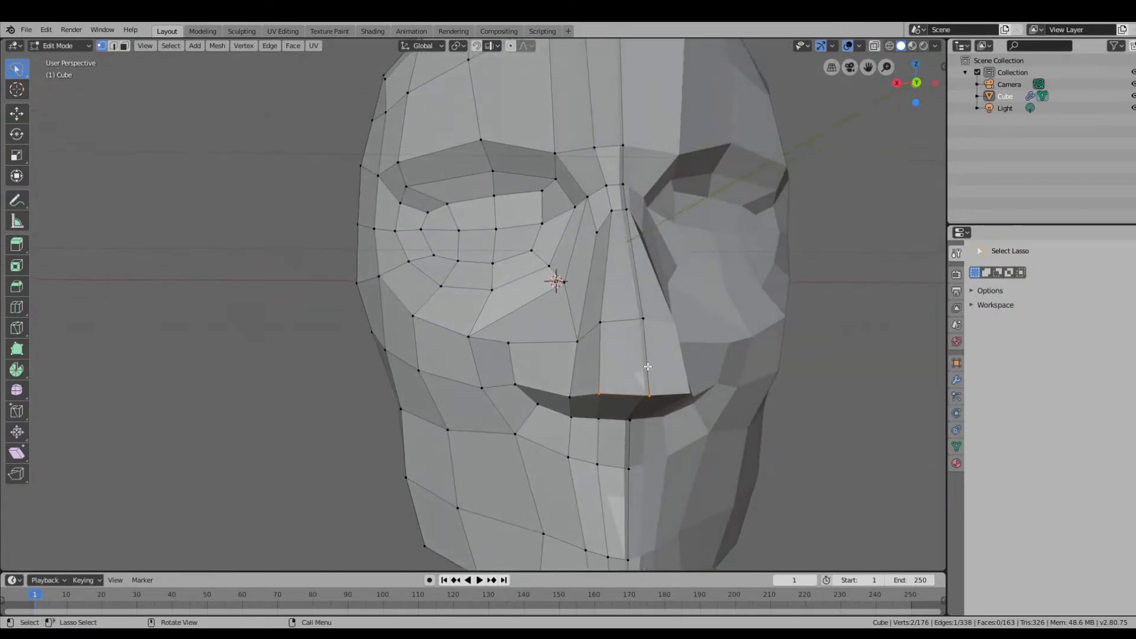
middle_click_drag(645, 371, 643, 347)
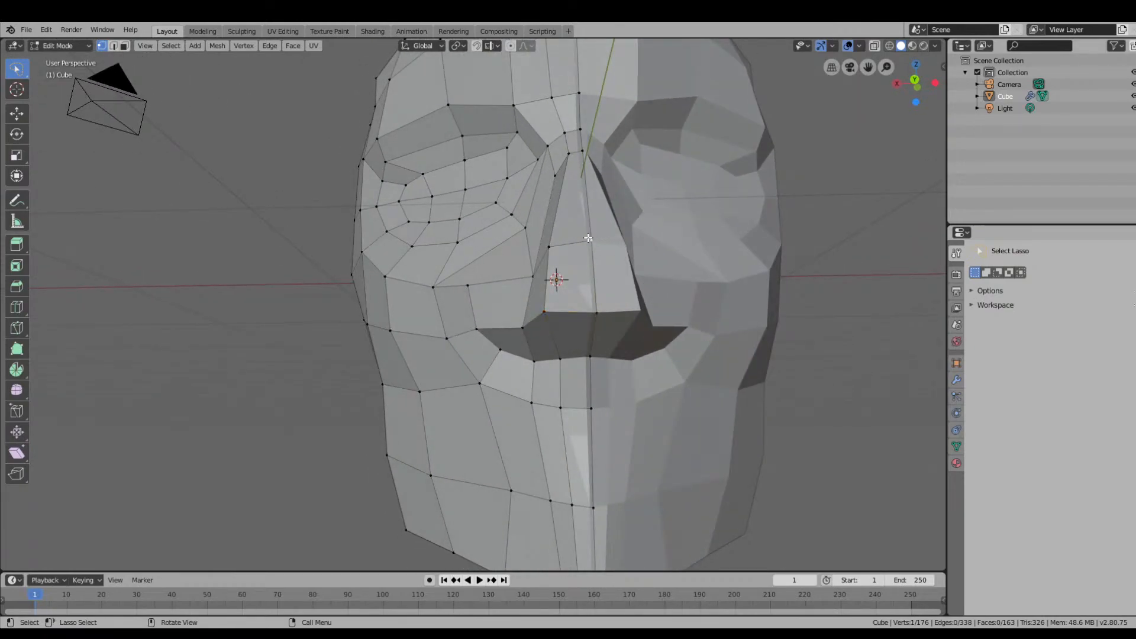
middle_click_drag(551, 248, 655, 284)
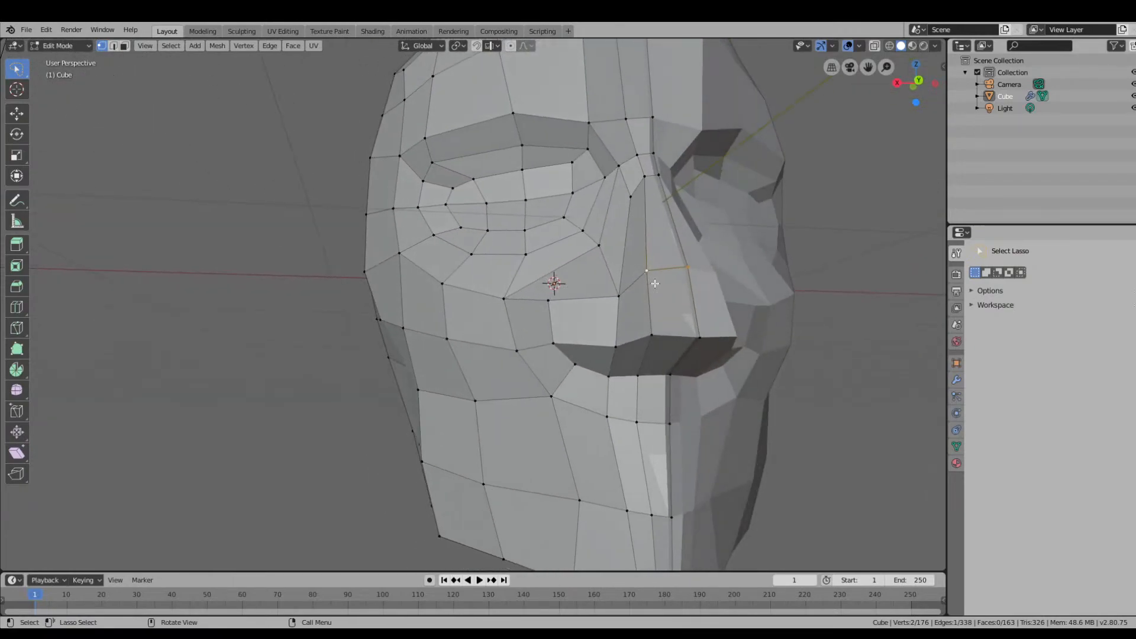
Select the vertex at the nose's lower side corner and move it slightly down along Z, plus slightly inward and back in the XY plane.
left_click(650, 337)
middle_click_drag(651, 336, 735, 329)
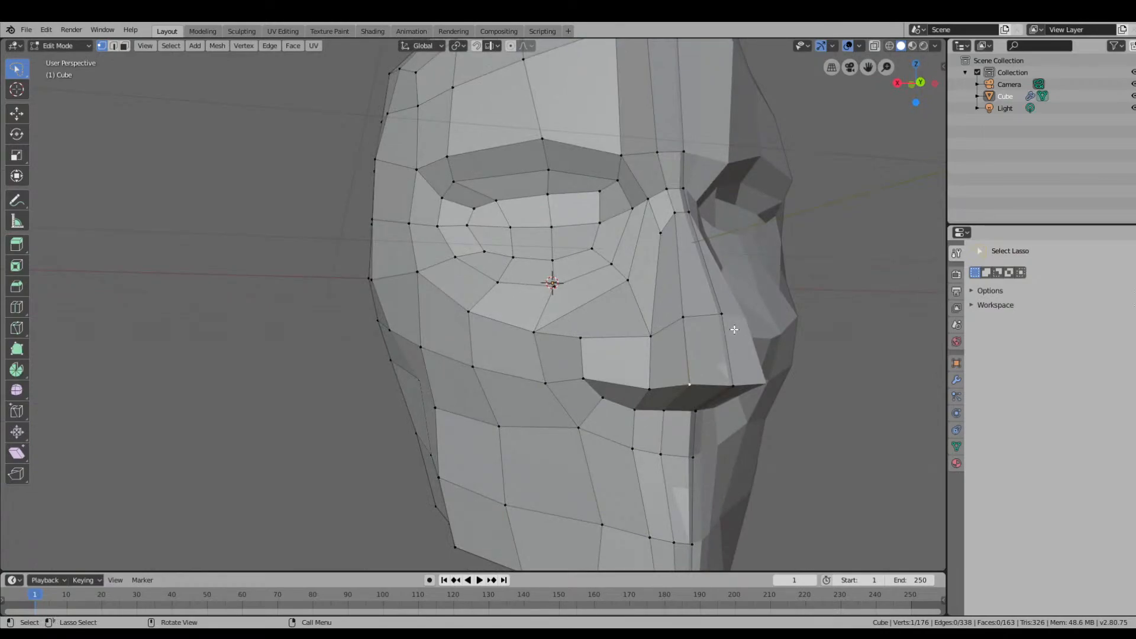
scroll(735, 329, "down", 2)
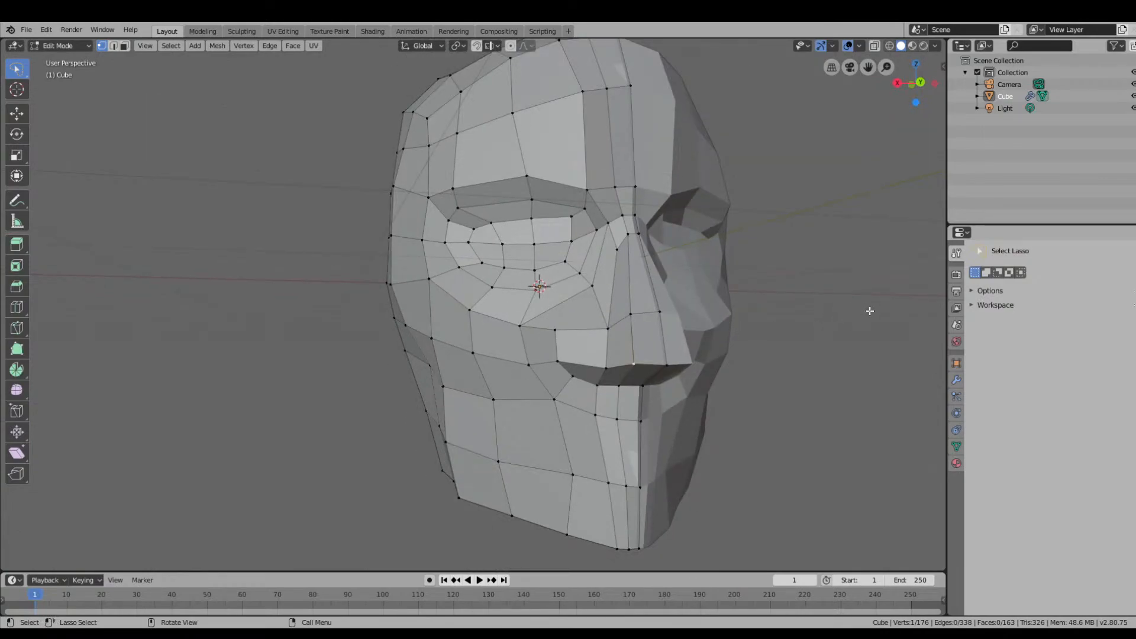
left_click(16, 113)
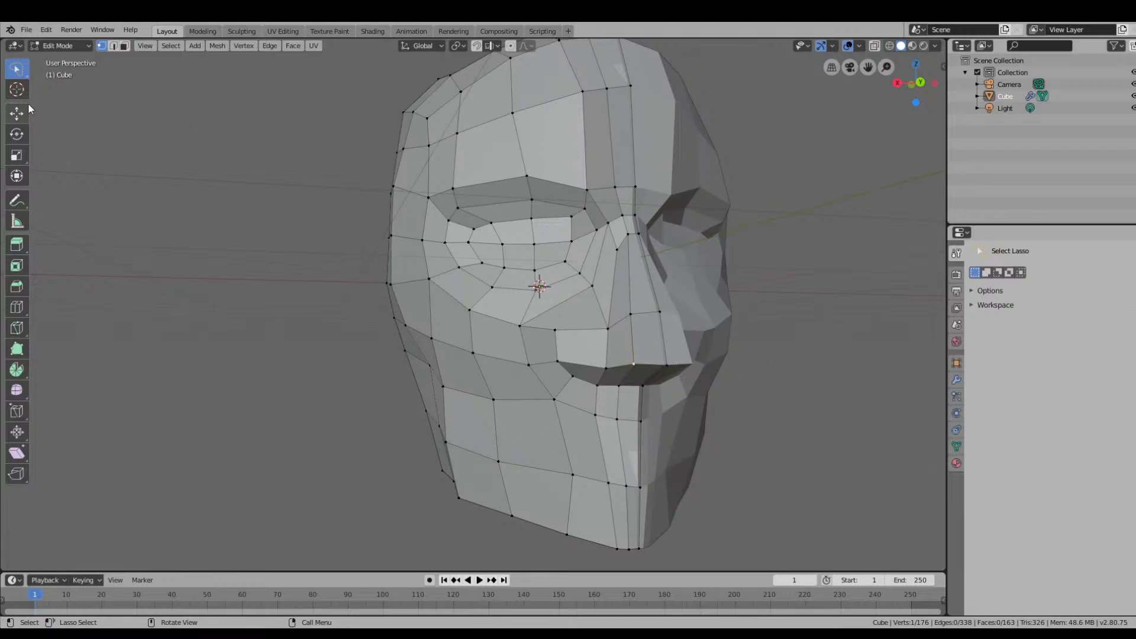
left_click_drag(631, 324, 631, 328)
middle_click_drag(650, 373, 593, 528)
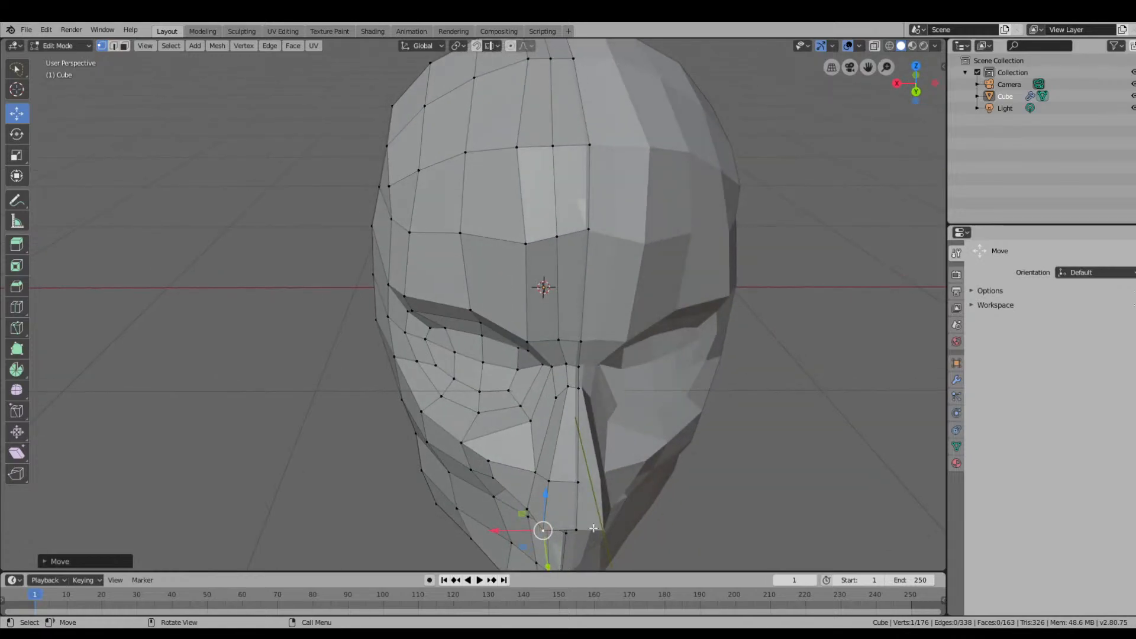
left_click_drag(531, 549, 550, 507)
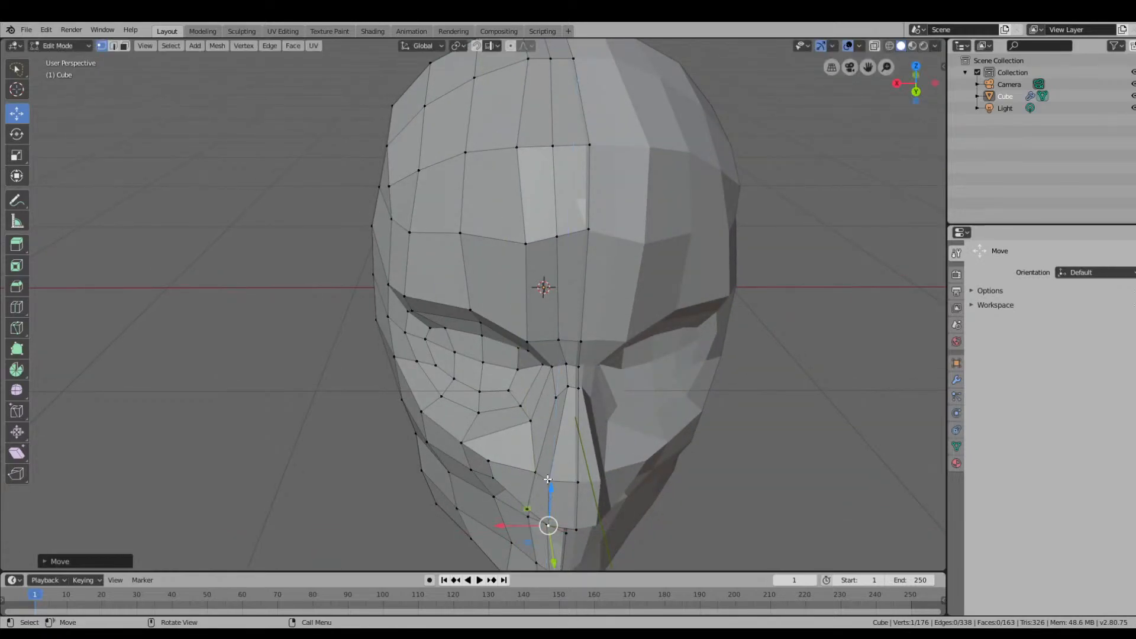
Slightly reposition the vertex on the side of the nose, just above the nostril area.
left_click(793, 497)
left_click(550, 482)
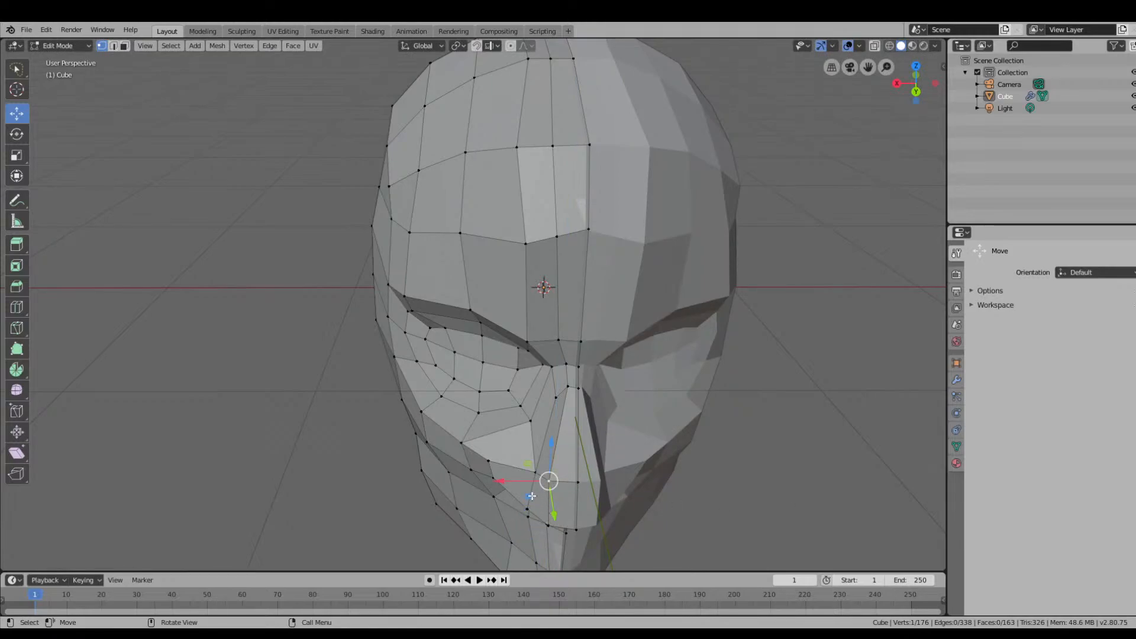
left_click_drag(533, 496, 535, 493)
middle_click_drag(625, 430, 622, 300)
scroll(583, 309, "up", 1)
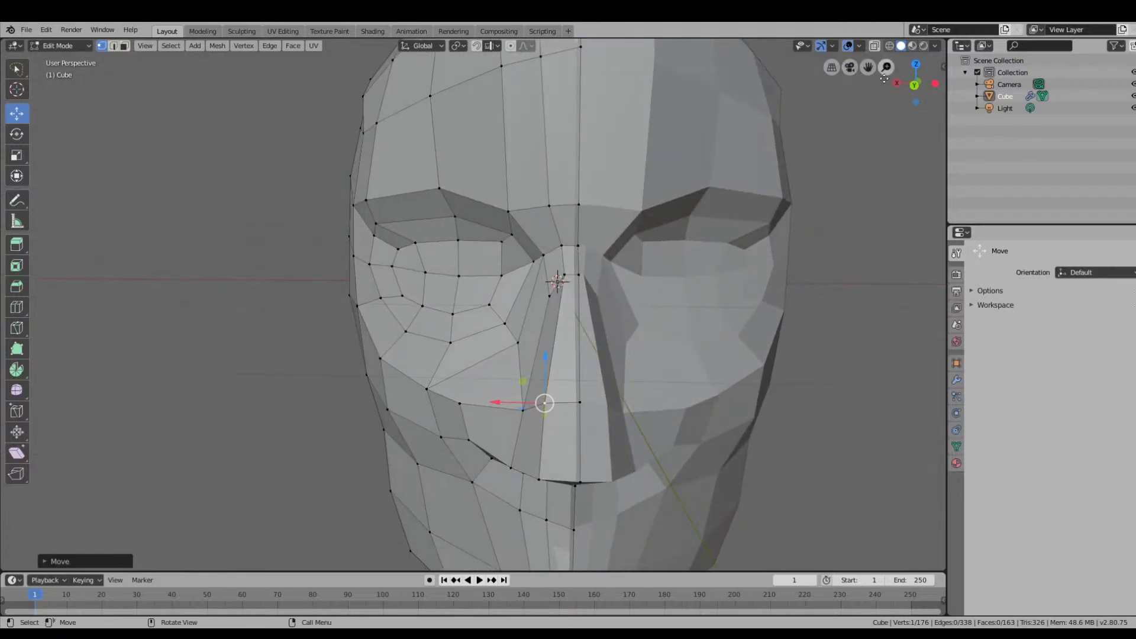
In the back orthographic view, move the outermost vertices from temple to cheekbone inward to narrow the side of the head.
left_click(913, 86)
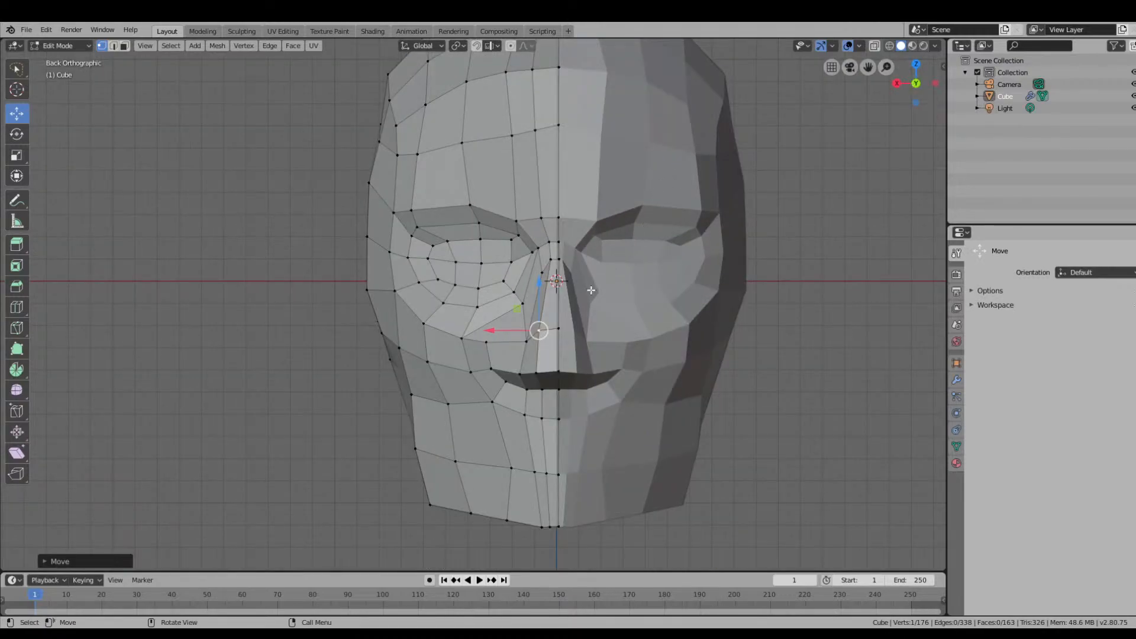
middle_click_drag(607, 343, 639, 331)
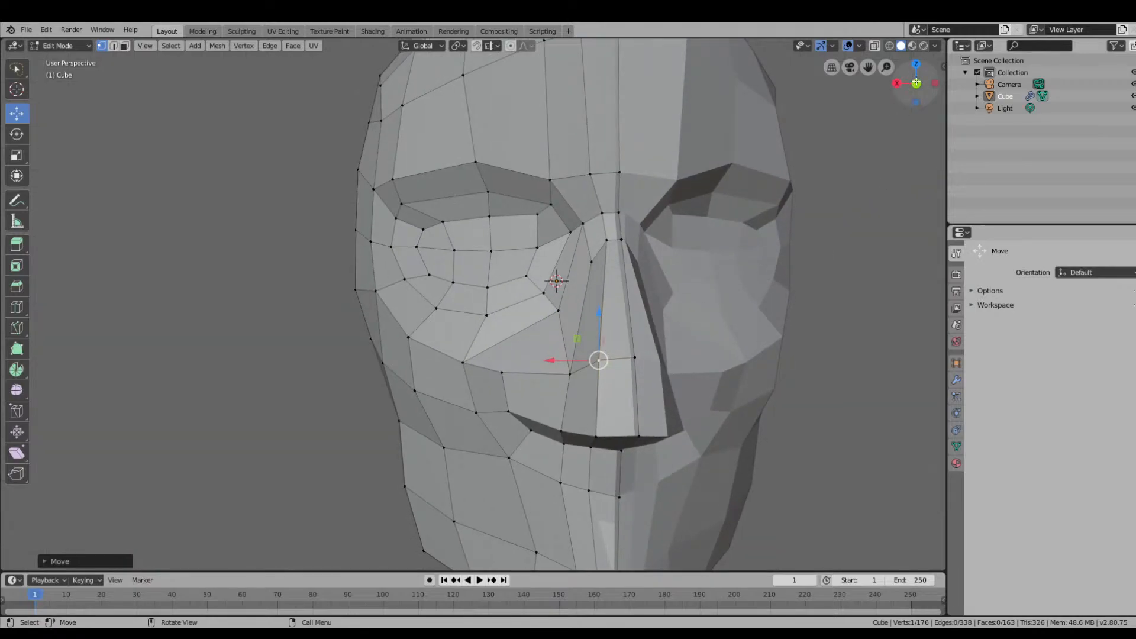
left_click(916, 83)
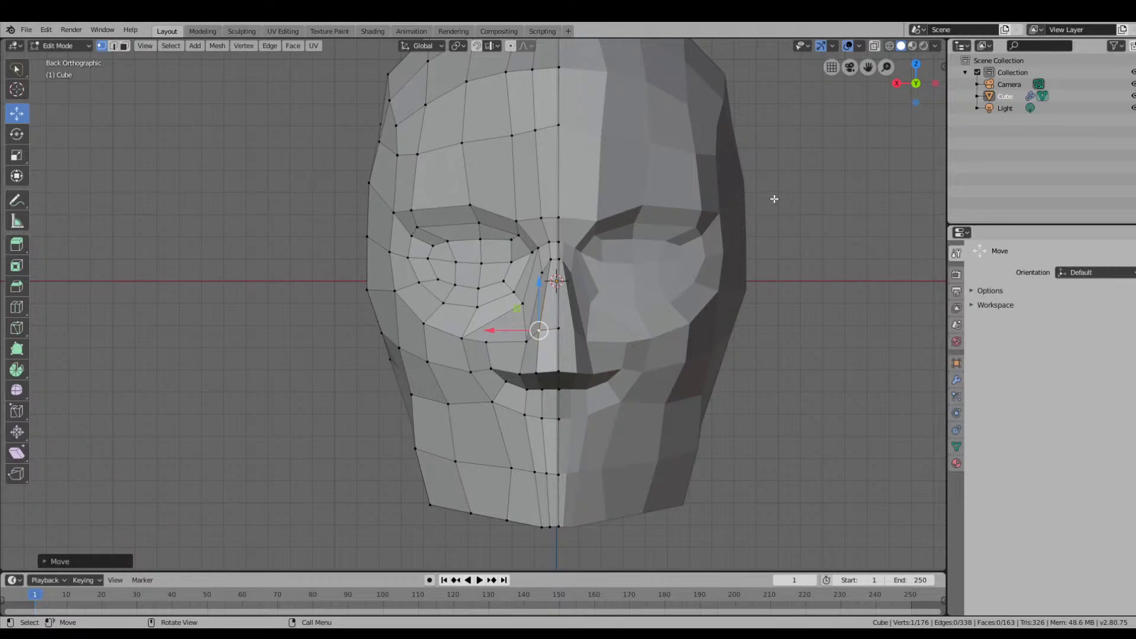
left_click(370, 184)
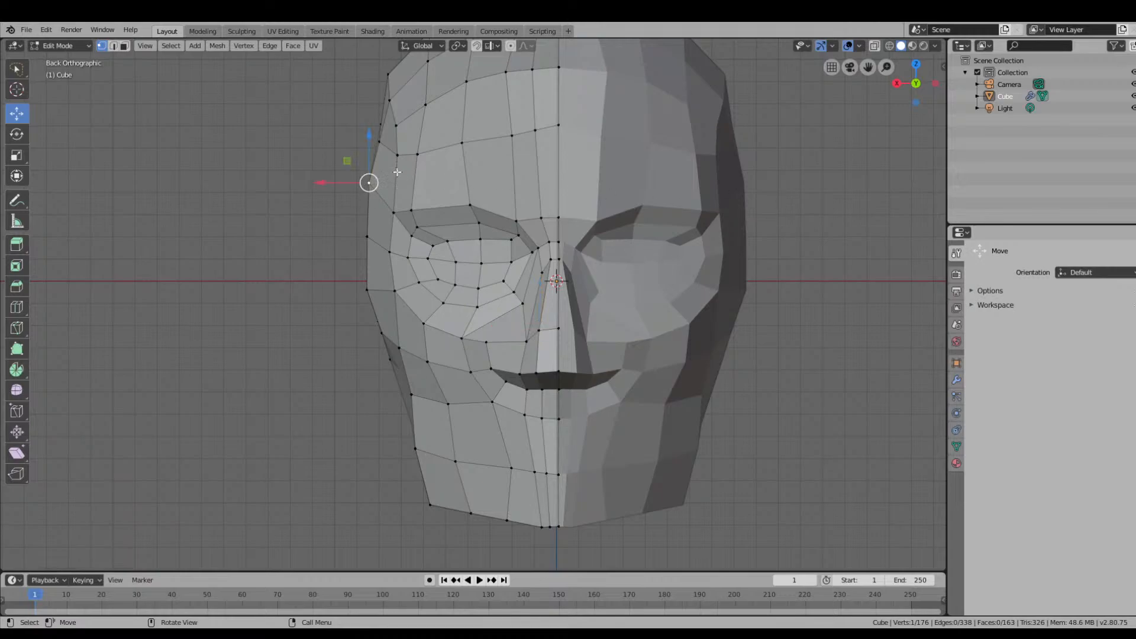
mouse_move(328, 182)
left_mouse_down()
mouse_move(345, 183)
mouse_move(330, 186)
left_mouse_up()
left_click(369, 236)
left_click_drag(321, 235, 329, 236)
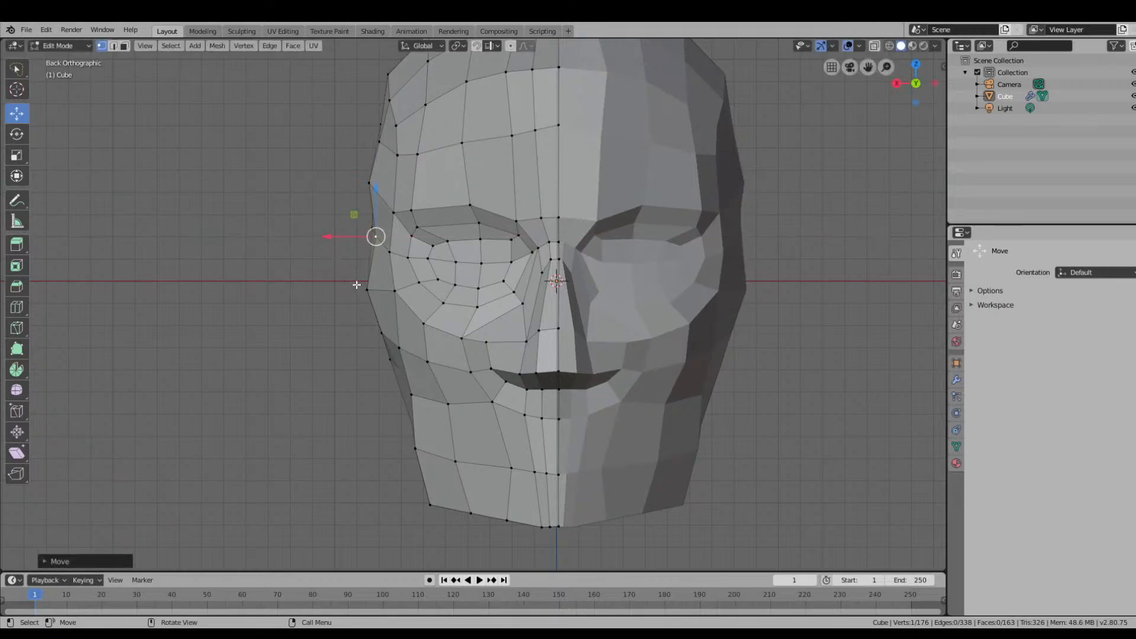
left_click(366, 291)
left_click_drag(327, 290, 337, 291)
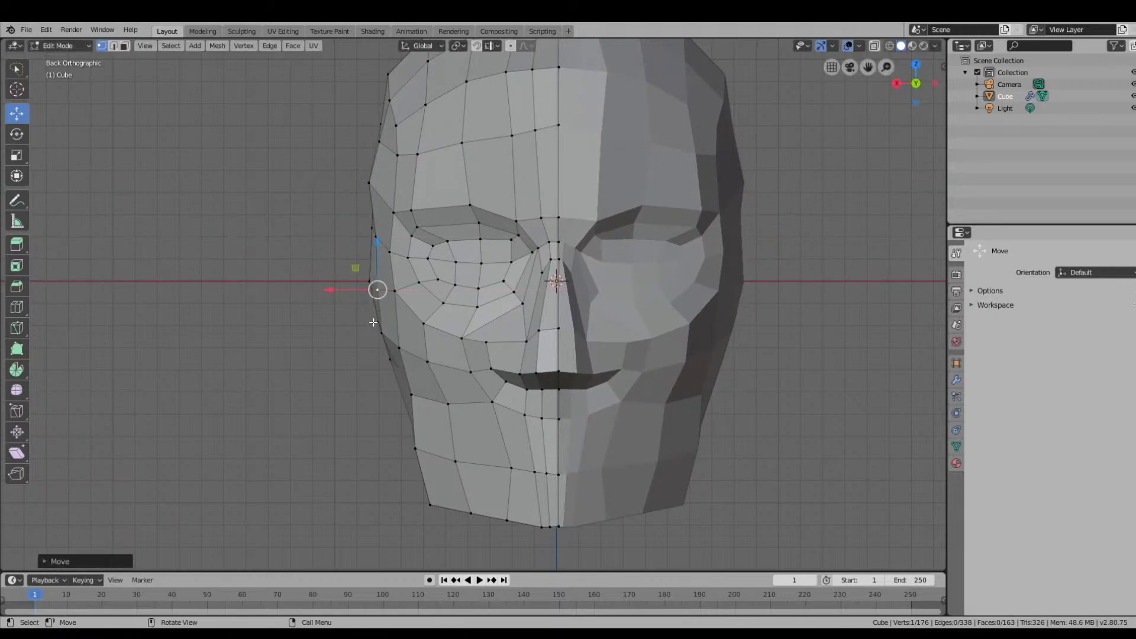
left_click(384, 332)
left_click_drag(348, 335, 354, 336)
Move the side vertices of the lower cheek and jaw inward so the face tapers toward the chin.
left_click(413, 396)
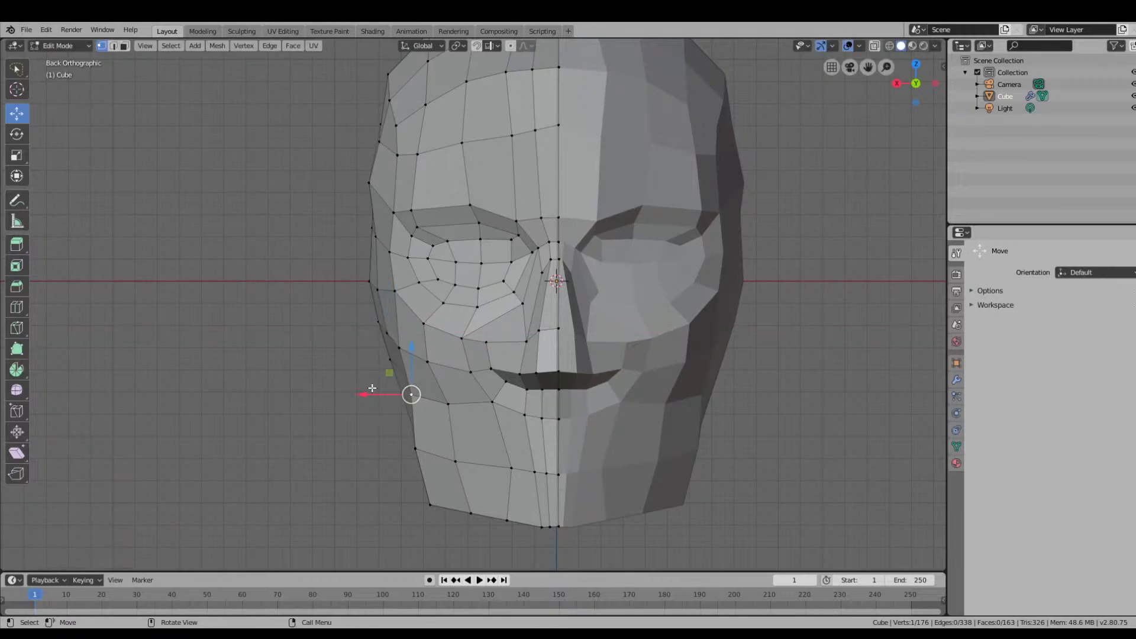
left_click_drag(371, 390, 399, 404)
left_click(445, 403)
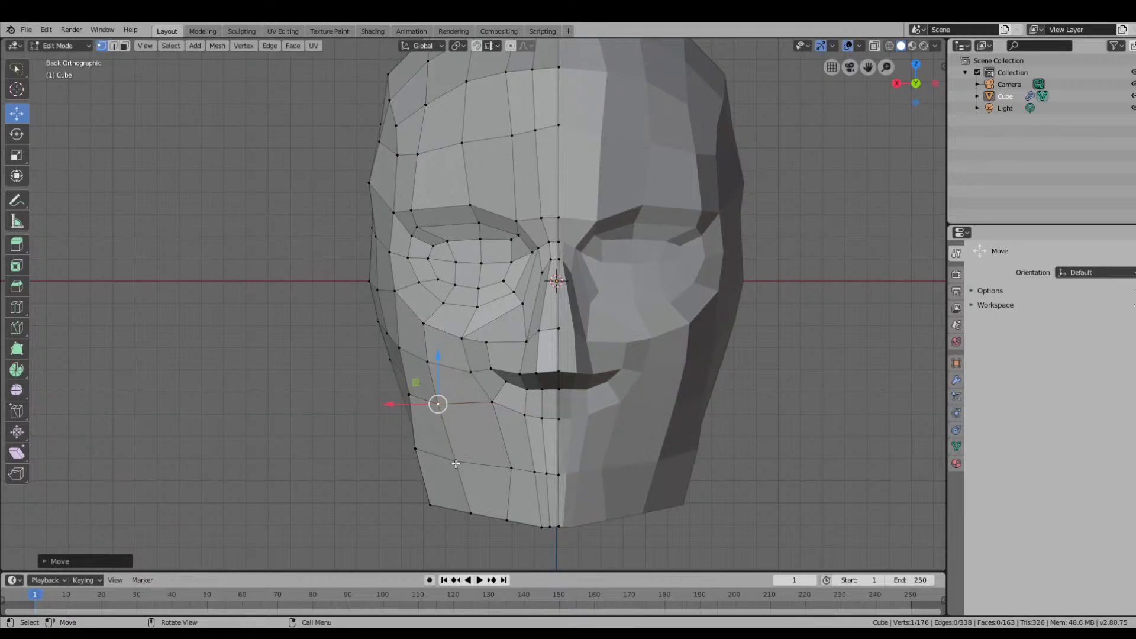
left_click(456, 464)
left_click_drag(406, 467, 427, 478)
left_click(418, 449)
left_click(430, 503)
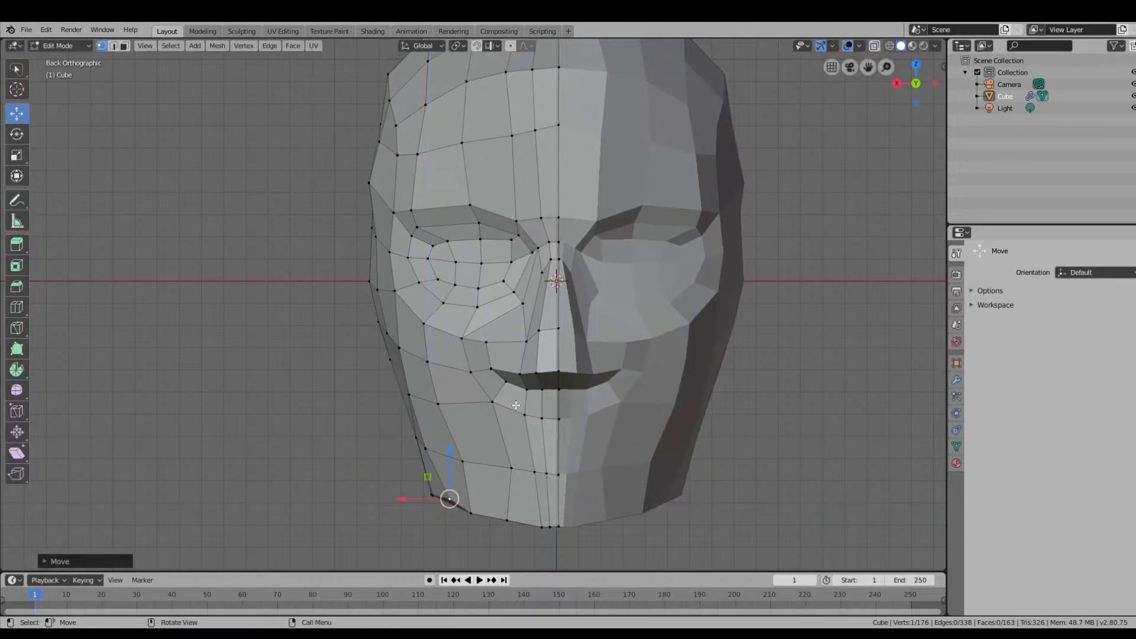
Switch the head mesh to Sculpt Mode and show it in the right orthographic view.
middle_click_drag(516, 406, 888, 282)
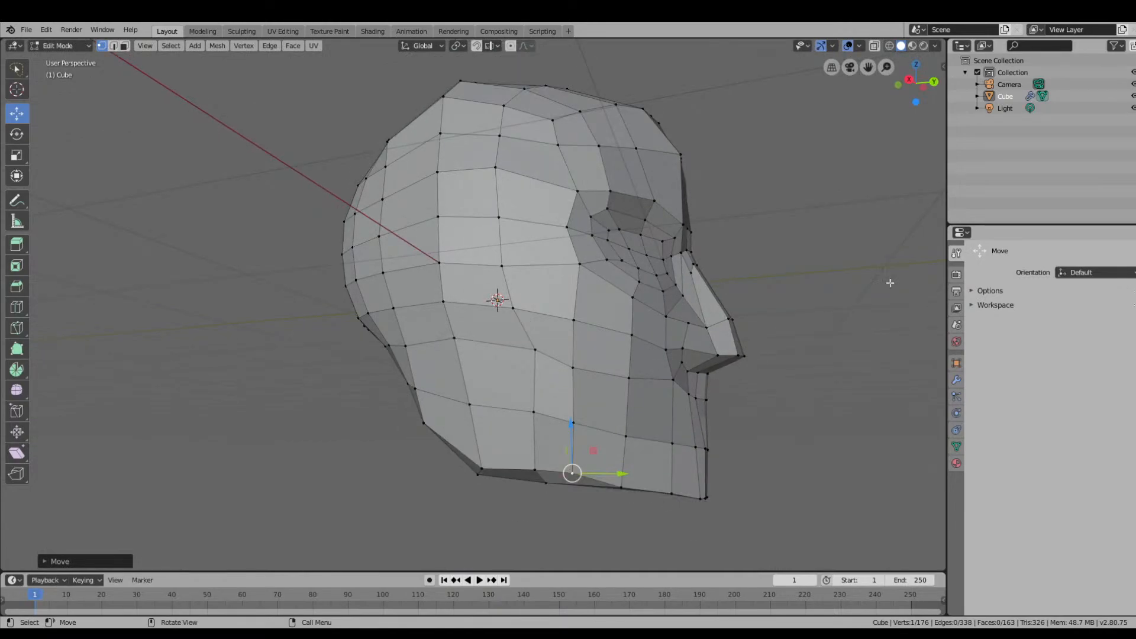
left_click(912, 77)
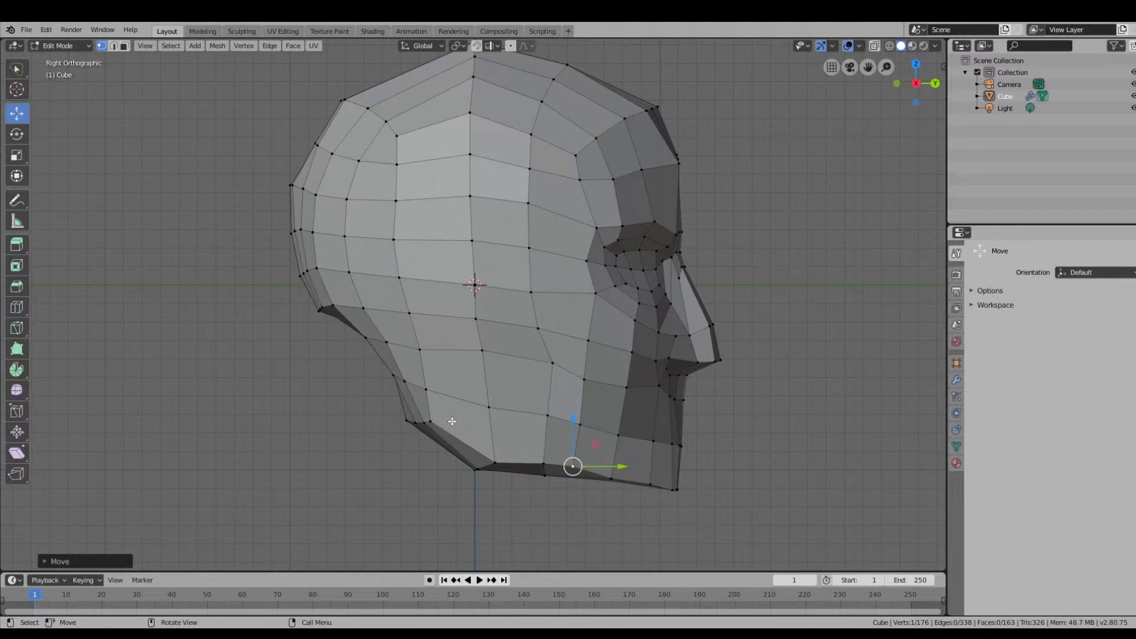
middle_click_drag(452, 422, 470, 388)
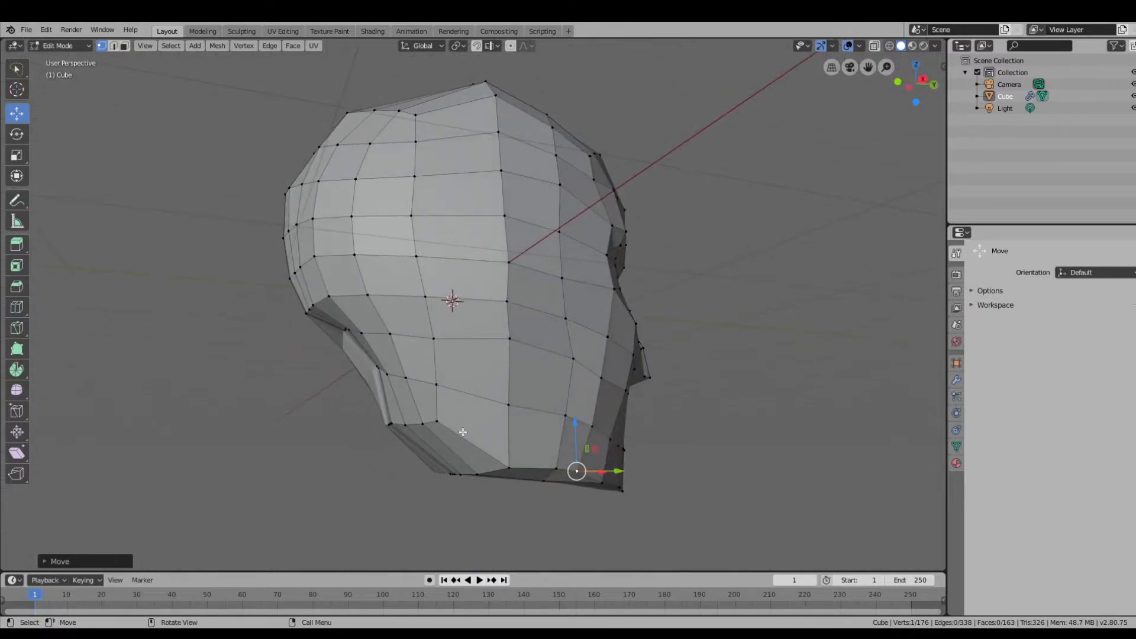
mouse_move(356, 350)
middle_mouse_down()
mouse_move(454, 355)
mouse_move(357, 359)
middle_mouse_up()
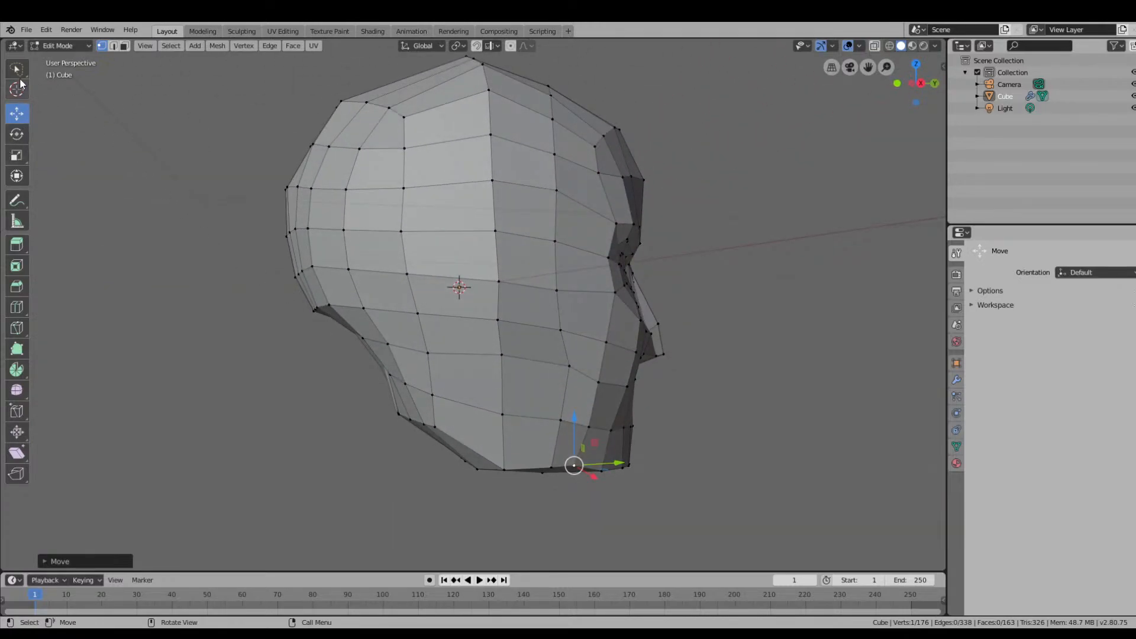
left_click(59, 46)
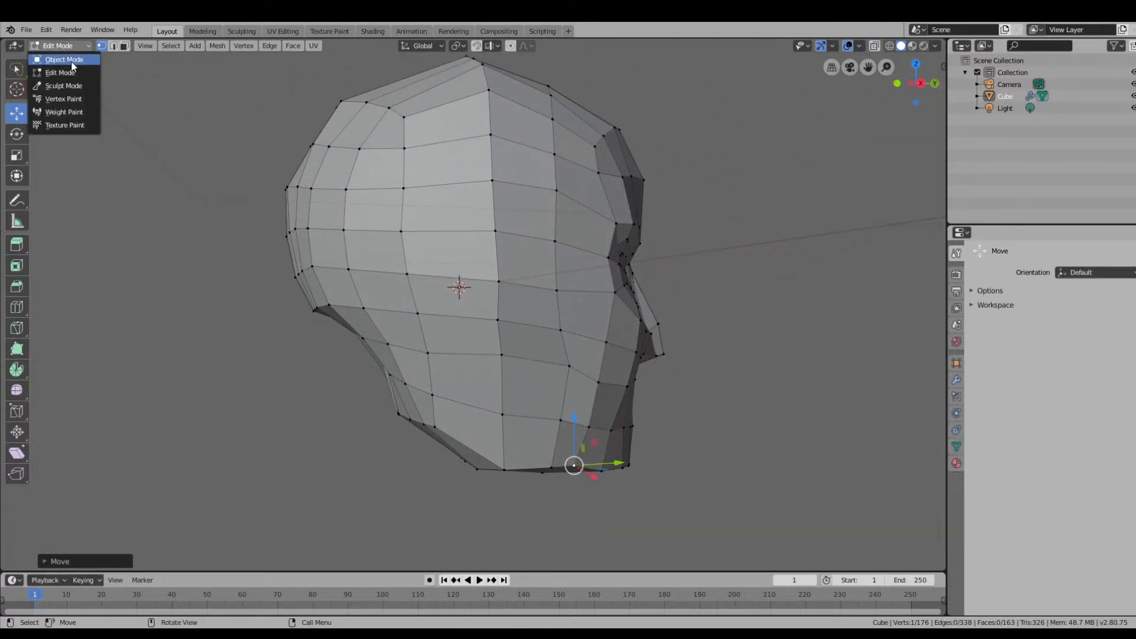
left_click(64, 86)
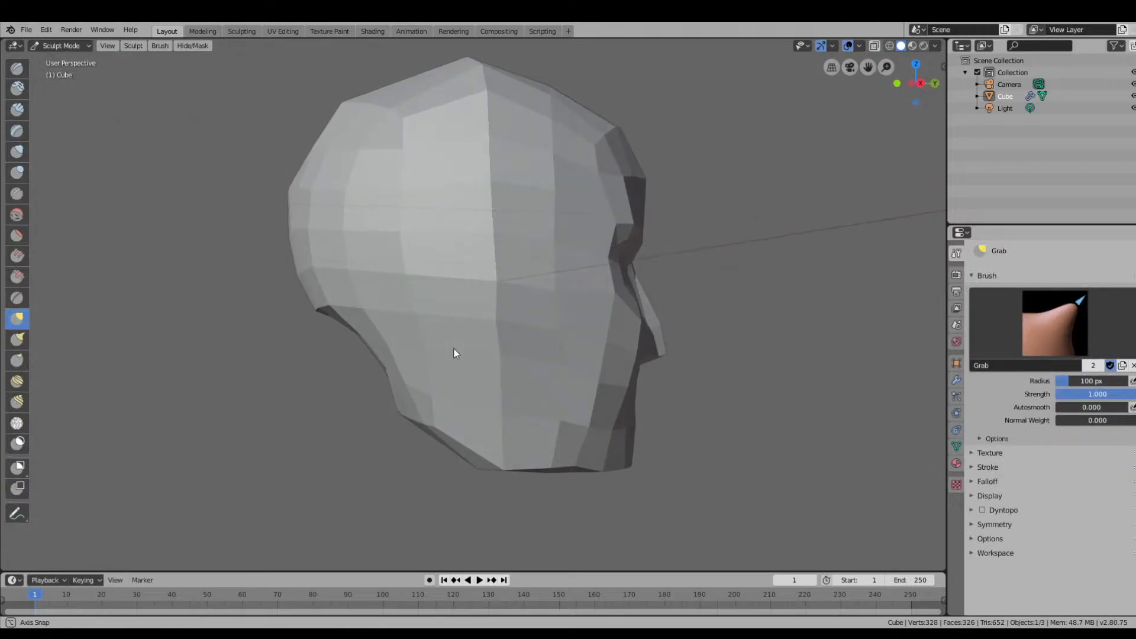
left_click(920, 83)
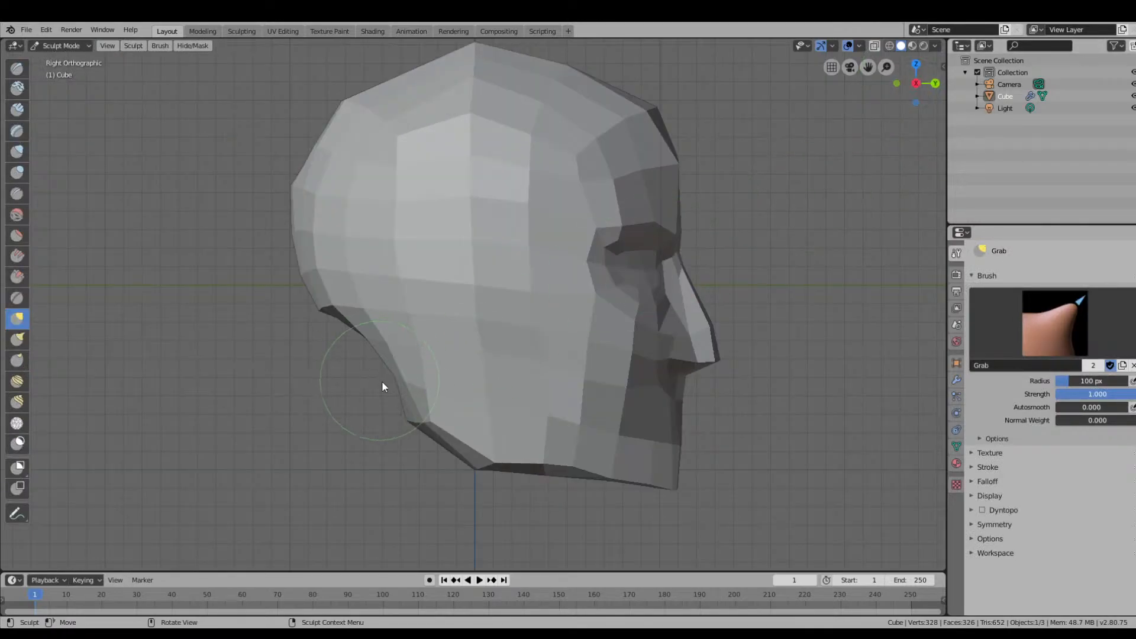
With the Grab brush, pull the nape and rear jaw forward and raise the jaw corner, hollowing the underside of the skull.
left_click_drag(407, 364, 424, 349)
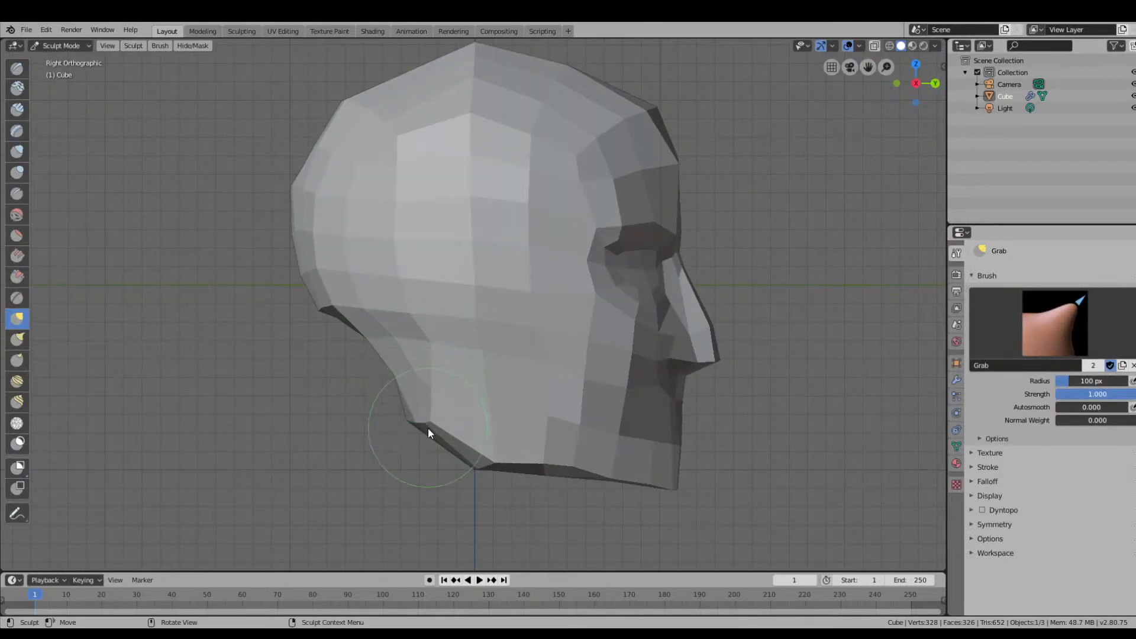
mouse_move(429, 428)
left_mouse_down()
mouse_move(416, 435)
mouse_move(481, 411)
mouse_move(483, 385)
left_mouse_up()
left_click_drag(439, 360, 448, 354)
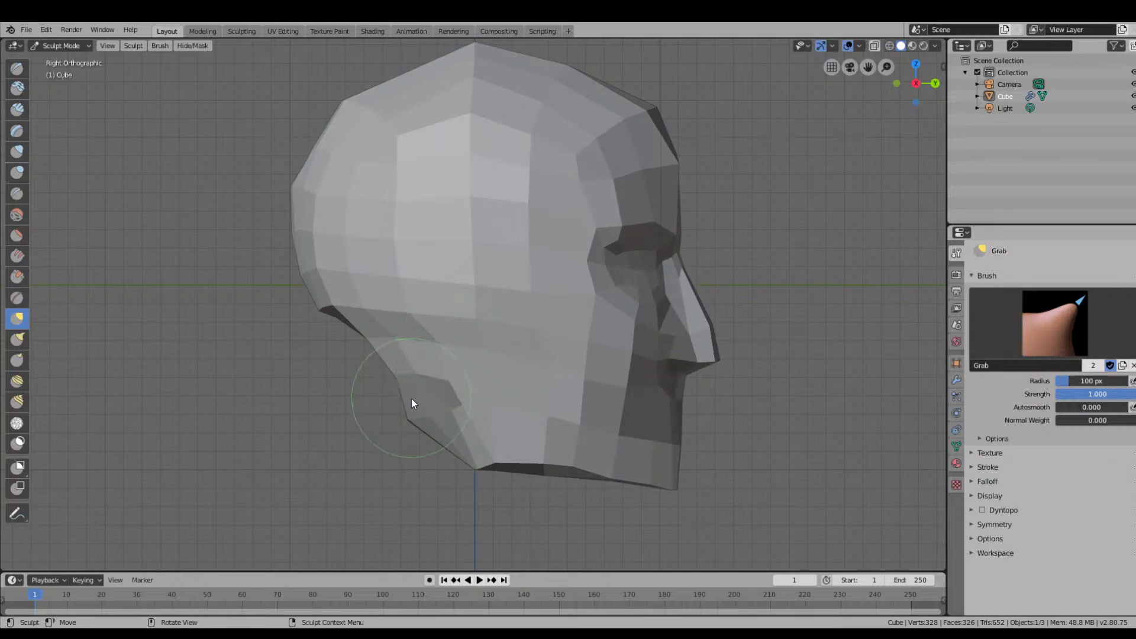
left_click_drag(410, 414, 442, 408)
mouse_move(408, 359)
left_mouse_down()
mouse_move(425, 354)
mouse_move(382, 350)
mouse_move(397, 336)
mouse_move(387, 330)
left_mouse_up()
mouse_move(415, 361)
left_mouse_down()
mouse_move(423, 356)
mouse_move(452, 401)
left_mouse_up()
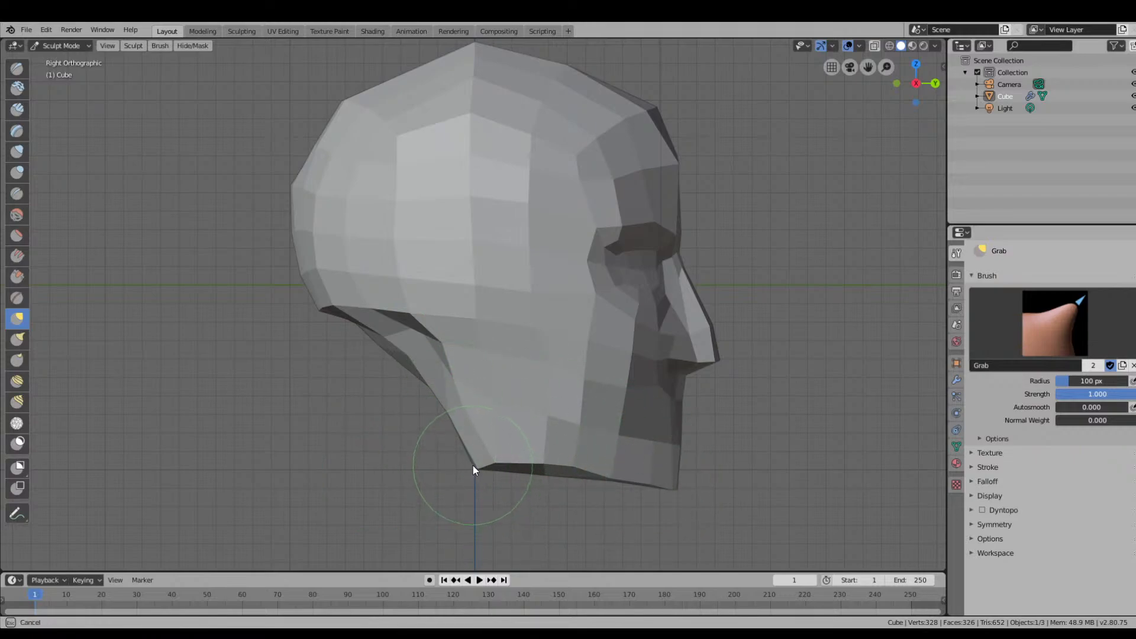
left_click_drag(459, 438, 453, 427)
left_click_drag(475, 464, 475, 449)
left_click_drag(440, 328, 445, 332)
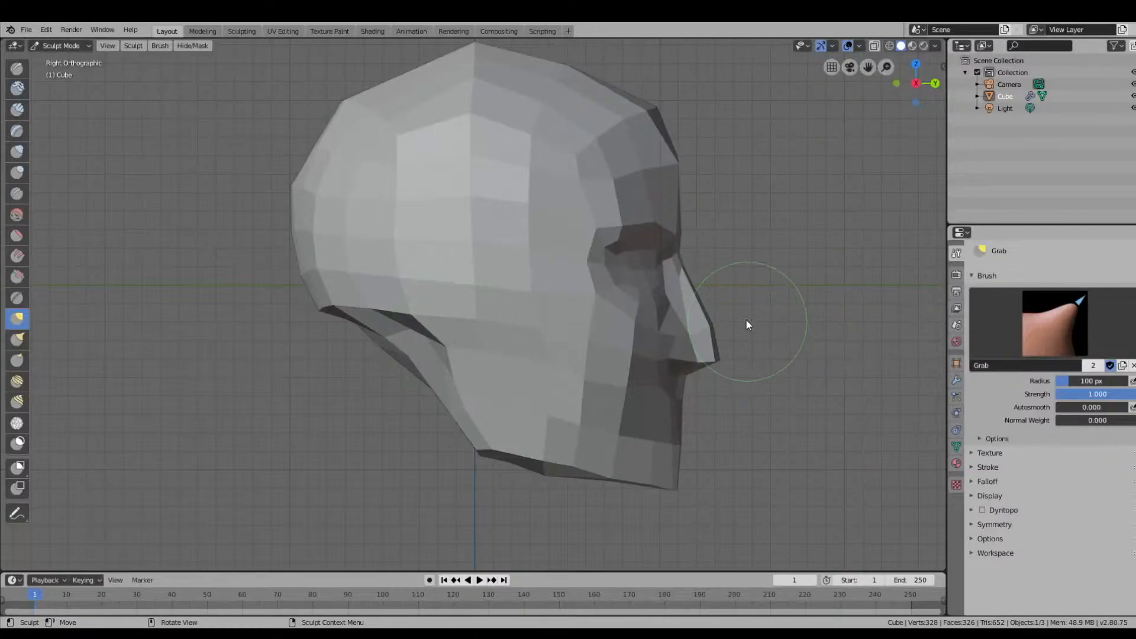
Grab the nose tip upward and forward into a more projecting profile, and adjust the forehead outline.
mouse_move(703, 343)
left_mouse_down()
mouse_move(705, 328)
mouse_move(675, 320)
mouse_move(687, 275)
left_mouse_up()
left_click_drag(682, 197, 682, 168)
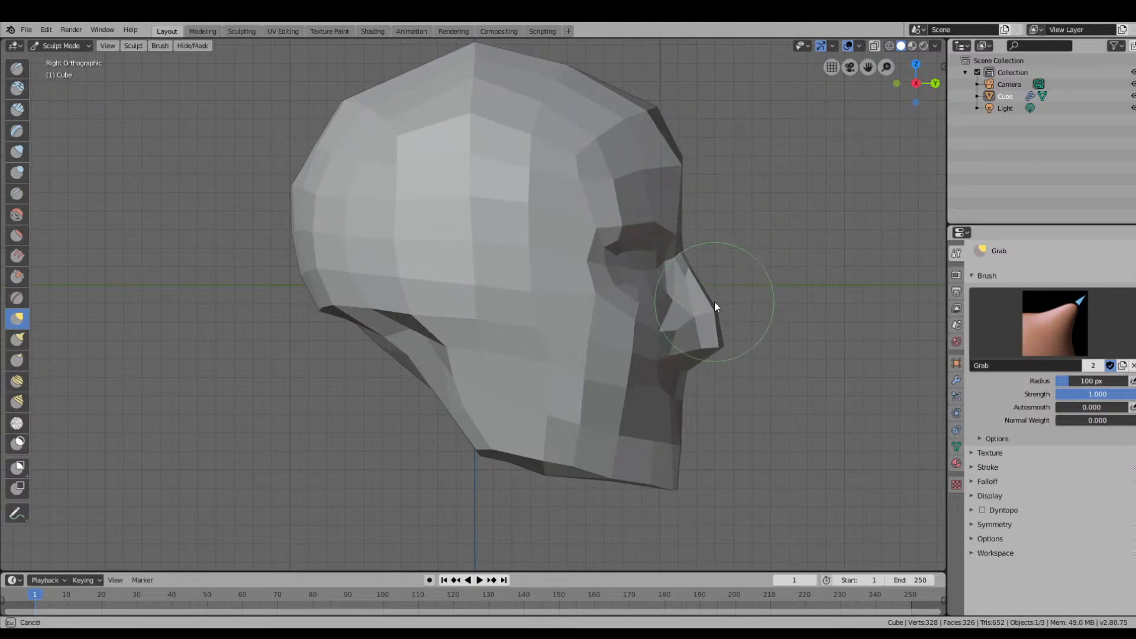
left_click_drag(728, 328, 725, 330)
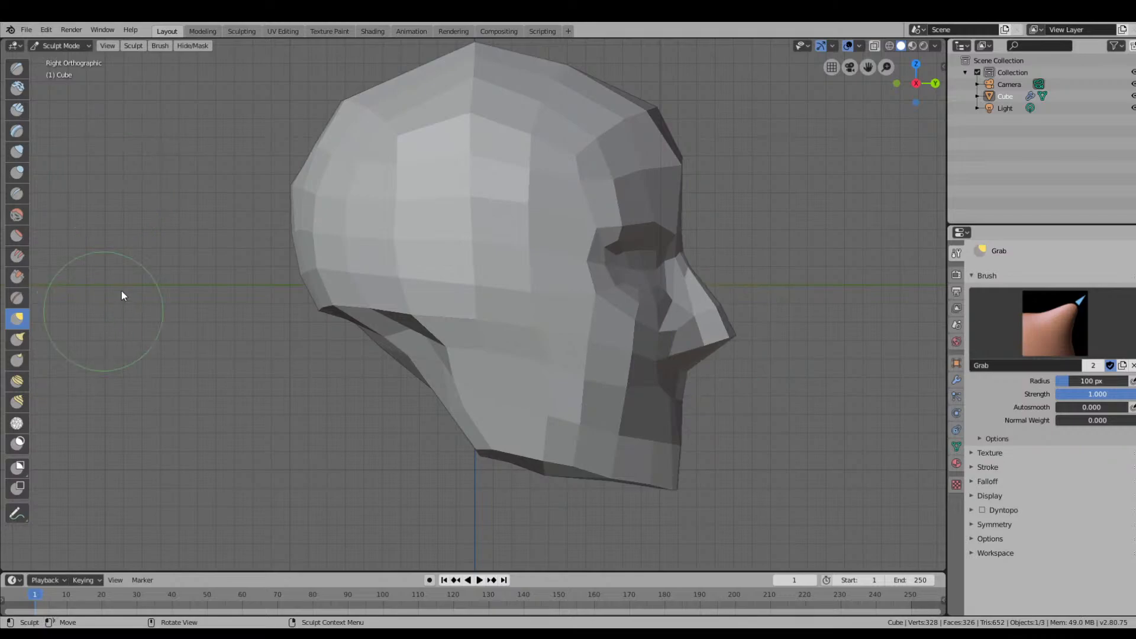
Return the head to Edit Mode and add a single loop cut around it just above the nose tip.
left_click(60, 46)
left_click(65, 59)
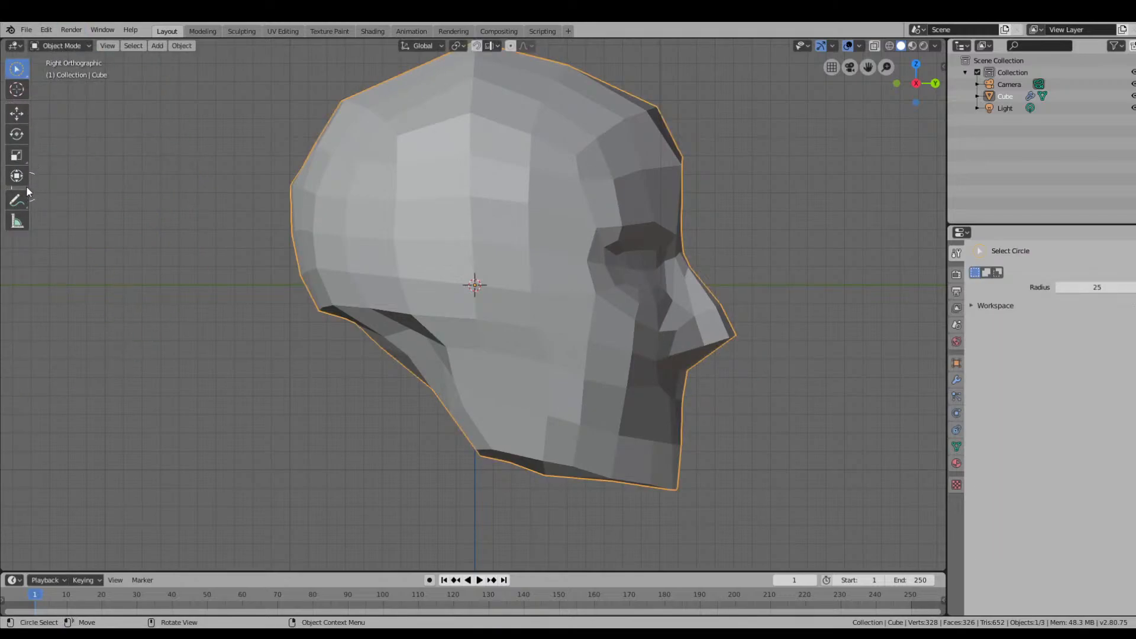
left_click(46, 45)
left_click(62, 68)
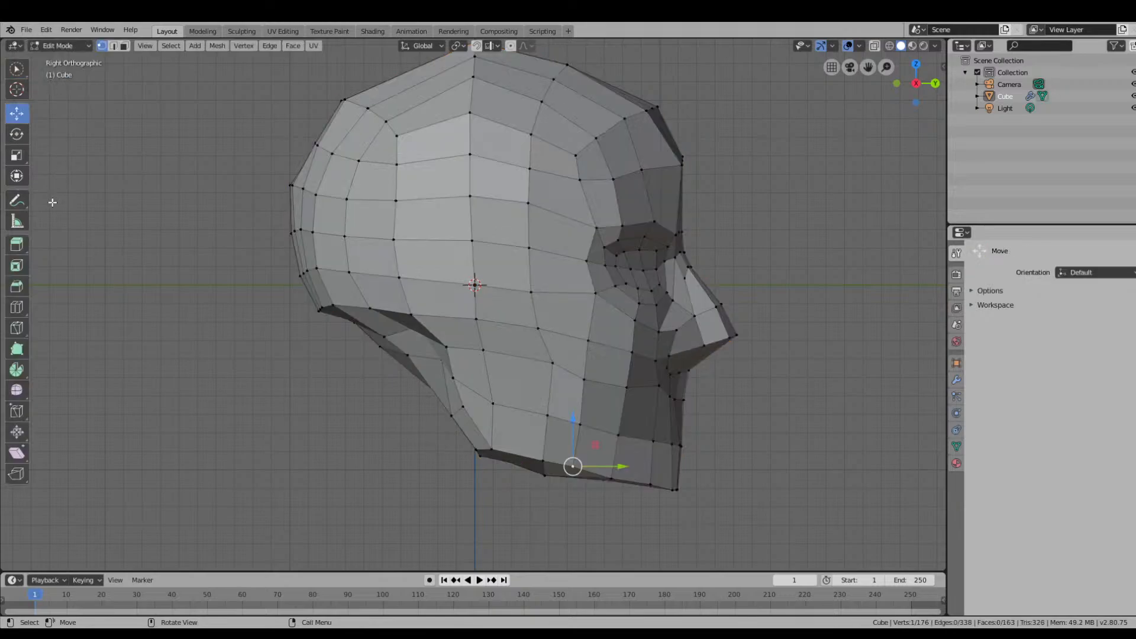
left_click(16, 307)
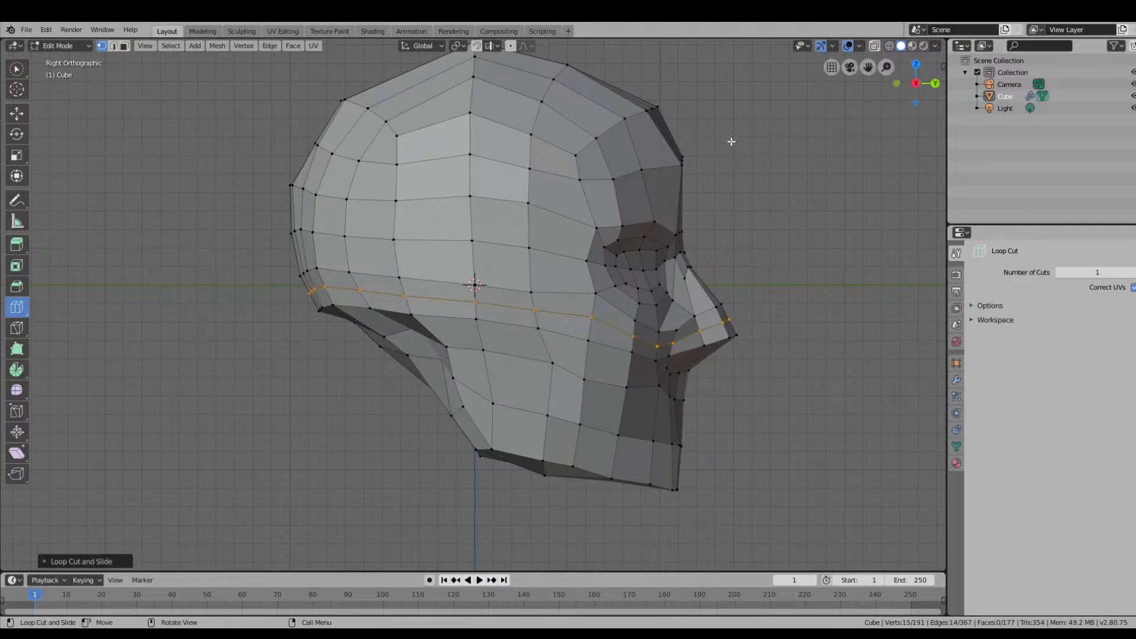
Add a loop cut running from the nose bridge around the mouth, and another under the nose across the cheek.
middle_click_drag(710, 224, 602, 344)
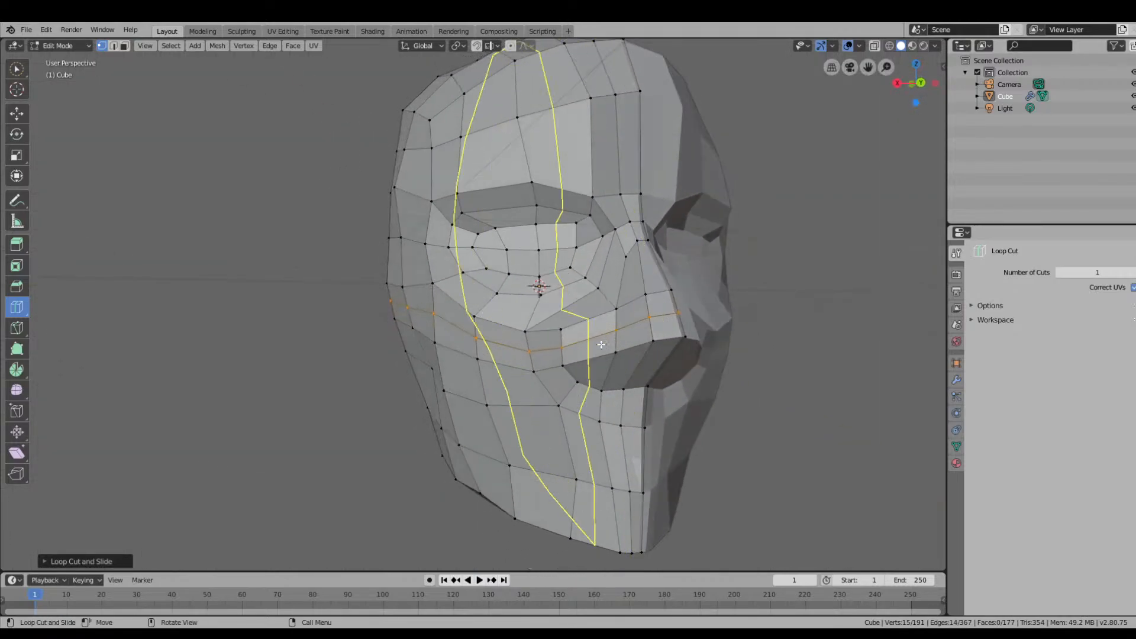
left_click(607, 292)
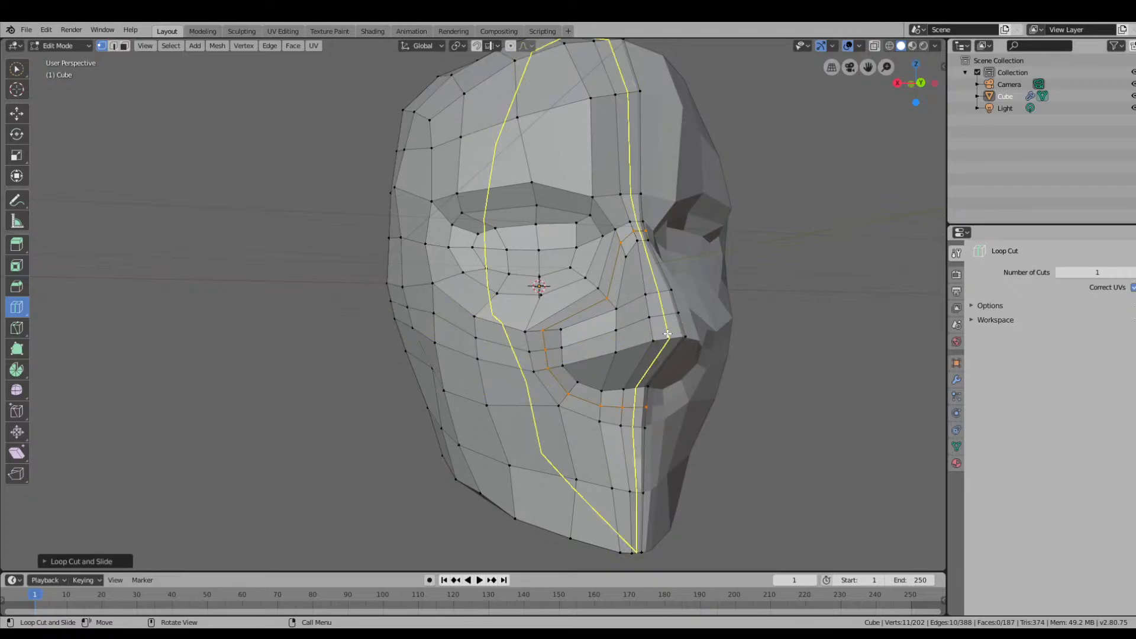
middle_click_drag(668, 335, 614, 267)
left_click(616, 270)
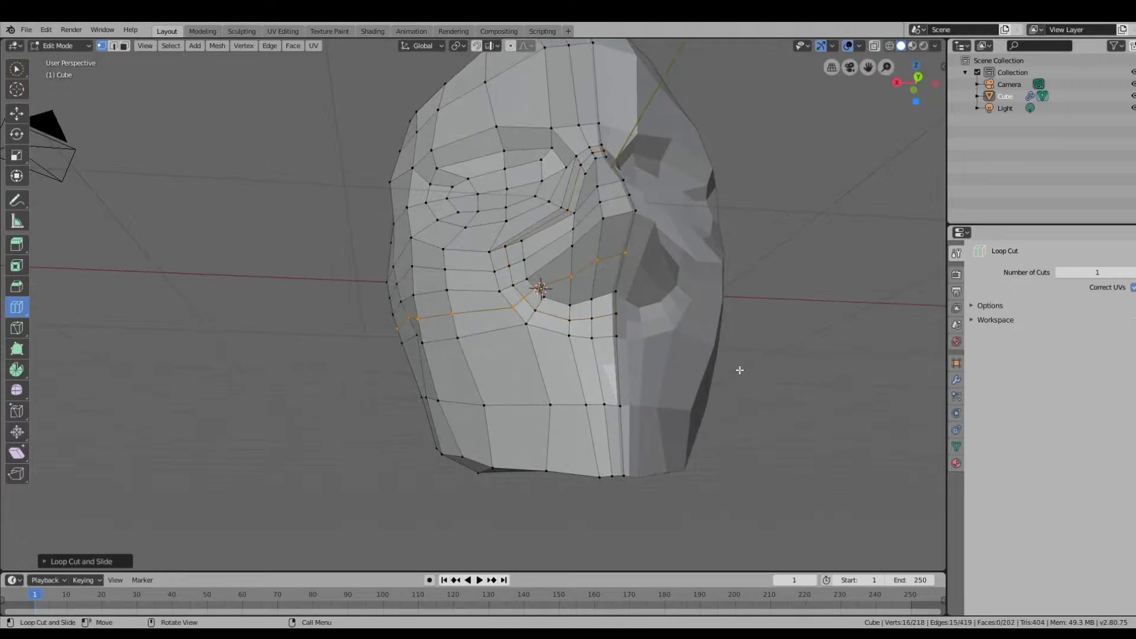
Switch the head back to Sculpt Mode with the Grab brush and view the nose from a three-quarter angle.
middle_click_drag(740, 370, 720, 350)
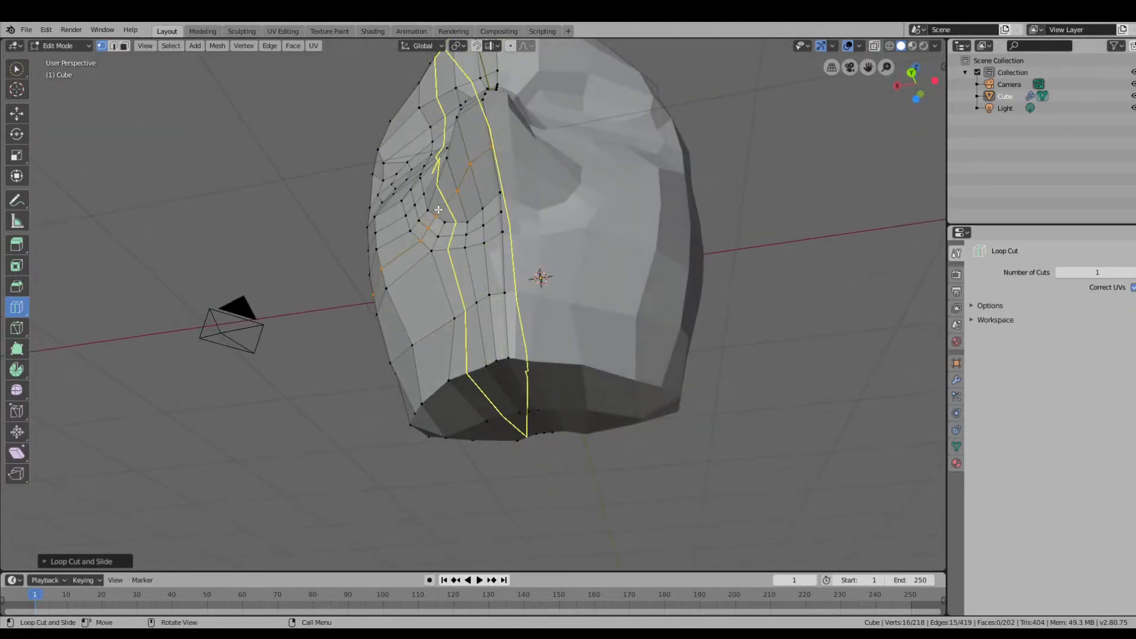
middle_click_drag(456, 296, 740, 278)
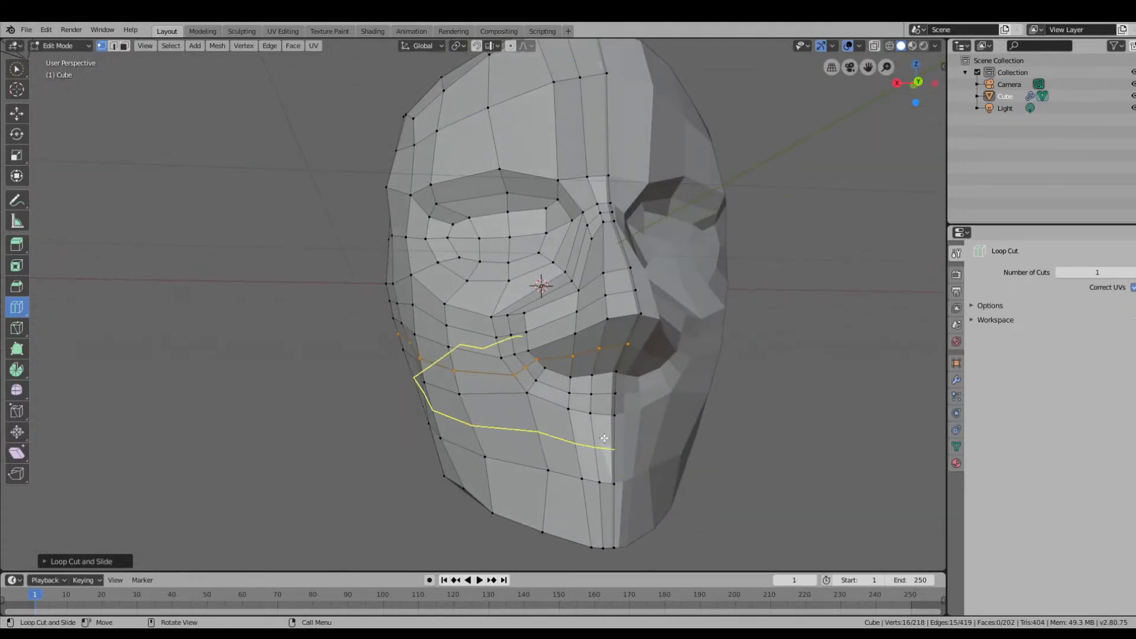
middle_click_drag(45, 134, 190, 172)
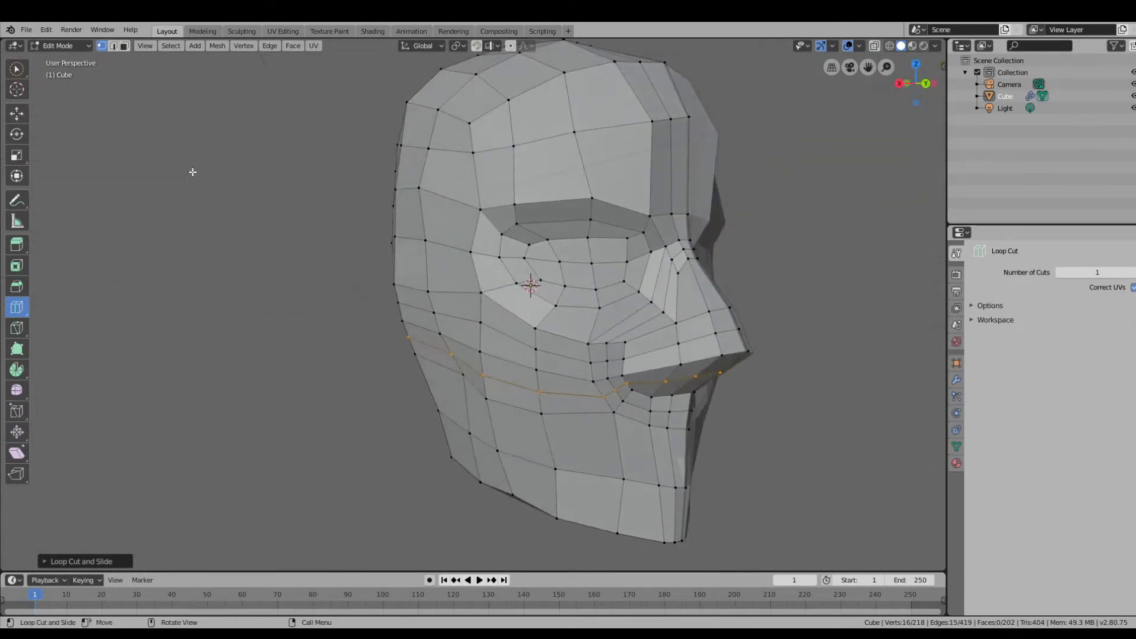
left_click(59, 46)
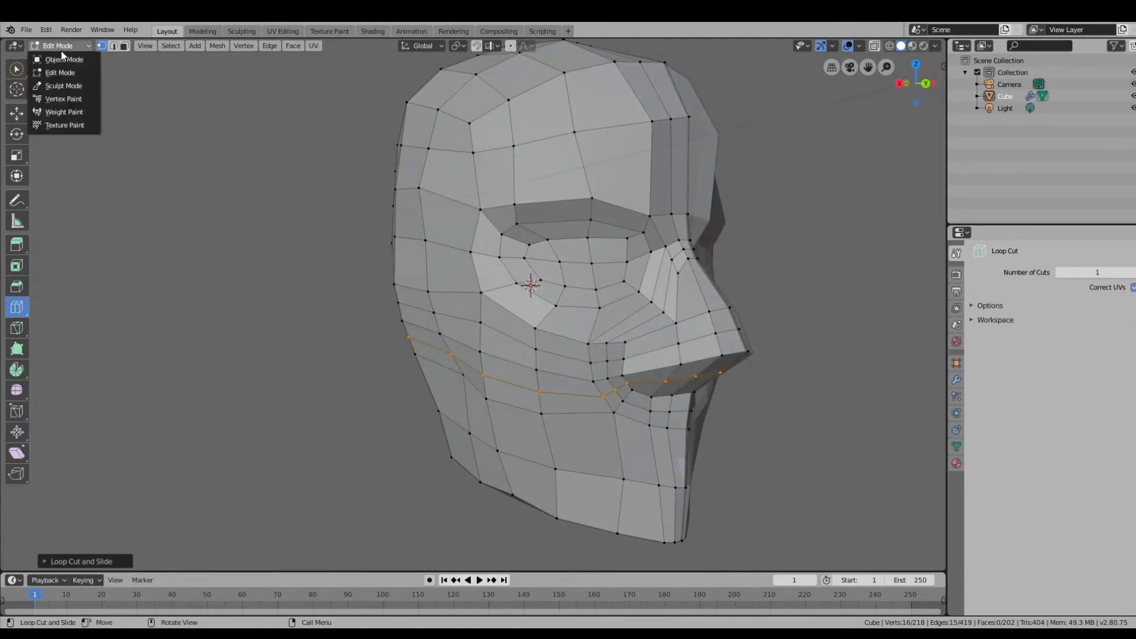
left_click(64, 86)
middle_click_drag(672, 343, 683, 325)
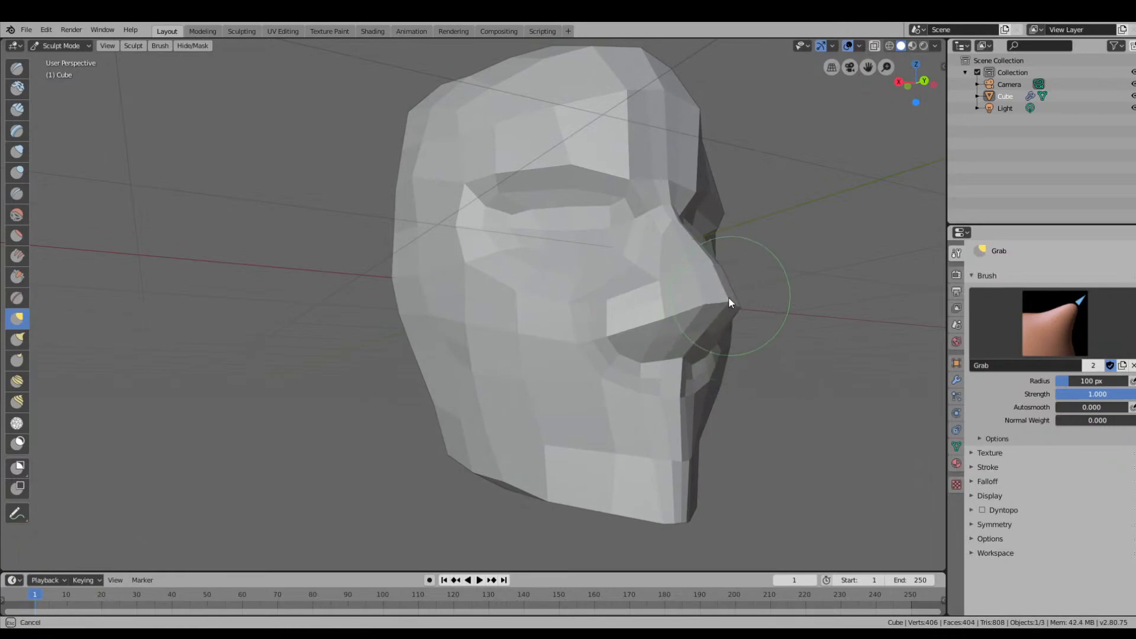
Grab the nose tip slightly back, reshape the nose's underside above the lip, and switch to the Smooth brush.
mouse_move(729, 298)
left_mouse_down()
mouse_move(719, 302)
mouse_move(713, 277)
left_mouse_up()
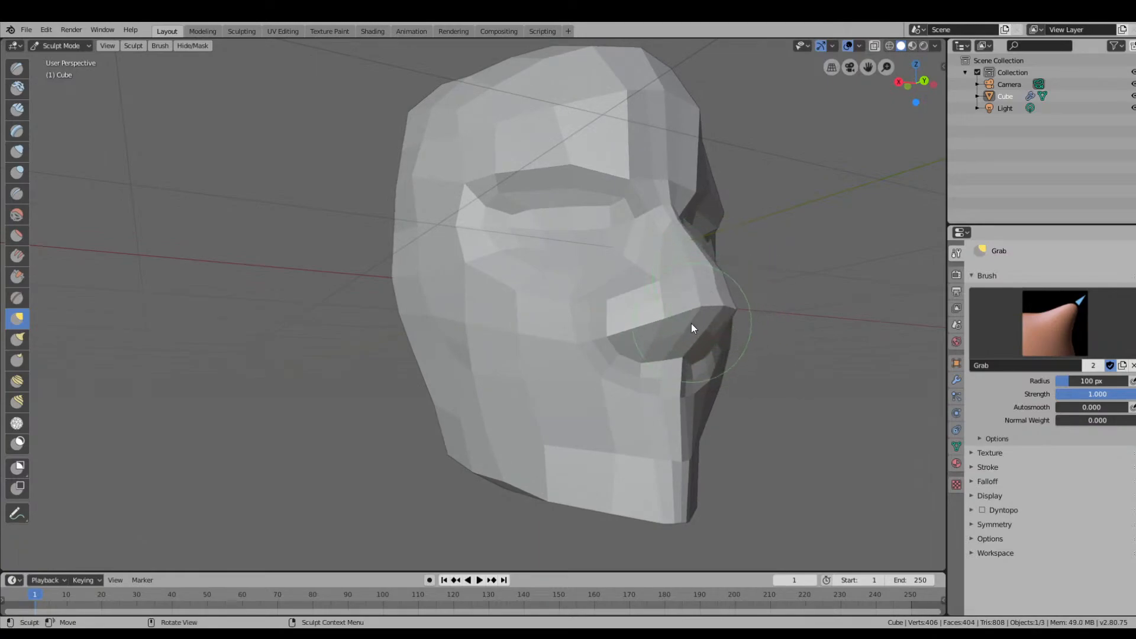
mouse_move(676, 353)
left_mouse_down()
mouse_move(680, 339)
mouse_move(653, 344)
mouse_move(688, 379)
mouse_move(672, 380)
mouse_move(667, 365)
left_mouse_up()
left_click(17, 214)
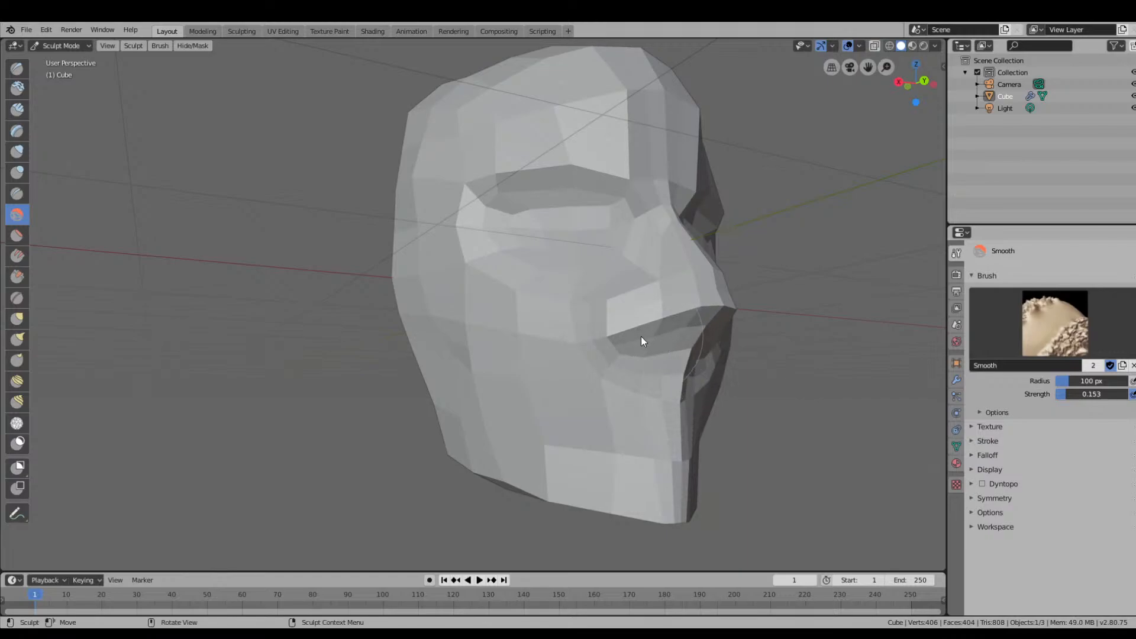
Use the Draw brush to soften the cheek surface beside the nostril.
left_click(17, 68)
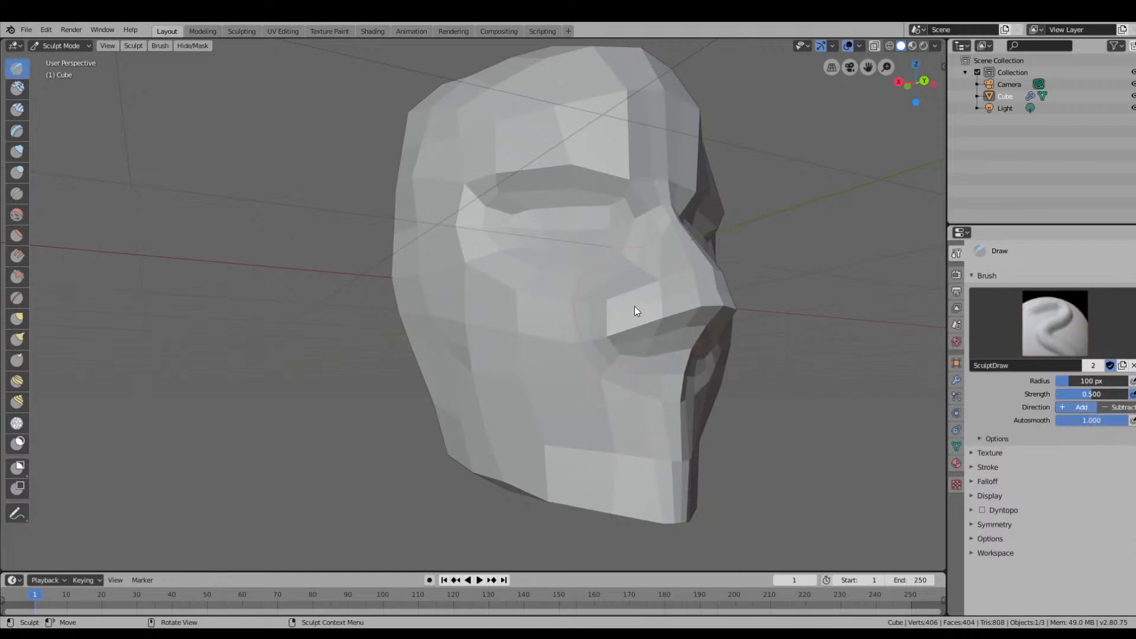
mouse_move(657, 322)
middle_mouse_down()
mouse_move(862, 332)
mouse_move(817, 370)
mouse_move(817, 348)
middle_mouse_up()
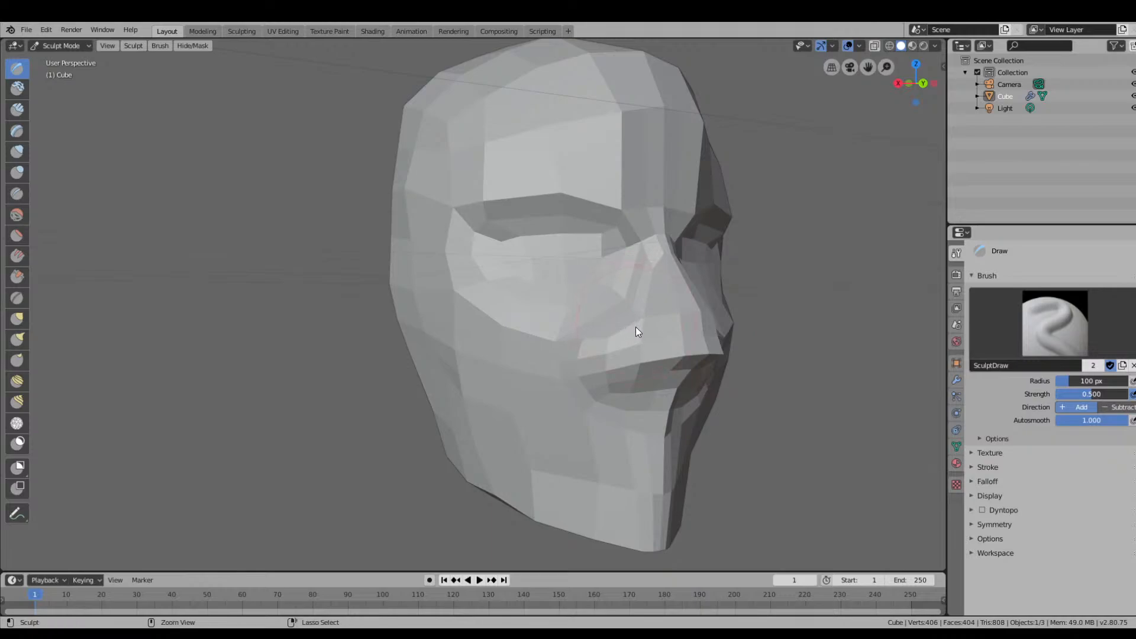
left_click_drag(635, 326, 629, 350)
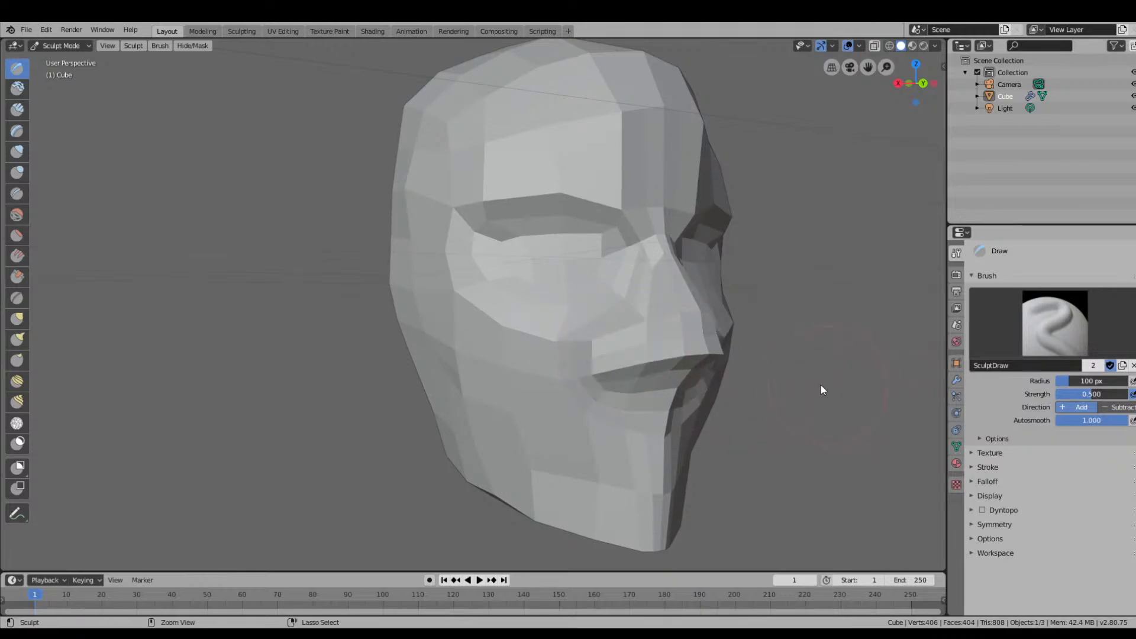
Draw along the rear edge of the jaw and smooth the cheek below the eye socket.
middle_click_drag(775, 379, 701, 407)
middle_click_drag(616, 398, 632, 433)
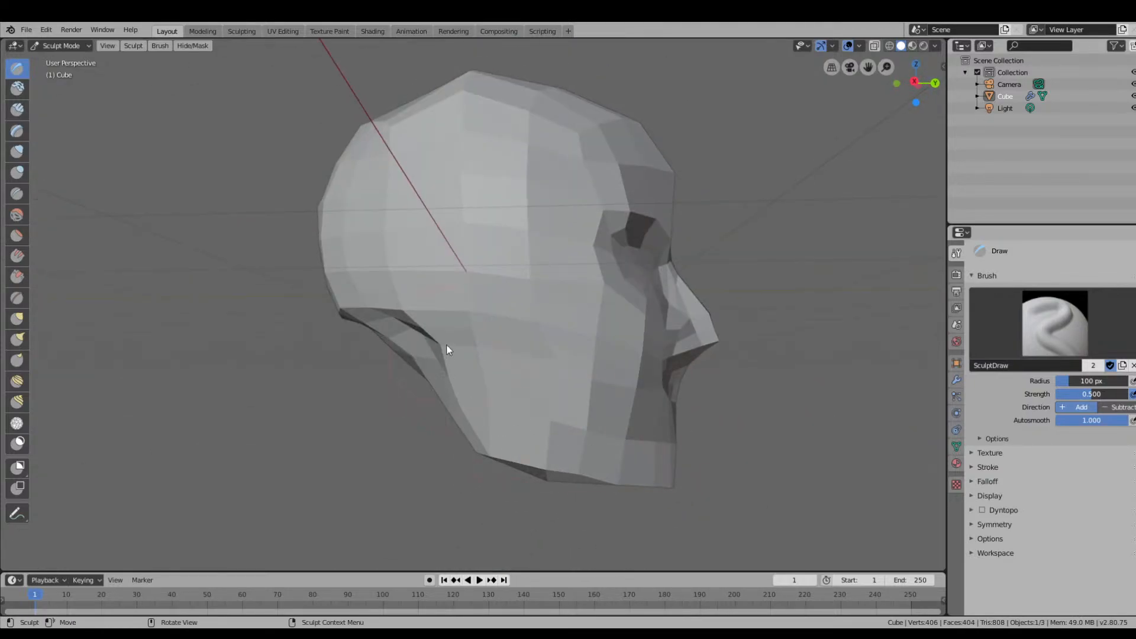
mouse_move(446, 344)
left_mouse_down()
mouse_move(456, 407)
mouse_move(454, 355)
left_mouse_up()
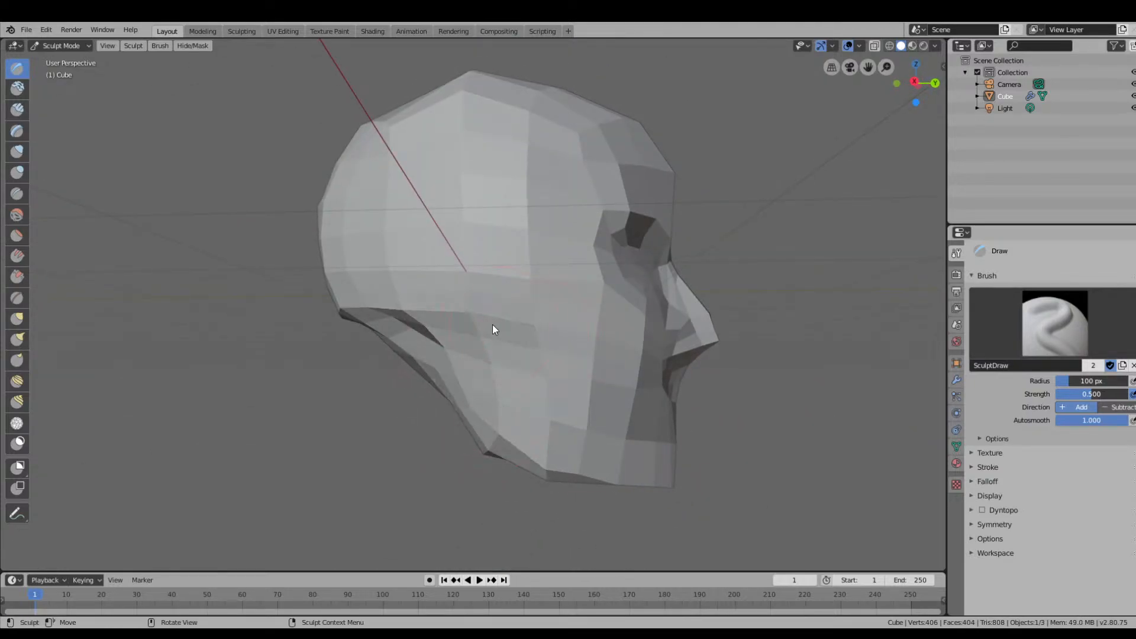
middle_click_drag(665, 335, 505, 388)
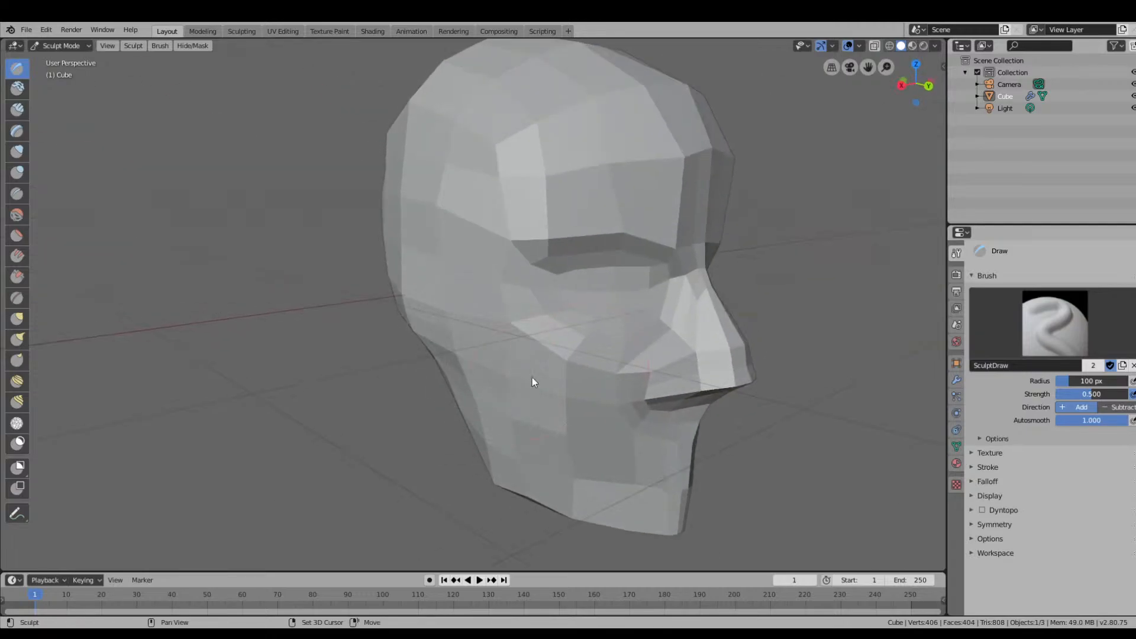
left_click_drag(558, 368, 543, 368, "shift")
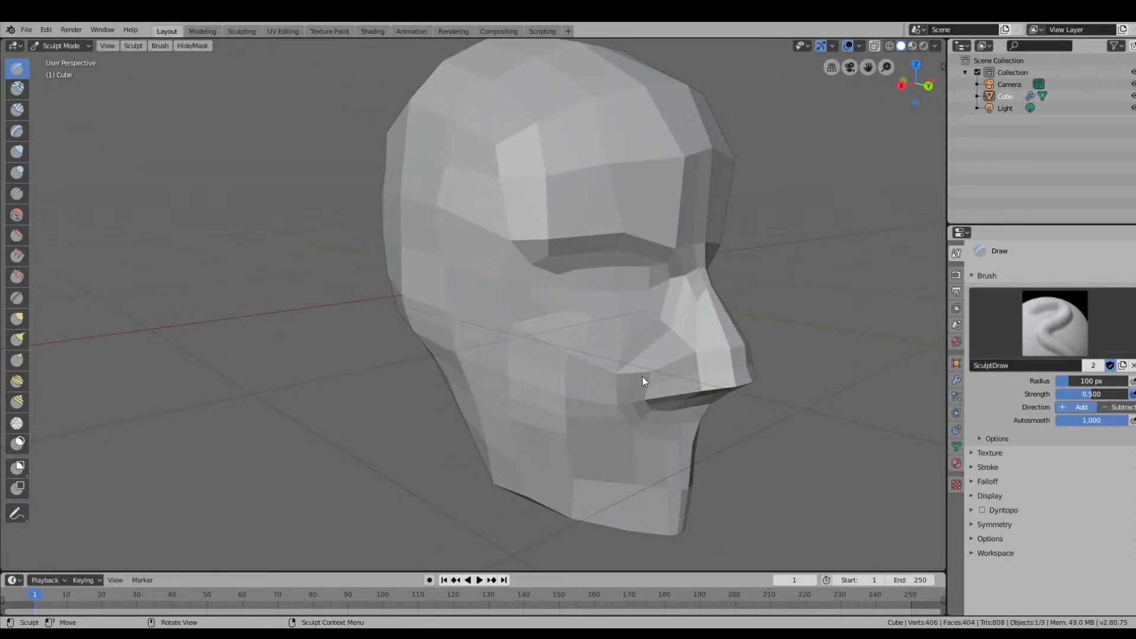
With the Grab brush, reshape the outer cheek and pull the side of the nose toward the face's centre line.
middle_click_drag(641, 376, 275, 284)
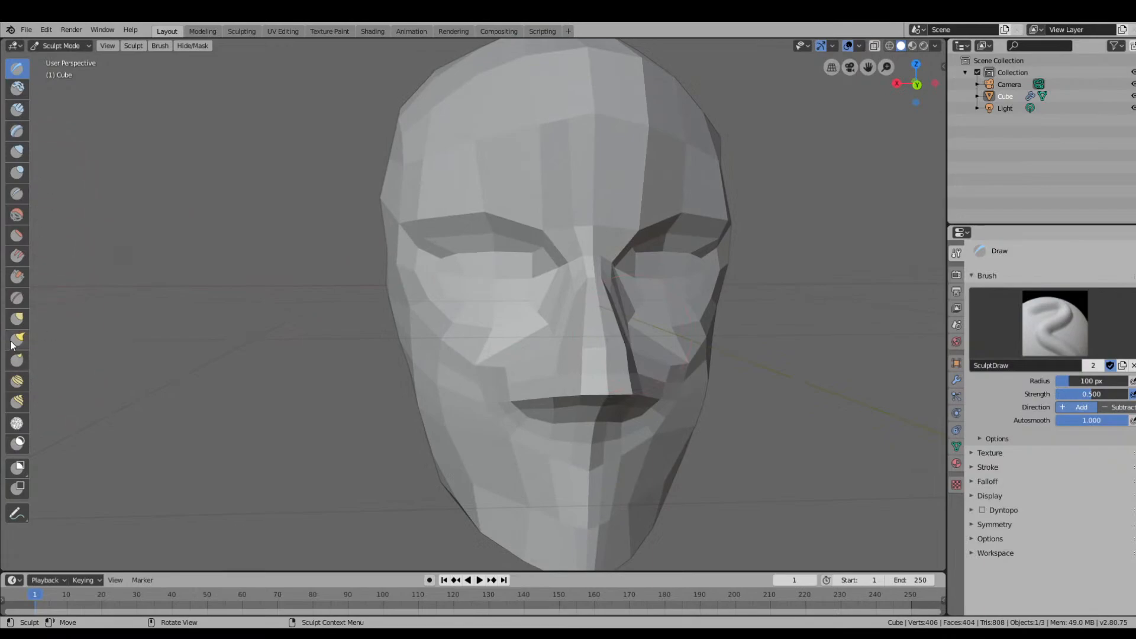
left_click(17, 319)
left_click_drag(447, 345, 418, 314)
left_click_drag(494, 368, 540, 385)
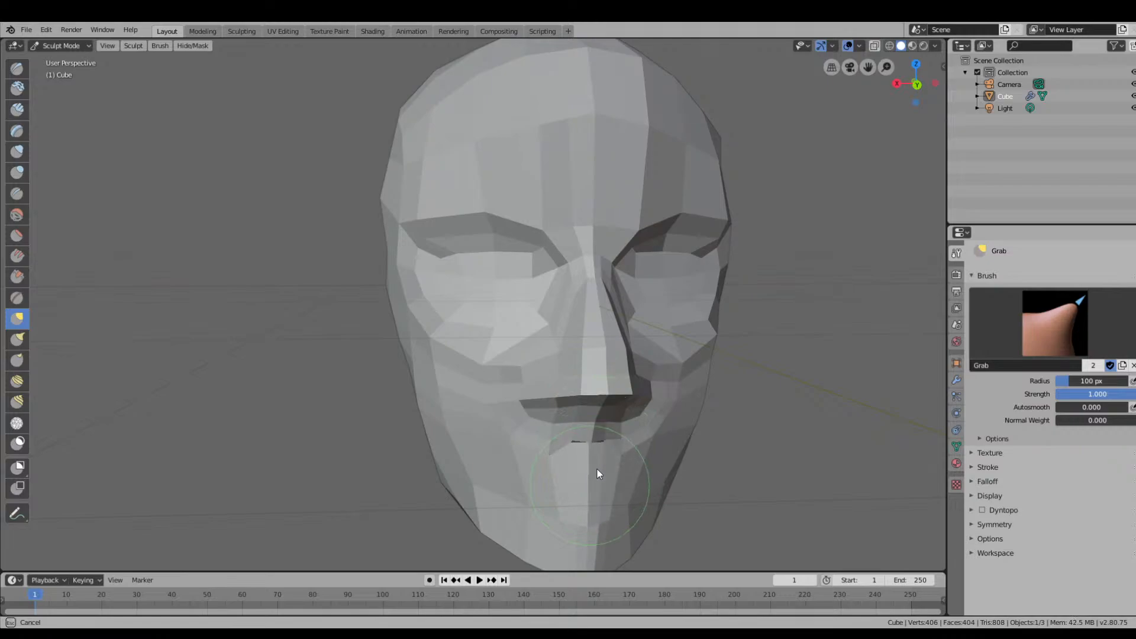
Grab the mouth and chin profile into shape, and nudge the side of the lower cheek inward.
middle_click_drag(599, 486, 694, 424)
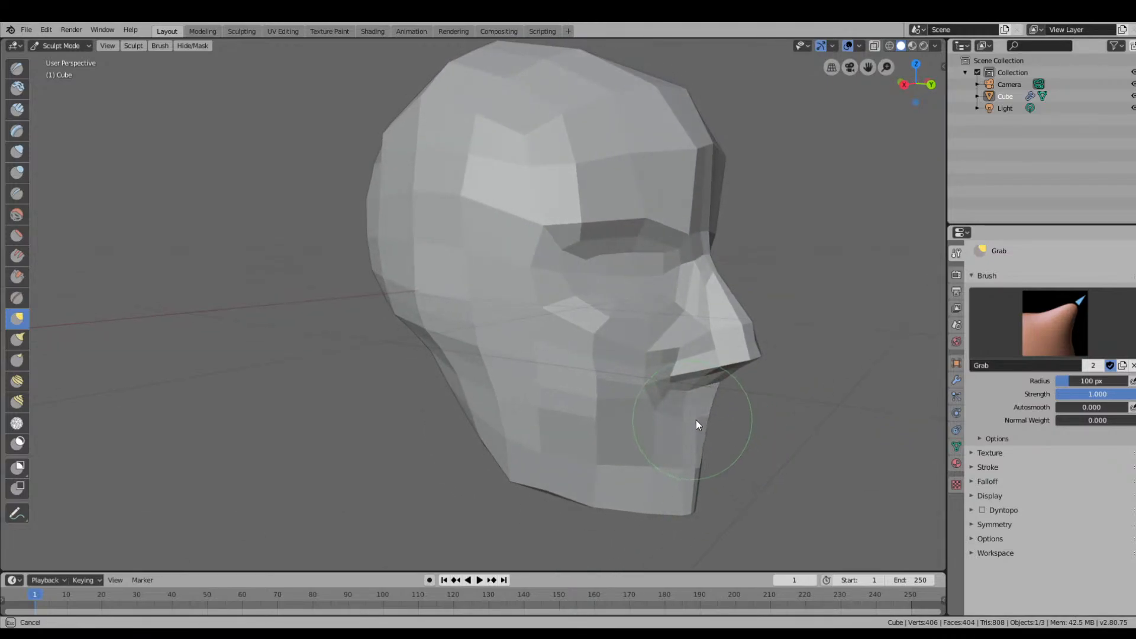
left_click_drag(700, 422, 698, 460)
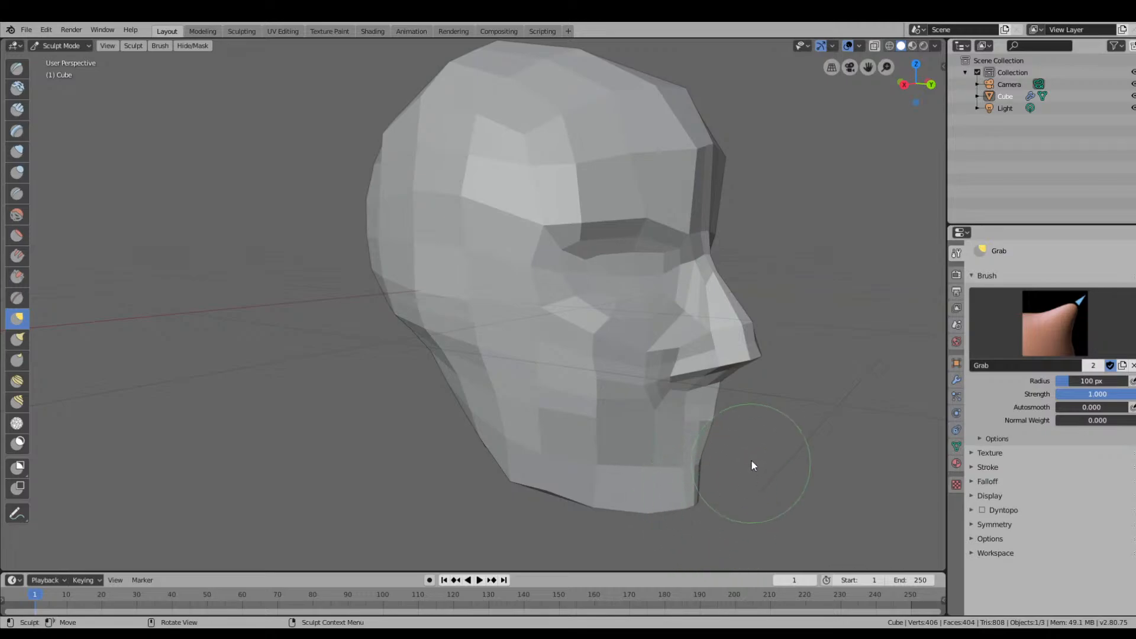
middle_click_drag(751, 459, 652, 450)
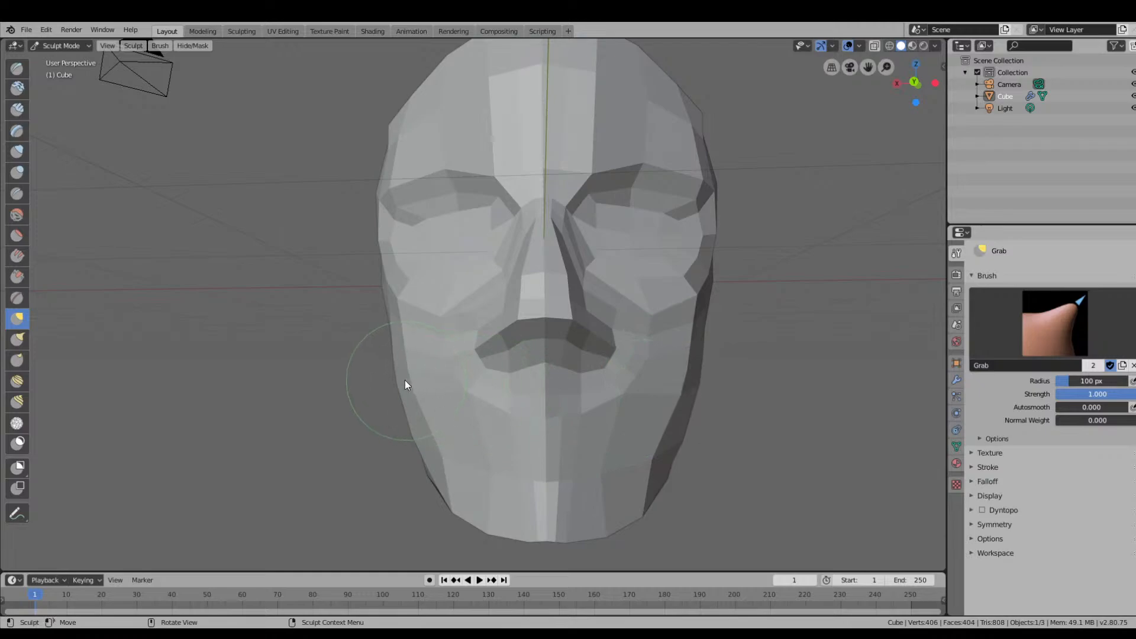
mouse_move(406, 382)
left_mouse_down()
mouse_move(421, 365)
mouse_move(440, 398)
mouse_move(428, 399)
left_mouse_up()
Set the Grab brush radius to 107 px and adjust the lower cheek contour.
middle_click_drag(428, 400, 455, 404)
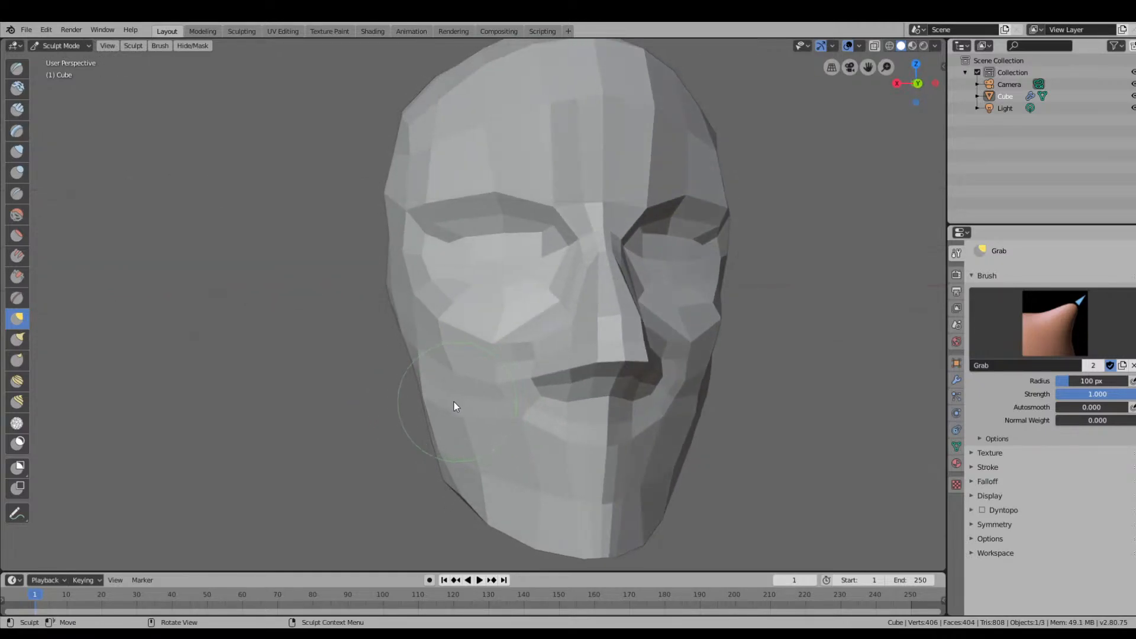
right_click(402, 396)
left_click_drag(393, 396, 398, 397)
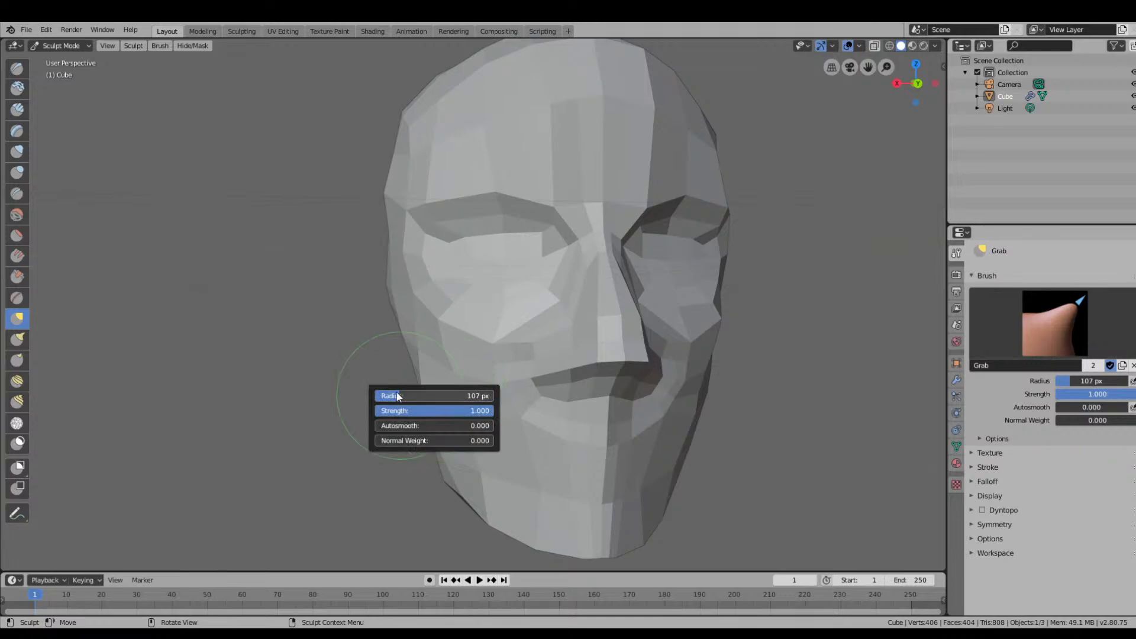
right_click(373, 356)
left_click(349, 354)
left_click(367, 370)
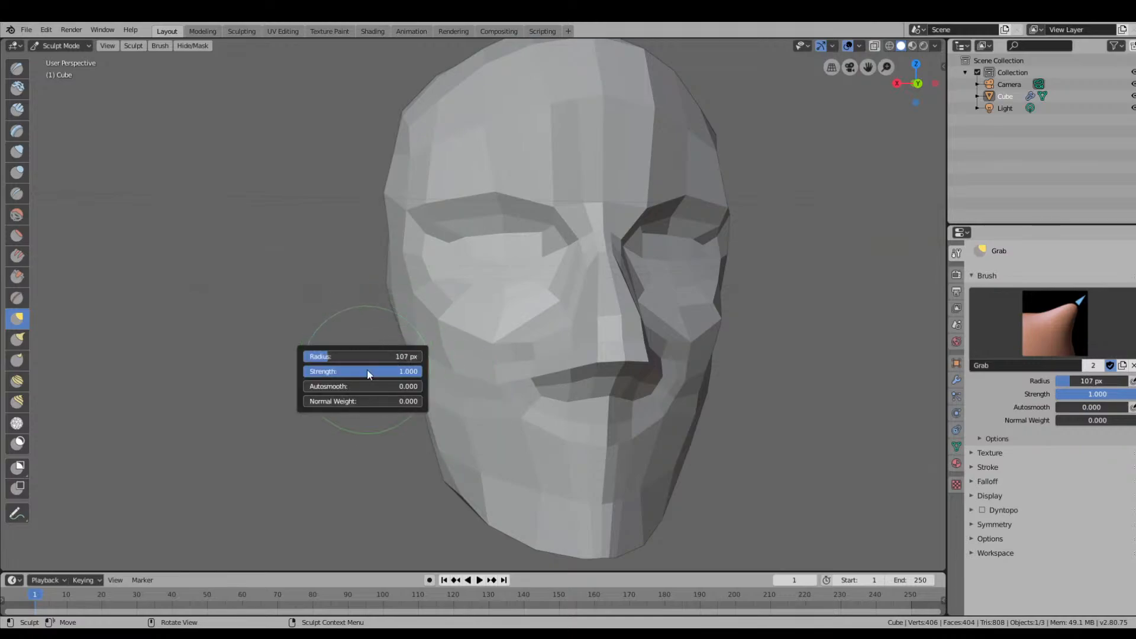
left_click_drag(444, 398, 449, 397)
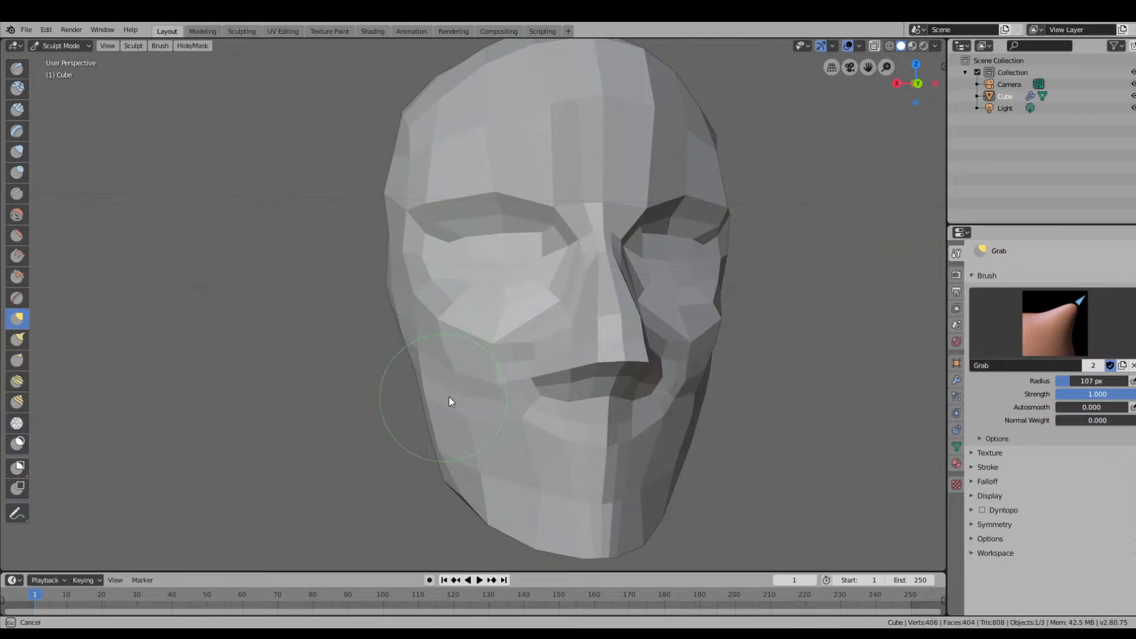
Grab the nose tip back toward the face in profile and soften it with the Smooth brush.
middle_click_drag(538, 403, 681, 406)
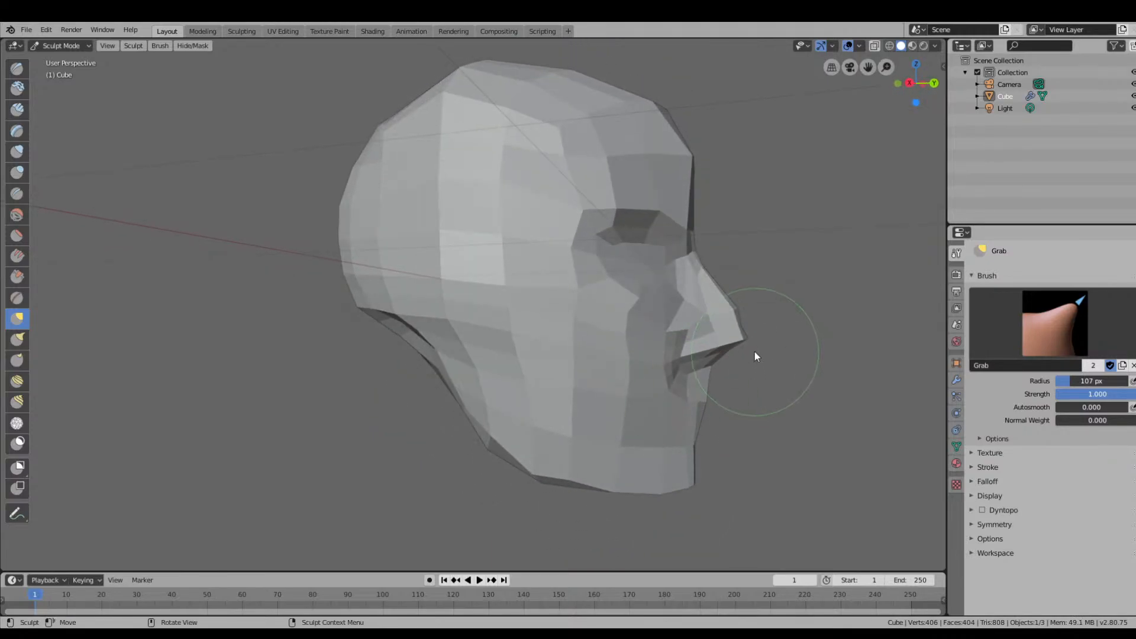
left_click_drag(743, 333, 728, 330)
left_click(16, 215)
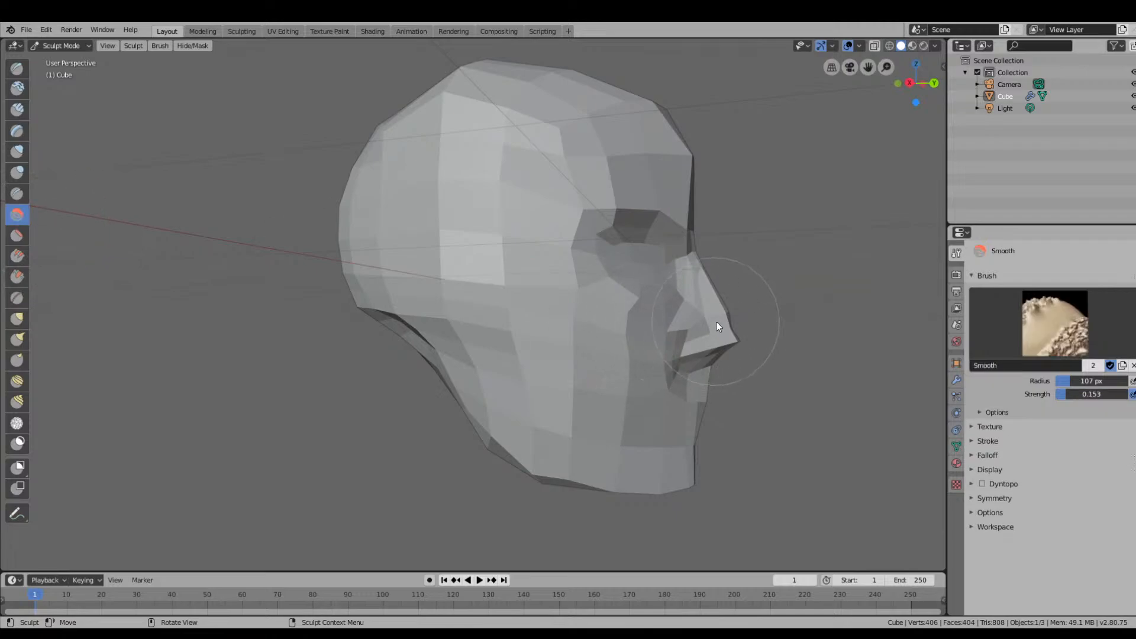
left_click_drag(731, 336, 731, 334)
Grab the nose tip slightly downward from a three-quarter angle.
mouse_move(732, 335)
middle_mouse_down()
mouse_move(791, 336)
mouse_move(720, 328)
mouse_move(713, 372)
middle_mouse_up()
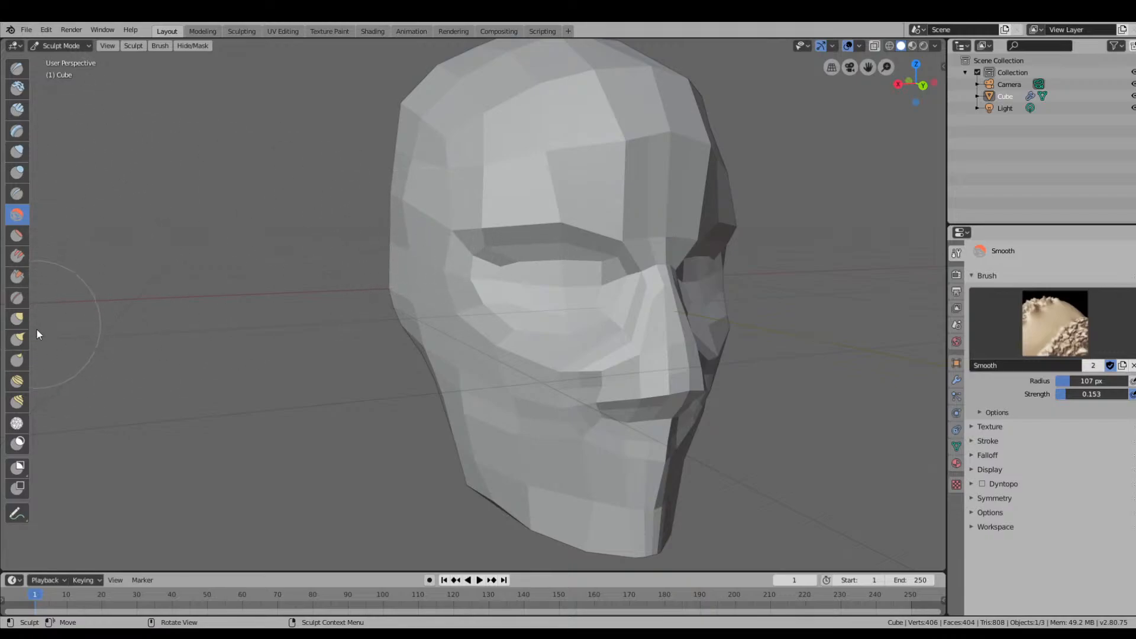
left_click(17, 318)
left_click_drag(681, 383, 681, 384)
left_click_drag(694, 387, 696, 395)
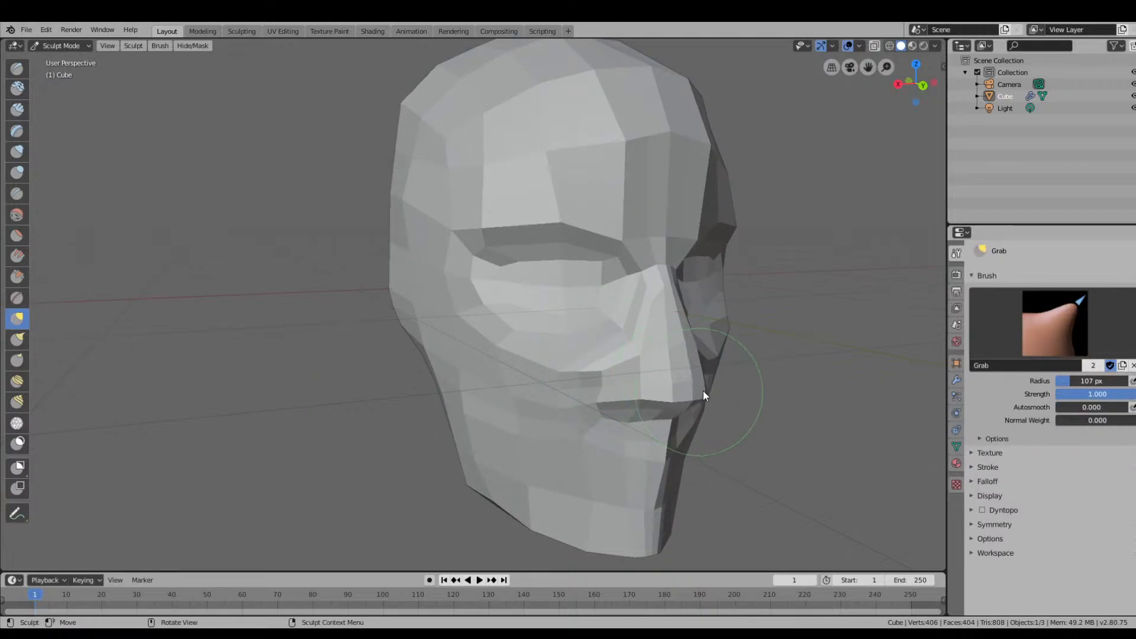
Open the head's Mirror modifier settings and try the Clipping option.
mouse_move(704, 395)
middle_mouse_down()
mouse_move(690, 373)
mouse_move(621, 332)
mouse_move(786, 351)
mouse_move(604, 353)
mouse_move(826, 375)
mouse_move(979, 261)
middle_mouse_up()
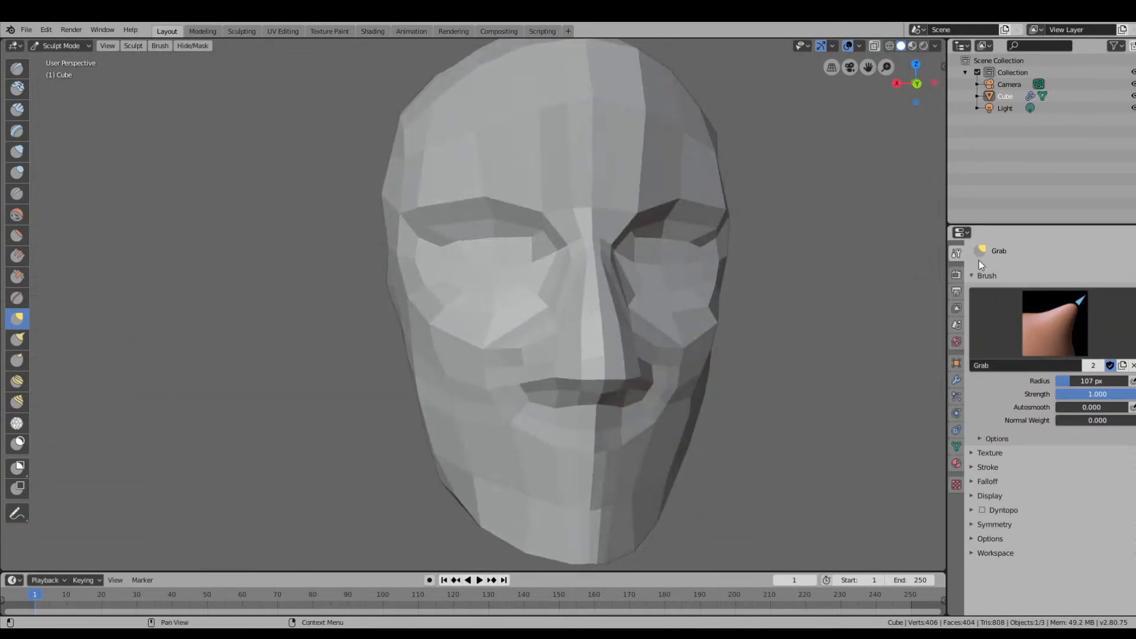
left_click(956, 465)
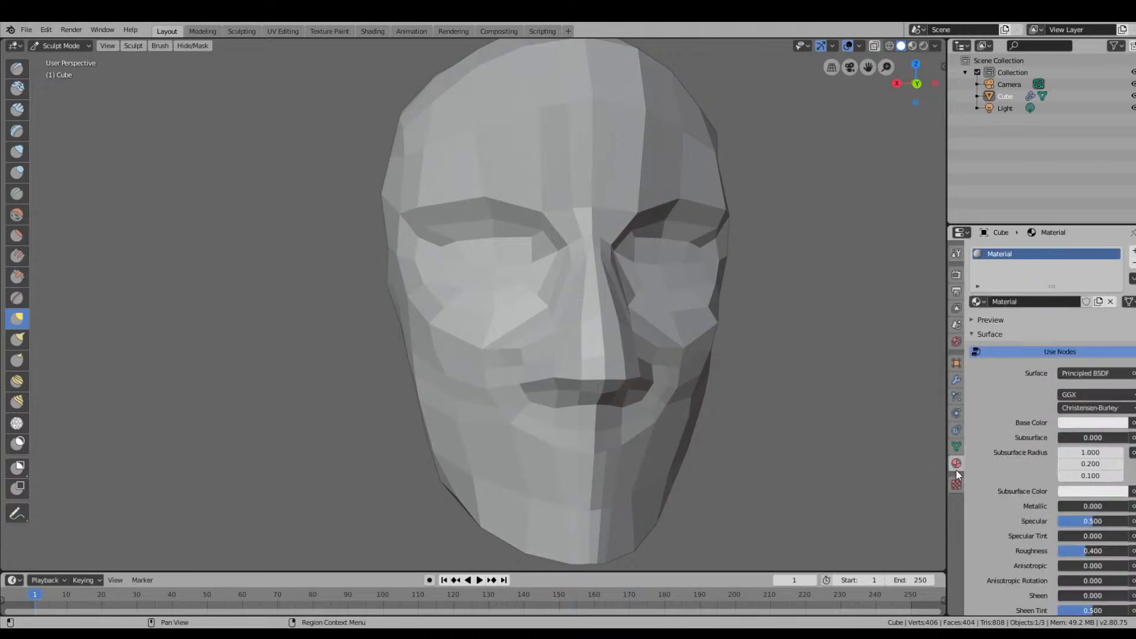
left_click(957, 369)
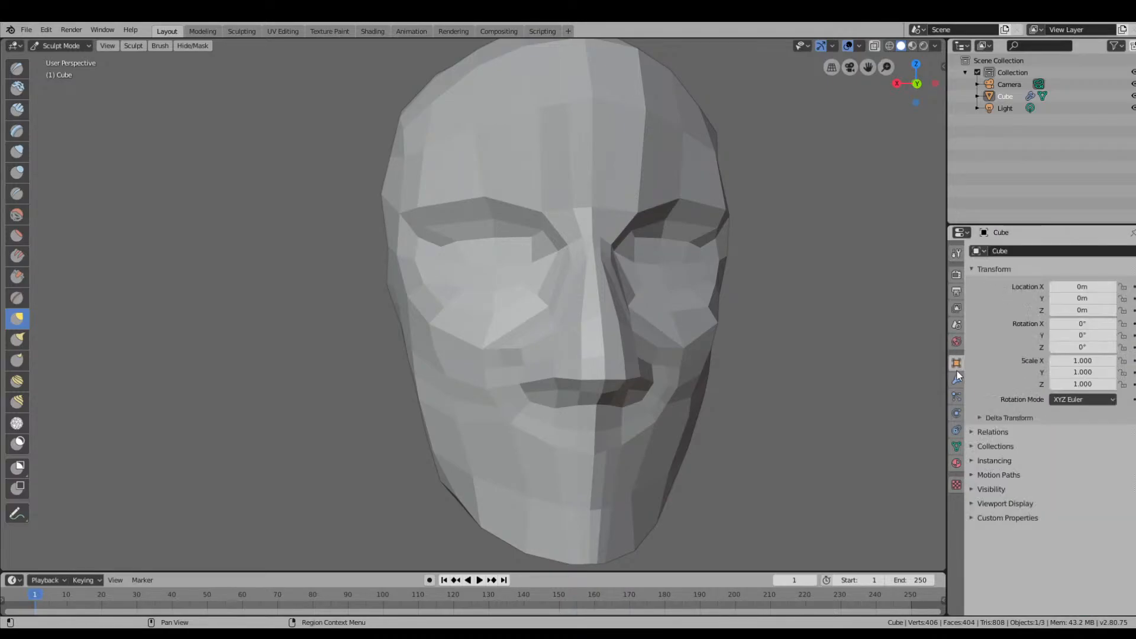
left_click(955, 380)
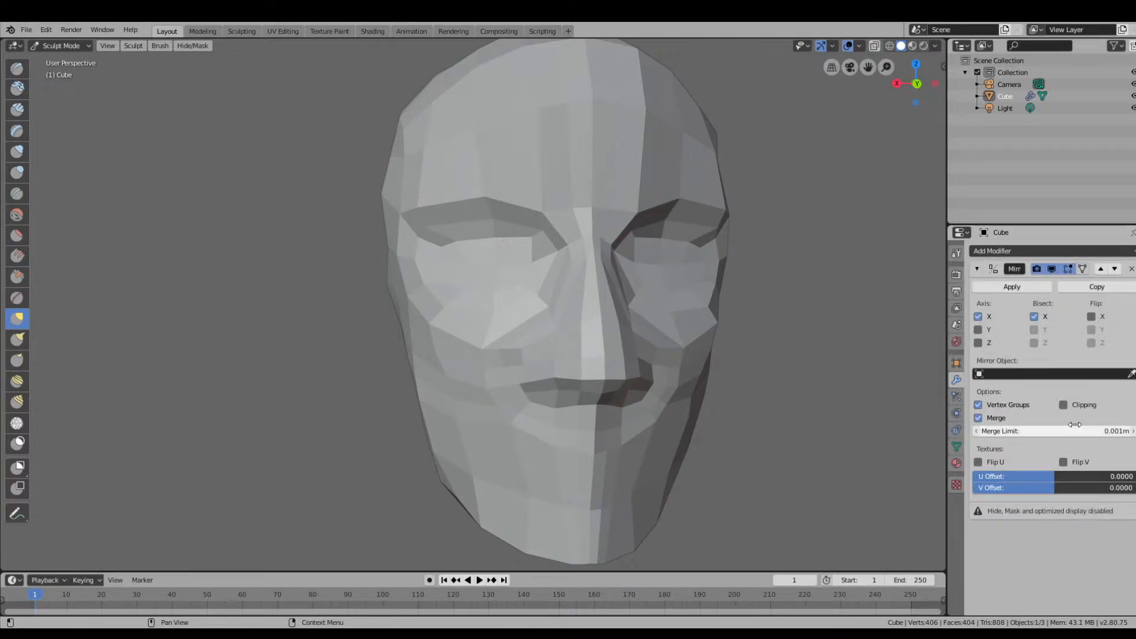
left_click(1063, 405)
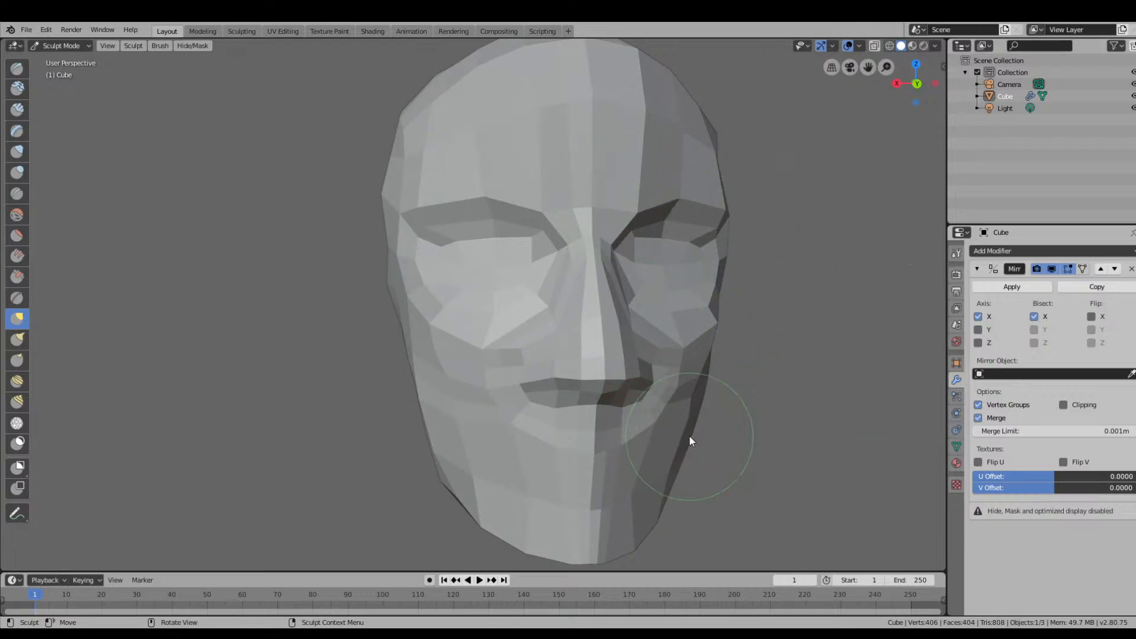
Examine the nose underside, mouth area and side profile up close from several angles.
mouse_move(690, 438)
middle_mouse_down()
mouse_move(713, 372)
mouse_move(730, 371)
mouse_move(734, 325)
mouse_move(778, 320)
mouse_move(746, 325)
middle_mouse_up()
scroll(673, 317, "up", 6)
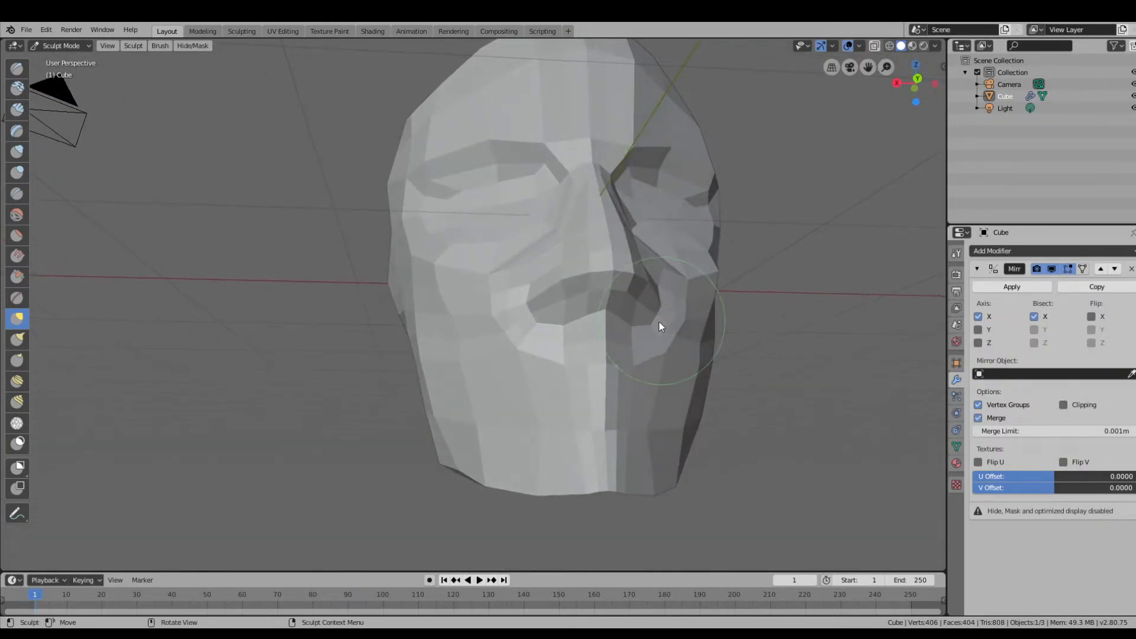
scroll(731, 332, "up", 2)
scroll(734, 333, "down", 1)
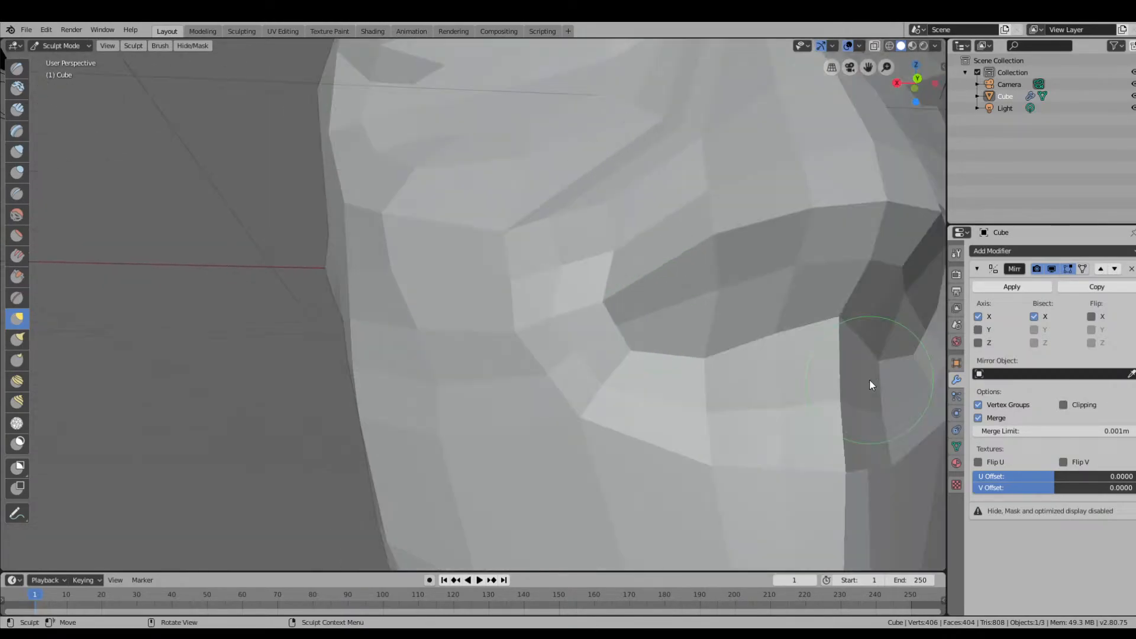
middle_click_drag(830, 339, 893, 397)
scroll(763, 423, "down", 4)
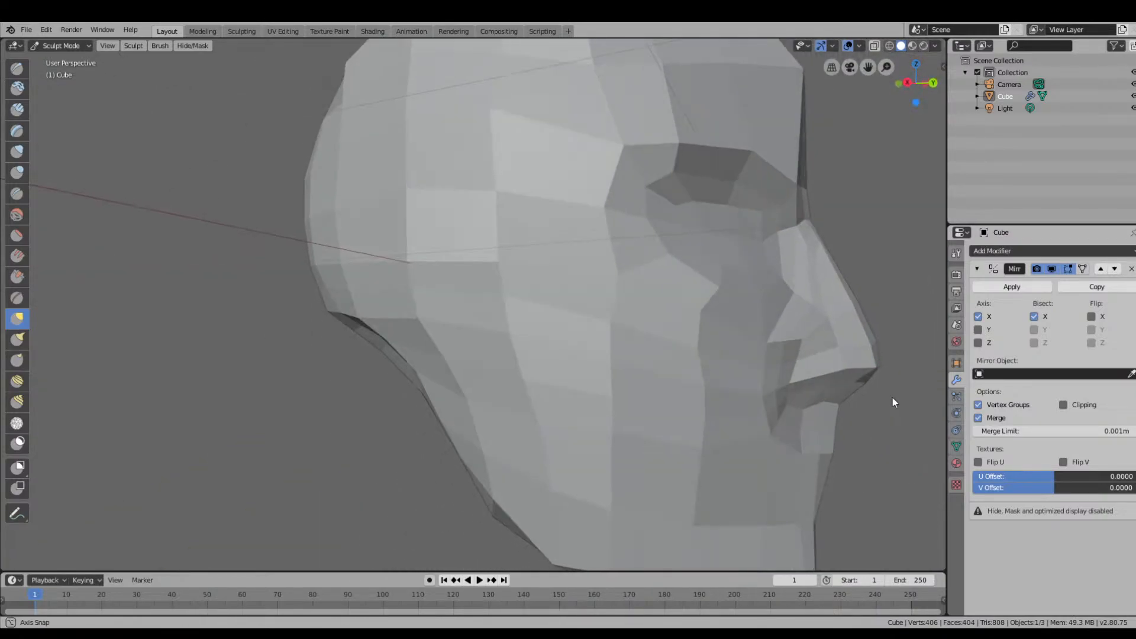
scroll(803, 419, "down", 2)
middle_click_drag(804, 422, 718, 436)
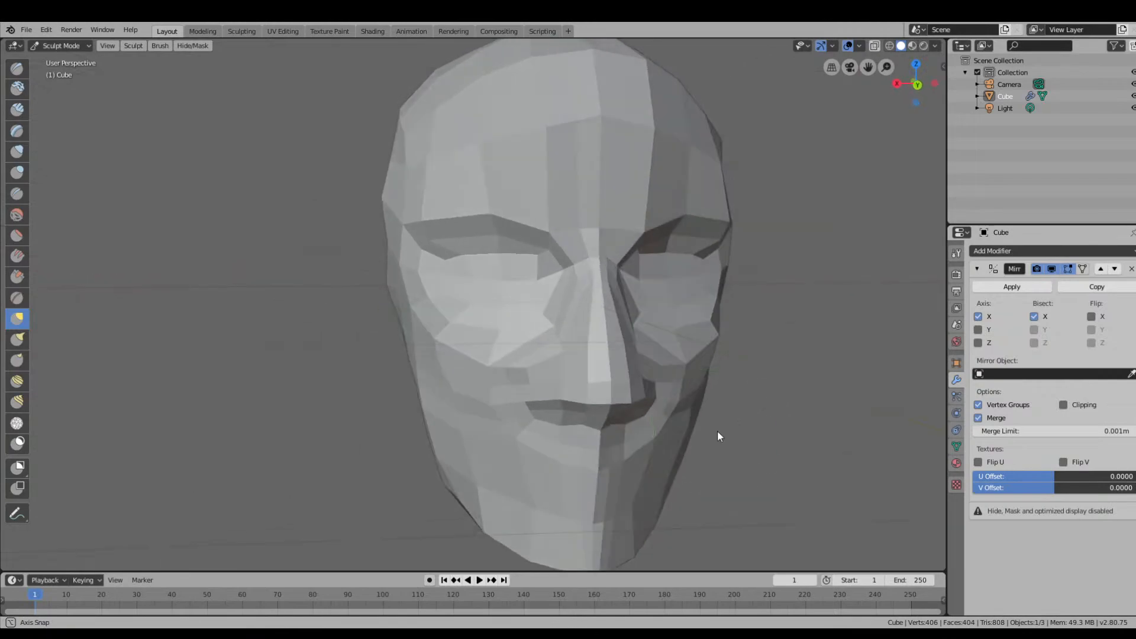
In the Back Orthographic view, grab the middle of the chin downward and reshape the side of the cheek.
left_click(918, 85)
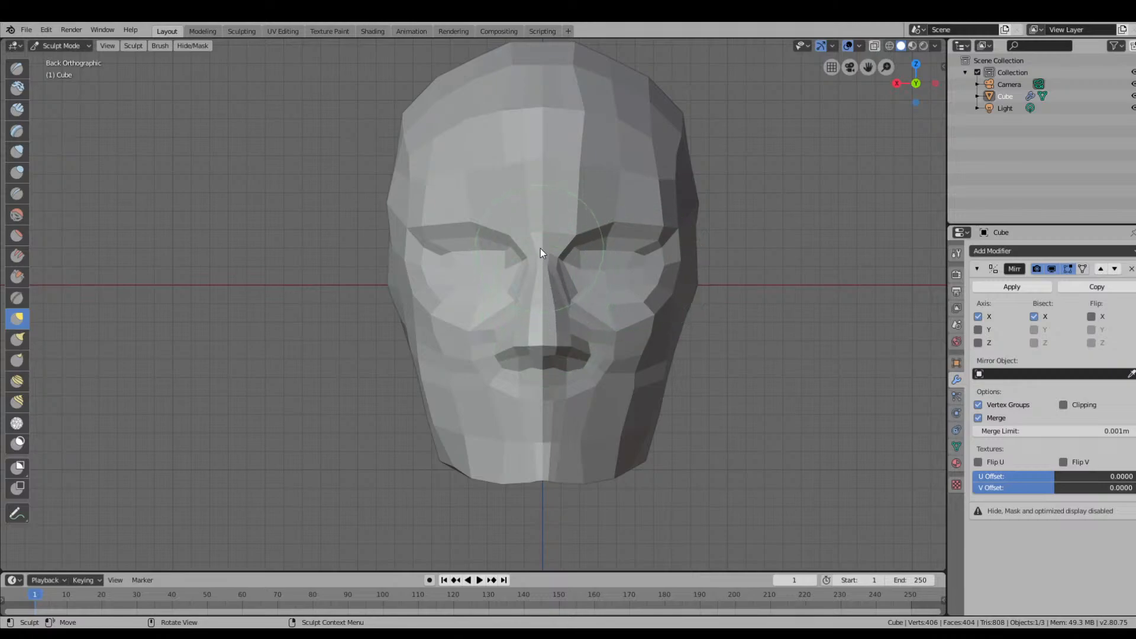
mouse_move(542, 481)
left_mouse_down()
mouse_move(510, 485)
mouse_move(463, 456)
mouse_move(481, 410)
mouse_move(495, 428)
left_mouse_up()
left_click_drag(434, 372, 440, 372)
mouse_move(436, 371)
left_mouse_down()
mouse_move(452, 371)
mouse_move(439, 357)
mouse_move(452, 421)
mouse_move(432, 373)
mouse_move(417, 377)
mouse_move(436, 423)
mouse_move(417, 370)
left_mouse_up()
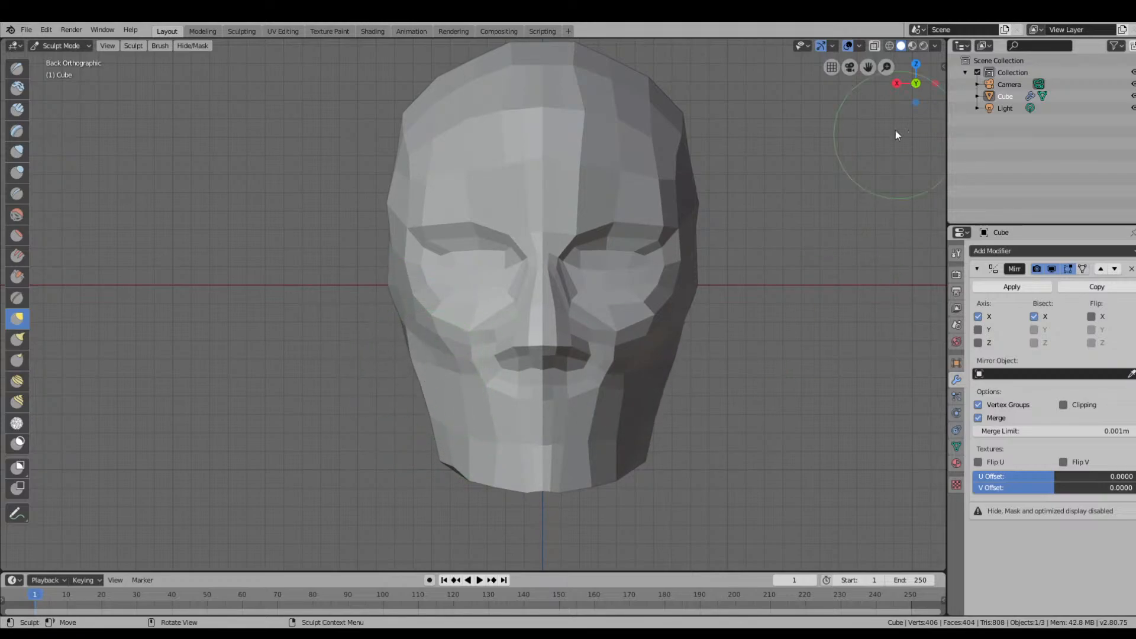
Examine the whole head from a low three-quarter angle.
left_click(916, 84)
left_click(917, 83)
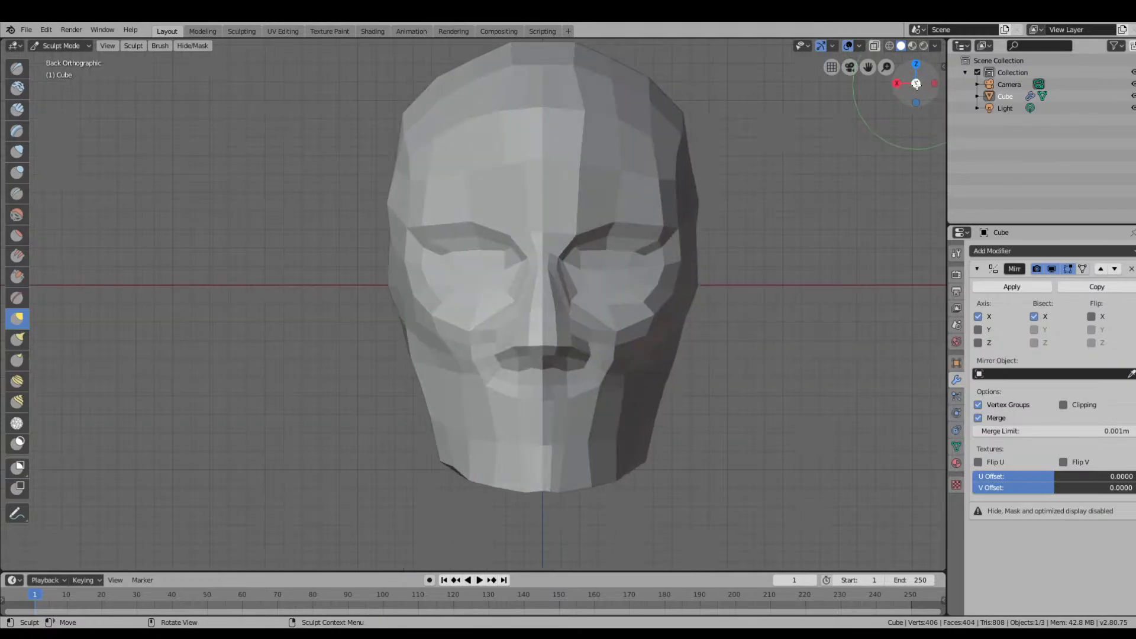
middle_click_drag(673, 269, 655, 319)
scroll(678, 289, "down", 4)
scroll(673, 300, "up", 4)
scroll(673, 300, "down", 4)
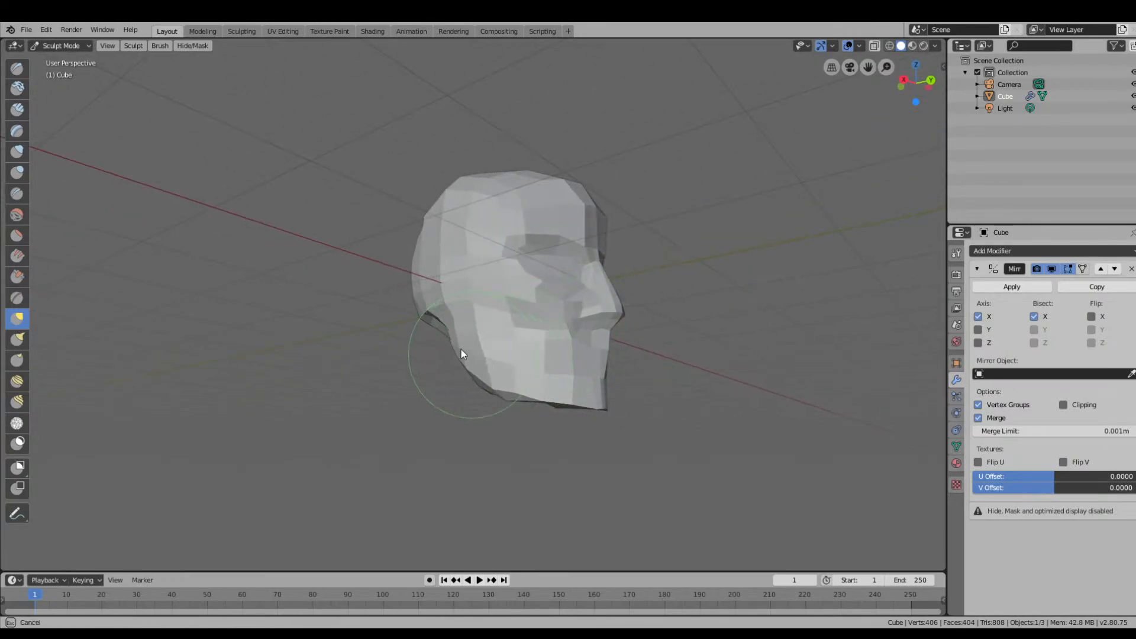
Reshape the lower jaw edge with Grab and flatten the underside edge of the chin with a smaller Flatten brush.
mouse_move(461, 349)
left_mouse_down()
mouse_move(489, 388)
mouse_move(539, 393)
left_mouse_up()
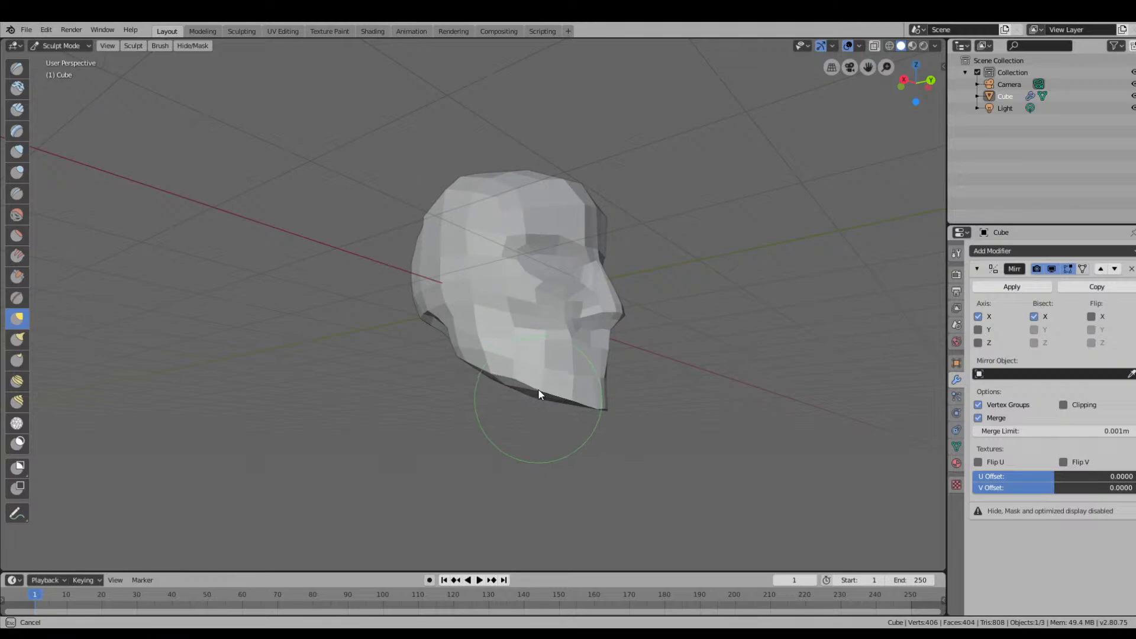
mouse_move(539, 393)
middle_mouse_down()
mouse_move(568, 381)
mouse_move(591, 338)
mouse_move(641, 375)
mouse_move(615, 355)
middle_mouse_up()
left_click(17, 235)
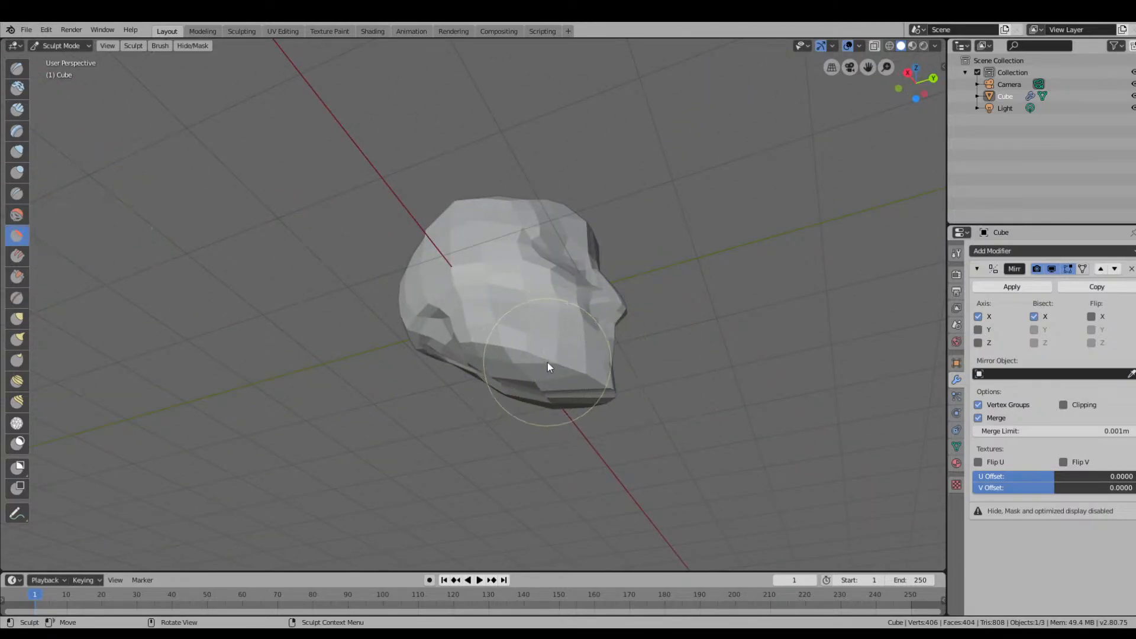
key("f")
left_click(511, 362)
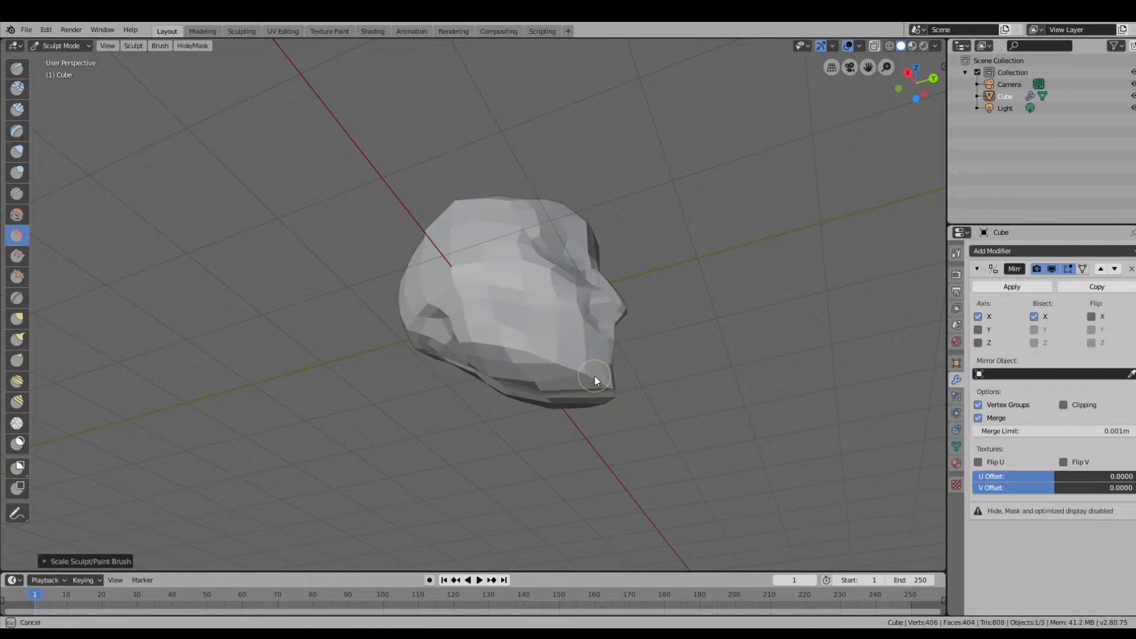
scroll(612, 403, "up", 1)
mouse_move(612, 399)
middle_mouse_down()
mouse_move(691, 449)
mouse_move(614, 437)
middle_mouse_up()
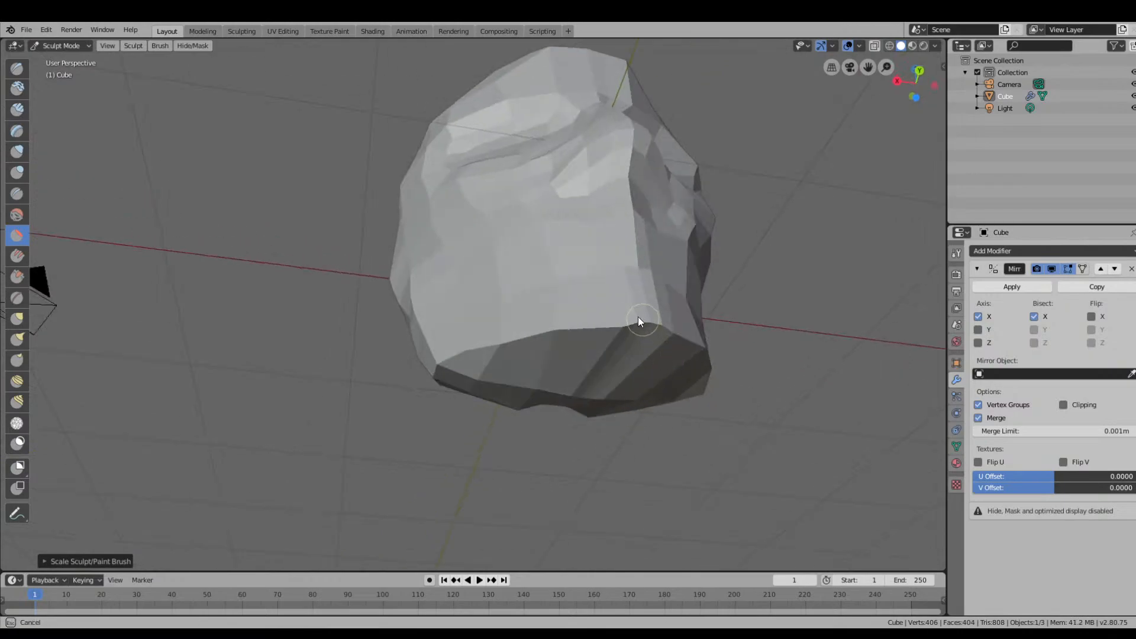
left_click(702, 360)
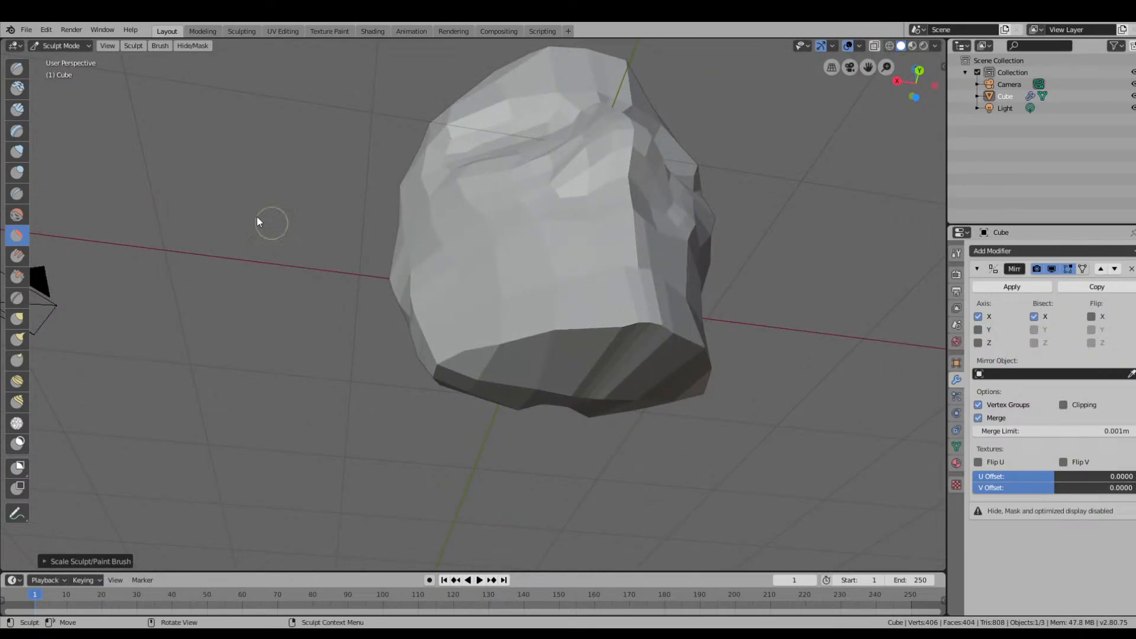
mouse_move(733, 332)
middle_mouse_down()
mouse_move(566, 314)
mouse_move(521, 338)
mouse_move(539, 354)
mouse_move(734, 345)
middle_mouse_up()
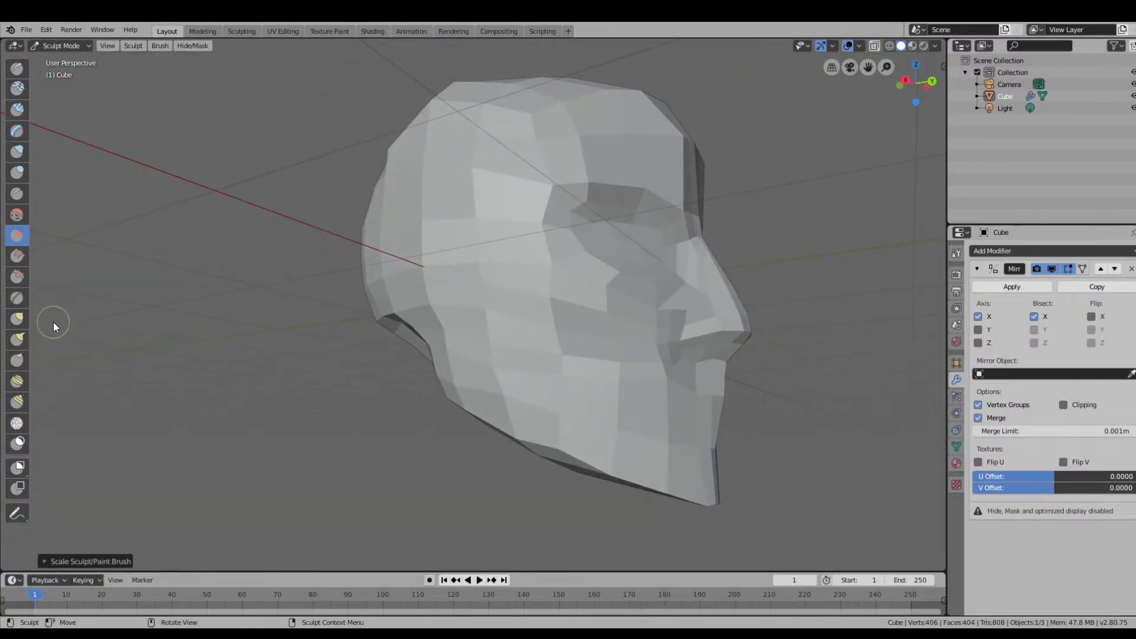
In Edit Mode, add one loop cut running vertically down the side of the head and another running horizontally across the jaw and chin.
left_click(62, 46)
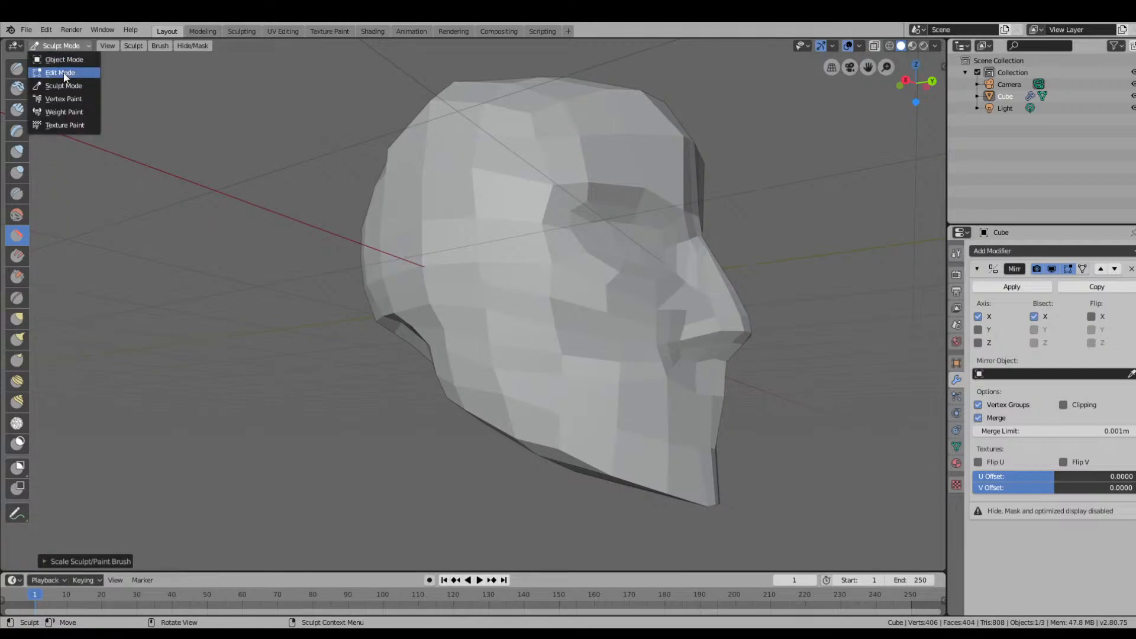
left_click(63, 73)
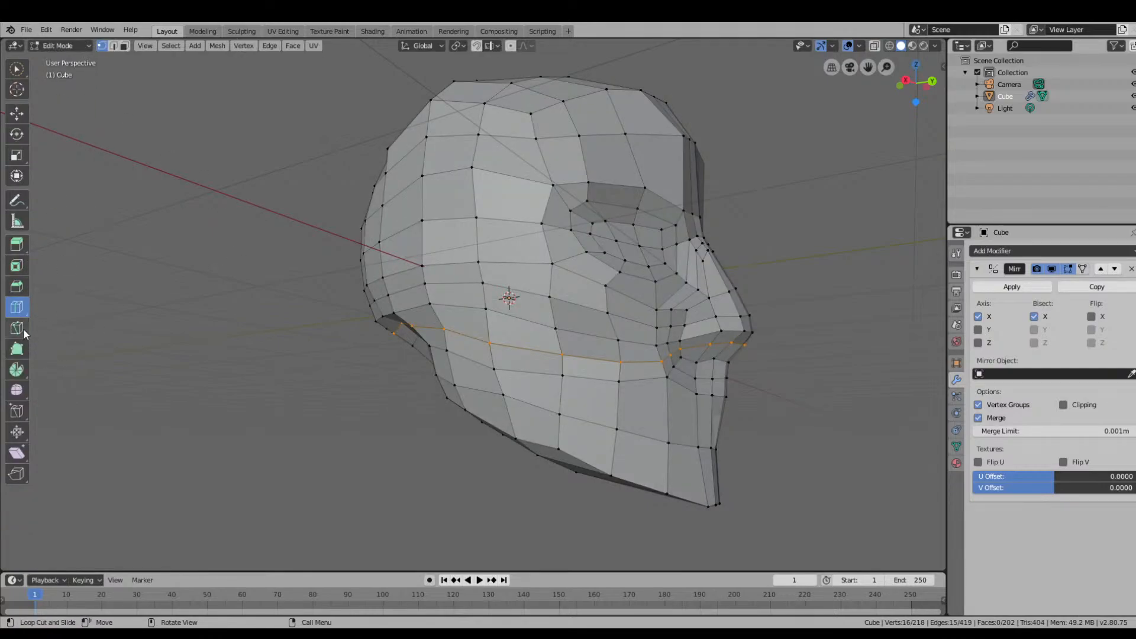
left_click(599, 449)
middle_click_drag(600, 447, 731, 409)
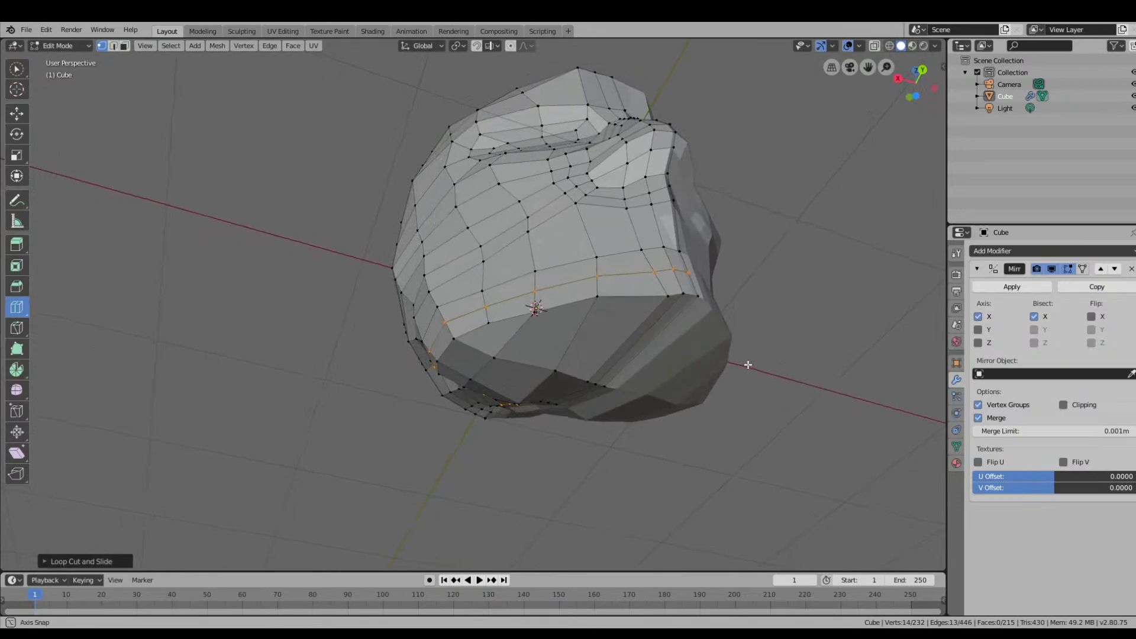
middle_click_drag(746, 363, 799, 442)
left_click(672, 385)
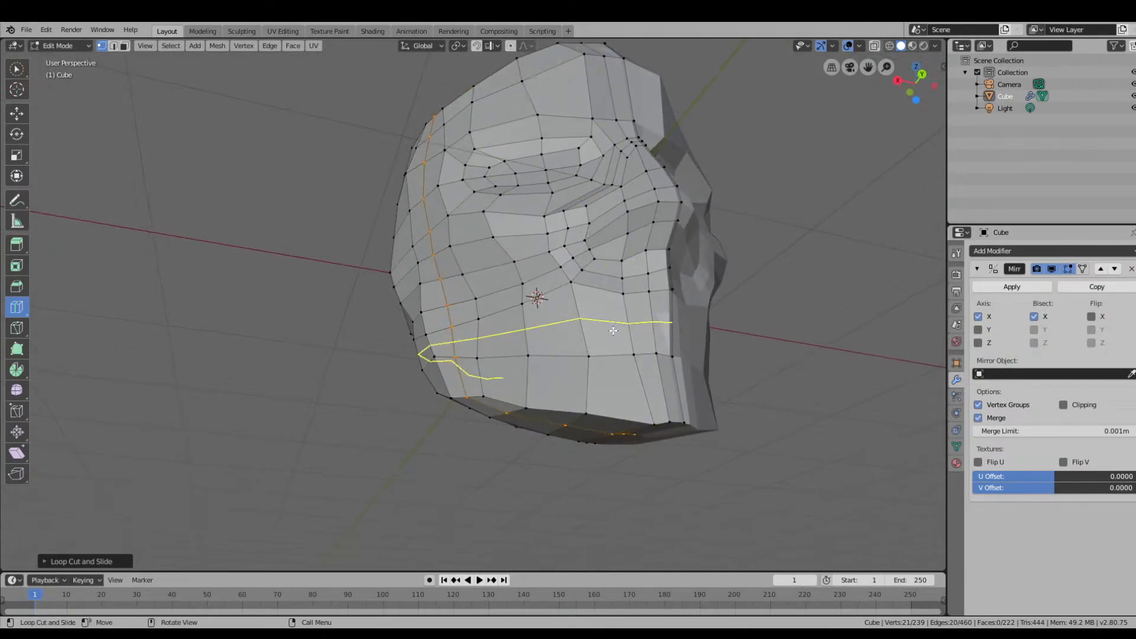
left_click(621, 386)
middle_click_drag(756, 401, 351, 282)
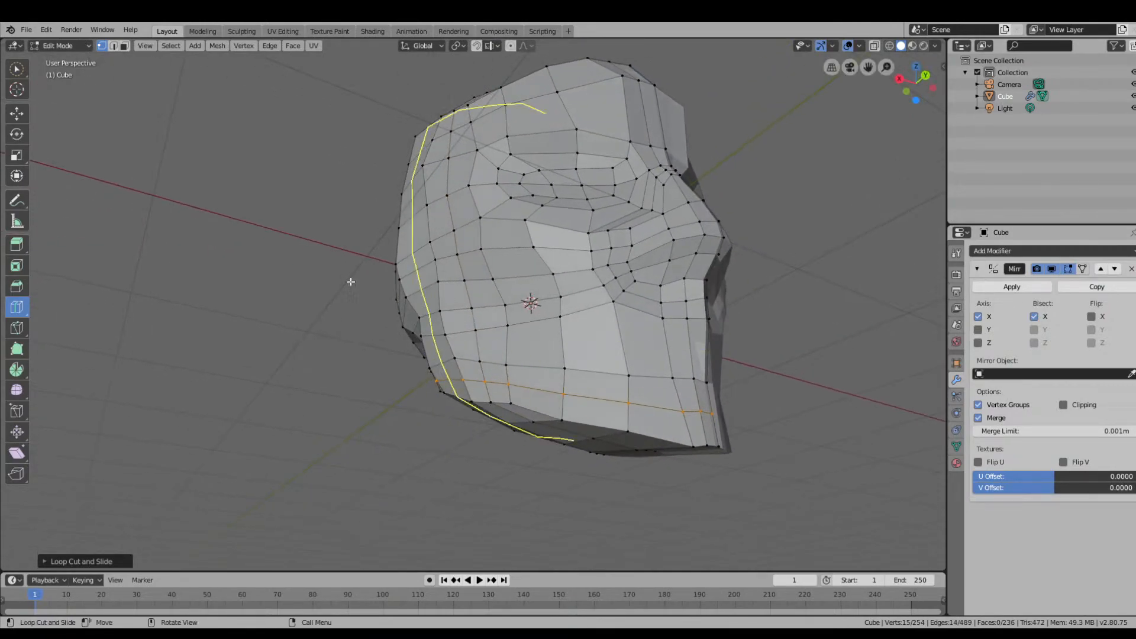
Return to Sculpt Mode and flatten the lower edge of the chin and the side of the jaw, adjusting the brush size.
left_click(63, 46)
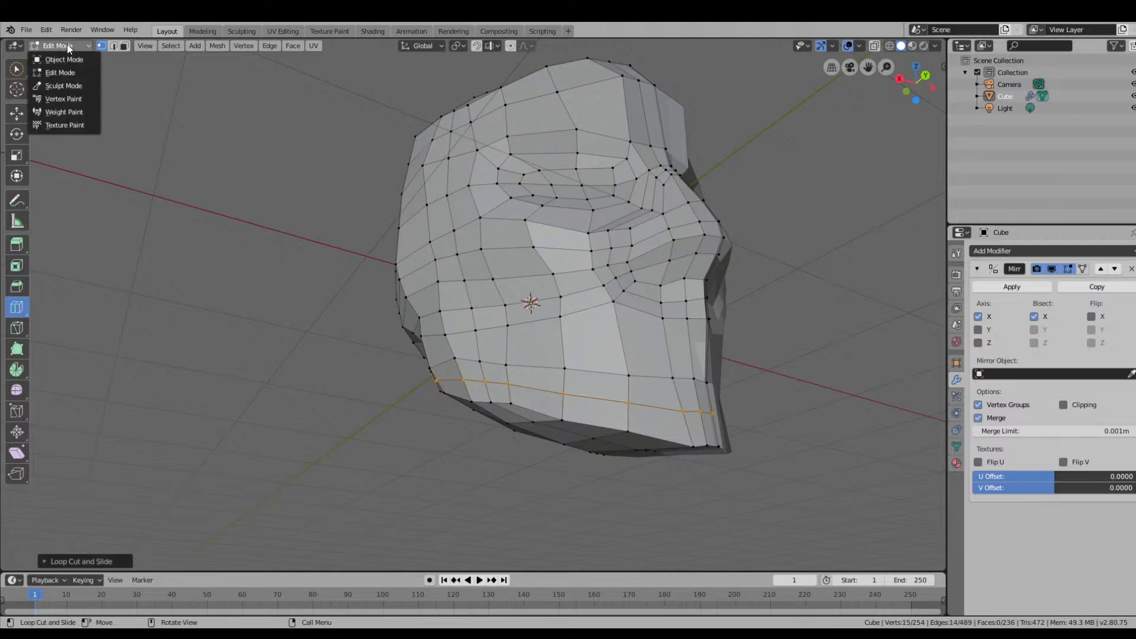
left_click(64, 86)
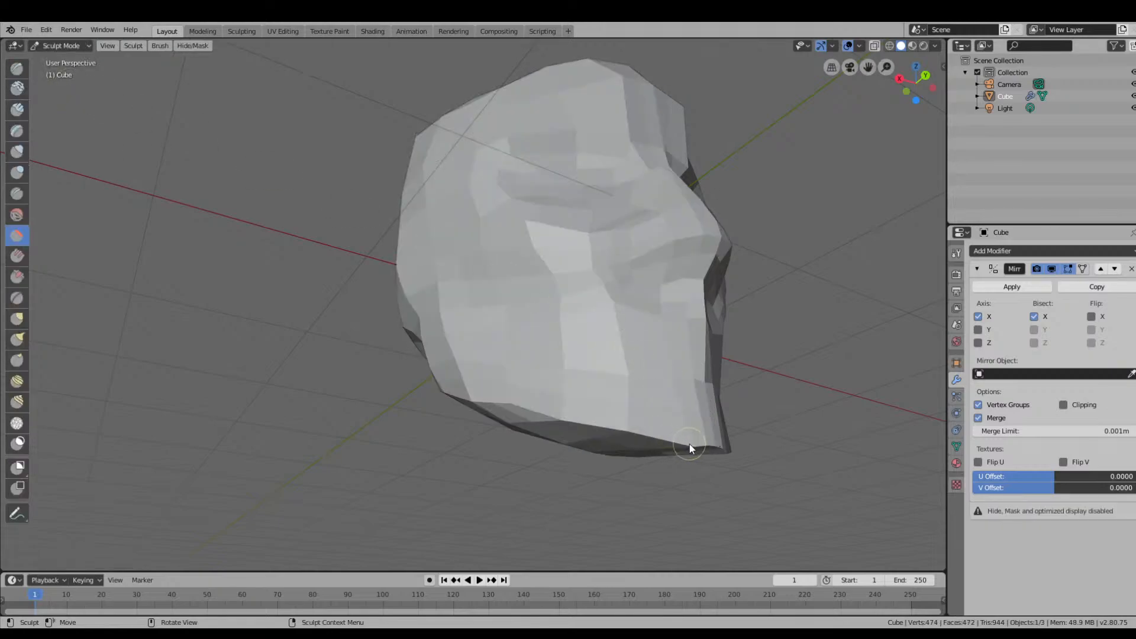
mouse_move(690, 444)
left_mouse_down()
mouse_move(654, 428)
mouse_move(680, 393)
left_mouse_up()
mouse_move(685, 431)
middle_mouse_down()
mouse_move(723, 457)
mouse_move(653, 467)
middle_mouse_up()
key("bracketleft")
key("bracketleft")
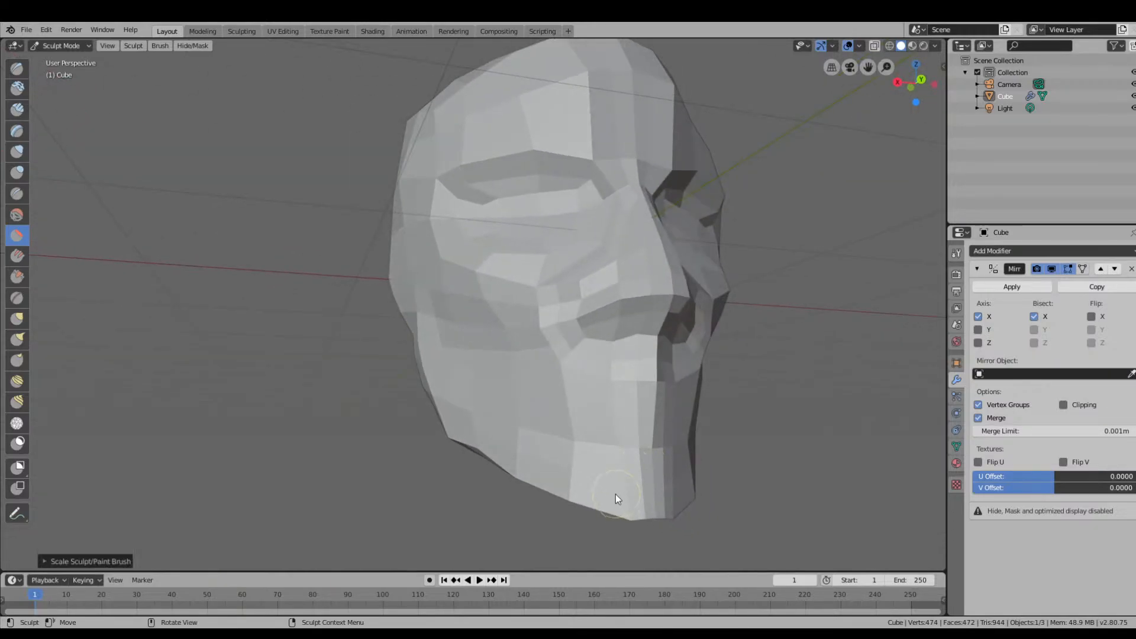
left_click_drag(481, 457, 465, 444)
Smooth the jawline with the Smooth brush from the rear jaw corner forward to the tip of the chin.
left_click(17, 318)
left_click(16, 214)
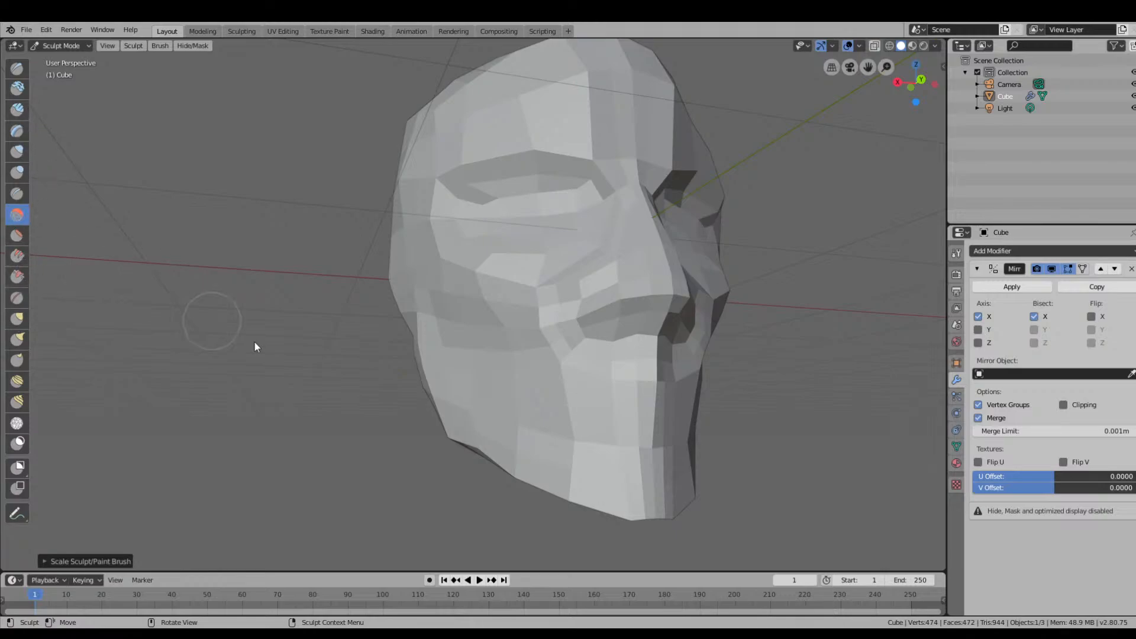
middle_click_drag(571, 481, 528, 461)
mouse_move(530, 453)
left_mouse_down()
mouse_move(525, 440)
mouse_move(471, 430)
mouse_move(471, 441)
left_mouse_up()
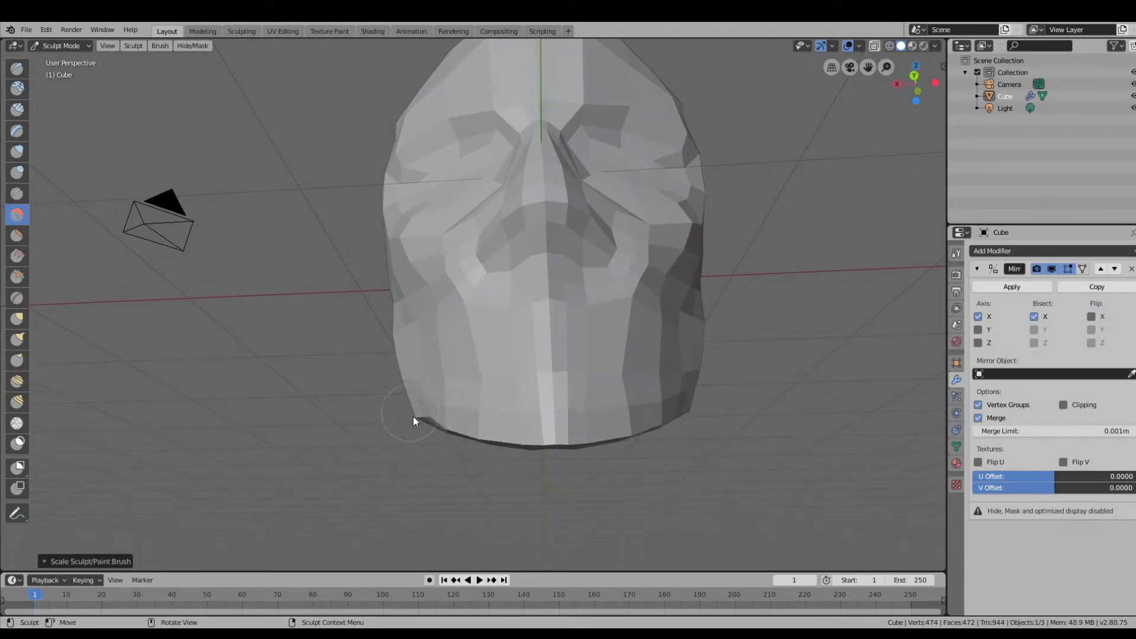
left_click_drag(414, 416, 435, 422)
middle_click_drag(435, 422, 546, 457)
left_click_drag(483, 385, 502, 411)
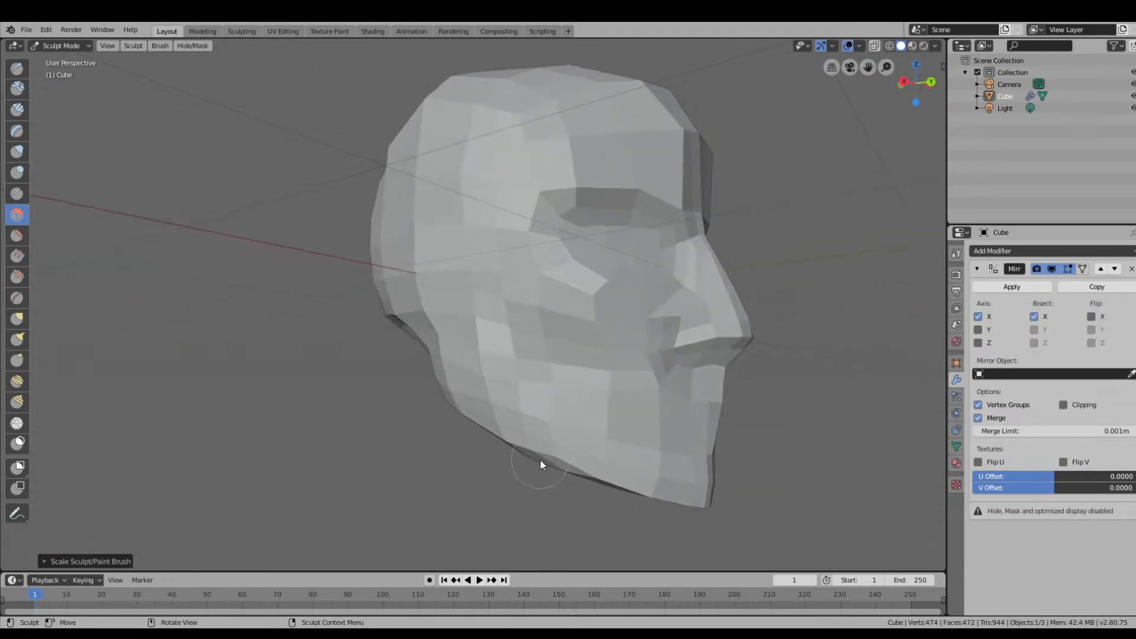
left_click_drag(548, 466, 573, 477)
left_click_drag(605, 487, 702, 499)
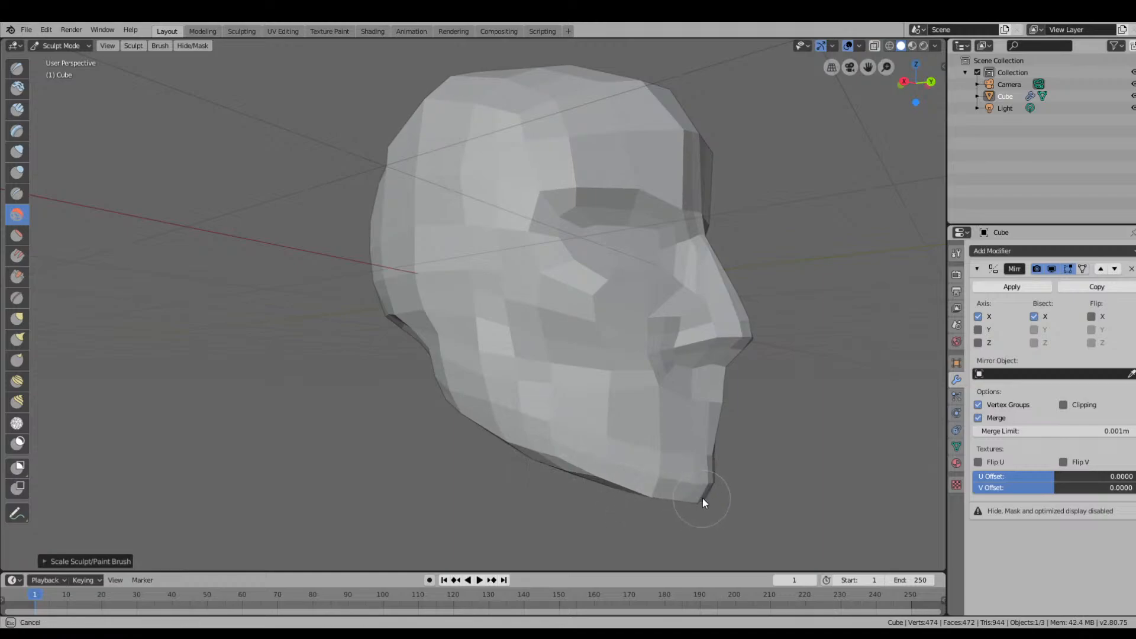
Smooth the faces around the side of the mouth and across the cheek.
middle_click_drag(676, 491, 663, 471)
left_click_drag(654, 432, 645, 348)
mouse_move(595, 346)
left_mouse_down()
mouse_move(512, 339)
mouse_move(509, 324)
left_mouse_up()
middle_click_drag(614, 390, 686, 408)
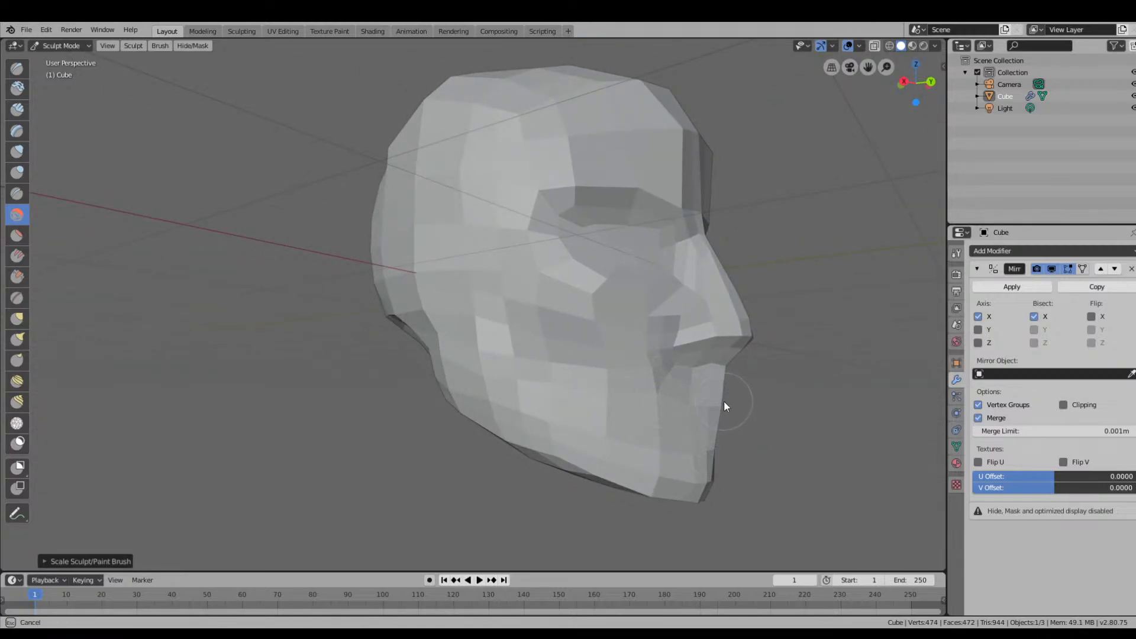
mouse_move(716, 388)
middle_mouse_down()
mouse_move(726, 406)
mouse_move(651, 408)
middle_mouse_up()
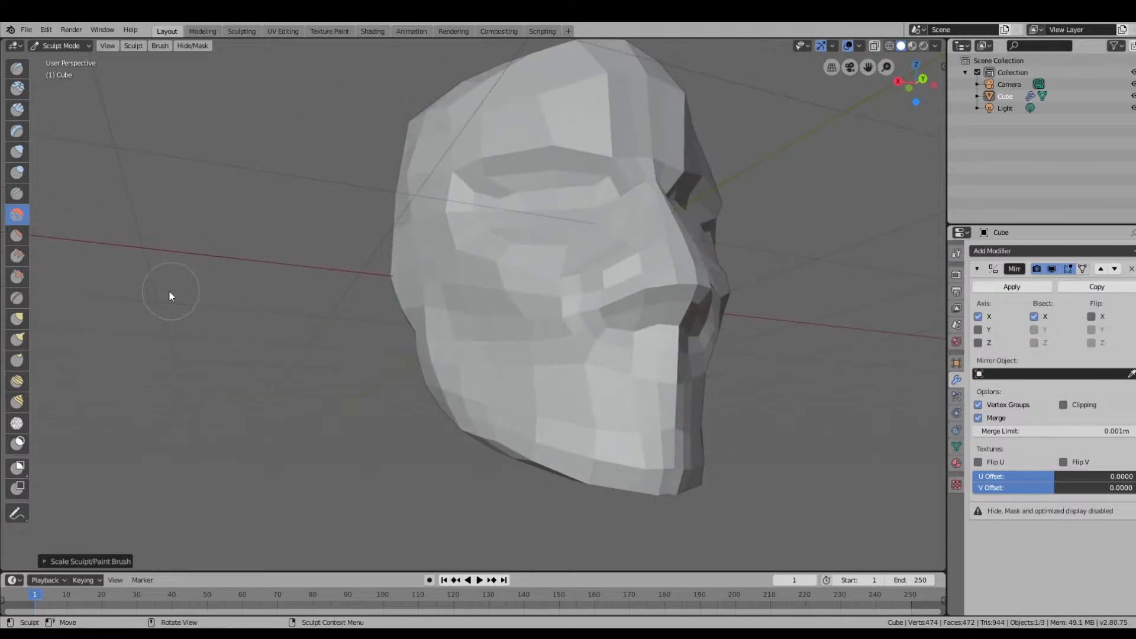
Grab the middle of the upper lip and reshape the lower jawline from the chin toward the rear.
left_click(17, 317)
left_click_drag(670, 376, 675, 354)
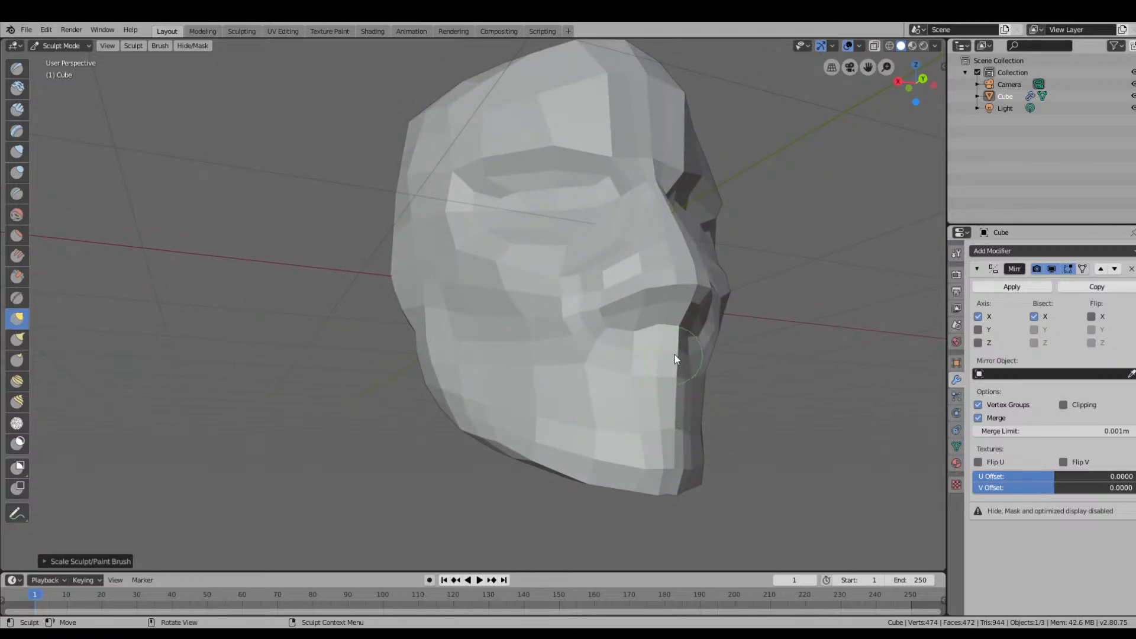
middle_click_drag(669, 353, 766, 410)
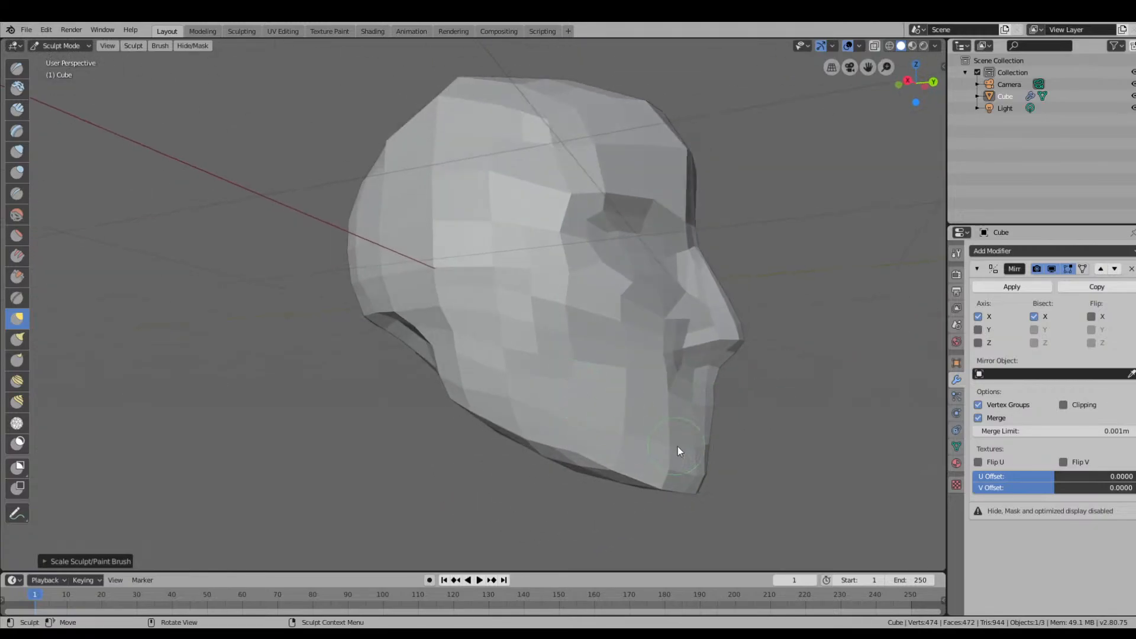
middle_click_drag(735, 467, 690, 466)
mouse_move(665, 477)
left_mouse_down()
mouse_move(550, 432)
mouse_move(610, 450)
mouse_move(509, 429)
left_mouse_up()
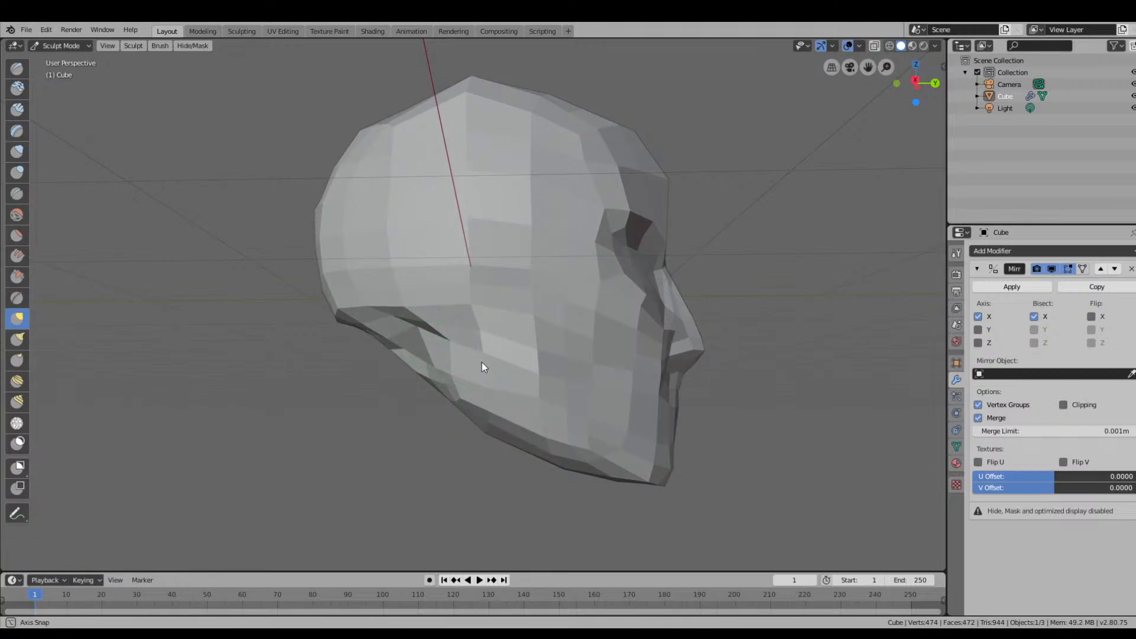
Check the overall head shape from below and at a distance, and grab the rear jaw corner and lower cheek up and inward.
mouse_move(481, 362)
middle_mouse_down()
mouse_move(646, 365)
mouse_move(519, 362)
mouse_move(499, 330)
middle_mouse_up()
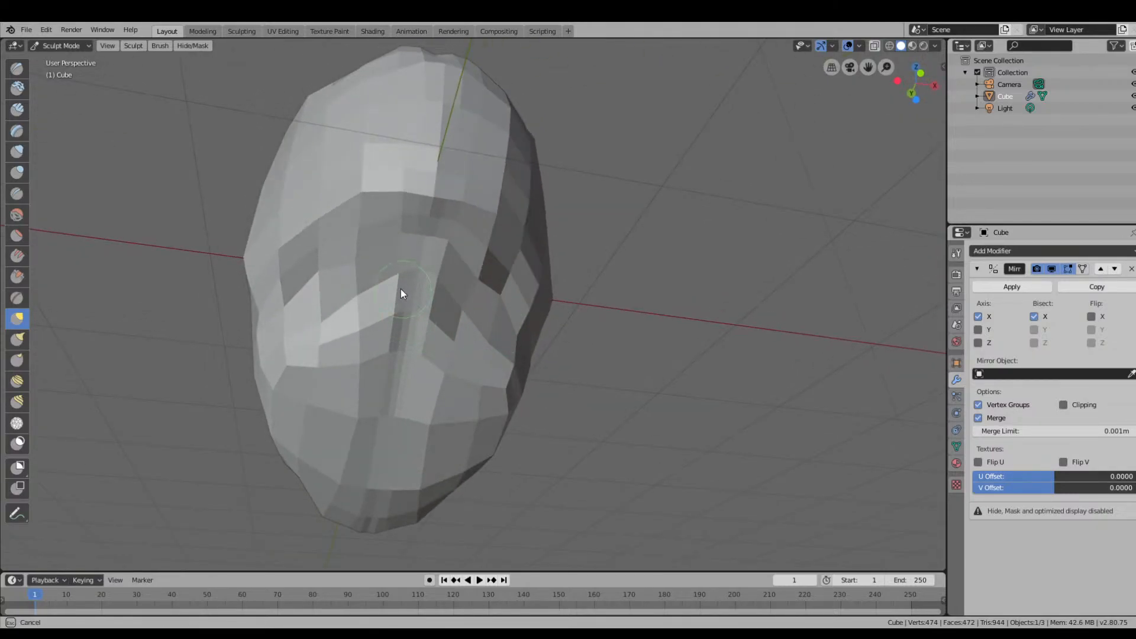
middle_click_drag(436, 309, 647, 364)
scroll(748, 332, "down", 6)
scroll(611, 386, "down", 3)
scroll(648, 374, "up", 6)
middle_click_drag(730, 388, 633, 418)
scroll(574, 384, "up", 3)
left_click_drag(520, 376, 481, 359)
left_click_drag(477, 355, 474, 347)
mouse_move(499, 340)
left_mouse_down()
mouse_move(488, 333)
mouse_move(498, 334)
left_mouse_up()
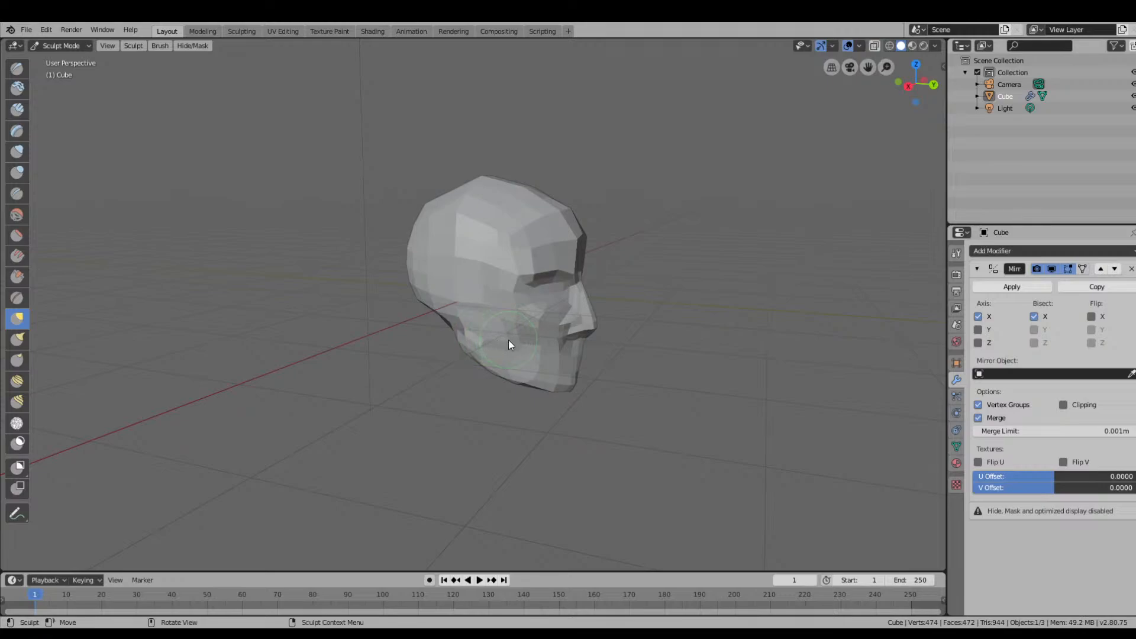
Push the brow back above the nose bridge and reshape the brow ridge and outer corner of the eye socket with Grab.
mouse_move(509, 340)
middle_mouse_down()
mouse_move(460, 335)
mouse_move(475, 351)
mouse_move(556, 363)
mouse_move(540, 375)
mouse_move(548, 347)
mouse_move(565, 351)
middle_mouse_up()
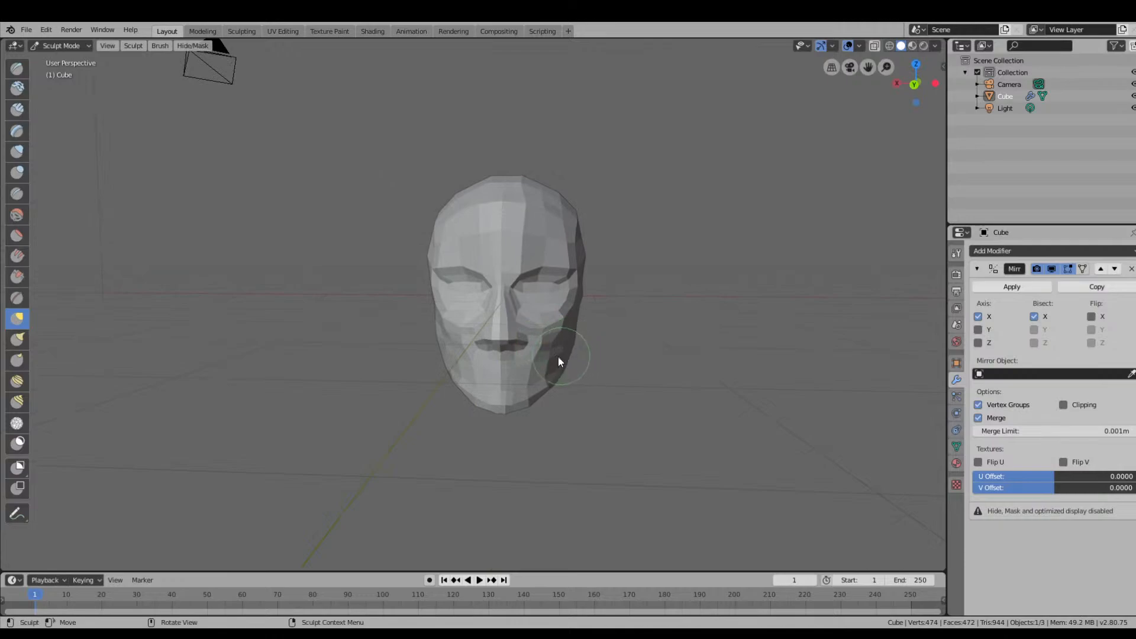
middle_click_drag(525, 296, 594, 278)
scroll(595, 278, "up", 2)
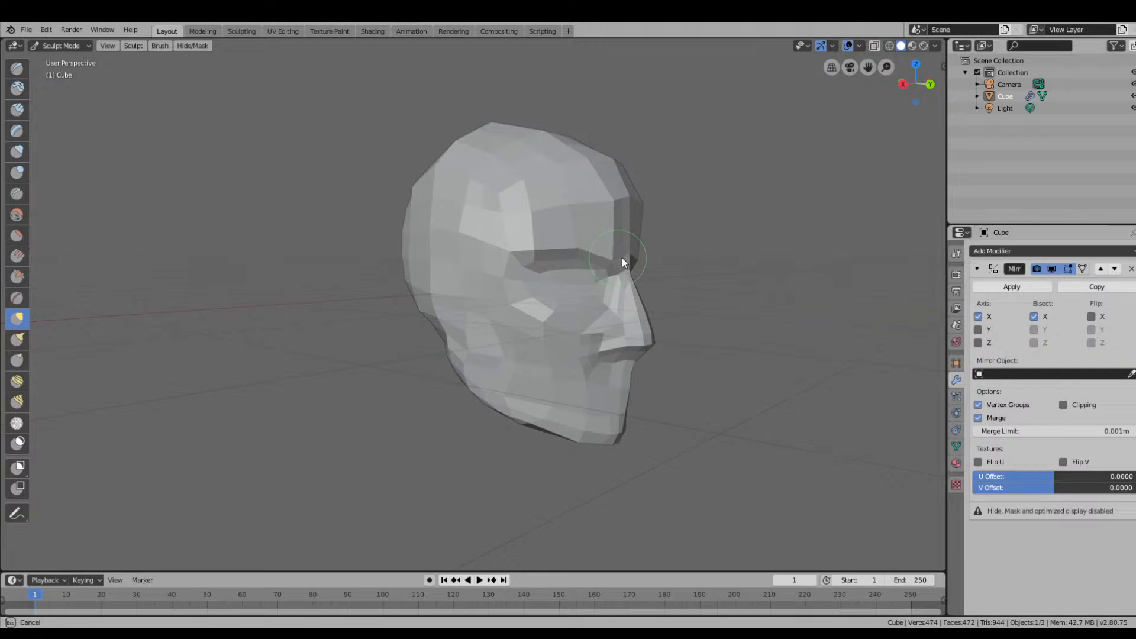
mouse_move(623, 257)
middle_mouse_down()
mouse_move(657, 271)
mouse_move(644, 255)
middle_mouse_up()
left_click_drag(630, 259, 602, 263)
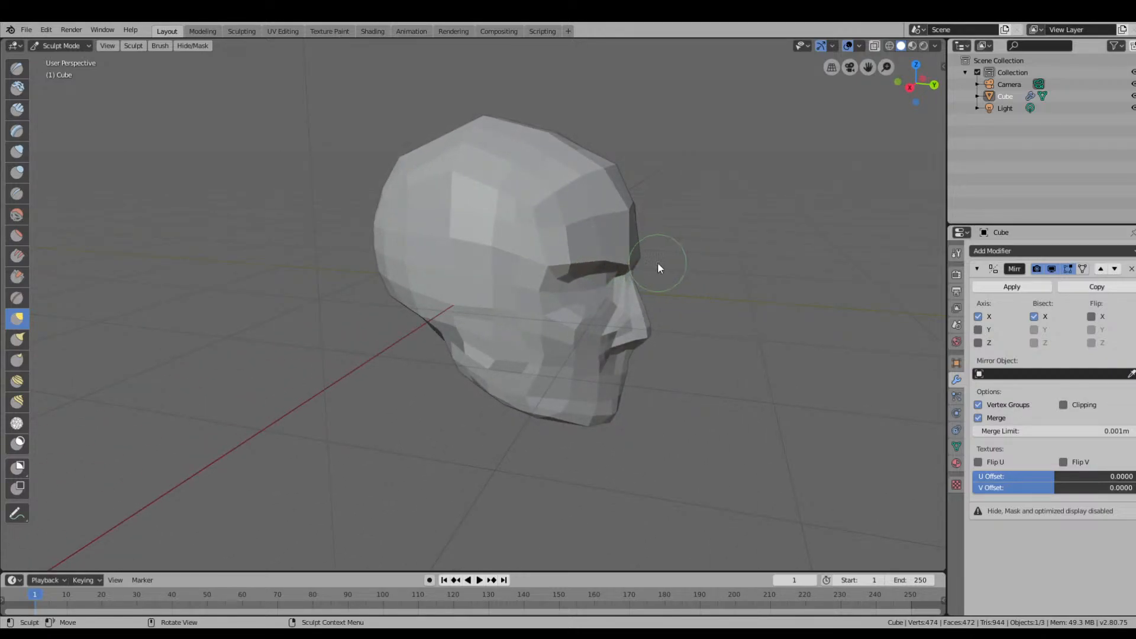
mouse_move(659, 266)
middle_mouse_down()
mouse_move(495, 264)
mouse_move(524, 285)
middle_mouse_up()
left_click_drag(524, 285, 545, 266)
middle_click_drag(471, 274, 680, 272)
mouse_move(566, 275)
left_mouse_down()
mouse_move(563, 266)
mouse_move(576, 271)
left_mouse_up()
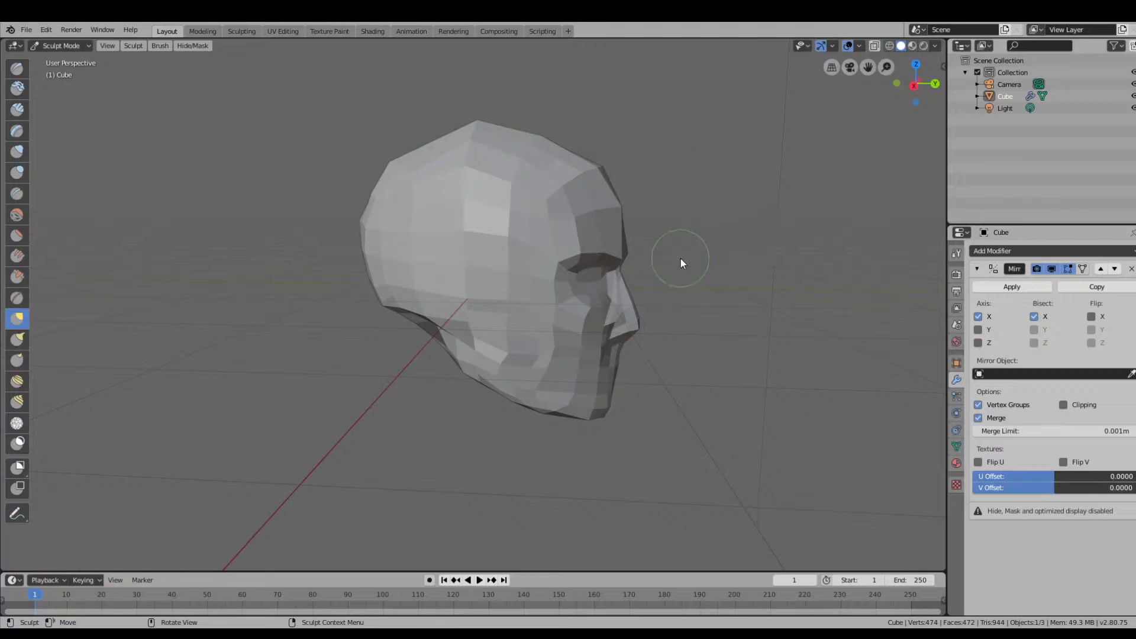
Grab the side of the jaw downward and move the cheek slightly backward.
mouse_move(680, 259)
middle_mouse_down()
mouse_move(572, 245)
mouse_move(741, 254)
mouse_move(888, 216)
mouse_move(807, 286)
mouse_move(701, 288)
mouse_move(734, 288)
mouse_move(740, 274)
mouse_move(526, 312)
mouse_move(654, 363)
mouse_move(524, 361)
middle_mouse_up()
mouse_move(499, 352)
left_mouse_down()
mouse_move(508, 377)
mouse_move(495, 379)
left_mouse_up()
mouse_move(494, 379)
middle_mouse_down()
mouse_move(572, 324)
mouse_move(537, 332)
middle_mouse_up()
left_click_drag(538, 332, 527, 331)
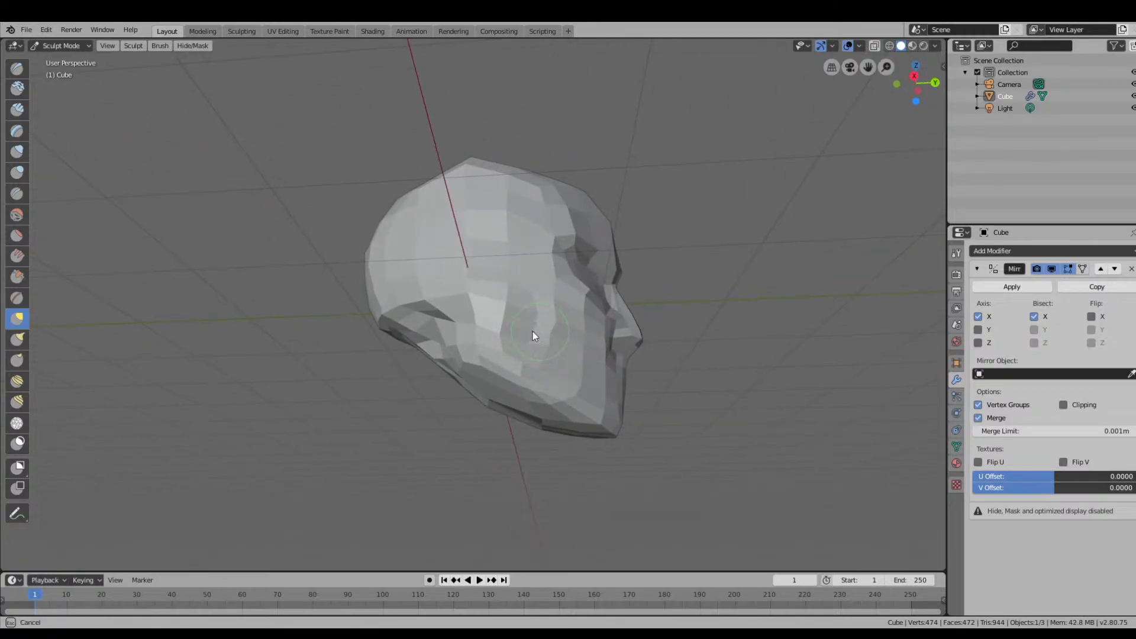
In a near-side view, reshape the nose profile along the bridge, tip and underside with Grab.
middle_click_drag(533, 335, 603, 414)
scroll(602, 413, "down", 4)
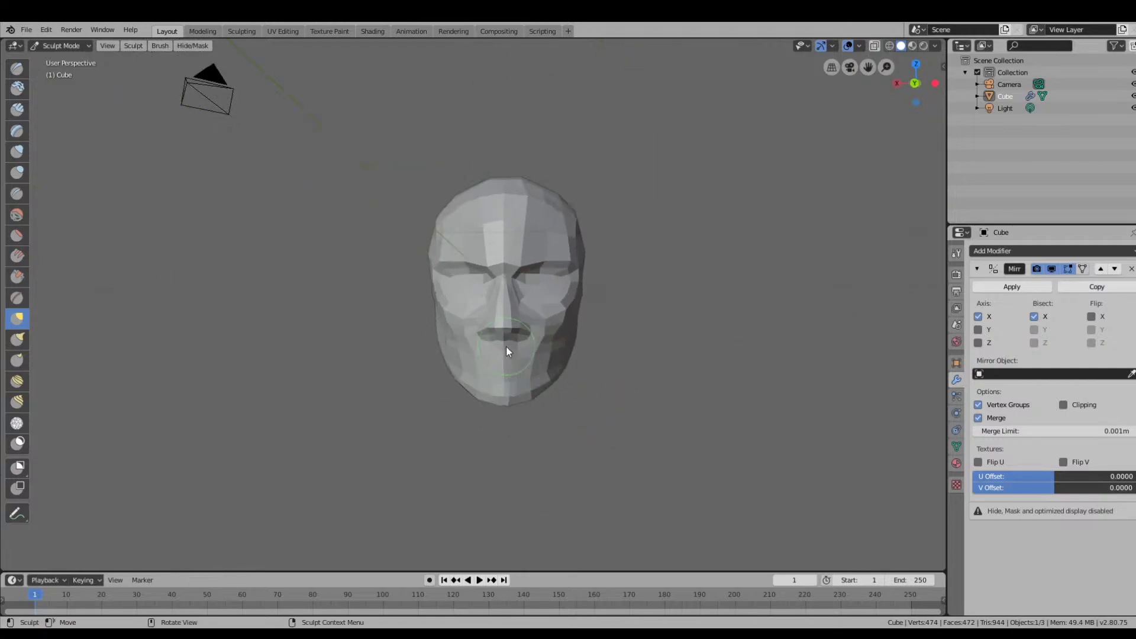
scroll(506, 352, "up", 3)
middle_click_drag(527, 345, 679, 358)
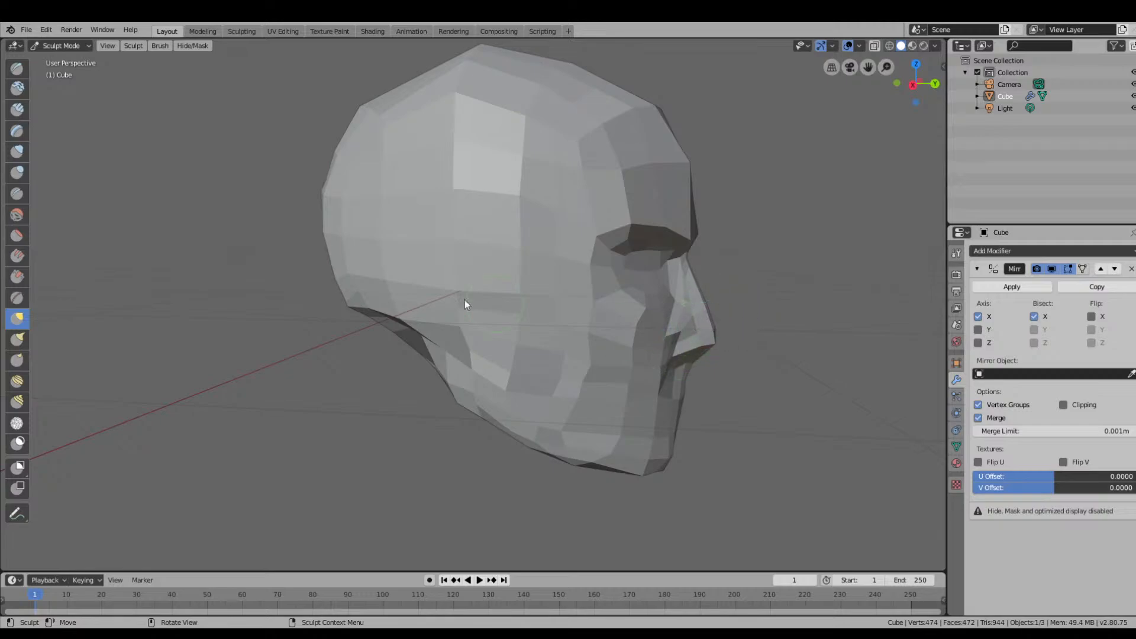
left_click_drag(709, 329, 717, 325)
left_click_drag(702, 309, 710, 306)
left_click_drag(691, 280, 705, 293)
mouse_move(704, 309)
left_mouse_down()
mouse_move(717, 336)
mouse_move(686, 358)
mouse_move(676, 344)
mouse_move(692, 349)
left_mouse_up()
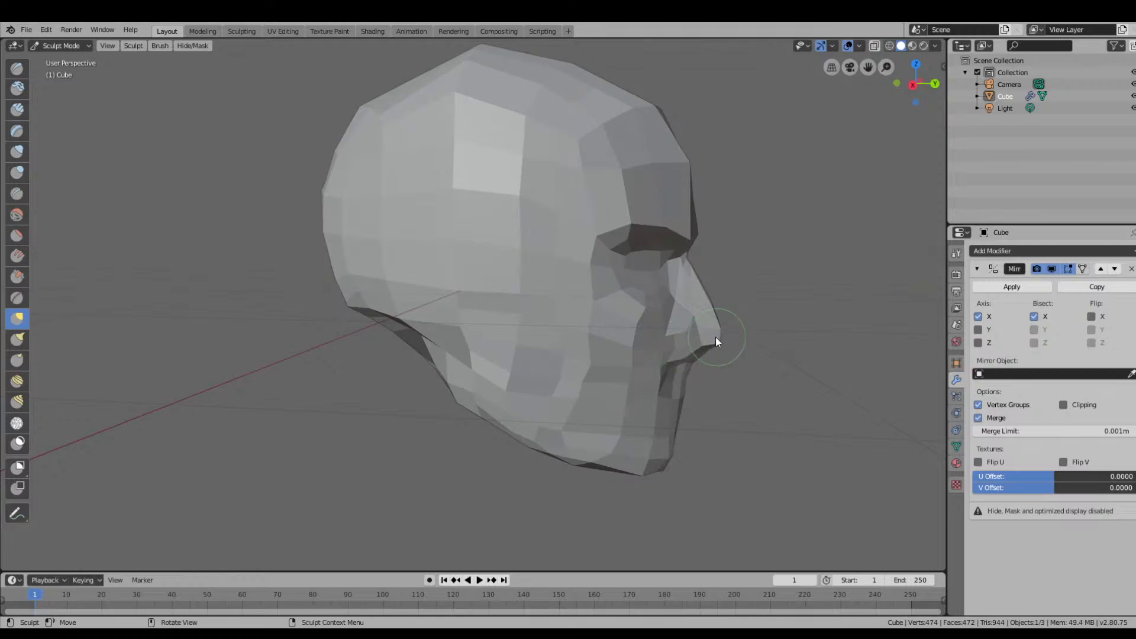
Adjust the lower edge of the chin and pull in the outer edge of the nose underside with Grab.
mouse_move(716, 337)
middle_mouse_down()
mouse_move(612, 322)
mouse_move(567, 346)
mouse_move(664, 346)
mouse_move(693, 358)
mouse_move(634, 397)
middle_mouse_up()
mouse_move(590, 474)
left_mouse_down()
mouse_move(598, 462)
mouse_move(588, 477)
left_mouse_up()
mouse_move(635, 471)
middle_mouse_down()
mouse_move(559, 402)
mouse_move(483, 394)
mouse_move(552, 349)
mouse_move(567, 272)
middle_mouse_up()
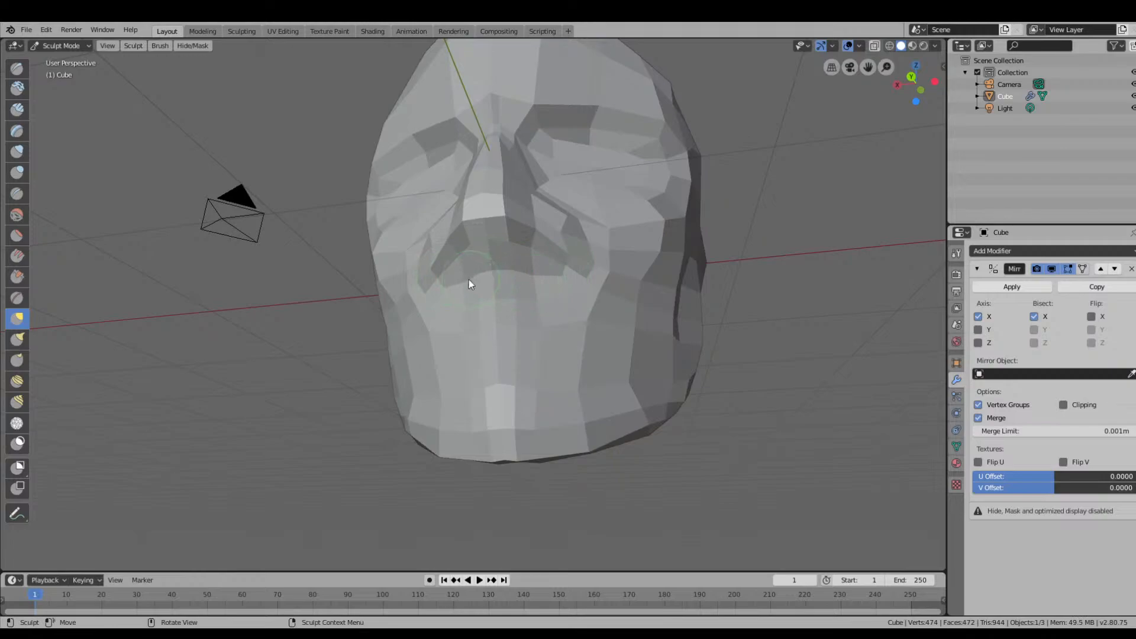
left_click_drag(451, 274, 449, 267)
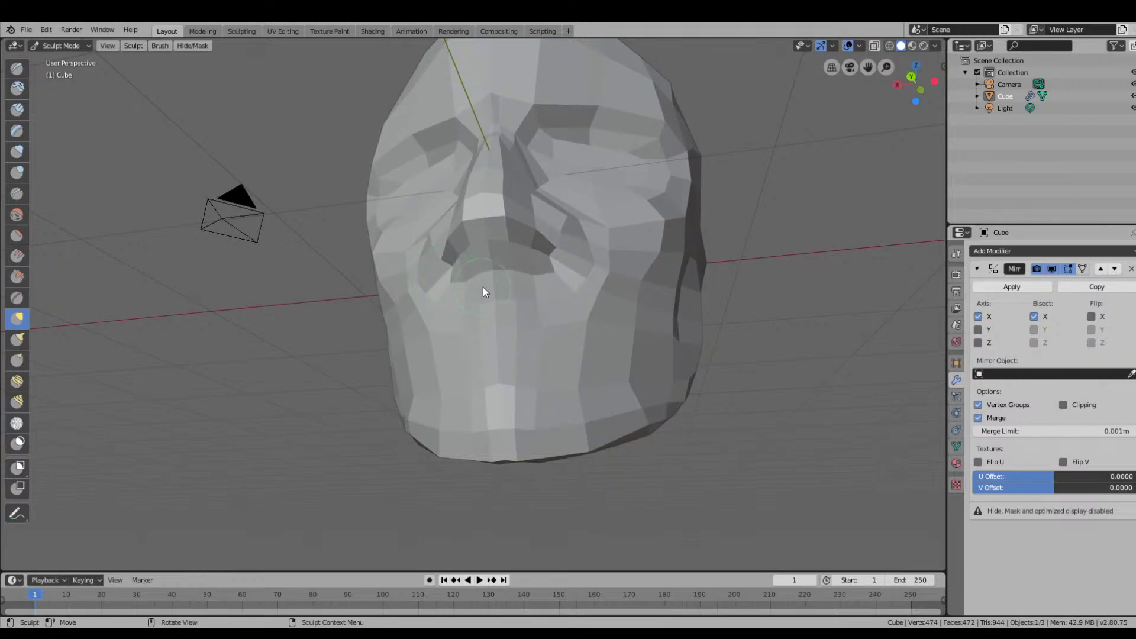
Reshape the side of the nostril and the cheek fold beside the upper lip with Grab.
middle_click_drag(483, 286, 538, 312)
mouse_move(617, 361)
left_mouse_down()
mouse_move(634, 359)
mouse_move(605, 328)
left_mouse_up()
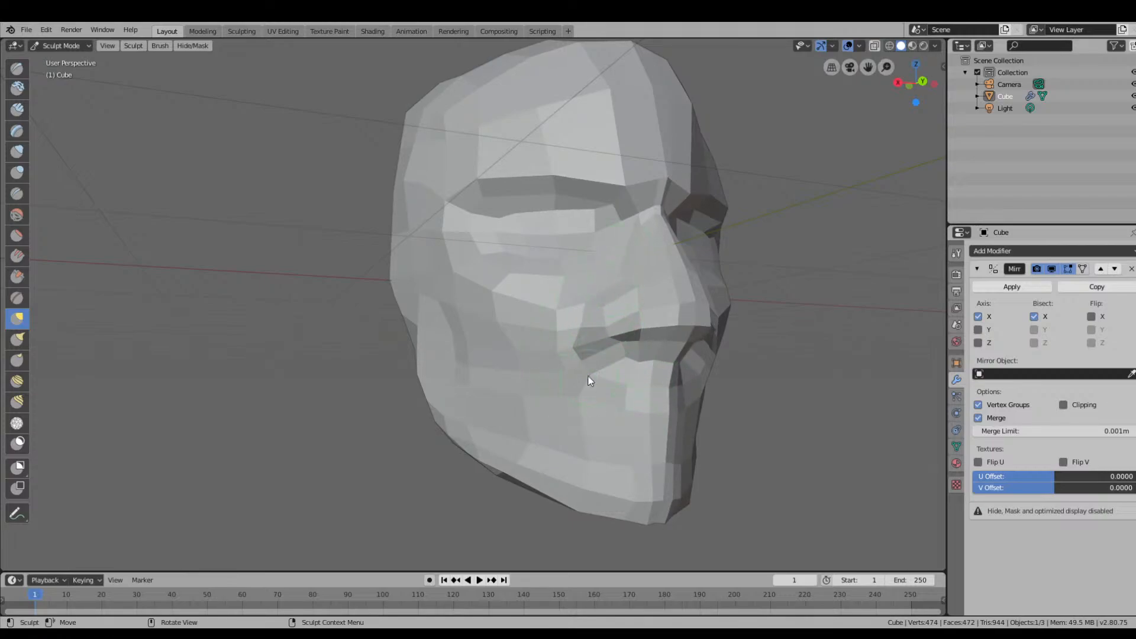
mouse_move(590, 381)
left_mouse_down()
mouse_move(579, 355)
mouse_move(601, 370)
left_mouse_up()
left_click_drag(601, 370, 606, 373)
mouse_move(609, 375)
middle_mouse_down()
mouse_move(681, 408)
mouse_move(712, 407)
mouse_move(647, 394)
middle_mouse_up()
left_click_drag(634, 346, 636, 353)
middle_click_drag(687, 357, 666, 401)
Adjust the side of the nose and straighten the profile from the upper lip to the chin with Grab.
mouse_move(565, 481)
left_mouse_down()
mouse_move(563, 490)
mouse_move(586, 478)
mouse_move(570, 467)
left_mouse_up()
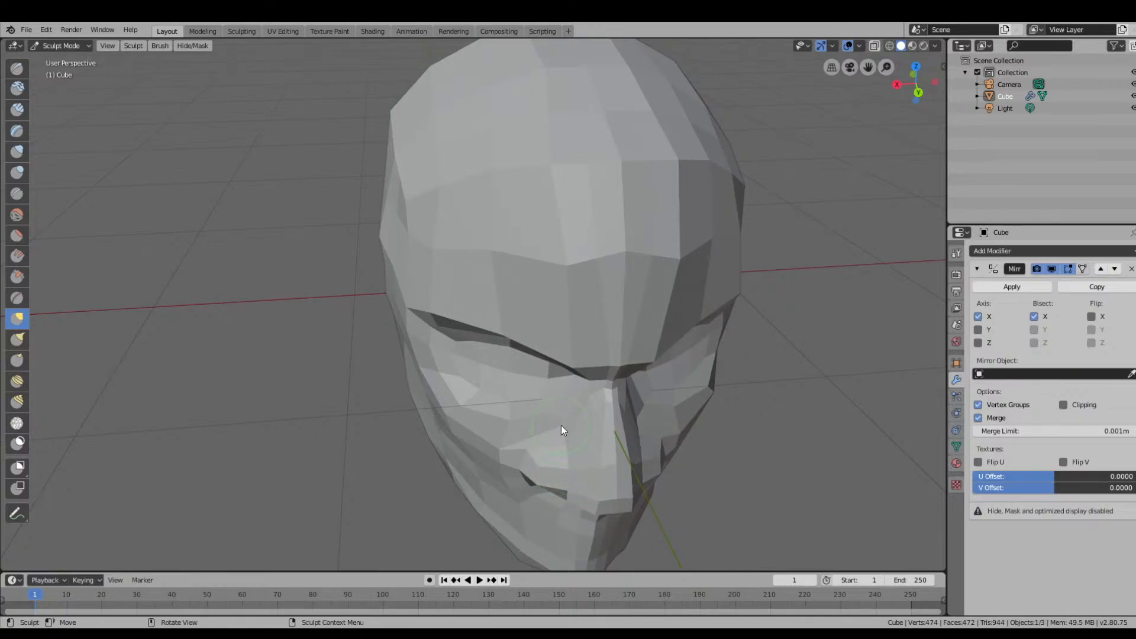
left_click_drag(561, 426, 557, 433)
left_click_drag(568, 439, 599, 407)
mouse_move(611, 428)
middle_mouse_down()
mouse_move(664, 382)
mouse_move(721, 367)
mouse_move(707, 361)
middle_mouse_up()
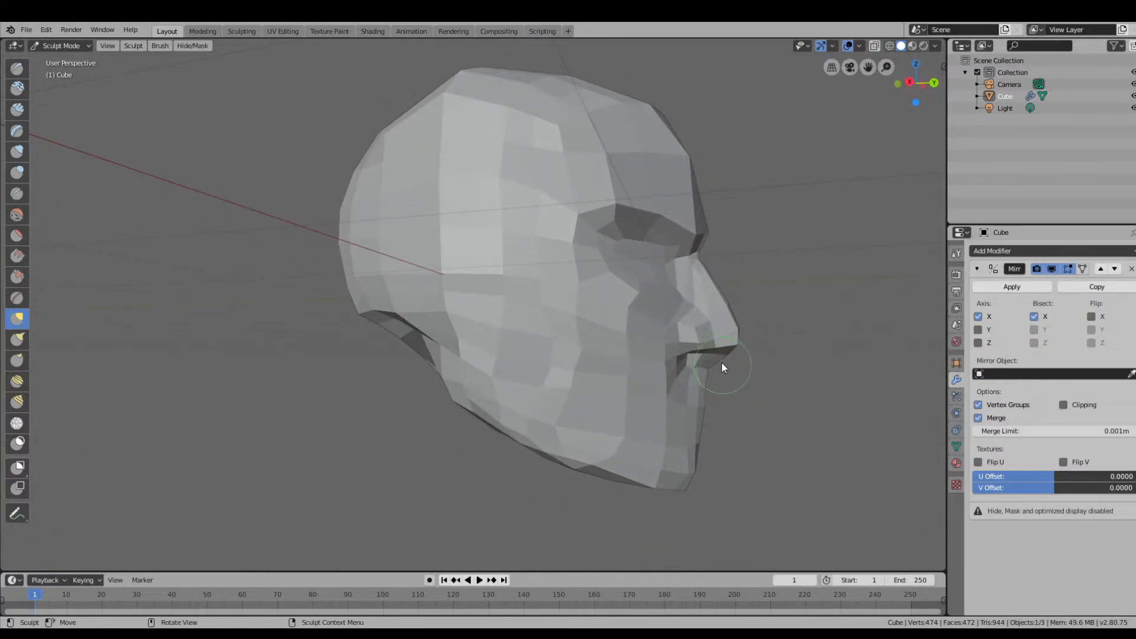
mouse_move(722, 362)
left_mouse_down()
mouse_move(709, 379)
mouse_move(703, 459)
mouse_move(685, 453)
left_mouse_up()
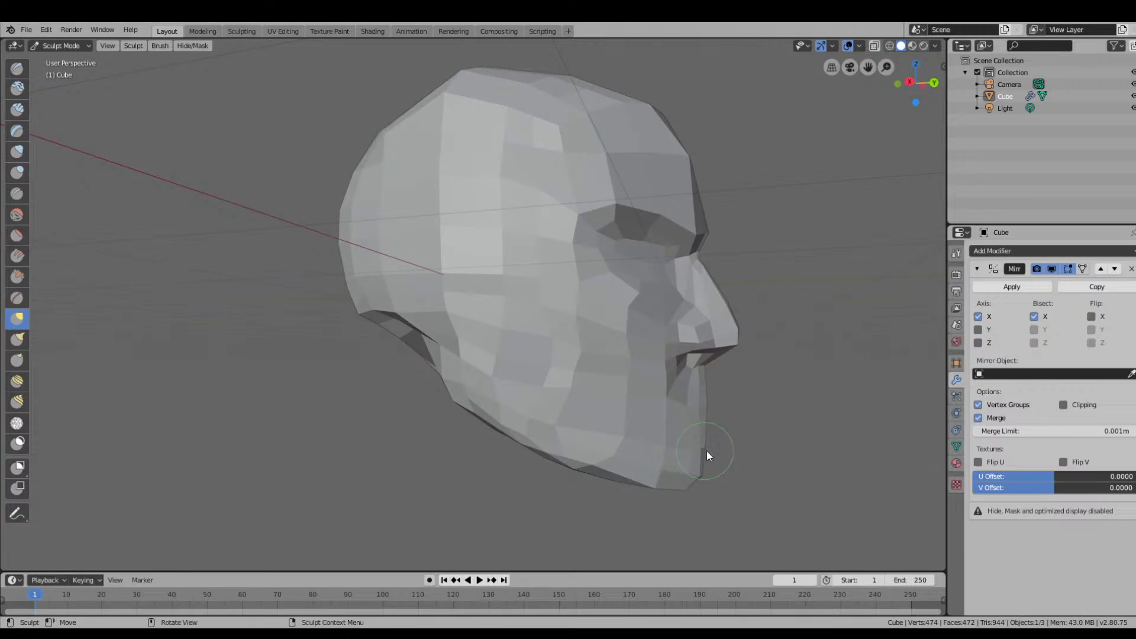
mouse_move(706, 451)
middle_mouse_down()
mouse_move(659, 443)
mouse_move(602, 411)
middle_mouse_up()
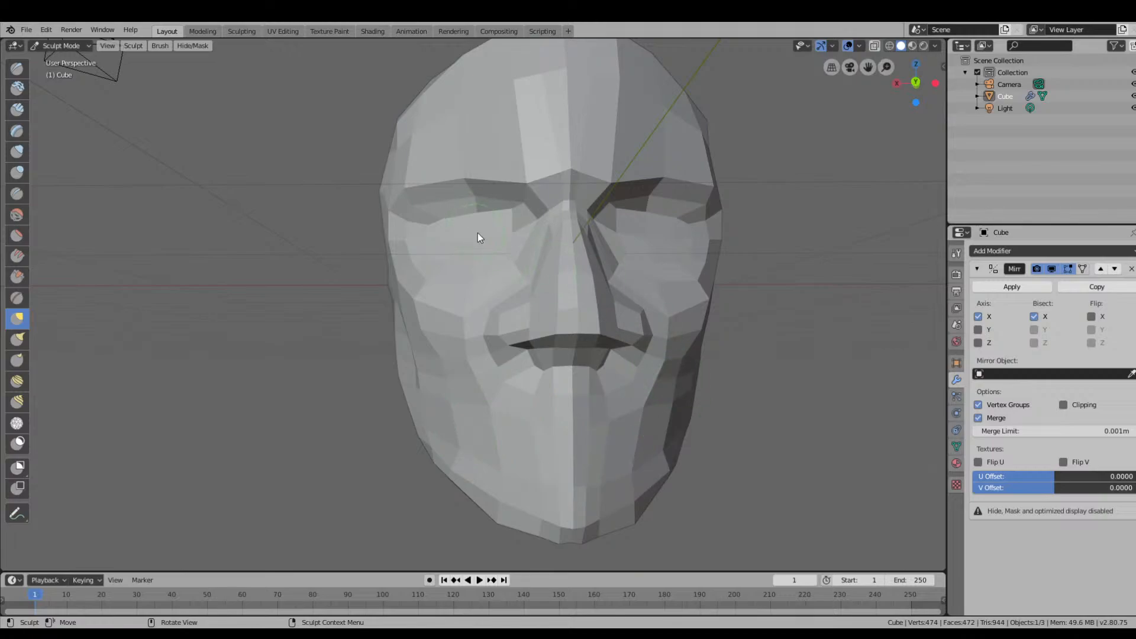
Nudge the lower cheek and the side of the jaw with small Grab strokes.
middle_click_drag(525, 245, 663, 250)
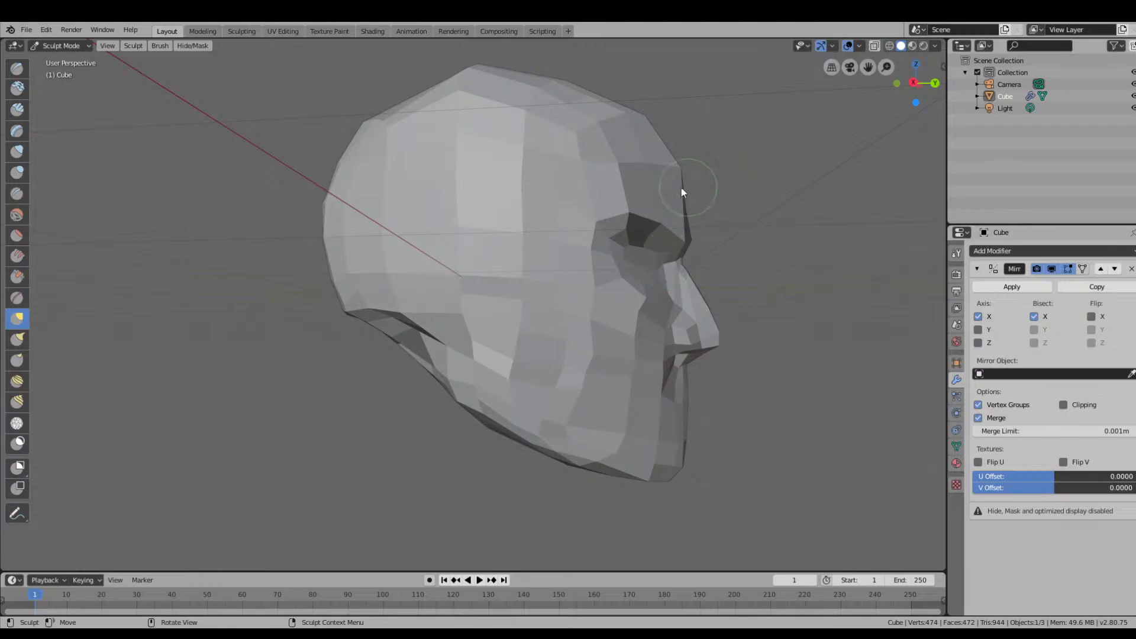
mouse_move(685, 190)
middle_mouse_down()
mouse_move(649, 287)
mouse_move(665, 287)
mouse_move(324, 305)
mouse_move(336, 293)
middle_mouse_up()
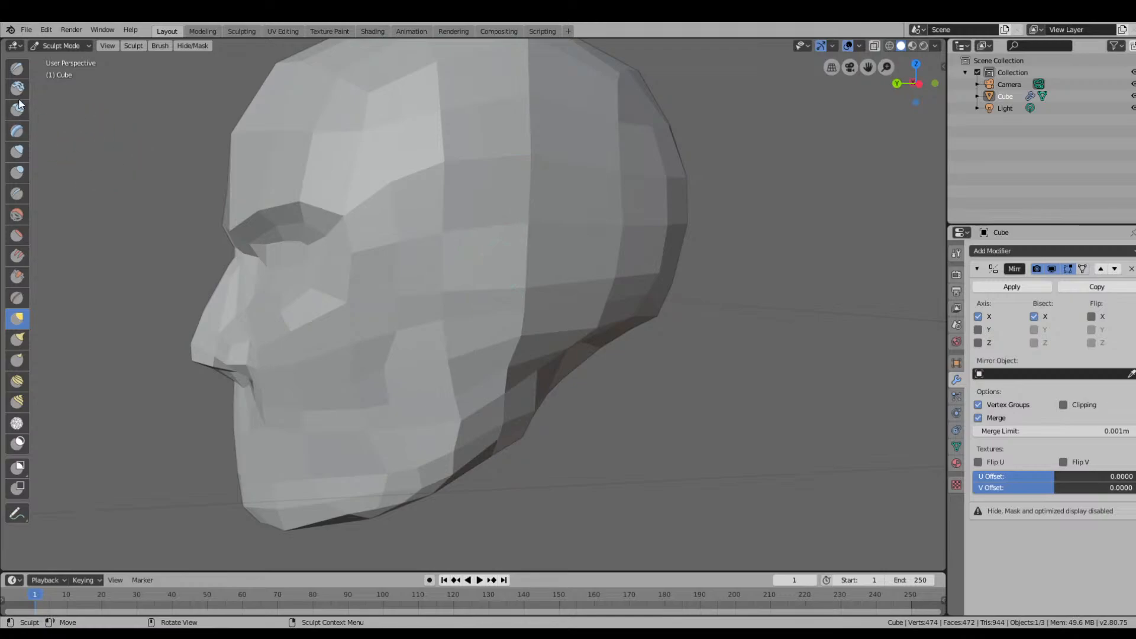
middle_click_drag(598, 244, 594, 241)
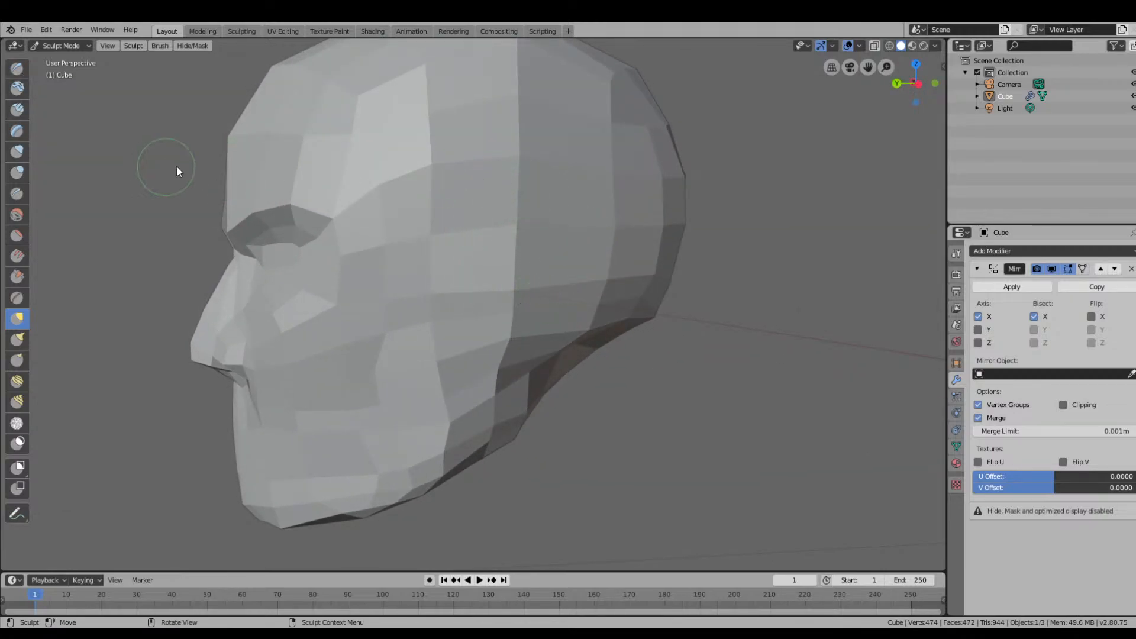
mouse_move(468, 280)
middle_mouse_down()
mouse_move(626, 268)
mouse_move(720, 312)
mouse_move(711, 196)
mouse_move(634, 195)
mouse_move(640, 355)
mouse_move(513, 356)
mouse_move(542, 393)
mouse_move(562, 385)
middle_mouse_up()
scroll(638, 350, "down", 5)
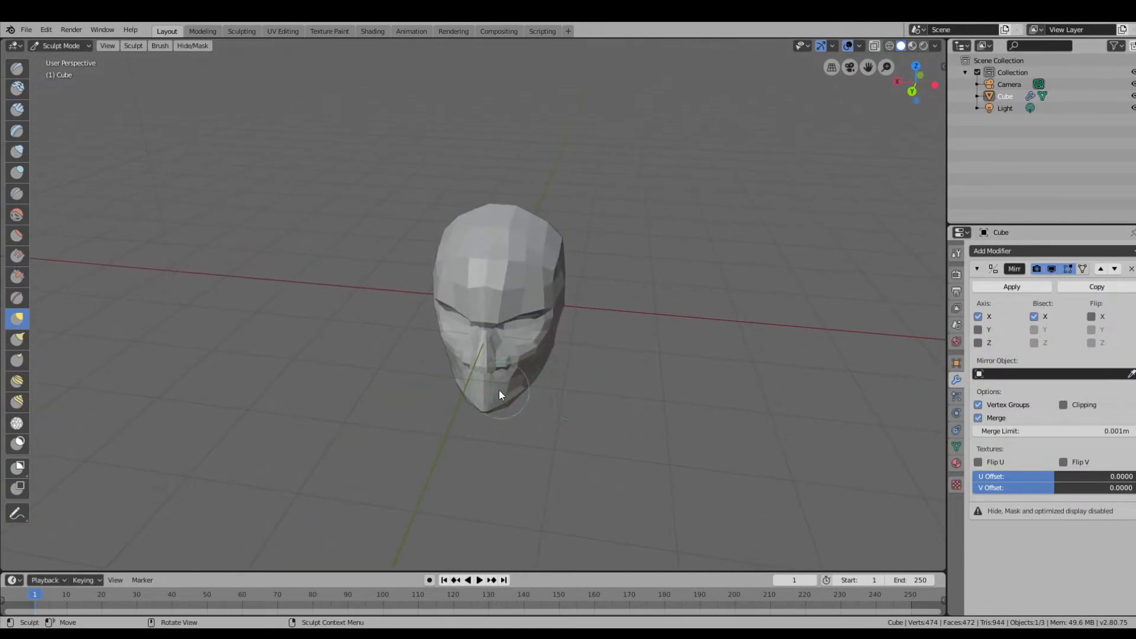
mouse_move(478, 396)
middle_mouse_down()
mouse_move(550, 424)
mouse_move(522, 400)
middle_mouse_up()
mouse_move(522, 400)
left_mouse_down()
mouse_move(508, 388)
mouse_move(516, 393)
left_mouse_up()
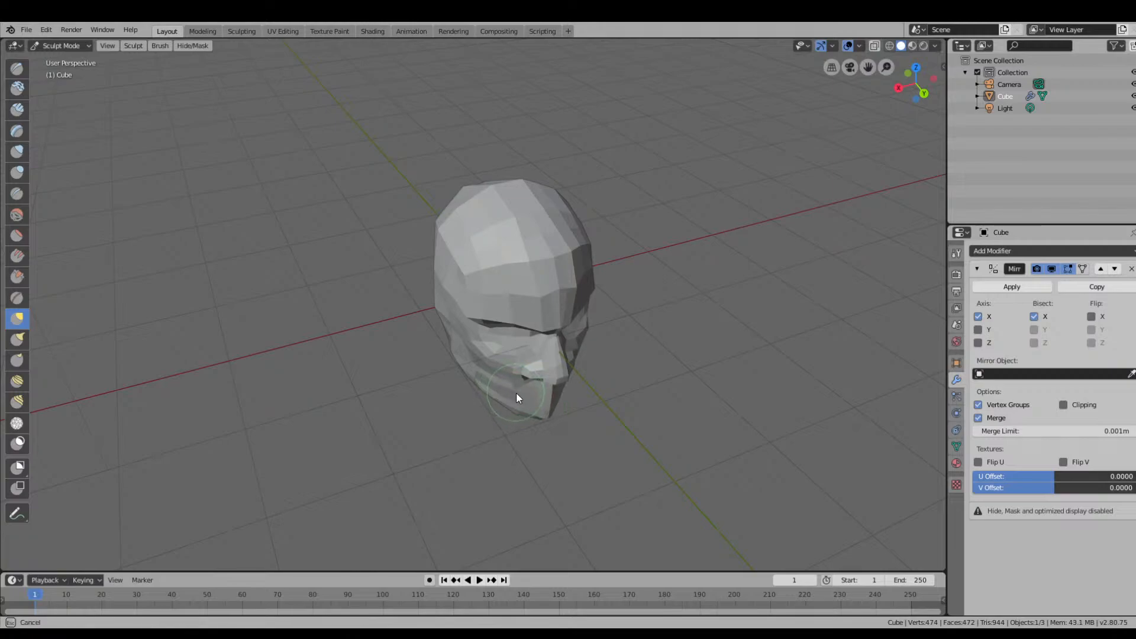
mouse_move(521, 393)
middle_mouse_down()
mouse_move(649, 368)
mouse_move(363, 192)
middle_mouse_up()
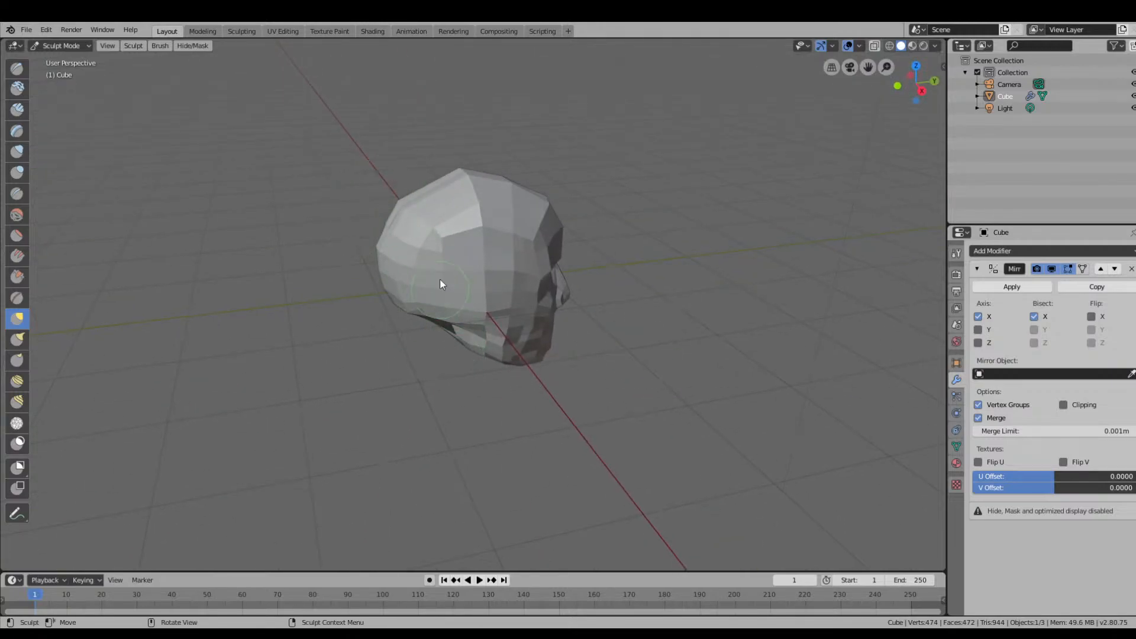
mouse_move(844, 362)
middle_mouse_down()
mouse_move(619, 351)
mouse_move(675, 361)
mouse_move(533, 450)
mouse_move(563, 482)
mouse_move(604, 411)
mouse_move(658, 364)
mouse_move(553, 375)
mouse_move(561, 448)
mouse_move(506, 424)
mouse_move(532, 428)
mouse_move(562, 390)
mouse_move(506, 354)
middle_mouse_up()
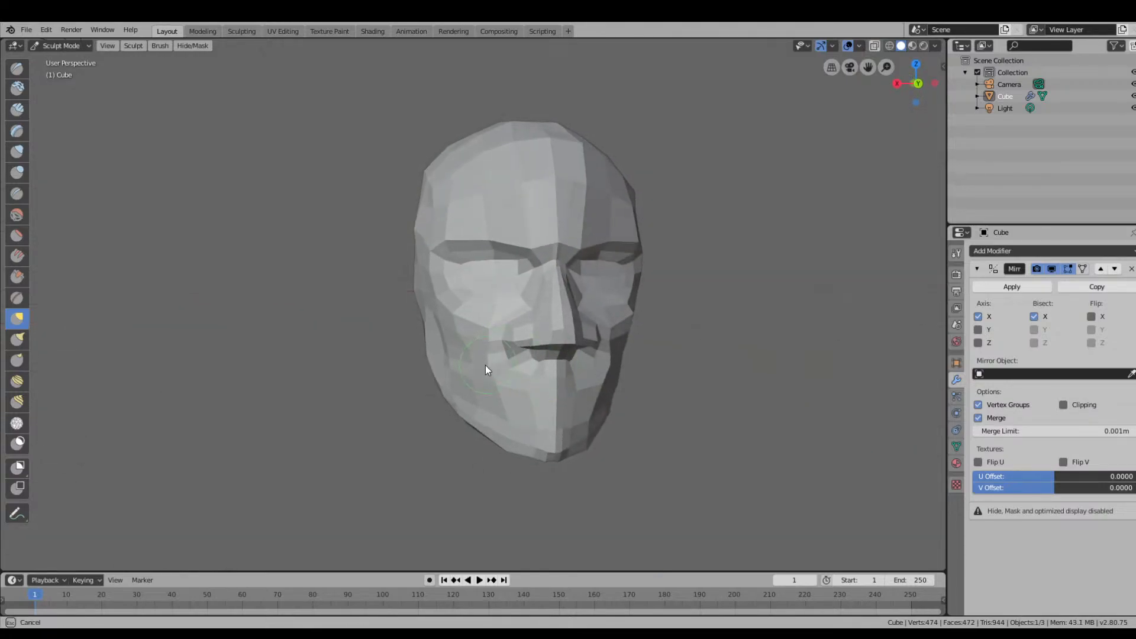
mouse_move(492, 395)
middle_mouse_down()
mouse_move(515, 422)
mouse_move(487, 393)
middle_mouse_up()
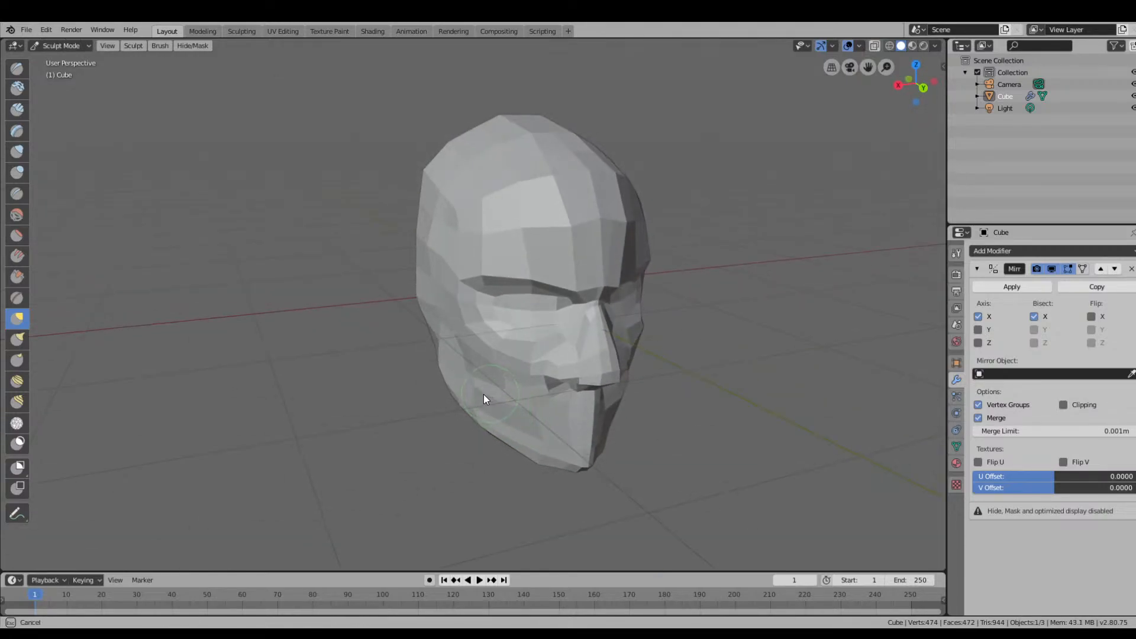
left_click_drag(484, 394, 485, 394)
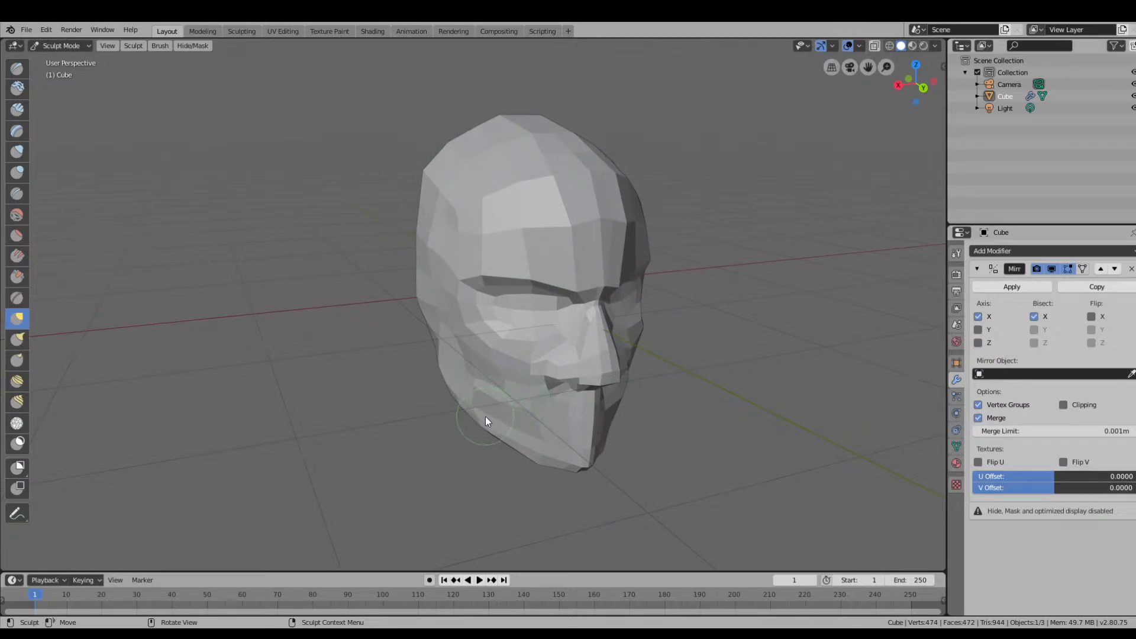
mouse_move(493, 407)
middle_mouse_down()
mouse_move(549, 424)
mouse_move(611, 391)
mouse_move(474, 385)
mouse_move(485, 446)
mouse_move(515, 402)
mouse_move(434, 445)
mouse_move(489, 406)
mouse_move(623, 397)
mouse_move(601, 403)
mouse_move(538, 320)
middle_mouse_up()
Preview the head in Material Preview and Rendered viewport shading.
right_click(527, 296)
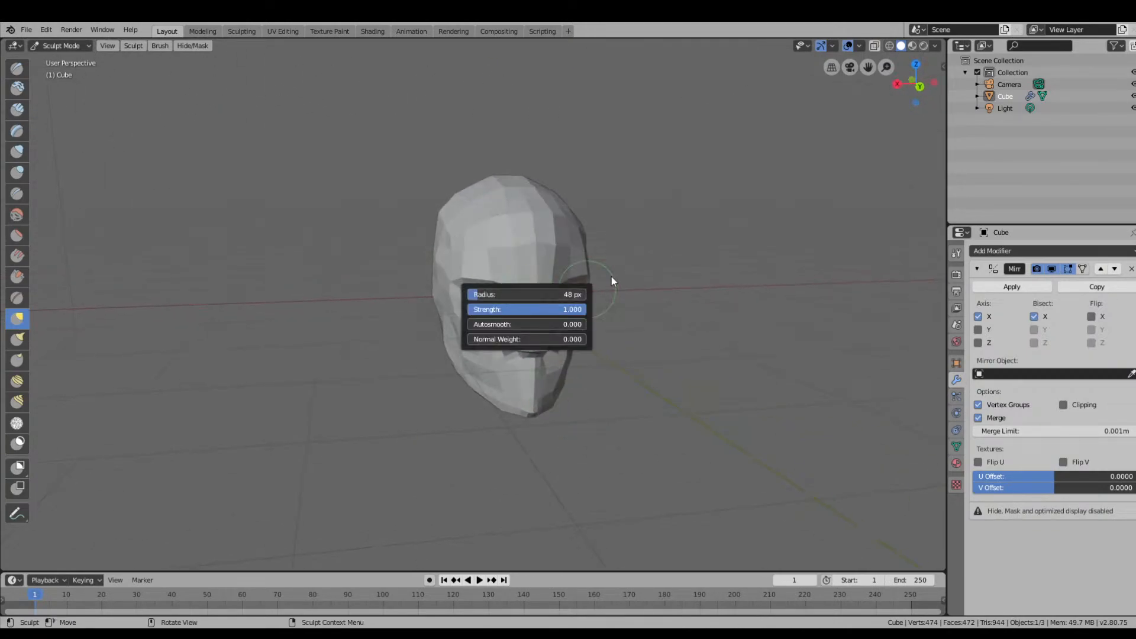
left_click(913, 47)
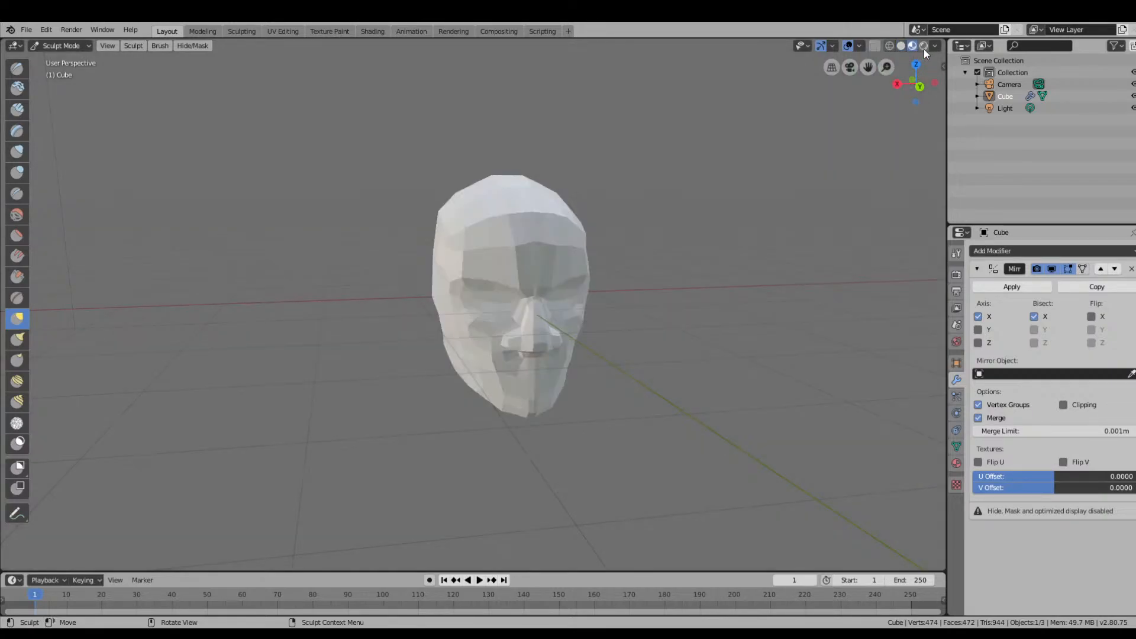
left_click(925, 49)
mouse_move(628, 225)
middle_mouse_down()
mouse_move(598, 246)
mouse_move(644, 222)
middle_mouse_up()
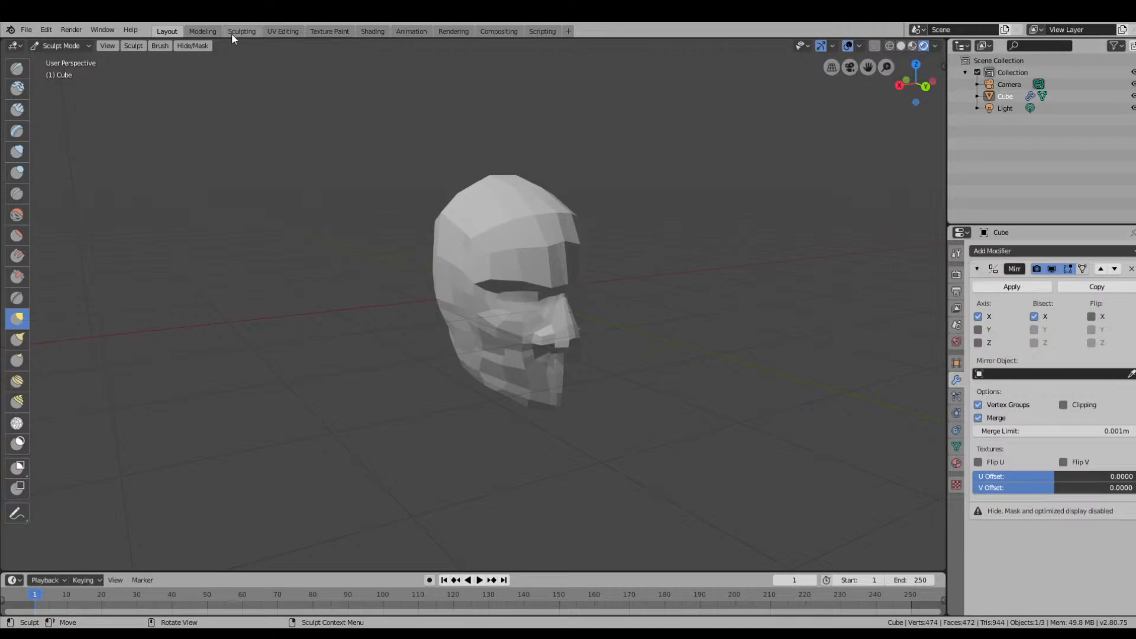
Switch to the Shading workspace and inspect the head's lighting from the front and side.
left_click(368, 31)
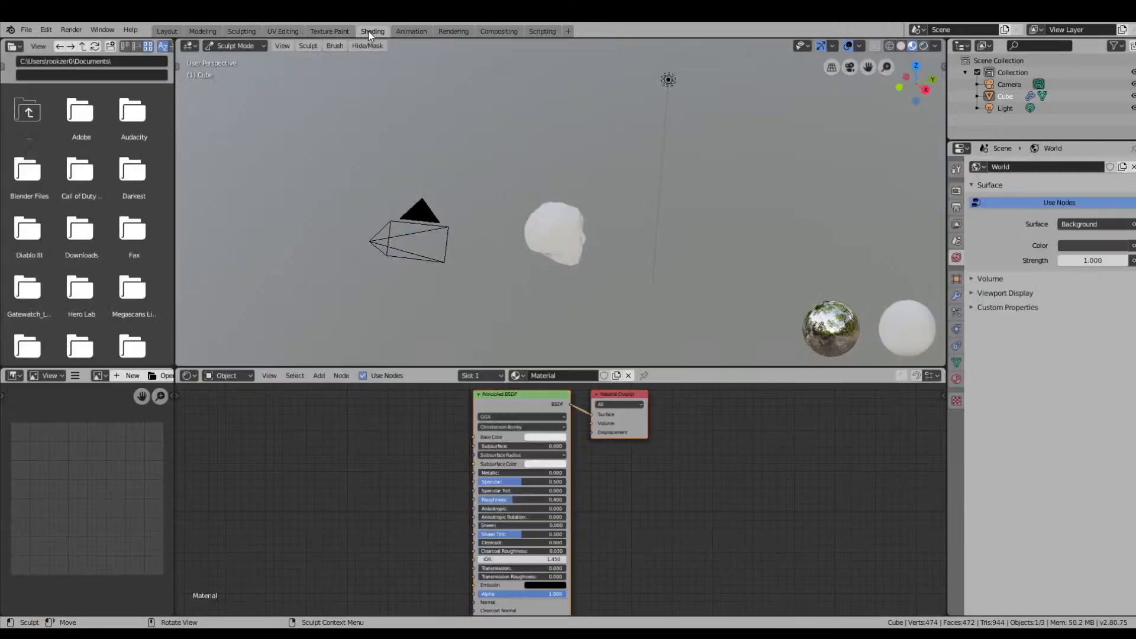
middle_click_drag(681, 278, 549, 261)
scroll(551, 263, "up", 7)
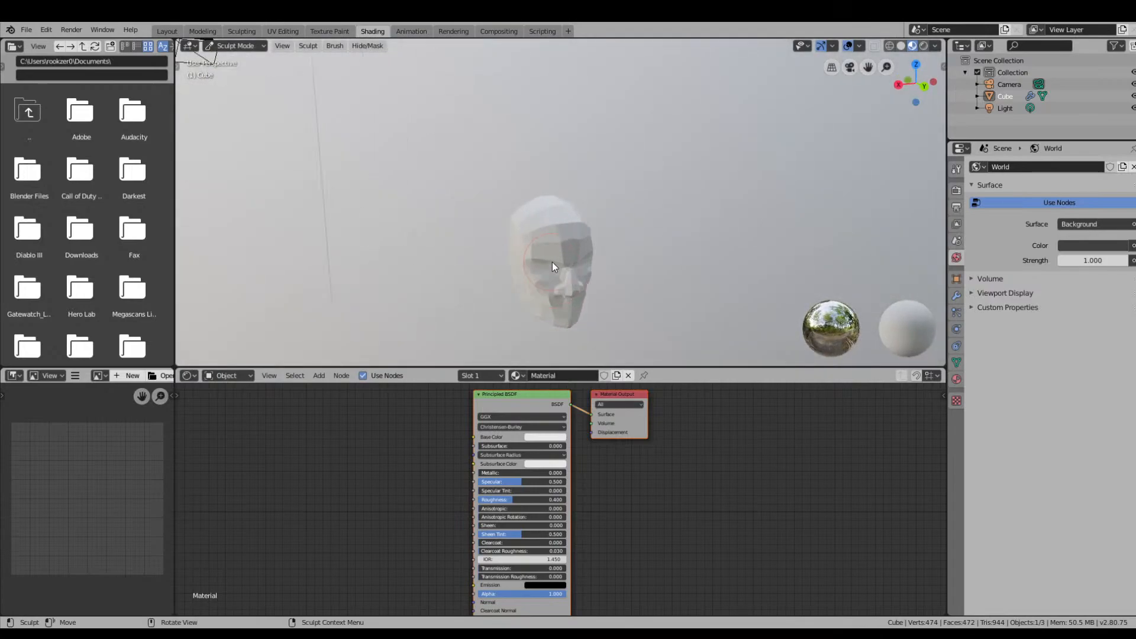
middle_click_drag(608, 290, 658, 287)
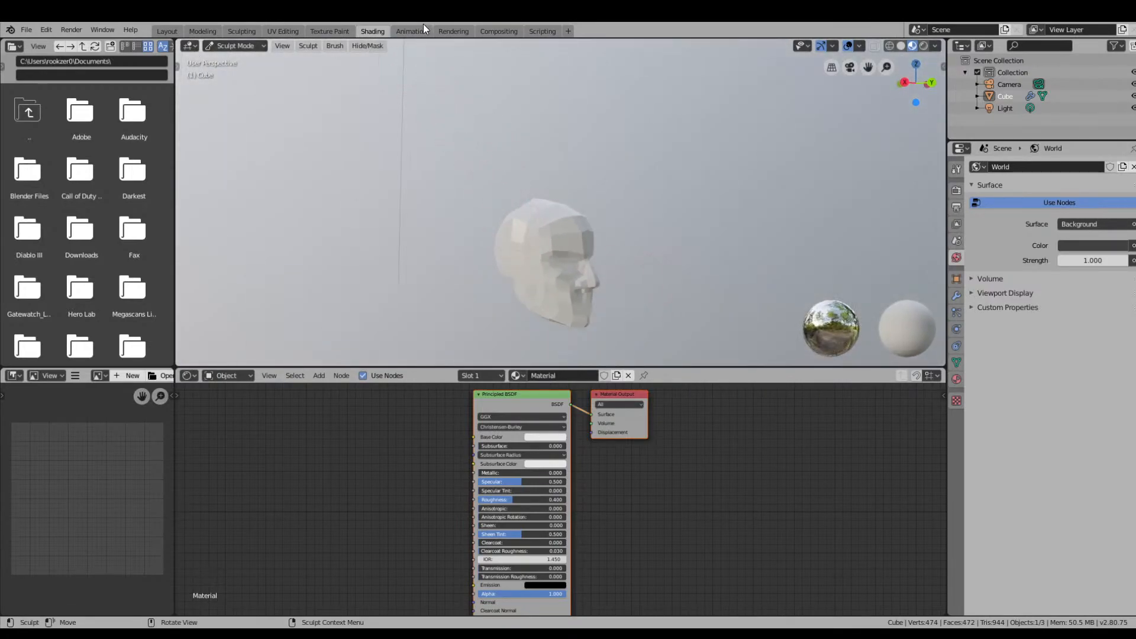
Inspect the head and its UV layout in the Texture Paint and UV Editing workspaces.
left_click(334, 31)
mouse_move(584, 140)
middle_mouse_down()
mouse_move(757, 333)
mouse_move(594, 331)
mouse_move(727, 347)
middle_mouse_up()
scroll(729, 347, "up", 6)
scroll(254, 384, "up", 3)
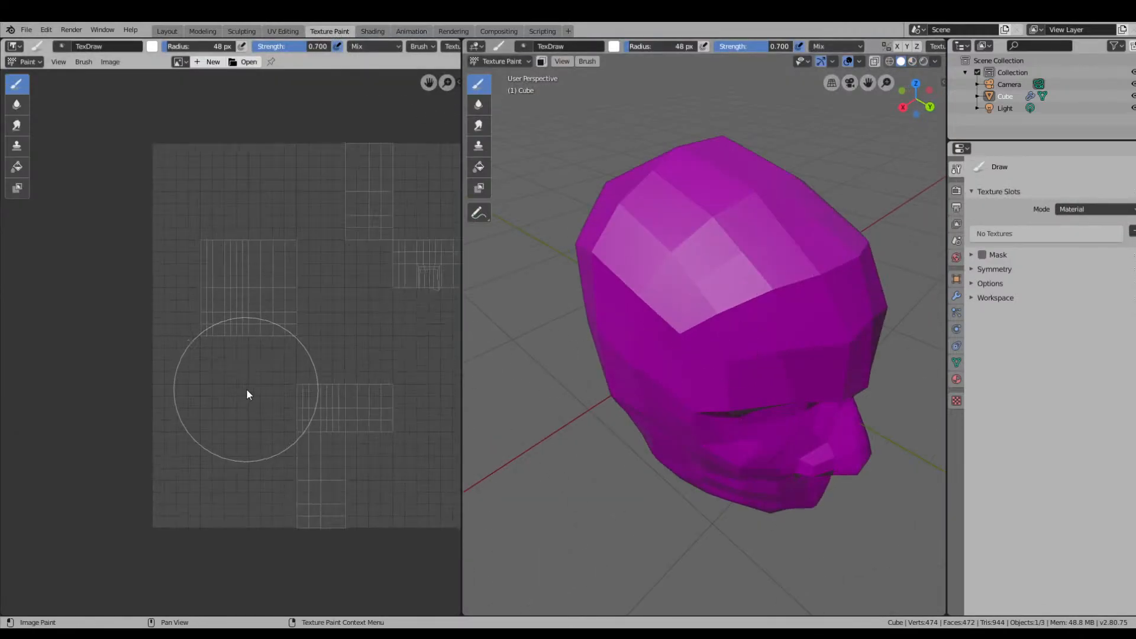
middle_click_drag(246, 388, 201, 326)
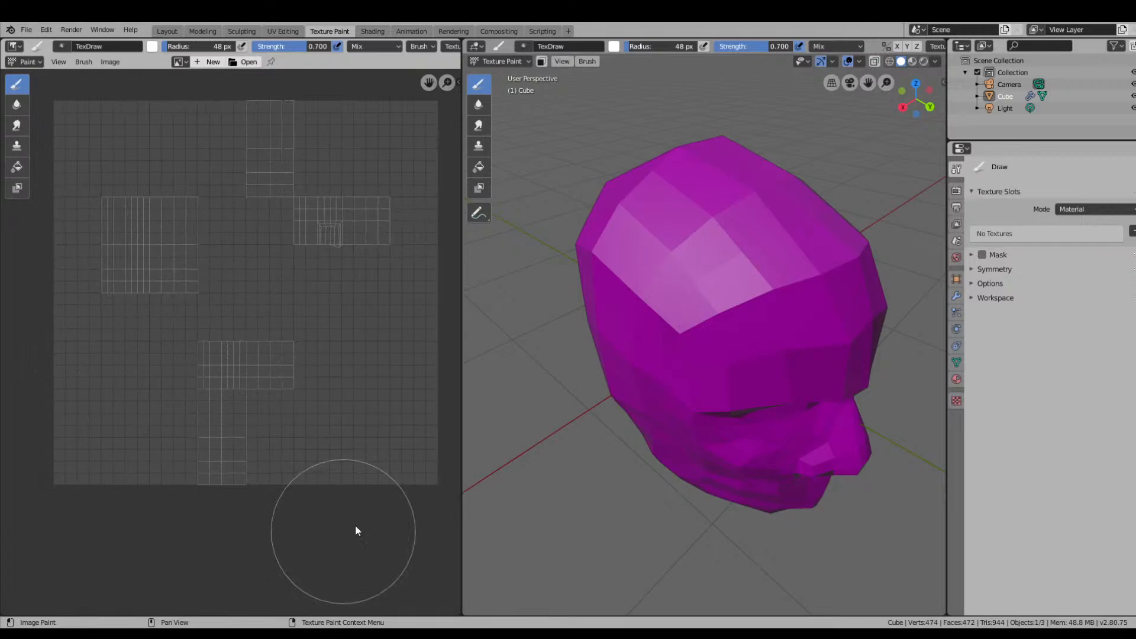
left_click(278, 32)
middle_click_drag(648, 347, 769, 356)
scroll(717, 388, "up", 5)
Switch to the Sculpting workspace and bring the head's face into a front view.
left_click(244, 32)
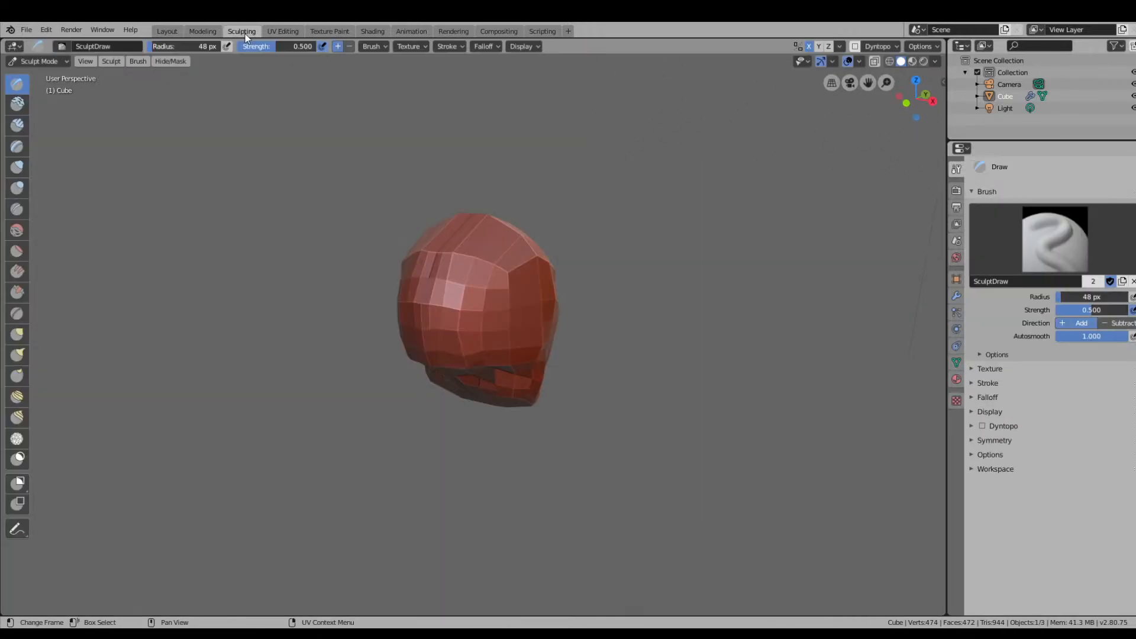
middle_click_drag(603, 389, 429, 408)
scroll(536, 391, "up", 2)
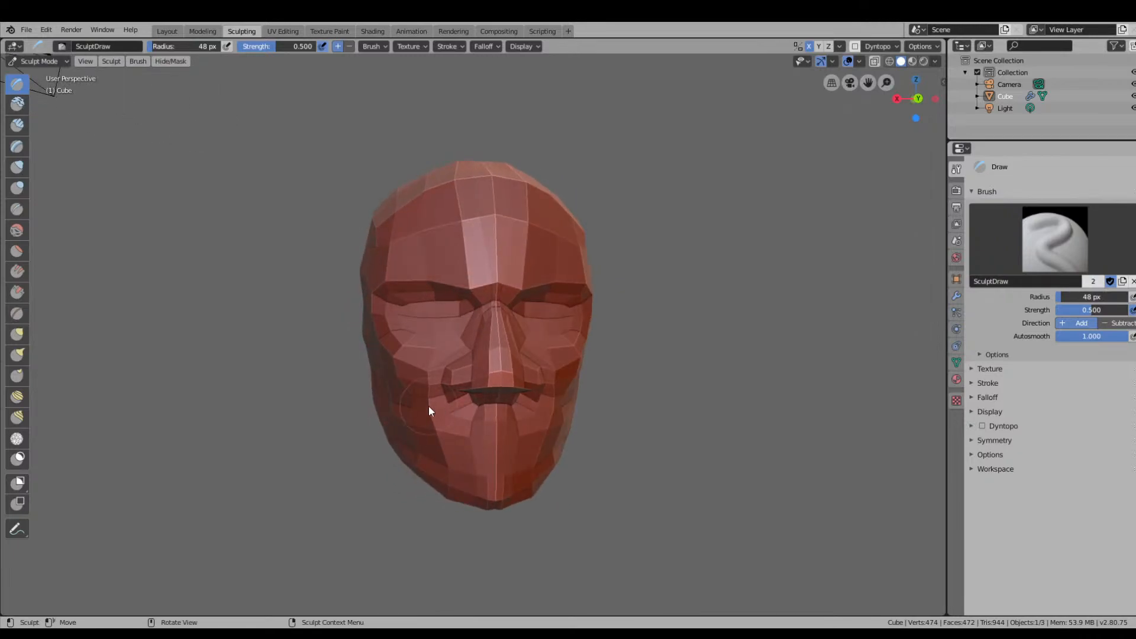
Examine the head's profile, jawline, brow and nose underside from the side, below and front.
middle_click_drag(591, 477, 533, 423)
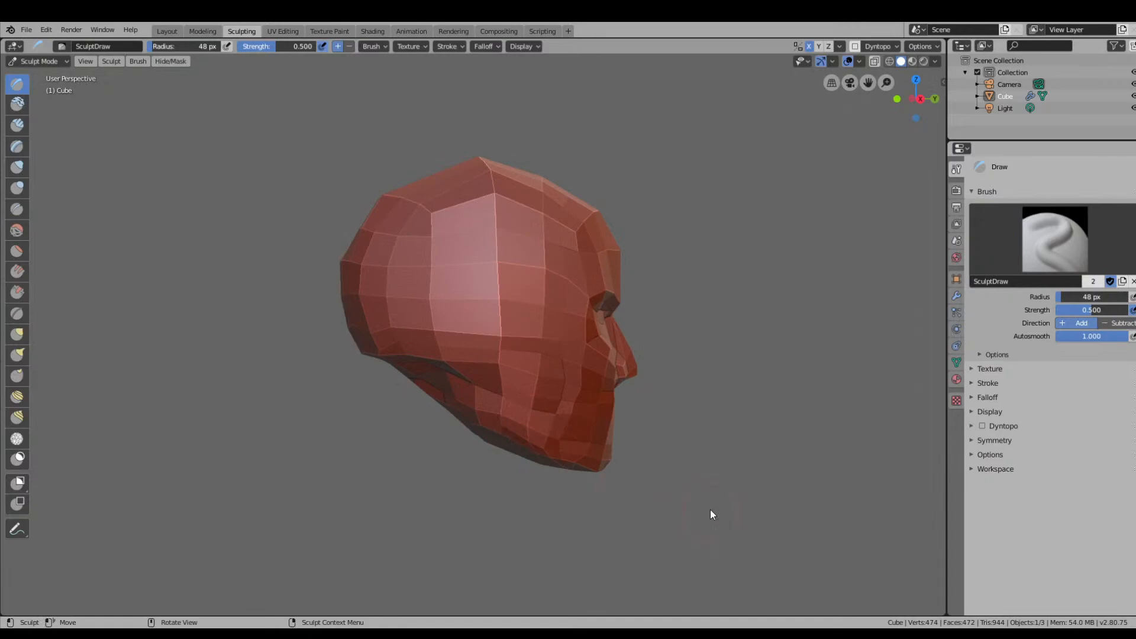
middle_click_drag(710, 512, 464, 435)
middle_click_drag(379, 390, 545, 431)
middle_click_drag(449, 402, 457, 454)
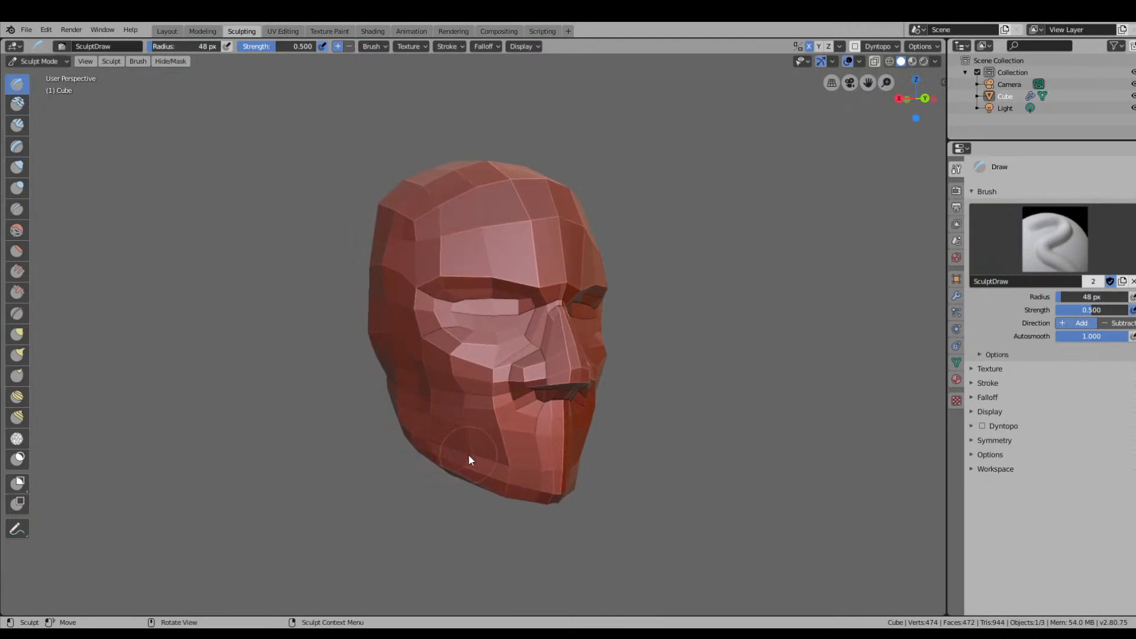
middle_click_drag(652, 461, 610, 423)
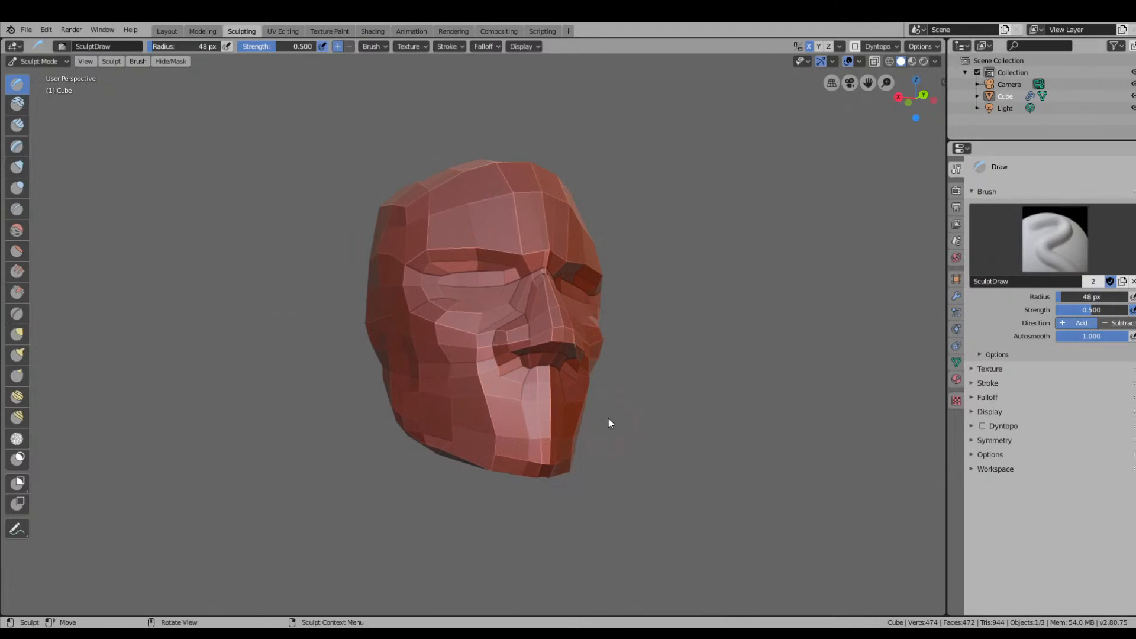
middle_click_drag(562, 362, 691, 390)
scroll(692, 391, "up", 2)
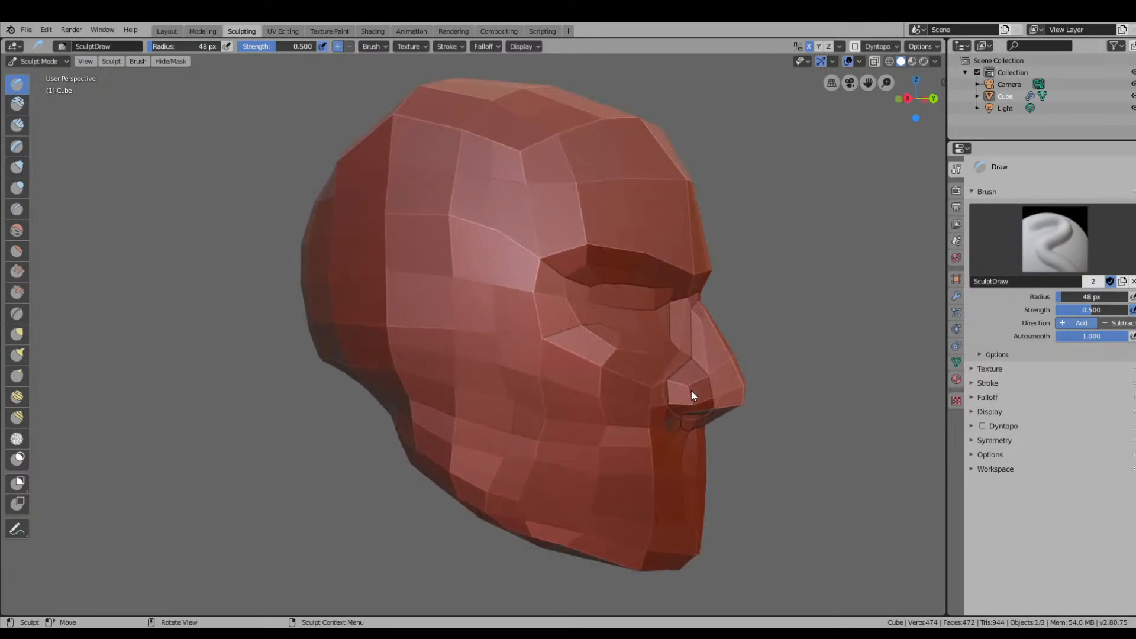
mouse_move(737, 447)
middle_mouse_down()
mouse_move(751, 427)
mouse_move(741, 396)
mouse_move(692, 331)
middle_mouse_up()
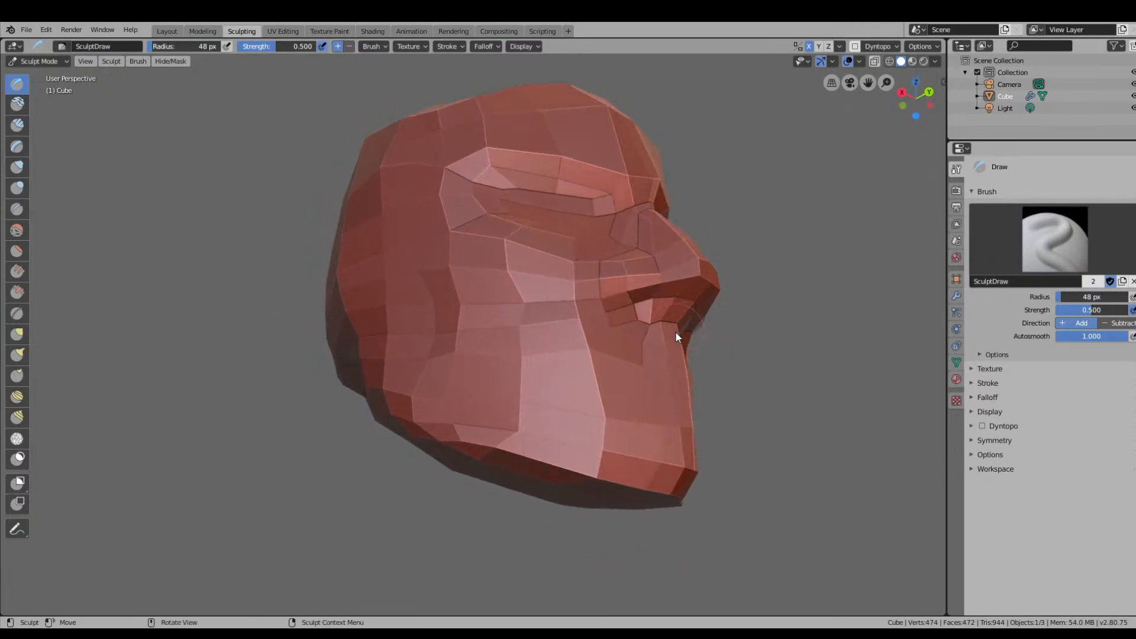
middle_click_drag(772, 403, 705, 446)
scroll(511, 438, "up", 1)
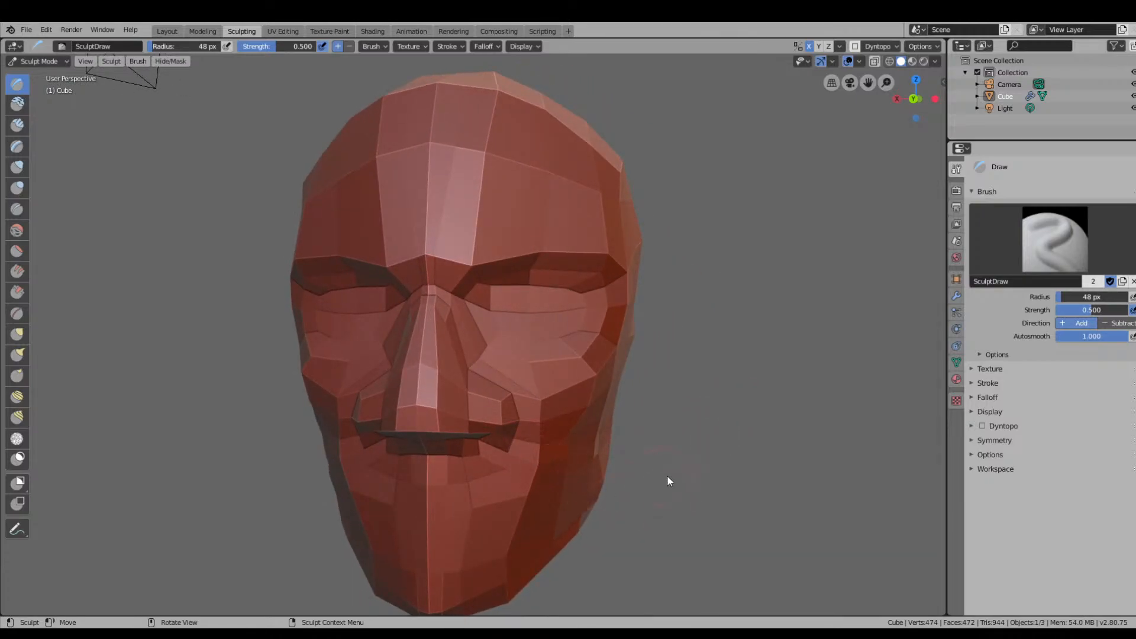
Switch from the Draw brush to Grab and adjust the centre of the brow above the nose bridge.
middle_click_drag(666, 475, 588, 265)
left_click_drag(588, 267, 612, 297)
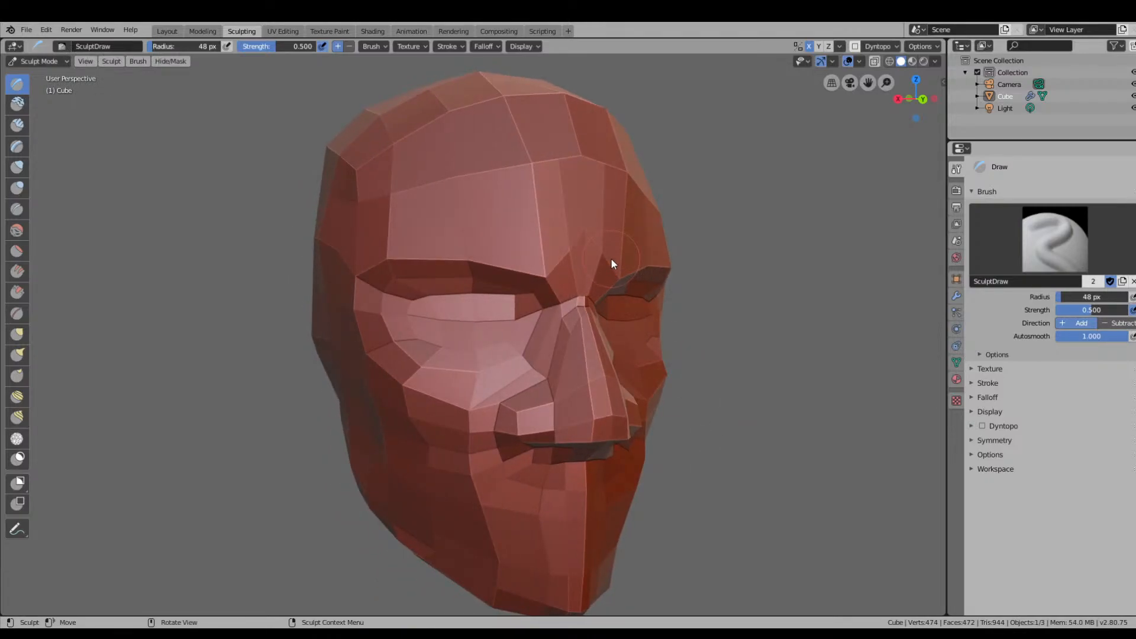
middle_click_drag(868, 290, 730, 270)
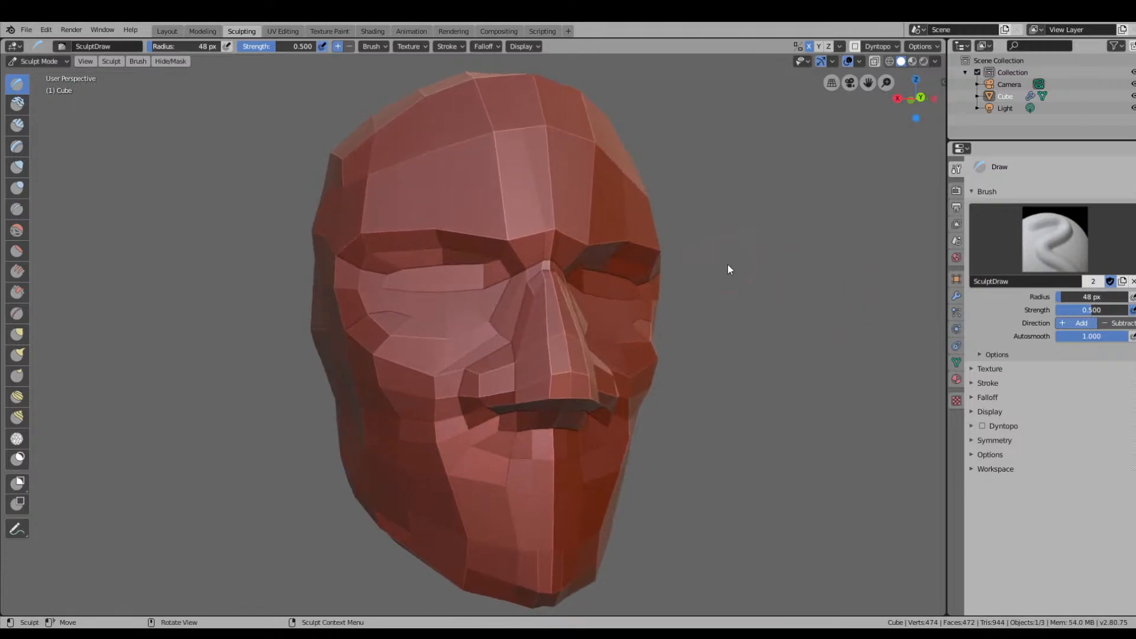
left_click_drag(529, 228, 551, 240)
left_click(18, 334)
left_click_drag(541, 236, 531, 238)
mouse_move(737, 290)
middle_mouse_down()
mouse_move(737, 303)
mouse_move(698, 325)
mouse_move(441, 307)
middle_mouse_up()
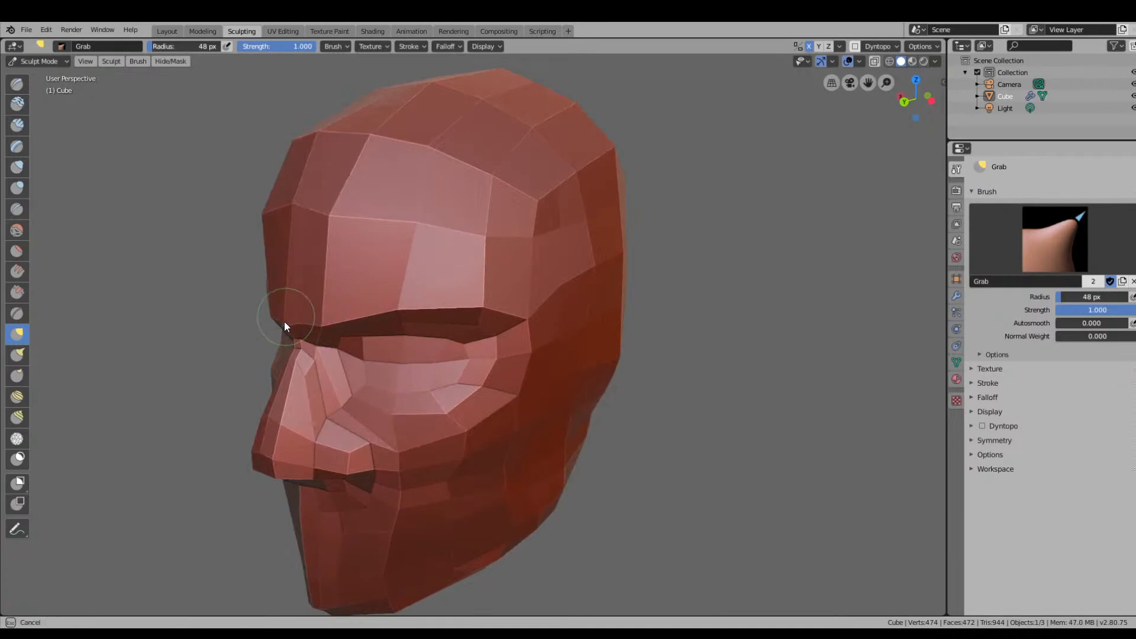
middle_click_drag(284, 322, 694, 322)
left_click_drag(694, 325, 696, 332)
Save the current Blender file.
mouse_move(860, 354)
middle_mouse_down()
mouse_move(793, 322)
mouse_move(786, 334)
mouse_move(543, 268)
mouse_move(794, 386)
mouse_move(801, 414)
mouse_move(716, 406)
mouse_move(609, 456)
mouse_move(546, 444)
mouse_move(702, 425)
mouse_move(774, 444)
middle_mouse_up()
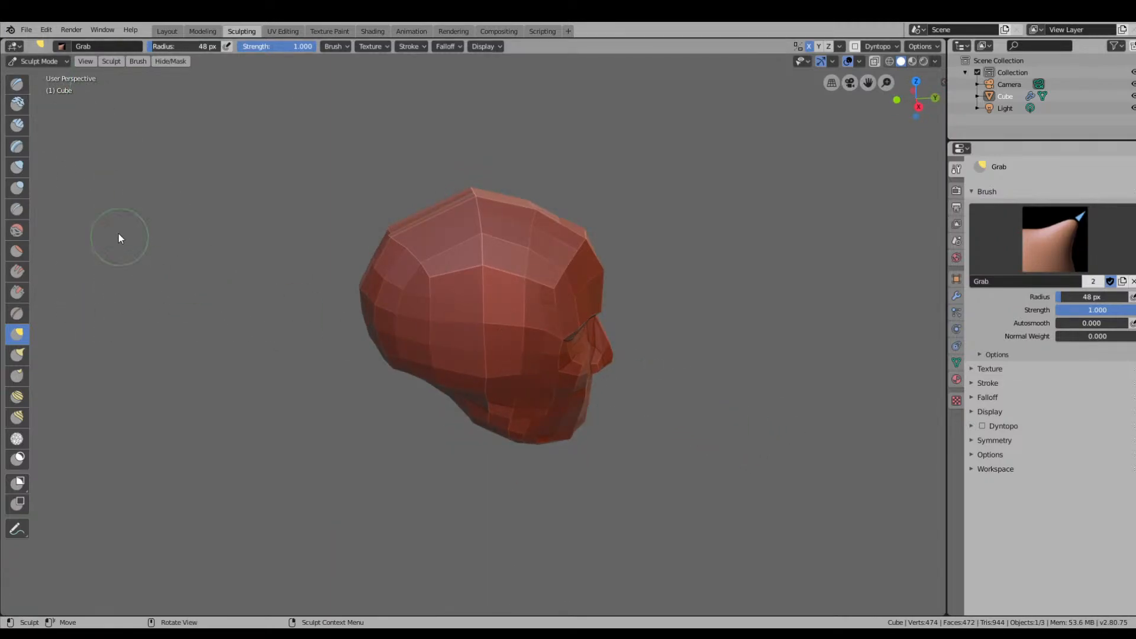
left_click(26, 30)
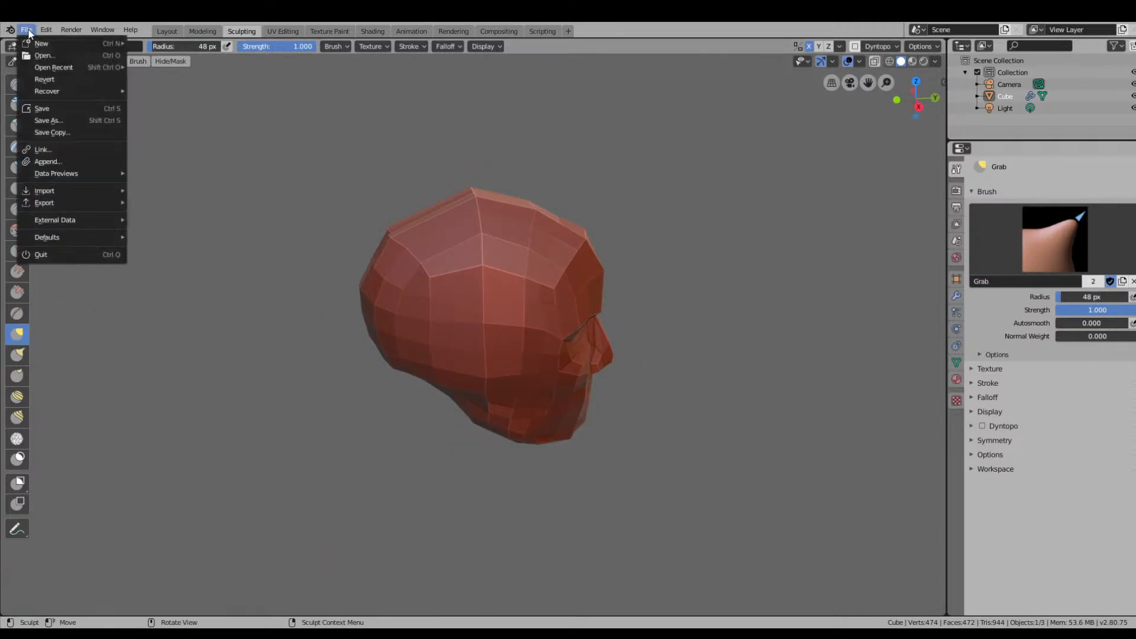
left_click(45, 108)
Switch the head from Sculpt Mode to Edit Mode with its side profile in view.
mouse_move(667, 238)
middle_mouse_down()
mouse_move(633, 242)
mouse_move(657, 223)
mouse_move(637, 225)
mouse_move(669, 221)
mouse_move(583, 226)
mouse_move(634, 213)
mouse_move(676, 225)
middle_mouse_up()
scroll(635, 339, "up", 2)
middle_click_drag(704, 339, 638, 338)
middle_click_drag(379, 358, 433, 350)
middle_click_drag(505, 365, 508, 366)
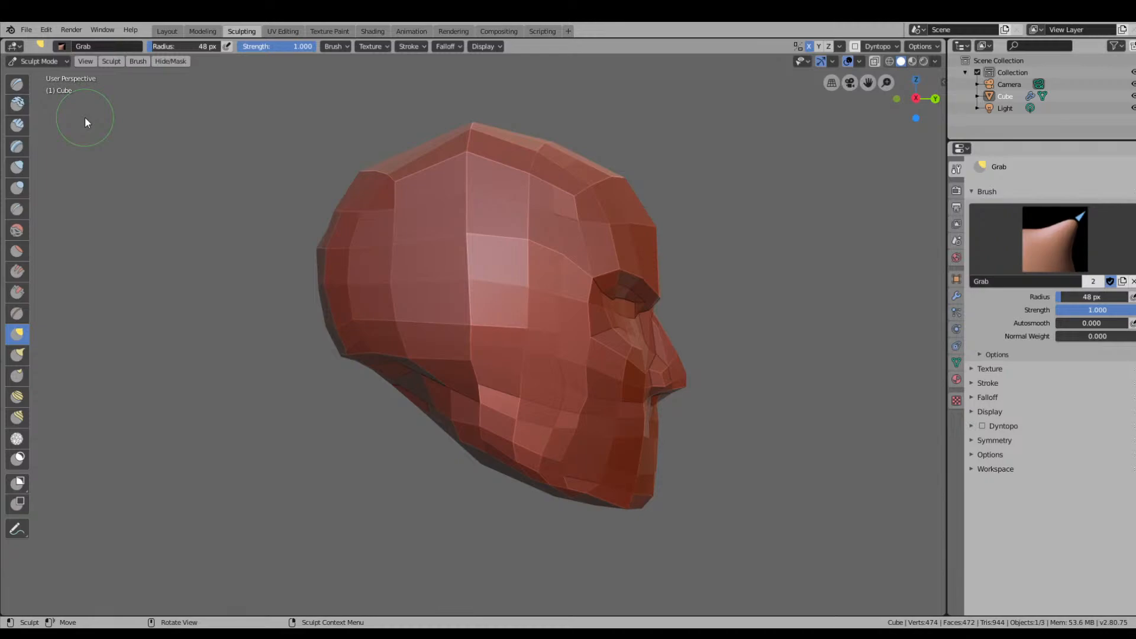
mouse_move(582, 337)
middle_mouse_down()
mouse_move(469, 338)
mouse_move(576, 339)
mouse_move(589, 309)
mouse_move(522, 312)
mouse_move(550, 297)
mouse_move(538, 298)
middle_mouse_up()
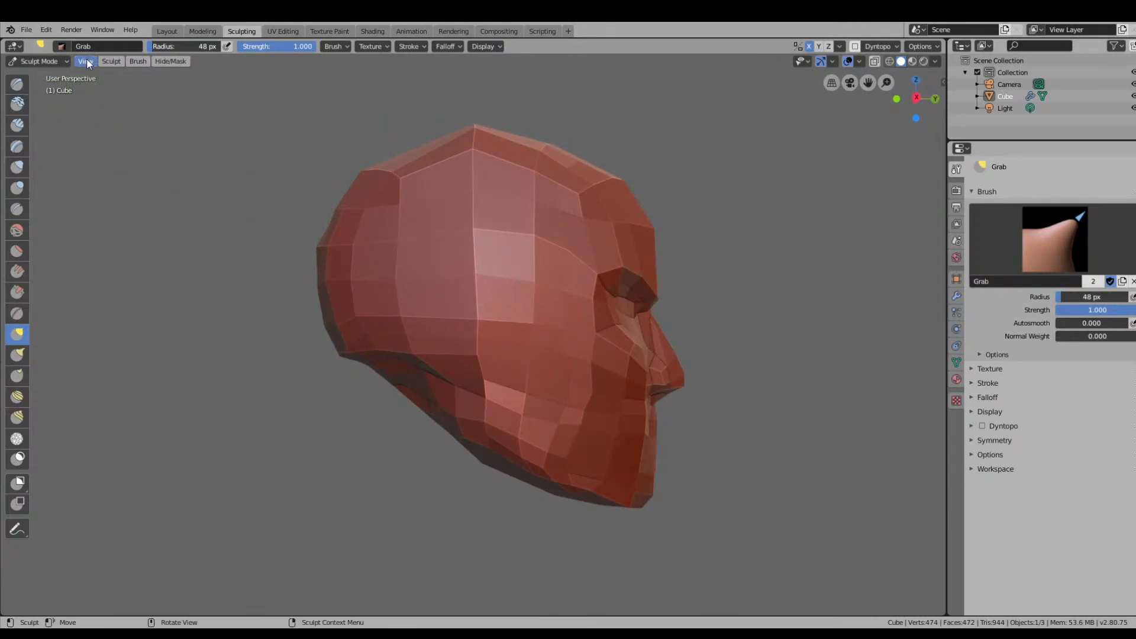
left_click(68, 61)
left_click(53, 87)
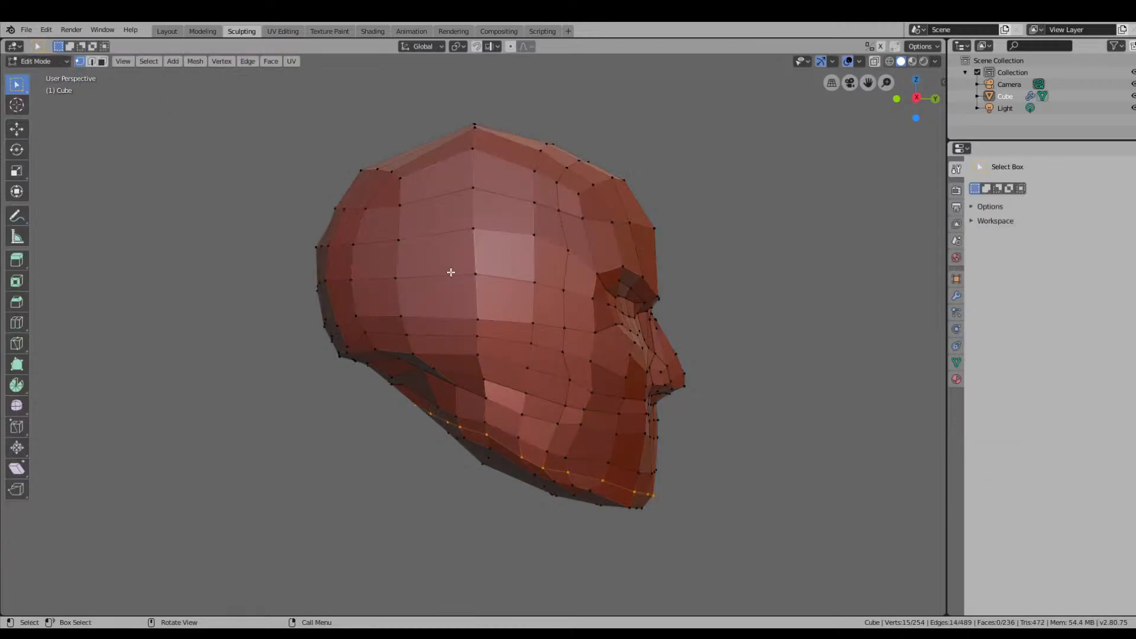
Switch to face selection and select six adjacent faces in the middle of the head's side, behind the eye.
left_click(461, 293)
mouse_move(472, 291)
middle_mouse_down()
mouse_move(485, 309)
mouse_move(472, 307)
mouse_move(465, 274)
middle_mouse_up()
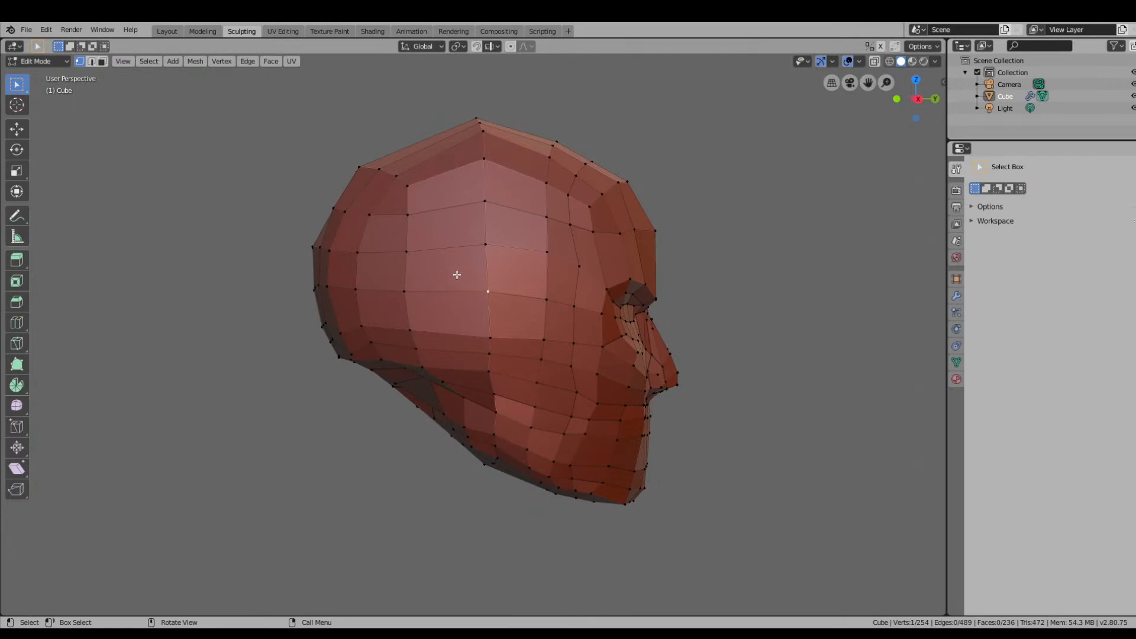
left_click(473, 275)
left_click(481, 310, "shift")
left_click(509, 278, "shift")
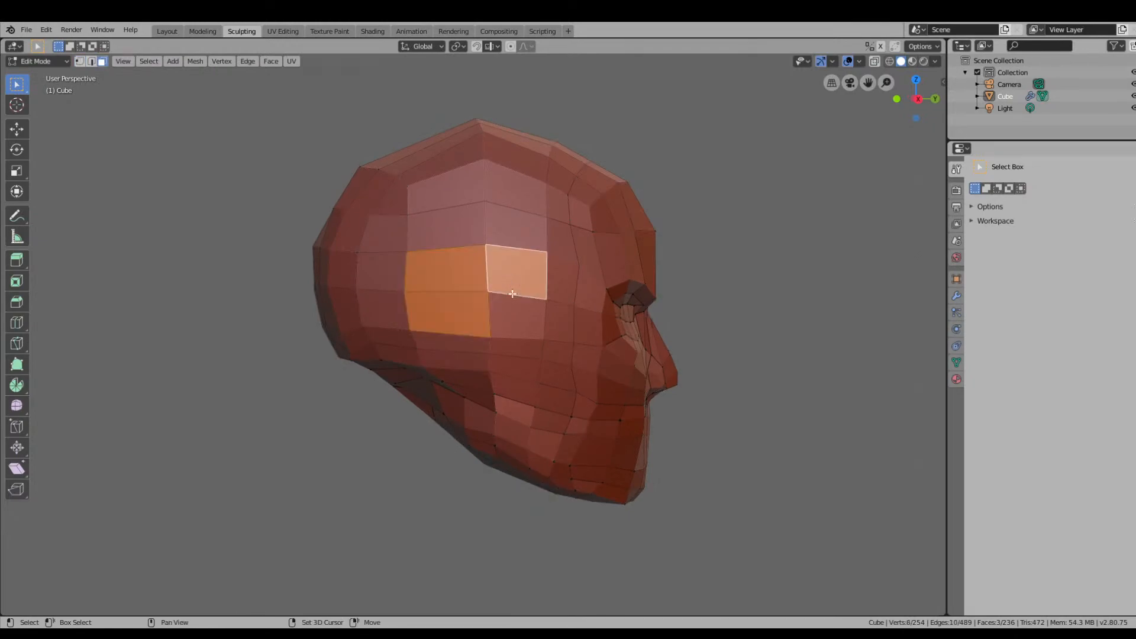
left_click(512, 324, "shift")
left_click(472, 346, "shift")
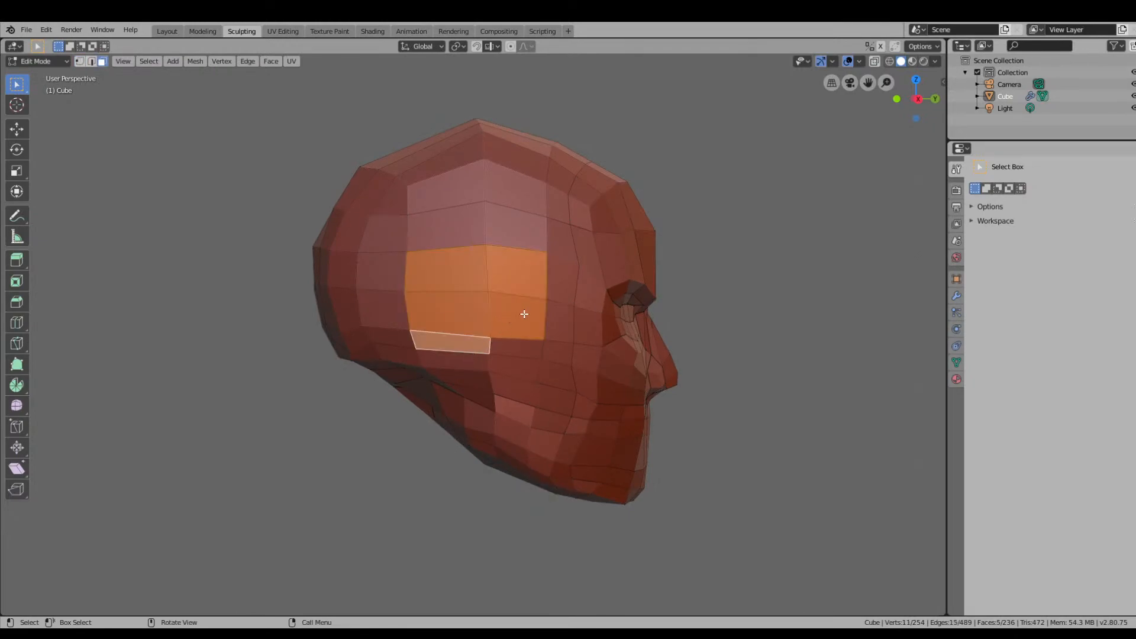
middle_click_drag(523, 315, 481, 335)
left_click(480, 335, "shift")
mouse_move(540, 309)
middle_mouse_down()
mouse_move(578, 304)
mouse_move(516, 315)
mouse_move(553, 310)
mouse_move(540, 314)
middle_mouse_up()
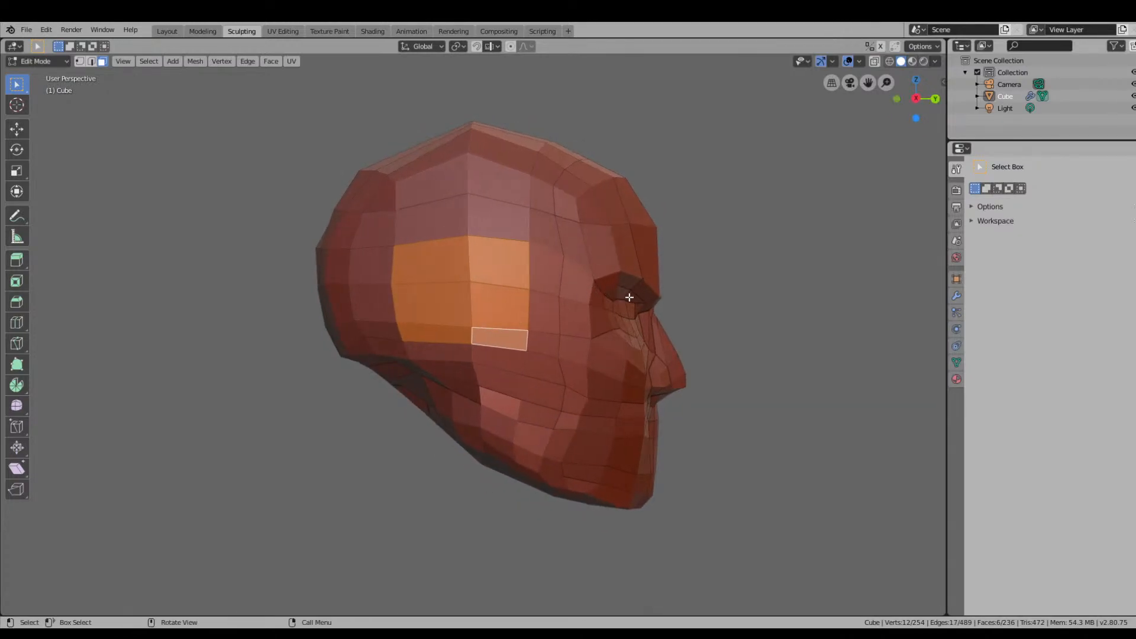
mouse_move(629, 297)
middle_mouse_down()
mouse_move(663, 299)
mouse_move(616, 297)
mouse_move(632, 281)
middle_mouse_up()
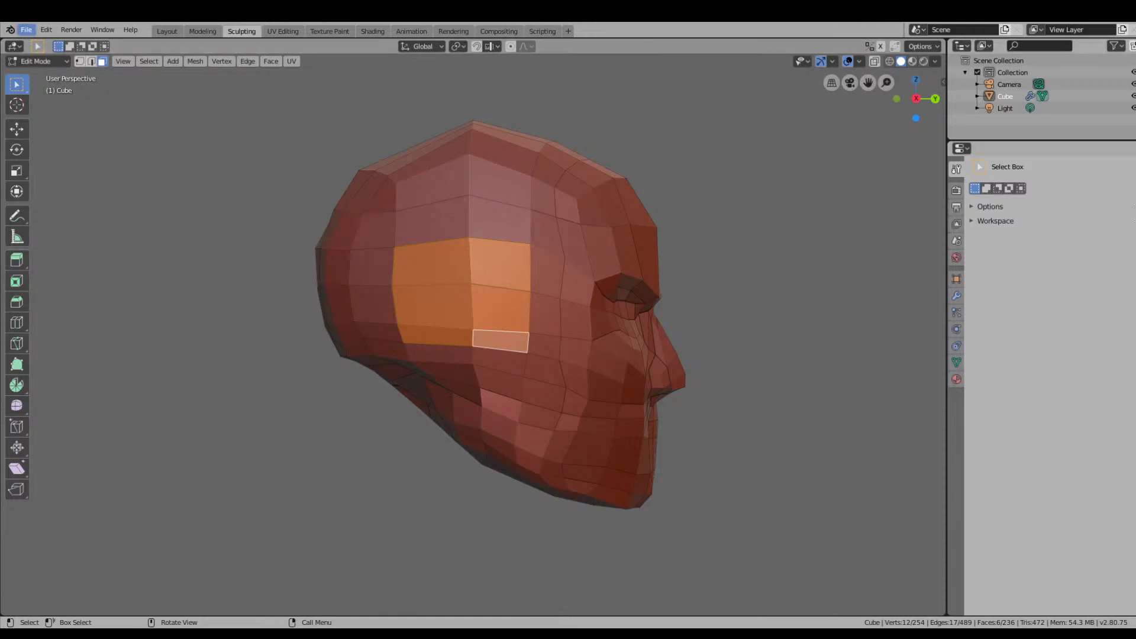
Return the head from Edit Mode to Sculpt Mode.
left_click(25, 32)
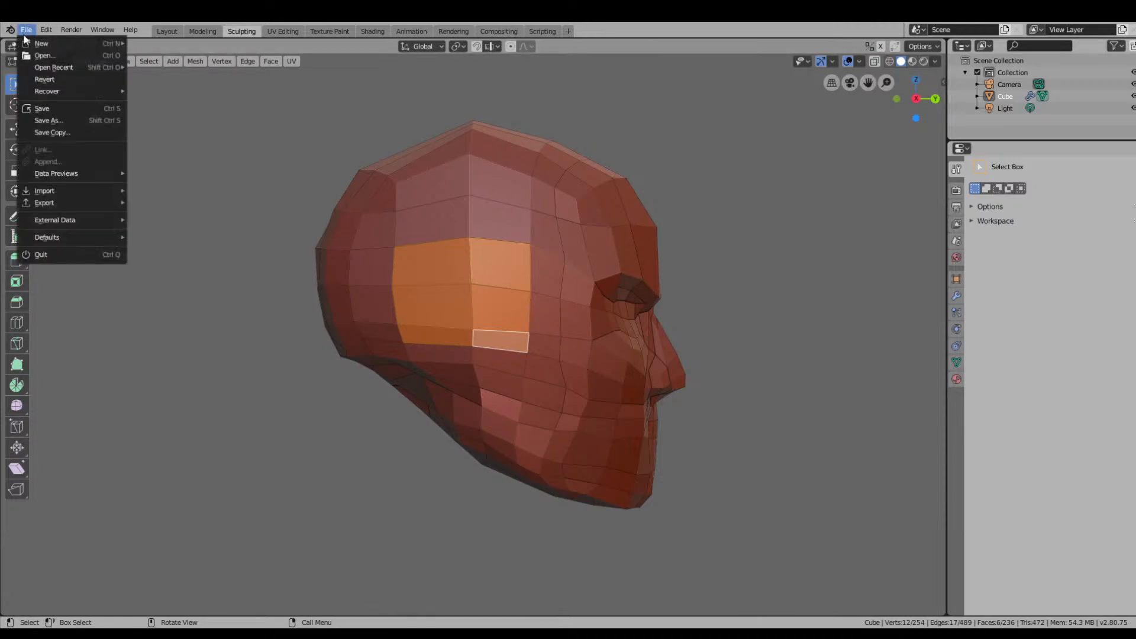
left_click(167, 254)
left_click(56, 61)
left_click(59, 101)
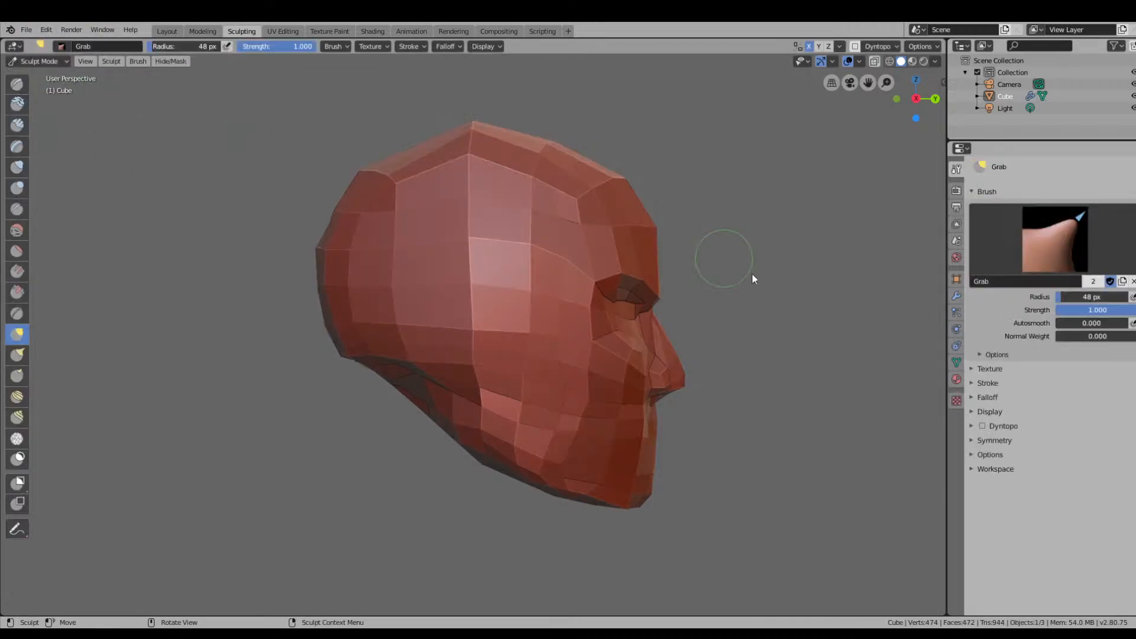
Enlarge the Grab brush radius to 324 px, raise the brow and pull the nose and mid-face forward and up.
key("f")
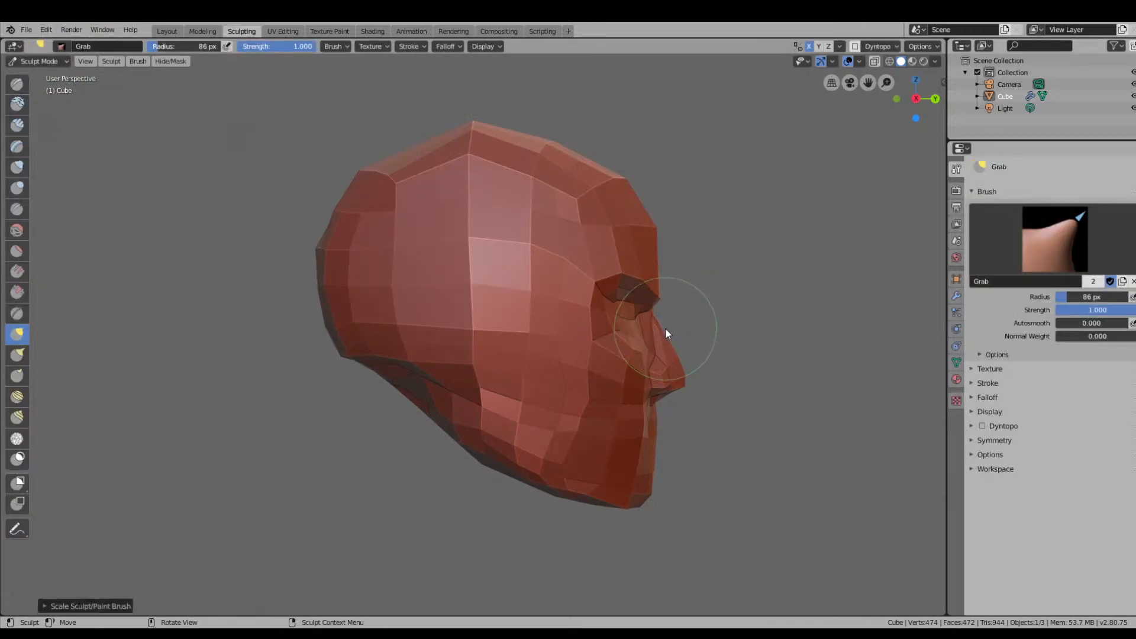
left_click(651, 322)
key("bracketright")
key("bracketright")
key("bracketright")
key("bracketright")
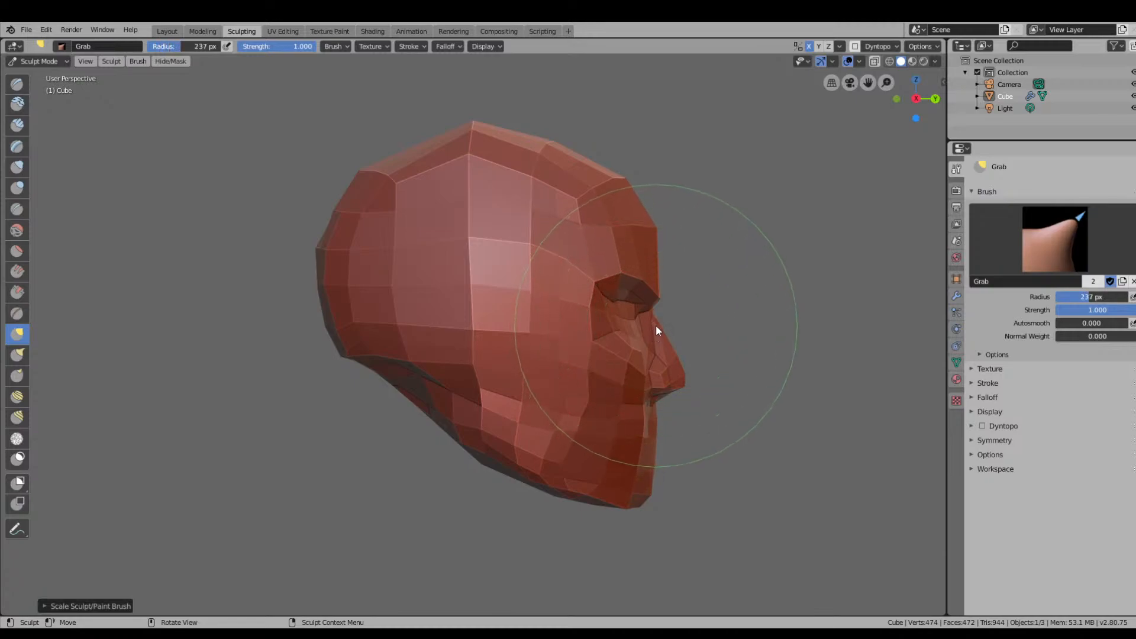
key("bracketright")
key("bracketright")
key("bracketright")
left_click_drag(637, 272, 643, 251)
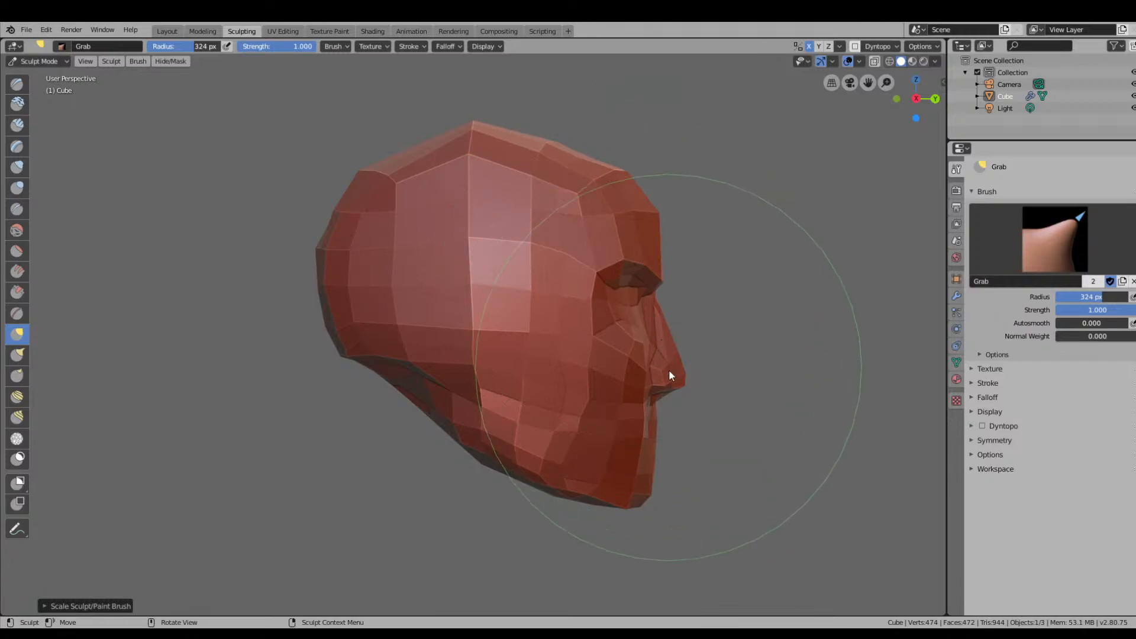
left_click_drag(669, 378, 674, 367)
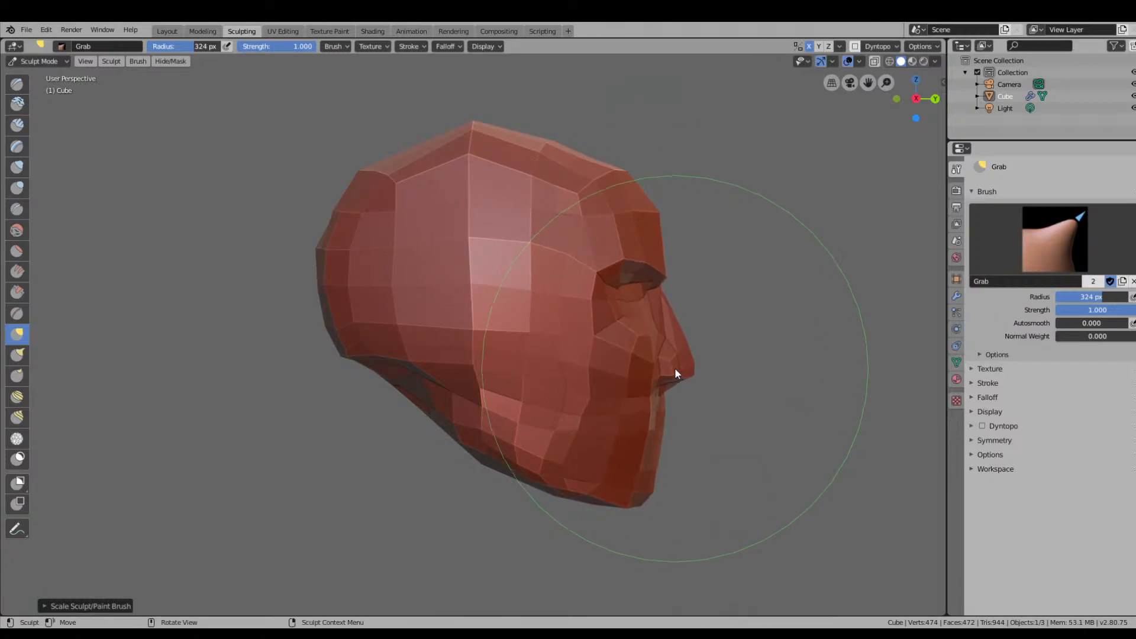
Pull the upper forehead and crown outward with the Grab brush to give the skull a fuller profile.
left_click_drag(566, 177, 598, 148)
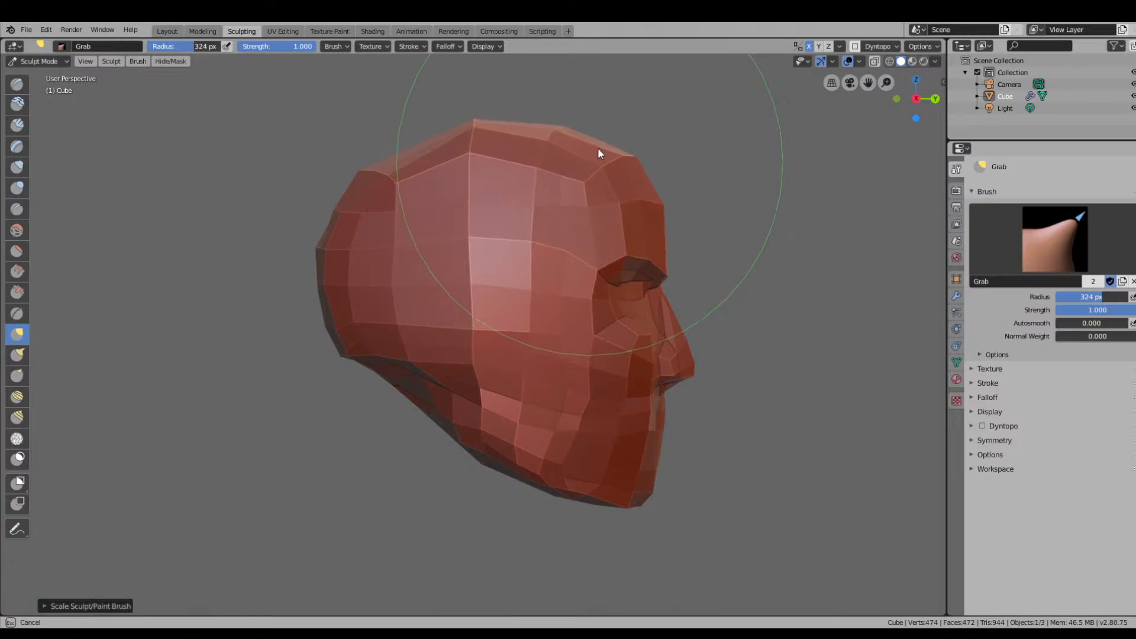
left_click_drag(448, 144, 413, 143)
left_click_drag(580, 137, 592, 136)
Reduce the Grab brush radius to 89 px and nudge the nose bridge slightly forward.
key("bracketleft")
key("bracketleft")
key("bracketleft")
key("bracketleft")
key("bracketleft")
key("bracketleft")
key("bracketleft")
key("bracketleft")
key("bracketleft")
key("bracketleft")
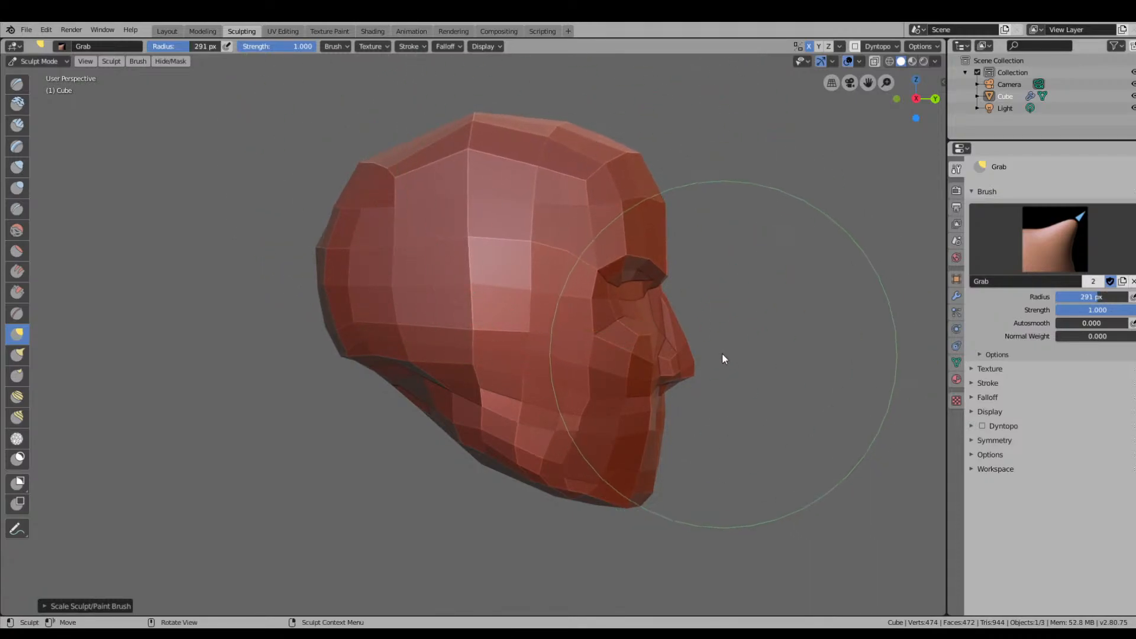
mouse_move(693, 351)
left_mouse_down()
mouse_move(701, 342)
mouse_move(692, 352)
left_mouse_up()
key("bracketleft")
key("bracketleft")
middle_click_drag(739, 343, 679, 352)
left_click_drag(670, 318, 673, 318)
Reshape the outer brow corner and the side of the eye socket with the Grab brush.
scroll(671, 446, "down", 2)
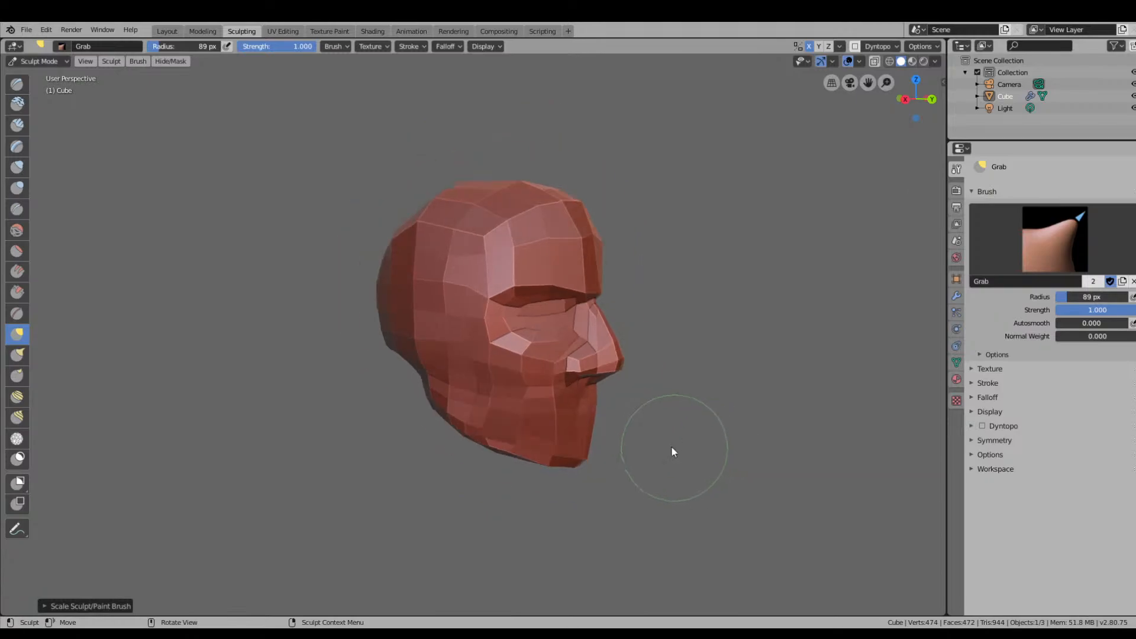
middle_click_drag(671, 445, 529, 351)
scroll(529, 351, "up", 3)
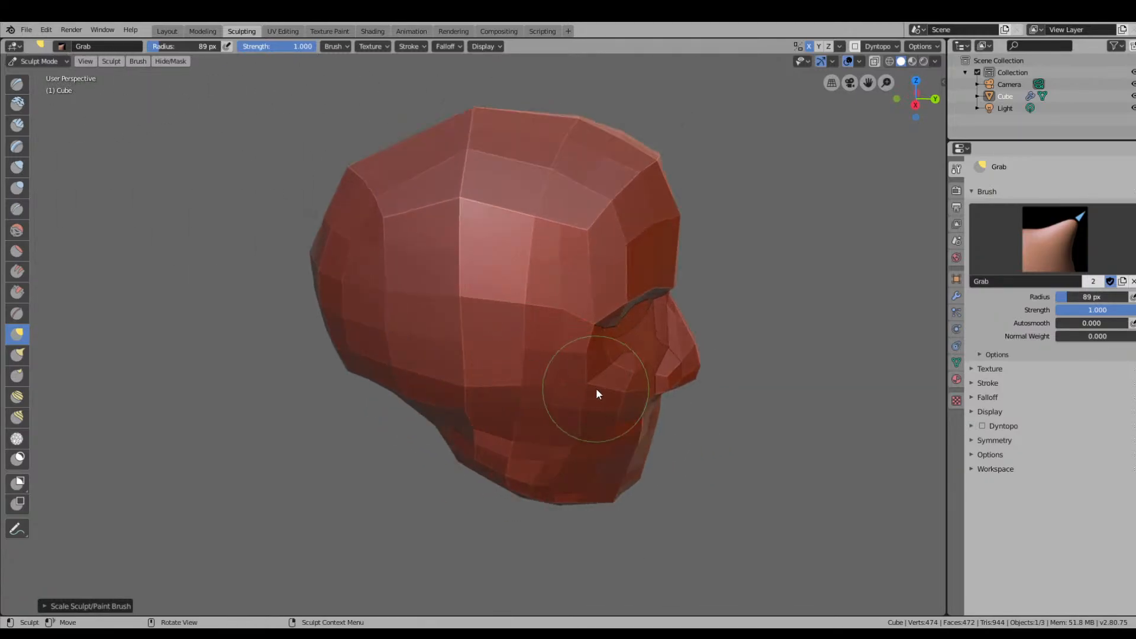
mouse_move(596, 389)
middle_mouse_down()
mouse_move(586, 380)
mouse_move(601, 361)
middle_mouse_up()
scroll(593, 380, "up", 1)
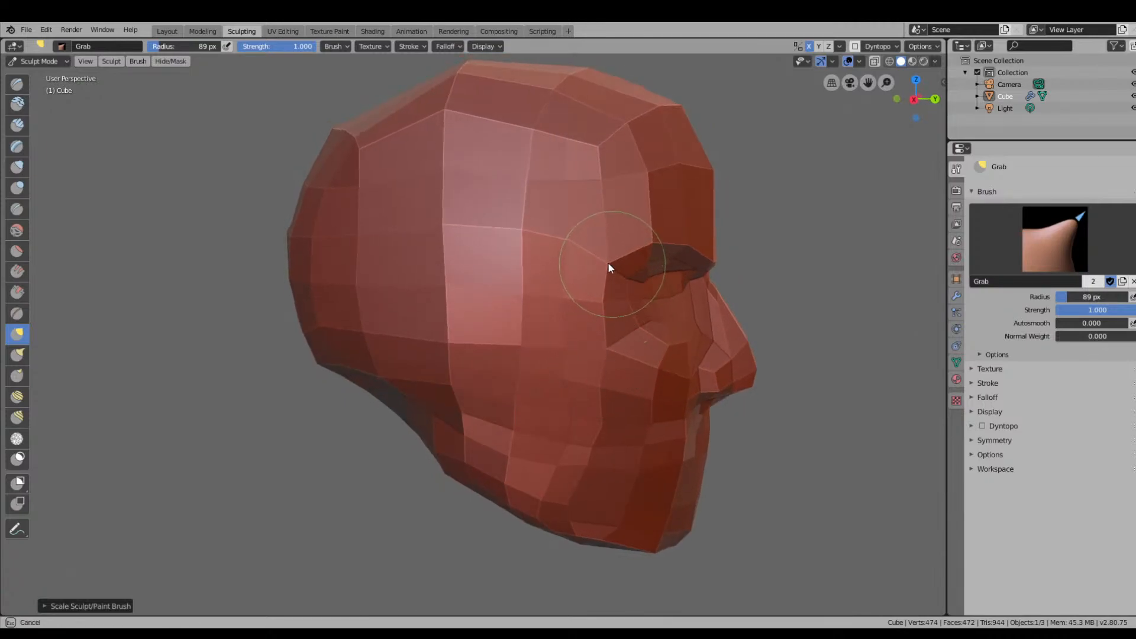
mouse_move(602, 301)
left_mouse_down()
mouse_move(590, 309)
mouse_move(630, 310)
left_mouse_up()
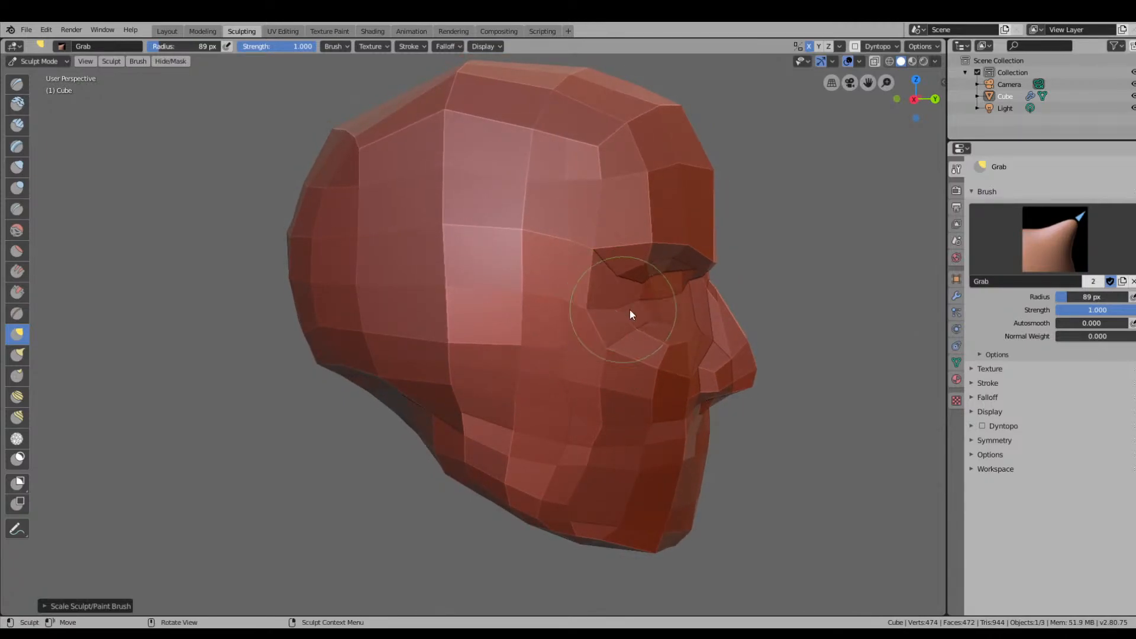
Enlarge the Grab brush radius to 147 px and lift the outer end of the brow above the eye socket.
middle_click_drag(629, 310, 533, 278)
left_click_drag(578, 237, 579, 239)
key("bracketright")
key("bracketright")
key("bracketright")
key("bracketright")
key("bracketright")
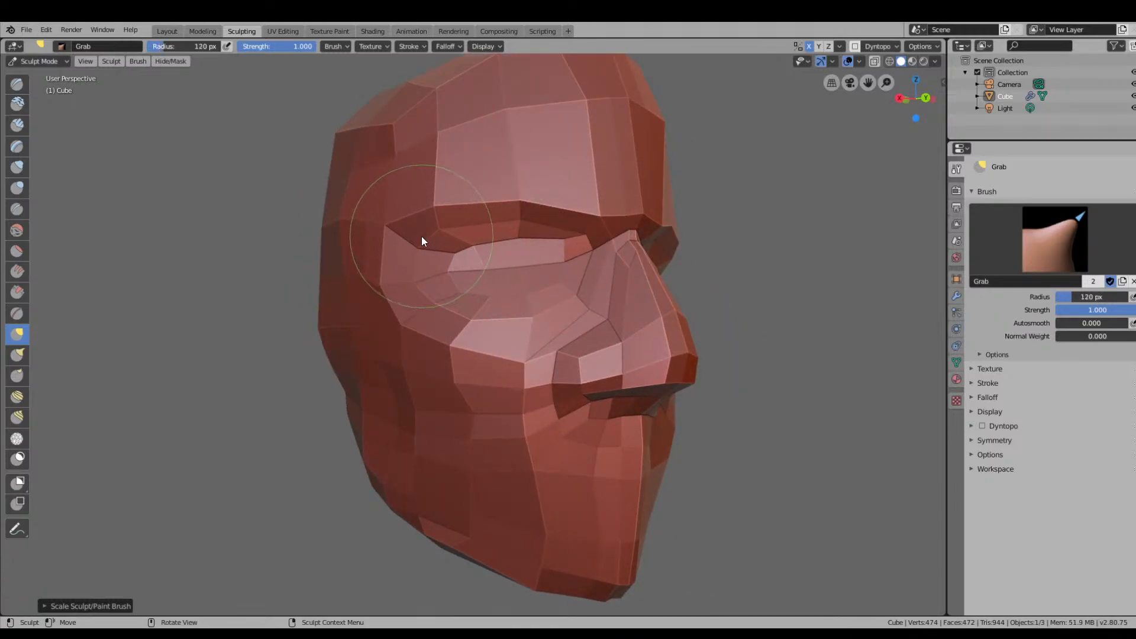
left_click_drag(418, 239, 415, 228)
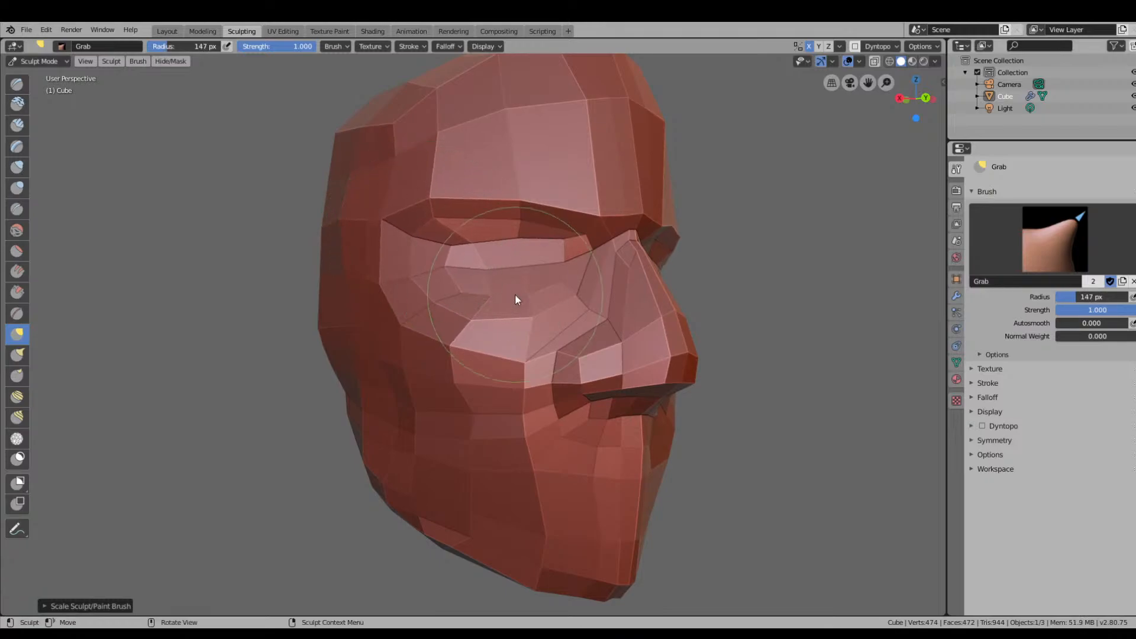
Adjust the temple and outer cheek and reshape the side of the skull with the Grab brush from several angles.
mouse_move(515, 300)
middle_mouse_down()
mouse_move(482, 310)
mouse_move(489, 325)
mouse_move(474, 326)
middle_mouse_up()
left_click_drag(375, 321, 382, 320)
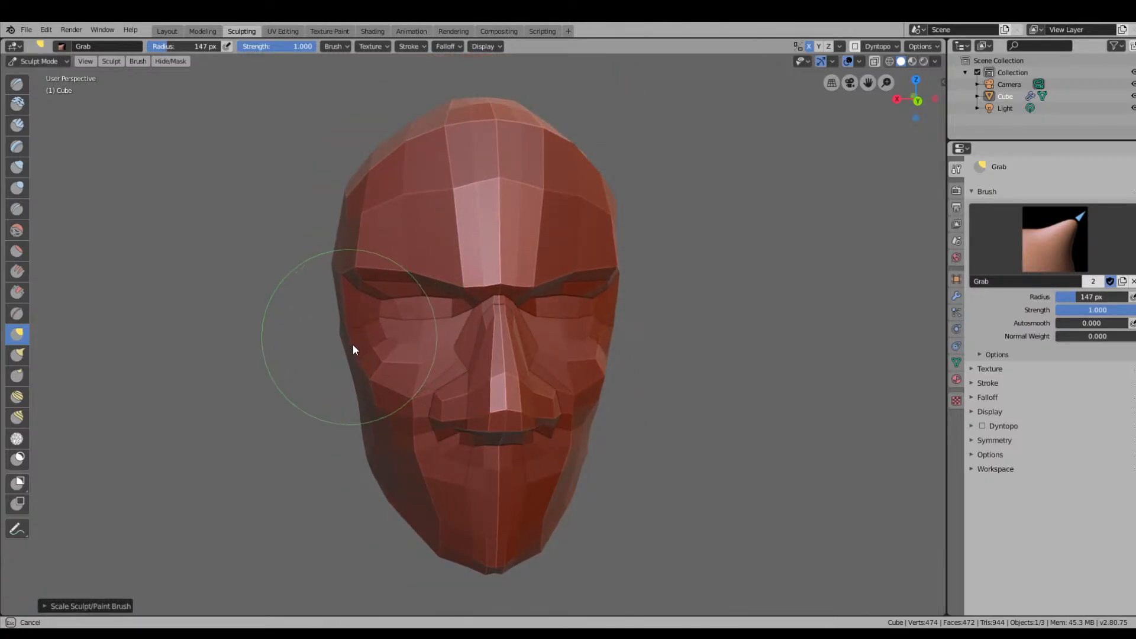
mouse_move(354, 348)
middle_mouse_down()
mouse_move(544, 356)
mouse_move(579, 402)
middle_mouse_up()
left_click_drag(576, 396, 619, 361)
mouse_move(619, 361)
middle_mouse_down()
mouse_move(634, 385)
mouse_move(622, 343)
middle_mouse_up()
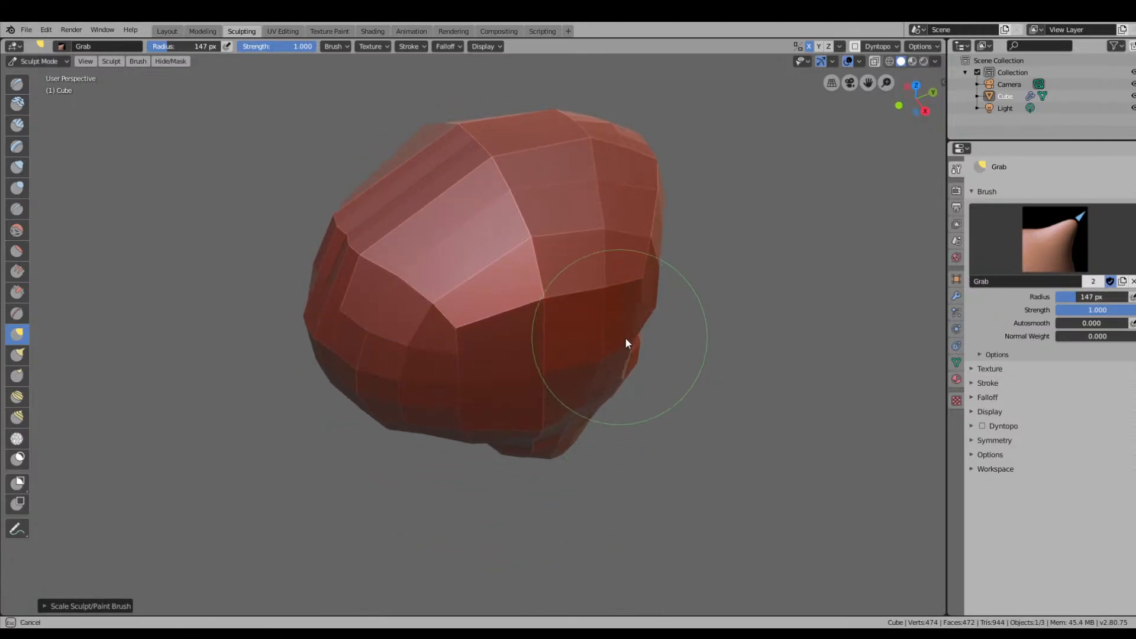
mouse_move(630, 343)
left_mouse_down()
mouse_move(654, 295)
mouse_move(664, 302)
left_mouse_up()
middle_click_drag(664, 301, 649, 355)
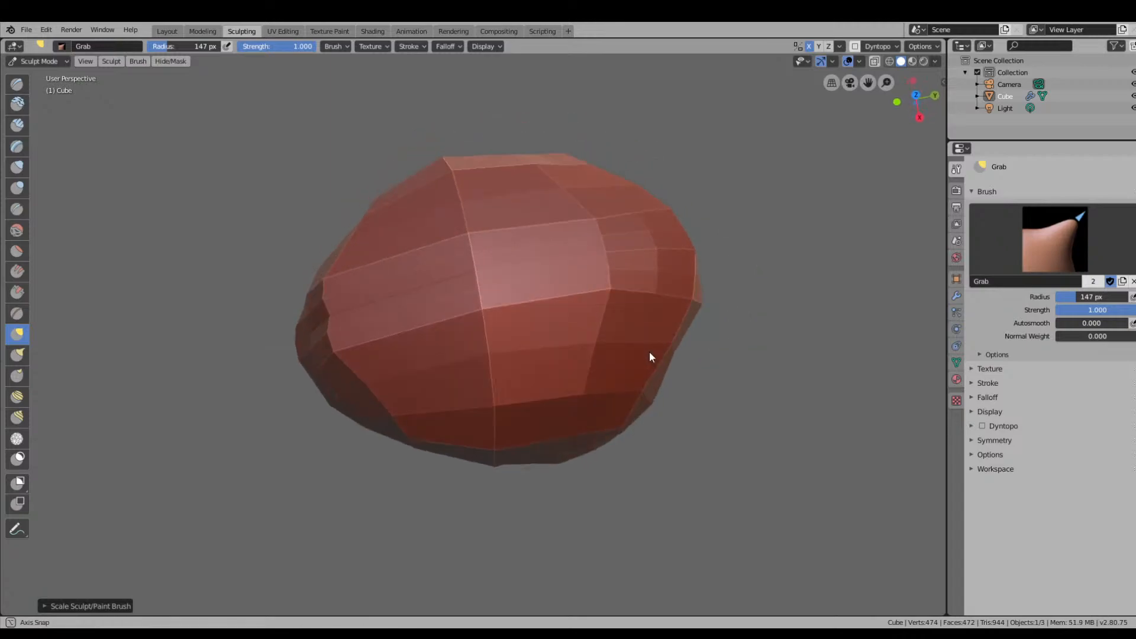
left_click_drag(651, 358, 680, 380)
middle_click_drag(679, 381, 535, 286)
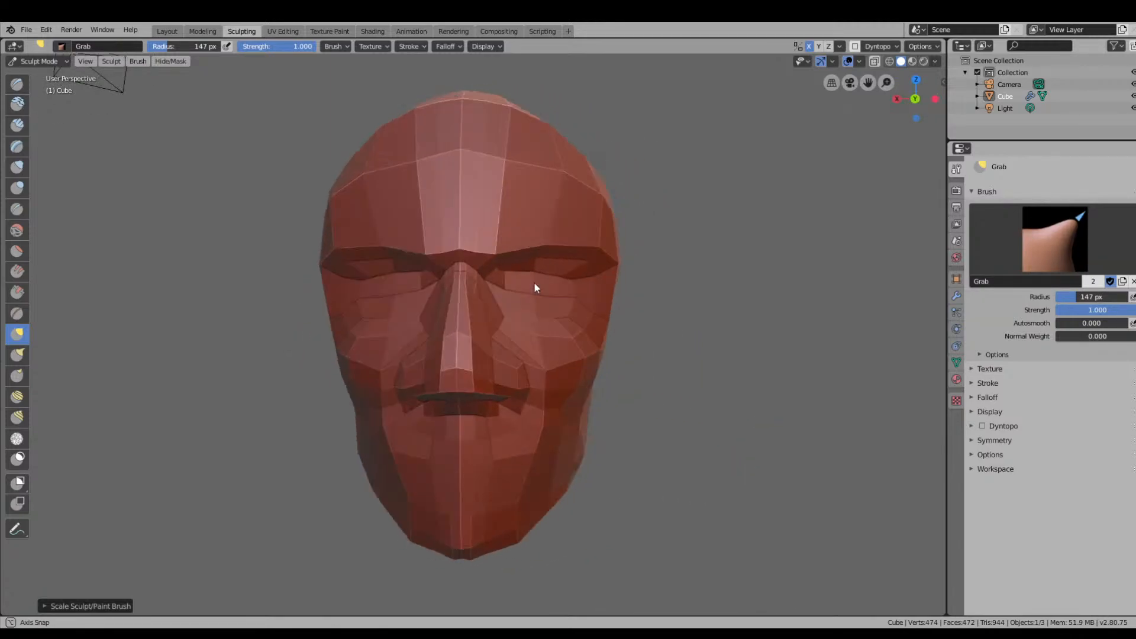
Nudge the lower face near the jaw with the Grab brush and check the head's overall proportions.
scroll(535, 286, "down", 3)
mouse_move(584, 350)
middle_mouse_down()
mouse_move(636, 335)
mouse_move(579, 390)
mouse_move(655, 413)
middle_mouse_up()
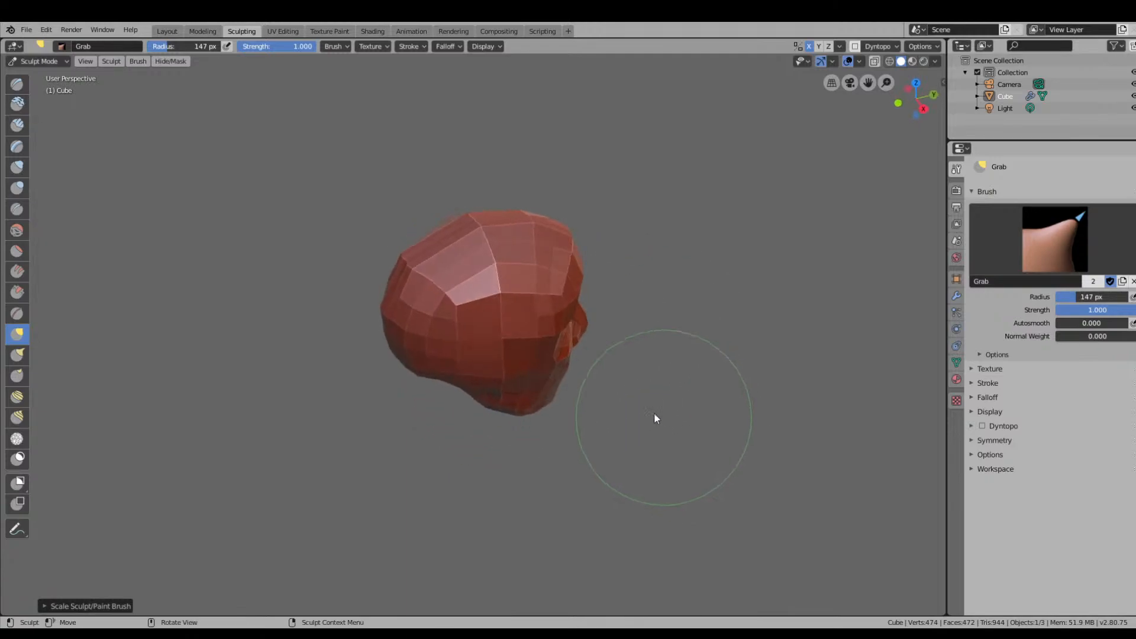
left_click_drag(557, 377, 560, 379)
mouse_move(618, 375)
middle_mouse_down()
mouse_move(550, 390)
mouse_move(507, 371)
middle_mouse_up()
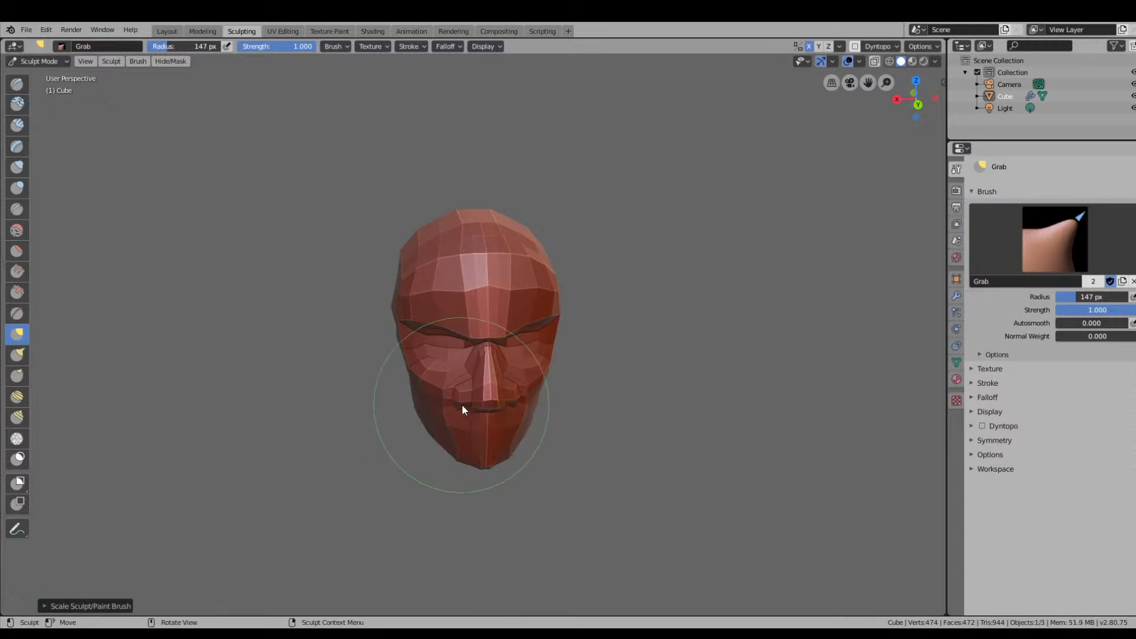
middle_click_drag(486, 413, 493, 386)
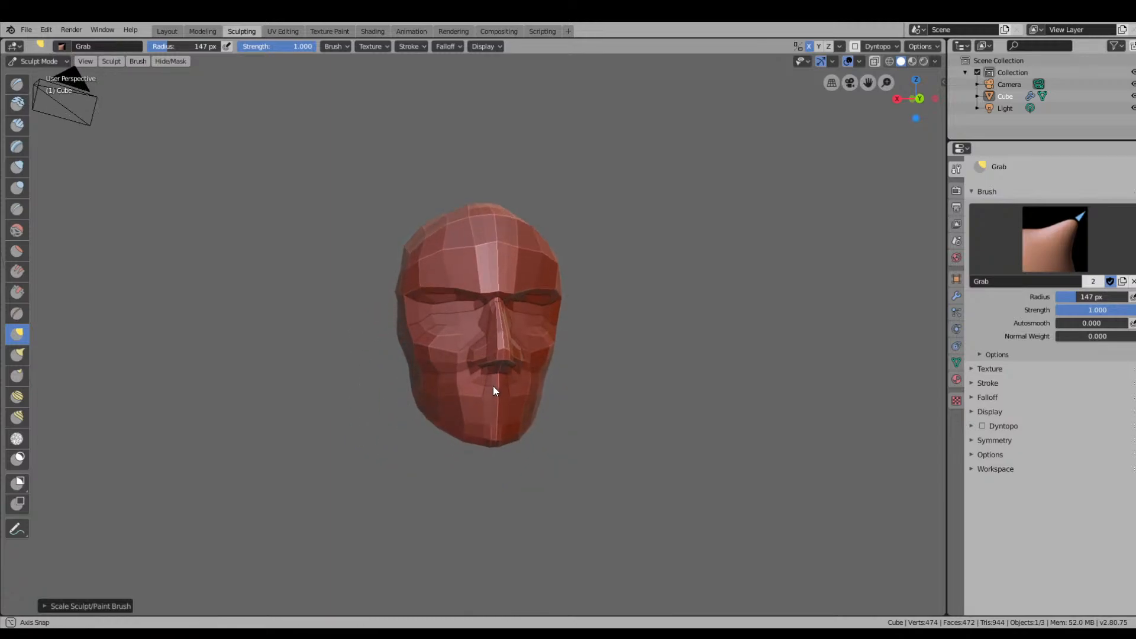
Reduce the Grab brush radius to 48 px and raise the outer corner of the brow.
middle_click_drag(456, 331, 440, 356)
left_click(440, 353)
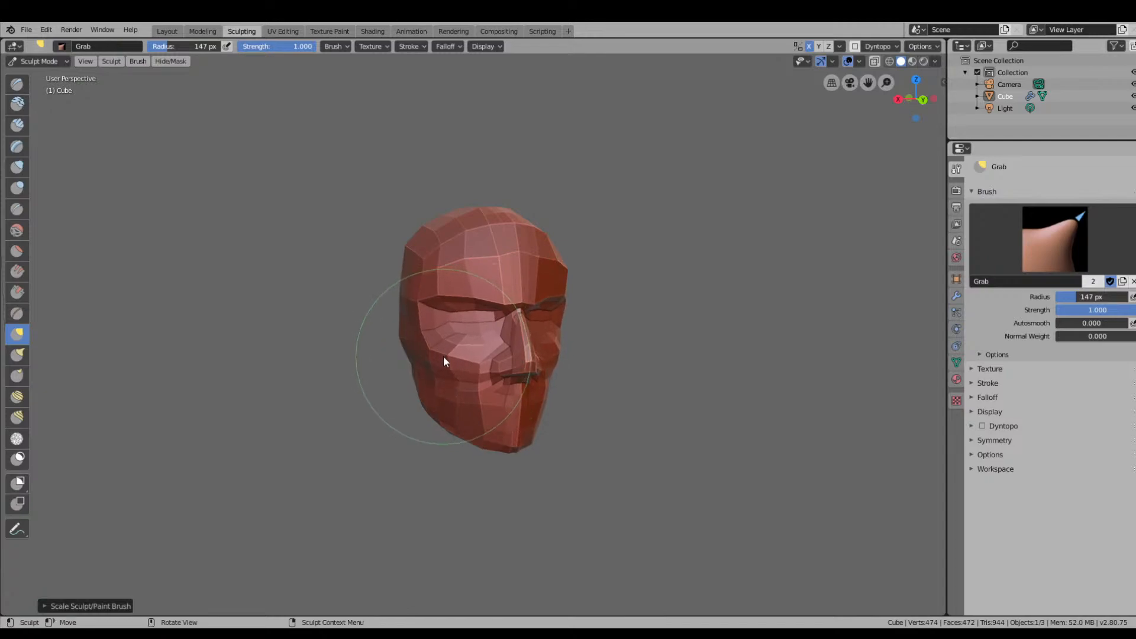
key("f")
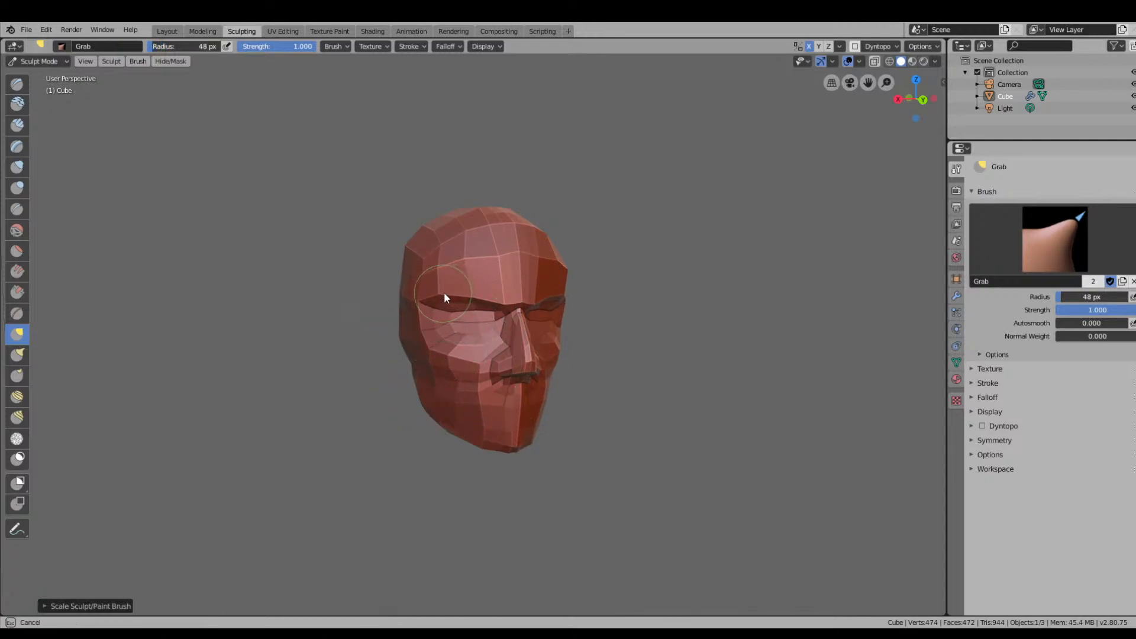
left_click(439, 294)
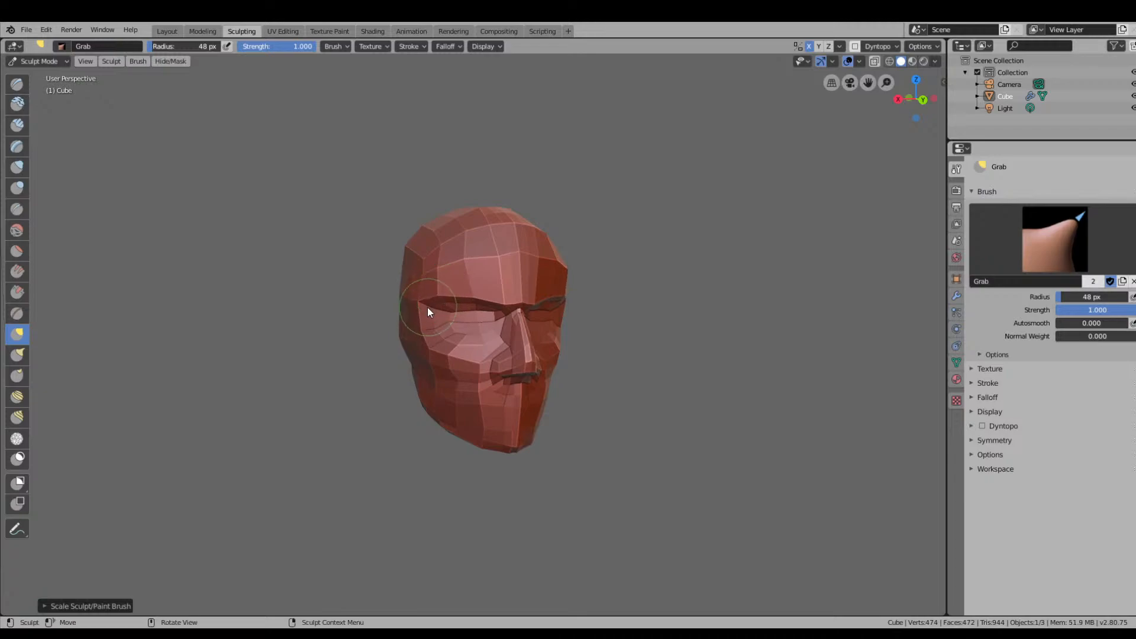
middle_click_drag(427, 303, 516, 329)
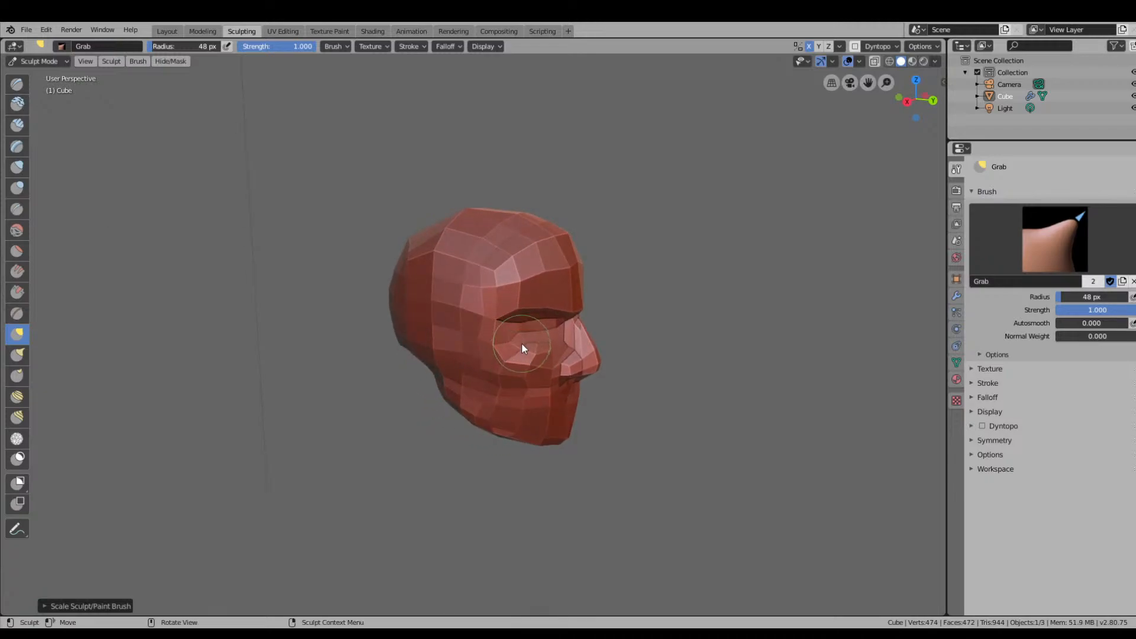
Reduce the Grab brush radius to 42 px and reshape the outer rim of the eye socket from the side view.
mouse_move(525, 346)
left_mouse_down()
mouse_move(529, 322)
mouse_move(495, 337)
mouse_move(512, 351)
left_mouse_up()
middle_click_drag(553, 361, 582, 347)
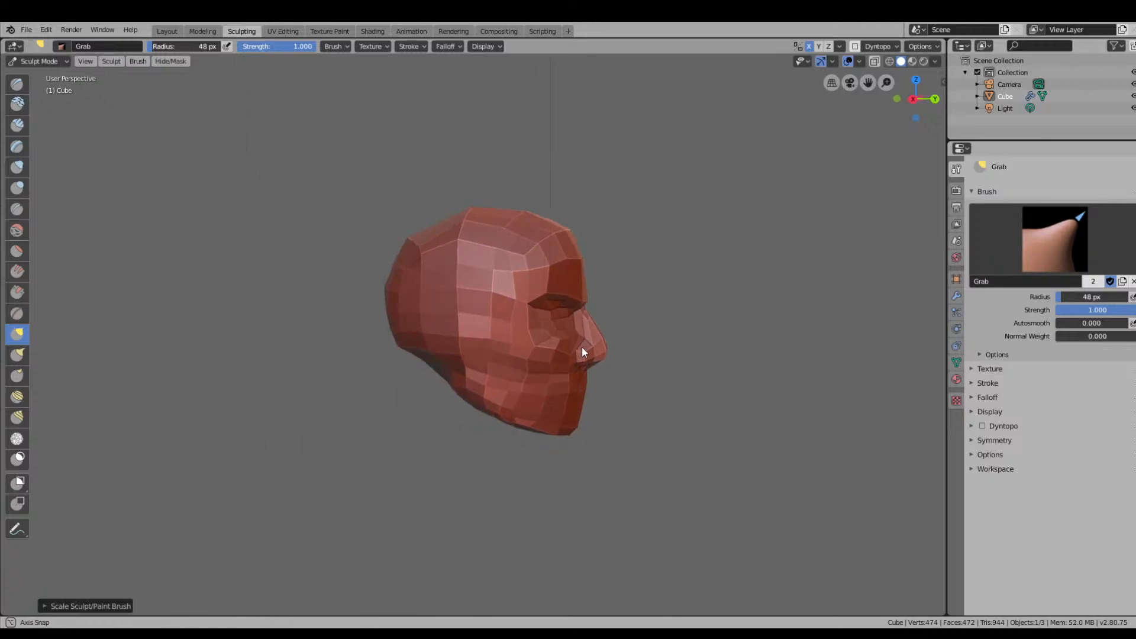
left_click(913, 99)
scroll(598, 302, "up", 2)
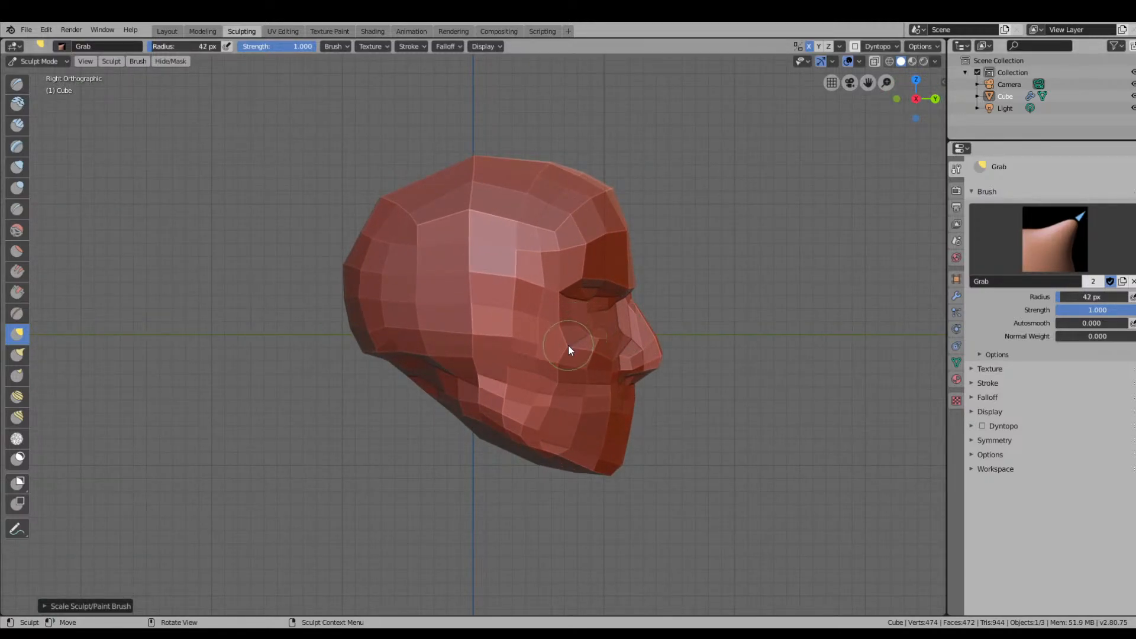
mouse_move(568, 346)
left_mouse_down()
mouse_move(614, 354)
mouse_move(600, 336)
mouse_move(608, 307)
mouse_move(573, 291)
mouse_move(590, 283)
mouse_move(561, 294)
mouse_move(610, 272)
mouse_move(595, 275)
left_mouse_up()
Set the Grab brush radius to 56 px and adjust the nostril wing and side of the nose from front and above.
key("bracketright")
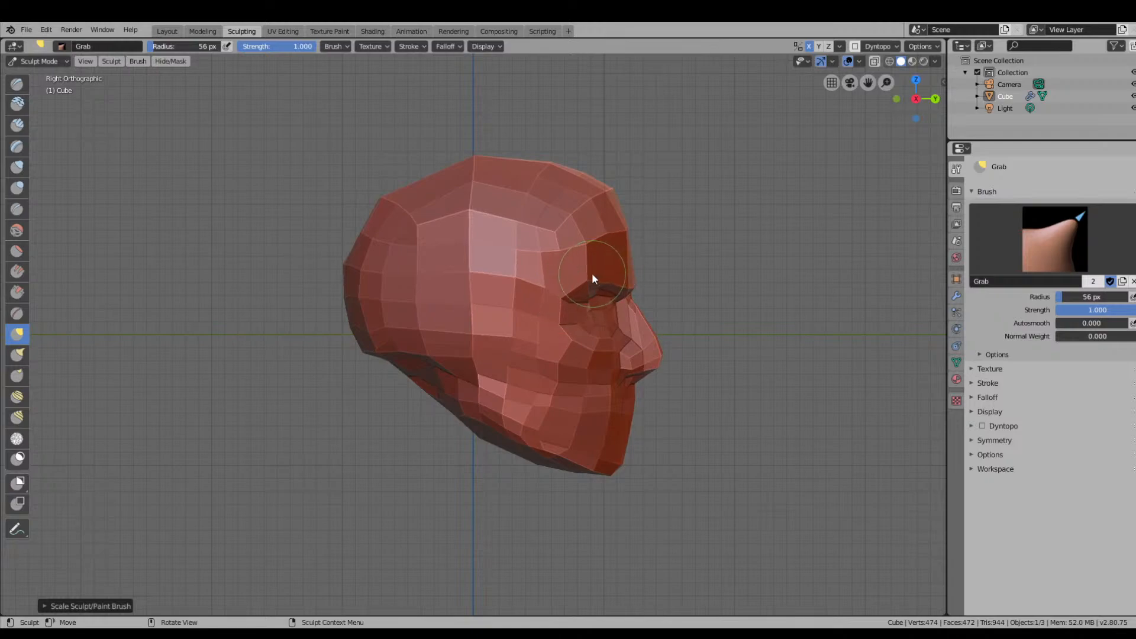
middle_click_drag(652, 303, 644, 363)
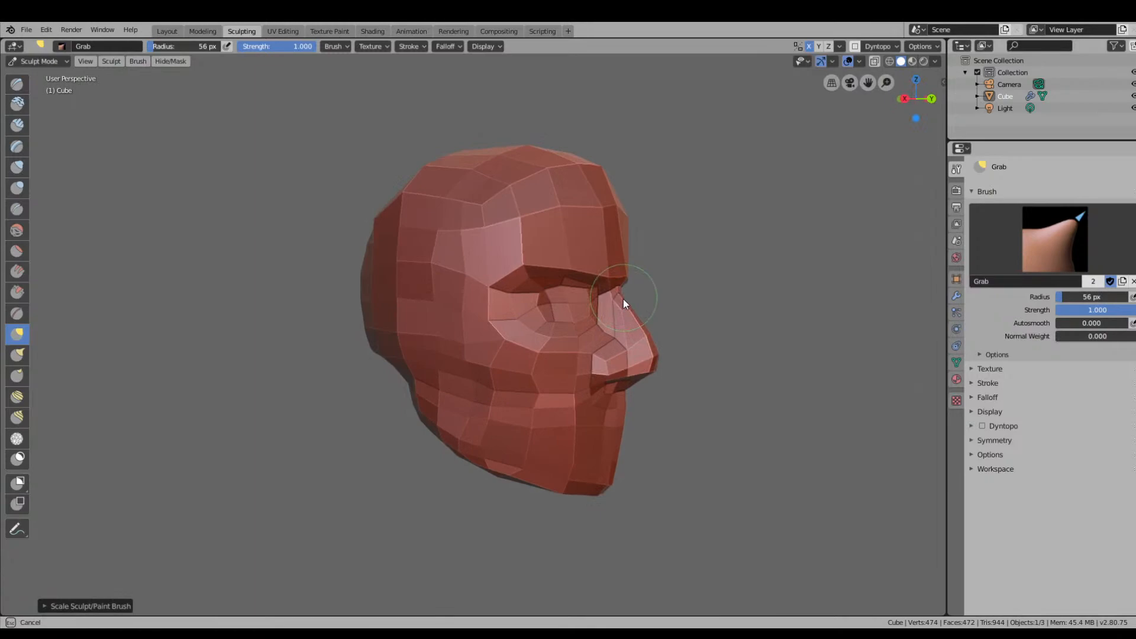
middle_click_drag(623, 300, 594, 339)
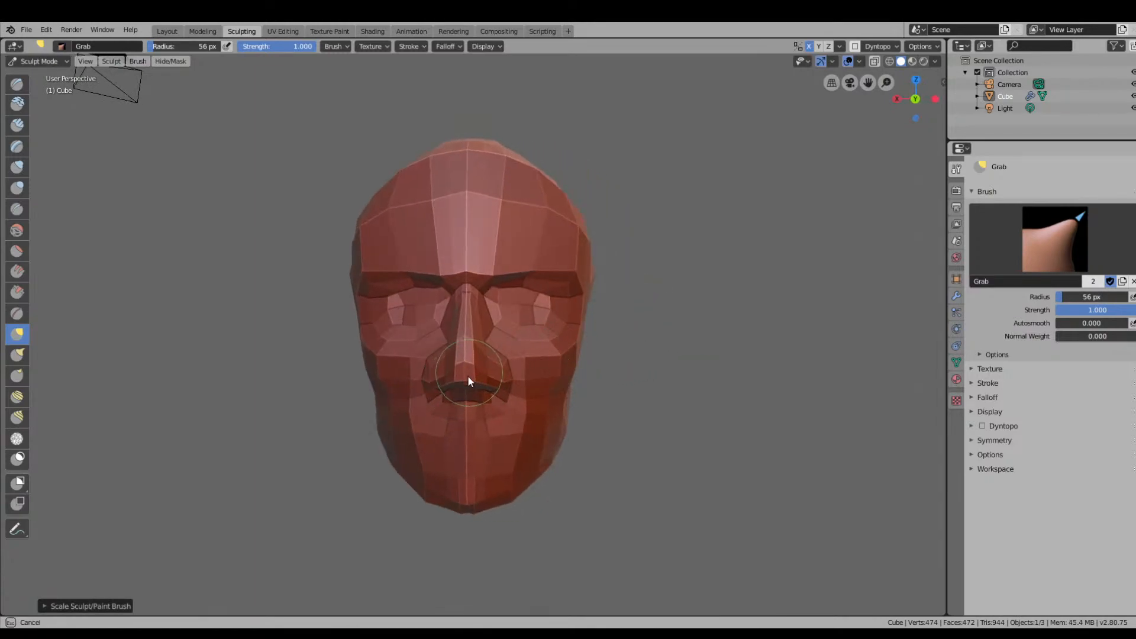
left_click_drag(429, 393, 432, 386)
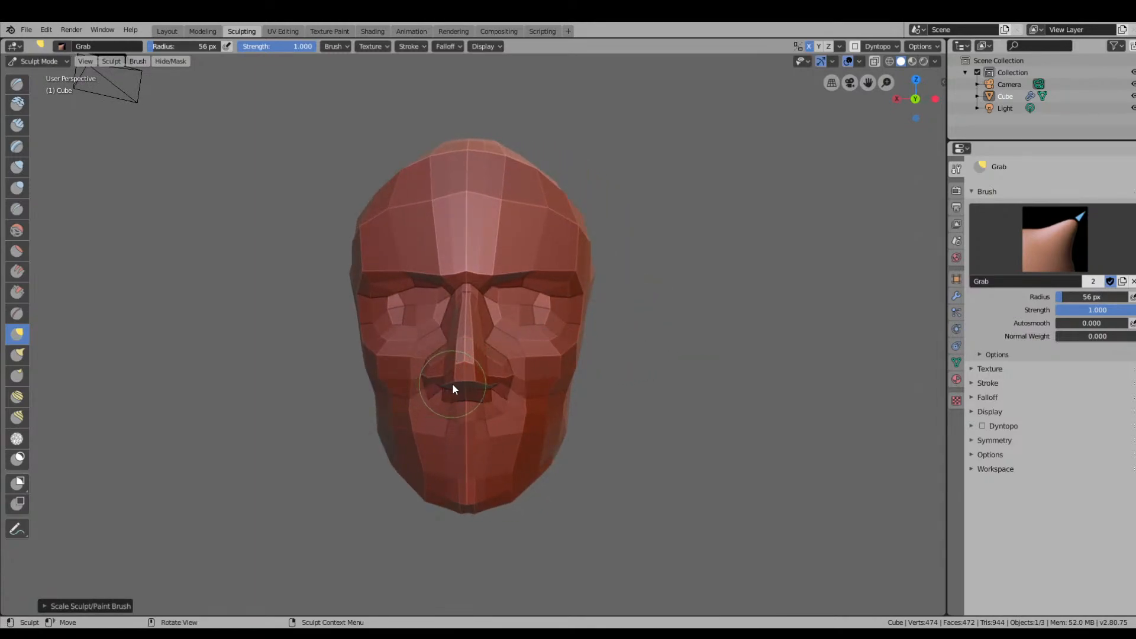
mouse_move(456, 384)
middle_mouse_down()
mouse_move(516, 375)
mouse_move(543, 334)
mouse_move(583, 328)
mouse_move(634, 365)
mouse_move(548, 447)
middle_mouse_up()
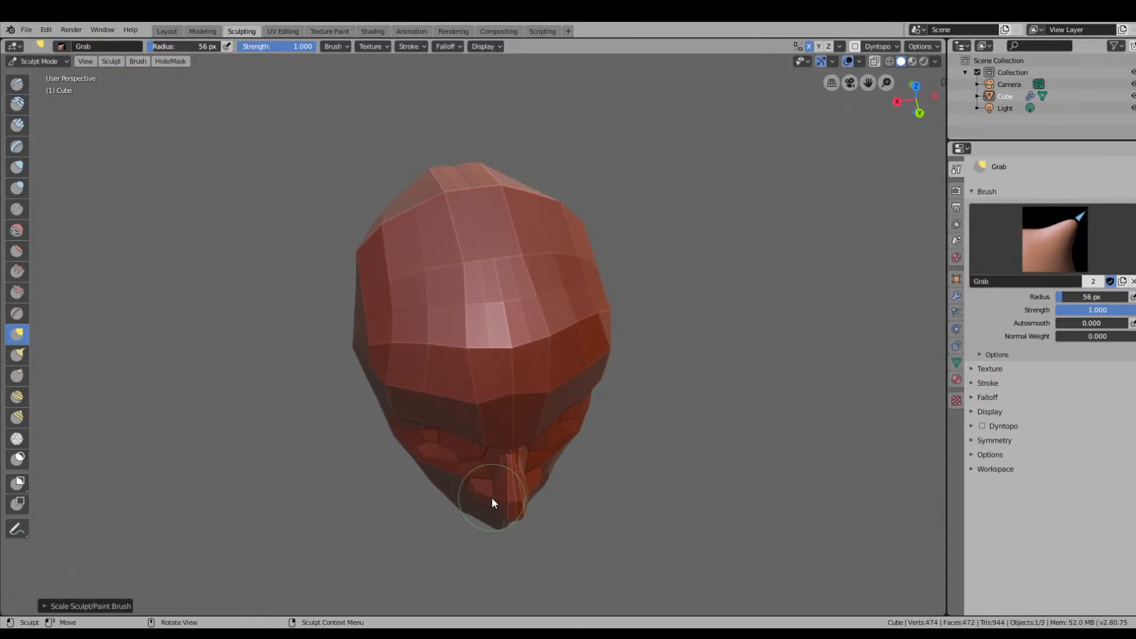
left_click_drag(492, 498, 493, 500)
left_click_drag(505, 464, 502, 470)
Shape the upper lip area and the underside of the nose with the Grab brush from both sides.
middle_click_drag(517, 485, 541, 414)
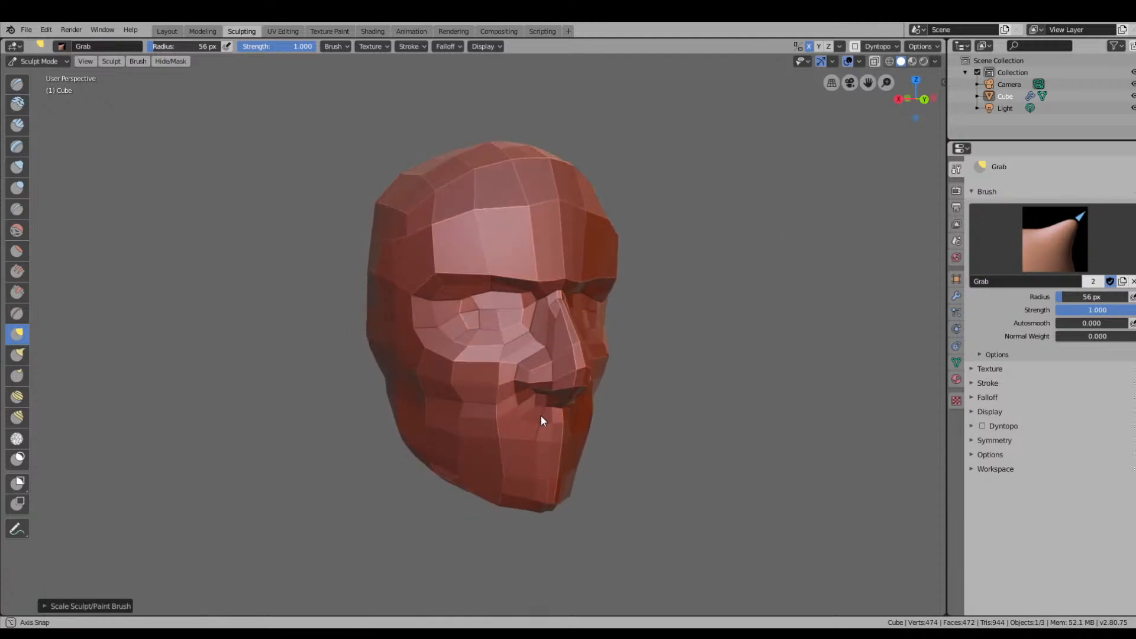
left_click_drag(531, 406, 529, 403)
middle_click_drag(561, 392, 362, 388)
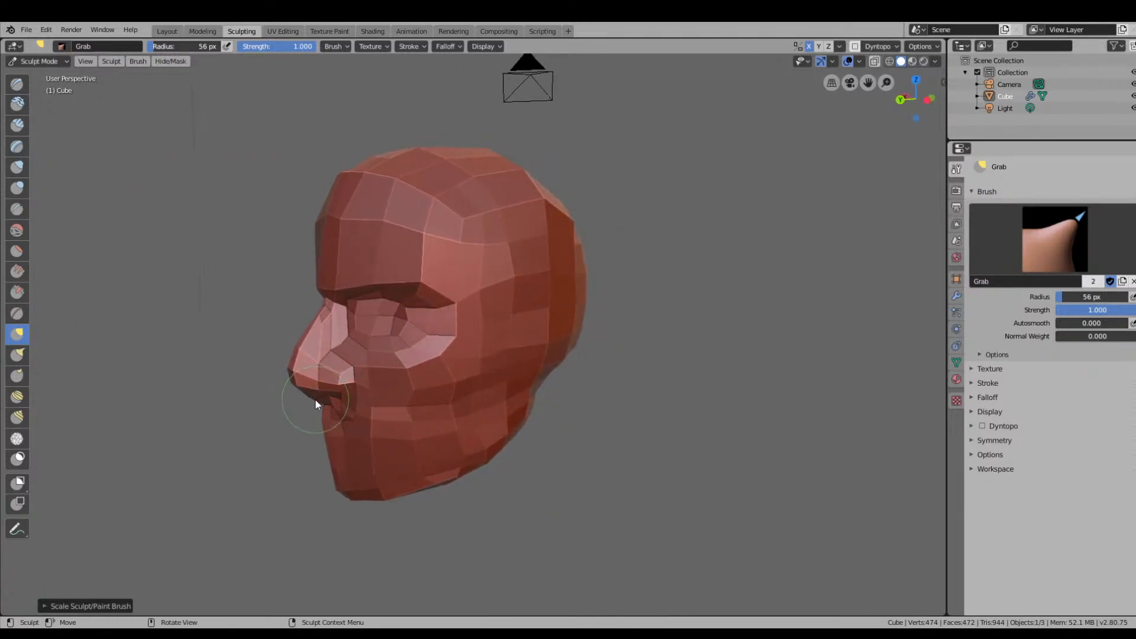
left_click_drag(315, 402, 317, 398)
middle_click_drag(317, 398, 512, 396)
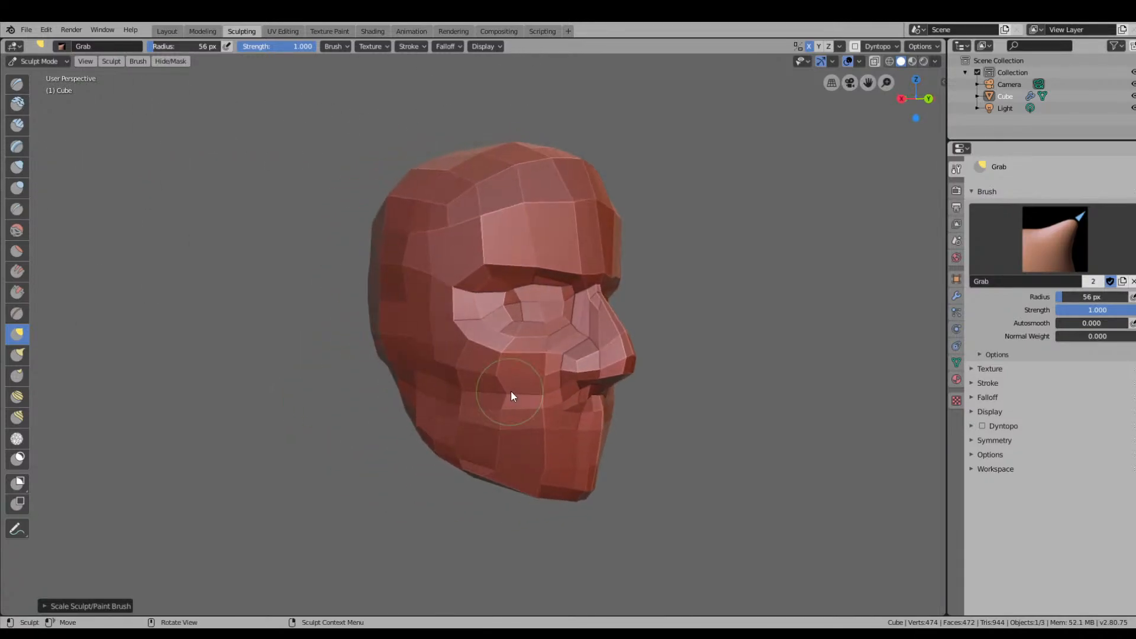
left_click_drag(573, 379, 603, 386)
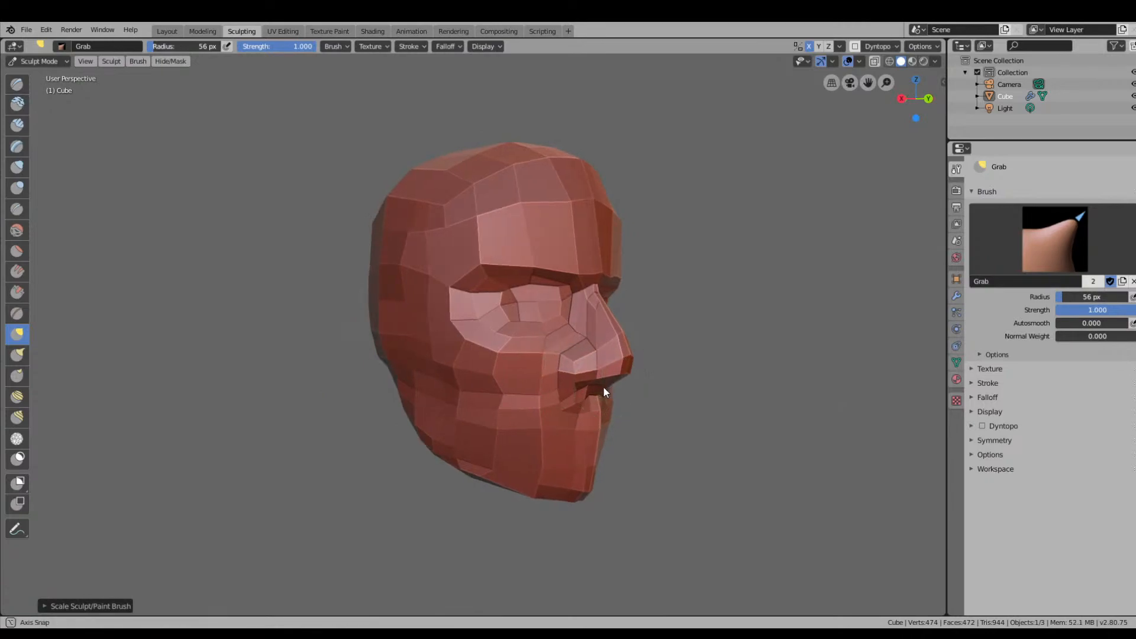
mouse_move(603, 386)
middle_mouse_down()
mouse_move(552, 373)
mouse_move(526, 392)
middle_mouse_up()
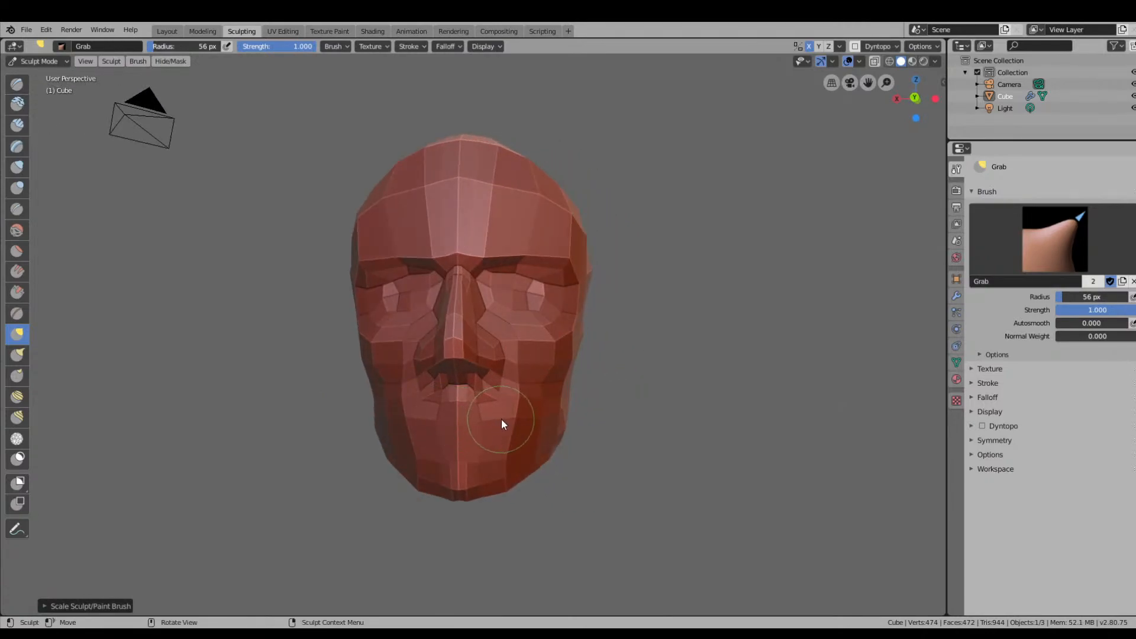
Pull the nostril wing outward and lift the tip of the nose with the Grab brush.
mouse_move(431, 423)
middle_mouse_down()
mouse_move(690, 431)
mouse_move(578, 441)
mouse_move(731, 406)
mouse_move(612, 397)
mouse_move(528, 410)
mouse_move(461, 374)
middle_mouse_up()
mouse_move(445, 367)
left_mouse_down()
mouse_move(432, 374)
mouse_move(425, 361)
left_mouse_up()
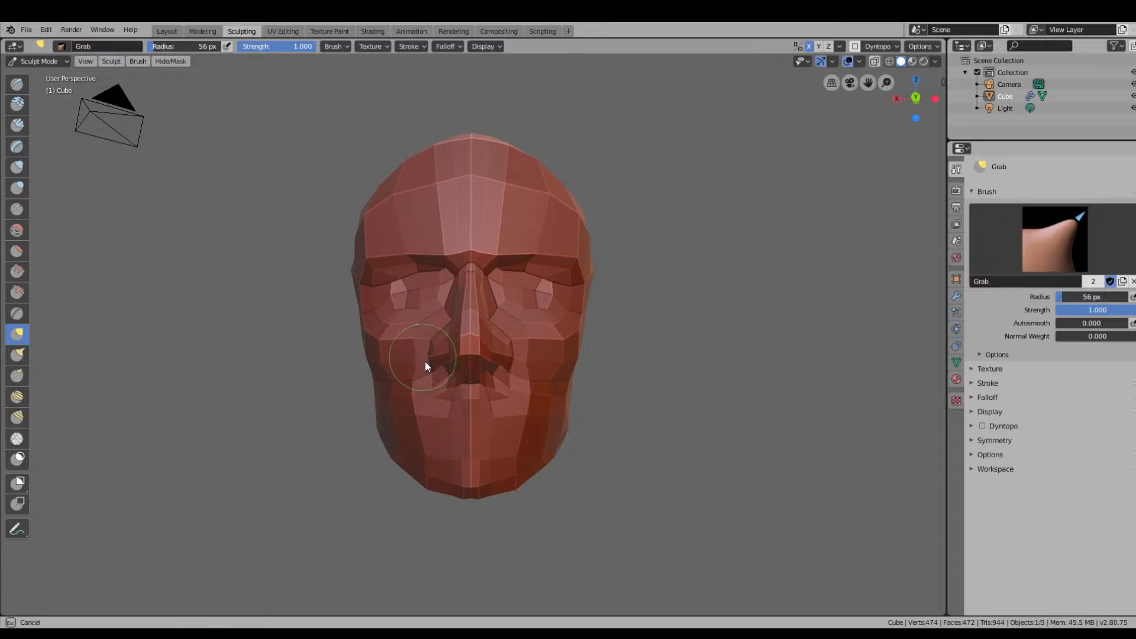
mouse_move(450, 367)
middle_mouse_down()
mouse_move(474, 400)
mouse_move(566, 394)
middle_mouse_up()
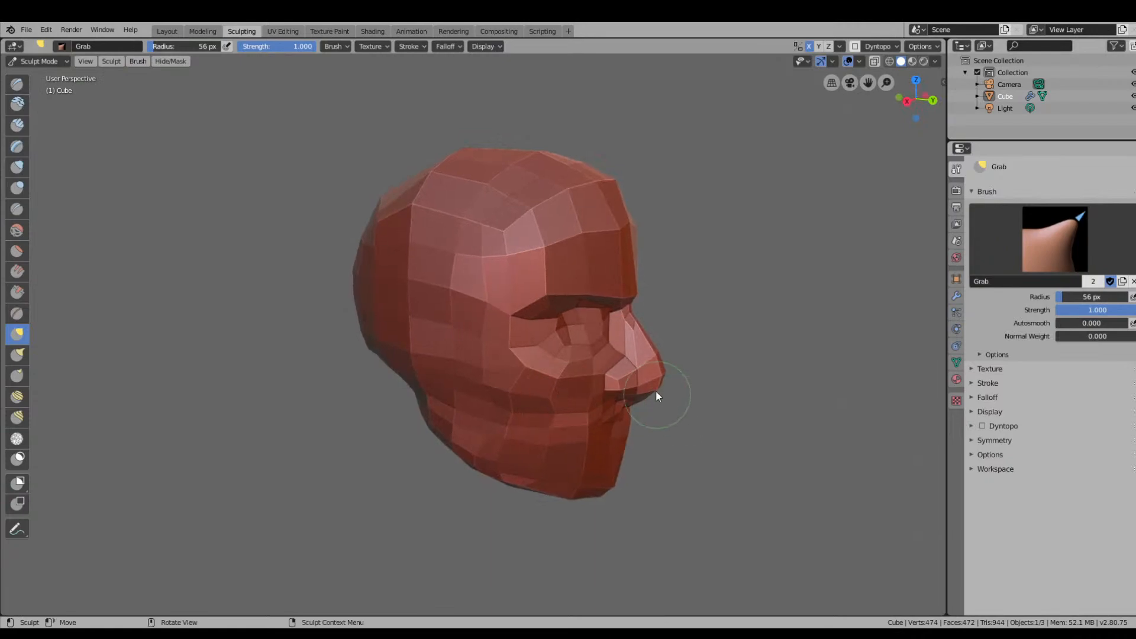
left_click_drag(659, 385, 659, 354)
middle_click_drag(670, 390, 713, 377)
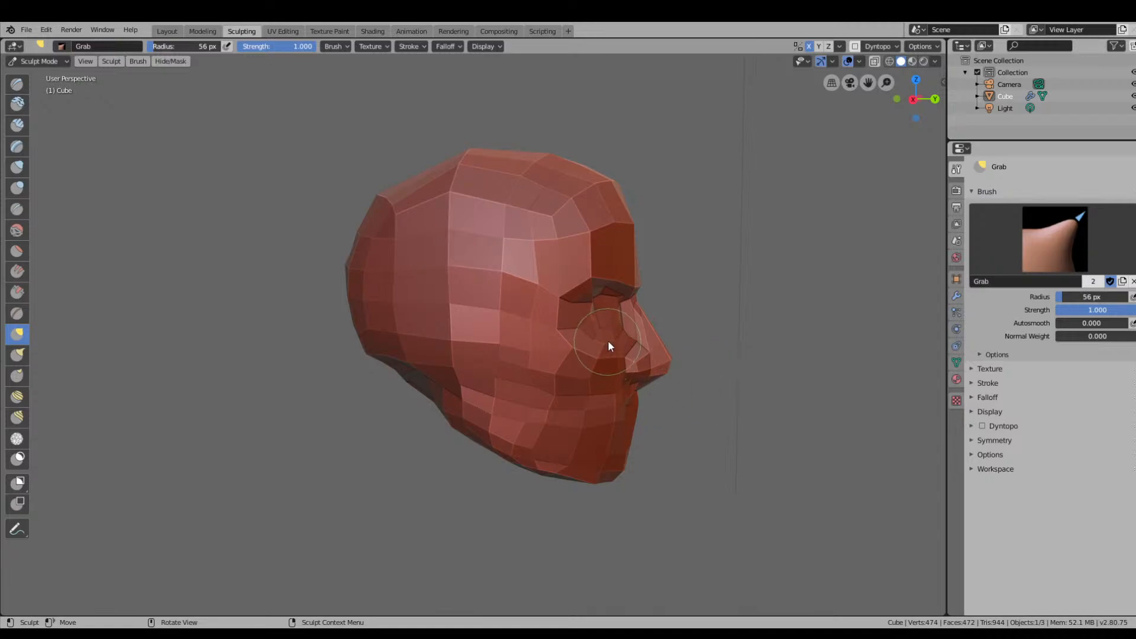
Adjust the lower eye socket and upper cheek from the side, reducing the Grab brush radius to 28 px.
mouse_move(609, 340)
left_mouse_down()
mouse_move(588, 336)
mouse_move(616, 334)
mouse_move(601, 323)
left_mouse_up()
mouse_move(589, 328)
left_mouse_down()
mouse_move(617, 346)
mouse_move(627, 332)
mouse_move(644, 342)
mouse_move(618, 338)
left_mouse_up()
key("bracketleft")
key("bracketleft")
key("bracketleft")
key("bracketleft")
key("bracketleft")
key("bracketleft")
mouse_move(601, 351)
middle_mouse_down()
mouse_move(601, 364)
mouse_move(504, 360)
middle_mouse_up()
scroll(517, 364, "down", 2)
scroll(525, 361, "up", 4)
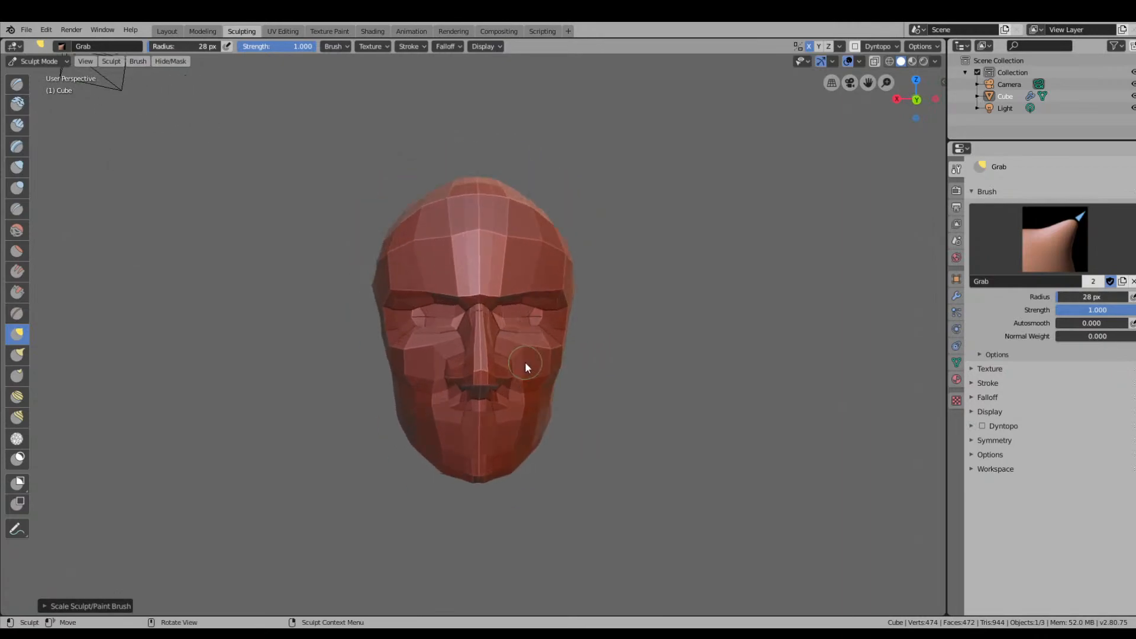
Enlarge the Grab brush radius to 67 px and adjust the outer cheek from the front.
key("bracketright")
key("bracketright")
key("bracketright")
key("bracketright")
key("bracketright")
key("bracketright")
key("bracketright")
key("bracketright")
key("bracketright")
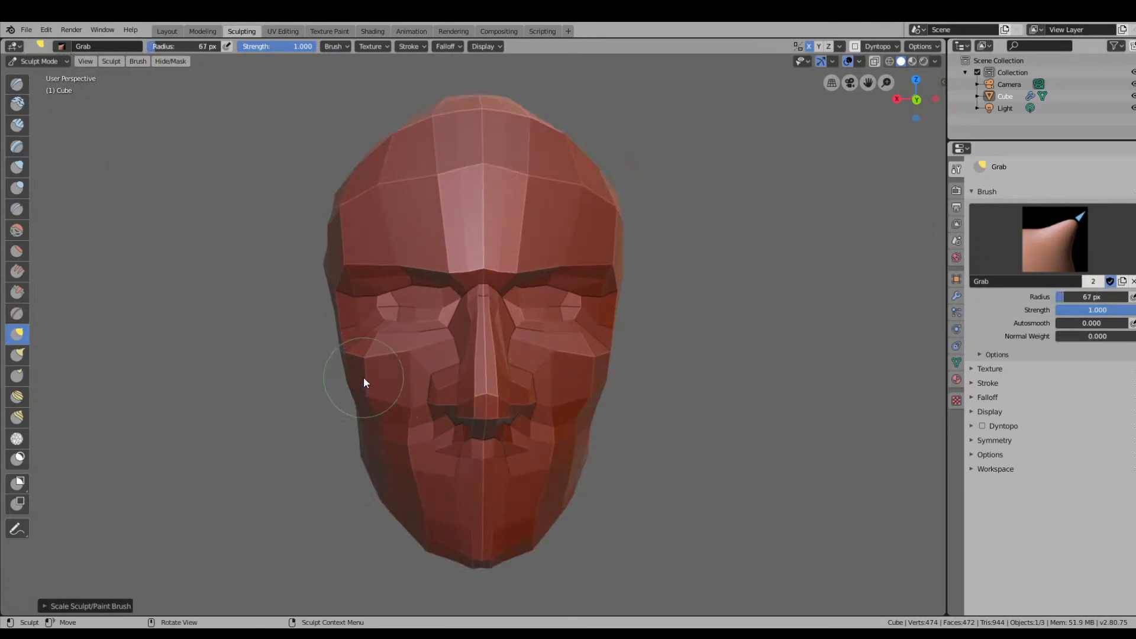
left_click_drag(371, 397, 370, 423)
Enlarge the Grab brush radius to 112 px and refine the contour from the cheekbone down to the side of the jaw.
key("bracketright")
key("bracketright")
middle_click_drag(371, 424, 407, 405)
left_click_drag(398, 367, 390, 364)
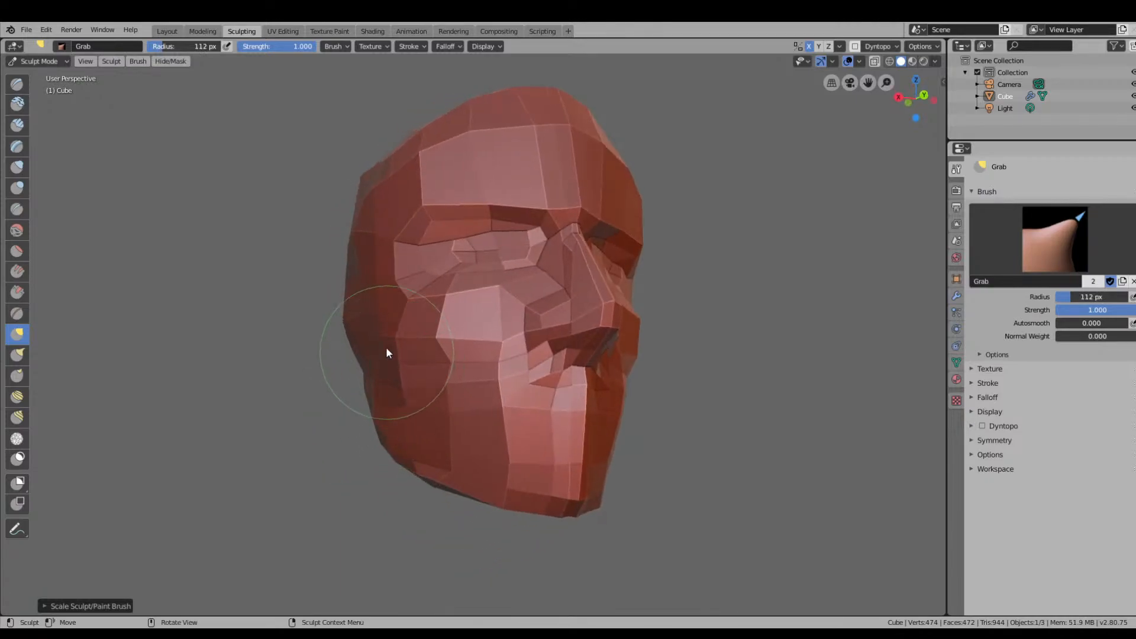
left_click_drag(383, 325, 376, 321)
left_click_drag(375, 297, 372, 296)
mouse_move(372, 294)
middle_mouse_down()
mouse_move(411, 314)
mouse_move(377, 329)
middle_mouse_up()
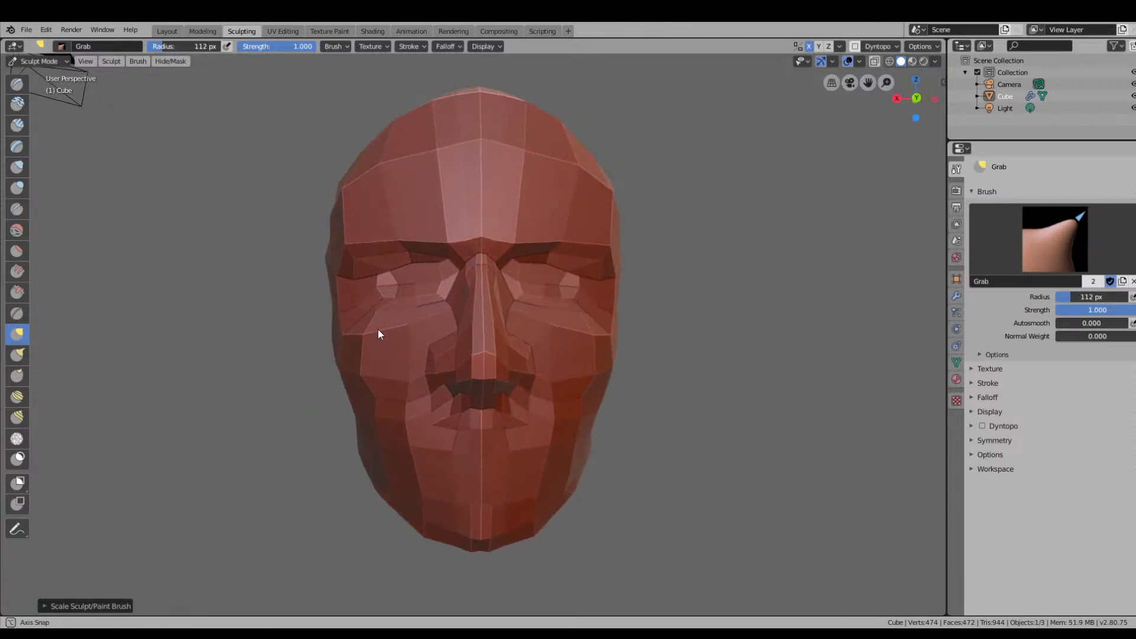
left_click_drag(379, 422, 375, 420)
middle_click_drag(385, 439, 382, 450)
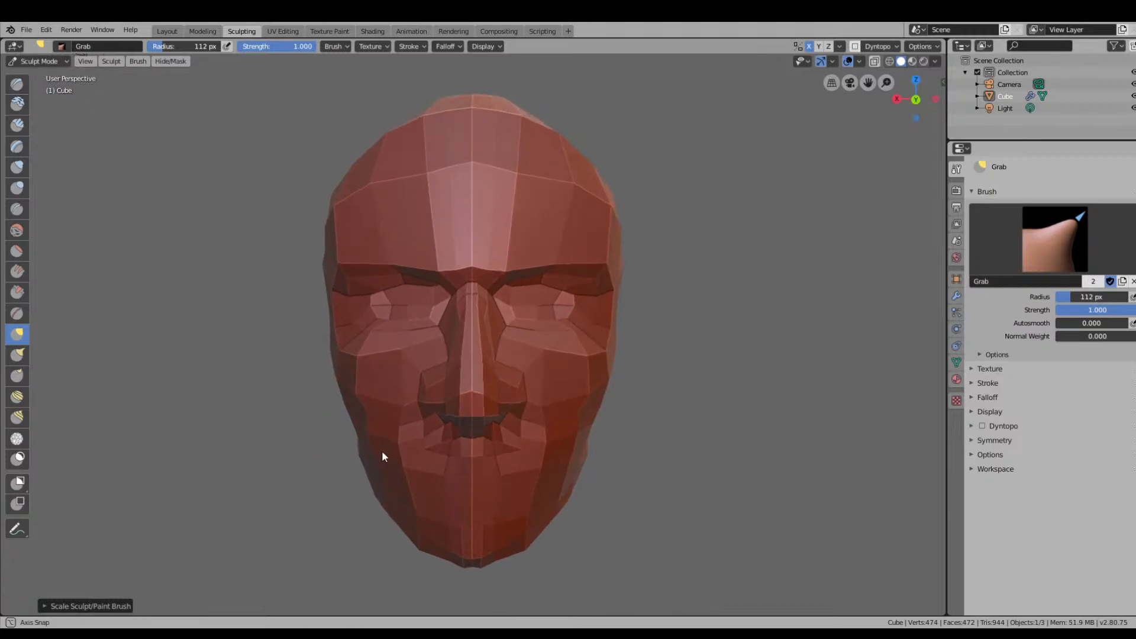
Reshape the brow ridge above the eye socket and nose bridge with the Grab brush, checking the face from the front.
mouse_move(402, 275)
left_mouse_down()
mouse_move(461, 275)
mouse_move(418, 269)
mouse_move(469, 262)
mouse_move(457, 271)
left_mouse_up()
middle_click_drag(457, 271, 538, 275)
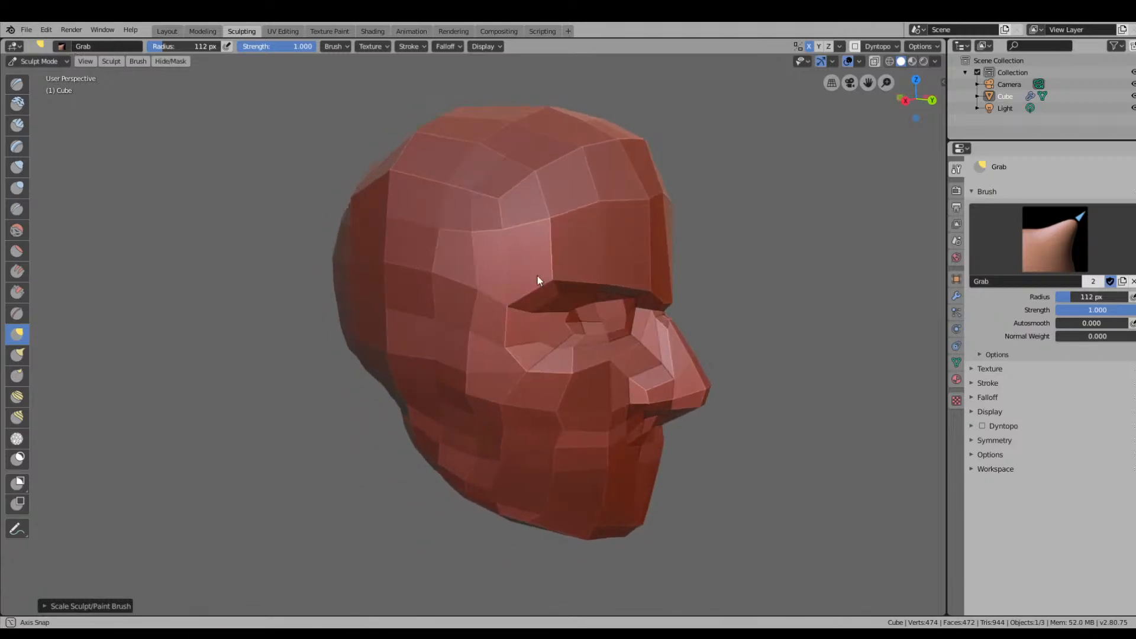
left_click_drag(622, 281, 621, 278)
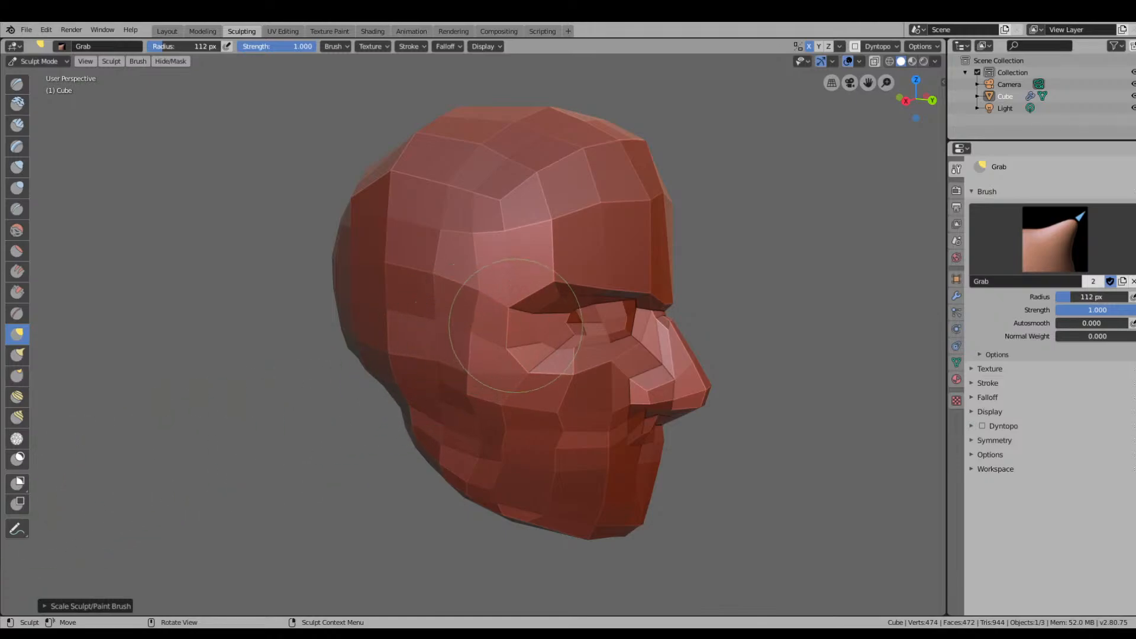
mouse_move(482, 317)
middle_mouse_down()
mouse_move(544, 322)
mouse_move(548, 307)
mouse_move(578, 327)
mouse_move(705, 312)
mouse_move(537, 314)
mouse_move(515, 340)
mouse_move(425, 340)
mouse_move(432, 307)
middle_mouse_up()
scroll(632, 322, "down", 3)
scroll(669, 319, "up", 3)
scroll(557, 332, "down", 3)
mouse_move(413, 231)
middle_mouse_down()
mouse_move(429, 246)
mouse_move(580, 256)
mouse_move(574, 229)
mouse_move(538, 259)
mouse_move(486, 232)
mouse_move(470, 257)
mouse_move(559, 260)
mouse_move(464, 259)
middle_mouse_up()
scroll(468, 381, "up", 7)
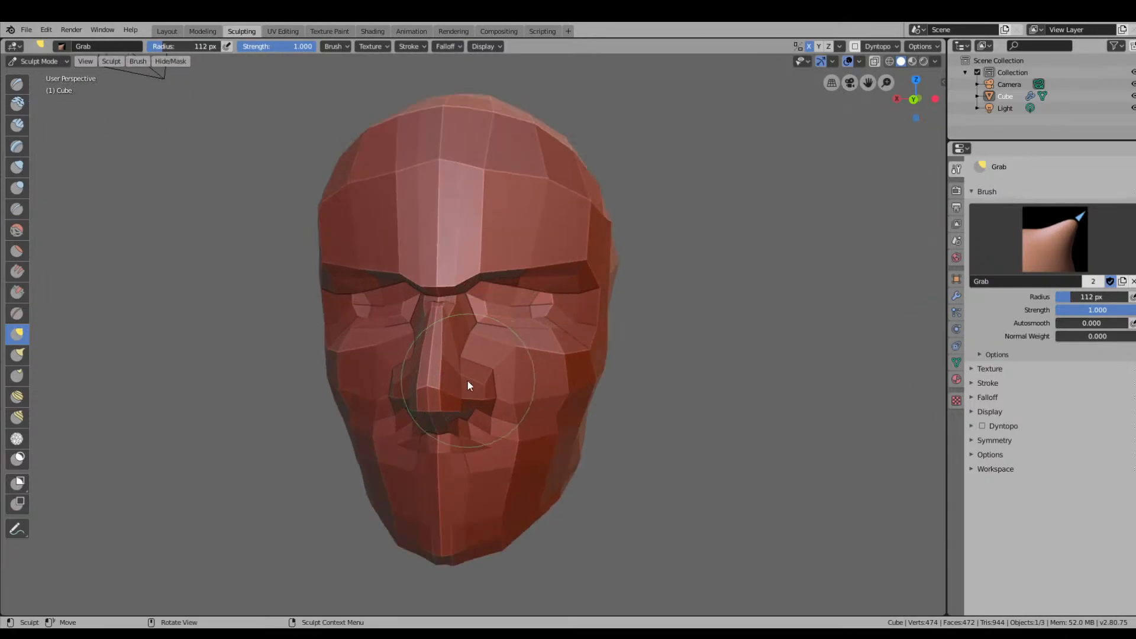
scroll(457, 415, "down", 1)
Widen the nostrils and adjust the tip and sides of the nose with the Grab brush from several angles.
mouse_move(456, 415)
middle_mouse_down()
mouse_move(500, 462)
mouse_move(531, 442)
middle_mouse_up()
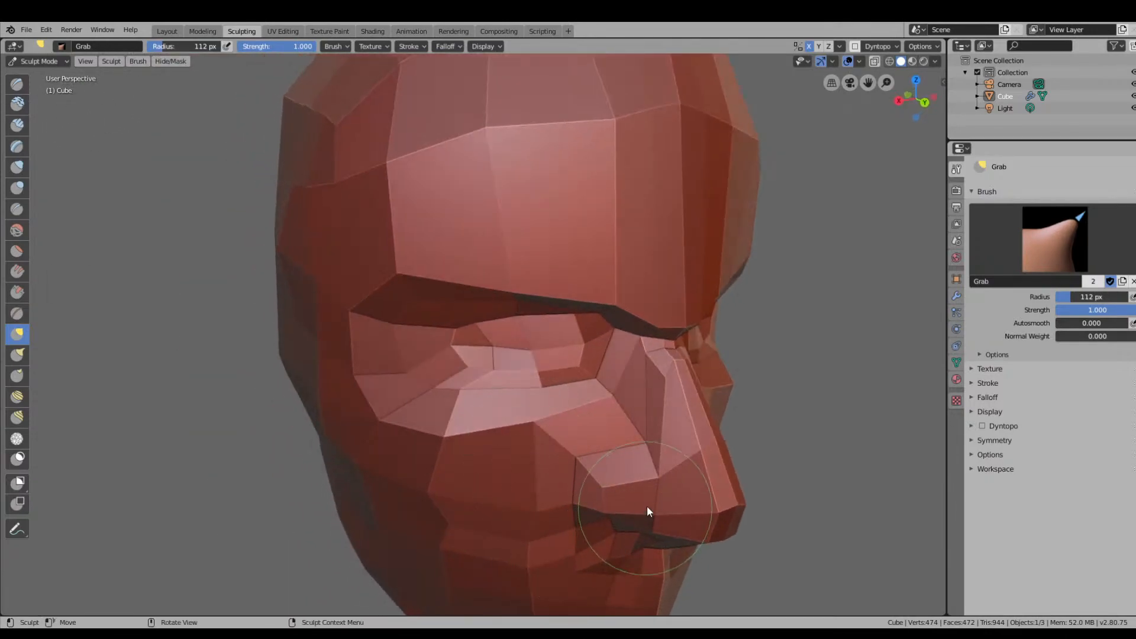
left_click_drag(655, 508, 662, 517)
mouse_move(662, 517)
middle_mouse_down()
mouse_move(602, 534)
mouse_move(494, 531)
mouse_move(533, 573)
mouse_move(550, 560)
middle_mouse_up()
left_click_drag(544, 550, 529, 552)
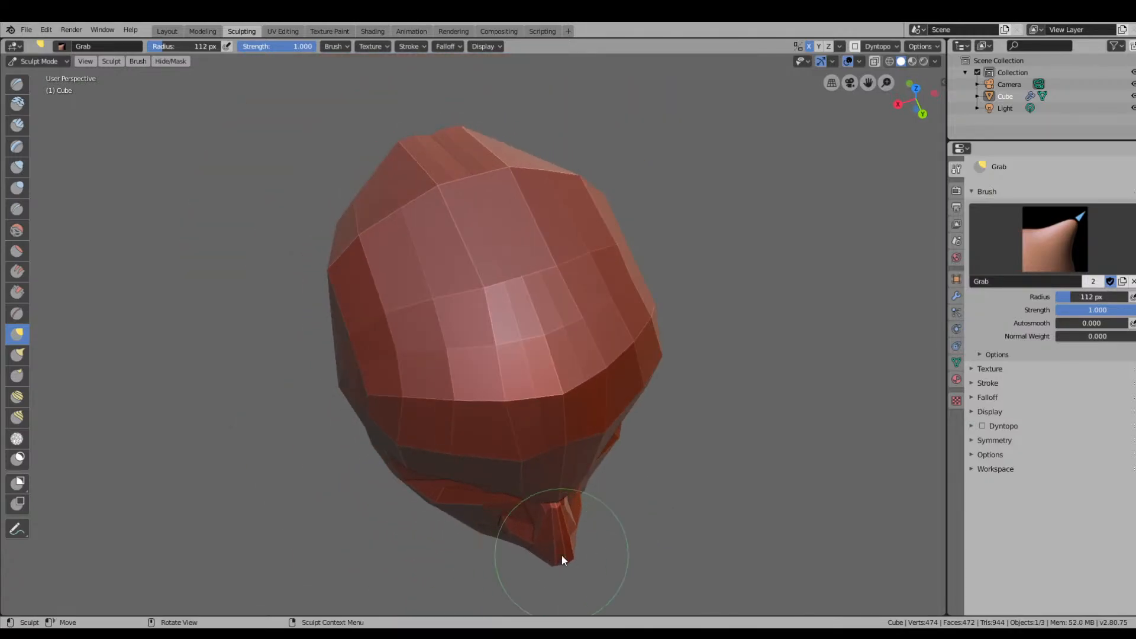
middle_click_drag(562, 556, 583, 488)
left_click_drag(643, 451, 635, 437)
middle_click_drag(657, 474, 622, 438)
mouse_move(515, 408)
left_mouse_down()
mouse_move(474, 367)
mouse_move(481, 374)
left_mouse_up()
Pull the chin forward and down and adjust the side of the jaw with the Grab brush.
mouse_move(535, 416)
middle_mouse_down()
mouse_move(630, 428)
mouse_move(654, 446)
middle_mouse_up()
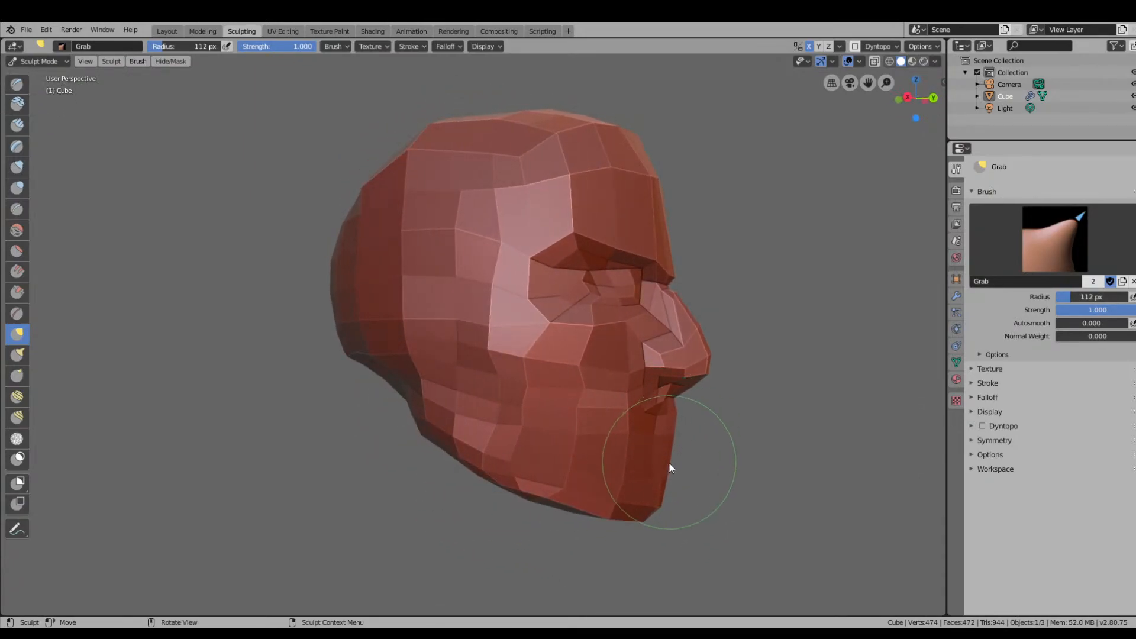
mouse_move(665, 468)
left_mouse_down()
mouse_move(649, 521)
mouse_move(612, 508)
left_mouse_up()
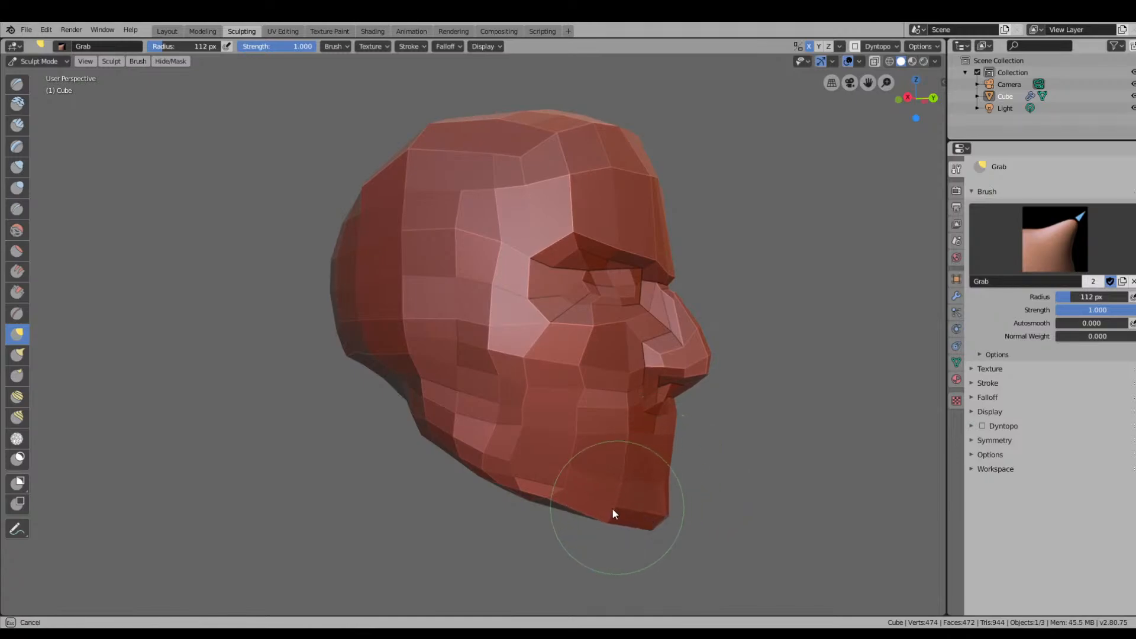
mouse_move(612, 508)
middle_mouse_down()
mouse_move(571, 527)
mouse_move(476, 535)
middle_mouse_up()
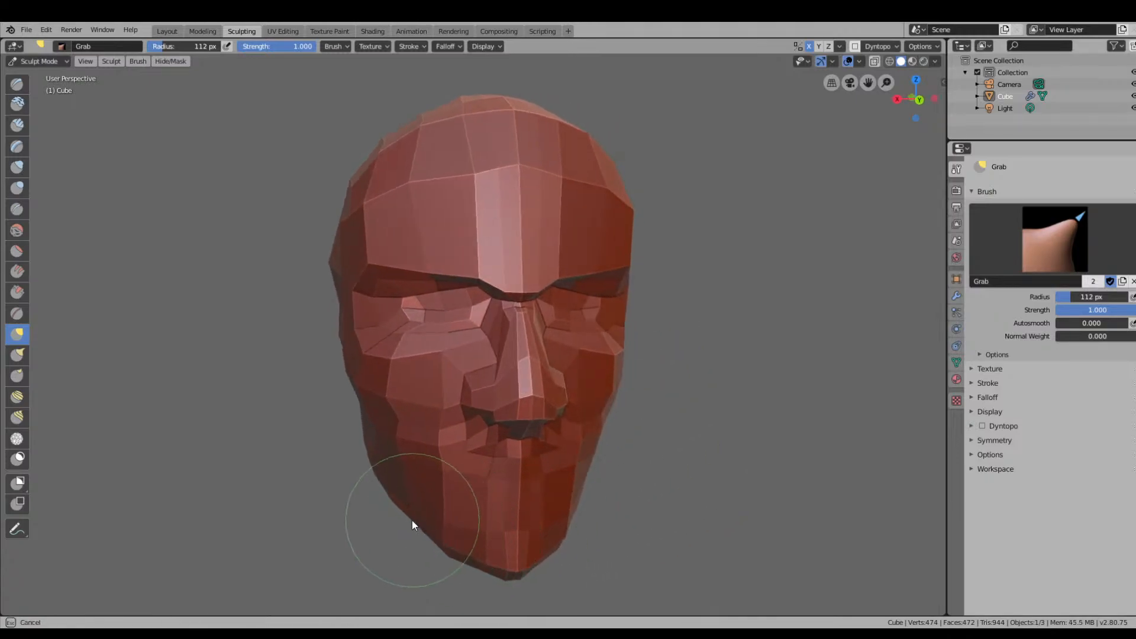
left_click_drag(406, 487, 359, 432)
mouse_move(359, 431)
middle_mouse_down()
mouse_move(433, 440)
mouse_move(367, 443)
middle_mouse_up()
Examine the overall head proportions from the front, three-quarter and side angles, near and far.
scroll(414, 443, "down", 2)
middle_click_drag(463, 443, 441, 420)
middle_click_drag(684, 340, 503, 312)
scroll(429, 288, "down", 4)
mouse_move(669, 334)
middle_mouse_down()
mouse_move(644, 327)
mouse_move(639, 302)
mouse_move(619, 313)
mouse_move(583, 301)
middle_mouse_up()
scroll(639, 302, "up", 1)
scroll(638, 306, "up", 5)
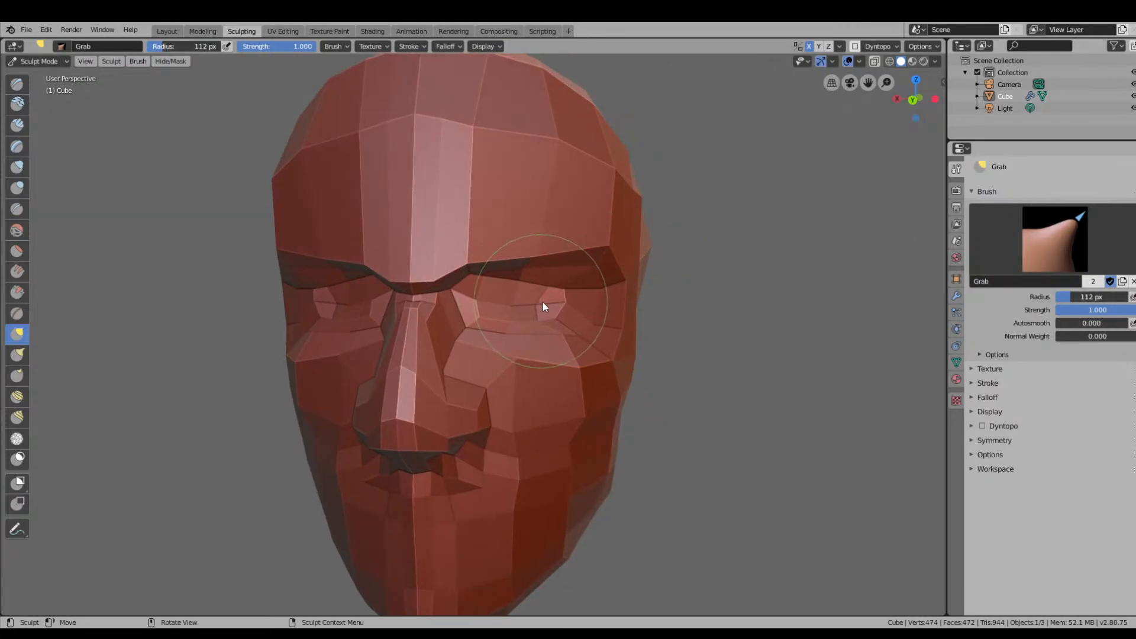
middle_click_drag(391, 332, 662, 363)
scroll(491, 320, "down", 3)
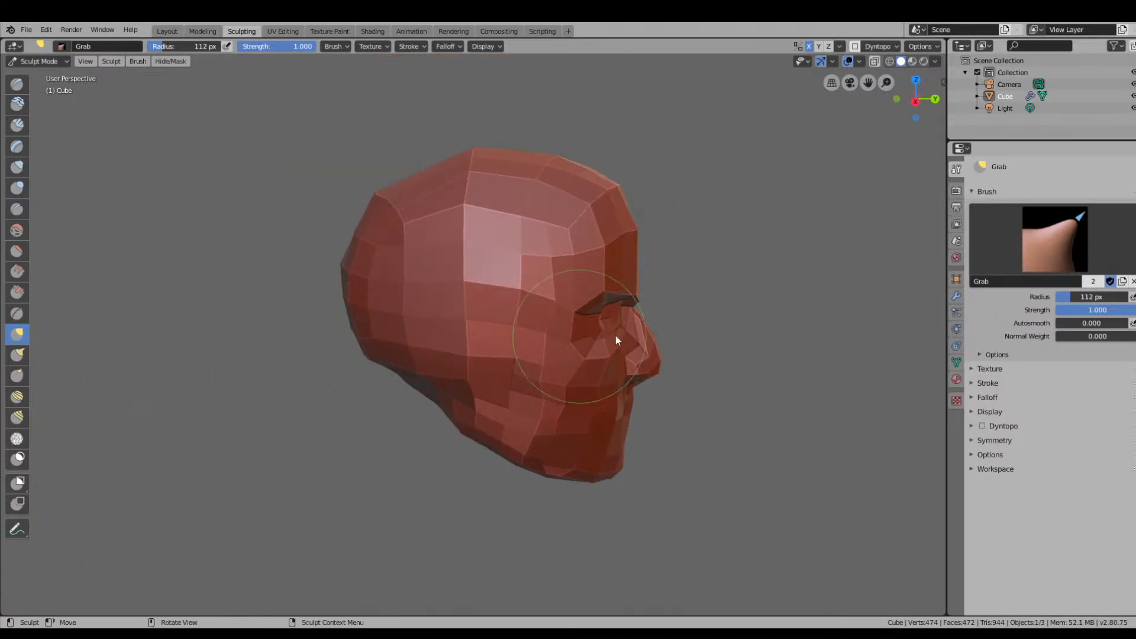
mouse_move(682, 319)
middle_mouse_down()
mouse_move(651, 318)
mouse_move(621, 294)
mouse_move(672, 261)
mouse_move(693, 295)
mouse_move(617, 312)
mouse_move(563, 348)
mouse_move(580, 338)
middle_mouse_up()
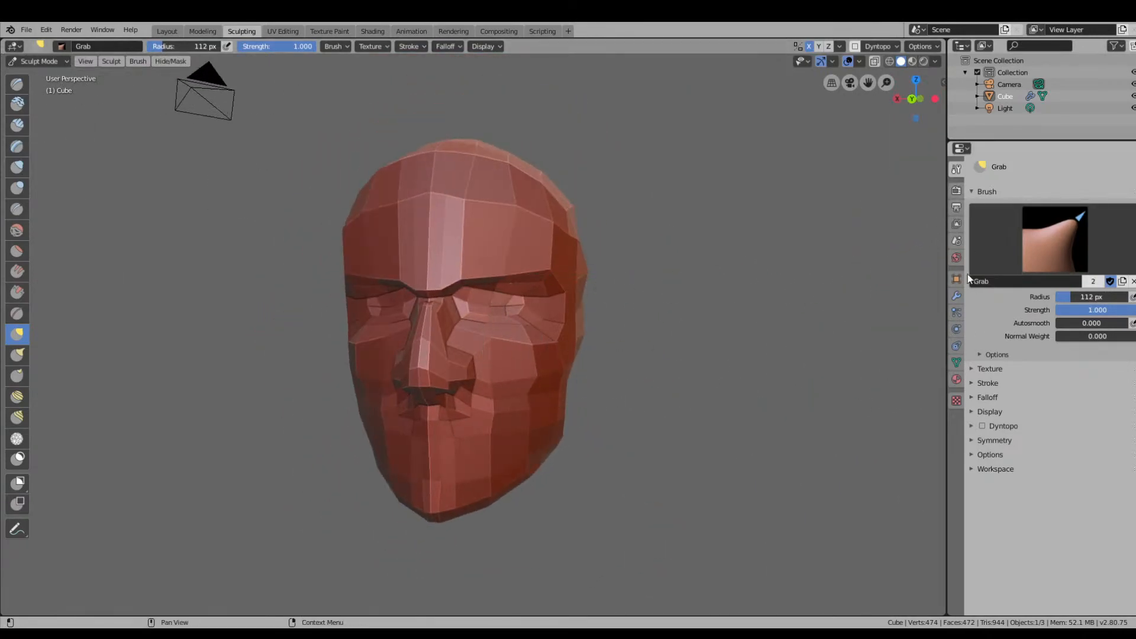
Turn off the X axis of the Mirror modifier and inspect the remaining half of the head.
left_click(958, 295)
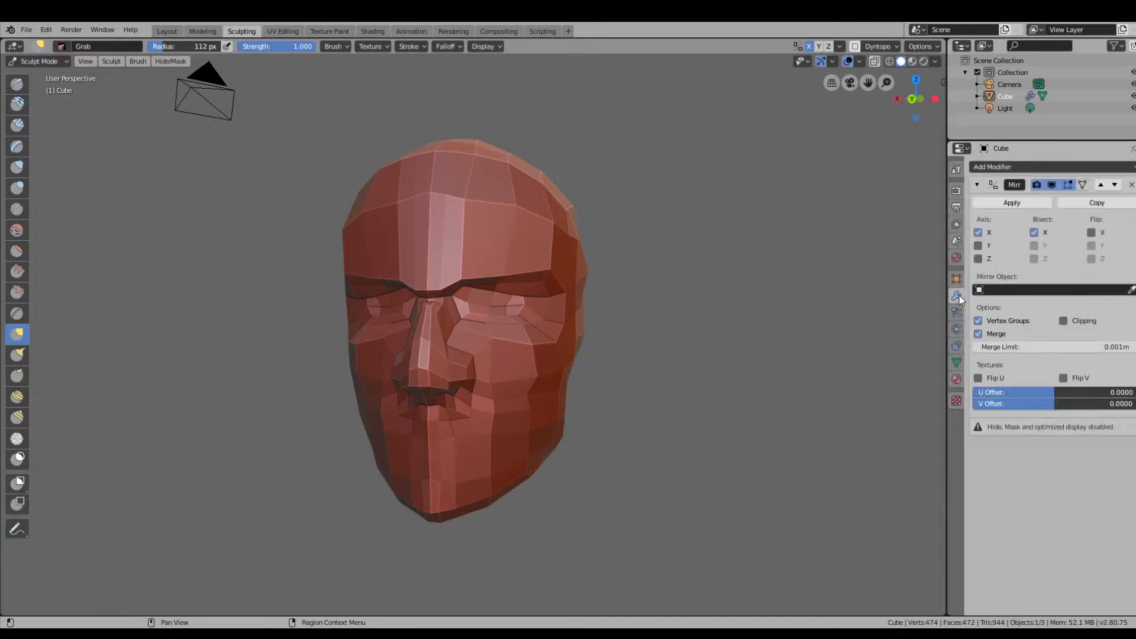
left_click(978, 233)
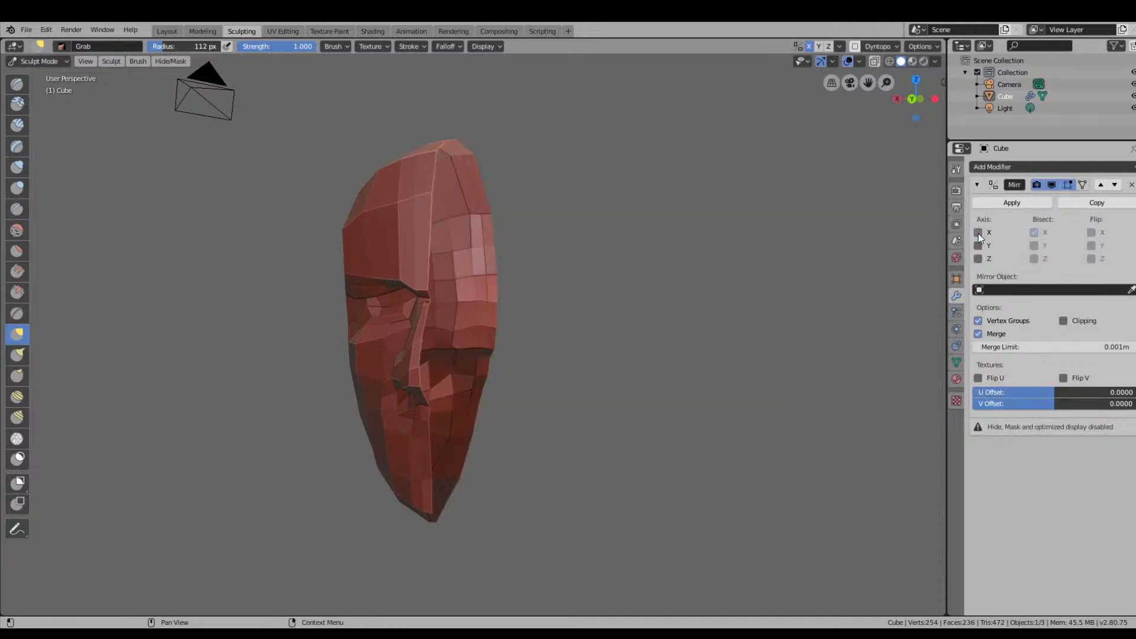
mouse_move(737, 276)
middle_mouse_down()
mouse_move(620, 300)
mouse_move(604, 272)
middle_mouse_up()
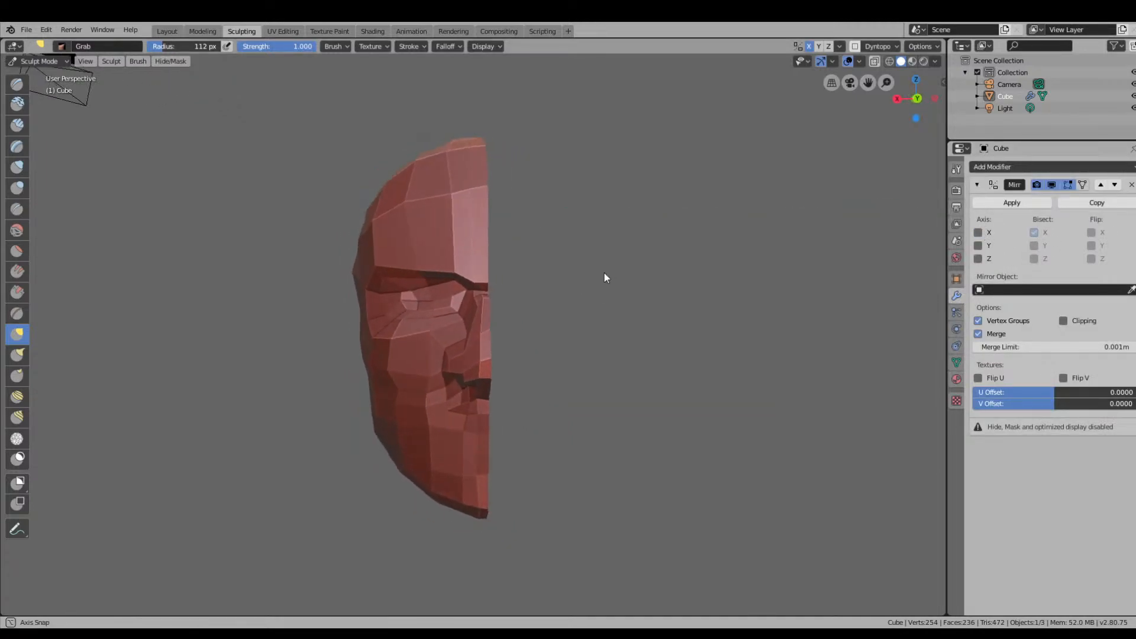
middle_click_drag(422, 315, 493, 333)
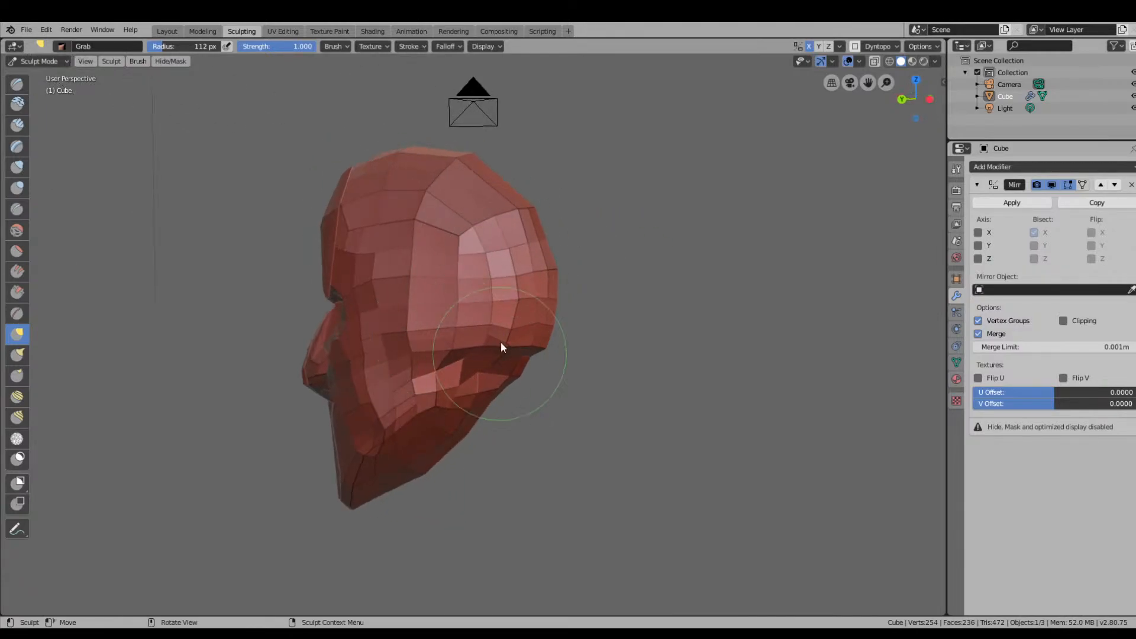
Try a Grab pull on the side of the skull, undo it, and turn the Mirror modifier's X axis back on.
mouse_move(443, 291)
left_mouse_down()
mouse_move(482, 279)
mouse_move(478, 307)
left_mouse_up()
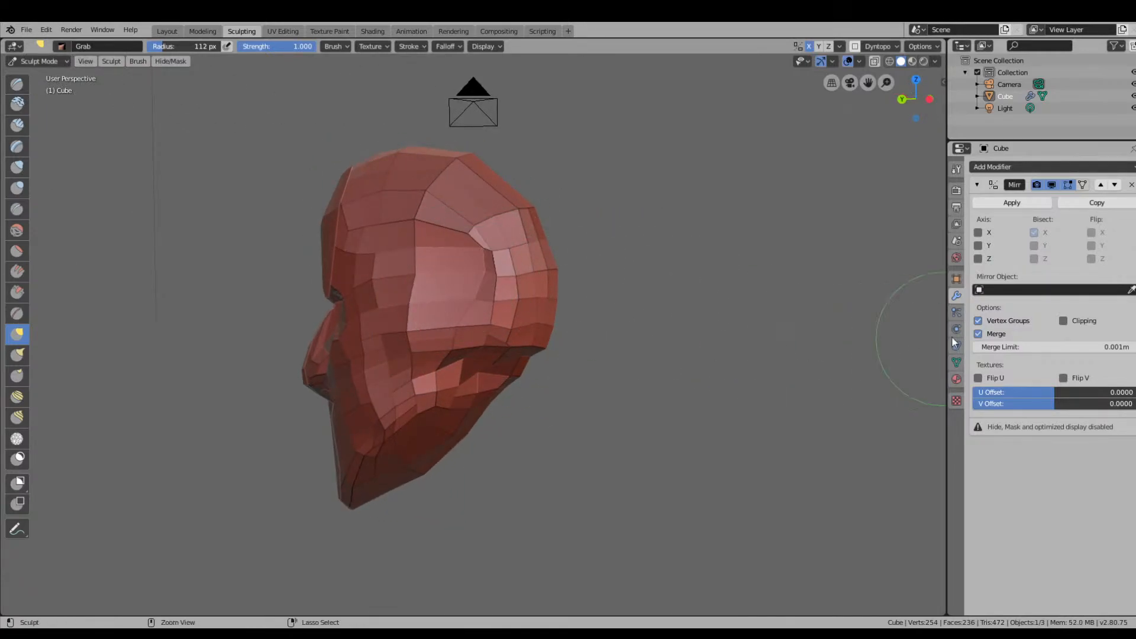
key("ctrl+z")
left_click(978, 232)
mouse_move(638, 315)
middle_mouse_down()
mouse_move(753, 322)
mouse_move(659, 338)
mouse_move(670, 342)
mouse_move(626, 277)
middle_mouse_up()
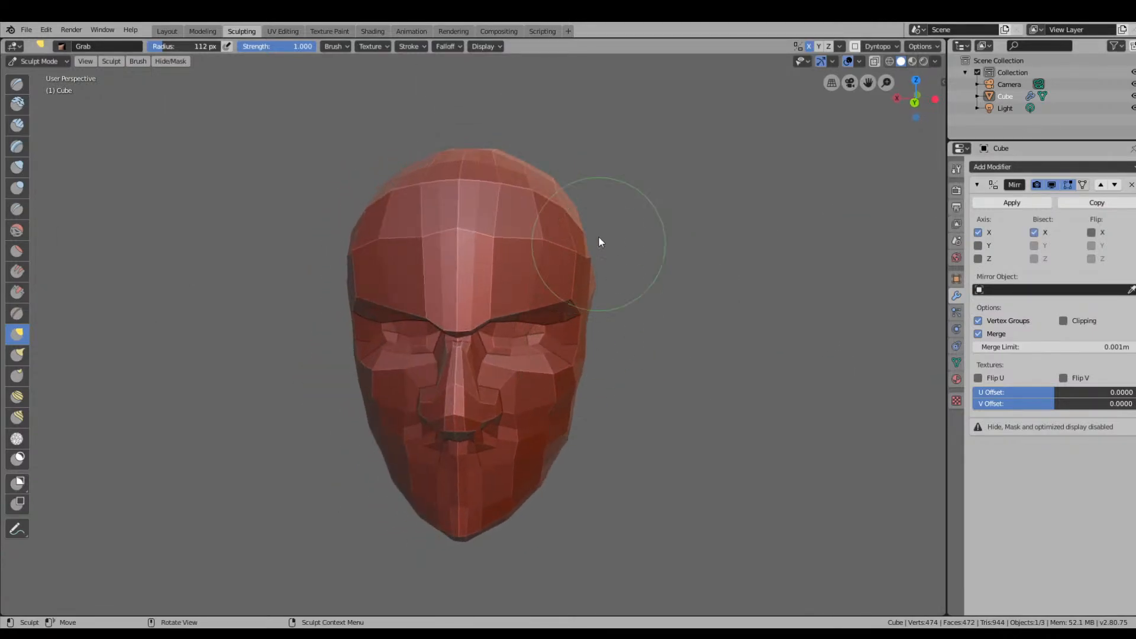
mouse_move(708, 400)
middle_mouse_down()
mouse_move(773, 379)
mouse_move(692, 335)
mouse_move(671, 379)
mouse_move(639, 380)
mouse_move(637, 357)
mouse_move(609, 364)
mouse_move(641, 386)
mouse_move(703, 400)
mouse_move(562, 368)
mouse_move(555, 378)
middle_mouse_up()
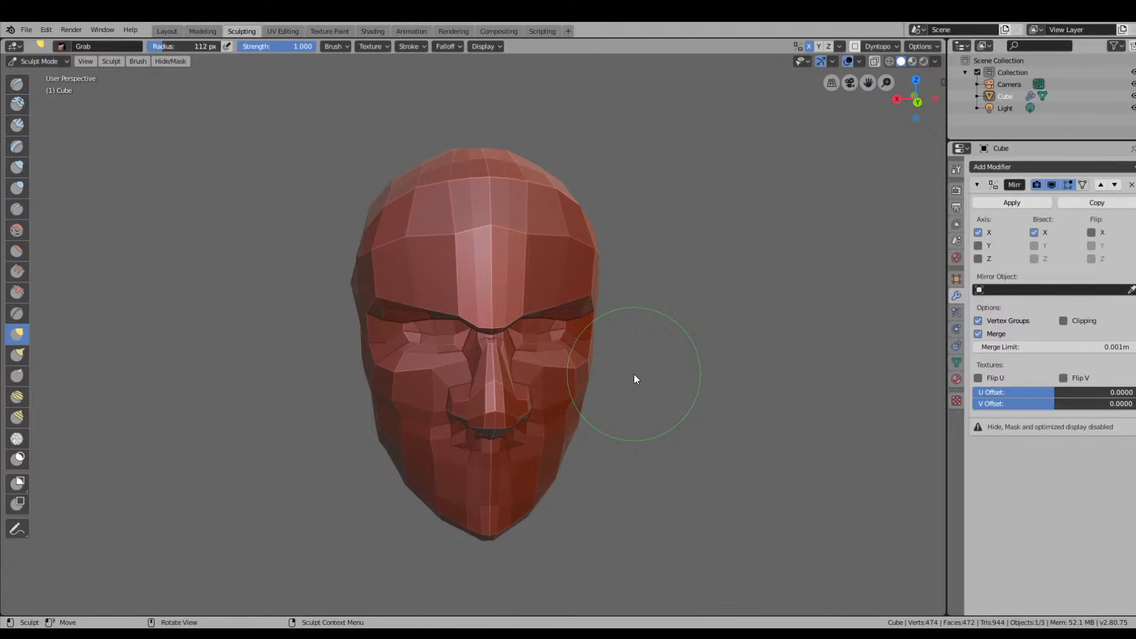
Check which objects the Mirror modifier offers as Mirror Object without choosing one.
left_click(1083, 185)
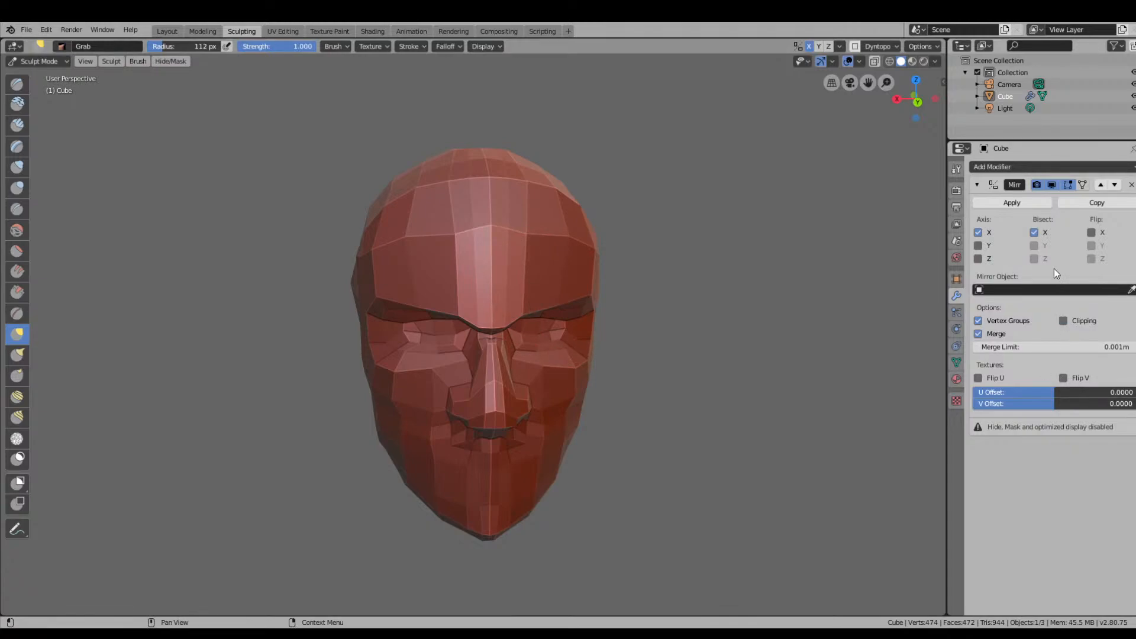
left_click(1042, 290)
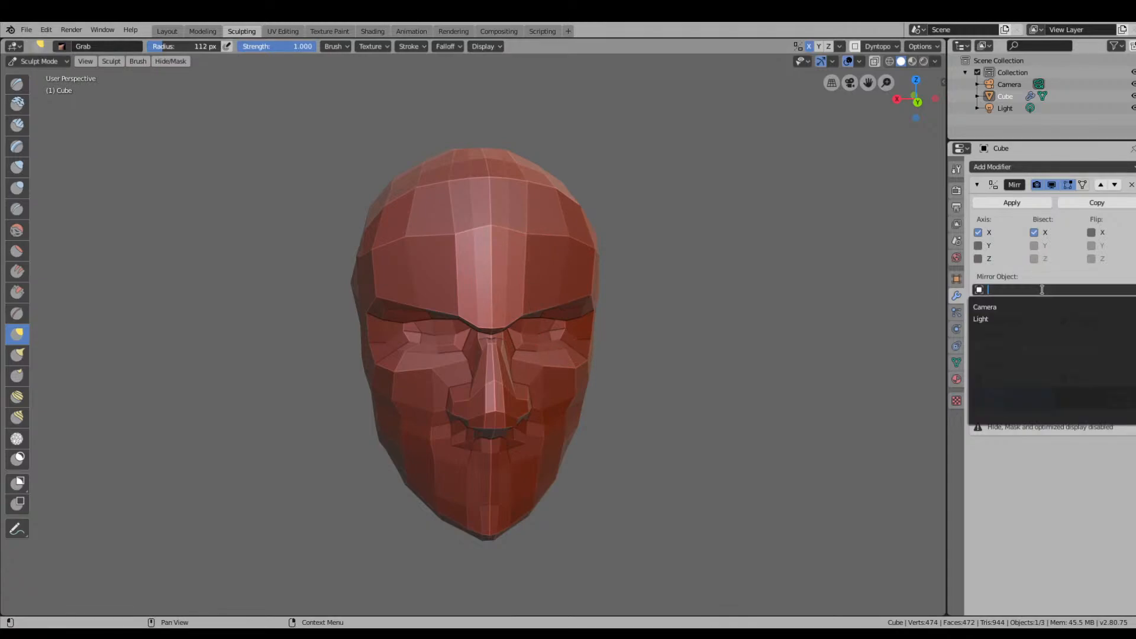
mouse_move(746, 297)
middle_mouse_down()
mouse_move(830, 235)
mouse_move(837, 279)
mouse_move(683, 317)
mouse_move(744, 337)
mouse_move(755, 303)
mouse_move(733, 285)
middle_mouse_up()
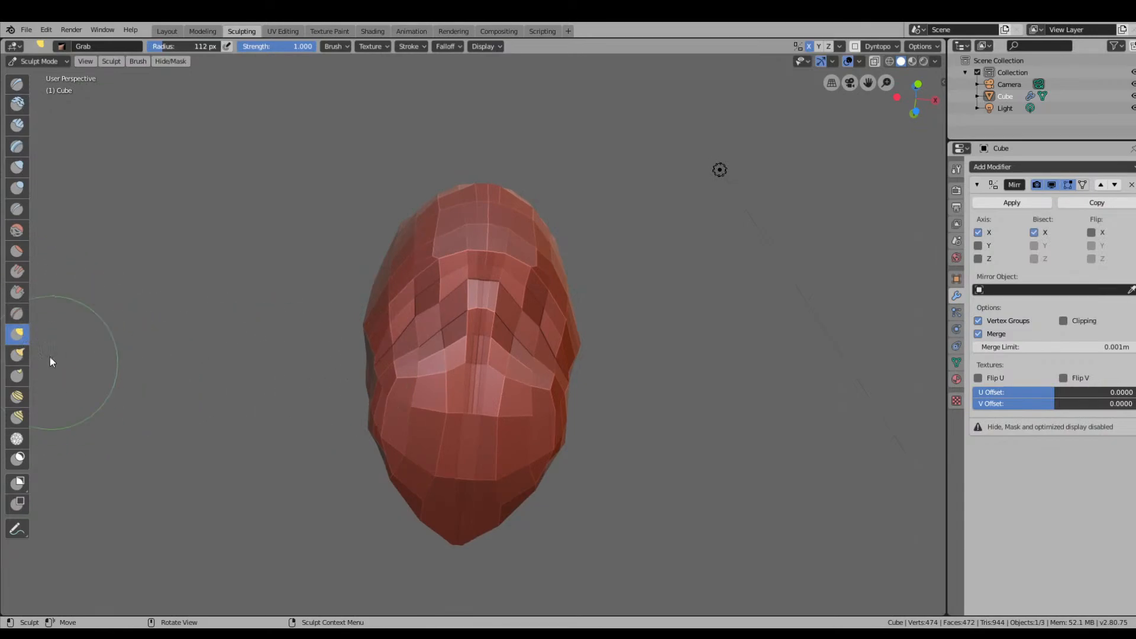
Soften the surface at the back of the skull with the Smooth brush.
left_click(17, 232)
middle_click_drag(611, 414, 453, 400)
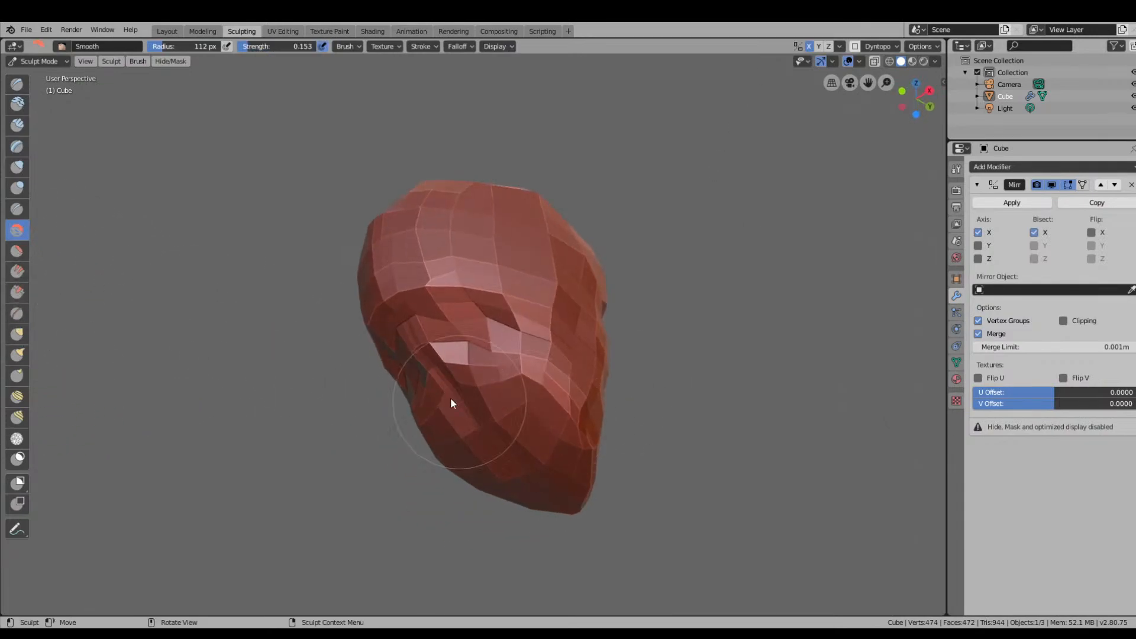
mouse_move(428, 305)
left_mouse_down()
mouse_move(447, 355)
mouse_move(495, 300)
mouse_move(418, 218)
left_mouse_up()
mouse_move(615, 414)
middle_mouse_down()
mouse_move(779, 472)
mouse_move(673, 477)
mouse_move(577, 372)
middle_mouse_up()
mouse_move(502, 229)
left_mouse_down()
mouse_move(507, 222)
mouse_move(512, 239)
left_mouse_up()
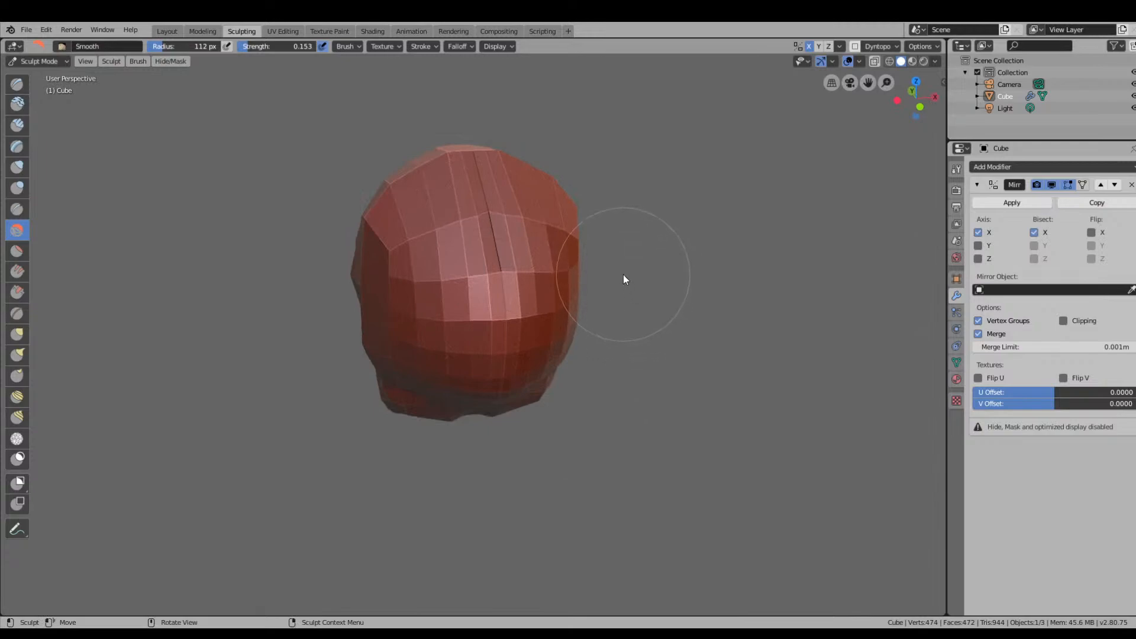
mouse_move(624, 275)
middle_mouse_down()
mouse_move(487, 266)
mouse_move(424, 233)
middle_mouse_up()
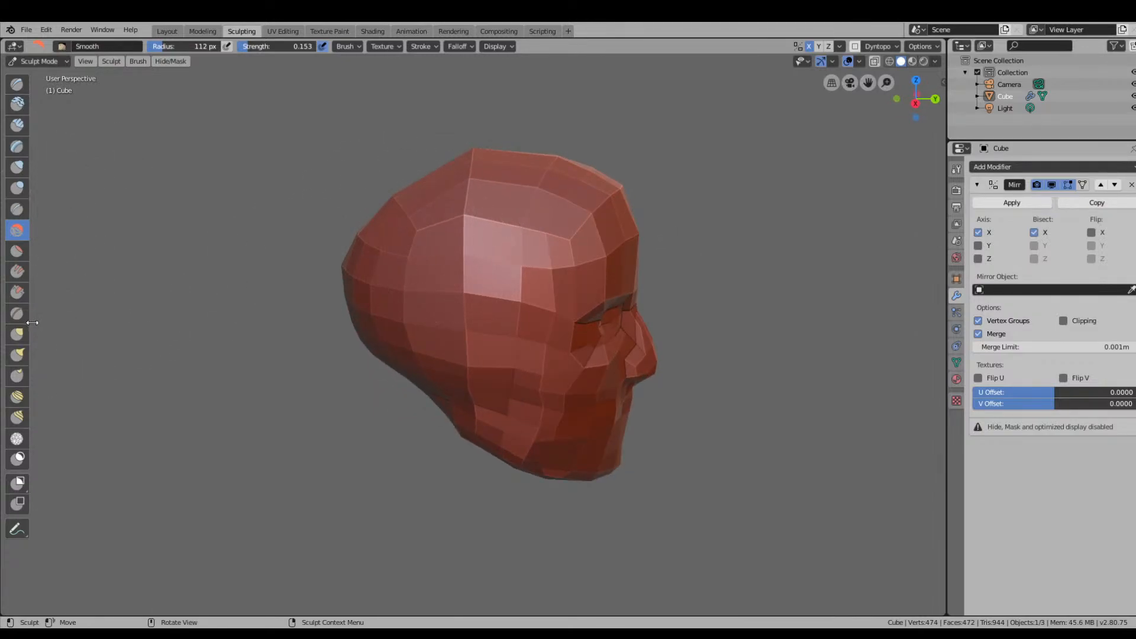
Reshape the upper back of the skull with the Grab brush from the side and rear, undoing one stroke.
left_click(17, 334)
middle_click_drag(432, 254, 489, 244)
left_click_drag(442, 209, 439, 202)
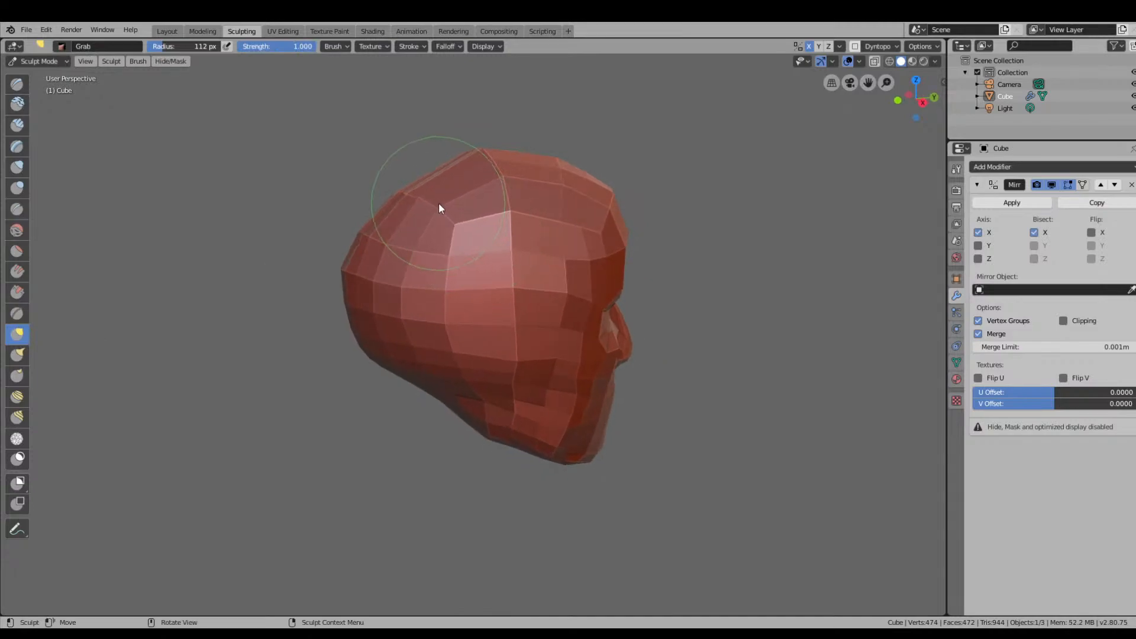
middle_click_drag(439, 203, 541, 233)
mouse_move(464, 231)
middle_mouse_down()
mouse_move(576, 236)
mouse_move(609, 223)
mouse_move(418, 205)
middle_mouse_up()
left_click_drag(418, 204, 392, 194)
mouse_move(475, 218)
middle_mouse_down()
mouse_move(513, 214)
mouse_move(399, 264)
mouse_move(424, 307)
mouse_move(381, 223)
mouse_move(419, 221)
mouse_move(403, 207)
middle_mouse_up()
key("ctrl+z")
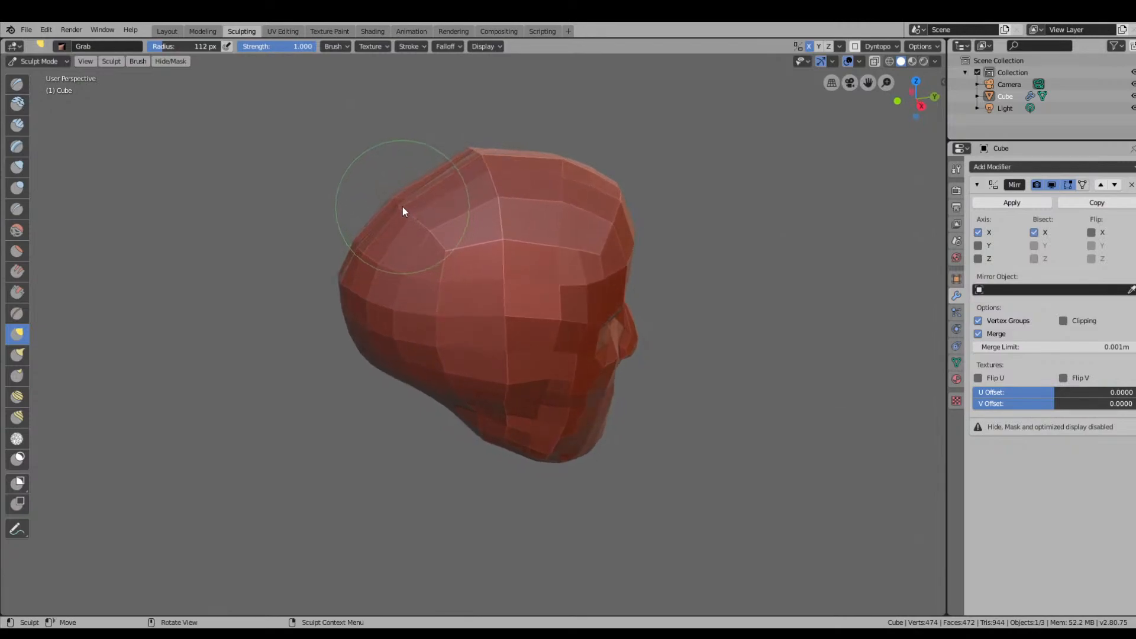
left_click_drag(403, 207, 385, 190)
mouse_move(385, 190)
middle_mouse_down()
mouse_move(469, 246)
mouse_move(521, 246)
mouse_move(489, 256)
mouse_move(471, 240)
mouse_move(444, 247)
mouse_move(415, 196)
middle_mouse_up()
mouse_move(416, 196)
left_mouse_down()
mouse_move(401, 185)
mouse_move(406, 213)
mouse_move(385, 232)
left_mouse_up()
middle_click_drag(382, 233, 429, 194)
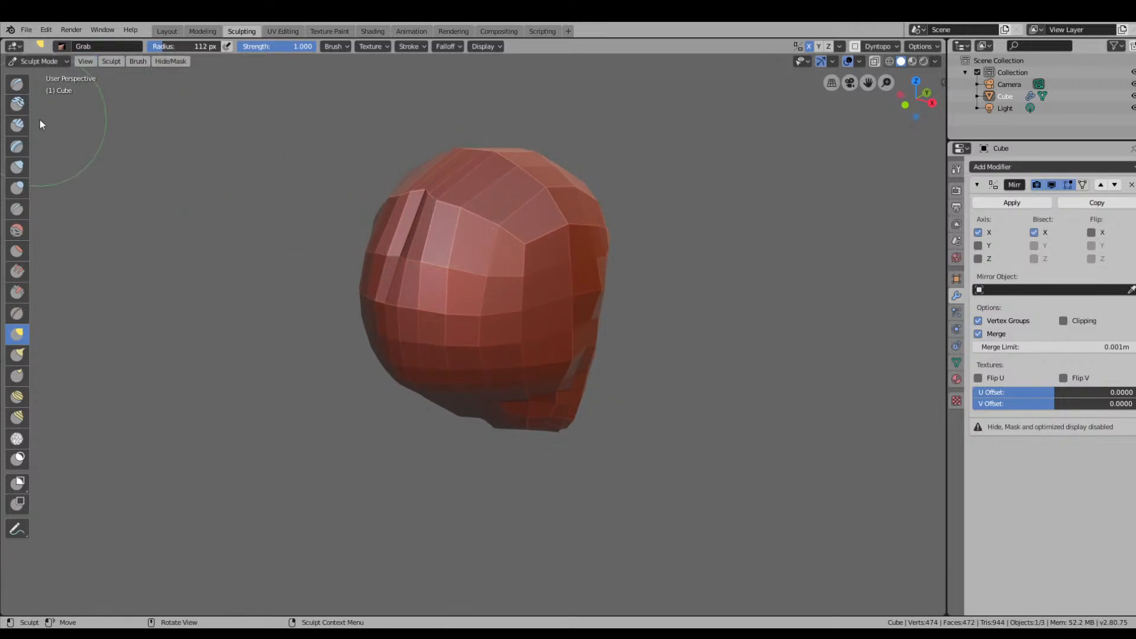
Build up the upper back of the skull around the centre line with the Draw brush.
left_click(17, 84)
mouse_move(438, 237)
middle_mouse_down()
mouse_move(454, 236)
mouse_move(453, 198)
middle_mouse_up()
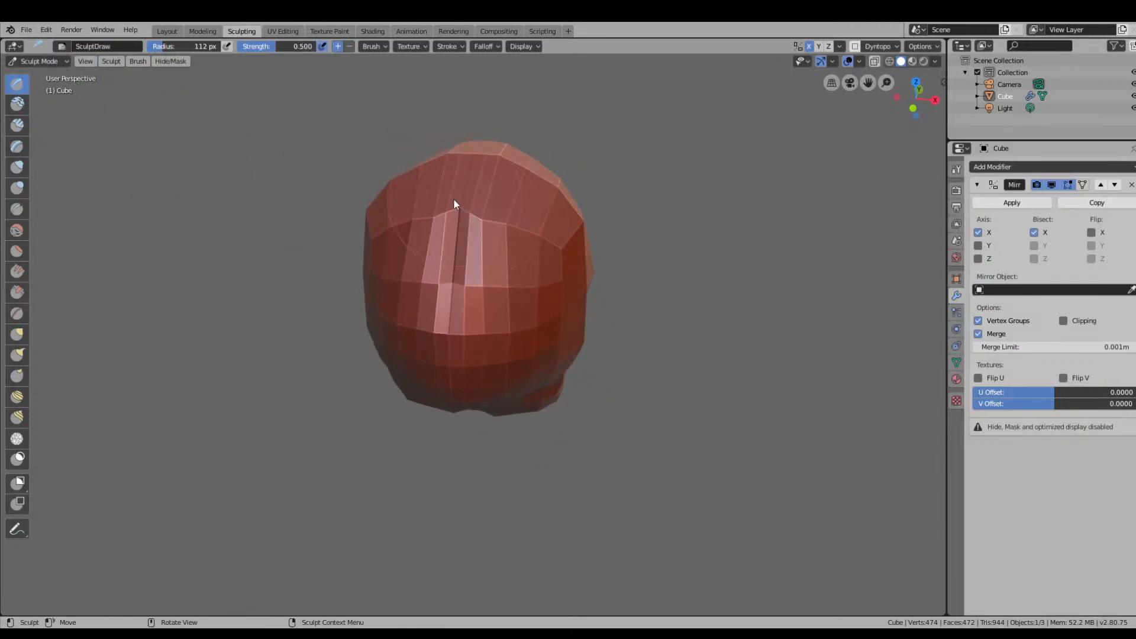
left_click_drag(454, 198, 453, 261)
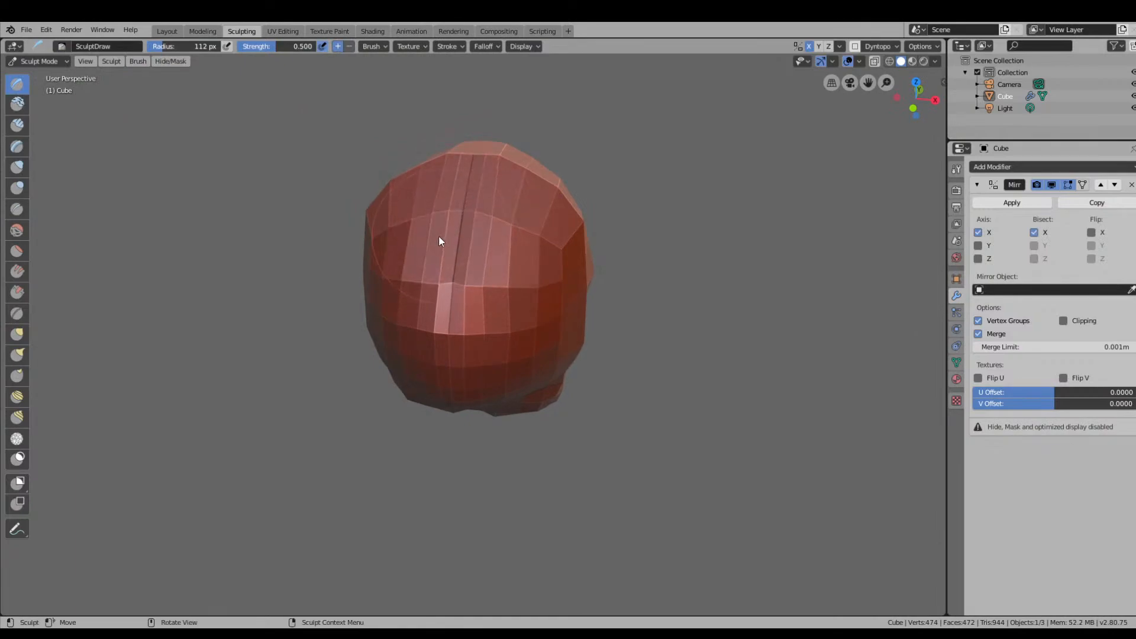
mouse_move(439, 235)
middle_mouse_down()
mouse_move(359, 222)
mouse_move(401, 194)
middle_mouse_up()
left_click_drag(412, 191, 409, 193)
left_click_drag(409, 192, 427, 189)
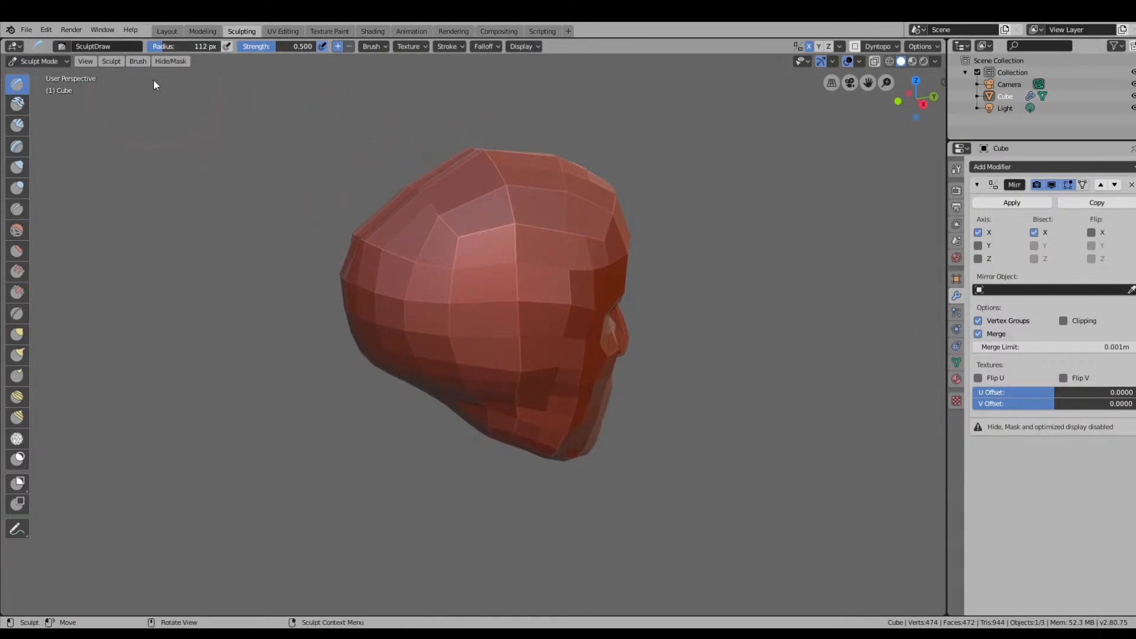
Switch to Edit Mode, select the vertices on the flat upper rear of the skull and move them up and back.
left_click(33, 59)
left_click(37, 89)
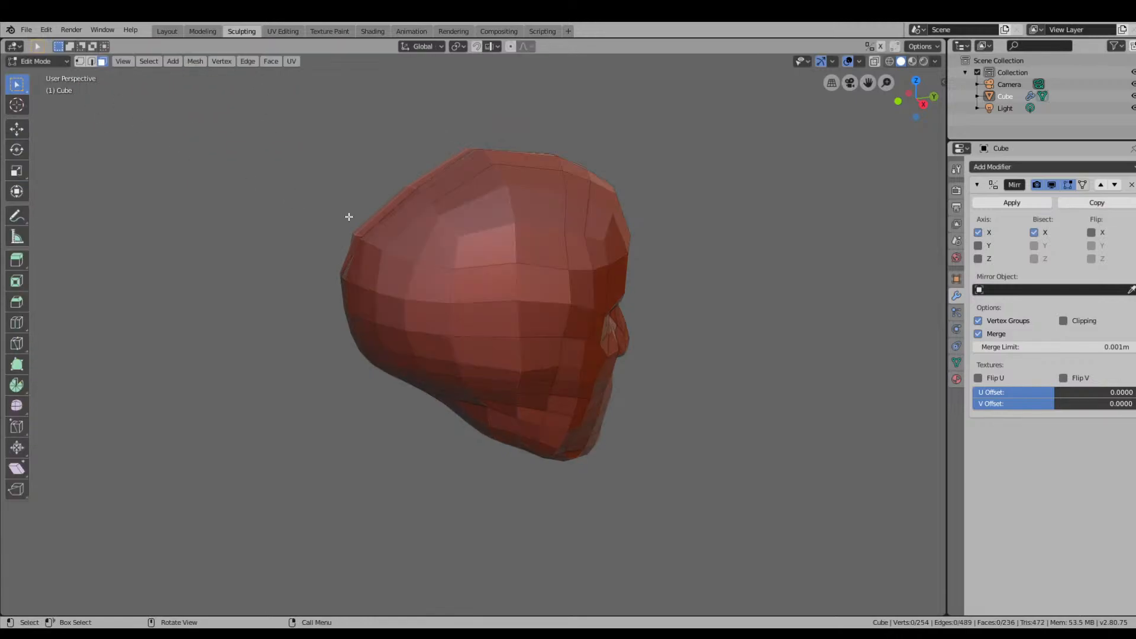
left_click(19, 132)
middle_click_drag(376, 168, 367, 145)
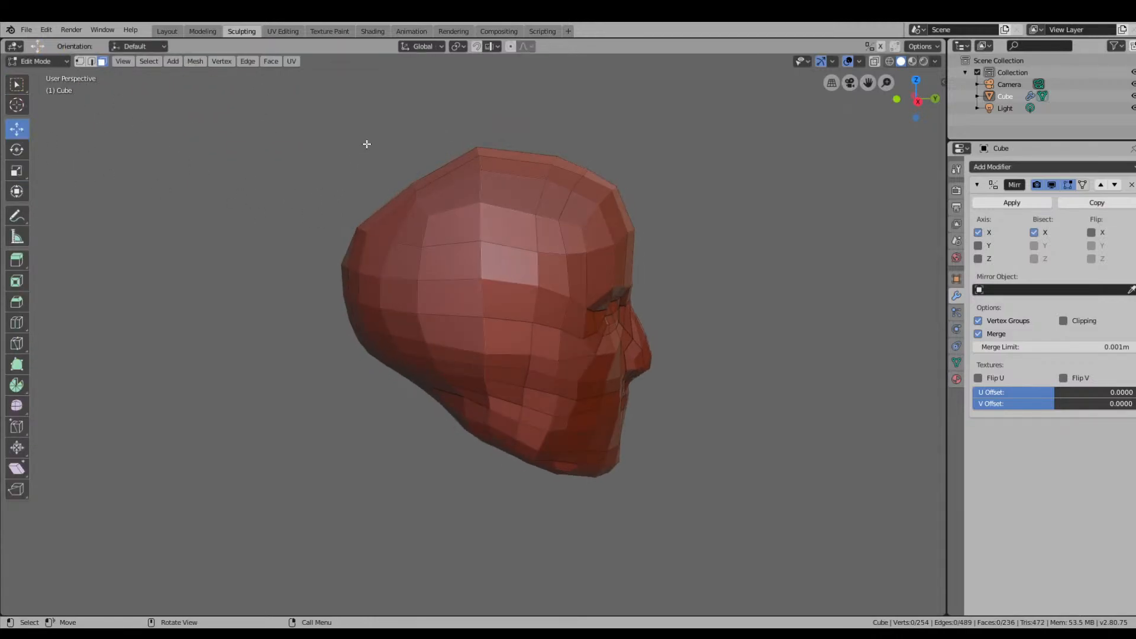
left_click(18, 86)
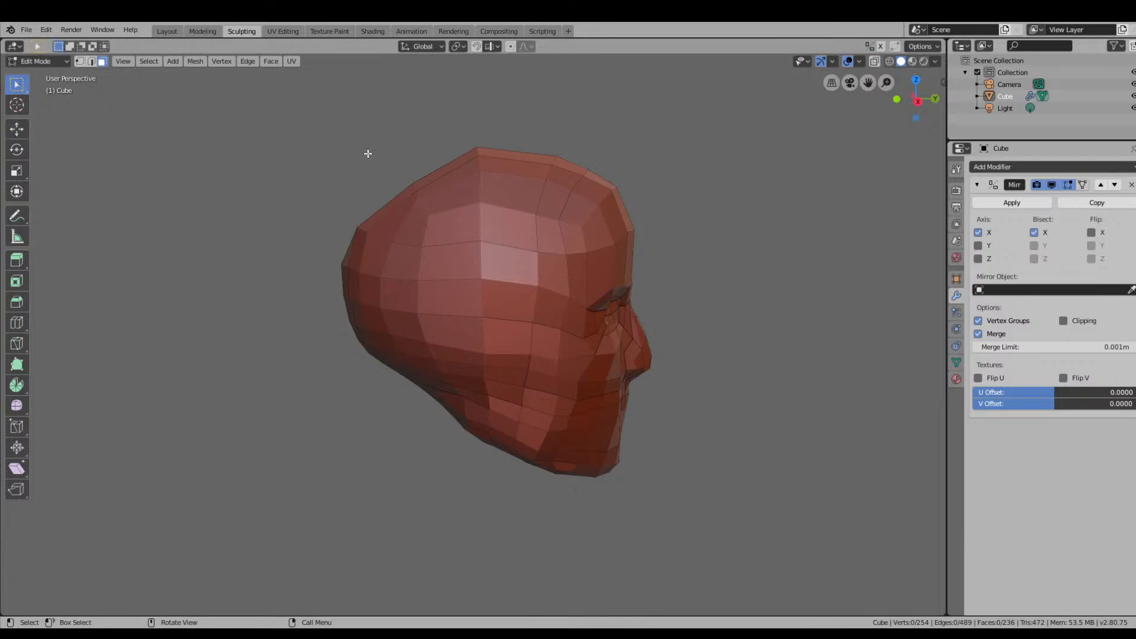
left_click_drag(369, 153, 443, 222)
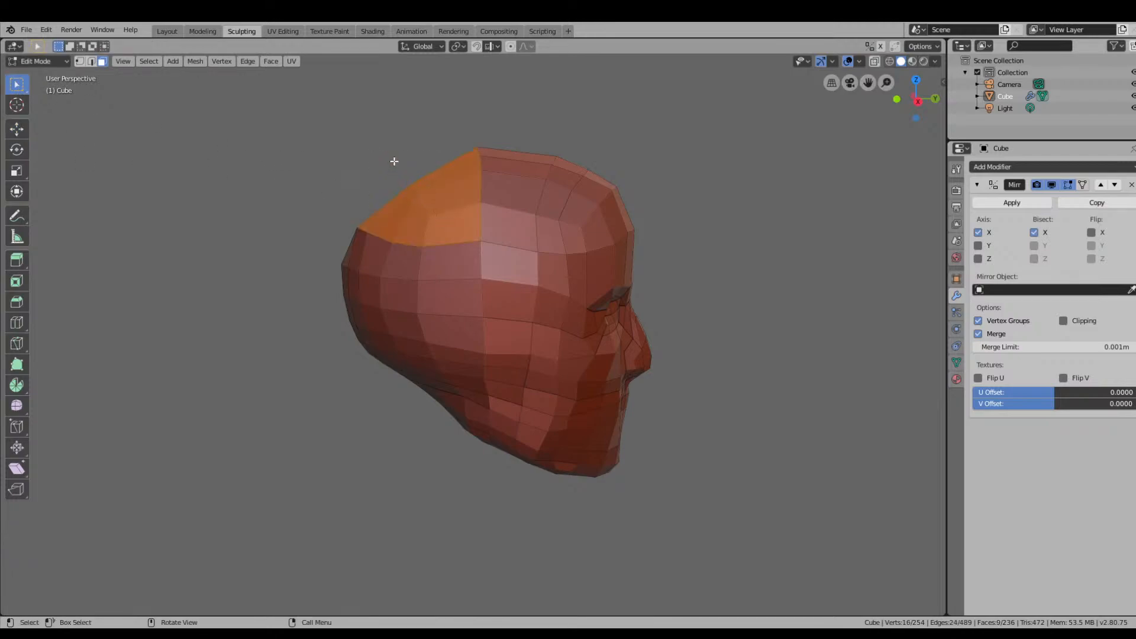
key("alt+a")
left_click_drag(382, 152, 425, 205)
left_click(25, 136)
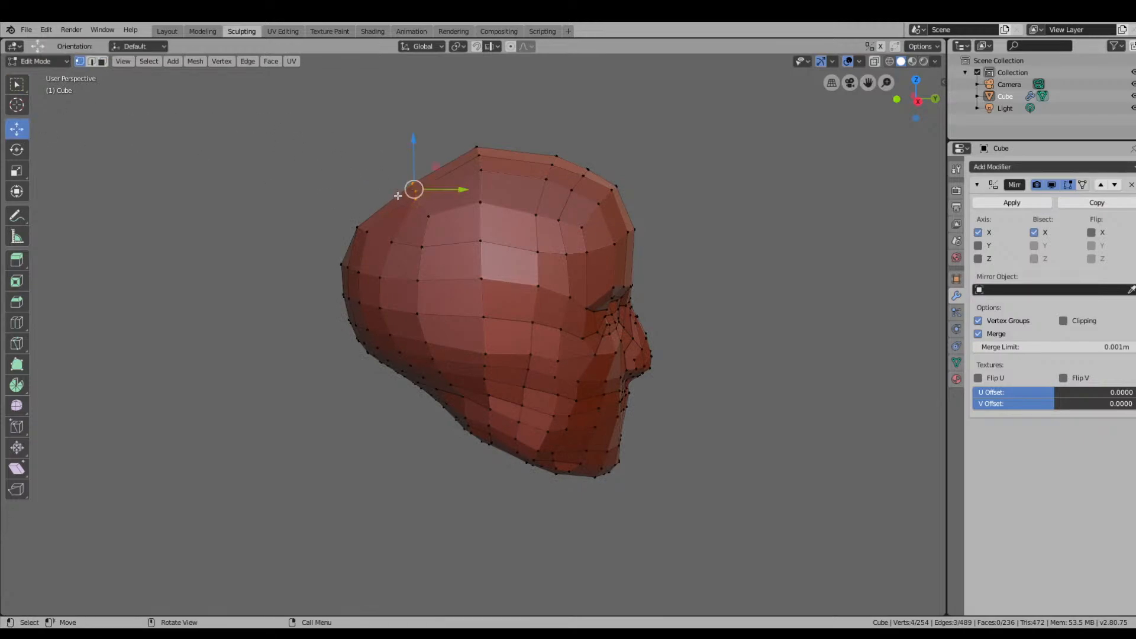
key("g")
left_click(421, 153)
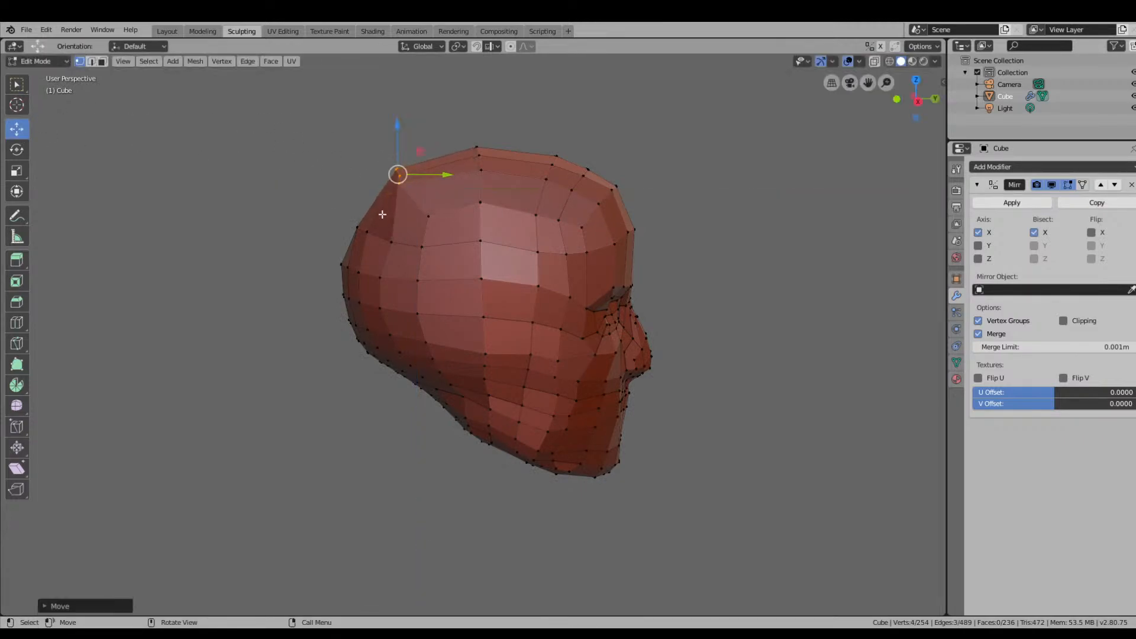
Move individual vertices beside the raised section at the upper rear of the skull outward to even out the ridge.
middle_click_drag(412, 221, 441, 198)
left_click(445, 197)
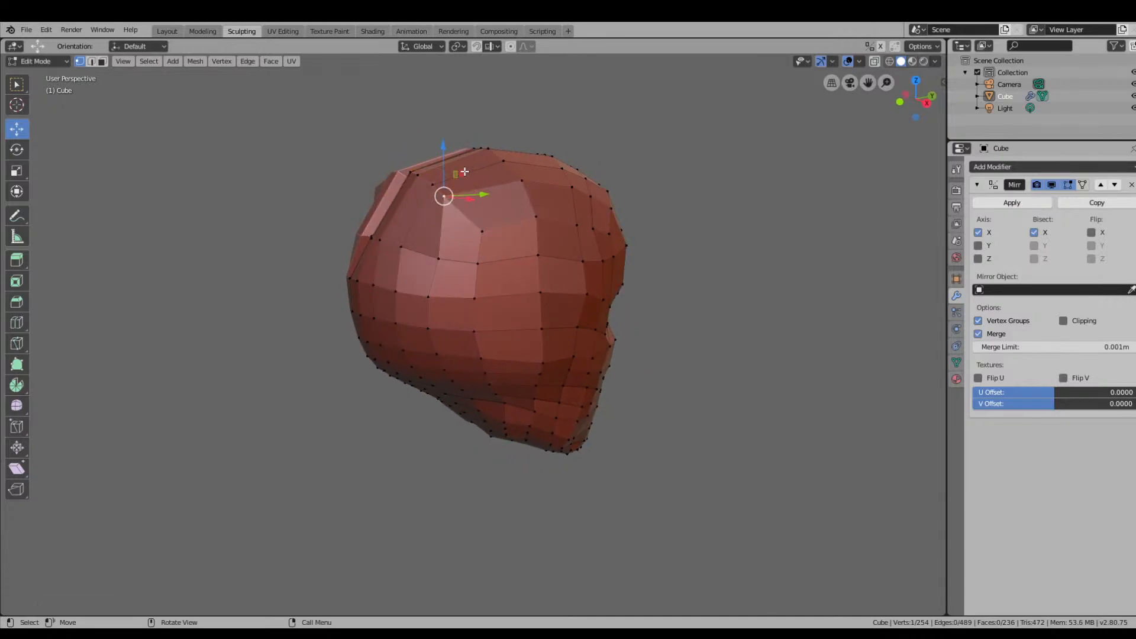
left_click_drag(465, 172, 480, 177)
mouse_move(389, 185)
middle_mouse_down()
mouse_move(451, 223)
mouse_move(387, 176)
middle_mouse_up()
left_click(453, 227)
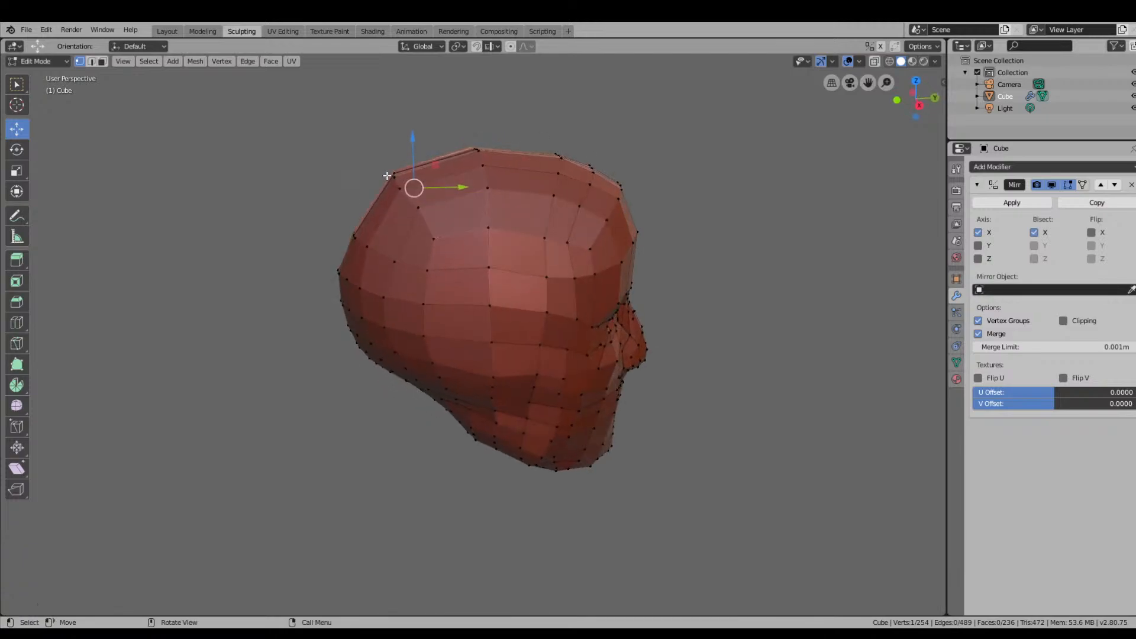
left_click_drag(436, 165, 415, 146)
middle_click_drag(433, 154, 490, 177)
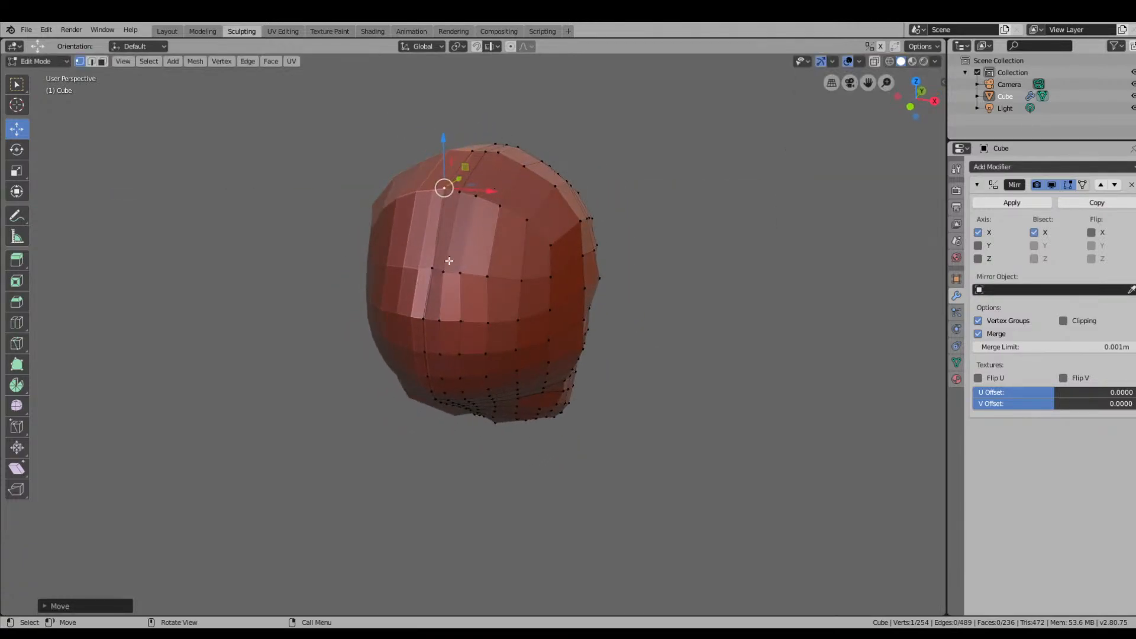
Reposition single vertices along the back and crown of the skull to round its profile.
middle_click_drag(431, 264, 368, 224)
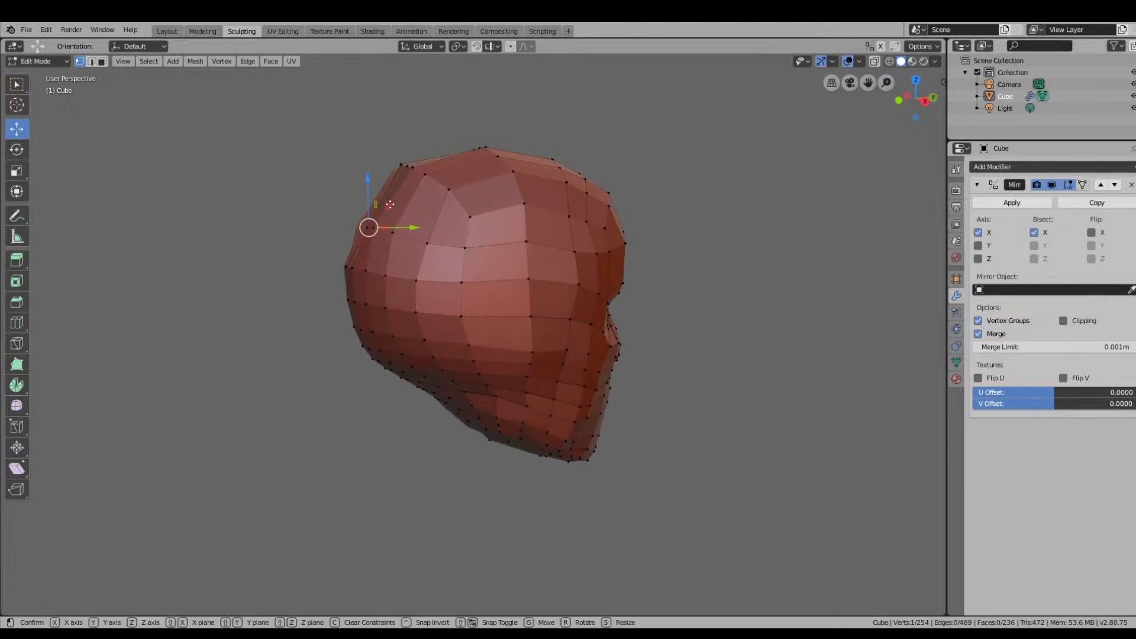
left_click_drag(378, 201, 382, 197)
middle_click_drag(382, 197, 364, 224)
left_click_drag(364, 223, 385, 194)
middle_click_drag(388, 196, 415, 177)
left_click(419, 189)
left_click_drag(419, 157, 419, 154)
middle_click_drag(467, 183, 113, 122)
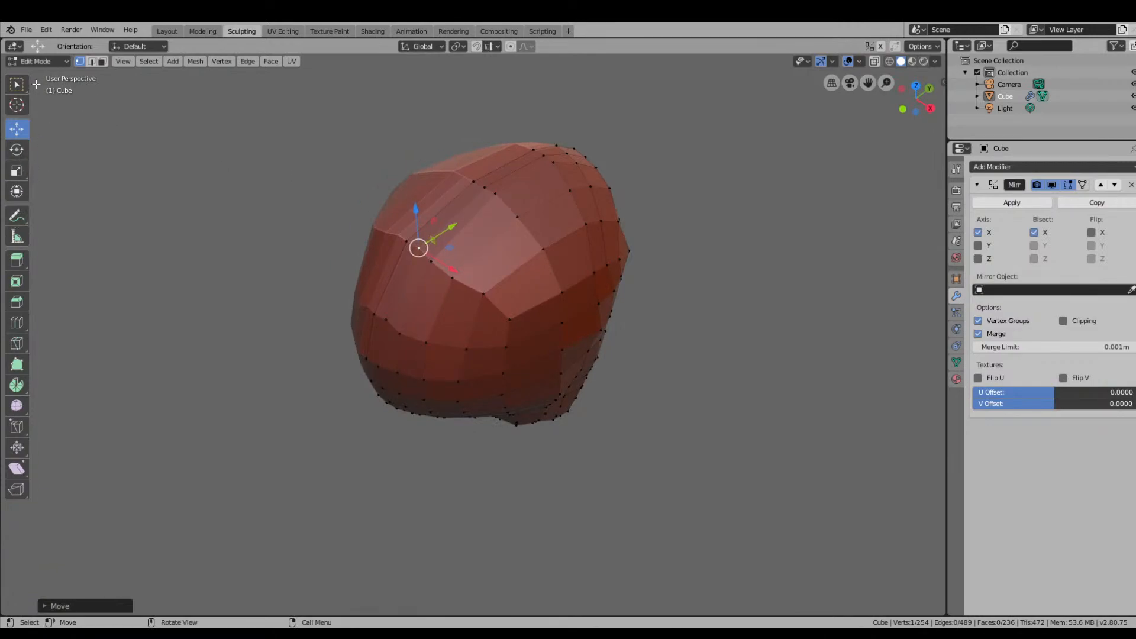
Return to Sculpt Mode, undo a stray Draw stroke and adjust the rear side of the skull with the Grab brush.
left_click(52, 61)
left_click(51, 105)
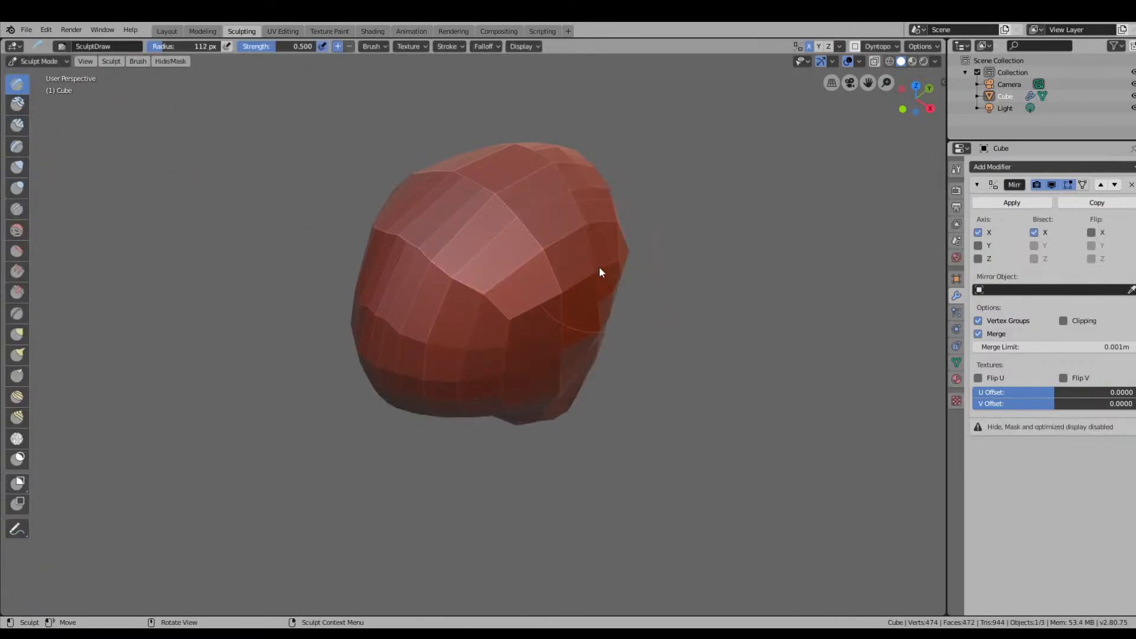
middle_click_drag(599, 266, 673, 329)
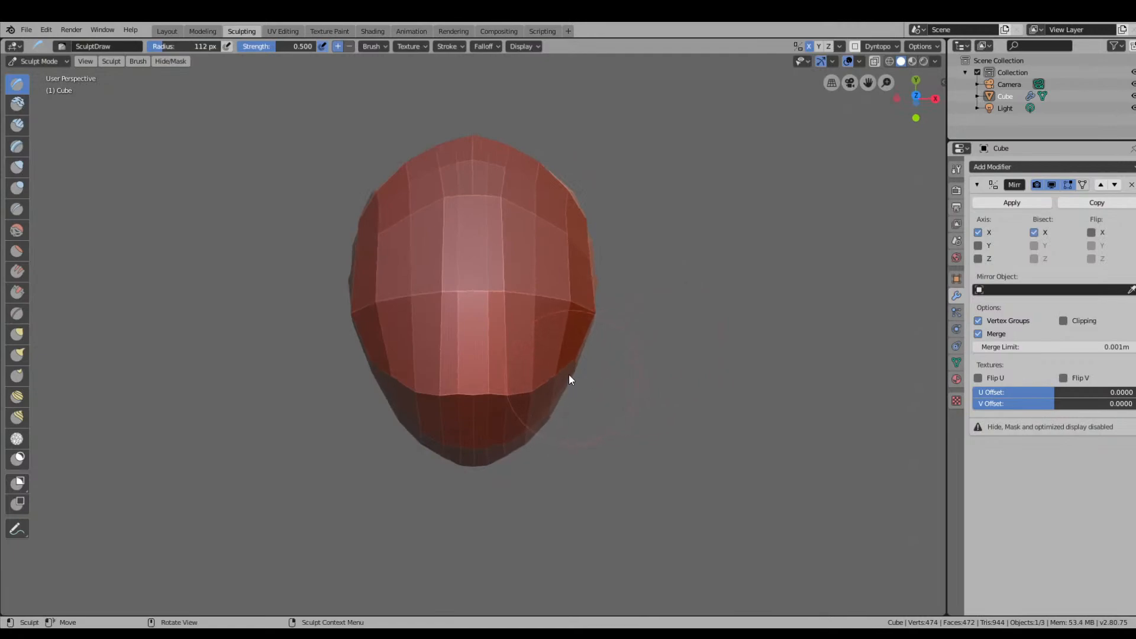
left_click_drag(570, 375, 565, 369)
key("ctrl+z")
left_click(18, 335)
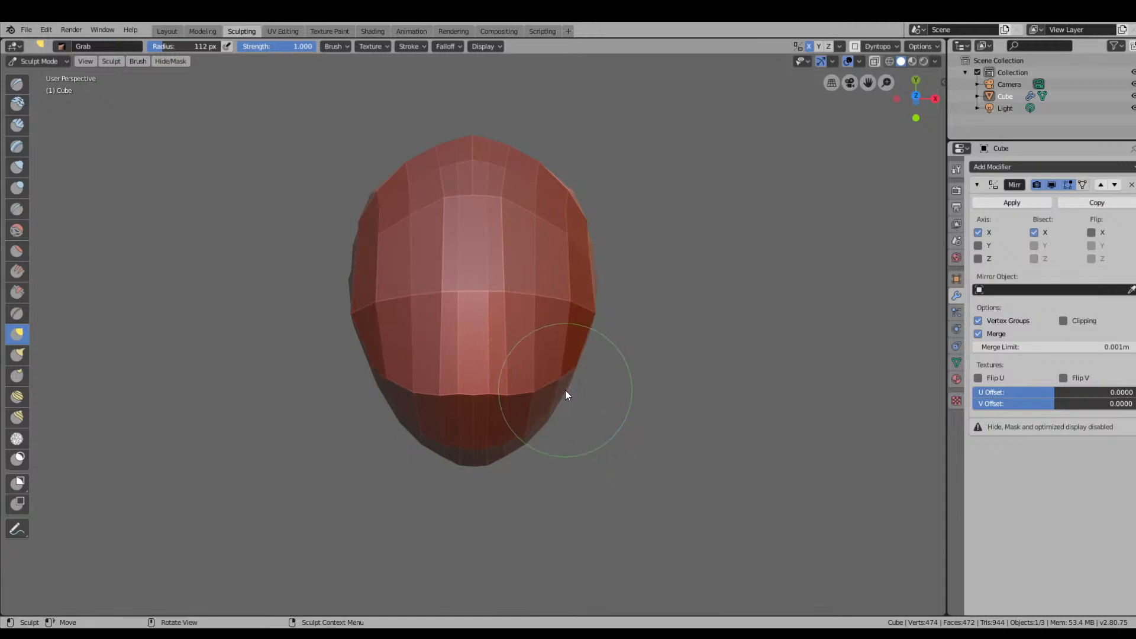
mouse_move(566, 389)
left_mouse_down()
mouse_move(580, 367)
mouse_move(570, 396)
left_mouse_up()
mouse_move(570, 396)
middle_mouse_down()
mouse_move(542, 367)
mouse_move(544, 322)
middle_mouse_up()
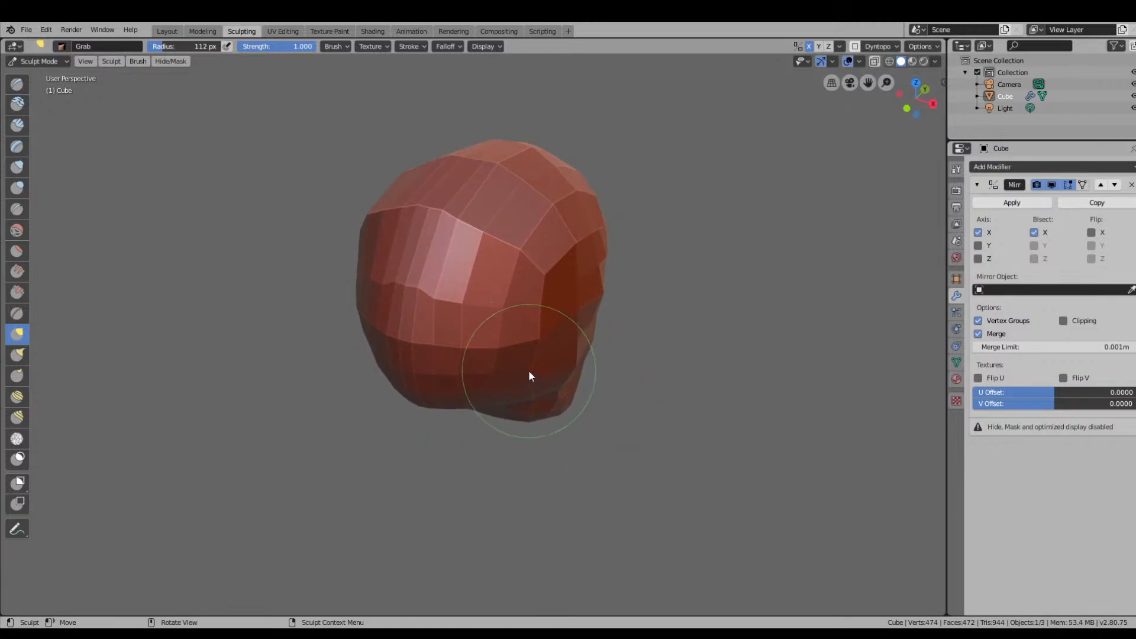
Shape the lower back of the skull and the area behind the jaw with the Grab brush.
mouse_move(530, 377)
left_mouse_down()
mouse_move(528, 393)
mouse_move(548, 400)
left_mouse_up()
mouse_move(548, 401)
middle_mouse_down()
mouse_move(471, 350)
mouse_move(484, 381)
middle_mouse_up()
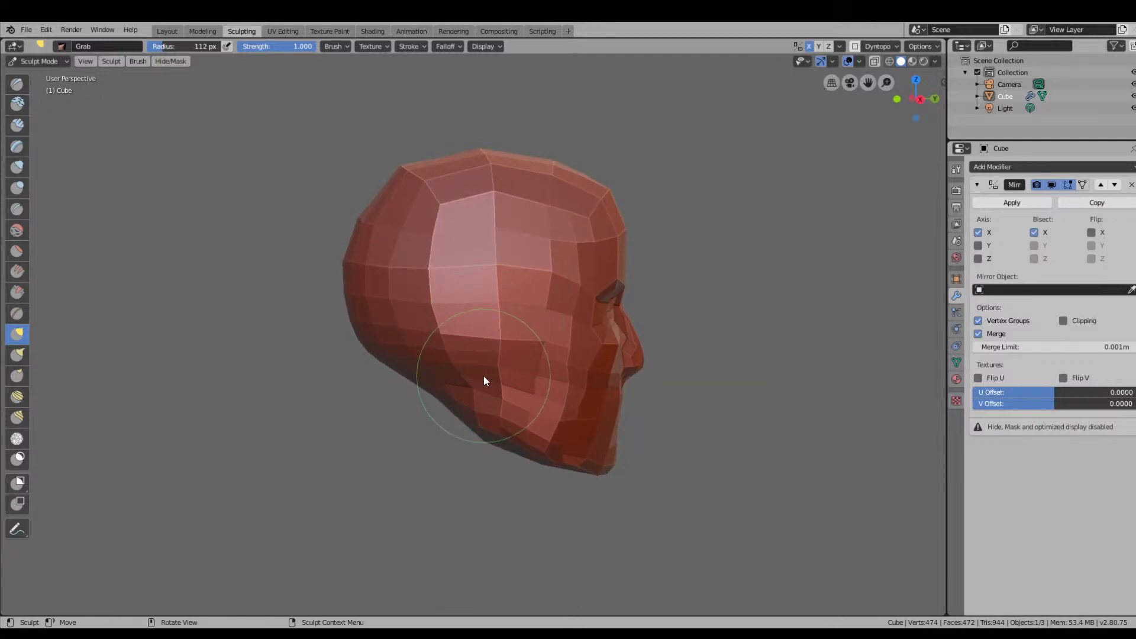
left_click_drag(486, 379, 480, 384)
mouse_move(499, 376)
middle_mouse_down()
mouse_move(542, 381)
mouse_move(546, 369)
mouse_move(478, 362)
mouse_move(421, 380)
middle_mouse_up()
mouse_move(420, 380)
left_mouse_down()
mouse_move(407, 390)
mouse_move(403, 371)
mouse_move(414, 370)
left_mouse_up()
mouse_move(414, 370)
middle_mouse_down()
mouse_move(446, 364)
mouse_move(514, 312)
mouse_move(535, 317)
mouse_move(495, 312)
middle_mouse_up()
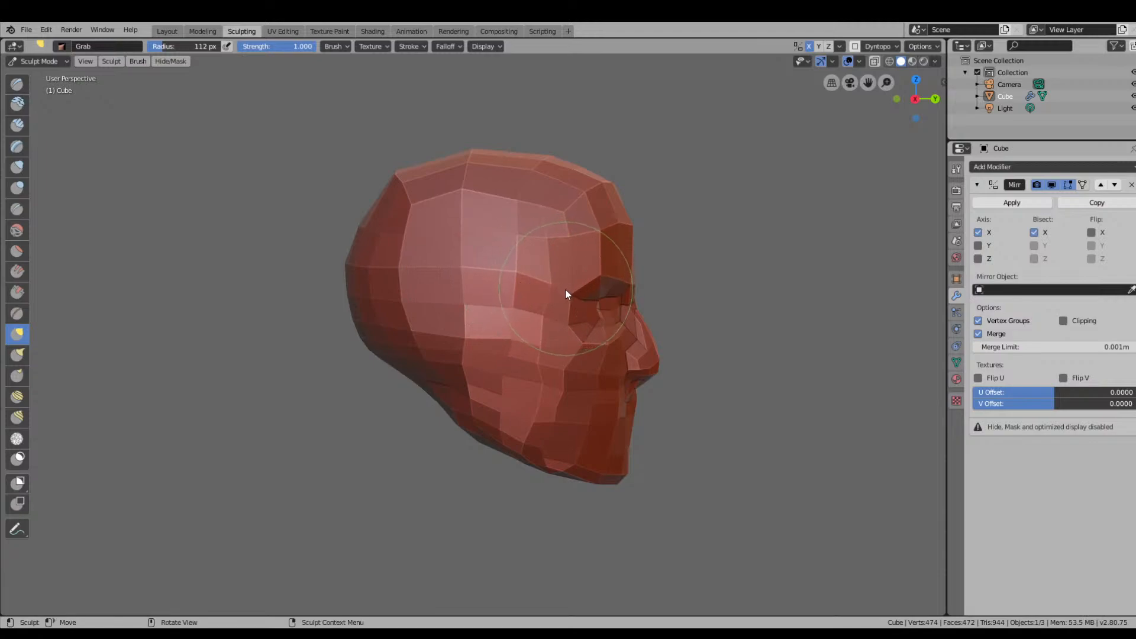
Nudge the outer end of the brow upward with the Grab brush and check the face up close from the front.
left_click_drag(566, 290, 566, 283)
middle_click_drag(562, 285, 604, 301)
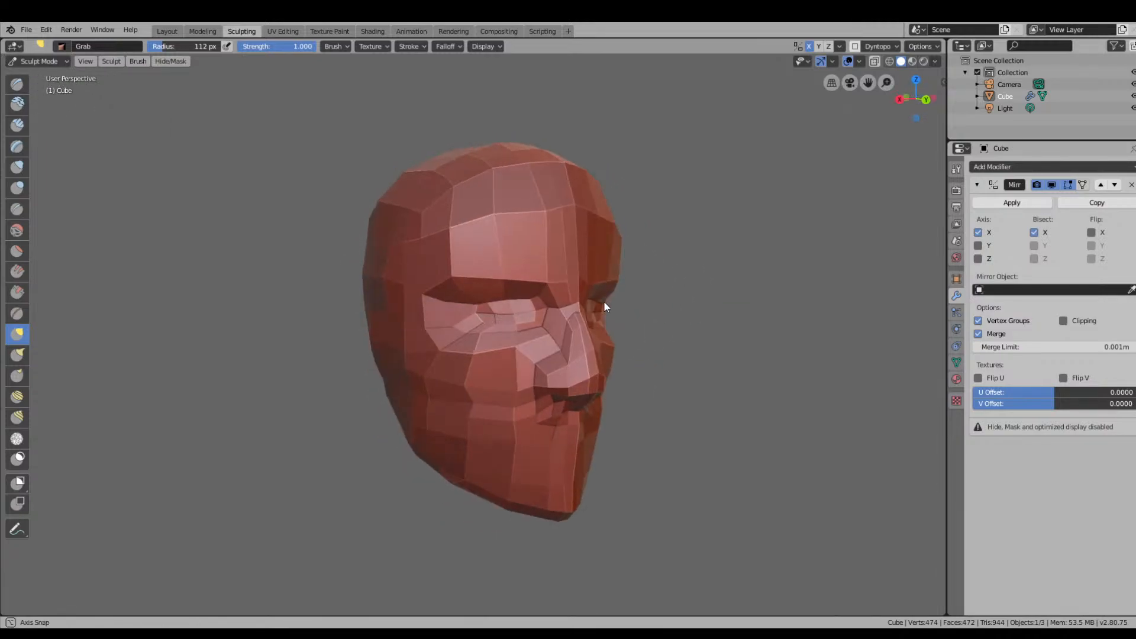
middle_click_drag(429, 319, 403, 322)
scroll(404, 322, "up", 4)
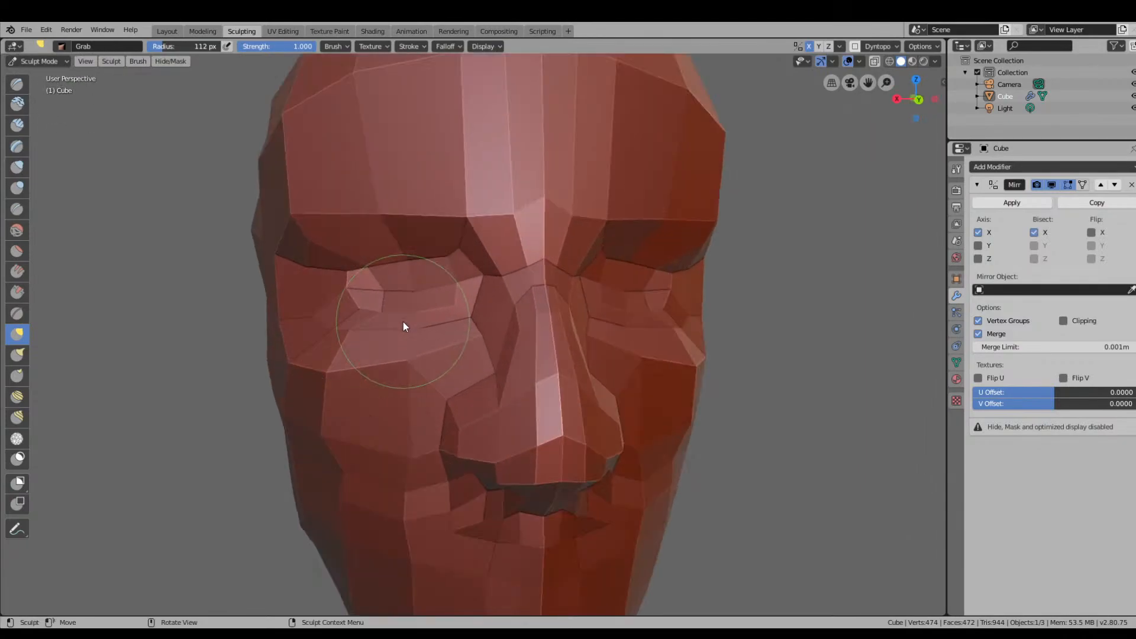
middle_click_drag(597, 271, 581, 280)
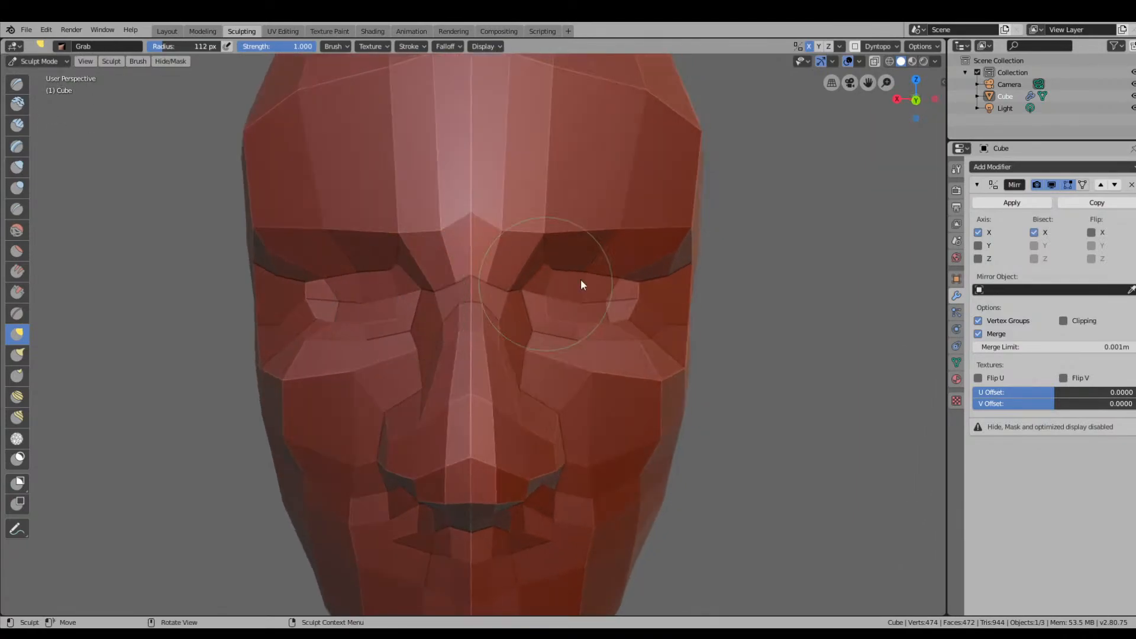
Pull the outer corner of the brow and eye outward with the Grab brush from the straight front view.
left_click(918, 99)
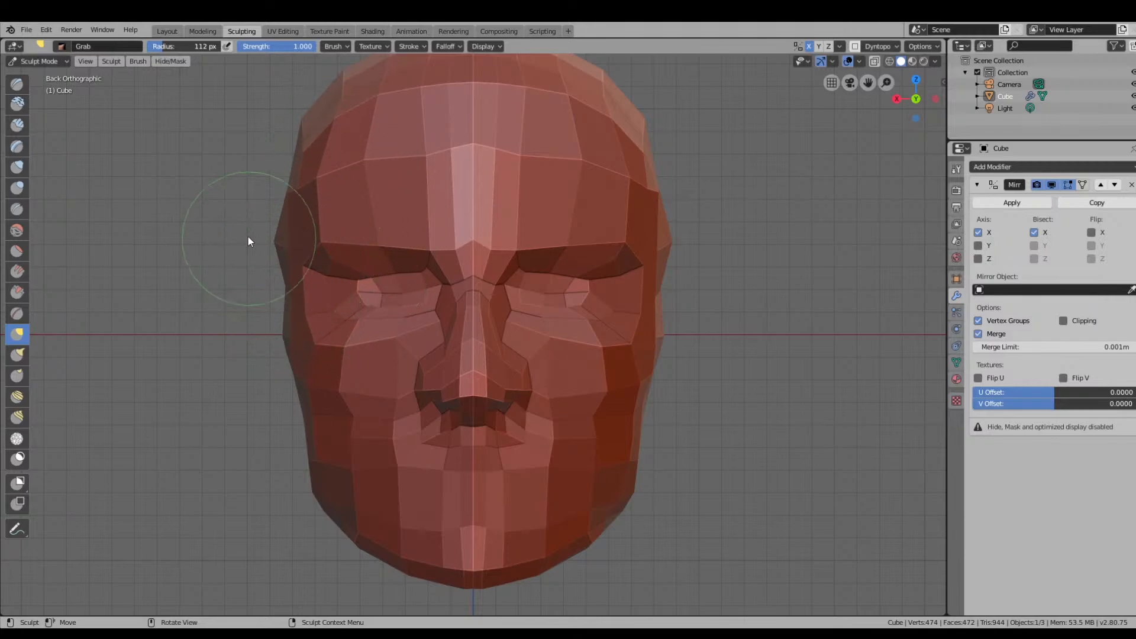
mouse_move(307, 270)
left_mouse_down()
mouse_move(330, 329)
mouse_move(362, 329)
mouse_move(340, 302)
mouse_move(356, 271)
mouse_move(379, 270)
left_mouse_up()
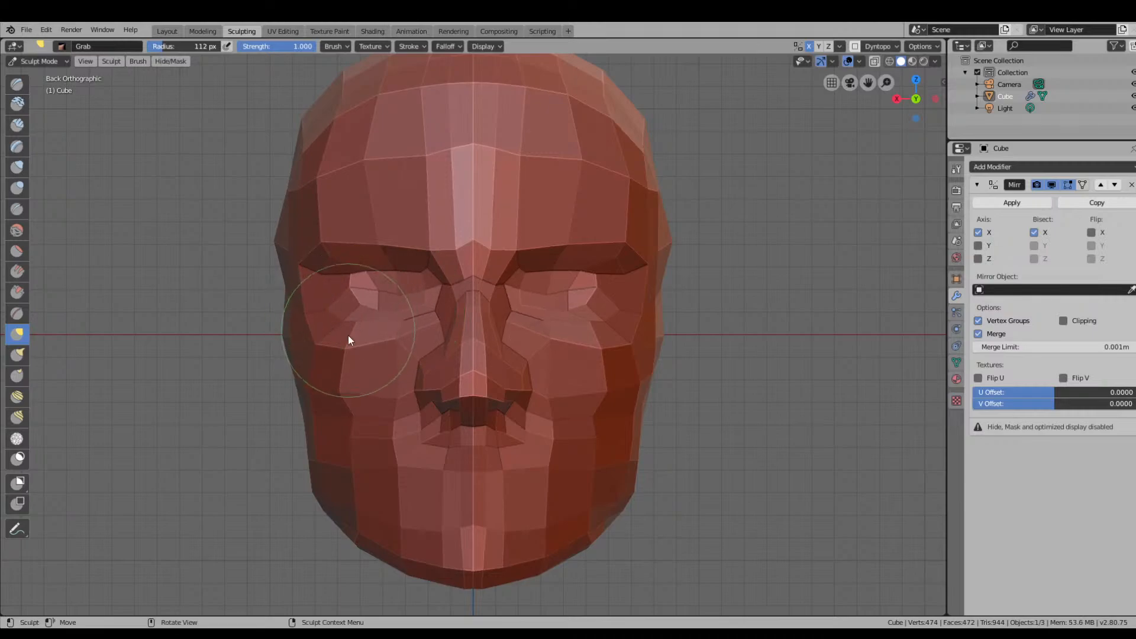
middle_click_drag(321, 317, 489, 299)
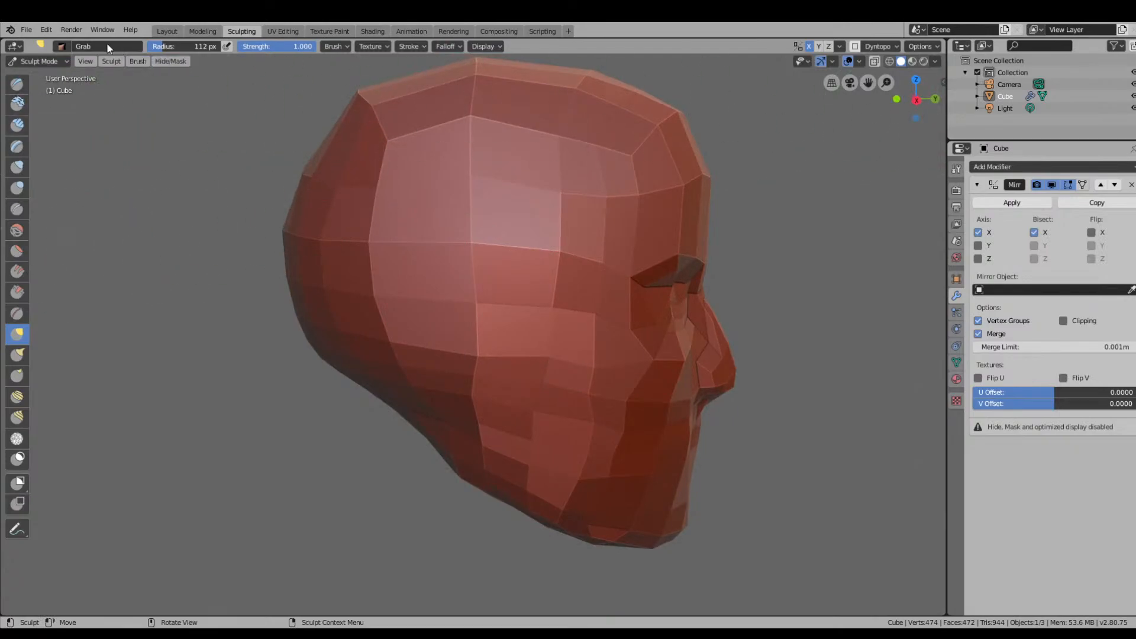
Switch to Edit Mode with face selection and select the six faces on the side of the head where the ear sits.
left_click(55, 61)
left_click(58, 90)
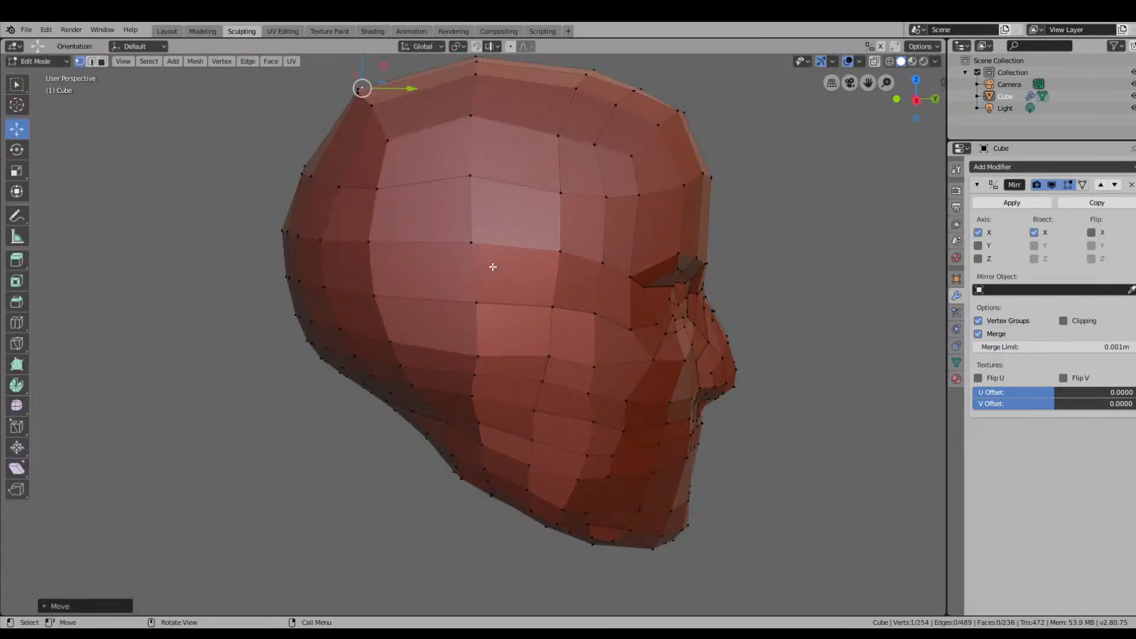
key("3")
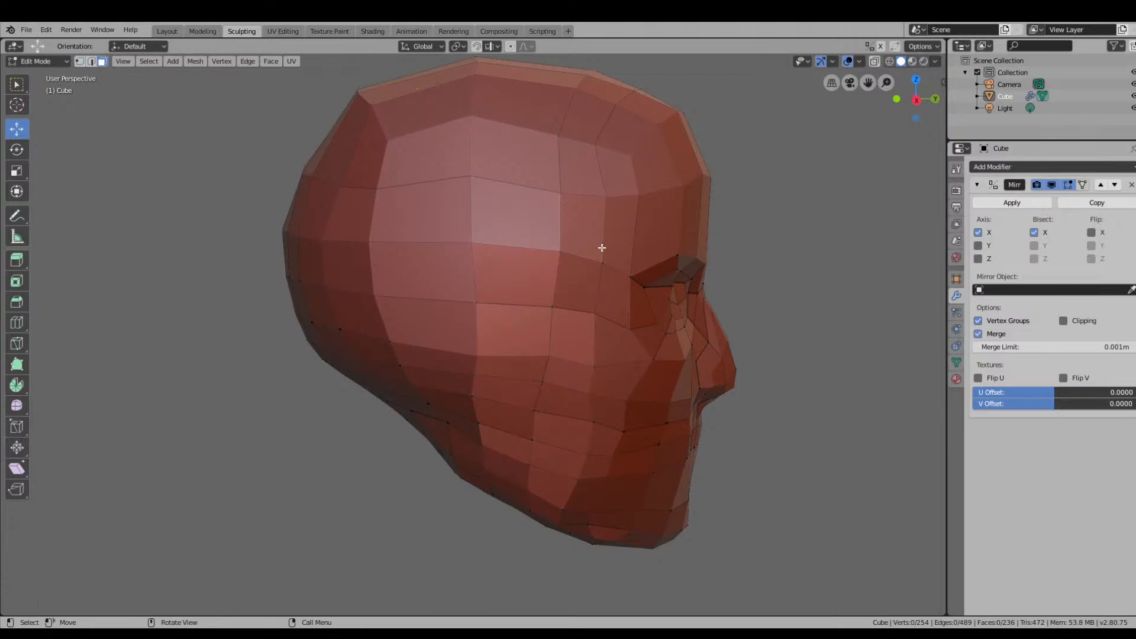
left_click(527, 282)
left_click(456, 293, "shift")
left_click(464, 320, "shift")
left_click(515, 329, "shift")
left_click(503, 360, "shift")
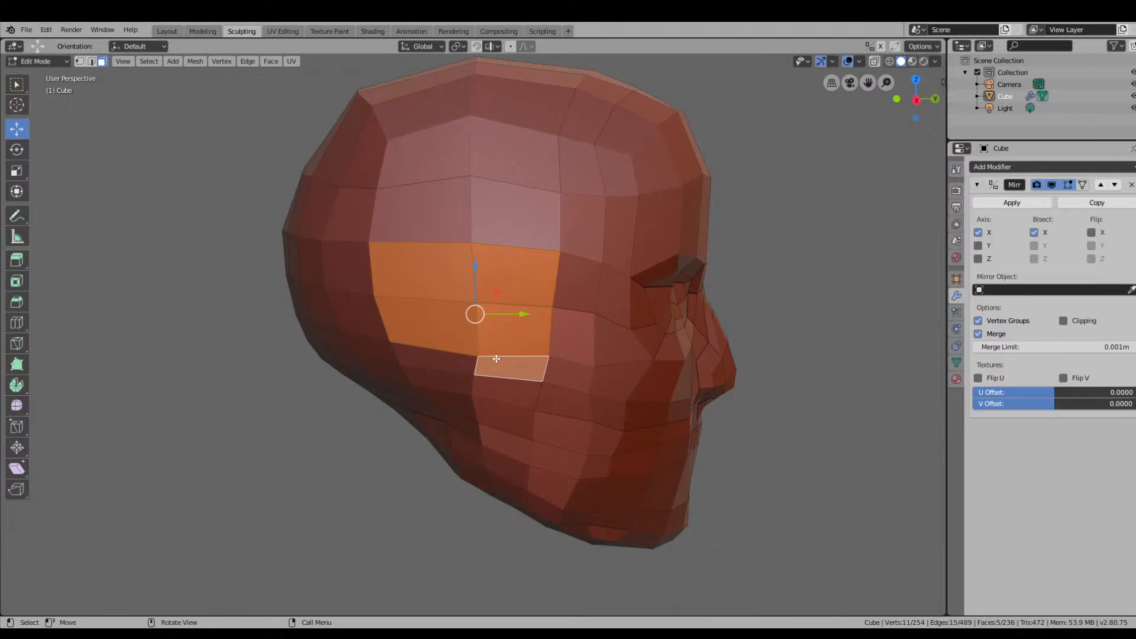
left_click(454, 360, "shift")
middle_click_drag(576, 380, 532, 379)
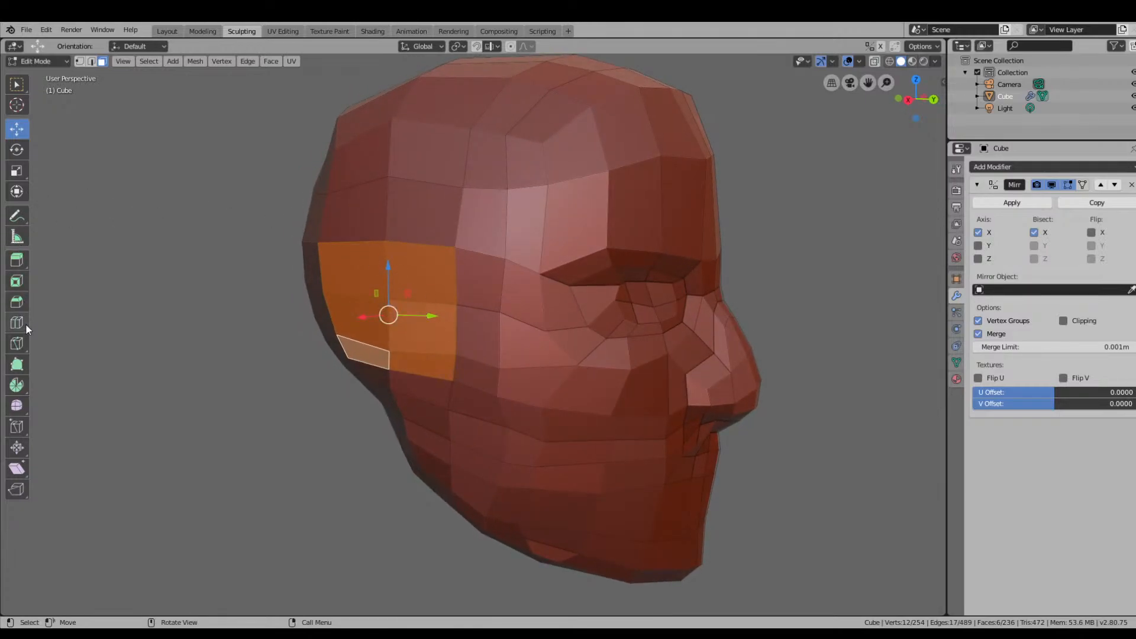
Extrude the six ear faces slightly outward with Extrude Region and scale the extruded faces down.
left_click(20, 264)
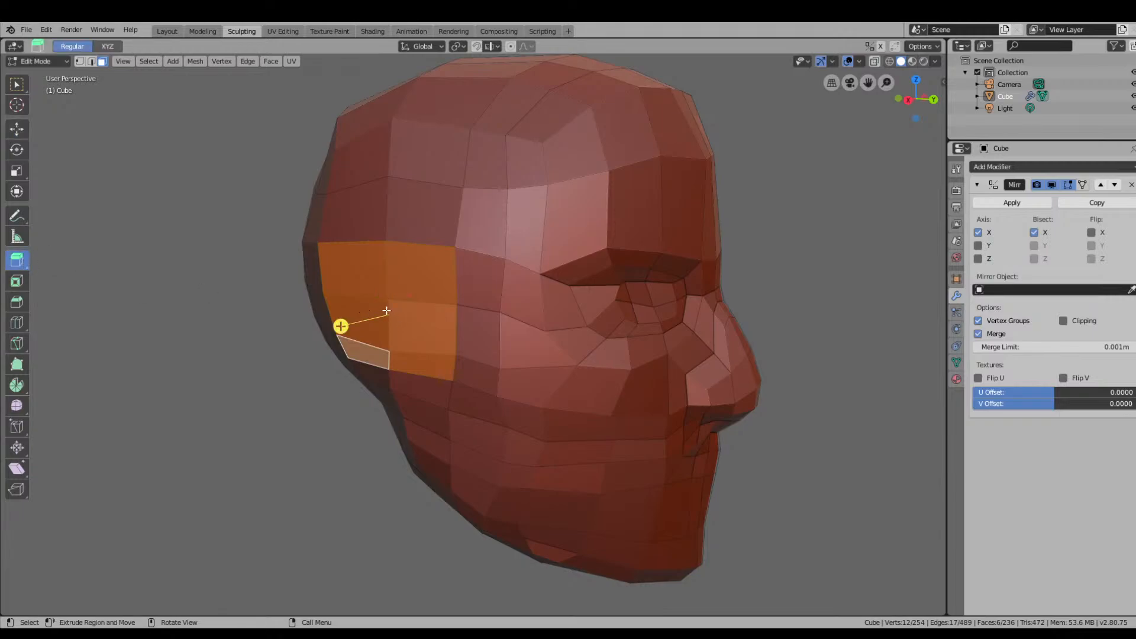
left_click_drag(387, 310, 392, 318)
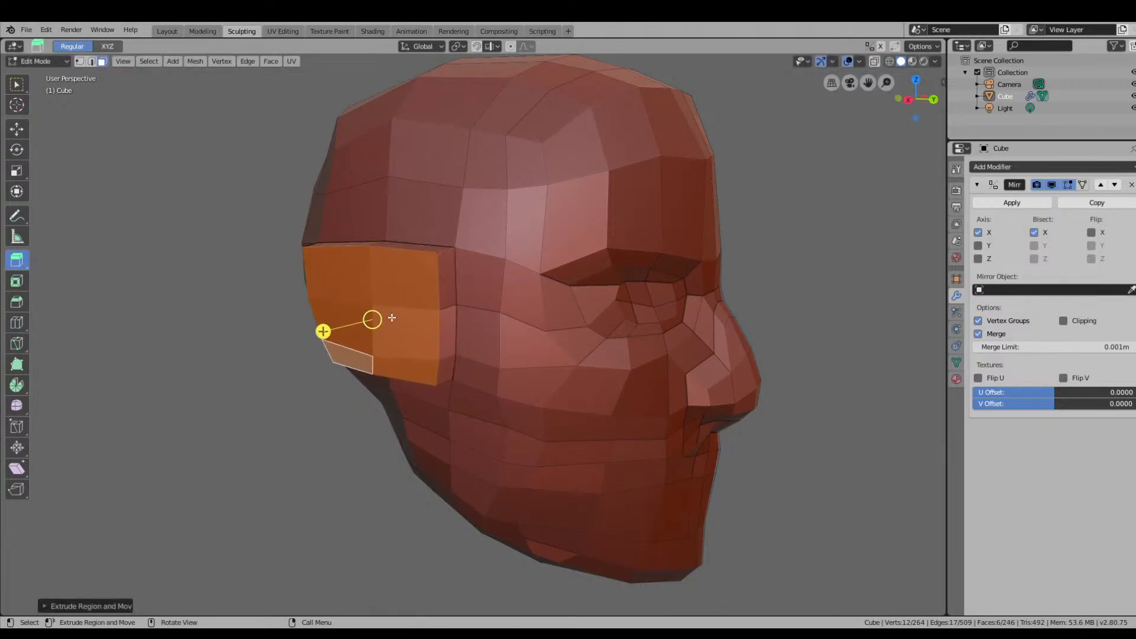
key("s")
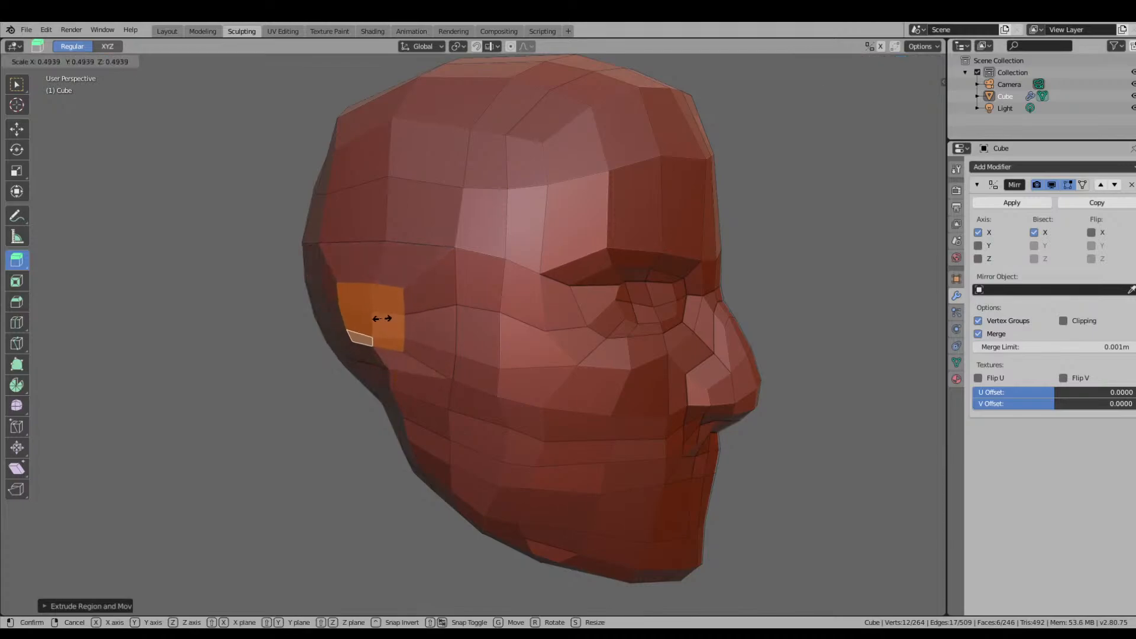
left_click(386, 309)
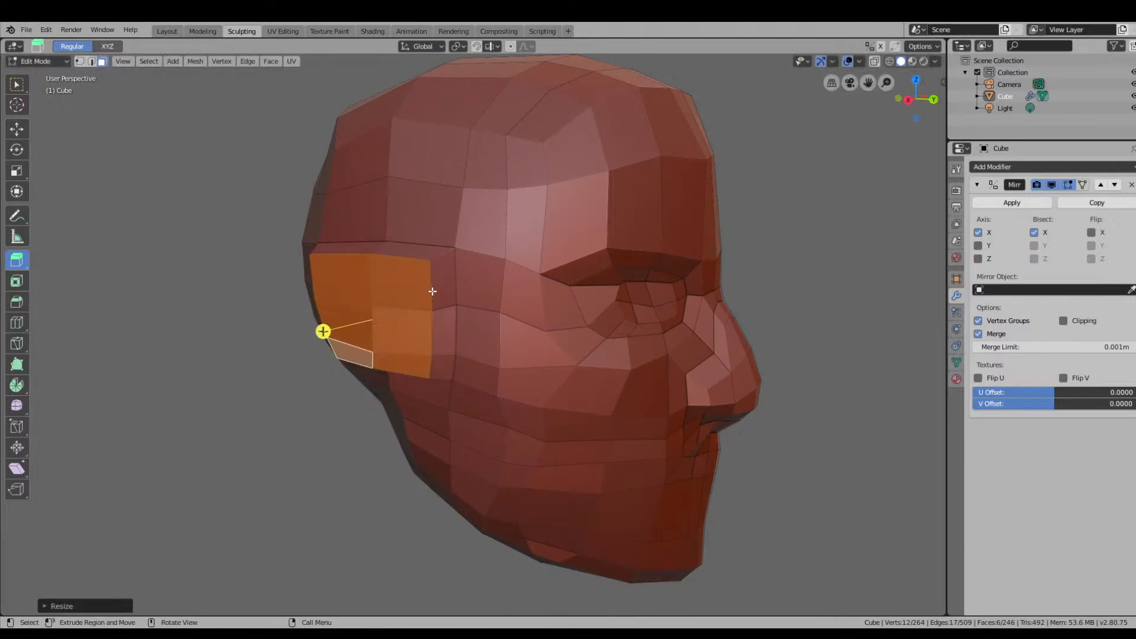
middle_click_drag(432, 292, 340, 258)
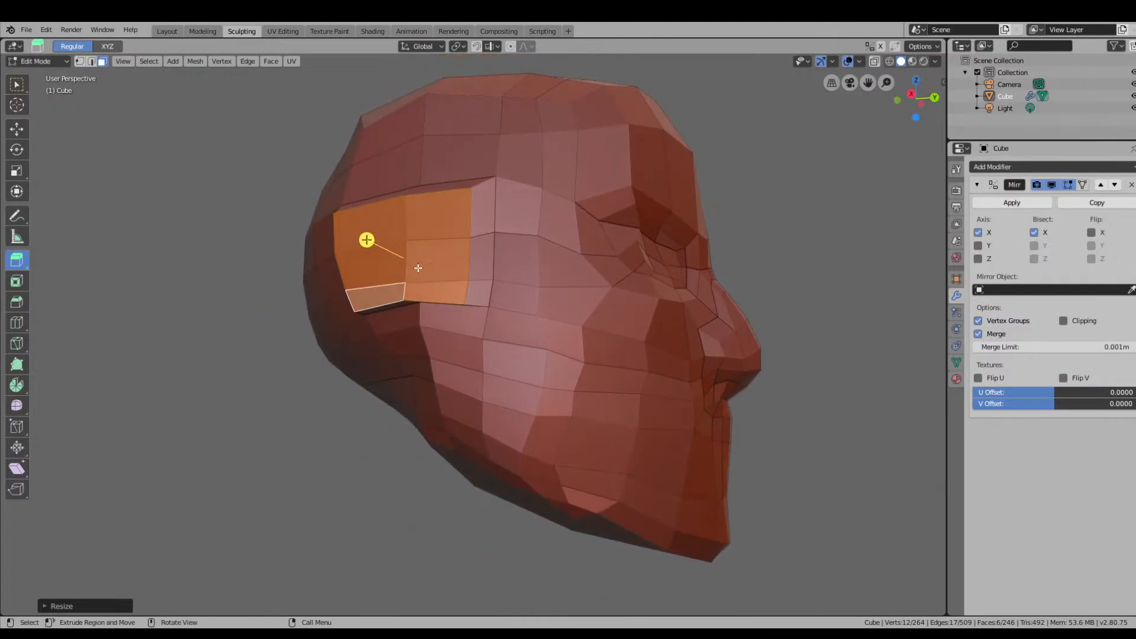
key("s")
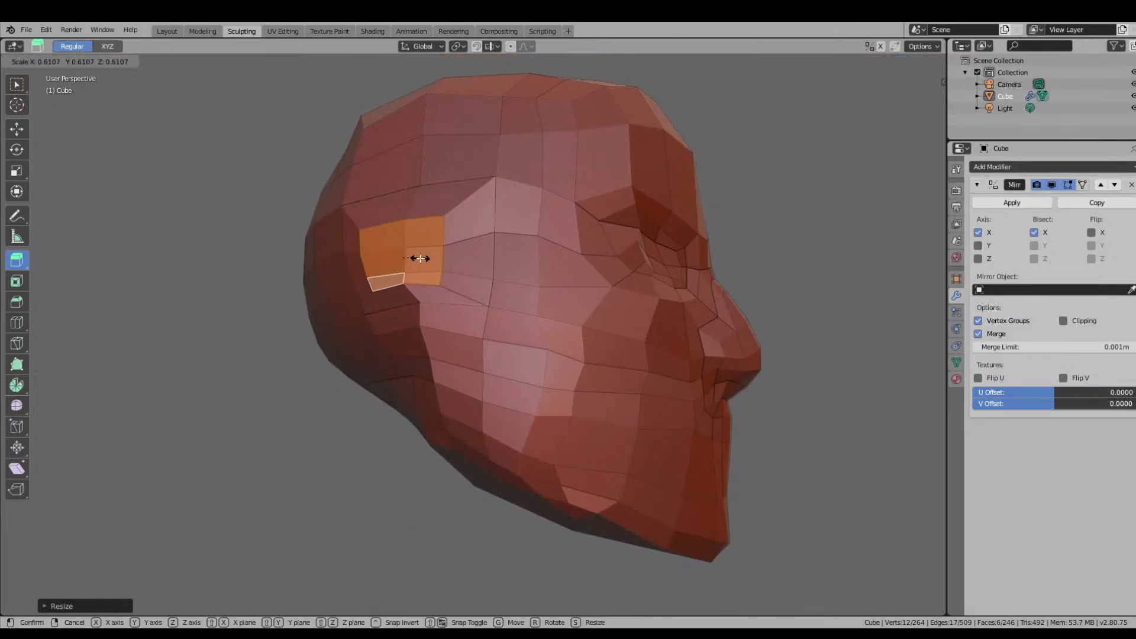
left_click(420, 260)
Move the scaled ear faces further out from the head along the X axis with the Move tool.
middle_click_drag(421, 259, 388, 281)
key("w")
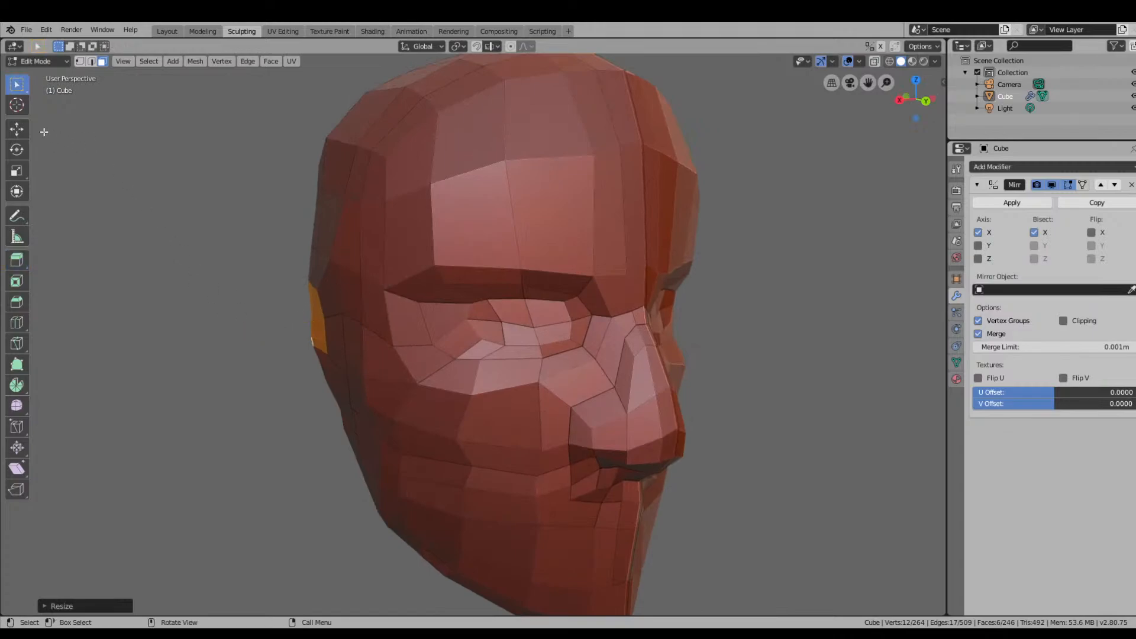
left_click(17, 129)
left_click_drag(270, 320, 237, 317)
middle_click_drag(237, 318, 477, 337)
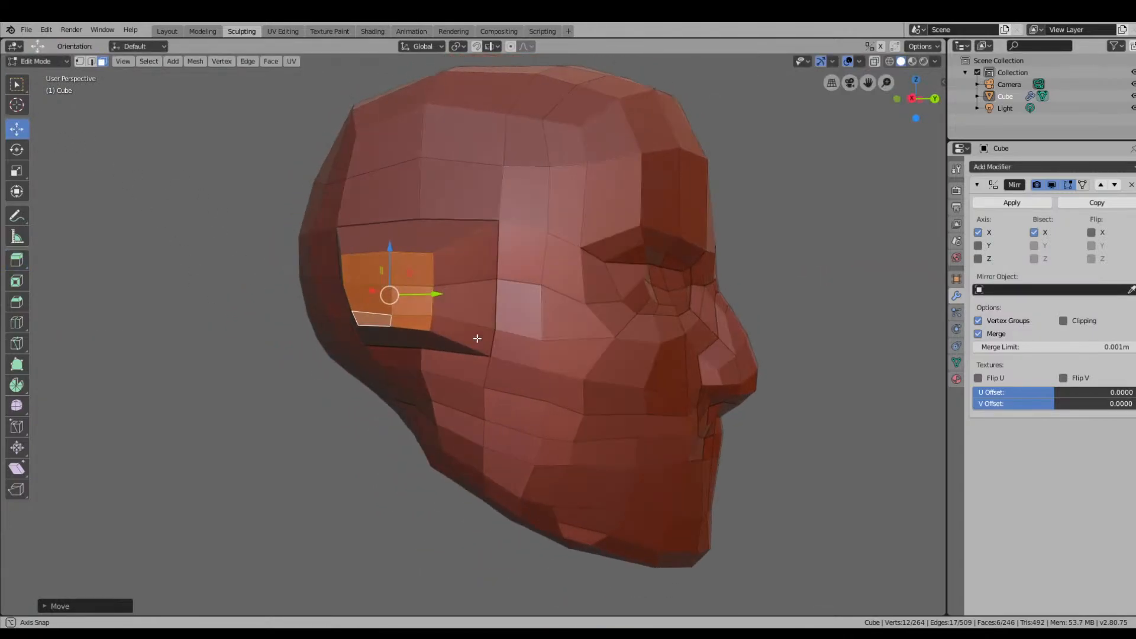
Try shifting a face on the outer cheek in front of the ear, undo it and check the face from the front.
scroll(574, 365, "up", 5)
left_click(438, 384)
left_click(495, 397)
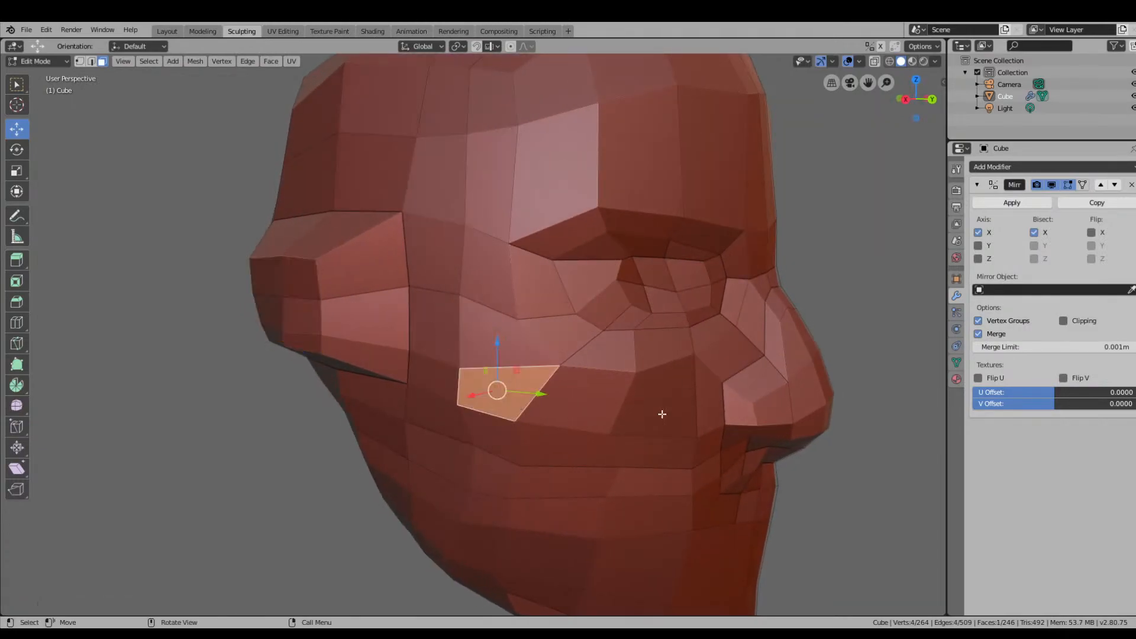
mouse_move(662, 413)
middle_mouse_down()
mouse_move(637, 411)
mouse_move(649, 404)
middle_mouse_up()
left_click_drag(473, 320, 475, 315)
middle_click_drag(520, 335, 451, 358)
key("ctrl+z")
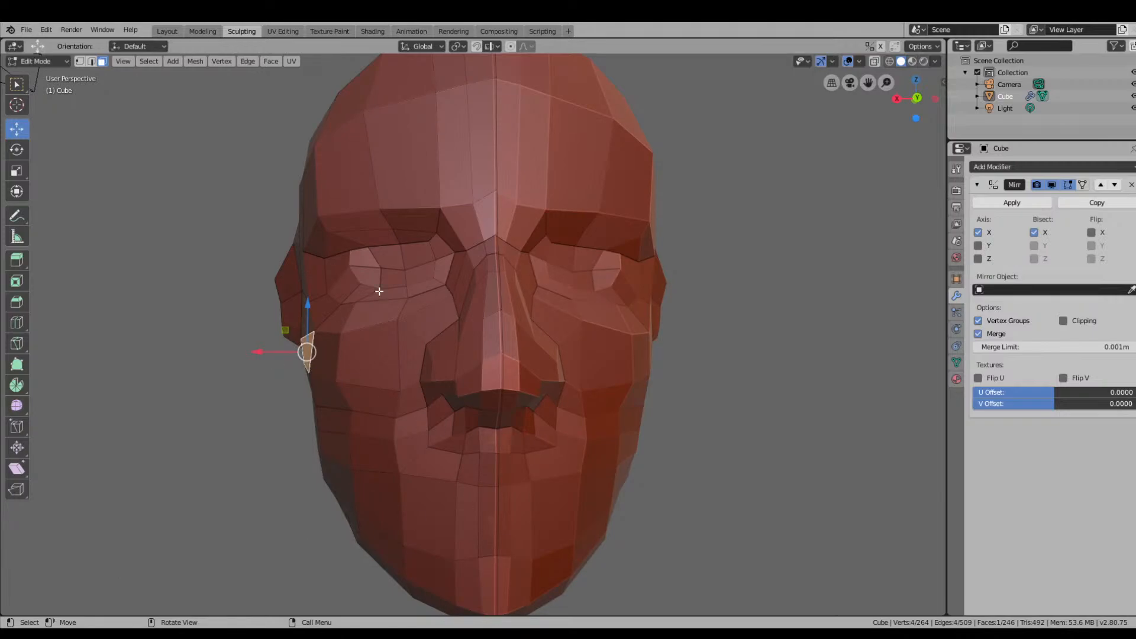
middle_click_drag(380, 291, 375, 314)
scroll(448, 365, "down", 3)
scroll(451, 377, "up", 3)
middle_click_drag(429, 374, 535, 373)
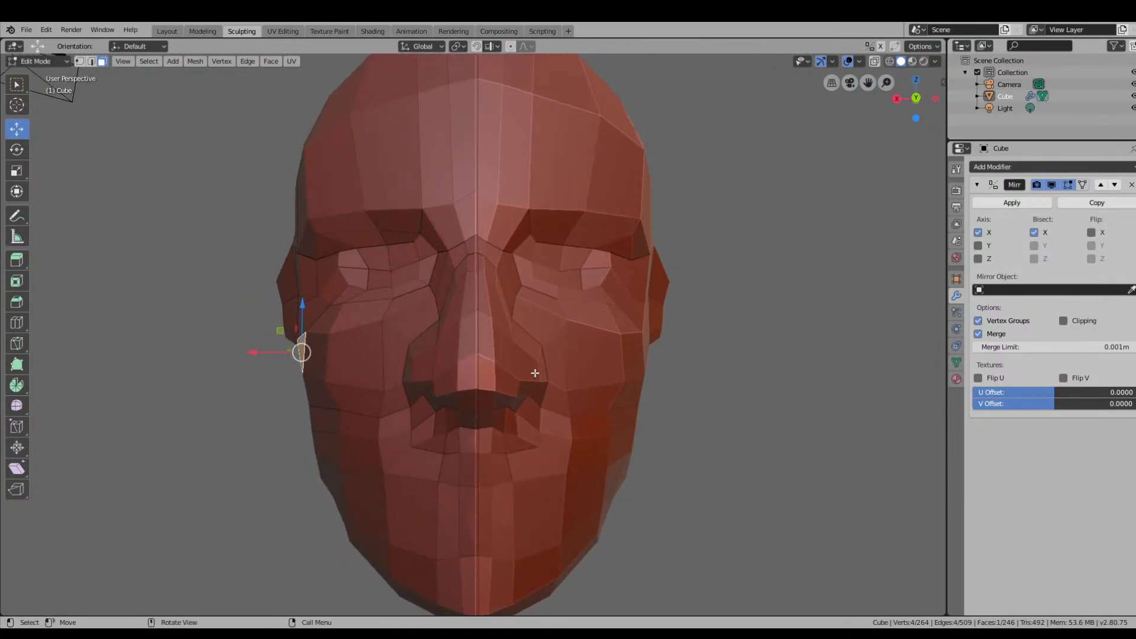
Try moving the cheek face beside the nostril sideways along X and backward, and undo both moves.
left_click(387, 368)
key("g")
key("x")
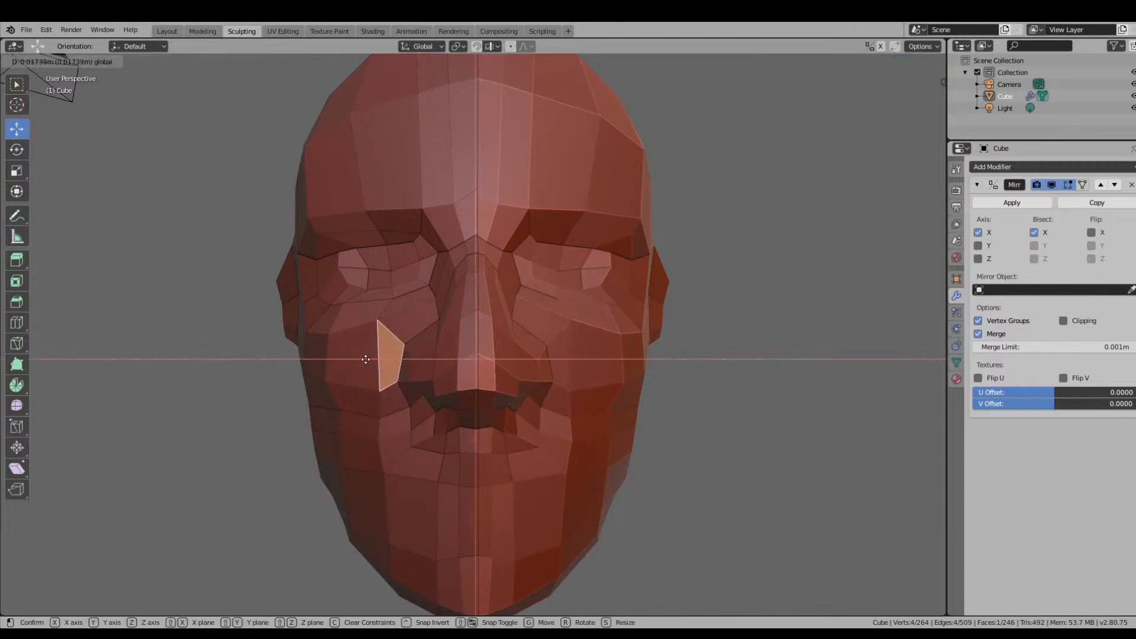
left_click(364, 360)
middle_click_drag(364, 360, 538, 395)
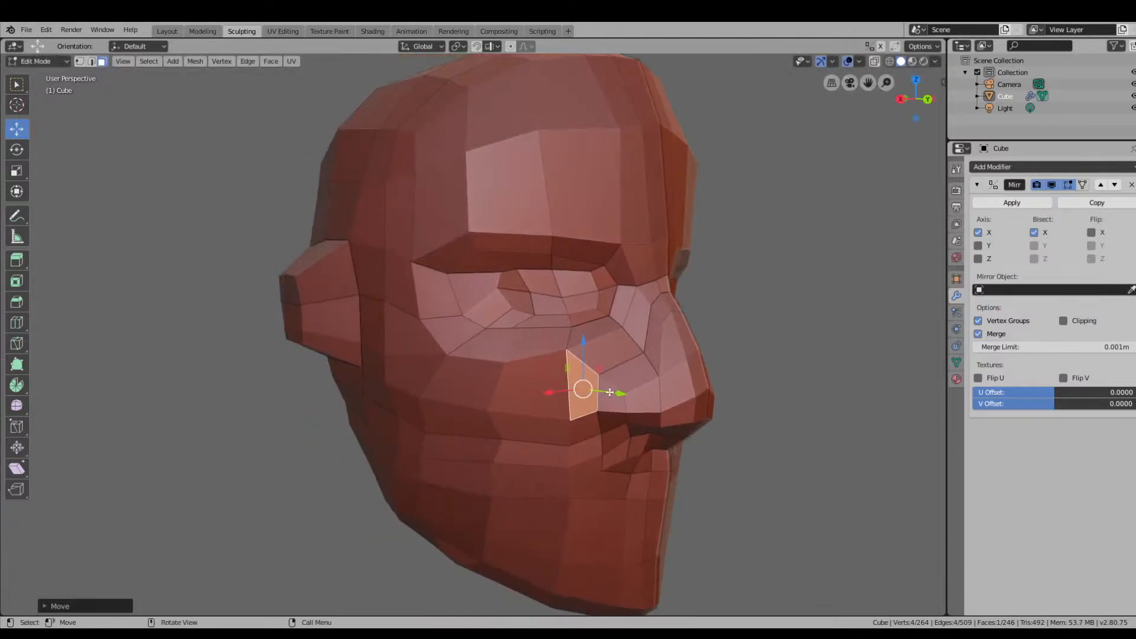
left_click_drag(610, 392, 539, 386)
key("ctrl+z")
key("ctrl+z")
Select the short edge at the nose tip and adjust its position forward and upward in edge mode.
middle_click_drag(554, 388, 662, 417)
left_click(660, 423)
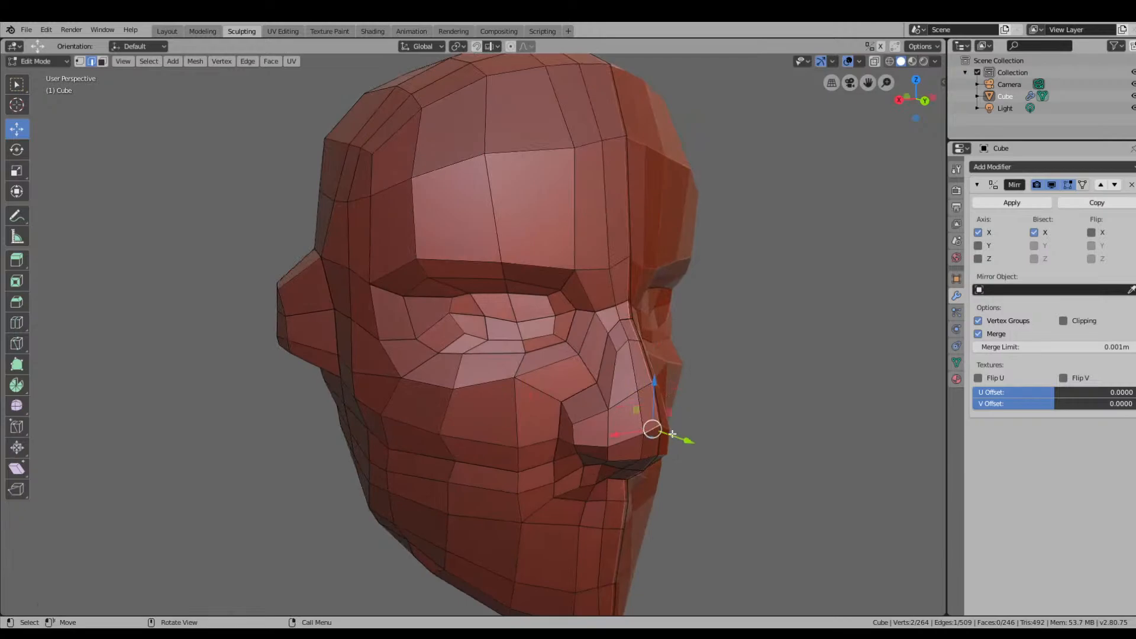
left_click_drag(643, 439, 654, 431)
middle_click_drag(654, 431, 761, 376)
left_click_drag(760, 376, 759, 372)
left_click_drag(769, 393, 777, 394)
Reposition the lower vertex of the nose tip in vertex mode, undoing one forward shift and nudging it horizontally instead.
middle_click_drag(777, 394, 712, 425)
left_click(738, 410)
left_click_drag(576, 386, 574, 390)
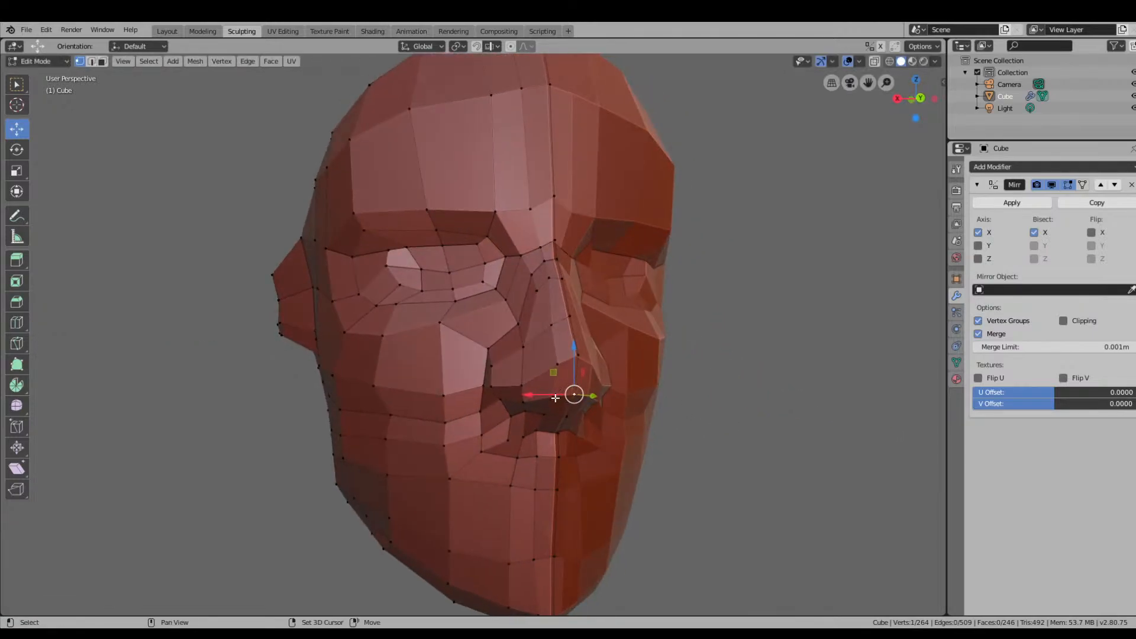
middle_click_drag(574, 389, 724, 404)
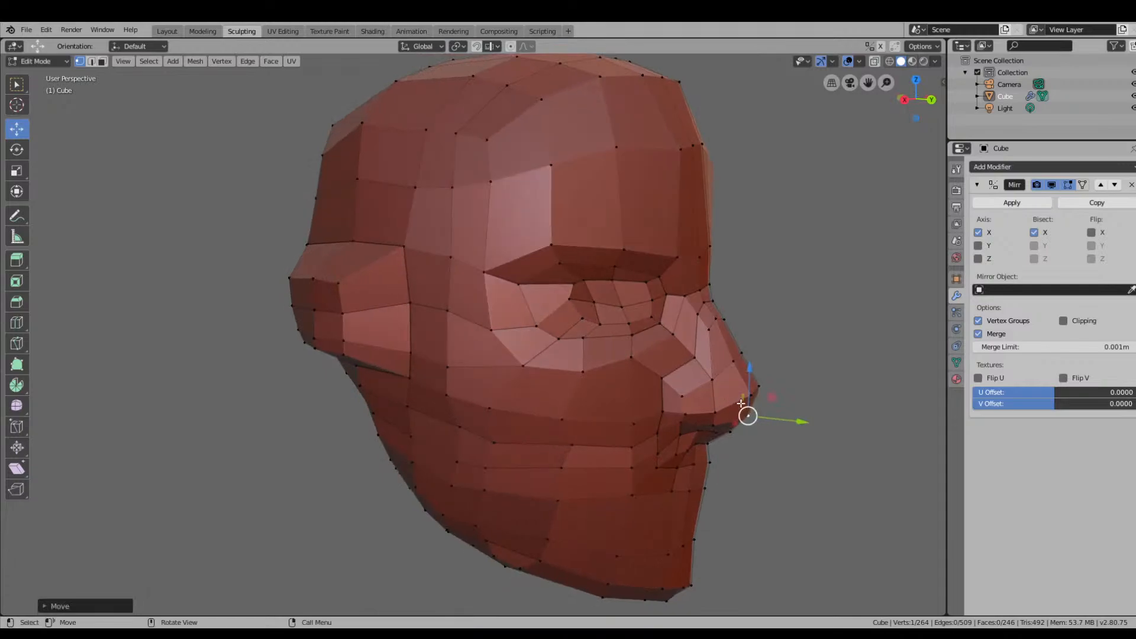
left_click_drag(779, 419, 790, 420)
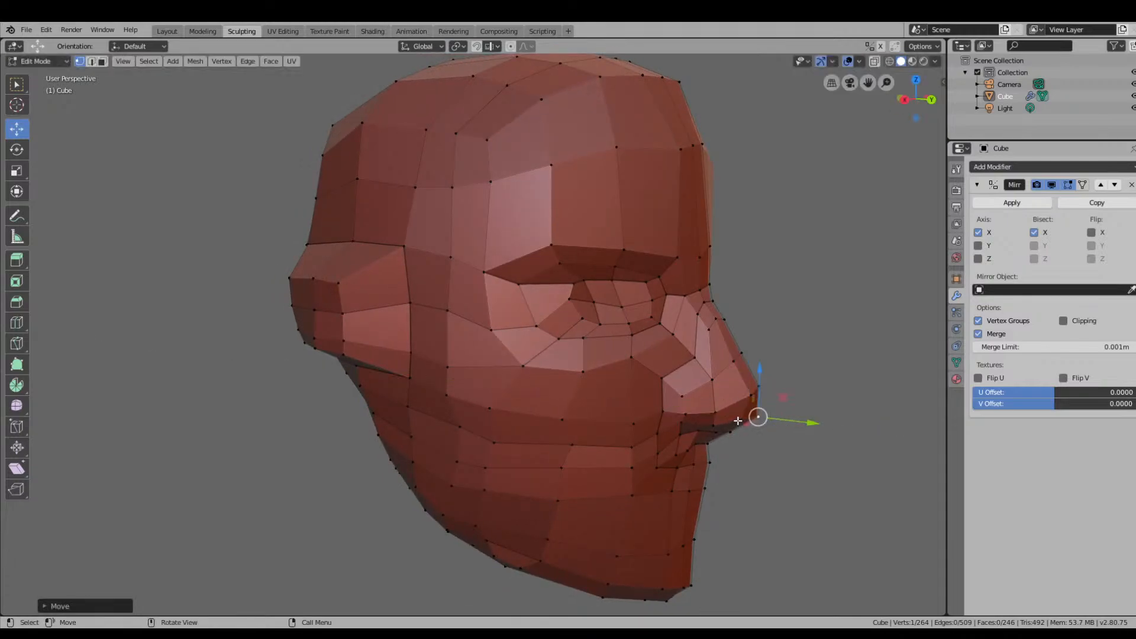
middle_click_drag(763, 417, 767, 450)
key("ctrl+z")
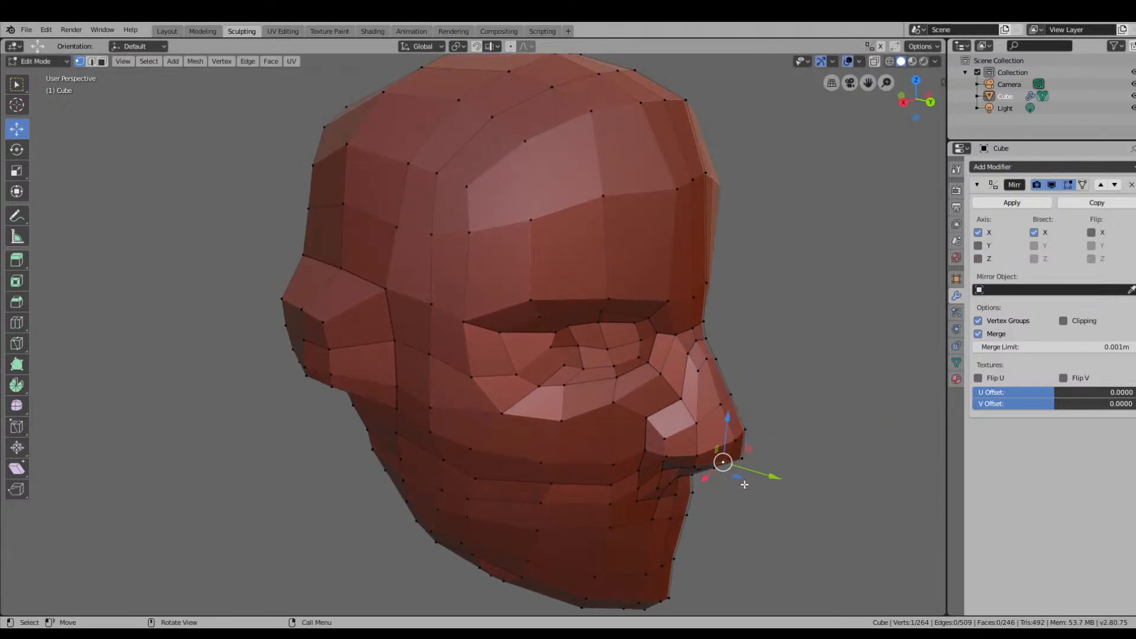
left_click_drag(737, 479, 743, 477)
middle_click_drag(742, 477, 766, 435)
Nudge the vertex just below the extruded ear block slightly upward and inward toward the head.
scroll(503, 289, "up", 5)
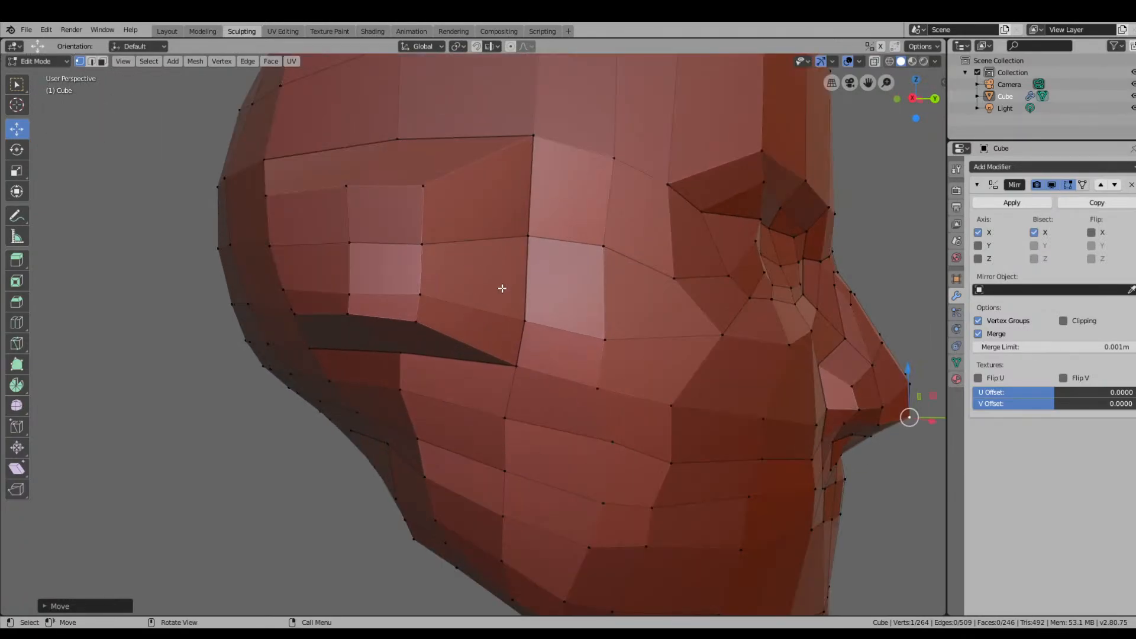
scroll(504, 290, "down", 4)
scroll(510, 295, "up", 5)
scroll(509, 296, "down", 5)
middle_click_drag(509, 295, 499, 317)
left_click(481, 345)
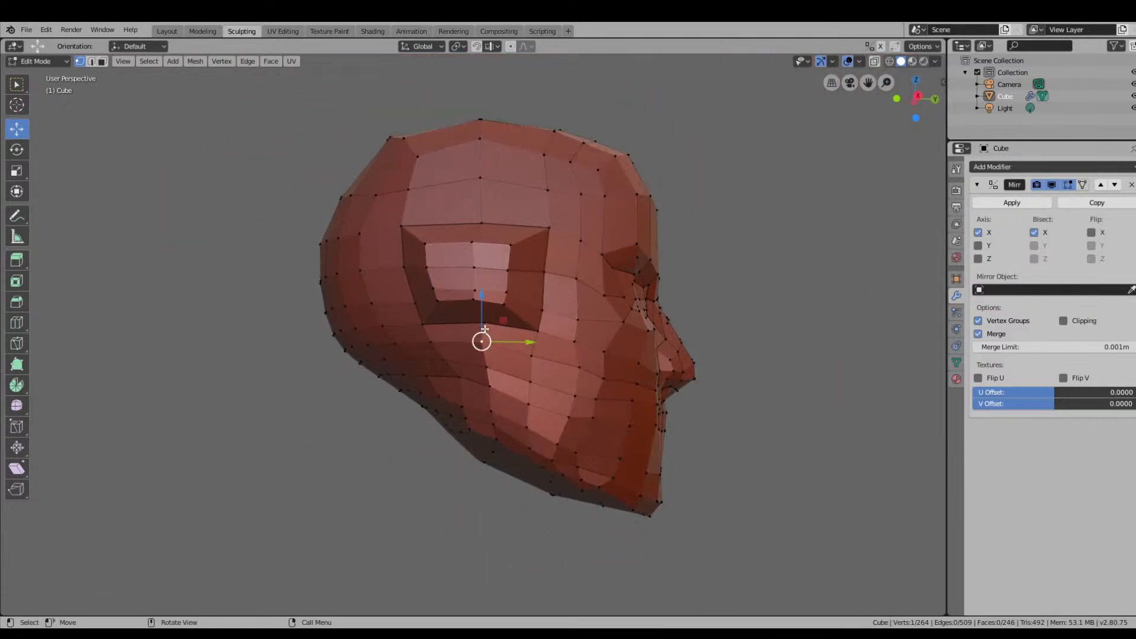
left_click_drag(486, 325, 485, 321)
middle_click_drag(503, 345, 436, 349)
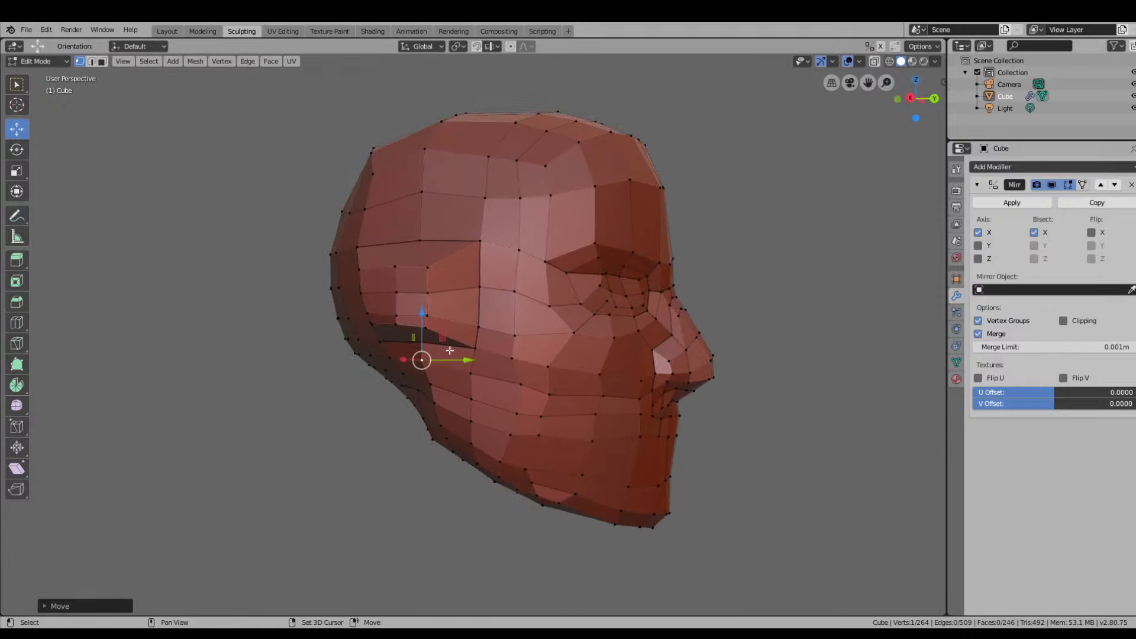
left_click_drag(405, 360, 408, 363)
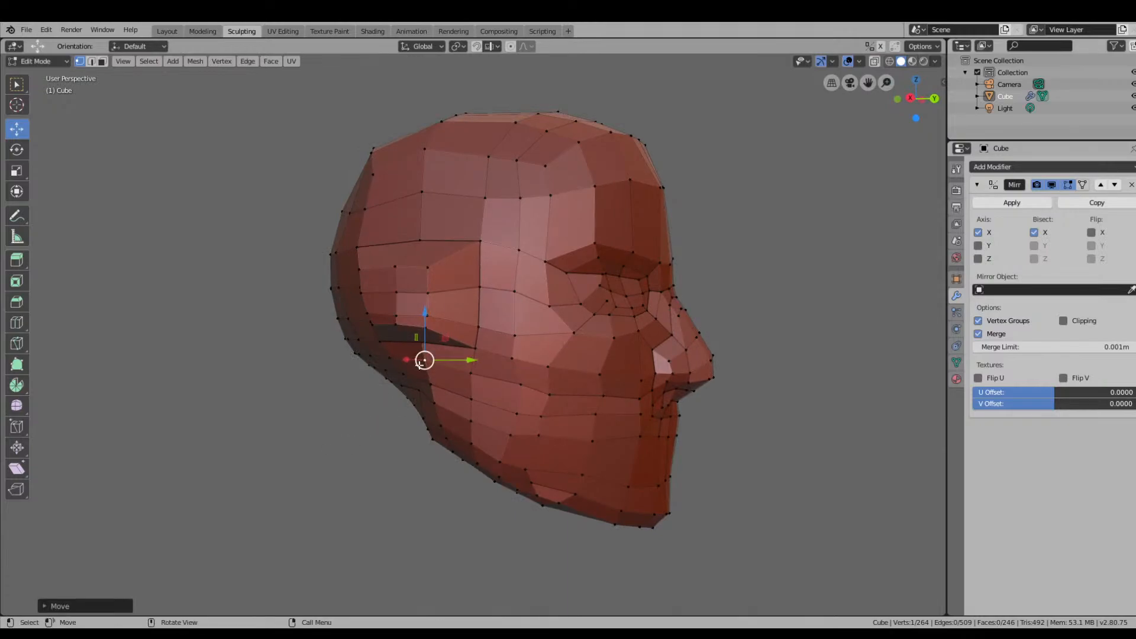
Return to Sculpt Mode and reduce the Grab brush radius to 40 px.
left_click(49, 59)
left_click(35, 102)
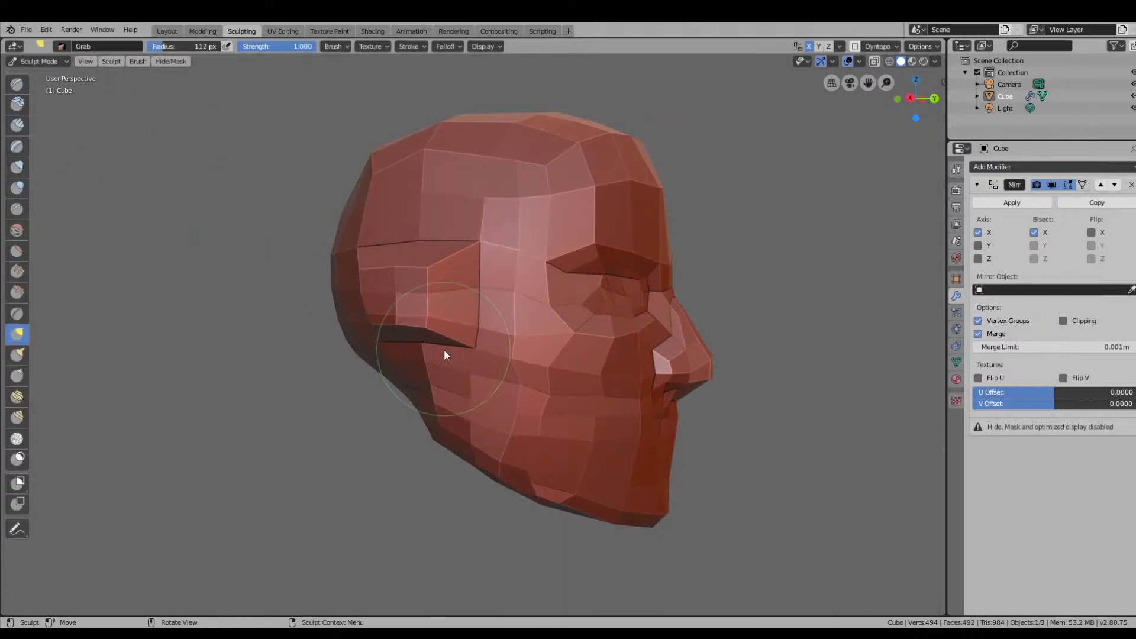
key("f")
left_click(434, 352)
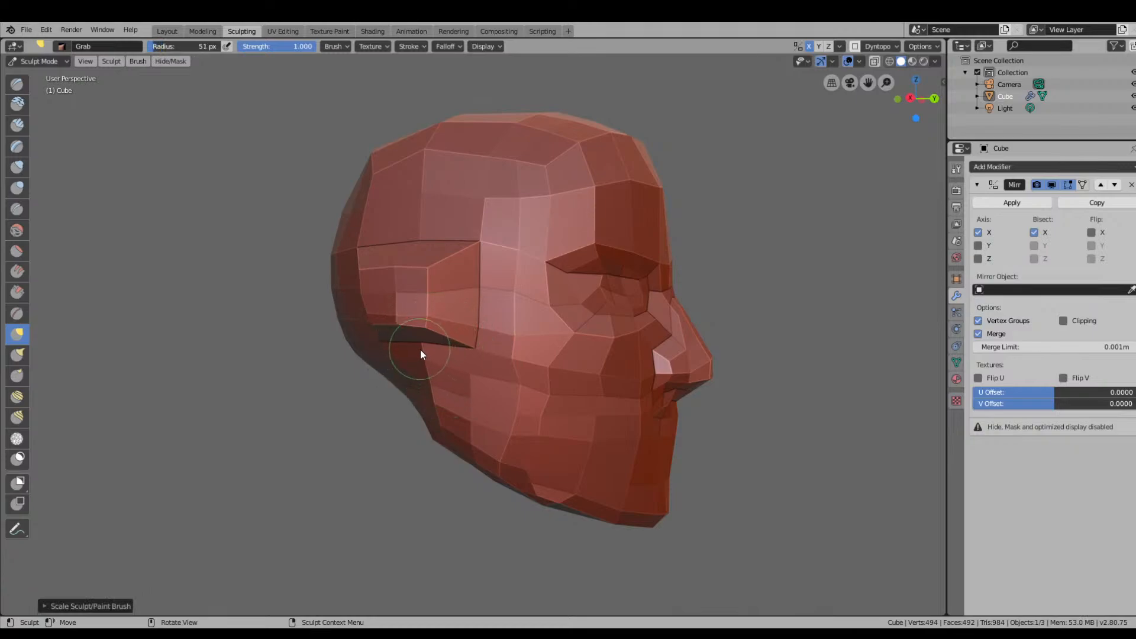
key("bracketleft")
key("bracketleft")
Pull the lower edge and upper corners of the ear block with the Grab brush to round its outline.
left_click_drag(420, 350, 424, 386)
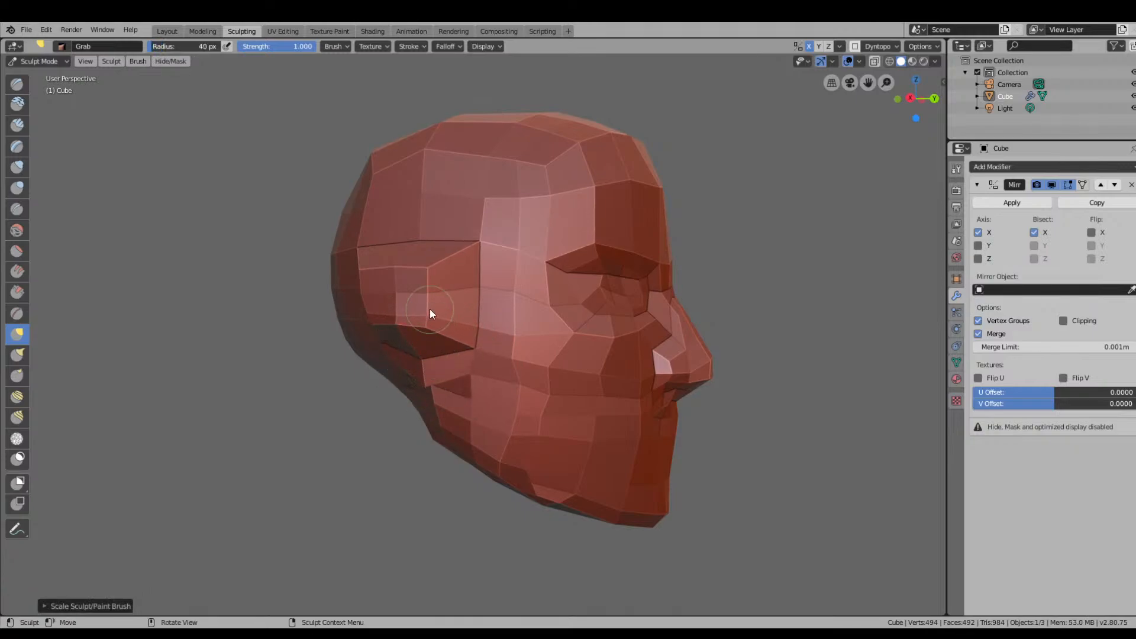
mouse_move(482, 248)
left_mouse_down()
mouse_move(456, 261)
mouse_move(481, 293)
mouse_move(475, 328)
mouse_move(464, 324)
mouse_move(472, 347)
mouse_move(460, 342)
left_mouse_up()
mouse_move(459, 343)
middle_mouse_down()
mouse_move(534, 382)
mouse_move(492, 371)
mouse_move(552, 349)
middle_mouse_up()
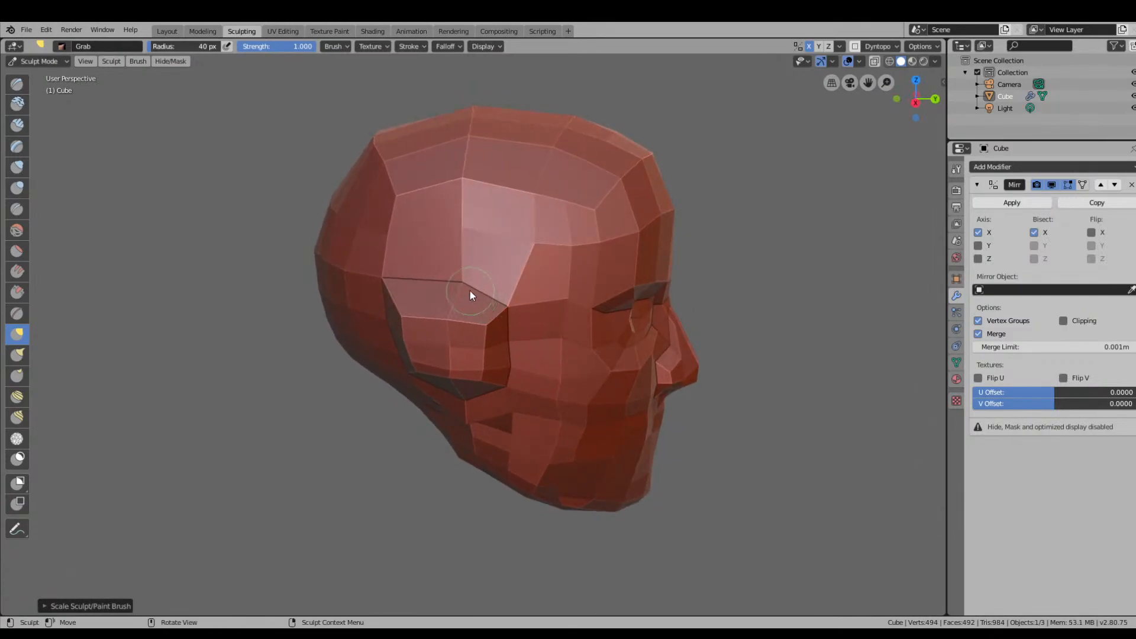
left_click_drag(386, 276, 424, 308)
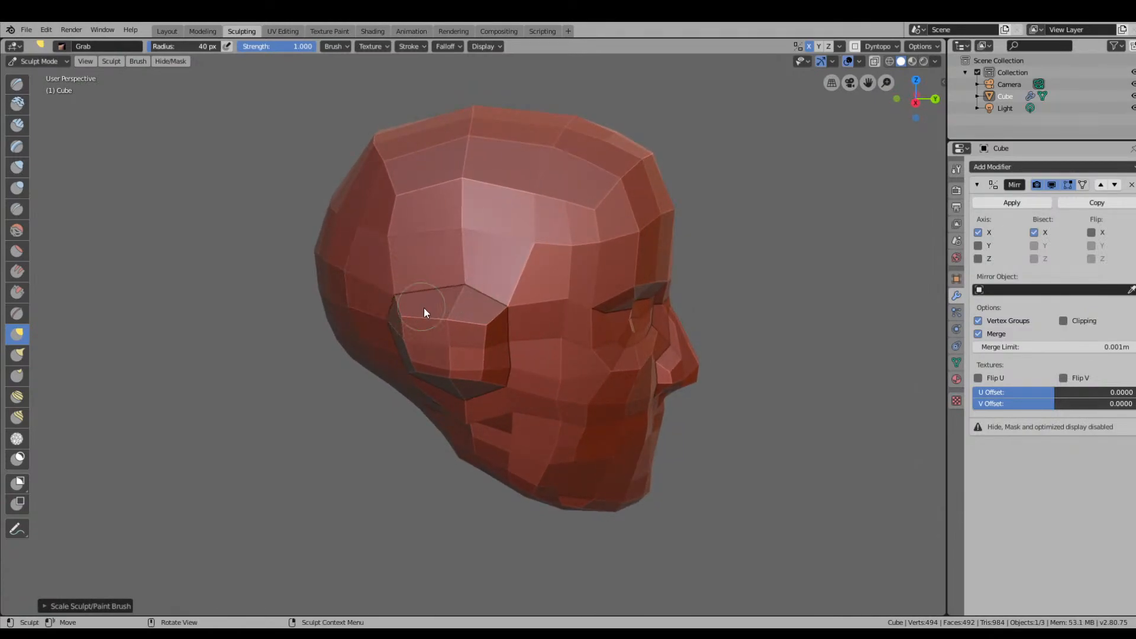
middle_click_drag(496, 323, 519, 304)
left_click_drag(457, 273, 479, 280)
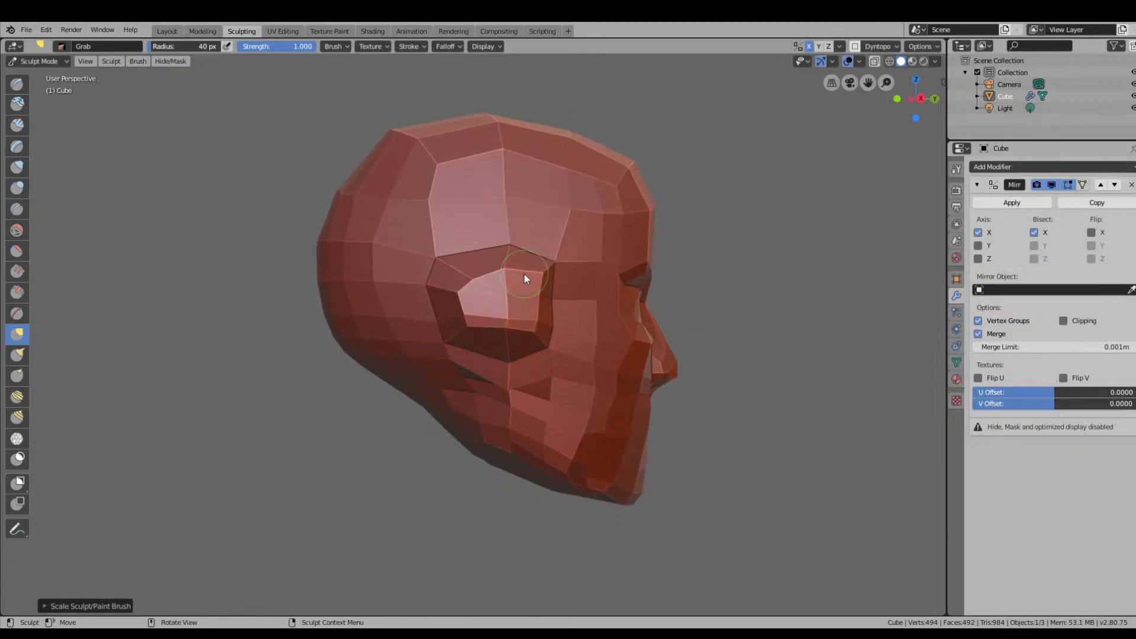
Pull the ear block's lower rear corner outward and shift its upper front corner slightly down with the Grab brush.
mouse_move(502, 332)
left_mouse_down()
mouse_move(507, 355)
mouse_move(466, 346)
left_mouse_up()
mouse_move(543, 272)
left_mouse_down()
mouse_move(528, 293)
mouse_move(507, 270)
mouse_move(457, 271)
mouse_move(449, 319)
mouse_move(463, 340)
mouse_move(515, 353)
mouse_move(539, 334)
mouse_move(543, 280)
left_mouse_up()
middle_click_drag(552, 288, 414, 299)
middle_click_drag(138, 190, 181, 160)
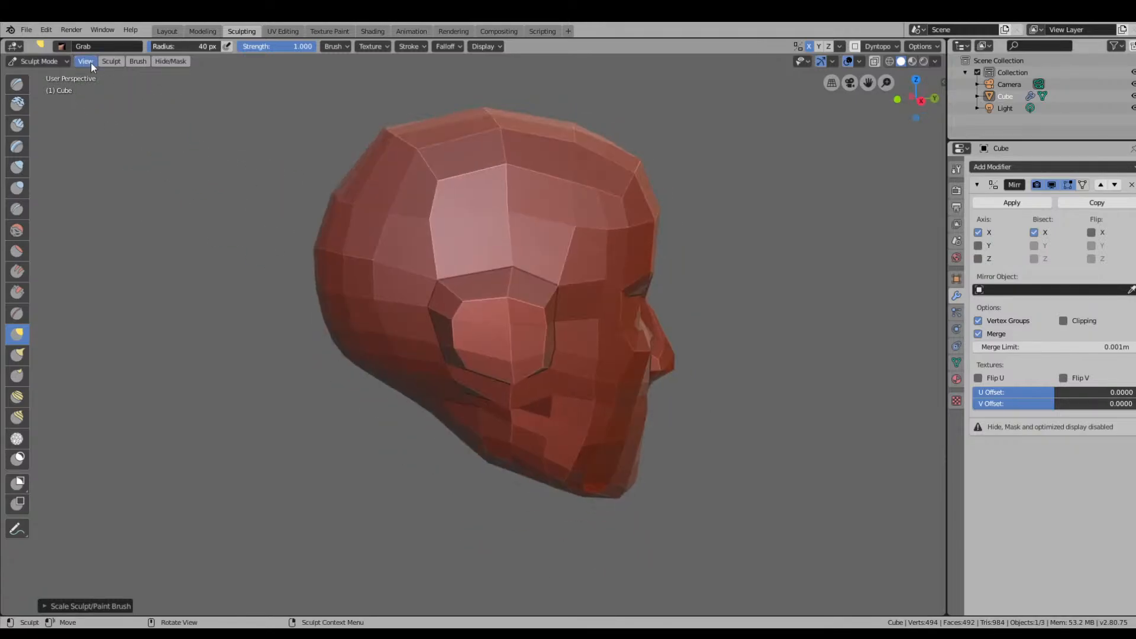
Flatten the outer surface of the ear block with the Flatten/Contrast brush at an 86 px radius.
left_click(65, 47)
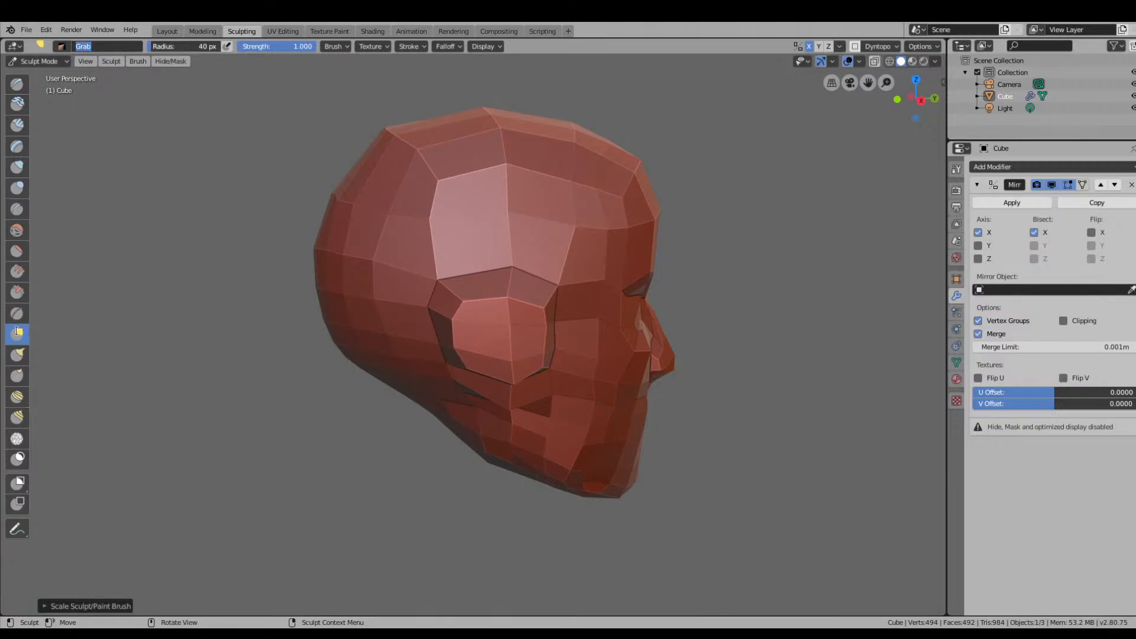
left_click(24, 252)
left_click(18, 255)
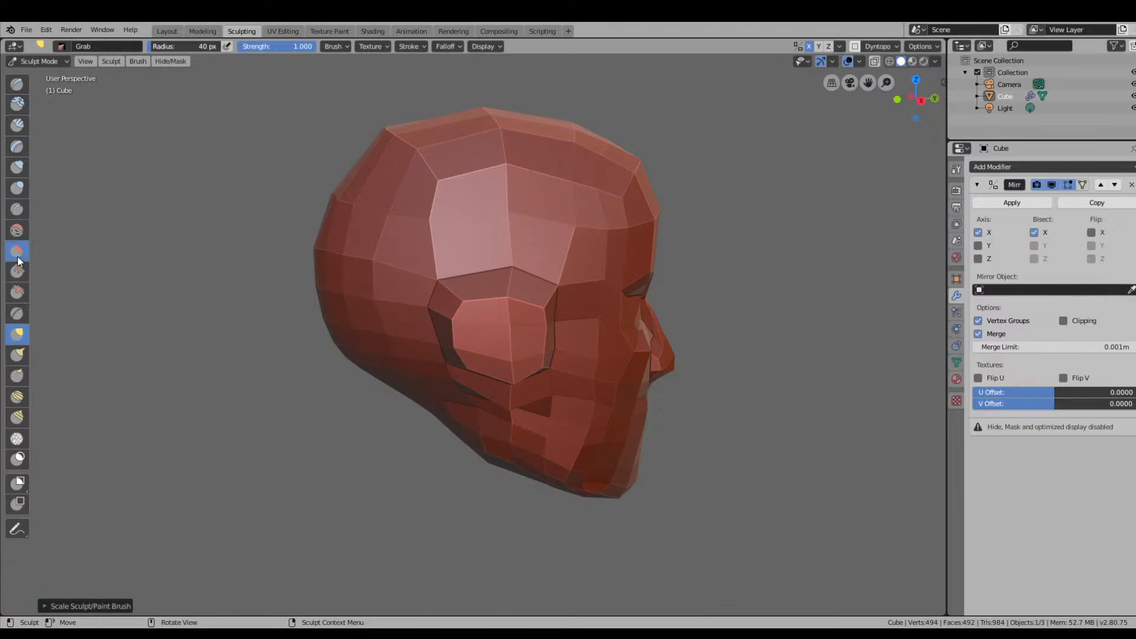
left_click_drag(499, 325, 476, 328)
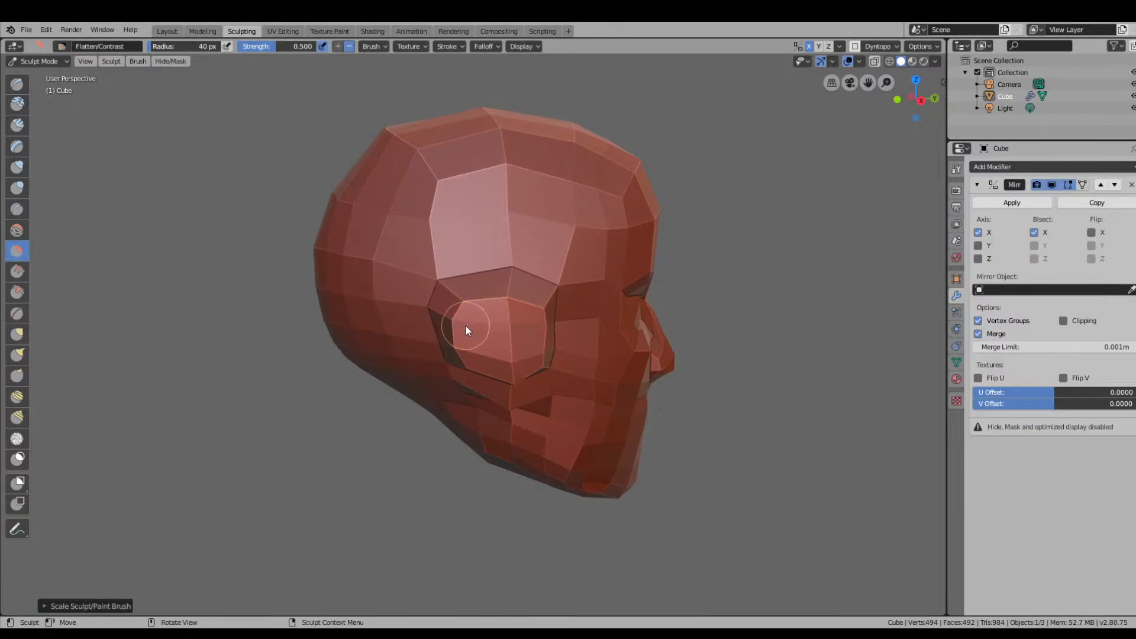
key("f")
left_click(504, 342)
mouse_move(506, 328)
left_mouse_down()
mouse_move(514, 349)
mouse_move(534, 340)
left_mouse_up()
mouse_move(534, 339)
middle_mouse_down()
mouse_move(333, 333)
mouse_move(368, 328)
mouse_move(362, 354)
mouse_move(299, 321)
mouse_move(419, 330)
middle_mouse_up()
left_click_drag(419, 329, 434, 350)
mouse_move(434, 351)
middle_mouse_down()
mouse_move(431, 337)
mouse_move(375, 329)
mouse_move(435, 339)
mouse_move(424, 335)
middle_mouse_up()
Soften the ear block's surface with the Smooth brush.
left_click(17, 230)
middle_click_drag(346, 334, 493, 287)
mouse_move(493, 286)
left_mouse_down()
mouse_move(462, 300)
mouse_move(515, 306)
left_mouse_up()
mouse_move(584, 319)
middle_mouse_down()
mouse_move(505, 339)
mouse_move(473, 366)
middle_mouse_up()
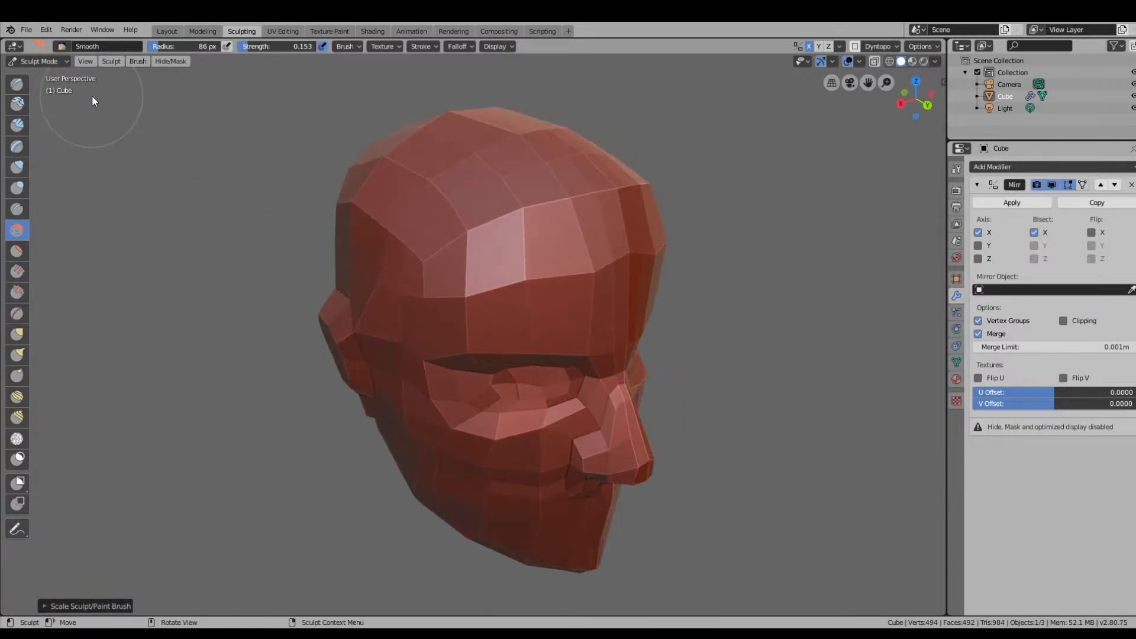
In Edit Mode, select the six outer faces of the ear block and move them inward toward the head along X.
left_click(57, 61)
left_click(53, 88)
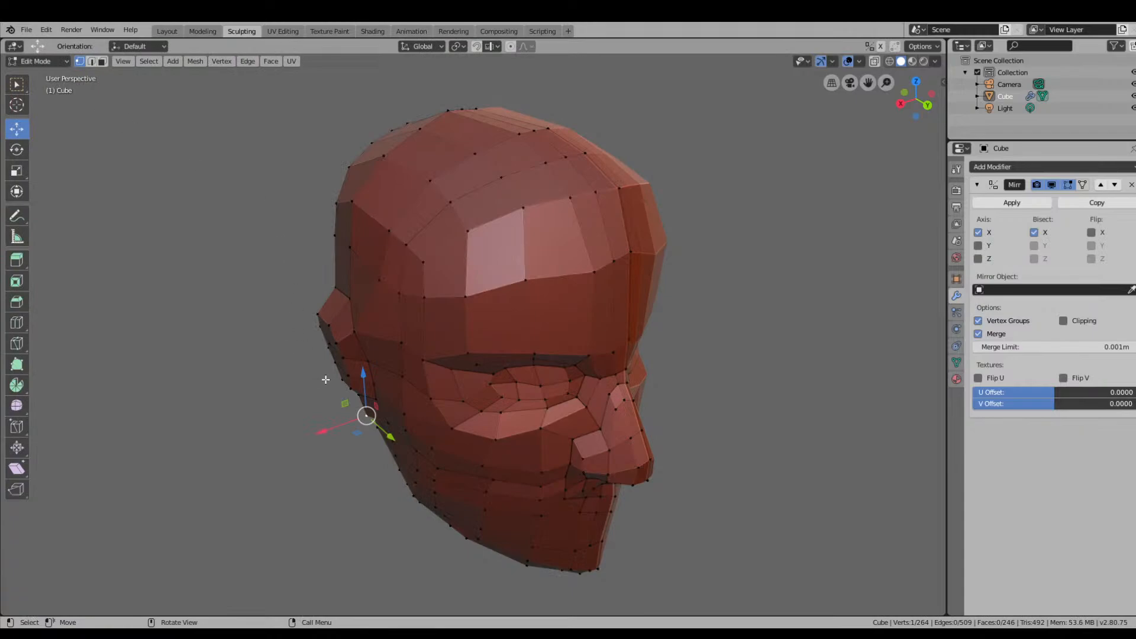
middle_click_drag(450, 331, 415, 344)
left_click(383, 336)
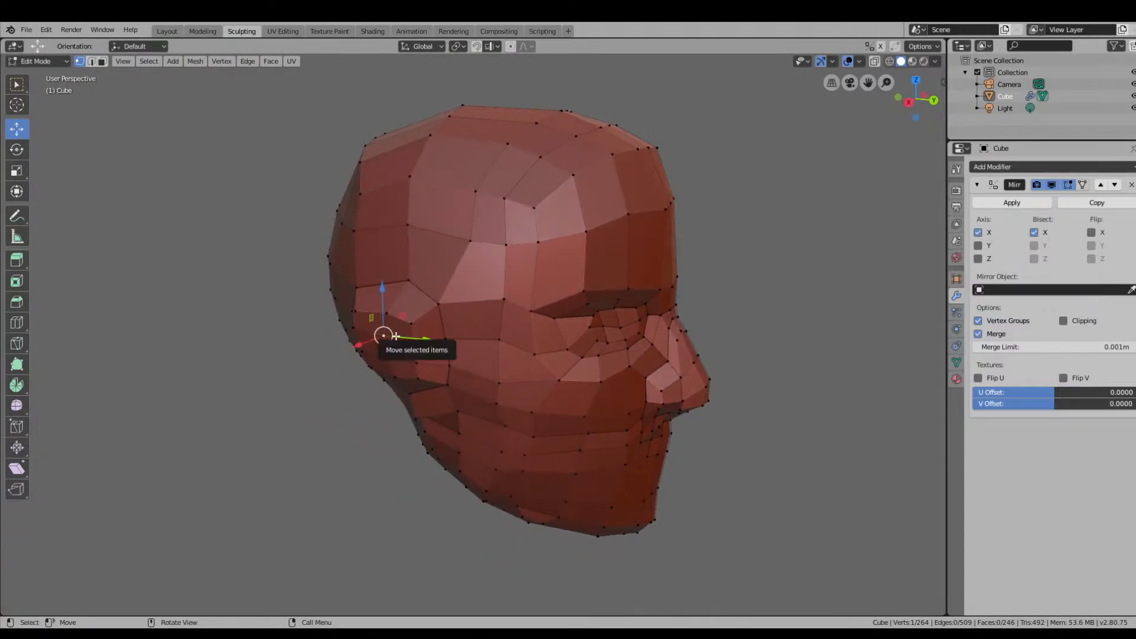
key("3")
left_click(397, 331)
left_click(363, 324, "shift")
left_click(376, 345, "shift")
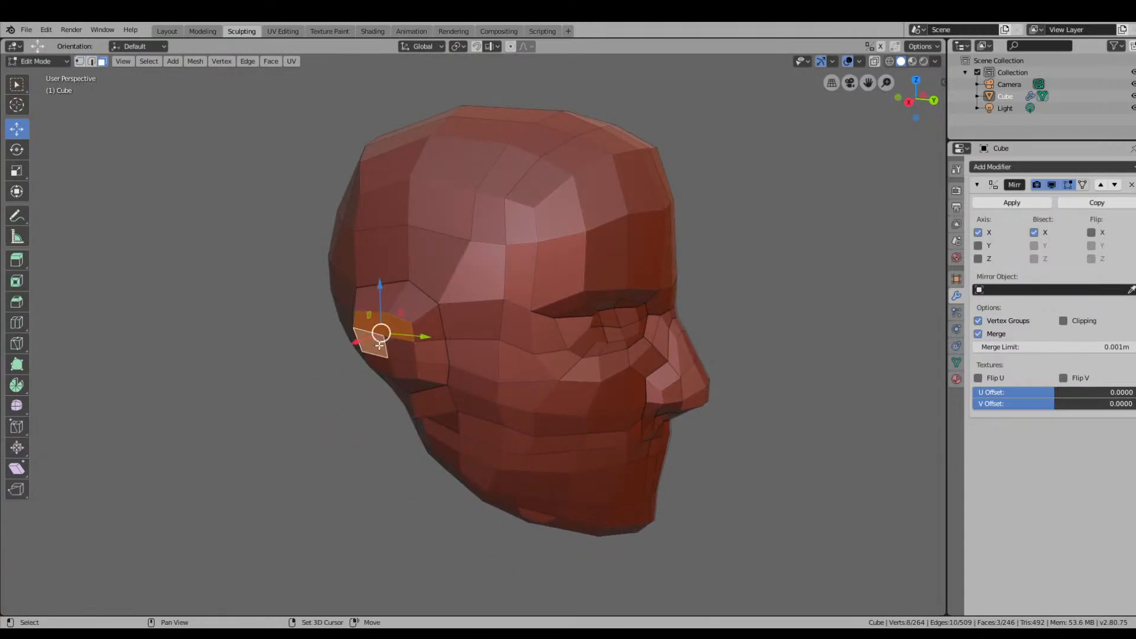
left_click(398, 351, "shift")
left_click(397, 369, "shift")
left_click(383, 366, "shift")
mouse_move(408, 359)
middle_mouse_down()
mouse_move(374, 348)
mouse_move(387, 362)
middle_mouse_up()
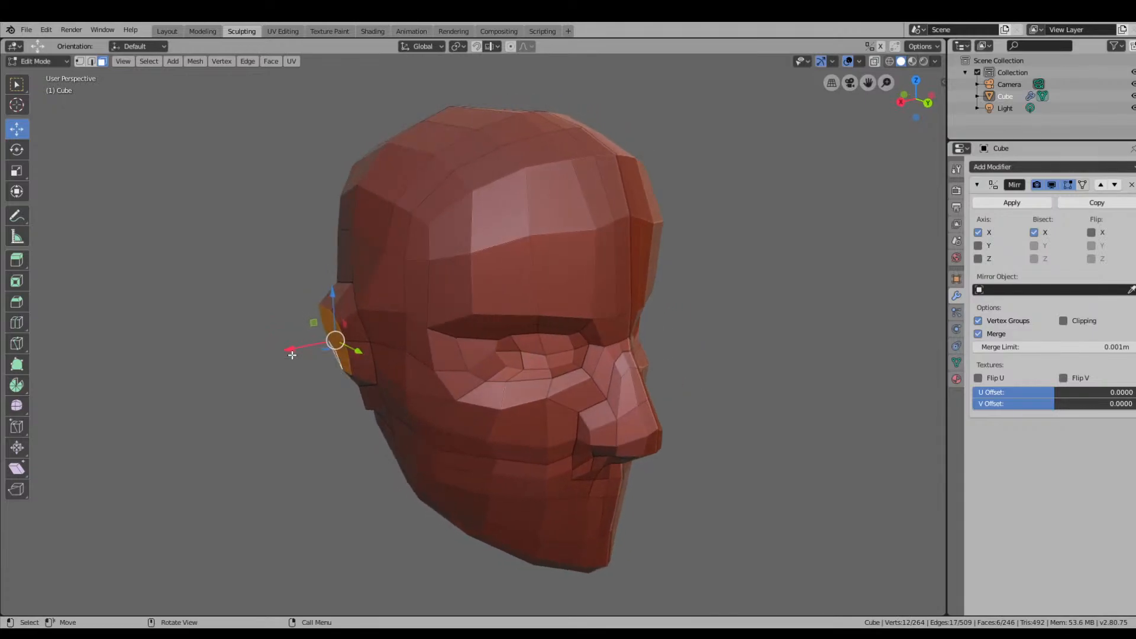
left_click_drag(288, 349, 303, 351)
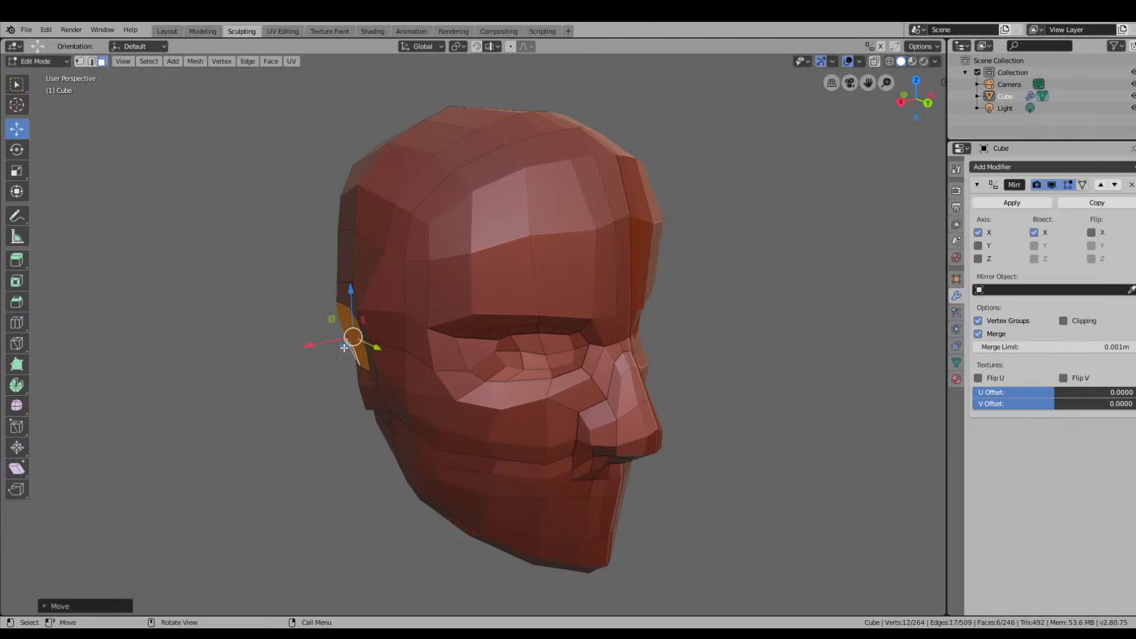
middle_click_drag(303, 352, 540, 337)
right_click(542, 329)
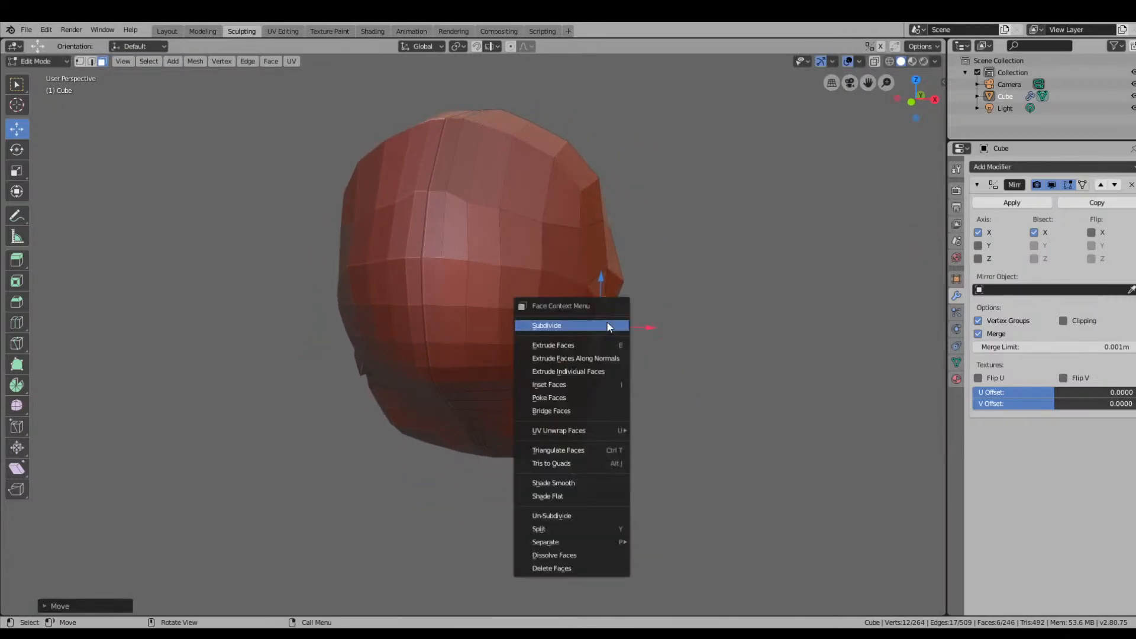
mouse_move(634, 432)
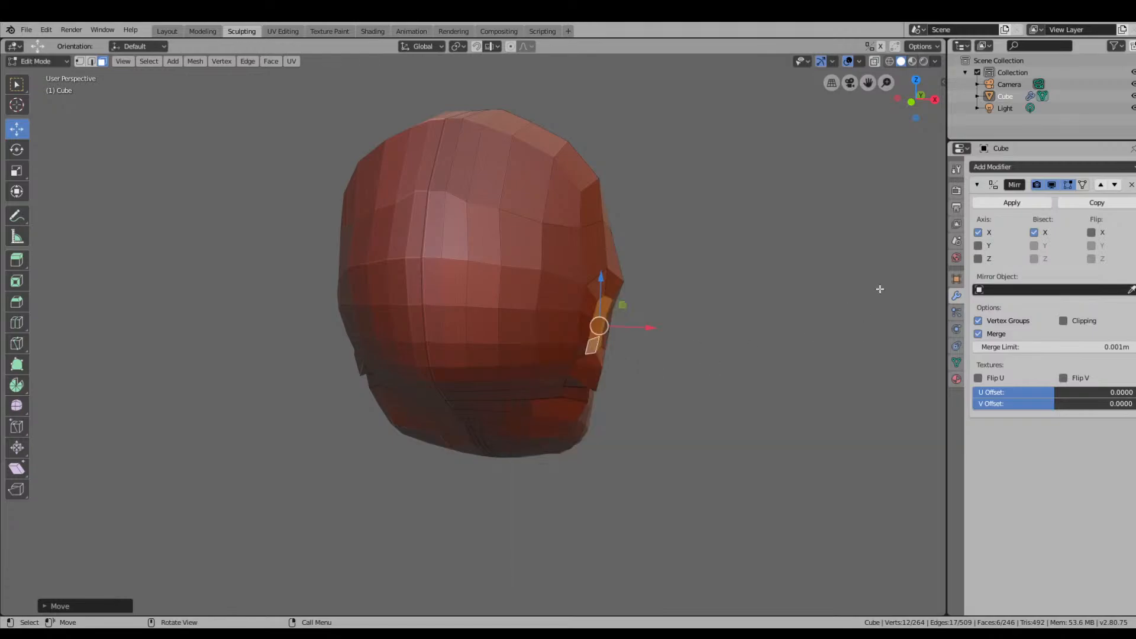
middle_click_drag(880, 289, 716, 291)
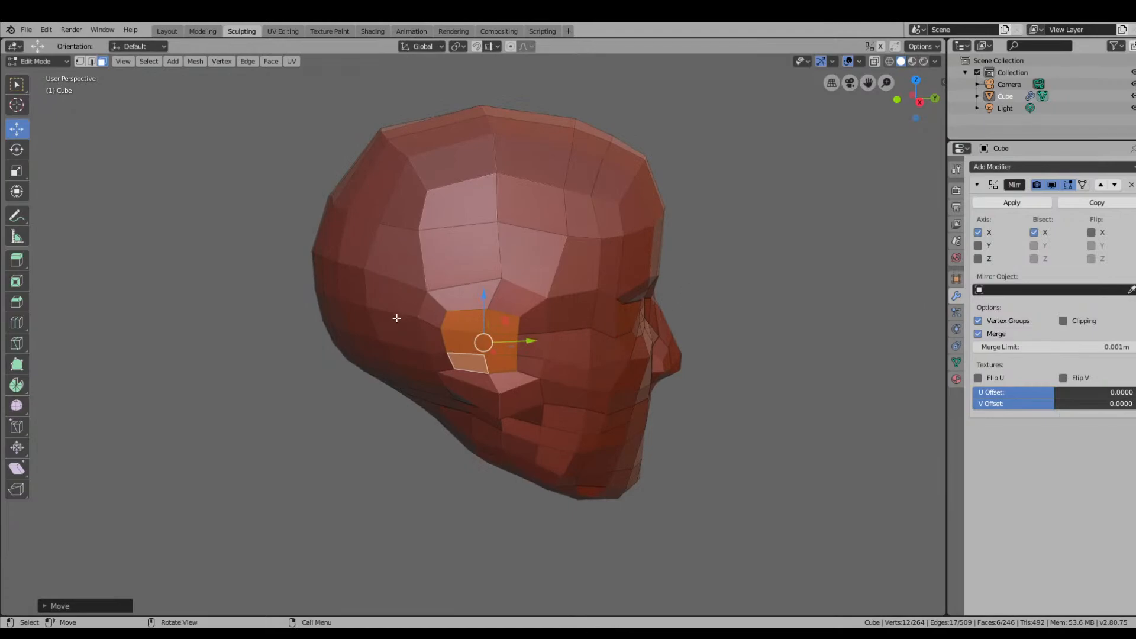
middle_click_drag(482, 344, 464, 323)
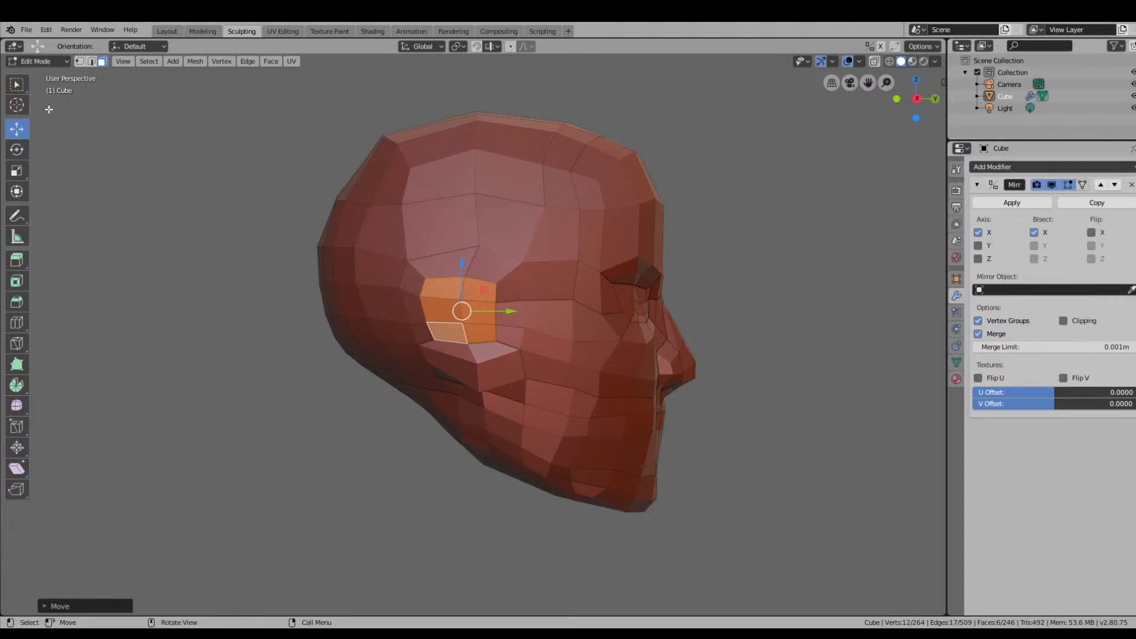
Return to Sculpt Mode and pull the rear jaw area below the ear forward with the Grab brush at a 193 px radius.
left_click(38, 61)
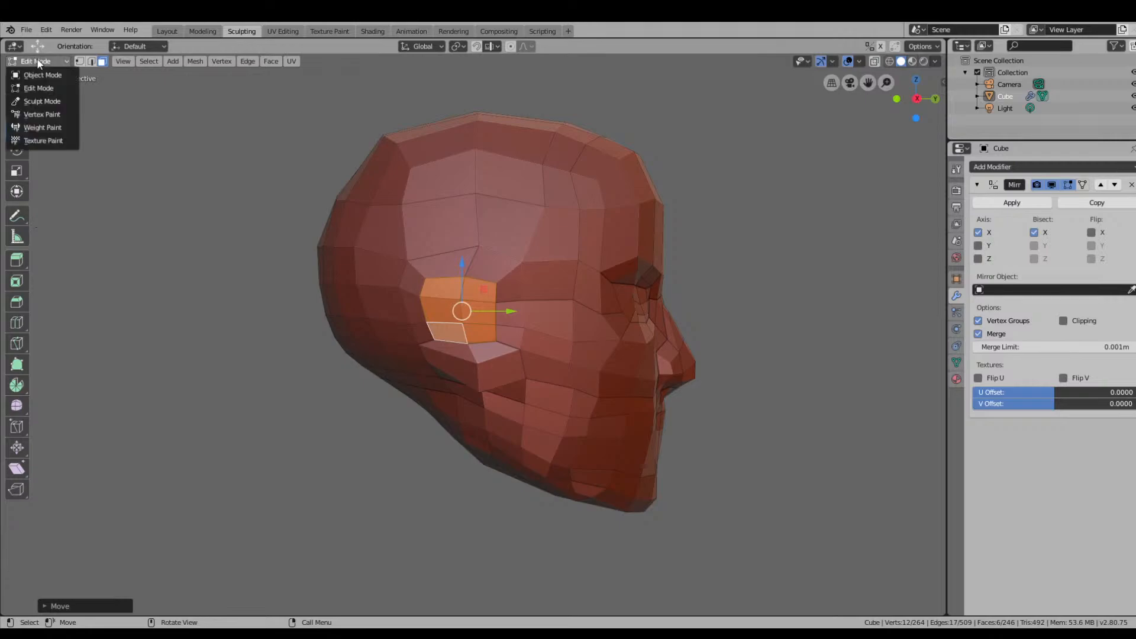
left_click(56, 102)
key("f")
left_click(488, 392)
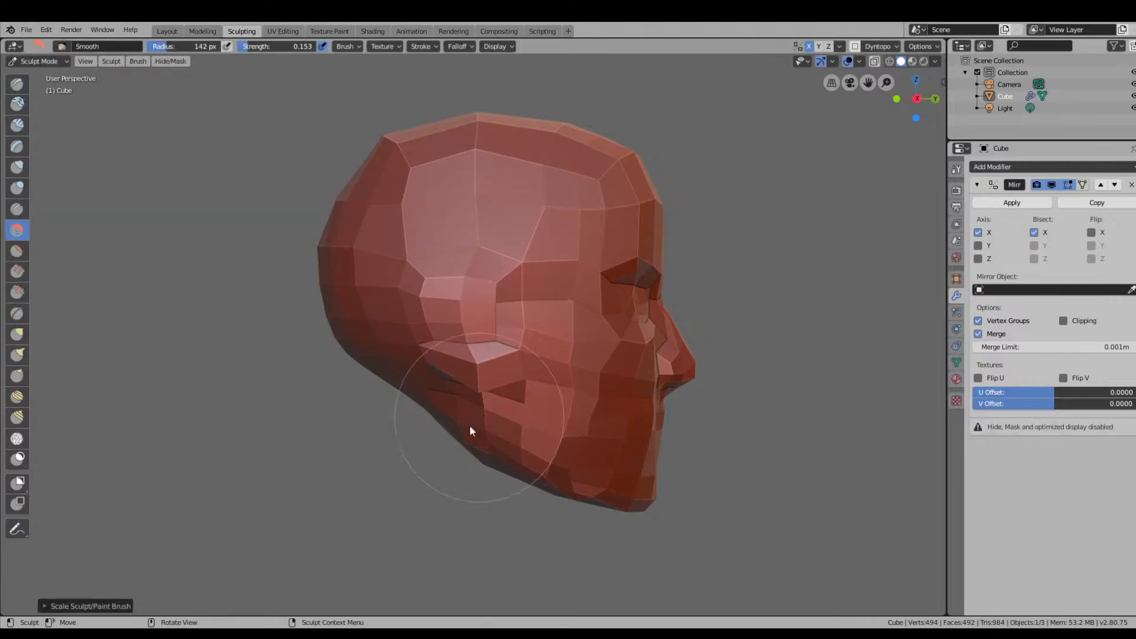
key("f")
left_click(478, 415)
left_click(16, 334)
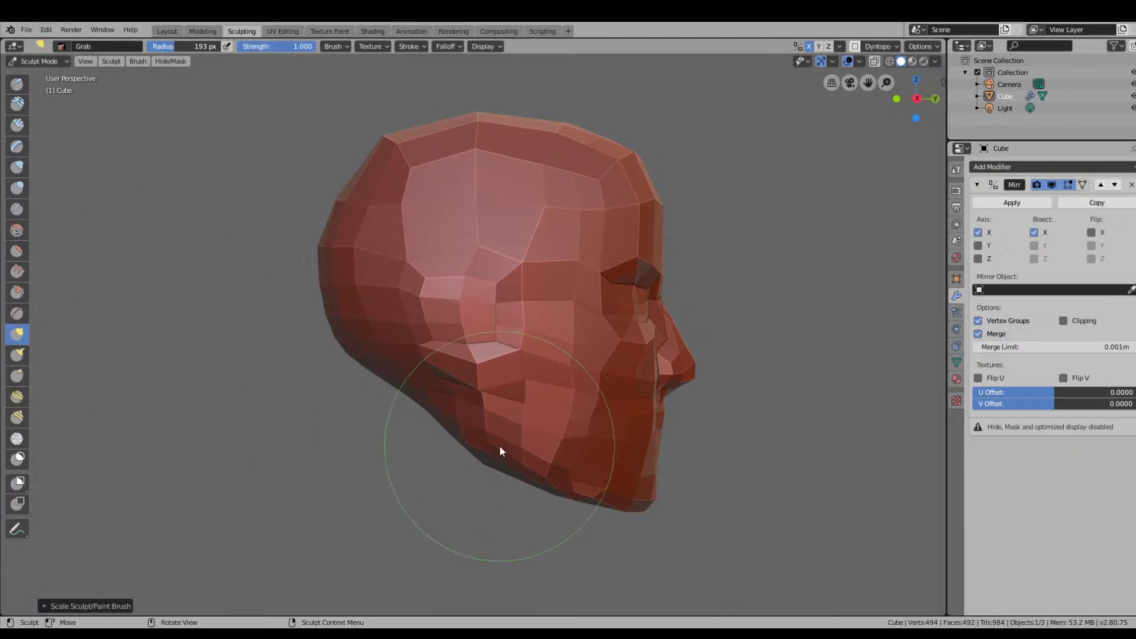
left_click_drag(456, 425, 506, 425)
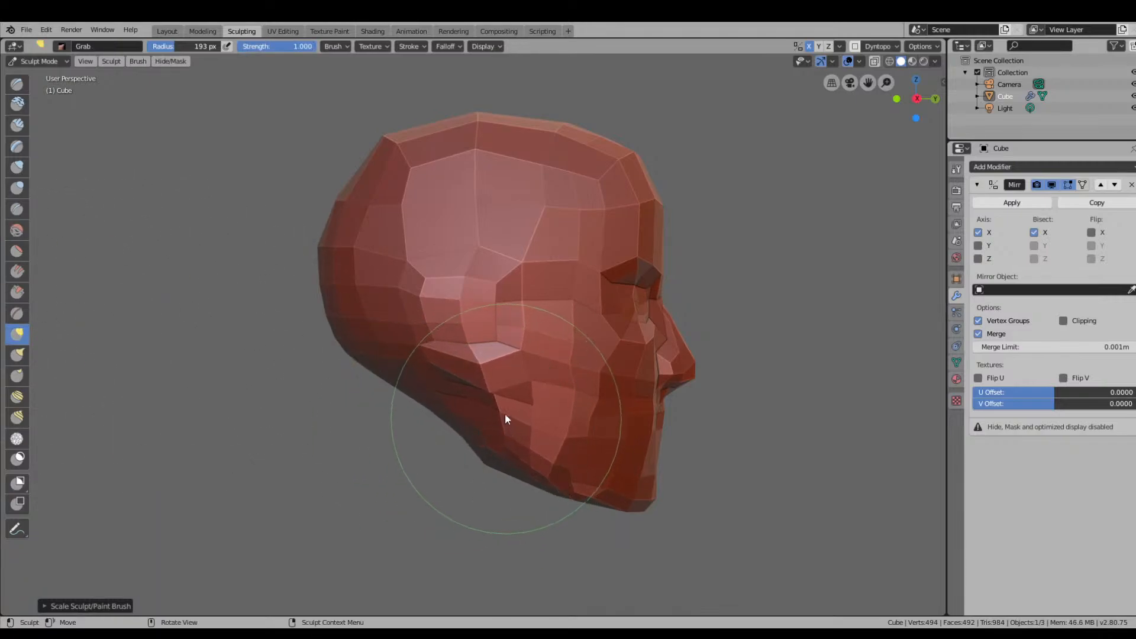
Reduce the Grab brush radius to 51 px and nudge the fold just below and in front of the ear slightly upward.
key("bracketleft")
key("bracketleft")
key("bracketleft")
key("bracketleft")
key("bracketleft")
key("bracketleft")
key("bracketleft")
key("bracketleft")
key("bracketleft")
key("bracketleft")
key("bracketleft")
key("bracketleft")
mouse_move(531, 370)
left_mouse_down()
mouse_move(558, 362)
mouse_move(526, 362)
left_mouse_up()
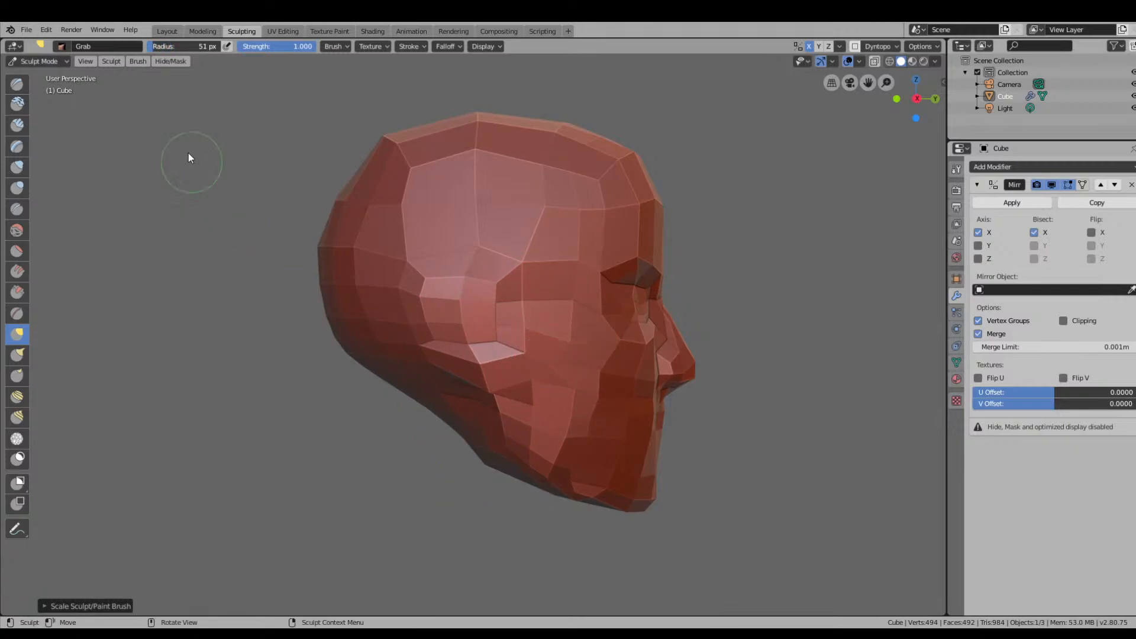
Build up the temple behind the brow with the SculptDraw brush at a 62 px radius.
left_click(16, 85)
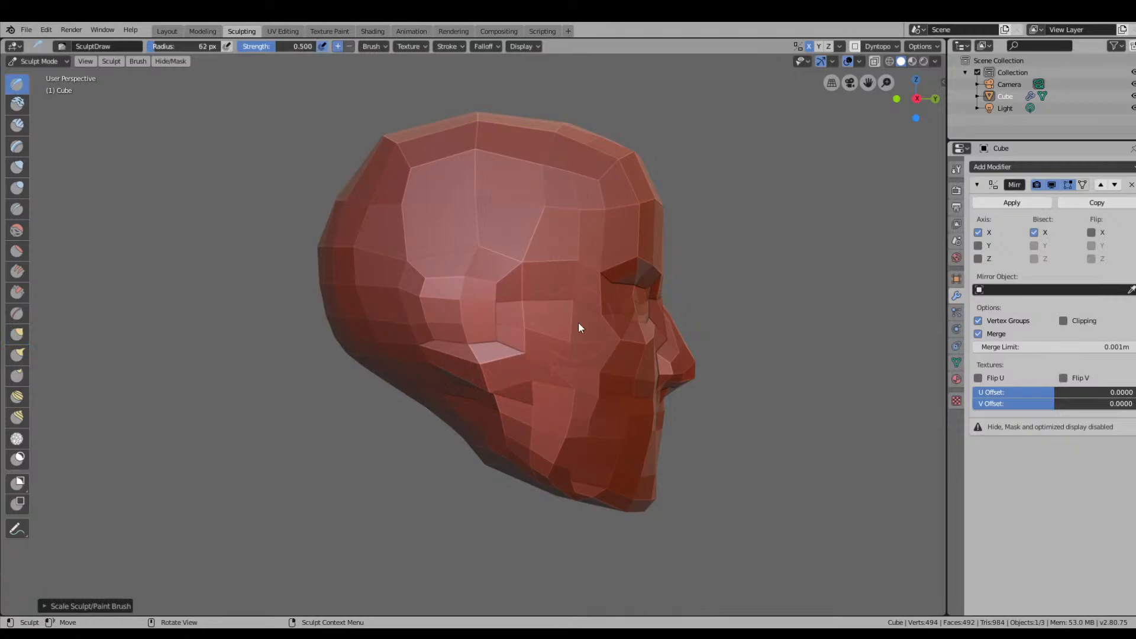
mouse_move(563, 257)
left_mouse_down()
mouse_move(526, 193)
mouse_move(564, 200)
mouse_move(543, 199)
mouse_move(579, 247)
left_mouse_up()
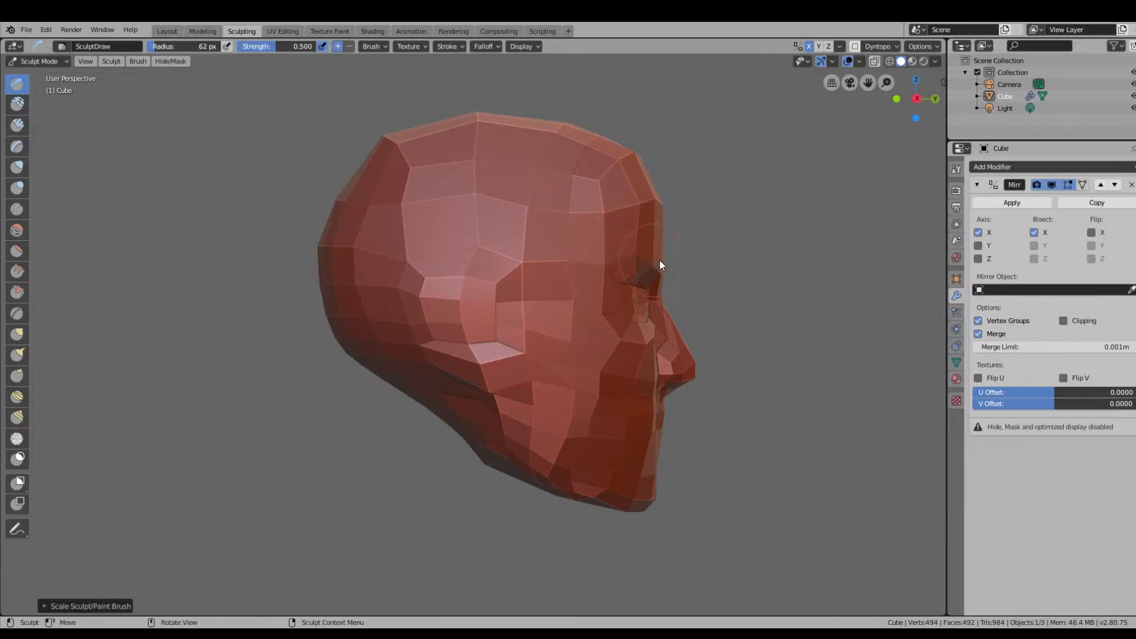
mouse_move(659, 260)
middle_mouse_down()
mouse_move(687, 286)
mouse_move(655, 300)
mouse_move(659, 343)
mouse_move(621, 321)
mouse_move(622, 306)
mouse_move(597, 314)
mouse_move(390, 278)
middle_mouse_up()
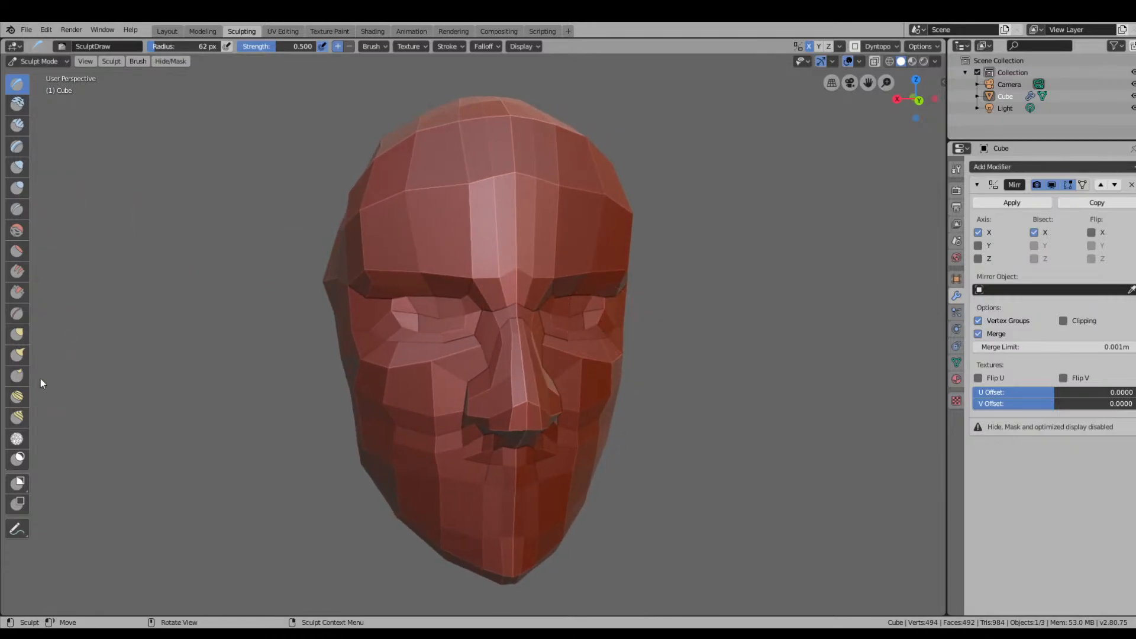
Switch to Edit Mode and add a single horizontal loop cut across the forehead above the brow and along the side of the skull.
left_click(49, 61)
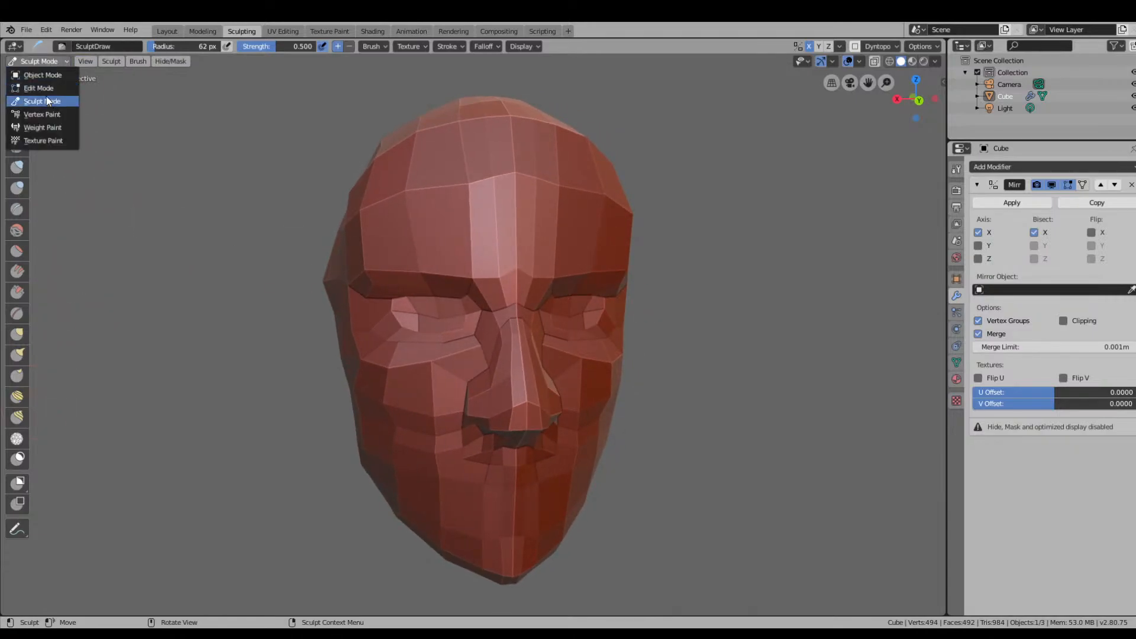
left_click(49, 102)
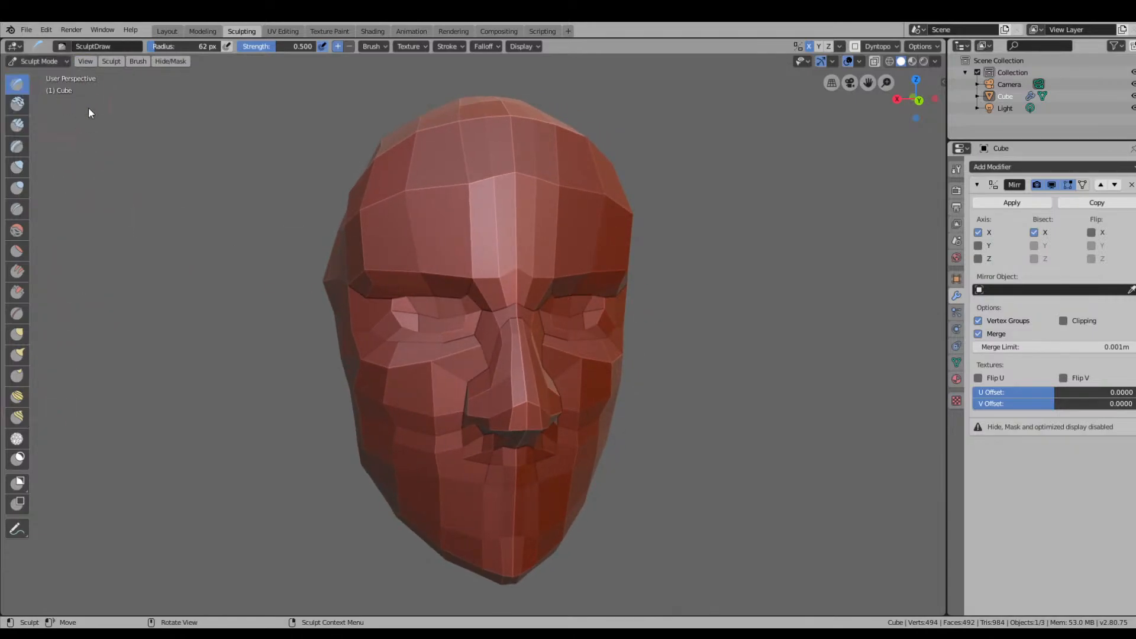
left_click(64, 61)
left_click(58, 98)
left_click(59, 62)
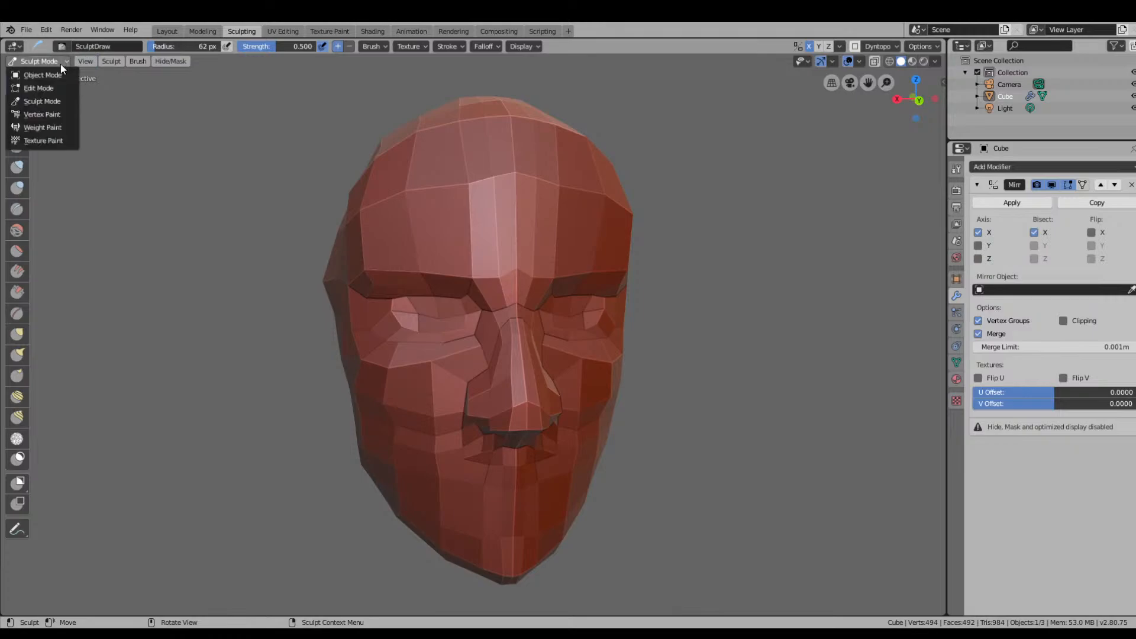
left_click(38, 88)
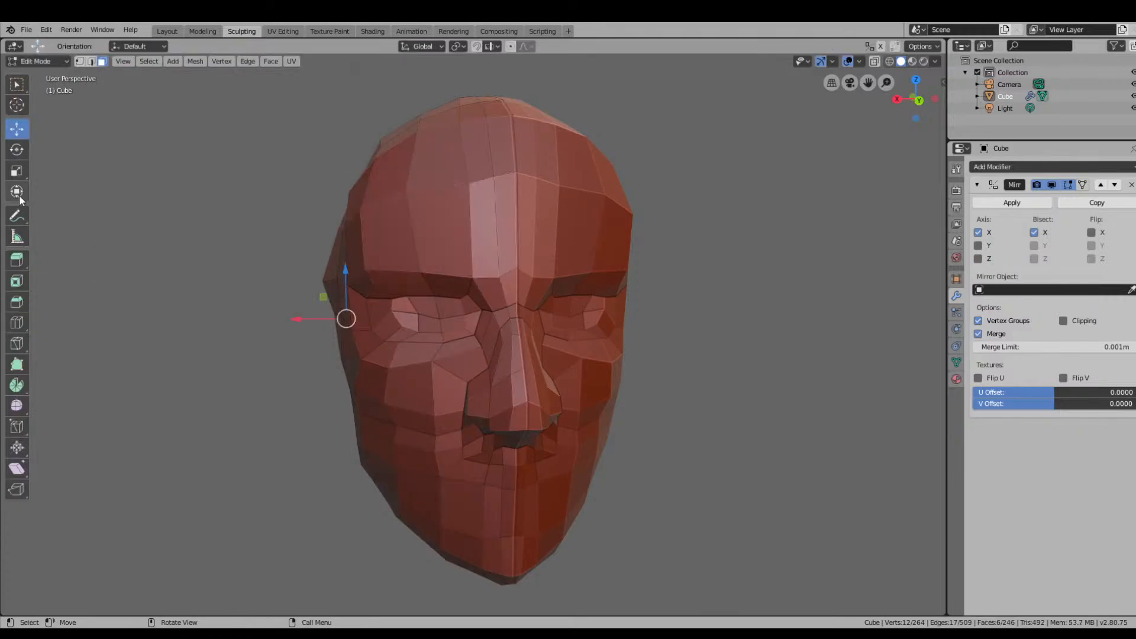
left_click(17, 322)
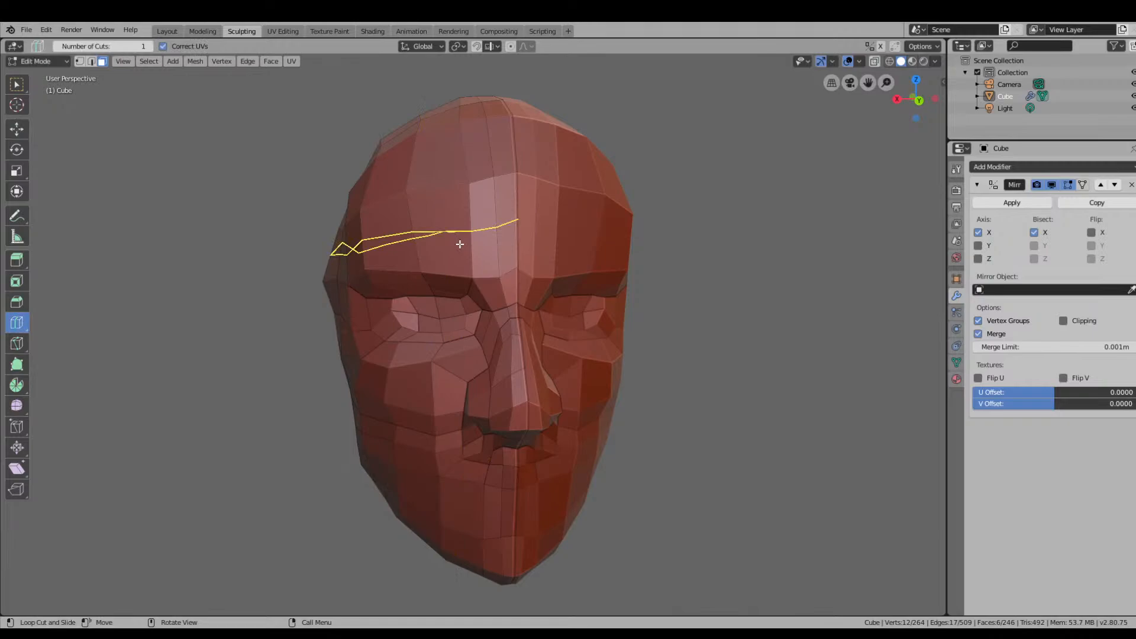
left_click(460, 244)
mouse_move(536, 272)
middle_mouse_down()
mouse_move(675, 286)
mouse_move(560, 297)
mouse_move(539, 284)
middle_mouse_up()
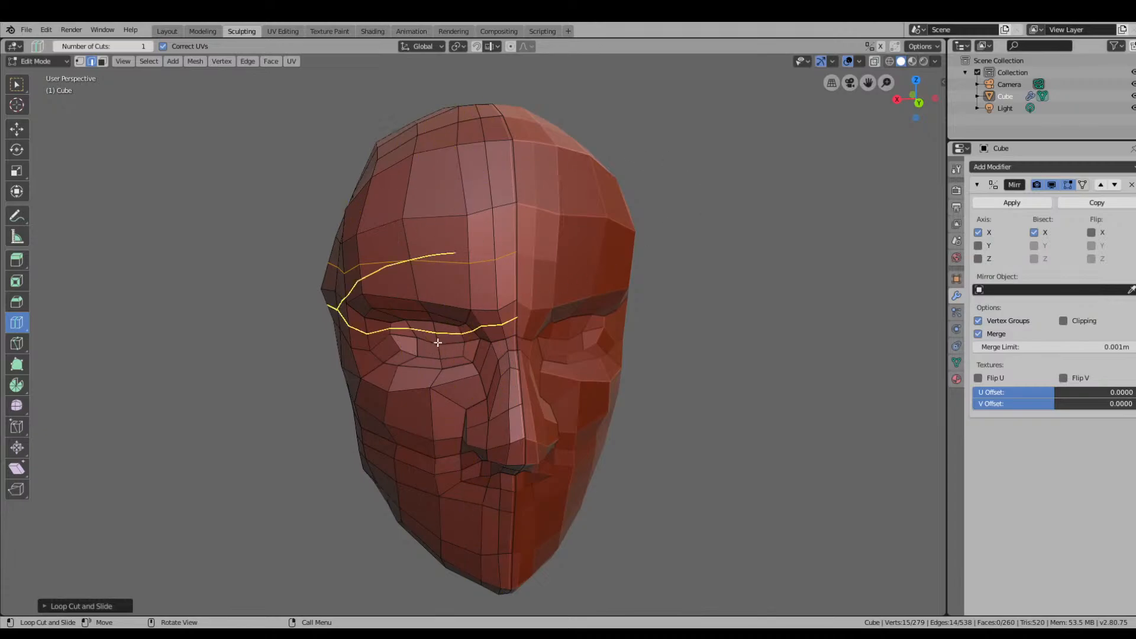
middle_click_drag(393, 355, 507, 363)
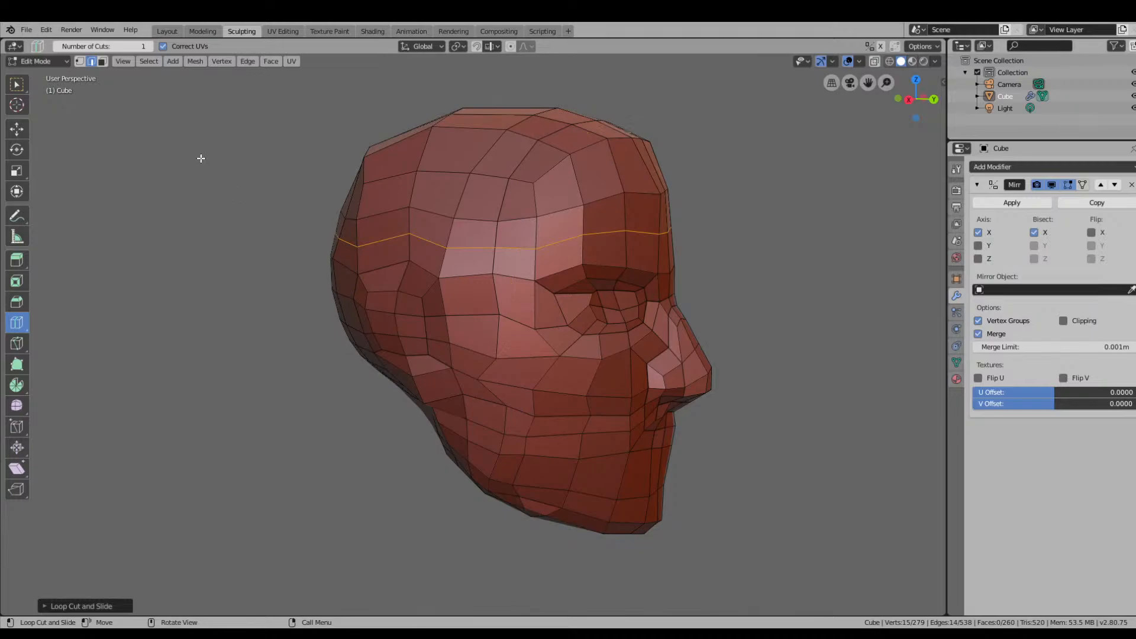
Return to Object Mode with the Select Box tool active and inspect the shape of the eye socket and cheek.
left_click(17, 129)
left_click(480, 377)
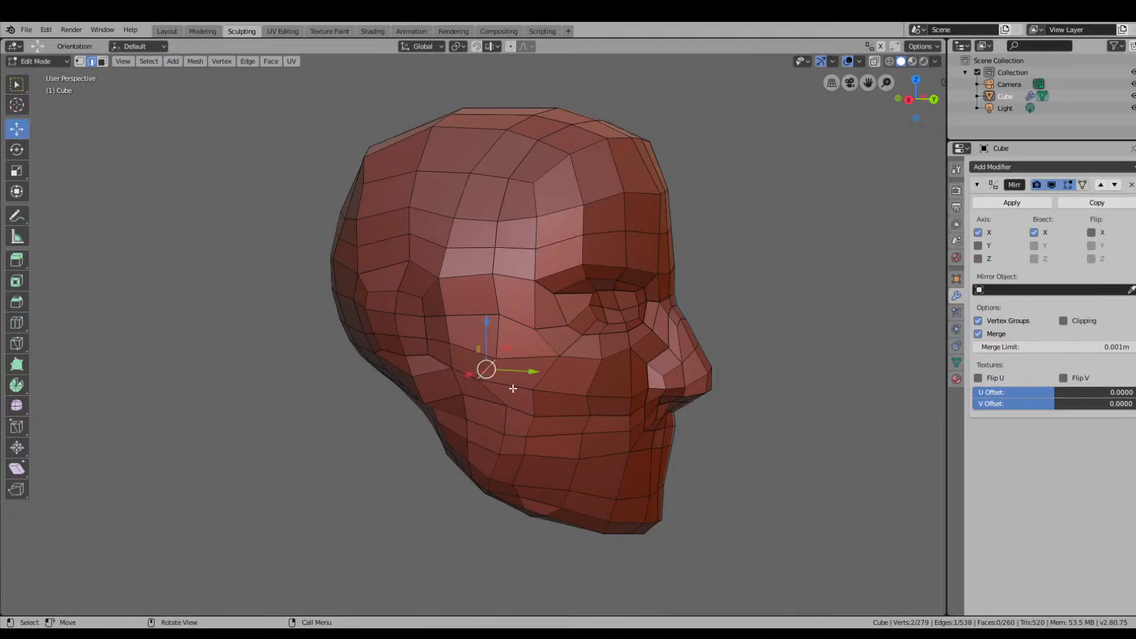
key("w")
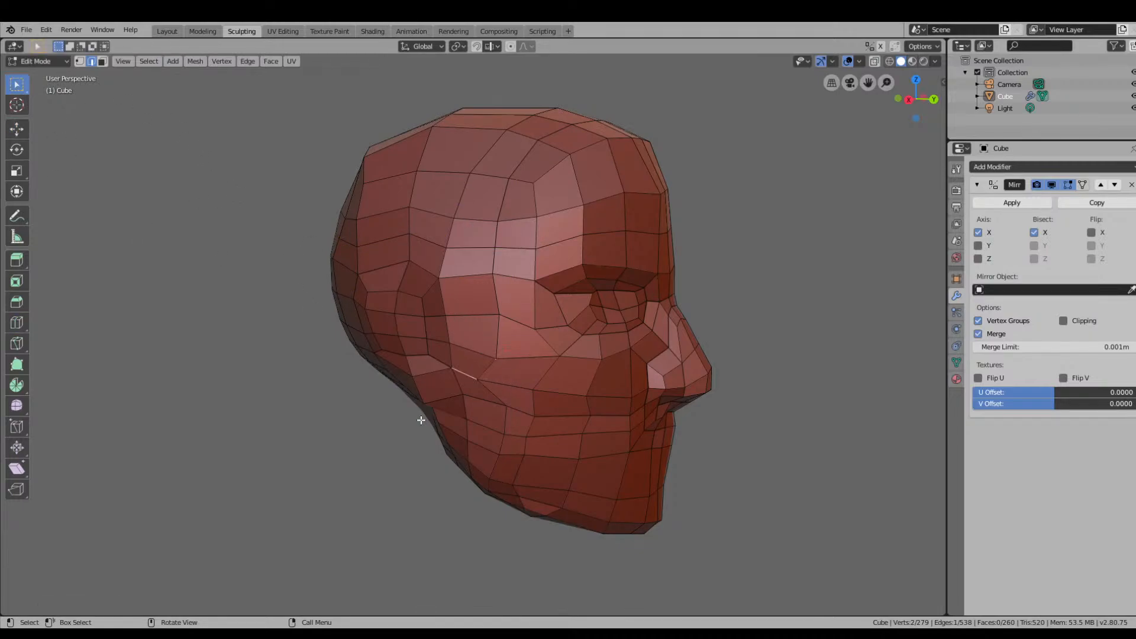
left_click(50, 63)
left_click(53, 74)
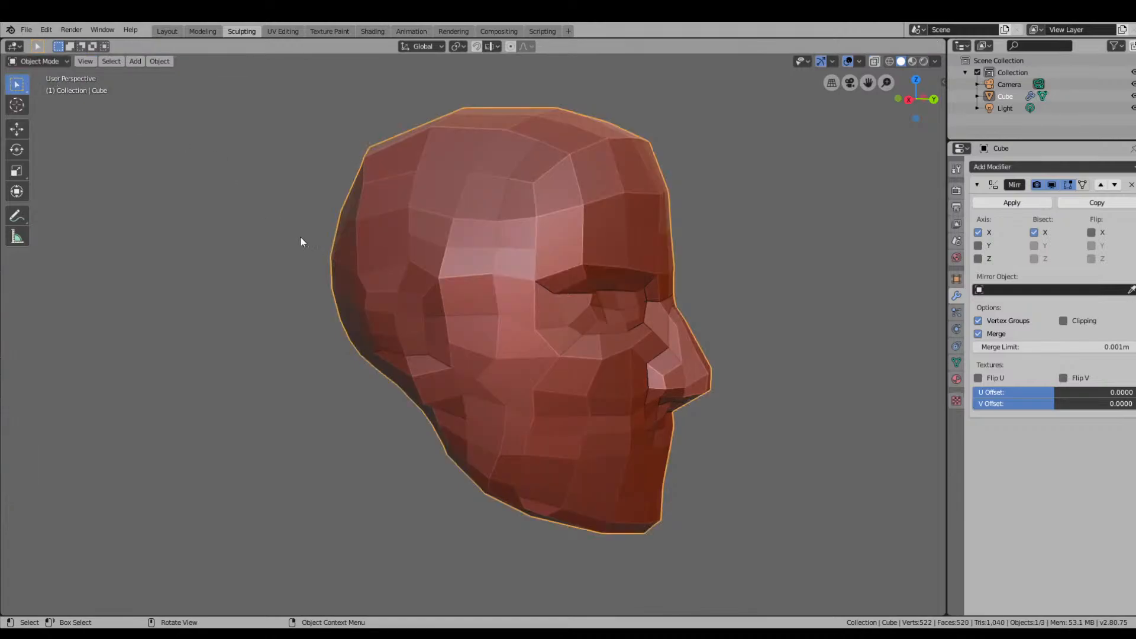
middle_click_drag(546, 395, 503, 382)
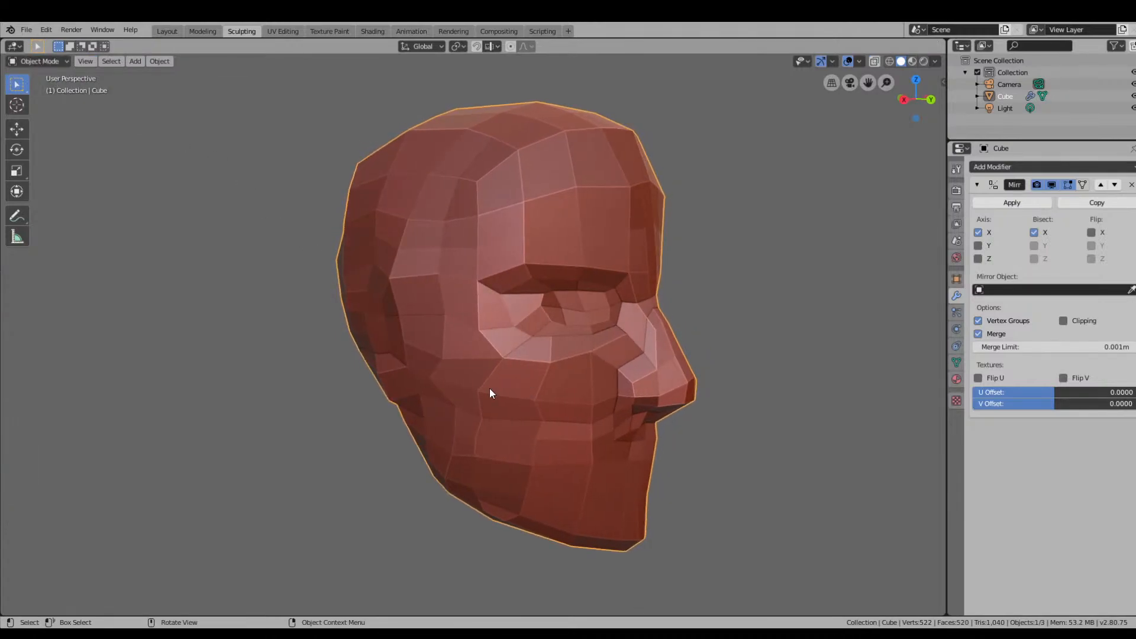
middle_click_drag(626, 367, 588, 365)
scroll(588, 365, "up", 4)
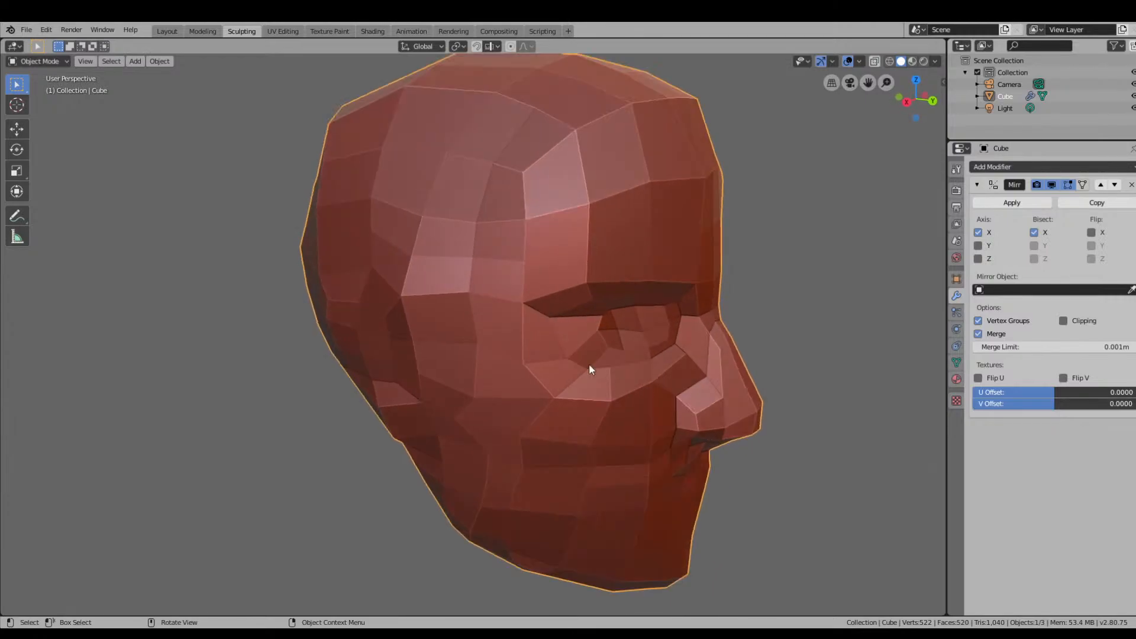
middle_click_drag(679, 338, 585, 308)
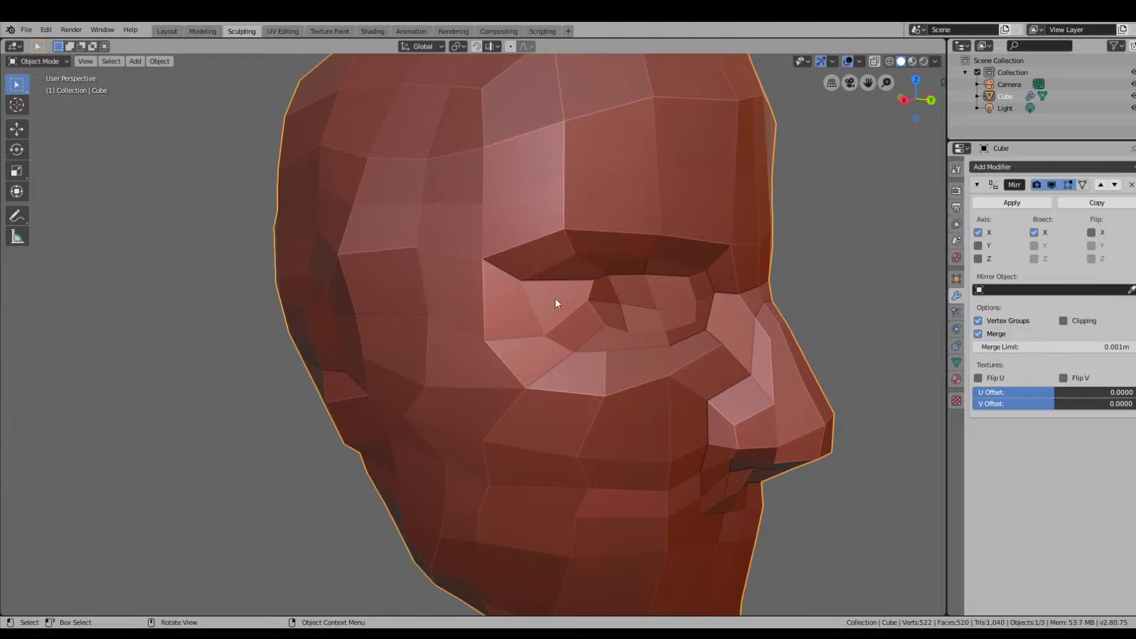
Switch to Edit Mode with vertex selection and shift the vertex at the outer corner of the eye using the Move tool.
left_click(59, 63)
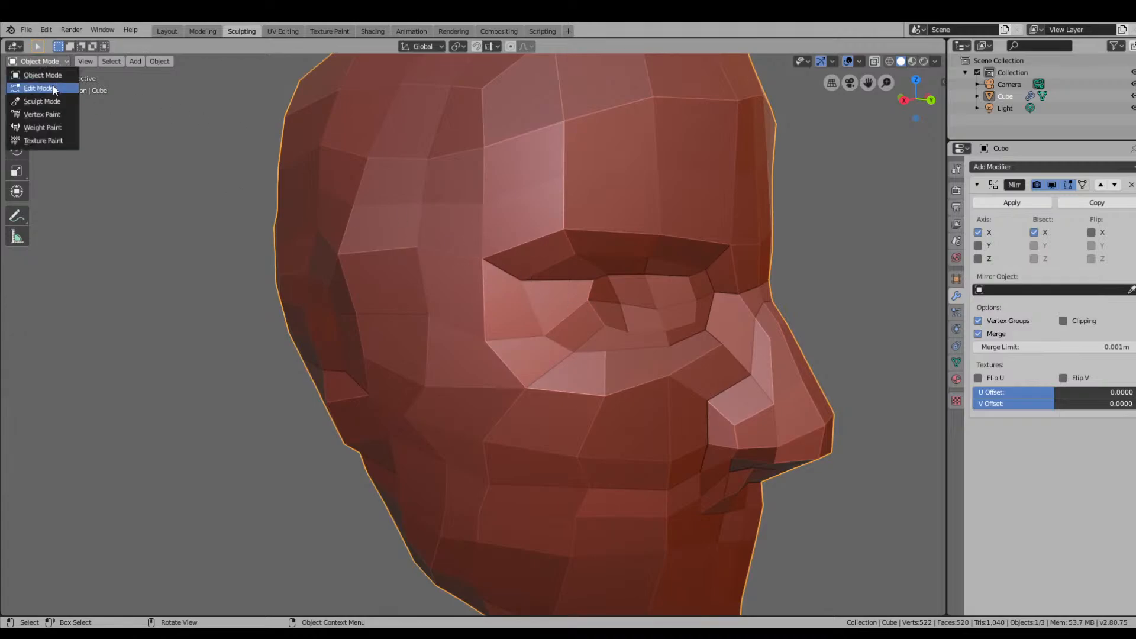
left_click(52, 86)
left_click(585, 304)
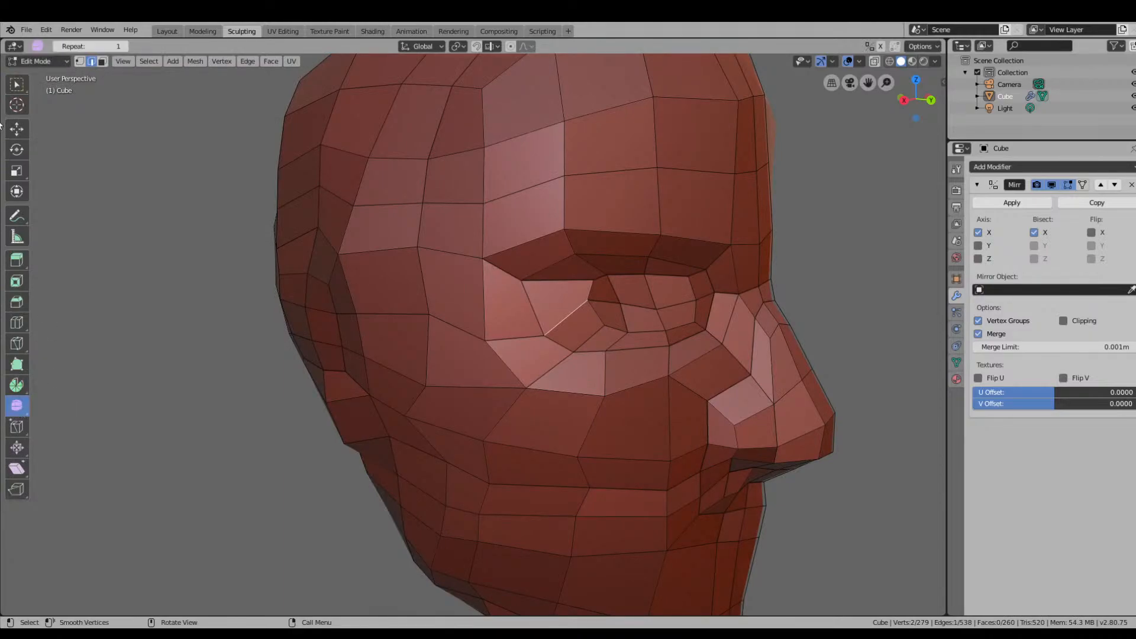
left_click(78, 62)
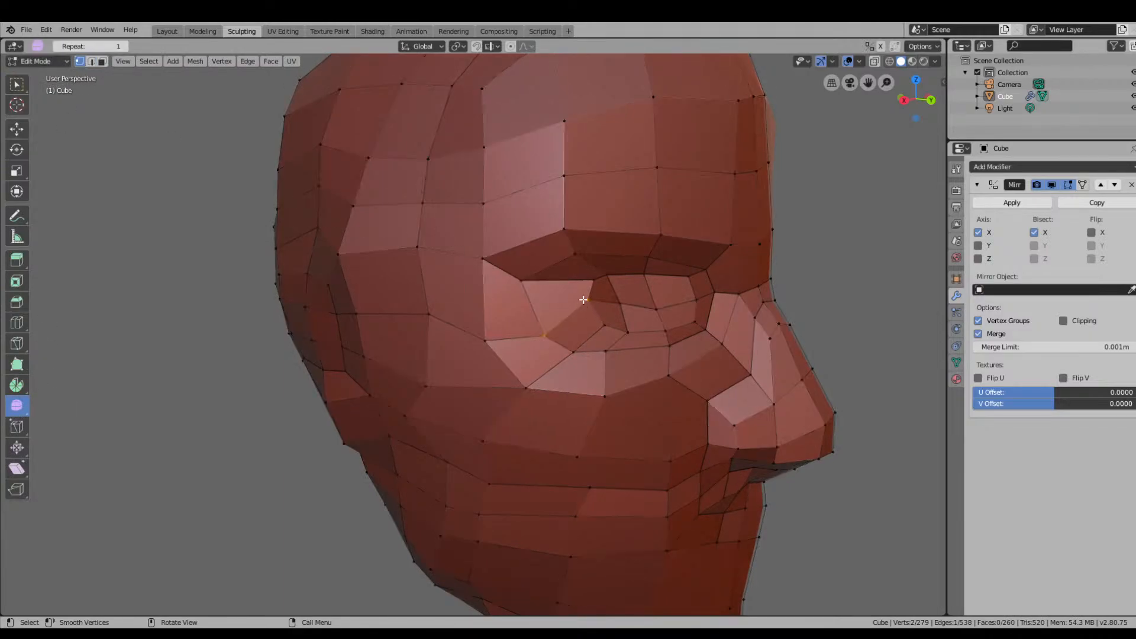
left_click_drag(589, 300, 587, 301)
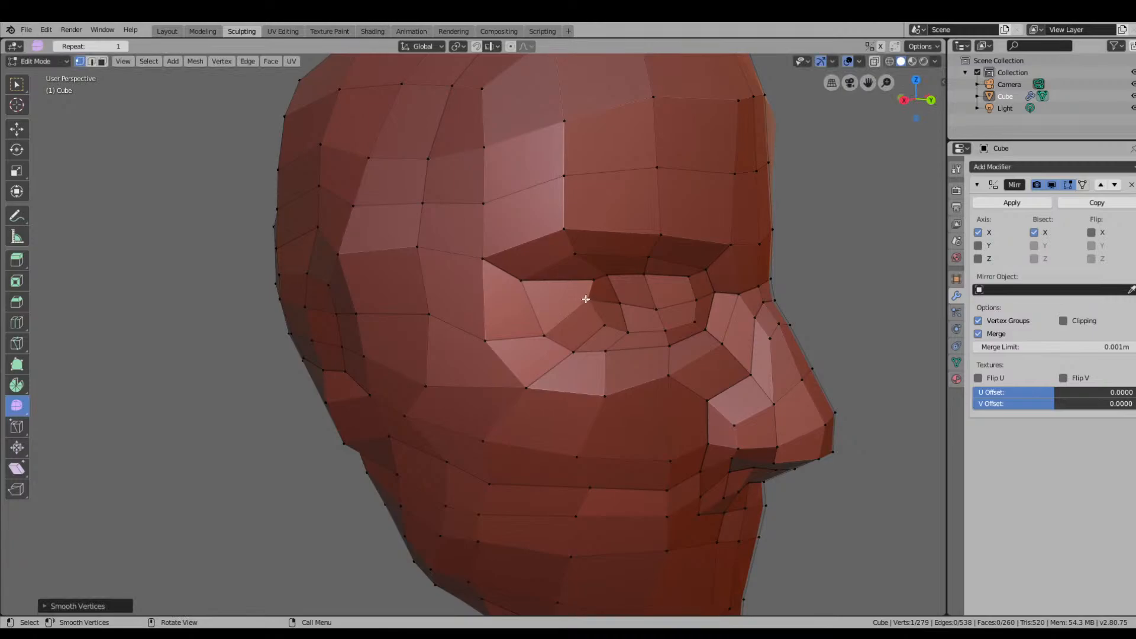
key("w")
key("grave")
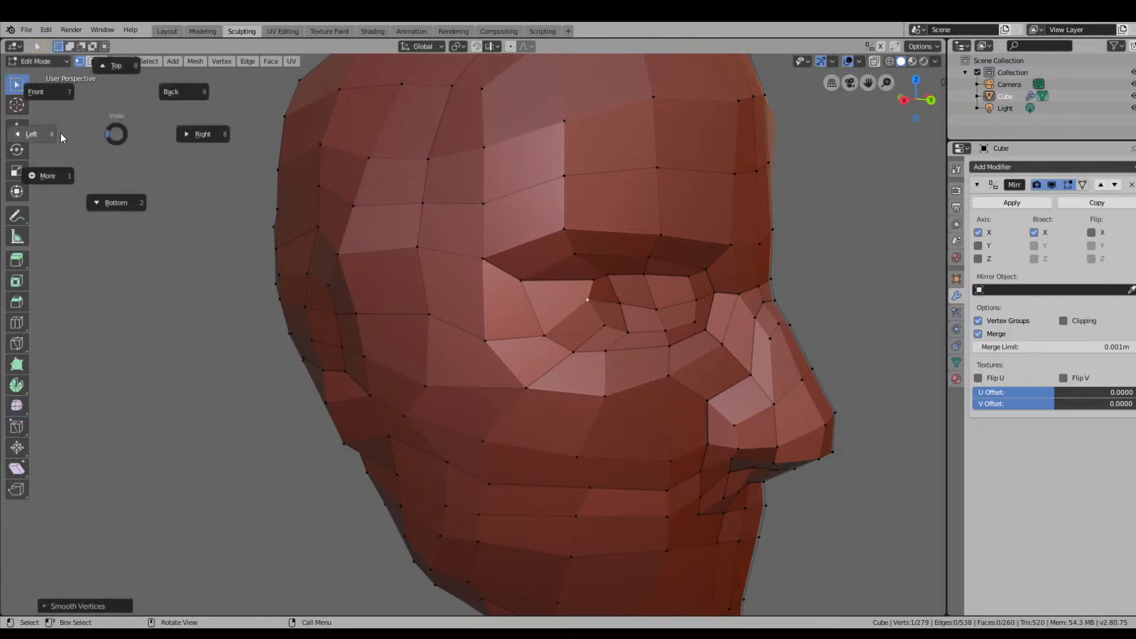
key("Escape")
left_click(17, 129)
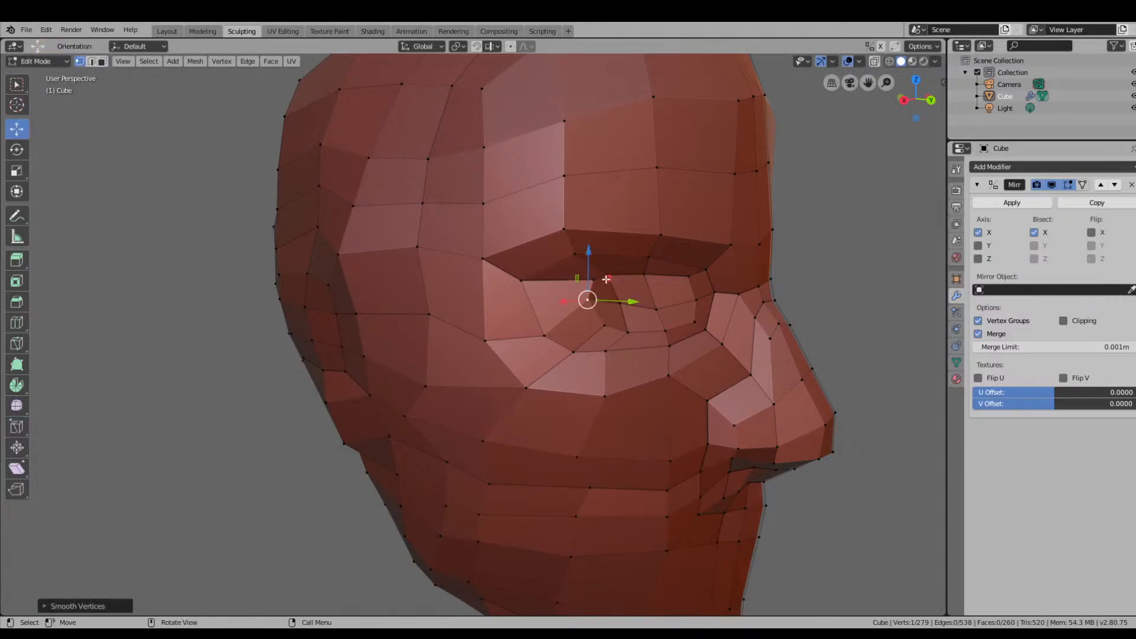
left_click_drag(606, 279, 602, 292)
Reposition the vertex on the eyeball surface and the lower eyelid vertex near the outer eye corner.
middle_click_drag(648, 283, 622, 285)
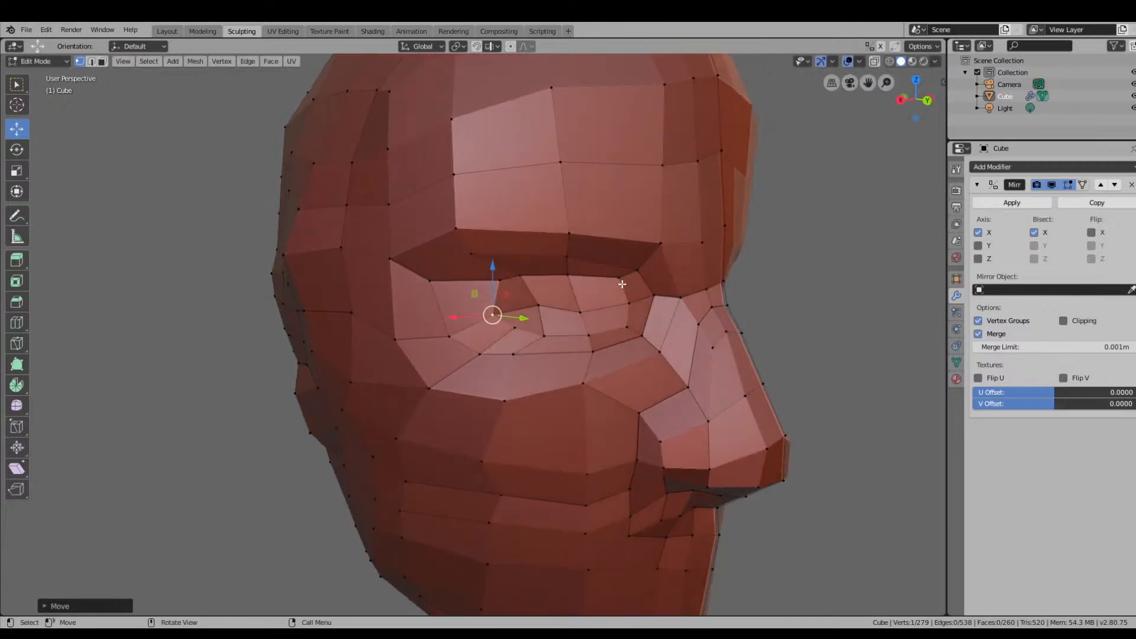
left_click(537, 304)
left_click_drag(551, 284, 545, 289)
left_click(515, 328)
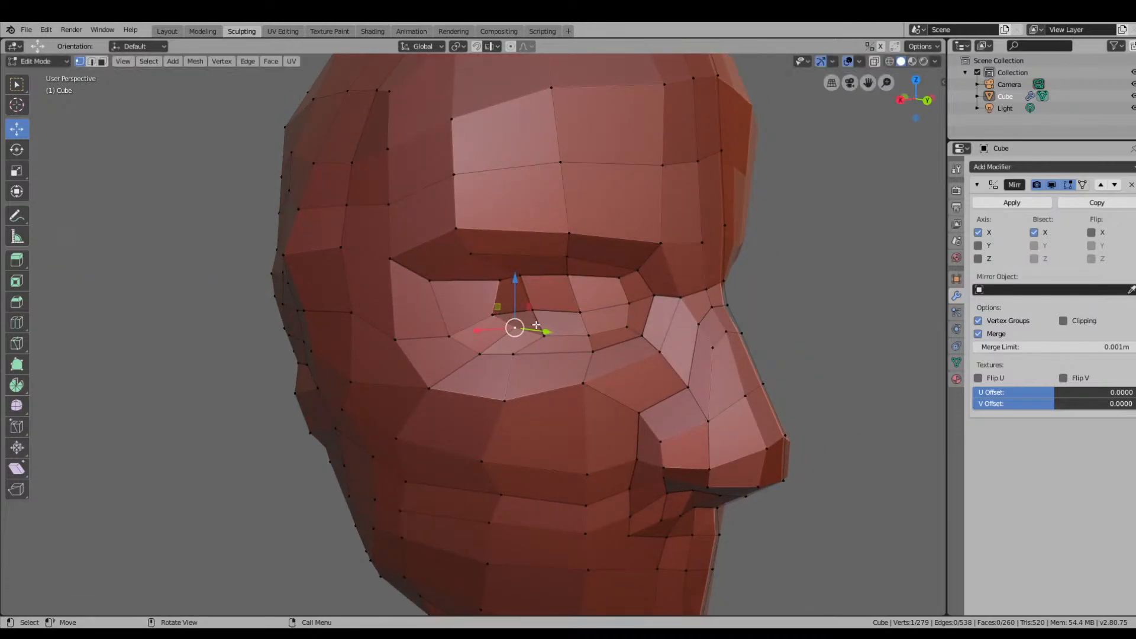
key("g")
left_click(531, 312)
Switch to Sculpt Mode and sculpt the side of the forehead in back orthographic view with the SculptDraw brush at a 62 px radius.
left_click(38, 61)
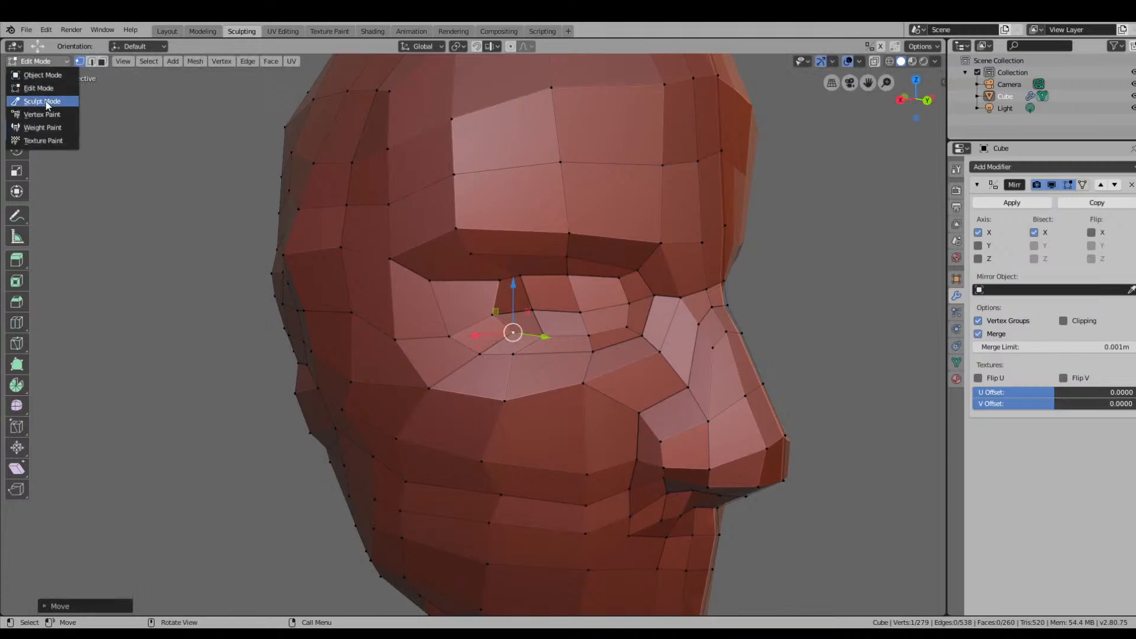
left_click(35, 103)
middle_click_drag(535, 331, 791, 285)
left_click(918, 101)
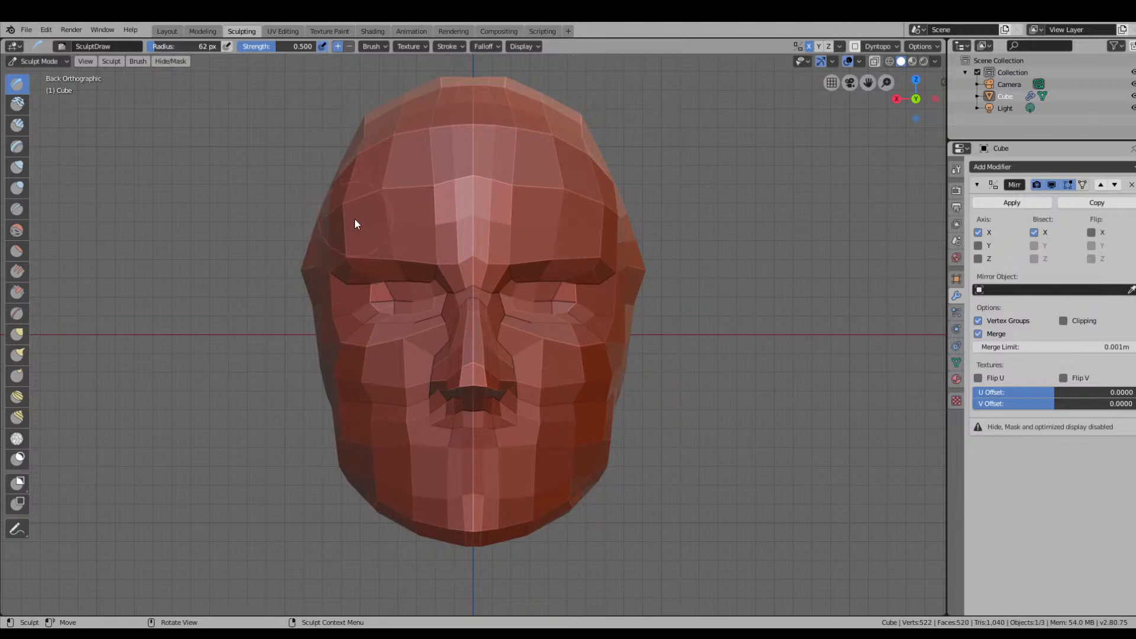
left_click_drag(355, 213, 353, 191)
mouse_move(354, 173)
left_mouse_down()
mouse_move(359, 156)
mouse_move(391, 241)
left_mouse_up()
left_click(389, 148)
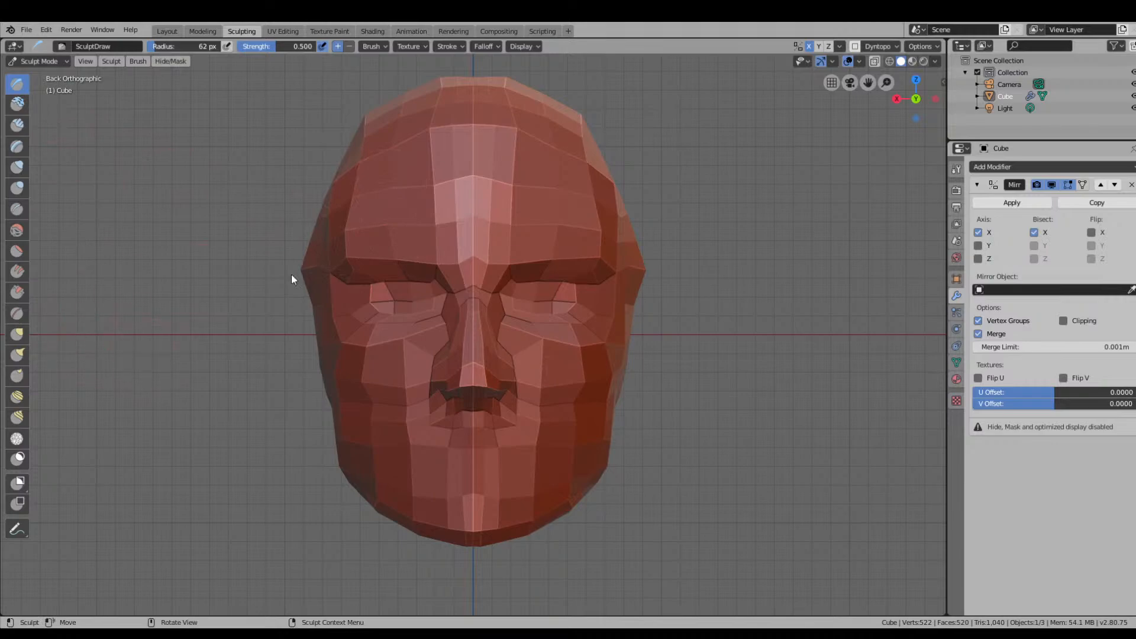
Reshape the upper side of the forehead with the Grab brush, using a 55 px radius and enlarging it to 70 px.
left_click(18, 336)
key("f")
left_click(374, 167)
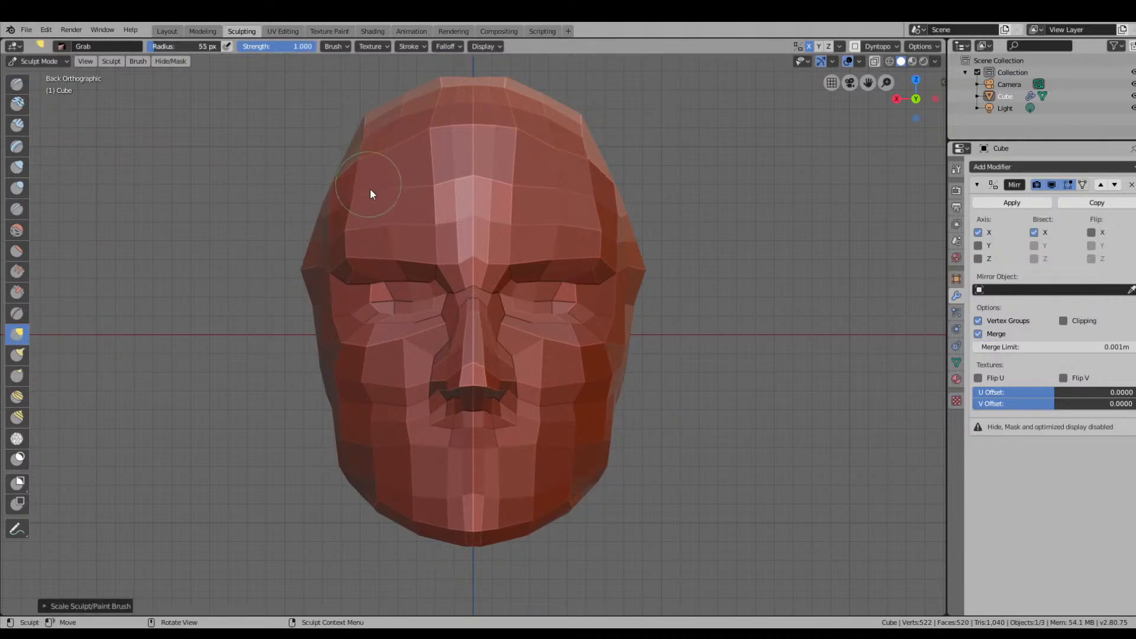
mouse_move(431, 126)
left_mouse_down()
mouse_move(432, 137)
mouse_move(396, 131)
left_mouse_up()
key("bracketright")
left_click_drag(356, 151, 350, 155)
left_click_drag(334, 181, 350, 236)
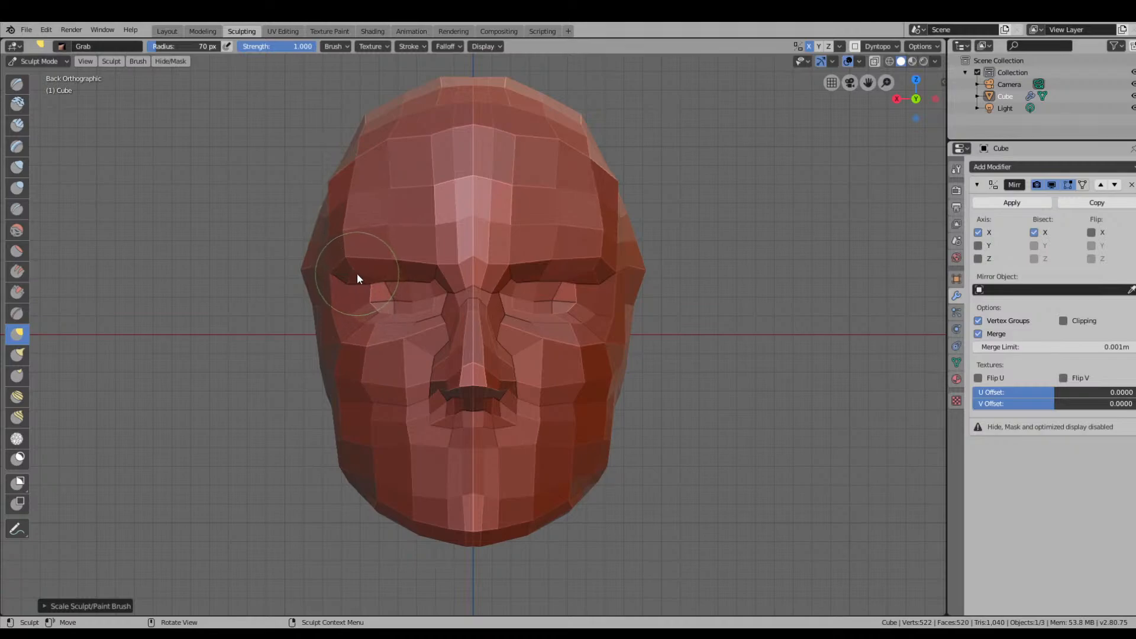
Nudge the outer brow, the side edge of the forehead and the lower jaw contour with the 70 px Grab brush.
left_click_drag(357, 275, 356, 270)
left_click_drag(344, 228, 349, 225)
left_click_drag(349, 190, 353, 218)
left_click_drag(356, 191, 361, 190)
left_click_drag(354, 160, 363, 148)
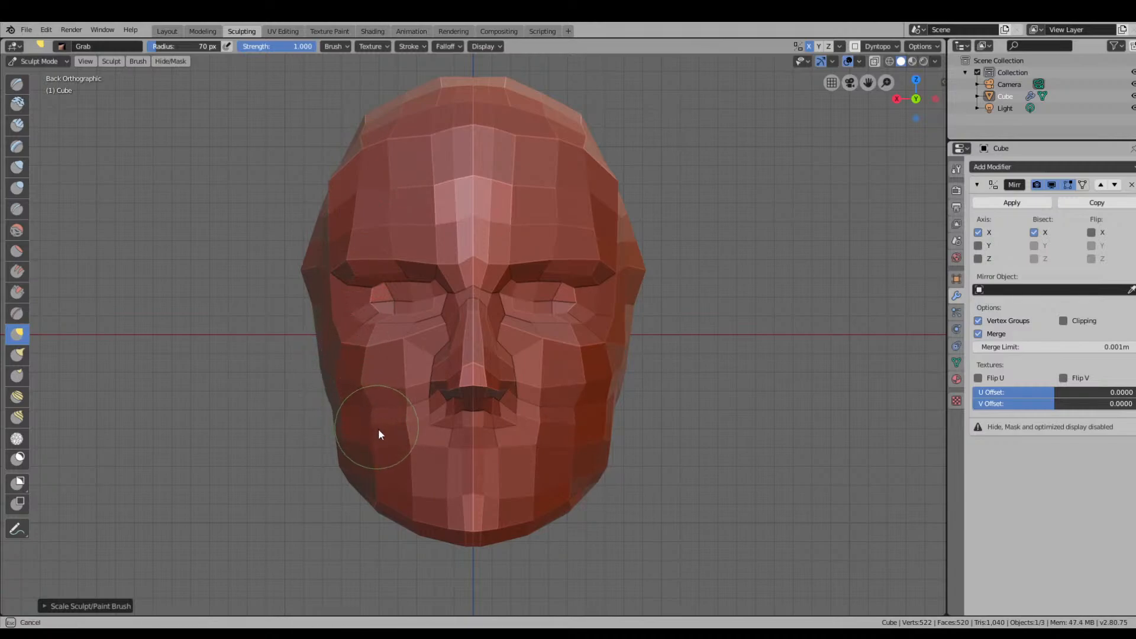
left_click_drag(382, 500, 412, 510)
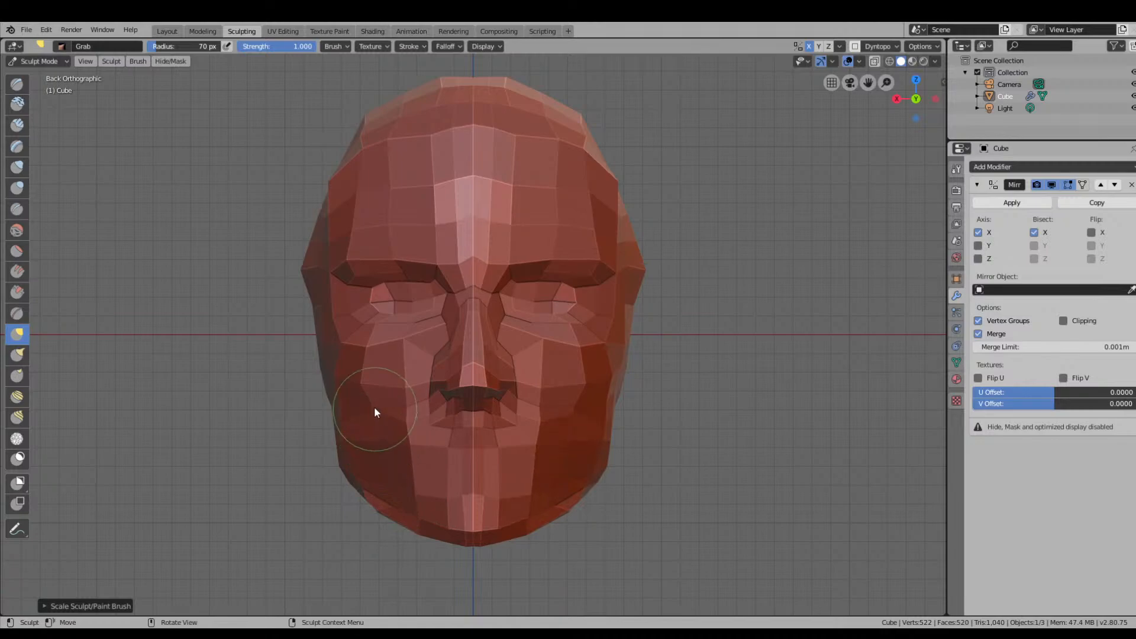
Pull the temple edge above the outer brow up and back toward the skull with the Grab brush.
middle_click_drag(328, 350, 529, 279)
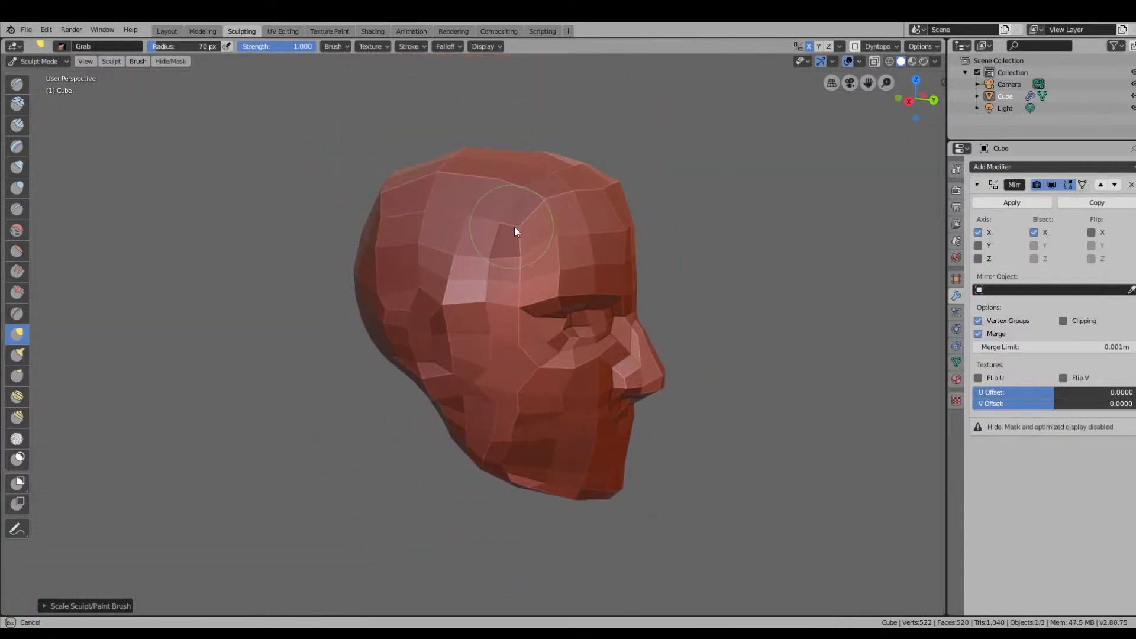
middle_click_drag(556, 228, 604, 218)
mouse_move(570, 247)
left_mouse_down()
mouse_move(527, 232)
mouse_move(526, 200)
left_mouse_up()
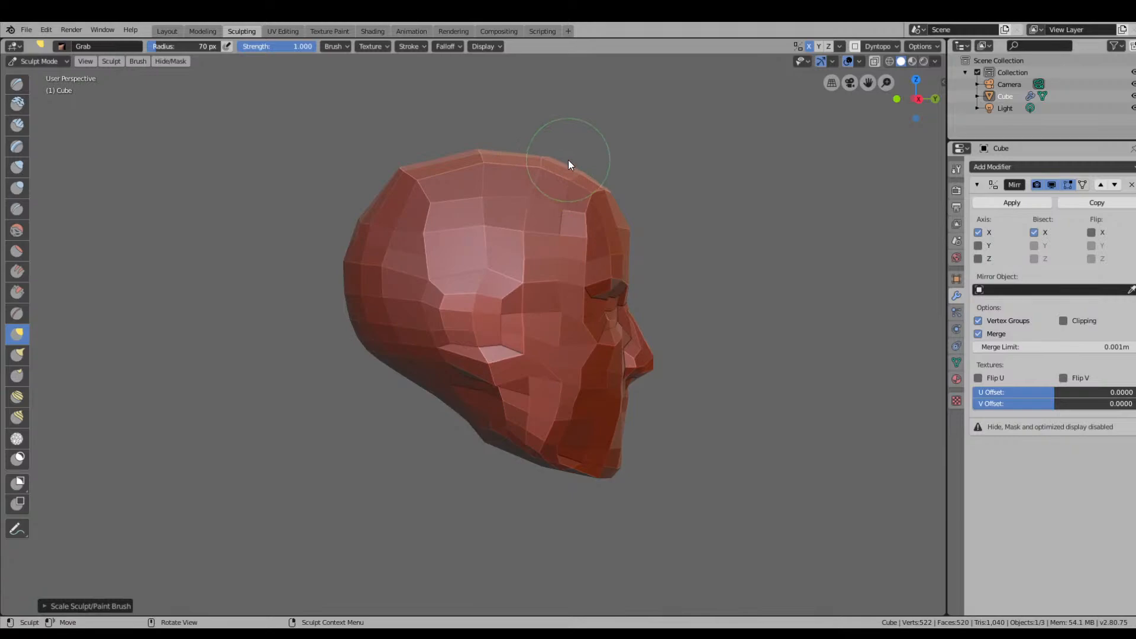
Shift the forehead's edge loops outward from the centre line with short Grab strokes between hairline and brow.
mouse_move(568, 160)
middle_mouse_down()
mouse_move(524, 200)
mouse_move(576, 193)
mouse_move(498, 166)
middle_mouse_up()
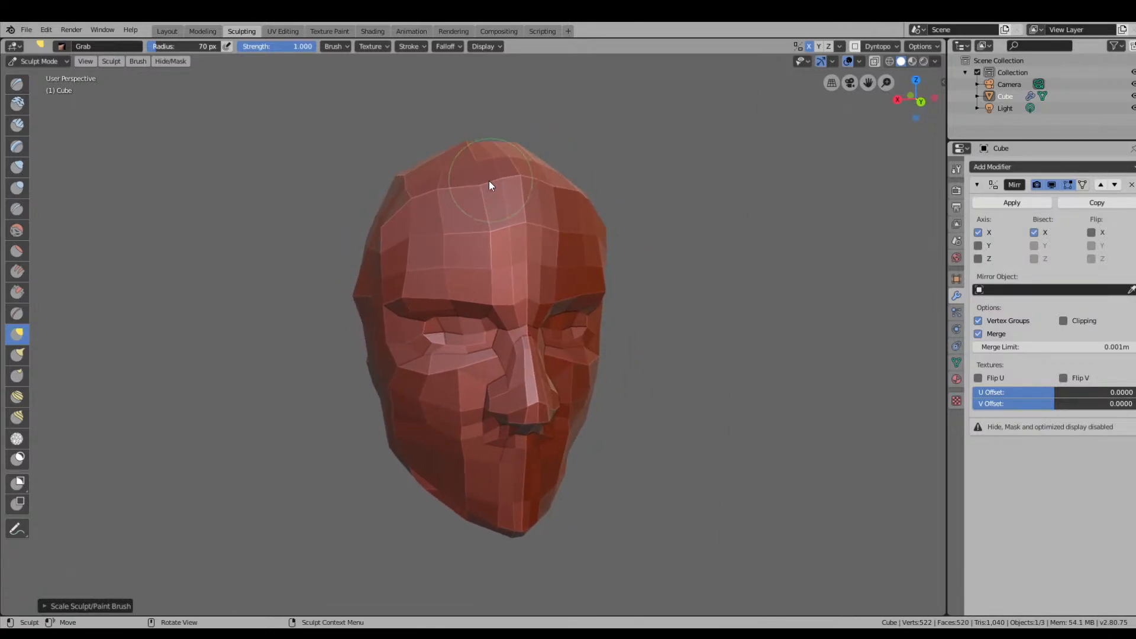
left_click_drag(485, 182, 475, 178)
left_click_drag(487, 234, 479, 232)
left_click_drag(488, 271, 485, 272)
left_click_drag(487, 230, 444, 236)
left_click_drag(448, 266, 443, 267)
Check the head from the side and front, and nudge the upper temple contour slightly with the Grab brush.
middle_click_drag(442, 267, 668, 329)
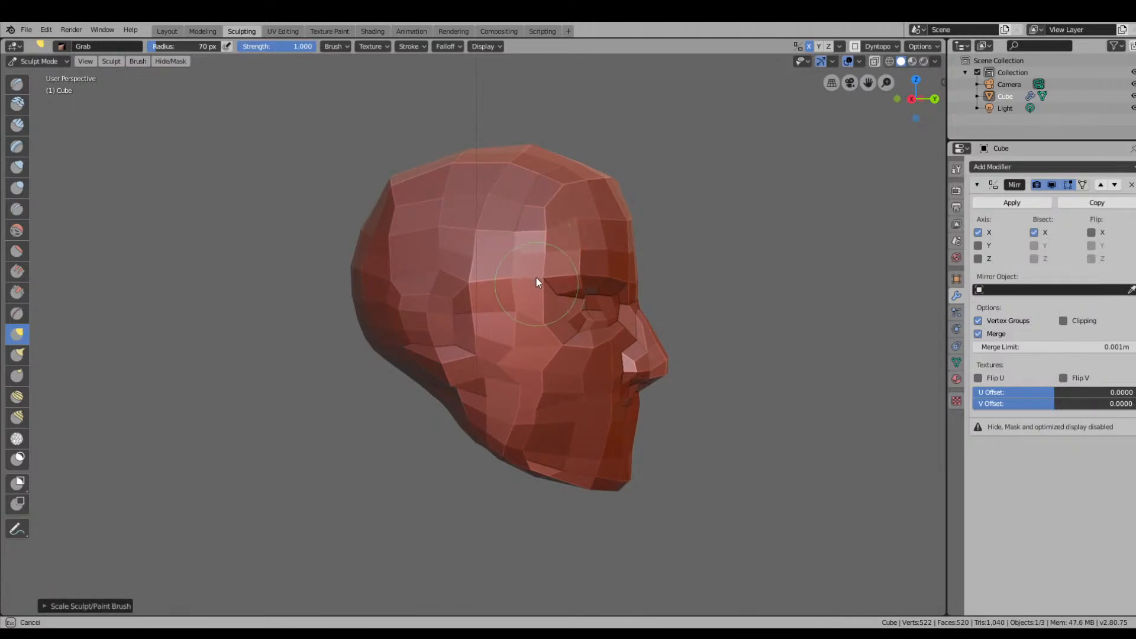
middle_click_drag(536, 279, 520, 288)
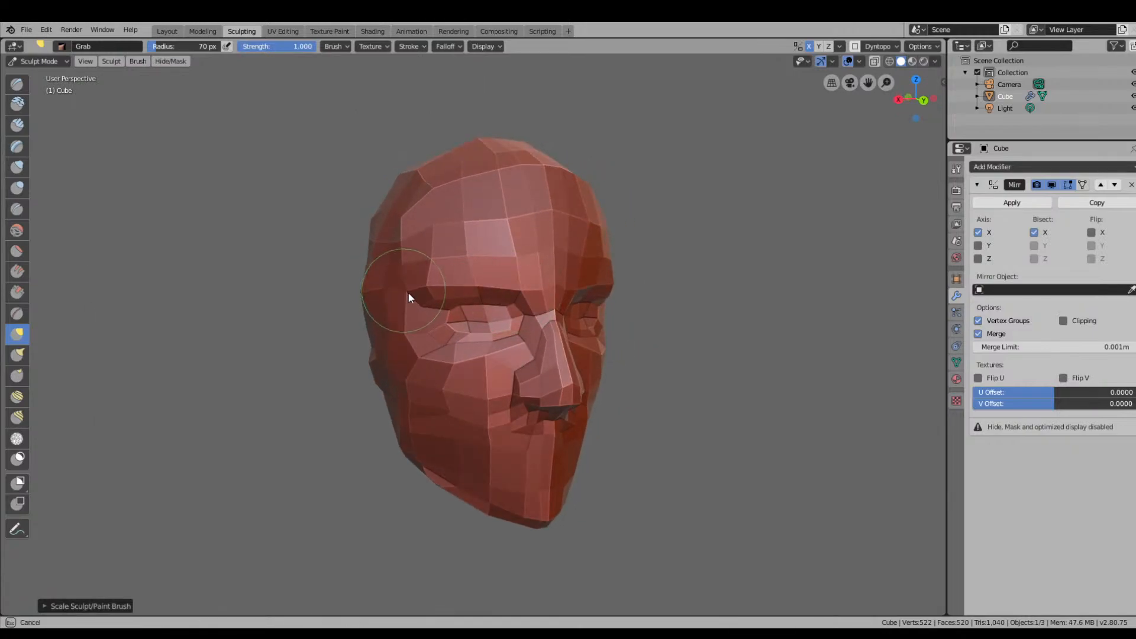
mouse_move(409, 293)
middle_mouse_down()
mouse_move(522, 277)
mouse_move(444, 253)
mouse_move(513, 256)
mouse_move(503, 260)
middle_mouse_up()
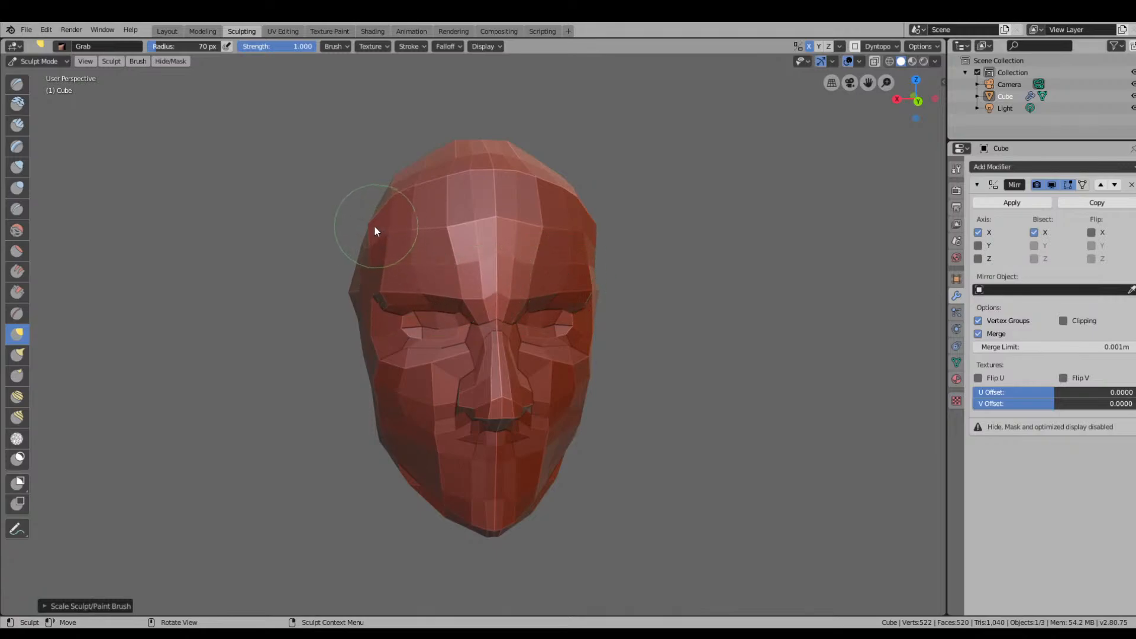
left_click_drag(374, 230, 374, 231)
mouse_move(426, 228)
middle_mouse_down()
mouse_move(480, 240)
mouse_move(478, 276)
middle_mouse_up()
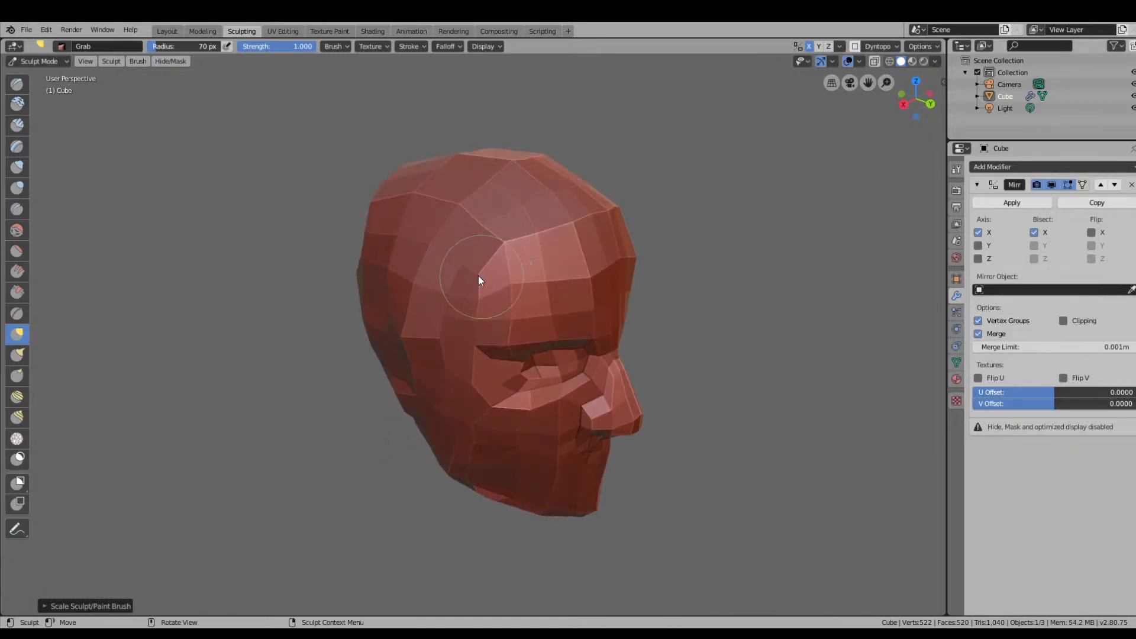
left_click_drag(455, 263, 461, 263)
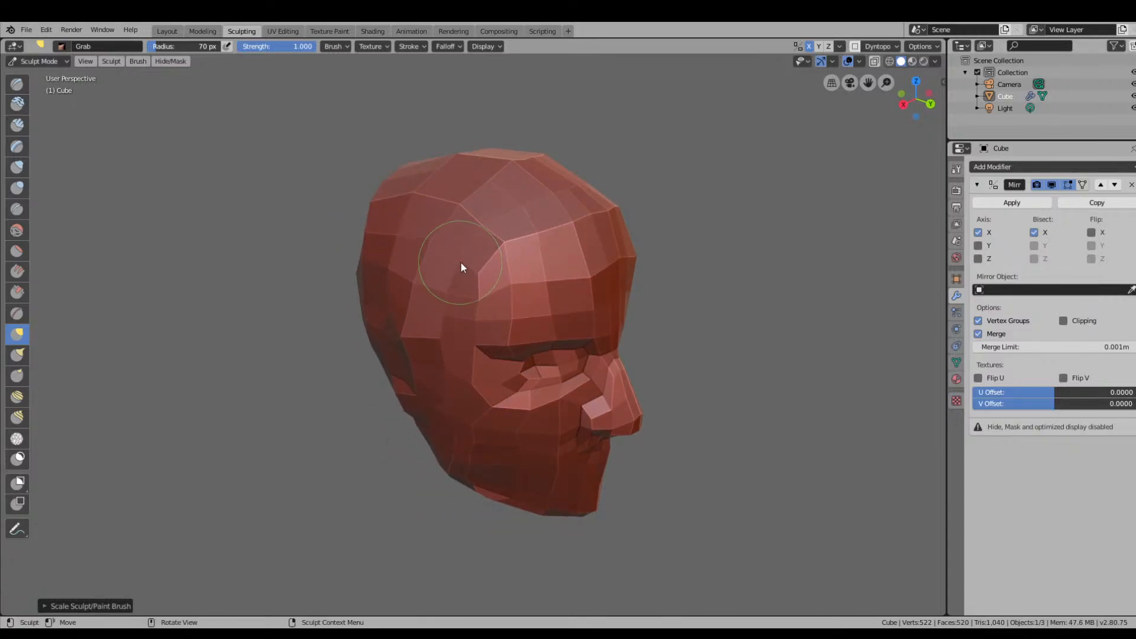
Soften the forehead from the hairline to the brow using the Smooth brush at 70 px radius and 0.153 strength.
left_click(21, 232)
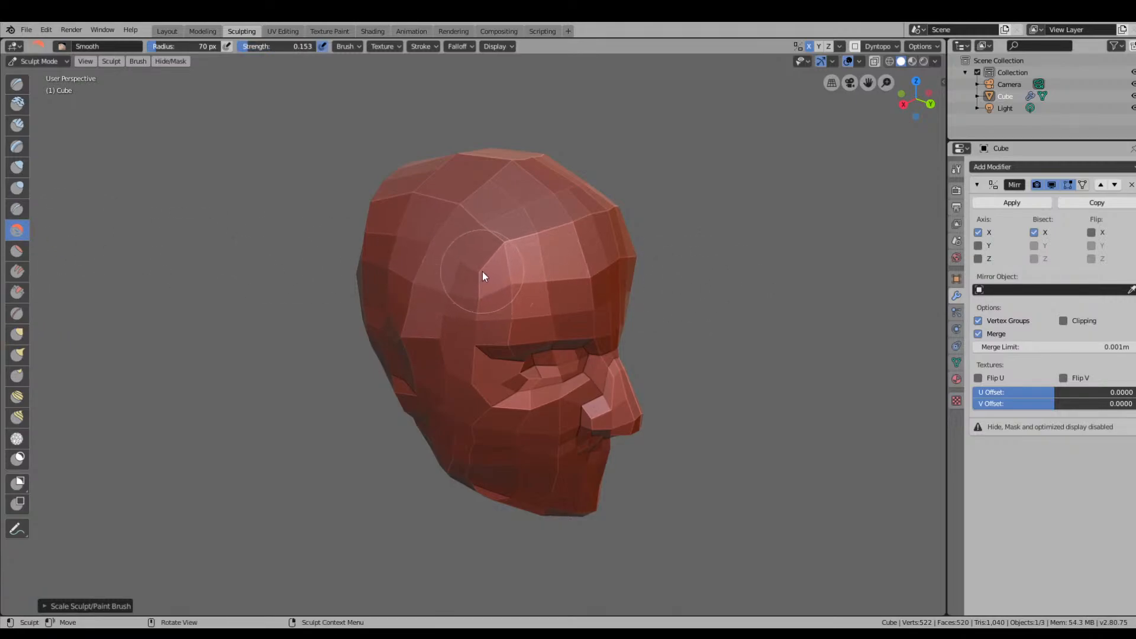
middle_click_drag(482, 271, 396, 221)
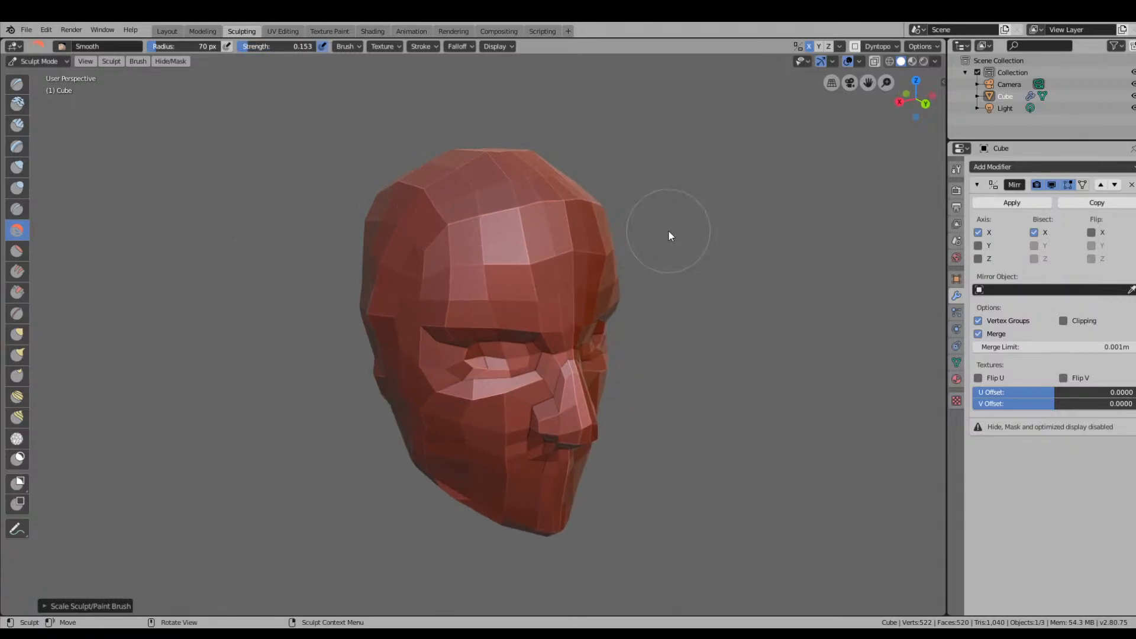
middle_click_drag(669, 235, 528, 207)
left_click_drag(431, 152, 441, 230)
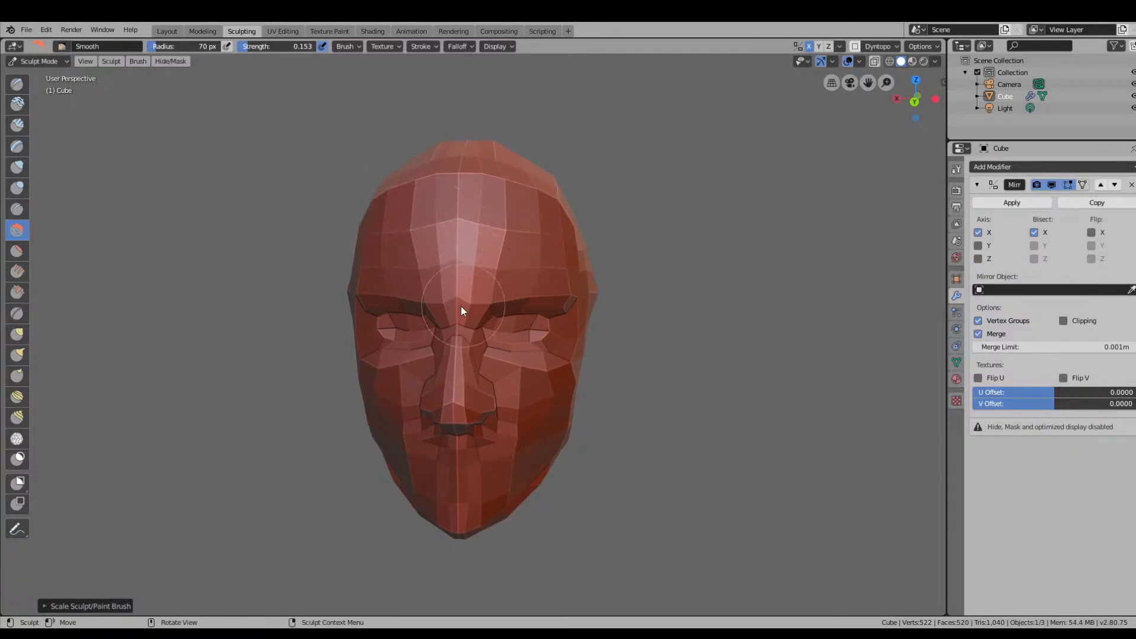
middle_click_drag(460, 304, 545, 286)
left_click_drag(609, 242, 611, 205)
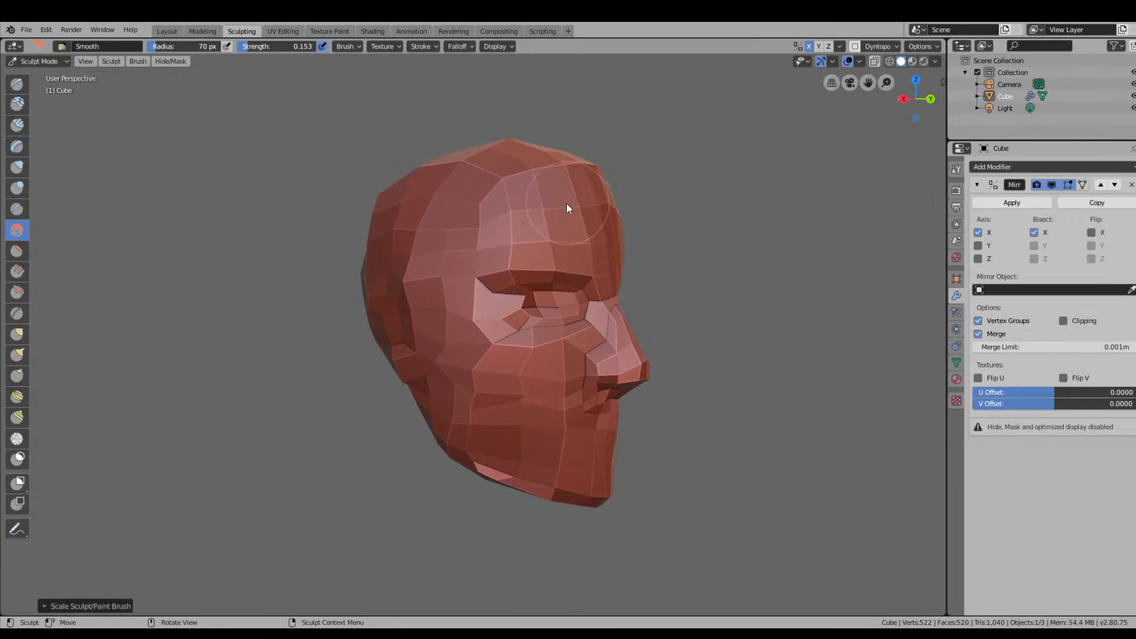
Smooth the eye socket and the side of the face toward the jaw with the Smooth brush.
mouse_move(616, 231)
middle_mouse_down()
mouse_move(505, 223)
mouse_move(489, 282)
mouse_move(670, 280)
mouse_move(670, 219)
mouse_move(517, 272)
middle_mouse_up()
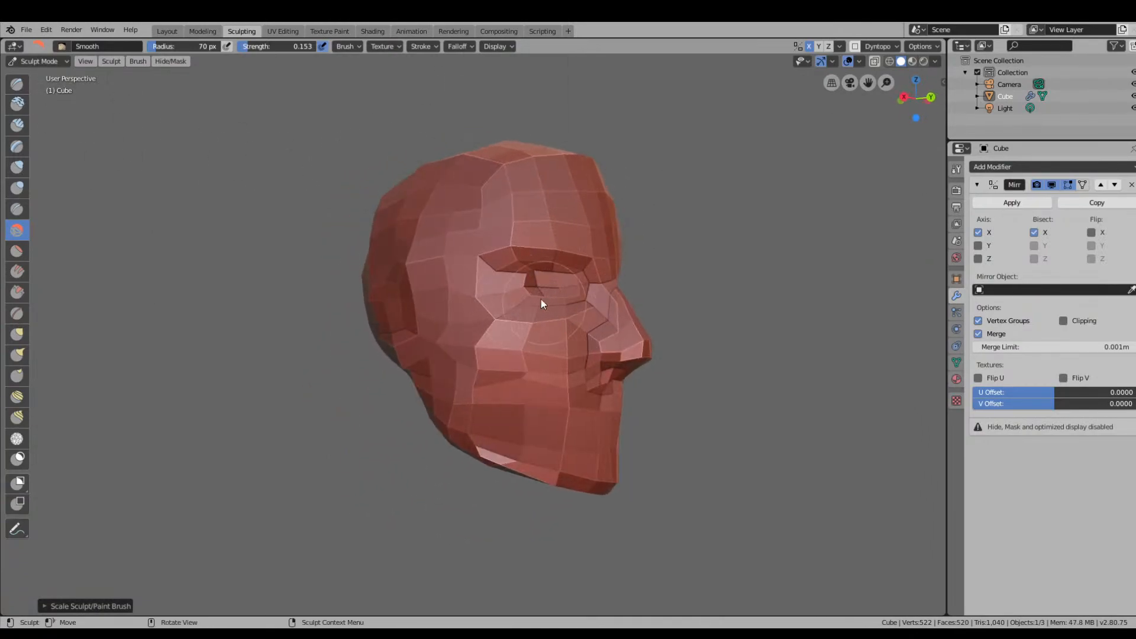
left_click_drag(541, 300, 531, 286)
middle_click_drag(535, 312, 578, 349)
left_click_drag(385, 407, 395, 489)
middle_click_drag(346, 384, 414, 350)
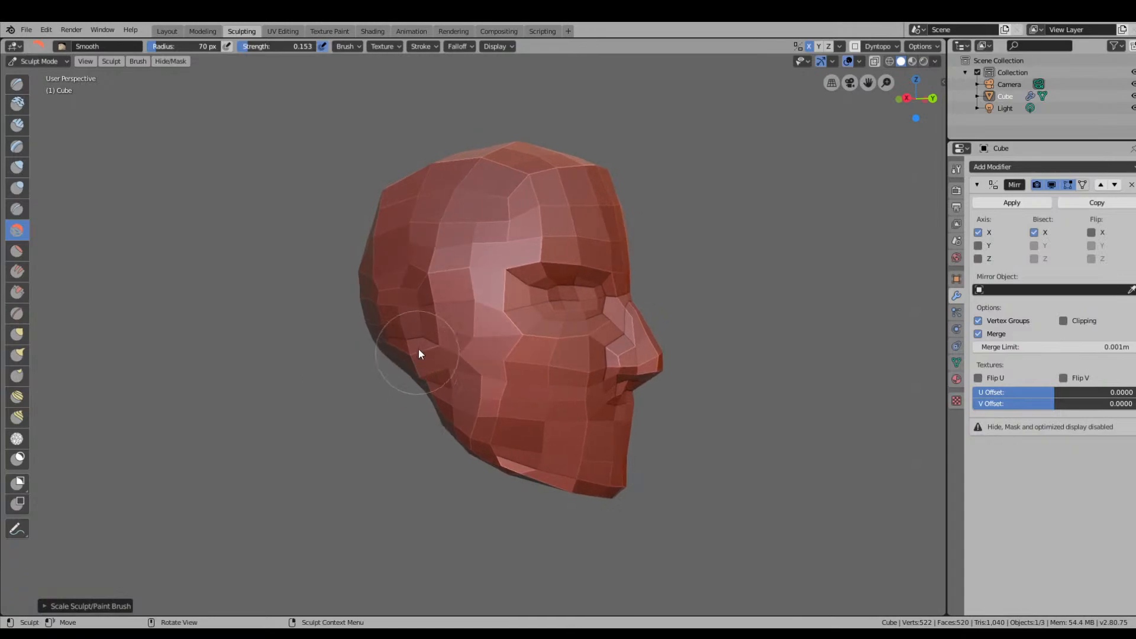
middle_click_drag(493, 352, 531, 346)
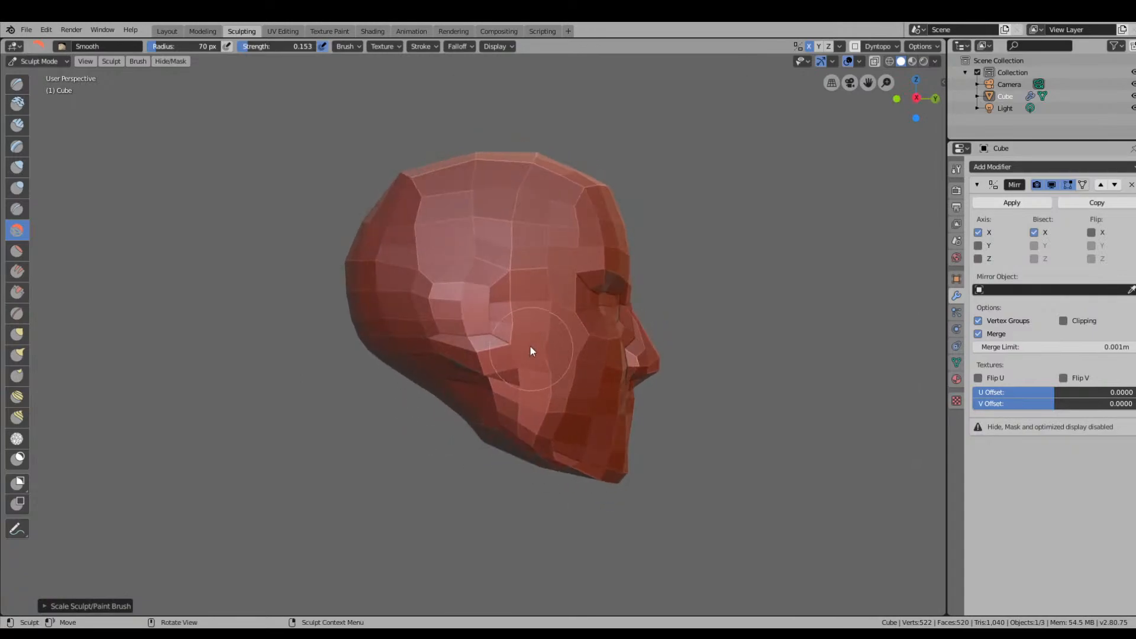
Reshape the brow ridge with the 70 px Grab brush, lowering its inner end and nudging its profile above the nose bridge.
mouse_move(494, 389)
middle_mouse_down()
mouse_move(489, 396)
mouse_move(479, 385)
middle_mouse_up()
left_click(17, 334)
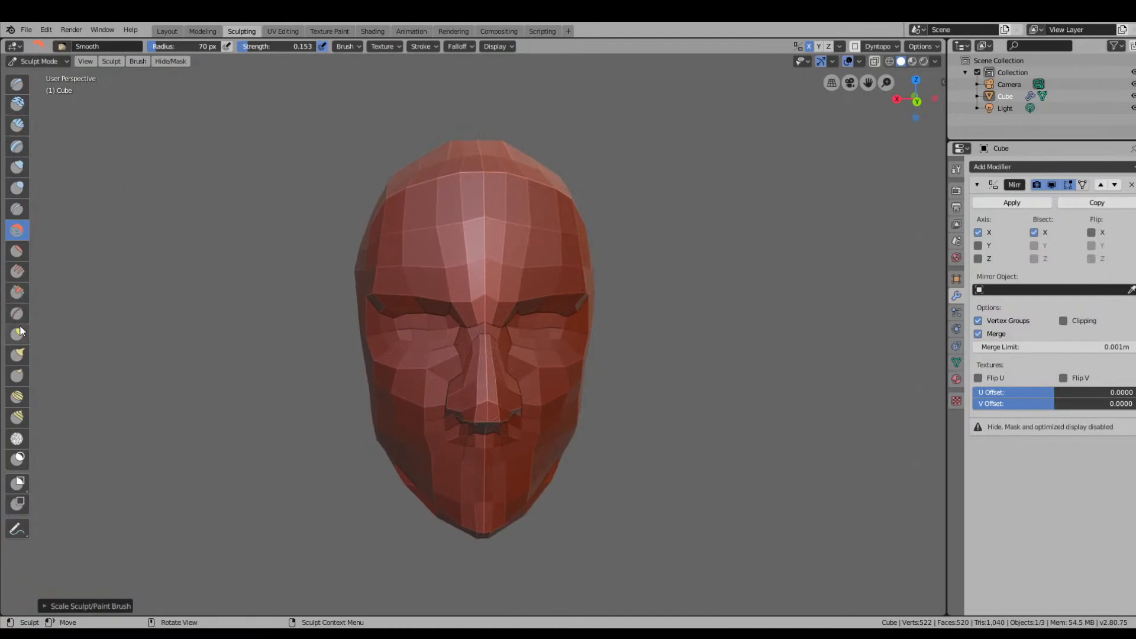
mouse_move(342, 400)
middle_mouse_down()
mouse_move(335, 376)
mouse_move(406, 399)
middle_mouse_up()
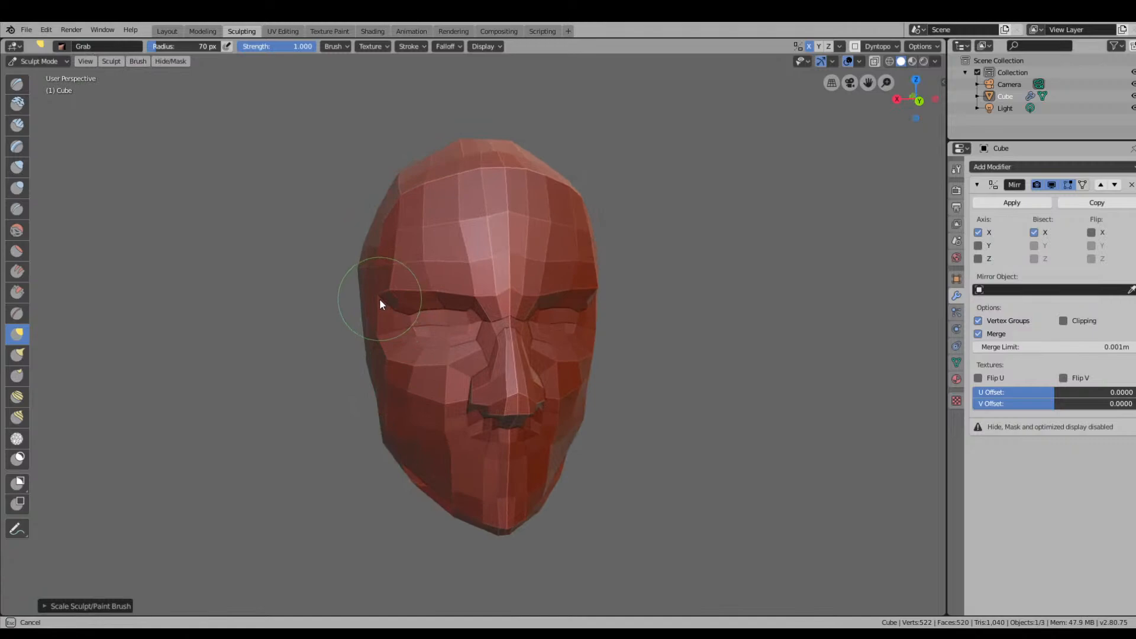
left_click_drag(380, 299, 483, 297)
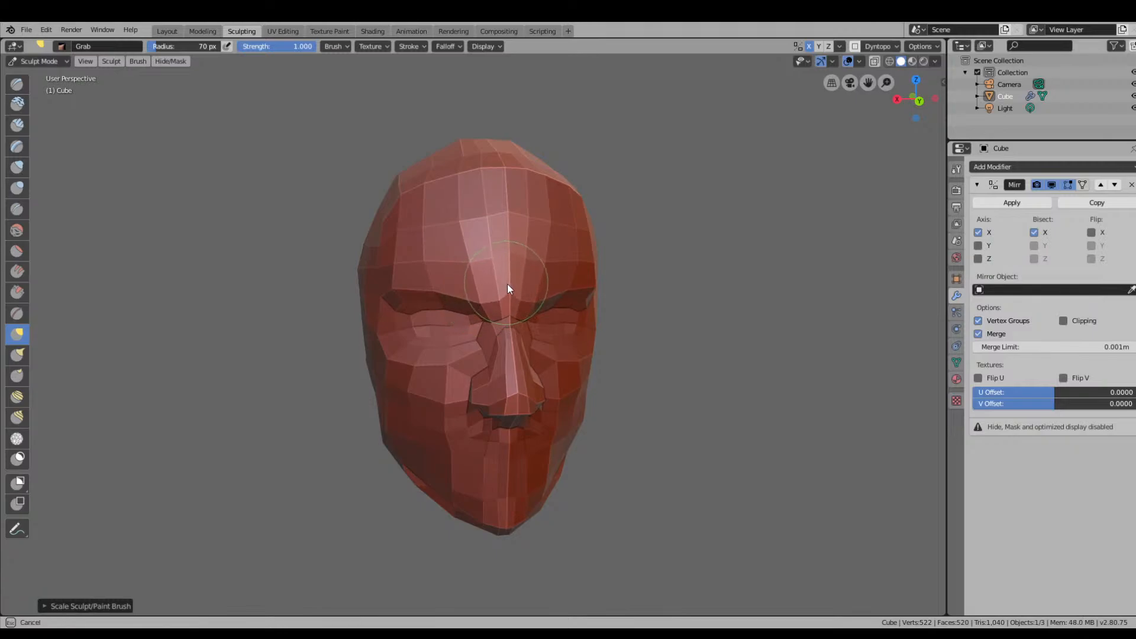
middle_click_drag(507, 285, 568, 308)
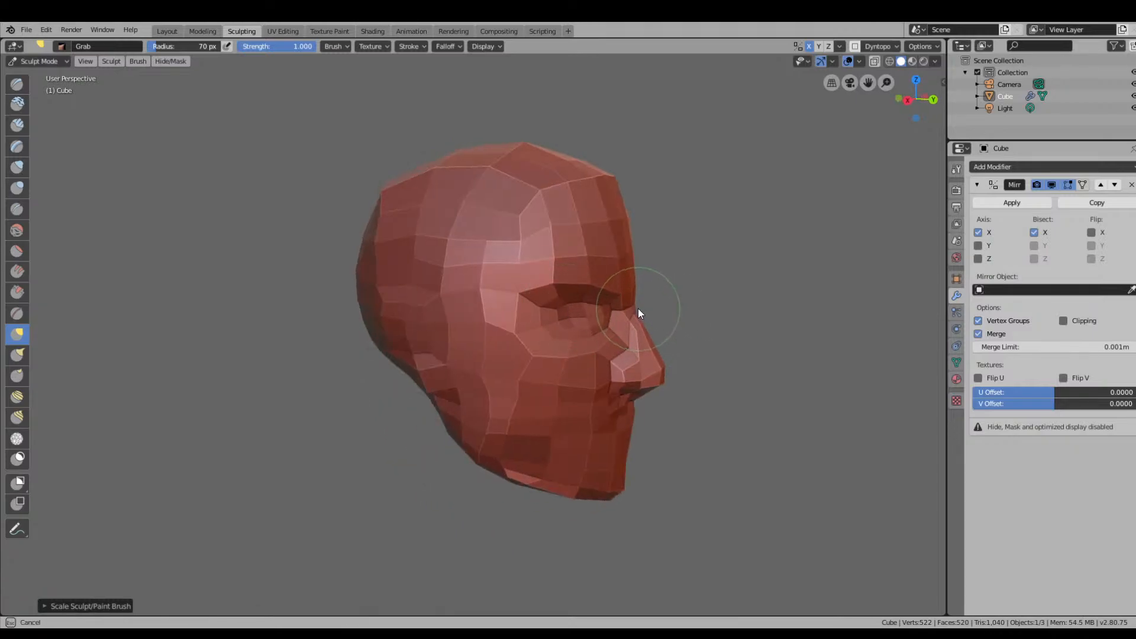
left_click_drag(637, 282, 633, 281)
mouse_move(633, 280)
middle_mouse_down()
mouse_move(620, 296)
mouse_move(568, 300)
middle_mouse_up()
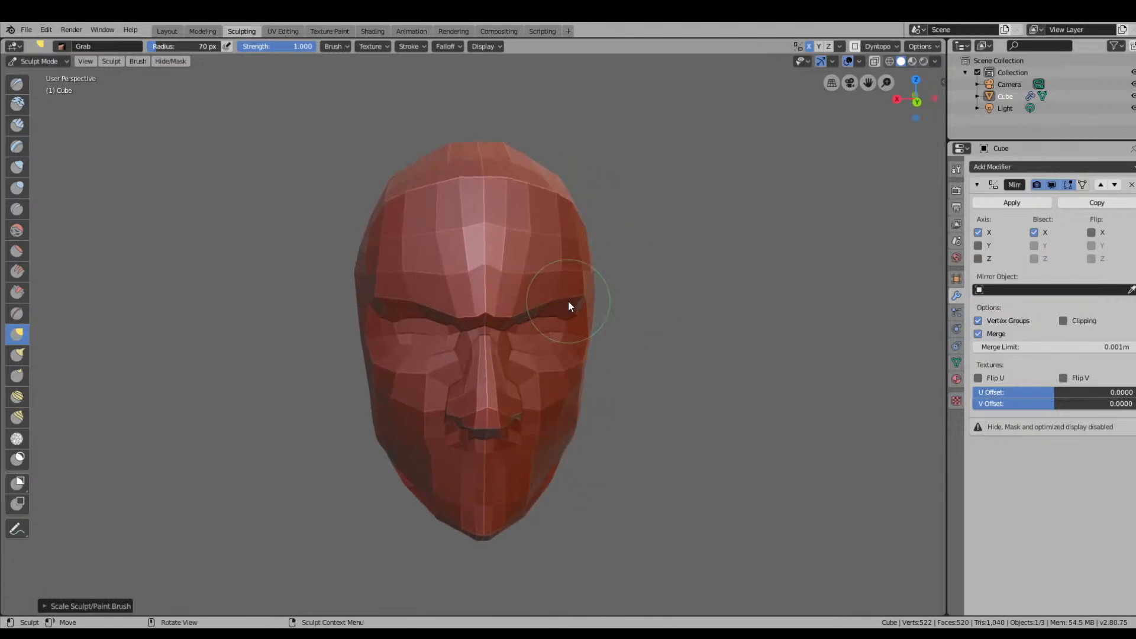
Nudge the centre of the brow between the eyes with the Grab brush, adjusting it from the front and the side.
scroll(482, 304, "up", 3)
left_click_drag(488, 300, 492, 303)
mouse_move(493, 303)
middle_mouse_down()
mouse_move(597, 312)
mouse_move(677, 266)
middle_mouse_up()
left_click_drag(730, 269, 725, 270)
middle_click_drag(595, 336, 512, 337)
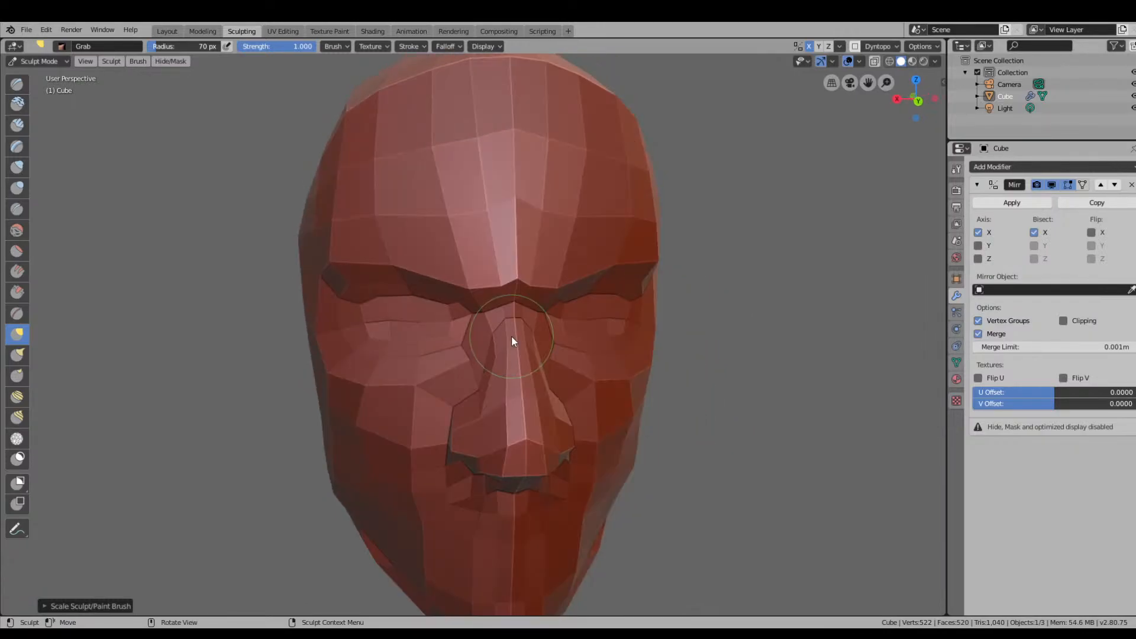
Reshape the lower nose bridge and the side of the nose above the nostril with the Grab brush.
scroll(512, 336, "up", 2)
middle_click_drag(624, 390, 713, 382)
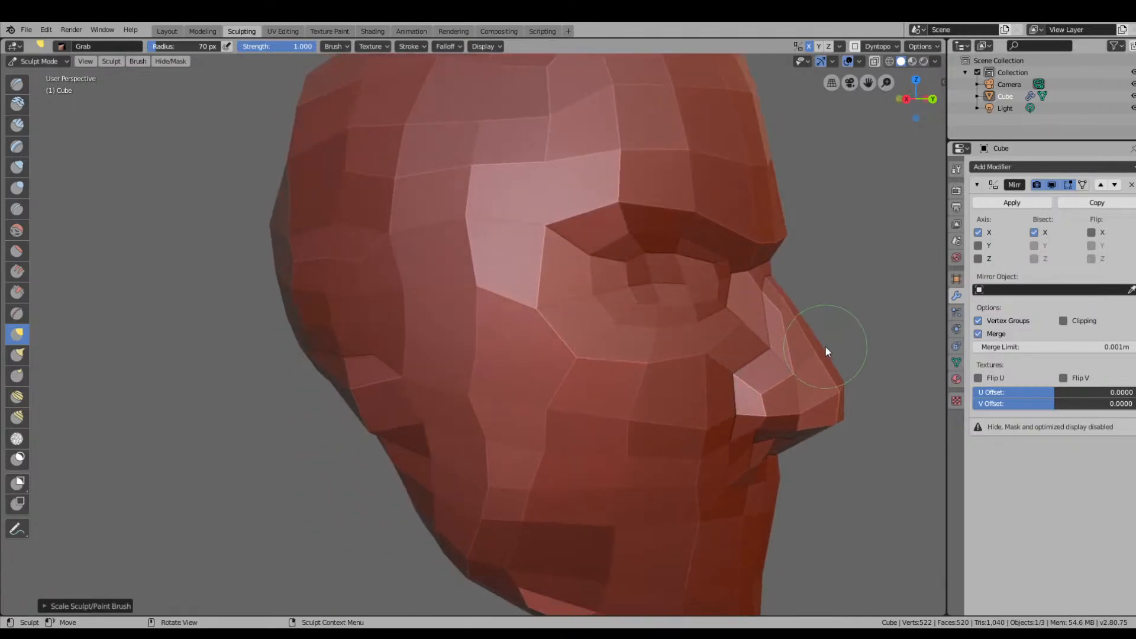
mouse_move(821, 348)
left_mouse_down()
mouse_move(833, 383)
mouse_move(782, 380)
mouse_move(779, 364)
left_mouse_up()
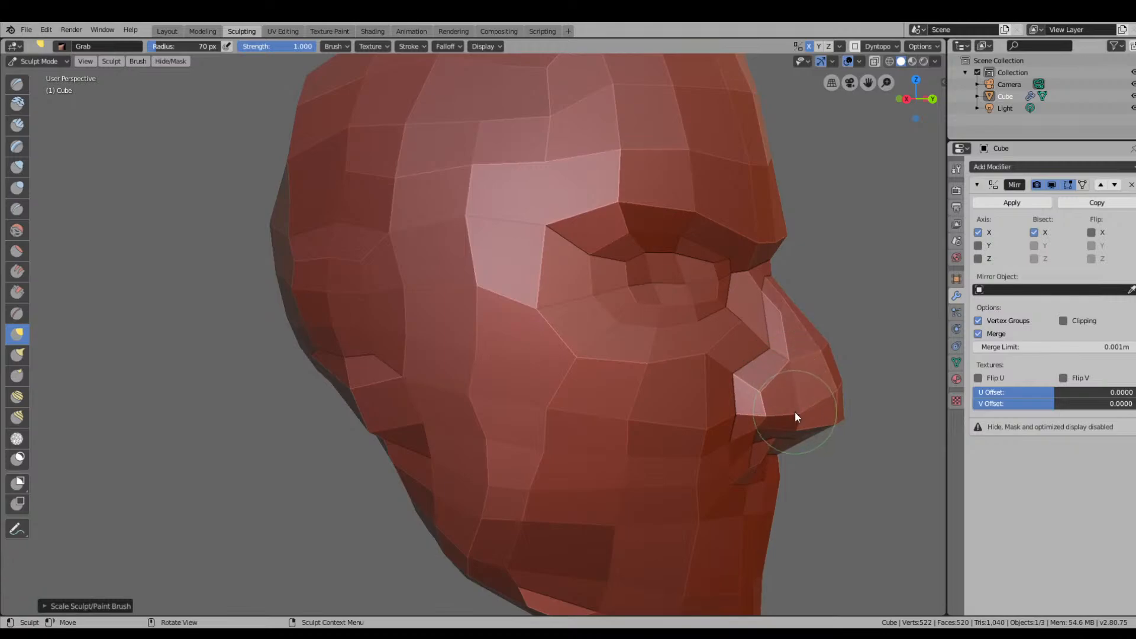
left_click_drag(795, 411, 800, 410)
left_click_drag(765, 411, 774, 404)
mouse_move(799, 426)
middle_mouse_down()
mouse_move(606, 325)
mouse_move(580, 382)
mouse_move(542, 404)
middle_mouse_up()
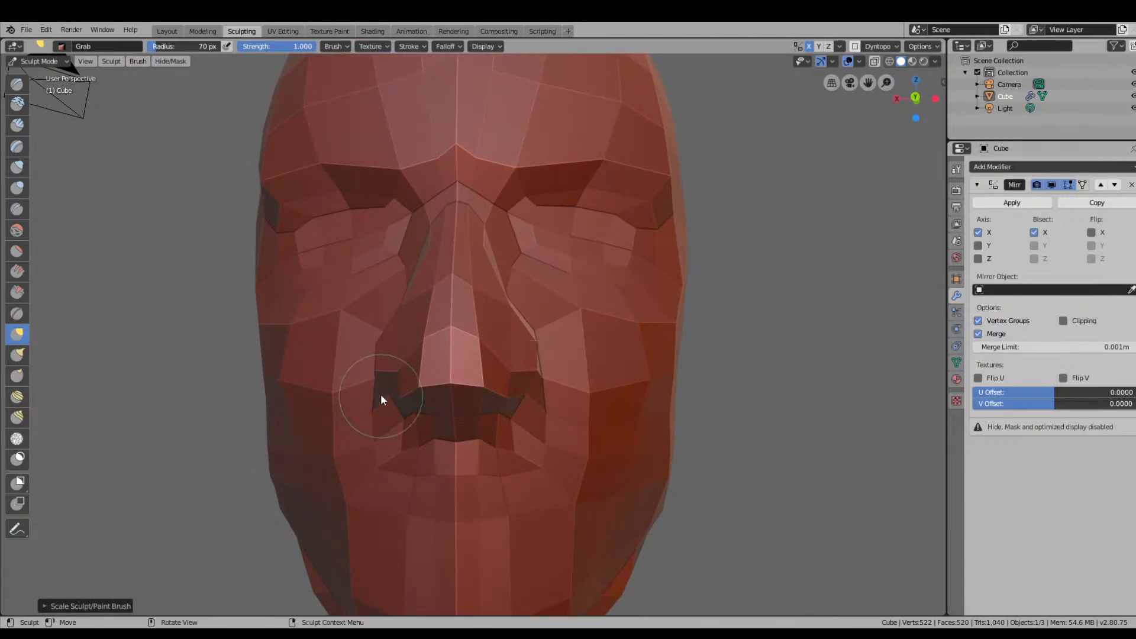
Pull the nostril wing down toward the upper lip and nudge the outer cheek below the eye with the Grab brush.
mouse_move(378, 389)
left_mouse_down()
mouse_move(364, 384)
mouse_move(364, 411)
mouse_move(380, 458)
mouse_move(389, 455)
left_mouse_up()
mouse_move(389, 455)
middle_mouse_down()
mouse_move(528, 459)
mouse_move(593, 482)
mouse_move(610, 458)
middle_mouse_up()
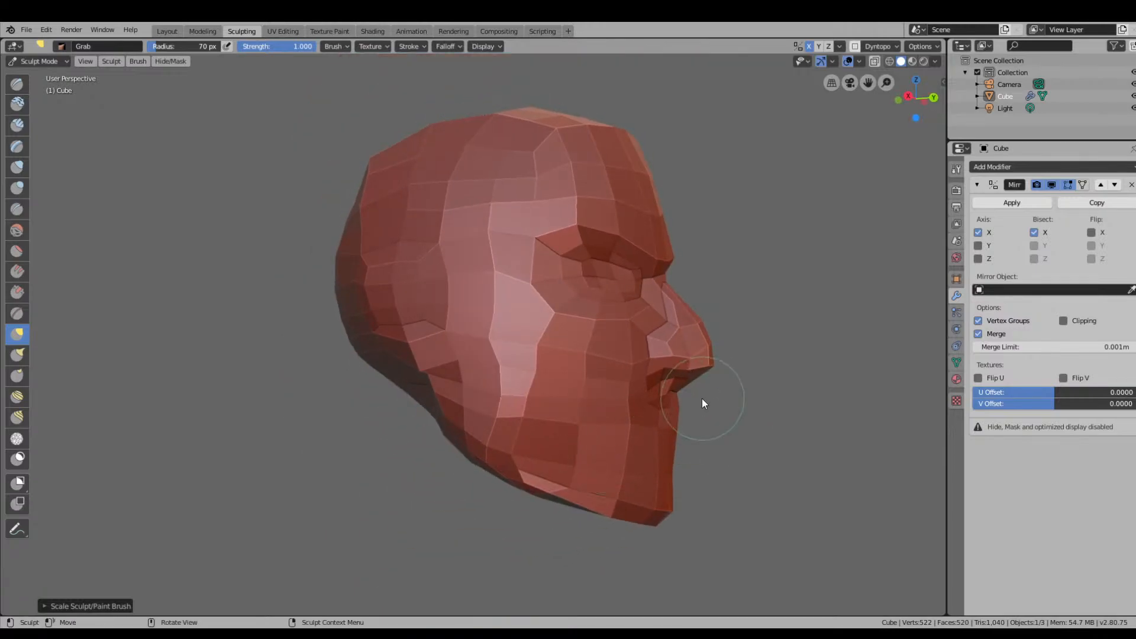
mouse_move(658, 386)
middle_mouse_down()
mouse_move(633, 412)
mouse_move(563, 423)
middle_mouse_up()
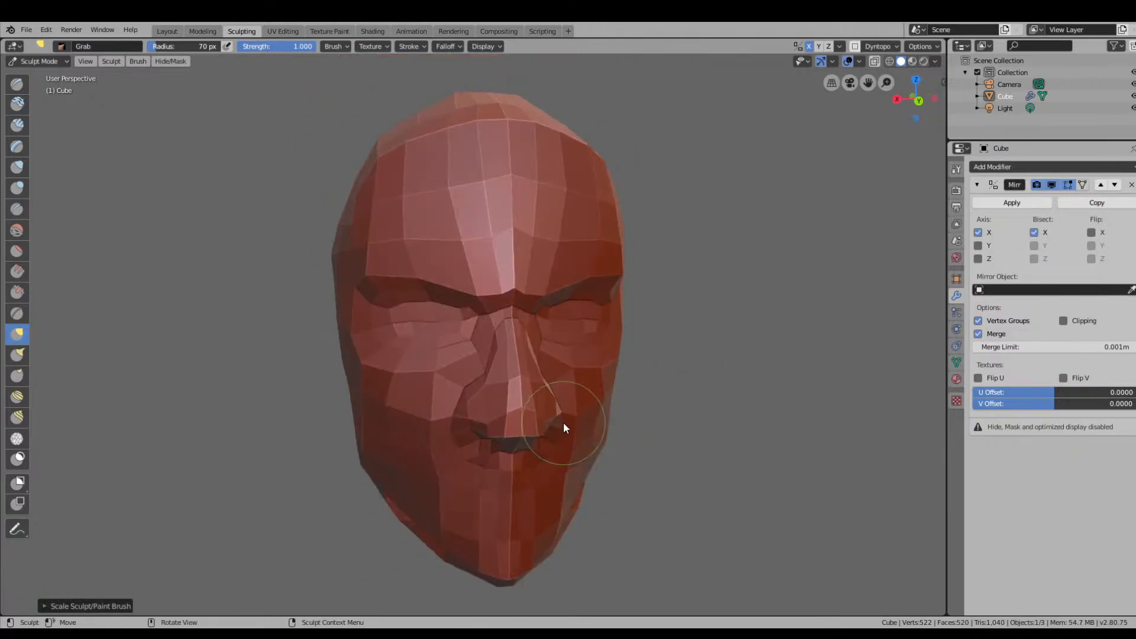
left_click_drag(364, 363, 364, 359)
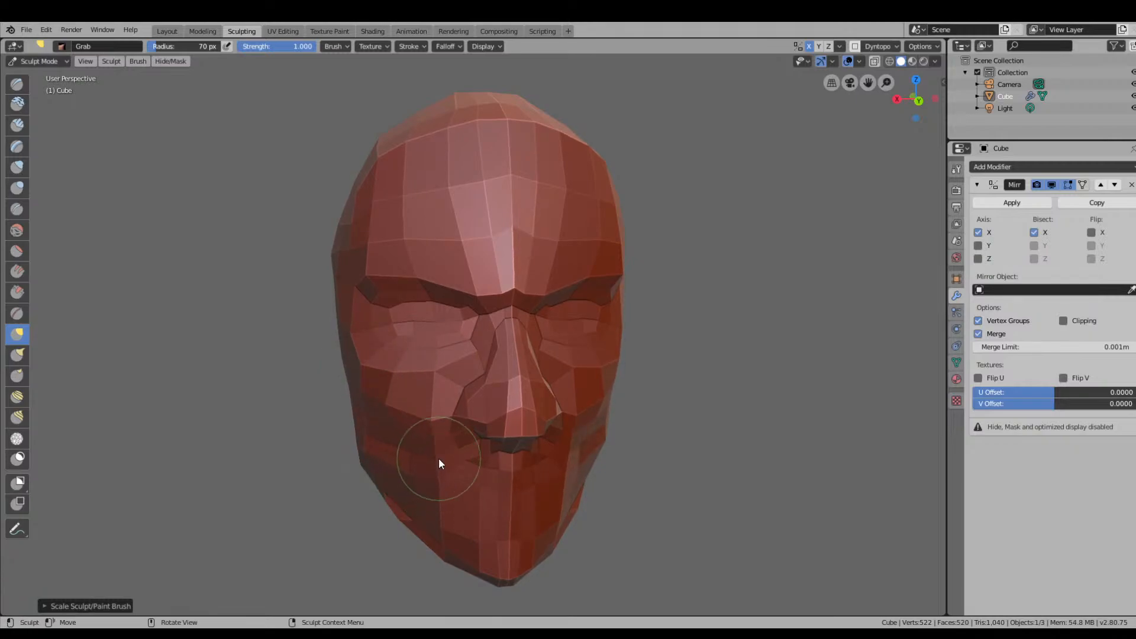
Check the head from the side and front, and pull the nose tip slightly down and forward with the Grab brush.
middle_click_drag(438, 458, 651, 460)
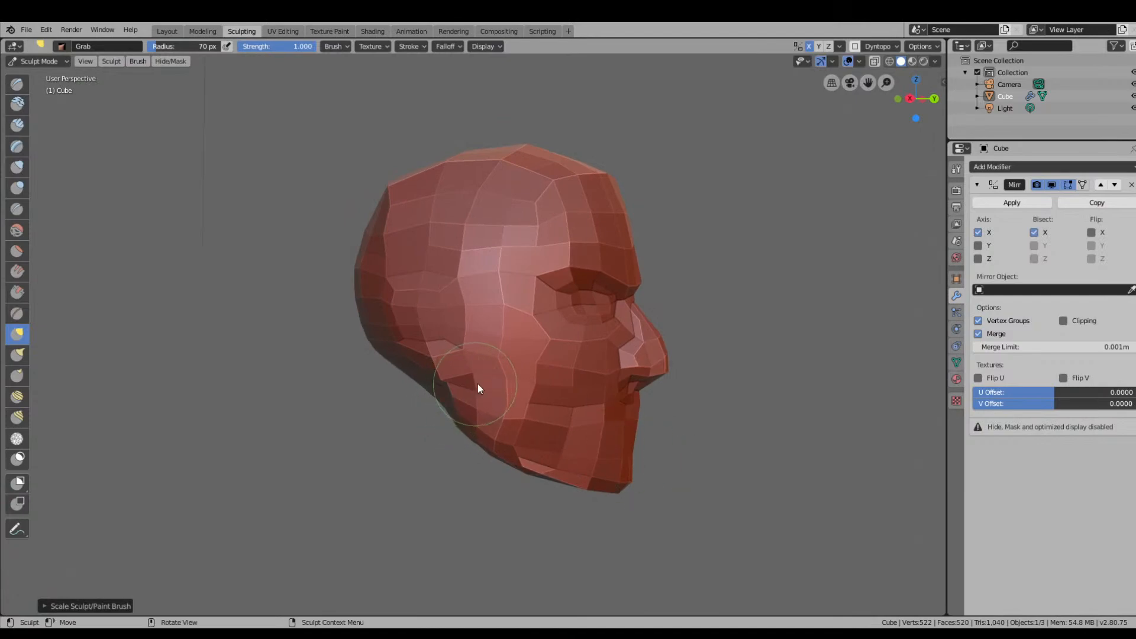
middle_click_drag(545, 419, 393, 415)
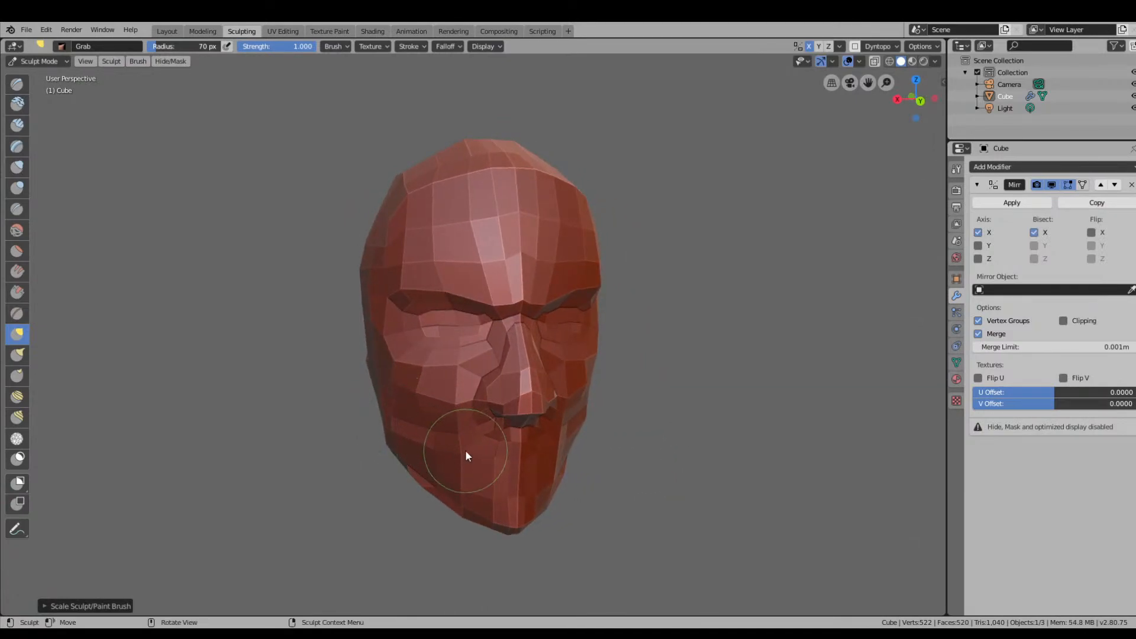
middle_click_drag(466, 451, 605, 434)
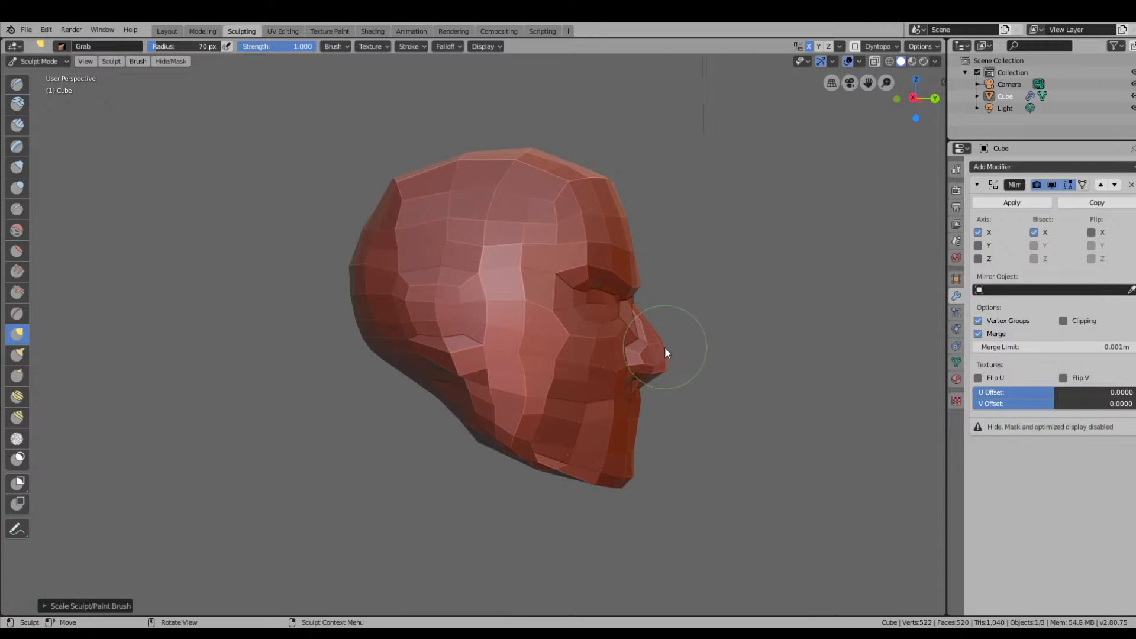
left_click_drag(659, 351, 667, 364)
mouse_move(667, 364)
middle_mouse_down()
mouse_move(629, 392)
mouse_move(560, 390)
mouse_move(598, 387)
middle_mouse_up()
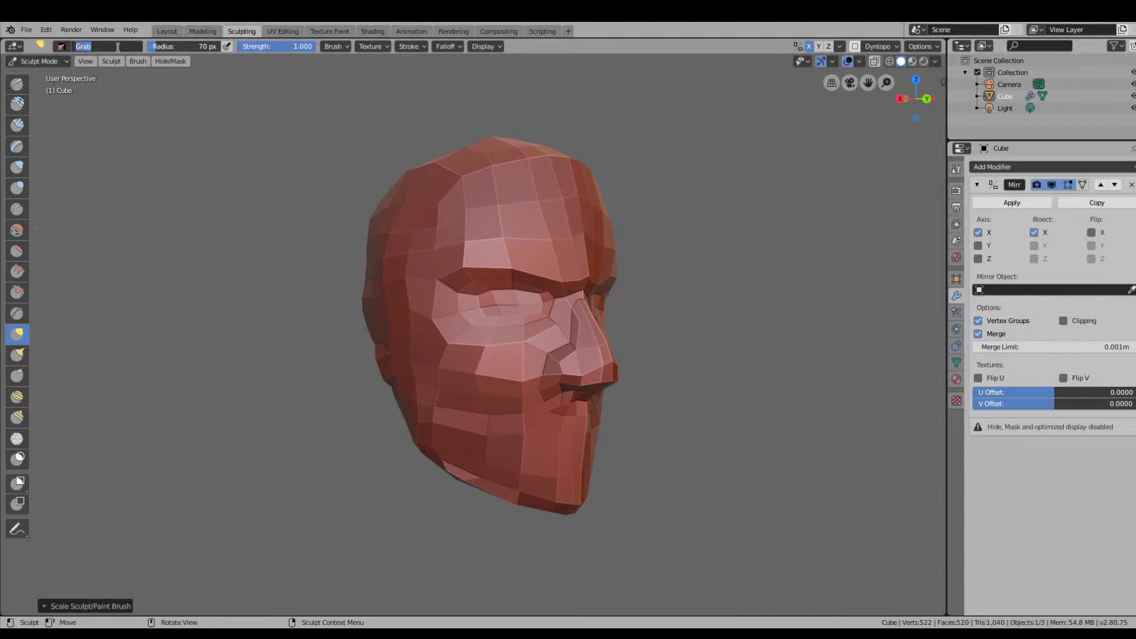
Switch to Edit Mode and add a single loop cut around the nose, from the bridge past the nostril to the upper lip.
left_click(51, 72)
left_click(65, 62)
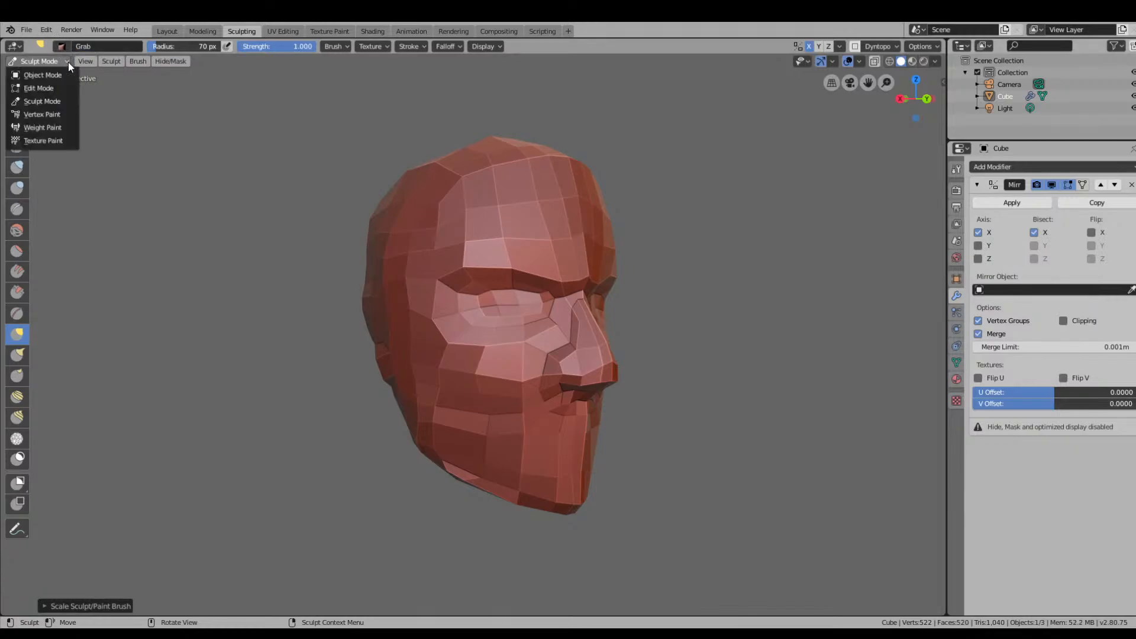
left_click(39, 88)
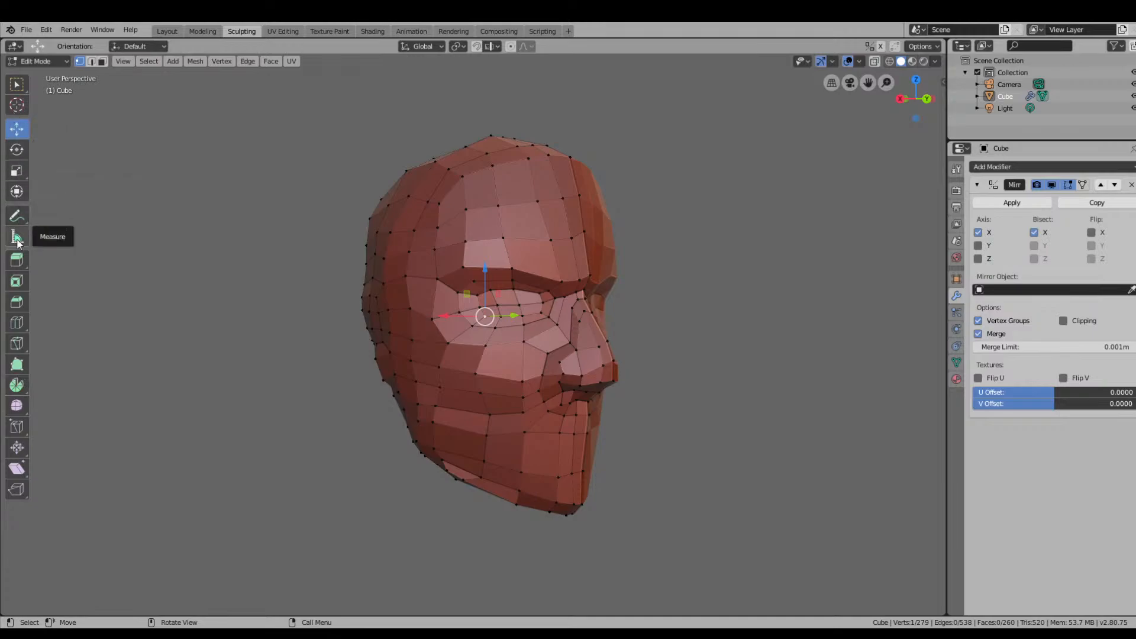
left_click(16, 322)
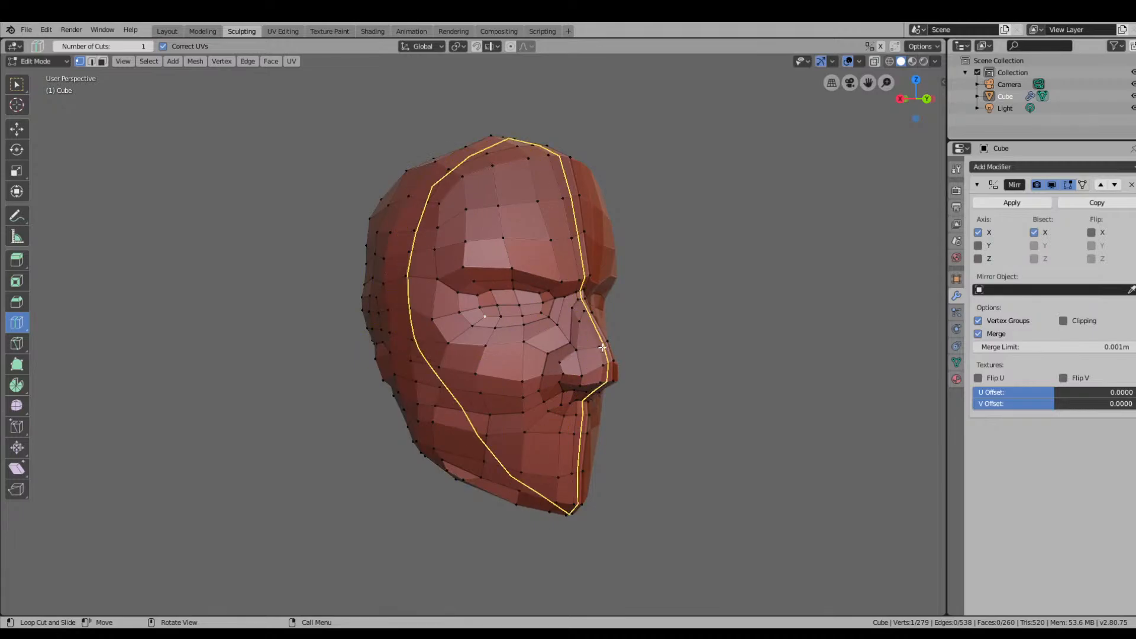
mouse_move(573, 379)
middle_mouse_down()
mouse_move(580, 386)
mouse_move(580, 373)
middle_mouse_up()
scroll(619, 414, "up", 3)
mouse_move(626, 415)
middle_mouse_down()
mouse_move(578, 413)
mouse_move(616, 413)
middle_mouse_up()
left_click(544, 369)
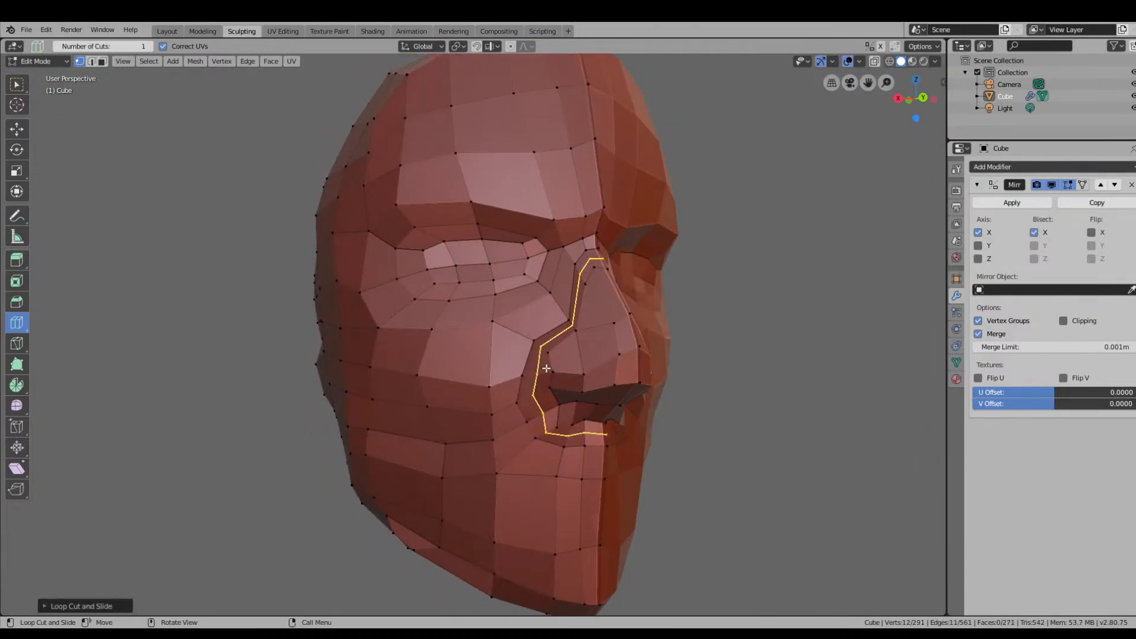
middle_click_drag(672, 437, 678, 459)
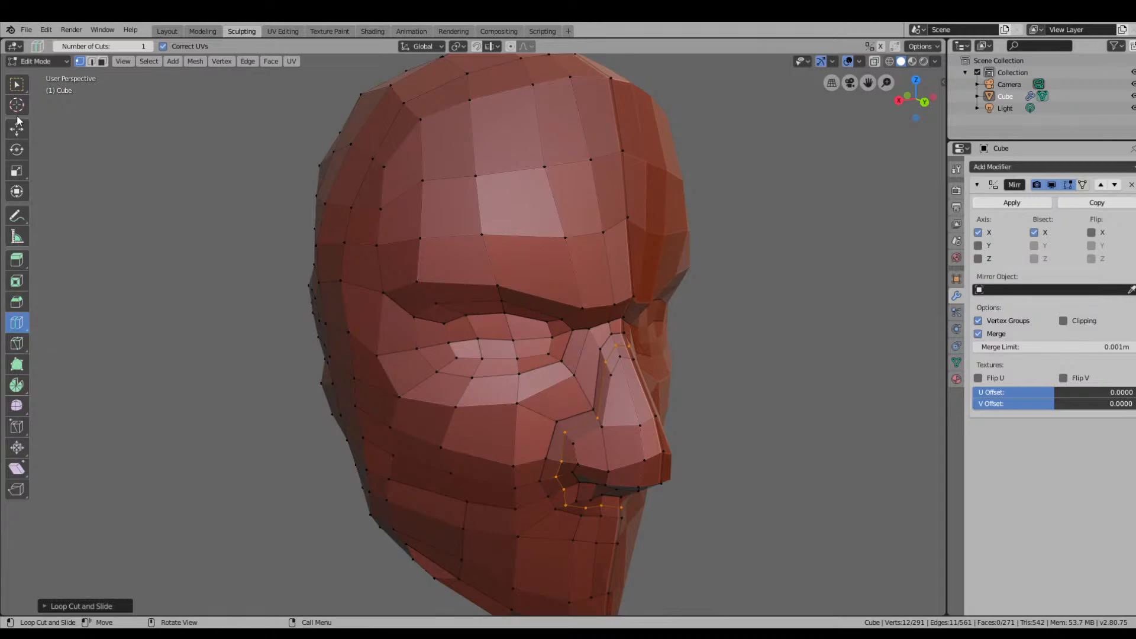
Return to Sculpt Mode and smooth the nostril and nose underside using the Smooth brush at 70 px radius and 0.153 strength.
left_click(41, 61)
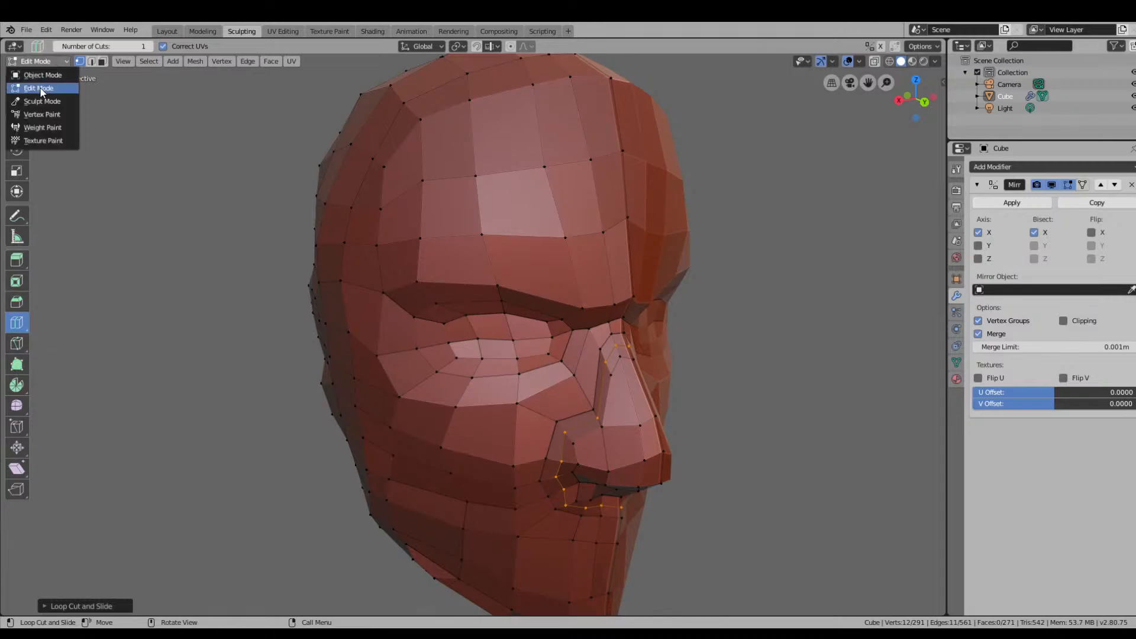
left_click(58, 102)
mouse_move(616, 391)
middle_mouse_down()
mouse_move(681, 471)
mouse_move(661, 413)
middle_mouse_up()
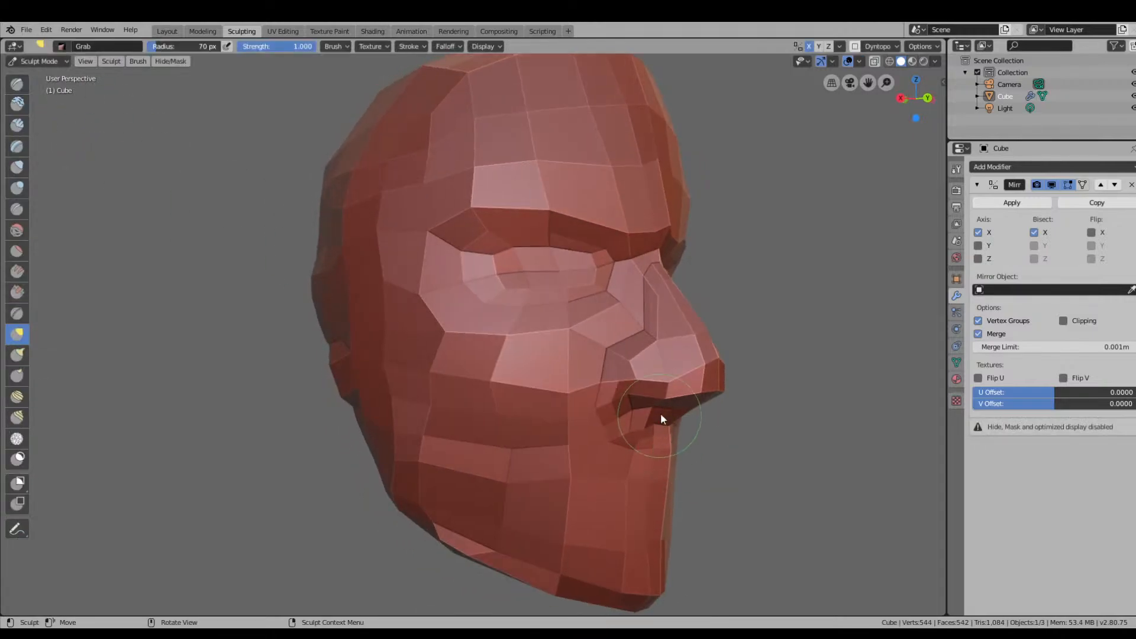
left_click(17, 230)
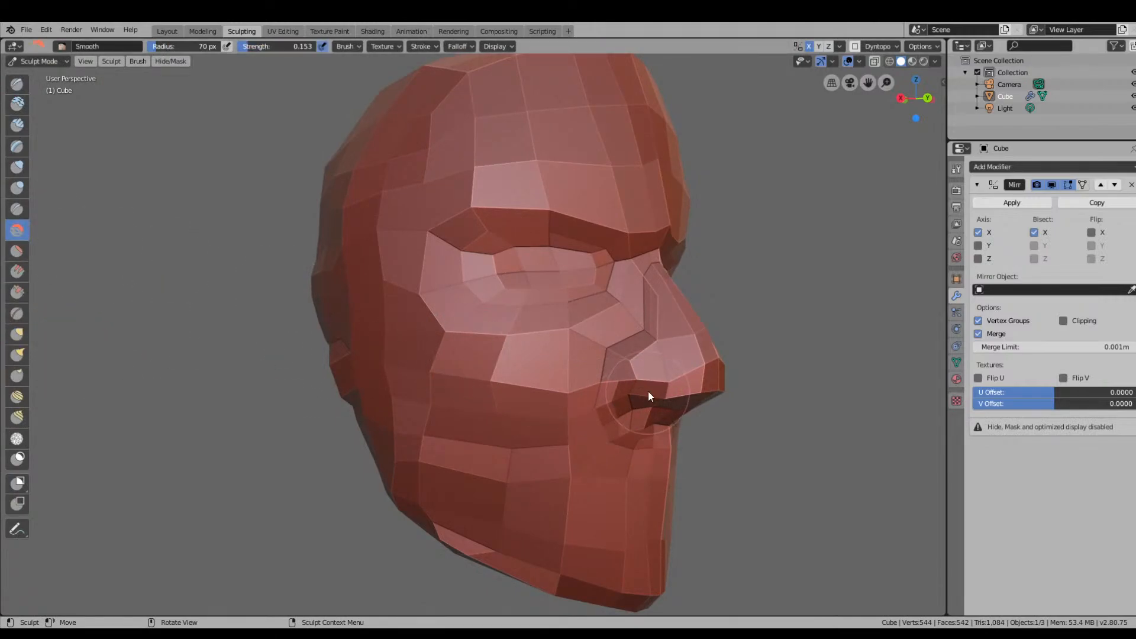
mouse_move(663, 376)
left_mouse_down()
mouse_move(664, 403)
mouse_move(664, 375)
left_mouse_up()
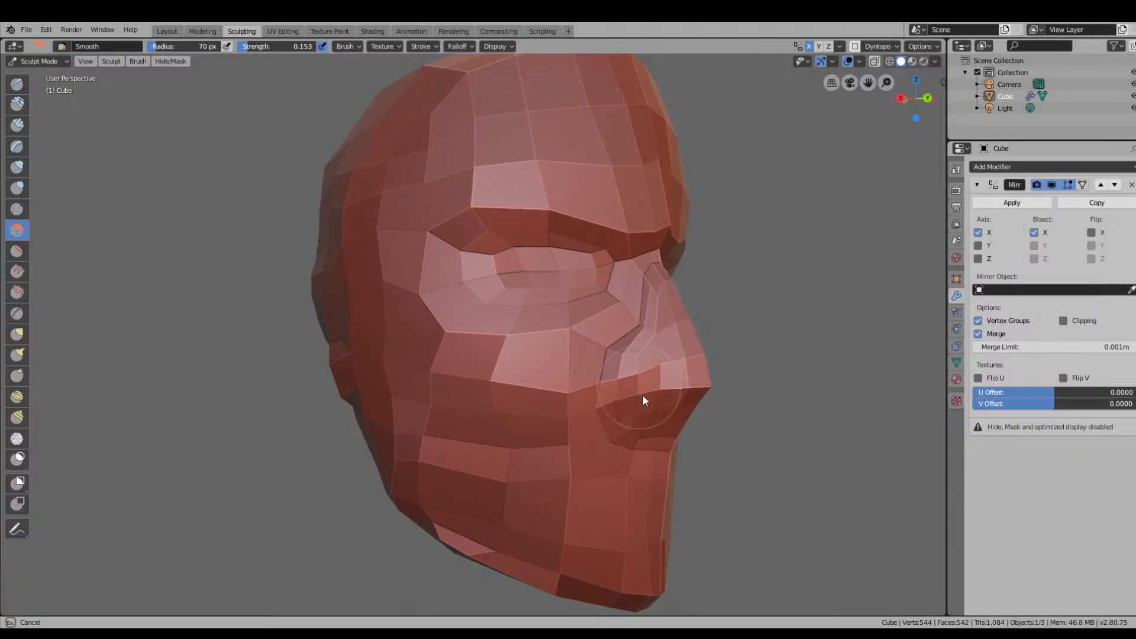
left_click_drag(667, 423, 643, 387)
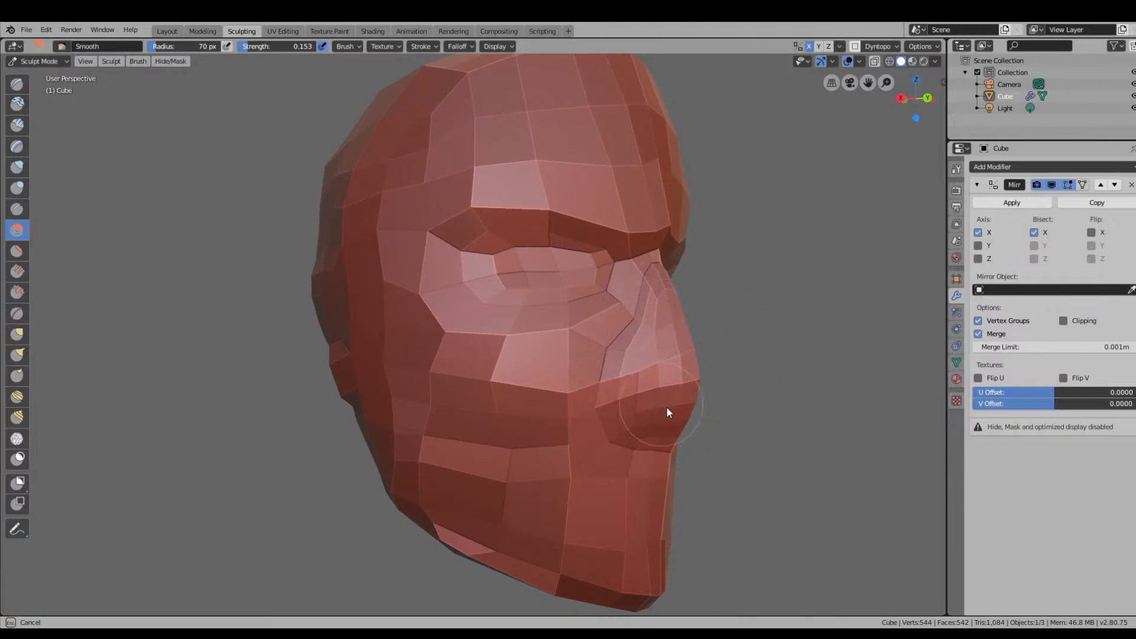
Round off the nose tip and lower bridge further with the Smooth brush.
scroll(700, 347, "down", 2)
middle_click_drag(704, 350, 801, 364)
scroll(796, 373, "up", 5)
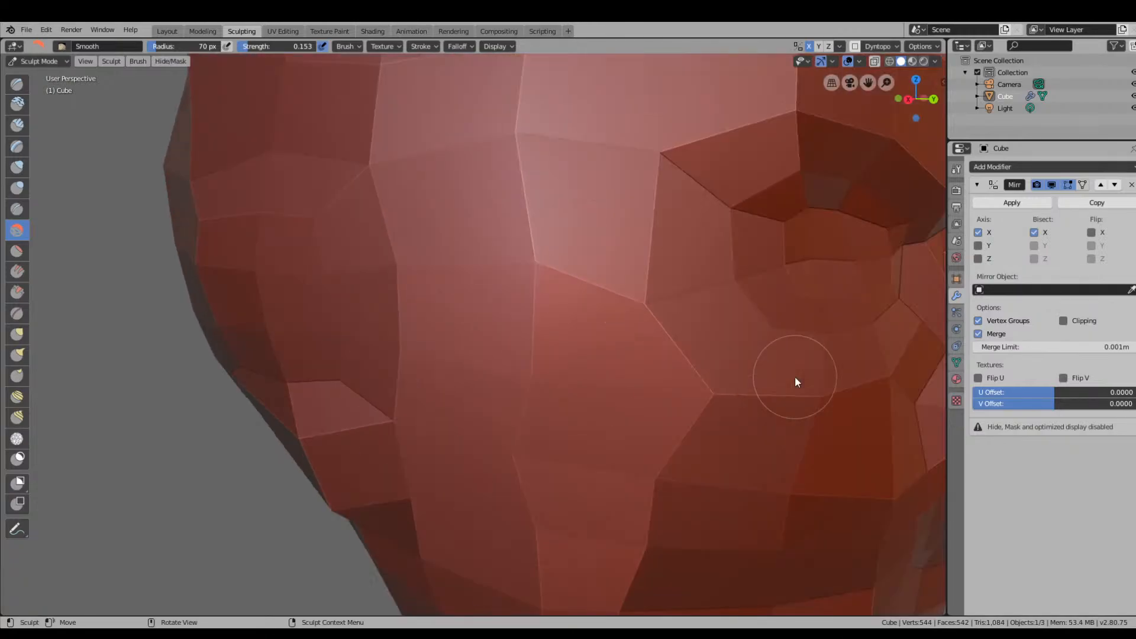
mouse_move(875, 422)
middle_mouse_down()
mouse_move(844, 421)
mouse_move(869, 431)
mouse_move(843, 411)
middle_mouse_up()
scroll(844, 421, "down", 3)
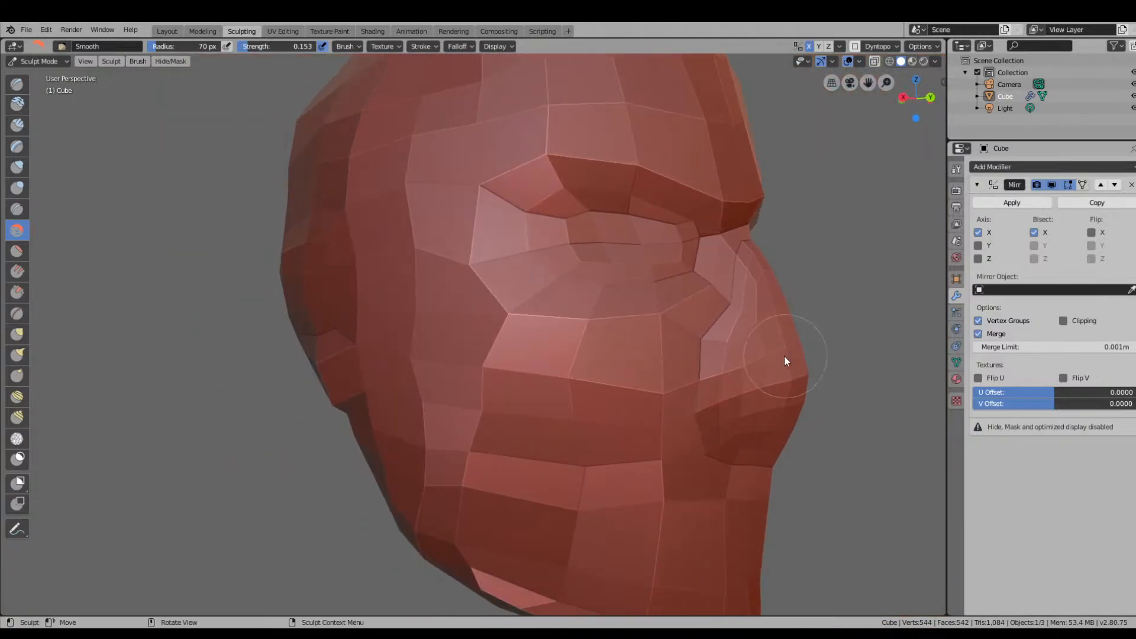
mouse_move(779, 368)
left_mouse_down()
mouse_move(782, 412)
mouse_move(777, 402)
left_mouse_up()
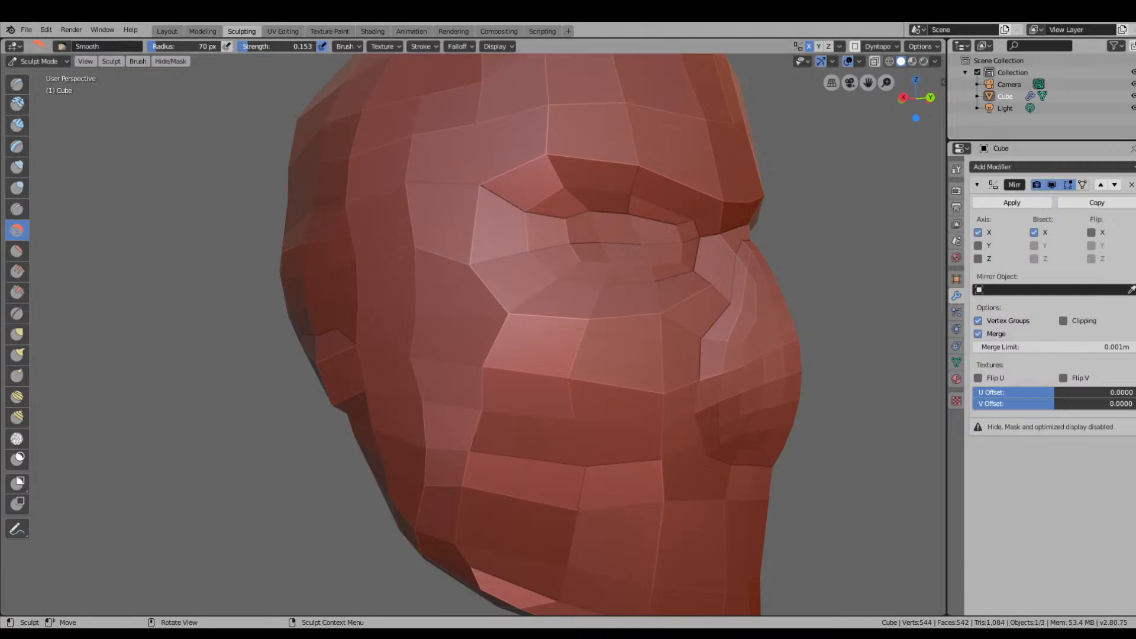
Redefine the nose profile with the 70 px Grab brush, shaping the bridge and pulling the tip and underside forward.
left_click(17, 335)
middle_click_drag(770, 403, 827, 399)
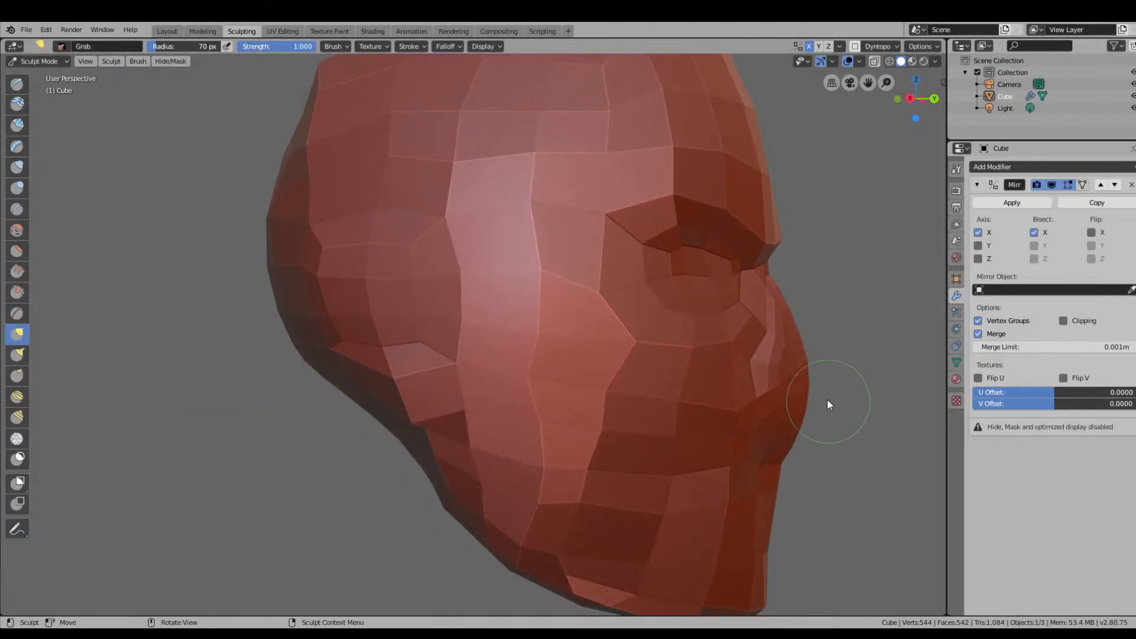
mouse_move(823, 399)
left_mouse_down()
mouse_move(808, 396)
mouse_move(786, 310)
left_mouse_up()
left_click_drag(791, 359, 789, 374)
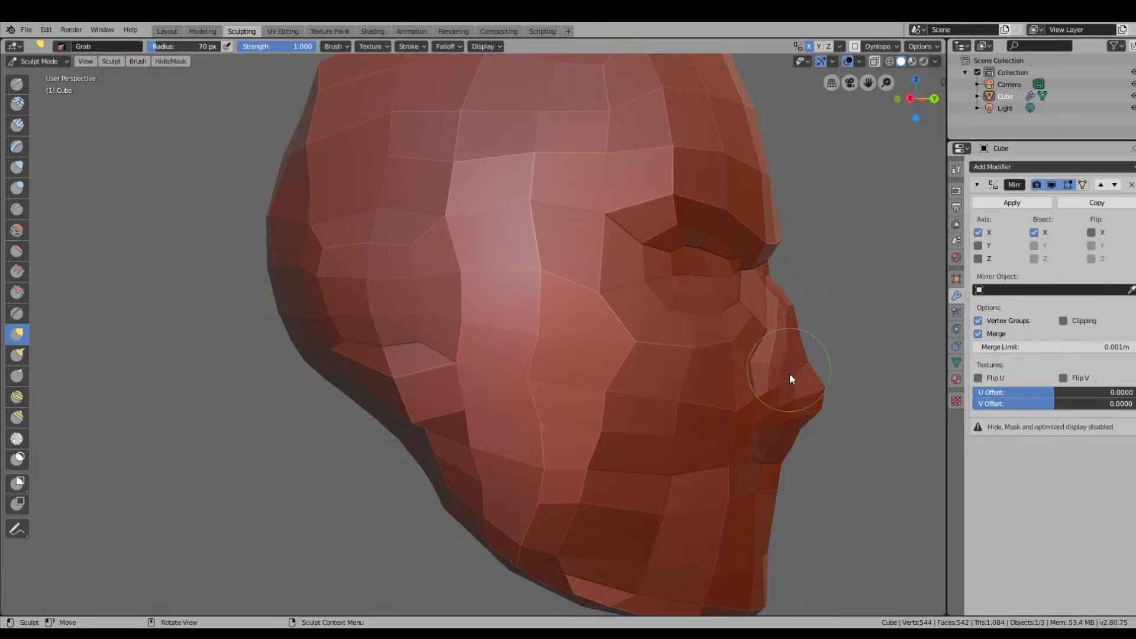
left_click_drag(779, 419, 794, 418)
mouse_move(842, 418)
middle_mouse_down()
mouse_move(769, 420)
mouse_move(642, 468)
mouse_move(780, 449)
middle_mouse_up()
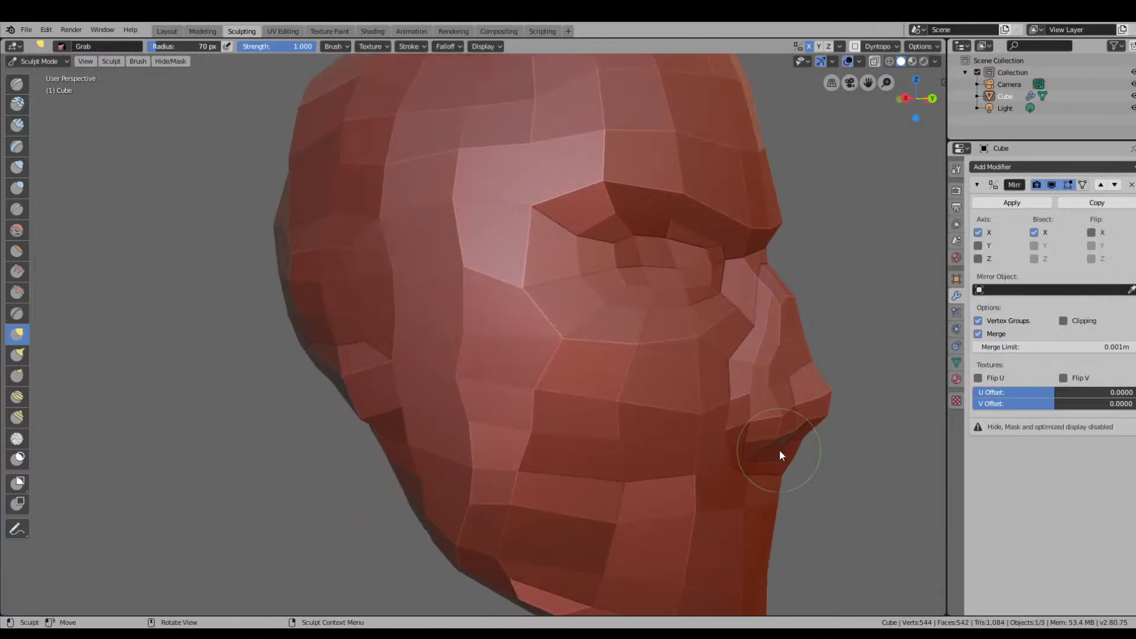
left_click_drag(819, 408, 831, 412)
scroll(875, 443, "down", 3)
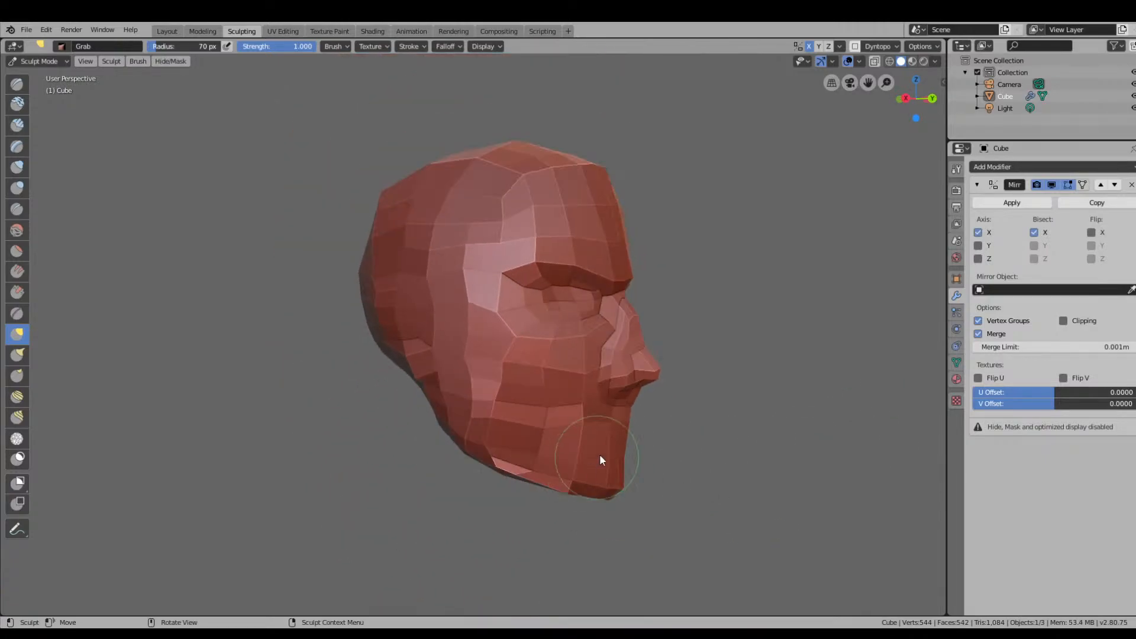
Adjust the nose bridge and the side of the nose near the inner eye with the Grab brush.
middle_click_drag(599, 455, 647, 456)
scroll(646, 455, "up", 3)
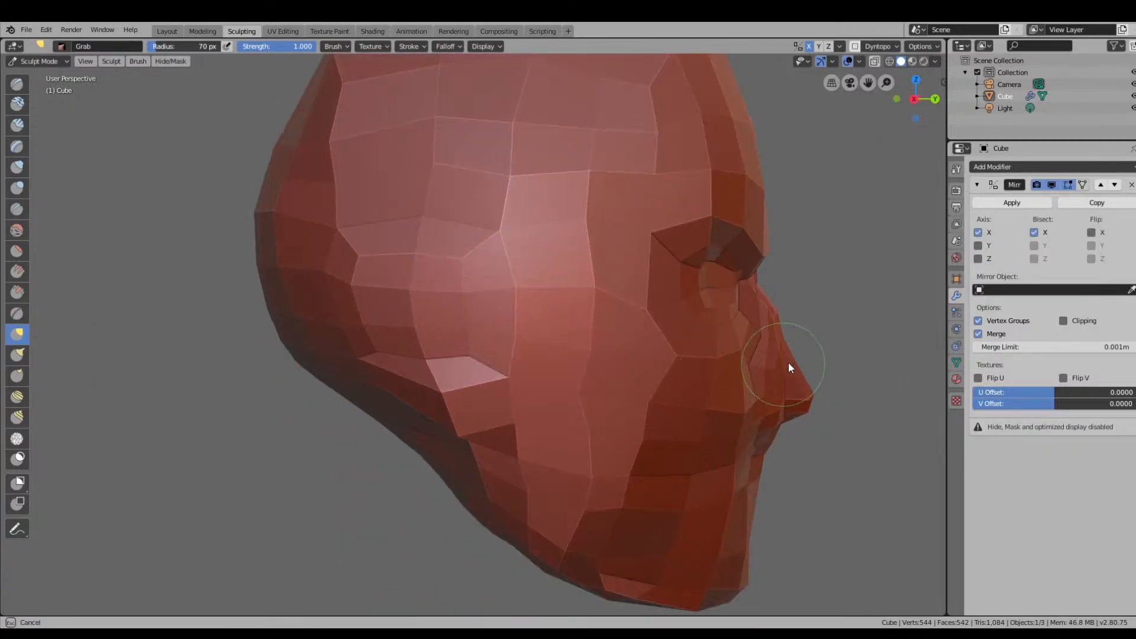
middle_click_drag(825, 405, 766, 375)
mouse_move(766, 375)
left_mouse_down()
mouse_move(776, 332)
mouse_move(790, 348)
mouse_move(797, 339)
mouse_move(732, 317)
left_mouse_up()
left_click_drag(734, 322, 722, 304)
mouse_move(787, 315)
middle_mouse_down()
mouse_move(722, 363)
mouse_move(674, 379)
middle_mouse_up()
Shape the side of the nose from above and in three-quarter view with the Grab brush.
scroll(734, 382, "down", 2)
middle_click_drag(562, 412, 614, 471)
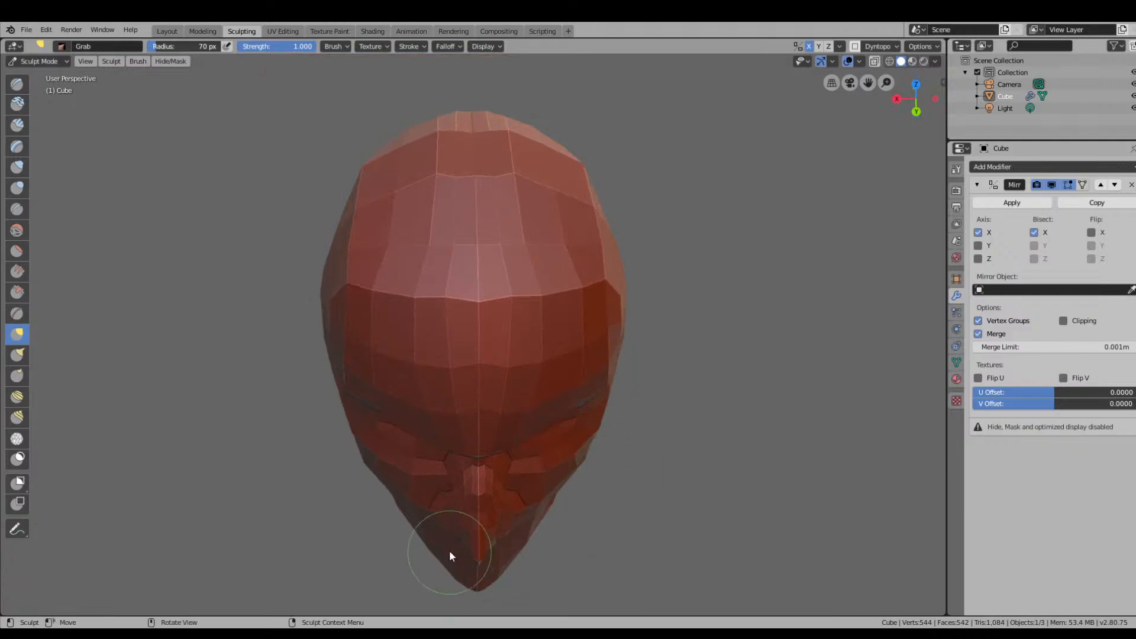
left_click_drag(457, 534, 448, 542)
middle_click_drag(448, 542, 709, 482)
mouse_move(636, 456)
left_mouse_down()
mouse_move(670, 479)
mouse_move(664, 469)
left_mouse_up()
middle_click_drag(665, 470, 641, 460)
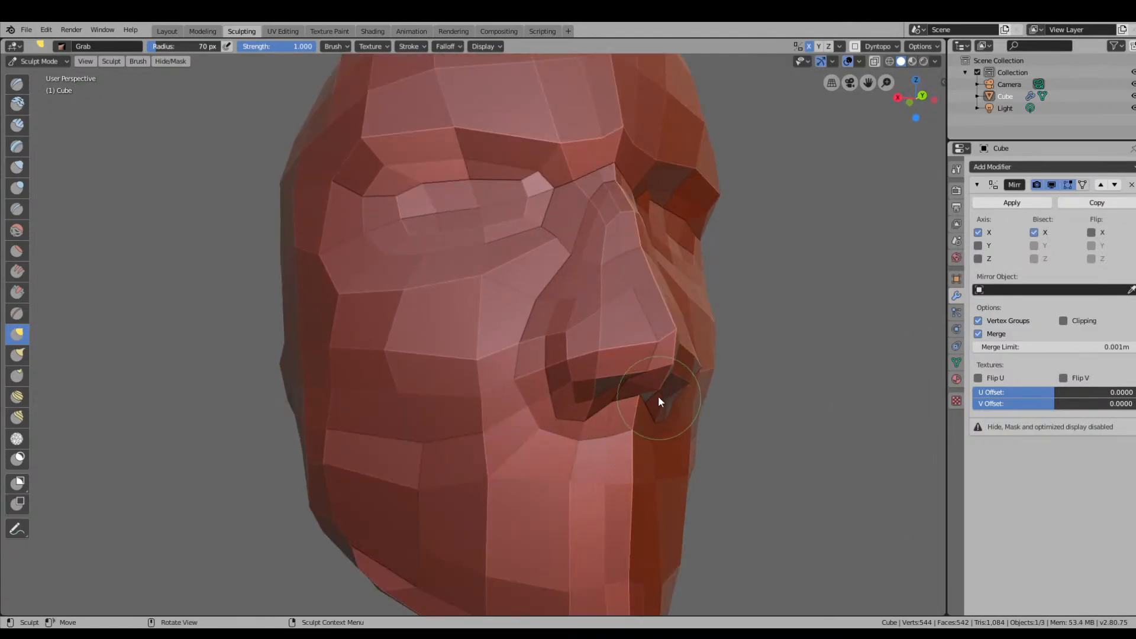
Push up the underside of the nose, widen the nostril wing and nudge the nose tip with the Grab brush.
left_click_drag(659, 398, 641, 378)
mouse_move(642, 377)
middle_mouse_down()
mouse_move(639, 363)
mouse_move(574, 411)
middle_mouse_up()
mouse_move(515, 454)
left_mouse_down()
mouse_move(493, 439)
mouse_move(473, 449)
left_mouse_up()
middle_click_drag(524, 464, 705, 402)
mouse_move(822, 362)
left_mouse_down()
mouse_move(796, 355)
mouse_move(820, 357)
left_mouse_up()
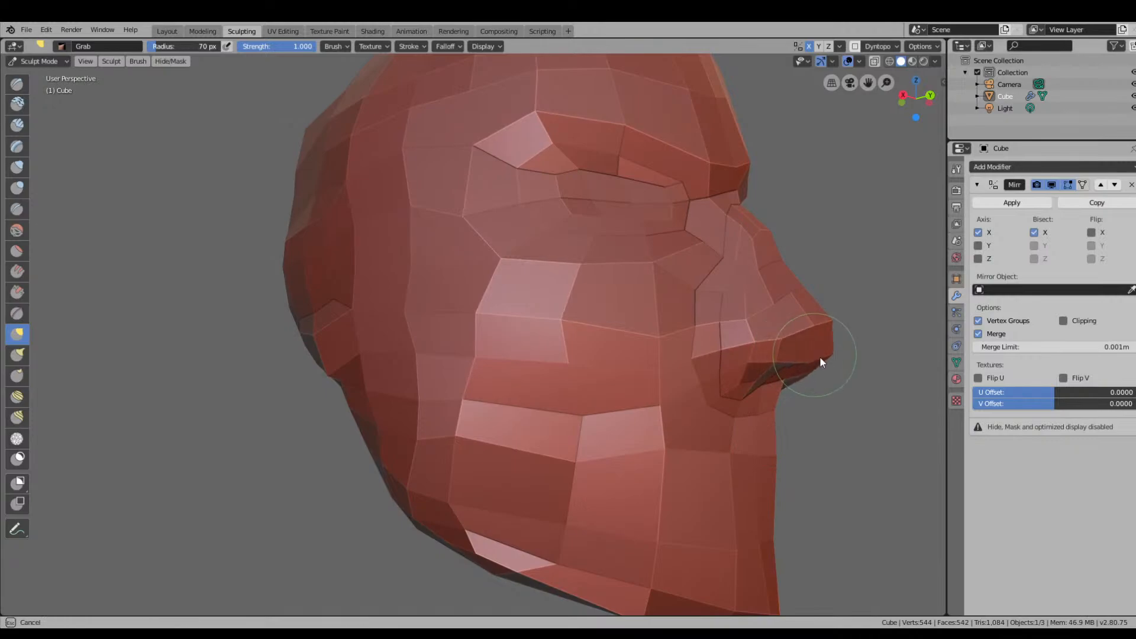
Raise the crease above the nostril wing and pull the side of the bridge up toward the brow with the Grab brush.
mouse_move(822, 357)
middle_mouse_down()
mouse_move(819, 388)
mouse_move(676, 462)
middle_mouse_up()
left_click_drag(537, 518, 553, 491)
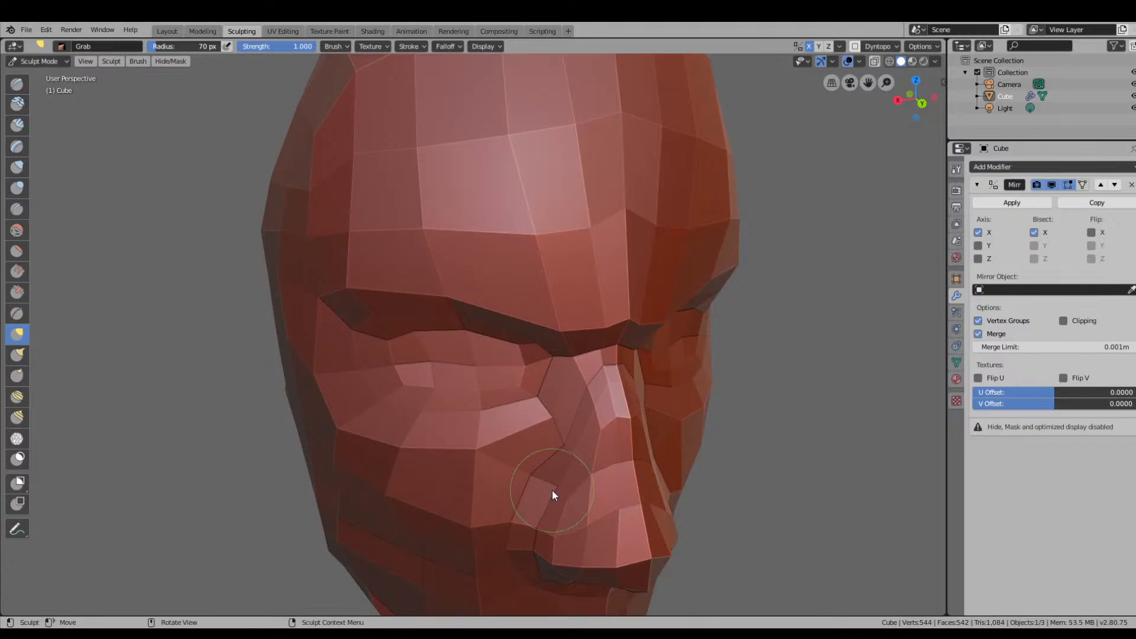
mouse_move(601, 427)
left_mouse_down()
mouse_move(632, 417)
mouse_move(627, 402)
left_mouse_up()
Refine the upper nose bridge's profile just below the brow with short Grab brush strokes.
mouse_move(627, 402)
middle_mouse_down()
mouse_move(803, 389)
mouse_move(841, 343)
middle_mouse_up()
scroll(920, 356, "up", 4)
scroll(919, 358, "down", 5)
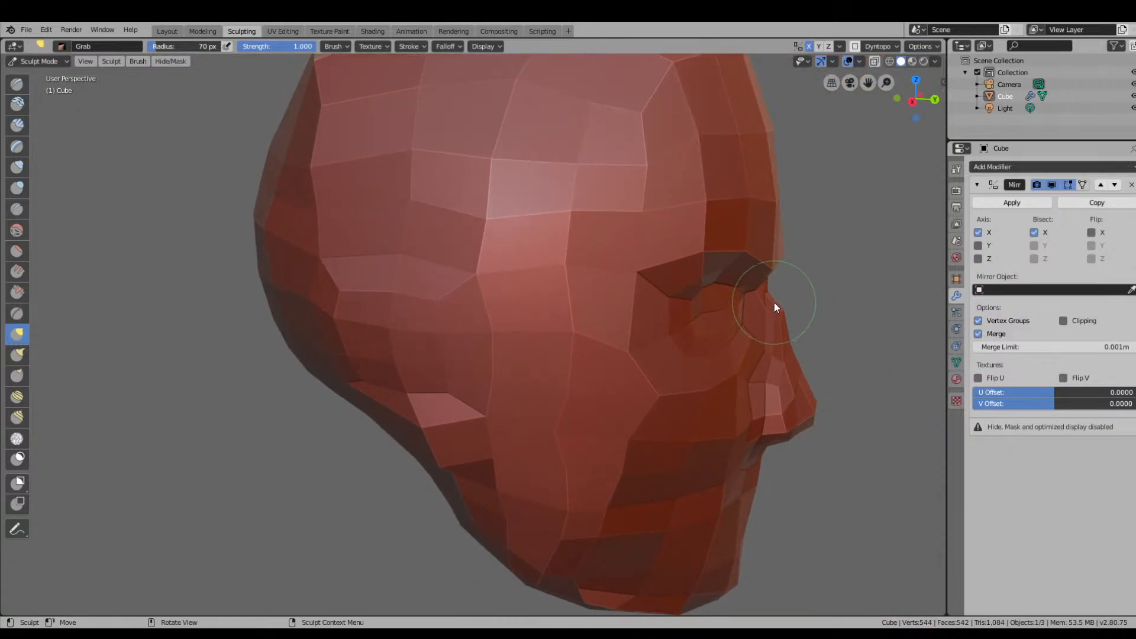
left_click_drag(774, 303, 772, 297)
left_click_drag(775, 307, 791, 320)
left_click_drag(795, 315, 766, 321)
mouse_move(773, 323)
middle_mouse_down()
mouse_move(787, 326)
mouse_move(716, 349)
middle_mouse_up()
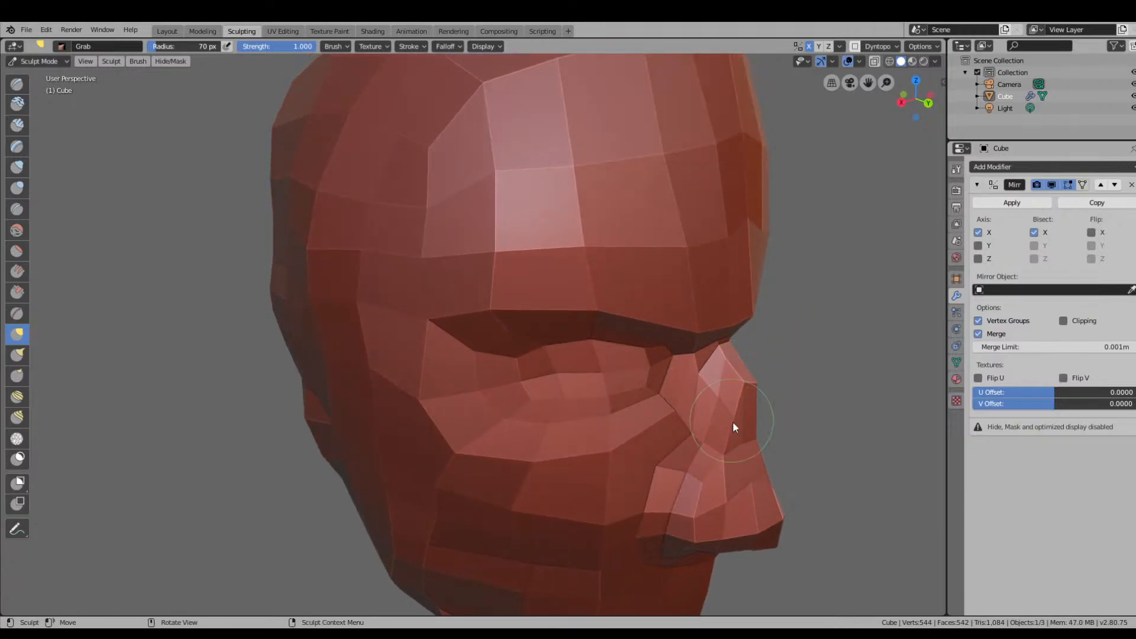
Pull the bridge of the nose forward with the Grab brush at a 70 px radius.
middle_click_drag(733, 421, 787, 406)
mouse_move(803, 382)
left_mouse_down()
mouse_move(805, 400)
mouse_move(837, 413)
mouse_move(828, 388)
left_mouse_up()
mouse_move(828, 396)
middle_mouse_down()
mouse_move(830, 405)
mouse_move(565, 437)
middle_mouse_up()
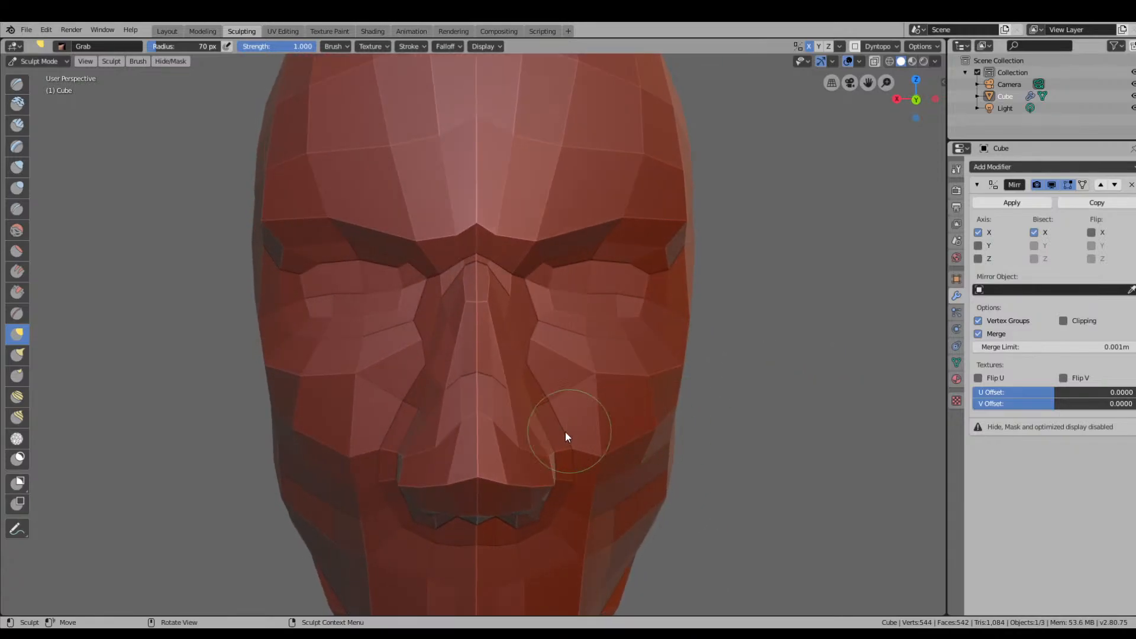
Reduce the Grab brush radius to 40 px and refine the side of the nose and the profile above its tip.
key("bracketleft")
key("bracketleft")
key("bracketleft")
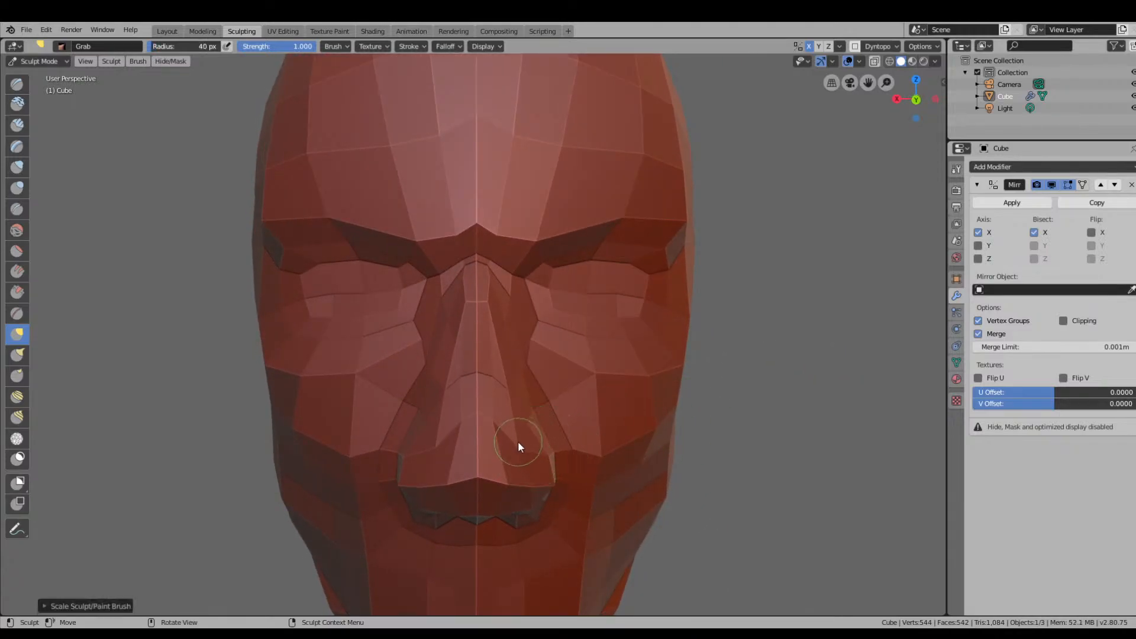
left_click_drag(439, 443, 432, 444)
middle_click_drag(509, 456, 581, 449)
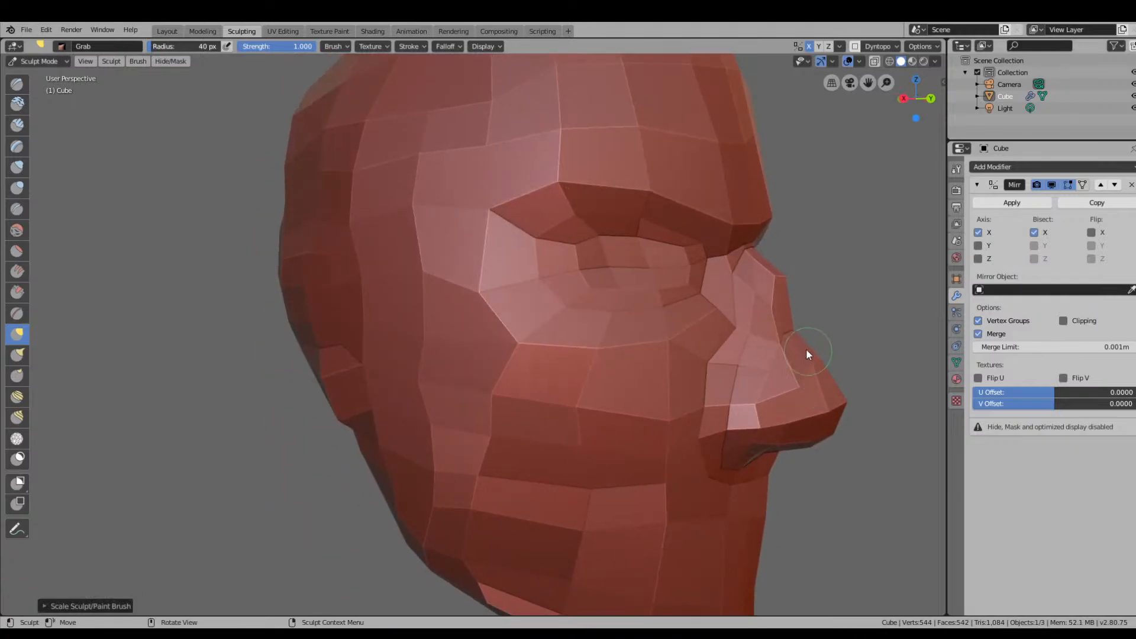
left_click_drag(807, 351, 798, 330)
mouse_move(814, 333)
middle_mouse_down()
mouse_move(727, 343)
mouse_move(801, 336)
mouse_move(763, 336)
middle_mouse_up()
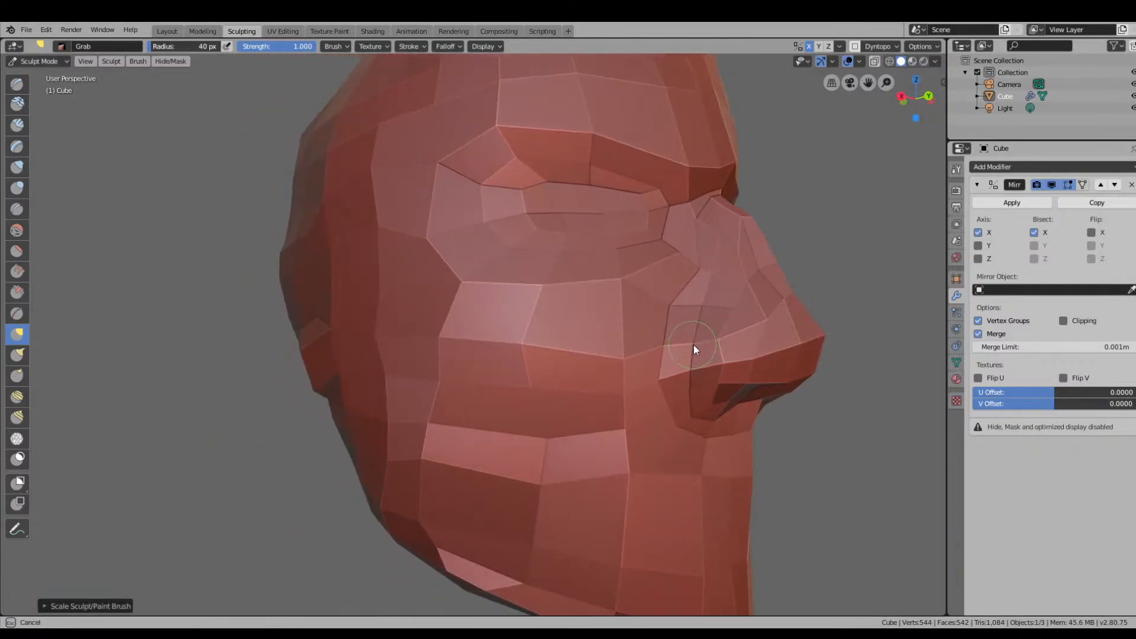
Enlarge the Grab brush to over 70 px and reshape the nostril wing and the underside of the nose.
middle_click_drag(724, 383, 541, 400)
key("bracketright")
key("bracketright")
key("bracketright")
key("bracketright")
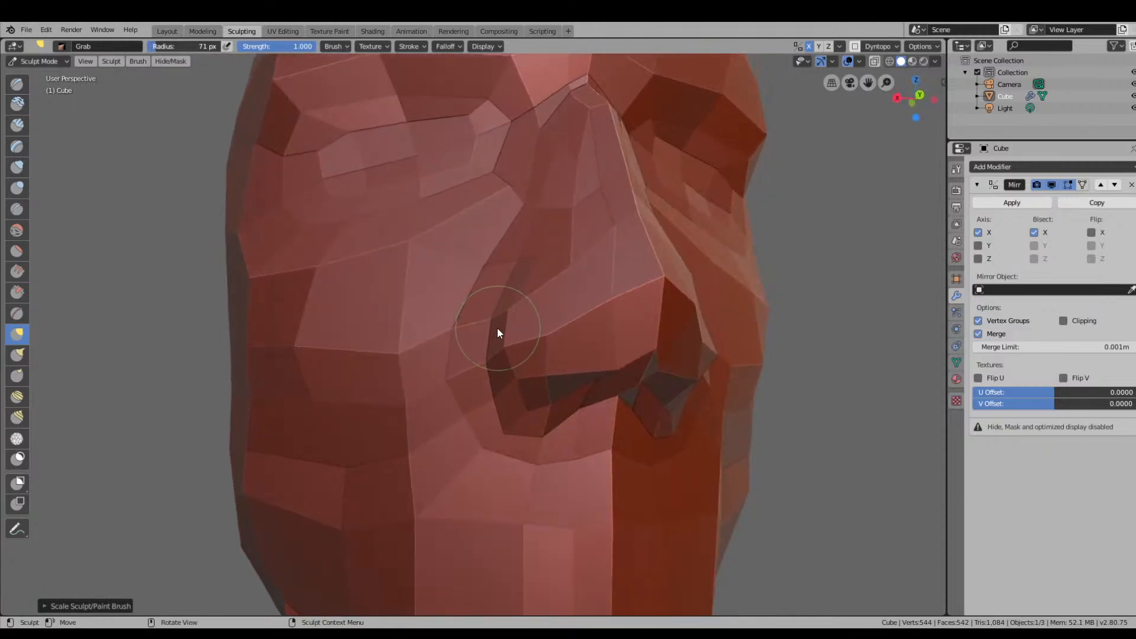
mouse_move(494, 329)
left_mouse_down()
mouse_move(509, 393)
mouse_move(535, 416)
mouse_move(458, 430)
left_mouse_up()
mouse_move(560, 420)
left_mouse_down()
mouse_move(616, 411)
mouse_move(584, 414)
left_mouse_up()
mouse_move(604, 408)
middle_mouse_down()
mouse_move(575, 416)
mouse_move(605, 408)
middle_mouse_up()
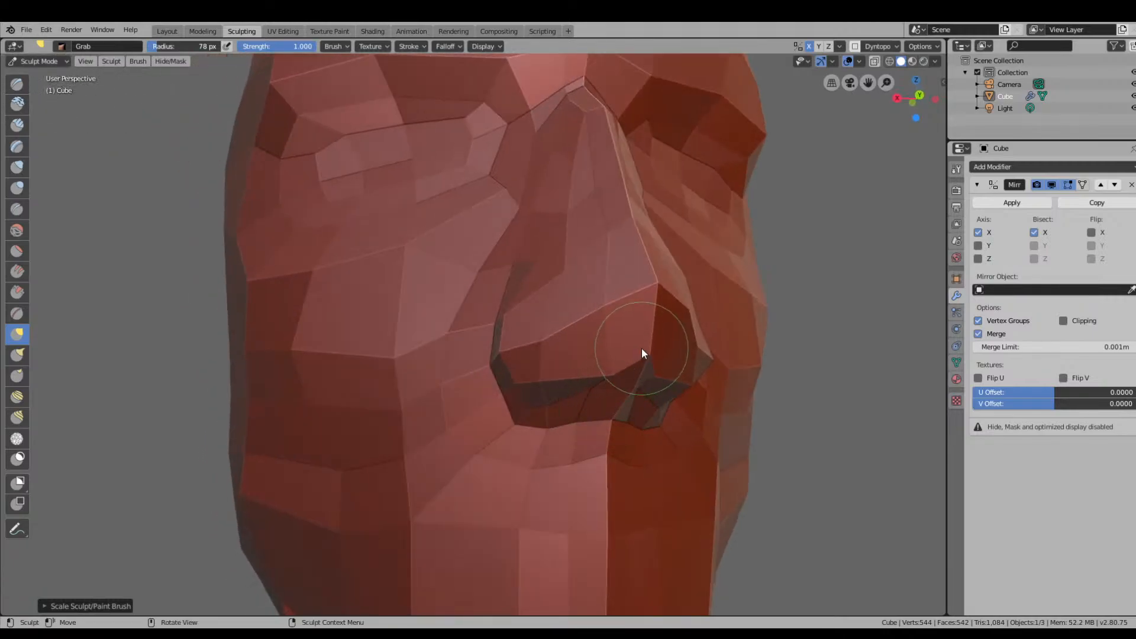
Pull the lower edge of the nose tip down and shape the nostril wing beside the cheek.
left_click_drag(645, 354, 641, 362)
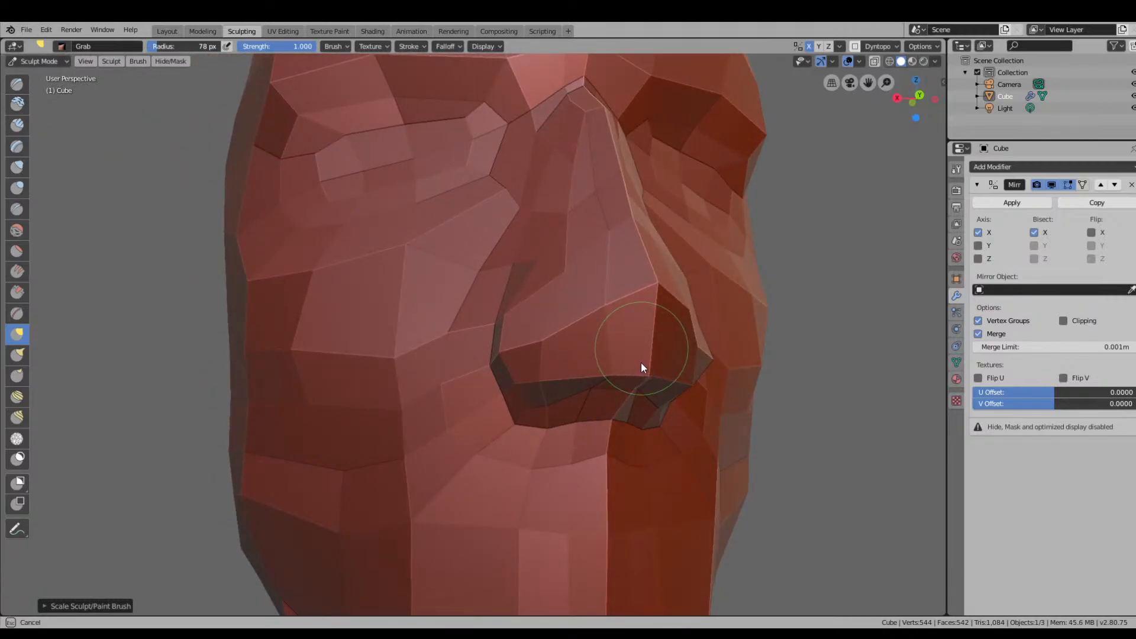
mouse_move(641, 362)
middle_mouse_down()
mouse_move(634, 381)
mouse_move(619, 382)
mouse_move(641, 385)
middle_mouse_up()
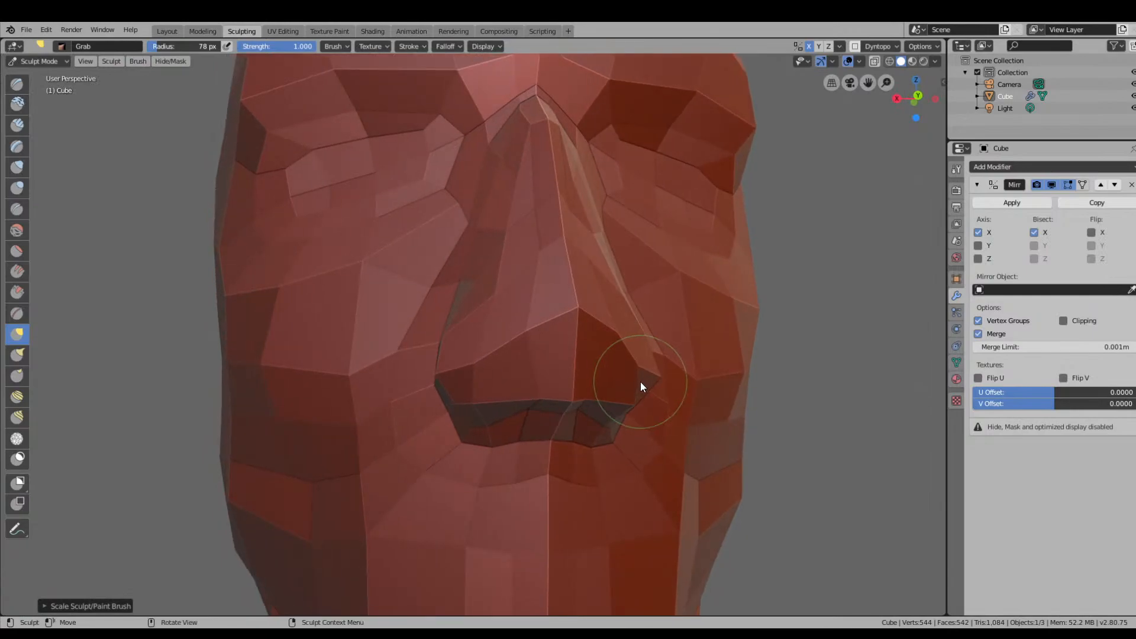
scroll(559, 357, "up", 2)
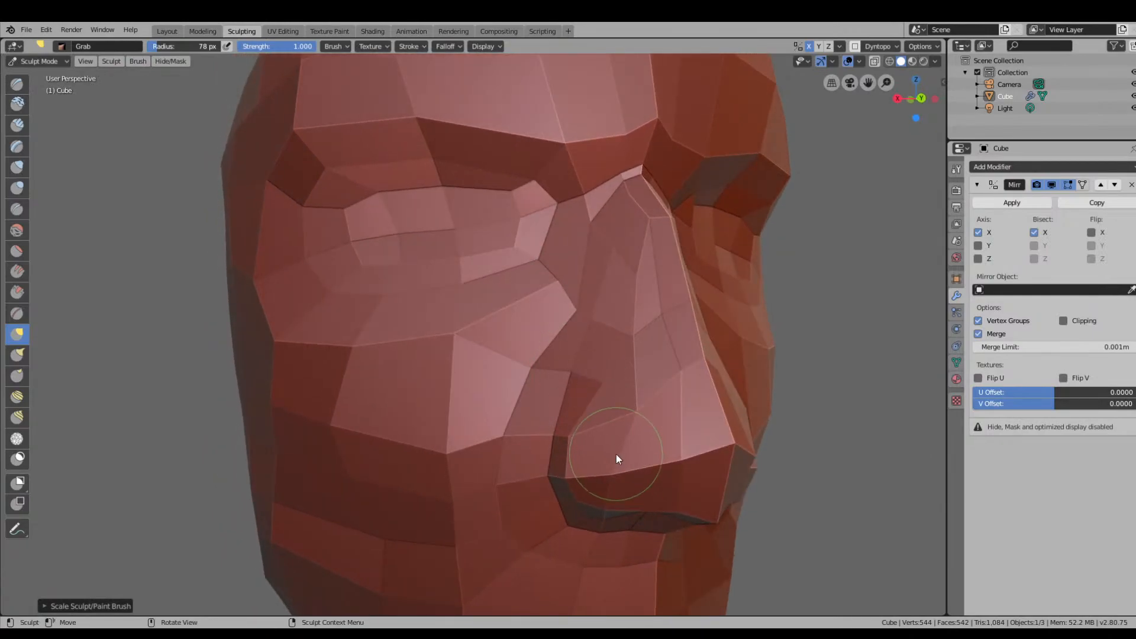
mouse_move(626, 408)
middle_mouse_down()
mouse_move(637, 410)
mouse_move(620, 396)
middle_mouse_up()
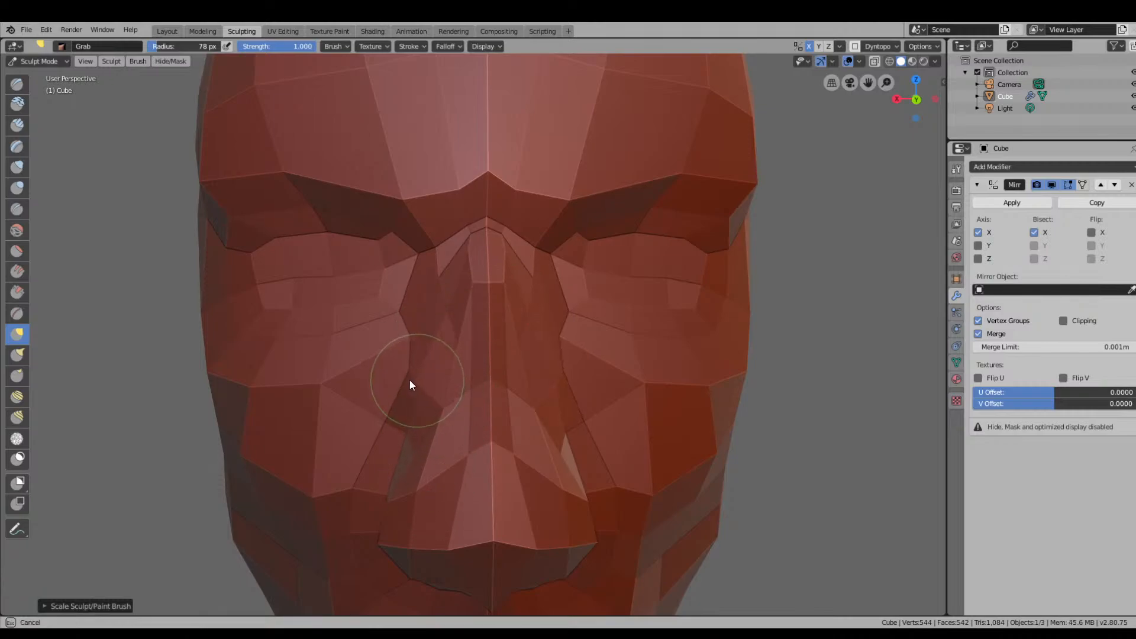
middle_click_drag(431, 445, 527, 448)
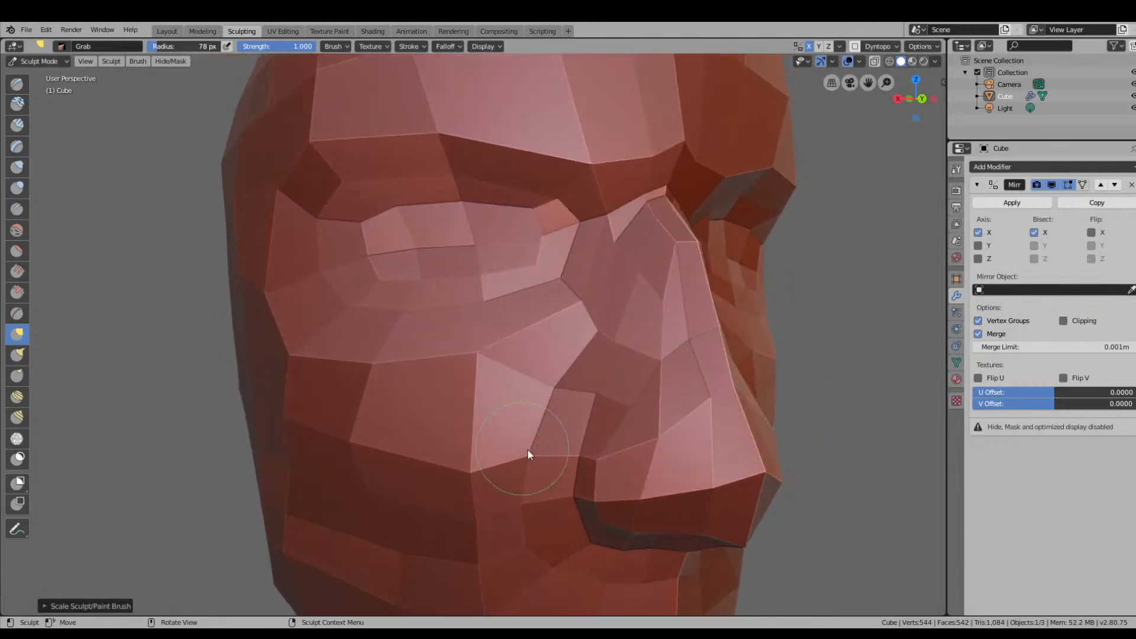
mouse_move(598, 462)
left_mouse_down()
mouse_move(570, 473)
mouse_move(573, 507)
left_mouse_up()
middle_click_drag(573, 507, 522, 417)
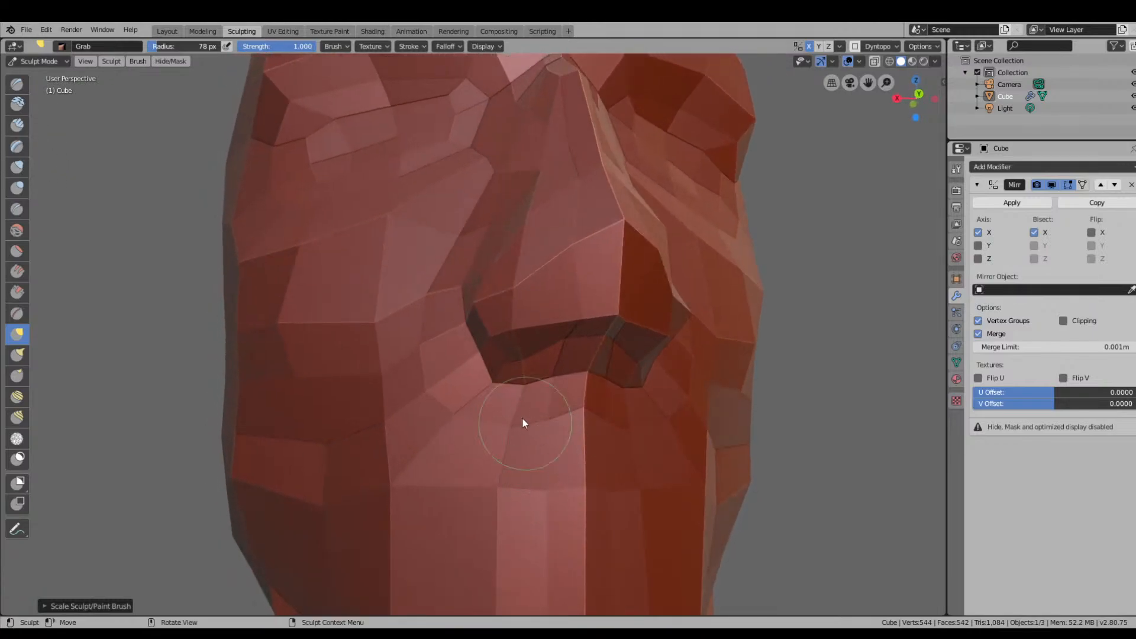
Shift the nostril base toward the centre and adjust the area where the nose meets the upper lip.
mouse_move(461, 335)
left_mouse_down()
mouse_move(485, 355)
mouse_move(492, 388)
mouse_move(524, 382)
left_mouse_up()
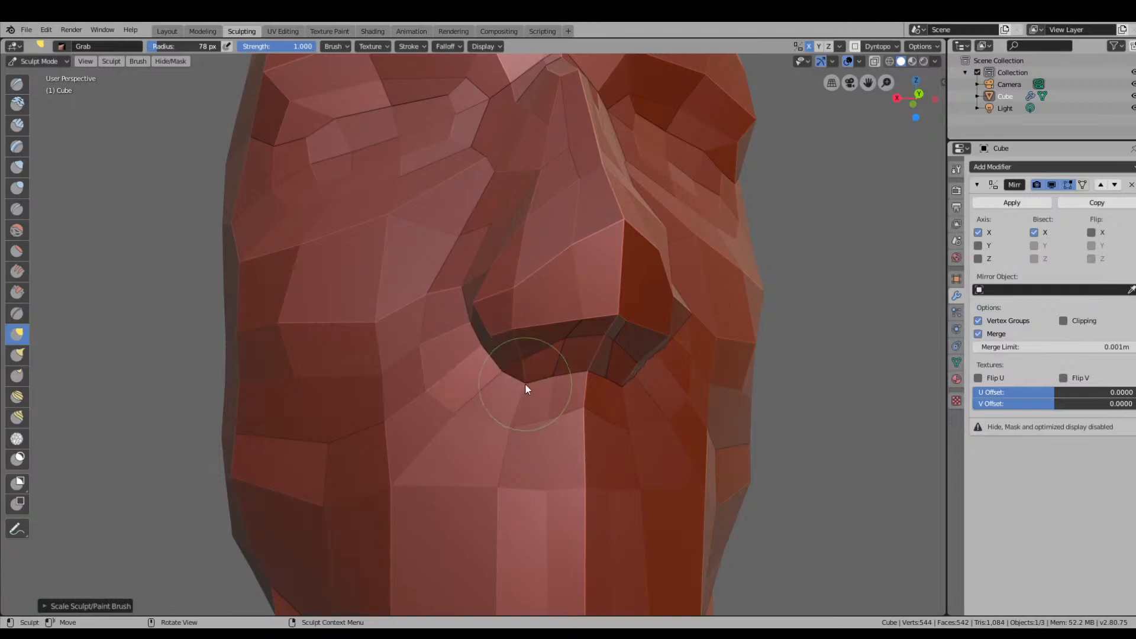
middle_click_drag(527, 374, 566, 406)
left_click_drag(681, 481, 678, 503)
middle_click_drag(680, 526, 635, 499)
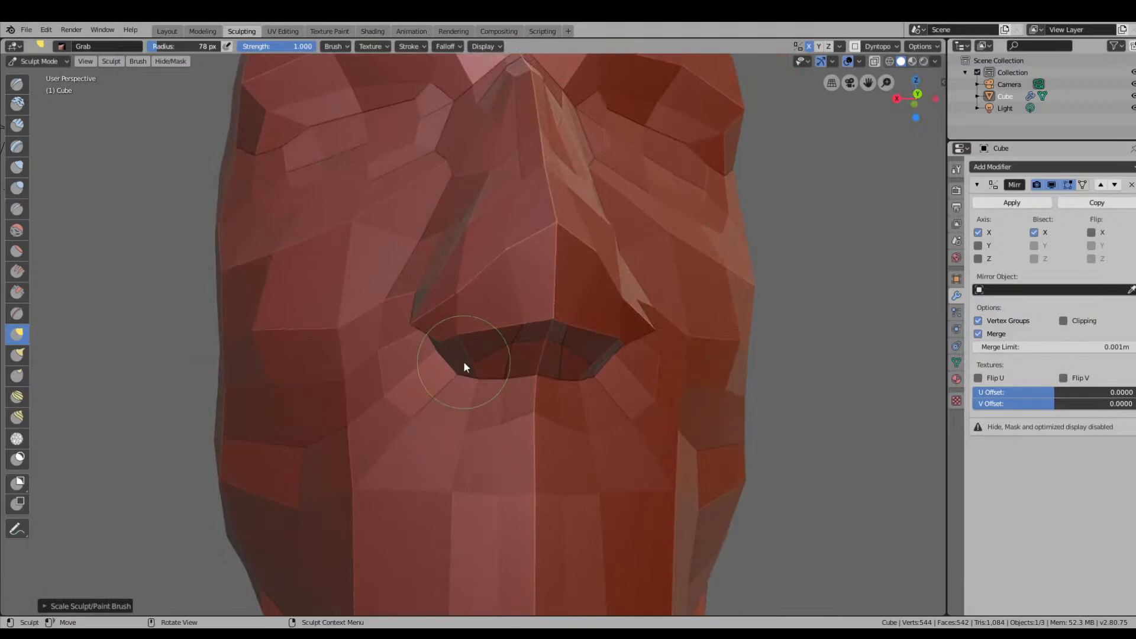
middle_click_drag(464, 361, 509, 301)
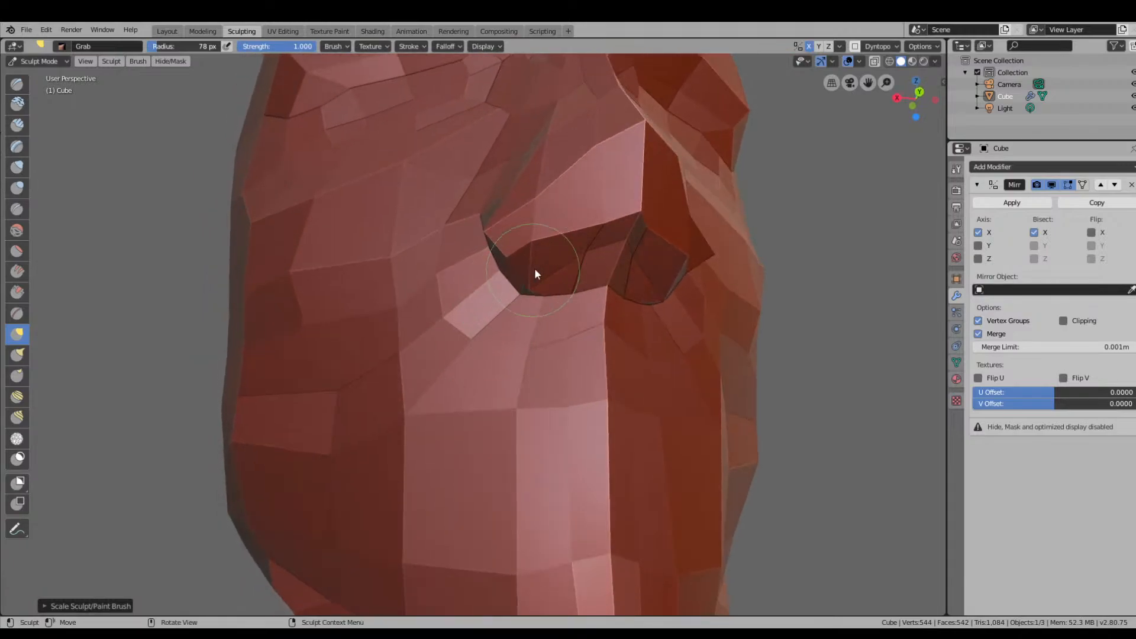
Pull the nostril rim and lower edge of the nose tip down, and move the side of the nose toward its ridge.
mouse_move(535, 268)
left_mouse_down()
mouse_move(587, 247)
mouse_move(588, 263)
mouse_move(634, 229)
left_mouse_up()
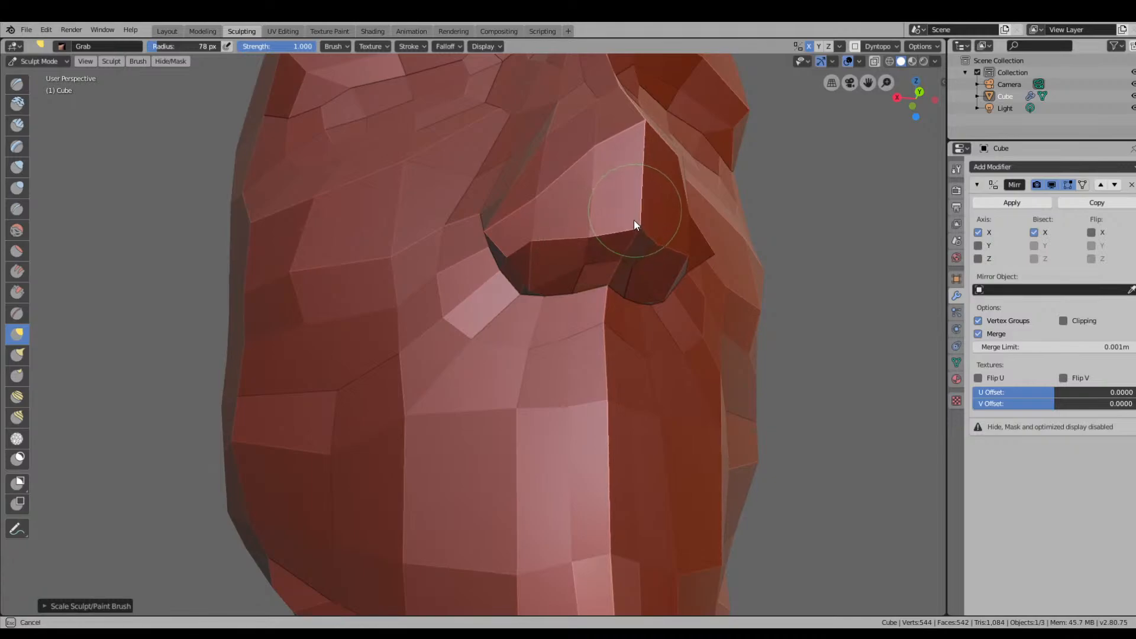
mouse_move(629, 228)
middle_mouse_down()
mouse_move(629, 252)
mouse_move(586, 254)
mouse_move(460, 360)
mouse_move(591, 330)
mouse_move(680, 382)
mouse_move(798, 391)
mouse_move(855, 371)
mouse_move(800, 407)
middle_mouse_up()
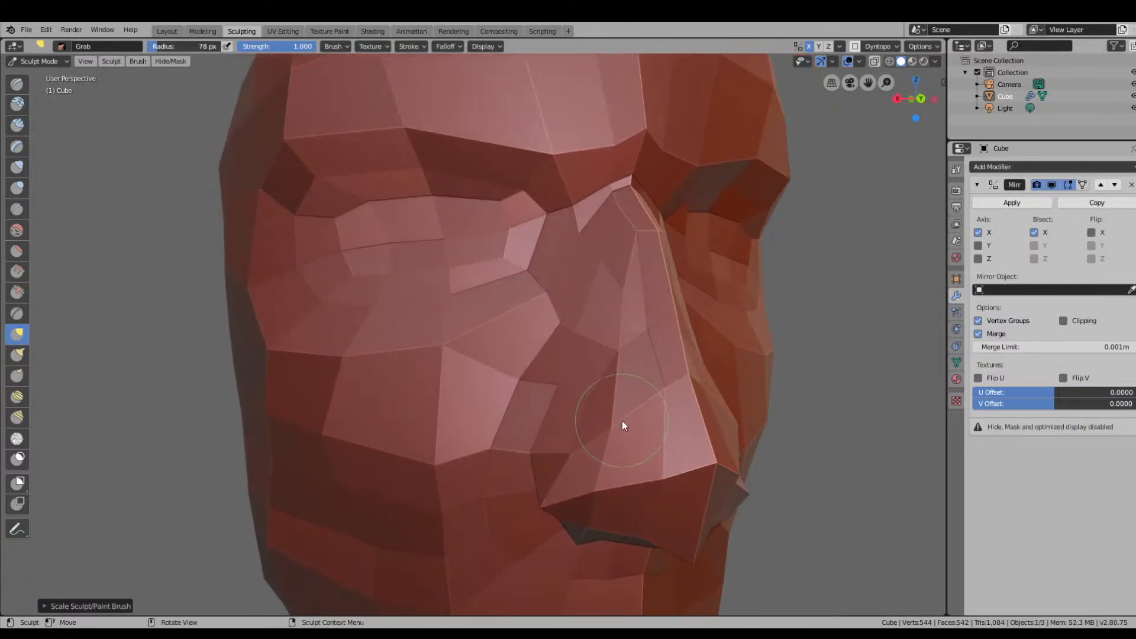
mouse_move(618, 417)
left_mouse_down()
mouse_move(692, 398)
mouse_move(654, 403)
left_mouse_up()
middle_click_drag(665, 418, 827, 422)
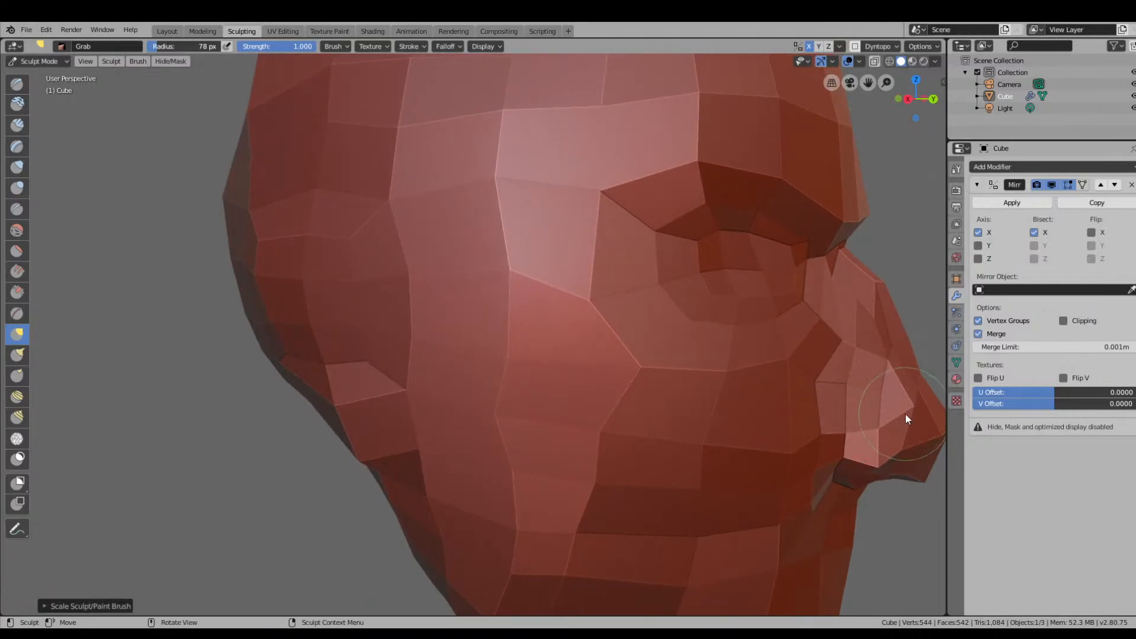
Lower the nose tip and pull the central brow ridge forward in the head's profile.
scroll(882, 432, "down", 5)
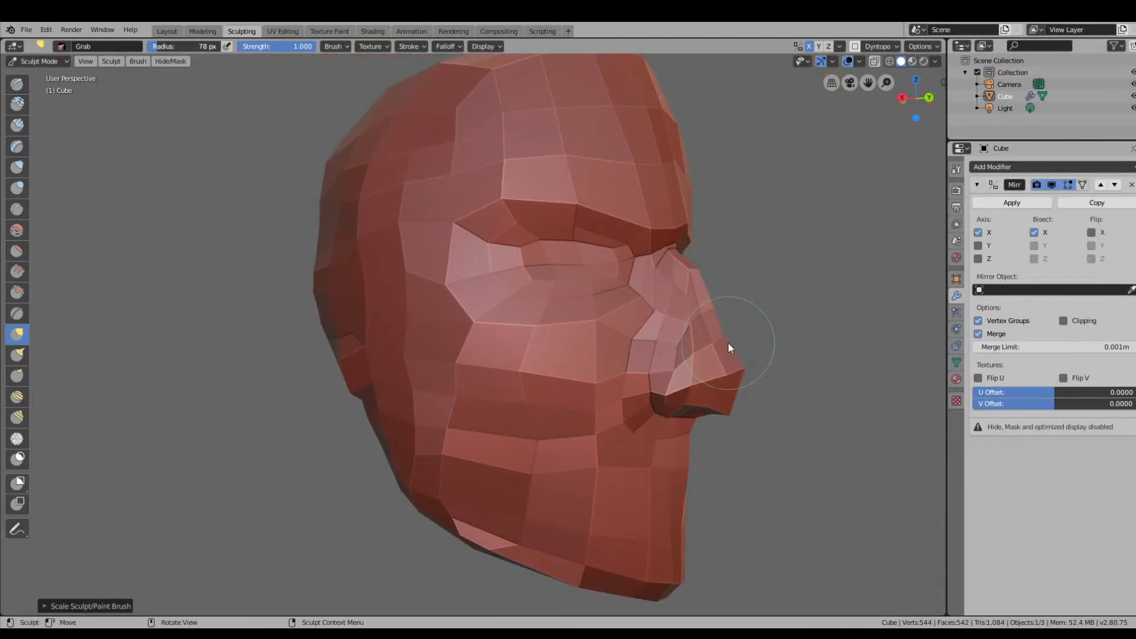
scroll(754, 358, "down", 4)
middle_click_drag(750, 364, 639, 395)
scroll(559, 384, "up", 5)
scroll(486, 388, "down", 6)
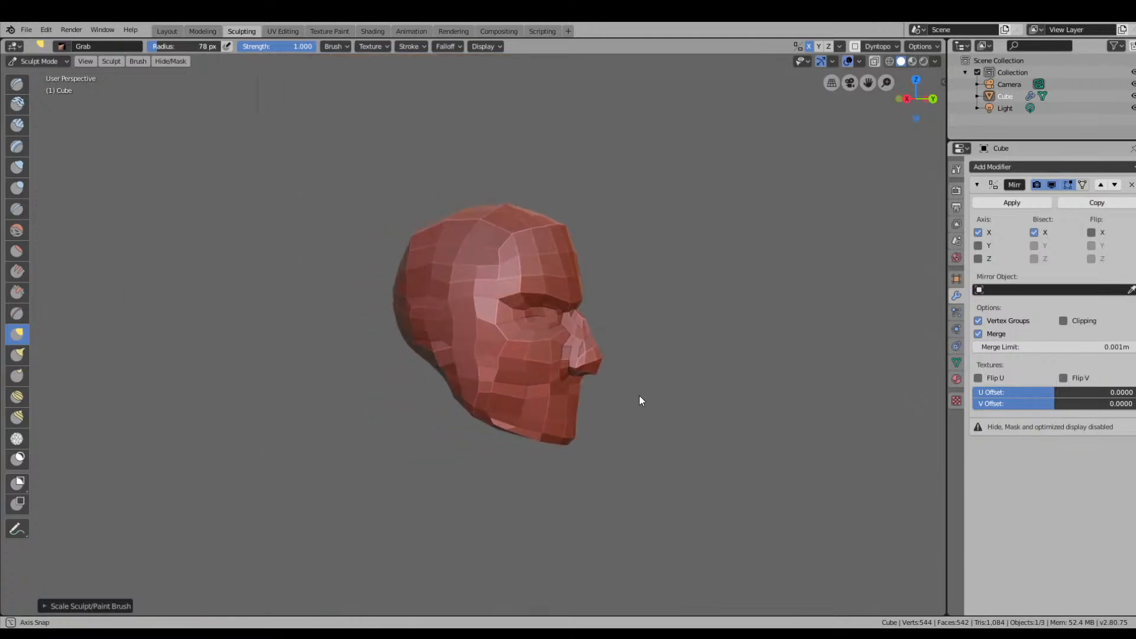
scroll(640, 395, "up", 4)
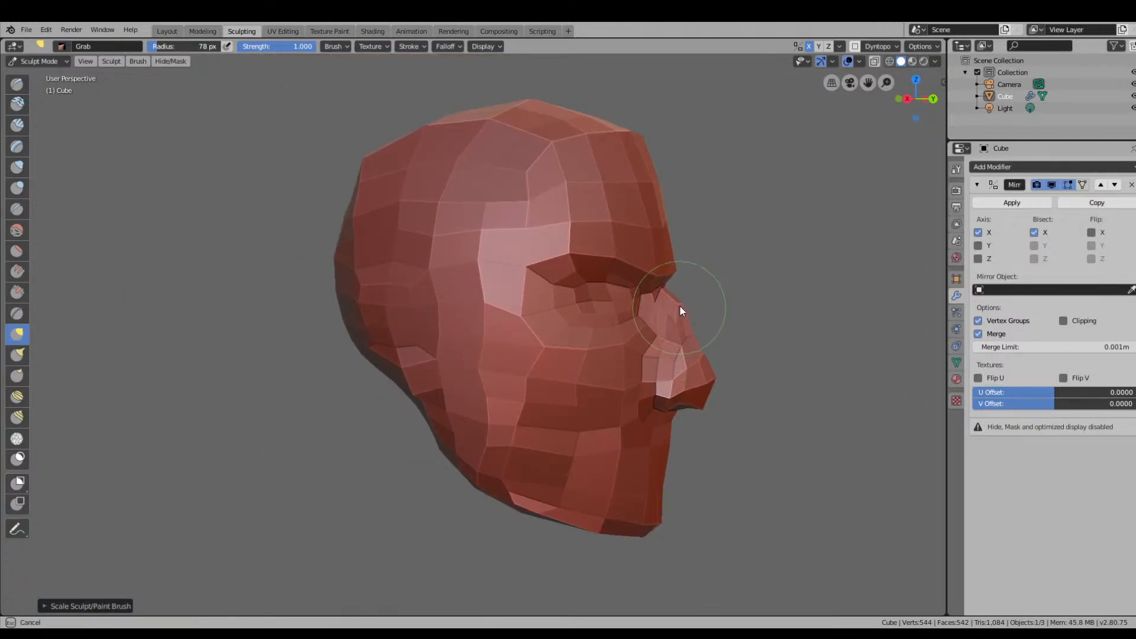
middle_click_drag(694, 358, 715, 386)
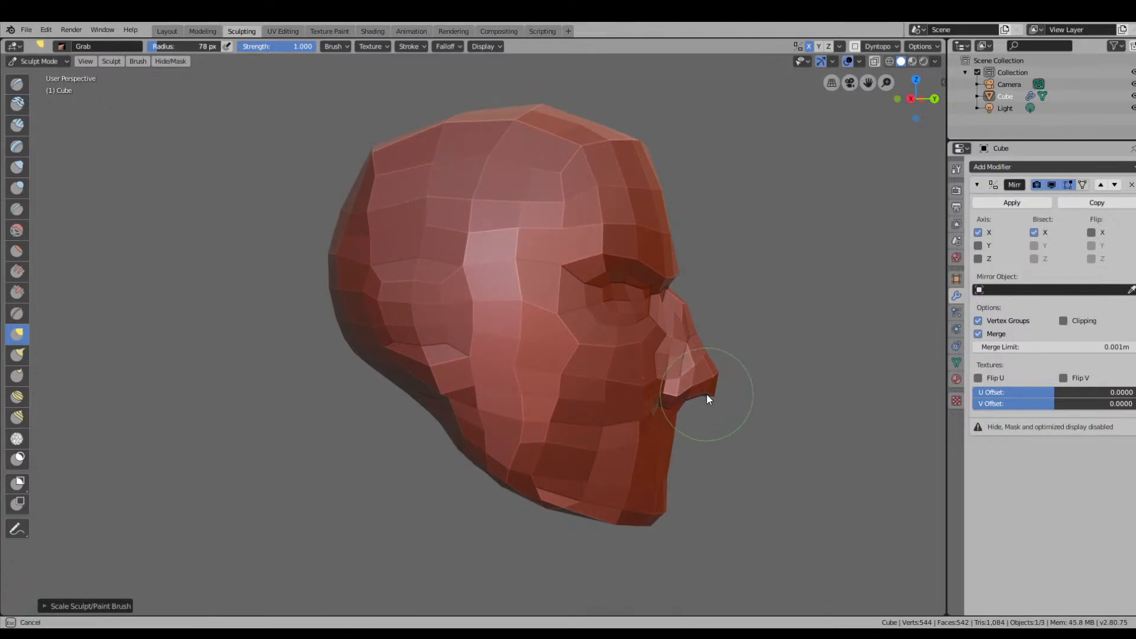
left_click_drag(710, 402, 711, 403)
mouse_move(751, 350)
middle_mouse_down()
mouse_move(765, 339)
mouse_move(603, 335)
mouse_move(513, 348)
mouse_move(745, 343)
middle_mouse_up()
left_click_drag(666, 245, 687, 276)
mouse_move(709, 307)
middle_mouse_down()
mouse_move(734, 318)
mouse_move(724, 325)
middle_mouse_up()
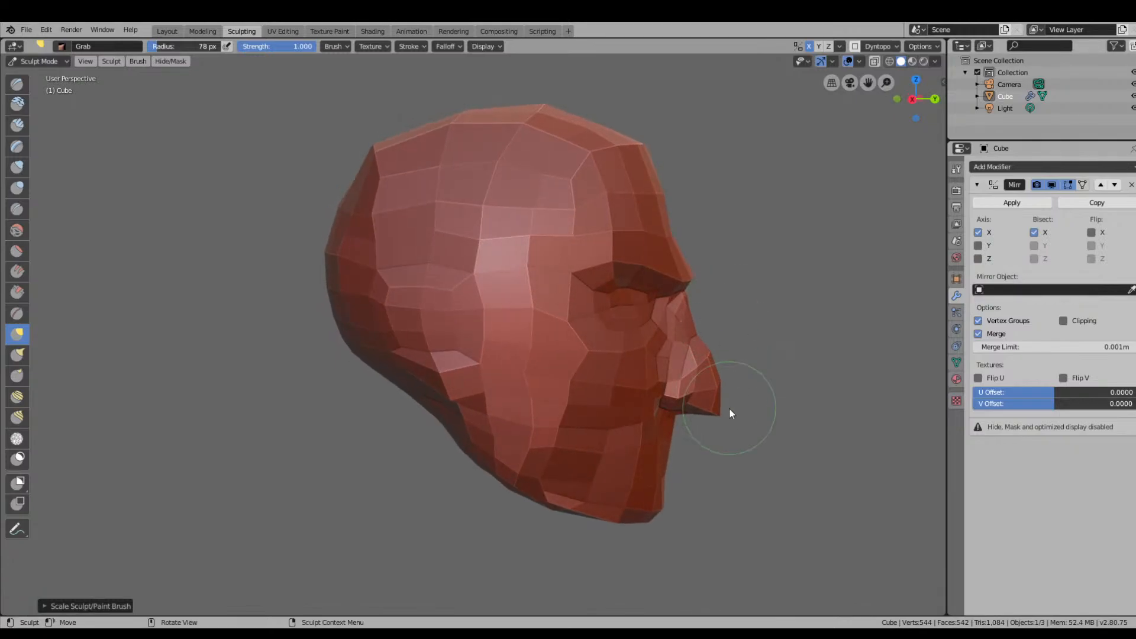
Pull the upper lip area beneath the nose forward to start the mouth's protrusion.
middle_click_drag(729, 411, 712, 414)
mouse_move(711, 421)
left_mouse_down()
mouse_move(678, 456)
mouse_move(679, 440)
left_mouse_up()
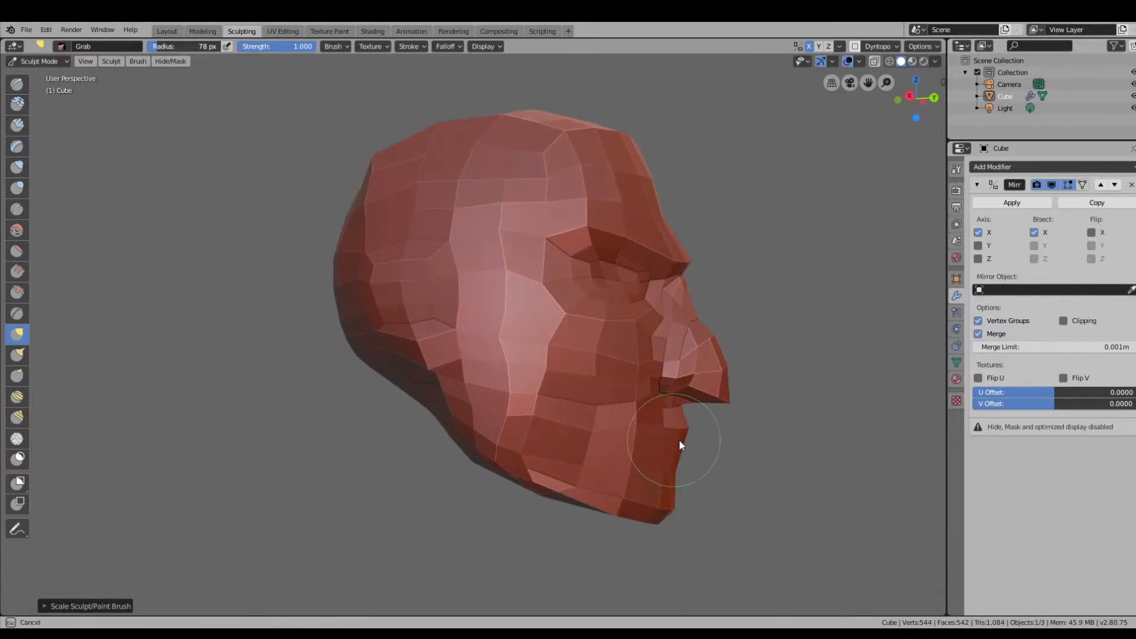
mouse_move(676, 441)
middle_mouse_down()
mouse_move(645, 460)
mouse_move(540, 453)
middle_mouse_up()
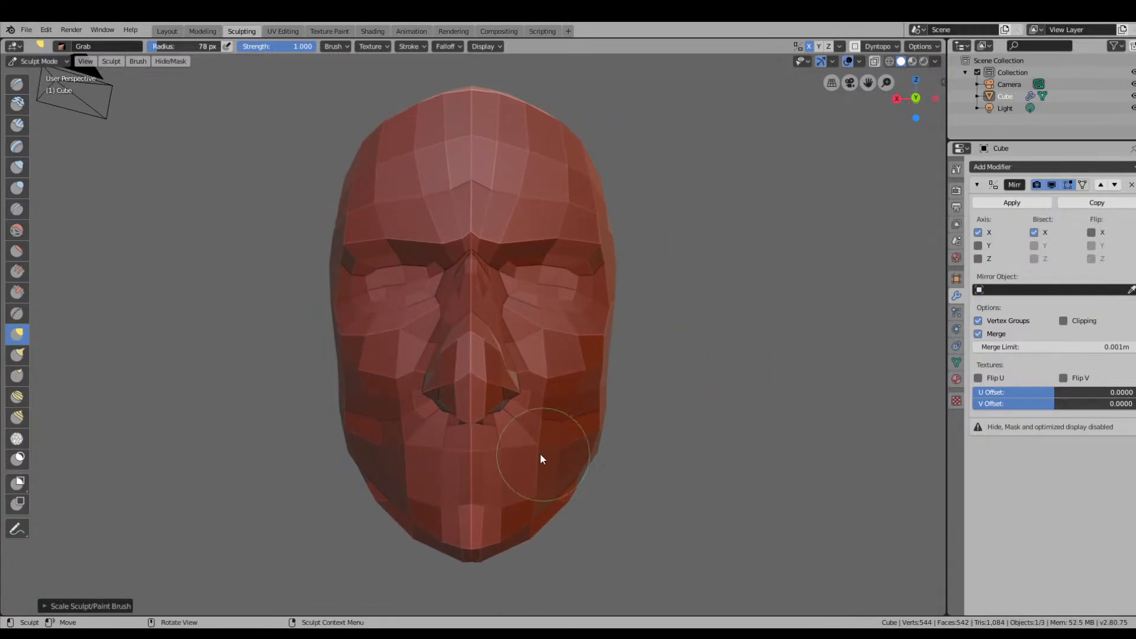
Adjust the mouth sides and lower cheeks from the front with small Grab strokes.
left_click_drag(538, 452, 543, 452)
left_click_drag(393, 381, 388, 379)
left_click_drag(413, 452, 370, 445)
left_click_drag(374, 380, 364, 379)
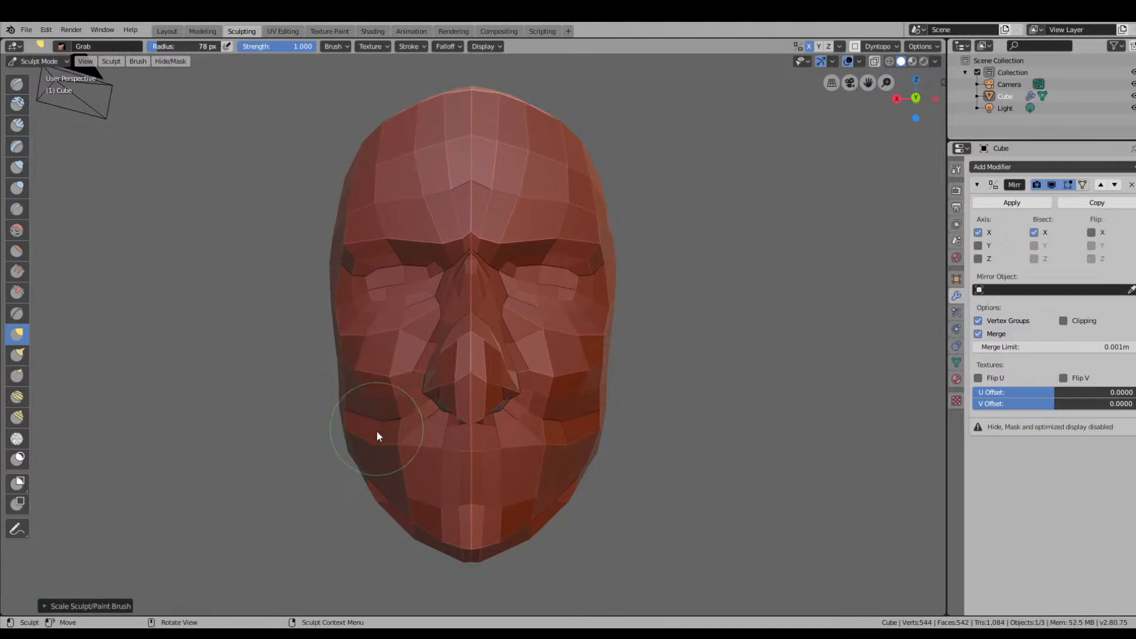
left_click_drag(374, 448, 382, 449)
mouse_move(405, 451)
left_mouse_down()
mouse_move(423, 499)
mouse_move(449, 503)
left_mouse_up()
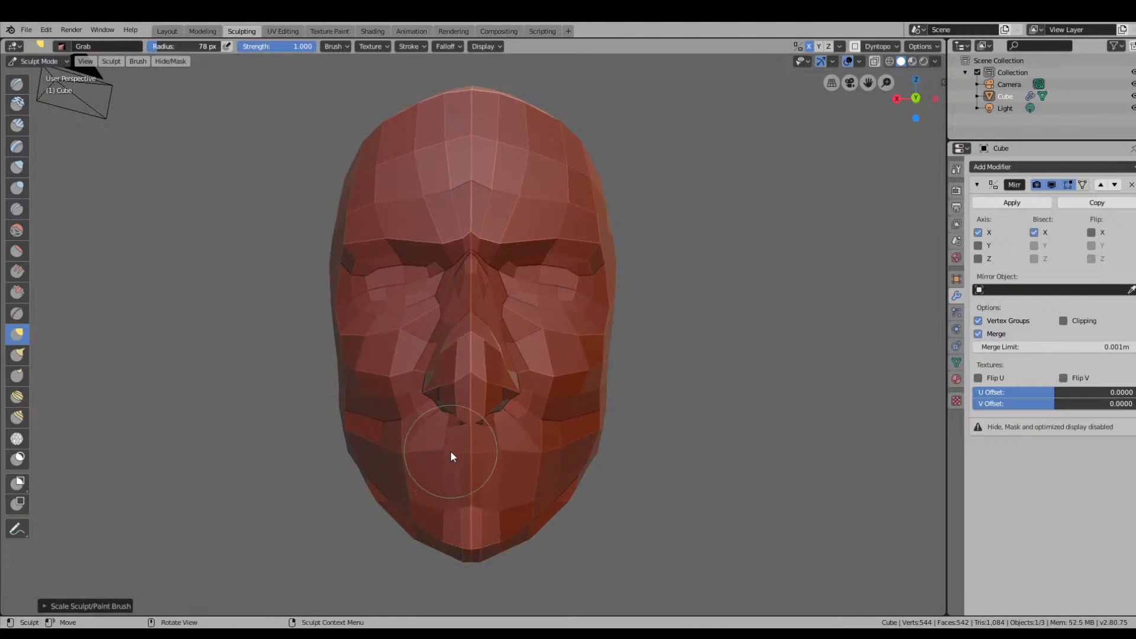
Reshape the area between mouth and chin and the area beside the mouth with the Grab brush.
middle_click_drag(450, 454, 515, 463)
mouse_move(607, 502)
left_mouse_down()
mouse_move(579, 497)
mouse_move(588, 492)
left_mouse_up()
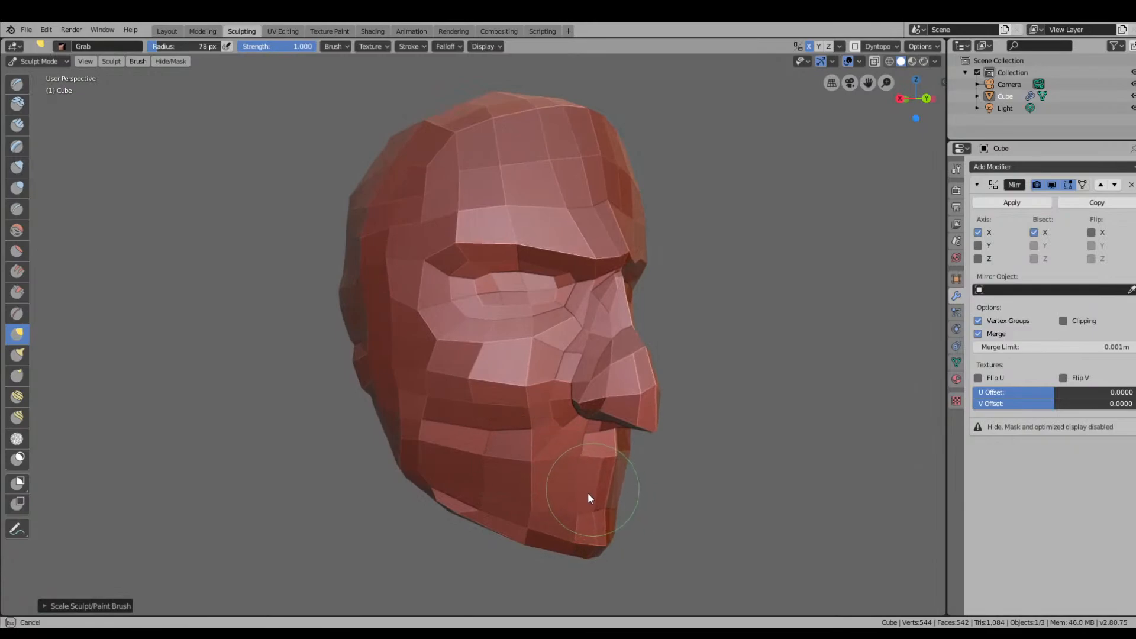
middle_click_drag(587, 493, 581, 485)
left_click_drag(554, 448, 547, 445)
mouse_move(547, 446)
middle_mouse_down()
mouse_move(591, 436)
mouse_move(551, 423)
mouse_move(571, 452)
mouse_move(609, 395)
middle_mouse_up()
Push the cheek beside the nose up and outward to shape the cheekbone.
left_click_drag(581, 350, 591, 323)
mouse_move(604, 344)
middle_mouse_down()
mouse_move(587, 361)
mouse_move(567, 356)
middle_mouse_up()
mouse_move(519, 358)
left_mouse_down()
mouse_move(488, 331)
mouse_move(474, 359)
left_mouse_up()
mouse_move(473, 359)
middle_mouse_down()
mouse_move(503, 385)
mouse_move(489, 392)
mouse_move(532, 375)
middle_mouse_up()
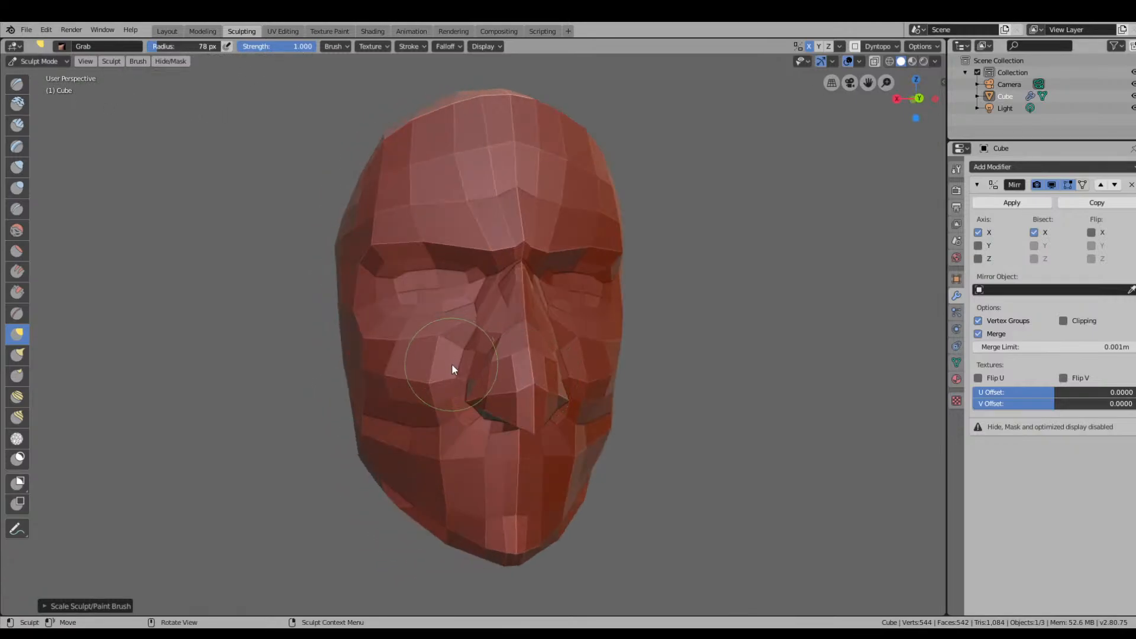
mouse_move(452, 363)
left_mouse_down()
mouse_move(449, 373)
mouse_move(439, 346)
left_mouse_up()
mouse_move(439, 346)
middle_mouse_down()
mouse_move(541, 352)
mouse_move(531, 342)
mouse_move(496, 380)
mouse_move(419, 380)
middle_mouse_up()
left_click_drag(420, 381, 403, 378)
middle_click_drag(402, 377, 404, 407)
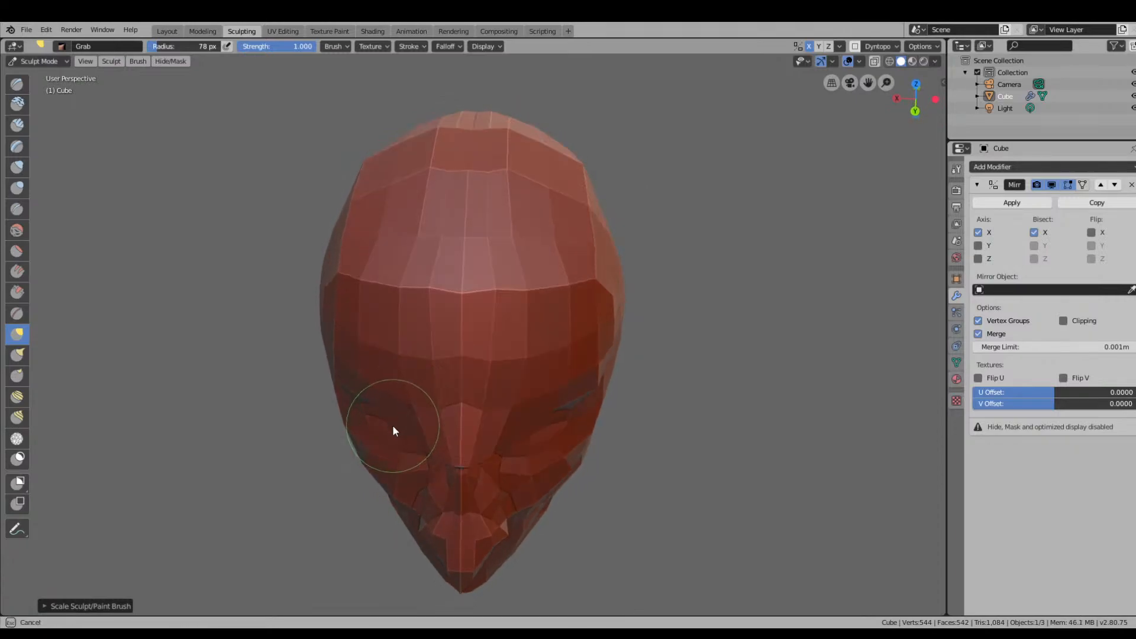
Reshape the eye area beneath the brow and beside the nose bridge with the Grab brush.
left_click_drag(389, 429, 383, 419)
mouse_move(393, 451)
middle_mouse_down()
mouse_move(500, 393)
mouse_move(611, 393)
mouse_move(499, 397)
middle_mouse_up()
left_click_drag(690, 436, 697, 425)
mouse_move(697, 425)
middle_mouse_down()
mouse_move(715, 428)
mouse_move(744, 403)
mouse_move(836, 423)
mouse_move(757, 394)
mouse_move(753, 407)
middle_mouse_up()
mouse_move(548, 290)
left_mouse_down()
mouse_move(529, 290)
mouse_move(515, 317)
mouse_move(556, 329)
left_mouse_up()
left_click_drag(499, 307, 507, 294)
mouse_move(507, 294)
middle_mouse_down()
mouse_move(513, 342)
mouse_move(499, 336)
middle_mouse_up()
left_click_drag(476, 352, 483, 349)
middle_click_drag(521, 342, 506, 393)
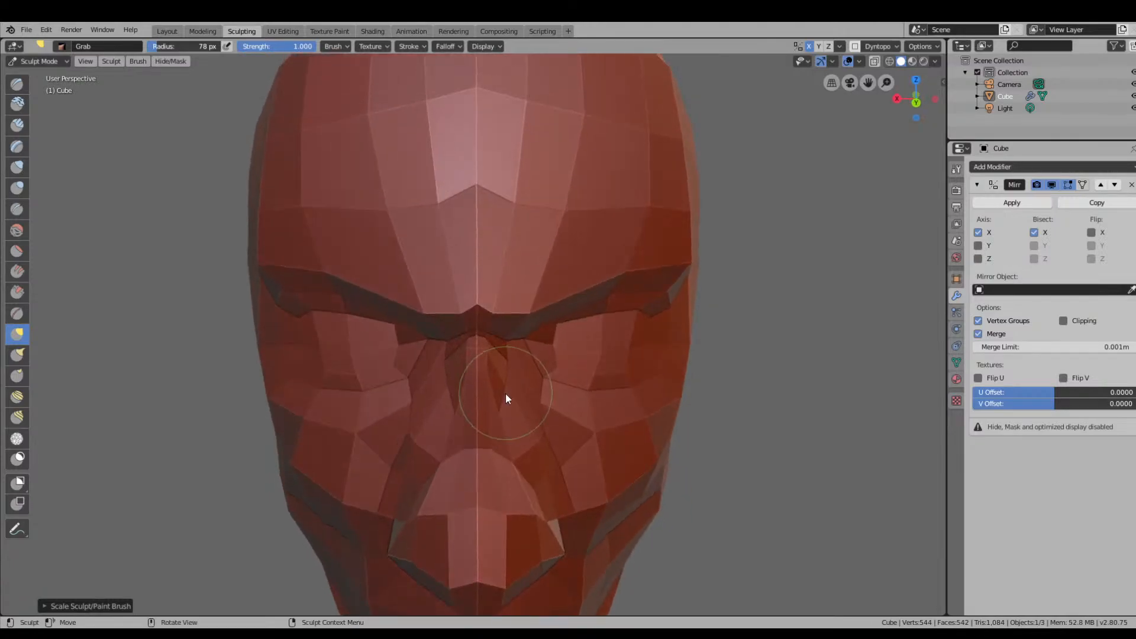
Pull the front of the nose slightly forward and raise the underside of its tip.
middle_click_drag(413, 562, 764, 553)
left_click_drag(796, 483, 807, 479)
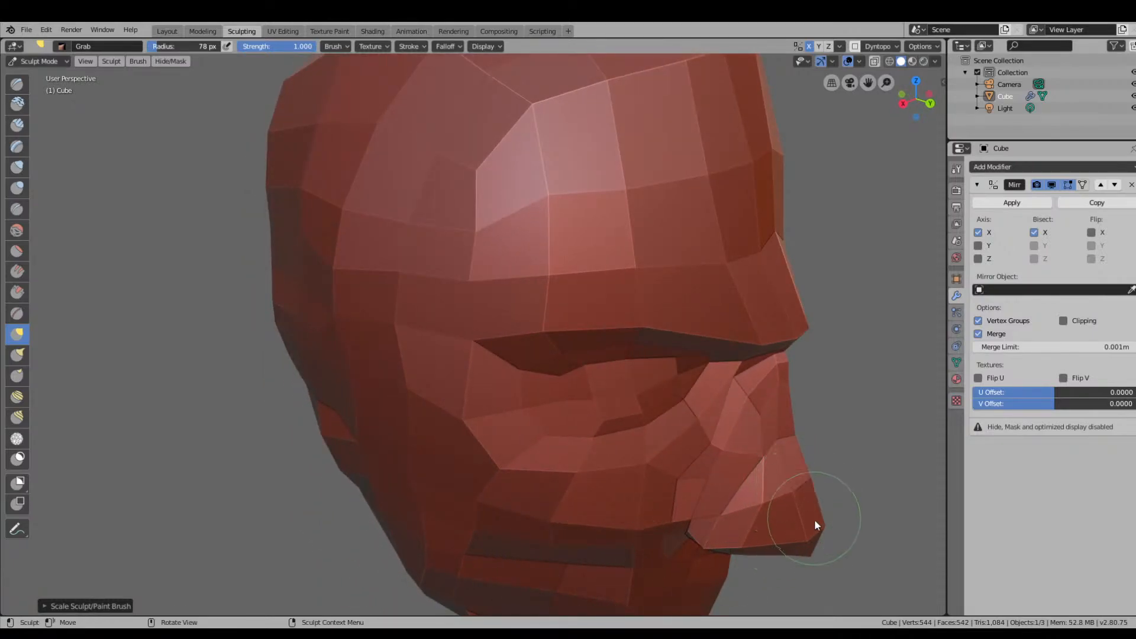
middle_click_drag(814, 520, 524, 535)
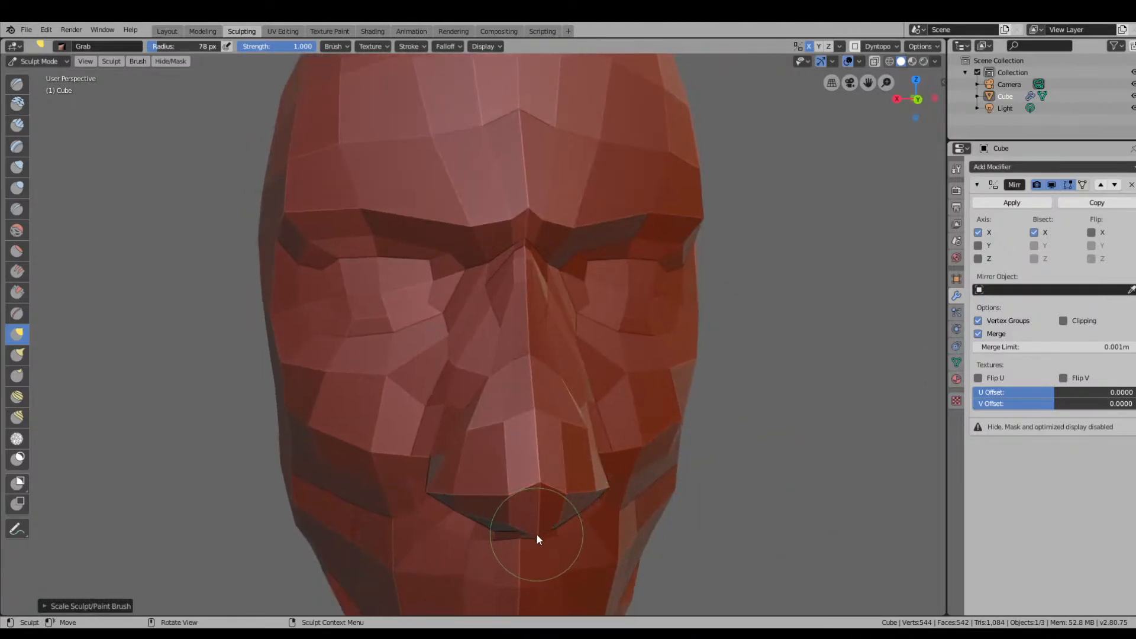
left_click_drag(536, 534, 535, 525)
mouse_move(535, 524)
middle_mouse_down()
mouse_move(649, 521)
mouse_move(571, 518)
mouse_move(466, 448)
mouse_move(487, 441)
middle_mouse_up()
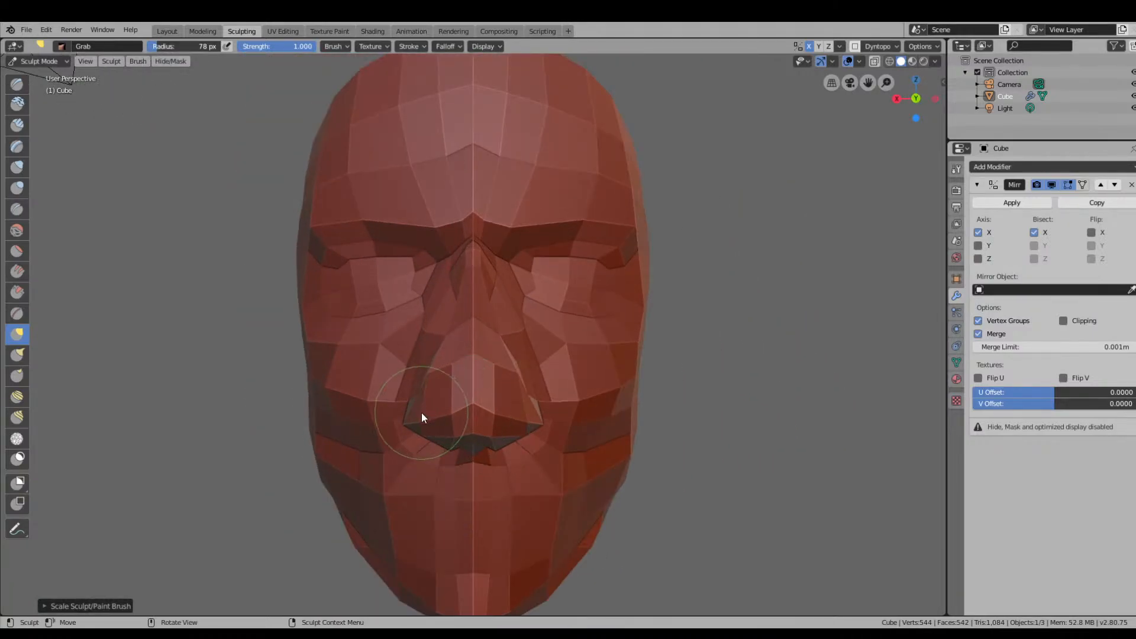
Nudge the nostril wing and move the side of the nose outward toward the cheek.
left_click_drag(421, 414, 418, 415)
left_click_drag(442, 370, 409, 397)
middle_click_drag(410, 397, 474, 430)
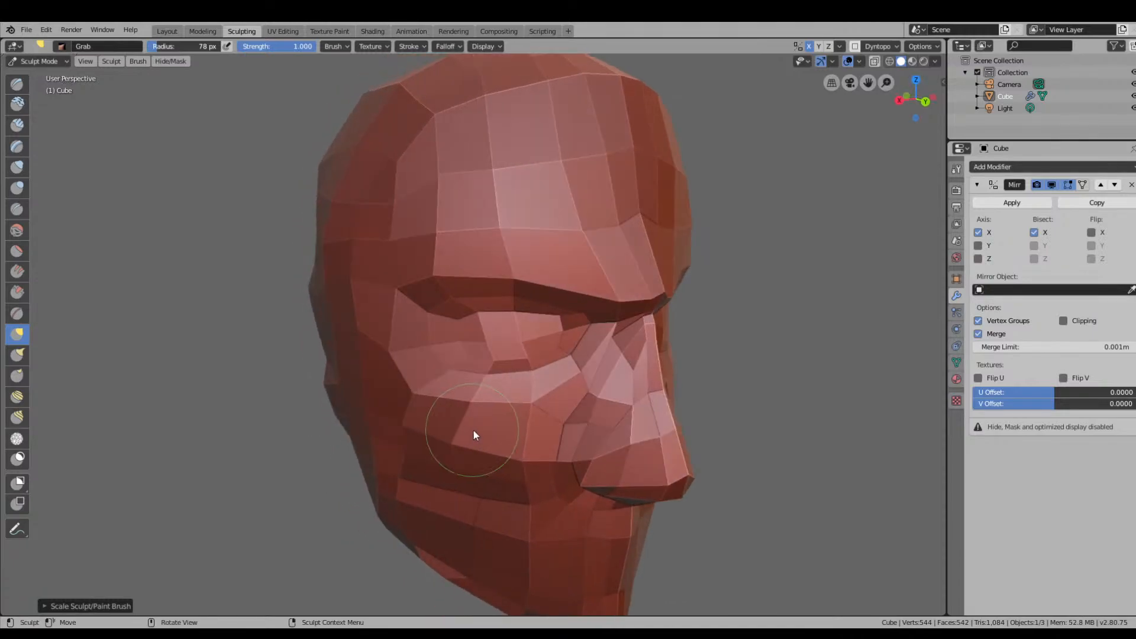
Nudge the underside of the nose and widen the nostril wing slightly with the Grab brush.
mouse_move(608, 485)
middle_mouse_down()
mouse_move(619, 492)
mouse_move(553, 514)
mouse_move(664, 458)
mouse_move(597, 457)
mouse_move(562, 492)
middle_mouse_up()
scroll(604, 499, "down", 5)
scroll(502, 459, "up", 3)
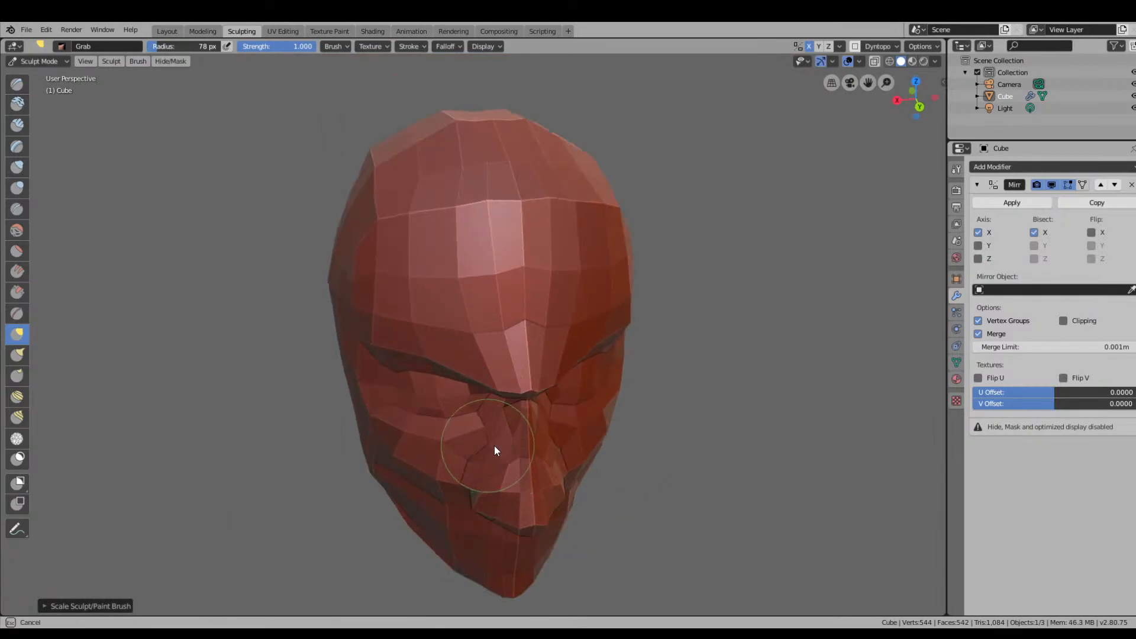
mouse_move(494, 446)
middle_mouse_down()
mouse_move(570, 450)
mouse_move(531, 442)
mouse_move(556, 398)
mouse_move(527, 344)
middle_mouse_up()
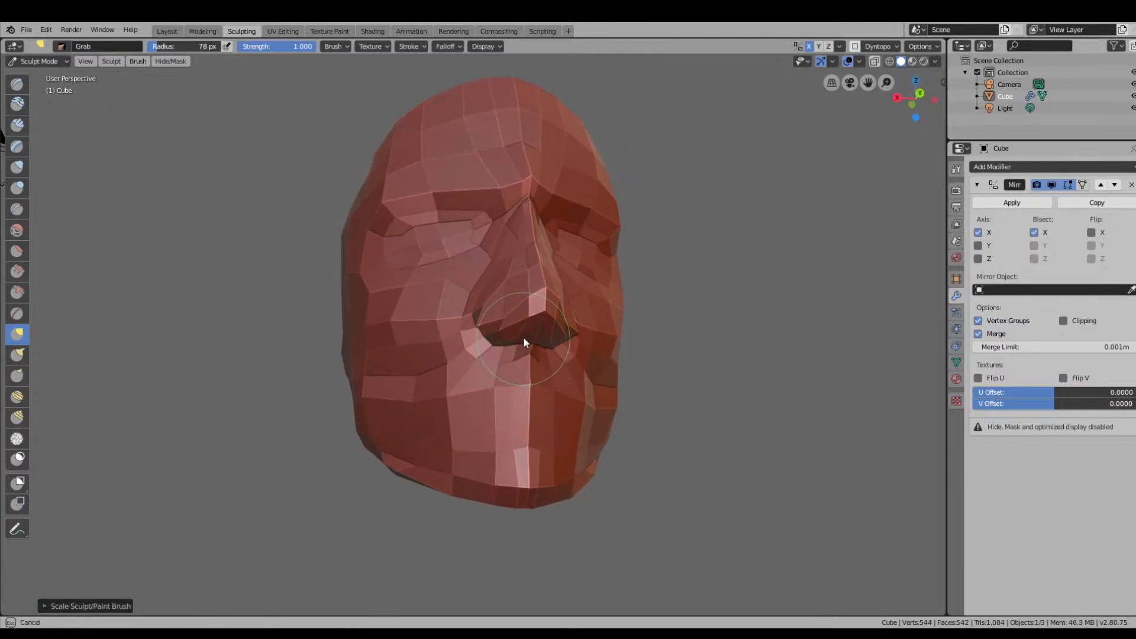
left_click_drag(524, 336, 525, 339)
mouse_move(525, 338)
middle_mouse_down()
mouse_move(561, 368)
mouse_move(617, 385)
mouse_move(552, 356)
middle_mouse_up()
left_click_drag(470, 317, 464, 315)
middle_click_drag(476, 326, 556, 374)
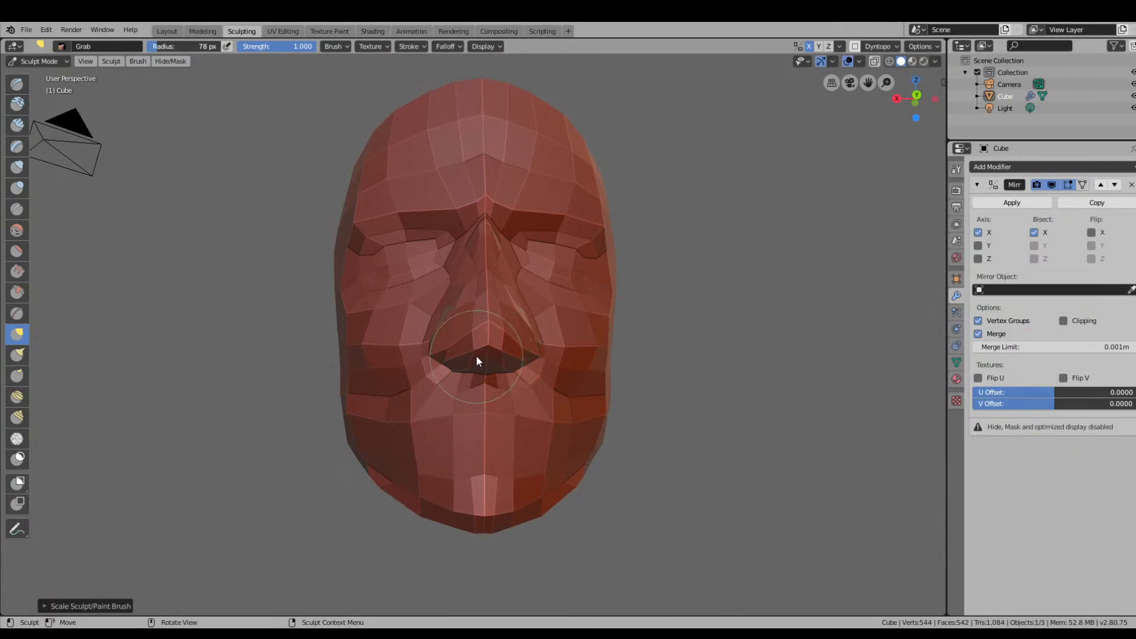
Adjust the side of the nostril and the nose bridge, and pull the nose tip downward with the Grab brush.
middle_click_drag(488, 365, 542, 469)
left_click_drag(484, 488, 488, 488)
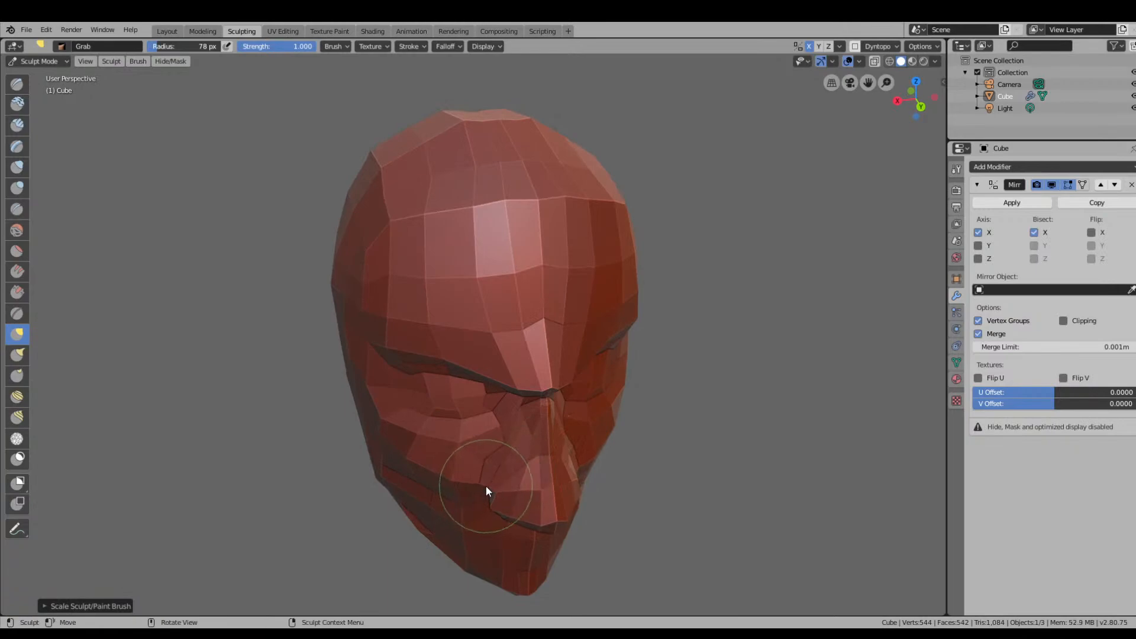
mouse_move(486, 500)
middle_mouse_down()
mouse_move(589, 471)
mouse_move(484, 449)
mouse_move(549, 474)
mouse_move(663, 466)
mouse_move(576, 481)
mouse_move(703, 469)
mouse_move(556, 467)
mouse_move(648, 458)
mouse_move(623, 471)
middle_mouse_up()
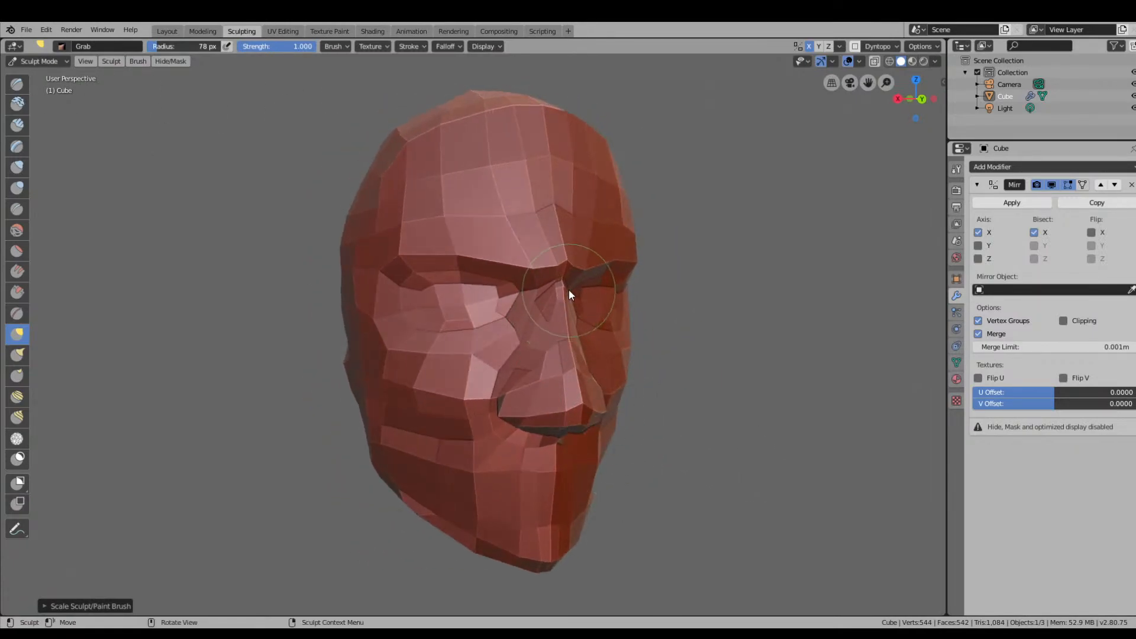
left_click_drag(564, 293, 562, 294)
mouse_move(562, 295)
middle_mouse_down()
mouse_move(570, 329)
mouse_move(612, 368)
mouse_move(616, 321)
mouse_move(594, 354)
middle_mouse_up()
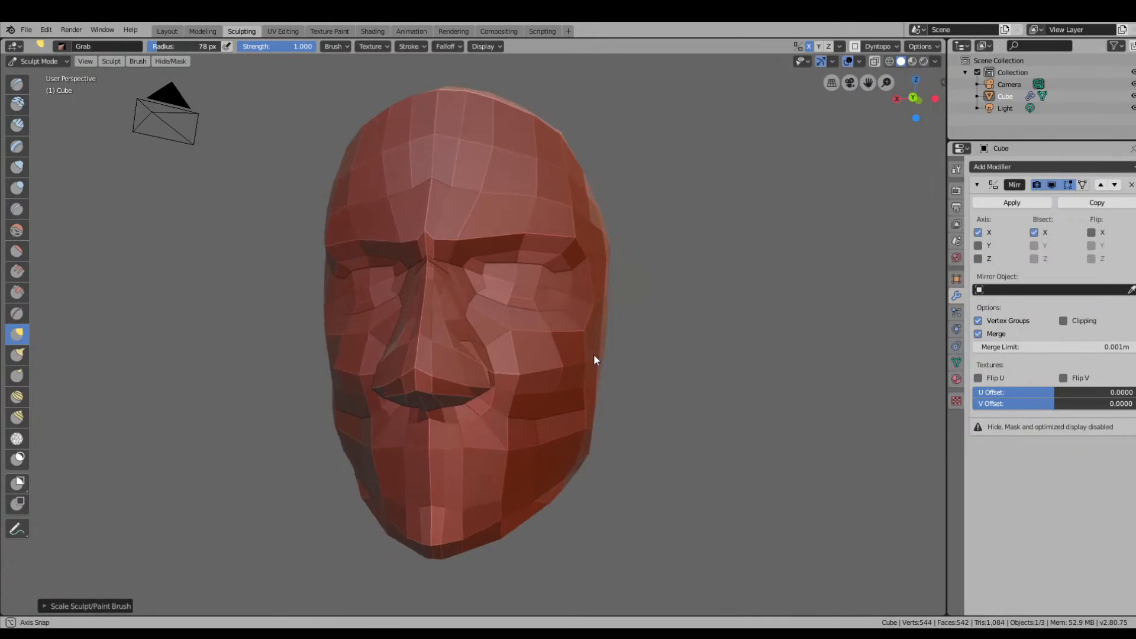
mouse_move(415, 368)
left_mouse_down()
mouse_move(413, 393)
mouse_move(398, 384)
mouse_move(439, 391)
mouse_move(426, 391)
left_mouse_up()
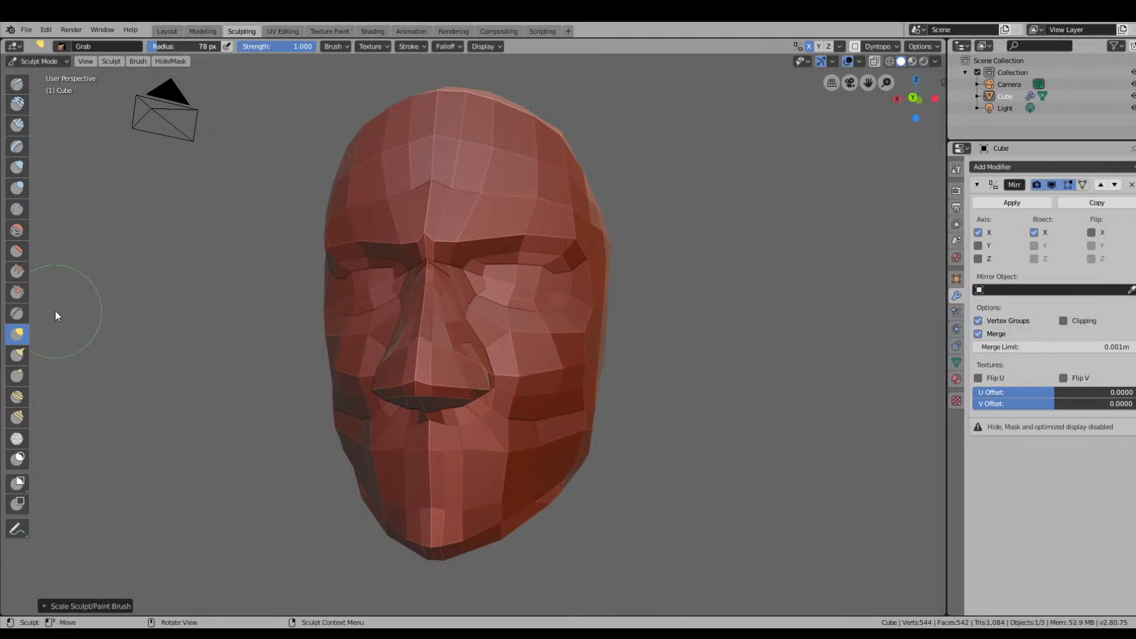
Switch to the Smooth brush and lightly smooth the front of the nose.
key("shift+s")
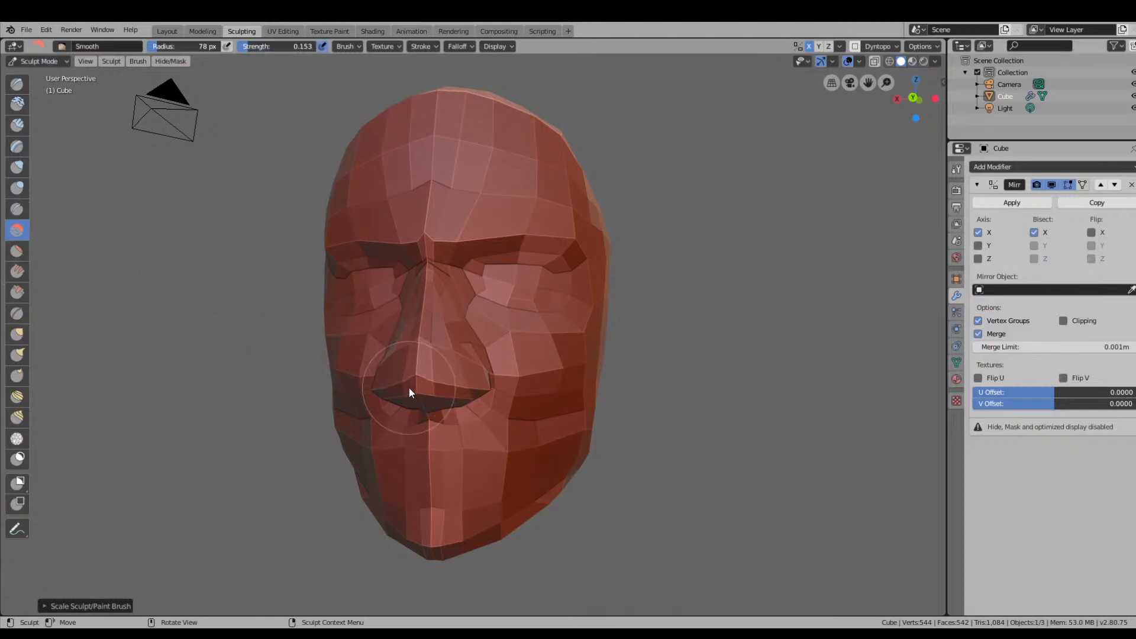
middle_click_drag(410, 389, 670, 392)
left_click_drag(688, 366, 687, 368)
middle_click_drag(699, 406, 755, 421)
middle_click_drag(759, 379, 705, 396)
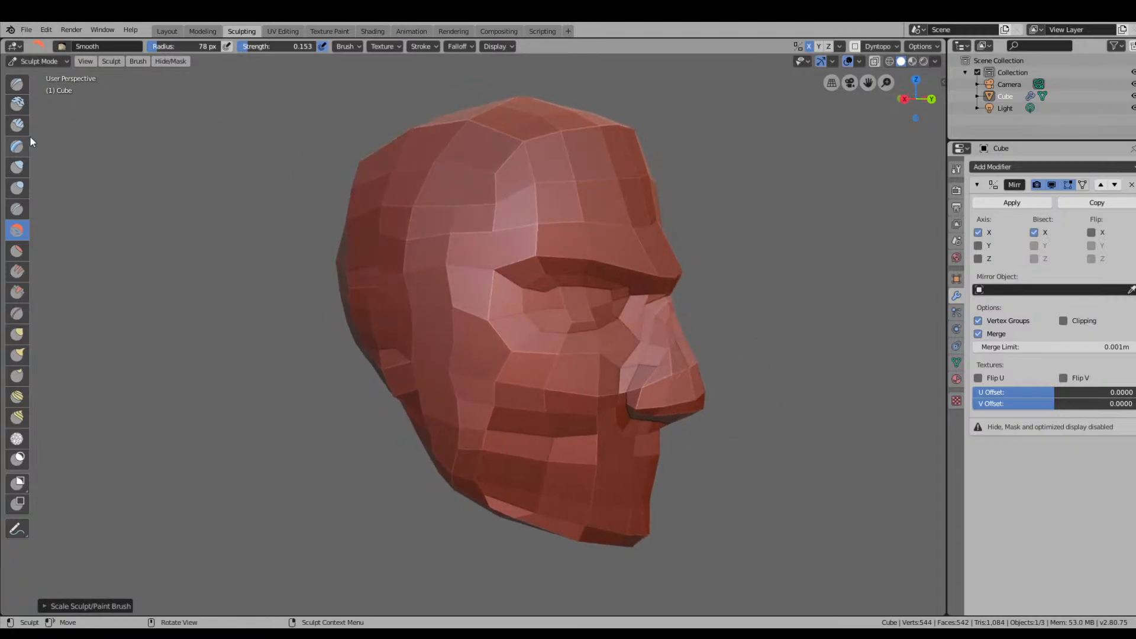
Save the file and apply the Mirror modifier to the head.
left_click(26, 30)
left_click(41, 109)
middle_click_drag(598, 249, 662, 251)
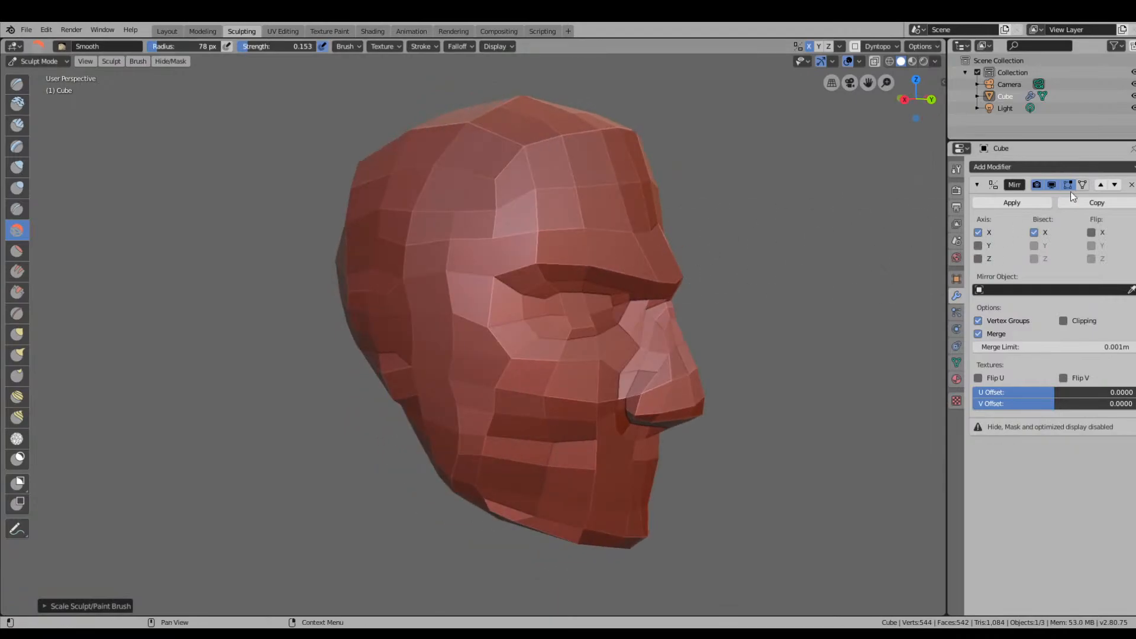
left_click(1018, 204)
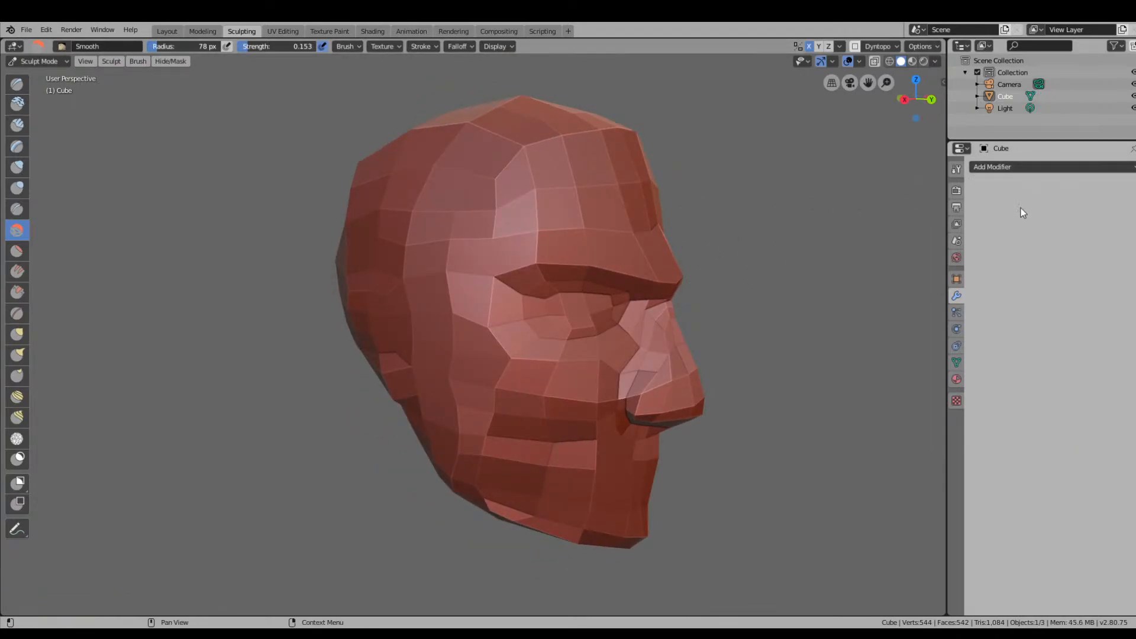
Add a Subdivision Surface modifier to the head and examine the smoothed shape from several angles.
left_click(1012, 167)
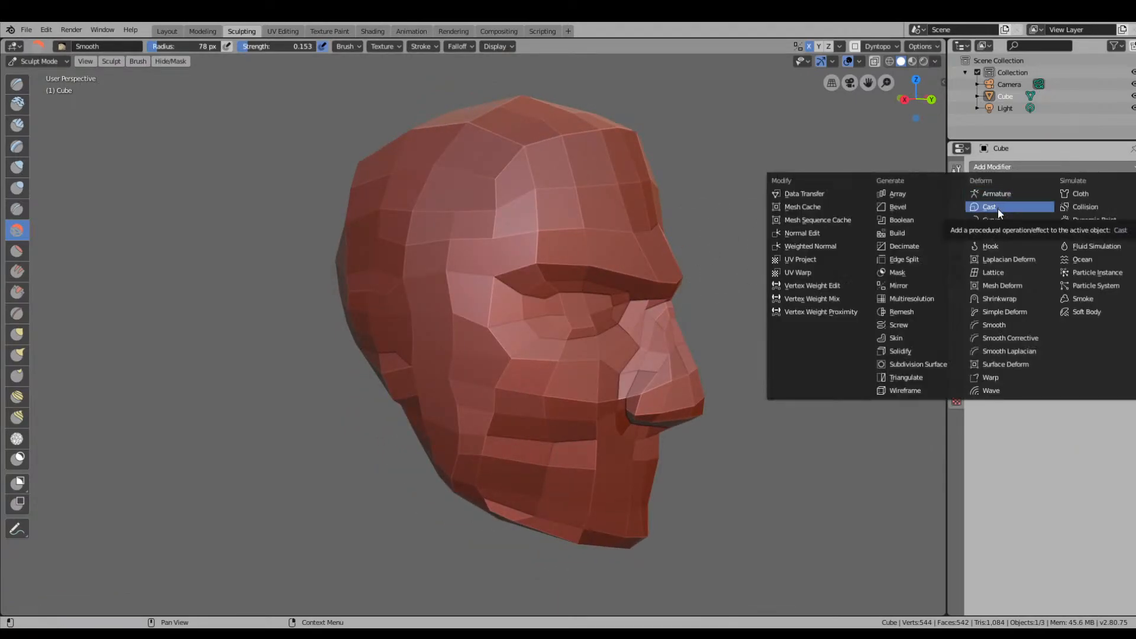
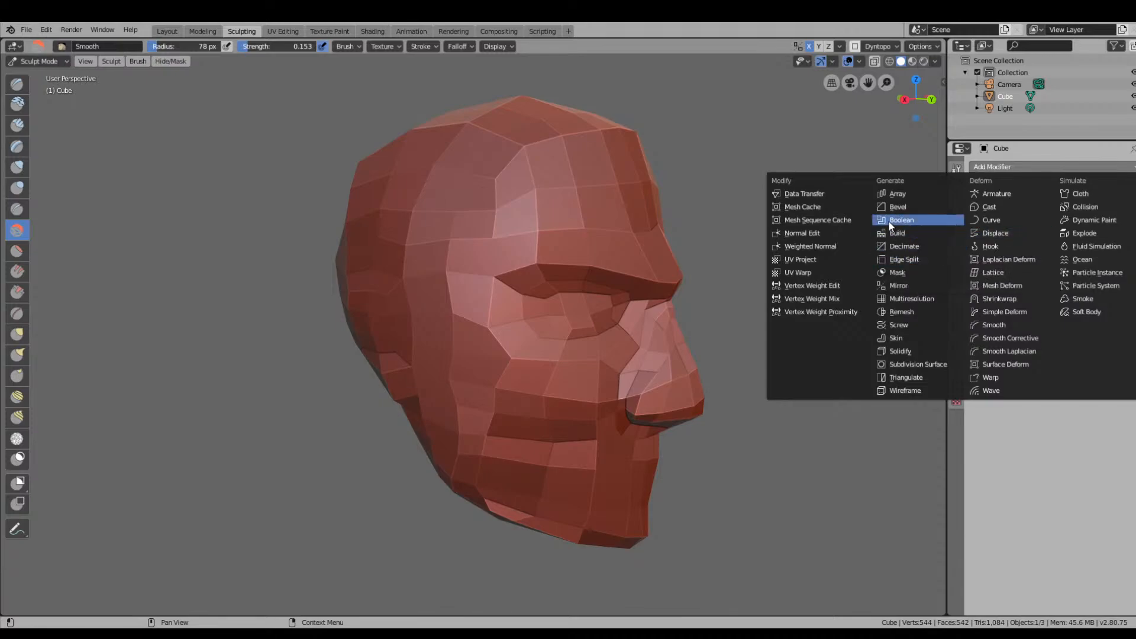
left_click(927, 365)
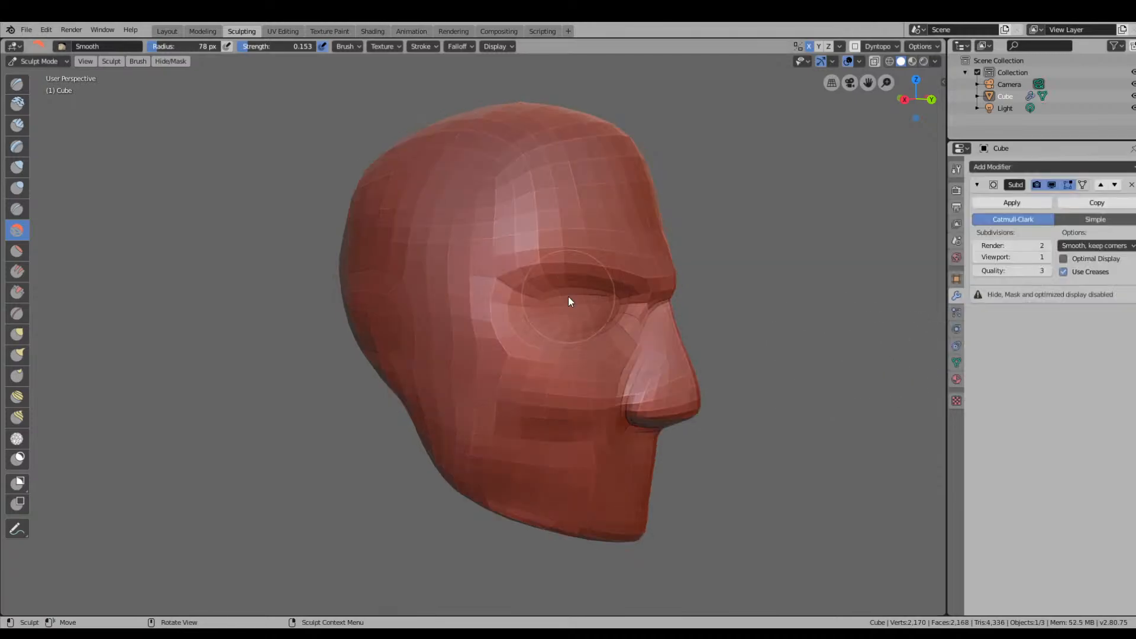
middle_click_drag(569, 296, 612, 341)
scroll(642, 317, "up", 2)
middle_click_drag(418, 382, 612, 418)
scroll(602, 391, "down", 3)
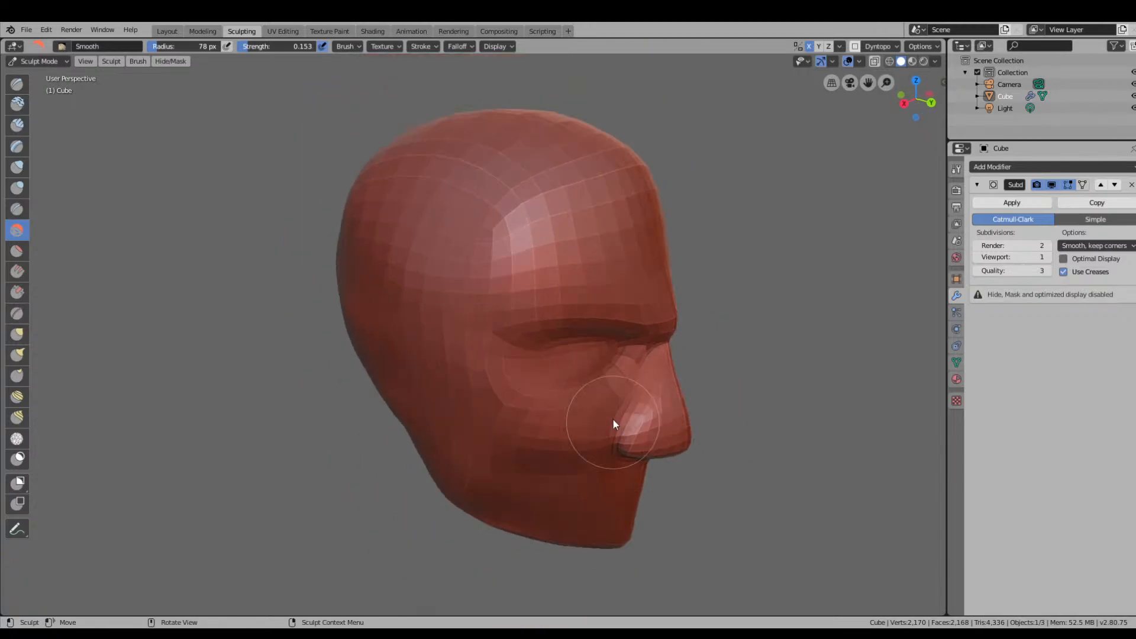
scroll(613, 414, "up", 1)
mouse_move(613, 357)
middle_mouse_down()
mouse_move(596, 370)
mouse_move(612, 350)
middle_mouse_up()
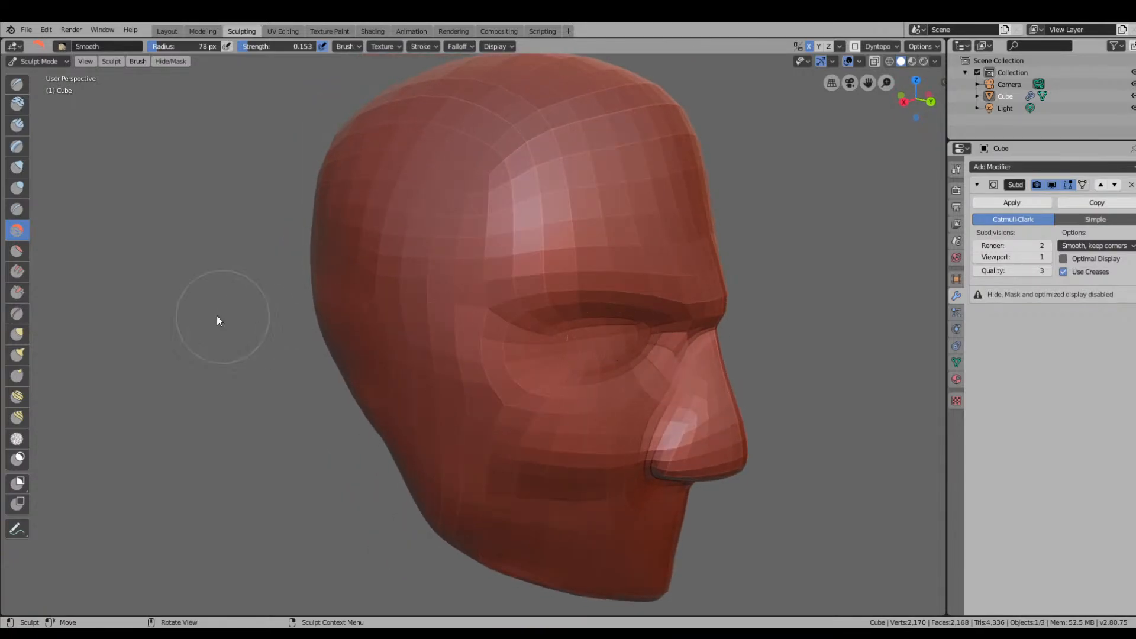
Try building up the forehead, the cheek and the nose with the Draw brush.
left_click(18, 84)
mouse_move(717, 266)
middle_mouse_down()
mouse_move(631, 256)
mouse_move(675, 291)
mouse_move(586, 241)
middle_mouse_up()
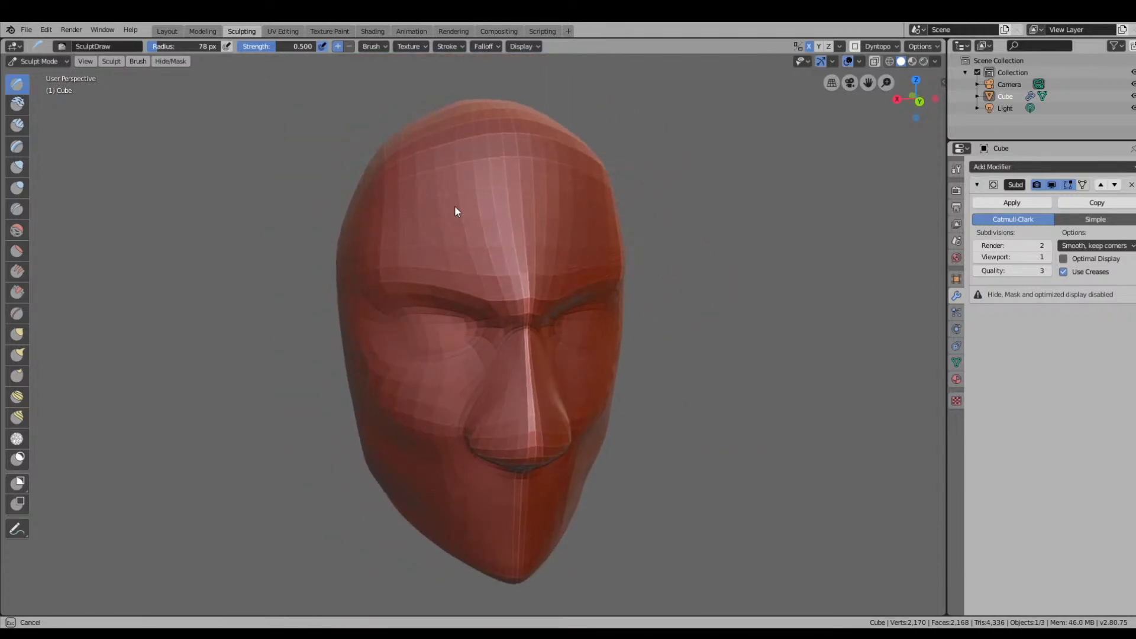
left_click_drag(454, 207, 385, 237)
mouse_move(448, 332)
left_mouse_down()
mouse_move(334, 383)
mouse_move(343, 387)
left_mouse_up()
left_click_drag(526, 409, 529, 434)
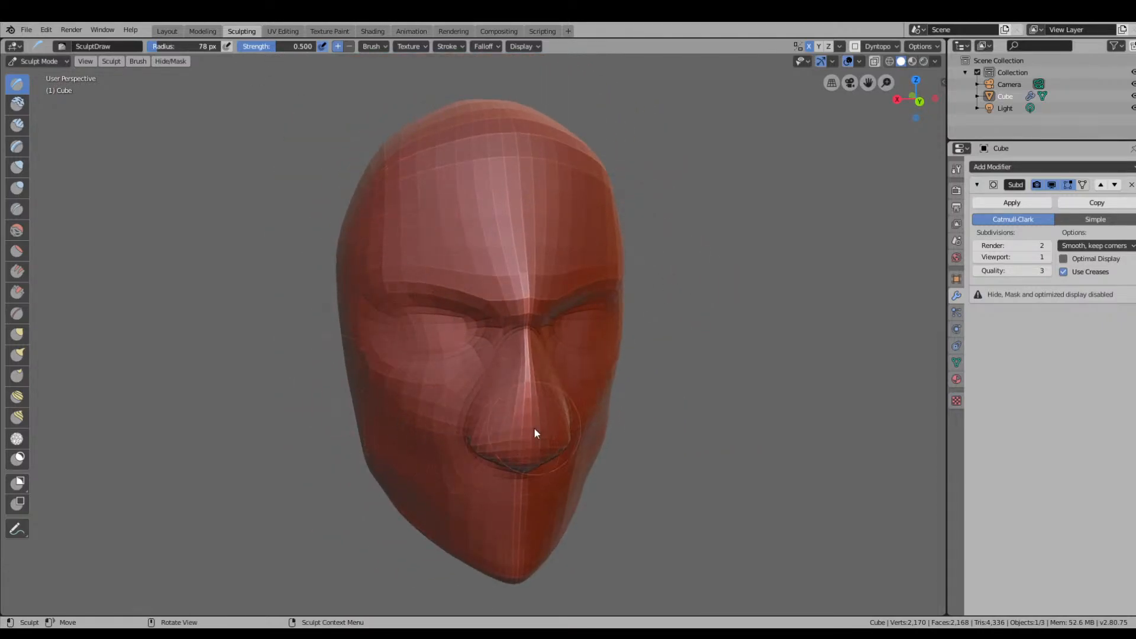
Reduce the brush radius to 40 px and switch to the Inflate/Deflate brush.
mouse_move(533, 433)
middle_mouse_down()
mouse_move(551, 431)
mouse_move(556, 414)
middle_mouse_up()
key("f")
left_click(496, 415)
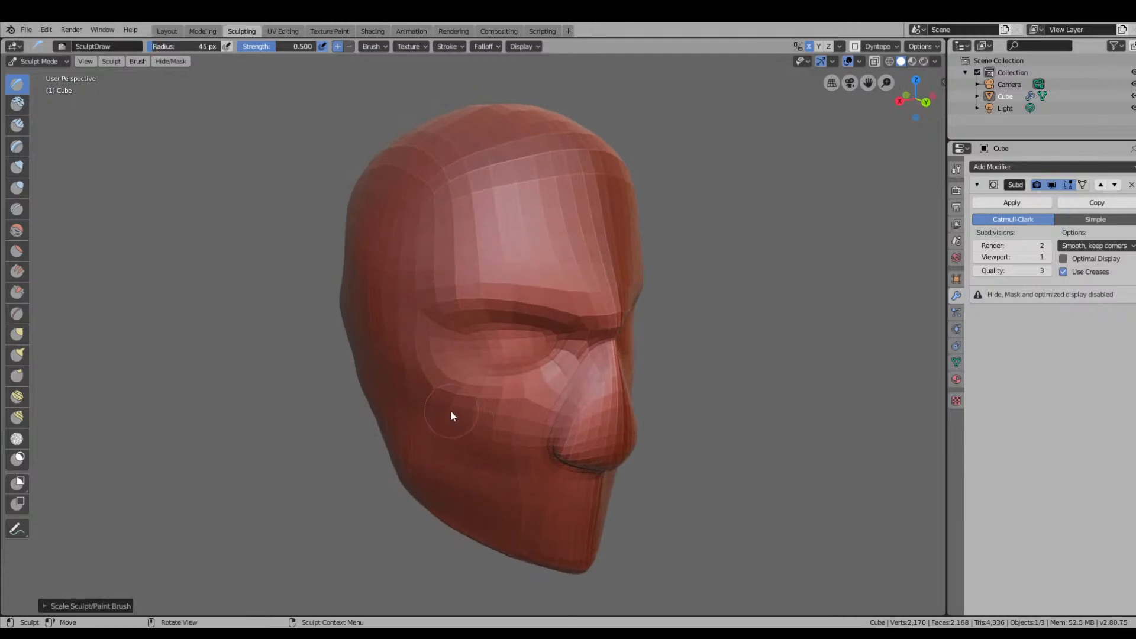
key("f")
left_click(413, 388)
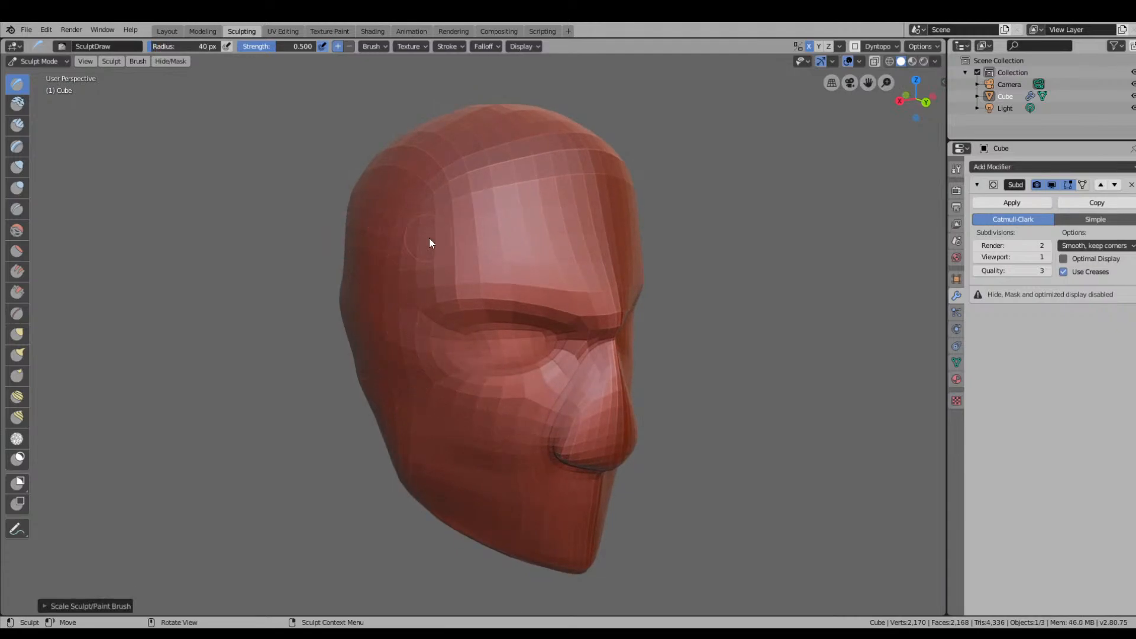
left_click(18, 167)
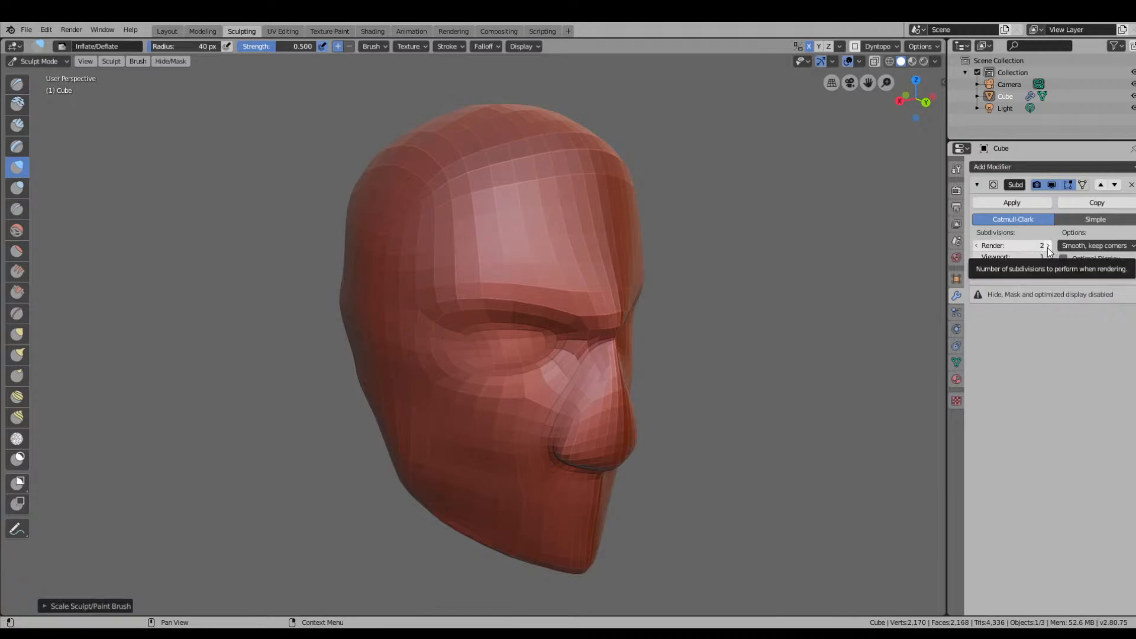
Try the Simple subdivision type with 1 render level, and undo the recent brush strokes on the head.
left_click(981, 245)
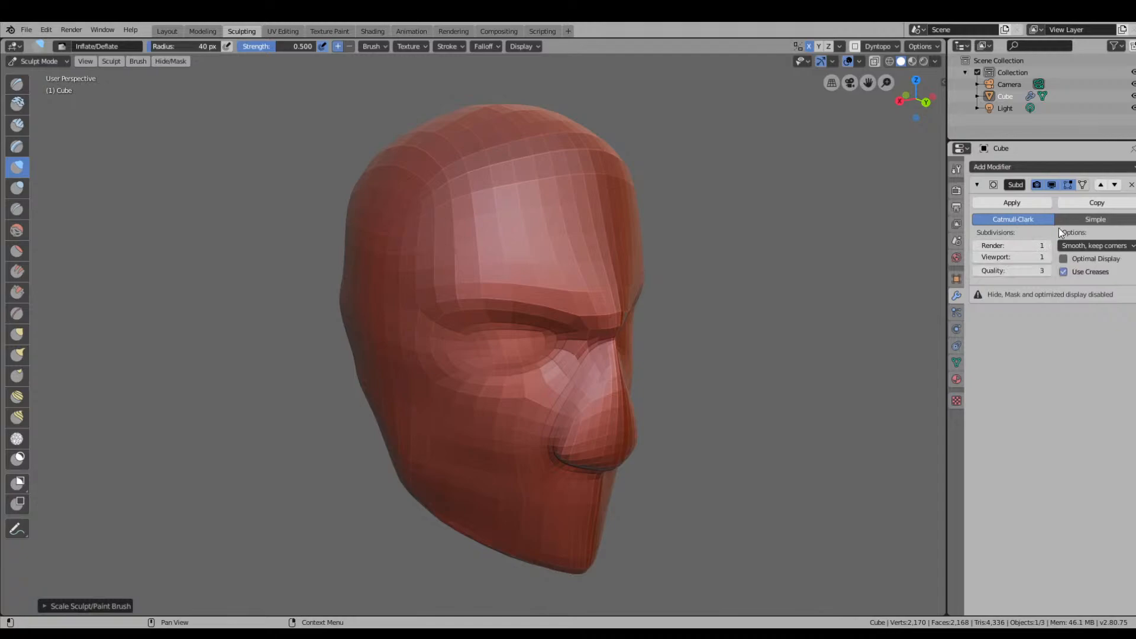
left_click(1090, 220)
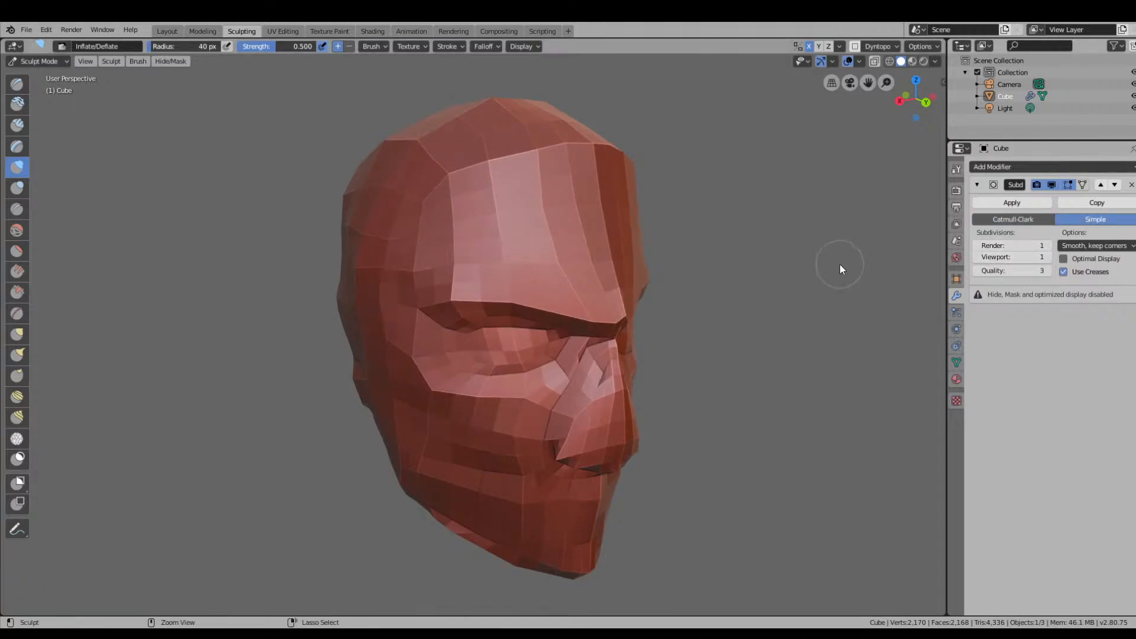
key("ctrl+z")
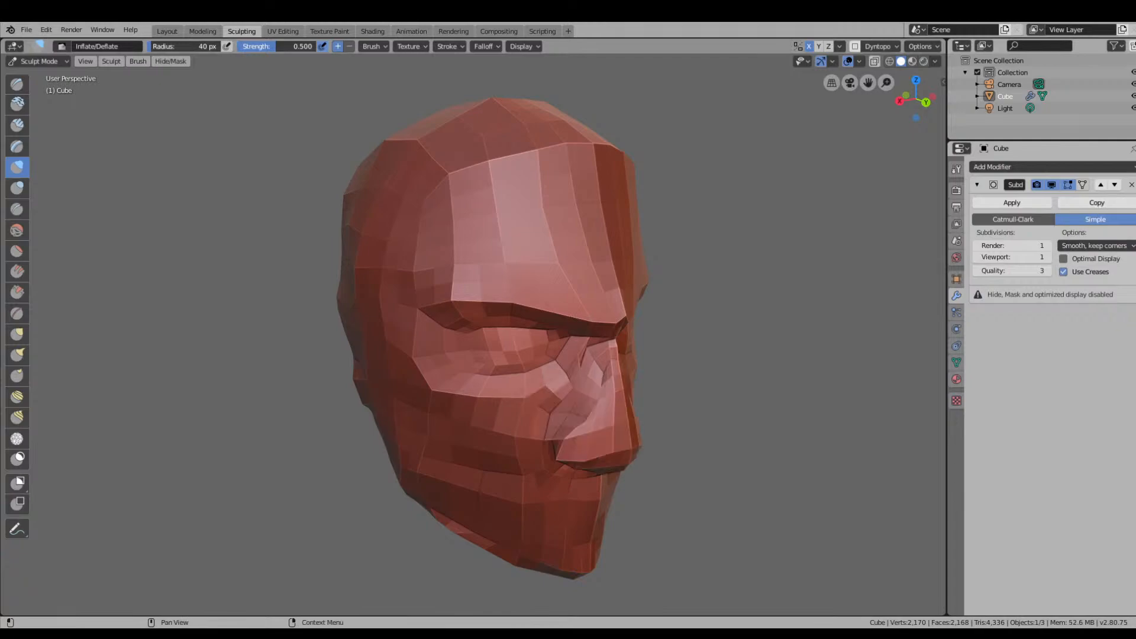
key("ctrl+z")
key("ctrl+z")
key("ctrl+z")
key("ctrl+z")
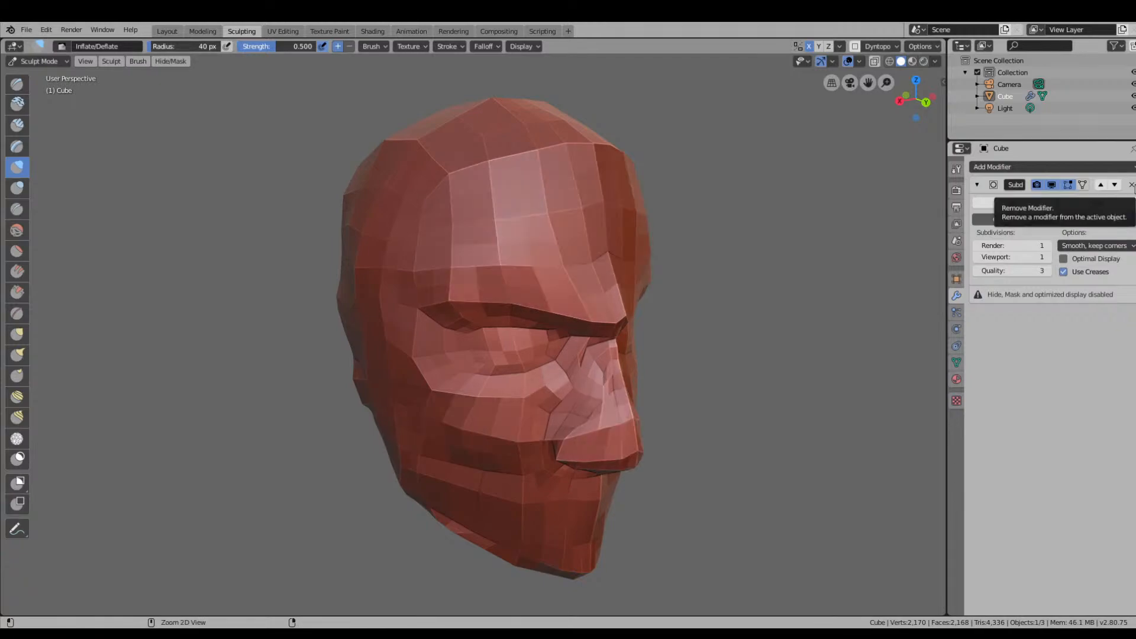
Set the Subdivision modifier to Catmull-Clark with 3 render and 3 viewport levels, and apply it.
left_click(1048, 244)
left_click(1048, 244)
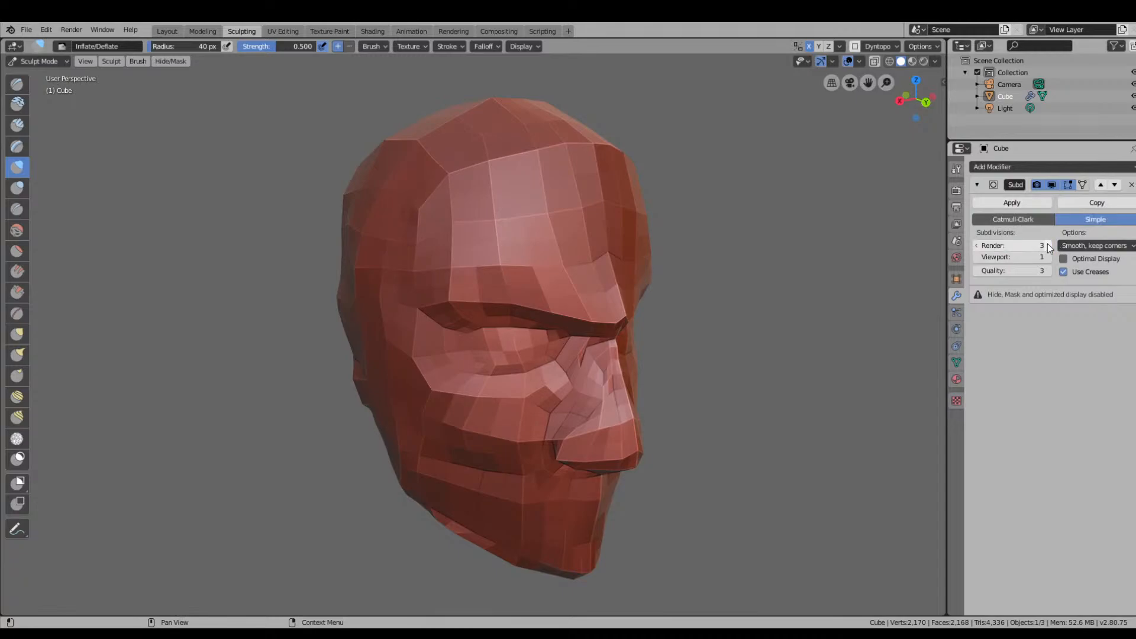
left_click(1035, 219)
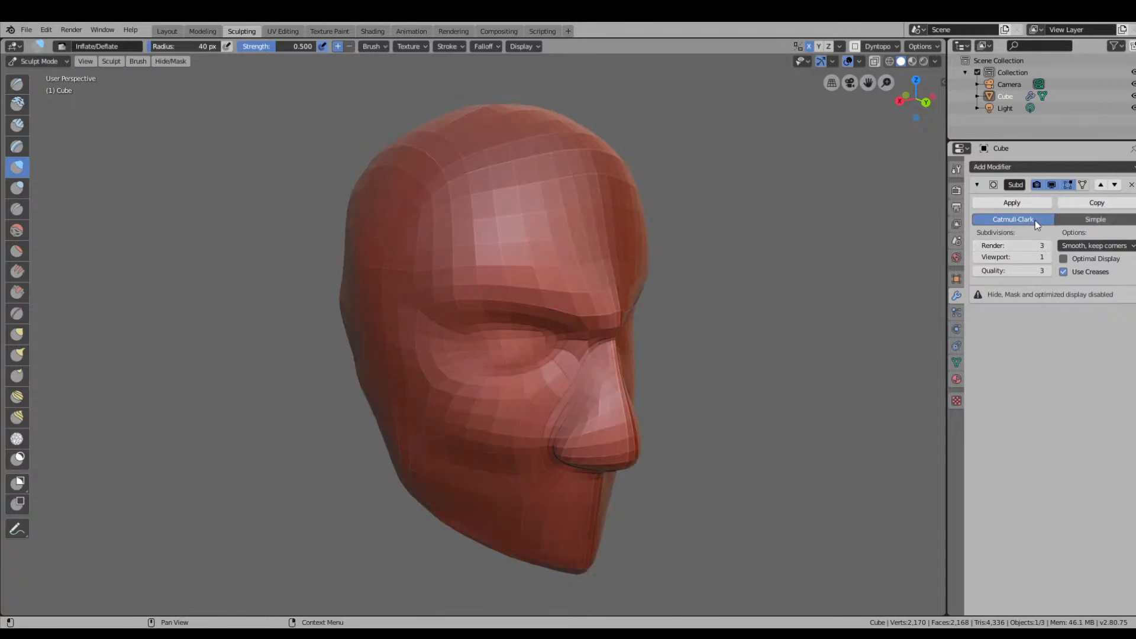
left_click(1049, 245)
left_click(1050, 243)
left_click(1050, 244)
left_click(1050, 255)
left_click(1050, 255)
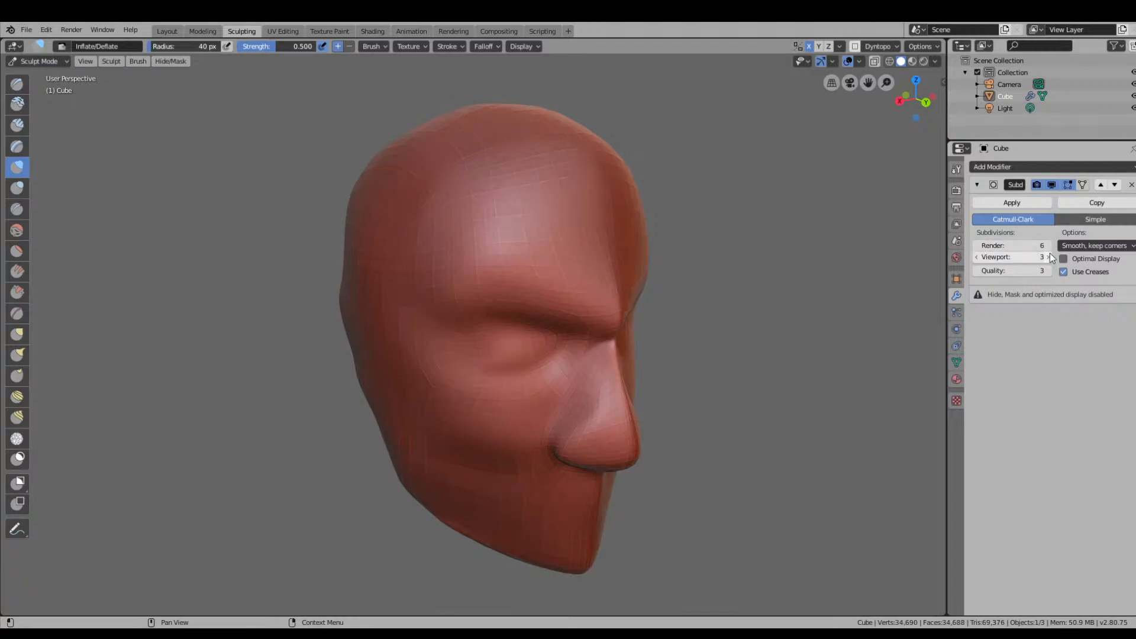
left_click(978, 245)
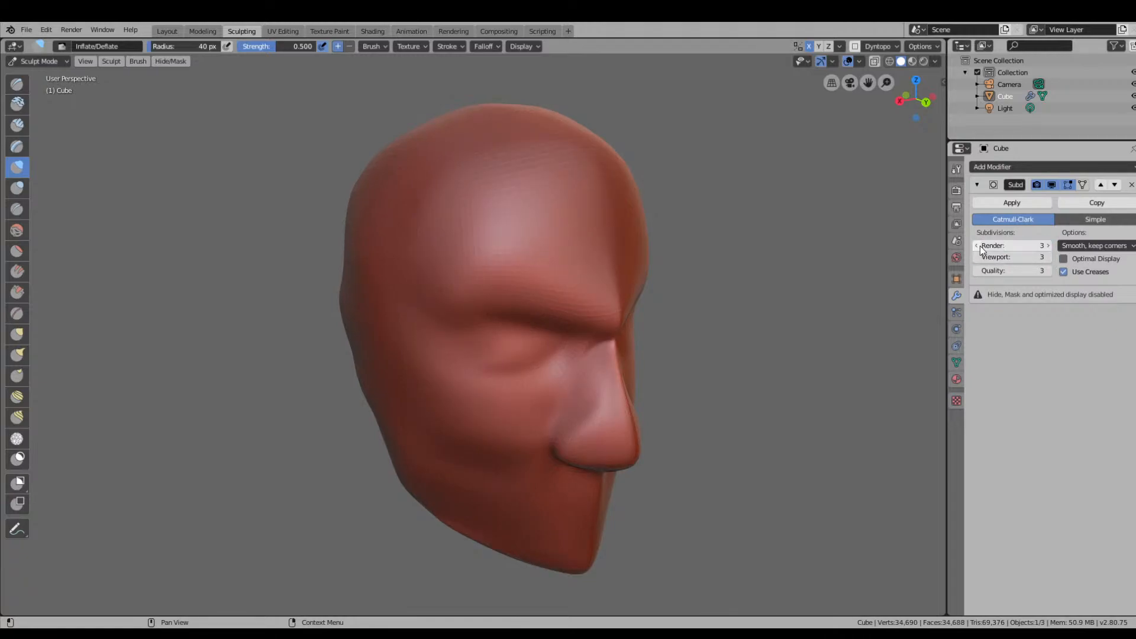
left_click(1011, 201)
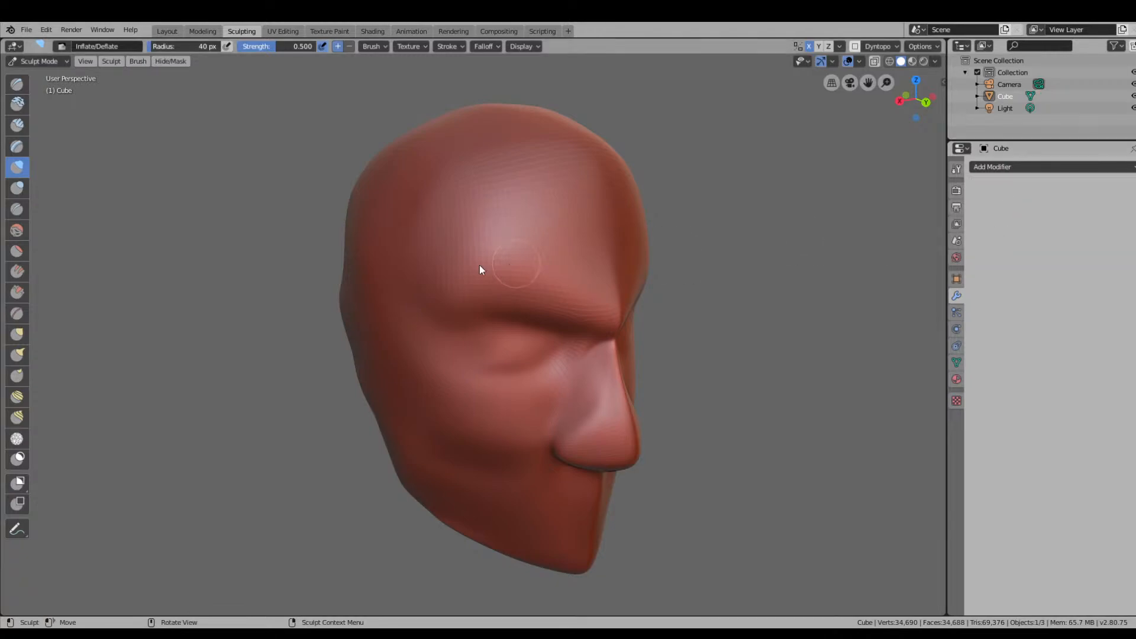
Raise mirrored bumps on the sides of the upper forehead and a short ridge above the nose bridge.
mouse_move(480, 265)
middle_mouse_down()
mouse_move(559, 258)
mouse_move(488, 268)
middle_mouse_up()
scroll(513, 263, "down", 1)
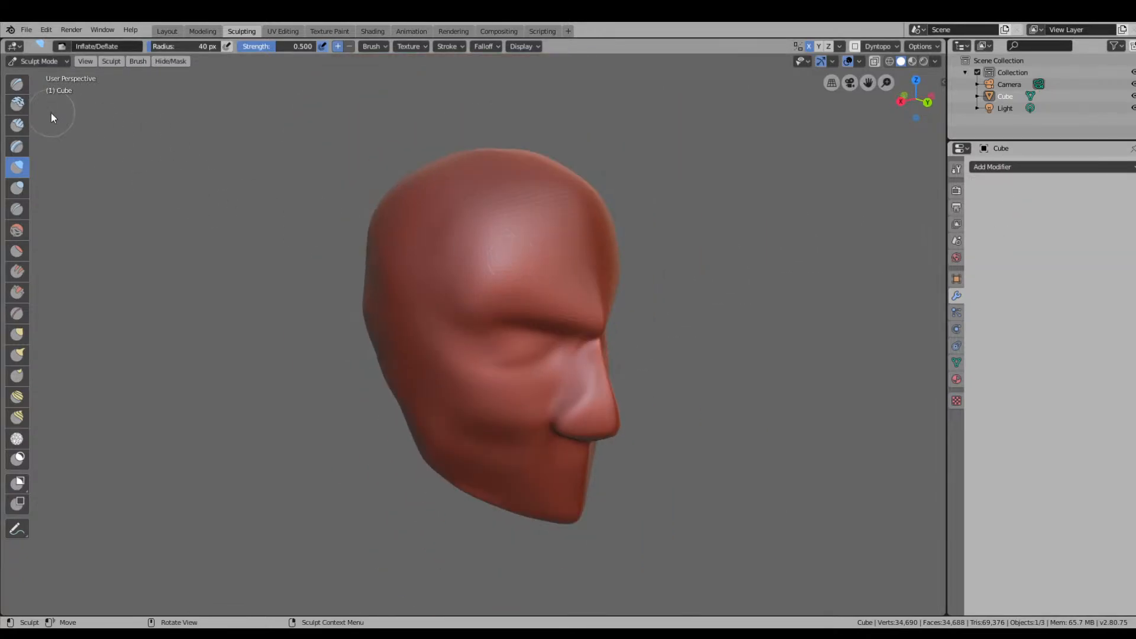
mouse_move(505, 236)
left_mouse_down()
mouse_move(503, 251)
mouse_move(485, 228)
mouse_move(503, 255)
mouse_move(515, 232)
mouse_move(529, 233)
mouse_move(528, 246)
left_mouse_up()
mouse_move(528, 246)
middle_mouse_down()
mouse_move(556, 267)
mouse_move(488, 318)
middle_mouse_up()
mouse_move(491, 296)
left_mouse_down()
mouse_move(494, 282)
mouse_move(497, 303)
left_mouse_up()
Extend the central forehead ridge upward and build up the brow ridges with the Draw brush.
key("x")
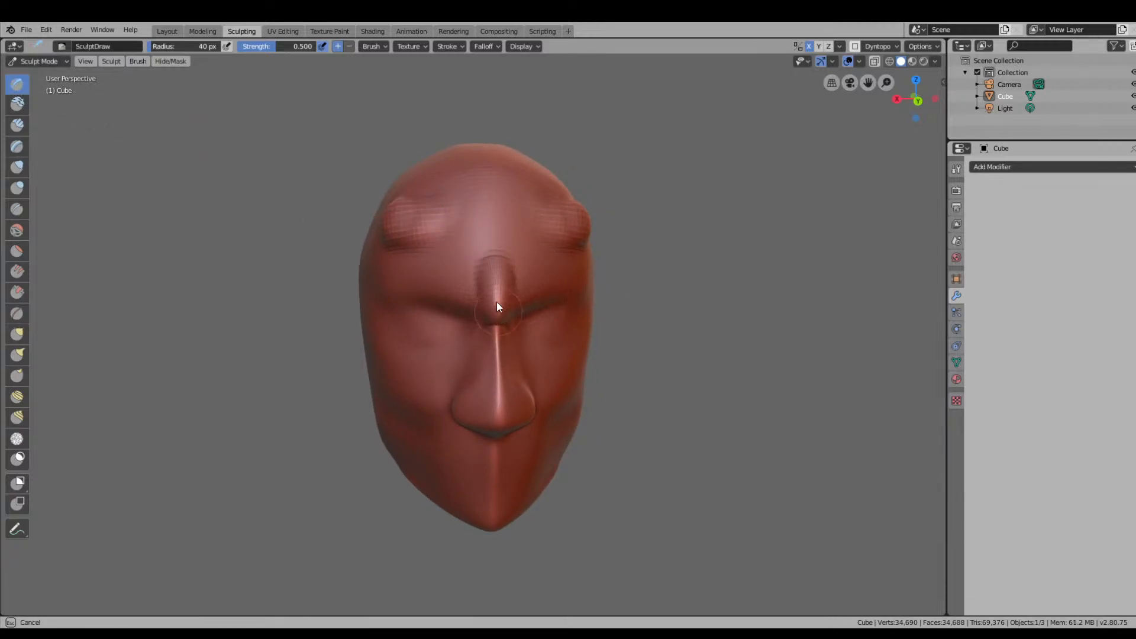
left_click_drag(488, 194, 488, 181)
mouse_move(486, 300)
left_mouse_down()
mouse_move(469, 228)
mouse_move(439, 258)
left_mouse_up()
left_click_drag(474, 306, 454, 301)
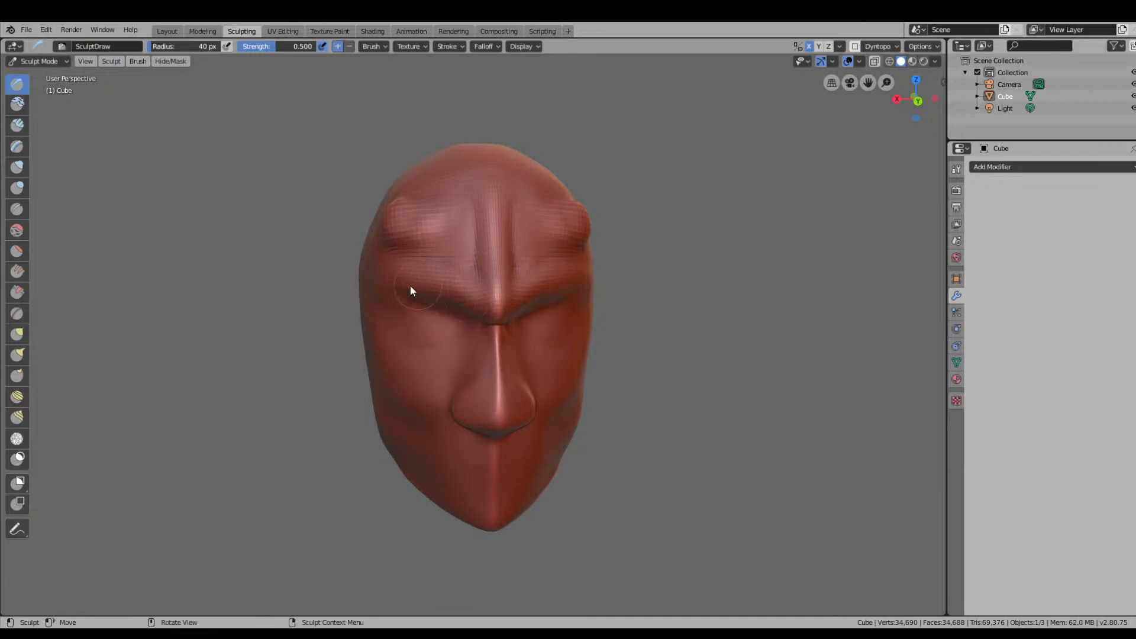
Build up the nose bridge, tip and nostril wing with Draw brush strokes.
mouse_move(503, 339)
left_mouse_down()
mouse_move(495, 332)
mouse_move(492, 357)
mouse_move(506, 414)
left_mouse_up()
middle_click_drag(512, 406, 610, 395)
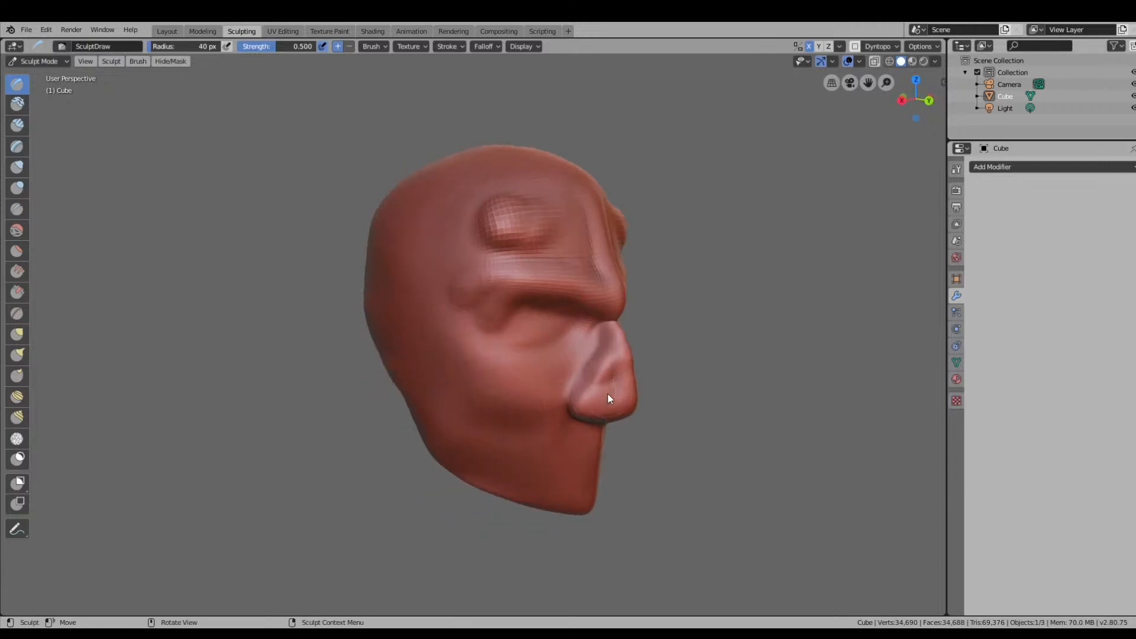
left_click_drag(634, 392, 598, 392)
mouse_move(599, 413)
middle_mouse_down()
mouse_move(536, 328)
mouse_move(586, 358)
mouse_move(258, 229)
middle_mouse_up()
left_click_drag(597, 396, 616, 404)
mouse_move(615, 404)
middle_mouse_down()
mouse_move(625, 388)
mouse_move(573, 344)
middle_mouse_up()
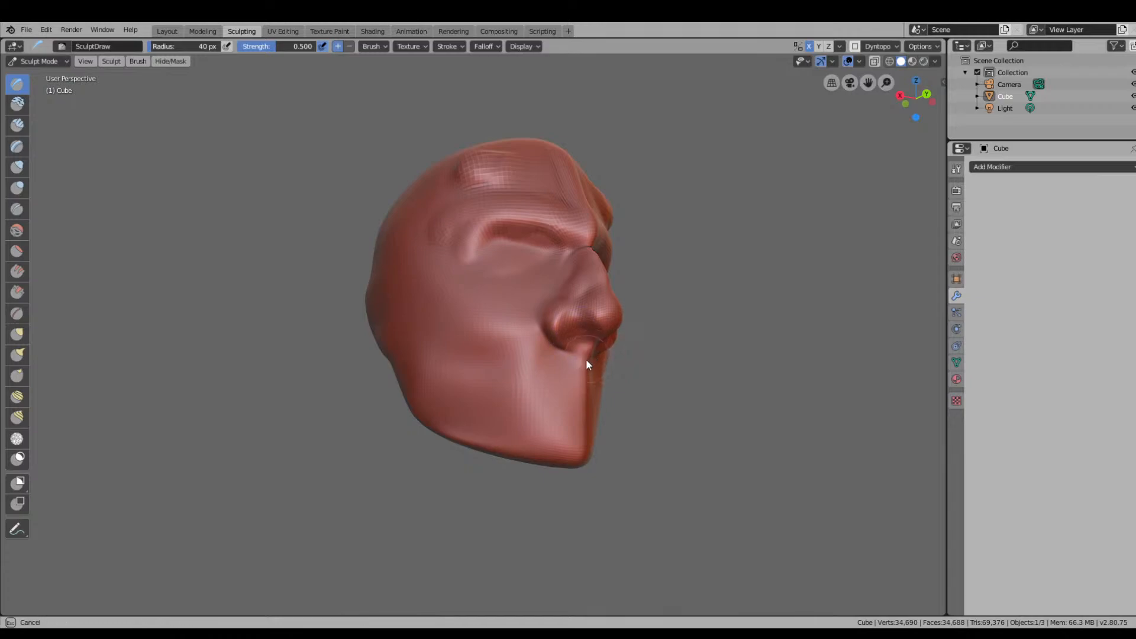
Build up the mouth area and upper lip beneath the nose with the Draw brush.
mouse_move(586, 359)
left_mouse_down()
mouse_move(581, 385)
mouse_move(524, 392)
left_mouse_up()
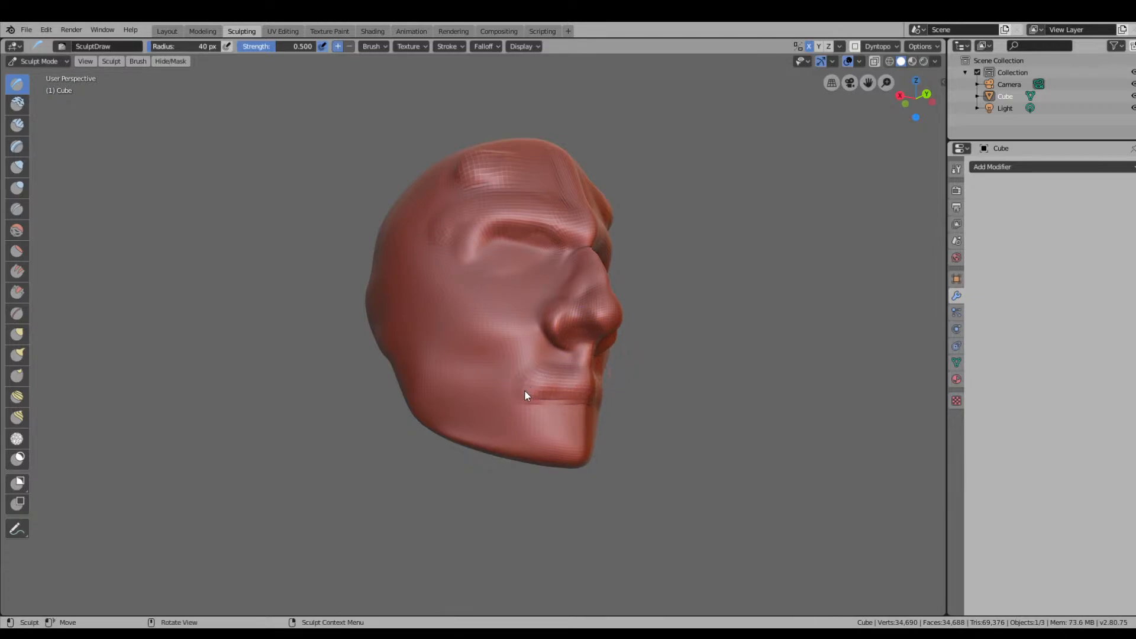
middle_click_drag(599, 396, 560, 422)
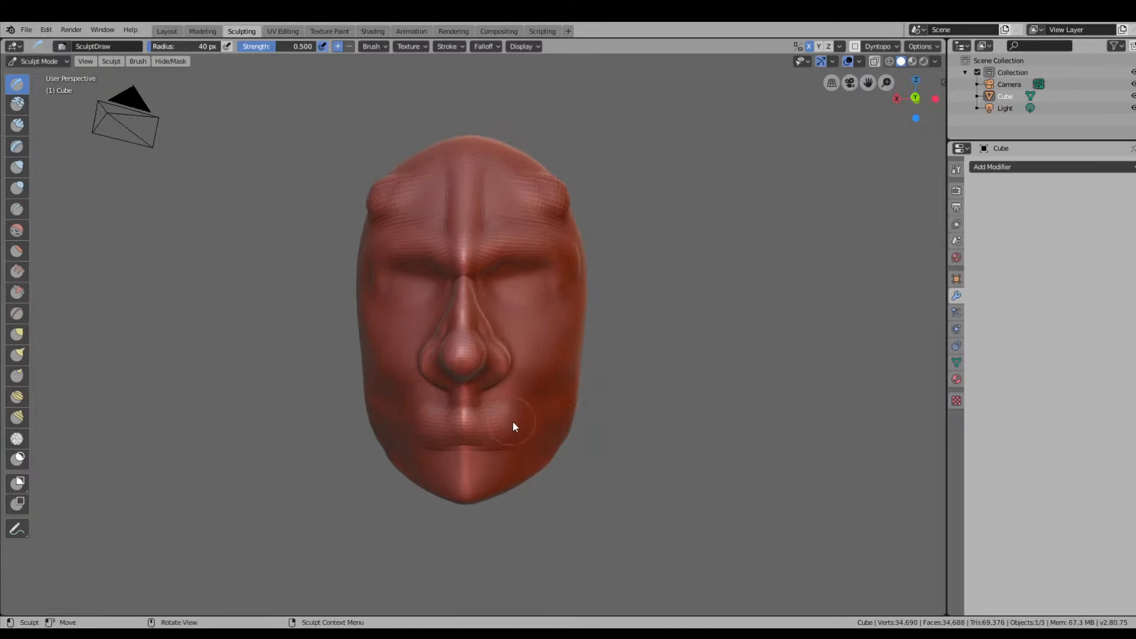
middle_click_drag(520, 441, 462, 444)
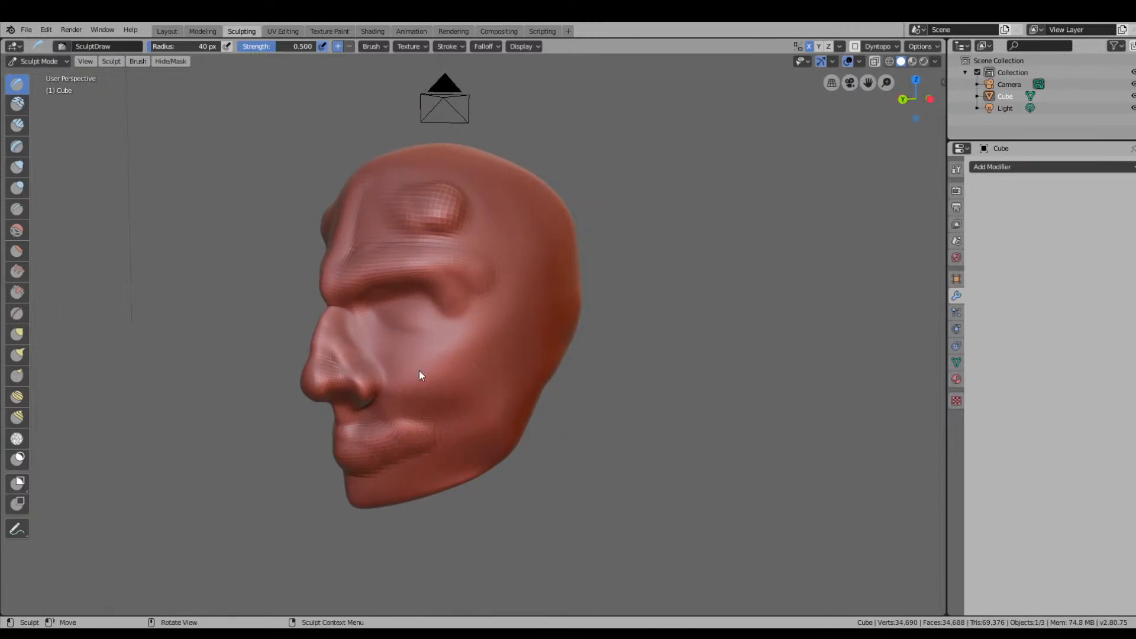
Form mirrored closed-eye mounds beneath the brow ridges with the Draw brush, reducing the radius to 25 px.
middle_click_drag(419, 375, 520, 393)
middle_click_drag(421, 342, 479, 302)
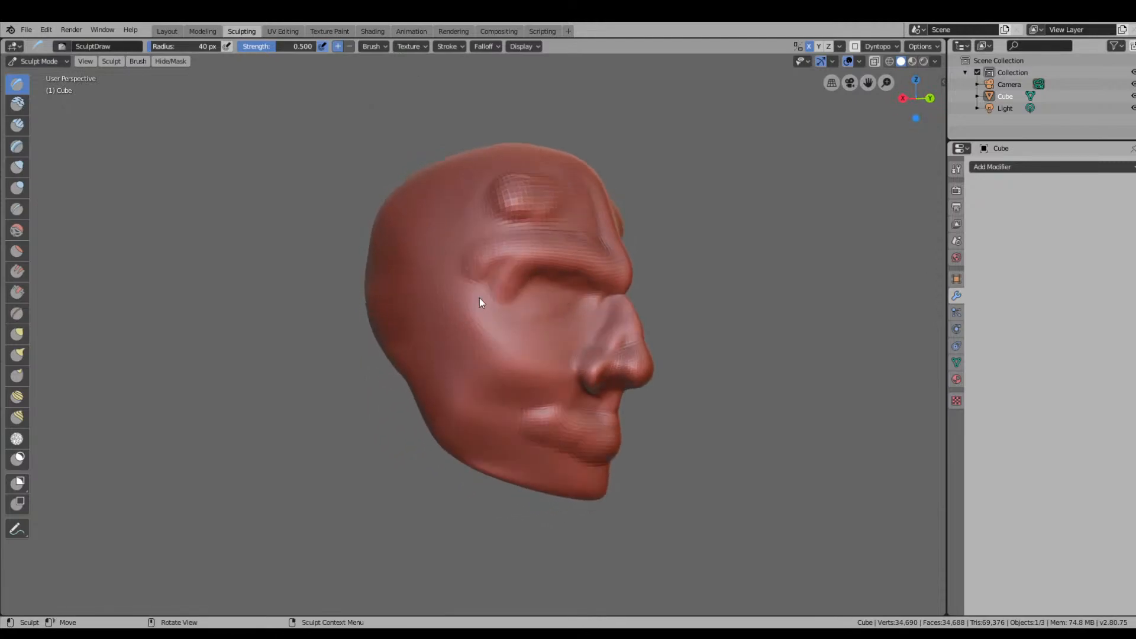
mouse_move(492, 295)
left_mouse_down()
mouse_move(482, 287)
mouse_move(573, 291)
left_mouse_up()
key("bracketleft")
key("bracketleft")
key("bracketleft")
key("bracketleft")
left_click_drag(527, 290, 570, 296)
left_click_drag(528, 289, 576, 301)
left_click_drag(528, 288, 580, 296)
middle_click_drag(715, 388, 614, 391)
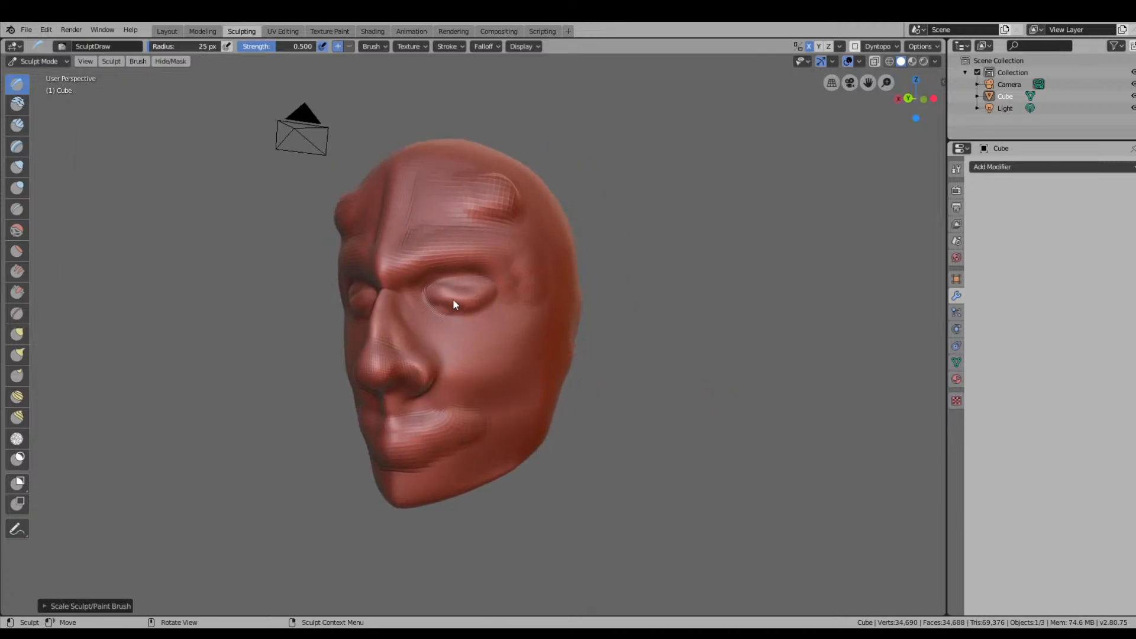
mouse_move(453, 302)
left_mouse_down()
mouse_move(463, 292)
mouse_move(499, 302)
mouse_move(481, 304)
left_mouse_up()
middle_click_drag(403, 406, 503, 364)
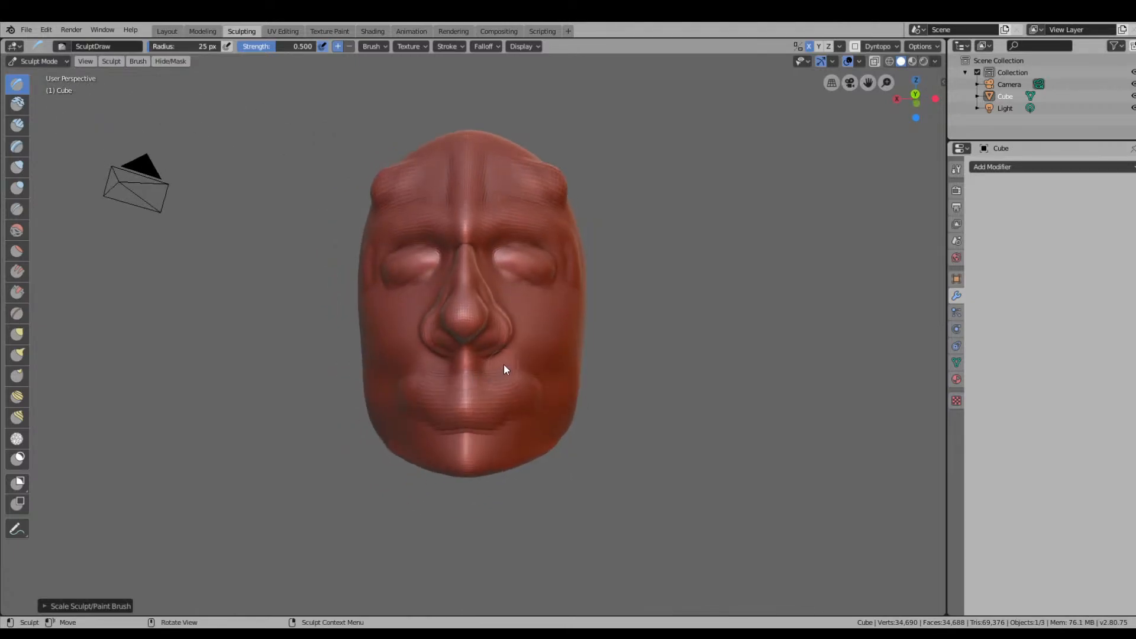
Try Layer brush strokes on the cheeks.
left_click(17, 147)
left_click_drag(419, 307, 418, 358)
key("ctrl+z")
key("ctrl+z")
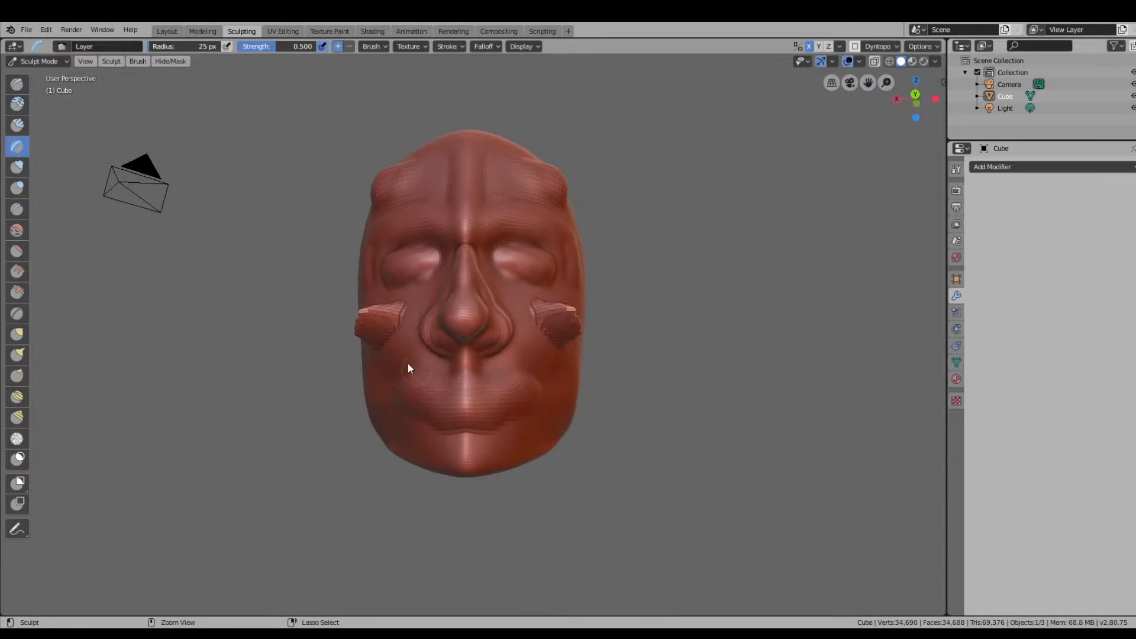
Set the Layer brush strength to 0.234.
right_click(18, 148)
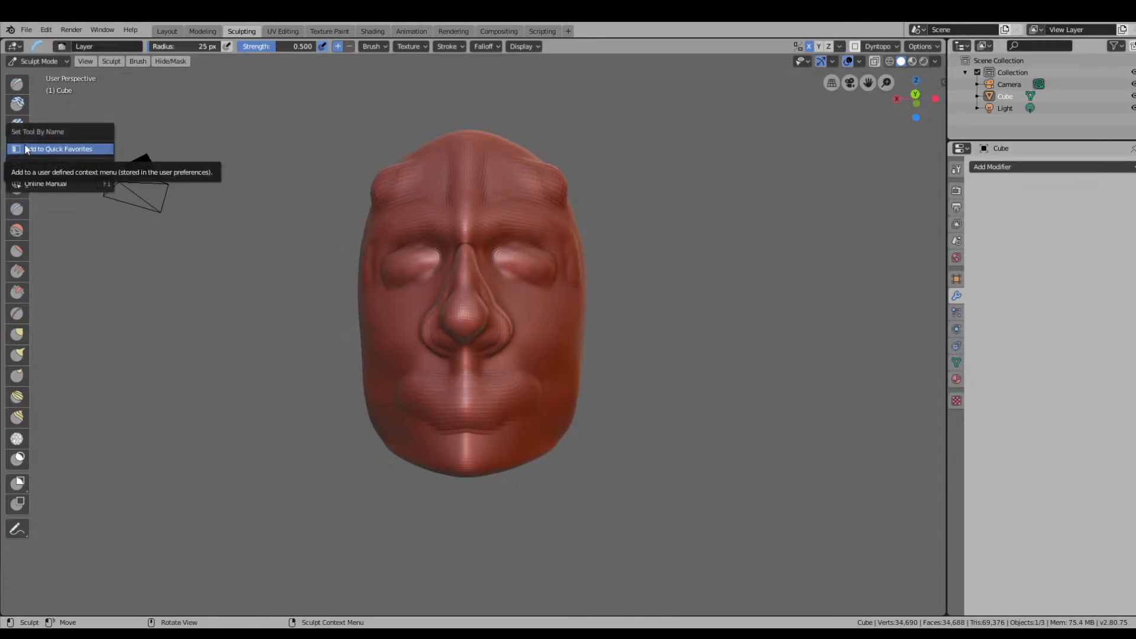
left_click(956, 171)
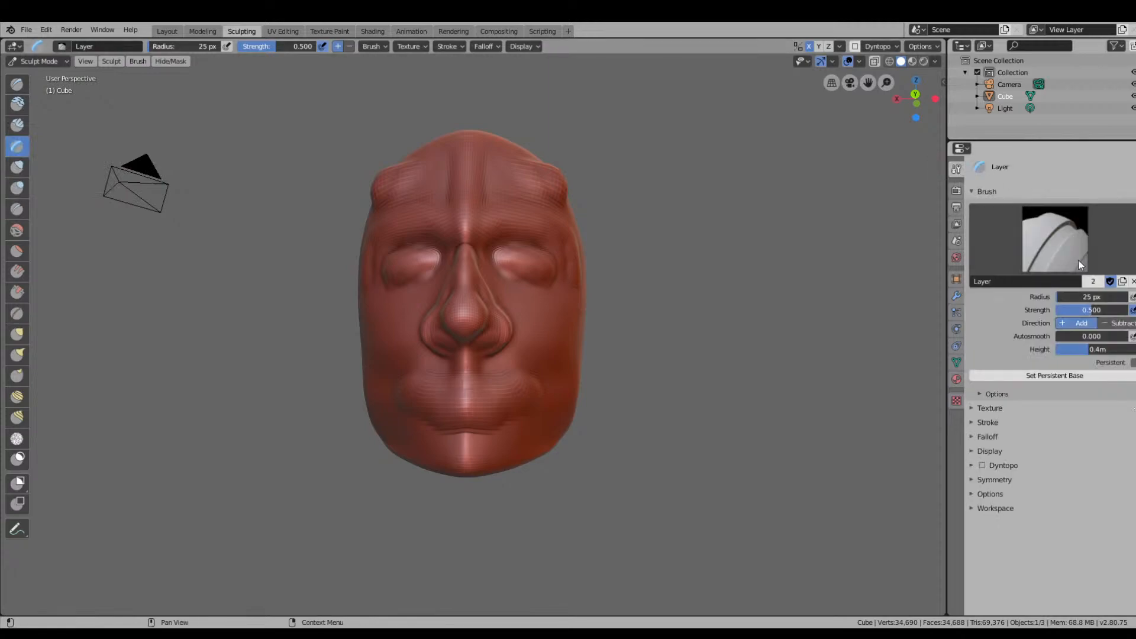
left_click_drag(1092, 310, 1074, 310)
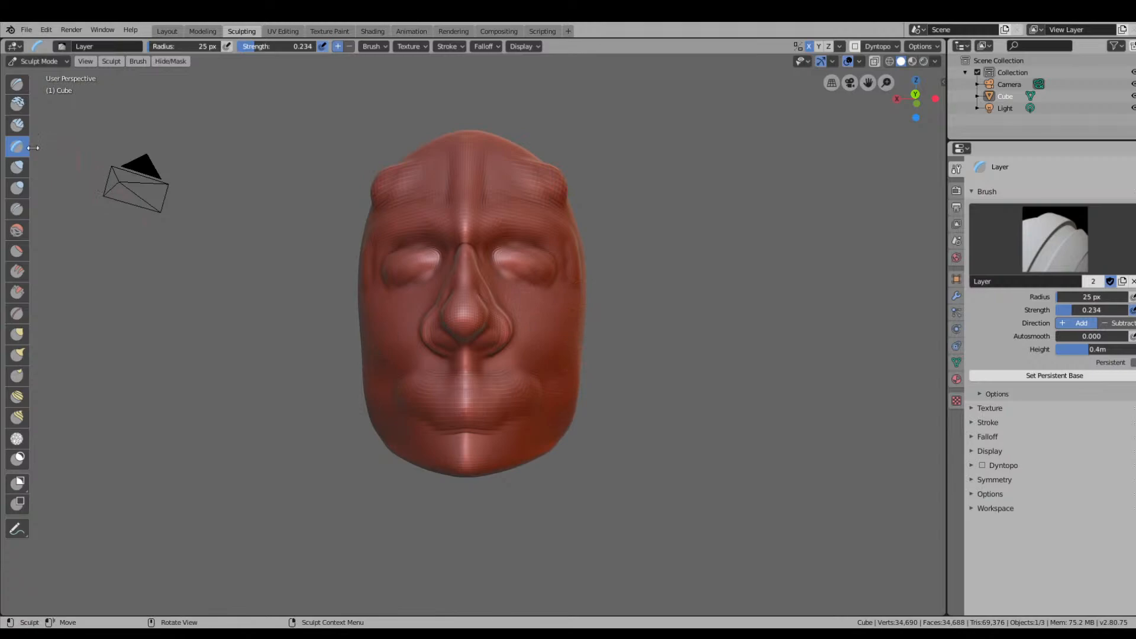
Build up the cheekbones and cheeks with Clay Strips strokes, enlarging the brush radius to 40 px.
left_click(17, 125)
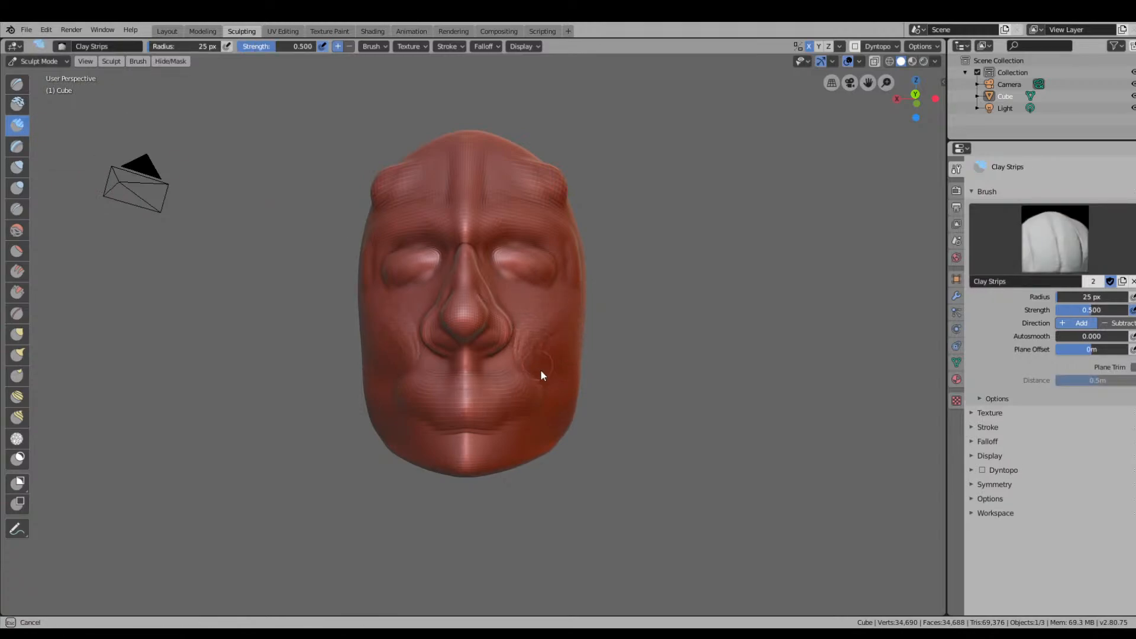
middle_click_drag(542, 411, 611, 363)
scroll(604, 364, "up", 3)
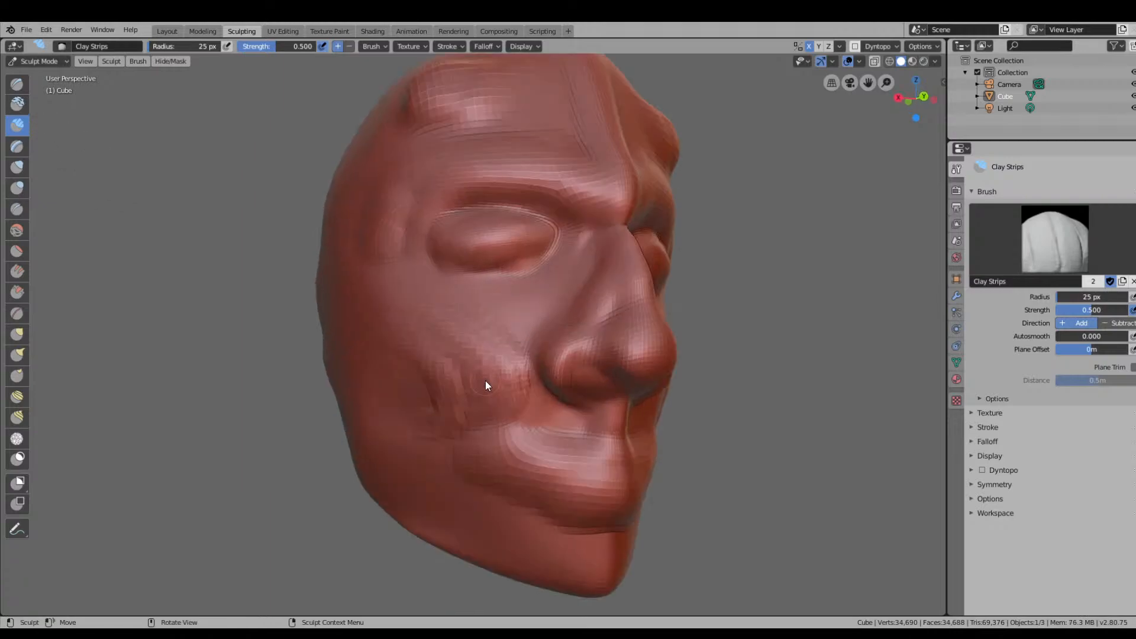
mouse_move(382, 335)
left_mouse_down()
mouse_move(500, 374)
mouse_move(417, 339)
mouse_move(483, 366)
left_mouse_up()
key("bracketright")
key("bracketright")
key("bracketright")
key("bracketright")
key("bracketright")
left_click_drag(388, 317, 490, 349)
left_click_drag(398, 319, 497, 394)
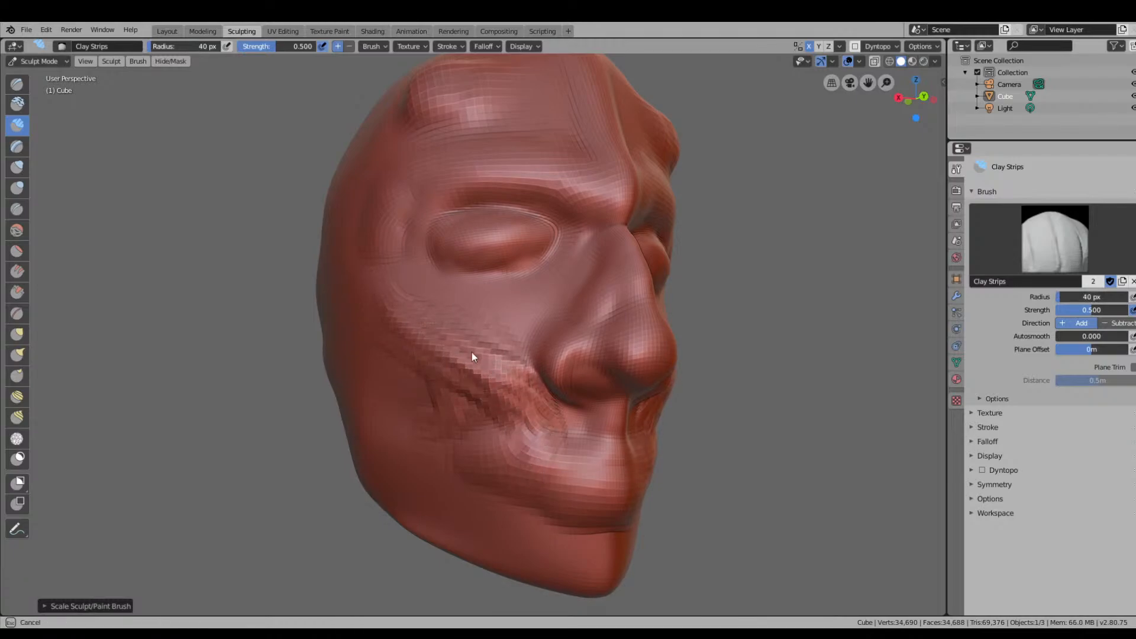
left_click_drag(472, 355, 537, 421)
Shape the eyelids, under-eye folds and the areas beside the nose with Clay Strips strokes.
mouse_move(406, 244)
left_mouse_down()
mouse_move(540, 223)
mouse_move(421, 229)
mouse_move(559, 227)
left_mouse_up()
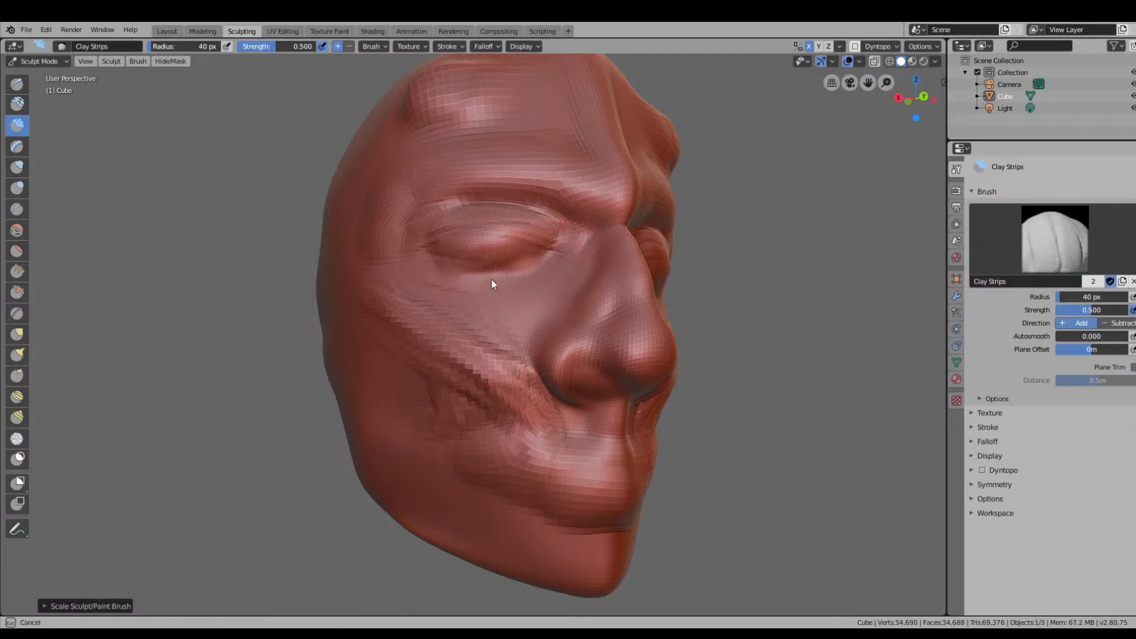
left_click_drag(426, 269, 550, 275)
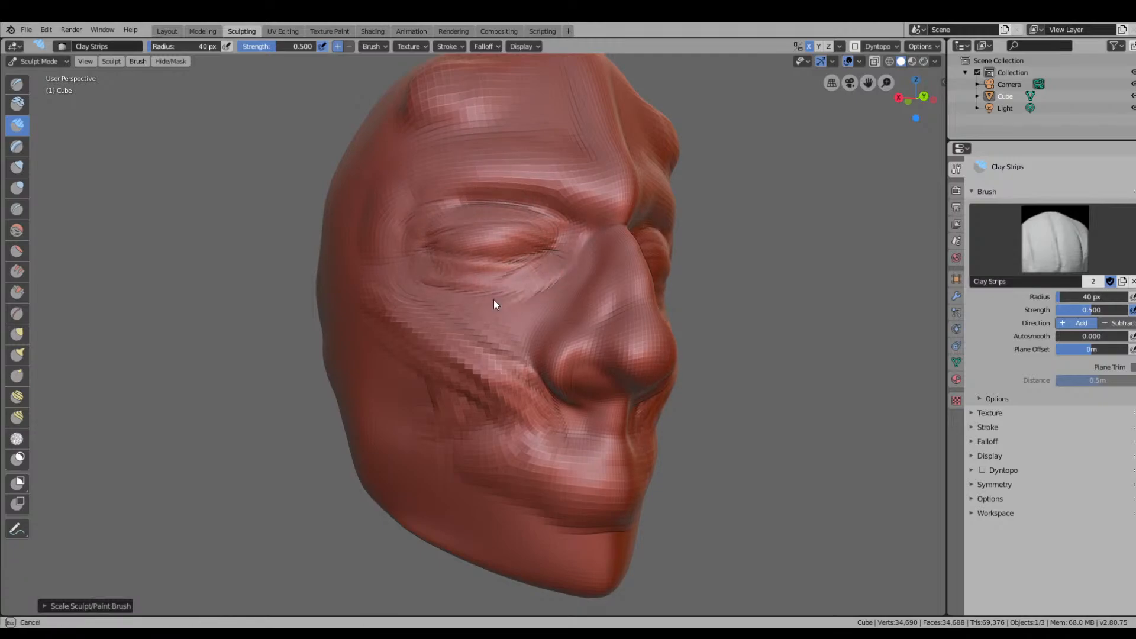
mouse_move(513, 308)
left_mouse_down()
mouse_move(508, 325)
mouse_move(523, 339)
mouse_move(574, 285)
mouse_move(521, 406)
left_mouse_up()
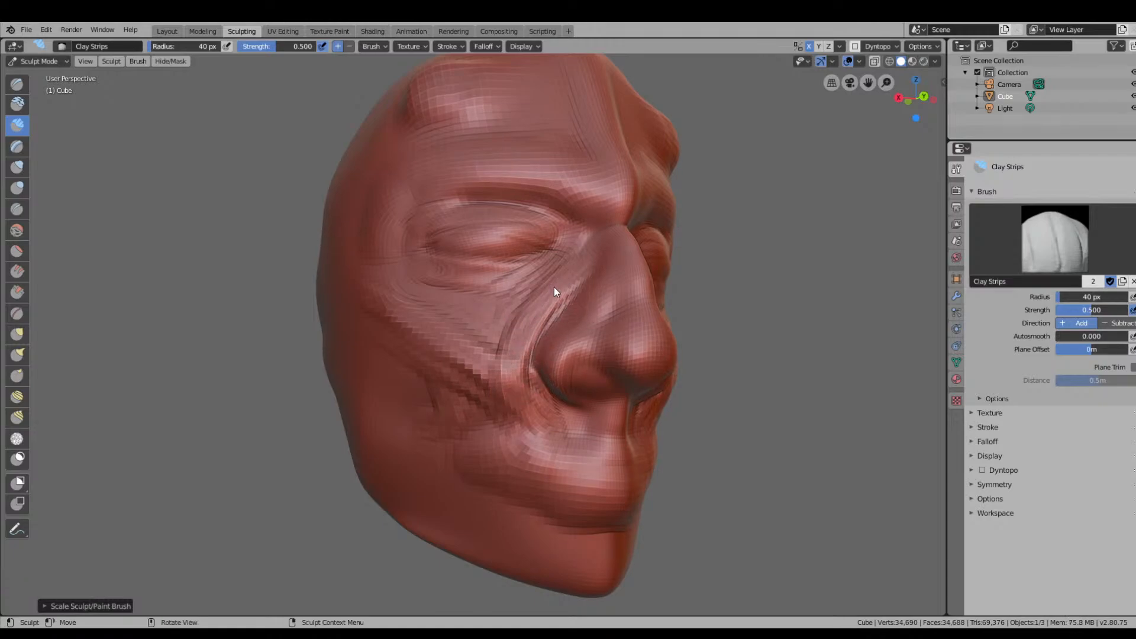
left_click_drag(554, 287, 489, 390)
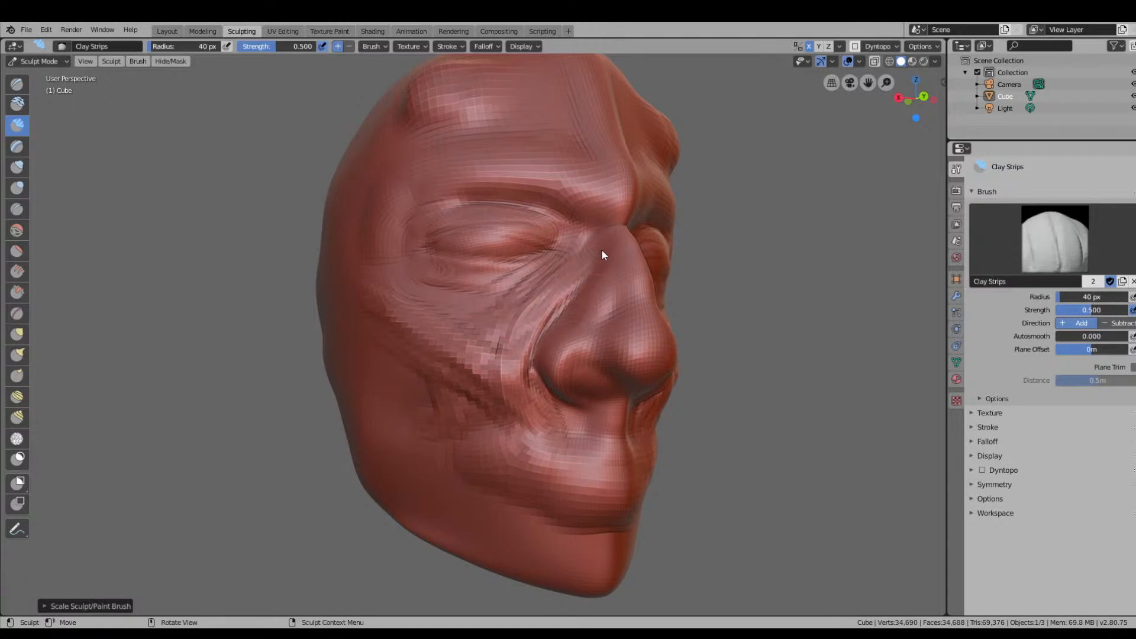
middle_click_drag(633, 284, 523, 330)
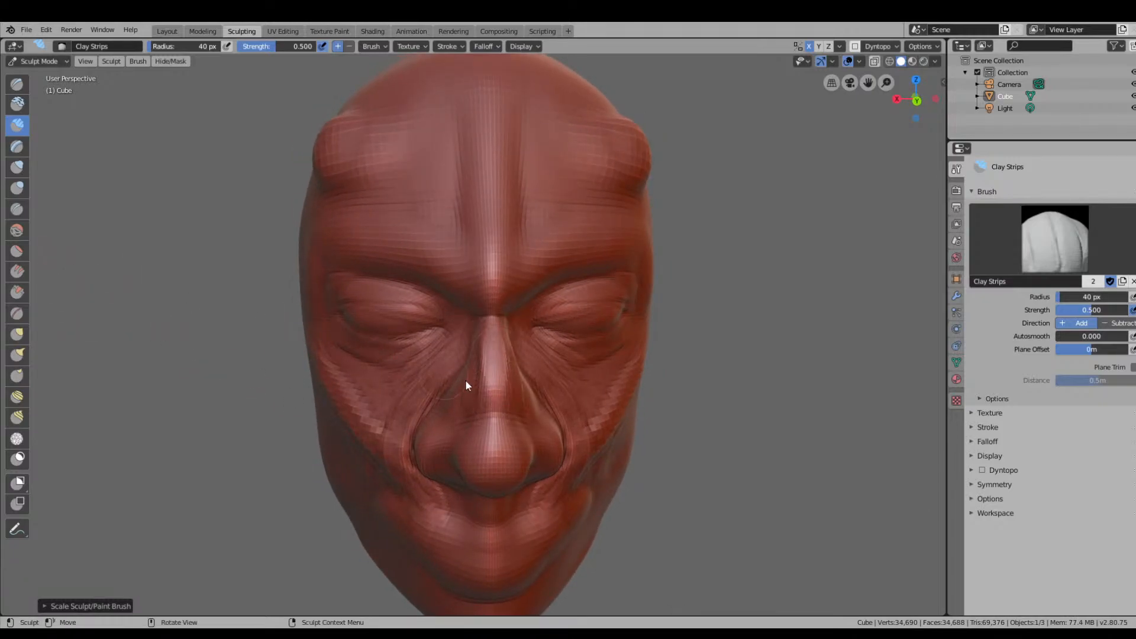
mouse_move(466, 386)
middle_mouse_down()
mouse_move(817, 358)
mouse_move(705, 368)
middle_mouse_up()
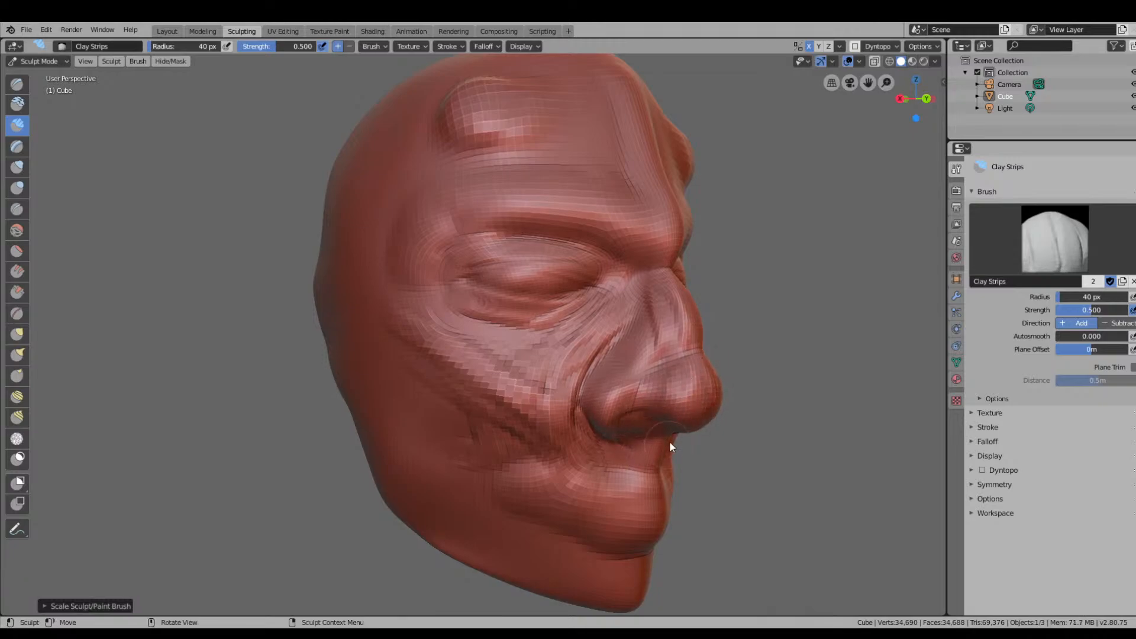
Define the lips and build up the outer ends of the brow ridges with Clay Strips strokes.
mouse_move(647, 478)
left_mouse_down()
mouse_move(541, 472)
mouse_move(549, 510)
mouse_move(524, 514)
mouse_move(496, 516)
mouse_move(462, 494)
left_mouse_up()
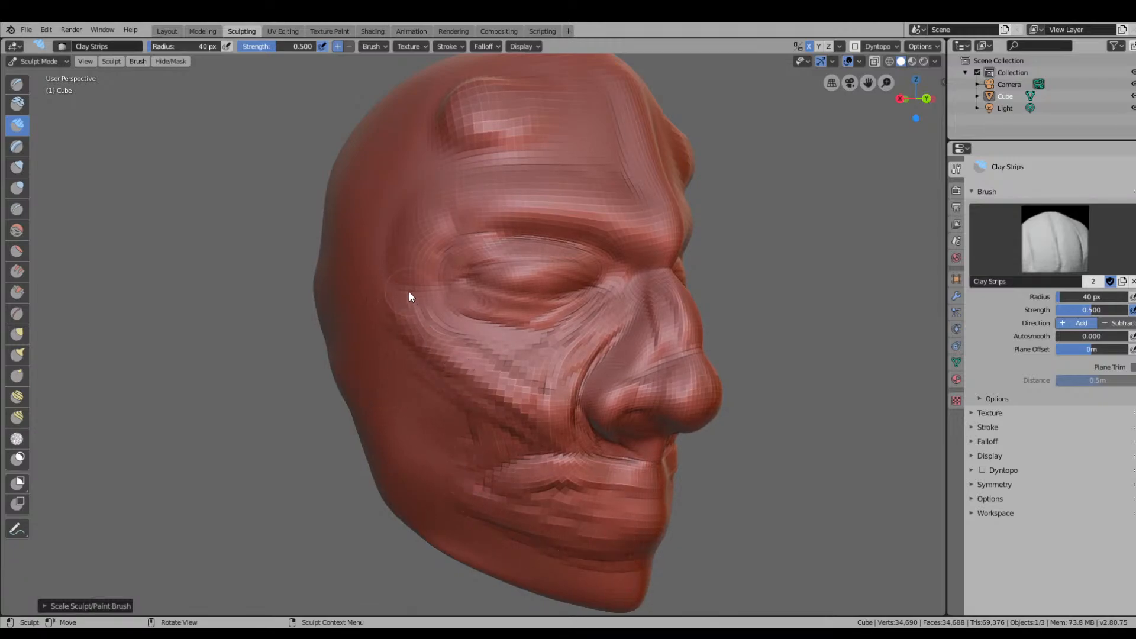
mouse_move(503, 152)
middle_mouse_down()
mouse_move(593, 249)
mouse_move(586, 254)
middle_mouse_up()
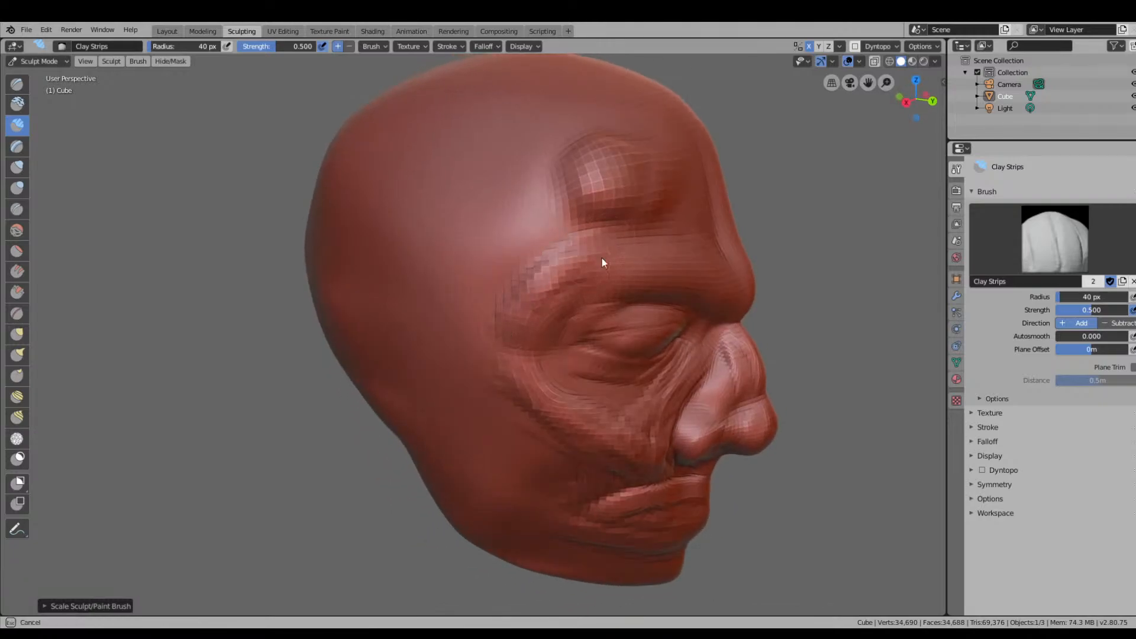
left_click_drag(602, 259, 605, 232)
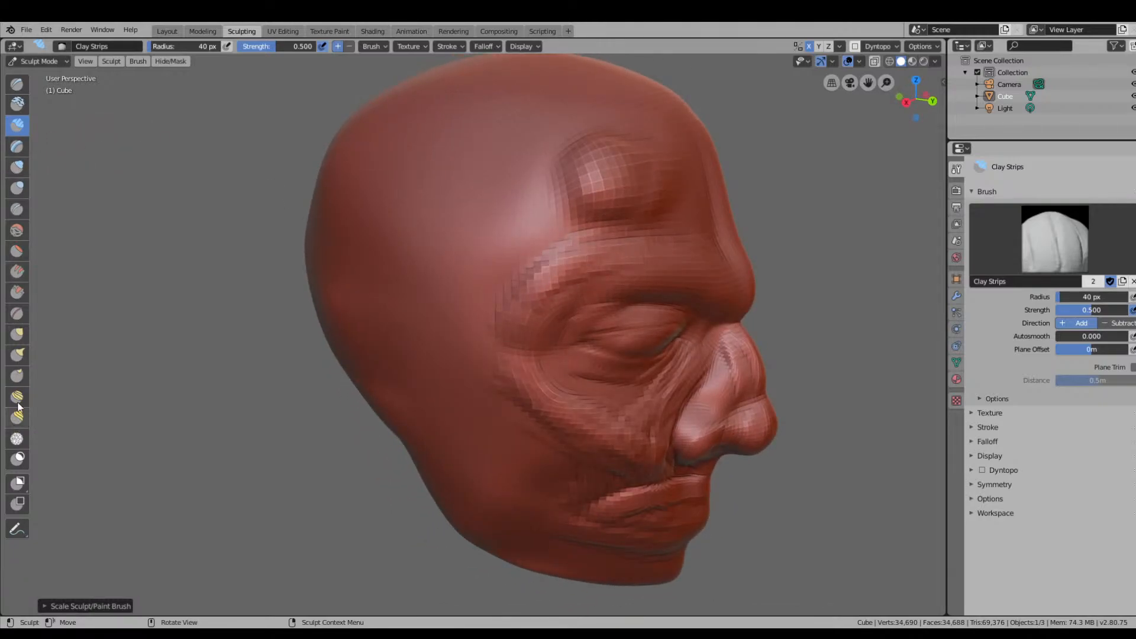
Try Draw brush strokes on the side of the head behind the brow.
left_click(17, 82)
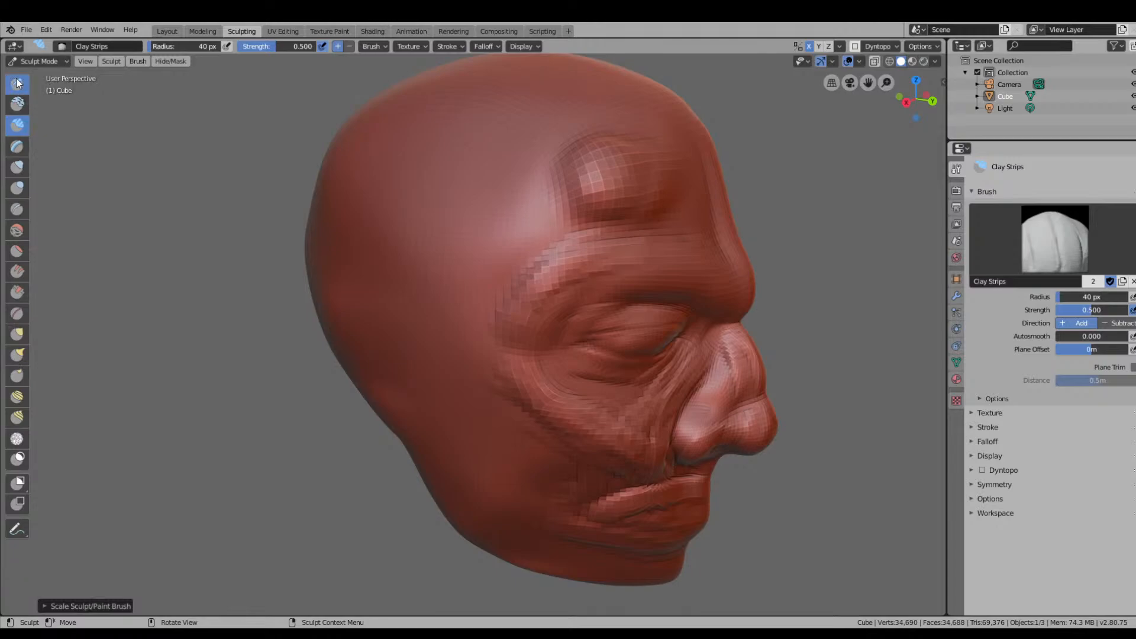
left_click_drag(427, 244, 448, 247)
mouse_move(369, 271)
left_mouse_down()
mouse_move(382, 407)
mouse_move(511, 148)
left_mouse_up()
key("ctrl+z")
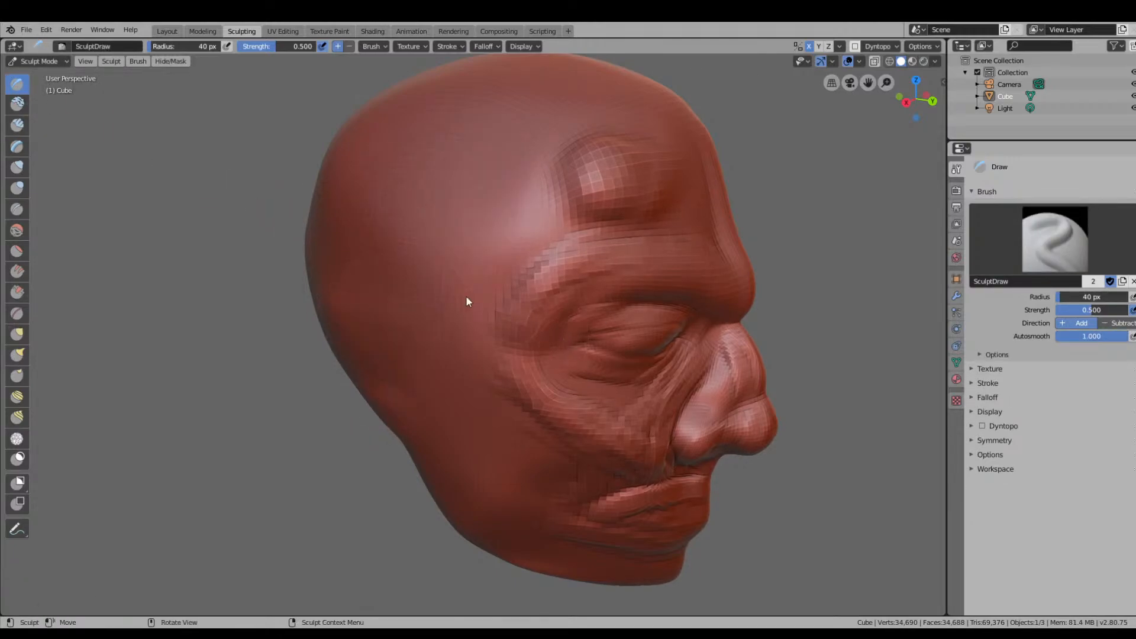
Add long Clay brush strokes down the temple on the side of the head.
left_click(18, 103)
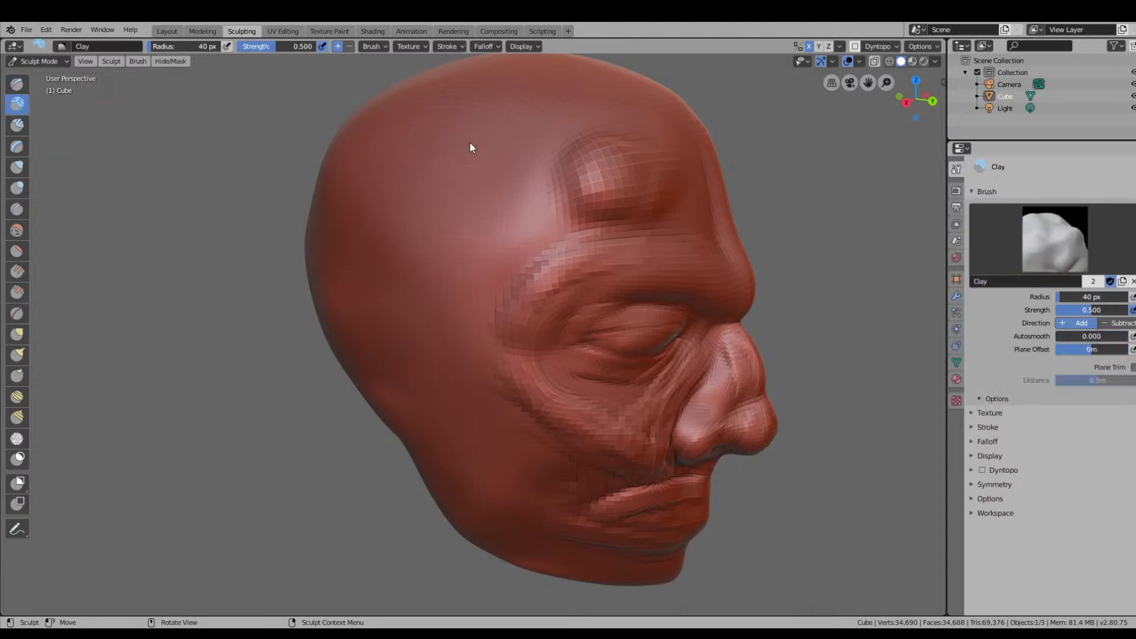
mouse_move(421, 202)
left_mouse_down()
mouse_move(401, 230)
mouse_move(416, 302)
left_mouse_up()
mouse_move(498, 180)
left_mouse_down()
mouse_move(406, 283)
mouse_move(421, 314)
left_mouse_up()
mouse_move(495, 179)
left_mouse_down()
mouse_move(452, 186)
mouse_move(429, 308)
left_mouse_up()
left_click_drag(504, 201, 447, 314)
Layer Clay Strips strokes over the temple and along the side of the face down to the cheek.
left_click(23, 124)
mouse_move(484, 132)
left_mouse_down()
mouse_move(416, 252)
mouse_move(420, 298)
left_mouse_up()
left_click_drag(482, 176, 414, 320)
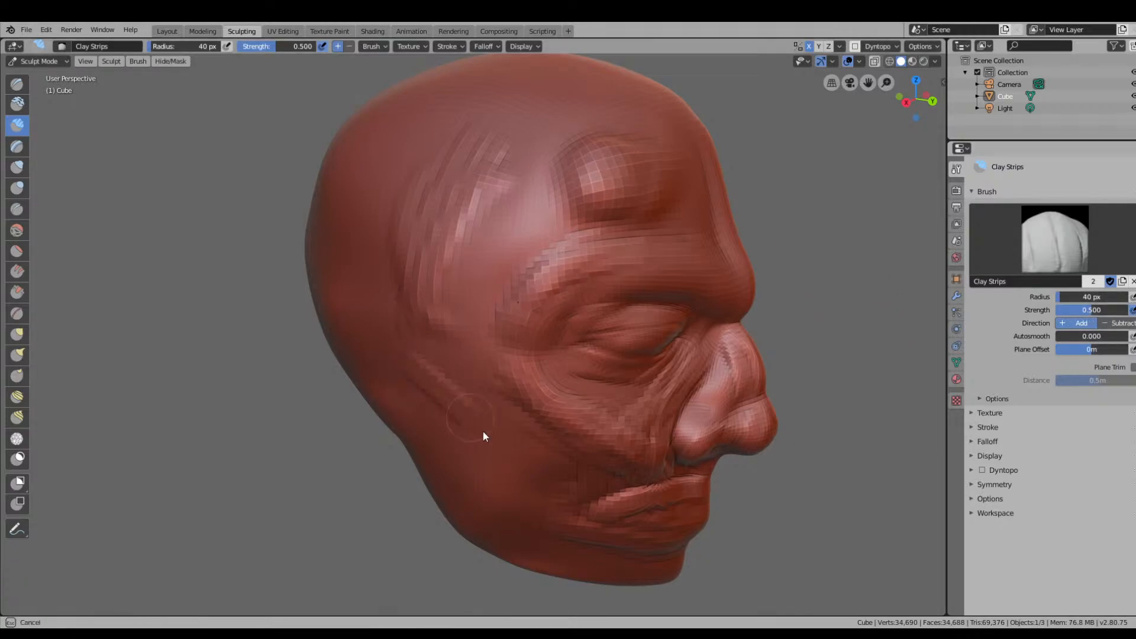
mouse_move(460, 373)
left_mouse_down()
mouse_move(517, 467)
mouse_move(563, 438)
mouse_move(550, 439)
mouse_move(580, 458)
left_mouse_up()
Smooth the area above the brow and the lower forehead.
mouse_move(581, 458)
middle_mouse_down()
mouse_move(597, 409)
mouse_move(552, 382)
mouse_move(481, 285)
middle_mouse_up()
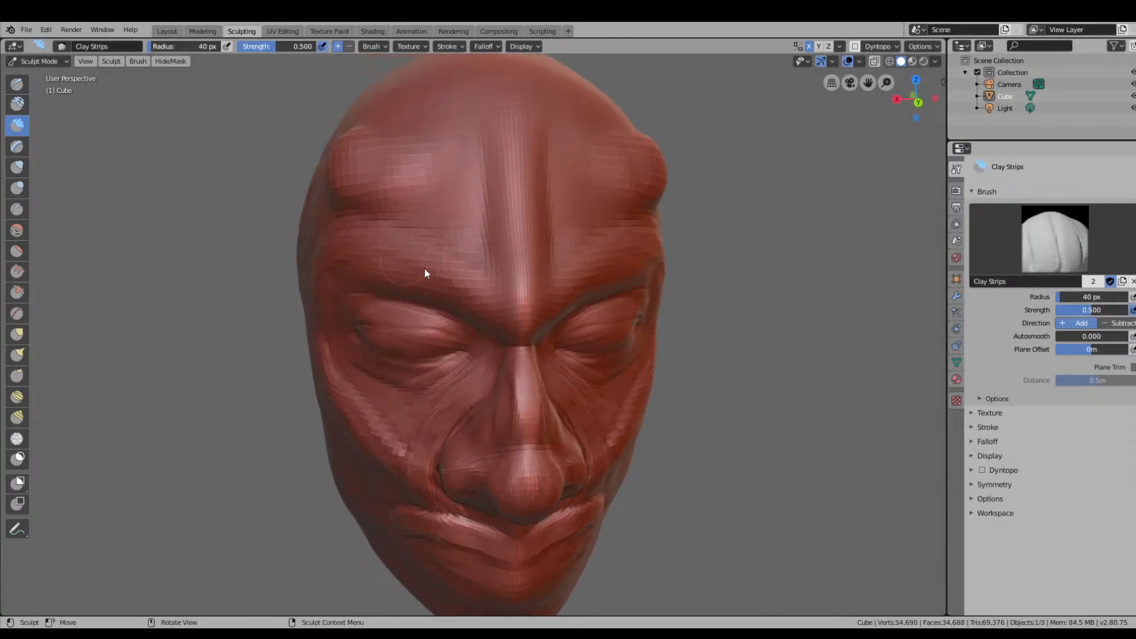
mouse_move(375, 247)
left_mouse_down("shift")
mouse_move(478, 273)
mouse_move(481, 252)
left_mouse_up("shift")
left_click_drag(459, 201, 473, 229, "shift")
Try mirrored Layer brush ridges down the forehead.
left_click(17, 146)
mouse_move(432, 109)
left_mouse_down()
mouse_move(452, 191)
mouse_move(478, 222)
left_mouse_up()
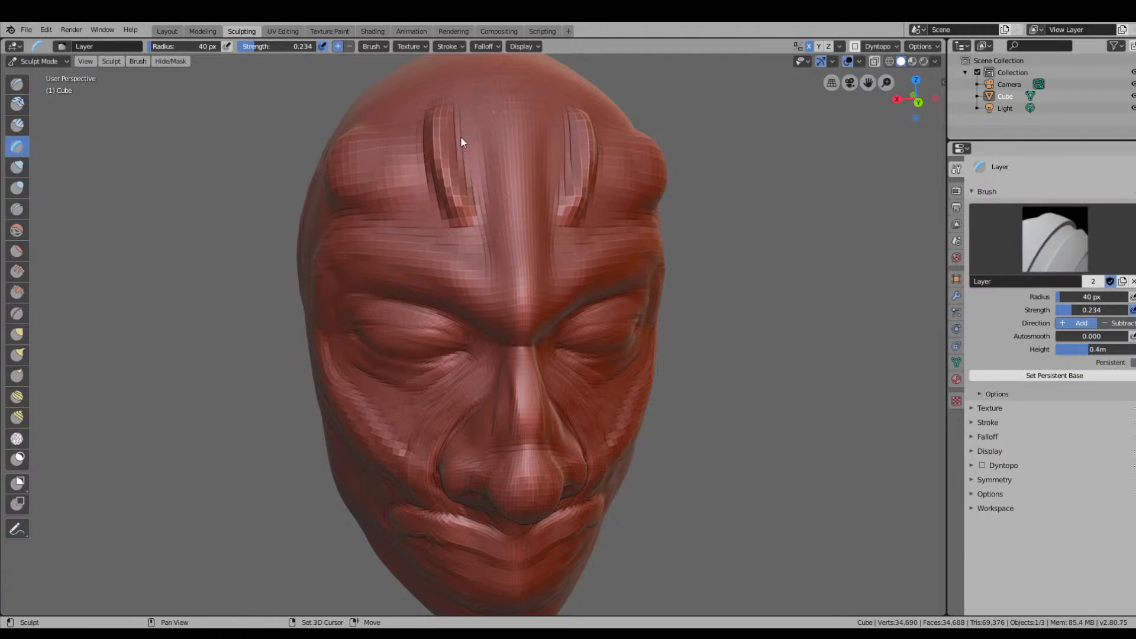
mouse_move(454, 195)
left_mouse_down()
mouse_move(491, 115)
mouse_move(448, 218)
left_mouse_up()
key("ctrl+z")
key("ctrl+z")
Add vertical Clay Strips strokes on the forehead between the side bumps and the central ridge.
left_click(17, 125)
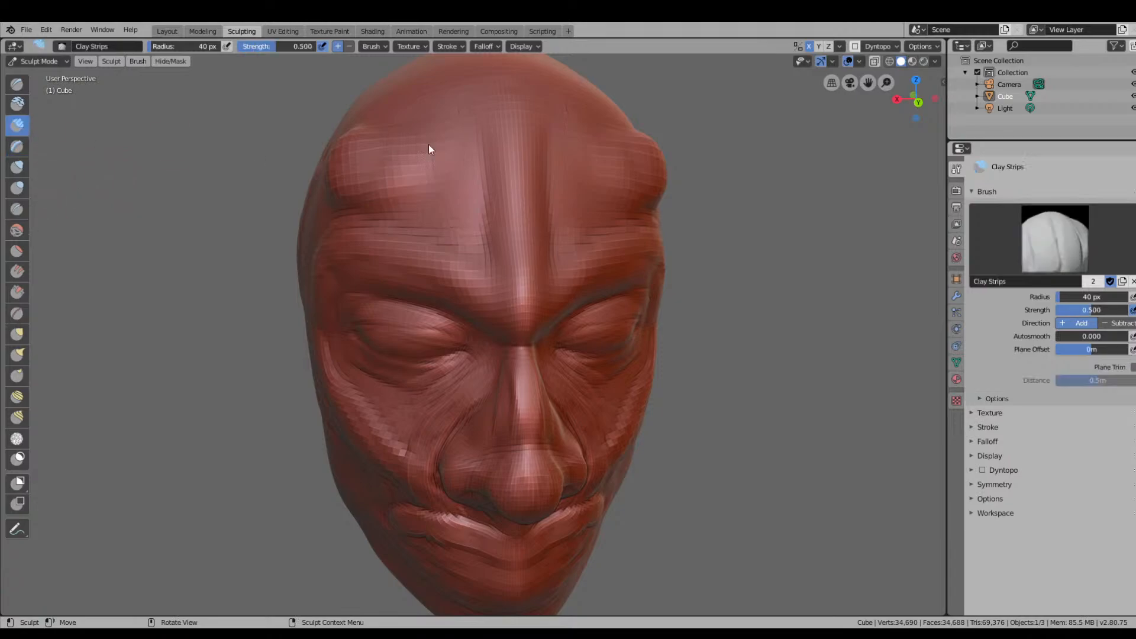
left_click_drag(446, 131, 453, 205)
mouse_move(432, 151)
left_mouse_down()
mouse_move(440, 221)
mouse_move(430, 226)
mouse_move(461, 231)
left_mouse_up()
left_click_drag(467, 140, 484, 232)
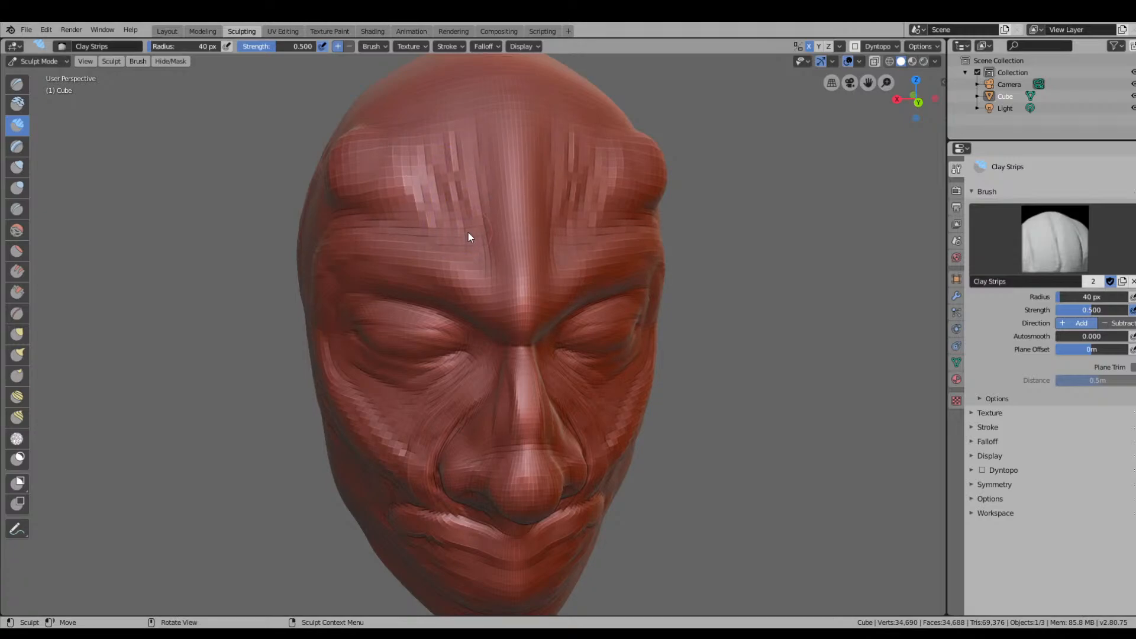
Carve vertical grooves down the forehead to the nose bridge with the inverted Clay Strips brush.
left_click_drag(391, 121, 475, 222, "ctrl")
left_click_drag(452, 103, 495, 220, "ctrl")
mouse_move(482, 121)
left_mouse_down("ctrl")
mouse_move(503, 264)
mouse_move(513, 238)
left_mouse_up("ctrl")
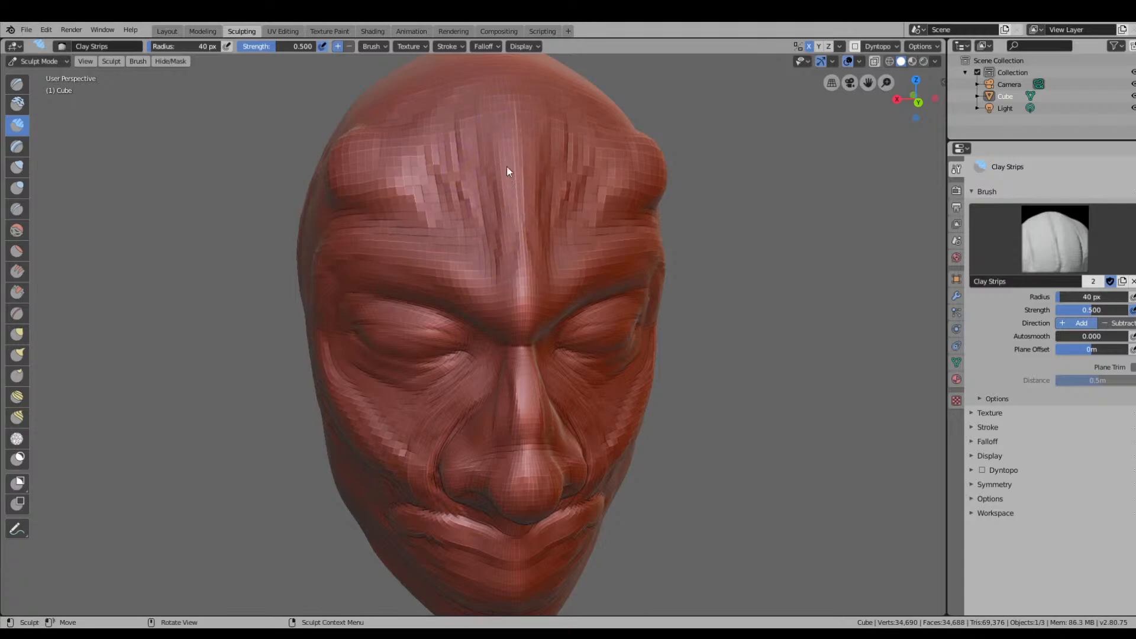
left_click_drag(507, 166, 507, 329, "ctrl")
Add Clay Strips strokes between the brows and along the brow ridges.
mouse_move(516, 270)
left_mouse_down()
mouse_move(501, 329)
mouse_move(495, 310)
left_mouse_up()
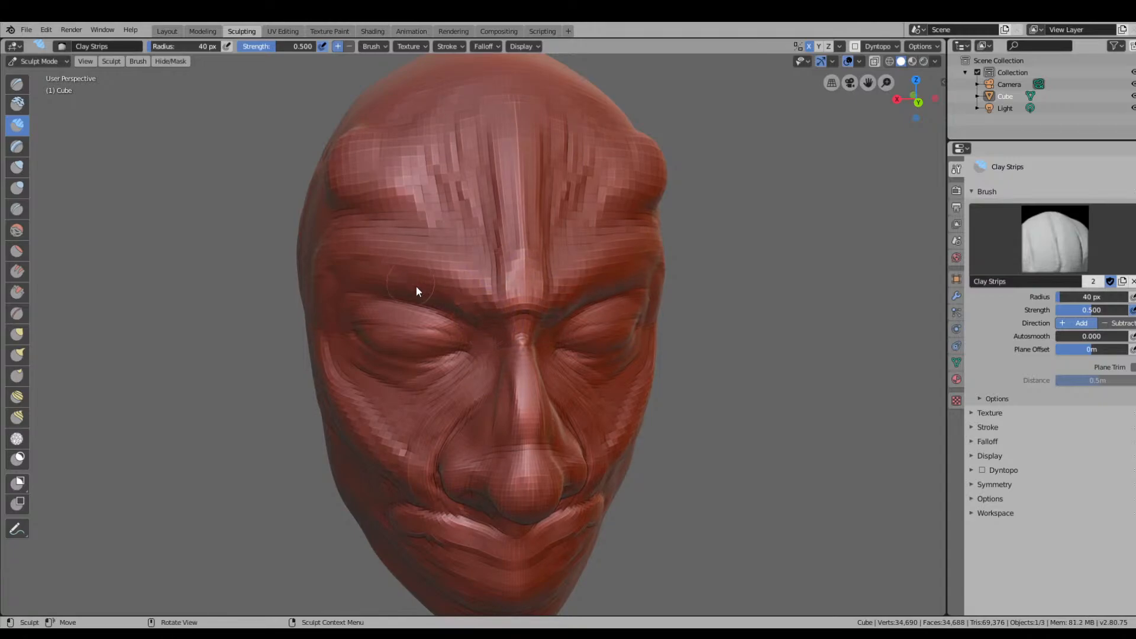
left_click_drag(379, 274, 459, 281)
left_click_drag(328, 265, 474, 288)
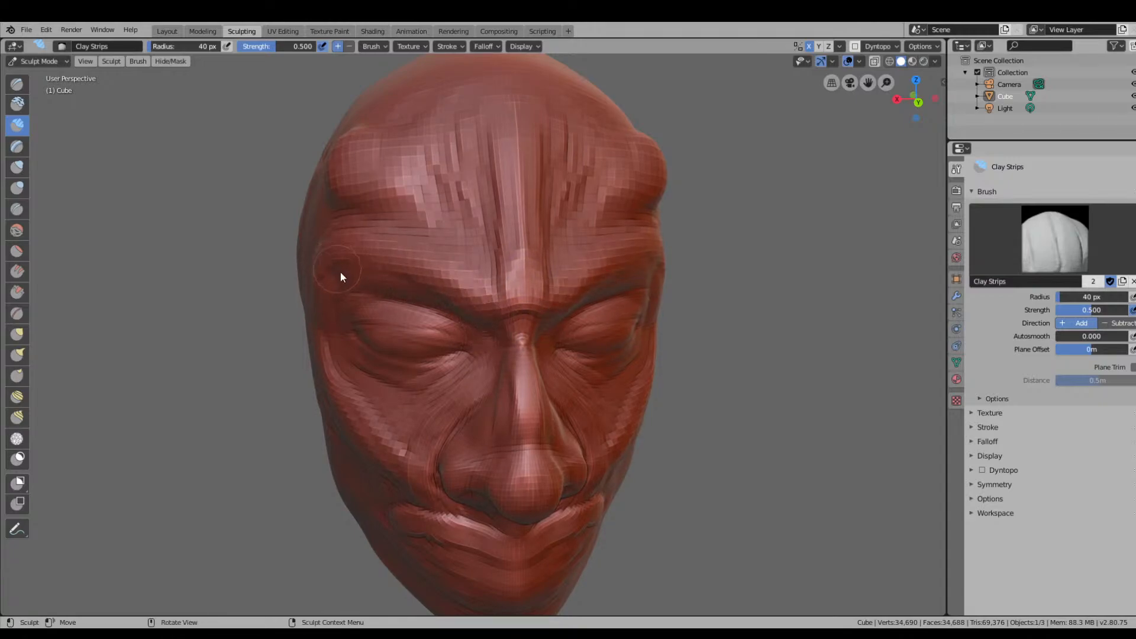
Flatten the bumps on the sides of the upper forehead with the Flatten brush.
mouse_move(556, 287)
middle_mouse_down()
mouse_move(644, 294)
mouse_move(580, 293)
mouse_move(468, 365)
middle_mouse_up()
scroll(614, 294, "down", 5)
left_click(17, 250)
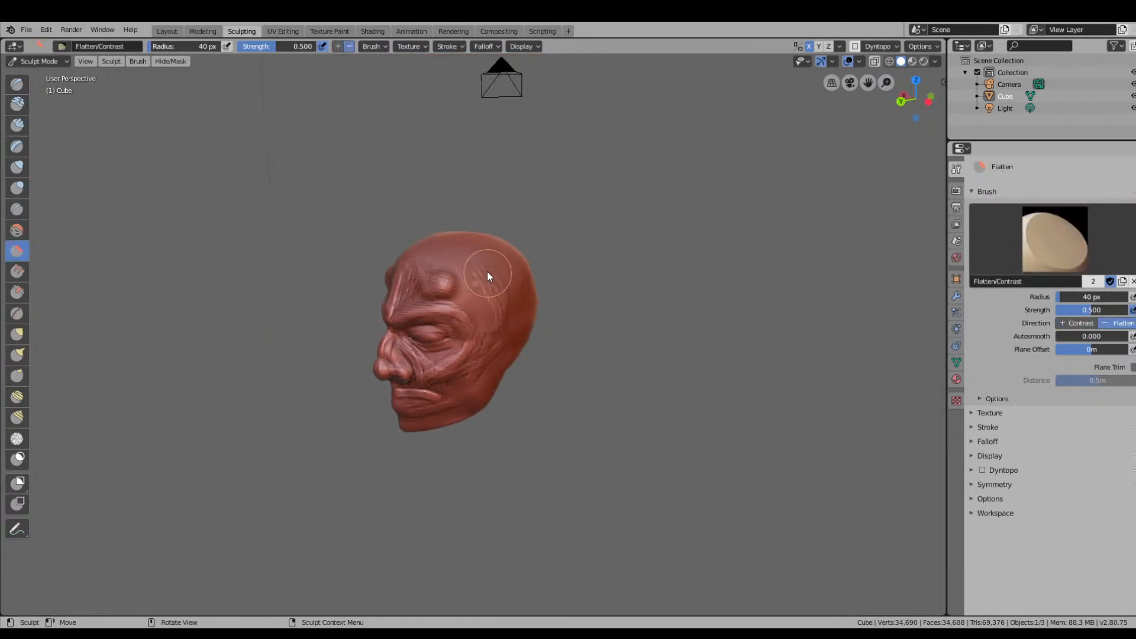
mouse_move(438, 278)
left_mouse_down()
mouse_move(463, 287)
mouse_move(449, 276)
left_mouse_up()
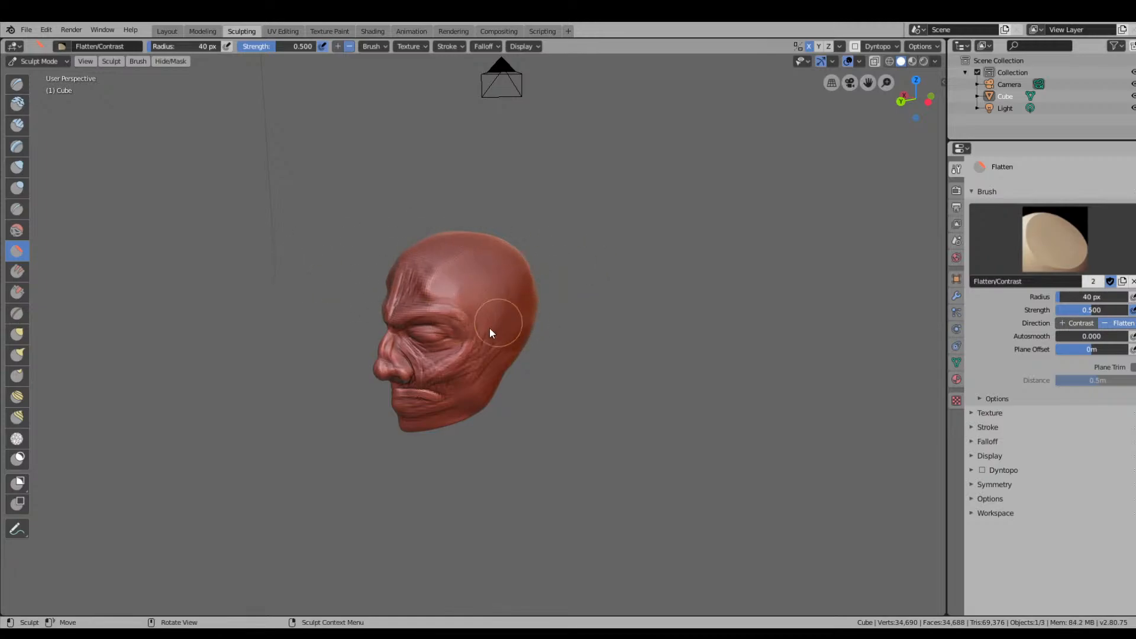
Flatten the temple surface between the outer eye corner and the side of the forehead with the Flatten brush.
scroll(517, 326, "up", 5)
middle_click_drag(482, 331, 452, 323)
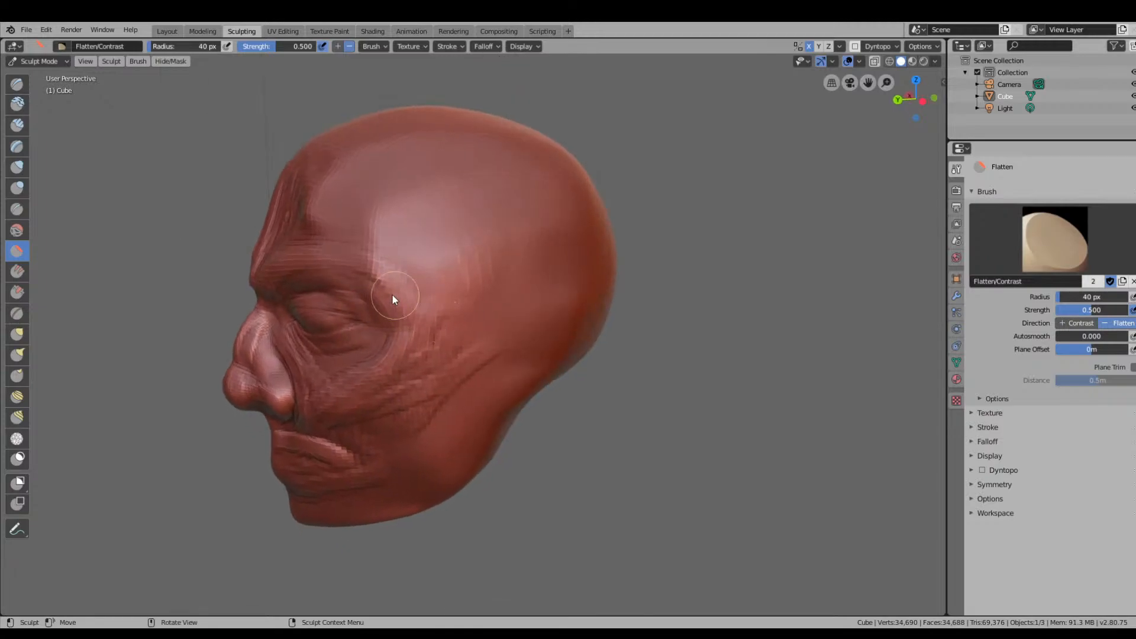
left_click_drag(393, 286, 434, 232)
mouse_move(377, 266)
left_mouse_down()
mouse_move(376, 245)
mouse_move(396, 221)
left_mouse_up()
mouse_move(386, 252)
left_mouse_down()
mouse_move(395, 222)
mouse_move(395, 237)
left_mouse_up()
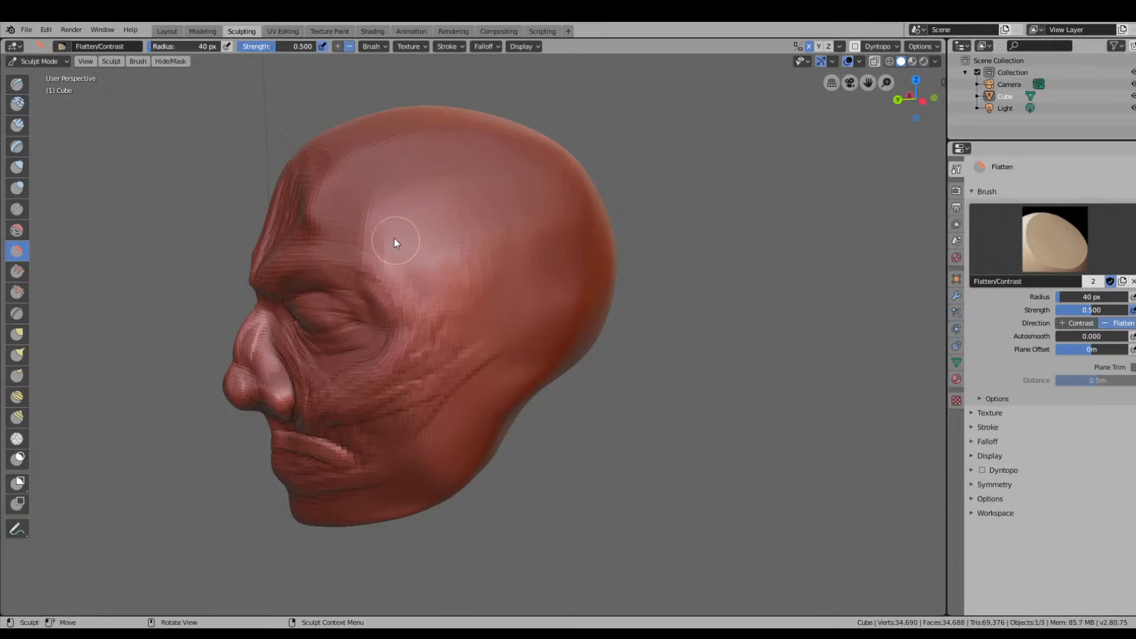
Build up the side of the forehead, the temple and the area behind the cheekbone with the Inflate brush.
mouse_move(409, 240)
middle_mouse_down()
mouse_move(504, 246)
mouse_move(521, 225)
mouse_move(490, 205)
middle_mouse_up()
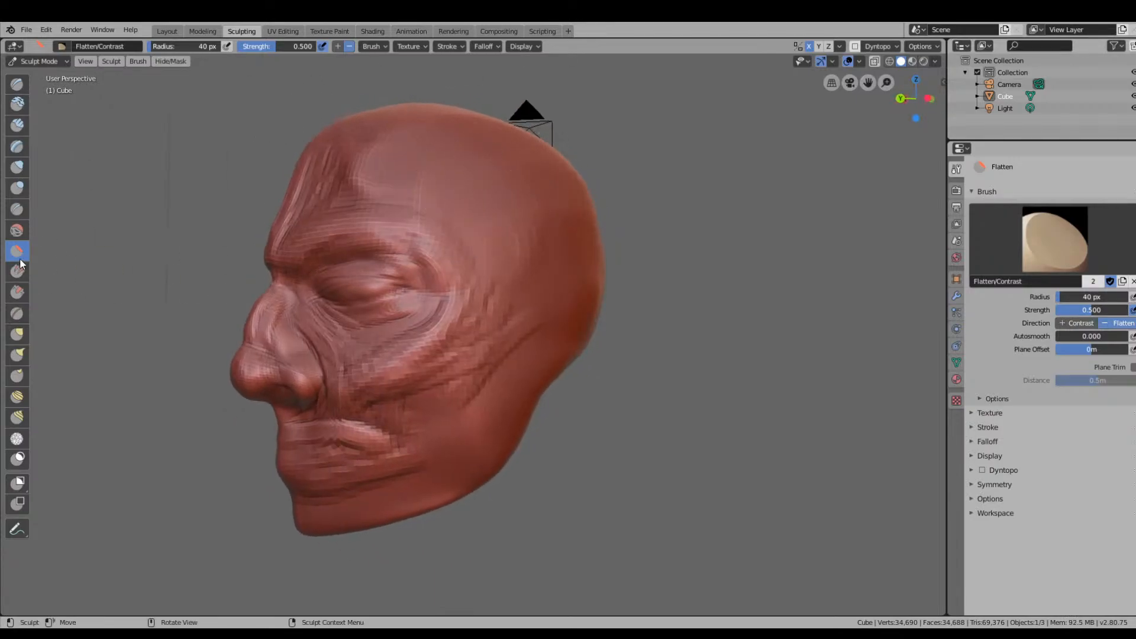
left_click(16, 167)
mouse_move(541, 140)
left_mouse_down()
mouse_move(531, 124)
mouse_move(433, 161)
mouse_move(473, 305)
left_mouse_up()
left_click_drag(571, 294, 501, 337)
left_click_drag(579, 316, 503, 333)
left_click_drag(575, 314, 496, 345)
Inflate the jawline from the back corner of the jaw down to the chin.
mouse_move(525, 389)
left_mouse_down()
mouse_move(507, 445)
mouse_move(479, 461)
left_mouse_up()
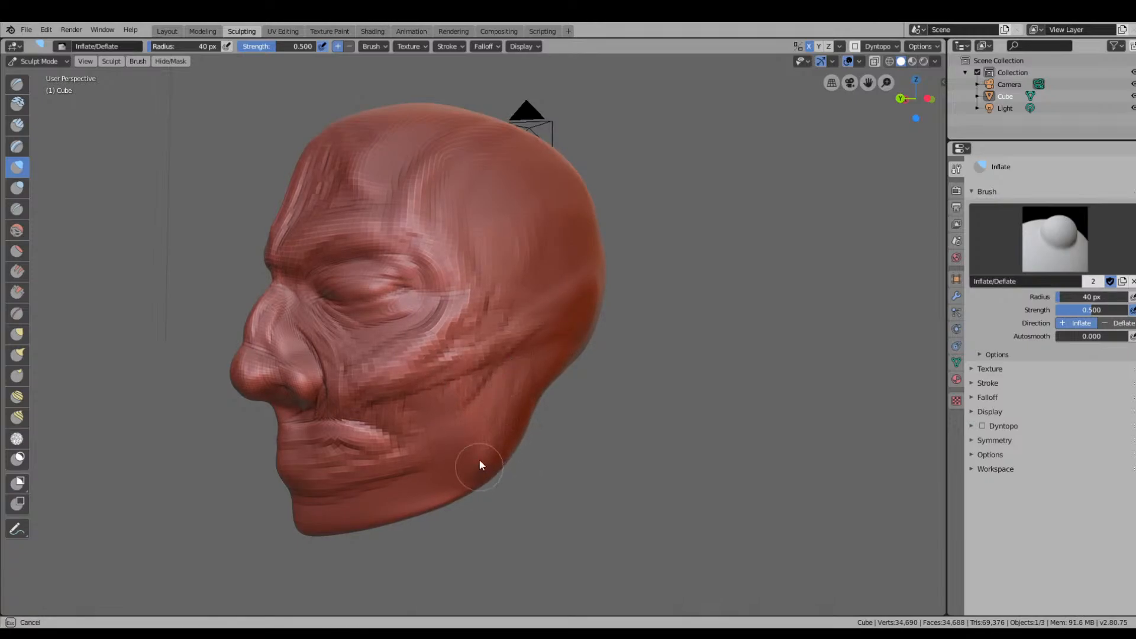
mouse_move(508, 375)
left_mouse_down()
mouse_move(489, 472)
mouse_move(427, 490)
left_mouse_up()
mouse_move(535, 398)
left_mouse_down()
mouse_move(412, 499)
mouse_move(298, 520)
left_mouse_up()
left_click_drag(374, 517, 307, 538)
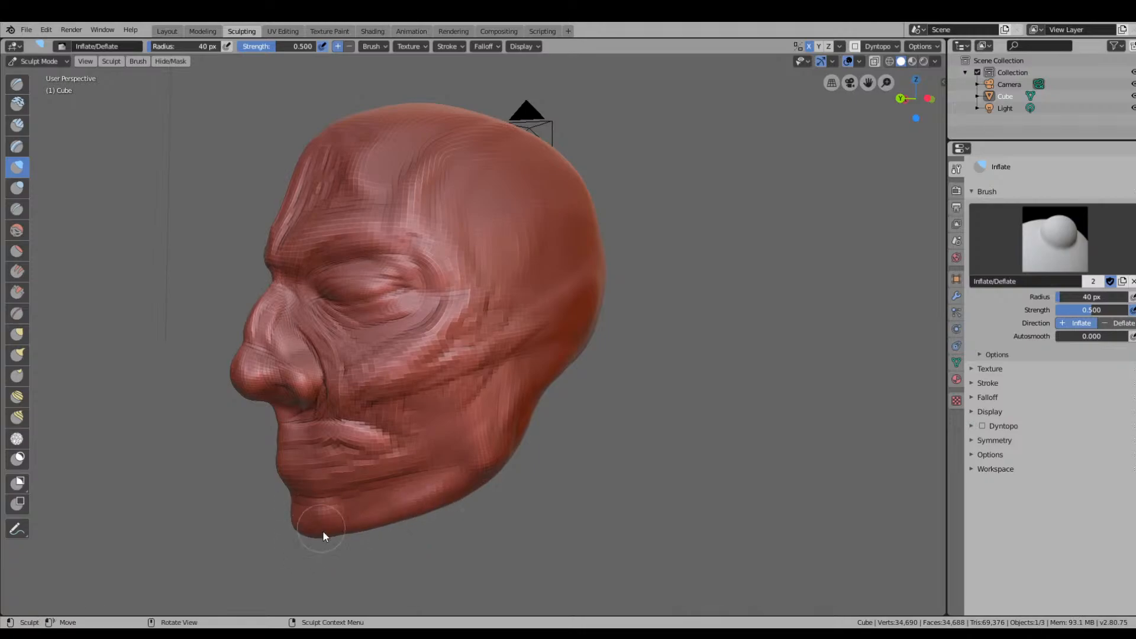
middle_click_drag(394, 508, 471, 554)
mouse_move(469, 550)
left_mouse_down()
mouse_move(531, 545)
mouse_move(425, 518)
left_mouse_up()
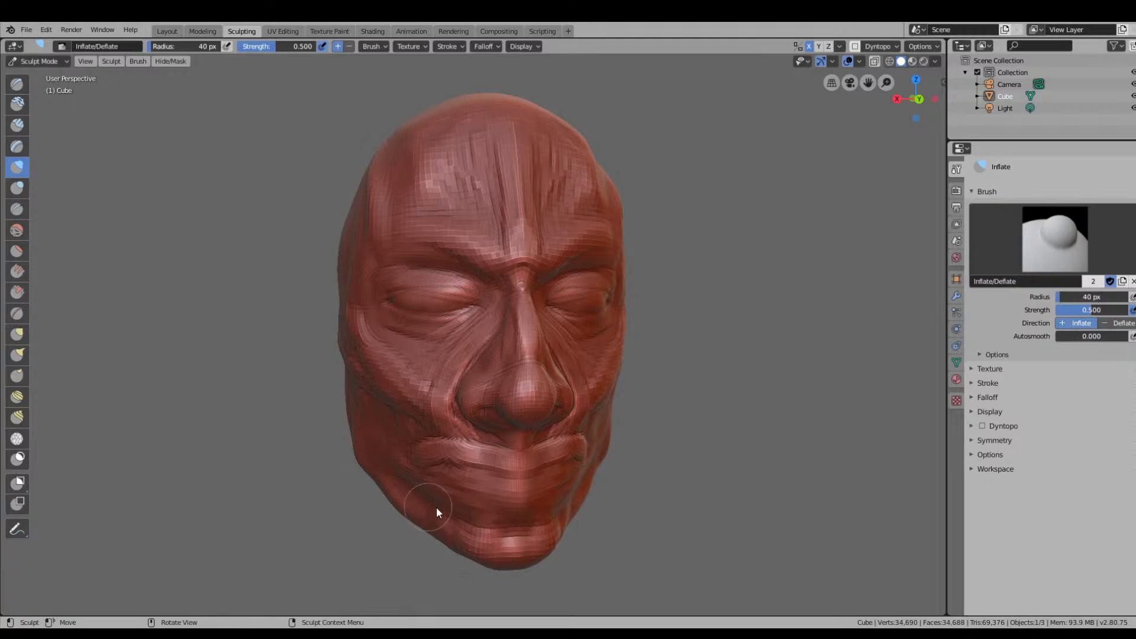
Add Inflate strokes to the cheek, upper lip, chin and jawline, continuing up the back of the jaw.
middle_click_drag(437, 515, 548, 541)
left_click_drag(429, 467, 414, 438)
mouse_move(408, 415)
left_mouse_down()
mouse_move(446, 499)
mouse_move(476, 508)
mouse_move(405, 401)
left_mouse_up()
left_click_drag(546, 445, 559, 456)
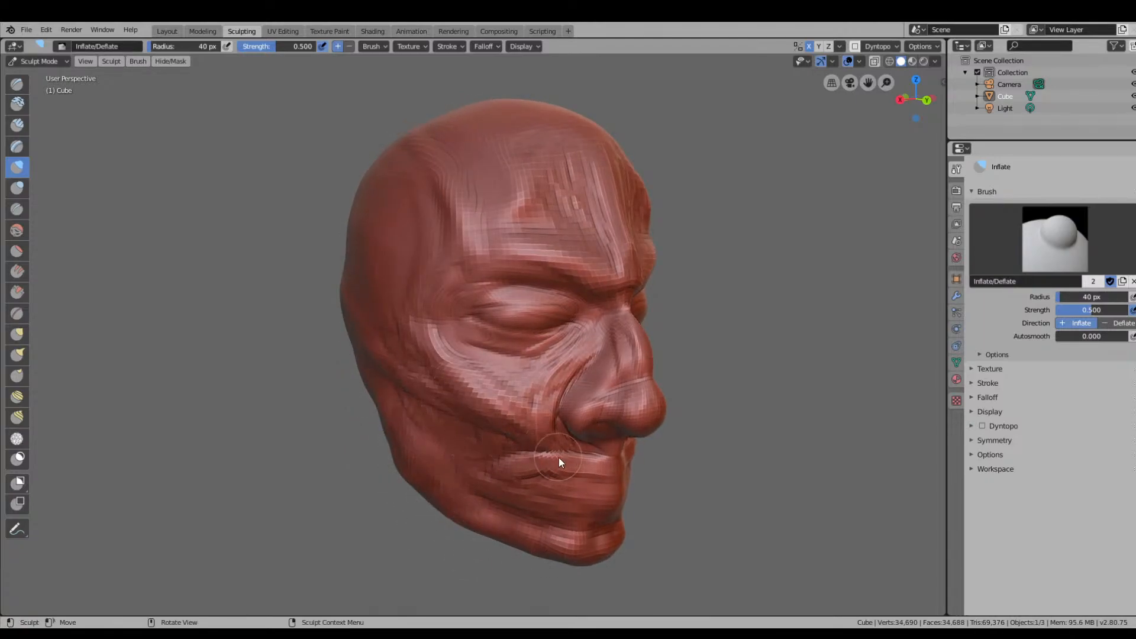
left_click_drag(497, 506, 609, 530)
mouse_move(495, 478)
left_mouse_down()
mouse_move(508, 494)
mouse_move(519, 472)
mouse_move(429, 469)
mouse_move(365, 340)
mouse_move(367, 304)
left_mouse_up()
Inflate the temple edge and the outer end of the brow ridge.
mouse_move(367, 305)
middle_mouse_down()
mouse_move(510, 322)
mouse_move(511, 343)
middle_mouse_up()
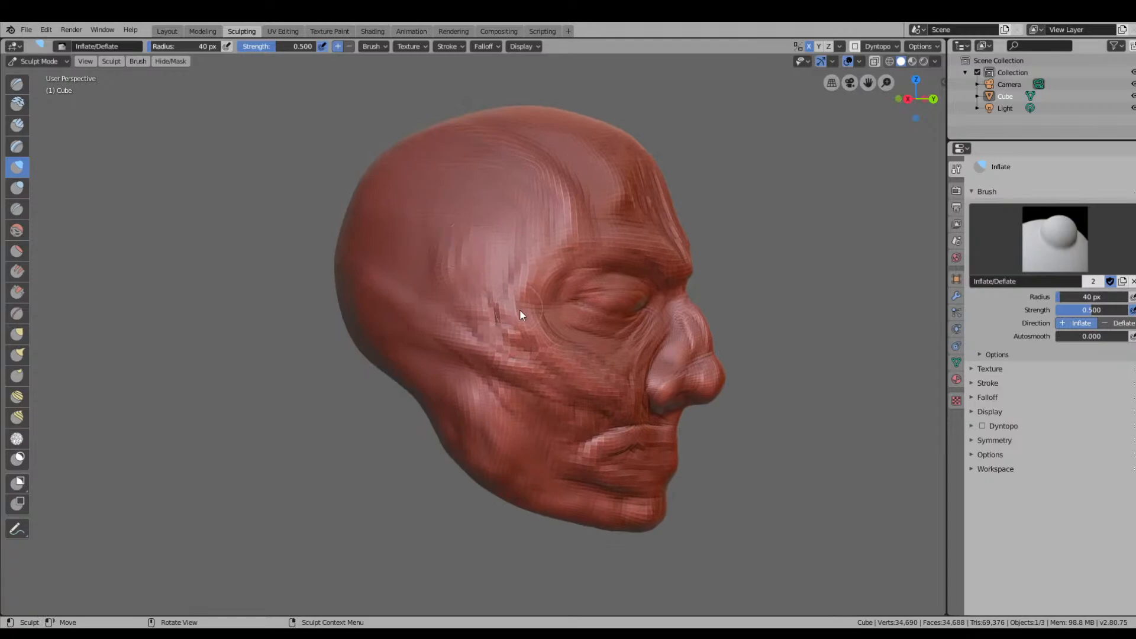
mouse_move(555, 263)
left_mouse_down()
mouse_move(576, 242)
mouse_move(523, 153)
mouse_move(538, 242)
mouse_move(511, 145)
mouse_move(503, 176)
left_mouse_up()
mouse_move(503, 176)
middle_mouse_down()
mouse_move(628, 238)
mouse_move(649, 282)
mouse_move(566, 272)
middle_mouse_up()
left_click_drag(531, 269, 583, 237)
left_click_drag(541, 267, 593, 252)
mouse_move(545, 260)
left_mouse_down()
mouse_move(534, 272)
mouse_move(561, 261)
left_mouse_up()
Fill the hollows on the forehead between the central ridge and the side bump with the Fill brush.
left_click(17, 271)
middle_click_drag(561, 261, 484, 199)
left_click_drag(454, 223, 465, 178)
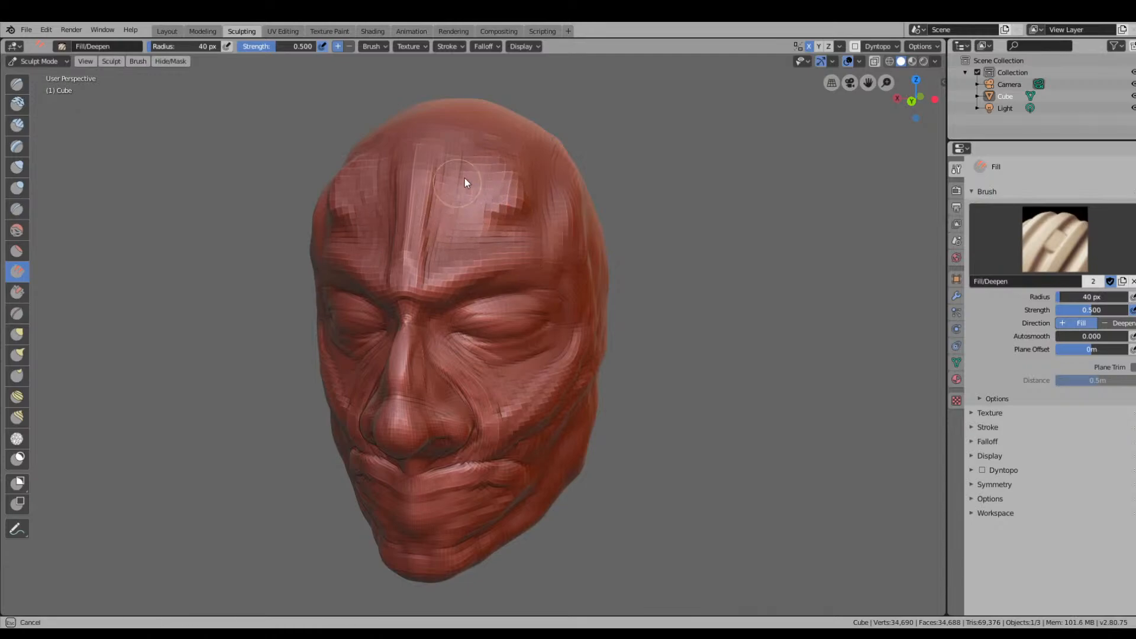
mouse_move(456, 218)
left_mouse_down()
mouse_move(438, 248)
mouse_move(515, 165)
mouse_move(500, 151)
mouse_move(490, 182)
mouse_move(447, 223)
mouse_move(542, 200)
mouse_move(473, 248)
mouse_move(553, 194)
left_mouse_up()
Try the Scrape and Grab brushes on the upper forehead beside the central ridge.
left_click(18, 292)
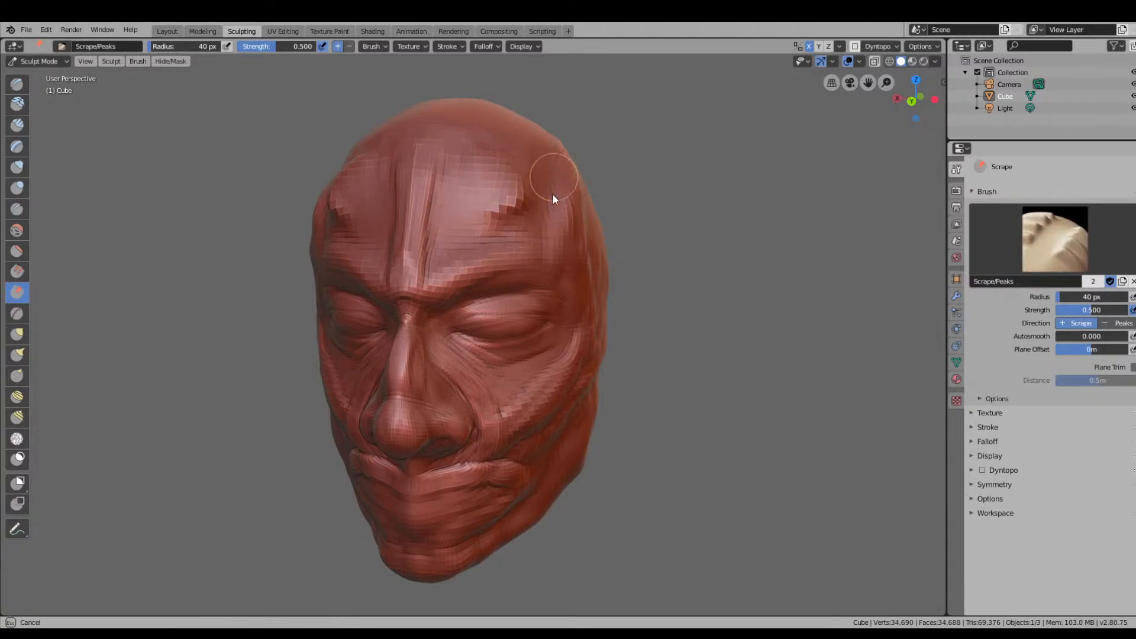
left_click(17, 333)
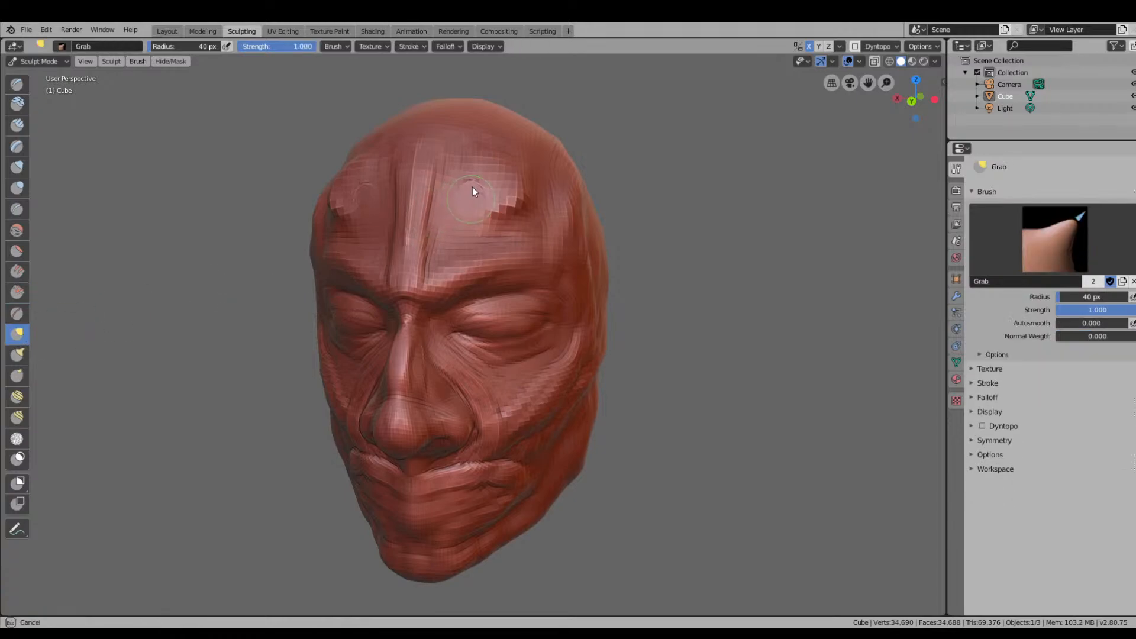
left_click_drag(472, 191, 471, 202)
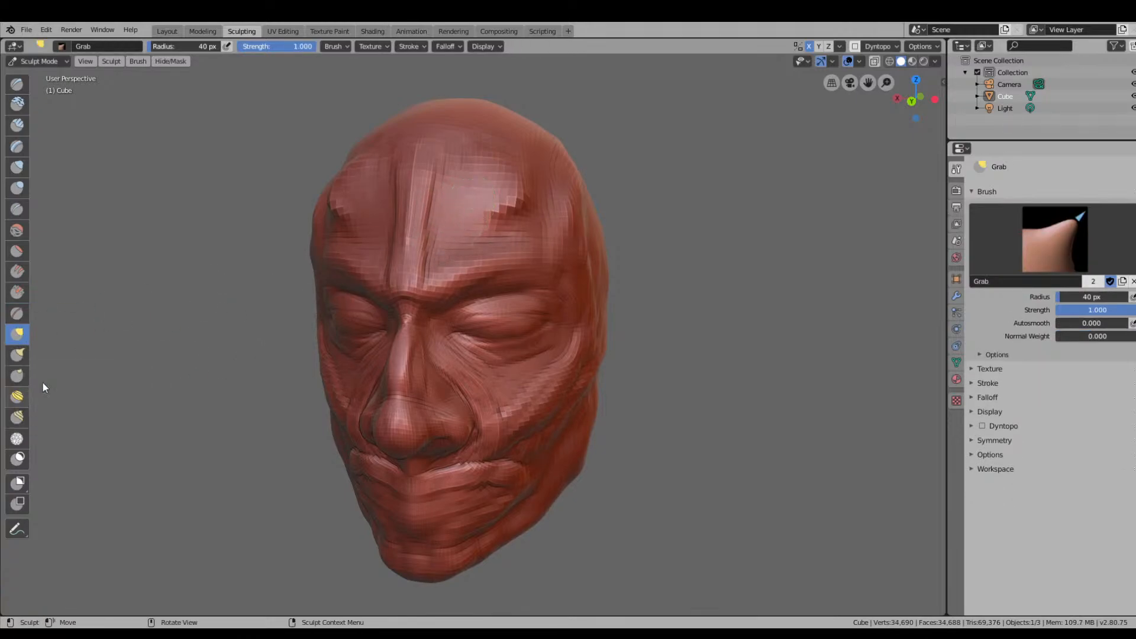
Set the Nudge brush radius to 78 px and nudge the forehead surface around the side bump and above the brow.
left_click(28, 396)
key("bracketright")
key("bracketright")
key("bracketright")
key("bracketright")
key("bracketright")
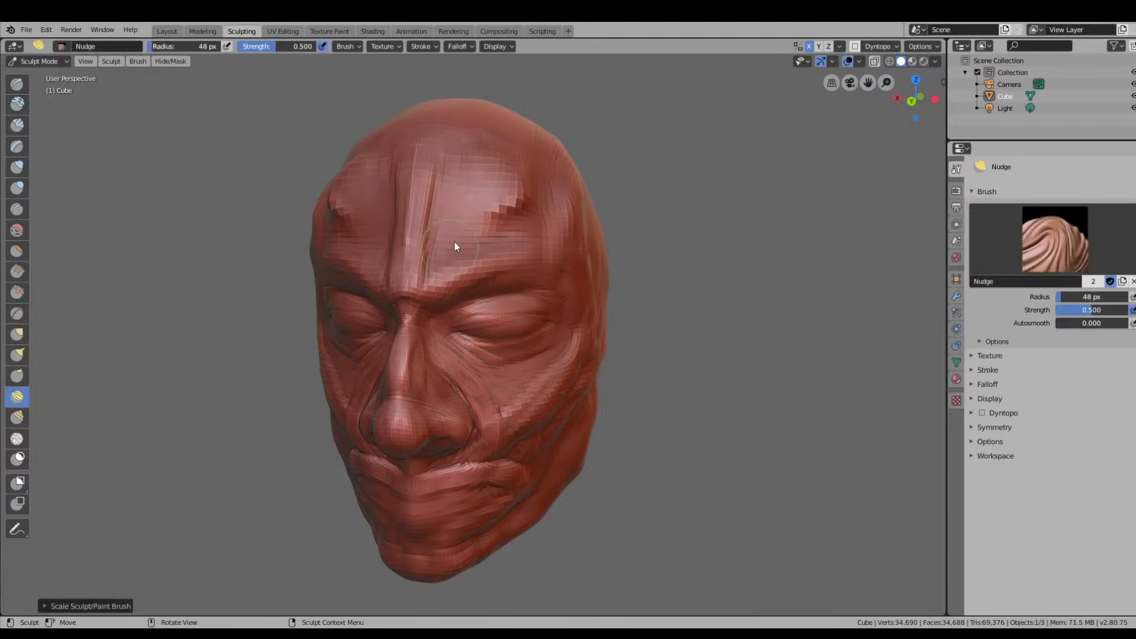
key("bracketright")
key("bracketright")
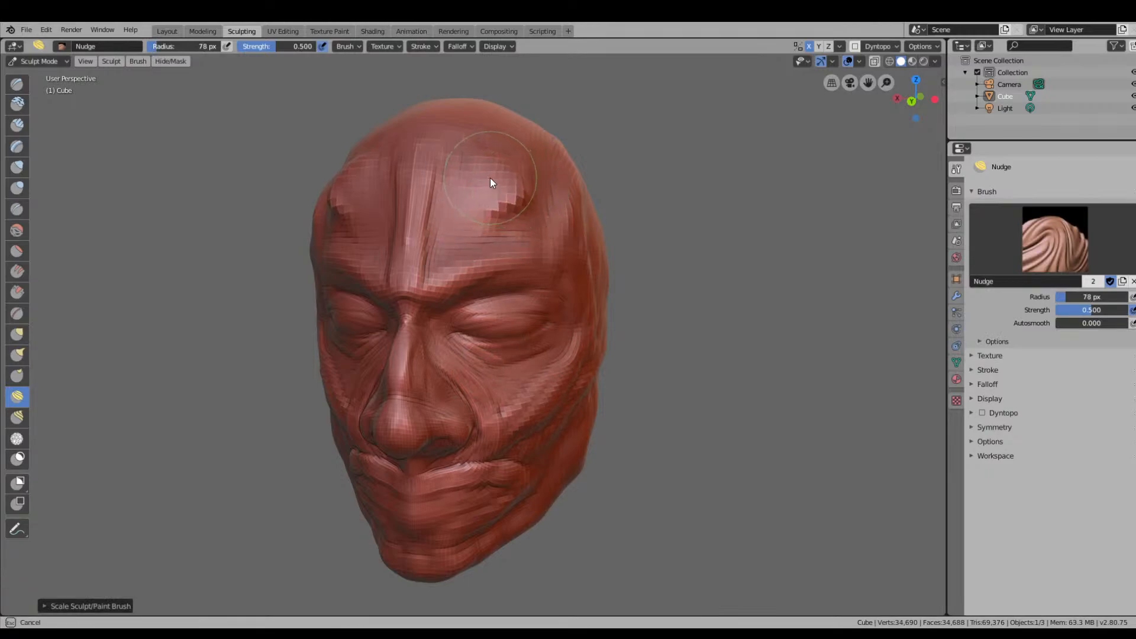
mouse_move(402, 209)
left_mouse_down()
mouse_move(457, 201)
mouse_move(516, 225)
left_mouse_up()
left_click_drag(509, 229, 559, 243)
key("ctrl+z")
left_click_drag(452, 287, 474, 278)
Try the Rotate brush on the eye and the nose, undoing the eye twist.
left_click(17, 418)
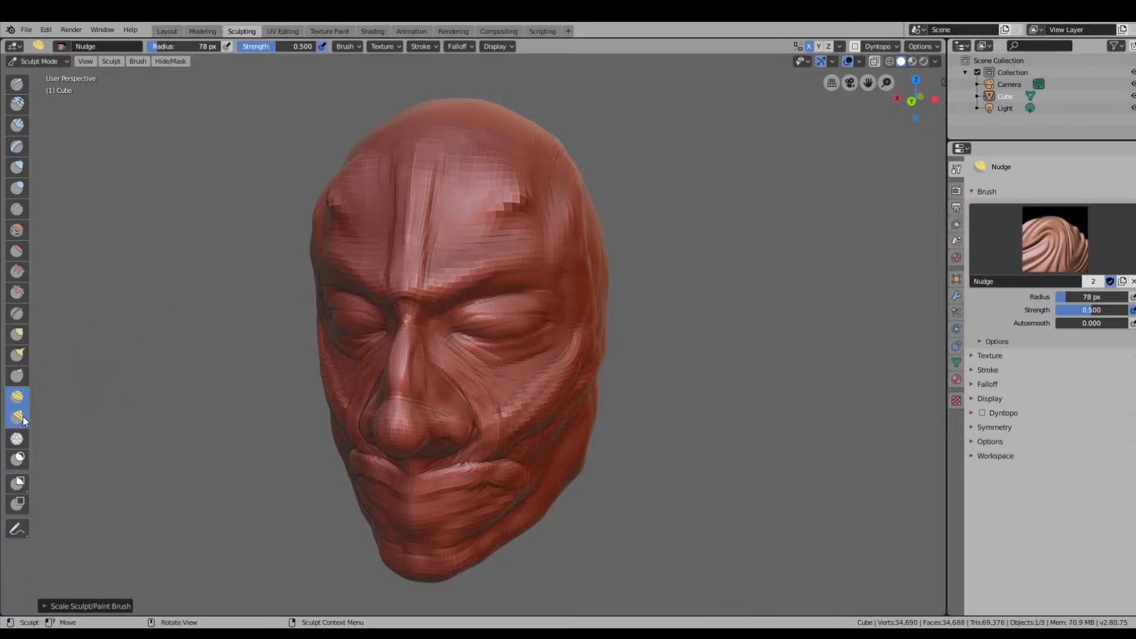
mouse_move(504, 323)
left_mouse_down()
mouse_move(478, 349)
mouse_move(521, 288)
mouse_move(471, 305)
mouse_move(589, 329)
left_mouse_up()
key("ctrl+z")
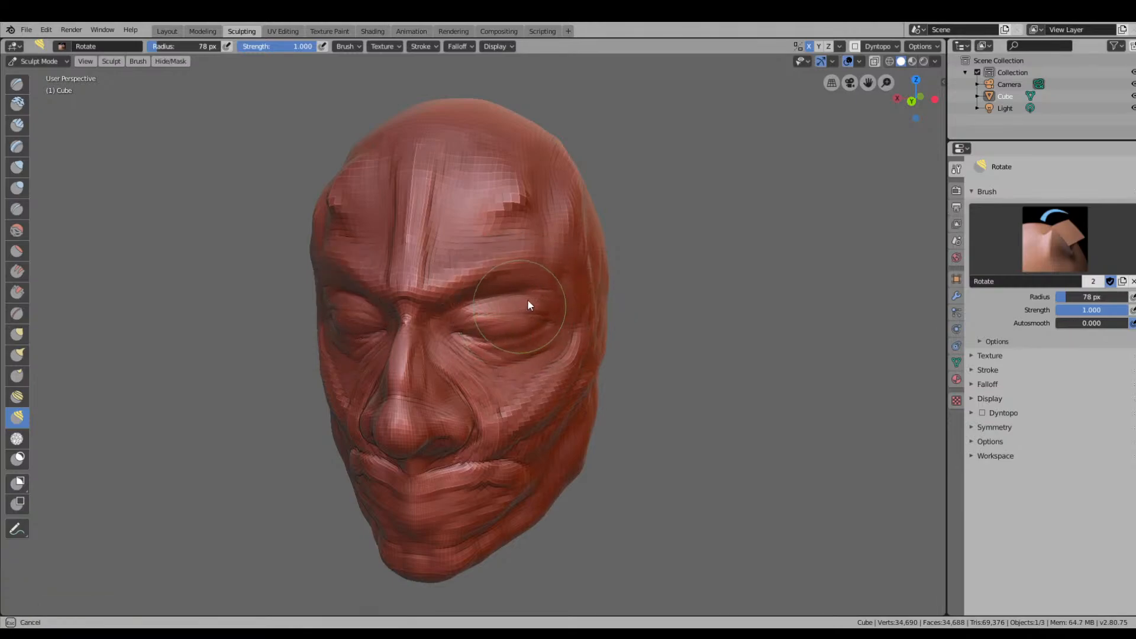
mouse_move(402, 422)
left_mouse_down()
mouse_move(490, 434)
mouse_move(456, 413)
mouse_move(542, 453)
left_mouse_up()
mouse_move(542, 452)
middle_mouse_down()
mouse_move(606, 361)
mouse_move(537, 364)
mouse_move(553, 422)
middle_mouse_up()
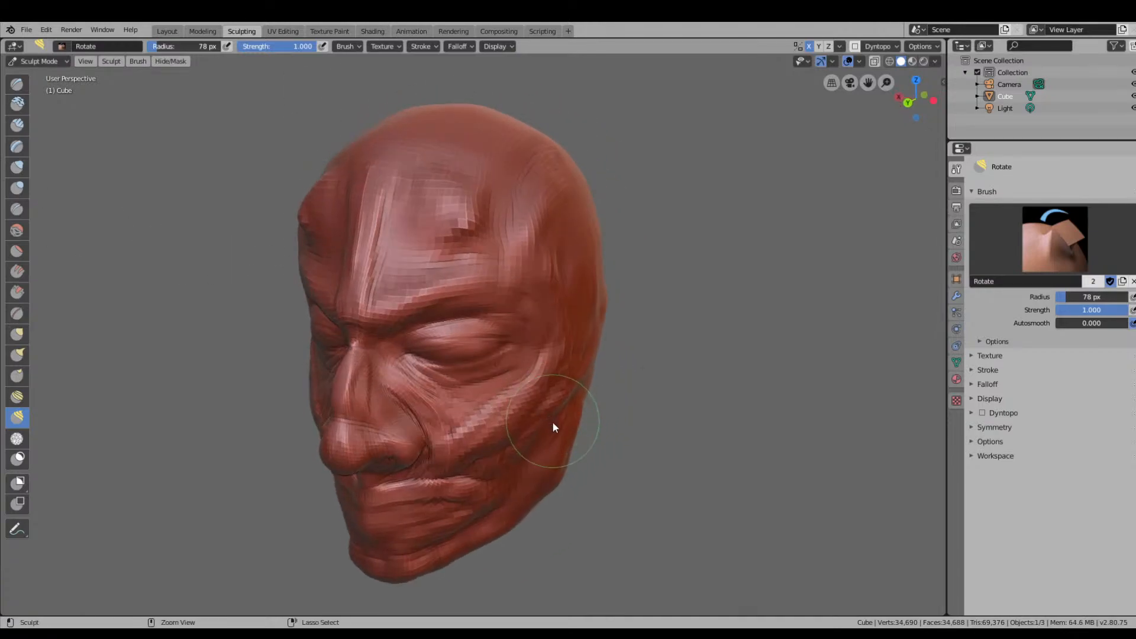
Try the Simplify brush along the central ridge of the forehead.
left_click(16, 439)
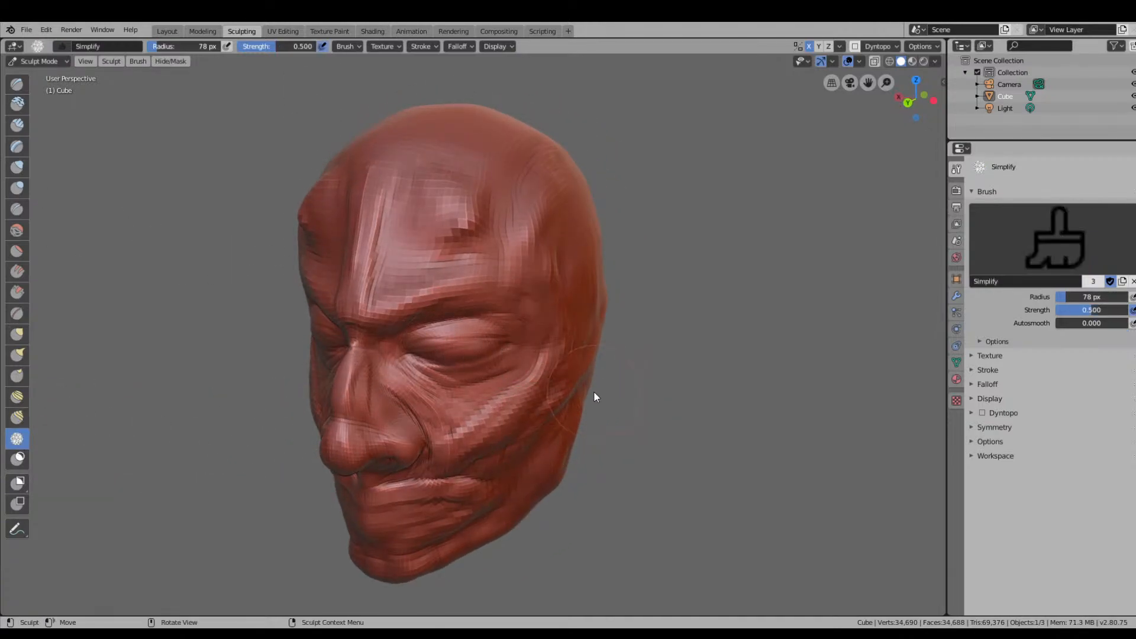
mouse_move(375, 313)
left_mouse_down()
mouse_move(394, 197)
mouse_move(367, 237)
left_mouse_up()
middle_click_drag(198, 286, 266, 320)
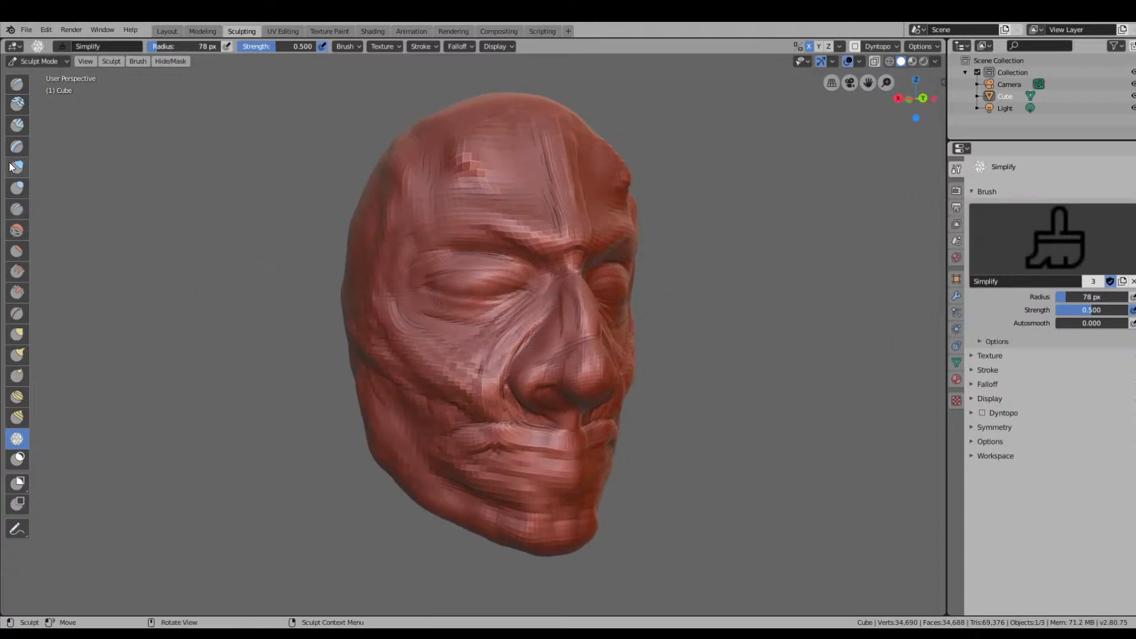
Try the Crease brush on the side bump of the forehead and undo the stroke.
left_click(17, 209)
left_click_drag(482, 172, 472, 184)
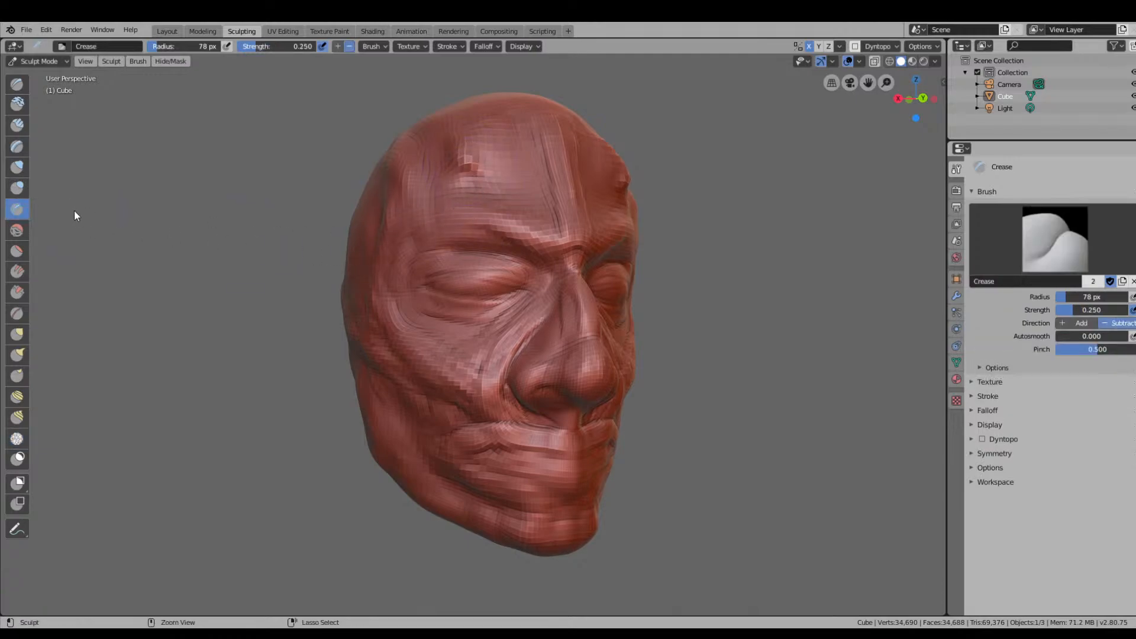
left_click(16, 188)
key("ctrl+z")
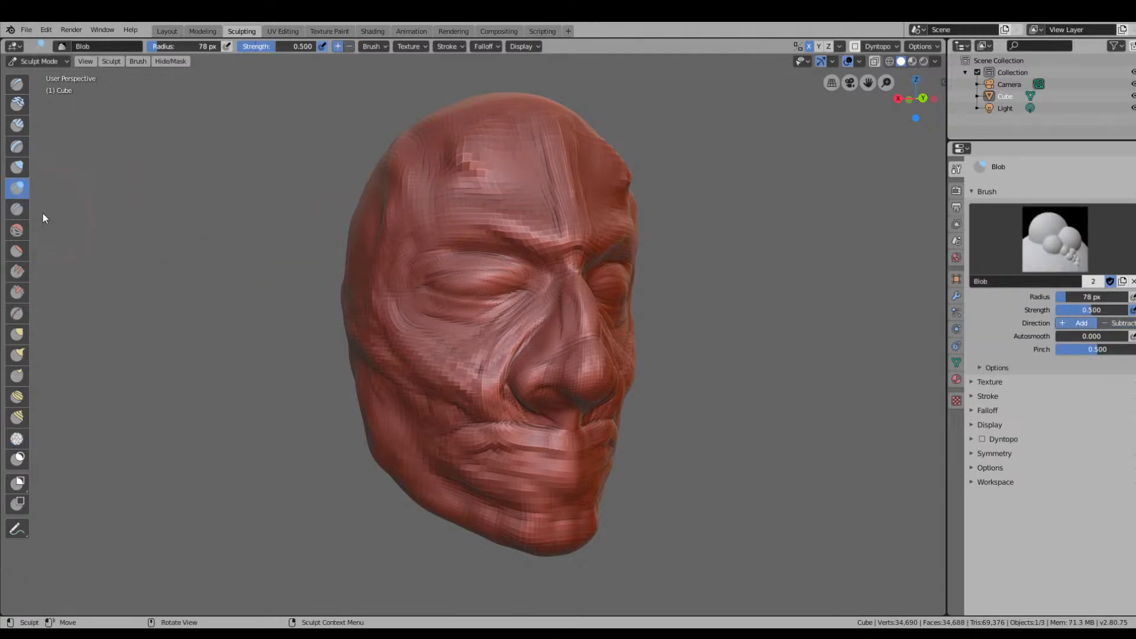
Add a Clay stroke from the side of the forehead toward the eye and set the brush radius to 81 px.
left_click(17, 103)
mouse_move(523, 166)
middle_mouse_down()
mouse_move(469, 237)
mouse_move(467, 216)
middle_mouse_up()
mouse_move(467, 215)
left_mouse_down()
mouse_move(474, 240)
mouse_move(439, 254)
left_mouse_up()
key("bracketleft")
key("bracketleft")
key("bracketleft")
key("bracketleft")
key("bracketleft")
mouse_move(503, 261)
middle_mouse_down()
mouse_move(572, 228)
mouse_move(446, 210)
middle_mouse_up()
key("bracketright")
key("bracketright")
key("bracketright")
key("bracketright")
key("bracketright")
key("bracketright")
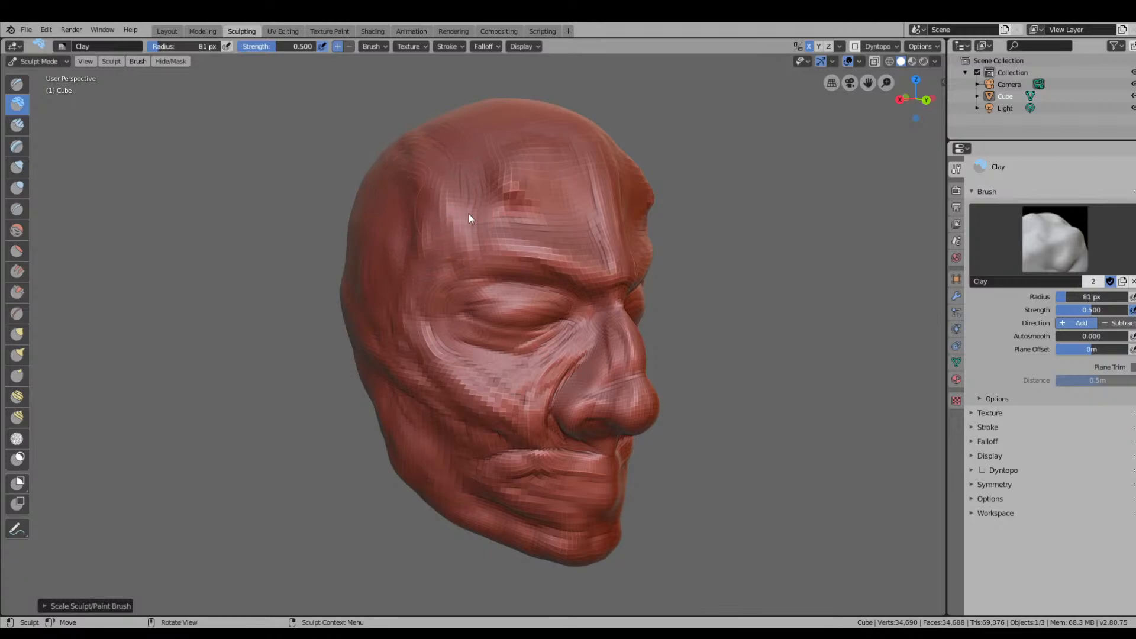
Add a Clay stroke across the eyelid out to the temple.
middle_click_drag(470, 212, 445, 211)
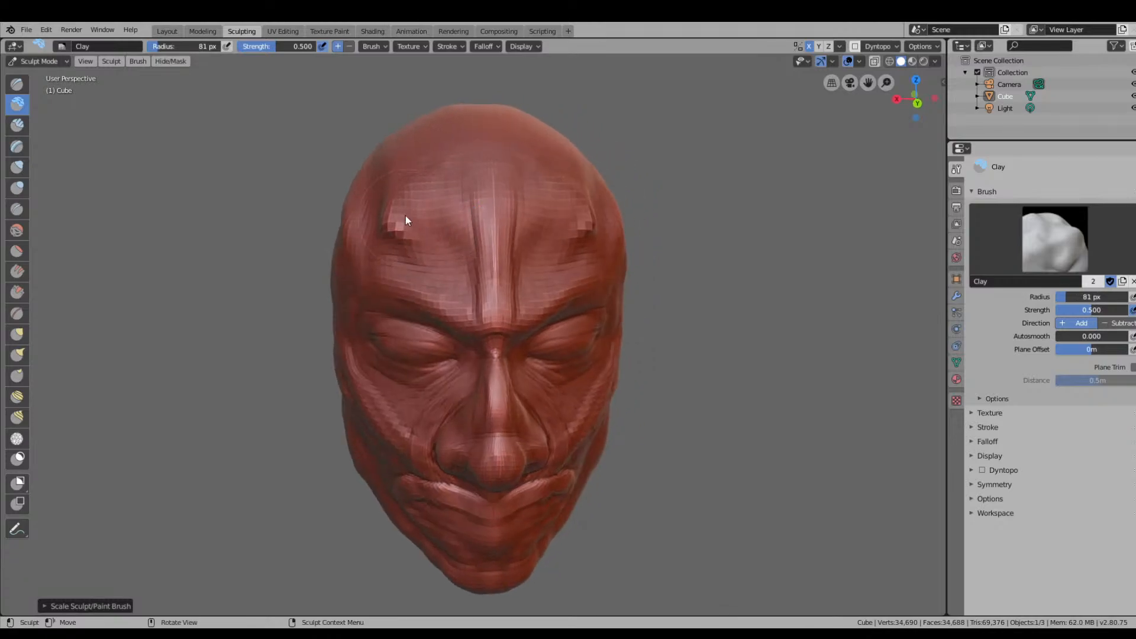
middle_click_drag(480, 274, 610, 280)
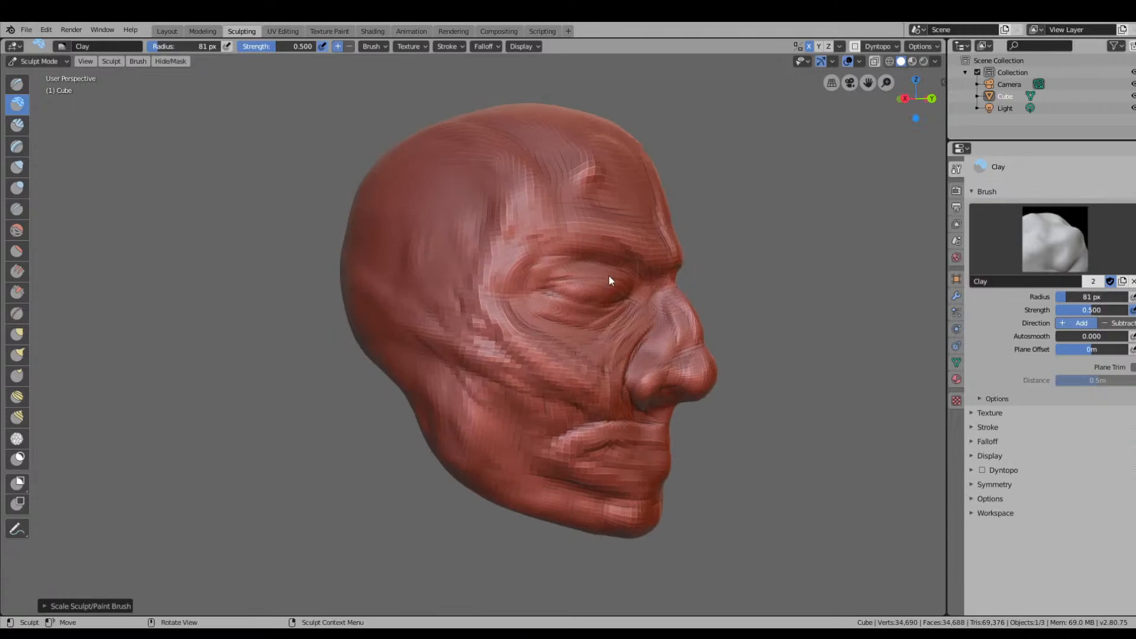
mouse_move(608, 274)
left_mouse_down()
mouse_move(649, 240)
mouse_move(577, 172)
mouse_move(449, 238)
mouse_move(496, 287)
left_mouse_up()
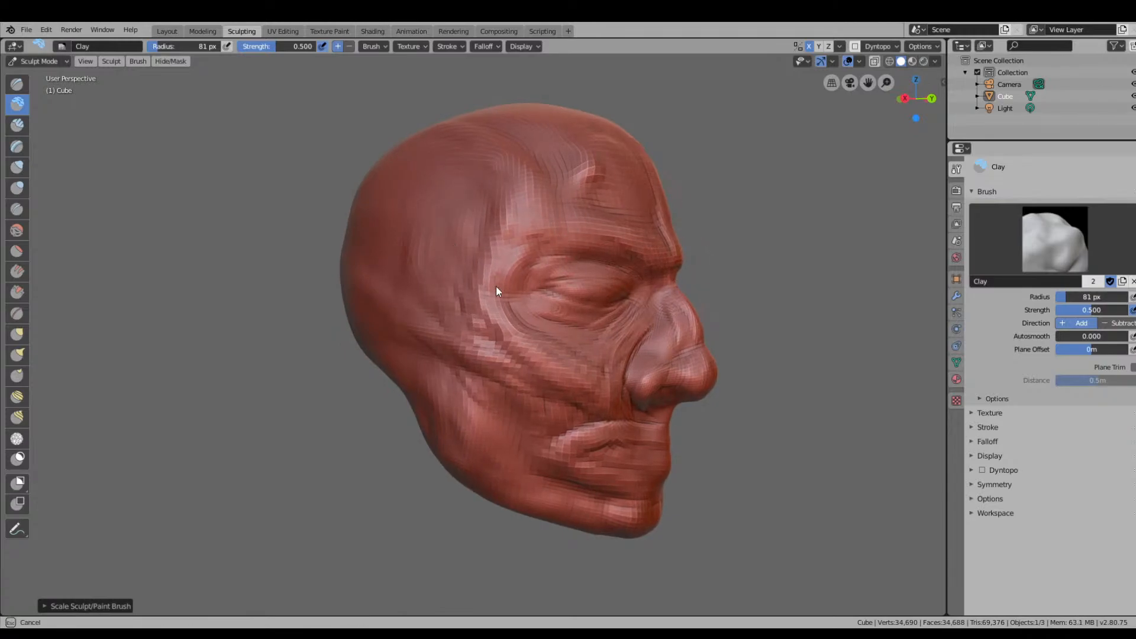
Build up the nostril wing beside the nose tip with Clay strokes.
middle_click_drag(472, 298, 574, 326)
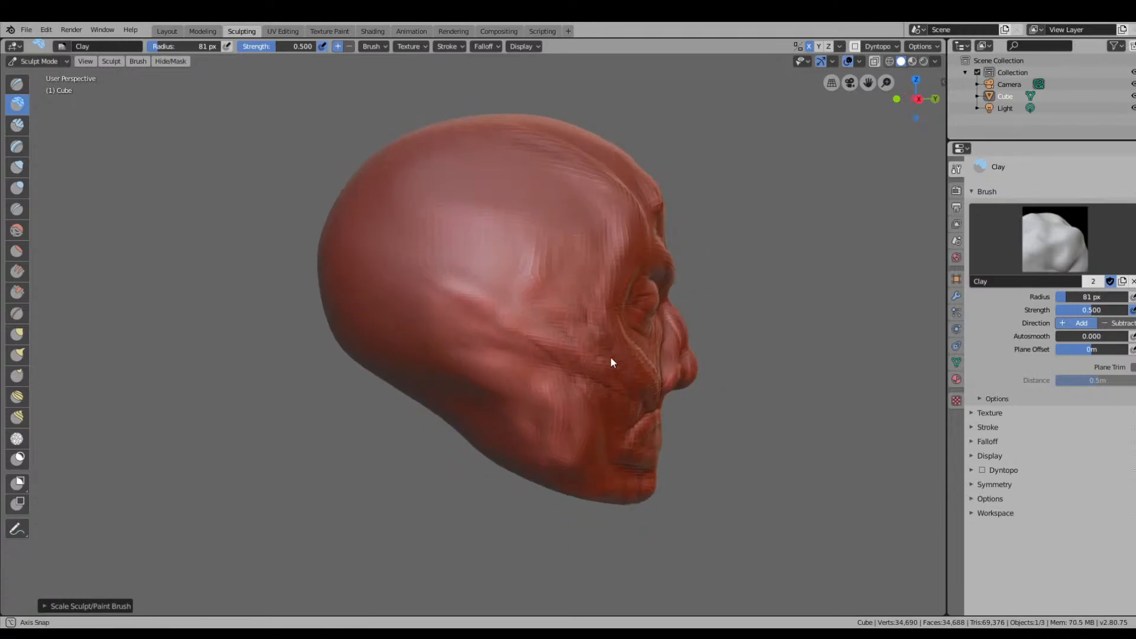
mouse_move(611, 362)
middle_mouse_down()
mouse_move(507, 342)
mouse_move(506, 358)
mouse_move(555, 318)
mouse_move(570, 327)
middle_mouse_up()
scroll(657, 396, "up", 4)
mouse_move(657, 396)
middle_mouse_down()
mouse_move(714, 415)
mouse_move(745, 396)
middle_mouse_up()
scroll(740, 393, "down", 1)
left_click_drag(534, 283, 565, 267)
left_click_drag(541, 281, 580, 274)
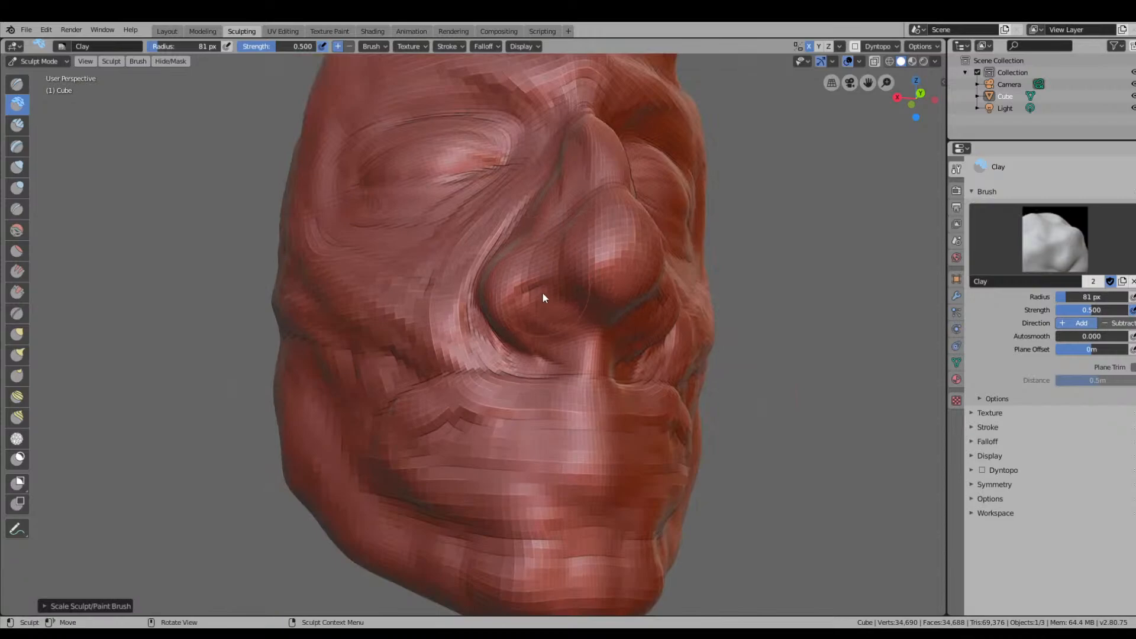
Add a Simple Deform modifier to the head mesh.
middle_click_drag(542, 292, 665, 329)
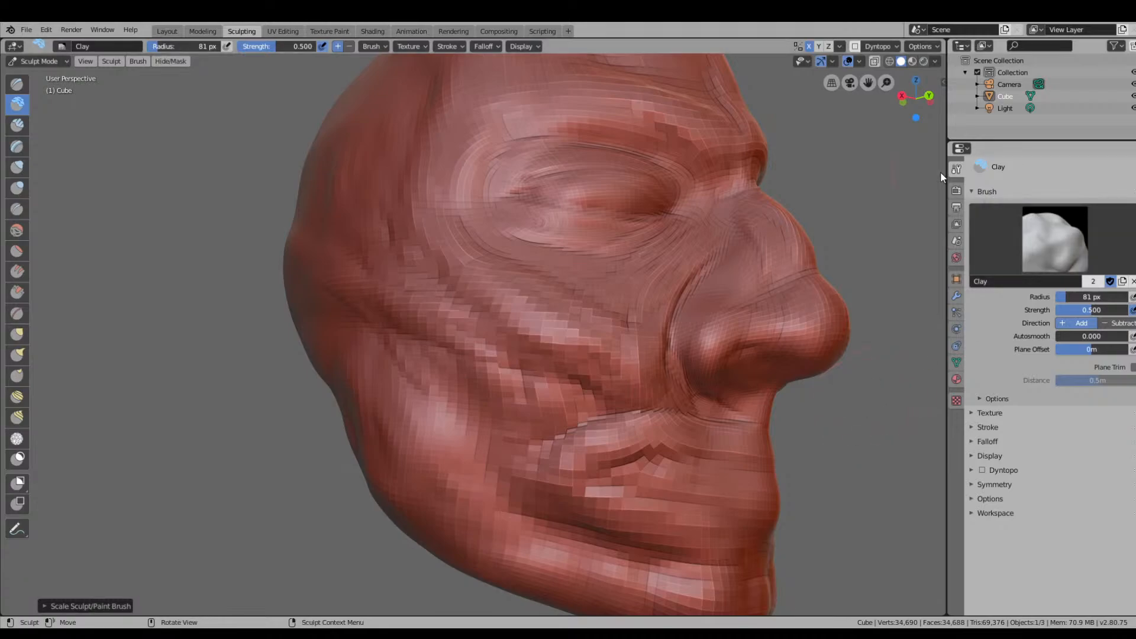
mouse_move(876, 219)
middle_mouse_down()
mouse_move(700, 282)
mouse_move(522, 296)
mouse_move(584, 290)
mouse_move(743, 359)
middle_mouse_up()
scroll(523, 295, "down", 3)
scroll(595, 282, "up", 2)
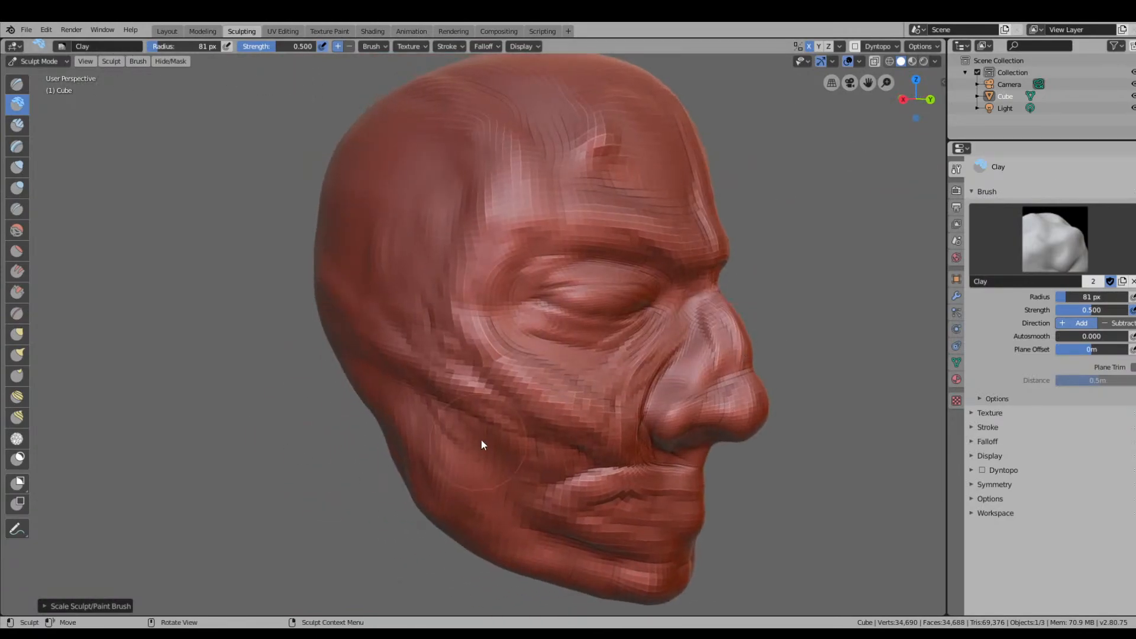
left_click(958, 279)
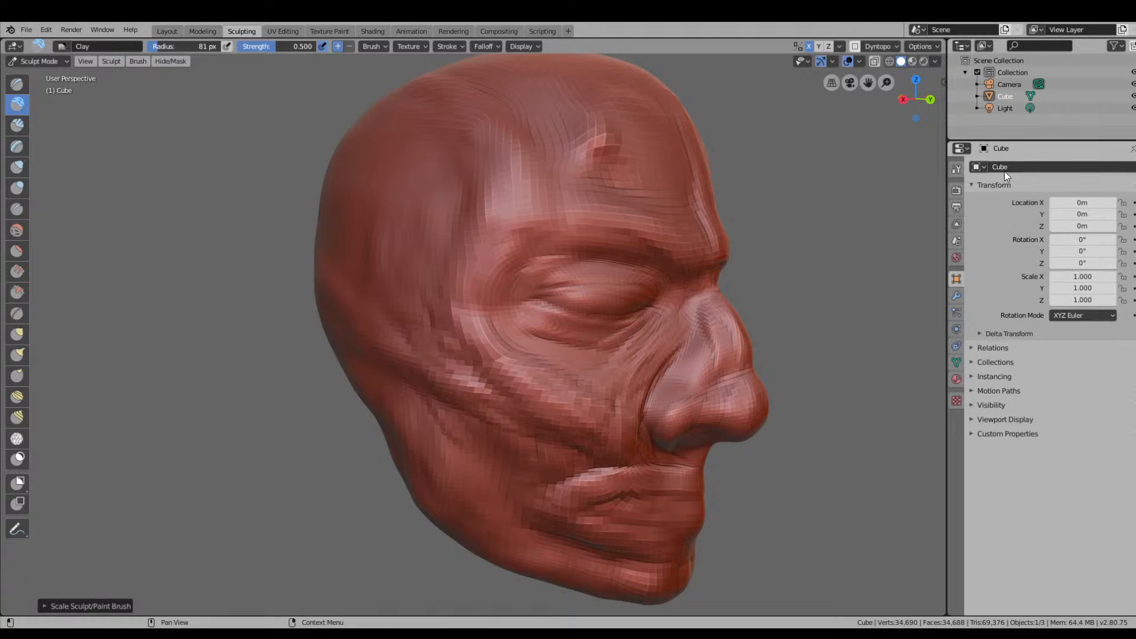
middle_click_drag(935, 278, 859, 304)
left_click(957, 296)
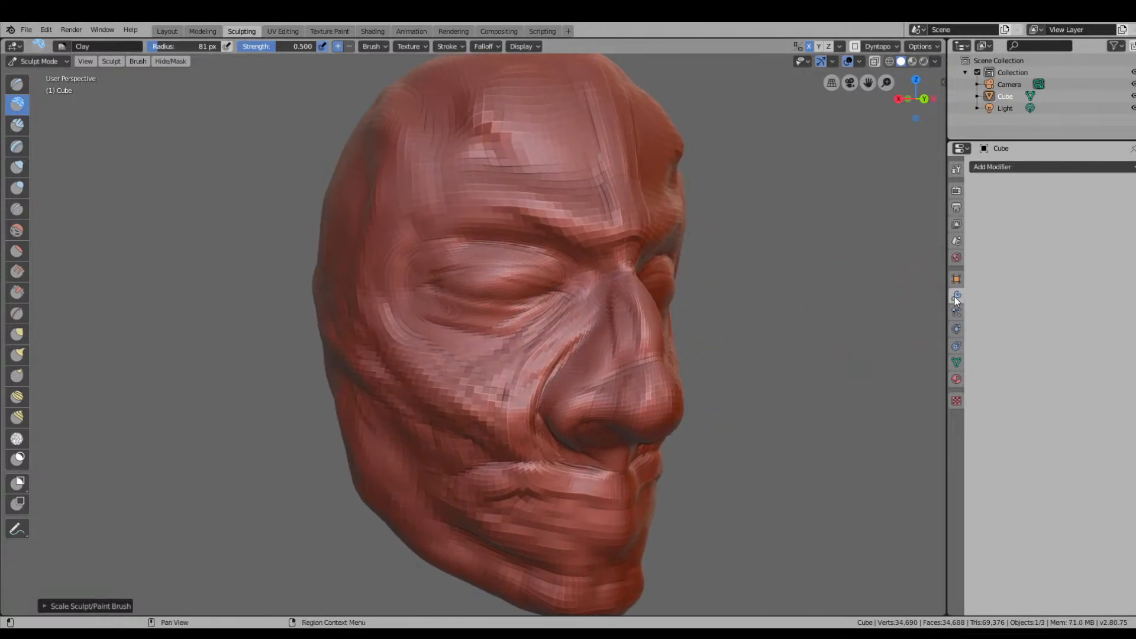
left_click(999, 167)
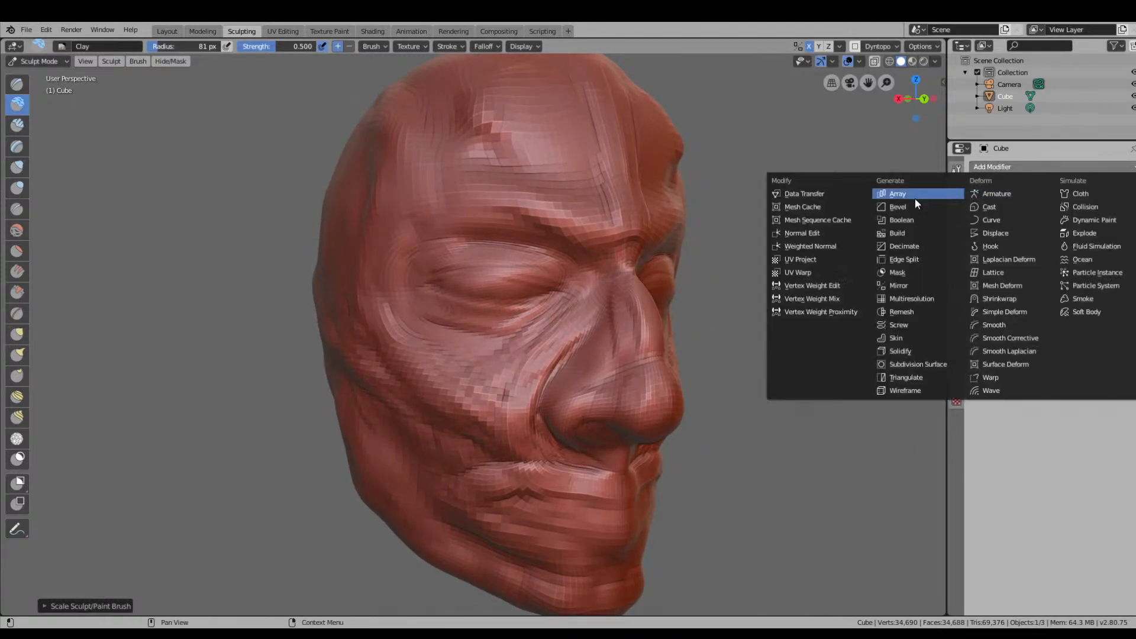
left_click(1016, 314)
middle_click_drag(783, 306, 744, 304)
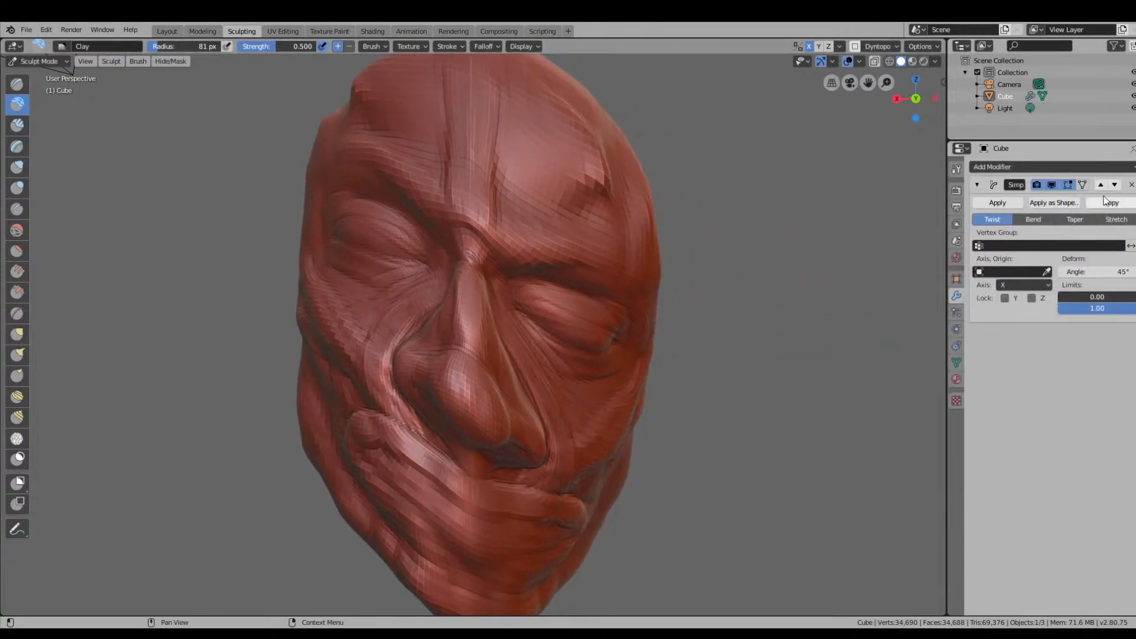
Try the Simple Deform modifier's Bend, Taper, Twist and Stretch modes on the head, and remove the modifier.
left_click(1031, 218)
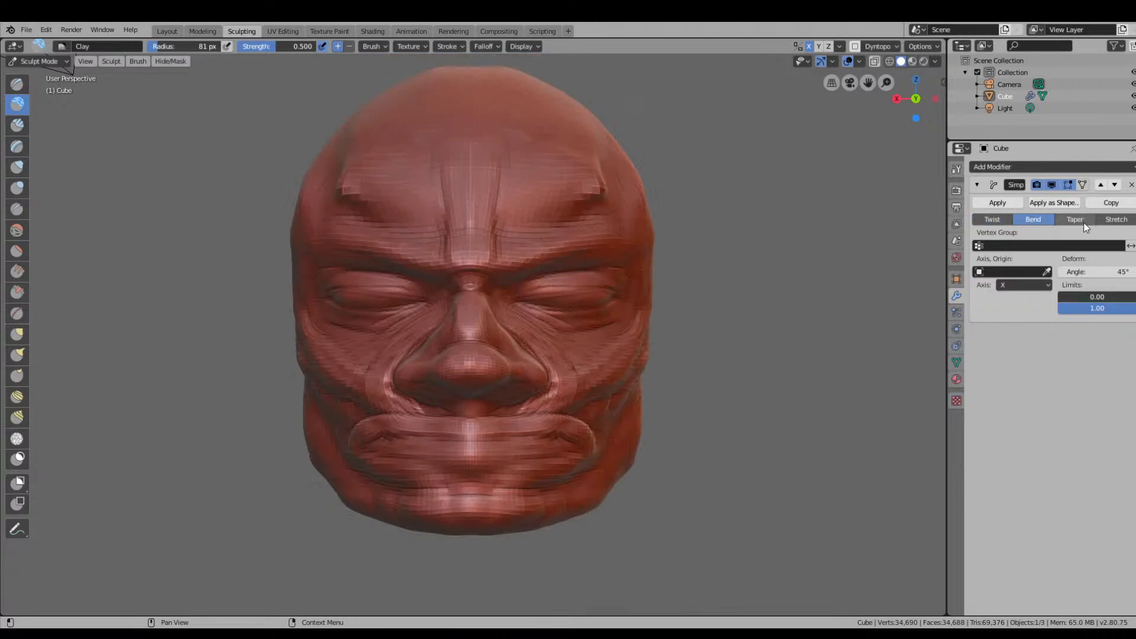
left_click(1075, 219)
left_click(1008, 220)
left_click(1052, 221)
left_click(999, 222)
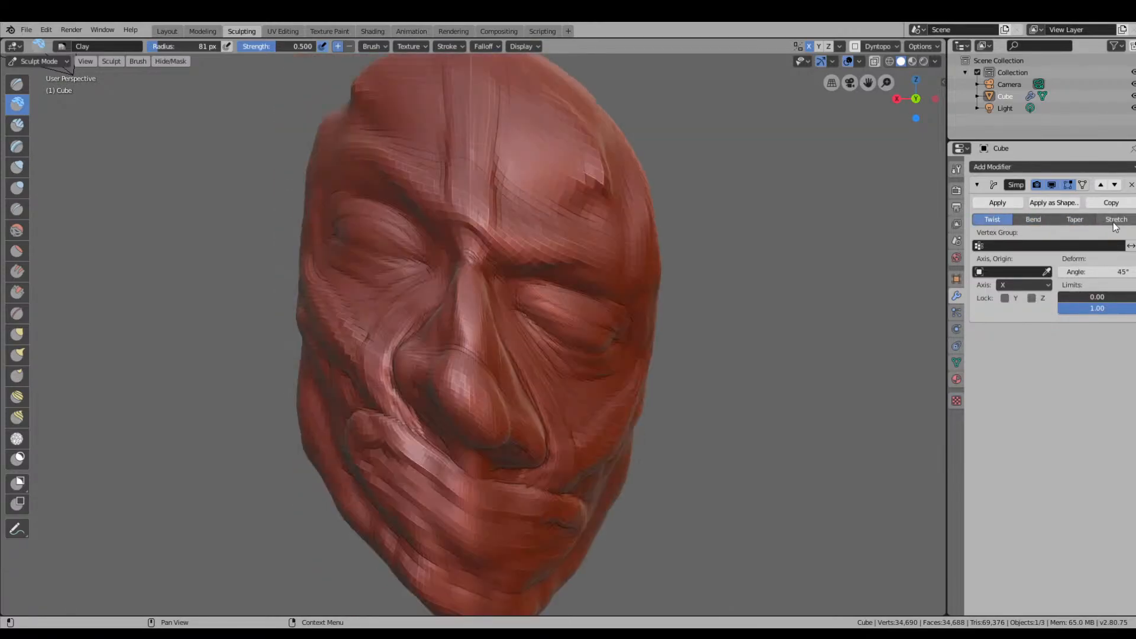
left_click(1115, 222)
middle_click_drag(548, 258, 671, 279)
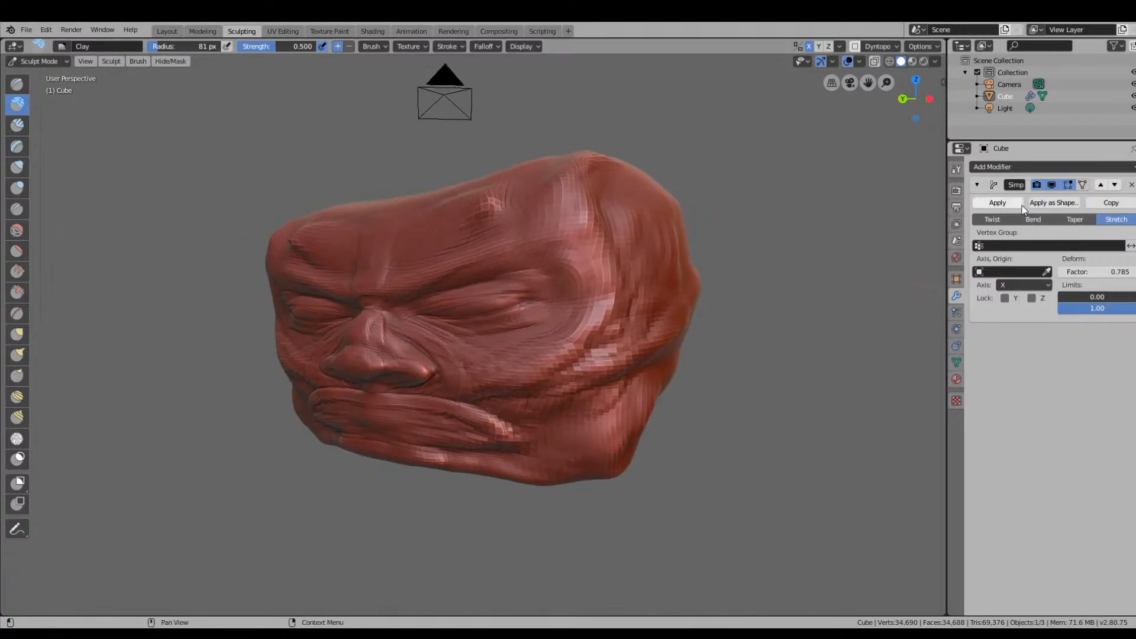
left_click(1006, 221)
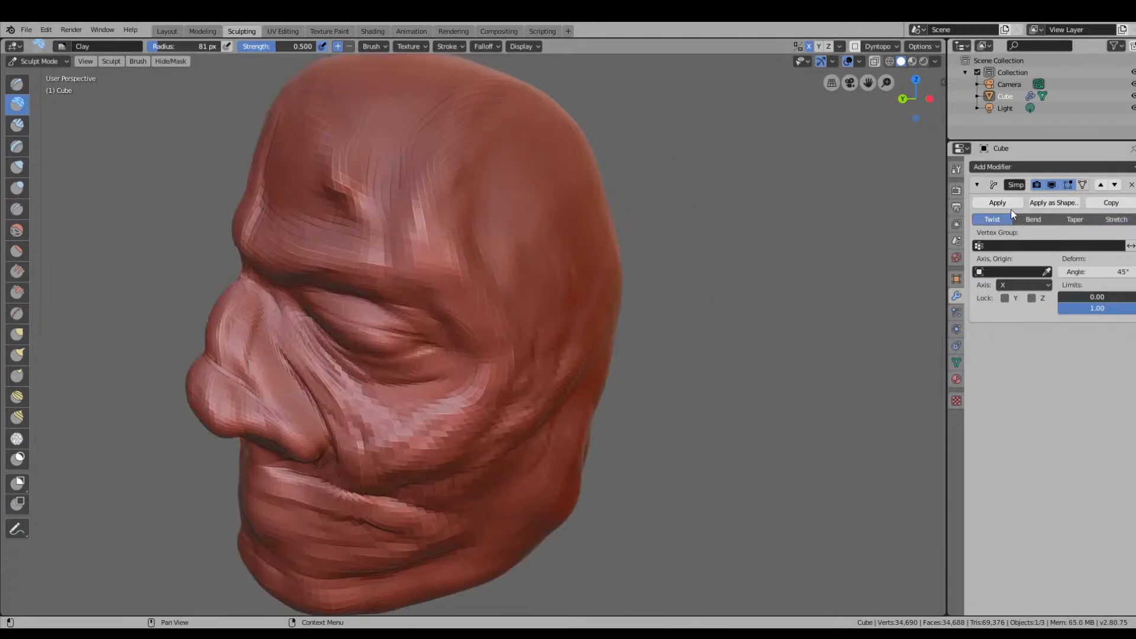
left_click(1132, 186)
Add a Remesh modifier to the head and try octree depths from 3 up to 6.
left_click(1028, 167)
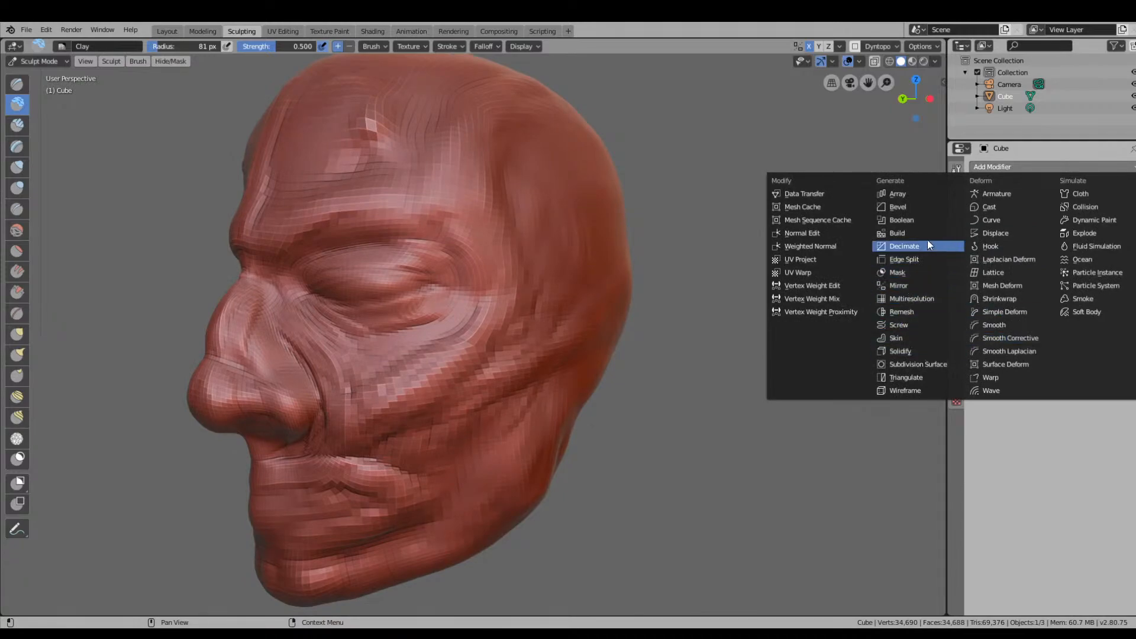
left_click(915, 315)
middle_click_drag(850, 300, 639, 345)
scroll(637, 290, "down", 3)
scroll(832, 373, "up", 4)
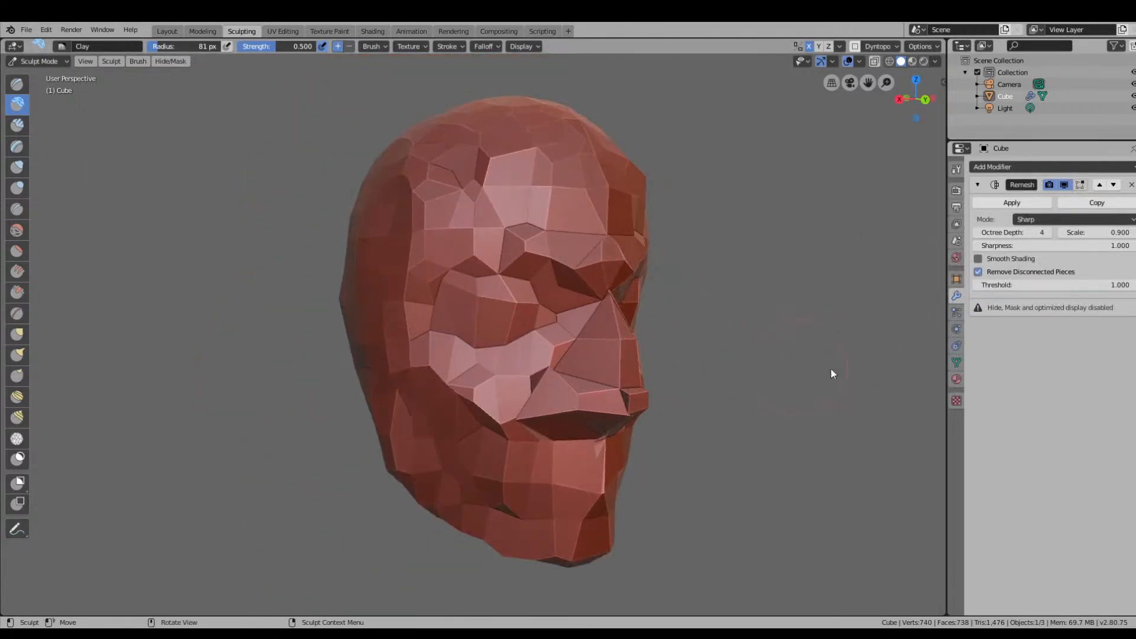
left_click(976, 233)
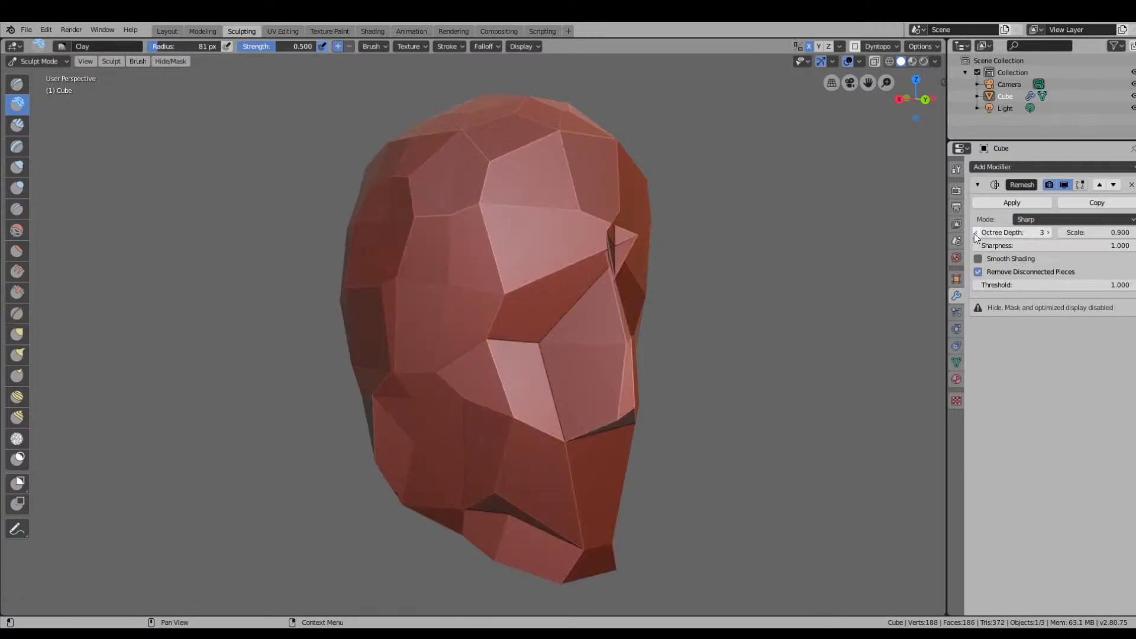
left_click(1048, 232)
left_click(1048, 233)
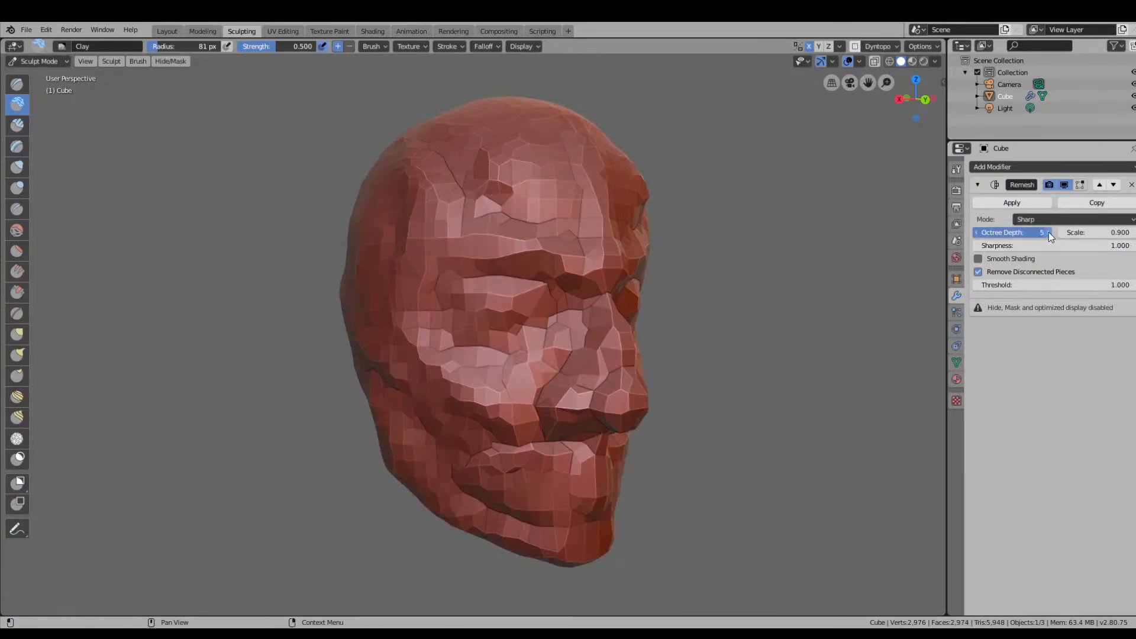
left_click(1049, 233)
middle_click_drag(847, 307, 690, 311)
scroll(592, 344, "up", 4)
middle_click_drag(527, 370, 893, 294)
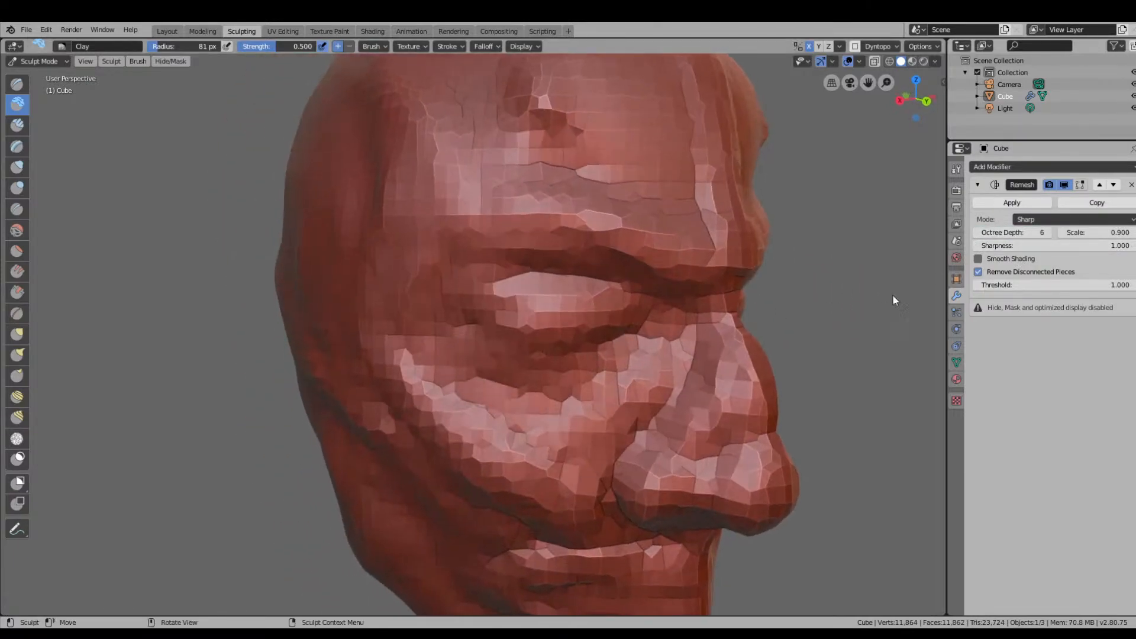
Lower the Remesh octree depth to 3, view the low-poly head, and remove the modifier.
left_click(976, 233)
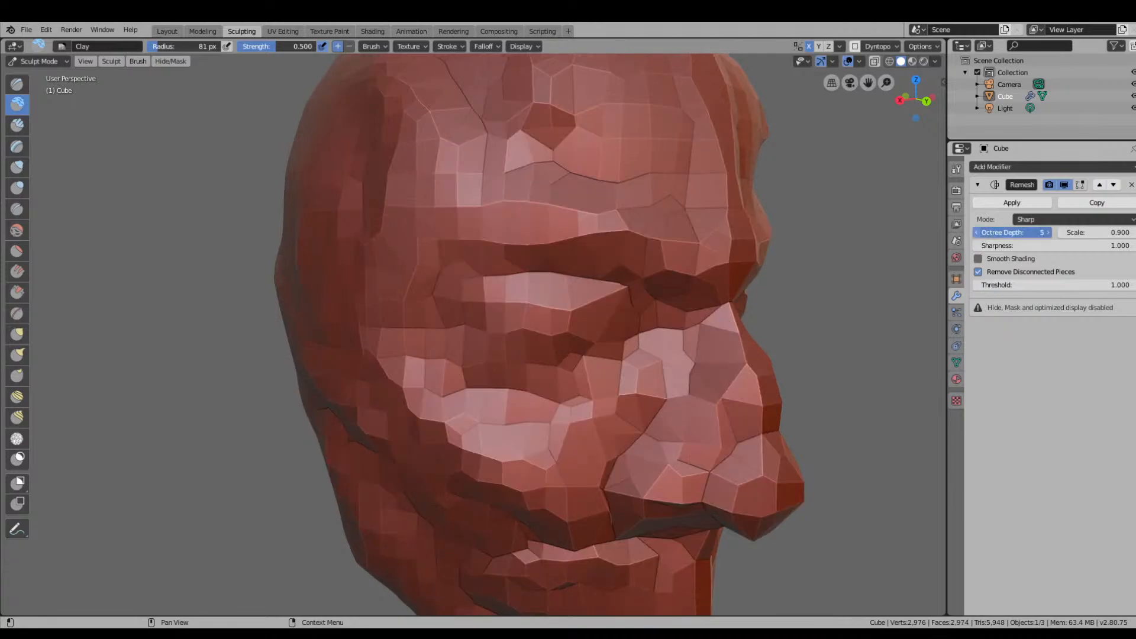
left_click(976, 233)
left_click(976, 233)
middle_click_drag(847, 306, 767, 315)
scroll(614, 339, "down", 5)
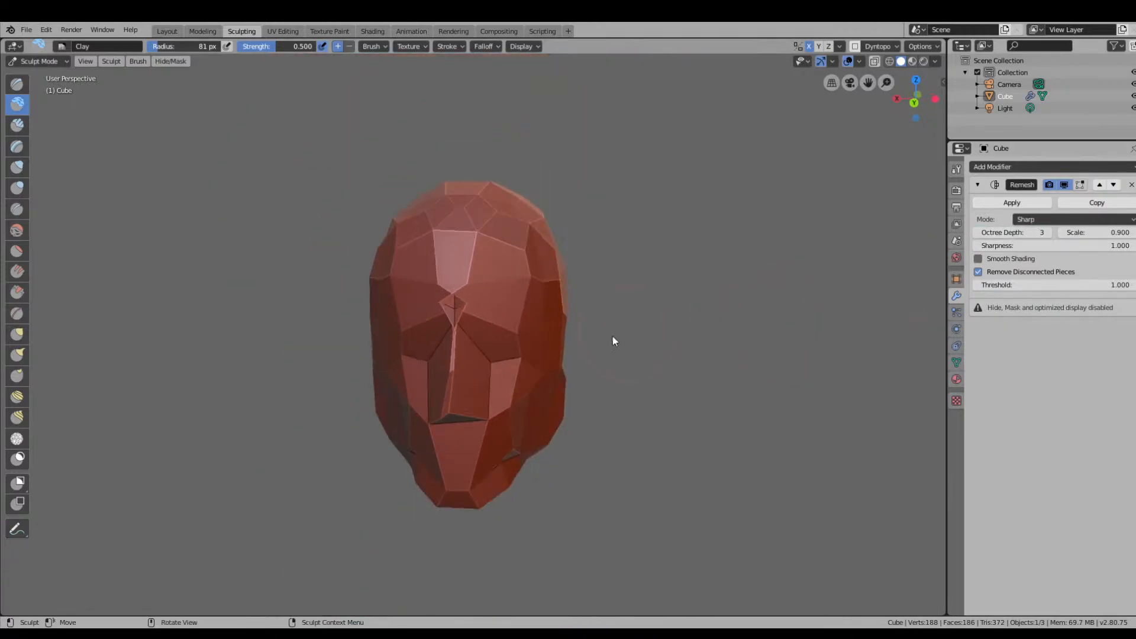
middle_click_drag(612, 340, 646, 342)
scroll(576, 334, "up", 4)
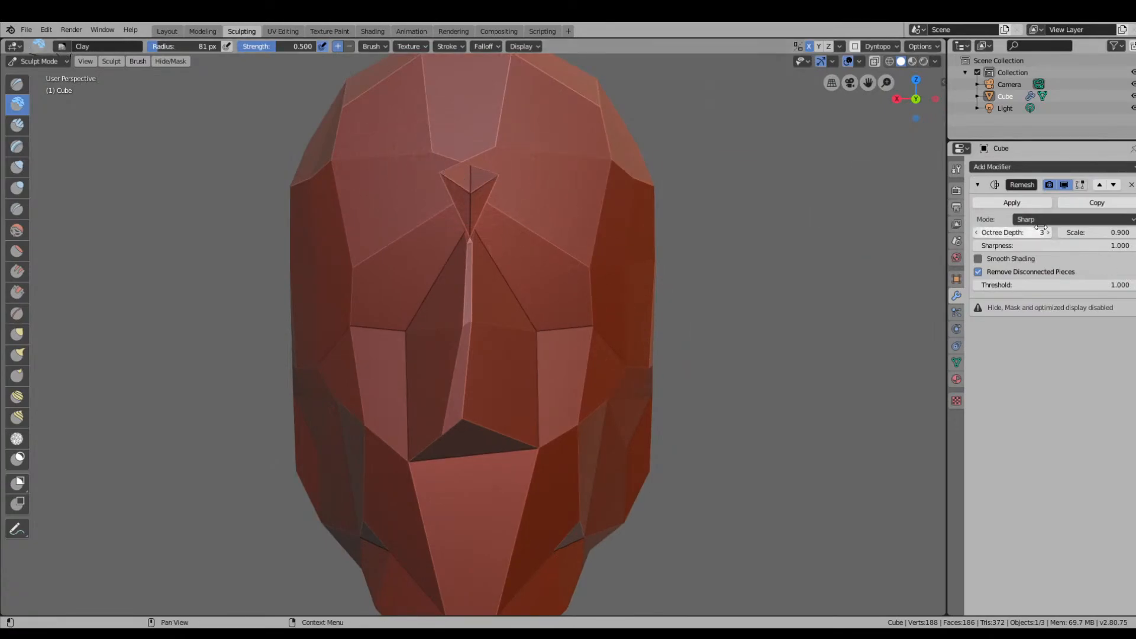
left_click(1132, 185)
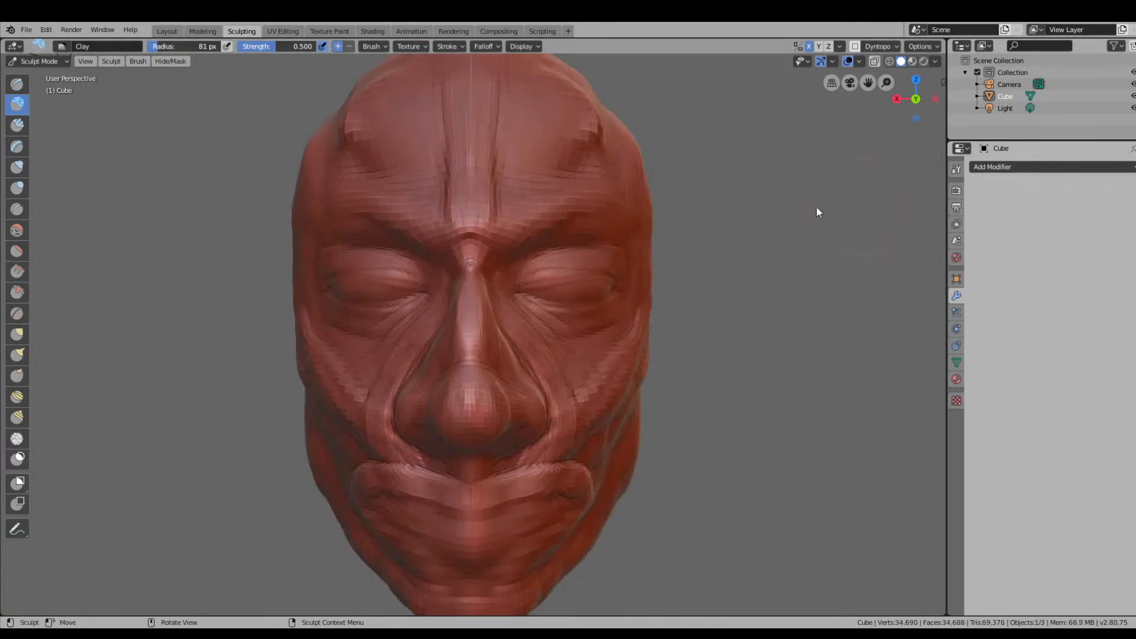
Smooth the bridge of the nose between the eyebrows with the Smooth brush.
scroll(473, 278, "up", 5)
mouse_move(517, 259)
middle_mouse_down()
mouse_move(512, 279)
mouse_move(523, 266)
middle_mouse_up()
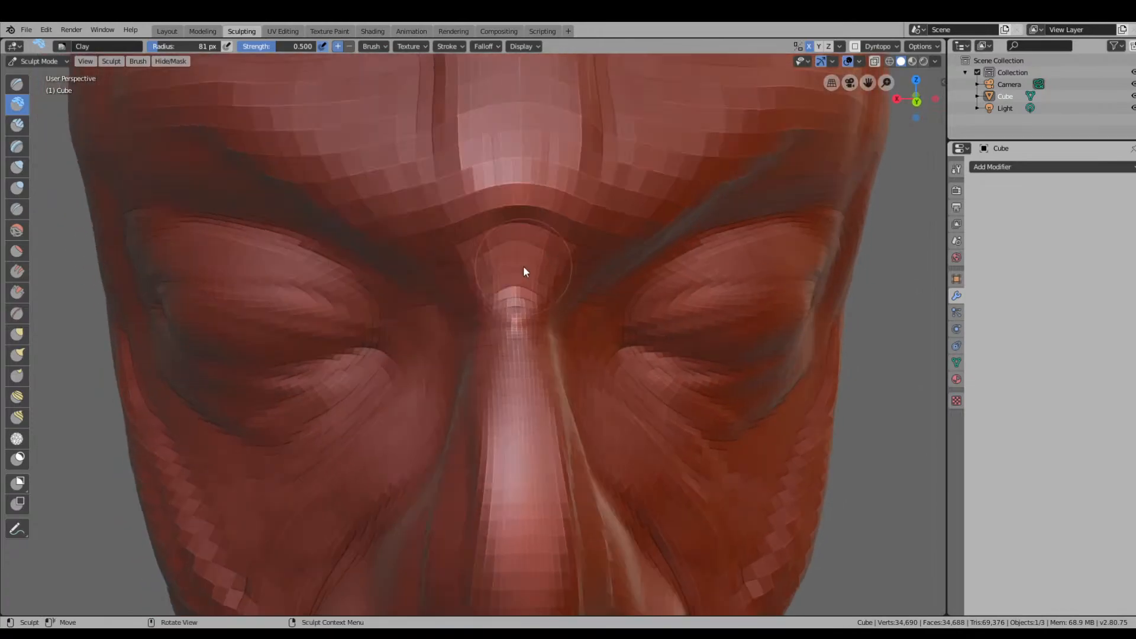
scroll(524, 265, "down", 1)
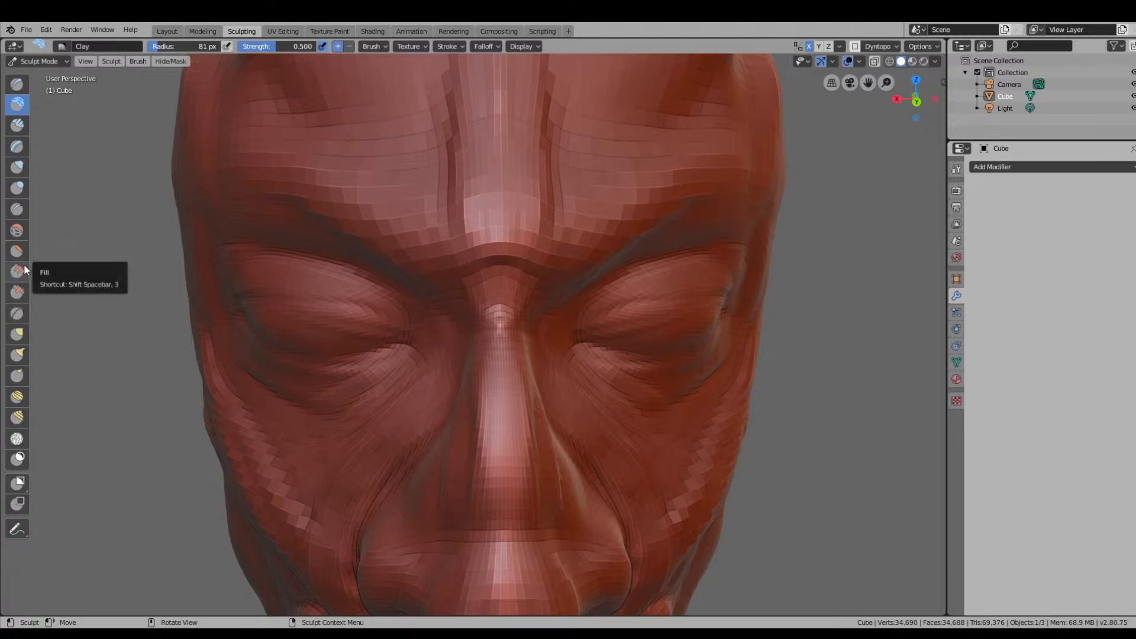
left_click(18, 230)
mouse_move(489, 262)
left_mouse_down()
mouse_move(477, 264)
mouse_move(488, 313)
mouse_move(500, 306)
mouse_move(500, 344)
mouse_move(504, 321)
left_mouse_up()
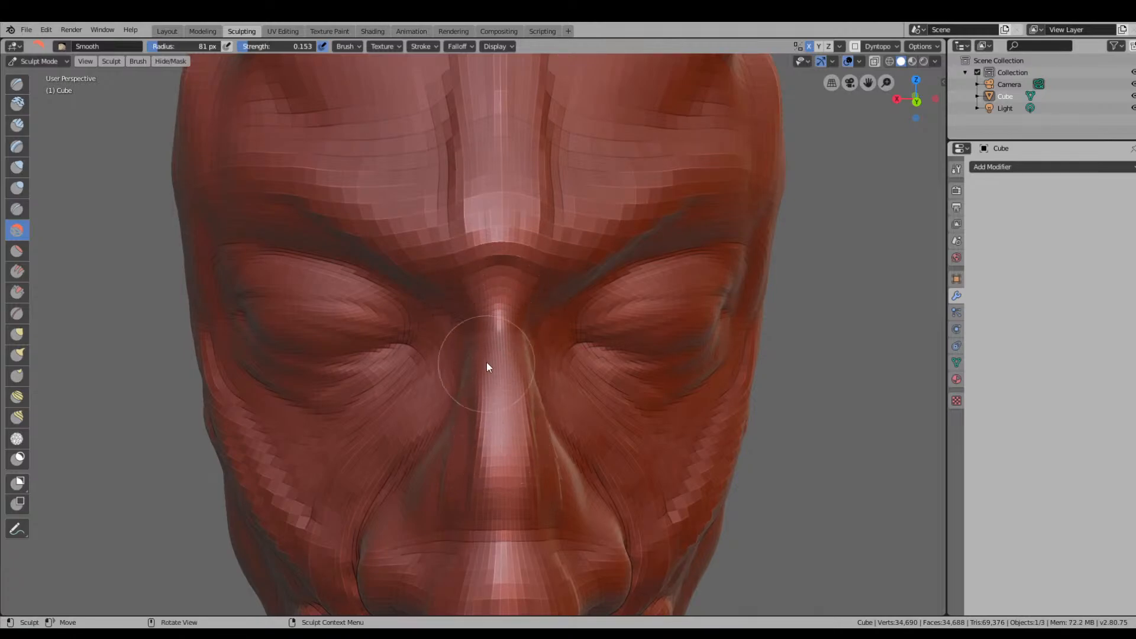
Smooth the side of the face with successive strokes running from the temple down across the cheek.
middle_click_drag(517, 332, 631, 285)
left_click_drag(761, 243, 734, 252)
left_click_drag(699, 275, 649, 319)
left_click_drag(621, 344, 568, 380)
mouse_move(497, 402)
left_mouse_down()
mouse_move(421, 413)
mouse_move(393, 447)
left_mouse_up()
mouse_move(657, 376)
middle_mouse_down()
mouse_move(484, 405)
mouse_move(419, 397)
mouse_move(526, 392)
middle_mouse_up()
middle_click_drag(543, 435, 599, 398)
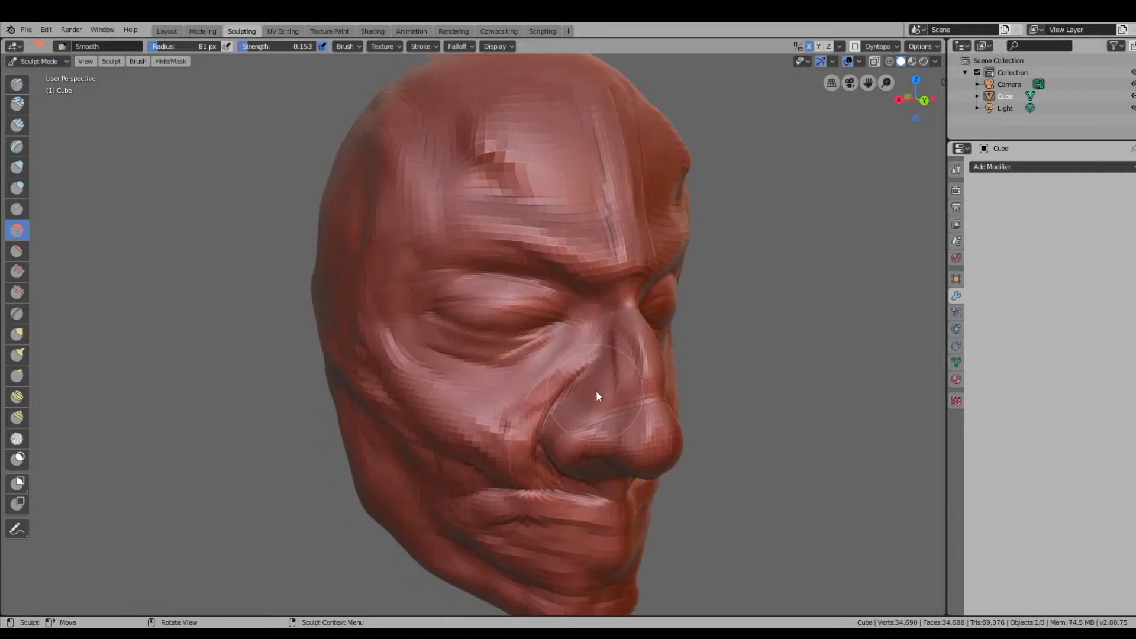
Smooth the side of the nose and the cheek down to the corner of the mouth.
mouse_move(594, 355)
left_mouse_down()
mouse_move(495, 453)
mouse_move(446, 418)
mouse_move(558, 406)
left_mouse_up()
middle_click_drag(558, 406, 445, 405)
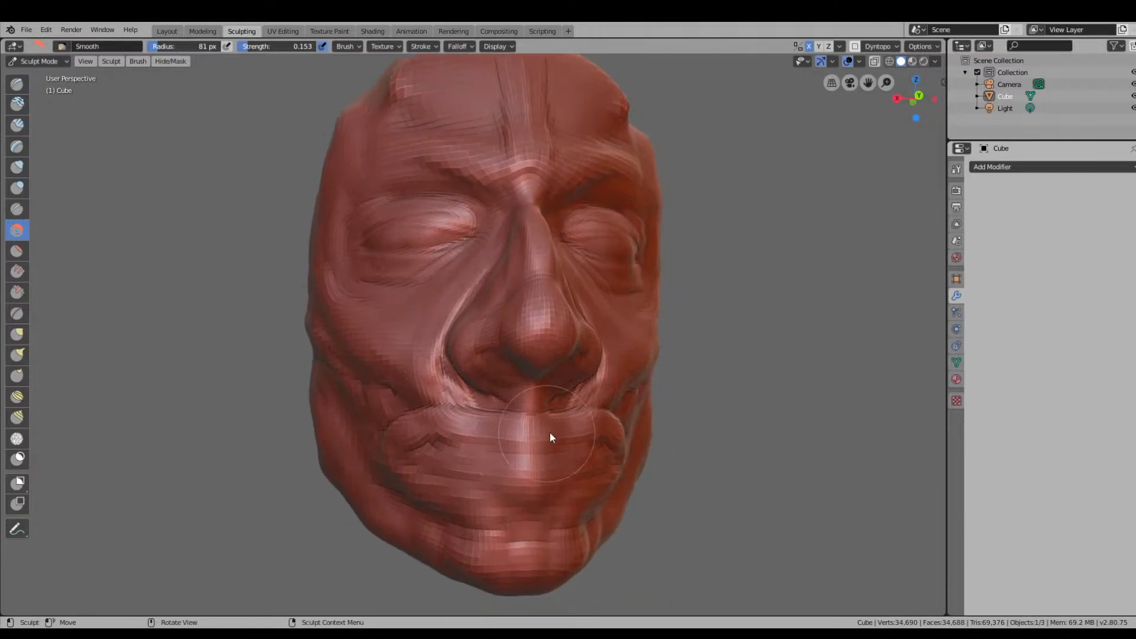
mouse_move(574, 271)
middle_mouse_down()
mouse_move(569, 319)
mouse_move(533, 375)
mouse_move(477, 393)
middle_mouse_up()
scroll(569, 318, "down", 3)
mouse_move(499, 347)
left_mouse_down()
mouse_move(551, 363)
mouse_move(444, 437)
left_mouse_up()
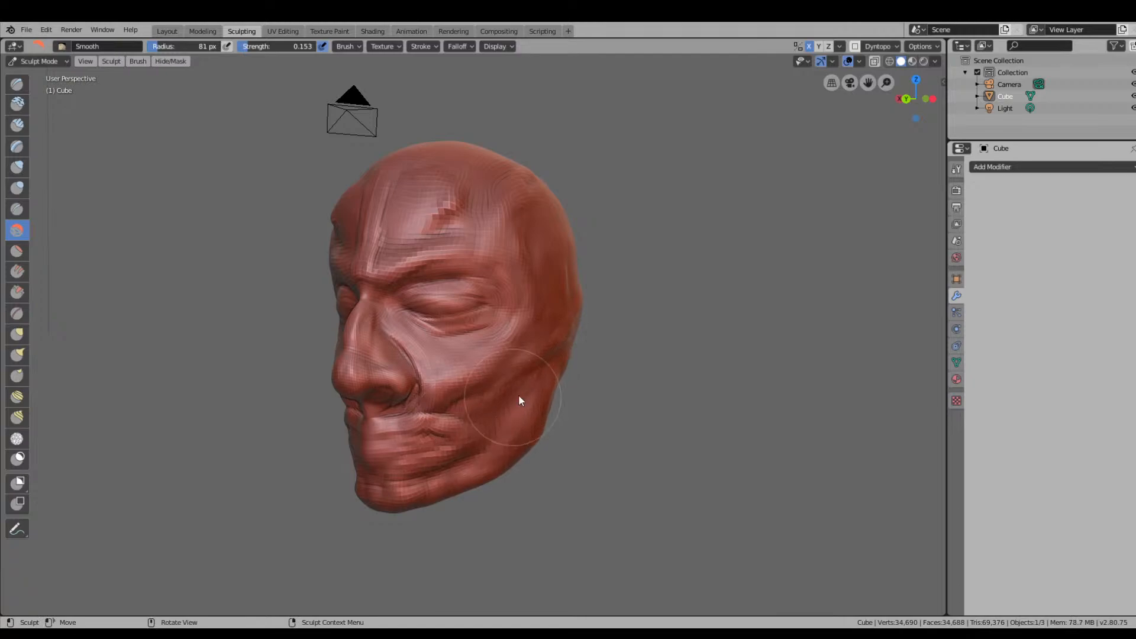
middle_click_drag(519, 395, 585, 387)
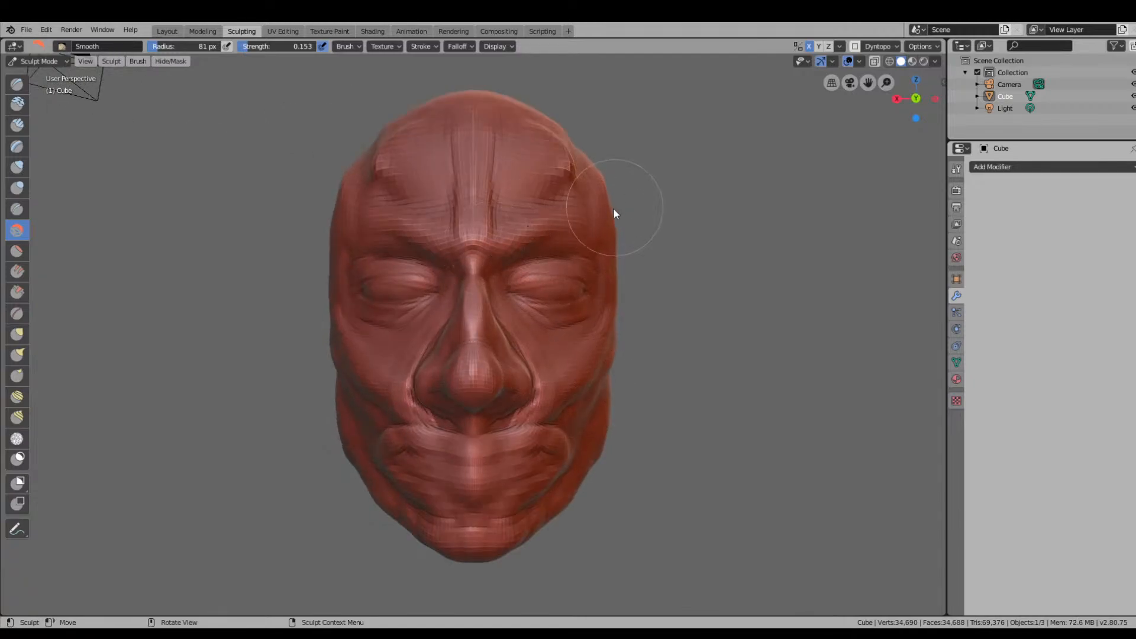
Smooth the outer forehead above the eye and check the jaw from the side and below.
left_click_drag(597, 215, 551, 230)
mouse_move(556, 227)
left_mouse_down()
mouse_move(598, 222)
mouse_move(597, 234)
left_mouse_up()
mouse_move(590, 245)
middle_mouse_down()
mouse_move(607, 278)
mouse_move(598, 287)
middle_mouse_up()
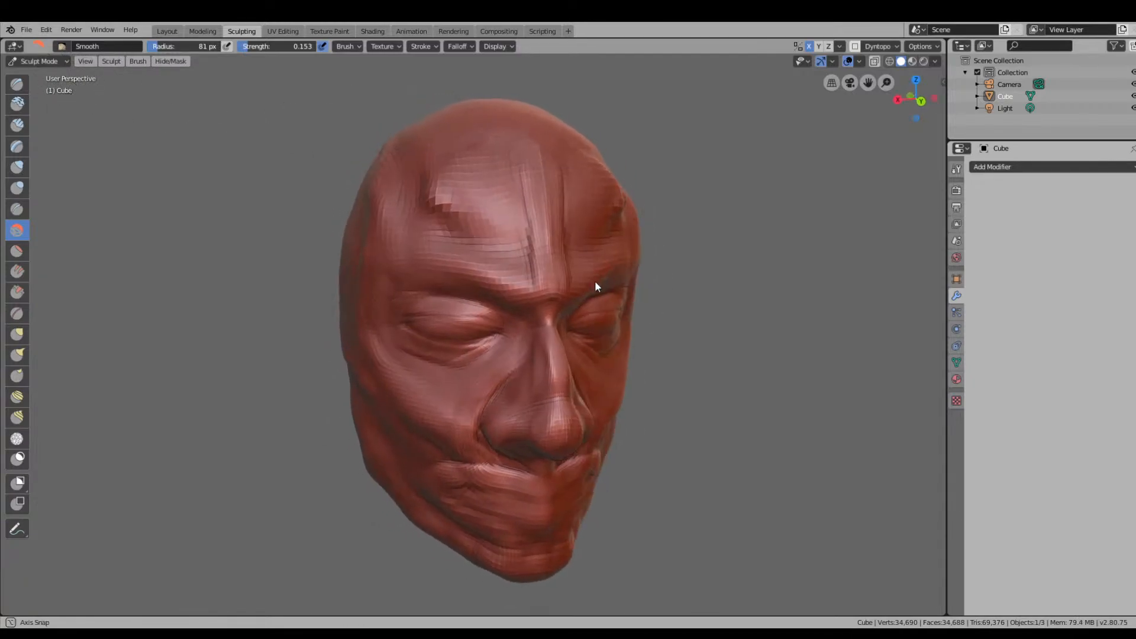
scroll(615, 331, "down", 3)
middle_click_drag(622, 350, 608, 353)
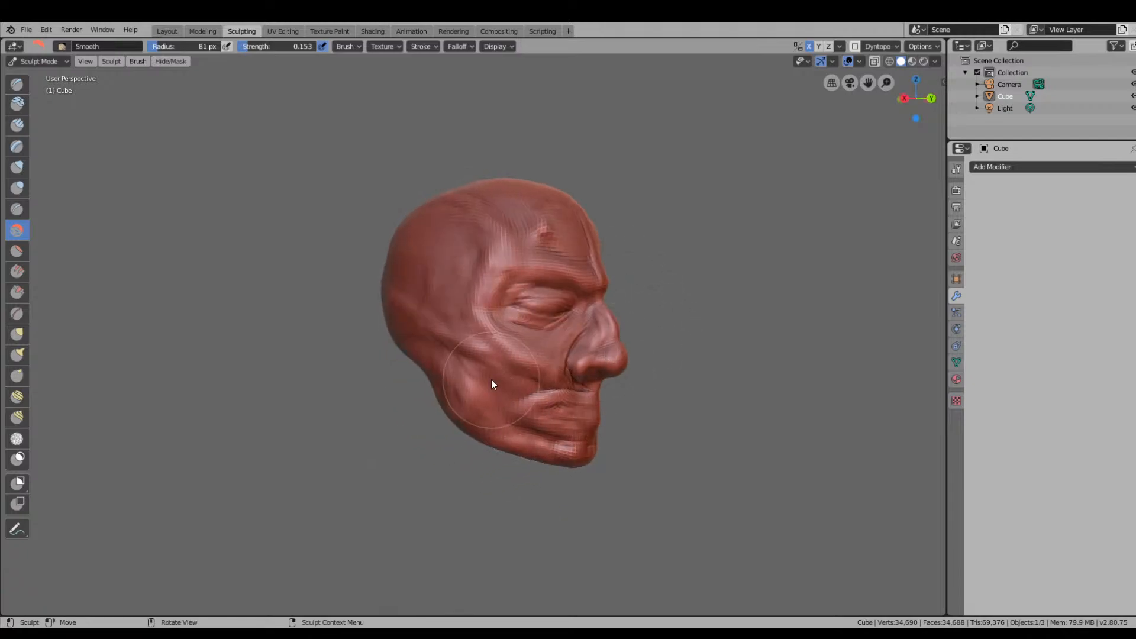
middle_click_drag(499, 373, 498, 381)
middle_click_drag(563, 465, 574, 481)
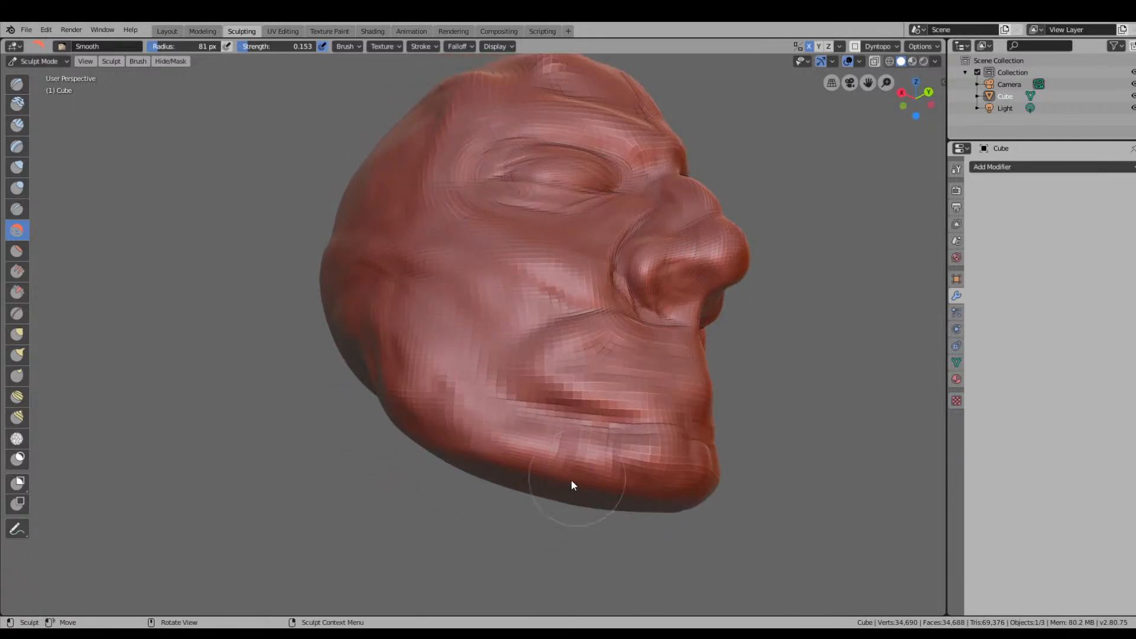
middle_click_drag(644, 442, 581, 296)
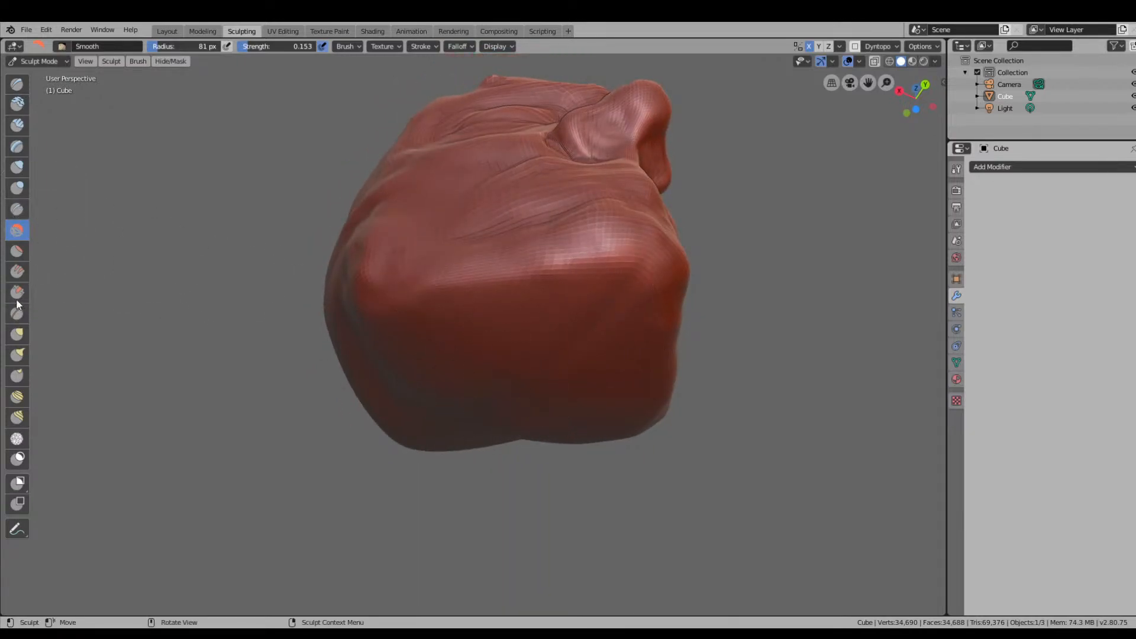
Smooth out the bump on the side of the forehead and soften the mouth area.
middle_click_drag(599, 228, 503, 351)
scroll(574, 320, "down", 8)
scroll(496, 350, "up", 8)
mouse_move(454, 243)
left_mouse_down()
mouse_move(564, 228)
mouse_move(597, 163)
left_mouse_up()
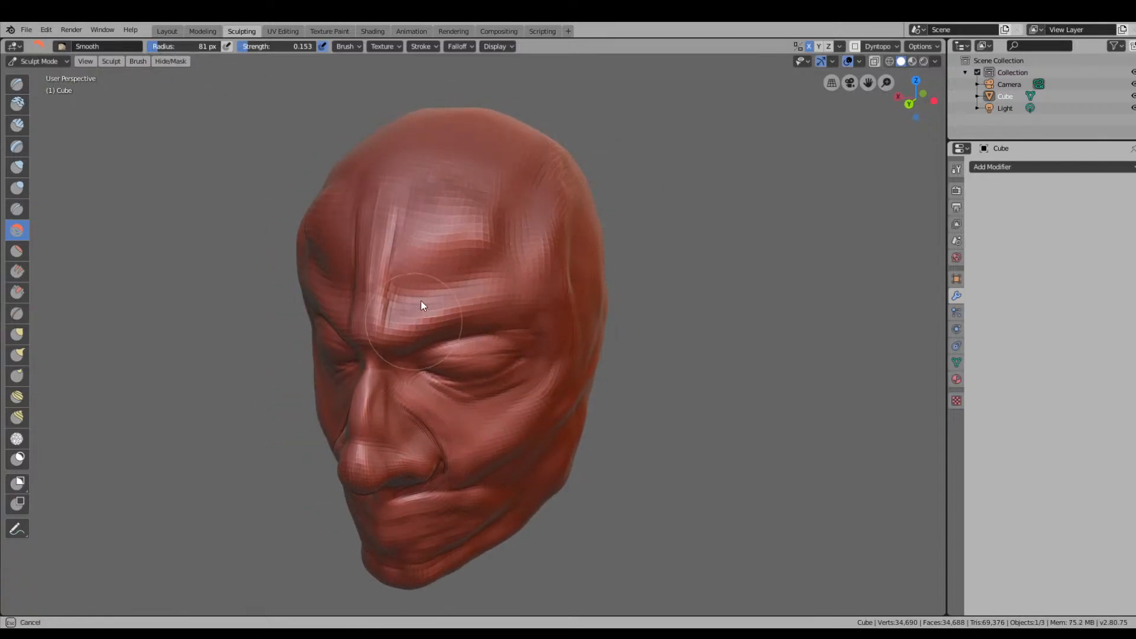
mouse_move(421, 307)
middle_mouse_down()
mouse_move(566, 261)
mouse_move(601, 261)
middle_mouse_up()
mouse_move(474, 409)
left_mouse_down()
mouse_move(565, 422)
mouse_move(543, 482)
mouse_move(426, 490)
mouse_move(543, 474)
mouse_move(415, 471)
left_mouse_up()
mouse_move(415, 471)
middle_mouse_down()
mouse_move(517, 469)
mouse_move(380, 451)
middle_mouse_up()
Smooth the upper forehead toward the temple.
middle_click_drag(570, 278, 540, 189)
mouse_move(480, 162)
left_mouse_down()
mouse_move(523, 134)
mouse_move(406, 218)
mouse_move(521, 196)
left_mouse_up()
middle_click_drag(523, 202, 621, 229)
middle_click_drag(613, 139, 548, 270)
middle_click_drag(577, 212, 541, 262)
middle_click_drag(603, 420, 521, 429)
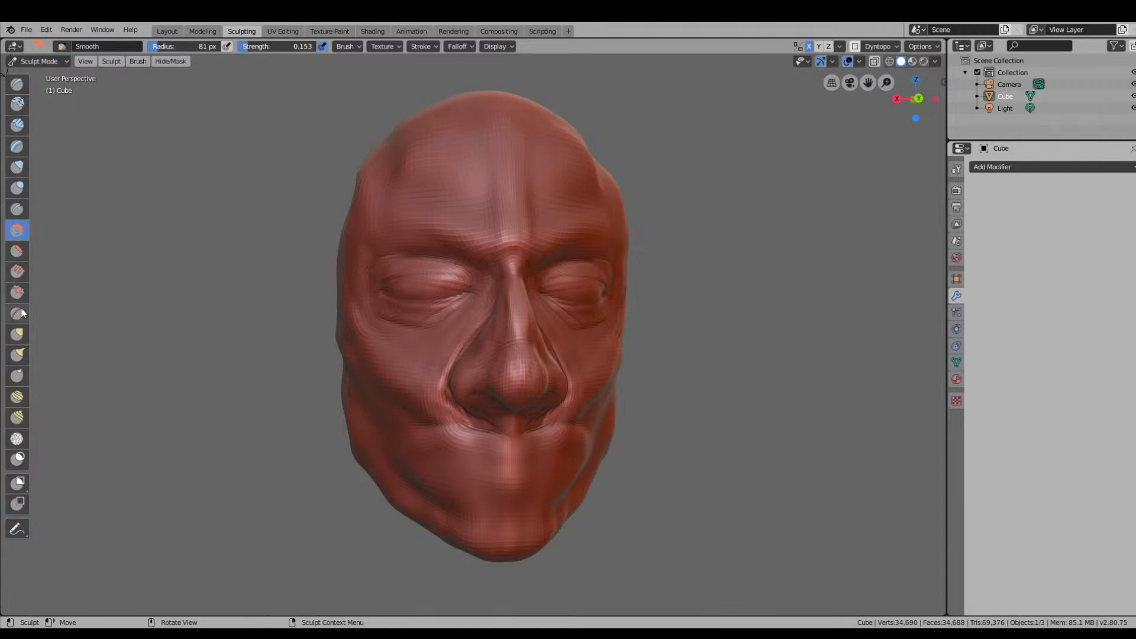
Reshape the side of the skull above the temple with the Grab brush at a radius of 123 px.
left_click(17, 334)
middle_click_drag(530, 303, 488, 299)
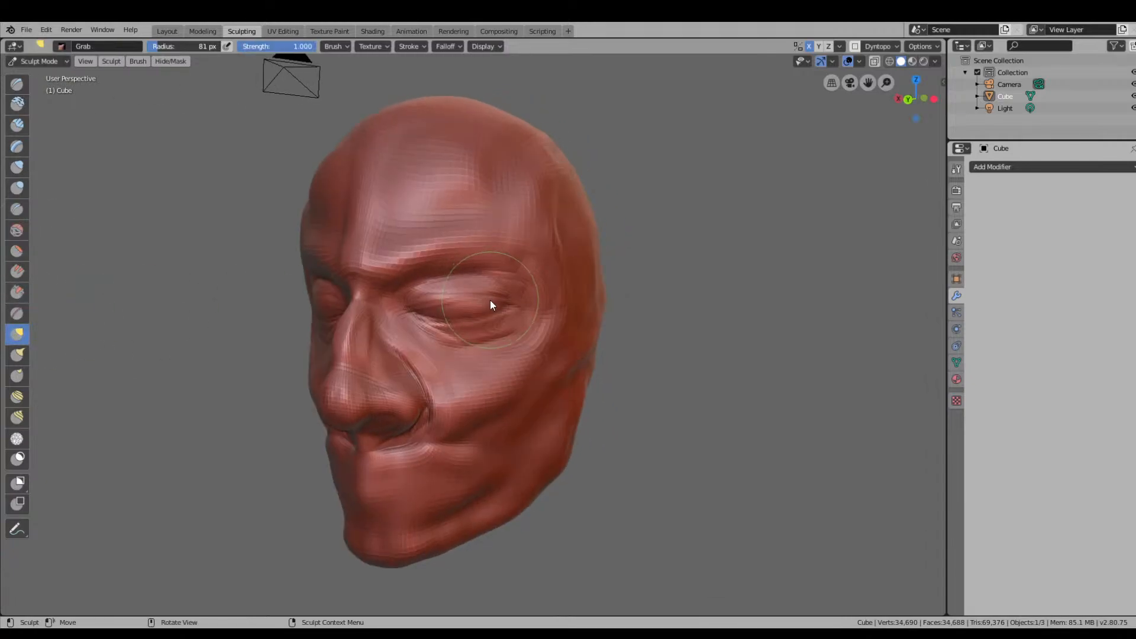
key("f")
left_click(515, 284)
middle_click_drag(523, 202, 576, 240)
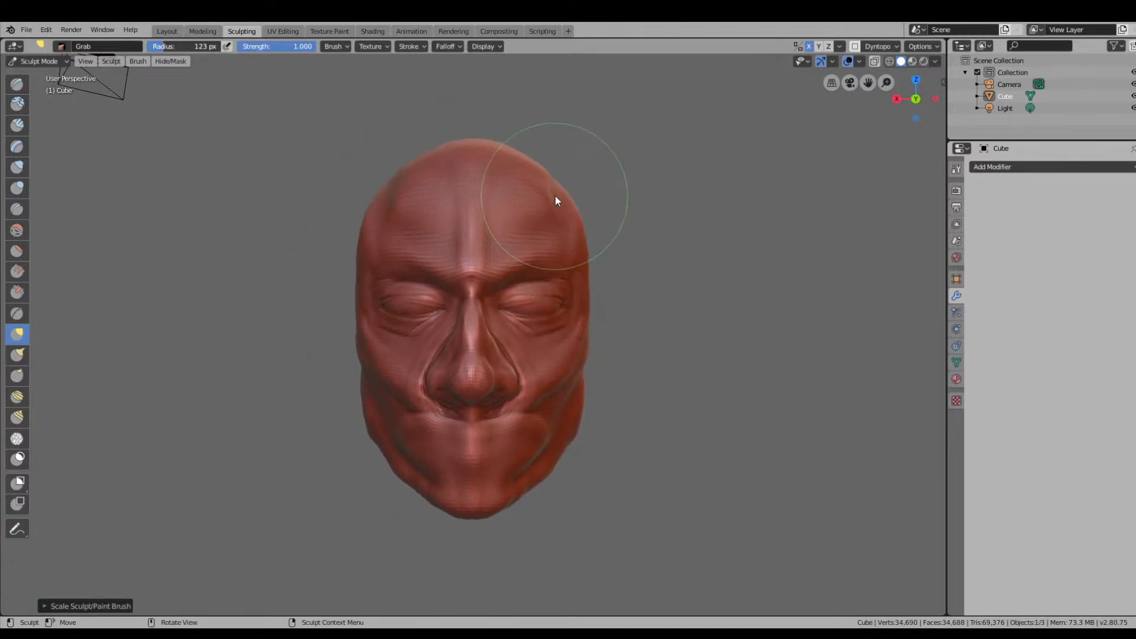
mouse_move(563, 191)
middle_mouse_down()
mouse_move(578, 214)
mouse_move(523, 214)
middle_mouse_up()
mouse_move(526, 209)
left_mouse_down()
mouse_move(559, 218)
mouse_move(555, 245)
left_mouse_up()
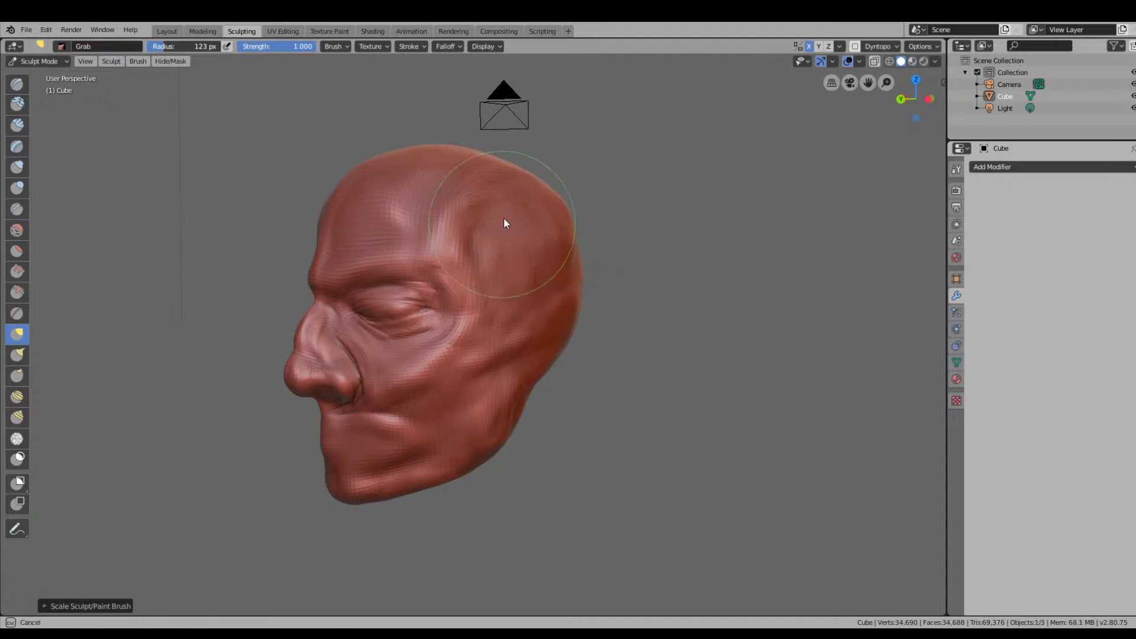
Examine the head's profile and face proportions from the front and both sides.
middle_click_drag(503, 219, 715, 316)
scroll(705, 322, "up", 2)
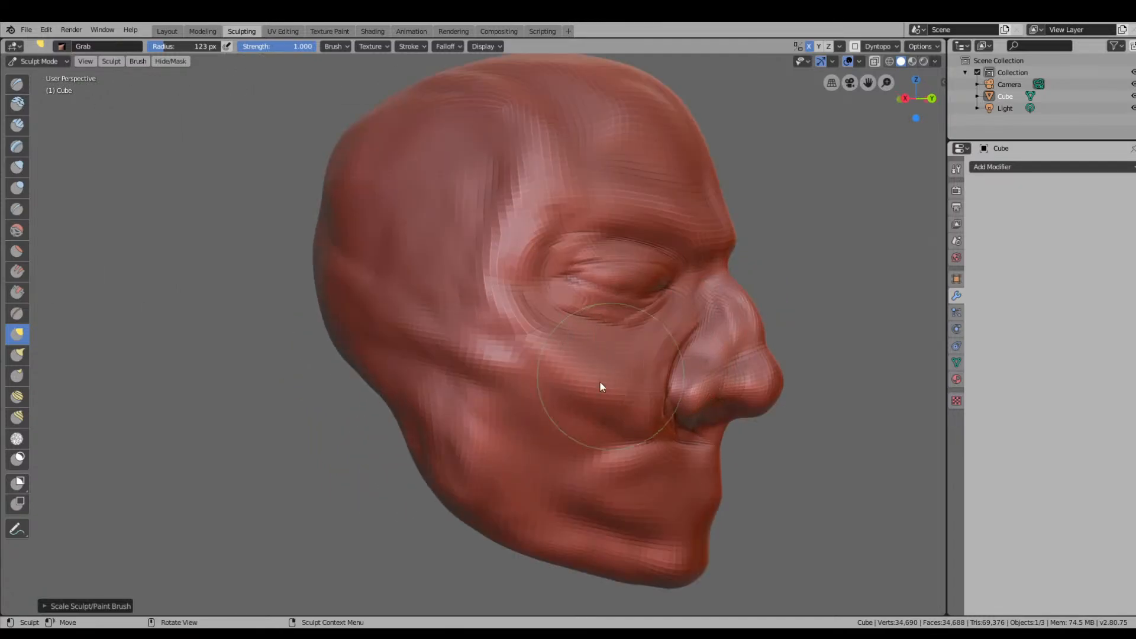
middle_click_drag(529, 411, 580, 411)
scroll(579, 411, "down", 6)
scroll(508, 376, "up", 4)
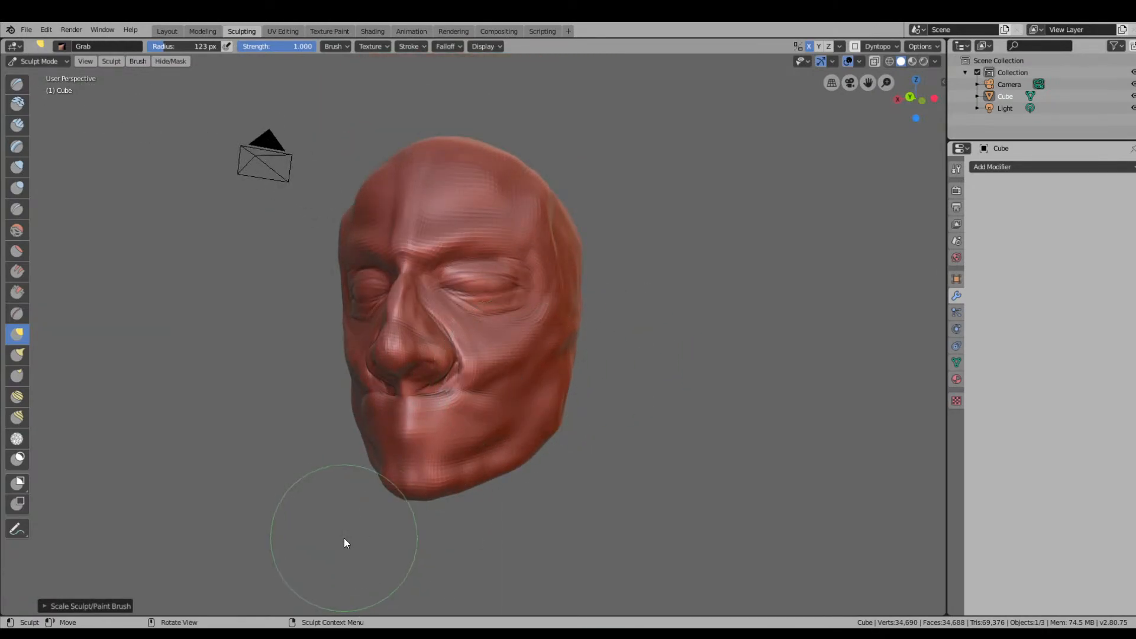
scroll(514, 370, "up", 1)
scroll(514, 369, "up", 3)
mouse_move(513, 368)
middle_mouse_down()
mouse_move(580, 358)
mouse_move(507, 377)
mouse_move(488, 364)
mouse_move(531, 388)
mouse_move(579, 373)
mouse_move(538, 414)
mouse_move(606, 396)
mouse_move(587, 393)
mouse_move(602, 408)
middle_mouse_up()
scroll(506, 378, "down", 3)
scroll(528, 386, "up", 2)
scroll(527, 384, "down", 3)
Reduce the Grab brush radius to 80 px for the nose area and undo the last change.
key("bracketleft")
key("bracketleft")
key("bracketleft")
key("bracketleft")
key("bracketleft")
scroll(578, 377, "up", 2)
scroll(602, 324, "up", 2)
key("ctrl+z")
scroll(601, 409, "up", 2)
scroll(603, 412, "down", 6)
scroll(609, 416, "up", 3)
key("bracketright")
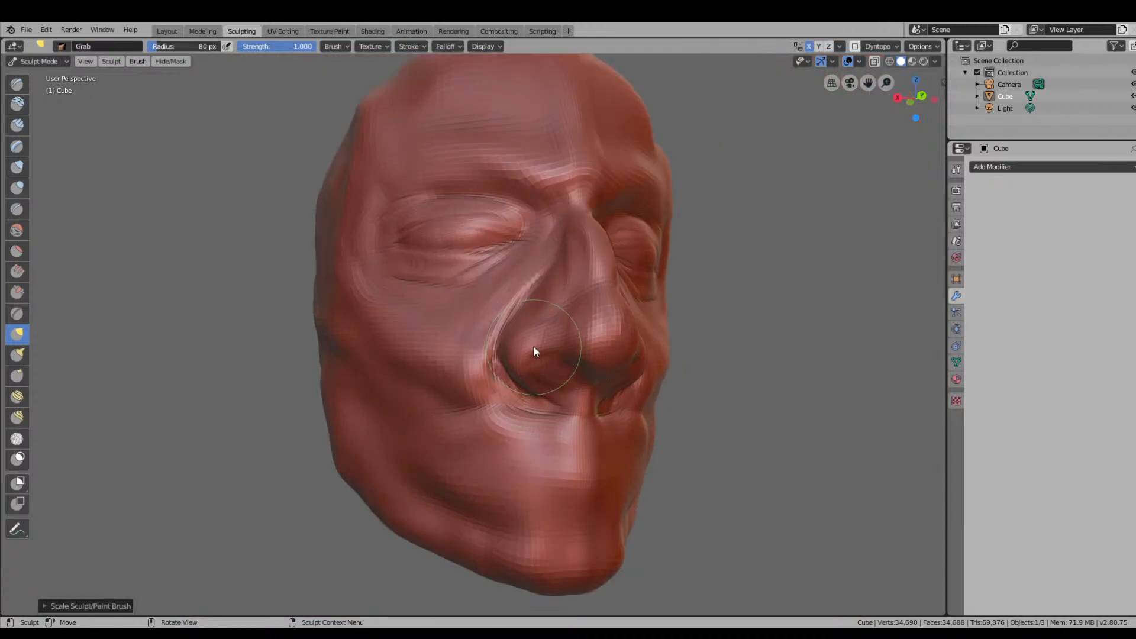
Adjust the shape of the nose with the Grab brush from front and side angles.
middle_click_drag(529, 348, 534, 339)
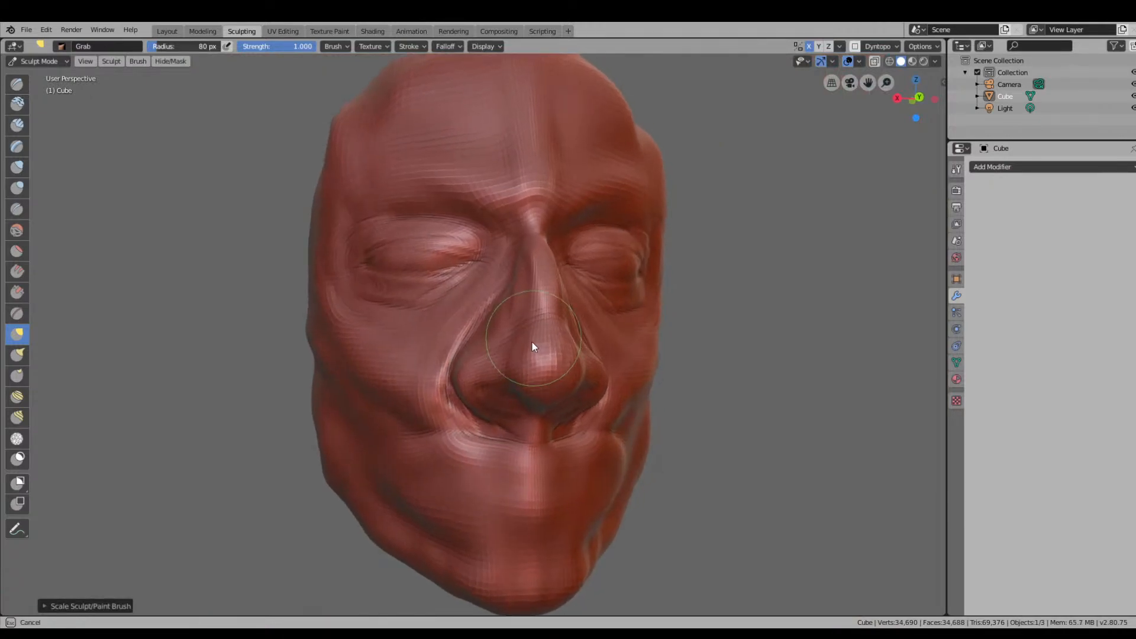
middle_click_drag(598, 386, 542, 377)
mouse_move(361, 385)
middle_mouse_down()
mouse_move(411, 353)
mouse_move(335, 325)
middle_mouse_up()
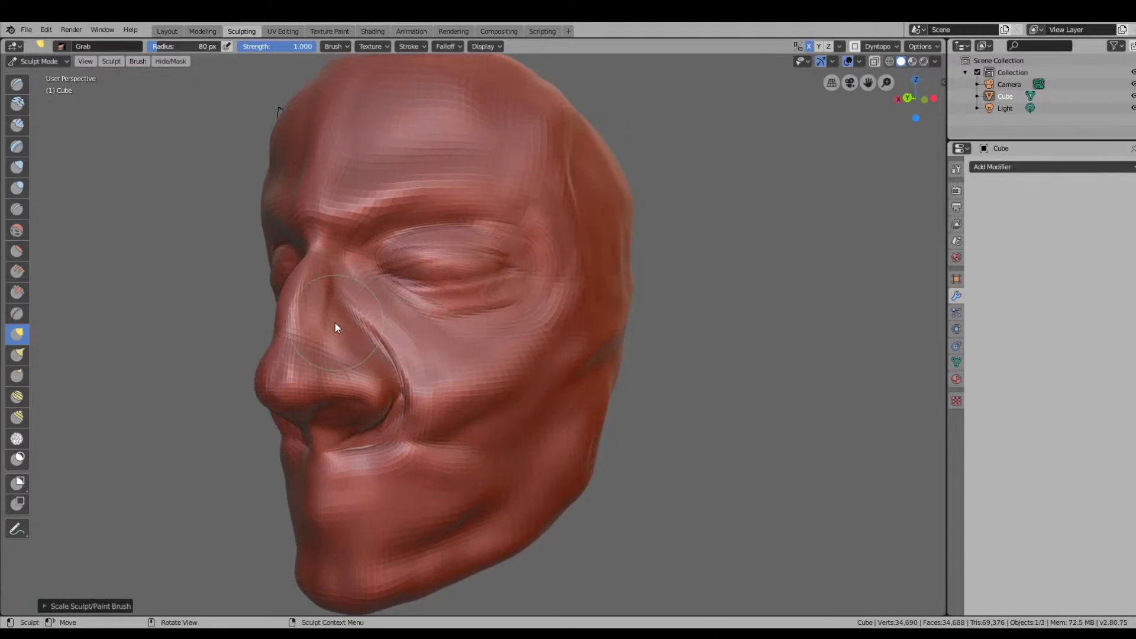
middle_click_drag(361, 370, 465, 468)
Undo the last change and define the upper edge of the nostril wing with the SculptDraw brush at a radius of 13 px.
left_click(17, 84)
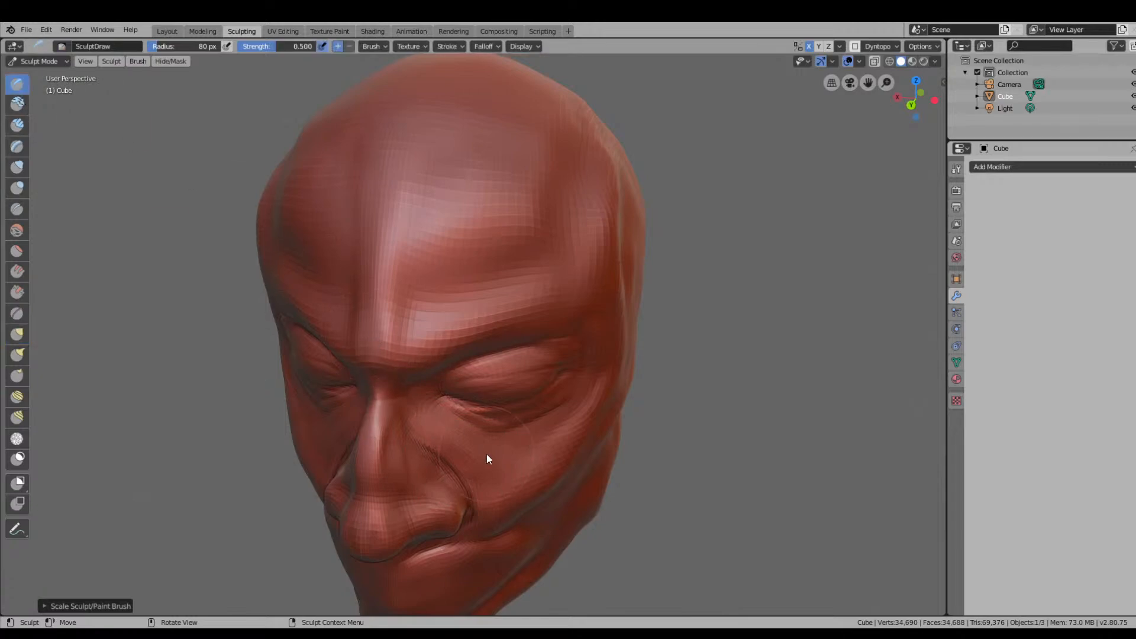
key("ctrl+z")
key("bracketleft")
key("bracketleft")
key("bracketleft")
key("bracketleft")
key("bracketleft")
key("bracketleft")
key("bracketleft")
key("bracketleft")
key("bracketleft")
mouse_move(416, 494)
left_mouse_down("ctrl")
mouse_move(442, 486)
mouse_move(415, 496)
mouse_move(434, 486)
mouse_move(419, 483)
mouse_move(455, 489)
mouse_move(447, 477)
left_mouse_up("ctrl")
mouse_move(447, 477)
middle_mouse_down()
mouse_move(471, 471)
mouse_move(432, 427)
middle_mouse_up()
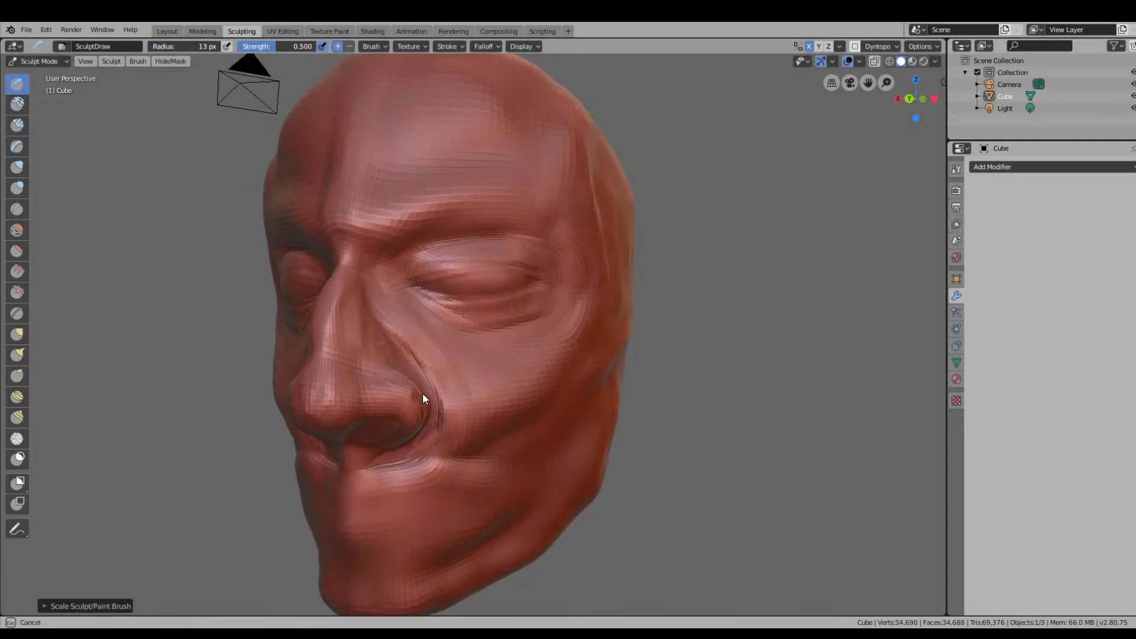
left_click_drag(376, 374, 399, 369)
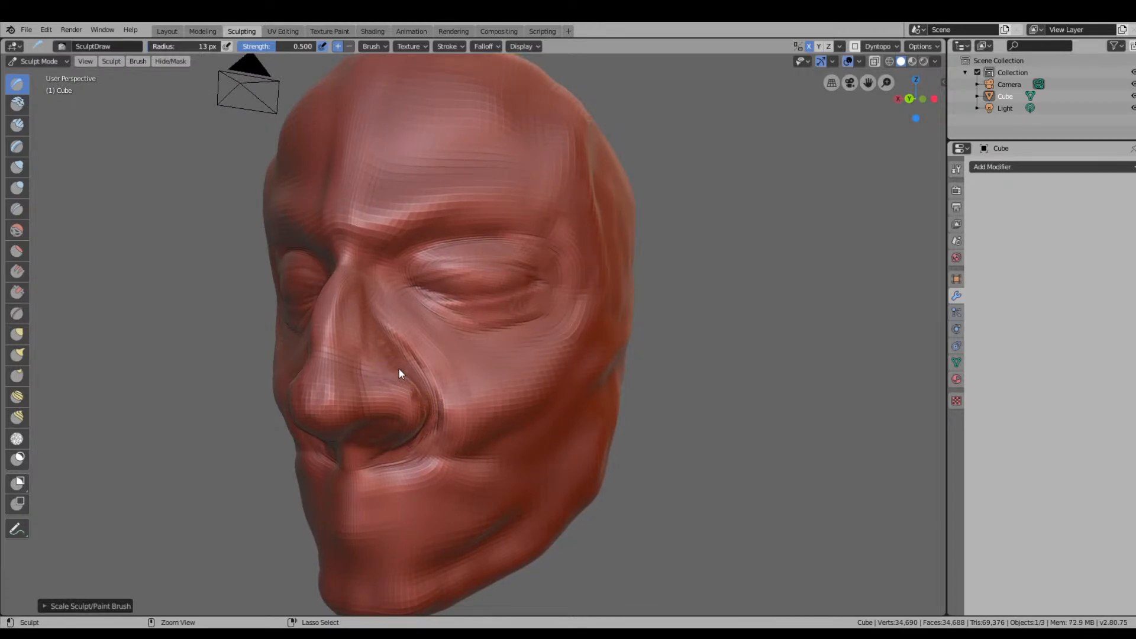
Cut a crease above and around the nostril wing with the Crease brush at a radius of 13 px.
left_click(17, 210)
mouse_move(379, 373)
left_mouse_down()
mouse_move(389, 371)
mouse_move(367, 375)
mouse_move(385, 365)
left_mouse_up()
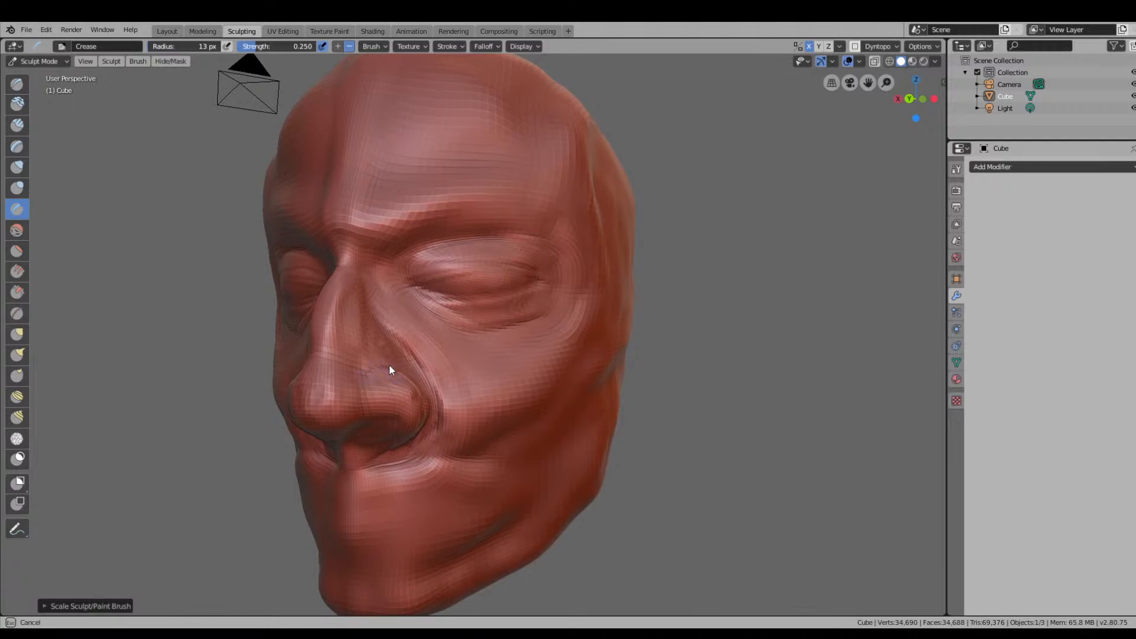
left_click_drag(413, 393, 373, 370)
Deepen the folds beside the nose and the outer side of the mouth area with the Crease brush at a radius of 26 px.
key("bracketright")
key("bracketright")
key("bracketright")
key("bracketright")
key("bracketright")
key("bracketright")
middle_click_drag(371, 339, 526, 416)
left_click_drag(526, 416, 536, 424)
left_click_drag(496, 387, 502, 395)
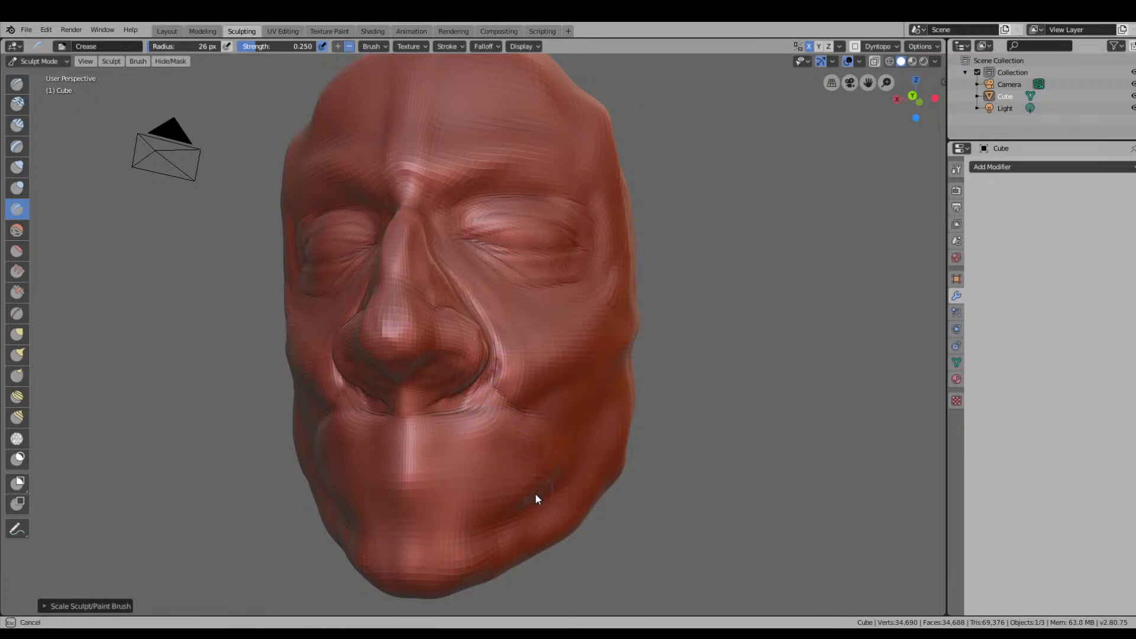
mouse_move(538, 499)
left_mouse_down()
mouse_move(555, 432)
mouse_move(516, 420)
mouse_move(541, 484)
mouse_move(555, 465)
left_mouse_up()
middle_click_drag(549, 461, 458, 445)
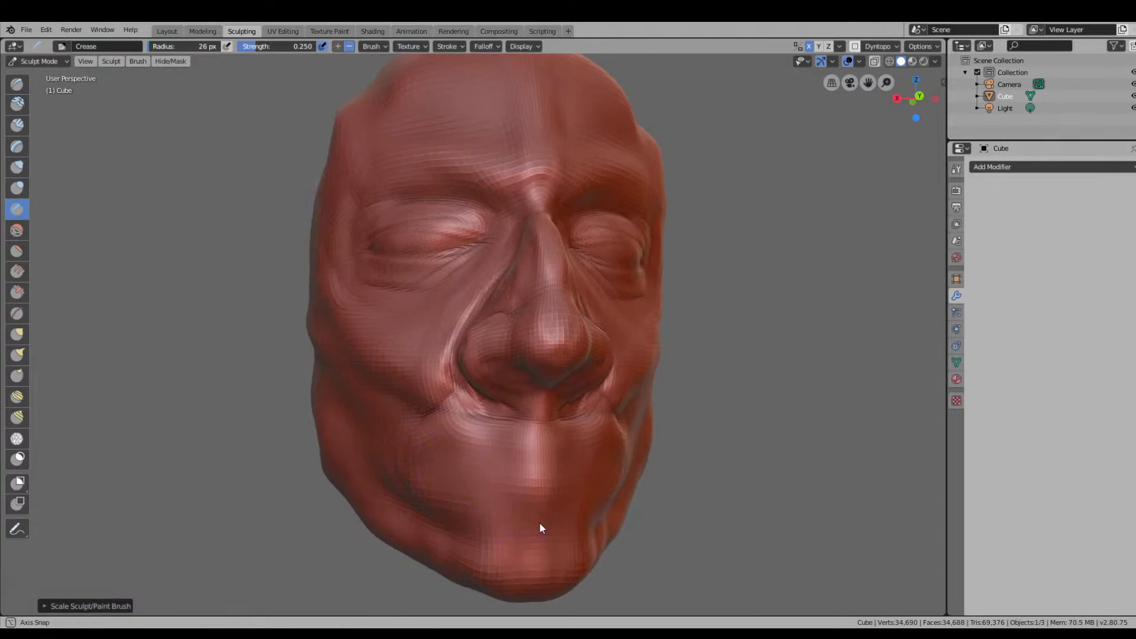
Crease the fold beside the mouth and carve the horizontal line between the lips.
middle_click_drag(539, 527, 470, 515)
left_click_drag(503, 496, 451, 448)
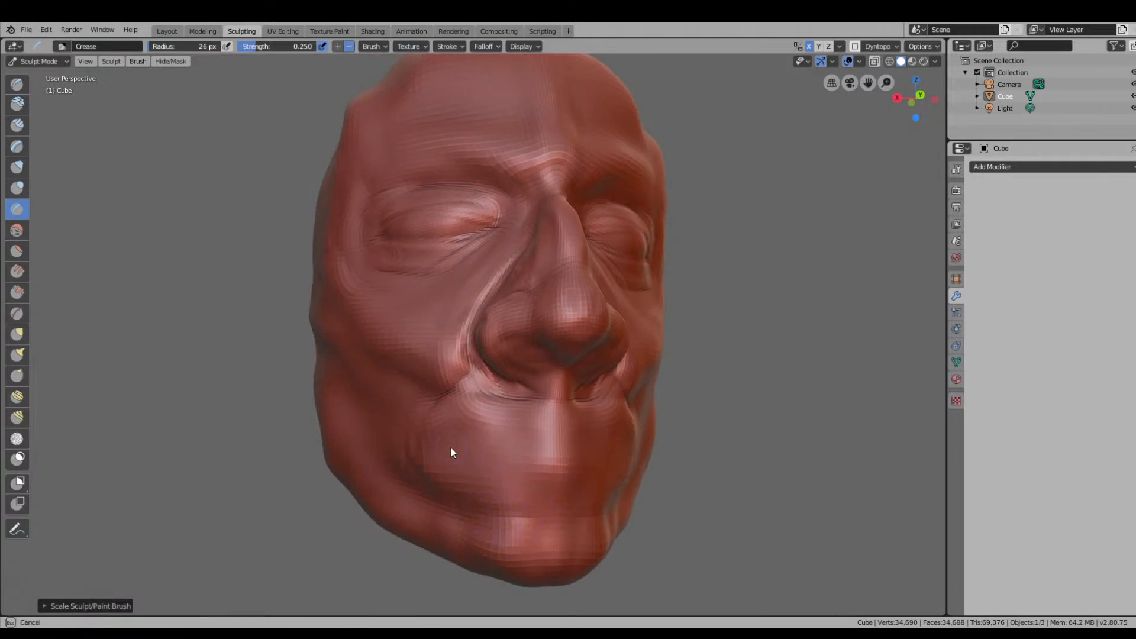
mouse_move(538, 461)
left_mouse_down()
mouse_move(563, 463)
mouse_move(528, 455)
left_mouse_up()
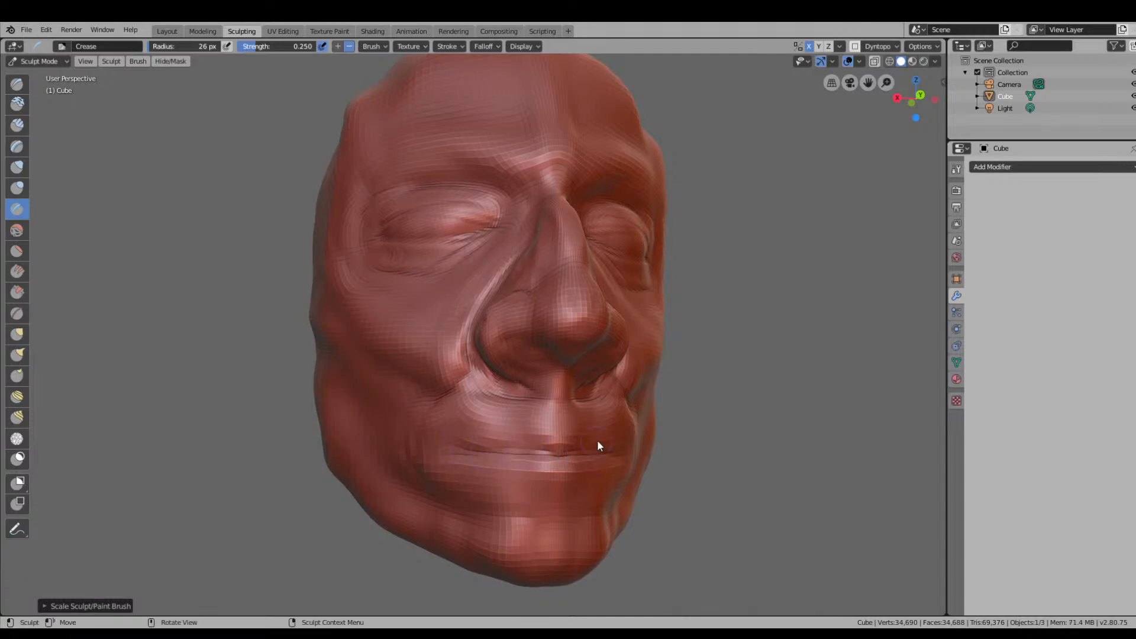
middle_click_drag(597, 446, 663, 465)
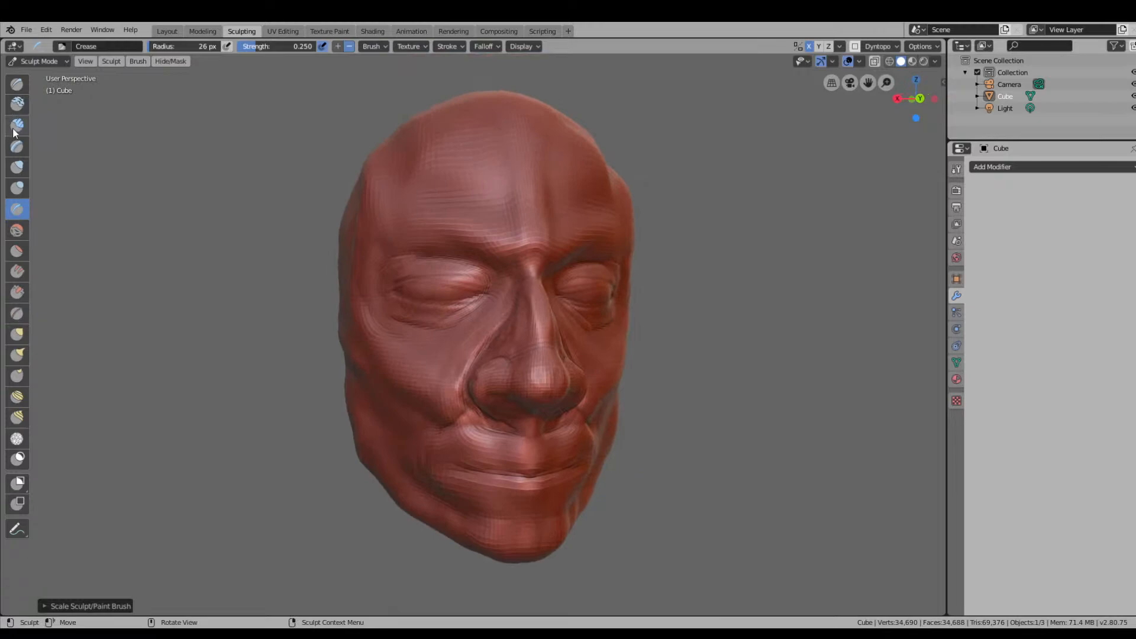
Build up the lower lip with the Clay brush at a radius of 26 px.
left_click(17, 103)
scroll(578, 487, "up", 4)
middle_click_drag(578, 487, 612, 467)
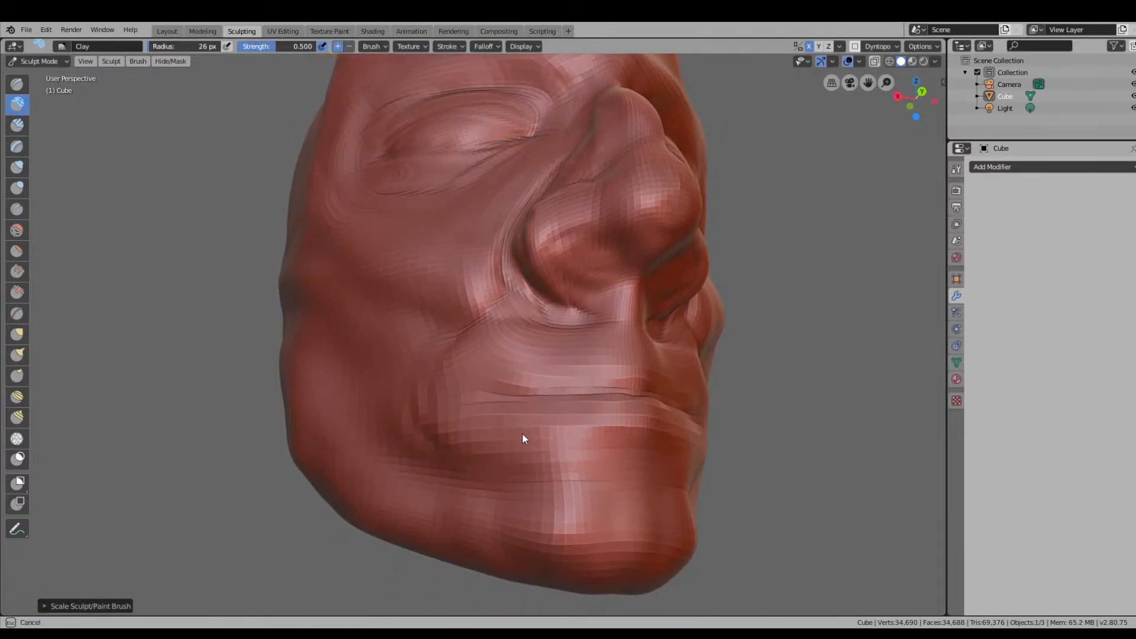
left_click_drag(628, 420, 508, 400)
Add volume along the eyelids and under the eye with the Clay brush.
middle_click_drag(510, 240, 483, 290)
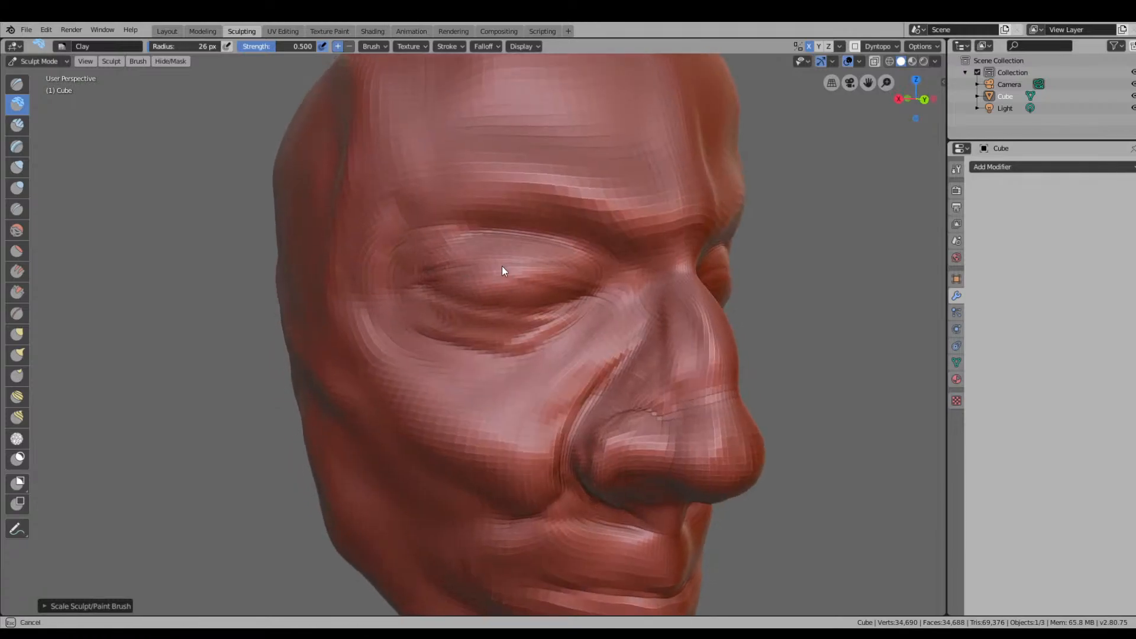
left_click_drag(577, 278, 467, 279)
left_click_drag(572, 280, 437, 277)
mouse_move(491, 327)
left_mouse_down()
mouse_move(539, 324)
mouse_move(488, 352)
mouse_move(537, 339)
mouse_move(536, 322)
mouse_move(413, 324)
mouse_move(513, 321)
left_mouse_up()
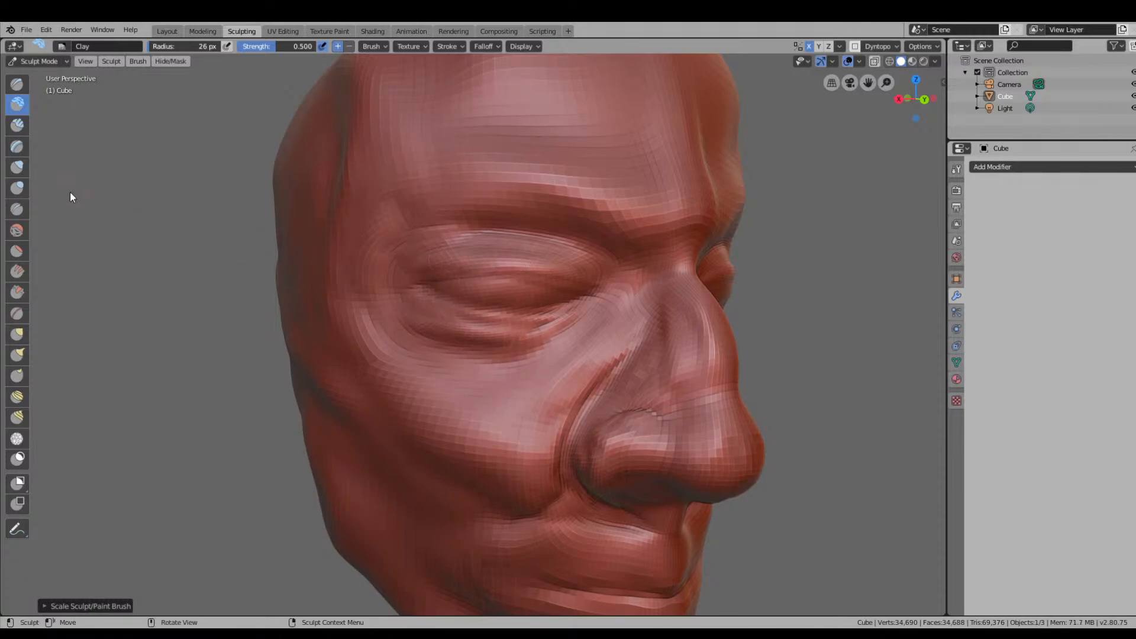
Carve the upper eyelid fold from the outer to the inner eye corner with the Crease brush.
left_click(24, 207)
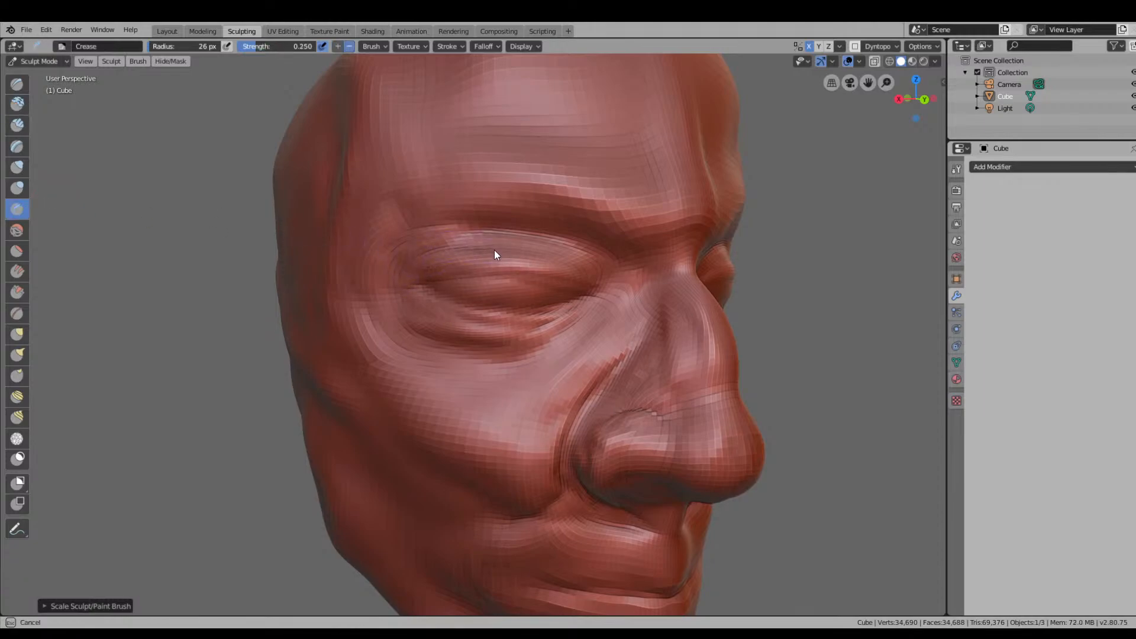
left_click_drag(495, 251, 408, 258)
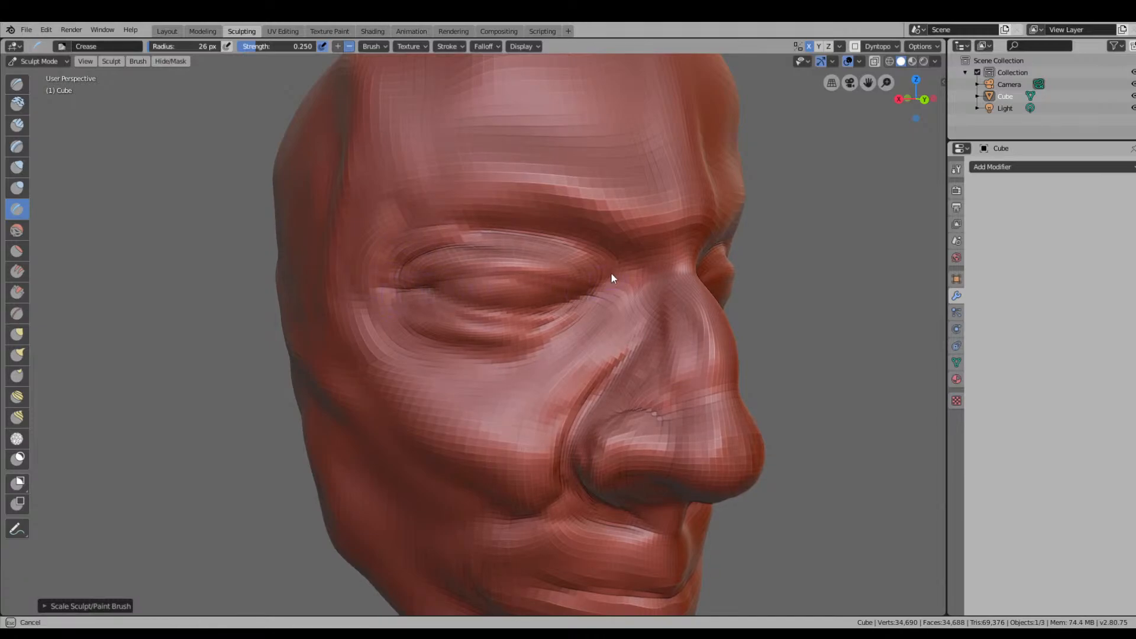
left_click_drag(605, 270, 602, 261)
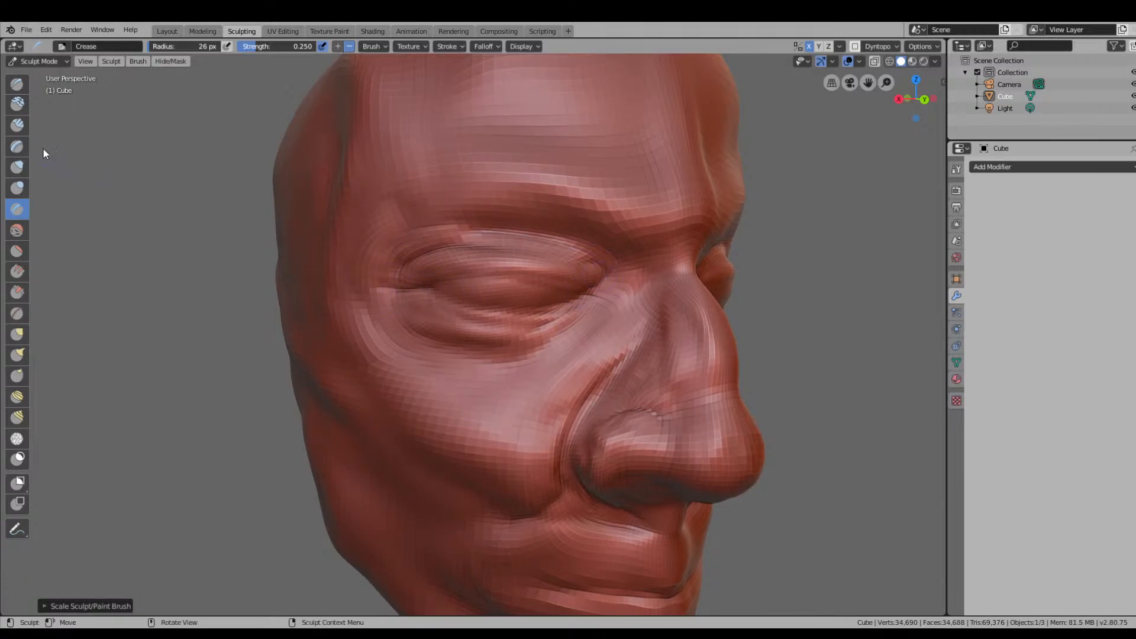
Fill in the inner corner and upper lid of the eye with the Clay brush at a radius of 26 px.
left_click(19, 151)
left_click(17, 105)
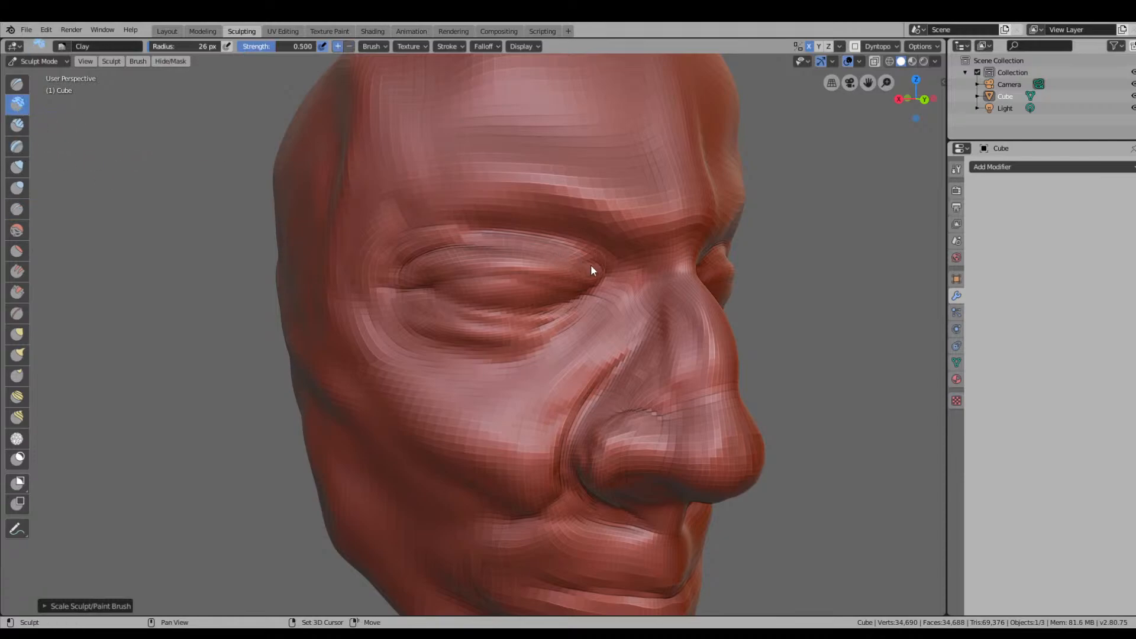
mouse_move(588, 270)
left_mouse_down()
mouse_move(611, 276)
mouse_move(566, 277)
left_mouse_up()
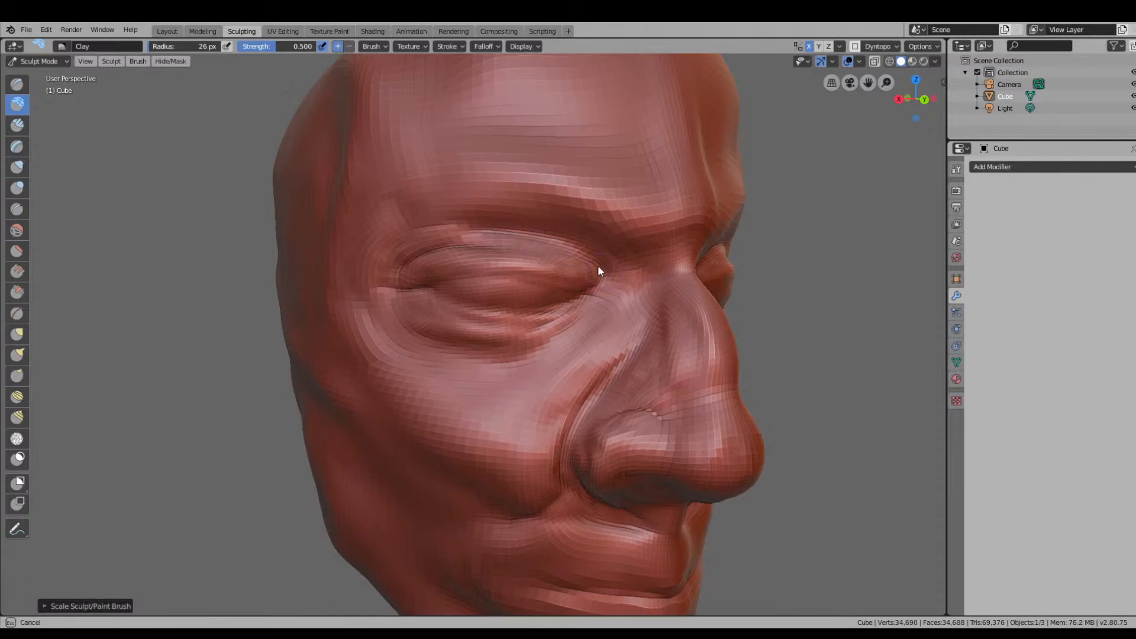
left_click_drag(555, 256, 568, 250)
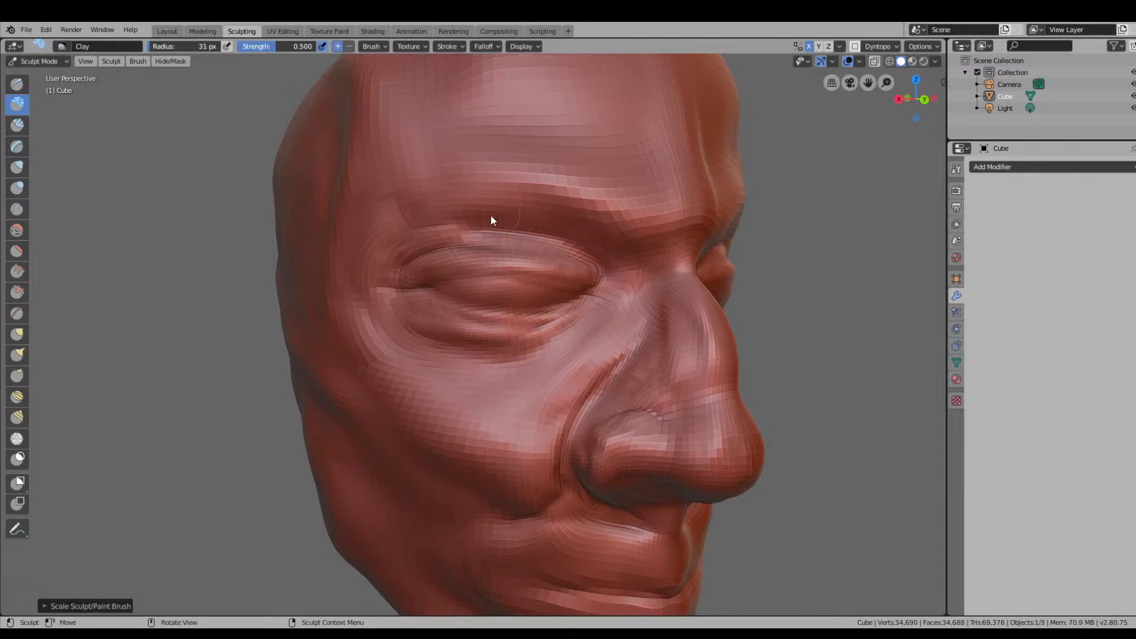
Build up the brow ridge above the eye with a larger Clay brush, working along its full length.
key("bracketright")
mouse_move(393, 219)
left_mouse_down()
mouse_move(444, 207)
mouse_move(509, 217)
left_mouse_up()
left_click_drag(439, 224, 547, 208)
left_click_drag(467, 205, 542, 218)
left_click_drag(500, 216, 568, 225)
mouse_move(544, 219)
left_mouse_down()
mouse_move(596, 222)
mouse_move(584, 238)
left_mouse_up()
mouse_move(583, 238)
middle_mouse_down()
mouse_move(549, 257)
mouse_move(566, 252)
mouse_move(598, 273)
middle_mouse_up()
left_click_drag(491, 243, 443, 268)
mouse_move(495, 239)
left_mouse_down()
mouse_move(444, 269)
mouse_move(441, 251)
mouse_move(435, 271)
mouse_move(439, 236)
mouse_move(588, 227)
left_mouse_up()
left_click(18, 125)
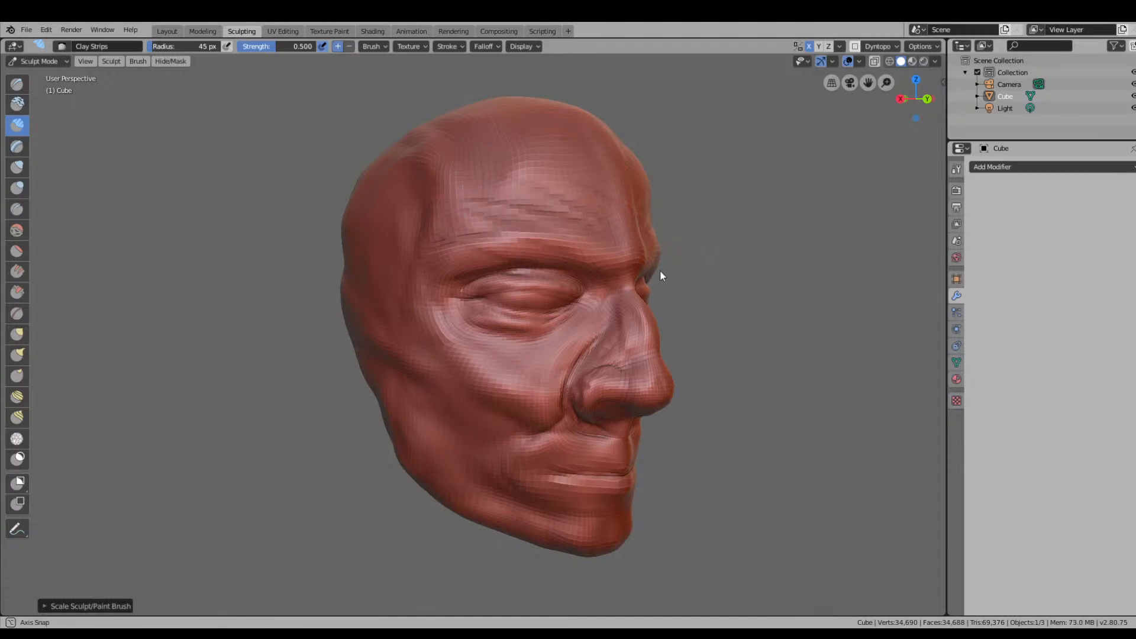
middle_click_drag(660, 271, 608, 273)
key("ctrl+z")
key("ctrl+z")
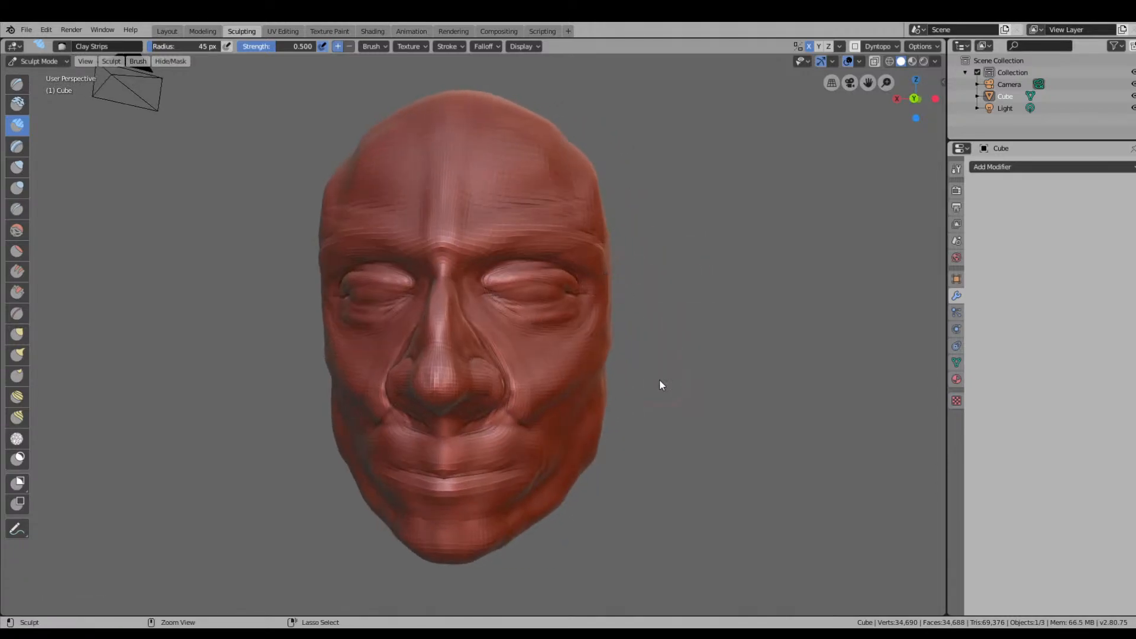
left_click(27, 109)
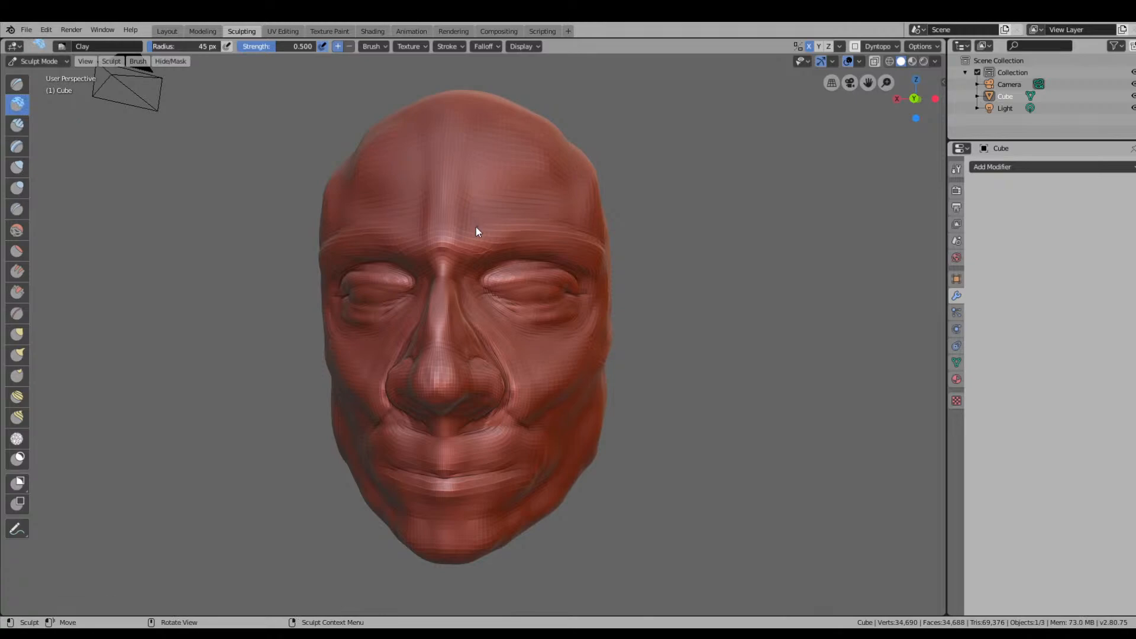
Pinch the lower edge of the nostril wing with the Pinch/Magnify brush at a radius of 28 px.
key("p")
mouse_move(604, 264)
middle_mouse_down()
mouse_move(480, 336)
mouse_move(561, 364)
mouse_move(583, 398)
mouse_move(656, 430)
middle_mouse_up()
scroll(561, 364, "up", 3)
left_click_drag(660, 455, 642, 473)
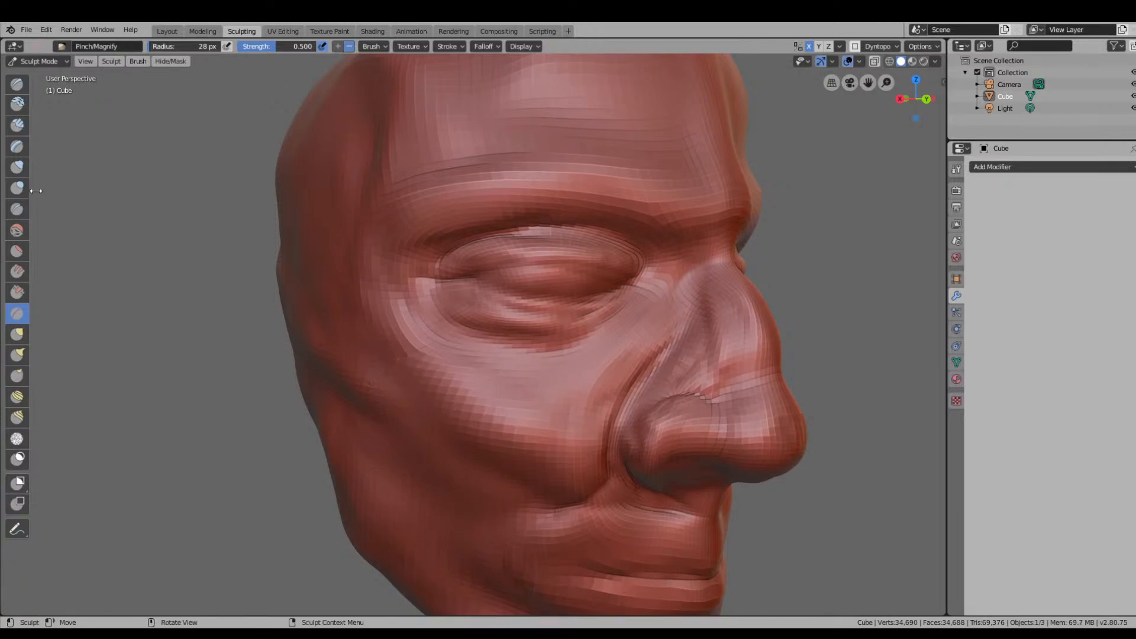
Shape the upper lip toward the mouth corner with the Clay brush at a radius of 28 px.
left_click(18, 107)
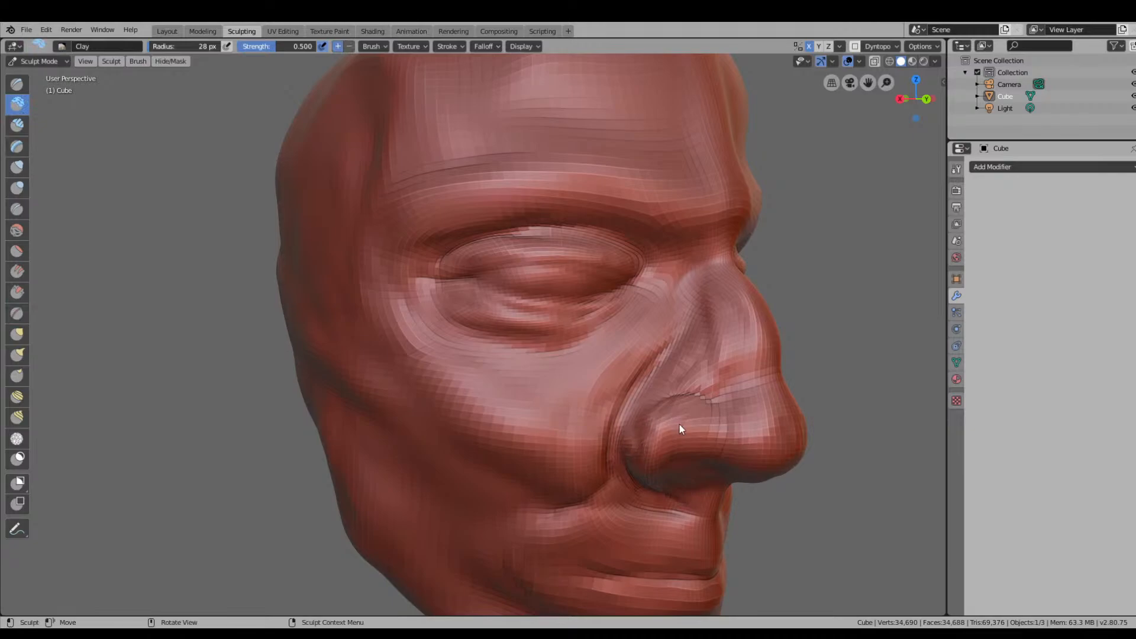
middle_click_drag(656, 485, 563, 467)
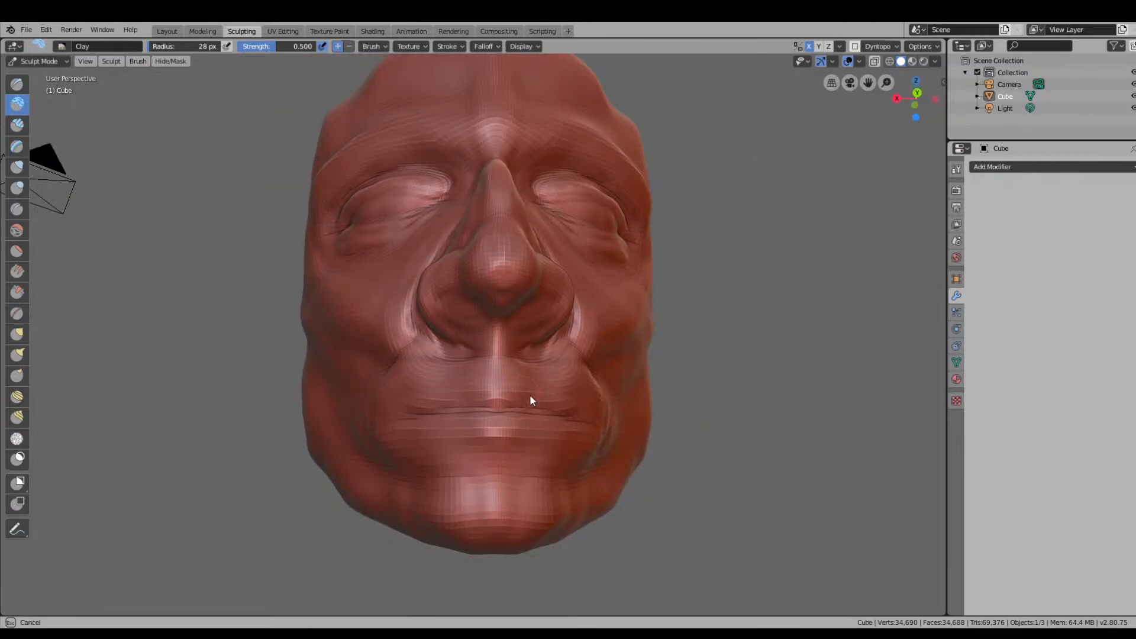
mouse_move(531, 398)
middle_mouse_down()
mouse_move(583, 452)
mouse_move(338, 427)
middle_mouse_up()
mouse_move(337, 426)
left_mouse_down()
mouse_move(400, 446)
mouse_move(406, 437)
left_mouse_up()
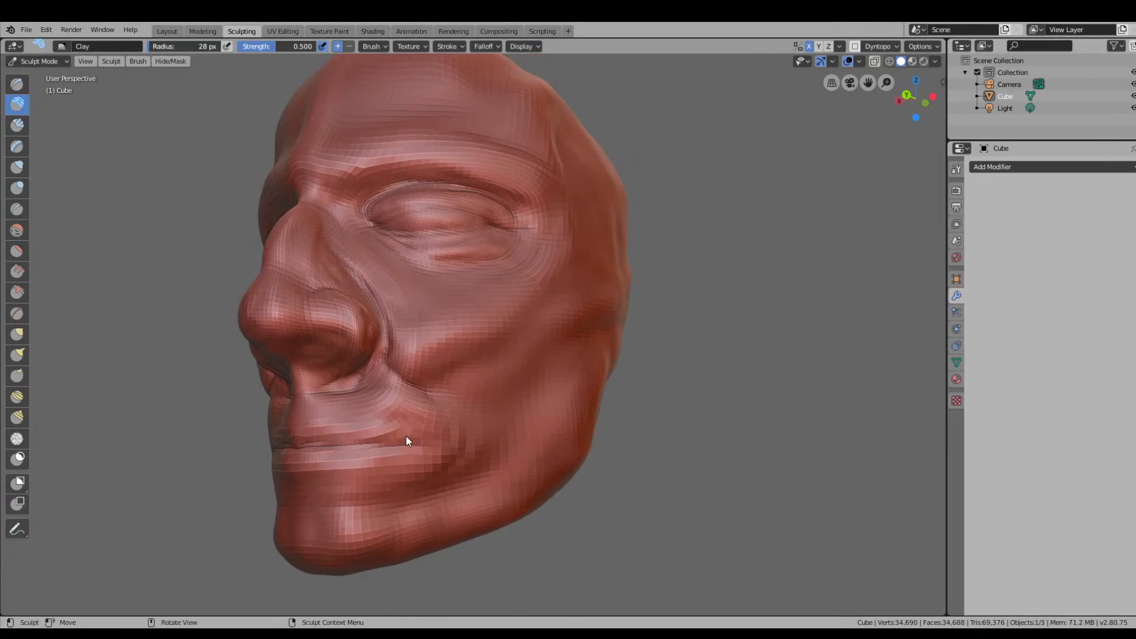
Flatten the lip surface and the area above the mouth corner with the Flatten/Contrast brush at a radius of 28 px.
left_click(16, 251)
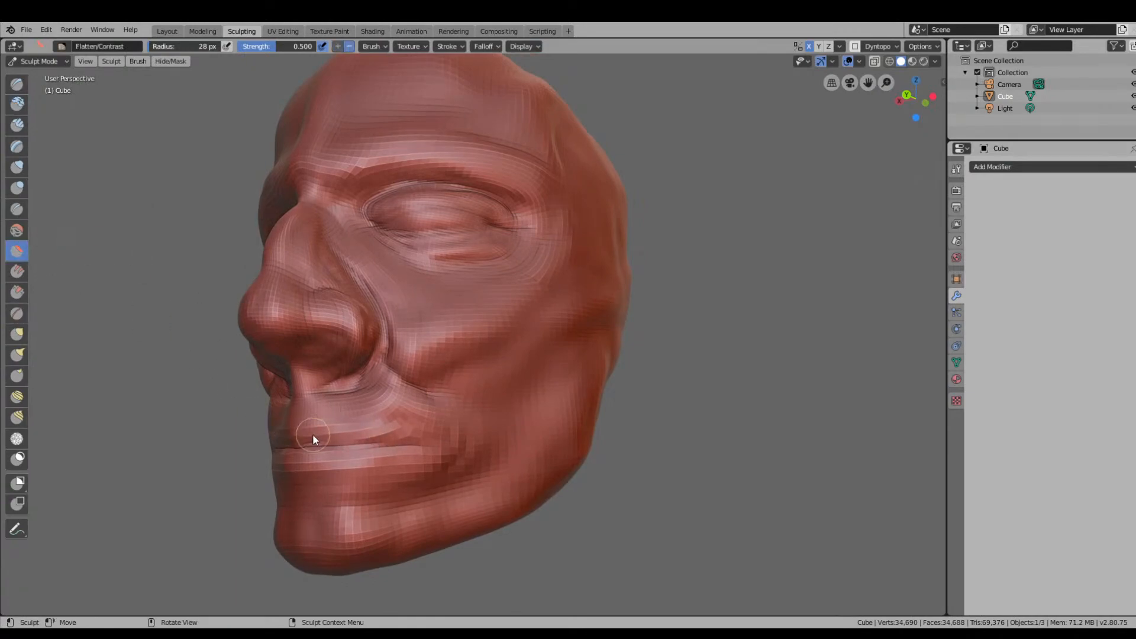
middle_click_drag(349, 437, 373, 383)
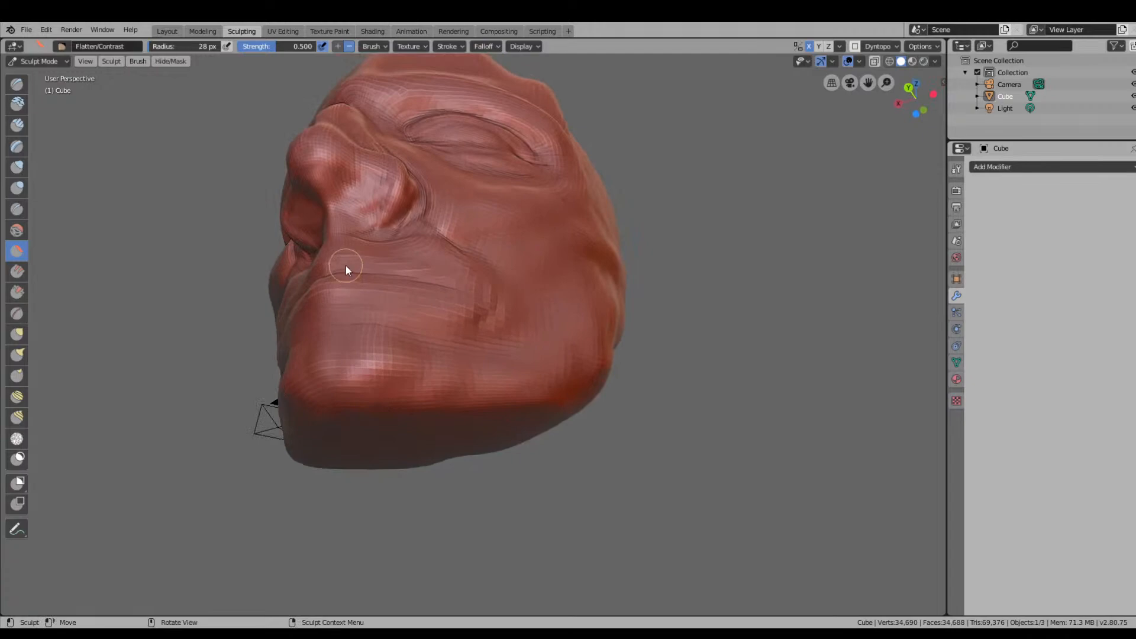
left_click_drag(353, 275, 435, 276)
mouse_move(431, 277)
middle_mouse_down()
mouse_move(451, 282)
mouse_move(454, 335)
middle_mouse_up()
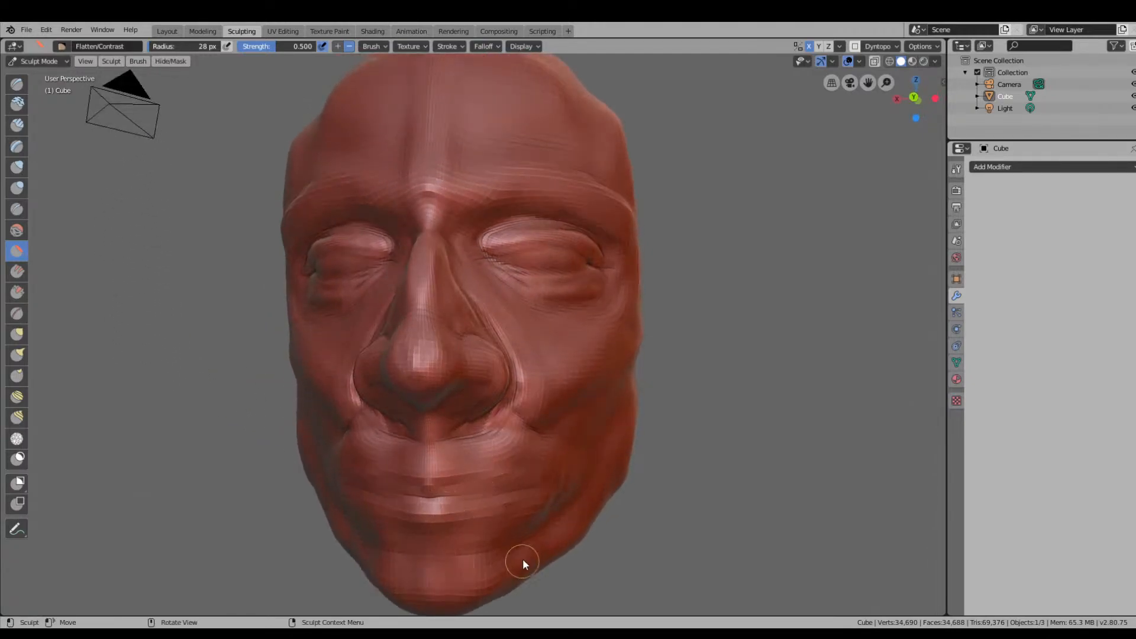
middle_click_drag(523, 559, 431, 523)
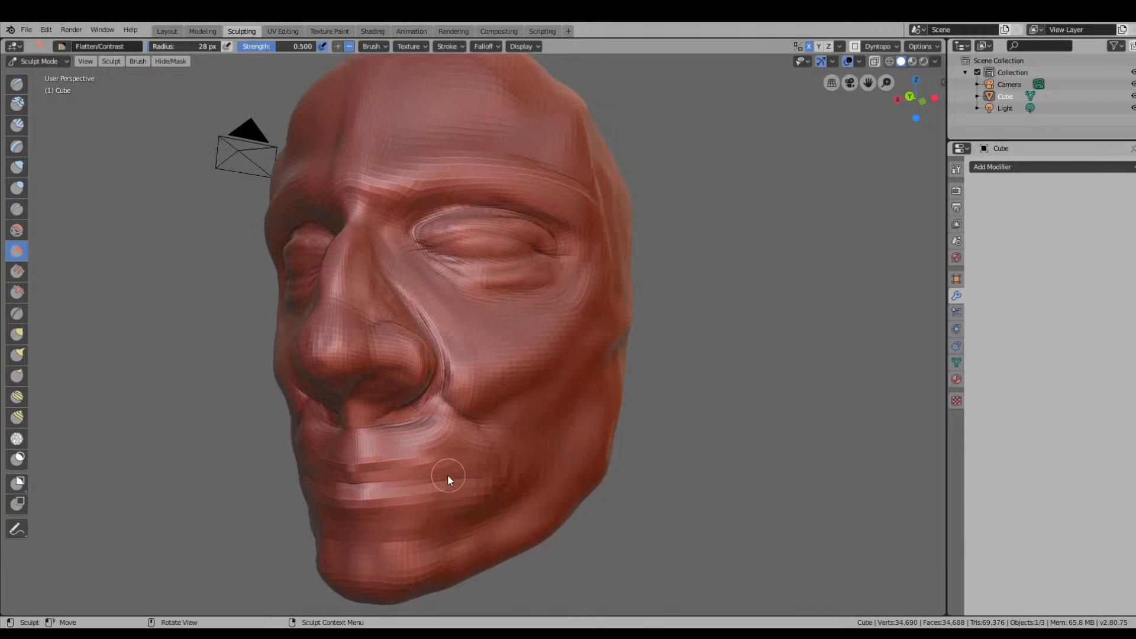
left_click_drag(460, 425, 475, 432)
Smooth the side of the nostril wing with the Smooth brush at a radius of 28 px and strength 0.153.
middle_click_drag(616, 451, 729, 462)
scroll(653, 433, "down", 4)
middle_click_drag(556, 438, 647, 448)
scroll(648, 427, "up", 3)
mouse_move(660, 379)
middle_mouse_down()
mouse_move(593, 372)
mouse_move(609, 355)
middle_mouse_up()
scroll(592, 372, "up", 4)
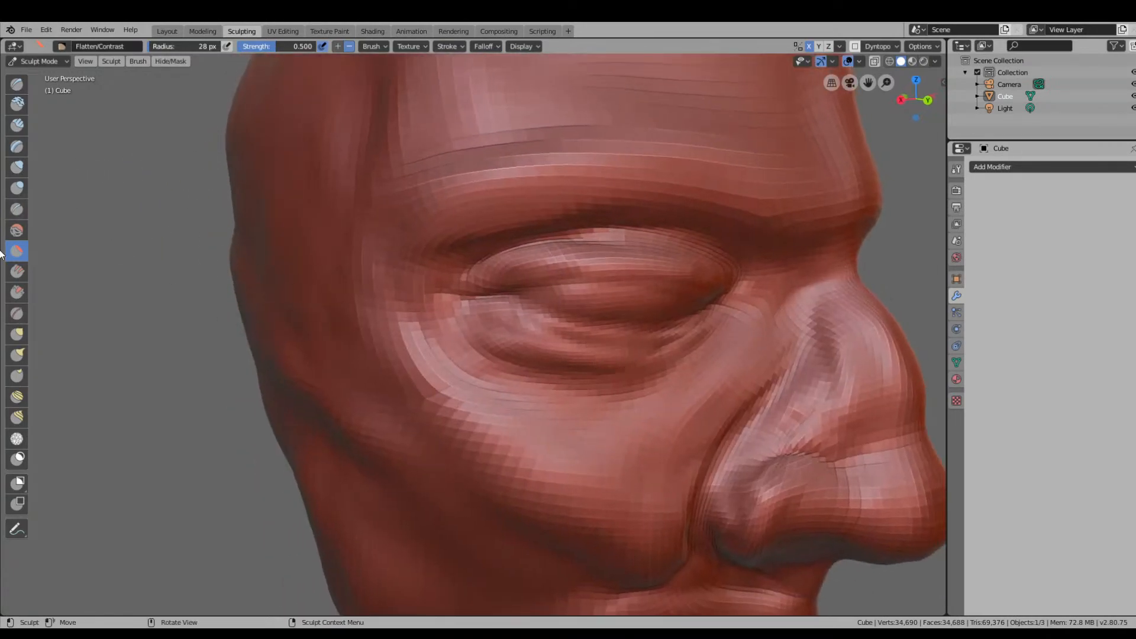
left_click(16, 230)
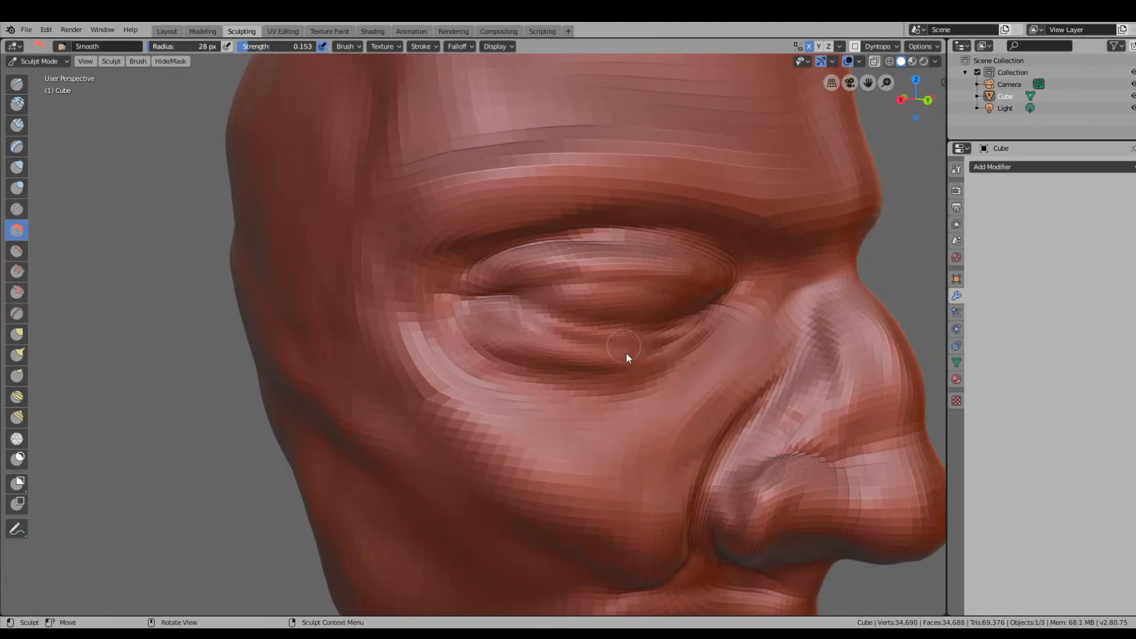
middle_click_drag(626, 353, 347, 533)
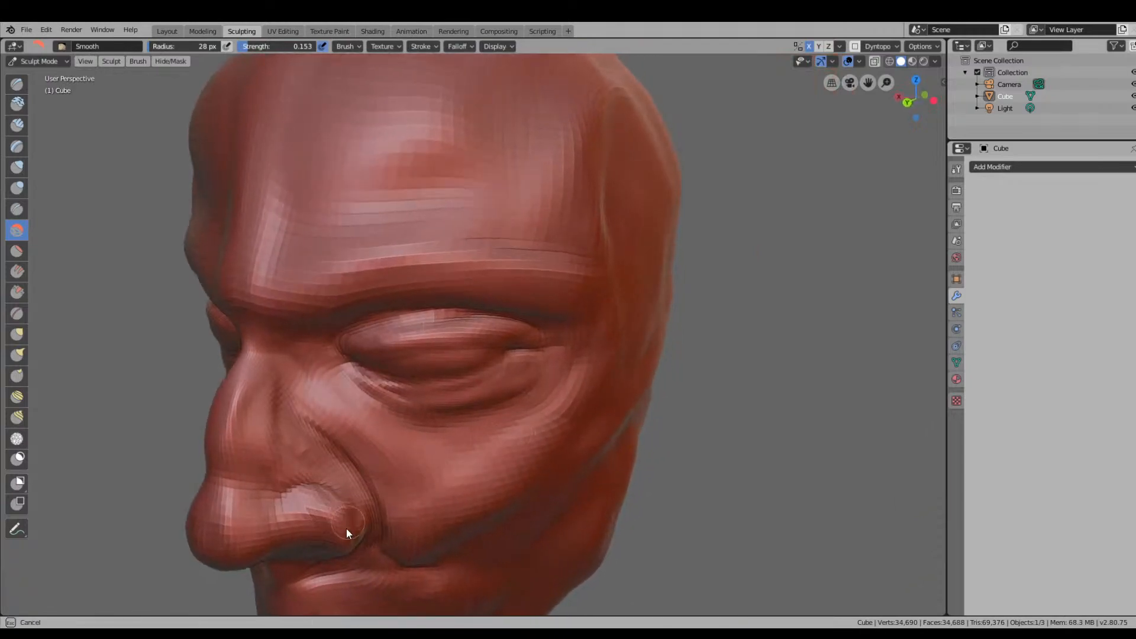
left_click_drag(347, 529, 356, 533)
Set the Smooth brush's radius to 53 px.
right_click(296, 503)
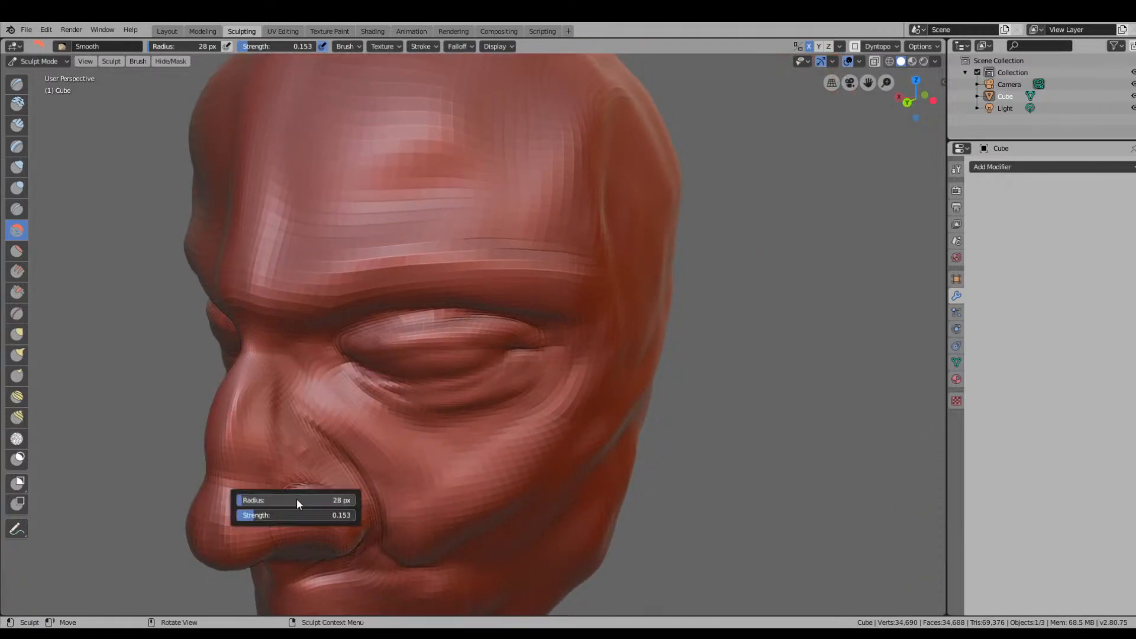
left_click_drag(296, 498, 257, 498)
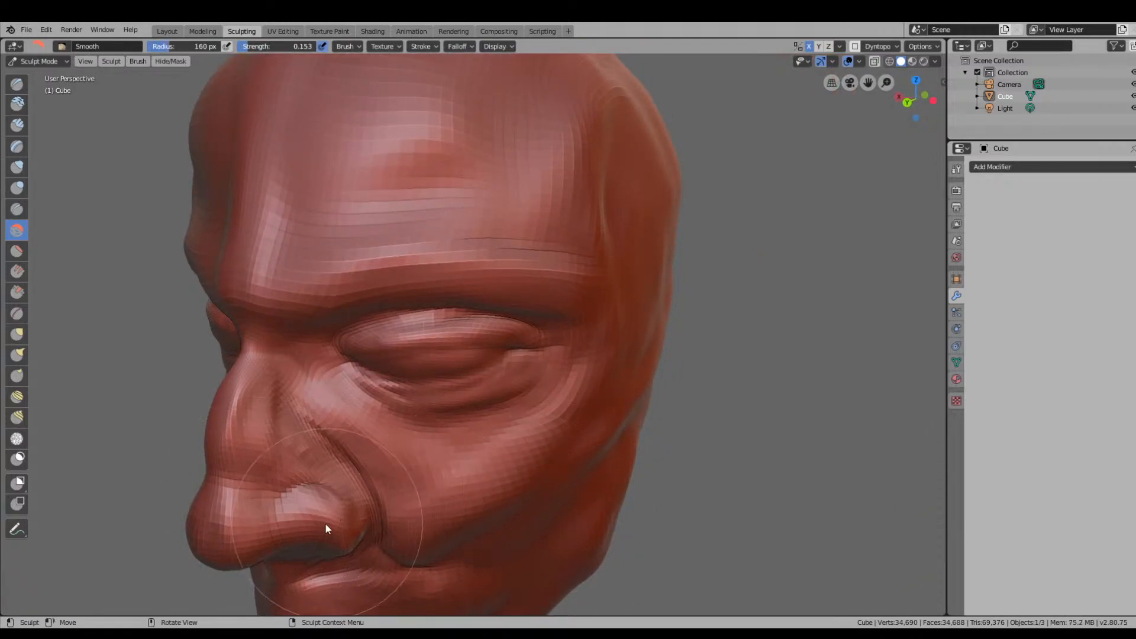
middle_click_drag(350, 535, 589, 465)
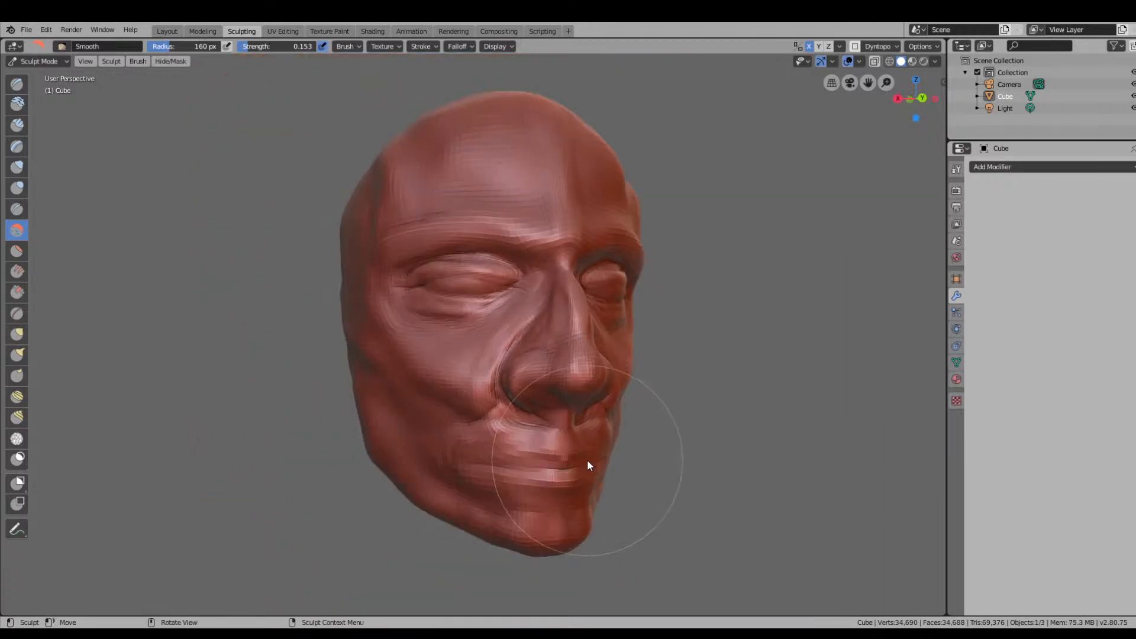
scroll(532, 438, "up", 5)
right_click(406, 402)
left_click_drag(388, 394, 363, 394)
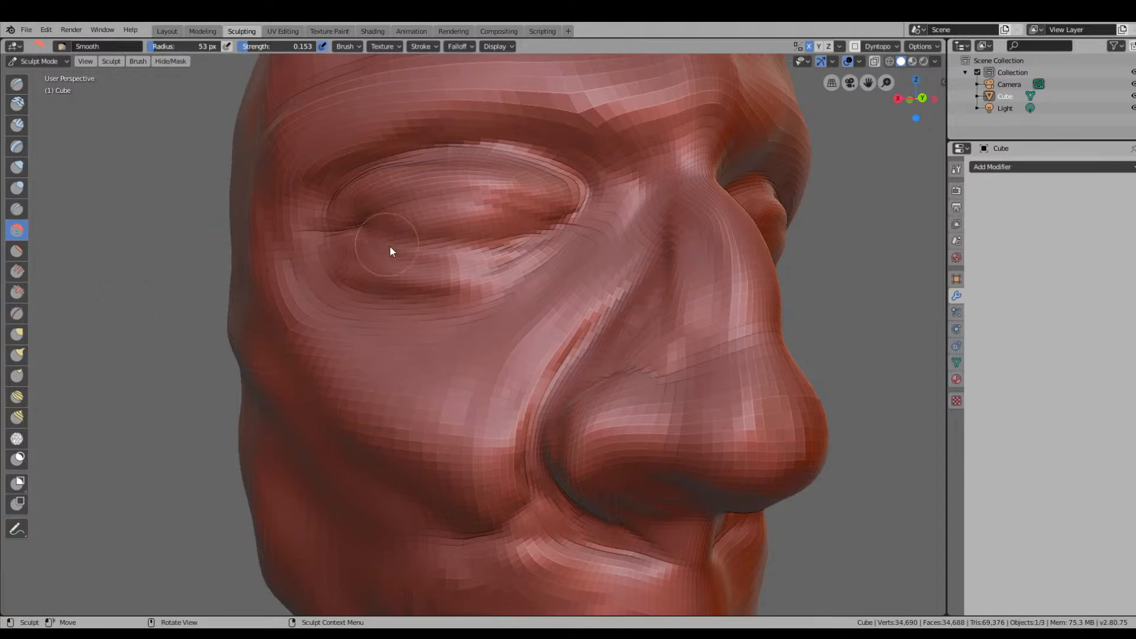
Build up the nose bridge with the Clay brush at a radius of 53 px and strength 0.5, smoothing the strokes.
middle_click_drag(389, 247, 445, 281)
scroll(525, 277, "down", 8)
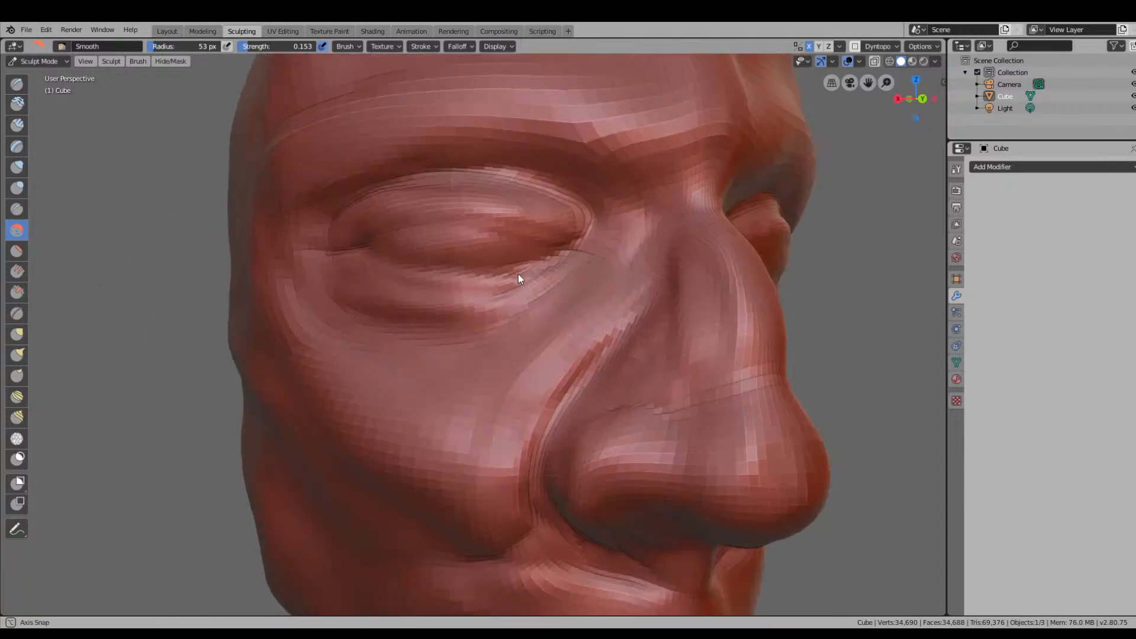
middle_click_drag(517, 273, 598, 375)
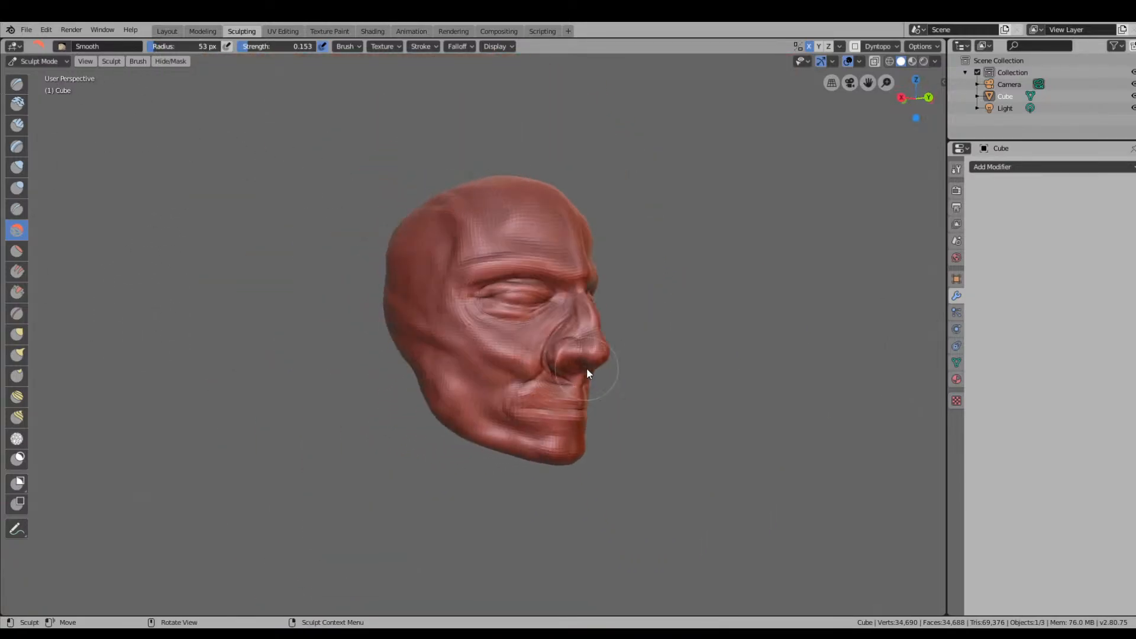
scroll(700, 408, "up", 5)
mouse_move(822, 302)
left_mouse_down()
mouse_move(839, 350)
mouse_move(803, 302)
left_mouse_up()
scroll(844, 343, "down", 1)
middle_click_drag(844, 344, 832, 343)
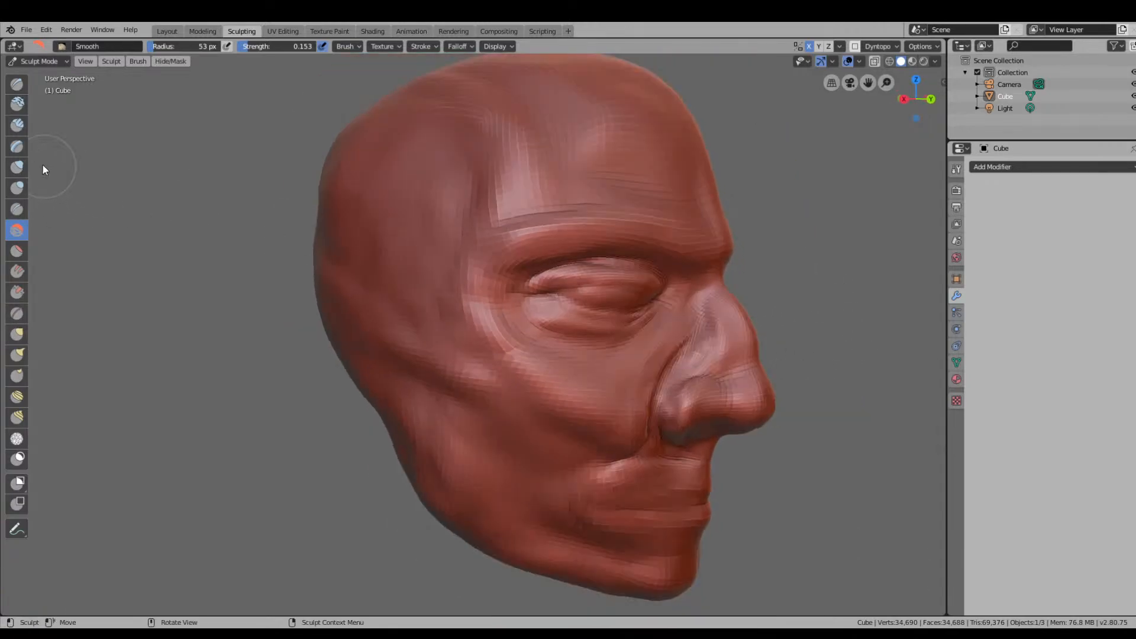
left_click(20, 83)
left_click(17, 105)
mouse_move(734, 310)
left_mouse_down()
mouse_move(741, 348)
mouse_move(724, 311)
mouse_move(738, 337)
left_mouse_up()
left_click_drag(734, 325, 742, 348, "shift")
left_click_drag(737, 322, 747, 349, "shift")
left_click_drag(741, 322, 753, 350, "shift")
left_click_drag(741, 333, 750, 364, "shift")
mouse_move(729, 317)
left_mouse_down("shift")
mouse_move(735, 344)
mouse_move(720, 328)
mouse_move(721, 338)
left_mouse_up("shift")
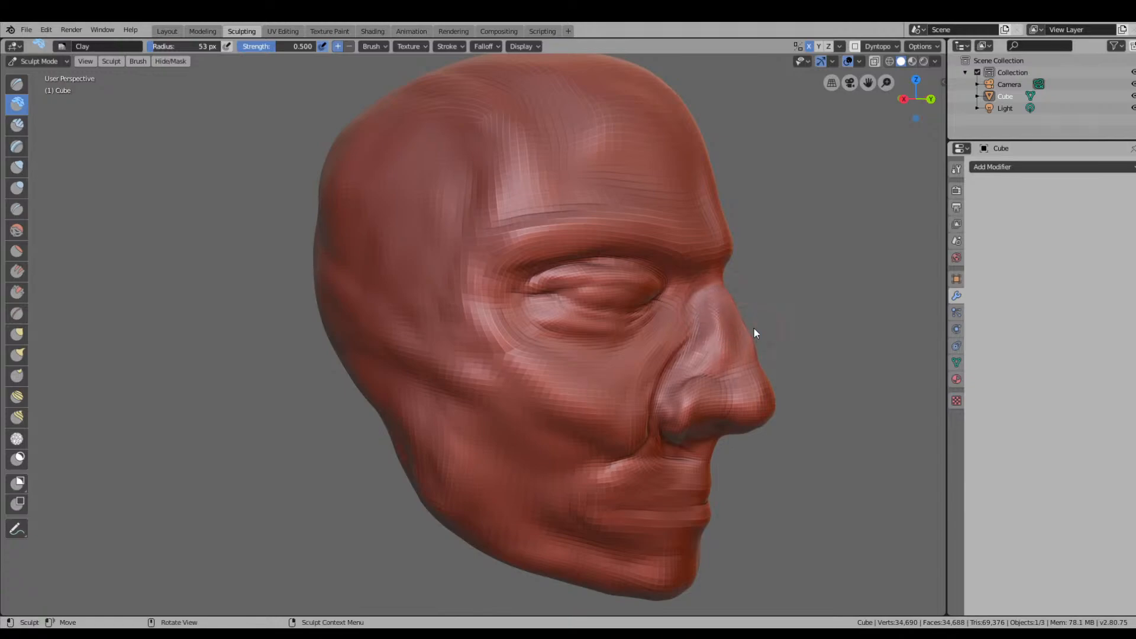
Smooth the nose bridge down to the tip with the Smooth brush at strength 0.153, enlarging its radius to 95 px.
middle_click_drag(754, 329, 555, 336)
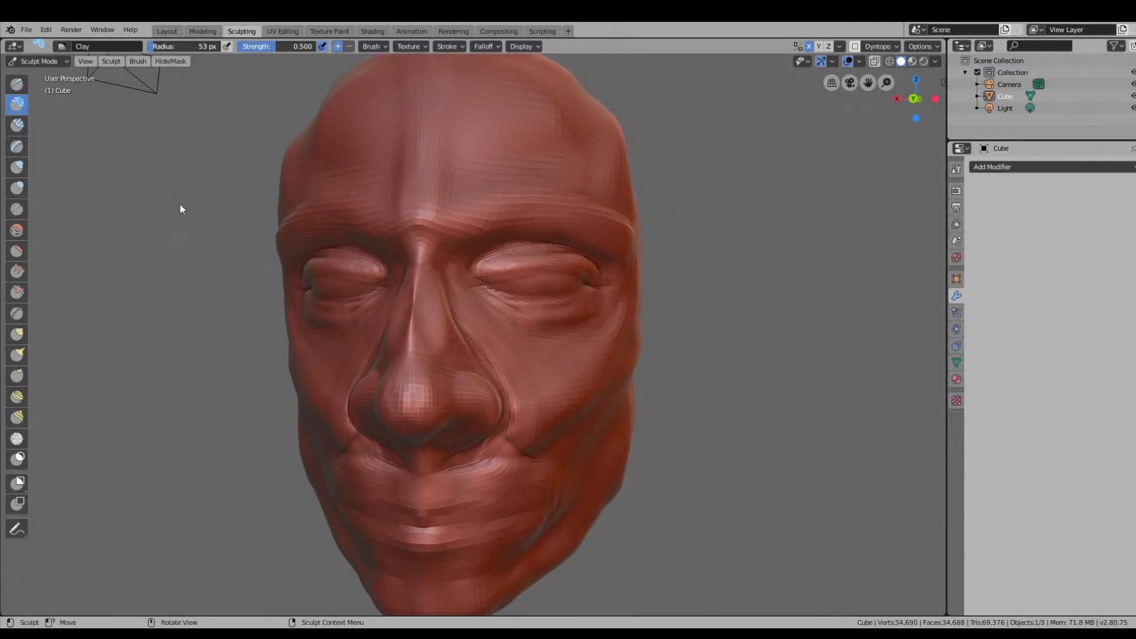
left_click(17, 251)
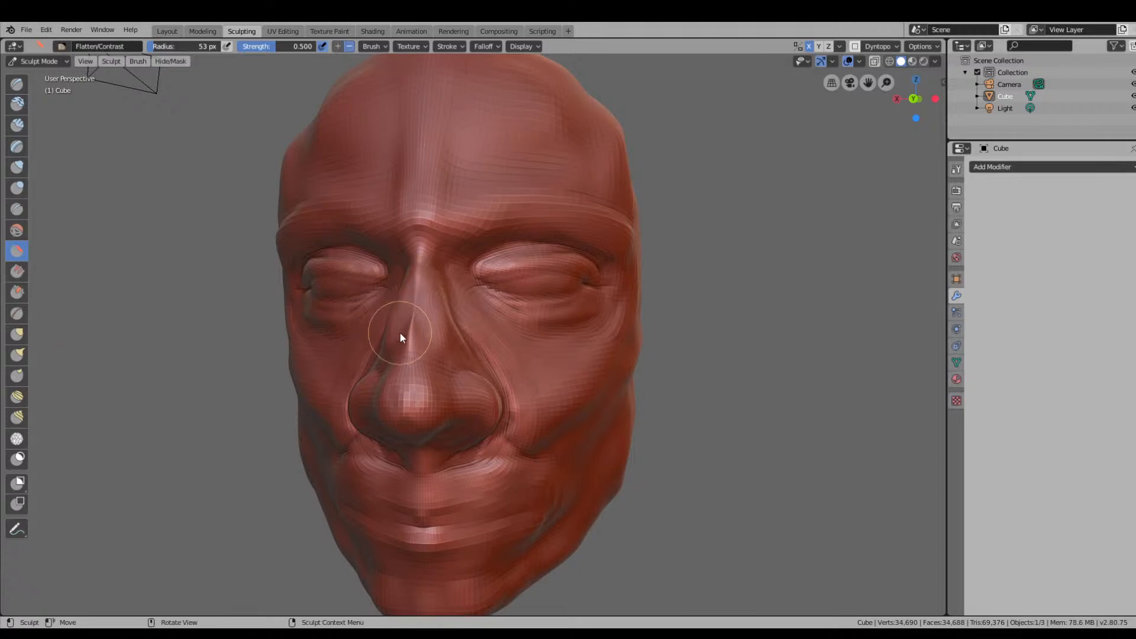
left_click(17, 230)
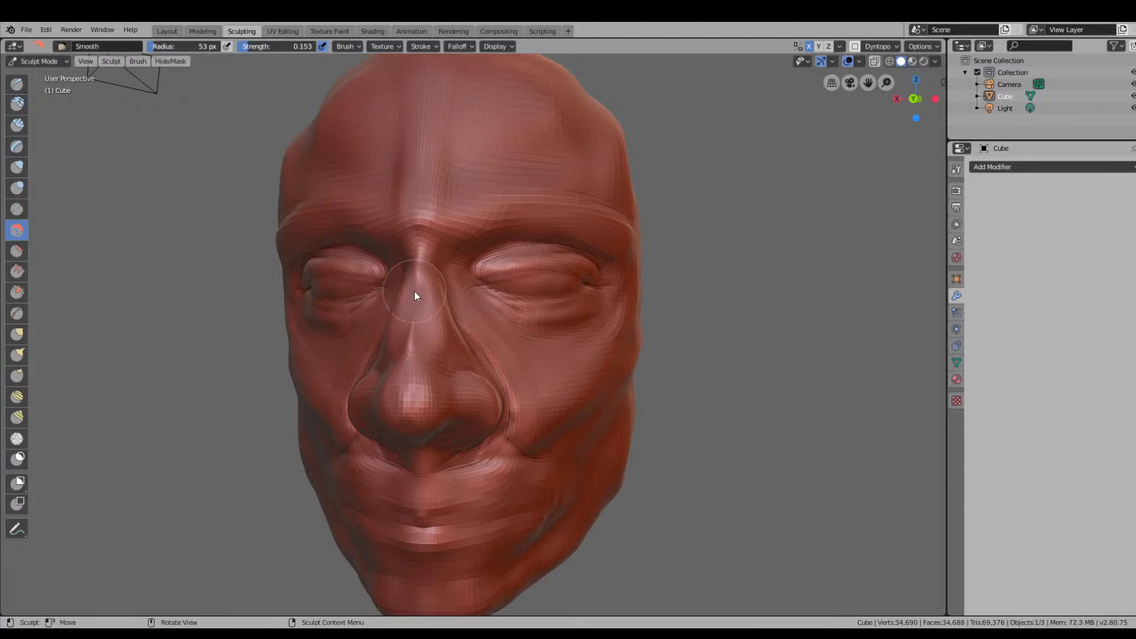
mouse_move(415, 292)
left_mouse_down()
mouse_move(410, 322)
mouse_move(420, 311)
left_mouse_up()
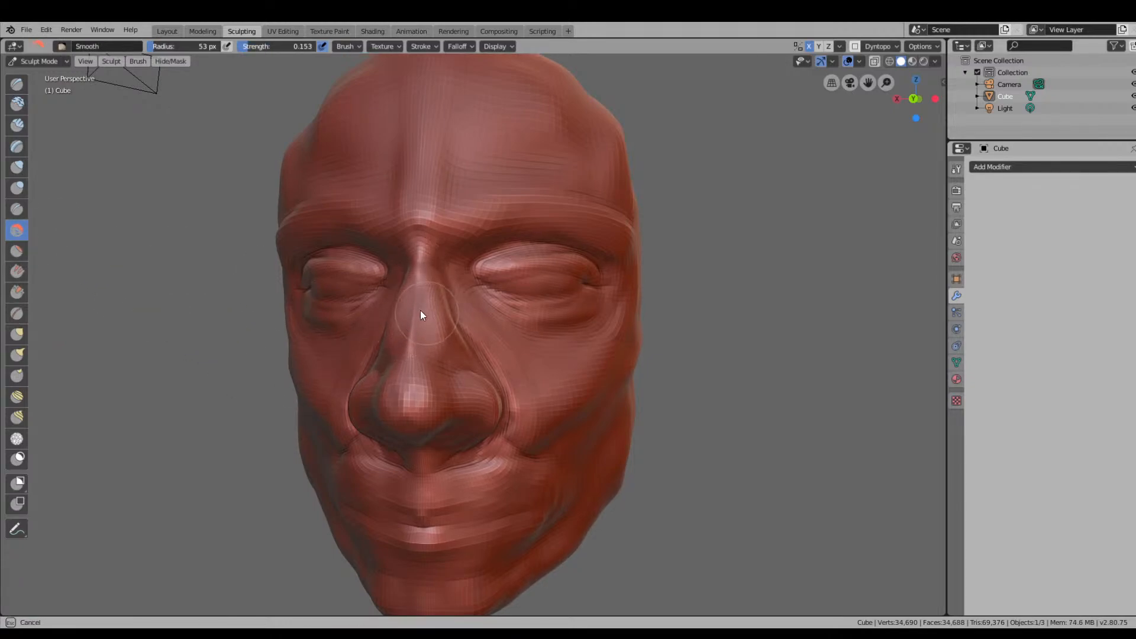
scroll(441, 316, "up", 3)
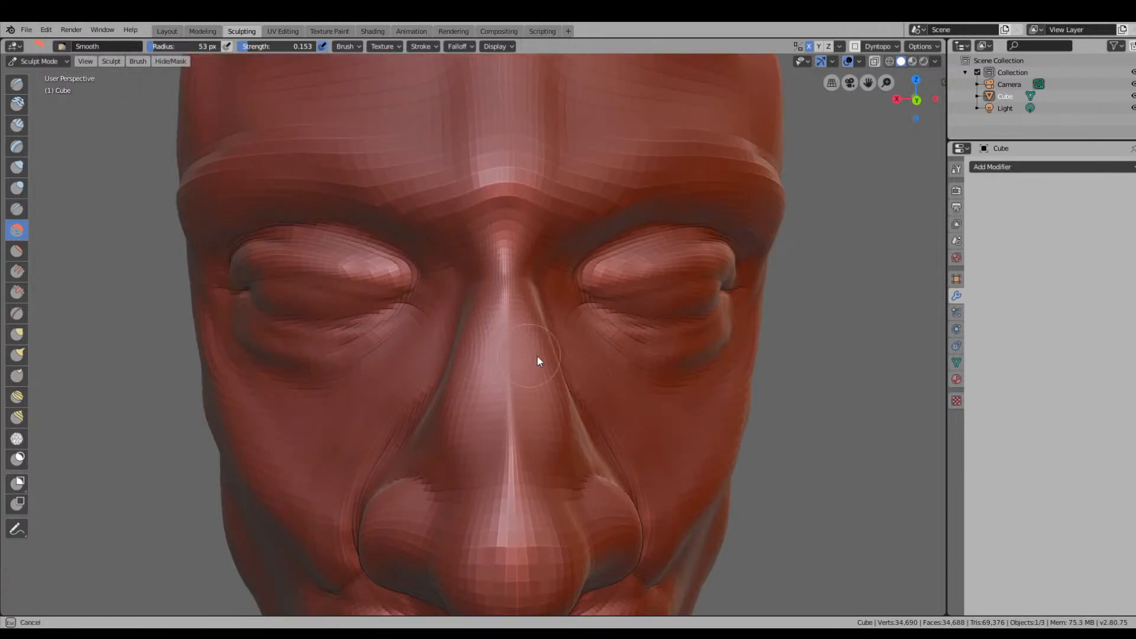
mouse_move(507, 440)
left_mouse_down()
mouse_move(494, 506)
mouse_move(511, 513)
left_mouse_up()
left_click_drag(511, 470, 511, 462)
key("f")
left_click(512, 362)
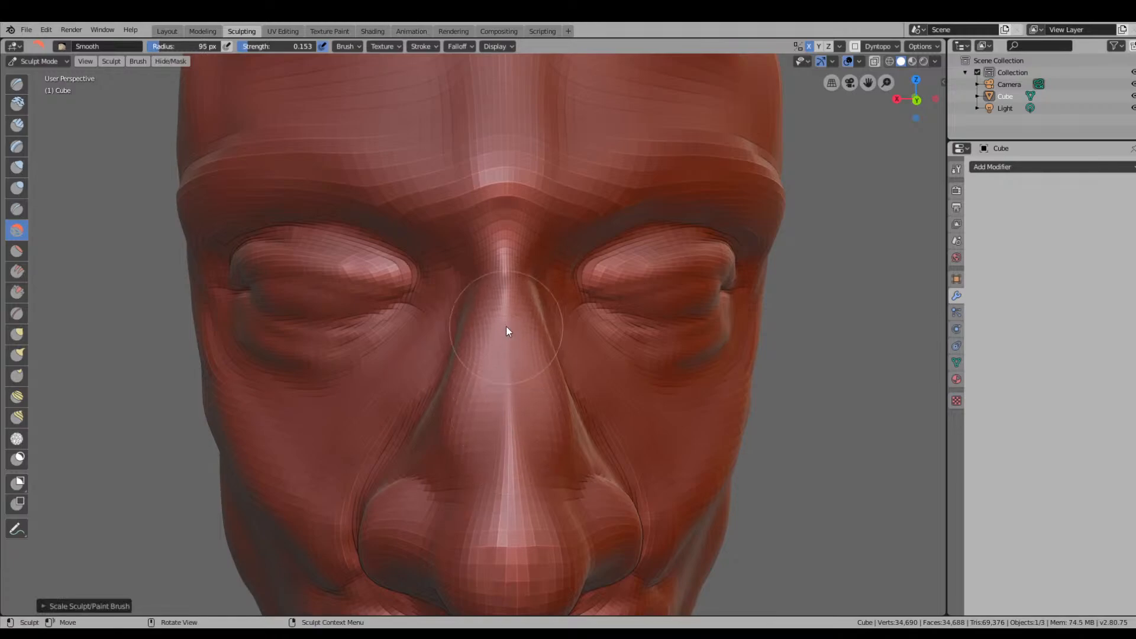
mouse_move(506, 325)
left_mouse_down()
mouse_move(520, 406)
mouse_move(490, 435)
mouse_move(519, 468)
mouse_move(518, 516)
left_mouse_up()
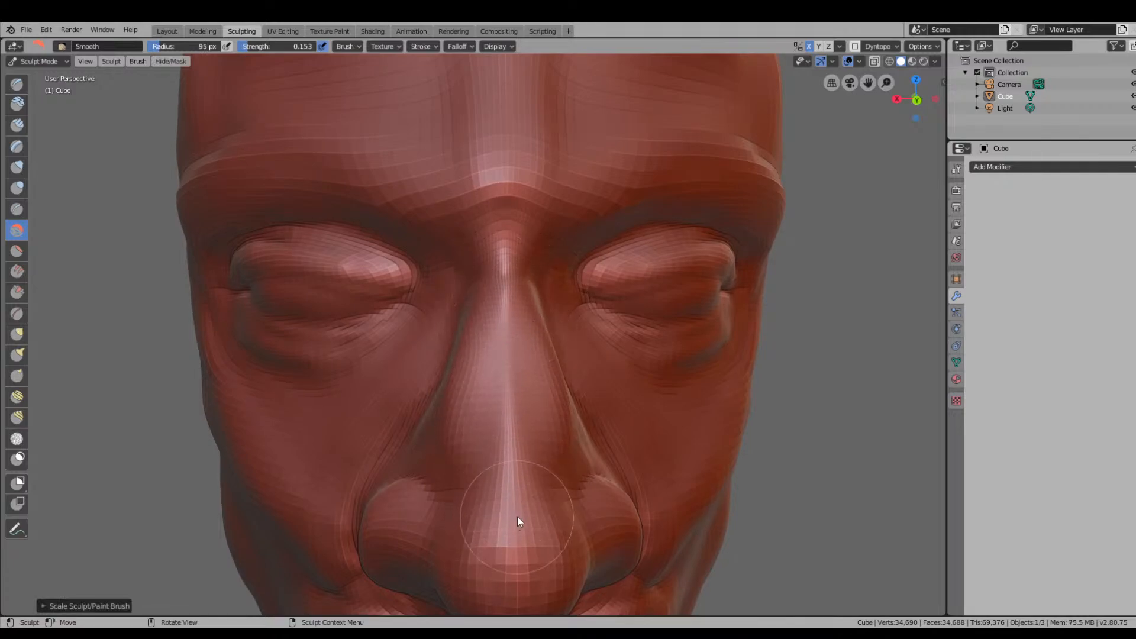
Examine the head's profile, jaw and mouth area from the side and the front.
middle_click_drag(517, 516, 634, 414)
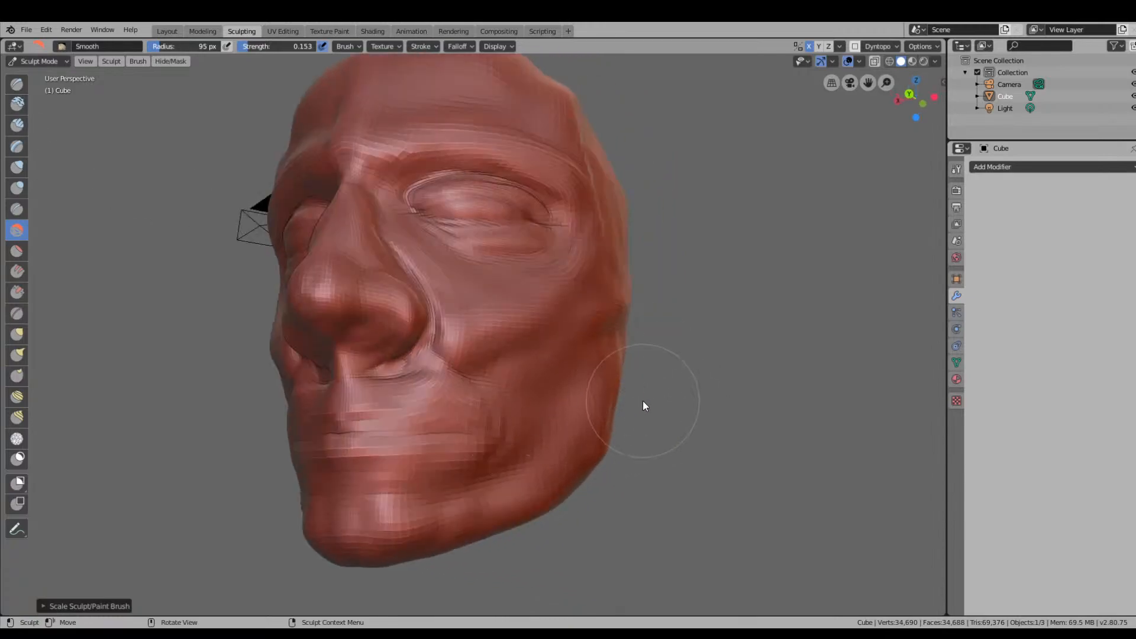
left_click(16, 103)
mouse_move(455, 311)
middle_mouse_down()
mouse_move(508, 332)
mouse_move(697, 315)
mouse_move(631, 311)
mouse_move(807, 383)
mouse_move(769, 385)
mouse_move(583, 331)
middle_mouse_up()
scroll(521, 330, "down", 3)
scroll(631, 310, "up", 3)
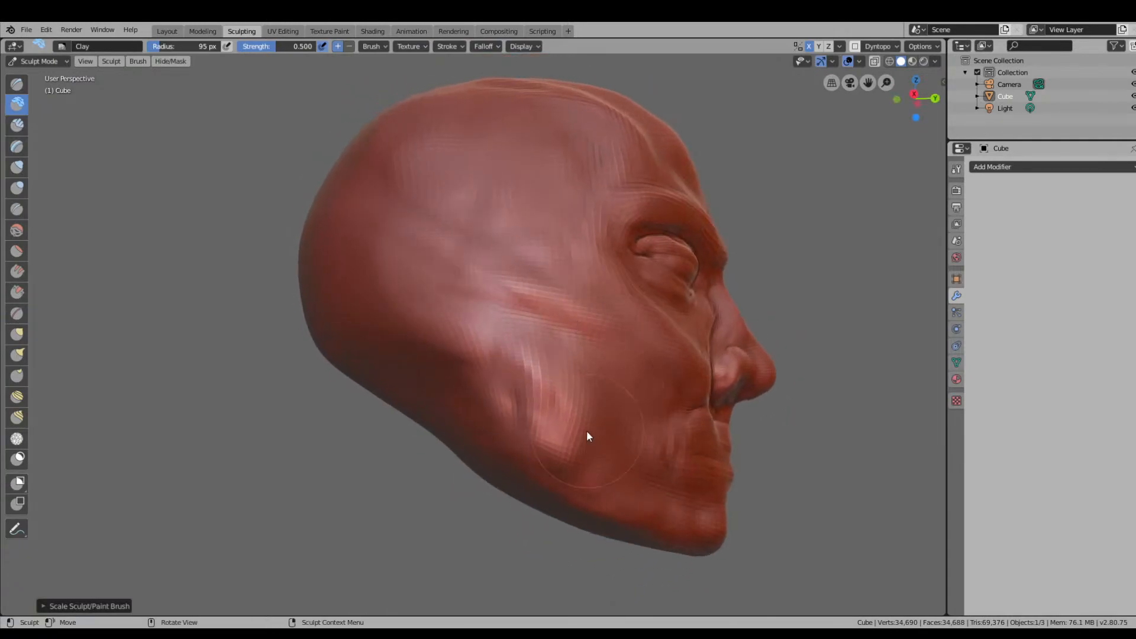
scroll(553, 436, "down", 2)
middle_click_drag(553, 436, 632, 471)
scroll(604, 471, "up", 3)
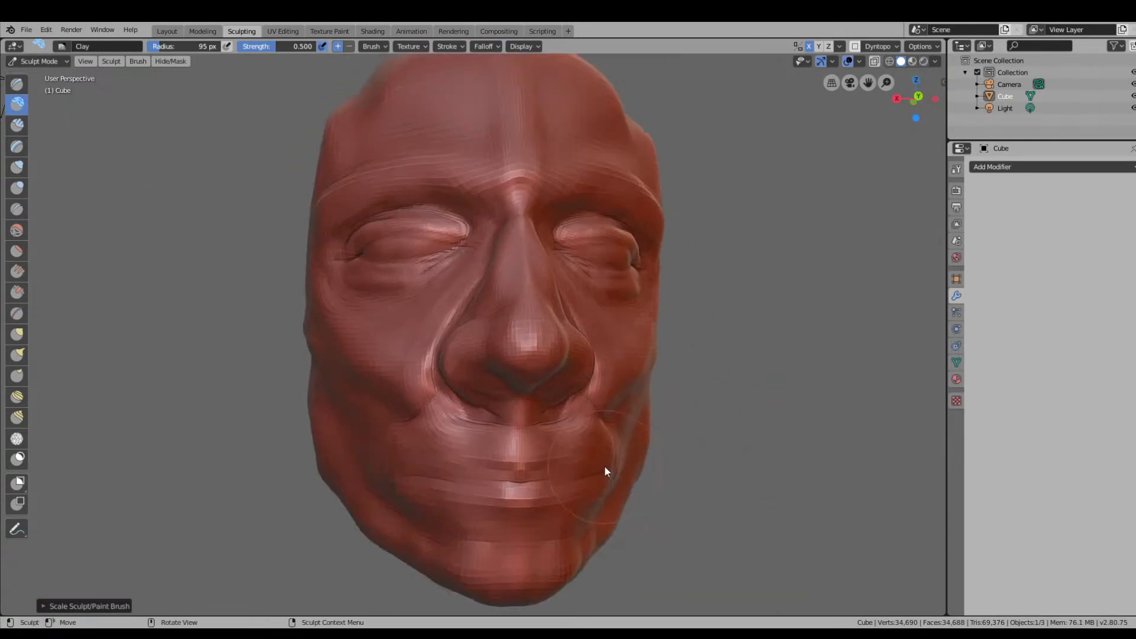
scroll(604, 471, "up", 2)
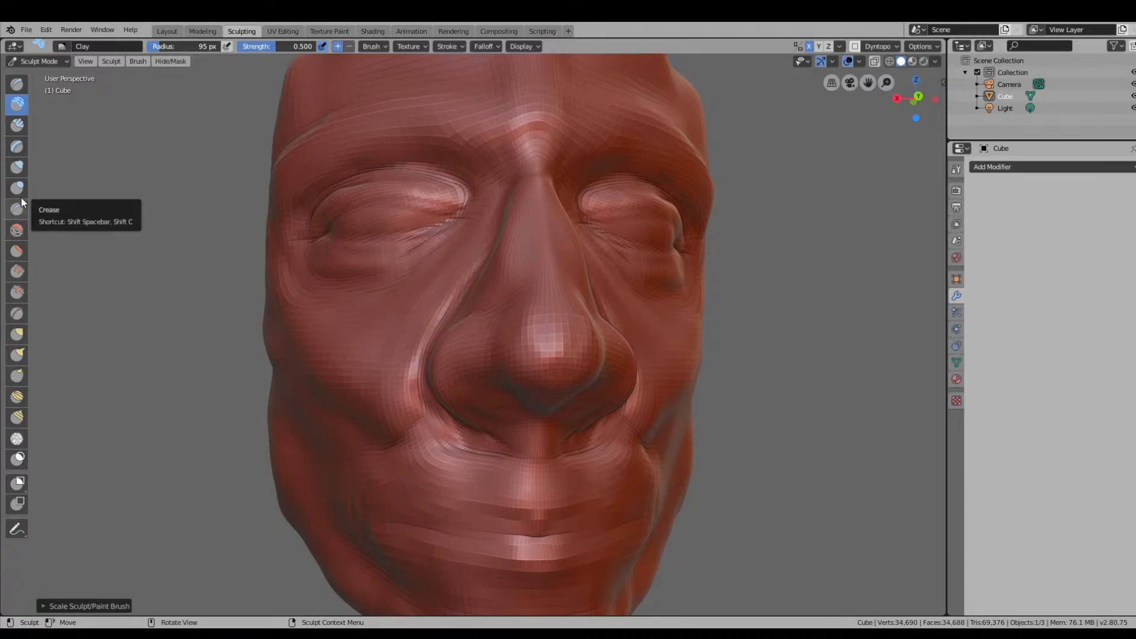
Raise the upper lip below the nose with the Layer brush.
left_click(23, 151)
left_click_drag(438, 518, 492, 502)
middle_click_drag(727, 552, 664, 505)
mouse_move(736, 526)
middle_mouse_down()
mouse_move(620, 436)
mouse_move(577, 460)
middle_mouse_up()
middle_click_drag(563, 414, 567, 417)
Try raising the nostril wing with the Layer brush at a radius of 48 px and strength 0.234, and undo the stroke.
key("f")
left_click(562, 419)
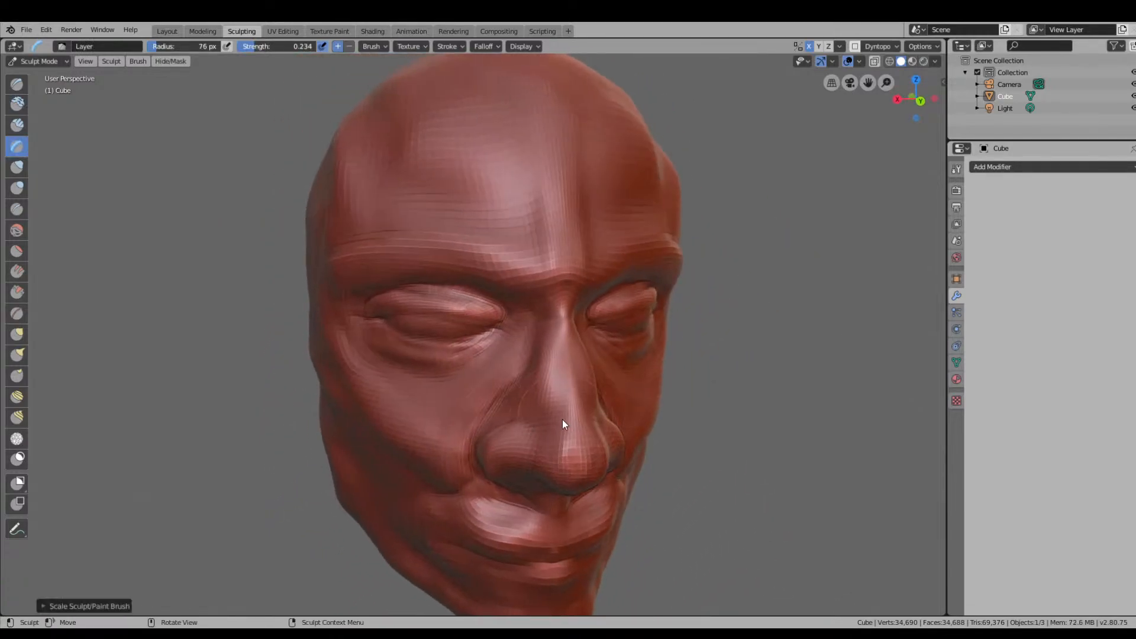
key("bracketleft")
key("bracketleft")
key("bracketleft")
key("bracketleft")
mouse_move(516, 431)
left_mouse_down()
mouse_move(493, 473)
mouse_move(514, 477)
left_mouse_up()
middle_click_drag(599, 477, 697, 471)
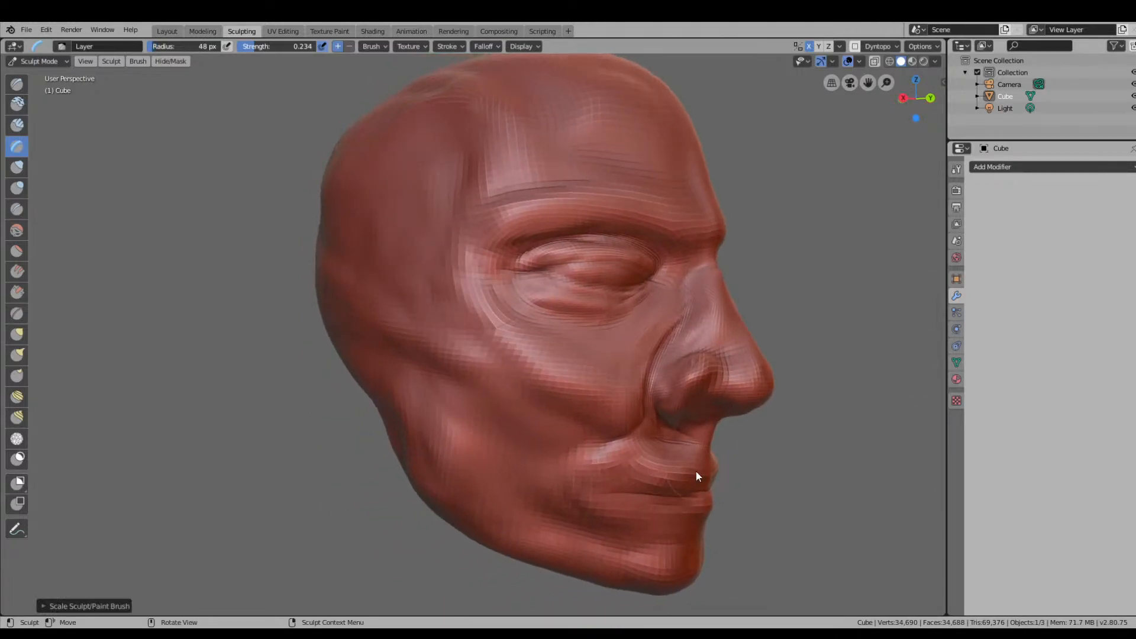
key("ctrl+z")
Try raising the eyebrow ridge with the Layer brush at a radius of 48 px and strength 0.234.
left_click_drag(471, 207, 543, 205)
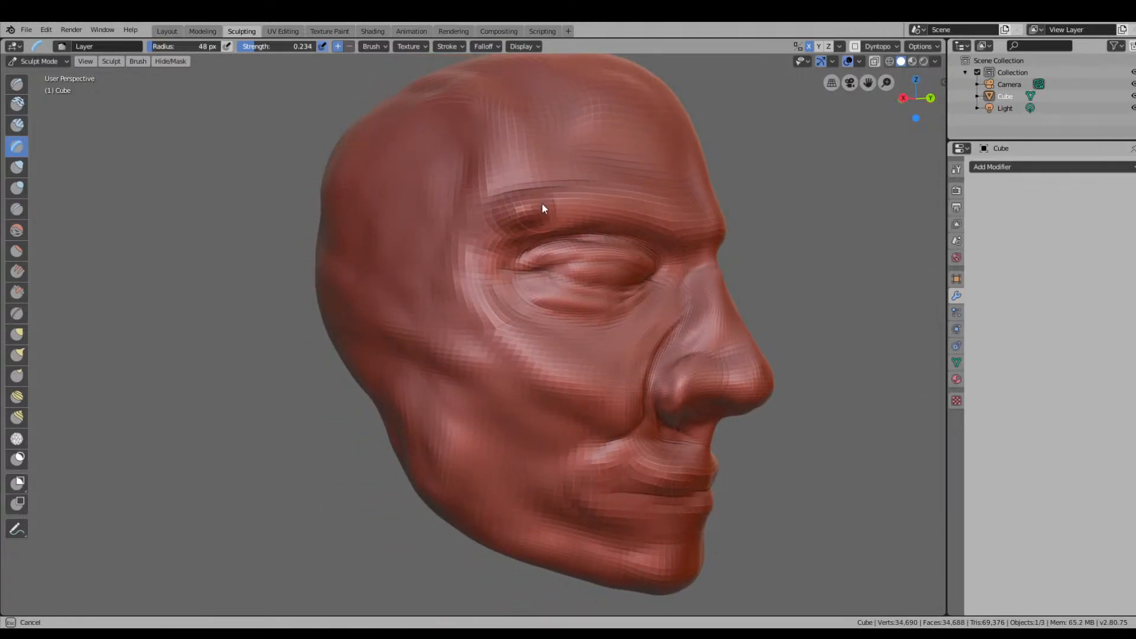
left_click_drag(645, 211, 690, 236)
middle_click_drag(690, 235, 629, 251)
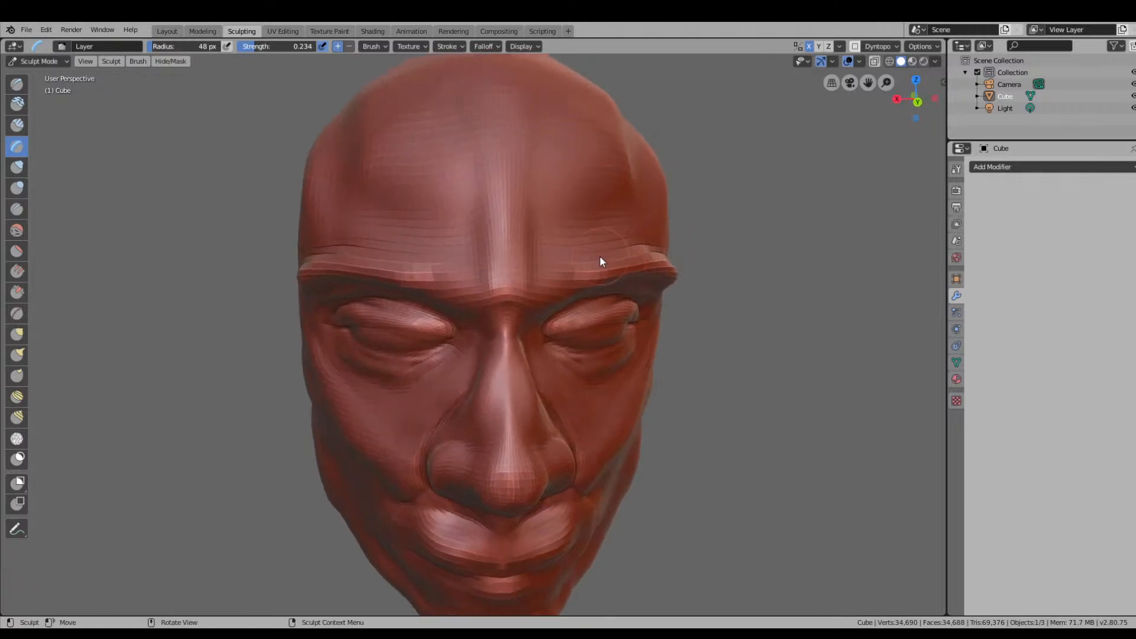
Try adding raised bands across the forehead with the Layer brush at a radius of 71 px.
key("bracketright")
key("bracketright")
key("bracketright")
key("bracketright")
mouse_move(369, 250)
left_mouse_down()
mouse_move(393, 212)
mouse_move(382, 176)
mouse_move(437, 172)
mouse_move(465, 208)
left_mouse_up()
mouse_move(563, 243)
middle_mouse_down()
mouse_move(581, 248)
mouse_move(501, 237)
middle_mouse_up()
scroll(501, 243, "down", 2)
middle_click_drag(490, 279, 560, 255)
left_click_drag(554, 210, 558, 215)
mouse_move(639, 254)
middle_mouse_down()
mouse_move(556, 247)
mouse_move(403, 259)
middle_mouse_up()
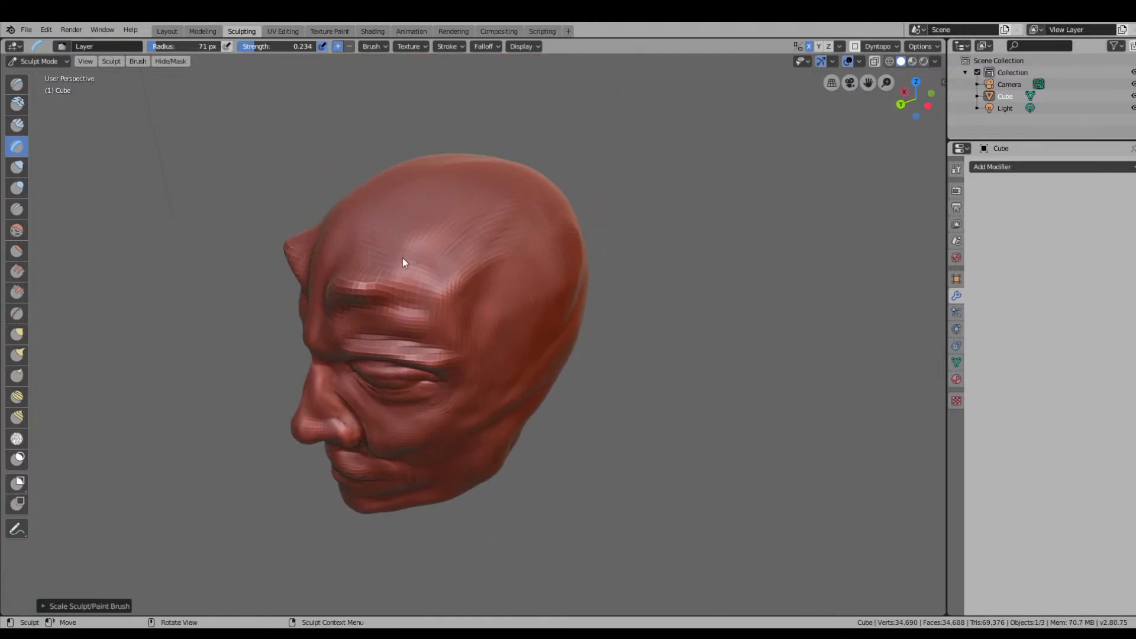
mouse_move(403, 261)
left_mouse_down()
mouse_move(399, 285)
mouse_move(377, 281)
left_mouse_up()
mouse_move(378, 280)
middle_mouse_down()
mouse_move(721, 241)
mouse_move(642, 308)
mouse_move(527, 320)
middle_mouse_up()
scroll(527, 320, "up", 4)
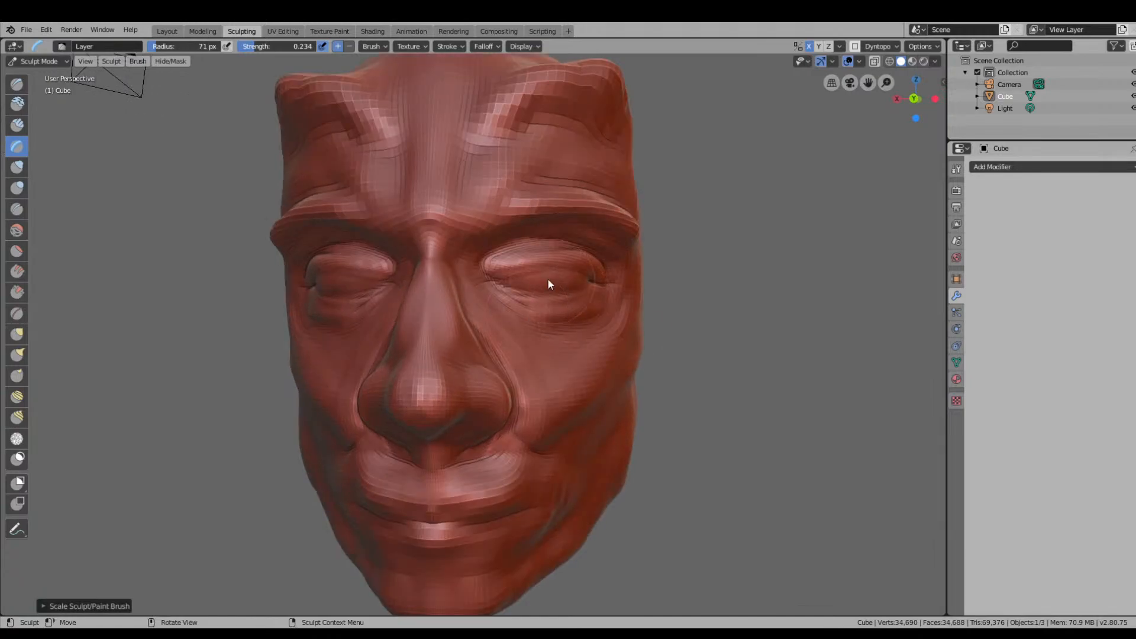
Try building up the closed eyes with the Layer brush at a radius of 71 px.
mouse_move(548, 284)
left_mouse_down()
mouse_move(574, 289)
mouse_move(574, 279)
mouse_move(545, 311)
mouse_move(589, 281)
left_mouse_up()
mouse_move(915, 390)
middle_mouse_down()
mouse_move(22, 377)
mouse_move(48, 379)
middle_mouse_up()
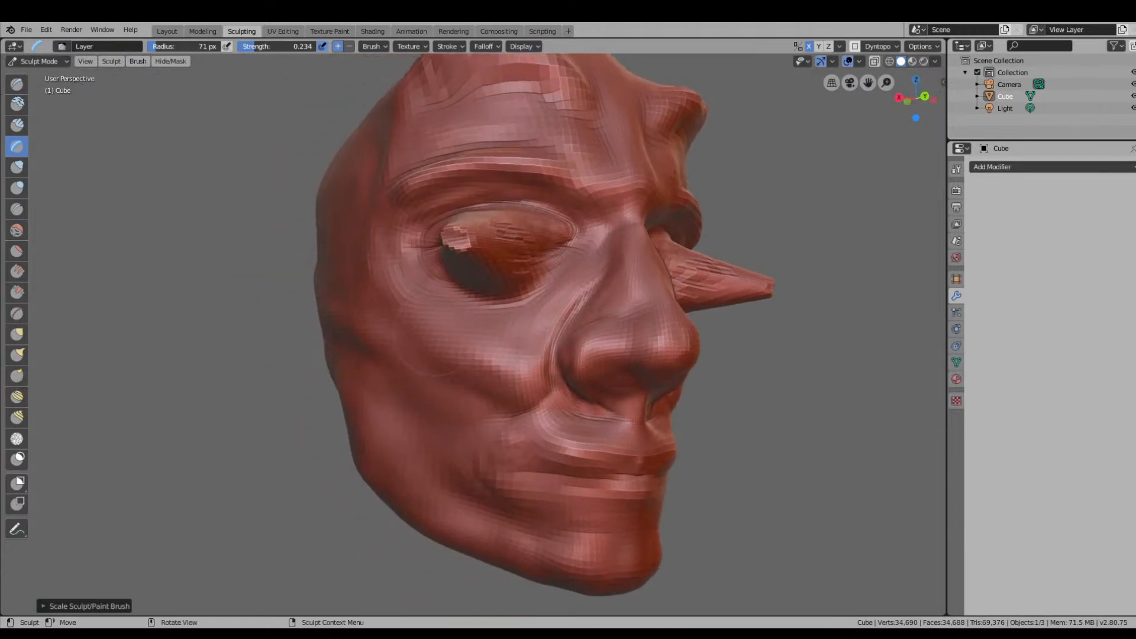
mouse_move(618, 346)
middle_mouse_down()
mouse_move(460, 356)
mouse_move(527, 370)
middle_mouse_up()
Undo the Layer strokes on the eyes, forehead and brows.
scroll(459, 355, "down", 4)
key("ctrl+z")
key("ctrl+z")
key("ctrl+z")
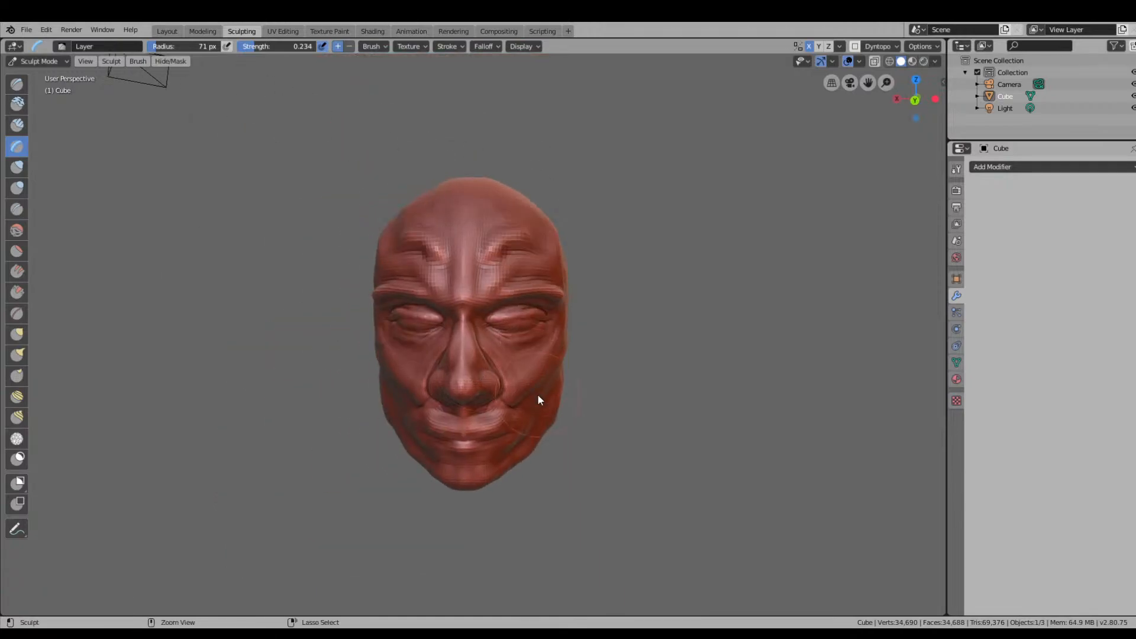
key("ctrl+z")
key("ctrl+z")
key("ctrl+z")
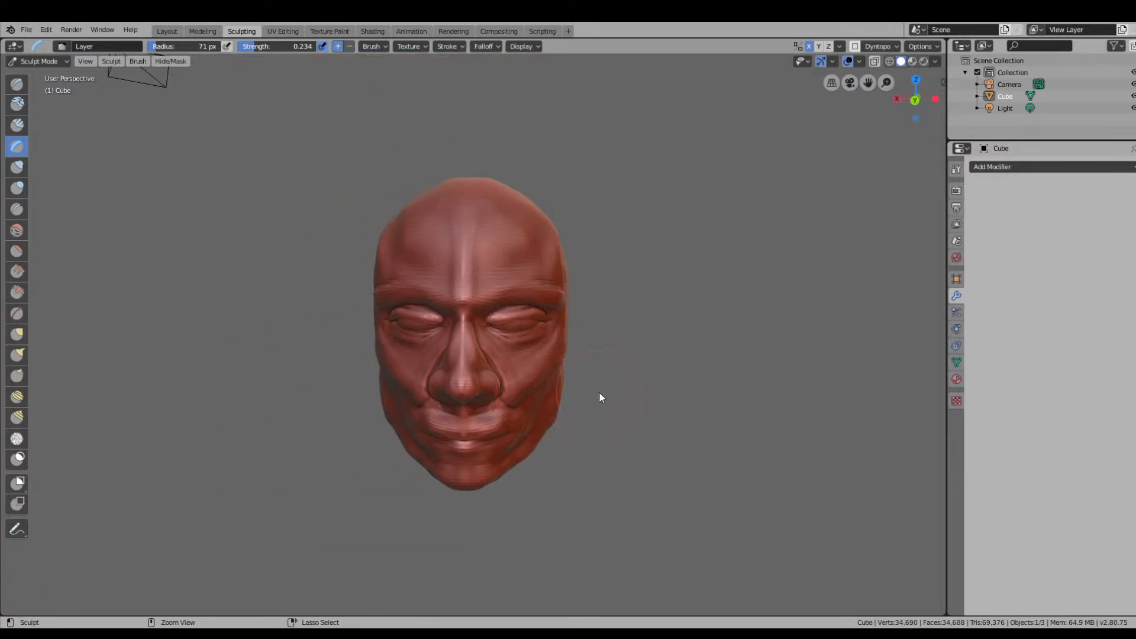
Smooth the raised upper lip and the mouth corner with the Smooth brush at a radius of 71 px and strength 0.153.
mouse_move(450, 342)
middle_mouse_down()
mouse_move(591, 375)
mouse_move(690, 425)
mouse_move(637, 424)
middle_mouse_up()
left_click(16, 230)
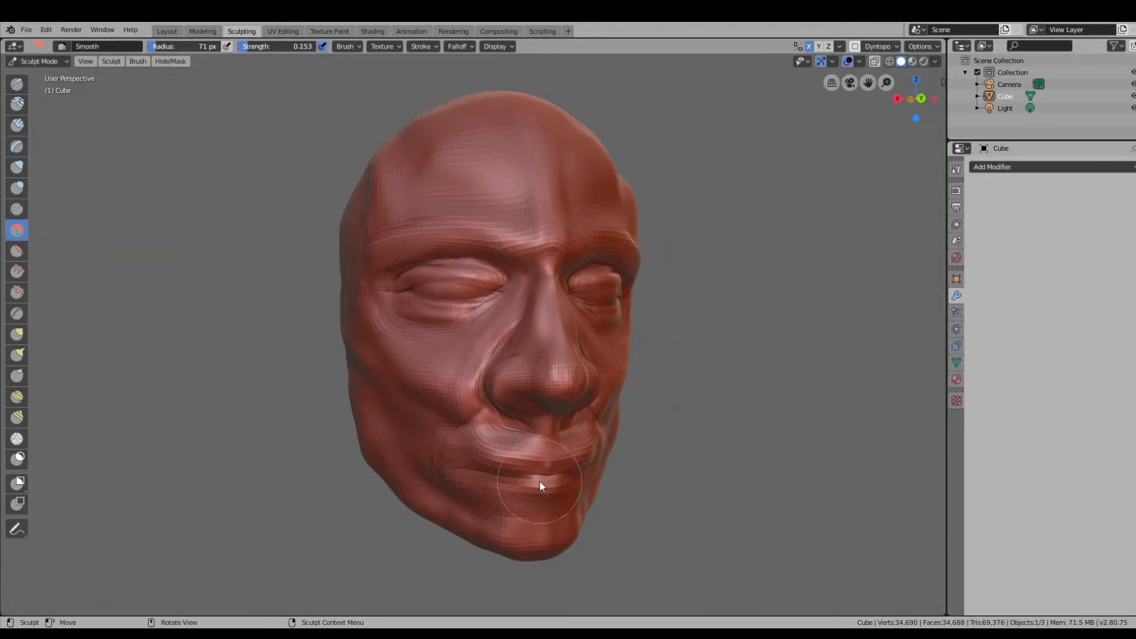
left_click_drag(477, 435, 437, 438)
left_click_drag(594, 444, 445, 438)
Shape the upper lip's centre and edge with the SculptDraw brush at strength 0.5, reducing its radius to 40 px.
middle_click_drag(643, 481, 769, 489)
scroll(766, 489, "up", 4)
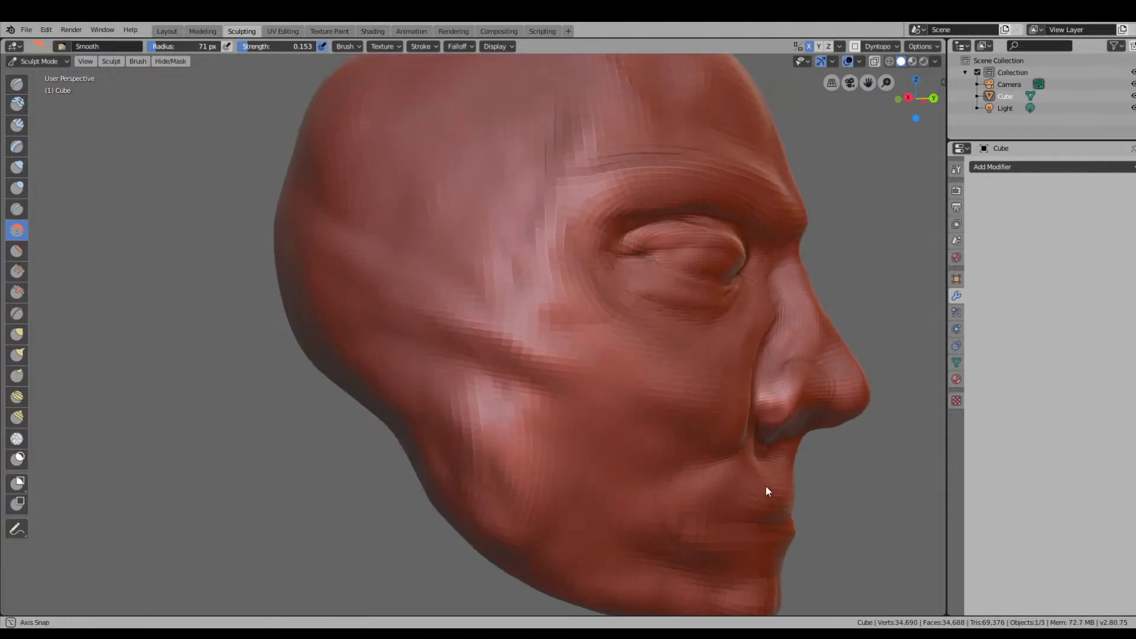
left_click(17, 84)
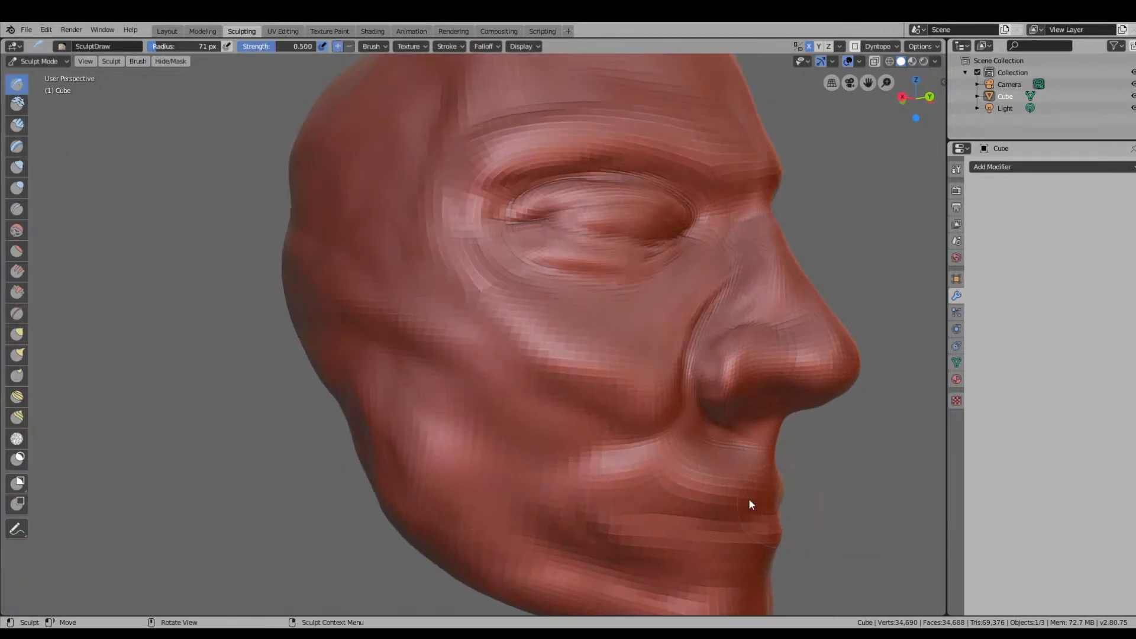
key("bracketleft")
key("bracketleft")
mouse_move(769, 496)
left_mouse_down()
mouse_move(691, 497)
mouse_move(766, 479)
left_mouse_up()
mouse_move(772, 439)
middle_mouse_down()
mouse_move(737, 458)
mouse_move(486, 407)
middle_mouse_up()
mouse_move(486, 407)
left_mouse_down()
mouse_move(487, 375)
mouse_move(489, 450)
mouse_move(603, 442)
left_mouse_up()
Carve in the areas beside the philtrum and below the lower lip with inverted SculptDraw strokes at a radius of 40 px.
left_click_drag(561, 411, 633, 454, "ctrl")
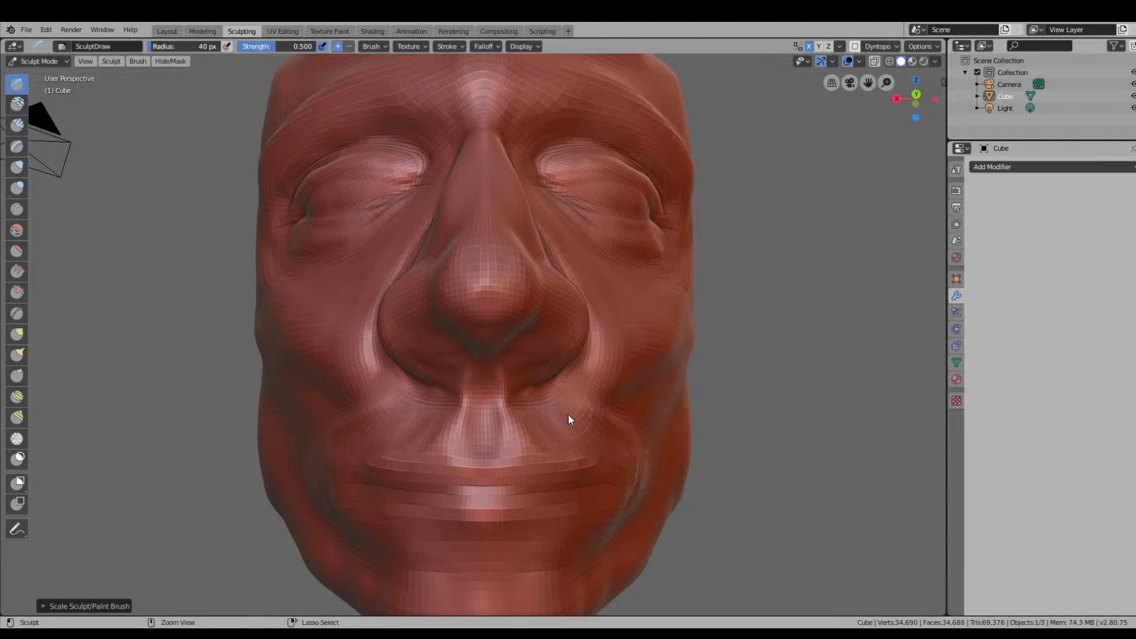
left_click_drag(552, 429, 625, 464, "ctrl")
mouse_move(594, 545)
left_mouse_down("ctrl")
mouse_move(487, 543)
mouse_move(548, 530)
mouse_move(539, 521)
left_mouse_up("ctrl")
mouse_move(614, 507)
middle_mouse_down()
mouse_move(694, 520)
mouse_move(699, 539)
mouse_move(508, 453)
middle_mouse_up()
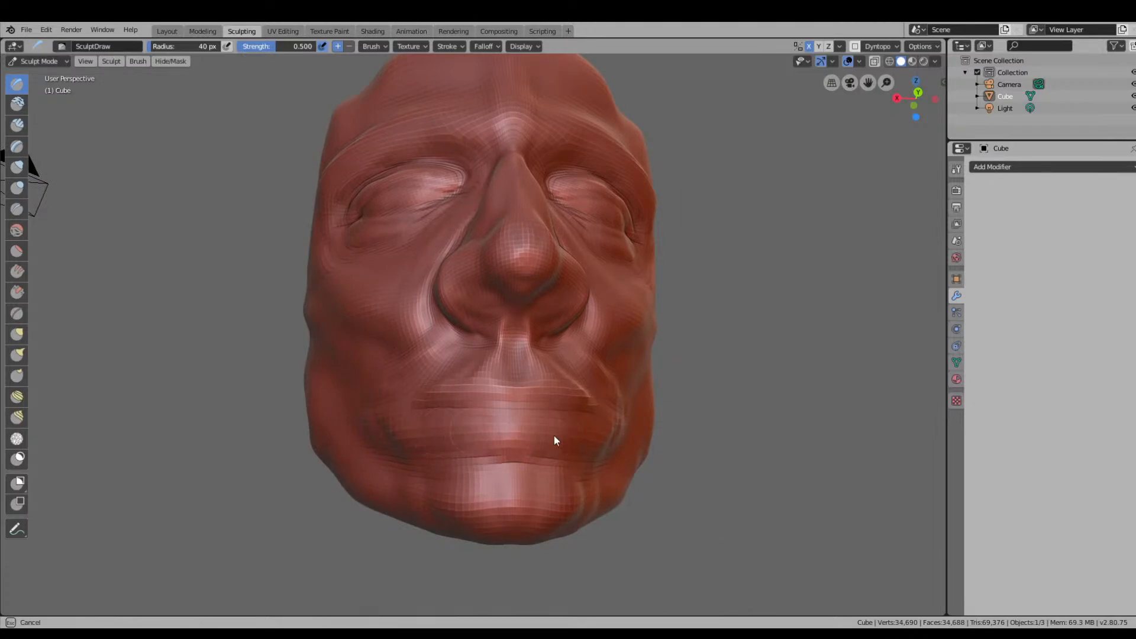
middle_click_drag(556, 439, 768, 486)
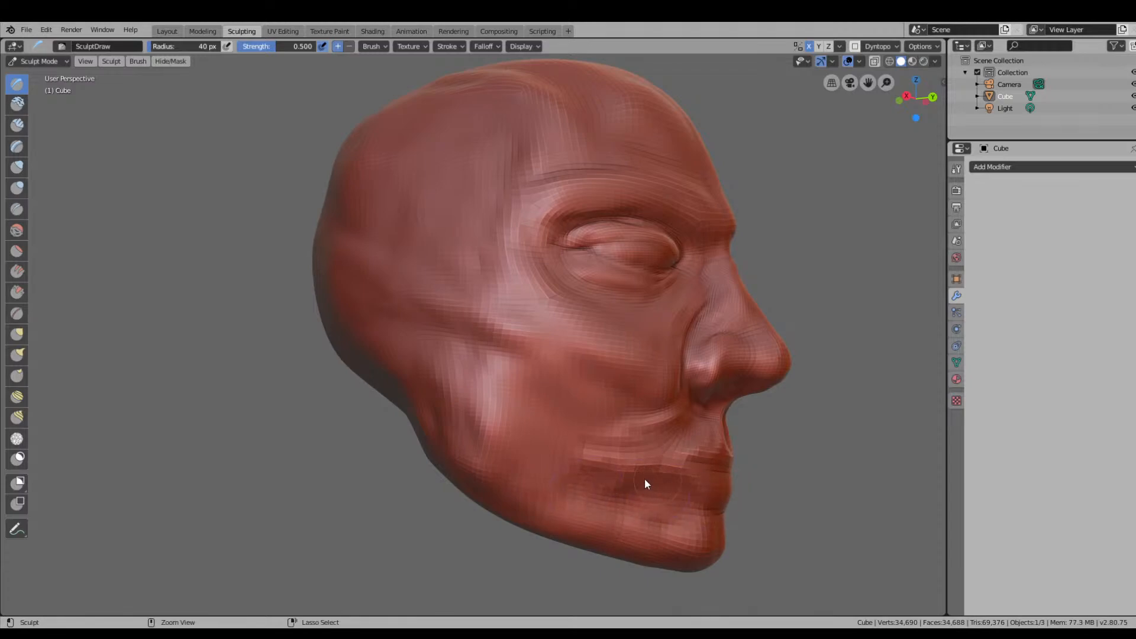
middle_click_drag(629, 520, 565, 527)
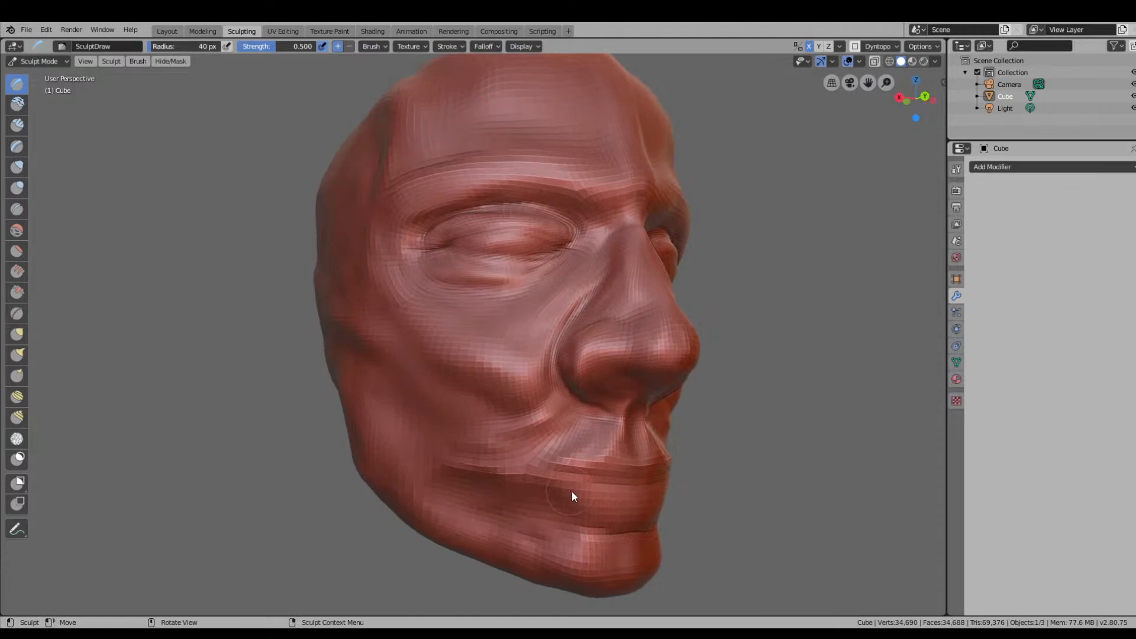
Build up the lower lip, chin and mouth corner with the Clay Strips brush at a radius of 40 px and strength 0.5.
left_click(17, 125)
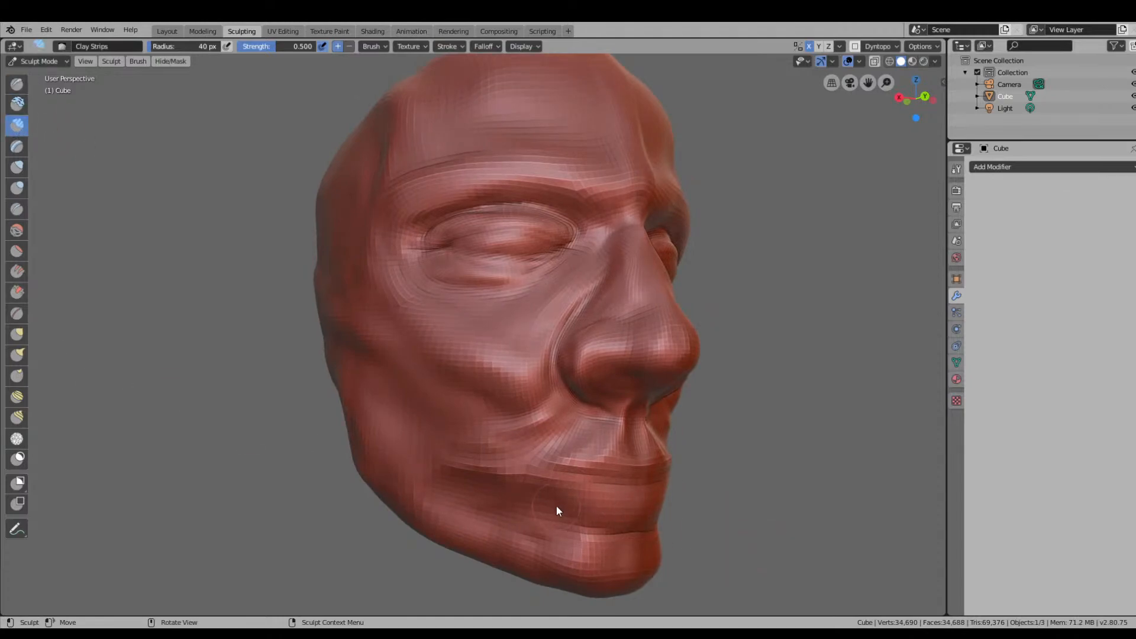
left_click_drag(557, 507, 603, 512)
middle_click_drag(650, 505, 696, 499)
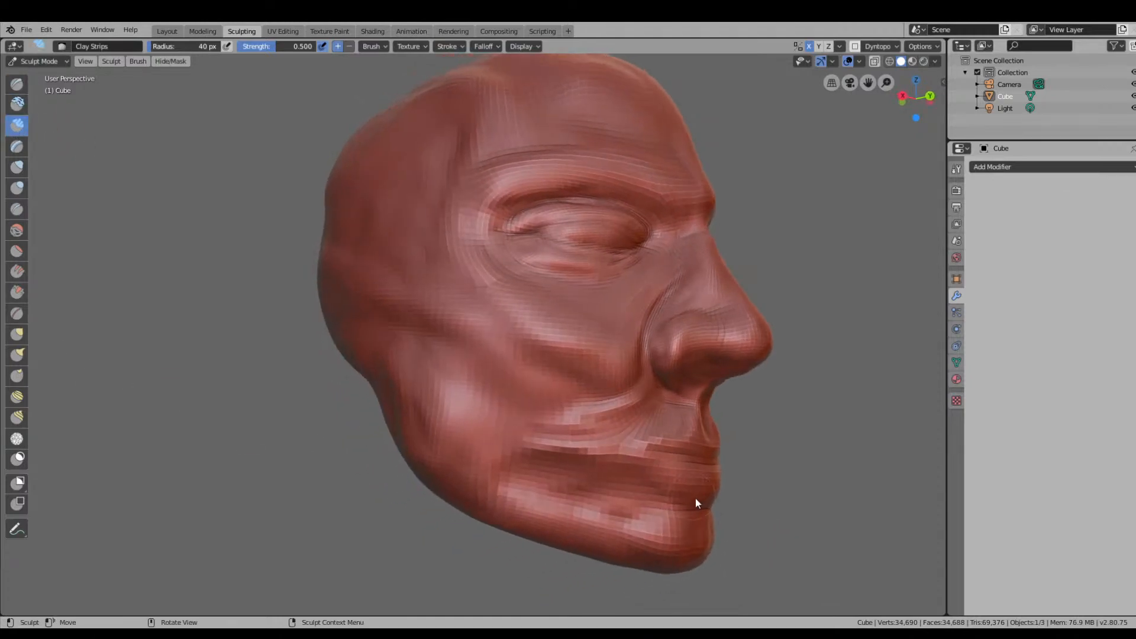
left_click_drag(721, 510, 684, 551)
left_click_drag(680, 552, 650, 546)
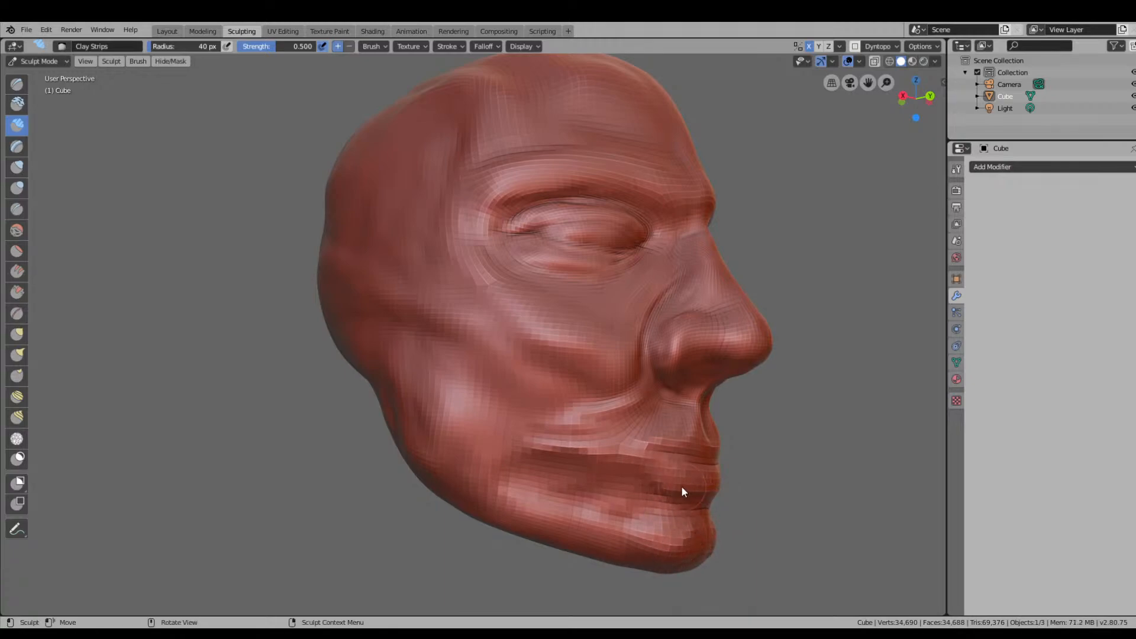
mouse_move(671, 478)
left_mouse_down()
mouse_move(662, 454)
mouse_move(646, 463)
left_mouse_up()
left_click_drag(585, 441, 424, 403)
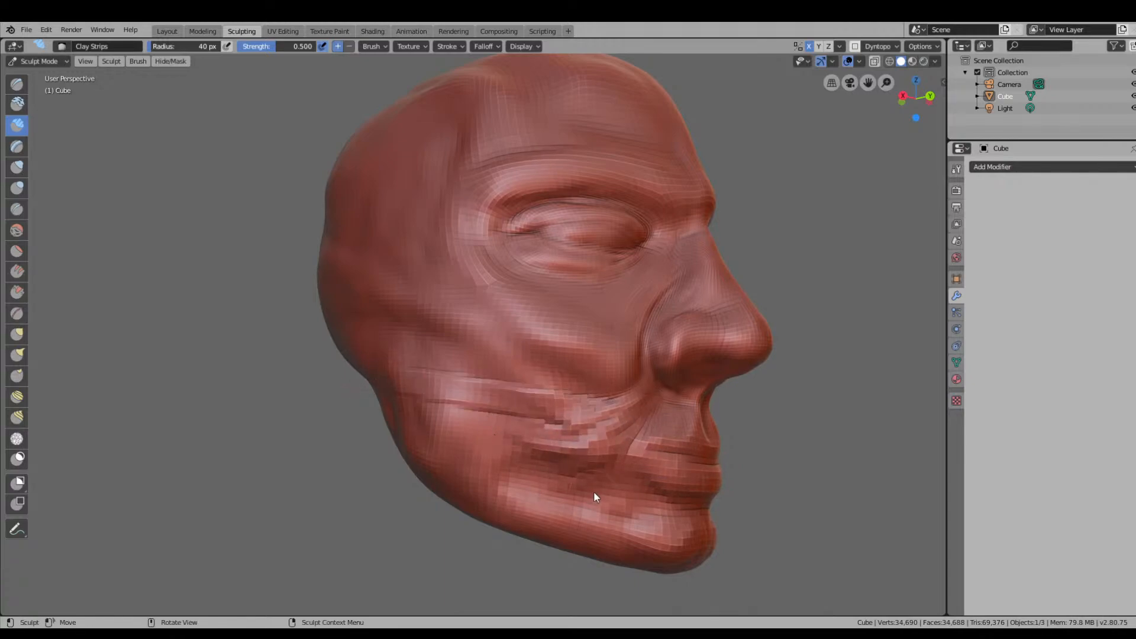
Lay Clay Strips strokes across the cheek from the mouth corner up to the cheekbone.
mouse_move(594, 491)
middle_mouse_down()
mouse_move(503, 488)
mouse_move(489, 471)
mouse_move(431, 477)
middle_mouse_up()
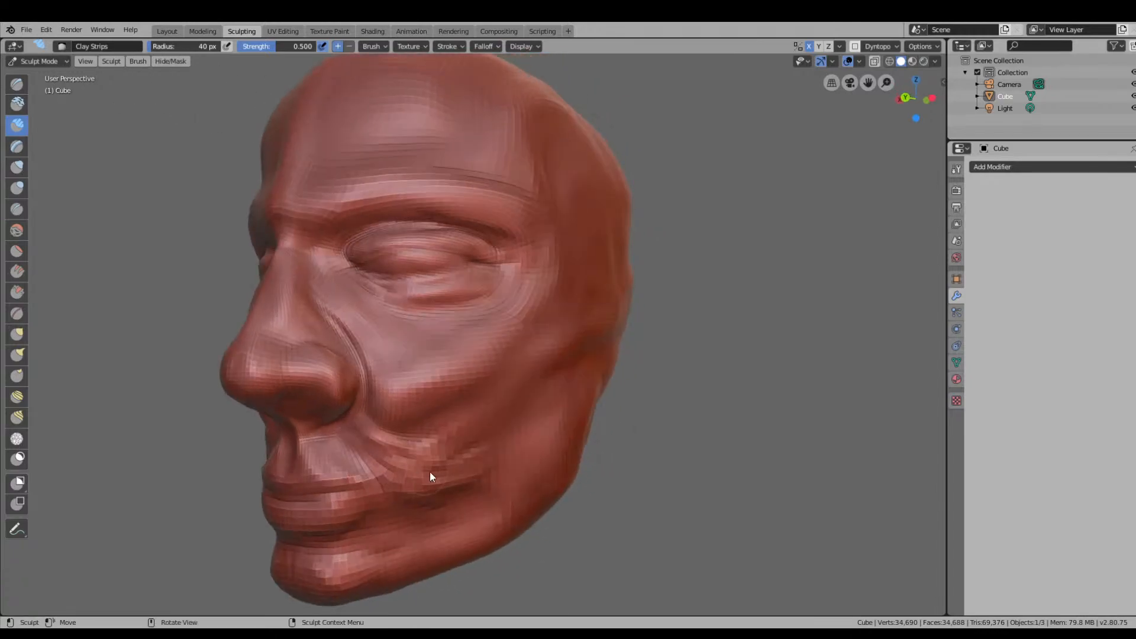
left_click_drag(428, 468, 512, 456)
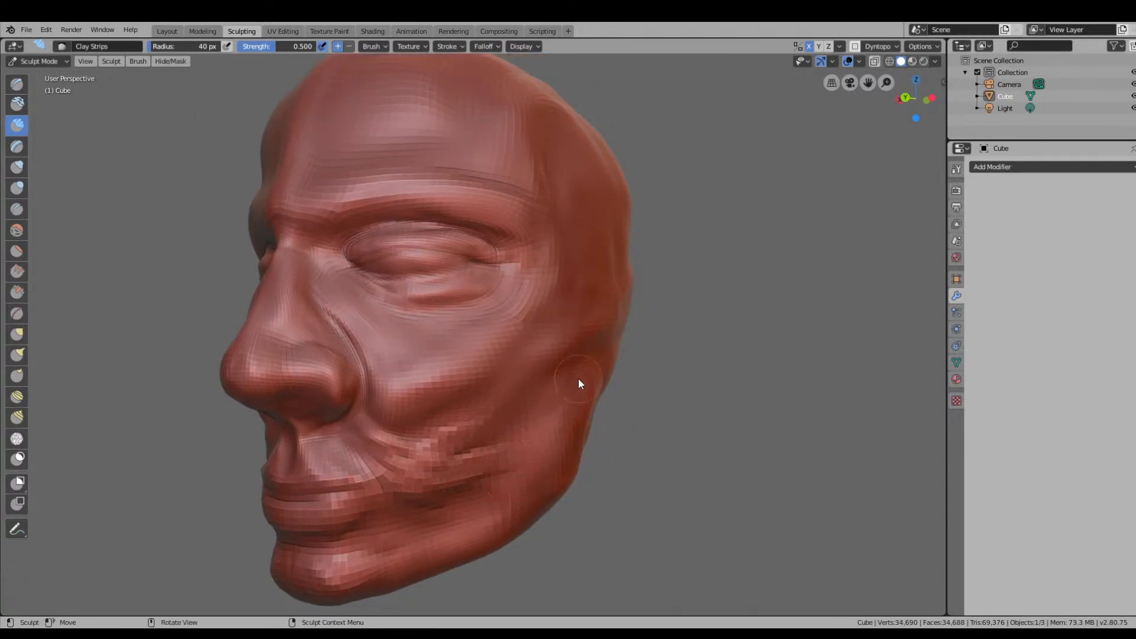
left_click_drag(573, 379, 528, 456)
mouse_move(556, 333)
left_mouse_down()
mouse_move(460, 452)
mouse_move(436, 435)
mouse_move(385, 464)
left_mouse_up()
left_click_drag(571, 345, 522, 369)
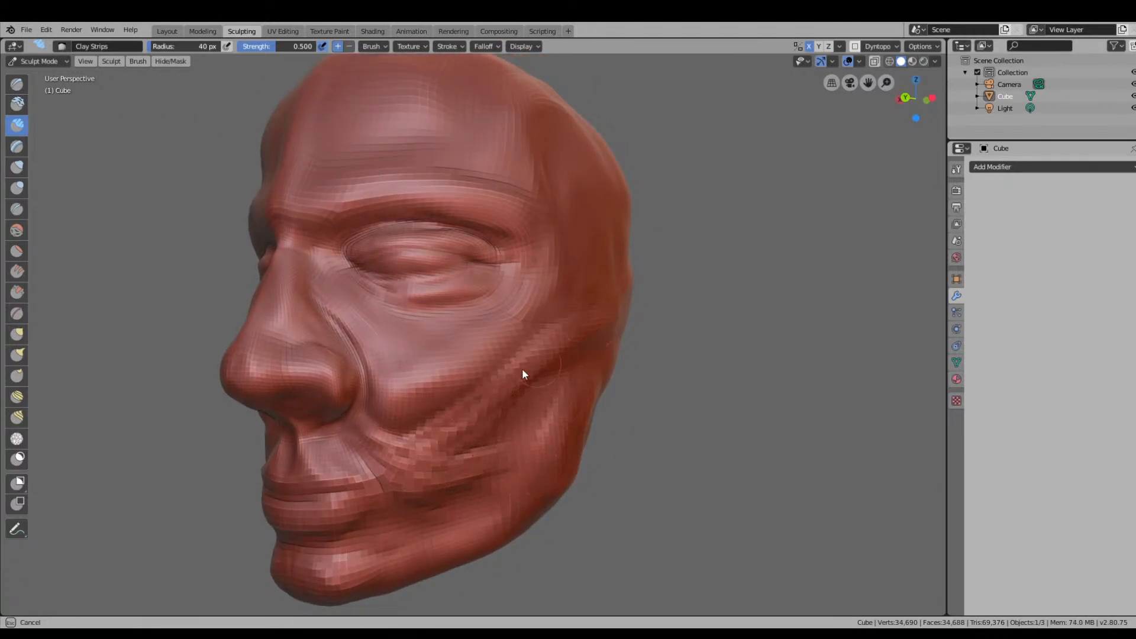
mouse_move(524, 374)
middle_mouse_down()
mouse_move(573, 442)
mouse_move(638, 468)
mouse_move(477, 411)
mouse_move(570, 383)
middle_mouse_up()
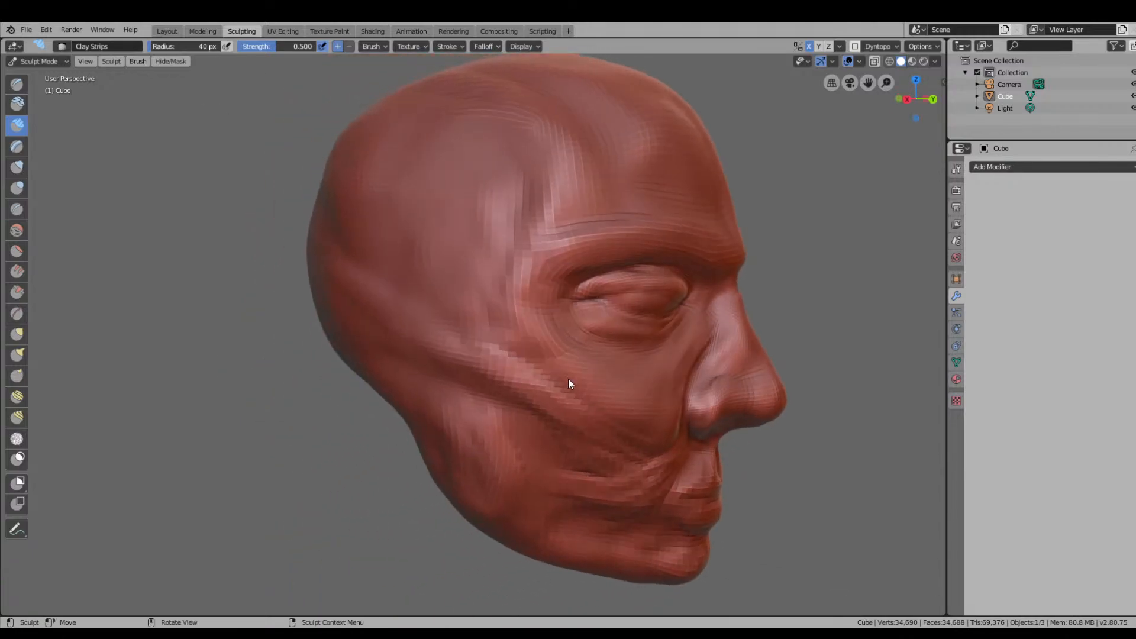
Build up the temple and the forehead above the brow with Clay Strips strokes.
middle_click_drag(527, 269, 509, 280)
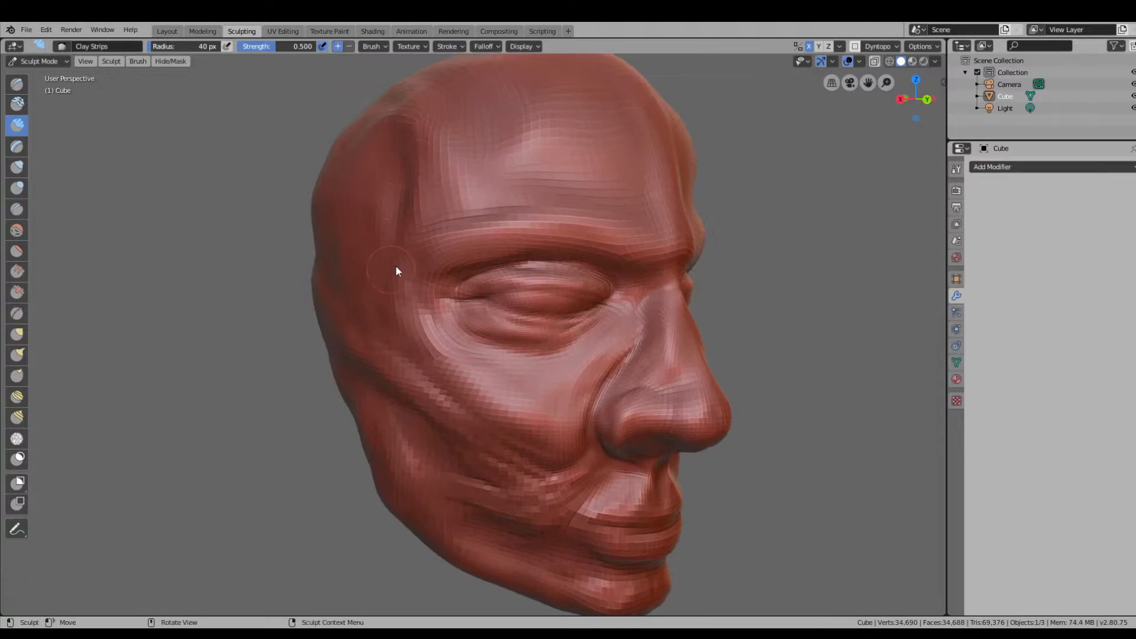
middle_click_drag(432, 195, 489, 210)
mouse_move(497, 151)
left_mouse_down()
mouse_move(558, 258)
mouse_move(538, 272)
mouse_move(578, 237)
left_mouse_up()
mouse_move(712, 239)
middle_mouse_down()
mouse_move(563, 203)
mouse_move(434, 207)
middle_mouse_up()
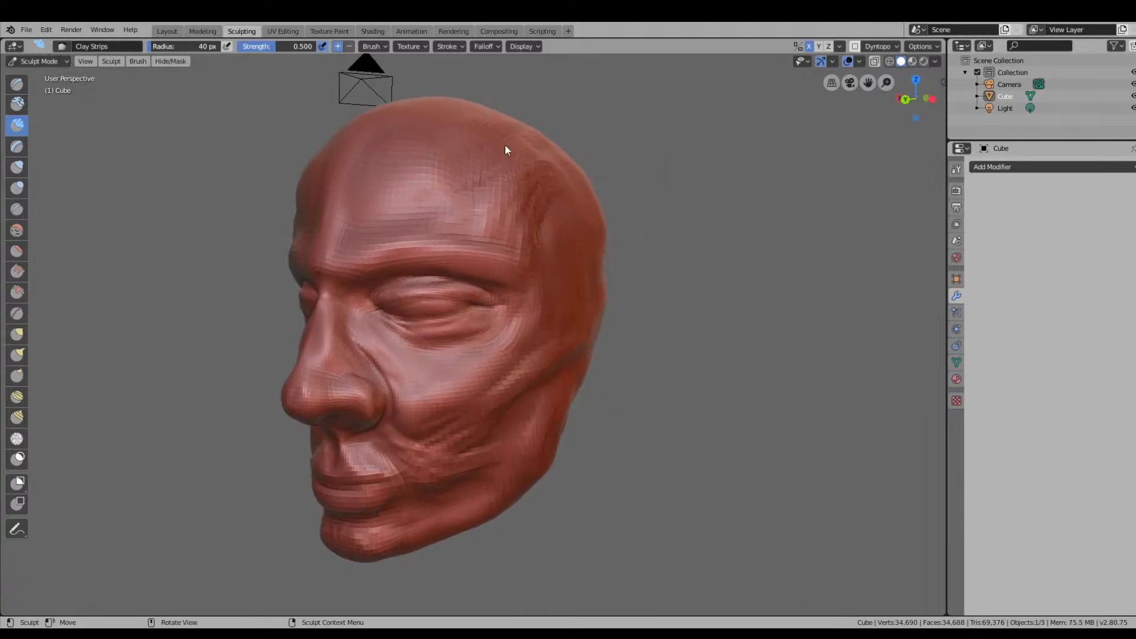
mouse_move(497, 221)
left_mouse_down()
mouse_move(346, 228)
mouse_move(429, 228)
left_mouse_up()
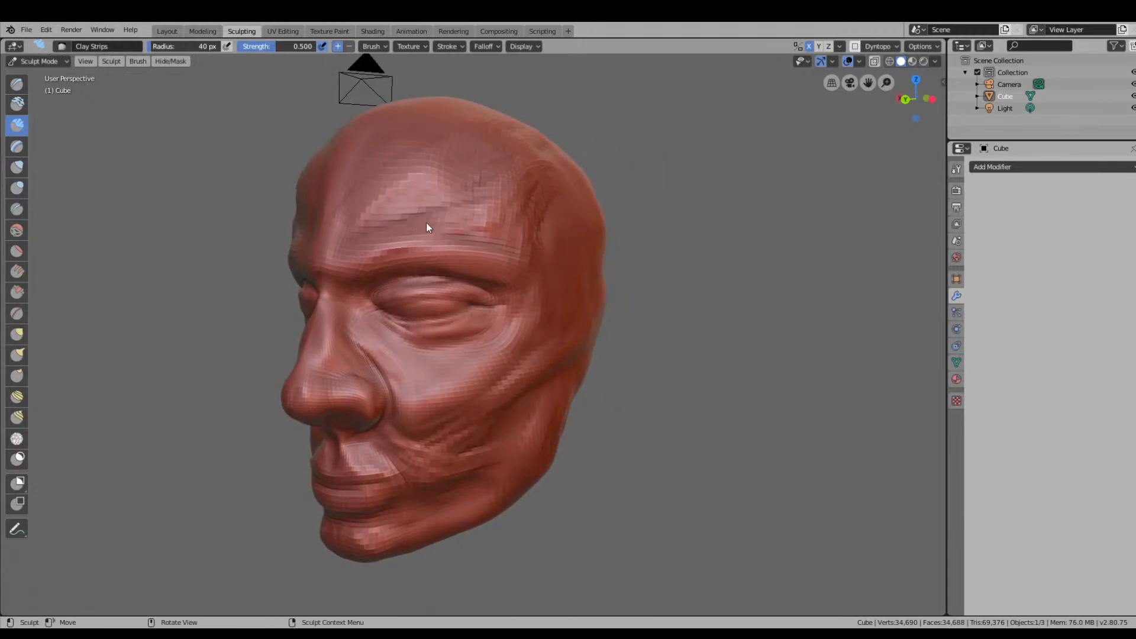
mouse_move(428, 228)
middle_mouse_down()
mouse_move(573, 231)
mouse_move(590, 282)
mouse_move(478, 336)
mouse_move(440, 372)
middle_mouse_up()
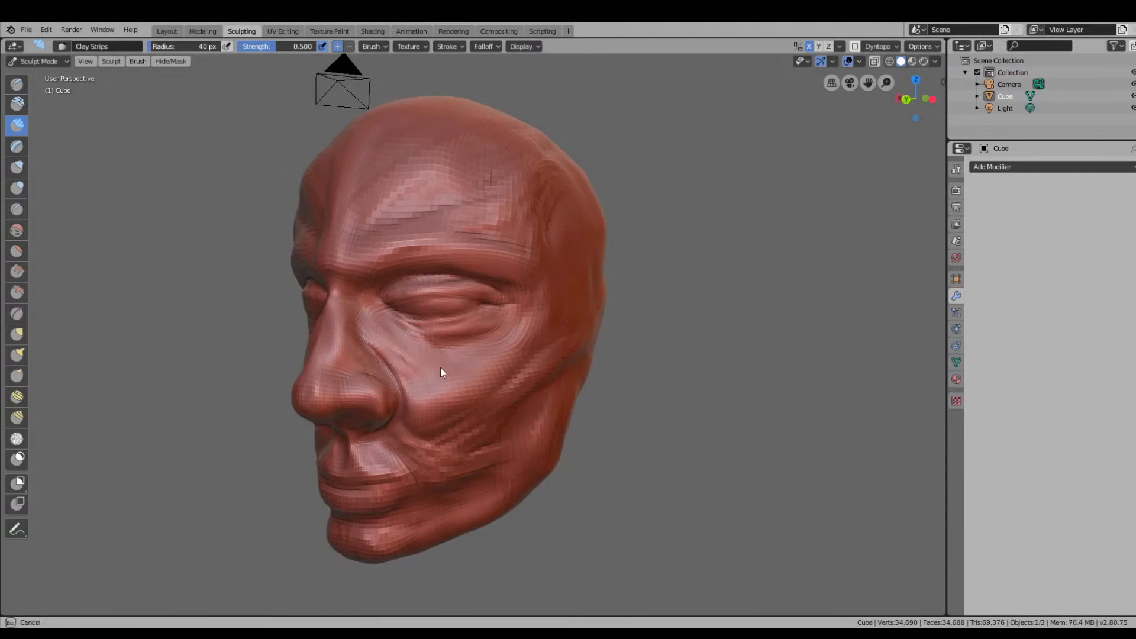
Add Clay Strips volume to the cheeks below the eyes and work over the chin.
mouse_move(418, 358)
left_mouse_down()
mouse_move(426, 371)
mouse_move(553, 338)
left_mouse_up()
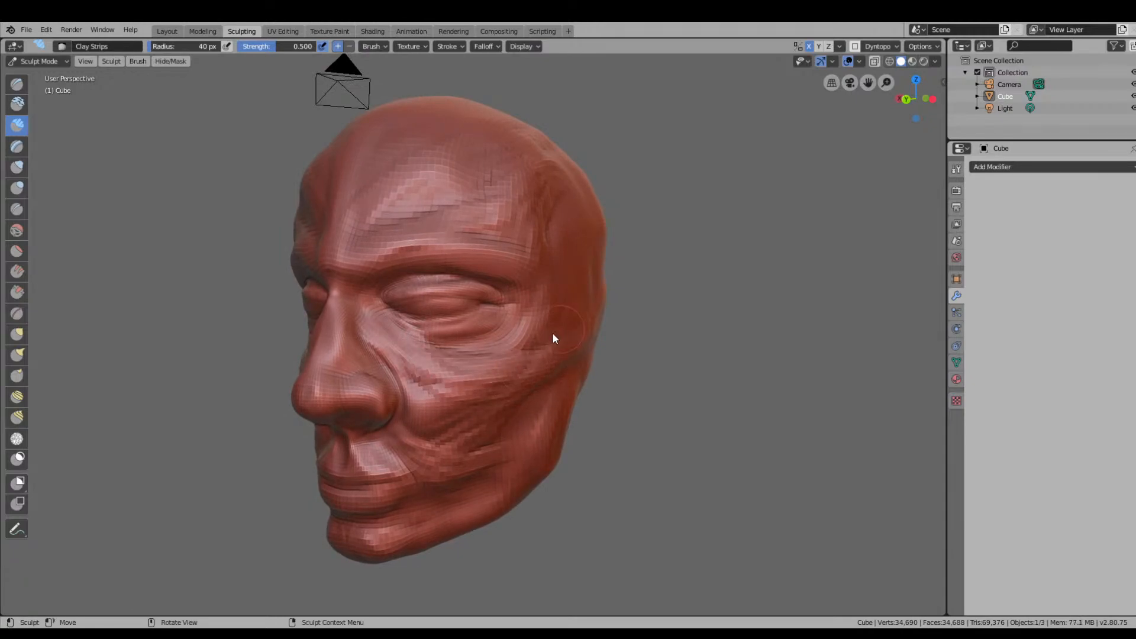
middle_click_drag(520, 371, 602, 363)
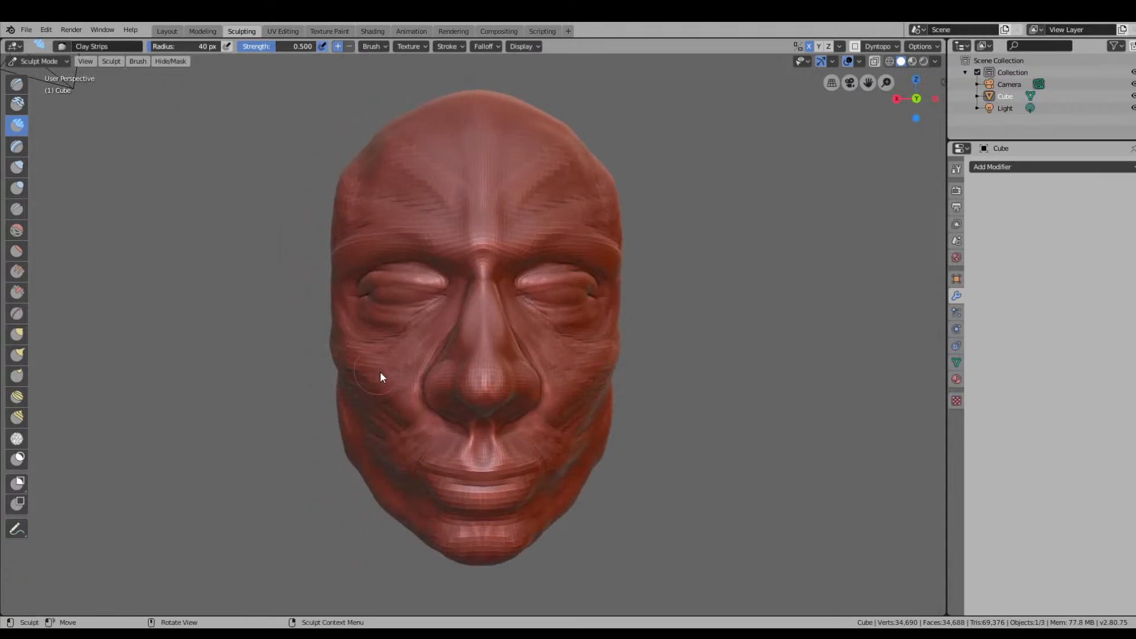
left_click_drag(380, 376, 391, 416)
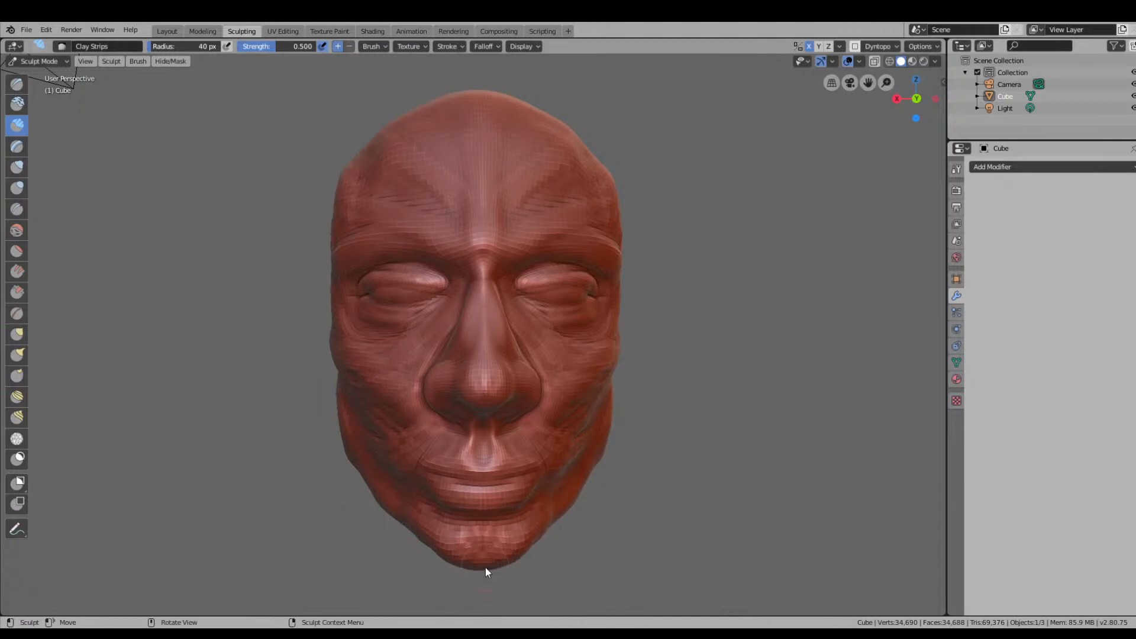
left_click_drag(496, 552, 496, 546)
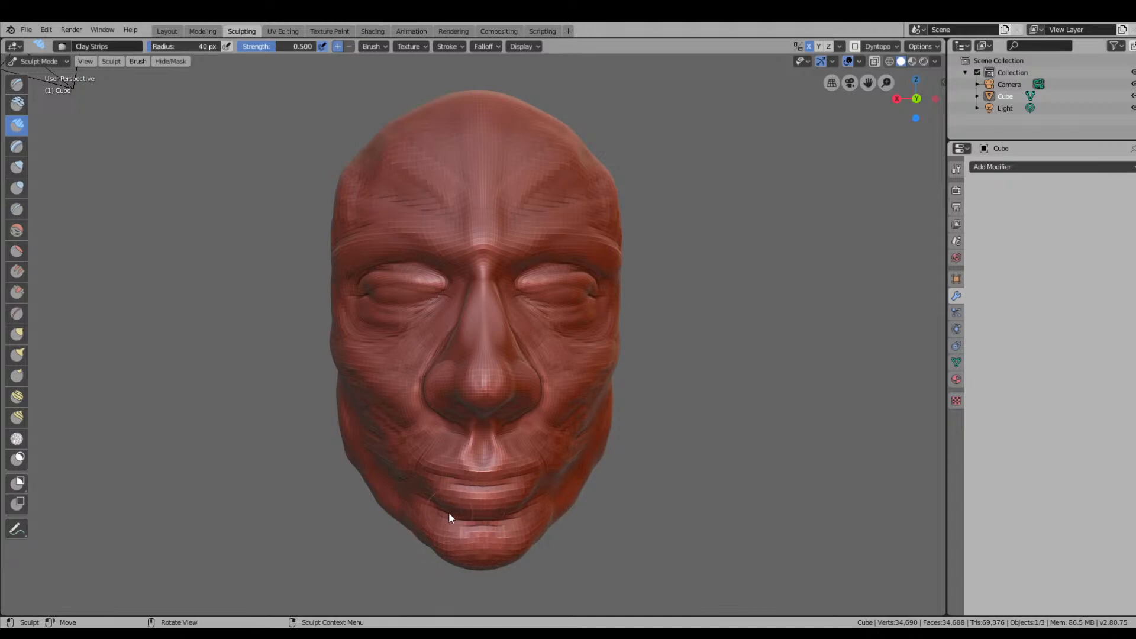
Build up the nose bridge and the area between the brows with Clay Strips strokes at a radius of 40 px.
middle_click_drag(449, 513, 712, 489)
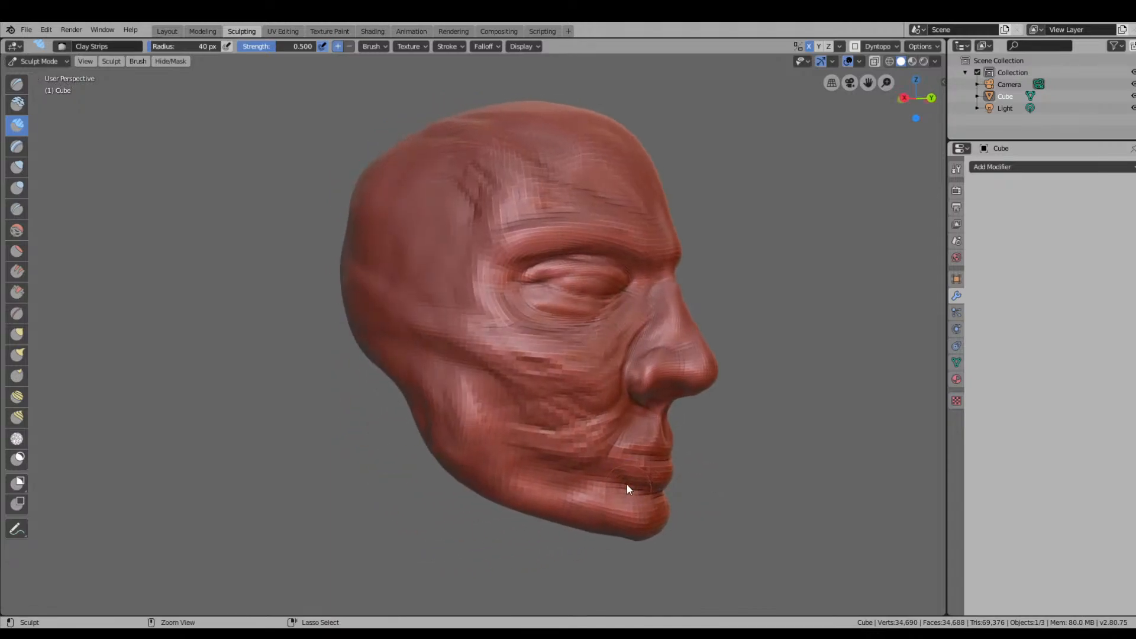
mouse_move(612, 478)
middle_mouse_down()
mouse_move(690, 509)
mouse_move(563, 493)
middle_mouse_up()
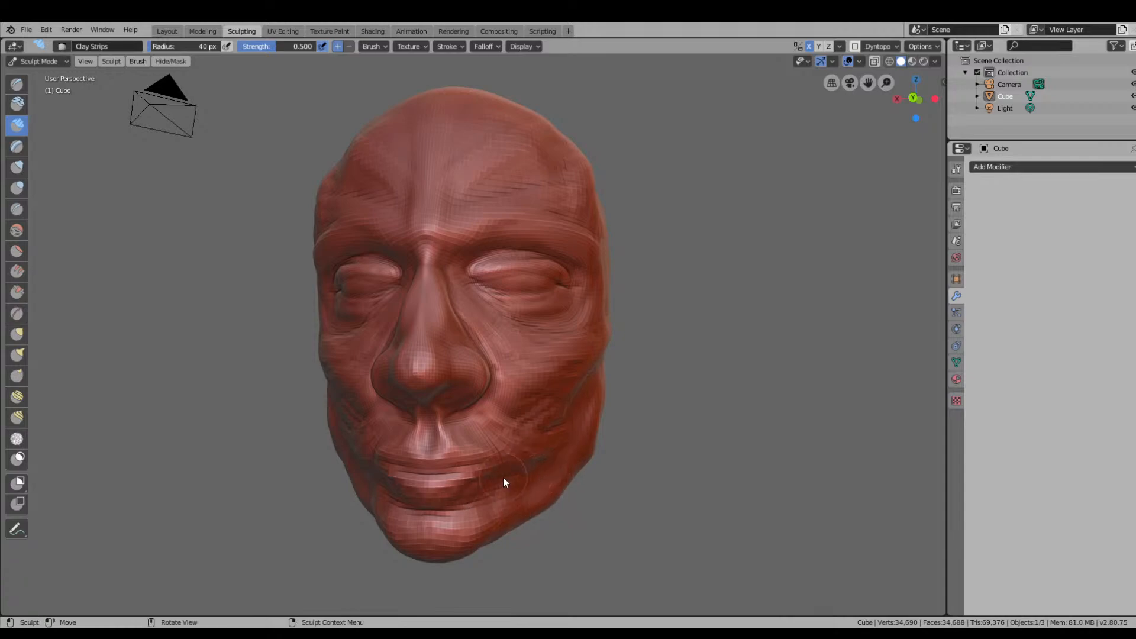
middle_click_drag(500, 478, 556, 325)
mouse_move(563, 323)
middle_mouse_down()
mouse_move(418, 215)
mouse_move(553, 247)
mouse_move(426, 229)
middle_mouse_up()
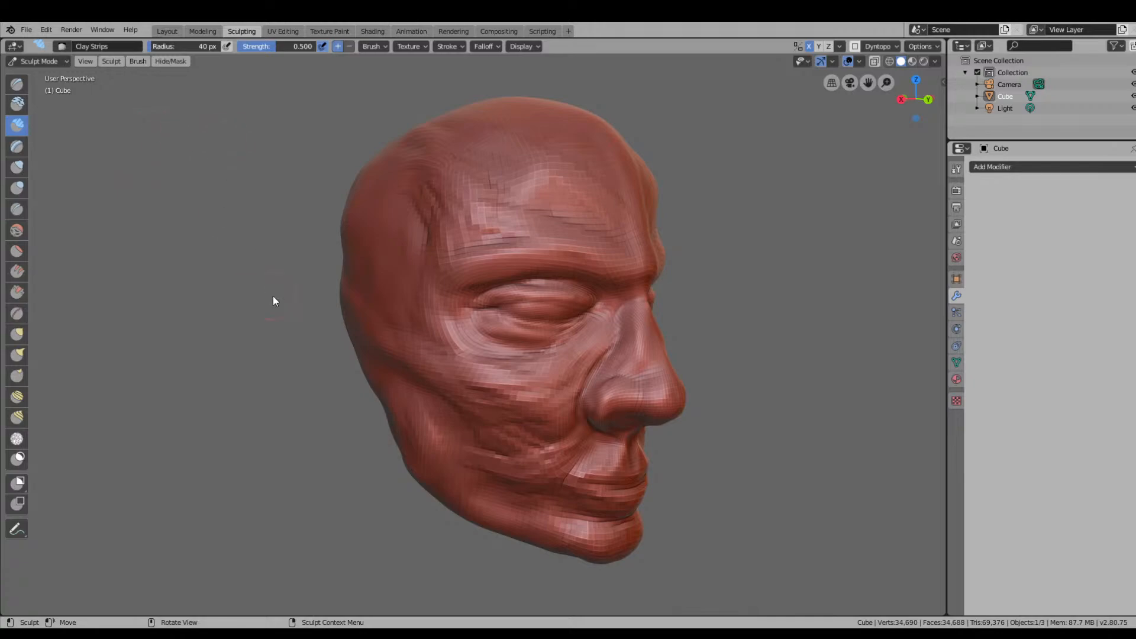
mouse_move(650, 368)
middle_mouse_down()
mouse_move(482, 401)
mouse_move(516, 365)
middle_mouse_up()
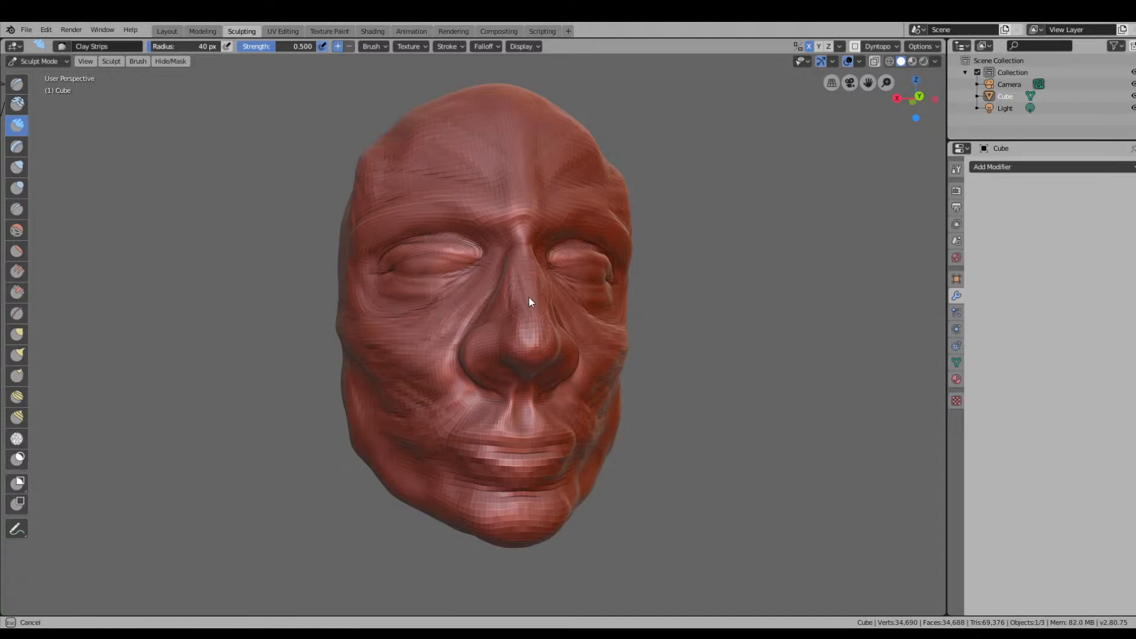
middle_click_drag(551, 289, 518, 304)
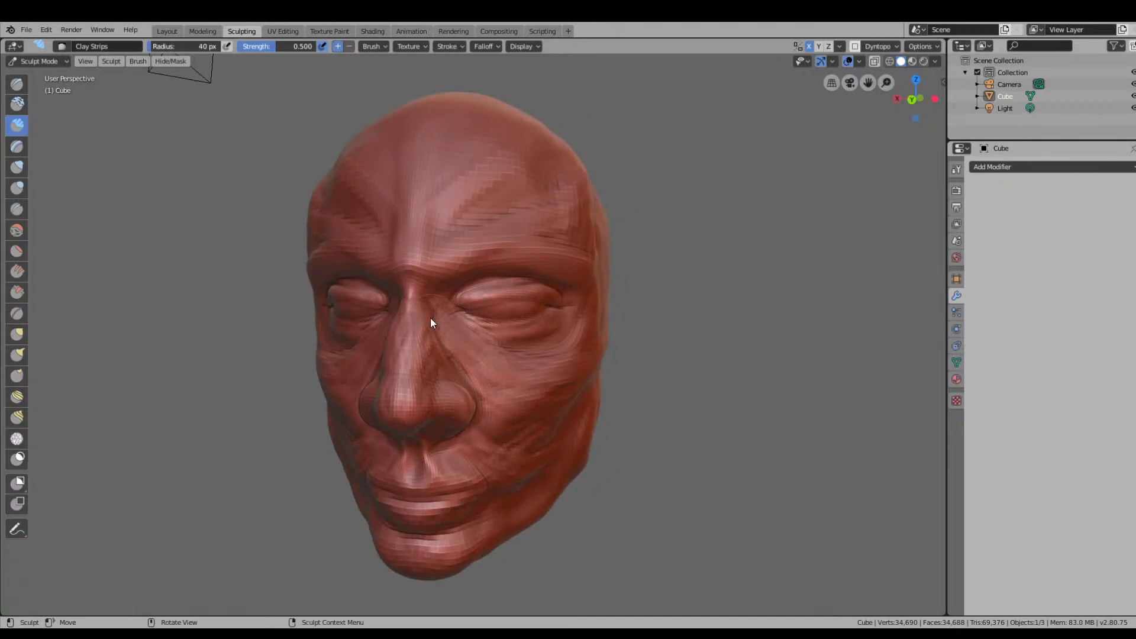
left_click_drag(441, 313, 442, 325, "shift")
middle_click_drag(461, 353, 464, 314)
scroll(537, 361, "up", 4)
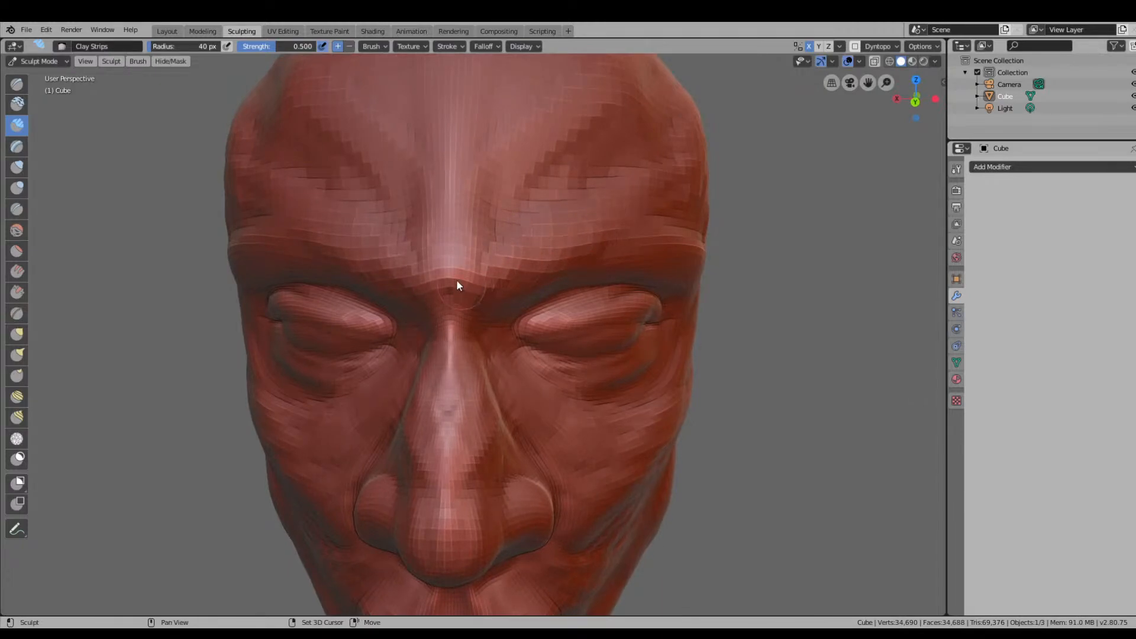
mouse_move(432, 300)
left_mouse_down("shift")
mouse_move(475, 261)
mouse_move(450, 169)
mouse_move(474, 76)
mouse_move(536, 63)
mouse_move(519, 117)
mouse_move(563, 126)
mouse_move(485, 278)
mouse_move(464, 281)
mouse_move(446, 252)
mouse_move(463, 326)
mouse_move(457, 243)
left_mouse_up("shift")
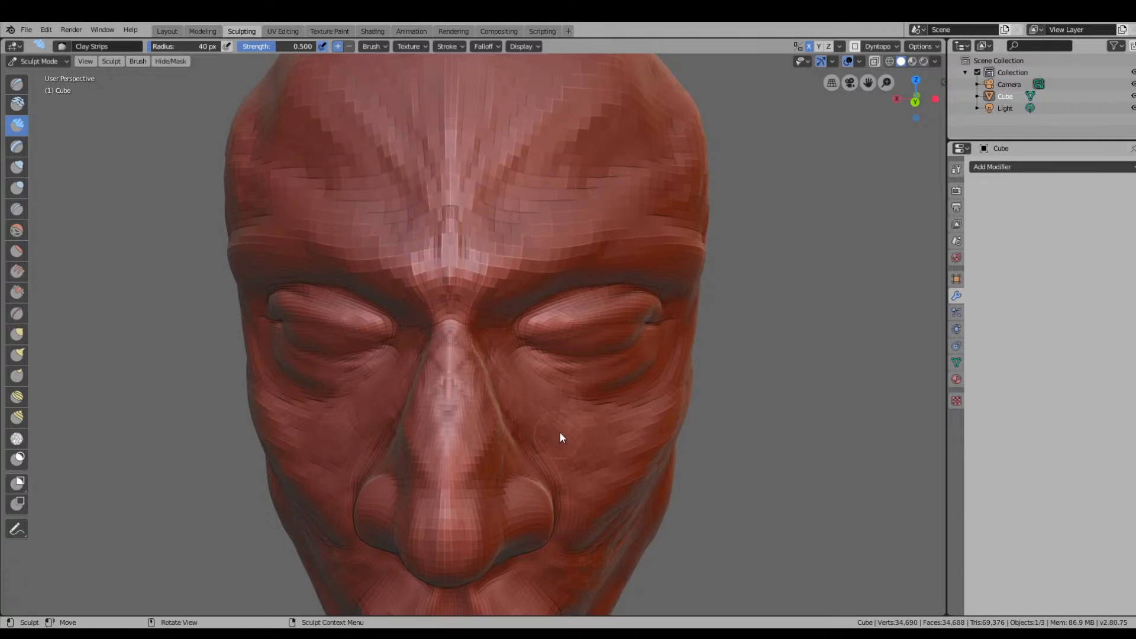
Refine the side of the nose and the eyelid near the inner eye corner with the Clay Strips brush.
middle_click_drag(563, 437, 442, 250)
scroll(516, 293, "up", 5)
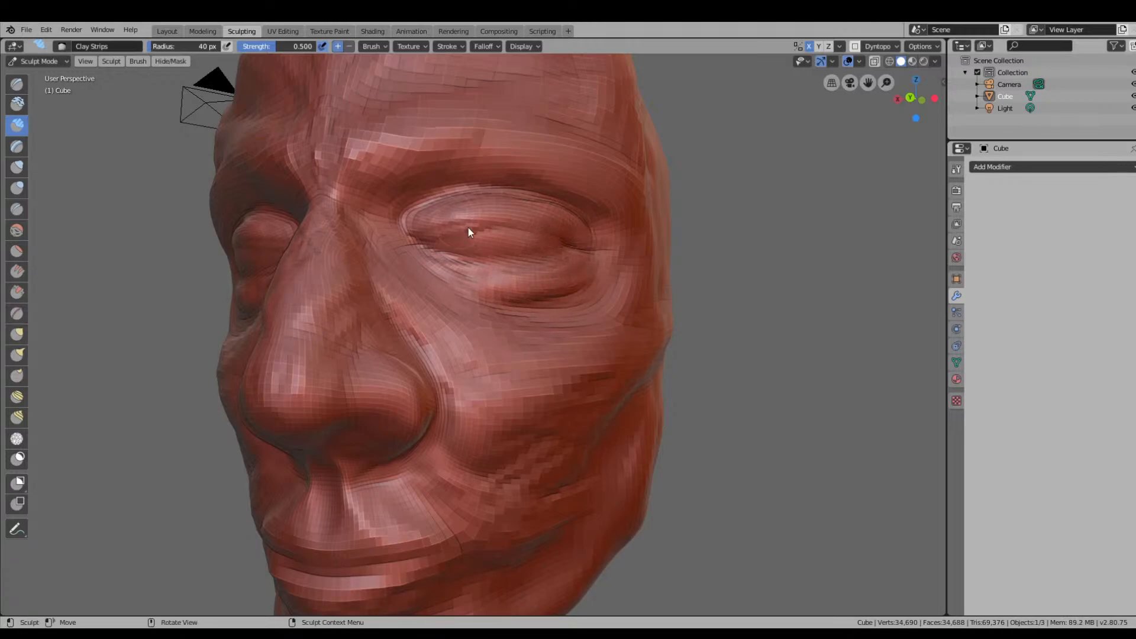
left_click_drag(486, 235, 409, 234)
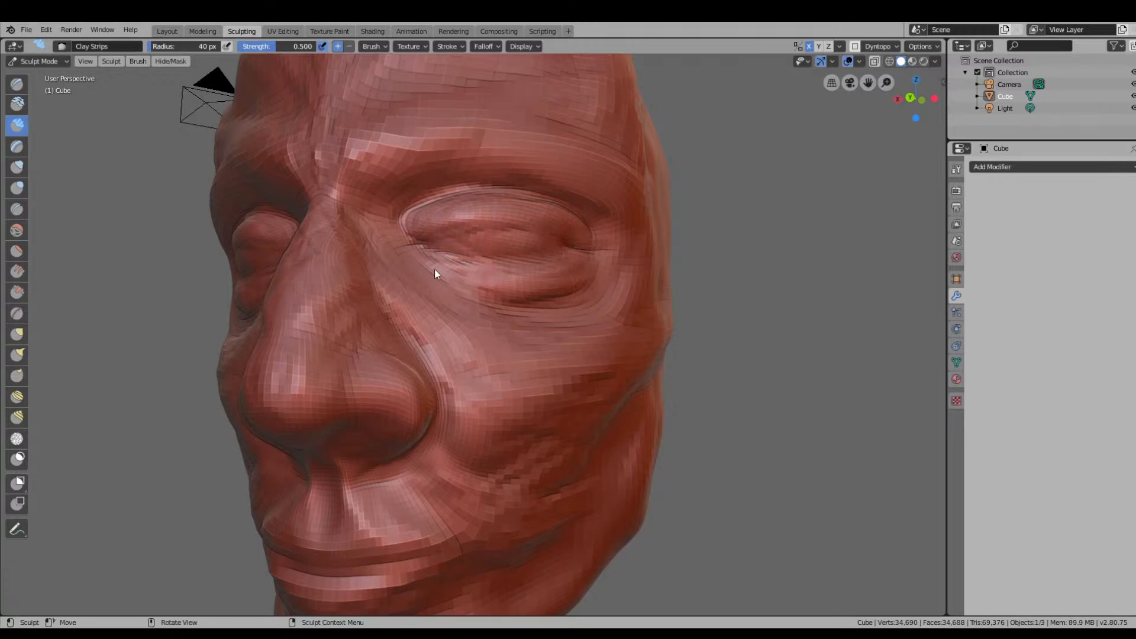
middle_click_drag(563, 296, 628, 318)
scroll(598, 268, "down", 4)
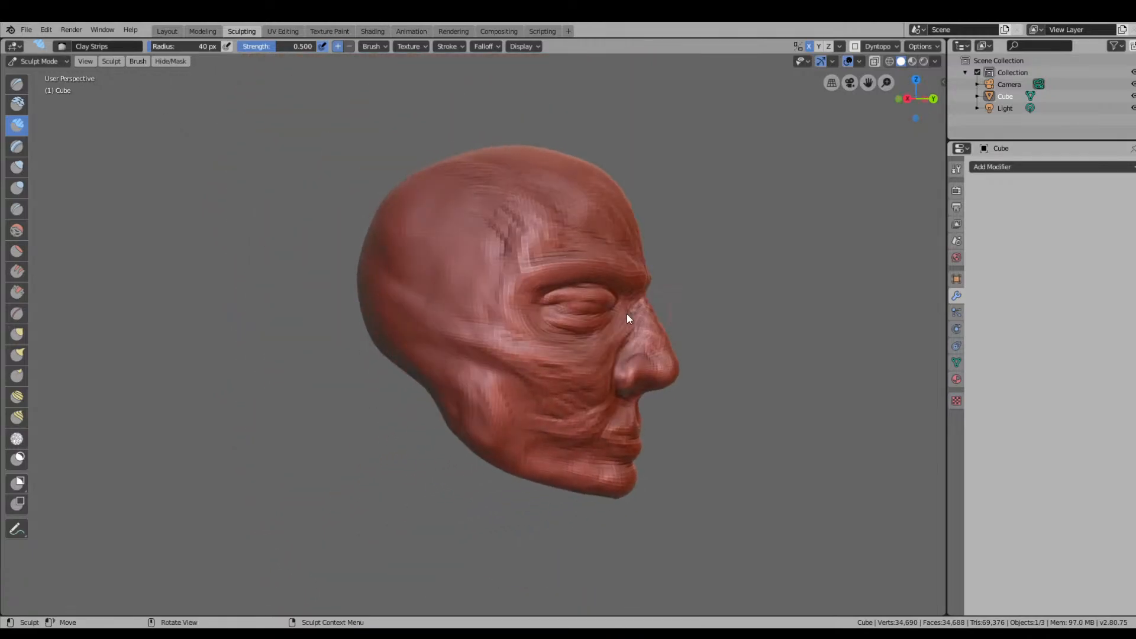
Soften the strokes on the nose, eyes, forehead and mouth with the Smooth brush at a radius of 40 px and strength 0.153.
left_click(17, 230)
middle_click_drag(520, 356, 473, 361)
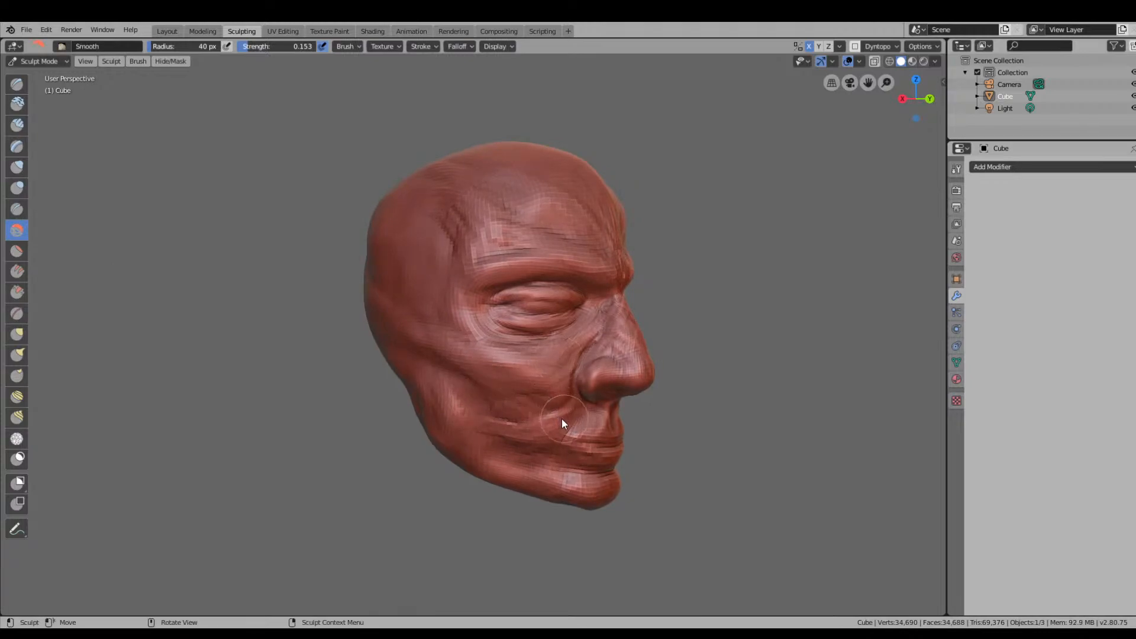
mouse_move(622, 375)
middle_mouse_down()
mouse_move(549, 330)
mouse_move(616, 355)
middle_mouse_up()
mouse_move(596, 390)
left_mouse_down()
mouse_move(599, 403)
mouse_move(584, 389)
left_mouse_up()
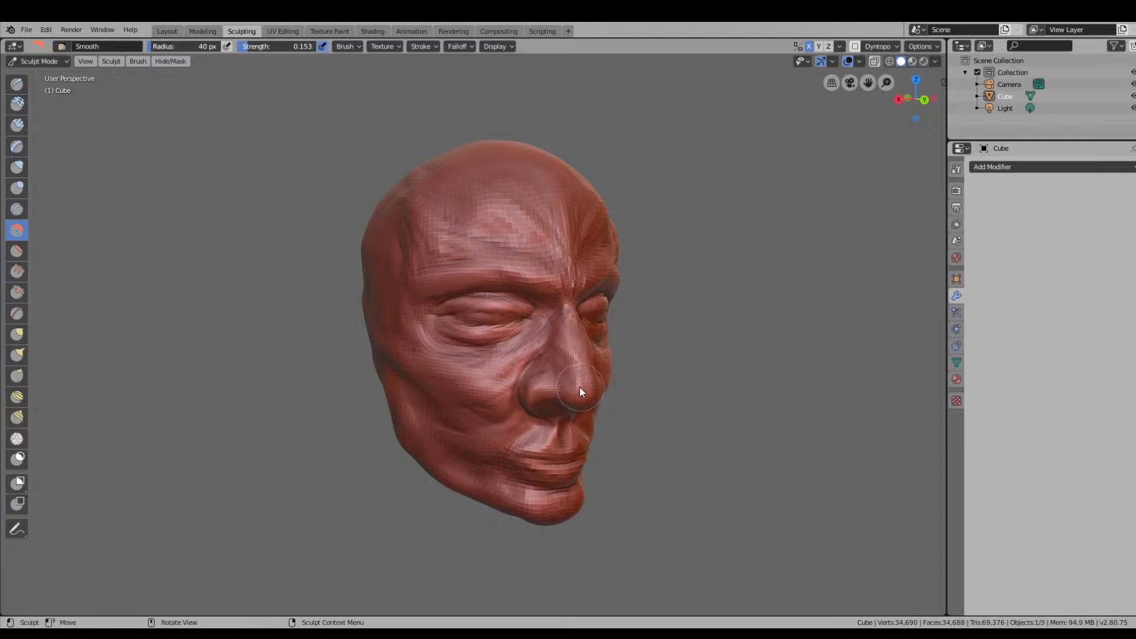
middle_click_drag(630, 414, 600, 400)
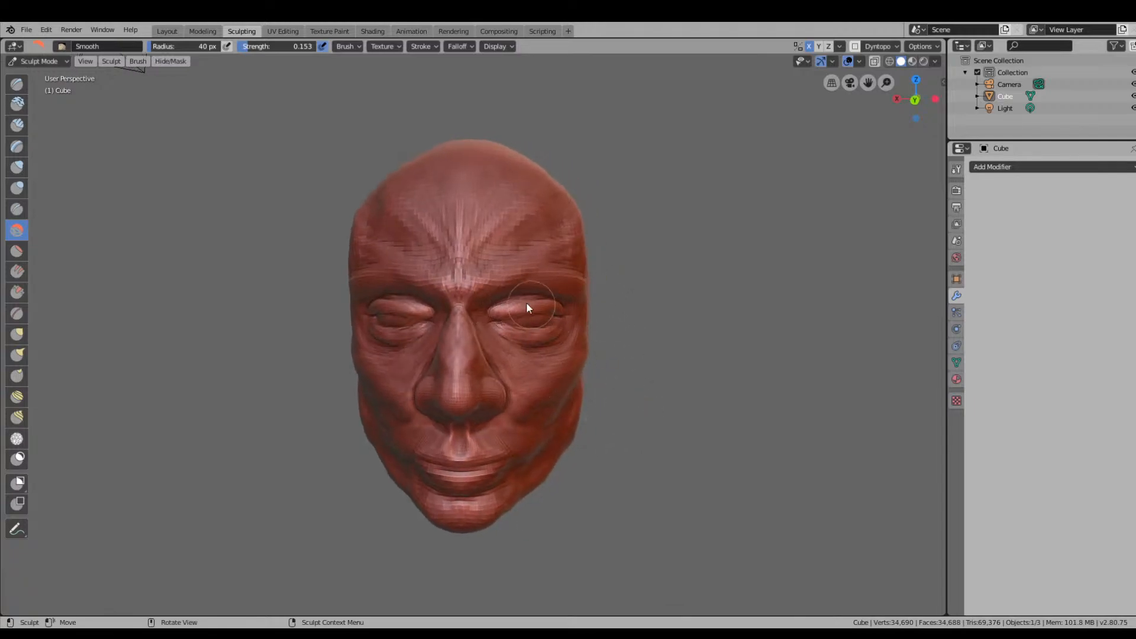
mouse_move(527, 305)
left_mouse_down()
mouse_move(526, 279)
mouse_move(609, 240)
mouse_move(571, 173)
mouse_move(505, 219)
mouse_move(675, 192)
left_mouse_up()
mouse_move(468, 449)
left_mouse_down()
mouse_move(528, 436)
mouse_move(517, 452)
left_mouse_up()
Smooth the cheek, the mouth corner, the jaw and the inner eye corner.
mouse_move(568, 388)
middle_mouse_down()
mouse_move(632, 390)
mouse_move(442, 347)
middle_mouse_up()
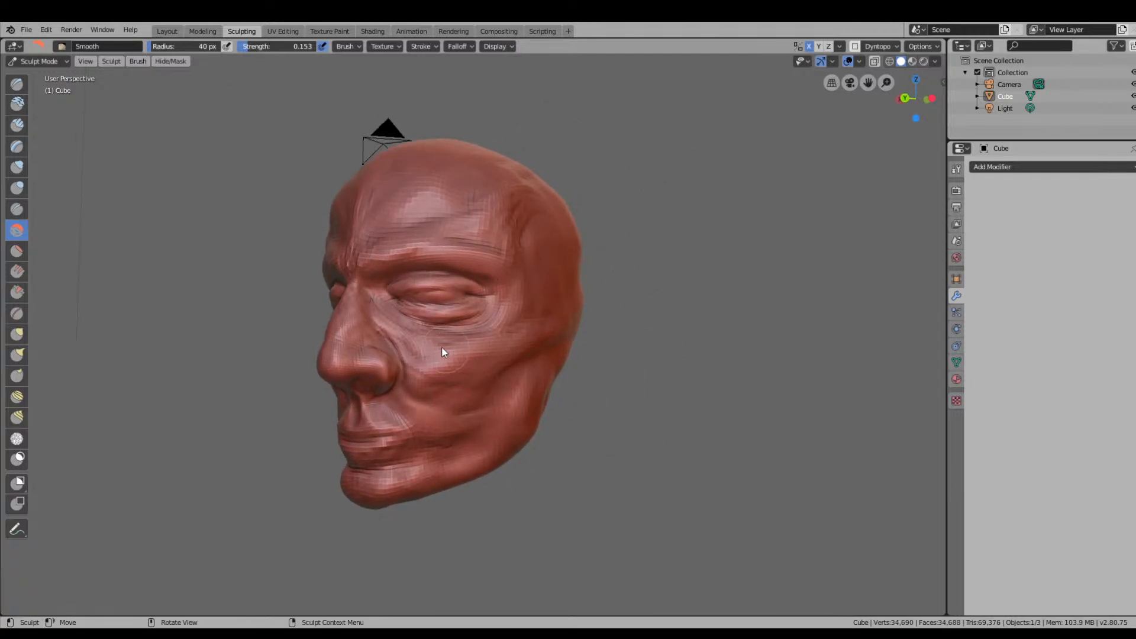
left_click_drag(496, 350, 449, 407)
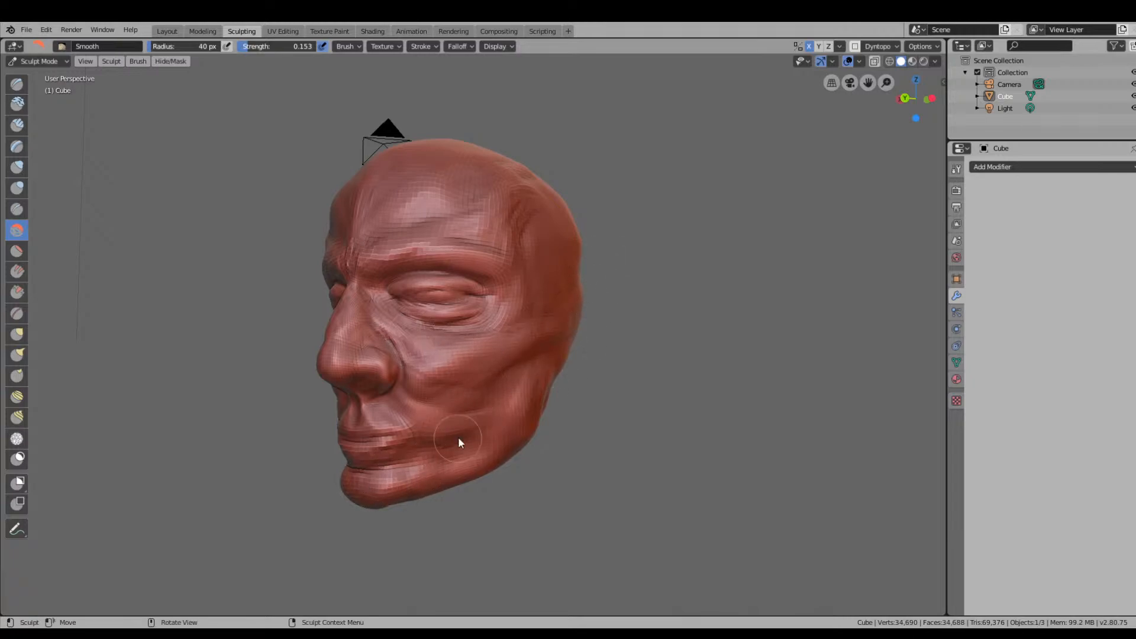
mouse_move(417, 466)
left_mouse_down()
mouse_move(437, 459)
mouse_move(452, 431)
left_mouse_up()
mouse_move(451, 432)
middle_mouse_down()
mouse_move(573, 388)
mouse_move(537, 368)
middle_mouse_up()
left_click_drag(486, 300, 502, 296)
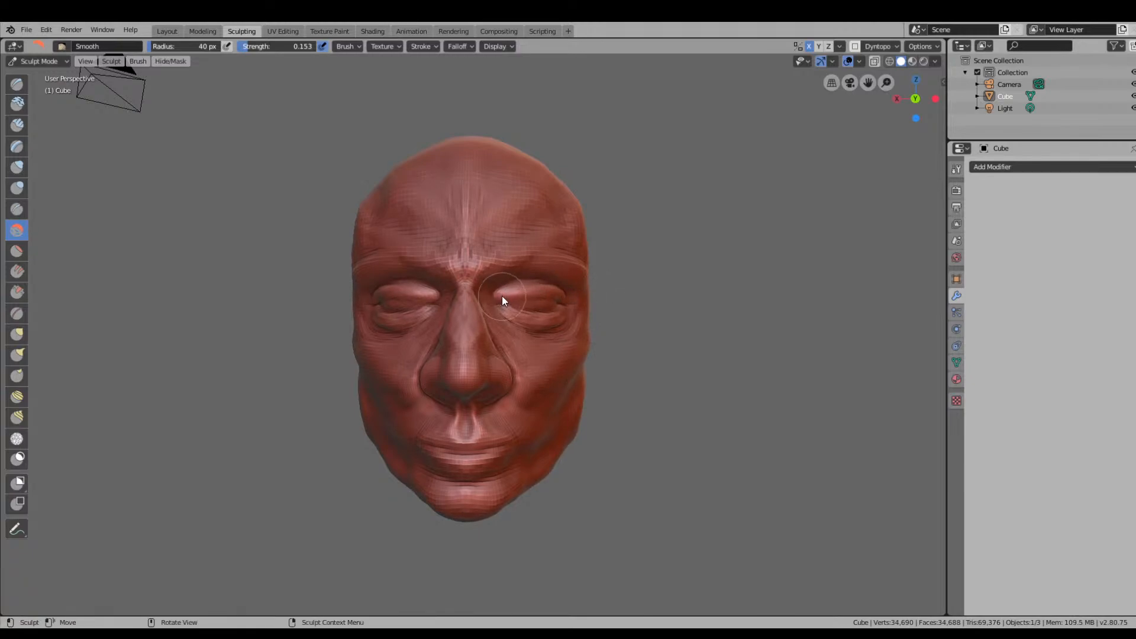
Flatten the eyelids and inner eye corners with the Flatten/Contrast brush at a radius of 40 px and strength 0.5.
left_click(17, 251)
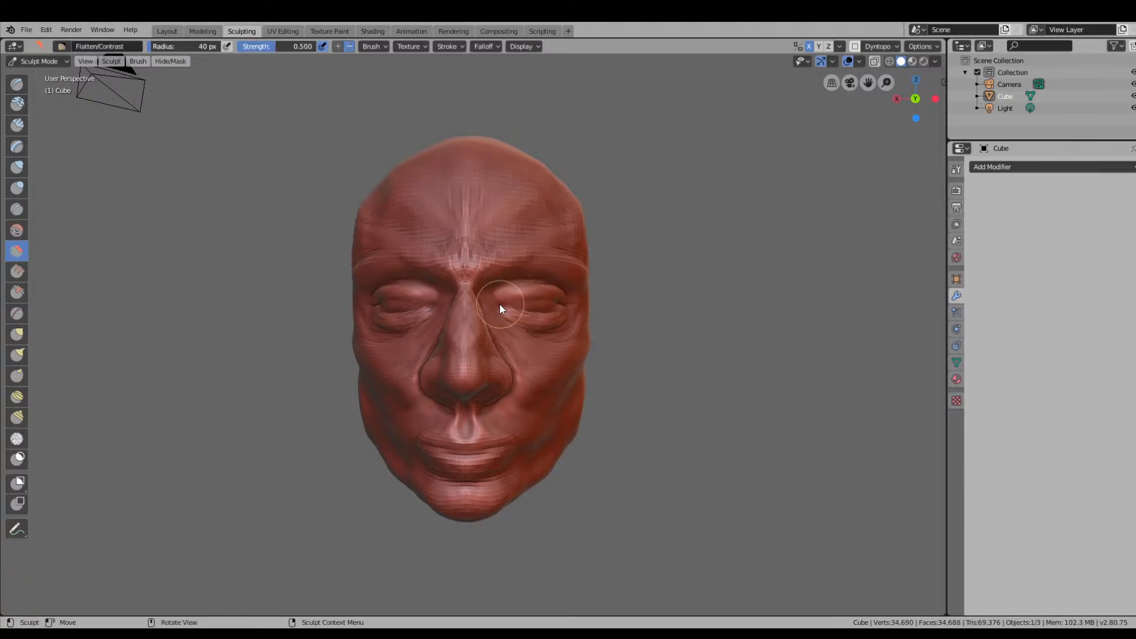
mouse_move(500, 304)
left_mouse_down()
mouse_move(563, 294)
mouse_move(578, 329)
left_mouse_up()
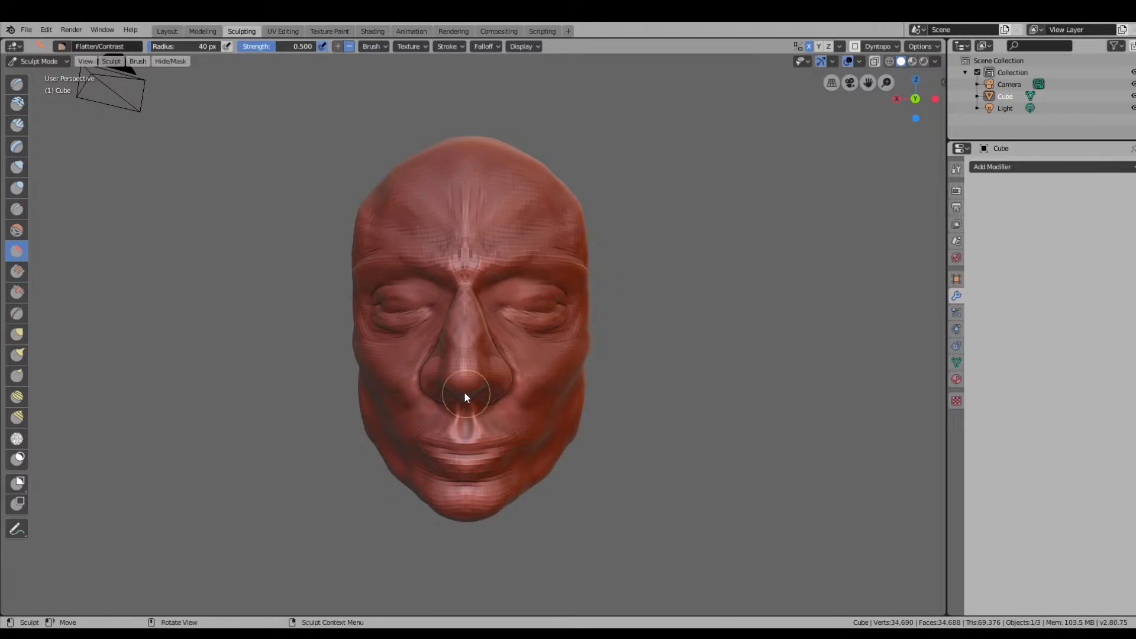
middle_click_drag(416, 463, 556, 455)
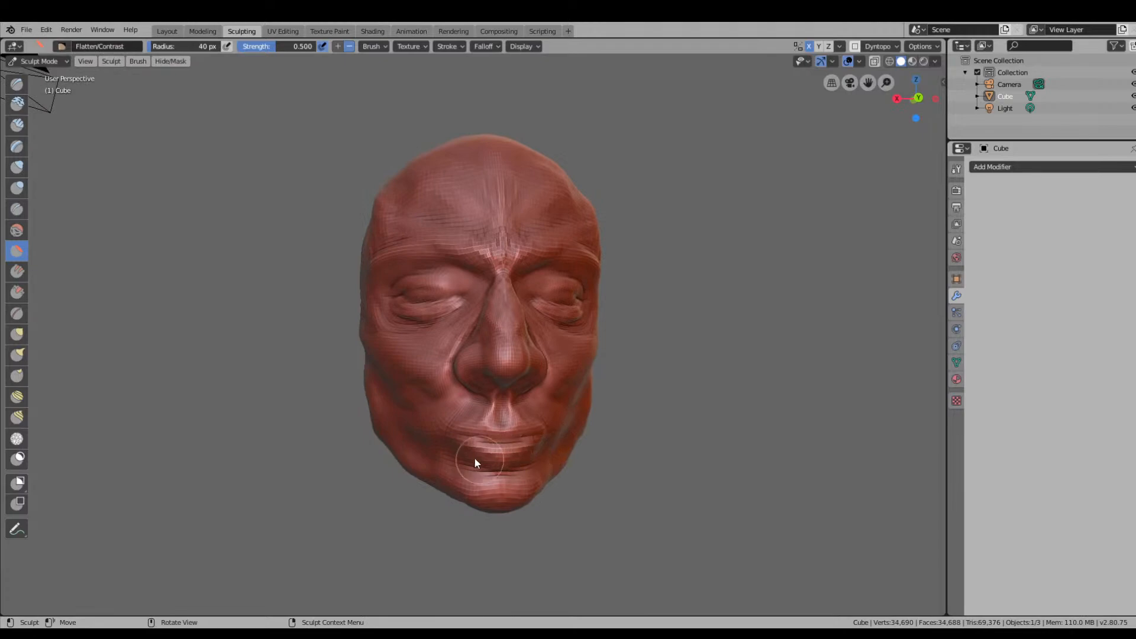
Apply smooth shading to the head and inspect the face from the side.
key("z")
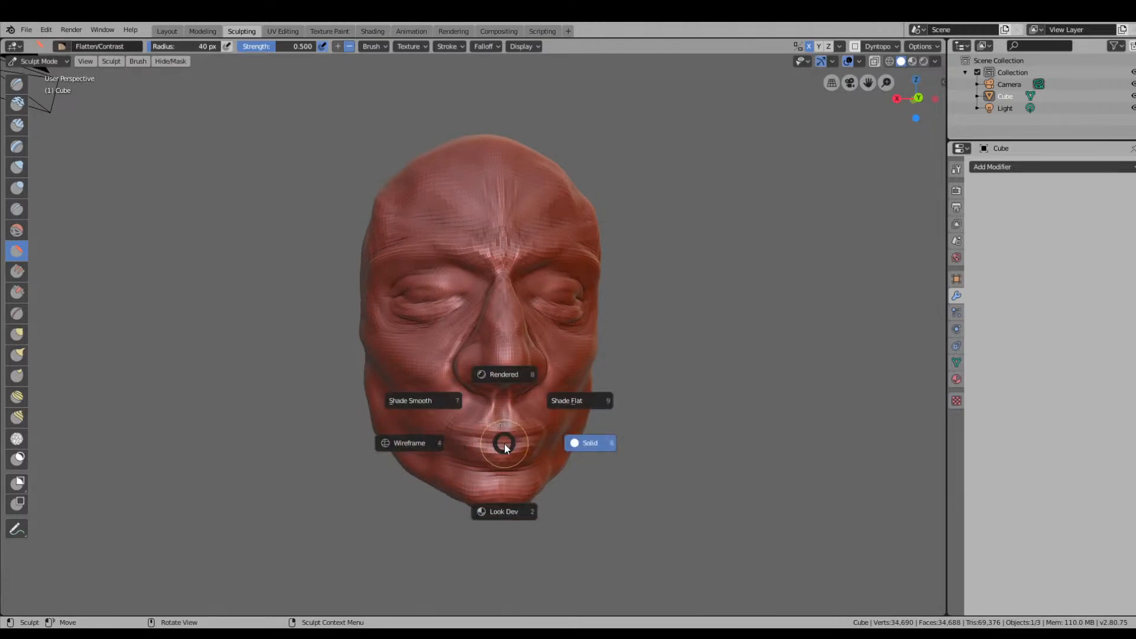
left_click(428, 400)
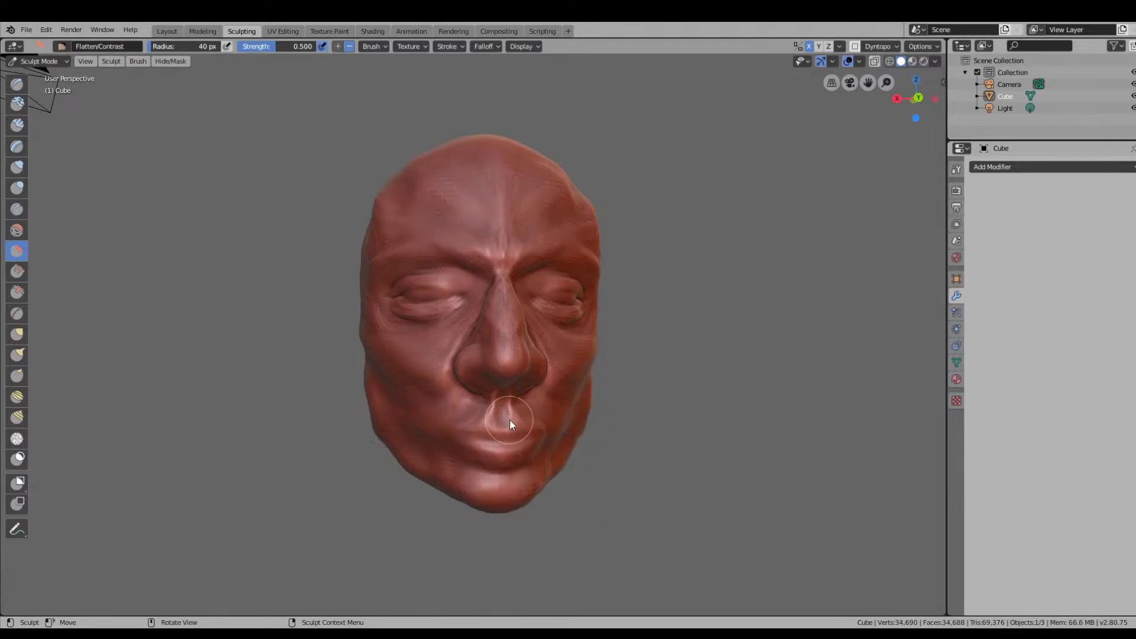
middle_click_drag(509, 420, 585, 437)
scroll(592, 439, "up", 4)
middle_click_drag(704, 470, 665, 457)
scroll(666, 497, "down", 1)
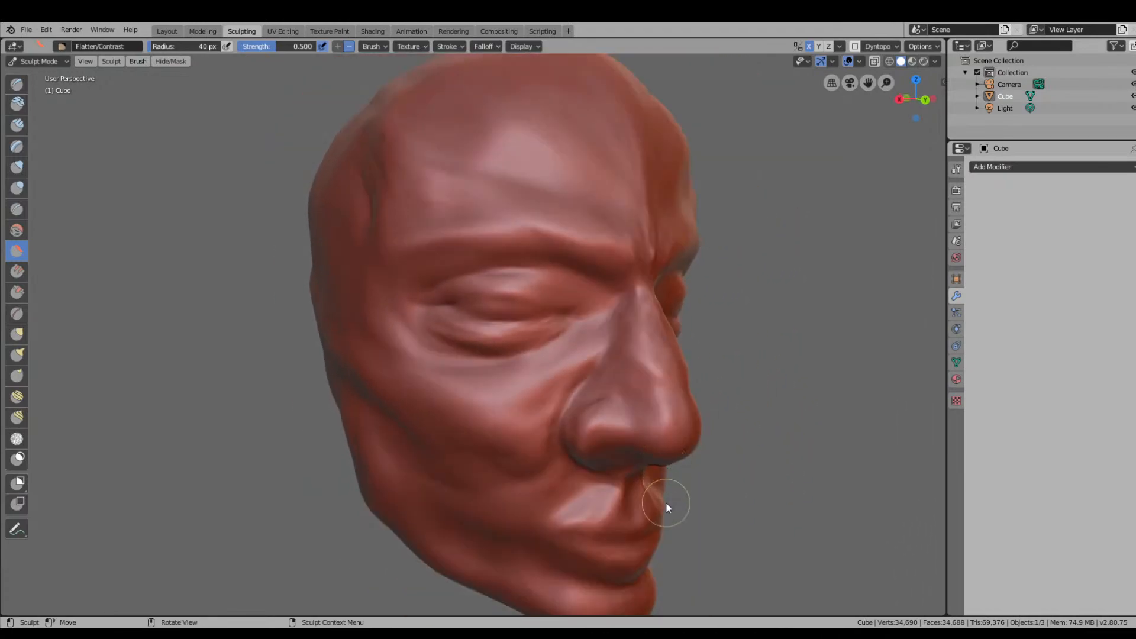
middle_click_drag(666, 502, 649, 512)
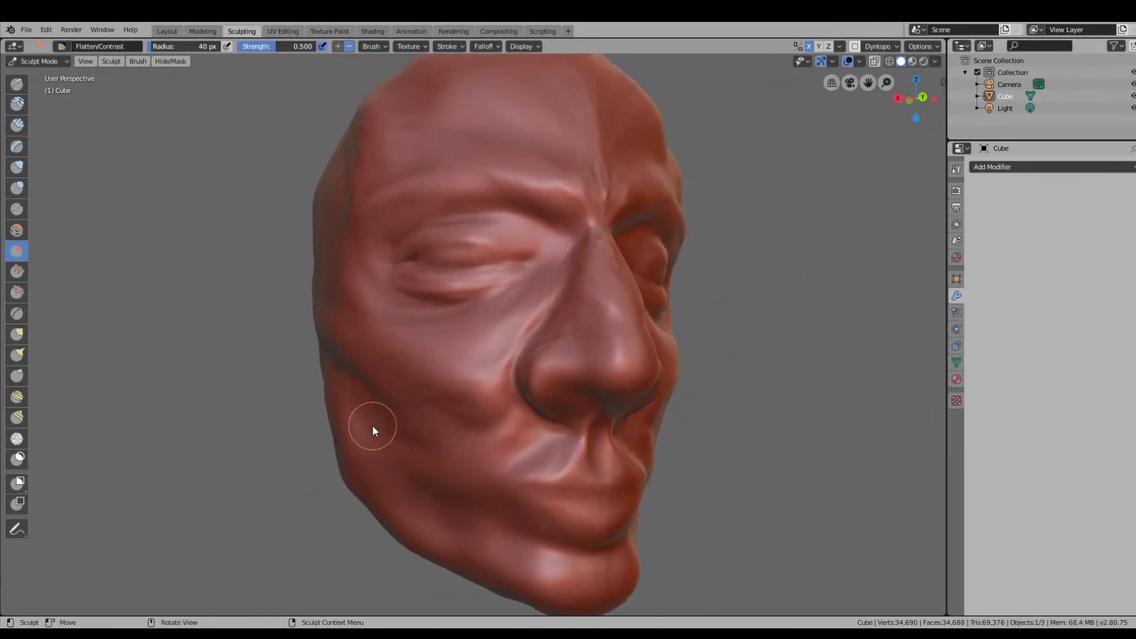
Try to pull the mouth corner with the Snake Hook brush at a radius of 40 px and strength 1.
left_click(13, 335)
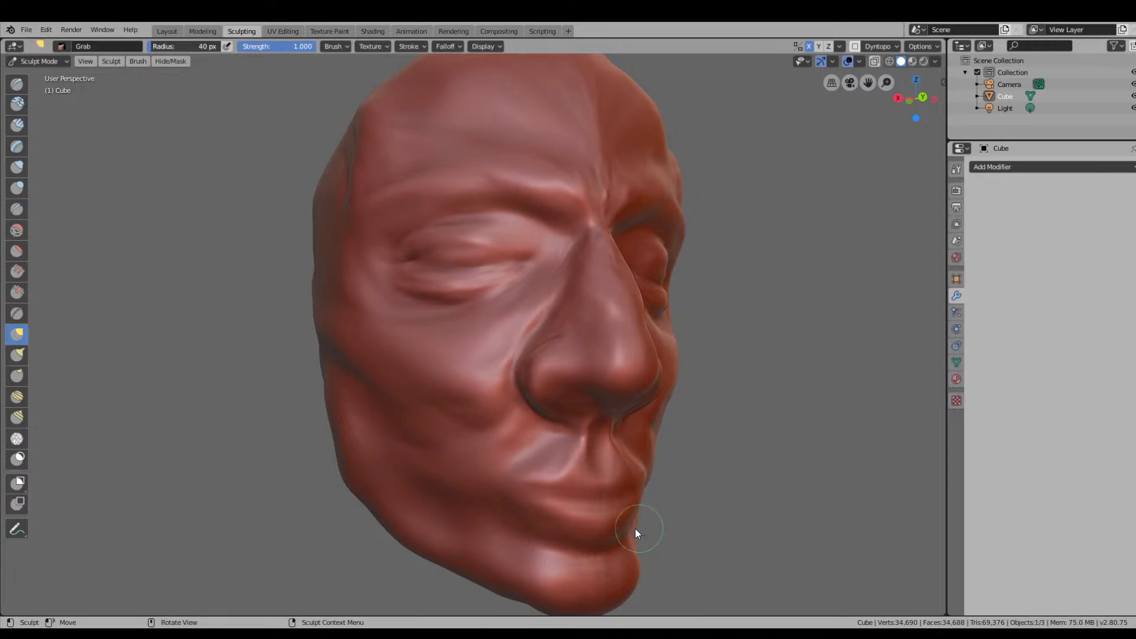
left_click(23, 359)
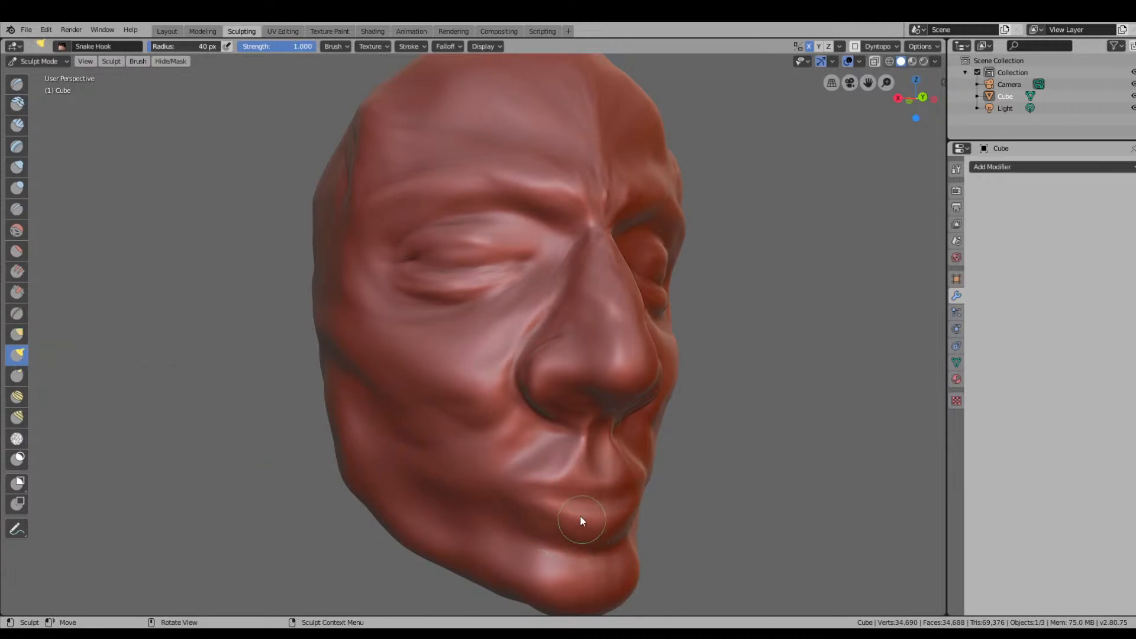
mouse_move(535, 494)
left_mouse_down()
mouse_move(499, 485)
mouse_move(518, 464)
mouse_move(524, 496)
mouse_move(495, 482)
left_mouse_up()
key("ctrl+z")
Try to push the mouth corner and the nostril wing with the Thumb brush, enlarging its radius to 64 px.
left_click(18, 375)
left_click_drag(533, 494, 501, 478)
left_click_drag(526, 490, 493, 473)
mouse_move(566, 388)
left_mouse_down()
mouse_move(550, 376)
mouse_move(567, 389)
mouse_move(557, 394)
left_mouse_up()
key("f")
left_click(561, 395)
key("f")
left_click(588, 413)
mouse_move(557, 394)
middle_mouse_down()
mouse_move(600, 410)
mouse_move(570, 411)
mouse_move(583, 395)
mouse_move(571, 386)
middle_mouse_up()
key("ctrl+z")
key("ctrl+z")
key("ctrl+z")
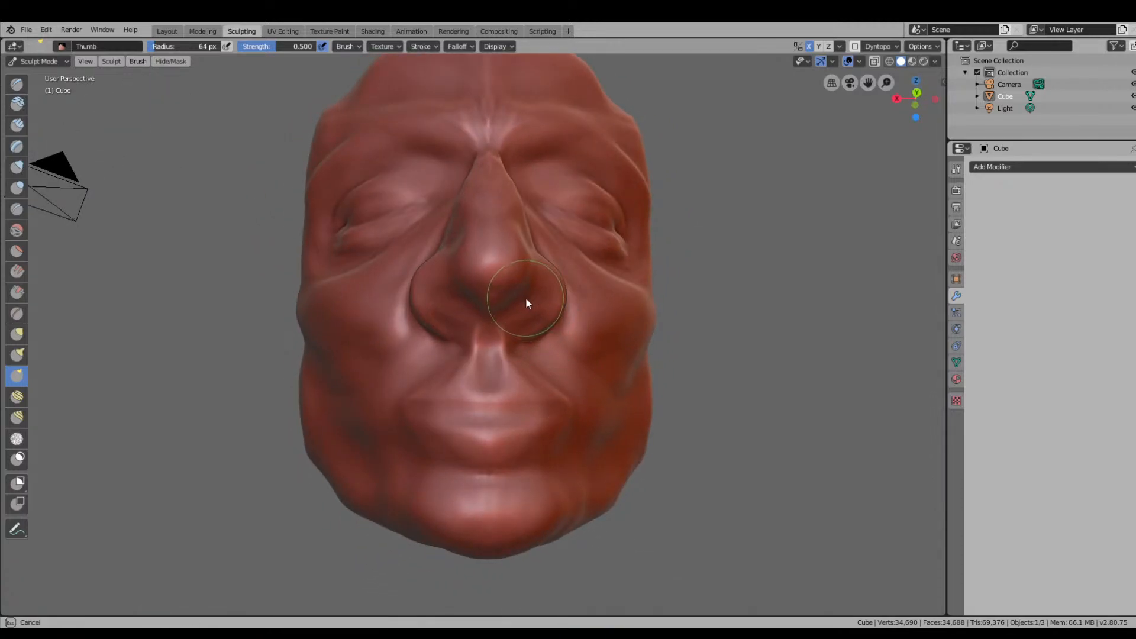
Push the nostril wing outward with the Thumb brush at a radius of 64 px and strength 0.5.
left_click_drag(526, 297, 563, 305)
middle_click_drag(564, 306, 467, 356)
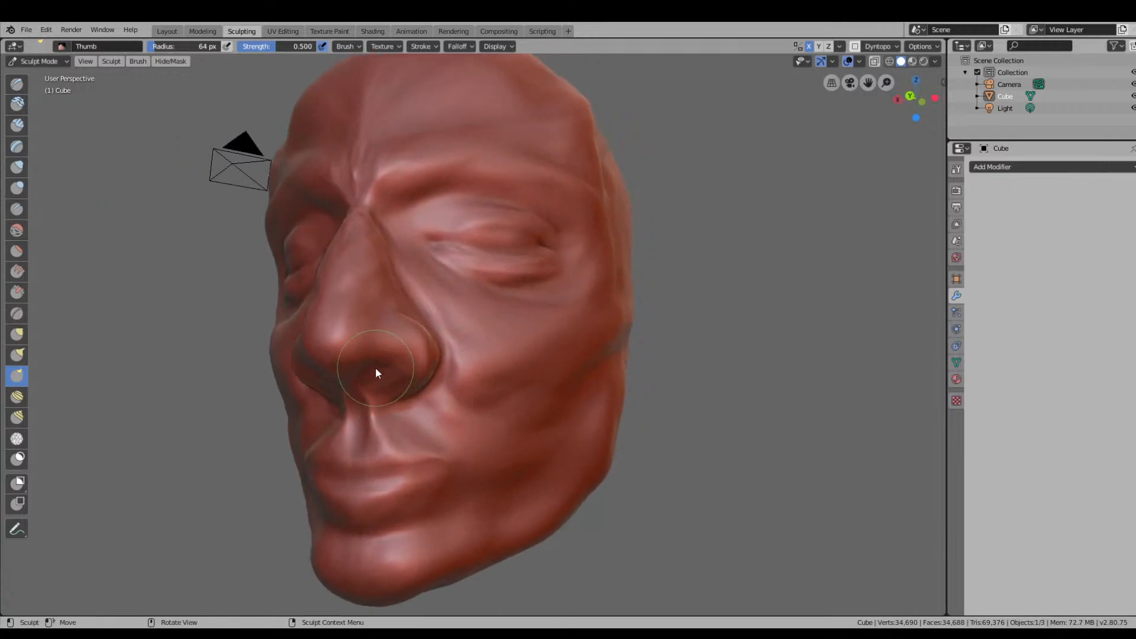
middle_click_drag(347, 341, 462, 293)
scroll(441, 395, "down", 3)
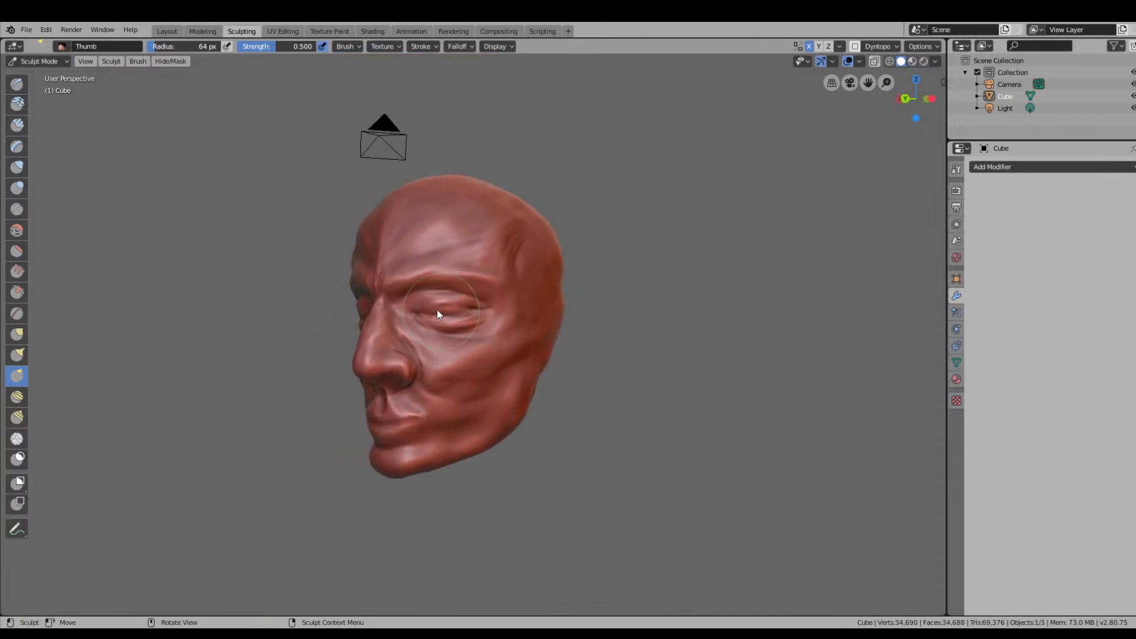
scroll(336, 272, "up", 5)
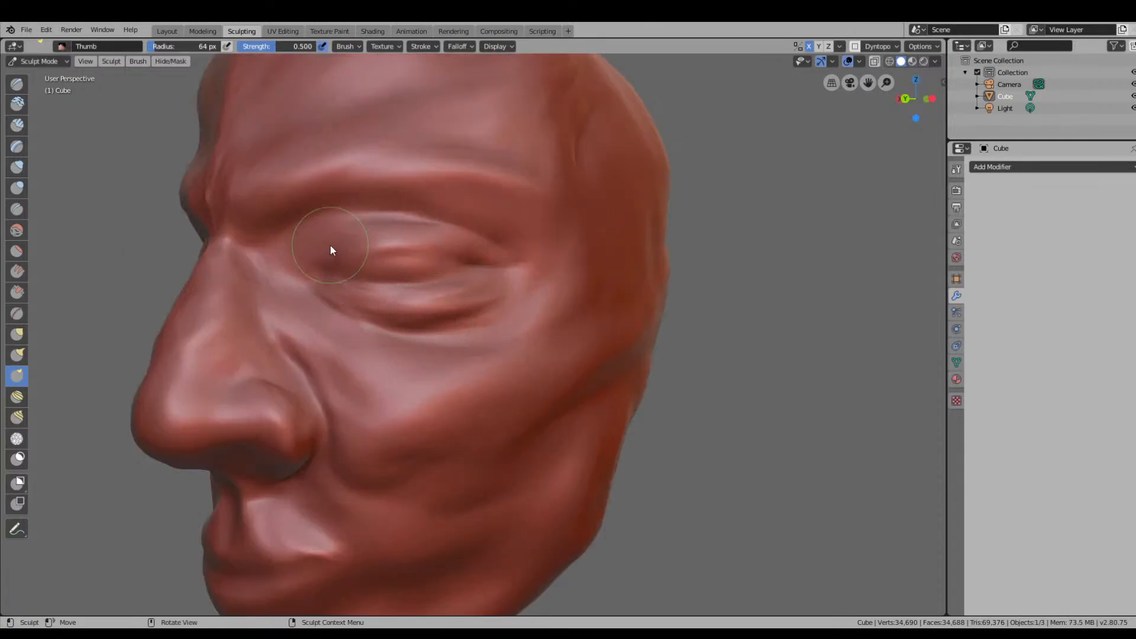
mouse_move(403, 260)
middle_mouse_down()
mouse_move(483, 279)
mouse_move(450, 281)
middle_mouse_up()
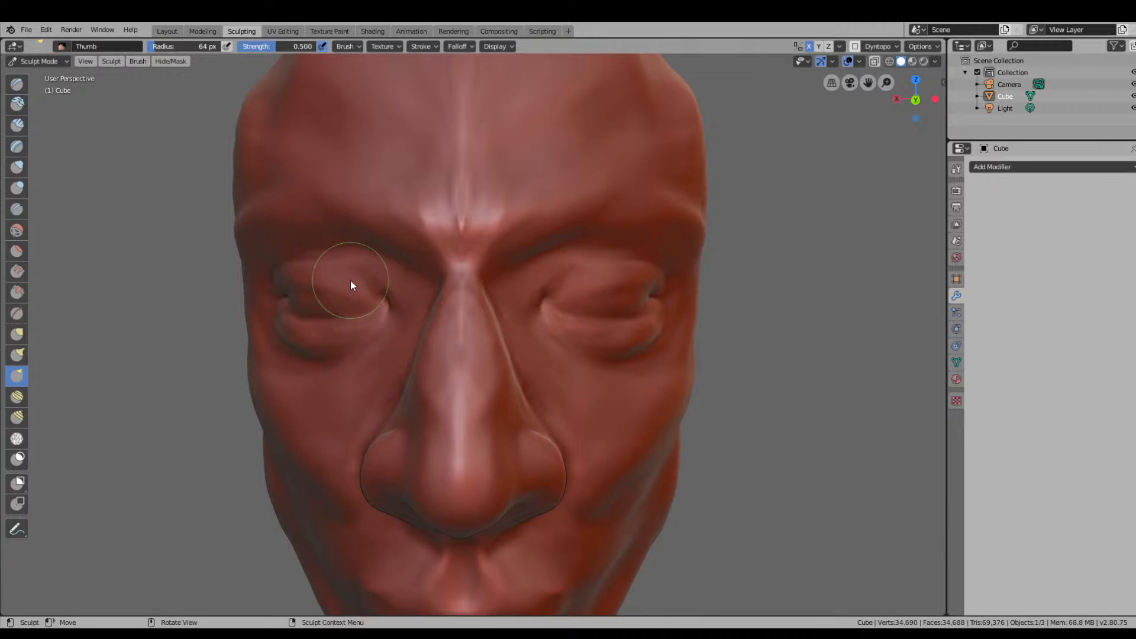
middle_click_drag(553, 320, 685, 349)
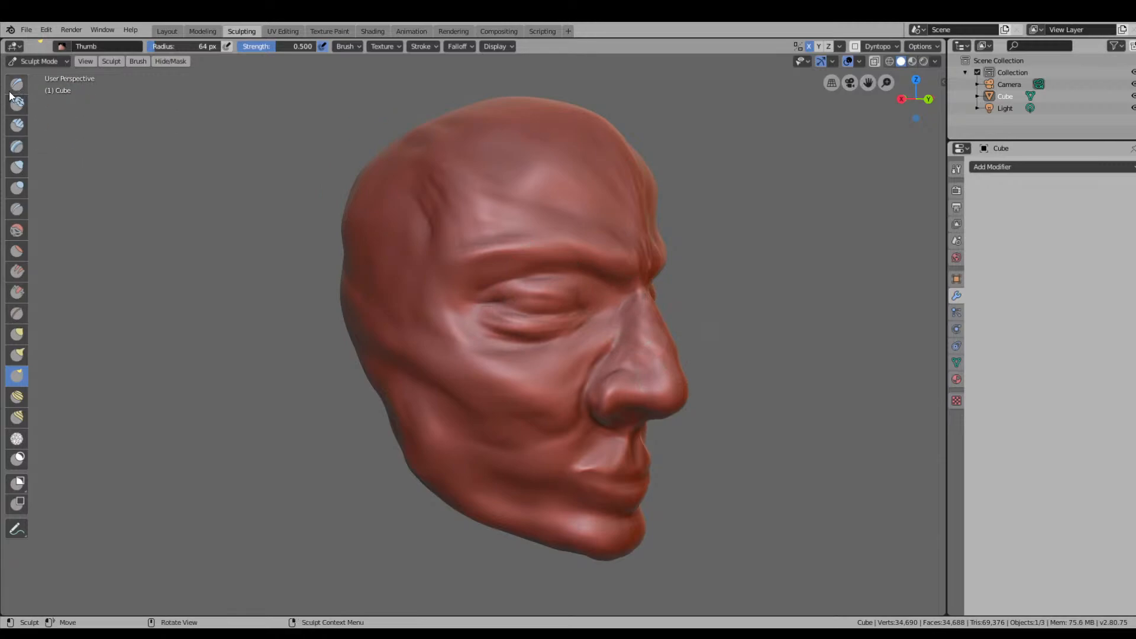
Reshape the upper eyelids and inner eye corners with the Grab brush at a radius of 64 px and strength 1.
key("x")
mouse_move(648, 323)
middle_mouse_down("alt")
mouse_move(535, 290)
mouse_move(546, 294)
middle_mouse_up("alt")
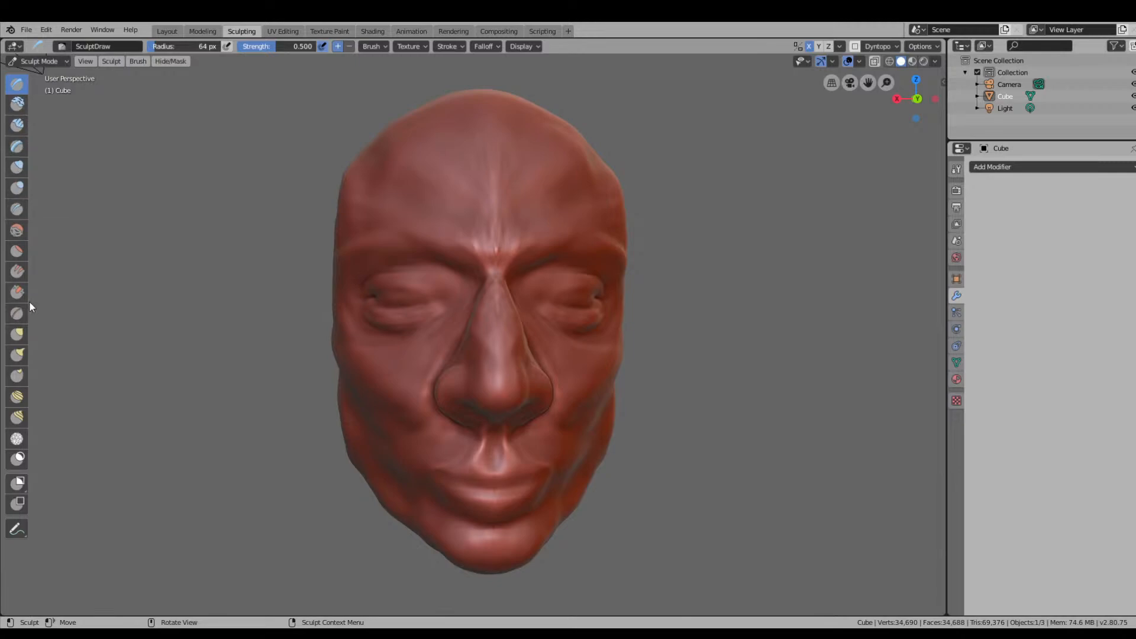
left_click(16, 335)
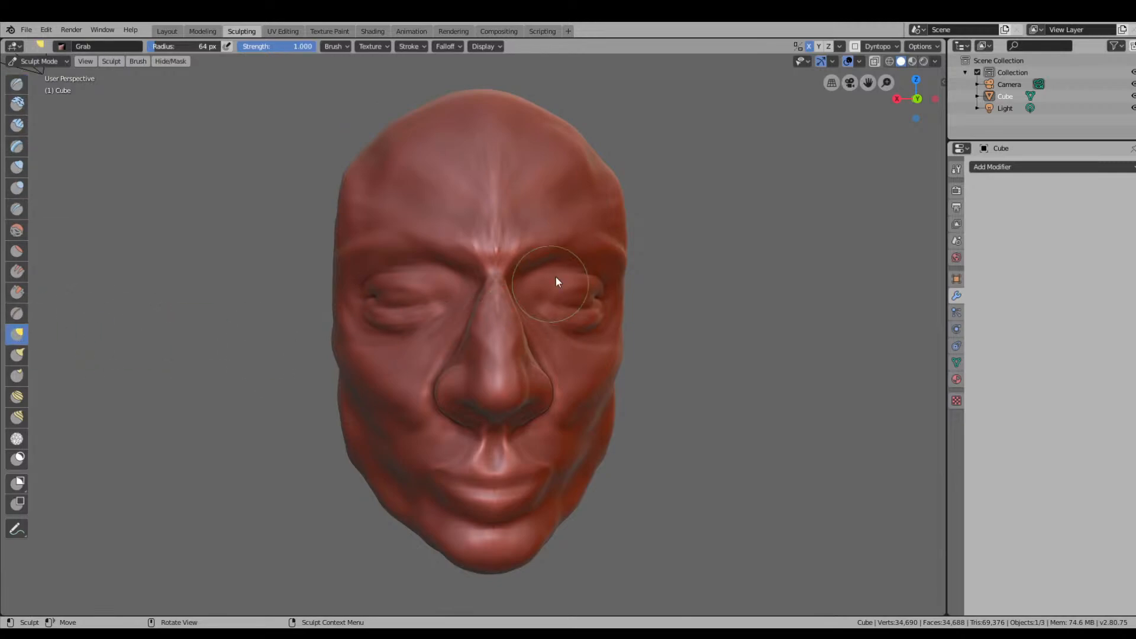
left_click_drag(541, 282, 538, 288)
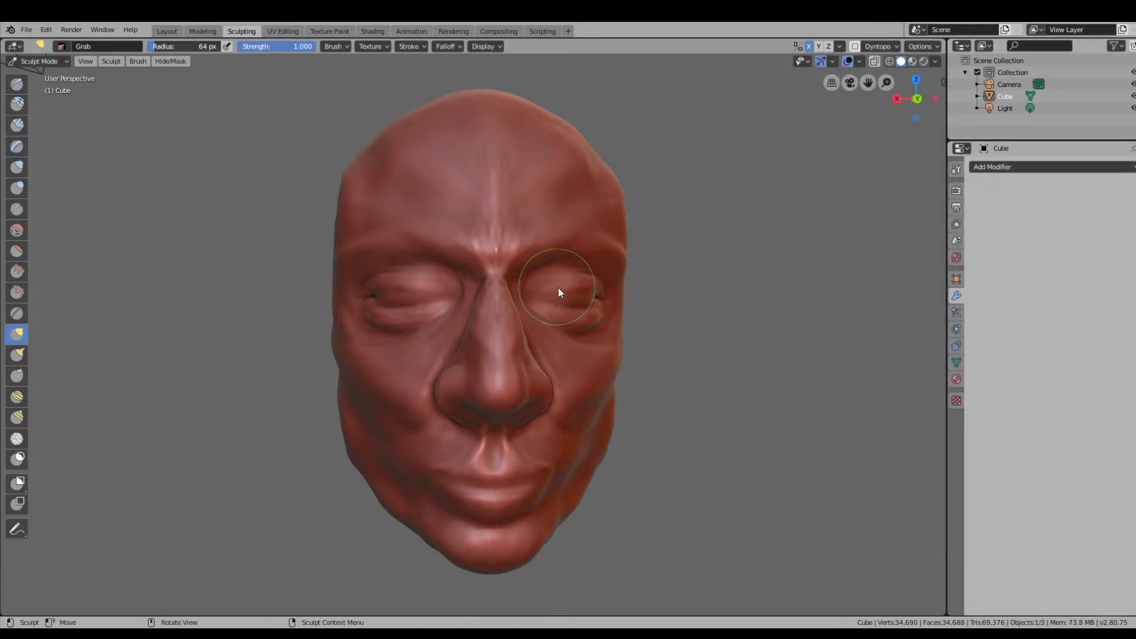
middle_click_drag(561, 289, 509, 290)
left_click_drag(472, 279, 484, 281)
mouse_move(500, 286)
middle_mouse_down()
mouse_move(448, 284)
mouse_move(376, 320)
mouse_move(367, 307)
middle_mouse_up()
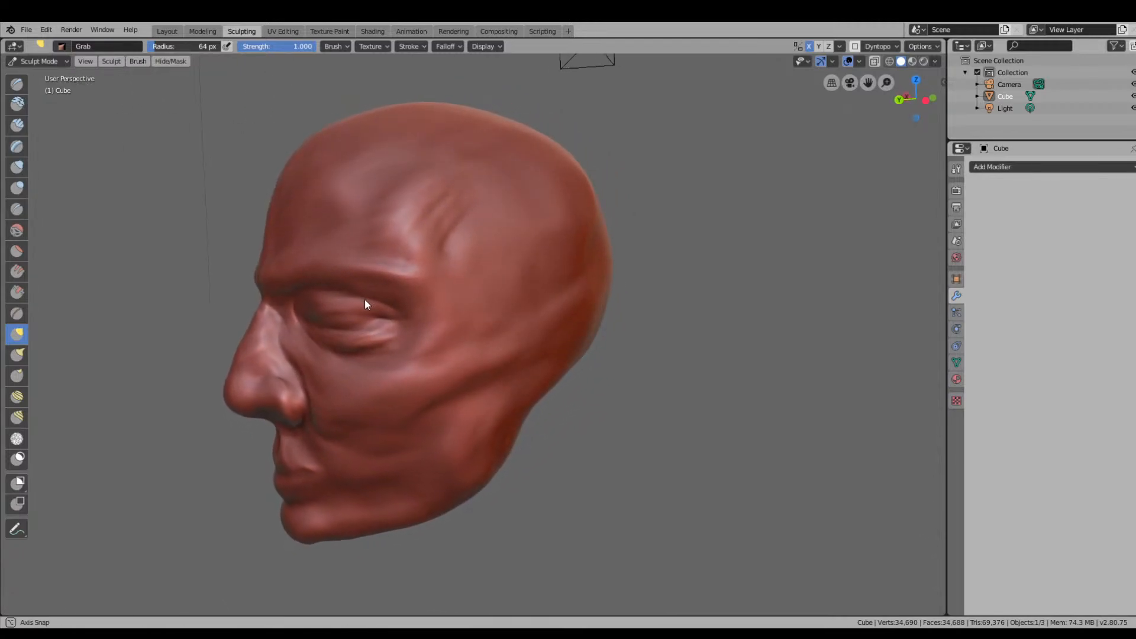
mouse_move(304, 285)
left_mouse_down()
mouse_move(301, 274)
mouse_move(298, 286)
left_mouse_up()
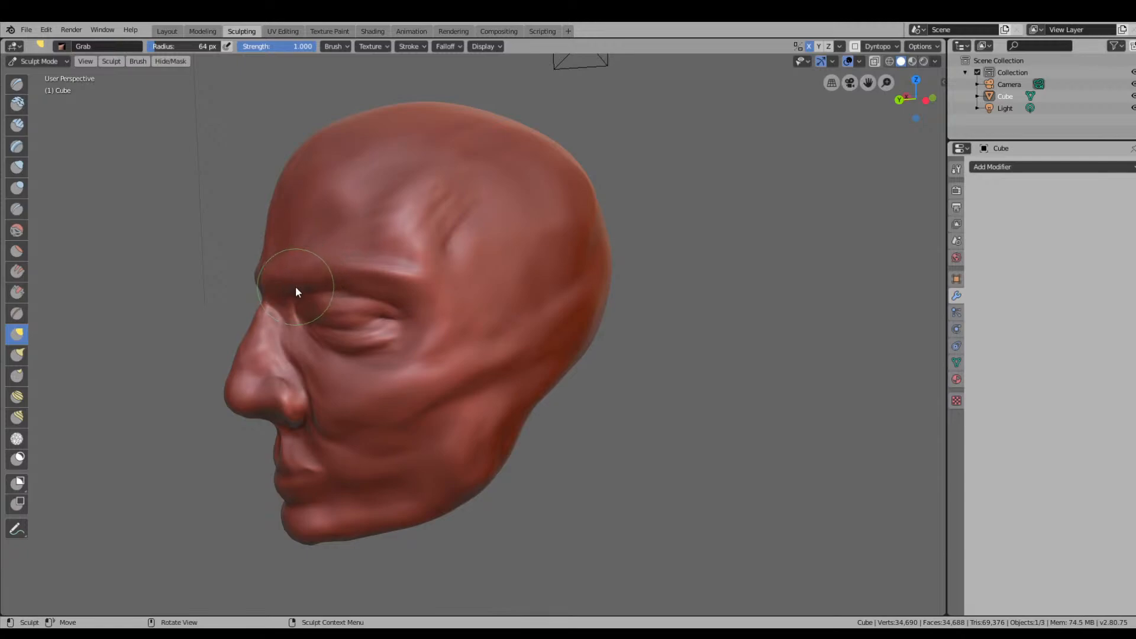
Try to reshape the eye area and the lips with the Grab brush at an enlarged radius of 86 px.
scroll(461, 288, "up", 3)
scroll(393, 326, "down", 2)
scroll(384, 322, "down", 2)
key("bracketright")
key("bracketright")
key("bracketright")
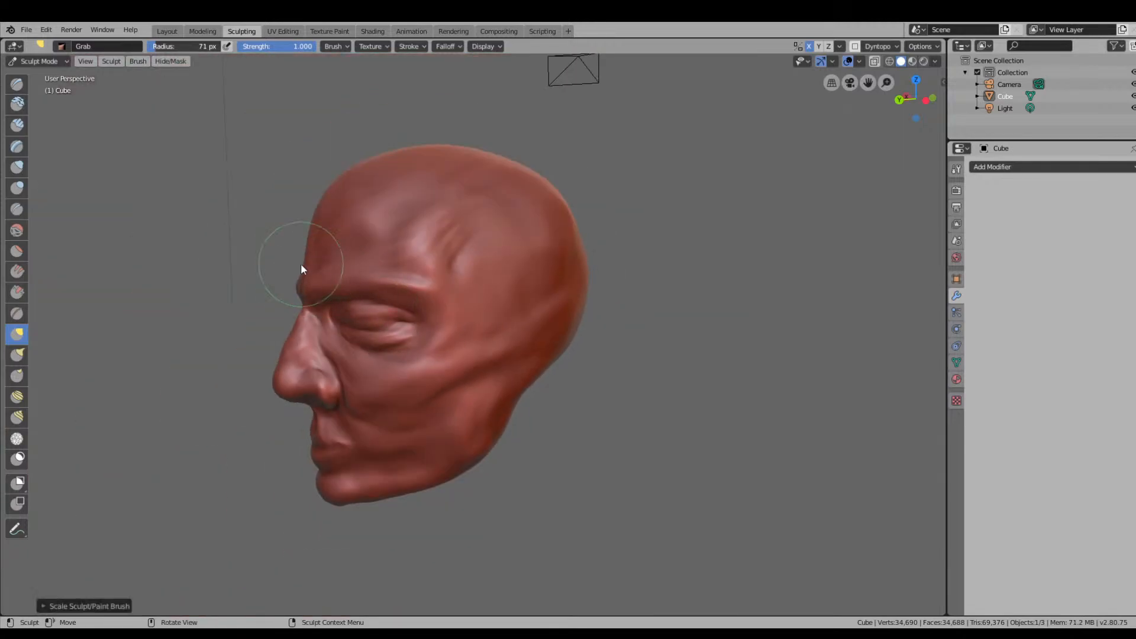
mouse_move(353, 287)
left_mouse_down()
mouse_move(400, 291)
mouse_move(375, 314)
mouse_move(413, 318)
left_mouse_up()
key("ctrl+z")
mouse_move(444, 327)
middle_mouse_down()
mouse_move(514, 339)
mouse_move(473, 379)
mouse_move(563, 438)
middle_mouse_up()
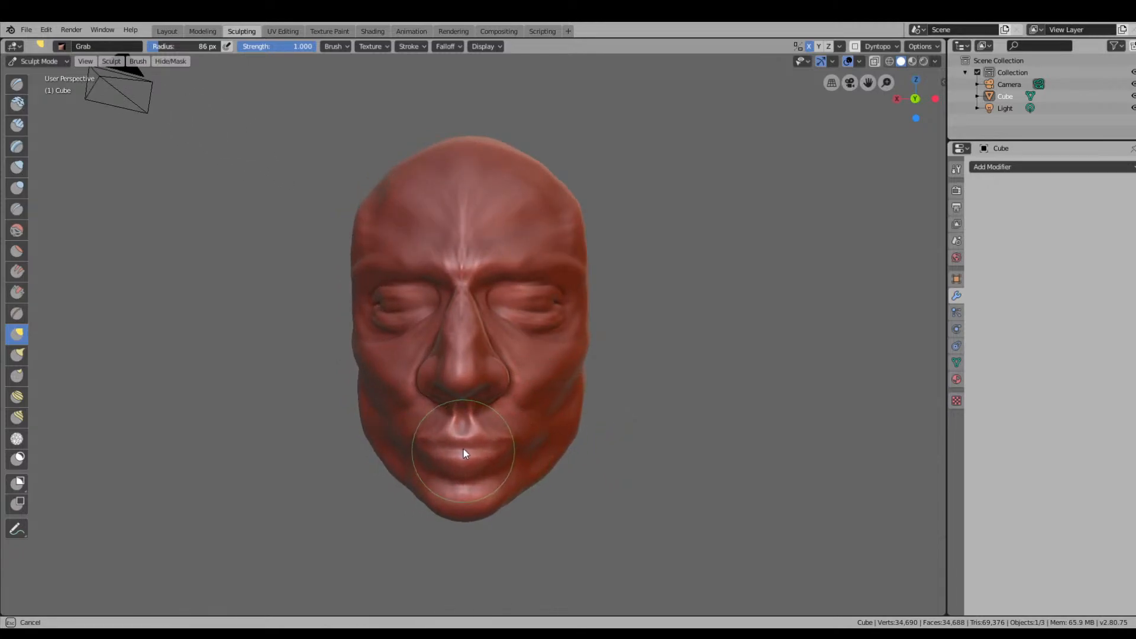
mouse_move(463, 449)
left_mouse_down()
mouse_move(416, 449)
mouse_move(482, 436)
left_mouse_up()
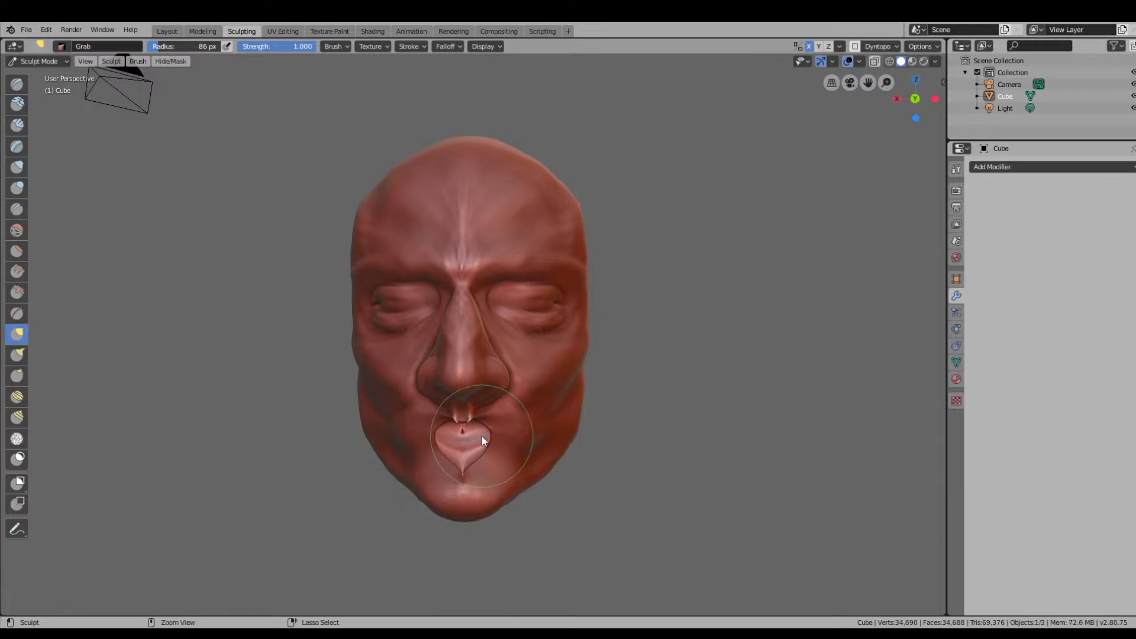
key("ctrl+z")
mouse_move(594, 434)
middle_mouse_down("ctrl")
mouse_move(700, 427)
mouse_move(649, 442)
mouse_move(579, 431)
middle_mouse_up("ctrl")
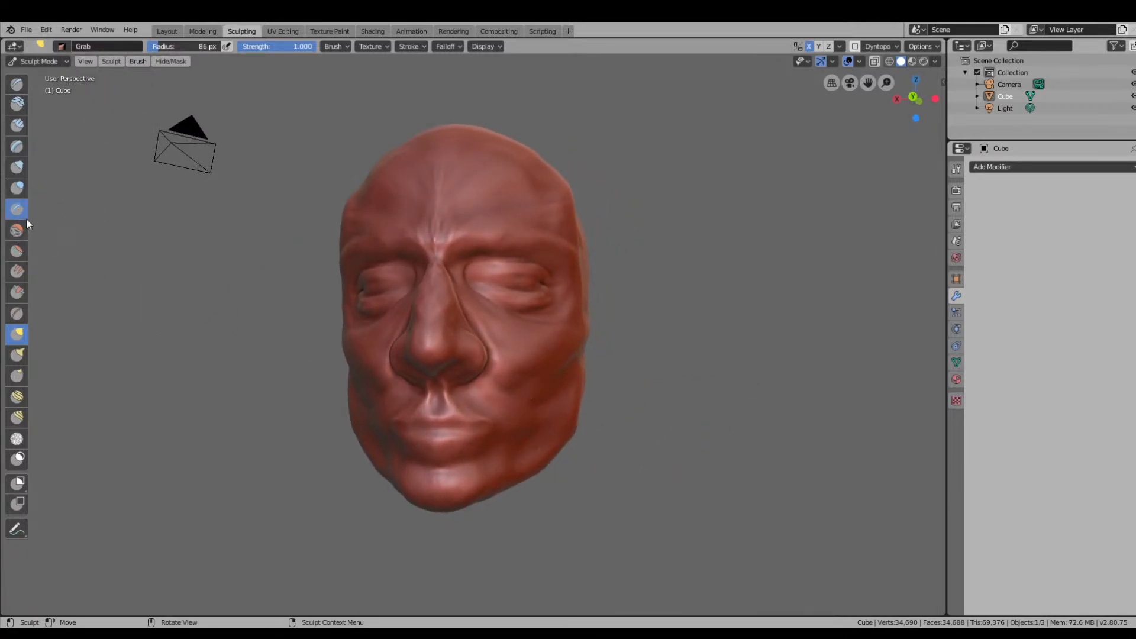
Soften the mouth, cheeks and eye area with the Smooth brush at a radius of 86 px and strength 0.153.
left_click(17, 230)
mouse_move(417, 445)
left_mouse_down()
mouse_move(500, 427)
mouse_move(385, 417)
mouse_move(480, 441)
mouse_move(477, 386)
mouse_move(446, 287)
mouse_move(520, 385)
mouse_move(493, 268)
mouse_move(569, 310)
left_mouse_up()
middle_click_drag(569, 309, 427, 337)
mouse_move(332, 386)
left_mouse_down()
mouse_move(355, 401)
mouse_move(432, 335)
mouse_move(474, 336)
left_mouse_up()
middle_click_drag(861, 335, 586, 318)
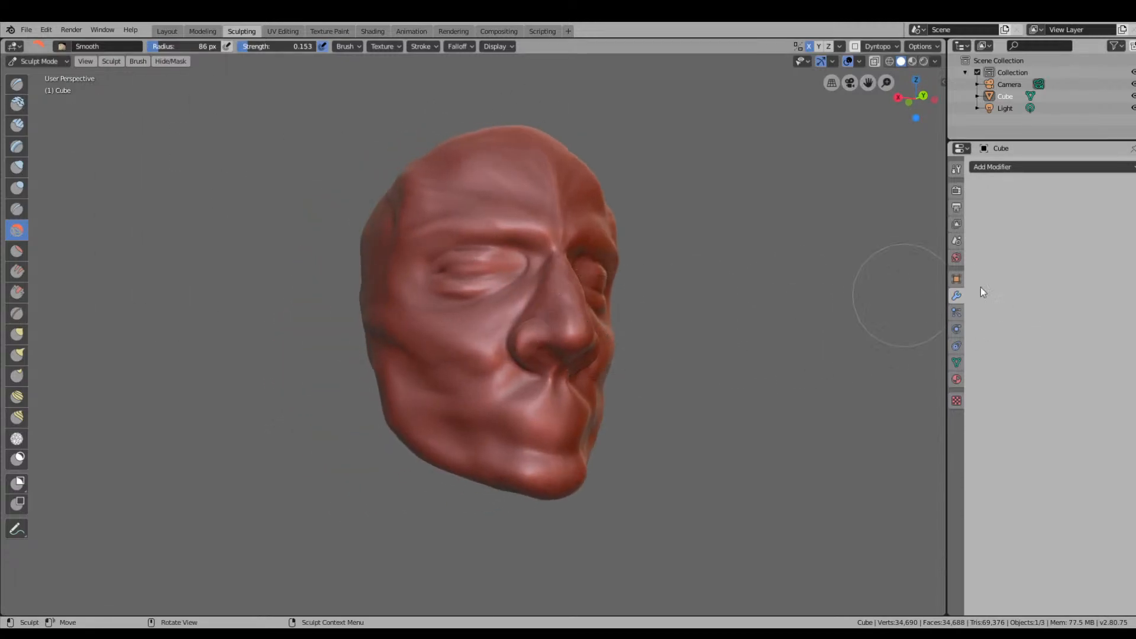
left_click(957, 278)
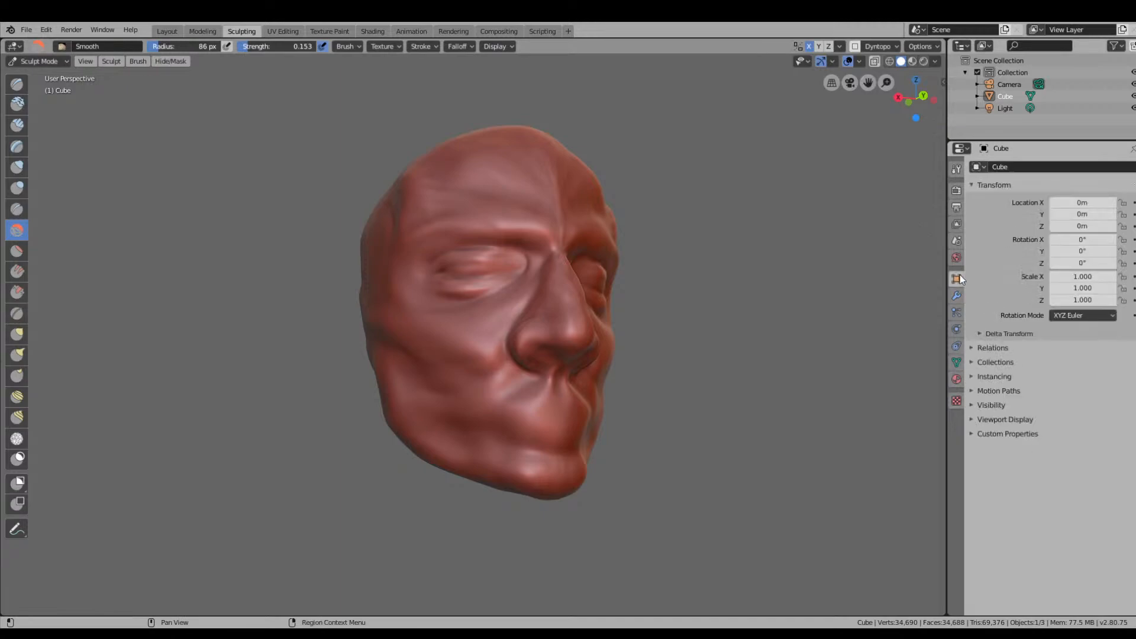
left_click(958, 298)
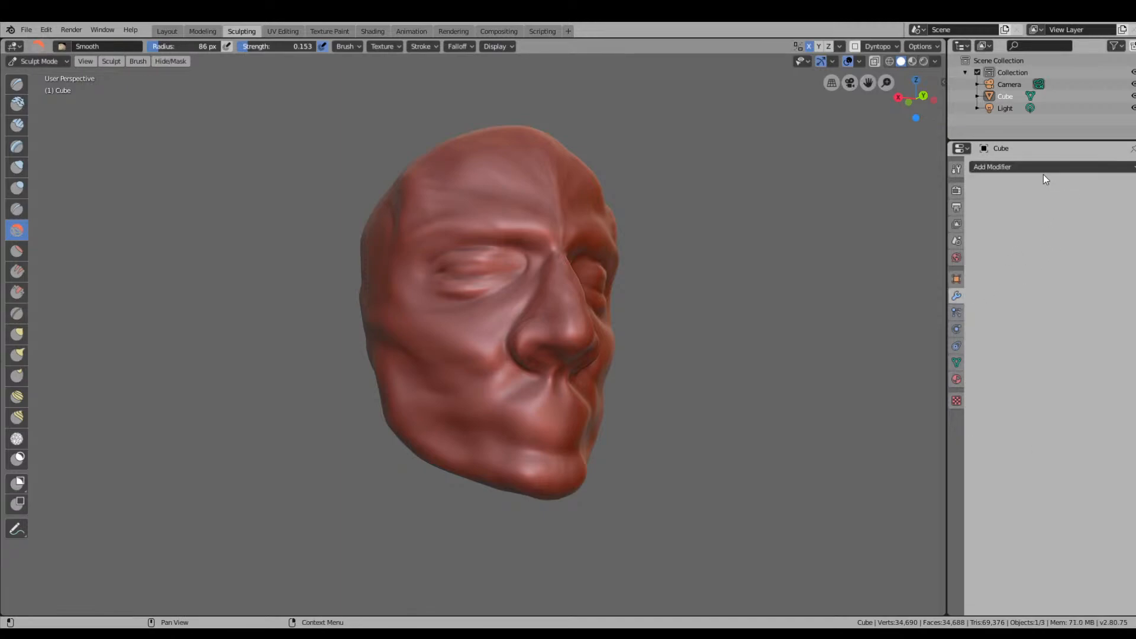
left_click(1043, 174)
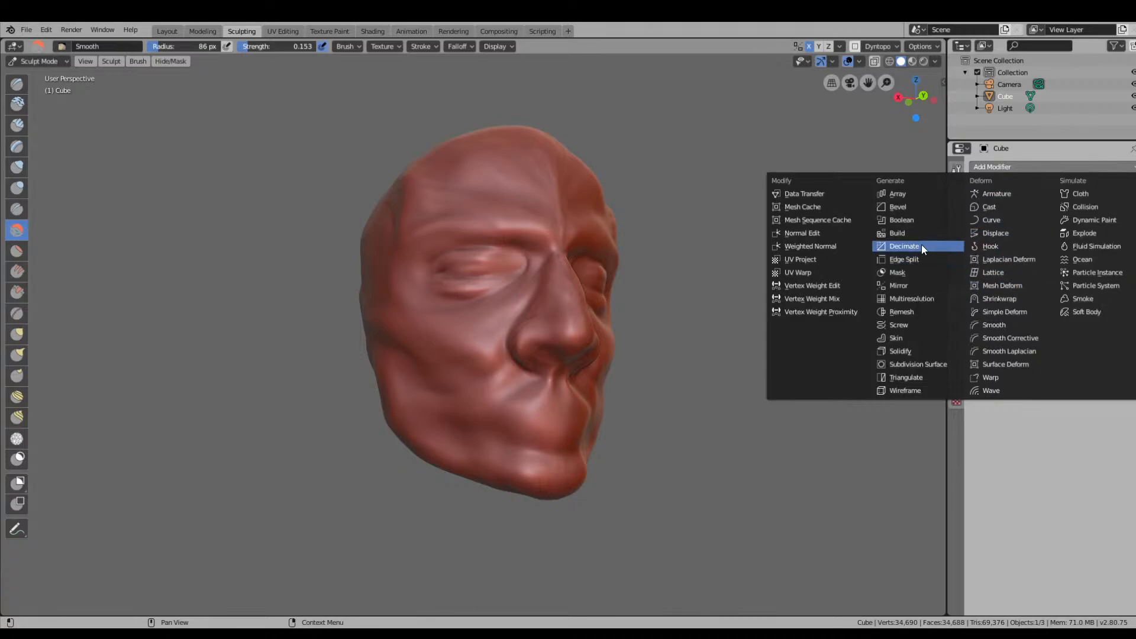
left_click(902, 246)
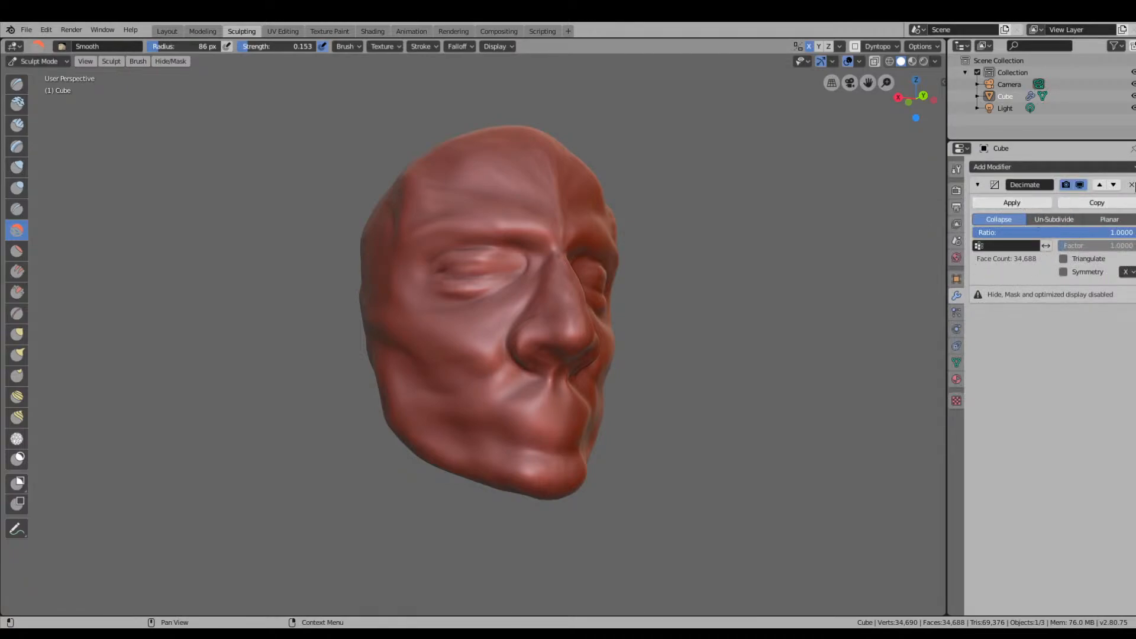
left_click(1132, 184)
Add a Remesh modifier to the head and set its scale to 0.871.
left_click(1010, 168)
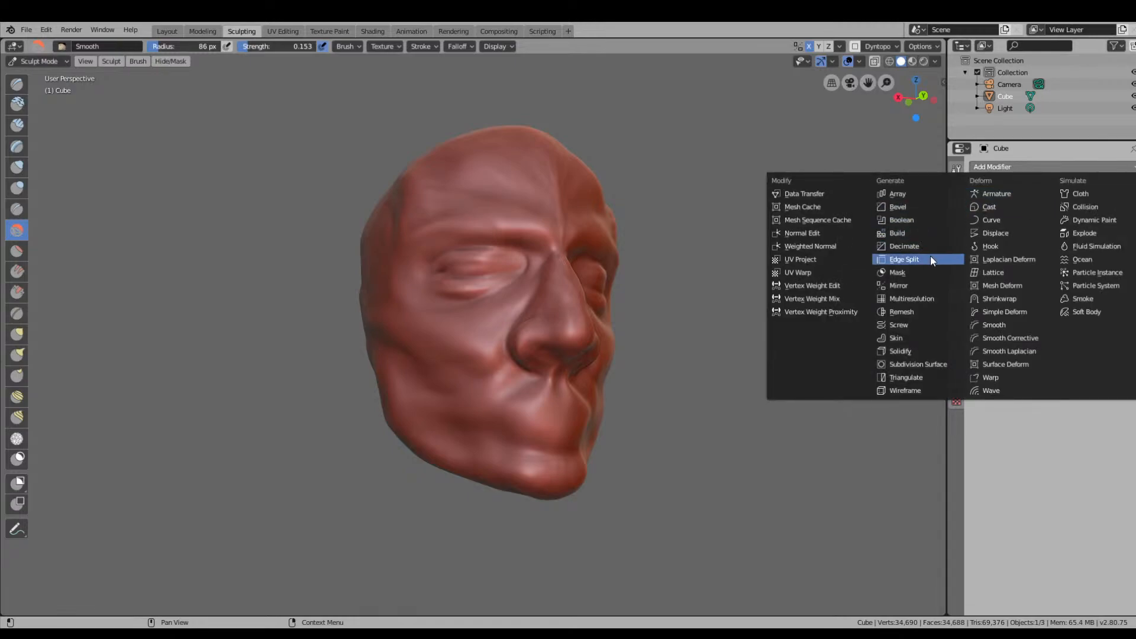
left_click(927, 311)
middle_click_drag(927, 311, 748, 362)
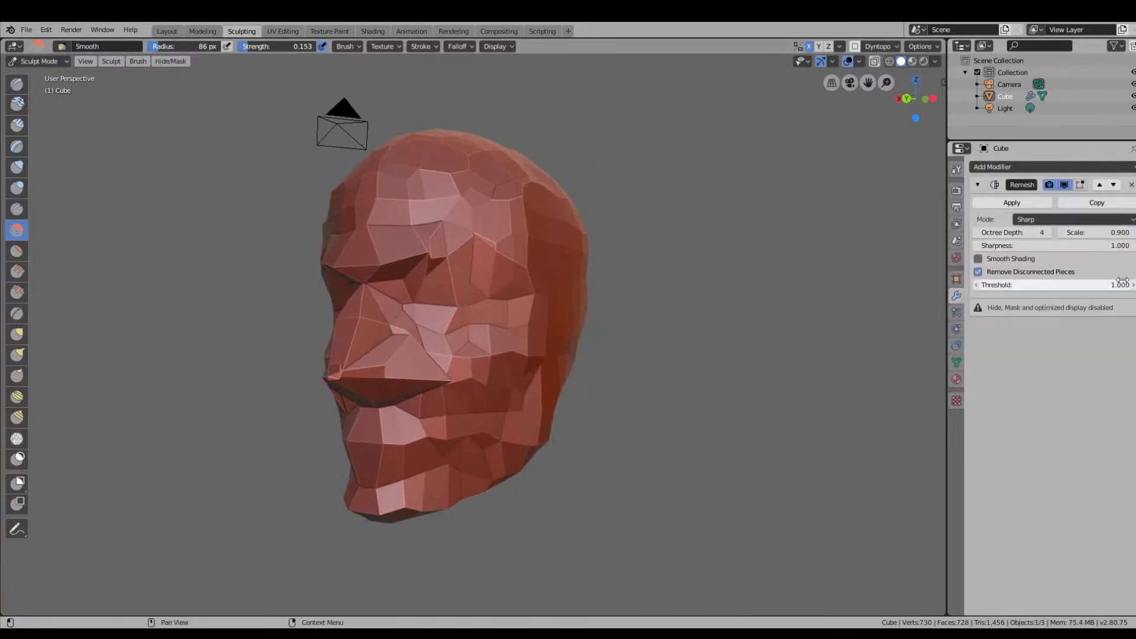
left_click_drag(1093, 236, 1084, 237)
Compare the Blocks and Sharp modes of the Remesh modifier and set its mode to Smooth.
left_click(1067, 219)
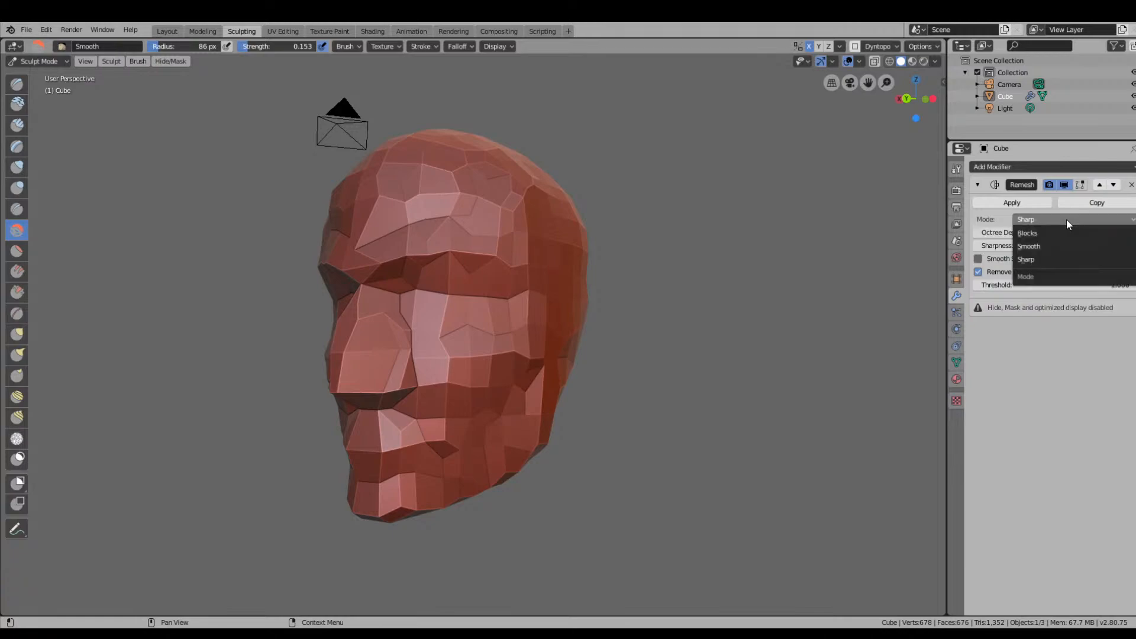
left_click(1053, 234)
middle_click_drag(681, 260, 923, 266)
left_click(1060, 220)
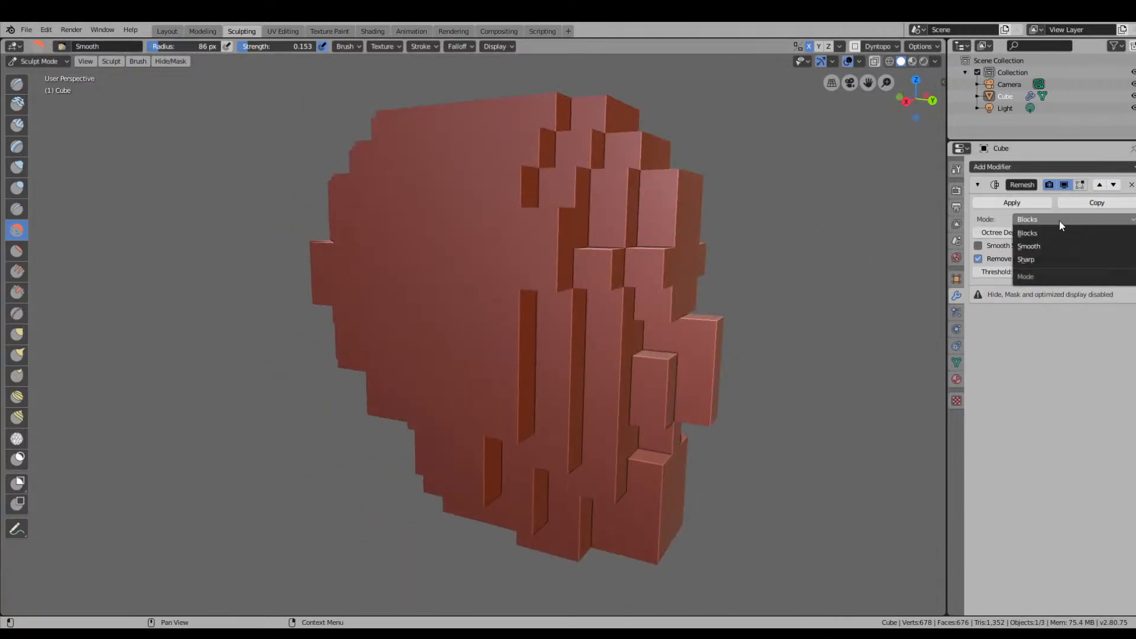
left_click(1043, 258)
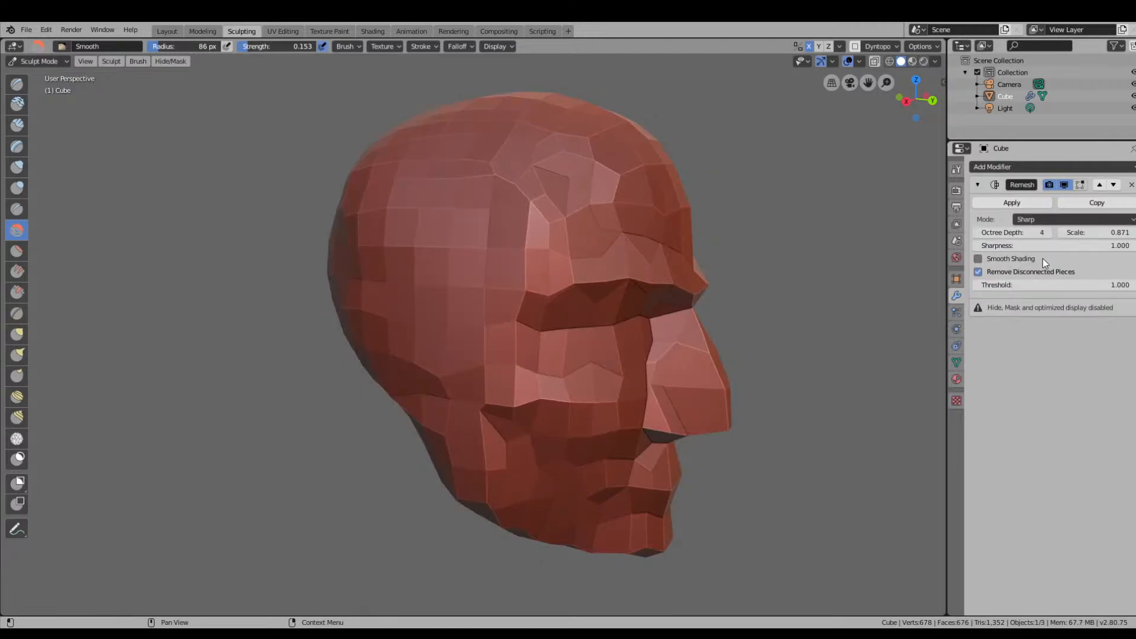
middle_click_drag(891, 274, 701, 283)
left_click(1045, 219)
left_click(1033, 246)
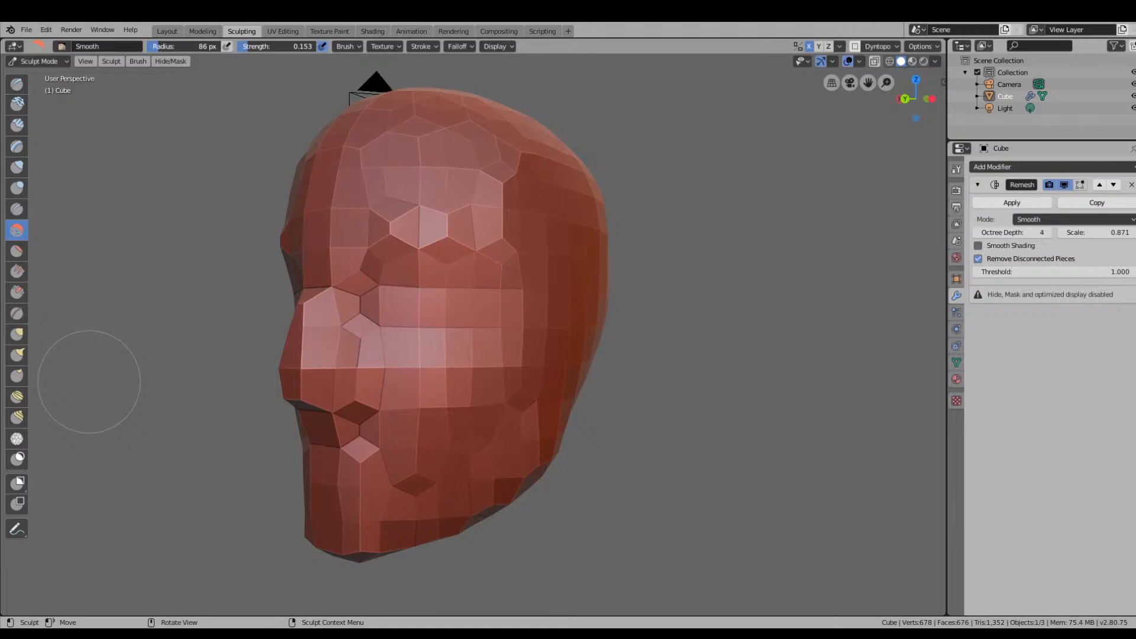
Lower the Remesh modifier's octree depth to 1.
middle_click_drag(647, 381, 721, 388)
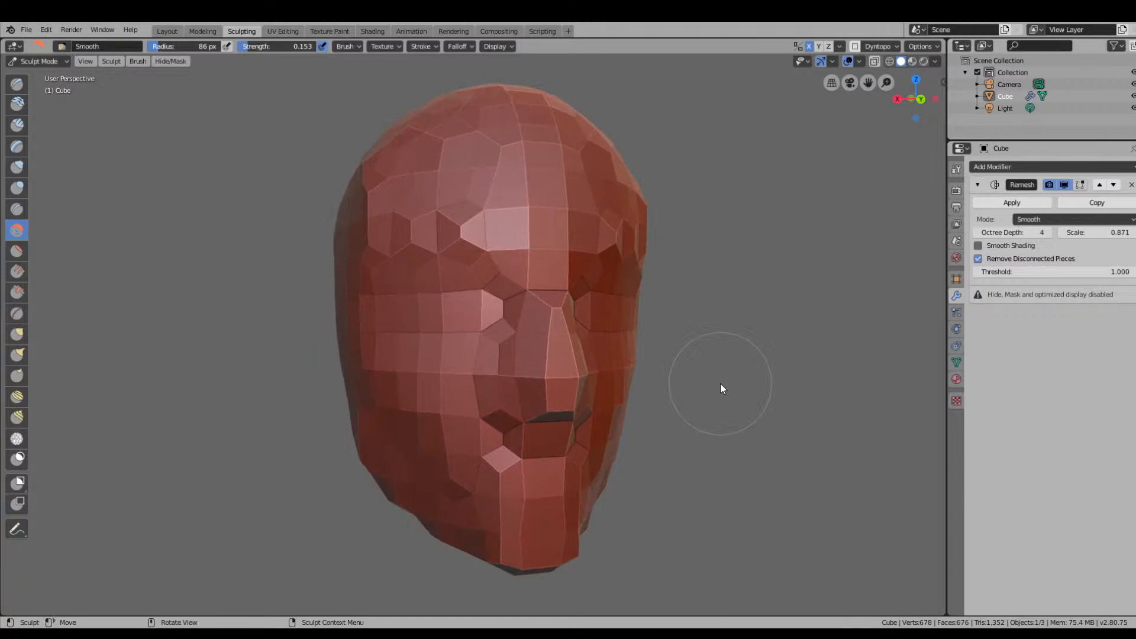
middle_click_drag(851, 304, 675, 302)
left_click(1031, 233)
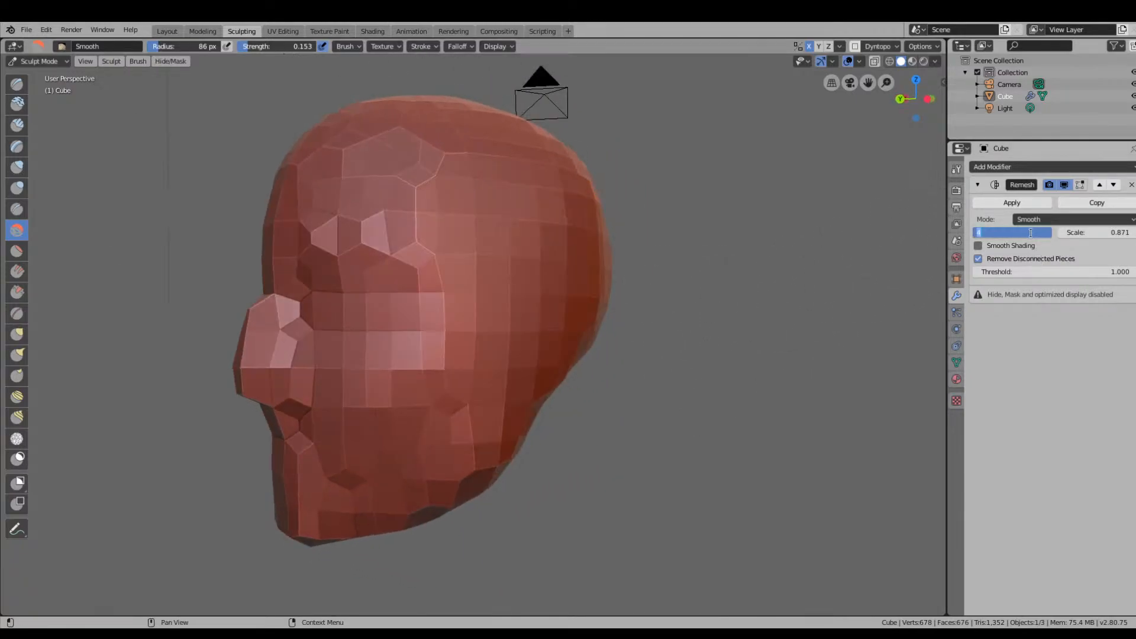
left_click(996, 332)
left_click_drag(1040, 234, 1012, 235)
middle_click_drag(649, 317, 841, 266)
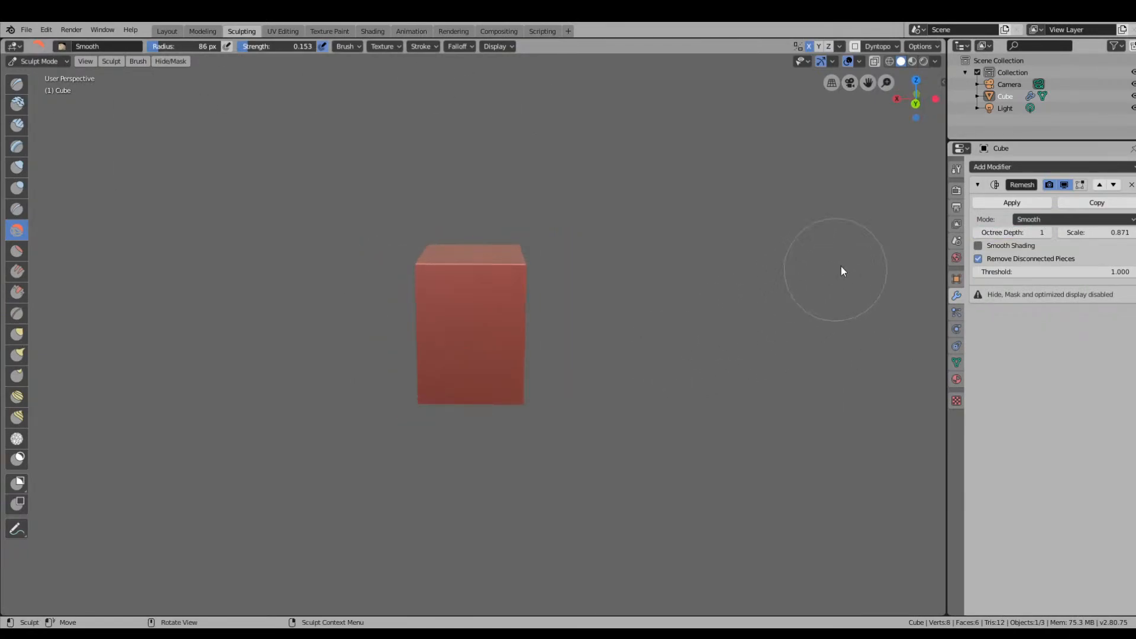
Raise the Remesh modifier's octree depth step by step to 5, checking the head's shape at each level.
left_click(1047, 232)
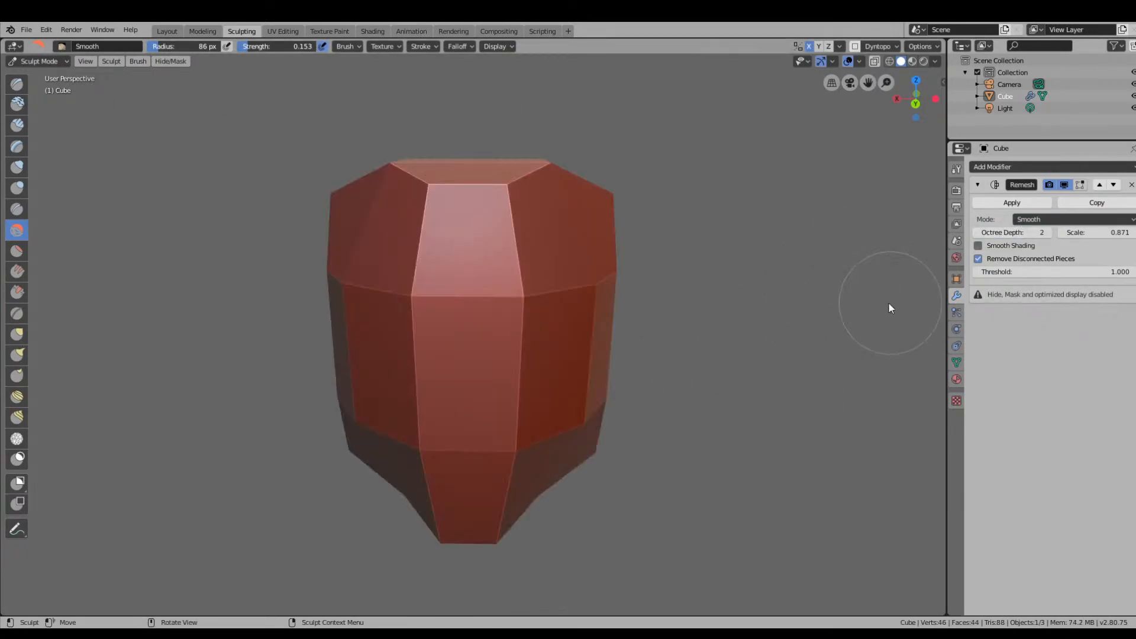
middle_click_drag(889, 303, 794, 305)
left_click(1046, 233)
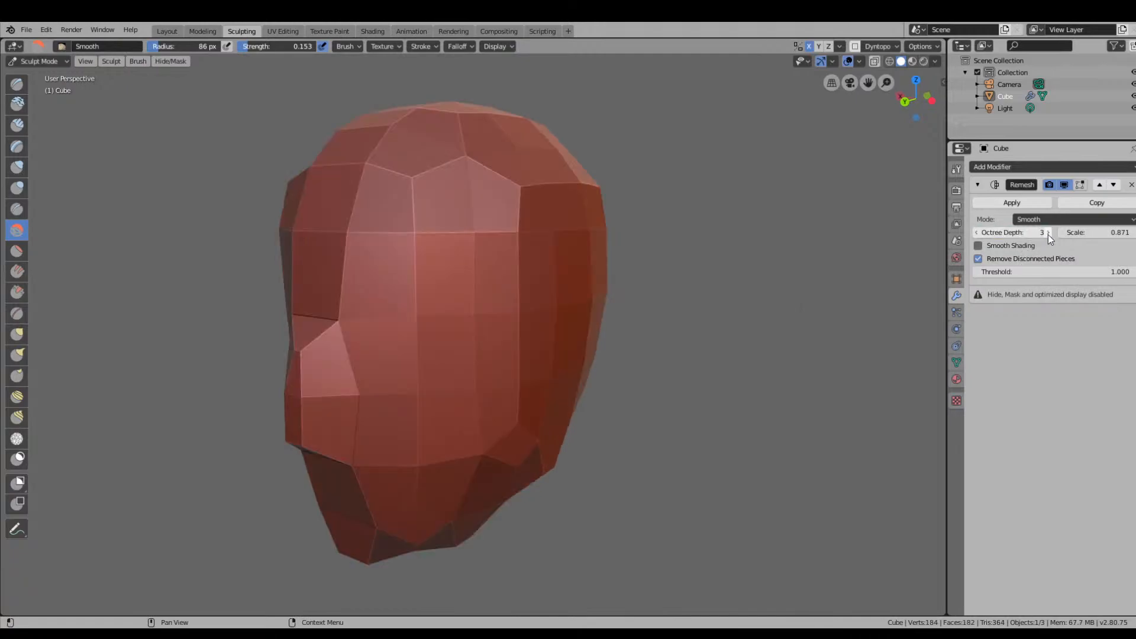
mouse_move(672, 327)
middle_mouse_down()
mouse_move(840, 282)
mouse_move(746, 340)
mouse_move(659, 320)
middle_mouse_up()
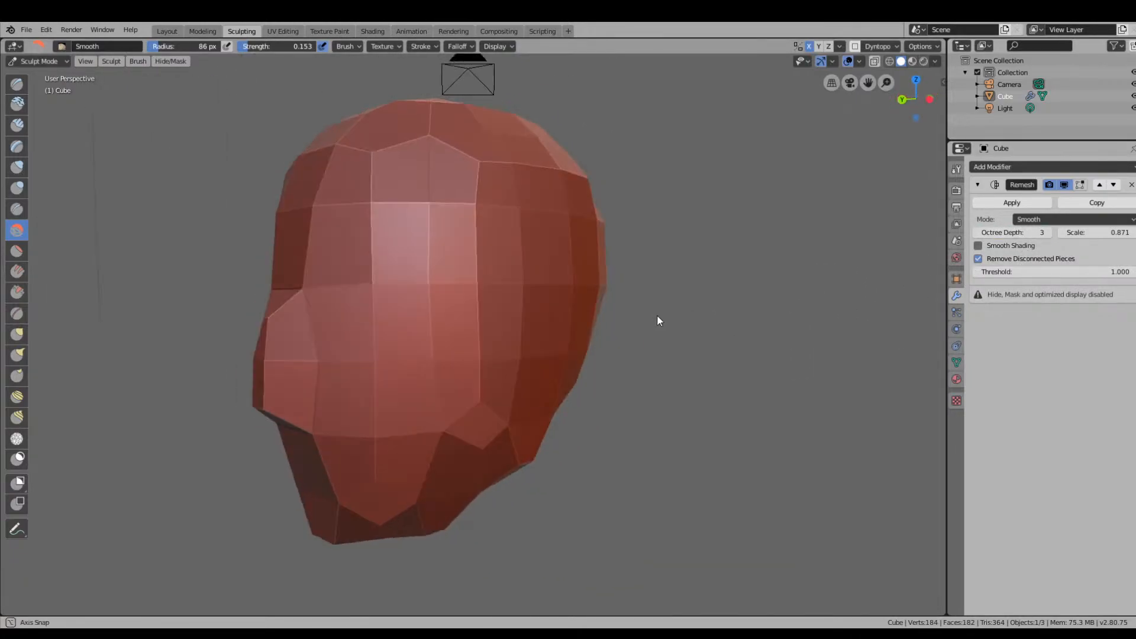
left_click(1047, 232)
middle_click_drag(867, 282, 598, 313)
left_click(1046, 232)
Preview smooth shading on the remeshed head, turn it off again, and set the modifier's scale to 0.5.
left_click(979, 246)
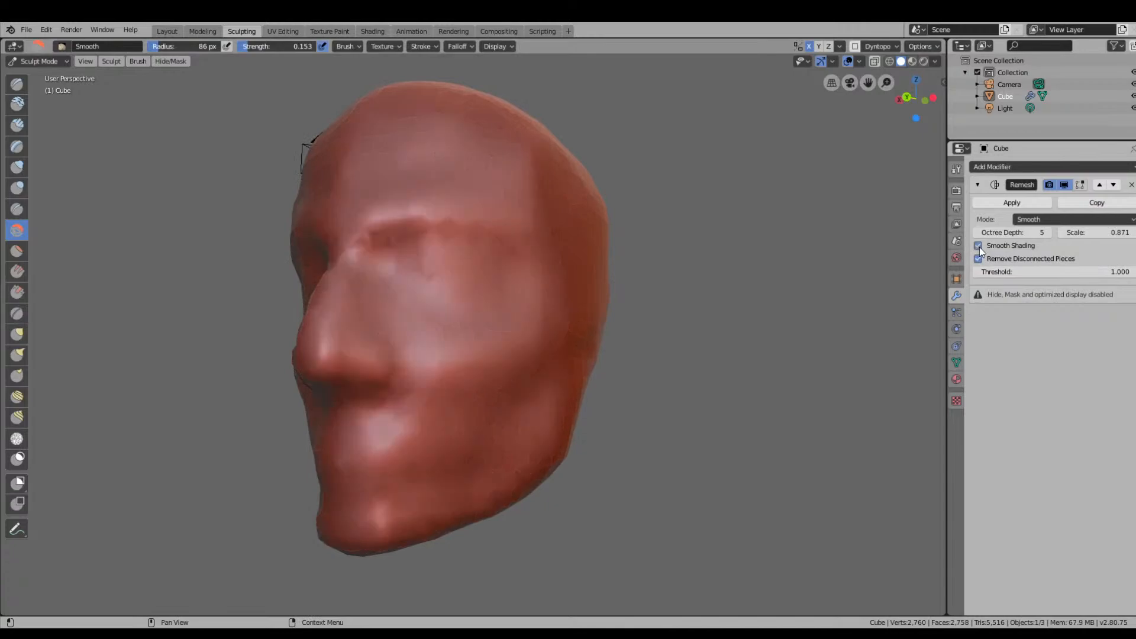
left_click(979, 246)
left_click_drag(1102, 239, 1082, 234)
left_click(1098, 231)
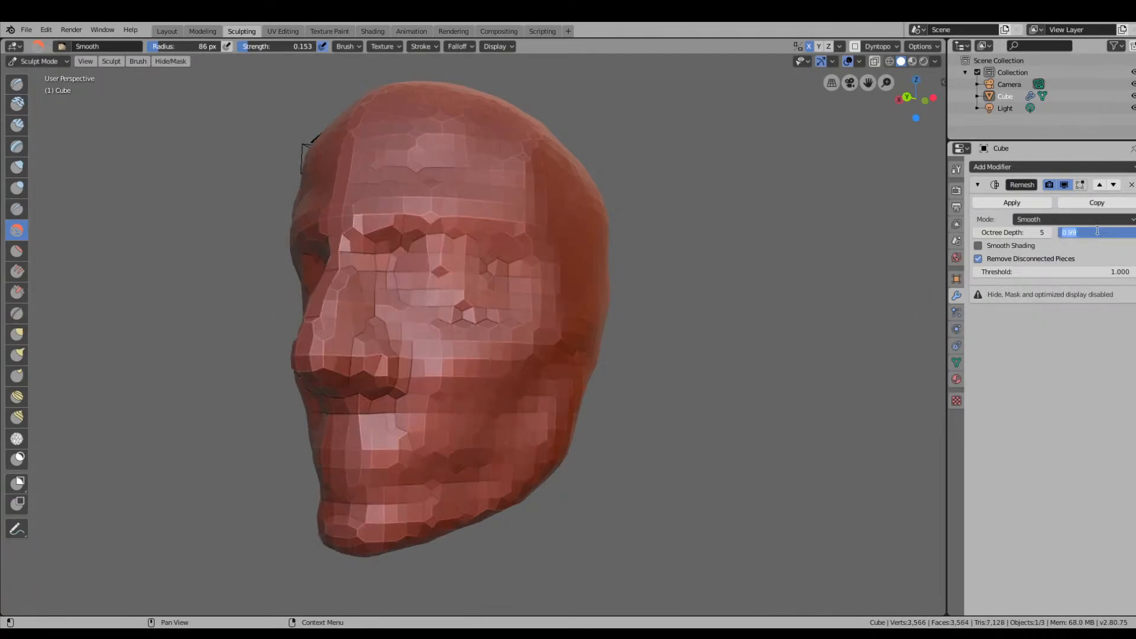
type("0.5")
key("Return")
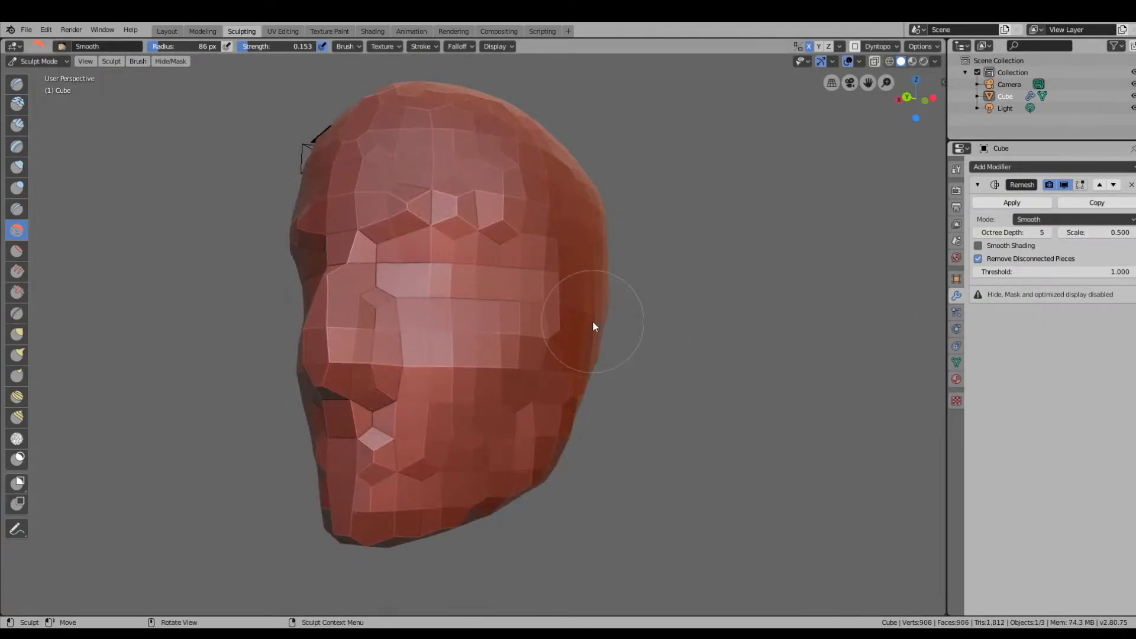
mouse_move(592, 321)
middle_mouse_down()
mouse_move(533, 340)
mouse_move(687, 355)
mouse_move(871, 339)
mouse_move(687, 352)
mouse_move(746, 389)
middle_mouse_up()
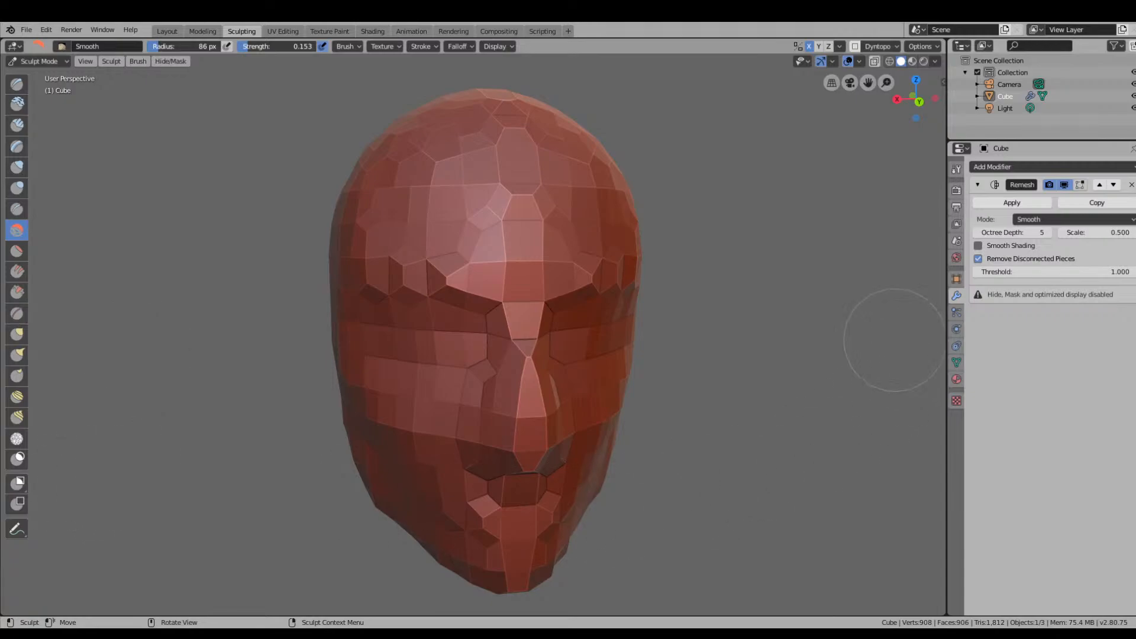
Toggle Smooth Shading and Remove Disconnected Pieces to compare their effect, and set the Remesh threshold to 1.
left_click(979, 245)
left_click(979, 245)
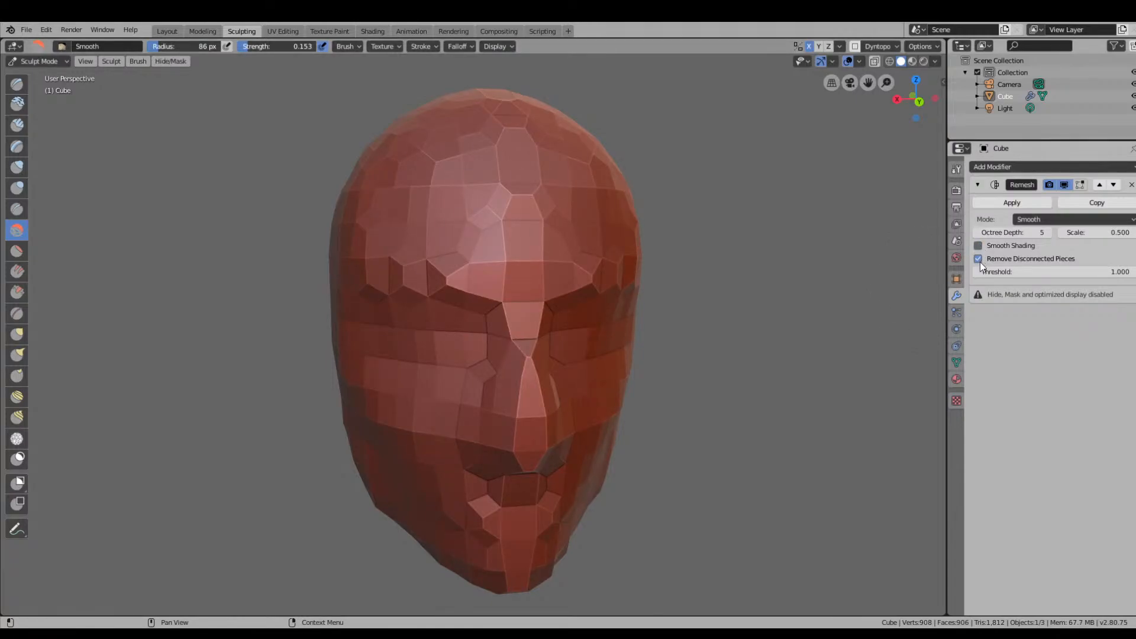
left_click(979, 260)
left_click(979, 259)
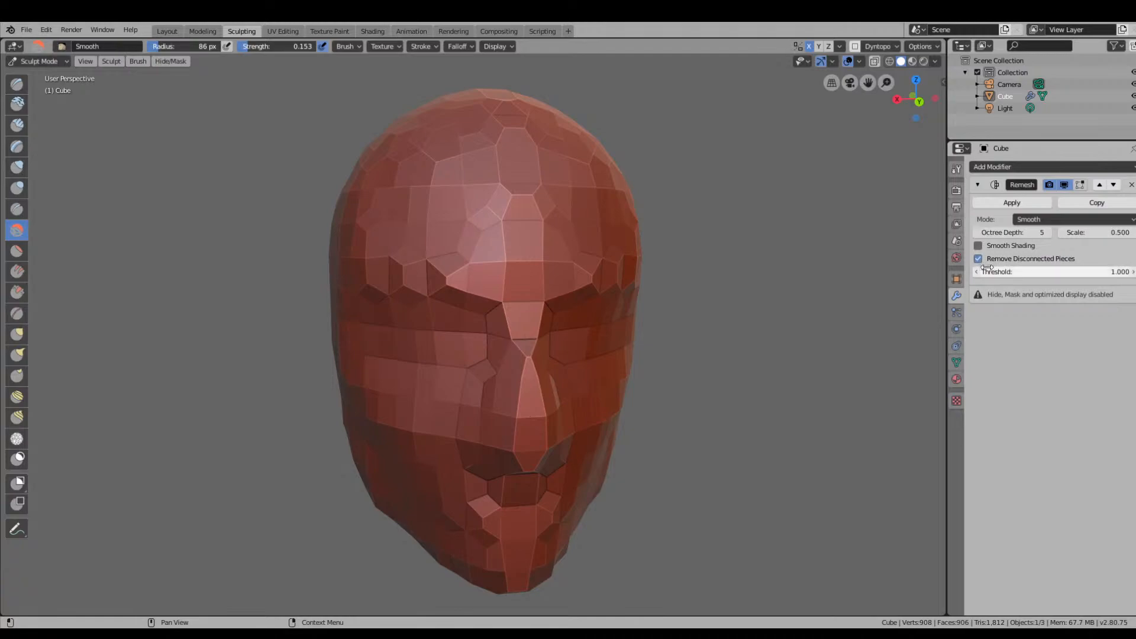
left_click(1122, 272)
type("1")
key("Return")
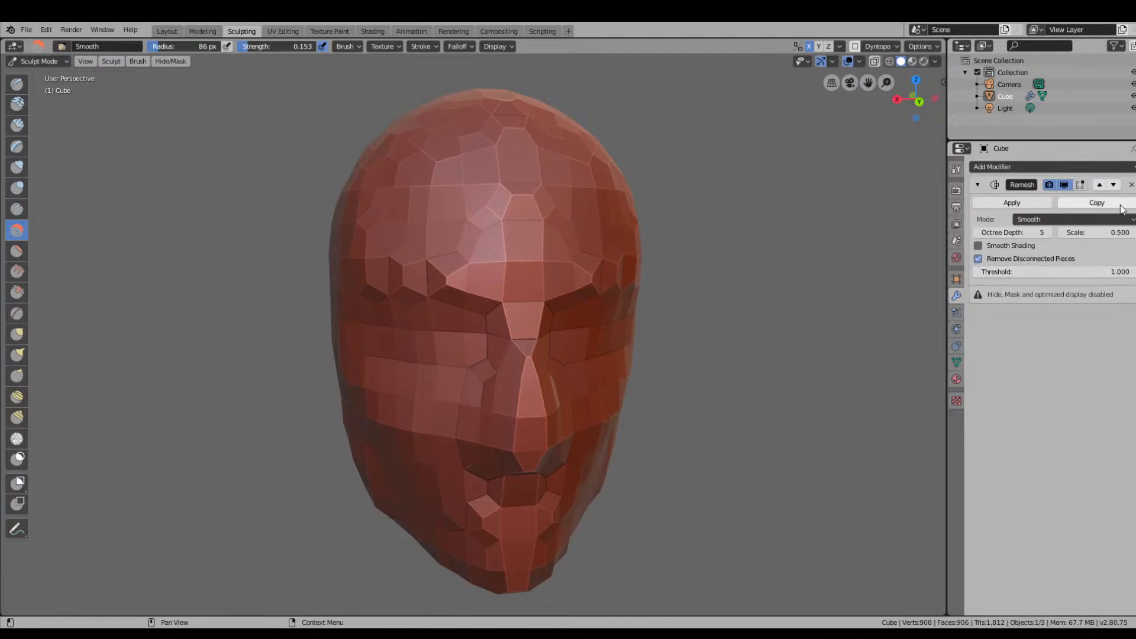
Switch the Remesh mode to Sharp and examine the faceted eye and nose area up close.
left_click(1089, 220)
left_click(1090, 222)
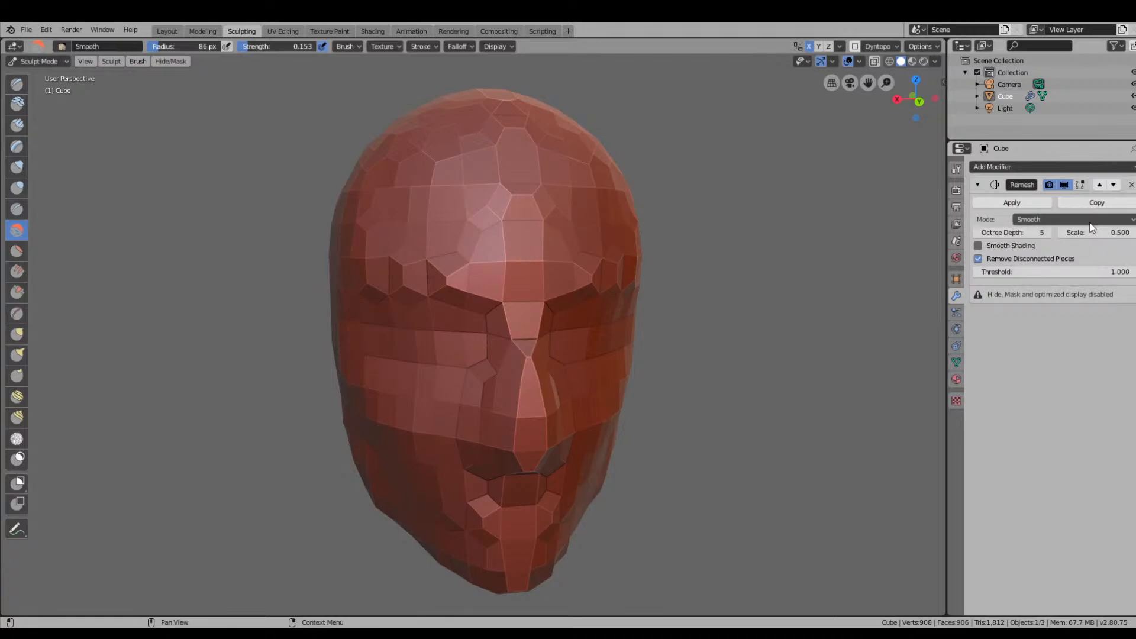
left_click(1089, 221)
left_click(1056, 264)
middle_click_drag(734, 322, 638, 355)
scroll(586, 357, "up", 2)
scroll(568, 314, "up", 1)
scroll(535, 293, "up", 2)
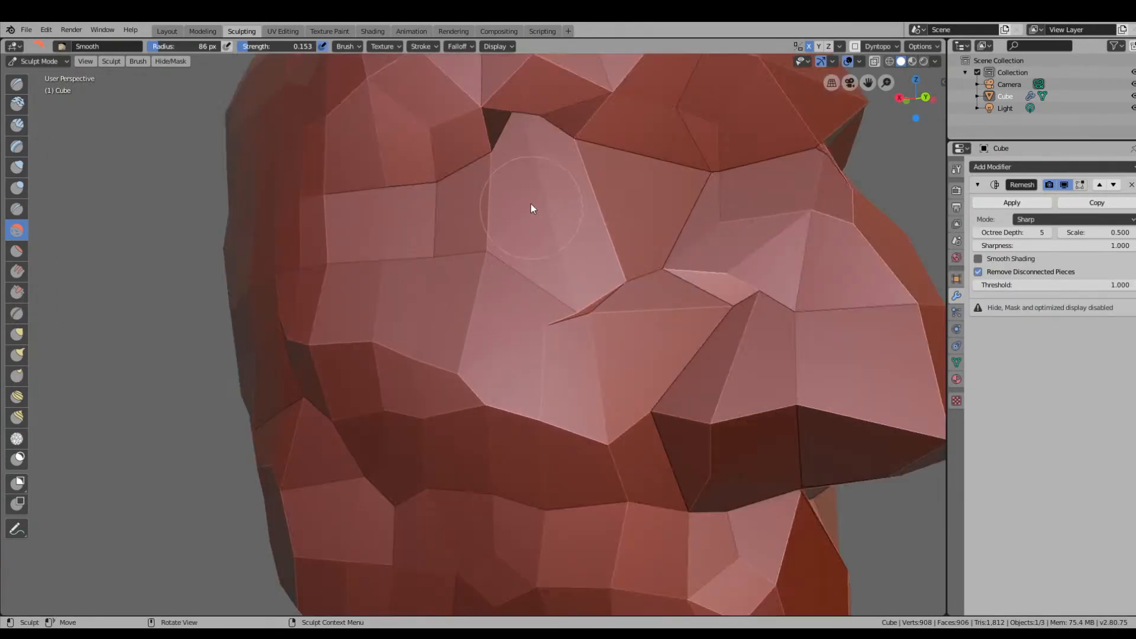
middle_click_drag(527, 178, 444, 166)
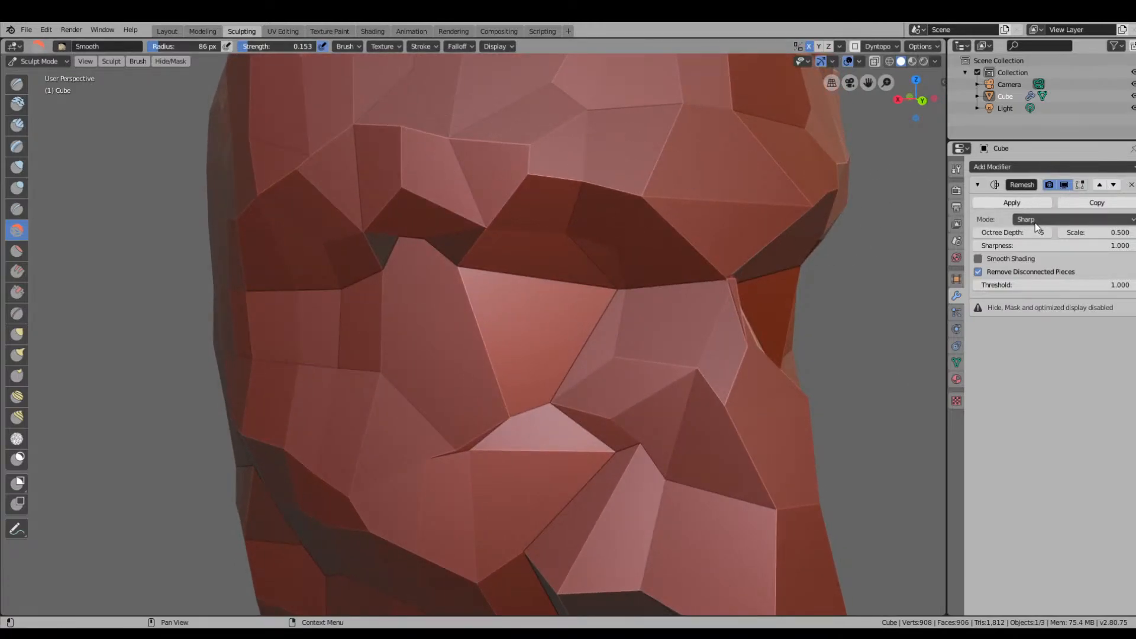
Lower the Remesh modifier's octree depth to 4 in Sharp mode and check the whole head.
left_click(1053, 234)
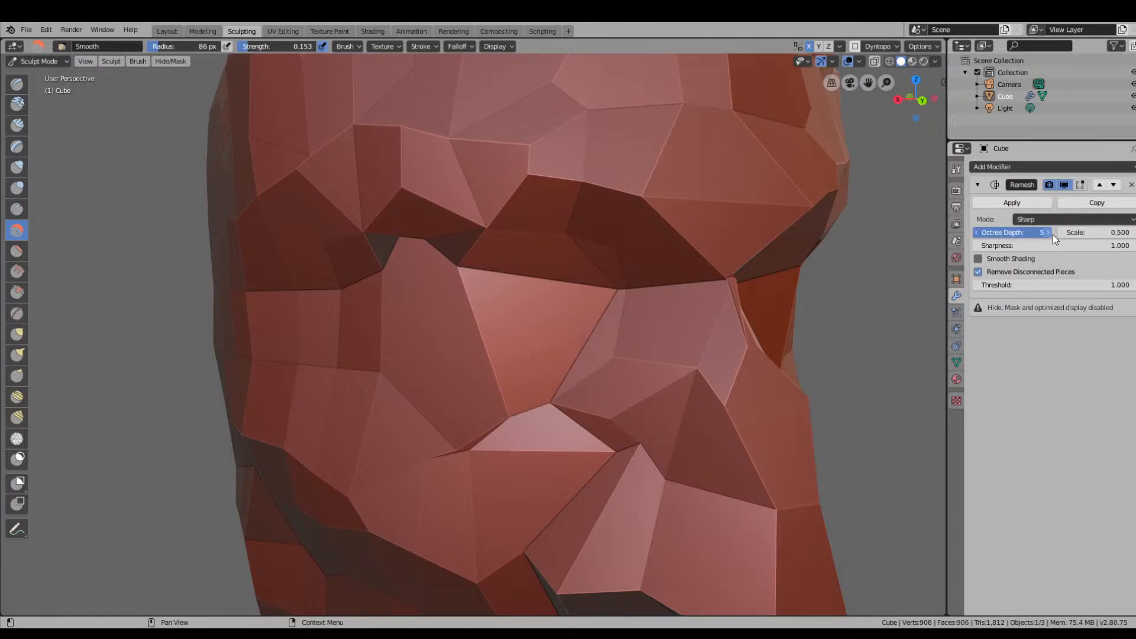
left_click(977, 233)
left_click(977, 232)
scroll(828, 257, "down", 5)
middle_click_drag(702, 279, 606, 277)
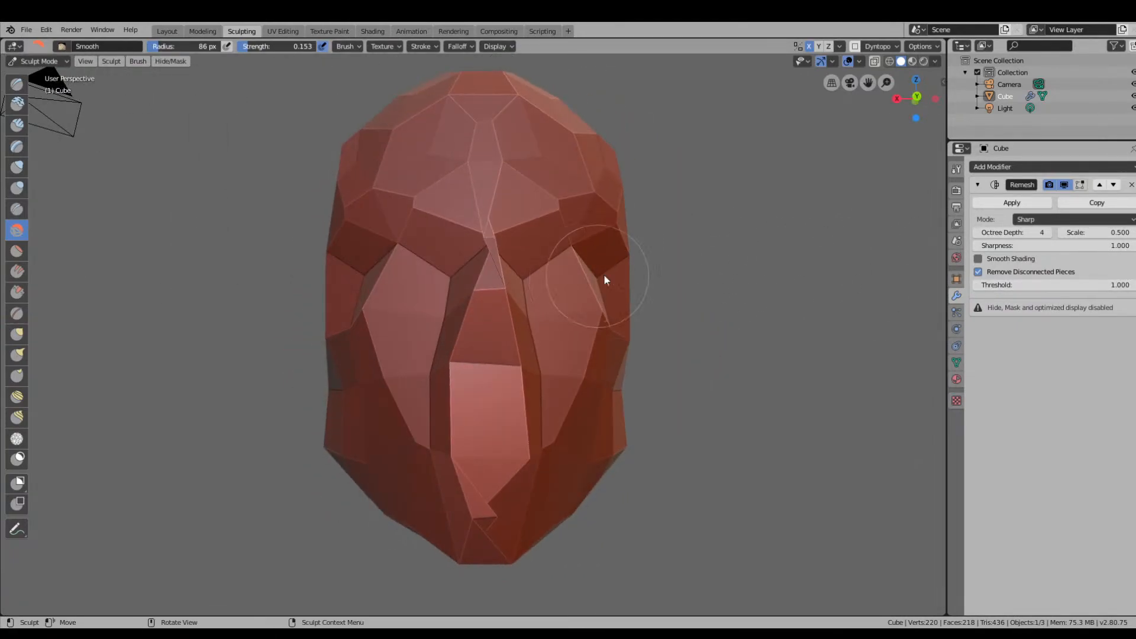
Set the Remesh modifier's sharpness to 0.5.
left_click_drag(1101, 245, 1111, 247)
left_click(1112, 248)
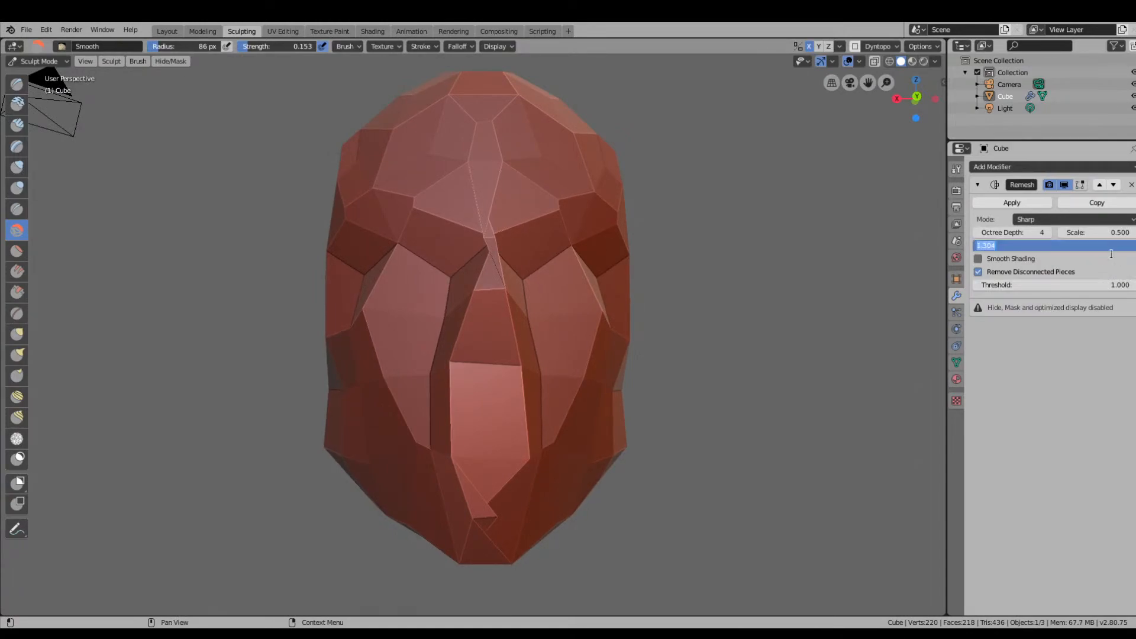
type(".500")
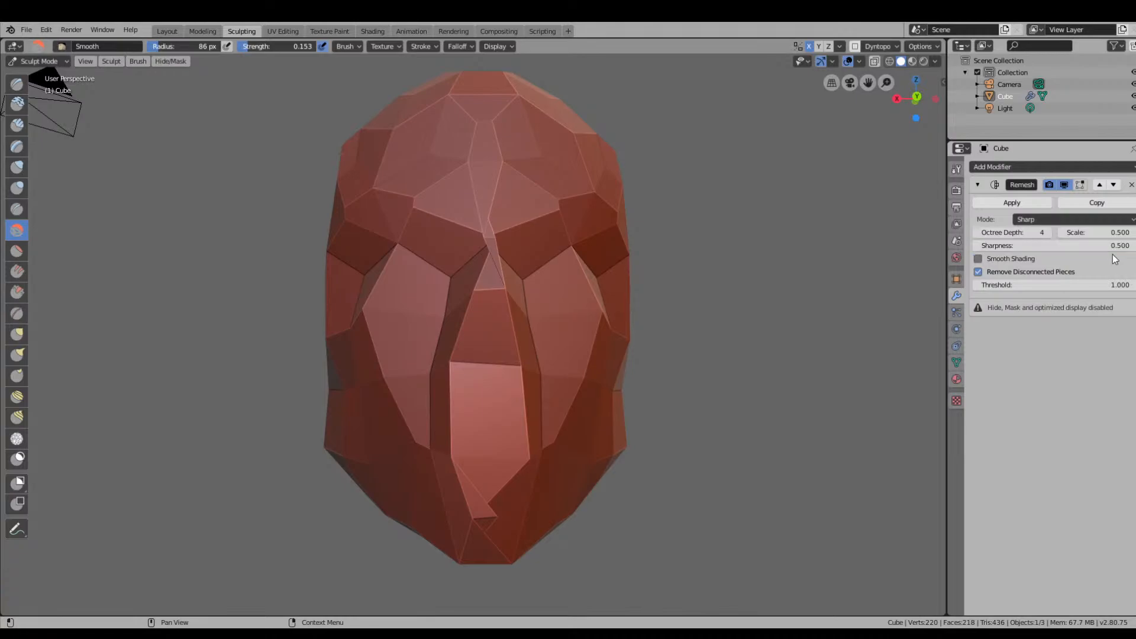
key("Return")
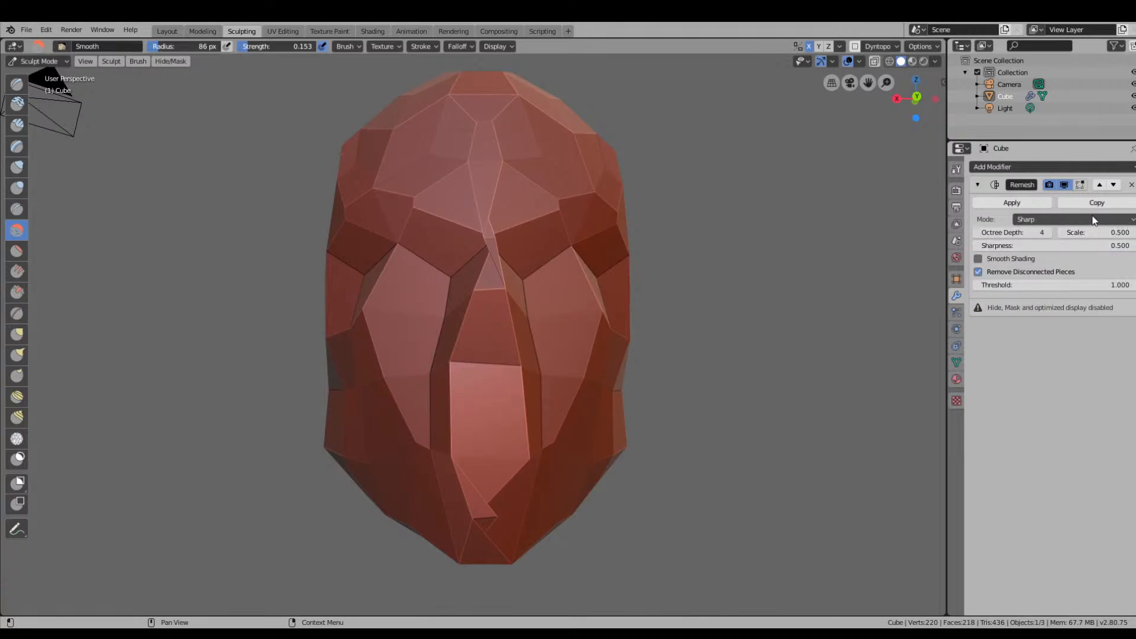
left_click(1108, 245)
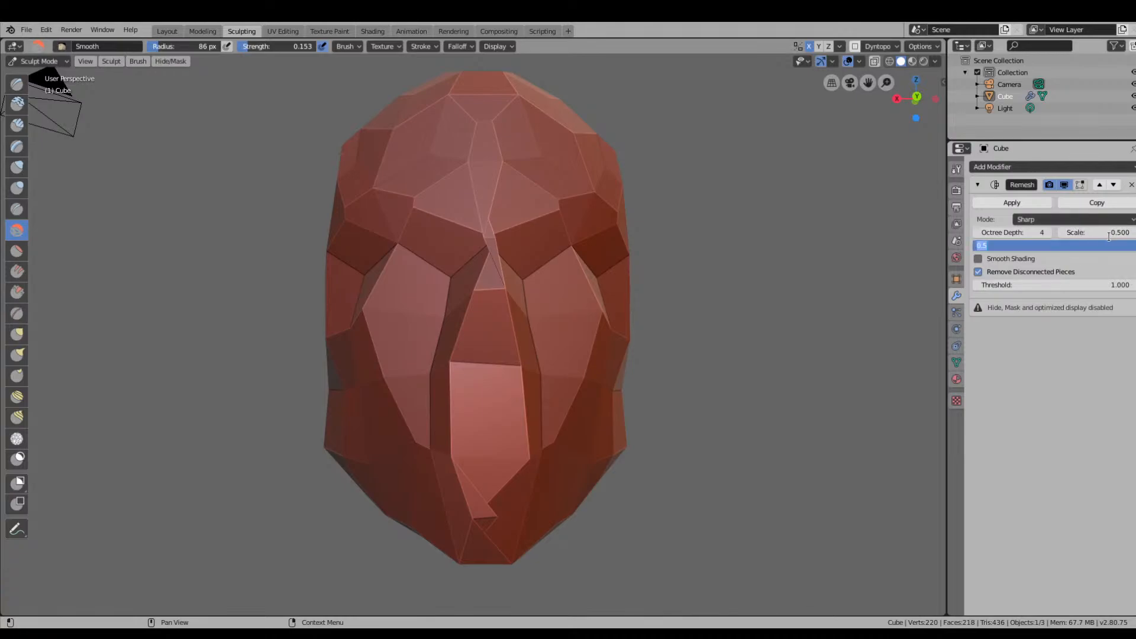
left_click(1110, 235)
Set the Remesh modifier's scale to 0.990 and inspect the head from the front and side.
left_click(1118, 232)
type("1")
key("Return")
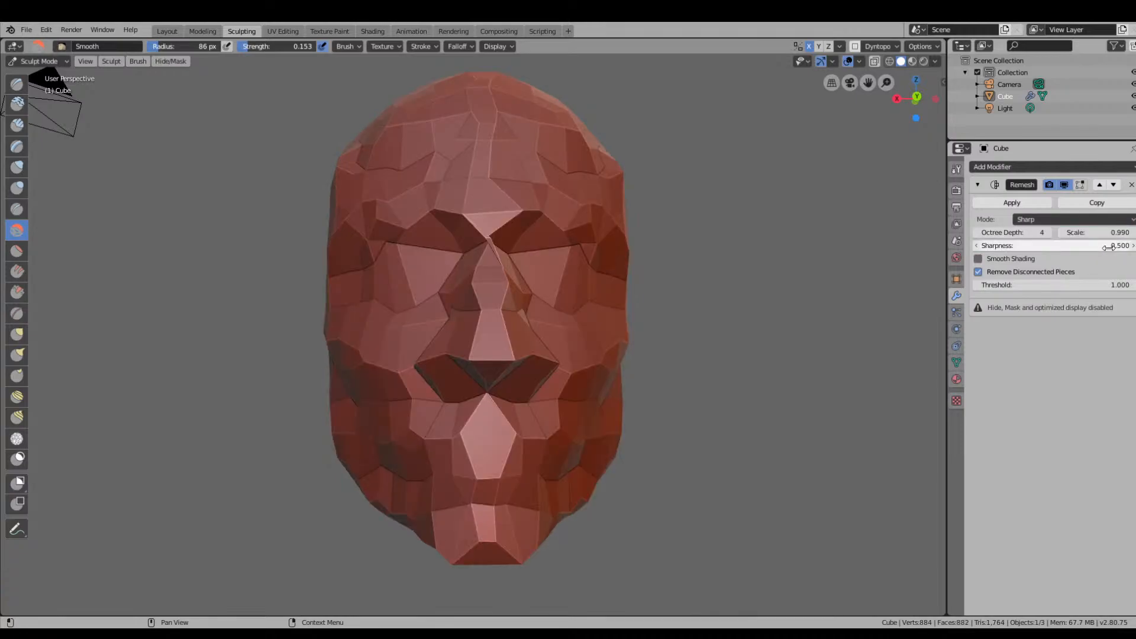
middle_click_drag(676, 246, 710, 261)
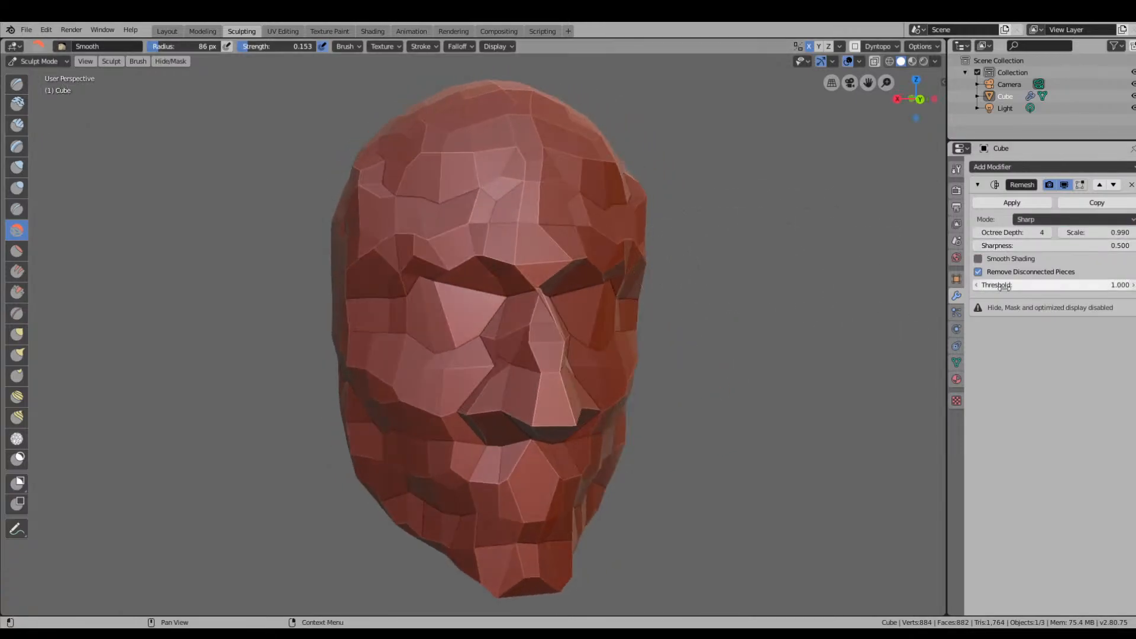
middle_click_drag(784, 306, 678, 311)
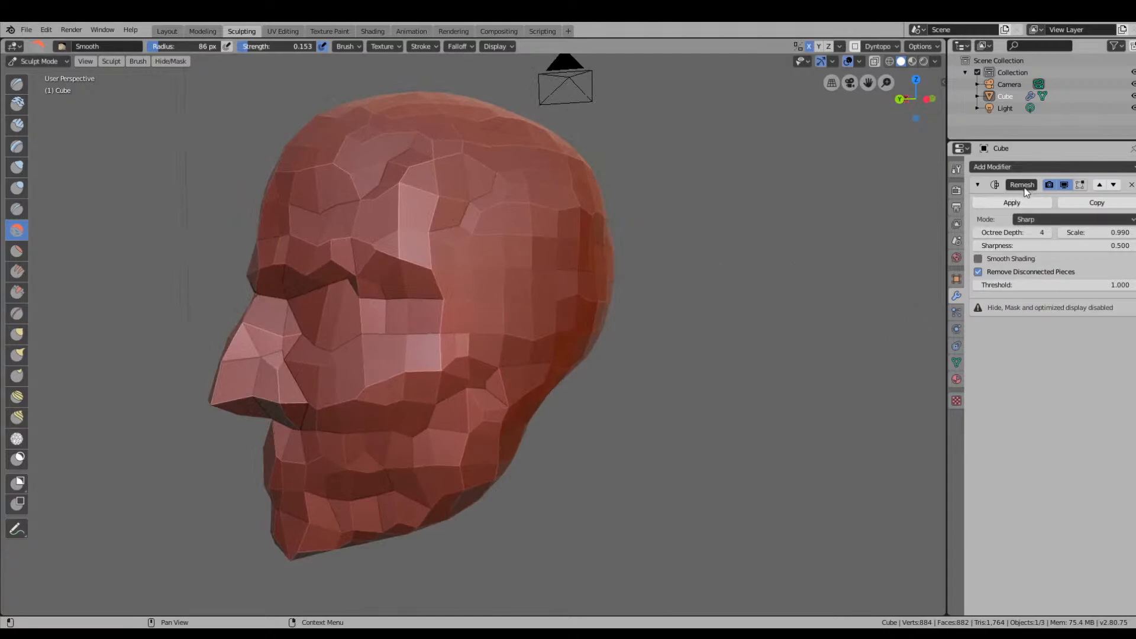
Remove the Remesh modifier from the head.
left_click(979, 185)
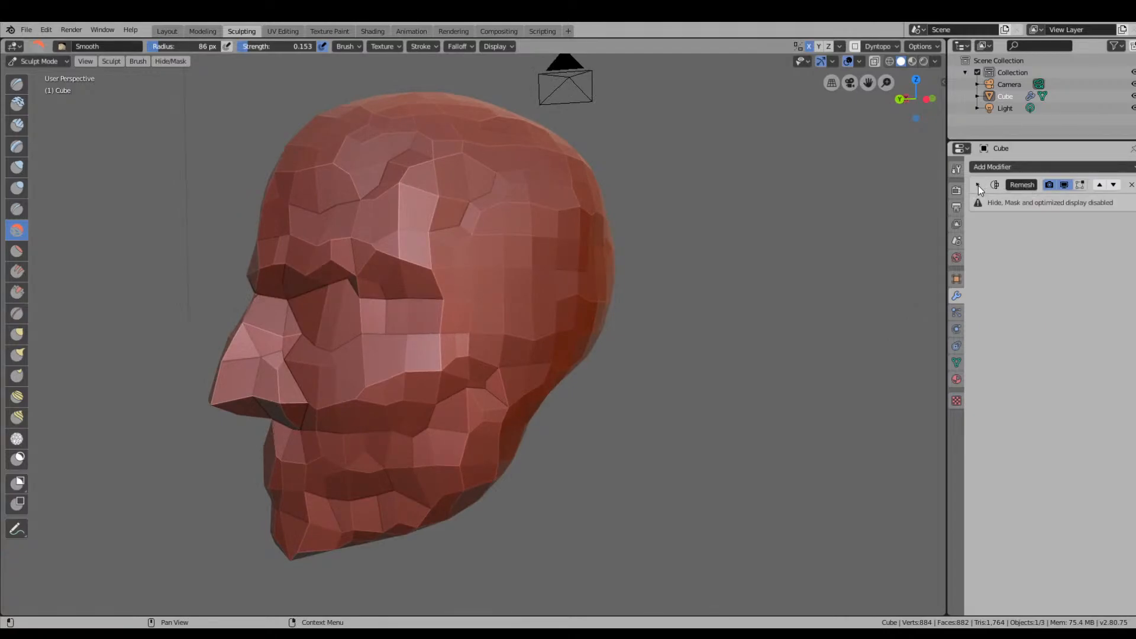
left_click(978, 185)
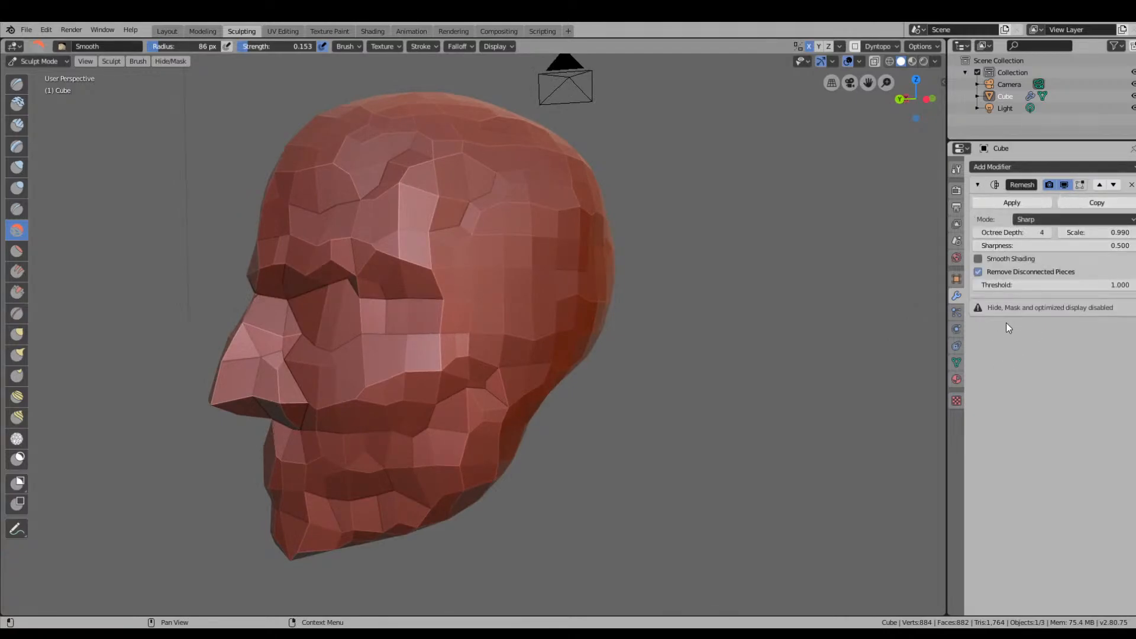
left_click_drag(1012, 285, 1012, 285)
left_click(1132, 185)
Try a Triangulate modifier on the head, look through its quad and n-gon method options, and remove it.
left_click(1004, 173)
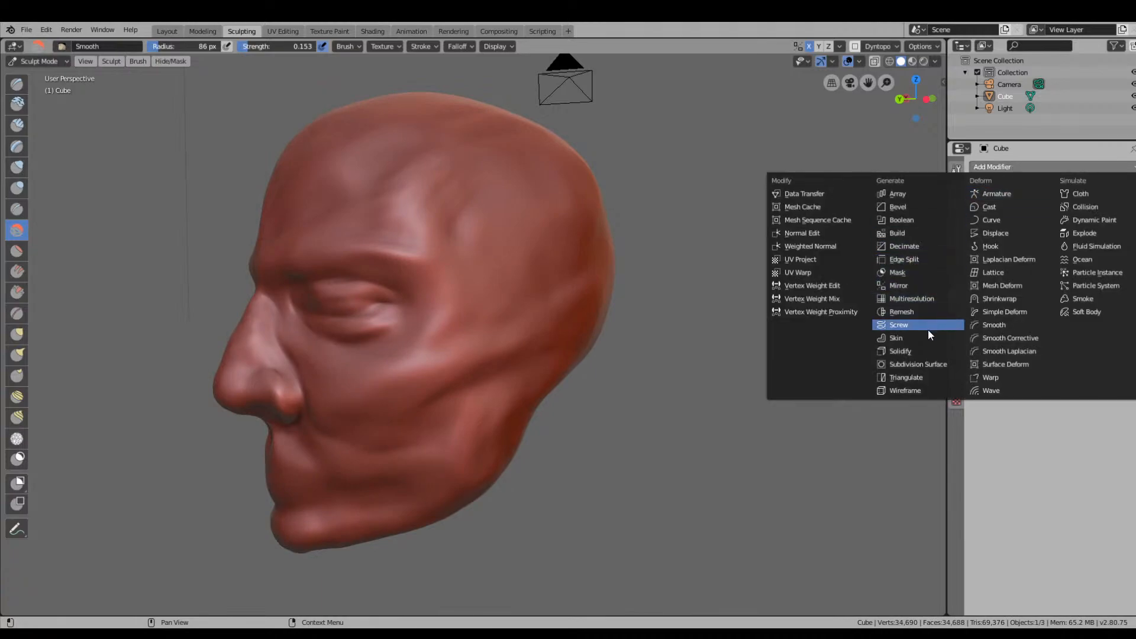
left_click(923, 378)
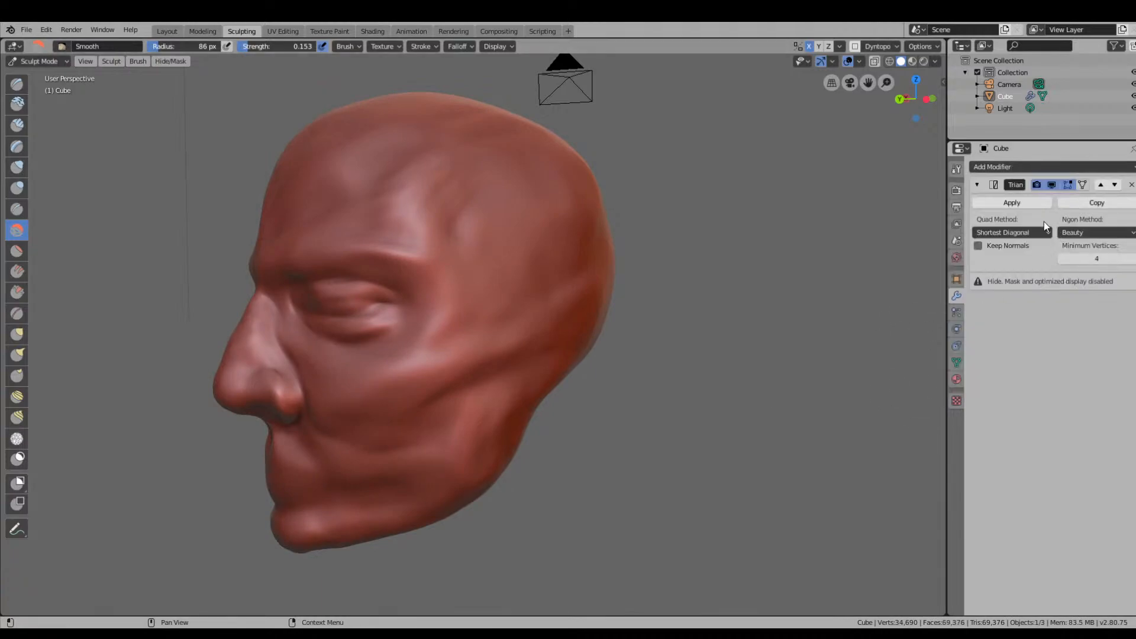
mouse_move(1076, 258)
left_mouse_down()
mouse_move(1089, 259)
mouse_move(1064, 259)
mouse_move(1107, 259)
mouse_move(1063, 258)
left_mouse_up()
left_click(1067, 232)
left_click(1013, 232)
left_click(1006, 272)
left_click(1045, 202)
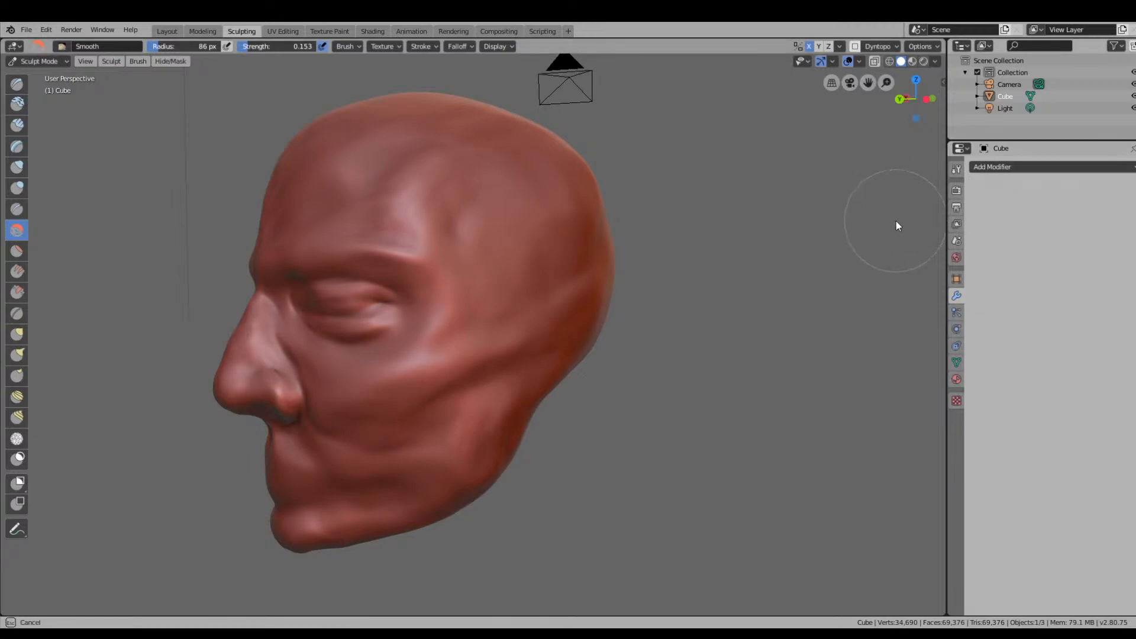
Try a Wireframe modifier on the head, examine the face and side of the mesh, and remove it.
middle_click_drag(943, 219, 679, 250)
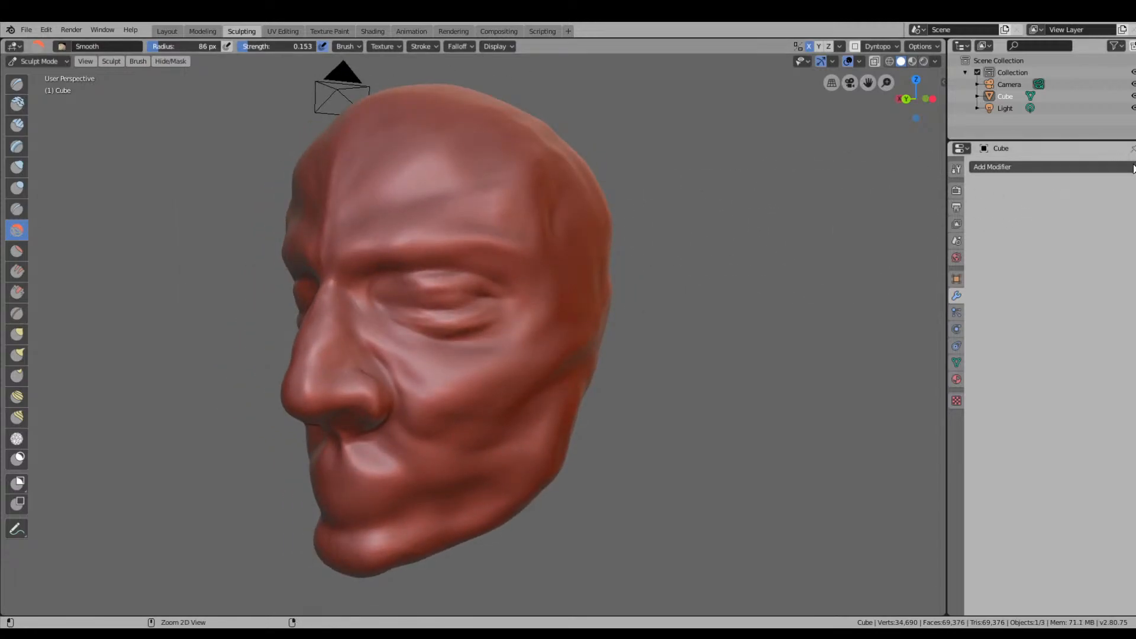
left_click(1132, 167)
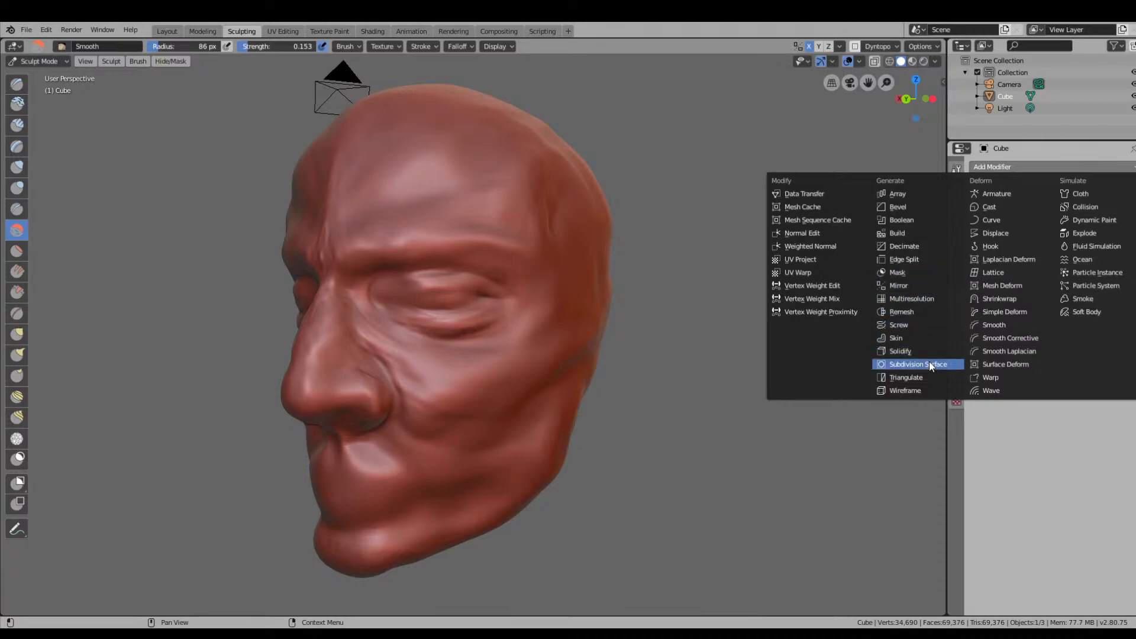
left_click(911, 390)
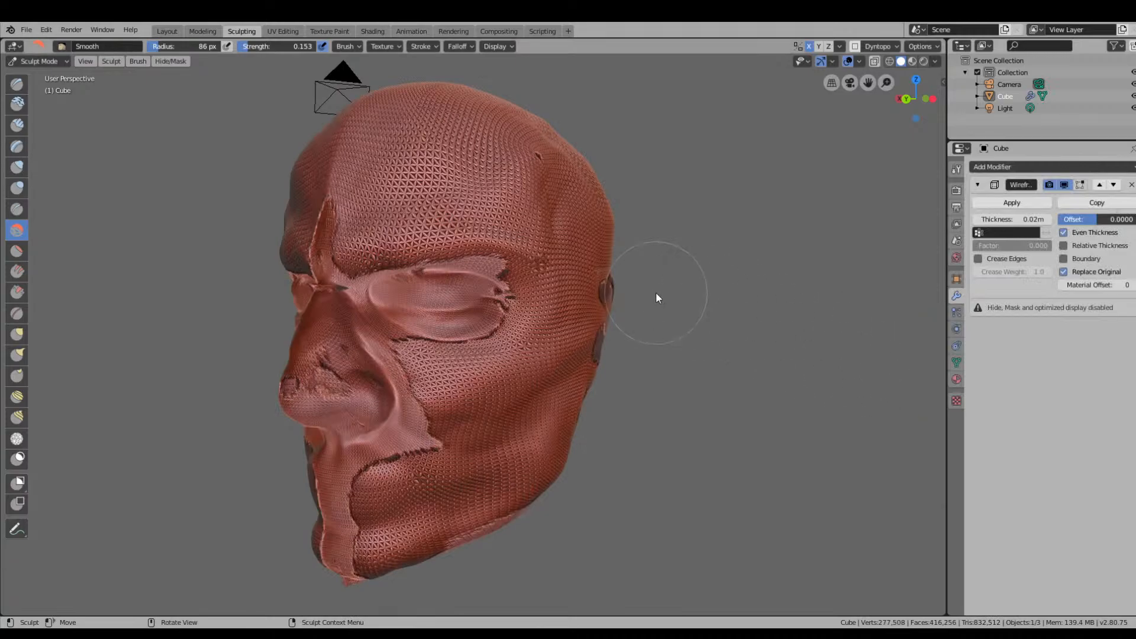
middle_click_drag(656, 292, 737, 289)
scroll(677, 307, "up", 11)
scroll(678, 309, "down", 10)
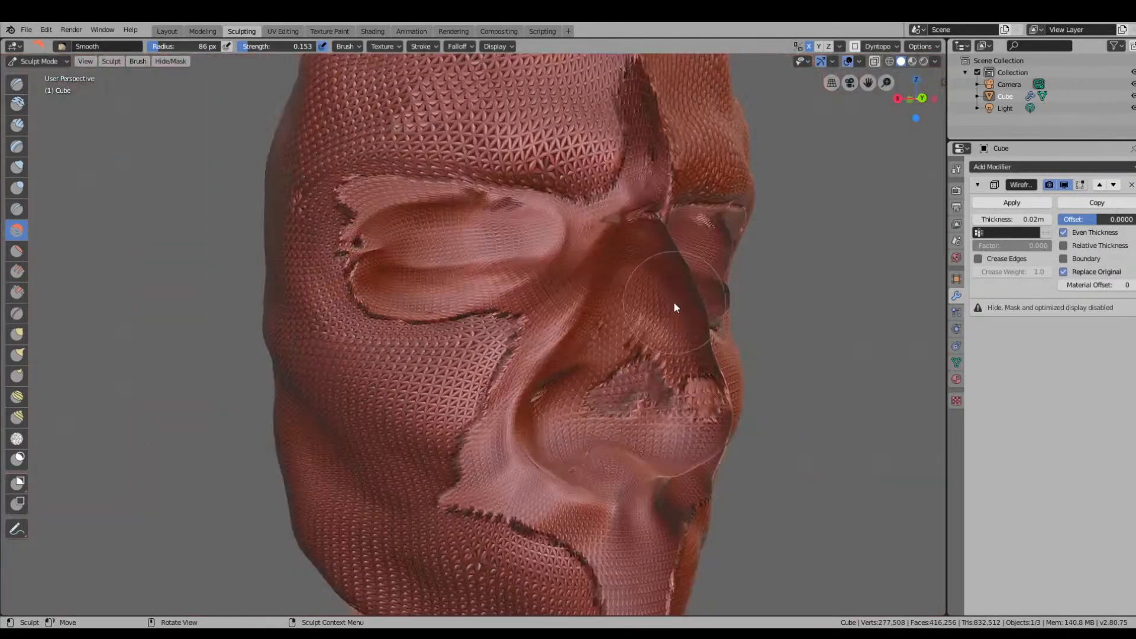
middle_click_drag(675, 307, 752, 314)
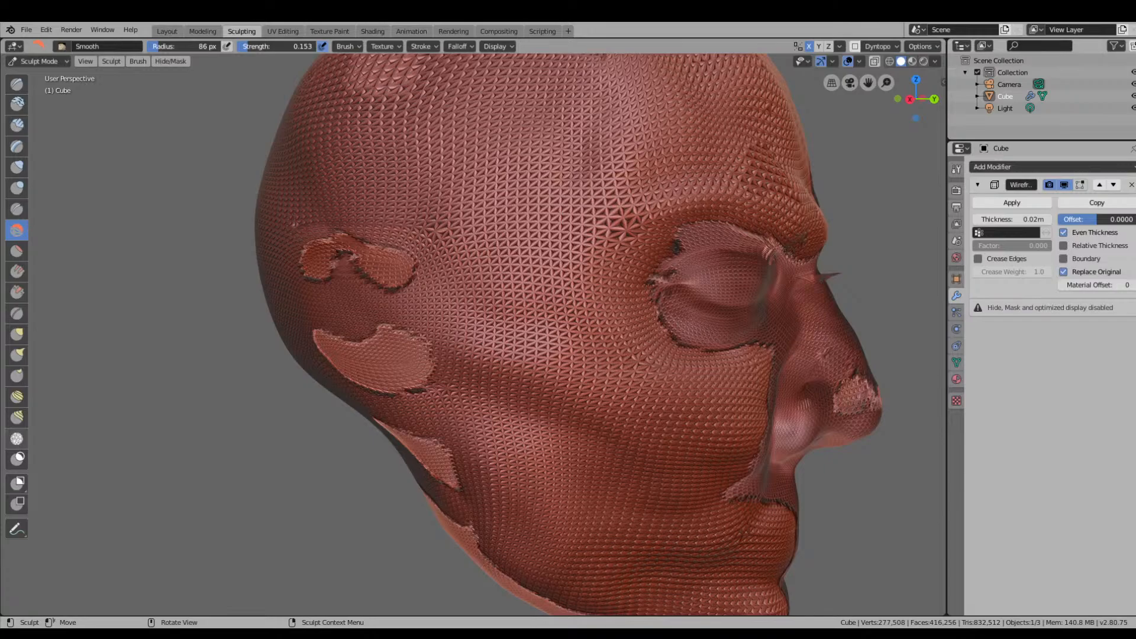
scroll(573, 194, "down", 2)
mouse_move(683, 187)
middle_mouse_down()
mouse_move(573, 194)
mouse_move(560, 245)
mouse_move(581, 249)
middle_mouse_up()
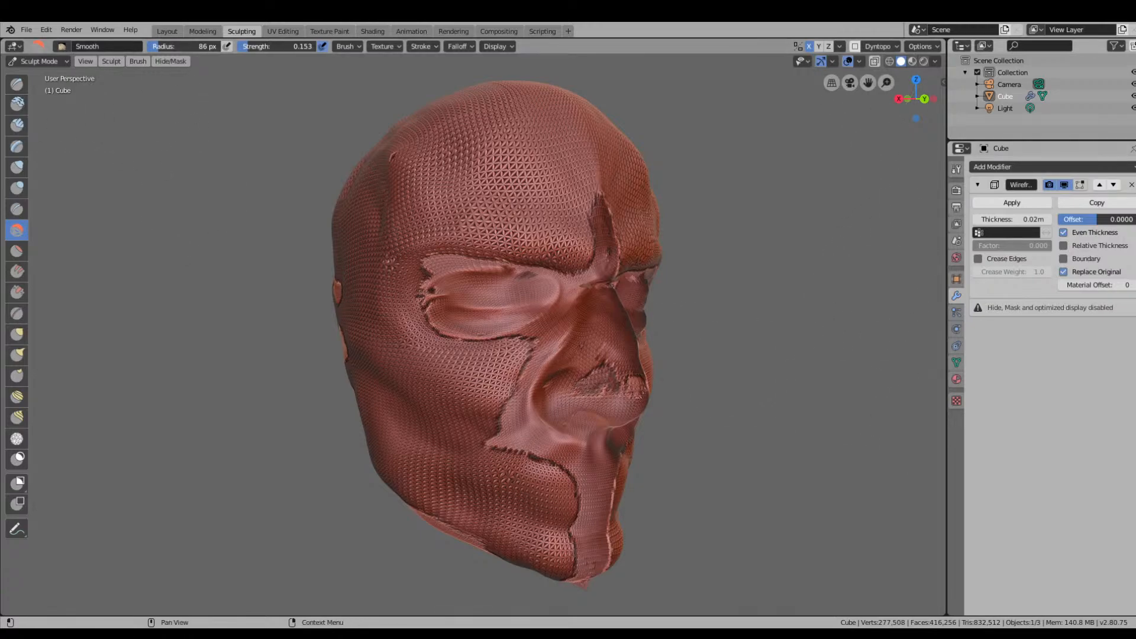
left_click(1132, 185)
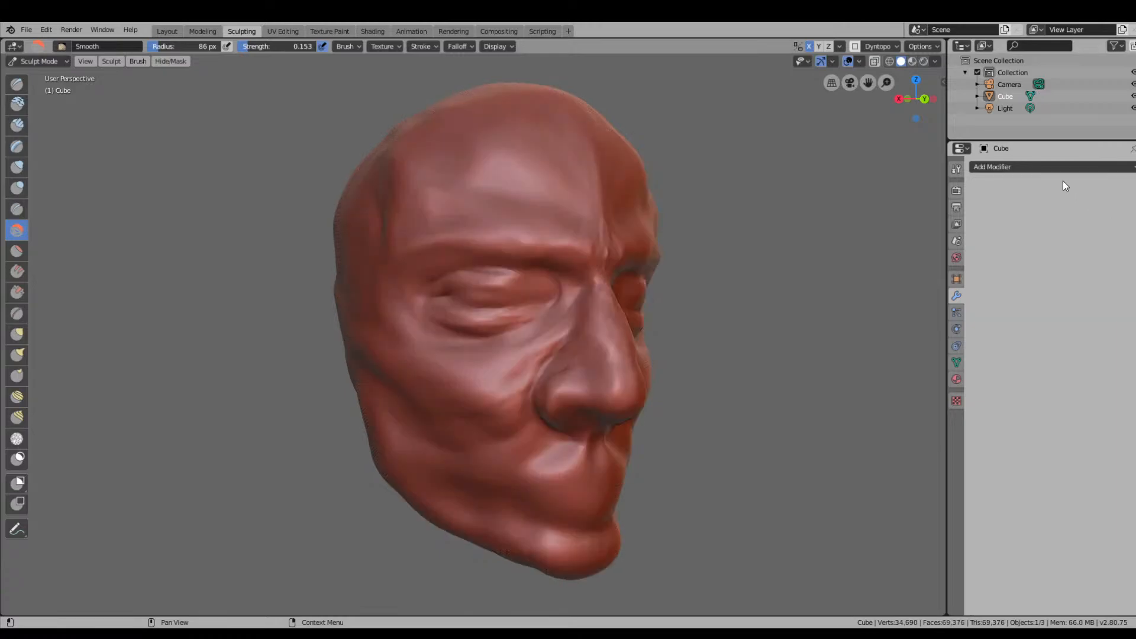
Open the modifier list for the head and examine the low-poly mirrored head from the front and side.
left_click(1043, 168)
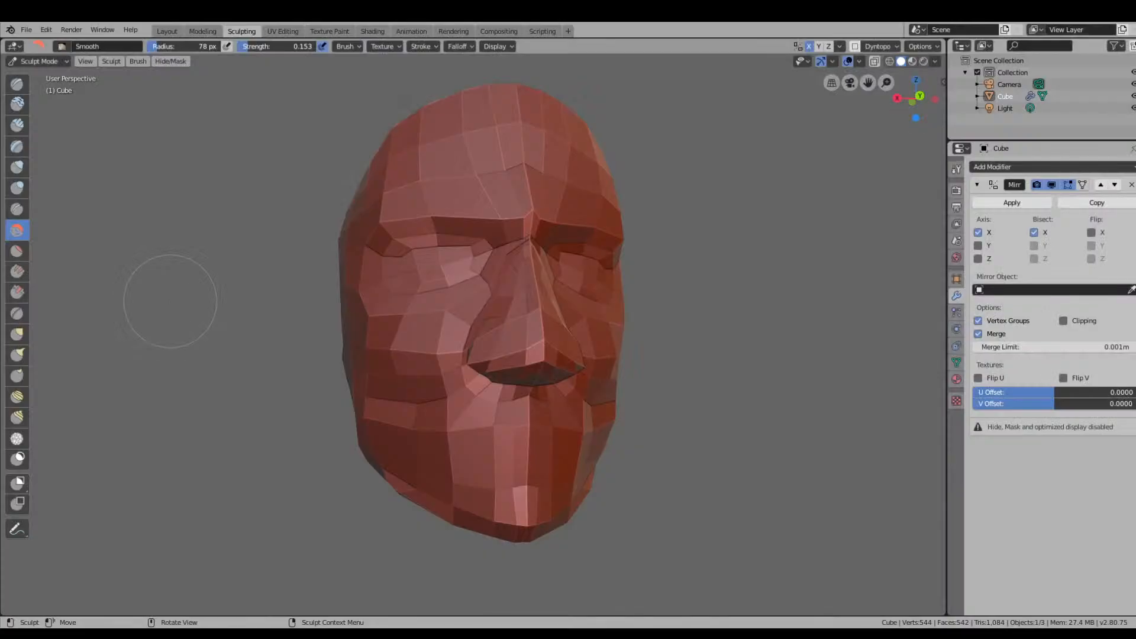
mouse_move(375, 304)
middle_mouse_down()
mouse_move(417, 327)
mouse_move(392, 328)
mouse_move(672, 367)
mouse_move(474, 332)
mouse_move(549, 312)
mouse_move(568, 343)
mouse_move(522, 358)
mouse_move(708, 371)
mouse_move(527, 346)
mouse_move(619, 353)
mouse_move(490, 371)
mouse_move(521, 383)
mouse_move(533, 373)
mouse_move(628, 382)
mouse_move(607, 357)
mouse_move(662, 338)
mouse_move(570, 335)
mouse_move(589, 337)
mouse_move(553, 350)
mouse_move(564, 382)
mouse_move(654, 392)
mouse_move(616, 381)
middle_mouse_up()
scroll(548, 312, "down", 3)
scroll(533, 358, "up", 5)
scroll(605, 349, "down", 3)
scroll(614, 350, "up", 2)
scroll(616, 352, "up", 1)
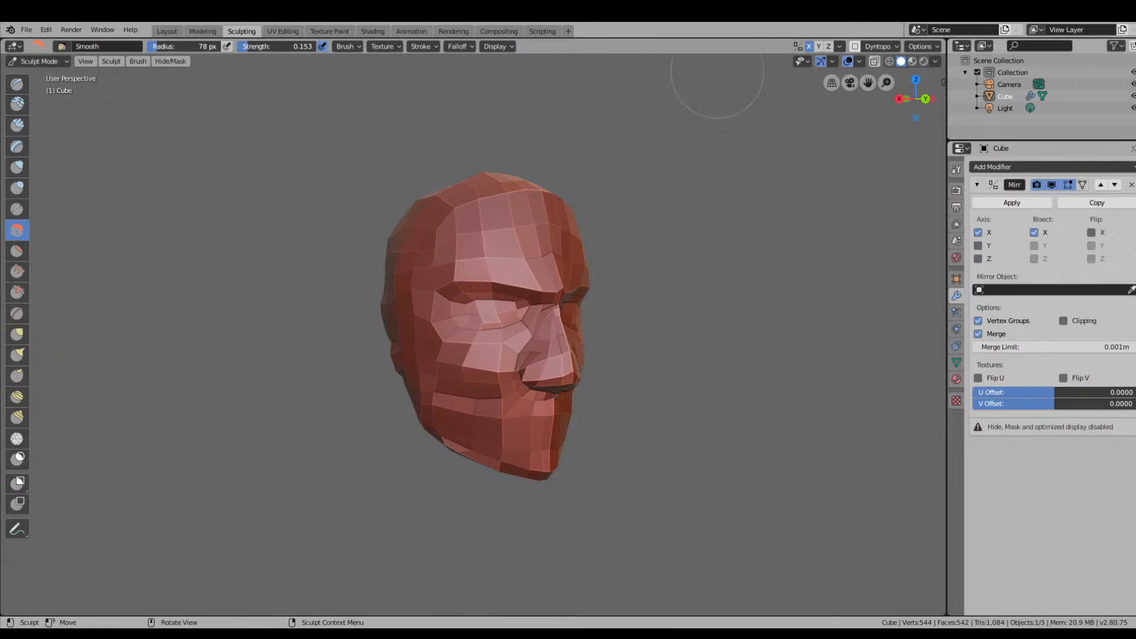
mouse_move(603, 332)
middle_mouse_down()
mouse_move(612, 344)
mouse_move(575, 359)
mouse_move(793, 355)
middle_mouse_up()
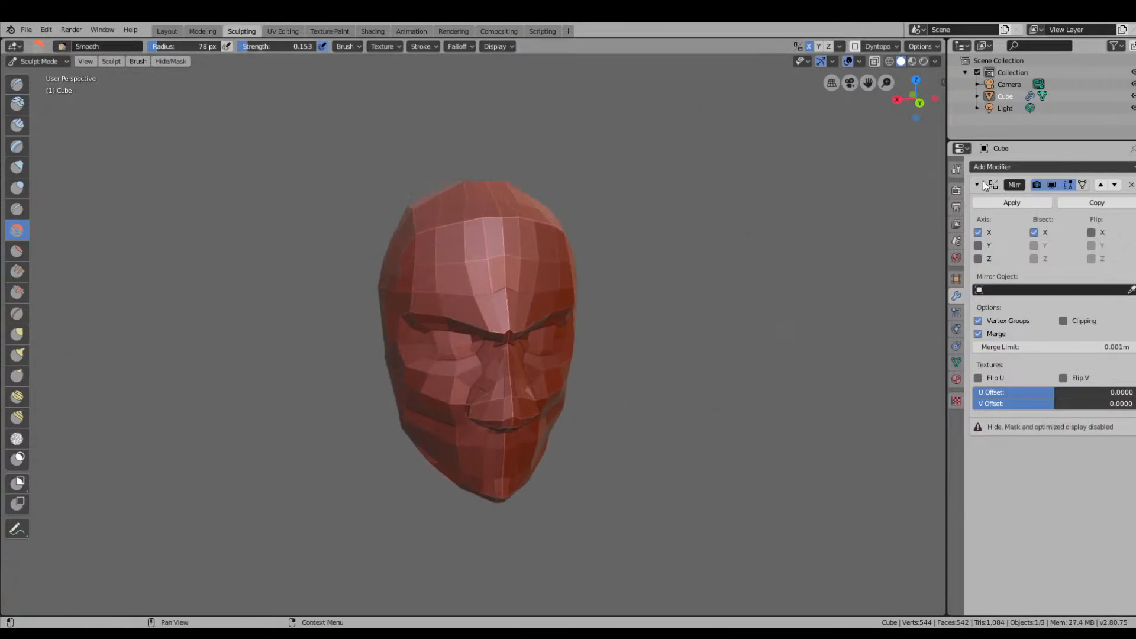
Add a Remesh modifier after the Mirror modifier and inspect the head's face from the front.
left_click(1010, 168)
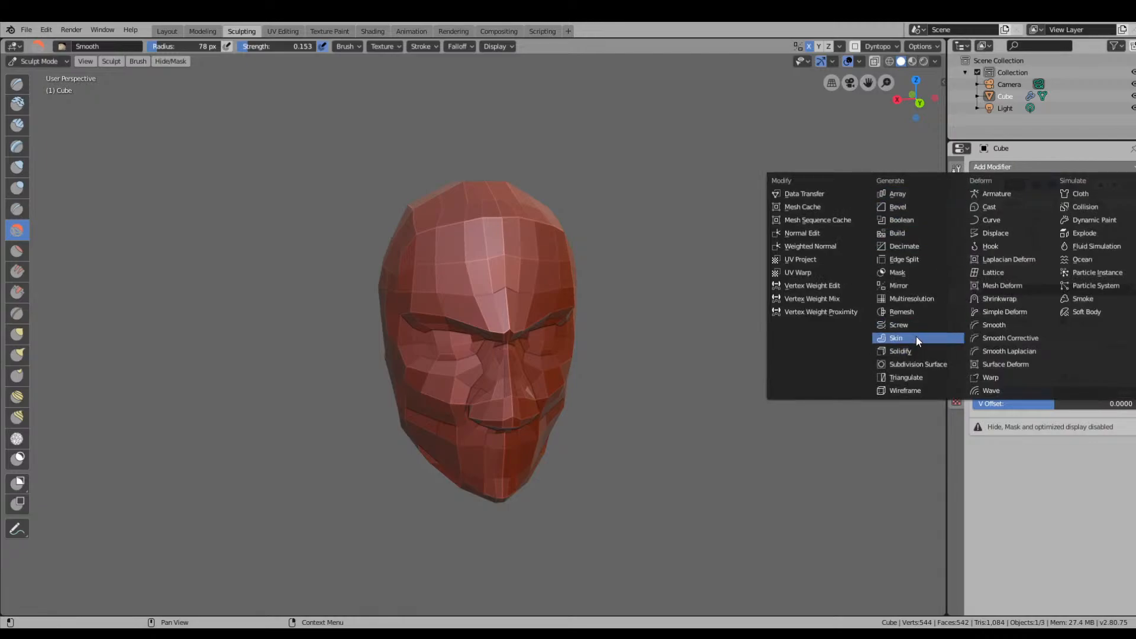
left_click(914, 313)
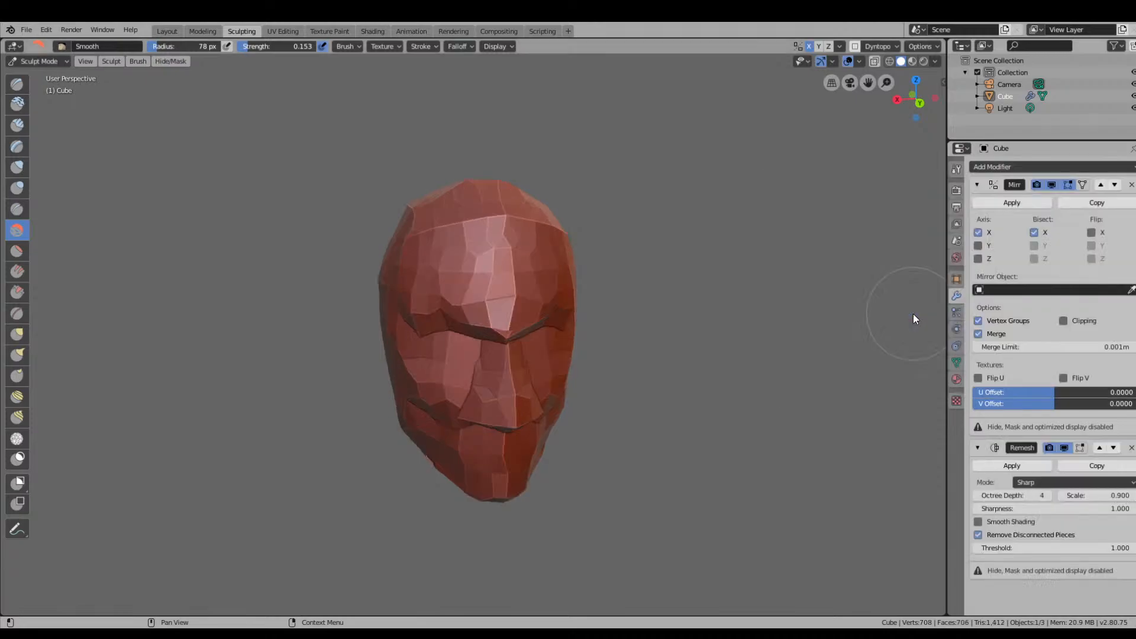
middle_click_drag(611, 329, 659, 297)
scroll(662, 298, "up", 2)
middle_click_drag(746, 300, 681, 326)
scroll(804, 352, "up", 1)
middle_click_drag(932, 453, 897, 398)
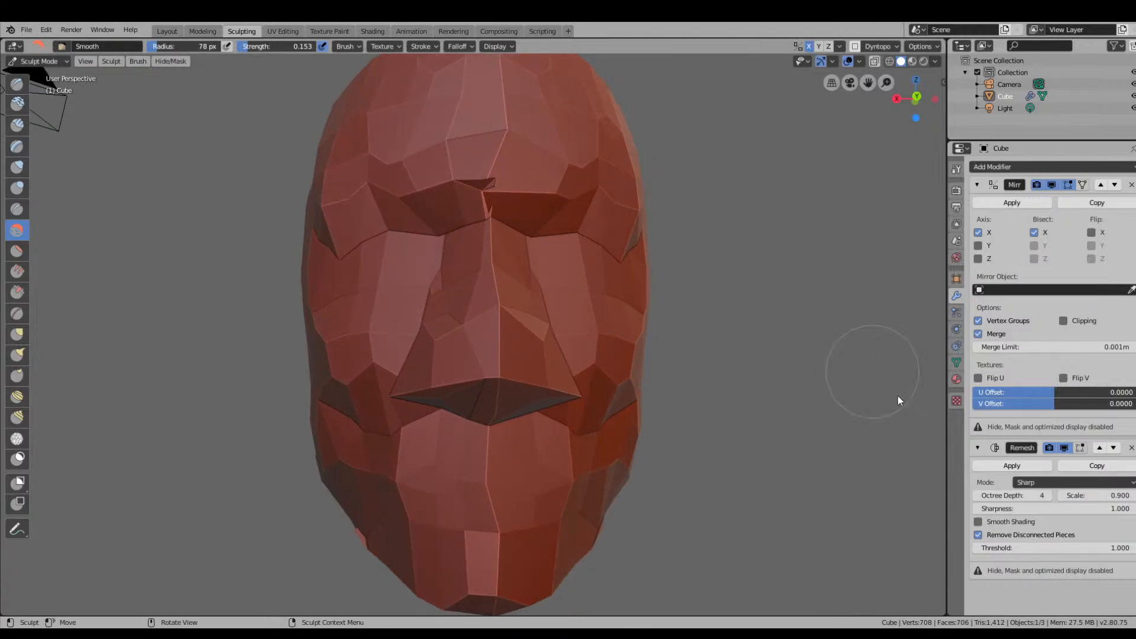
Try the Remesh modifier's Smooth, Sharp and Blocks modes on the head, ending on Blocks.
left_click(1056, 484)
left_click(1045, 509)
middle_click_drag(722, 375, 858, 402)
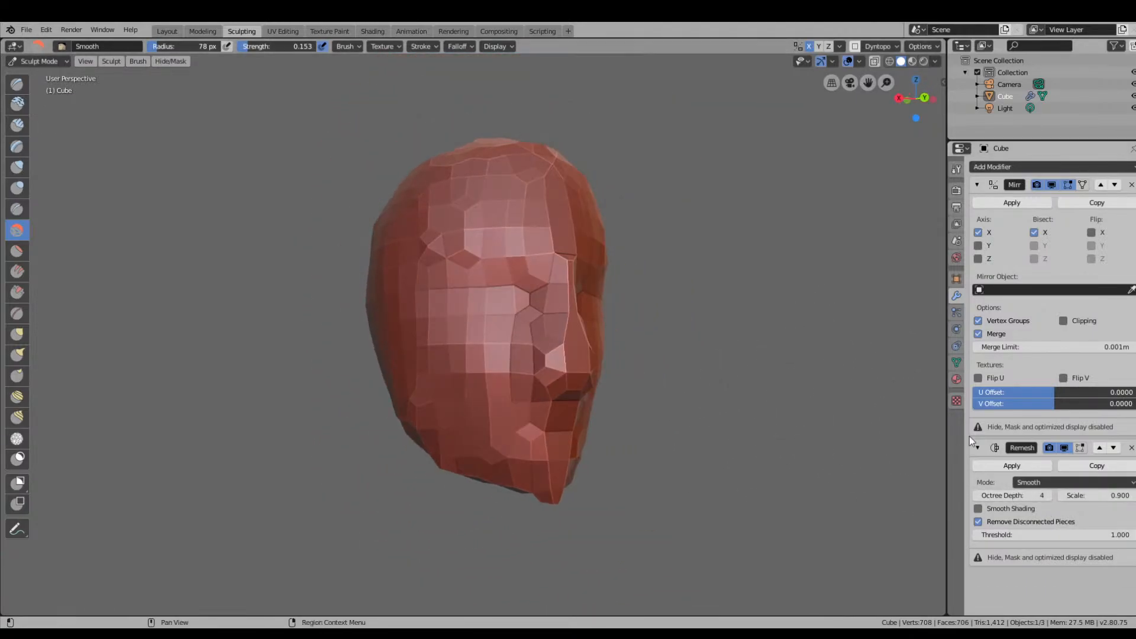
left_click(1051, 482)
left_click(1048, 523)
left_click(1050, 483)
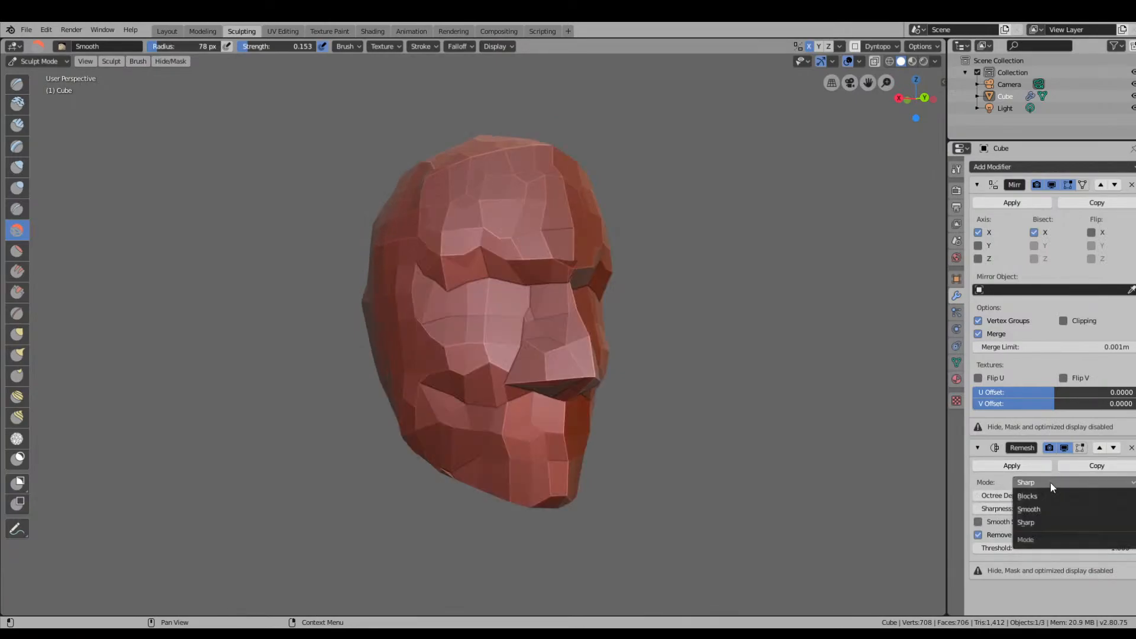
left_click(1050, 497)
mouse_move(859, 402)
middle_mouse_down()
mouse_move(697, 357)
mouse_move(603, 363)
mouse_move(645, 429)
mouse_move(820, 385)
mouse_move(693, 393)
mouse_move(769, 379)
middle_mouse_up()
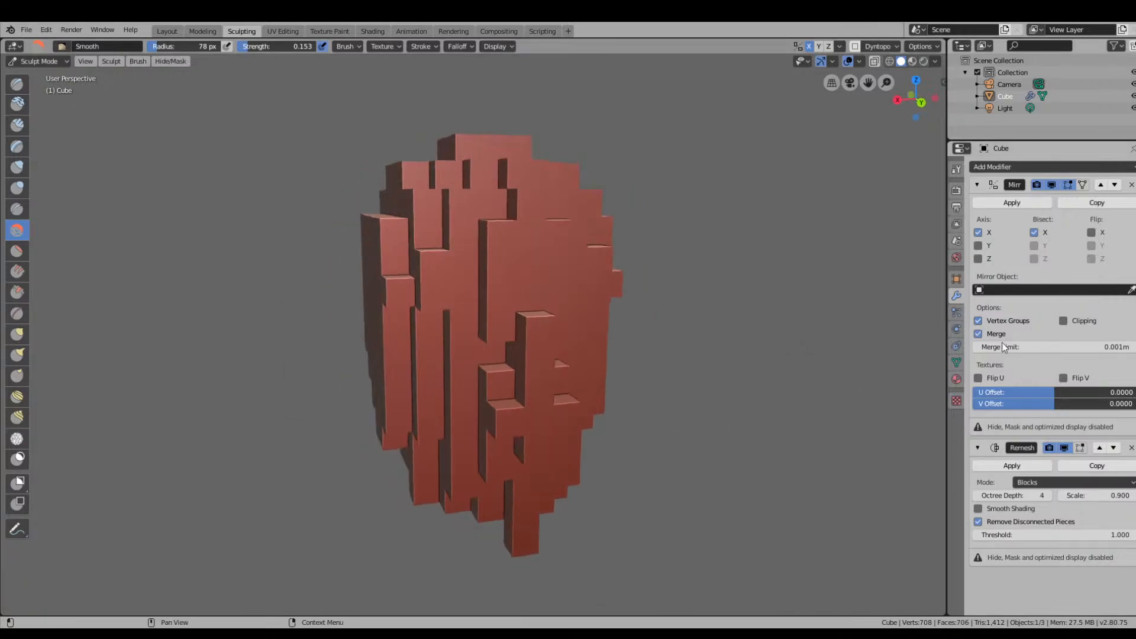
Compare the blocky head in wireframe, material preview and rendered viewport shading.
left_click(889, 62)
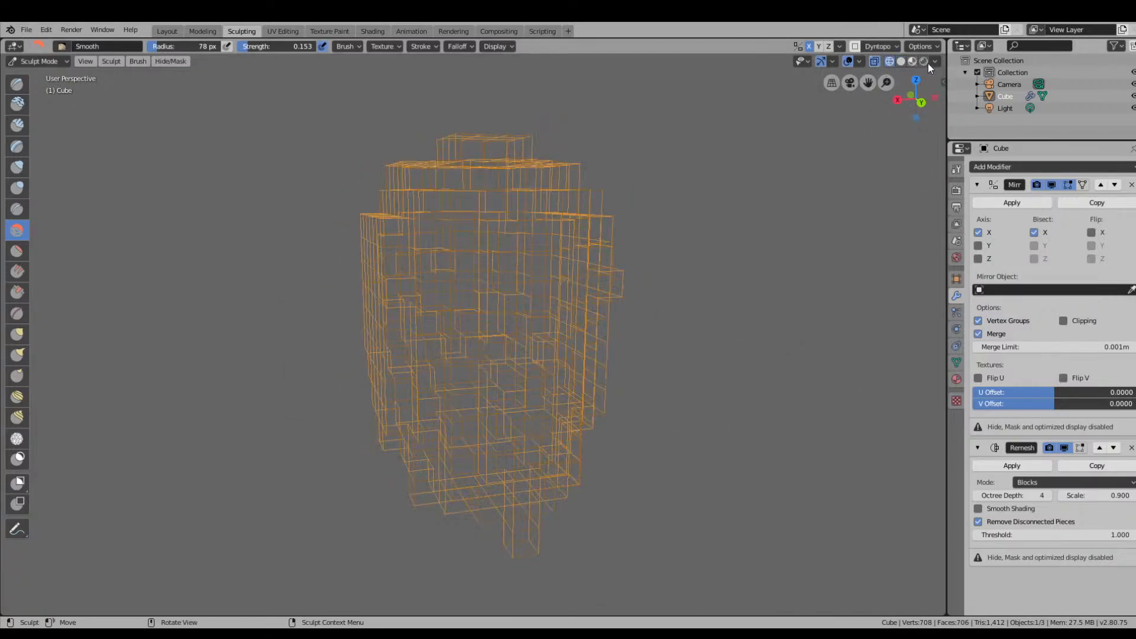
left_click(923, 61)
left_click(911, 62)
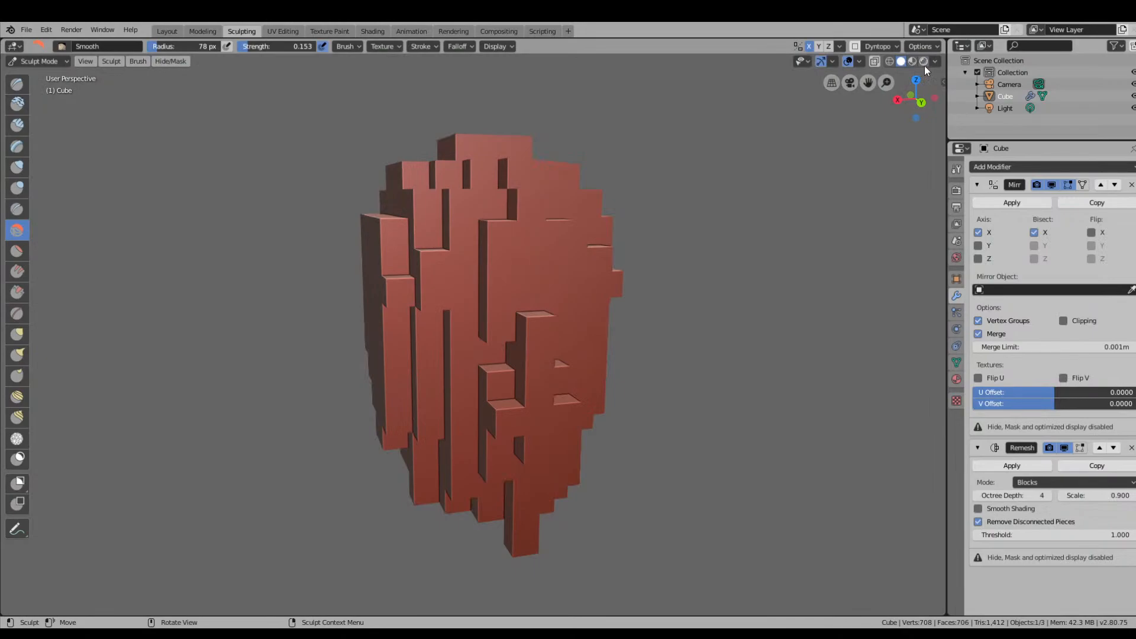
left_click(924, 62)
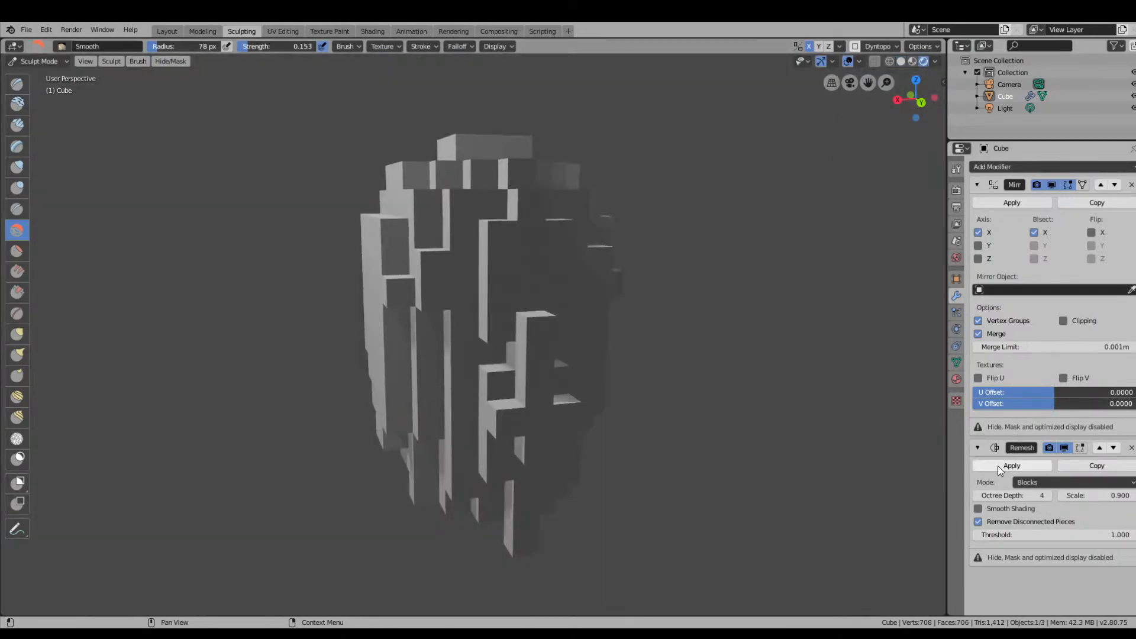
Set the Remesh mode to Smooth, return the viewport to solid shading, and view the head from the side.
left_click(1042, 482)
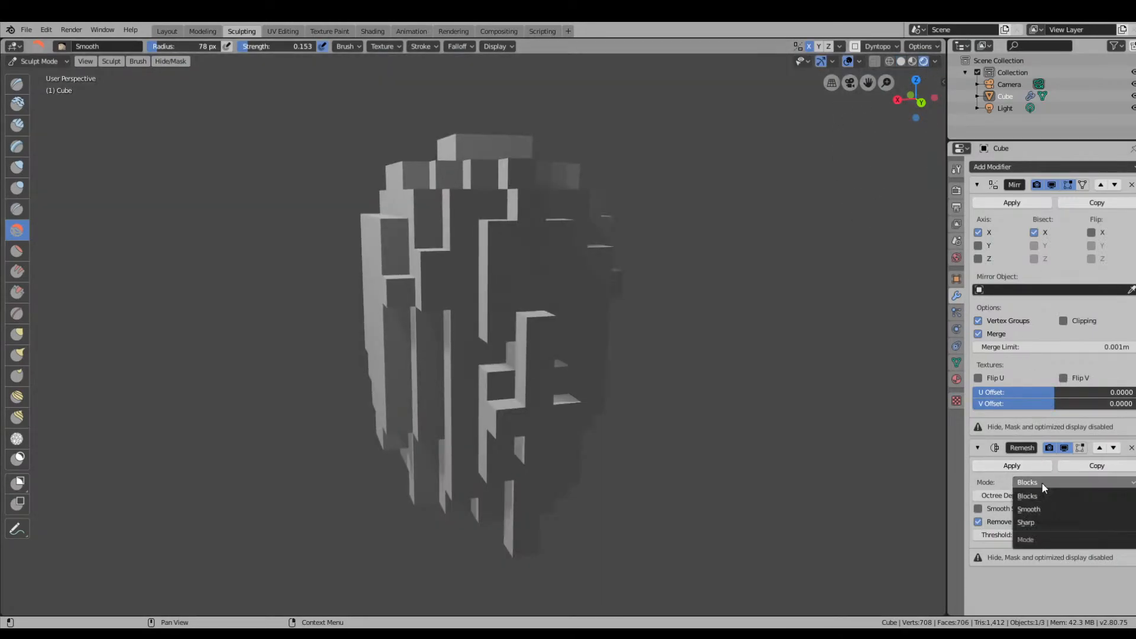
left_click(1040, 511)
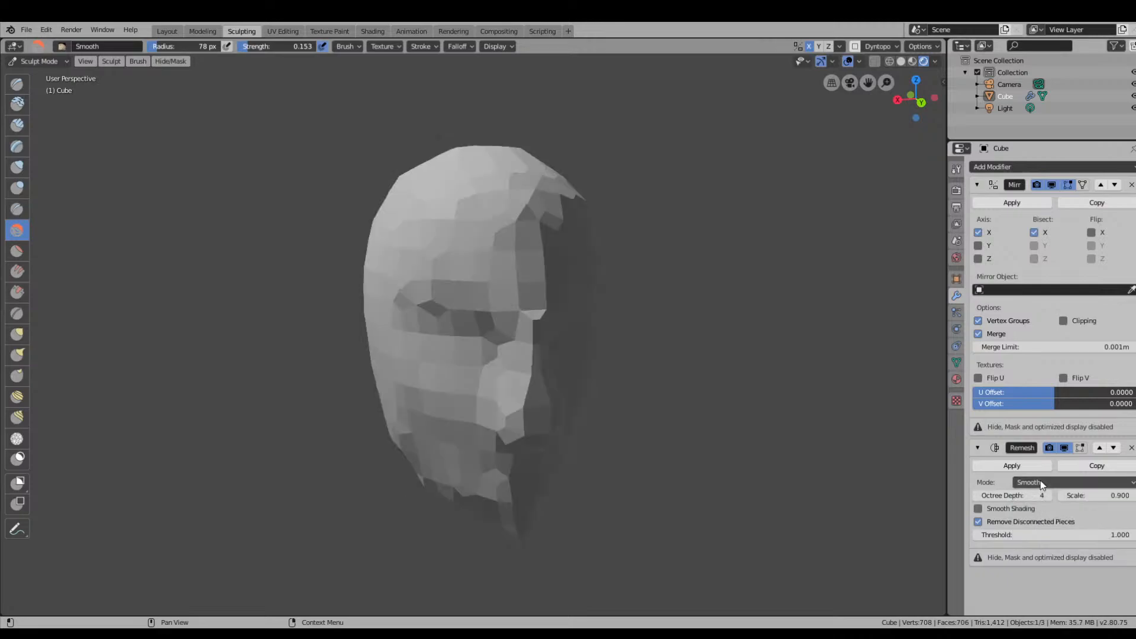
mouse_move(776, 342)
middle_mouse_down()
mouse_move(748, 308)
mouse_move(673, 321)
mouse_move(793, 315)
middle_mouse_up()
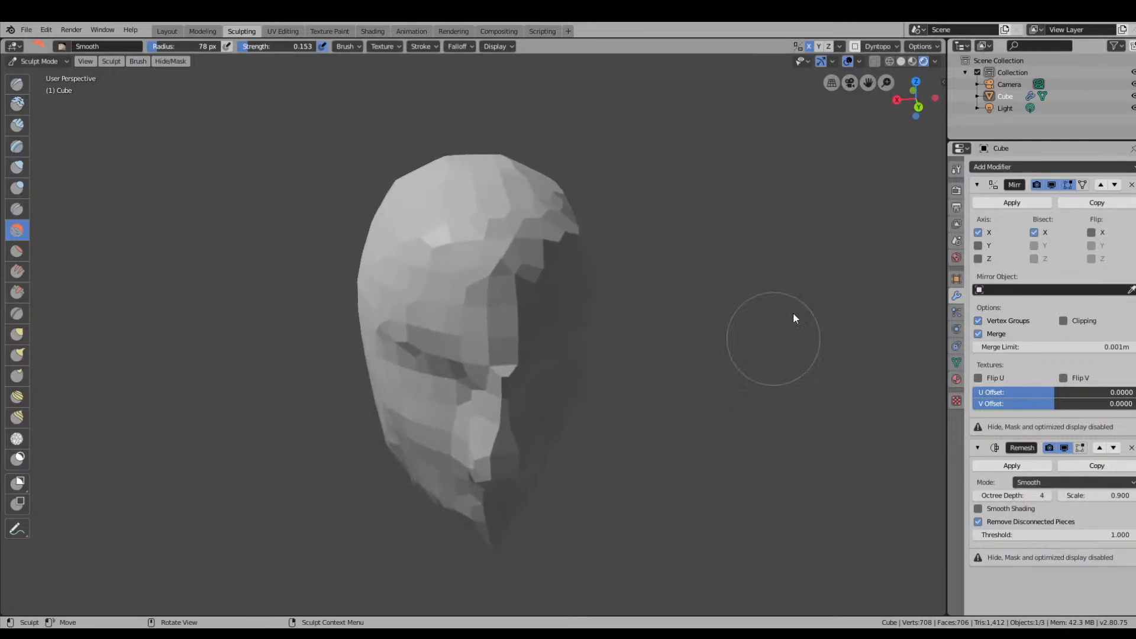
left_click(912, 61)
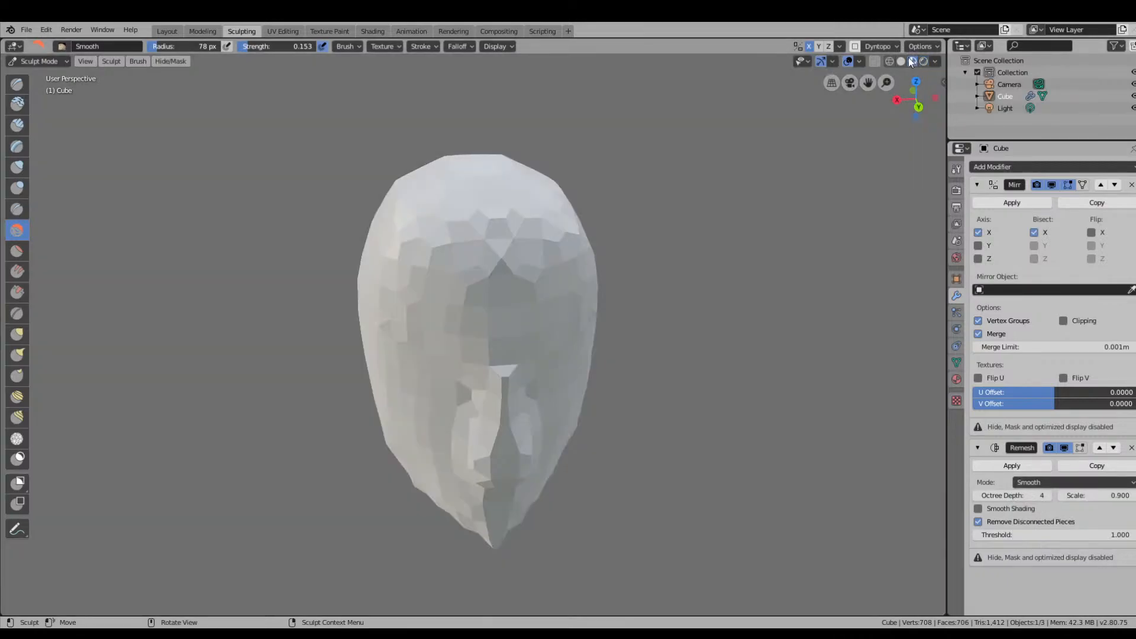
left_click(891, 62)
left_click(900, 62)
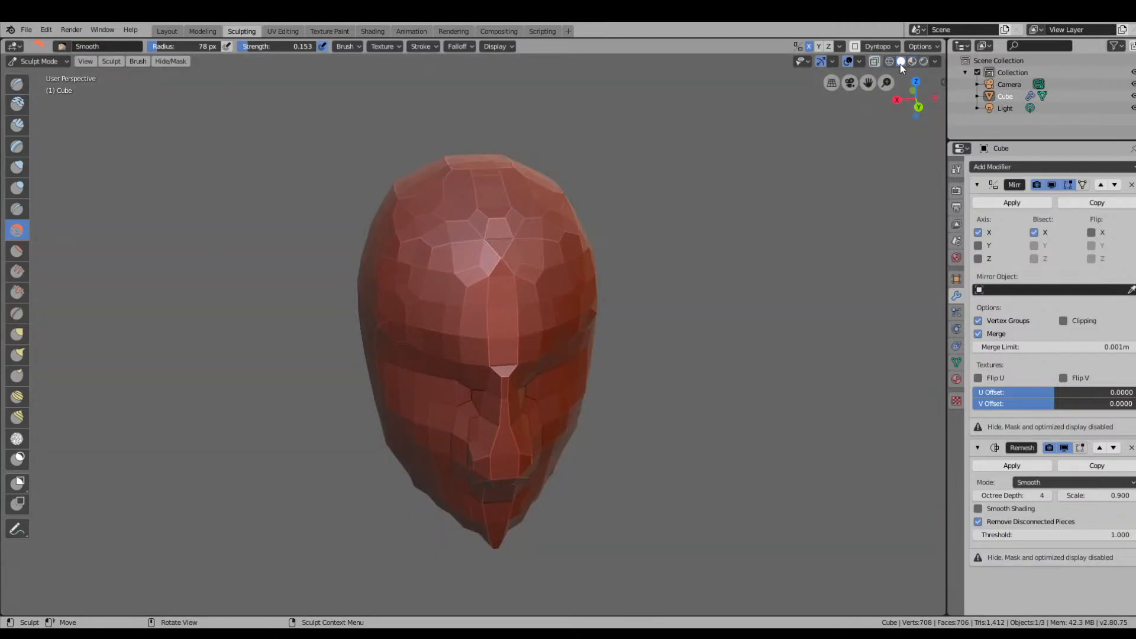
middle_click_drag(673, 234, 747, 276)
middle_click_drag(757, 397, 753, 410)
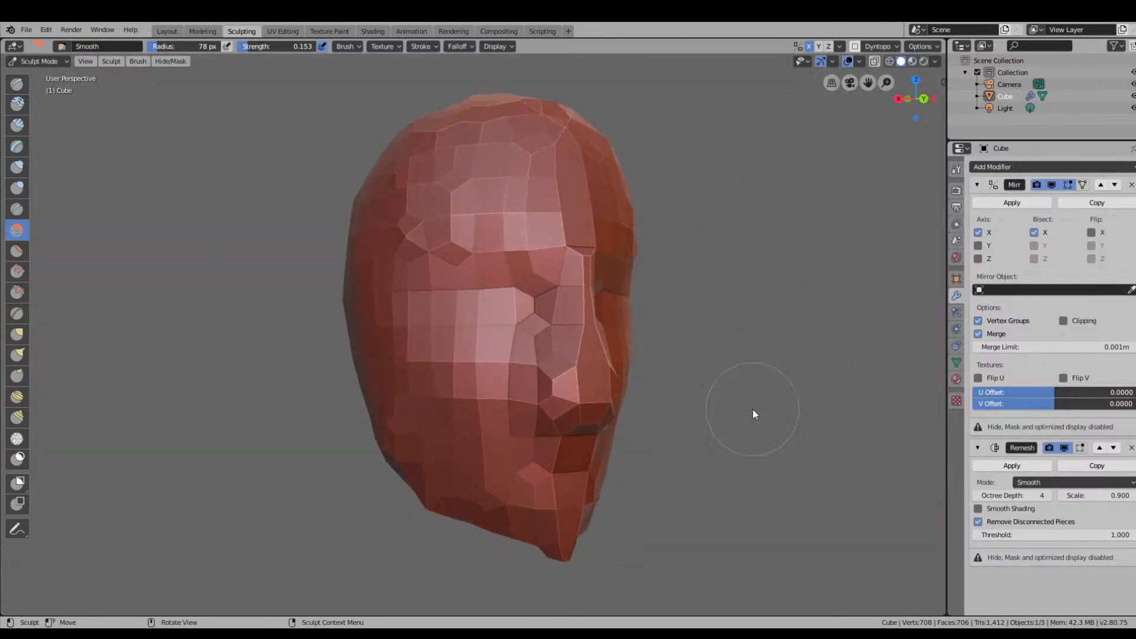
Try a Remesh octree depth of 7 on the head and reduce it to 1.
left_click(1047, 495)
left_click(1046, 495)
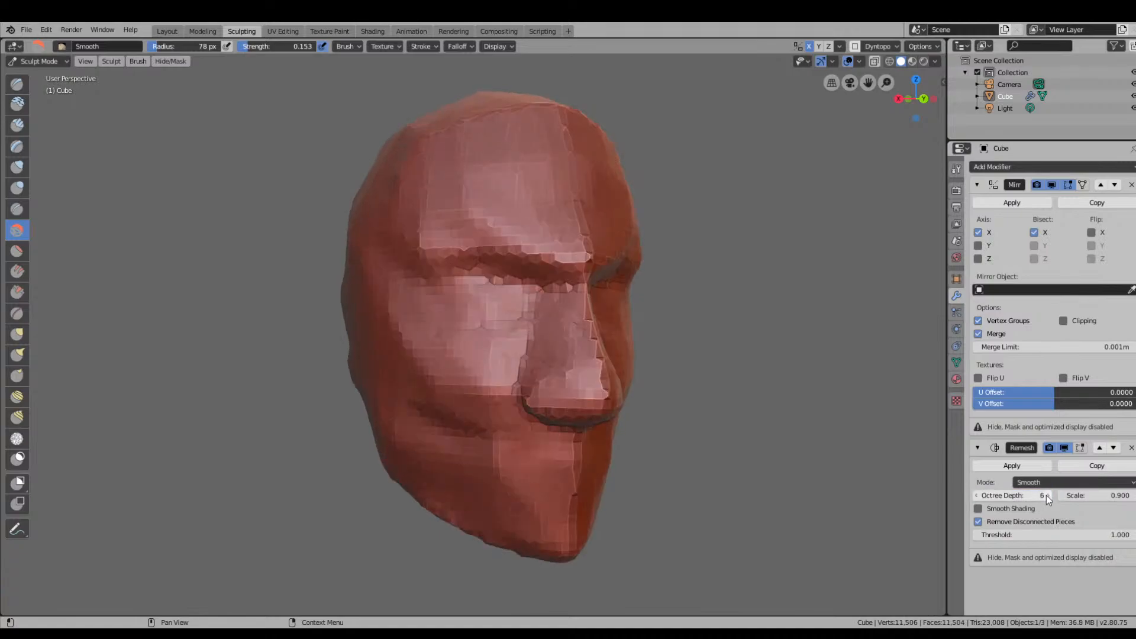
left_click(1046, 495)
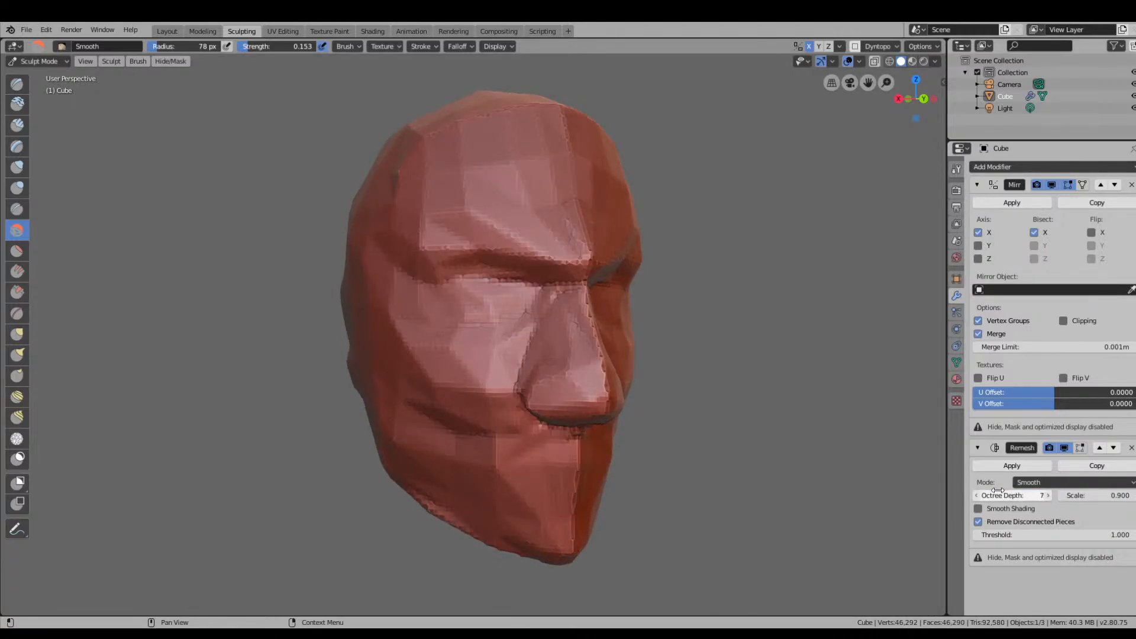
left_click(978, 496)
left_click(978, 496)
left_click(977, 496)
left_click(977, 496)
left_click(978, 496)
left_click(977, 496)
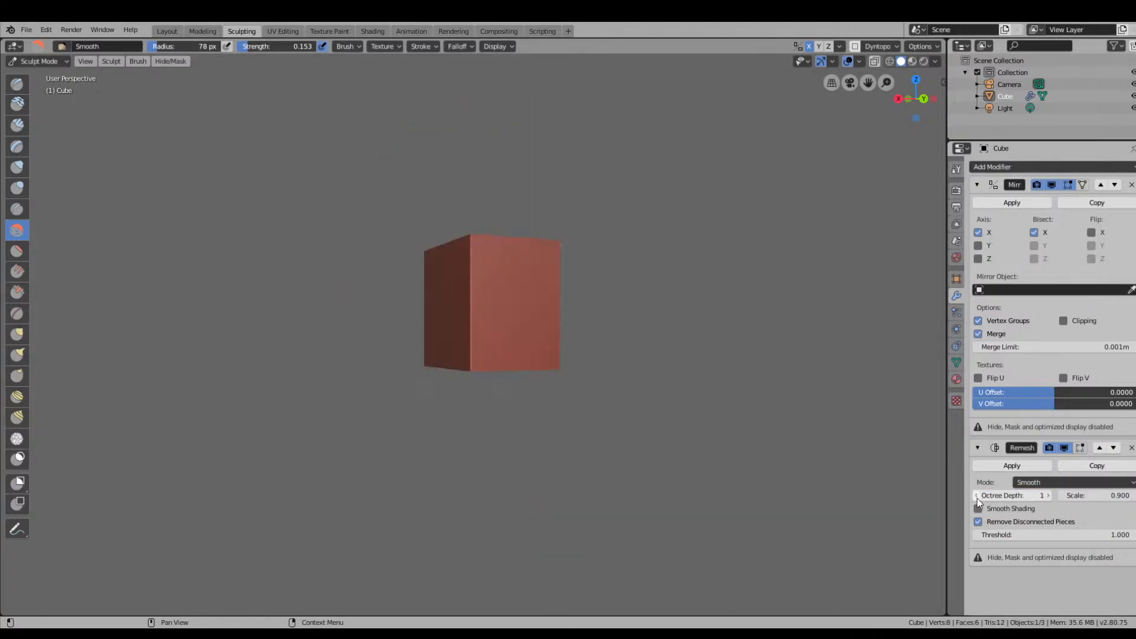
Raise the Remesh modifier's octree depth to 8.
left_click(1048, 495)
left_click(1047, 495)
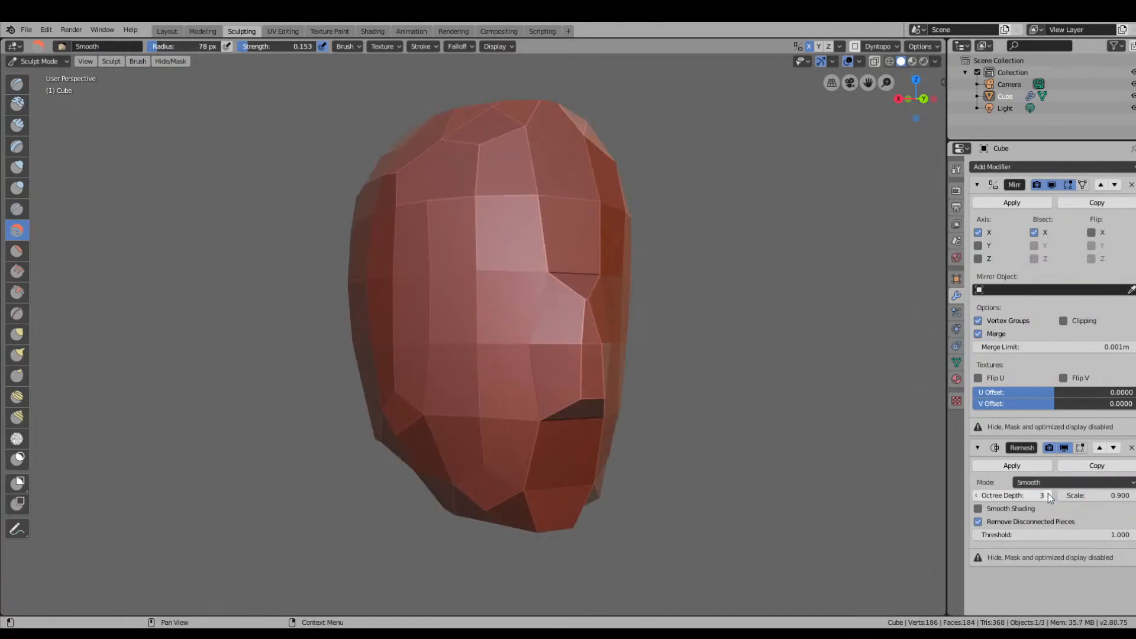
left_click(1047, 495)
left_click(1047, 496)
left_click(1047, 495)
left_click(1048, 495)
left_click(1048, 496)
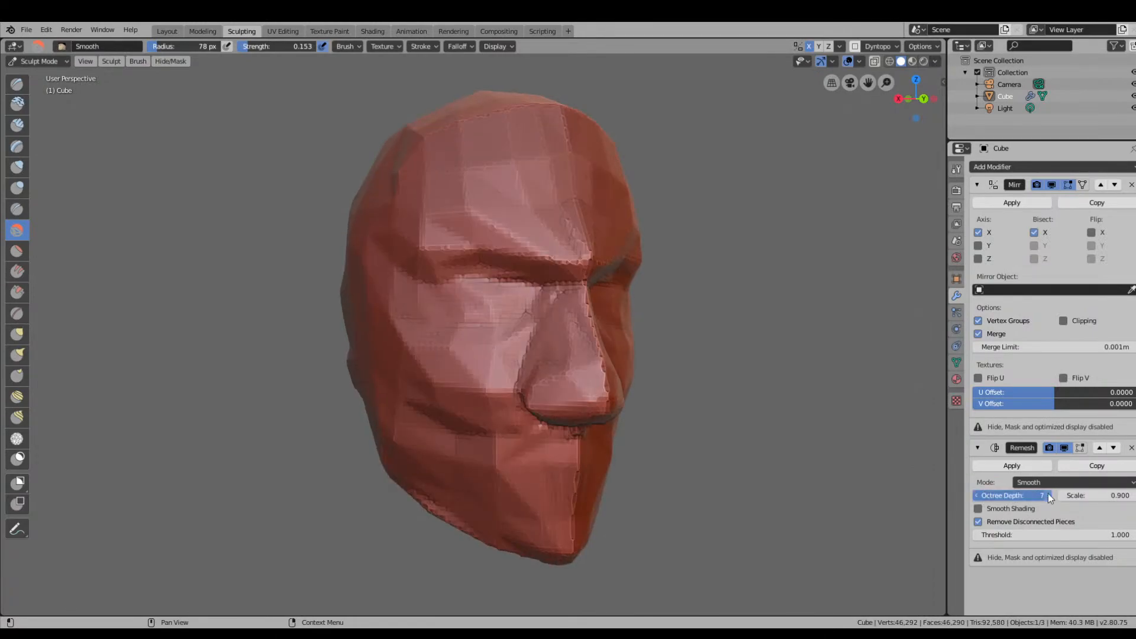
Examine the center seam, brow and nose of the remeshed head up close, and remove the Remesh modifier.
middle_click_drag(811, 370, 772, 375)
scroll(590, 350, "up", 8)
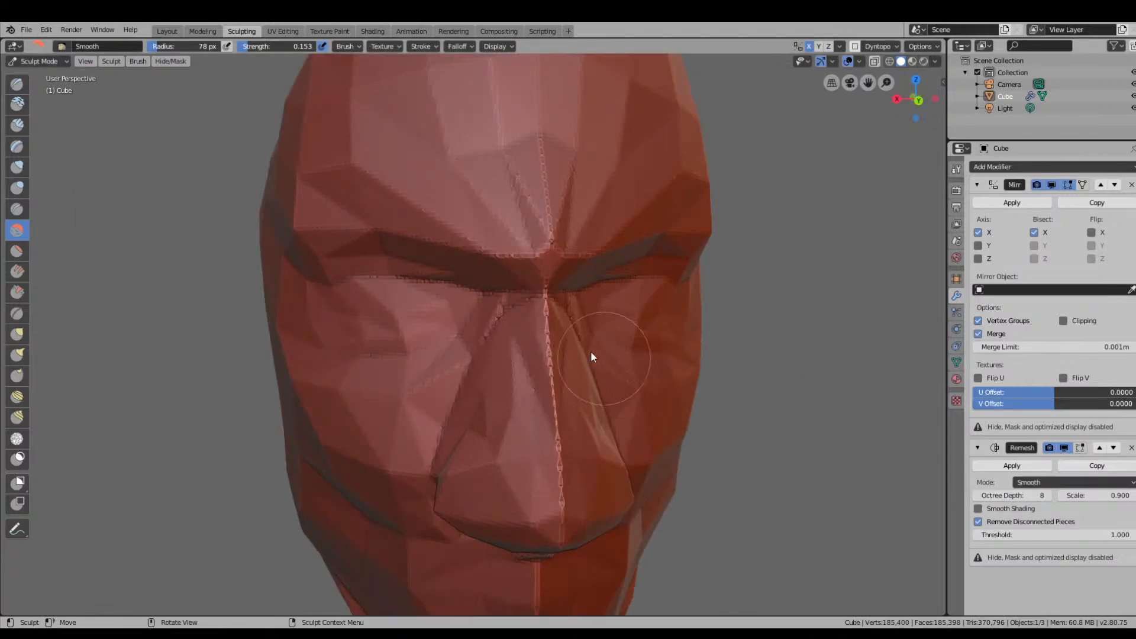
scroll(614, 323, "down", 4)
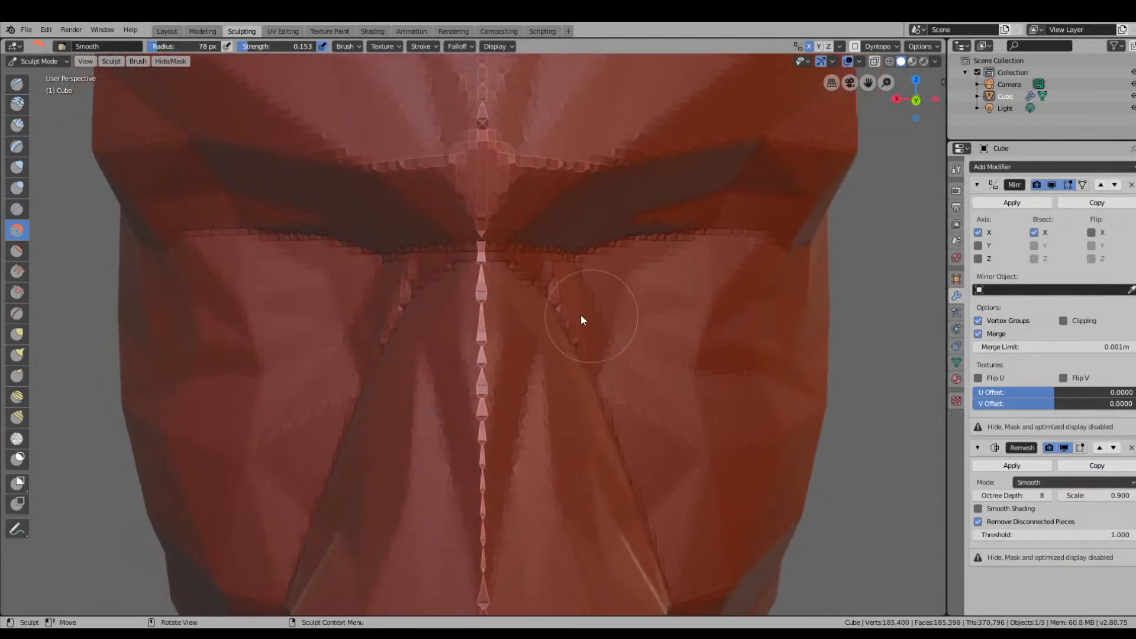
scroll(582, 317, "down", 3)
scroll(608, 366, "up", 4)
middle_click_drag(532, 335, 716, 350)
scroll(694, 384, "down", 2)
scroll(694, 380, "down", 4)
scroll(660, 349, "up", 5)
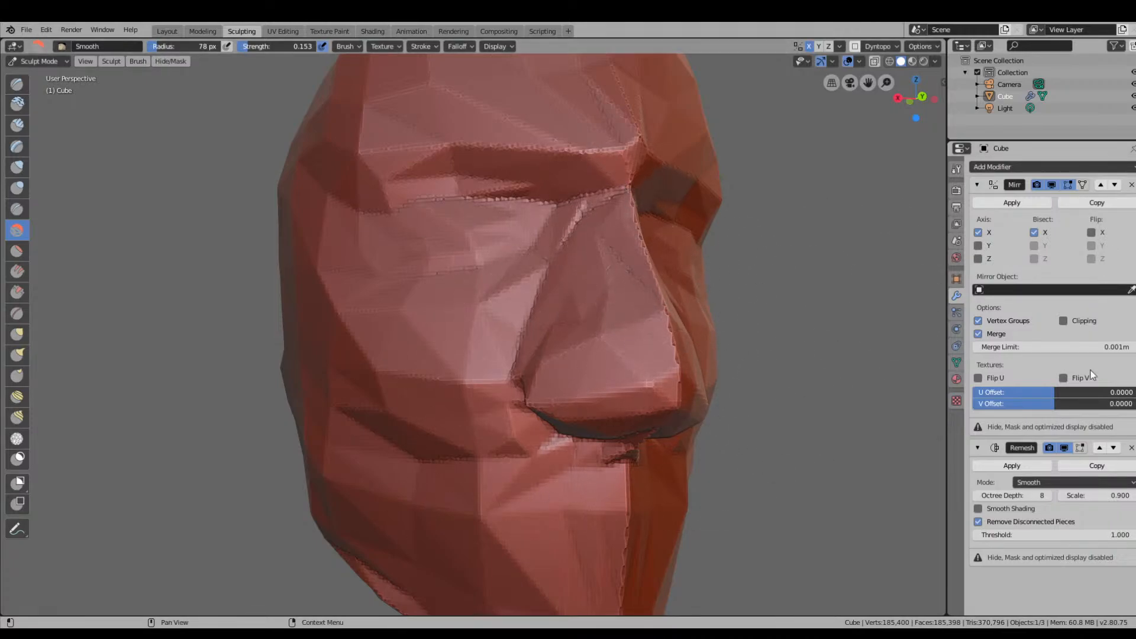
left_click(1132, 448)
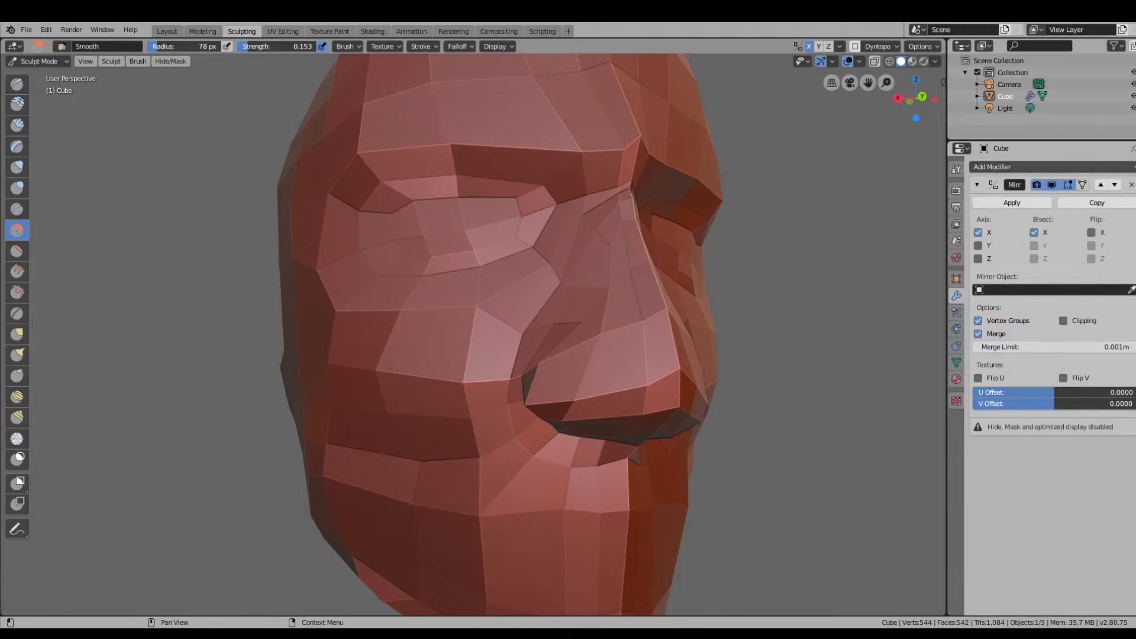
left_click(1128, 168)
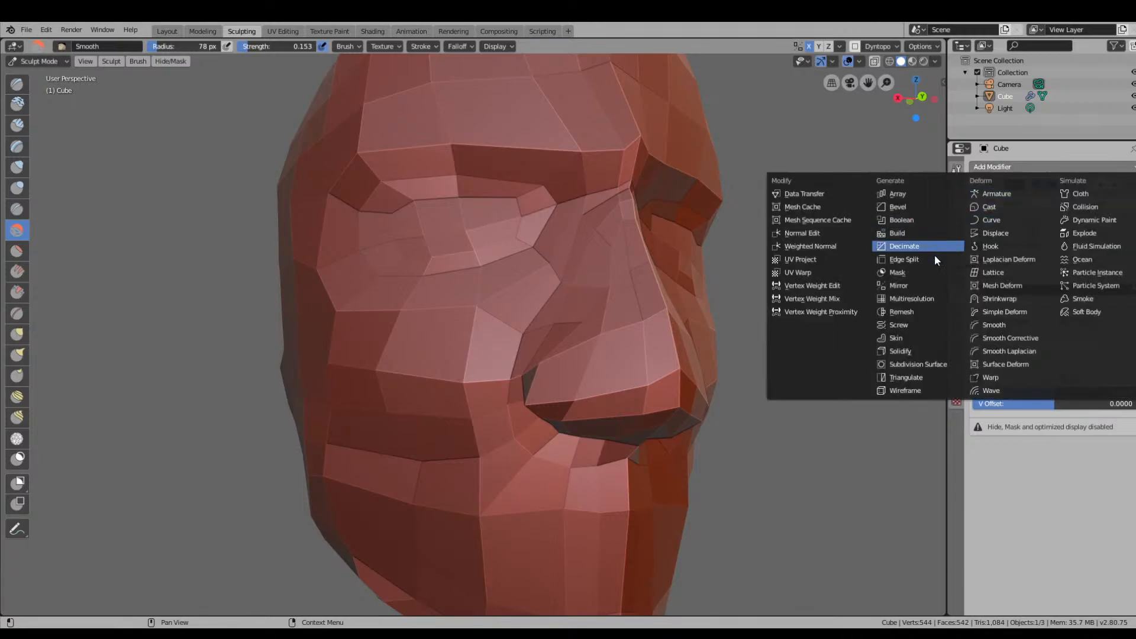
left_click(936, 285)
right_click(544, 267)
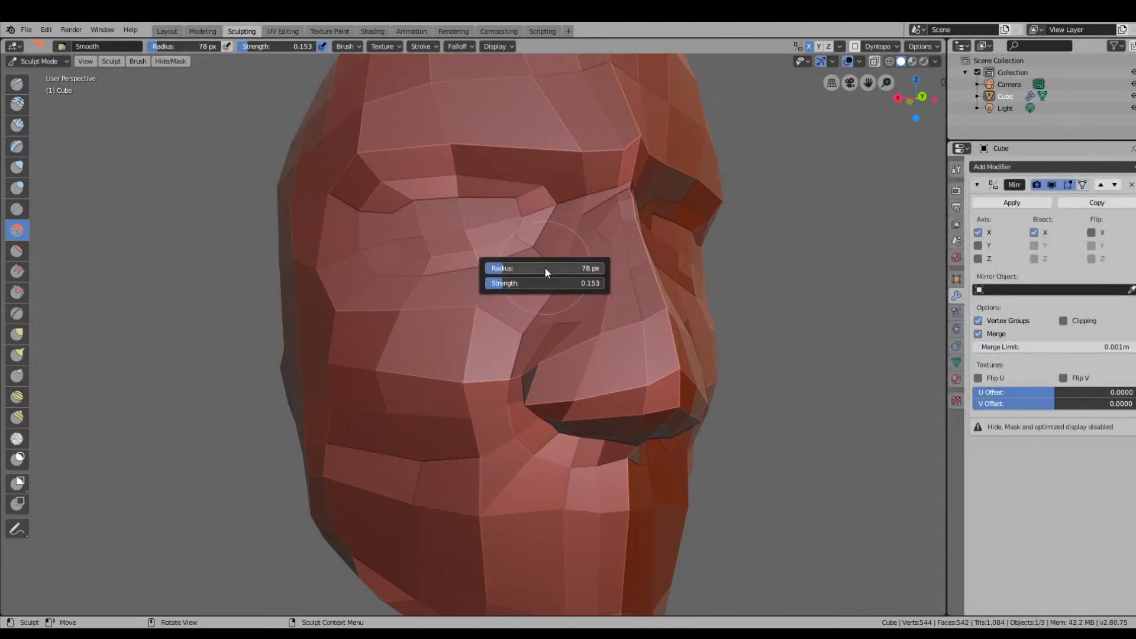
right_click(625, 159)
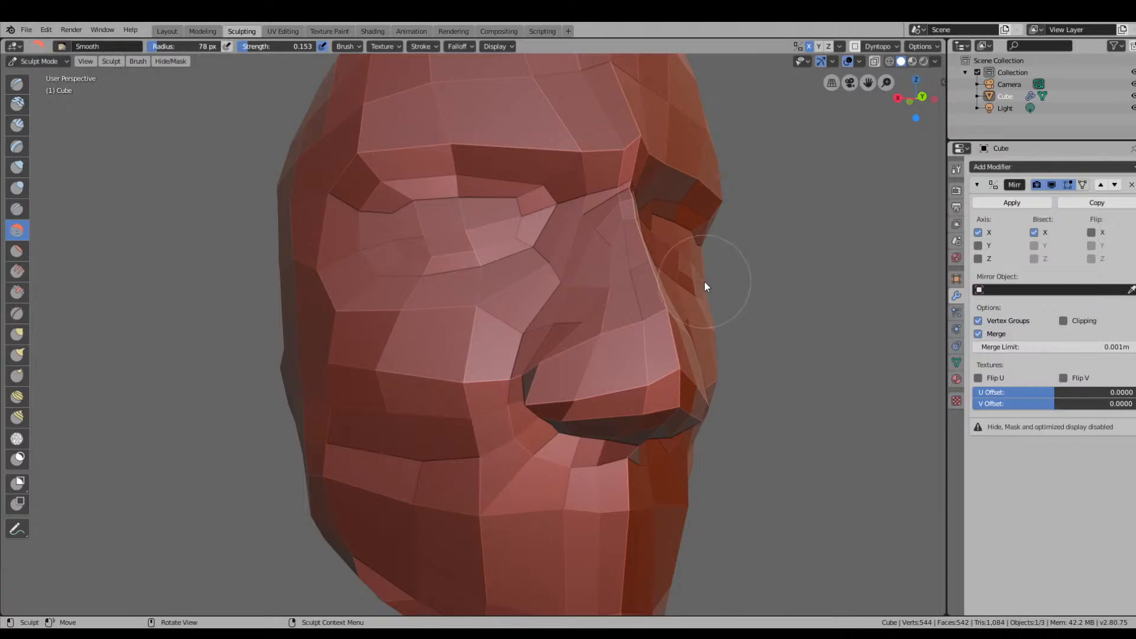
right_click(568, 274)
Examine the low-poly mirrored head from behind, close up under the nose, and in side profile.
middle_click_drag(748, 347, 704, 349)
scroll(705, 350, "down", 3)
mouse_move(612, 358)
middle_mouse_down()
mouse_move(512, 361)
mouse_move(515, 375)
mouse_move(160, 216)
mouse_move(439, 271)
mouse_move(362, 228)
middle_mouse_up()
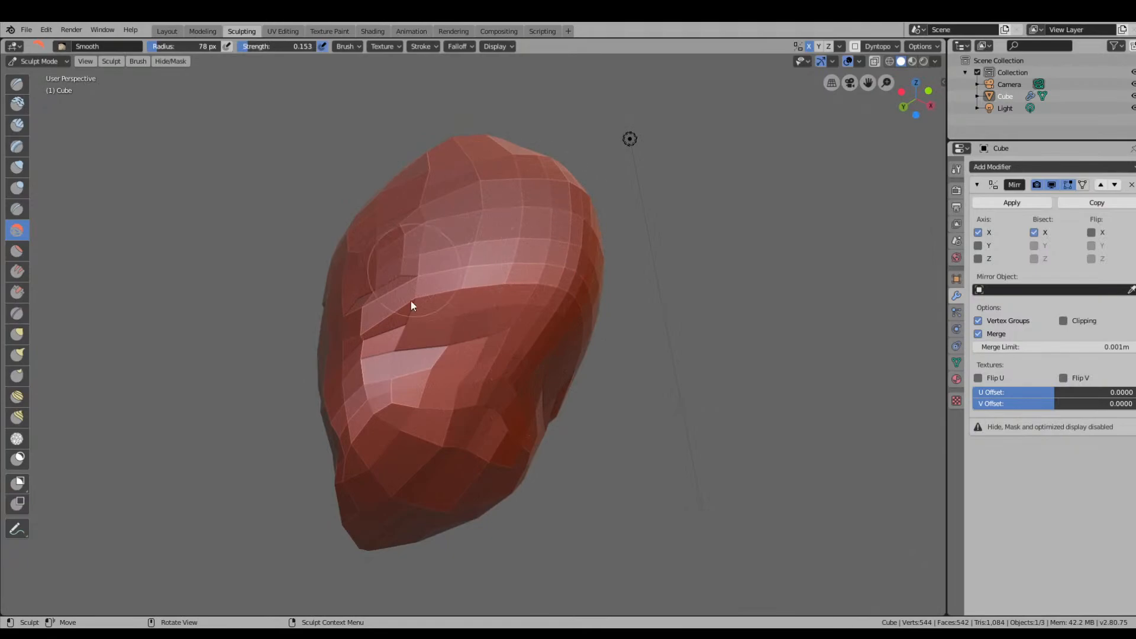
middle_click_drag(453, 406, 607, 338)
mouse_move(462, 323)
middle_mouse_down()
mouse_move(556, 344)
mouse_move(583, 341)
mouse_move(604, 318)
mouse_move(587, 344)
middle_mouse_up()
scroll(556, 343, "up", 3)
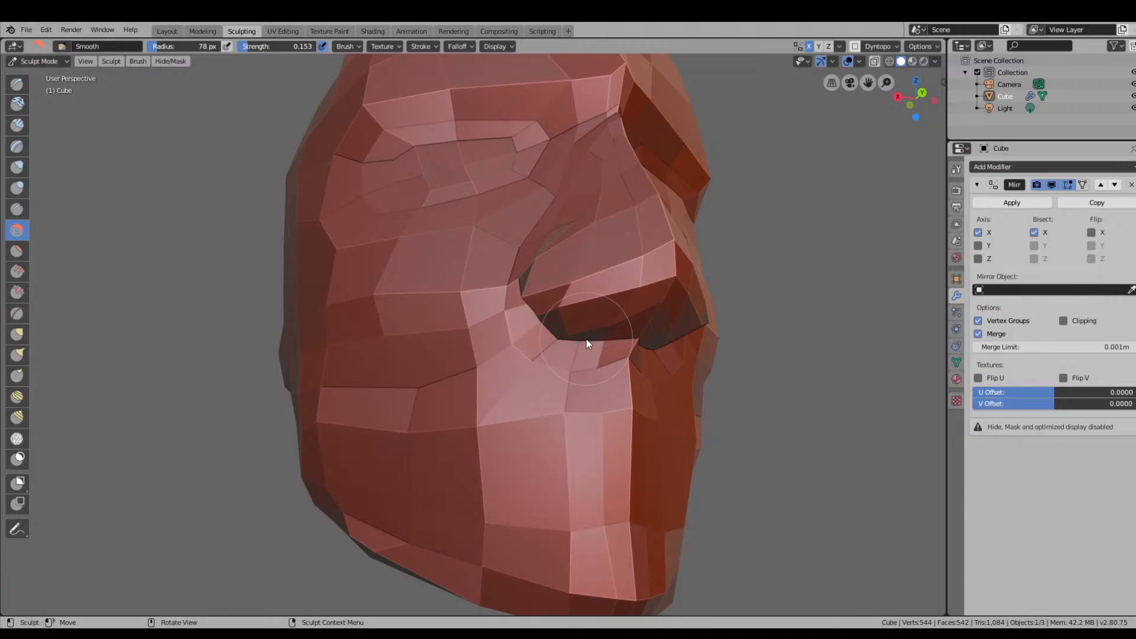
middle_click_drag(694, 254, 640, 360)
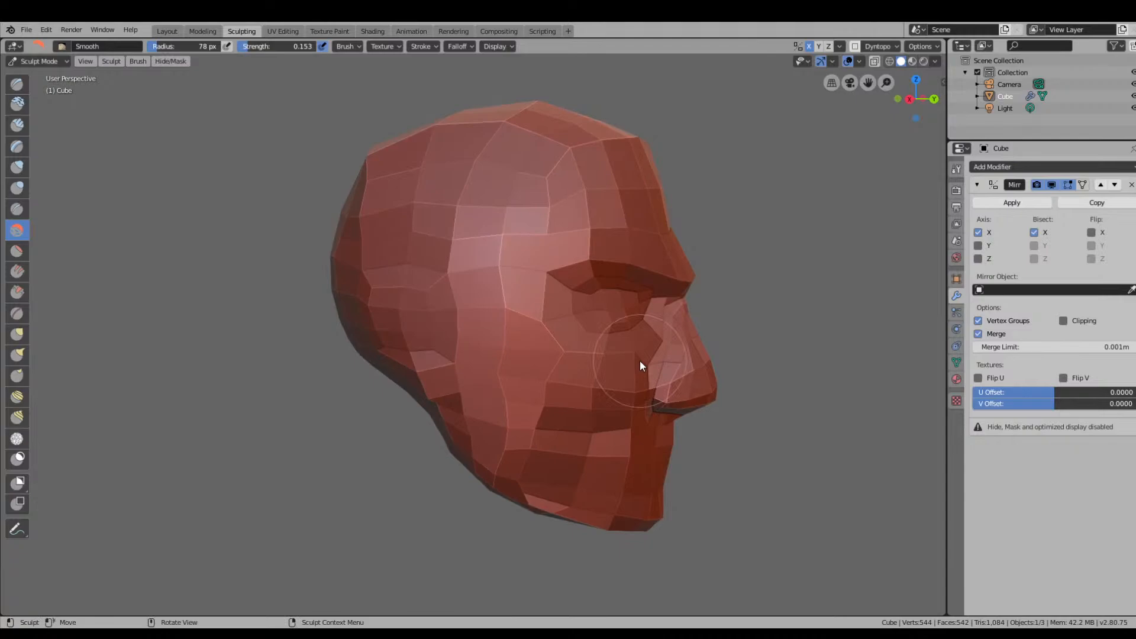
middle_click_drag(667, 363, 703, 309)
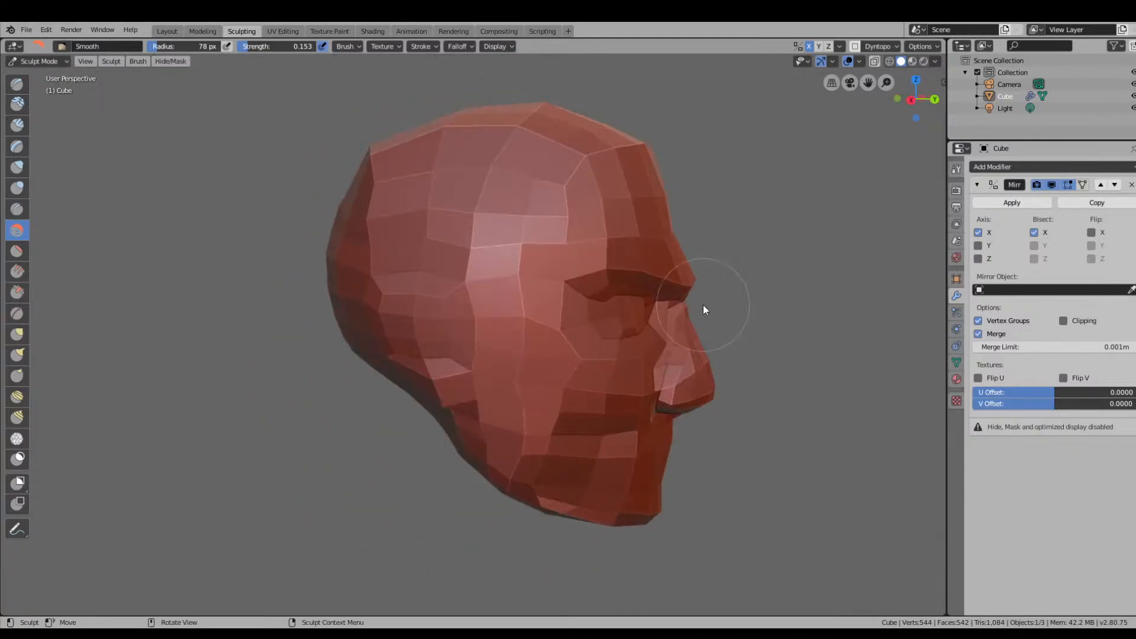
mouse_move(704, 304)
left_mouse_down()
mouse_move(559, 321)
mouse_move(566, 272)
mouse_move(460, 295)
left_mouse_up()
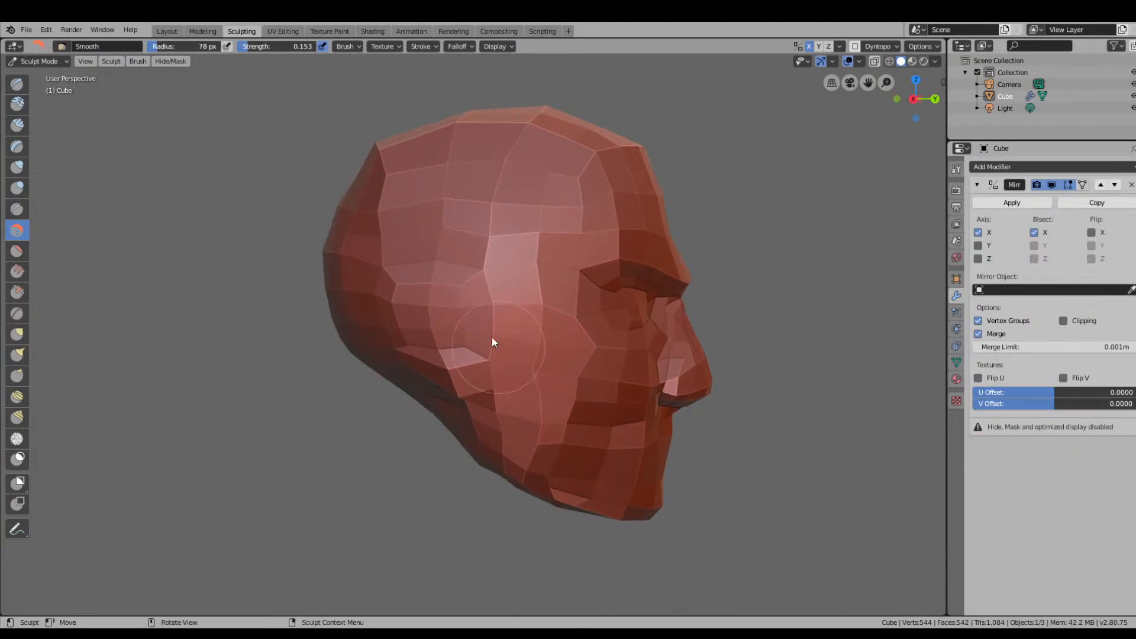
middle_click_drag(592, 346, 567, 344)
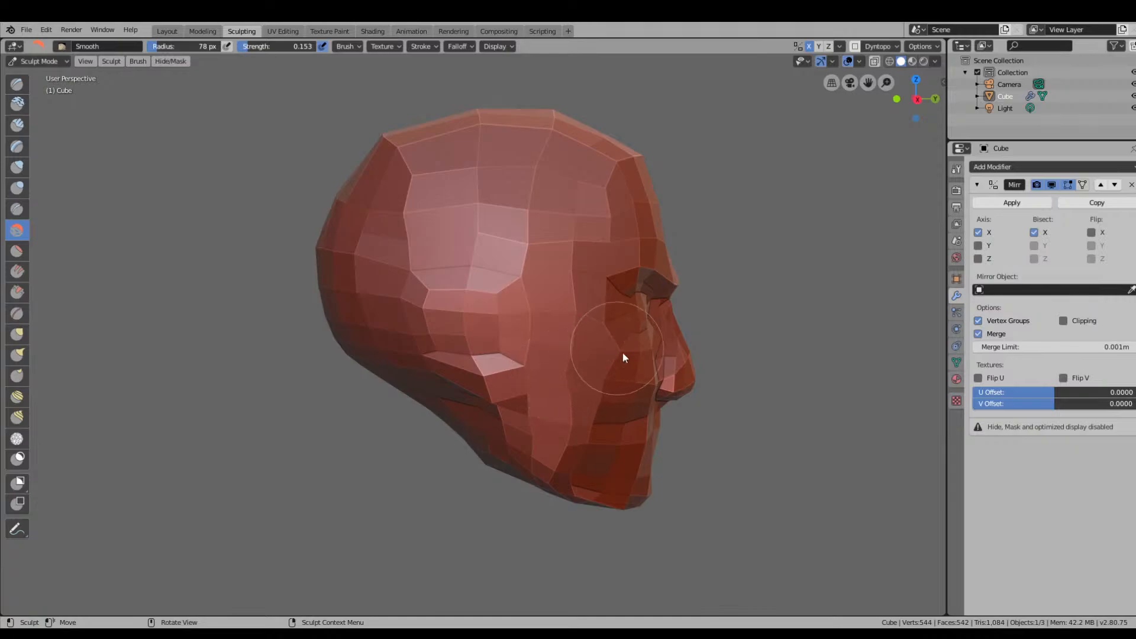
middle_click_drag(619, 351, 513, 319)
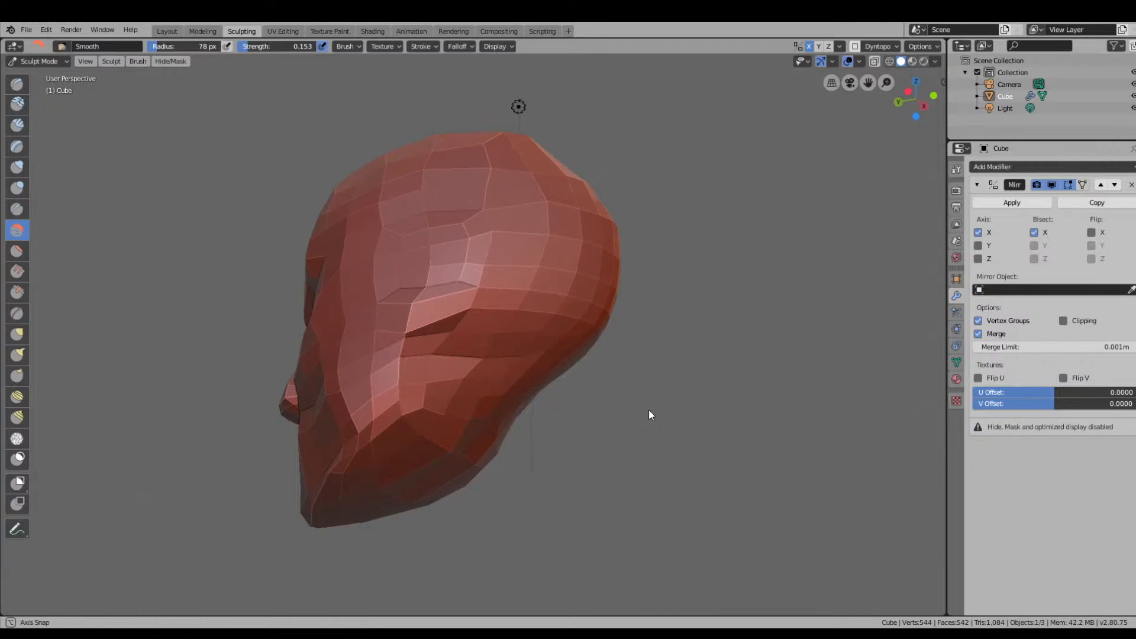
Inspect the head all around, checking the planes of the brow, eye sockets and nose up to the front view.
scroll(663, 424, "down", 4)
mouse_move(676, 434)
middle_mouse_down()
mouse_move(558, 393)
mouse_move(713, 426)
mouse_move(452, 426)
mouse_move(736, 447)
mouse_move(496, 423)
mouse_move(695, 392)
mouse_move(532, 411)
mouse_move(373, 385)
mouse_move(401, 373)
mouse_move(251, 376)
middle_mouse_up()
scroll(497, 422, "up", 10)
scroll(570, 410, "down", 5)
scroll(533, 410, "down", 4)
mouse_move(449, 365)
middle_mouse_down()
mouse_move(332, 353)
mouse_move(417, 335)
mouse_move(462, 346)
mouse_move(391, 361)
mouse_move(406, 361)
mouse_move(278, 412)
mouse_move(525, 410)
mouse_move(464, 396)
mouse_move(378, 408)
middle_mouse_up()
mouse_move(475, 371)
middle_mouse_down()
mouse_move(634, 304)
mouse_move(535, 326)
mouse_move(567, 281)
mouse_move(624, 283)
middle_mouse_up()
scroll(580, 320, "up", 5)
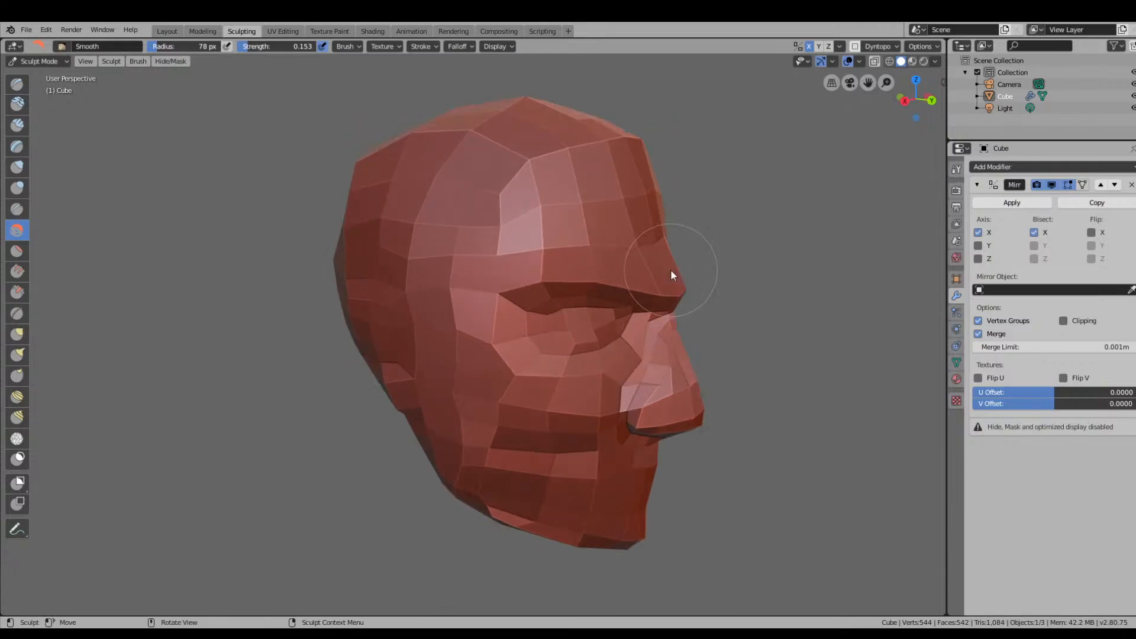
scroll(681, 254, "up", 5)
middle_click_drag(694, 237, 631, 231)
scroll(573, 248, "down", 5)
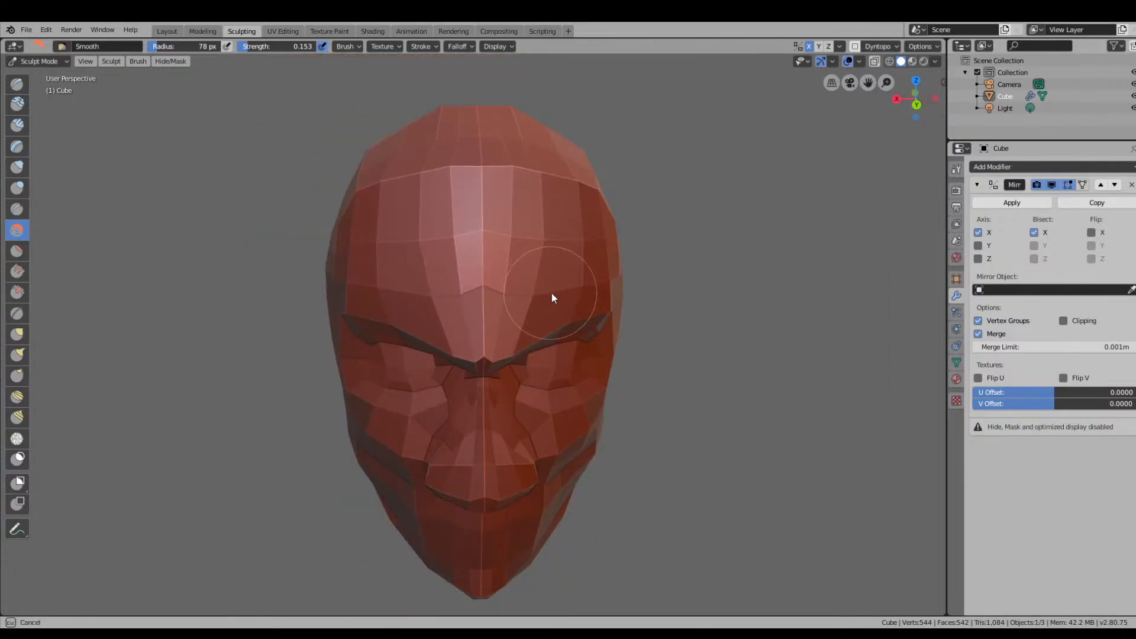